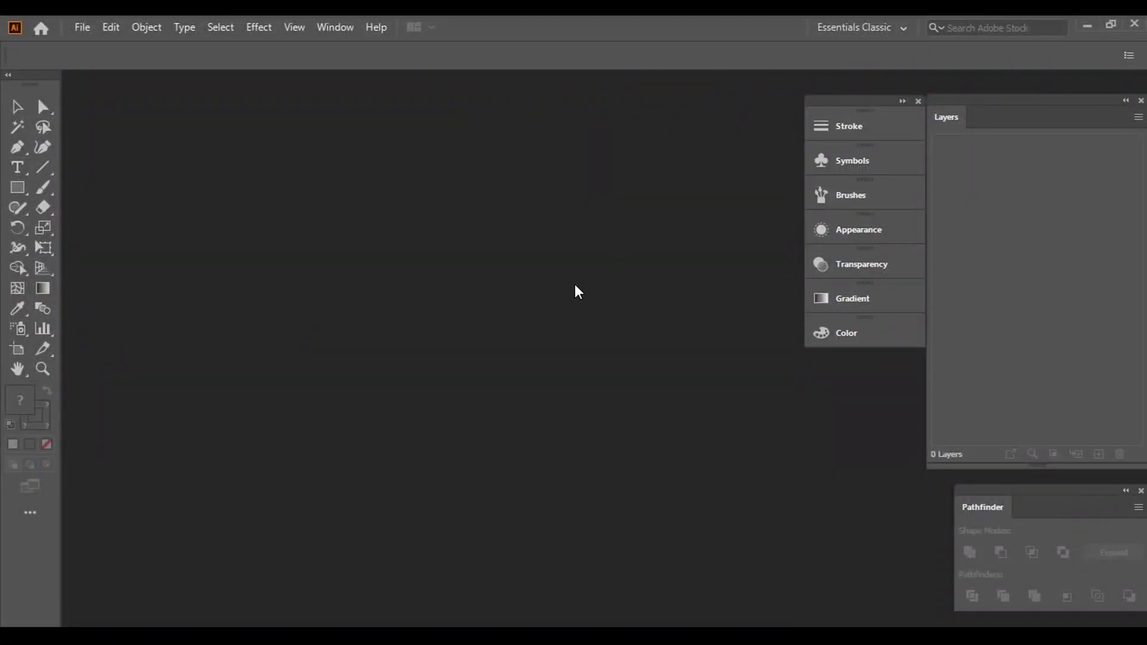
- Create a new blank 1000 × 1000 px document from the default preset
{"action": "left_click", "coordinate": [82, 27]}
{"action": "left_click", "coordinate": [109, 45]}
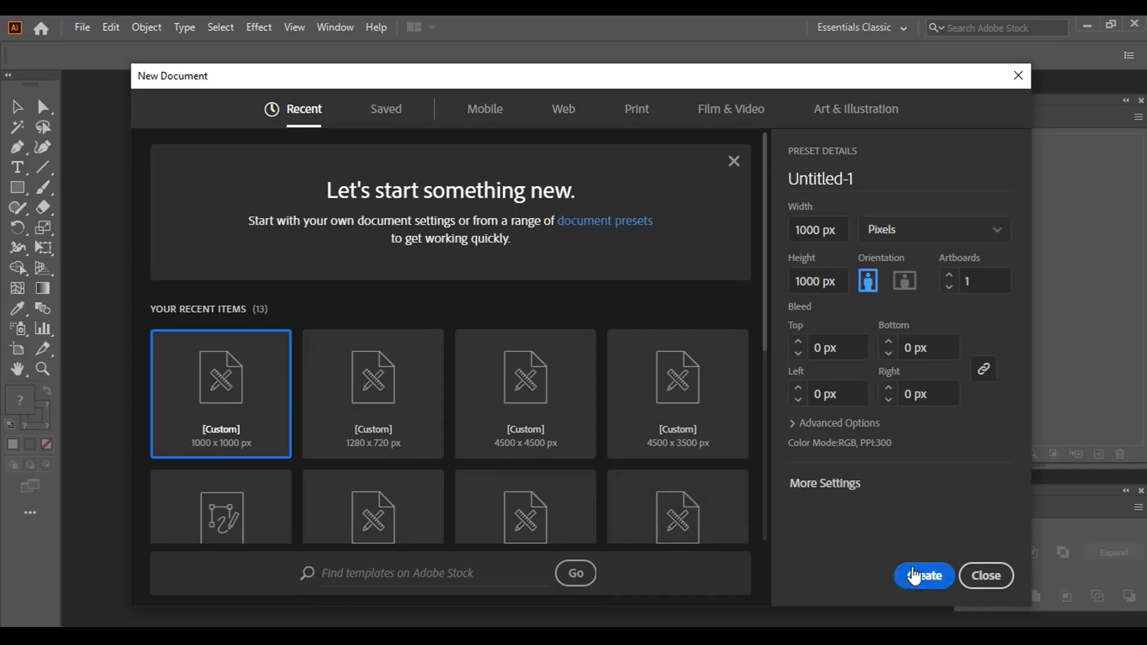
{"action": "left_click", "coordinate": [914, 577]}
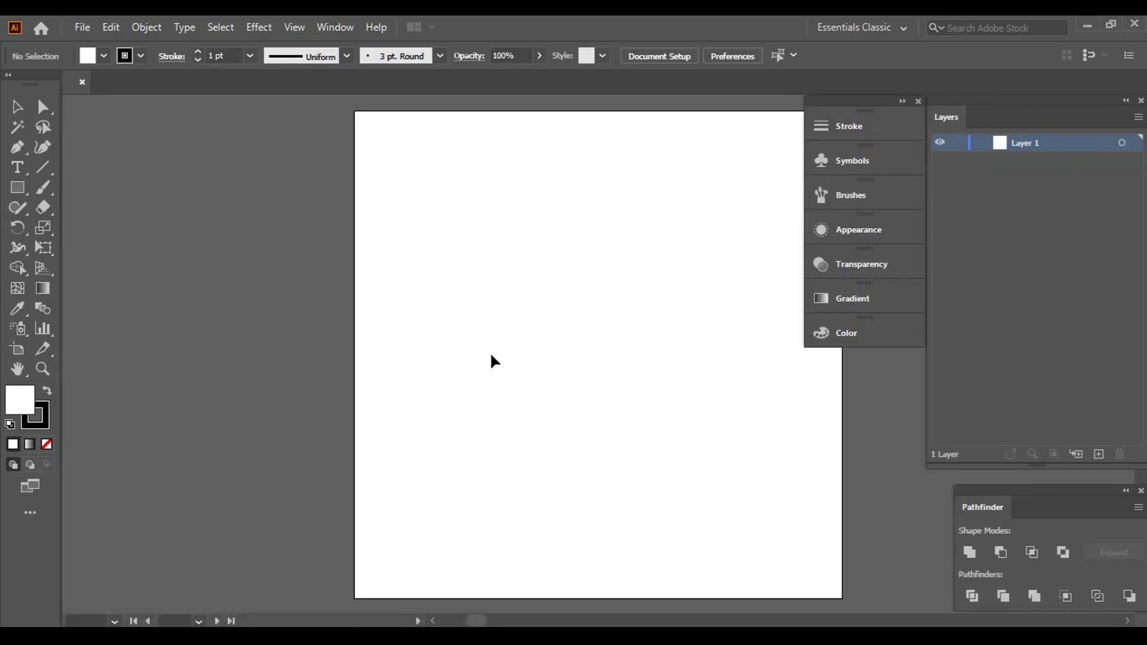
{"action": "mouse_move", "coordinate": [520, 359]}
{"action": "left_mouse_down"}
{"action": "mouse_move", "coordinate": [401, 363]}
{"action": "mouse_move", "coordinate": [437, 437]}
{"action": "left_mouse_up"}
{"action": "scroll", "coordinate": [410, 368], "scroll_direction": "up", "scroll_amount": 1}
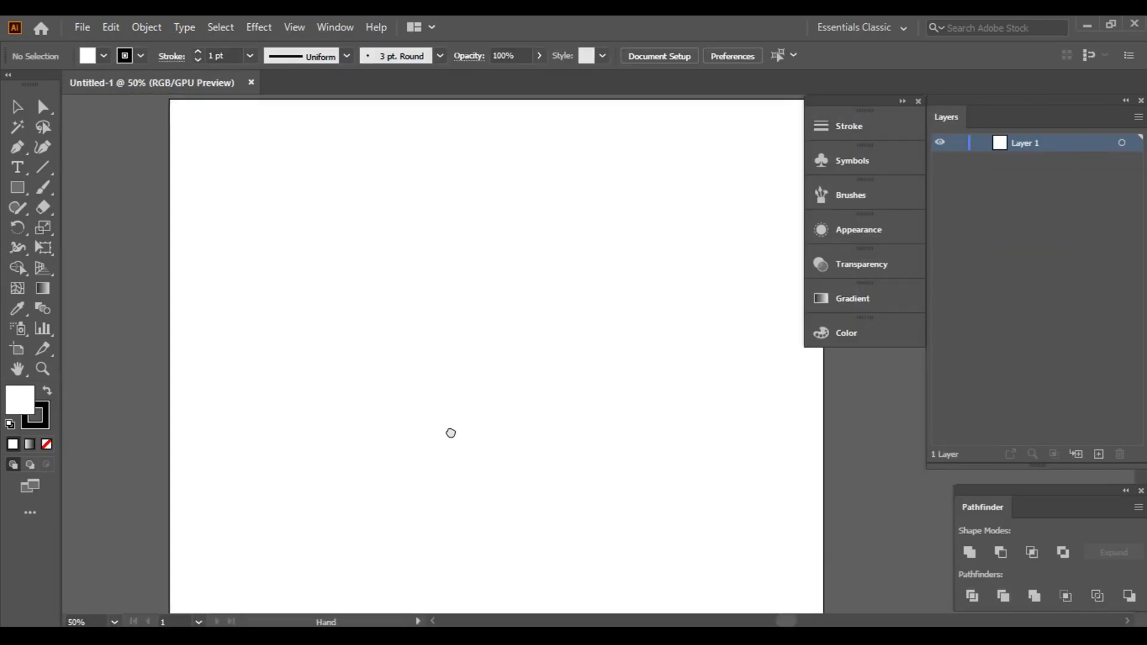
{"action": "left_click", "coordinate": [82, 26]}
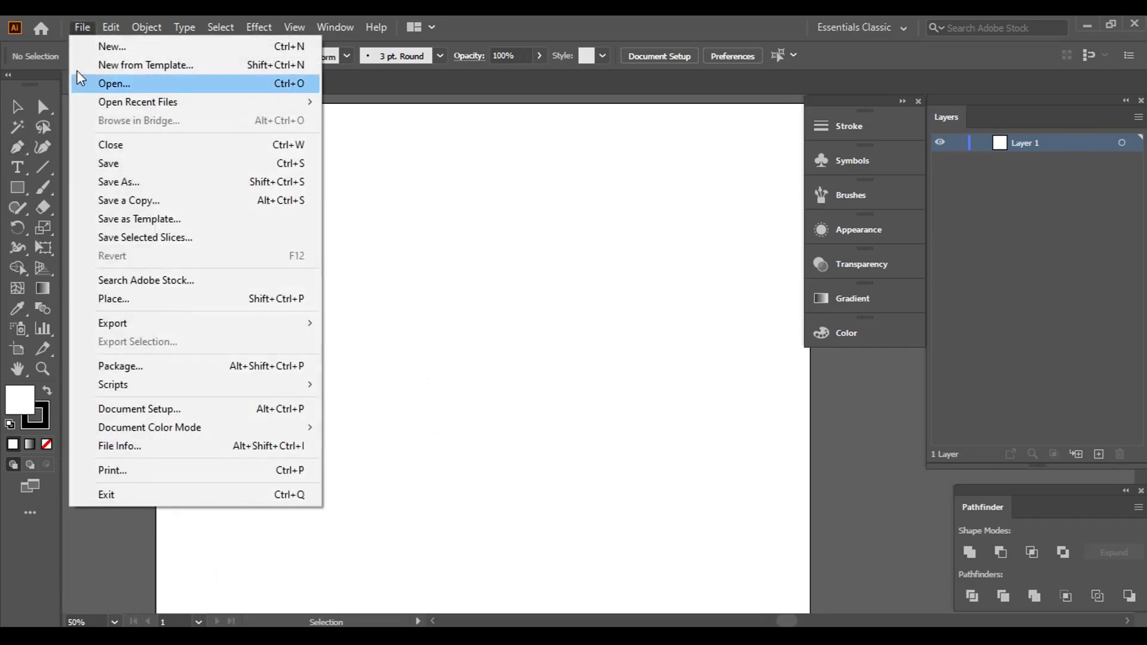
- Place the teenger.png sketch onto the artboard
{"action": "left_click", "coordinate": [104, 297]}
{"action": "scroll", "coordinate": [396, 253], "scroll_direction": "down", "scroll_amount": 3}
{"action": "scroll", "coordinate": [401, 254], "scroll_direction": "down", "scroll_amount": 3}
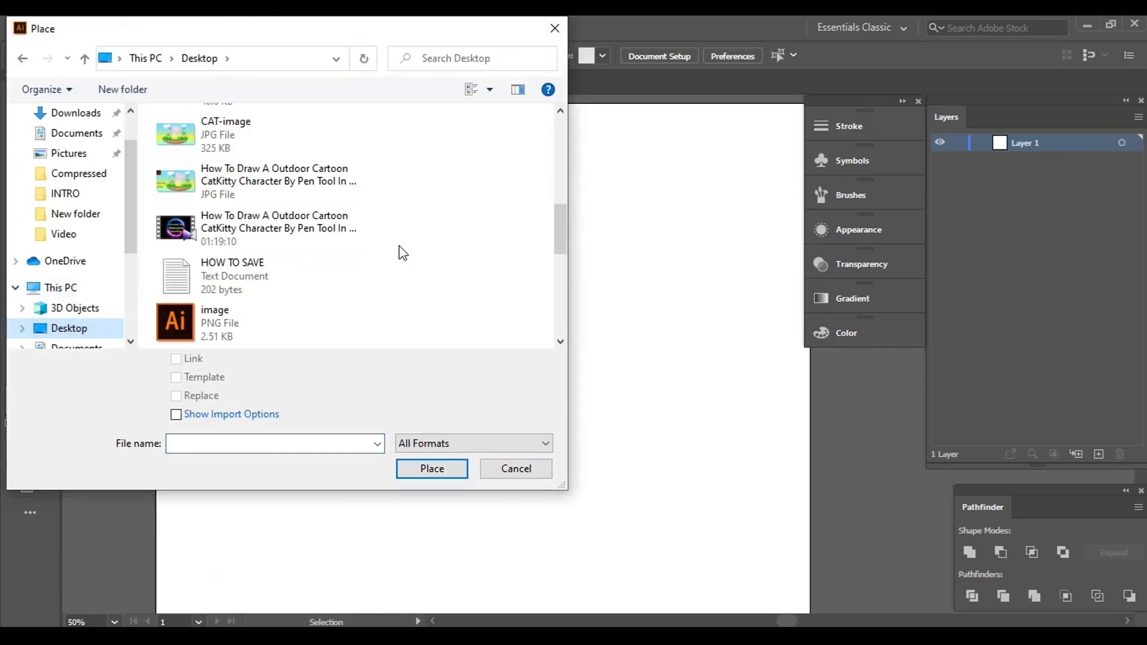
{"action": "scroll", "coordinate": [395, 248], "scroll_direction": "down", "scroll_amount": 3}
{"action": "scroll", "coordinate": [395, 248], "scroll_direction": "down", "scroll_amount": 3}
{"action": "left_click", "coordinate": [213, 280]}
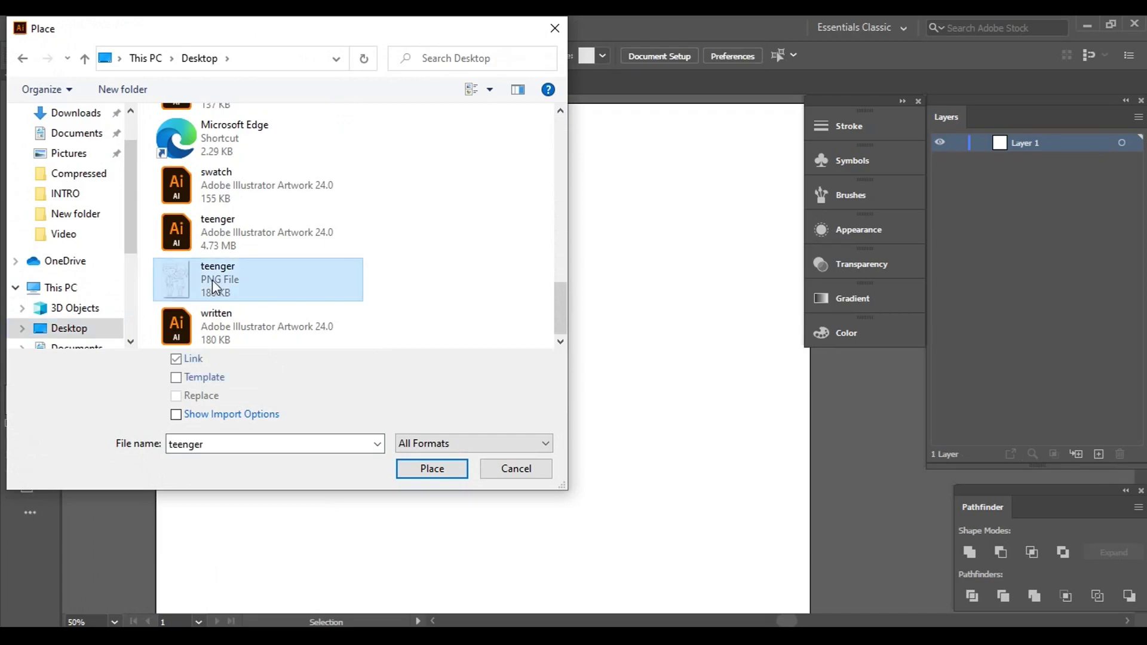
{"action": "left_click", "coordinate": [432, 469]}
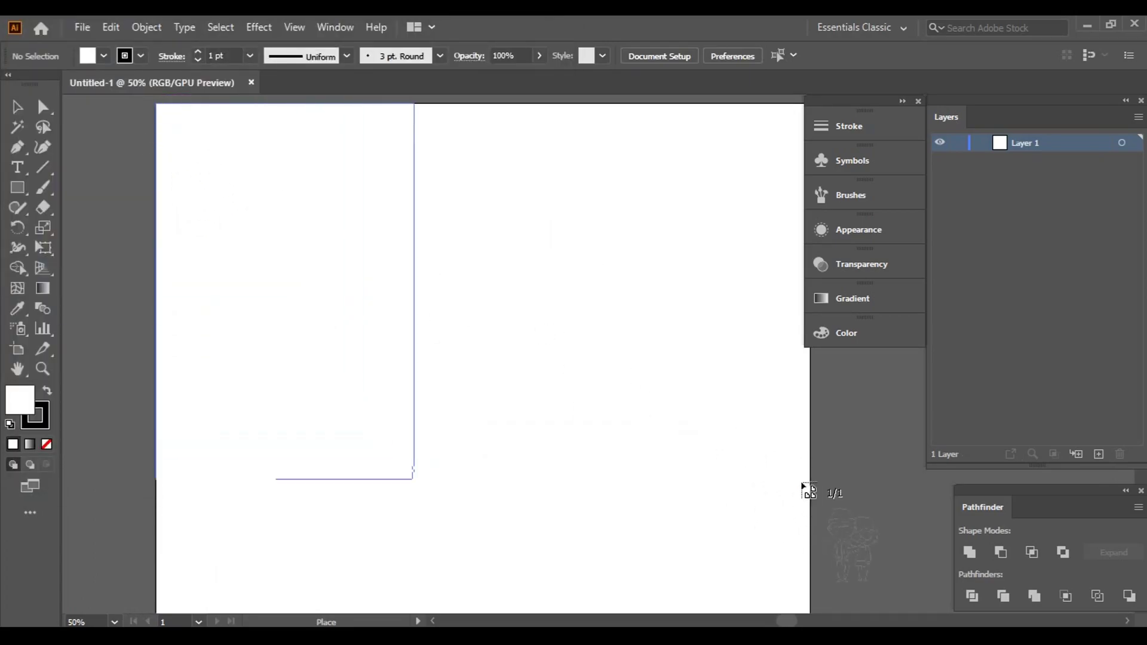
{"action": "left_click_drag", "start_coordinate": [158, 108], "coordinate": [501, 614]}
- Resize the sketch to fit the artboard, centre it horizontally, and deselect it
{"action": "left_click_drag", "start_coordinate": [604, 437], "coordinate": [485, 343]}
{"action": "scroll", "coordinate": [485, 343], "scroll_direction": "down", "scroll_amount": 1, "text": "alt"}
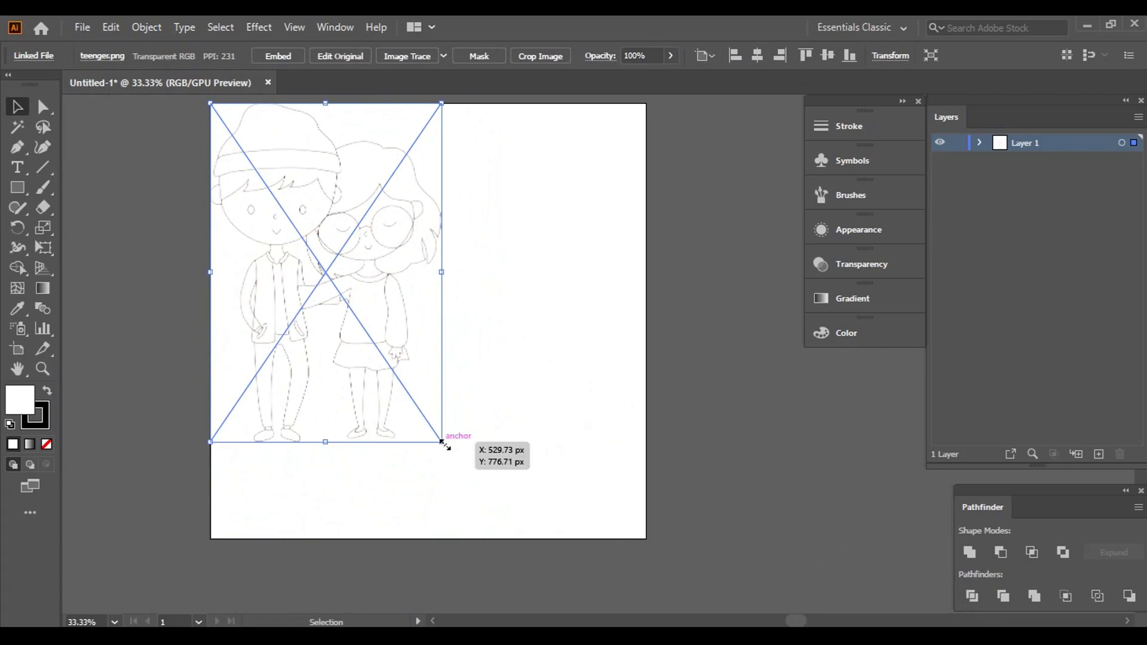
{"action": "left_click_drag", "start_coordinate": [442, 443], "coordinate": [571, 533]}
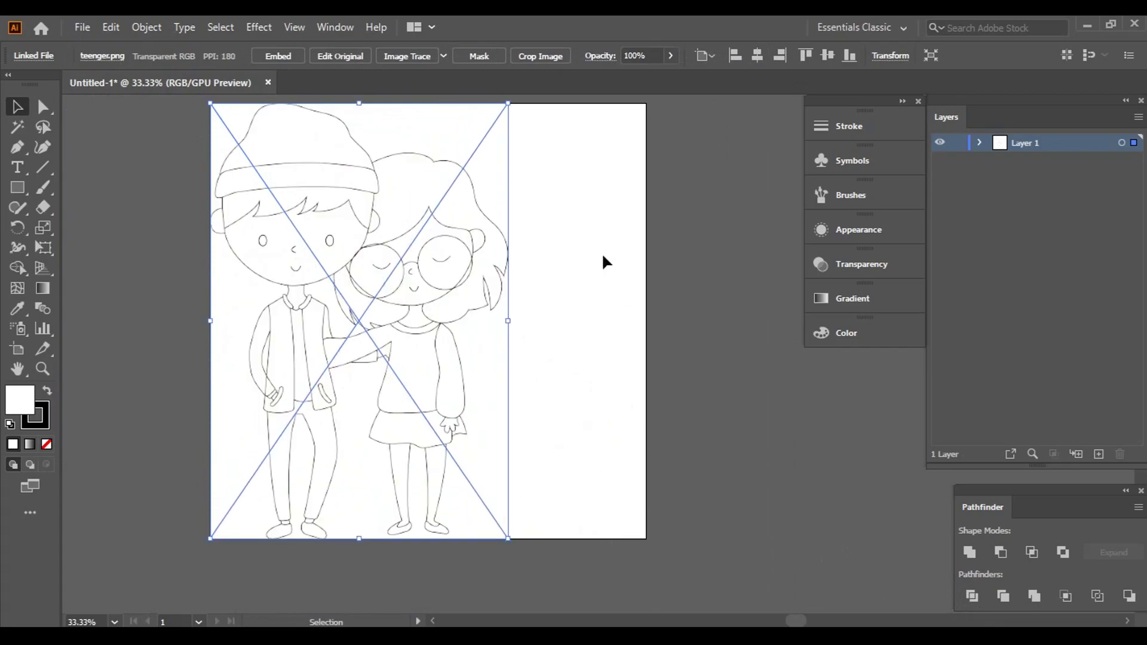
{"action": "scroll", "coordinate": [514, 556], "scroll_direction": "up", "scroll_amount": 1}
{"action": "left_click_drag", "start_coordinate": [199, 139], "coordinate": [214, 154]}
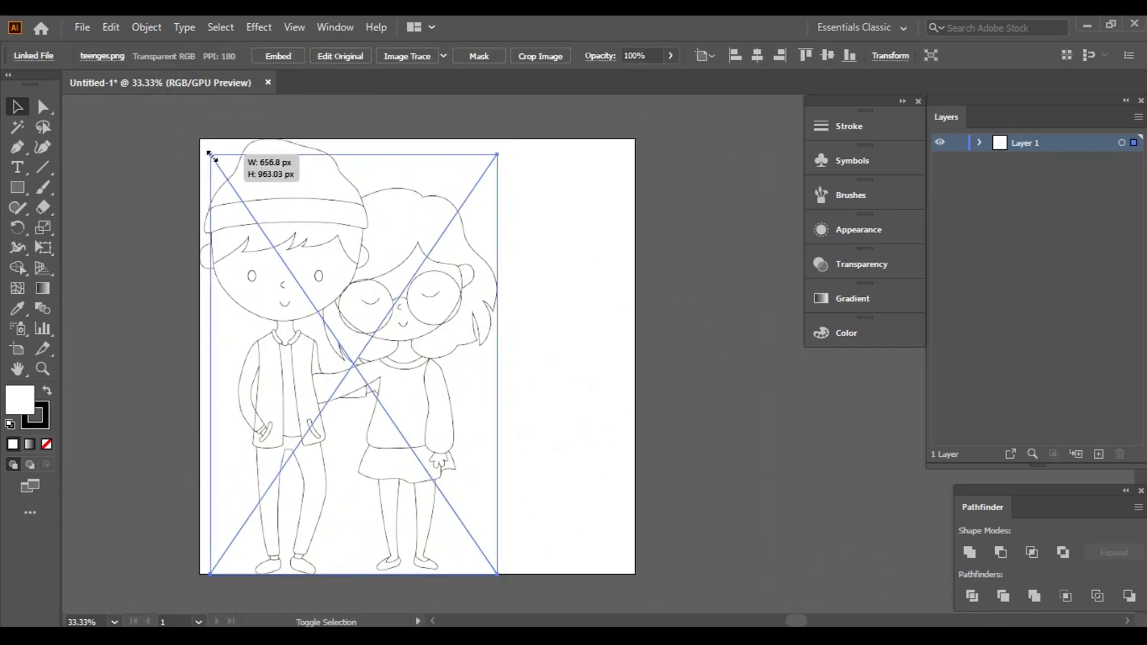
{"action": "left_click", "coordinate": [580, 330]}
{"action": "left_click_drag", "start_coordinate": [413, 345], "coordinate": [479, 333]}
{"action": "left_click", "coordinate": [757, 55]}
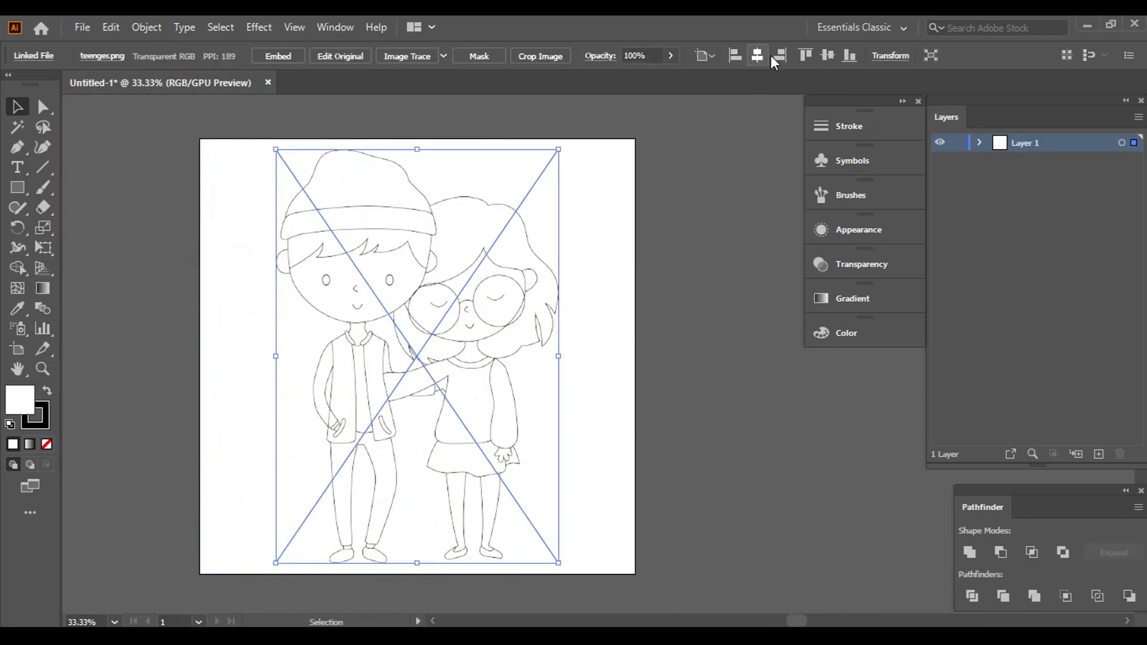
{"action": "left_click", "coordinate": [718, 234]}
- Fade the sketch's opacity, lock Layer 1, and add a new layer named 'line art'
{"action": "double_click", "coordinate": [1063, 140]}
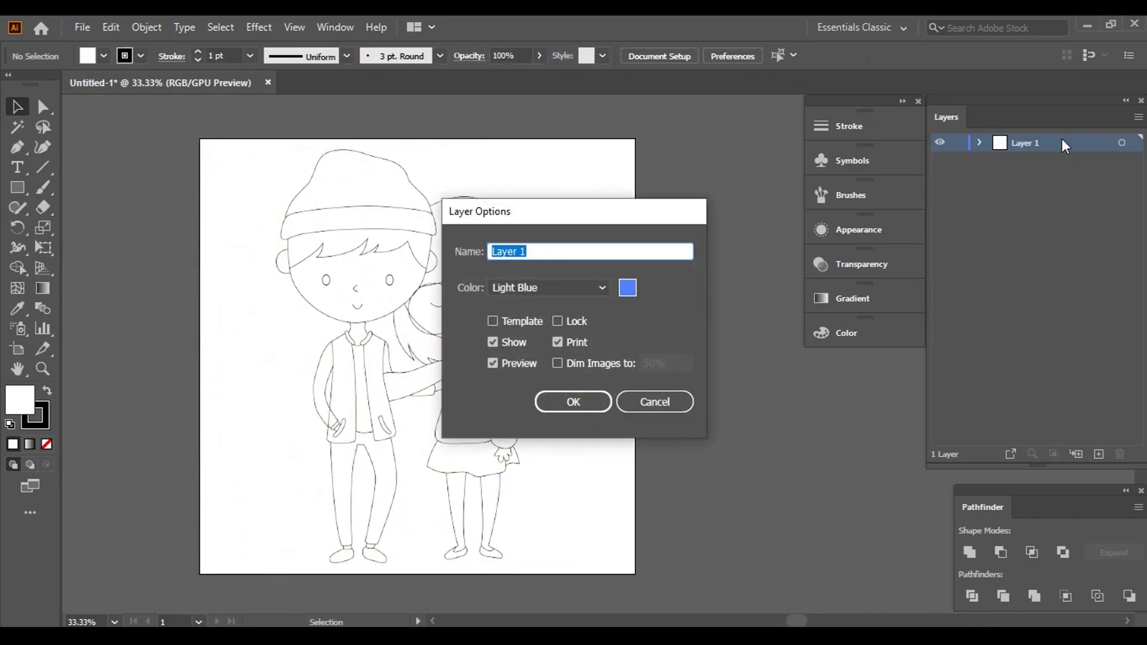
{"action": "left_click", "coordinate": [573, 402]}
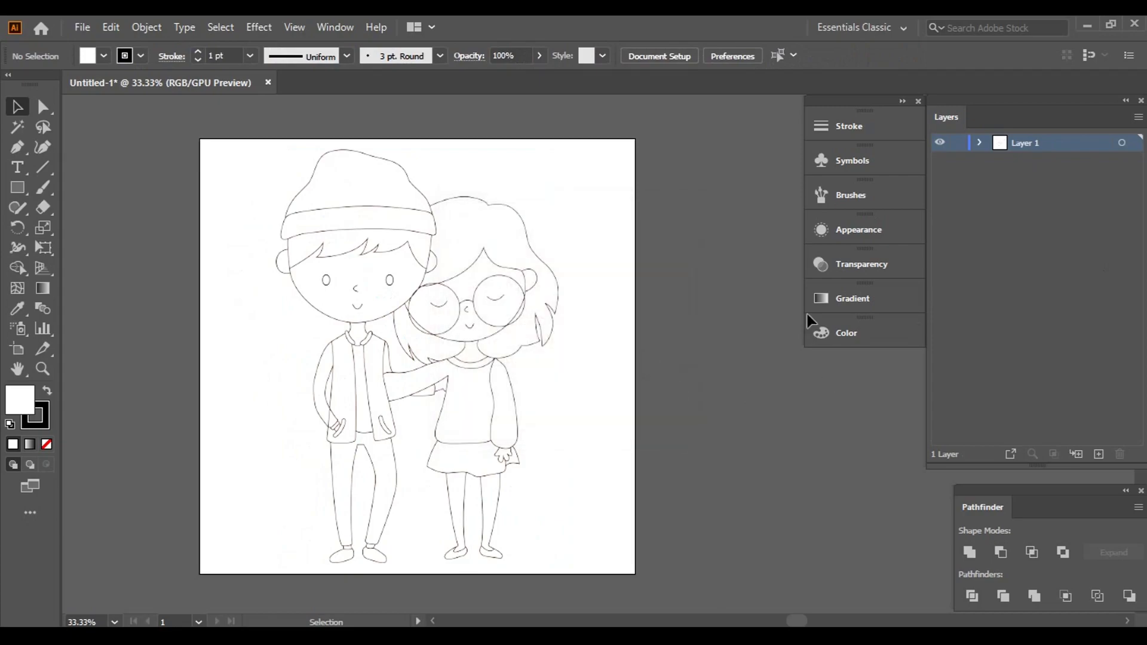
{"action": "left_click", "coordinate": [1122, 143]}
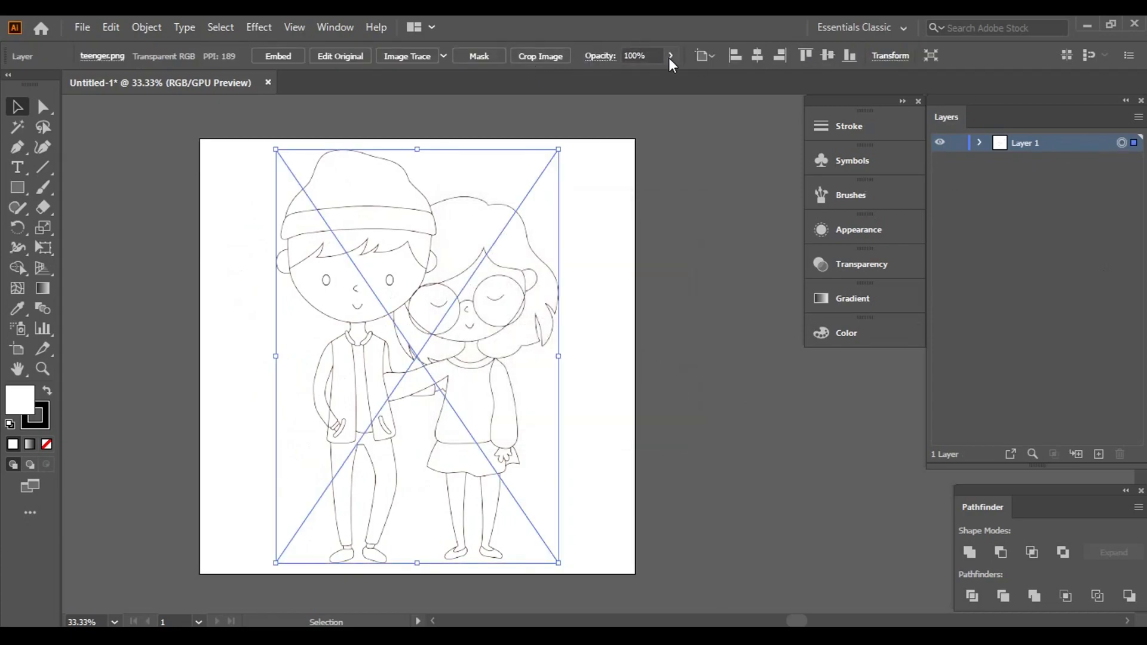
{"action": "left_click", "coordinate": [683, 253]}
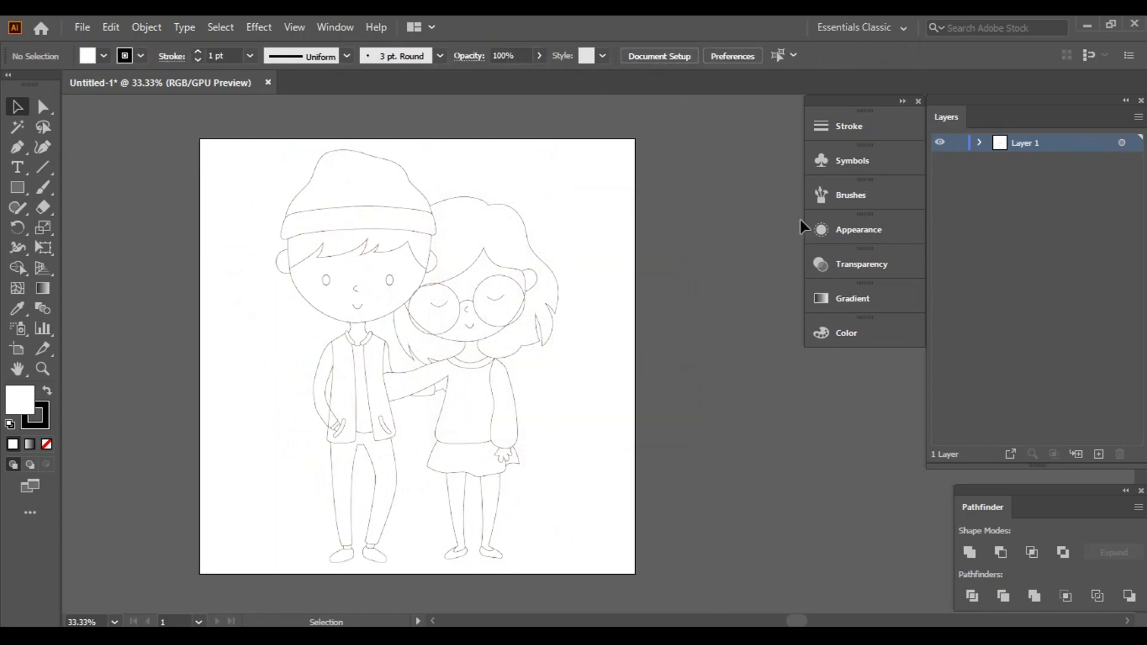
{"action": "key", "text": "ctrl+a"}
{"action": "left_click", "coordinate": [628, 76]}
{"action": "left_click", "coordinate": [699, 185]}
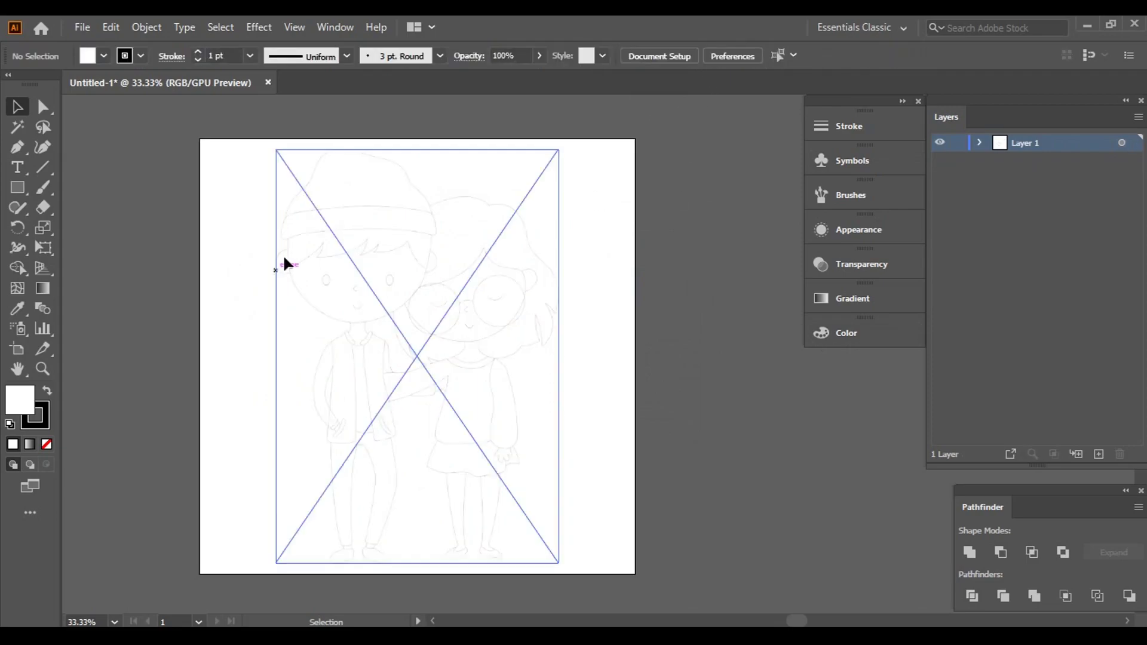
{"action": "double_click", "coordinate": [1039, 142]}
{"action": "type", "text": "line art"}
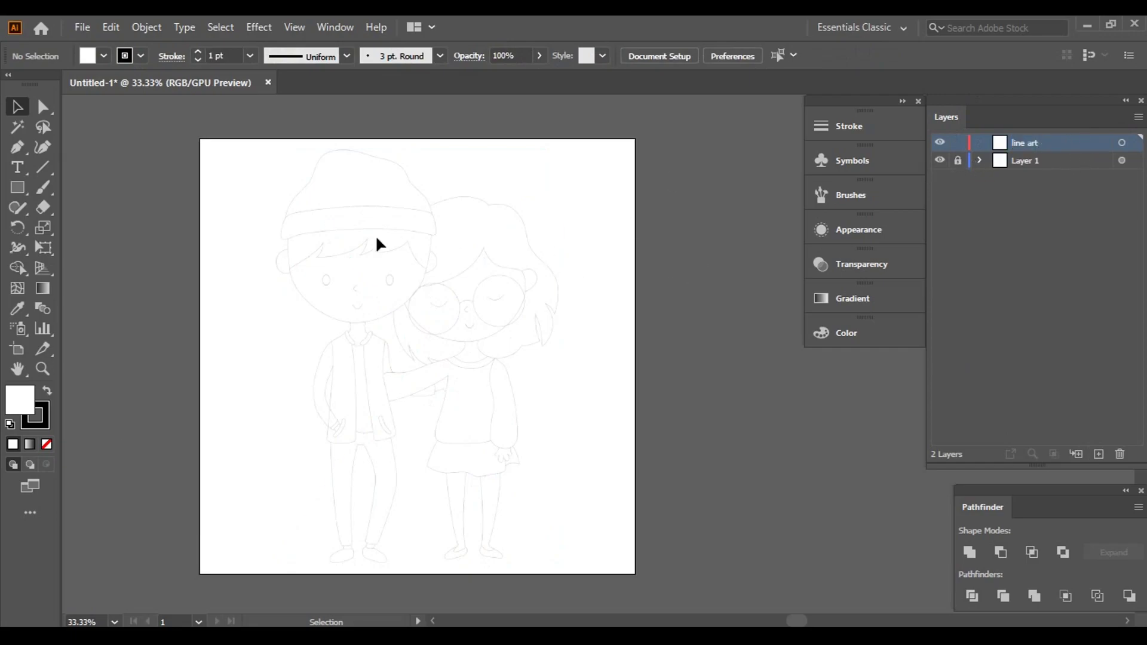
- Set the fill to None and the stroke colour to brown
{"action": "left_click", "coordinate": [104, 56]}
{"action": "left_click", "coordinate": [10, 84]}
{"action": "left_click", "coordinate": [141, 55]}
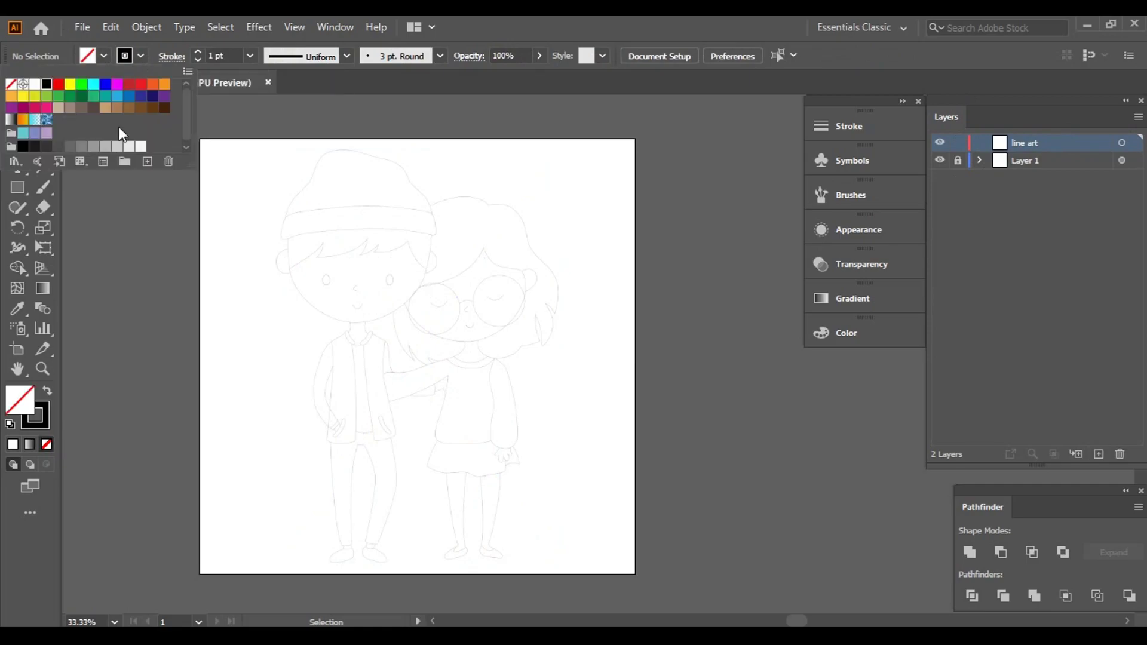
{"action": "left_click", "coordinate": [129, 108]}
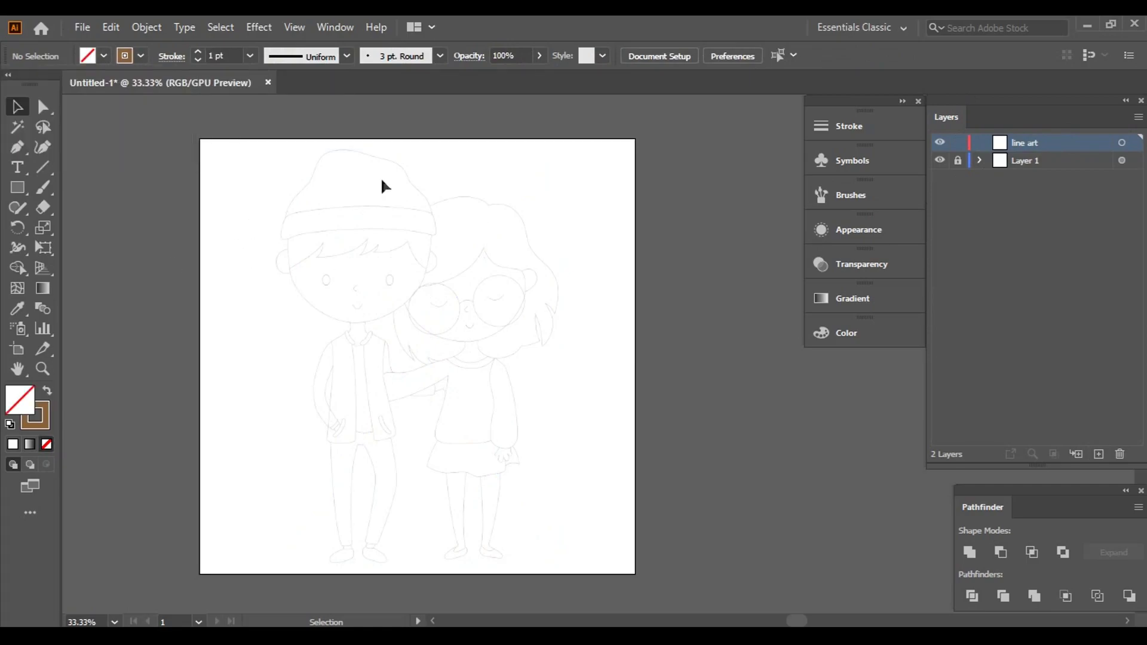
- Pen-trace the hat band from its top edge down the left side and along the band
{"action": "scroll", "coordinate": [358, 242], "scroll_direction": "up", "scroll_amount": 4}
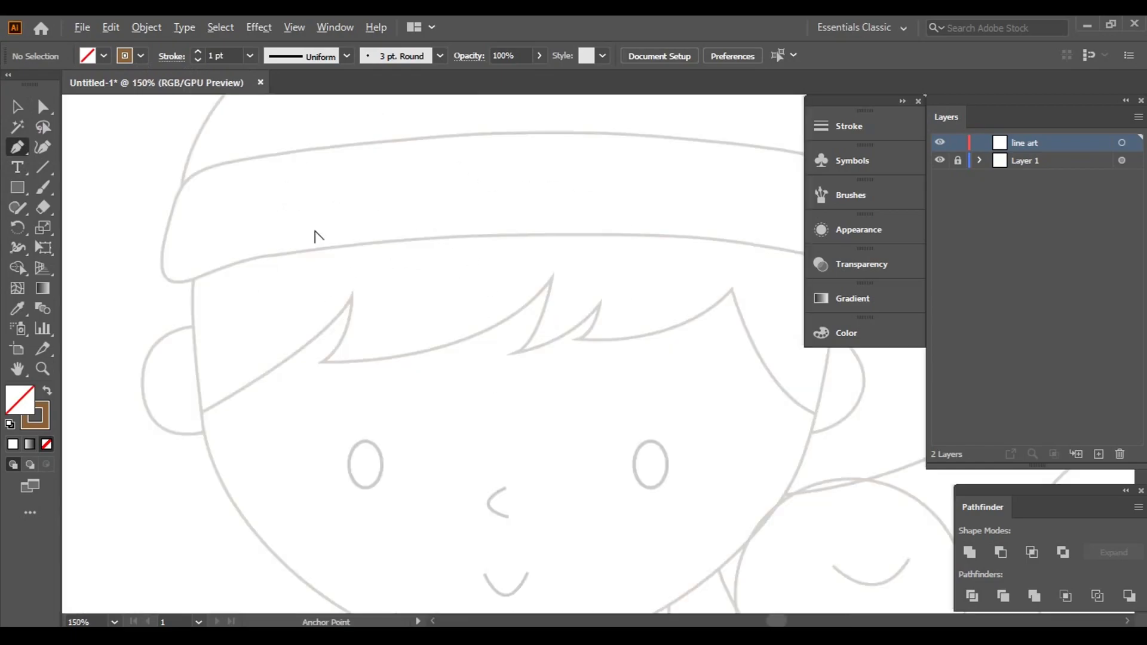
{"action": "scroll", "coordinate": [315, 235], "scroll_direction": "up", "scroll_amount": 5}
{"action": "left_click_drag", "start_coordinate": [663, 230], "coordinate": [514, 310]}
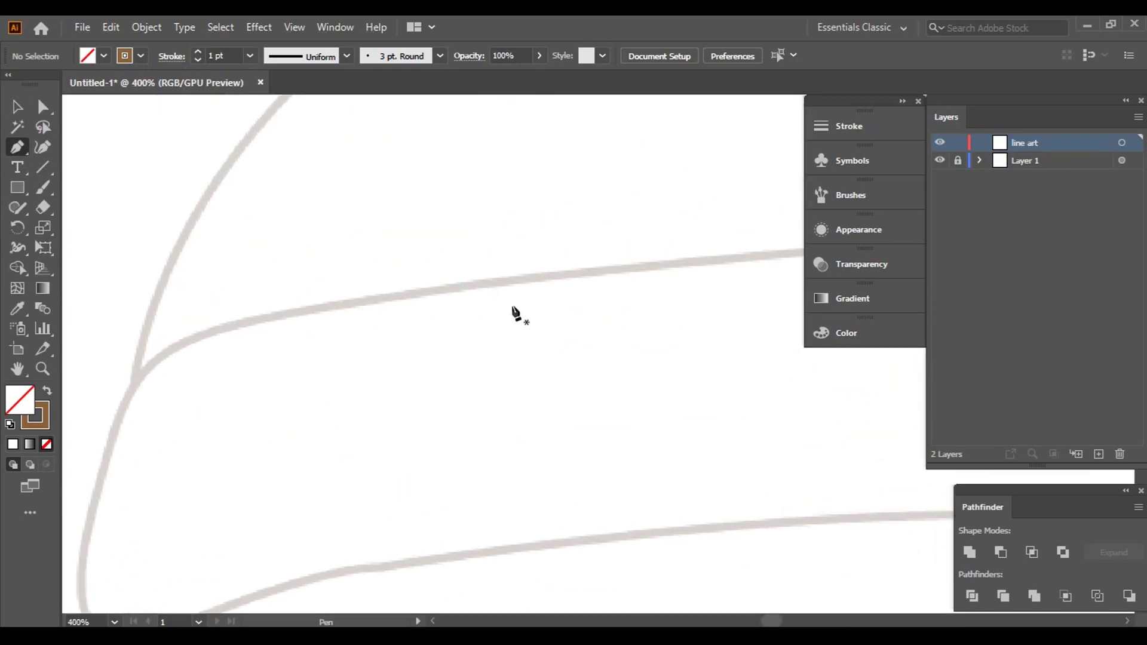
{"action": "left_click", "coordinate": [596, 275]}
{"action": "scroll", "coordinate": [251, 316], "scroll_direction": "up", "scroll_amount": 1}
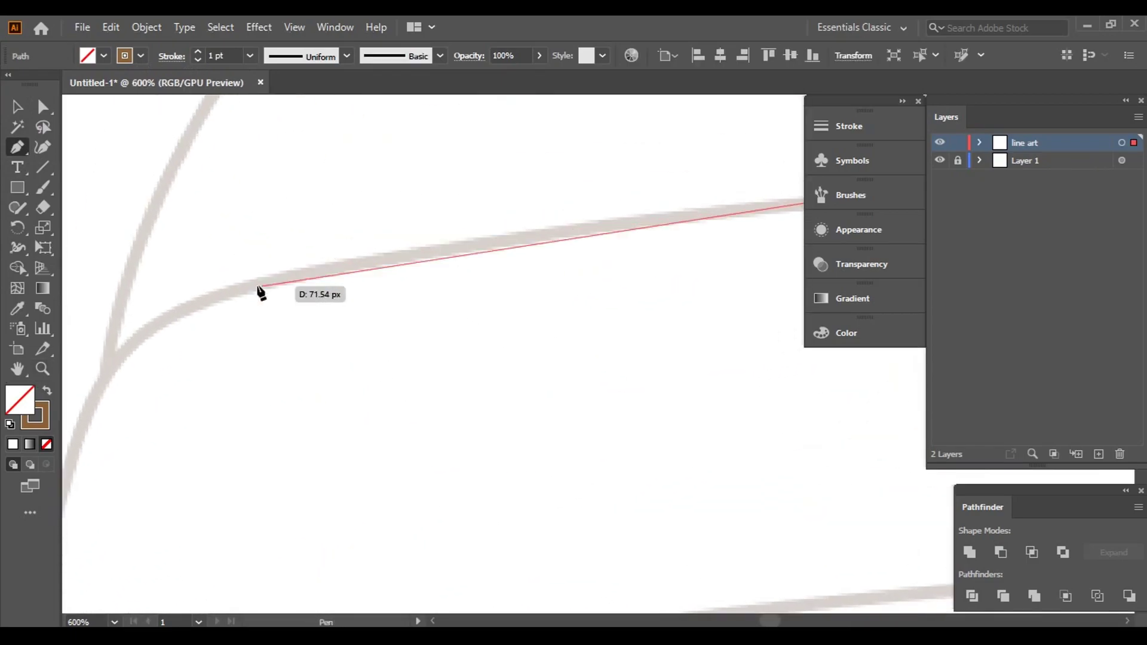
{"action": "scroll", "coordinate": [278, 279], "scroll_direction": "down", "scroll_amount": 1}
{"action": "mouse_move", "coordinate": [279, 281]}
{"action": "left_mouse_down"}
{"action": "mouse_move", "coordinate": [198, 312]}
{"action": "mouse_move", "coordinate": [245, 206]}
{"action": "left_mouse_up"}
{"action": "left_click_drag", "start_coordinate": [178, 327], "coordinate": [153, 400]}
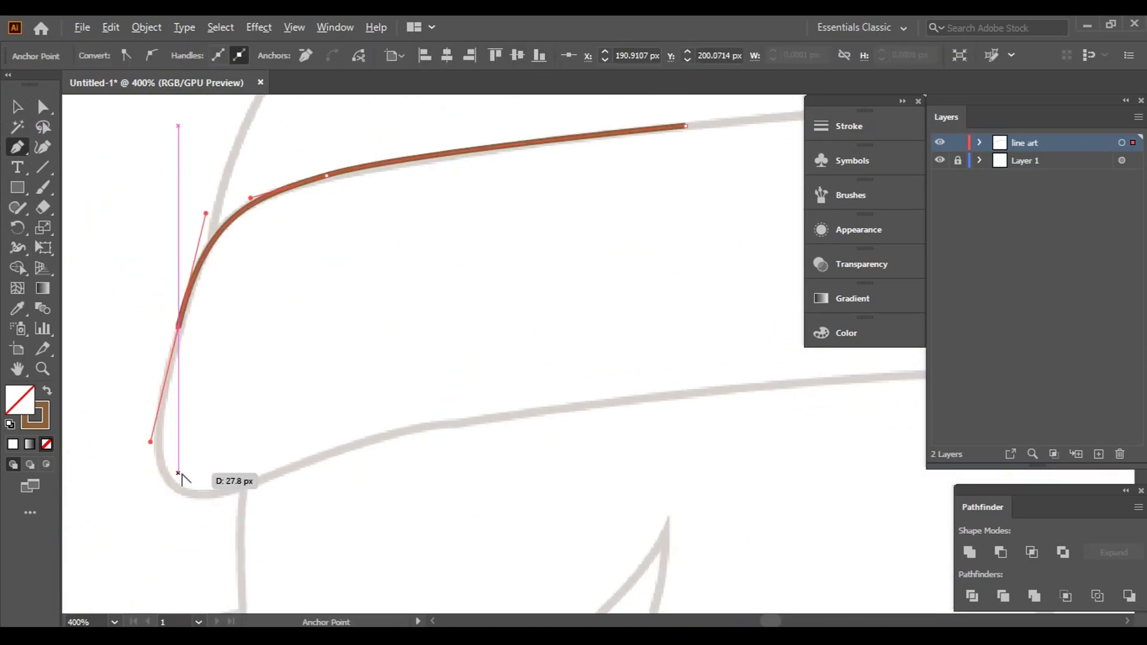
{"action": "scroll", "coordinate": [180, 474], "scroll_direction": "up", "scroll_amount": 1}
{"action": "mouse_move", "coordinate": [301, 373]}
{"action": "left_mouse_down"}
{"action": "mouse_move", "coordinate": [462, 326]}
{"action": "mouse_move", "coordinate": [458, 315]}
{"action": "mouse_move", "coordinate": [355, 366]}
{"action": "left_mouse_up"}
{"action": "mouse_move", "coordinate": [456, 335]}
{"action": "left_mouse_down"}
{"action": "mouse_move", "coordinate": [518, 330]}
{"action": "mouse_move", "coordinate": [313, 415]}
{"action": "left_mouse_up"}
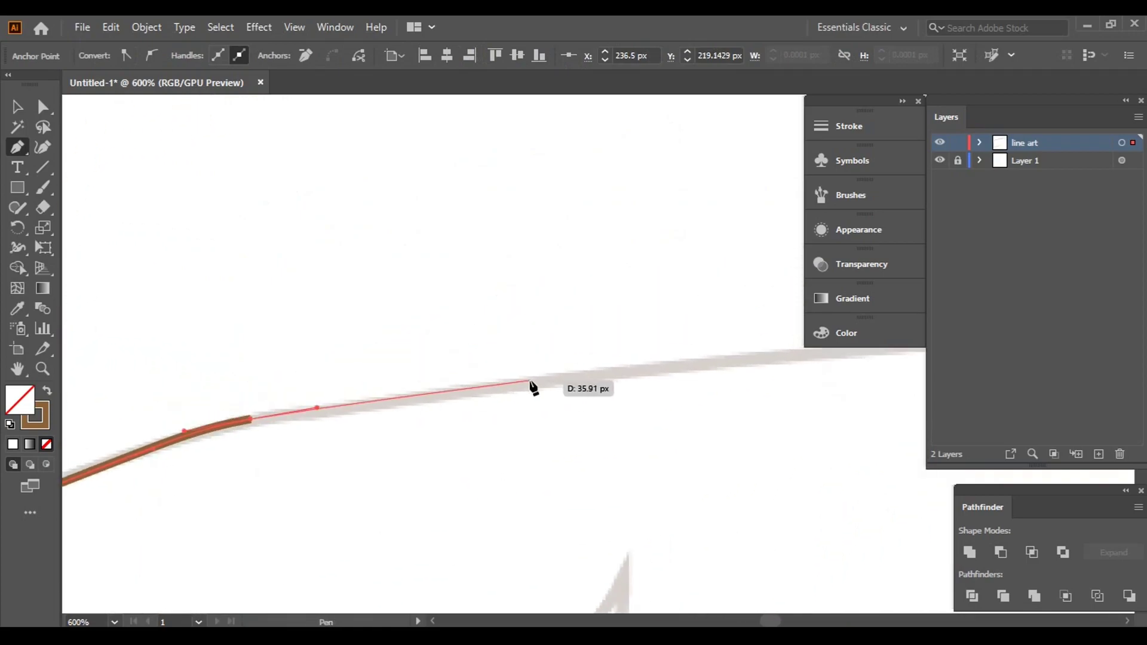
{"action": "mouse_move", "coordinate": [694, 352]}
{"action": "left_mouse_down"}
{"action": "mouse_move", "coordinate": [782, 287]}
{"action": "mouse_move", "coordinate": [90, 371]}
{"action": "mouse_move", "coordinate": [519, 373]}
{"action": "mouse_move", "coordinate": [297, 287]}
{"action": "left_mouse_up"}
- Continue the hat band path around the right corner and close it at the start point
{"action": "left_click", "coordinate": [607, 320]}
{"action": "left_click_drag", "start_coordinate": [606, 320], "coordinate": [201, 198]}
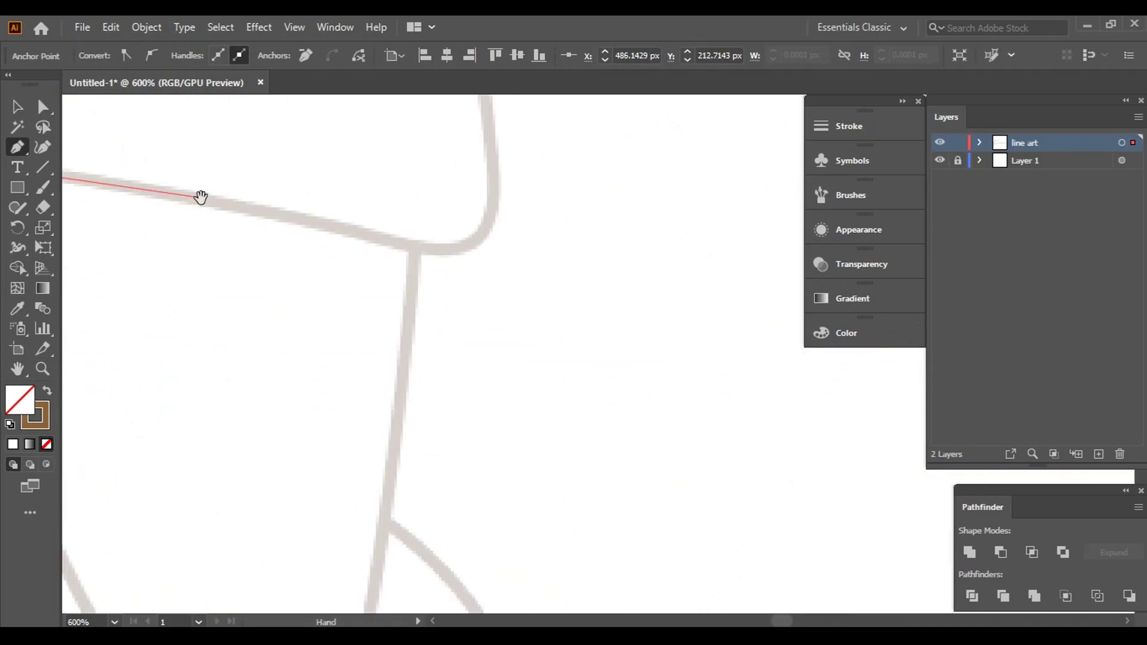
{"action": "left_click_drag", "start_coordinate": [419, 257], "coordinate": [426, 258]}
{"action": "mouse_move", "coordinate": [496, 157]}
{"action": "left_mouse_down"}
{"action": "mouse_move", "coordinate": [489, 138]}
{"action": "mouse_move", "coordinate": [608, 496]}
{"action": "left_mouse_up"}
{"action": "mouse_move", "coordinate": [537, 220]}
{"action": "left_mouse_down"}
{"action": "mouse_move", "coordinate": [386, 197]}
{"action": "mouse_move", "coordinate": [394, 190]}
{"action": "left_mouse_up"}
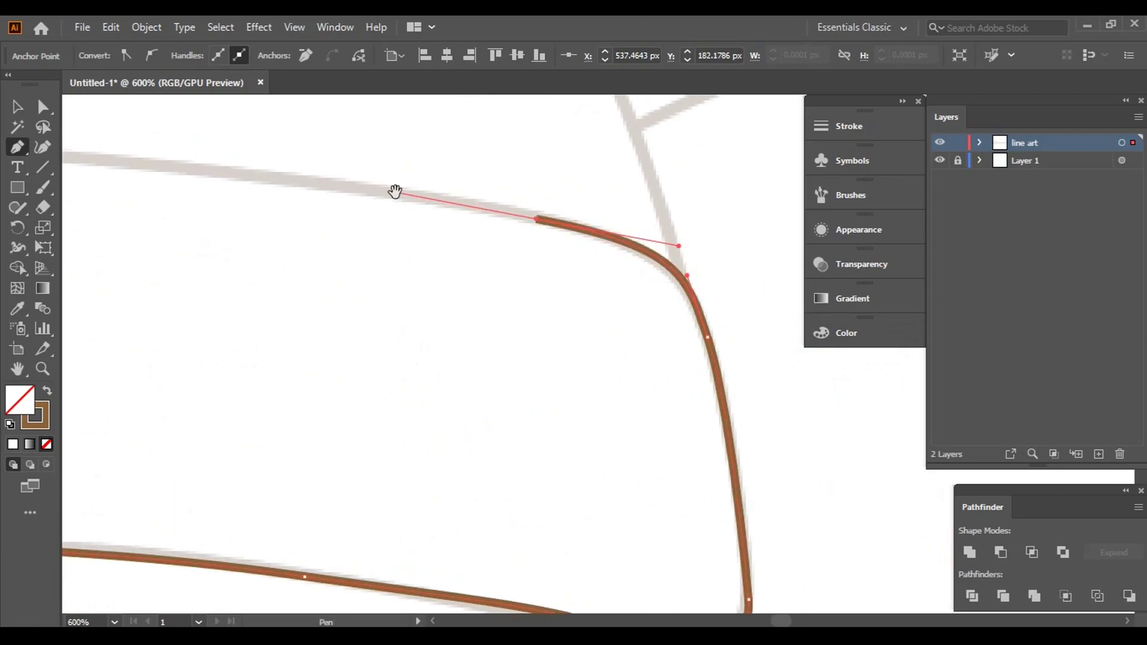
{"action": "left_click_drag", "start_coordinate": [120, 188], "coordinate": [257, 213]}
{"action": "scroll", "coordinate": [142, 197], "scroll_direction": "down", "scroll_amount": 2}
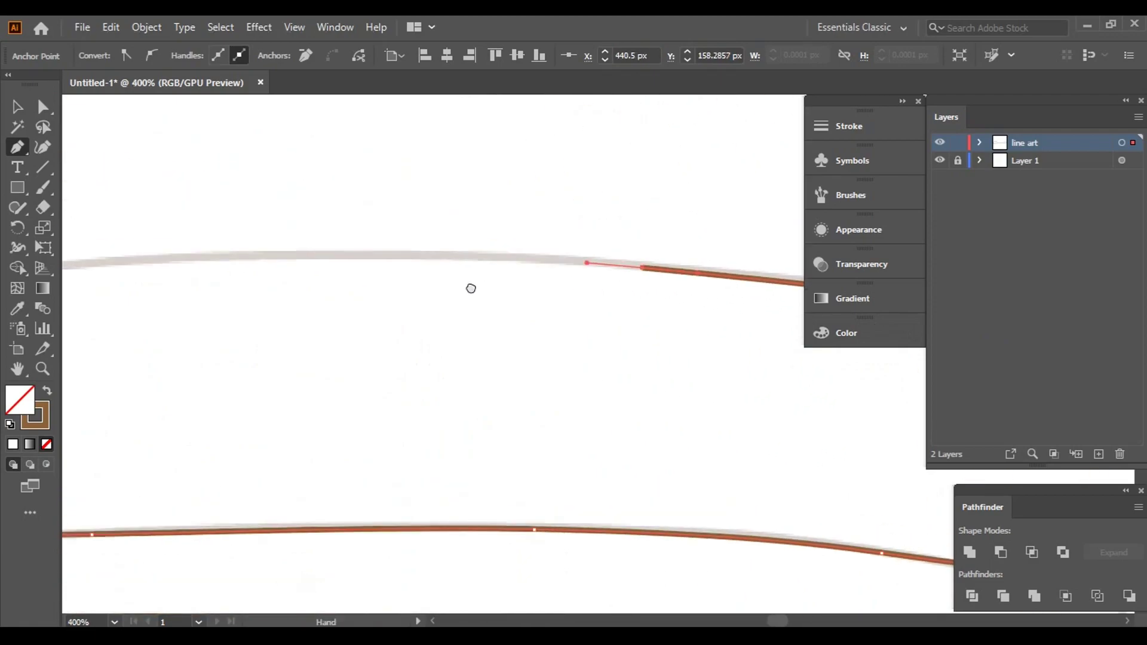
{"action": "scroll", "coordinate": [147, 275], "scroll_direction": "down", "scroll_amount": 2}
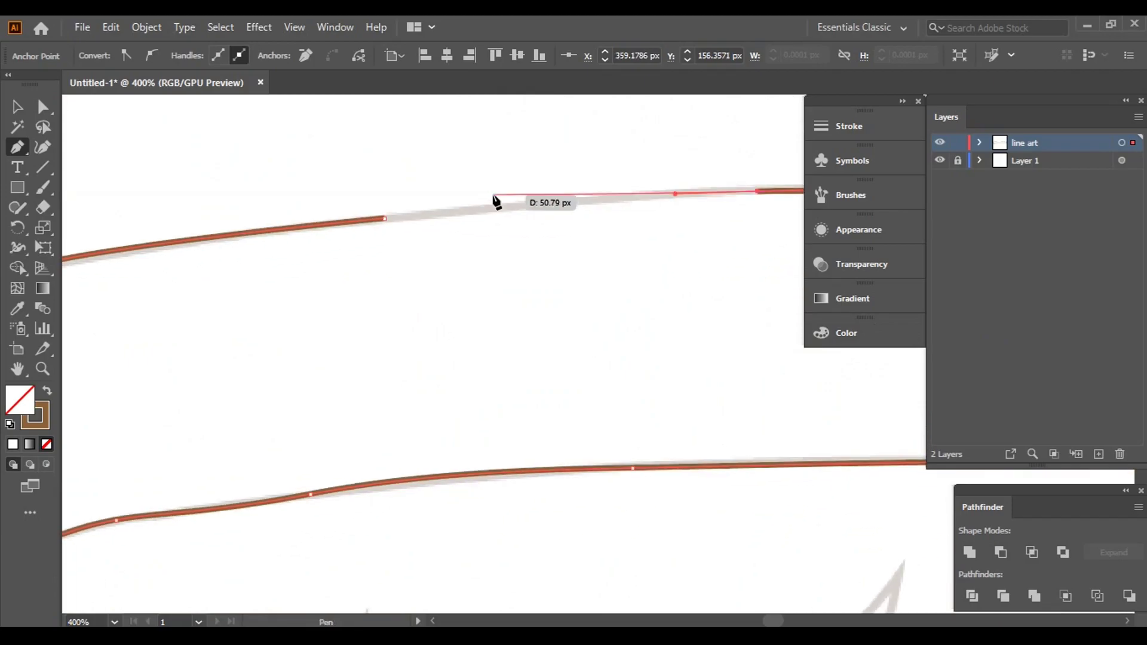
{"action": "left_click", "coordinate": [392, 220]}
{"action": "scroll", "coordinate": [590, 290], "scroll_direction": "down", "scroll_amount": 3}
{"action": "mouse_move", "coordinate": [494, 162]}
{"action": "left_mouse_down"}
{"action": "mouse_move", "coordinate": [610, 436]}
{"action": "mouse_move", "coordinate": [350, 87]}
{"action": "left_mouse_up"}
- Start a new path at the hat corner and trace down the side of the face
{"action": "key", "text": "v"}
{"action": "left_click", "coordinate": [748, 167]}
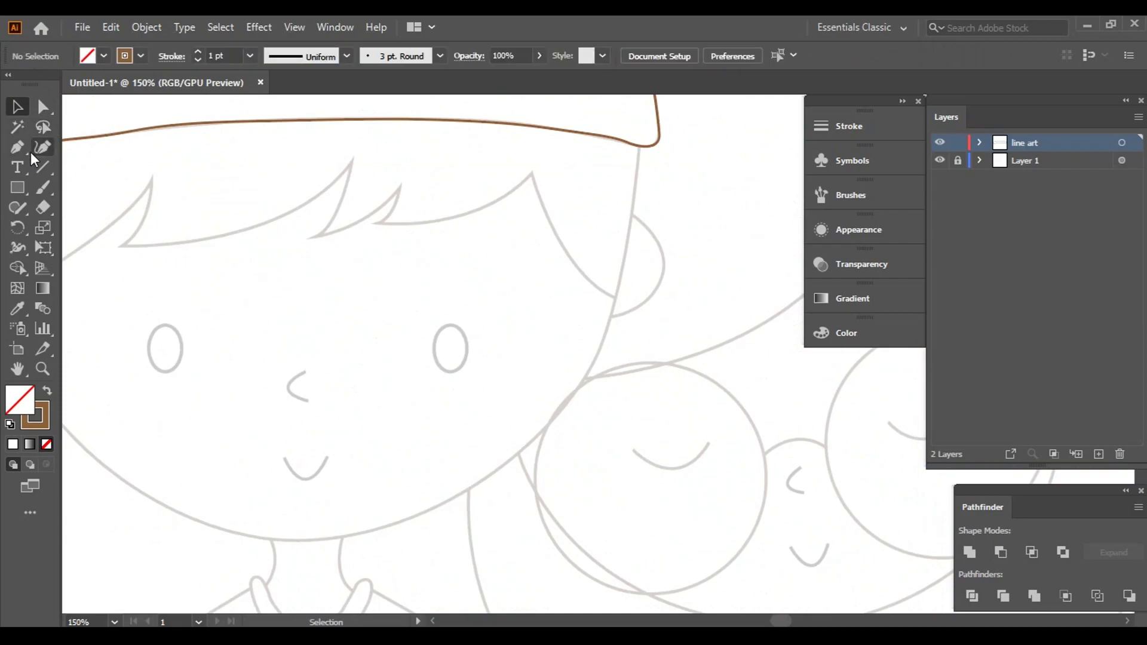
{"action": "scroll", "coordinate": [655, 170], "scroll_direction": "up", "scroll_amount": 2}
{"action": "left_click", "coordinate": [591, 124]}
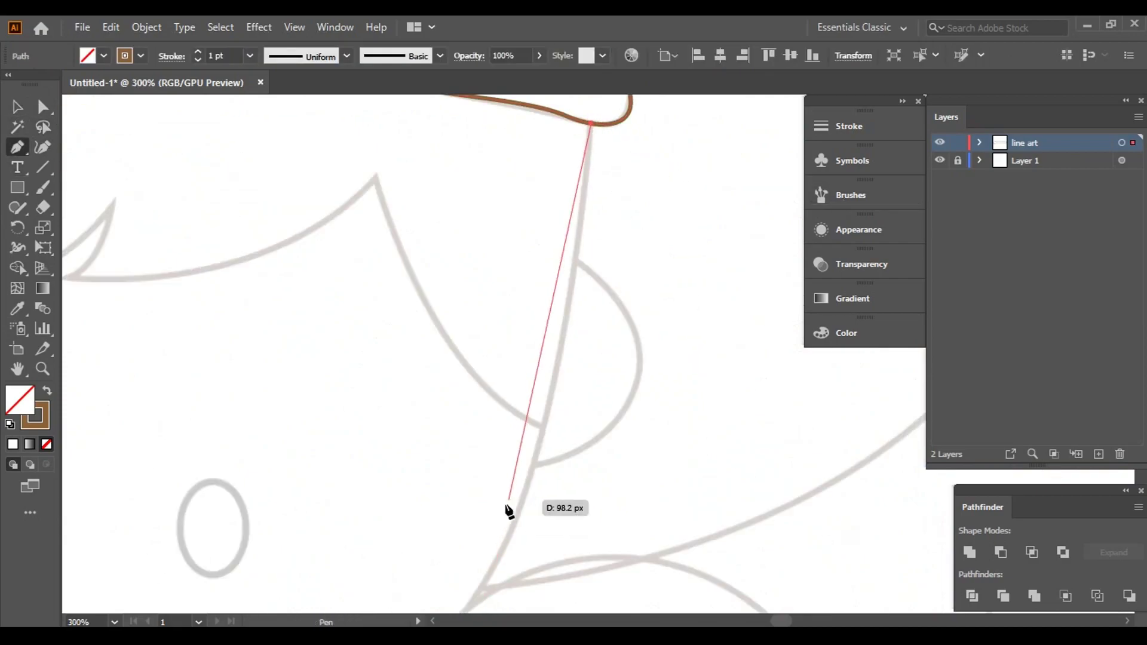
{"action": "scroll", "coordinate": [274, 604], "scroll_direction": "down", "scroll_amount": 5}
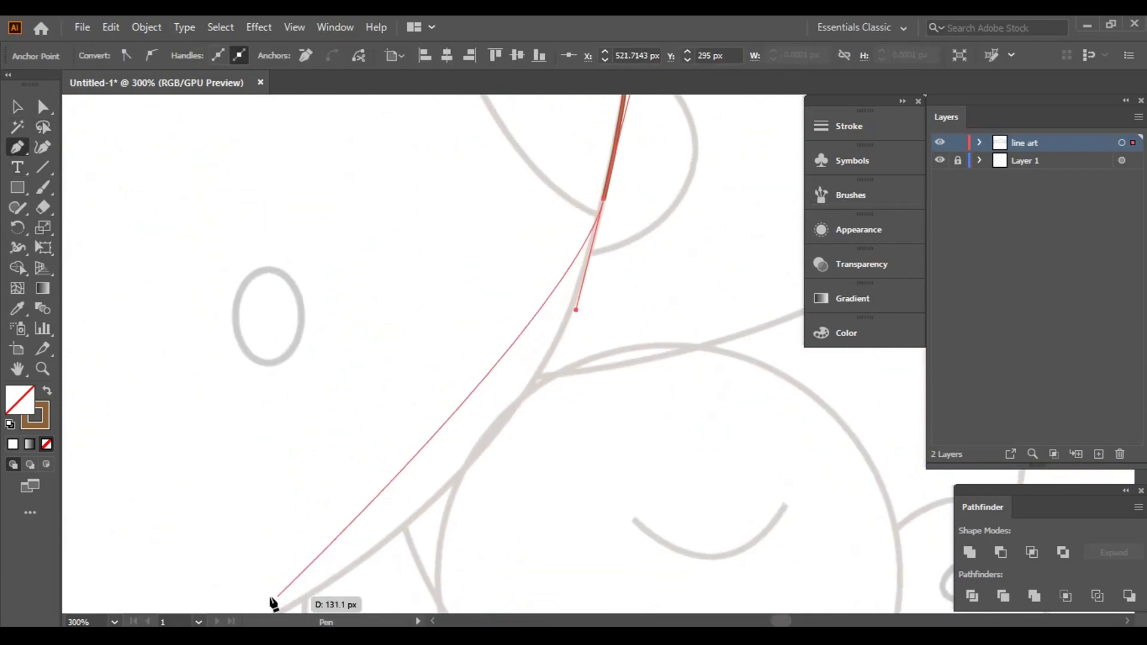
{"action": "left_click_drag", "start_coordinate": [434, 435], "coordinate": [339, 505]}
{"action": "scroll", "coordinate": [340, 505], "scroll_direction": "down", "scroll_amount": 4}
{"action": "scroll", "coordinate": [339, 506], "scroll_direction": "left", "scroll_amount": 5}
{"action": "left_click_drag", "start_coordinate": [294, 397], "coordinate": [139, 397]}
- Continue the face outline around the chin and up to the hat brim, undoing a stretched curve
{"action": "scroll", "coordinate": [141, 397], "scroll_direction": "up", "scroll_amount": 2}
{"action": "scroll", "coordinate": [141, 397], "scroll_direction": "left", "scroll_amount": 4}
{"action": "scroll", "coordinate": [217, 354], "scroll_direction": "left", "scroll_amount": 2}
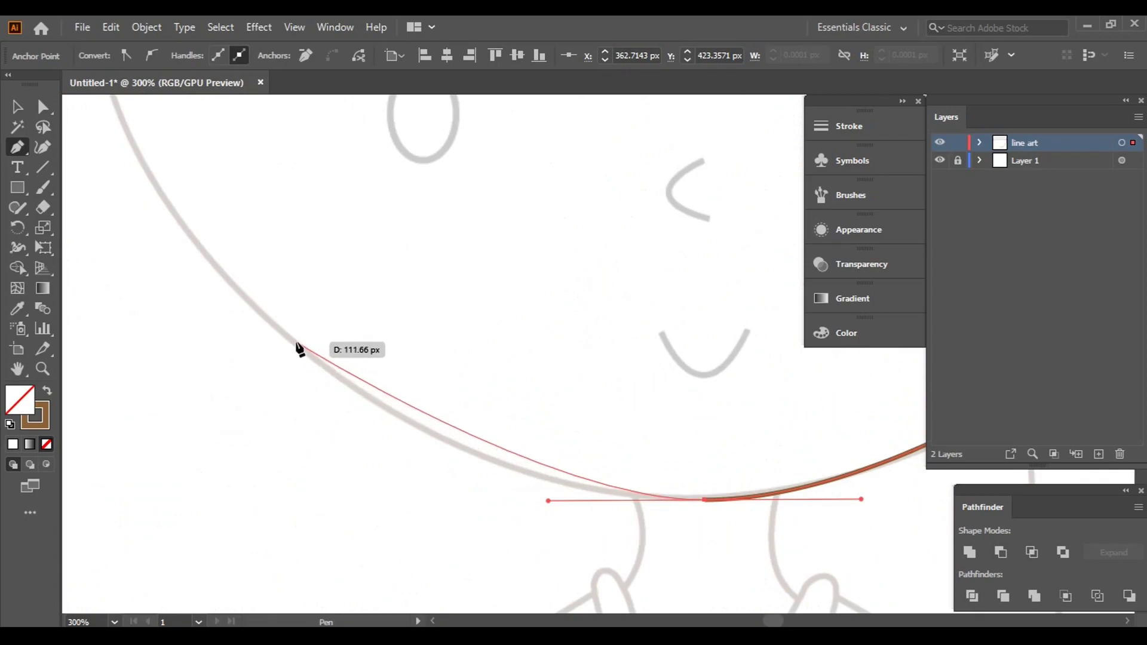
{"action": "left_click_drag", "start_coordinate": [297, 345], "coordinate": [210, 258]}
{"action": "scroll", "coordinate": [385, 356], "scroll_direction": "up", "scroll_amount": 4}
{"action": "scroll", "coordinate": [386, 355], "scroll_direction": "left", "scroll_amount": 4}
{"action": "left_click", "coordinate": [386, 351]}
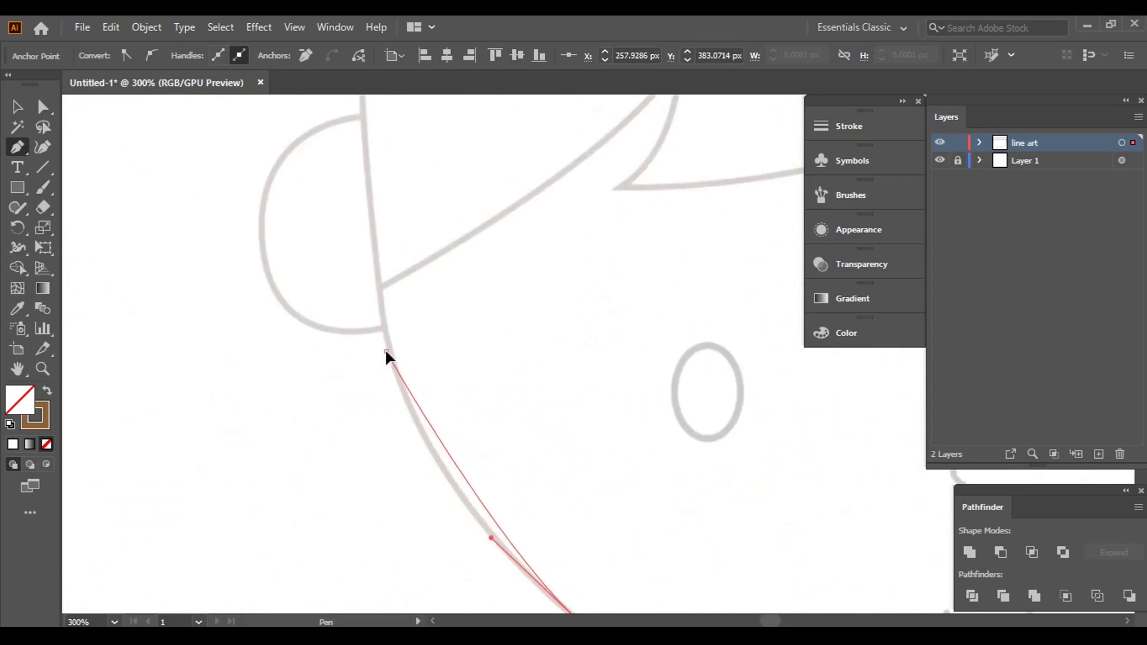
{"action": "left_click_drag", "start_coordinate": [358, 239], "coordinate": [205, 179]}
{"action": "scroll", "coordinate": [335, 231], "scroll_direction": "up", "scroll_amount": 4}
{"action": "scroll", "coordinate": [335, 231], "scroll_direction": "right", "scroll_amount": 1}
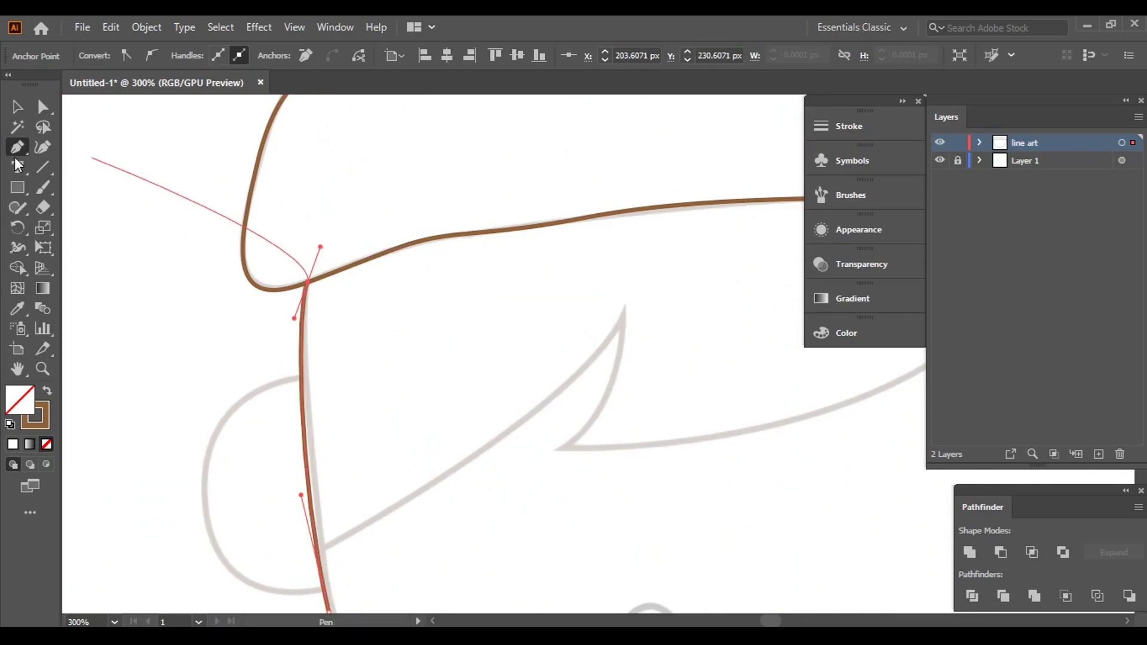
{"action": "key", "text": "ctrl+z"}
{"action": "scroll", "coordinate": [372, 287], "scroll_direction": "down", "scroll_amount": 2}
{"action": "scroll", "coordinate": [578, 399], "scroll_direction": "down", "scroll_amount": 3}
{"action": "scroll", "coordinate": [578, 399], "scroll_direction": "right", "scroll_amount": 3}
- Pen-trace the boy's curved smile
{"action": "scroll", "coordinate": [472, 335], "scroll_direction": "up", "scroll_amount": 4}
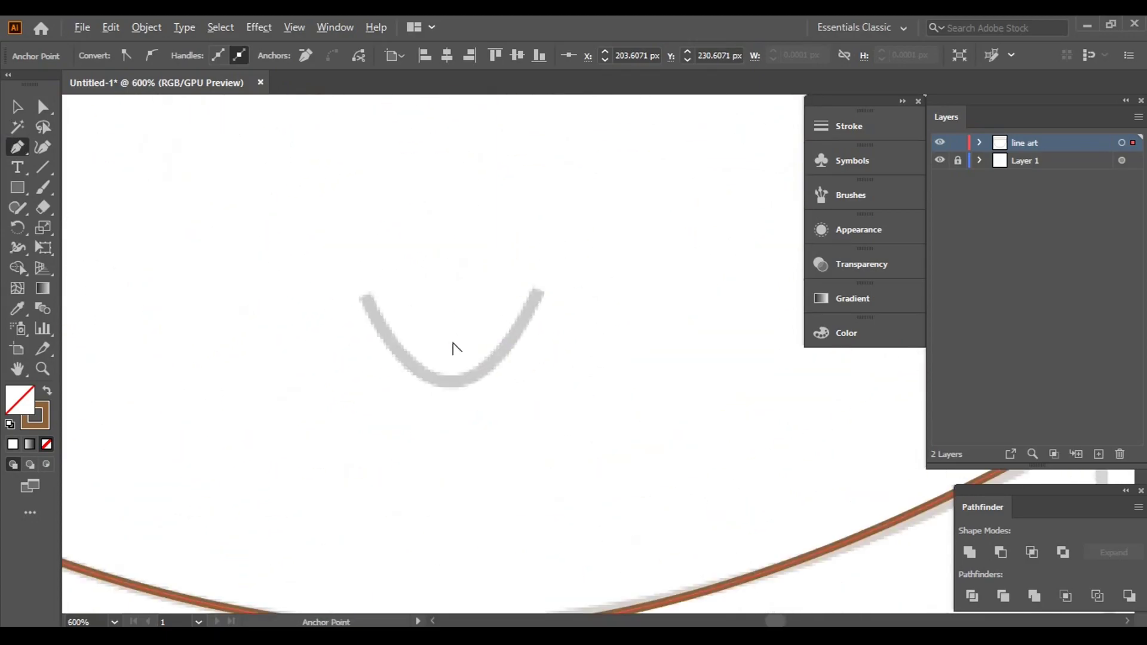
{"action": "scroll", "coordinate": [453, 346], "scroll_direction": "up", "scroll_amount": 1}
{"action": "left_click", "coordinate": [337, 281]}
{"action": "scroll", "coordinate": [656, 128], "scroll_direction": "up", "scroll_amount": 10}
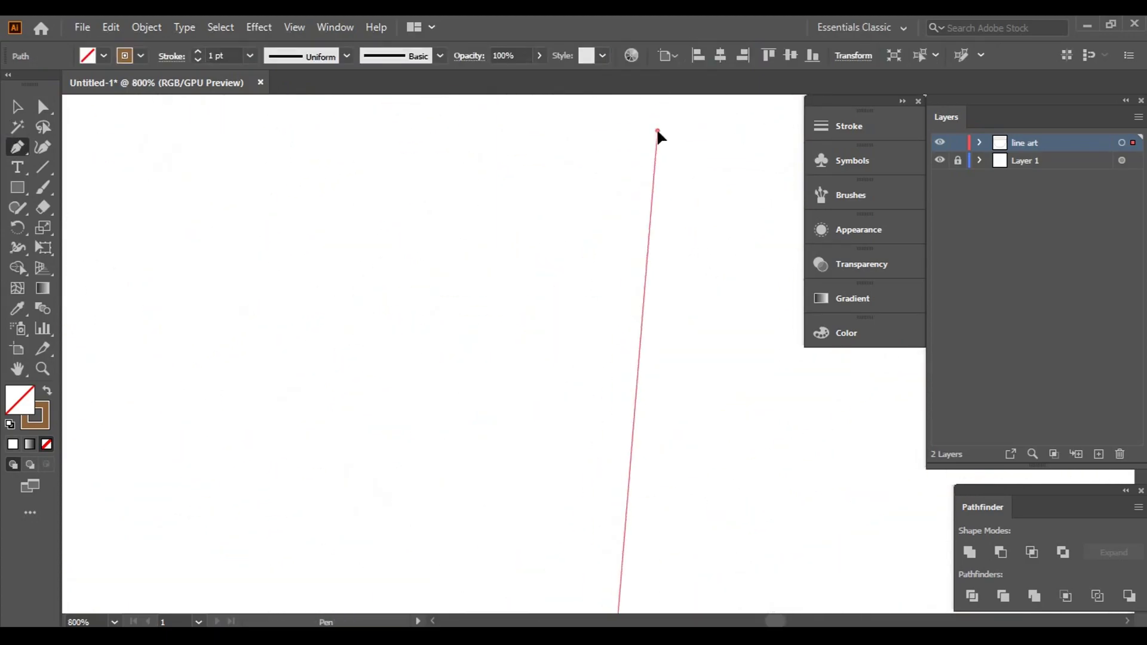
{"action": "scroll", "coordinate": [708, 287], "scroll_direction": "down", "scroll_amount": 3}
{"action": "scroll", "coordinate": [691, 63], "scroll_direction": "down", "scroll_amount": 3}
{"action": "scroll", "coordinate": [577, 397], "scroll_direction": "down", "scroll_amount": 2}
{"action": "scroll", "coordinate": [603, 385], "scroll_direction": "down", "scroll_amount": 5}
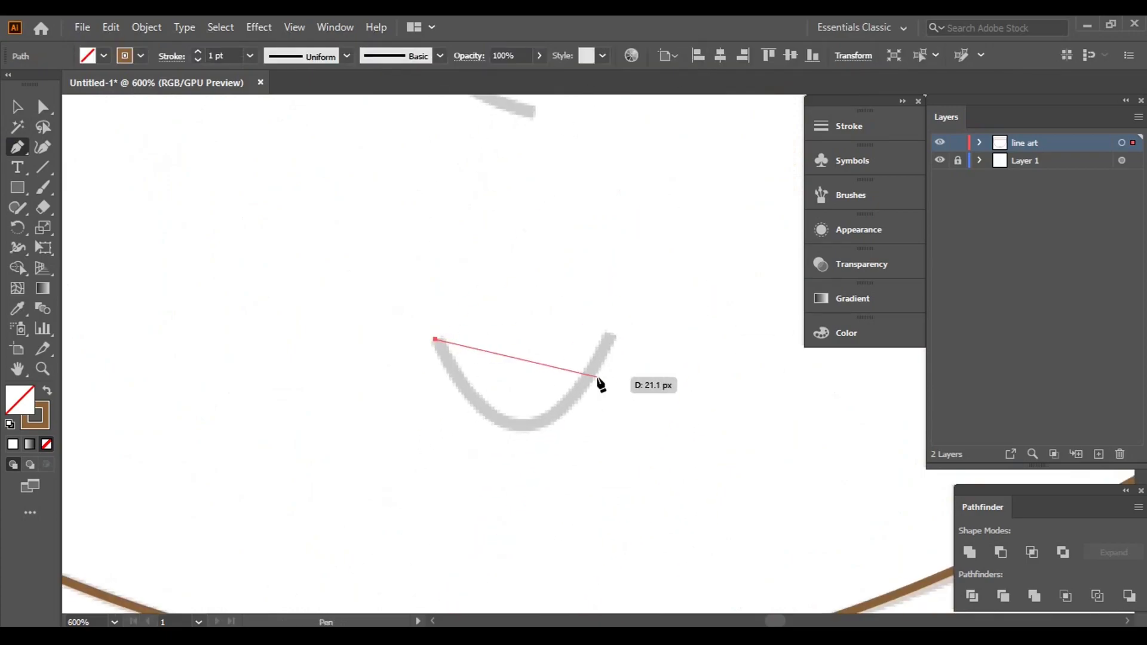
{"action": "scroll", "coordinate": [431, 302], "scroll_direction": "down", "scroll_amount": 2}
{"action": "scroll", "coordinate": [431, 302], "scroll_direction": "right", "scroll_amount": 3}
{"action": "scroll", "coordinate": [579, 406], "scroll_direction": "up", "scroll_amount": 2}
{"action": "scroll", "coordinate": [580, 406], "scroll_direction": "left", "scroll_amount": 2}
{"action": "left_click_drag", "start_coordinate": [575, 395], "coordinate": [664, 204]}
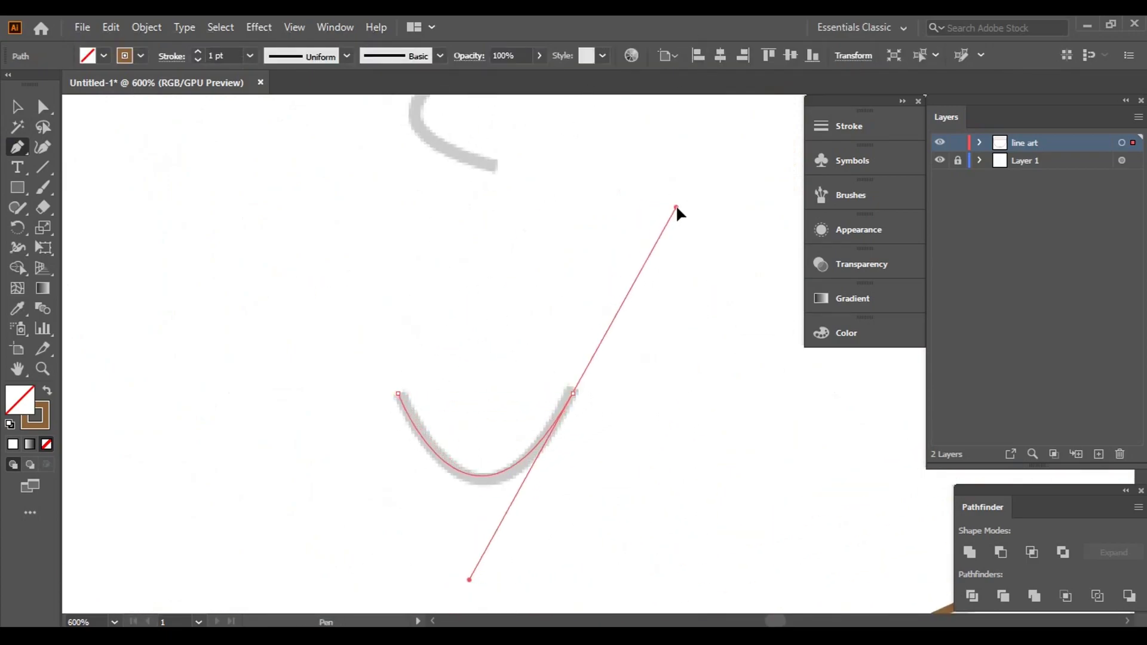
{"action": "scroll", "coordinate": [579, 332], "scroll_direction": "up", "scroll_amount": 3}
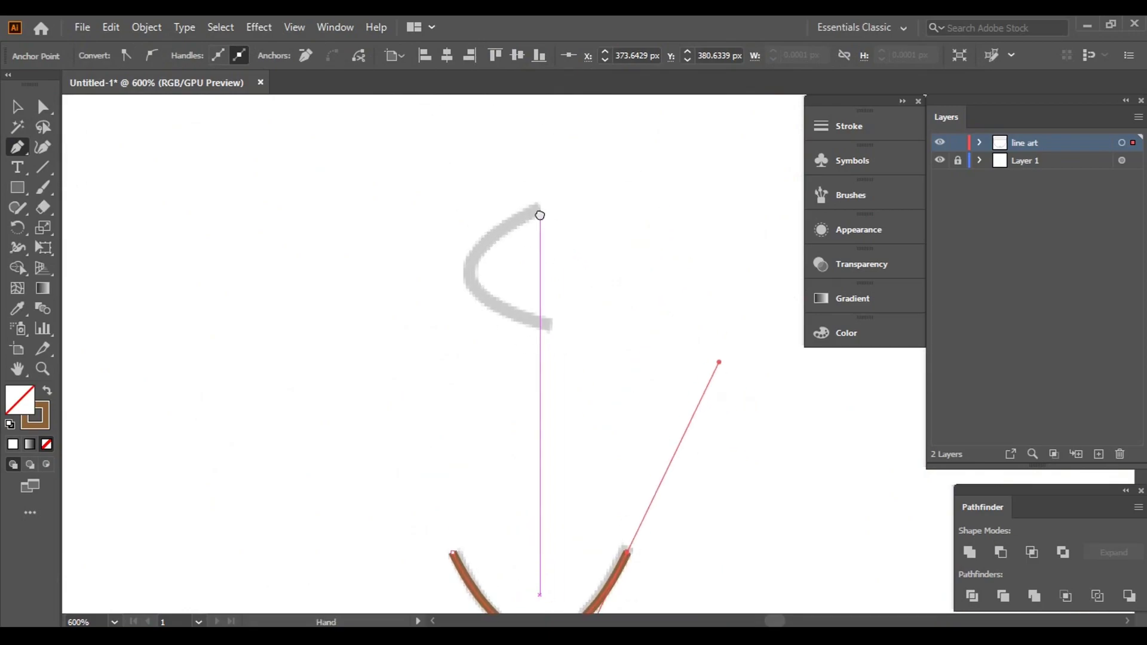
{"action": "left_click", "coordinate": [538, 204]}
- Trace the curved nose line
{"action": "left_click", "coordinate": [545, 322]}
{"action": "left_click_drag", "start_coordinate": [704, 376], "coordinate": [711, 371]}
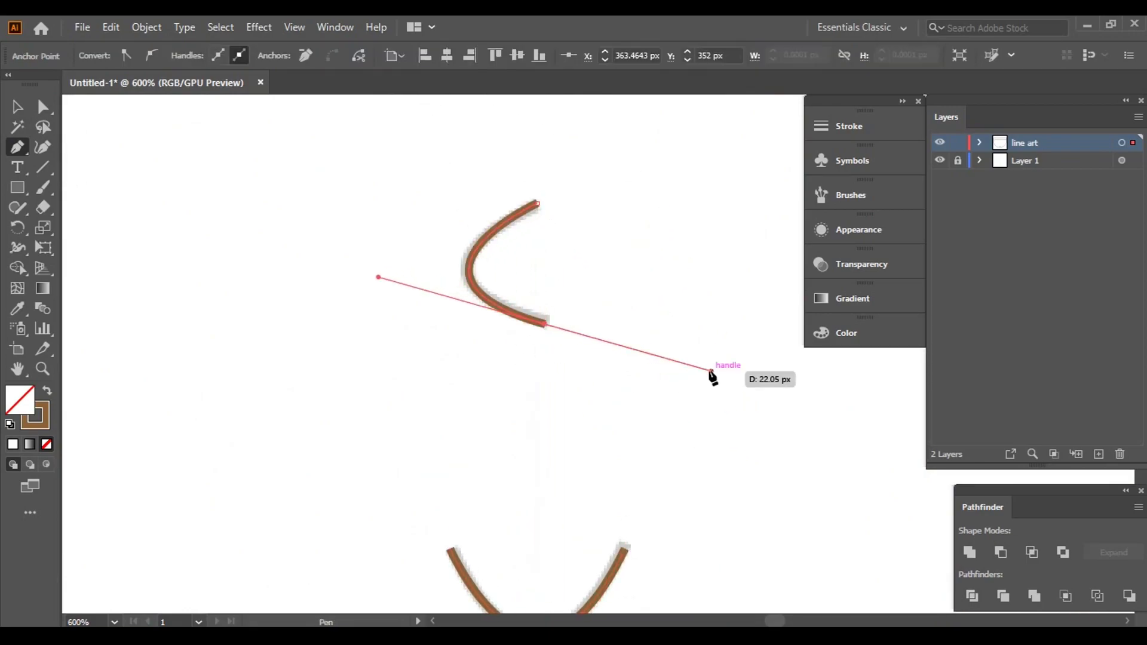
{"action": "scroll", "coordinate": [395, 339], "scroll_direction": "left", "scroll_amount": 5}
{"action": "scroll", "coordinate": [767, 441], "scroll_direction": "up", "scroll_amount": 2}
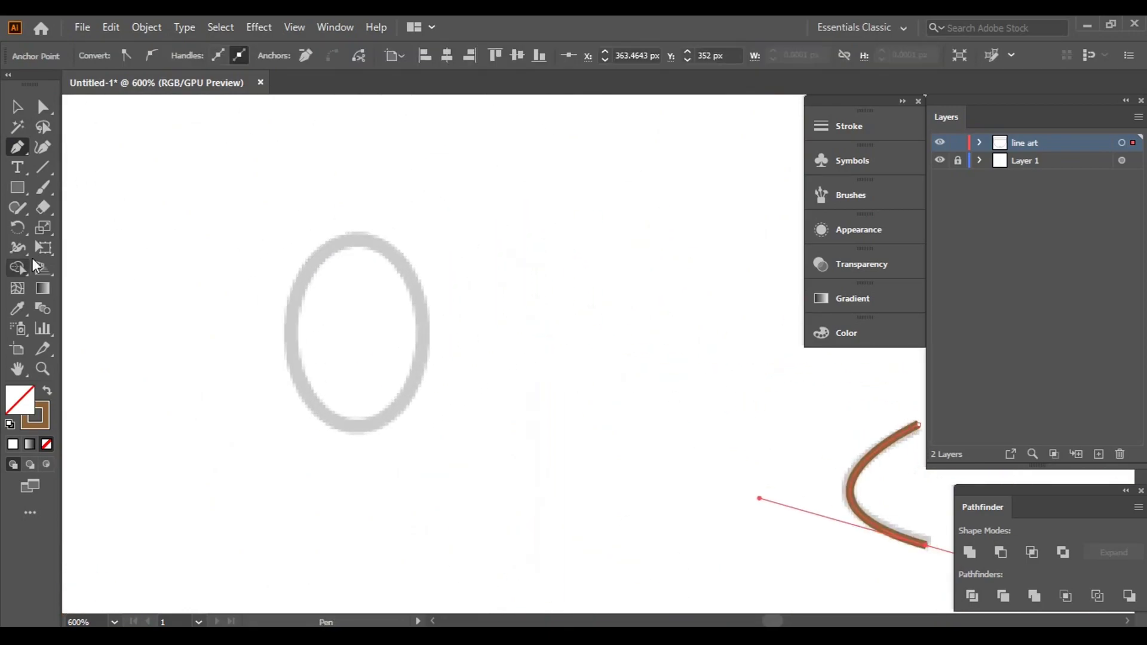
- Draw an ellipse over the left eye and adjust its width and height to match
{"action": "mouse_move", "coordinate": [17, 187]}
{"action": "left_mouse_down"}
{"action": "mouse_move", "coordinate": [105, 263]}
{"action": "mouse_move", "coordinate": [92, 227]}
{"action": "left_mouse_up"}
{"action": "left_click_drag", "start_coordinate": [311, 250], "coordinate": [426, 428]}
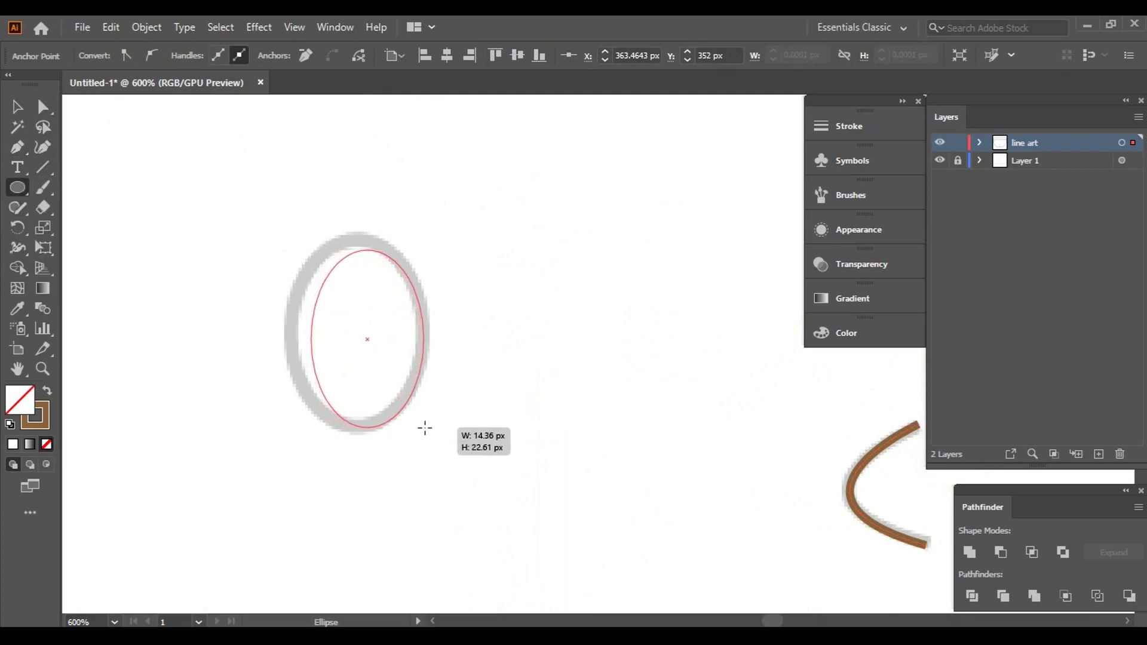
{"action": "left_click_drag", "start_coordinate": [311, 338], "coordinate": [288, 339]}
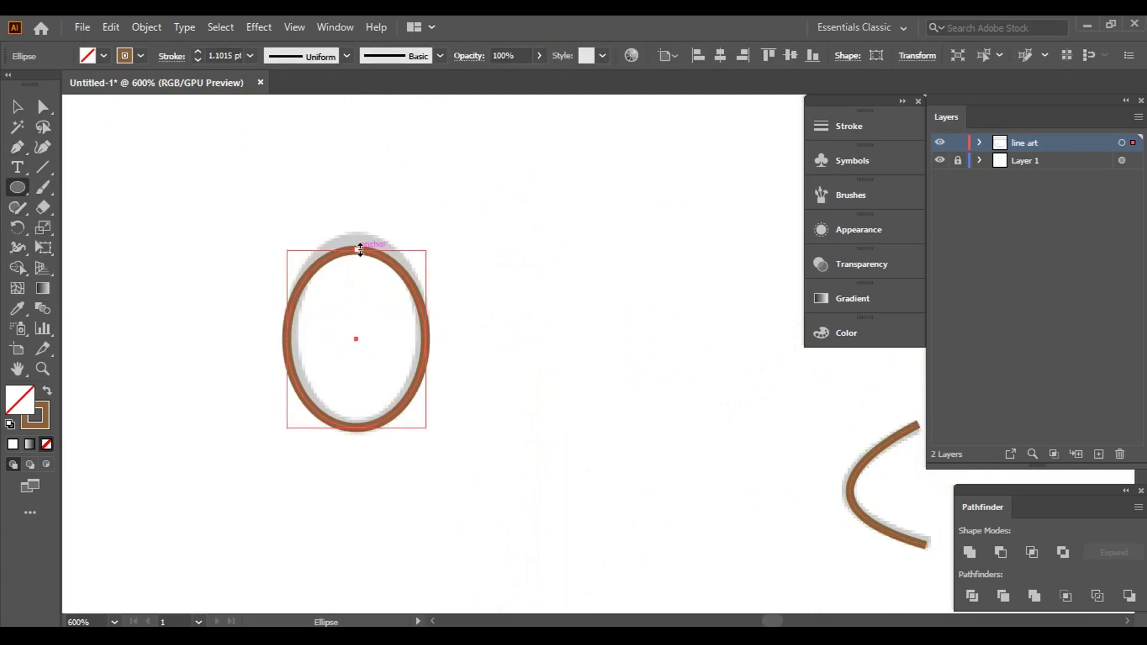
{"action": "left_click_drag", "start_coordinate": [360, 249], "coordinate": [359, 236]}
- Alt-drag a copy of the eye oval over the right eye
{"action": "key", "text": "v"}
{"action": "left_click", "coordinate": [683, 378]}
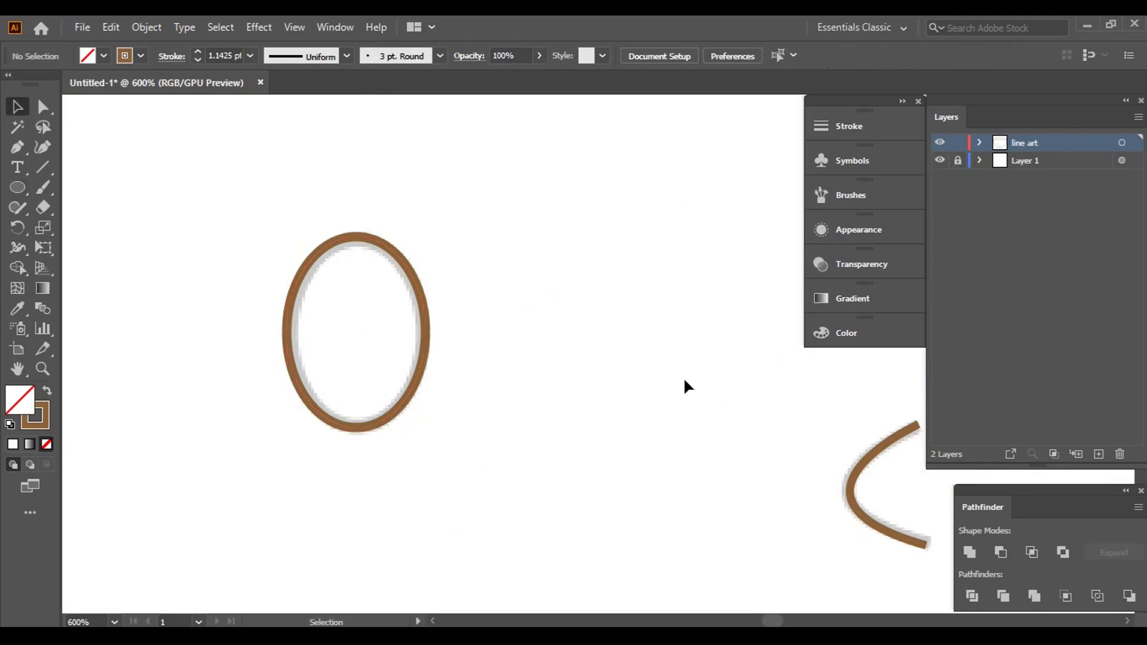
{"action": "scroll", "coordinate": [683, 378], "scroll_direction": "down", "scroll_amount": 2}
{"action": "left_click_drag", "start_coordinate": [683, 378], "coordinate": [295, 359]}
{"action": "mouse_move", "coordinate": [125, 334]}
{"action": "left_mouse_down"}
{"action": "mouse_move", "coordinate": [883, 352]}
{"action": "mouse_move", "coordinate": [695, 332]}
{"action": "left_mouse_up"}
- Drop the eye copy and start the fringe path with a sharp first spike and dip
{"action": "left_click", "coordinate": [504, 309]}
{"action": "scroll", "coordinate": [504, 310], "scroll_direction": "down", "scroll_amount": 2}
{"action": "scroll", "coordinate": [505, 310], "scroll_direction": "down", "scroll_amount": 3}
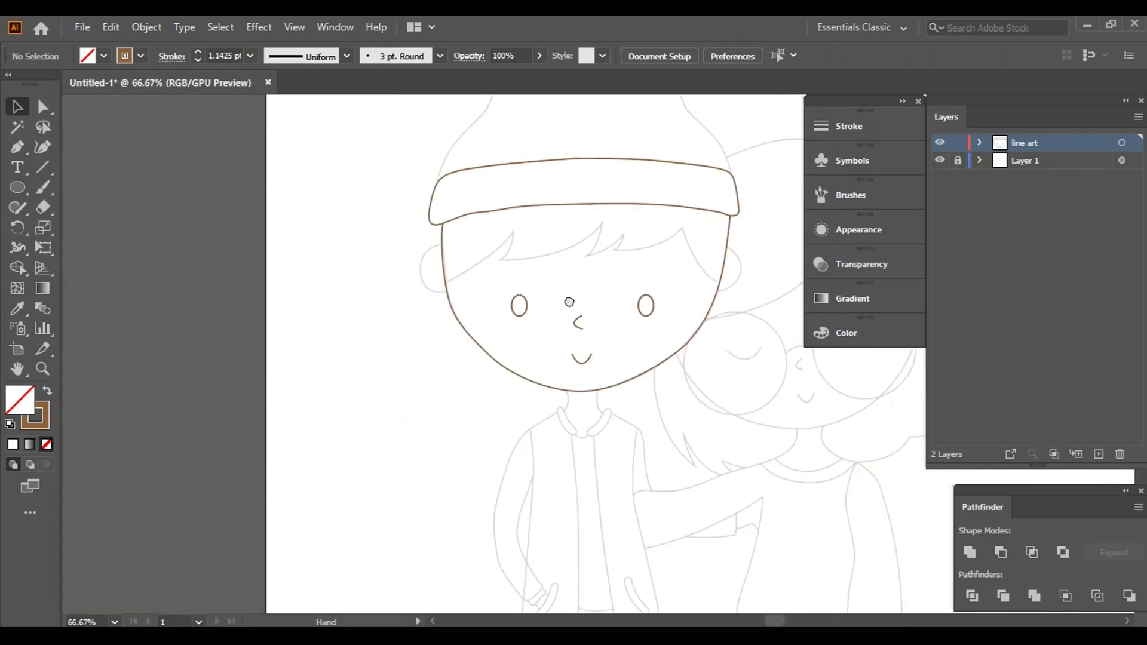
{"action": "scroll", "coordinate": [398, 353], "scroll_direction": "up", "scroll_amount": 1}
{"action": "scroll", "coordinate": [418, 399], "scroll_direction": "up", "scroll_amount": 2}
{"action": "scroll", "coordinate": [272, 424], "scroll_direction": "up", "scroll_amount": 2}
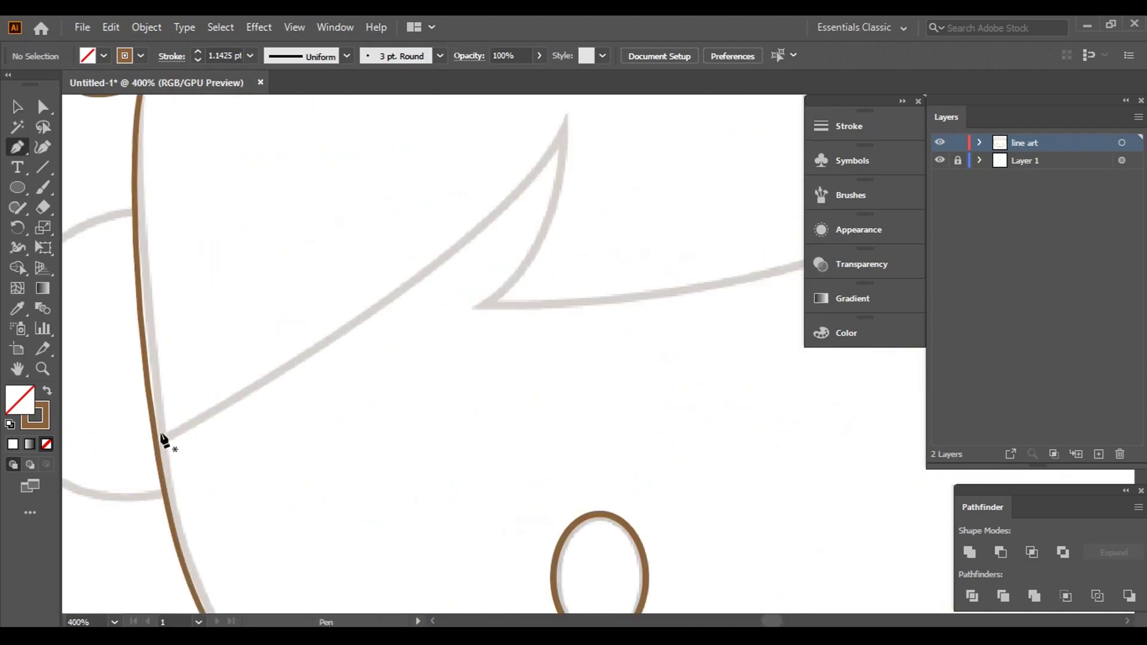
{"action": "scroll", "coordinate": [157, 447], "scroll_direction": "down", "scroll_amount": 1}
{"action": "left_click", "coordinate": [265, 509]}
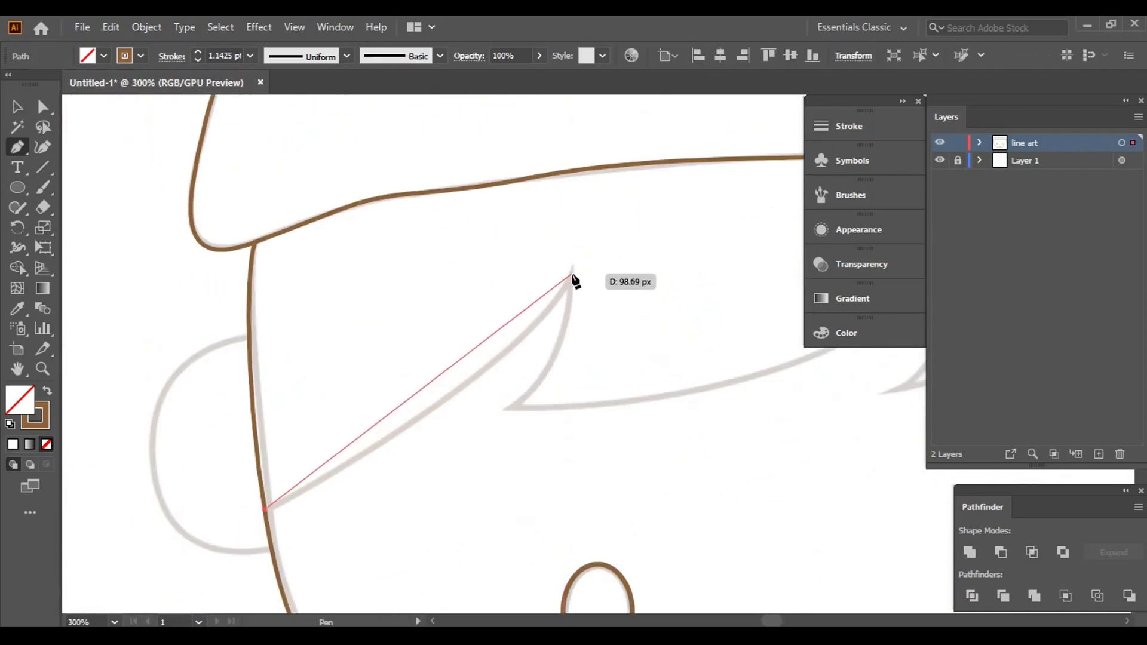
{"action": "left_click_drag", "start_coordinate": [572, 275], "coordinate": [621, 174]}
{"action": "left_click", "coordinate": [573, 275]}
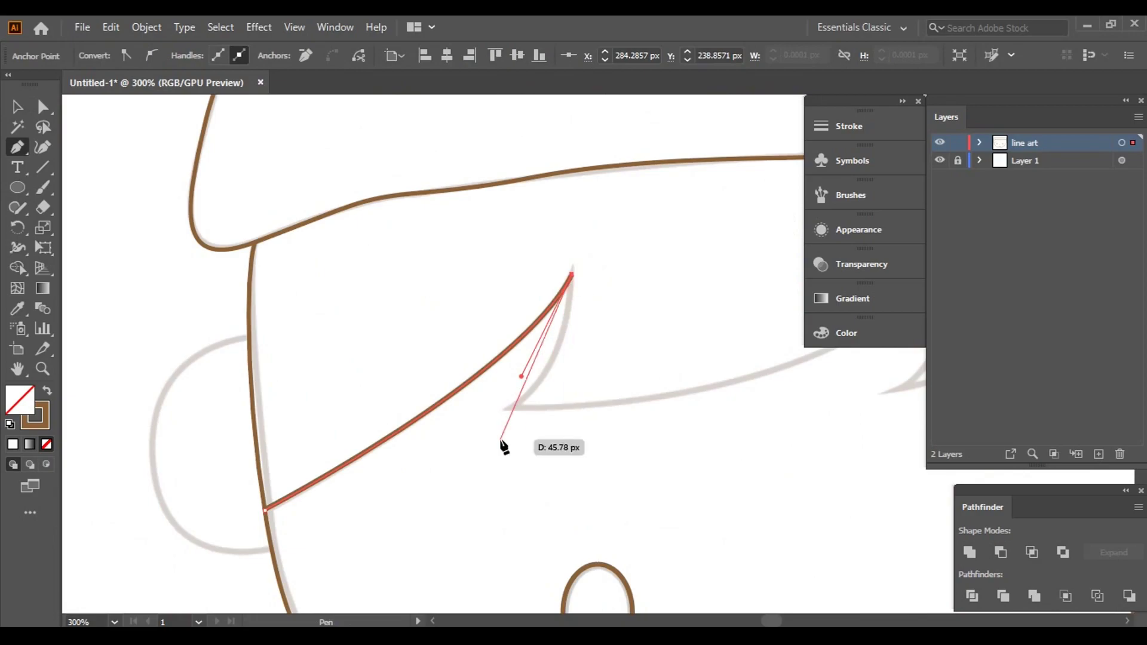
{"action": "left_click_drag", "start_coordinate": [509, 409], "coordinate": [452, 448]}
{"action": "left_click", "coordinate": [509, 409]}
- Trace the remaining fringe spikes and dips with sharp corners down to the face edge
{"action": "left_click_drag", "start_coordinate": [683, 414], "coordinate": [363, 439]}
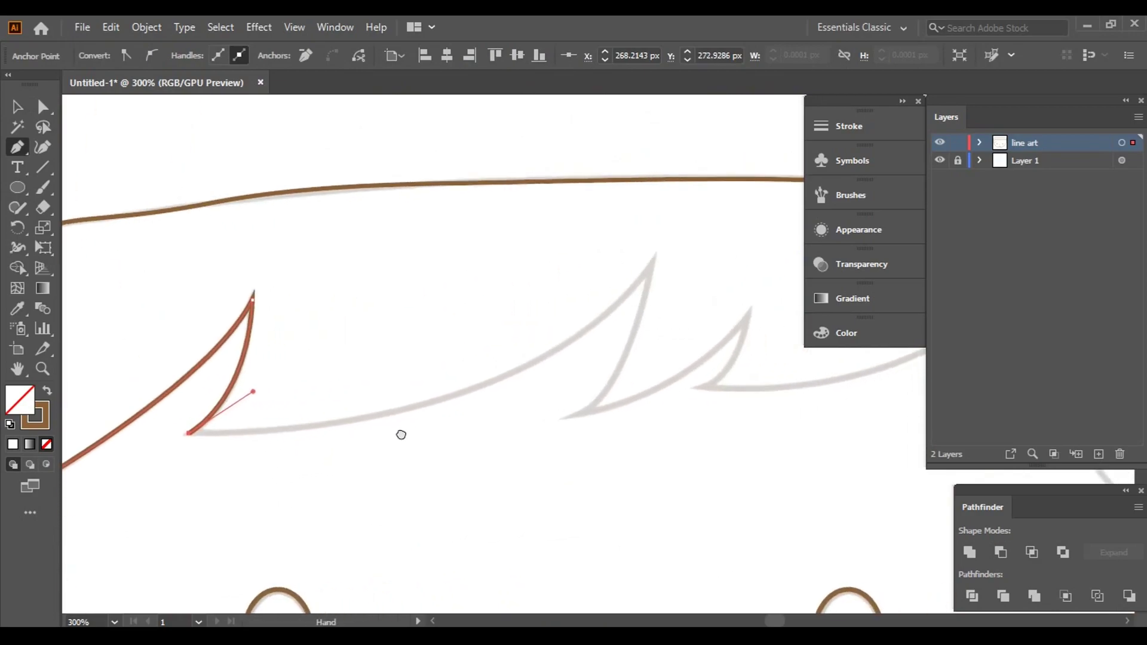
{"action": "mouse_move", "coordinate": [650, 290]}
{"action": "left_mouse_down"}
{"action": "mouse_move", "coordinate": [639, 375]}
{"action": "mouse_move", "coordinate": [792, 156]}
{"action": "left_mouse_up"}
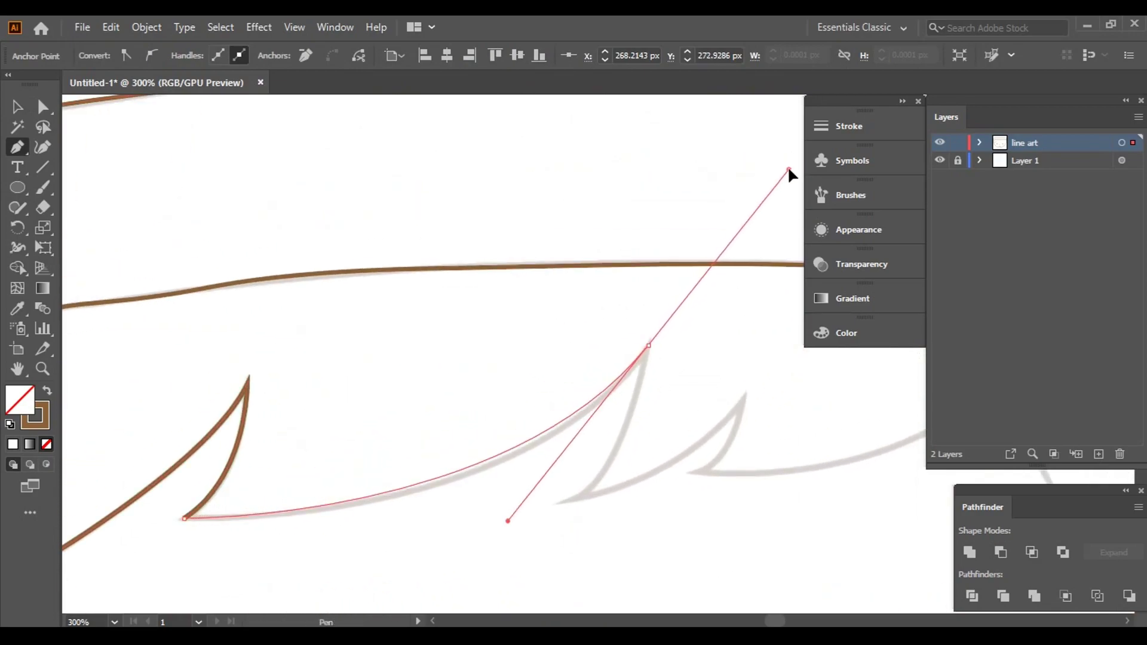
{"action": "left_click", "coordinate": [649, 345]}
{"action": "left_click_drag", "start_coordinate": [650, 350], "coordinate": [629, 166]}
{"action": "left_click_drag", "start_coordinate": [545, 316], "coordinate": [442, 380]}
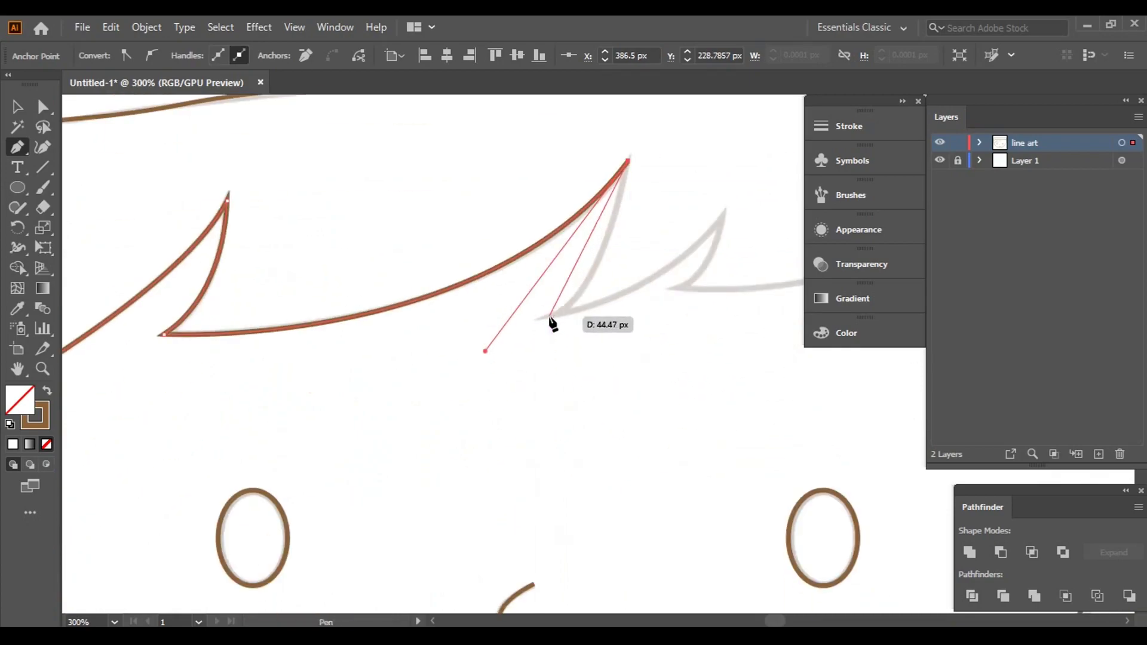
{"action": "left_click", "coordinate": [544, 316]}
{"action": "mouse_move", "coordinate": [727, 231]}
{"action": "left_mouse_down"}
{"action": "mouse_move", "coordinate": [516, 327]}
{"action": "mouse_move", "coordinate": [552, 247]}
{"action": "mouse_move", "coordinate": [592, 208]}
{"action": "left_mouse_up"}
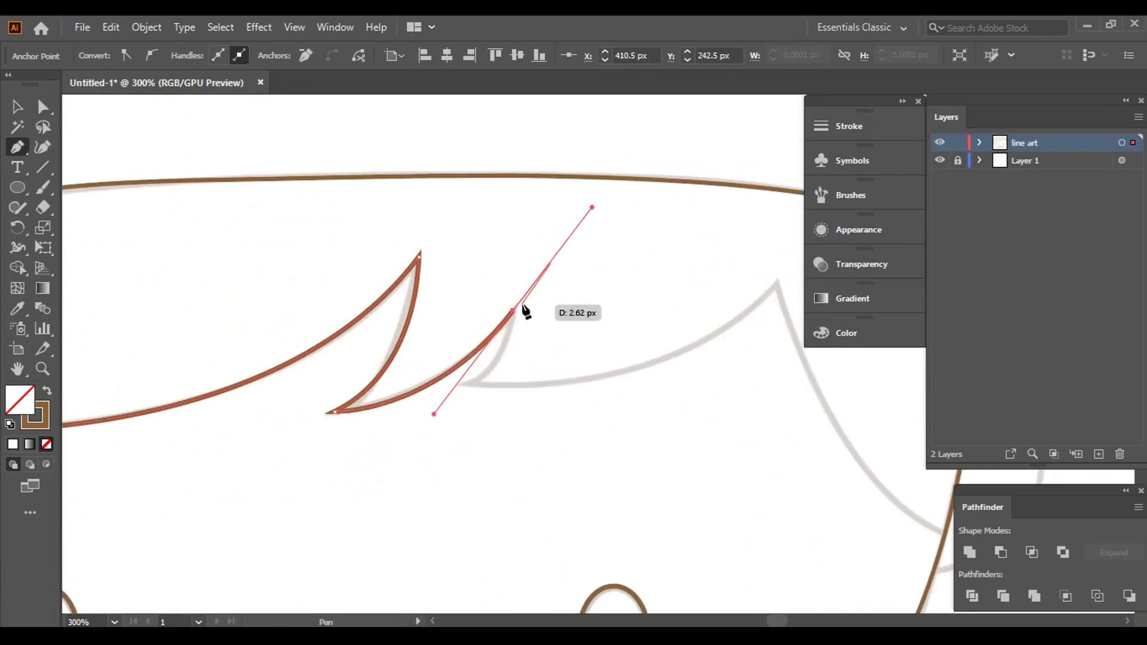
{"action": "left_click", "coordinate": [473, 384]}
{"action": "left_click_drag", "start_coordinate": [664, 357], "coordinate": [402, 410]}
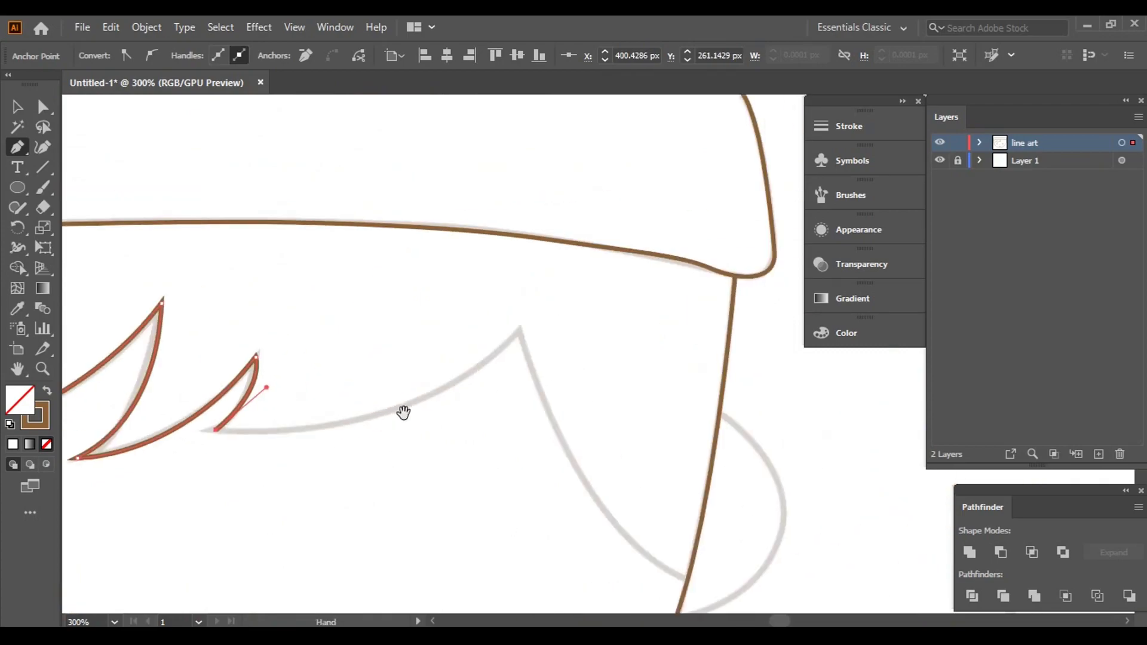
{"action": "left_click_drag", "start_coordinate": [518, 332], "coordinate": [629, 214]}
{"action": "left_click", "coordinate": [518, 332]}
{"action": "left_click_drag", "start_coordinate": [526, 359], "coordinate": [500, 251]}
{"action": "left_click_drag", "start_coordinate": [659, 475], "coordinate": [779, 526]}
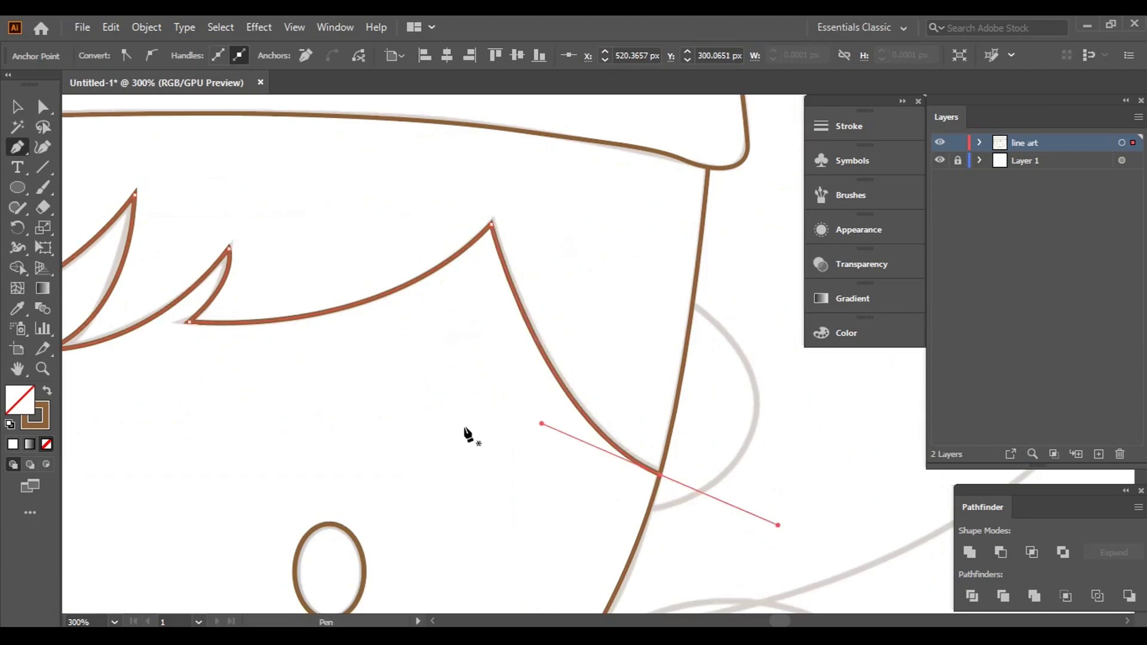
{"action": "scroll", "coordinate": [468, 435], "scroll_direction": "down", "scroll_amount": 3}
{"action": "scroll", "coordinate": [145, 481], "scroll_direction": "up", "scroll_amount": 4}
- Extend the brown path up, across and down the rounded crown of the boy's hat
{"action": "left_click", "coordinate": [163, 513]}
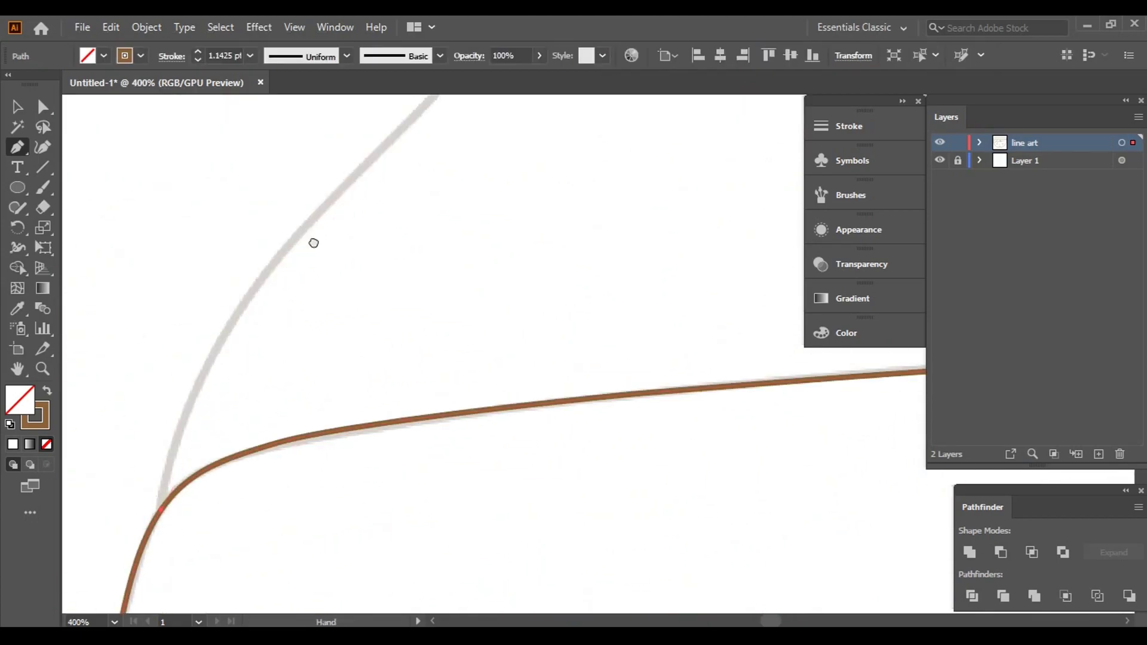
{"action": "left_click_drag", "start_coordinate": [379, 358], "coordinate": [448, 287]}
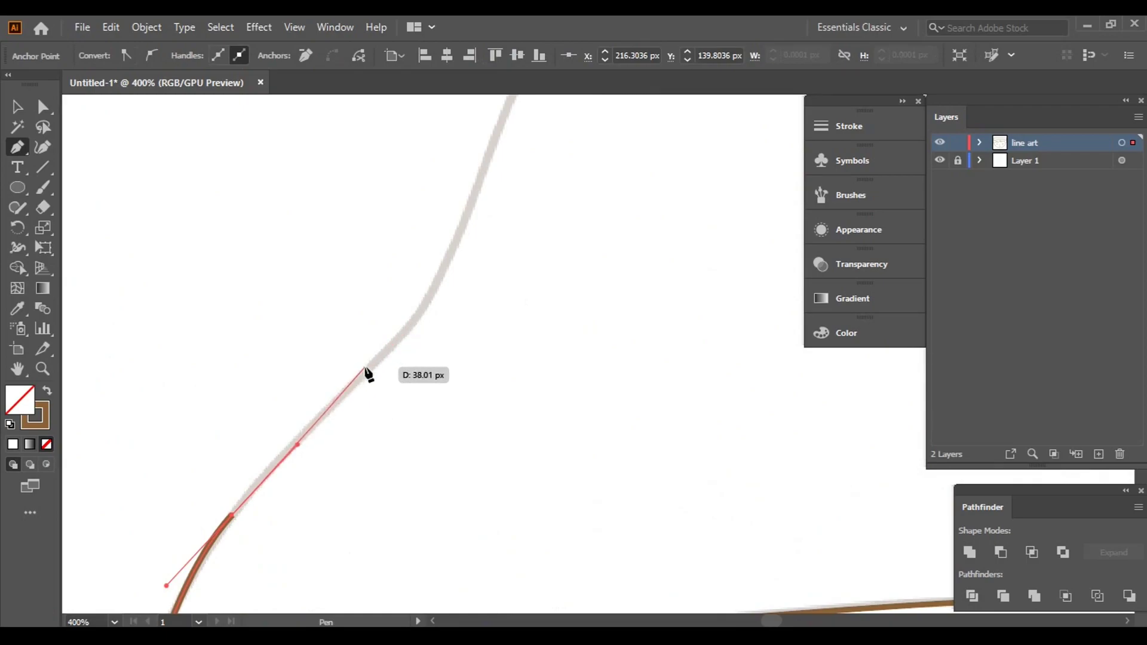
{"action": "scroll", "coordinate": [426, 314], "scroll_direction": "down", "scroll_amount": 2}
{"action": "mouse_move", "coordinate": [457, 336]}
{"action": "left_mouse_down"}
{"action": "mouse_move", "coordinate": [482, 228]}
{"action": "mouse_move", "coordinate": [532, 218]}
{"action": "left_mouse_up"}
{"action": "scroll", "coordinate": [494, 249], "scroll_direction": "up", "scroll_amount": 2}
{"action": "scroll", "coordinate": [532, 217], "scroll_direction": "right", "scroll_amount": 5}
{"action": "mouse_move", "coordinate": [484, 256]}
{"action": "left_mouse_down"}
{"action": "mouse_move", "coordinate": [617, 300]}
{"action": "mouse_move", "coordinate": [271, 231]}
{"action": "left_mouse_up"}
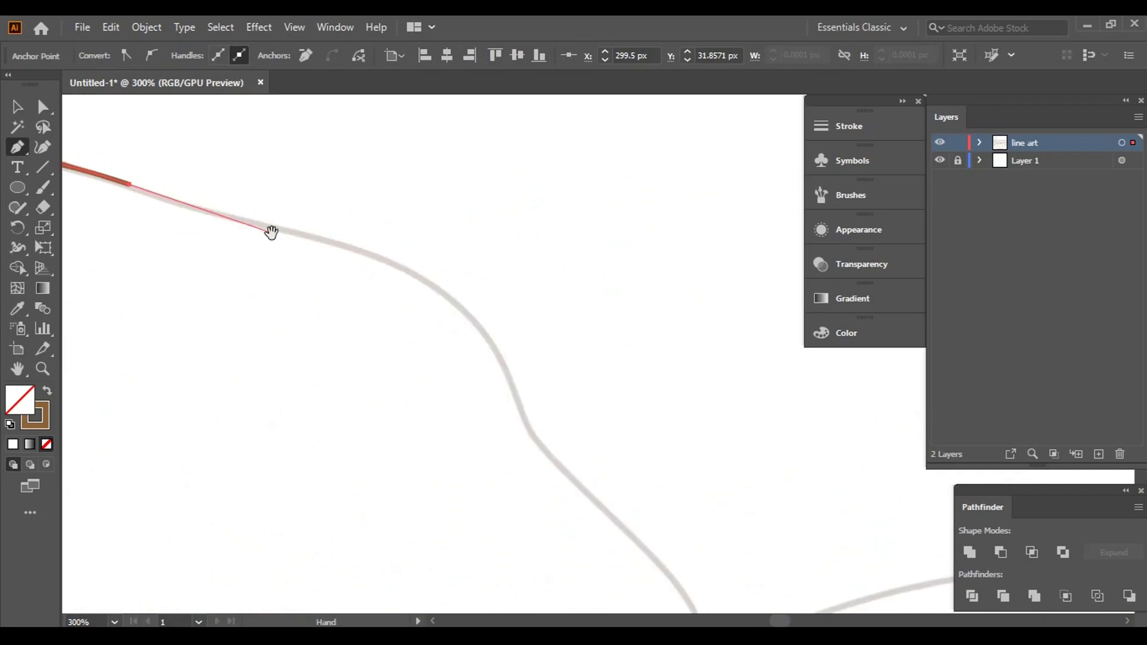
{"action": "scroll", "coordinate": [418, 269], "scroll_direction": "down", "scroll_amount": 3}
{"action": "mouse_move", "coordinate": [505, 221]}
{"action": "left_mouse_down"}
{"action": "mouse_move", "coordinate": [533, 313]}
{"action": "mouse_move", "coordinate": [578, 337]}
{"action": "left_mouse_up"}
{"action": "scroll", "coordinate": [532, 305], "scroll_direction": "down", "scroll_amount": 3}
{"action": "scroll", "coordinate": [579, 337], "scroll_direction": "down", "scroll_amount": 5}
{"action": "left_click_drag", "start_coordinate": [499, 272], "coordinate": [553, 447]}
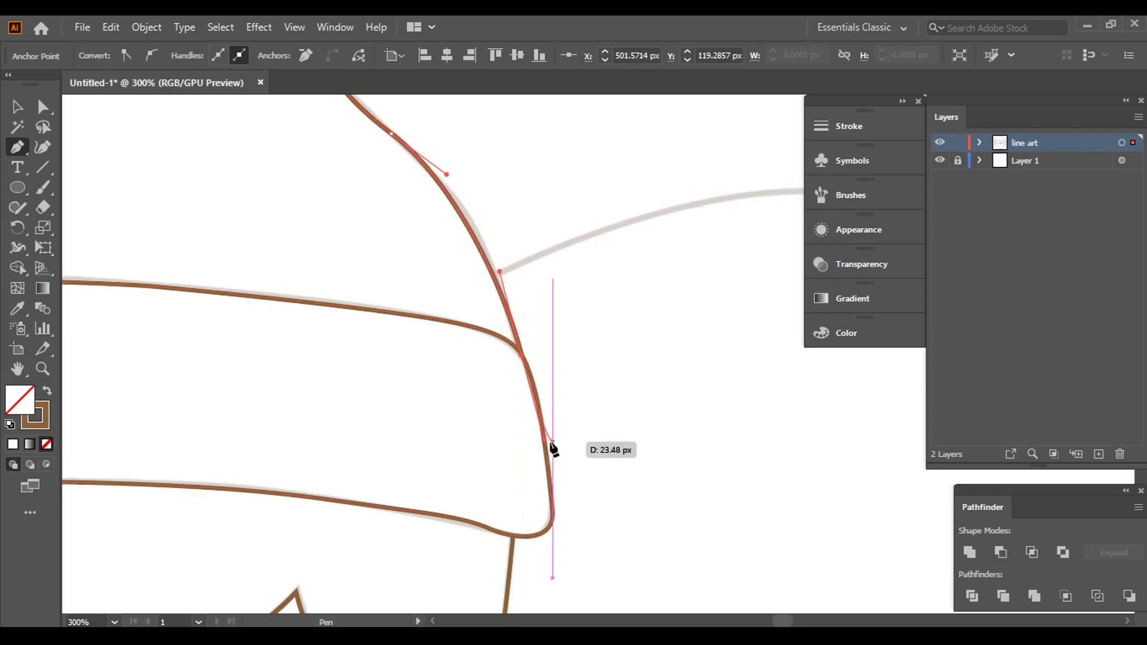
{"action": "scroll", "coordinate": [417, 459], "scroll_direction": "down", "scroll_amount": 4}
{"action": "scroll", "coordinate": [533, 108], "scroll_direction": "down", "scroll_amount": 2}
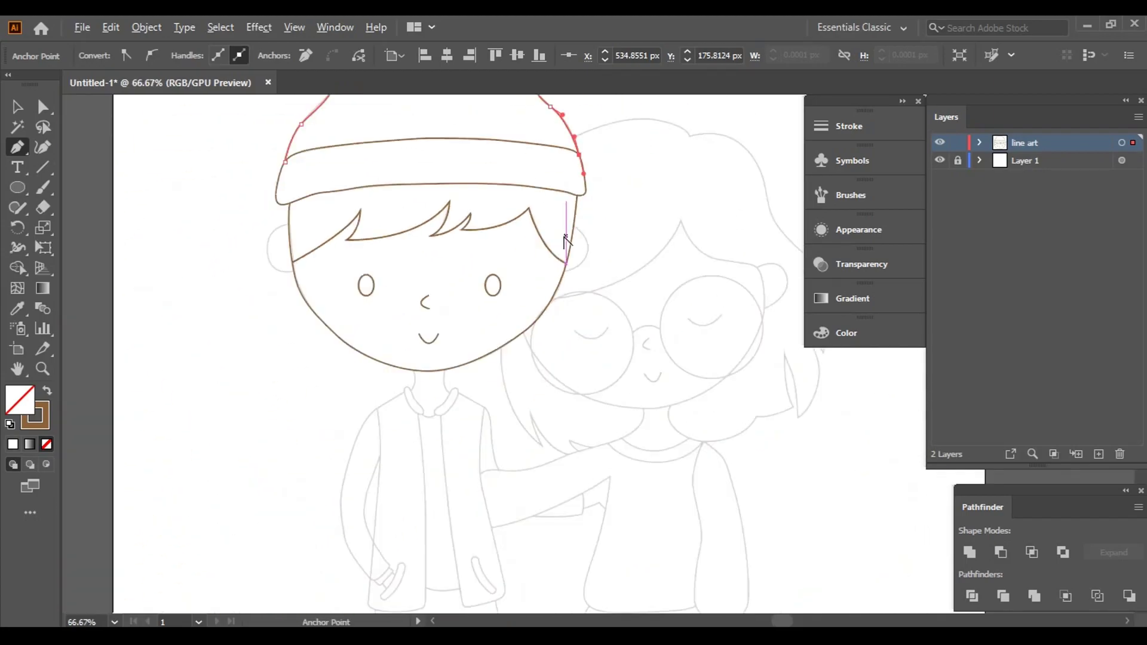
{"action": "scroll", "coordinate": [503, 224], "scroll_direction": "up", "scroll_amount": 4}
- Trace the hair strand beside the boy's right cheek
{"action": "left_click", "coordinate": [460, 125]}
{"action": "mouse_move", "coordinate": [414, 330]}
{"action": "left_mouse_down"}
{"action": "mouse_move", "coordinate": [249, 366]}
{"action": "mouse_move", "coordinate": [205, 402]}
{"action": "left_mouse_up"}
{"action": "scroll", "coordinate": [227, 401], "scroll_direction": "down", "scroll_amount": 3}
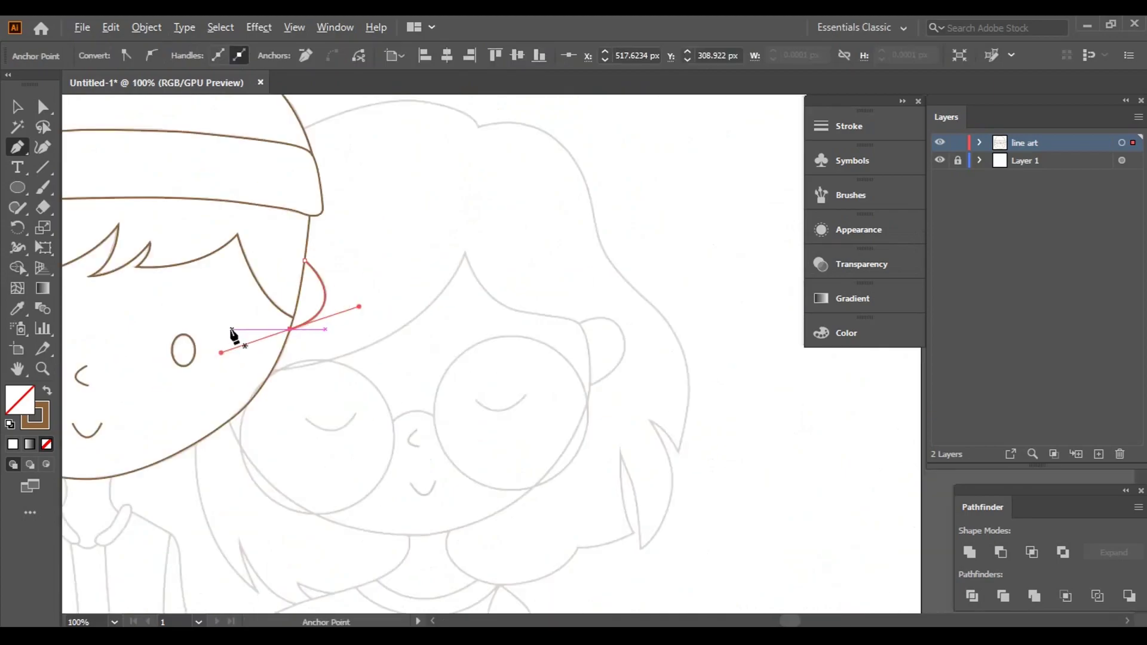
{"action": "scroll", "coordinate": [525, 250], "scroll_direction": "up", "scroll_amount": 4}
- Outline the ear from its top down to the face, redoing one misplaced curve
{"action": "left_click", "coordinate": [493, 203]}
{"action": "mouse_move", "coordinate": [524, 488]}
{"action": "left_mouse_down"}
{"action": "mouse_move", "coordinate": [866, 522]}
{"action": "mouse_move", "coordinate": [885, 604]}
{"action": "left_mouse_up"}
{"action": "key", "text": "ctrl+z"}
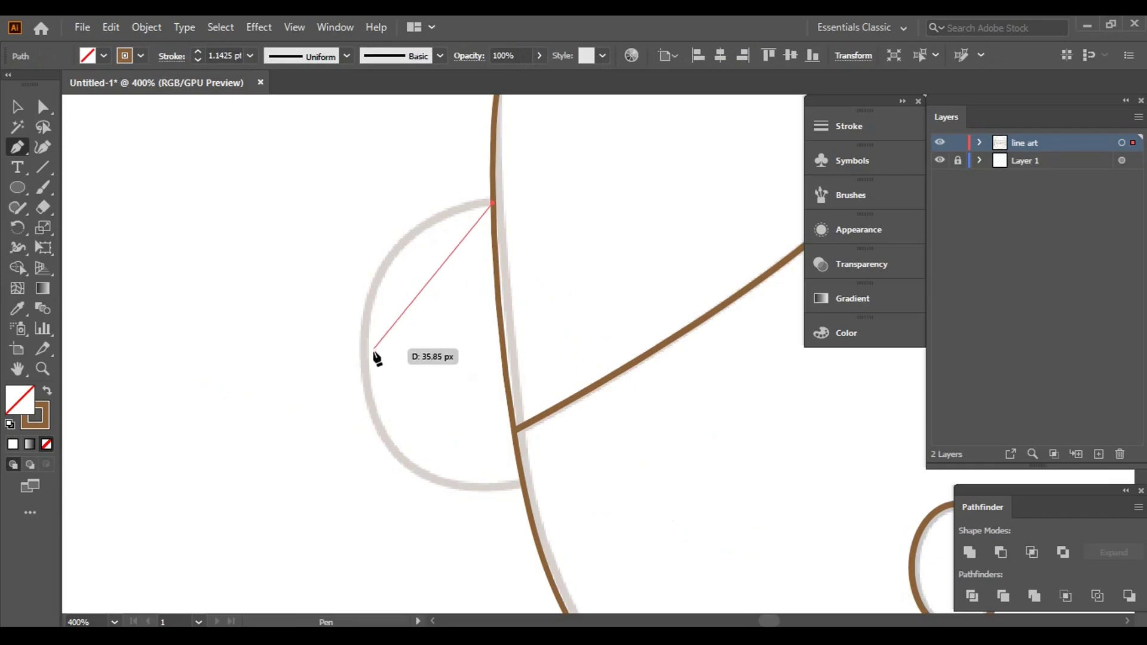
{"action": "left_click_drag", "start_coordinate": [364, 347], "coordinate": [379, 472]}
{"action": "mouse_move", "coordinate": [523, 486]}
{"action": "left_mouse_down"}
{"action": "mouse_move", "coordinate": [637, 475]}
{"action": "mouse_move", "coordinate": [633, 487]}
{"action": "left_mouse_up"}
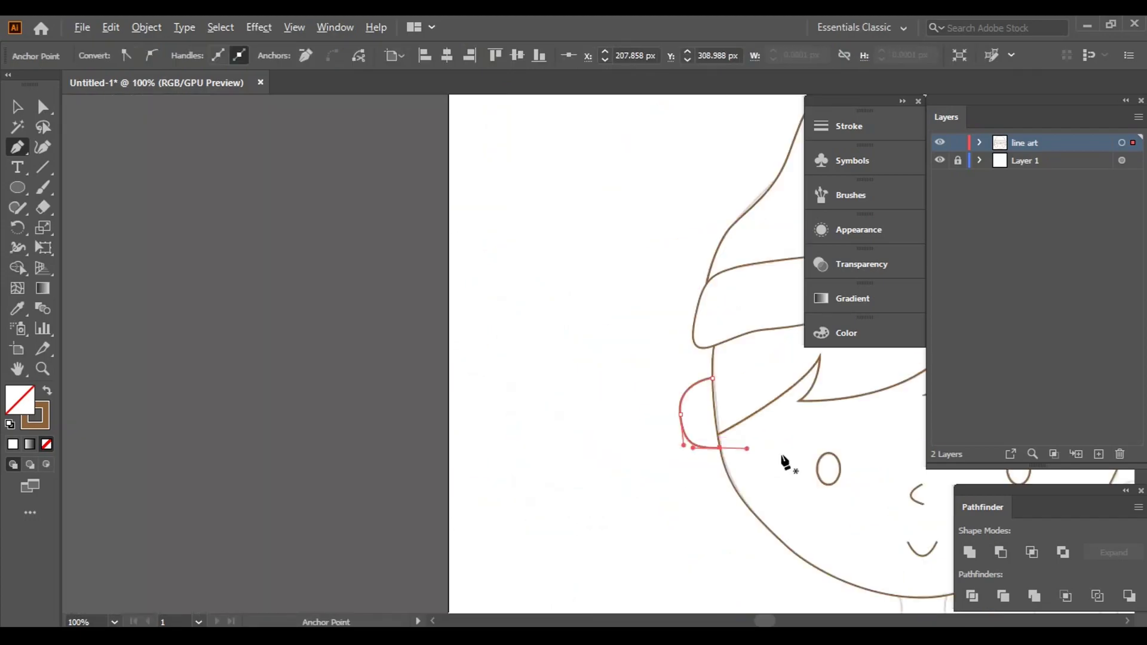
- Trace the left and right neck lines down to the collar
{"action": "scroll", "coordinate": [476, 248], "scroll_direction": "up", "scroll_amount": 1}
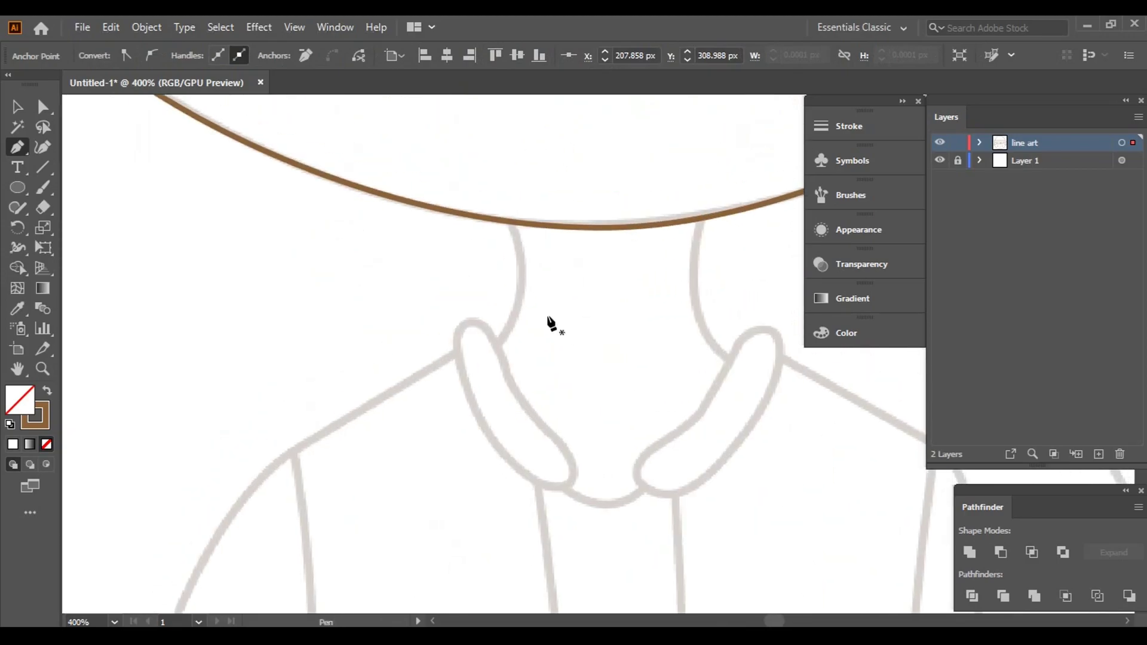
{"action": "scroll", "coordinate": [548, 323], "scroll_direction": "up", "scroll_amount": 1}
{"action": "left_click", "coordinate": [490, 186]}
{"action": "left_click_drag", "start_coordinate": [472, 369], "coordinate": [446, 380]}
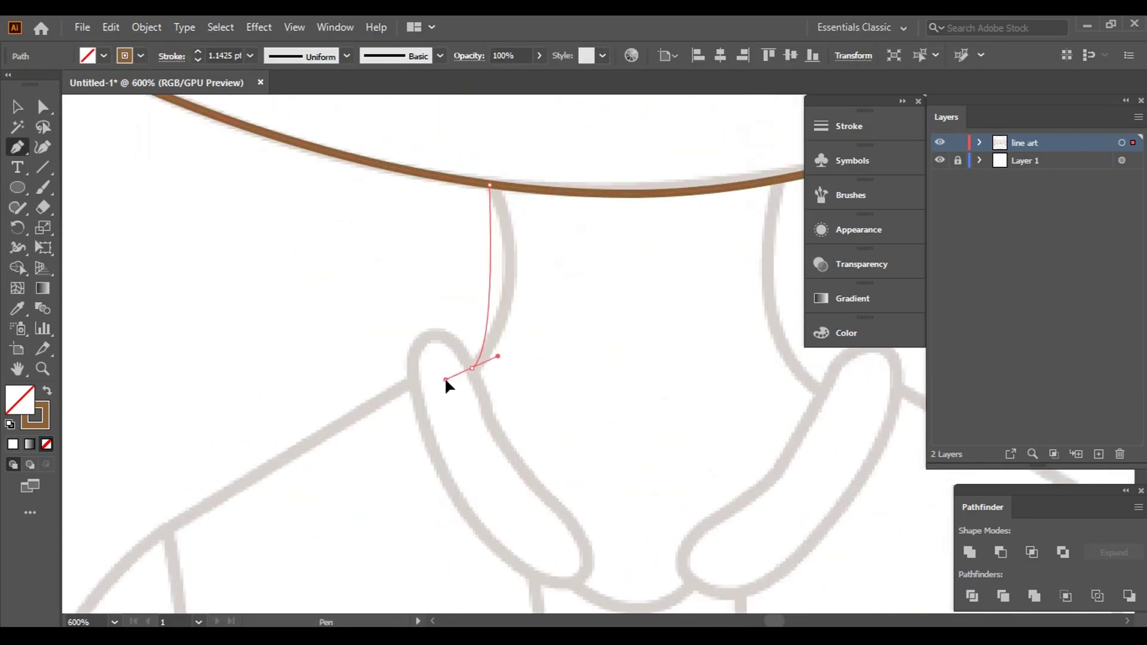
{"action": "left_click_drag", "start_coordinate": [400, 428], "coordinate": [402, 454]}
{"action": "scroll", "coordinate": [448, 288], "scroll_direction": "right", "scroll_amount": 5}
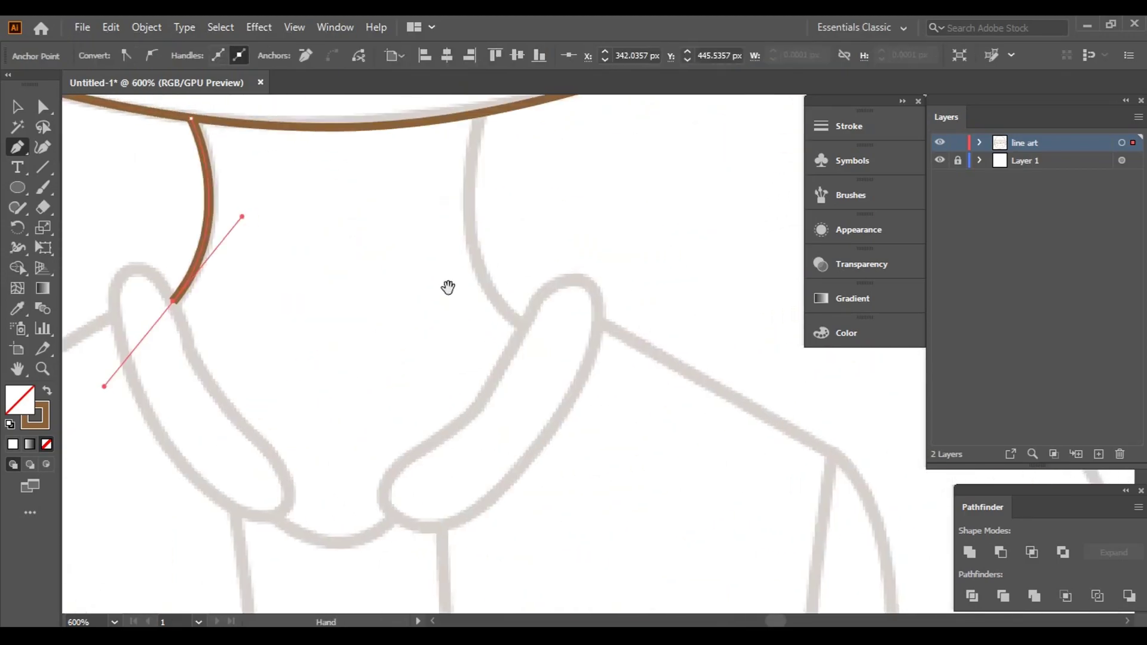
{"action": "left_click", "coordinate": [478, 116]}
{"action": "left_click_drag", "start_coordinate": [525, 325], "coordinate": [621, 393]}
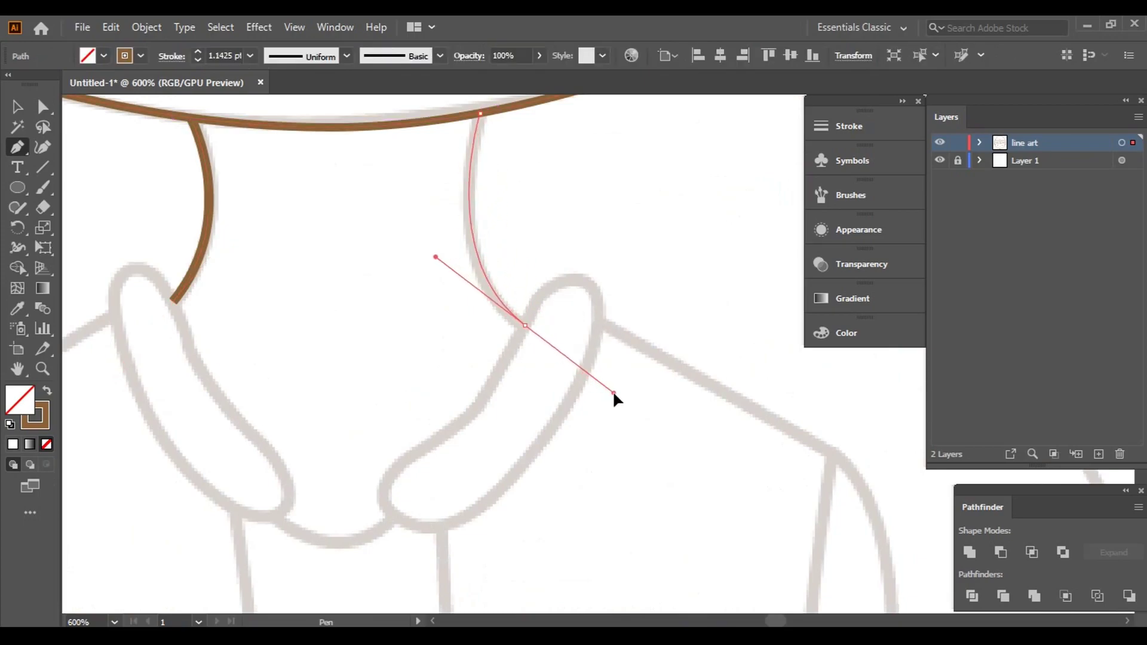
- Outline the left collar flap, redrawing its inner edge after an undo
{"action": "left_click_drag", "start_coordinate": [291, 367], "coordinate": [541, 277]}
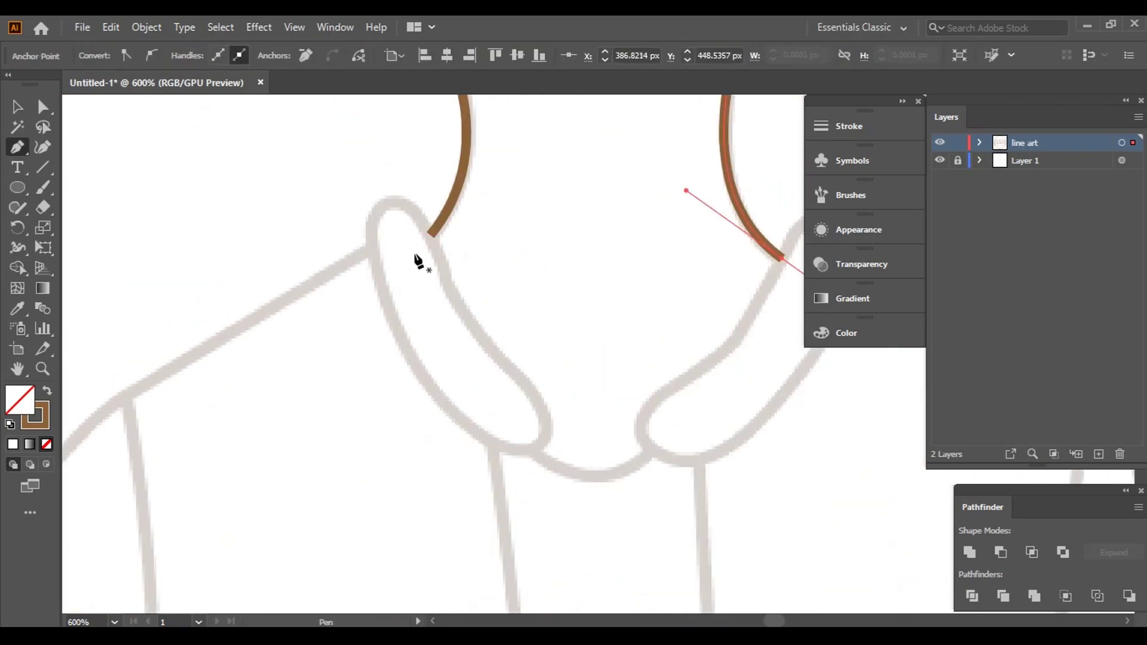
{"action": "scroll", "coordinate": [460, 317], "scroll_direction": "up", "scroll_amount": 1, "text": "alt"}
{"action": "scroll", "coordinate": [383, 345], "scroll_direction": "up", "scroll_amount": 1, "text": "alt"}
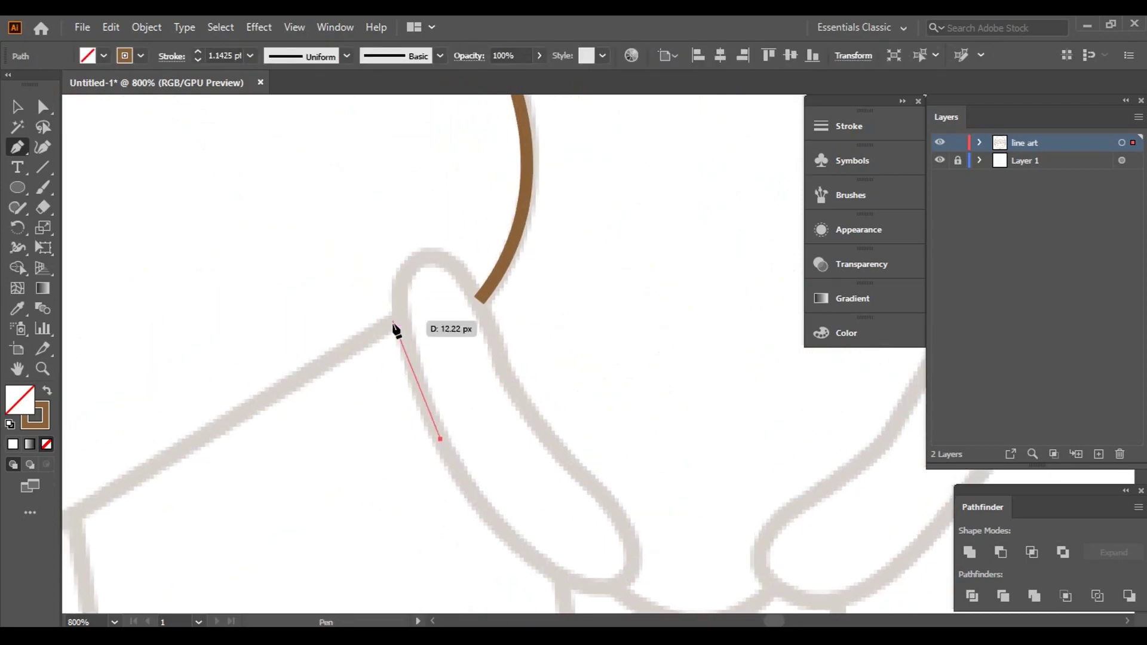
{"action": "left_click_drag", "start_coordinate": [397, 280], "coordinate": [492, 221]}
{"action": "mouse_move", "coordinate": [553, 368]}
{"action": "left_mouse_down"}
{"action": "mouse_move", "coordinate": [615, 512]}
{"action": "mouse_move", "coordinate": [457, 261]}
{"action": "mouse_move", "coordinate": [607, 394]}
{"action": "left_mouse_up"}
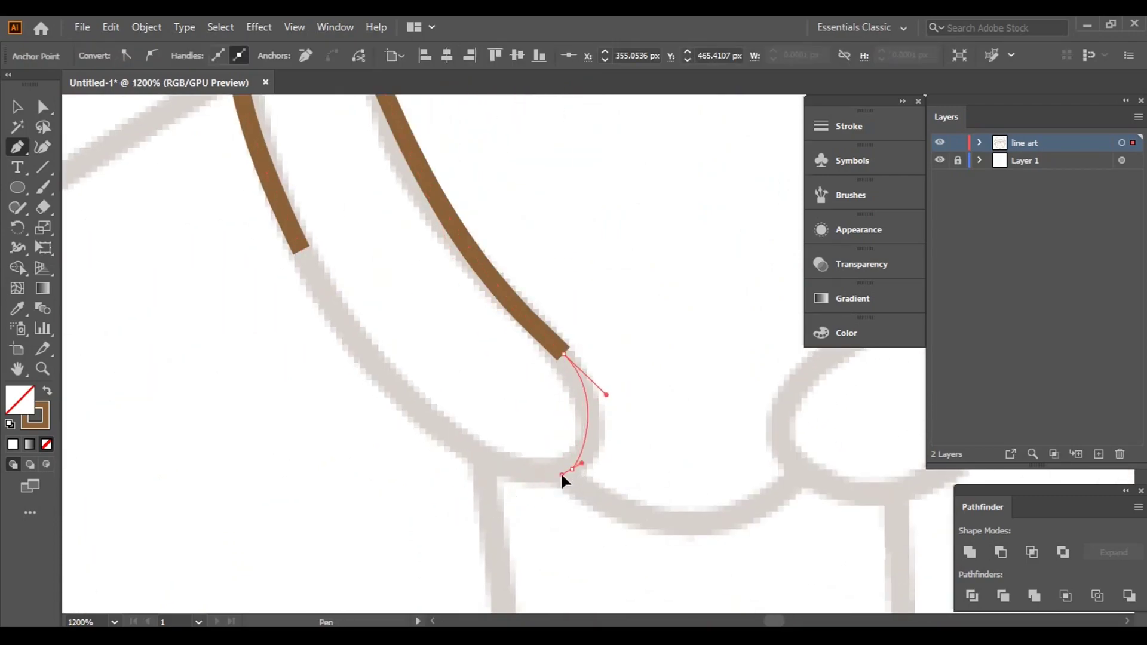
{"action": "left_click_drag", "start_coordinate": [572, 468], "coordinate": [548, 489]}
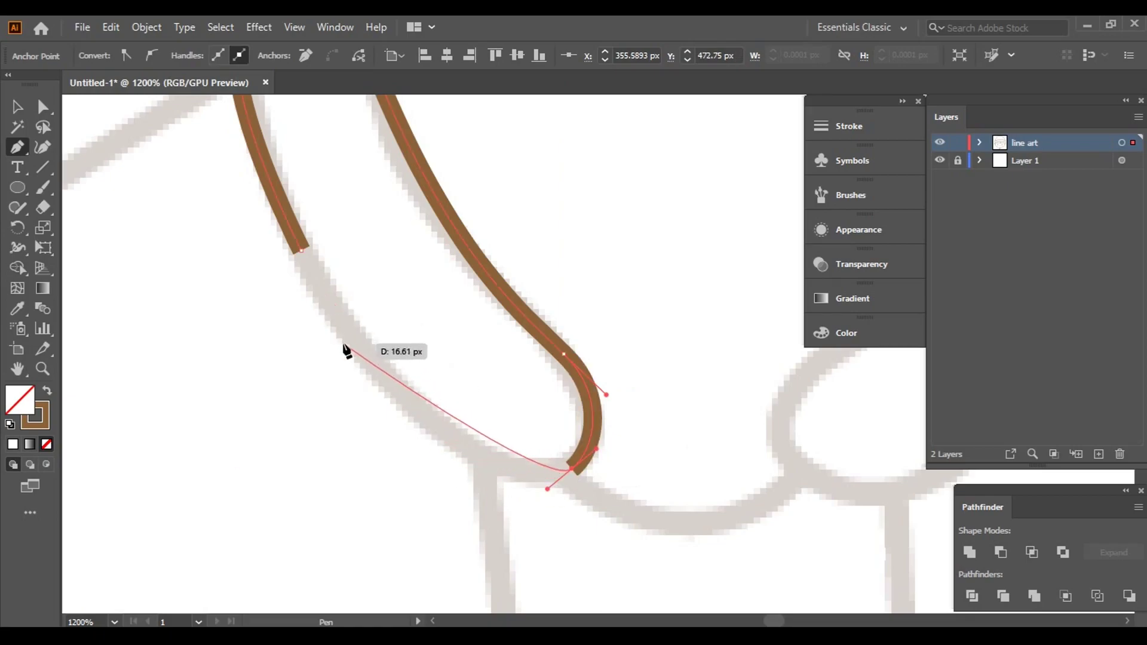
{"action": "mouse_move", "coordinate": [342, 342]}
{"action": "left_mouse_down"}
{"action": "mouse_move", "coordinate": [261, 223]}
{"action": "mouse_move", "coordinate": [265, 231]}
{"action": "left_mouse_up"}
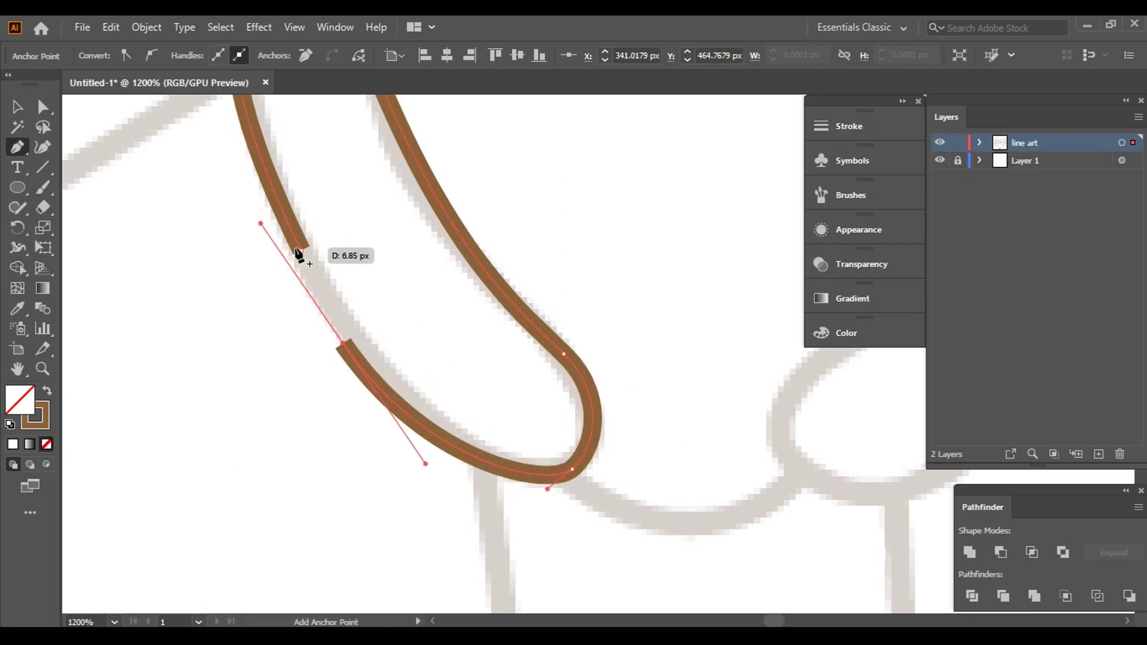
{"action": "key", "text": "ctrl+z"}
{"action": "key", "text": "ctrl+minus"}
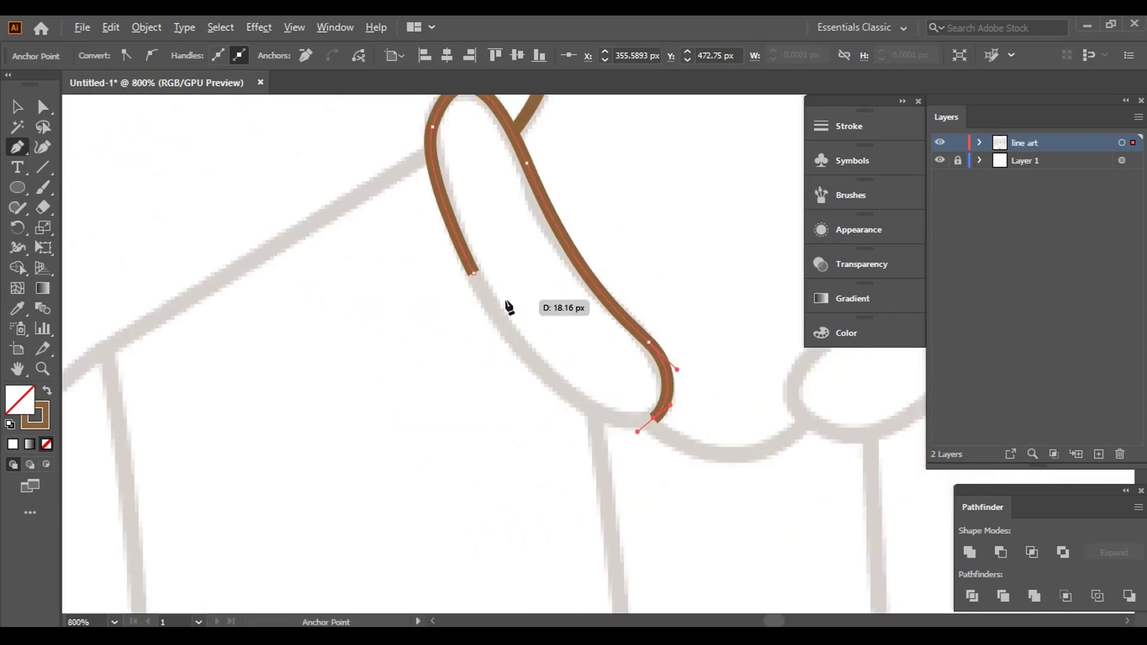
{"action": "mouse_move", "coordinate": [487, 290]}
{"action": "left_mouse_down"}
{"action": "mouse_move", "coordinate": [494, 306]}
{"action": "mouse_move", "coordinate": [430, 161]}
{"action": "left_mouse_up"}
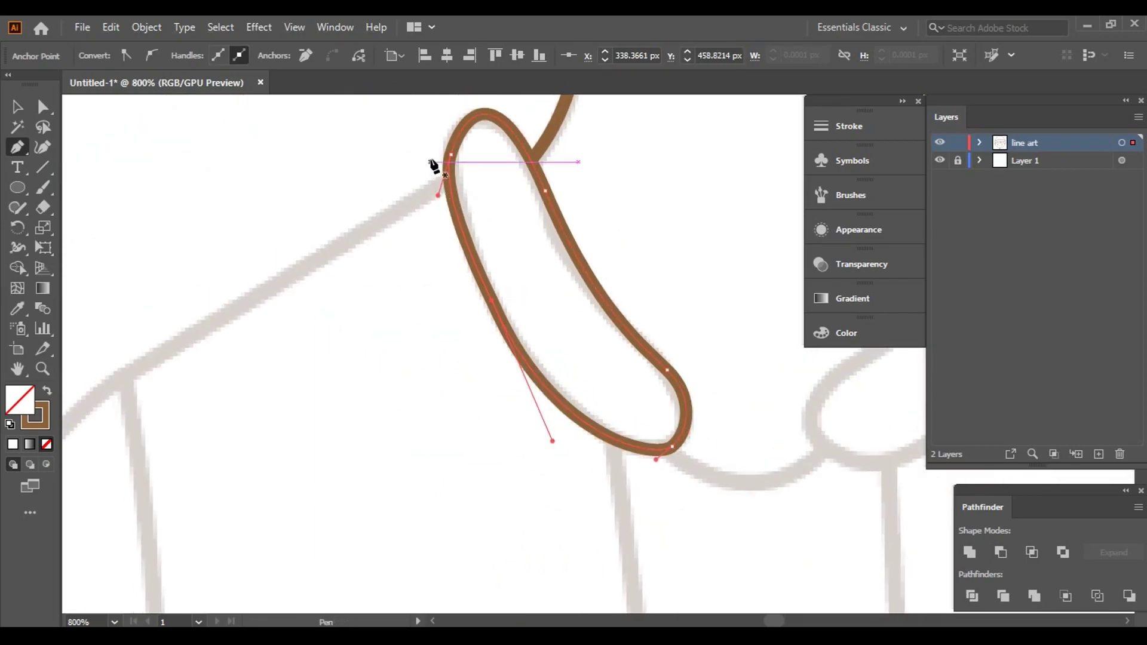
{"action": "scroll", "coordinate": [777, 395], "scroll_direction": "down", "scroll_amount": 3}
{"action": "scroll", "coordinate": [477, 405], "scroll_direction": "up", "scroll_amount": 3}
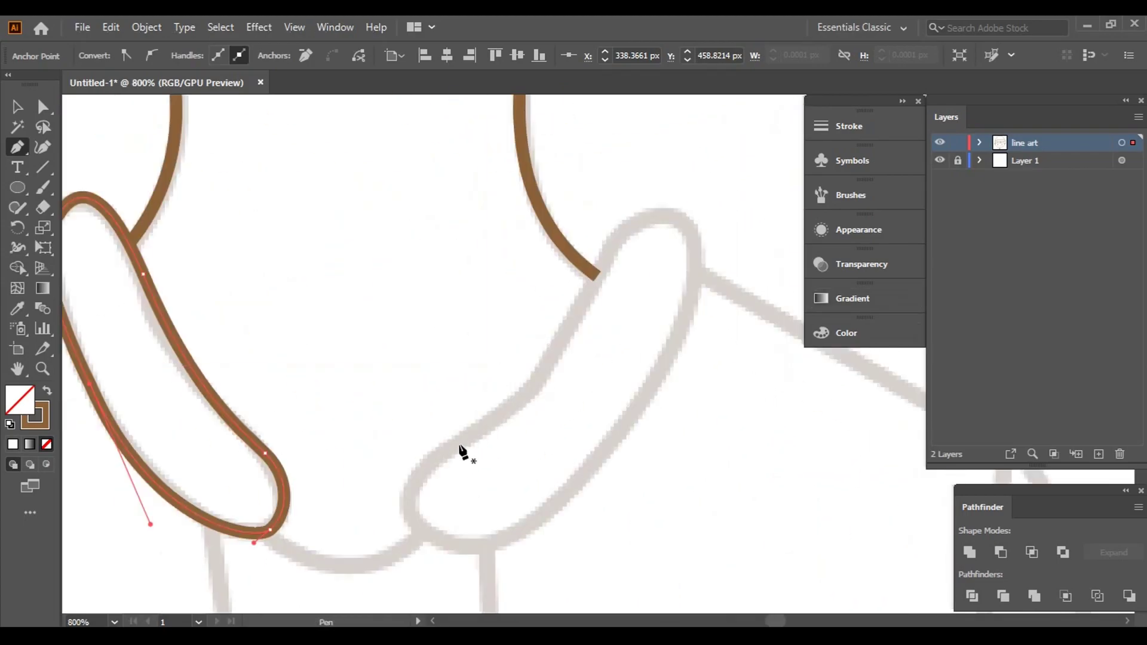
- Trace the right collar flap around its lower end and close it into a loop
{"action": "left_click", "coordinate": [463, 452]}
{"action": "mouse_move", "coordinate": [563, 341]}
{"action": "left_mouse_down"}
{"action": "mouse_move", "coordinate": [589, 269]}
{"action": "mouse_move", "coordinate": [656, 273]}
{"action": "left_mouse_up"}
{"action": "scroll", "coordinate": [541, 287], "scroll_direction": "up", "scroll_amount": 1}
{"action": "scroll", "coordinate": [634, 418], "scroll_direction": "down", "scroll_amount": 2}
{"action": "left_click_drag", "start_coordinate": [556, 417], "coordinate": [461, 536]}
{"action": "scroll", "coordinate": [454, 490], "scroll_direction": "down", "scroll_amount": 4}
{"action": "scroll", "coordinate": [454, 490], "scroll_direction": "left", "scroll_amount": 2}
{"action": "left_click_drag", "start_coordinate": [434, 386], "coordinate": [324, 379]}
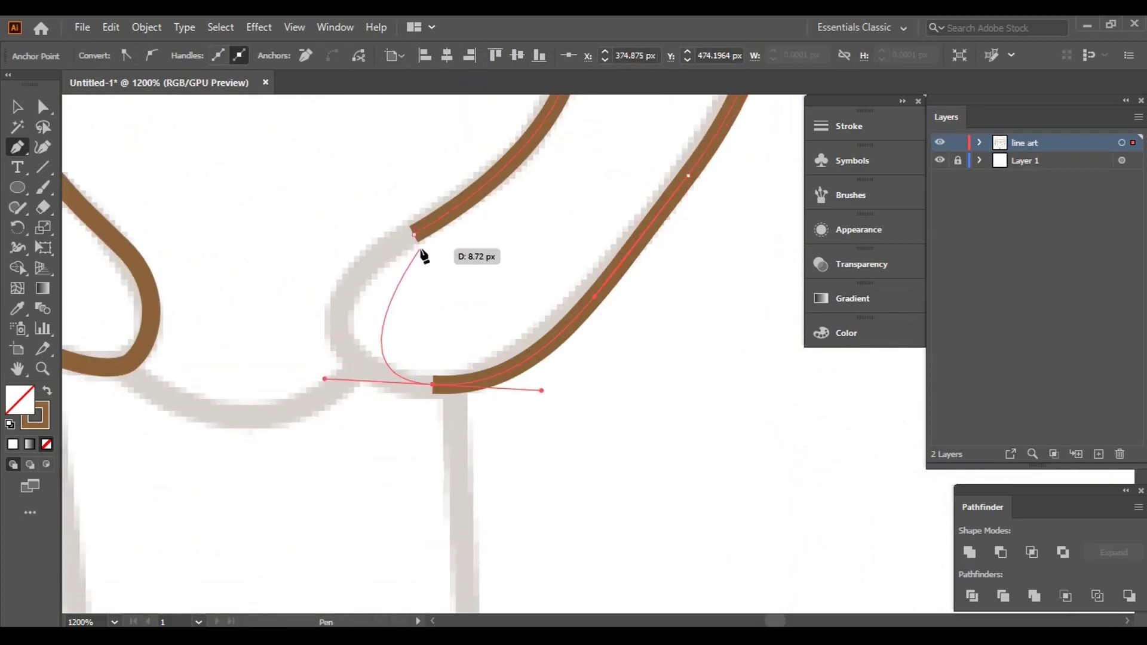
{"action": "left_click_drag", "start_coordinate": [415, 235], "coordinate": [536, 169]}
{"action": "scroll", "coordinate": [442, 333], "scroll_direction": "down", "scroll_amount": 5}
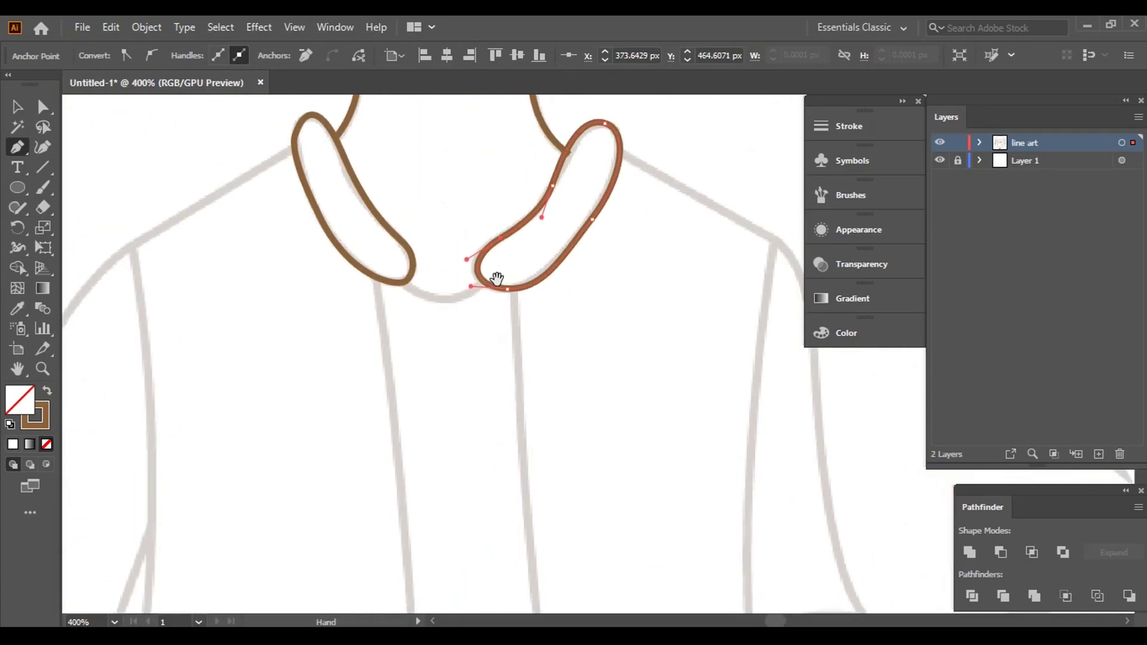
{"action": "scroll", "coordinate": [496, 274], "scroll_direction": "up", "scroll_amount": 1}
{"action": "left_click", "coordinate": [605, 245]}
- Trace the left shoulder and sleeve's outer edge down to the cuff corner
{"action": "scroll", "coordinate": [389, 430], "scroll_direction": "up", "scroll_amount": 3}
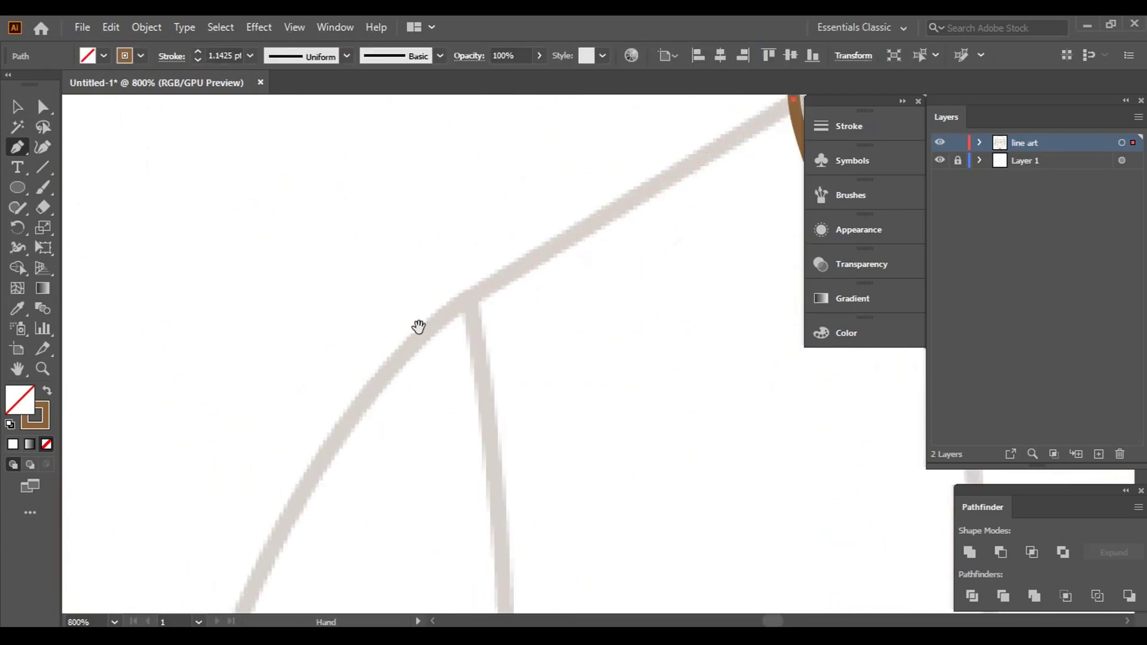
{"action": "left_click_drag", "start_coordinate": [266, 301], "coordinate": [295, 279]}
{"action": "scroll", "coordinate": [326, 239], "scroll_direction": "down", "scroll_amount": 3}
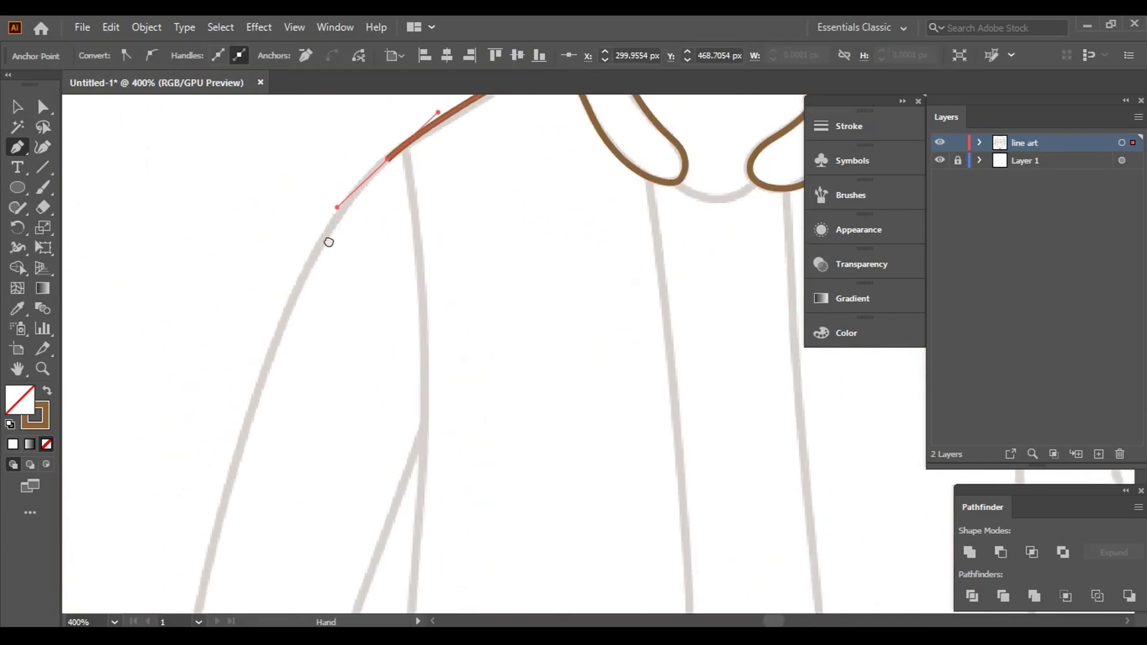
{"action": "left_click_drag", "start_coordinate": [243, 429], "coordinate": [202, 568]}
{"action": "scroll", "coordinate": [231, 379], "scroll_direction": "down", "scroll_amount": 3}
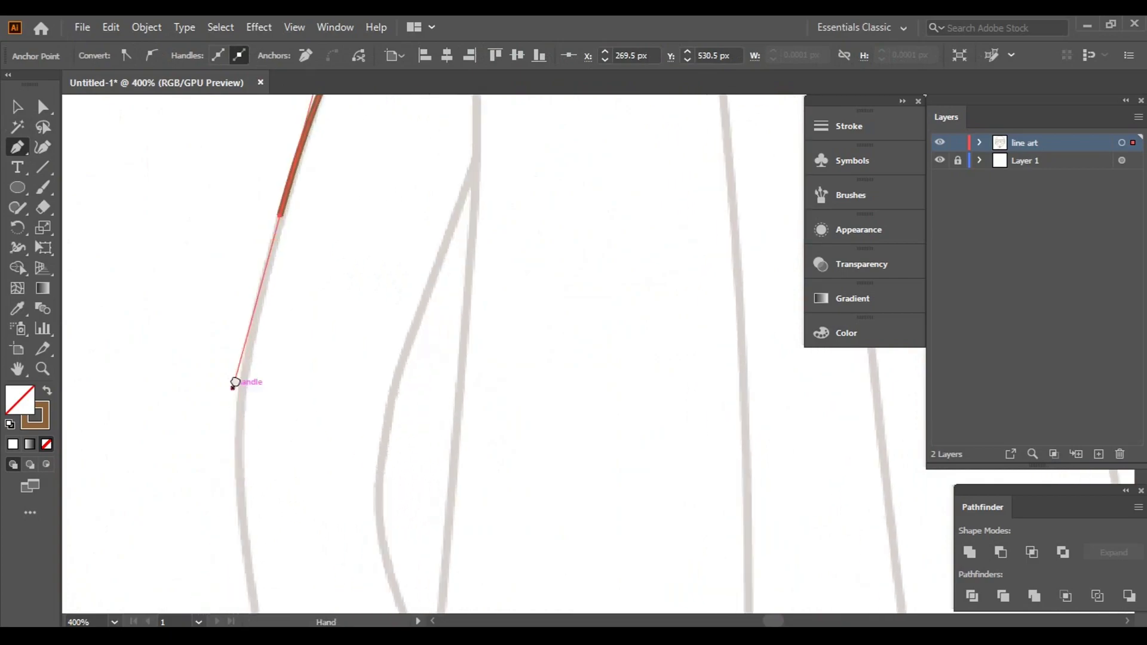
{"action": "left_click_drag", "start_coordinate": [257, 335], "coordinate": [282, 557]}
{"action": "scroll", "coordinate": [282, 557], "scroll_direction": "down", "scroll_amount": 3}
{"action": "scroll", "coordinate": [257, 361], "scroll_direction": "down", "scroll_amount": 3}
{"action": "left_click_drag", "start_coordinate": [339, 435], "coordinate": [348, 440]}
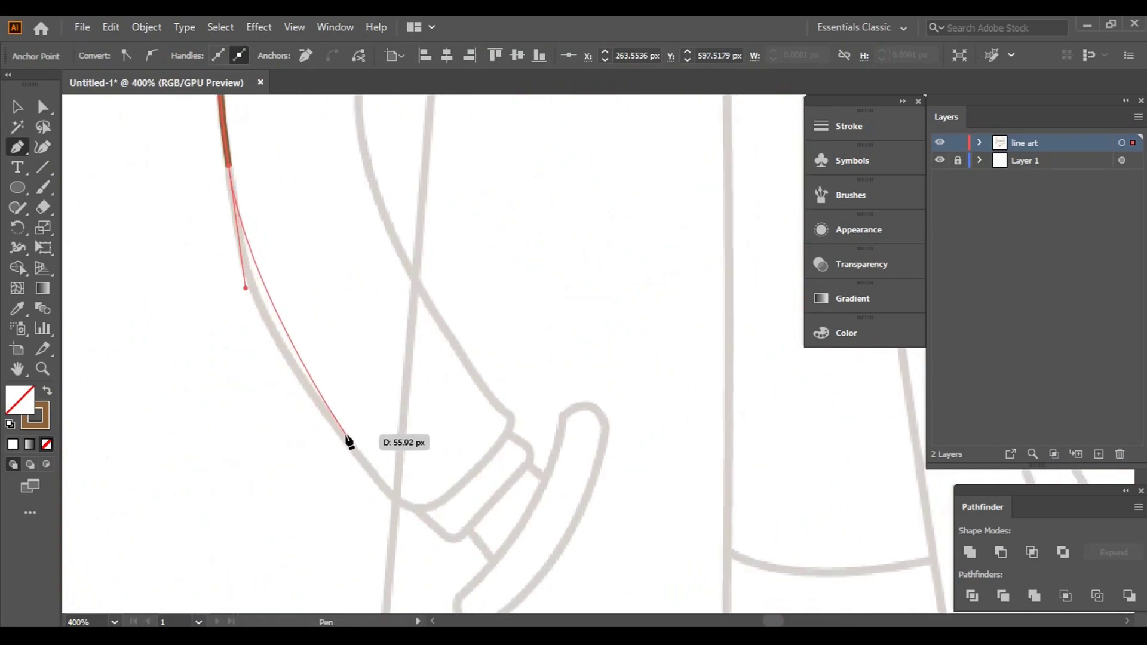
{"action": "left_click", "coordinate": [392, 515]}
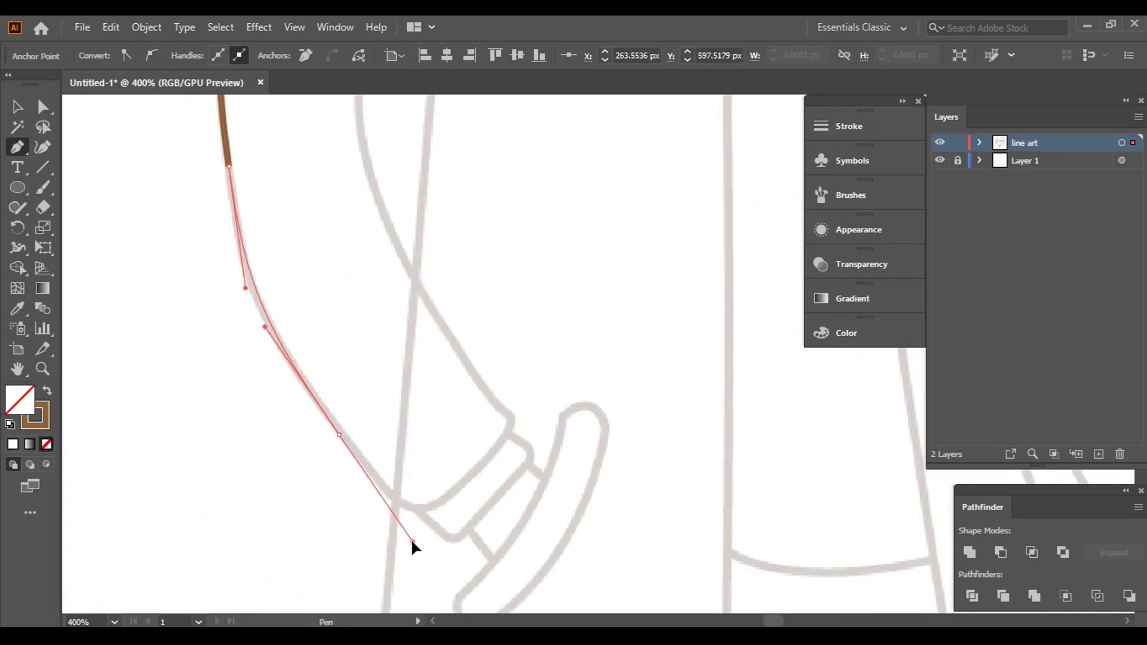
{"action": "left_click_drag", "start_coordinate": [417, 550], "coordinate": [416, 544]}
{"action": "scroll", "coordinate": [445, 507], "scroll_direction": "up", "scroll_amount": 2}
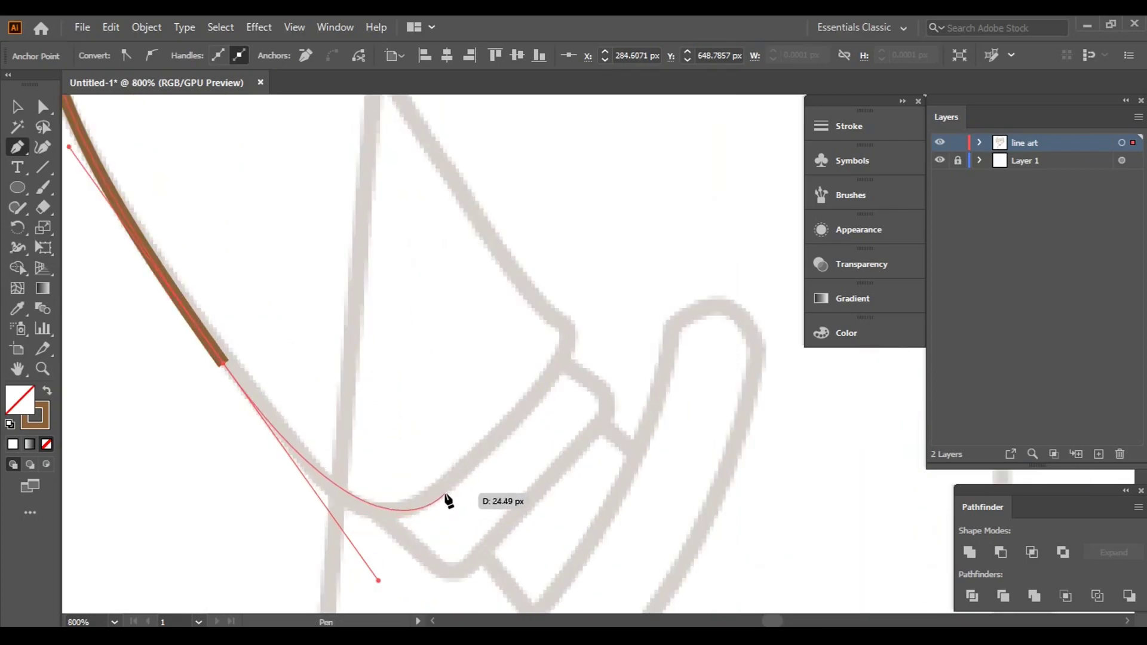
{"action": "left_click_drag", "start_coordinate": [488, 460], "coordinate": [487, 456]}
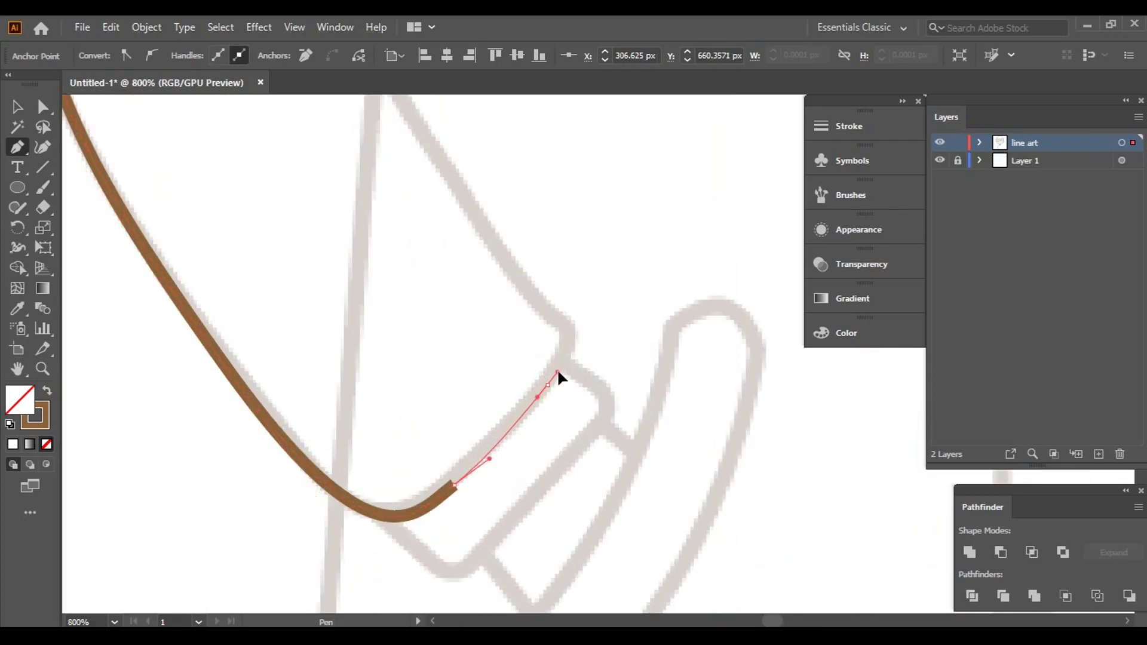
- Trace the cuff edge and carry the inner arm line upward
{"action": "mouse_move", "coordinate": [549, 385]}
{"action": "left_mouse_down"}
{"action": "mouse_move", "coordinate": [562, 364]}
{"action": "mouse_move", "coordinate": [530, 427]}
{"action": "left_mouse_up"}
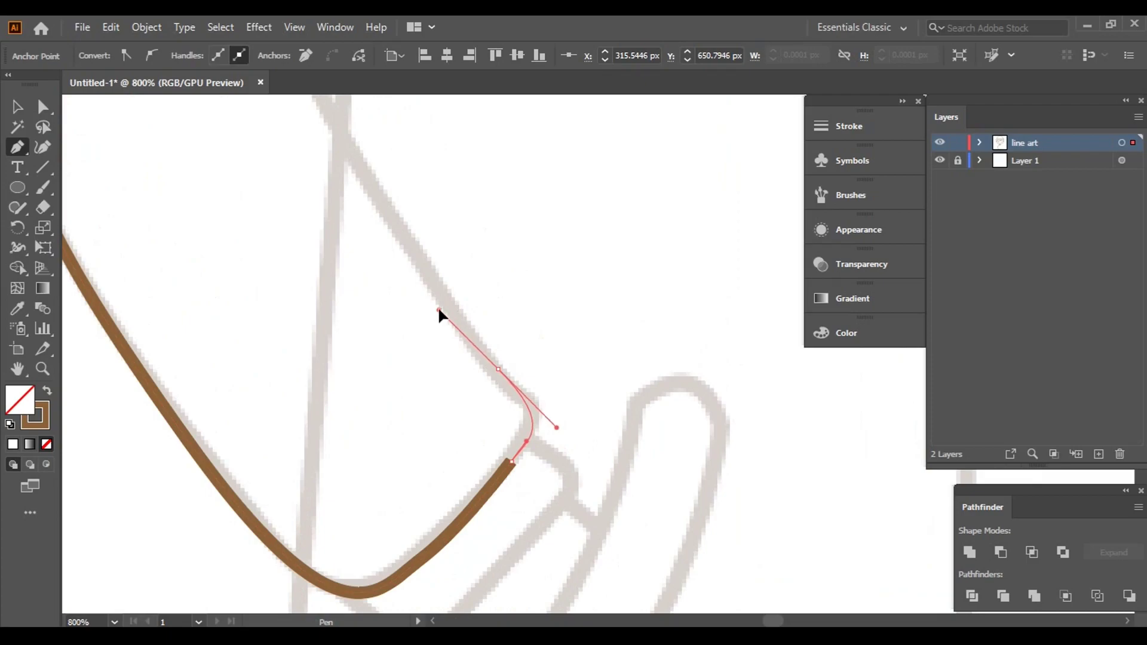
{"action": "left_click_drag", "start_coordinate": [438, 311], "coordinate": [447, 310]}
{"action": "left_click_drag", "start_coordinate": [447, 309], "coordinate": [483, 460]}
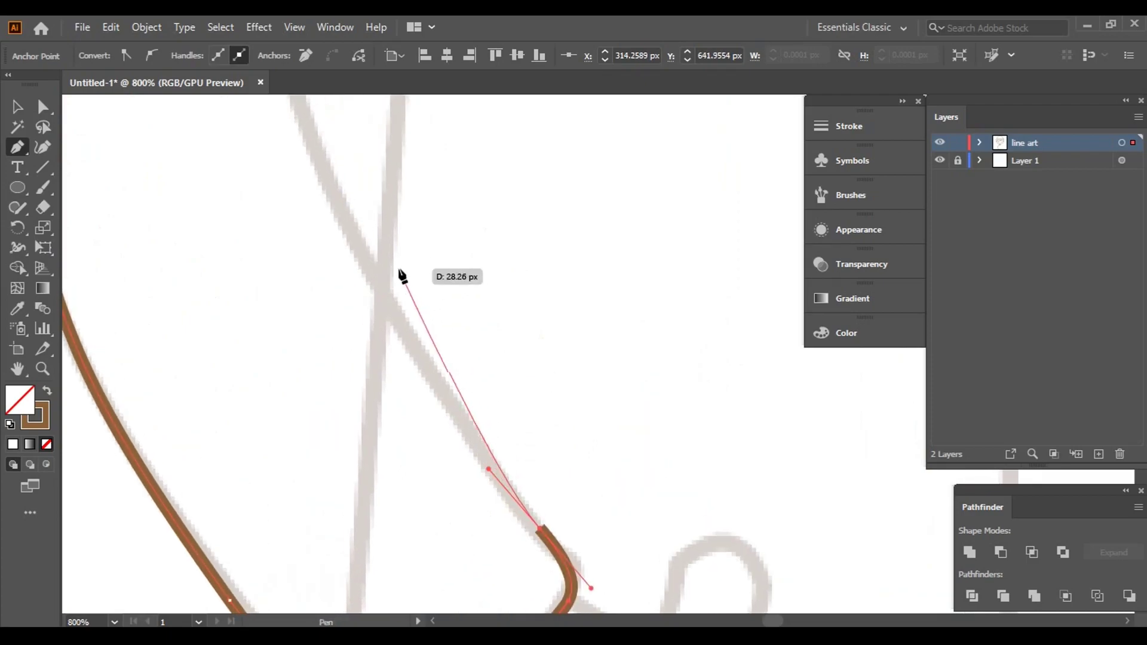
{"action": "key", "text": "ctrl+minus"}
{"action": "key", "text": "ctrl+minus"}
{"action": "left_click_drag", "start_coordinate": [417, 351], "coordinate": [402, 283]}
{"action": "scroll", "coordinate": [390, 226], "scroll_direction": "up", "scroll_amount": 3}
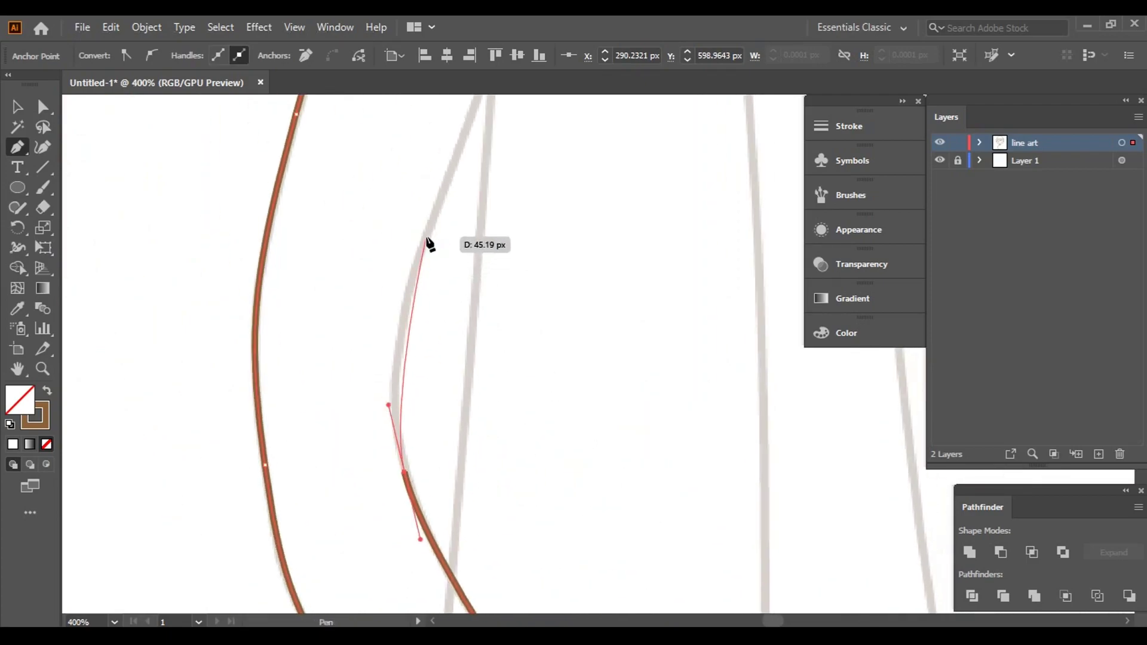
{"action": "left_click_drag", "start_coordinate": [426, 238], "coordinate": [447, 180]}
{"action": "scroll", "coordinate": [418, 227], "scroll_direction": "up", "scroll_amount": 3}
{"action": "scroll", "coordinate": [418, 227], "scroll_direction": "right", "scroll_amount": 2}
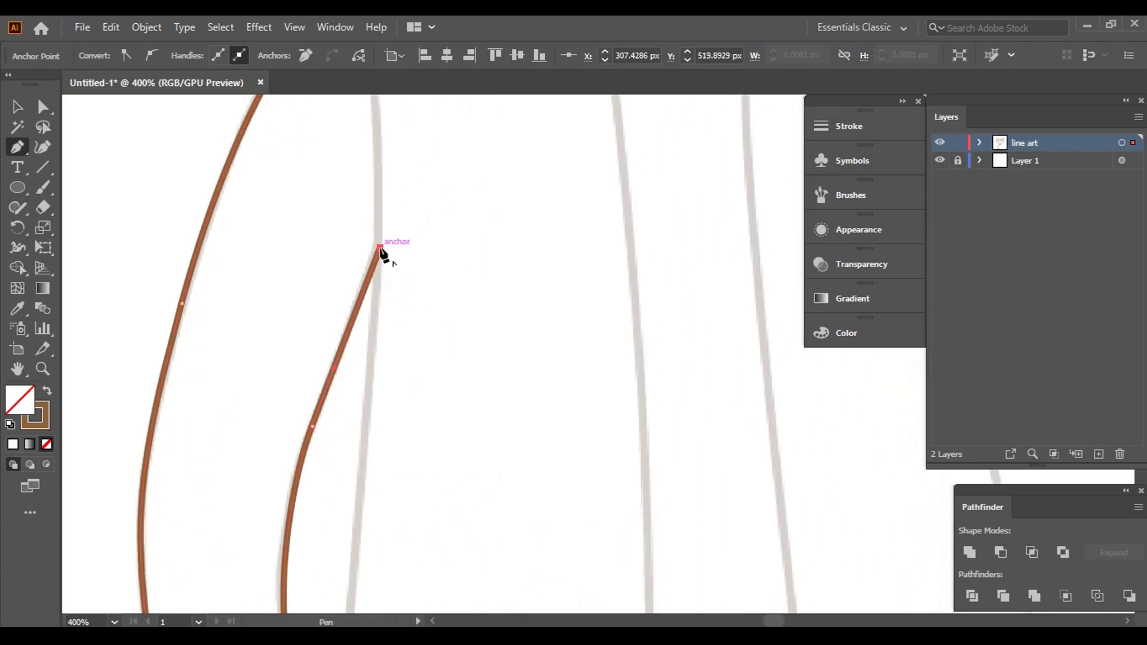
{"action": "scroll", "coordinate": [542, 320], "scroll_direction": "down", "scroll_amount": 5}
{"action": "scroll", "coordinate": [504, 238], "scroll_direction": "up", "scroll_amount": 6}
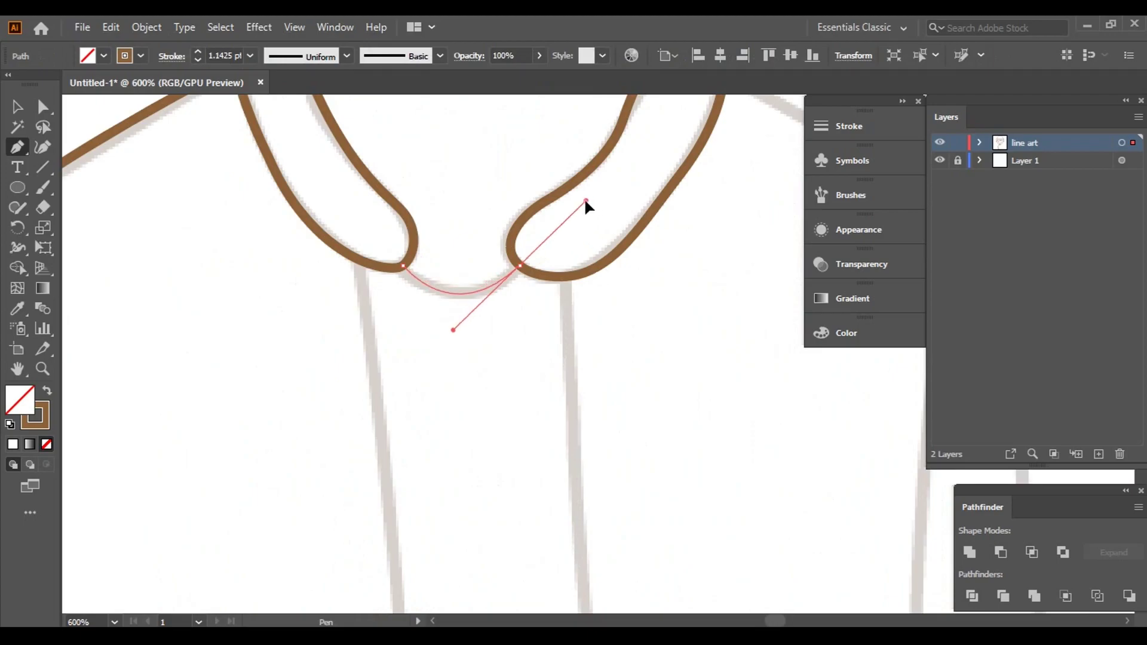
- Curve the collar dip, then draw the jacket front line down into the hem curve
{"action": "left_click_drag", "start_coordinate": [586, 201], "coordinate": [576, 204]}
{"action": "left_click", "coordinate": [367, 269]}
{"action": "scroll", "coordinate": [397, 568], "scroll_direction": "down", "scroll_amount": 3}
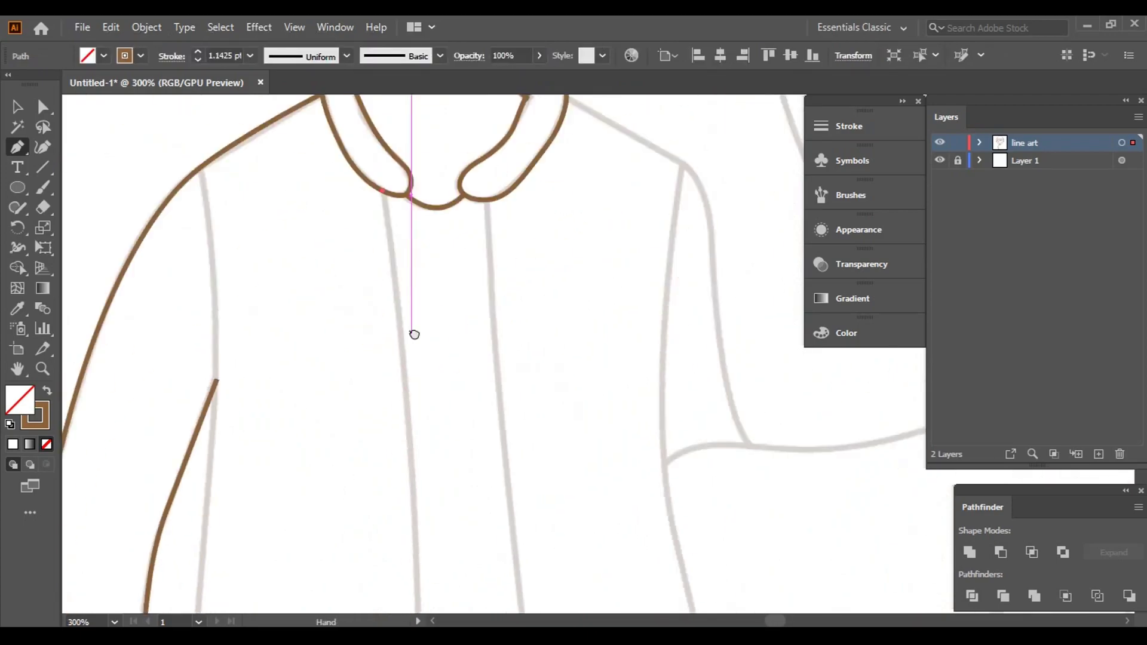
{"action": "scroll", "coordinate": [412, 333], "scroll_direction": "down", "scroll_amount": 5}
{"action": "left_click", "coordinate": [431, 536]}
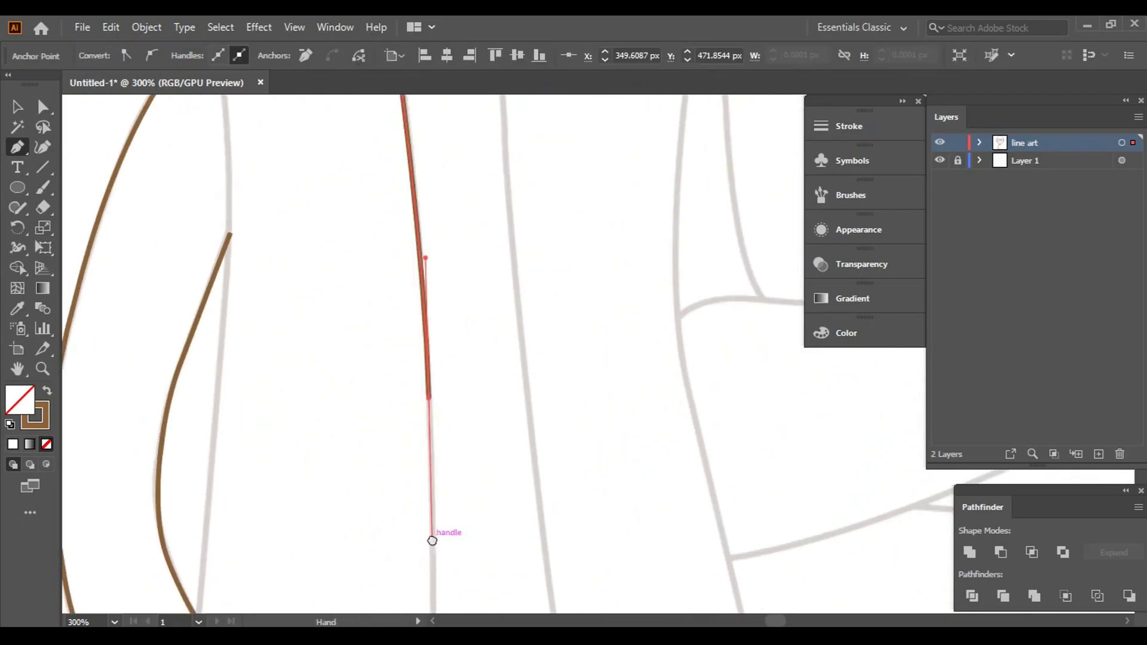
{"action": "scroll", "coordinate": [432, 526], "scroll_direction": "down", "scroll_amount": 5}
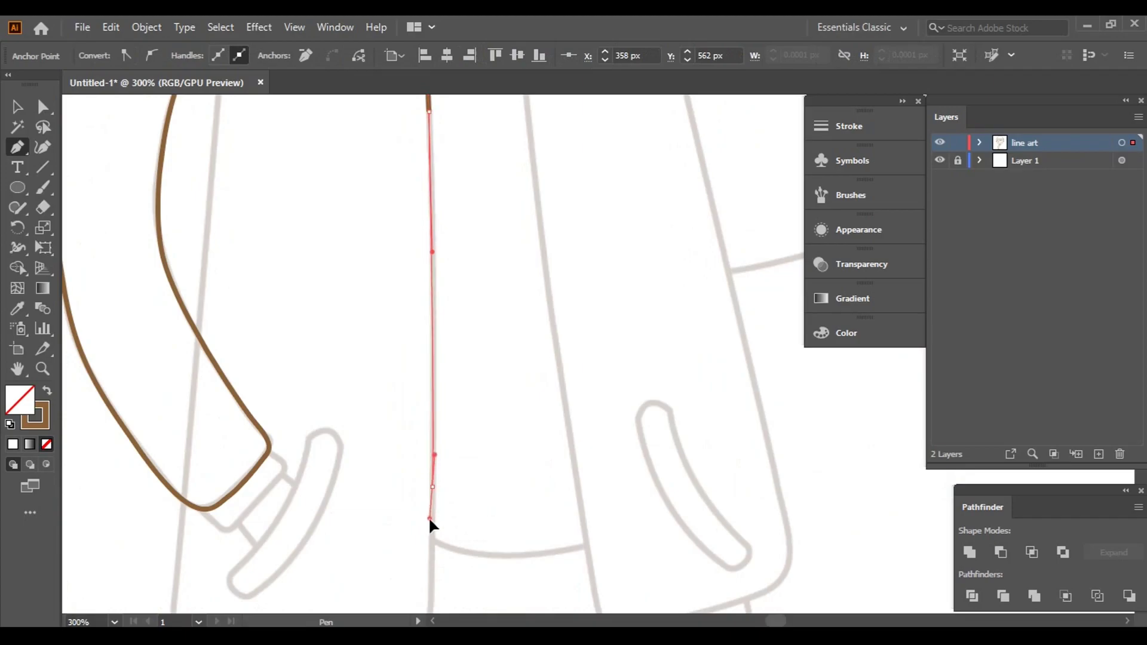
{"action": "left_click", "coordinate": [429, 519]}
{"action": "scroll", "coordinate": [431, 528], "scroll_direction": "up", "scroll_amount": 1}
{"action": "scroll", "coordinate": [435, 398], "scroll_direction": "up", "scroll_amount": 1}
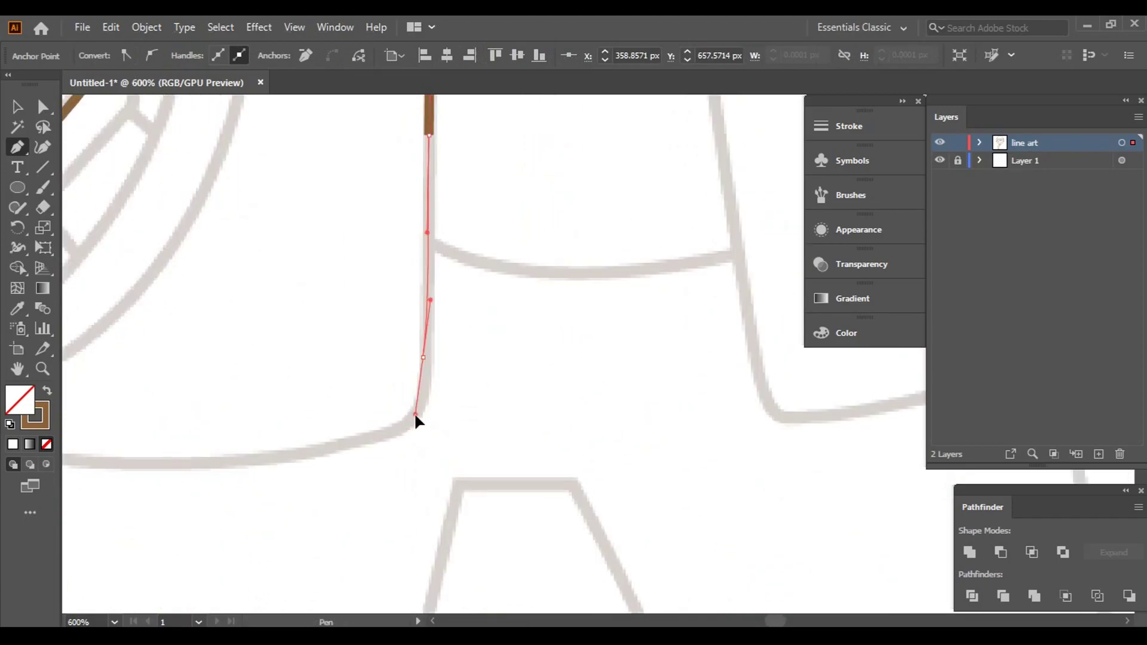
{"action": "left_click_drag", "start_coordinate": [318, 450], "coordinate": [197, 465]}
{"action": "scroll", "coordinate": [436, 490], "scroll_direction": "left", "scroll_amount": 5}
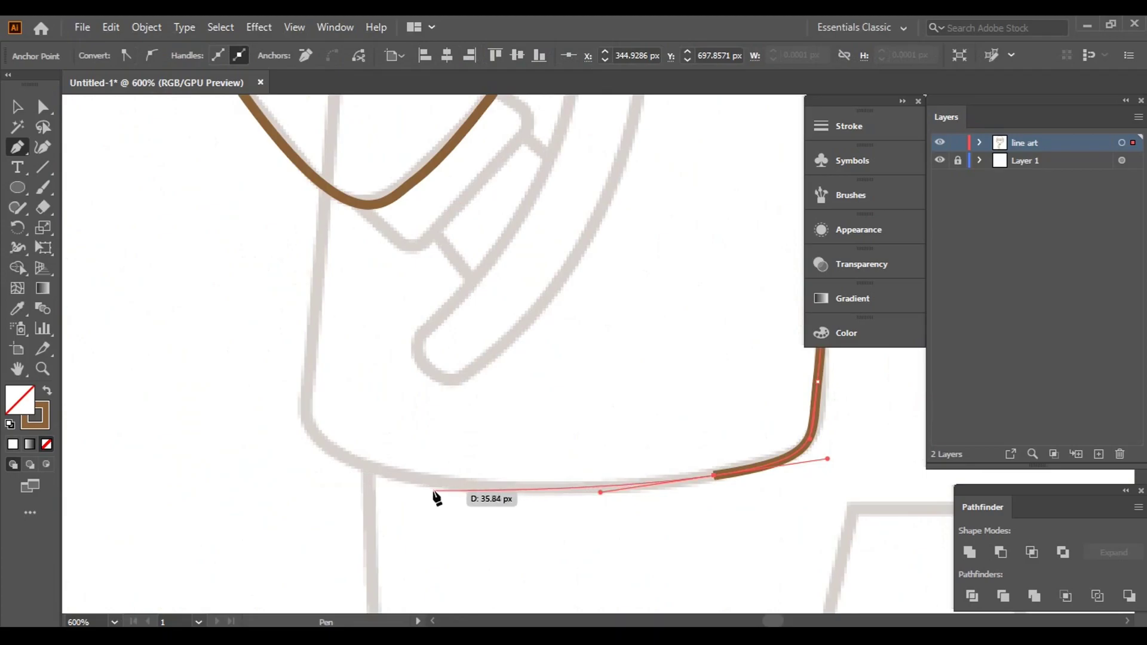
{"action": "left_click_drag", "start_coordinate": [387, 476], "coordinate": [300, 451]}
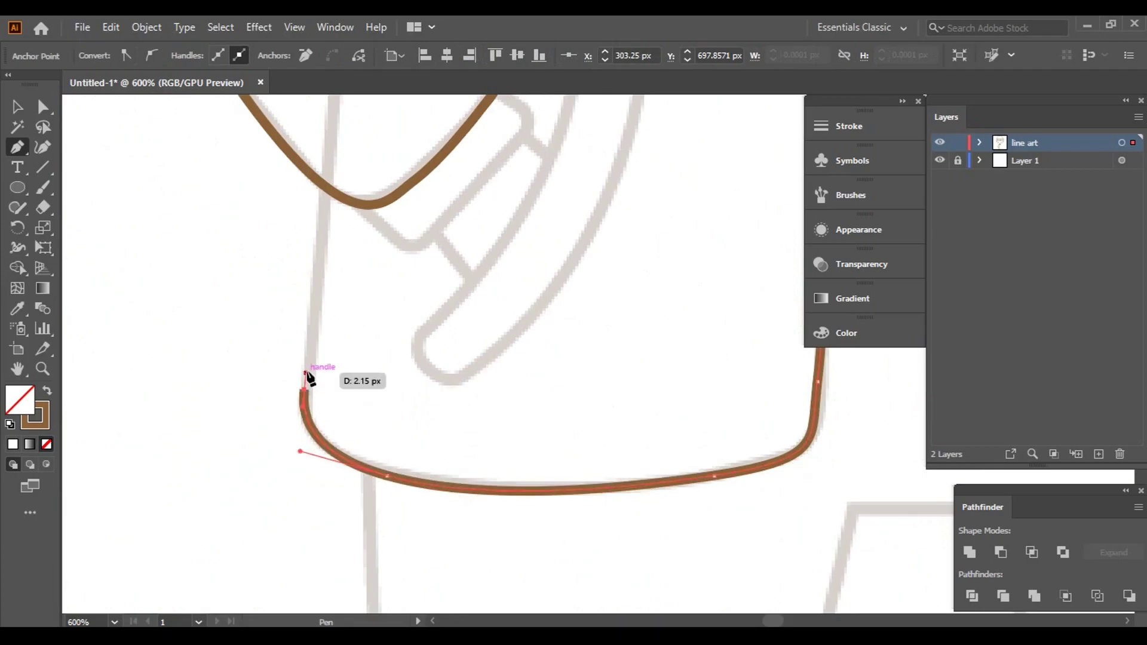
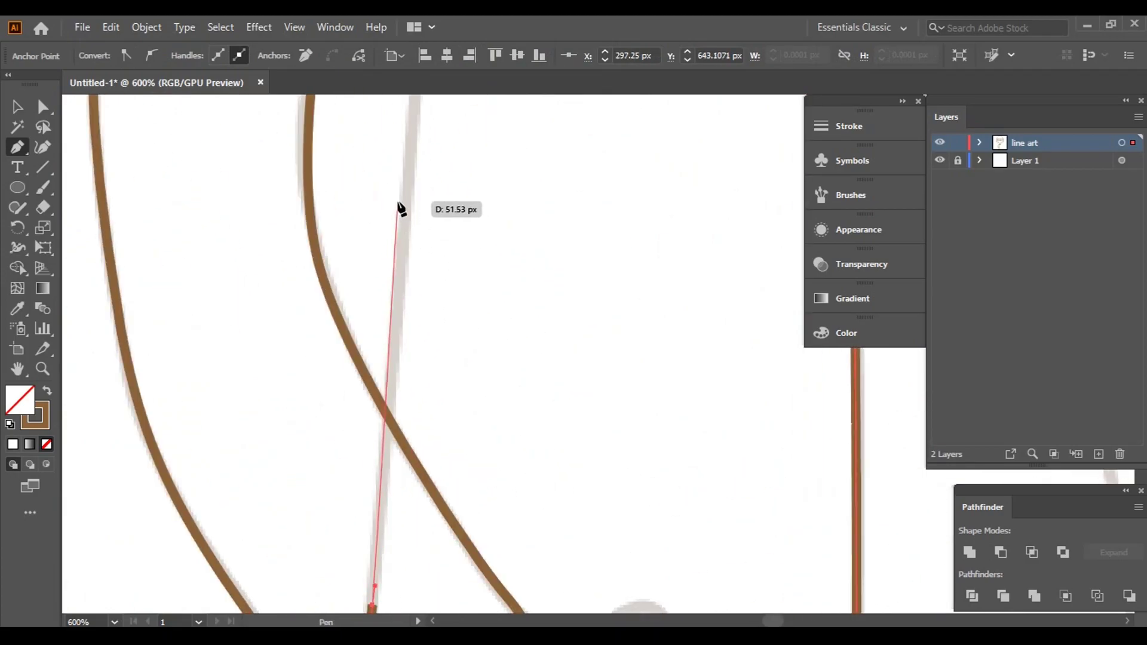
- Finish the left panel's outline, ending the curve where the sleeve meets the shoulder
{"action": "scroll", "coordinate": [407, 152], "scroll_direction": "right", "scroll_amount": 2}
{"action": "scroll", "coordinate": [380, 159], "scroll_direction": "right", "scroll_amount": 3}
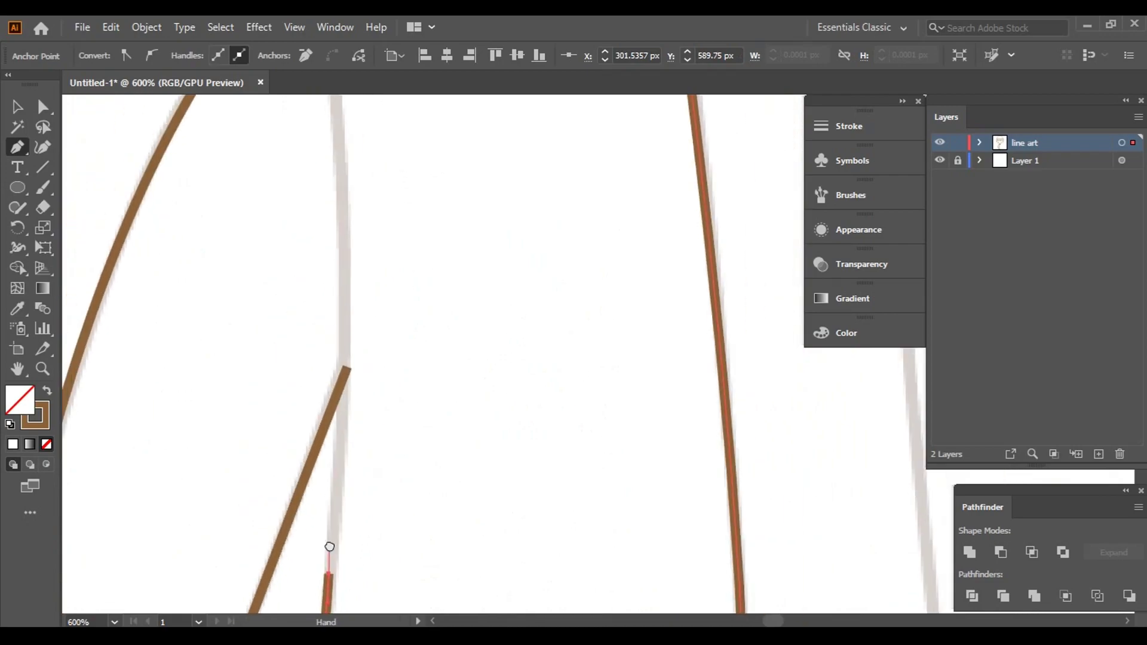
{"action": "left_click_drag", "start_coordinate": [330, 547], "coordinate": [327, 557]}
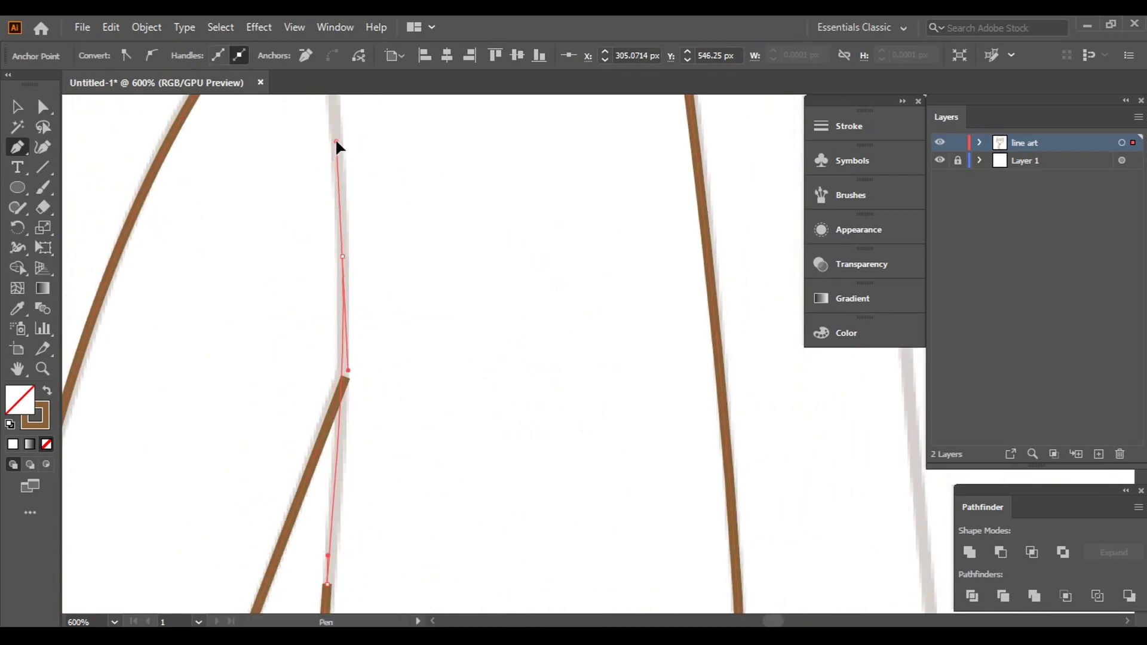
{"action": "scroll", "coordinate": [336, 131], "scroll_direction": "up", "scroll_amount": 3}
{"action": "left_click_drag", "start_coordinate": [327, 369], "coordinate": [317, 338]}
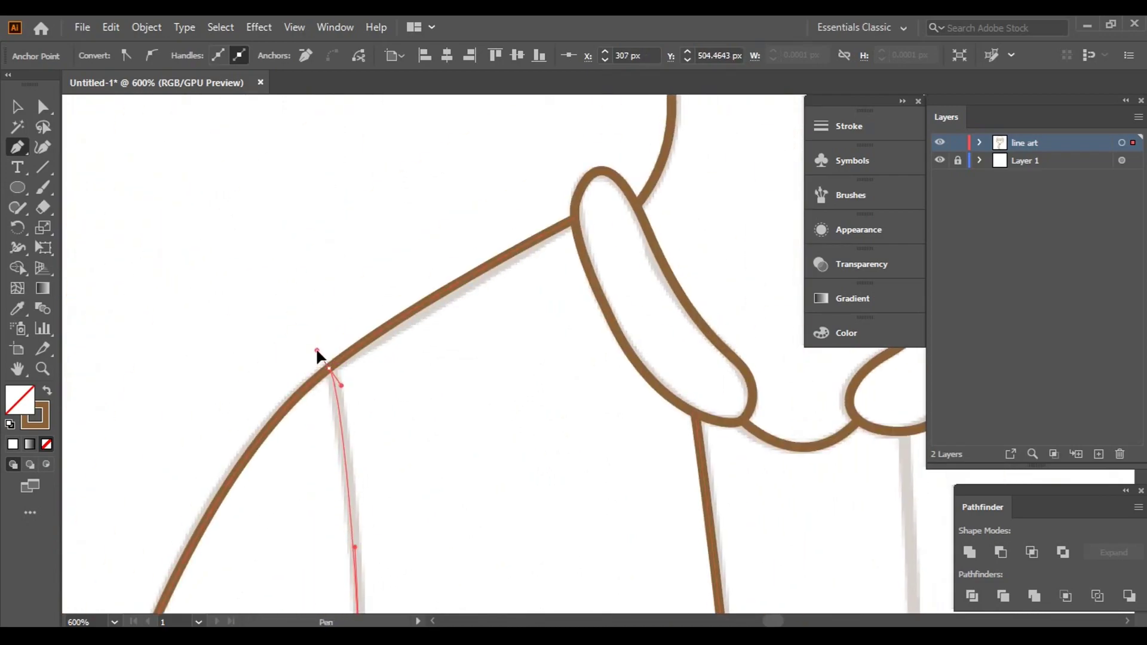
{"action": "scroll", "coordinate": [532, 456], "scroll_direction": "down", "scroll_amount": 3, "text": "alt"}
{"action": "scroll", "coordinate": [579, 281], "scroll_direction": "down", "scroll_amount": 5}
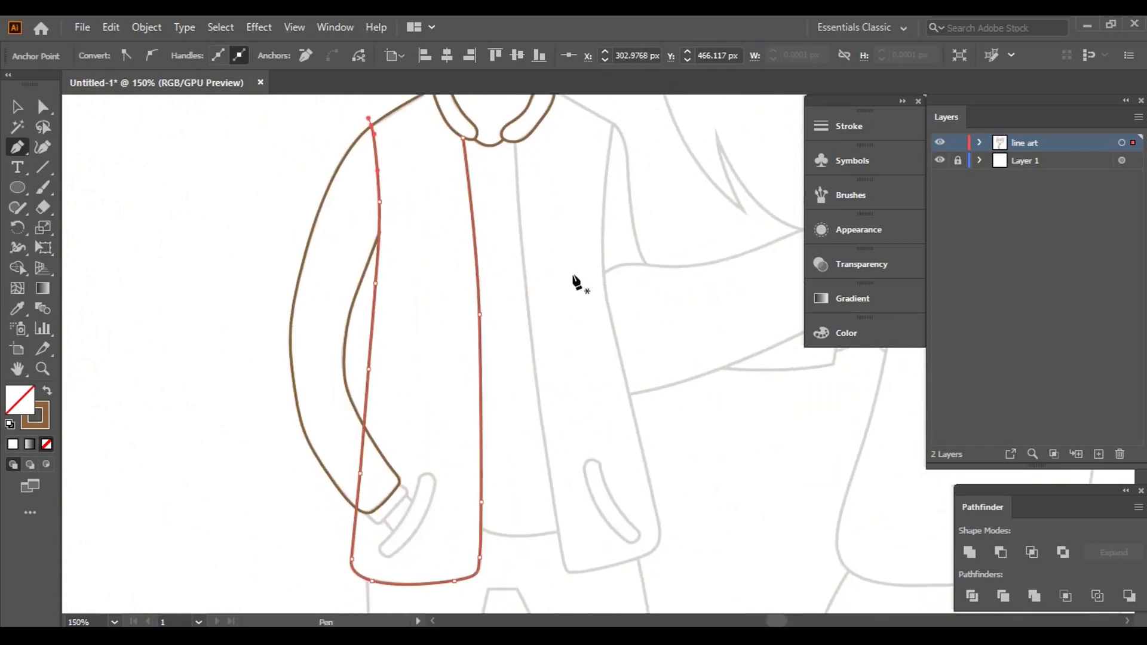
{"action": "scroll", "coordinate": [492, 149], "scroll_direction": "up", "scroll_amount": 3, "text": "alt"}
- Trace the right panel from the collar's inner corner down its inner edge and along the hem
{"action": "left_click", "coordinate": [495, 137]}
{"action": "scroll", "coordinate": [508, 526], "scroll_direction": "down", "scroll_amount": 2, "text": "alt"}
{"action": "scroll", "coordinate": [510, 440], "scroll_direction": "down", "scroll_amount": 2}
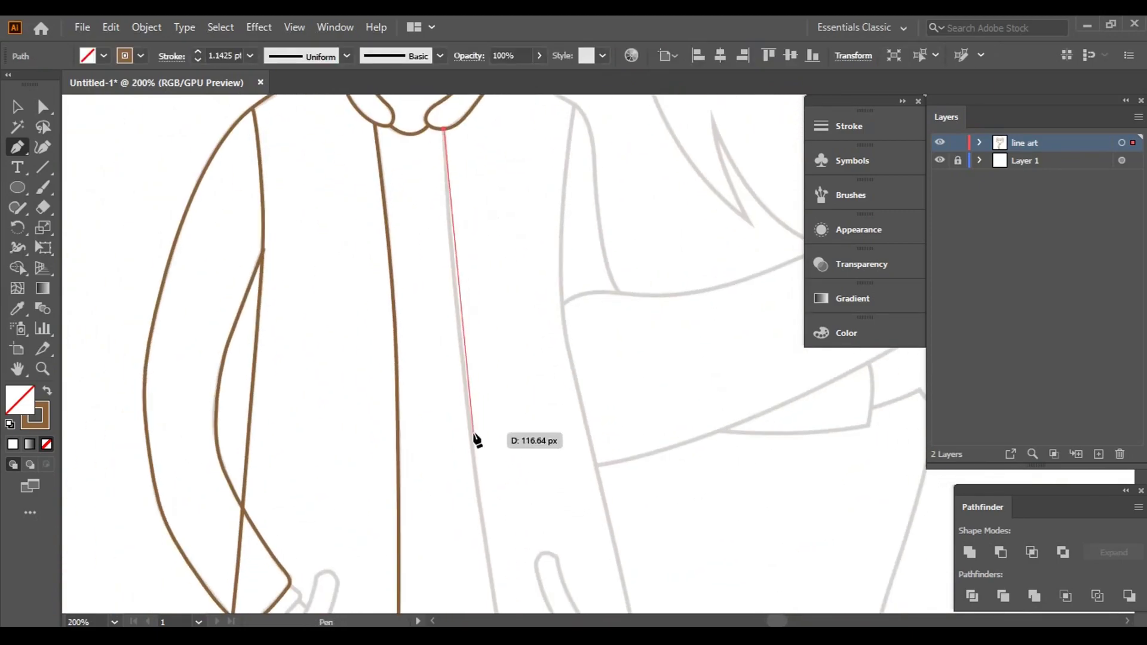
{"action": "left_click", "coordinate": [481, 513]}
{"action": "scroll", "coordinate": [481, 513], "scroll_direction": "up", "scroll_amount": 2}
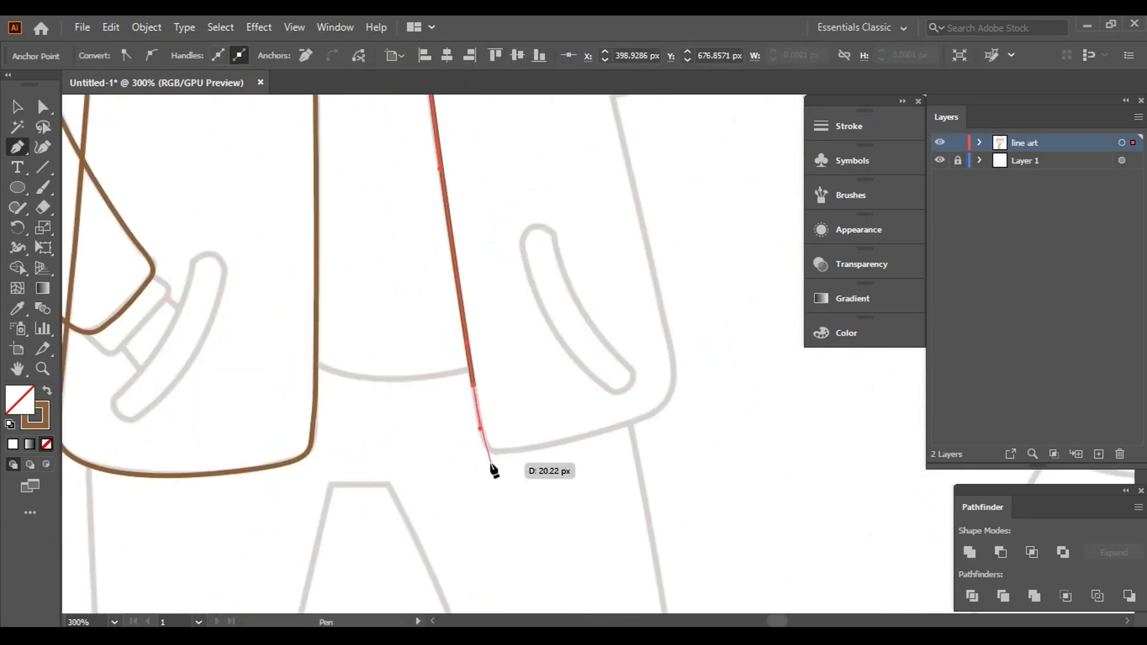
{"action": "scroll", "coordinate": [478, 463], "scroll_direction": "up", "scroll_amount": 2, "text": "alt"}
{"action": "scroll", "coordinate": [479, 454], "scroll_direction": "up", "scroll_amount": 1, "text": "alt"}
{"action": "left_click_drag", "start_coordinate": [513, 434], "coordinate": [600, 421]}
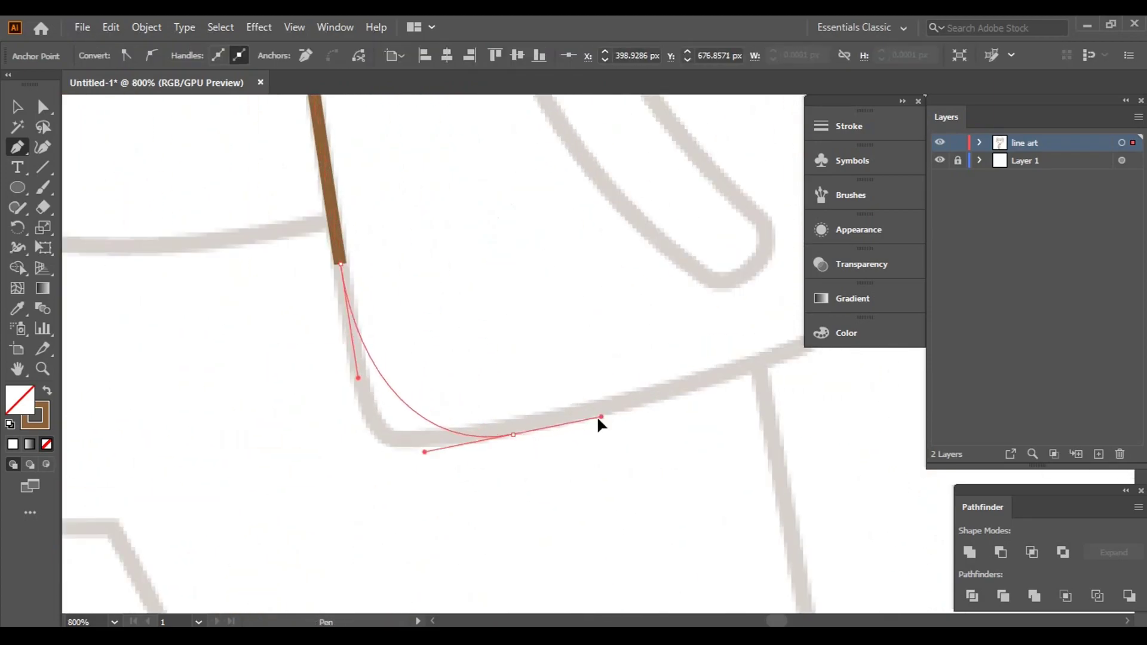
{"action": "left_click", "coordinate": [678, 390]}
{"action": "scroll", "coordinate": [410, 487], "scroll_direction": "right", "scroll_amount": 3}
{"action": "left_click_drag", "start_coordinate": [445, 463], "coordinate": [482, 449]}
- Curve the right panel's side edge up past the armpit to the shoulder
{"action": "scroll", "coordinate": [576, 391], "scroll_direction": "up", "scroll_amount": 2}
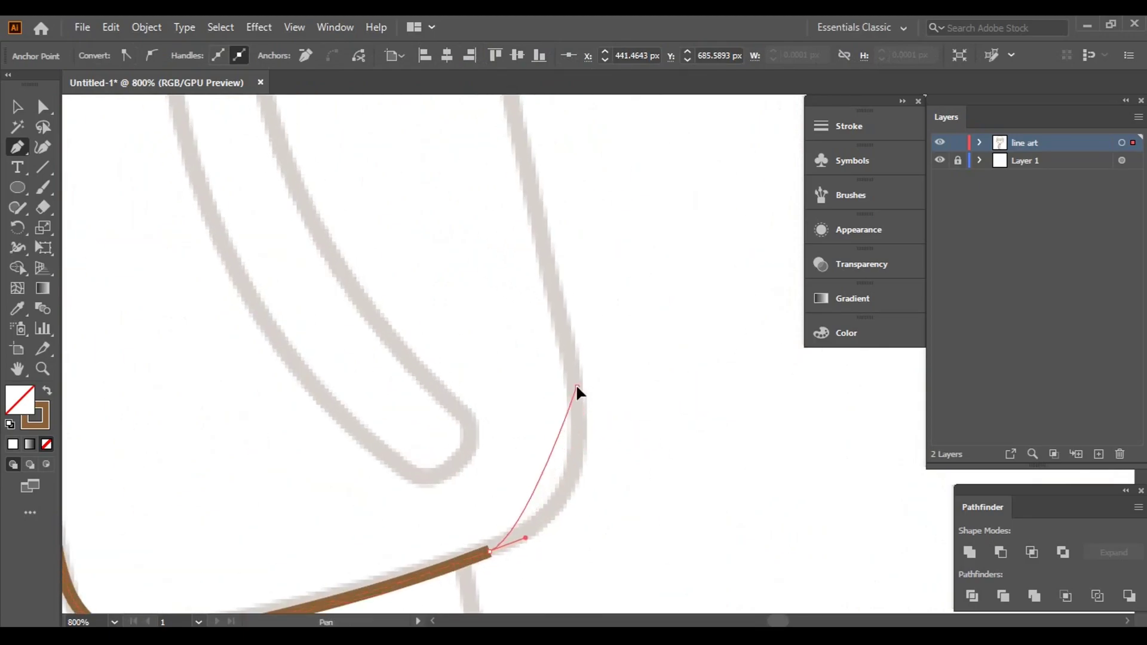
{"action": "scroll", "coordinate": [560, 266], "scroll_direction": "down", "scroll_amount": 4}
{"action": "scroll", "coordinate": [639, 460], "scroll_direction": "up", "scroll_amount": 3}
{"action": "left_click_drag", "start_coordinate": [615, 399], "coordinate": [593, 326]}
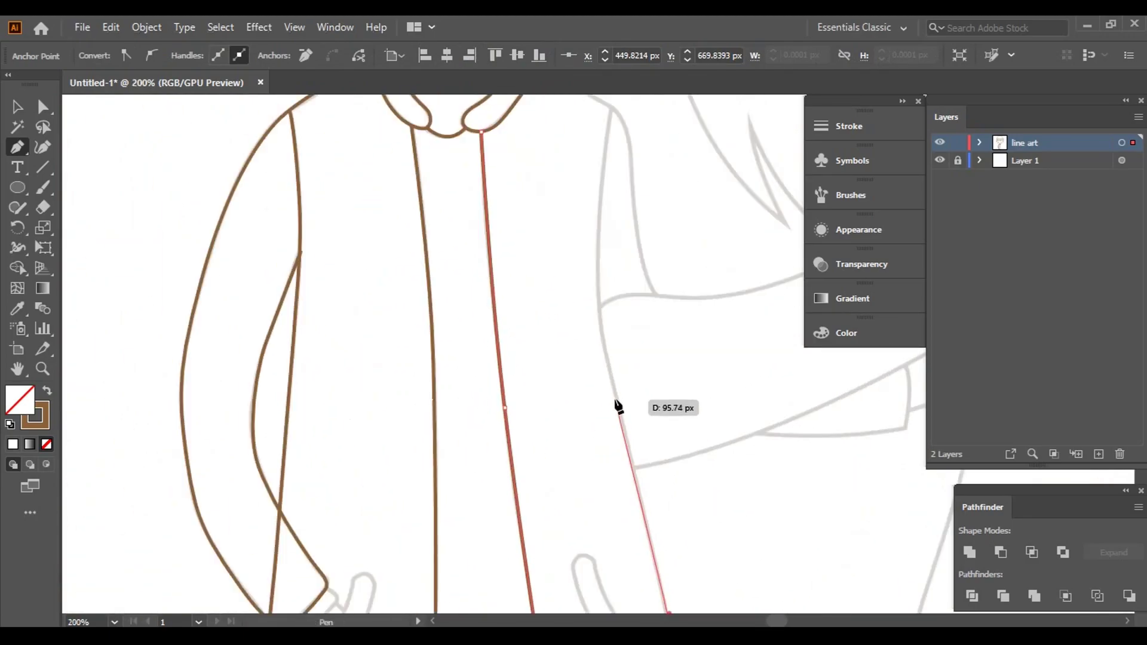
{"action": "left_click", "coordinate": [596, 301]}
{"action": "scroll", "coordinate": [598, 359], "scroll_direction": "up", "scroll_amount": 1, "text": "alt"}
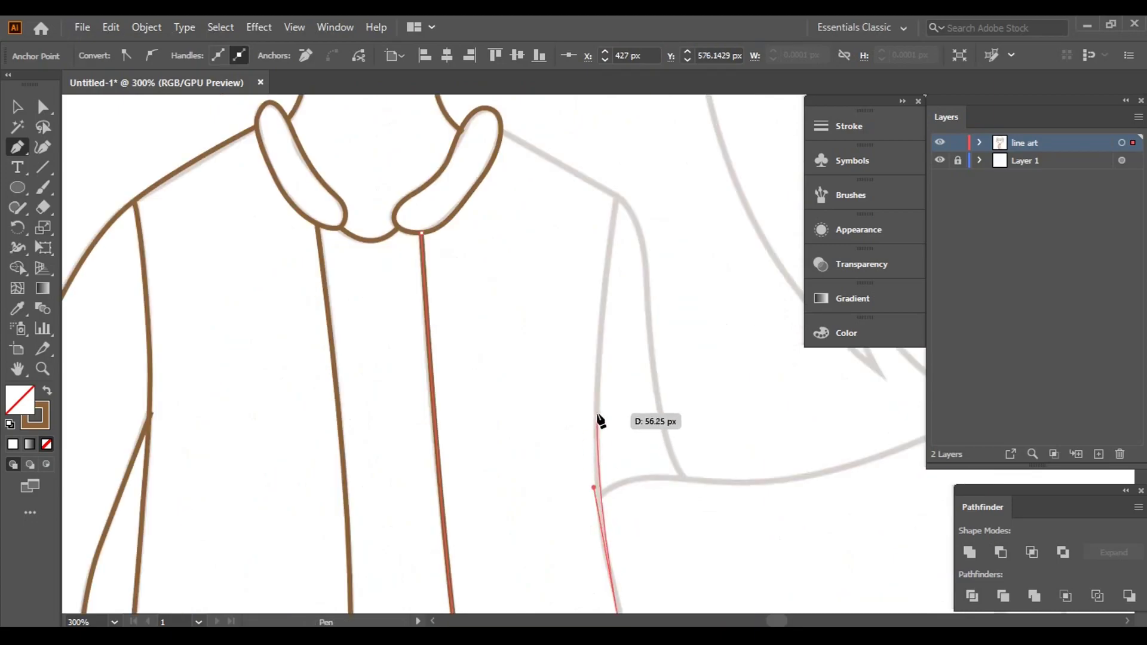
{"action": "scroll", "coordinate": [600, 354], "scroll_direction": "up", "scroll_amount": 3}
{"action": "left_click", "coordinate": [604, 222]}
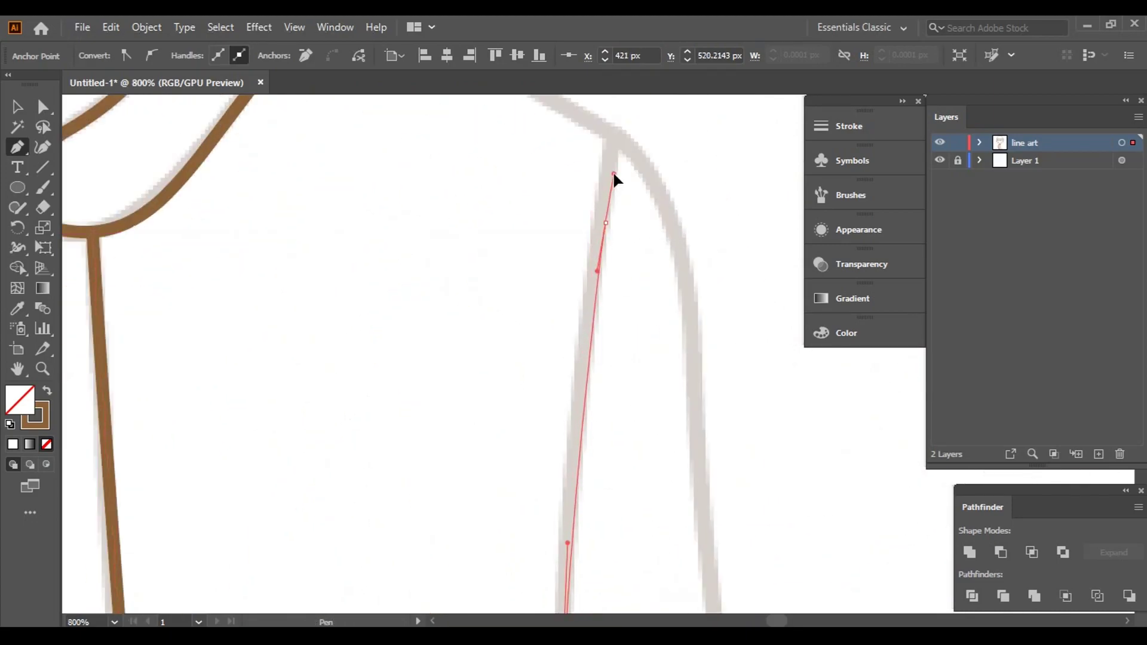
{"action": "left_click", "coordinate": [620, 145]}
{"action": "scroll", "coordinate": [630, 161], "scroll_direction": "down", "scroll_amount": 4, "text": "alt"}
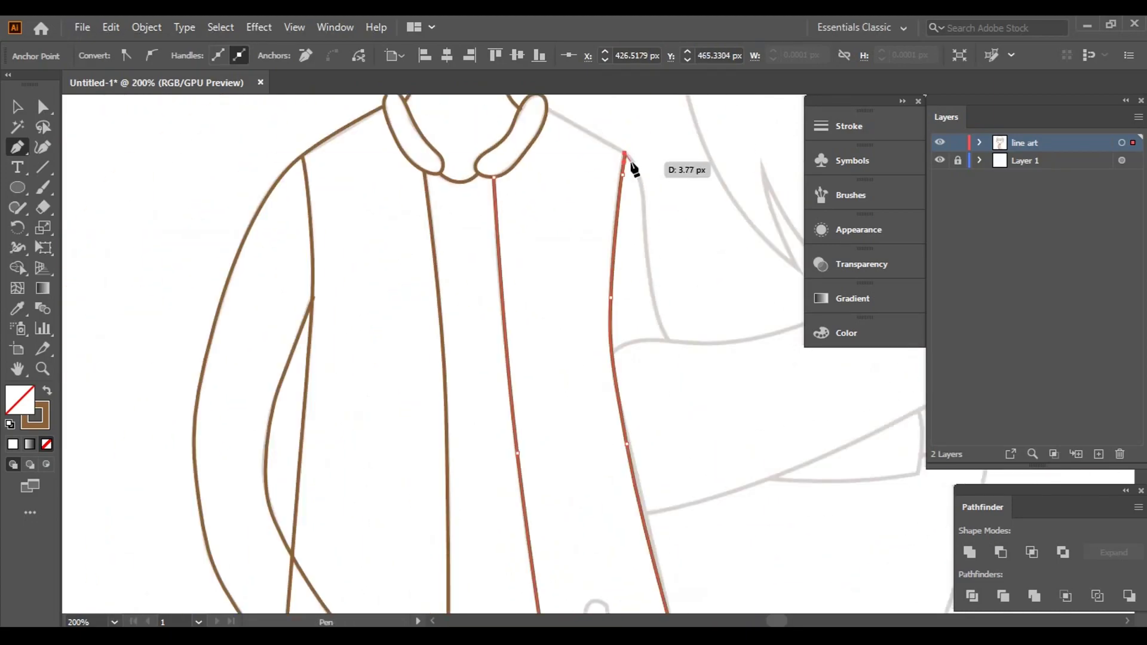
{"action": "scroll", "coordinate": [319, 401], "scroll_direction": "down", "scroll_amount": 5}
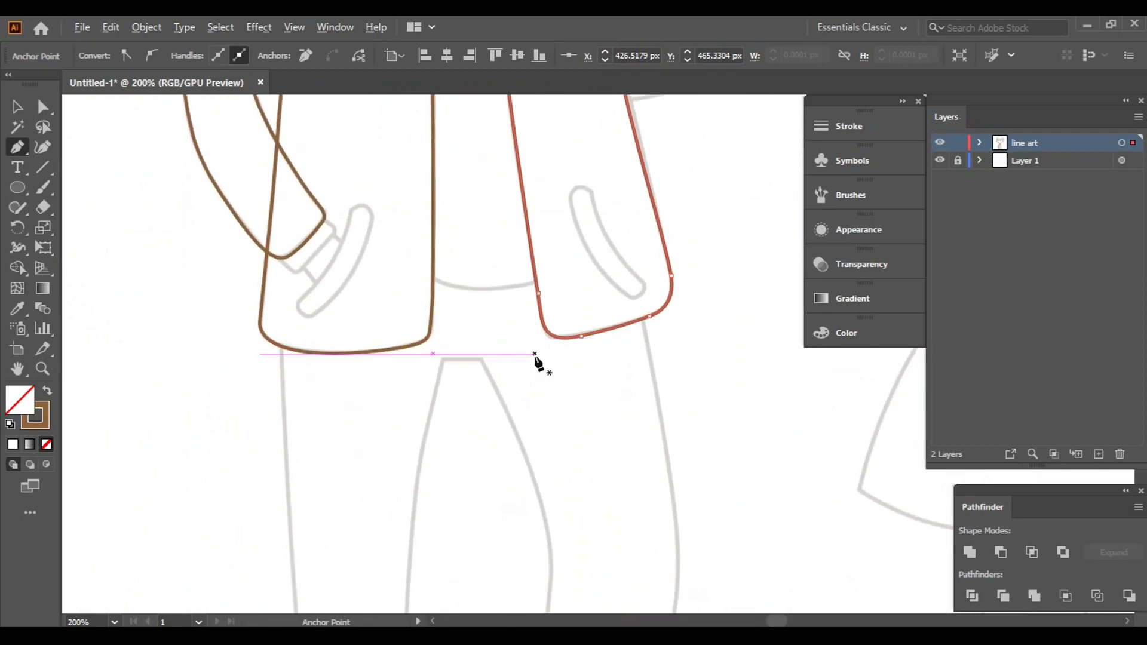
- Trace the sleeve cuff around its bottom and outer corner, joining it back to the sleeve
{"action": "scroll", "coordinate": [279, 248], "scroll_direction": "up", "scroll_amount": 2, "text": "alt"}
{"action": "scroll", "coordinate": [374, 340], "scroll_direction": "up", "scroll_amount": 2, "text": "alt"}
{"action": "scroll", "coordinate": [143, 381], "scroll_direction": "up", "scroll_amount": 1, "text": "alt"}
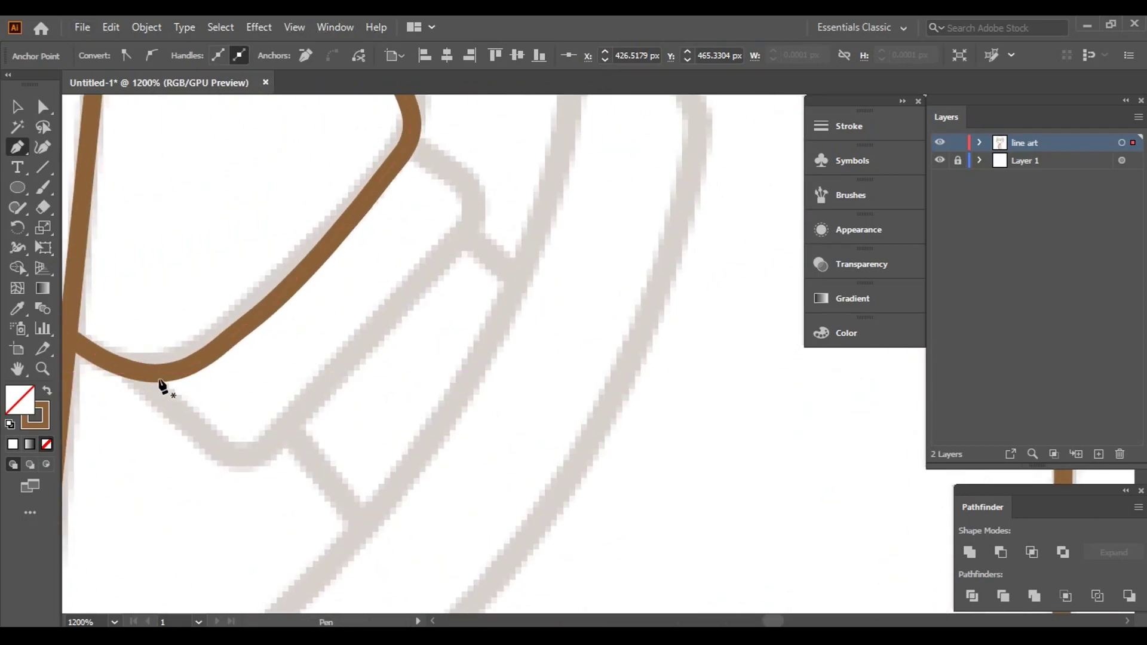
{"action": "left_click", "coordinate": [149, 374]}
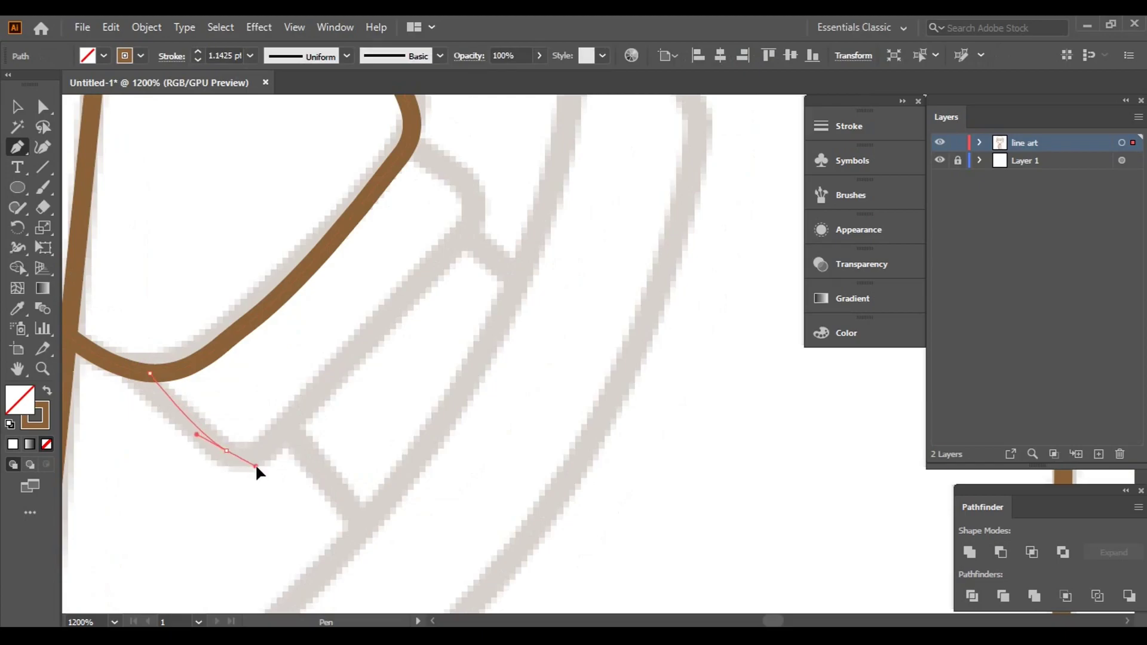
{"action": "left_click_drag", "start_coordinate": [255, 464], "coordinate": [256, 466]}
{"action": "left_click", "coordinate": [356, 349]}
{"action": "scroll", "coordinate": [391, 329], "scroll_direction": "up", "scroll_amount": 2, "text": "alt"}
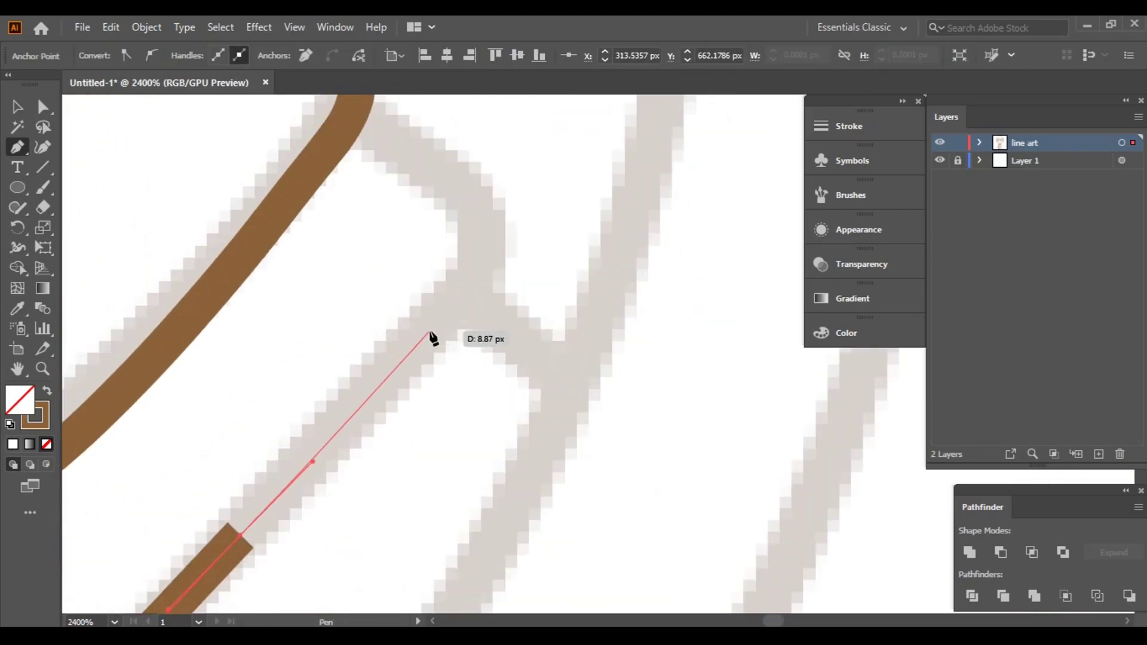
{"action": "scroll", "coordinate": [454, 329], "scroll_direction": "down", "scroll_amount": 1, "text": "alt"}
{"action": "left_click_drag", "start_coordinate": [454, 291], "coordinate": [409, 246]}
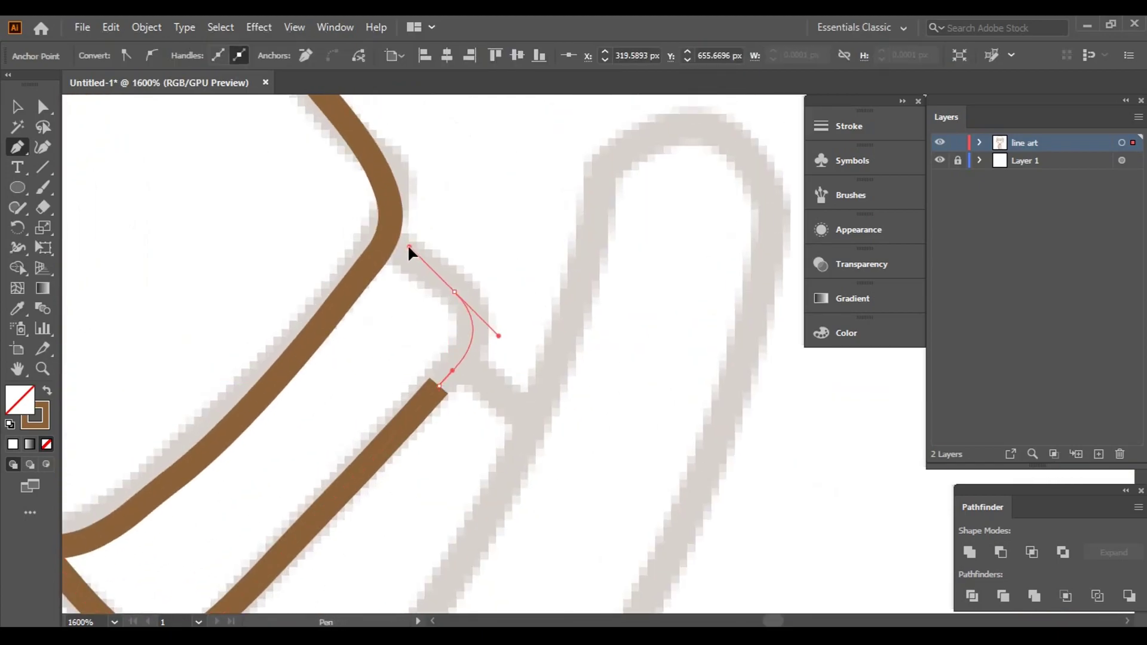
{"action": "left_click", "coordinate": [383, 244]}
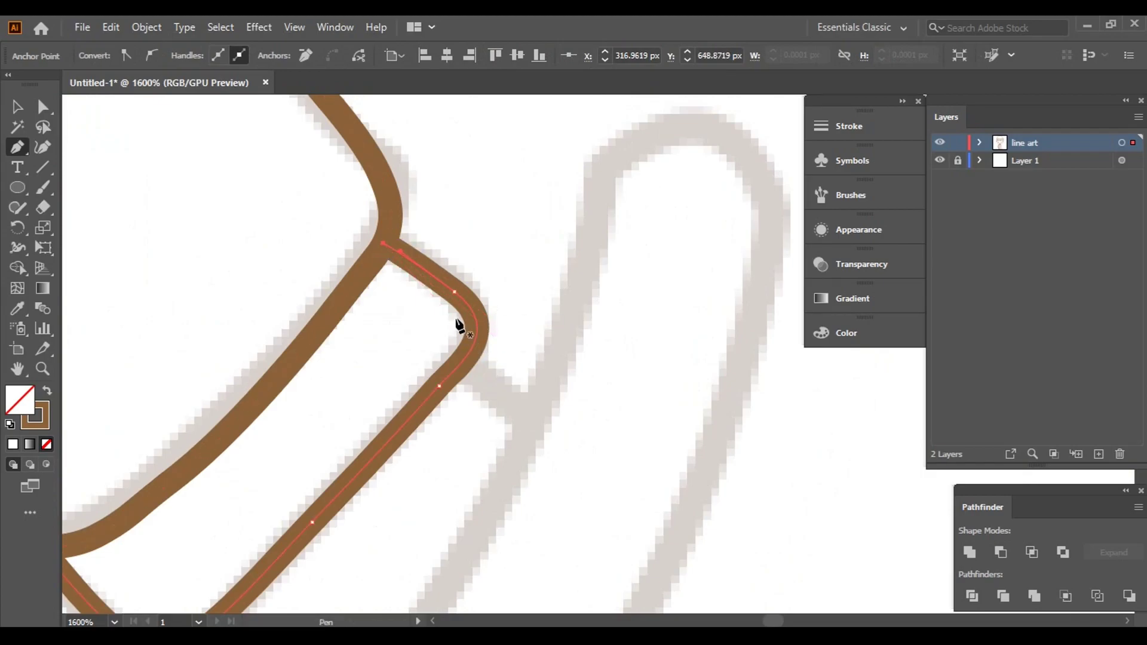
- Start the pocket at its top and trace its long inner edge to the lower end
{"action": "scroll", "coordinate": [459, 326], "scroll_direction": "down", "scroll_amount": 4, "text": "alt"}
{"action": "scroll", "coordinate": [487, 289], "scroll_direction": "up", "scroll_amount": 1, "text": "alt"}
{"action": "scroll", "coordinate": [420, 230], "scroll_direction": "up", "scroll_amount": 1, "text": "alt"}
{"action": "scroll", "coordinate": [422, 220], "scroll_direction": "up", "scroll_amount": 1, "text": "alt"}
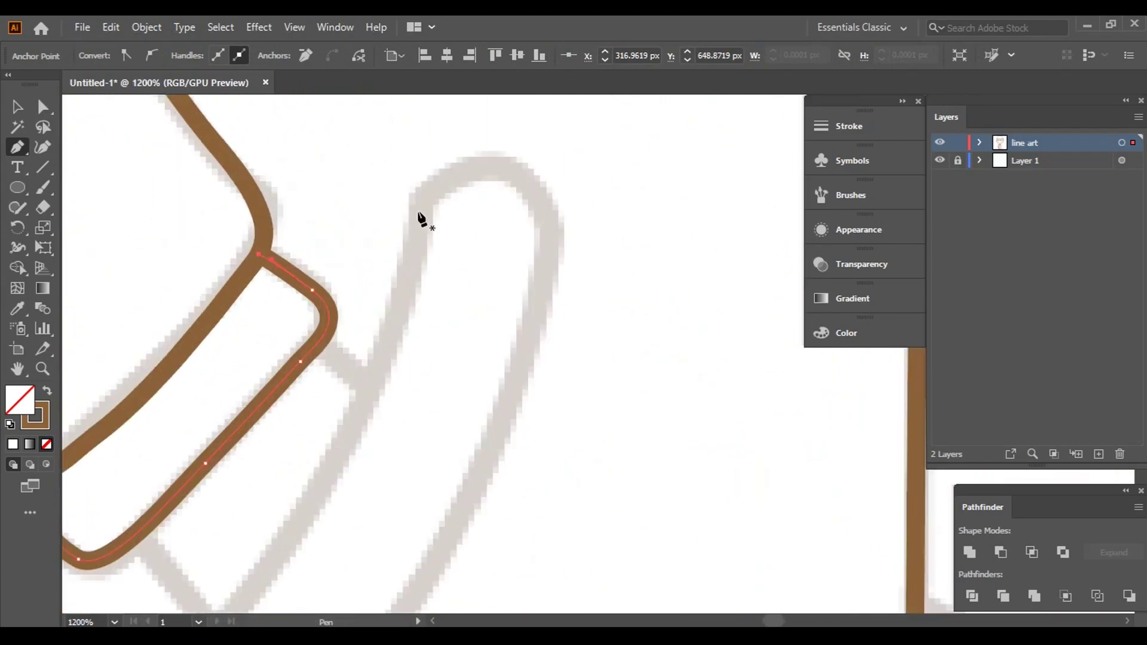
{"action": "left_click", "coordinate": [418, 216]}
{"action": "scroll", "coordinate": [367, 428], "scroll_direction": "down", "scroll_amount": 2, "text": "alt"}
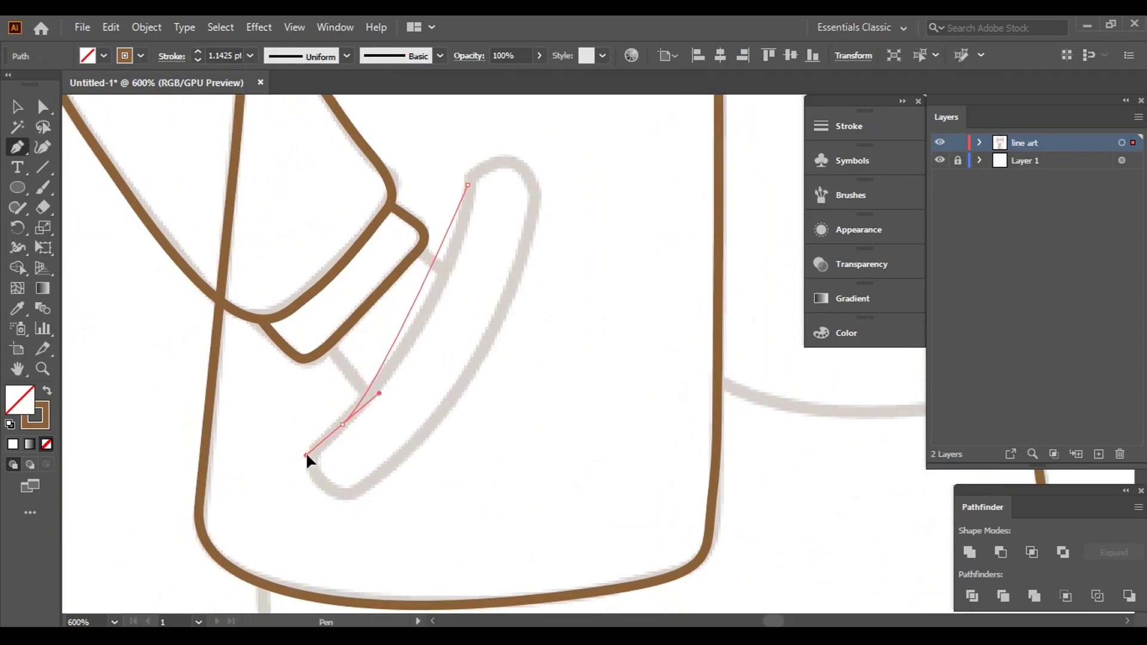
{"action": "mouse_move", "coordinate": [233, 541]}
{"action": "left_mouse_down"}
{"action": "mouse_move", "coordinate": [220, 545]}
{"action": "mouse_move", "coordinate": [281, 474]}
{"action": "left_mouse_up"}
{"action": "scroll", "coordinate": [336, 492], "scroll_direction": "up", "scroll_amount": 3, "text": "alt"}
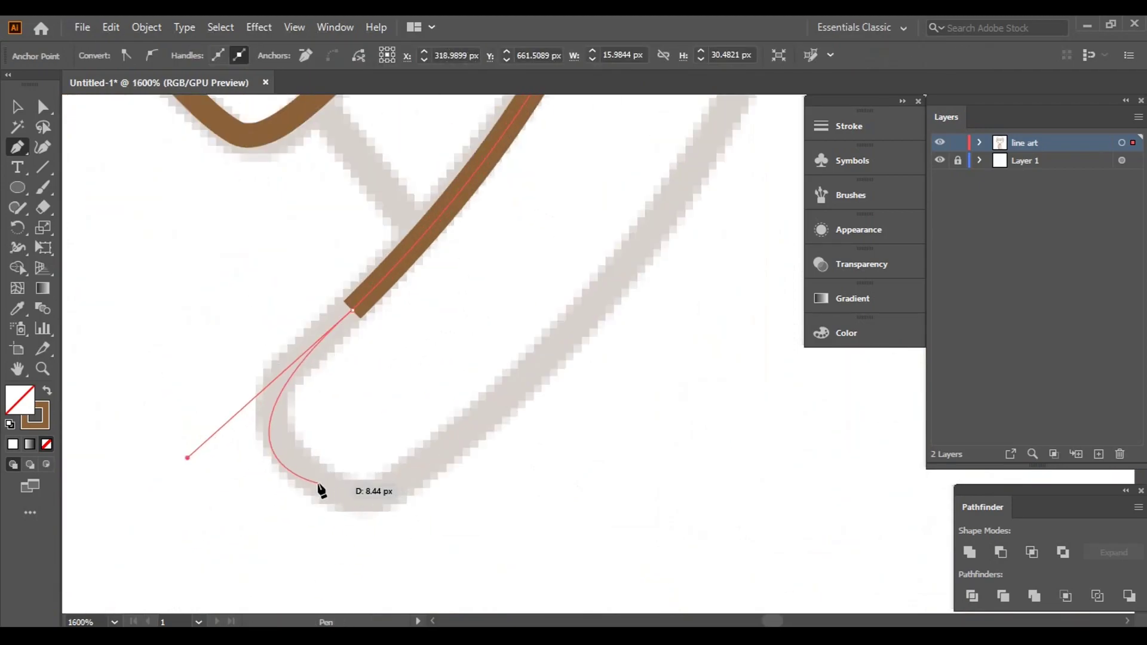
{"action": "left_click_drag", "start_coordinate": [188, 458], "coordinate": [218, 433]}
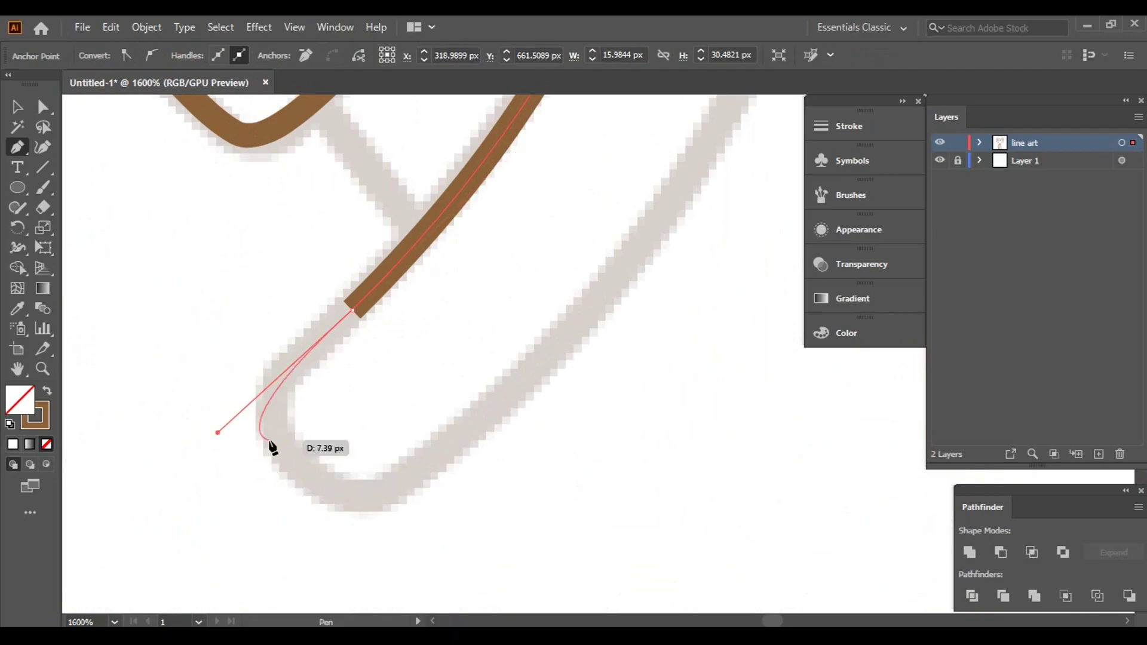
{"action": "left_click", "coordinate": [303, 473]}
- Curve the pocket's outer side back upward and close the outline at its start
{"action": "left_click_drag", "start_coordinate": [306, 474], "coordinate": [321, 490]}
{"action": "mouse_move", "coordinate": [469, 436]}
{"action": "left_mouse_down"}
{"action": "mouse_move", "coordinate": [564, 338]}
{"action": "mouse_move", "coordinate": [607, 169]}
{"action": "left_mouse_up"}
{"action": "scroll", "coordinate": [568, 333], "scroll_direction": "down", "scroll_amount": 2, "text": "alt"}
{"action": "scroll", "coordinate": [608, 179], "scroll_direction": "up", "scroll_amount": 1, "text": "alt"}
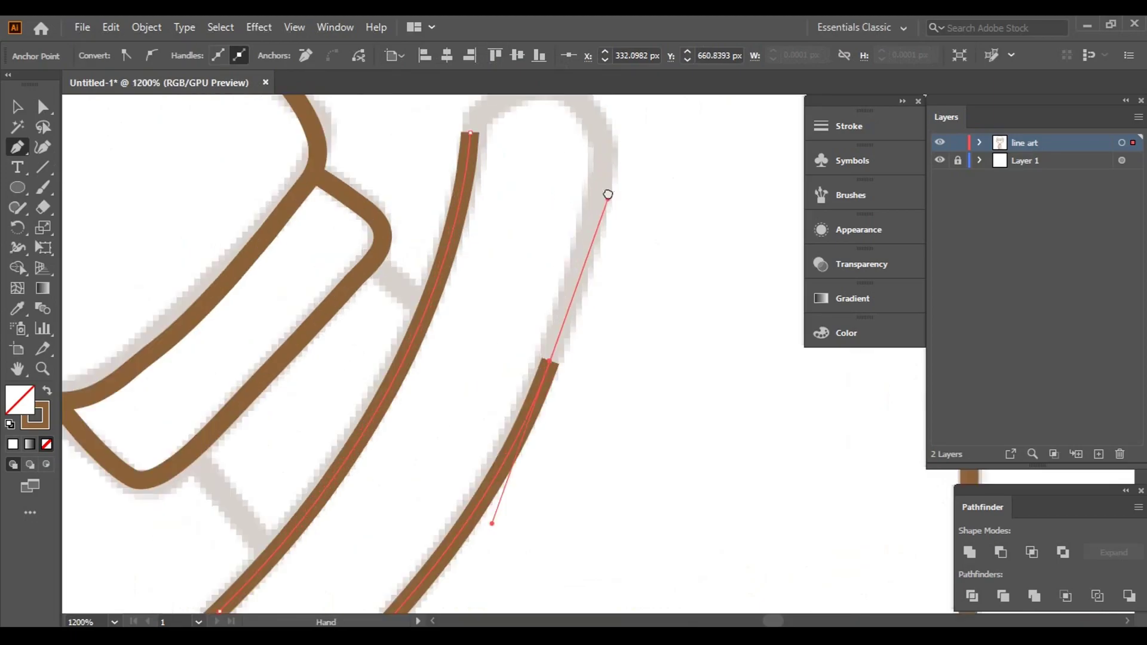
{"action": "scroll", "coordinate": [598, 227], "scroll_direction": "up", "scroll_amount": 2}
{"action": "left_click_drag", "start_coordinate": [584, 230], "coordinate": [584, 229]}
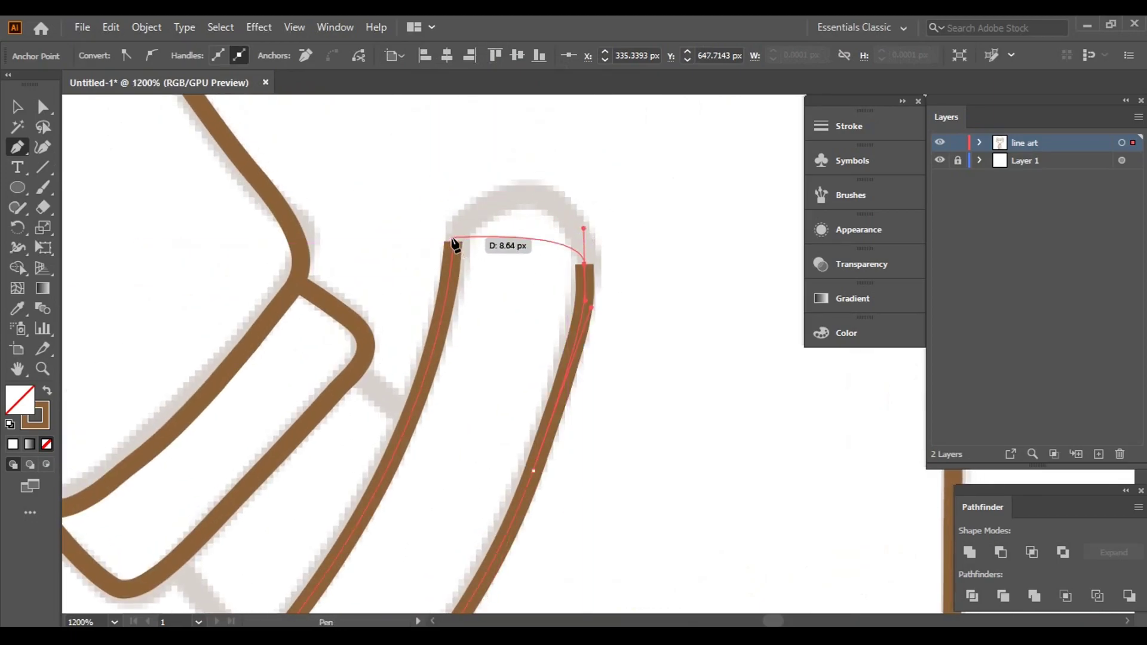
{"action": "left_click_drag", "start_coordinate": [451, 243], "coordinate": [400, 309]}
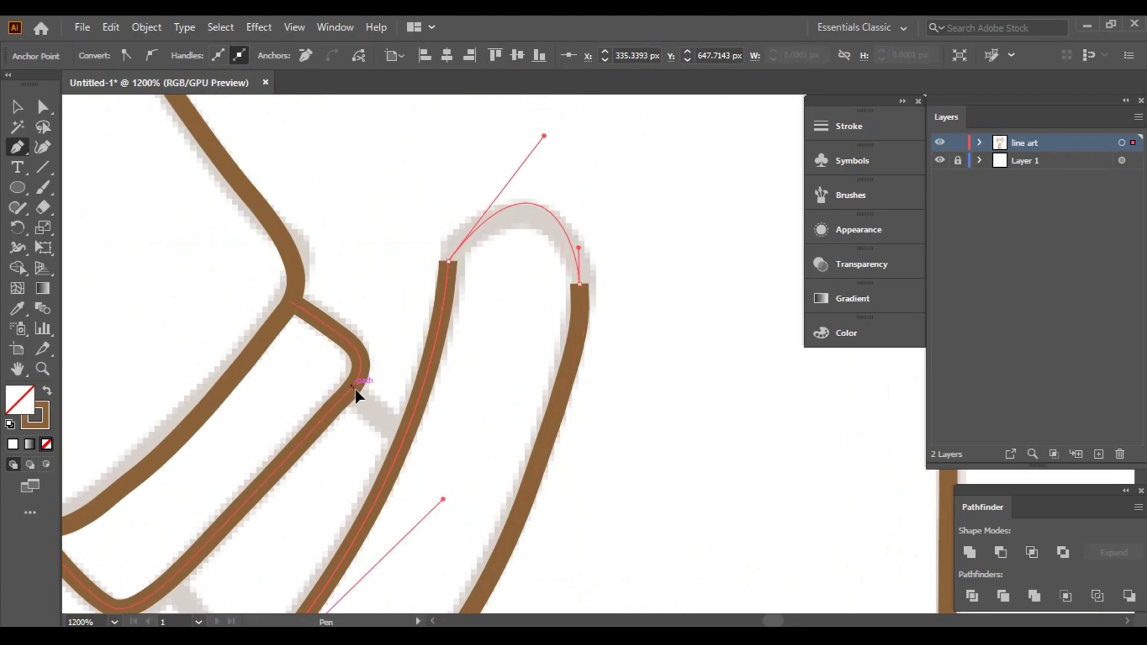
- Copy the pocket outline, mirror it, and place it on the right panel's pocket sketch
{"action": "key", "text": "v"}
{"action": "left_click", "coordinate": [674, 407]}
{"action": "scroll", "coordinate": [674, 407], "scroll_direction": "down", "scroll_amount": 3}
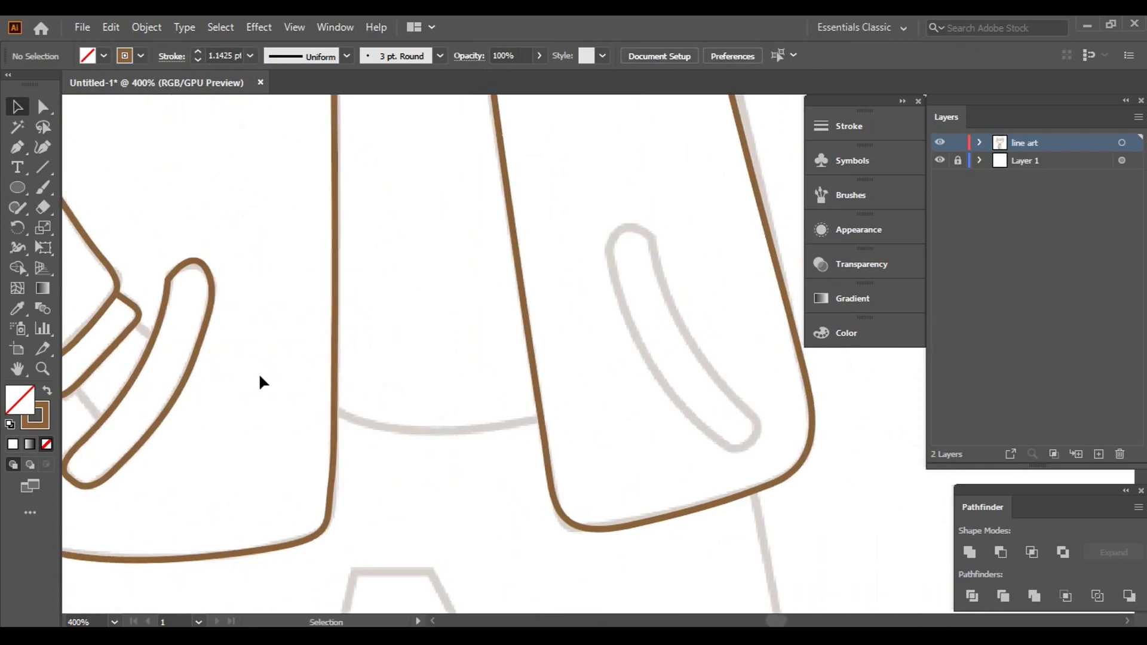
{"action": "left_click_drag", "start_coordinate": [146, 361], "coordinate": [613, 333]}
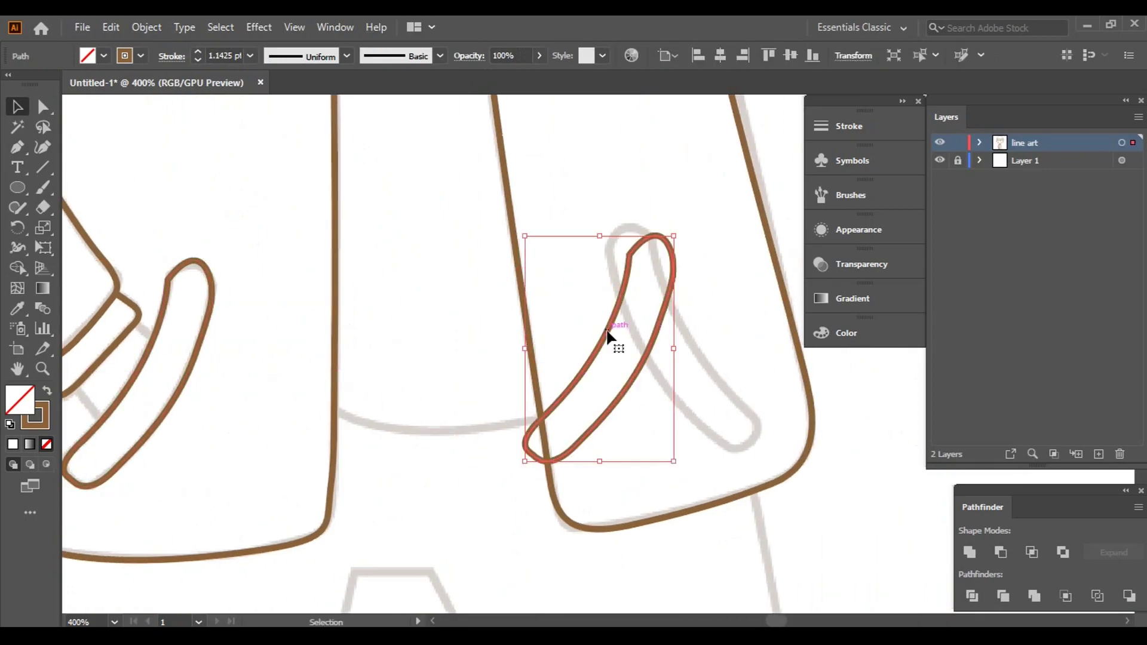
{"action": "right_click", "coordinate": [613, 332]}
{"action": "mouse_move", "coordinate": [658, 524]}
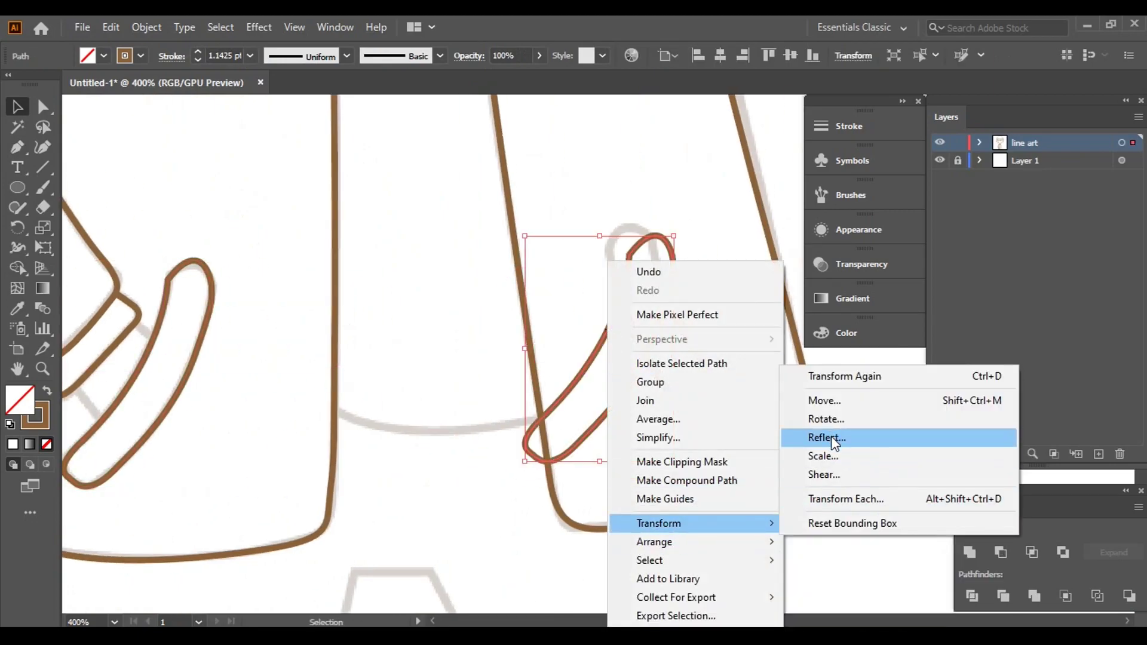
{"action": "left_click", "coordinate": [833, 438]}
{"action": "left_click", "coordinate": [725, 435]}
{"action": "left_click_drag", "start_coordinate": [601, 364], "coordinate": [688, 350]}
{"action": "left_click", "coordinate": [450, 356]}
- Draw a curved line from the left jacket edge across to the right edge
{"action": "scroll", "coordinate": [433, 403], "scroll_direction": "up", "scroll_amount": 2}
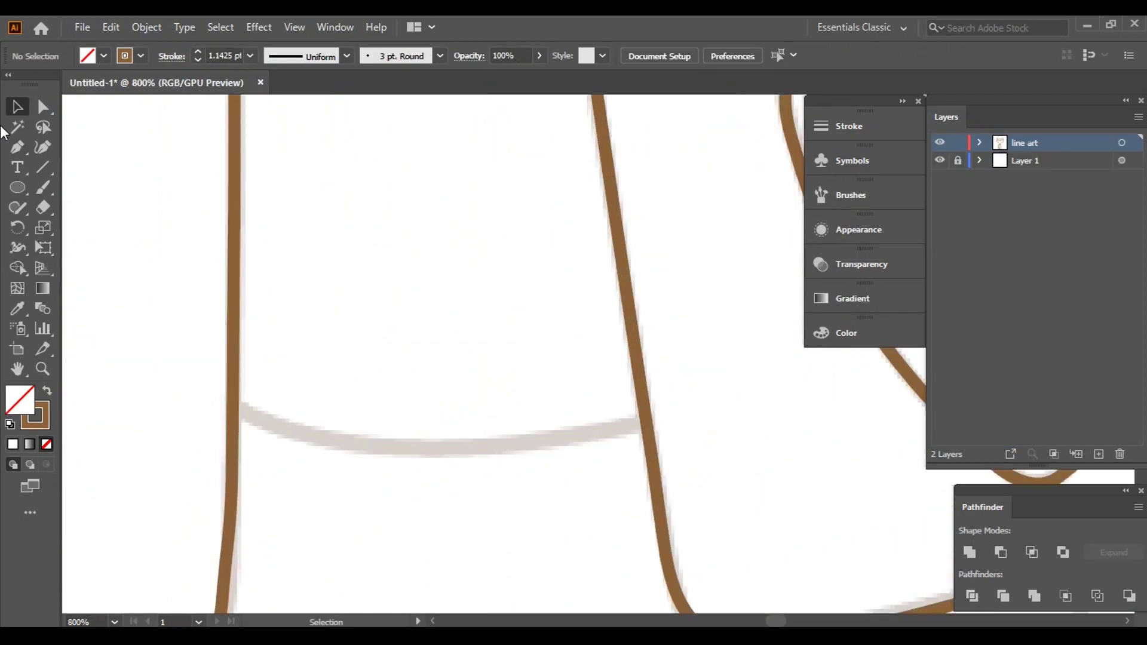
{"action": "left_click", "coordinate": [234, 406]}
{"action": "left_click_drag", "start_coordinate": [645, 417], "coordinate": [905, 325]}
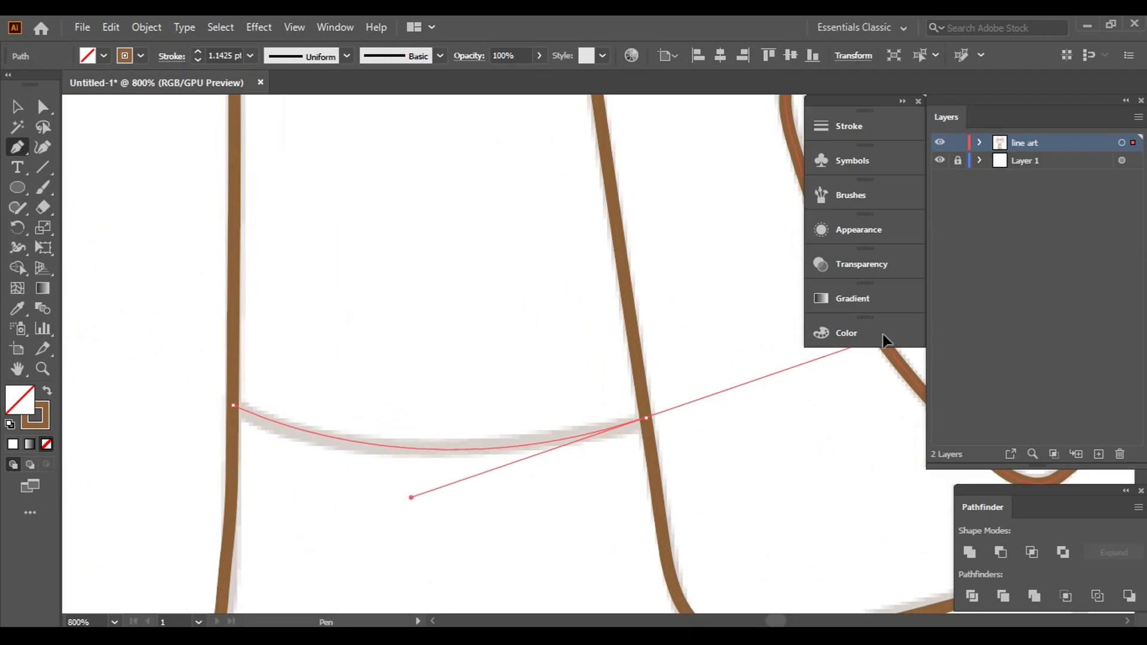
{"action": "scroll", "coordinate": [584, 358], "scroll_direction": "down", "scroll_amount": 2}
{"action": "scroll", "coordinate": [342, 400], "scroll_direction": "up", "scroll_amount": 3}
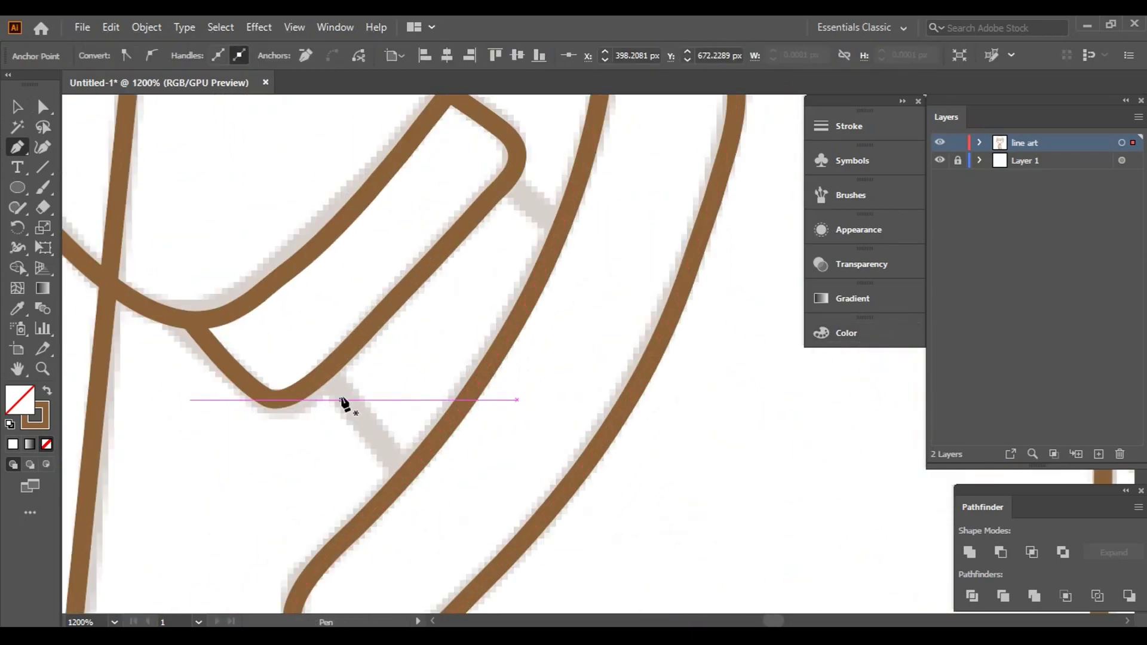
- Trace the short sleeve cuff dividing line with three anchors
{"action": "left_click", "coordinate": [328, 370]}
{"action": "left_click", "coordinate": [408, 474]}
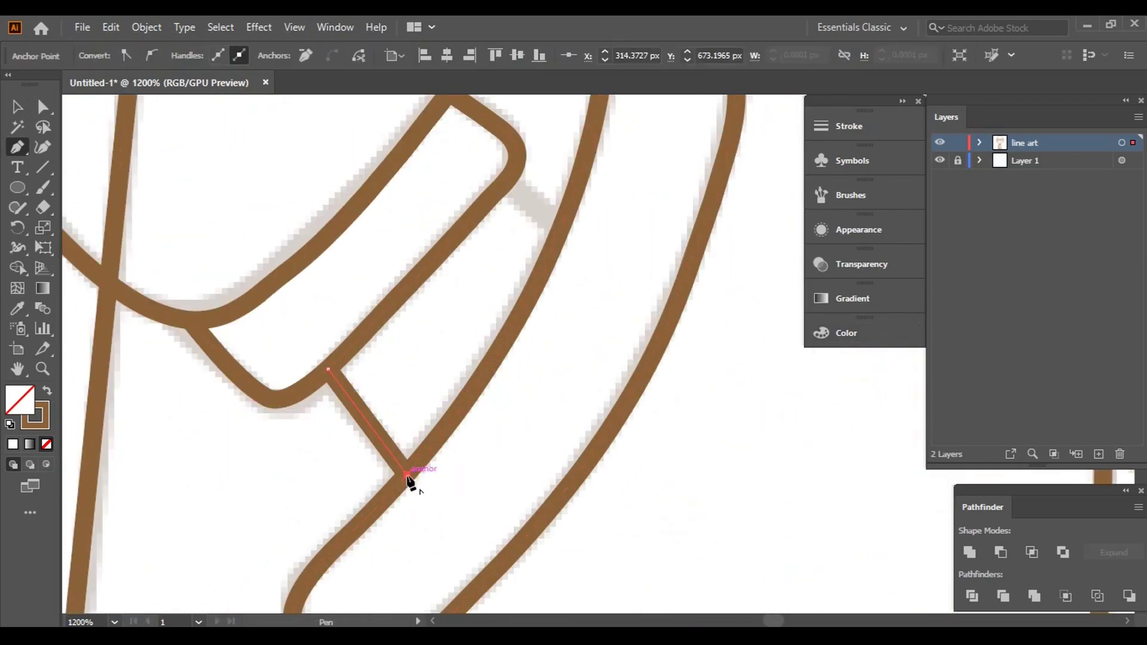
{"action": "left_click", "coordinate": [508, 183]}
{"action": "scroll", "coordinate": [564, 233], "scroll_direction": "down", "scroll_amount": 4}
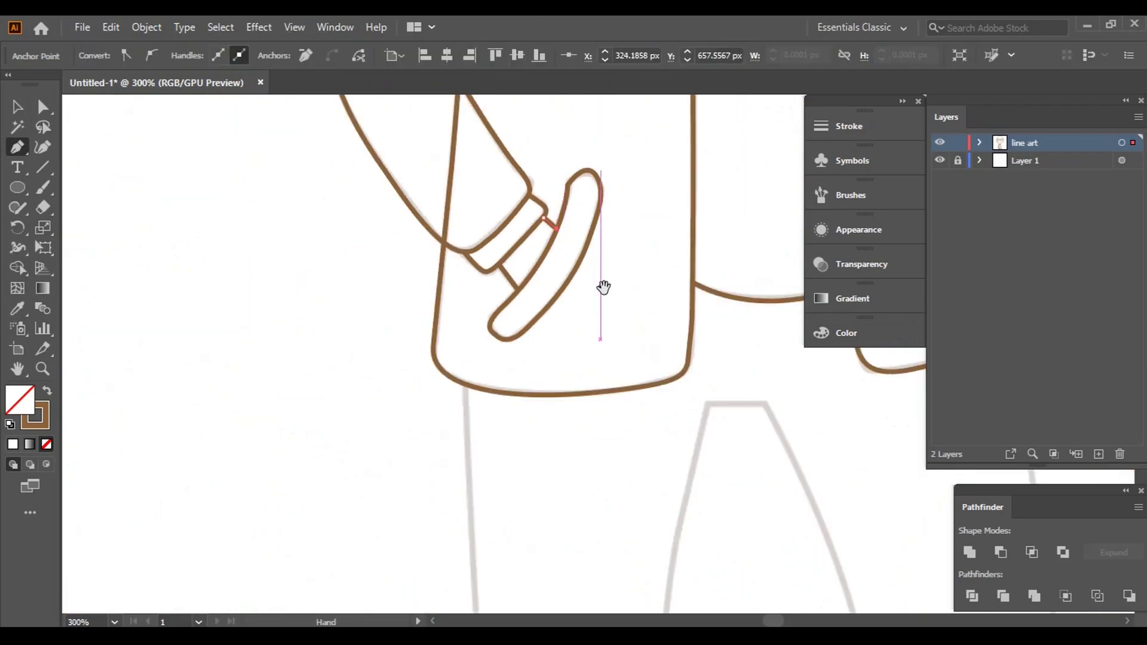
- Trace the left trouser leg from the jacket hem down to the ankle and along its hem
{"action": "left_click", "coordinate": [455, 290]}
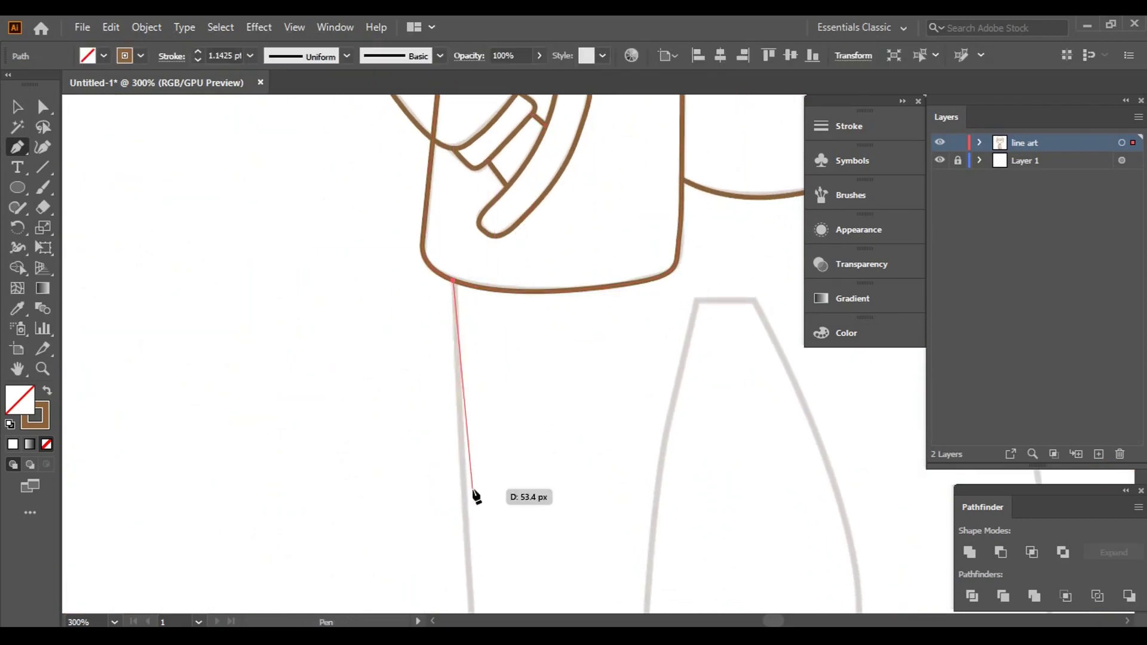
{"action": "scroll", "coordinate": [495, 269], "scroll_direction": "down", "scroll_amount": 2}
{"action": "scroll", "coordinate": [496, 270], "scroll_direction": "down", "scroll_amount": 2}
{"action": "scroll", "coordinate": [500, 423], "scroll_direction": "up", "scroll_amount": 3}
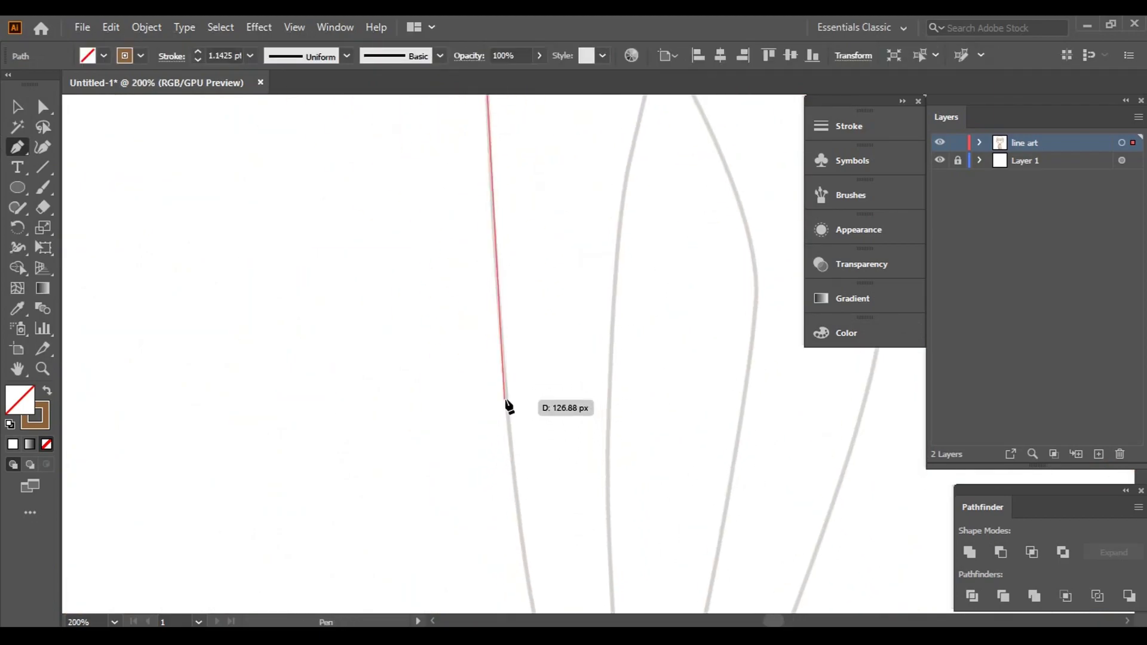
{"action": "left_click", "coordinate": [513, 411]}
{"action": "left_click", "coordinate": [519, 456]}
{"action": "left_click", "coordinate": [525, 499]}
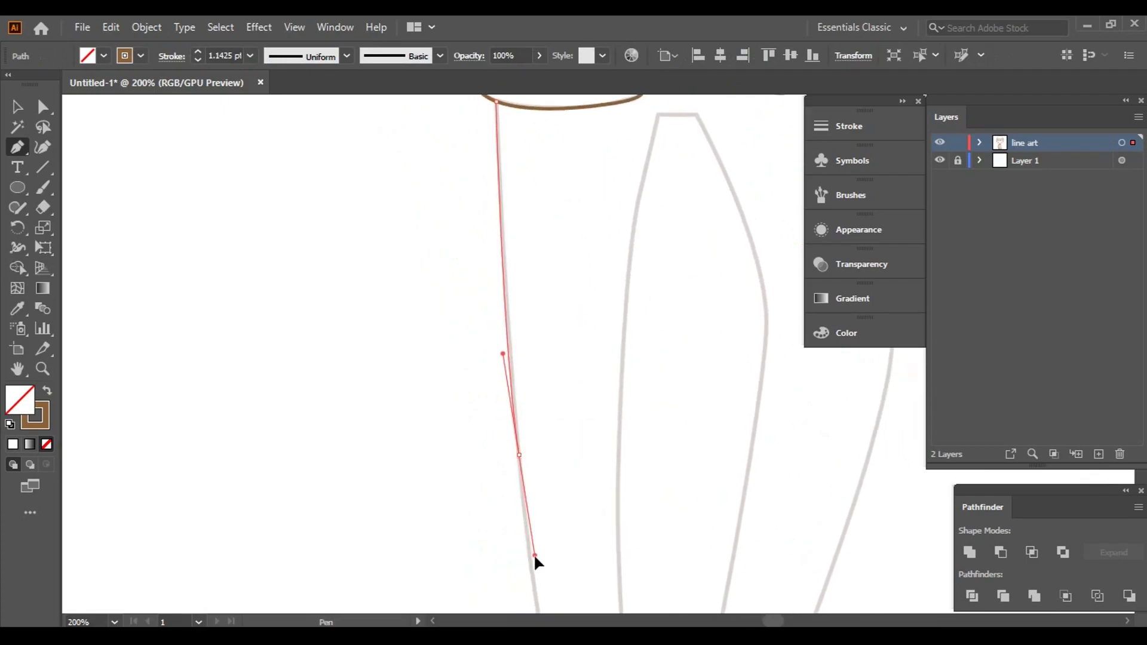
{"action": "left_click_drag", "start_coordinate": [535, 559], "coordinate": [497, 328]}
{"action": "scroll", "coordinate": [526, 406], "scroll_direction": "up", "scroll_amount": 2}
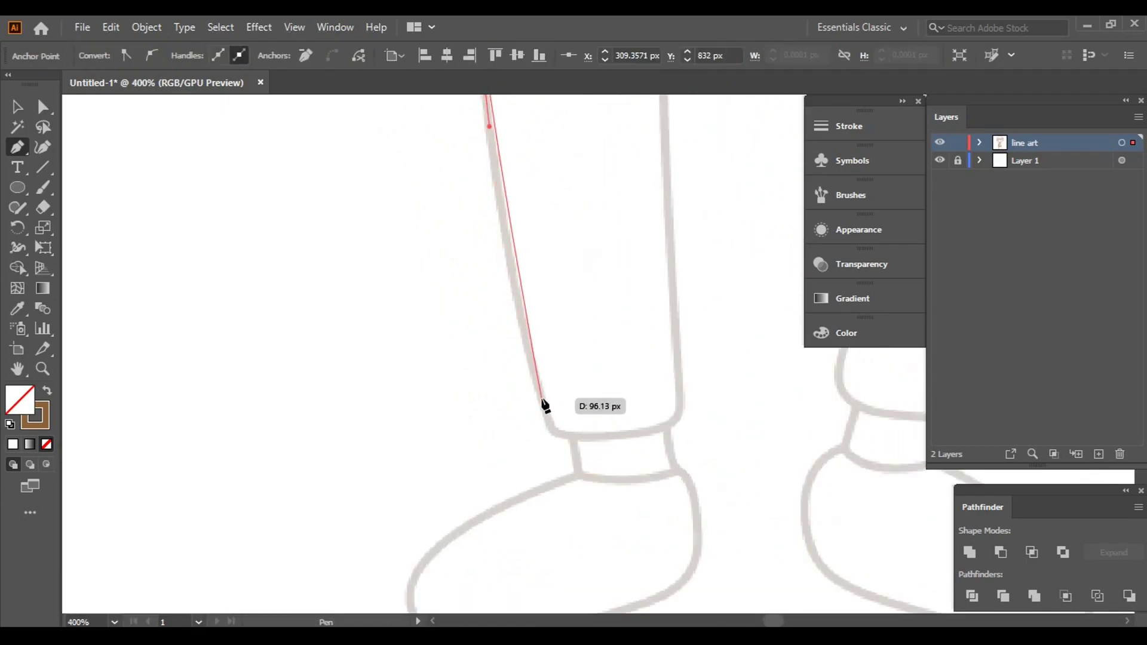
{"action": "left_click_drag", "start_coordinate": [545, 405], "coordinate": [572, 495]}
{"action": "scroll", "coordinate": [571, 478], "scroll_direction": "up", "scroll_amount": 3}
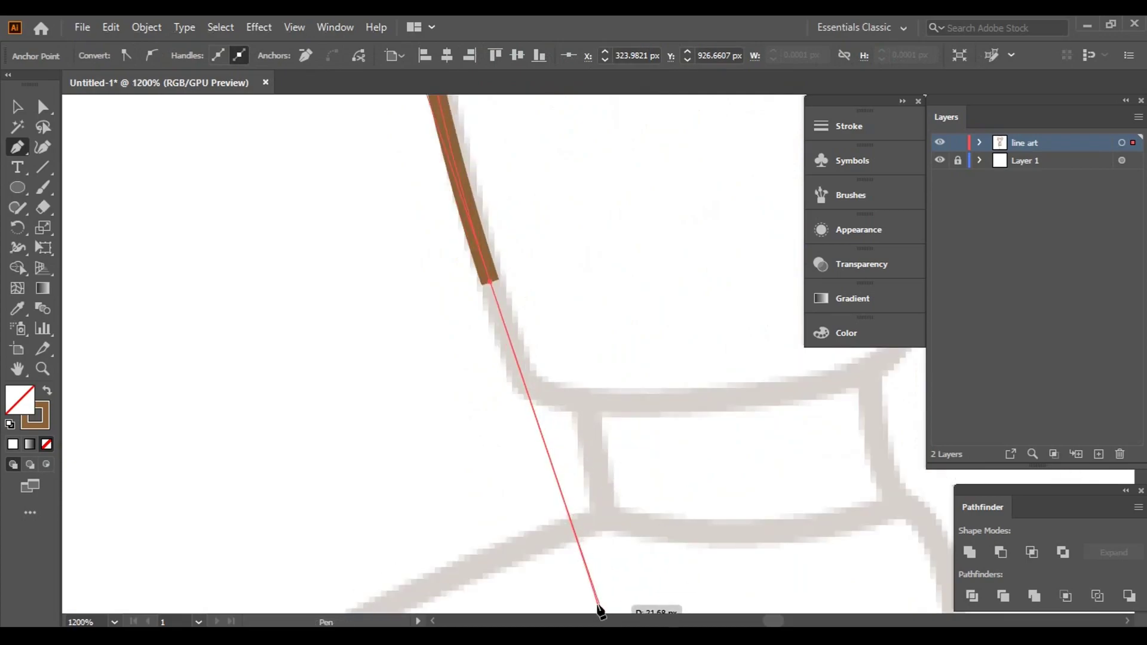
{"action": "left_click_drag", "start_coordinate": [602, 611], "coordinate": [536, 420]}
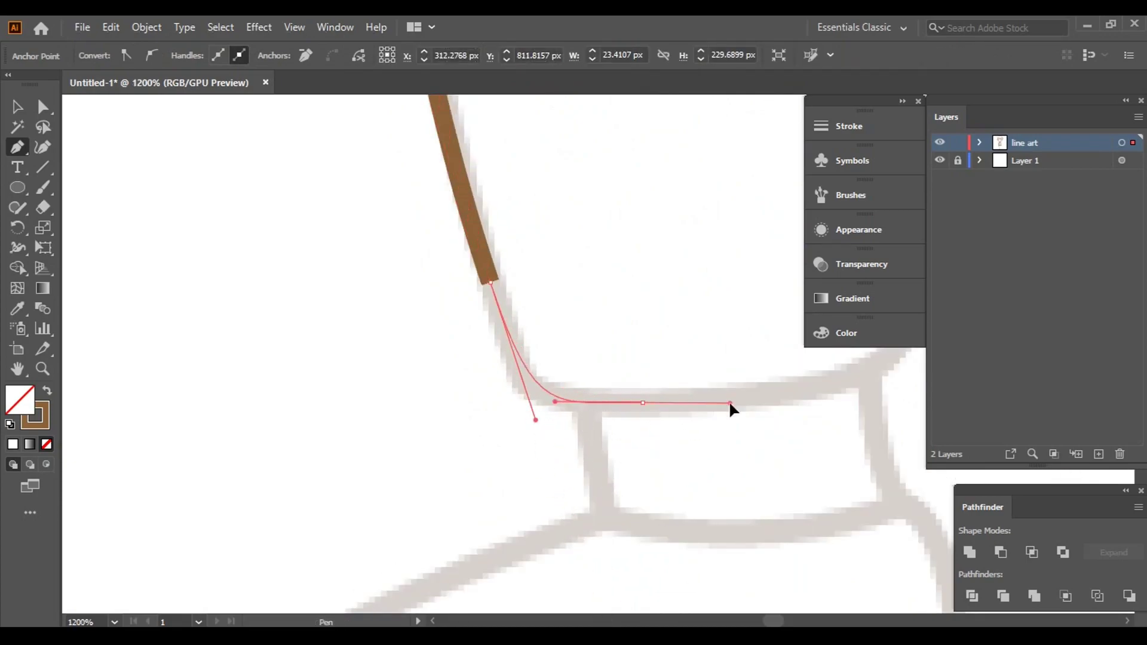
{"action": "left_click_drag", "start_coordinate": [730, 403], "coordinate": [464, 476]}
{"action": "left_click_drag", "start_coordinate": [566, 464], "coordinate": [597, 453]}
- Continue the path up the left leg's inner edge to the crotch corner
{"action": "left_click_drag", "start_coordinate": [627, 361], "coordinate": [628, 320]}
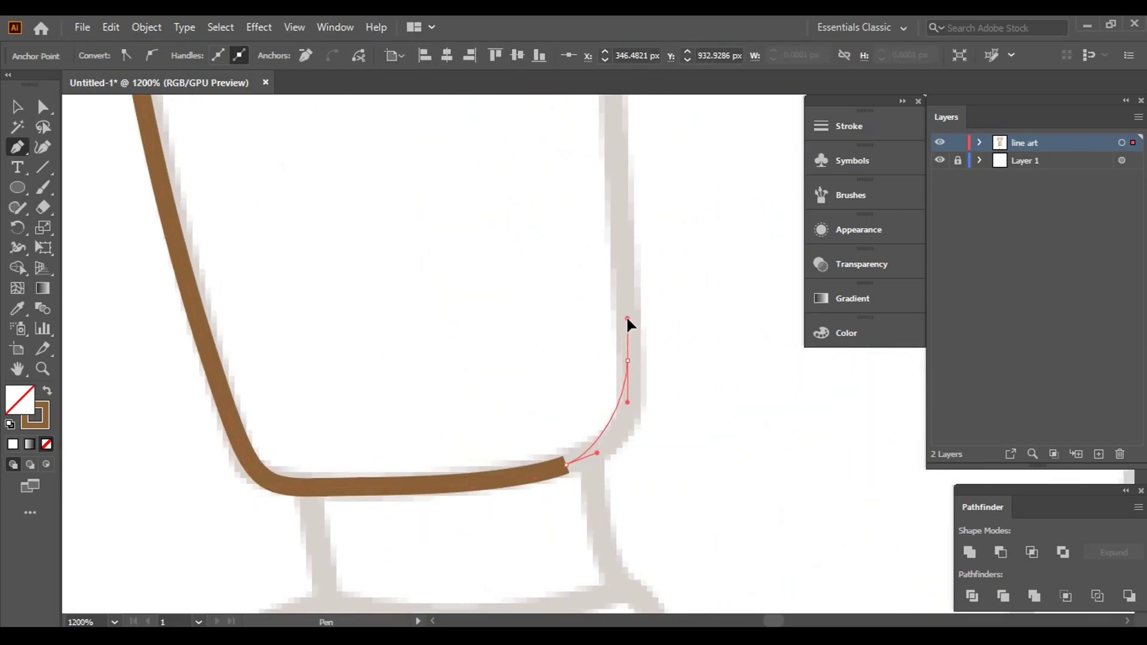
{"action": "scroll", "coordinate": [621, 358], "scroll_direction": "down", "scroll_amount": 3}
{"action": "scroll", "coordinate": [620, 370], "scroll_direction": "up", "scroll_amount": 2}
{"action": "left_click_drag", "start_coordinate": [613, 261], "coordinate": [613, 191]}
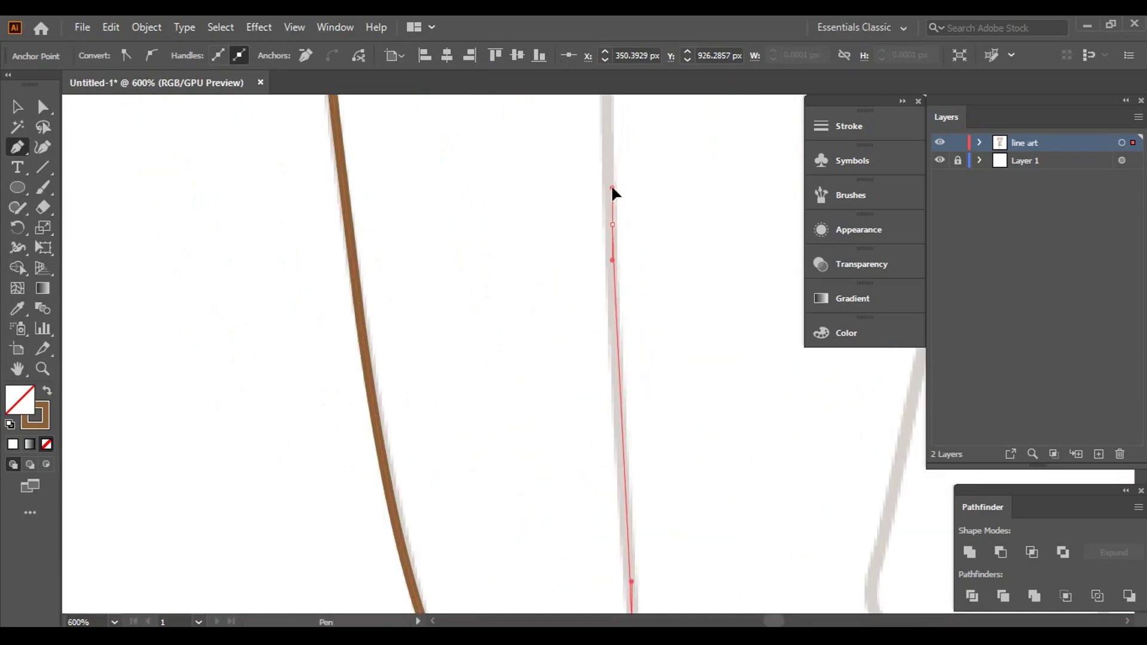
{"action": "scroll", "coordinate": [603, 179], "scroll_direction": "up", "scroll_amount": 3}
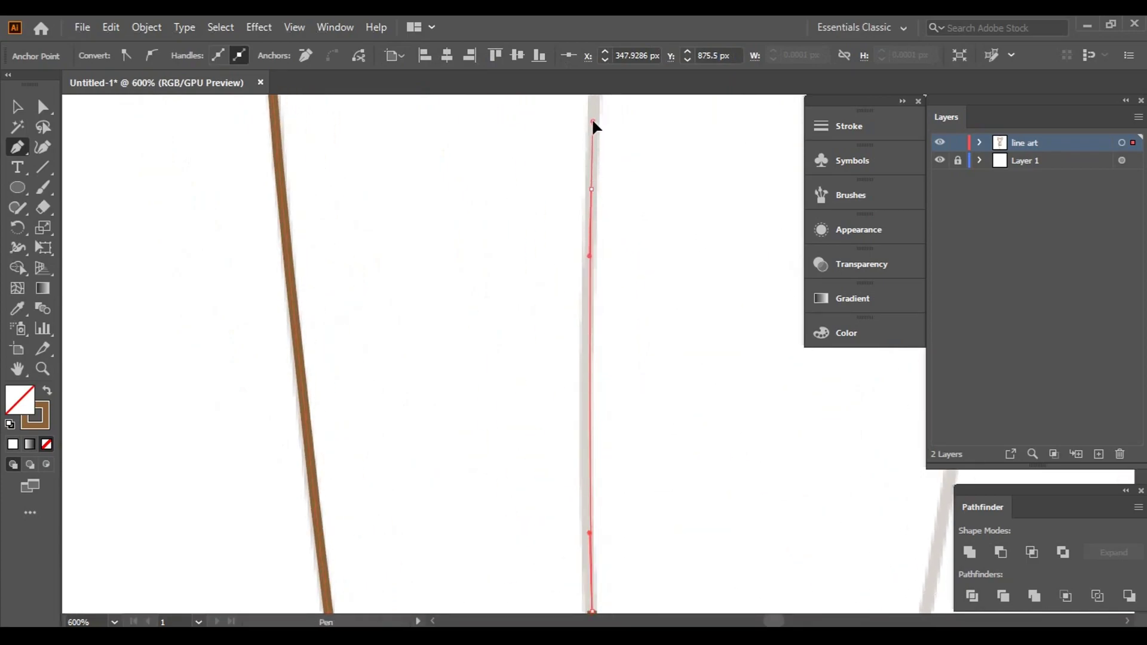
{"action": "scroll", "coordinate": [592, 126], "scroll_direction": "up", "scroll_amount": 2}
{"action": "left_click_drag", "start_coordinate": [575, 105], "coordinate": [577, 95]}
{"action": "scroll", "coordinate": [584, 179], "scroll_direction": "up", "scroll_amount": 3}
{"action": "scroll", "coordinate": [584, 176], "scroll_direction": "down", "scroll_amount": 3}
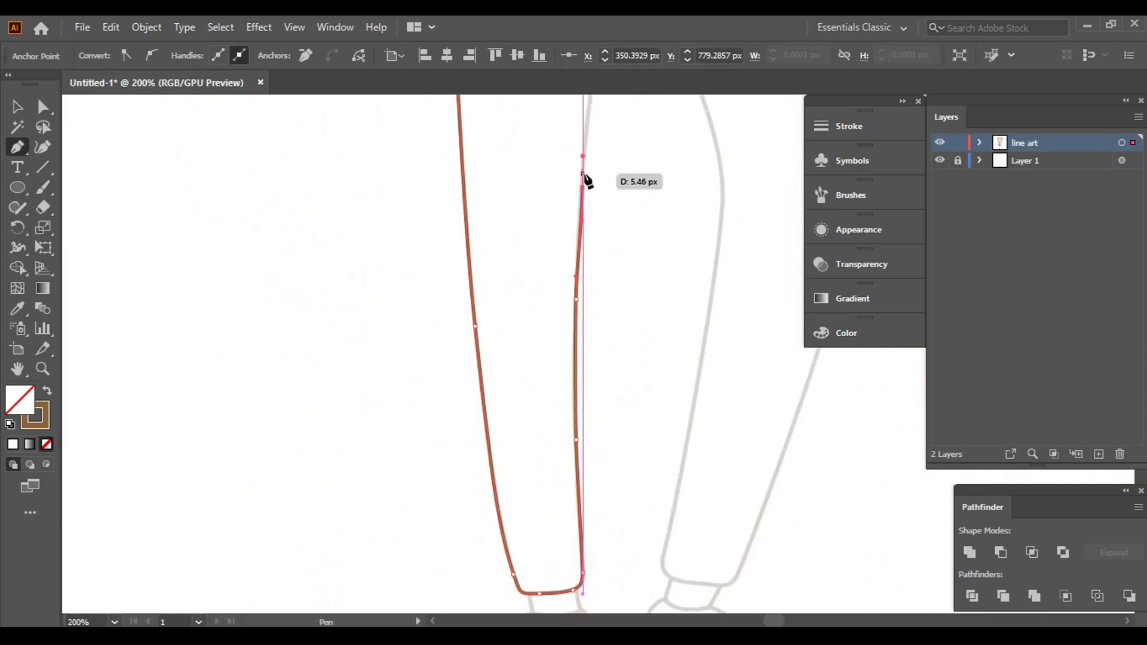
{"action": "scroll", "coordinate": [591, 209], "scroll_direction": "up", "scroll_amount": 3}
{"action": "scroll", "coordinate": [601, 239], "scroll_direction": "up", "scroll_amount": 3}
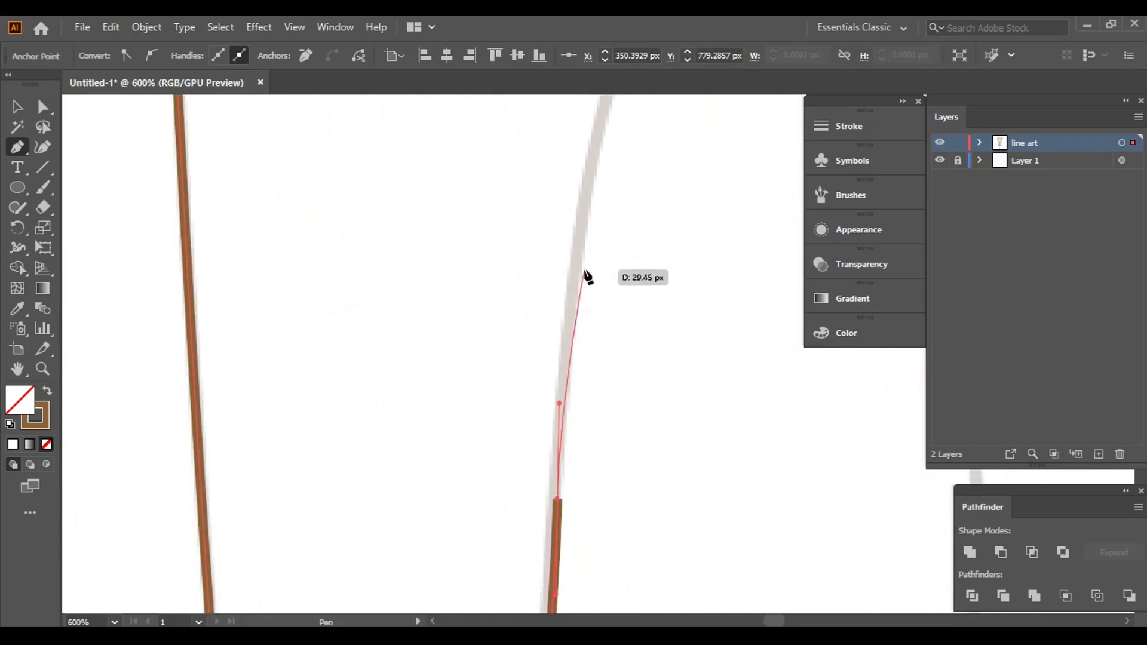
{"action": "scroll", "coordinate": [598, 197], "scroll_direction": "up", "scroll_amount": 2}
{"action": "mouse_move", "coordinate": [585, 246]}
{"action": "left_mouse_down"}
{"action": "mouse_move", "coordinate": [583, 147]}
{"action": "mouse_move", "coordinate": [422, 481]}
{"action": "left_mouse_up"}
{"action": "scroll", "coordinate": [592, 166], "scroll_direction": "down", "scroll_amount": 2}
{"action": "left_click_drag", "start_coordinate": [490, 210], "coordinate": [508, 165]}
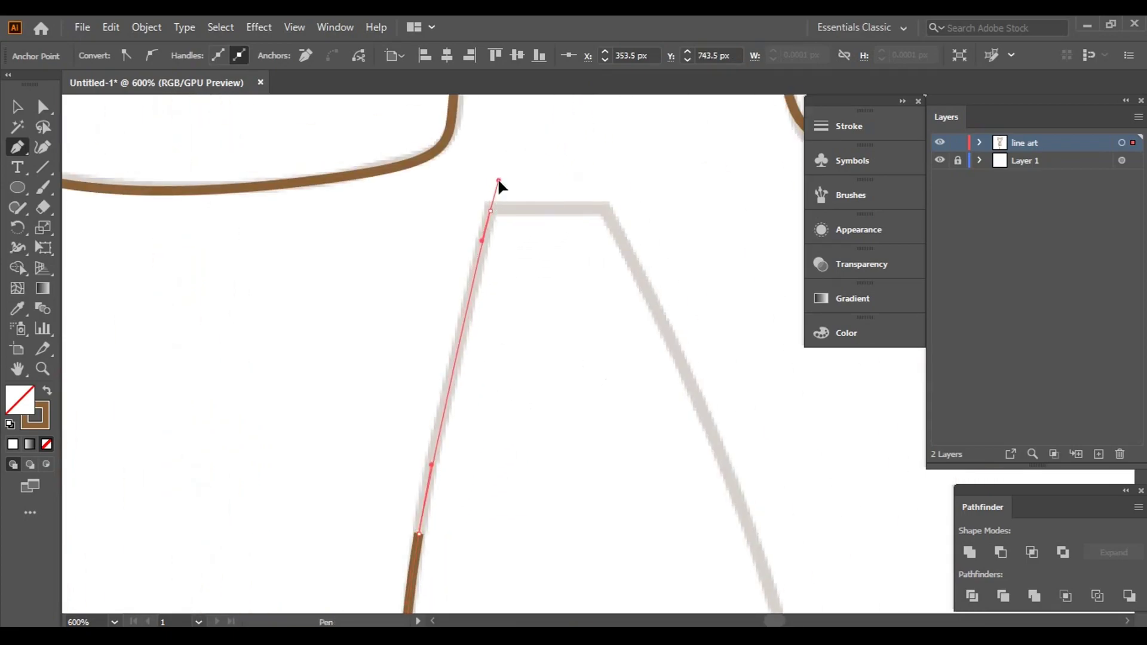
{"action": "left_click", "coordinate": [607, 212]}
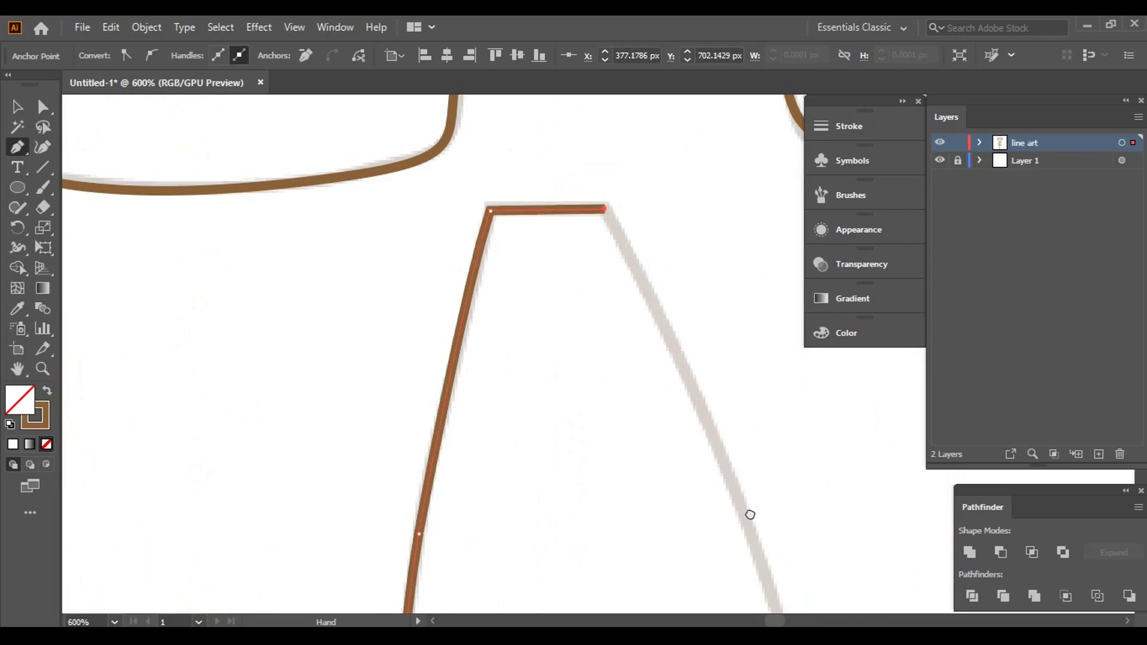
- Trace the right leg's inner edge down to the ankle and along its hem
{"action": "left_click_drag", "start_coordinate": [751, 512], "coordinate": [635, 374]}
{"action": "left_click", "coordinate": [596, 249]}
{"action": "left_click_drag", "start_coordinate": [672, 513], "coordinate": [612, 184]}
{"action": "mouse_move", "coordinate": [621, 359]}
{"action": "left_mouse_down"}
{"action": "mouse_move", "coordinate": [610, 521]}
{"action": "mouse_move", "coordinate": [637, 361]}
{"action": "mouse_move", "coordinate": [581, 505]}
{"action": "left_mouse_up"}
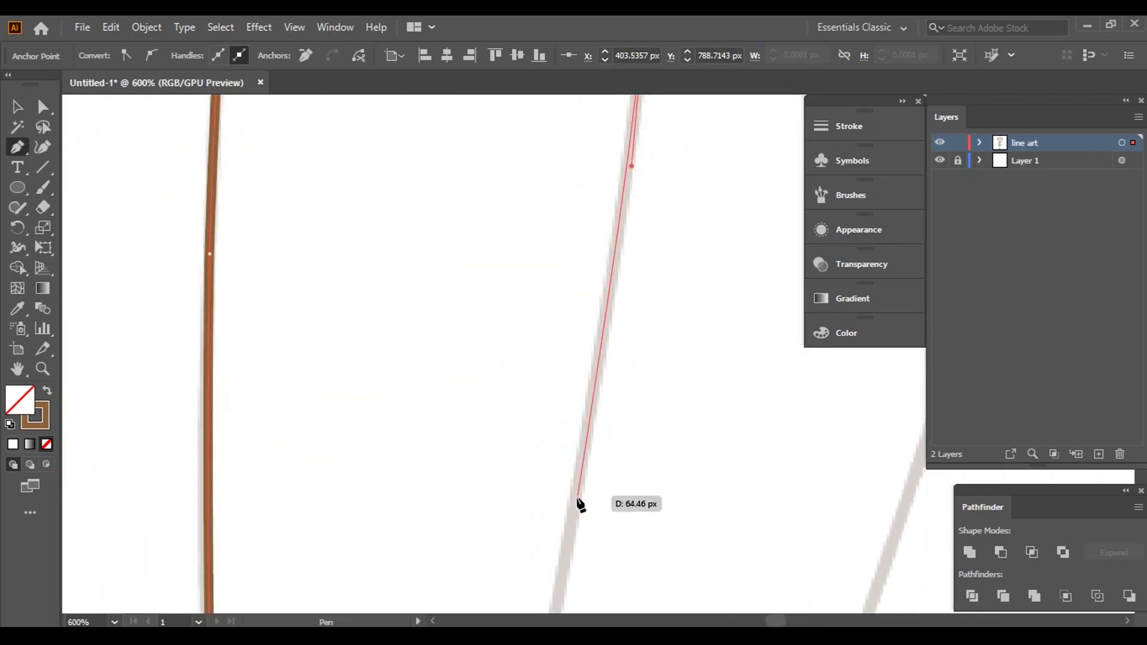
{"action": "mouse_move", "coordinate": [561, 562]}
{"action": "left_mouse_down"}
{"action": "mouse_move", "coordinate": [477, 504]}
{"action": "mouse_move", "coordinate": [517, 494]}
{"action": "mouse_move", "coordinate": [544, 225]}
{"action": "left_mouse_up"}
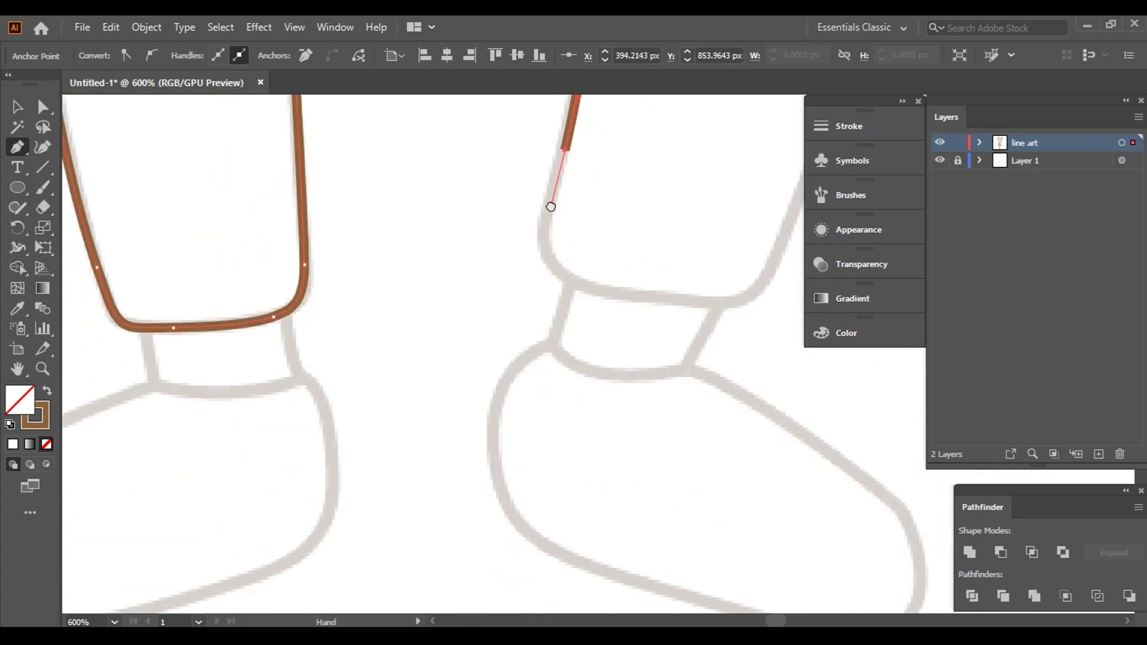
{"action": "key", "text": "ctrl+equal"}
{"action": "left_click_drag", "start_coordinate": [677, 435], "coordinate": [847, 460]}
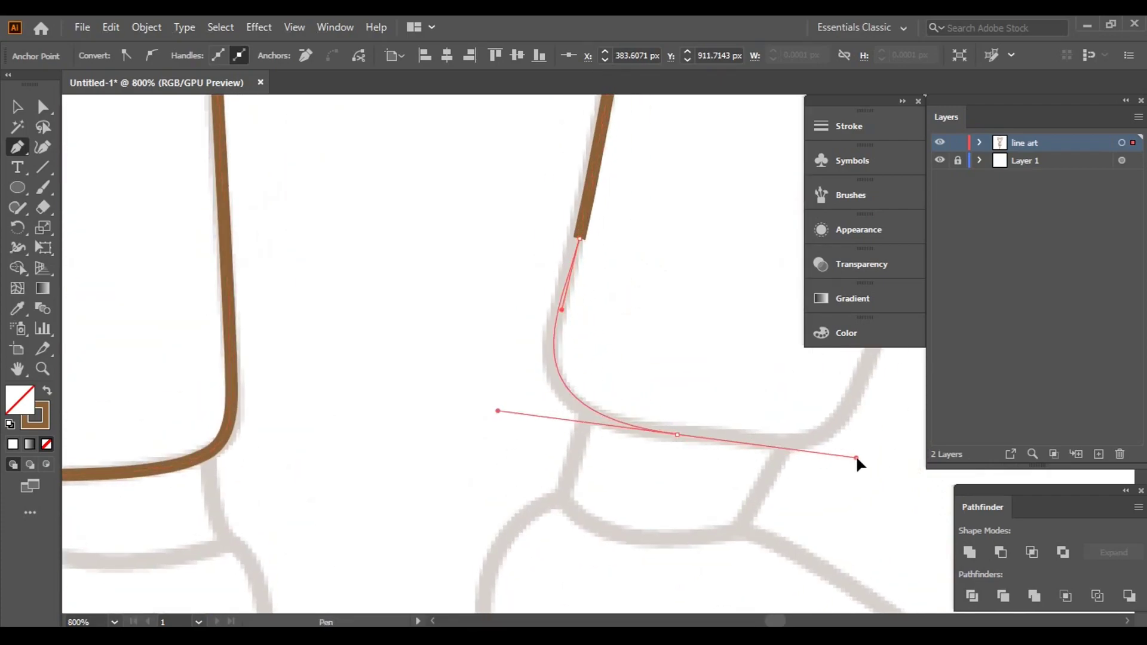
{"action": "left_click_drag", "start_coordinate": [838, 418], "coordinate": [603, 438]}
{"action": "left_click_drag", "start_coordinate": [620, 408], "coordinate": [711, 161]}
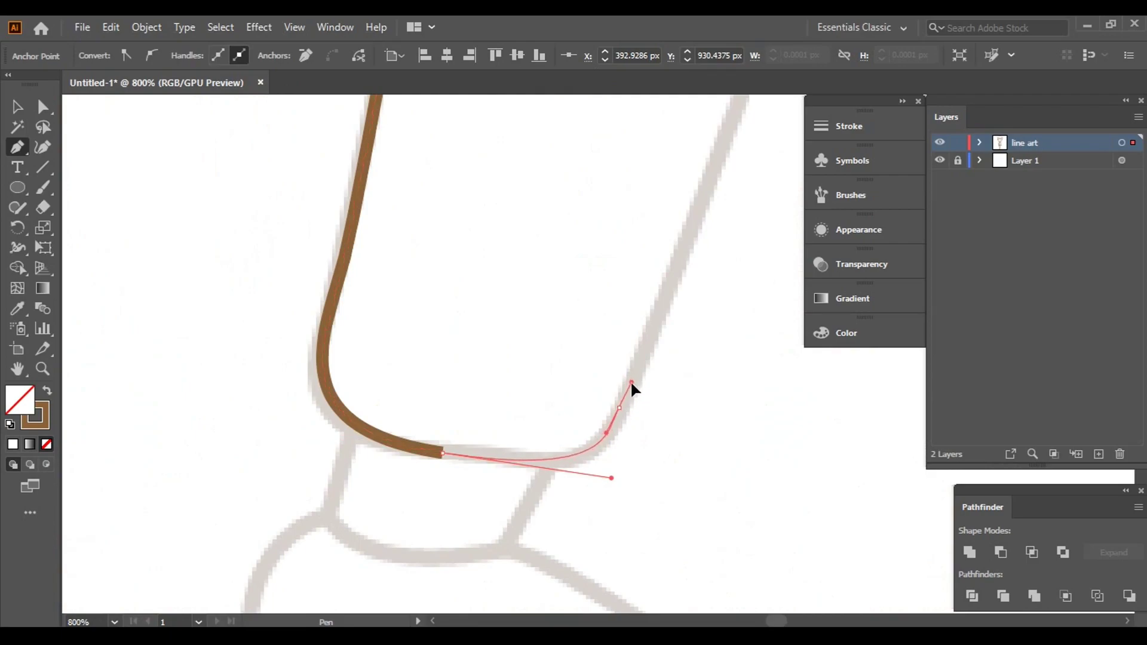
- Run the path up the right leg's outer edge, finishing at the jacket hem
{"action": "key", "text": "ctrl+minus"}
{"action": "key", "text": "ctrl+minus"}
{"action": "key", "text": "ctrl+minus"}
{"action": "key", "text": "ctrl+equal"}
{"action": "key", "text": "ctrl+equal"}
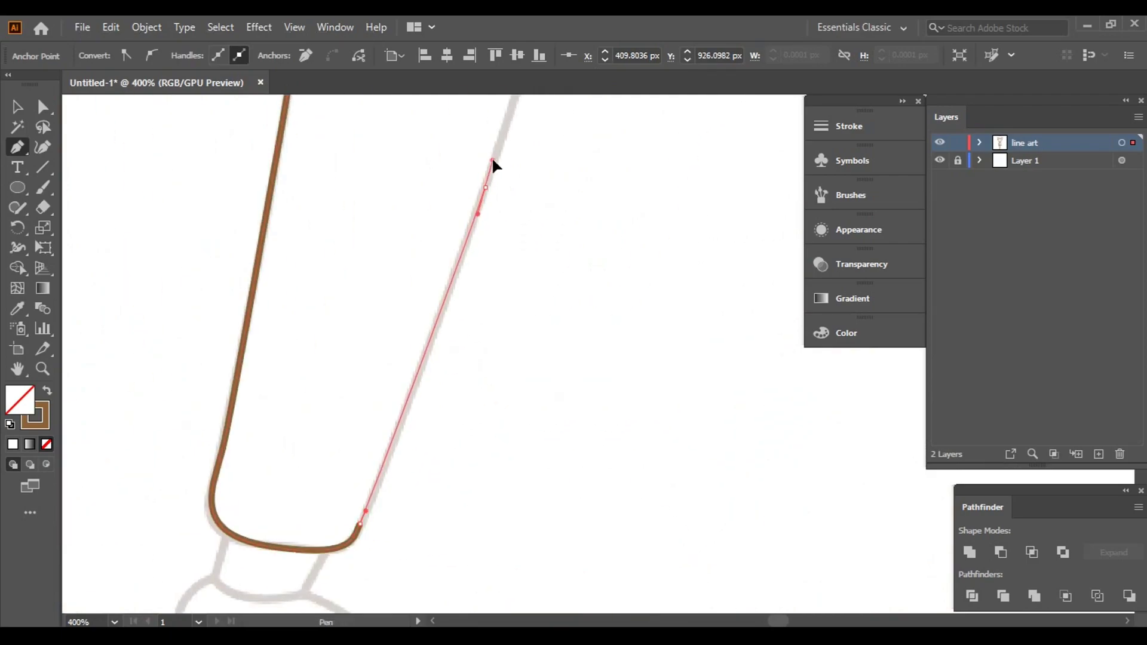
{"action": "left_click_drag", "start_coordinate": [494, 164], "coordinate": [354, 578]}
{"action": "left_click", "coordinate": [354, 577]}
{"action": "left_click_drag", "start_coordinate": [437, 261], "coordinate": [511, 463]}
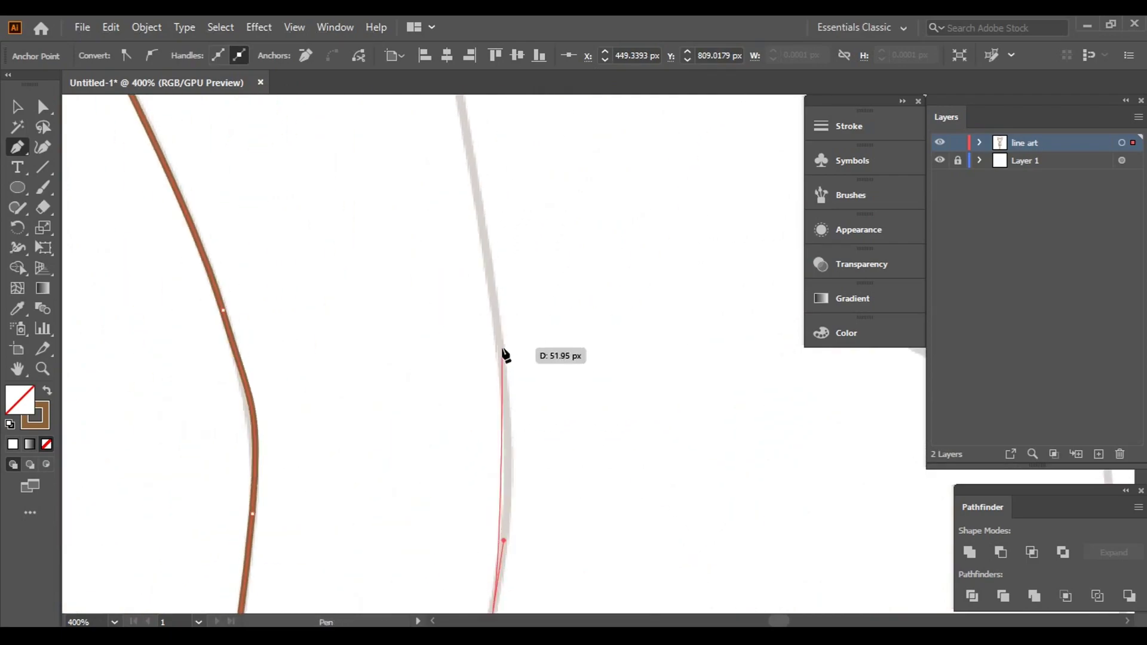
{"action": "left_click_drag", "start_coordinate": [498, 336], "coordinate": [498, 286]}
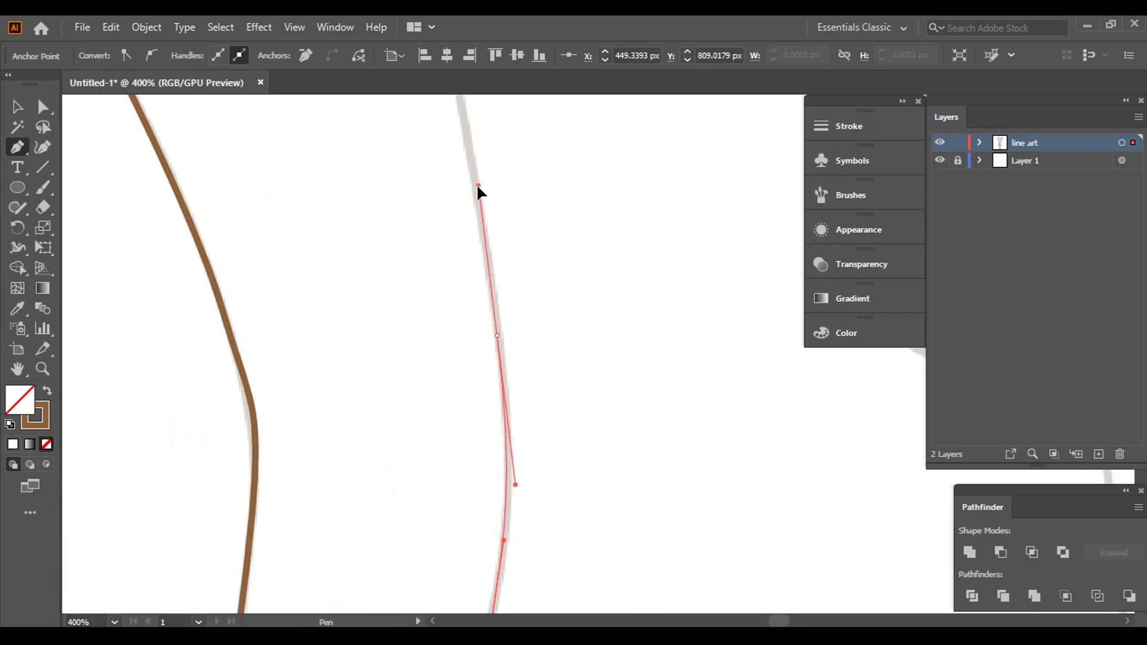
{"action": "mouse_move", "coordinate": [476, 185]}
{"action": "left_mouse_down"}
{"action": "mouse_move", "coordinate": [568, 367]}
{"action": "mouse_move", "coordinate": [555, 279]}
{"action": "left_mouse_up"}
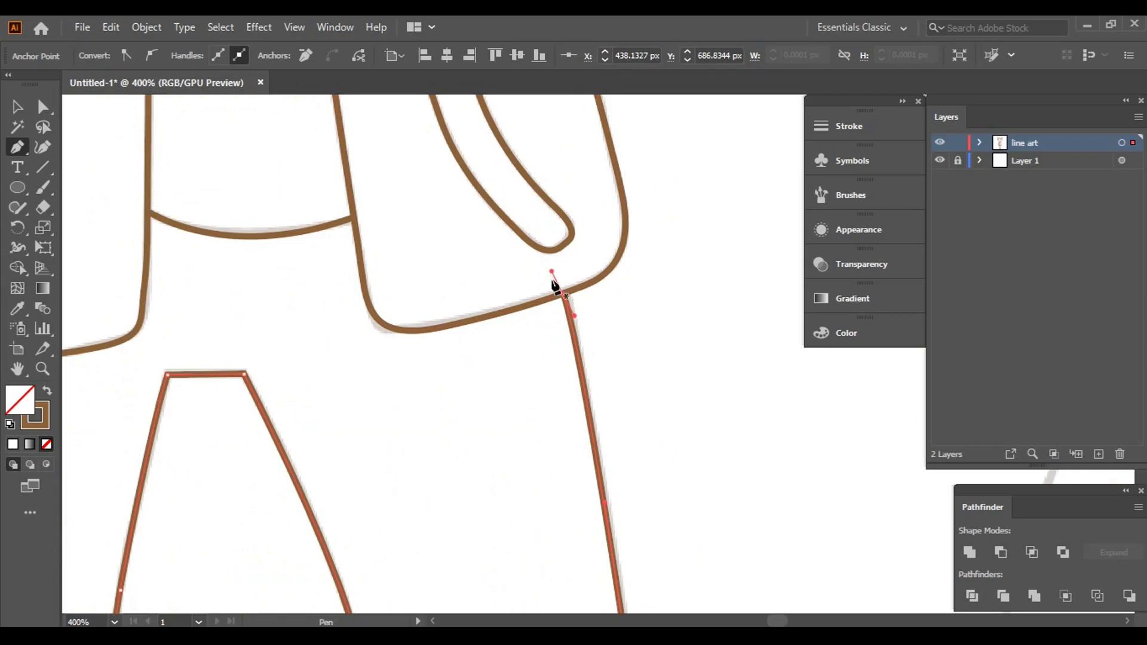
{"action": "scroll", "coordinate": [516, 415], "scroll_direction": "down", "scroll_amount": 5}
- Ink the line from the collar over the shoulder and down the upper sleeve to the girl's arm, then zoom out
{"action": "scroll", "coordinate": [485, 323], "scroll_direction": "up", "scroll_amount": 4}
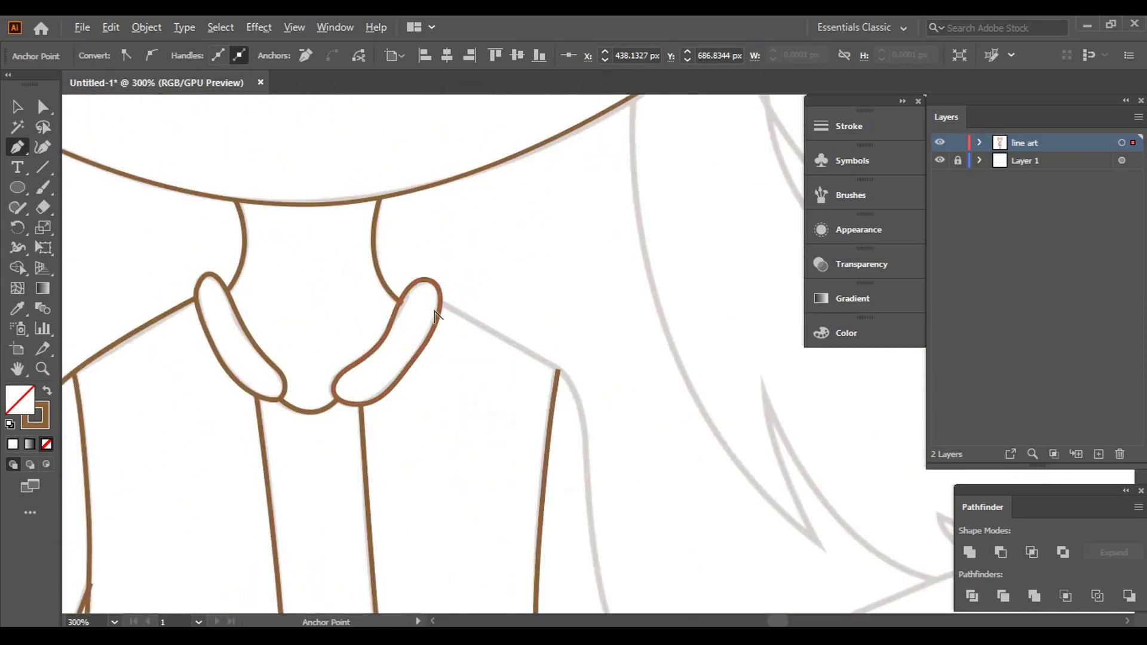
{"action": "scroll", "coordinate": [426, 297], "scroll_direction": "up", "scroll_amount": 3}
{"action": "left_click", "coordinate": [399, 288]}
{"action": "left_click", "coordinate": [655, 358]}
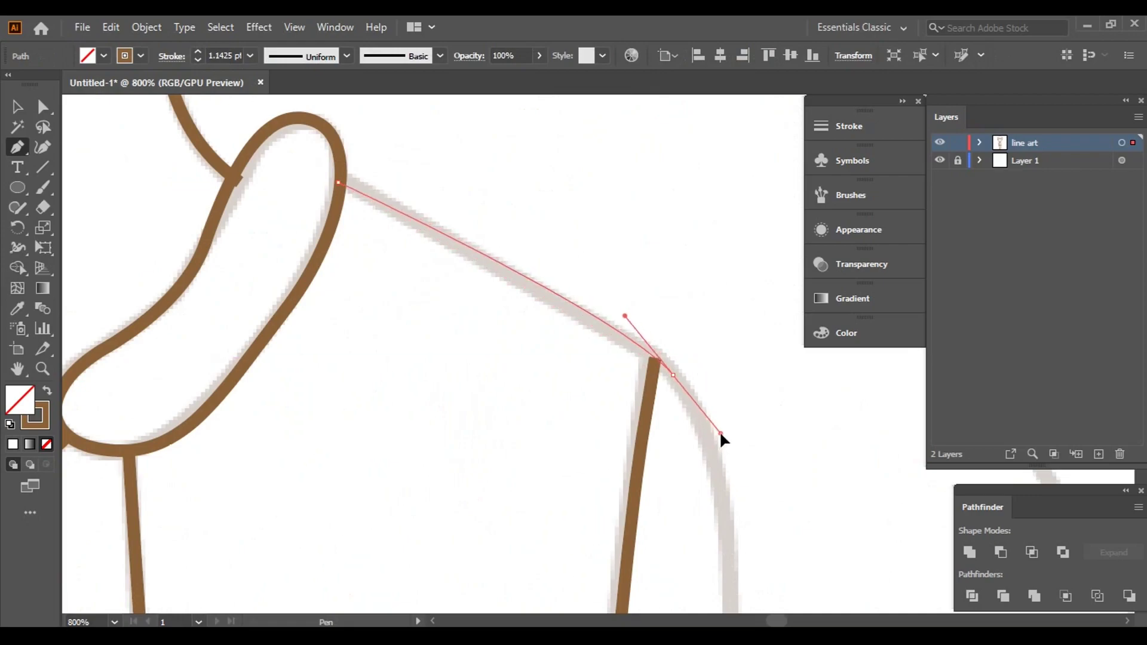
{"action": "left_click_drag", "start_coordinate": [659, 363], "coordinate": [703, 420]}
{"action": "left_click_drag", "start_coordinate": [735, 538], "coordinate": [677, 302]}
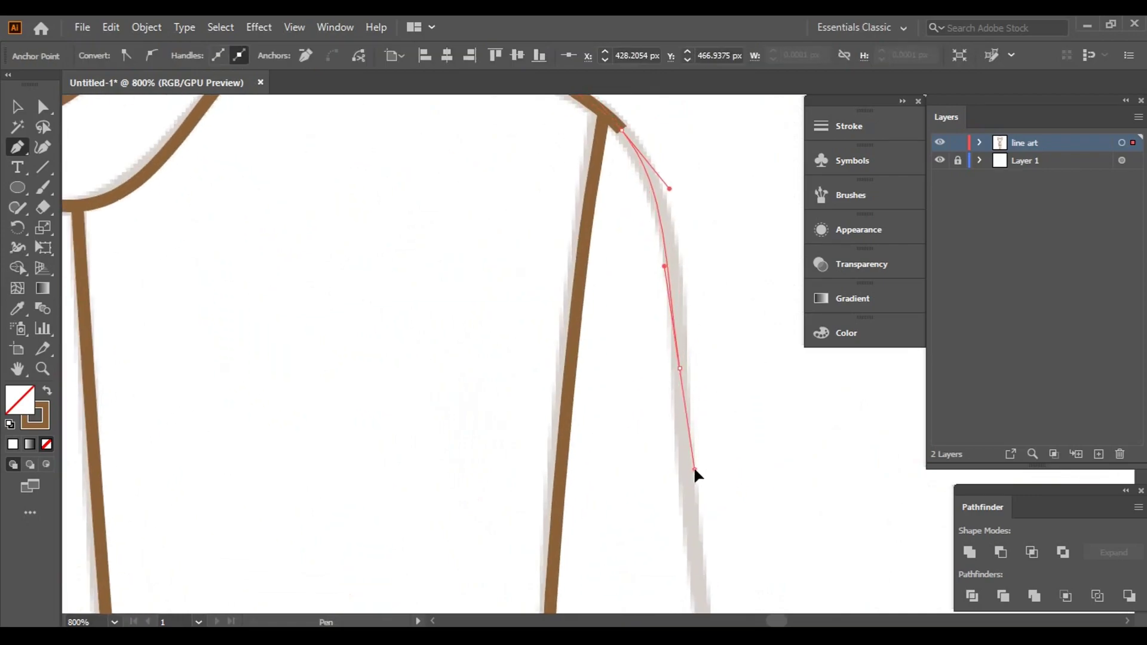
{"action": "left_click_drag", "start_coordinate": [690, 514], "coordinate": [694, 535]}
{"action": "left_click_drag", "start_coordinate": [668, 547], "coordinate": [509, 163]}
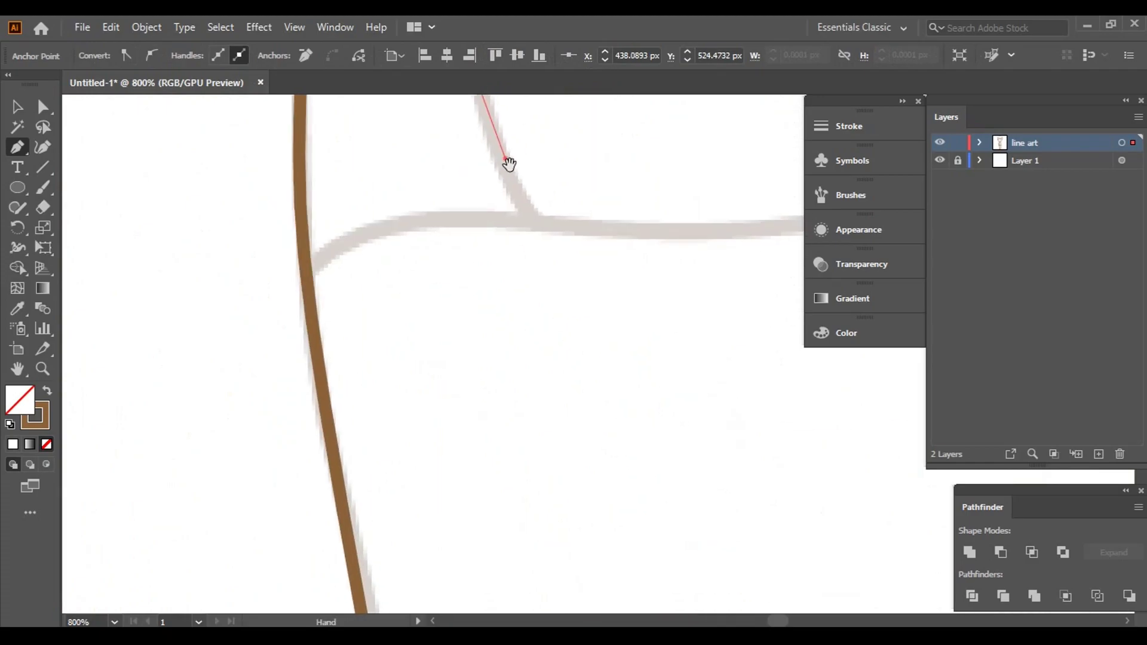
{"action": "left_click", "coordinate": [542, 223]}
{"action": "key", "text": "ctrl+minus"}
{"action": "key", "text": "ctrl+minus"}
{"action": "key", "text": "ctrl+minus"}
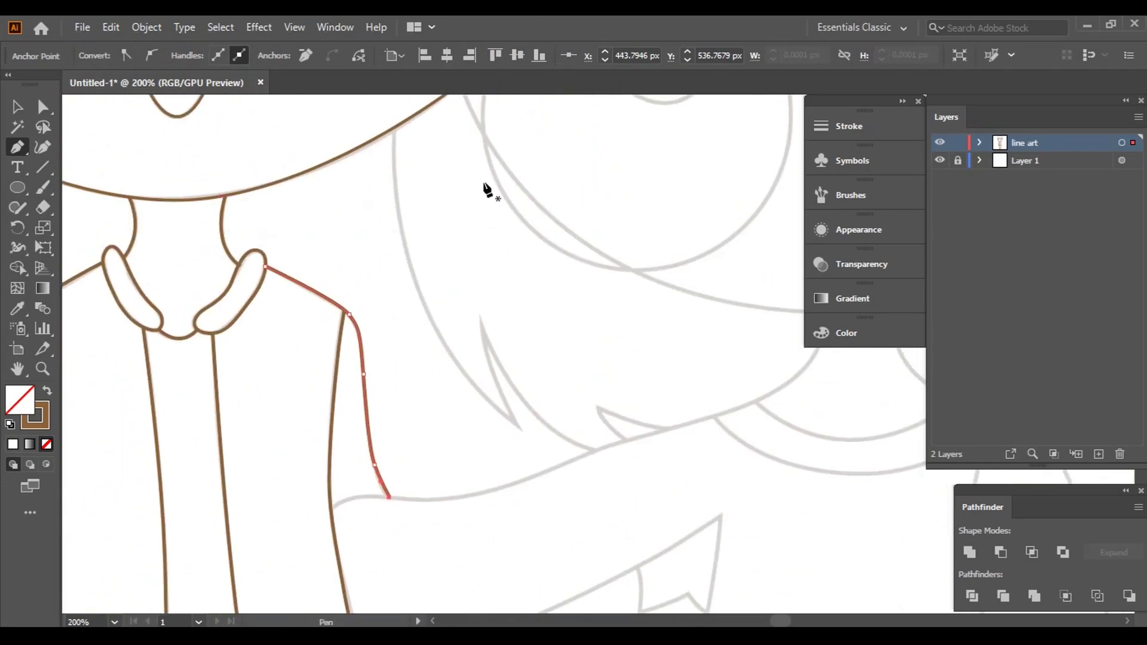
{"action": "key", "text": "ctrl+minus"}
{"action": "key", "text": "ctrl+minus"}
{"action": "key", "text": "ctrl+minus"}
{"action": "scroll", "coordinate": [546, 286], "scroll_direction": "up", "scroll_amount": 1}
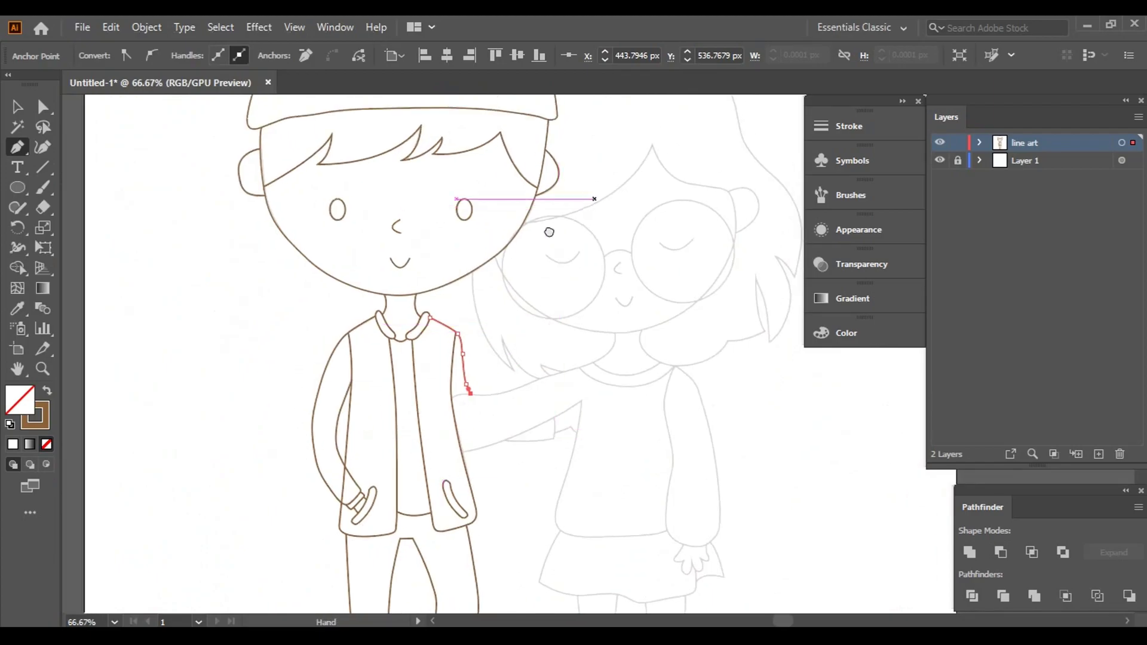
- Trace the girl's grey hair curve in brown with smooth anchors down toward the strand
{"action": "scroll", "coordinate": [508, 239], "scroll_direction": "up", "scroll_amount": 3}
{"action": "key", "text": "ctrl+plus"}
{"action": "key", "text": "ctrl+plus"}
{"action": "key", "text": "ctrl+plus"}
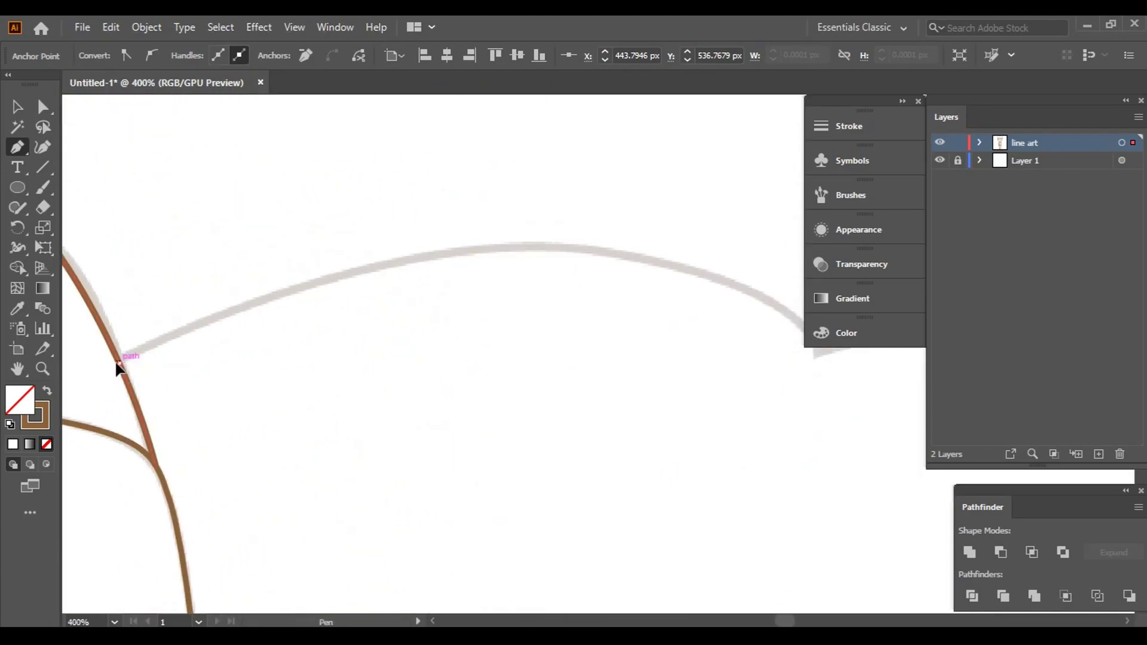
{"action": "left_click", "coordinate": [118, 363]}
{"action": "left_click_drag", "start_coordinate": [487, 250], "coordinate": [674, 243]}
{"action": "scroll", "coordinate": [605, 272], "scroll_direction": "right", "scroll_amount": 3}
{"action": "scroll", "coordinate": [606, 272], "scroll_direction": "down", "scroll_amount": 1}
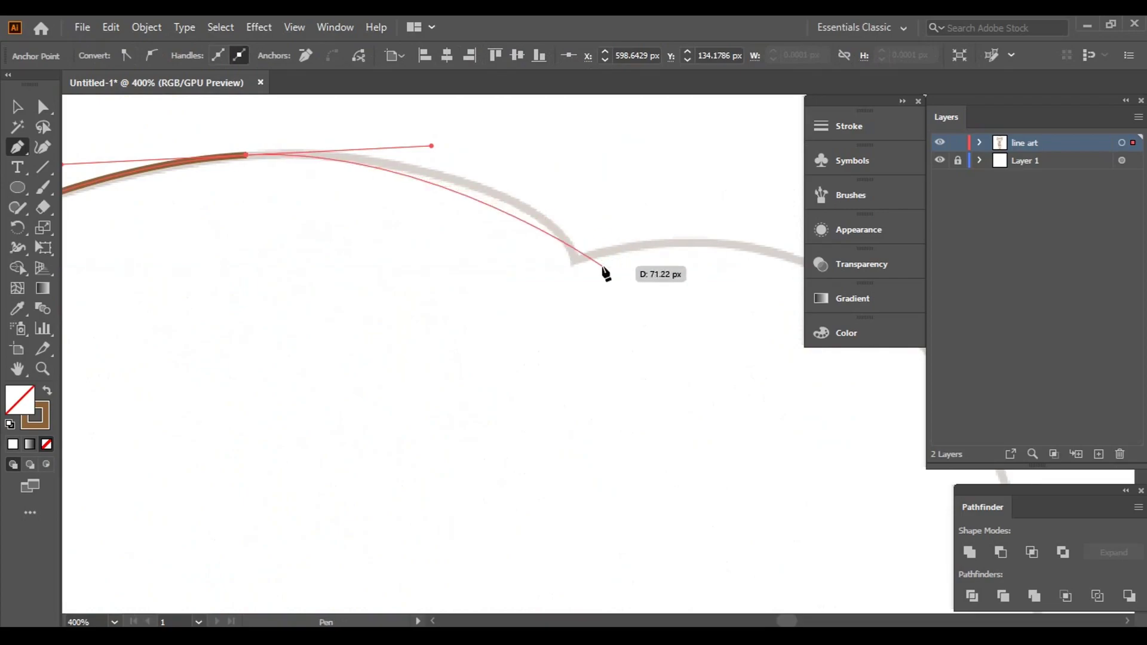
{"action": "left_click_drag", "start_coordinate": [574, 257], "coordinate": [616, 320]}
{"action": "scroll", "coordinate": [576, 263], "scroll_direction": "right", "scroll_amount": 5}
{"action": "scroll", "coordinate": [577, 263], "scroll_direction": "down", "scroll_amount": 1}
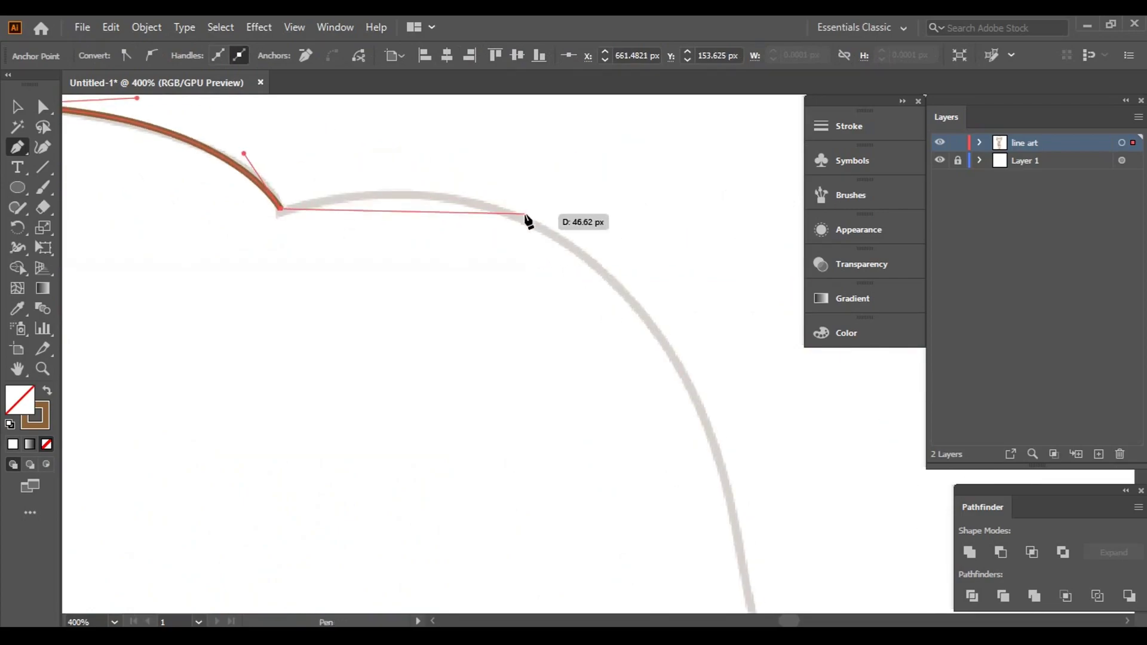
{"action": "left_click_drag", "start_coordinate": [541, 229], "coordinate": [626, 298]}
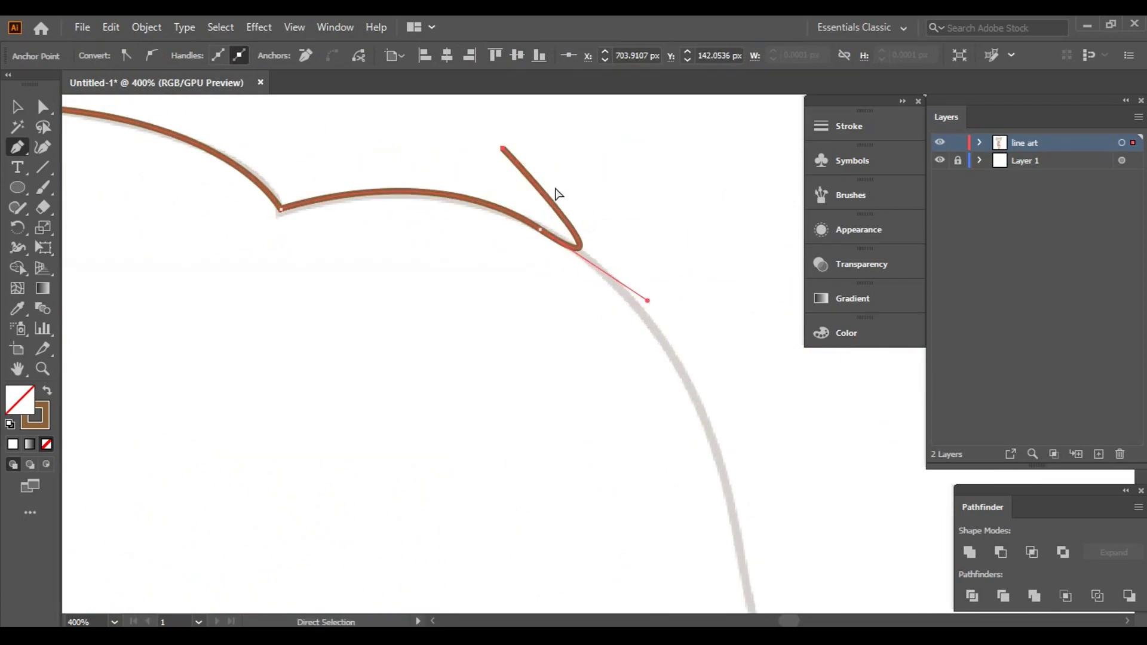
{"action": "scroll", "coordinate": [556, 193], "scroll_direction": "down", "scroll_amount": 3}
{"action": "left_click_drag", "start_coordinate": [546, 177], "coordinate": [666, 463]}
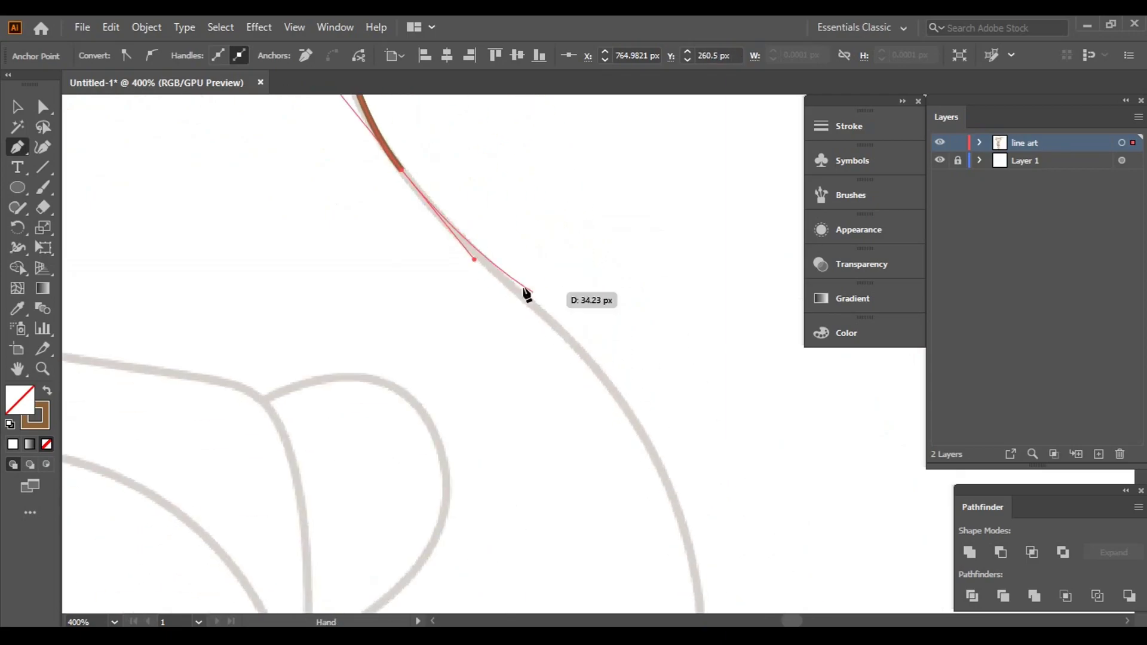
{"action": "scroll", "coordinate": [739, 547], "scroll_direction": "down", "scroll_amount": 5}
{"action": "scroll", "coordinate": [740, 547], "scroll_direction": "right", "scroll_amount": 5}
{"action": "mouse_move", "coordinate": [630, 417]}
{"action": "left_mouse_down"}
{"action": "mouse_move", "coordinate": [655, 452]}
{"action": "mouse_move", "coordinate": [638, 461]}
{"action": "left_mouse_up"}
{"action": "scroll", "coordinate": [655, 452], "scroll_direction": "down", "scroll_amount": 5}
{"action": "scroll", "coordinate": [655, 452], "scroll_direction": "right", "scroll_amount": 2}
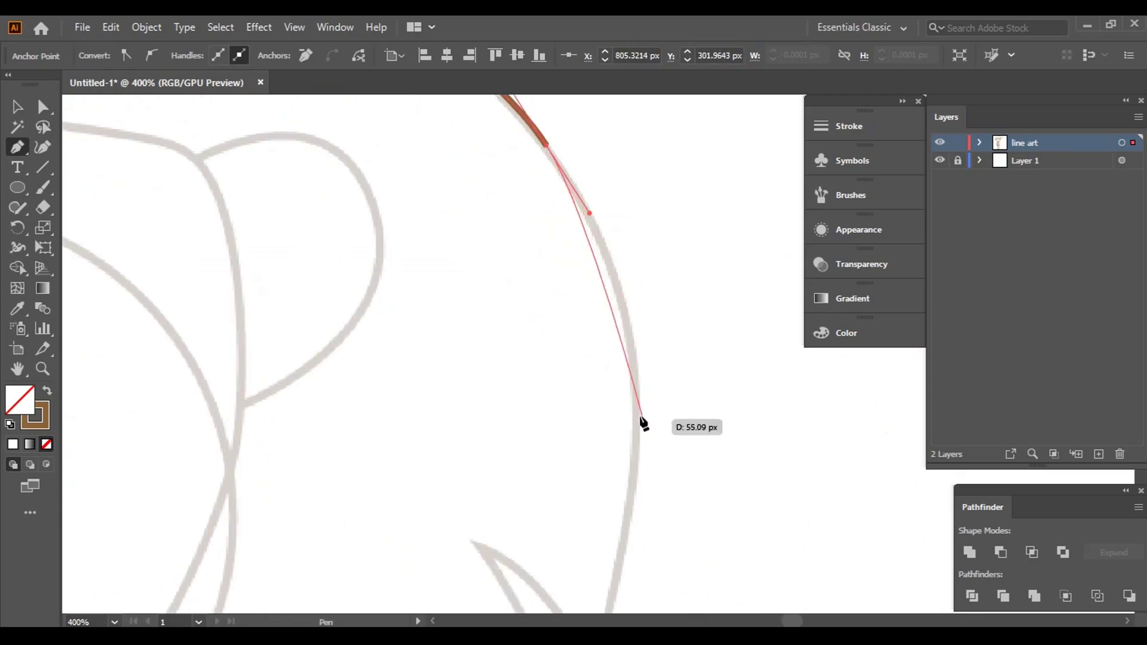
{"action": "scroll", "coordinate": [637, 538], "scroll_direction": "down", "scroll_amount": 5}
{"action": "scroll", "coordinate": [637, 538], "scroll_direction": "left", "scroll_amount": 1}
{"action": "left_click_drag", "start_coordinate": [628, 421], "coordinate": [513, 302]}
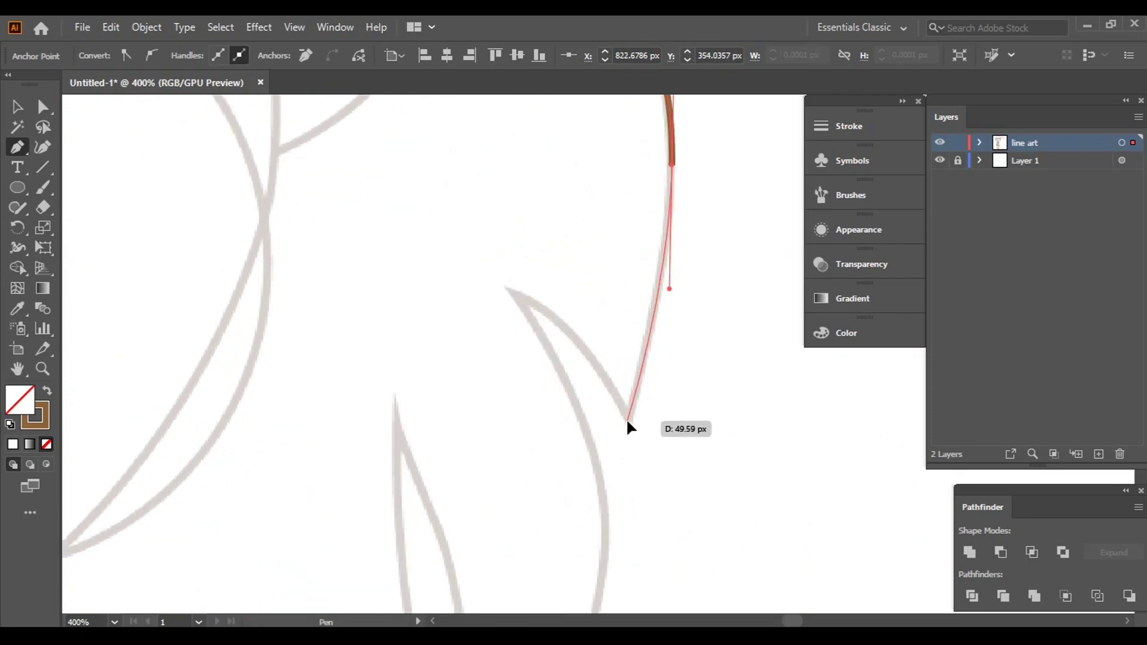
{"action": "scroll", "coordinate": [508, 292], "scroll_direction": "down", "scroll_amount": 5}
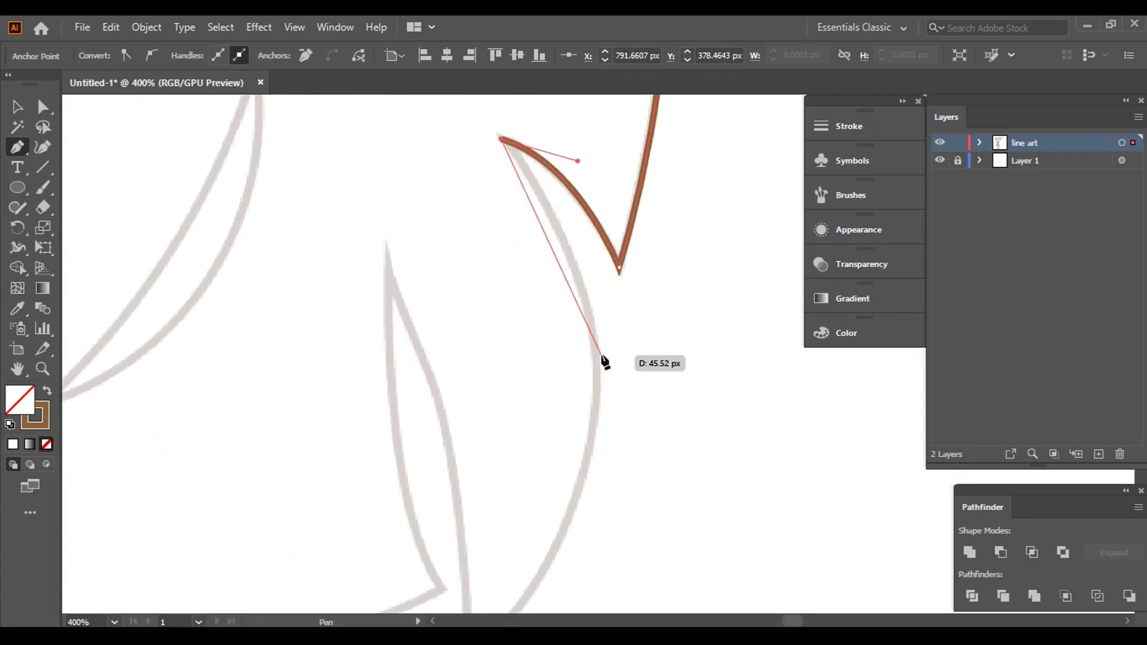
{"action": "scroll", "coordinate": [598, 390], "scroll_direction": "up", "scroll_amount": 3}
{"action": "scroll", "coordinate": [598, 389], "scroll_direction": "left", "scroll_amount": 4}
{"action": "left_click_drag", "start_coordinate": [628, 219], "coordinate": [628, 333]}
- Trace the pointed hair strand to its tip and back along its inner edge
{"action": "scroll", "coordinate": [628, 333], "scroll_direction": "down", "scroll_amount": 2}
{"action": "left_click_drag", "start_coordinate": [515, 436], "coordinate": [439, 478]}
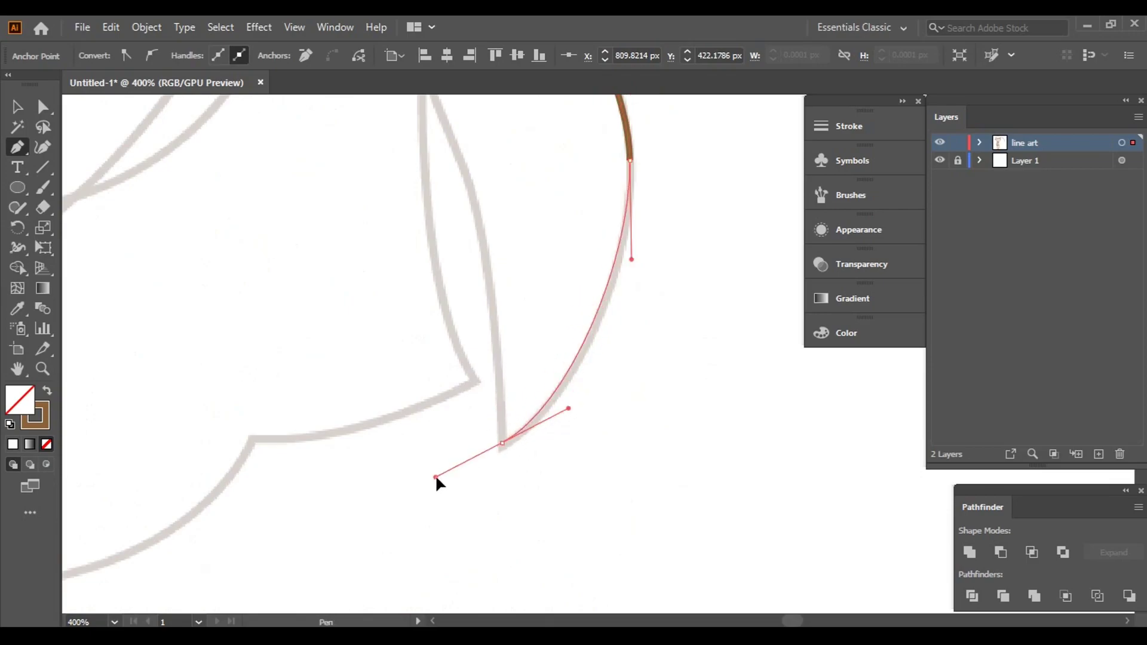
{"action": "scroll", "coordinate": [653, 293], "scroll_direction": "up", "scroll_amount": 3}
{"action": "scroll", "coordinate": [653, 293], "scroll_direction": "left", "scroll_amount": 3}
{"action": "mouse_move", "coordinate": [653, 293]}
{"action": "left_mouse_down"}
{"action": "mouse_move", "coordinate": [604, 287]}
{"action": "mouse_move", "coordinate": [554, 213]}
{"action": "mouse_move", "coordinate": [558, 200]}
{"action": "mouse_move", "coordinate": [567, 427]}
{"action": "left_mouse_up"}
{"action": "scroll", "coordinate": [566, 427], "scroll_direction": "down", "scroll_amount": 3}
{"action": "scroll", "coordinate": [567, 427], "scroll_direction": "right", "scroll_amount": 2}
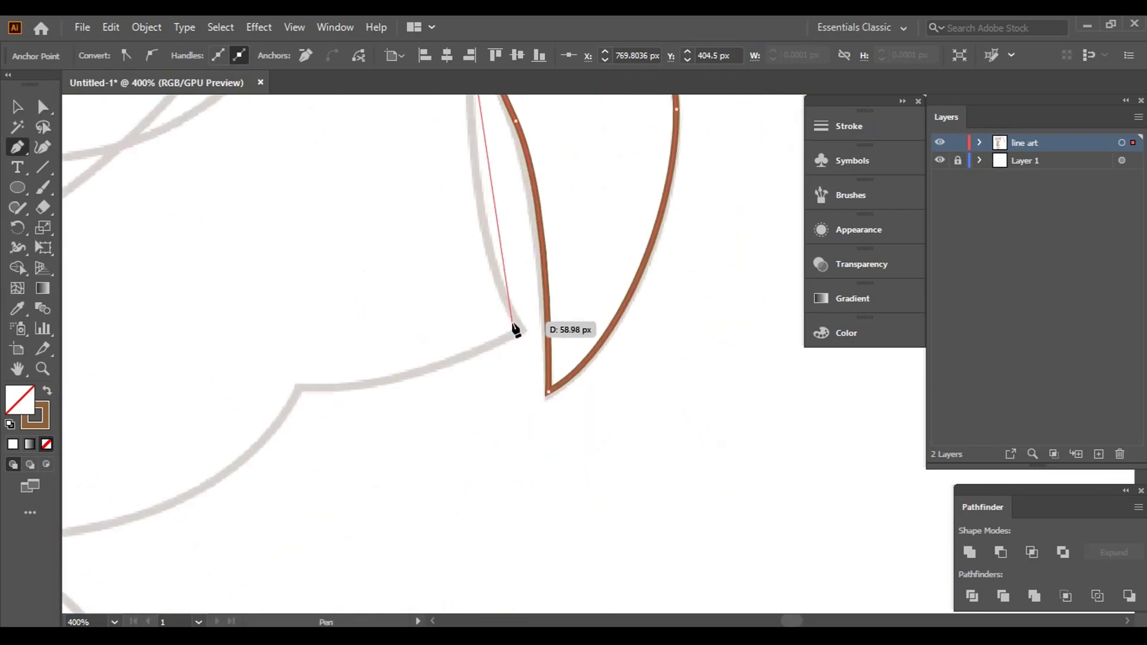
{"action": "left_click_drag", "start_coordinate": [520, 328], "coordinate": [591, 454]}
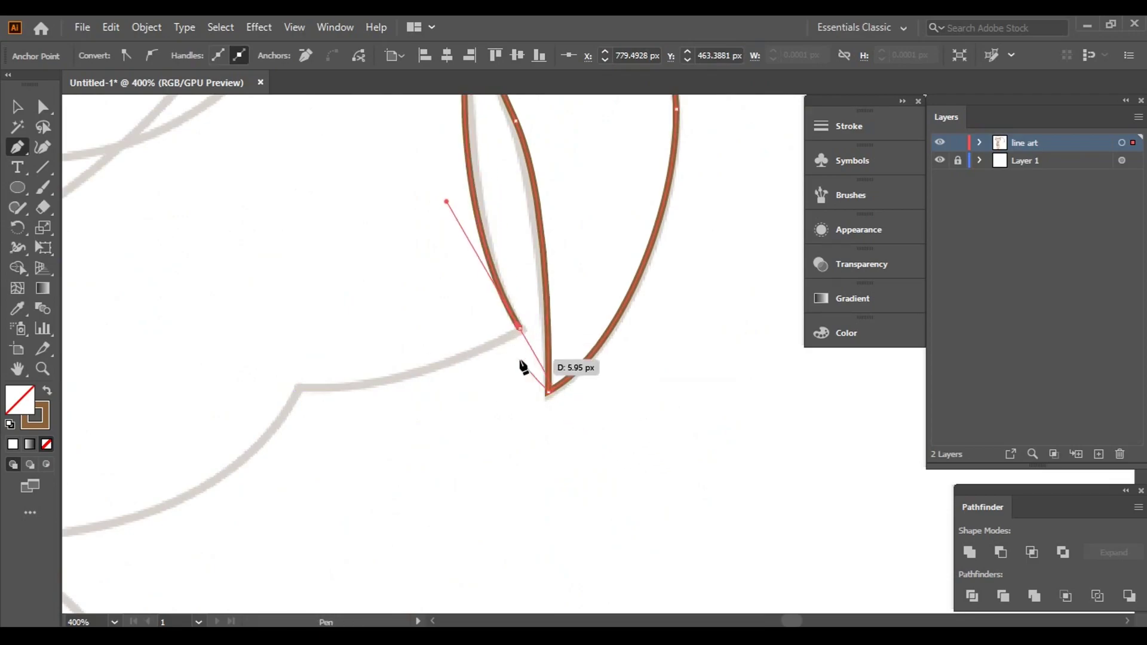
- Extend the brown stroke along the rounded lower edge, ending at the upper line
{"action": "left_click_drag", "start_coordinate": [520, 330], "coordinate": [607, 327]}
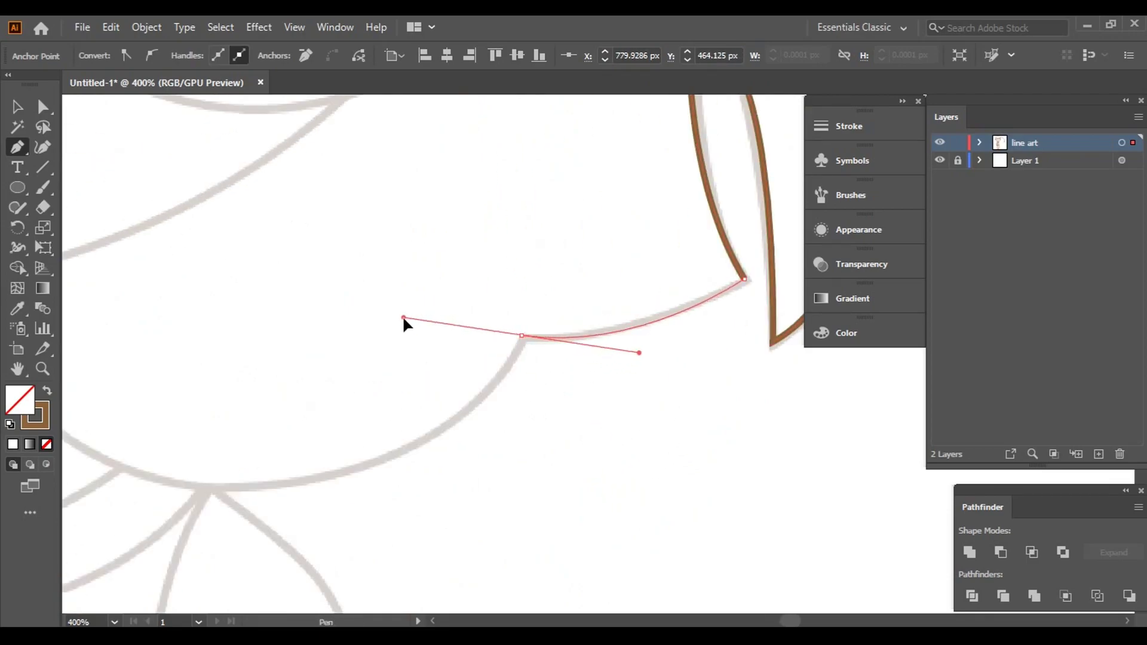
{"action": "left_click_drag", "start_coordinate": [445, 415], "coordinate": [576, 328]}
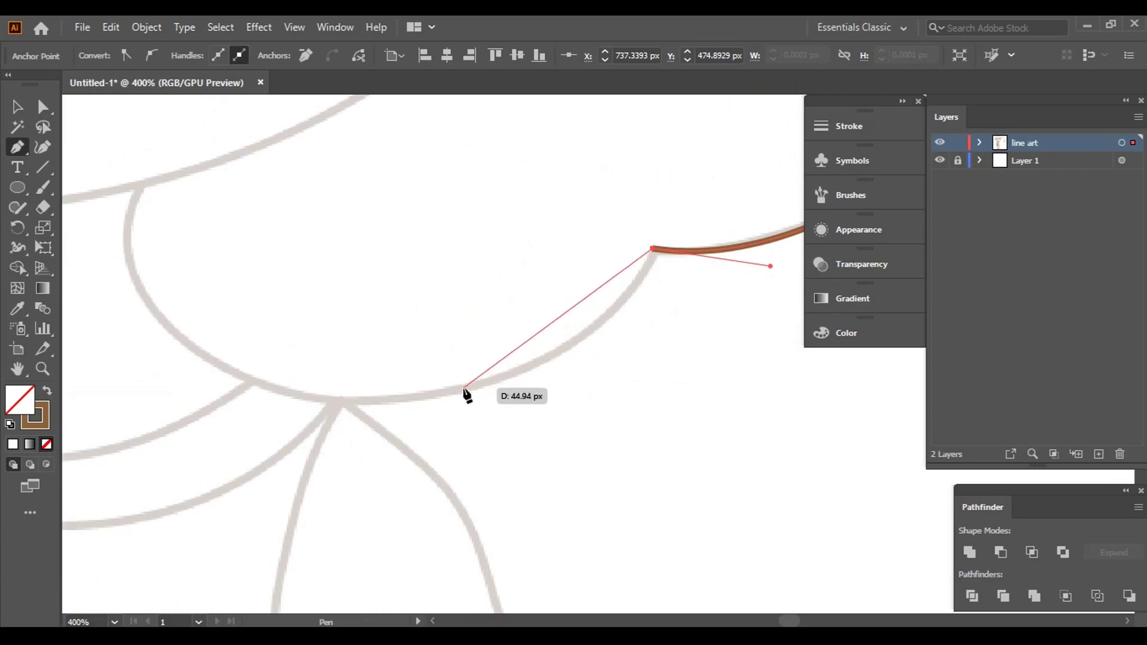
{"action": "left_click_drag", "start_coordinate": [339, 429], "coordinate": [304, 431]}
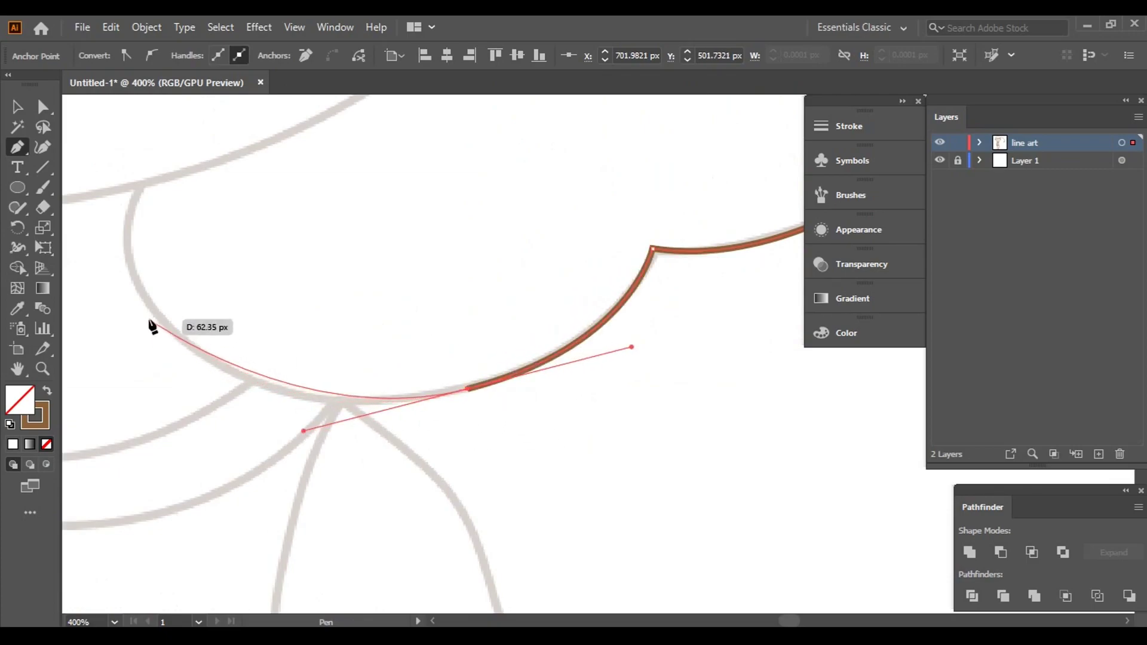
{"action": "left_click_drag", "start_coordinate": [145, 306], "coordinate": [145, 305]}
{"action": "key", "text": "ctrl+plus"}
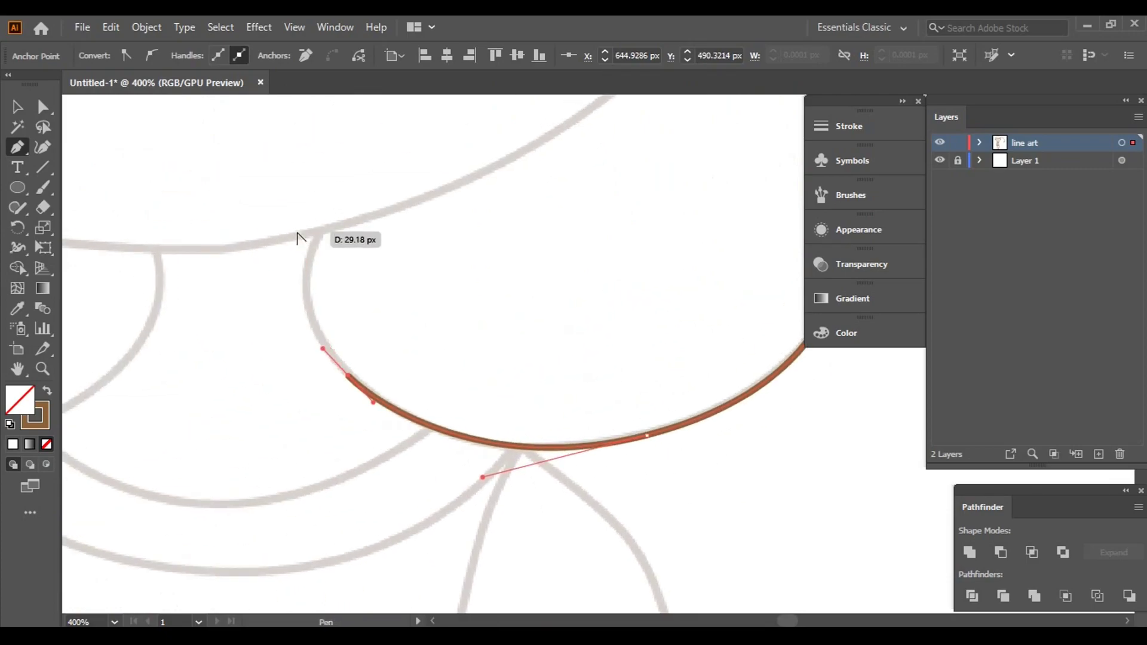
{"action": "scroll", "coordinate": [323, 239], "scroll_direction": "up", "scroll_amount": 3}
{"action": "left_click_drag", "start_coordinate": [410, 117], "coordinate": [410, 119]}
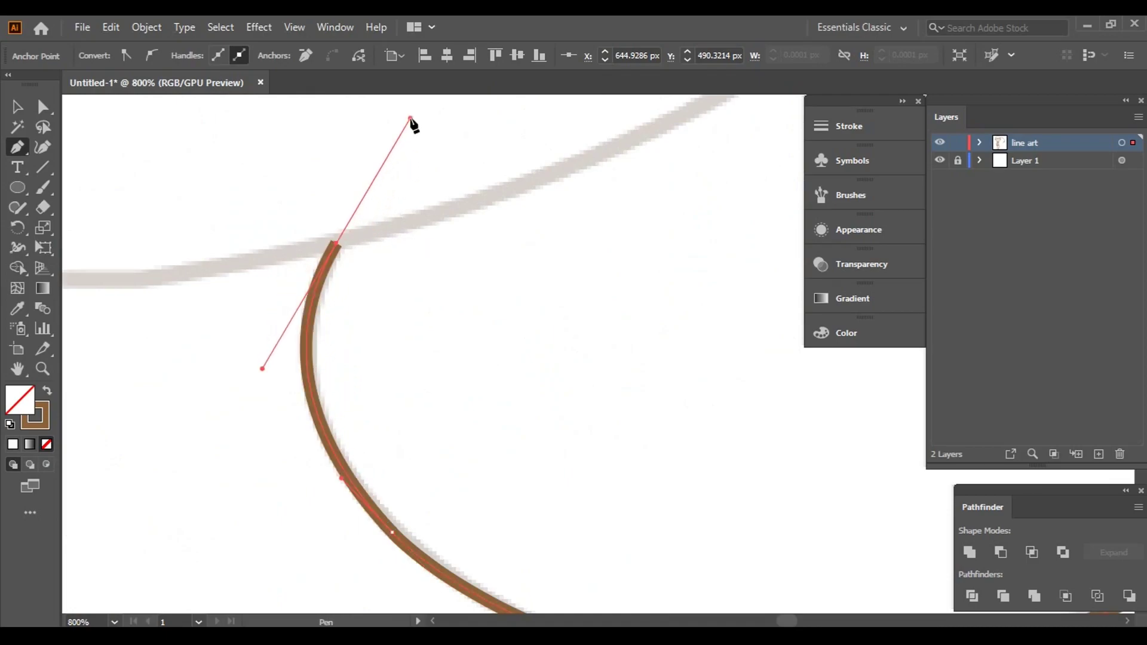
{"action": "key", "text": "ctrl+minus"}
{"action": "key", "text": "ctrl+minus"}
{"action": "key", "text": "ctrl+minus"}
{"action": "scroll", "coordinate": [394, 314], "scroll_direction": "up", "scroll_amount": 3}
- Draw a curved brown stroke for the girl's mouth
{"action": "key", "text": "ctrl+plus"}
{"action": "key", "text": "ctrl+plus"}
{"action": "key", "text": "ctrl+plus"}
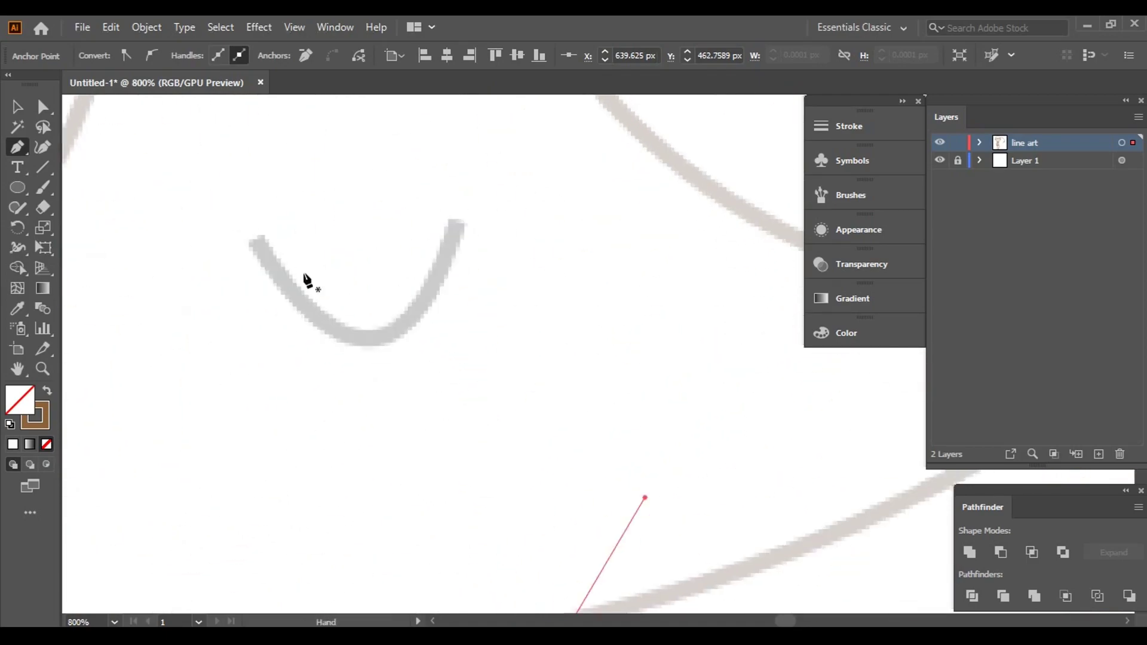
{"action": "scroll", "coordinate": [371, 359], "scroll_direction": "up", "scroll_amount": 3}
{"action": "left_click", "coordinate": [315, 389]}
{"action": "left_click_drag", "start_coordinate": [519, 375], "coordinate": [595, 135]}
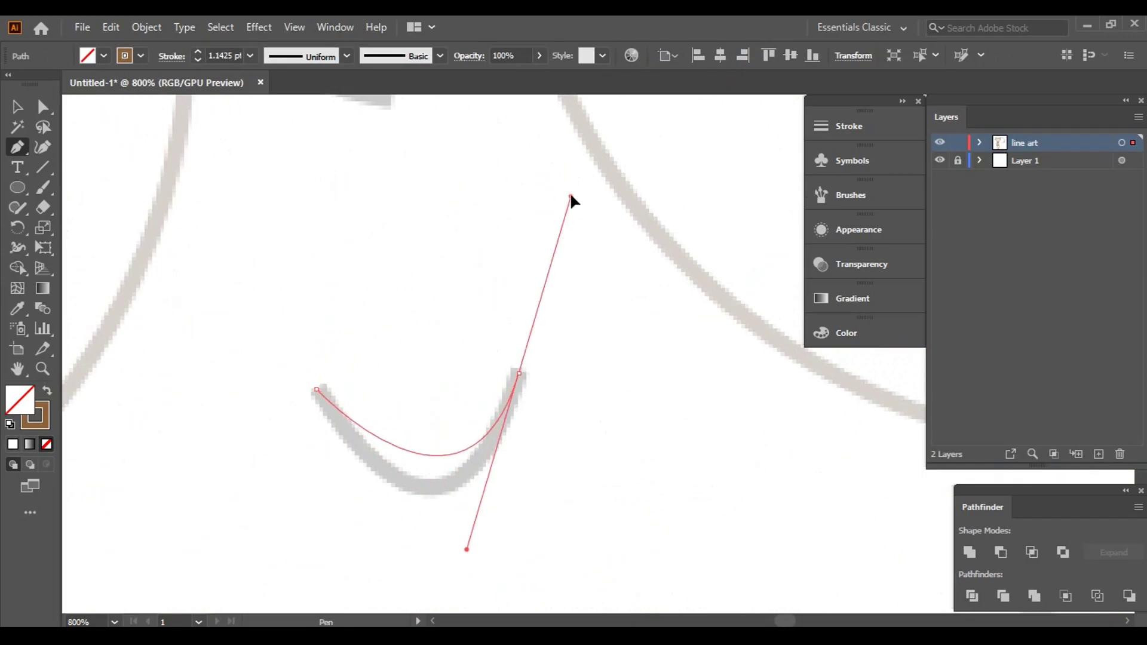
- Trace the lower face line in brown with curved and corner anchors
{"action": "key", "text": "ctrl+minus"}
{"action": "key", "text": "ctrl+minus"}
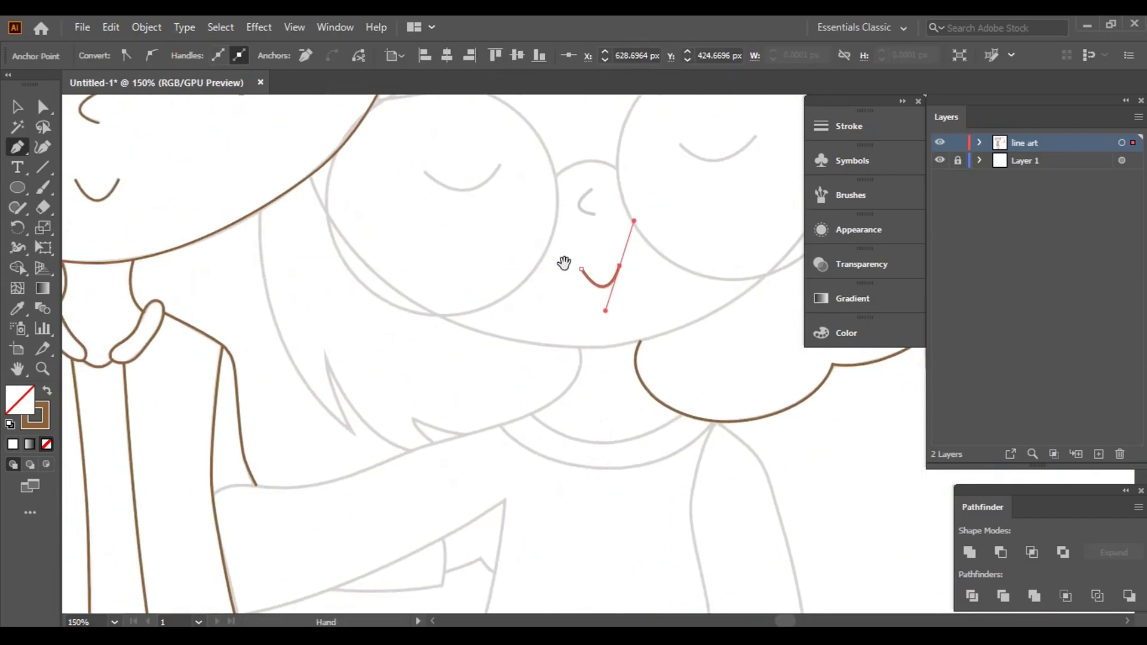
{"action": "key", "text": "ctrl+plus"}
{"action": "key", "text": "ctrl+plus"}
{"action": "left_click", "coordinate": [554, 281]}
{"action": "scroll", "coordinate": [532, 358], "scroll_direction": "down", "scroll_amount": 2}
{"action": "left_click_drag", "start_coordinate": [512, 422], "coordinate": [466, 476]}
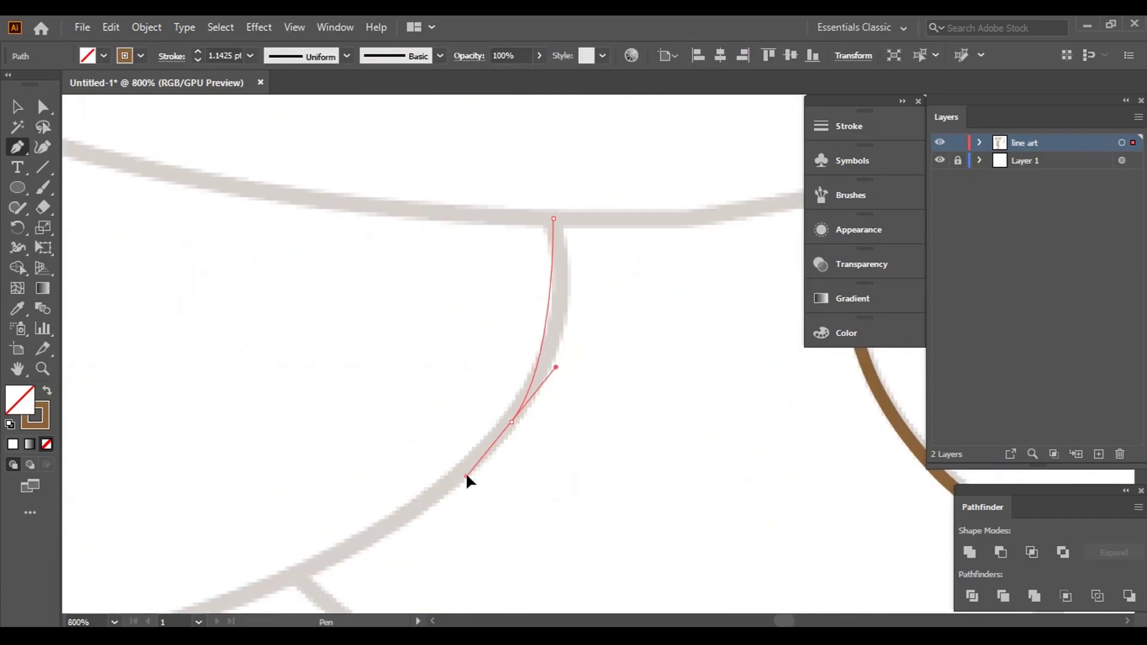
{"action": "left_click_drag", "start_coordinate": [317, 431], "coordinate": [233, 457]}
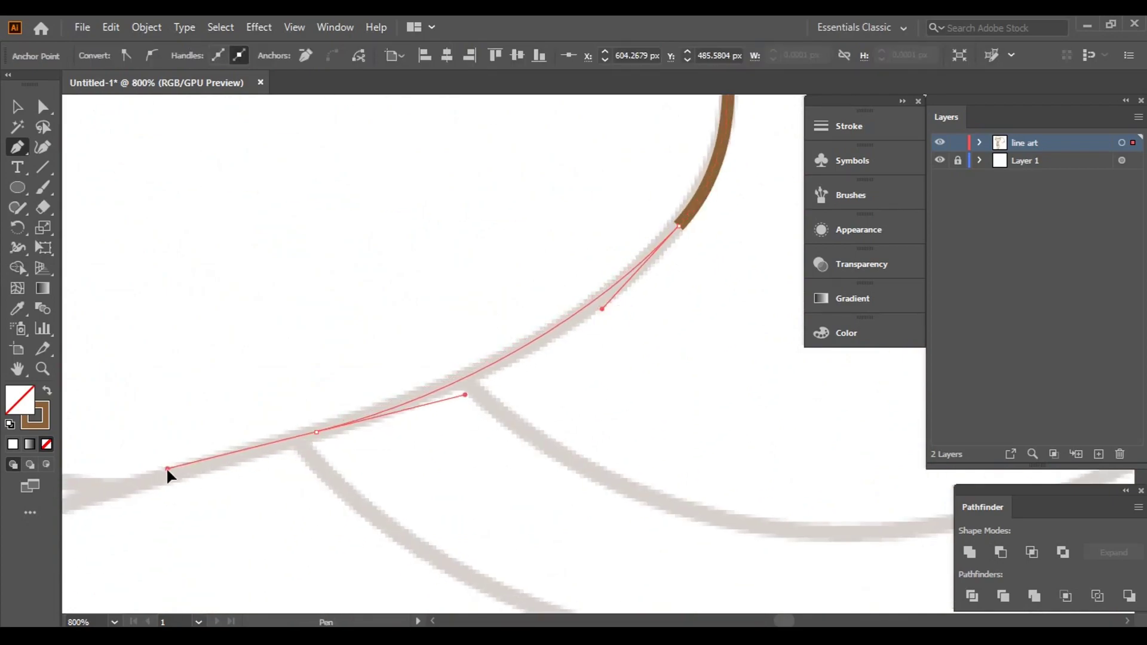
{"action": "left_click_drag", "start_coordinate": [312, 330], "coordinate": [251, 361]}
{"action": "left_click", "coordinate": [431, 246]}
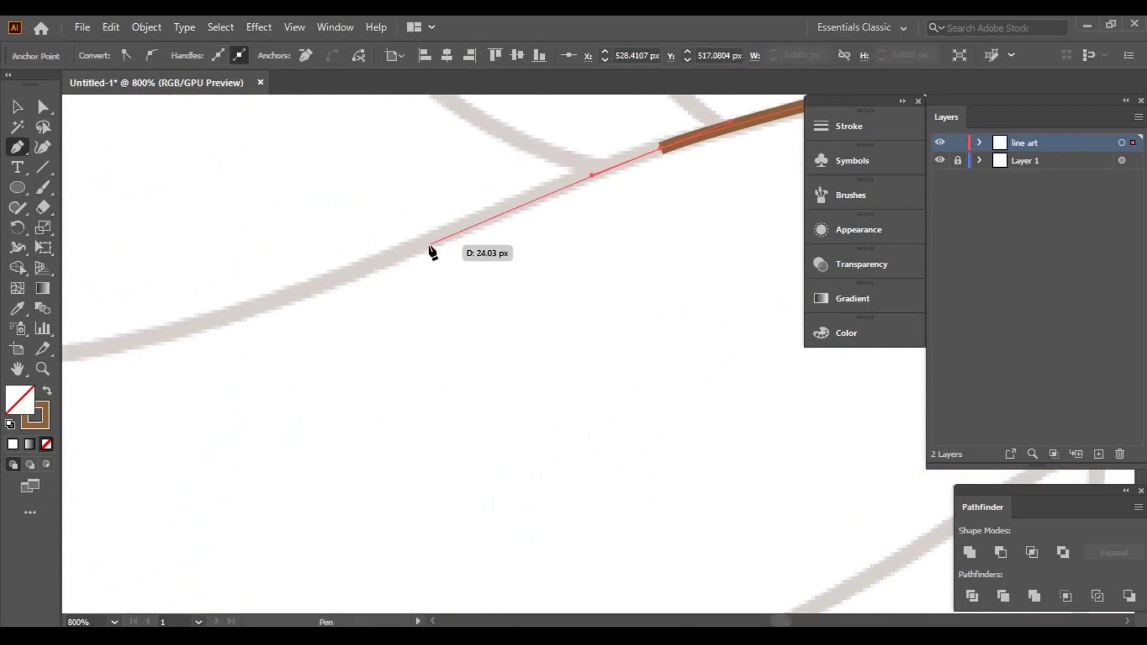
{"action": "left_click_drag", "start_coordinate": [414, 247], "coordinate": [402, 259]}
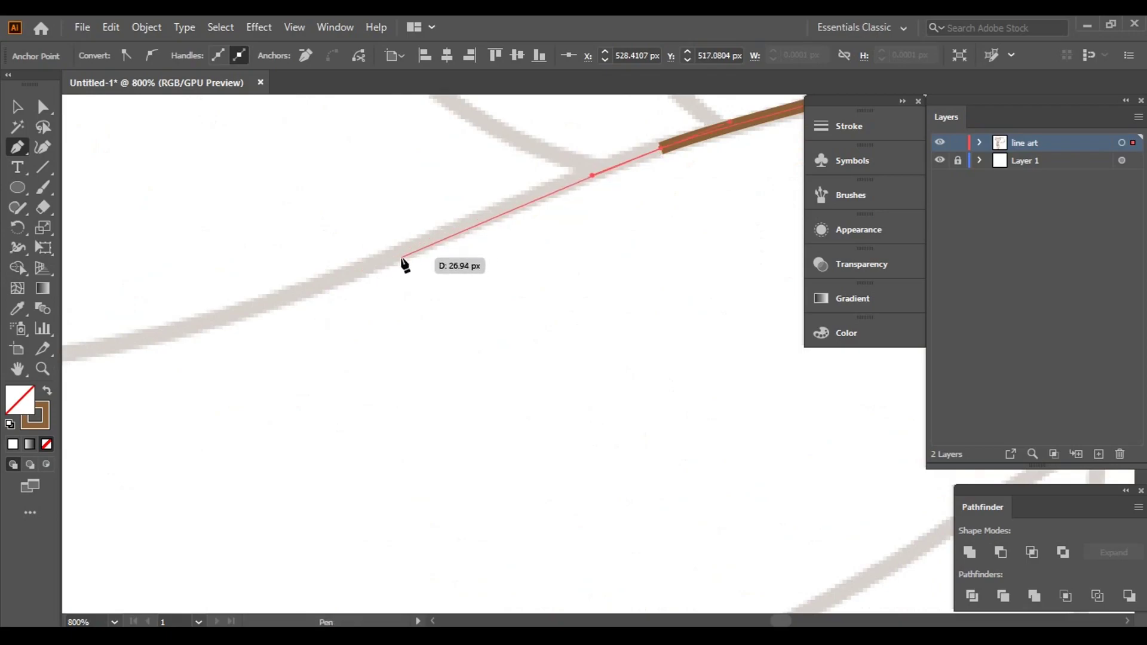
- Trace the girl's arm outline in brown, ending at the boy's sleeve
{"action": "left_click", "coordinate": [340, 276]}
{"action": "left_click_drag", "start_coordinate": [219, 302], "coordinate": [472, 308]}
{"action": "mouse_move", "coordinate": [276, 368]}
{"action": "left_mouse_down"}
{"action": "mouse_move", "coordinate": [117, 375]}
{"action": "mouse_move", "coordinate": [622, 469]}
{"action": "left_mouse_up"}
{"action": "left_click_drag", "start_coordinate": [469, 453], "coordinate": [331, 454]}
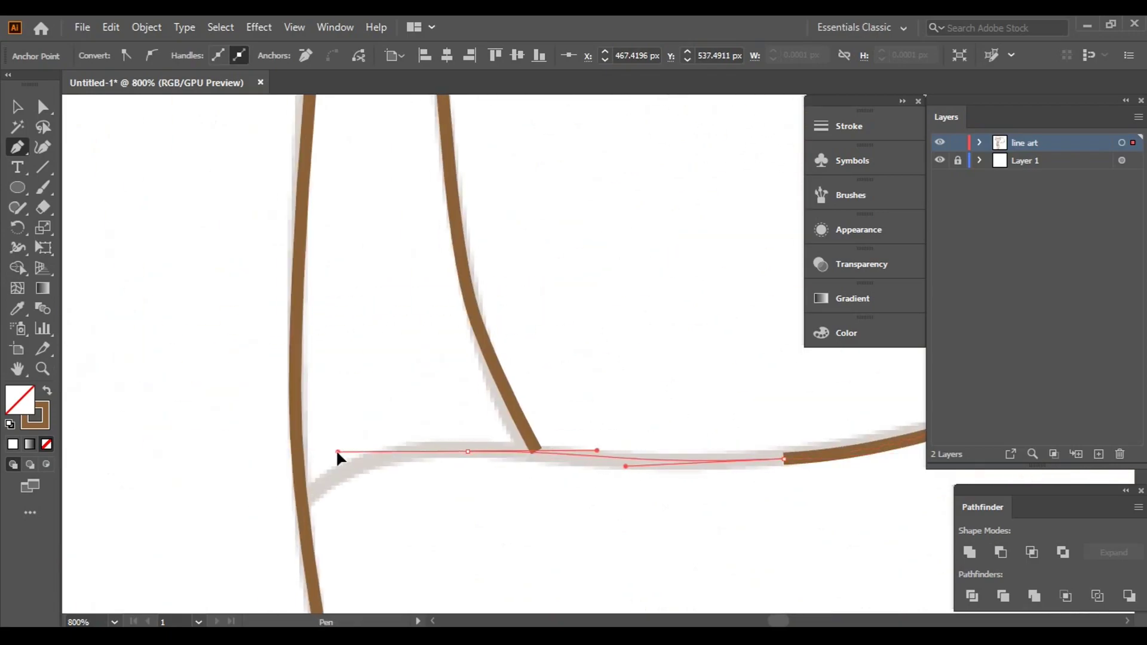
{"action": "left_click", "coordinate": [303, 512]}
{"action": "scroll", "coordinate": [657, 478], "scroll_direction": "down", "scroll_amount": 5}
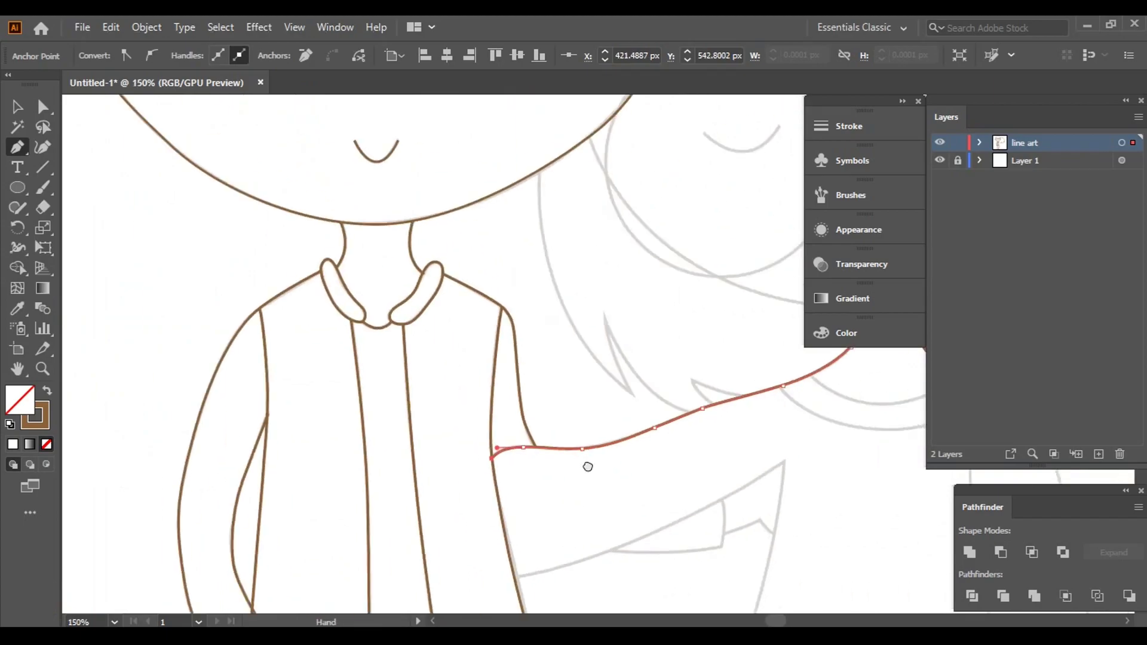
{"action": "scroll", "coordinate": [526, 285], "scroll_direction": "up", "scroll_amount": 2}
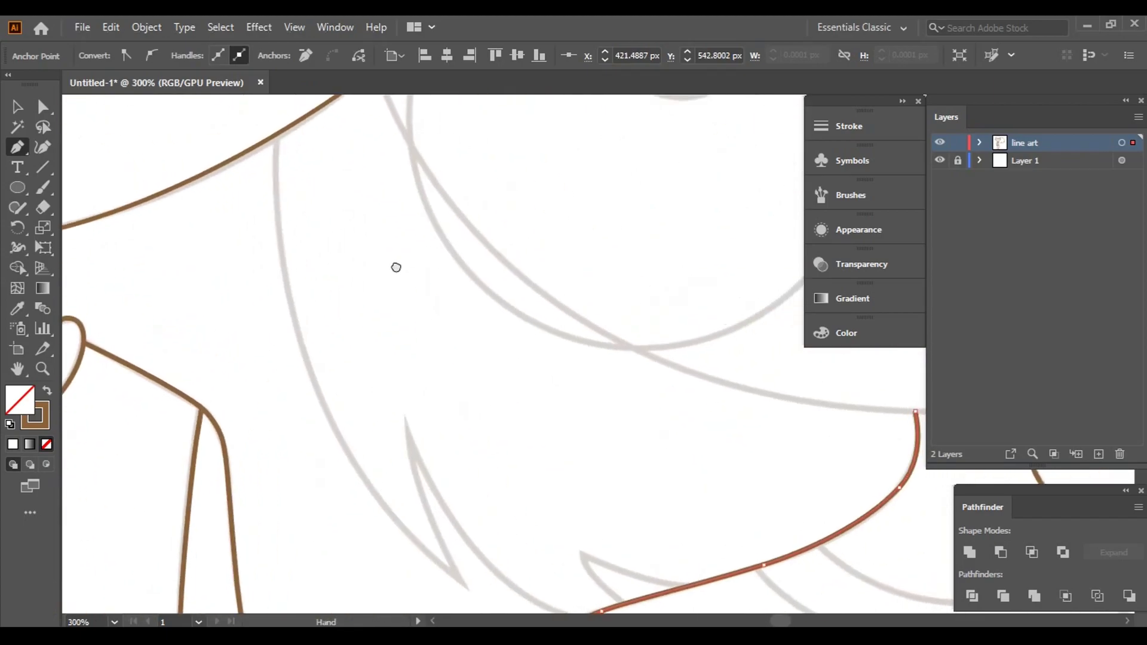
- Draw a hair strand from the brown outline curving down to a pointed tip
{"action": "left_click", "coordinate": [276, 137]}
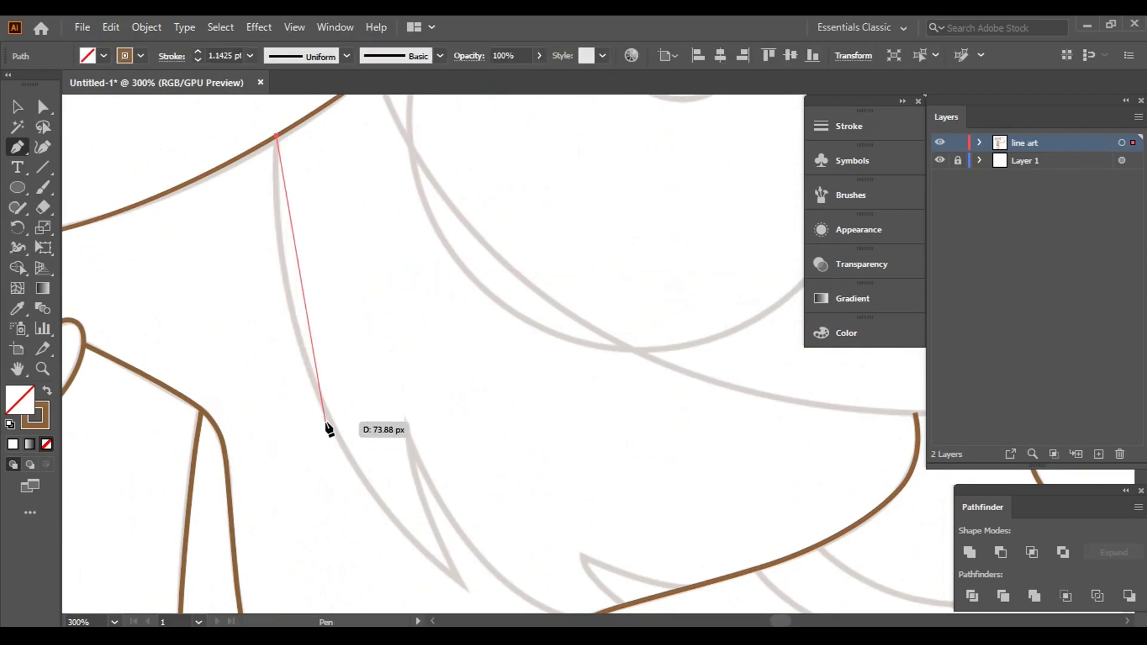
{"action": "left_click_drag", "start_coordinate": [329, 418], "coordinate": [400, 557]}
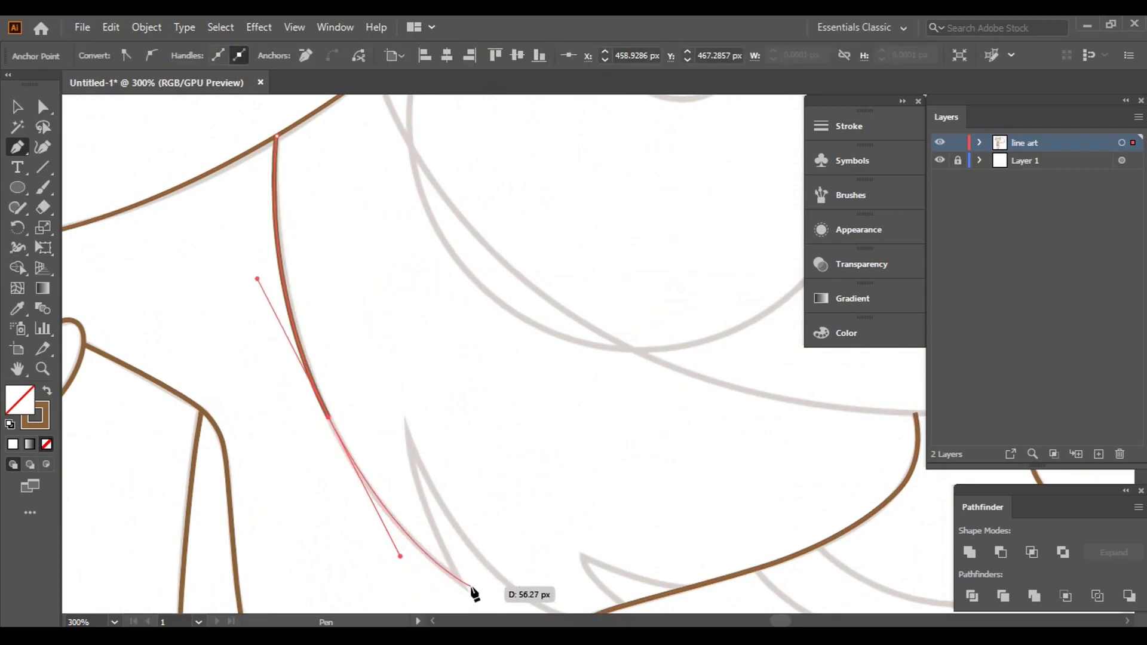
{"action": "left_click", "coordinate": [463, 585]}
{"action": "left_click_drag", "start_coordinate": [404, 432], "coordinate": [404, 366]}
{"action": "left_click", "coordinate": [404, 433]}
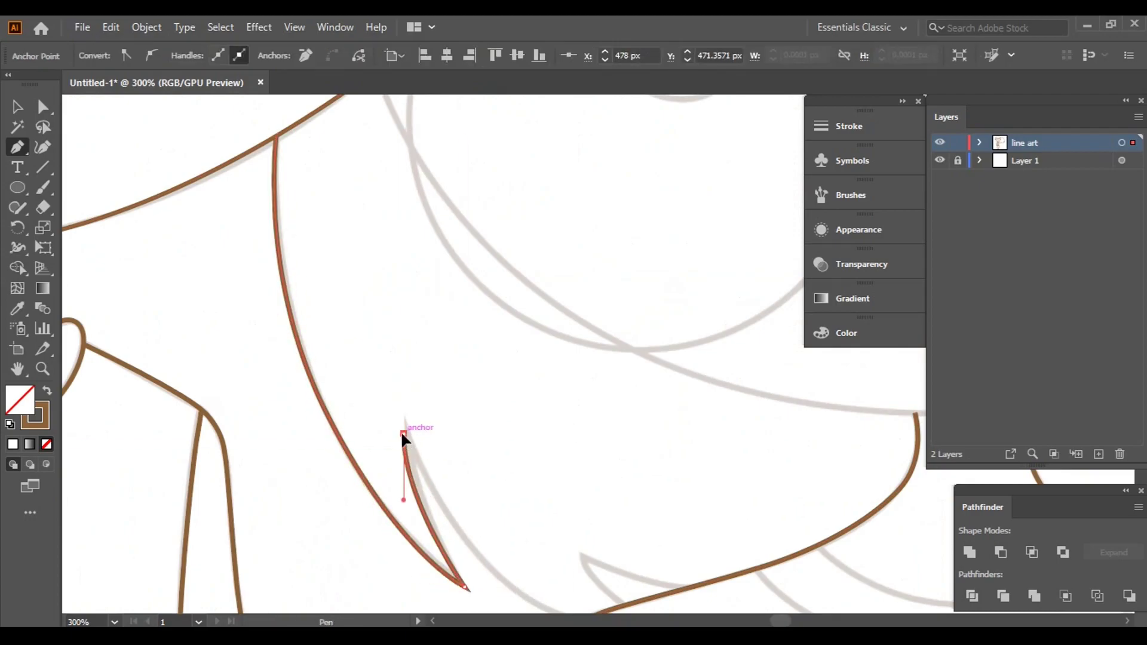
- Join the strand back to the arm line with a second small tip and finish the path
{"action": "key", "text": "ctrl+plus"}
{"action": "key", "text": "ctrl+plus"}
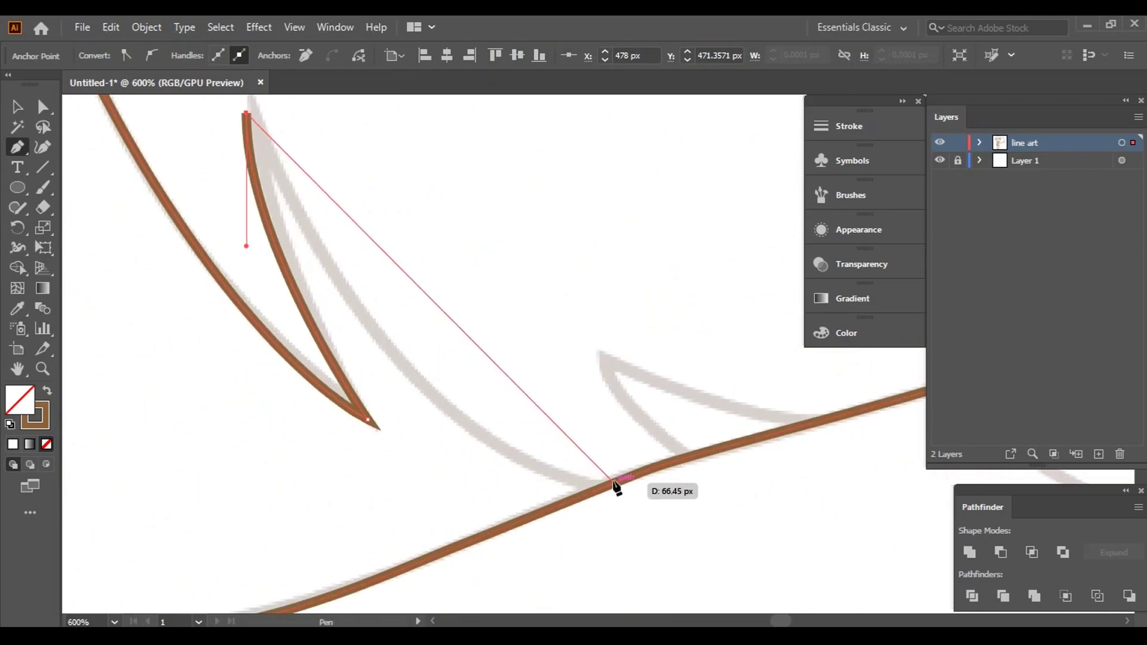
{"action": "left_click_drag", "start_coordinate": [611, 484], "coordinate": [837, 500]}
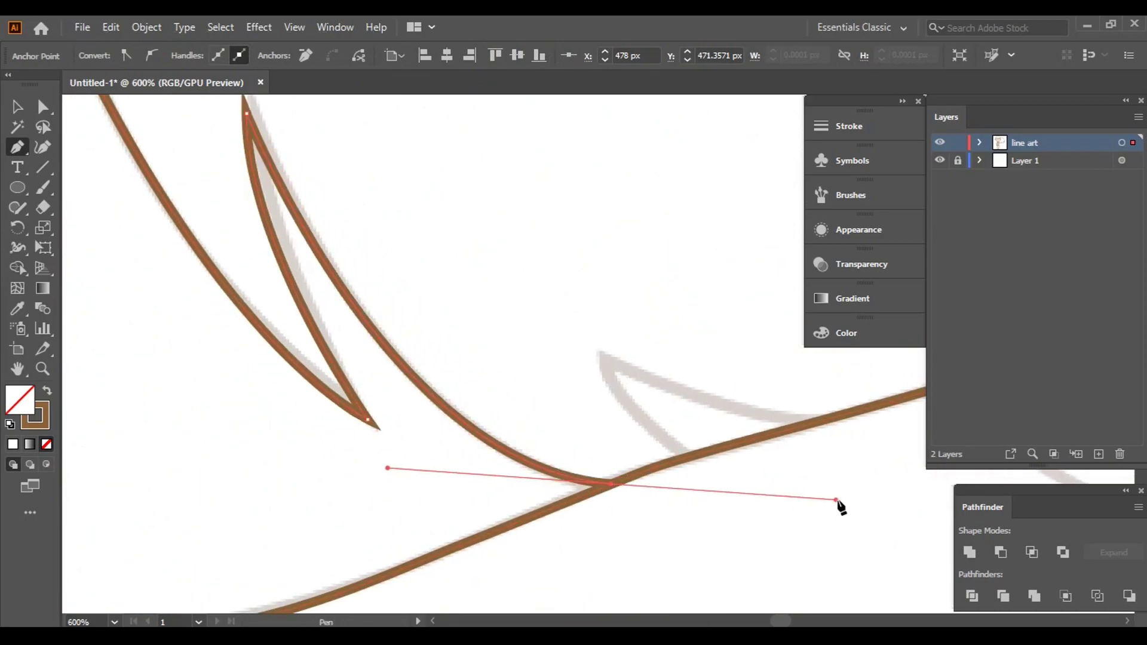
{"action": "left_click", "coordinate": [686, 459]}
{"action": "left_click_drag", "start_coordinate": [596, 354], "coordinate": [669, 382]}
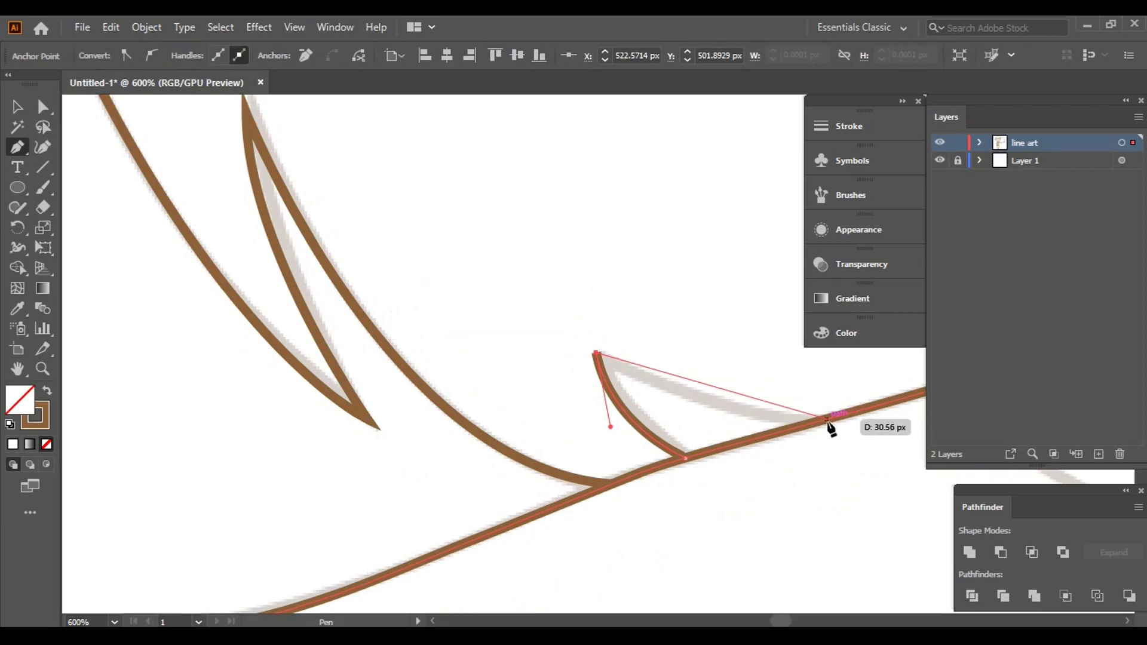
{"action": "key", "text": "v"}
{"action": "left_click", "coordinate": [601, 336]}
{"action": "key", "text": "ctrl+minus"}
{"action": "key", "text": "ctrl+minus"}
{"action": "key", "text": "ctrl+minus"}
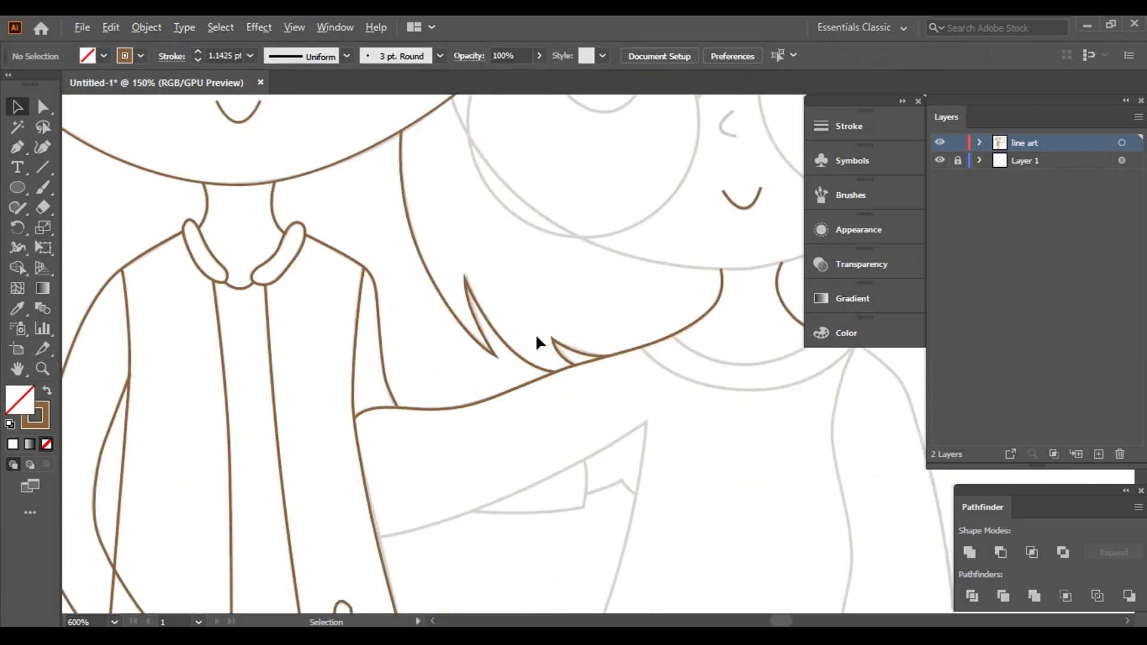
{"action": "mouse_move", "coordinate": [586, 219]}
{"action": "left_mouse_down"}
{"action": "mouse_move", "coordinate": [632, 405]}
{"action": "mouse_move", "coordinate": [630, 477]}
{"action": "mouse_move", "coordinate": [494, 359]}
{"action": "mouse_move", "coordinate": [479, 433]}
{"action": "left_mouse_up"}
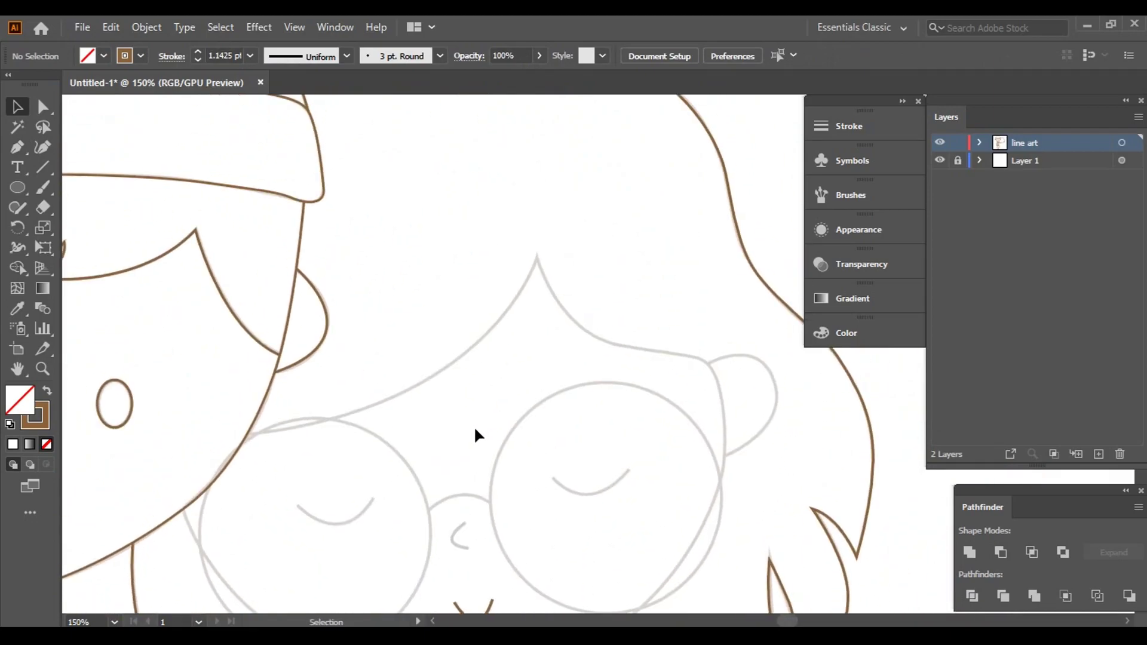
- Start a new brown path tracing the face outline with smooth curve points
{"action": "key", "text": "p"}
{"action": "key", "text": "ctrl+plus"}
{"action": "key", "text": "ctrl+plus"}
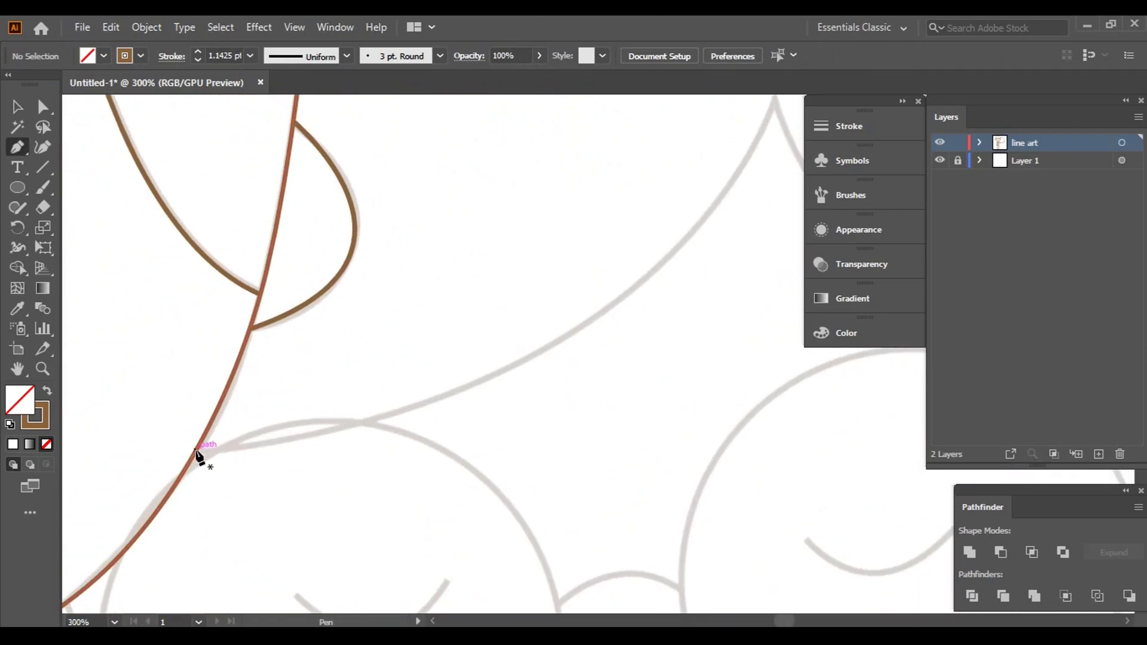
{"action": "left_click", "coordinate": [197, 450]}
{"action": "mouse_move", "coordinate": [590, 329]}
{"action": "left_mouse_down"}
{"action": "mouse_move", "coordinate": [700, 235]}
{"action": "mouse_move", "coordinate": [534, 397]}
{"action": "left_mouse_up"}
{"action": "left_click_drag", "start_coordinate": [605, 266], "coordinate": [620, 219]}
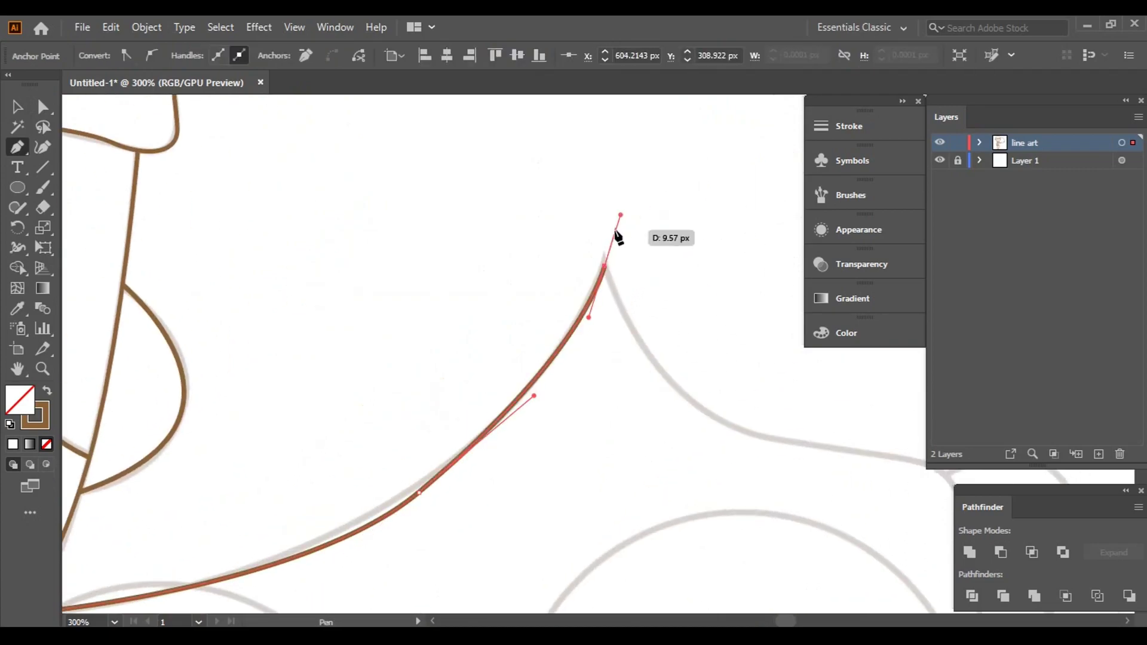
{"action": "left_click_drag", "start_coordinate": [654, 389], "coordinate": [399, 340]}
{"action": "mouse_move", "coordinate": [509, 388]}
{"action": "left_mouse_down"}
{"action": "mouse_move", "coordinate": [623, 411]}
{"action": "mouse_move", "coordinate": [699, 505]}
{"action": "mouse_move", "coordinate": [624, 315]}
{"action": "left_mouse_up"}
{"action": "scroll", "coordinate": [693, 429], "scroll_direction": "up", "scroll_amount": 1}
{"action": "scroll", "coordinate": [603, 382], "scroll_direction": "down", "scroll_amount": 1}
{"action": "scroll", "coordinate": [562, 466], "scroll_direction": "down", "scroll_amount": 3}
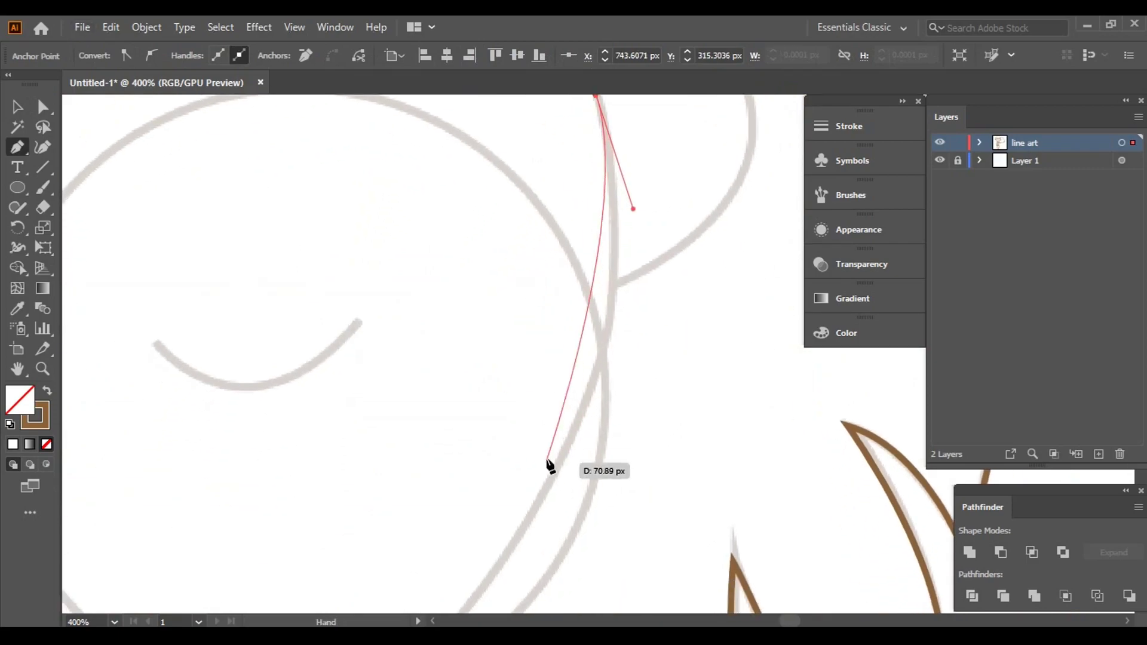
- Continue the face line down the sketch around the chin curve
{"action": "left_click_drag", "start_coordinate": [572, 439], "coordinate": [526, 536]}
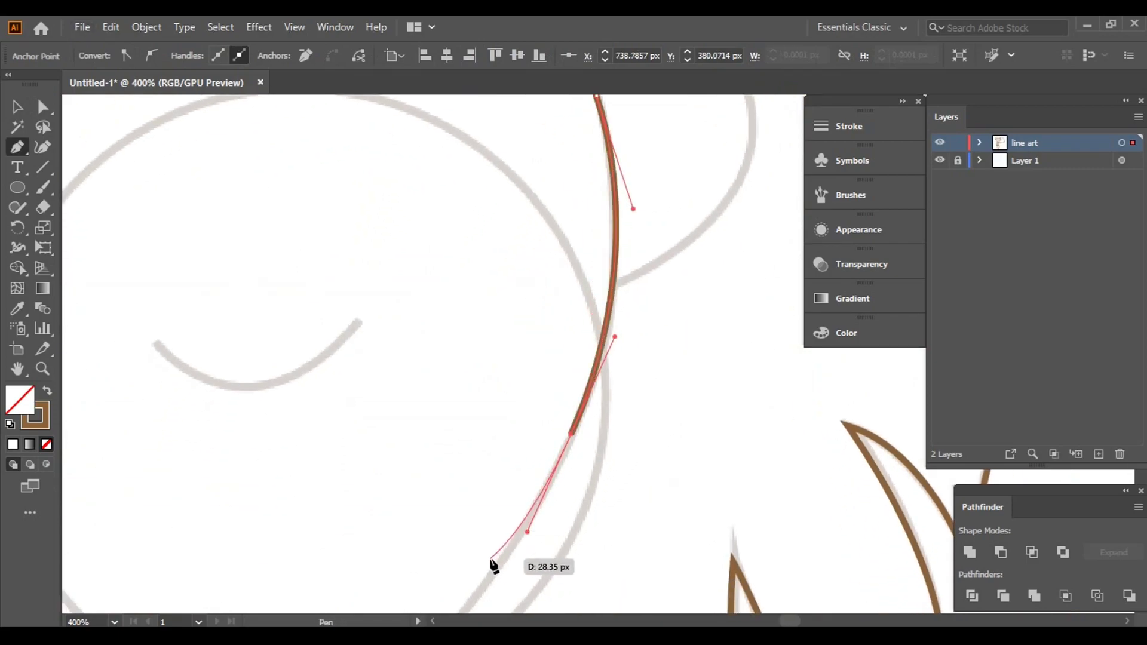
{"action": "scroll", "coordinate": [495, 558], "scroll_direction": "down", "scroll_amount": 5}
{"action": "scroll", "coordinate": [362, 525], "scroll_direction": "left", "scroll_amount": 2}
{"action": "left_click_drag", "start_coordinate": [405, 483], "coordinate": [275, 554]}
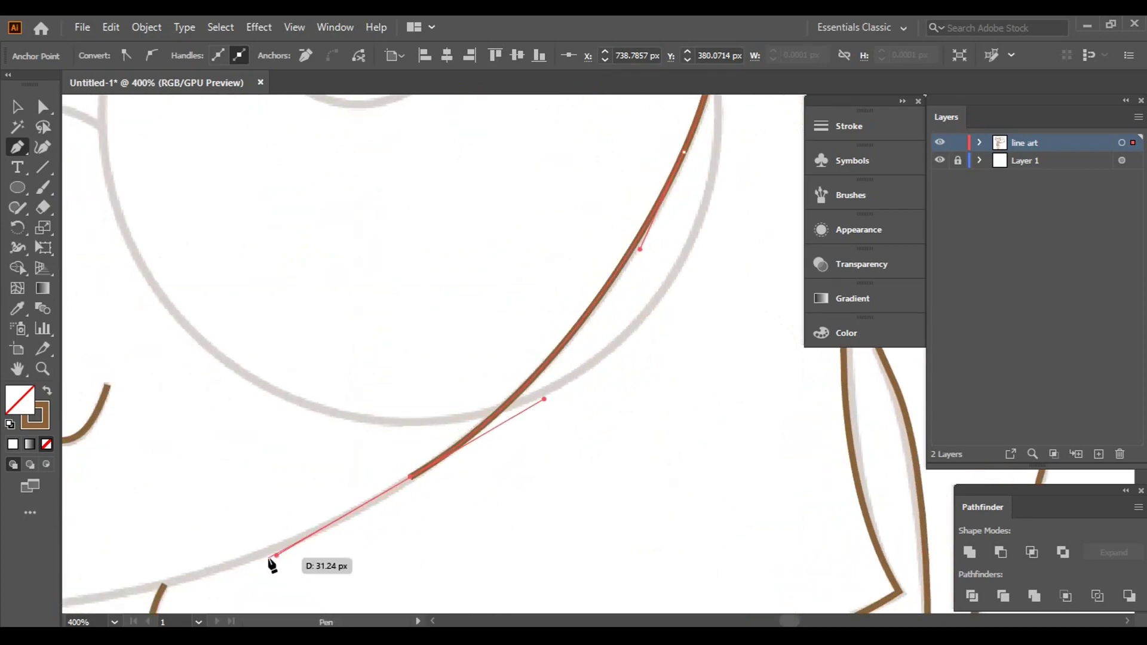
{"action": "scroll", "coordinate": [275, 554], "scroll_direction": "down", "scroll_amount": 5}
{"action": "scroll", "coordinate": [403, 472], "scroll_direction": "left", "scroll_amount": 6}
{"action": "left_click_drag", "start_coordinate": [305, 463], "coordinate": [126, 444]}
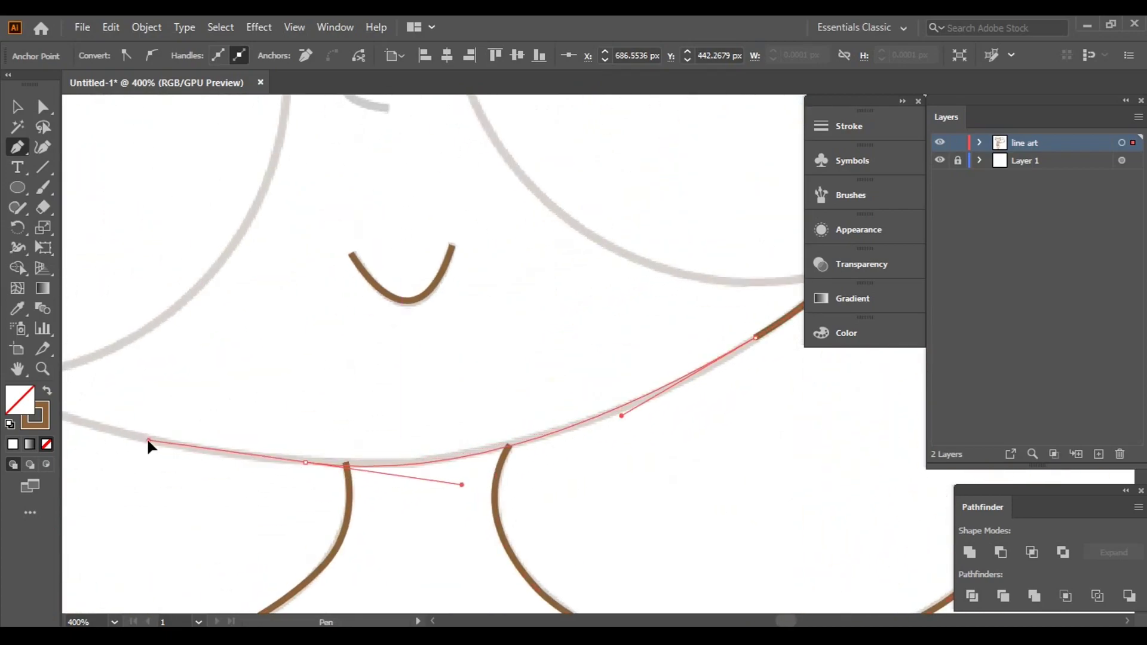
- Extend the jaw line left and join it onto the existing brown outline
{"action": "scroll", "coordinate": [299, 418], "scroll_direction": "up", "scroll_amount": 2}
{"action": "scroll", "coordinate": [468, 395], "scroll_direction": "left", "scroll_amount": 5}
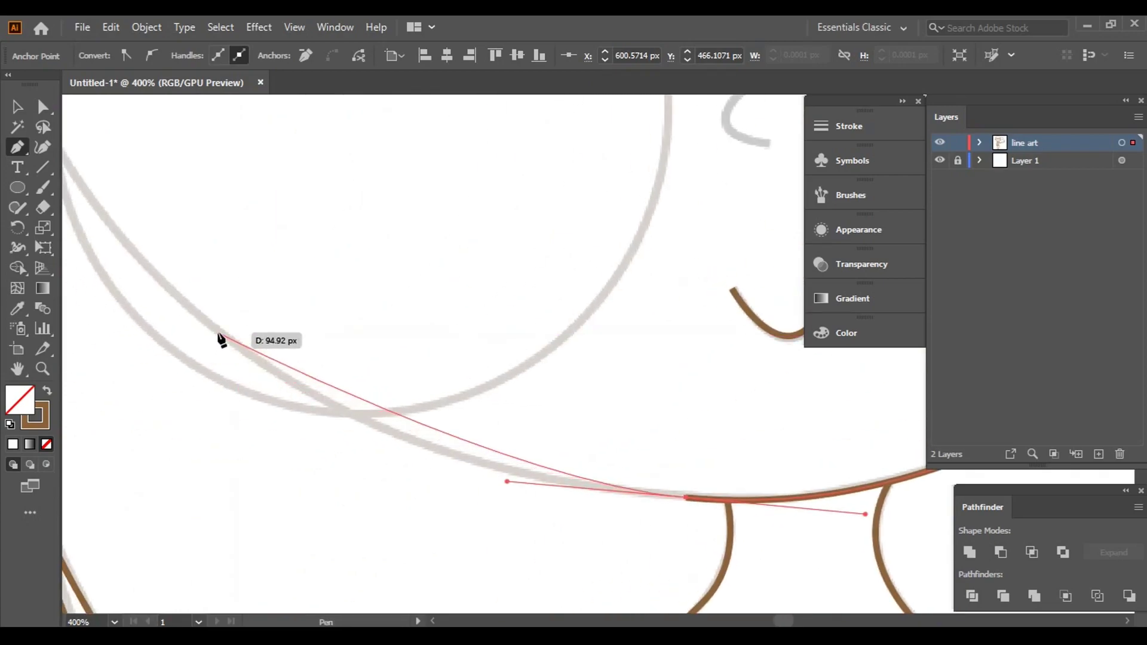
{"action": "left_click_drag", "start_coordinate": [328, 413], "coordinate": [99, 229]}
{"action": "scroll", "coordinate": [100, 229], "scroll_direction": "up", "scroll_amount": 3}
{"action": "scroll", "coordinate": [422, 456], "scroll_direction": "left", "scroll_amount": 5}
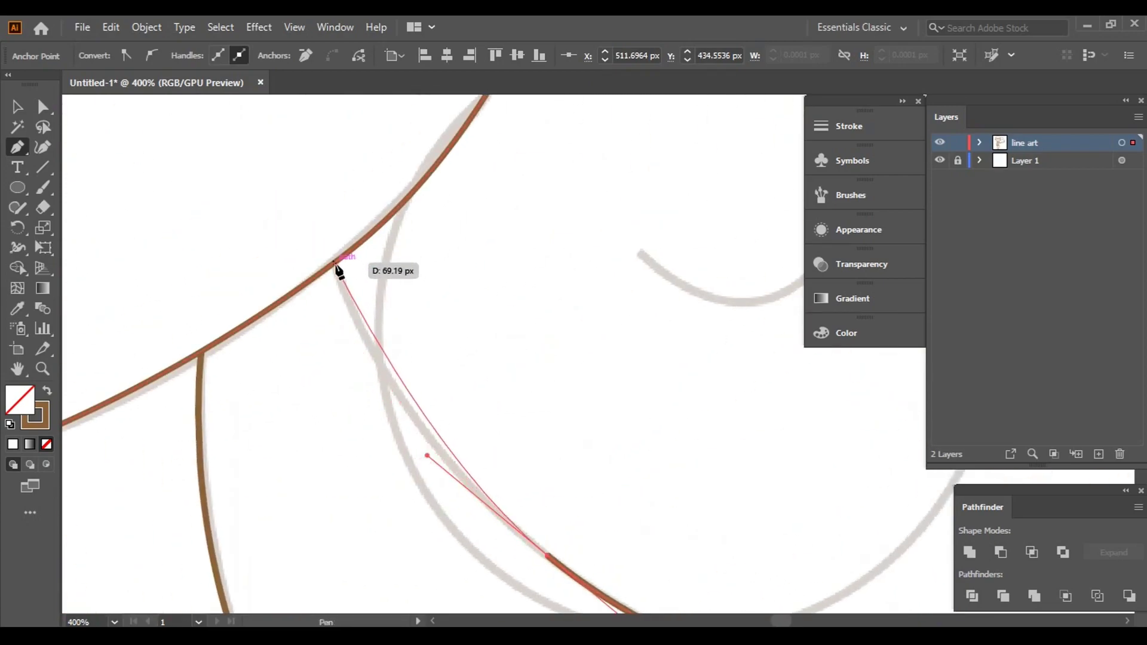
{"action": "left_click_drag", "start_coordinate": [334, 263], "coordinate": [322, 204]}
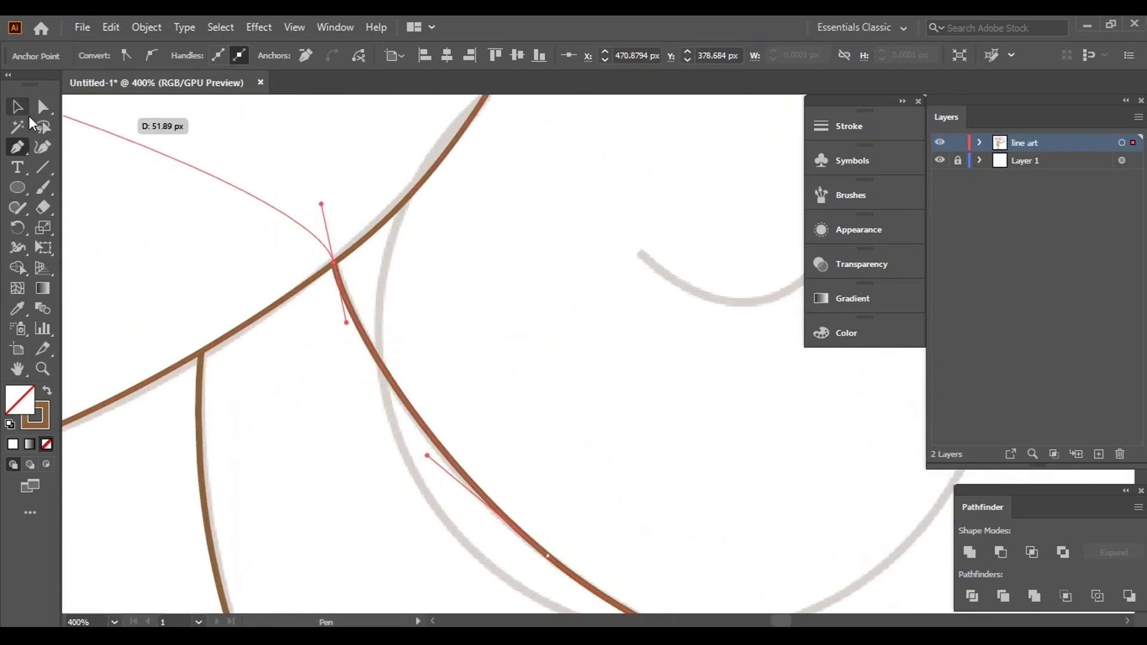
{"action": "scroll", "coordinate": [221, 293], "scroll_direction": "down", "scroll_amount": 5}
{"action": "scroll", "coordinate": [349, 380], "scroll_direction": "up", "scroll_amount": 3}
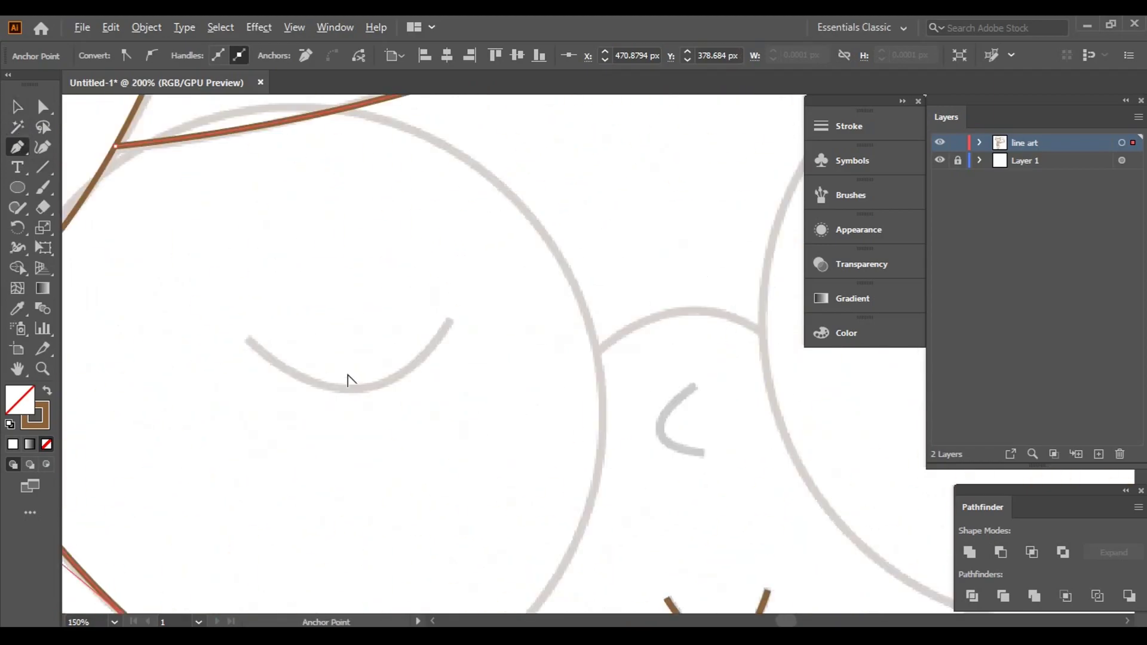
- Trace both of the girl's closed eyes as brown curves
{"action": "left_click", "coordinate": [250, 341]}
{"action": "left_click_drag", "start_coordinate": [448, 325], "coordinate": [547, 194]}
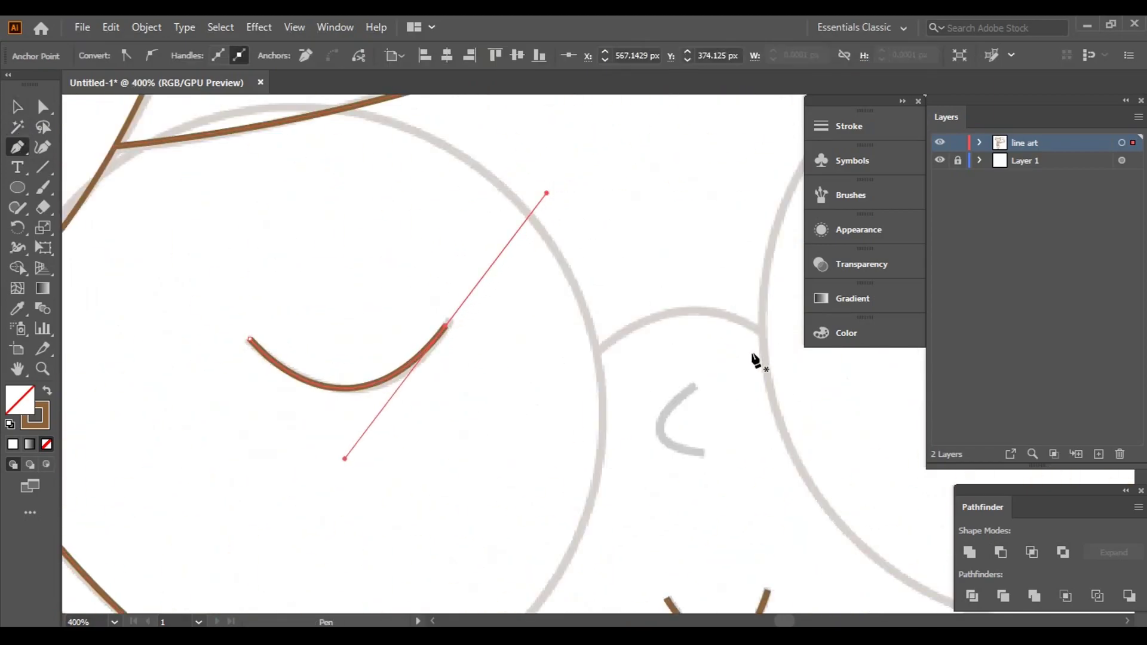
{"action": "left_click_drag", "start_coordinate": [754, 361], "coordinate": [339, 298]}
{"action": "left_click", "coordinate": [454, 253]}
{"action": "left_click_drag", "start_coordinate": [655, 233], "coordinate": [687, 189]}
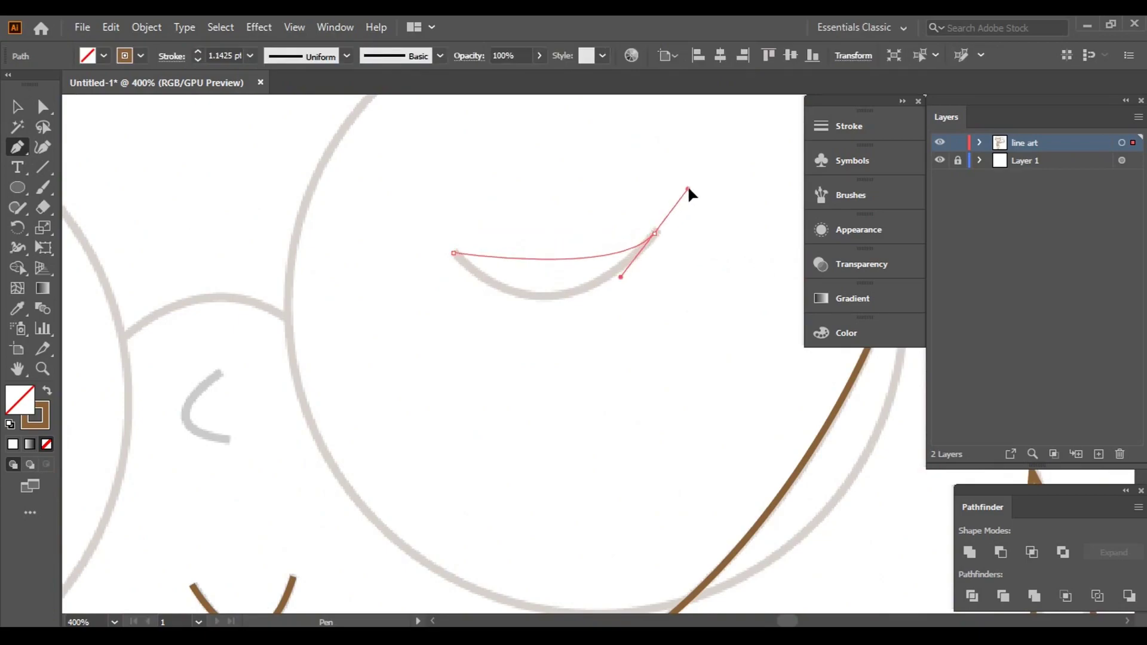
{"action": "left_click_drag", "start_coordinate": [754, 113], "coordinate": [754, 112]}
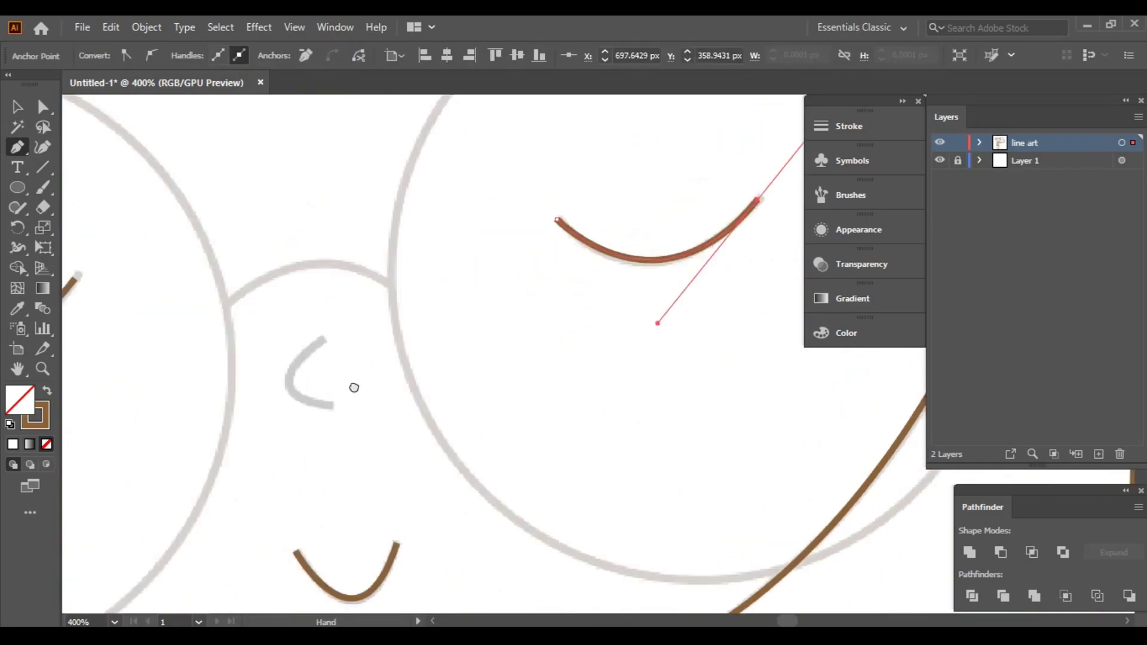
- Trace the small nose curve, redoing a misplaced point
{"action": "scroll", "coordinate": [496, 266], "scroll_direction": "up", "scroll_amount": 2}
{"action": "left_click_drag", "start_coordinate": [501, 337], "coordinate": [594, 410]}
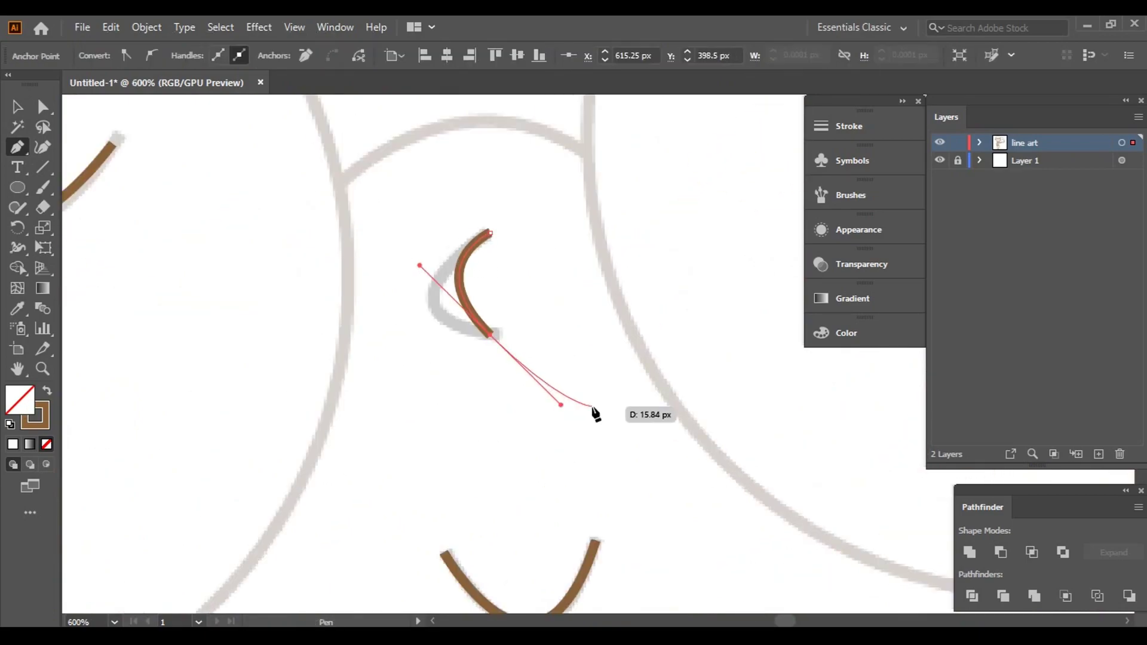
{"action": "key", "text": "ctrl+z"}
{"action": "left_click_drag", "start_coordinate": [501, 337], "coordinate": [655, 361]}
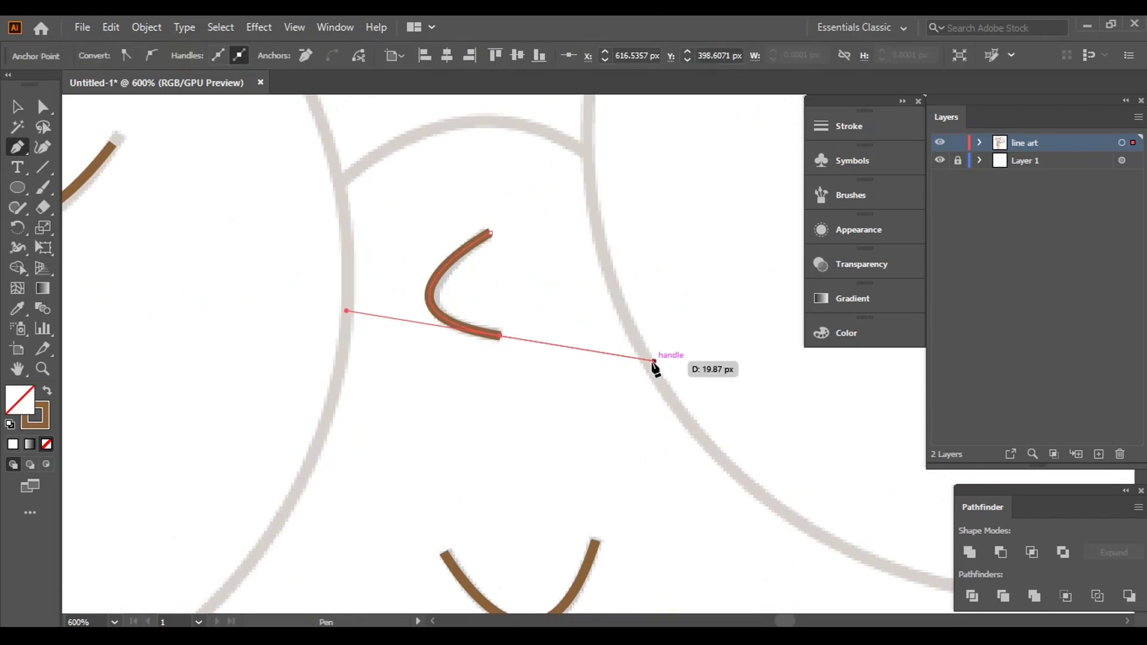
- Trace the girl's ear outline from the hair over the top and back
{"action": "scroll", "coordinate": [500, 413], "scroll_direction": "down", "scroll_amount": 3}
{"action": "scroll", "coordinate": [464, 292], "scroll_direction": "down", "scroll_amount": 2}
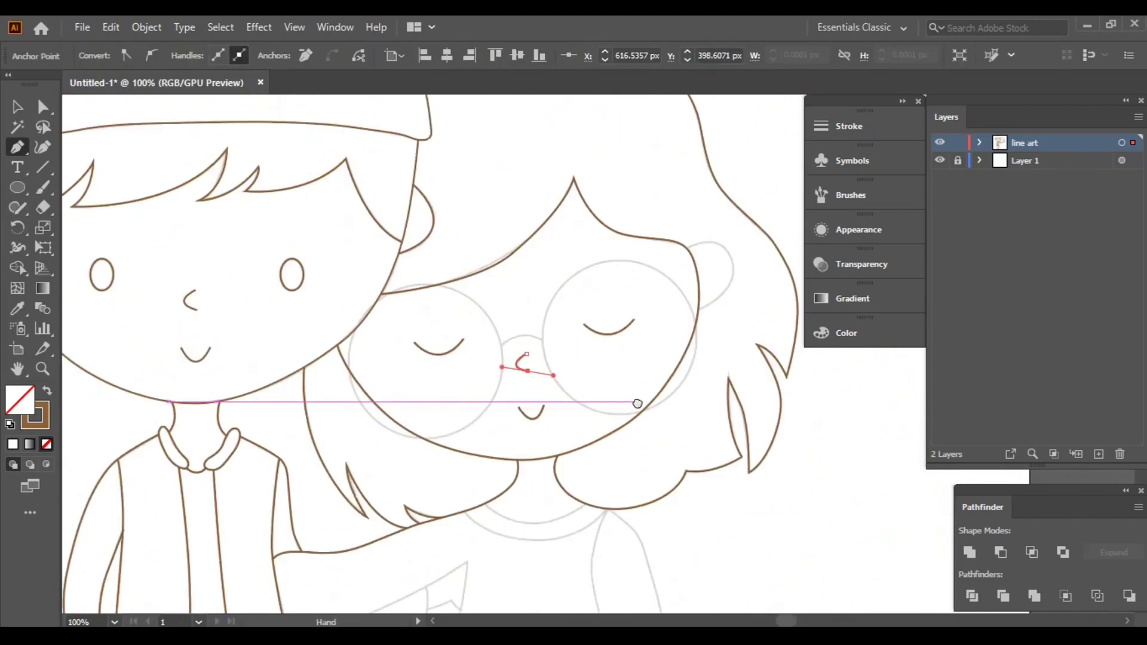
{"action": "scroll", "coordinate": [635, 377], "scroll_direction": "up", "scroll_amount": 3}
{"action": "scroll", "coordinate": [636, 389], "scroll_direction": "up", "scroll_amount": 4}
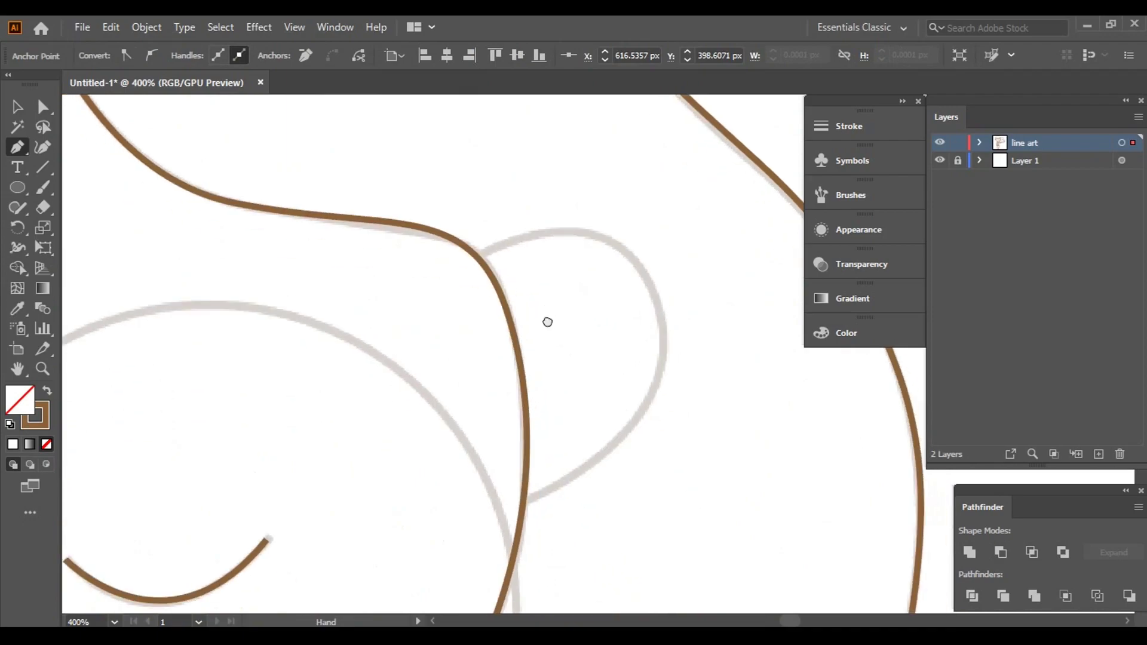
{"action": "left_click", "coordinate": [474, 254]}
{"action": "left_click_drag", "start_coordinate": [646, 278], "coordinate": [692, 366]}
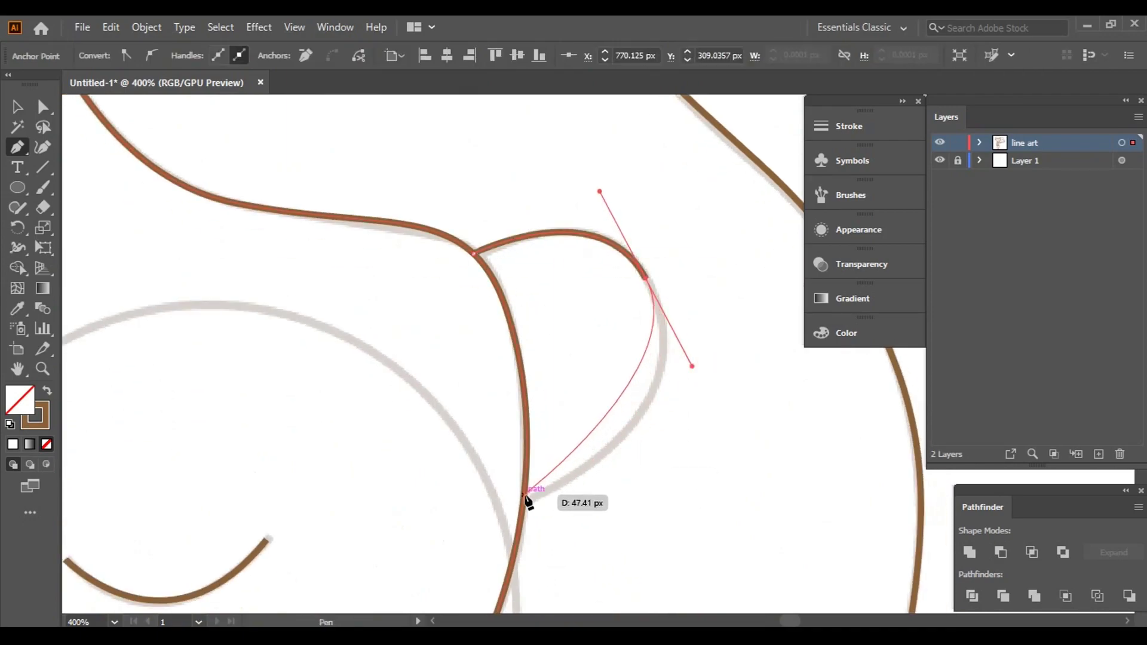
{"action": "left_click_drag", "start_coordinate": [523, 501], "coordinate": [432, 525]}
{"action": "left_click_drag", "start_coordinate": [405, 562], "coordinate": [405, 557]}
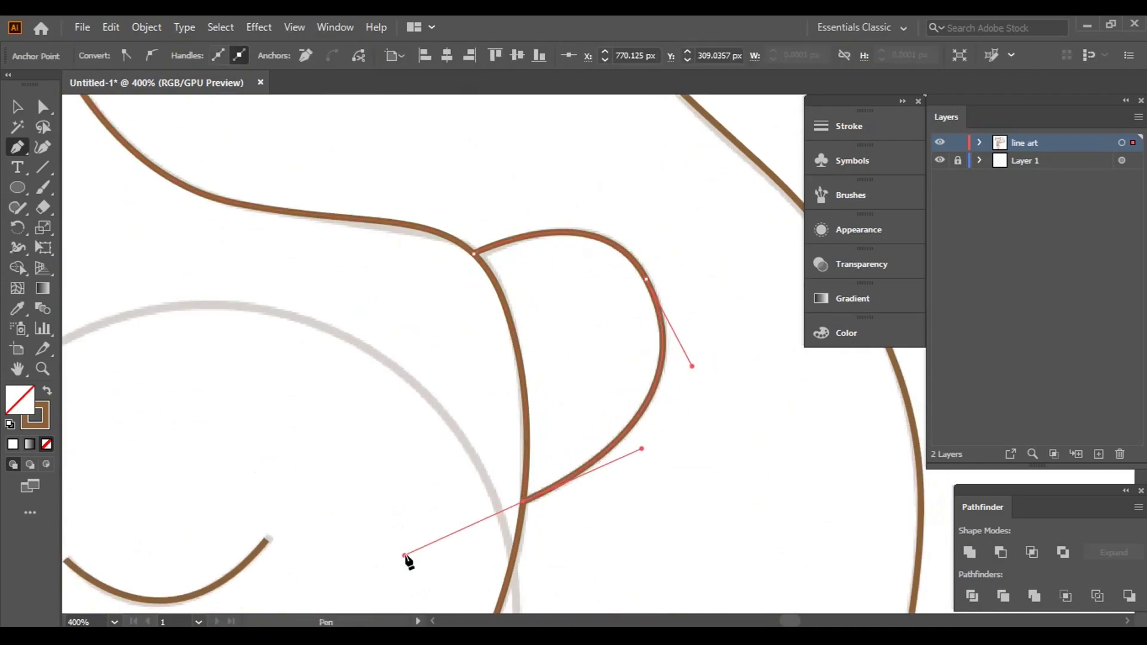
{"action": "scroll", "coordinate": [349, 522], "scroll_direction": "down", "scroll_amount": 5}
{"action": "scroll", "coordinate": [585, 551], "scroll_direction": "up", "scroll_amount": 1}
{"action": "scroll", "coordinate": [545, 358], "scroll_direction": "down", "scroll_amount": 2}
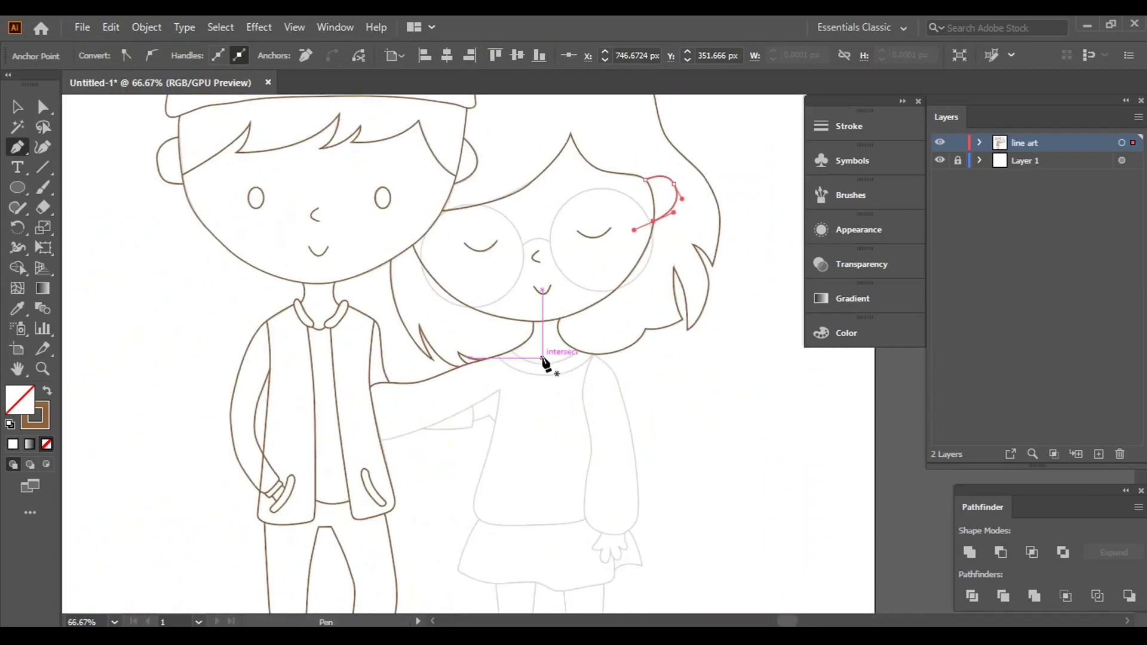
{"action": "scroll", "coordinate": [466, 379], "scroll_direction": "up", "scroll_amount": 4}
{"action": "scroll", "coordinate": [466, 379], "scroll_direction": "up", "scroll_amount": 2}
- Trace the girl's collar curve under the chin in brown, ending on the hair outline
{"action": "left_click", "coordinate": [167, 389]}
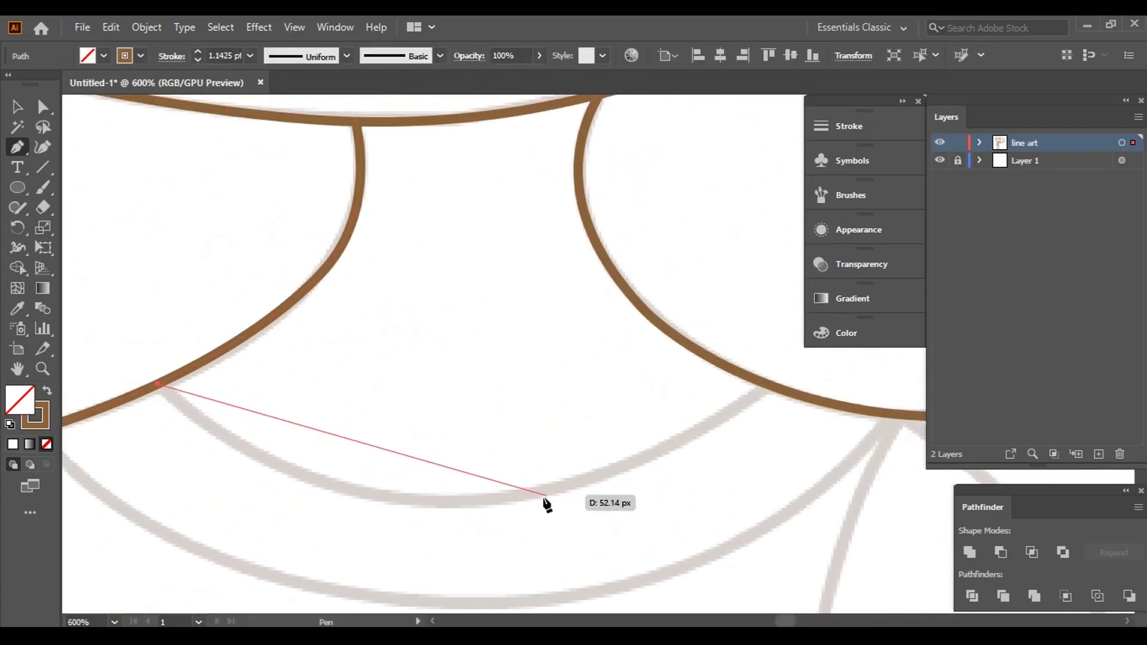
{"action": "scroll", "coordinate": [546, 501], "scroll_direction": "down", "scroll_amount": 2}
{"action": "scroll", "coordinate": [593, 489], "scroll_direction": "down", "scroll_amount": 1}
{"action": "left_click_drag", "start_coordinate": [547, 454], "coordinate": [595, 420]}
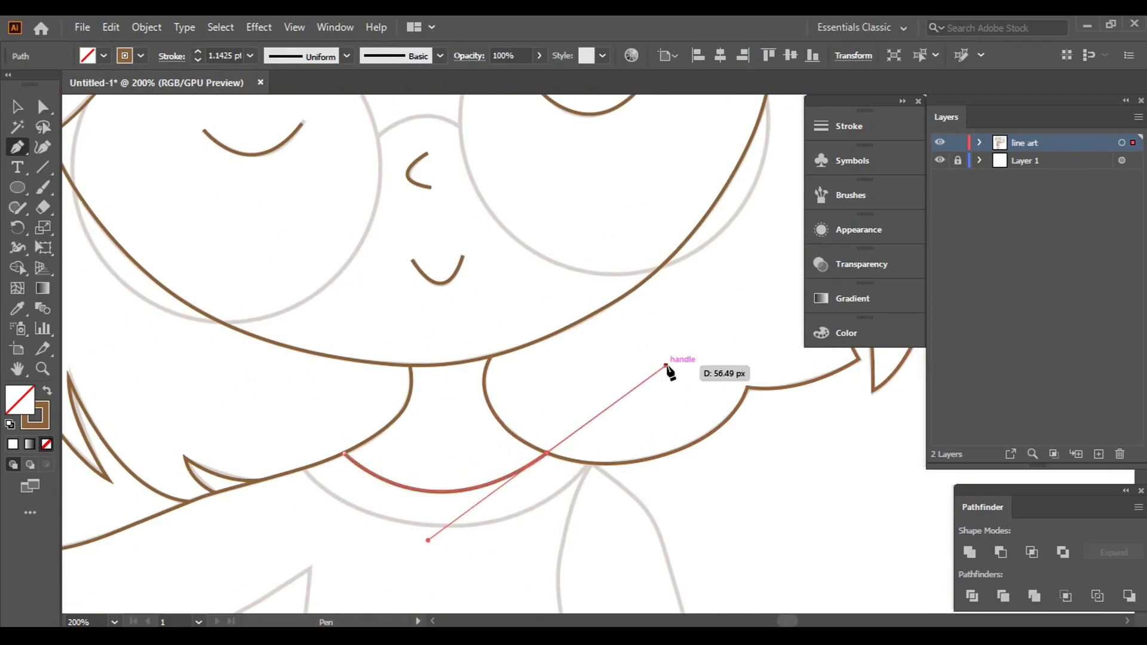
{"action": "left_click_drag", "start_coordinate": [668, 369], "coordinate": [667, 366]}
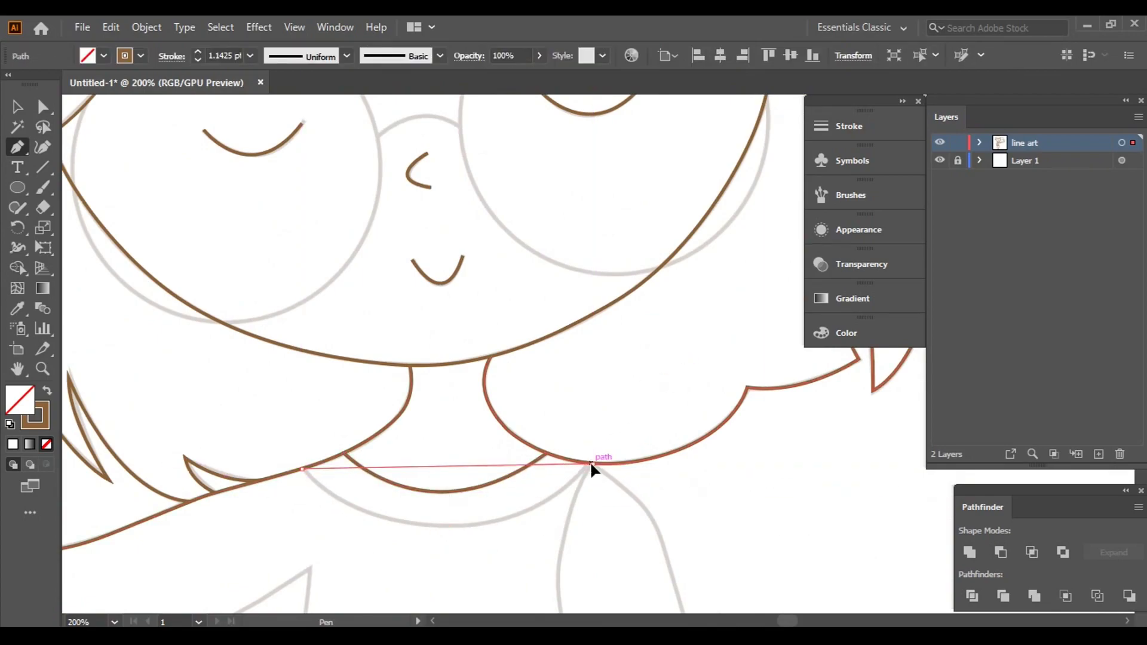
{"action": "mouse_move", "coordinate": [593, 464]}
{"action": "left_mouse_down"}
{"action": "mouse_move", "coordinate": [762, 325]}
{"action": "mouse_move", "coordinate": [745, 324]}
{"action": "left_mouse_up"}
{"action": "scroll", "coordinate": [423, 526], "scroll_direction": "down", "scroll_amount": 3}
- Trace the boy's sleeve top edge to a sharp tip, then down the arm's far side
{"action": "key", "text": "ctrl+plus"}
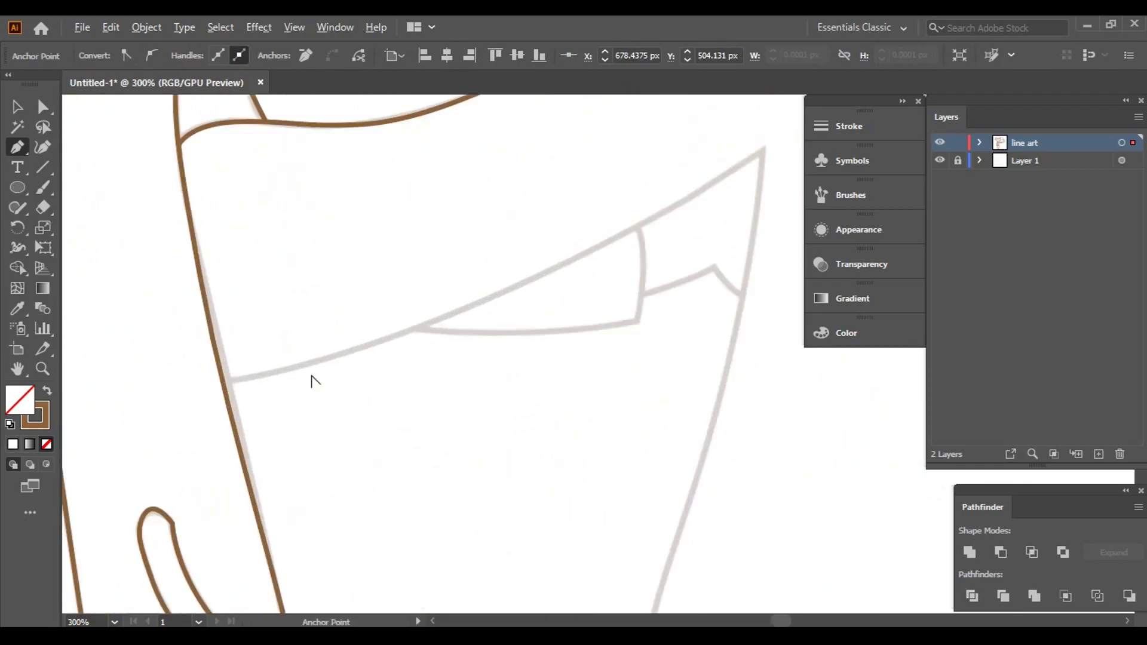
{"action": "left_click", "coordinate": [223, 382]}
{"action": "left_click_drag", "start_coordinate": [529, 280], "coordinate": [667, 209]}
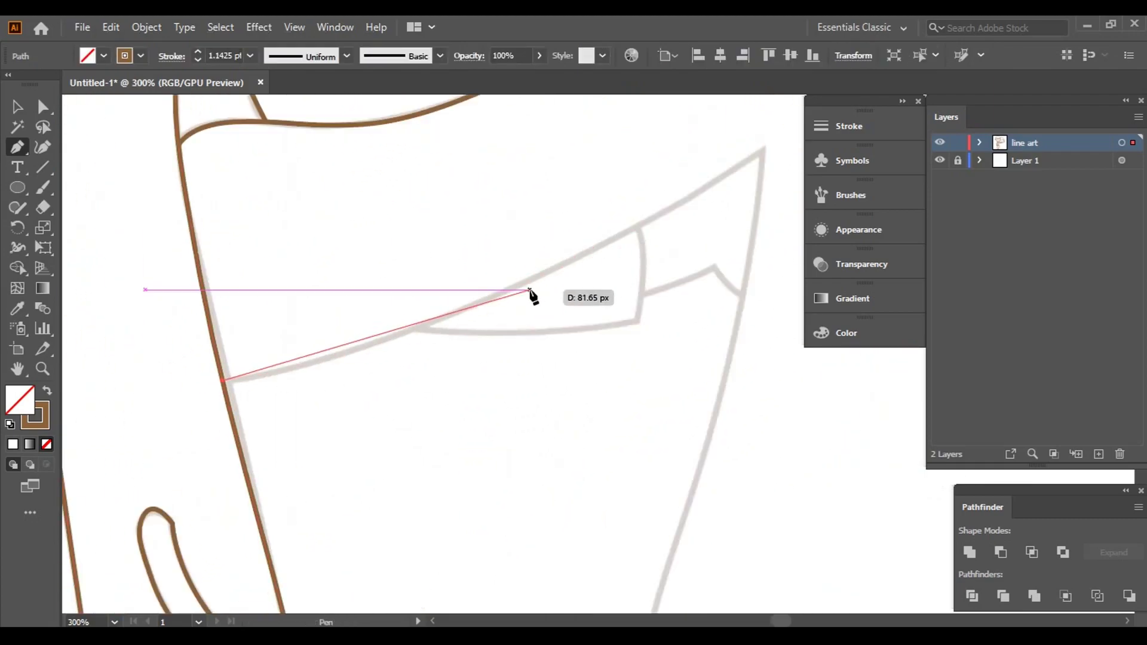
{"action": "left_click", "coordinate": [764, 151]}
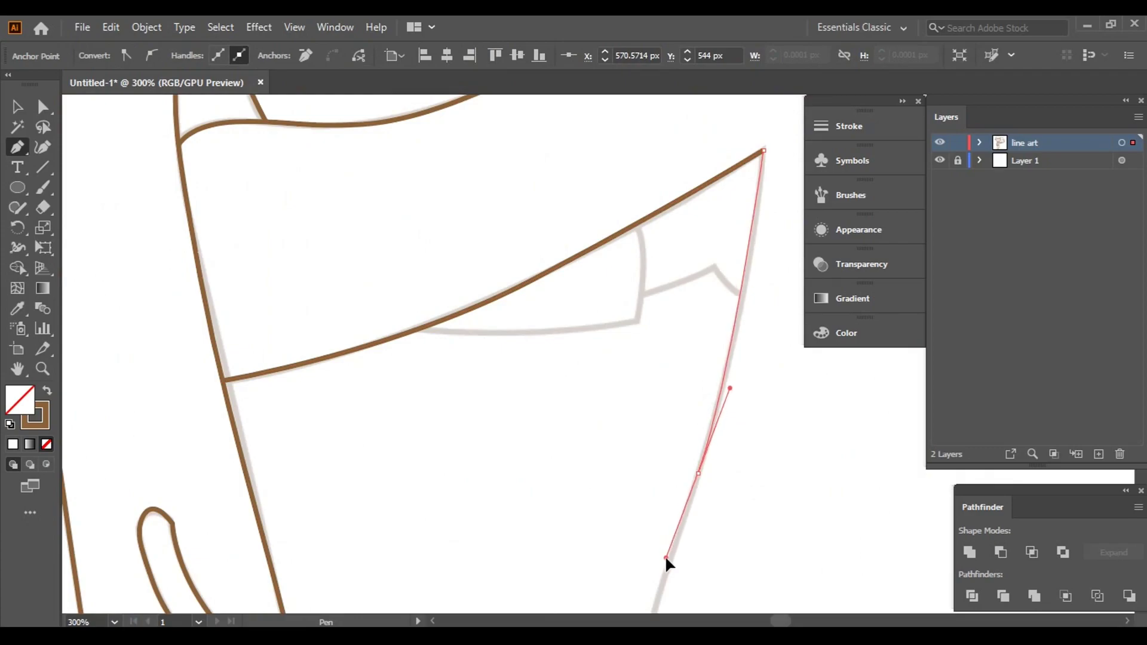
{"action": "left_click_drag", "start_coordinate": [658, 603], "coordinate": [656, 604]}
{"action": "scroll", "coordinate": [656, 604], "scroll_direction": "down", "scroll_amount": 5}
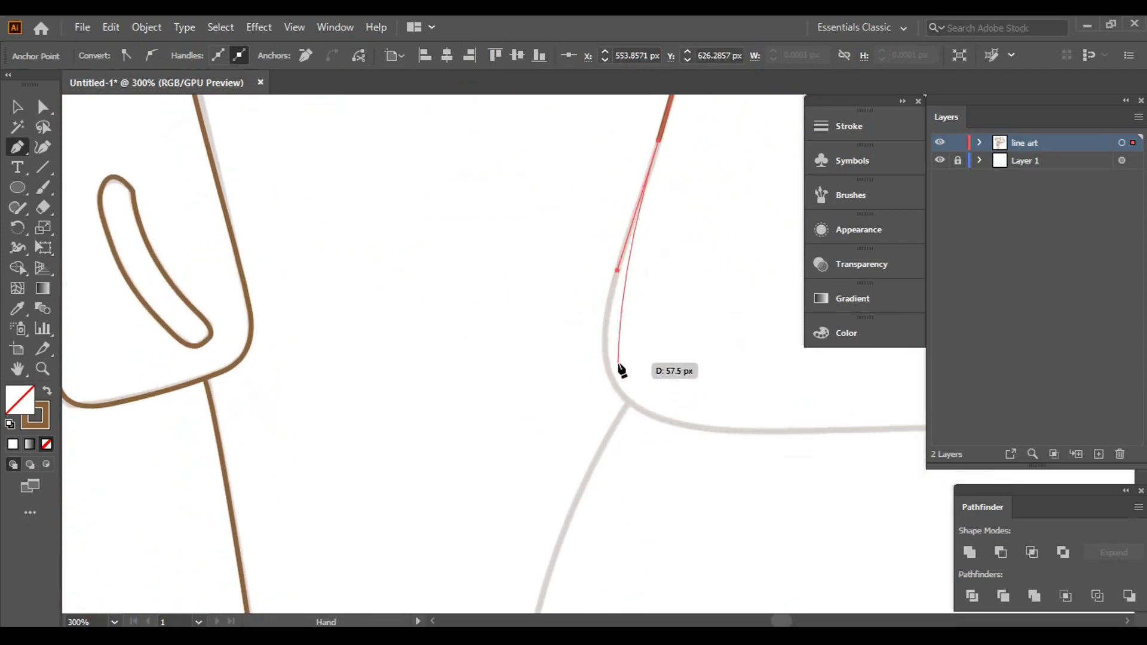
{"action": "left_click_drag", "start_coordinate": [607, 325], "coordinate": [605, 366]}
- Continue the arm outline along the forearm and deselect the finished path
{"action": "scroll", "coordinate": [687, 460], "scroll_direction": "up", "scroll_amount": 1}
{"action": "scroll", "coordinate": [598, 428], "scroll_direction": "right", "scroll_amount": 3}
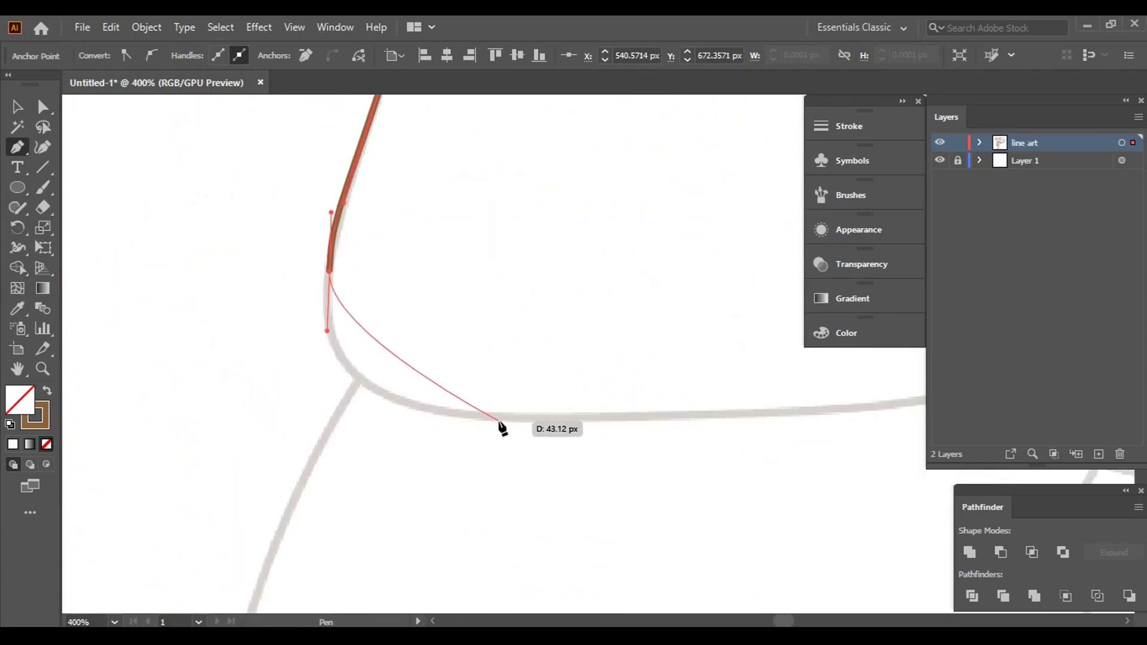
{"action": "left_click_drag", "start_coordinate": [502, 418], "coordinate": [690, 425]}
{"action": "mouse_move", "coordinate": [833, 412]}
{"action": "left_mouse_down"}
{"action": "mouse_move", "coordinate": [479, 431]}
{"action": "mouse_move", "coordinate": [617, 402]}
{"action": "left_mouse_up"}
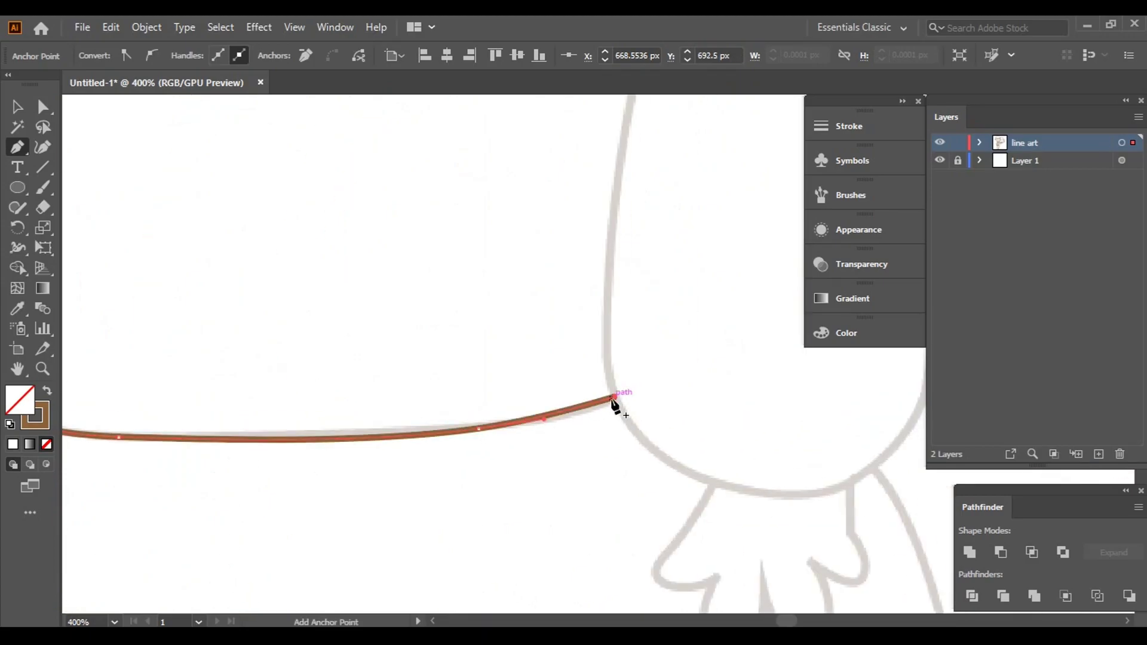
{"action": "scroll", "coordinate": [734, 294], "scroll_direction": "down", "scroll_amount": 3}
{"action": "scroll", "coordinate": [490, 368], "scroll_direction": "up", "scroll_amount": 4}
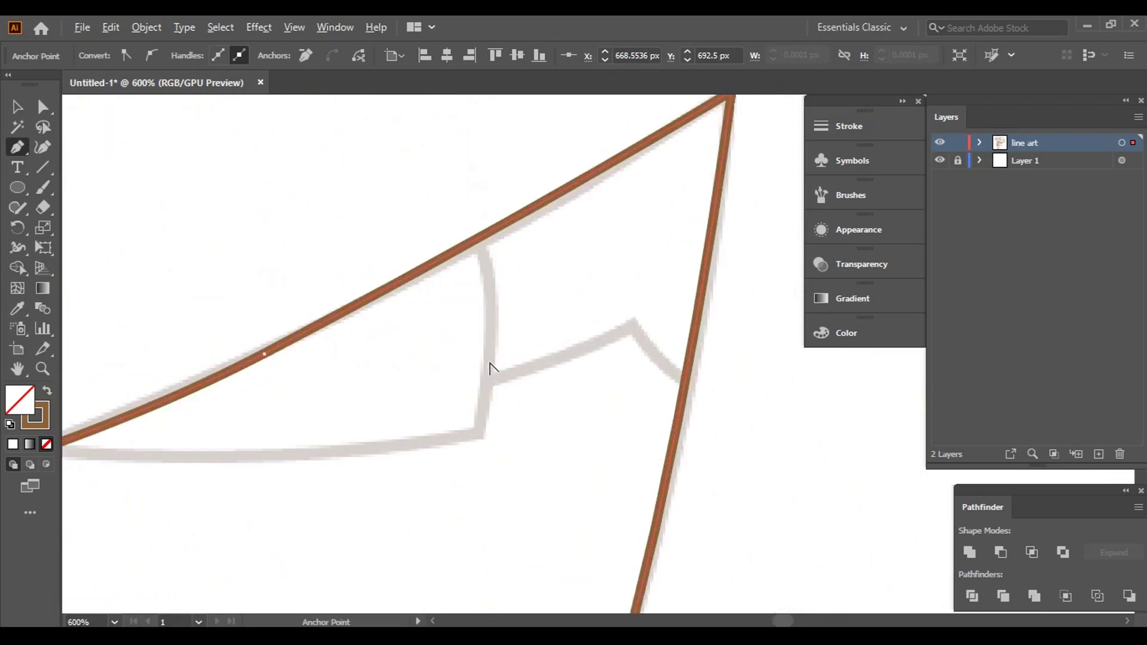
{"action": "scroll", "coordinate": [794, 397], "scroll_direction": "down", "scroll_amount": 3}
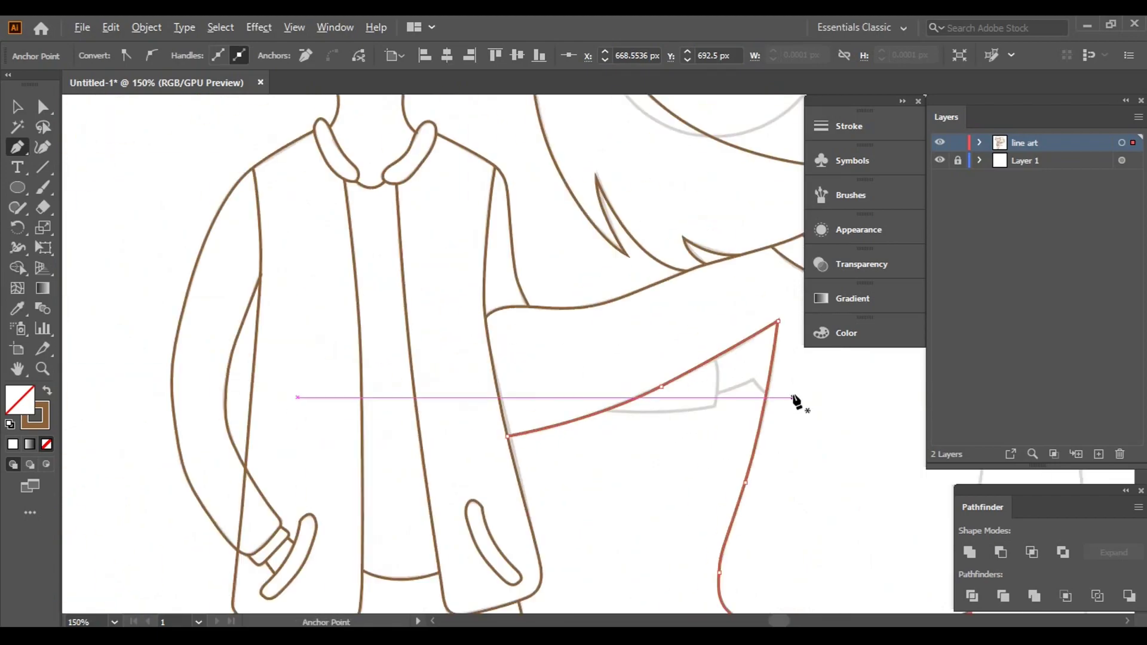
{"action": "scroll", "coordinate": [184, 469], "scroll_direction": "up", "scroll_amount": 2}
{"action": "scroll", "coordinate": [414, 311], "scroll_direction": "up", "scroll_amount": 2}
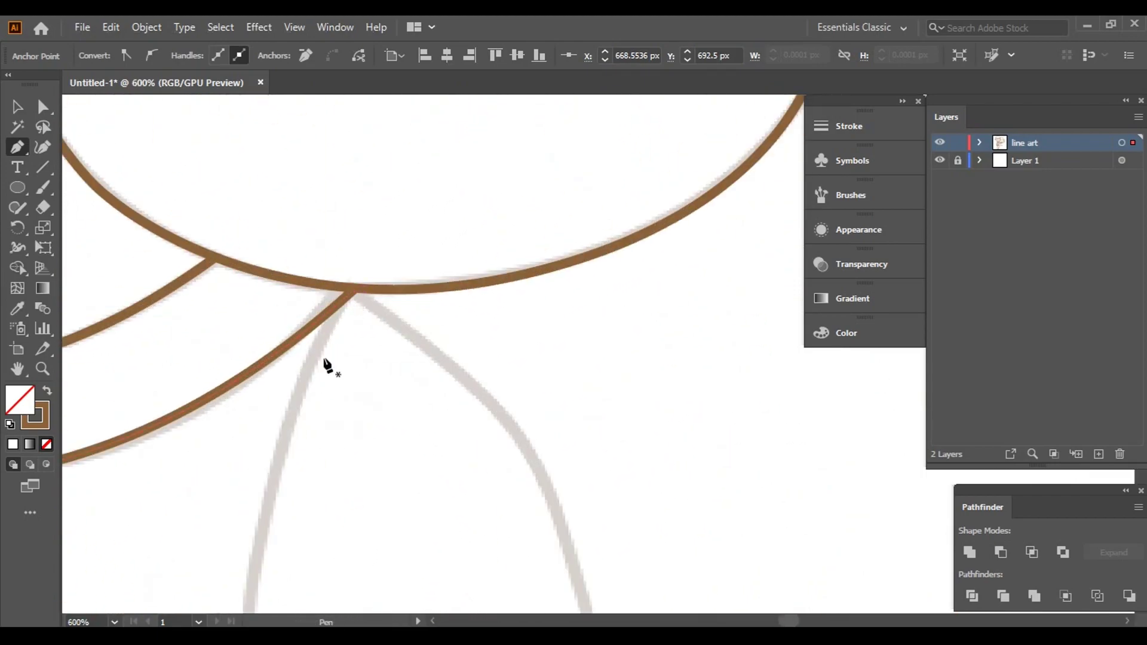
{"action": "key", "text": "ctrl+shift+a"}
- Start a new brown line at the neck junction and trace the sleeve down toward the cuff
{"action": "key", "text": "p"}
{"action": "left_click", "coordinate": [348, 293]}
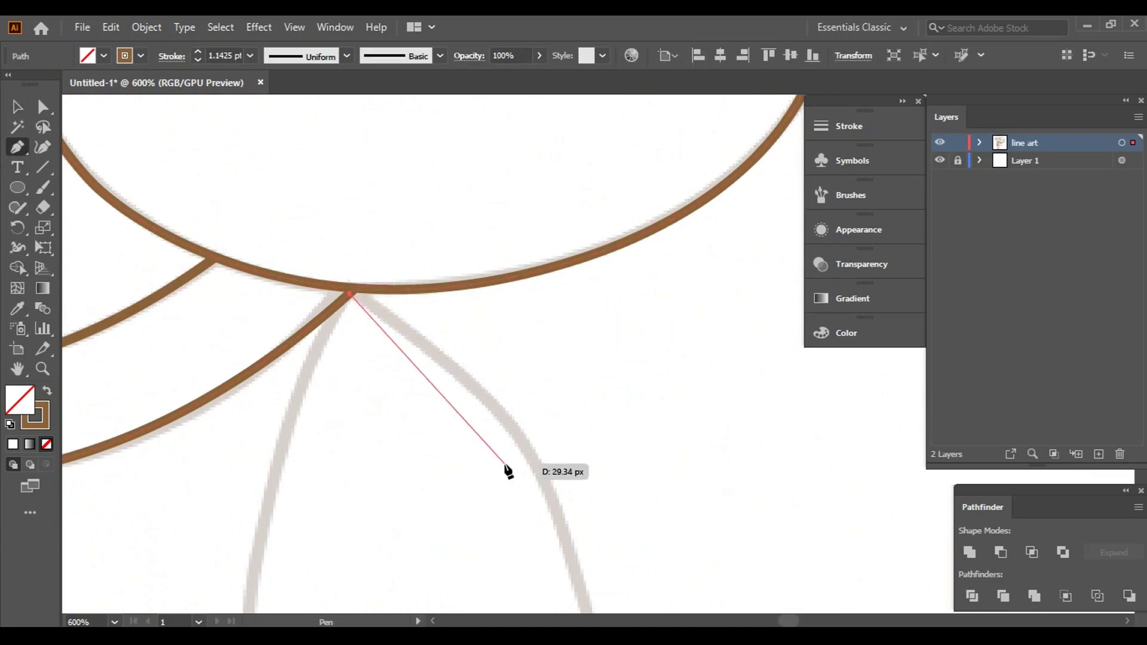
{"action": "scroll", "coordinate": [496, 436], "scroll_direction": "up", "scroll_amount": 1}
{"action": "scroll", "coordinate": [496, 435], "scroll_direction": "down", "scroll_amount": 2}
{"action": "mouse_move", "coordinate": [597, 348]}
{"action": "left_mouse_down"}
{"action": "mouse_move", "coordinate": [656, 481]}
{"action": "mouse_move", "coordinate": [690, 529]}
{"action": "mouse_move", "coordinate": [593, 137]}
{"action": "left_mouse_up"}
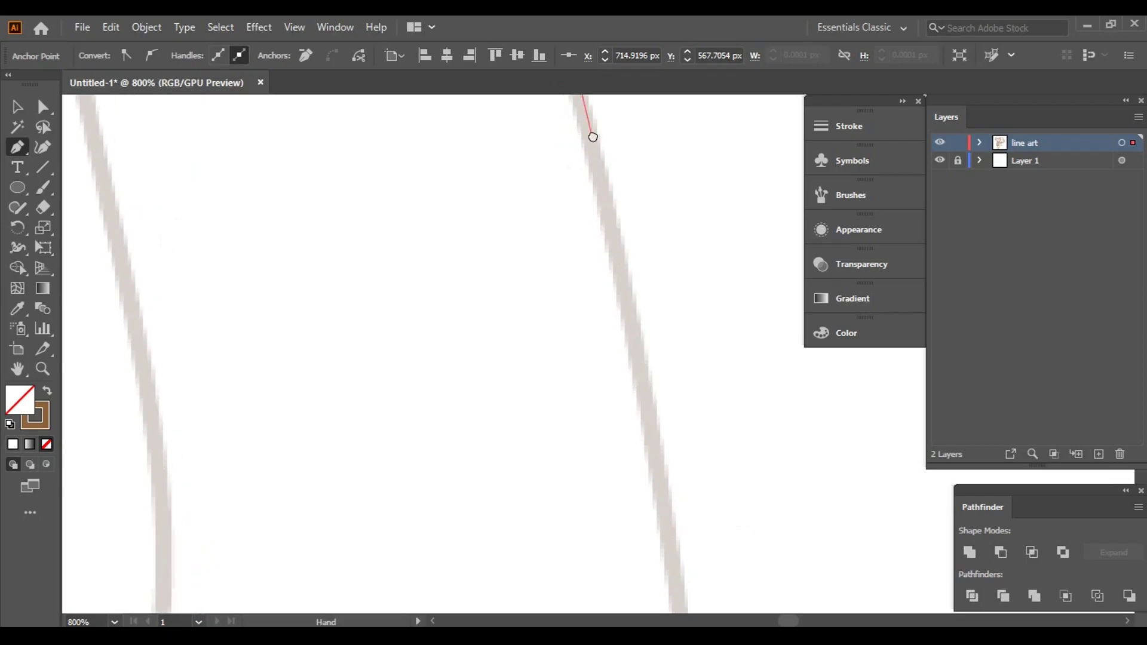
{"action": "left_click", "coordinate": [670, 610]}
{"action": "scroll", "coordinate": [699, 597], "scroll_direction": "down", "scroll_amount": 5}
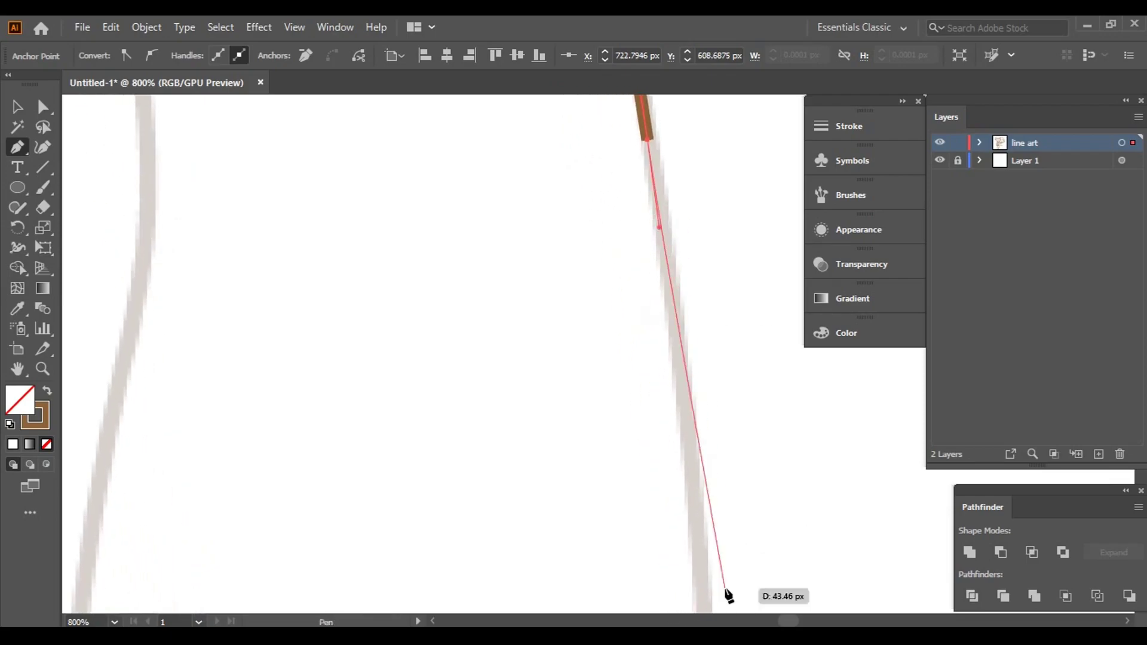
{"action": "scroll", "coordinate": [717, 568], "scroll_direction": "down", "scroll_amount": 1}
{"action": "left_click_drag", "start_coordinate": [699, 373], "coordinate": [704, 455]}
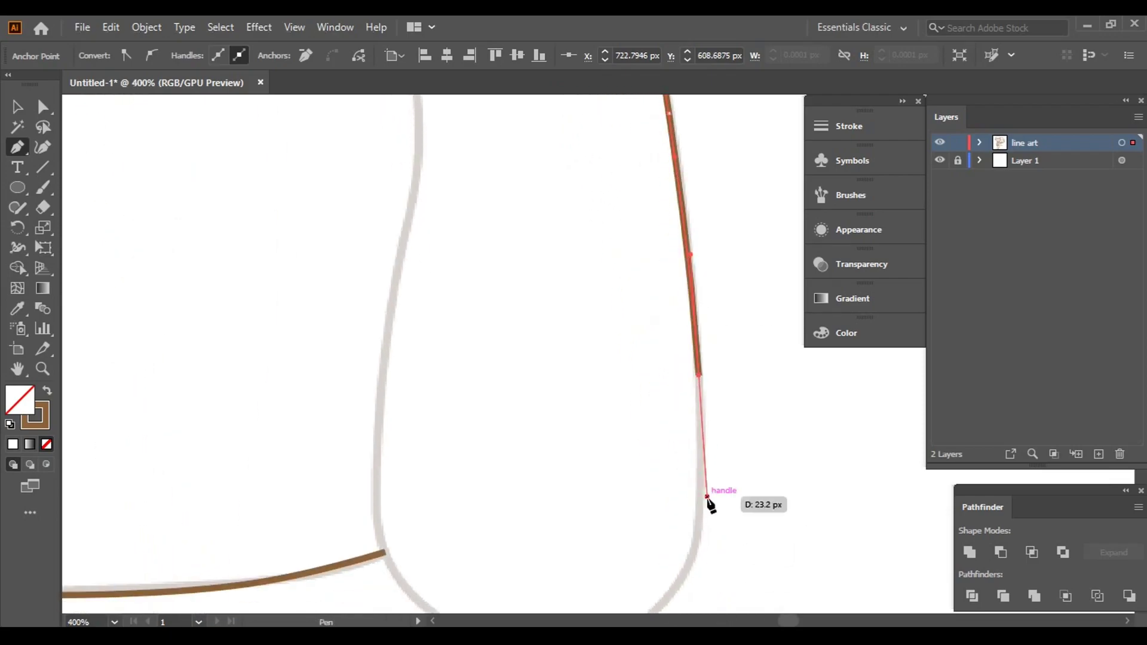
{"action": "left_click", "coordinate": [708, 496]}
- Curve the outline around the cuff and extend it up the arm's inner edge to the junction
{"action": "left_click_drag", "start_coordinate": [694, 568], "coordinate": [686, 328]}
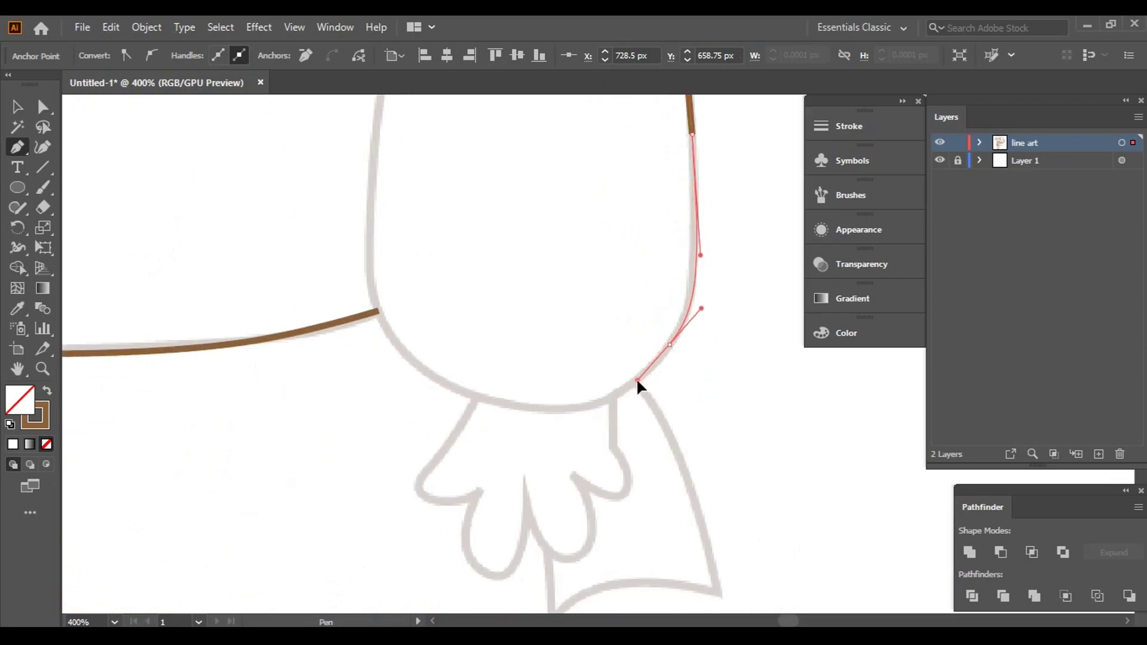
{"action": "left_click_drag", "start_coordinate": [636, 380], "coordinate": [643, 382]}
{"action": "left_click_drag", "start_coordinate": [547, 408], "coordinate": [491, 409]}
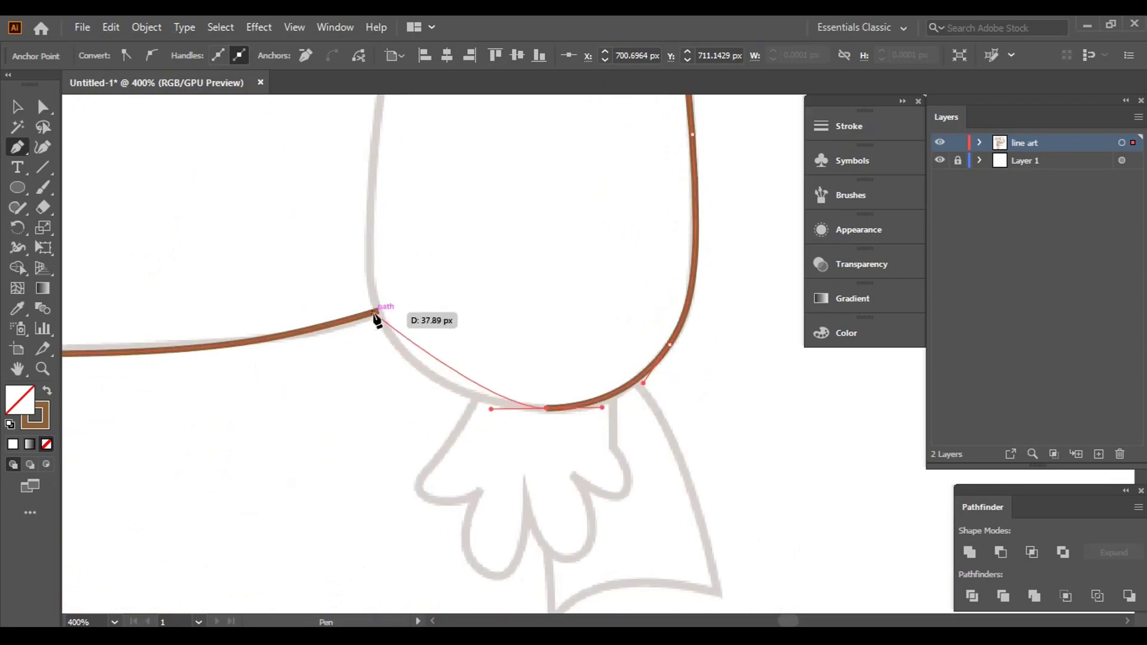
{"action": "left_click_drag", "start_coordinate": [375, 315], "coordinate": [362, 211]}
{"action": "mouse_move", "coordinate": [371, 133]}
{"action": "left_mouse_down"}
{"action": "mouse_move", "coordinate": [359, 192]}
{"action": "mouse_move", "coordinate": [315, 267]}
{"action": "mouse_move", "coordinate": [406, 405]}
{"action": "left_mouse_up"}
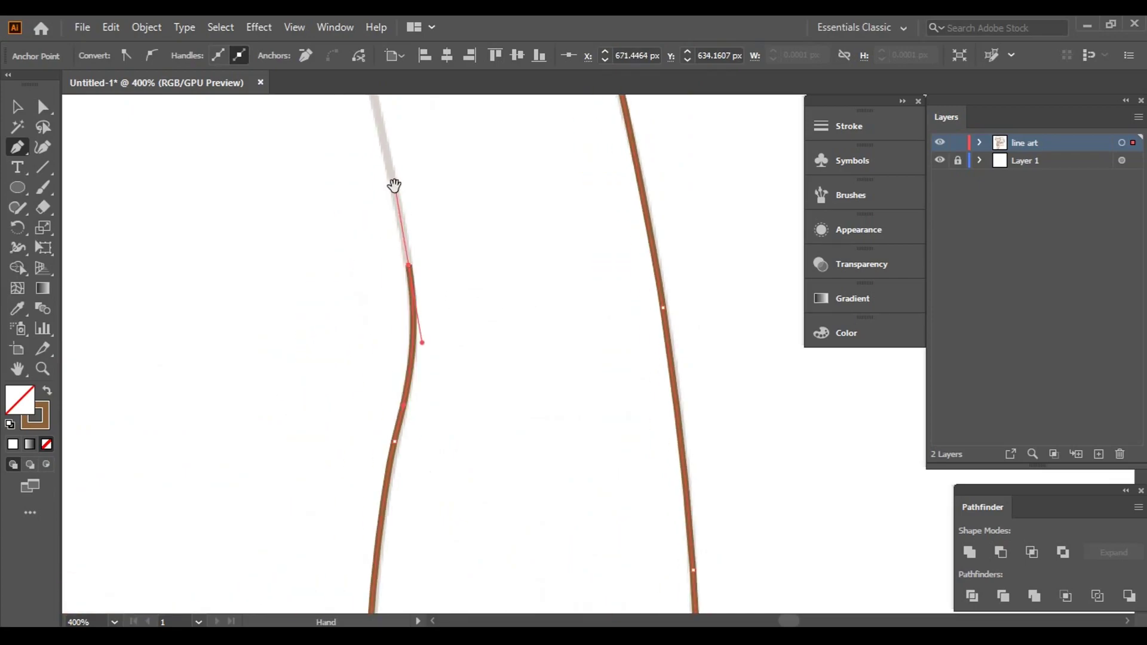
{"action": "left_click_drag", "start_coordinate": [394, 186], "coordinate": [507, 426]}
{"action": "left_click_drag", "start_coordinate": [472, 258], "coordinate": [499, 353]}
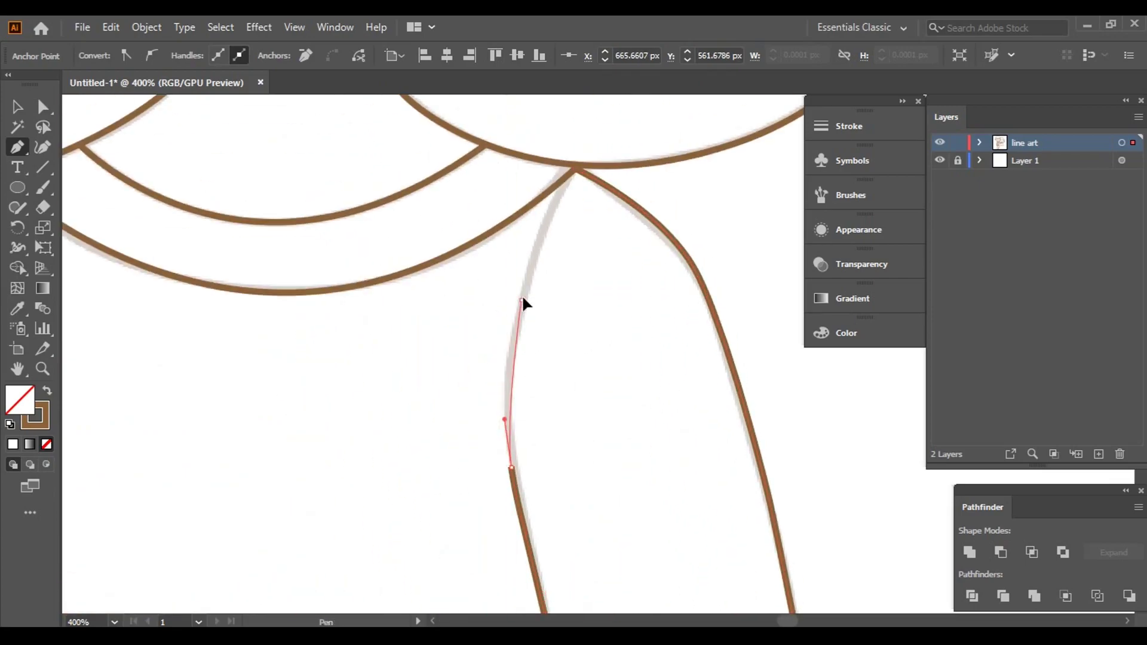
{"action": "left_click_drag", "start_coordinate": [533, 242], "coordinate": [538, 239]}
{"action": "scroll", "coordinate": [575, 168], "scroll_direction": "up", "scroll_amount": 4}
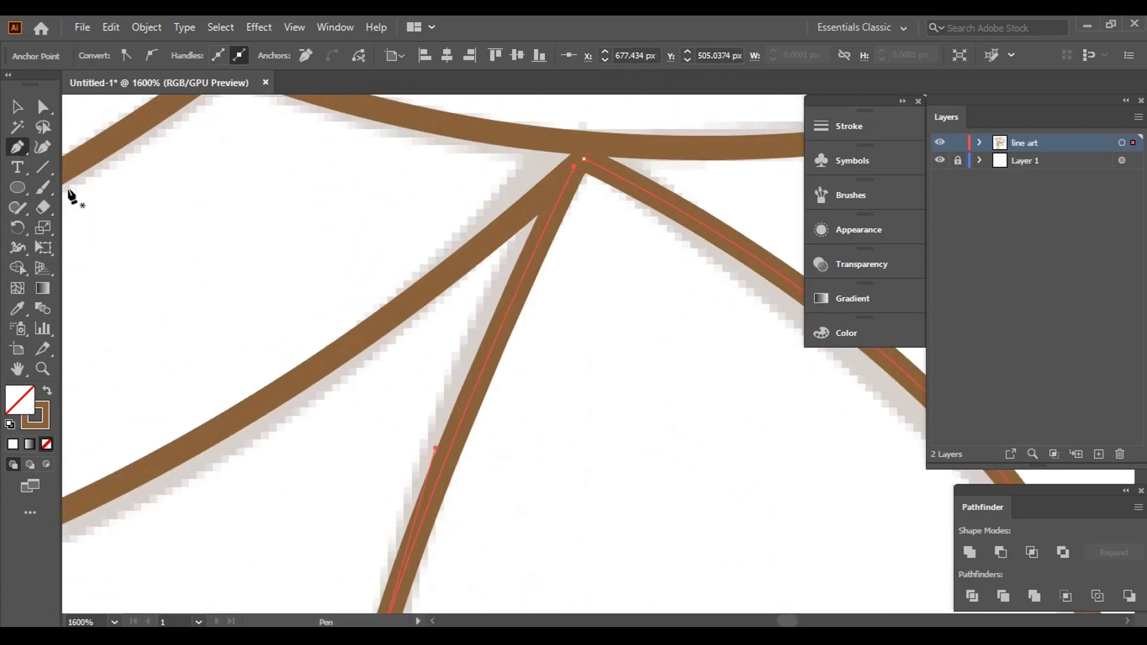
{"action": "scroll", "coordinate": [657, 397], "scroll_direction": "down", "scroll_amount": 3}
- Trace the pointed flap's top, side and bottom edges on the torso
{"action": "left_click_drag", "start_coordinate": [658, 397], "coordinate": [763, 115]}
{"action": "scroll", "coordinate": [578, 232], "scroll_direction": "up", "scroll_amount": 2}
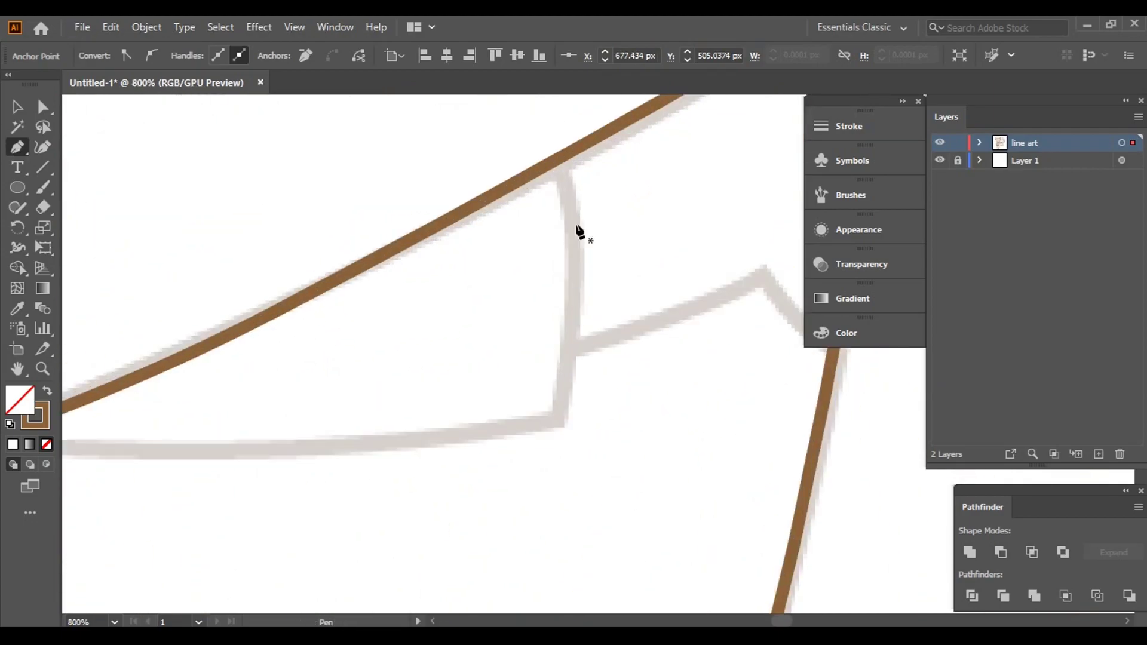
{"action": "left_click", "coordinate": [550, 164]}
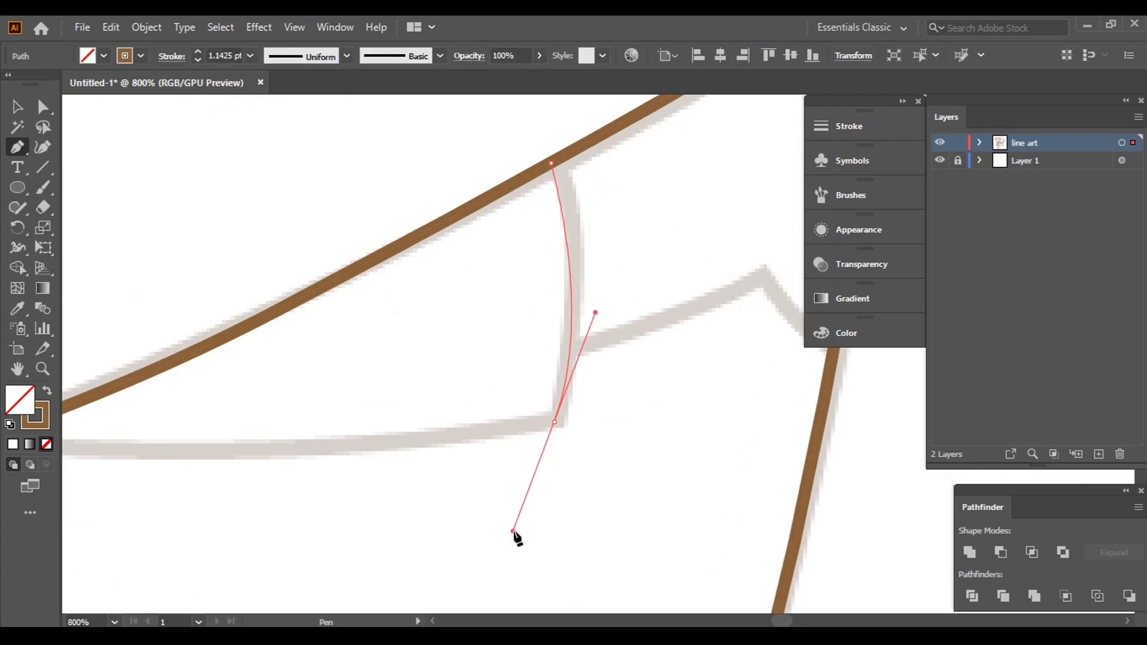
{"action": "left_click_drag", "start_coordinate": [514, 534], "coordinate": [514, 534]}
{"action": "left_click_drag", "start_coordinate": [556, 426], "coordinate": [850, 398]}
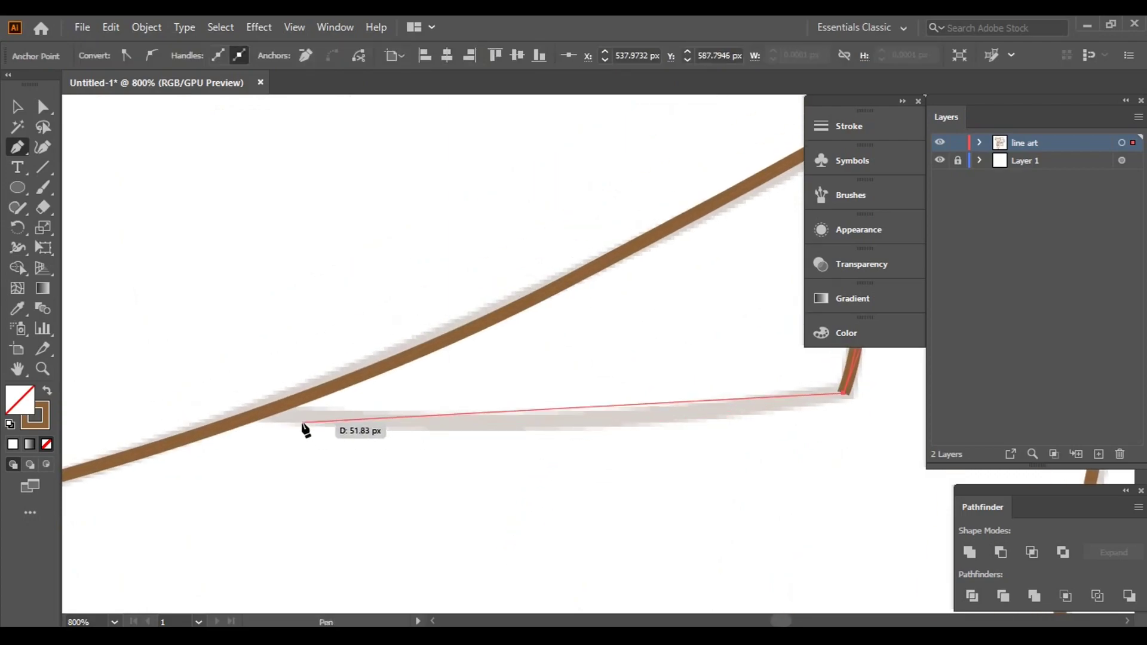
{"action": "mouse_move", "coordinate": [258, 415]}
{"action": "left_mouse_down"}
{"action": "mouse_move", "coordinate": [86, 407]}
{"action": "mouse_move", "coordinate": [51, 379]}
{"action": "left_mouse_up"}
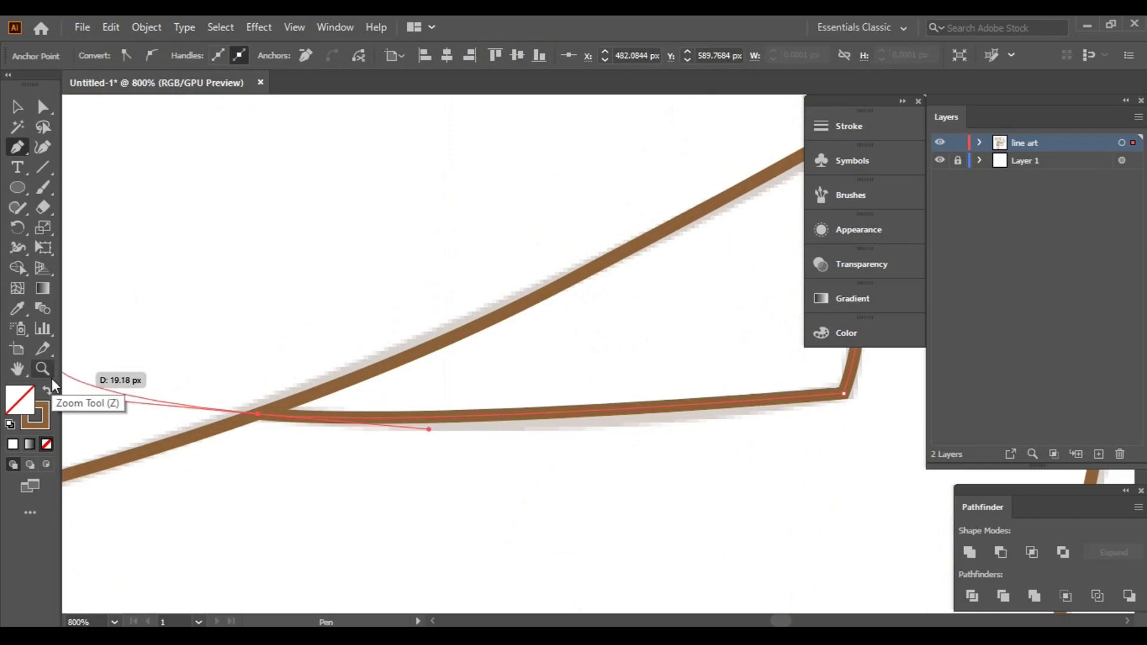
{"action": "key", "text": "ctrl+minus"}
{"action": "key", "text": "ctrl+minus"}
{"action": "key", "text": "ctrl+minus"}
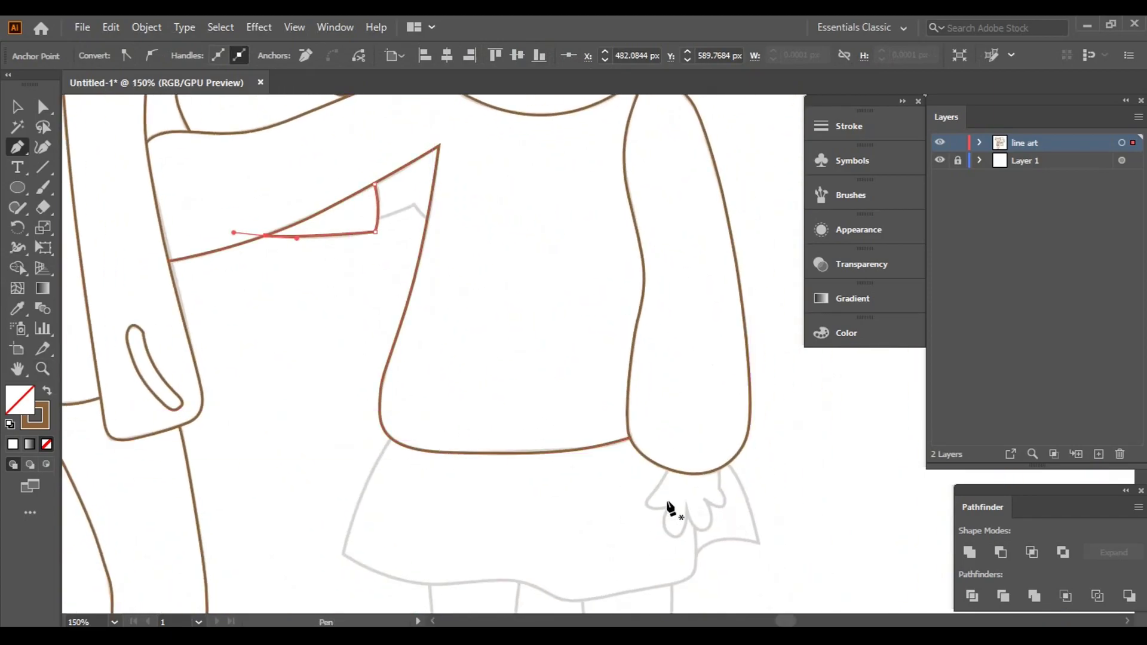
{"action": "scroll", "coordinate": [668, 507], "scroll_direction": "up", "scroll_amount": 2}
{"action": "scroll", "coordinate": [459, 174], "scroll_direction": "up", "scroll_amount": 3}
- Begin outlining the hand below the cuff around the first two fingers
{"action": "left_click", "coordinate": [450, 148]}
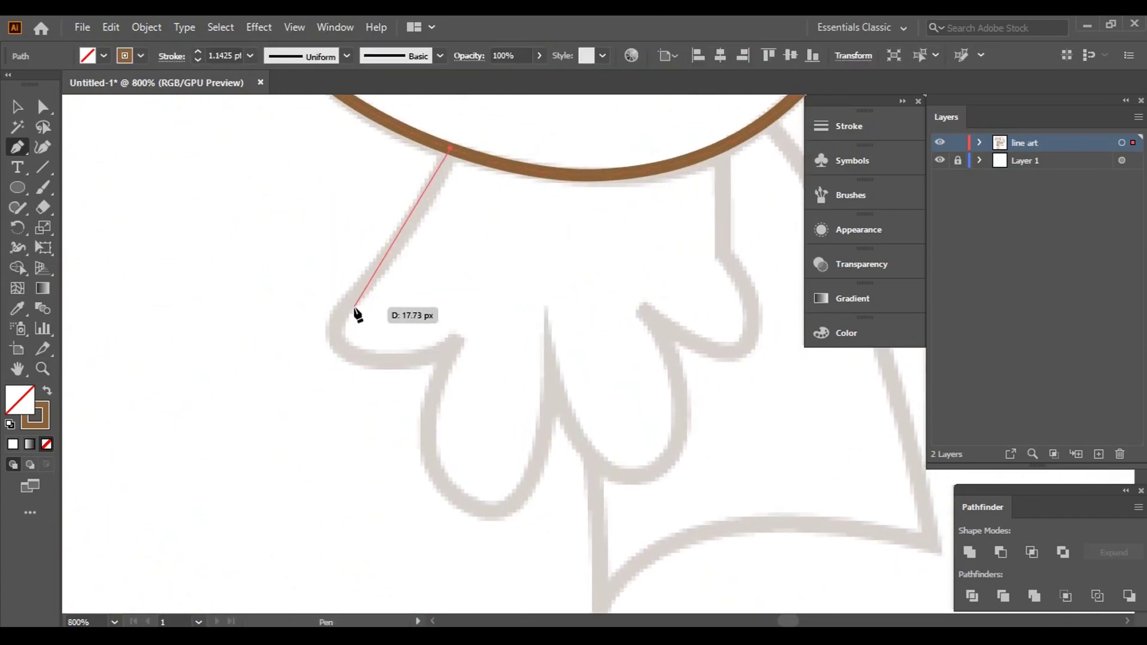
{"action": "left_click_drag", "start_coordinate": [312, 335], "coordinate": [312, 338]}
{"action": "left_click_drag", "start_coordinate": [451, 353], "coordinate": [468, 336]}
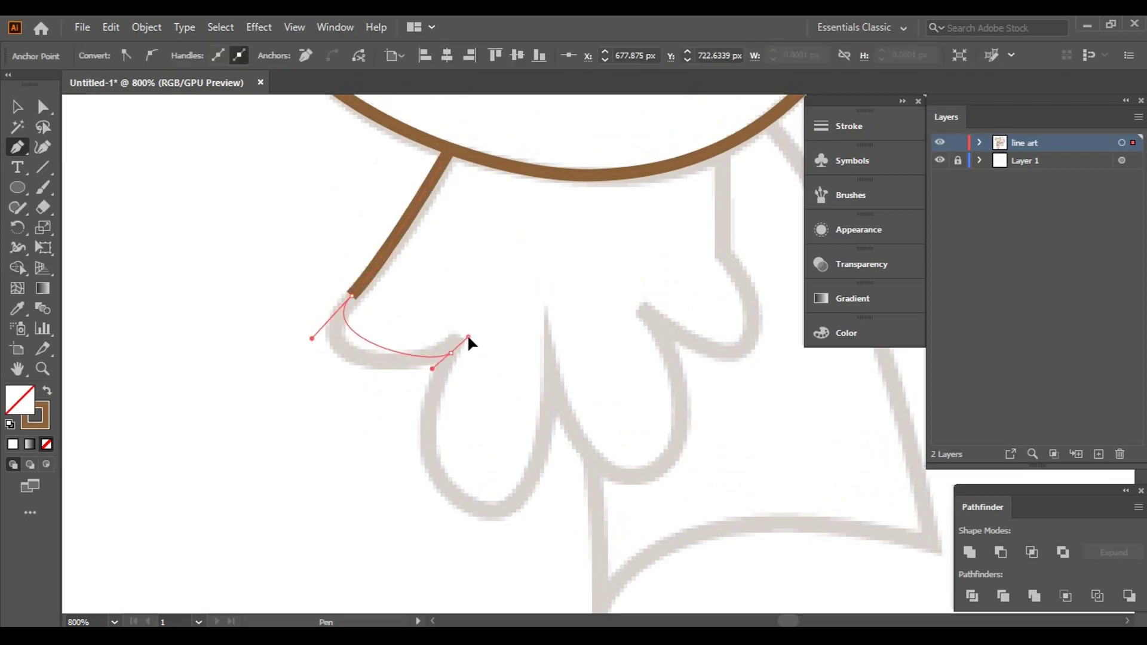
{"action": "left_click_drag", "start_coordinate": [567, 309], "coordinate": [567, 309]}
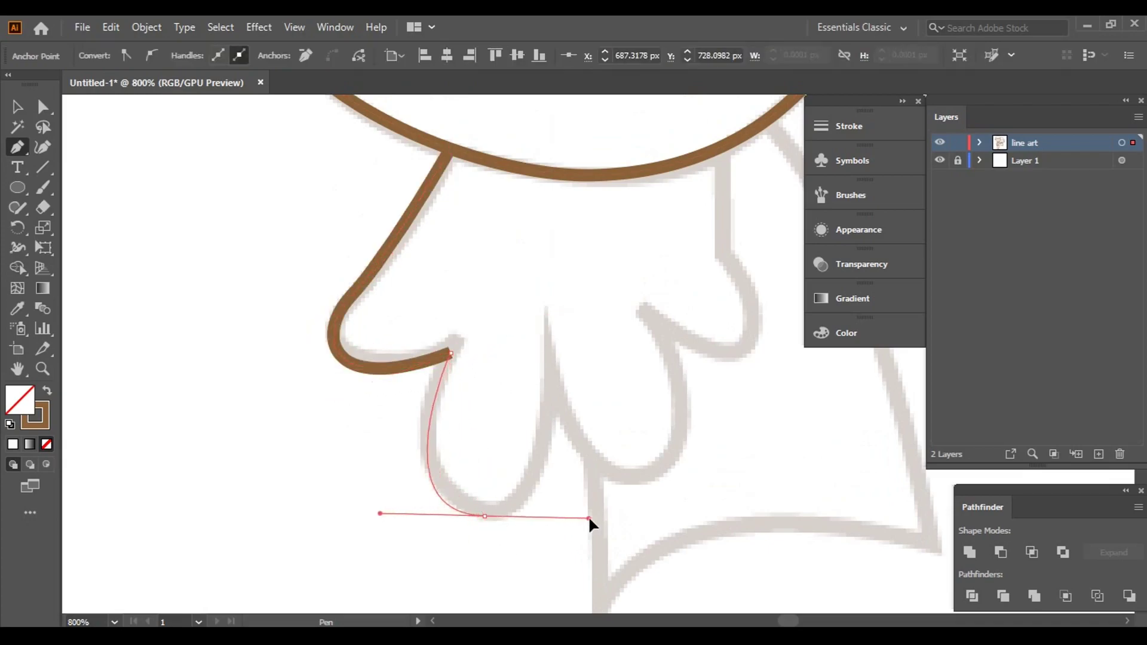
{"action": "left_click_drag", "start_coordinate": [598, 534], "coordinate": [577, 532]}
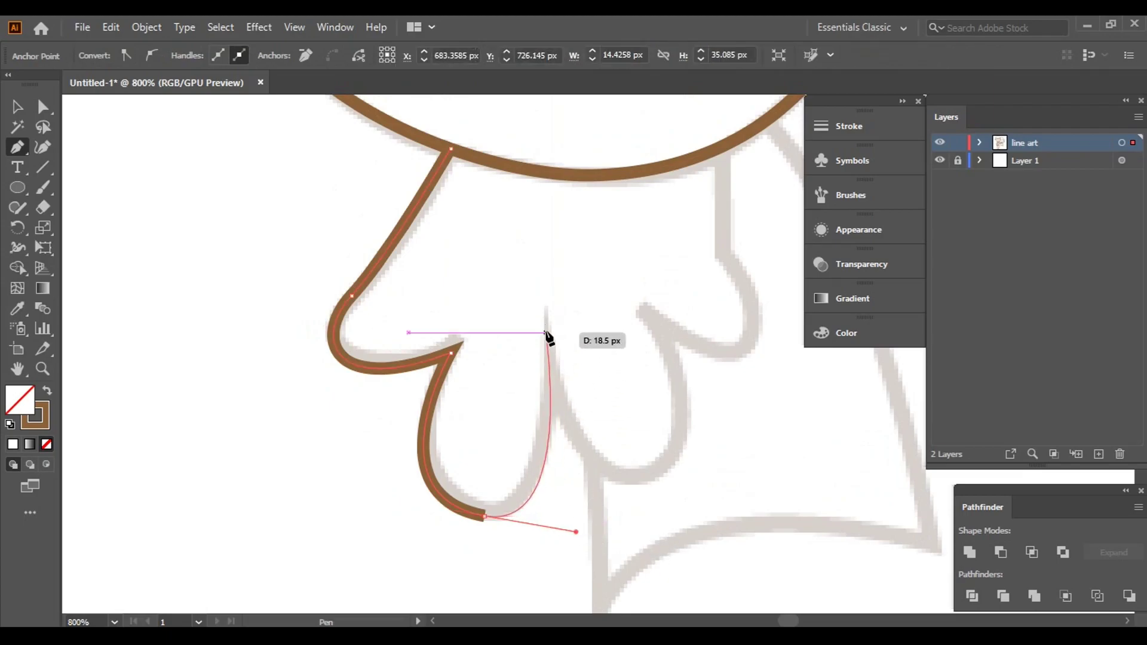
{"action": "left_click", "coordinate": [546, 332]}
{"action": "key", "text": "ctrl+plus"}
- Trace the middle and last fingers and connect the hand outline back to the cuff
{"action": "mouse_move", "coordinate": [518, 418]}
{"action": "left_mouse_down"}
{"action": "mouse_move", "coordinate": [609, 402]}
{"action": "mouse_move", "coordinate": [636, 384]}
{"action": "left_mouse_up"}
{"action": "scroll", "coordinate": [548, 190], "scroll_direction": "up", "scroll_amount": 3}
{"action": "left_click_drag", "start_coordinate": [541, 251], "coordinate": [480, 194]}
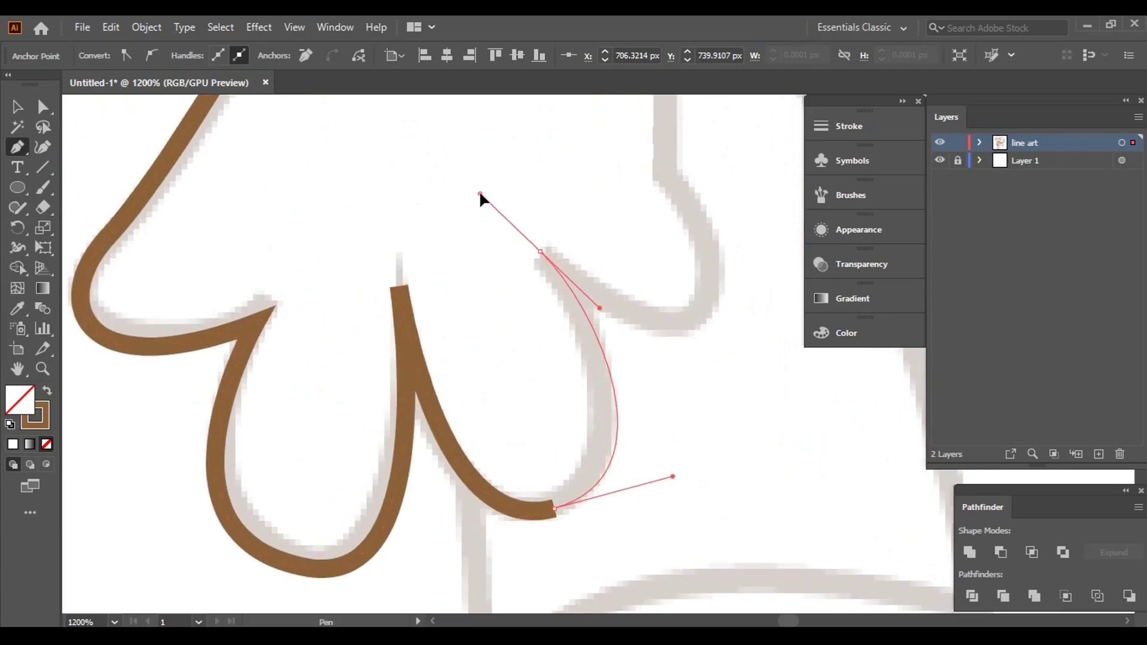
{"action": "scroll", "coordinate": [541, 257], "scroll_direction": "right", "scroll_amount": 4}
{"action": "left_click_drag", "start_coordinate": [489, 301], "coordinate": [533, 233]}
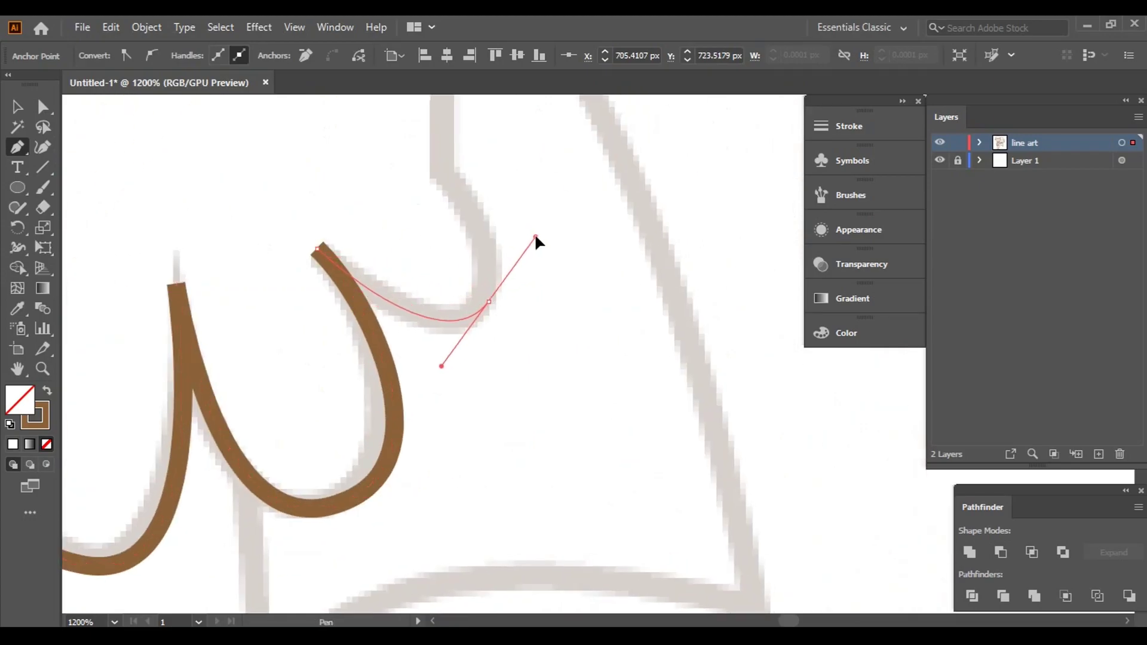
{"action": "key", "text": "ctrl+minus"}
{"action": "key", "text": "ctrl+minus"}
{"action": "key", "text": "ctrl+minus"}
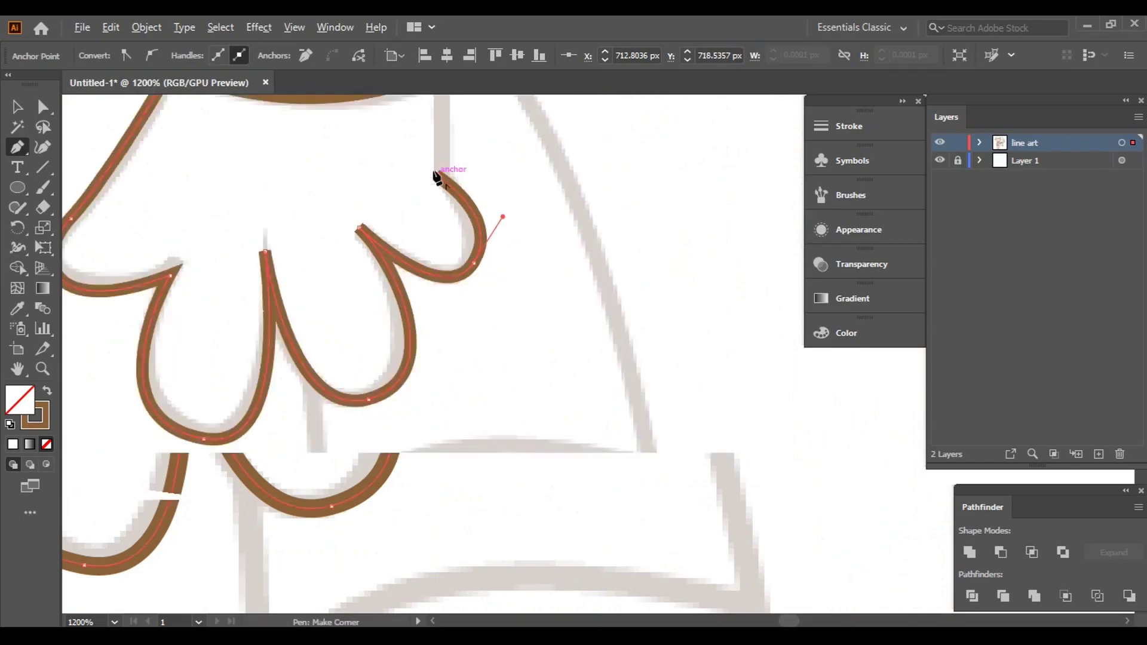
{"action": "left_click_drag", "start_coordinate": [449, 328], "coordinate": [454, 327]}
{"action": "key", "text": "ctrl+plus"}
{"action": "key", "text": "ctrl+plus"}
{"action": "left_click", "coordinate": [442, 220]}
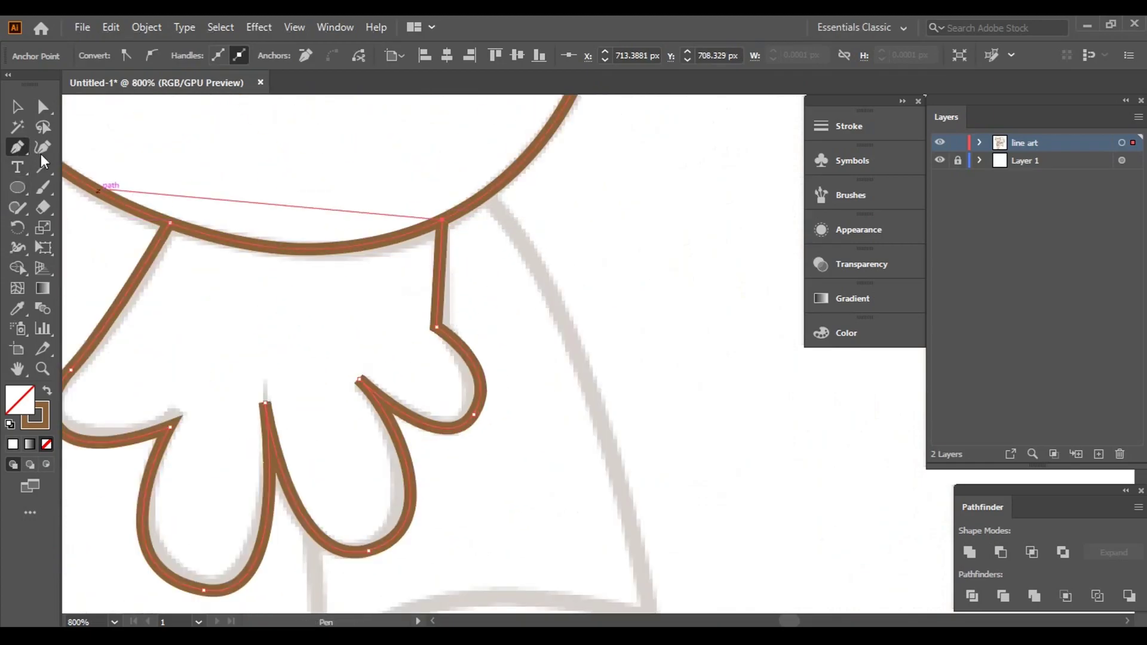
- Trace the adjacent shape's right edge, lower corner and bottom edge
{"action": "left_click_drag", "start_coordinate": [529, 216], "coordinate": [529, 218]}
{"action": "key", "text": "ctrl+minus"}
{"action": "scroll", "coordinate": [556, 276], "scroll_direction": "down", "scroll_amount": 3}
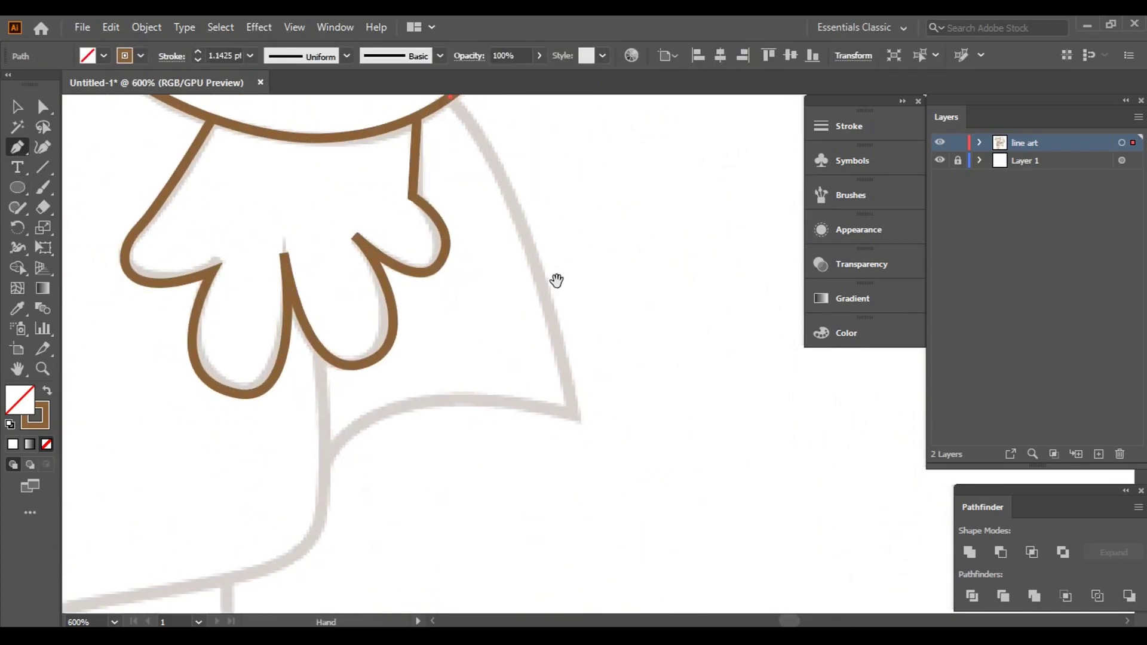
{"action": "mouse_move", "coordinate": [573, 414]}
{"action": "left_mouse_down"}
{"action": "mouse_move", "coordinate": [608, 616]}
{"action": "mouse_move", "coordinate": [598, 503]}
{"action": "left_mouse_up"}
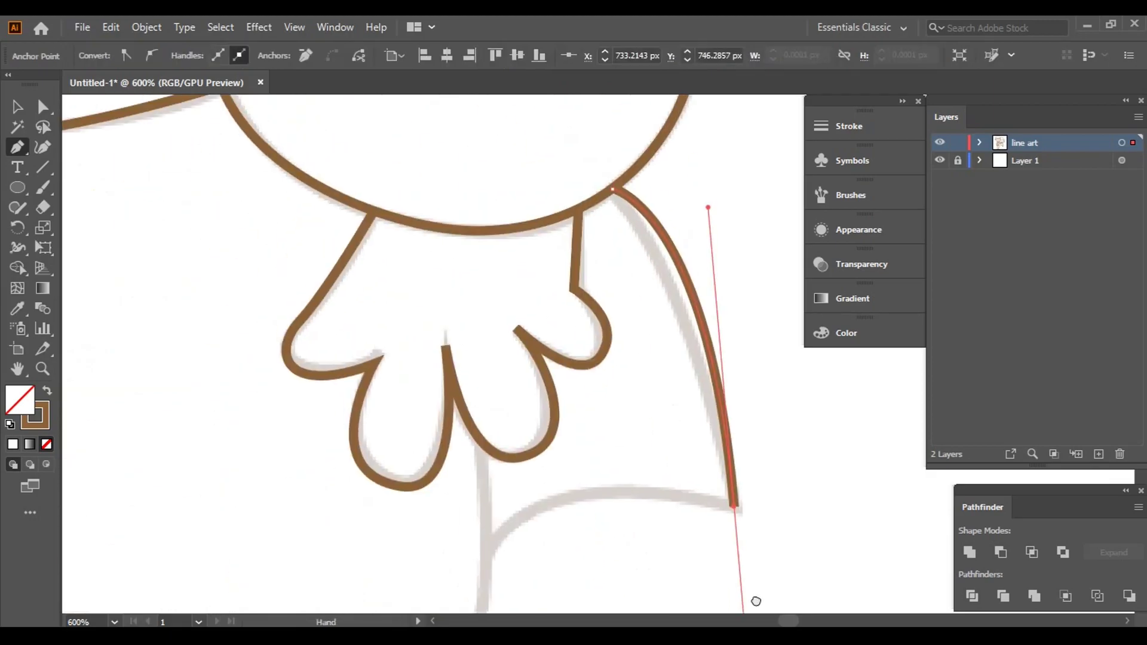
{"action": "left_click_drag", "start_coordinate": [756, 605], "coordinate": [661, 448]}
{"action": "scroll", "coordinate": [674, 381], "scroll_direction": "down", "scroll_amount": 1}
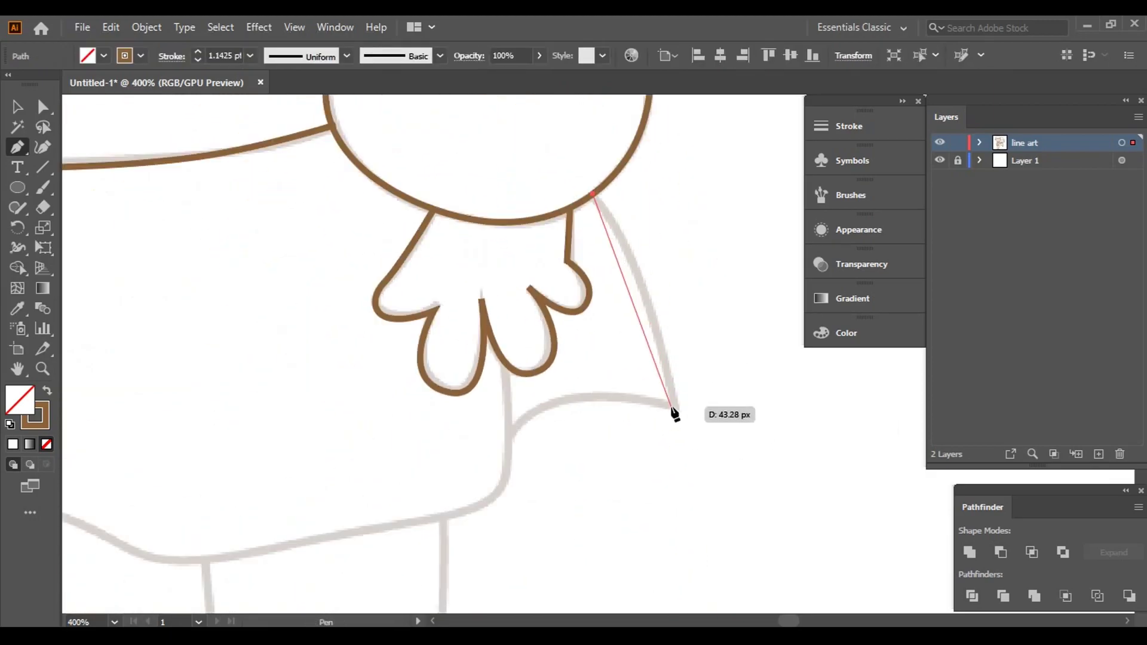
{"action": "left_click", "coordinate": [673, 406]}
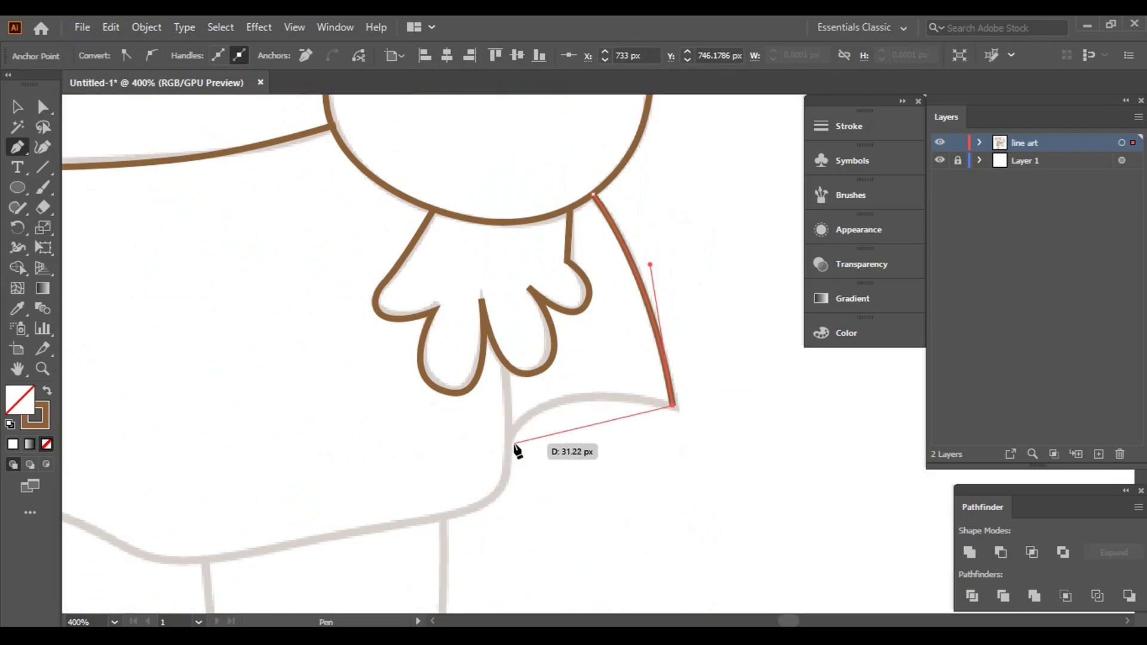
{"action": "scroll", "coordinate": [513, 445], "scroll_direction": "up", "scroll_amount": 2}
{"action": "mouse_move", "coordinate": [507, 433]}
{"action": "left_mouse_down"}
{"action": "mouse_move", "coordinate": [382, 374]}
{"action": "mouse_move", "coordinate": [301, 505]}
{"action": "left_mouse_up"}
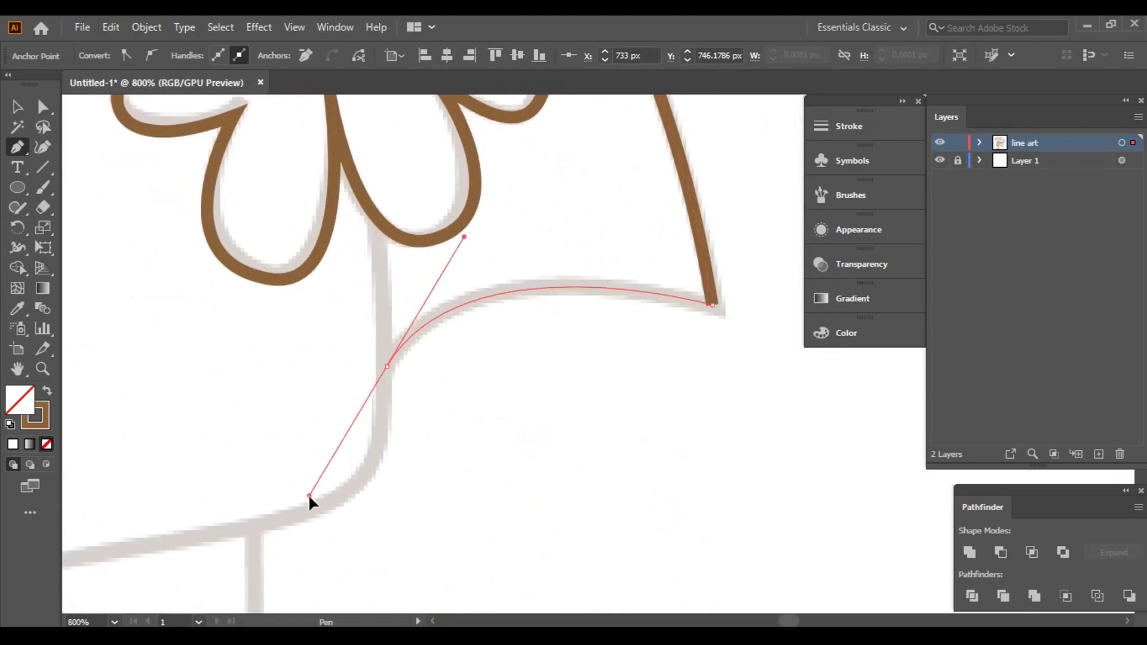
{"action": "scroll", "coordinate": [301, 505], "scroll_direction": "down", "scroll_amount": 3}
{"action": "left_click_drag", "start_coordinate": [225, 431], "coordinate": [795, 428]}
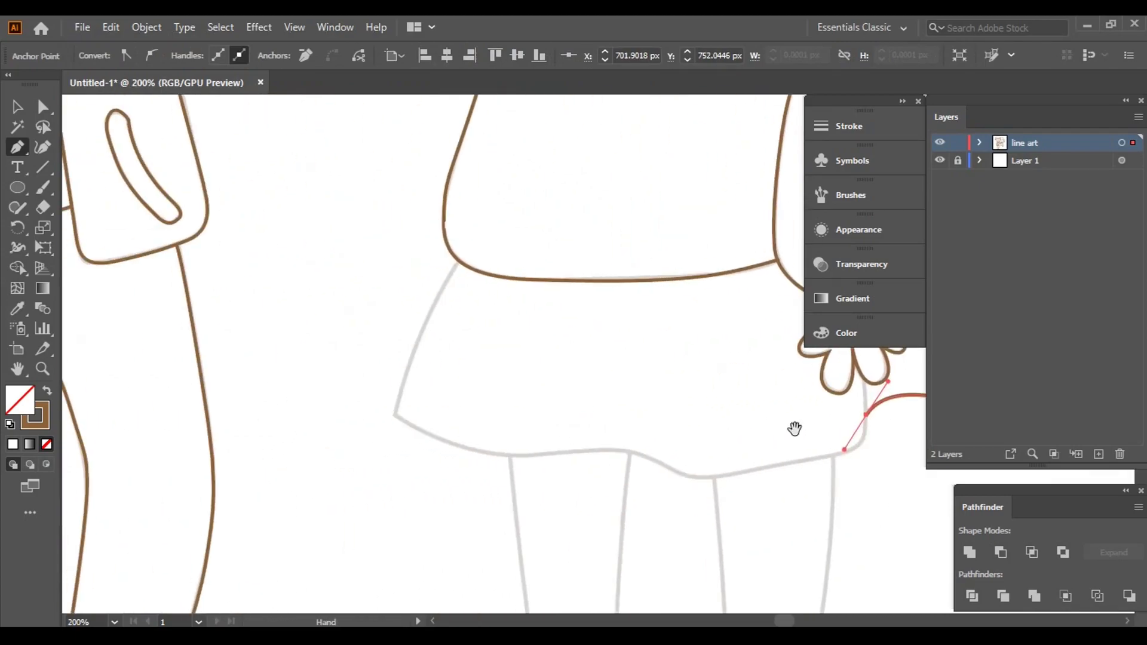
{"action": "scroll", "coordinate": [456, 263], "scroll_direction": "down", "scroll_amount": 3}
- Start a brown line at the skirt hem and trace down the first leg's outline
{"action": "scroll", "coordinate": [493, 146], "scroll_direction": "up", "scroll_amount": 2}
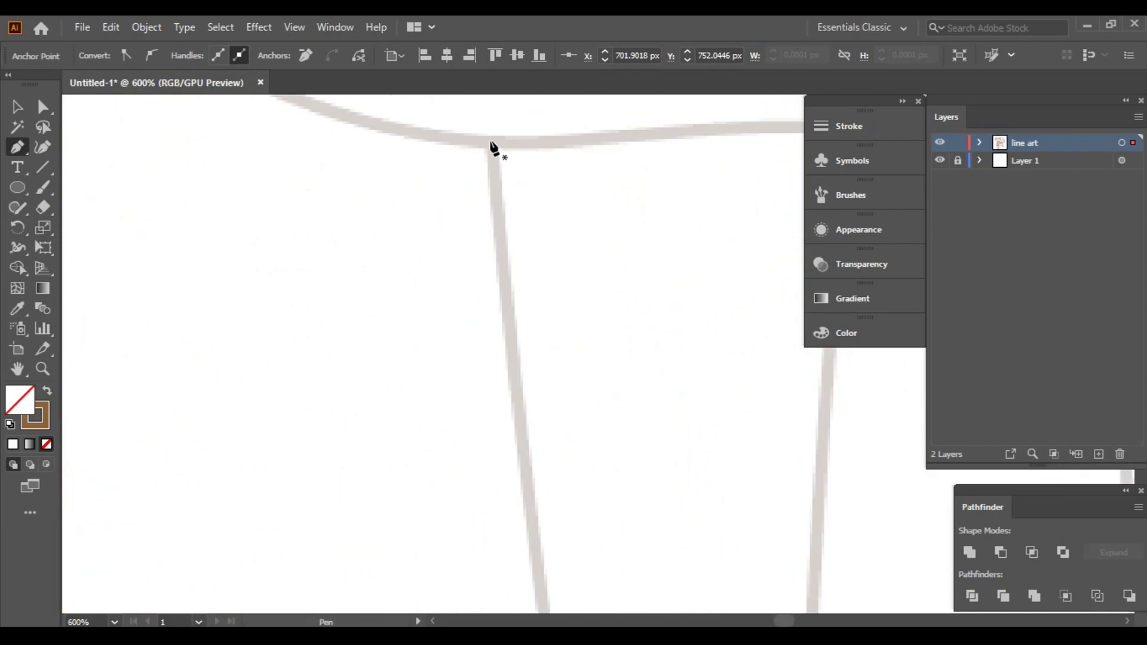
{"action": "left_click", "coordinate": [494, 145]}
{"action": "scroll", "coordinate": [539, 522], "scroll_direction": "down", "scroll_amount": 2}
{"action": "scroll", "coordinate": [553, 605], "scroll_direction": "down", "scroll_amount": 3}
{"action": "scroll", "coordinate": [553, 606], "scroll_direction": "down", "scroll_amount": 2}
{"action": "scroll", "coordinate": [492, 404], "scroll_direction": "down", "scroll_amount": 1}
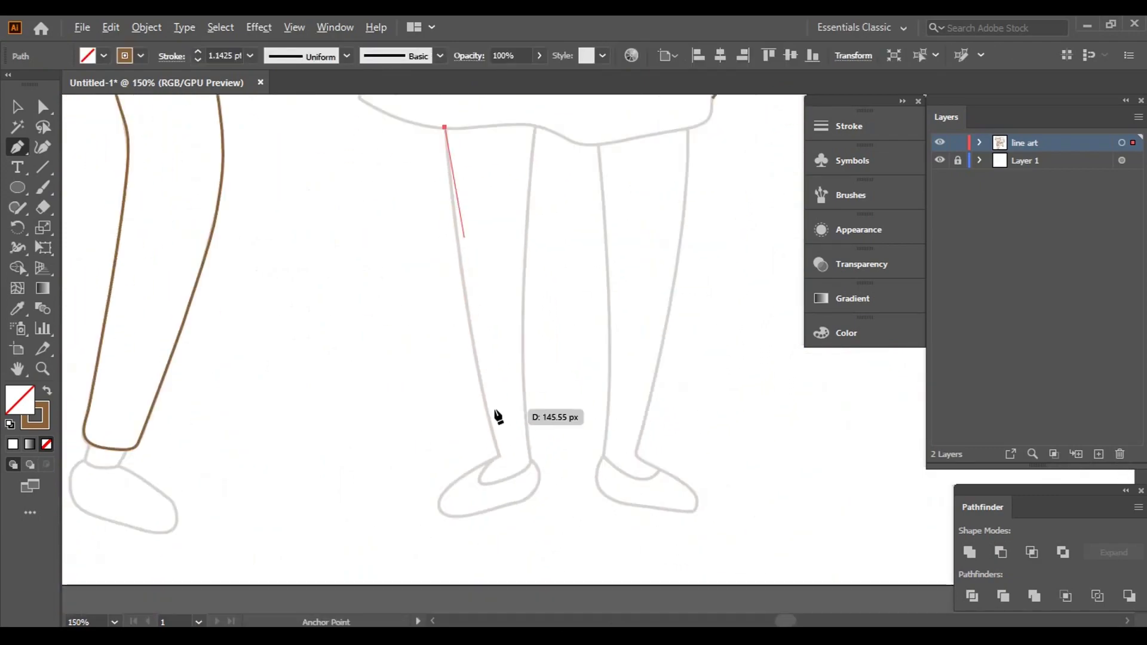
{"action": "left_click_drag", "start_coordinate": [499, 457], "coordinate": [531, 534]}
{"action": "scroll", "coordinate": [526, 514], "scroll_direction": "up", "scroll_amount": 5}
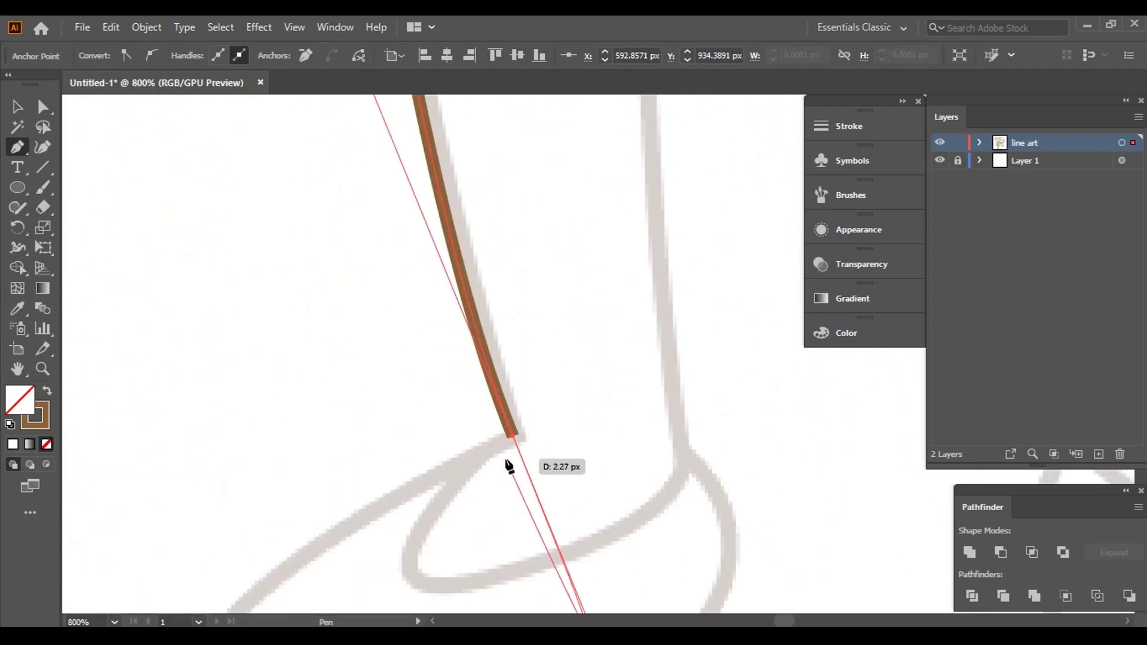
{"action": "scroll", "coordinate": [418, 329], "scroll_direction": "down", "scroll_amount": 5}
{"action": "scroll", "coordinate": [418, 329], "scroll_direction": "left", "scroll_amount": 2}
{"action": "scroll", "coordinate": [358, 335], "scroll_direction": "down", "scroll_amount": 1}
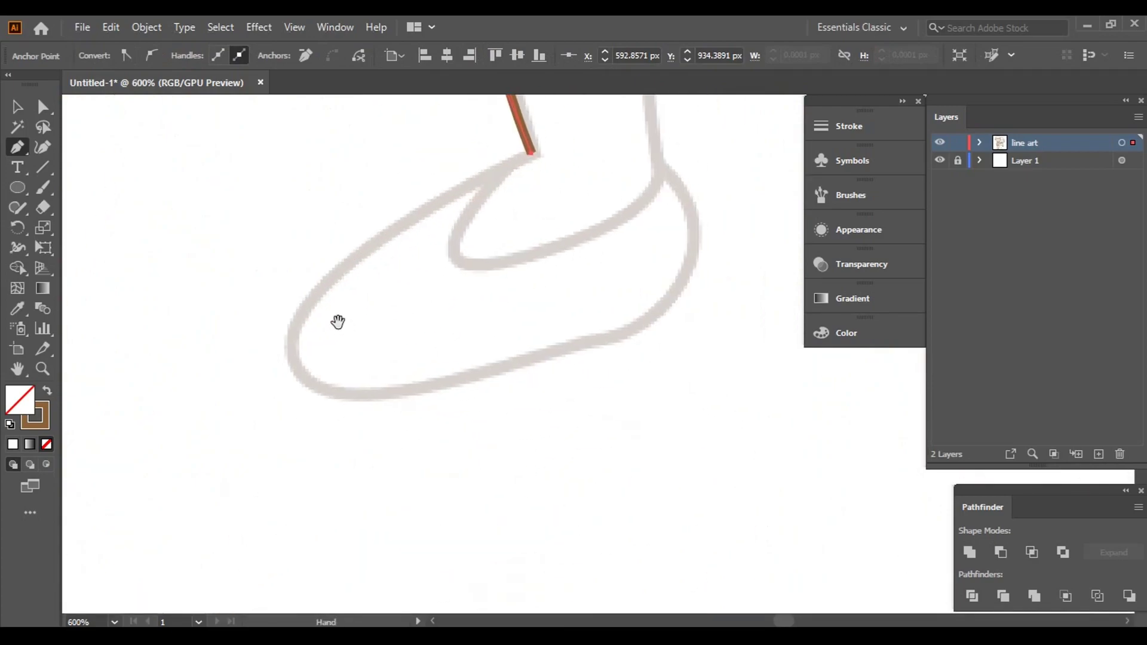
- Outline the first shoe and run the path back up the leg toward the skirt
{"action": "left_click_drag", "start_coordinate": [308, 299], "coordinate": [258, 376]}
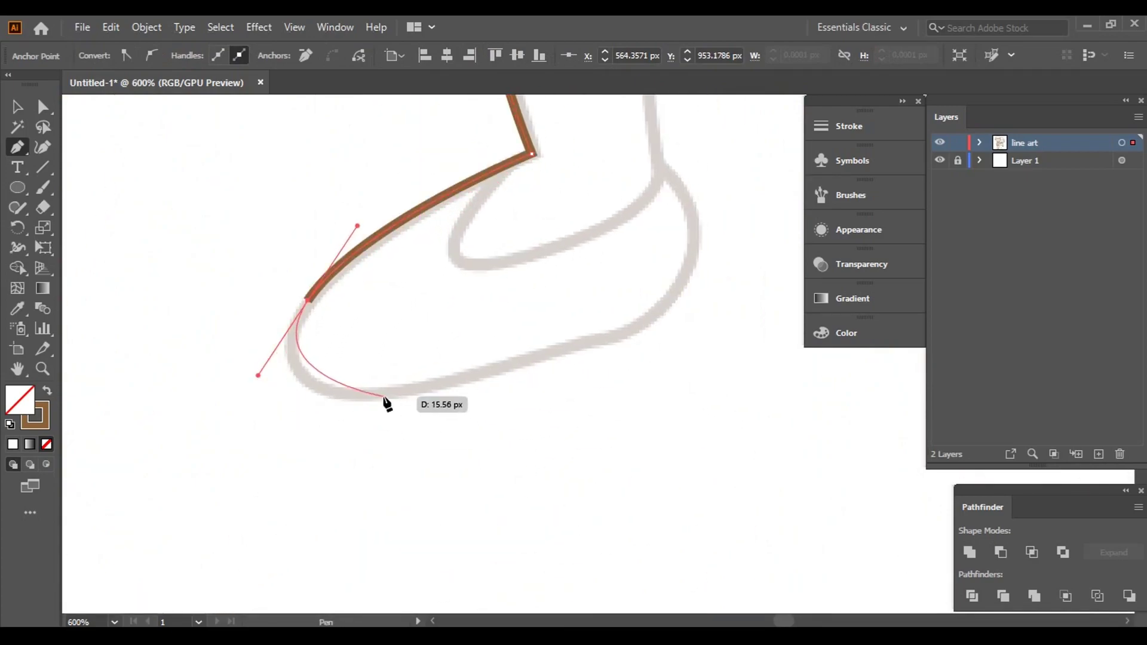
{"action": "mouse_move", "coordinate": [577, 346]}
{"action": "left_mouse_down"}
{"action": "mouse_move", "coordinate": [626, 339]}
{"action": "mouse_move", "coordinate": [505, 418]}
{"action": "left_mouse_up"}
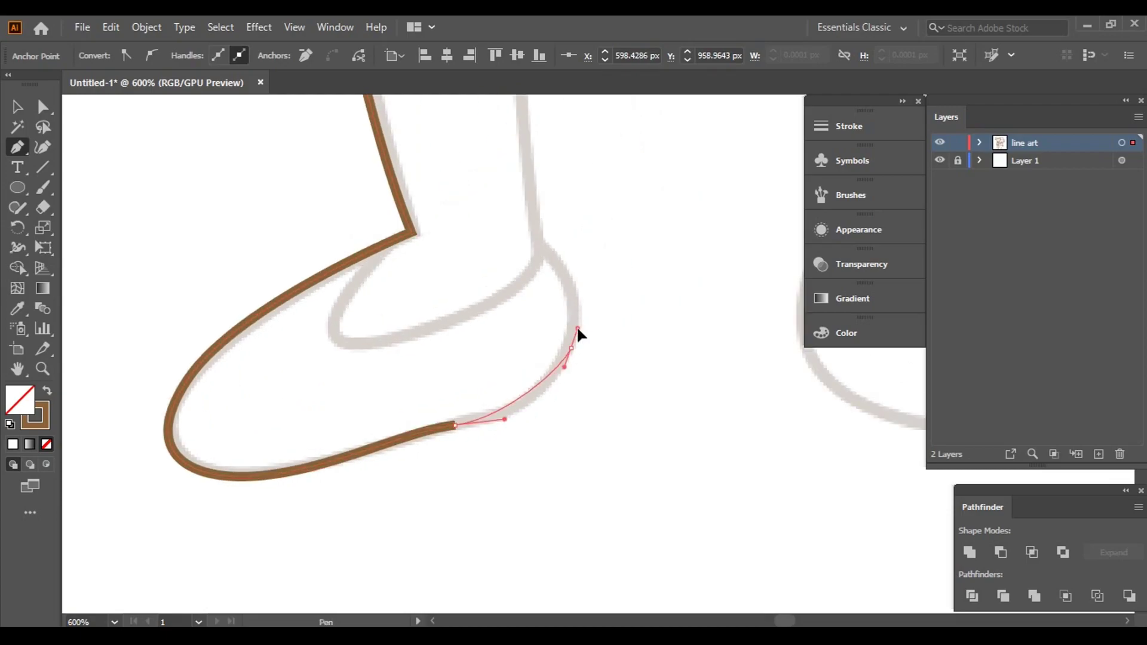
{"action": "left_click_drag", "start_coordinate": [577, 329], "coordinate": [579, 309]}
{"action": "left_click_drag", "start_coordinate": [560, 257], "coordinate": [562, 260]}
{"action": "left_click_drag", "start_coordinate": [512, 229], "coordinate": [496, 221]}
{"action": "left_click_drag", "start_coordinate": [549, 252], "coordinate": [550, 253]}
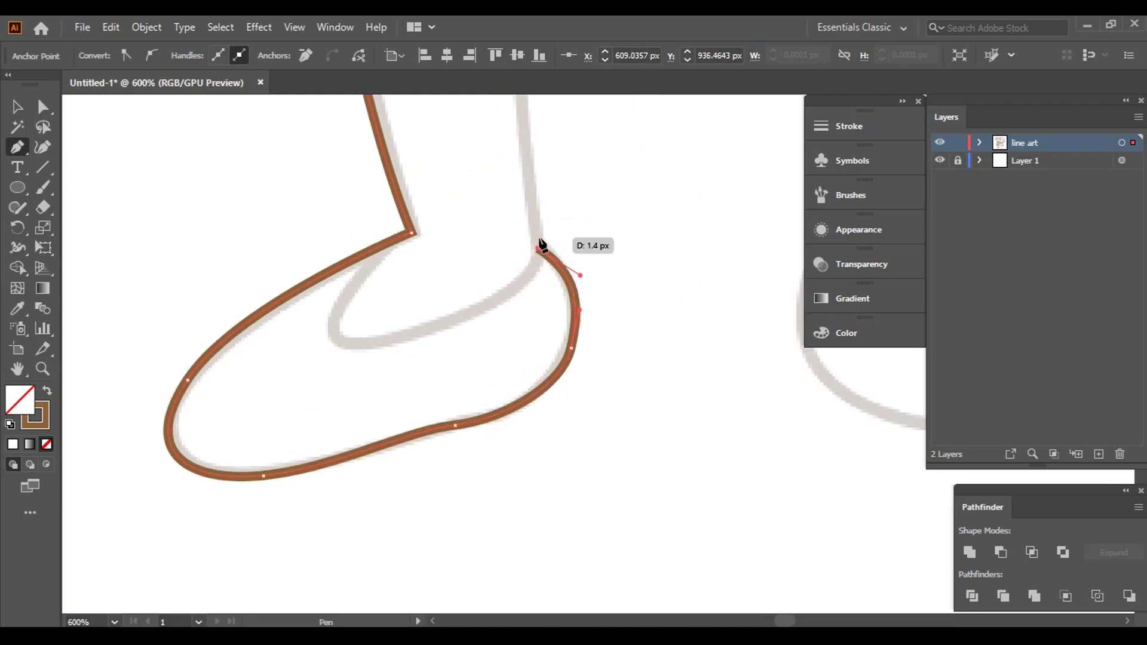
{"action": "key", "text": "ctrl+minus"}
{"action": "key", "text": "ctrl+minus"}
{"action": "key", "text": "ctrl+minus"}
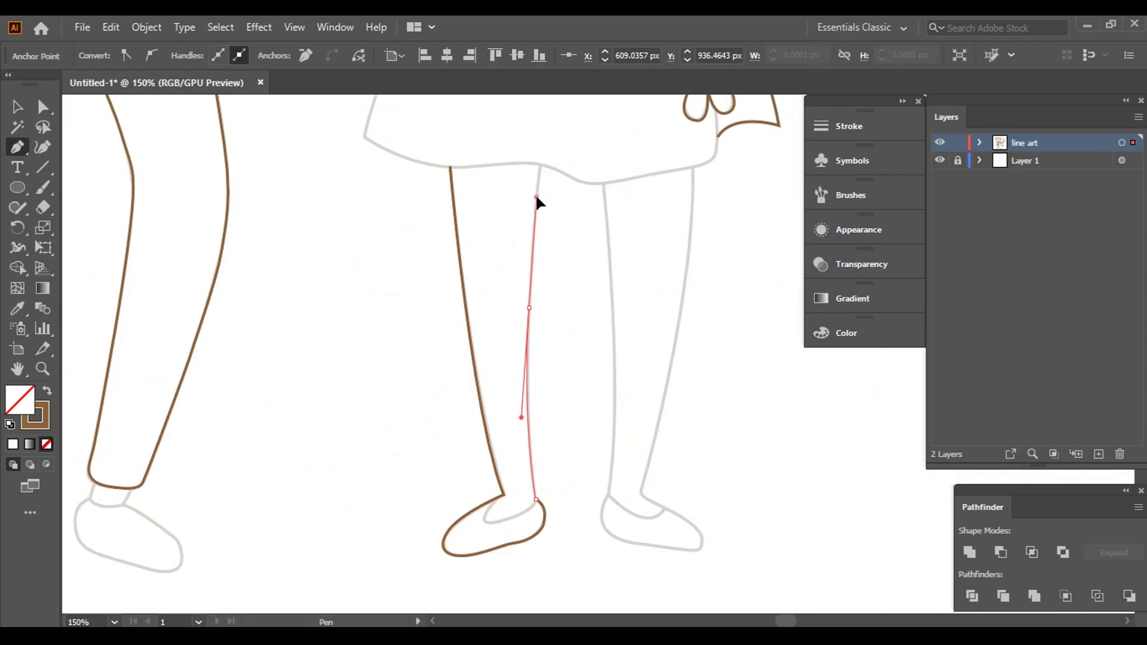
{"action": "left_click", "coordinate": [536, 197]}
{"action": "left_click_drag", "start_coordinate": [541, 165], "coordinate": [541, 168]}
{"action": "key", "text": "ctrl+plus"}
{"action": "key", "text": "ctrl+plus"}
{"action": "key", "text": "ctrl+plus"}
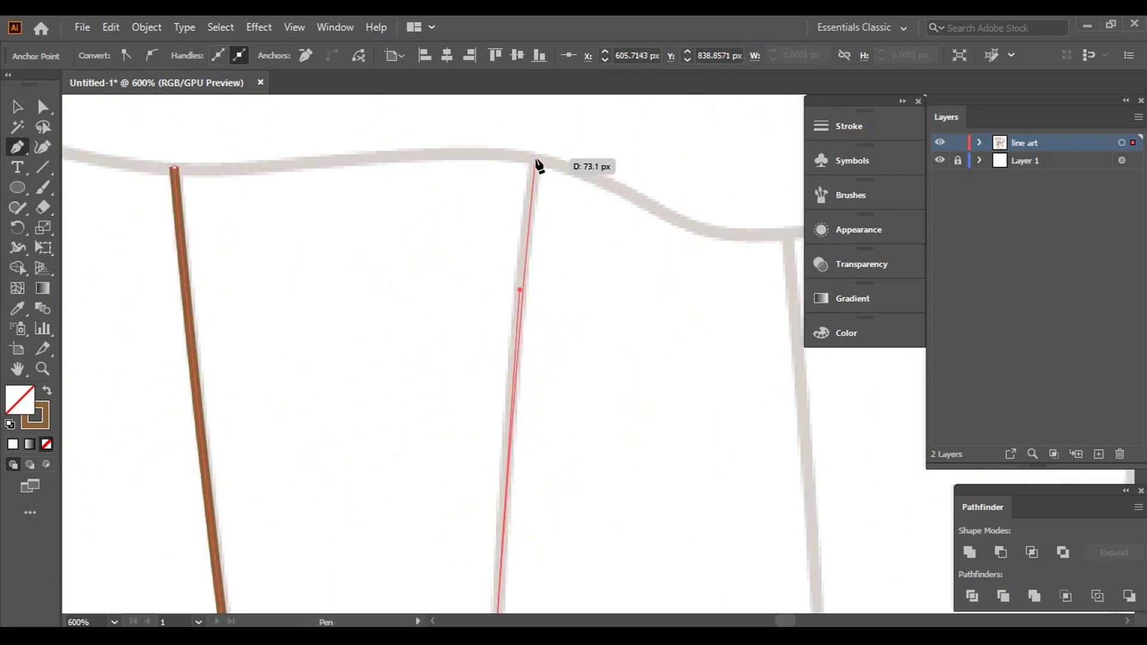
{"action": "key", "text": "Escape"}
- Move to the second leg and place a curved anchor at its ankle
{"action": "left_click_drag", "start_coordinate": [640, 302], "coordinate": [307, 150]}
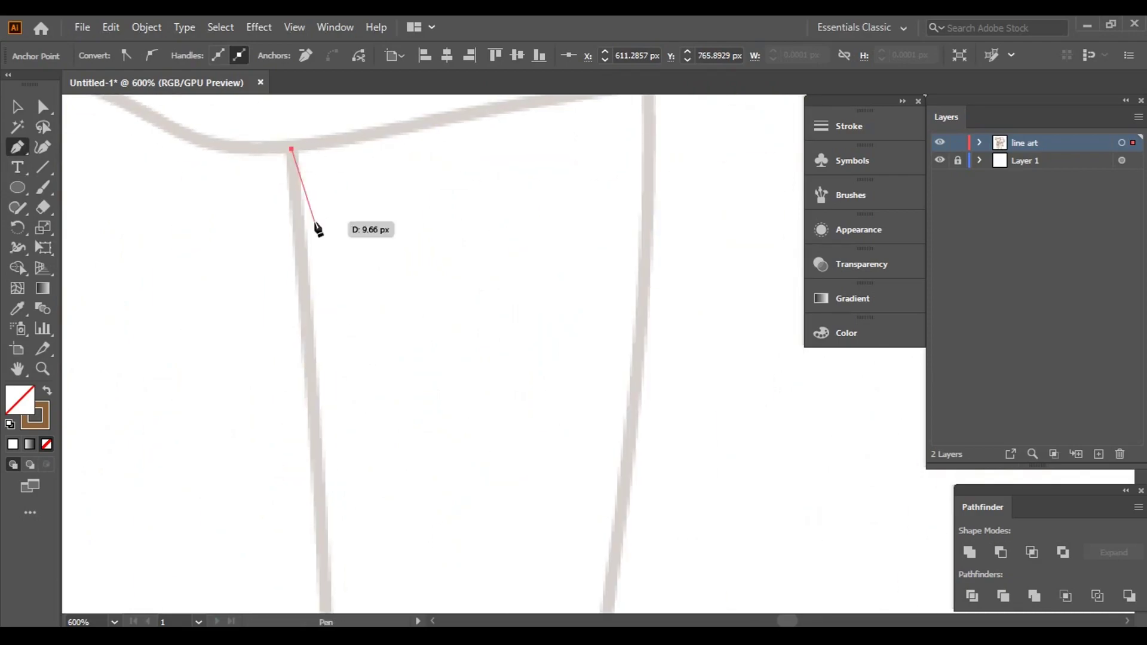
{"action": "key", "text": "ctrl+minus"}
{"action": "key", "text": "ctrl+minus"}
{"action": "key", "text": "ctrl+minus"}
{"action": "key", "text": "ctrl+minus"}
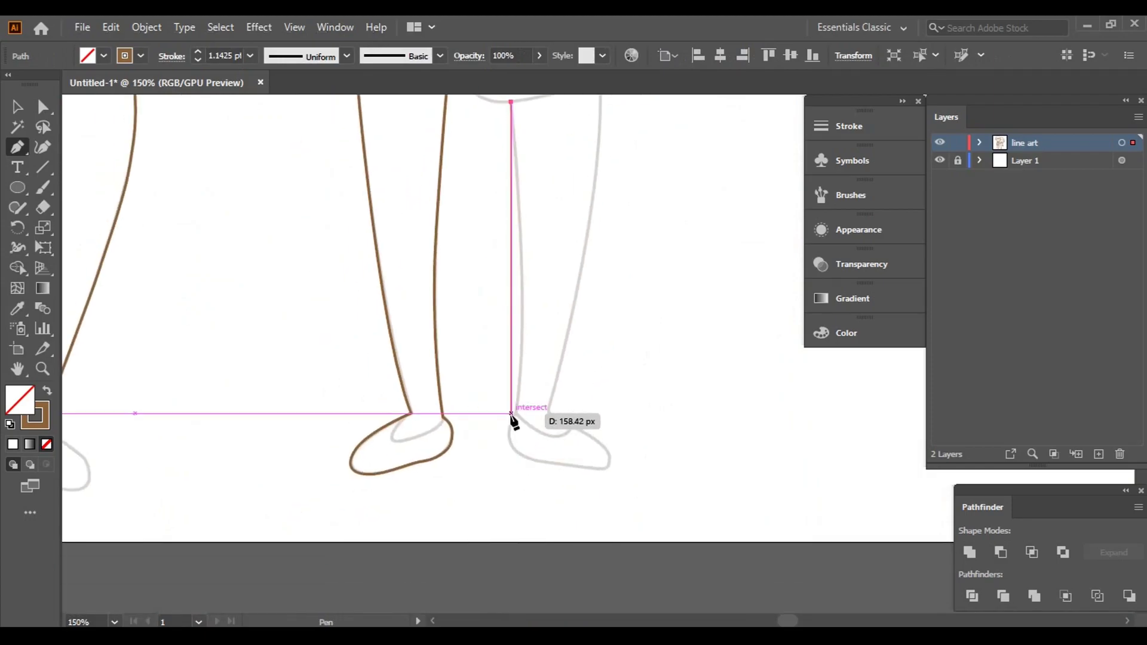
{"action": "left_click_drag", "start_coordinate": [515, 414], "coordinate": [509, 429]}
{"action": "mouse_move", "coordinate": [501, 493]}
{"action": "left_mouse_down"}
{"action": "mouse_move", "coordinate": [505, 440]}
{"action": "mouse_move", "coordinate": [726, 508]}
{"action": "mouse_move", "coordinate": [778, 502]}
{"action": "left_mouse_up"}
{"action": "key", "text": "ctrl+plus"}
{"action": "key", "text": "ctrl+plus"}
{"action": "key", "text": "ctrl+plus"}
{"action": "scroll", "coordinate": [512, 475], "scroll_direction": "down", "scroll_amount": 3}
{"action": "scroll", "coordinate": [513, 474], "scroll_direction": "right", "scroll_amount": 3}
{"action": "scroll", "coordinate": [803, 442], "scroll_direction": "right", "scroll_amount": 3}
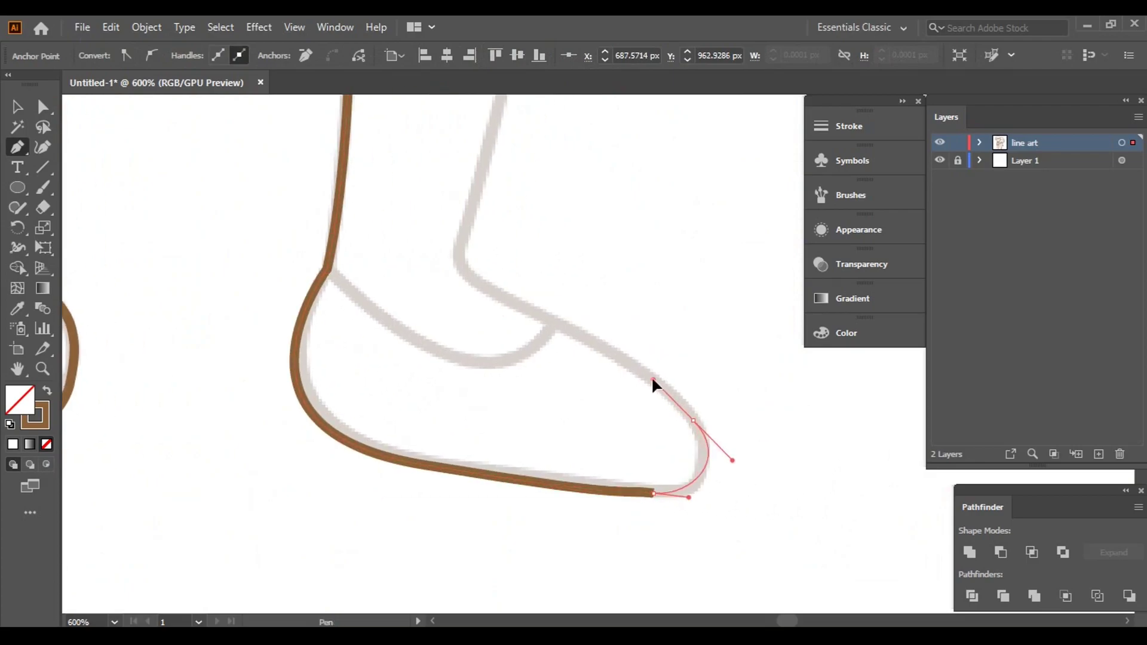
- Trace the second shoe's toe and run the leg line up to the skirt hem
{"action": "left_click_drag", "start_coordinate": [653, 382], "coordinate": [465, 282]}
{"action": "scroll", "coordinate": [465, 282], "scroll_direction": "up", "scroll_amount": 5}
{"action": "scroll", "coordinate": [418, 358], "scroll_direction": "right", "scroll_amount": 3}
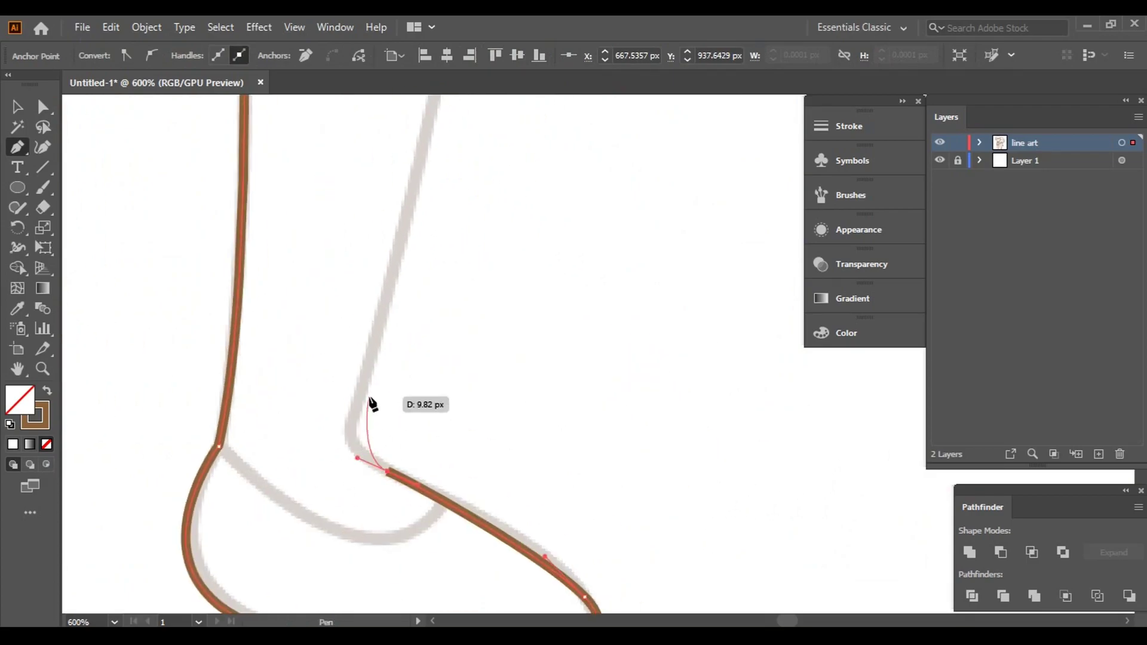
{"action": "left_click_drag", "start_coordinate": [377, 362], "coordinate": [377, 362]}
{"action": "scroll", "coordinate": [377, 353], "scroll_direction": "down", "scroll_amount": 3}
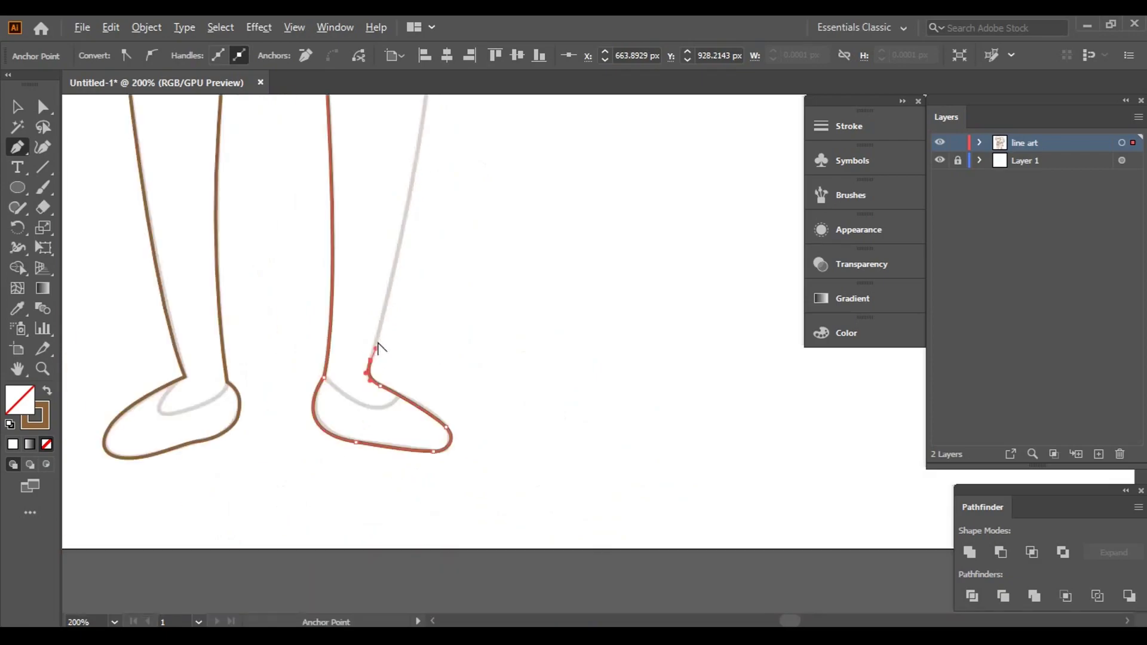
{"action": "scroll", "coordinate": [377, 346], "scroll_direction": "up", "scroll_amount": 3}
{"action": "scroll", "coordinate": [376, 347], "scroll_direction": "left", "scroll_amount": 3}
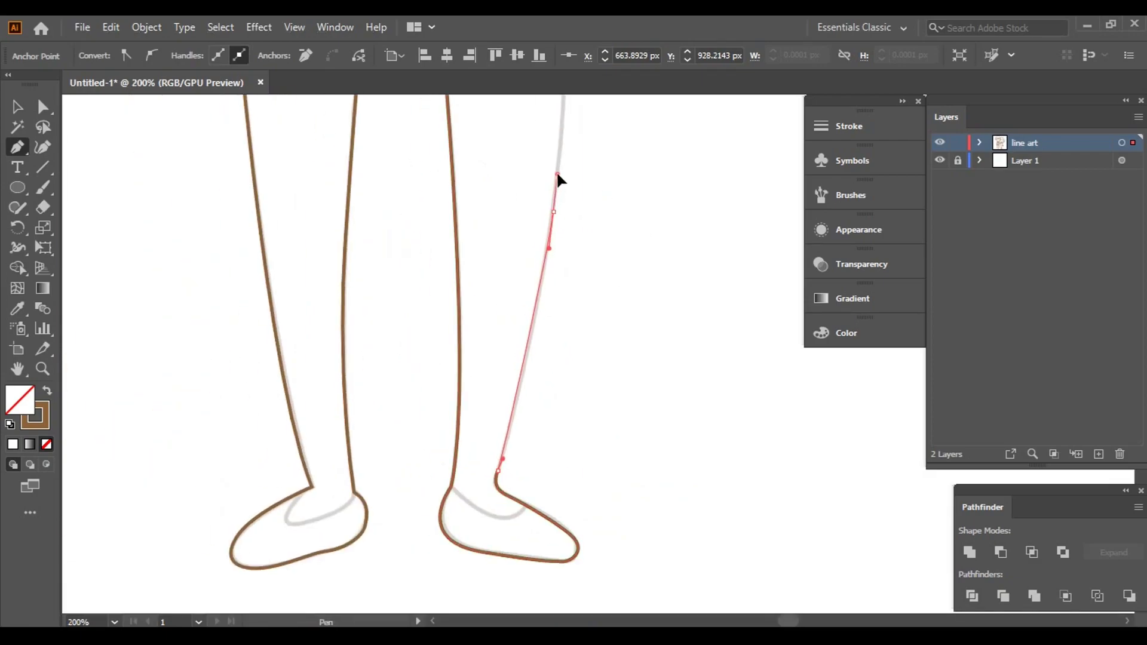
{"action": "scroll", "coordinate": [556, 173], "scroll_direction": "up", "scroll_amount": 3}
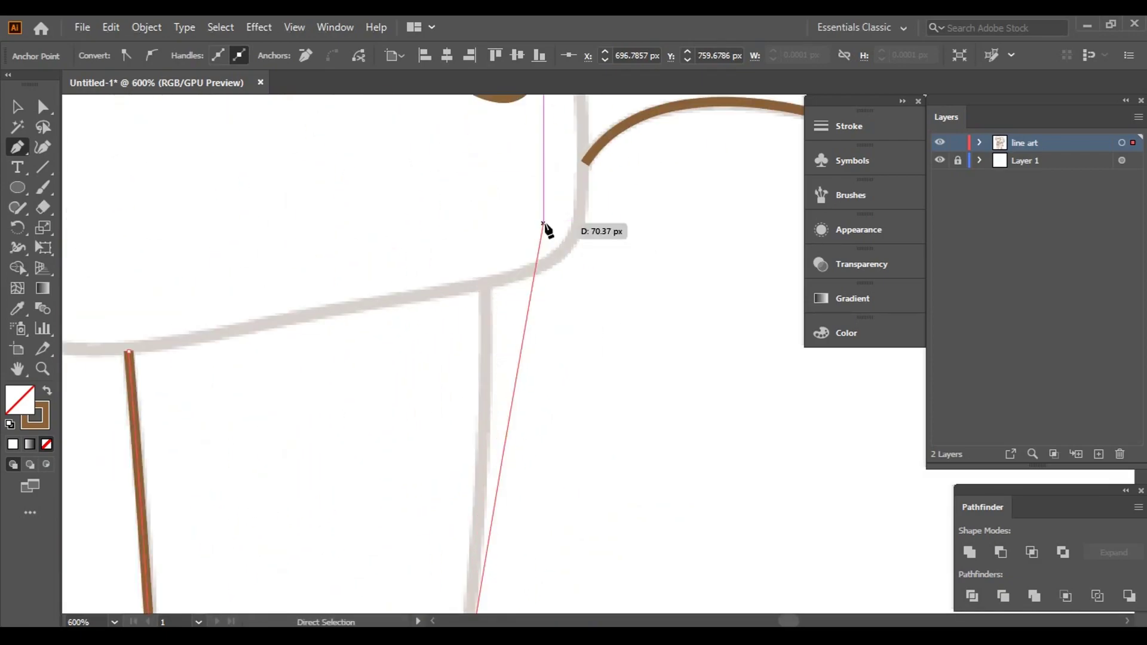
{"action": "mouse_move", "coordinate": [543, 226]}
{"action": "left_mouse_down"}
{"action": "mouse_move", "coordinate": [620, 172]}
{"action": "mouse_move", "coordinate": [543, 111]}
{"action": "mouse_move", "coordinate": [549, 123]}
{"action": "left_mouse_up"}
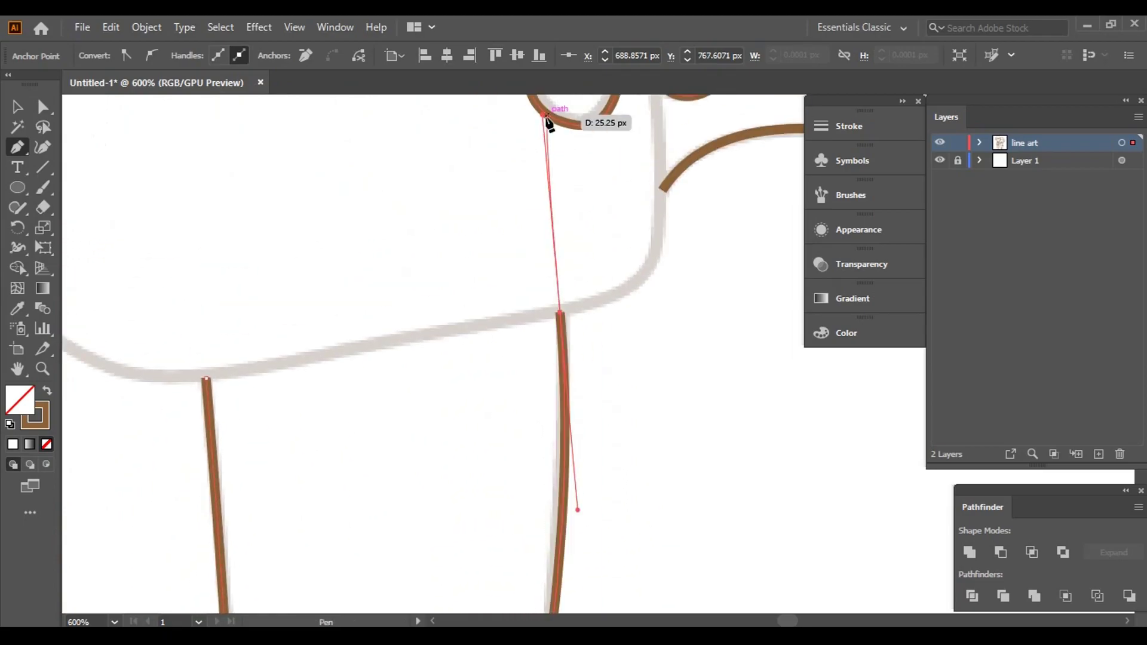
{"action": "key", "text": "v"}
{"action": "scroll", "coordinate": [697, 320], "scroll_direction": "down", "scroll_amount": 3}
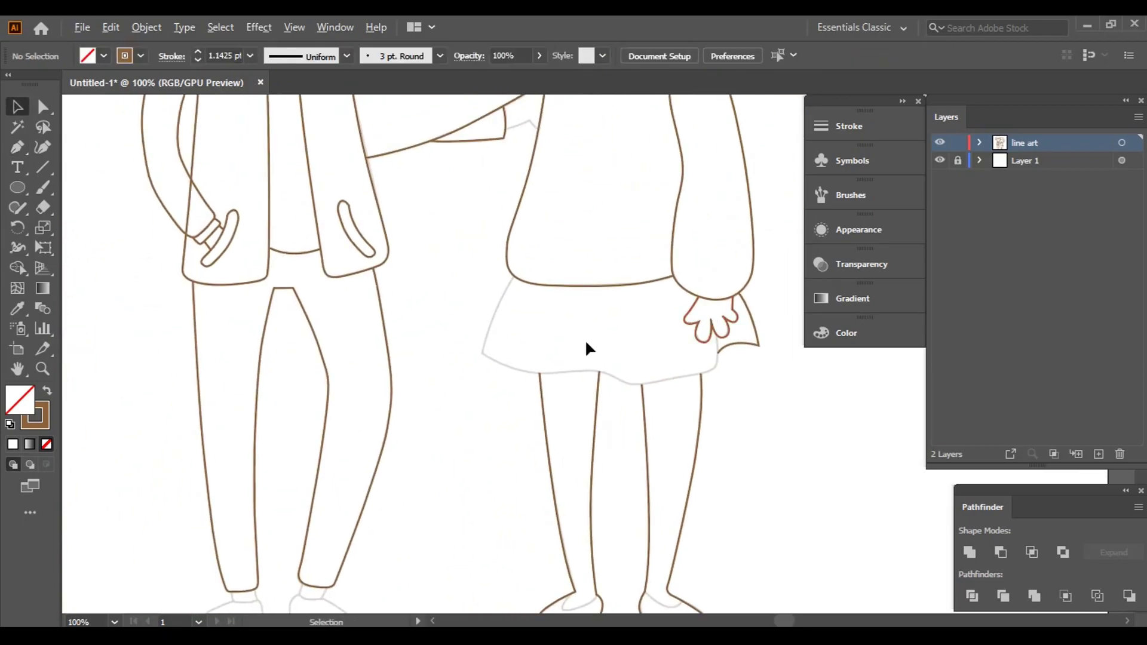
- Trace the skirt's left side and the first curves of its wavy hem in brown
{"action": "scroll", "coordinate": [586, 339], "scroll_direction": "up", "scroll_amount": 2}
{"action": "left_click", "coordinate": [18, 147]}
{"action": "left_click", "coordinate": [386, 192]}
{"action": "scroll", "coordinate": [294, 418], "scroll_direction": "up", "scroll_amount": 2}
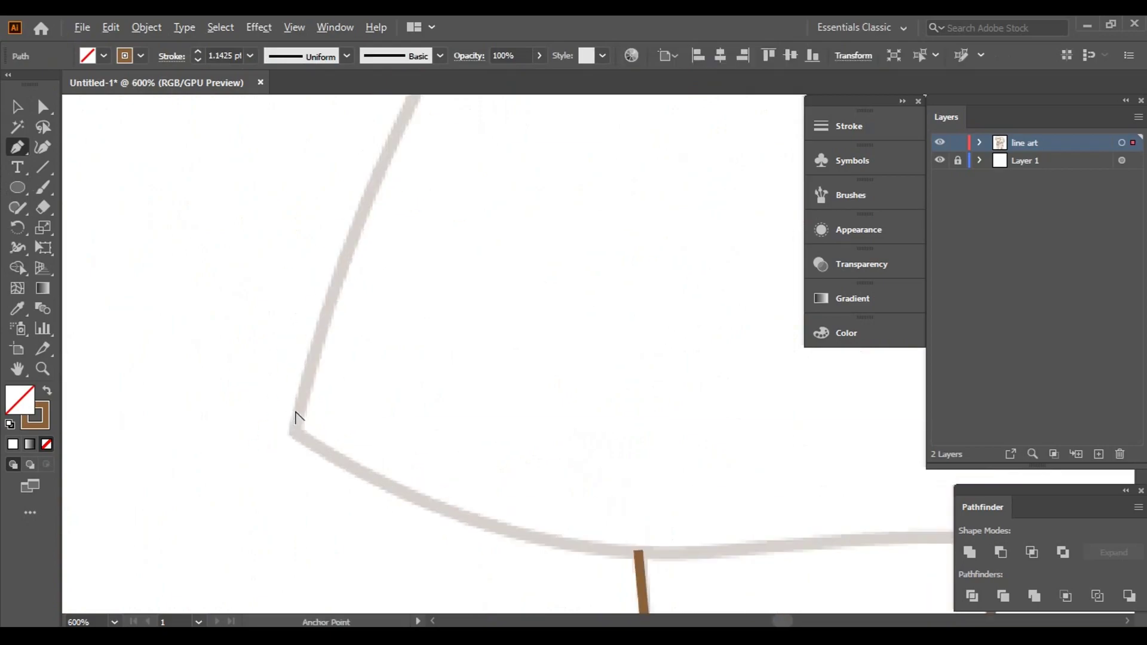
{"action": "left_click_drag", "start_coordinate": [297, 432], "coordinate": [284, 603]}
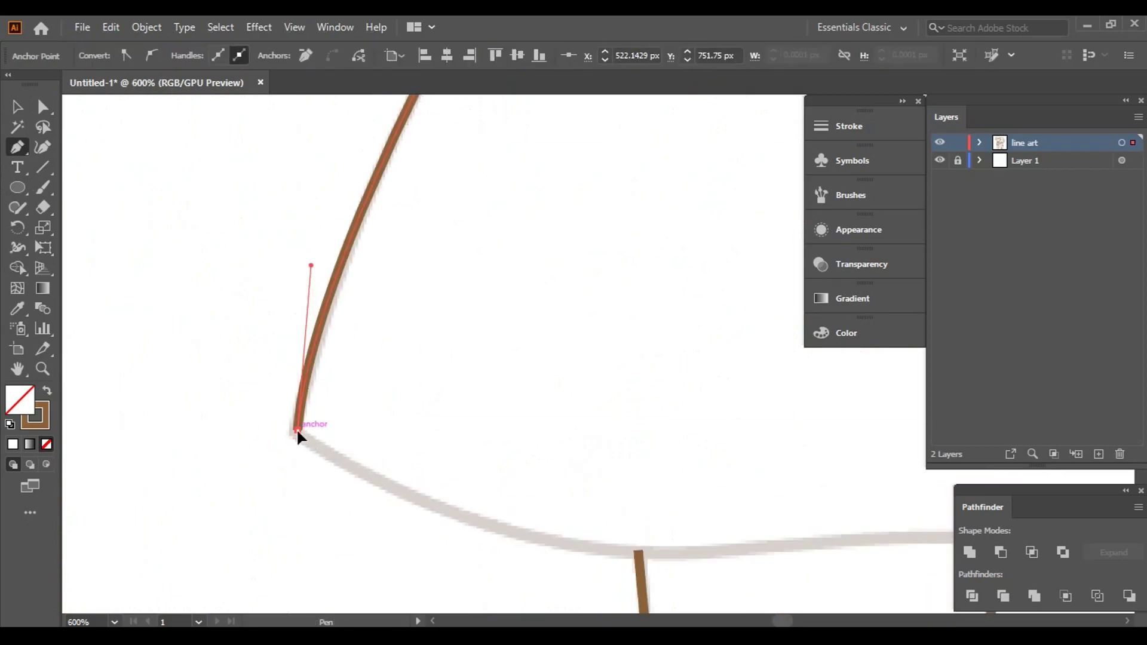
{"action": "scroll", "coordinate": [713, 477], "scroll_direction": "down", "scroll_amount": 2}
{"action": "scroll", "coordinate": [712, 477], "scroll_direction": "right", "scroll_amount": 1}
{"action": "mouse_move", "coordinate": [619, 449]}
{"action": "left_mouse_down"}
{"action": "mouse_move", "coordinate": [817, 435]}
{"action": "mouse_move", "coordinate": [472, 391]}
{"action": "left_mouse_up"}
{"action": "left_click_drag", "start_coordinate": [654, 415], "coordinate": [680, 427]}
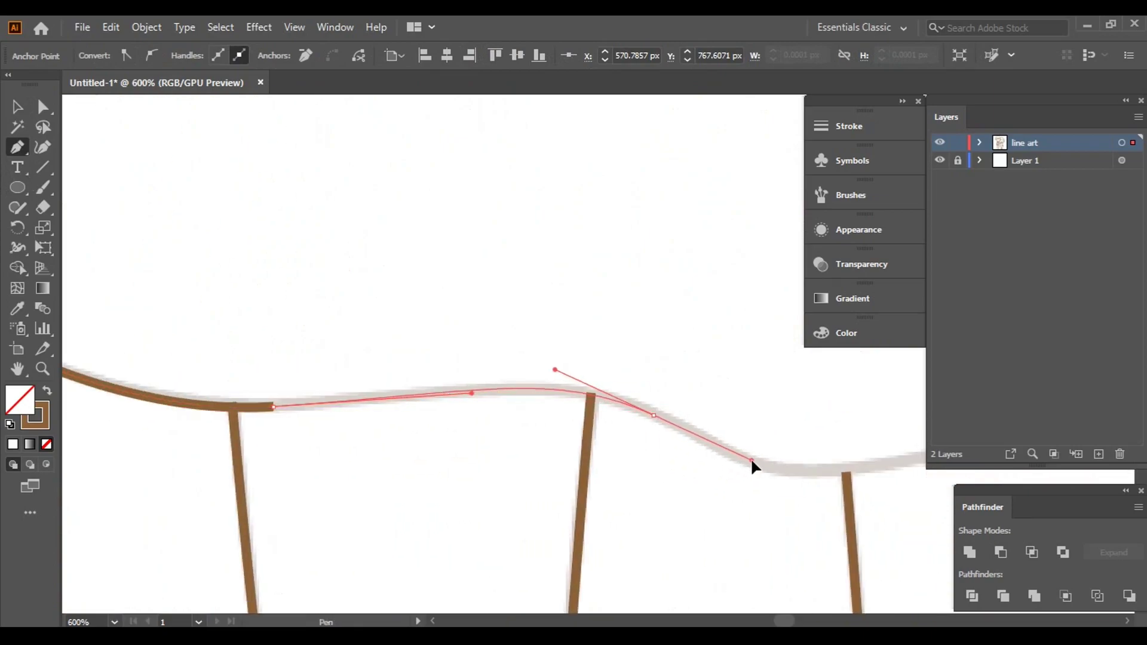
{"action": "left_click_drag", "start_coordinate": [752, 461], "coordinate": [819, 481]}
- Continue the wavy hem to the right corner and curve the outline up the skirt's right side
{"action": "scroll", "coordinate": [820, 482], "scroll_direction": "right", "scroll_amount": 5}
{"action": "scroll", "coordinate": [537, 428], "scroll_direction": "up", "scroll_amount": 1}
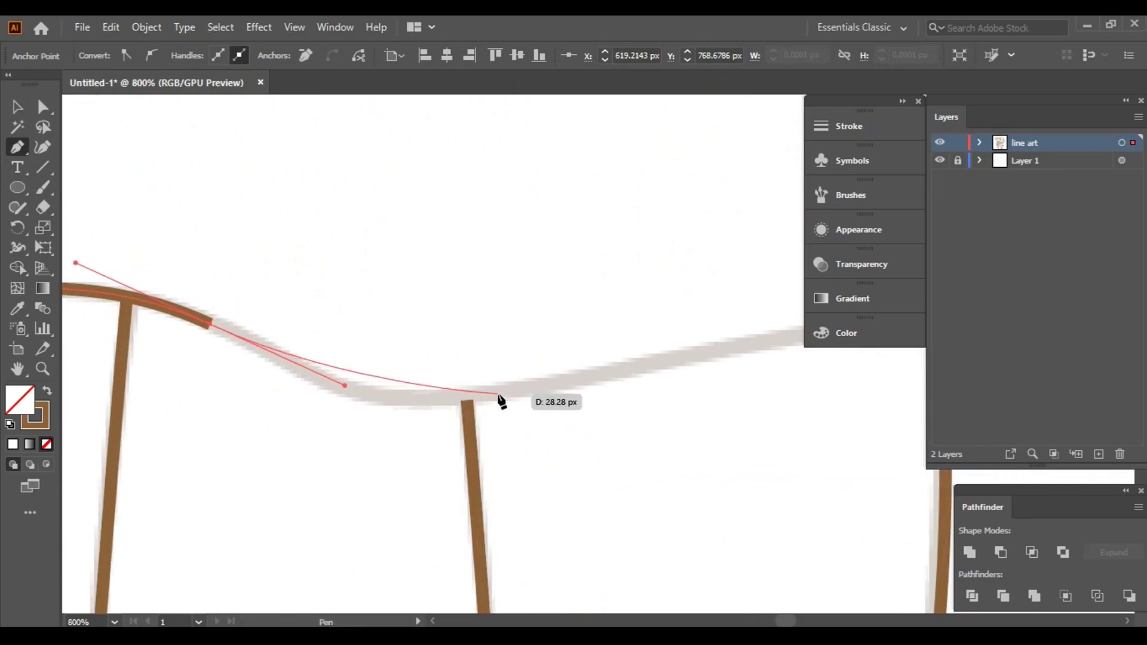
{"action": "left_click_drag", "start_coordinate": [499, 396], "coordinate": [643, 372]}
{"action": "scroll", "coordinate": [643, 372], "scroll_direction": "right", "scroll_amount": 5}
{"action": "scroll", "coordinate": [643, 372], "scroll_direction": "up", "scroll_amount": 2}
{"action": "left_click_drag", "start_coordinate": [443, 415], "coordinate": [501, 407]}
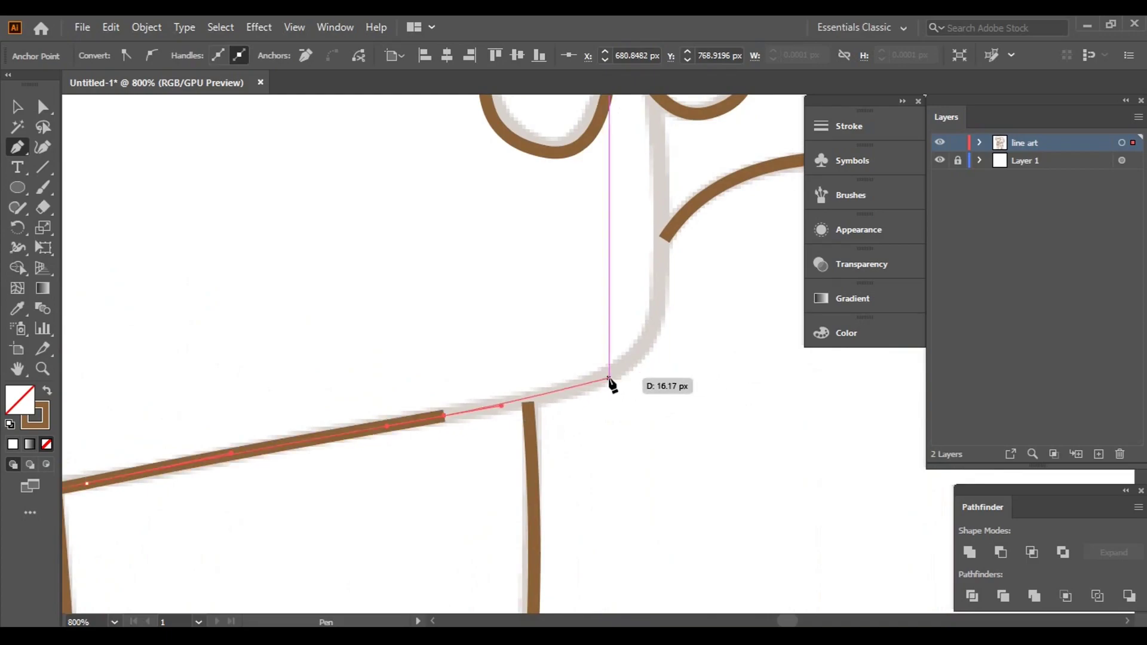
{"action": "left_click_drag", "start_coordinate": [632, 369], "coordinate": [646, 360]}
{"action": "scroll", "coordinate": [665, 269], "scroll_direction": "up", "scroll_amount": 2}
{"action": "scroll", "coordinate": [666, 269], "scroll_direction": "left", "scroll_amount": 2}
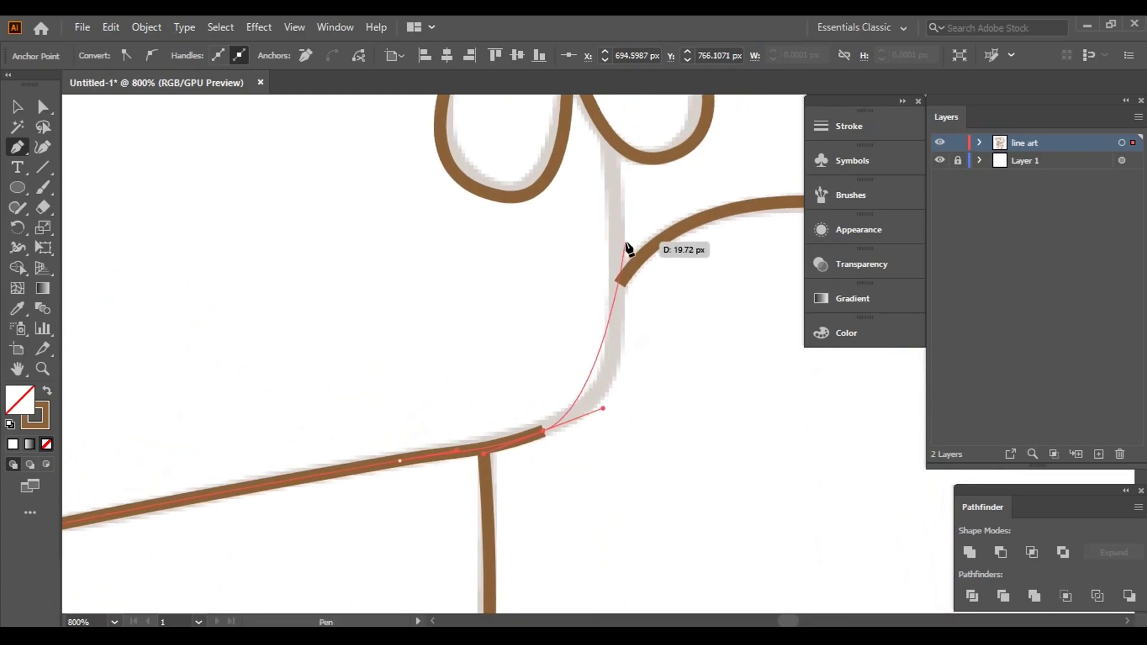
{"action": "left_click_drag", "start_coordinate": [620, 250], "coordinate": [612, 191]}
{"action": "left_click_drag", "start_coordinate": [618, 152], "coordinate": [83, 135]}
{"action": "scroll", "coordinate": [494, 326], "scroll_direction": "down", "scroll_amount": 5}
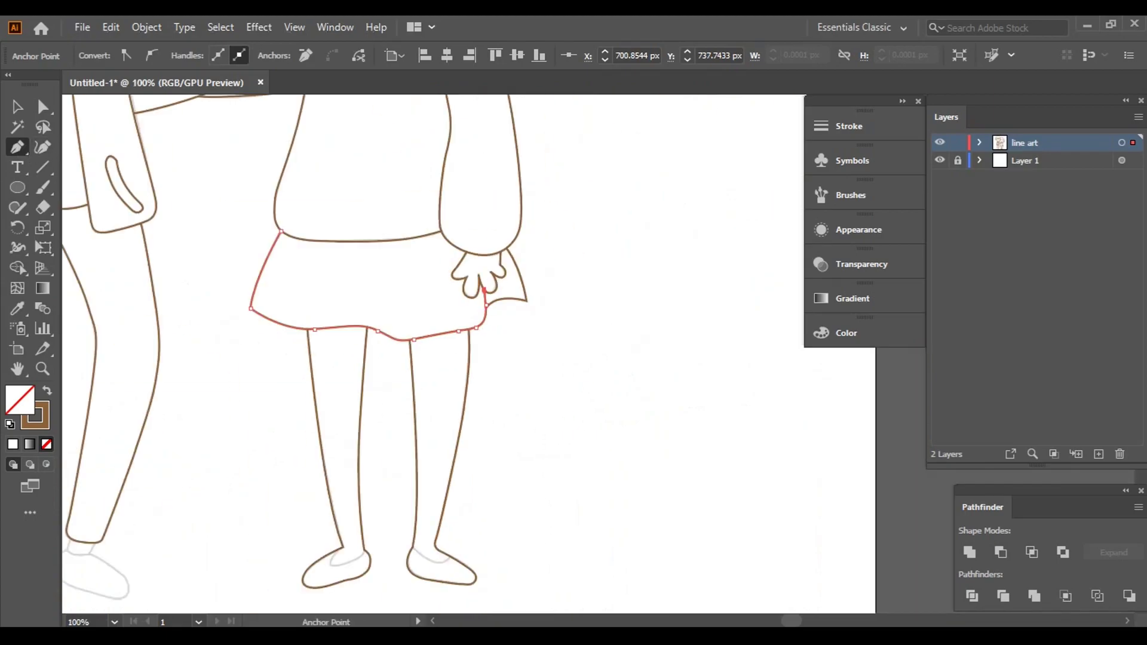
{"action": "scroll", "coordinate": [559, 320], "scroll_direction": "down", "scroll_amount": 4}
{"action": "scroll", "coordinate": [558, 320], "scroll_direction": "left", "scroll_amount": 4}
{"action": "scroll", "coordinate": [343, 361], "scroll_direction": "up", "scroll_amount": 5}
- Draw curved brown lines across the top openings of both shoes
{"action": "left_click_drag", "start_coordinate": [356, 321], "coordinate": [412, 413]}
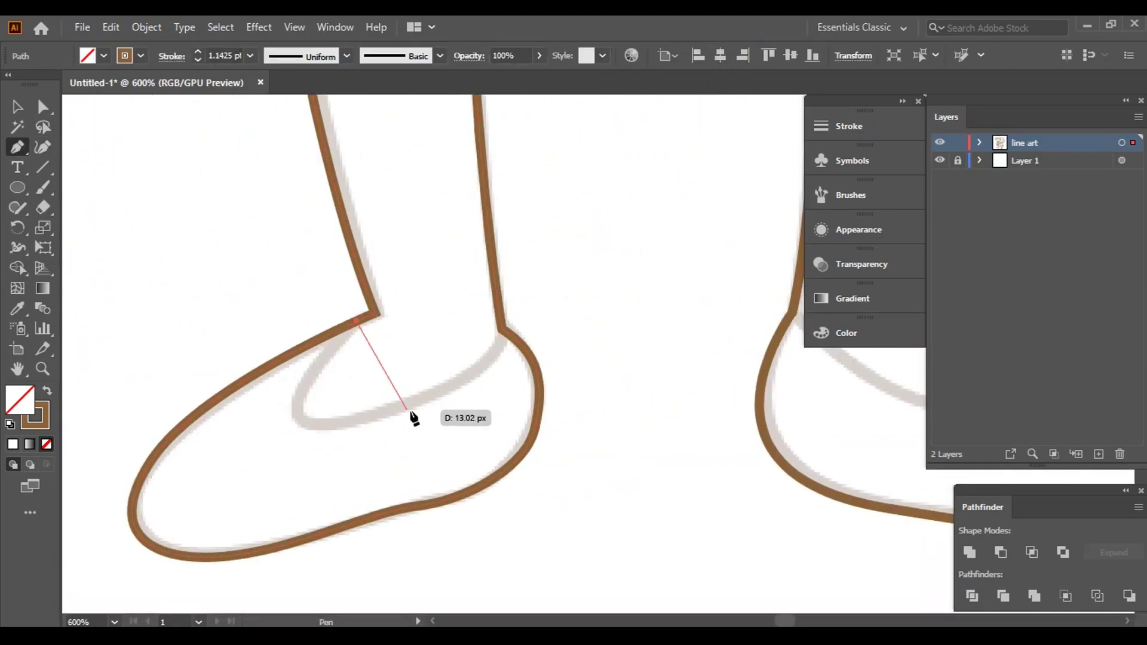
{"action": "left_click_drag", "start_coordinate": [525, 376], "coordinate": [541, 353]}
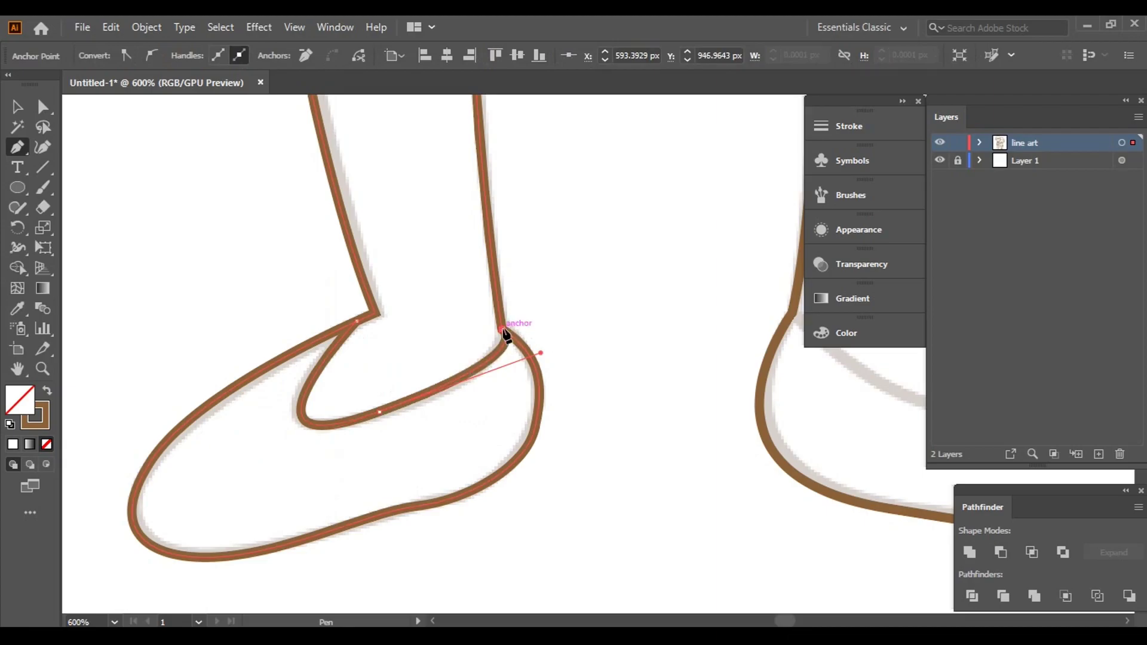
{"action": "scroll", "coordinate": [505, 335], "scroll_direction": "right", "scroll_amount": 5}
{"action": "left_click", "coordinate": [258, 320]}
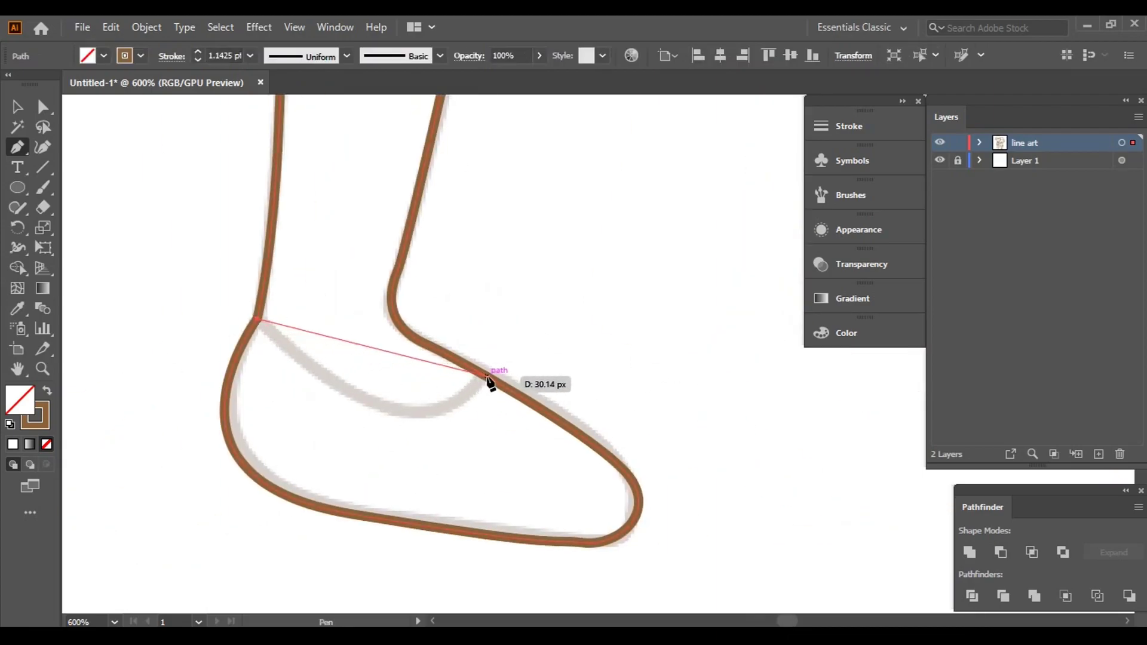
{"action": "left_click_drag", "start_coordinate": [487, 376], "coordinate": [577, 266]}
{"action": "scroll", "coordinate": [294, 359], "scroll_direction": "down", "scroll_amount": 5}
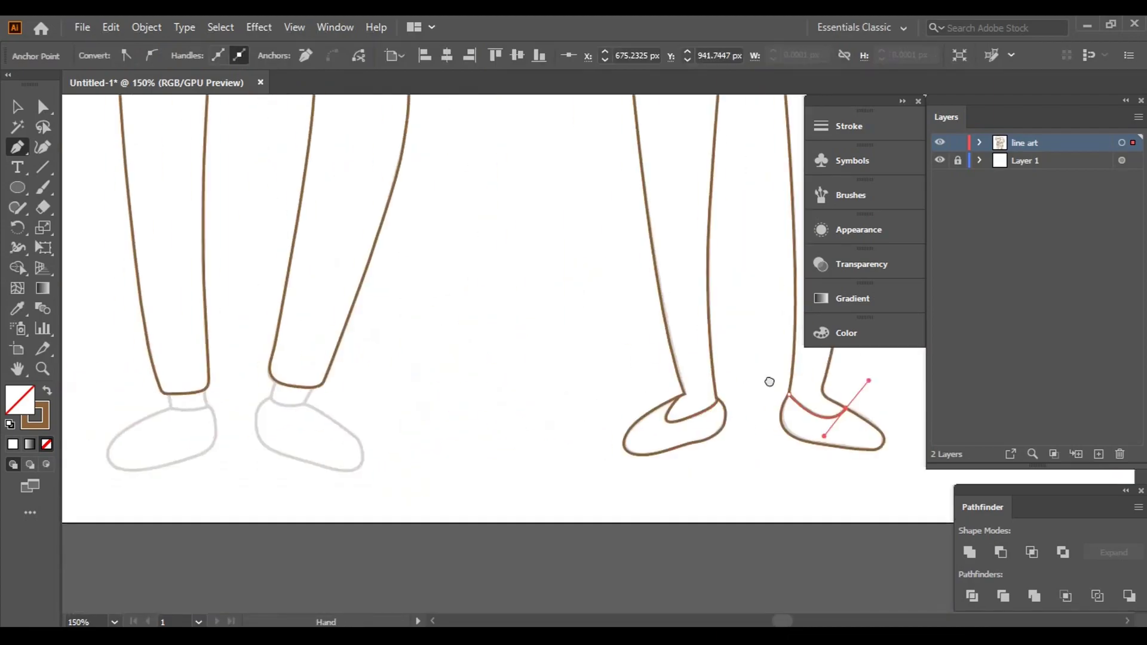
{"action": "scroll", "coordinate": [328, 428], "scroll_direction": "up", "scroll_amount": 3}
{"action": "scroll", "coordinate": [430, 185], "scroll_direction": "up", "scroll_amount": 2}
- Outline the first shoe from the trouser cuff along its top and back
{"action": "left_click", "coordinate": [405, 147]}
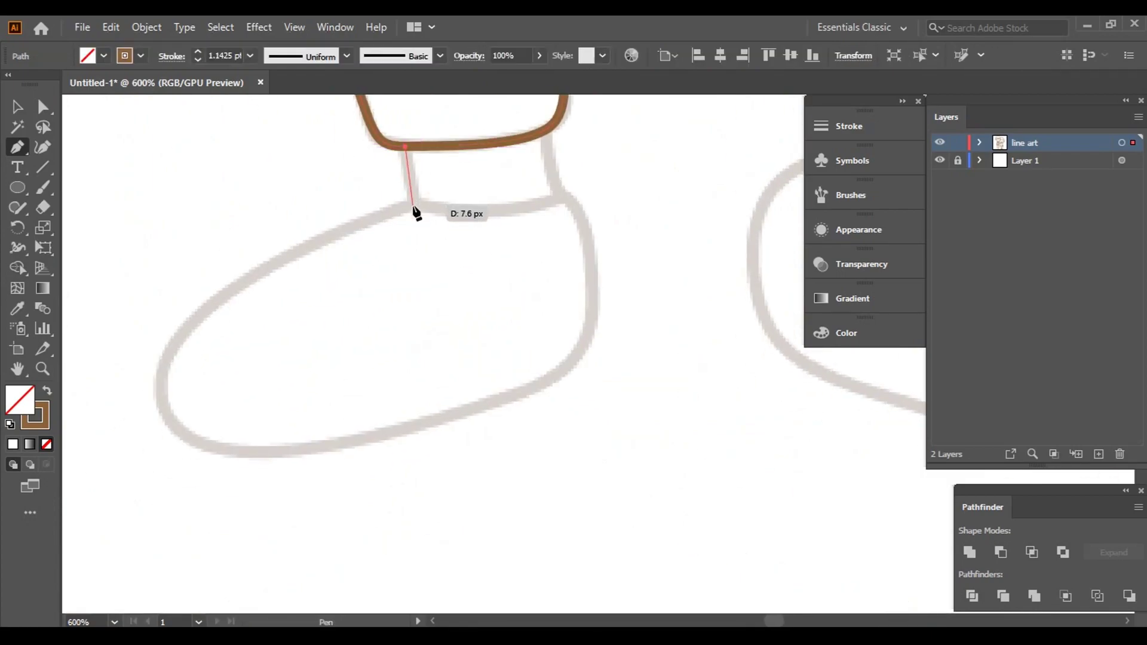
{"action": "left_click", "coordinate": [413, 202]}
{"action": "mouse_move", "coordinate": [167, 410]}
{"action": "left_mouse_down"}
{"action": "mouse_move", "coordinate": [373, 362]}
{"action": "mouse_move", "coordinate": [374, 514]}
{"action": "left_mouse_up"}
{"action": "mouse_move", "coordinate": [735, 346]}
{"action": "left_mouse_down"}
{"action": "mouse_move", "coordinate": [530, 385]}
{"action": "mouse_move", "coordinate": [542, 361]}
{"action": "left_mouse_up"}
{"action": "scroll", "coordinate": [554, 231], "scroll_direction": "up", "scroll_amount": 1}
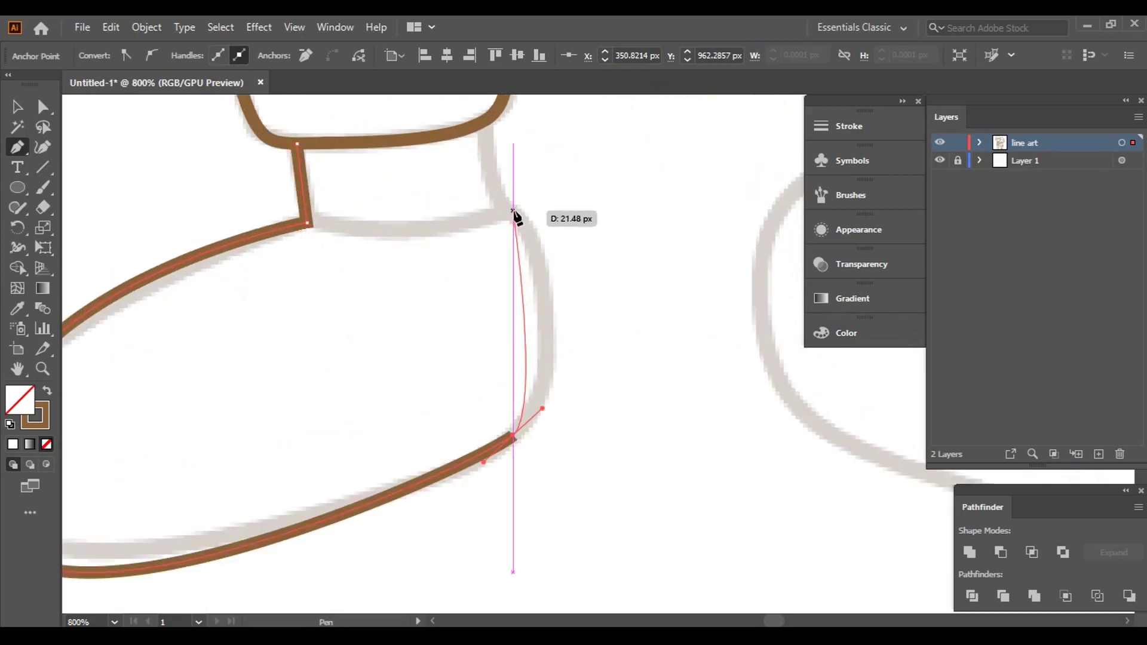
{"action": "left_click_drag", "start_coordinate": [505, 210], "coordinate": [484, 146]}
{"action": "scroll", "coordinate": [487, 173], "scroll_direction": "up", "scroll_amount": 2}
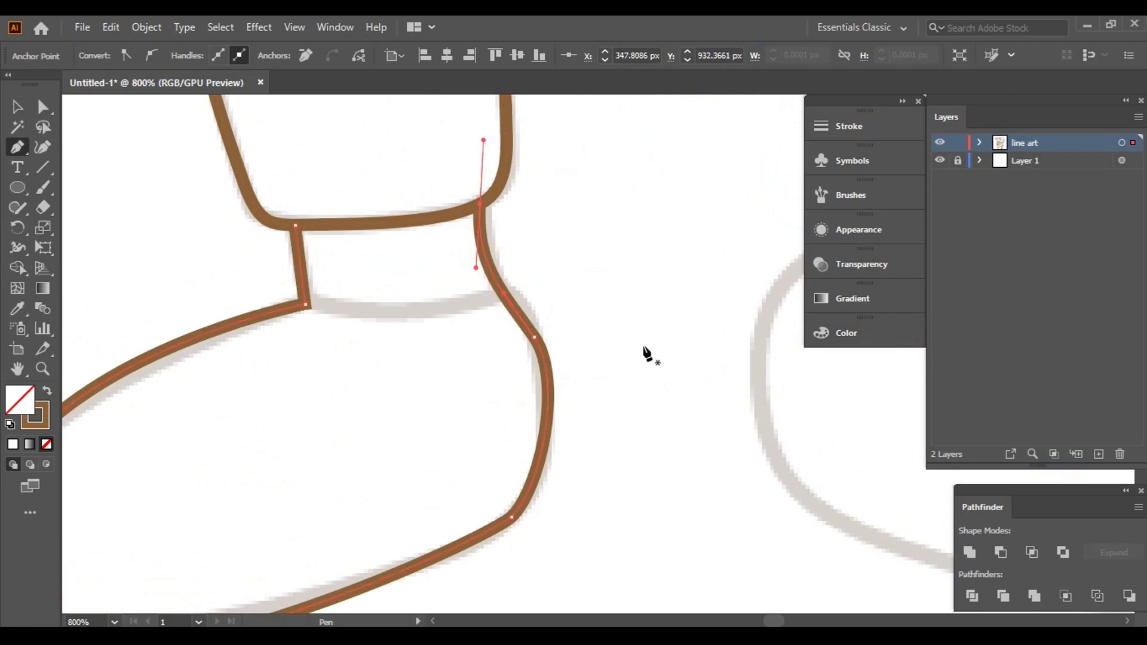
{"action": "scroll", "coordinate": [649, 356], "scroll_direction": "right", "scroll_amount": 5}
- Start the other shoe's outline at its cuff and curve down the heel, undoing a stray segment
{"action": "left_click", "coordinate": [513, 169]}
{"action": "left_click", "coordinate": [492, 267]}
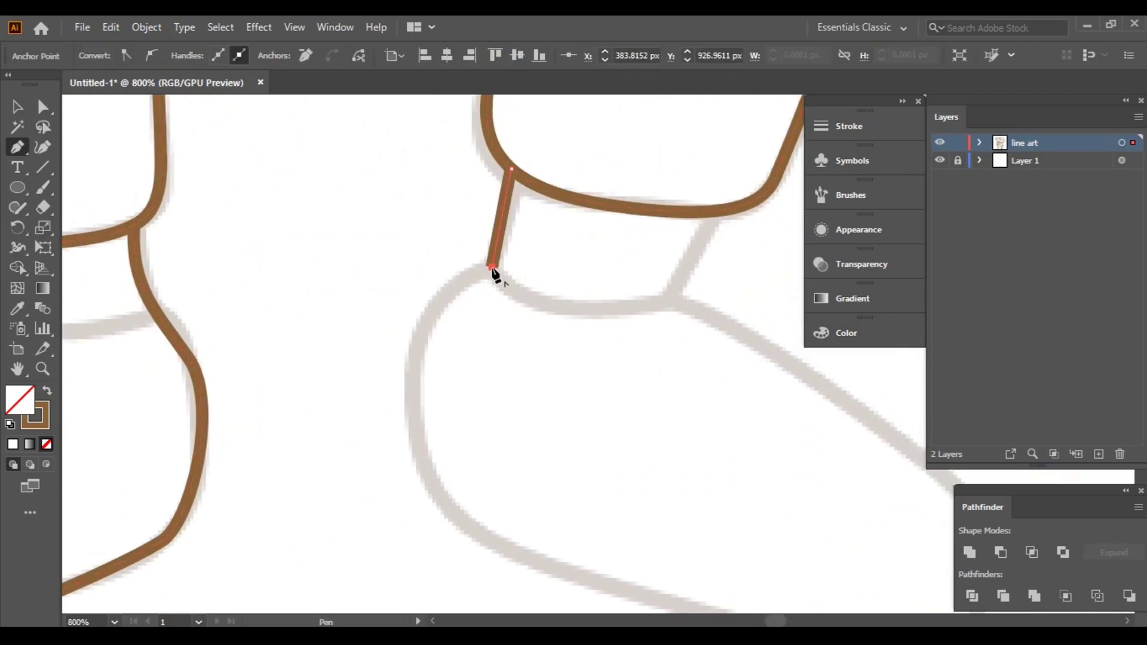
{"action": "left_click_drag", "start_coordinate": [452, 170], "coordinate": [451, 169]}
{"action": "key", "text": "ctrl+z"}
{"action": "scroll", "coordinate": [431, 347], "scroll_direction": "down", "scroll_amount": 1}
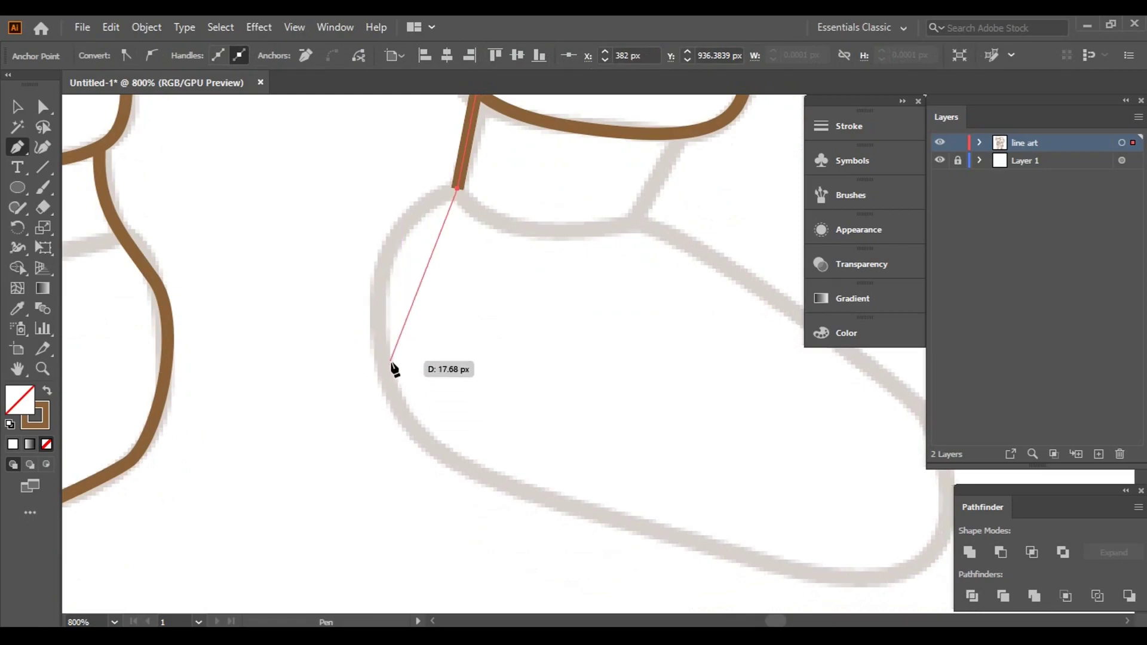
{"action": "left_click_drag", "start_coordinate": [378, 351], "coordinate": [410, 474]}
{"action": "scroll", "coordinate": [550, 454], "scroll_direction": "down", "scroll_amount": 1}
{"action": "scroll", "coordinate": [550, 454], "scroll_direction": "right", "scroll_amount": 2}
- Finish that shoe's outline along the sole, toe and top, closing it at the ankle
{"action": "left_click_drag", "start_coordinate": [512, 400], "coordinate": [687, 443]}
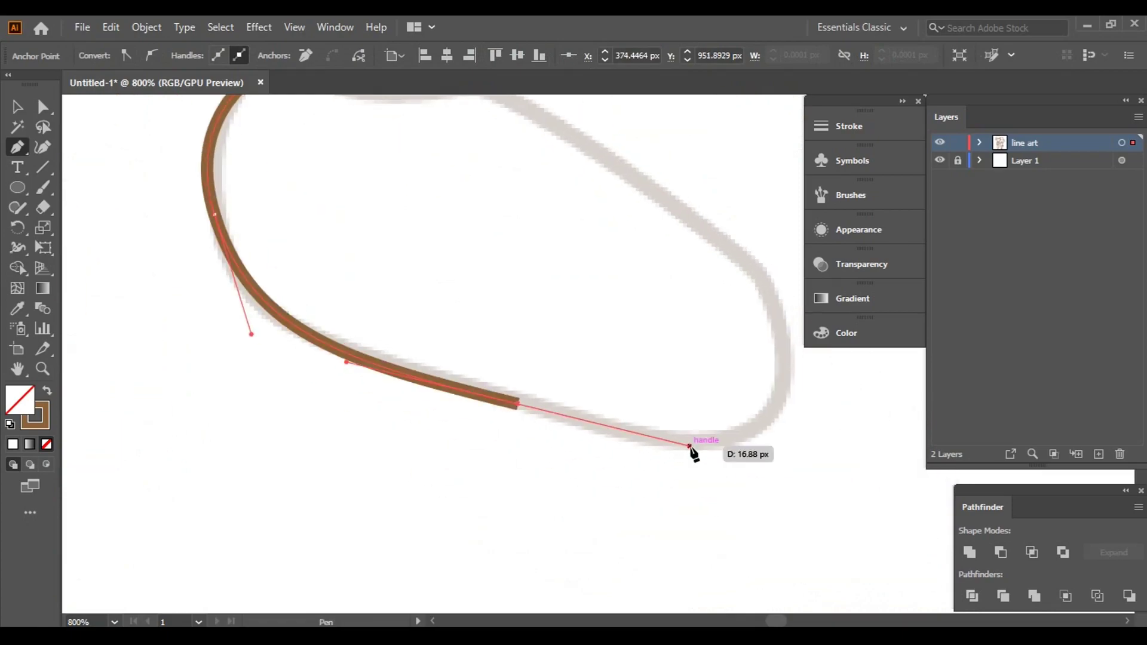
{"action": "scroll", "coordinate": [657, 457], "scroll_direction": "right", "scroll_amount": 3}
{"action": "left_click_drag", "start_coordinate": [571, 436], "coordinate": [598, 396]}
{"action": "mouse_move", "coordinate": [543, 272]}
{"action": "left_mouse_down"}
{"action": "mouse_move", "coordinate": [481, 224]}
{"action": "mouse_move", "coordinate": [430, 250]}
{"action": "left_mouse_up"}
{"action": "scroll", "coordinate": [484, 227], "scroll_direction": "up", "scroll_amount": 2}
{"action": "scroll", "coordinate": [484, 227], "scroll_direction": "left", "scroll_amount": 2}
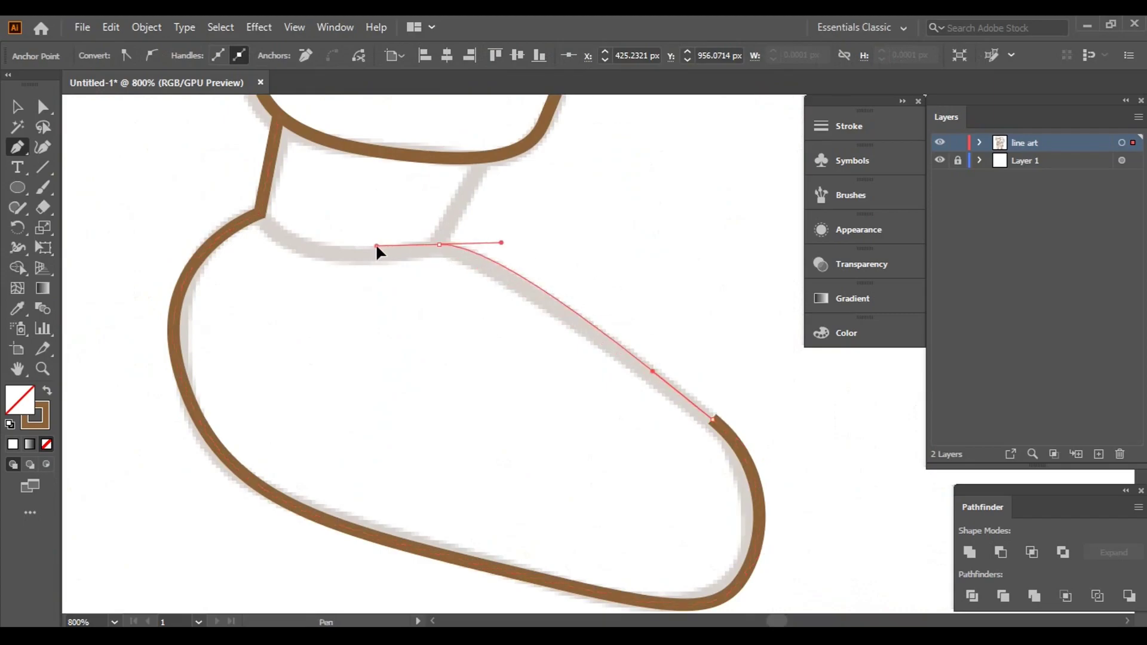
{"action": "left_click", "coordinate": [486, 157]}
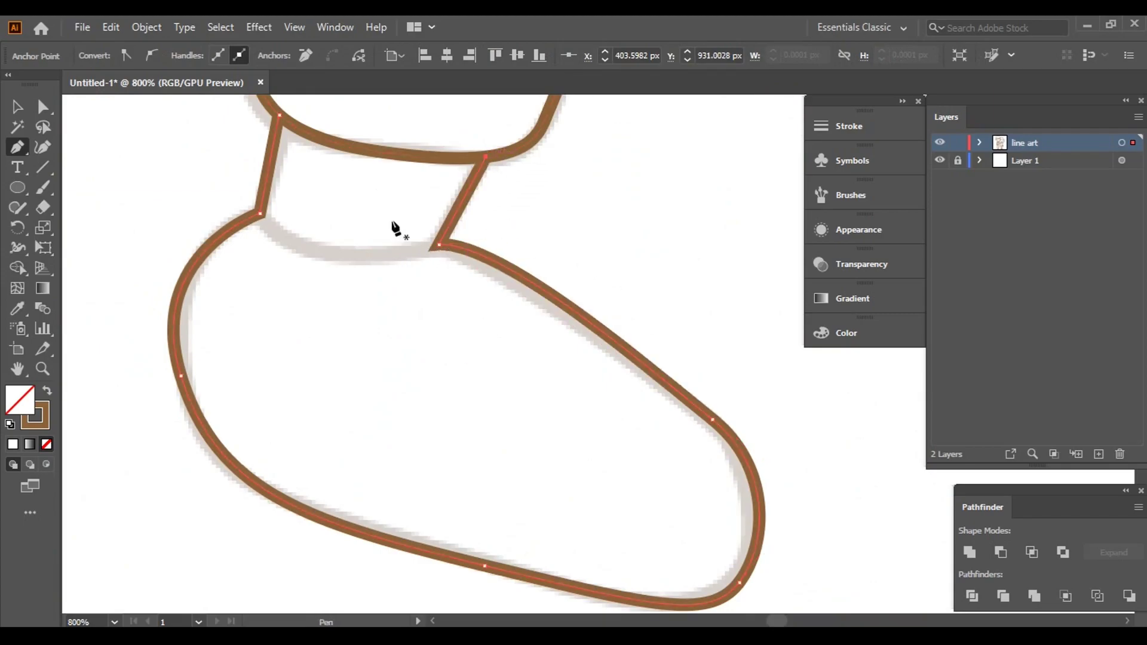
{"action": "scroll", "coordinate": [333, 297], "scroll_direction": "down", "scroll_amount": 3}
{"action": "scroll", "coordinate": [440, 315], "scroll_direction": "up", "scroll_amount": 3}
- Draw curved strokes across both ankles following the grey sketch lines
{"action": "left_click", "coordinate": [295, 341]}
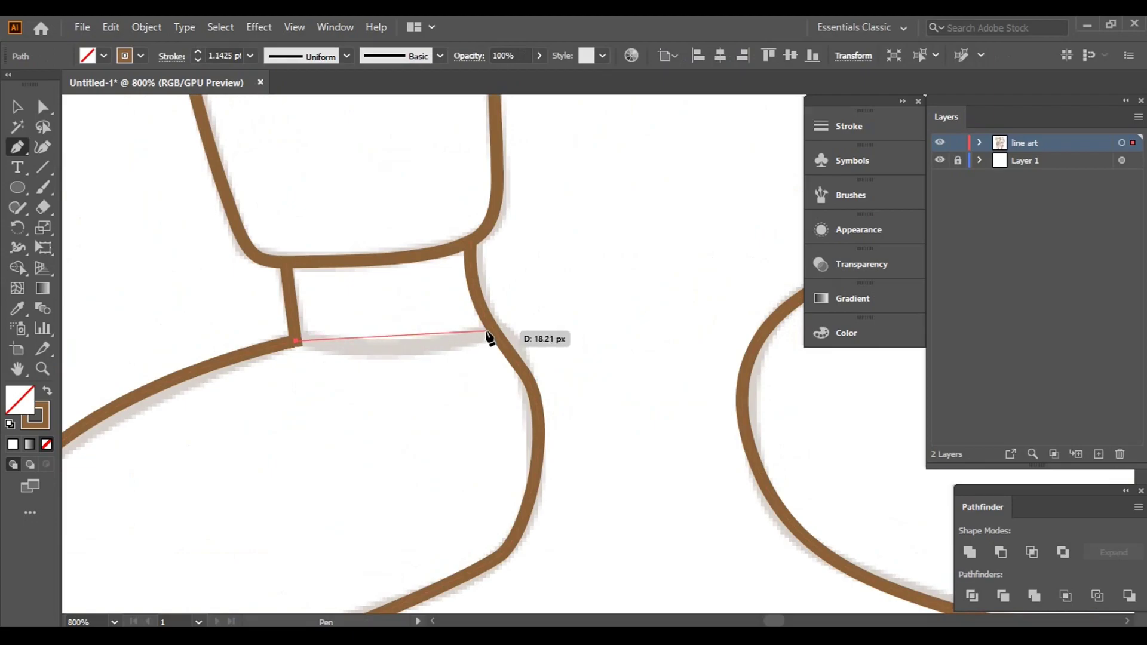
{"action": "left_click_drag", "start_coordinate": [493, 329], "coordinate": [577, 285]}
{"action": "left_click_drag", "start_coordinate": [754, 377], "coordinate": [135, 422]}
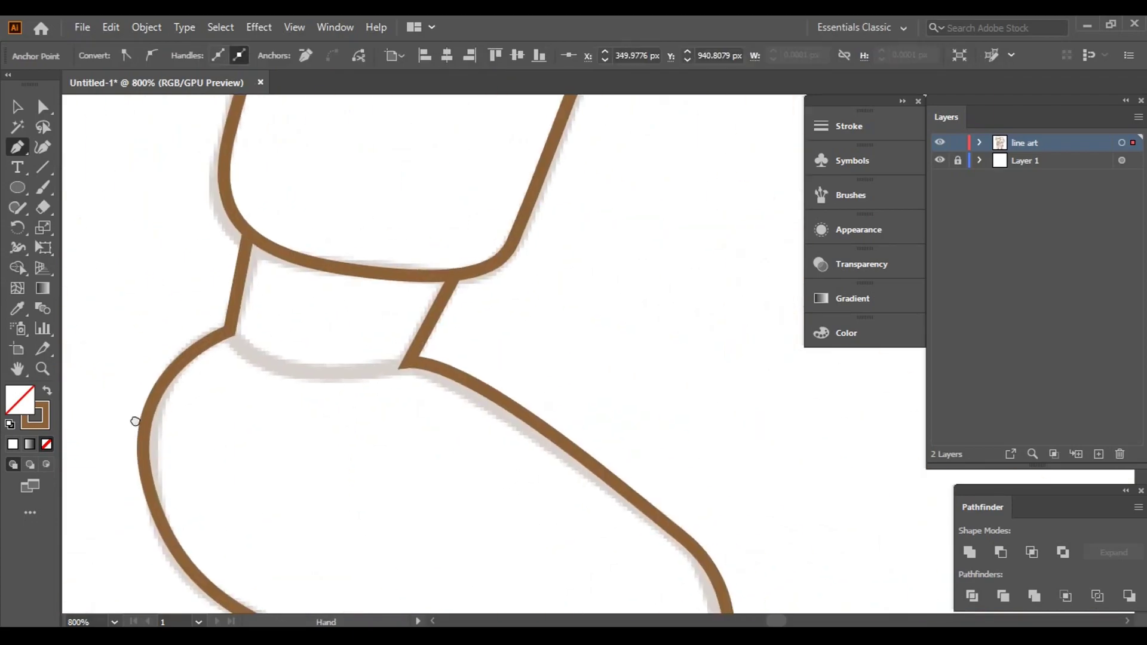
{"action": "left_click", "coordinate": [230, 330]}
{"action": "left_click_drag", "start_coordinate": [410, 363], "coordinate": [538, 303]}
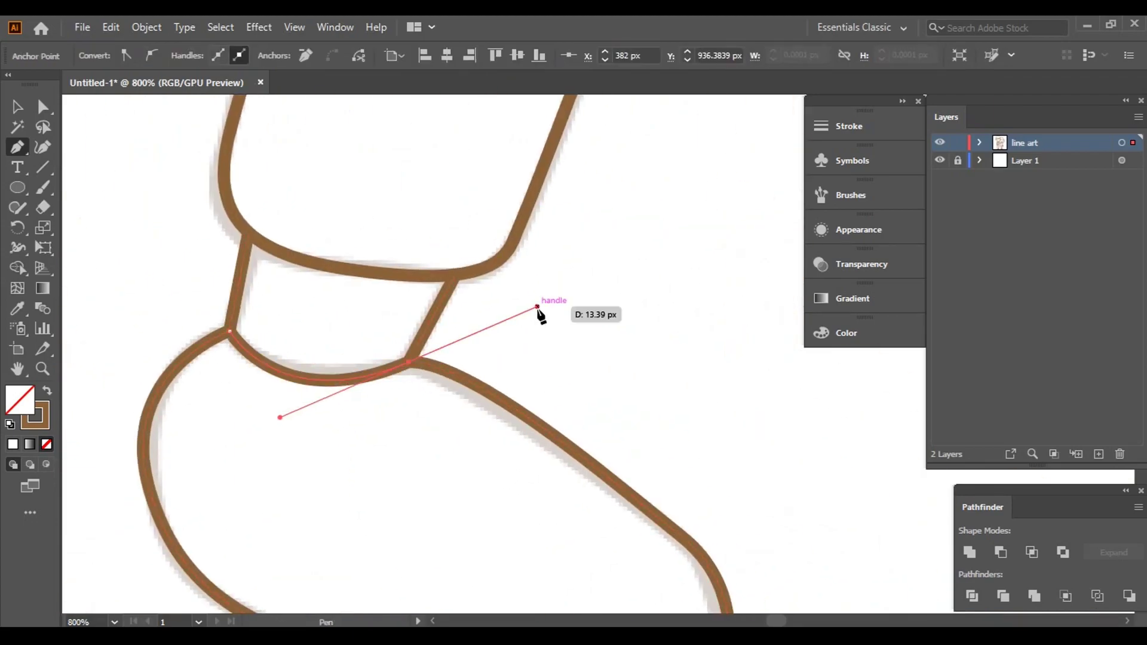
{"action": "scroll", "coordinate": [538, 313], "scroll_direction": "down", "scroll_amount": 5}
{"action": "left_click_drag", "start_coordinate": [635, 307], "coordinate": [334, 546]}
- Ink a short curved brown stroke across the boy's sleeve cuff against the girl's side
{"action": "scroll", "coordinate": [334, 546], "scroll_direction": "down", "scroll_amount": 3}
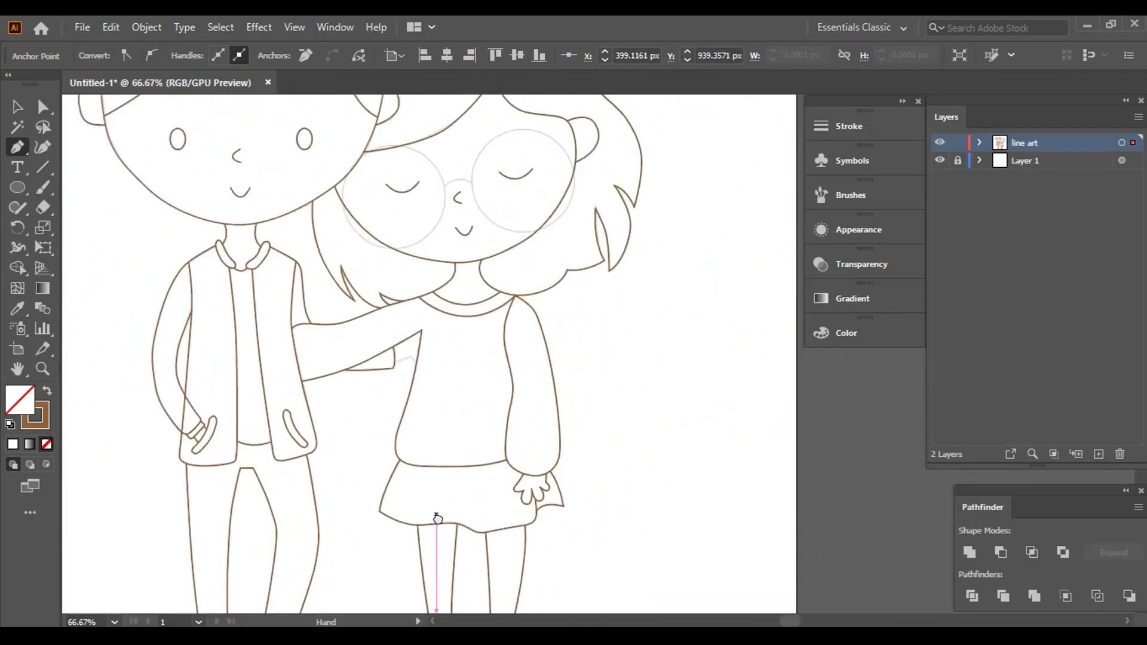
{"action": "scroll", "coordinate": [407, 377], "scroll_direction": "up", "scroll_amount": 5}
{"action": "scroll", "coordinate": [337, 385], "scroll_direction": "up", "scroll_amount": 2}
{"action": "left_click", "coordinate": [331, 379]}
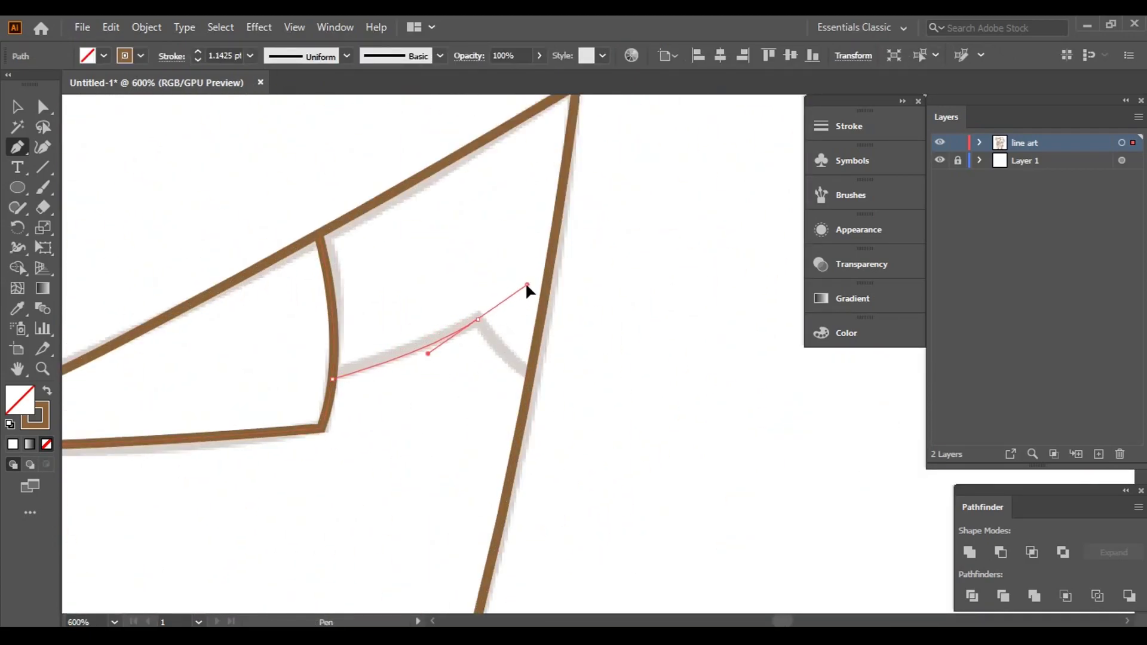
{"action": "left_click_drag", "start_coordinate": [478, 320], "coordinate": [526, 285]}
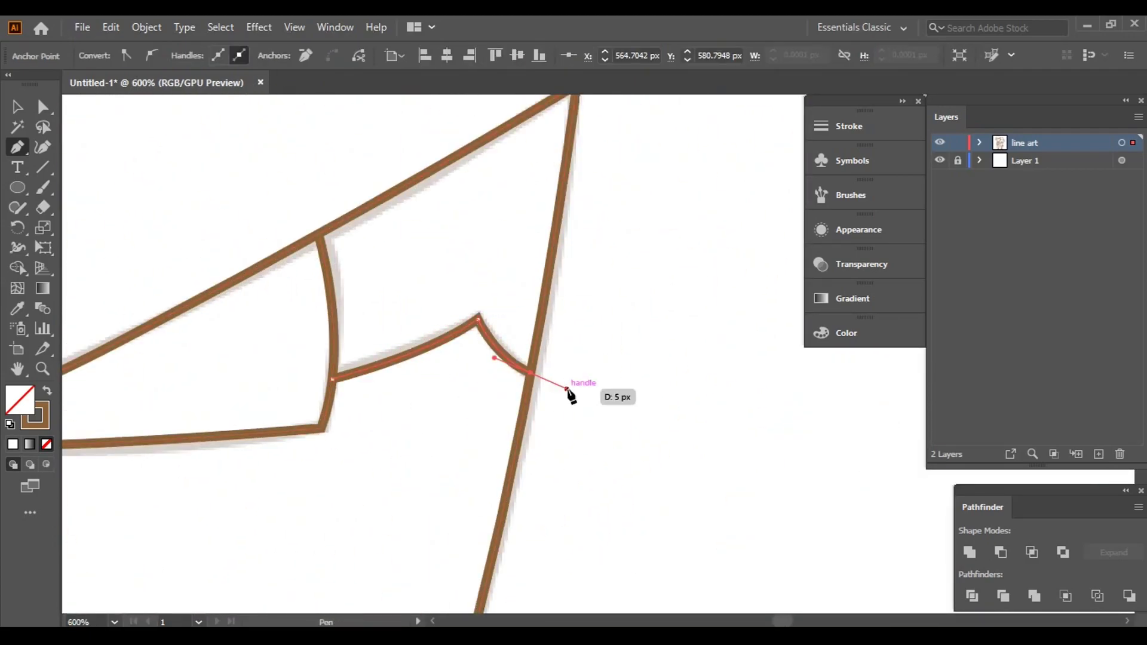
{"action": "scroll", "coordinate": [676, 319], "scroll_direction": "down", "scroll_amount": 4}
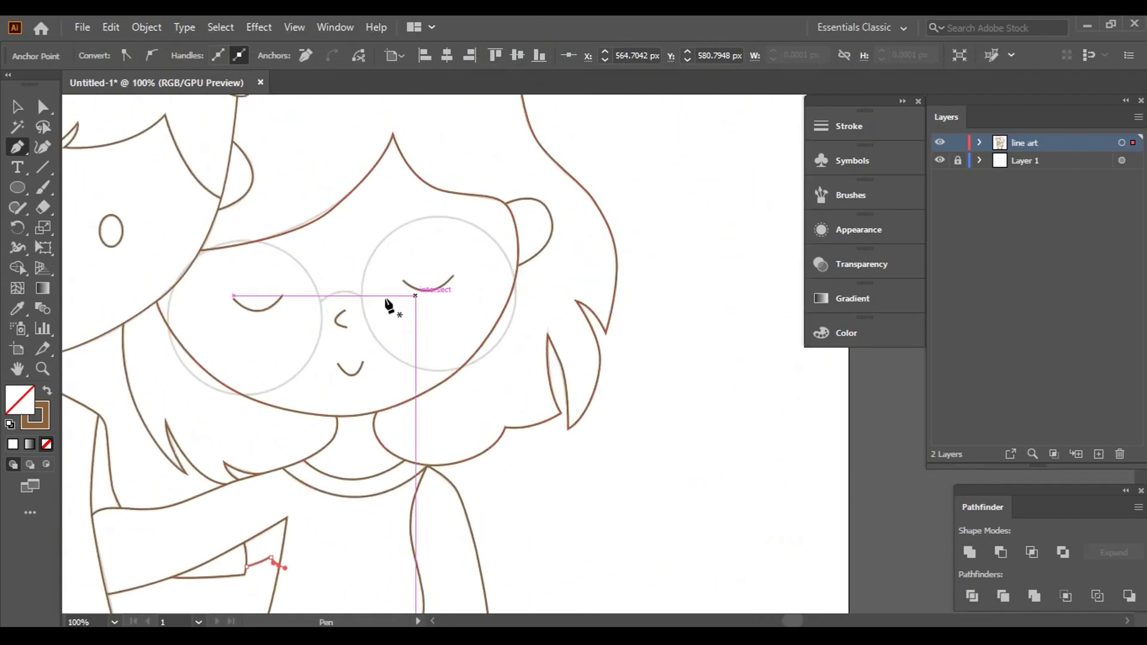
{"action": "scroll", "coordinate": [384, 302], "scroll_direction": "down", "scroll_amount": 2}
{"action": "scroll", "coordinate": [551, 456], "scroll_direction": "down", "scroll_amount": 2}
{"action": "scroll", "coordinate": [605, 382], "scroll_direction": "down", "scroll_amount": 5}
{"action": "scroll", "coordinate": [375, 281], "scroll_direction": "up", "scroll_amount": 2}
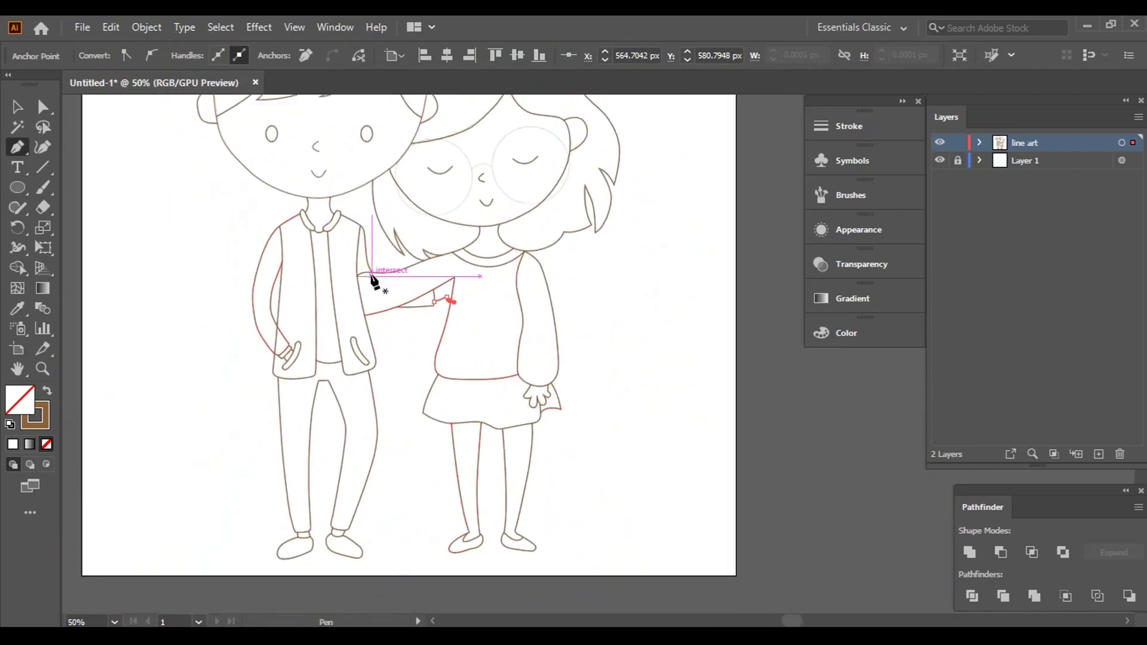
{"action": "scroll", "coordinate": [286, 328], "scroll_direction": "up", "scroll_amount": 3}
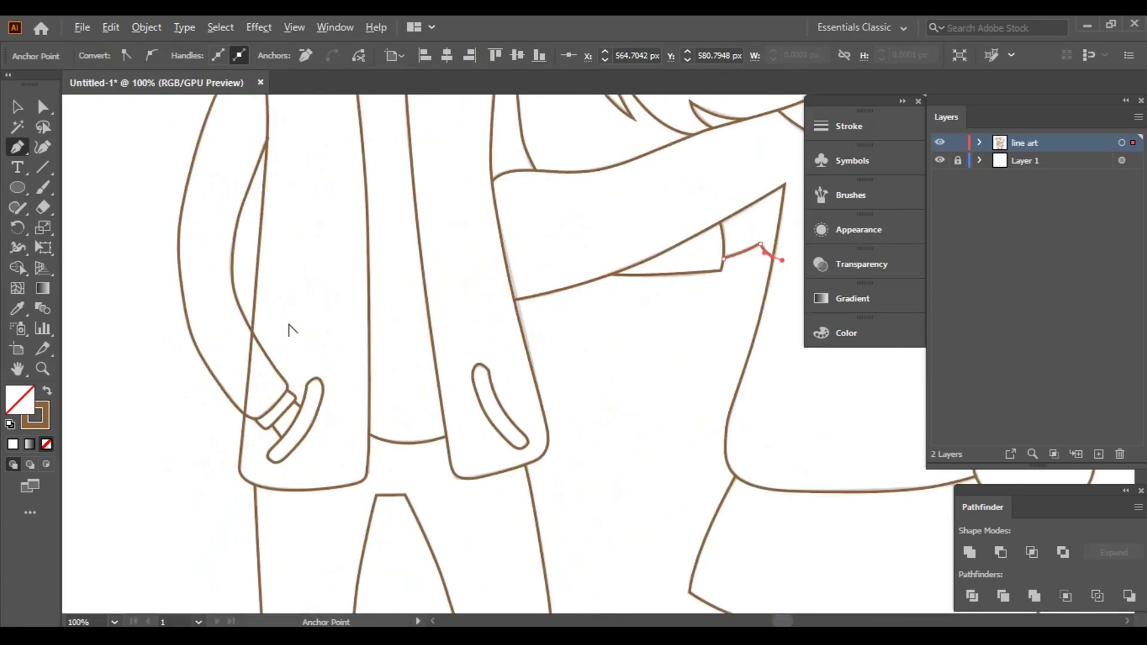
{"action": "scroll", "coordinate": [285, 325], "scroll_direction": "down", "scroll_amount": 3}
{"action": "scroll", "coordinate": [379, 332], "scroll_direction": "up", "scroll_amount": 2}
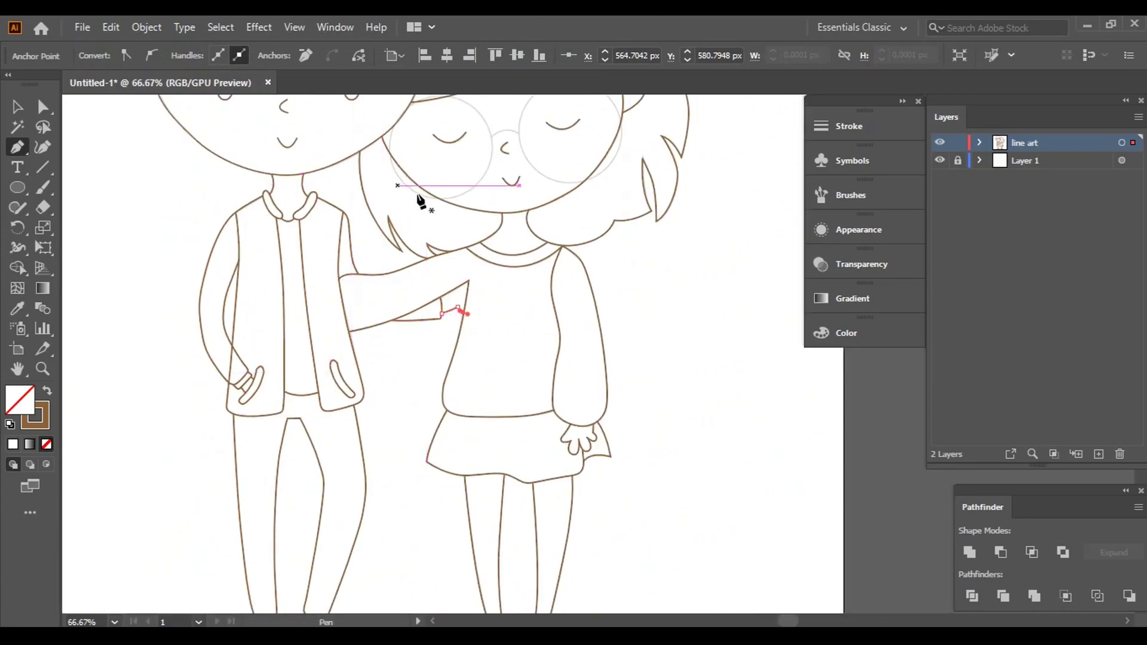
{"action": "scroll", "coordinate": [469, 242], "scroll_direction": "up", "scroll_amount": 4}
- Draw a brown circle sized and positioned over the girl's right glasses lens
{"action": "key", "text": "l"}
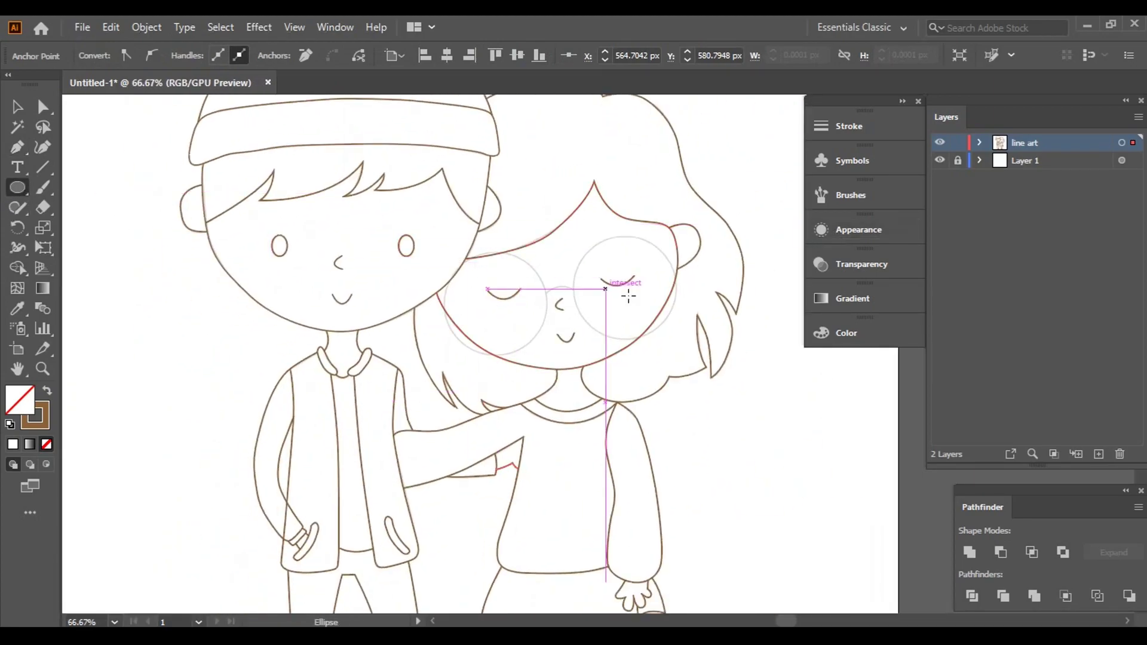
{"action": "scroll", "coordinate": [687, 306], "scroll_direction": "up", "scroll_amount": 2}
{"action": "scroll", "coordinate": [687, 306], "scroll_direction": "up", "scroll_amount": 1}
{"action": "left_click_drag", "start_coordinate": [568, 304], "coordinate": [550, 329]}
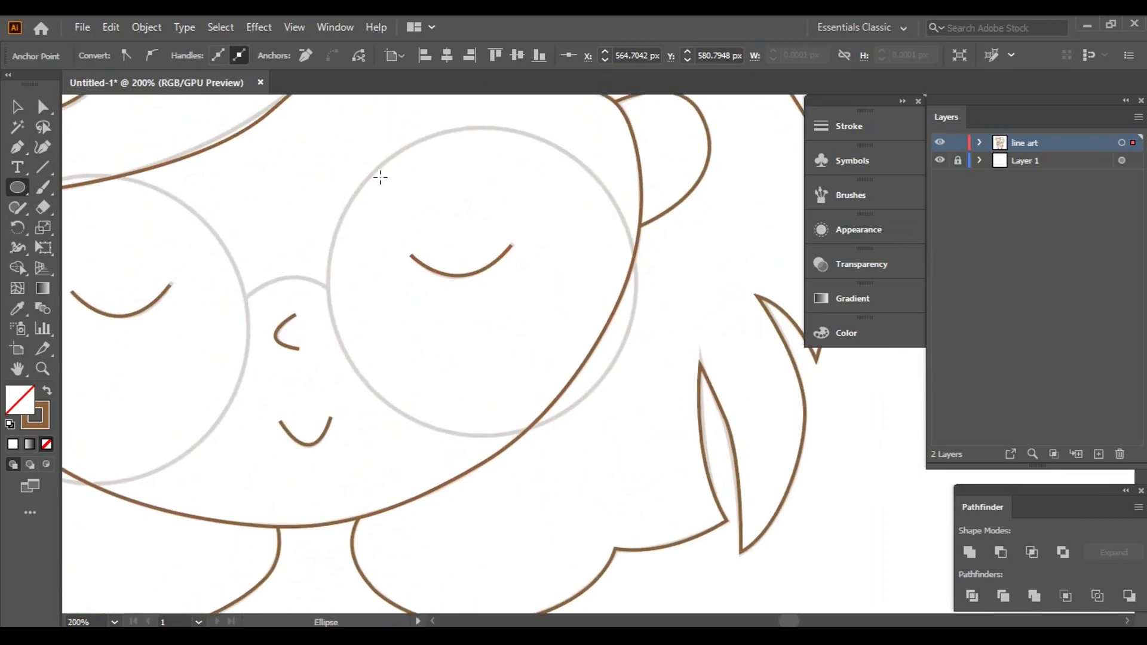
{"action": "left_click_drag", "start_coordinate": [383, 167], "coordinate": [632, 383]}
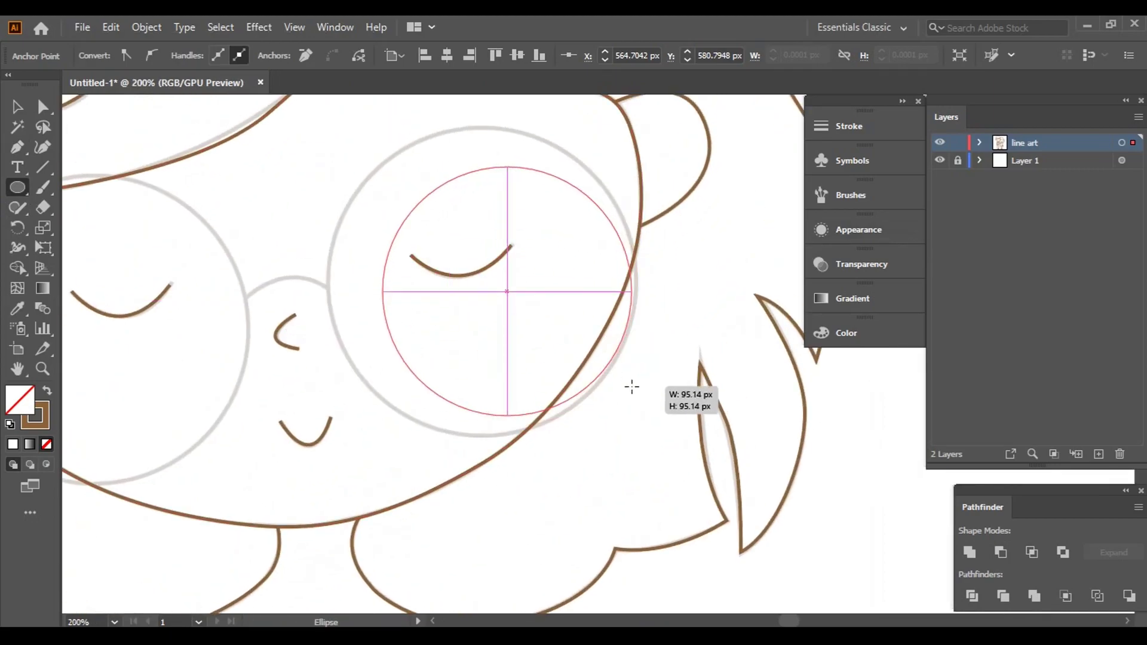
{"action": "scroll", "coordinate": [470, 252], "scroll_direction": "up", "scroll_amount": 2}
{"action": "left_click_drag", "start_coordinate": [441, 210], "coordinate": [359, 161]}
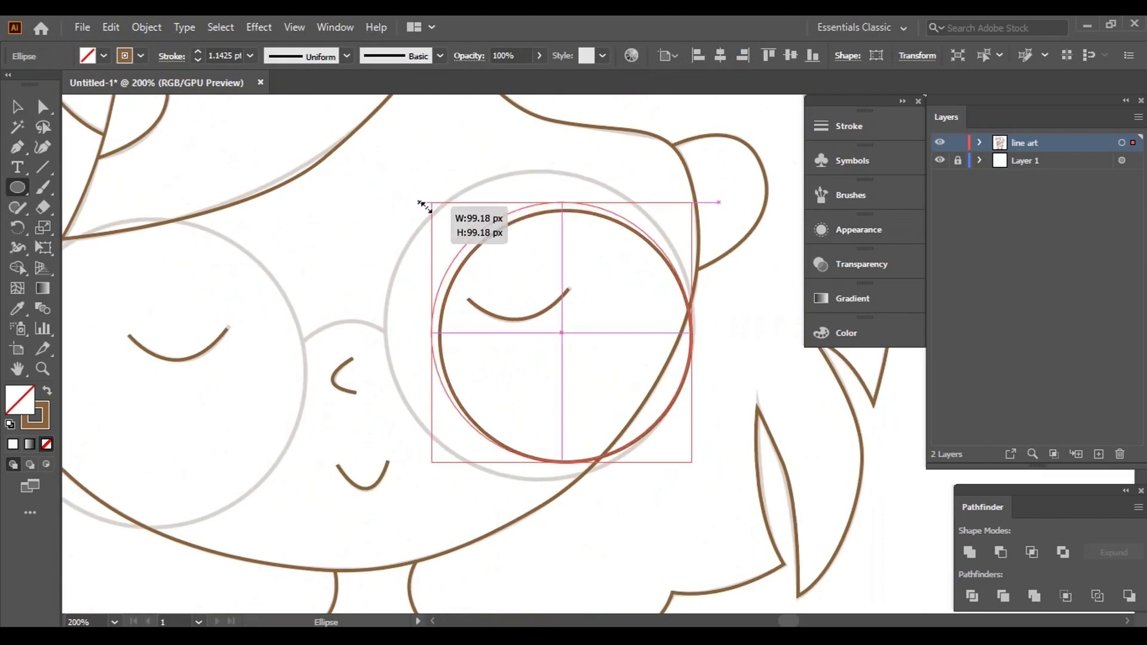
{"action": "mouse_move", "coordinate": [543, 463]}
{"action": "left_mouse_down"}
{"action": "mouse_move", "coordinate": [543, 497]}
{"action": "mouse_move", "coordinate": [544, 479]}
{"action": "left_mouse_up"}
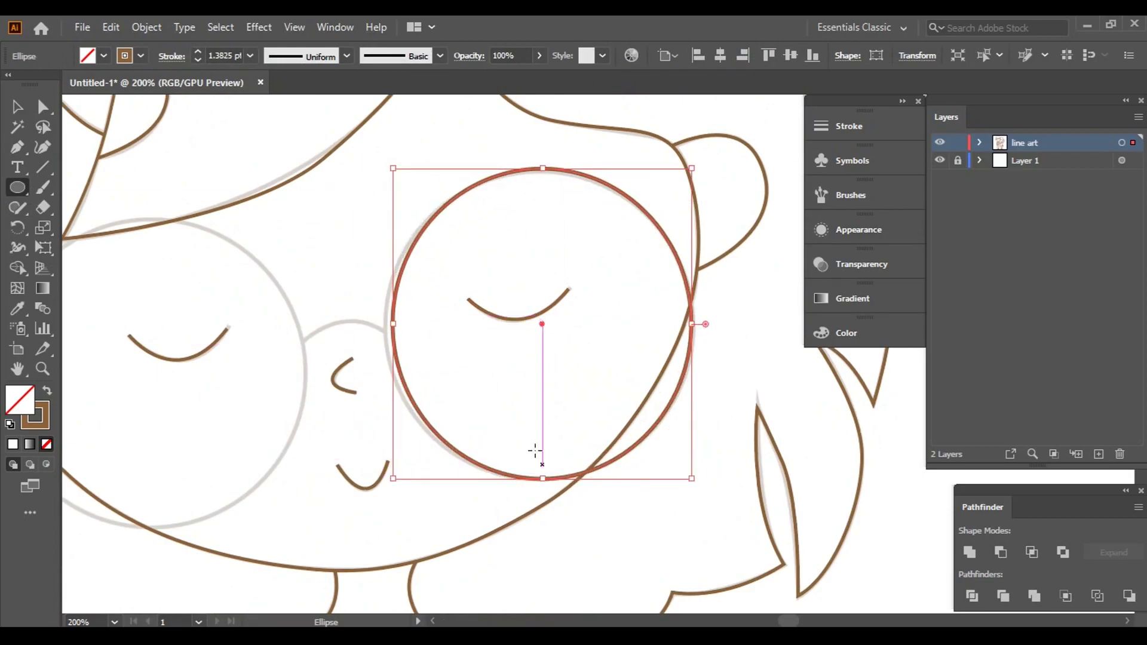
{"action": "left_click_drag", "start_coordinate": [394, 325], "coordinate": [384, 327]}
{"action": "key", "text": "v"}
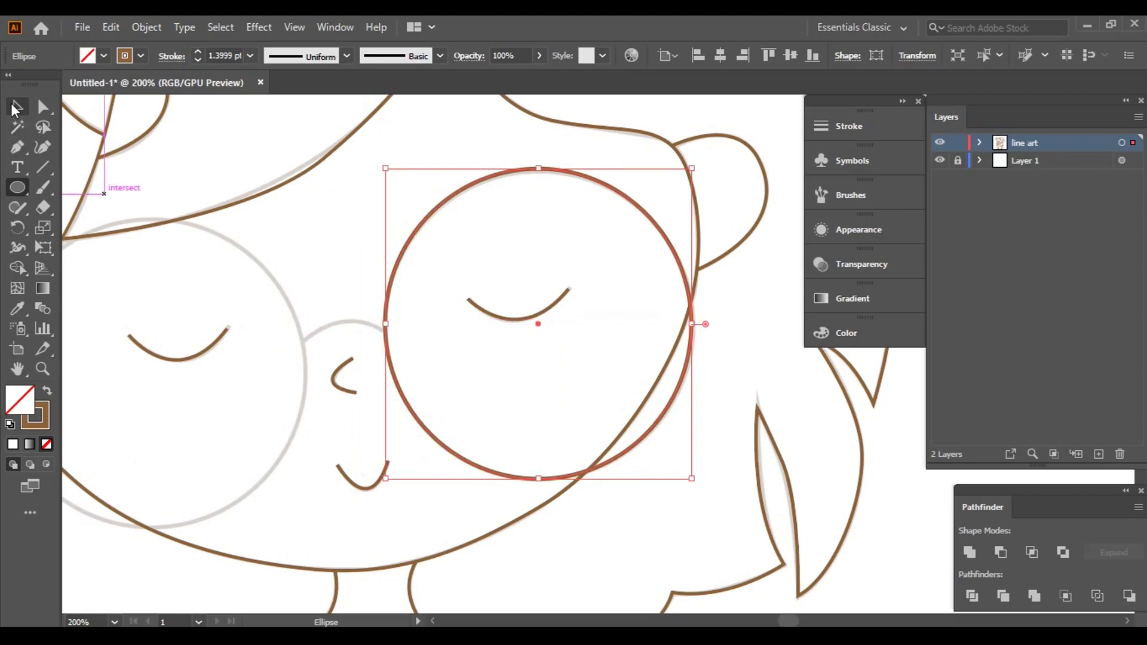
- Place a copy of the lens circle over the girl's left eye
{"action": "left_click", "coordinate": [330, 267]}
{"action": "left_click", "coordinate": [567, 179]}
{"action": "scroll", "coordinate": [490, 267], "scroll_direction": "down", "scroll_amount": 1}
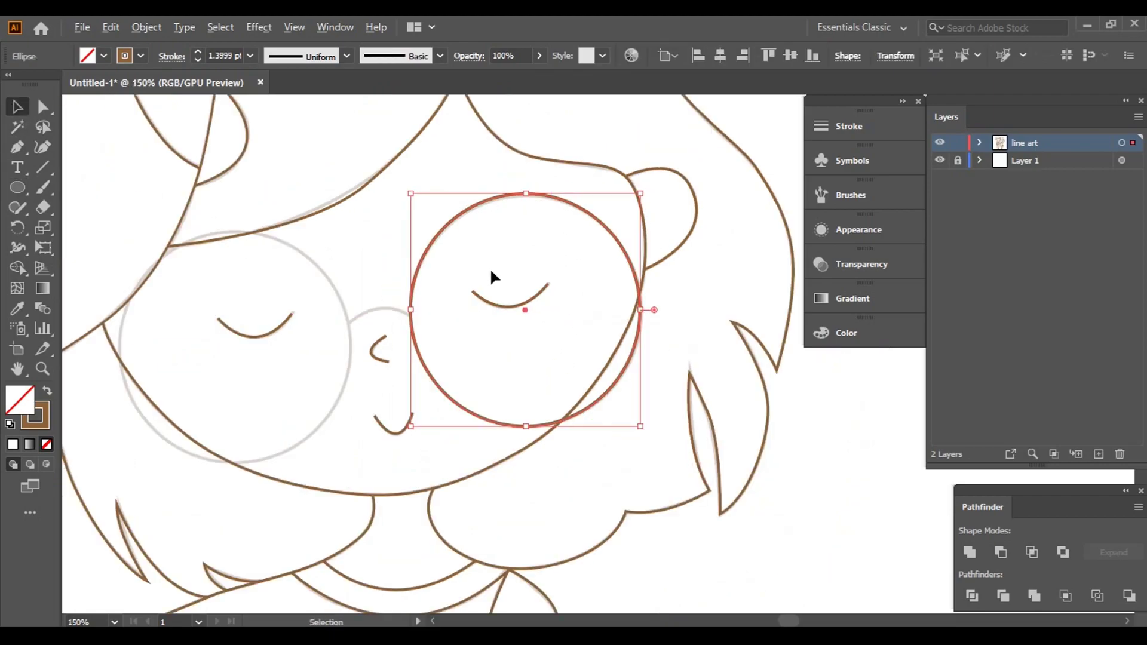
{"action": "left_click_drag", "start_coordinate": [490, 268], "coordinate": [687, 310]}
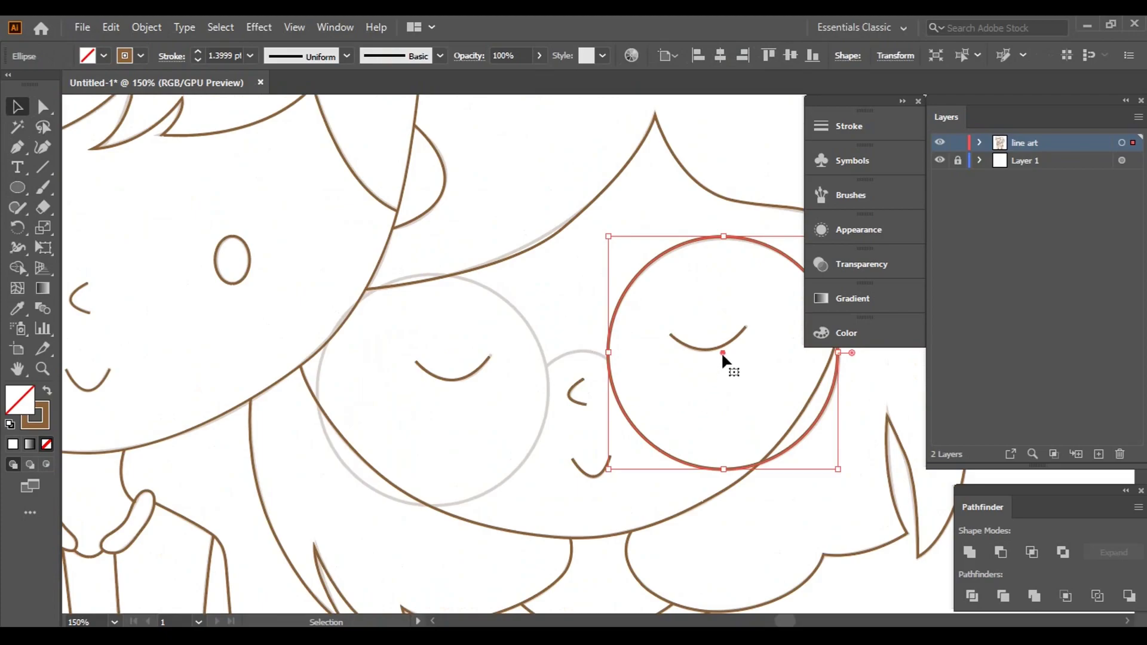
{"action": "left_click_drag", "start_coordinate": [722, 353], "coordinate": [431, 389]}
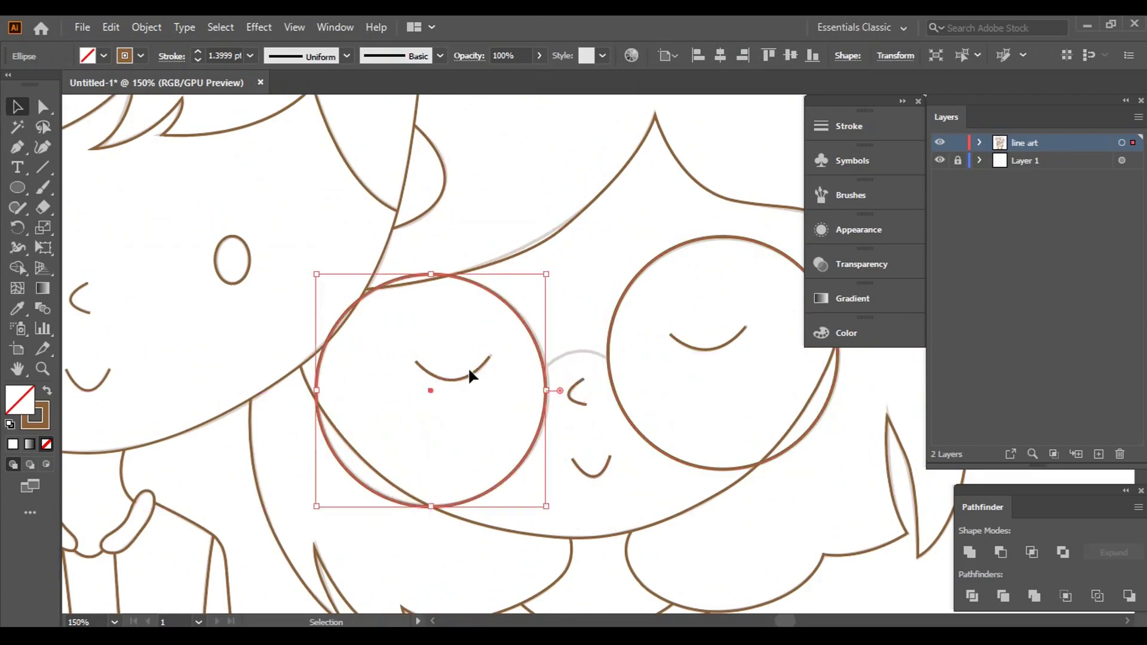
{"action": "scroll", "coordinate": [520, 364], "scroll_direction": "up", "scroll_amount": 3}
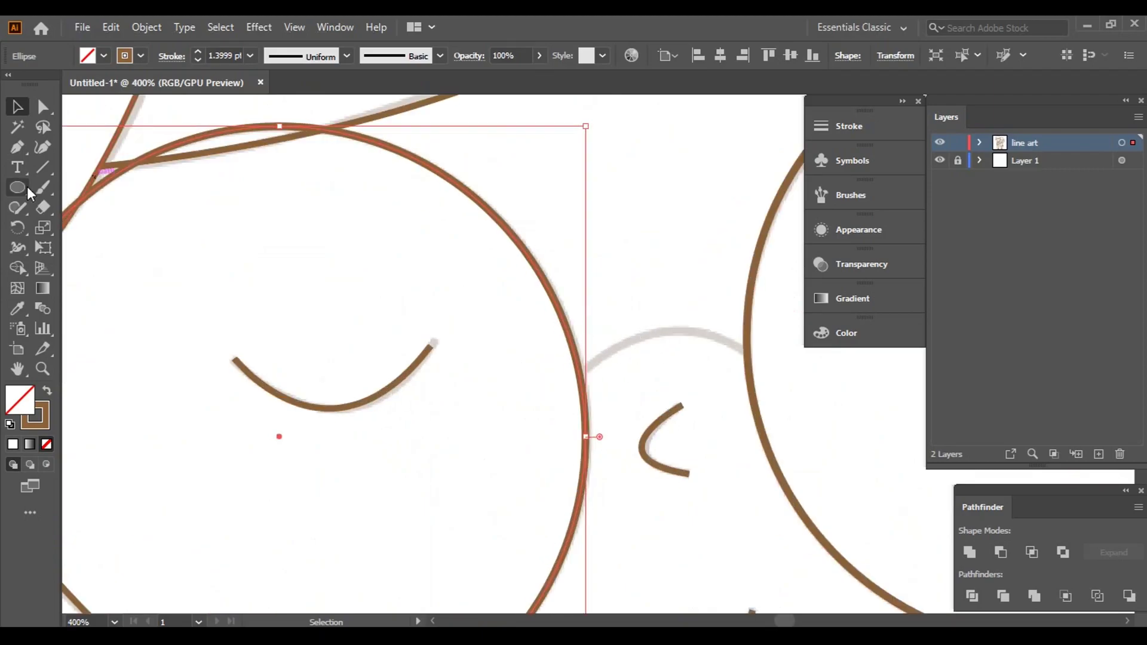
{"action": "left_click", "coordinate": [542, 195]}
- Draw the curved nose bridge joining the two lenses
{"action": "key", "text": "p"}
{"action": "left_click", "coordinate": [580, 375]}
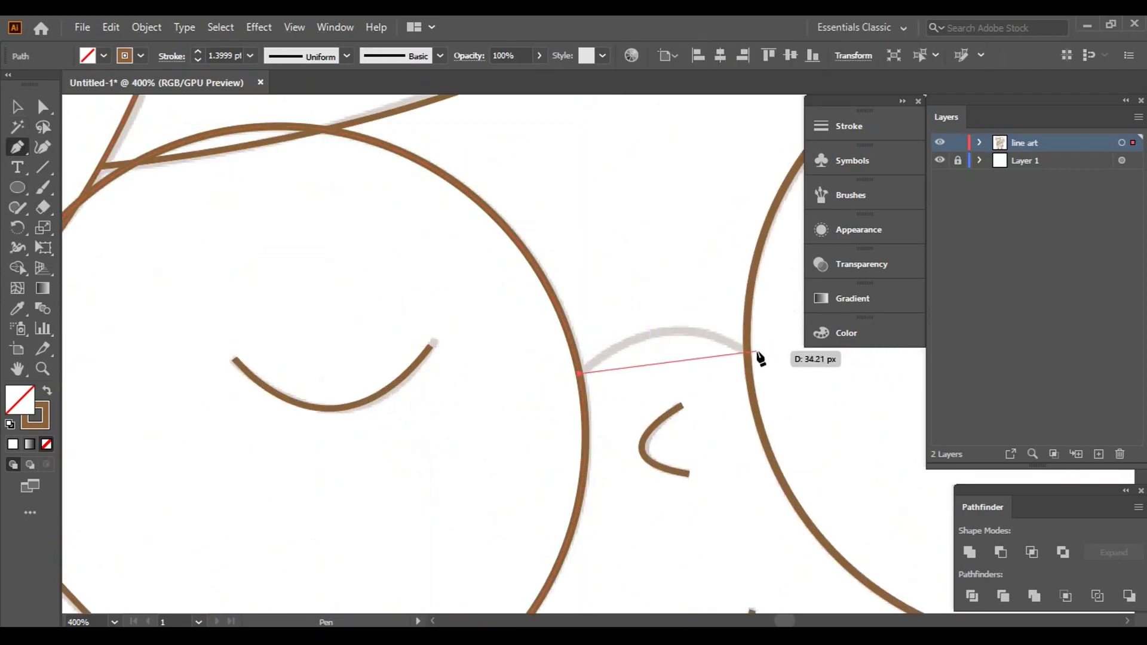
{"action": "left_click_drag", "start_coordinate": [748, 356], "coordinate": [770, 376]}
{"action": "left_click_drag", "start_coordinate": [846, 425], "coordinate": [846, 426]}
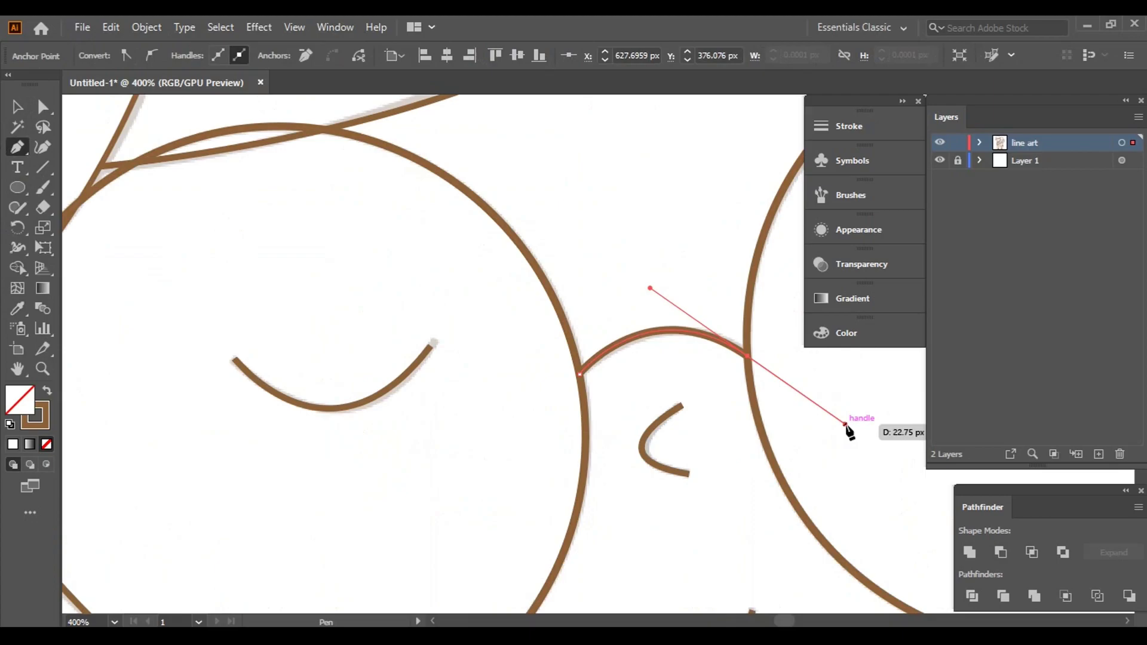
{"action": "scroll", "coordinate": [574, 266], "scroll_direction": "down", "scroll_amount": 4, "text": "alt"}
{"action": "scroll", "coordinate": [404, 443], "scroll_direction": "down", "scroll_amount": 2, "text": "alt"}
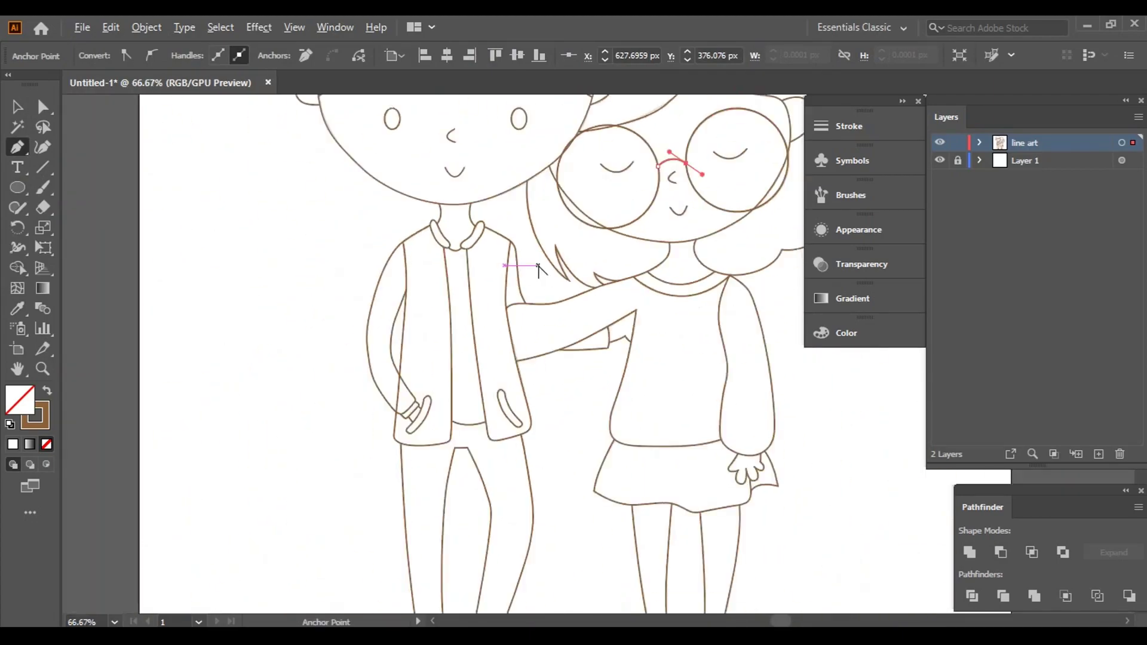
{"action": "left_click", "coordinate": [683, 359]}
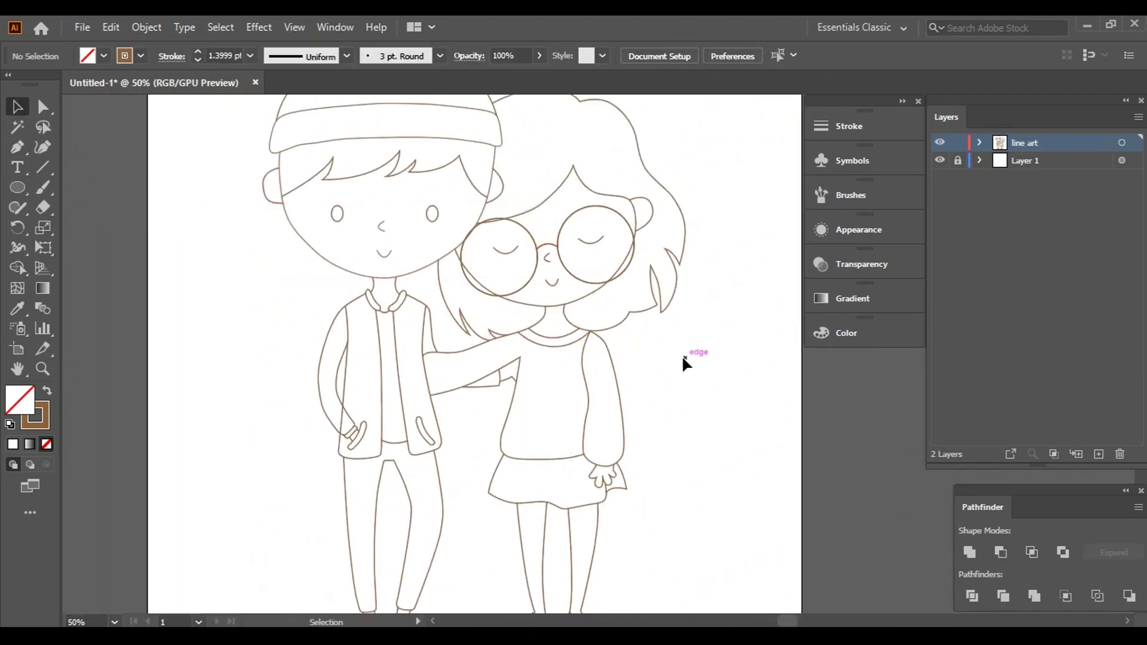
- Select all the line art and trim stray overlapping segments with the Shape Builder
{"action": "left_click", "coordinate": [536, 339]}
{"action": "scroll", "coordinate": [567, 366], "scroll_direction": "down", "scroll_amount": 3, "text": "alt"}
{"action": "scroll", "coordinate": [574, 358], "scroll_direction": "up", "scroll_amount": 2, "text": "alt"}
{"action": "scroll", "coordinate": [648, 529], "scroll_direction": "up", "scroll_amount": 4}
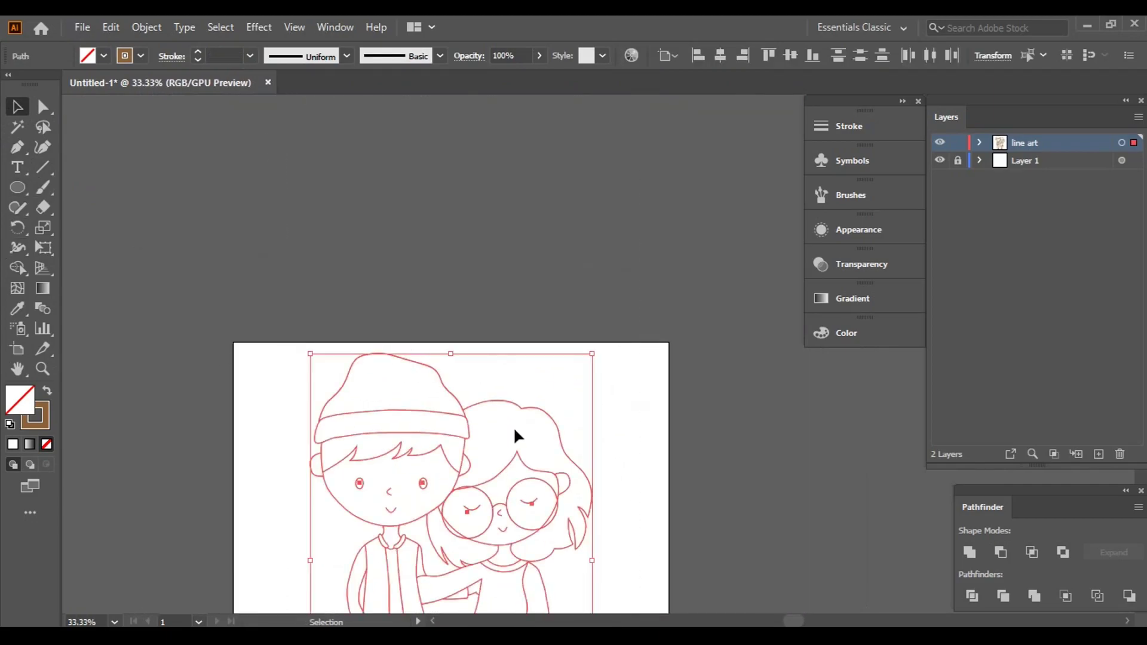
{"action": "scroll", "coordinate": [514, 427], "scroll_direction": "down", "scroll_amount": 3}
{"action": "key", "text": "shift+m"}
{"action": "scroll", "coordinate": [435, 456], "scroll_direction": "up", "scroll_amount": 5, "text": "alt"}
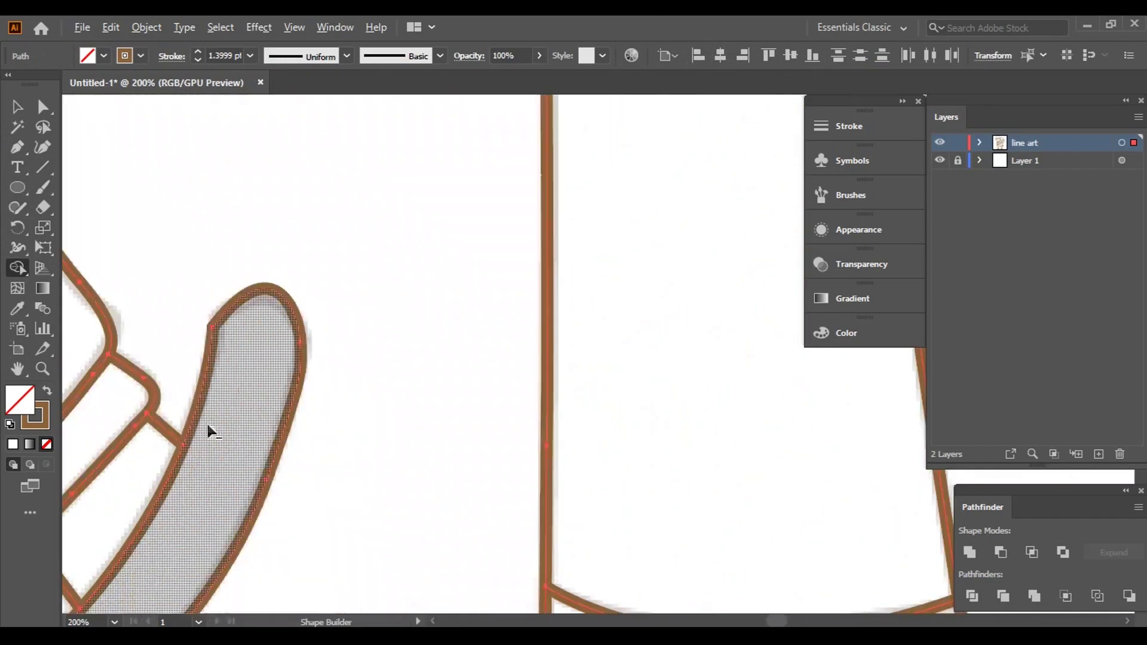
{"action": "scroll", "coordinate": [711, 299], "scroll_direction": "down", "scroll_amount": 3}
{"action": "scroll", "coordinate": [670, 270], "scroll_direction": "down", "scroll_amount": 3, "text": "alt"}
- Check the paths in Outline view, then deselect the finished line art
{"action": "key", "text": "ctrl+y"}
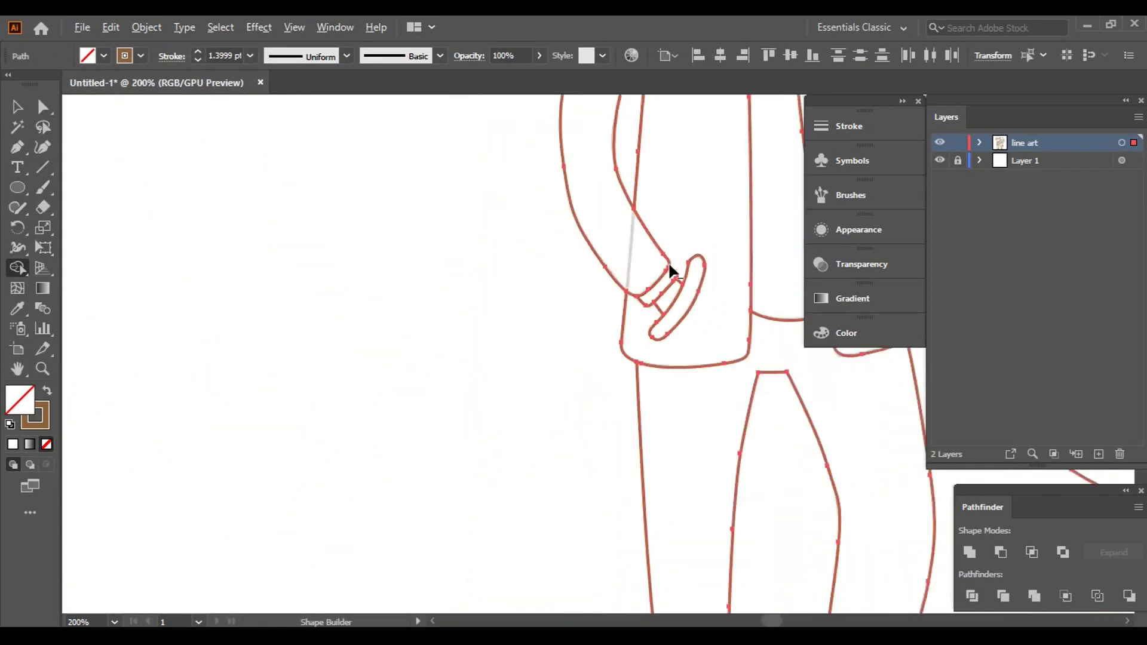
{"action": "scroll", "coordinate": [668, 261], "scroll_direction": "down", "scroll_amount": 3, "text": "alt"}
{"action": "scroll", "coordinate": [568, 367], "scroll_direction": "up", "scroll_amount": 5}
{"action": "scroll", "coordinate": [376, 333], "scroll_direction": "up", "scroll_amount": 2, "text": "alt"}
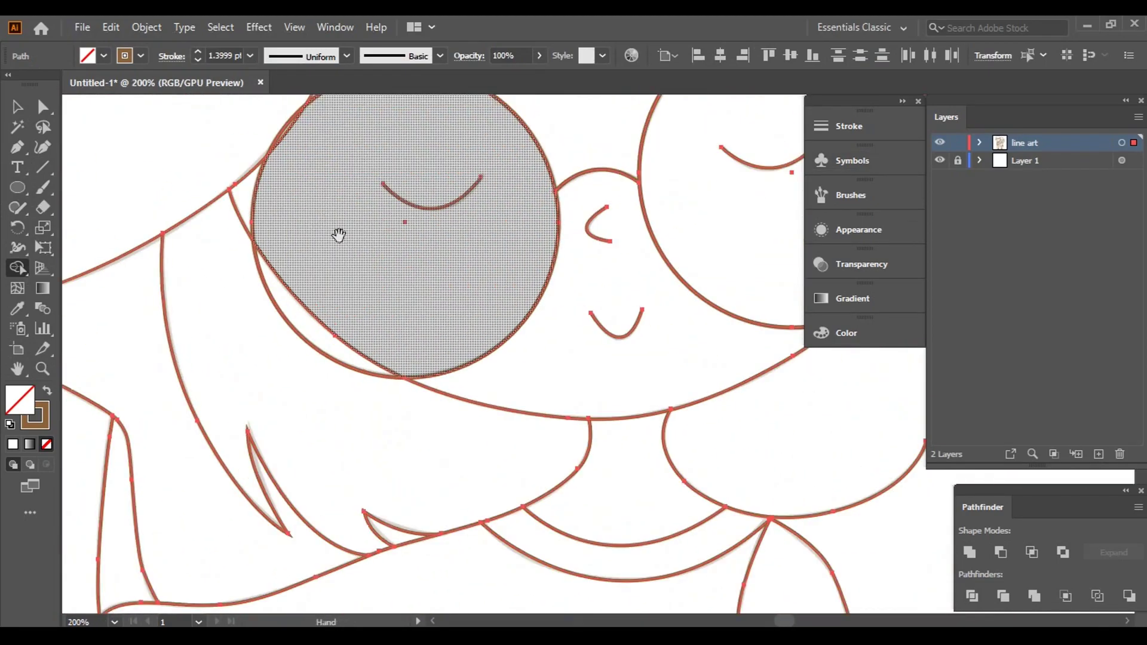
{"action": "scroll", "coordinate": [339, 235], "scroll_direction": "up", "scroll_amount": 3, "text": "alt"}
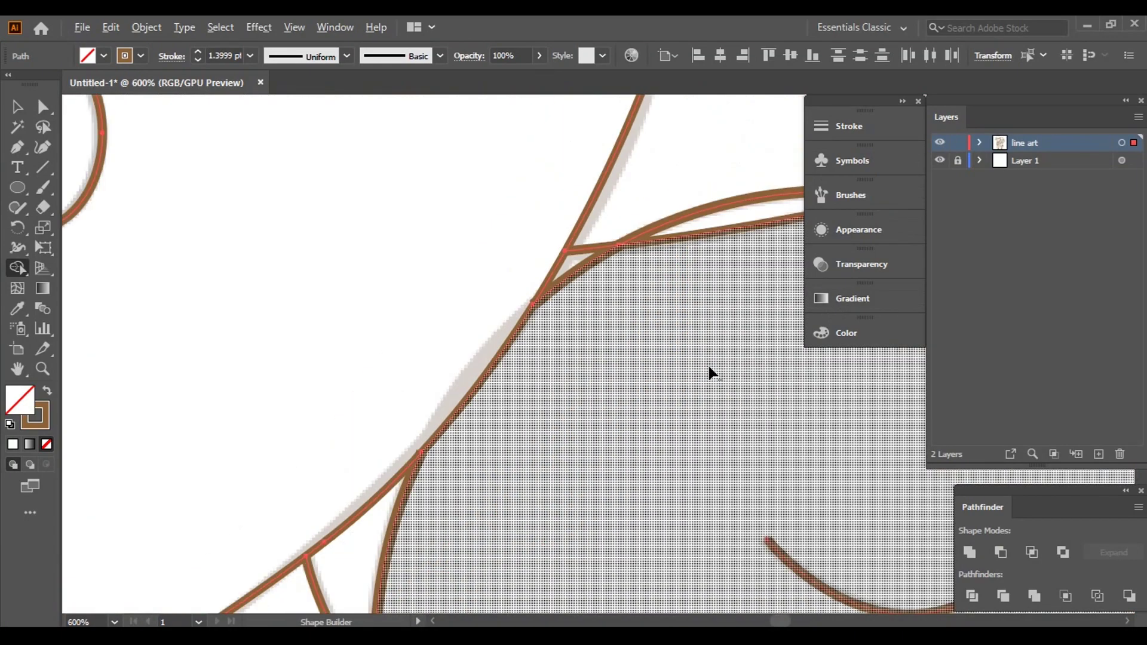
{"action": "scroll", "coordinate": [710, 338], "scroll_direction": "down", "scroll_amount": 2, "text": "alt"}
{"action": "key", "text": "ctrl+y"}
{"action": "scroll", "coordinate": [787, 354], "scroll_direction": "down", "scroll_amount": 4, "text": "alt"}
{"action": "scroll", "coordinate": [604, 386], "scroll_direction": "down", "scroll_amount": 1, "text": "alt"}
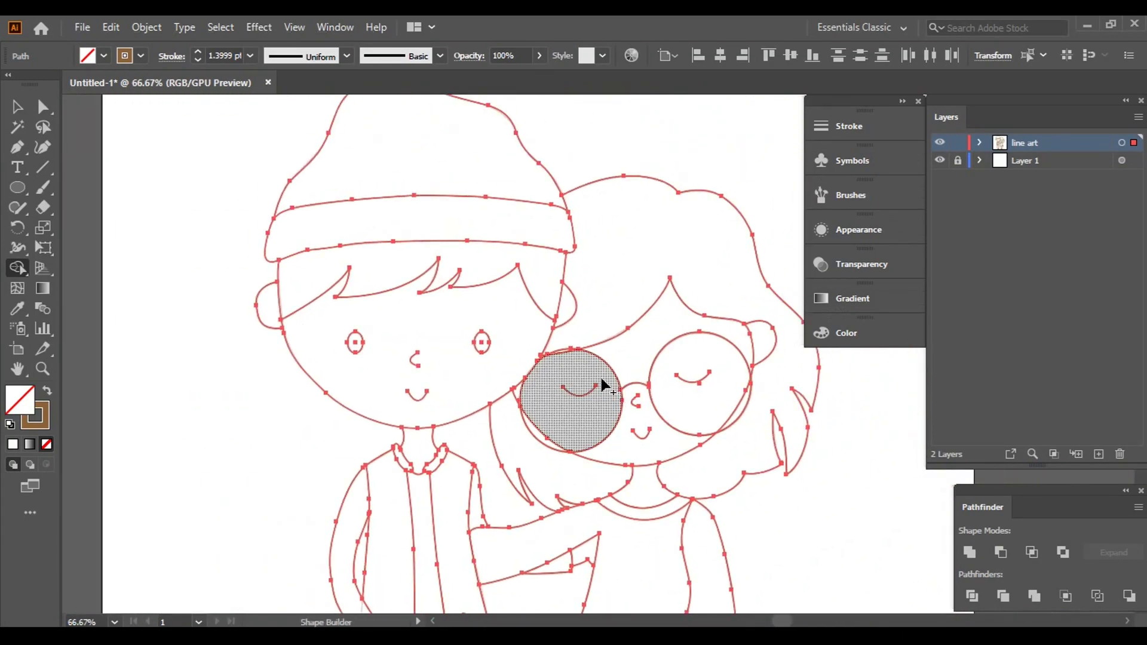
{"action": "scroll", "coordinate": [571, 351], "scroll_direction": "up", "scroll_amount": 5, "text": "alt"}
{"action": "key", "text": "ctrl+y"}
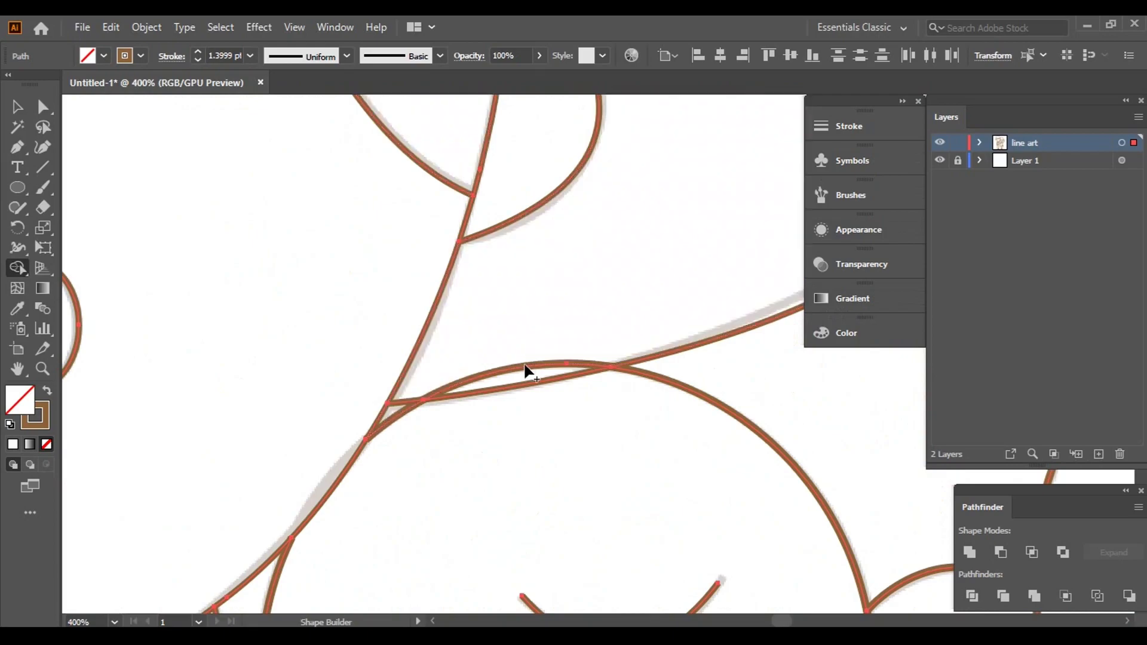
{"action": "scroll", "coordinate": [459, 334], "scroll_direction": "down", "scroll_amount": 2, "text": "alt"}
{"action": "scroll", "coordinate": [514, 378], "scroll_direction": "down", "scroll_amount": 3, "text": "alt"}
{"action": "key", "text": "ctrl+y"}
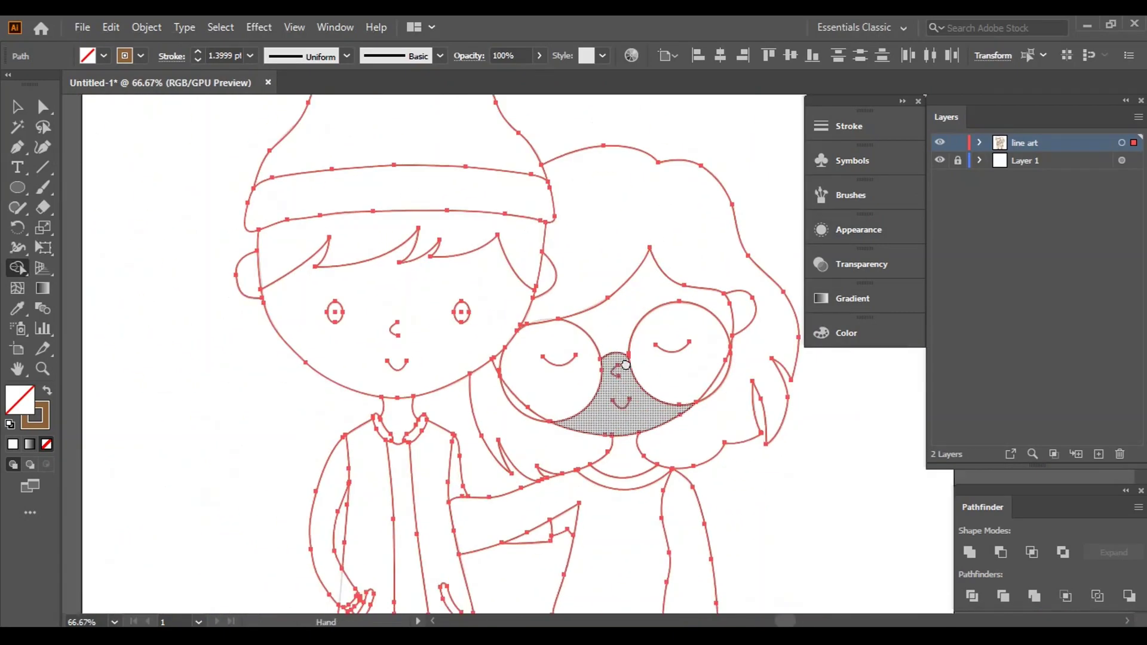
{"action": "left_click", "coordinate": [18, 108]}
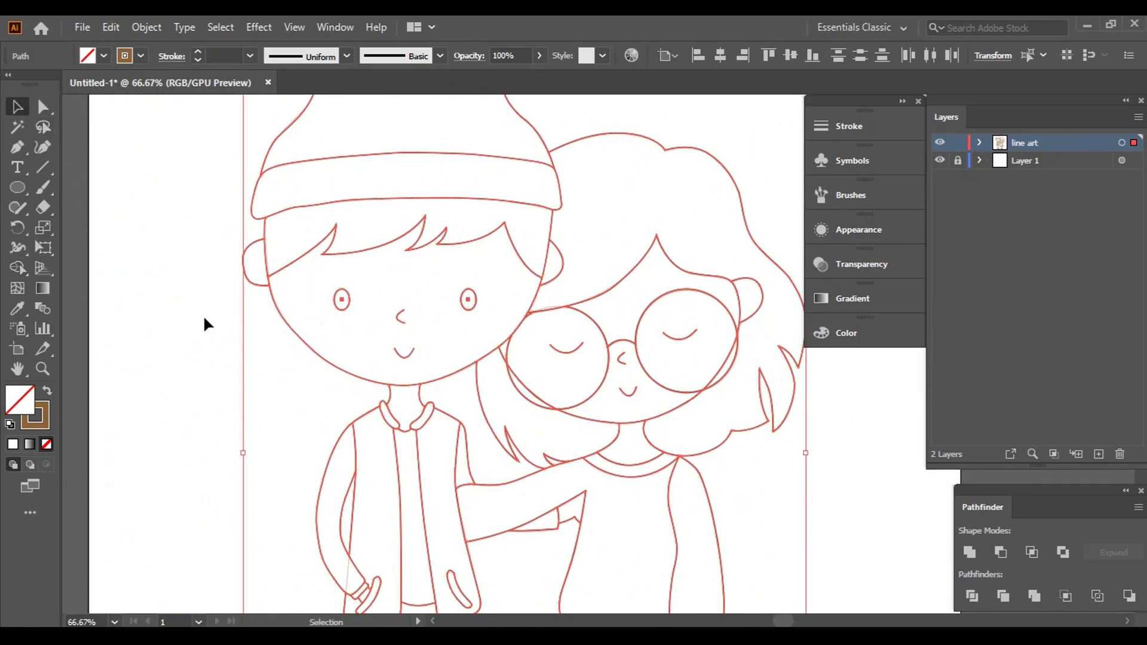
{"action": "left_click", "coordinate": [203, 314]}
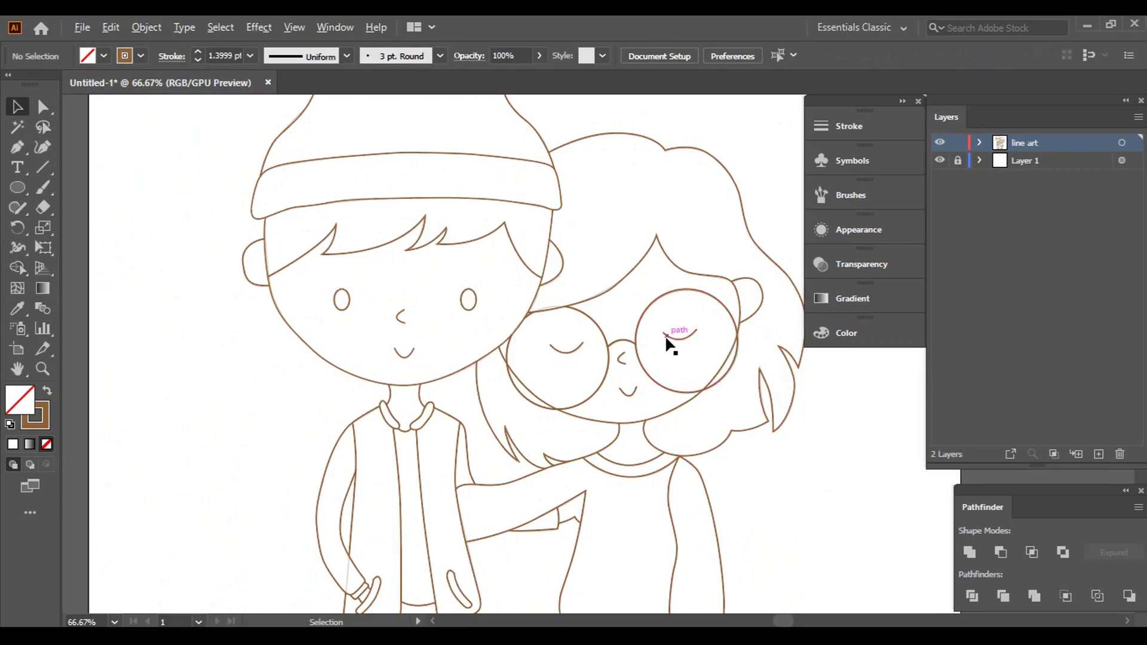
{"action": "scroll", "coordinate": [668, 333], "scroll_direction": "down", "scroll_amount": 2, "text": "alt"}
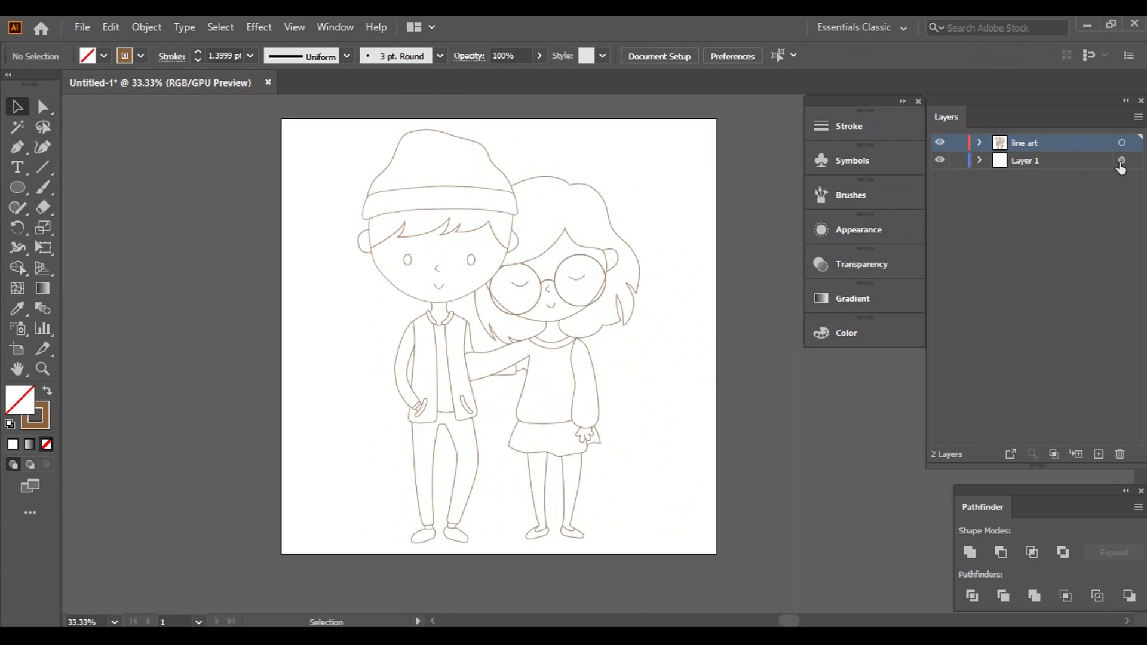
- Delete the linked sketch from Layer 1 and lock the line art layer
{"action": "left_click", "coordinate": [1084, 178]}
{"action": "left_click", "coordinate": [1120, 454]}
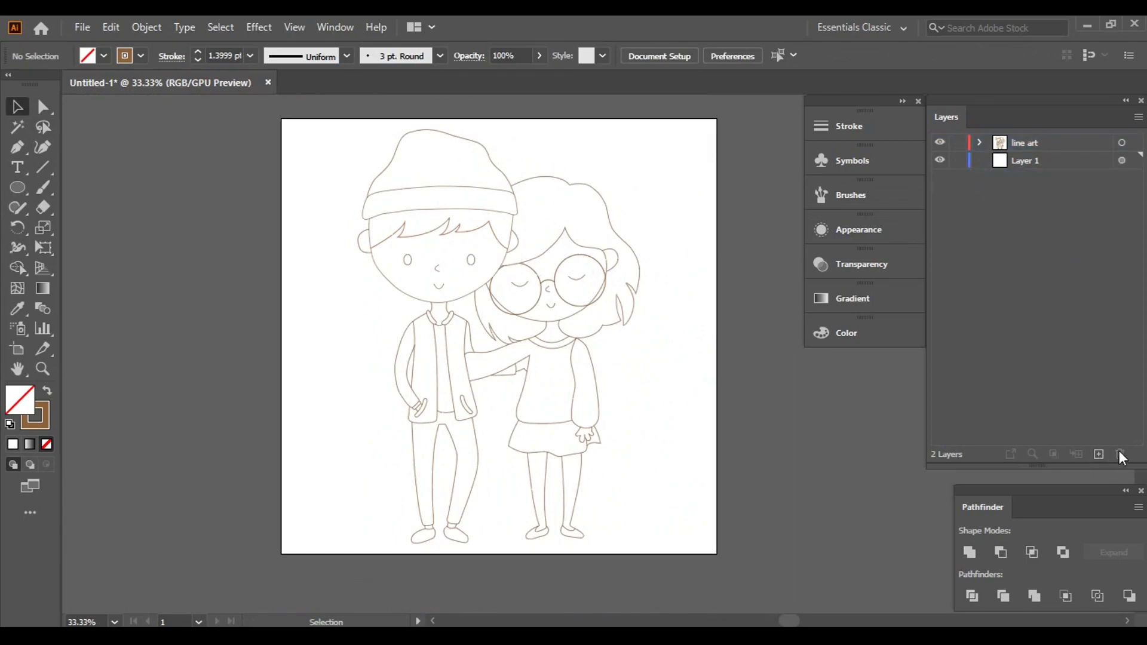
{"action": "left_click", "coordinate": [958, 143]}
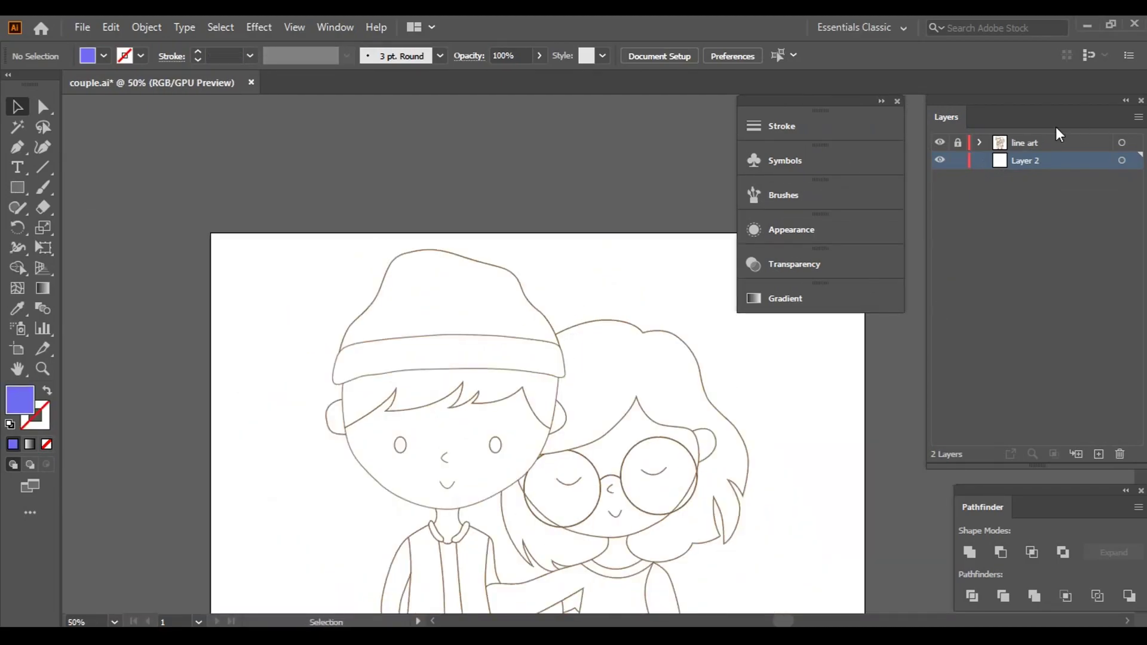
- Trace the beanie top's left edge and top curve with Pen anchors on Layer 2
{"action": "scroll", "coordinate": [558, 356], "scroll_direction": "up", "scroll_amount": 3}
{"action": "scroll", "coordinate": [277, 423], "scroll_direction": "up", "scroll_amount": 2}
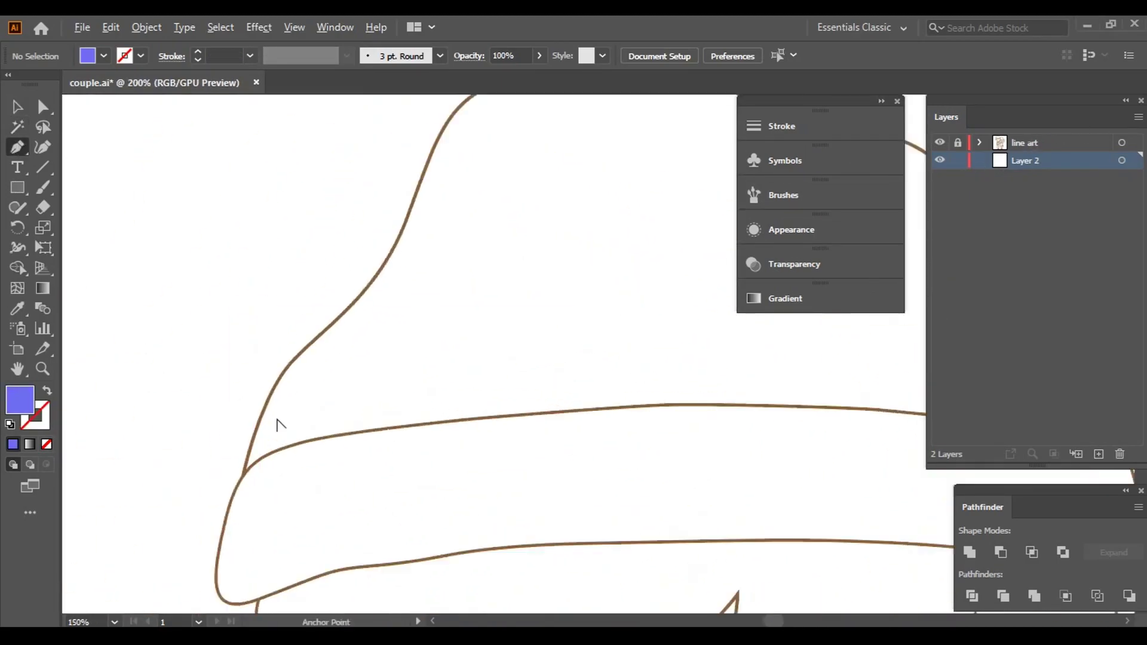
{"action": "scroll", "coordinate": [82, 518], "scroll_direction": "up", "scroll_amount": 2}
{"action": "scroll", "coordinate": [143, 535], "scroll_direction": "up", "scroll_amount": 1}
{"action": "left_click", "coordinate": [138, 532]}
{"action": "scroll", "coordinate": [204, 352], "scroll_direction": "up", "scroll_amount": 2}
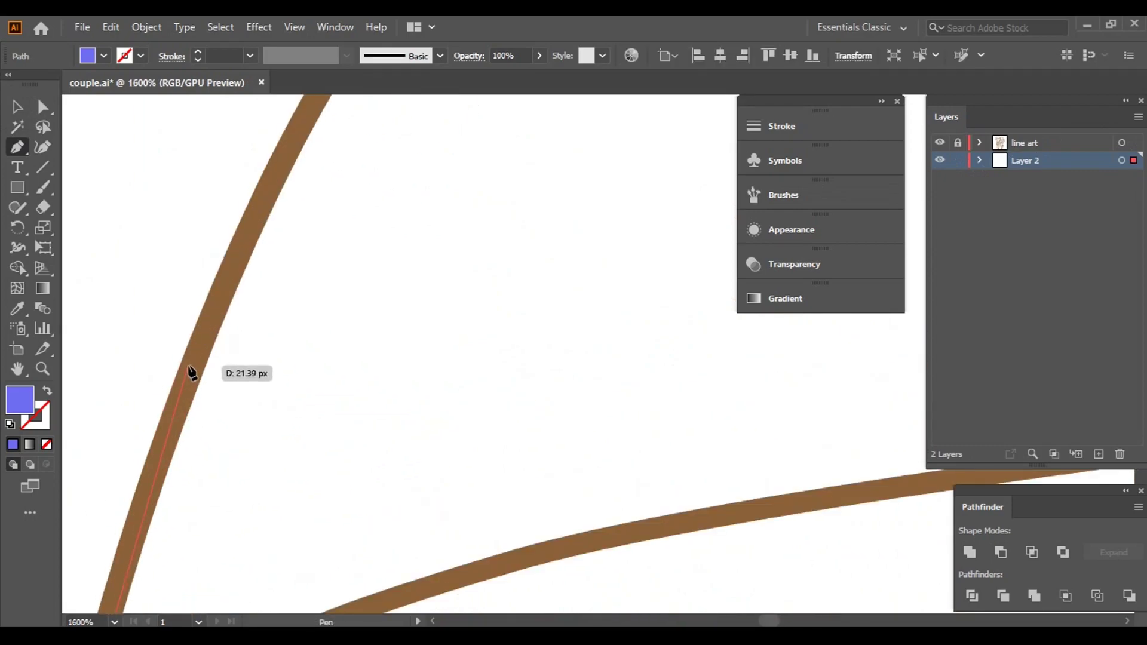
{"action": "left_click", "coordinate": [281, 174]}
{"action": "scroll", "coordinate": [218, 258], "scroll_direction": "up", "scroll_amount": 1}
{"action": "left_click", "coordinate": [215, 262]}
{"action": "mouse_move", "coordinate": [320, 158]}
{"action": "left_mouse_down"}
{"action": "mouse_move", "coordinate": [435, 193]}
{"action": "mouse_move", "coordinate": [256, 525]}
{"action": "left_mouse_up"}
{"action": "left_click", "coordinate": [397, 260]}
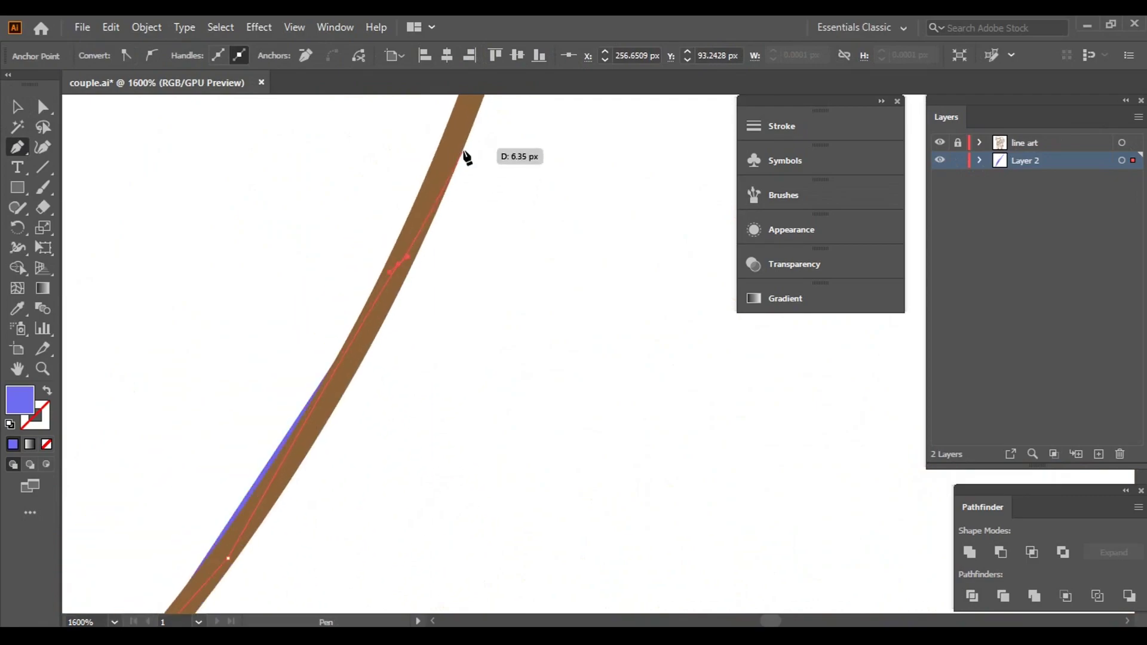
{"action": "left_click_drag", "start_coordinate": [473, 282], "coordinate": [428, 566]}
{"action": "scroll", "coordinate": [472, 167], "scroll_direction": "up", "scroll_amount": 3}
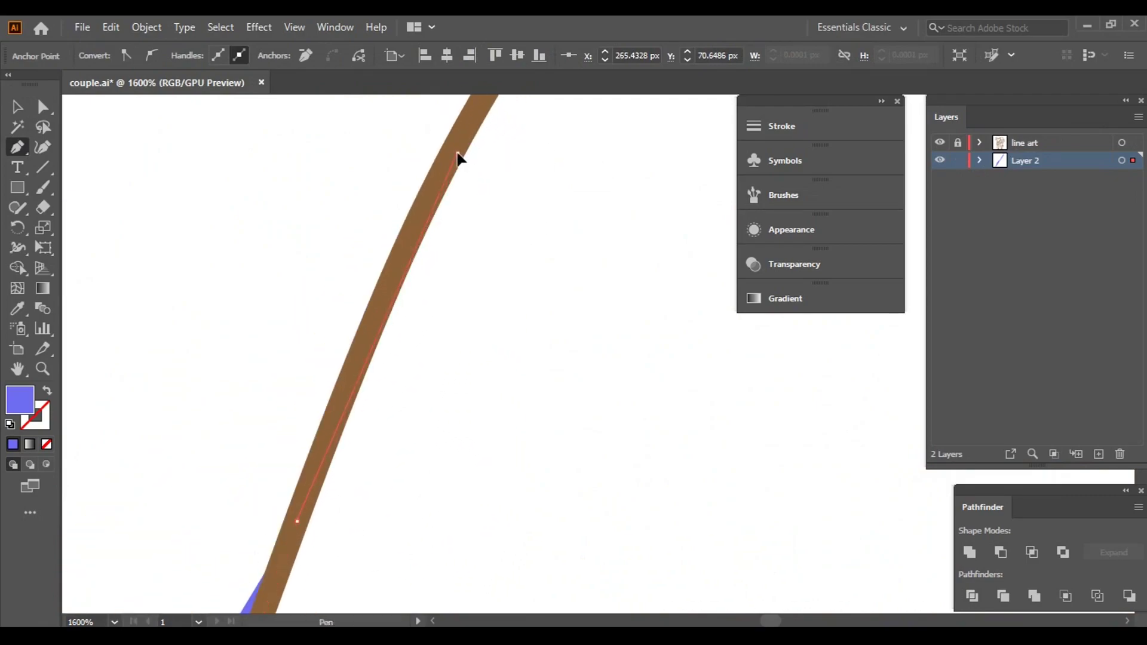
{"action": "scroll", "coordinate": [448, 166], "scroll_direction": "down", "scroll_amount": 1}
{"action": "scroll", "coordinate": [330, 279], "scroll_direction": "down", "scroll_amount": 1}
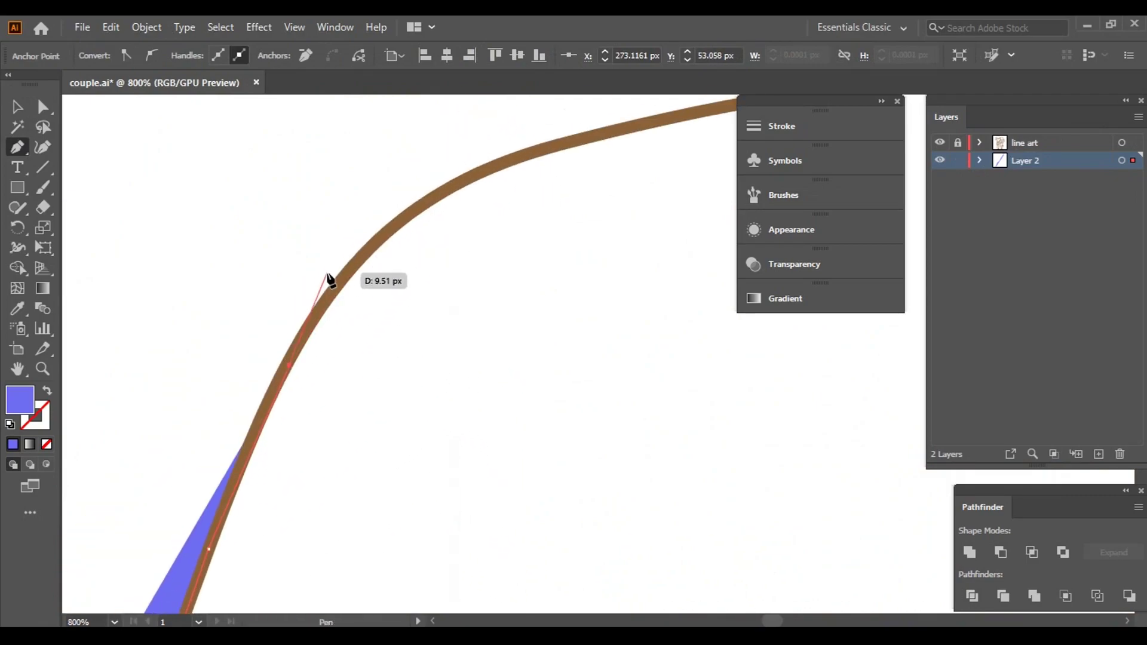
{"action": "left_click", "coordinate": [393, 226]}
{"action": "left_click_drag", "start_coordinate": [599, 144], "coordinate": [197, 313]}
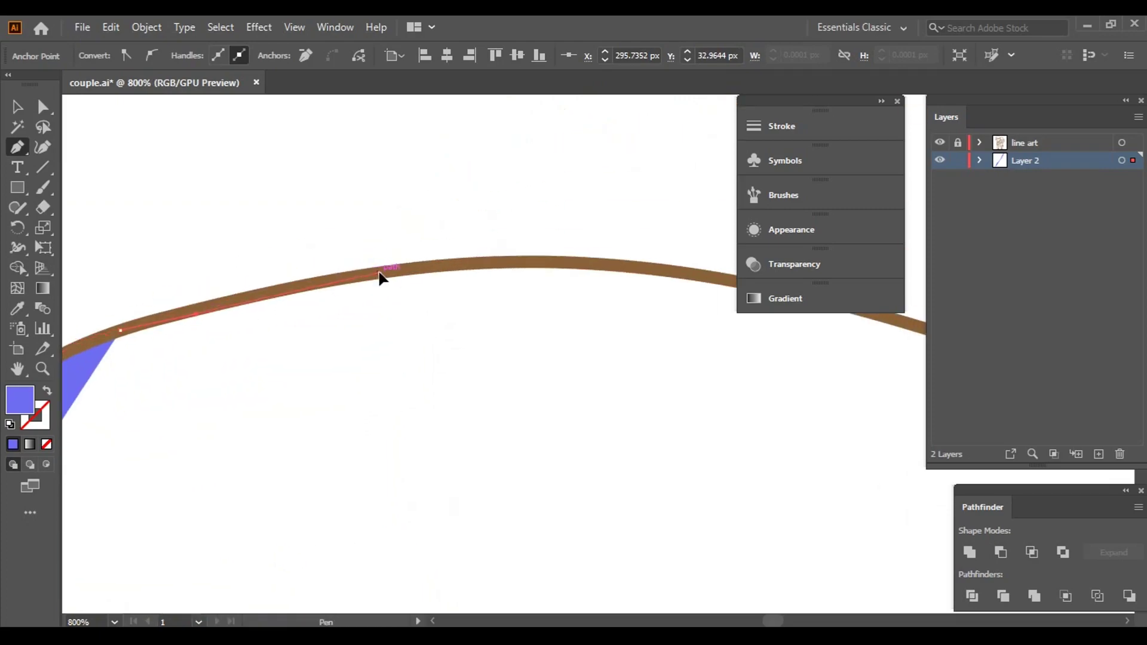
{"action": "left_click_drag", "start_coordinate": [380, 277], "coordinate": [248, 219]}
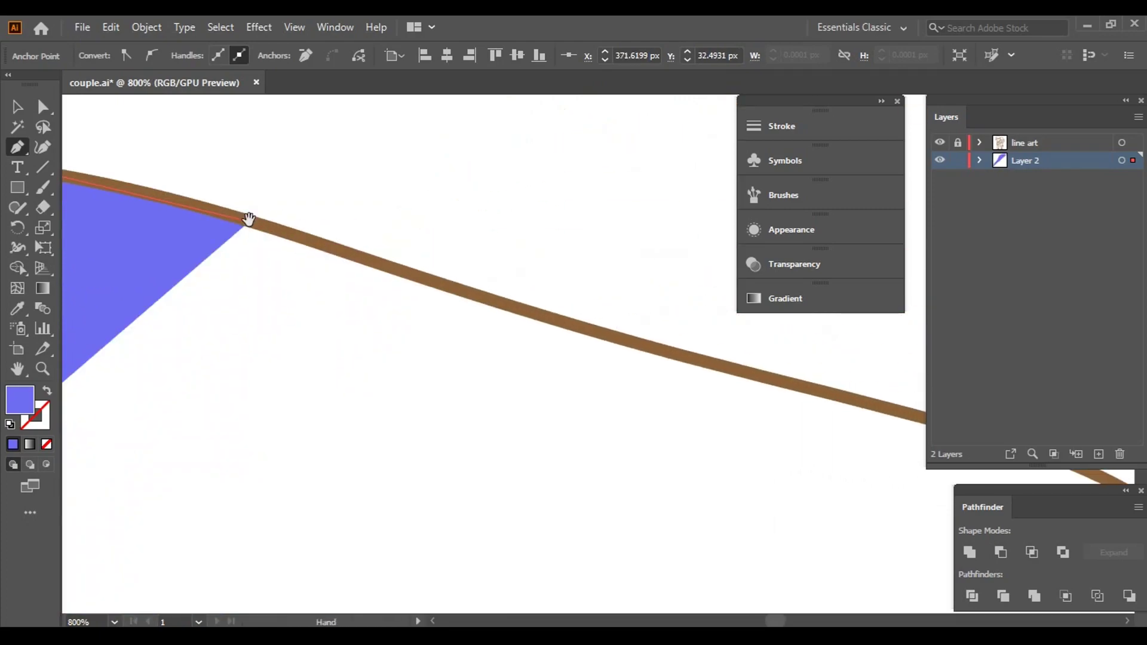
{"action": "left_click", "coordinate": [500, 301]}
- Continue the violet-blue path down the beanie's right side to the brim junction
{"action": "left_click_drag", "start_coordinate": [803, 390], "coordinate": [513, 379]}
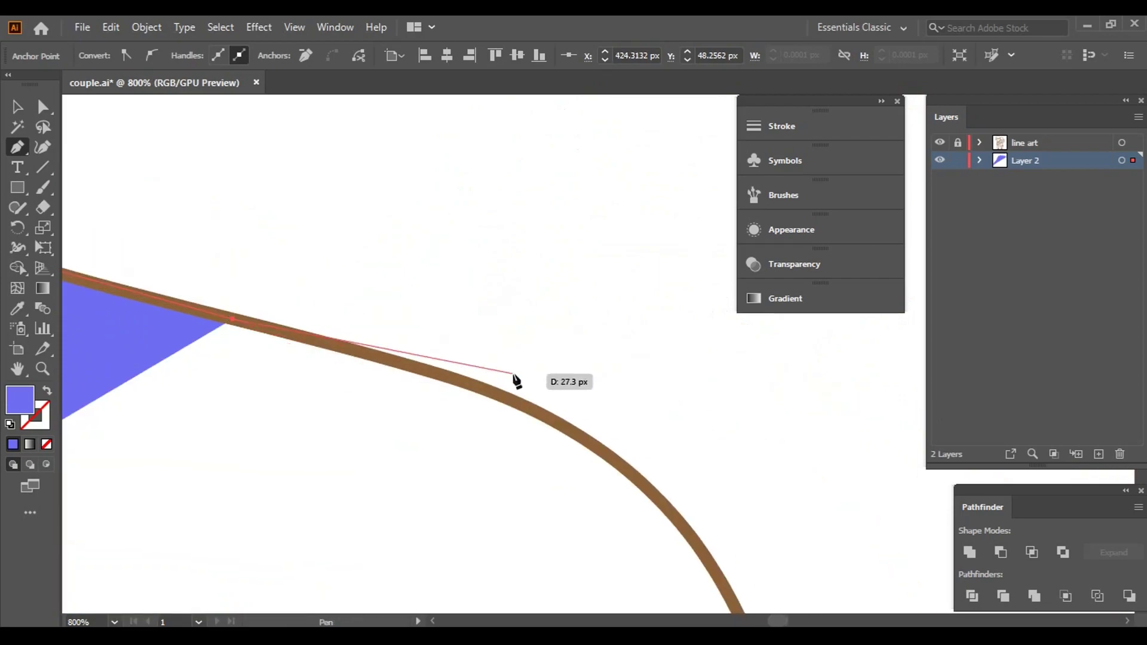
{"action": "key", "text": "ctrl+equal"}
{"action": "mouse_move", "coordinate": [379, 379]}
{"action": "left_mouse_down"}
{"action": "mouse_move", "coordinate": [730, 384]}
{"action": "mouse_move", "coordinate": [283, 221]}
{"action": "left_mouse_up"}
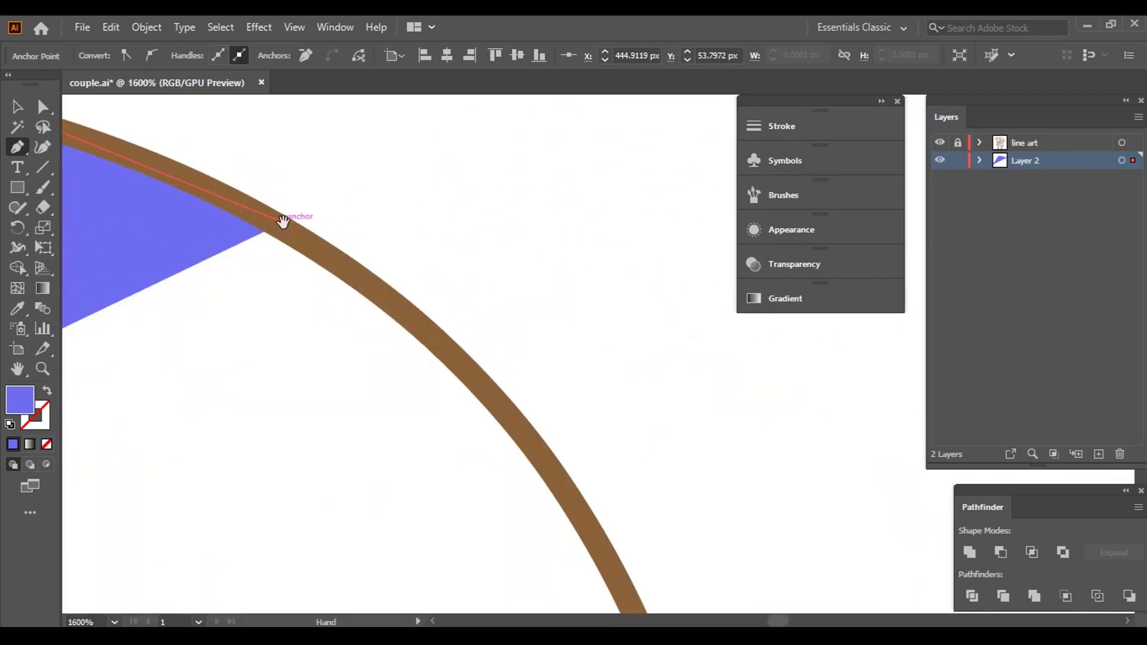
{"action": "left_click", "coordinate": [516, 425]}
{"action": "scroll", "coordinate": [550, 477], "scroll_direction": "down", "scroll_amount": 5}
{"action": "scroll", "coordinate": [466, 187], "scroll_direction": "down", "scroll_amount": 1}
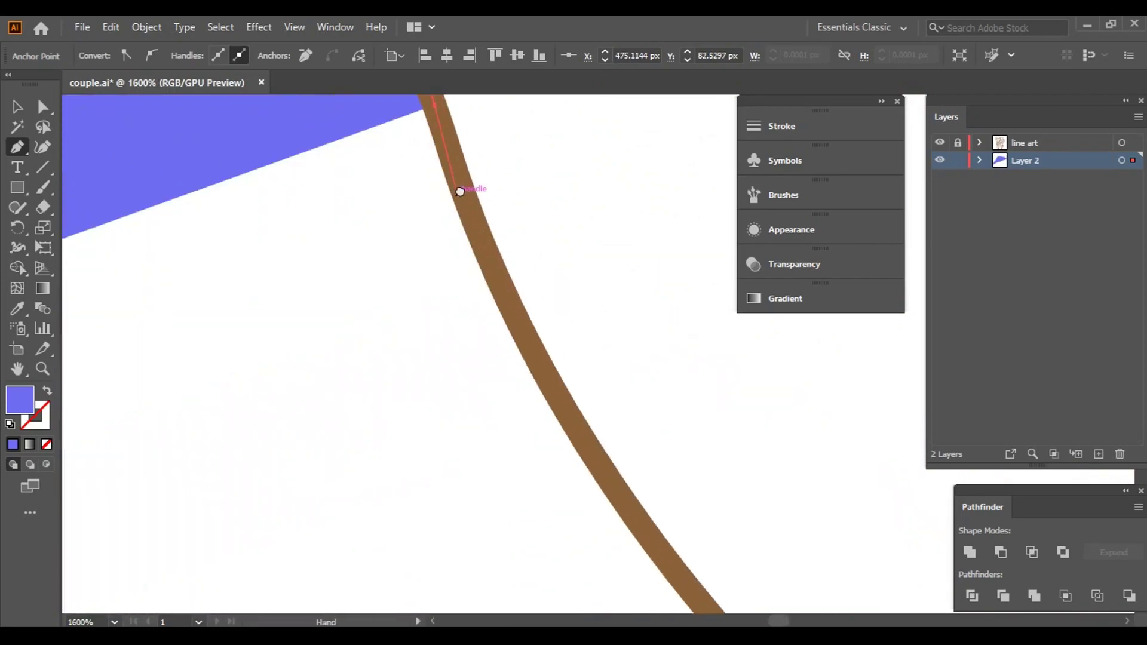
{"action": "left_click", "coordinate": [644, 511]}
{"action": "scroll", "coordinate": [717, 580], "scroll_direction": "down", "scroll_amount": 5}
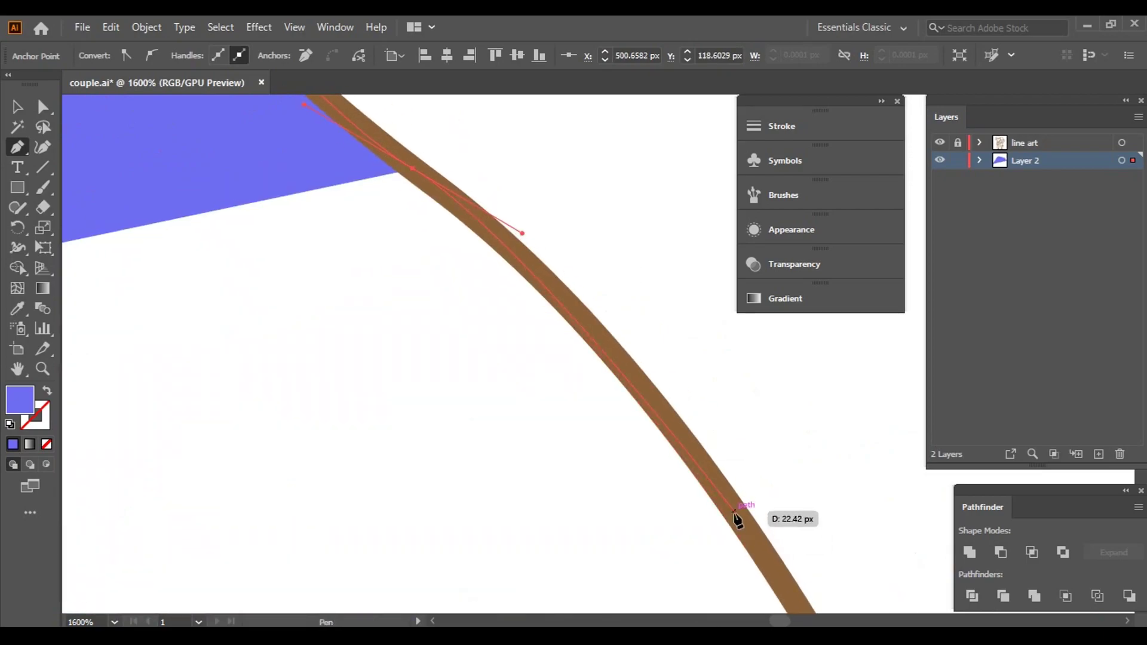
{"action": "left_click", "coordinate": [744, 513]}
{"action": "scroll", "coordinate": [765, 580], "scroll_direction": "down", "scroll_amount": 5}
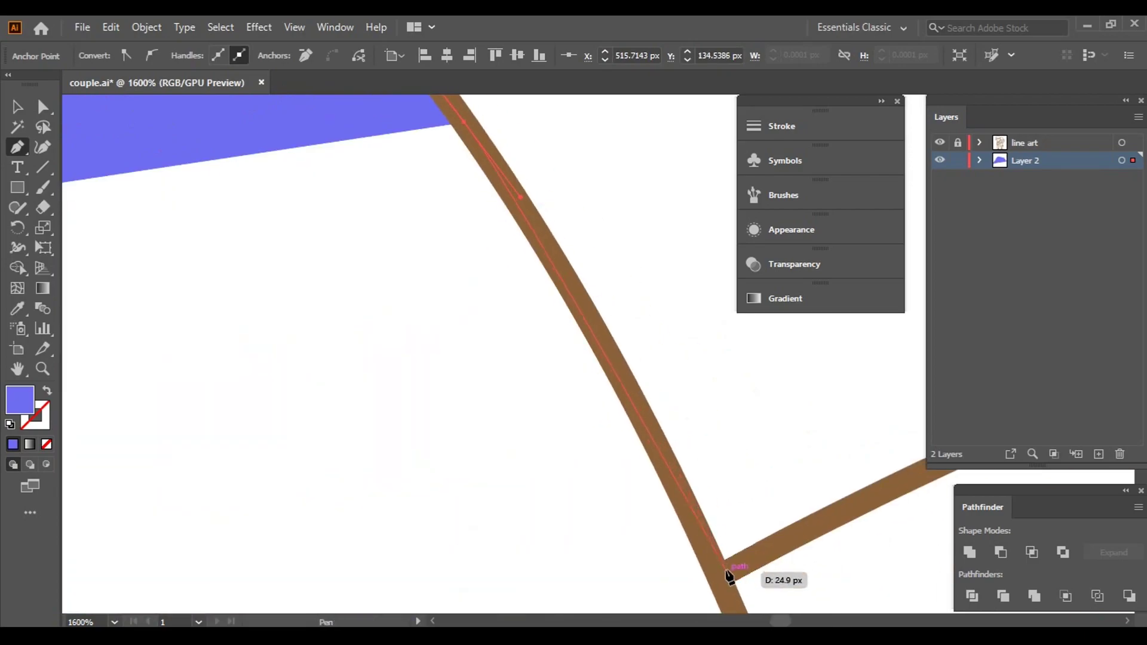
{"action": "left_click", "coordinate": [729, 575]}
{"action": "scroll", "coordinate": [735, 562], "scroll_direction": "down", "scroll_amount": 5}
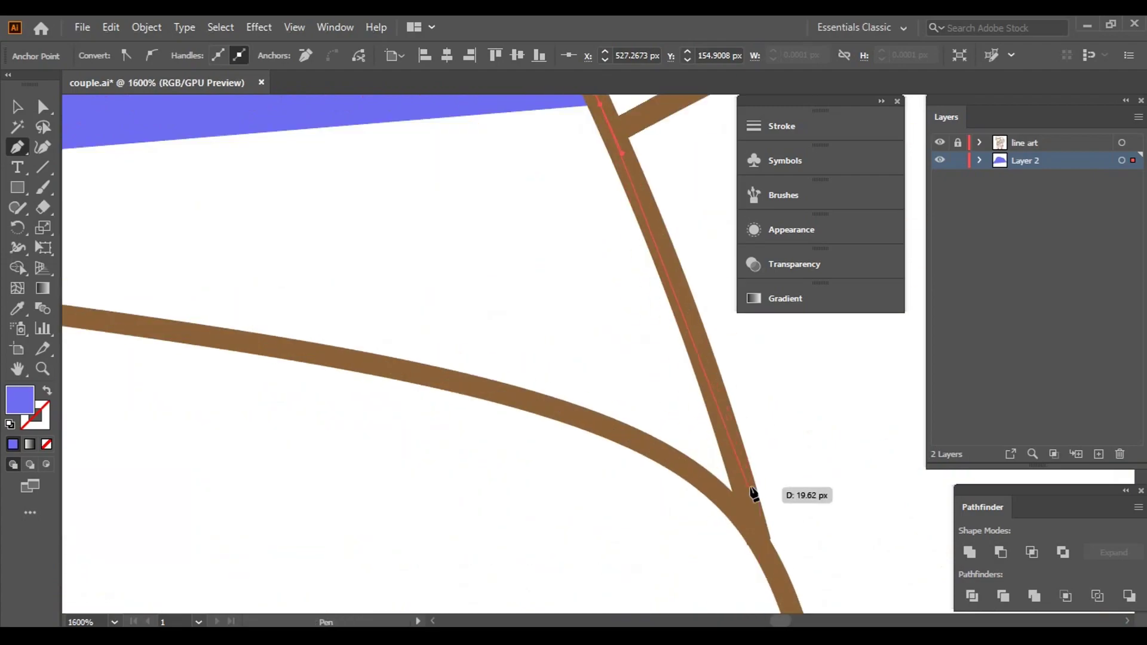
{"action": "left_click", "coordinate": [749, 509]}
- Run the path left along the brim and close it at the hat's left corner
{"action": "scroll", "coordinate": [419, 358], "scroll_direction": "left", "scroll_amount": 10}
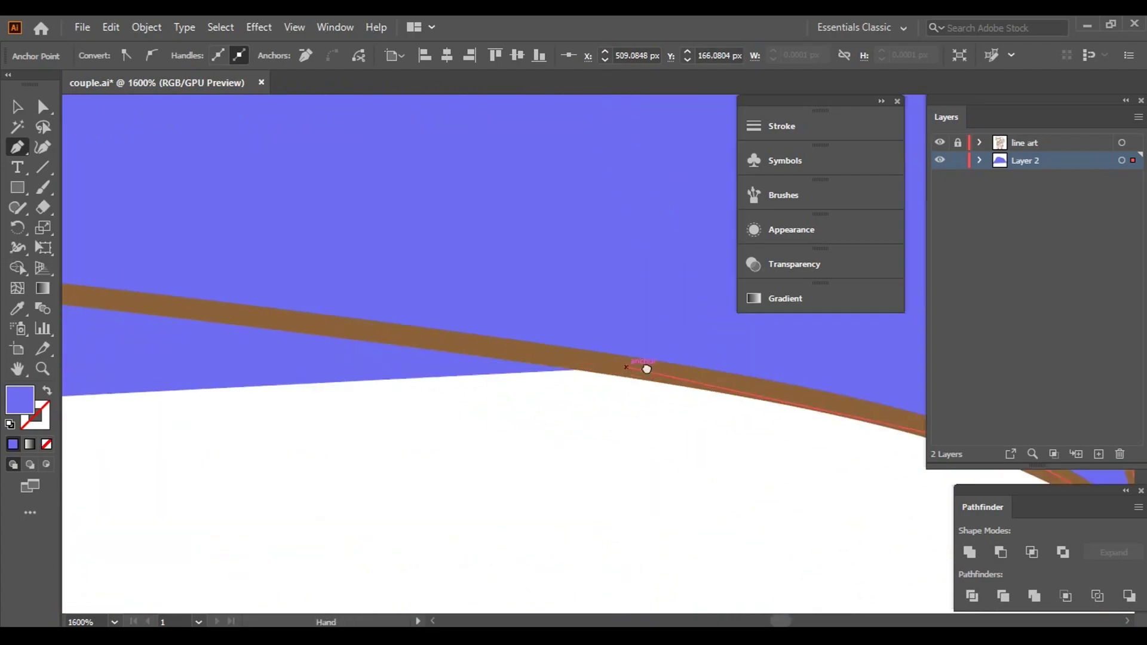
{"action": "scroll", "coordinate": [328, 370], "scroll_direction": "up", "scroll_amount": 3}
{"action": "scroll", "coordinate": [419, 388], "scroll_direction": "left", "scroll_amount": 5}
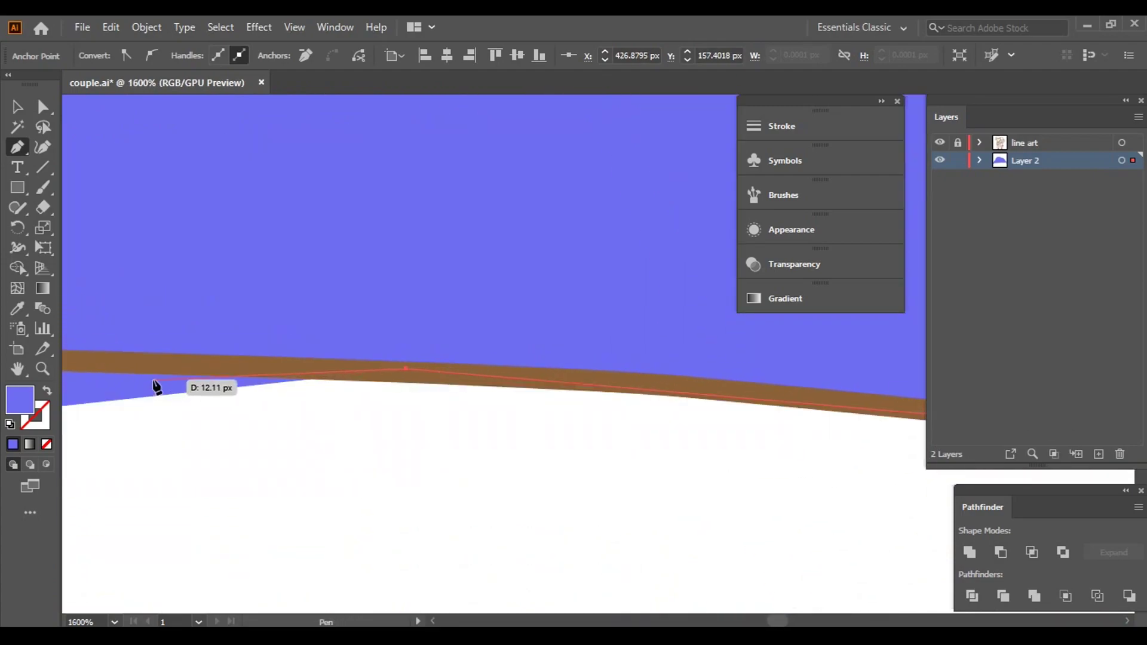
{"action": "scroll", "coordinate": [538, 407], "scroll_direction": "up", "scroll_amount": 2}
{"action": "left_click", "coordinate": [855, 425]}
{"action": "left_click", "coordinate": [339, 413]}
{"action": "left_click", "coordinate": [151, 406]}
{"action": "scroll", "coordinate": [536, 426], "scroll_direction": "left", "scroll_amount": 10}
{"action": "scroll", "coordinate": [536, 425], "scroll_direction": "up", "scroll_amount": 2}
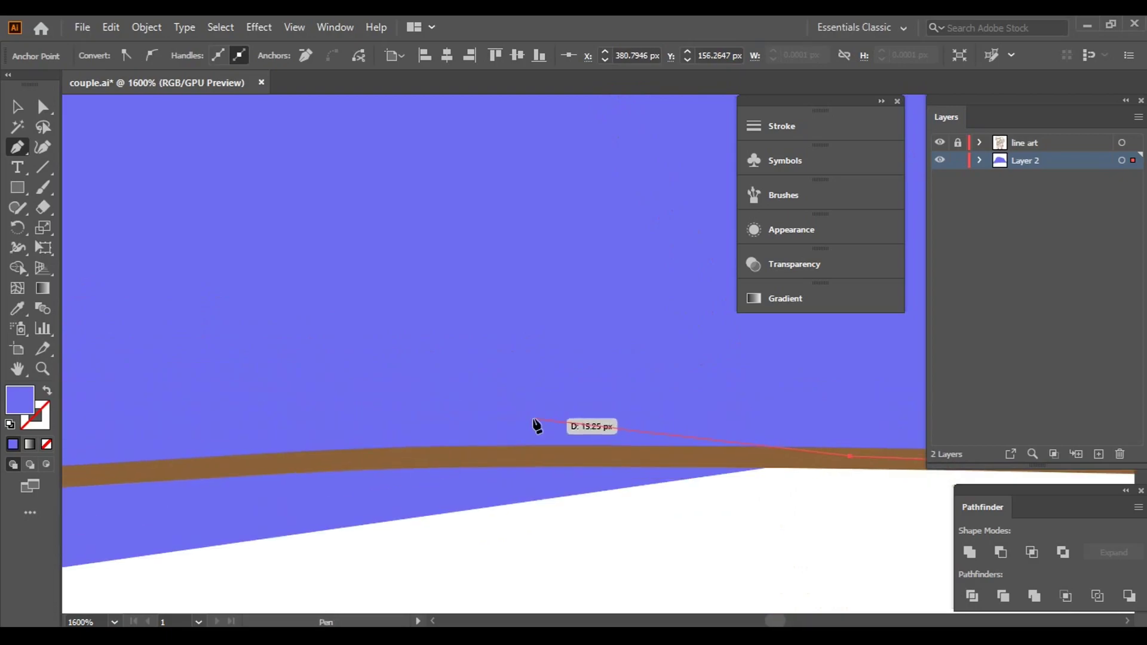
{"action": "scroll", "coordinate": [257, 412], "scroll_direction": "down", "scroll_amount": 3}
{"action": "scroll", "coordinate": [281, 422], "scroll_direction": "left", "scroll_amount": 5}
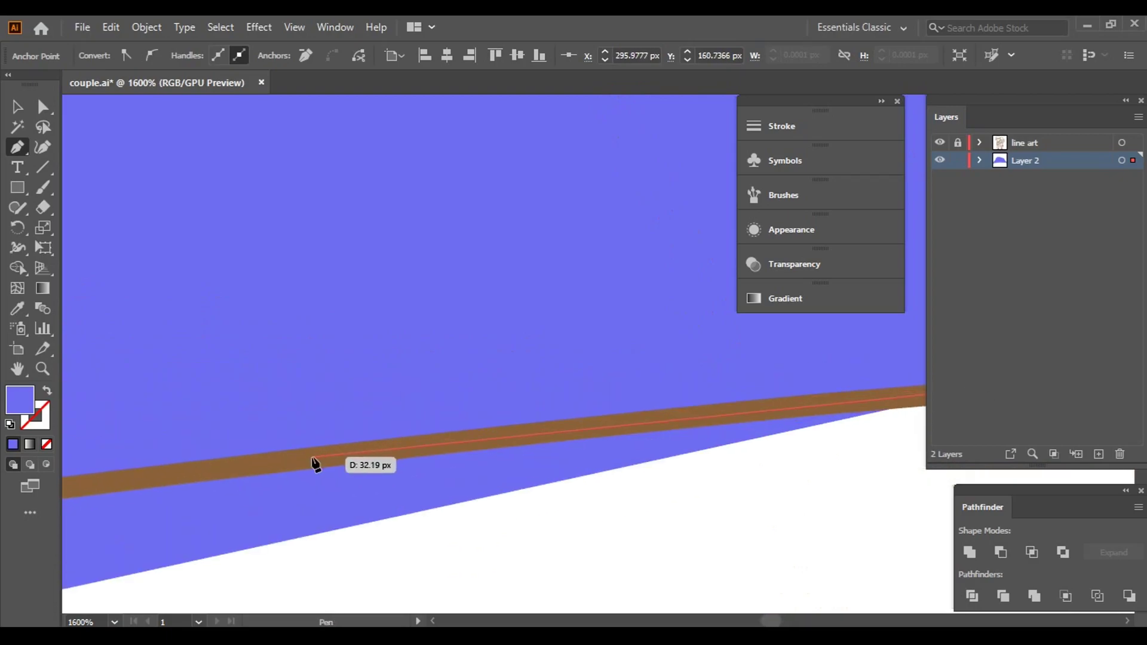
{"action": "scroll", "coordinate": [246, 457], "scroll_direction": "left", "scroll_amount": 5}
{"action": "left_click", "coordinate": [342, 445]}
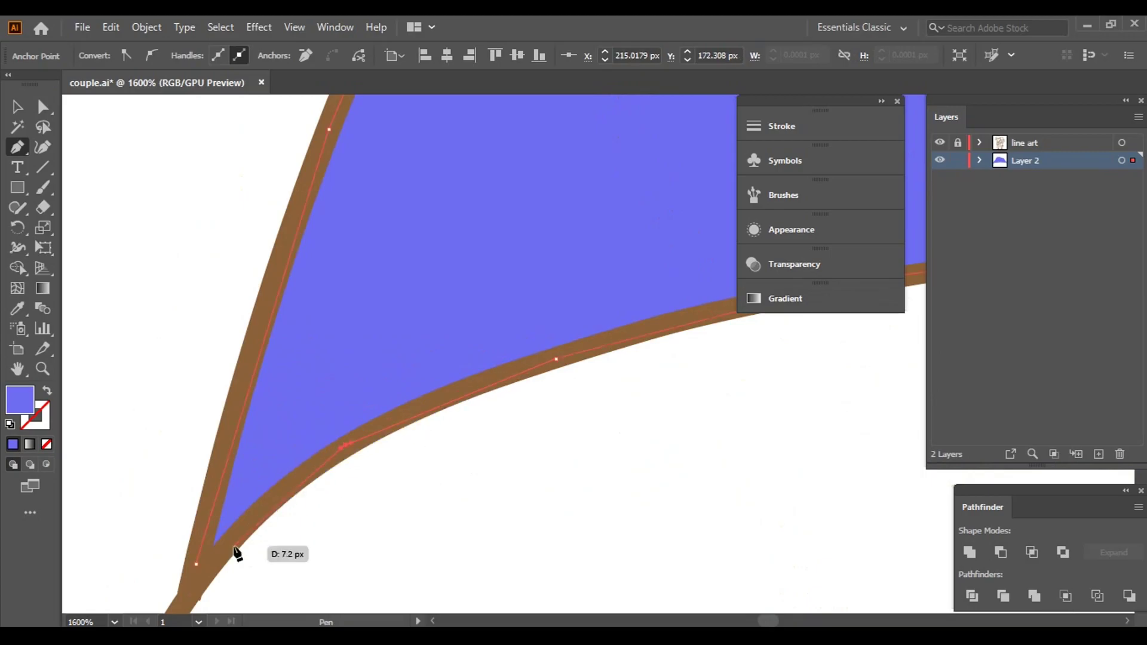
{"action": "left_click", "coordinate": [26, 109]}
- Select the beanie-top shape and try red, then pure blue swatch fills on it
{"action": "left_click", "coordinate": [129, 218]}
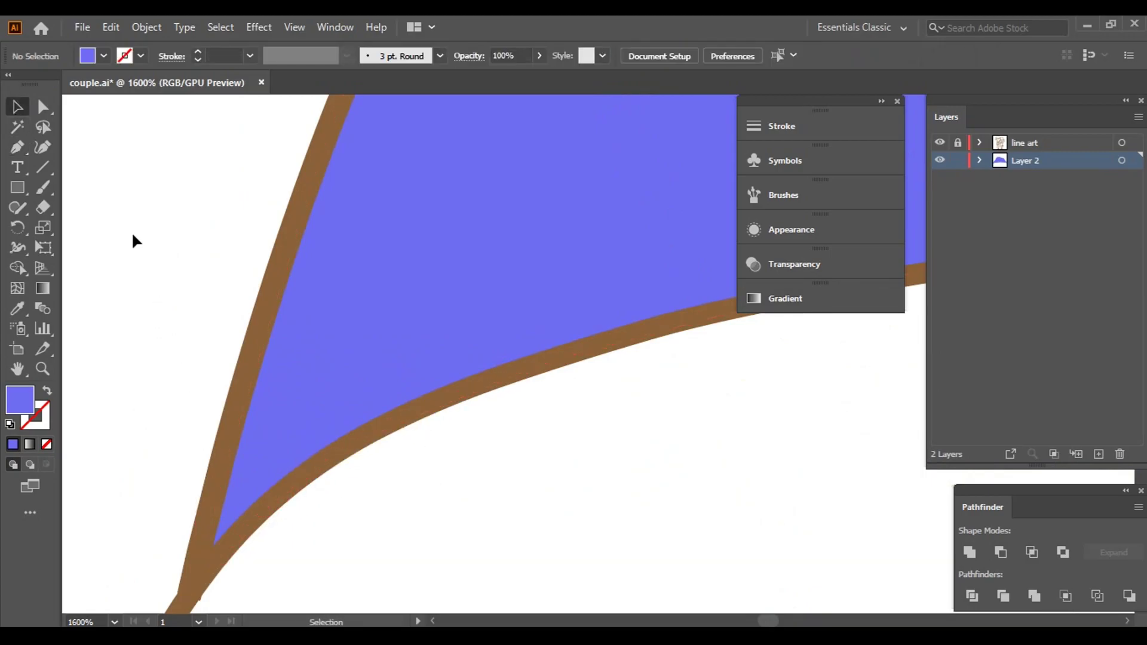
{"action": "scroll", "coordinate": [610, 281], "scroll_direction": "down", "scroll_amount": 3}
{"action": "scroll", "coordinate": [609, 281], "scroll_direction": "down", "scroll_amount": 2}
{"action": "scroll", "coordinate": [502, 436], "scroll_direction": "down", "scroll_amount": 3}
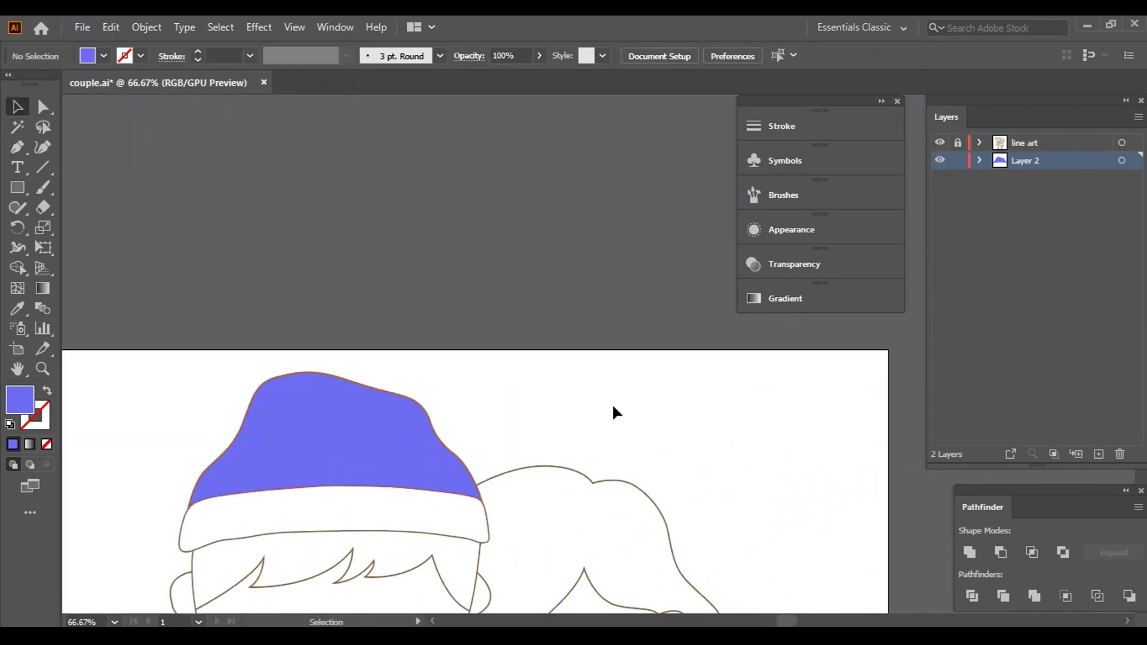
{"action": "scroll", "coordinate": [615, 410], "scroll_direction": "up", "scroll_amount": 1}
{"action": "left_click", "coordinate": [385, 346]}
{"action": "left_click", "coordinate": [104, 56]}
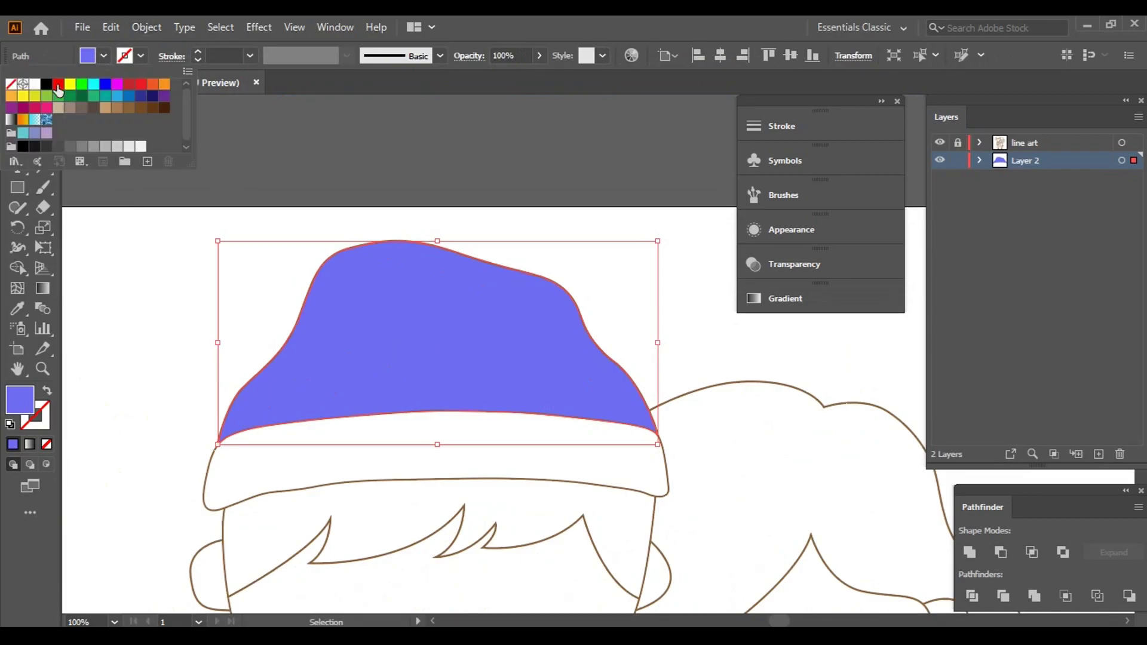
{"action": "left_click", "coordinate": [58, 84]}
{"action": "left_click", "coordinate": [105, 84]}
- Set the beanie top's fill to #4545ED in the Color Picker and deselect it
{"action": "double_click", "coordinate": [20, 399]}
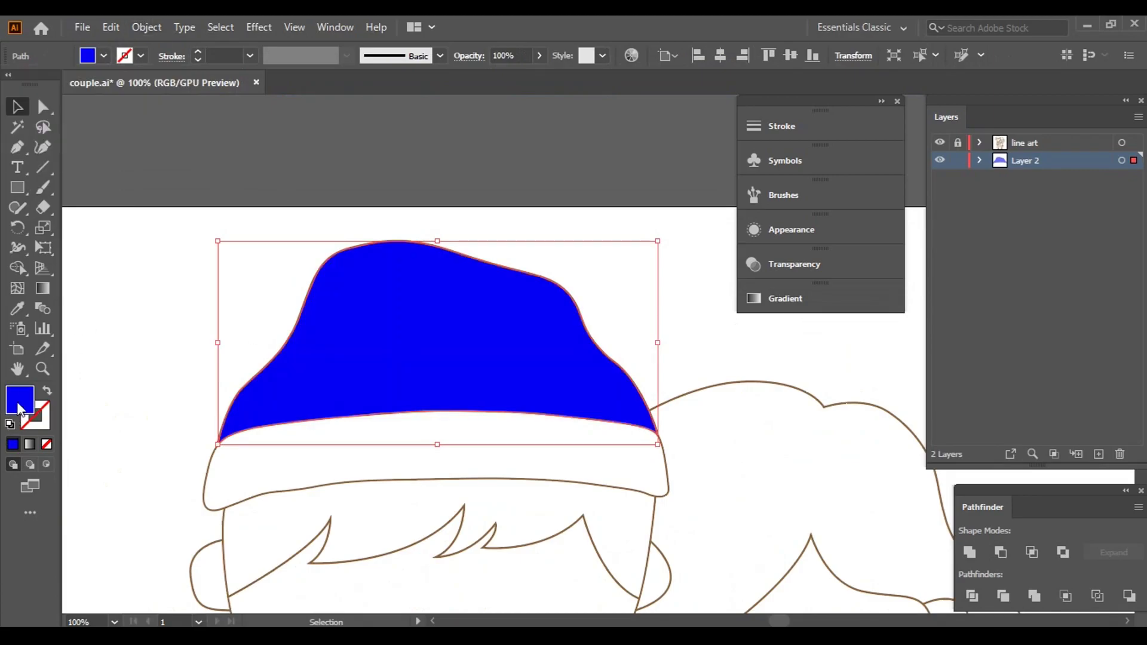
{"action": "left_click", "coordinate": [707, 259]}
{"action": "left_click", "coordinate": [953, 253]}
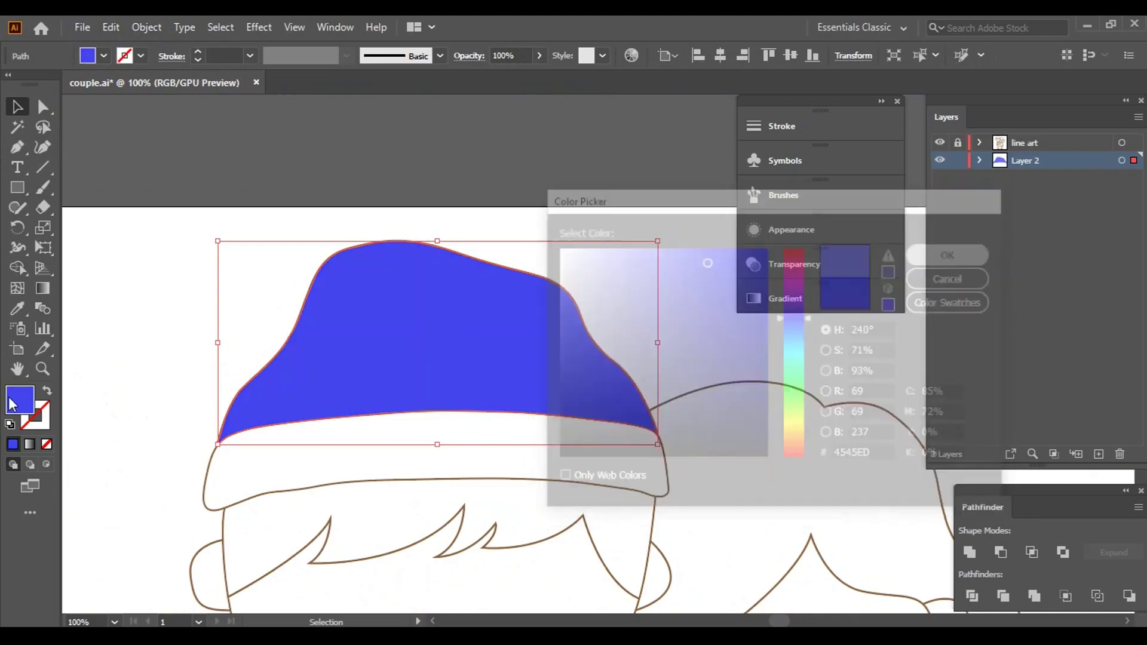
{"action": "left_click", "coordinate": [177, 353]}
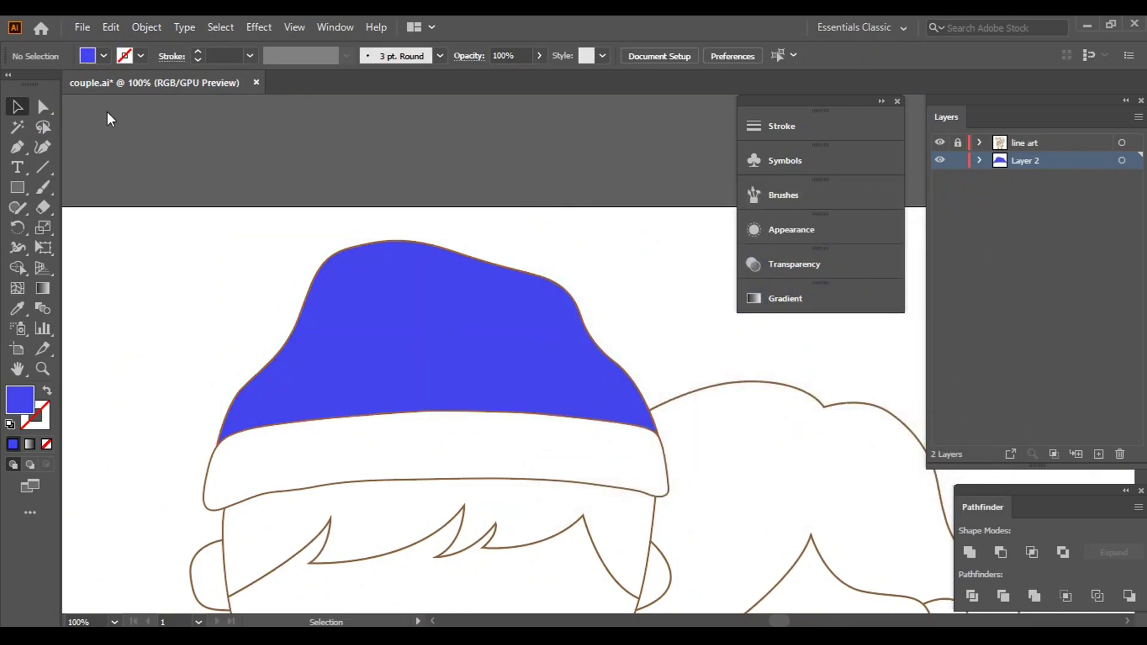
{"action": "left_click", "coordinate": [104, 56]}
- Start a yellow Pen path along the band's left curve and bottom edge
{"action": "key", "text": "Escape"}
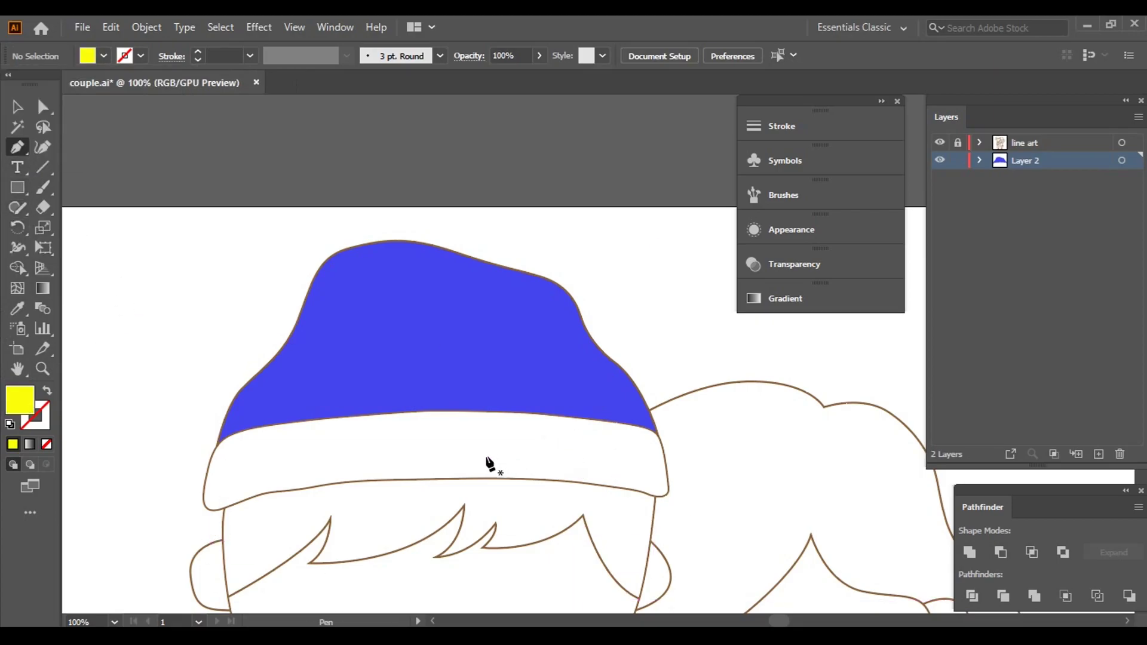
{"action": "scroll", "coordinate": [223, 469], "scroll_direction": "up", "scroll_amount": 5}
{"action": "scroll", "coordinate": [223, 469], "scroll_direction": "up", "scroll_amount": 3}
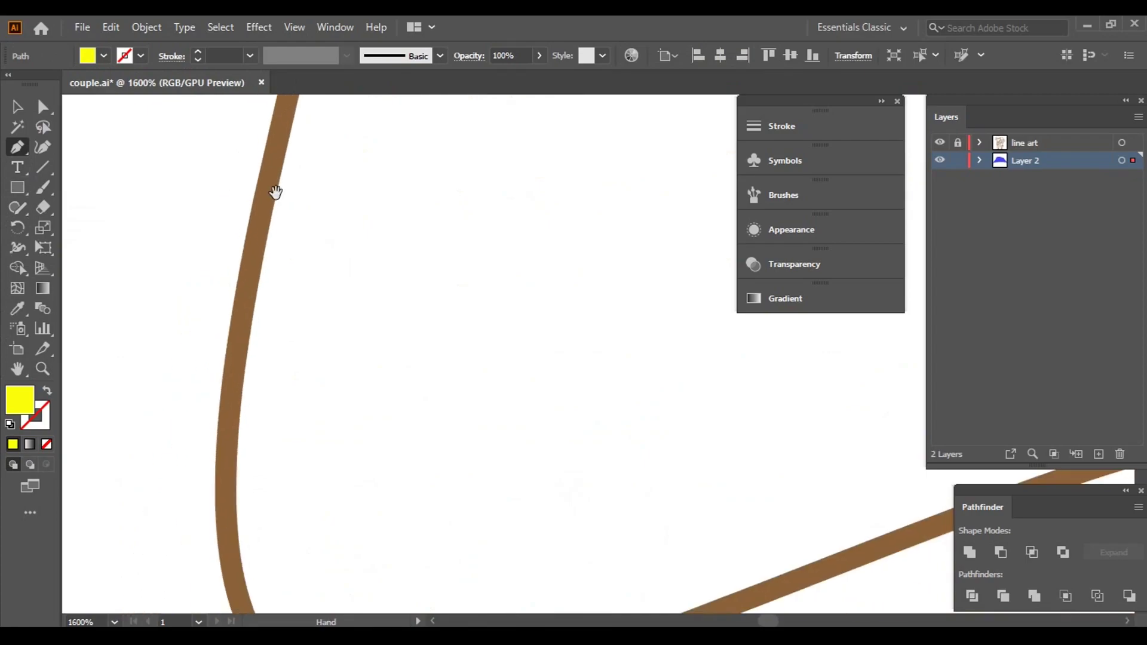
{"action": "left_click_drag", "start_coordinate": [226, 472], "coordinate": [226, 445]}
{"action": "left_click_drag", "start_coordinate": [243, 568], "coordinate": [184, 364]}
{"action": "left_click", "coordinate": [179, 362]}
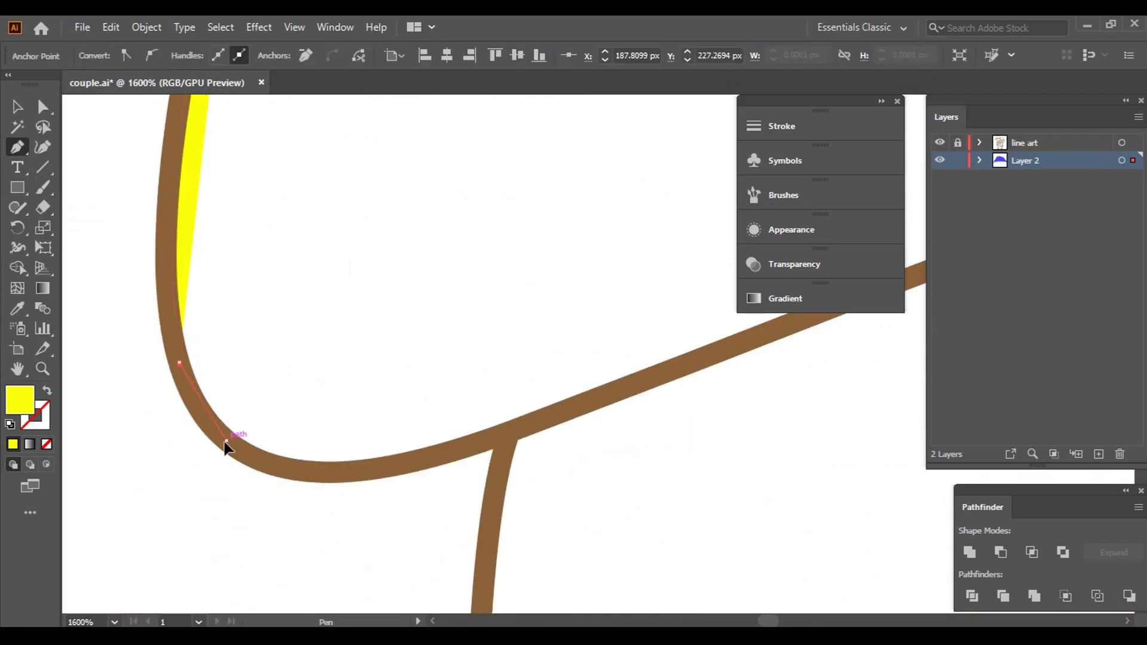
{"action": "left_click", "coordinate": [226, 441]}
{"action": "left_click", "coordinate": [328, 463]}
{"action": "key", "text": "ctrl+z"}
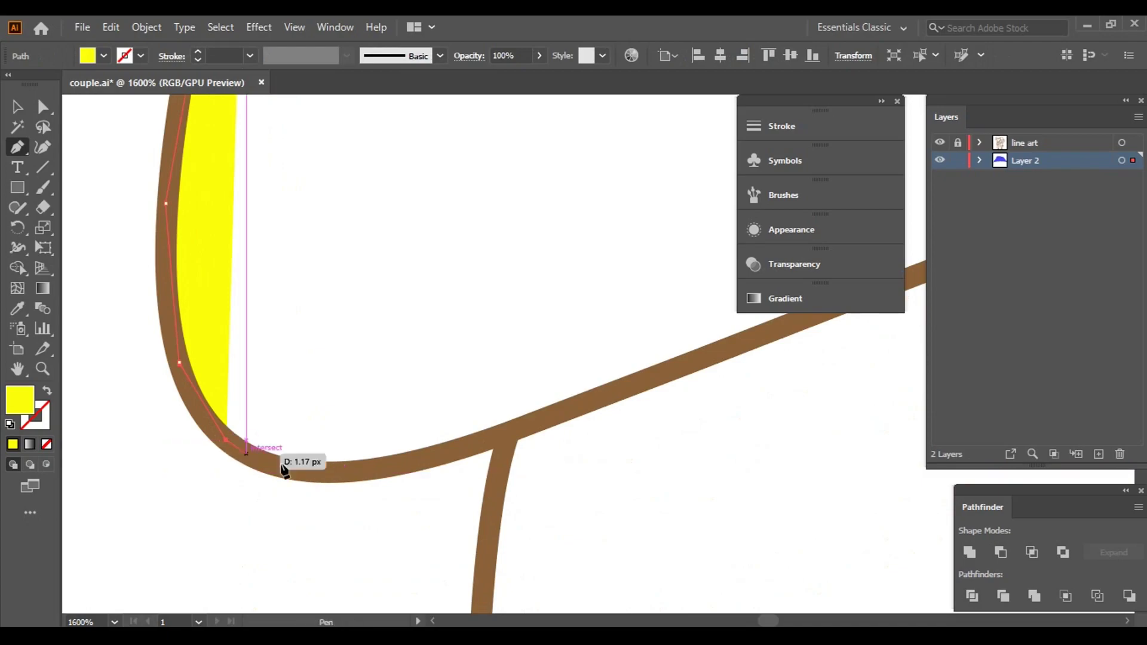
{"action": "left_click", "coordinate": [333, 464]}
{"action": "left_click", "coordinate": [638, 389]}
- Extend the yellow path rightward along the band's lower brown outline
{"action": "left_click_drag", "start_coordinate": [638, 390], "coordinate": [206, 582]}
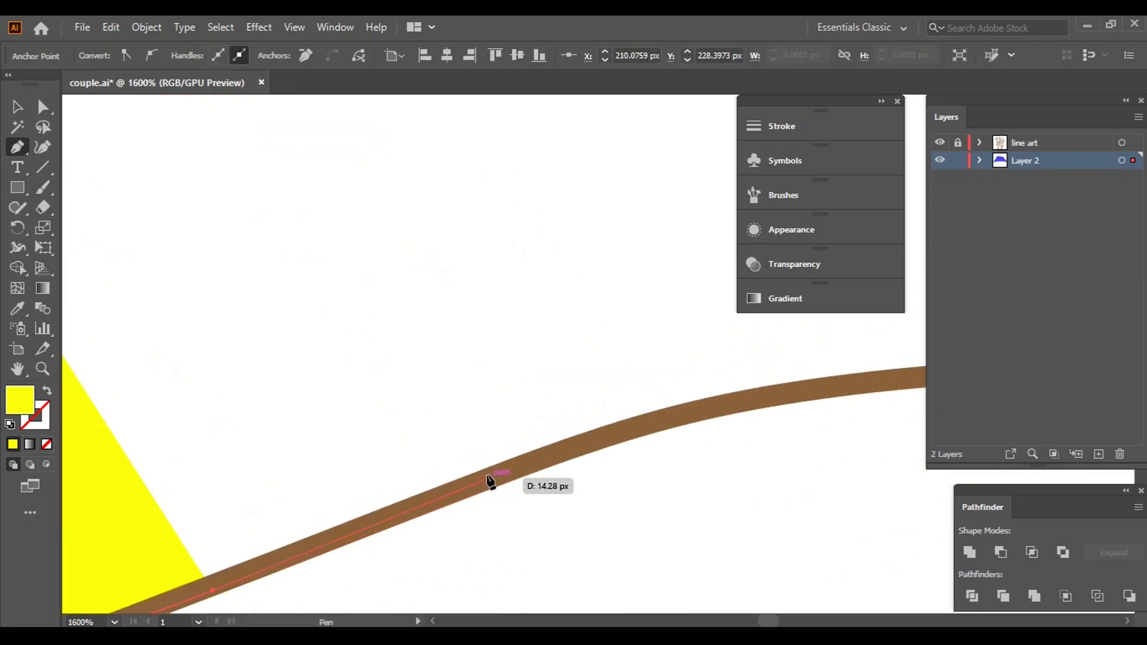
{"action": "left_click", "coordinate": [490, 481]}
{"action": "left_click", "coordinate": [684, 418]}
{"action": "left_click", "coordinate": [862, 389]}
{"action": "left_click_drag", "start_coordinate": [861, 389], "coordinate": [141, 513]}
{"action": "left_click", "coordinate": [372, 480]}
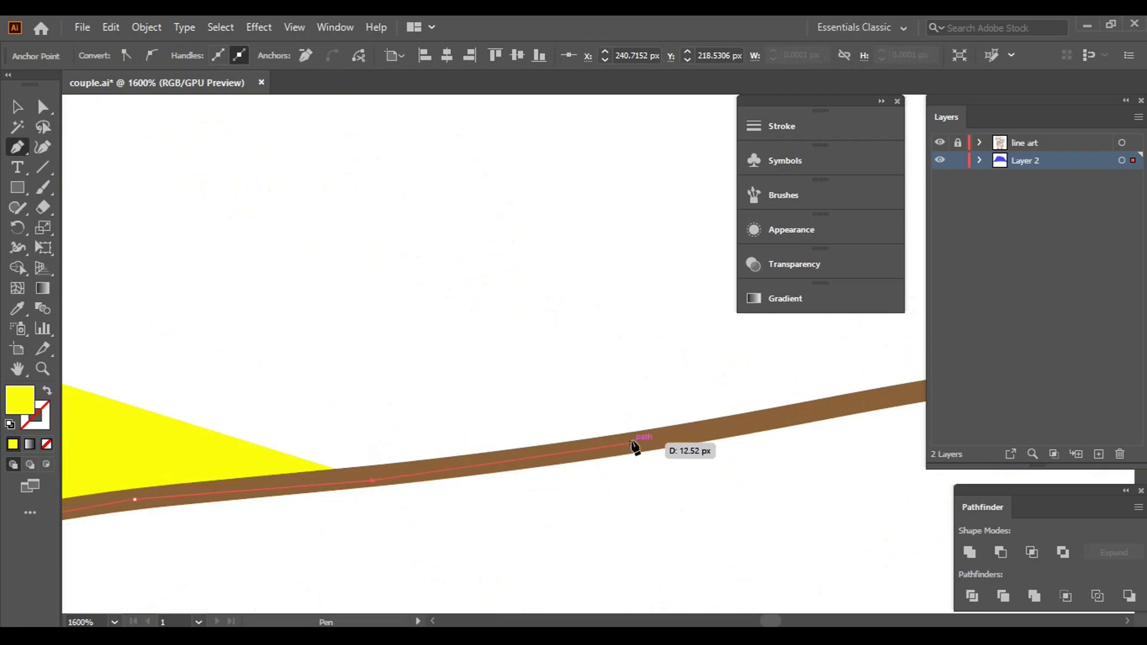
{"action": "left_click", "coordinate": [633, 445]}
{"action": "left_click", "coordinate": [878, 400]}
{"action": "mouse_move", "coordinate": [891, 402]}
{"action": "left_mouse_down"}
{"action": "mouse_move", "coordinate": [84, 582]}
{"action": "mouse_move", "coordinate": [85, 469]}
{"action": "left_mouse_up"}
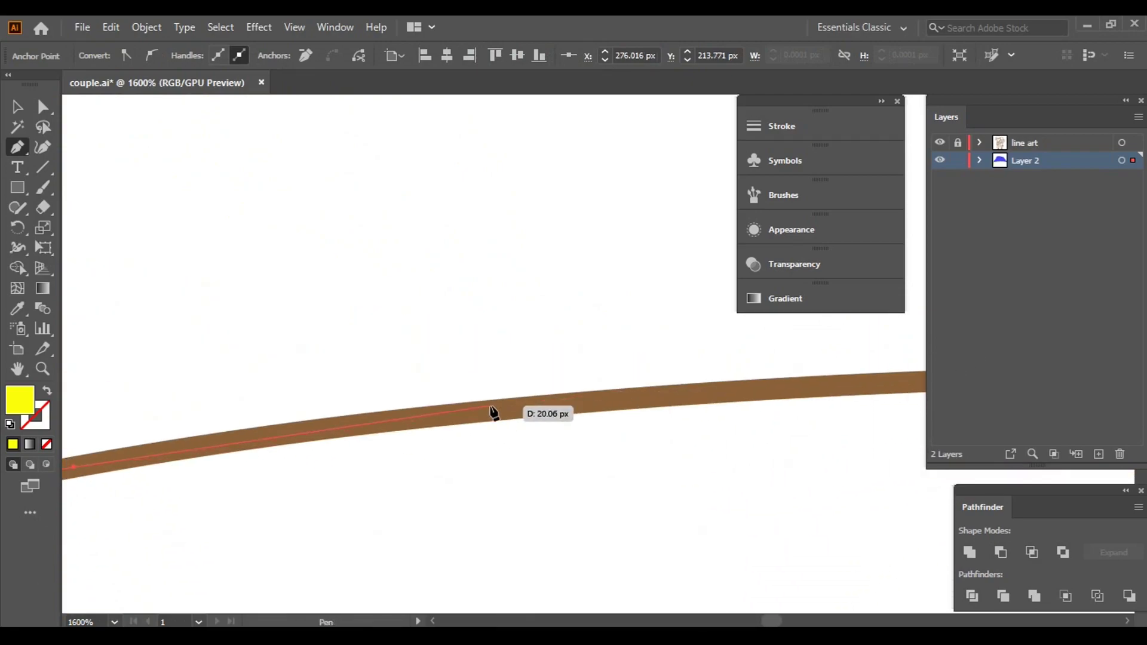
{"action": "left_click", "coordinate": [493, 412]}
{"action": "left_click", "coordinate": [863, 389]}
{"action": "left_click_drag", "start_coordinate": [863, 389], "coordinate": [469, 375]}
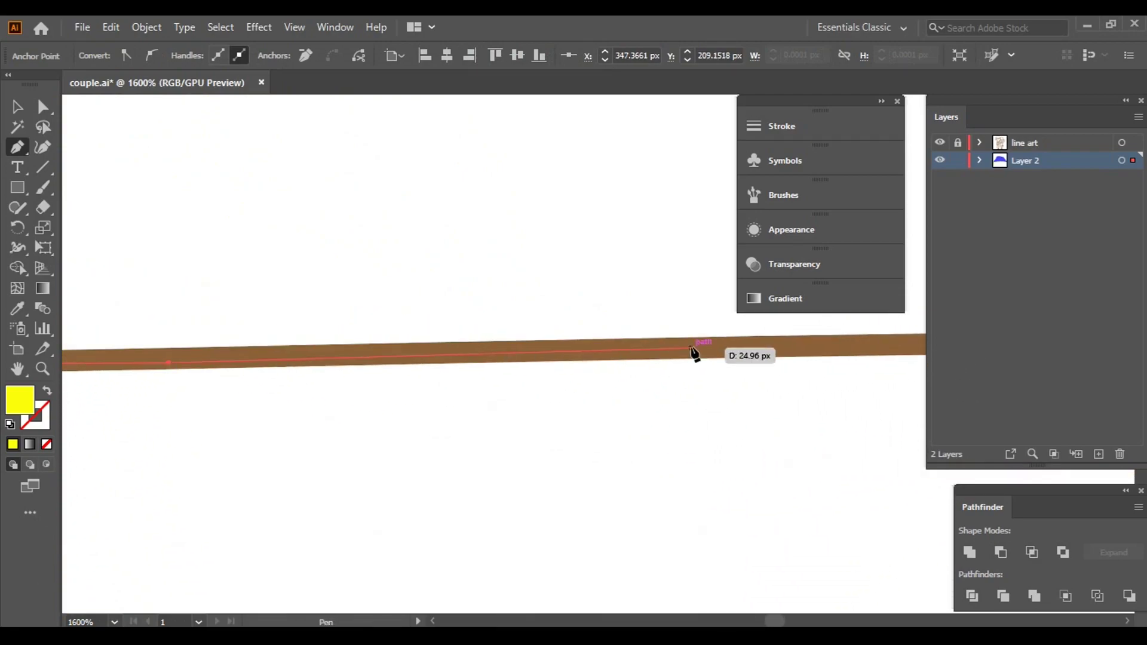
{"action": "left_click", "coordinate": [737, 399]}
- Carry the yellow path around the band's right bend and up toward the crown edge
{"action": "scroll", "coordinate": [738, 394], "scroll_direction": "right", "scroll_amount": 10}
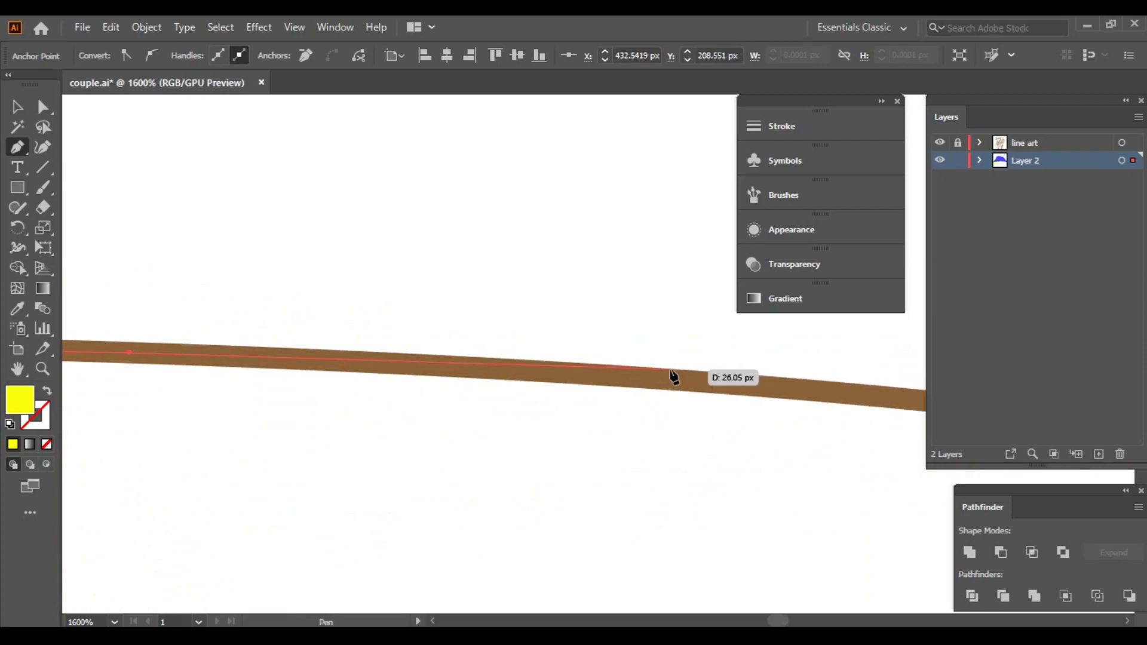
{"action": "left_click_drag", "start_coordinate": [939, 405], "coordinate": [210, 351]}
{"action": "mouse_move", "coordinate": [781, 430]}
{"action": "left_mouse_down"}
{"action": "mouse_move", "coordinate": [568, 361]}
{"action": "mouse_move", "coordinate": [598, 371]}
{"action": "left_mouse_up"}
{"action": "left_click", "coordinate": [719, 417]}
{"action": "left_click", "coordinate": [829, 421]}
{"action": "scroll", "coordinate": [813, 431], "scroll_direction": "right", "scroll_amount": 10}
{"action": "left_click", "coordinate": [489, 414]}
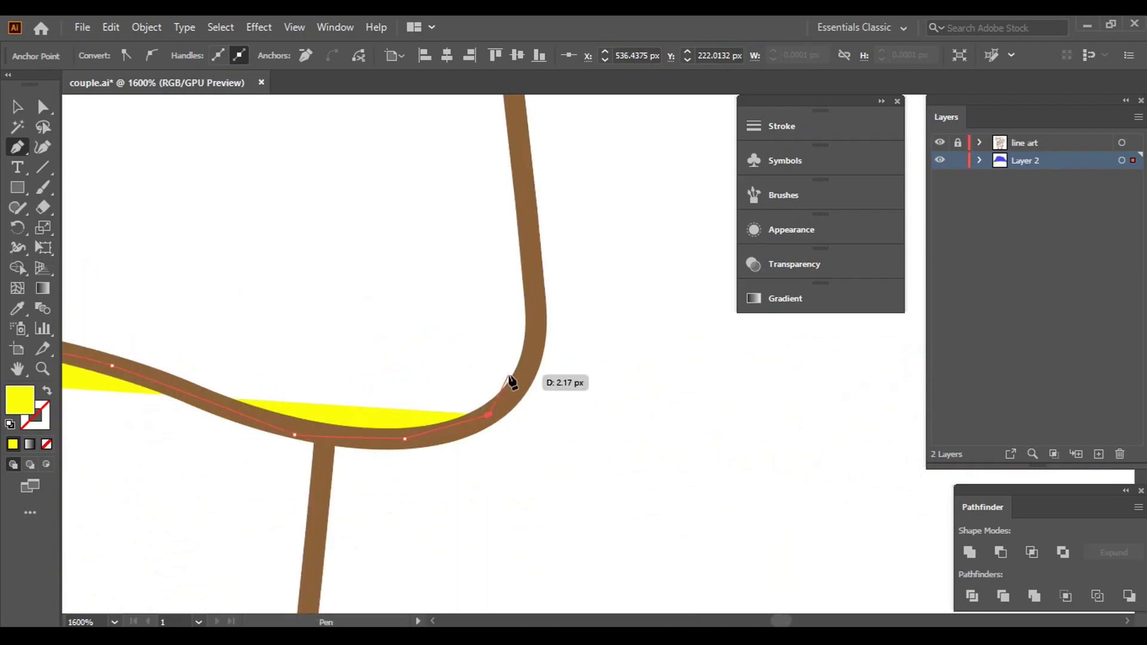
{"action": "left_click", "coordinate": [529, 364]}
{"action": "left_click", "coordinate": [541, 321]}
{"action": "scroll", "coordinate": [541, 322], "scroll_direction": "up", "scroll_amount": 5}
{"action": "left_click", "coordinate": [518, 179]}
{"action": "scroll", "coordinate": [520, 182], "scroll_direction": "up", "scroll_amount": 8}
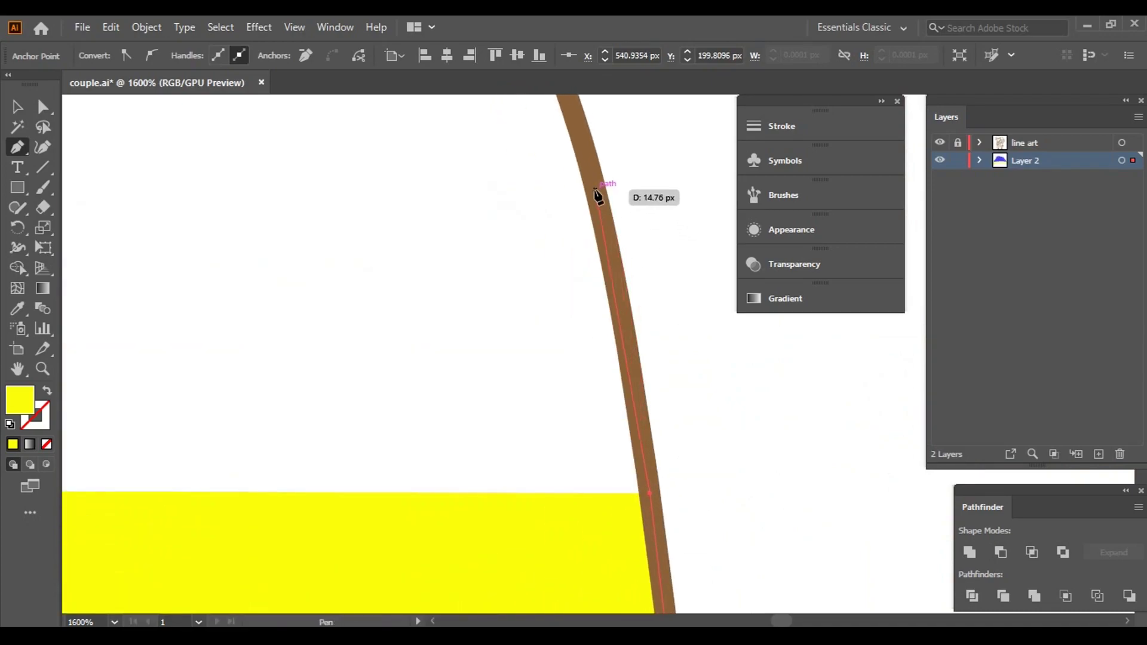
{"action": "scroll", "coordinate": [602, 185], "scroll_direction": "up", "scroll_amount": 8}
{"action": "left_click", "coordinate": [741, 428]}
{"action": "left_click", "coordinate": [625, 323]}
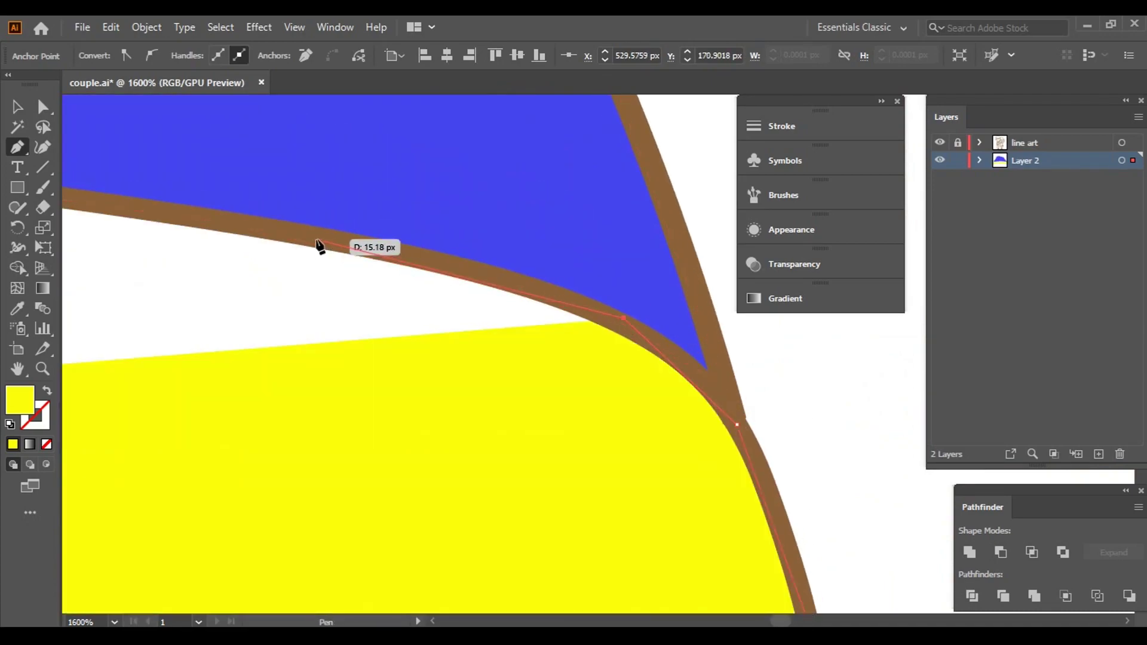
{"action": "scroll", "coordinate": [478, 287], "scroll_direction": "up", "scroll_amount": 5}
{"action": "left_click_drag", "start_coordinate": [660, 328], "coordinate": [839, 349]}
- Trace the band's upper edge back to the start and close the yellow shape
{"action": "left_click", "coordinate": [195, 284]}
{"action": "scroll", "coordinate": [478, 323], "scroll_direction": "up", "scroll_amount": 3}
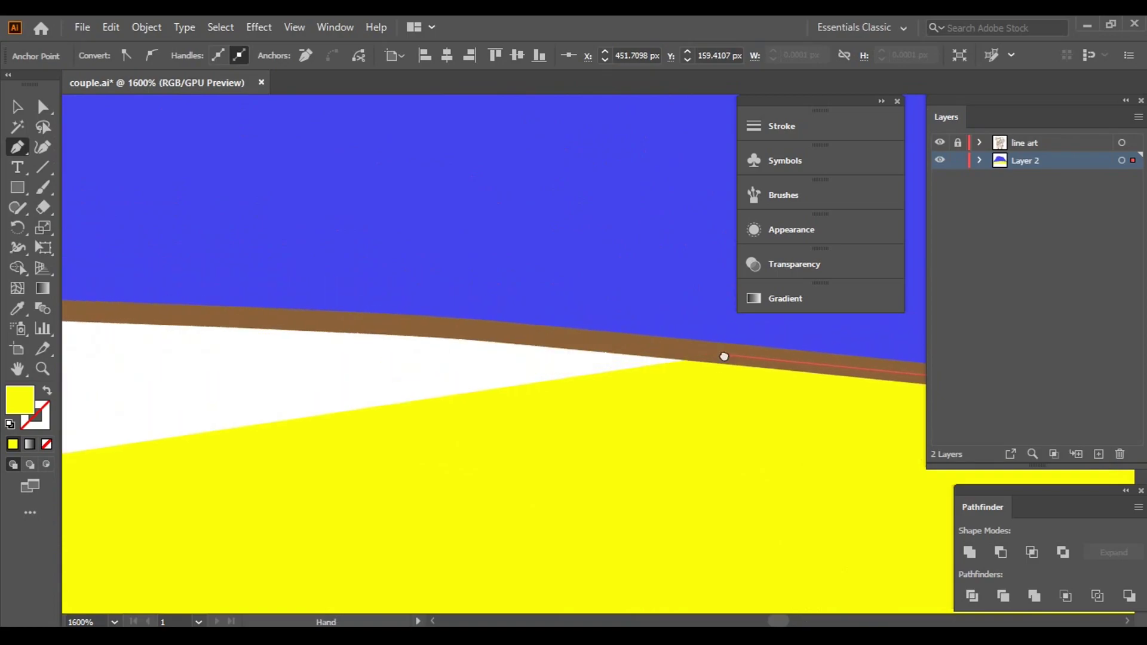
{"action": "scroll", "coordinate": [269, 351], "scroll_direction": "up", "scroll_amount": 2}
{"action": "left_click", "coordinate": [206, 345]}
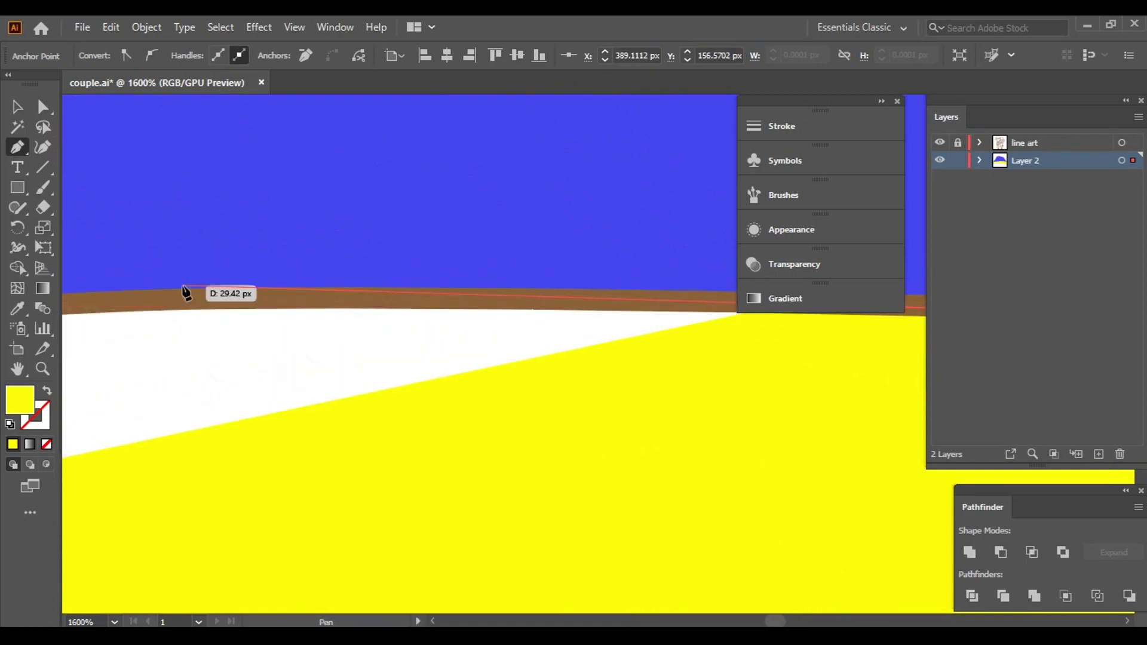
{"action": "scroll", "coordinate": [215, 311], "scroll_direction": "left", "scroll_amount": 5}
{"action": "left_click", "coordinate": [215, 344]}
{"action": "scroll", "coordinate": [128, 328], "scroll_direction": "left", "scroll_amount": 3}
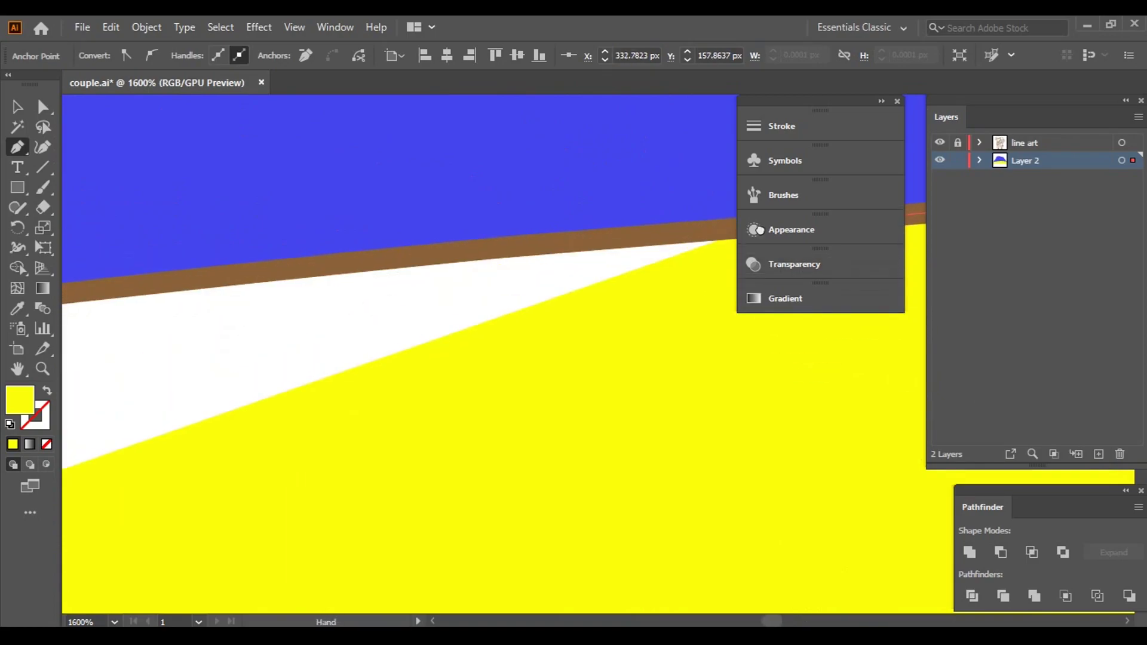
{"action": "scroll", "coordinate": [183, 275], "scroll_direction": "down", "scroll_amount": 2}
{"action": "left_click", "coordinate": [174, 266]}
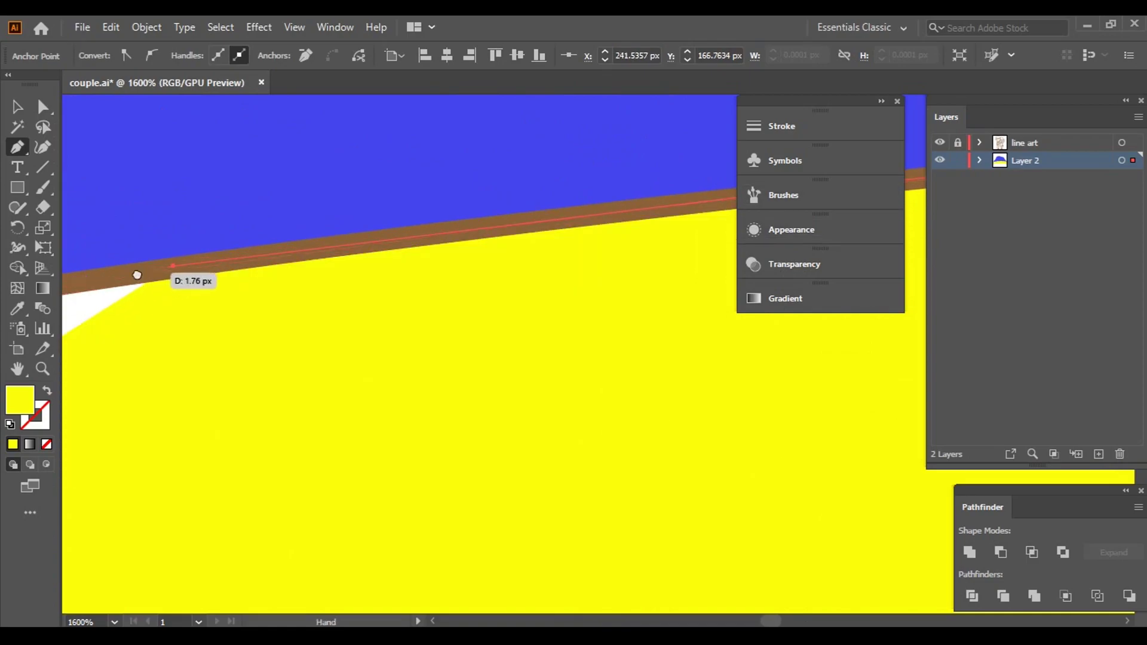
{"action": "mouse_move", "coordinate": [137, 275]}
{"action": "left_mouse_down"}
{"action": "mouse_move", "coordinate": [174, 300]}
{"action": "mouse_move", "coordinate": [312, 223]}
{"action": "left_mouse_up"}
{"action": "left_click", "coordinate": [271, 235]}
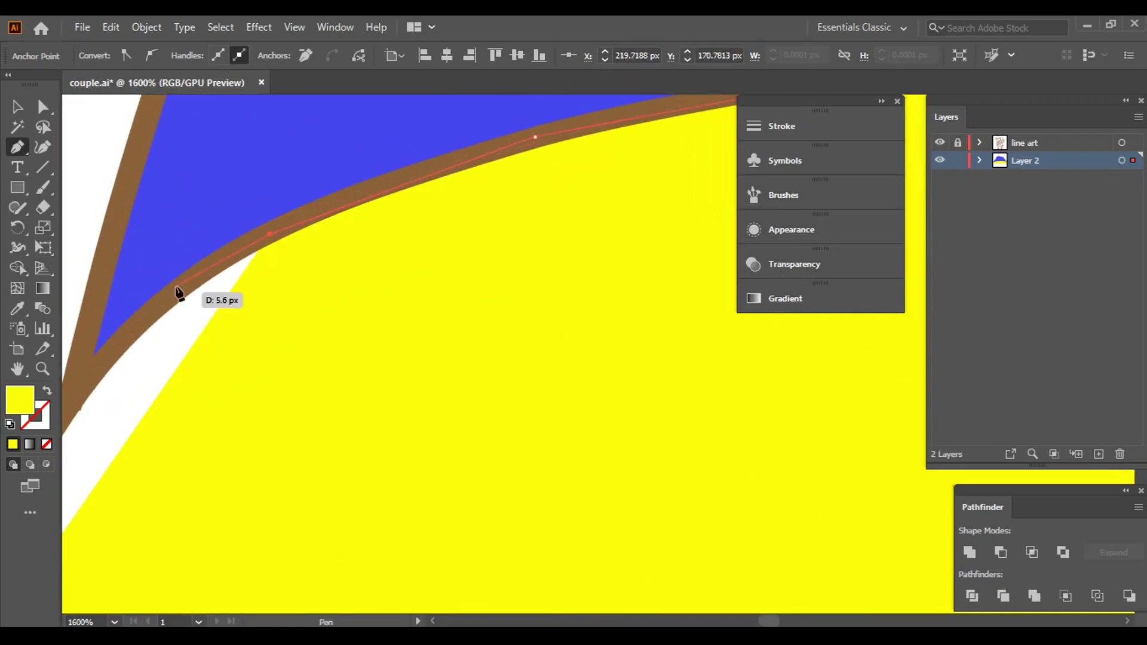
{"action": "left_click", "coordinate": [120, 345]}
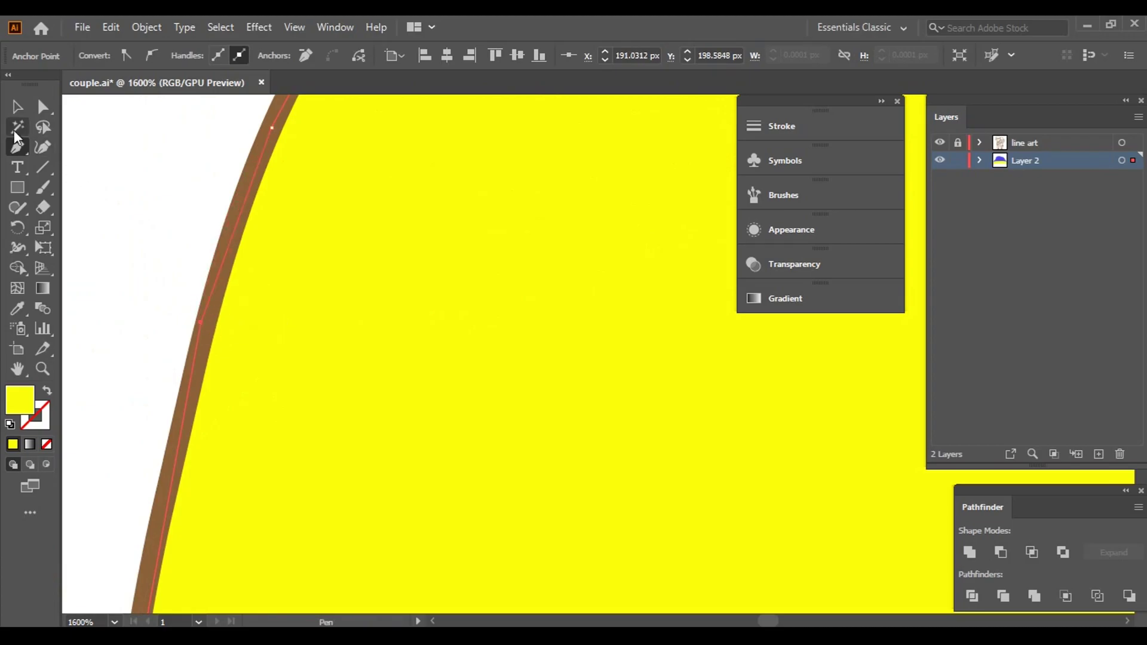
{"action": "left_click", "coordinate": [17, 107]}
{"action": "left_click", "coordinate": [96, 173]}
{"action": "scroll", "coordinate": [619, 300], "scroll_direction": "down", "scroll_amount": 6}
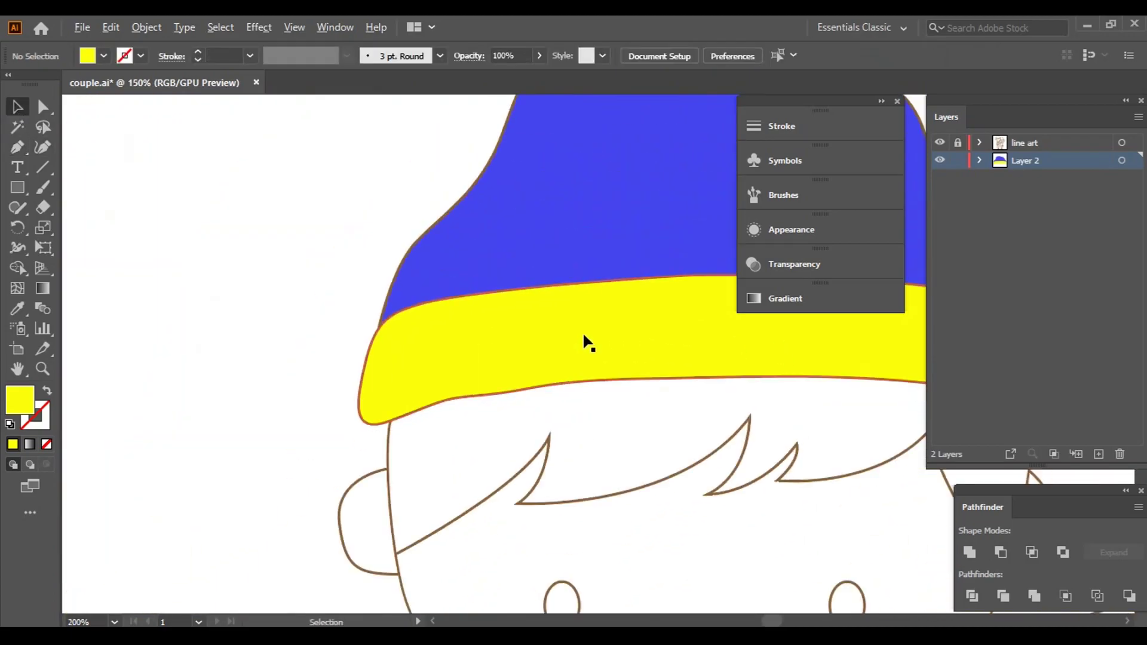
- Recolour the band to lighter blue 6060EF using the Eyedropper and Color Picker
{"action": "left_click", "coordinate": [438, 357]}
{"action": "left_click", "coordinate": [364, 234]}
{"action": "left_click", "coordinate": [115, 388]}
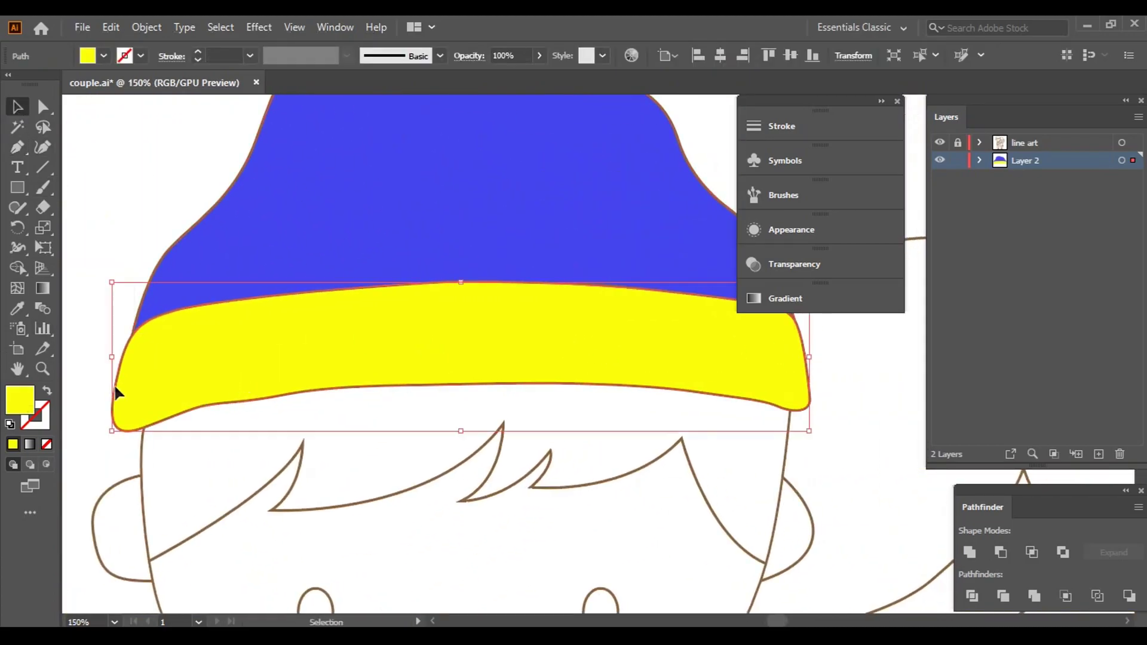
{"action": "left_click", "coordinate": [17, 309]}
{"action": "left_click", "coordinate": [358, 179]}
{"action": "double_click", "coordinate": [20, 400]}
{"action": "left_click", "coordinate": [683, 261]}
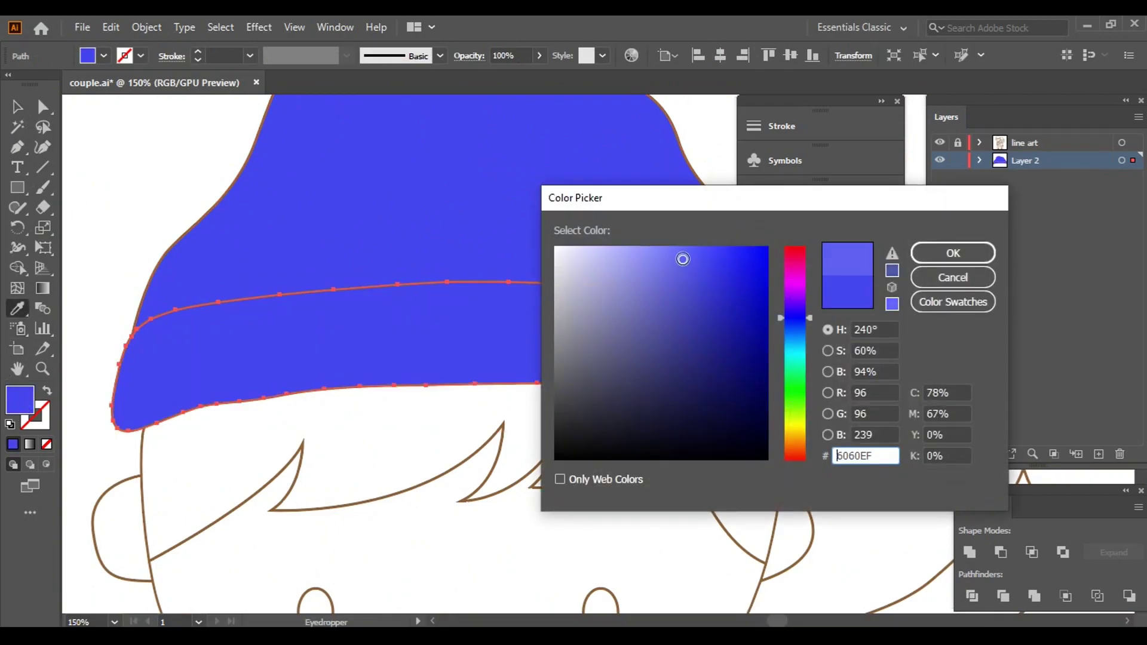
{"action": "double_click", "coordinate": [20, 400]}
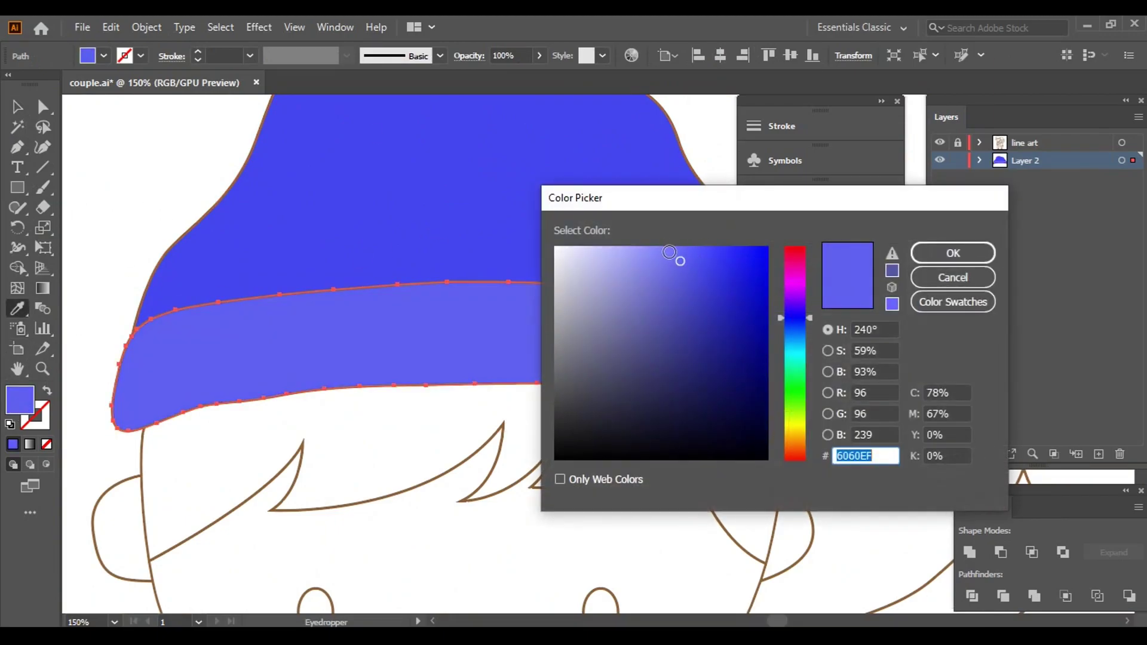
{"action": "left_click", "coordinate": [953, 253]}
- Clear the selection and set yellow as the next fill colour
{"action": "key", "text": "v"}
{"action": "left_click", "coordinate": [84, 123]}
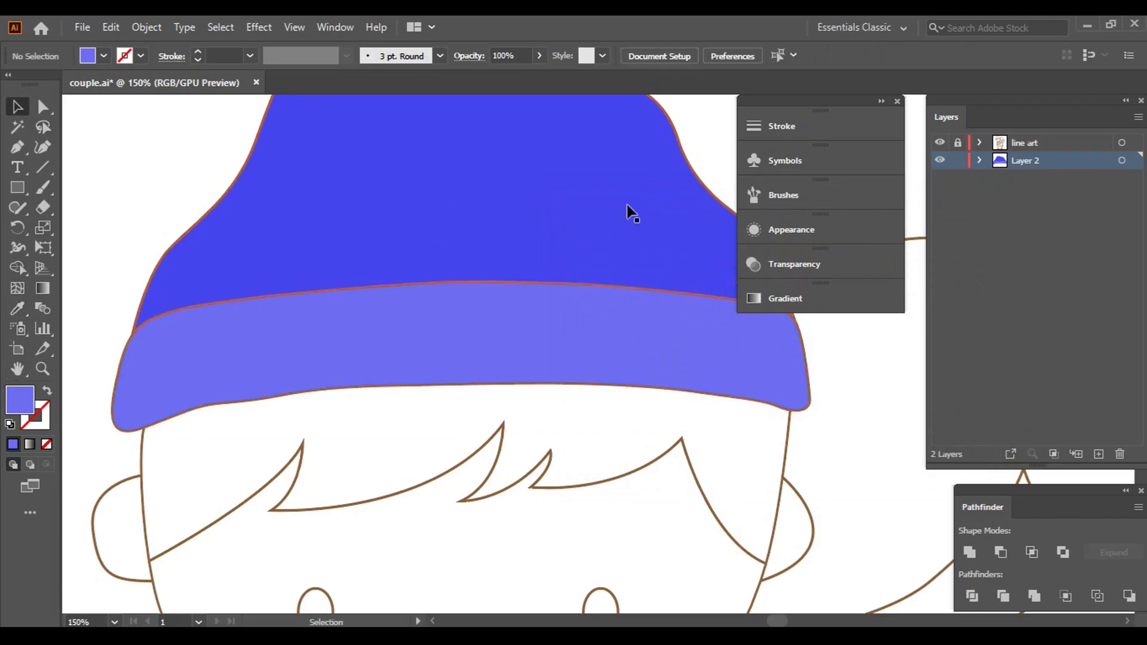
{"action": "left_click", "coordinate": [103, 55]}
{"action": "left_click", "coordinate": [107, 210]}
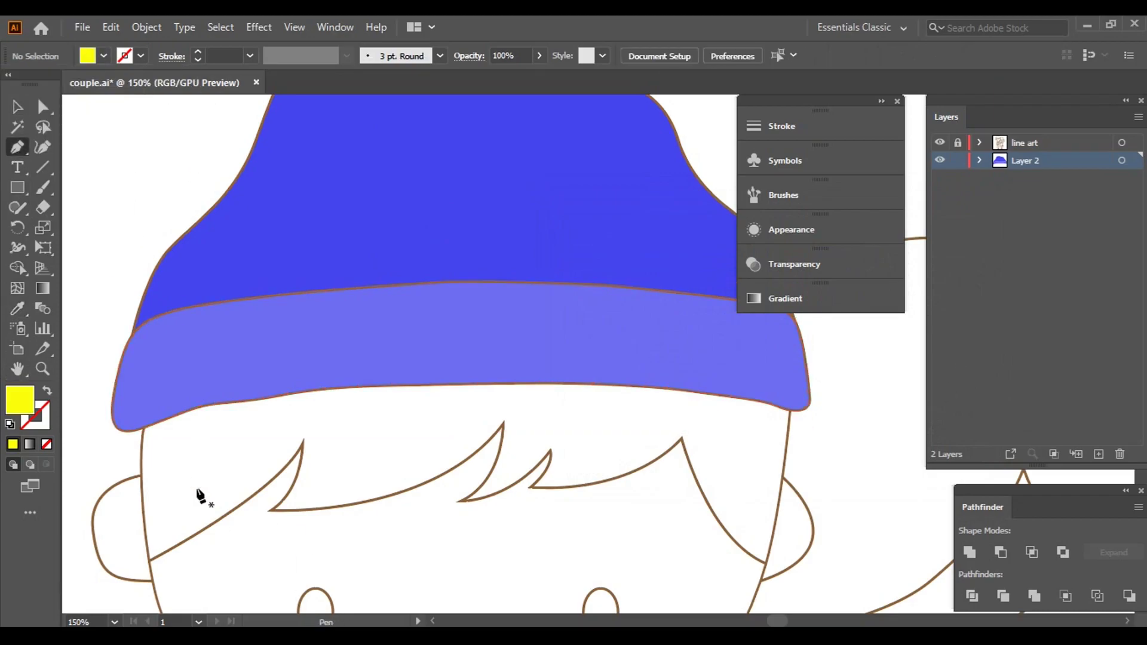
- Place the first yellow Pen anchors below the band, down the face outline to a line junction
{"action": "scroll", "coordinate": [199, 496], "scroll_direction": "up", "scroll_amount": 3}
{"action": "scroll", "coordinate": [149, 456], "scroll_direction": "up", "scroll_amount": 3}
{"action": "left_click", "coordinate": [284, 134]}
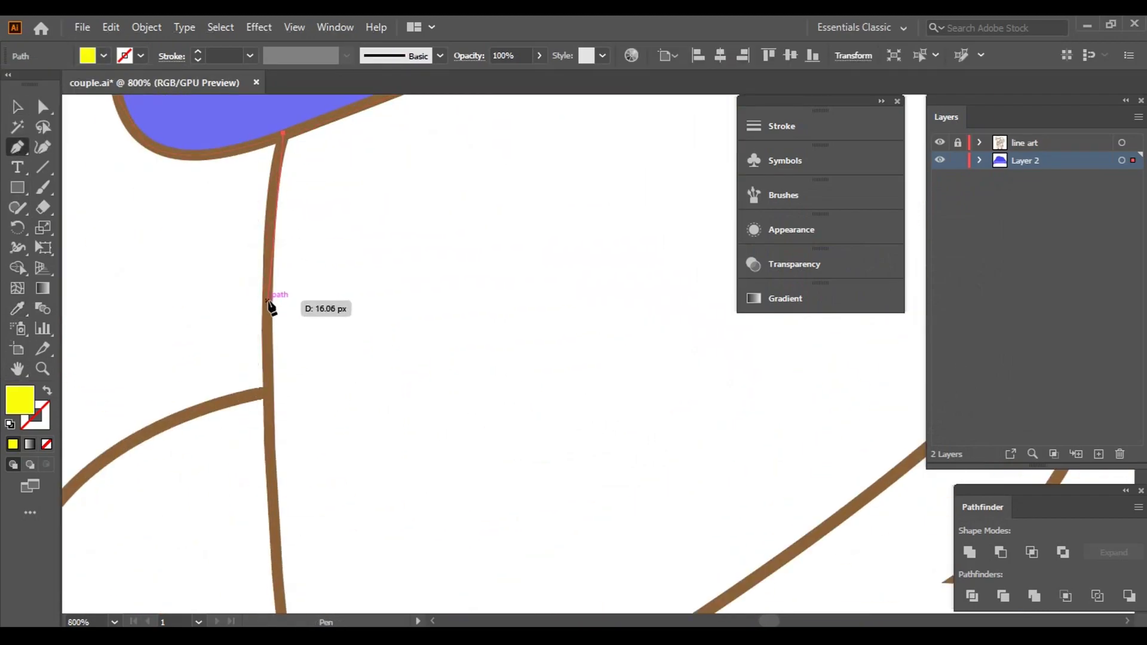
{"action": "left_click", "coordinate": [274, 478]}
{"action": "scroll", "coordinate": [274, 463], "scroll_direction": "down", "scroll_amount": 2}
{"action": "scroll", "coordinate": [293, 443], "scroll_direction": "down", "scroll_amount": 3}
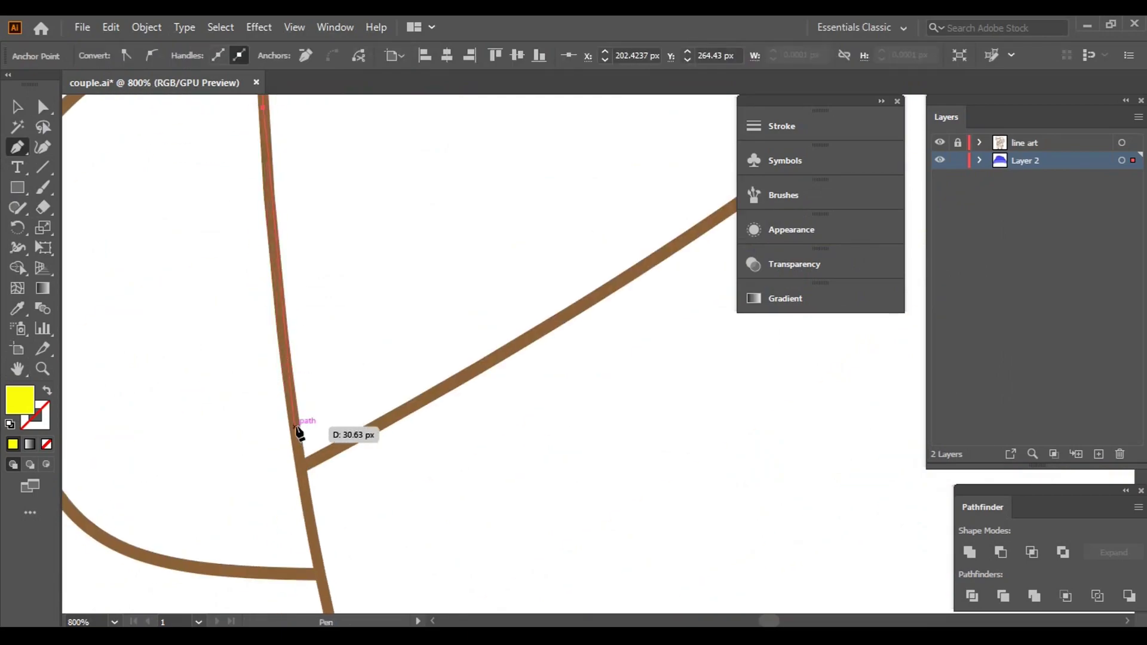
{"action": "left_click", "coordinate": [297, 432]}
{"action": "left_click", "coordinate": [303, 466]}
{"action": "scroll", "coordinate": [500, 361], "scroll_direction": "up", "scroll_amount": 2}
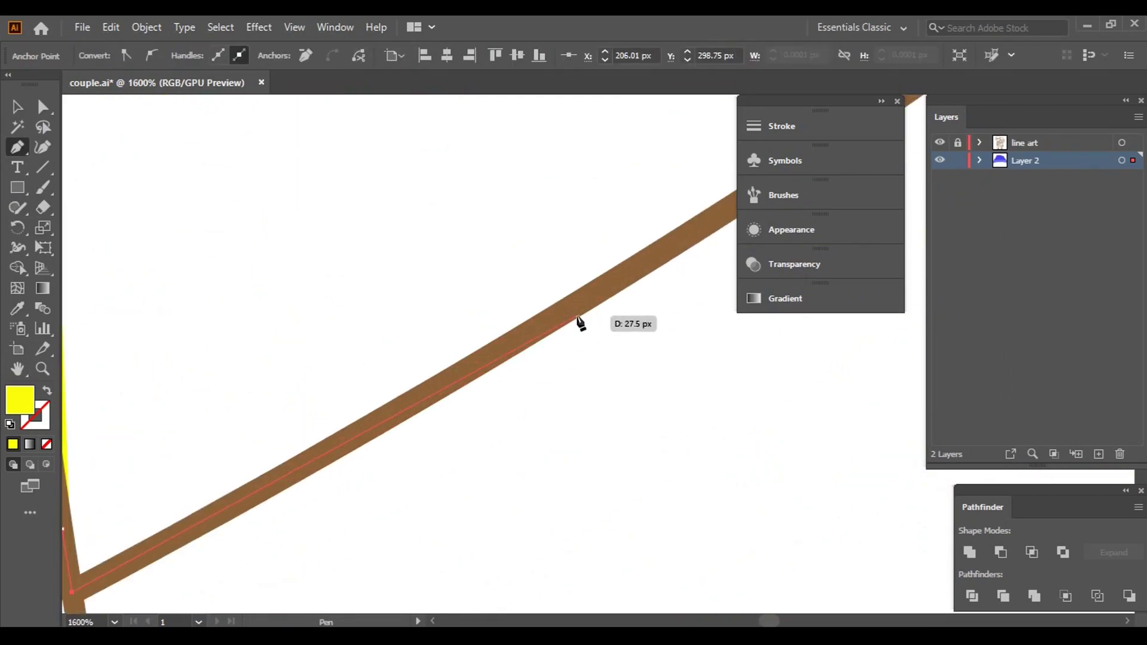
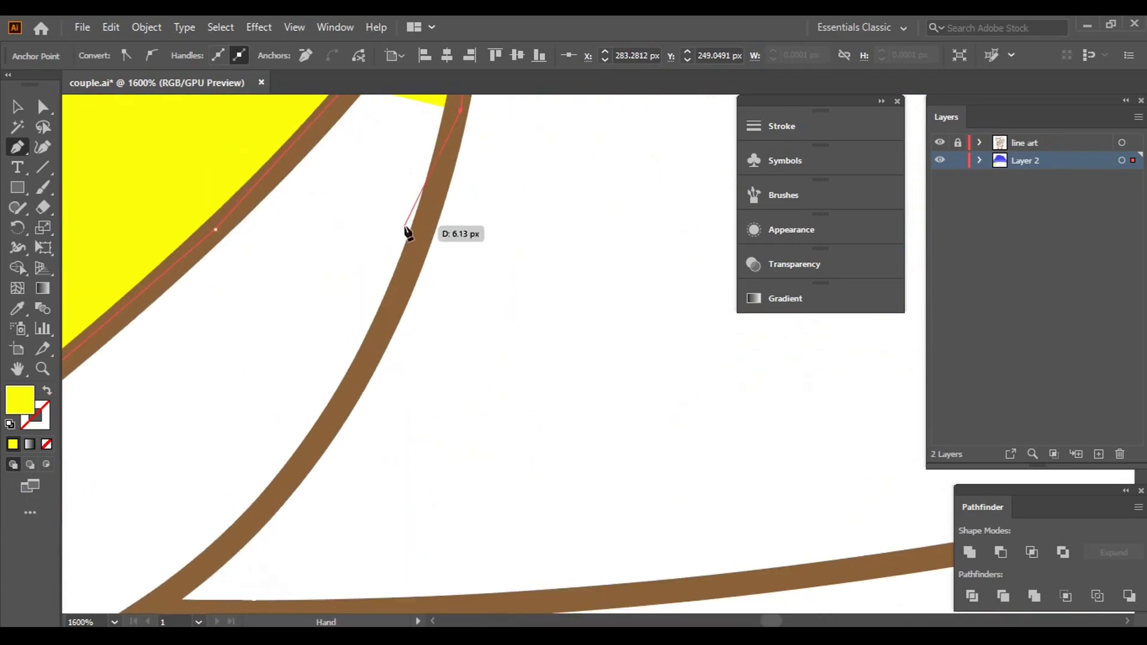
- Start the yellow hair path on the brown outline and trace the first fringe spike
{"action": "left_click", "coordinate": [373, 353]}
{"action": "left_click", "coordinate": [230, 544]}
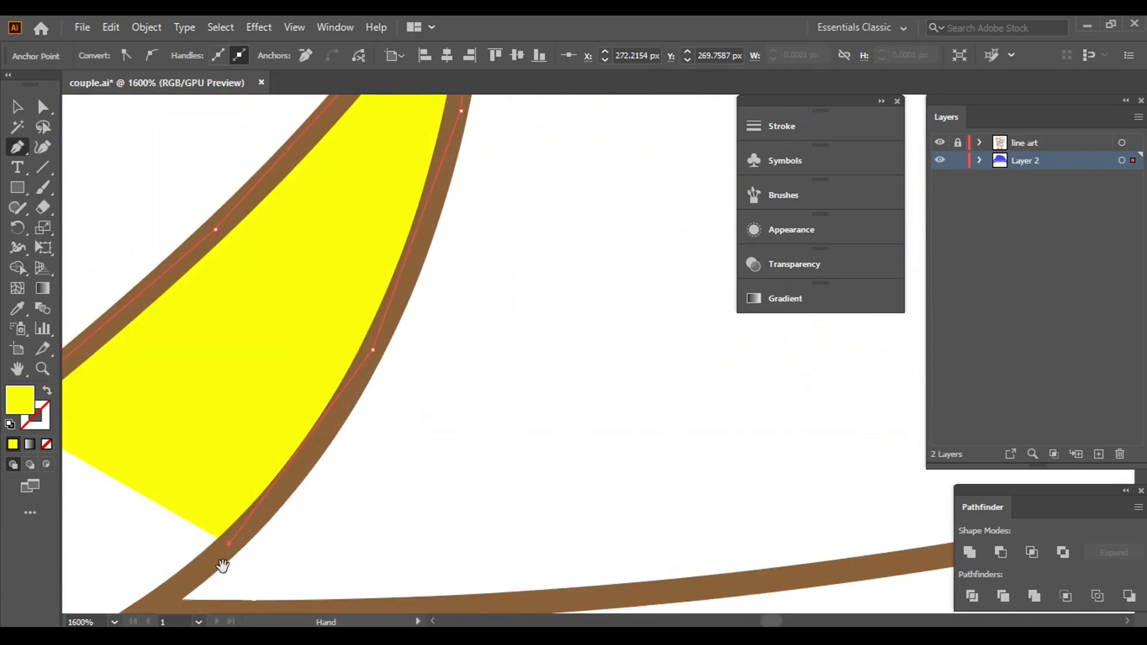
{"action": "left_click_drag", "start_coordinate": [222, 565], "coordinate": [425, 264]}
{"action": "left_click", "coordinate": [404, 274]}
{"action": "left_click_drag", "start_coordinate": [683, 281], "coordinate": [325, 338]}
{"action": "left_click", "coordinate": [325, 338]}
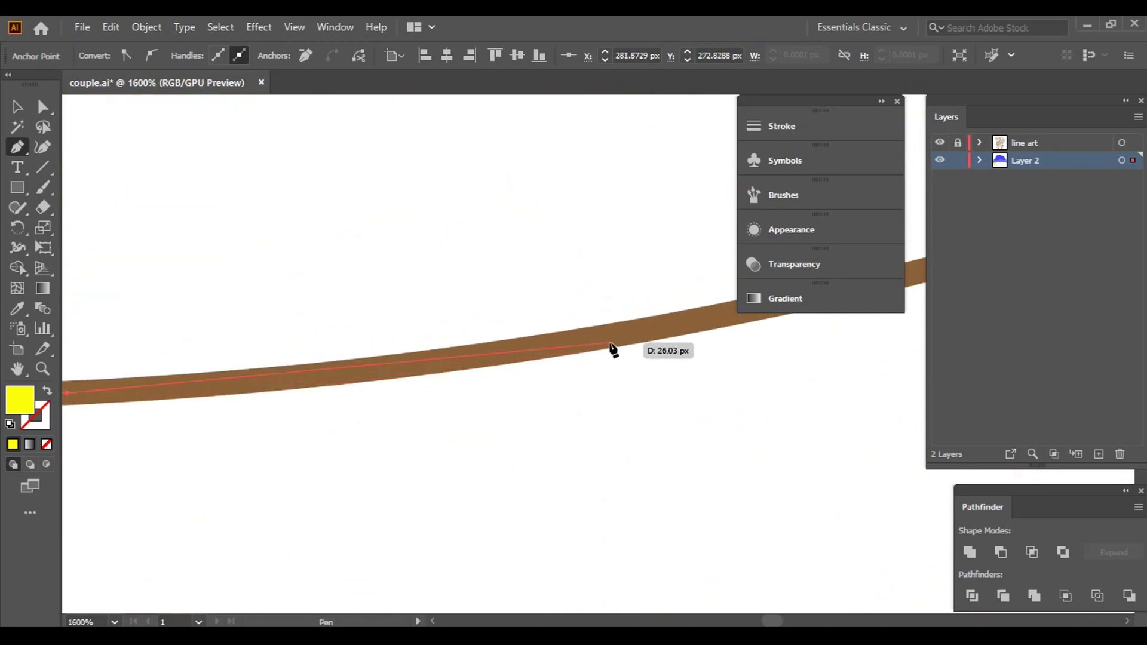
{"action": "left_click_drag", "start_coordinate": [435, 389], "coordinate": [322, 454]}
{"action": "left_click_drag", "start_coordinate": [398, 417], "coordinate": [502, 353]}
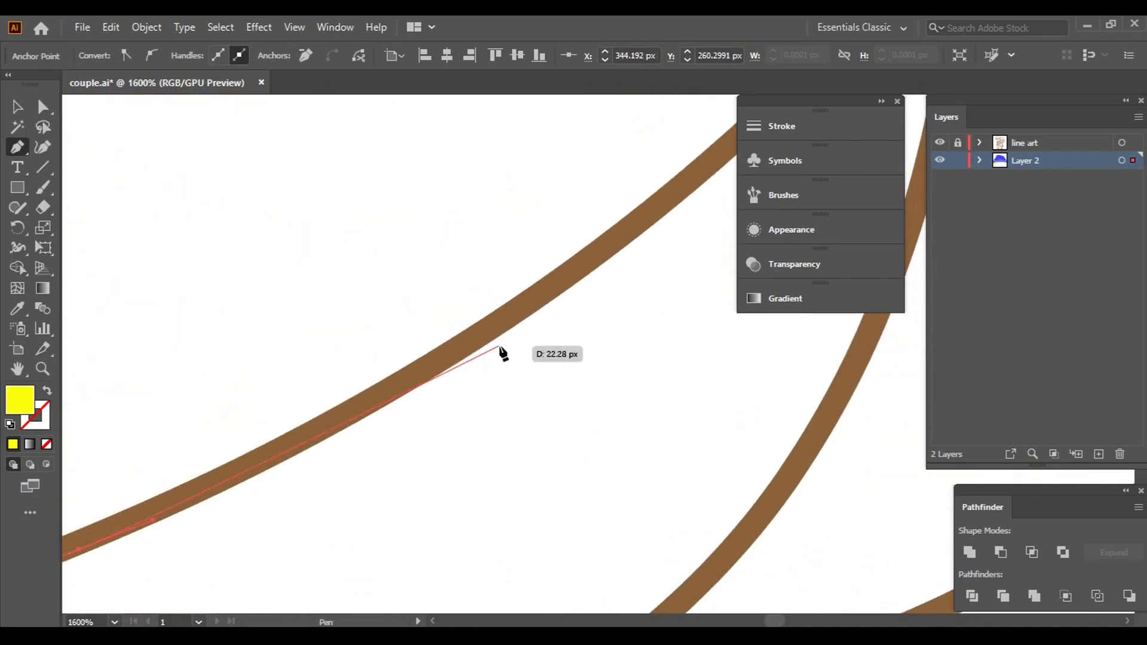
{"action": "left_click_drag", "start_coordinate": [540, 307], "coordinate": [344, 333]}
{"action": "left_click", "coordinate": [338, 323]}
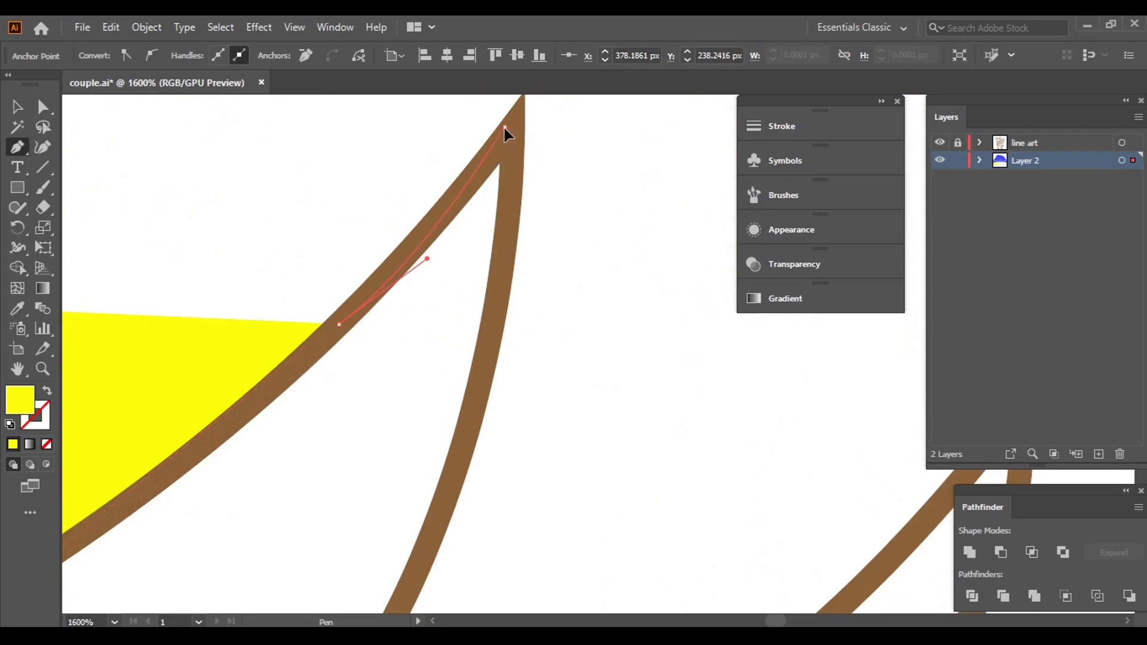
{"action": "left_click", "coordinate": [505, 128]}
{"action": "left_click", "coordinate": [506, 230]}
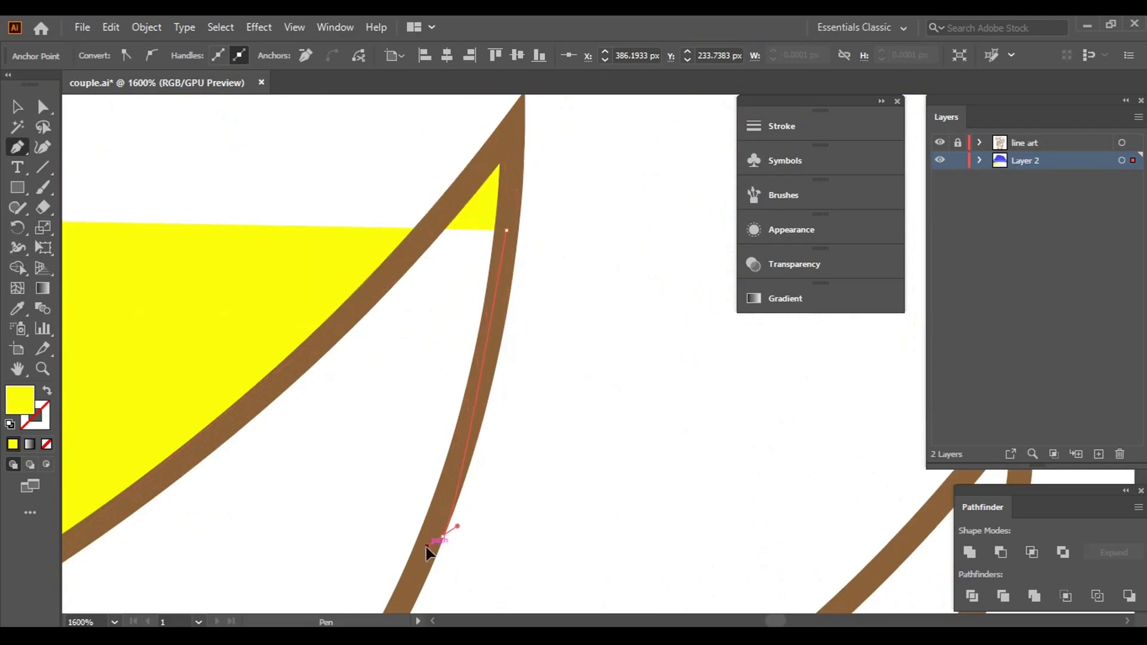
{"action": "left_click", "coordinate": [428, 553]}
- Trace the next fringe spike up to its tip and down its inner edge to the base
{"action": "left_click_drag", "start_coordinate": [426, 565], "coordinate": [529, 161]}
{"action": "left_click", "coordinate": [462, 299]}
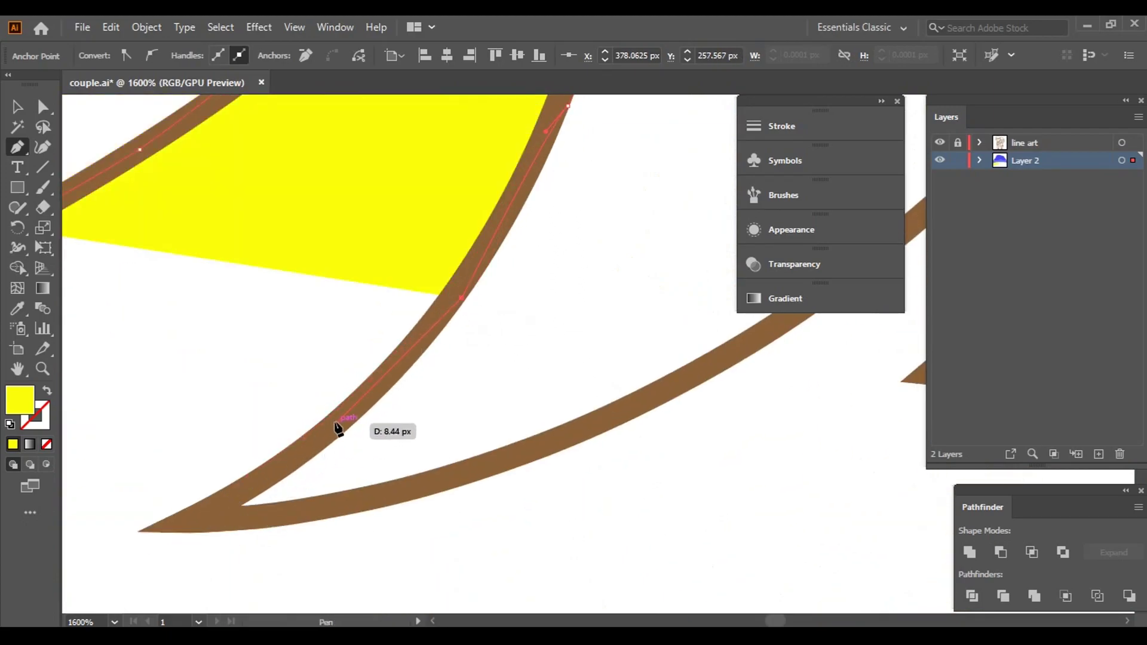
{"action": "left_click", "coordinate": [337, 423]}
{"action": "left_click", "coordinate": [188, 522]}
{"action": "left_click", "coordinate": [379, 504]}
{"action": "left_click_drag", "start_coordinate": [650, 409], "coordinate": [338, 500]}
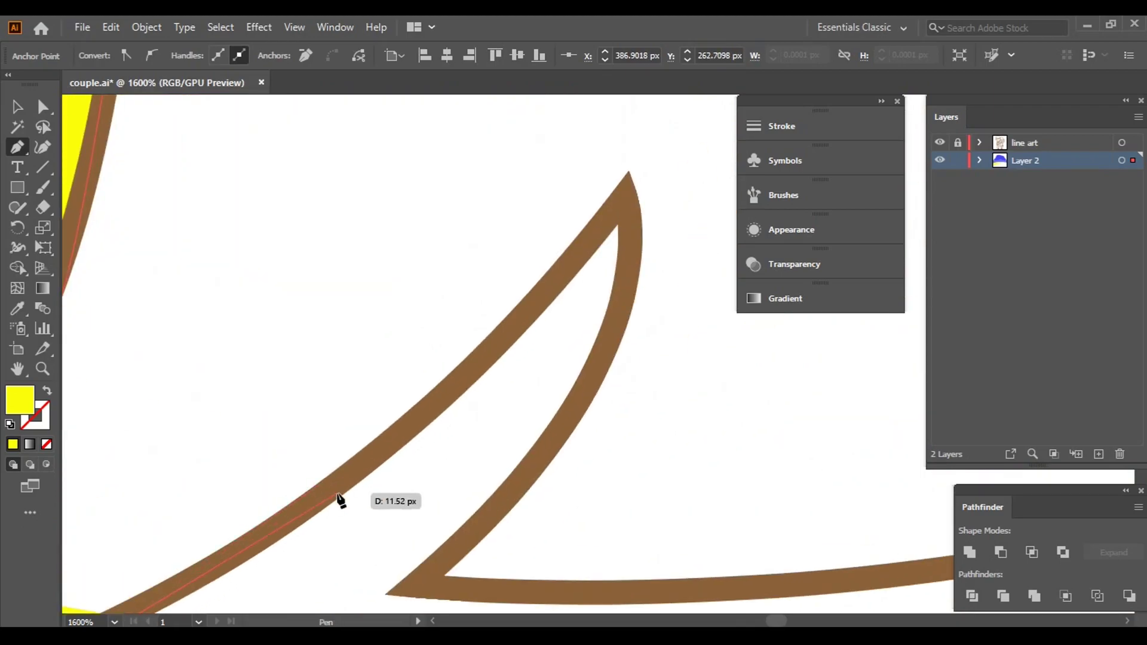
{"action": "left_click", "coordinate": [338, 494]}
{"action": "left_click", "coordinate": [478, 365]}
{"action": "left_click", "coordinate": [618, 204]}
{"action": "left_click", "coordinate": [635, 251]}
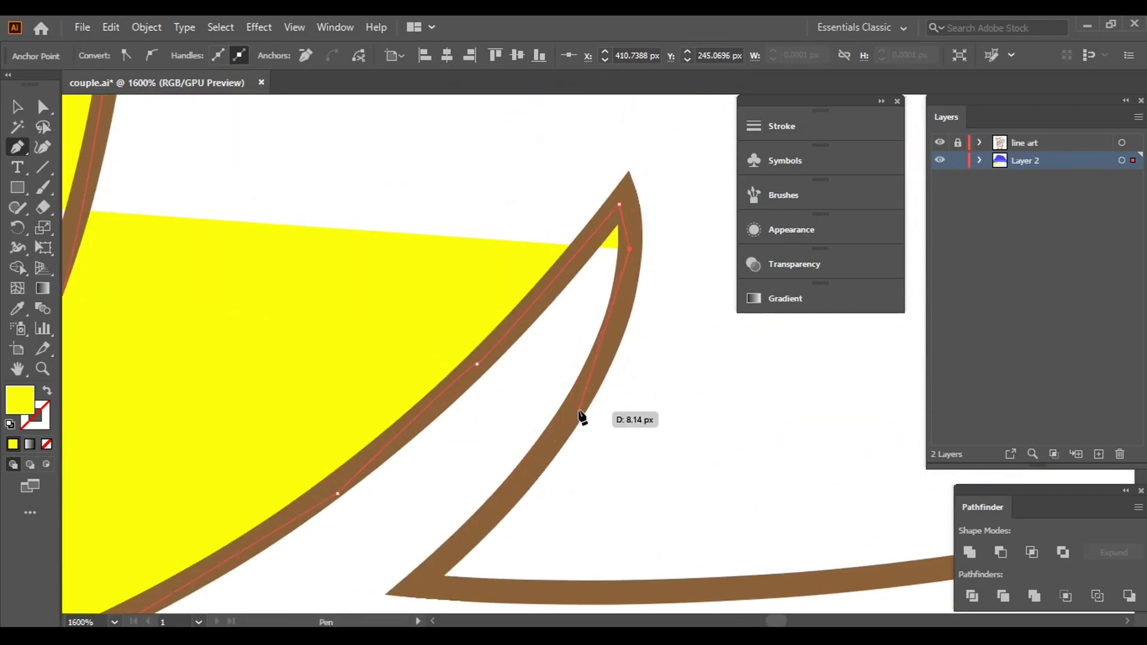
{"action": "left_click", "coordinate": [596, 385]}
{"action": "left_click", "coordinate": [496, 518]}
{"action": "left_click", "coordinate": [407, 590]}
{"action": "left_click", "coordinate": [602, 595]}
- Continue the hair edge along the fringe bottom and around the next spike to its lower tip
{"action": "left_click_drag", "start_coordinate": [602, 594], "coordinate": [183, 464]}
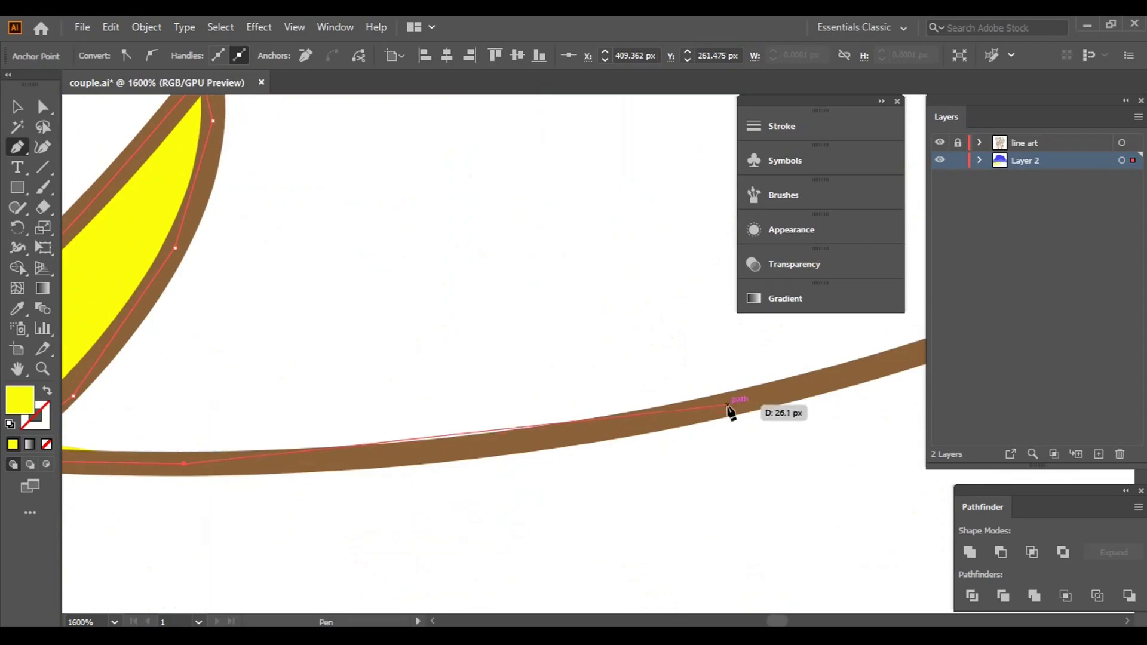
{"action": "left_click", "coordinate": [425, 452]}
{"action": "left_click", "coordinate": [710, 408]}
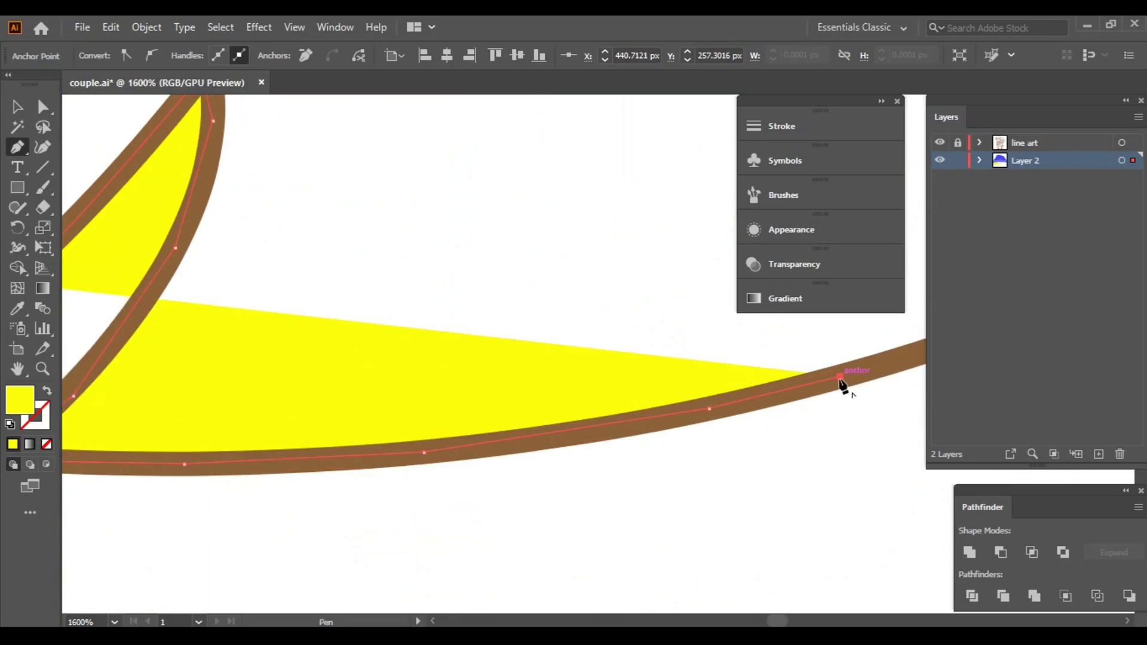
{"action": "scroll", "coordinate": [844, 383], "scroll_direction": "down", "scroll_amount": 1}
{"action": "left_click_drag", "start_coordinate": [844, 382], "coordinate": [256, 526]}
{"action": "left_click", "coordinate": [529, 402]}
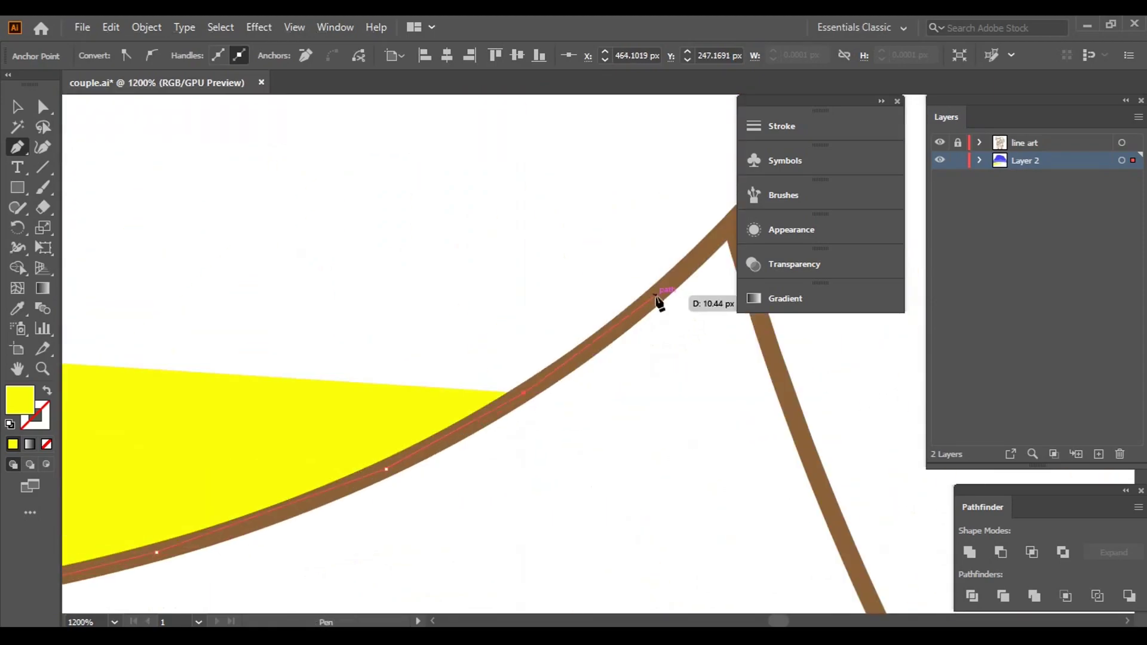
{"action": "left_click", "coordinate": [660, 304]}
{"action": "left_click_drag", "start_coordinate": [661, 304], "coordinate": [324, 383]}
{"action": "left_click", "coordinate": [403, 309]}
{"action": "left_click", "coordinate": [480, 545]}
{"action": "left_click_drag", "start_coordinate": [480, 545], "coordinate": [296, 242]}
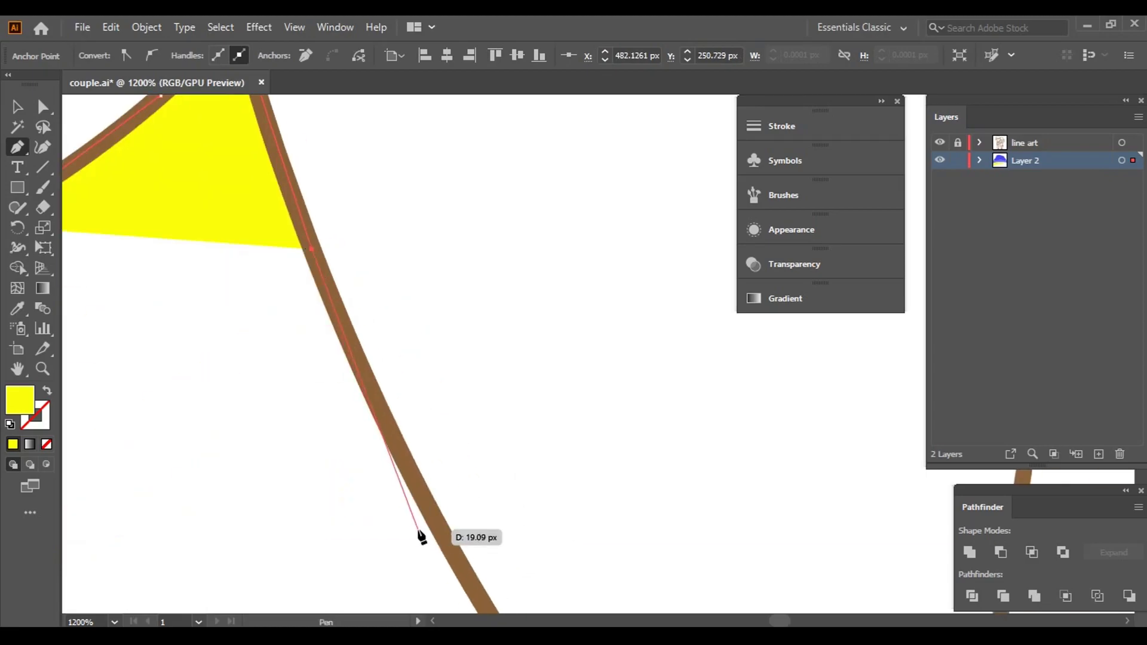
{"action": "left_click", "coordinate": [388, 409]}
{"action": "left_click_drag", "start_coordinate": [387, 408], "coordinate": [280, 203]}
{"action": "left_click", "coordinate": [417, 422]}
- Extend the hair edge up the side of the face to where it meets the hat
{"action": "scroll", "coordinate": [512, 532], "scroll_direction": "down", "scroll_amount": 2}
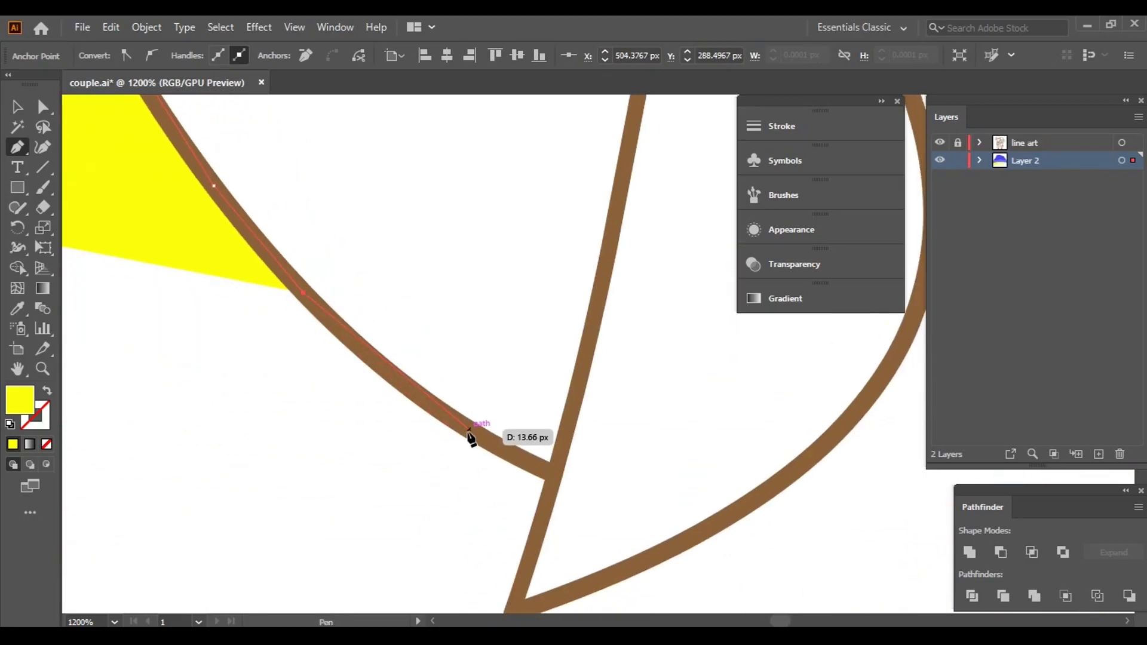
{"action": "left_click", "coordinate": [520, 459]}
{"action": "left_click", "coordinate": [550, 475]}
{"action": "scroll", "coordinate": [565, 483], "scroll_direction": "down", "scroll_amount": 3}
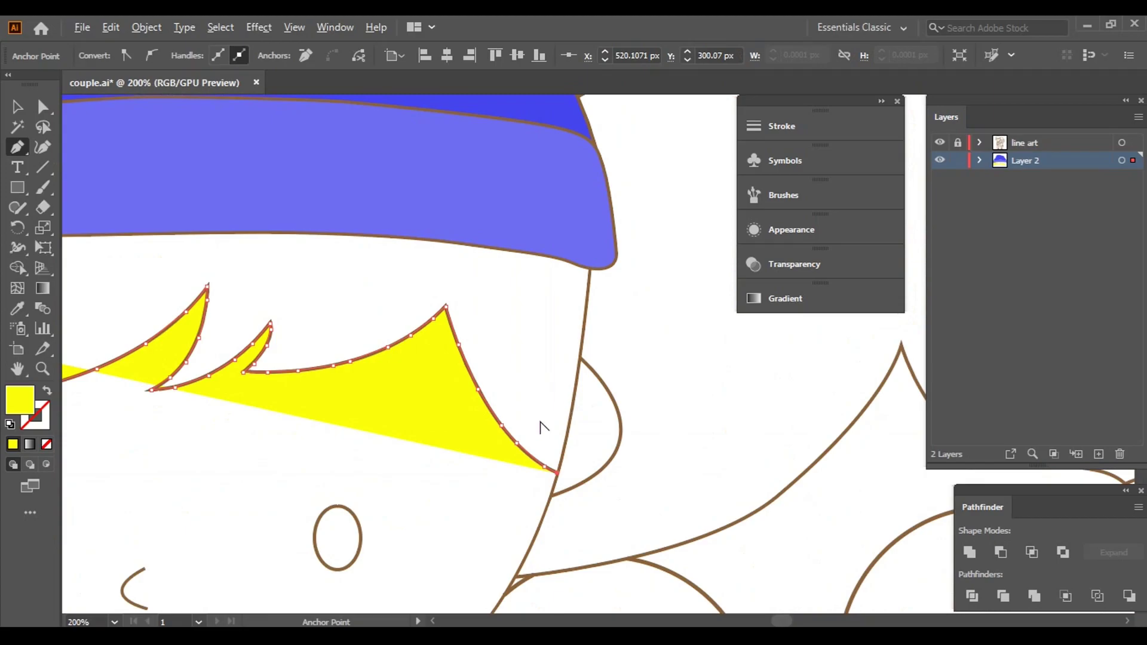
{"action": "scroll", "coordinate": [541, 427], "scroll_direction": "up", "scroll_amount": 3}
{"action": "mouse_move", "coordinate": [573, 432]}
{"action": "left_mouse_down"}
{"action": "mouse_move", "coordinate": [287, 143]}
{"action": "mouse_move", "coordinate": [362, 496]}
{"action": "left_mouse_up"}
{"action": "left_click", "coordinate": [283, 150]}
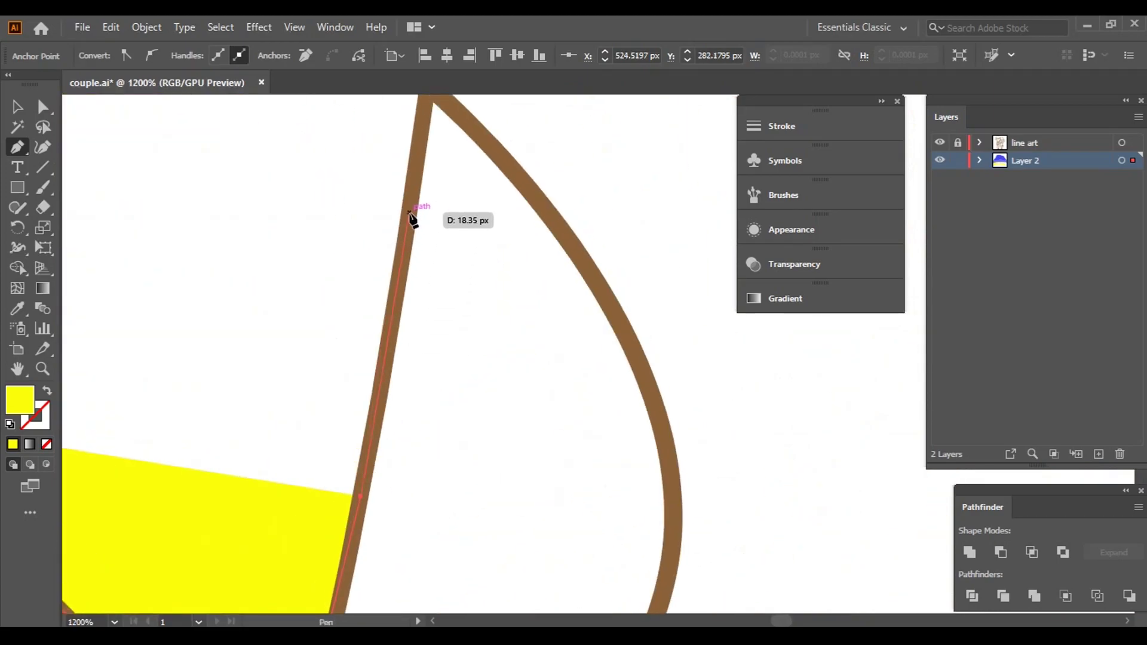
{"action": "left_click", "coordinate": [410, 214]}
{"action": "scroll", "coordinate": [470, 202], "scroll_direction": "up", "scroll_amount": 5}
{"action": "scroll", "coordinate": [476, 194], "scroll_direction": "up", "scroll_amount": 3}
{"action": "left_click", "coordinate": [456, 230]}
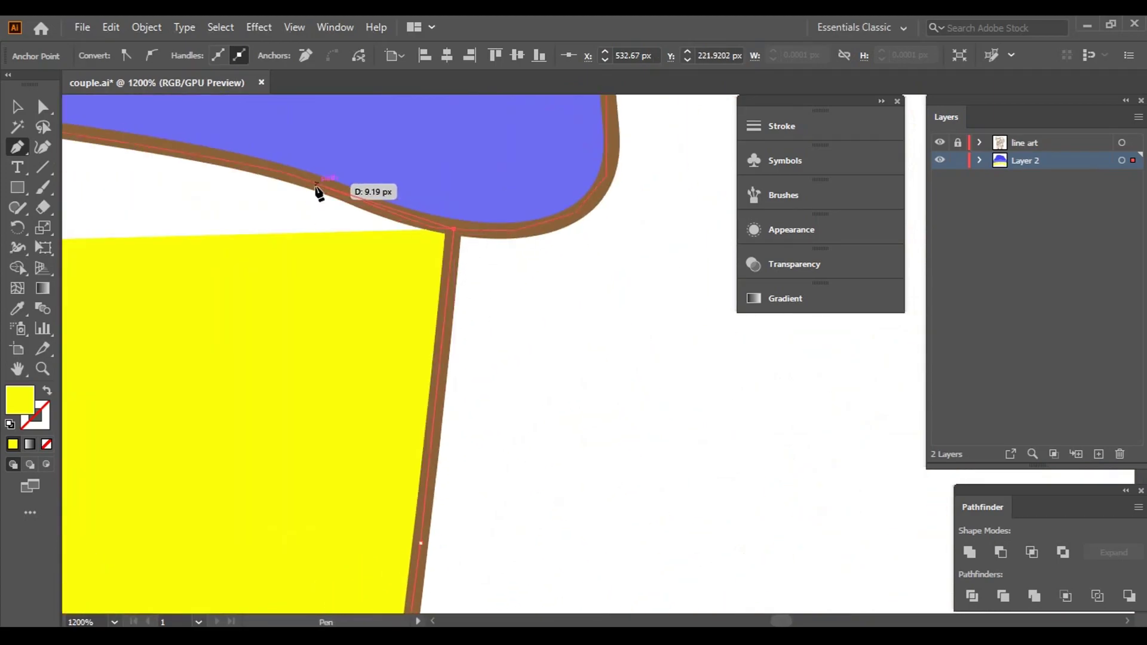
- Trace the hair along the hat brim, covering the white gap, back toward the starting anchor
{"action": "left_click", "coordinate": [114, 147]}
{"action": "left_click_drag", "start_coordinate": [85, 144], "coordinate": [649, 263]}
{"action": "left_click", "coordinate": [286, 216]}
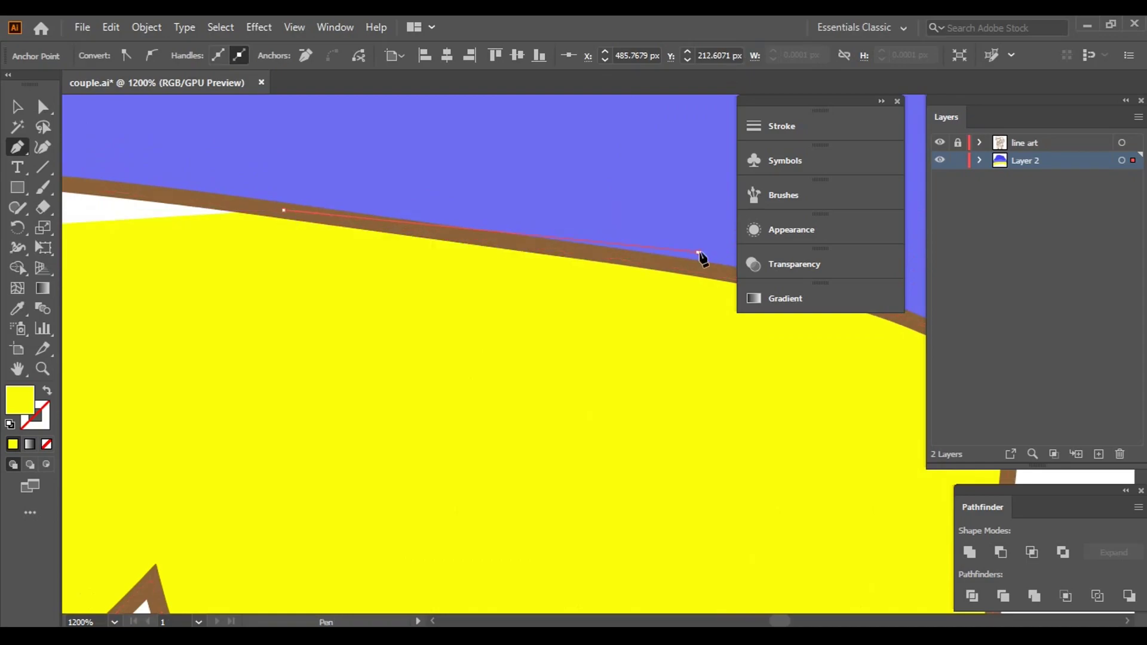
{"action": "left_click_drag", "start_coordinate": [526, 249], "coordinate": [833, 302]}
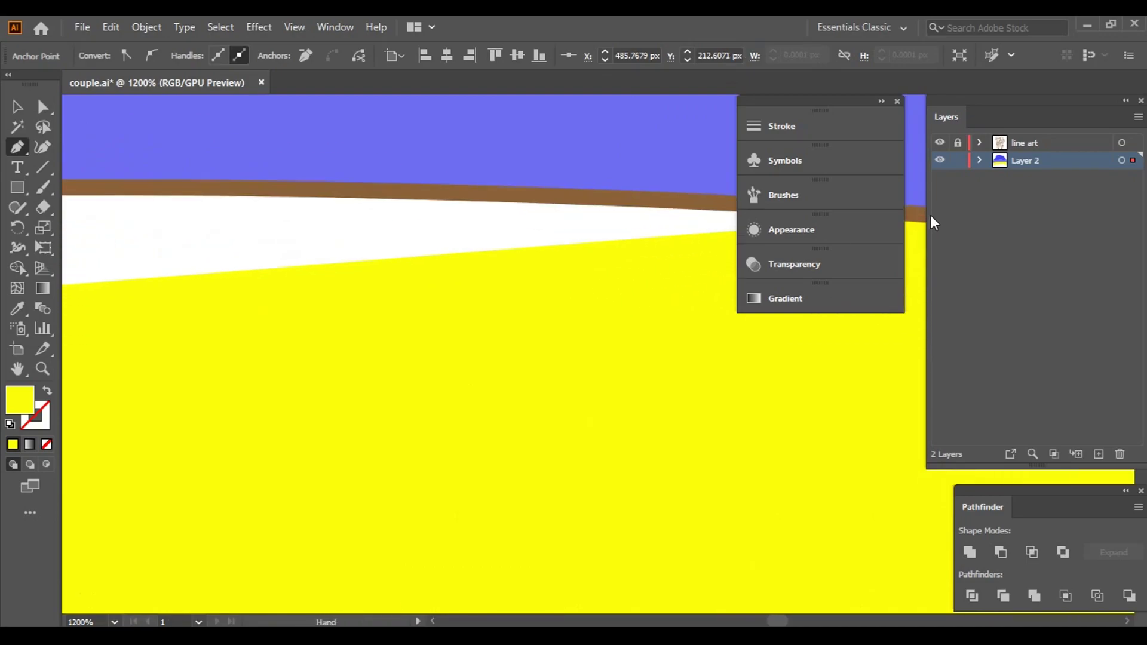
{"action": "left_click", "coordinate": [194, 223]}
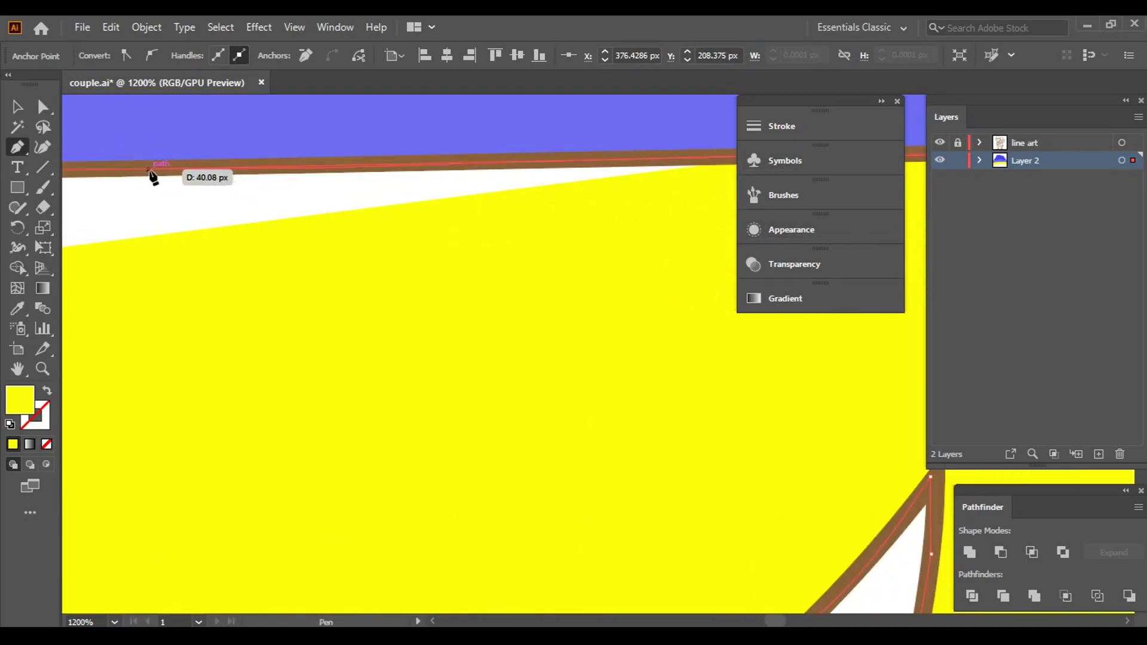
{"action": "left_click_drag", "start_coordinate": [151, 174], "coordinate": [712, 141]}
{"action": "left_click", "coordinate": [252, 148]}
{"action": "scroll", "coordinate": [191, 173], "scroll_direction": "down", "scroll_amount": 2}
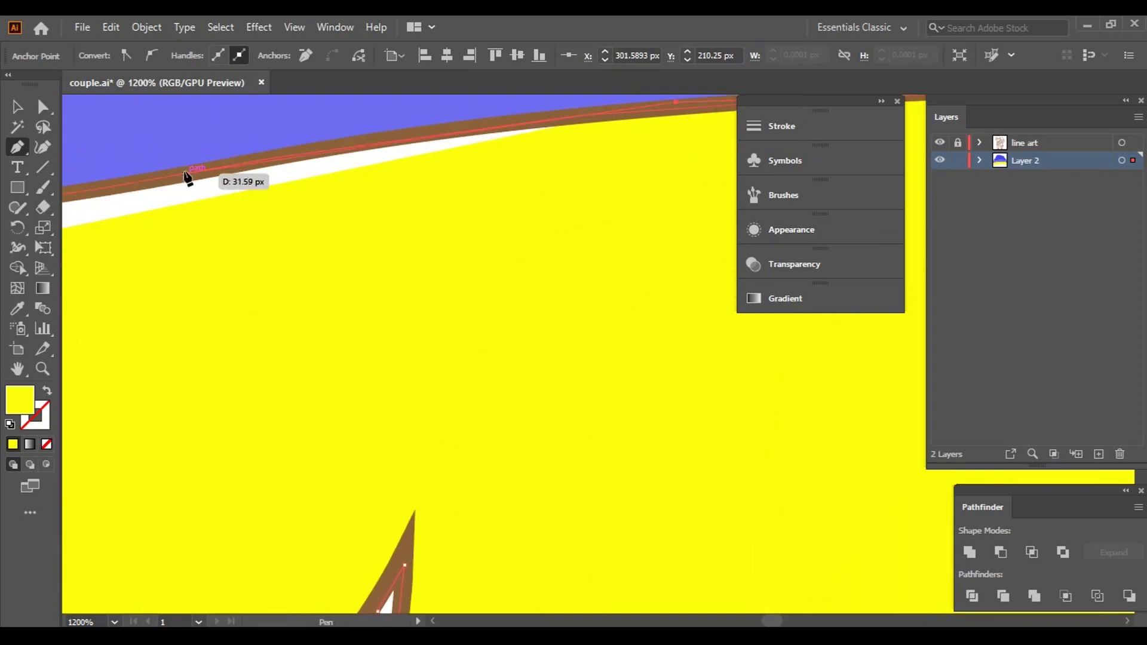
{"action": "left_click_drag", "start_coordinate": [187, 180], "coordinate": [625, 113]}
{"action": "left_click", "coordinate": [233, 174]}
{"action": "left_click_drag", "start_coordinate": [233, 174], "coordinate": [606, 144]}
{"action": "left_click", "coordinate": [377, 175]}
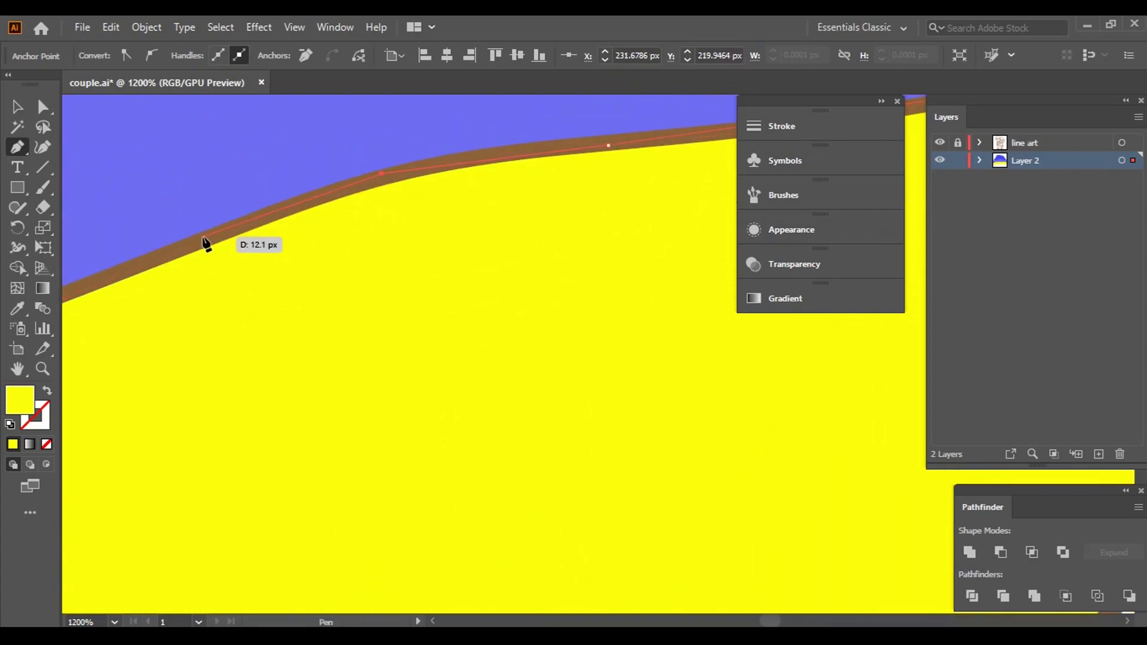
{"action": "left_click", "coordinate": [205, 244]}
{"action": "left_click_drag", "start_coordinate": [274, 227], "coordinate": [625, 123]}
- Close the hair shape, deselect it, and set the fill colour to orange
{"action": "left_click", "coordinate": [297, 235]}
{"action": "key", "text": "ctrl+minus"}
{"action": "key", "text": "ctrl+minus"}
{"action": "key", "text": "ctrl+minus"}
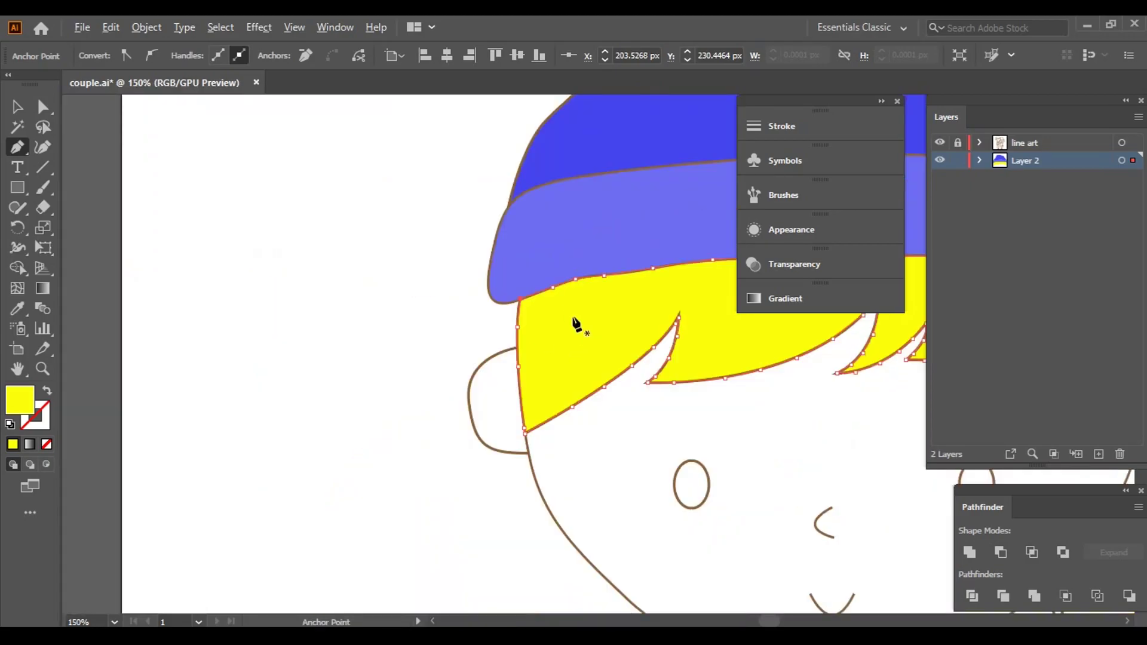
{"action": "key", "text": "ctrl+minus"}
{"action": "key", "text": "v"}
{"action": "key", "text": "ctrl+shift+a"}
{"action": "left_click", "coordinate": [105, 56]}
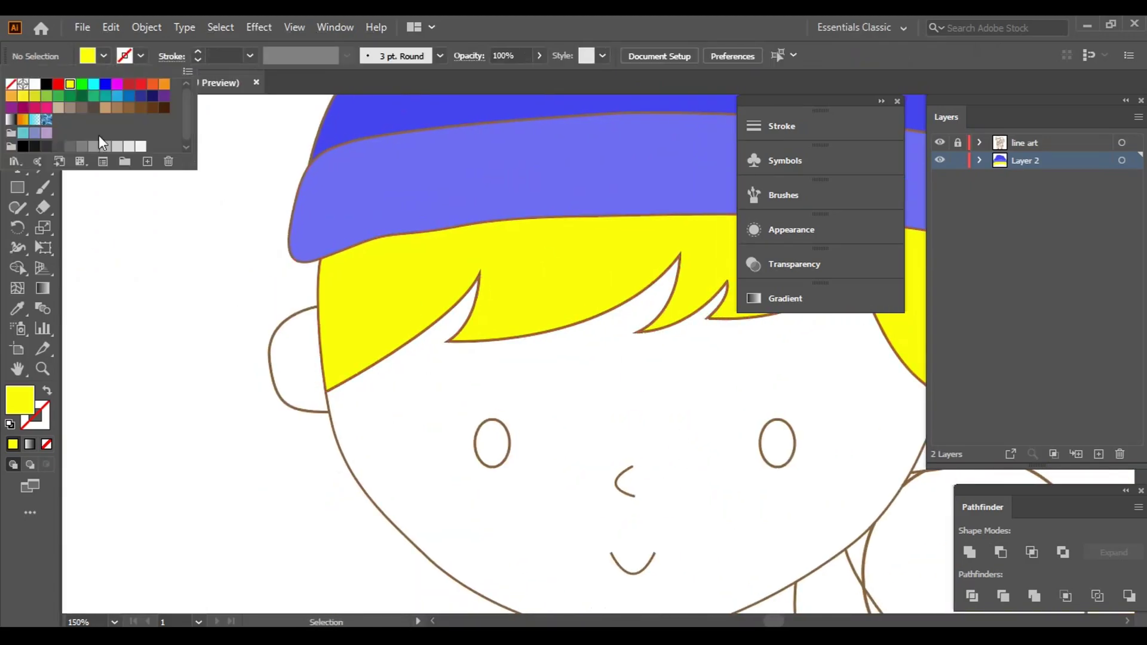
{"action": "left_click", "coordinate": [113, 110]}
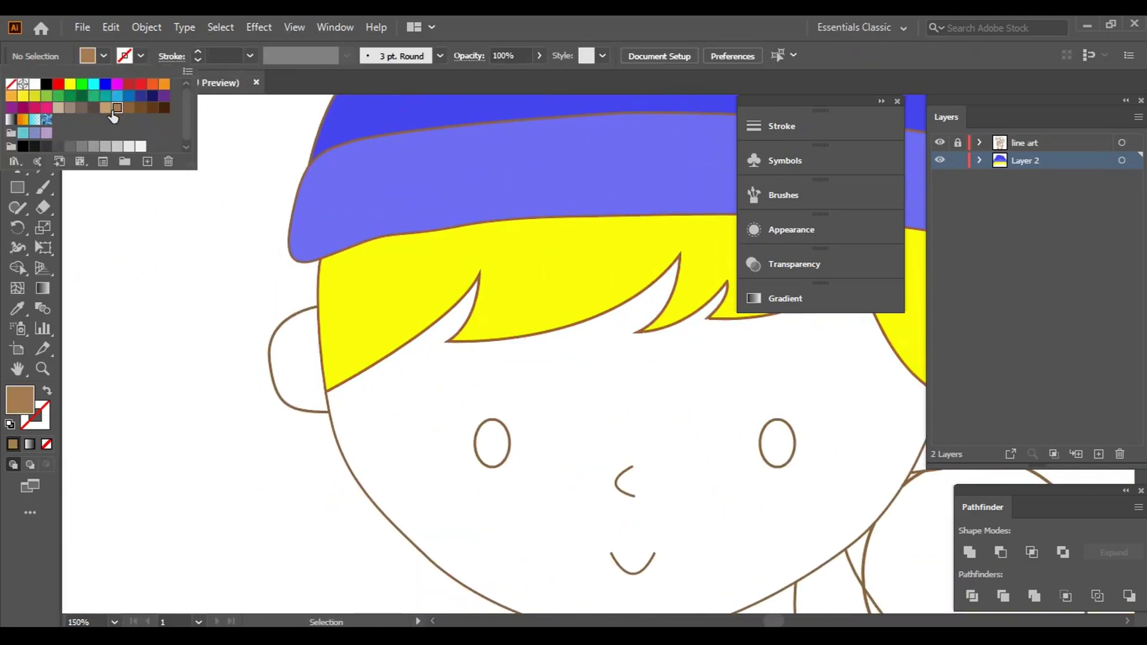
{"action": "left_click", "coordinate": [164, 84]}
- Start an orange Pen path on the face outline and trace down toward the chin
{"action": "key", "text": "p"}
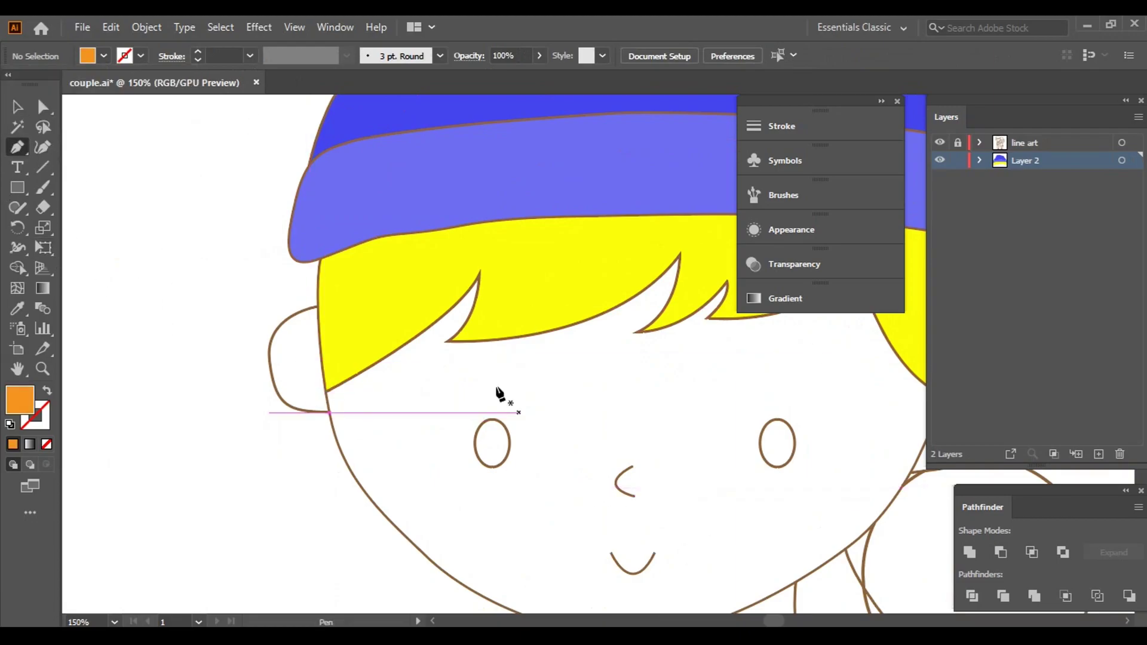
{"action": "scroll", "coordinate": [373, 406], "scroll_direction": "up", "scroll_amount": 4}
{"action": "scroll", "coordinate": [405, 404], "scroll_direction": "up", "scroll_amount": 1}
{"action": "scroll", "coordinate": [169, 205], "scroll_direction": "up", "scroll_amount": 1}
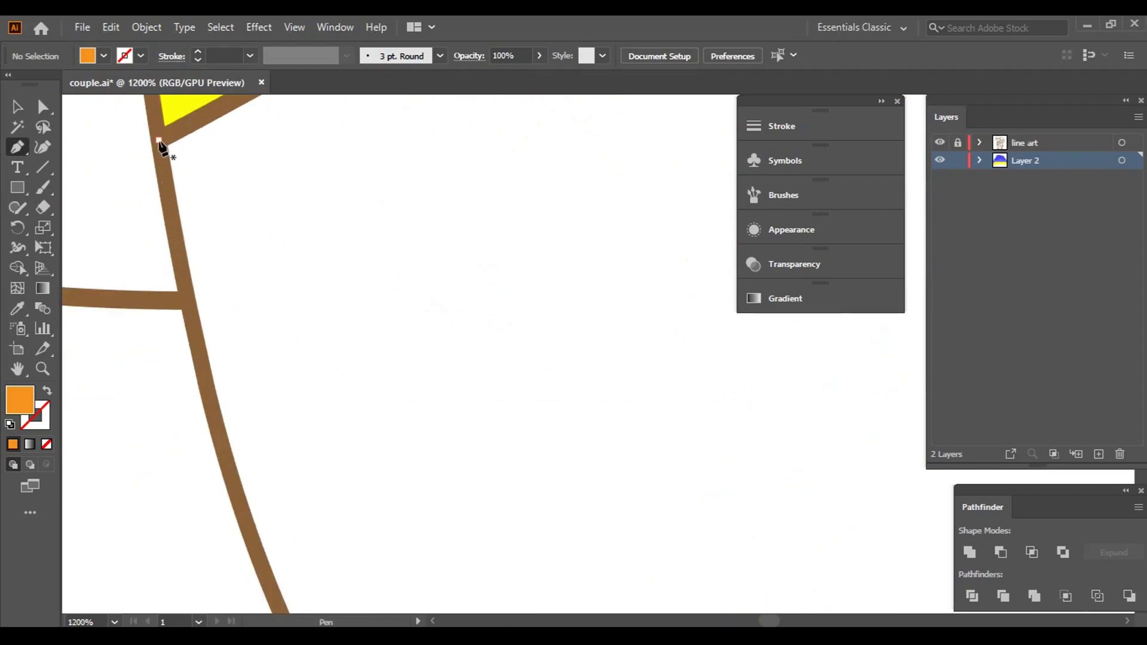
{"action": "left_click", "coordinate": [158, 141]}
{"action": "left_click", "coordinate": [236, 489]}
{"action": "scroll", "coordinate": [256, 402], "scroll_direction": "down", "scroll_amount": 5}
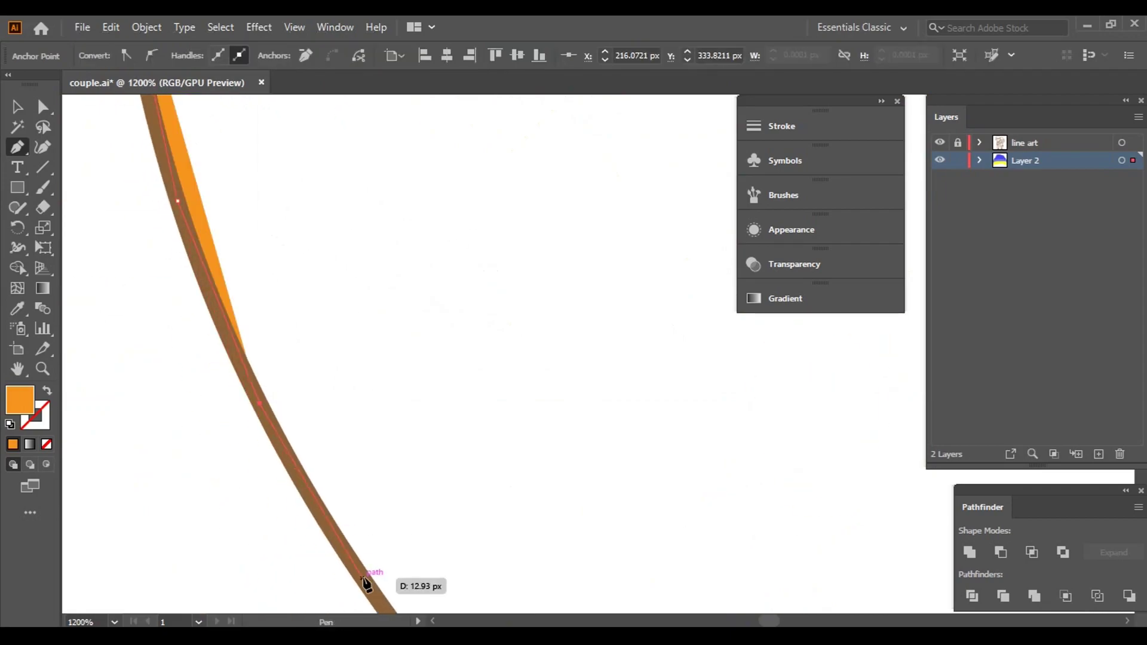
{"action": "scroll", "coordinate": [251, 304], "scroll_direction": "down", "scroll_amount": 5}
{"action": "left_click", "coordinate": [251, 304]}
{"action": "scroll", "coordinate": [435, 500], "scroll_direction": "down", "scroll_amount": 5}
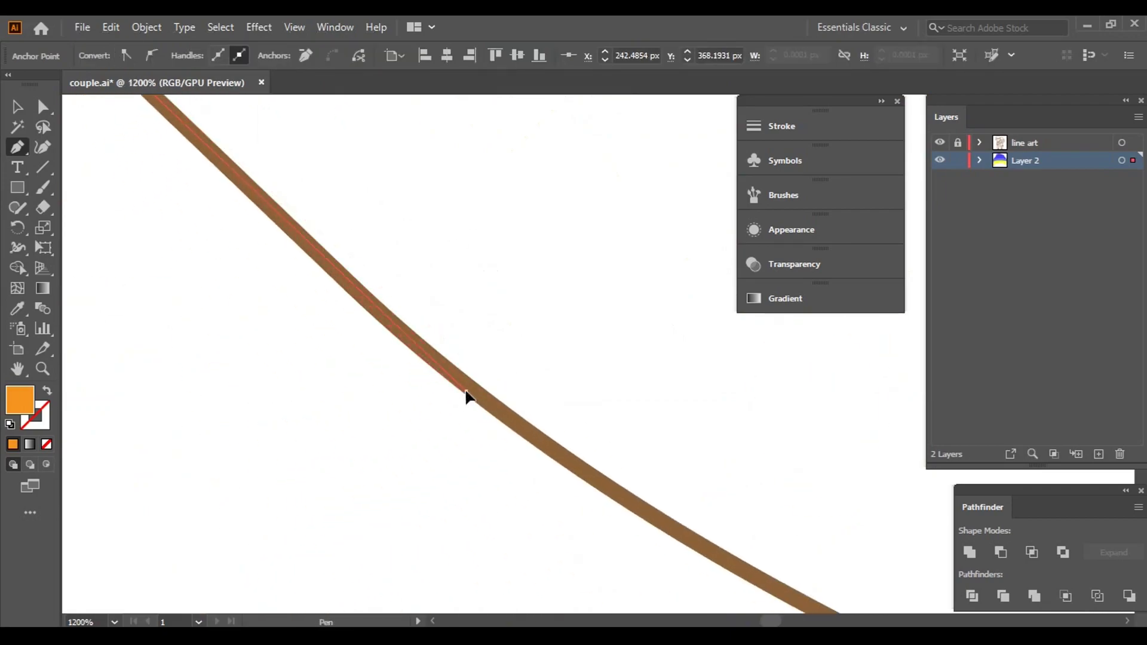
{"action": "left_click", "coordinate": [466, 392]}
{"action": "left_click", "coordinate": [620, 499]}
{"action": "scroll", "coordinate": [422, 374], "scroll_direction": "down", "scroll_amount": 5}
{"action": "left_click", "coordinate": [447, 407]}
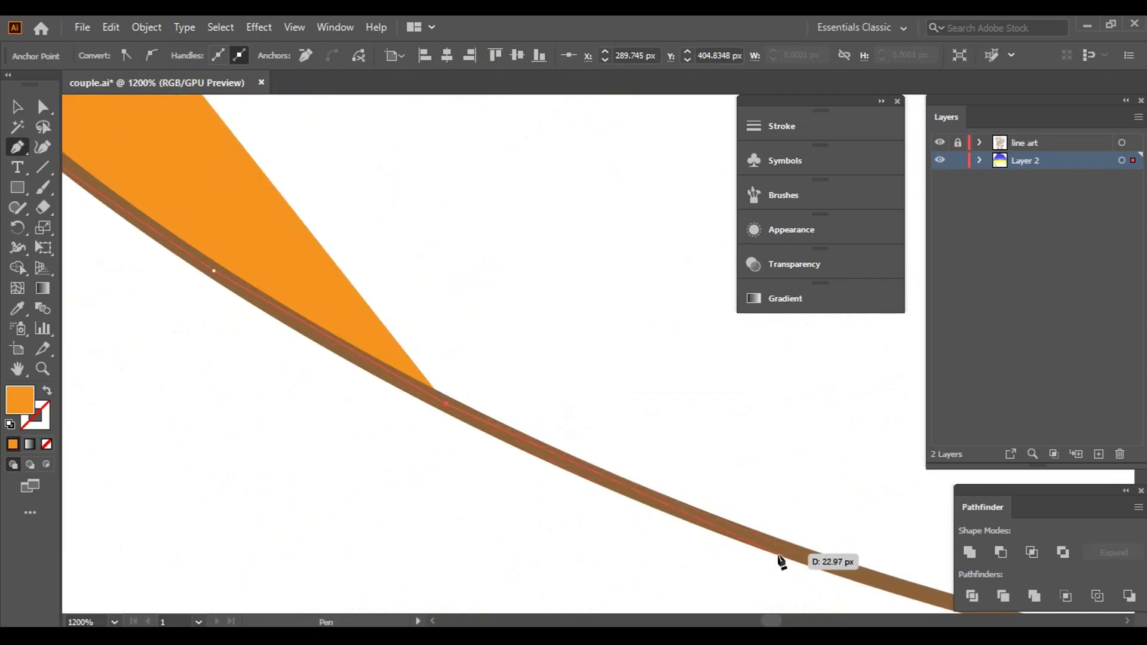
{"action": "scroll", "coordinate": [255, 362], "scroll_direction": "down", "scroll_amount": 5}
{"action": "left_click", "coordinate": [836, 504]}
{"action": "scroll", "coordinate": [835, 504], "scroll_direction": "down", "scroll_amount": 5}
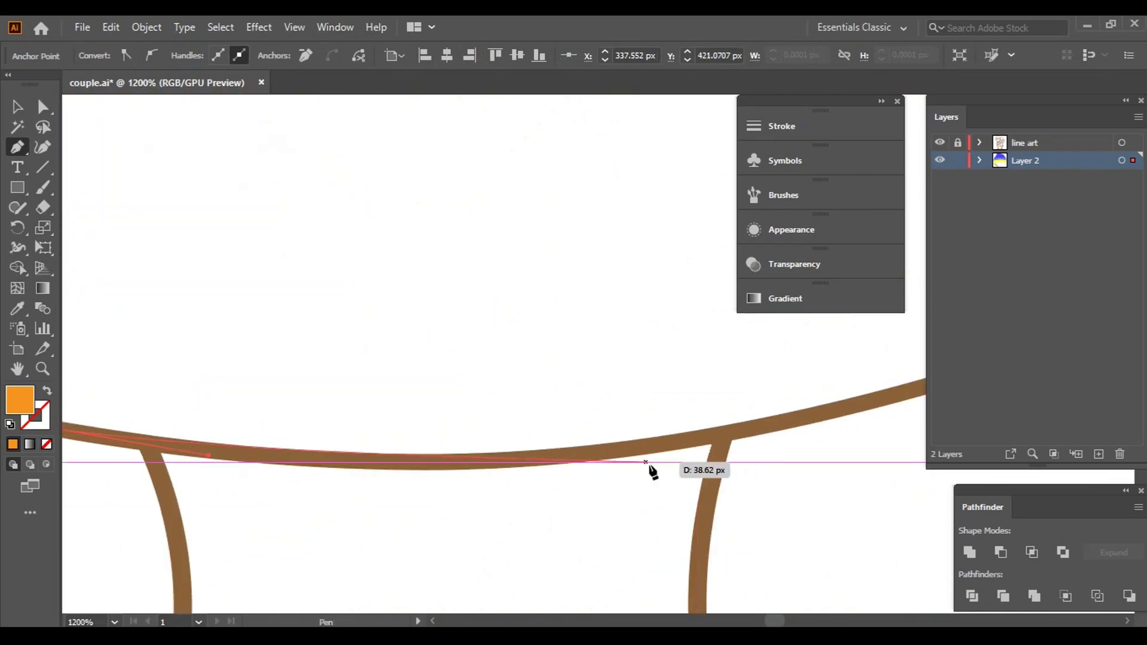
{"action": "left_click", "coordinate": [614, 464]}
{"action": "left_click", "coordinate": [878, 413]}
- Continue the face path along the chin and up to where hair meets face
{"action": "scroll", "coordinate": [471, 501], "scroll_direction": "right", "scroll_amount": 5}
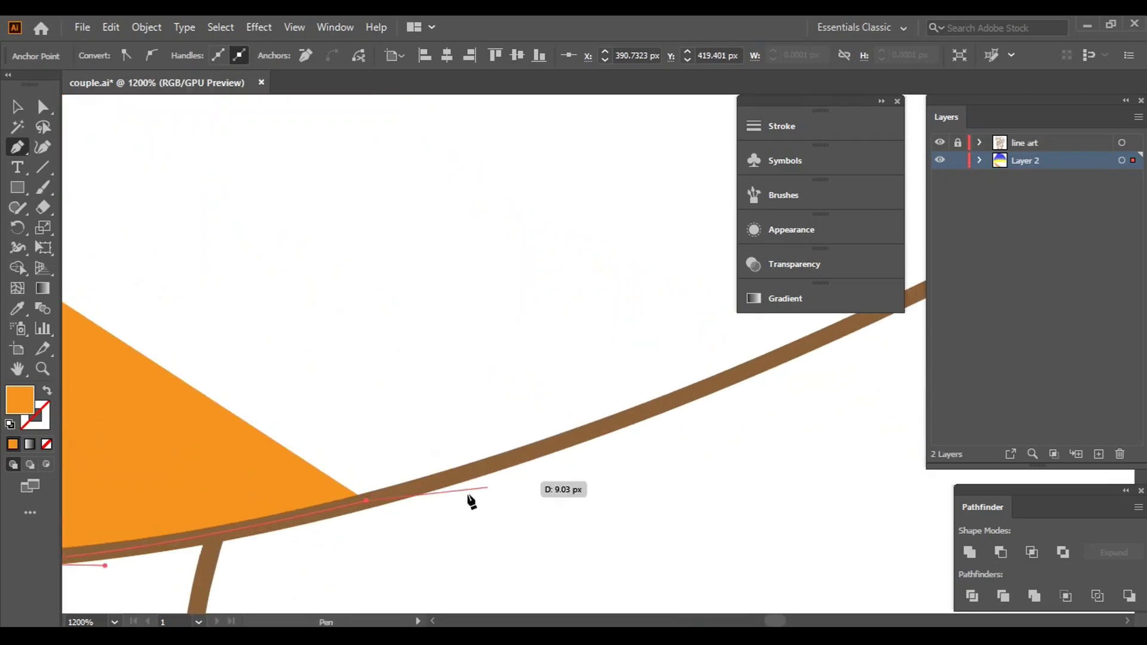
{"action": "left_click", "coordinate": [700, 397]}
{"action": "scroll", "coordinate": [636, 301], "scroll_direction": "right", "scroll_amount": 5}
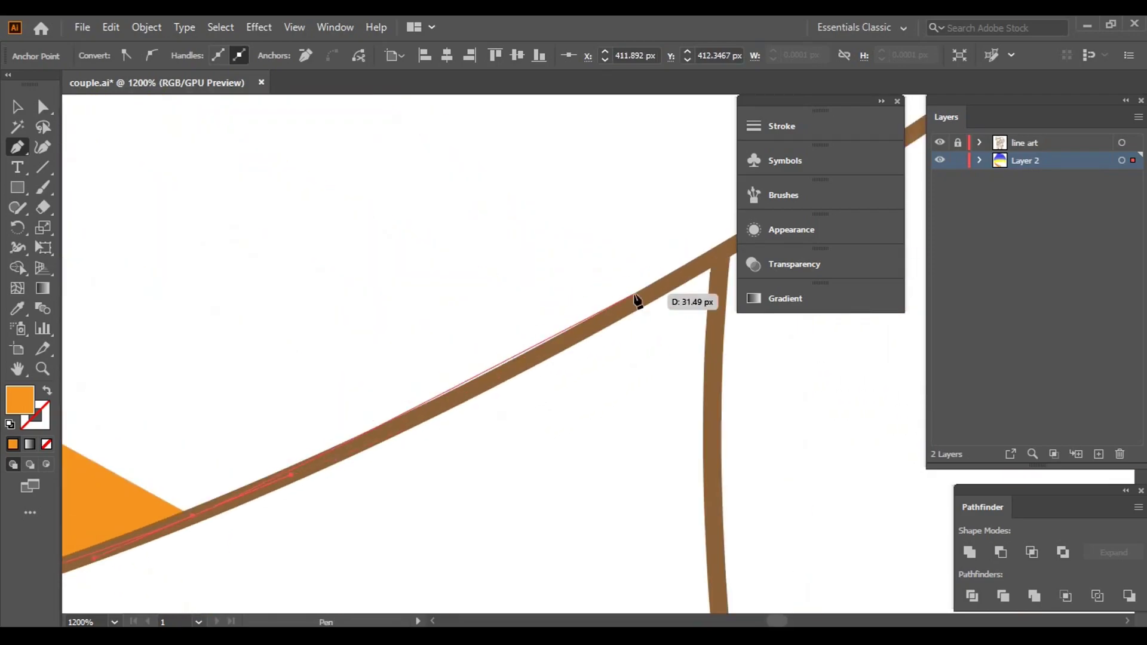
{"action": "left_click", "coordinate": [595, 330]}
{"action": "scroll", "coordinate": [674, 287], "scroll_direction": "right", "scroll_amount": 5}
{"action": "scroll", "coordinate": [354, 397], "scroll_direction": "right", "scroll_amount": 3}
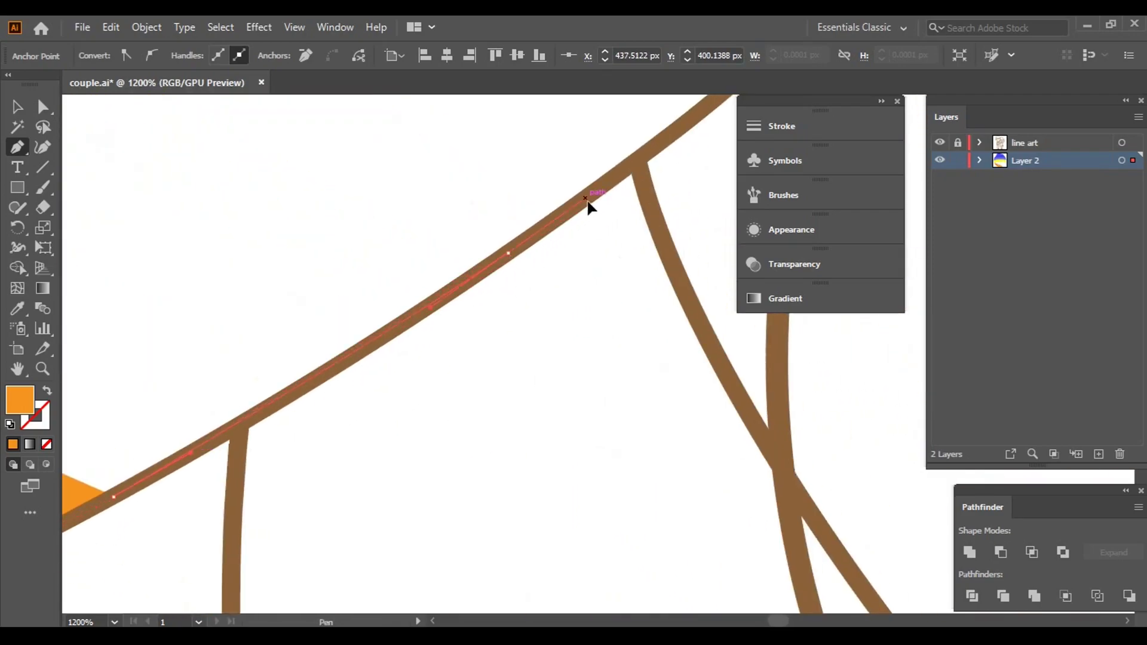
{"action": "left_click", "coordinate": [587, 202]}
{"action": "scroll", "coordinate": [588, 202], "scroll_direction": "right", "scroll_amount": 5}
{"action": "left_click", "coordinate": [461, 257]}
{"action": "left_click", "coordinate": [615, 118]}
{"action": "scroll", "coordinate": [615, 118], "scroll_direction": "up", "scroll_amount": 5}
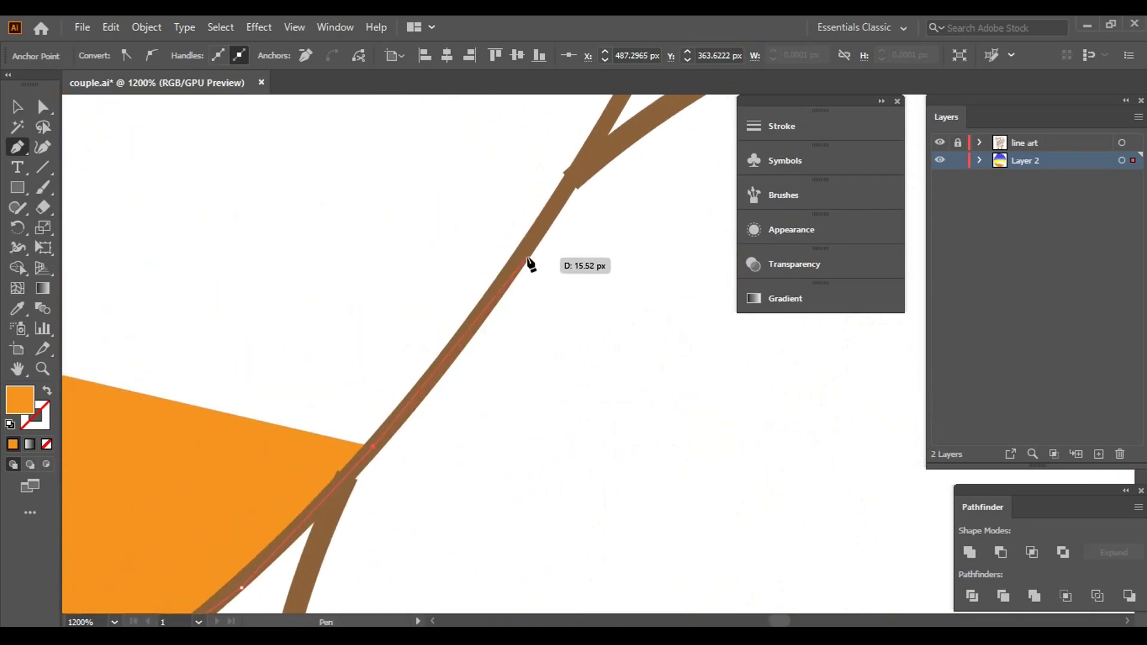
{"action": "scroll", "coordinate": [541, 237], "scroll_direction": "up", "scroll_amount": 3}
{"action": "left_click_drag", "start_coordinate": [500, 323], "coordinate": [504, 327]}
{"action": "scroll", "coordinate": [539, 220], "scroll_direction": "up", "scroll_amount": 3}
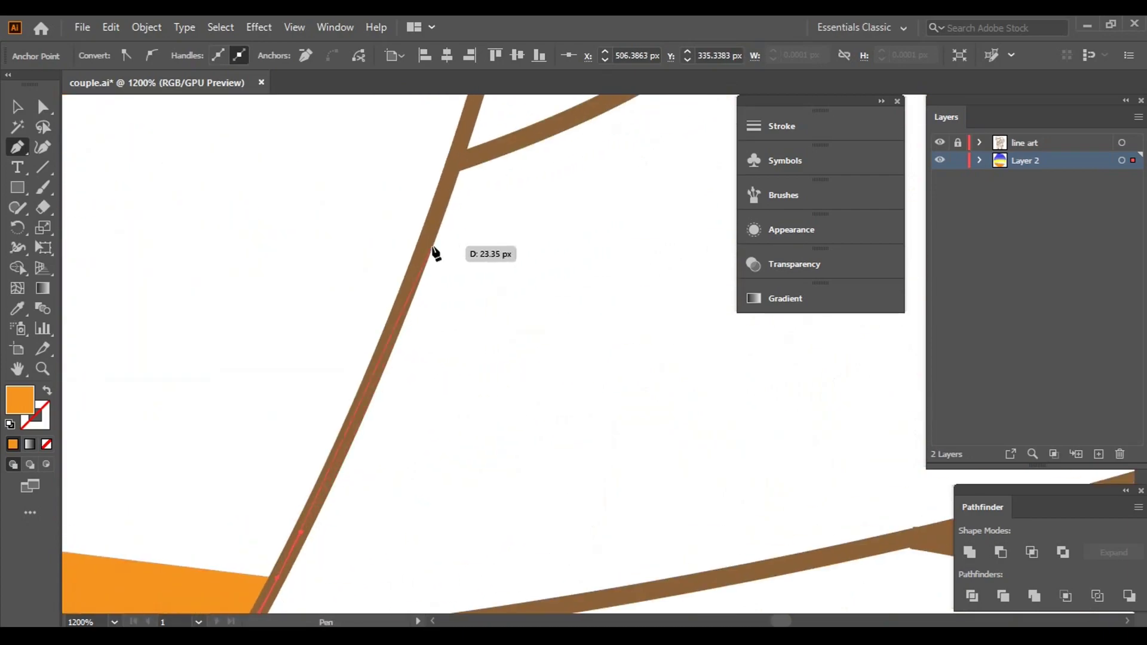
{"action": "left_click", "coordinate": [439, 230]}
{"action": "scroll", "coordinate": [449, 218], "scroll_direction": "up", "scroll_amount": 3}
{"action": "scroll", "coordinate": [367, 397], "scroll_direction": "up", "scroll_amount": 3}
{"action": "left_click", "coordinate": [366, 397]}
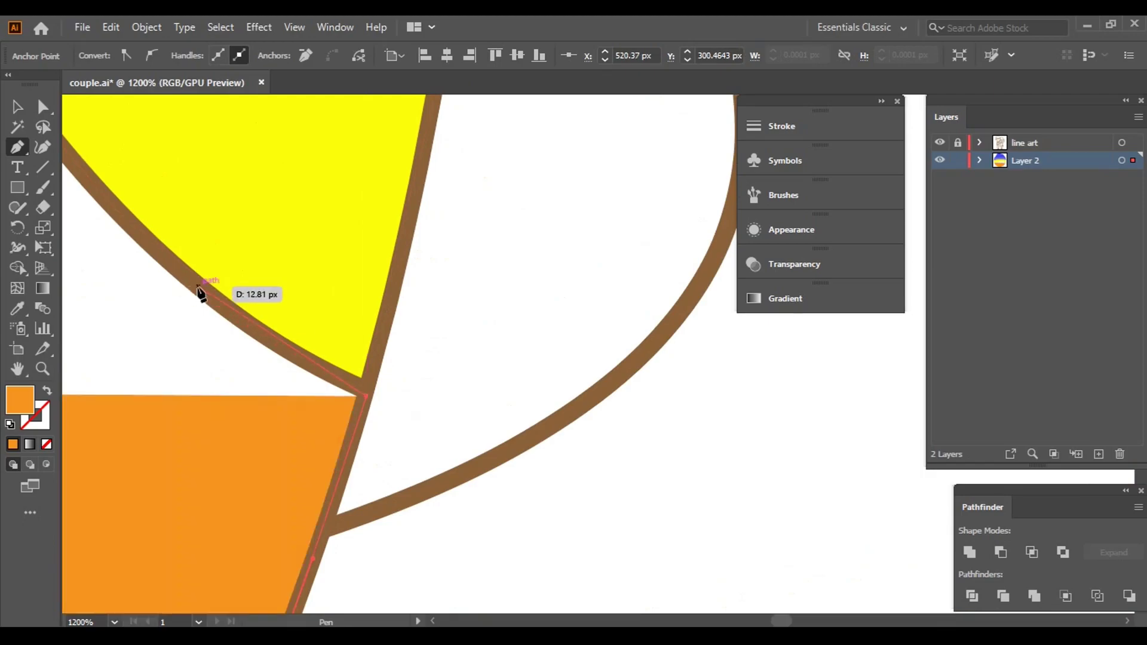
- Trace the face path along the curved hair edge and first hair strands
{"action": "left_click_drag", "start_coordinate": [163, 243], "coordinate": [603, 439]}
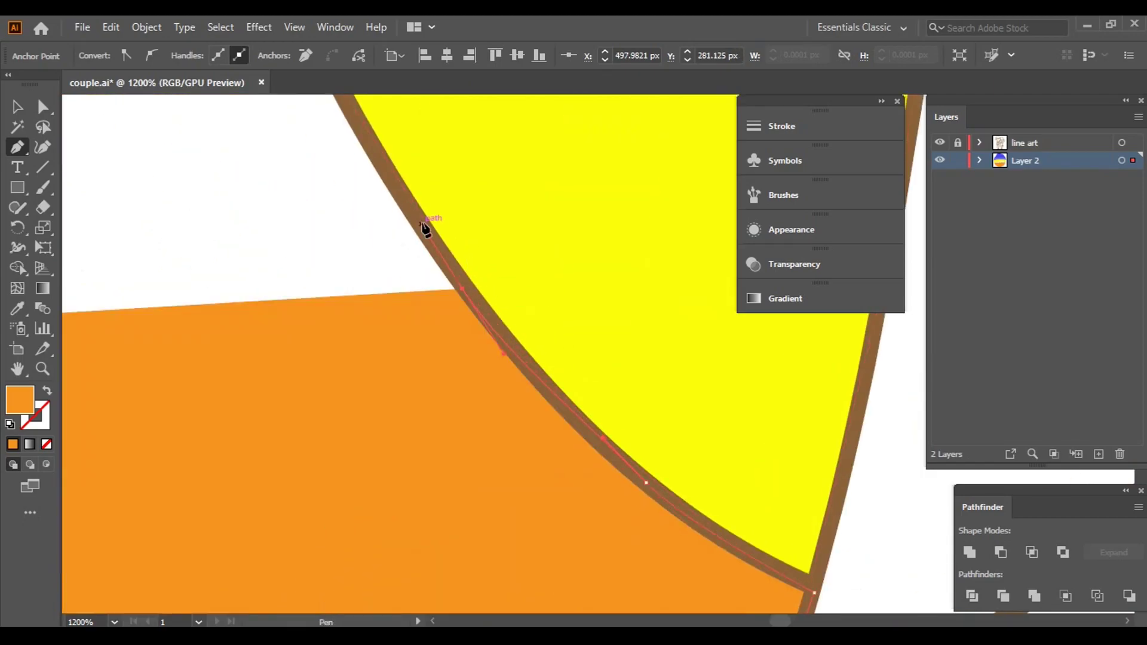
{"action": "scroll", "coordinate": [425, 228], "scroll_direction": "down", "scroll_amount": 3}
{"action": "scroll", "coordinate": [425, 230], "scroll_direction": "up", "scroll_amount": 3}
{"action": "scroll", "coordinate": [616, 409], "scroll_direction": "up", "scroll_amount": 2}
{"action": "scroll", "coordinate": [535, 232], "scroll_direction": "up", "scroll_amount": 3}
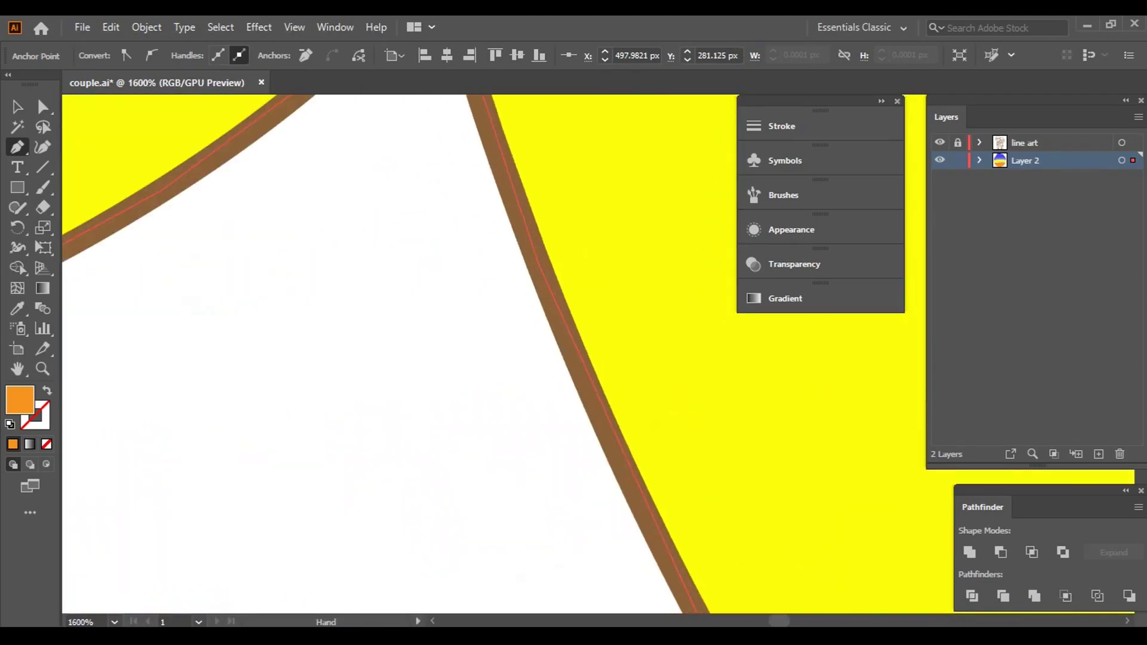
{"action": "left_click", "coordinate": [601, 416]}
{"action": "scroll", "coordinate": [563, 289], "scroll_direction": "up", "scroll_amount": 3}
{"action": "left_click", "coordinate": [687, 378]}
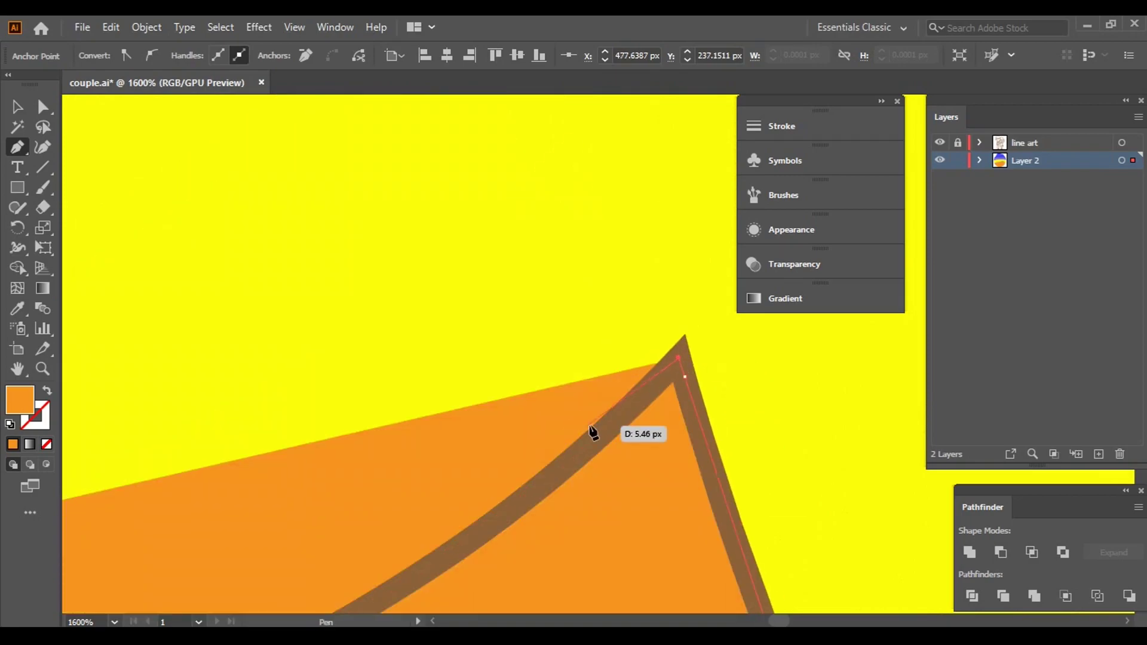
{"action": "left_click", "coordinate": [443, 564]}
{"action": "scroll", "coordinate": [431, 436], "scroll_direction": "down", "scroll_amount": 5}
{"action": "scroll", "coordinate": [430, 436], "scroll_direction": "left", "scroll_amount": 3}
{"action": "left_click", "coordinate": [482, 361]}
{"action": "left_click", "coordinate": [311, 438]}
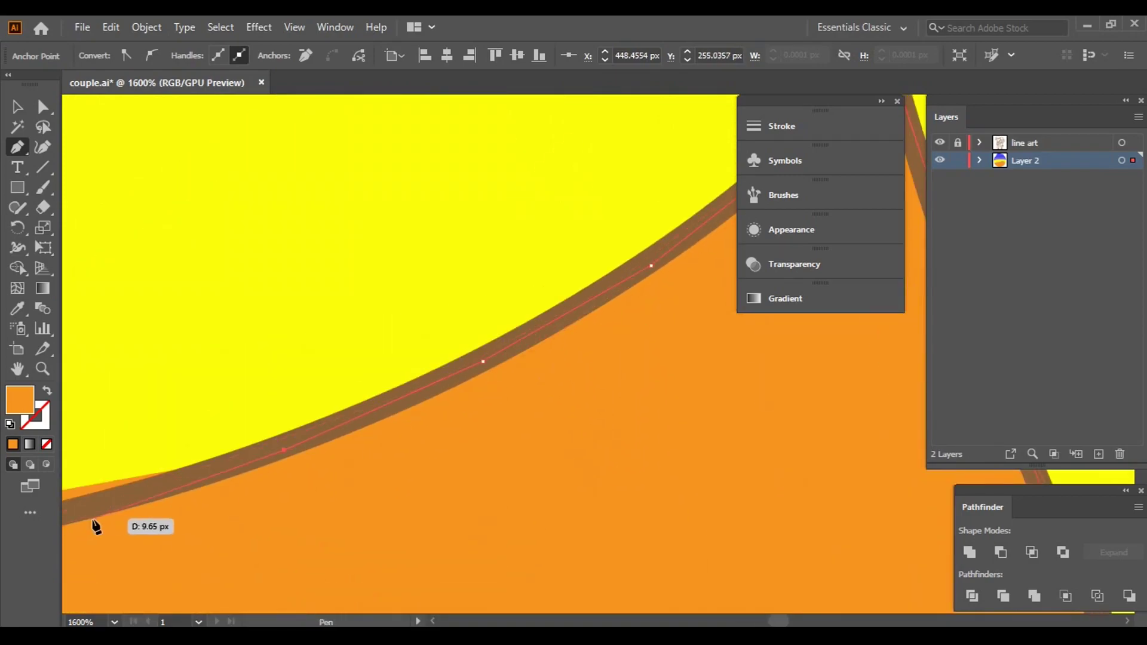
{"action": "scroll", "coordinate": [95, 547], "scroll_direction": "down", "scroll_amount": 3}
{"action": "scroll", "coordinate": [94, 547], "scroll_direction": "left", "scroll_amount": 3}
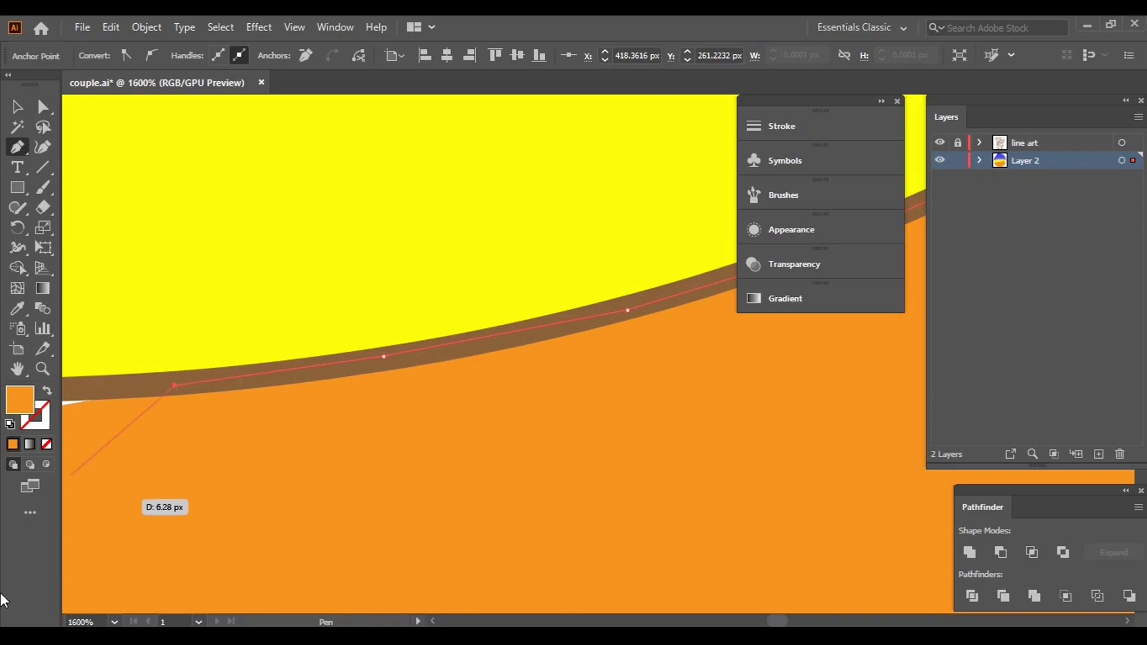
{"action": "left_click_drag", "start_coordinate": [165, 376], "coordinate": [276, 384]}
{"action": "left_click", "coordinate": [387, 417]}
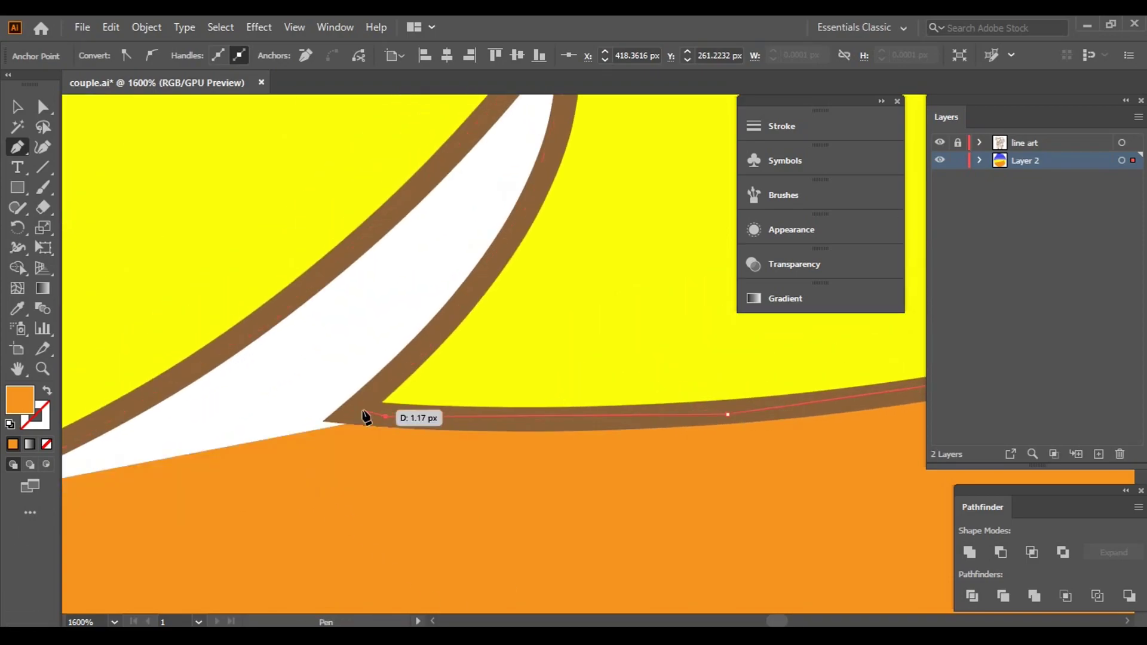
{"action": "left_click", "coordinate": [417, 361]}
{"action": "left_click", "coordinate": [521, 213]}
{"action": "scroll", "coordinate": [564, 132], "scroll_direction": "up", "scroll_amount": 5}
{"action": "left_click", "coordinate": [500, 237]}
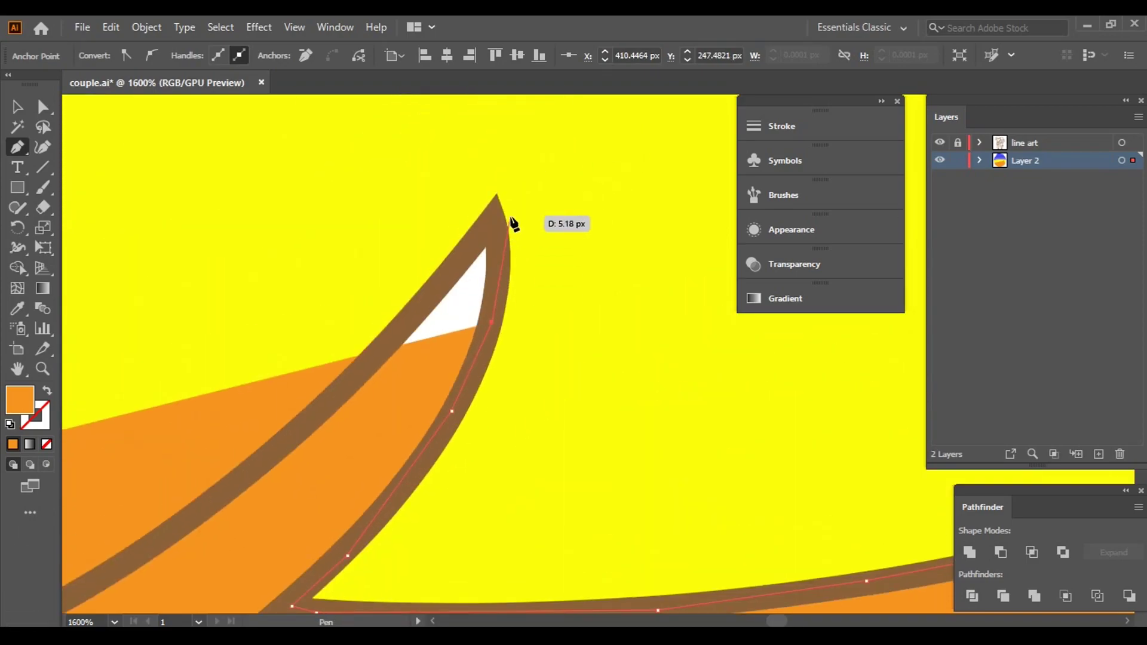
{"action": "left_click", "coordinate": [362, 368]}
{"action": "left_click_drag", "start_coordinate": [160, 541], "coordinate": [328, 299]}
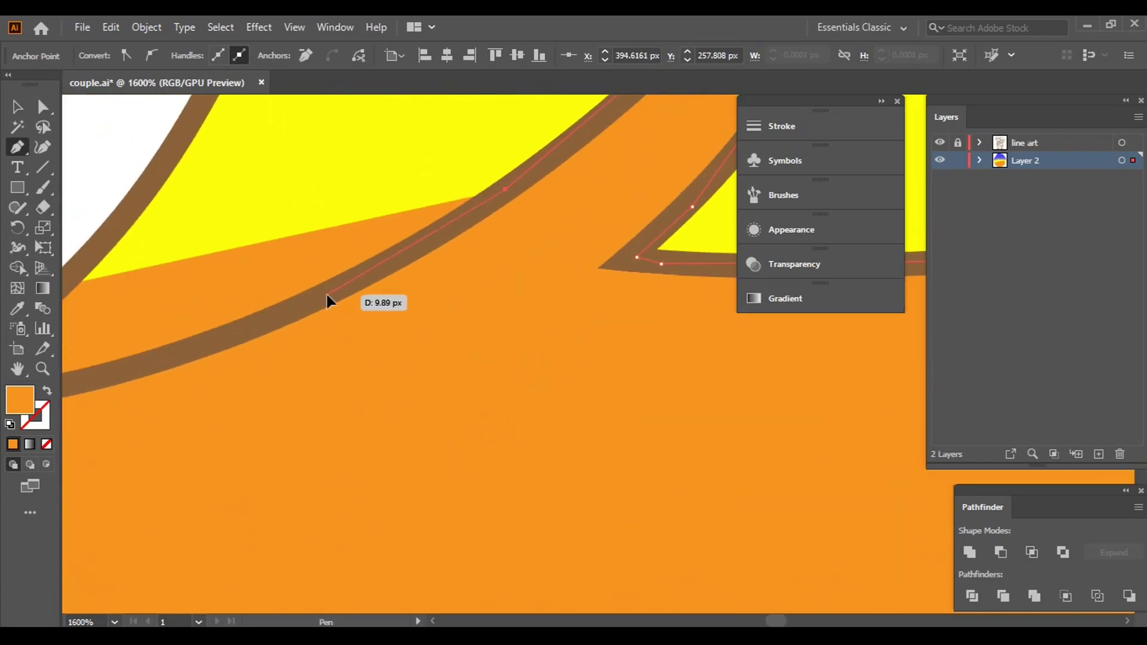
- Trace the remaining hairline zigzags back to the face's left corner and finish the path
{"action": "left_click", "coordinate": [133, 377]}
{"action": "left_click_drag", "start_coordinate": [133, 376], "coordinate": [328, 353]}
{"action": "left_click", "coordinate": [333, 341]}
{"action": "left_click", "coordinate": [459, 262]}
{"action": "left_click", "coordinate": [580, 144]}
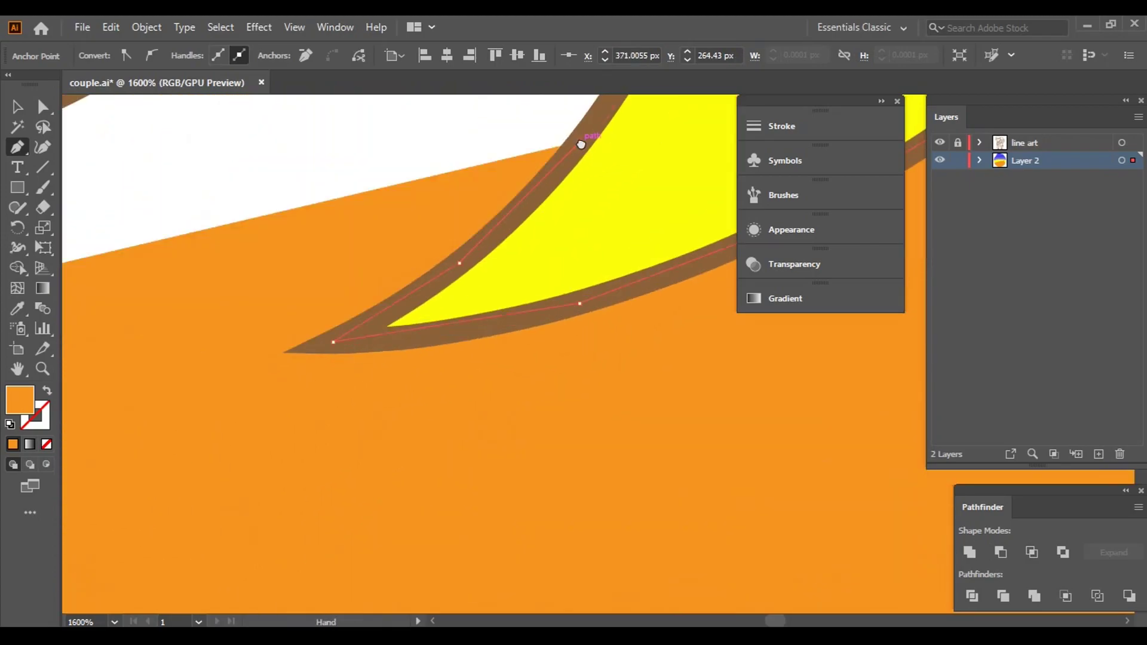
{"action": "left_click_drag", "start_coordinate": [579, 144], "coordinate": [307, 254]}
{"action": "left_click", "coordinate": [307, 254]}
{"action": "left_click_drag", "start_coordinate": [353, 143], "coordinate": [391, 373]}
{"action": "left_click", "coordinate": [388, 280]}
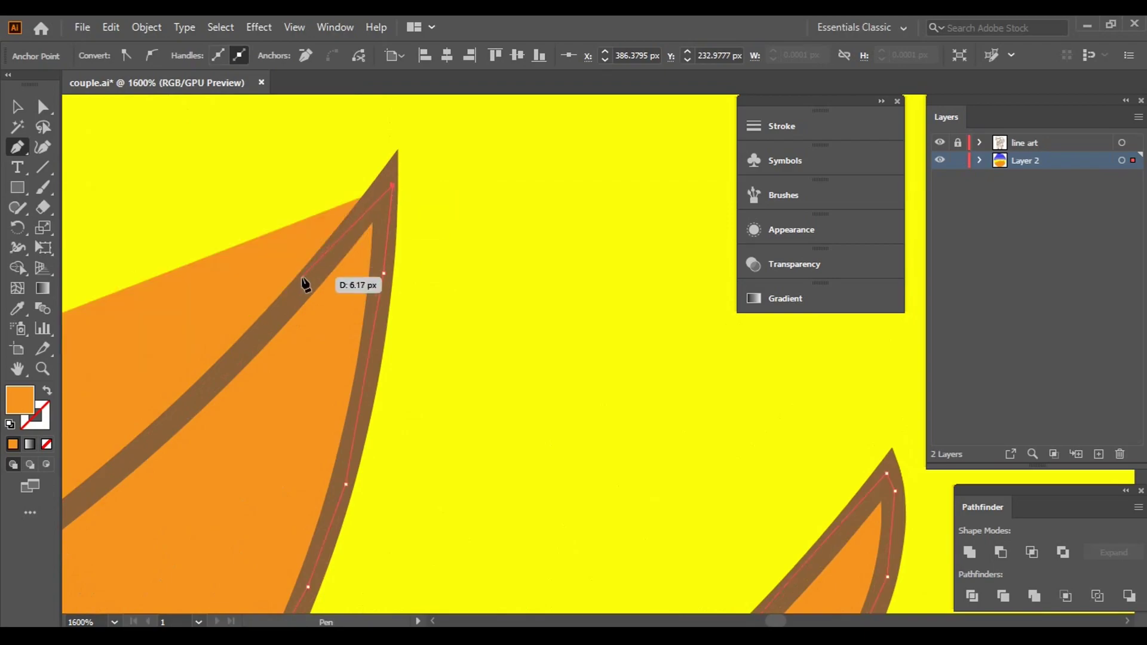
{"action": "left_click", "coordinate": [146, 456]}
{"action": "left_click_drag", "start_coordinate": [146, 456], "coordinate": [622, 184]}
{"action": "left_click", "coordinate": [622, 185]}
{"action": "mouse_move", "coordinate": [357, 393]}
{"action": "left_mouse_down"}
{"action": "mouse_move", "coordinate": [77, 555]}
{"action": "mouse_move", "coordinate": [127, 565]}
{"action": "mouse_move", "coordinate": [480, 305]}
{"action": "left_mouse_up"}
{"action": "left_click", "coordinate": [342, 326]}
{"action": "mouse_move", "coordinate": [192, 381]}
{"action": "left_mouse_down"}
{"action": "mouse_move", "coordinate": [358, 315]}
{"action": "mouse_move", "coordinate": [392, 374]}
{"action": "left_mouse_up"}
{"action": "left_click", "coordinate": [320, 328]}
{"action": "left_click_drag", "start_coordinate": [184, 376], "coordinate": [422, 389]}
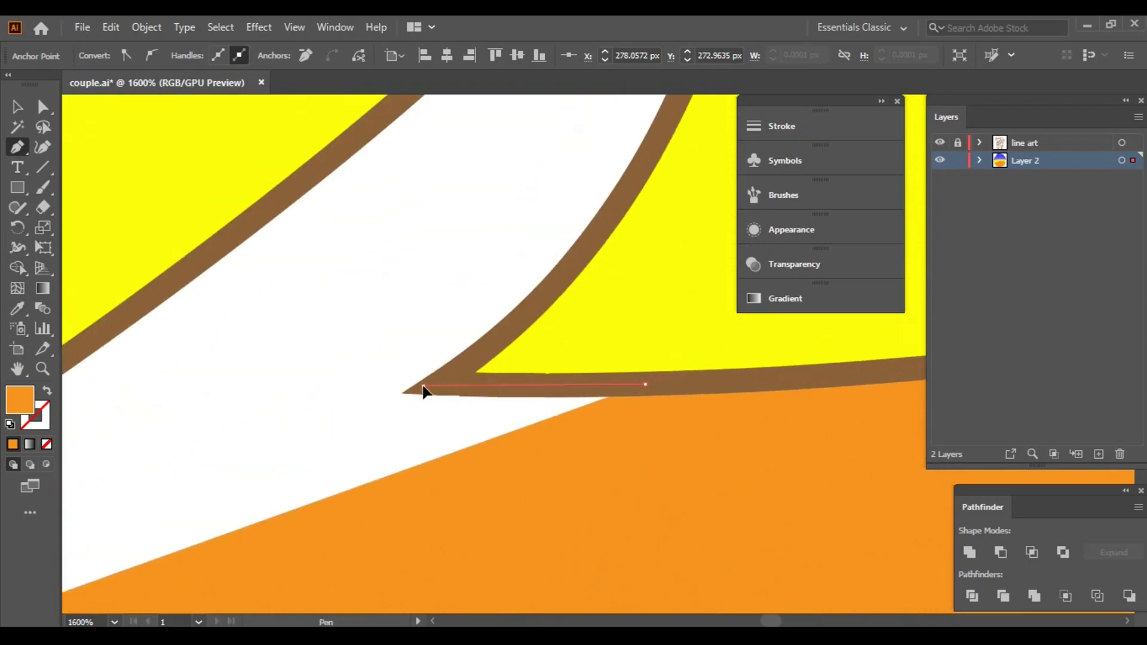
{"action": "left_click", "coordinate": [423, 389]}
{"action": "left_click_drag", "start_coordinate": [558, 289], "coordinate": [384, 456]}
{"action": "left_click", "coordinate": [379, 464]}
{"action": "left_click", "coordinate": [478, 215]}
{"action": "left_click_drag", "start_coordinate": [478, 215], "coordinate": [485, 391]}
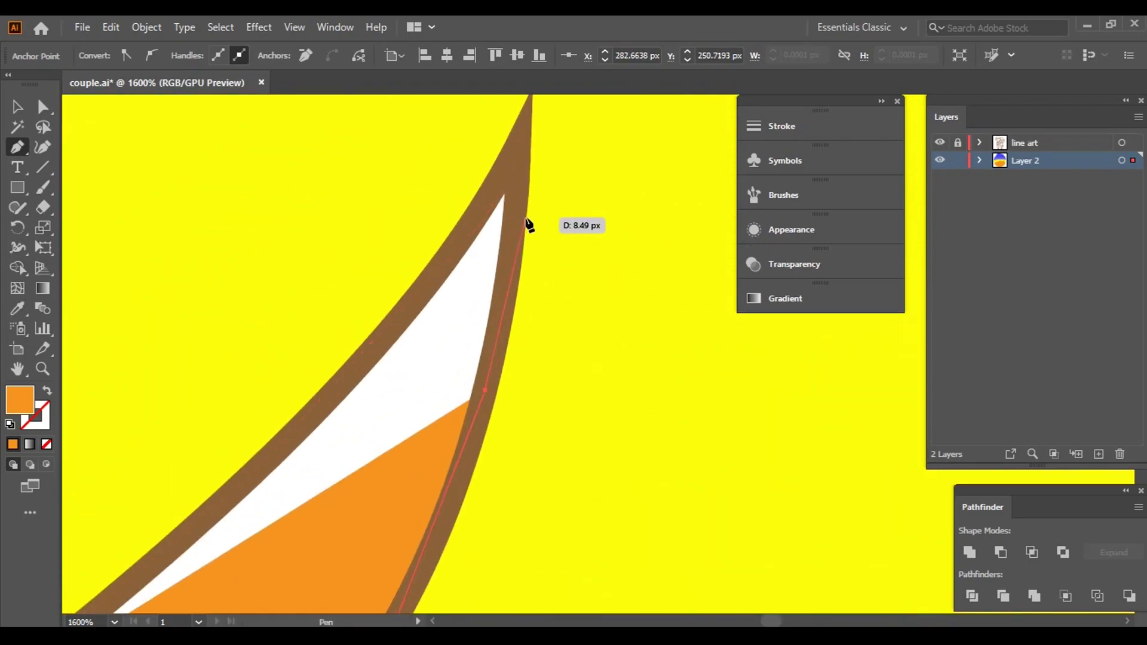
{"action": "left_click", "coordinate": [519, 160]}
{"action": "left_click", "coordinate": [355, 372]}
{"action": "mouse_move", "coordinate": [246, 480]}
{"action": "left_mouse_down"}
{"action": "mouse_move", "coordinate": [287, 440]}
{"action": "mouse_move", "coordinate": [384, 256]}
{"action": "left_mouse_up"}
{"action": "left_click_drag", "start_coordinate": [274, 358], "coordinate": [161, 394]}
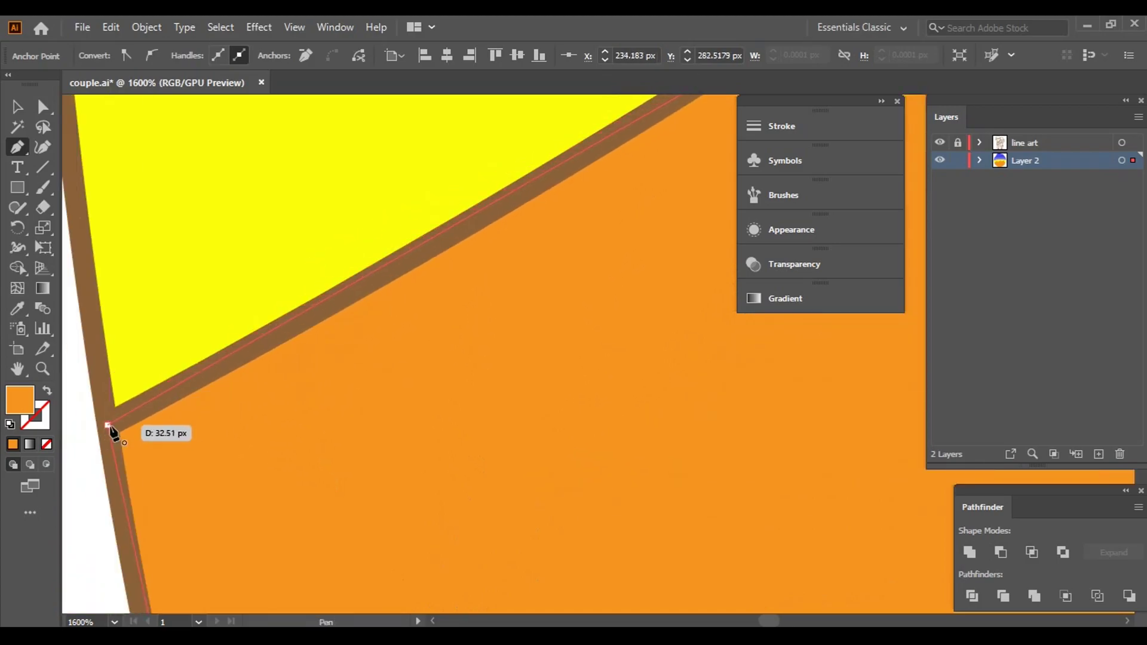
{"action": "key", "text": "ctrl+minus"}
{"action": "key", "text": "ctrl+minus"}
{"action": "key", "text": "ctrl+minus"}
{"action": "key", "text": "ctrl+minus"}
{"action": "key", "text": "ctrl+minus"}
{"action": "key", "text": "ctrl+minus"}
- Select the orange face shape and change its fill to a pink shade
{"action": "key", "text": "v"}
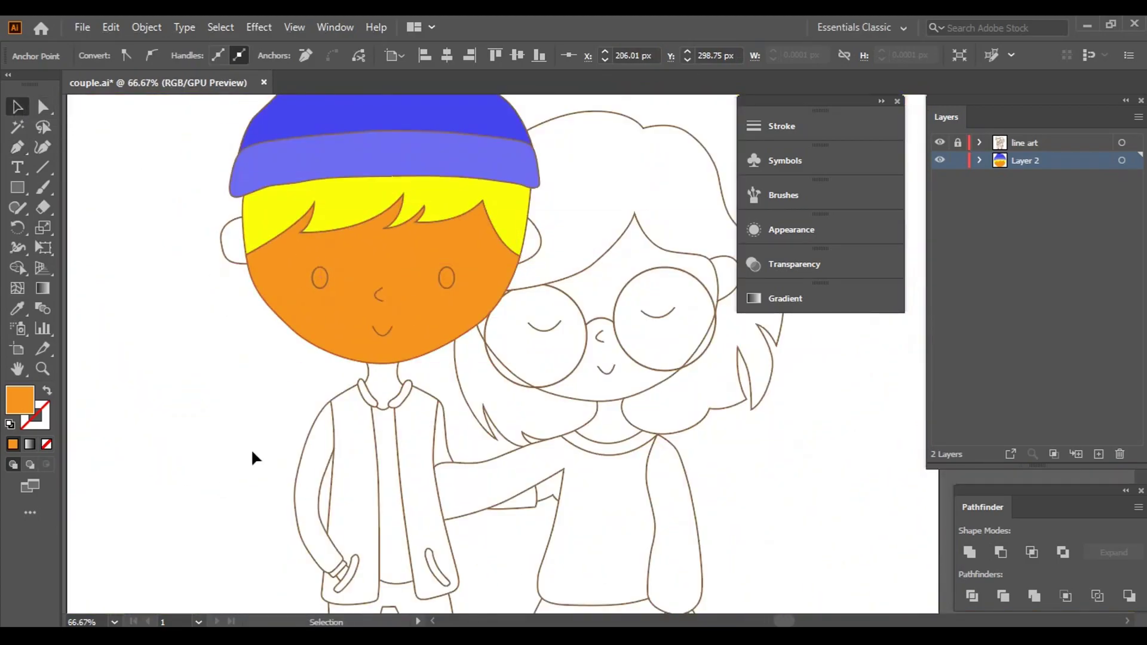
{"action": "left_click", "coordinate": [253, 454]}
{"action": "left_click", "coordinate": [463, 293]}
{"action": "left_click_drag", "start_coordinate": [218, 434], "coordinate": [92, 547]}
{"action": "double_click", "coordinate": [17, 401]}
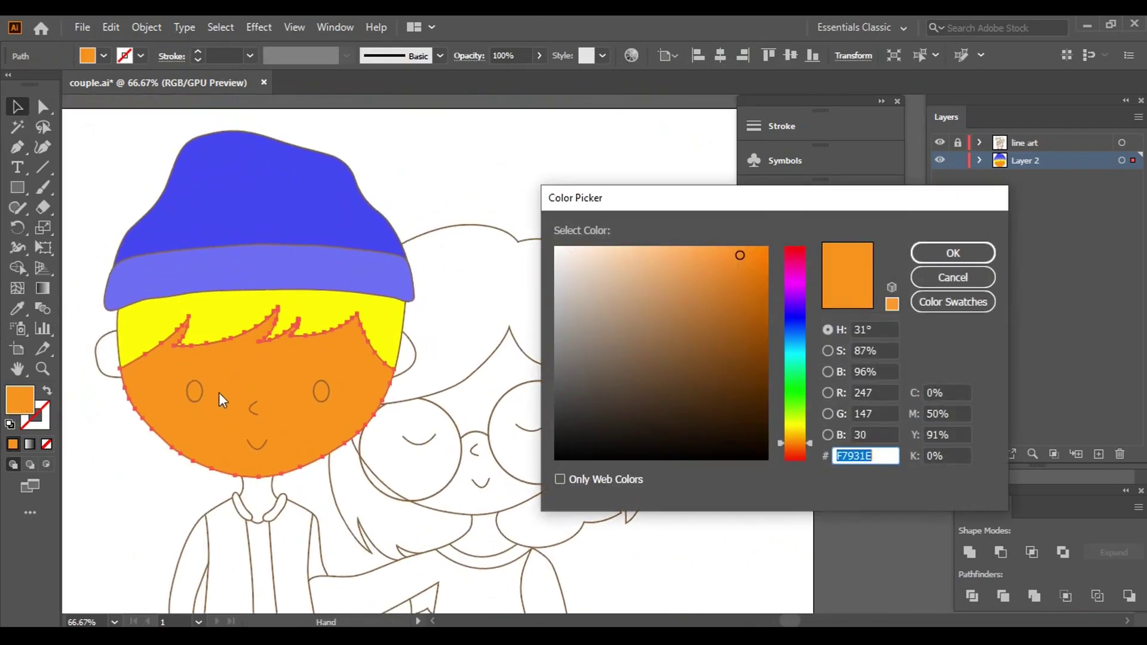
{"action": "left_click_drag", "start_coordinate": [796, 250], "coordinate": [796, 283]}
{"action": "left_click", "coordinate": [633, 256]}
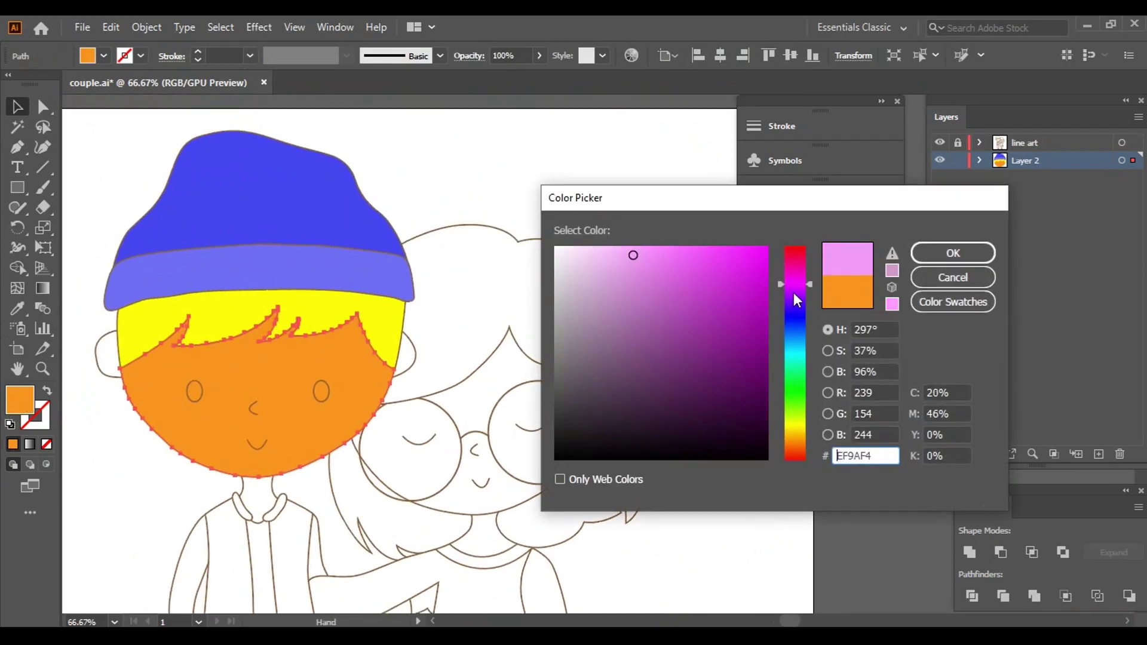
{"action": "left_click", "coordinate": [801, 272]}
{"action": "left_click", "coordinate": [655, 254]}
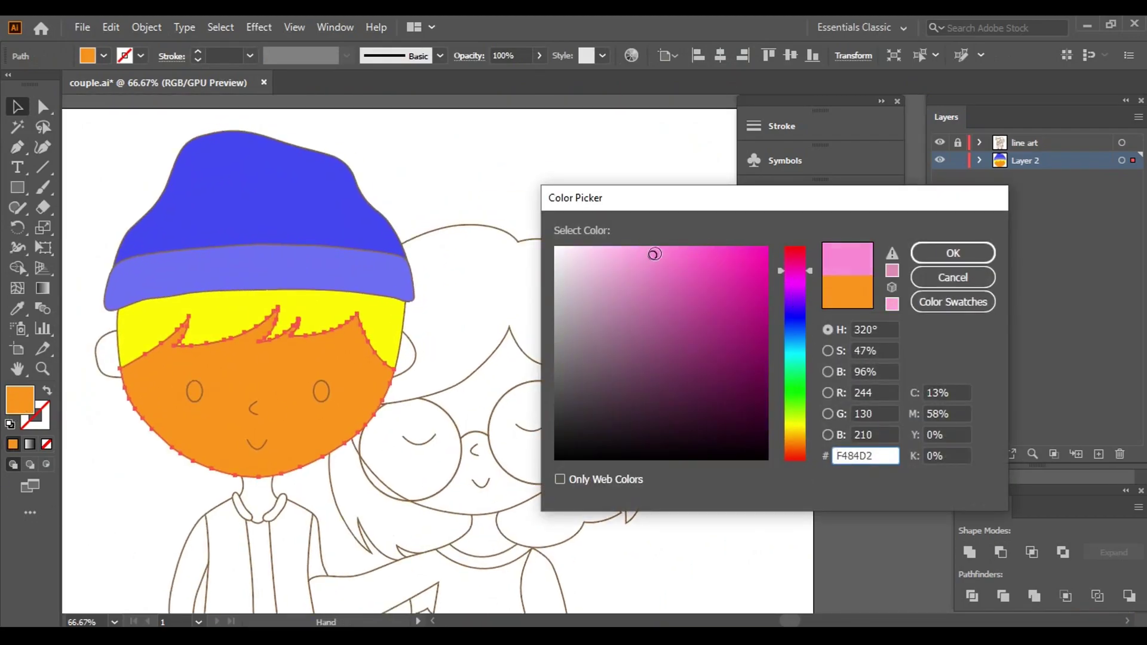
{"action": "left_click", "coordinate": [805, 267]}
{"action": "left_click", "coordinate": [953, 254]}
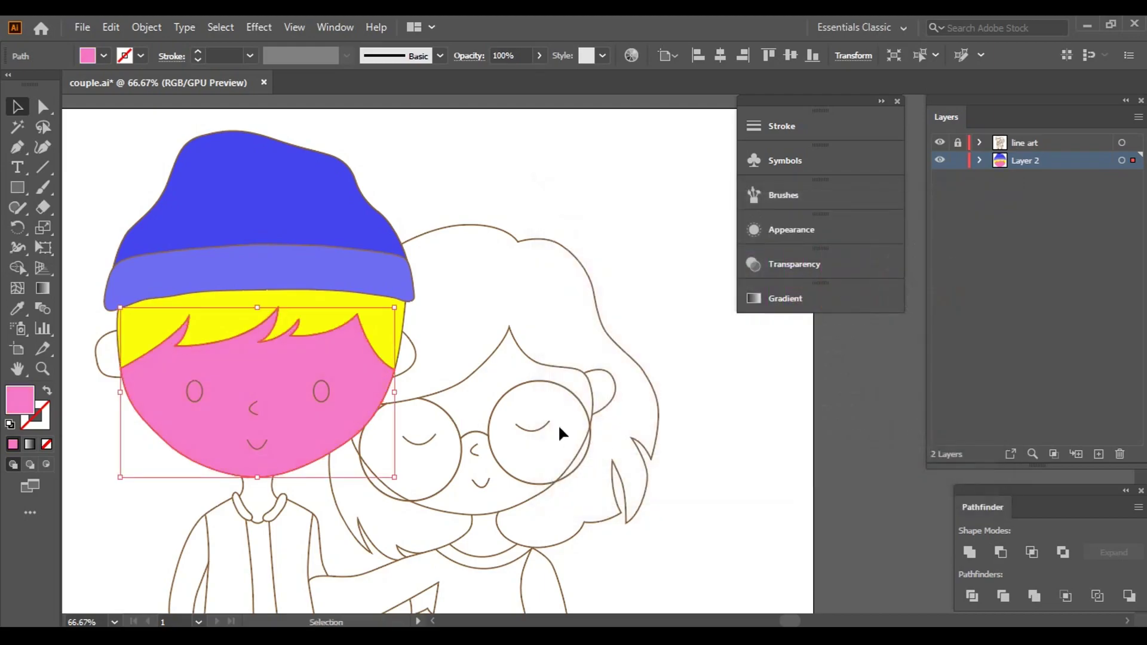
- Refine the face fill to pale pink FFCCD3 (RGB 255, 204, 211) in the Color panel
{"action": "double_click", "coordinate": [15, 408]}
{"action": "left_click", "coordinate": [639, 258]}
{"action": "left_click", "coordinate": [954, 254]}
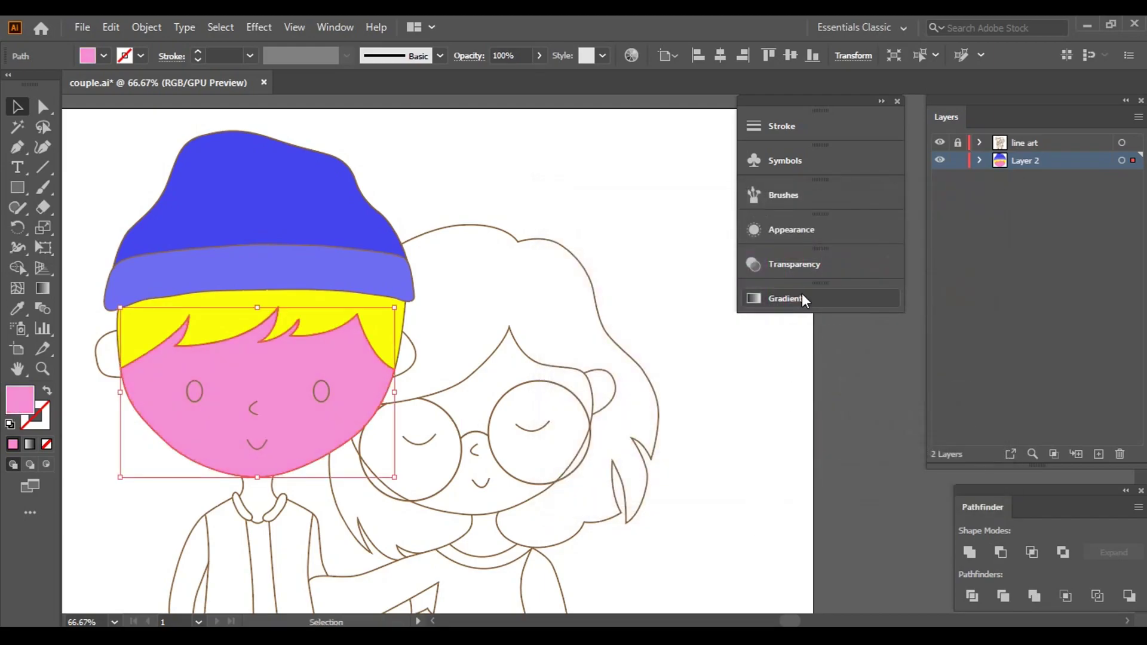
{"action": "left_click", "coordinate": [336, 27]}
{"action": "left_click", "coordinate": [403, 325]}
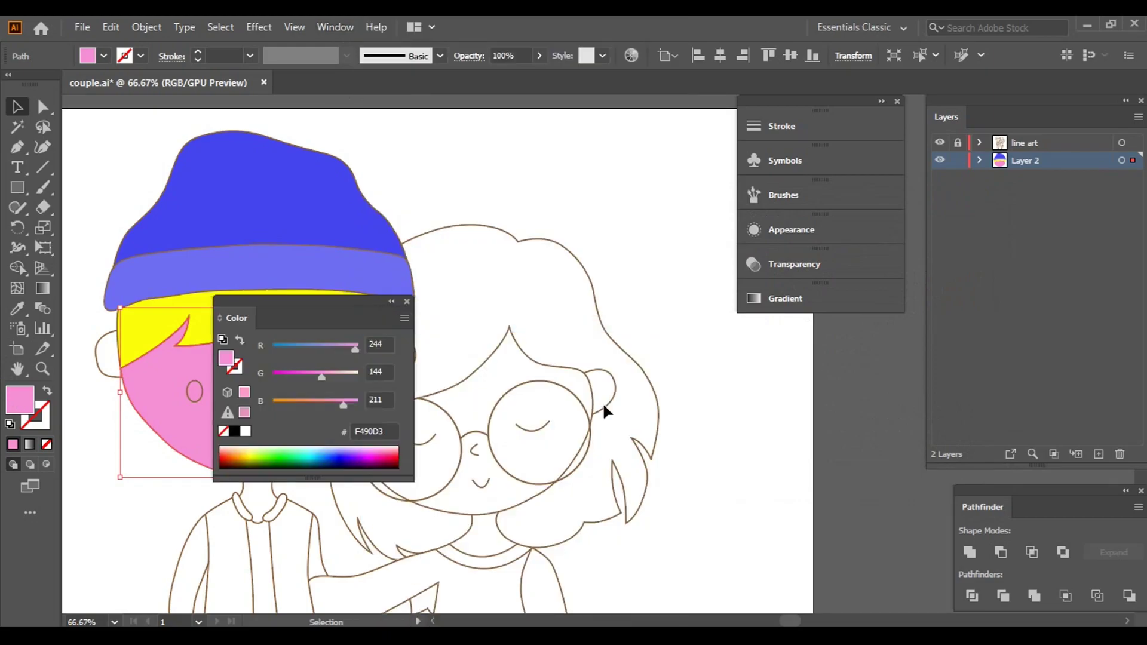
{"action": "left_click_drag", "start_coordinate": [311, 303], "coordinate": [753, 364]}
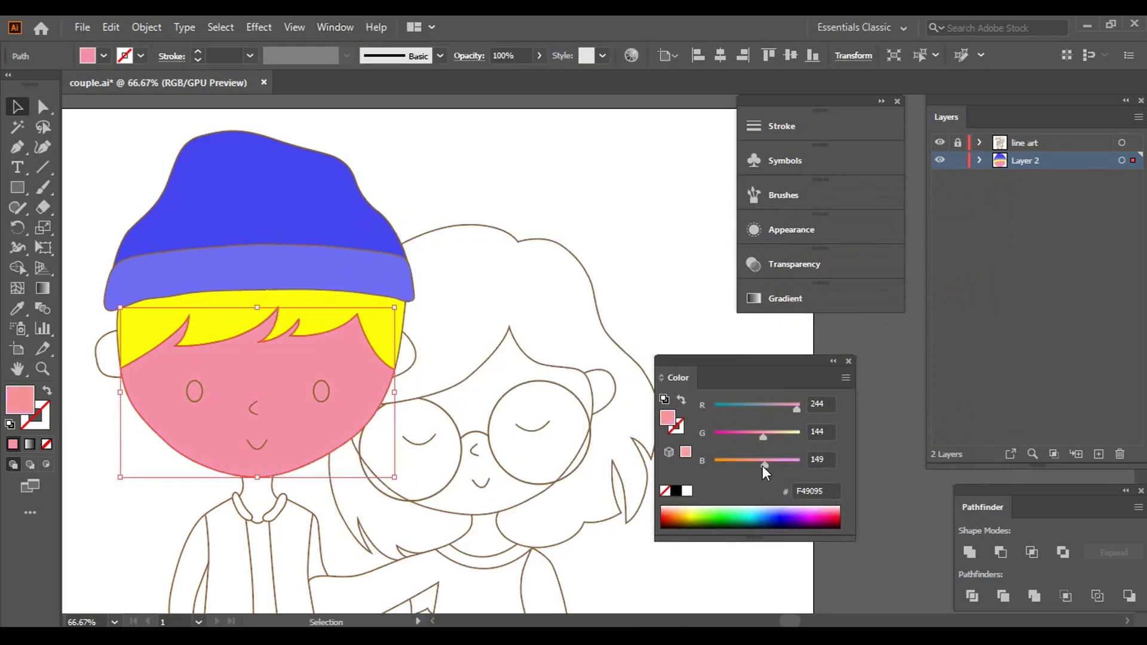
{"action": "mouse_move", "coordinate": [763, 437]}
{"action": "left_mouse_down"}
{"action": "mouse_move", "coordinate": [779, 436]}
{"action": "mouse_move", "coordinate": [747, 465]}
{"action": "mouse_move", "coordinate": [785, 463]}
{"action": "mouse_move", "coordinate": [784, 436]}
{"action": "left_mouse_up"}
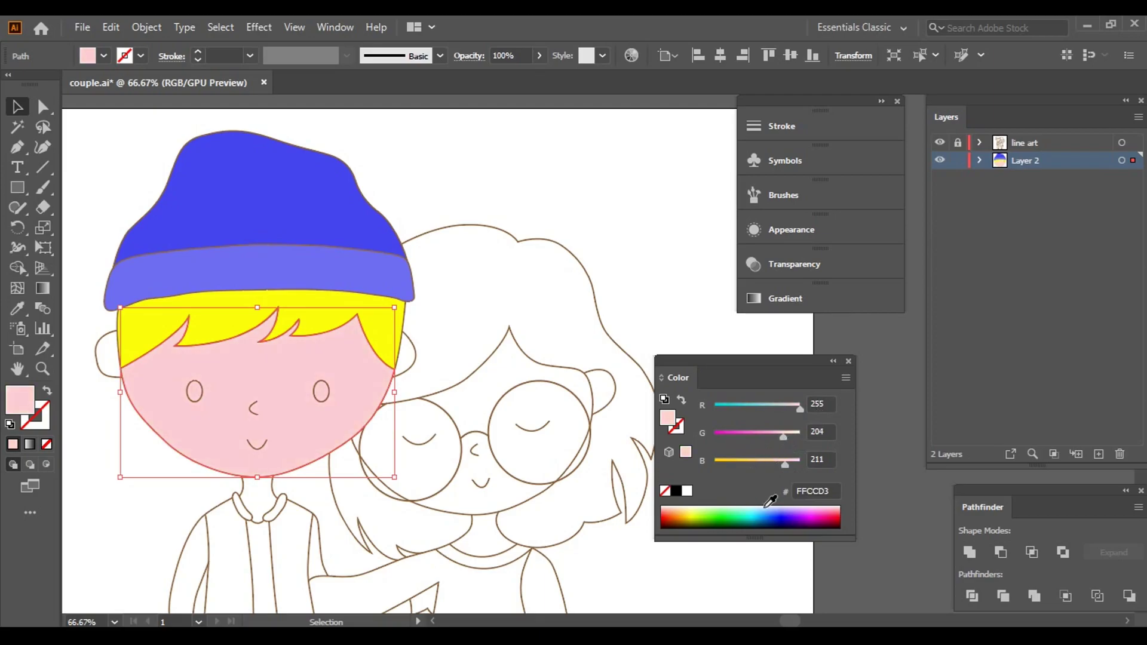
{"action": "left_click", "coordinate": [604, 243]}
{"action": "left_click", "coordinate": [834, 362]}
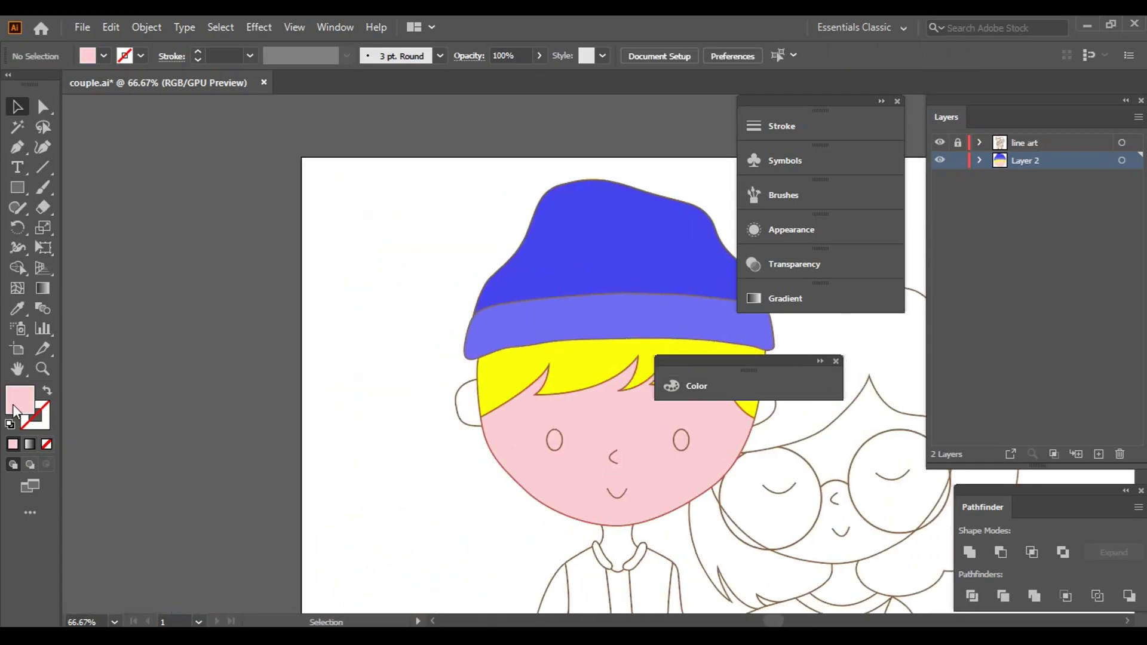
- Start a pink Pen path tracing the ear's curve to where it meets the face
{"action": "scroll", "coordinate": [493, 406], "scroll_direction": "up", "scroll_amount": 6}
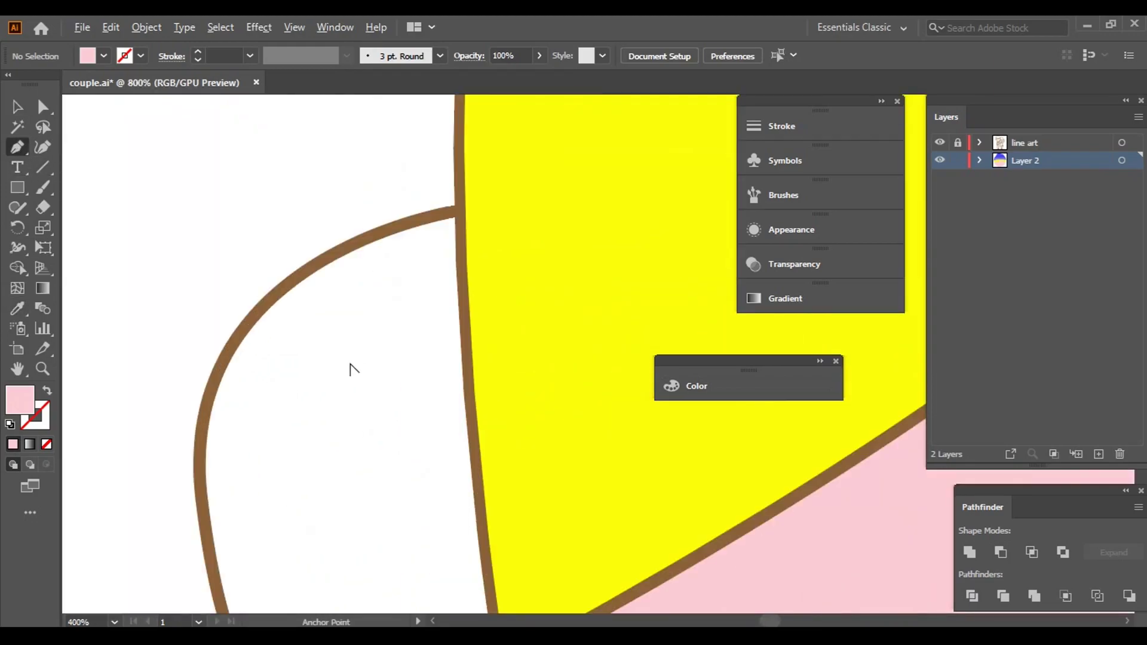
{"action": "scroll", "coordinate": [352, 371], "scroll_direction": "up", "scroll_amount": 3}
{"action": "left_click", "coordinate": [591, 389]}
{"action": "mouse_move", "coordinate": [298, 500]}
{"action": "left_mouse_down"}
{"action": "mouse_move", "coordinate": [242, 547]}
{"action": "mouse_move", "coordinate": [333, 320]}
{"action": "left_mouse_up"}
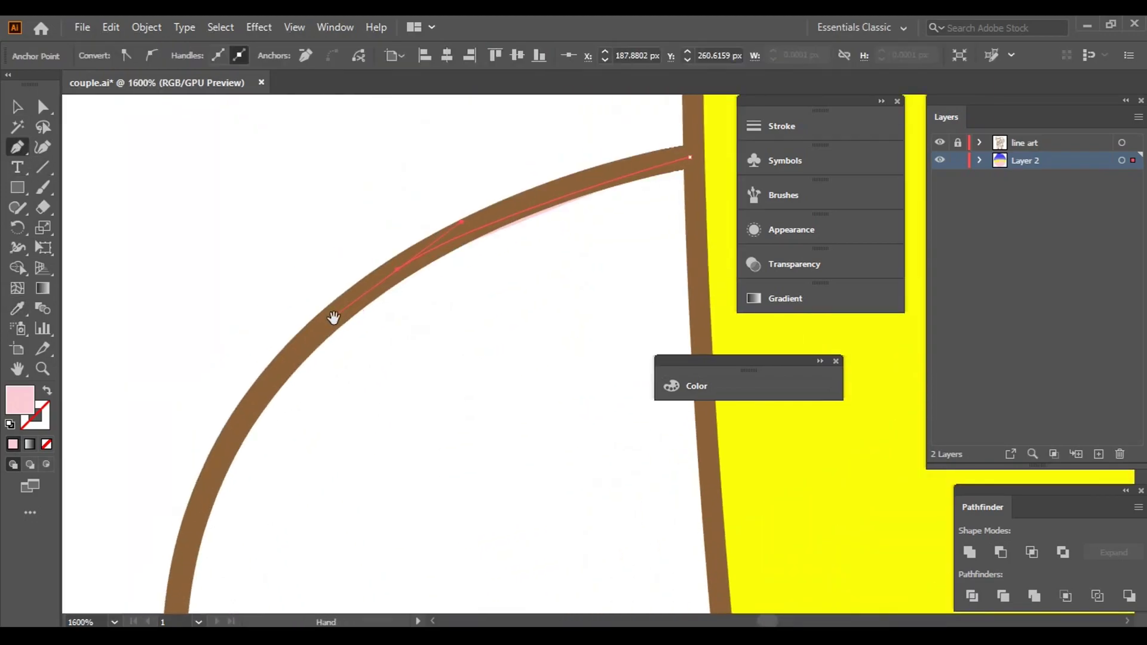
{"action": "left_click", "coordinate": [184, 558]}
{"action": "mouse_move", "coordinate": [185, 559]}
{"action": "left_mouse_down"}
{"action": "mouse_move", "coordinate": [179, 418]}
{"action": "mouse_move", "coordinate": [142, 147]}
{"action": "mouse_move", "coordinate": [243, 512]}
{"action": "mouse_move", "coordinate": [223, 317]}
{"action": "mouse_move", "coordinate": [280, 352]}
{"action": "left_mouse_up"}
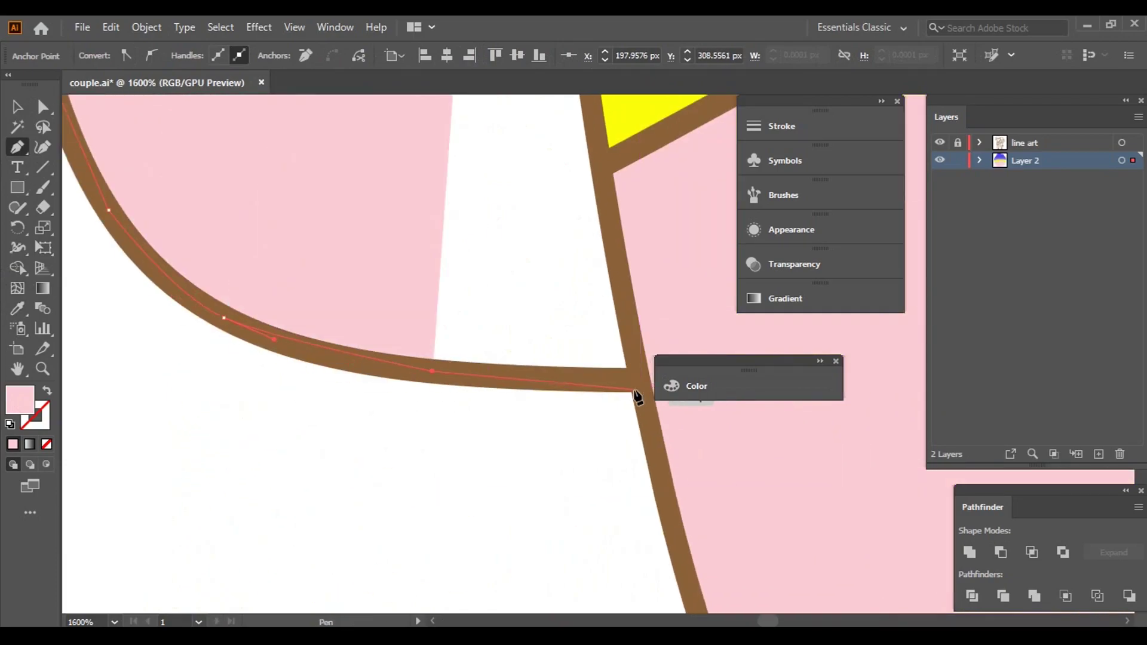
{"action": "left_click", "coordinate": [635, 392]}
{"action": "mouse_move", "coordinate": [595, 234]}
{"action": "left_mouse_down"}
{"action": "mouse_move", "coordinate": [555, 466]}
{"action": "mouse_move", "coordinate": [437, 527]}
{"action": "mouse_move", "coordinate": [397, 231]}
{"action": "mouse_move", "coordinate": [428, 496]}
{"action": "left_mouse_up"}
- Finish the ear shape along its straight edge to the hair junction
{"action": "scroll", "coordinate": [597, 540], "scroll_direction": "down", "scroll_amount": 5}
{"action": "scroll", "coordinate": [313, 313], "scroll_direction": "up", "scroll_amount": 2}
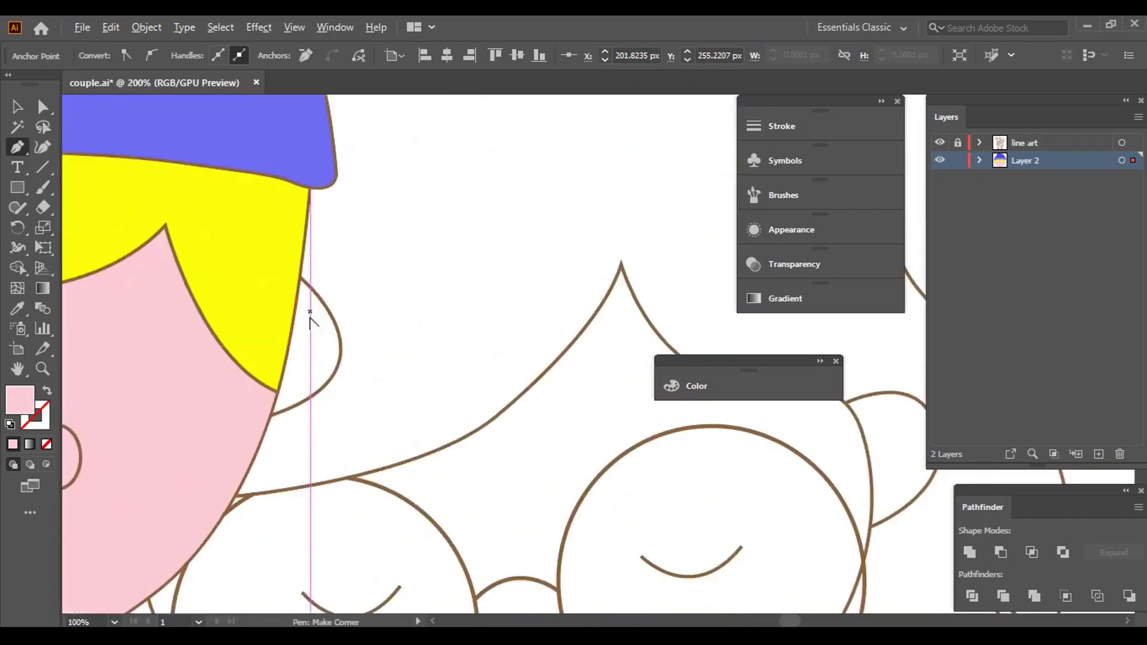
{"action": "scroll", "coordinate": [287, 197], "scroll_direction": "up", "scroll_amount": 2}
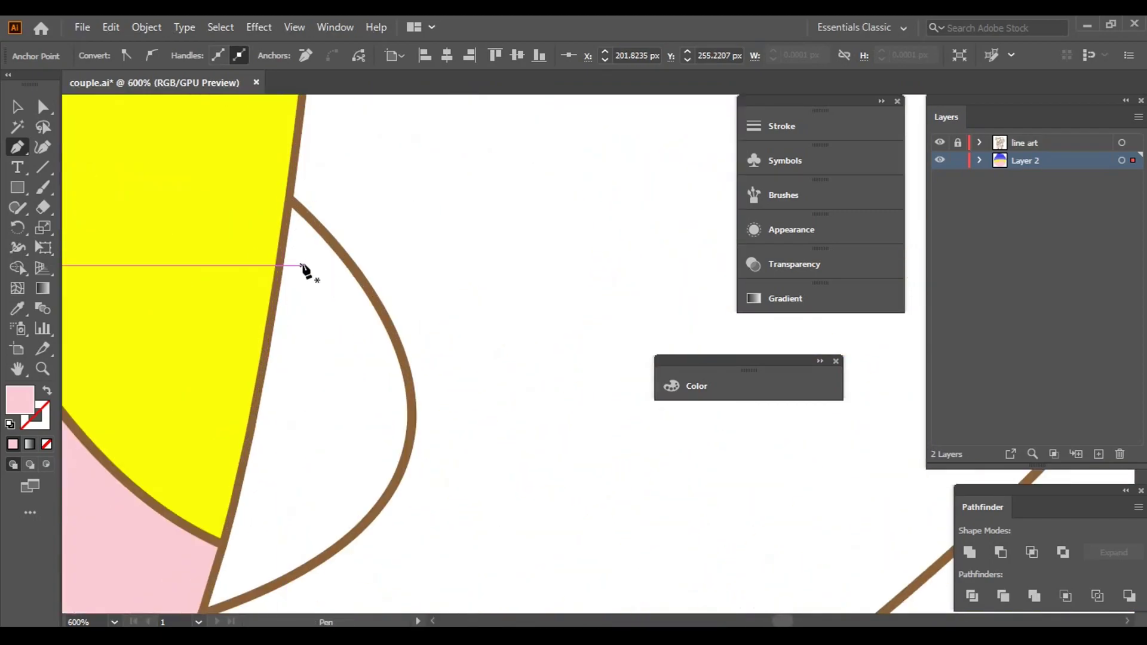
{"action": "scroll", "coordinate": [302, 266], "scroll_direction": "up", "scroll_amount": 1}
{"action": "scroll", "coordinate": [396, 306], "scroll_direction": "up", "scroll_amount": 1}
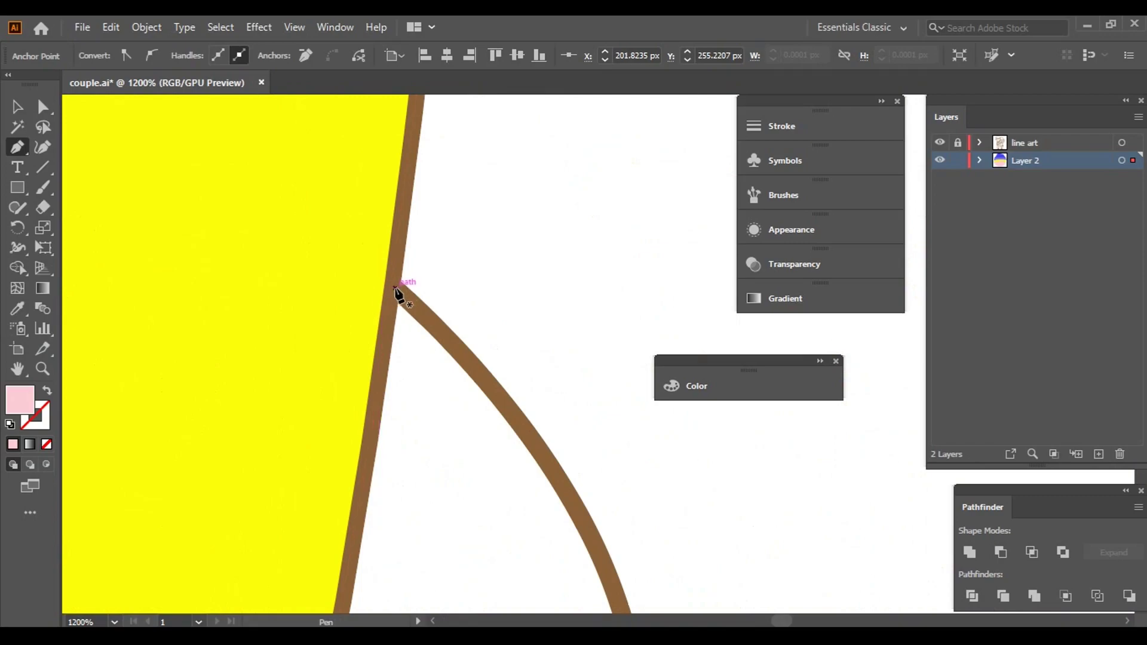
{"action": "left_click_drag", "start_coordinate": [579, 500], "coordinate": [504, 208]}
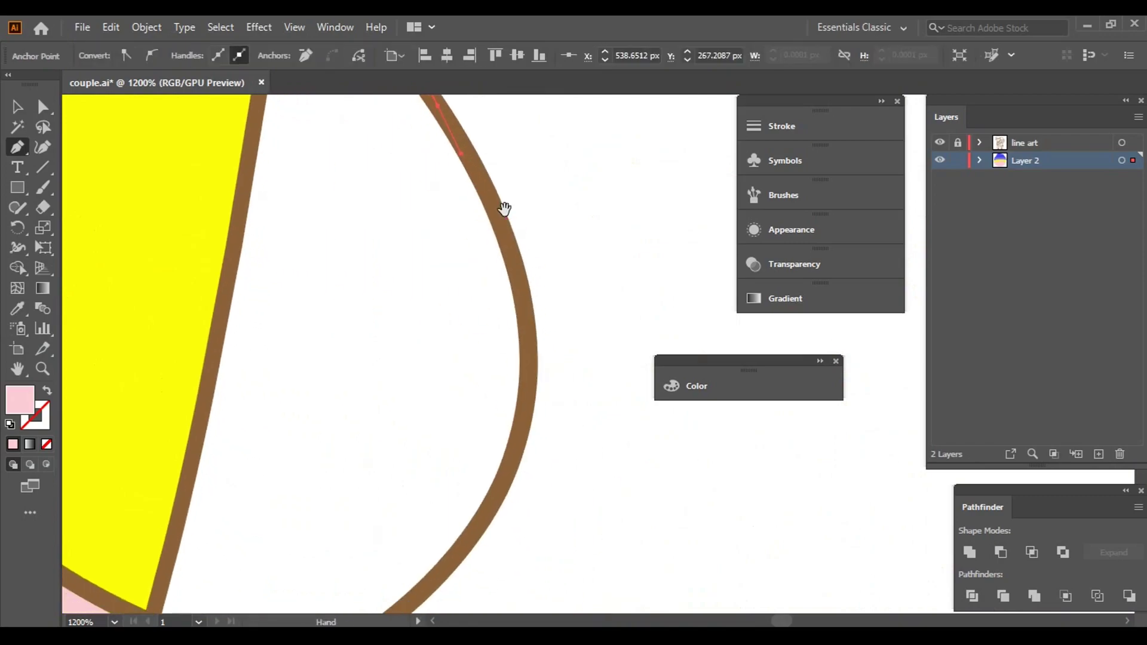
{"action": "left_click_drag", "start_coordinate": [536, 391], "coordinate": [525, 436]}
{"action": "scroll", "coordinate": [464, 546], "scroll_direction": "down", "scroll_amount": 2}
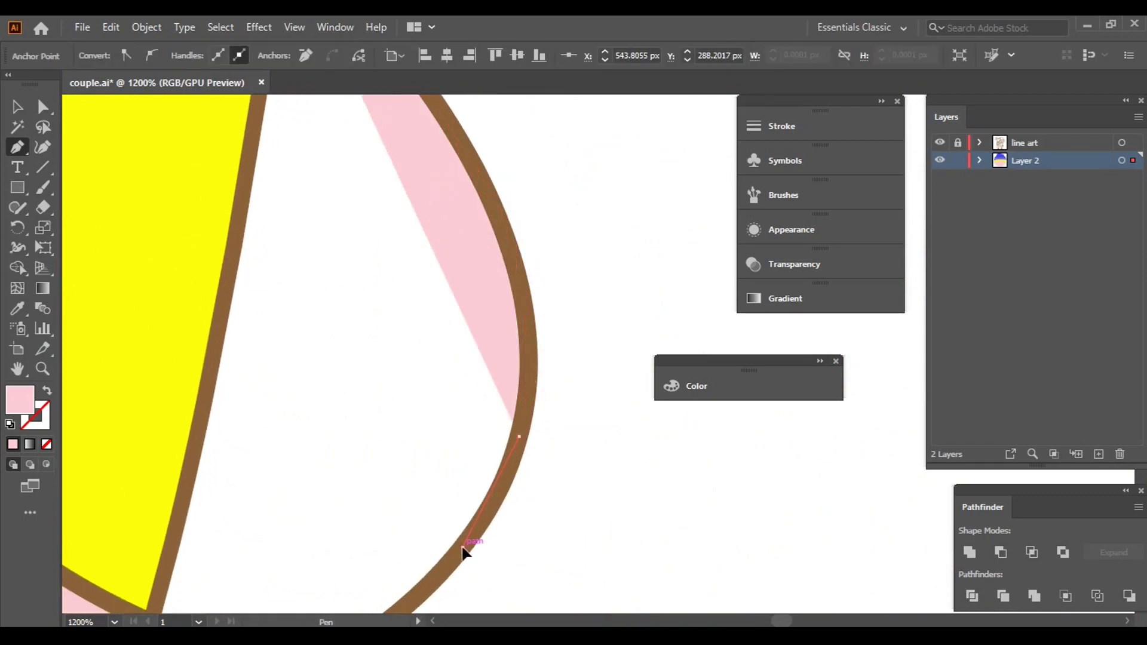
{"action": "scroll", "coordinate": [541, 289], "scroll_direction": "down", "scroll_amount": 4}
{"action": "left_click_drag", "start_coordinate": [424, 379], "coordinate": [382, 404]}
{"action": "left_click", "coordinate": [202, 478]}
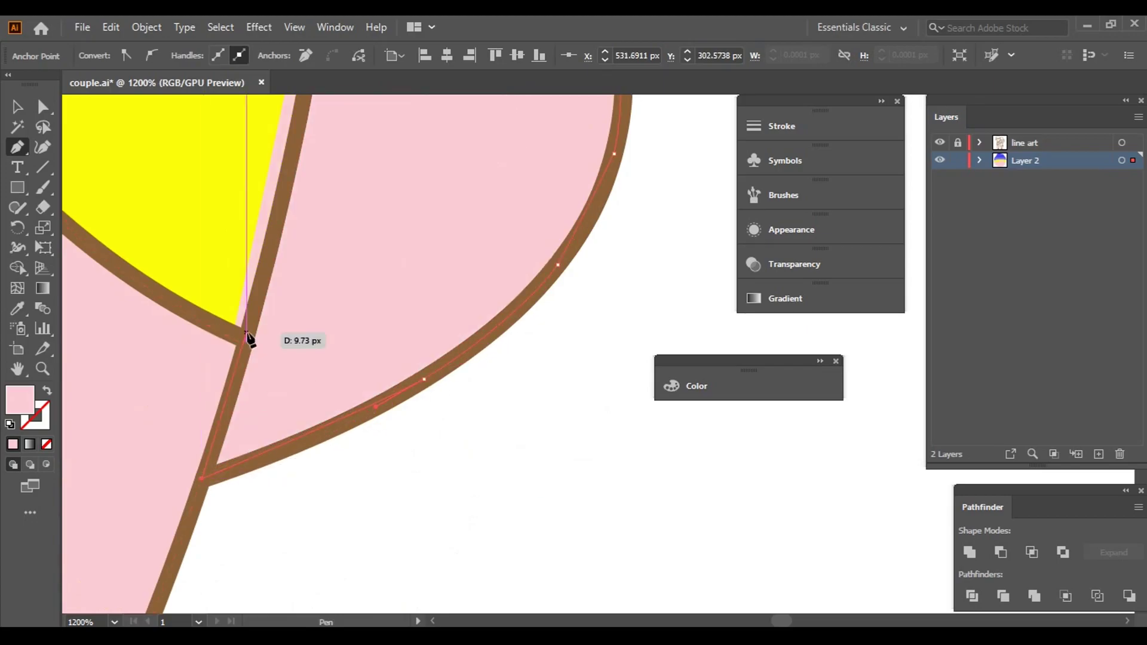
{"action": "left_click", "coordinate": [257, 308]}
{"action": "left_click", "coordinate": [294, 144]}
{"action": "left_click_drag", "start_coordinate": [294, 145], "coordinate": [307, 276]}
{"action": "scroll", "coordinate": [307, 276], "scroll_direction": "down", "scroll_amount": 2}
{"action": "scroll", "coordinate": [345, 249], "scroll_direction": "down", "scroll_amount": 2}
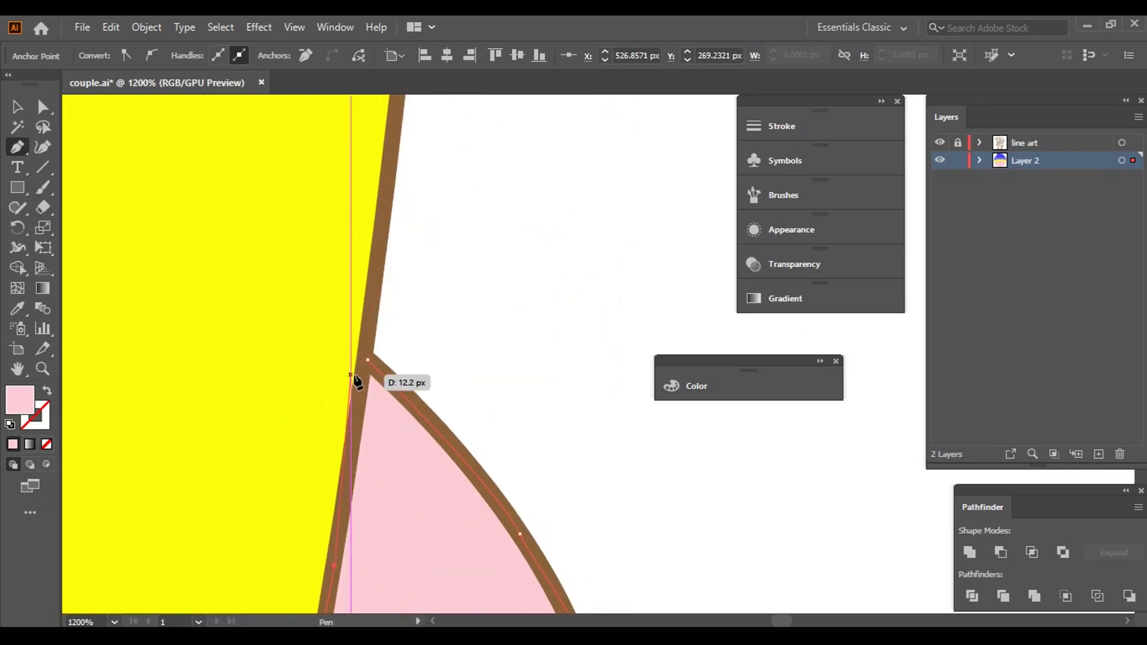
{"action": "scroll", "coordinate": [425, 221], "scroll_direction": "down", "scroll_amount": 5}
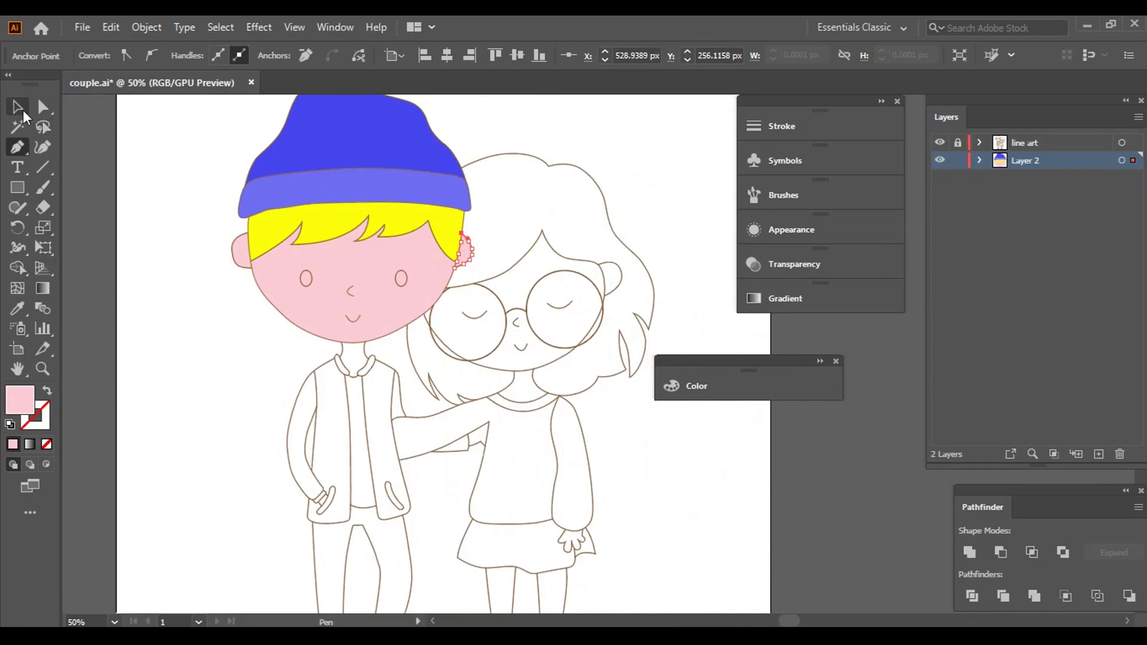
- Dock the Color panel and set the fill colour to dark brown
{"action": "left_click", "coordinate": [260, 354]}
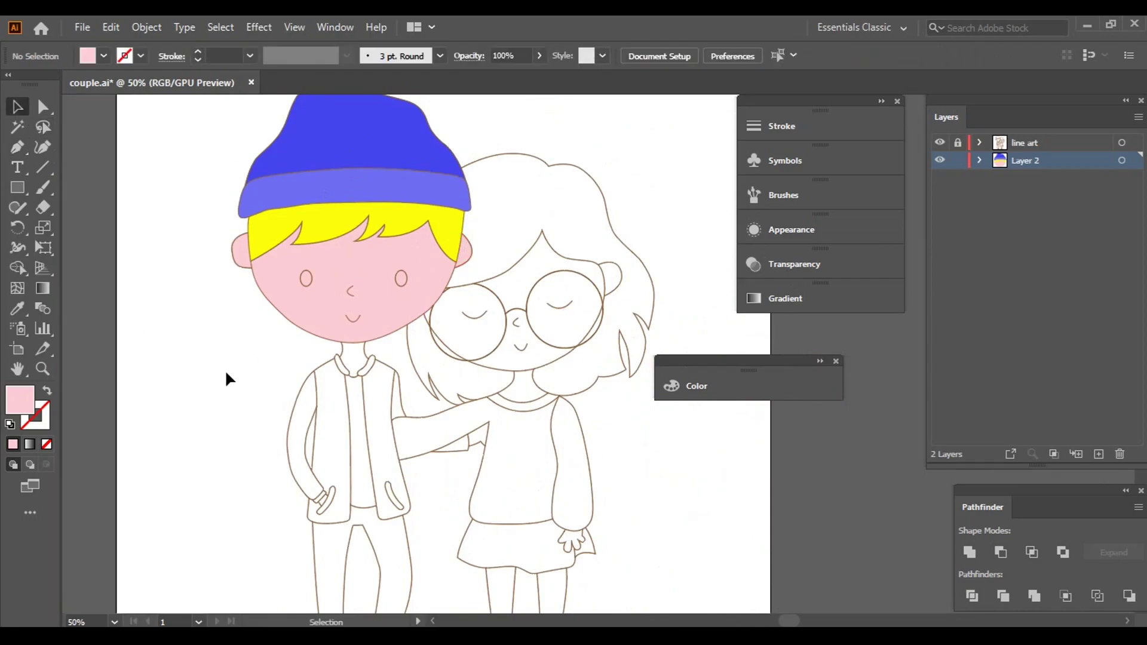
{"action": "left_click_drag", "start_coordinate": [746, 362], "coordinate": [777, 317]}
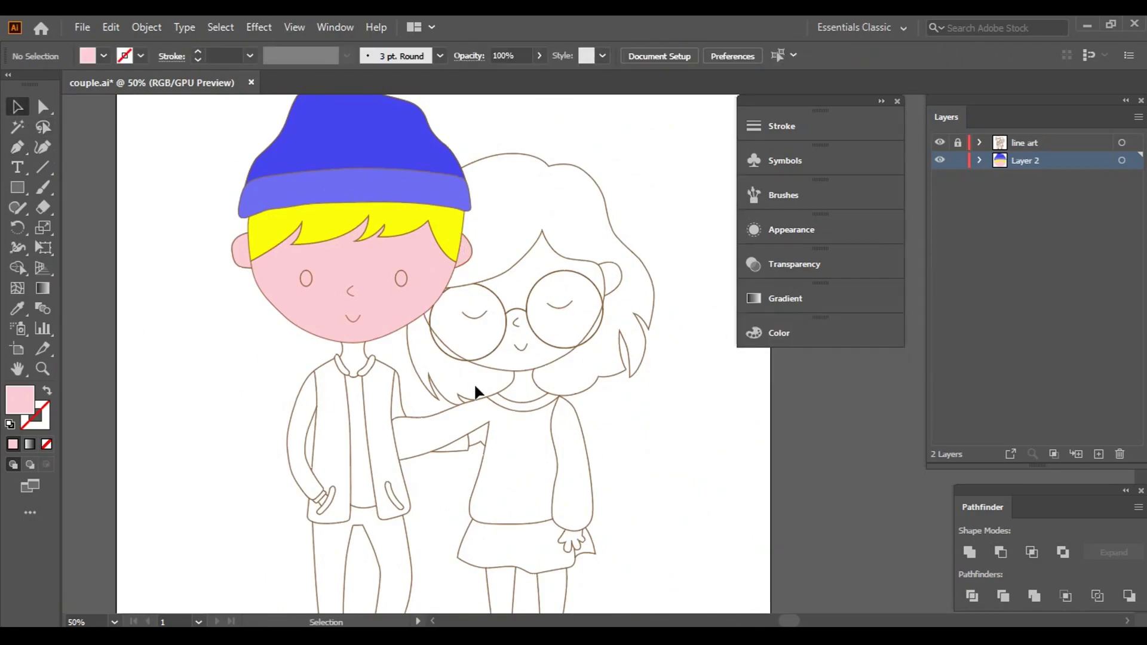
{"action": "left_click", "coordinate": [95, 60]}
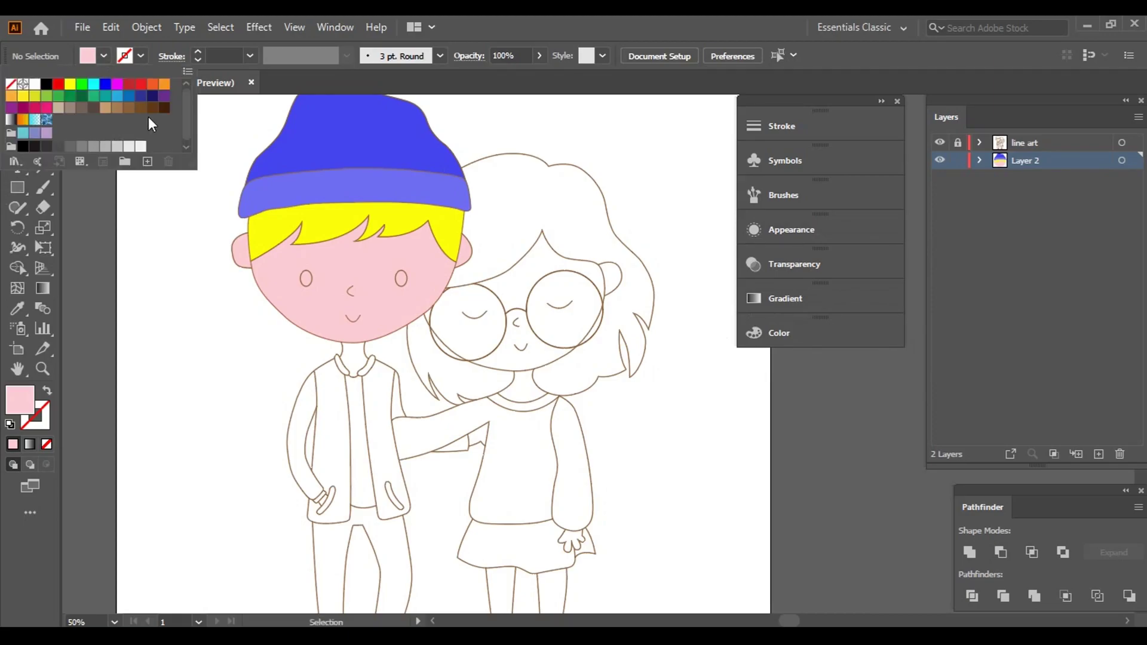
{"action": "left_click", "coordinate": [162, 116]}
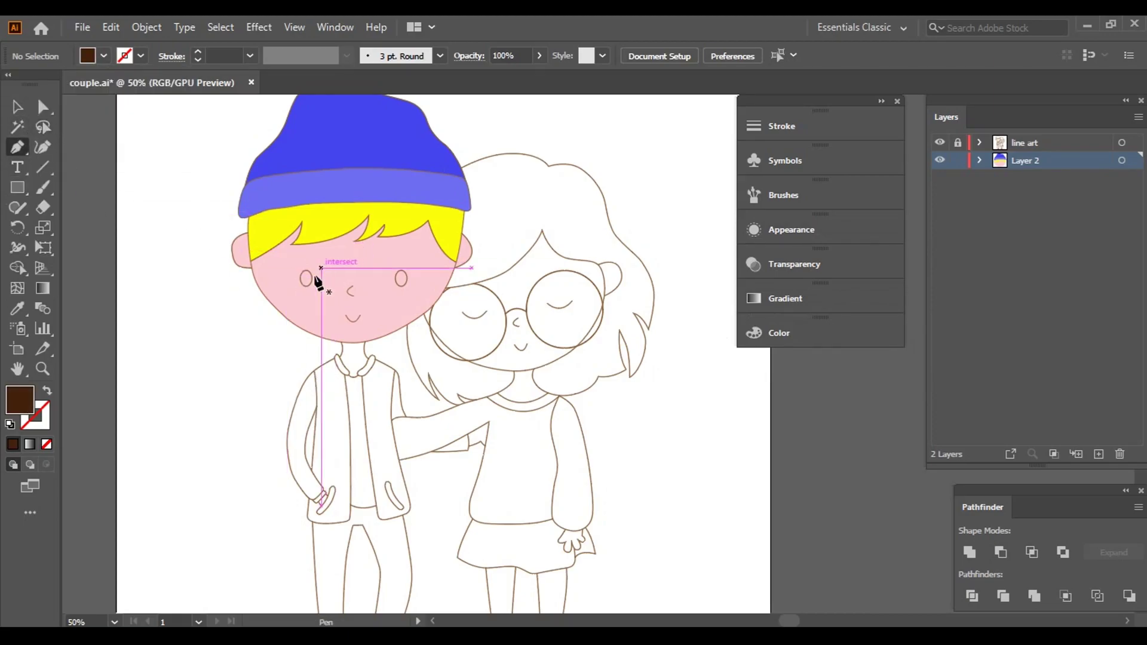
{"action": "scroll", "coordinate": [308, 279], "scroll_direction": "up", "scroll_amount": 6}
{"action": "scroll", "coordinate": [245, 278], "scroll_direction": "up", "scroll_amount": 4}
- Trace a dark brown filled shape inside the left eye's outline
{"action": "left_click", "coordinate": [239, 272]}
{"action": "left_click", "coordinate": [234, 453]}
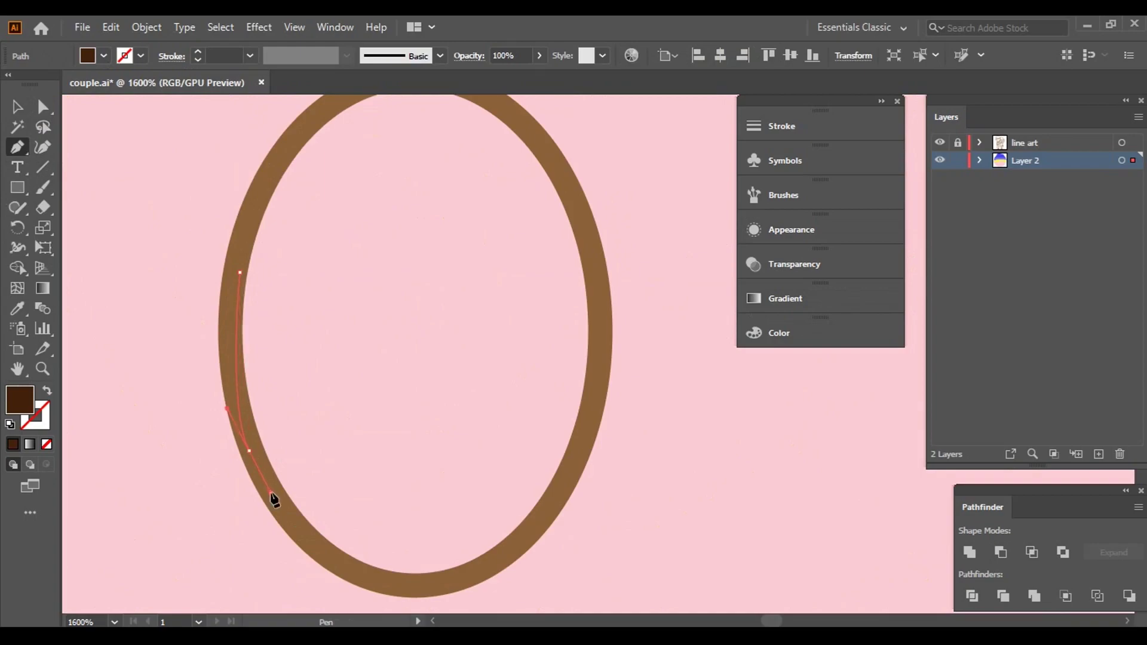
{"action": "left_click_drag", "start_coordinate": [388, 586], "coordinate": [444, 599]}
{"action": "left_click_drag", "start_coordinate": [547, 512], "coordinate": [570, 485]}
{"action": "left_click_drag", "start_coordinate": [600, 316], "coordinate": [588, 261]}
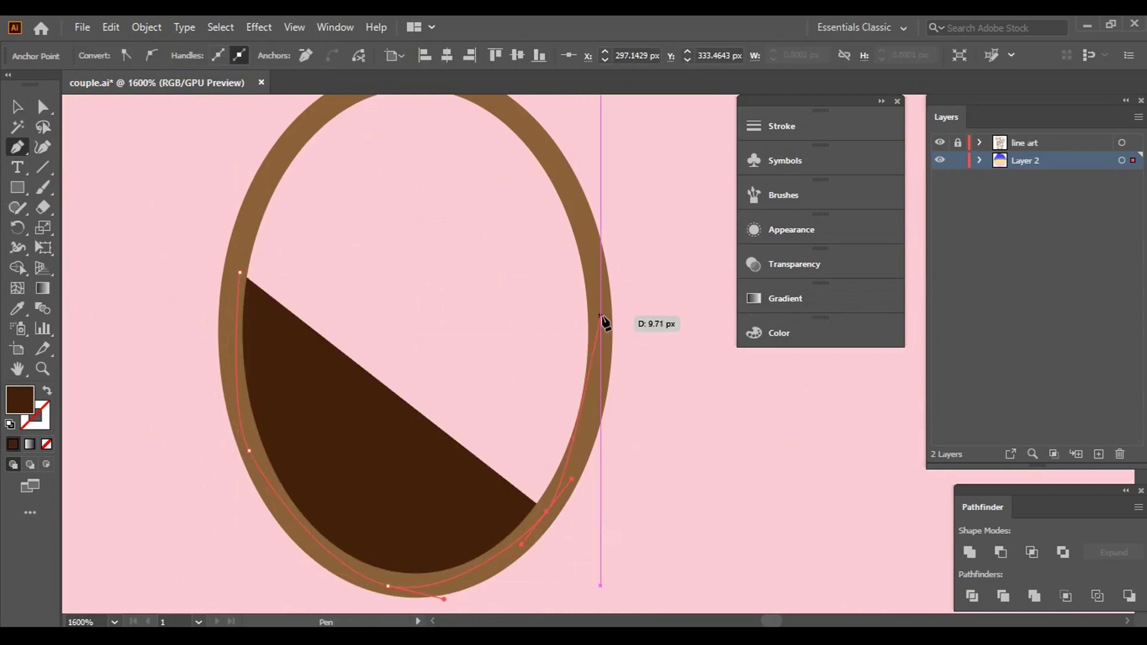
{"action": "left_click_drag", "start_coordinate": [531, 133], "coordinate": [501, 147]}
{"action": "key", "text": "ctrl+z"}
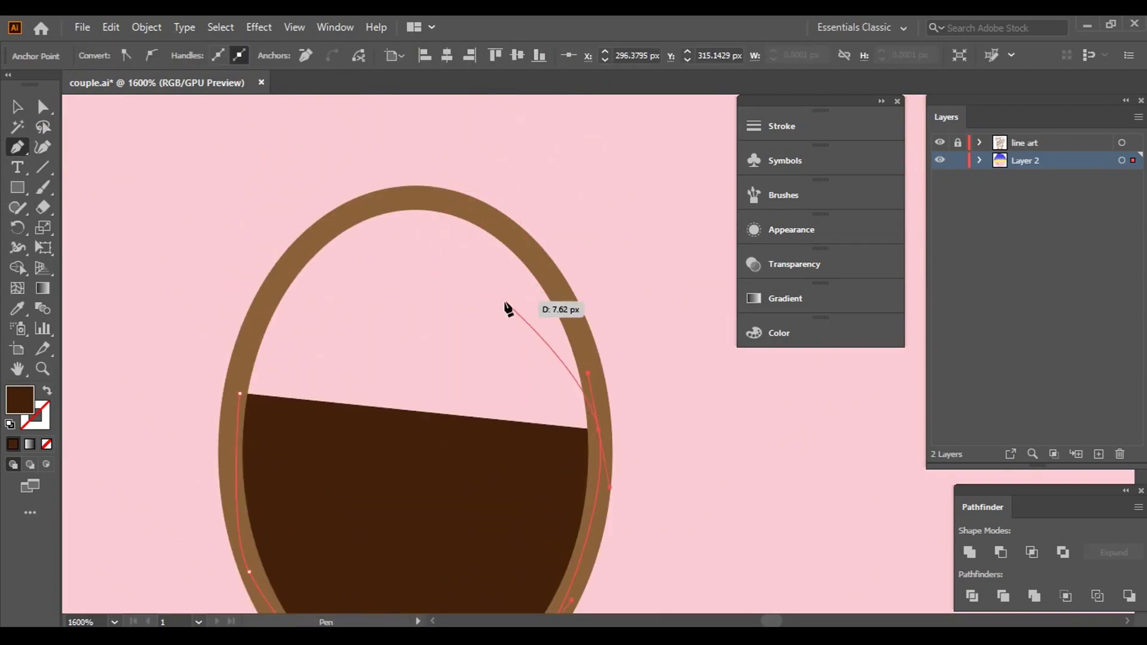
{"action": "left_click_drag", "start_coordinate": [544, 264], "coordinate": [519, 237]}
{"action": "left_click_drag", "start_coordinate": [426, 197], "coordinate": [480, 194]}
{"action": "left_click_drag", "start_coordinate": [308, 247], "coordinate": [288, 273]}
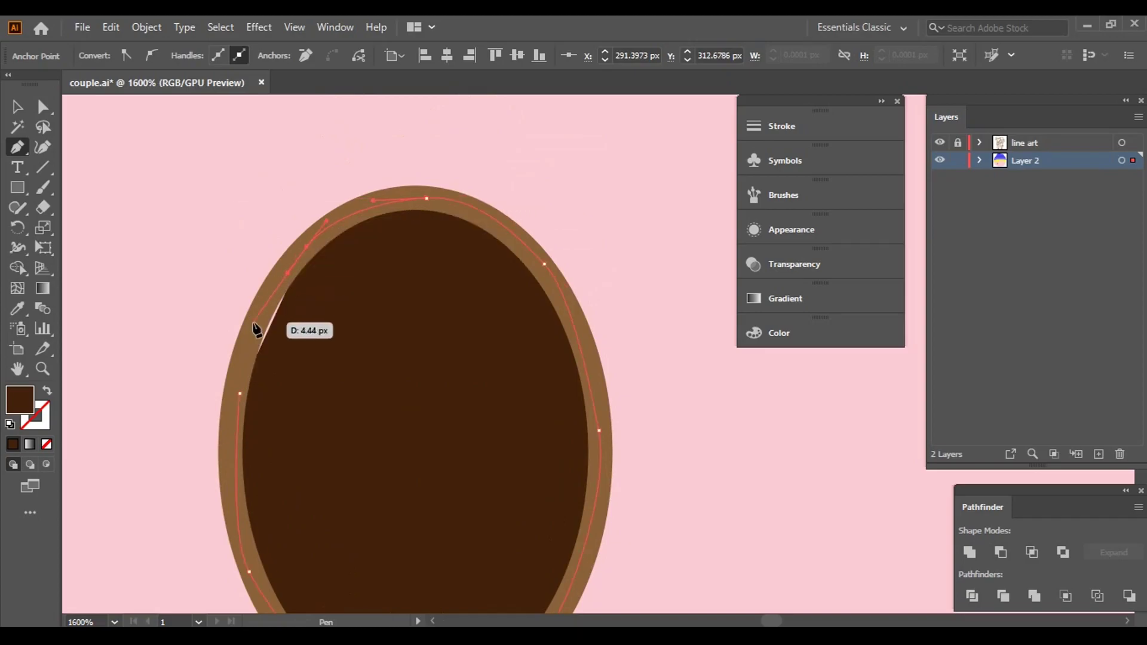
- Start the right eye's dark brown shape along its bottom edge
{"action": "key", "text": "ctrl+minus"}
{"action": "key", "text": "ctrl+minus"}
{"action": "key", "text": "ctrl+minus"}
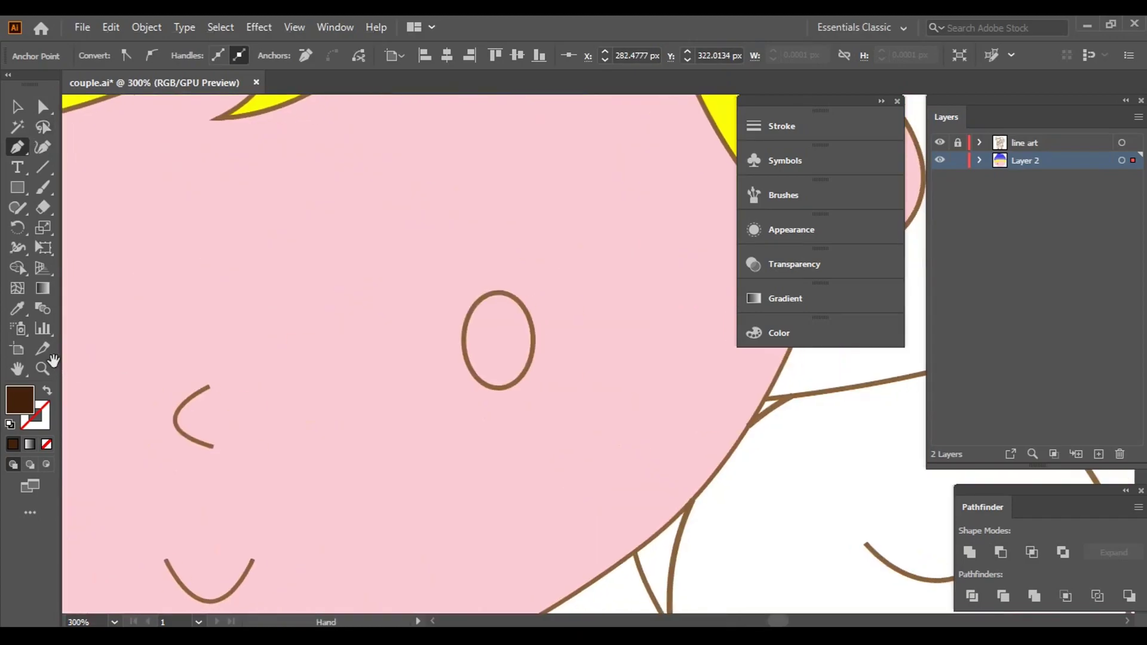
{"action": "key", "text": "ctrl+plus"}
{"action": "key", "text": "ctrl+plus"}
{"action": "key", "text": "ctrl+plus"}
{"action": "key", "text": "ctrl+plus"}
{"action": "key", "text": "ctrl+plus"}
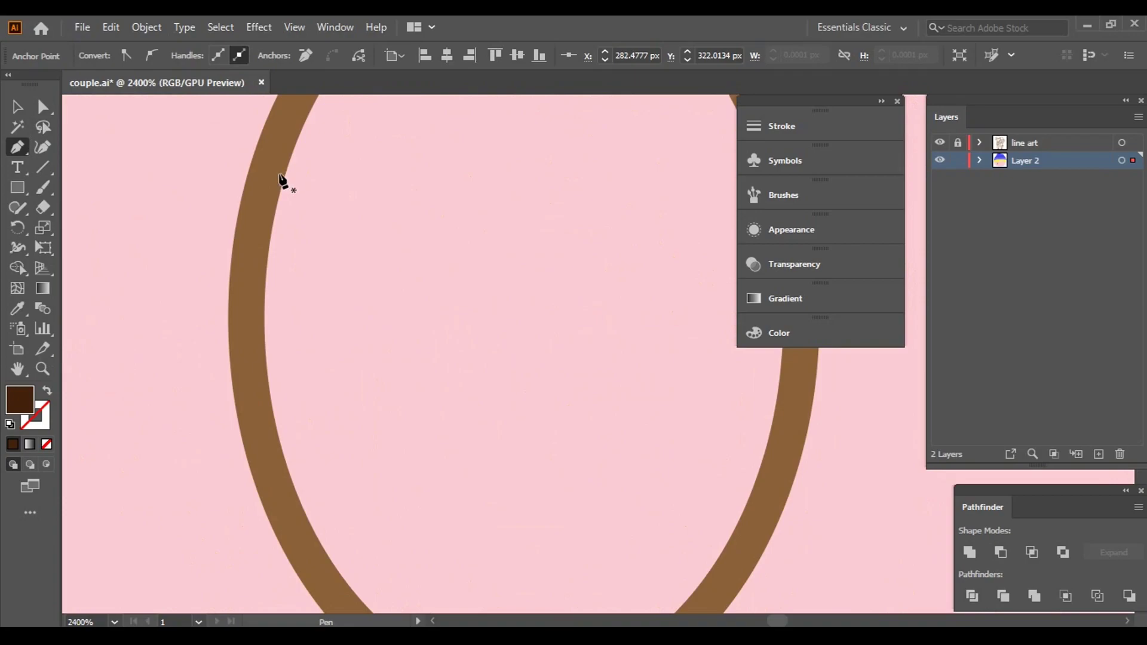
{"action": "left_click", "coordinate": [263, 460]}
{"action": "scroll", "coordinate": [167, 295], "scroll_direction": "down", "scroll_amount": 5}
{"action": "left_click_drag", "start_coordinate": [314, 428], "coordinate": [416, 459]}
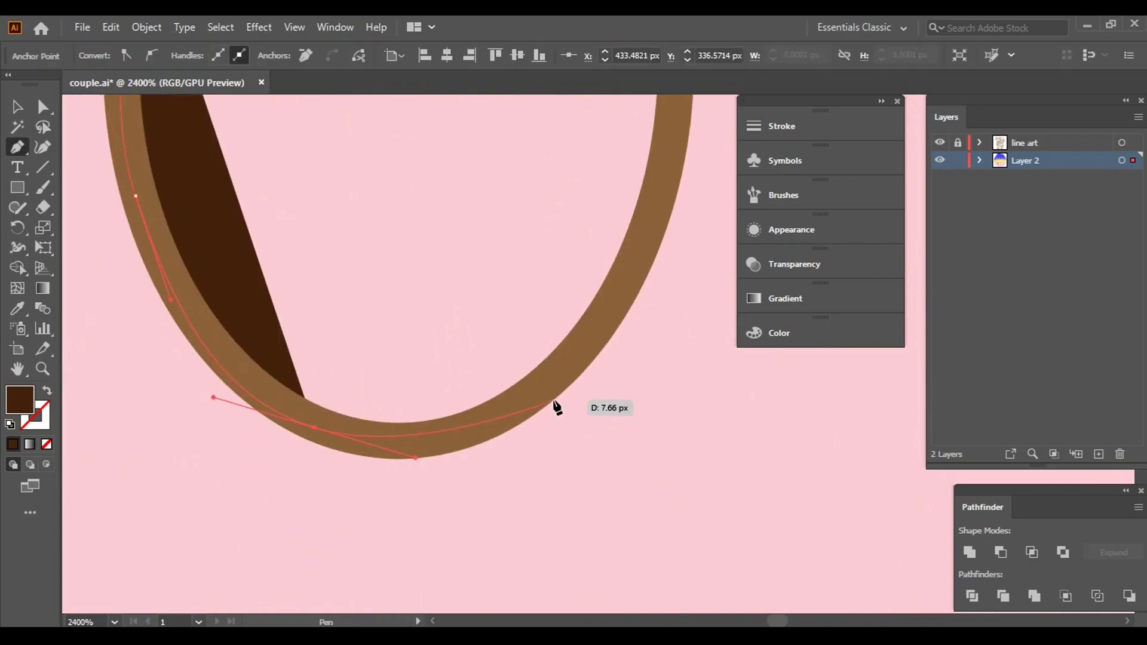
{"action": "left_click_drag", "start_coordinate": [544, 395], "coordinate": [572, 357]}
- Complete and close the right eye's brown shape around its sides and top
{"action": "scroll", "coordinate": [661, 169], "scroll_direction": "up", "scroll_amount": 5}
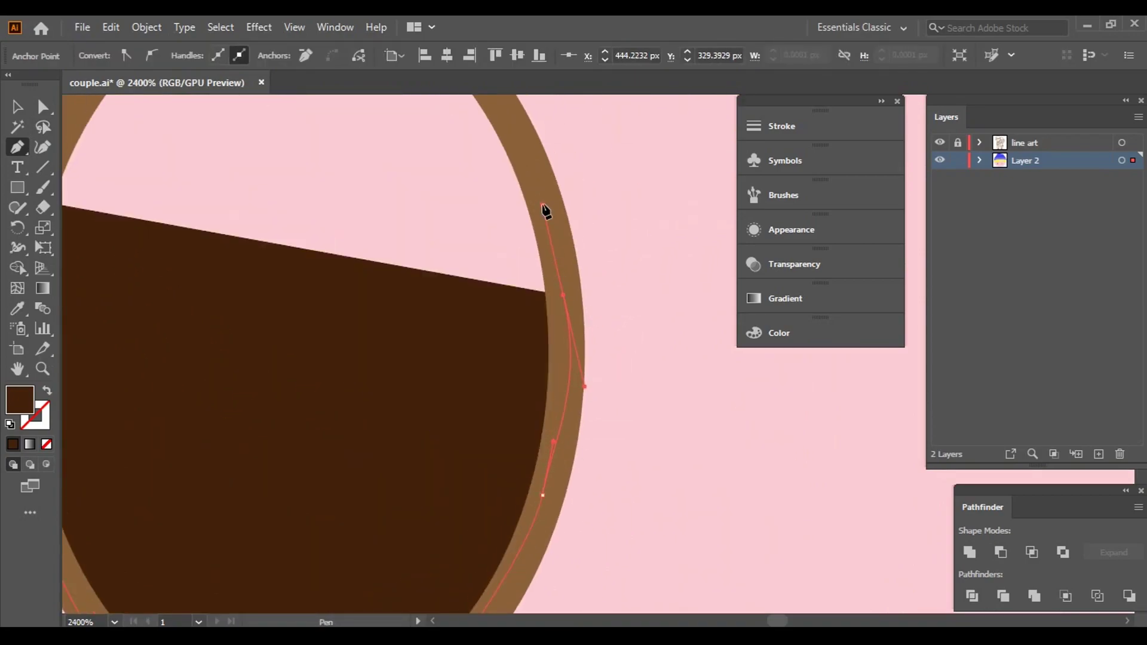
{"action": "scroll", "coordinate": [543, 213], "scroll_direction": "up", "scroll_amount": 3}
{"action": "left_click_drag", "start_coordinate": [658, 445], "coordinate": [644, 414]}
{"action": "left_click_drag", "start_coordinate": [518, 305], "coordinate": [456, 302]}
{"action": "left_click_drag", "start_coordinate": [341, 305], "coordinate": [318, 328]}
{"action": "left_click_drag", "start_coordinate": [209, 412], "coordinate": [189, 475]}
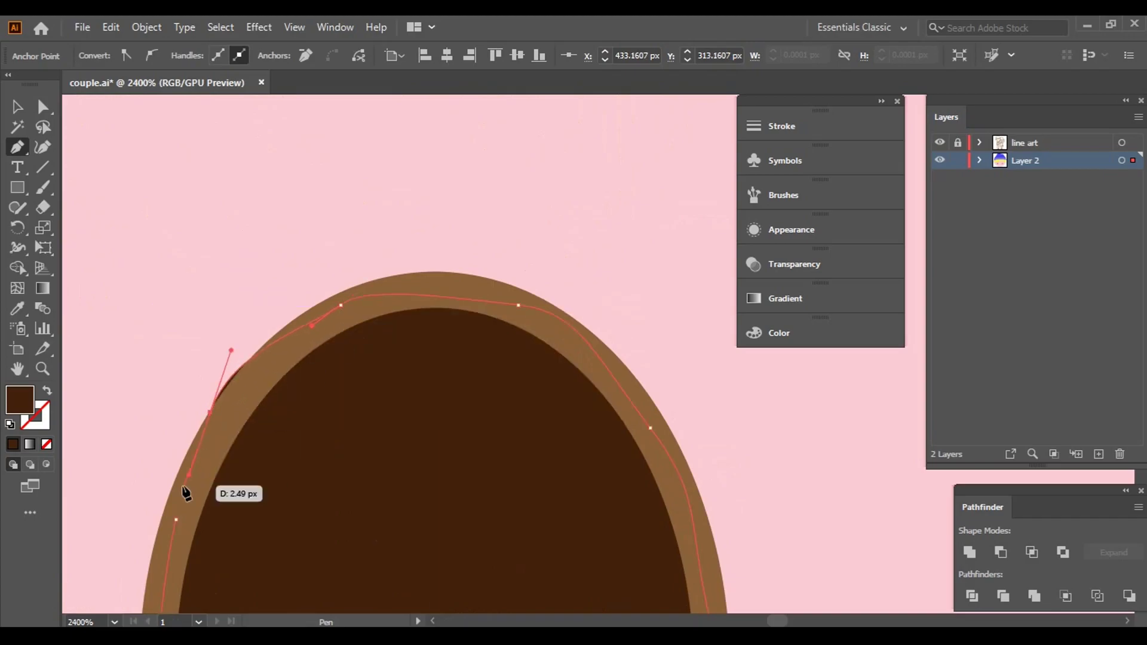
{"action": "left_click_drag", "start_coordinate": [209, 412], "coordinate": [208, 465]}
{"action": "left_click_drag", "start_coordinate": [167, 526], "coordinate": [172, 521]}
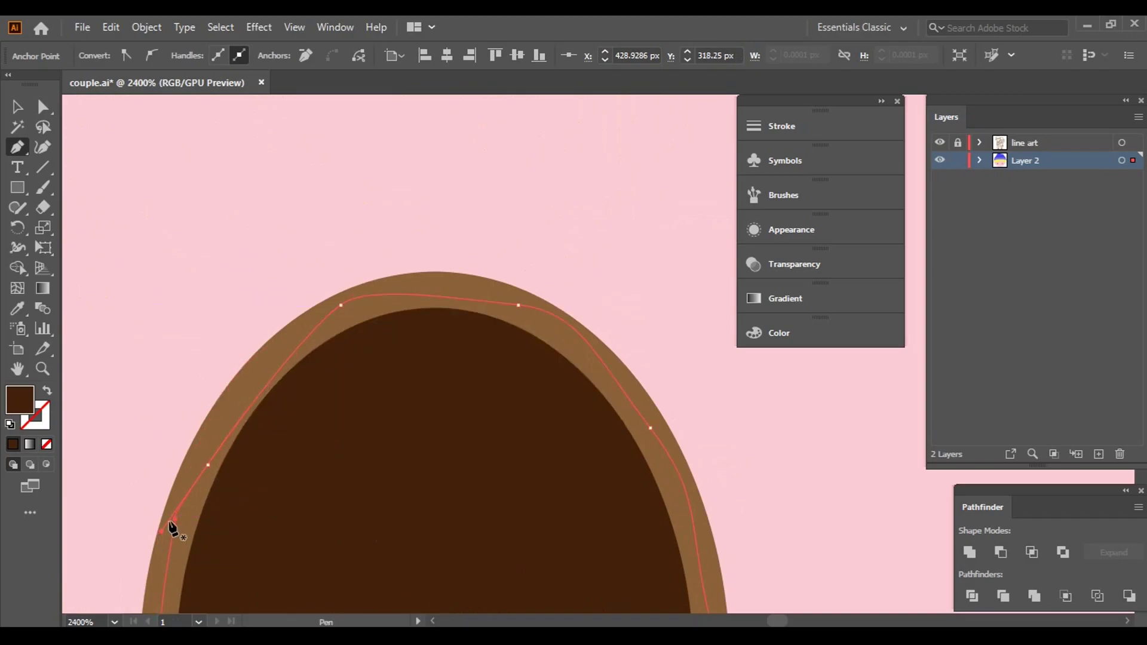
{"action": "left_click", "coordinate": [21, 108]}
- Check the new brown eye shape and the pink face shape by selecting them
{"action": "scroll", "coordinate": [517, 259], "scroll_direction": "down", "scroll_amount": 10}
{"action": "left_click", "coordinate": [221, 357]}
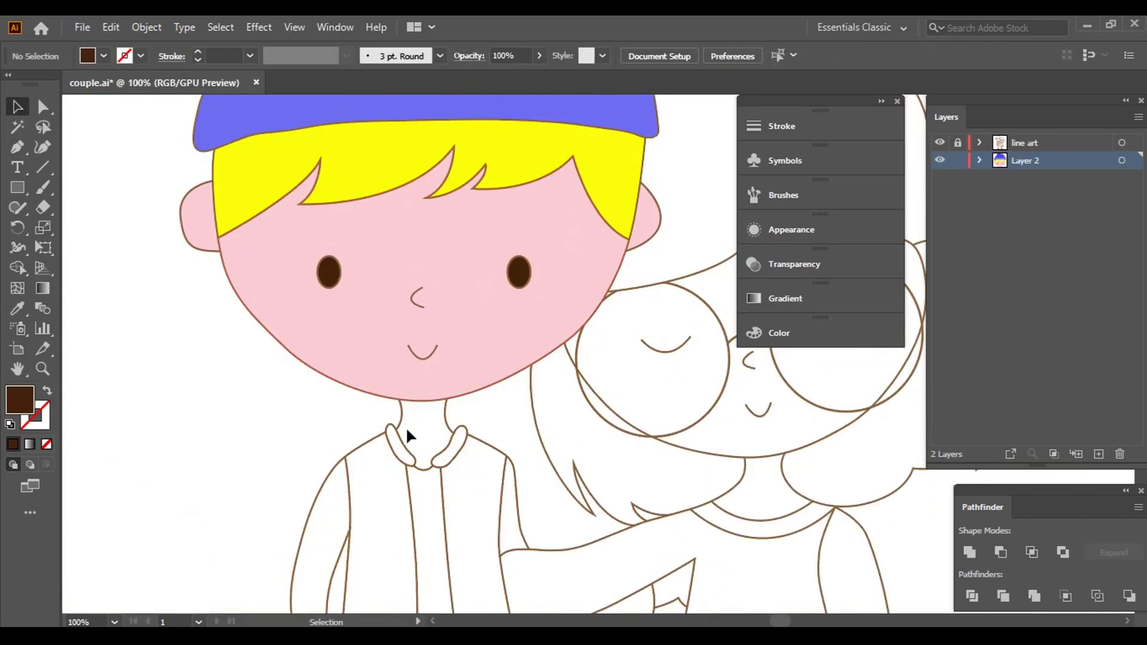
{"action": "scroll", "coordinate": [341, 271], "scroll_direction": "up", "scroll_amount": 5}
{"action": "scroll", "coordinate": [468, 353], "scroll_direction": "up", "scroll_amount": 4}
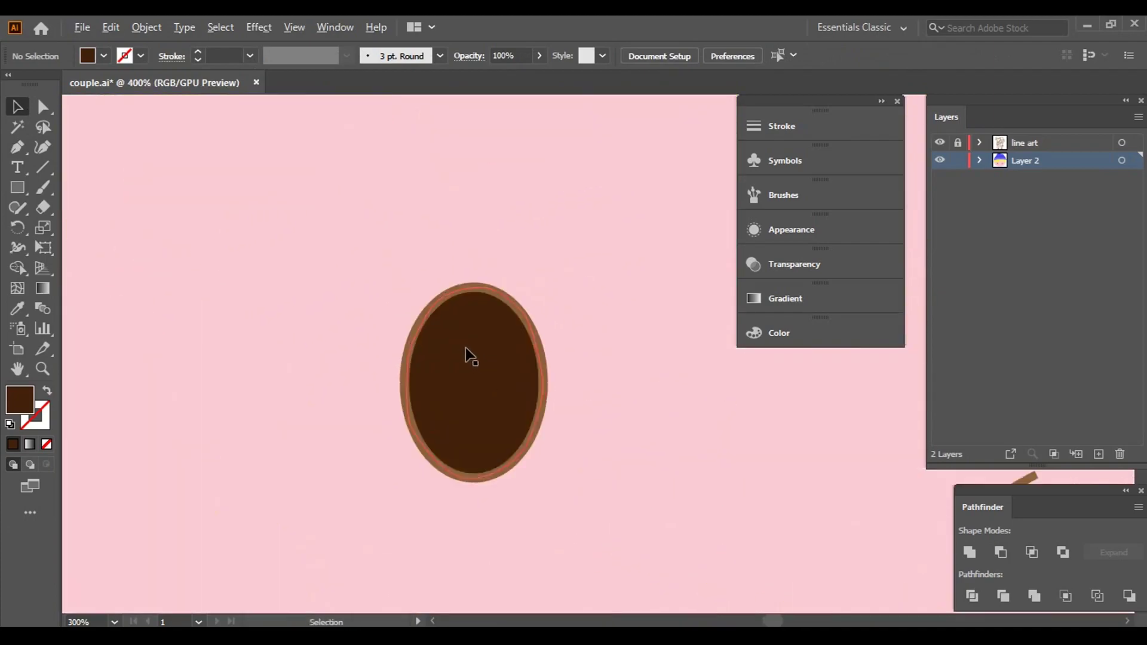
{"action": "left_click", "coordinate": [47, 391]}
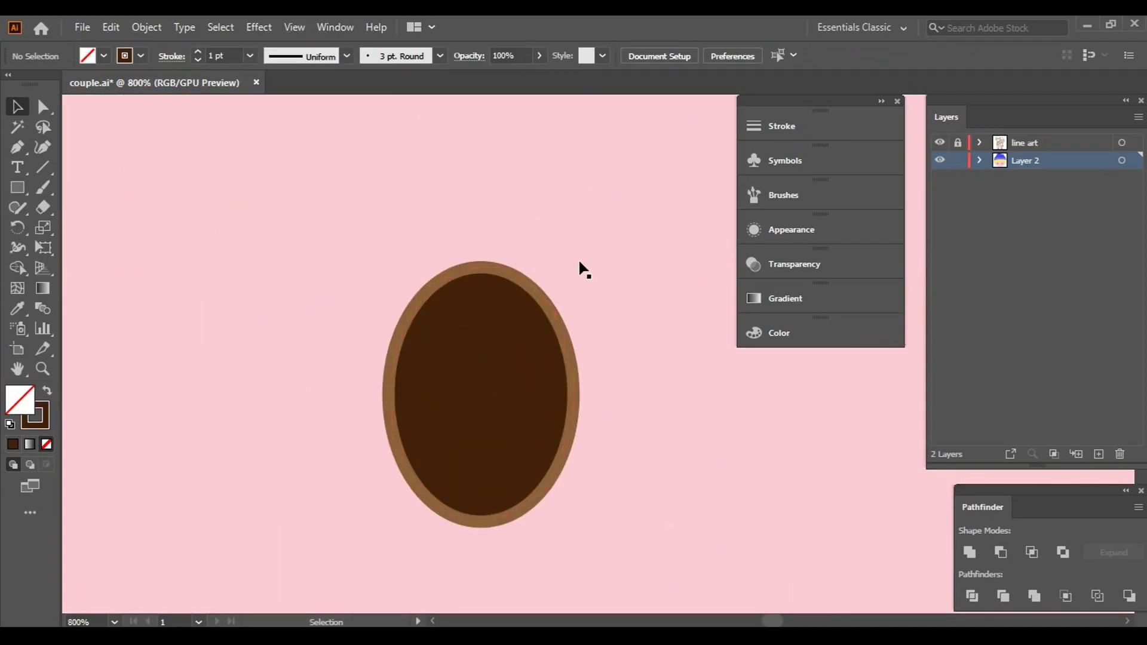
{"action": "left_click", "coordinate": [452, 295]}
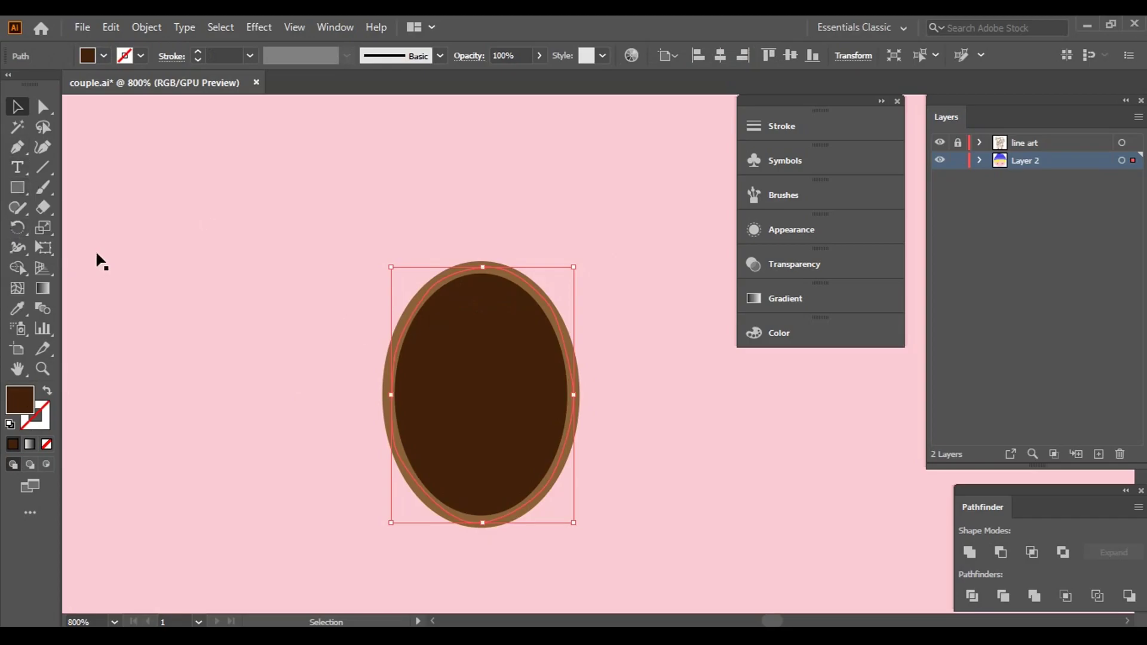
{"action": "left_click", "coordinate": [294, 302]}
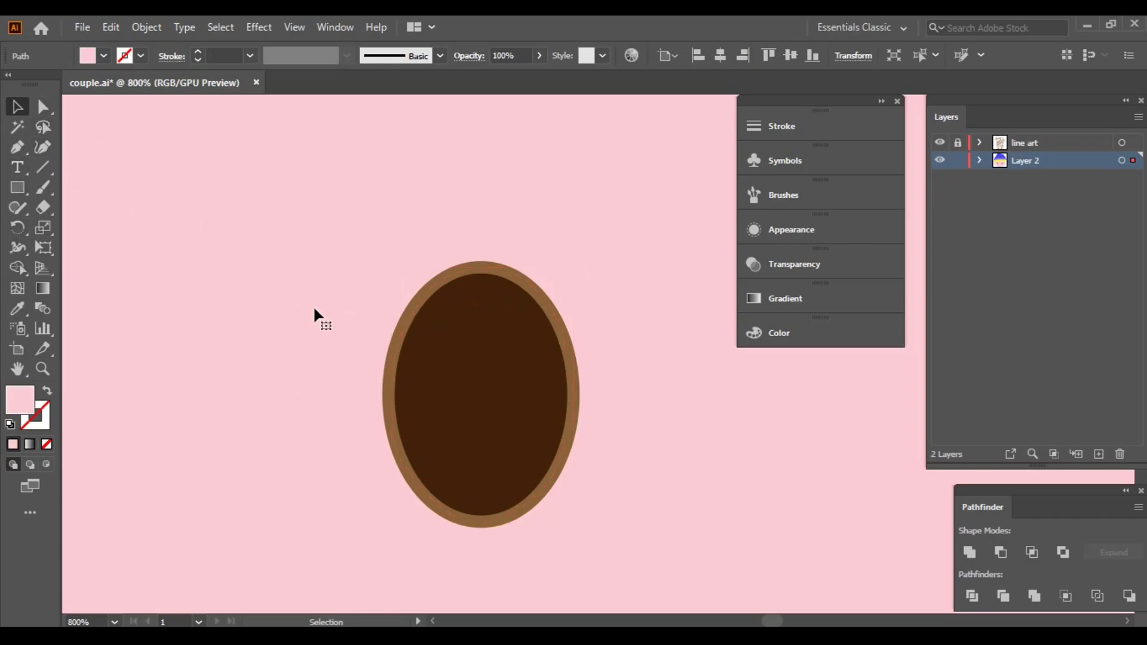
{"action": "scroll", "coordinate": [317, 311], "scroll_direction": "down", "scroll_amount": 6}
{"action": "key", "text": "ctrl+shift+a"}
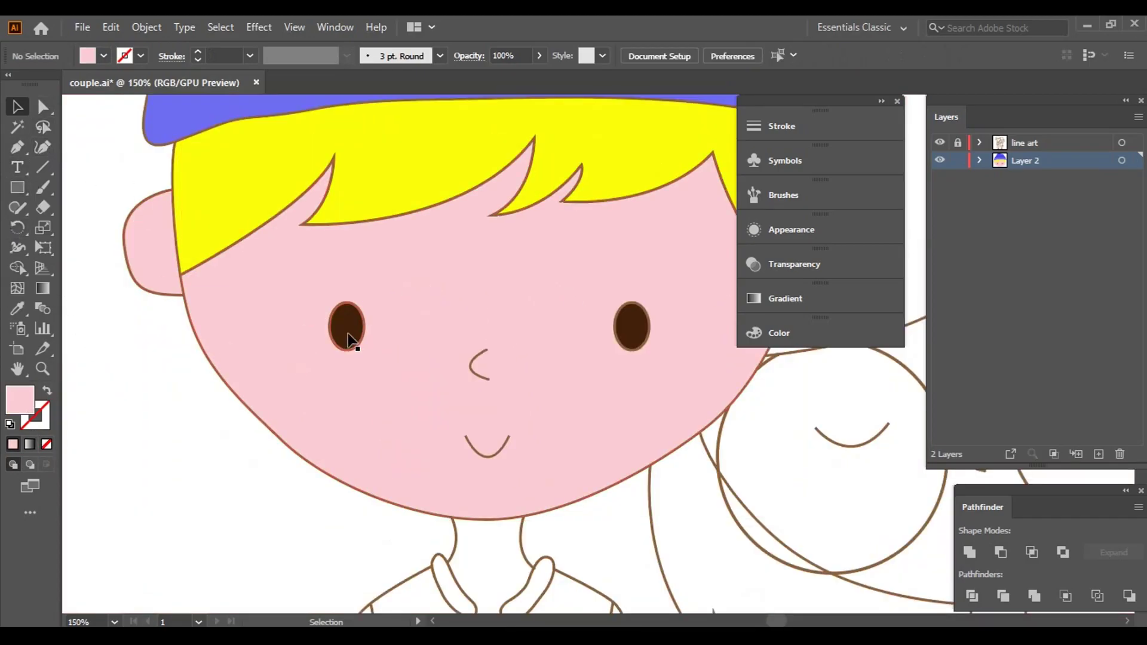
- Restore the left eye's solid brown fill with Shift+X and deselect it
{"action": "left_click", "coordinate": [350, 341]}
{"action": "left_click", "coordinate": [49, 396]}
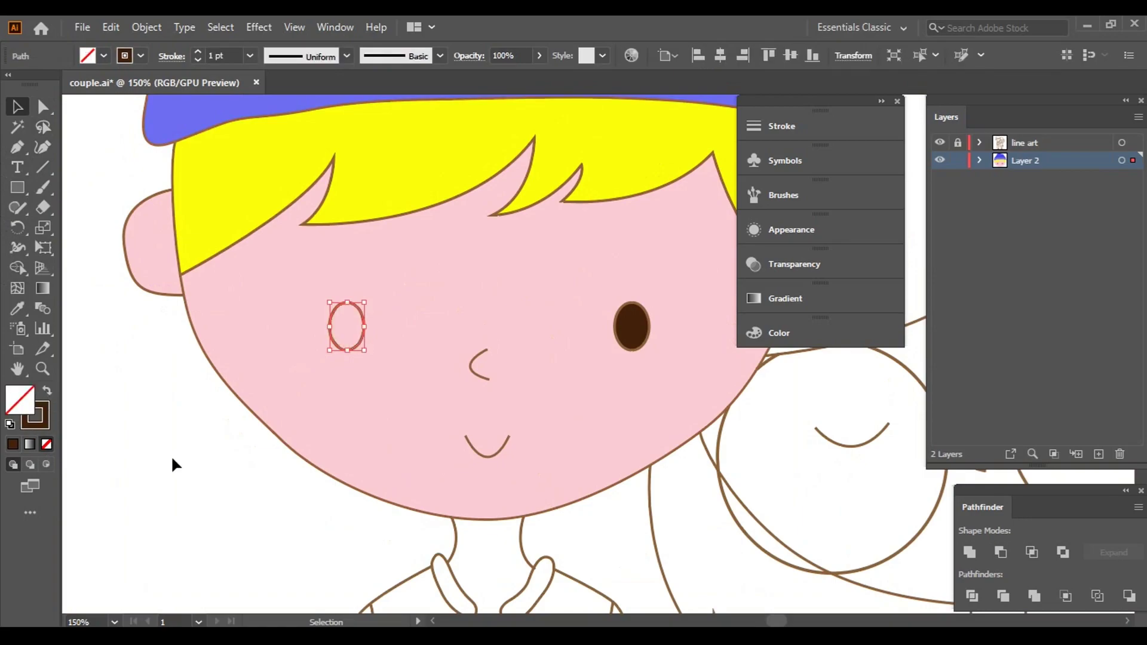
{"action": "key", "text": "shift+x"}
{"action": "left_click", "coordinate": [140, 385]}
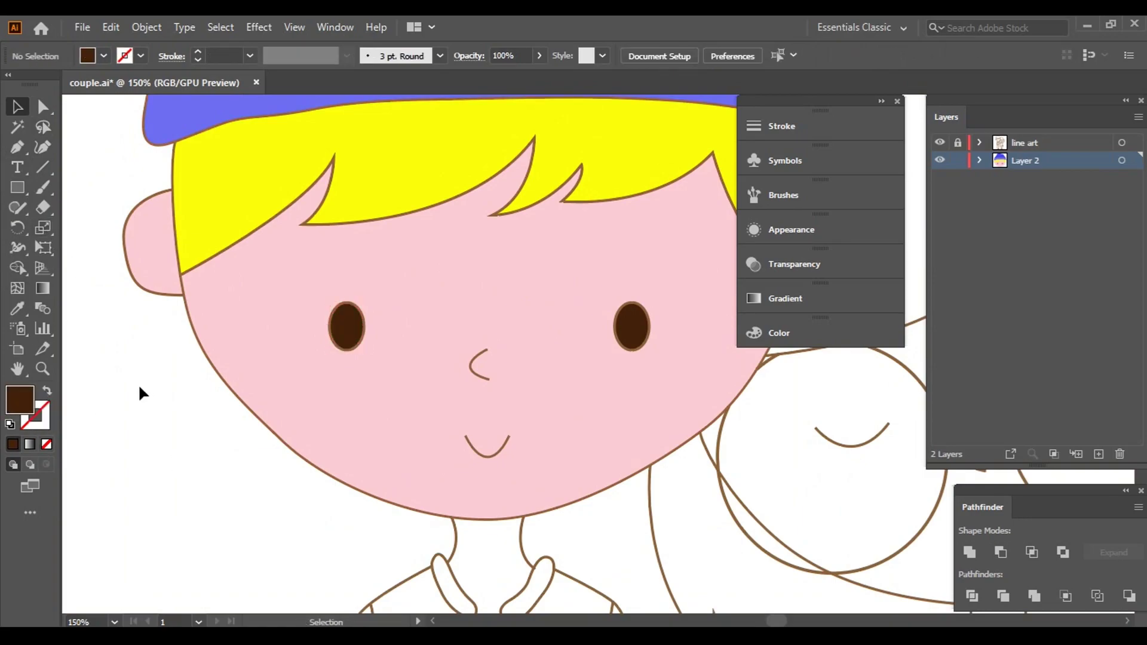
{"action": "left_click", "coordinate": [16, 148]}
- Draw a curved outline-only brow path sweeping out from the left eye's top
{"action": "left_click", "coordinate": [48, 392]}
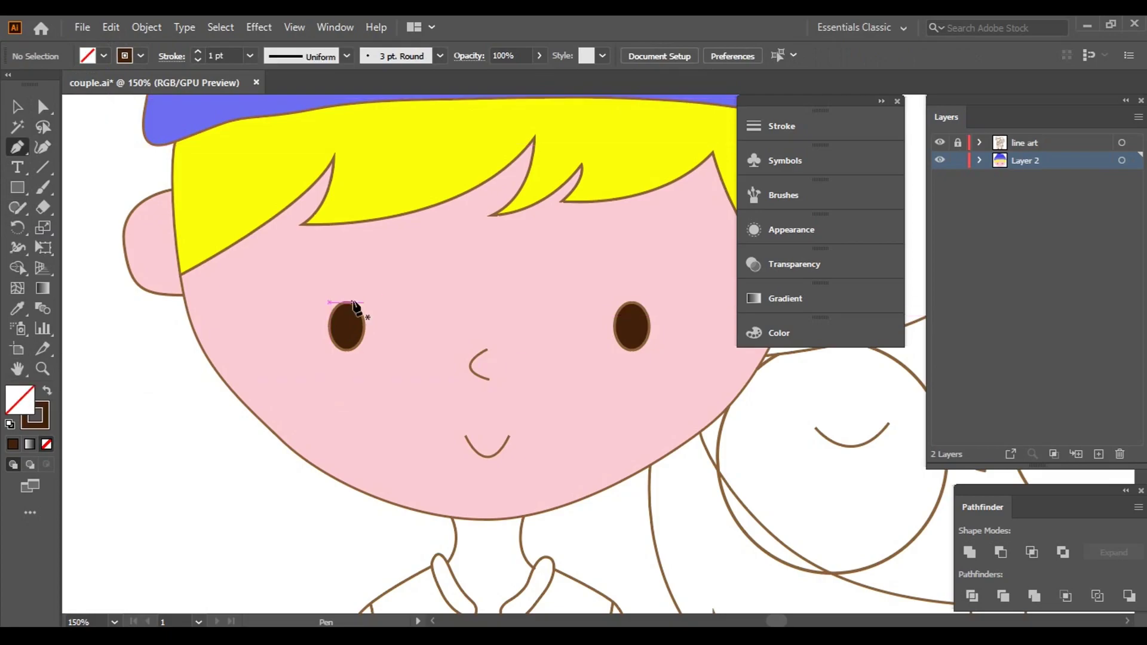
{"action": "scroll", "coordinate": [351, 320], "scroll_direction": "up", "scroll_amount": 5}
{"action": "scroll", "coordinate": [351, 319], "scroll_direction": "left", "scroll_amount": 3}
{"action": "scroll", "coordinate": [387, 335], "scroll_direction": "up", "scroll_amount": 2}
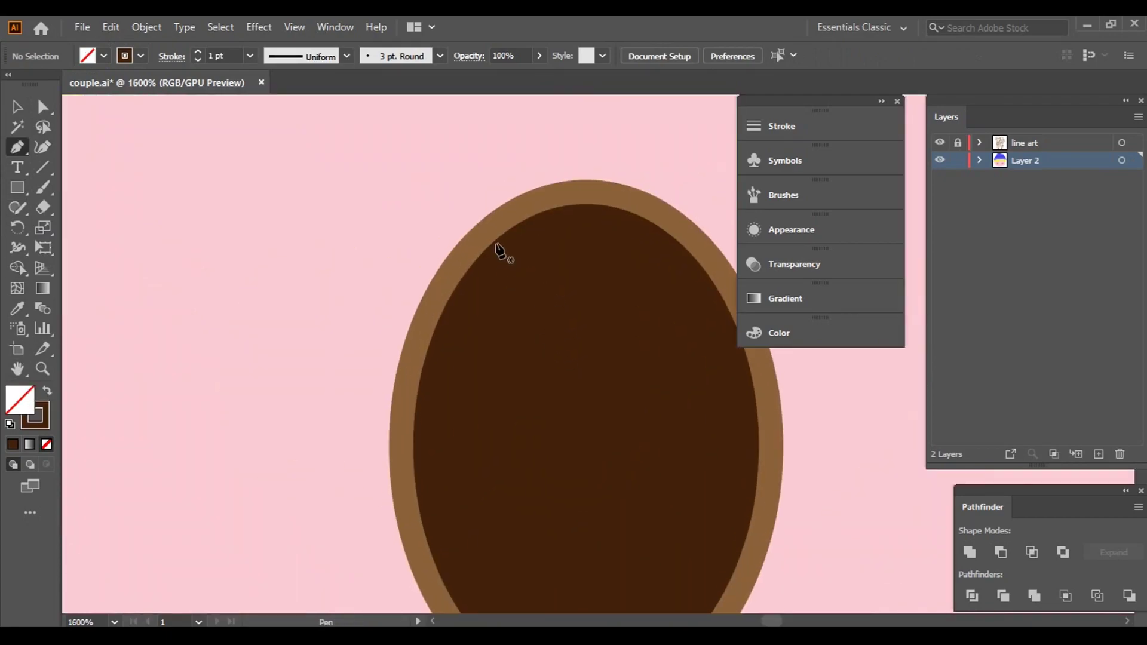
{"action": "scroll", "coordinate": [502, 248], "scroll_direction": "down", "scroll_amount": 2}
{"action": "left_click", "coordinate": [521, 237]}
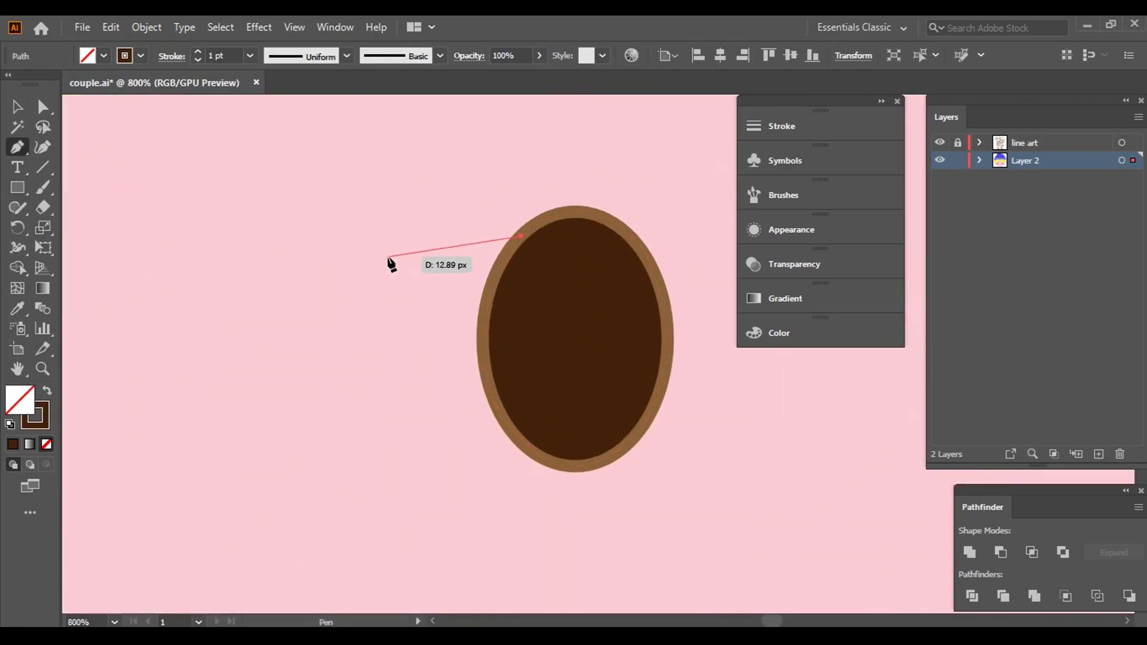
{"action": "left_click_drag", "start_coordinate": [387, 258], "coordinate": [275, 331]}
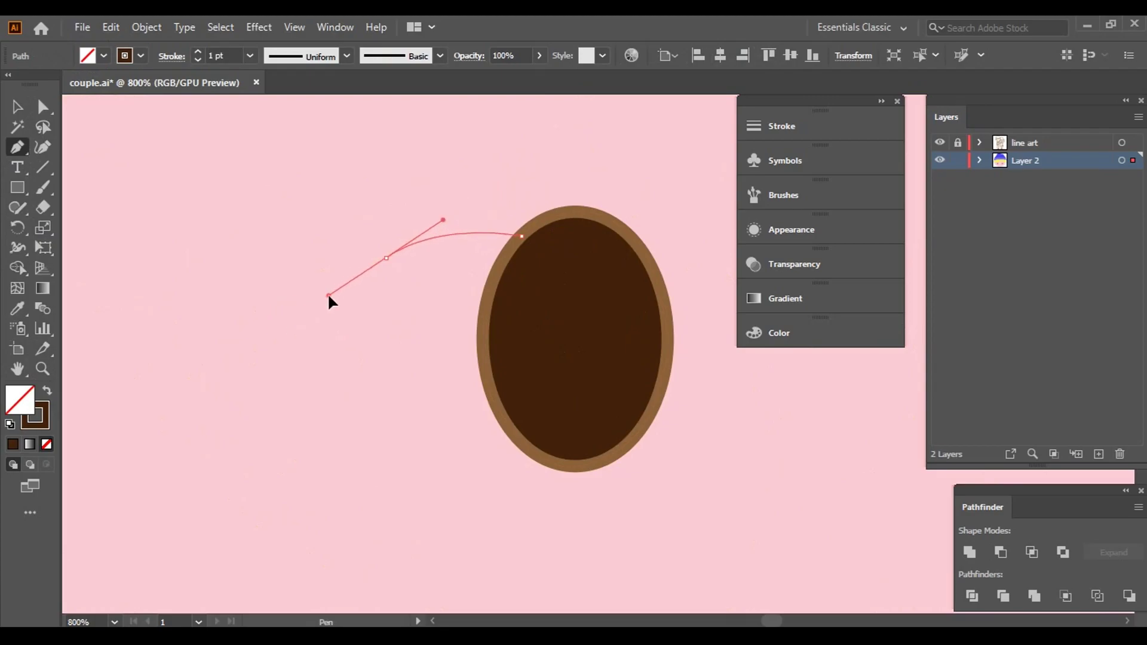
{"action": "left_click_drag", "start_coordinate": [323, 297], "coordinate": [327, 293]}
{"action": "left_click", "coordinate": [17, 106]}
{"action": "scroll", "coordinate": [357, 294], "scroll_direction": "down", "scroll_amount": 3}
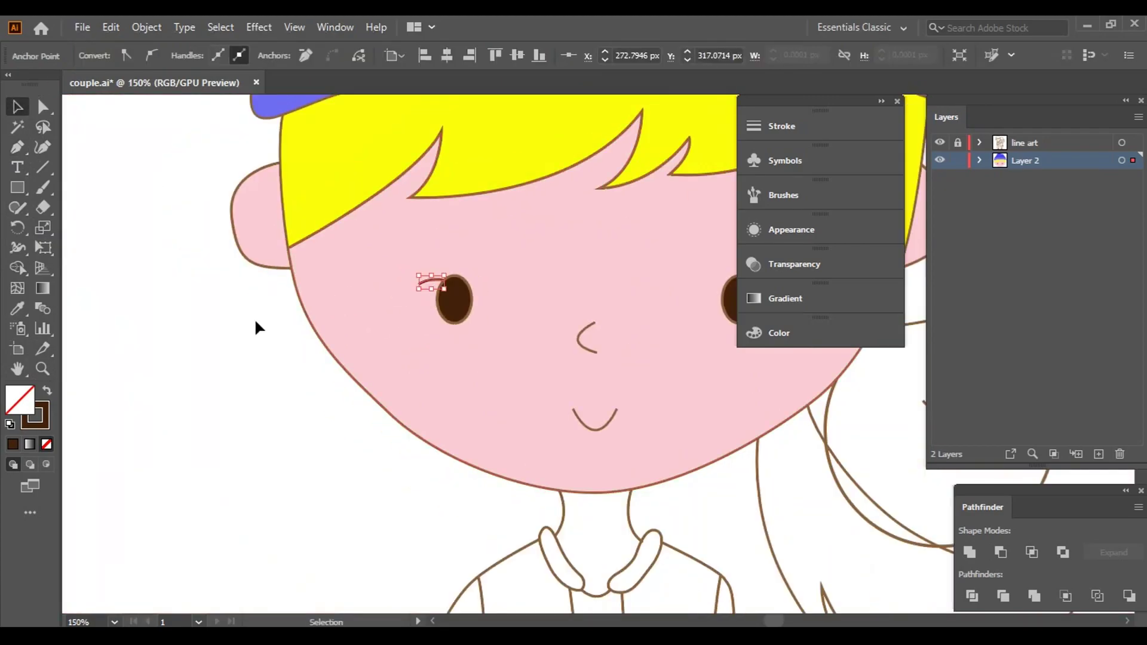
{"action": "left_click", "coordinate": [255, 325]}
- Tilt the brow slightly and give it a tapered Variable Width Profile
{"action": "scroll", "coordinate": [255, 325], "scroll_direction": "up", "scroll_amount": 3}
{"action": "scroll", "coordinate": [474, 269], "scroll_direction": "up", "scroll_amount": 2}
{"action": "scroll", "coordinate": [408, 310], "scroll_direction": "up", "scroll_amount": 2}
{"action": "left_click", "coordinate": [407, 311]}
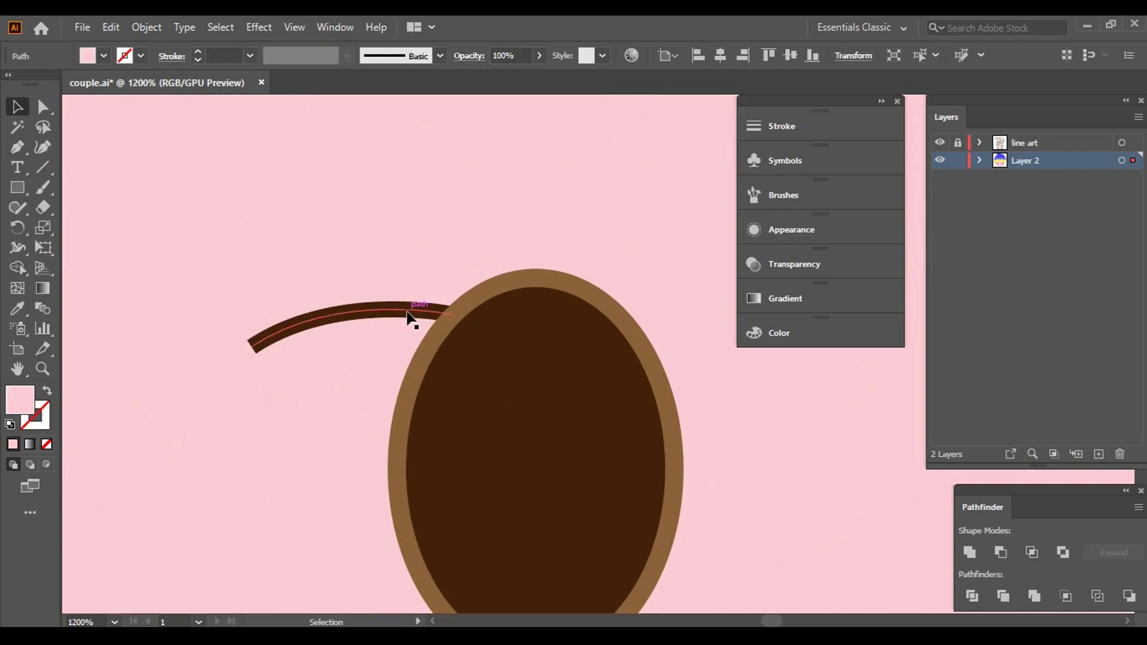
{"action": "mouse_move", "coordinate": [476, 361]}
{"action": "left_mouse_down"}
{"action": "mouse_move", "coordinate": [486, 311]}
{"action": "mouse_move", "coordinate": [475, 314]}
{"action": "left_mouse_up"}
{"action": "left_click", "coordinate": [320, 56]}
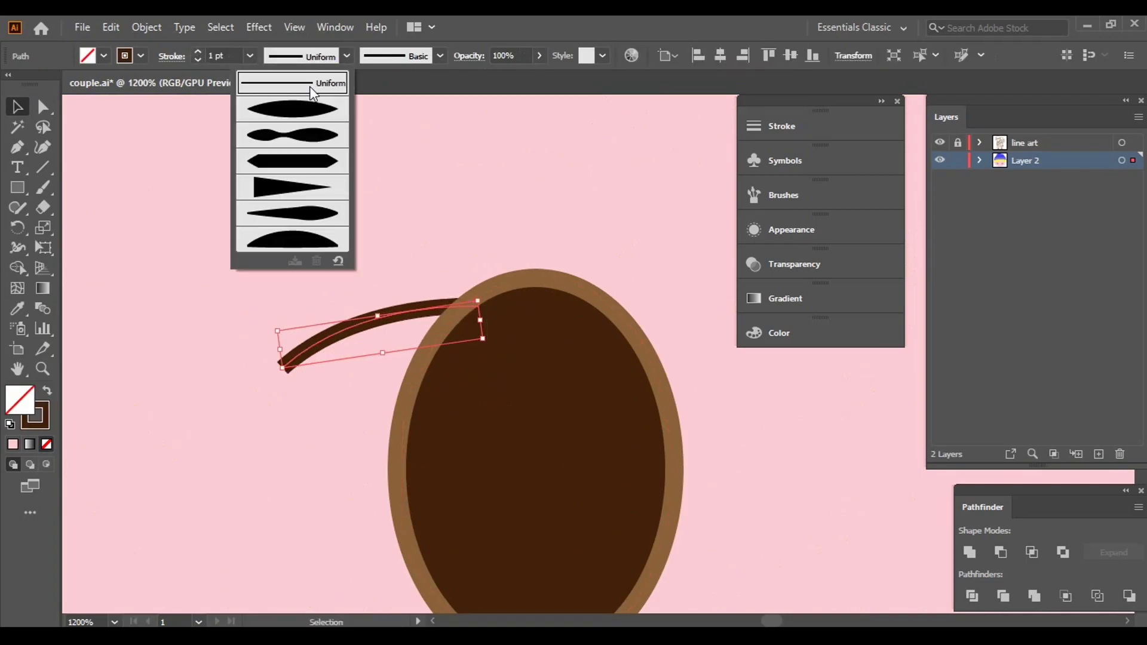
{"action": "left_click", "coordinate": [315, 178]}
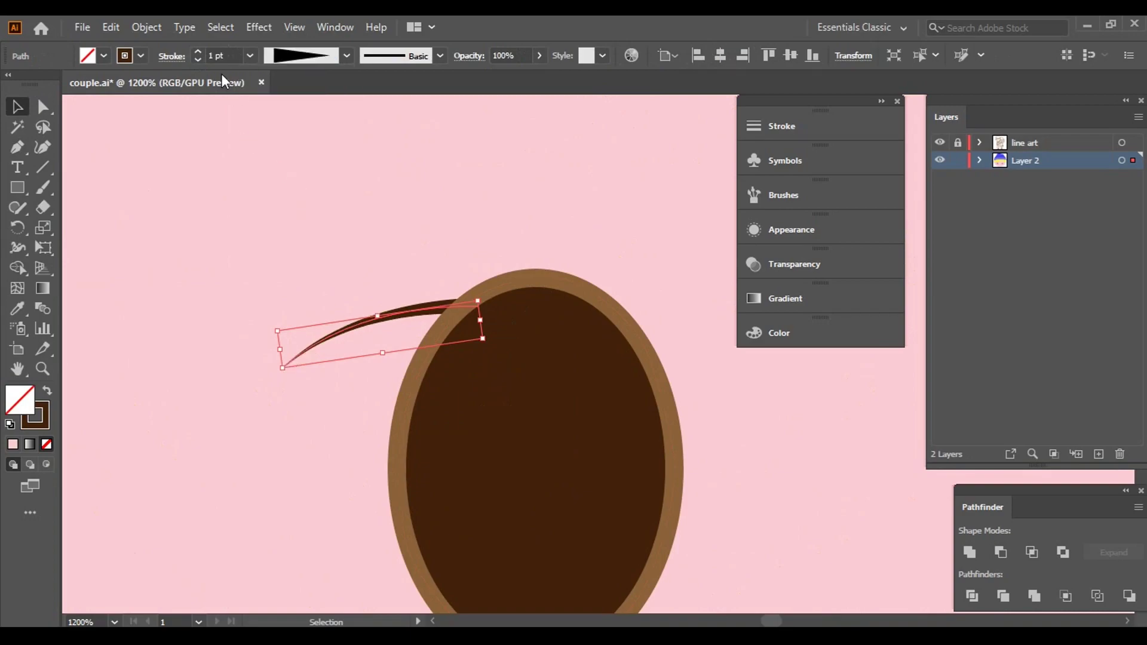
- Raise the brow's stroke weight and stretch it leftward into place
{"action": "left_click", "coordinate": [198, 51]}
{"action": "left_click", "coordinate": [198, 51]}
{"action": "left_click", "coordinate": [198, 52]}
{"action": "left_click_drag", "start_coordinate": [444, 326], "coordinate": [444, 336]}
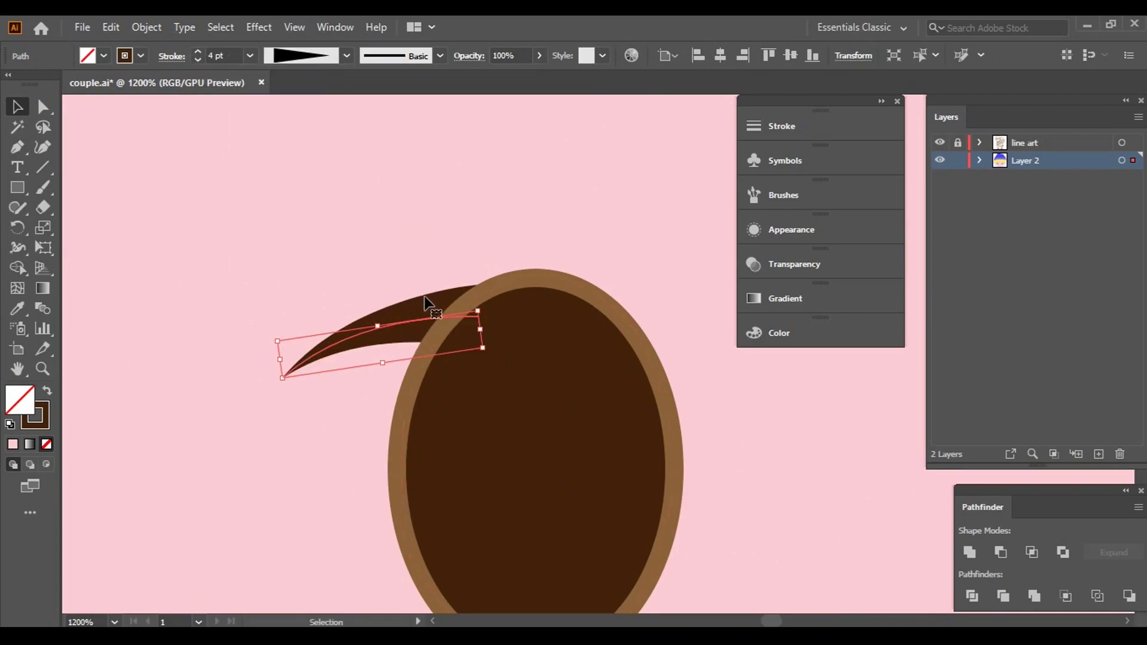
{"action": "left_click_drag", "start_coordinate": [280, 358], "coordinate": [240, 366]}
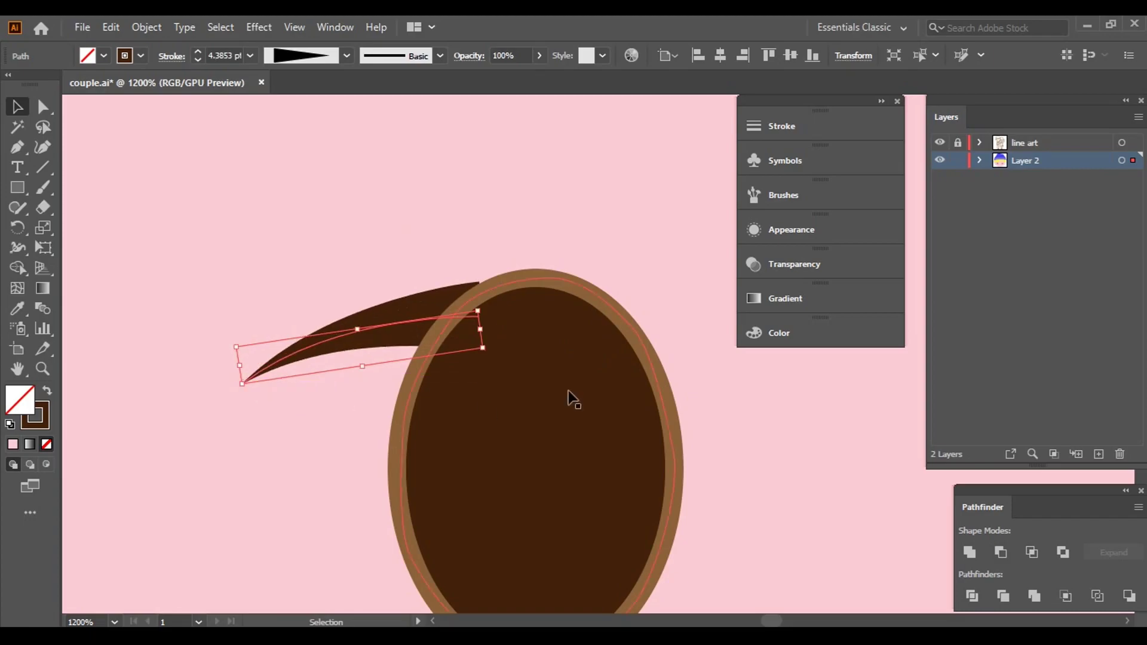
{"action": "left_click_drag", "start_coordinate": [401, 337], "coordinate": [406, 340]}
- Alt-drag a copy of the left eyebrow over to the right eye
{"action": "left_click", "coordinate": [503, 247]}
{"action": "scroll", "coordinate": [503, 247], "scroll_direction": "down", "scroll_amount": 6}
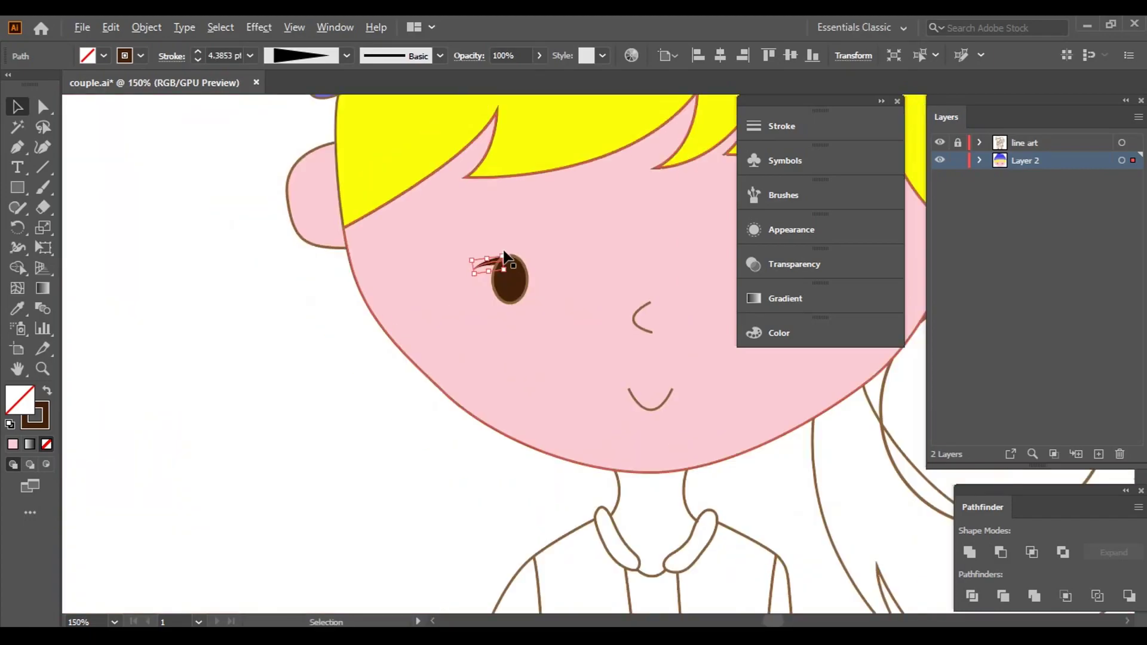
{"action": "scroll", "coordinate": [616, 341], "scroll_direction": "right", "scroll_amount": 5}
{"action": "left_click", "coordinate": [170, 297]}
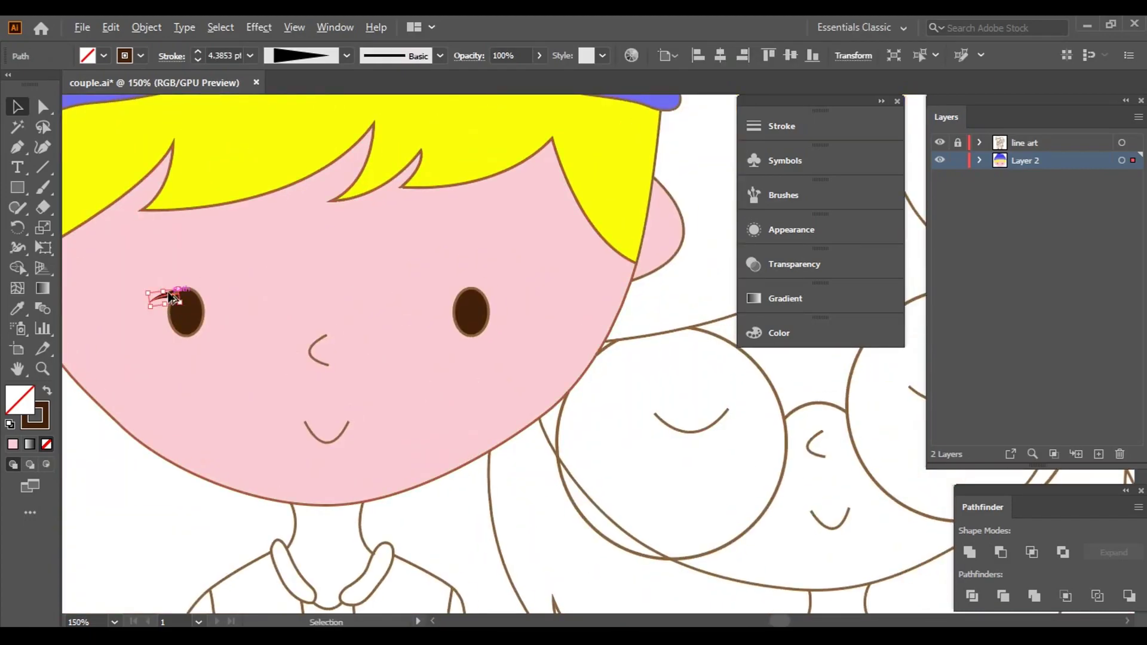
{"action": "scroll", "coordinate": [170, 297], "scroll_direction": "up", "scroll_amount": 3}
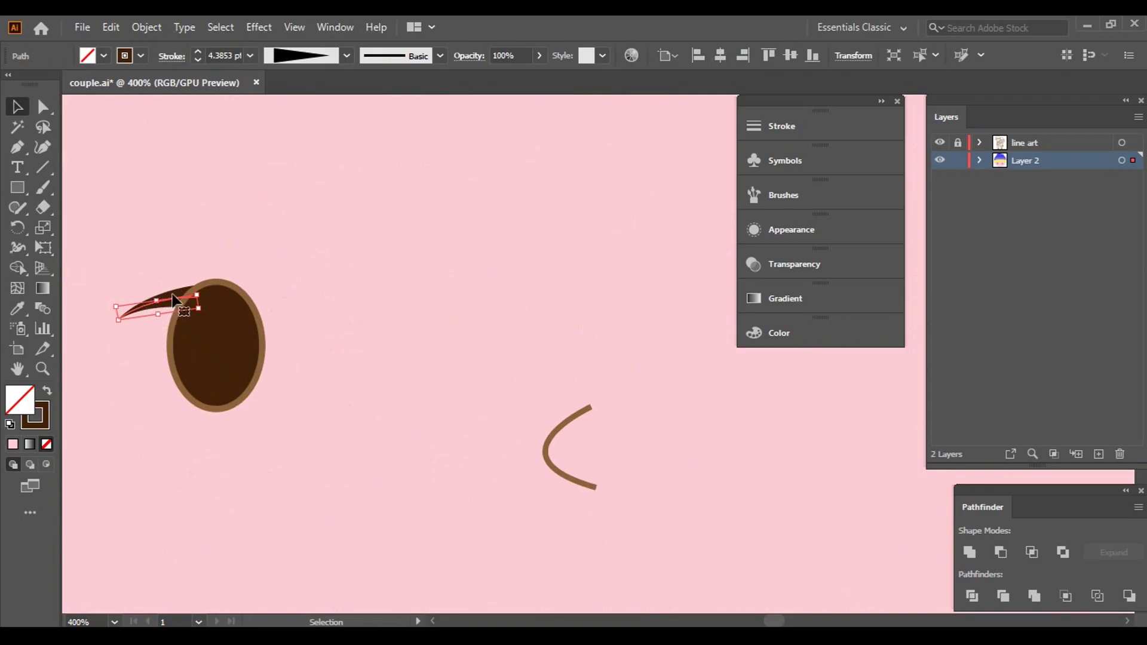
{"action": "mouse_move", "coordinate": [173, 299]}
{"action": "left_mouse_down", "text": "alt"}
{"action": "mouse_move", "coordinate": [776, 410]}
{"action": "mouse_move", "coordinate": [188, 412]}
{"action": "mouse_move", "coordinate": [425, 322]}
{"action": "left_mouse_up", "text": "alt"}
- Reflect the copy vertically and bring it to the front at the eye's edge
{"action": "right_click", "coordinate": [440, 317]}
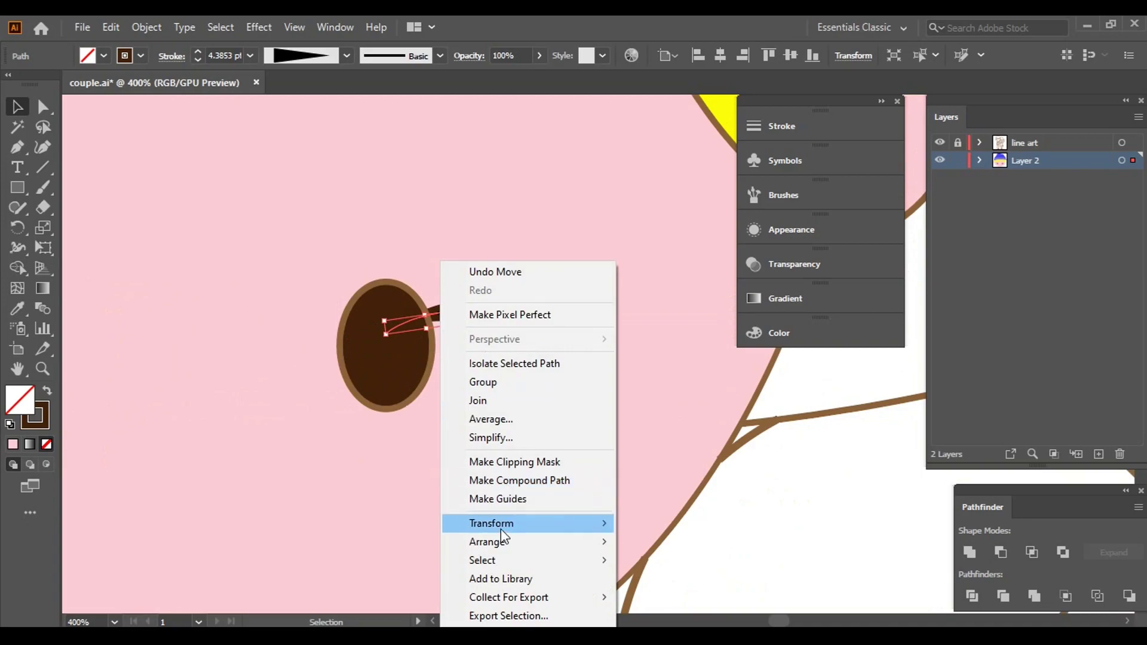
{"action": "left_click", "coordinate": [669, 443]}
{"action": "left_click", "coordinate": [726, 433]}
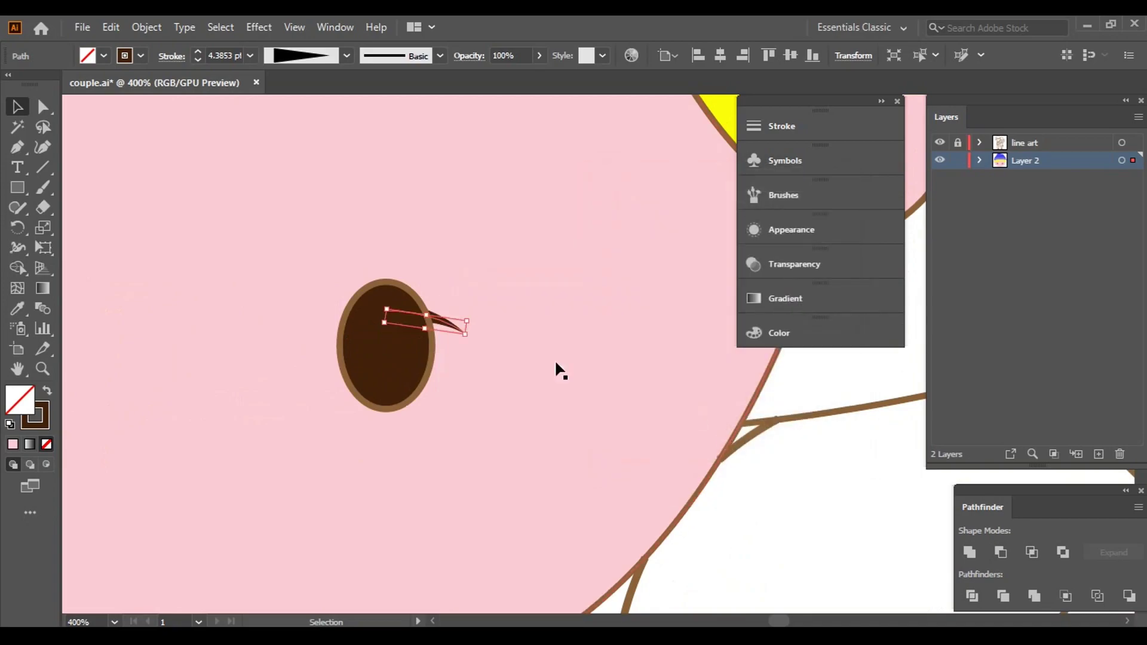
{"action": "left_click_drag", "start_coordinate": [439, 327], "coordinate": [444, 323]}
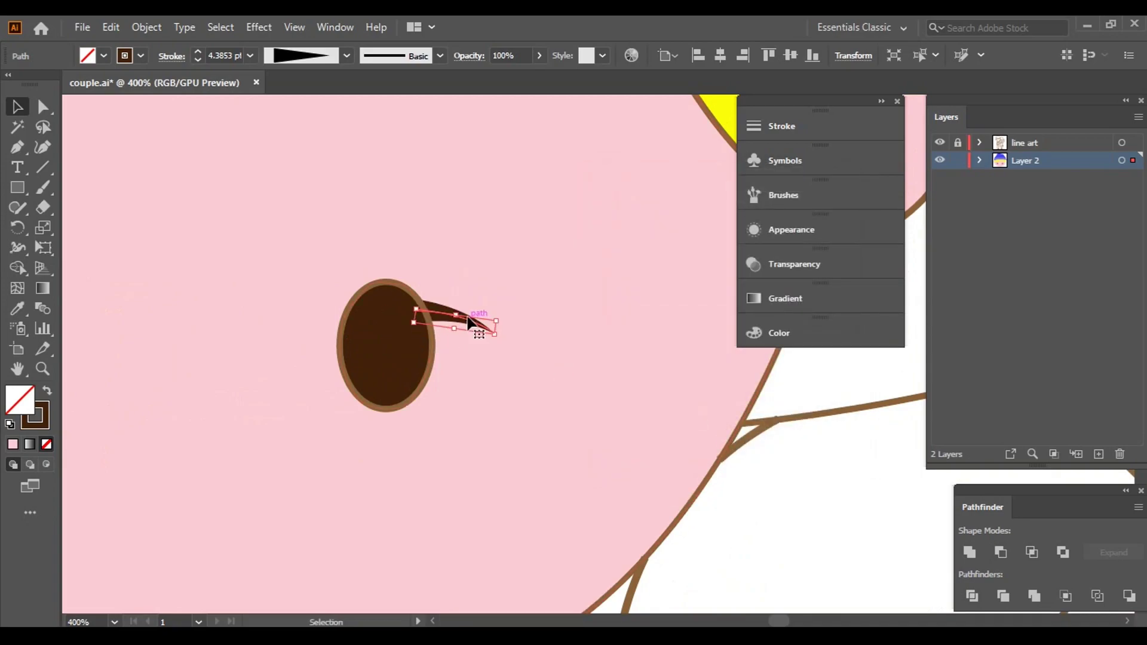
{"action": "right_click", "coordinate": [445, 322]}
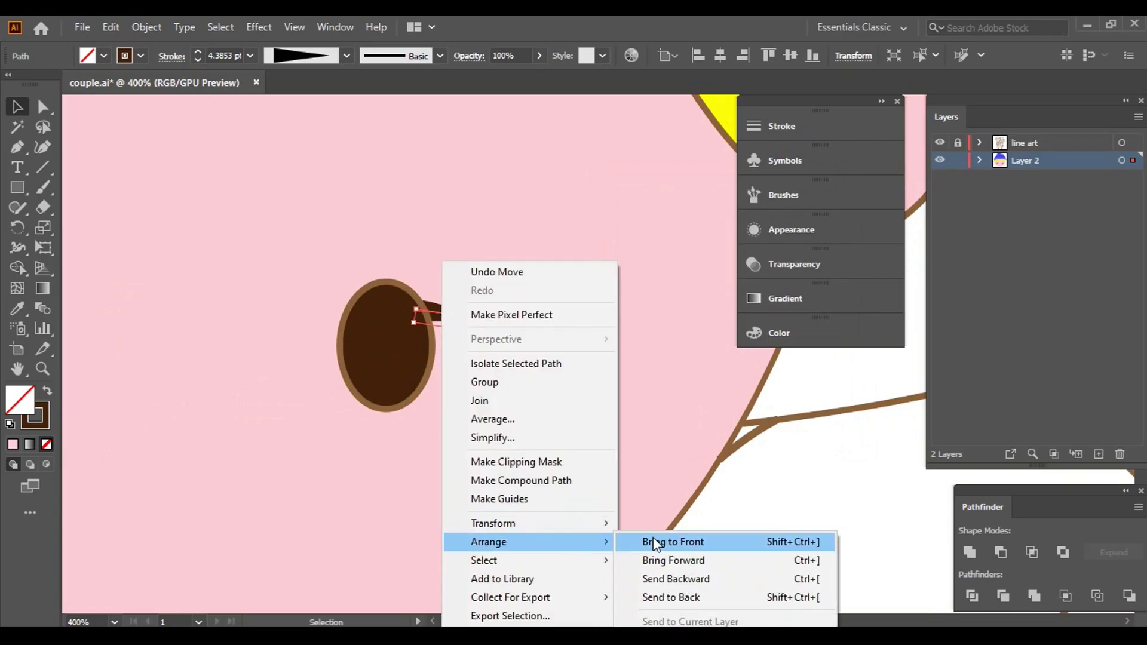
{"action": "left_click", "coordinate": [654, 541]}
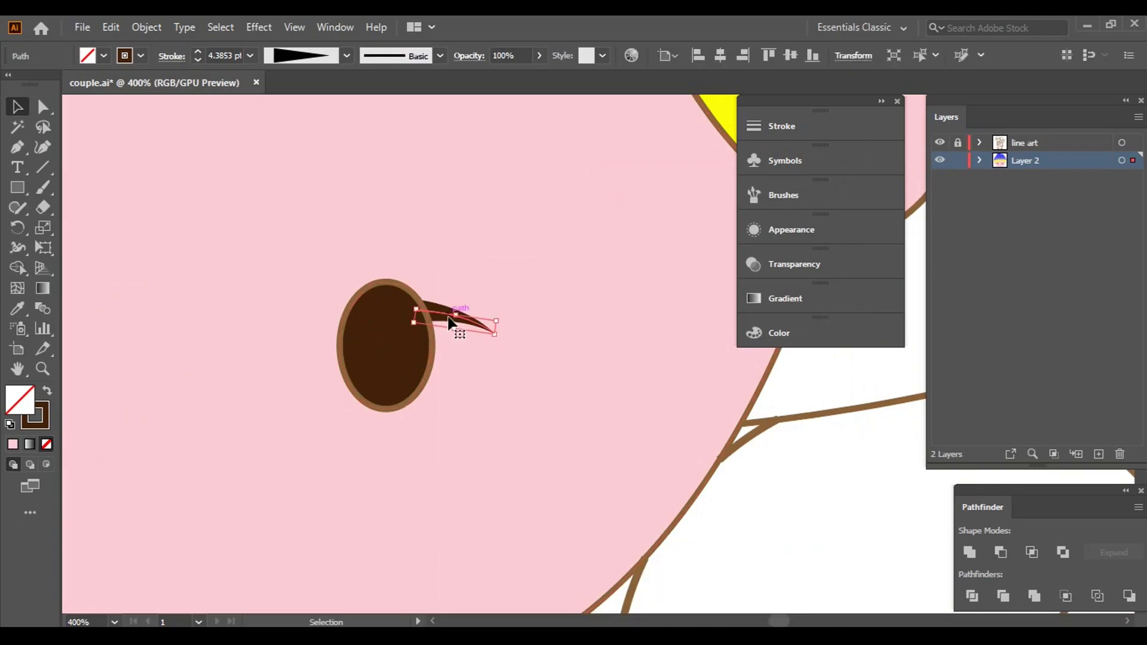
- Raise the right eyebrow slightly into its final position
{"action": "left_click", "coordinate": [599, 366]}
{"action": "scroll", "coordinate": [602, 374], "scroll_direction": "down", "scroll_amount": 5}
{"action": "scroll", "coordinate": [574, 371], "scroll_direction": "up", "scroll_amount": 3}
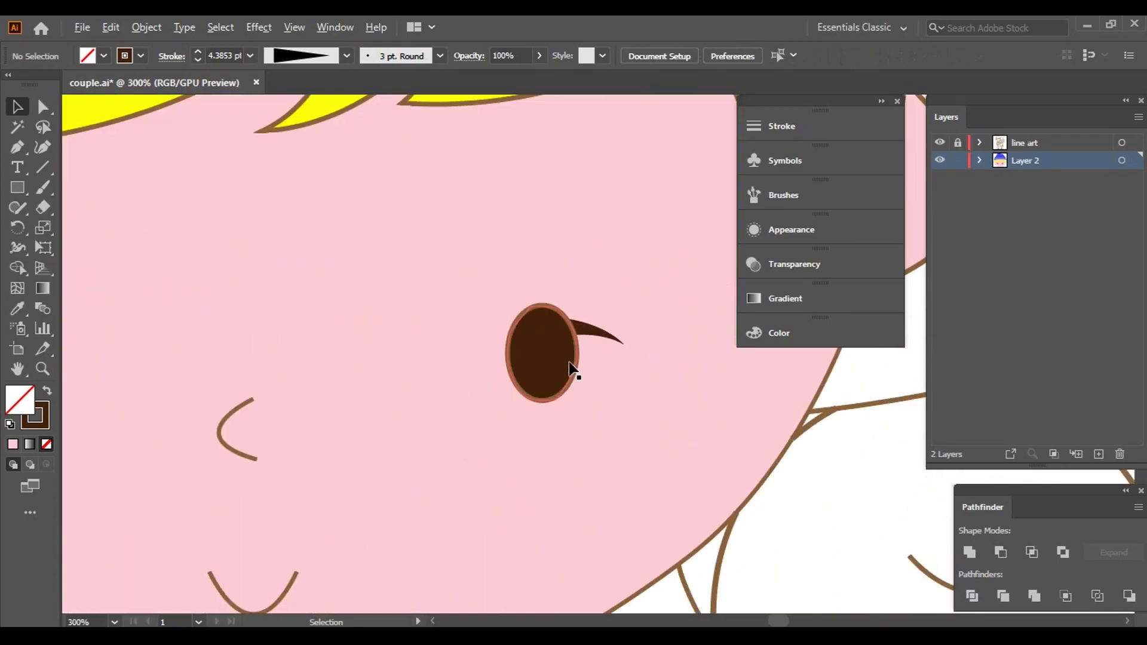
{"action": "scroll", "coordinate": [571, 368], "scroll_direction": "up", "scroll_amount": 4}
{"action": "left_click_drag", "start_coordinate": [607, 307], "coordinate": [622, 292]}
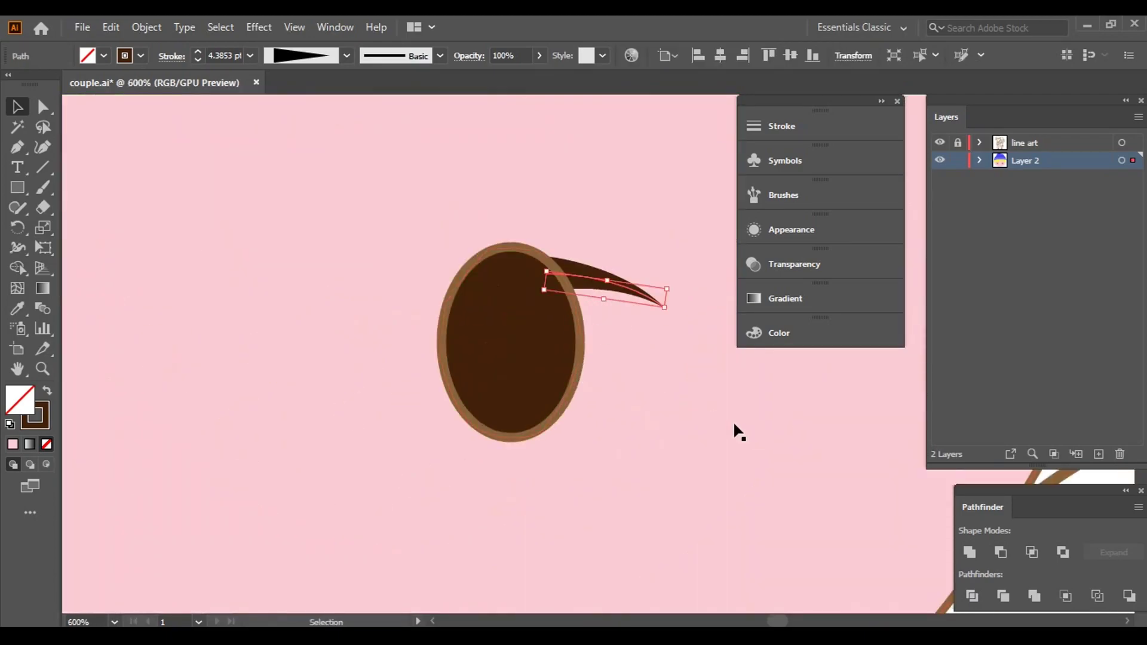
{"action": "scroll", "coordinate": [735, 430], "scroll_direction": "down", "scroll_amount": 4}
{"action": "left_click", "coordinate": [673, 425]}
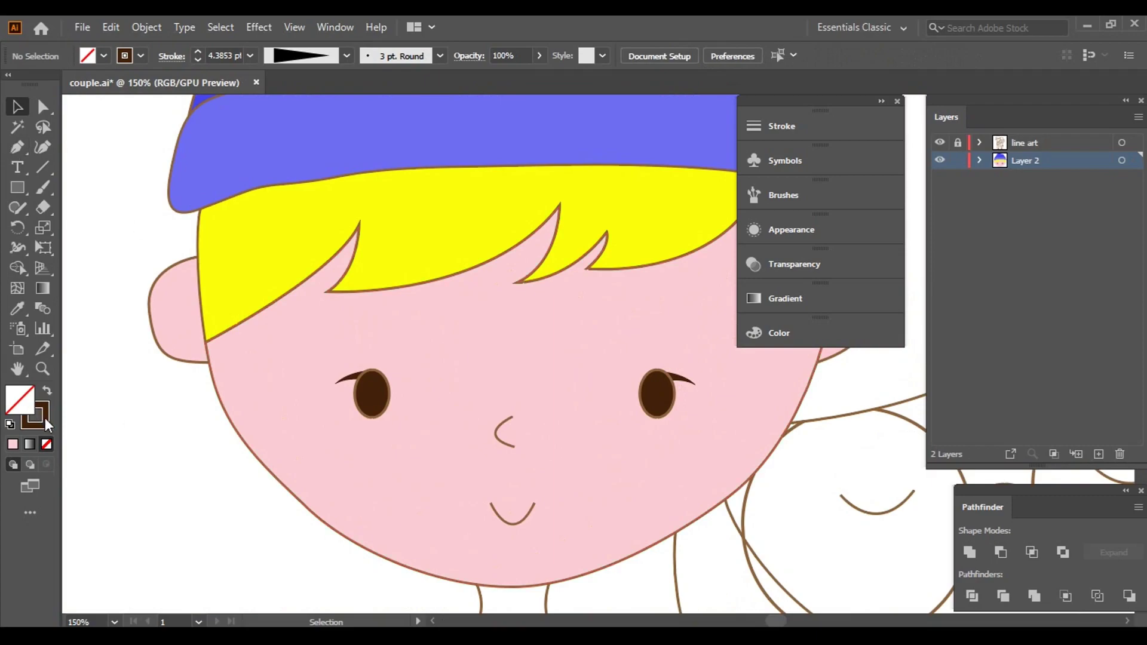
- Draw a white-filled ellipse highlight inside the left eye
{"action": "left_click", "coordinate": [47, 394]}
{"action": "left_click_drag", "start_coordinate": [19, 189], "coordinate": [74, 228]}
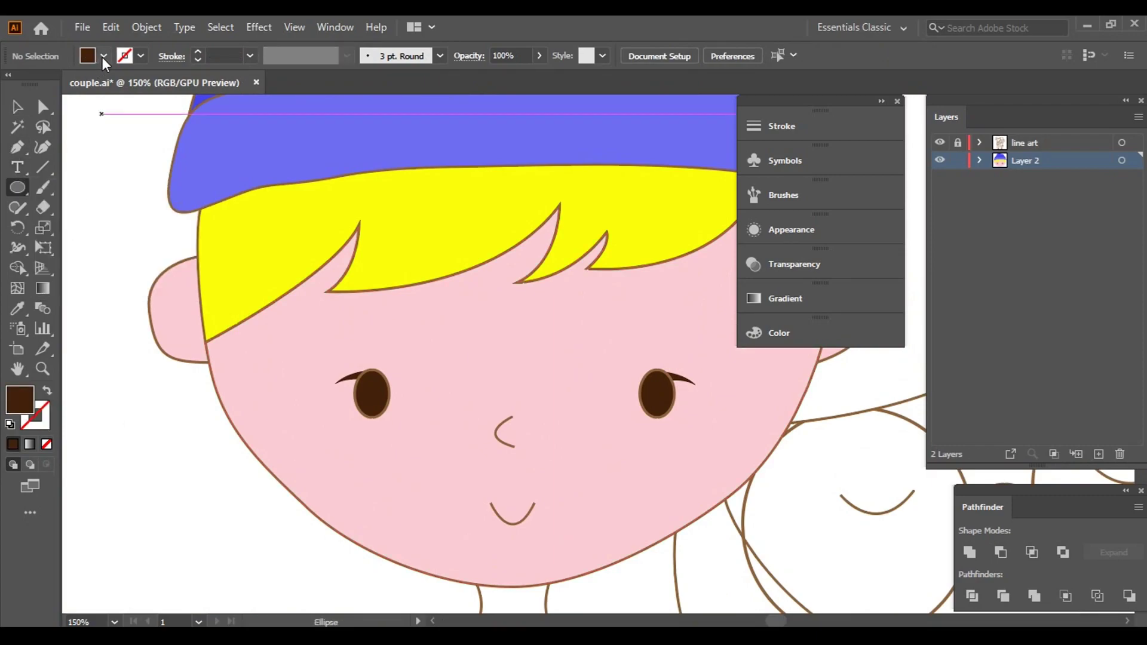
{"action": "left_click", "coordinate": [104, 56]}
{"action": "left_click", "coordinate": [35, 84]}
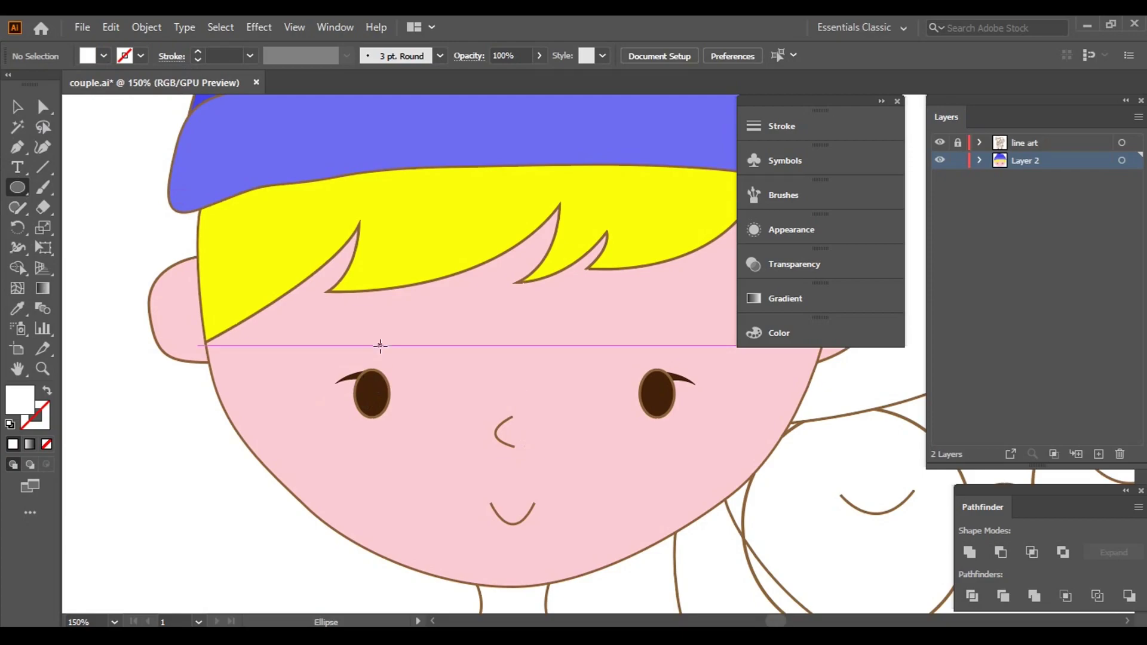
{"action": "scroll", "coordinate": [365, 381], "scroll_direction": "up", "scroll_amount": 5}
{"action": "scroll", "coordinate": [373, 304], "scroll_direction": "down", "scroll_amount": 2}
{"action": "scroll", "coordinate": [373, 305], "scroll_direction": "up", "scroll_amount": 2}
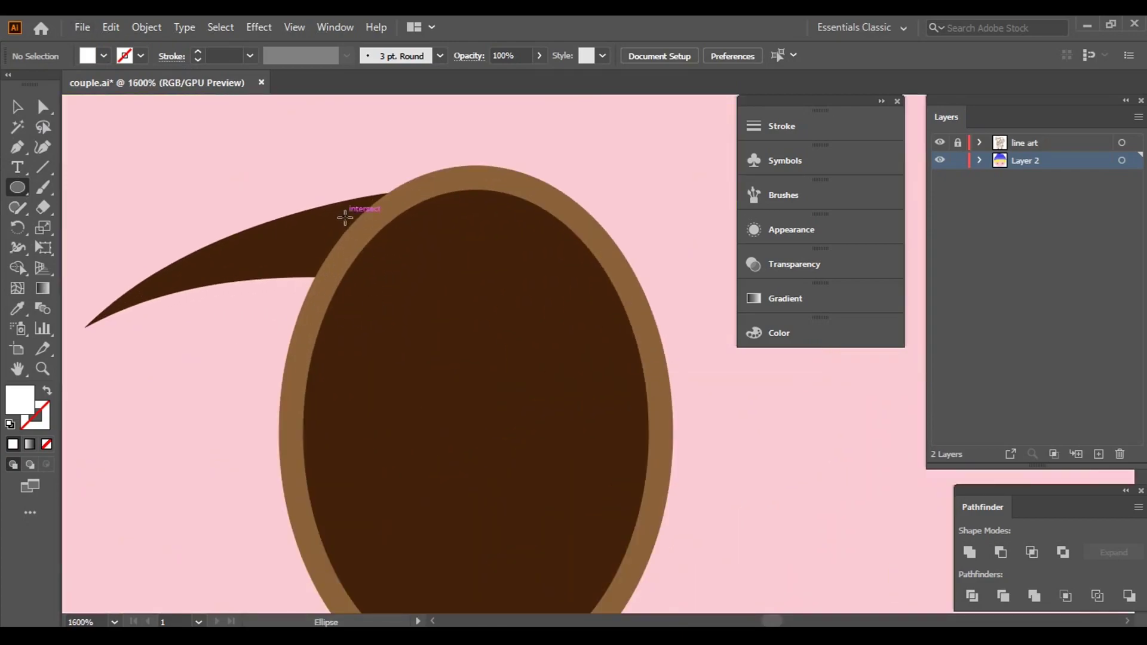
{"action": "left_click_drag", "start_coordinate": [345, 214], "coordinate": [448, 378]}
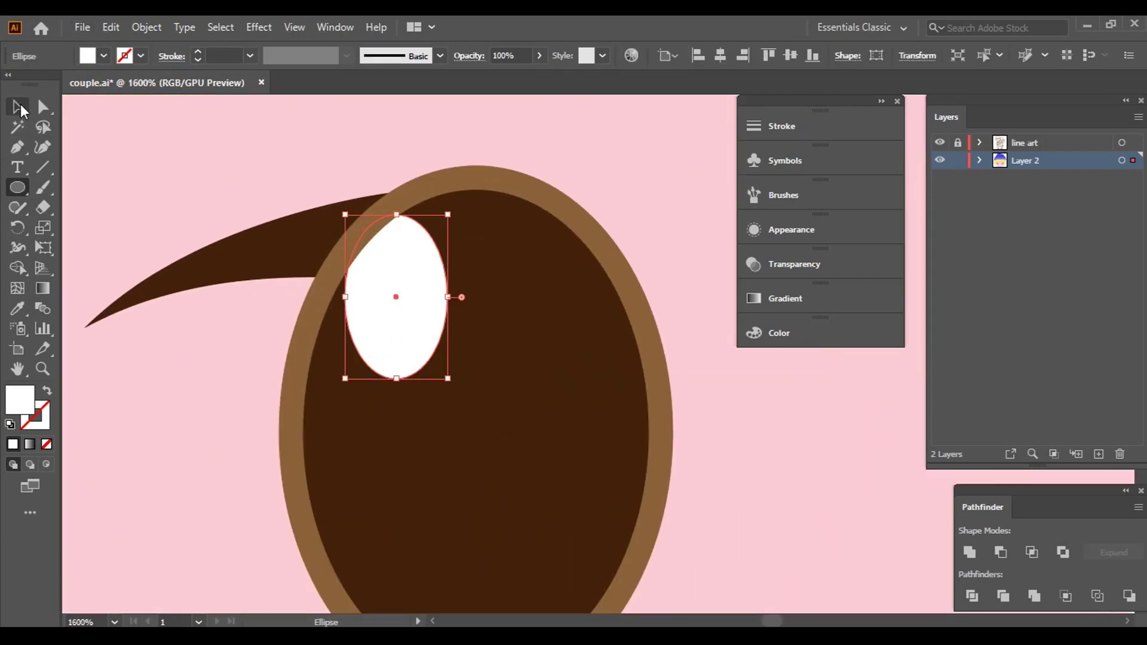
{"action": "left_click", "coordinate": [18, 106]}
{"action": "left_click_drag", "start_coordinate": [396, 282], "coordinate": [381, 306]}
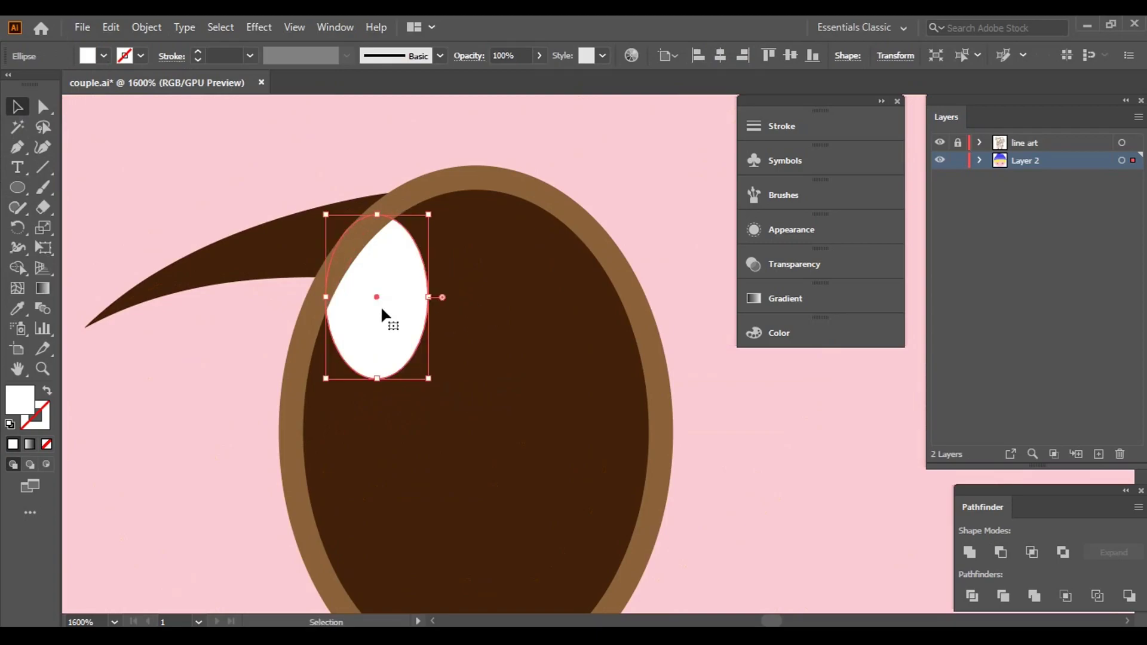
- Nudge the highlight into place and copy it onto the right eye
{"action": "scroll", "coordinate": [381, 306], "scroll_direction": "down", "scroll_amount": 4}
{"action": "left_click", "coordinate": [132, 490]}
{"action": "scroll", "coordinate": [171, 342], "scroll_direction": "down", "scroll_amount": 1}
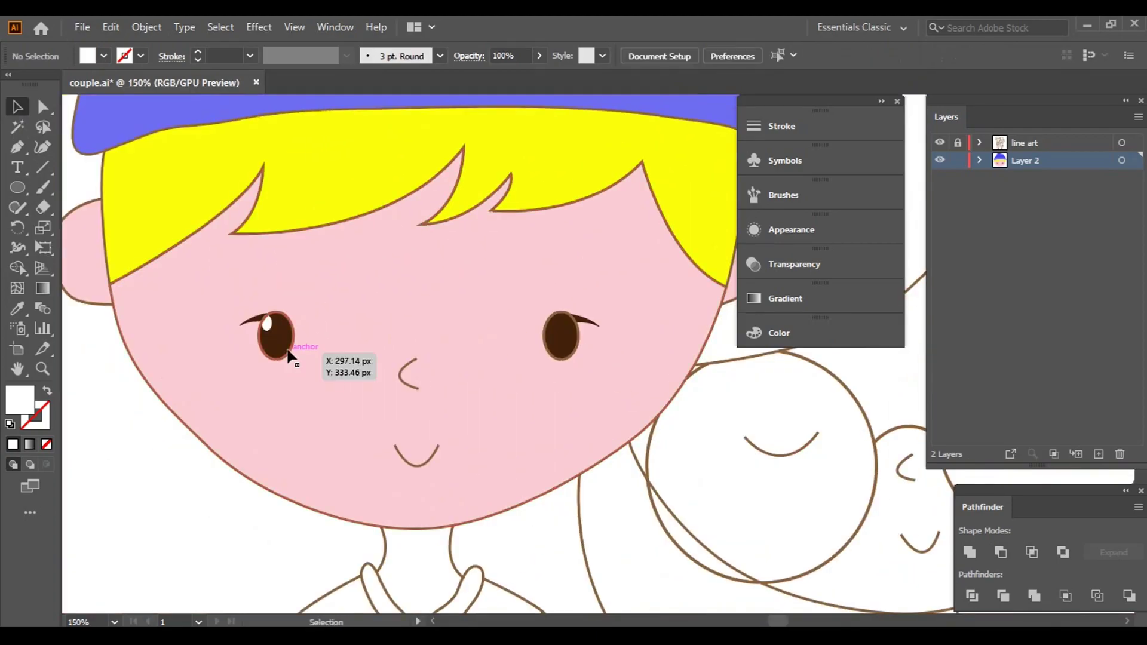
{"action": "scroll", "coordinate": [287, 355], "scroll_direction": "up", "scroll_amount": 3}
{"action": "left_click_drag", "start_coordinate": [227, 278], "coordinate": [257, 313]}
{"action": "scroll", "coordinate": [485, 378], "scroll_direction": "down", "scroll_amount": 2}
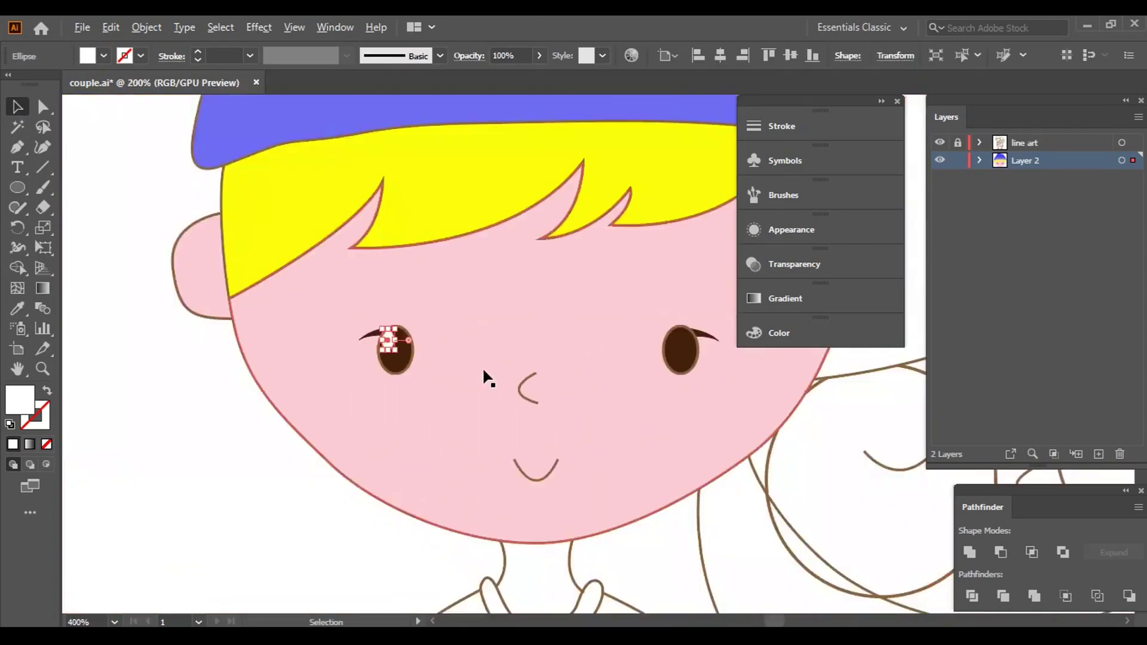
{"action": "scroll", "coordinate": [485, 378], "scroll_direction": "down", "scroll_amount": 1}
{"action": "left_click", "coordinate": [276, 451]}
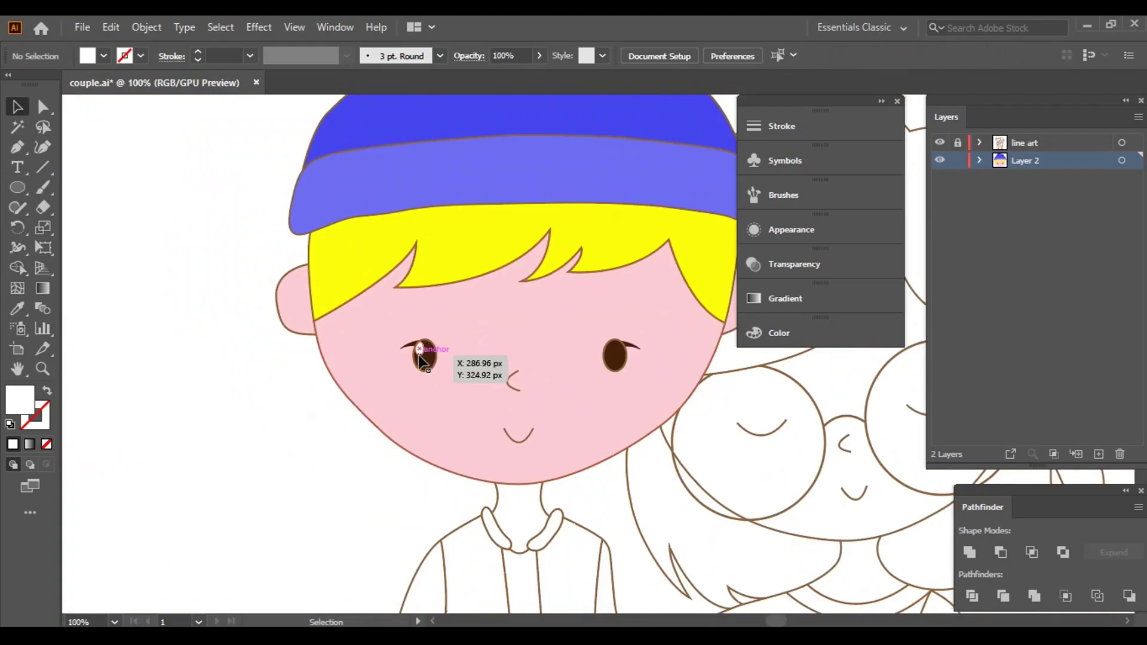
{"action": "scroll", "coordinate": [420, 358], "scroll_direction": "up", "scroll_amount": 3}
{"action": "left_click_drag", "start_coordinate": [115, 378], "coordinate": [717, 385]}
- Enlarge both the right-eye and left-eye highlights
{"action": "scroll", "coordinate": [651, 421], "scroll_direction": "down", "scroll_amount": 2}
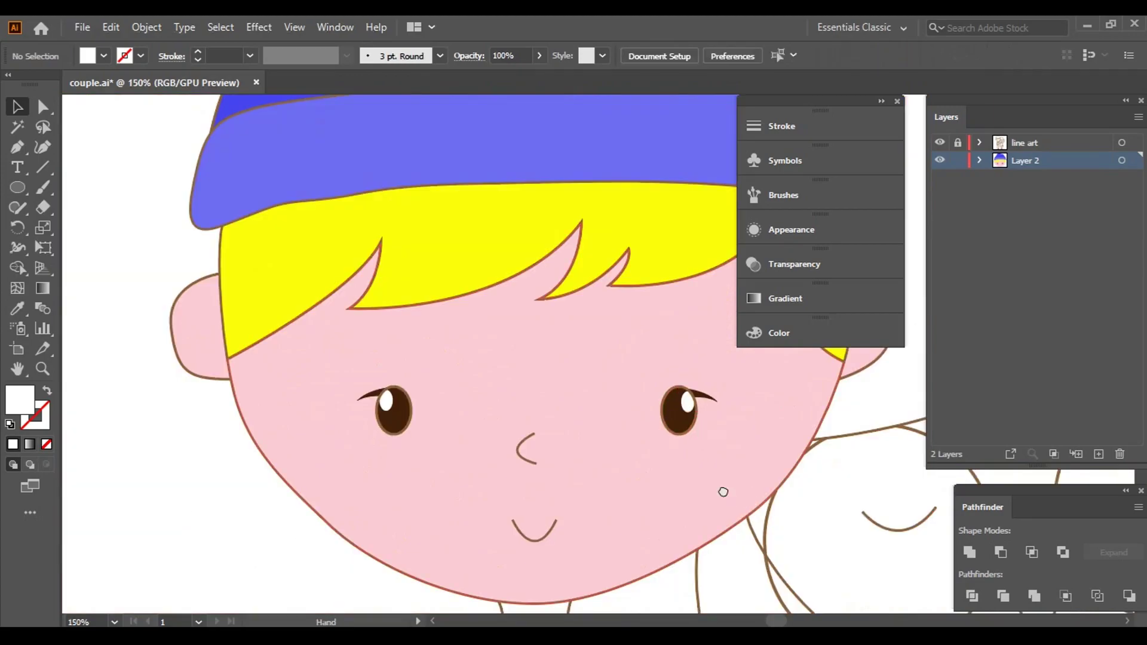
{"action": "scroll", "coordinate": [653, 364], "scroll_direction": "up", "scroll_amount": 1}
{"action": "left_click", "coordinate": [652, 352]}
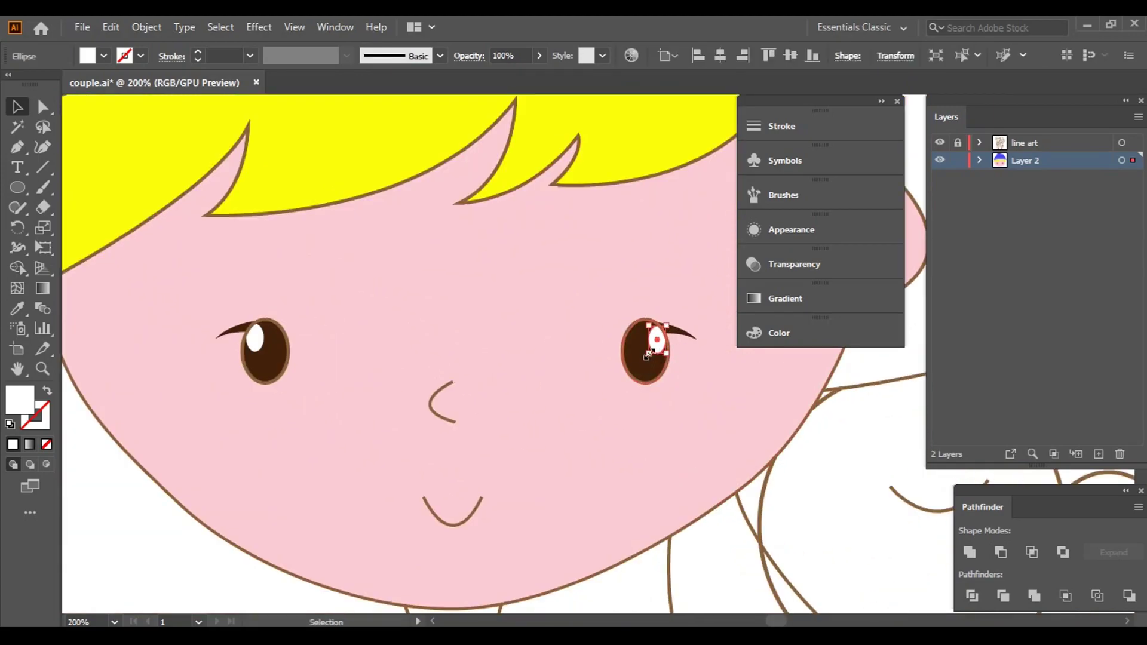
{"action": "left_click_drag", "start_coordinate": [649, 355], "coordinate": [642, 366]}
{"action": "left_click", "coordinate": [255, 339]}
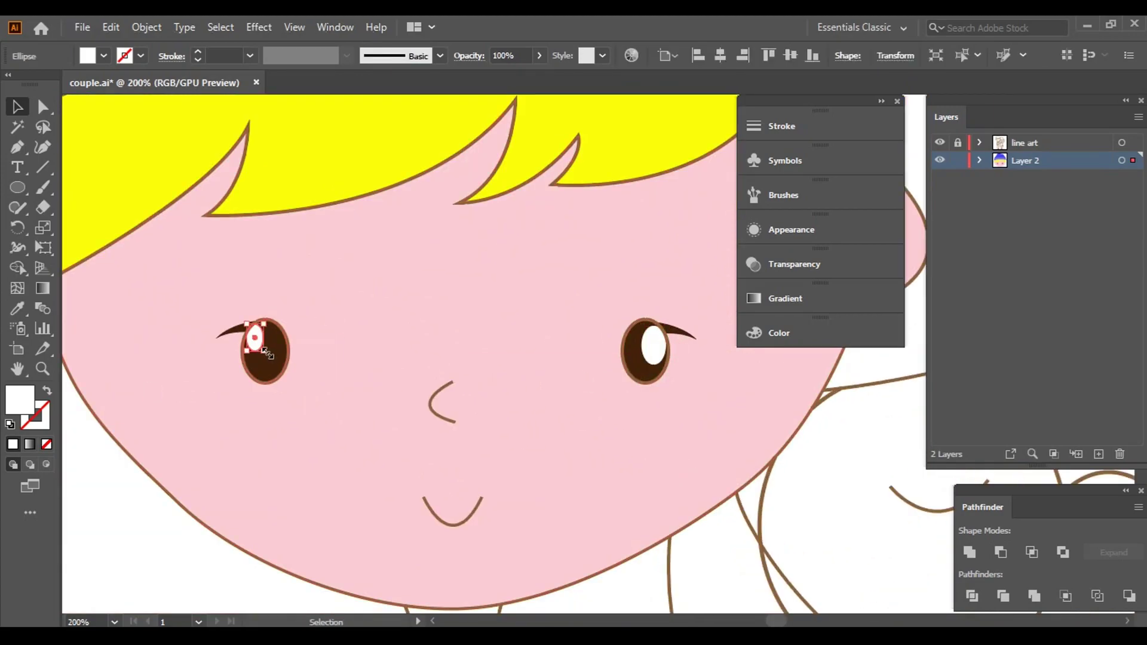
{"action": "left_click_drag", "start_coordinate": [264, 353], "coordinate": [274, 362]}
{"action": "key", "text": "ctrl+shift+a"}
- Reposition and resize the right-eye highlight, then deselect
{"action": "scroll", "coordinate": [698, 400], "scroll_direction": "down", "scroll_amount": 3}
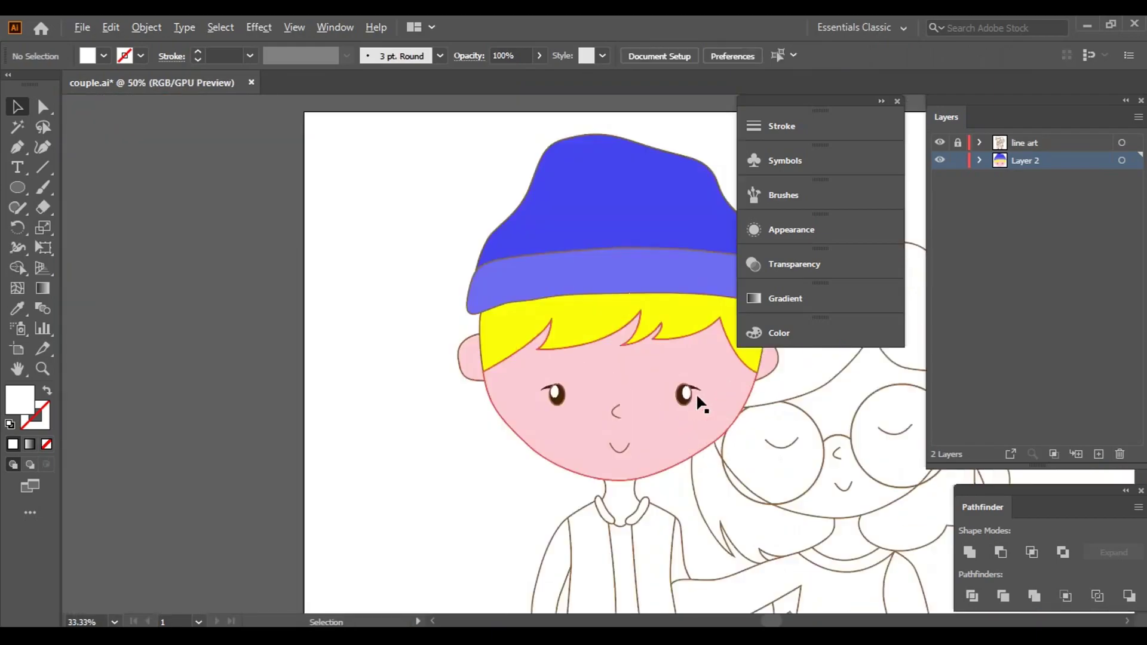
{"action": "scroll", "coordinate": [697, 393], "scroll_direction": "up", "scroll_amount": 5}
{"action": "left_click", "coordinate": [648, 384]}
{"action": "left_click_drag", "start_coordinate": [644, 378], "coordinate": [647, 368]}
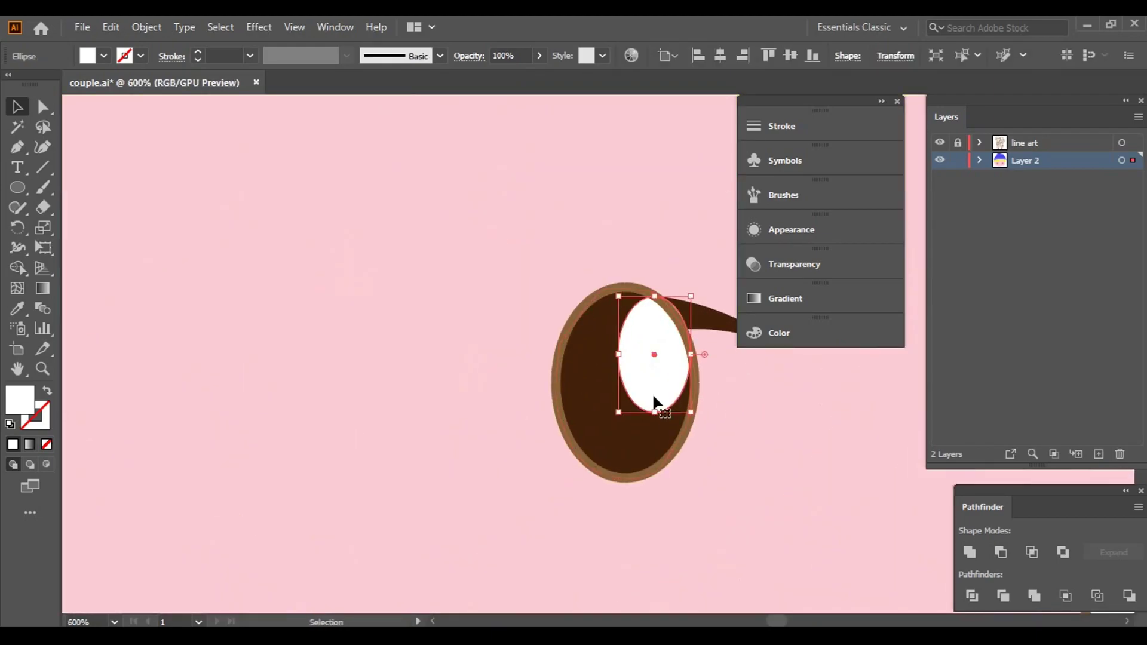
{"action": "left_click_drag", "start_coordinate": [617, 411], "coordinate": [621, 408]}
{"action": "scroll", "coordinate": [621, 408], "scroll_direction": "down", "scroll_amount": 3}
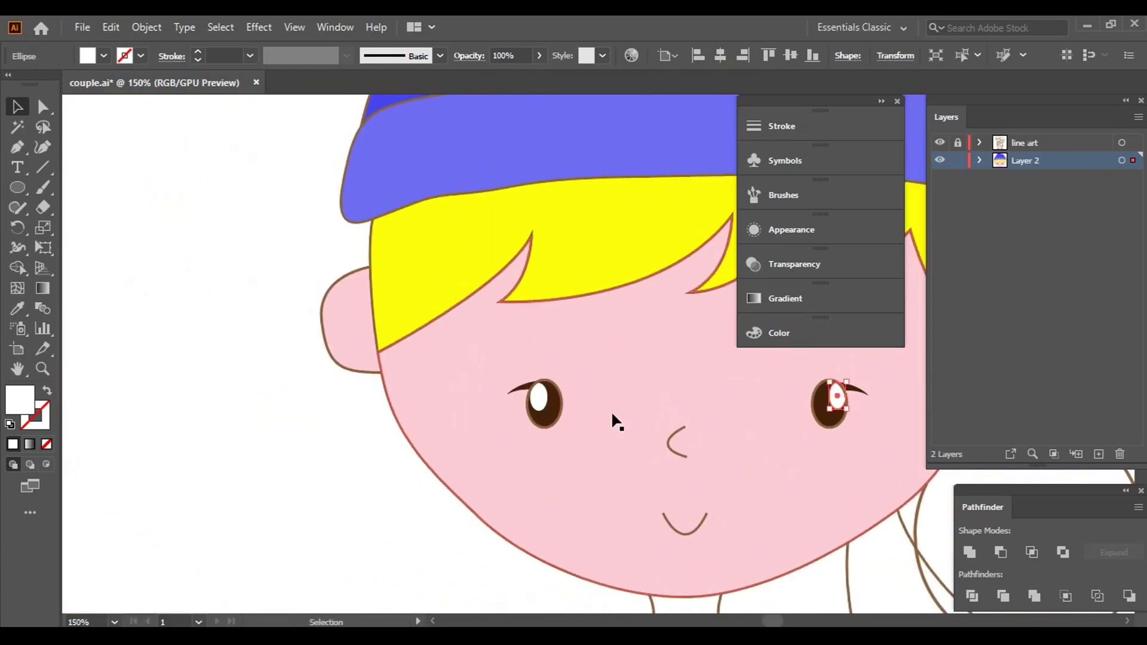
{"action": "scroll", "coordinate": [612, 417], "scroll_direction": "up", "scroll_amount": 3}
{"action": "scroll", "coordinate": [722, 379], "scroll_direction": "up", "scroll_amount": 1}
{"action": "left_click_drag", "start_coordinate": [519, 445], "coordinate": [515, 440]}
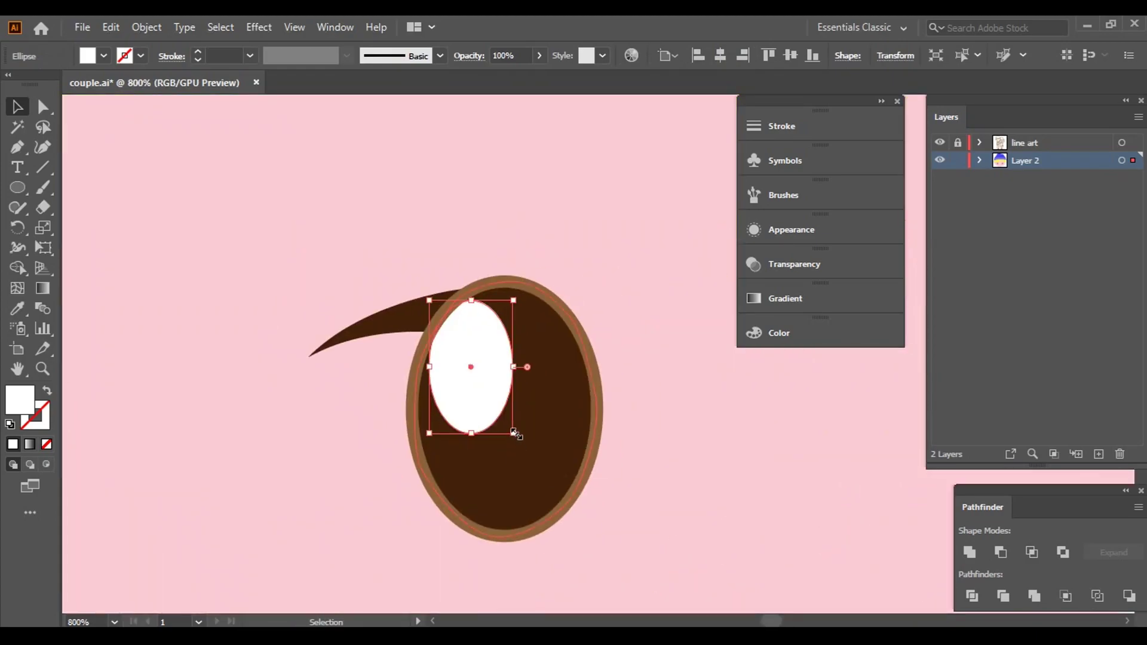
{"action": "scroll", "coordinate": [273, 464], "scroll_direction": "down", "scroll_amount": 3}
{"action": "left_click", "coordinate": [274, 465]}
{"action": "scroll", "coordinate": [625, 404], "scroll_direction": "down", "scroll_amount": 1}
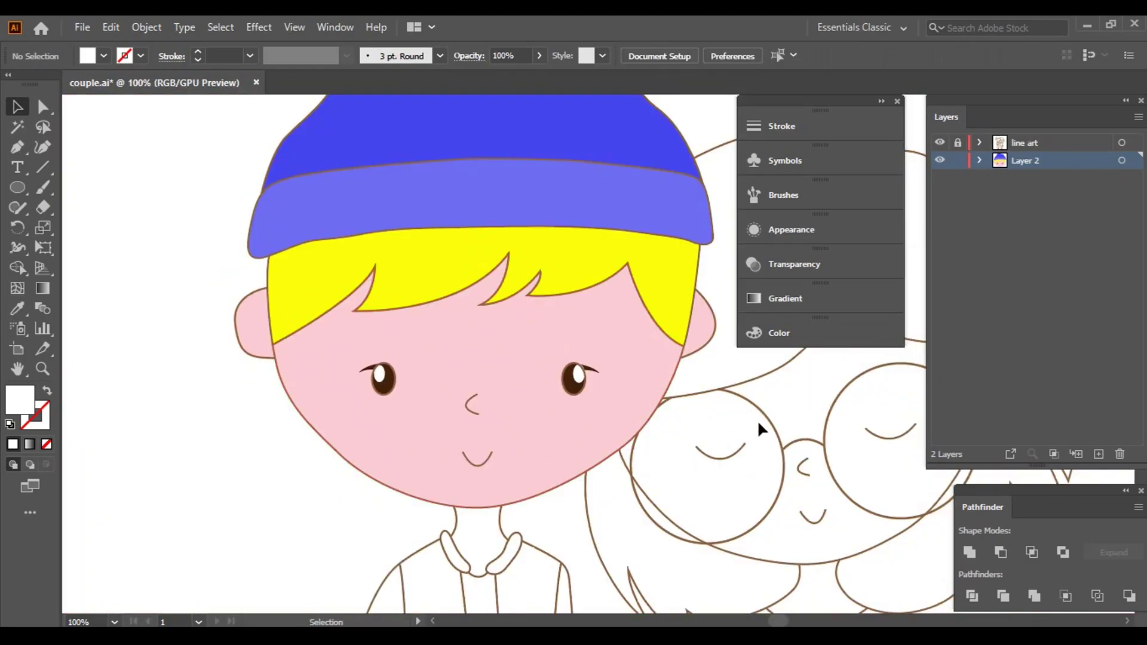
- Dock the floating panels and set the eye's dark brown as stroke with no fill
{"action": "left_click_drag", "start_coordinate": [758, 419], "coordinate": [596, 467]}
{"action": "left_click_drag", "start_coordinate": [840, 101], "coordinate": [851, 109]}
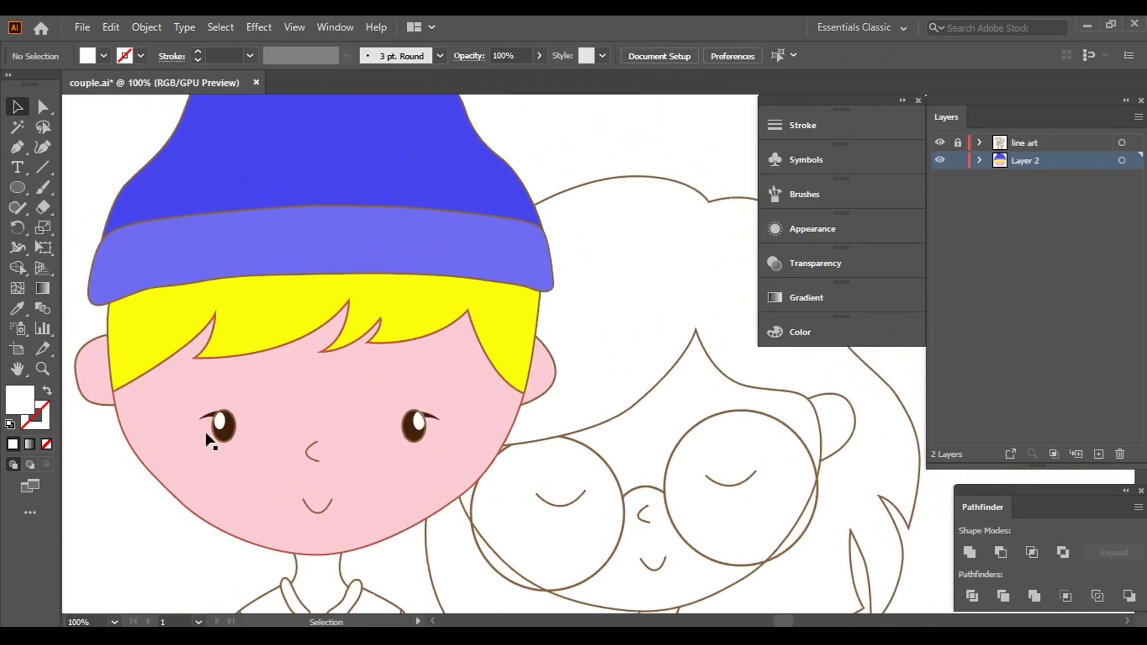
{"action": "scroll", "coordinate": [320, 454], "scroll_direction": "up", "scroll_amount": 5}
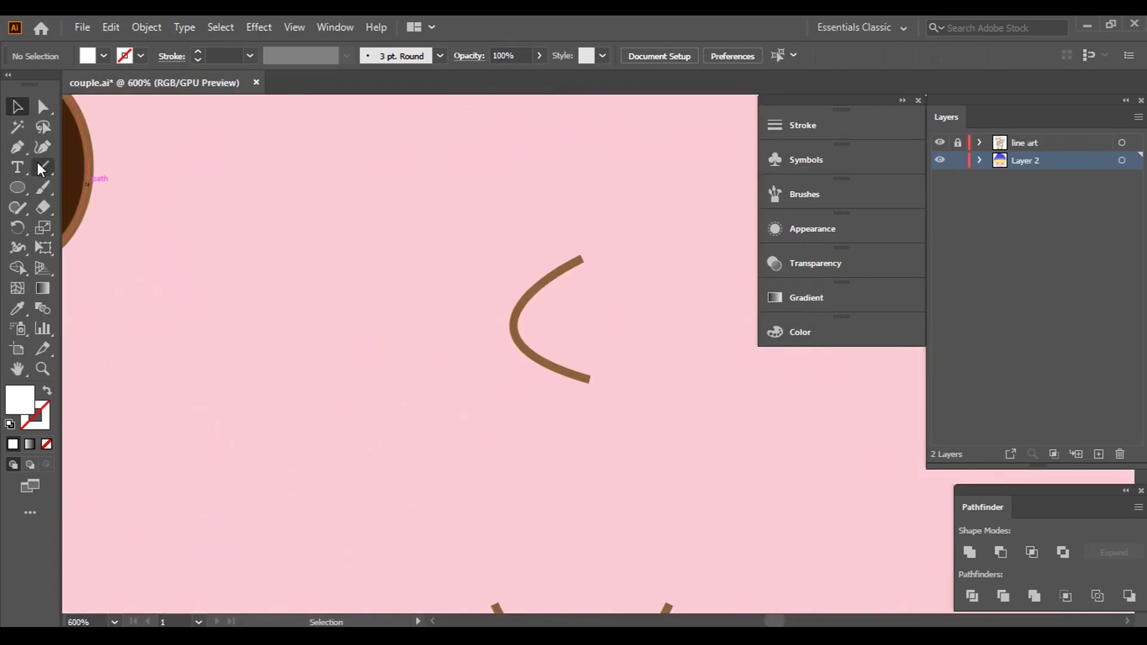
{"action": "scroll", "coordinate": [204, 256], "scroll_direction": "down", "scroll_amount": 2}
{"action": "left_click", "coordinate": [242, 245]}
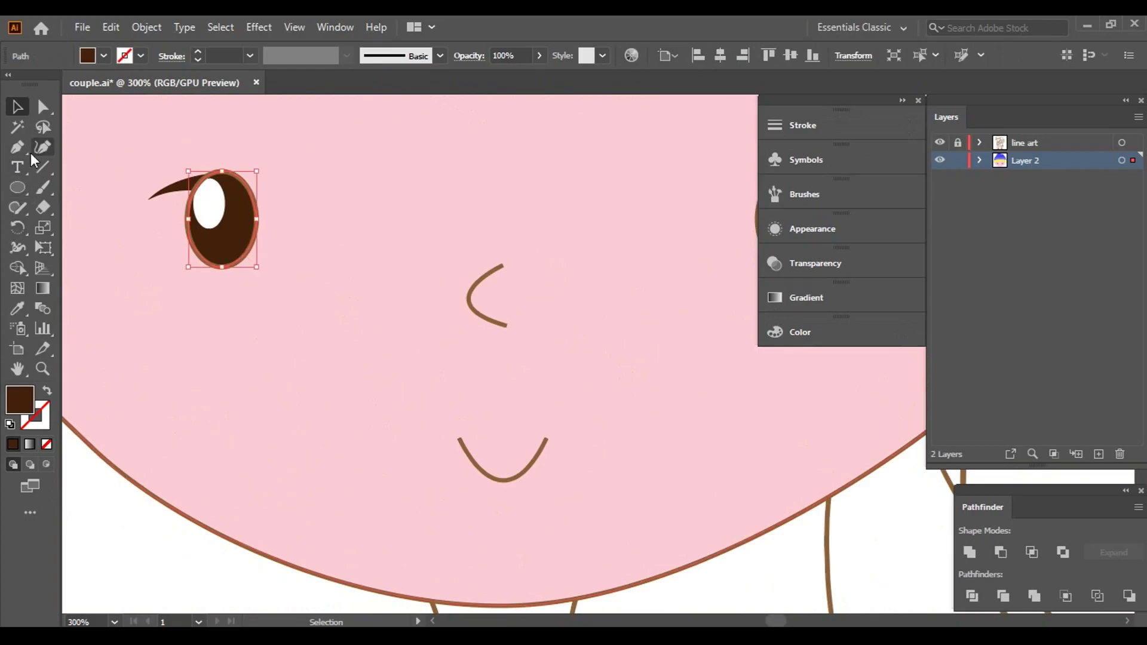
{"action": "left_click", "coordinate": [48, 391]}
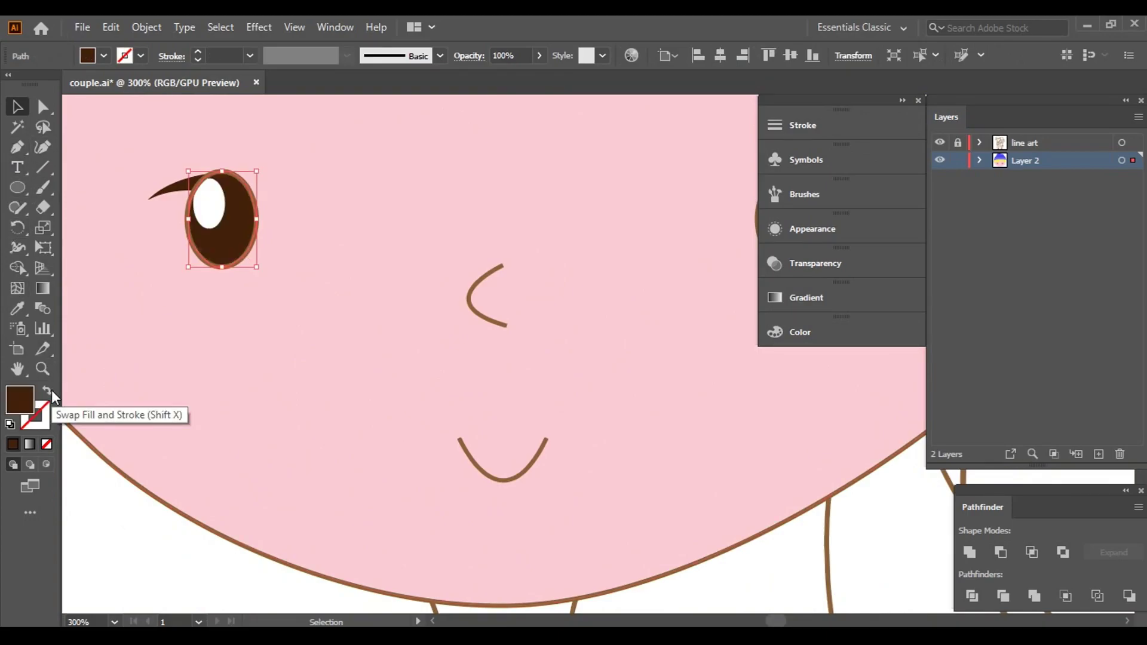
{"action": "scroll", "coordinate": [233, 352], "scroll_direction": "down", "scroll_amount": 2}
{"action": "left_click", "coordinate": [182, 385]}
{"action": "left_click", "coordinate": [47, 391]}
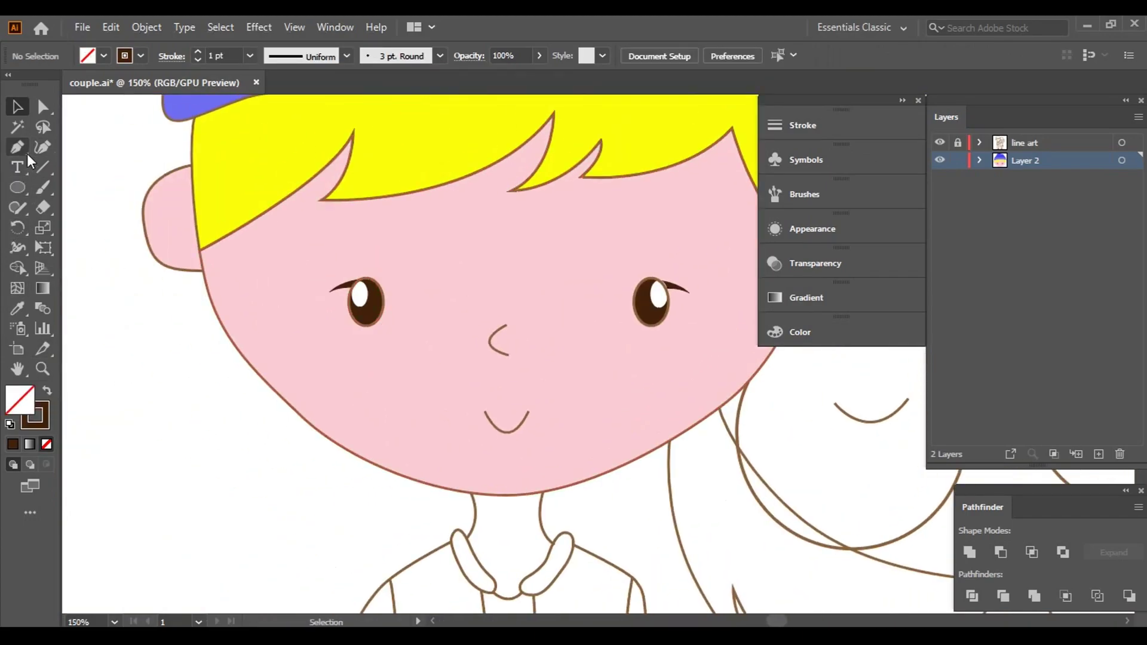
{"action": "scroll", "coordinate": [502, 340], "scroll_direction": "up", "scroll_amount": 5}
- Redraw the boy's nose curve and give it the thick dark-brown round brush stroke
{"action": "left_click", "coordinate": [507, 182]}
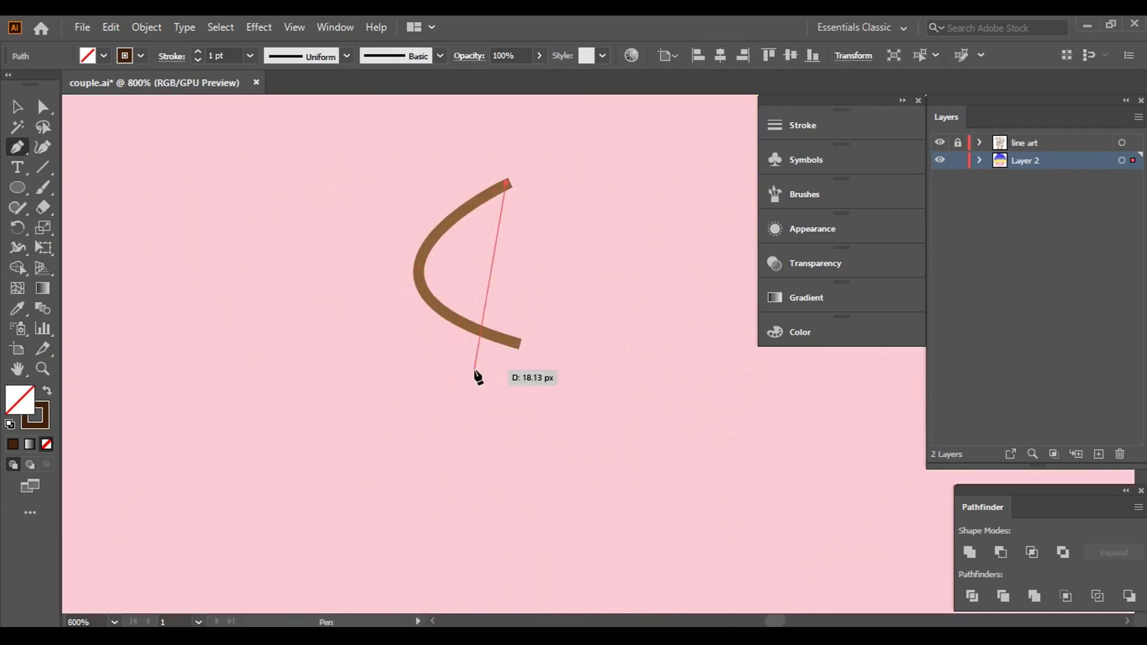
{"action": "left_click_drag", "start_coordinate": [517, 347], "coordinate": [730, 416]}
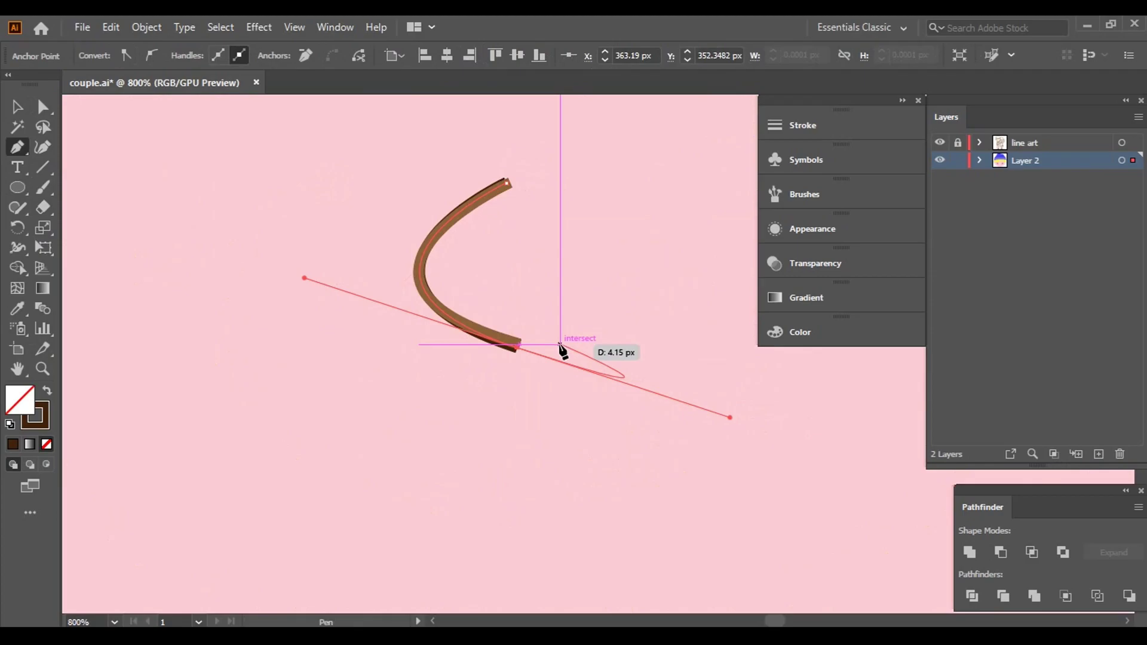
{"action": "key", "text": "Escape"}
{"action": "key", "text": "v"}
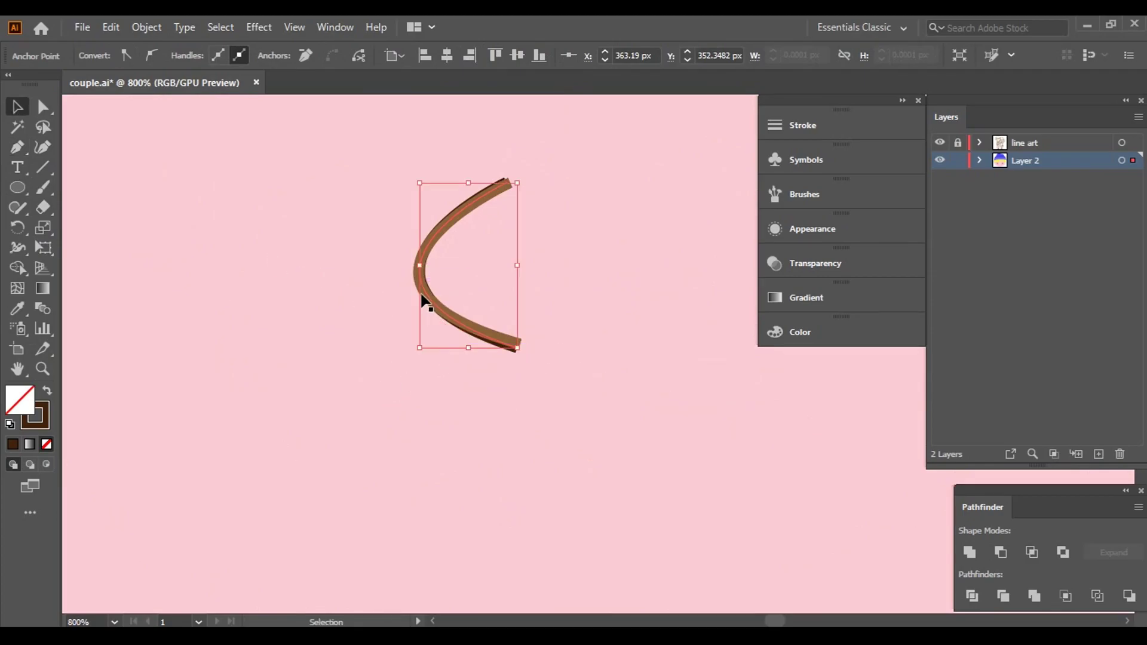
{"action": "scroll", "coordinate": [442, 308], "scroll_direction": "down", "scroll_amount": 3}
{"action": "scroll", "coordinate": [447, 315], "scroll_direction": "down", "scroll_amount": 2}
{"action": "left_click", "coordinate": [804, 194]}
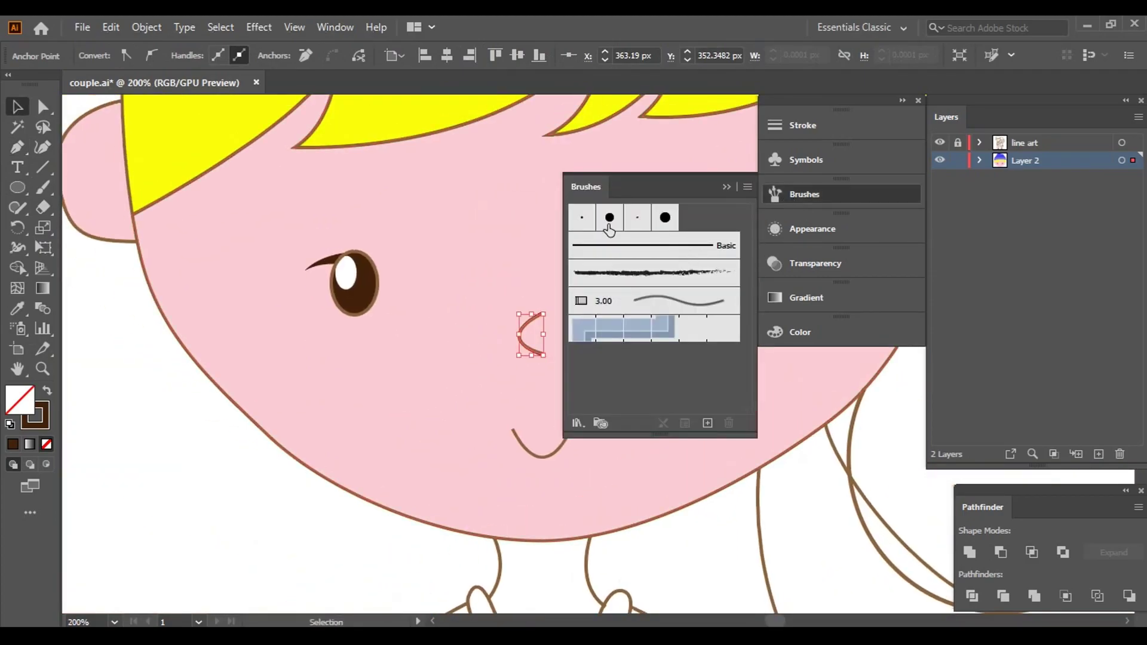
{"action": "left_click", "coordinate": [610, 217]}
{"action": "left_click", "coordinate": [90, 318]}
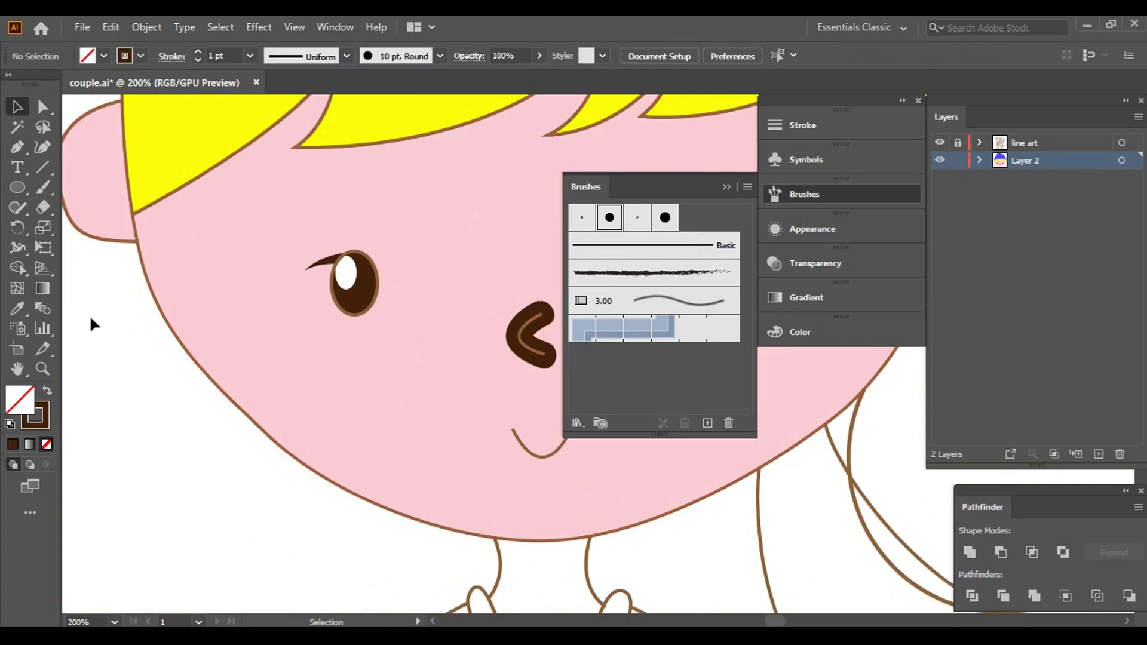
{"action": "left_click", "coordinate": [532, 337]}
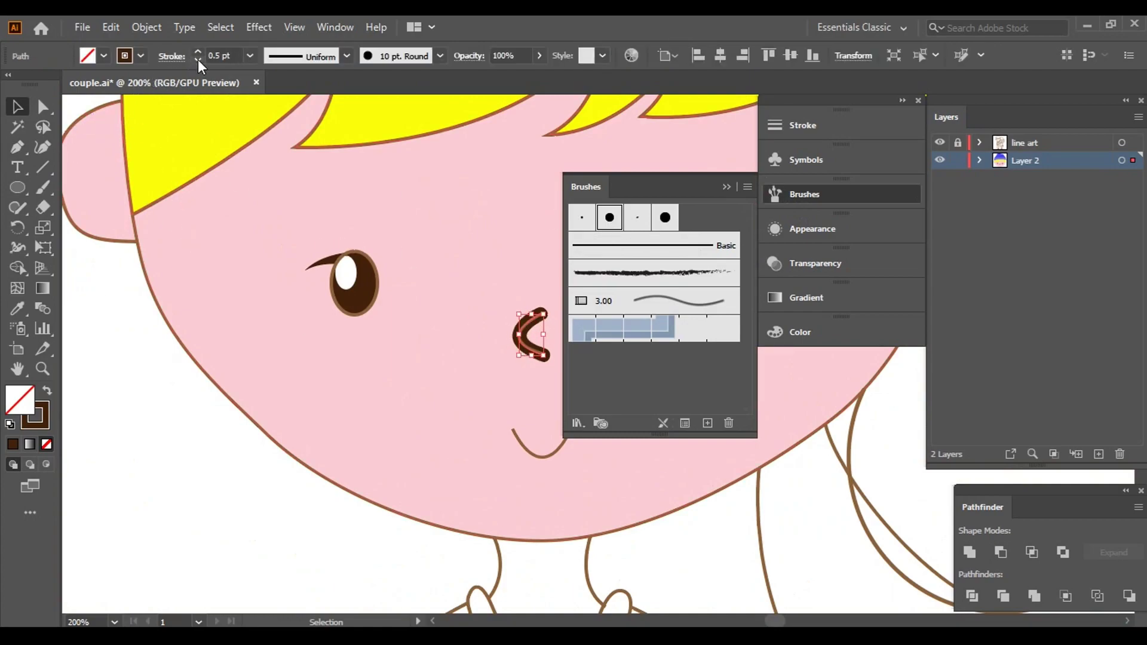
{"action": "left_click", "coordinate": [154, 414]}
- Trace the boy's smile as a new curved Pen path below the nose
{"action": "left_click_drag", "start_coordinate": [560, 538], "coordinate": [405, 472]}
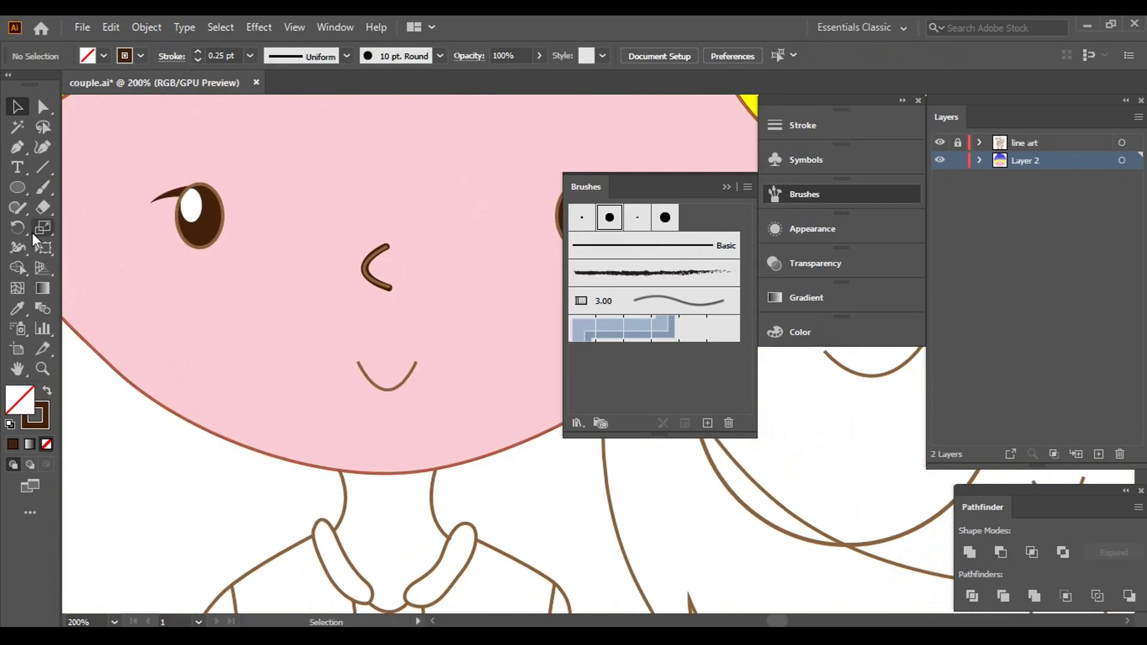
{"action": "scroll", "coordinate": [394, 395], "scroll_direction": "up", "scroll_amount": 4}
{"action": "left_click", "coordinate": [214, 309]}
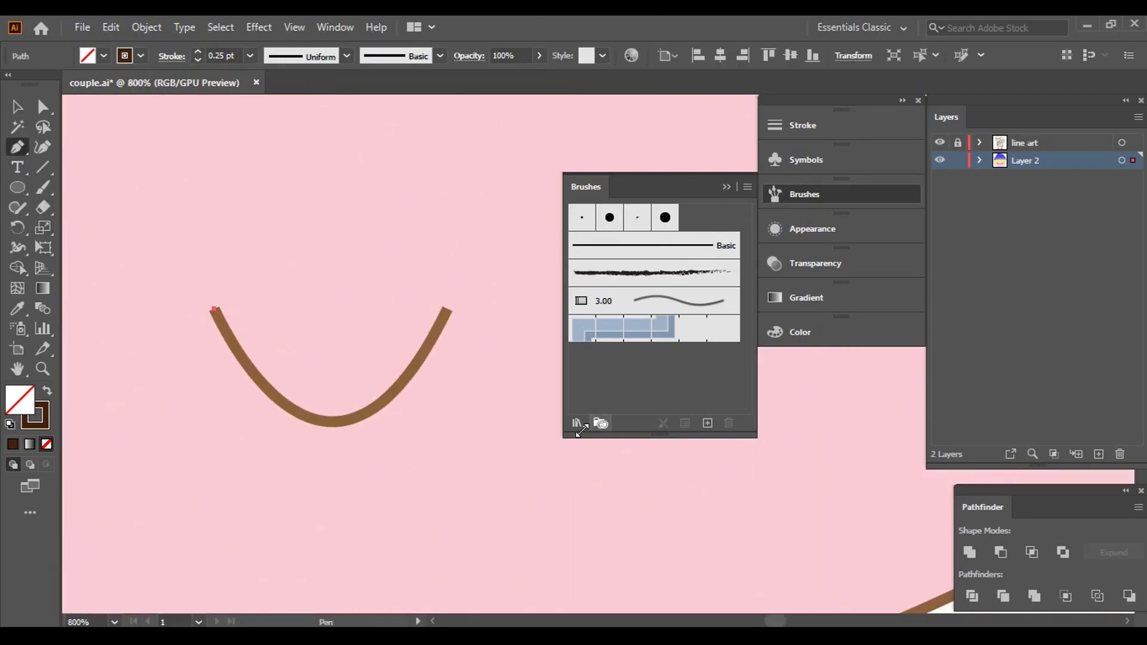
{"action": "mouse_move", "coordinate": [449, 311]}
{"action": "left_mouse_down"}
{"action": "mouse_move", "coordinate": [532, 212]}
{"action": "mouse_move", "coordinate": [520, 307]}
{"action": "left_mouse_up"}
{"action": "scroll", "coordinate": [530, 210], "scroll_direction": "down", "scroll_amount": 2}
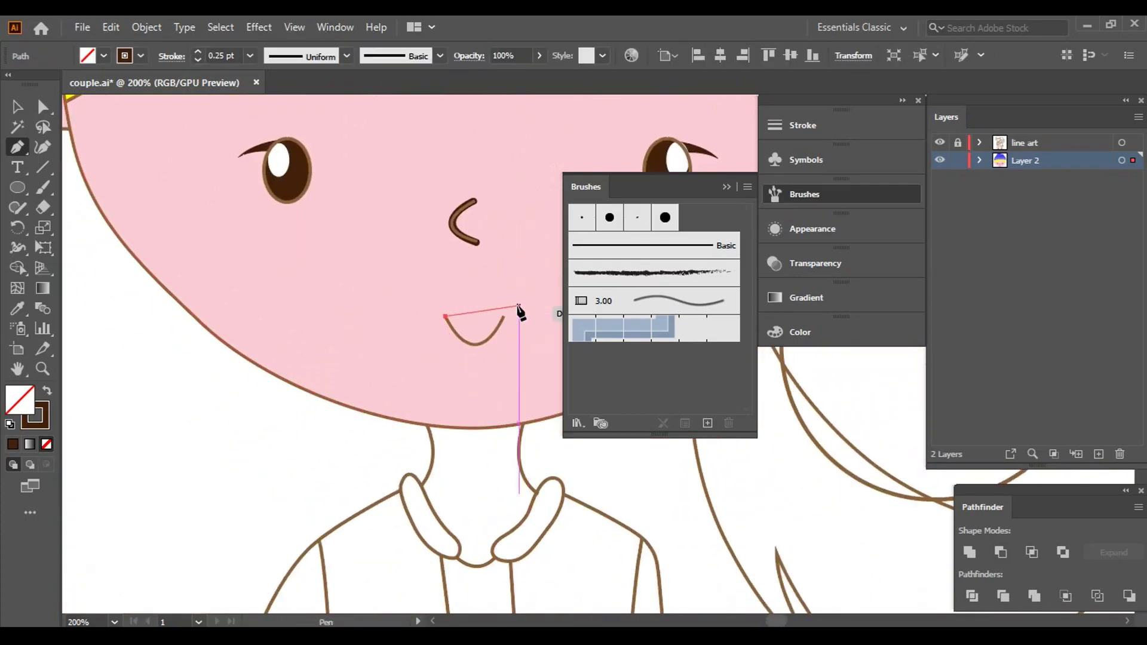
{"action": "scroll", "coordinate": [445, 453], "scroll_direction": "up", "scroll_amount": 1}
{"action": "left_click_drag", "start_coordinate": [446, 452], "coordinate": [444, 456]}
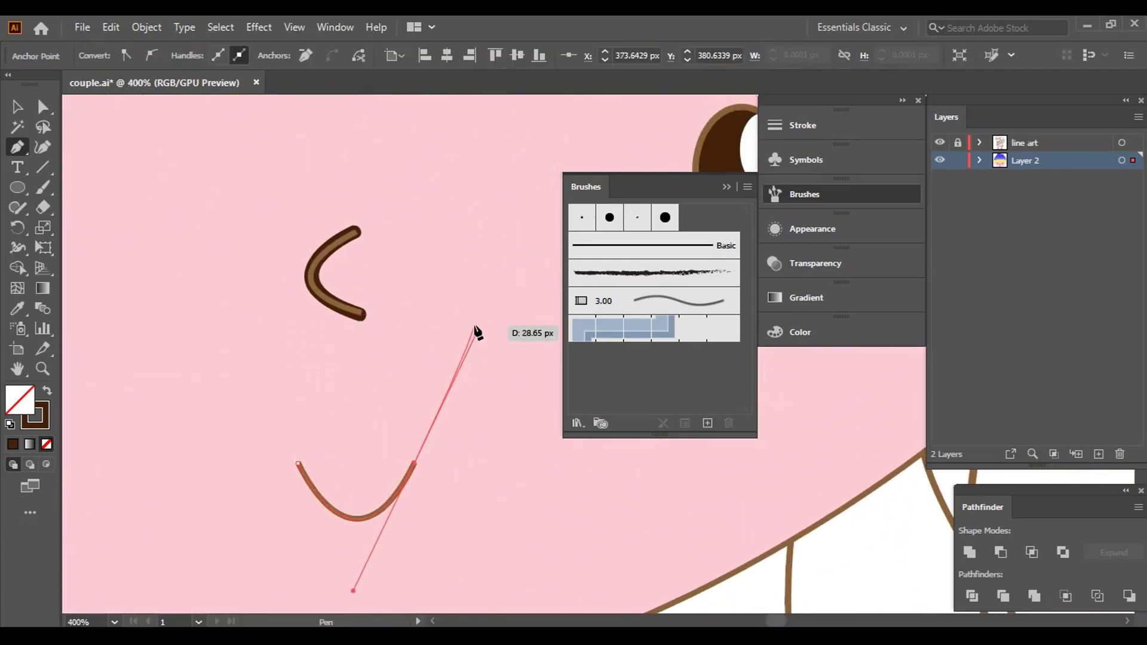
{"action": "left_click_drag", "start_coordinate": [473, 332], "coordinate": [469, 338]}
- Apply the thick round brush to the smile and lower its stroke weight twice
{"action": "key", "text": "v"}
{"action": "key", "text": "ctrl+minus"}
{"action": "key", "text": "ctrl+minus"}
{"action": "key", "text": "ctrl+minus"}
{"action": "left_click", "coordinate": [472, 388]}
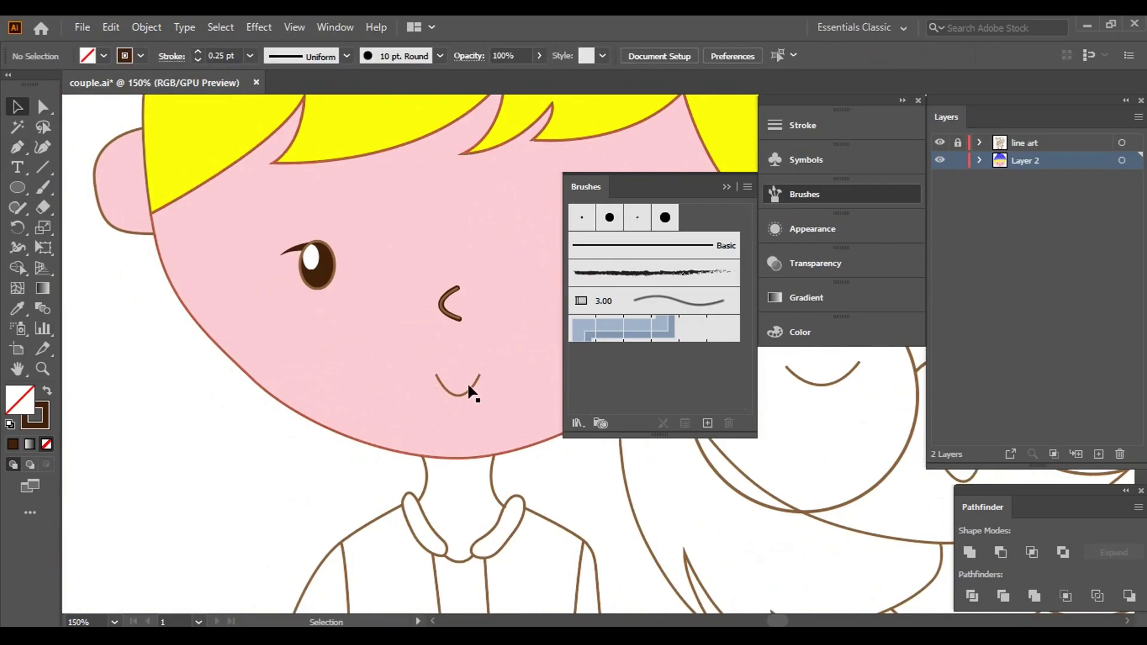
{"action": "left_click", "coordinate": [610, 219]}
{"action": "left_click", "coordinate": [198, 60]}
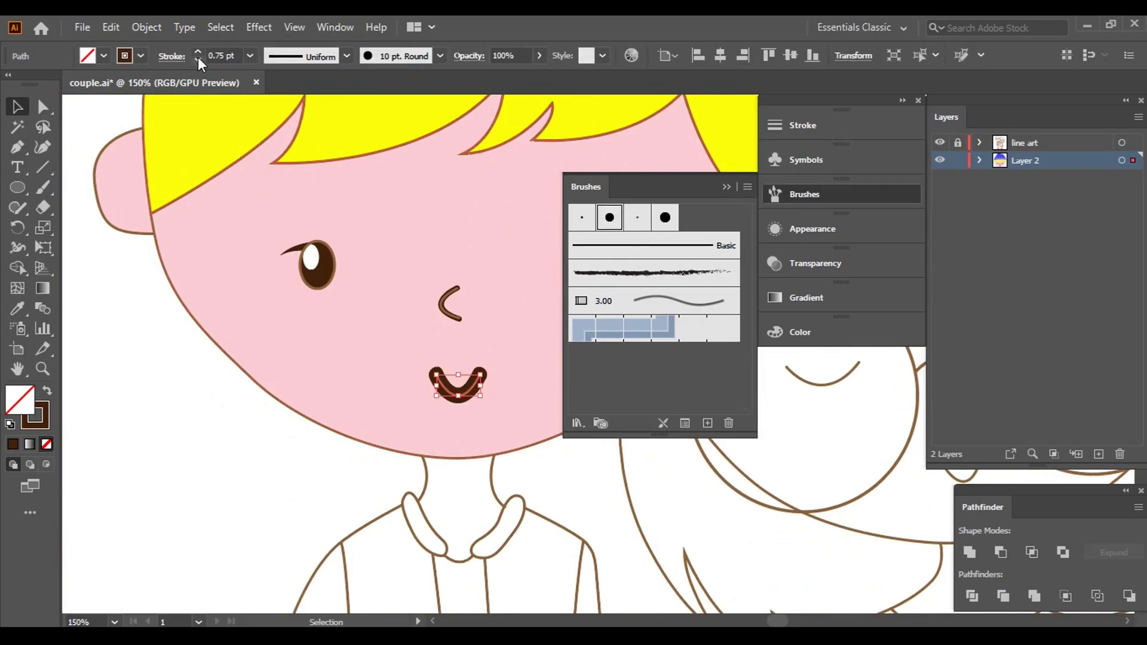
{"action": "left_click", "coordinate": [198, 60]}
{"action": "left_click", "coordinate": [198, 60]}
{"action": "left_click", "coordinate": [136, 362]}
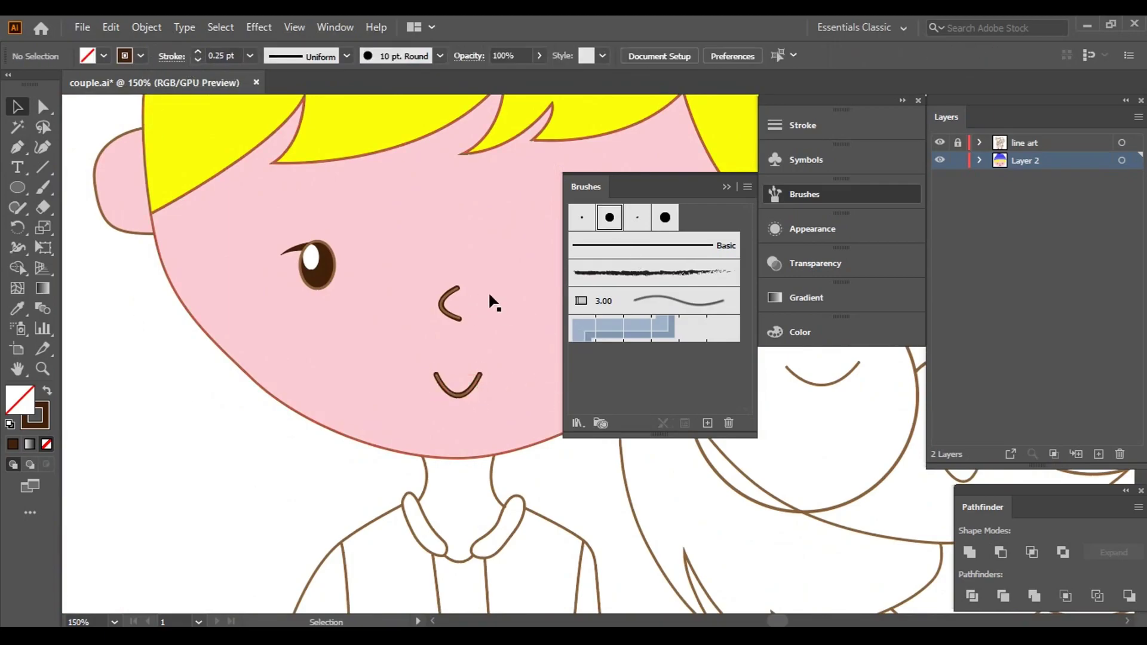
{"action": "left_click_drag", "start_coordinate": [488, 300], "coordinate": [198, 301]}
- Unlock the line art layer and remove the traced nose outline, undoing the accidental layer deletion
{"action": "left_click", "coordinate": [980, 144]}
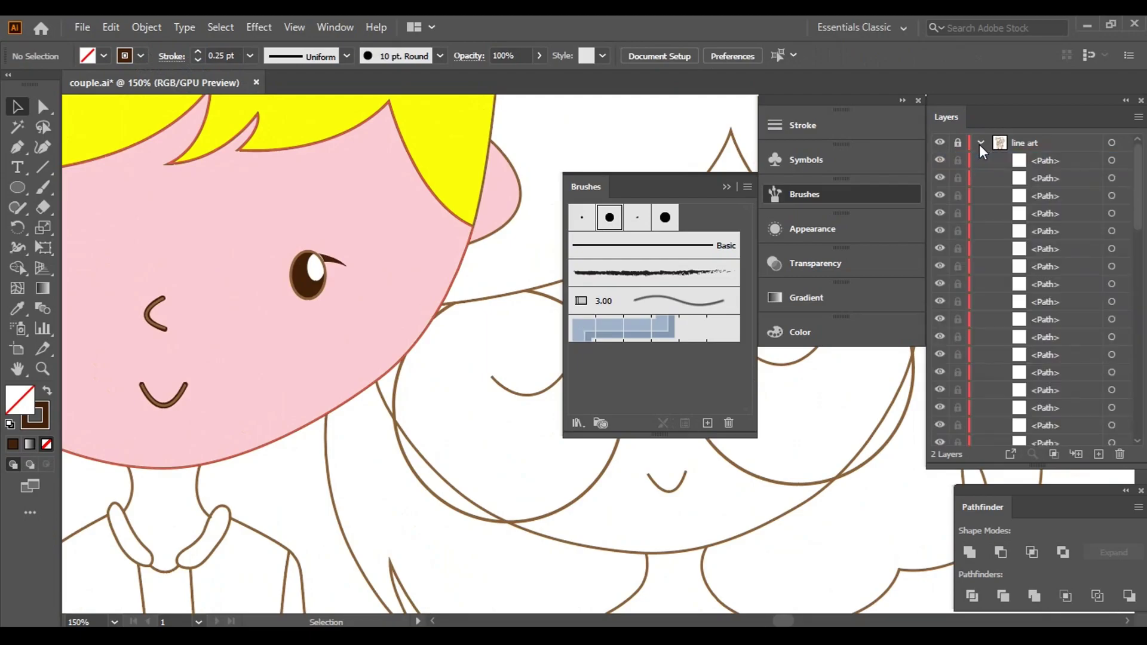
{"action": "left_click", "coordinate": [957, 143]}
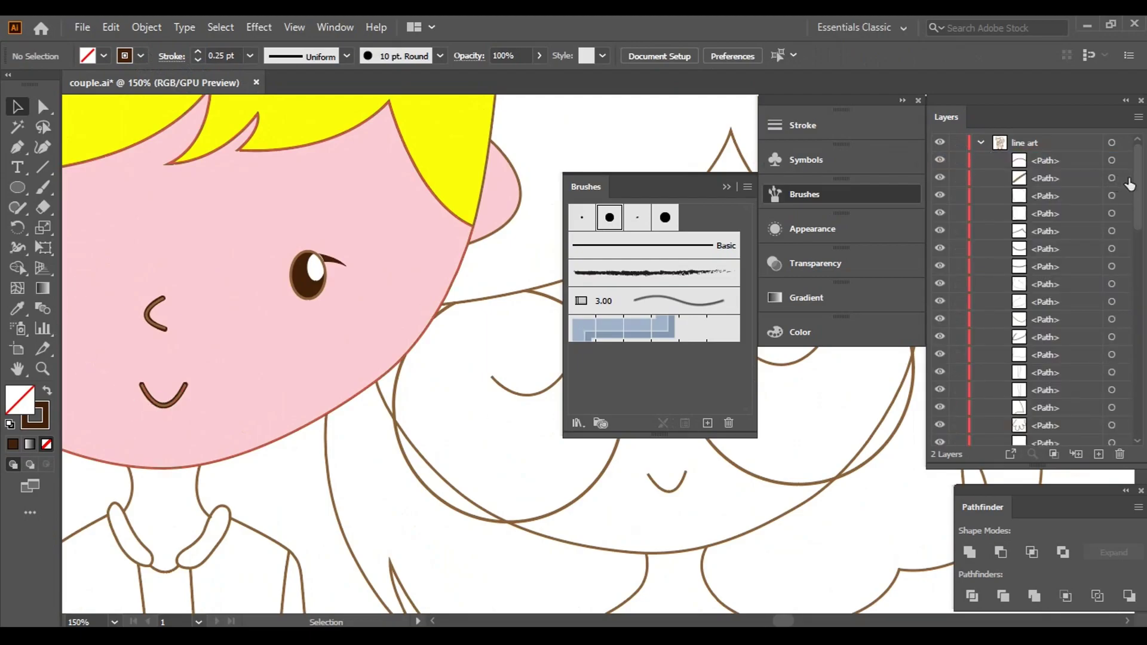
{"action": "left_click", "coordinate": [1123, 160]}
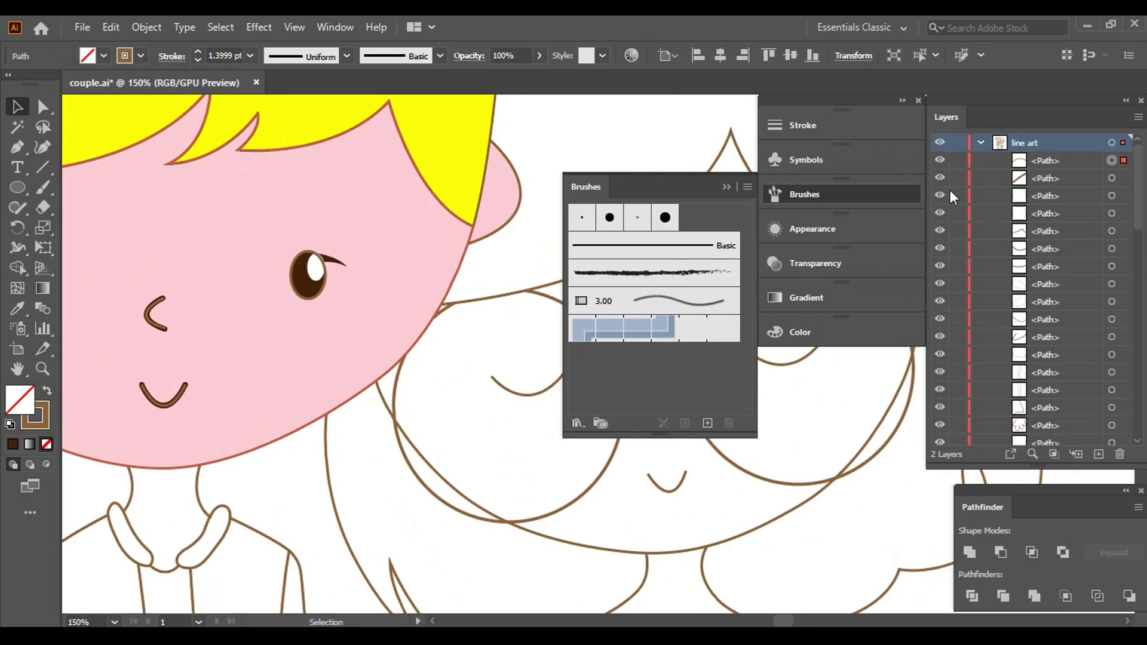
{"action": "left_click", "coordinate": [981, 143]}
{"action": "left_click", "coordinate": [981, 143]}
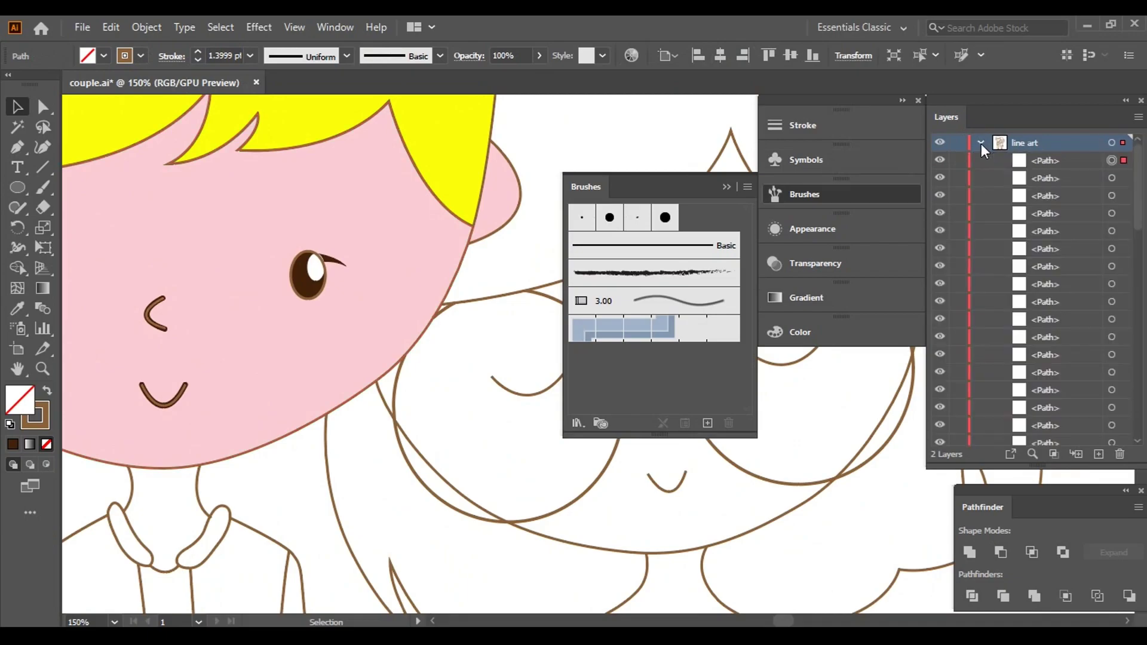
{"action": "left_click", "coordinate": [153, 320]}
{"action": "scroll", "coordinate": [1113, 222], "scroll_direction": "down", "scroll_amount": 3}
{"action": "scroll", "coordinate": [1113, 224], "scroll_direction": "down", "scroll_amount": 3}
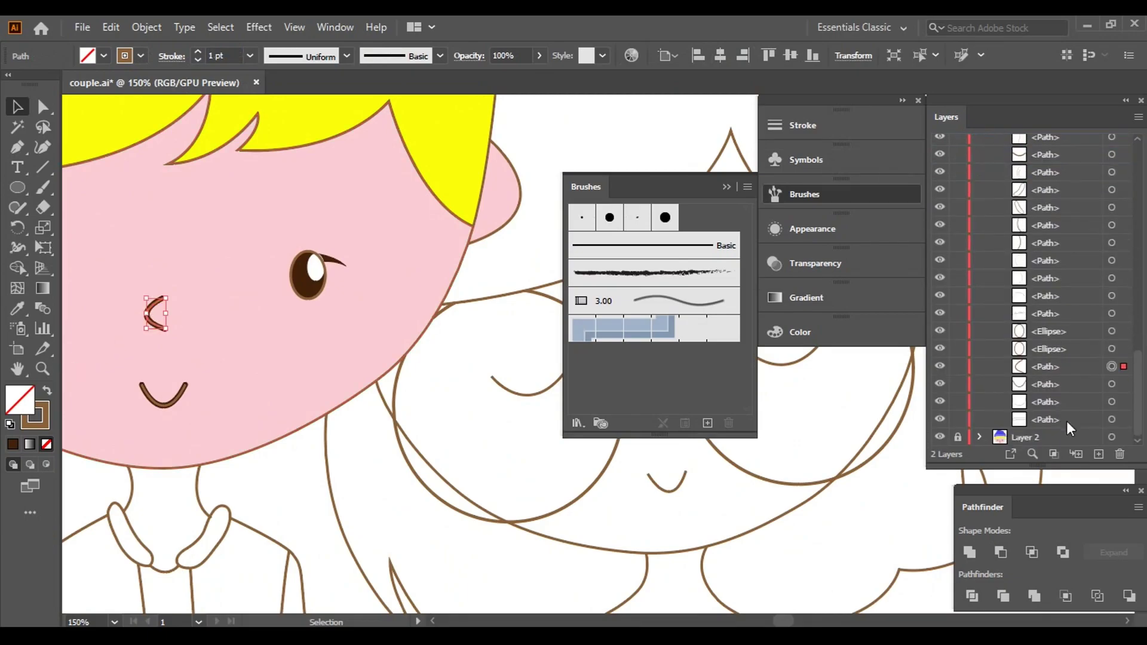
{"action": "left_click", "coordinate": [1120, 456]}
{"action": "left_click", "coordinate": [625, 356]}
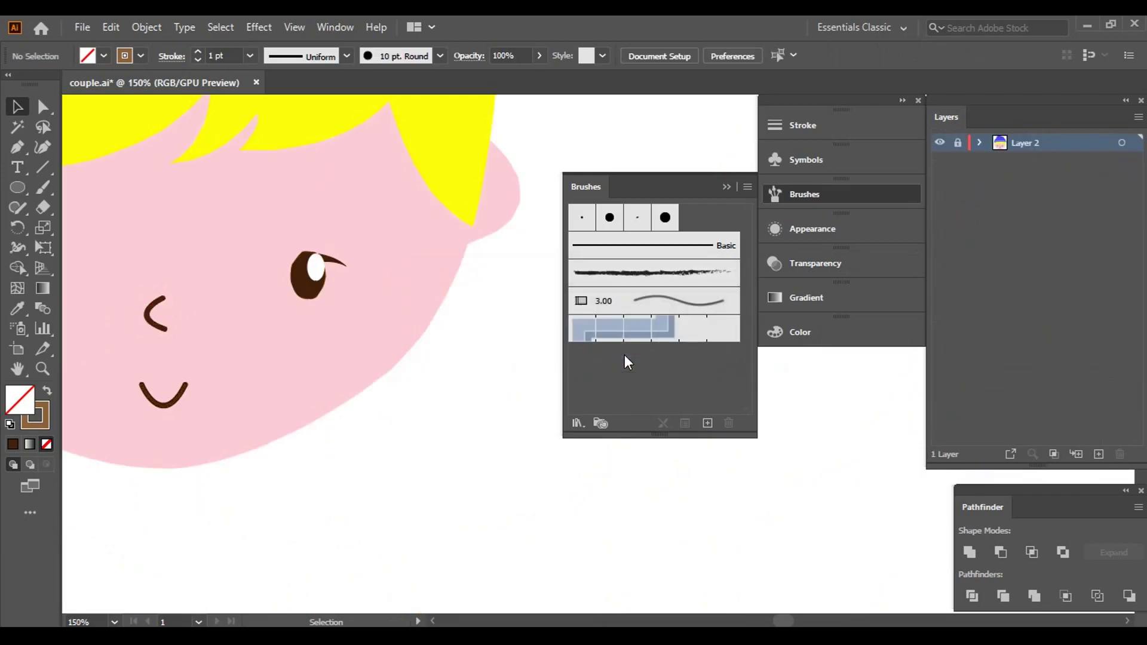
{"action": "key", "text": "ctrl+z"}
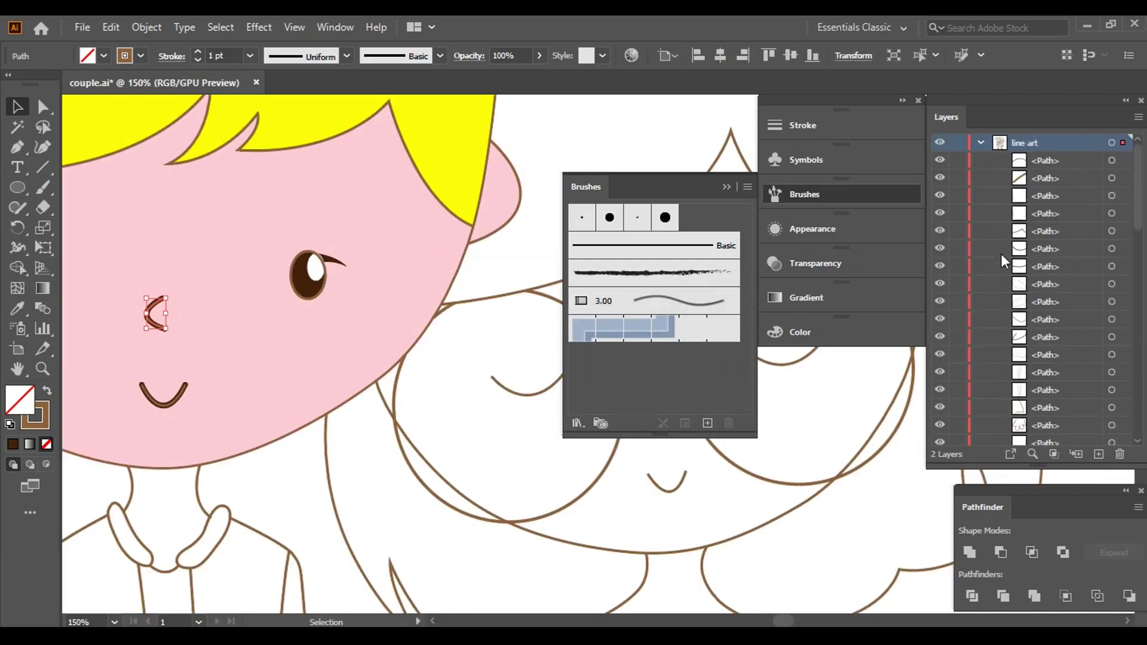
- Delete the traced mouth outline from the line art layer and collapse the layer
{"action": "left_click", "coordinate": [982, 142]}
{"action": "scroll", "coordinate": [1081, 302], "scroll_direction": "down", "scroll_amount": 5}
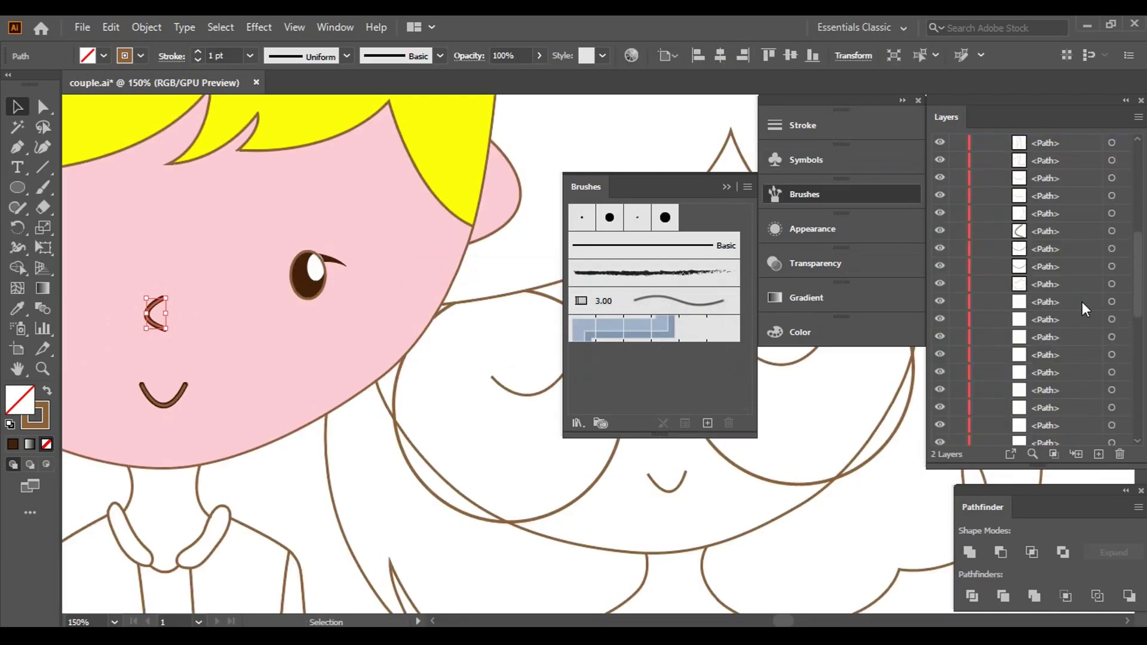
{"action": "scroll", "coordinate": [1085, 308], "scroll_direction": "down", "scroll_amount": 3}
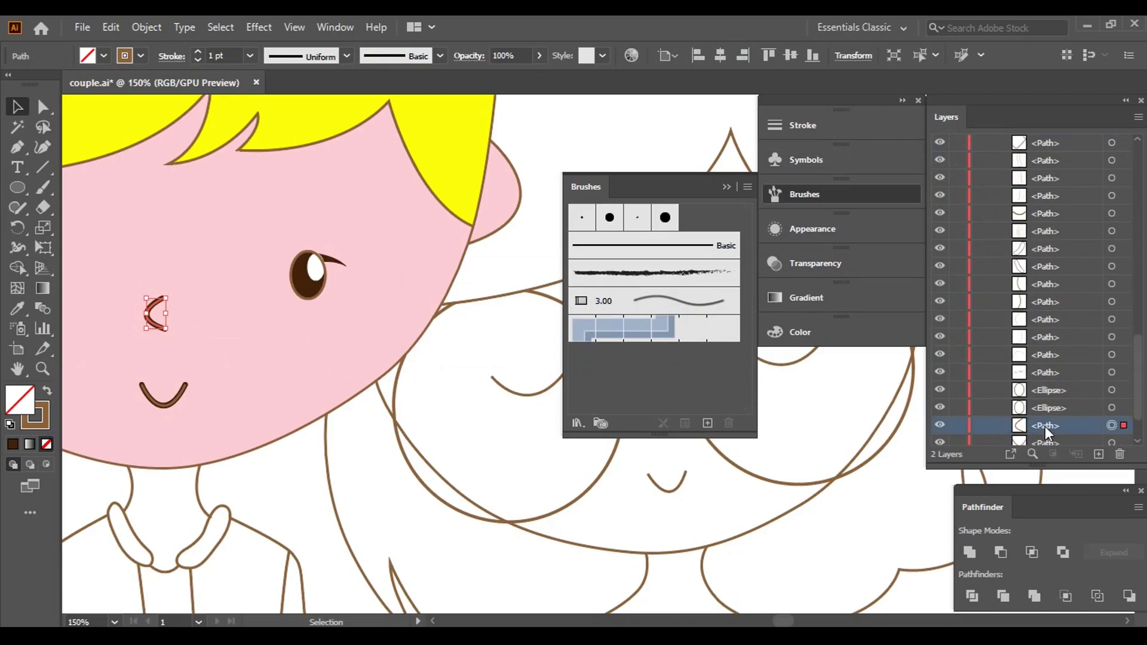
{"action": "left_click", "coordinate": [167, 404]}
{"action": "left_click", "coordinate": [1062, 427]}
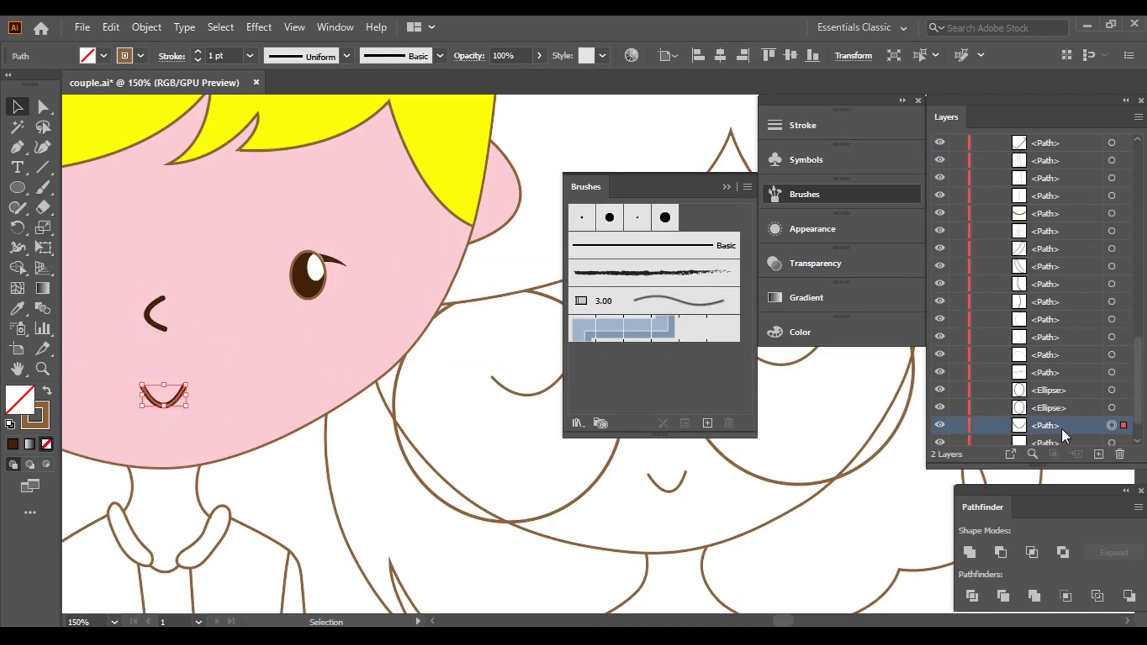
{"action": "key", "text": "ctrl+shift+a"}
{"action": "scroll", "coordinate": [1042, 263], "scroll_direction": "up", "scroll_amount": 10}
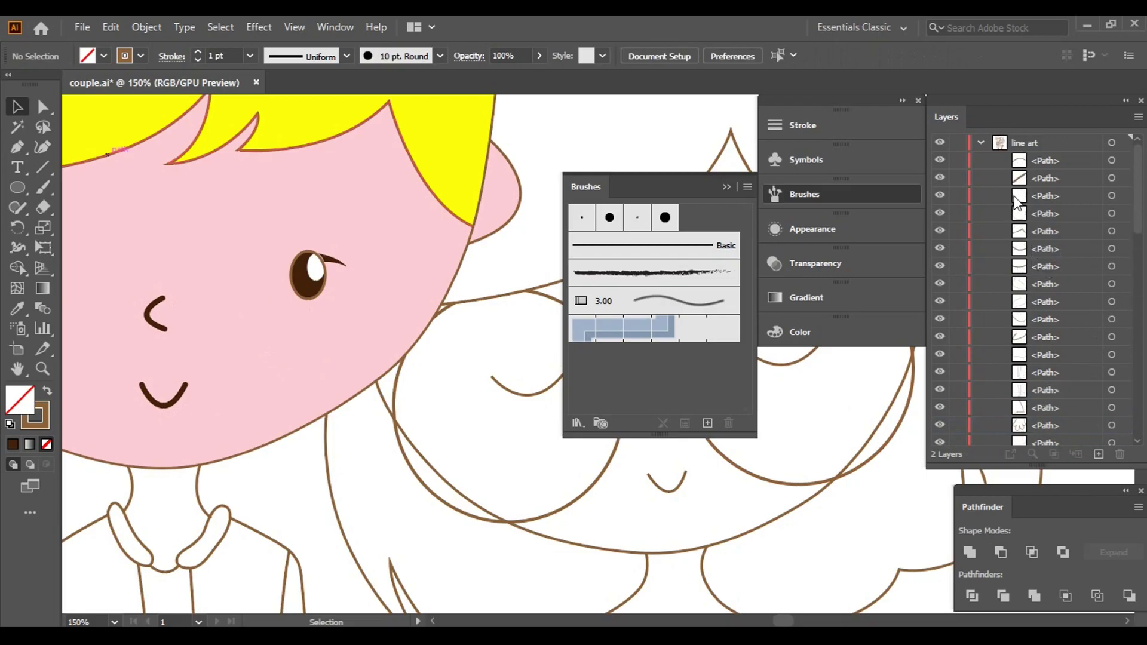
{"action": "left_click", "coordinate": [978, 142]}
- Change the boy's hair to golden yellow ECDA47 using the Color panel RGB sliders
{"action": "left_click_drag", "start_coordinate": [359, 326], "coordinate": [278, 432]}
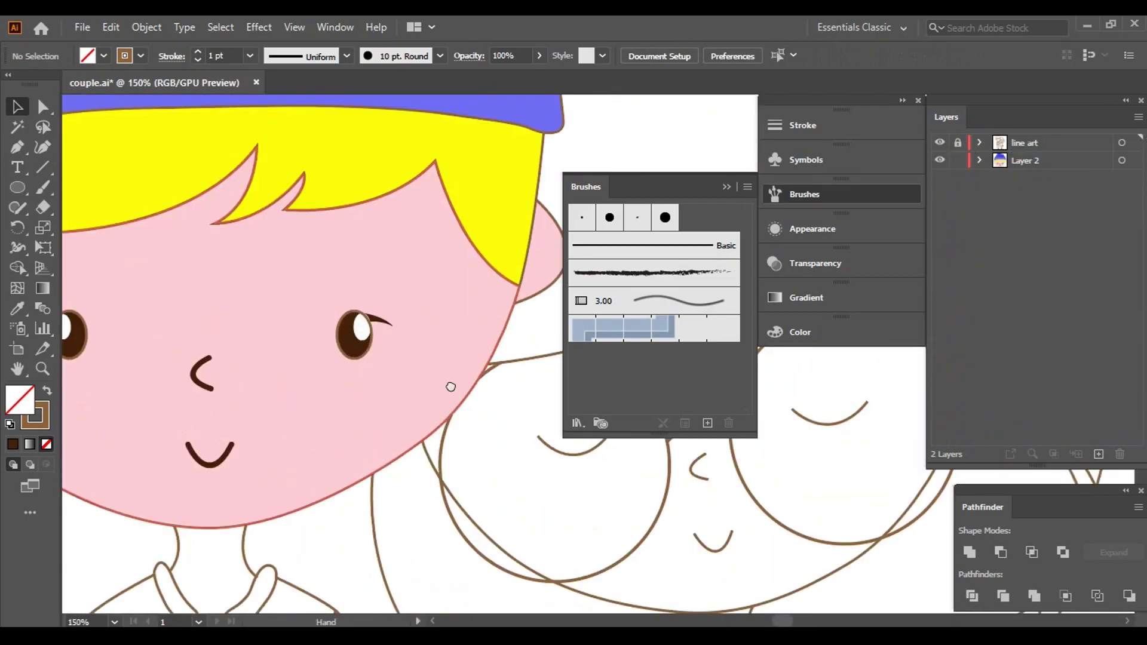
{"action": "left_click_drag", "start_coordinate": [451, 387], "coordinate": [183, 297]}
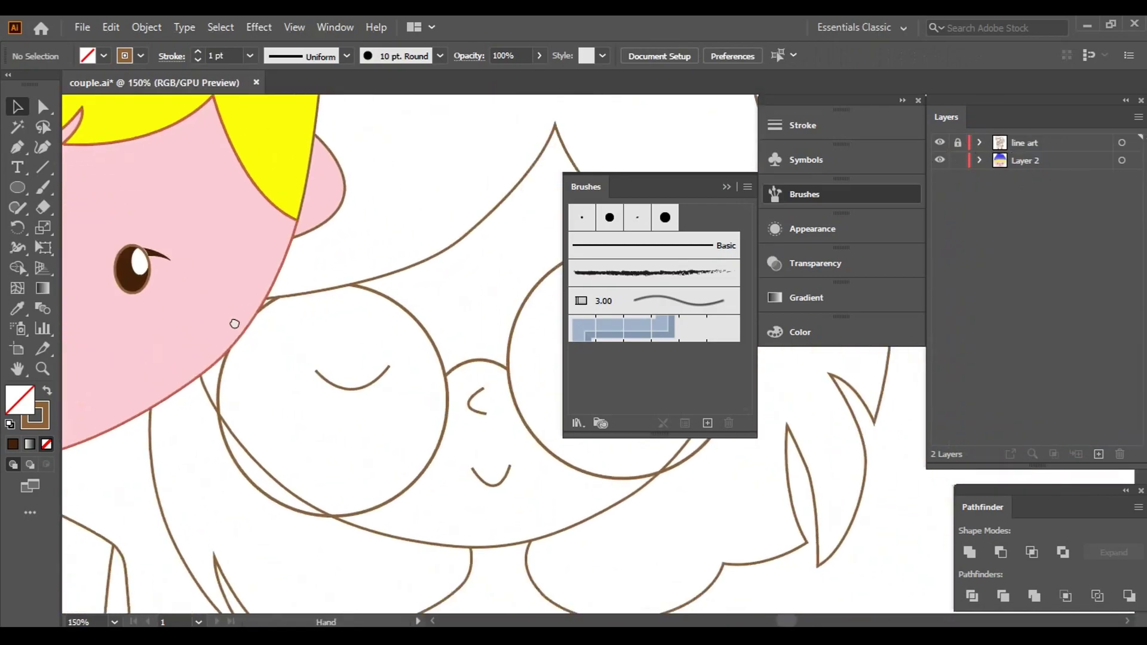
{"action": "left_click", "coordinate": [729, 186]}
{"action": "key", "text": "h"}
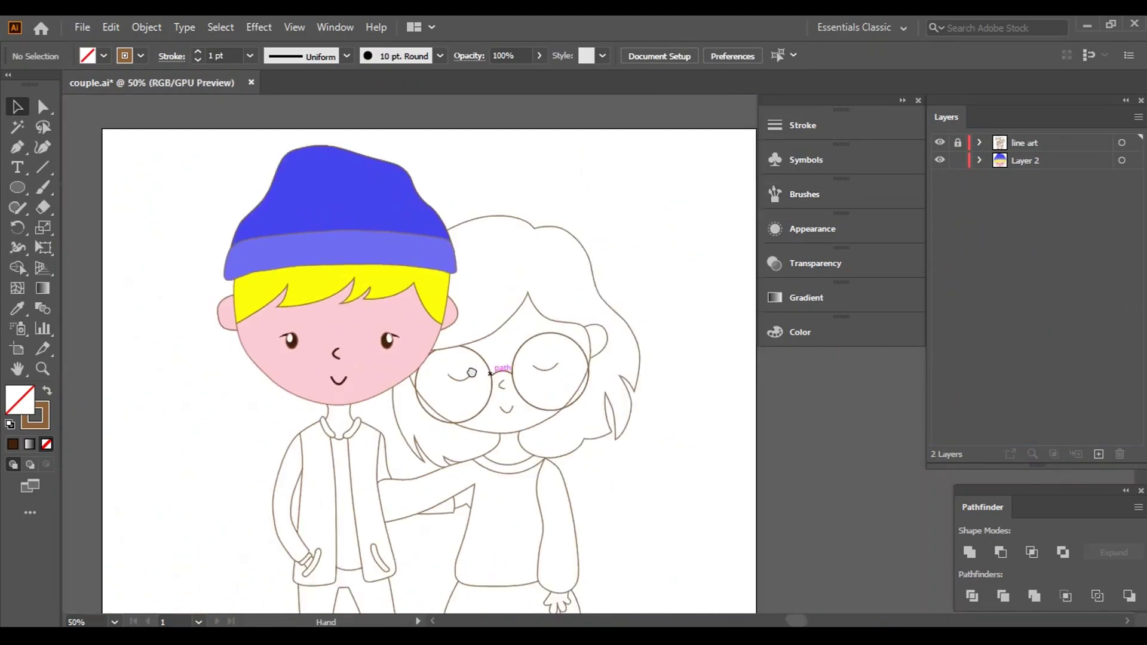
{"action": "left_click_drag", "start_coordinate": [349, 273], "coordinate": [413, 309]}
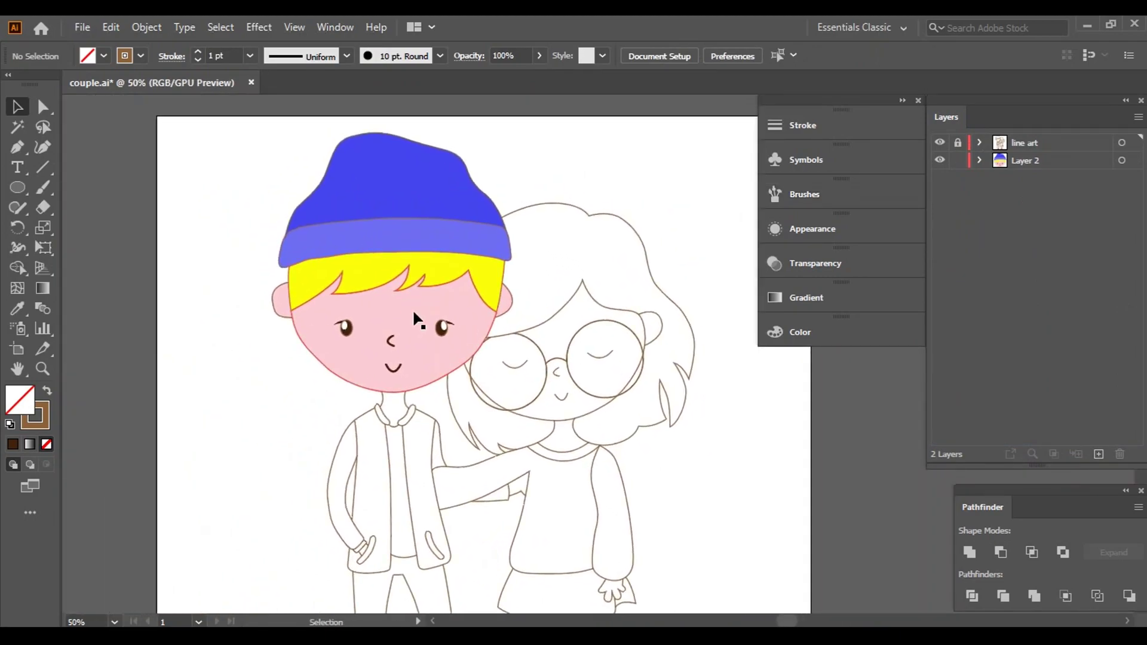
{"action": "left_click", "coordinate": [397, 291]}
{"action": "left_click", "coordinate": [897, 330]}
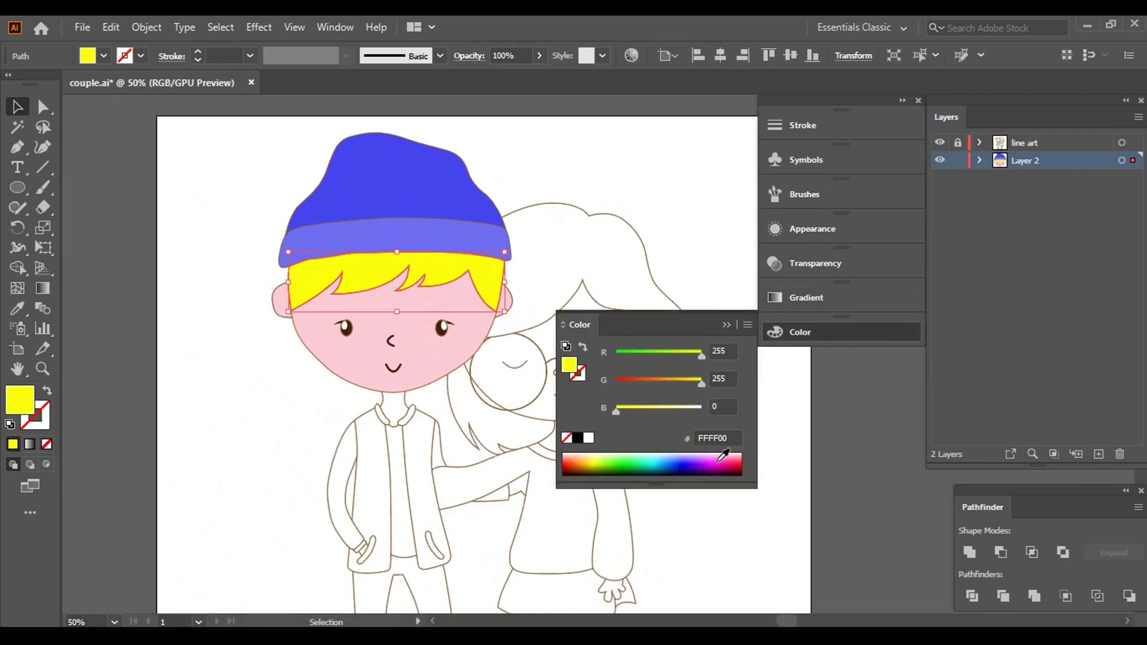
{"action": "left_click_drag", "start_coordinate": [701, 383], "coordinate": [688, 384]}
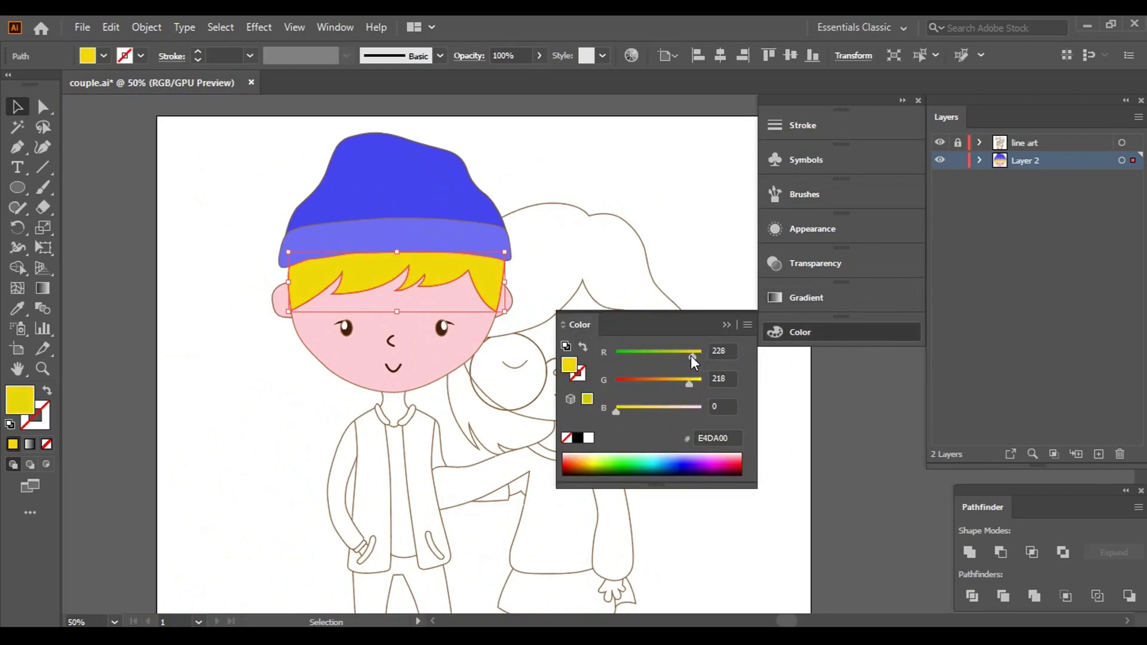
{"action": "left_click_drag", "start_coordinate": [701, 358], "coordinate": [695, 356]}
{"action": "mouse_move", "coordinate": [620, 410]}
{"action": "left_mouse_down"}
{"action": "mouse_move", "coordinate": [654, 403]}
{"action": "mouse_move", "coordinate": [640, 412]}
{"action": "left_mouse_up"}
{"action": "left_click", "coordinate": [246, 422]}
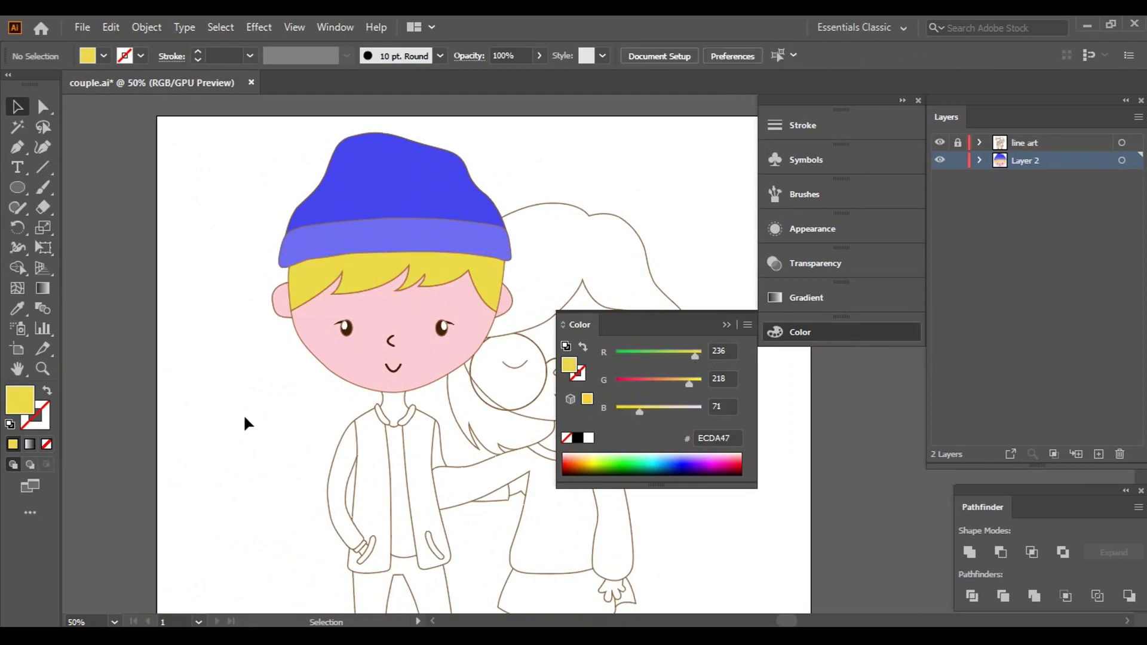
{"action": "left_click", "coordinate": [730, 324]}
- Make the boy's face peach FFCCB8 by lowering its blue value
{"action": "left_click_drag", "start_coordinate": [743, 535], "coordinate": [750, 531]}
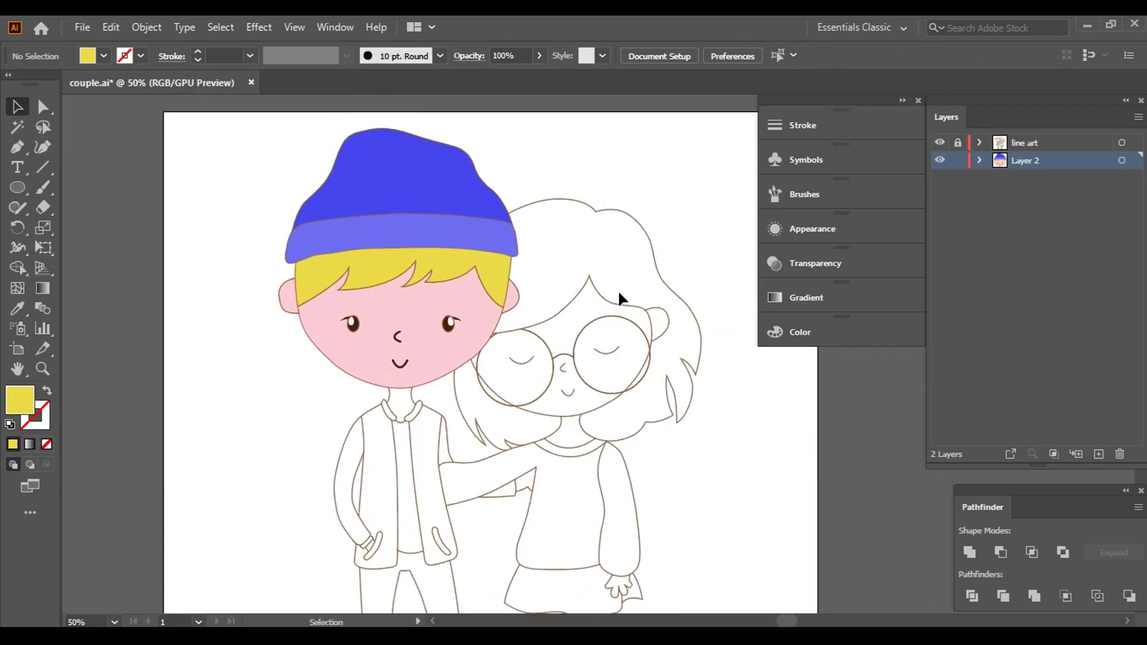
{"action": "scroll", "coordinate": [537, 508], "scroll_direction": "up", "scroll_amount": 2}
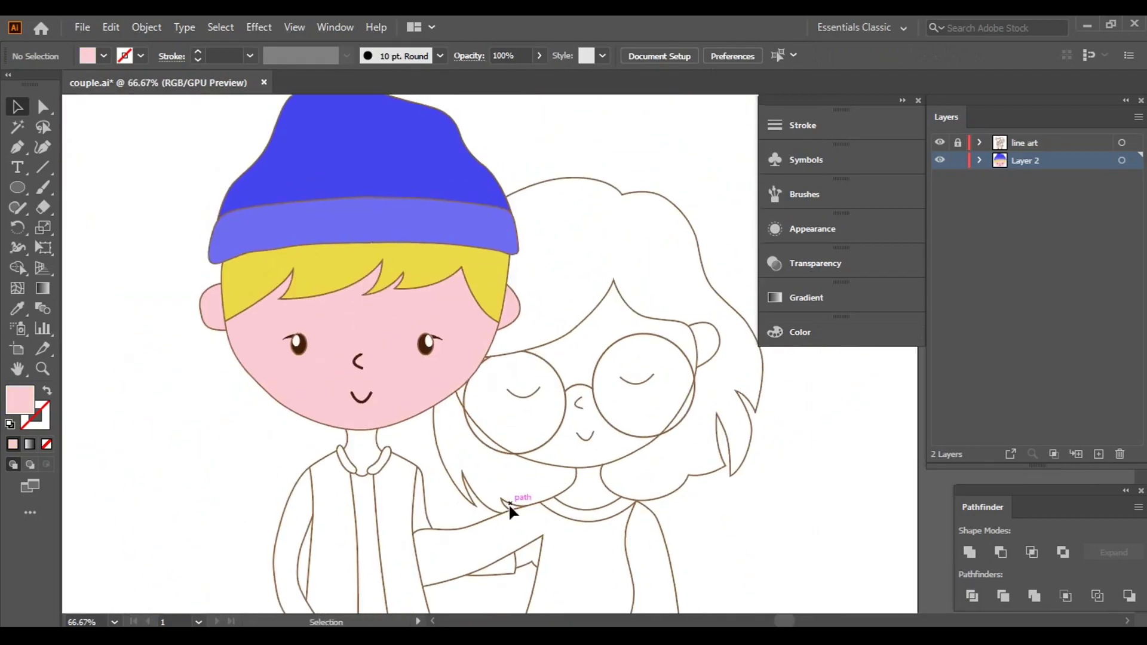
{"action": "left_click", "coordinate": [437, 412]}
{"action": "left_click", "coordinate": [800, 332]}
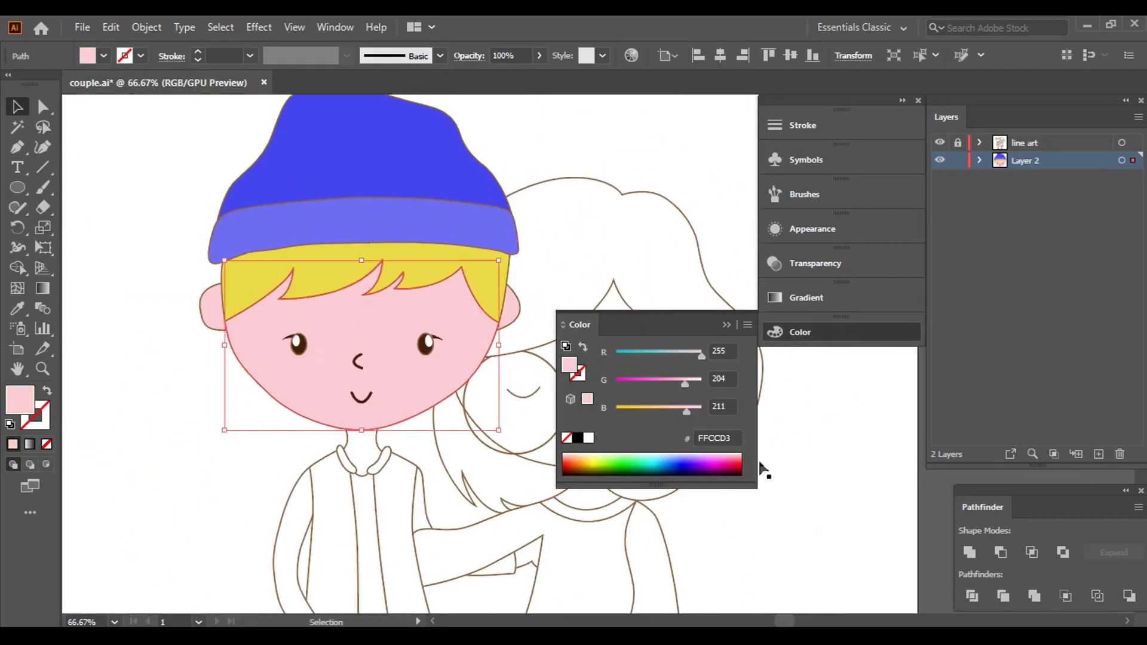
{"action": "left_click_drag", "start_coordinate": [688, 412], "coordinate": [682, 411]}
{"action": "left_click", "coordinate": [812, 451]}
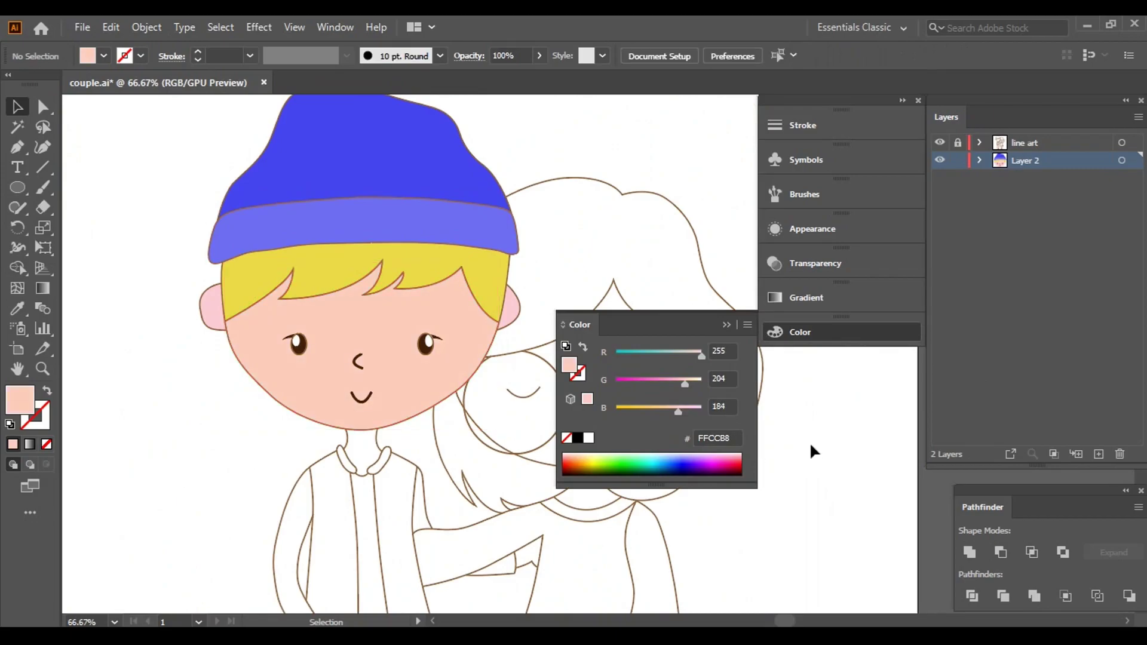
{"action": "left_click", "coordinate": [726, 325]}
- Eyedropper the face's peach colour onto the boy's ears
{"action": "key", "text": "ctrl+plus"}
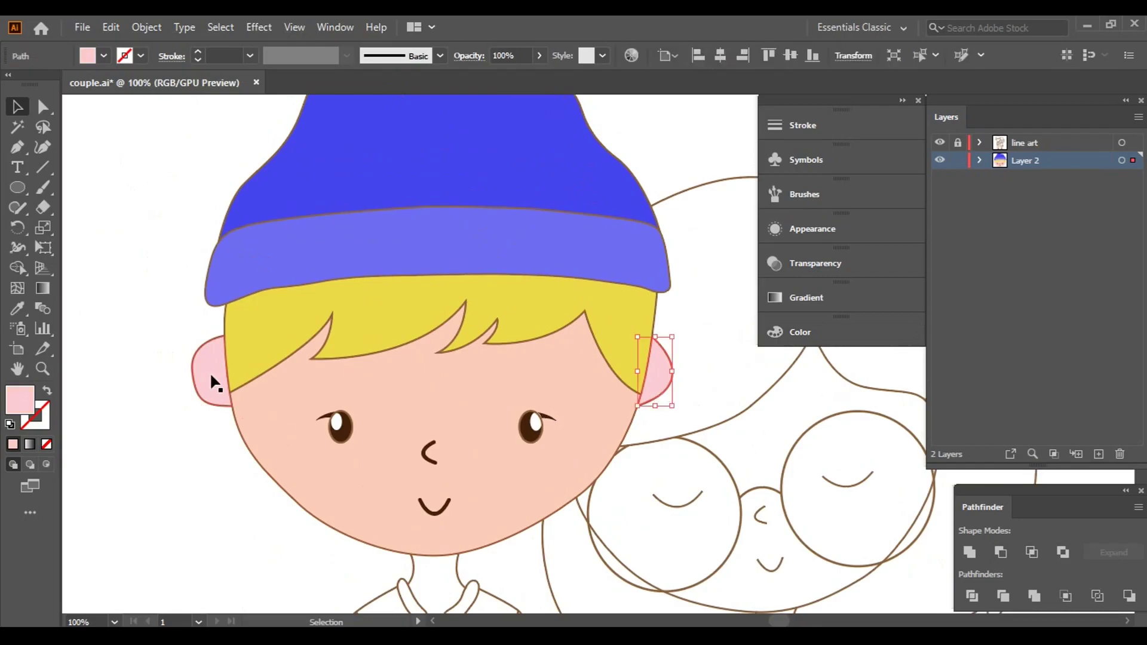
{"action": "left_click", "coordinate": [210, 372]}
{"action": "left_click", "coordinate": [17, 308]}
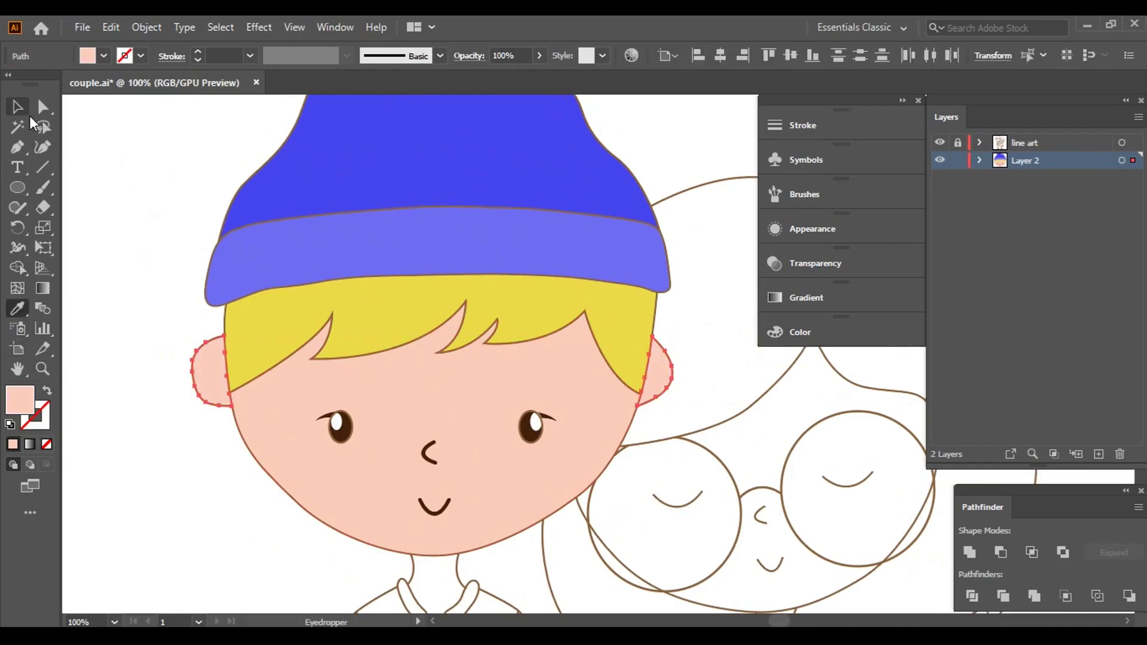
{"action": "left_click", "coordinate": [18, 106]}
{"action": "left_click", "coordinate": [127, 254]}
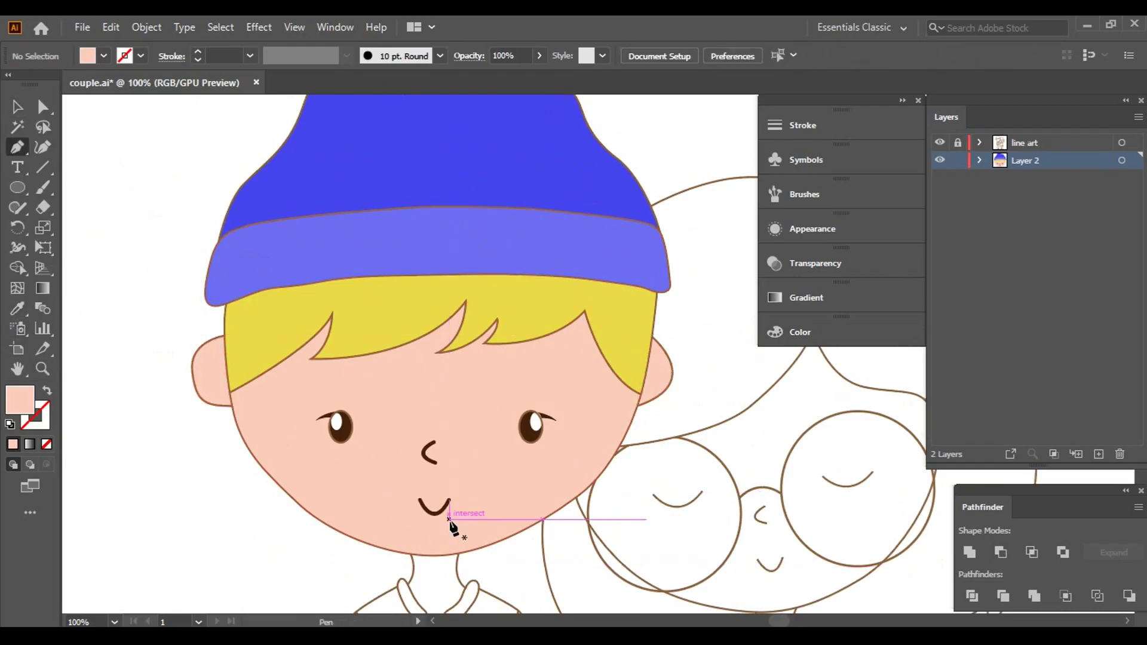
- Start the peach neck shape with the Pen tool, tracing down its left edge to the collar
{"action": "scroll", "coordinate": [449, 519], "scroll_direction": "down", "scroll_amount": 3}
{"action": "scroll", "coordinate": [428, 403], "scroll_direction": "up", "scroll_amount": 4}
{"action": "scroll", "coordinate": [418, 320], "scroll_direction": "up", "scroll_amount": 2}
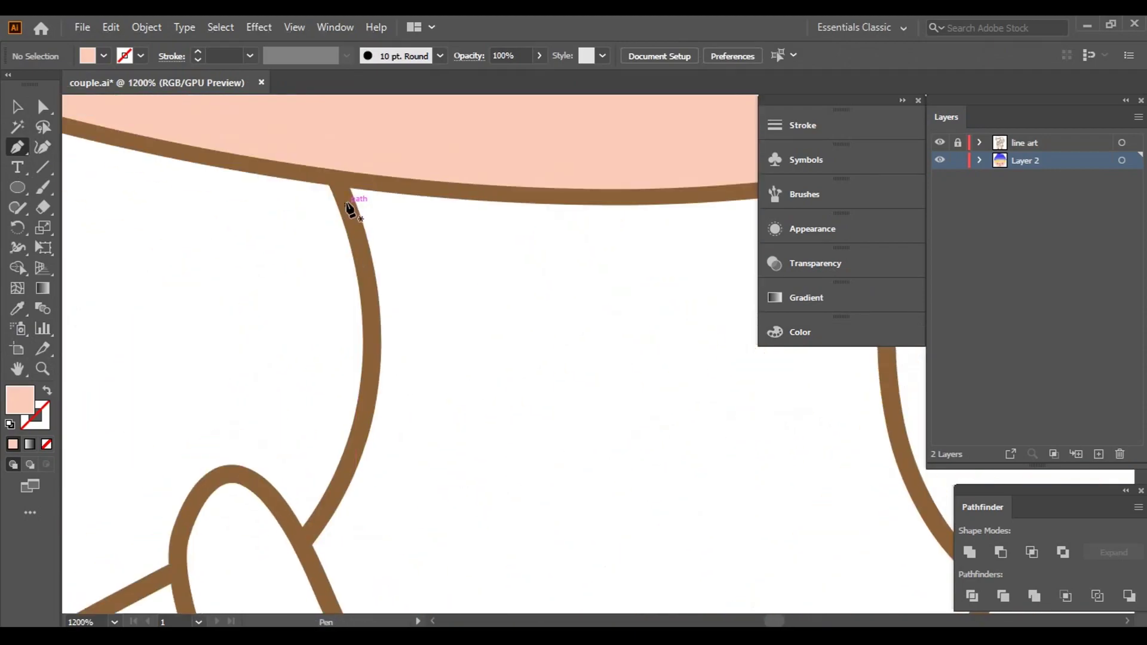
{"action": "left_click", "coordinate": [342, 189]}
{"action": "scroll", "coordinate": [380, 340], "scroll_direction": "up", "scroll_amount": 1}
{"action": "left_click", "coordinate": [348, 499]}
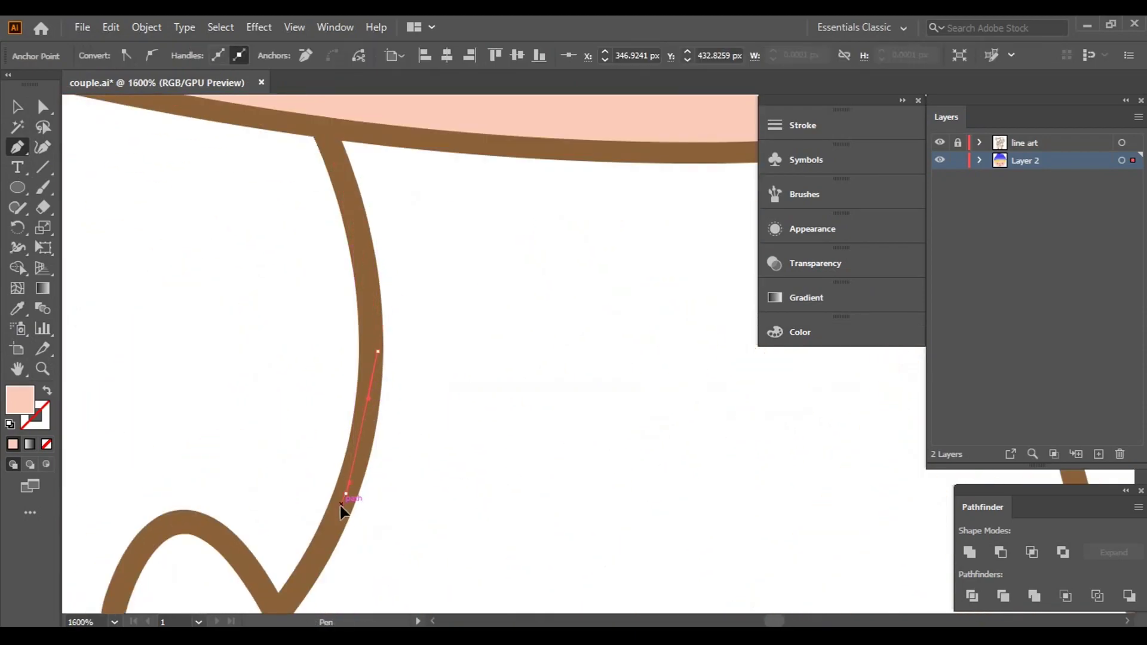
{"action": "scroll", "coordinate": [295, 584], "scroll_direction": "down", "scroll_amount": 3}
{"action": "left_click", "coordinate": [320, 461]}
{"action": "left_click_drag", "start_coordinate": [321, 461], "coordinate": [292, 316]}
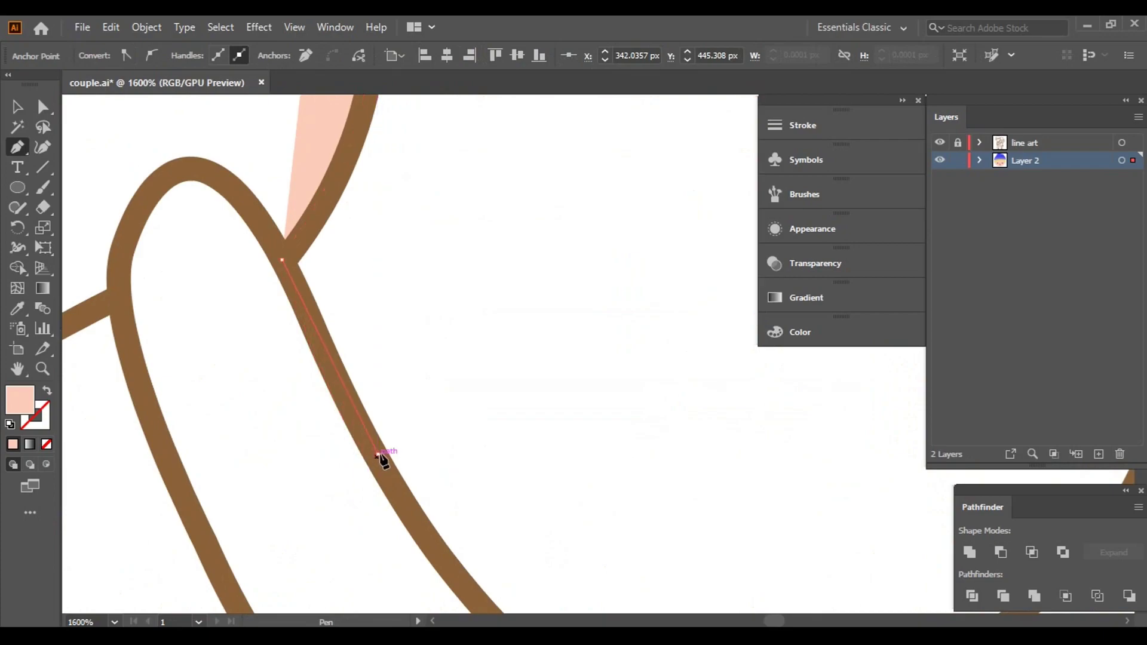
{"action": "scroll", "coordinate": [379, 455], "scroll_direction": "down", "scroll_amount": 3}
{"action": "left_click", "coordinate": [268, 233]}
{"action": "left_click", "coordinate": [372, 387]}
{"action": "left_click", "coordinate": [458, 466]}
{"action": "left_click", "coordinate": [480, 512]}
- Continue the neck outline around the collar curve, along the lower curve and up the right side
{"action": "left_click_drag", "start_coordinate": [480, 512], "coordinate": [465, 308]}
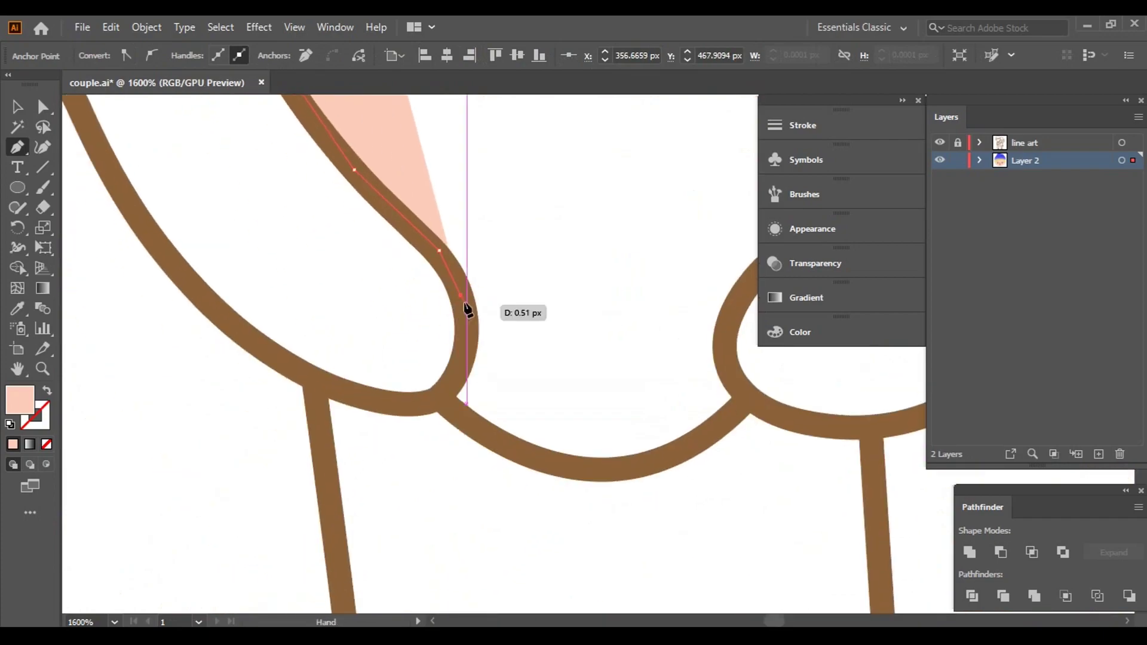
{"action": "left_click", "coordinate": [466, 341]}
{"action": "left_click", "coordinate": [447, 397]}
{"action": "left_click", "coordinate": [505, 445]}
{"action": "left_click", "coordinate": [609, 468]}
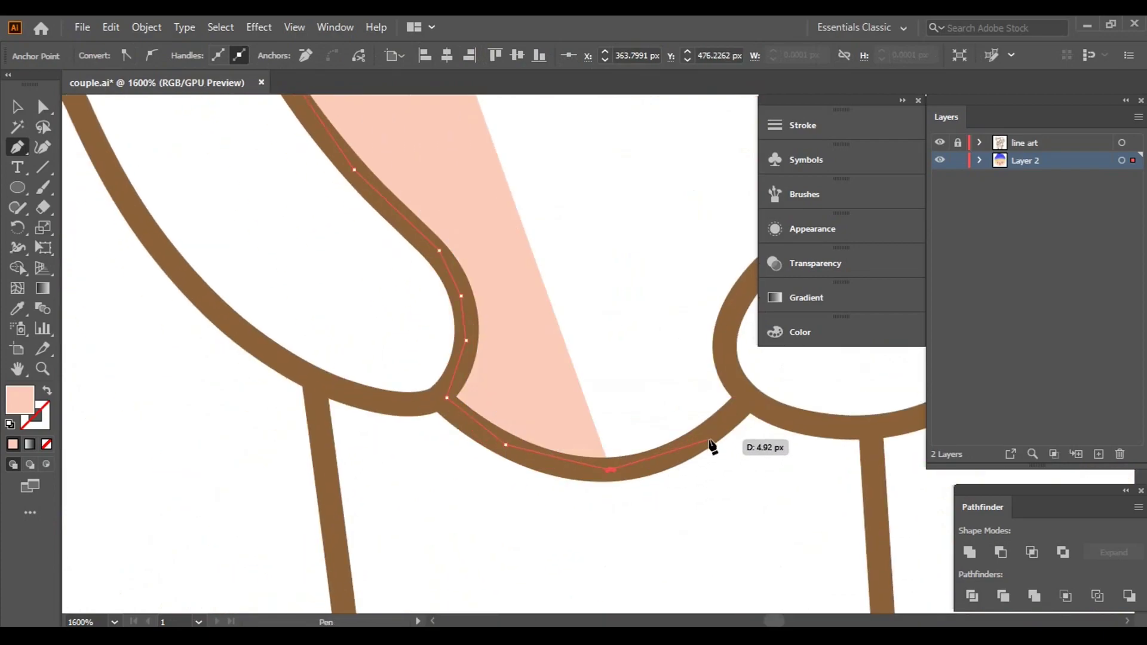
{"action": "left_click", "coordinate": [737, 389]}
{"action": "left_click", "coordinate": [725, 367]}
{"action": "left_click_drag", "start_coordinate": [725, 367], "coordinate": [504, 411]}
{"action": "left_click", "coordinate": [496, 374]}
{"action": "left_click", "coordinate": [522, 322]}
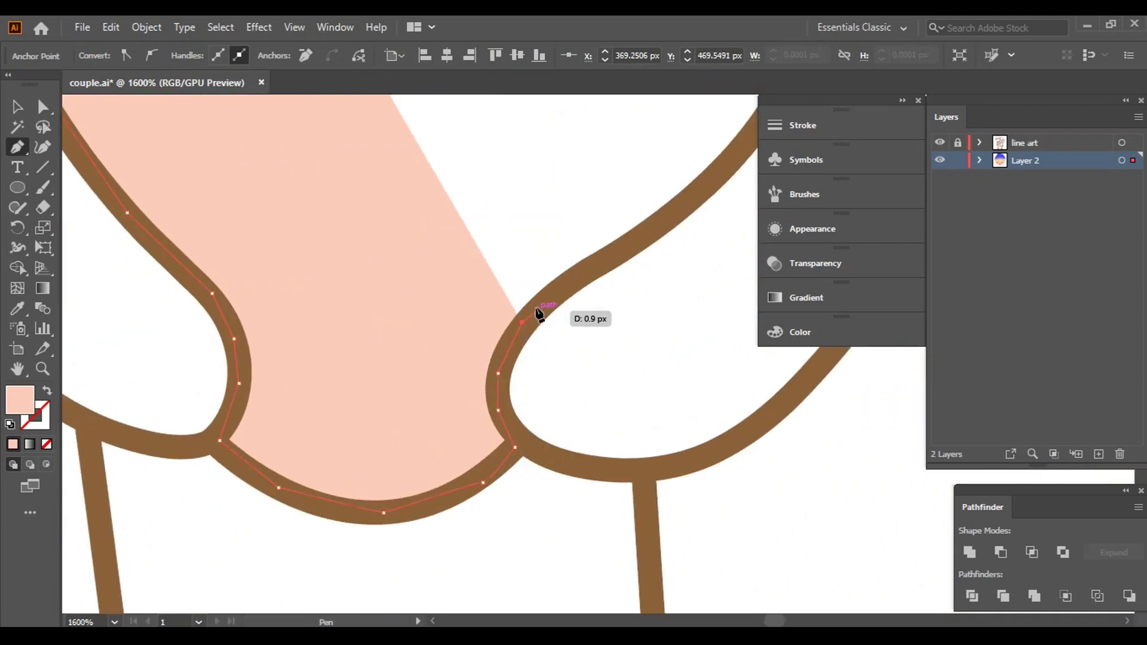
{"action": "left_click", "coordinate": [556, 279]}
{"action": "left_click", "coordinate": [592, 261]}
{"action": "left_click", "coordinate": [675, 204]}
- Trace the neck's right edge up to the chin joint and along the chin line
{"action": "left_click_drag", "start_coordinate": [675, 204], "coordinate": [432, 401]}
{"action": "left_click", "coordinate": [480, 354]}
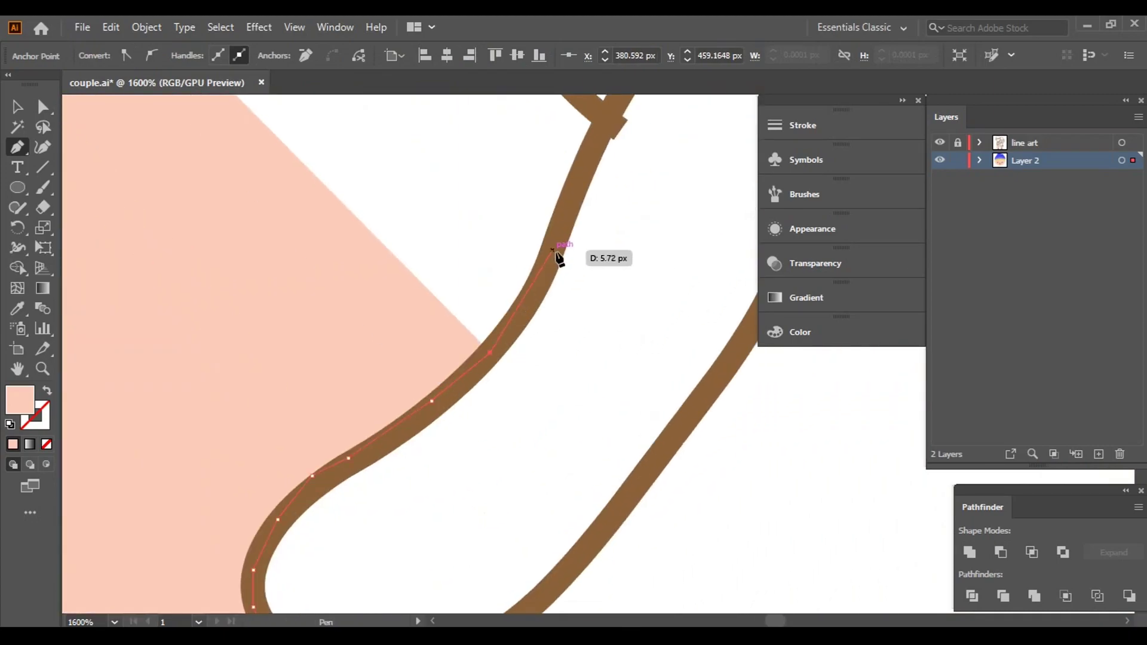
{"action": "left_click", "coordinate": [555, 251]}
{"action": "left_click", "coordinate": [594, 138]}
{"action": "left_click", "coordinate": [609, 115]}
{"action": "left_click_drag", "start_coordinate": [622, 134], "coordinate": [741, 268]}
{"action": "left_click_drag", "start_coordinate": [630, 154], "coordinate": [713, 275]}
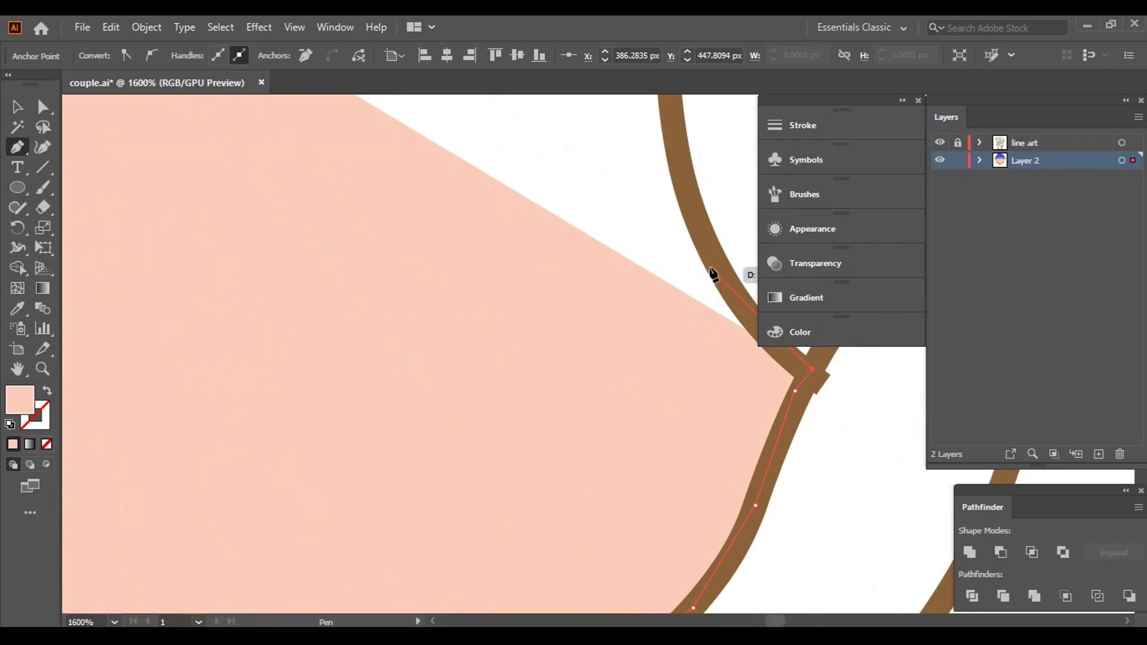
{"action": "left_click", "coordinate": [694, 222]}
{"action": "left_click_drag", "start_coordinate": [694, 222], "coordinate": [658, 459]}
{"action": "left_click", "coordinate": [630, 336]}
{"action": "left_click_drag", "start_coordinate": [629, 335], "coordinate": [534, 509]}
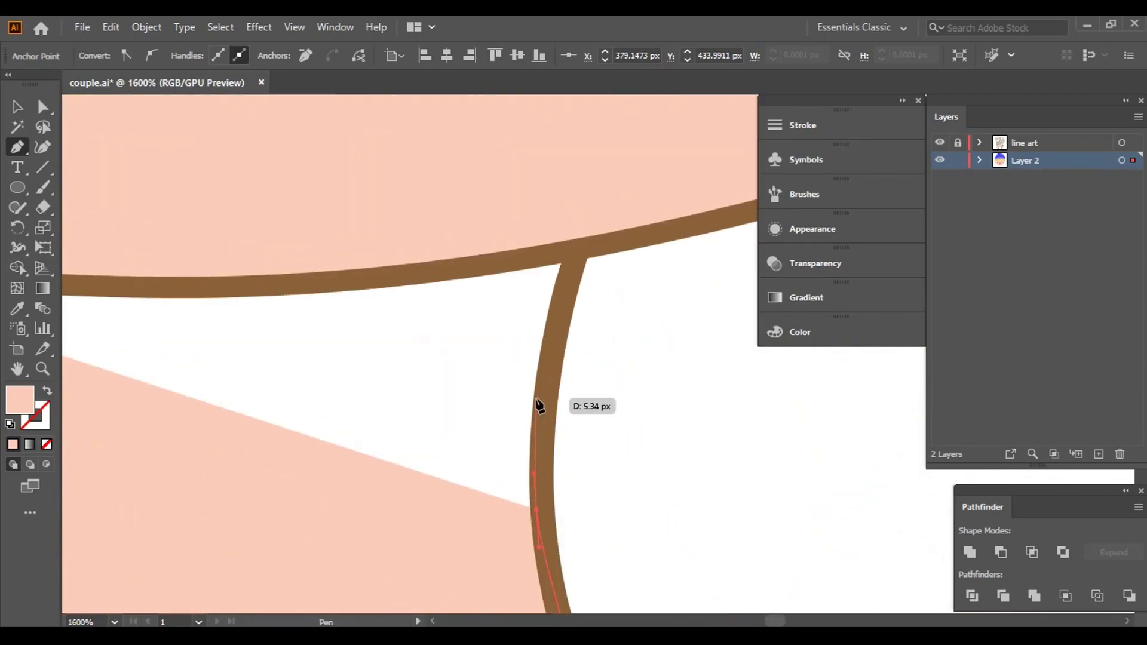
{"action": "left_click", "coordinate": [550, 358]}
{"action": "left_click", "coordinate": [569, 274]}
{"action": "left_click", "coordinate": [288, 298]}
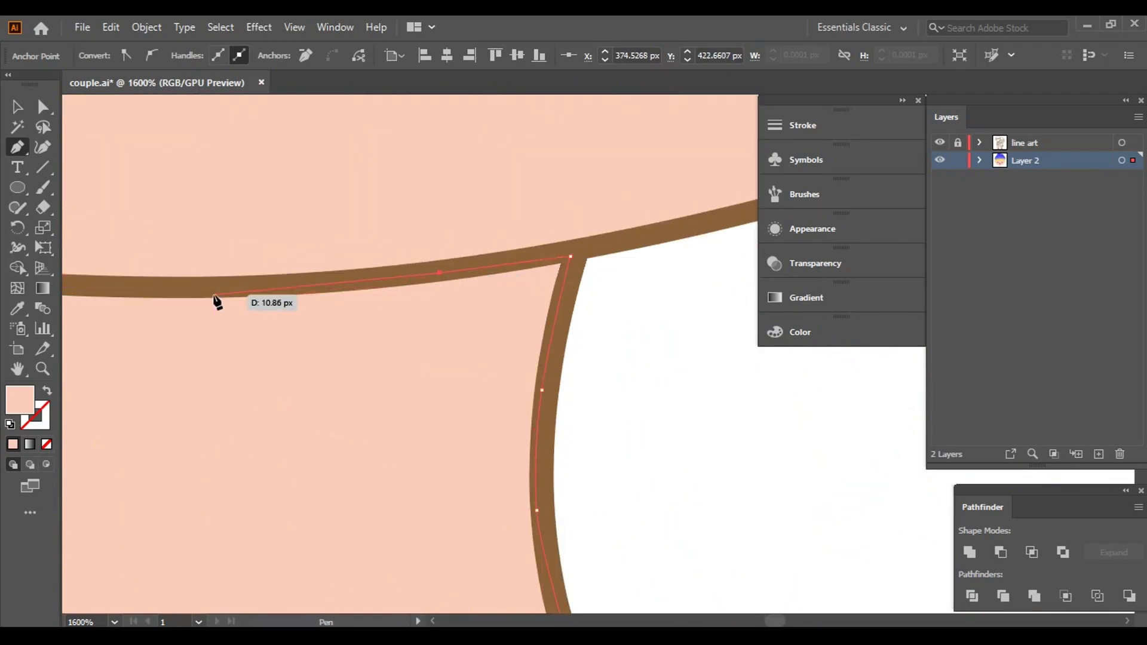
- Close the neck shape at its start point and review the peach-filled neck
{"action": "mouse_move", "coordinate": [215, 302]}
{"action": "left_mouse_down"}
{"action": "mouse_move", "coordinate": [672, 308]}
{"action": "mouse_move", "coordinate": [384, 295]}
{"action": "left_mouse_up"}
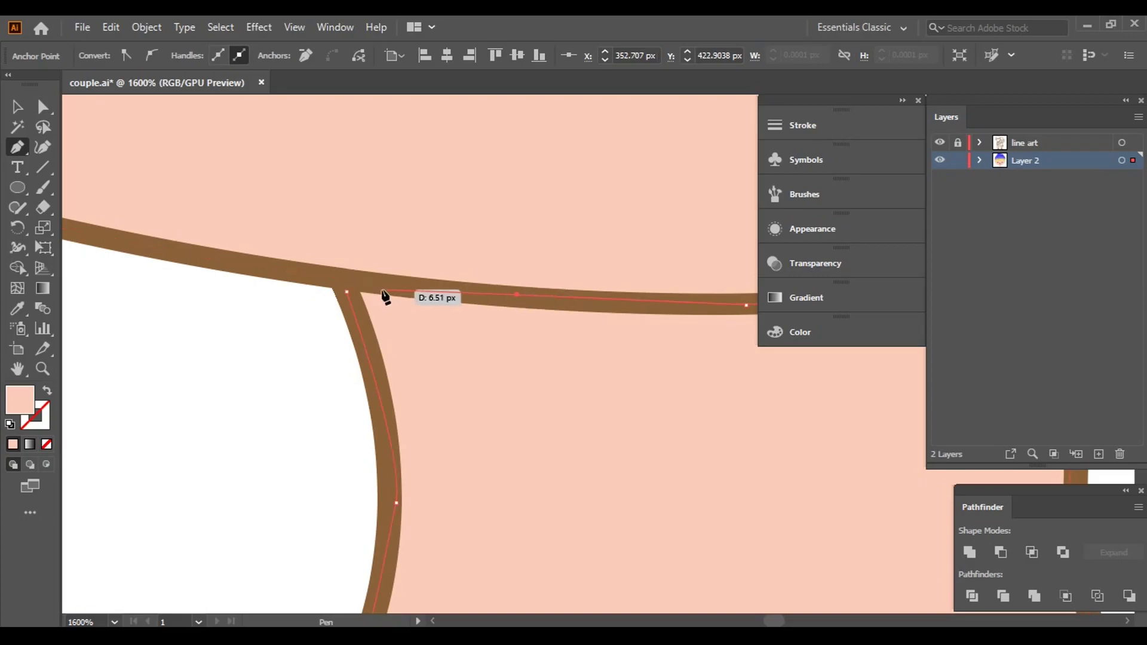
{"action": "left_click", "coordinate": [329, 307]}
{"action": "key", "text": "v"}
{"action": "left_click", "coordinate": [185, 400]}
{"action": "scroll", "coordinate": [453, 392], "scroll_direction": "down", "scroll_amount": 10}
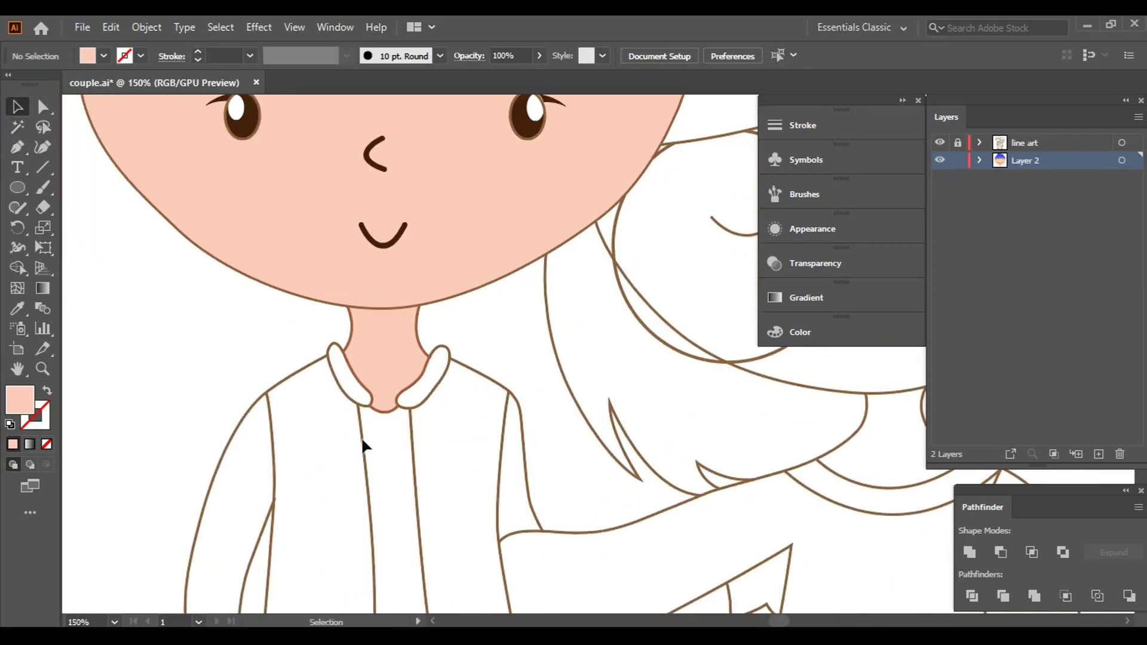
{"action": "scroll", "coordinate": [359, 293], "scroll_direction": "up", "scroll_amount": 5}
{"action": "left_click_drag", "start_coordinate": [397, 350], "coordinate": [544, 366]}
{"action": "scroll", "coordinate": [544, 366], "scroll_direction": "down", "scroll_amount": 2}
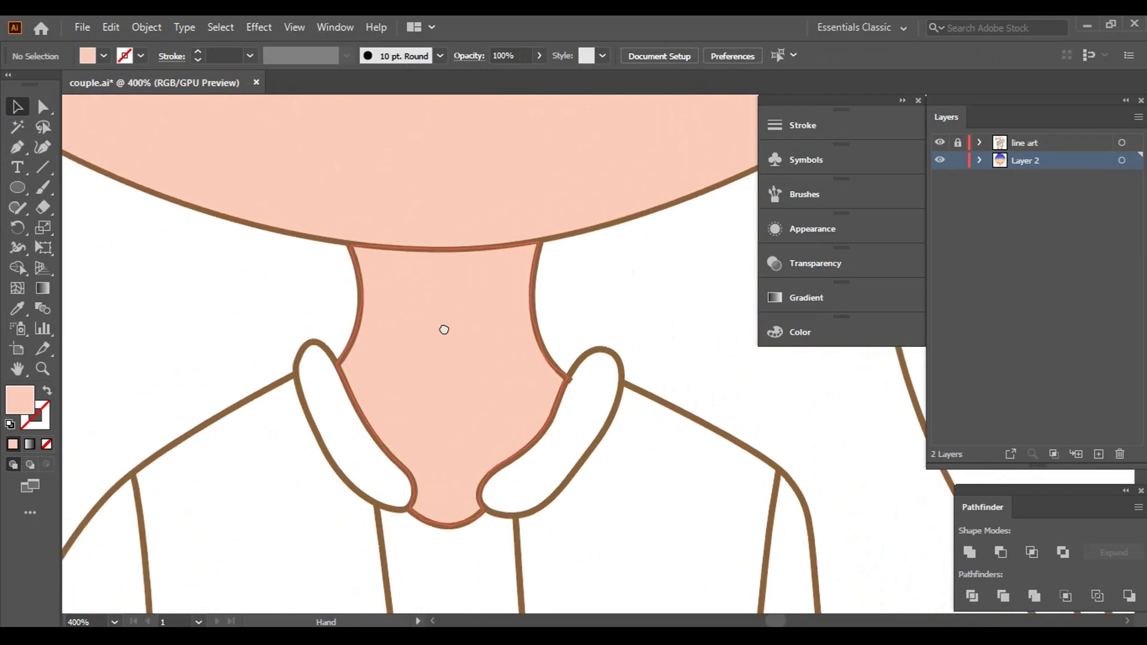
{"action": "scroll", "coordinate": [444, 329], "scroll_direction": "down", "scroll_amount": 1}
- Choose a brown fill and start the neck shadow path curving along the chin
{"action": "left_click", "coordinate": [104, 57]}
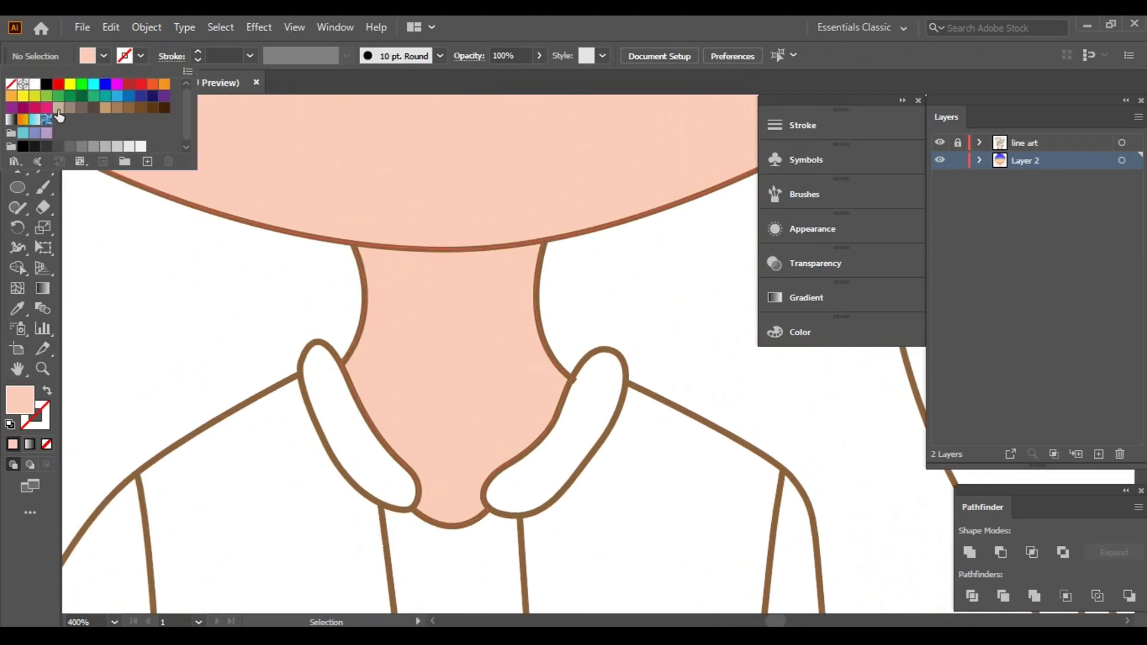
{"action": "left_click", "coordinate": [120, 112]}
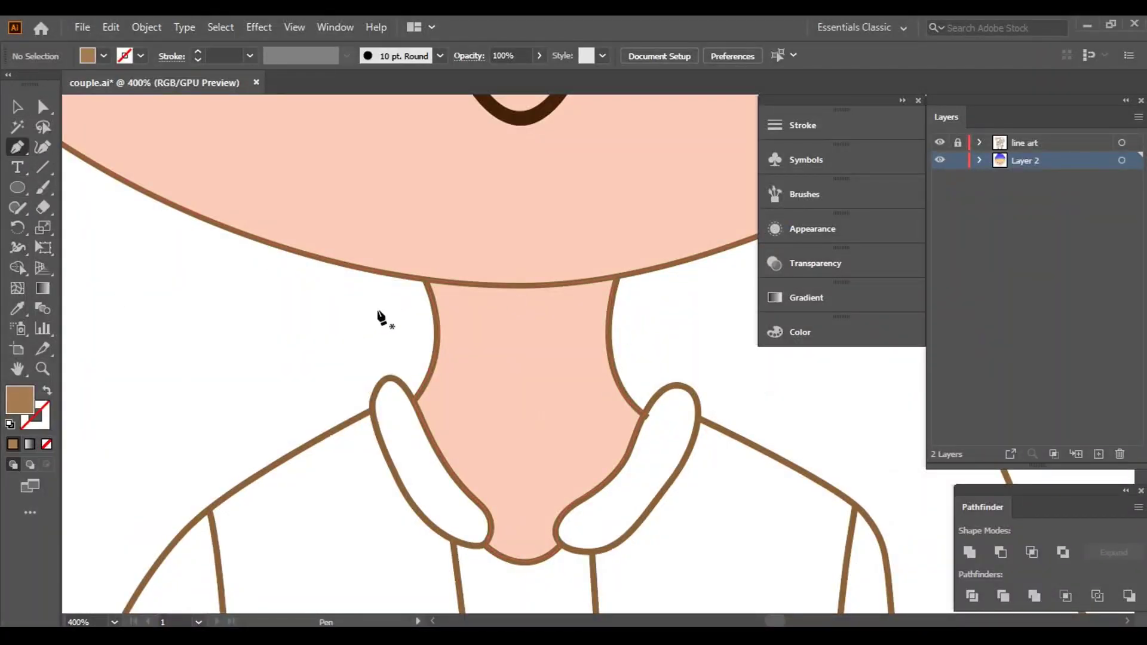
{"action": "scroll", "coordinate": [415, 361], "scroll_direction": "up", "scroll_amount": 2}
{"action": "scroll", "coordinate": [454, 364], "scroll_direction": "up", "scroll_amount": 2}
{"action": "scroll", "coordinate": [239, 293], "scroll_direction": "up", "scroll_amount": 2}
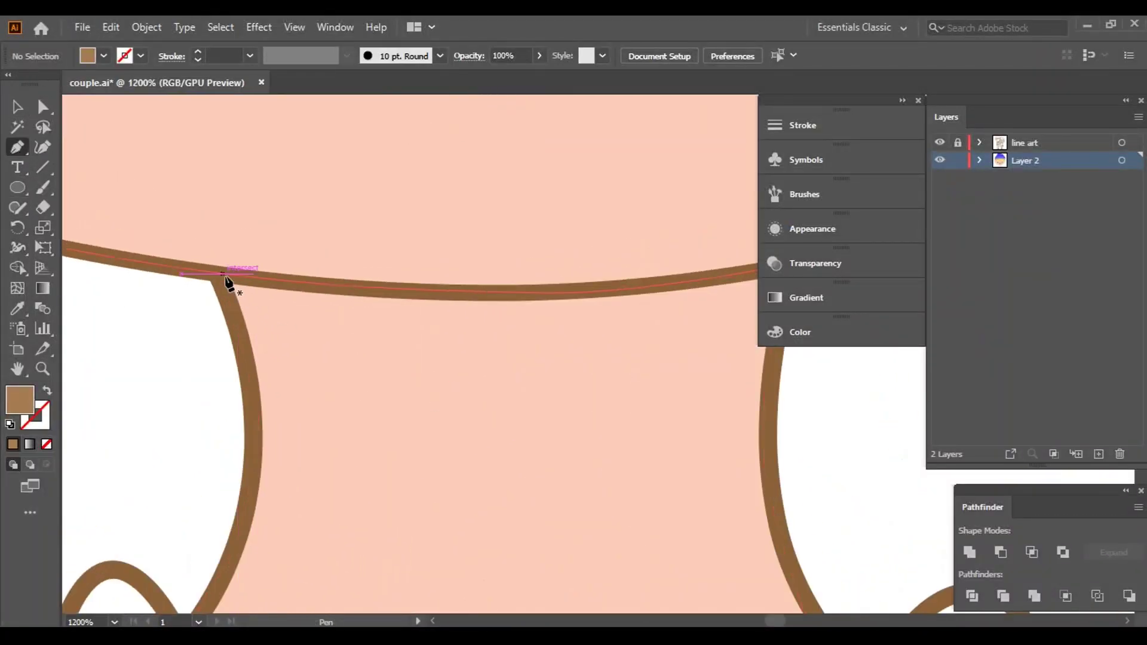
{"action": "left_click", "coordinate": [227, 283]}
{"action": "left_click_drag", "start_coordinate": [586, 292], "coordinate": [673, 288]}
- Continue the shadow path to the neck's right and left edges and close it
{"action": "scroll", "coordinate": [657, 291], "scroll_direction": "right", "scroll_amount": 3}
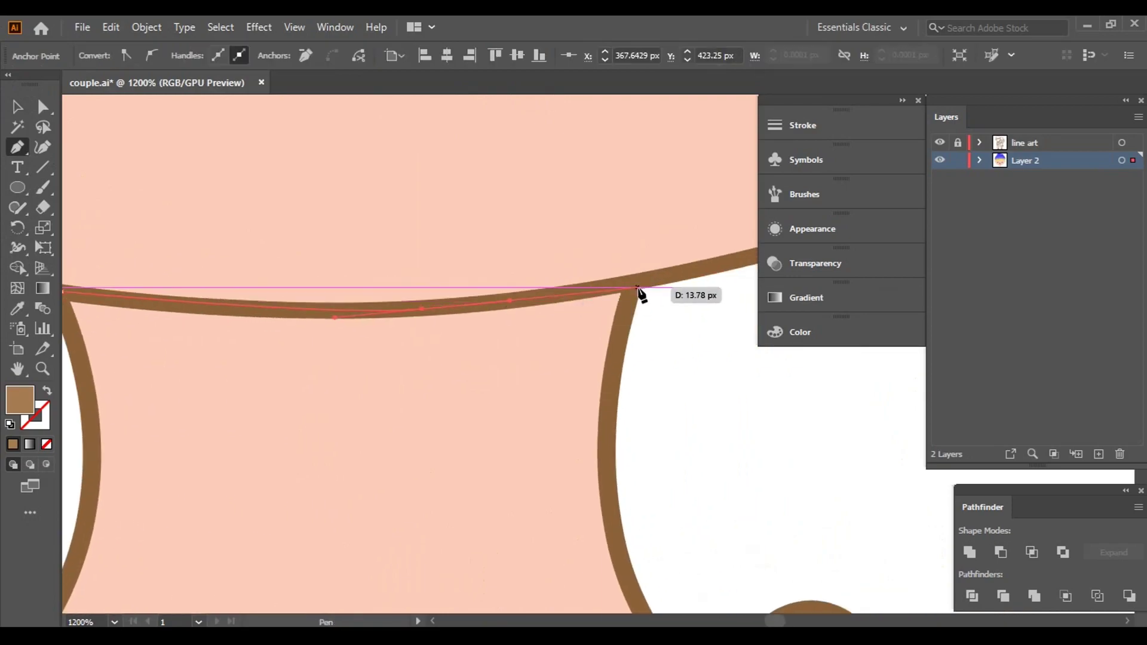
{"action": "left_click", "coordinate": [638, 293]}
{"action": "scroll", "coordinate": [660, 277], "scroll_direction": "down", "scroll_amount": 1}
{"action": "scroll", "coordinate": [589, 502], "scroll_direction": "down", "scroll_amount": 3}
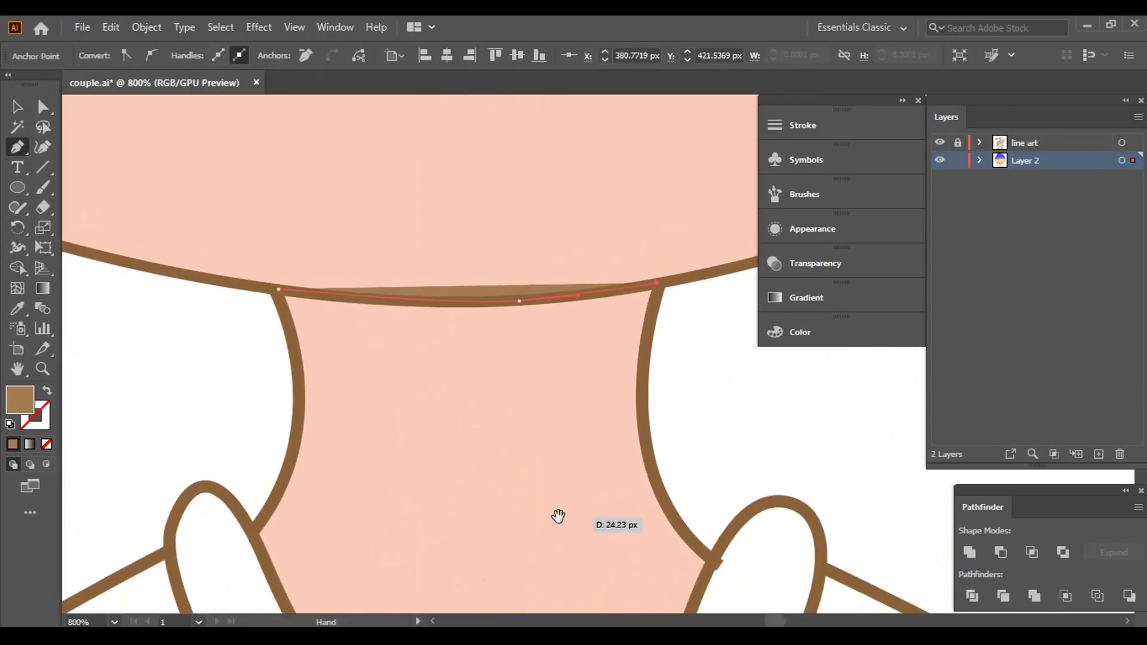
{"action": "scroll", "coordinate": [558, 516], "scroll_direction": "down", "scroll_amount": 3}
{"action": "scroll", "coordinate": [316, 431], "scroll_direction": "down", "scroll_amount": 1}
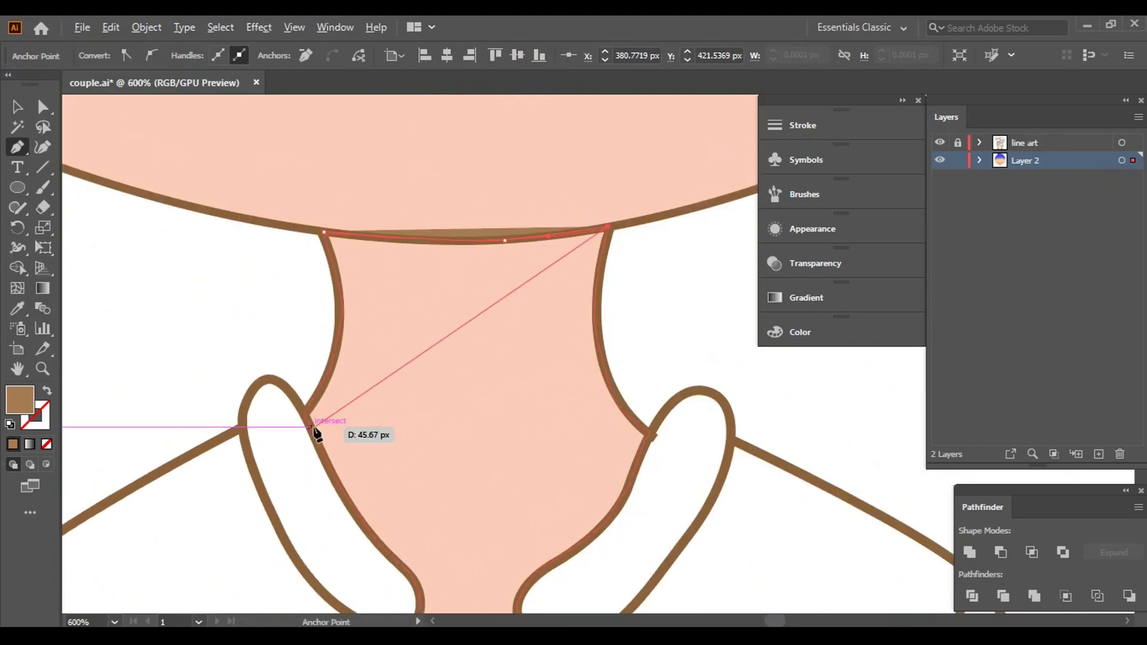
{"action": "left_click_drag", "start_coordinate": [310, 426], "coordinate": [96, 446]}
{"action": "scroll", "coordinate": [295, 368], "scroll_direction": "up", "scroll_amount": 4}
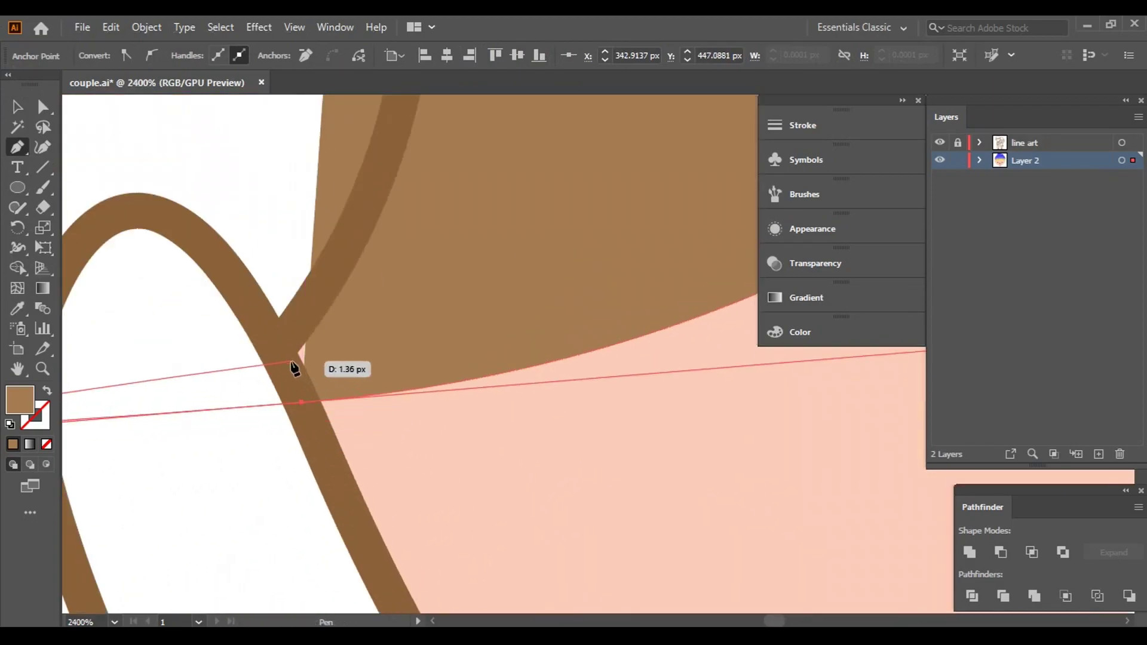
{"action": "left_click", "coordinate": [332, 275]}
{"action": "left_click_drag", "start_coordinate": [377, 95], "coordinate": [284, 412]}
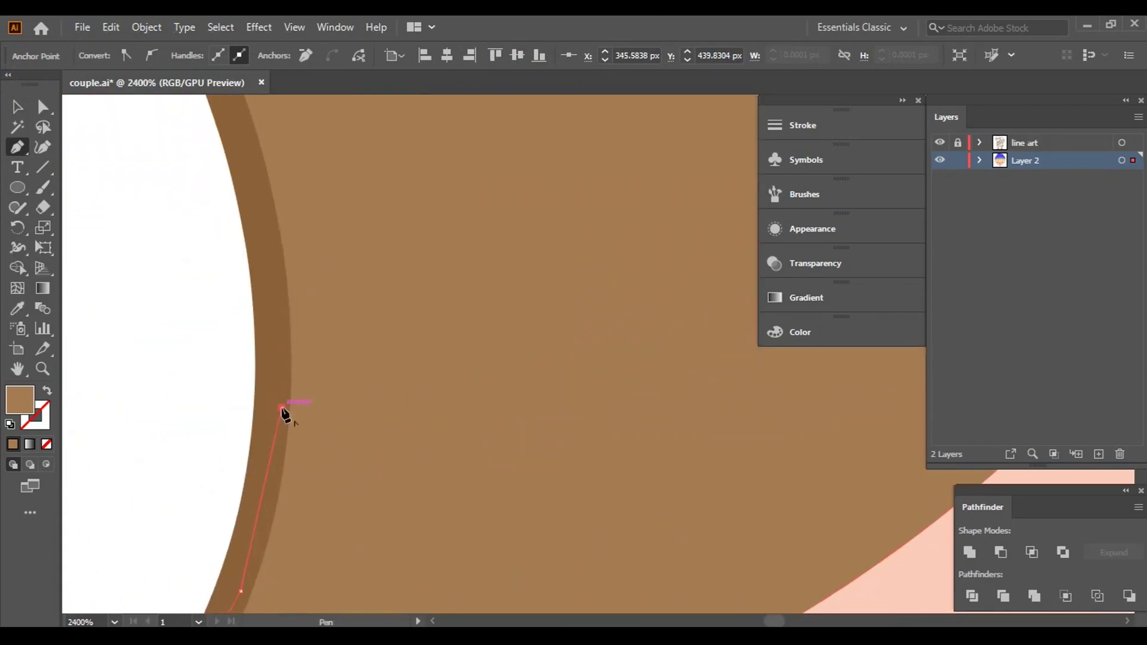
{"action": "scroll", "coordinate": [267, 245], "scroll_direction": "down", "scroll_amount": 2}
{"action": "scroll", "coordinate": [640, 389], "scroll_direction": "down", "scroll_amount": 3}
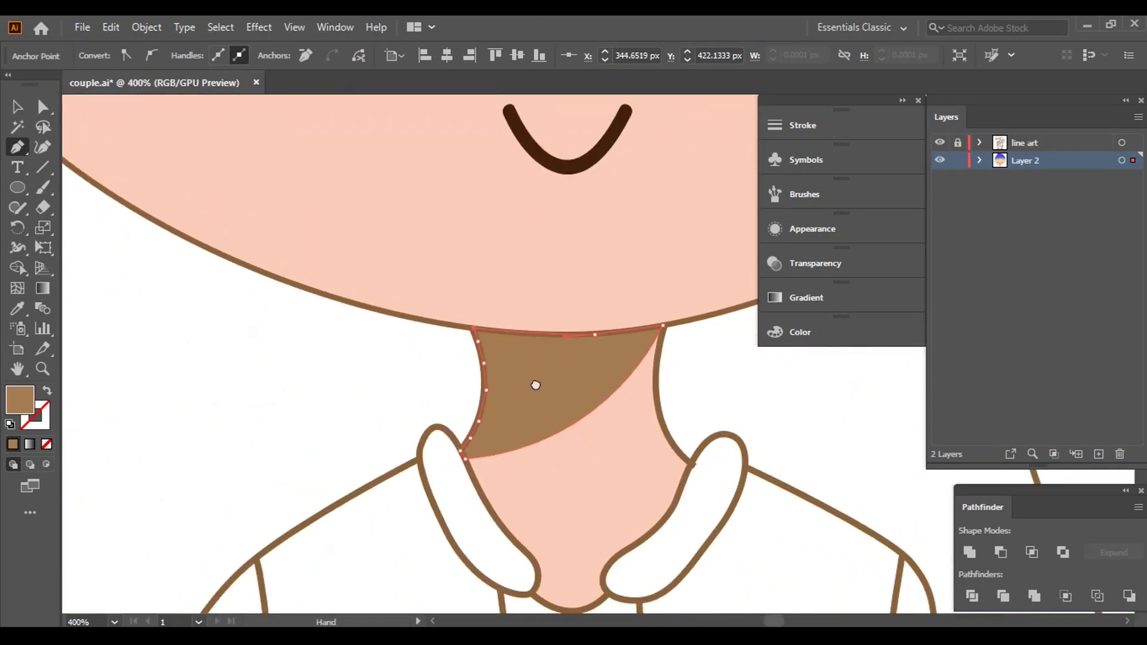
{"action": "scroll", "coordinate": [533, 382], "scroll_direction": "down", "scroll_amount": 2}
- Select the neck shadow and check its fill in the Color Picker, keeping the colour
{"action": "left_click", "coordinate": [17, 106]}
{"action": "left_click", "coordinate": [554, 385]}
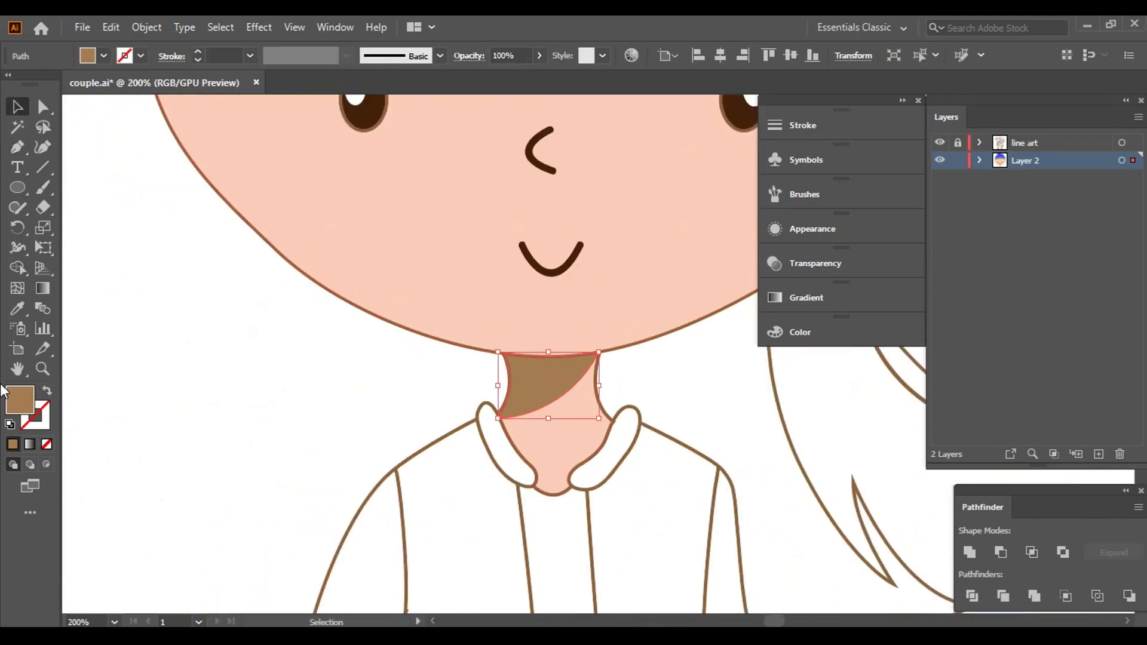
{"action": "double_click", "coordinate": [23, 400]}
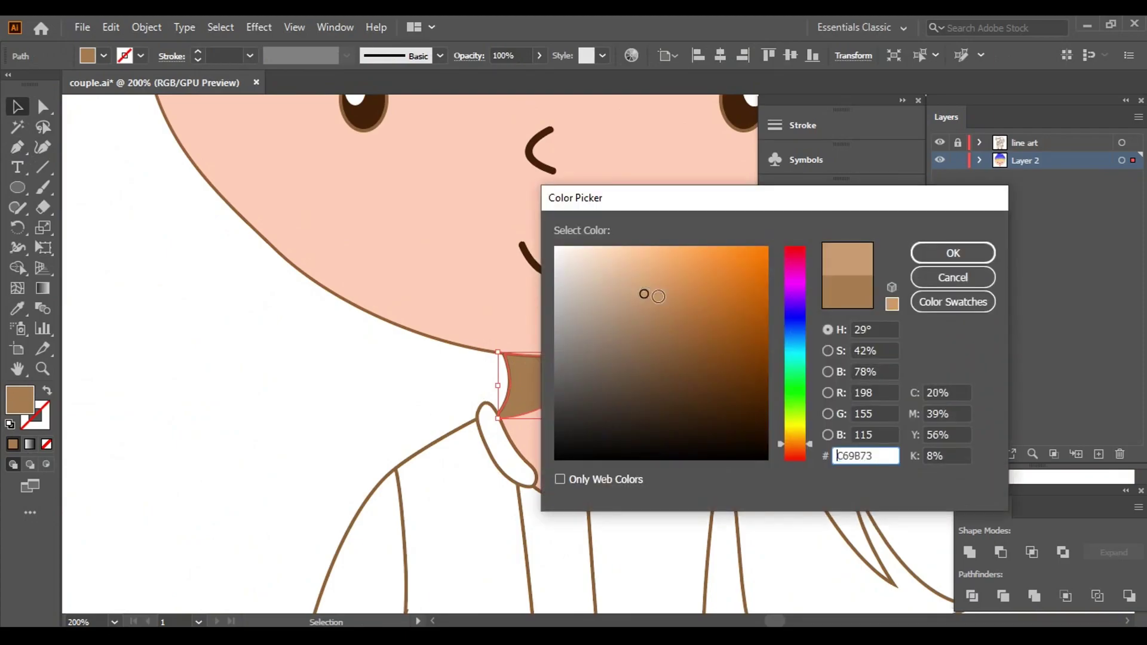
{"action": "left_click", "coordinate": [956, 263]}
{"action": "left_click", "coordinate": [706, 377]}
{"action": "scroll", "coordinate": [715, 373], "scroll_direction": "down", "scroll_amount": 3}
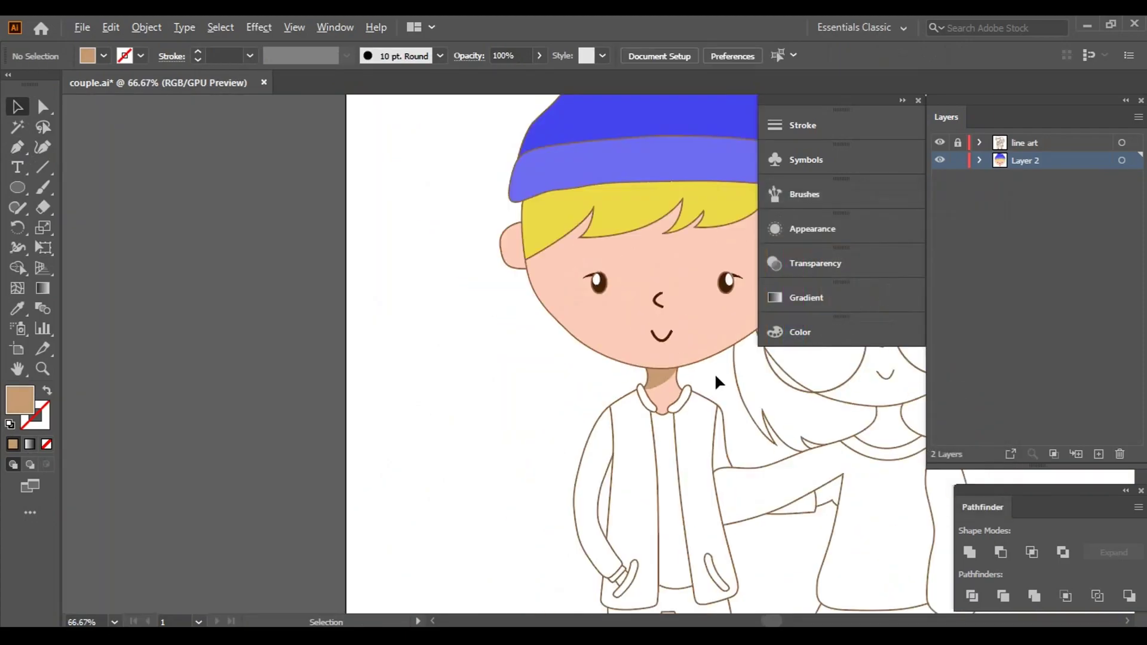
{"action": "scroll", "coordinate": [408, 396], "scroll_direction": "up", "scroll_amount": 2}
{"action": "scroll", "coordinate": [410, 407], "scroll_direction": "up", "scroll_amount": 3}
- Lighten the neck shadow's fill to a soft tan in the Color Picker
{"action": "left_click", "coordinate": [350, 386]}
{"action": "double_click", "coordinate": [21, 406]}
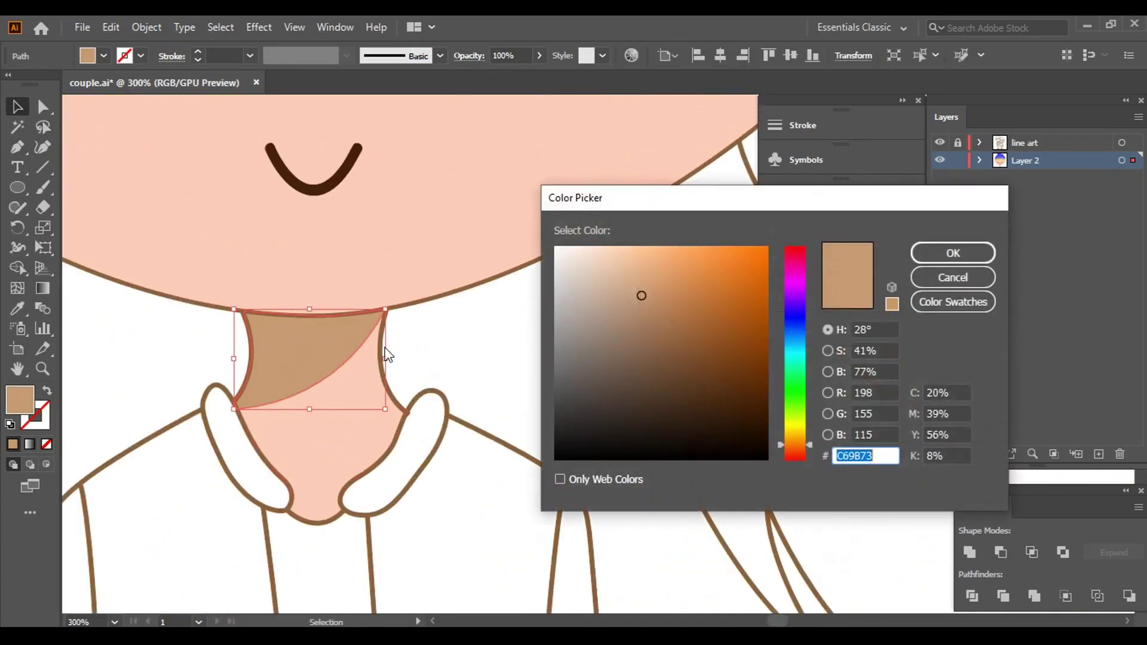
{"action": "left_click", "coordinate": [619, 281]}
{"action": "left_click", "coordinate": [953, 252]}
{"action": "left_click", "coordinate": [552, 360]}
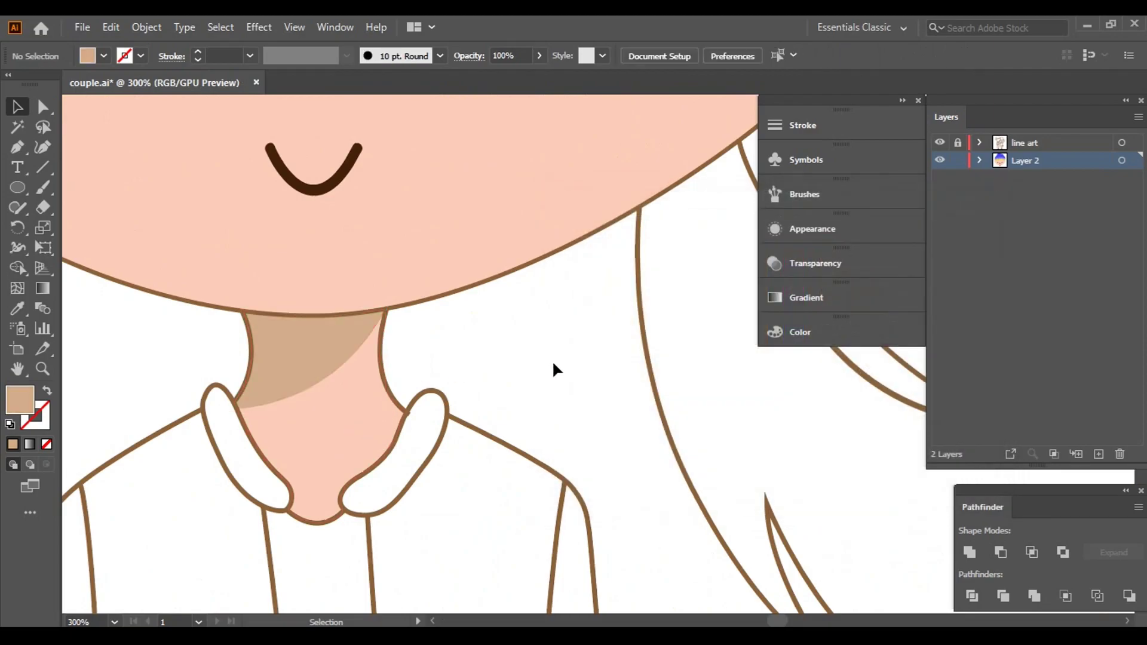
{"action": "scroll", "coordinate": [552, 360], "scroll_direction": "down", "scroll_amount": 5}
{"action": "left_click_drag", "start_coordinate": [550, 366], "coordinate": [528, 287]}
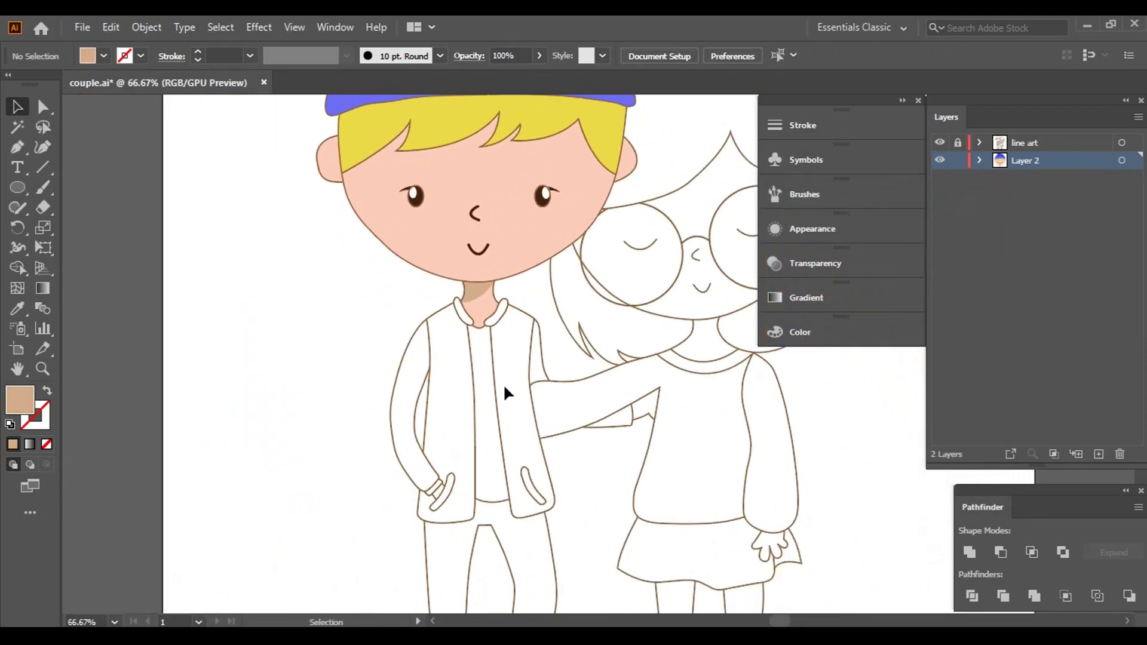
- Set the fill to white and trace the top of the left collar tab
{"action": "left_click", "coordinate": [104, 57]}
{"action": "left_click", "coordinate": [24, 83]}
{"action": "scroll", "coordinate": [469, 320], "scroll_direction": "up", "scroll_amount": 8}
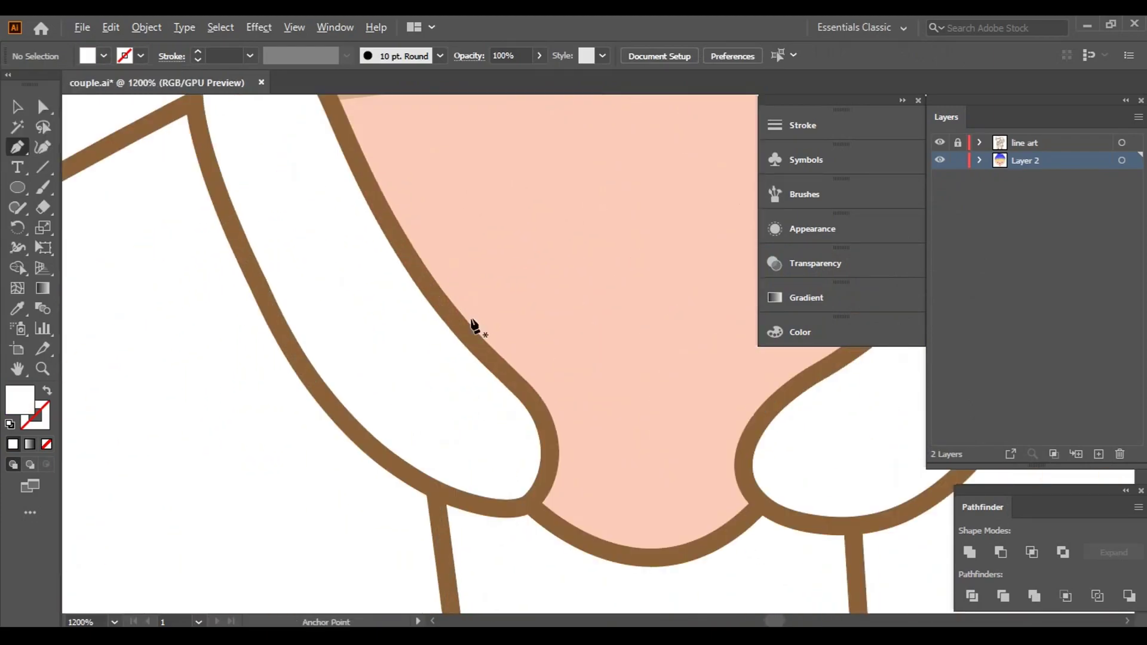
{"action": "left_click", "coordinate": [653, 474]}
{"action": "left_click", "coordinate": [578, 335]}
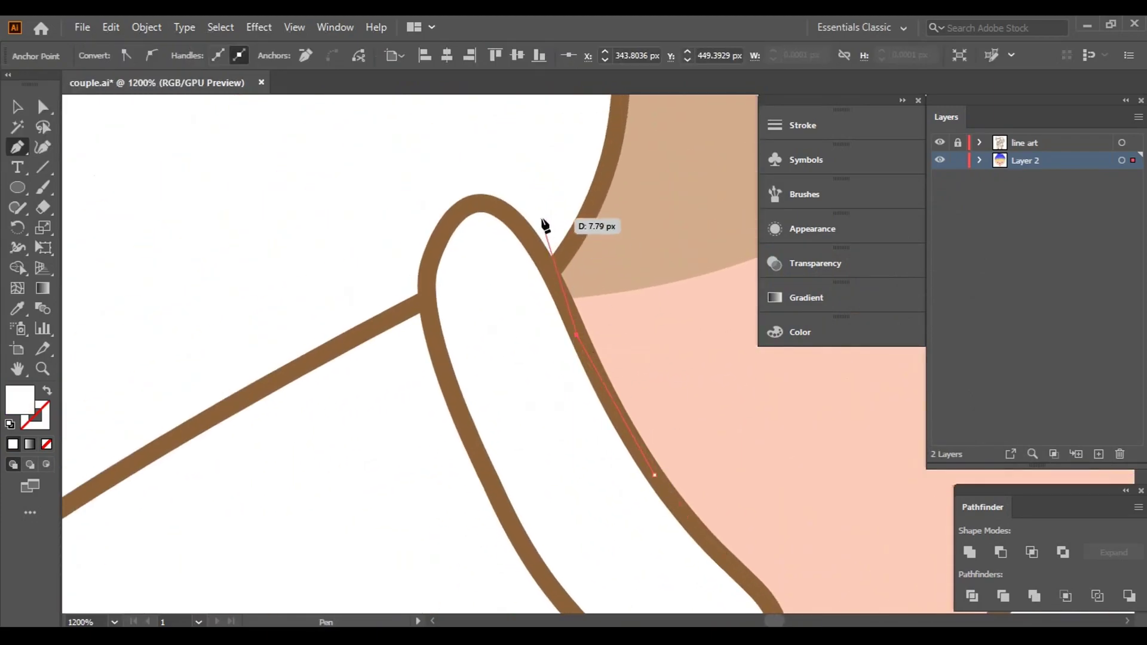
{"action": "left_click", "coordinate": [531, 241]}
{"action": "left_click", "coordinate": [503, 212]}
{"action": "left_click", "coordinate": [480, 203]}
{"action": "left_click", "coordinate": [442, 233]}
{"action": "left_click", "coordinate": [426, 323]}
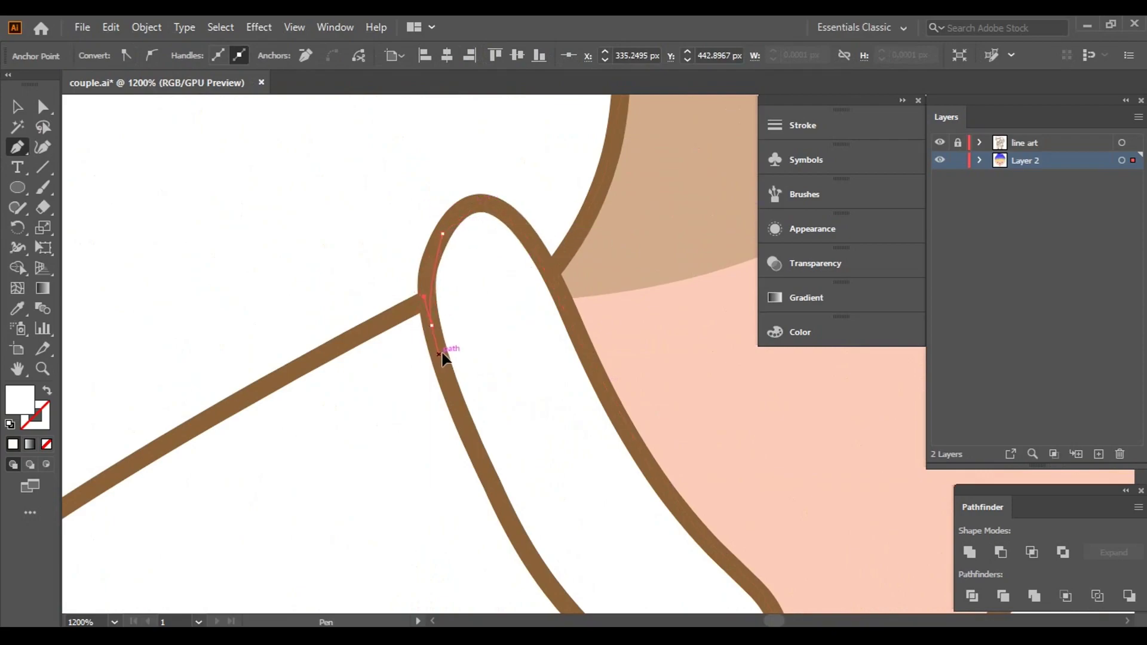
{"action": "left_click", "coordinate": [470, 440]}
- Trace the left collar tab's side and bottom and close the shape
{"action": "scroll", "coordinate": [449, 377], "scroll_direction": "up", "scroll_amount": 1}
{"action": "scroll", "coordinate": [423, 307], "scroll_direction": "down", "scroll_amount": 3}
{"action": "left_click", "coordinate": [467, 386]}
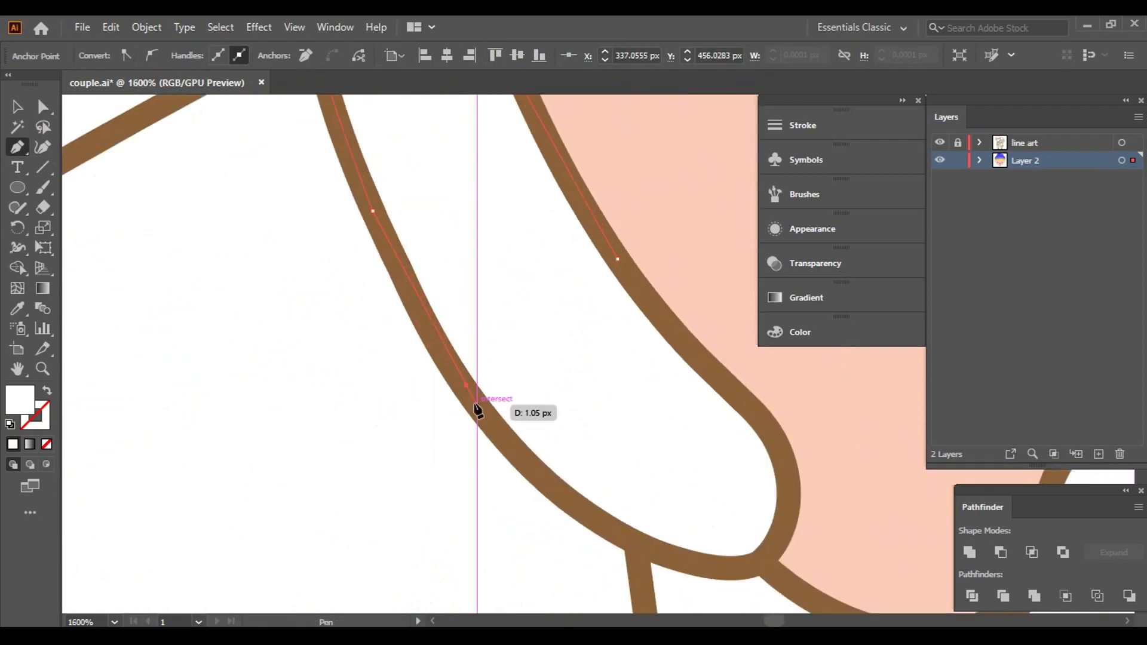
{"action": "left_click", "coordinate": [585, 518]}
{"action": "left_click", "coordinate": [686, 555]}
{"action": "left_click", "coordinate": [775, 546]}
{"action": "left_click", "coordinate": [791, 477]}
{"action": "left_click", "coordinate": [725, 384]}
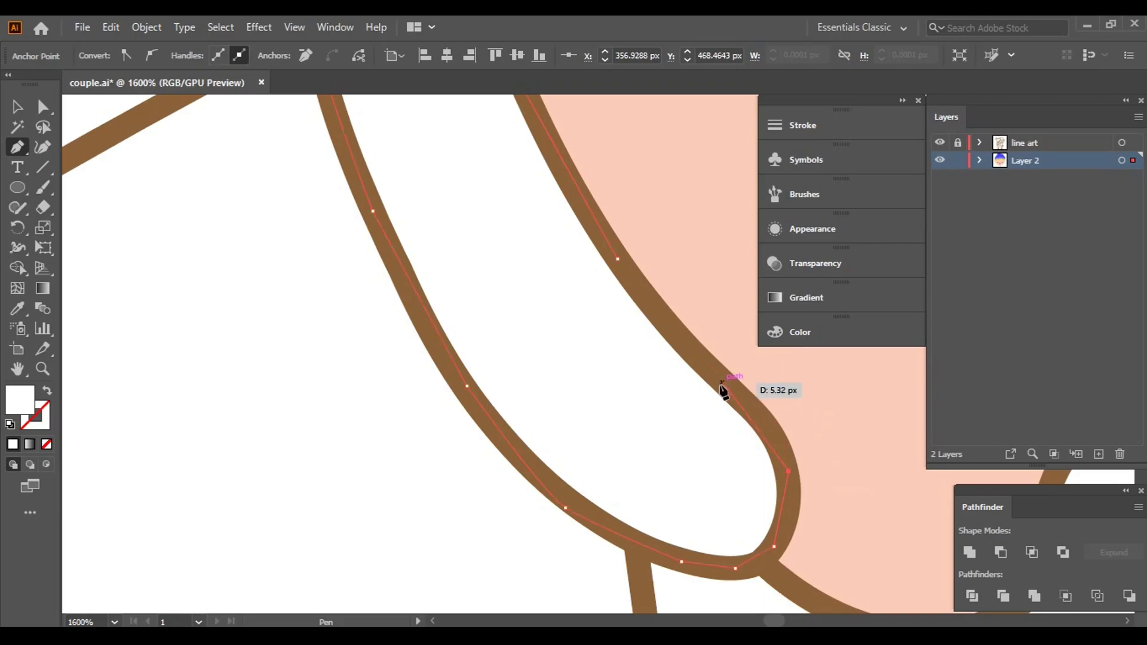
{"action": "left_click", "coordinate": [679, 335]}
{"action": "left_click", "coordinate": [615, 261]}
{"action": "scroll", "coordinate": [843, 430], "scroll_direction": "down", "scroll_amount": 3}
{"action": "scroll", "coordinate": [843, 430], "scroll_direction": "right", "scroll_amount": 5}
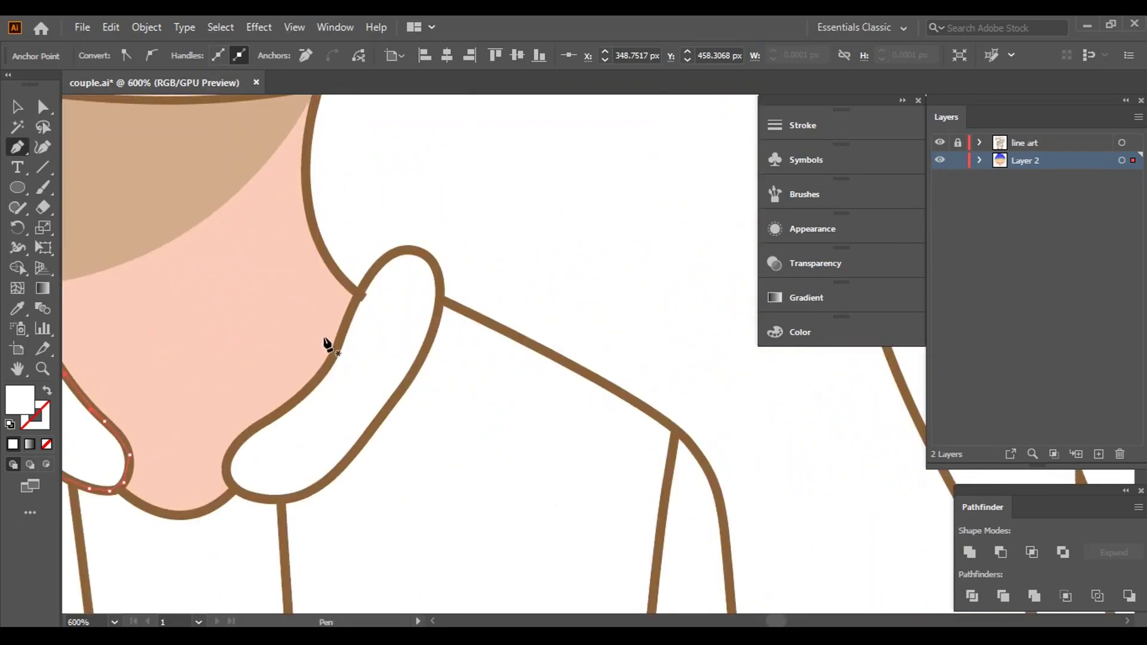
{"action": "scroll", "coordinate": [353, 321], "scroll_direction": "up", "scroll_amount": 2}
- Trace the right collar tab's left side, top and outer side
{"action": "left_click", "coordinate": [354, 316]}
{"action": "left_click", "coordinate": [385, 230]}
{"action": "left_click", "coordinate": [410, 198]}
{"action": "left_click", "coordinate": [453, 167]}
{"action": "left_click", "coordinate": [504, 166]}
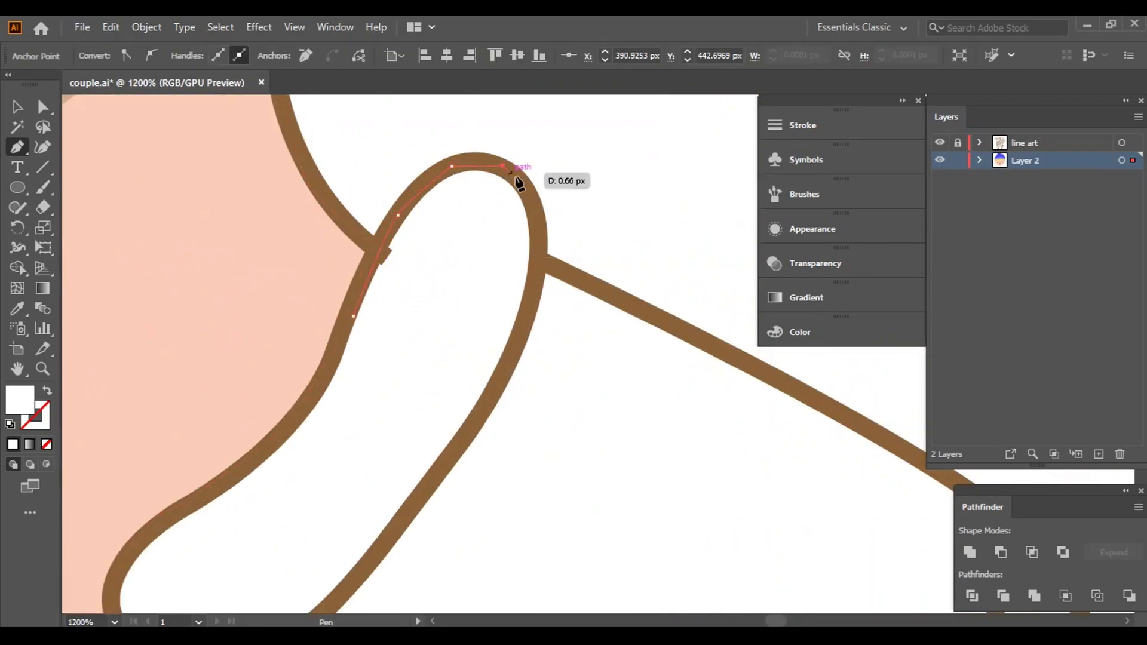
{"action": "left_click", "coordinate": [539, 204]}
{"action": "left_click", "coordinate": [539, 228]}
{"action": "left_click", "coordinate": [539, 254]}
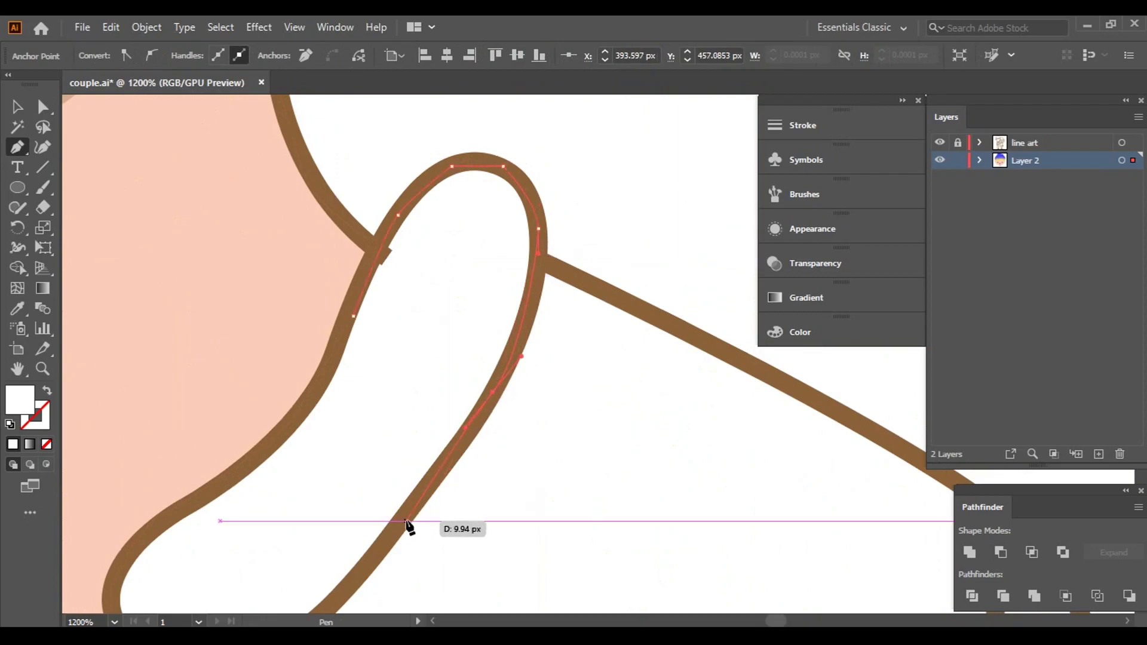
{"action": "scroll", "coordinate": [410, 531], "scroll_direction": "down", "scroll_amount": 3}
{"action": "scroll", "coordinate": [410, 530], "scroll_direction": "left", "scroll_amount": 1}
- Trace the right collar tab's lower curve and inner edge, closing the shape
{"action": "left_click", "coordinate": [445, 353]}
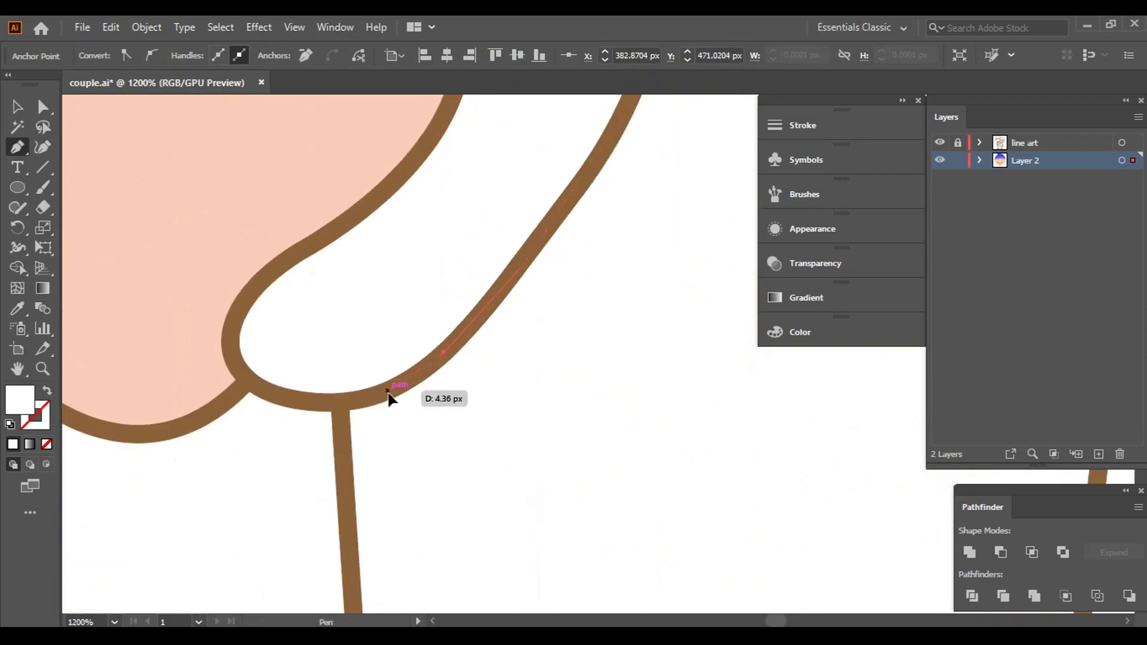
{"action": "left_click", "coordinate": [388, 391]}
{"action": "left_click", "coordinate": [294, 403]}
{"action": "left_click", "coordinate": [237, 365]}
{"action": "left_click", "coordinate": [237, 311]}
{"action": "left_click", "coordinate": [292, 254]}
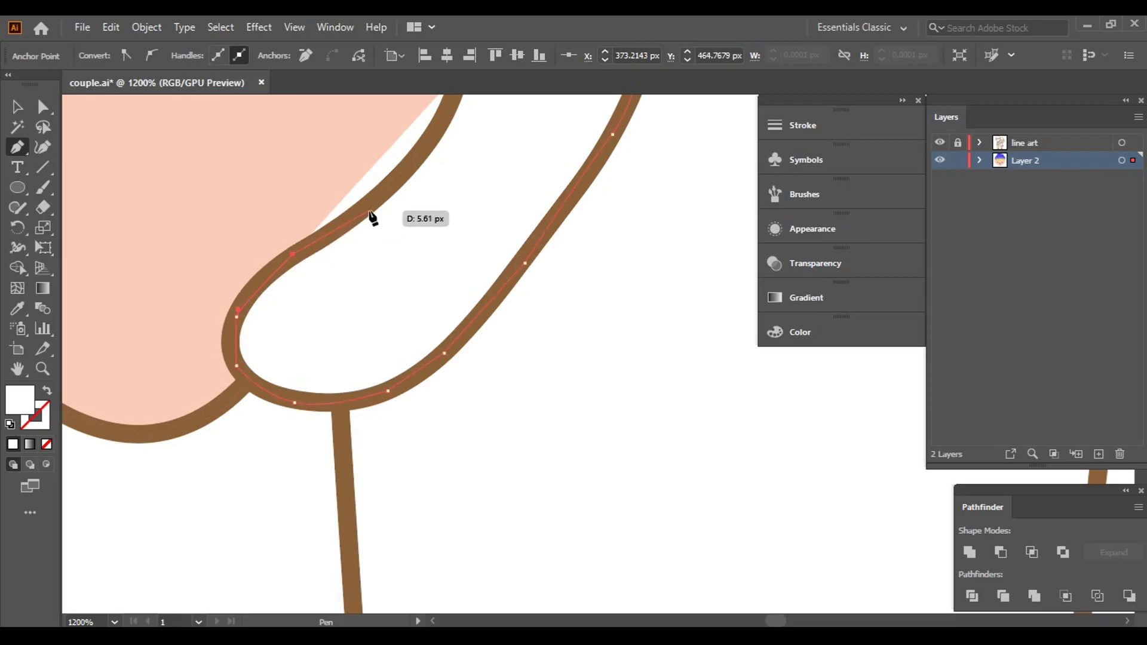
{"action": "left_click", "coordinate": [372, 207]}
{"action": "left_click", "coordinate": [428, 141]}
{"action": "scroll", "coordinate": [392, 328], "scroll_direction": "up", "scroll_amount": 3}
{"action": "scroll", "coordinate": [392, 328], "scroll_direction": "right", "scroll_amount": 1}
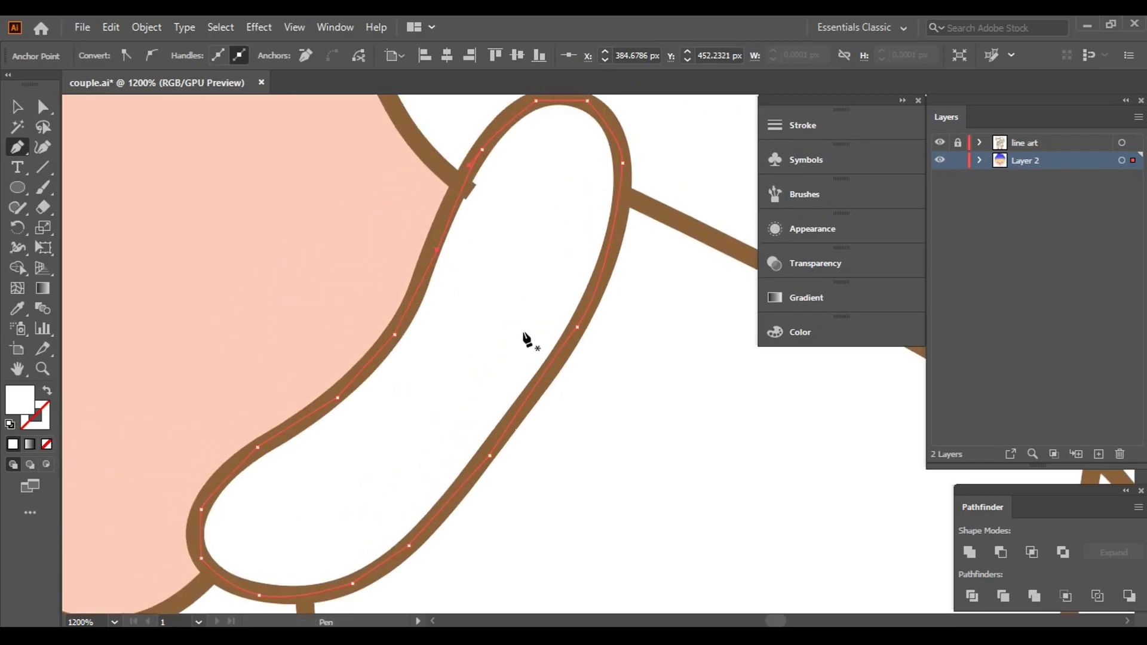
{"action": "key", "text": "ctrl+minus"}
{"action": "key", "text": "ctrl+minus"}
{"action": "key", "text": "ctrl+minus"}
- Fill the left collar tab light grey from the swatches
{"action": "key", "text": "v"}
{"action": "left_click", "coordinate": [334, 311]}
{"action": "left_click", "coordinate": [104, 57]}
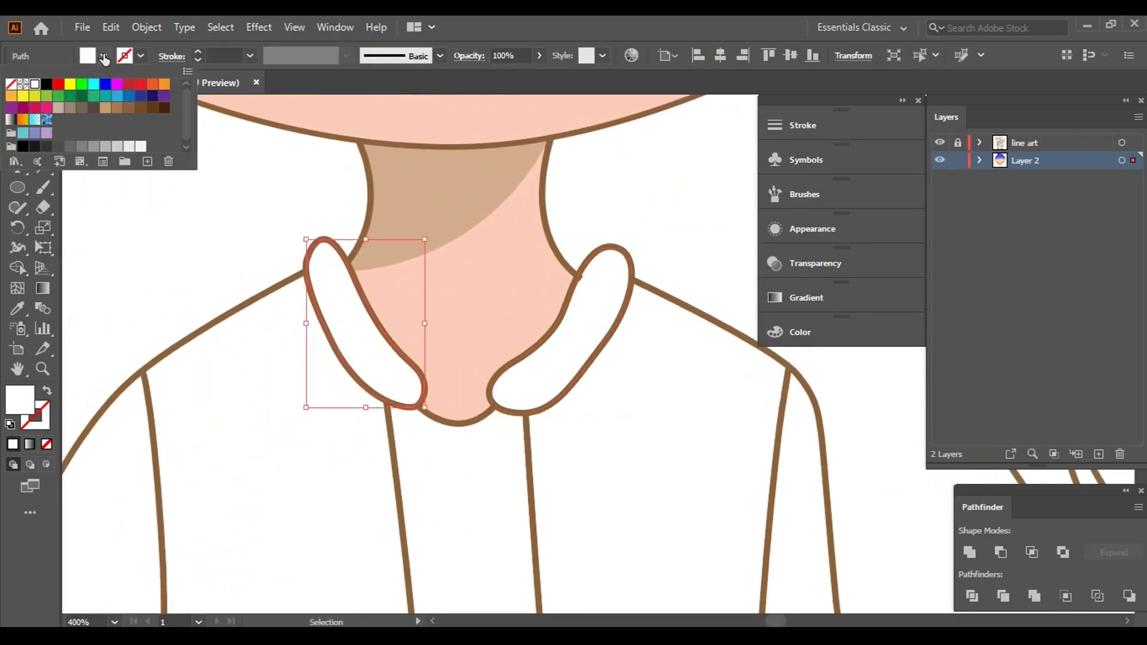
{"action": "left_click", "coordinate": [115, 153]}
{"action": "key", "text": "Escape"}
- Copy the grey fill onto the right collar tab with the Eyedropper
{"action": "left_click", "coordinate": [565, 357]}
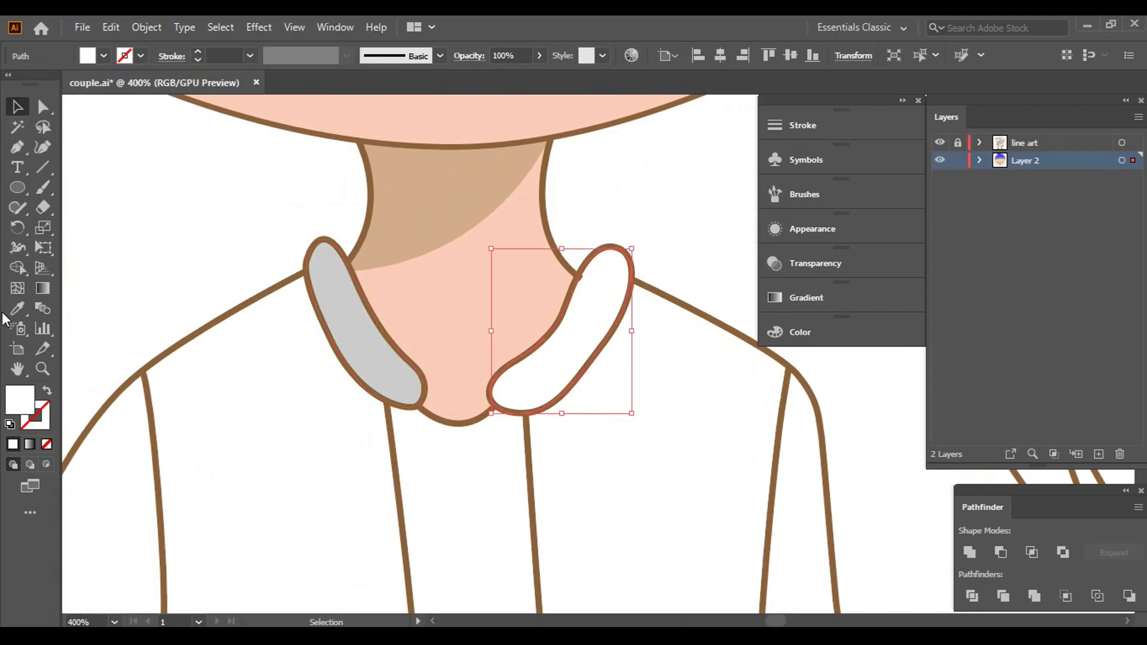
{"action": "key", "text": "i"}
{"action": "left_click", "coordinate": [341, 314]}
{"action": "key", "text": "v"}
{"action": "left_click", "coordinate": [126, 153]}
{"action": "key", "text": "ctrl+minus"}
{"action": "key", "text": "ctrl+minus"}
{"action": "key", "text": "ctrl+minus"}
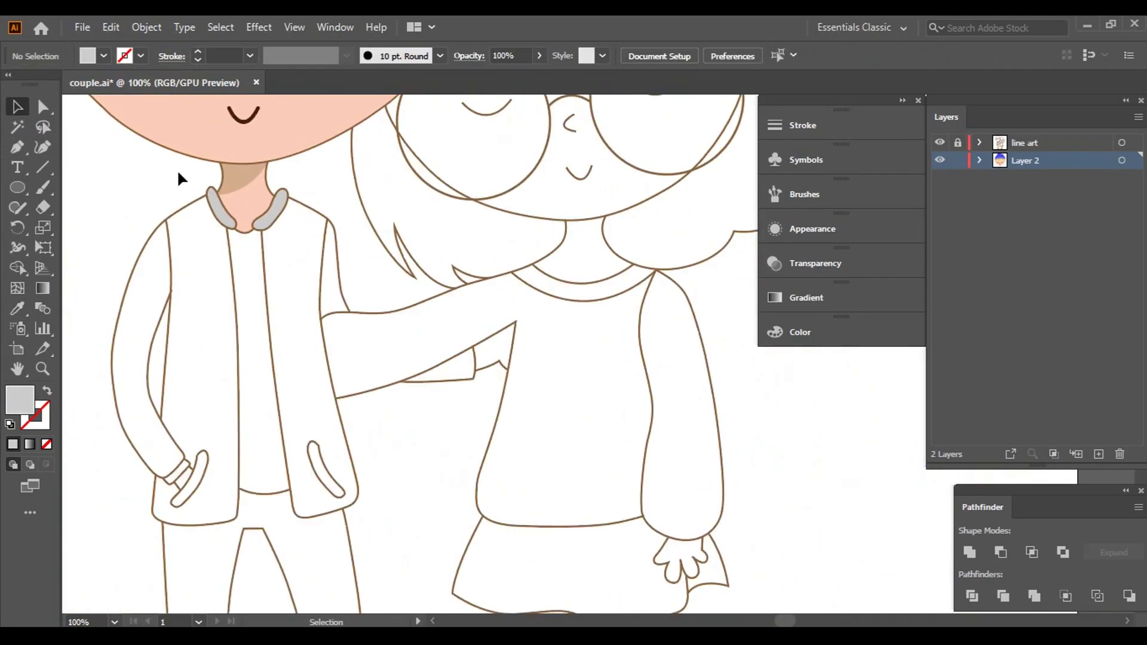
{"action": "scroll", "coordinate": [177, 170], "scroll_direction": "up", "scroll_amount": 1}
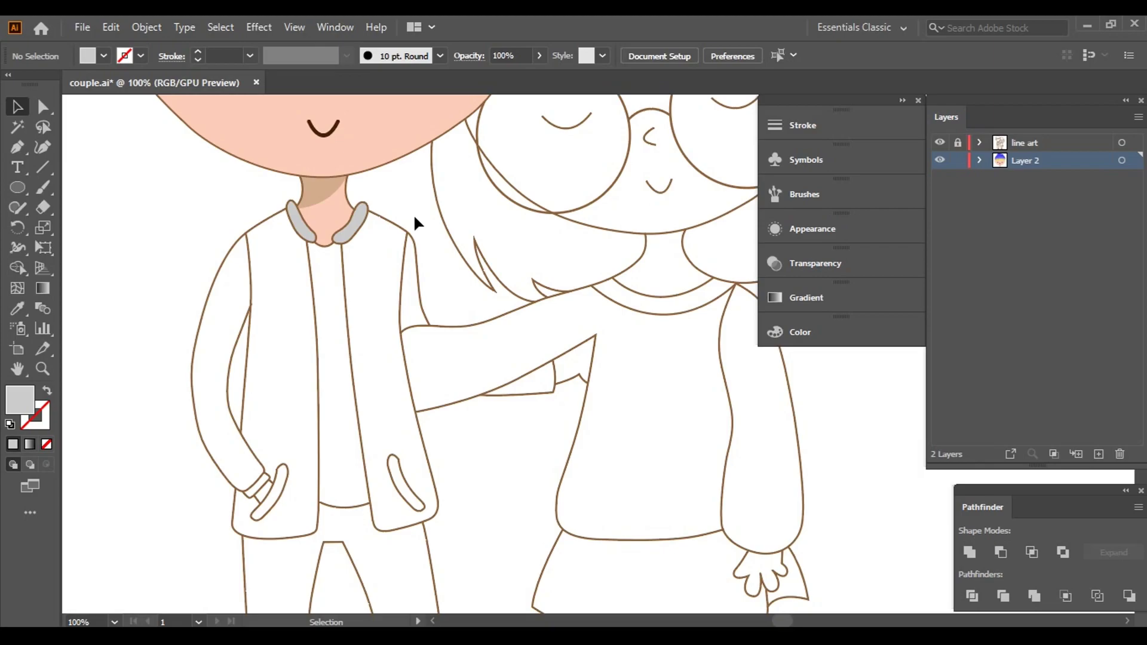
- Select the hat brim and shift the view down to the jacket
{"action": "key", "text": "ctrl+minus"}
{"action": "key", "text": "ctrl+minus"}
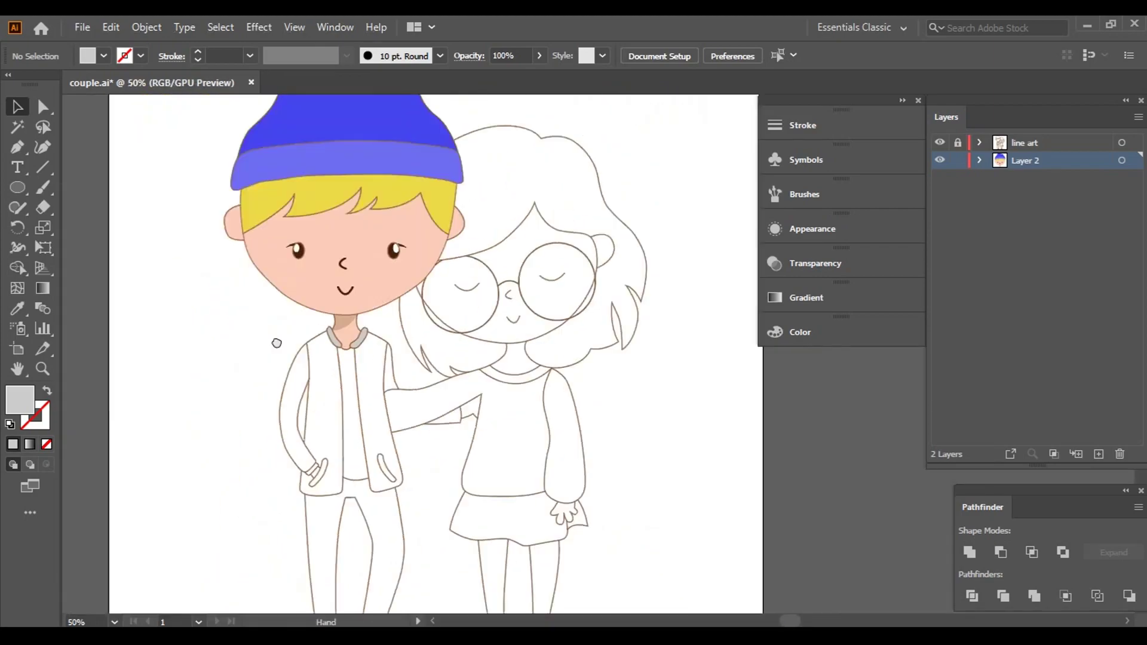
{"action": "left_click", "coordinate": [408, 242]}
{"action": "left_click", "coordinate": [18, 147]}
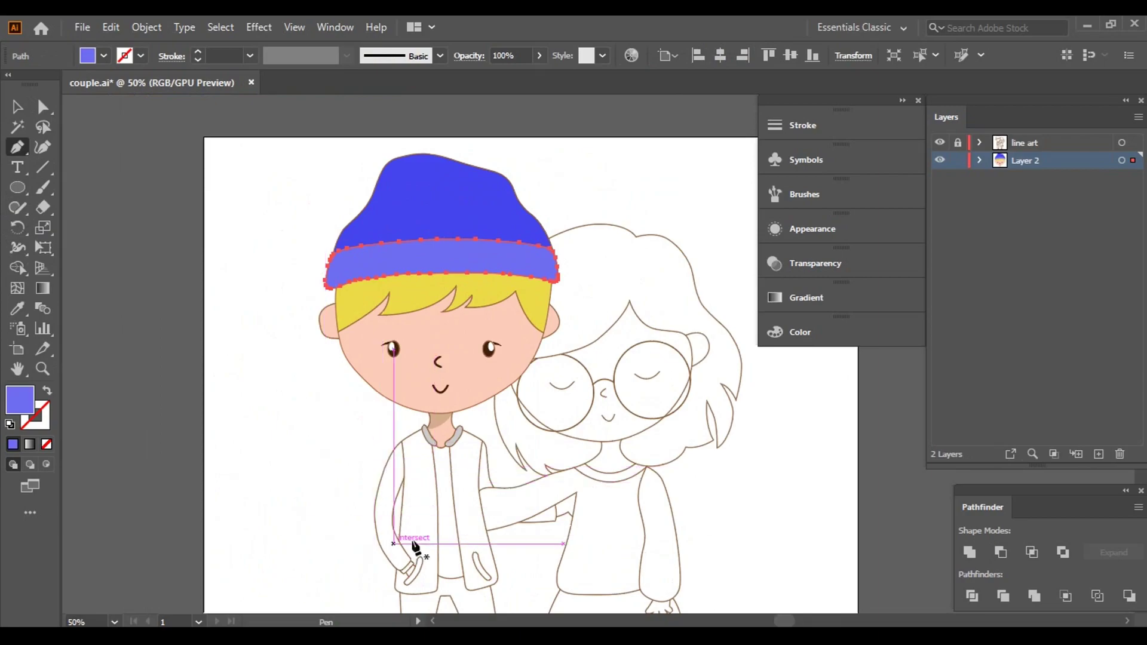
{"action": "mouse_move", "coordinate": [412, 497]}
{"action": "left_mouse_down"}
{"action": "mouse_move", "coordinate": [507, 442]}
{"action": "mouse_move", "coordinate": [385, 450]}
{"action": "left_mouse_up"}
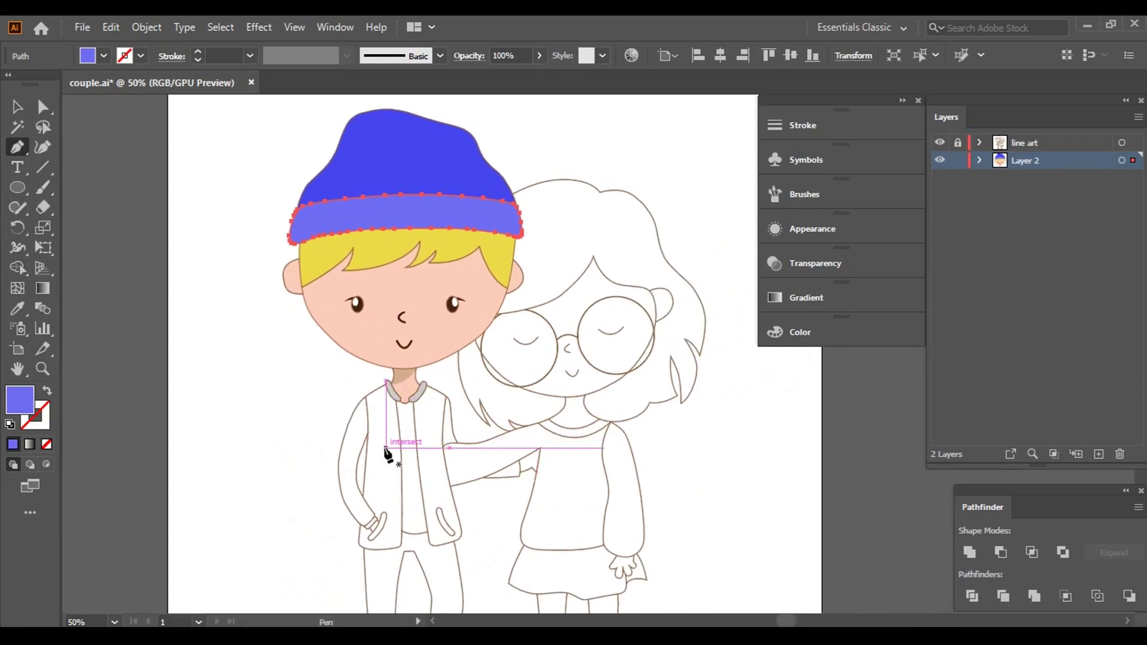
{"action": "key", "text": "v"}
{"action": "left_click", "coordinate": [270, 332]}
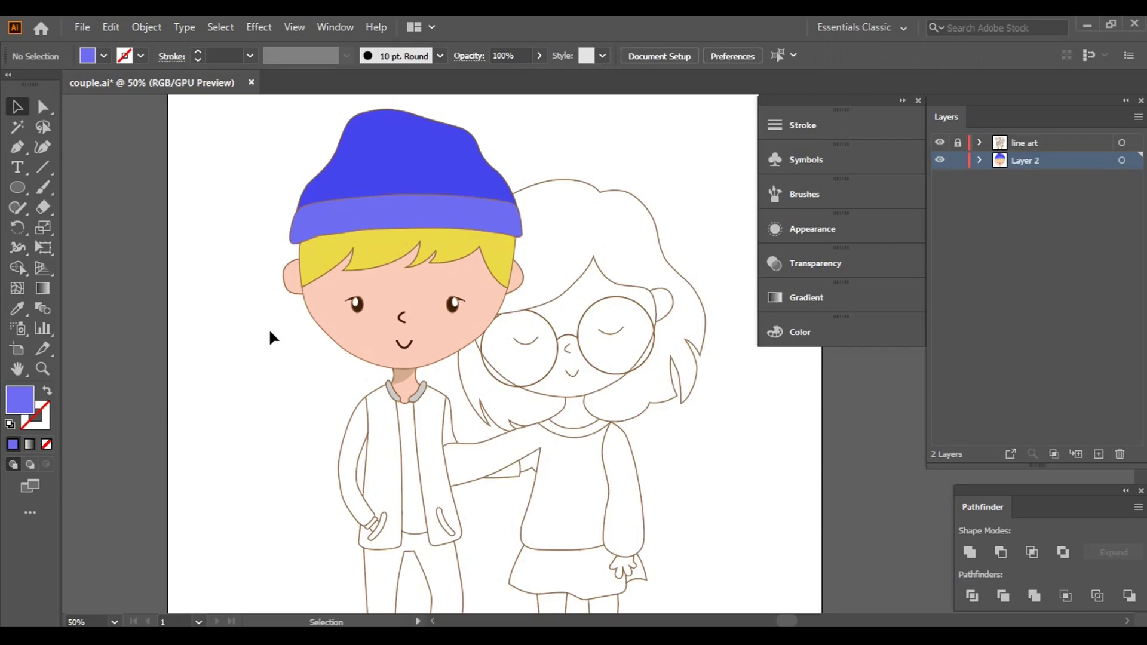
- Make Layer 2 active and load the hat band's blue fill for the Pen tool
{"action": "left_click", "coordinate": [1050, 162]}
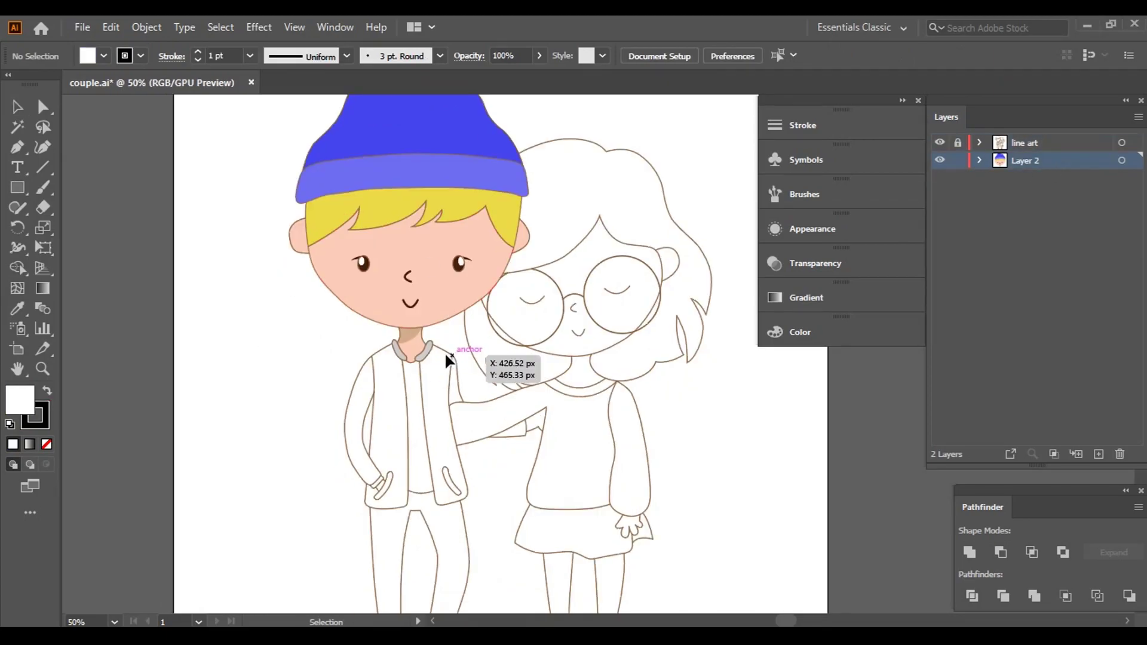
{"action": "left_click", "coordinate": [336, 177]}
{"action": "key", "text": "p"}
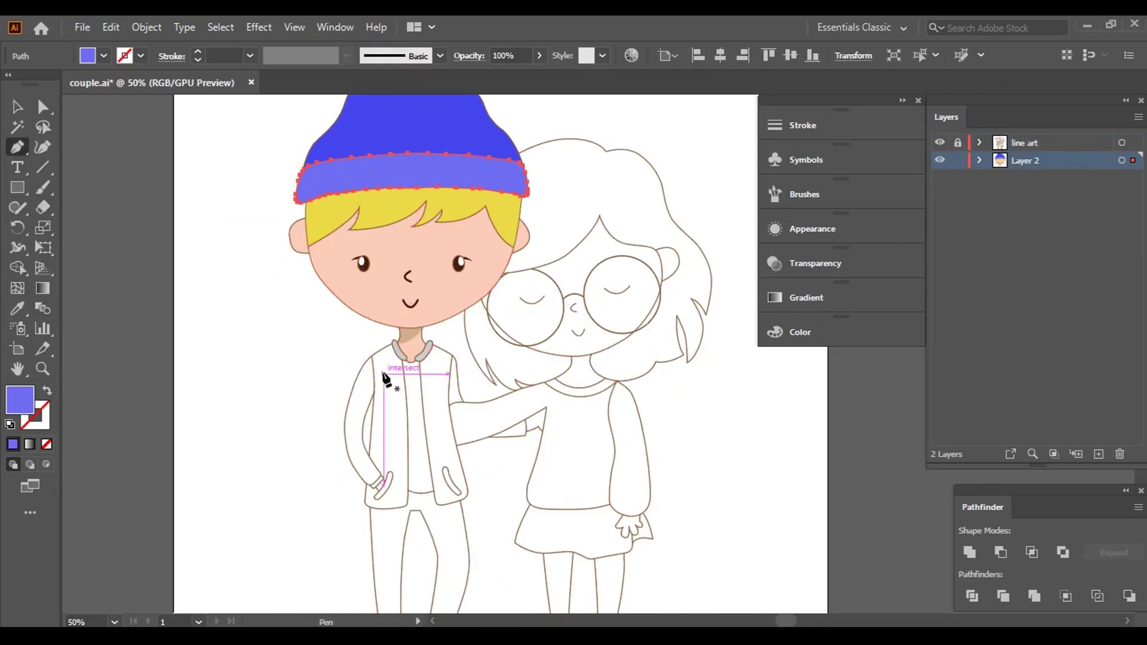
{"action": "scroll", "coordinate": [395, 372], "scroll_direction": "up", "scroll_amount": 5}
{"action": "scroll", "coordinate": [376, 374], "scroll_direction": "up", "scroll_amount": 5}
{"action": "scroll", "coordinate": [384, 315], "scroll_direction": "up", "scroll_amount": 3}
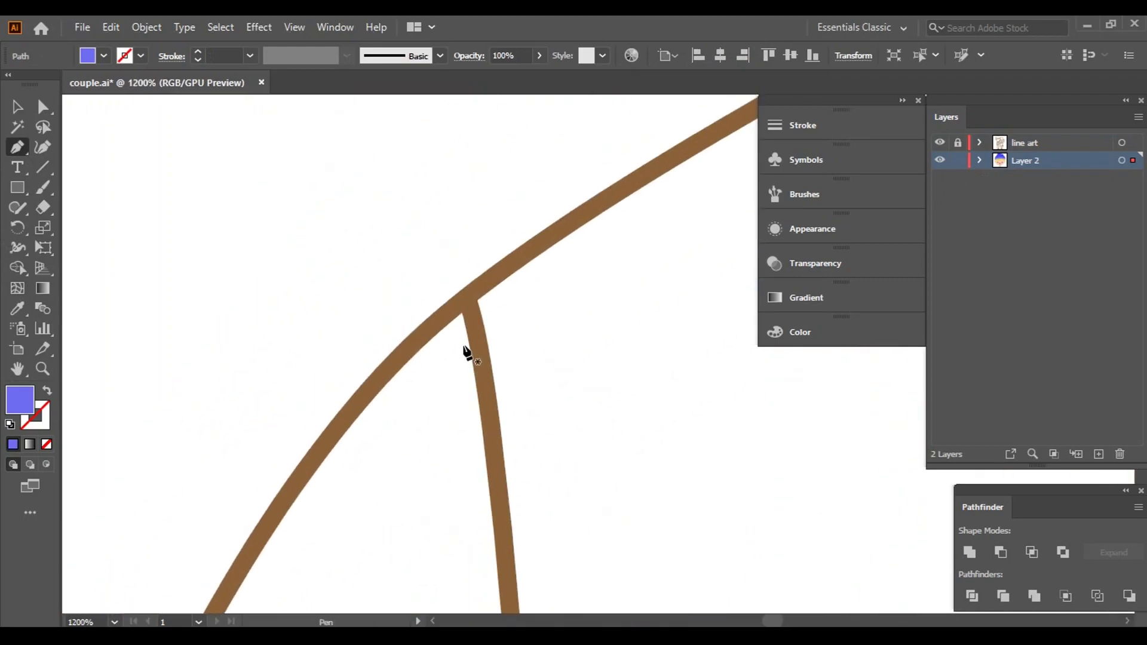
- Place the first jacket anchors, curving the path down the jacket's left edge
{"action": "left_click", "coordinate": [469, 251]}
{"action": "scroll", "coordinate": [359, 346], "scroll_direction": "down", "scroll_amount": 5}
{"action": "scroll", "coordinate": [358, 345], "scroll_direction": "up", "scroll_amount": 2}
{"action": "left_click_drag", "start_coordinate": [241, 413], "coordinate": [190, 527]}
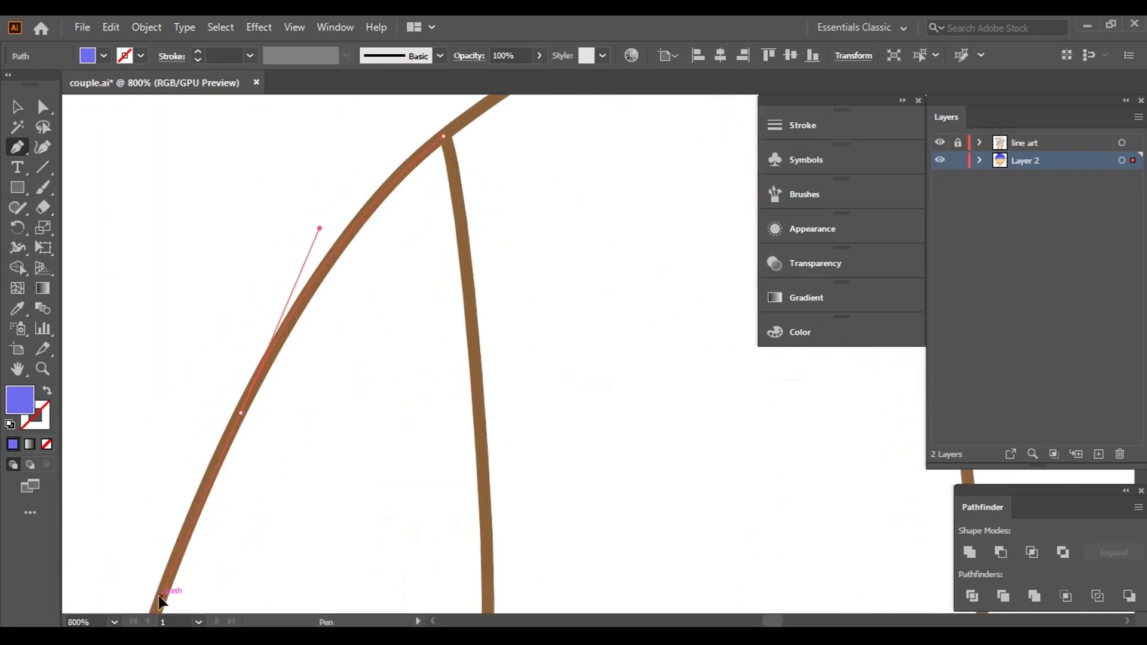
{"action": "left_click_drag", "start_coordinate": [161, 601], "coordinate": [191, 481]}
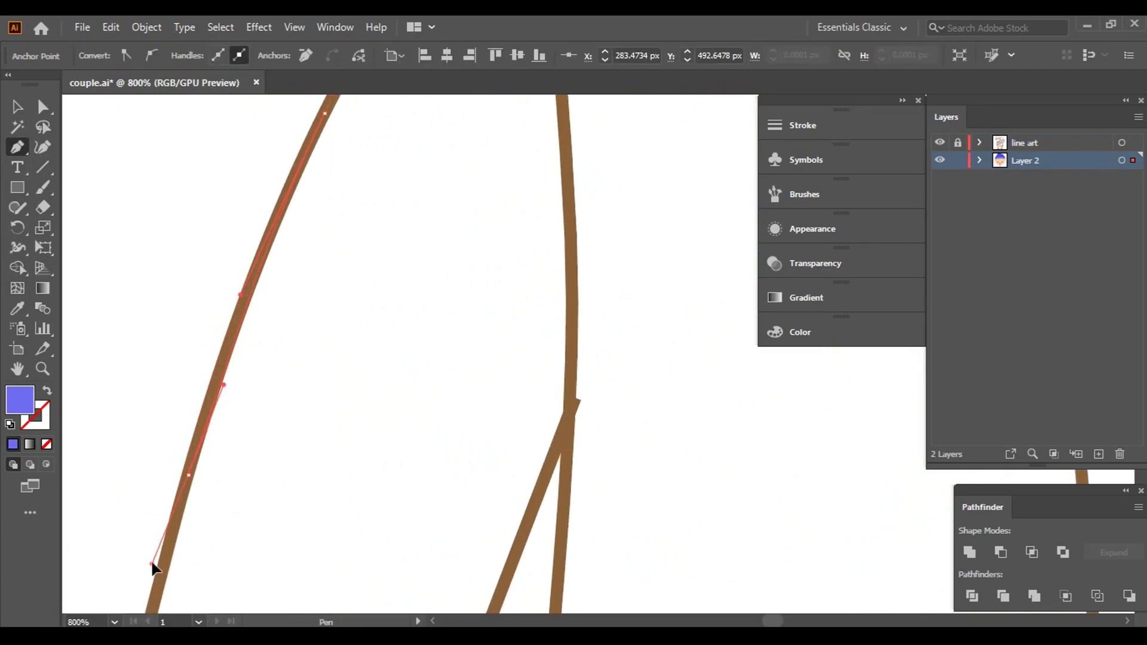
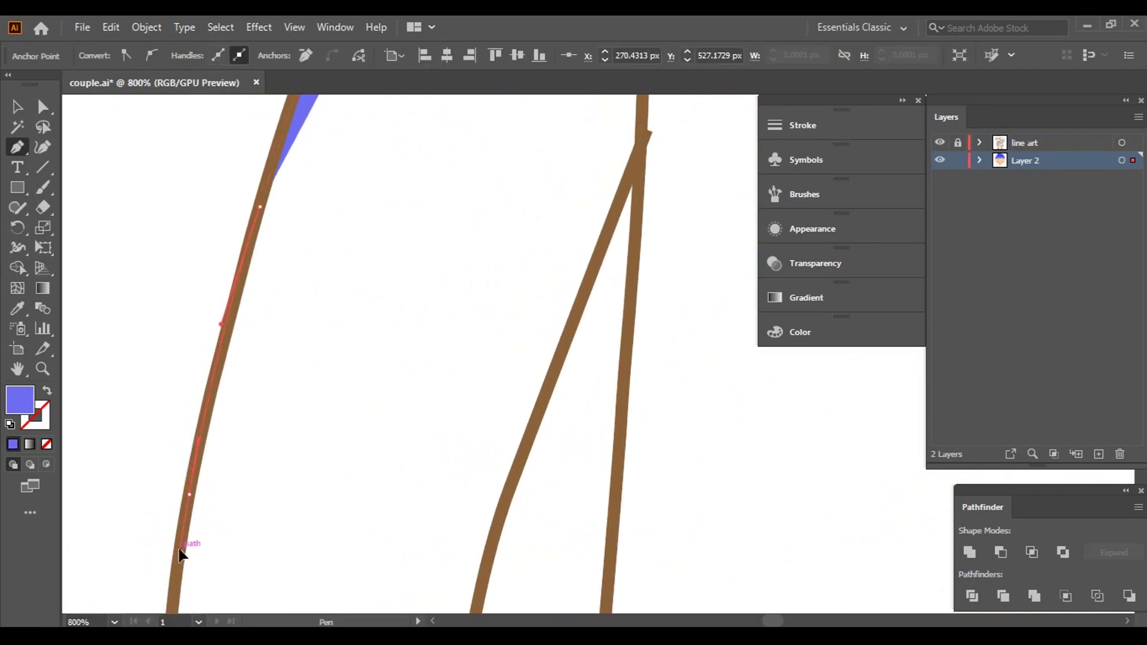
- Trace the sleeve's outer edge with the Pen tool down to where it meets the cuff
{"action": "left_click_drag", "start_coordinate": [150, 598], "coordinate": [203, 356]}
{"action": "mouse_move", "coordinate": [196, 514]}
{"action": "left_mouse_down"}
{"action": "mouse_move", "coordinate": [192, 577]}
{"action": "mouse_move", "coordinate": [232, 378]}
{"action": "left_mouse_up"}
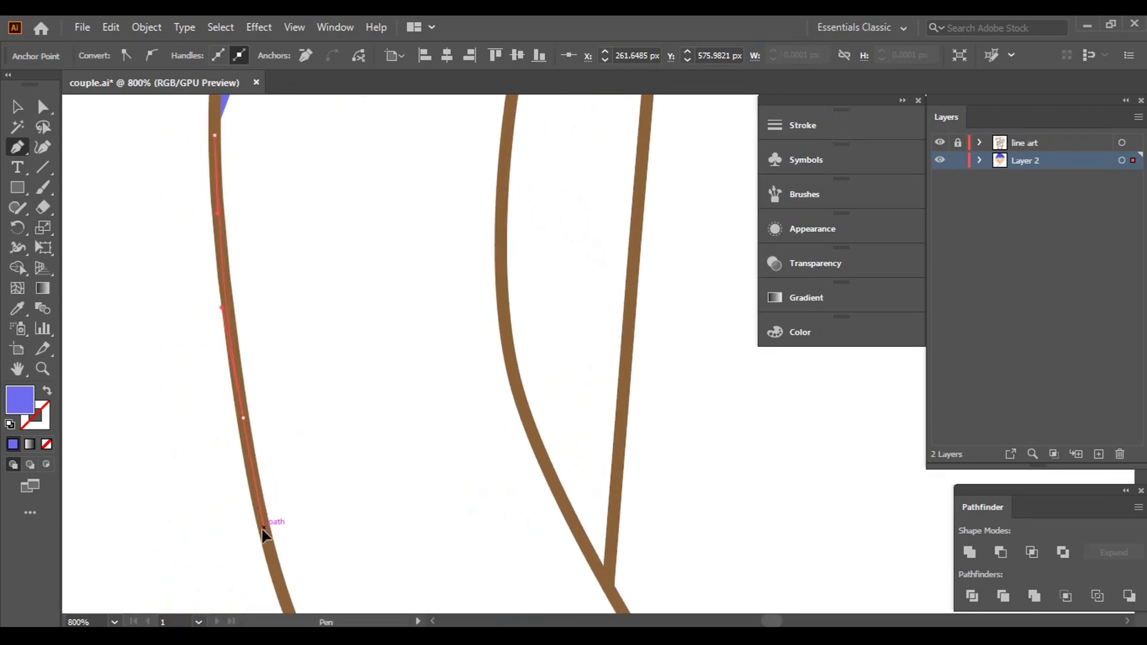
{"action": "left_click_drag", "start_coordinate": [268, 562], "coordinate": [247, 312]}
{"action": "left_click", "coordinate": [315, 475]}
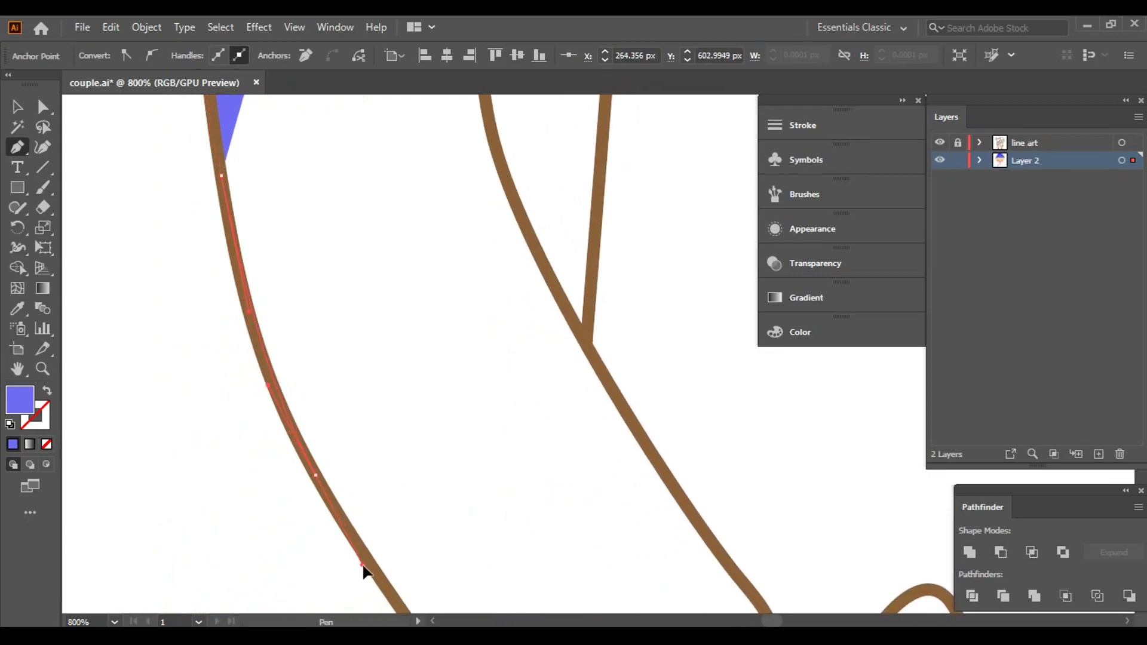
{"action": "mouse_move", "coordinate": [363, 571]}
{"action": "left_mouse_down"}
{"action": "mouse_move", "coordinate": [372, 595]}
{"action": "mouse_move", "coordinate": [208, 297]}
{"action": "left_mouse_up"}
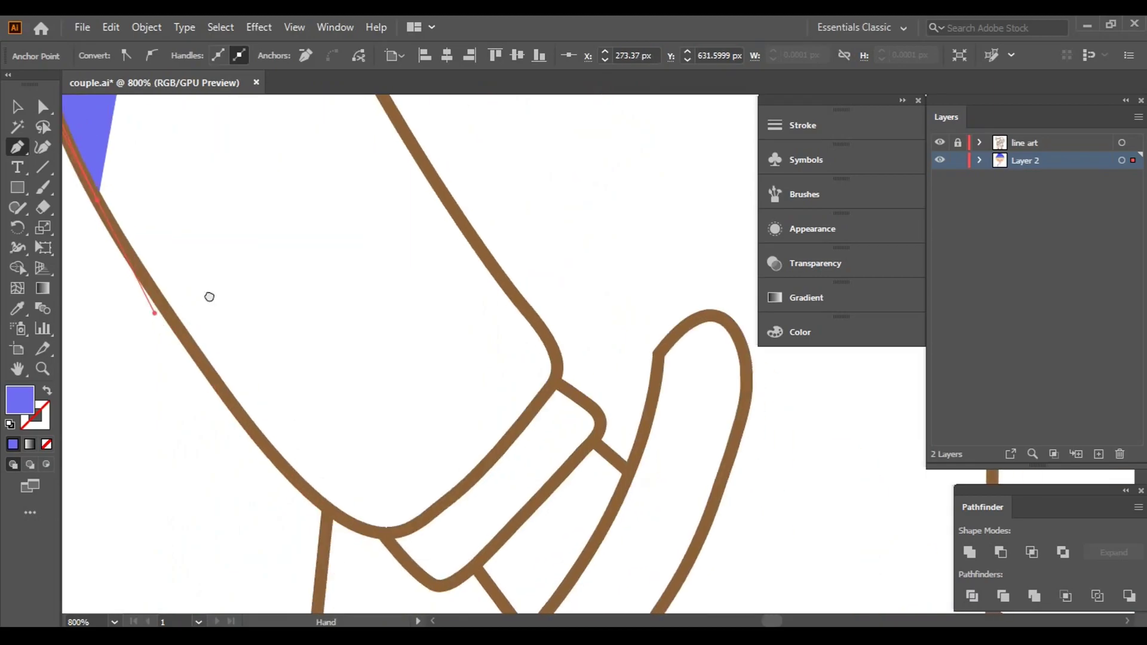
{"action": "left_click", "coordinate": [303, 465]}
{"action": "key", "text": "ctrl+z"}
{"action": "left_click_drag", "start_coordinate": [308, 469], "coordinate": [459, 478]}
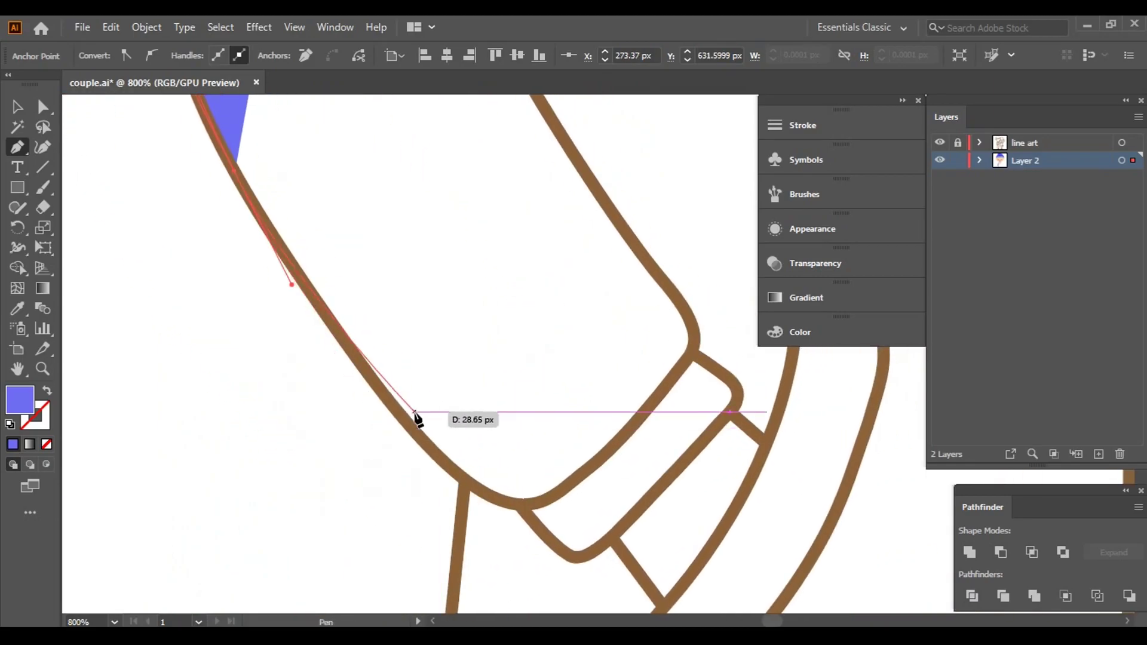
{"action": "left_click", "coordinate": [421, 454]}
- Round the outline around the cuff corner and start up the sleeve's inner edge
{"action": "key", "text": "ctrl+equal"}
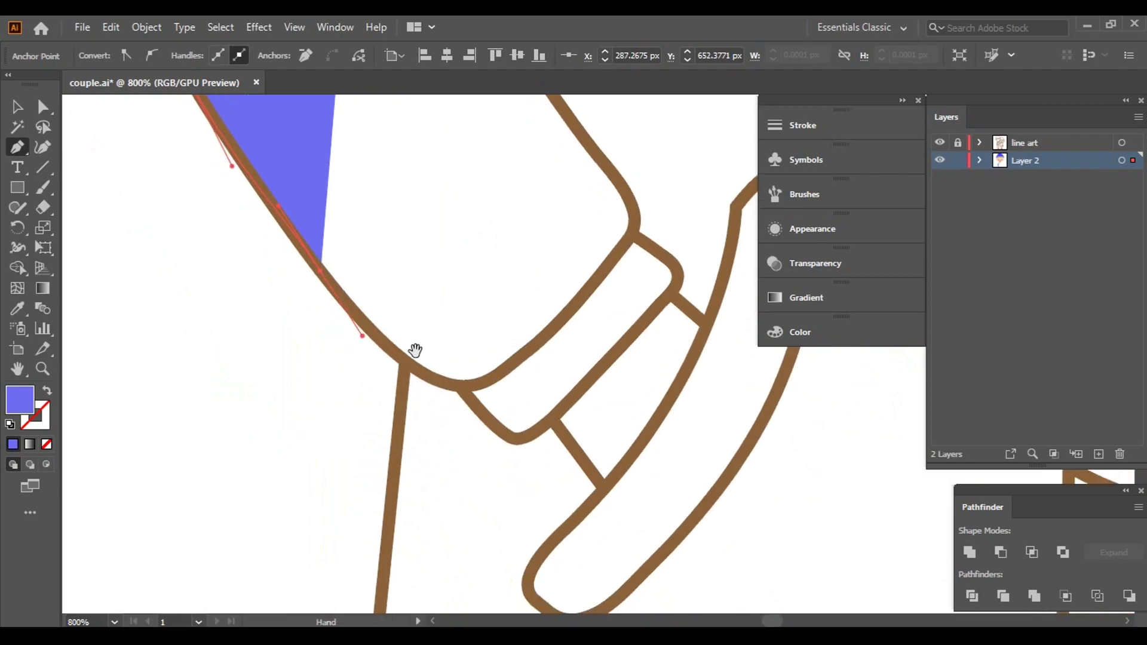
{"action": "left_click_drag", "start_coordinate": [479, 387], "coordinate": [540, 378]}
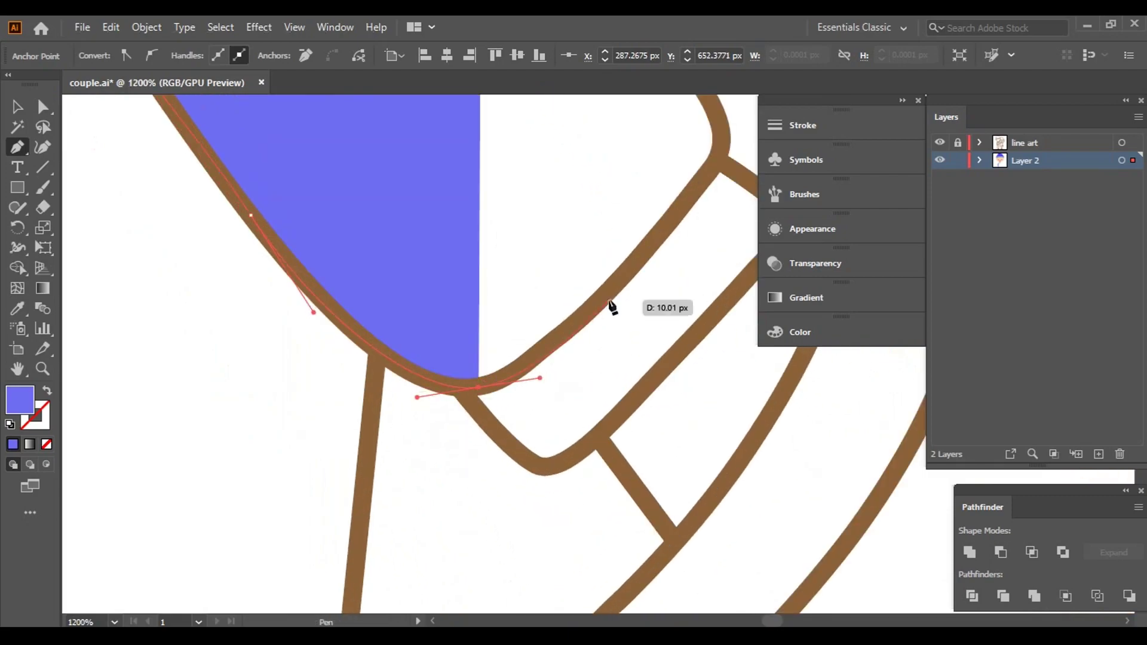
{"action": "mouse_move", "coordinate": [676, 212]}
{"action": "left_mouse_down"}
{"action": "mouse_move", "coordinate": [691, 193]}
{"action": "mouse_move", "coordinate": [572, 352]}
{"action": "left_mouse_up"}
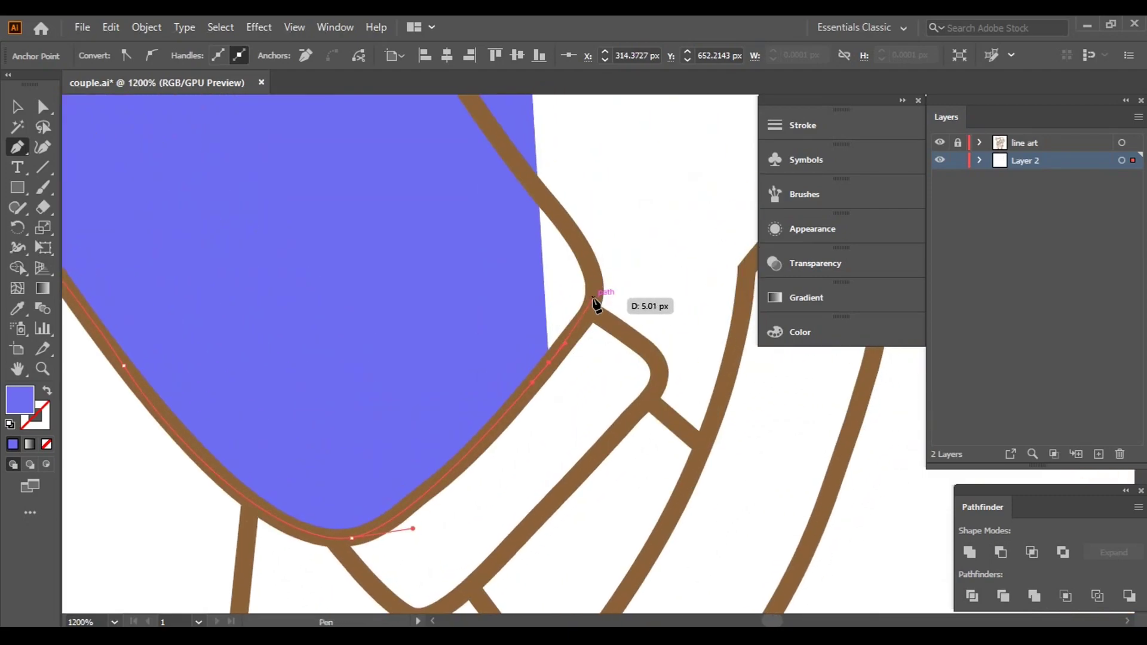
{"action": "left_click_drag", "start_coordinate": [594, 305], "coordinate": [556, 213]}
{"action": "left_click", "coordinate": [513, 172]}
{"action": "mouse_move", "coordinate": [513, 172]}
{"action": "left_mouse_down"}
{"action": "mouse_move", "coordinate": [543, 215]}
{"action": "mouse_move", "coordinate": [600, 430]}
{"action": "left_mouse_up"}
{"action": "left_click", "coordinate": [531, 304]}
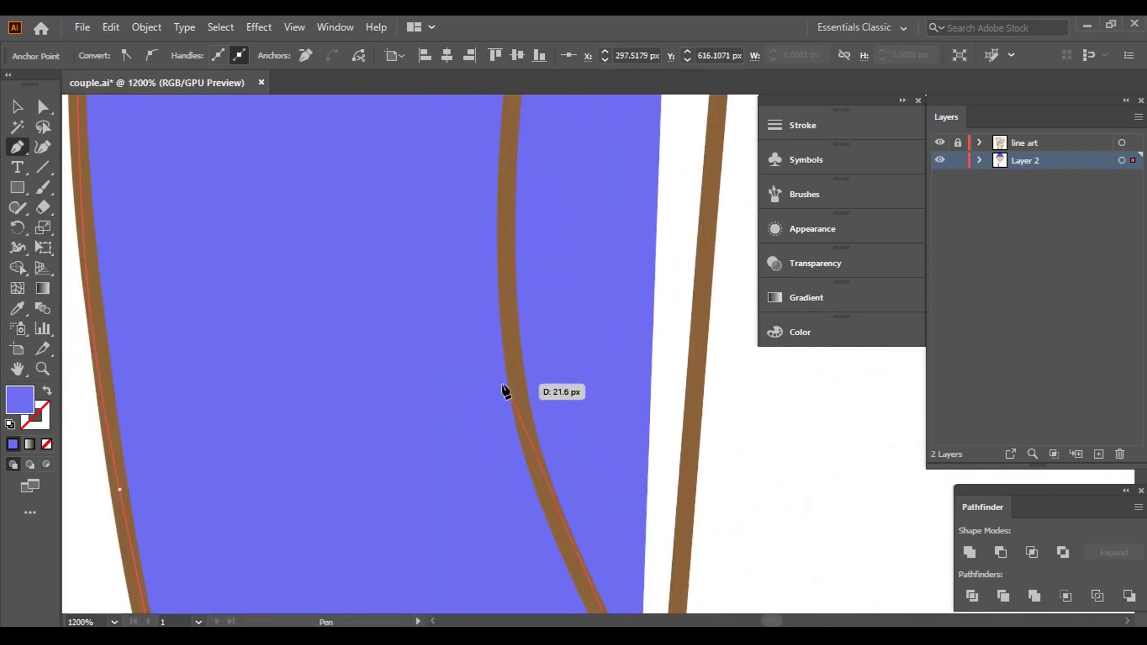
{"action": "mouse_move", "coordinate": [512, 263]}
{"action": "left_mouse_down"}
{"action": "mouse_move", "coordinate": [538, 377]}
{"action": "mouse_move", "coordinate": [526, 335]}
{"action": "mouse_move", "coordinate": [533, 300]}
{"action": "mouse_move", "coordinate": [569, 274]}
{"action": "mouse_move", "coordinate": [547, 270]}
{"action": "mouse_move", "coordinate": [500, 179]}
{"action": "mouse_move", "coordinate": [520, 134]}
{"action": "mouse_move", "coordinate": [294, 500]}
{"action": "left_mouse_up"}
- Finish the inner edge to the shoulder and close the blue sleeve shape
{"action": "left_click_drag", "start_coordinate": [366, 292], "coordinate": [307, 440]}
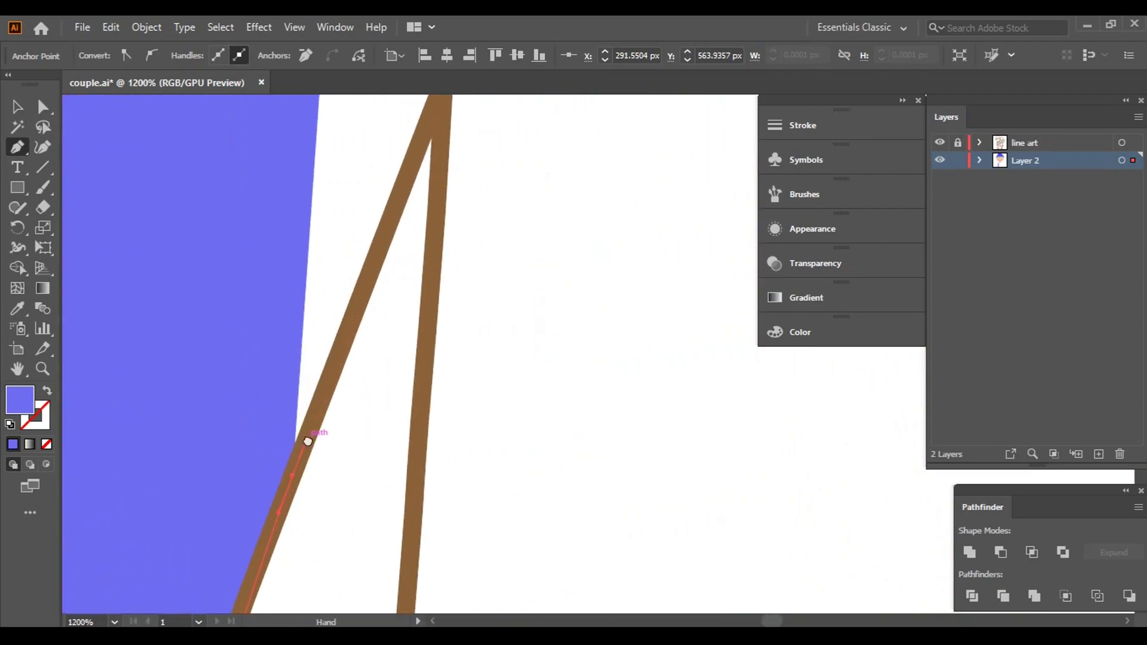
{"action": "left_click_drag", "start_coordinate": [386, 242], "coordinate": [391, 248]}
{"action": "mouse_move", "coordinate": [410, 204]}
{"action": "left_mouse_down"}
{"action": "mouse_move", "coordinate": [392, 312]}
{"action": "mouse_move", "coordinate": [440, 297]}
{"action": "left_mouse_up"}
{"action": "scroll", "coordinate": [433, 174], "scroll_direction": "up", "scroll_amount": 5}
{"action": "left_click_drag", "start_coordinate": [440, 185], "coordinate": [486, 361]}
{"action": "left_click_drag", "start_coordinate": [463, 260], "coordinate": [487, 335]}
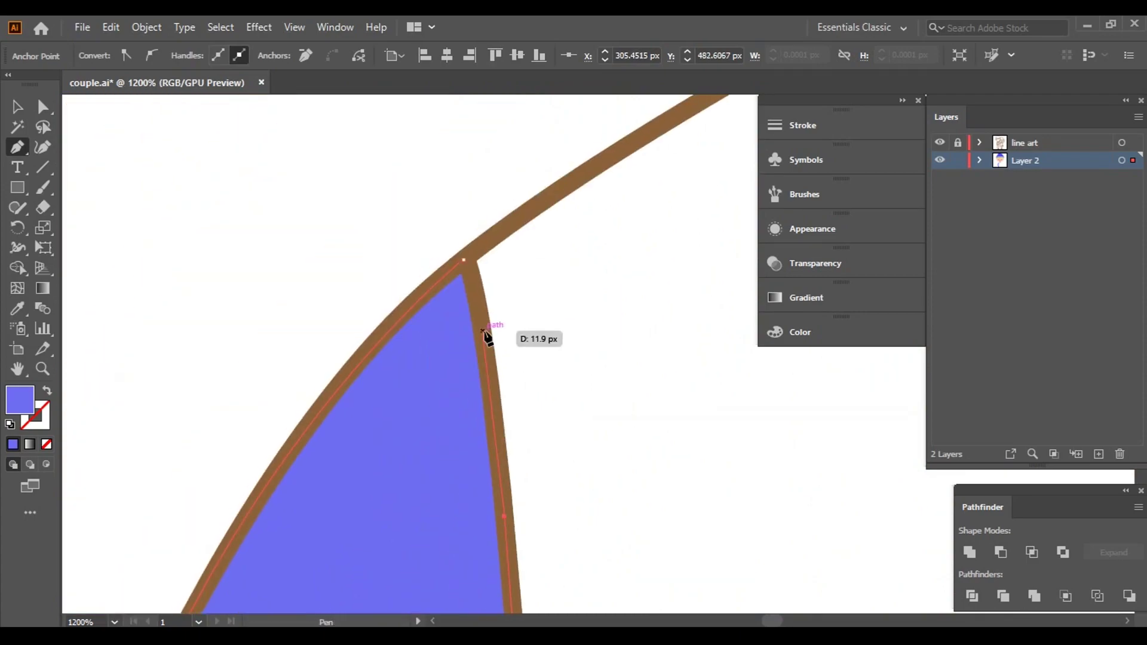
{"action": "left_click_drag", "start_coordinate": [470, 279], "coordinate": [440, 251]}
{"action": "key", "text": "ctrl+minus"}
{"action": "key", "text": "ctrl+minus"}
{"action": "key", "text": "ctrl+minus"}
- Recolor the blue sleeve shape to a lighter purple-blue fill
{"action": "key", "text": "v"}
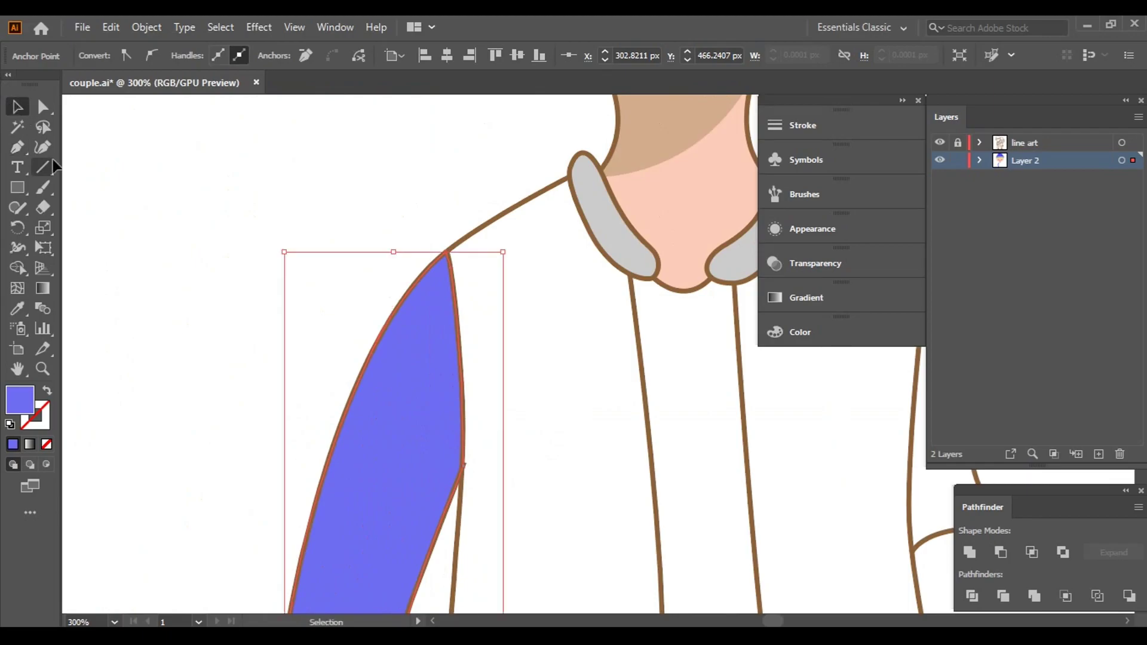
{"action": "left_click", "coordinate": [200, 348]}
{"action": "key", "text": "ctrl+minus"}
{"action": "left_click", "coordinate": [450, 313]}
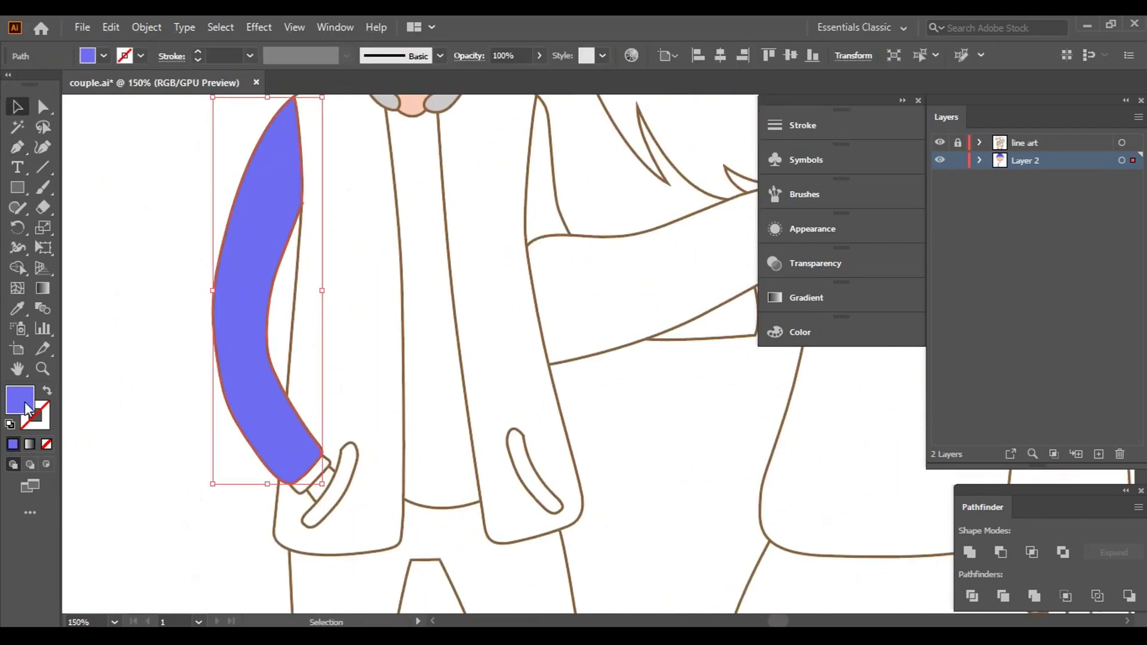
{"action": "double_click", "coordinate": [26, 409]}
{"action": "left_click", "coordinate": [647, 258]}
{"action": "left_click", "coordinate": [880, 251]}
- Copy the sleeve shape and paste a duplicate in front of it
{"action": "left_click", "coordinate": [145, 304]}
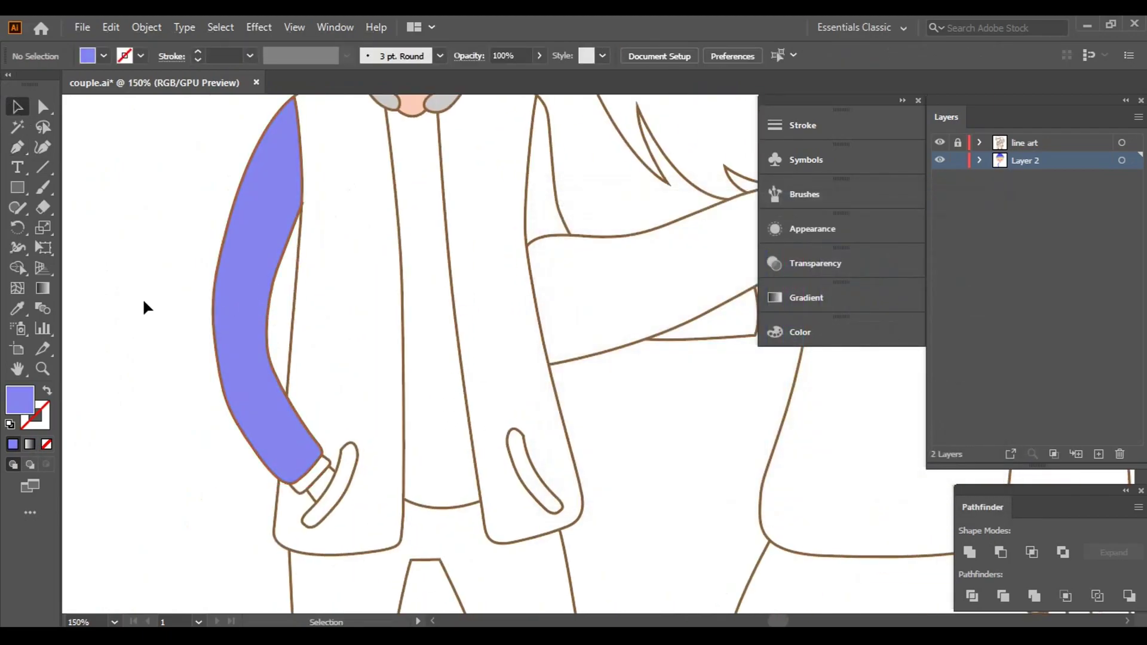
{"action": "key", "text": "ctrl+plus"}
{"action": "key", "text": "ctrl+plus"}
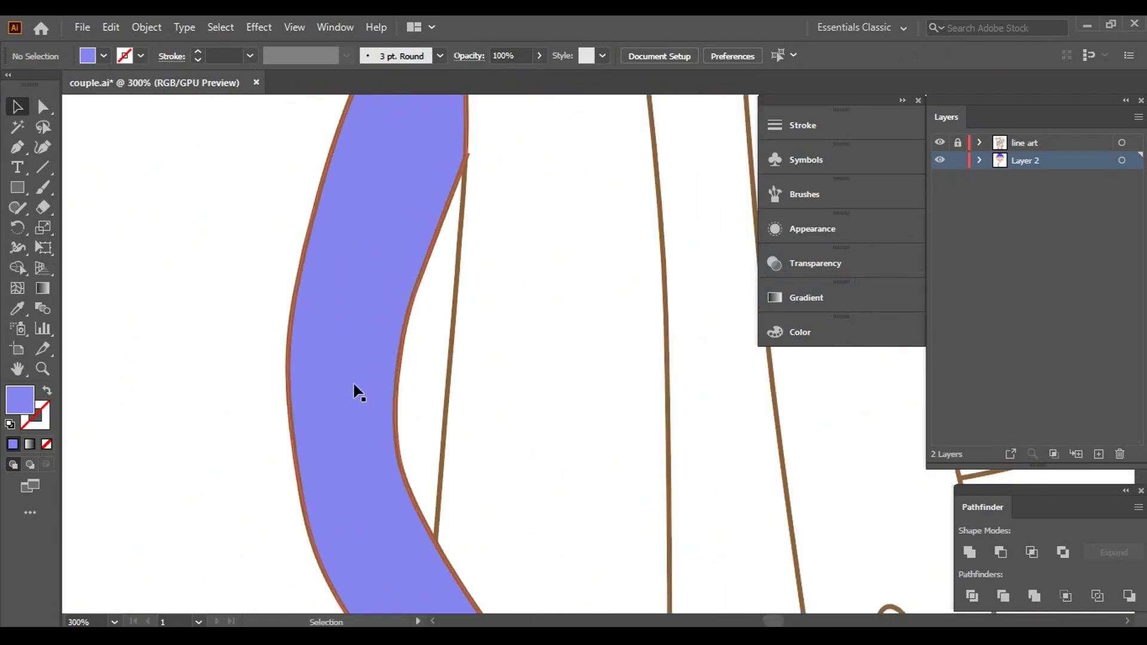
{"action": "left_click", "coordinate": [375, 337]}
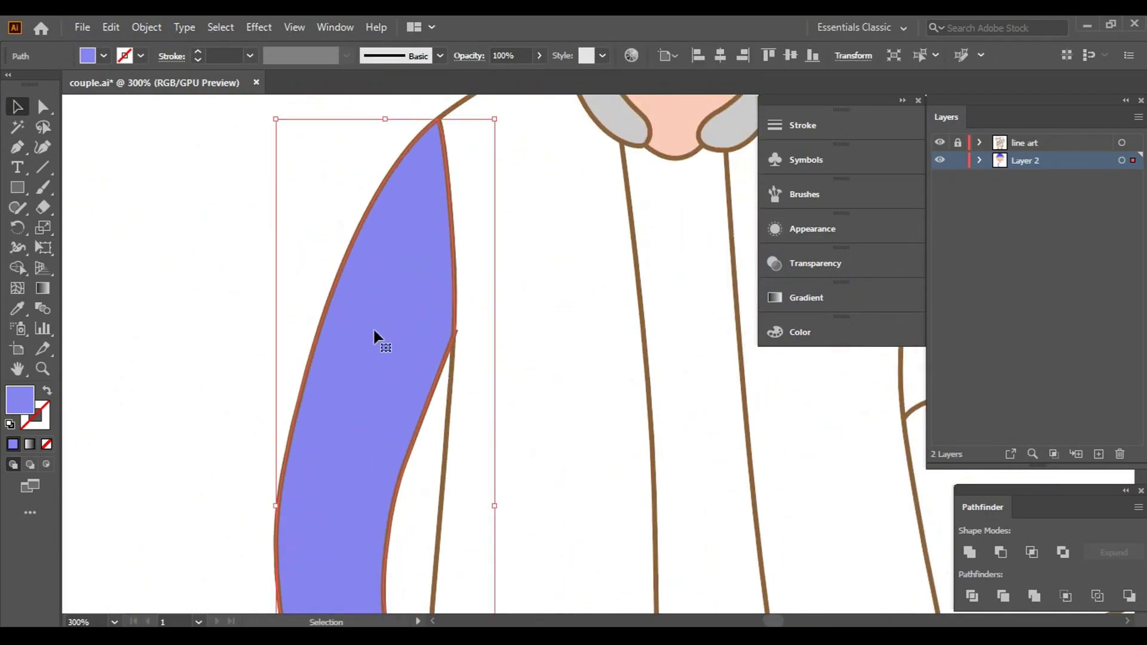
{"action": "left_click", "coordinate": [116, 27]}
{"action": "left_click", "coordinate": [171, 109]}
{"action": "left_click", "coordinate": [110, 27]}
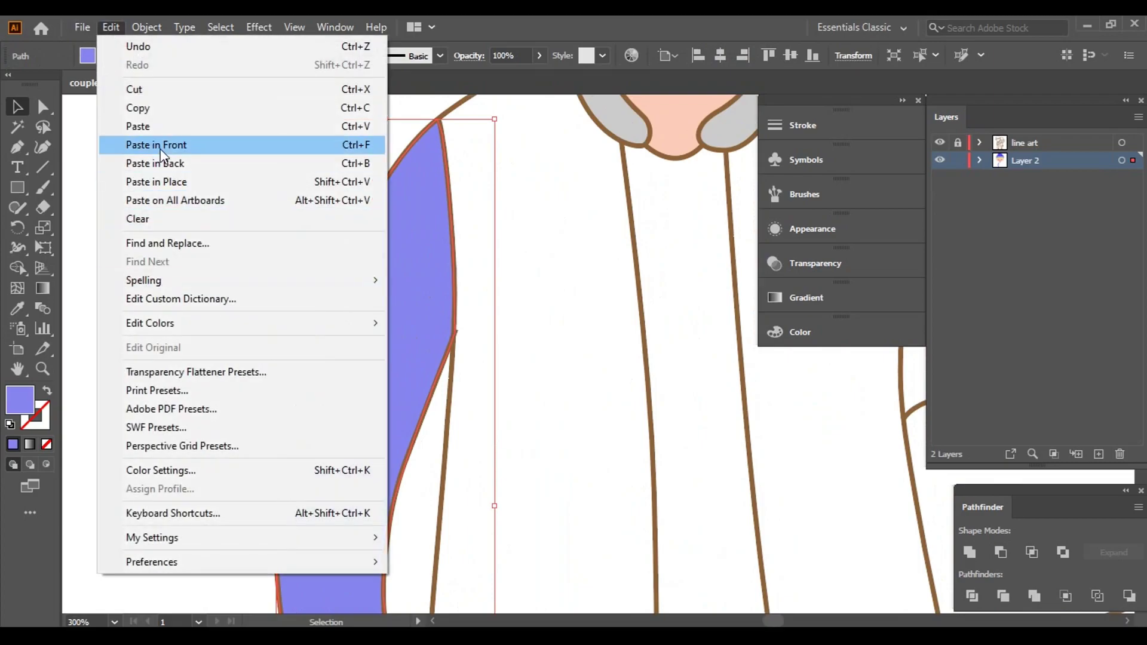
{"action": "left_click", "coordinate": [159, 145]}
{"action": "left_click", "coordinate": [111, 27]}
{"action": "left_click", "coordinate": [137, 108]}
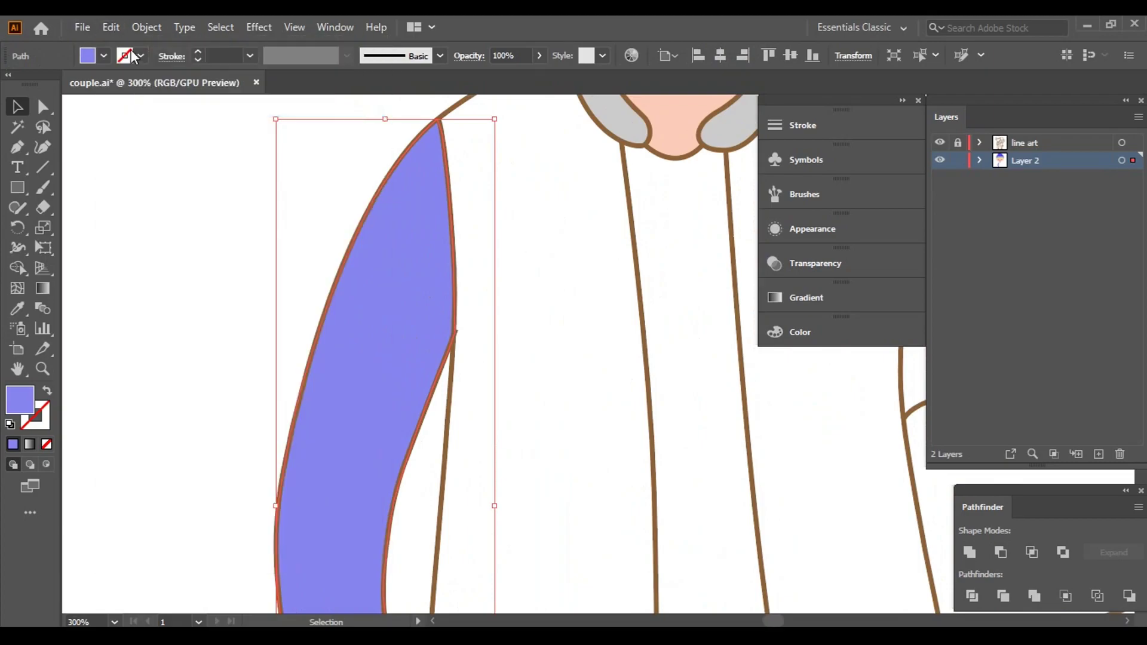
{"action": "left_click", "coordinate": [111, 27]}
{"action": "left_click", "coordinate": [140, 145]}
{"action": "key", "text": "ctrl+minus"}
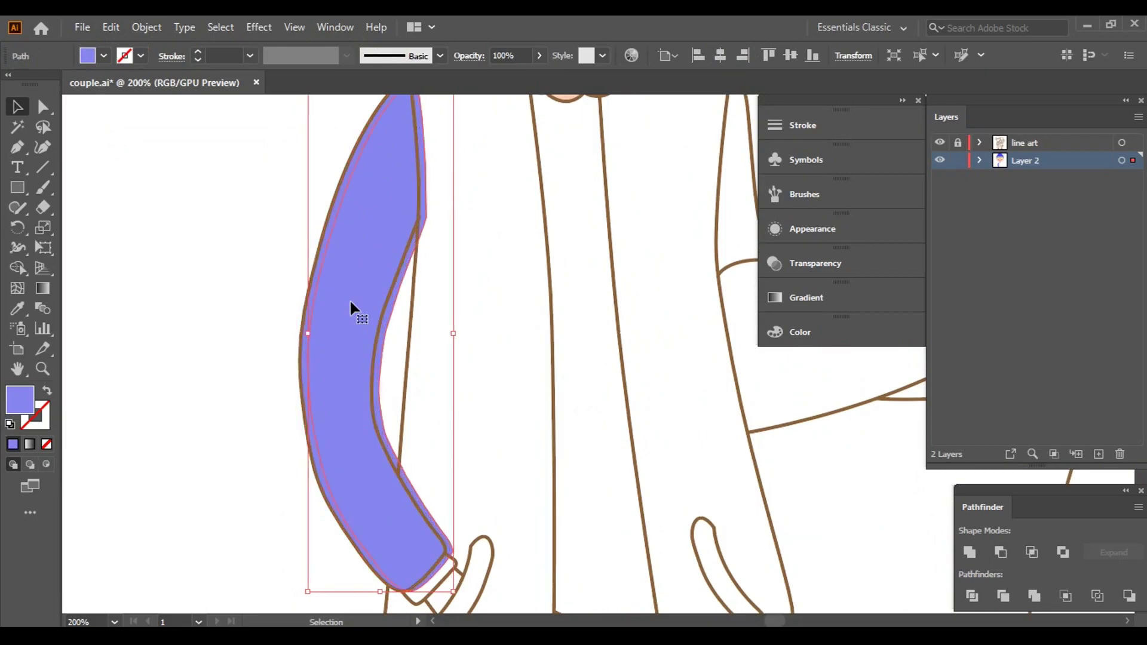
- Nudge the copy right and split off the outer edge strip with Shape Builder
{"action": "key", "text": "ctrl+plus"}
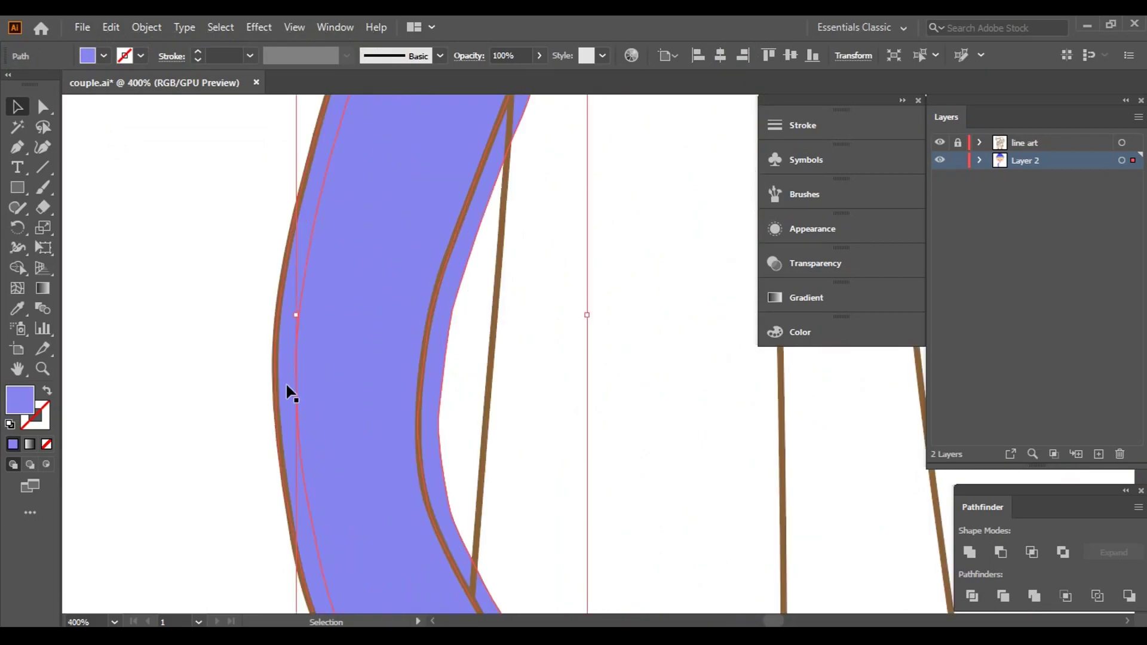
{"action": "key", "text": "Right"}
{"action": "key", "text": "Right"}
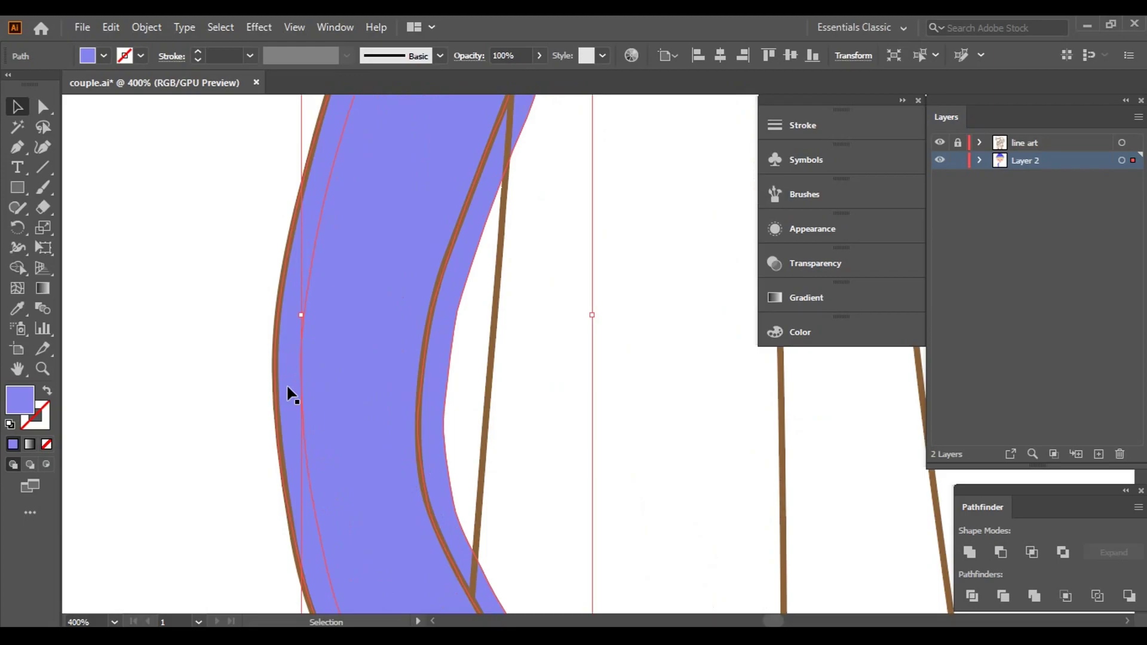
{"action": "left_click", "coordinate": [289, 394], "text": "shift"}
{"action": "left_click", "coordinate": [22, 272]}
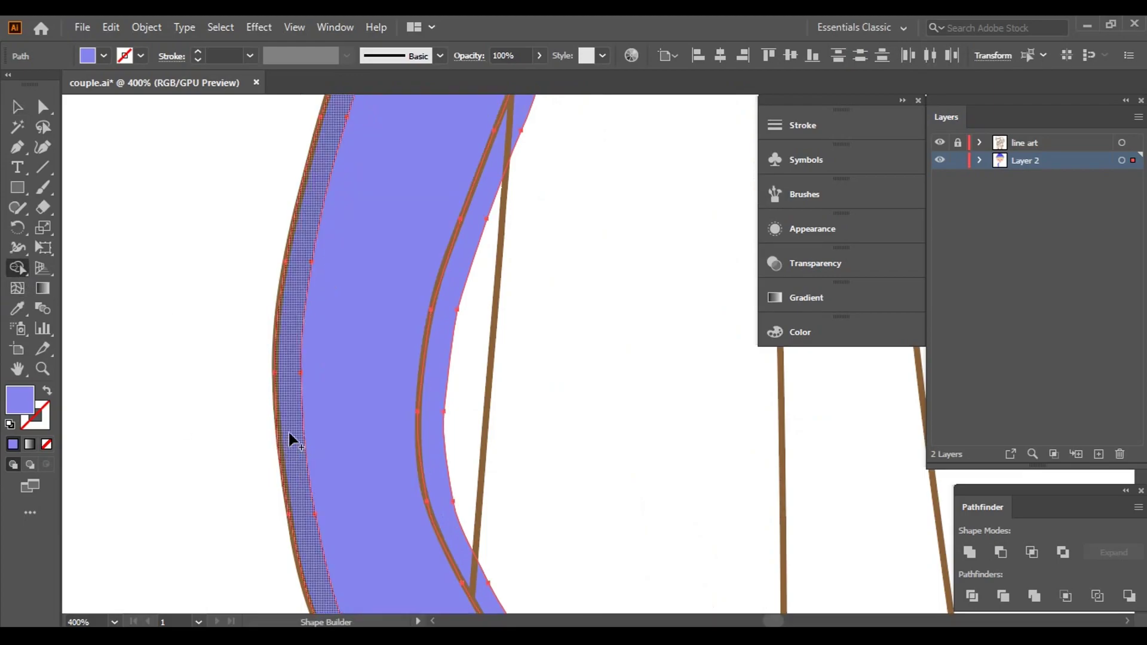
{"action": "scroll", "coordinate": [291, 439], "scroll_direction": "down", "scroll_amount": 3, "text": "alt"}
{"action": "scroll", "coordinate": [291, 439], "scroll_direction": "up", "scroll_amount": 2, "text": "alt"}
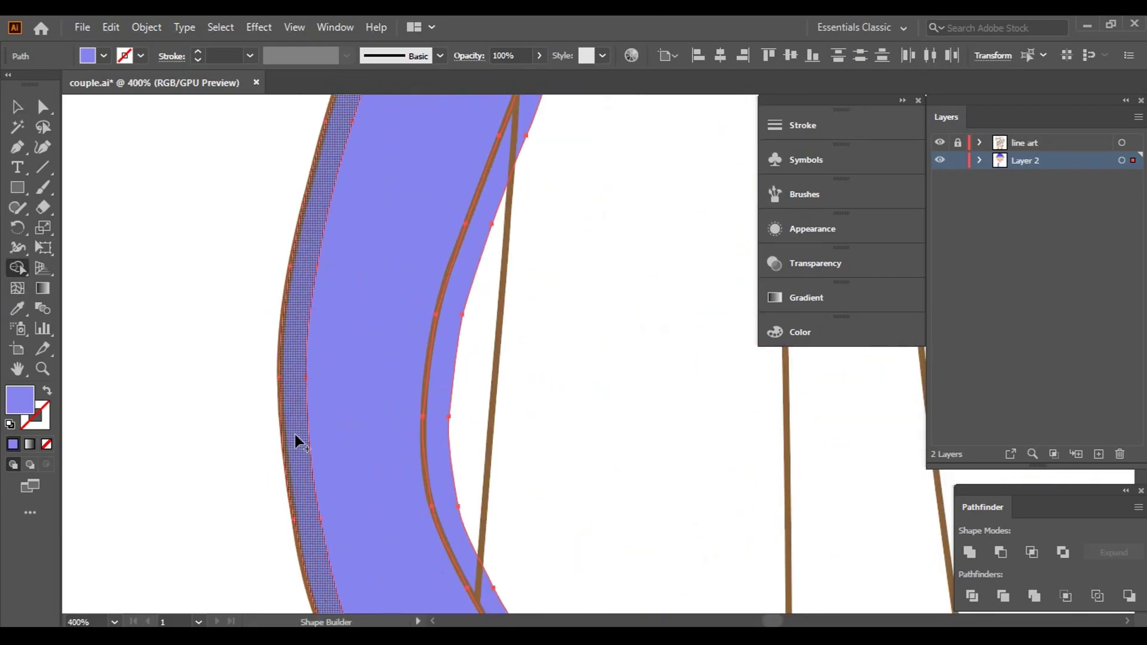
{"action": "left_click", "coordinate": [372, 431]}
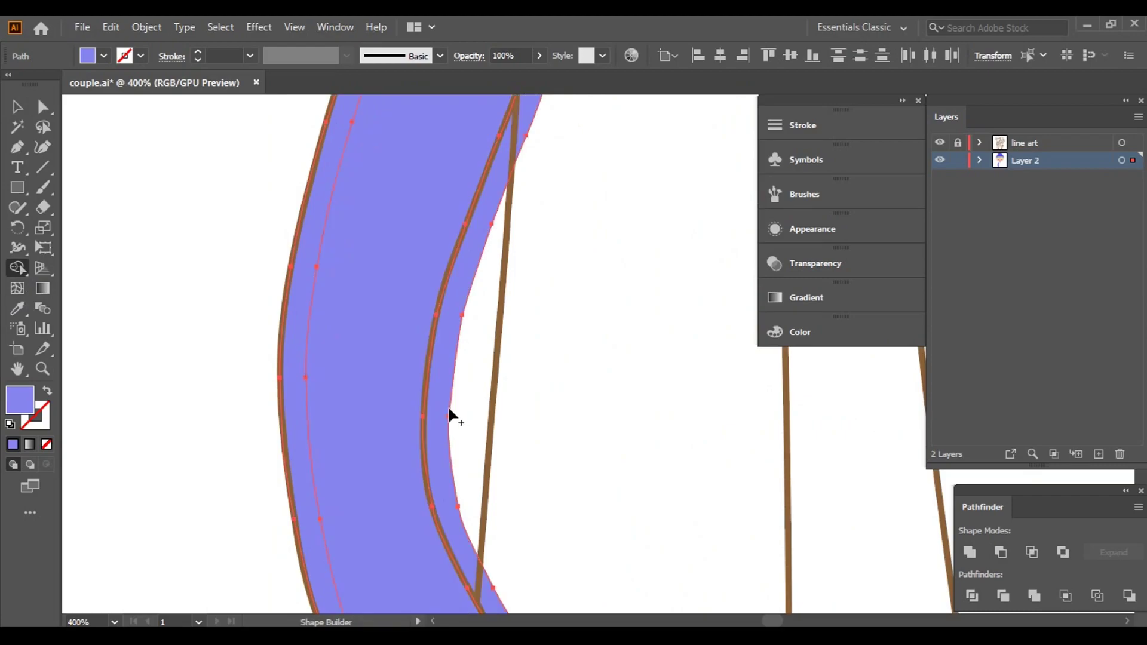
{"action": "scroll", "coordinate": [445, 409], "scroll_direction": "down", "scroll_amount": 3, "text": "alt"}
- Give the thin outer edge strip a paler lavender highlight fill
{"action": "key", "text": "v"}
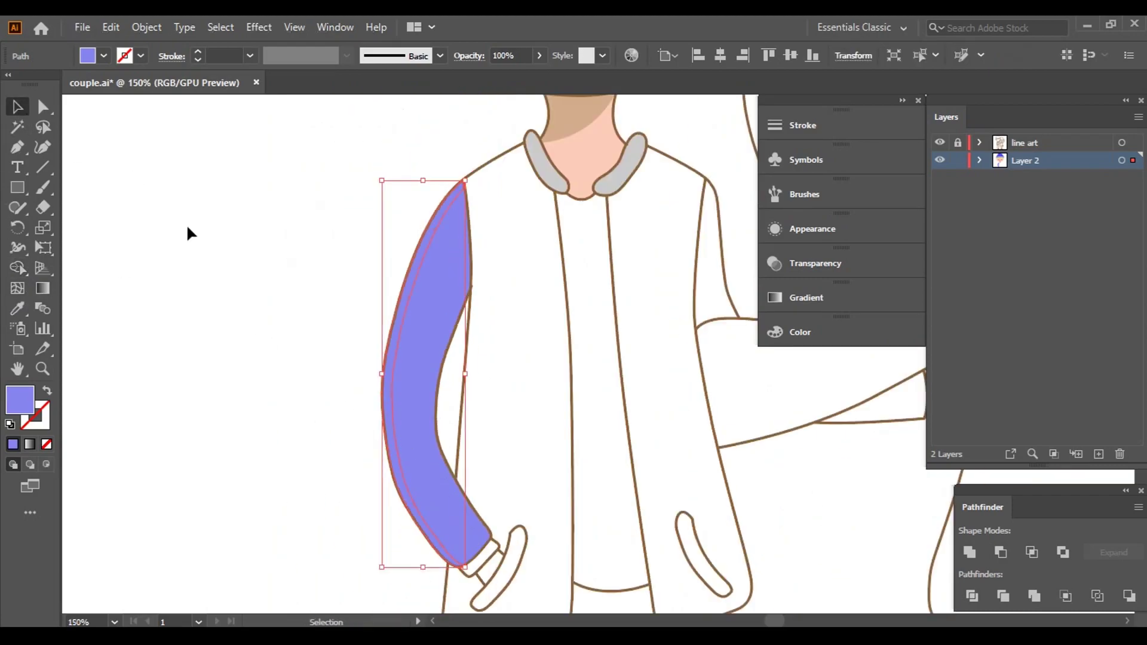
{"action": "left_click", "coordinate": [187, 231]}
{"action": "left_click", "coordinate": [385, 392]}
{"action": "double_click", "coordinate": [29, 411]}
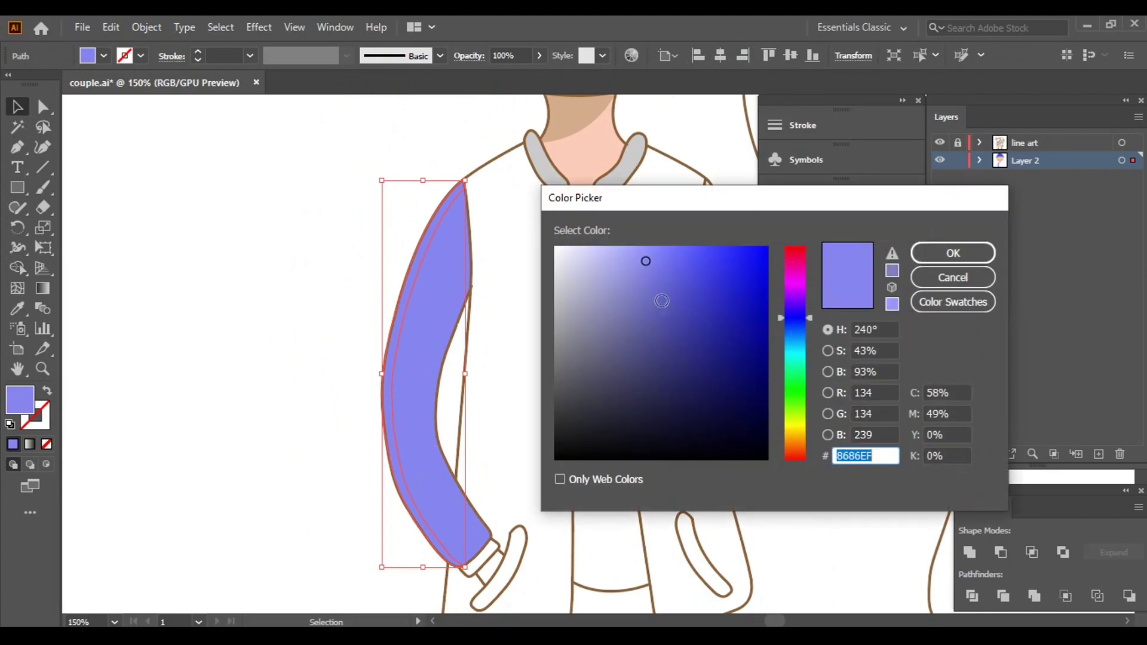
{"action": "left_click", "coordinate": [615, 254]}
{"action": "left_click", "coordinate": [953, 251]}
{"action": "left_click", "coordinate": [463, 432]}
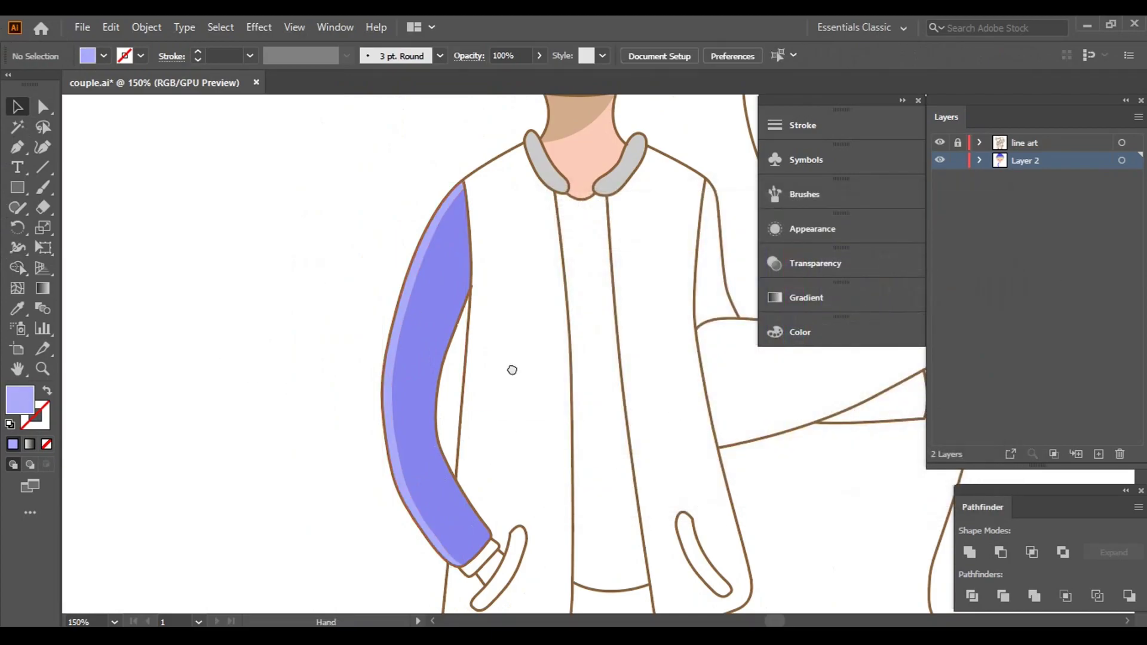
{"action": "left_click_drag", "start_coordinate": [512, 372], "coordinate": [357, 264]}
{"action": "scroll", "coordinate": [388, 341], "scroll_direction": "up", "scroll_amount": 3}
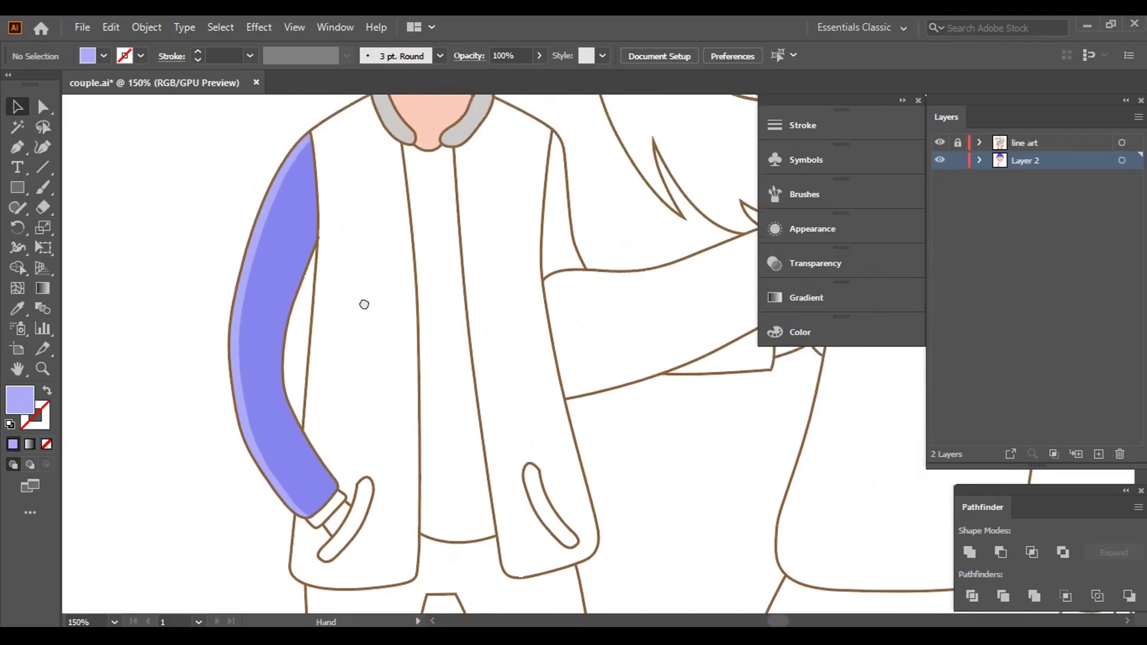
{"action": "left_click", "coordinate": [219, 296]}
{"action": "left_click", "coordinate": [19, 151]}
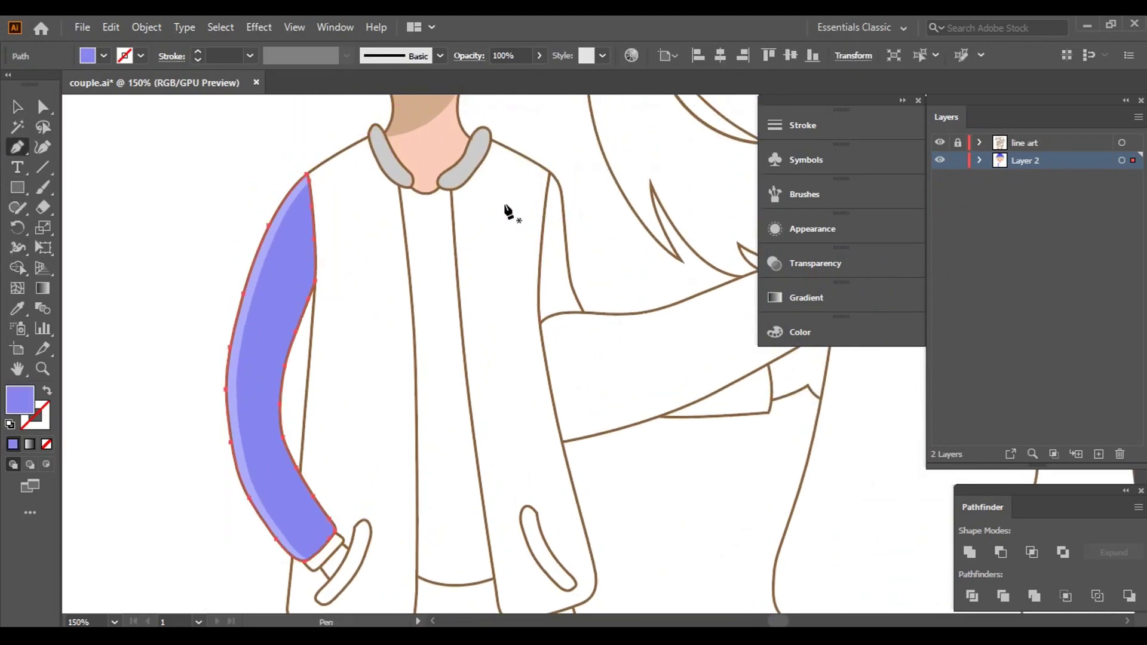
- Start the front panel outline at the collar and trace along the shoulder line
{"action": "scroll", "coordinate": [487, 192], "scroll_direction": "up", "scroll_amount": 2}
{"action": "scroll", "coordinate": [410, 358], "scroll_direction": "up", "scroll_amount": 3}
{"action": "scroll", "coordinate": [325, 484], "scroll_direction": "up", "scroll_amount": 2}
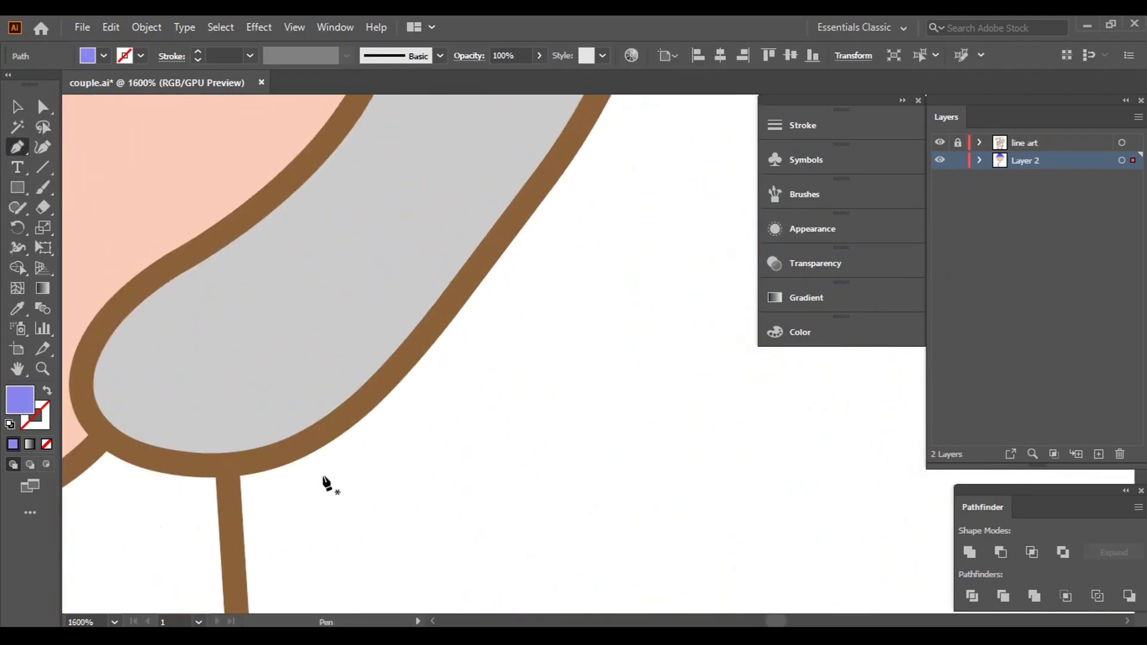
{"action": "left_click", "coordinate": [407, 371]}
{"action": "left_click_drag", "start_coordinate": [538, 204], "coordinate": [350, 335]}
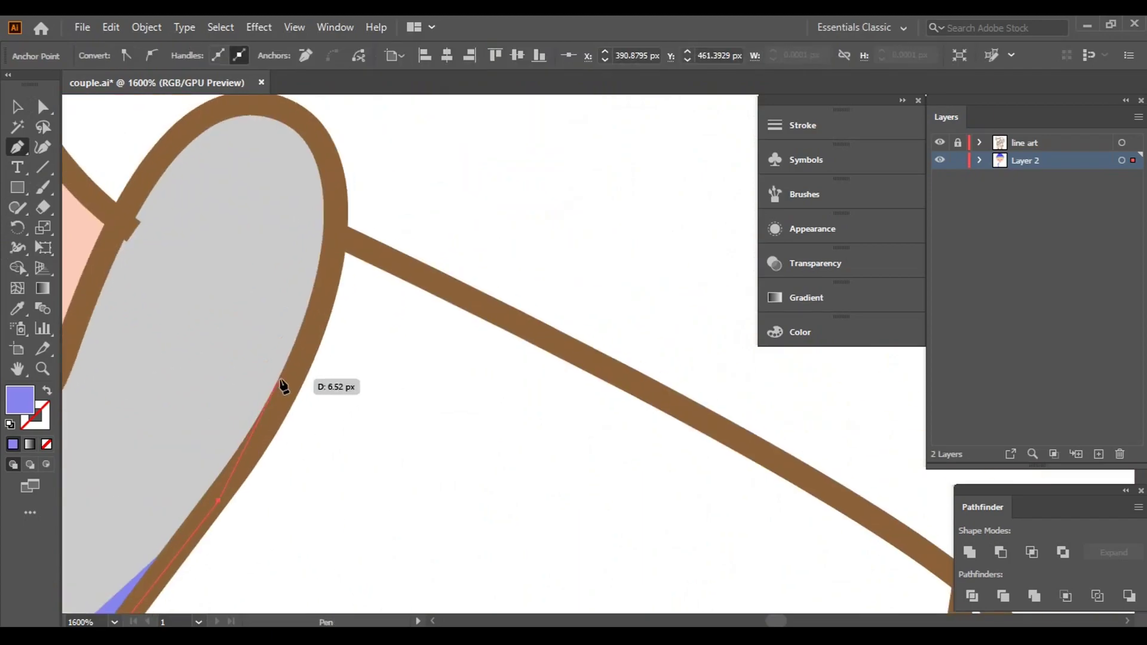
{"action": "left_click", "coordinate": [296, 367]}
{"action": "left_click", "coordinate": [336, 245]}
{"action": "scroll", "coordinate": [794, 487], "scroll_direction": "down", "scroll_amount": 3}
{"action": "scroll", "coordinate": [687, 402], "scroll_direction": "up", "scroll_amount": 1}
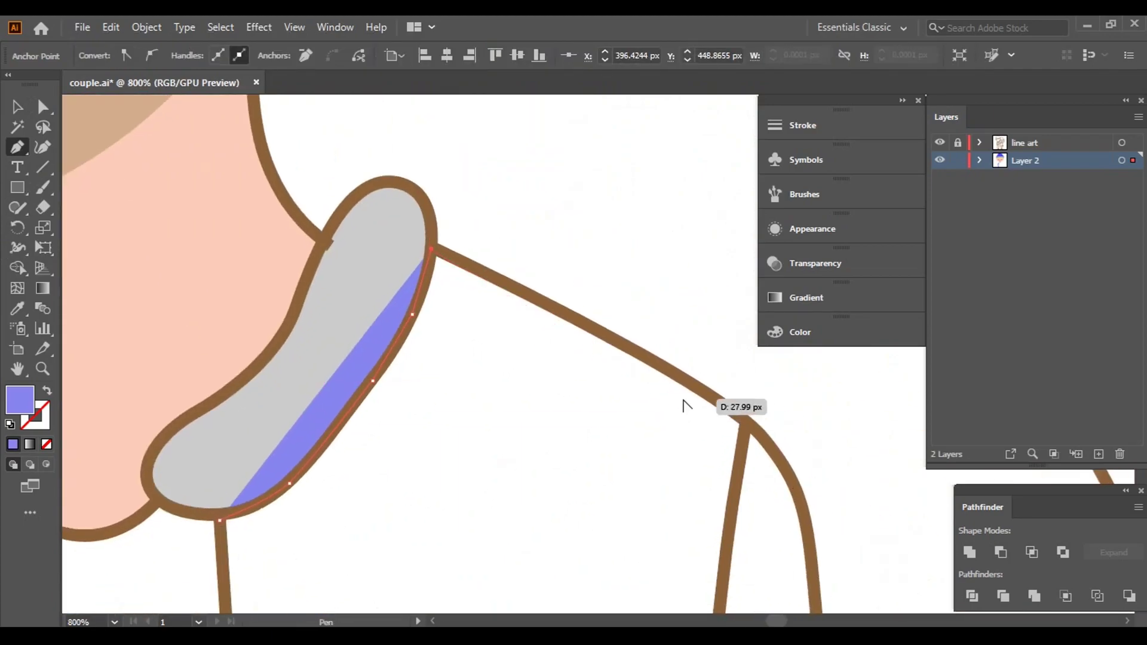
{"action": "scroll", "coordinate": [717, 412], "scroll_direction": "up", "scroll_amount": 1}
{"action": "left_click_drag", "start_coordinate": [744, 399], "coordinate": [869, 482]}
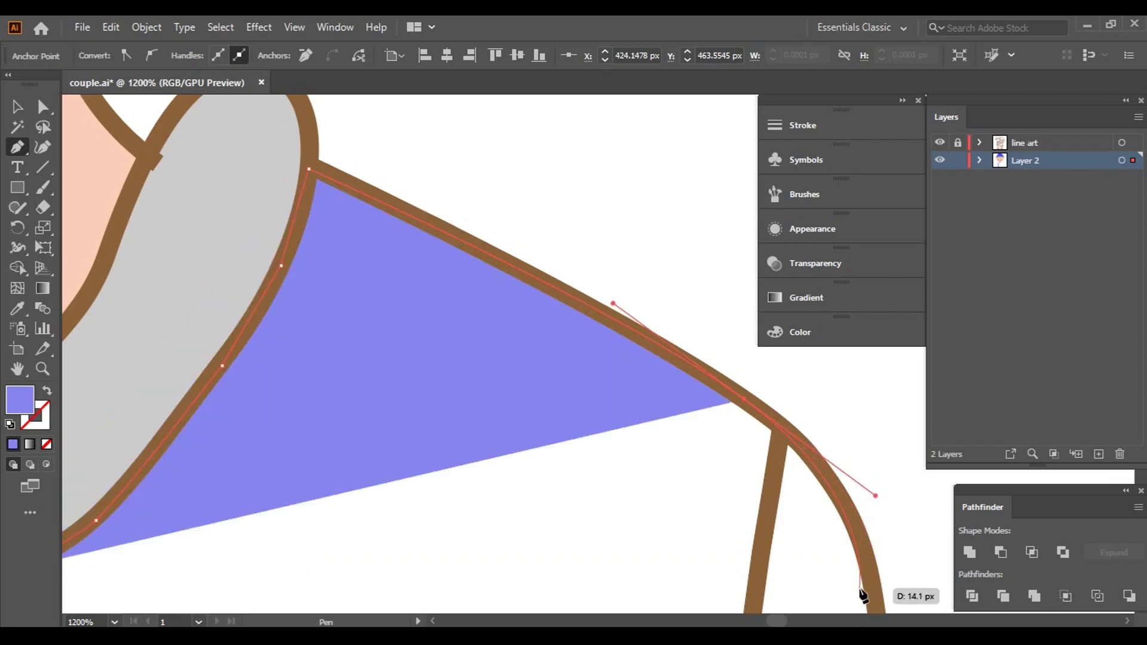
- Continue the outline down the side edge to the sleeve seam junction
{"action": "left_click_drag", "start_coordinate": [875, 584], "coordinate": [673, 262]}
{"action": "left_click_drag", "start_coordinate": [682, 357], "coordinate": [683, 394]}
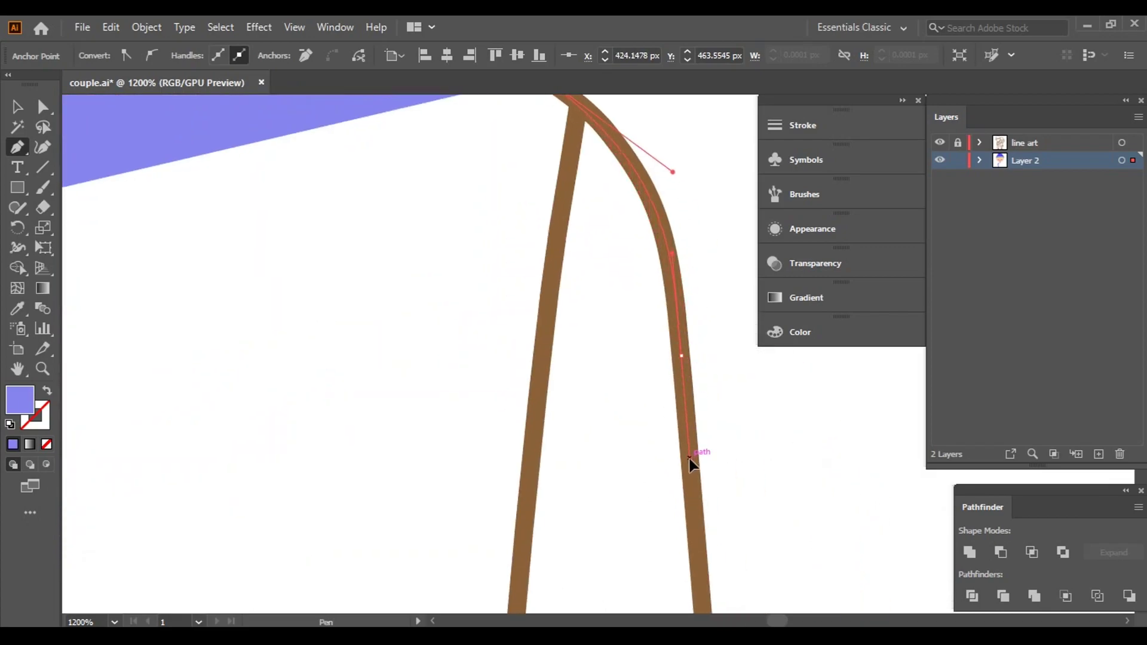
{"action": "left_click_drag", "start_coordinate": [690, 463], "coordinate": [648, 379]}
{"action": "left_click_drag", "start_coordinate": [673, 592], "coordinate": [664, 332]}
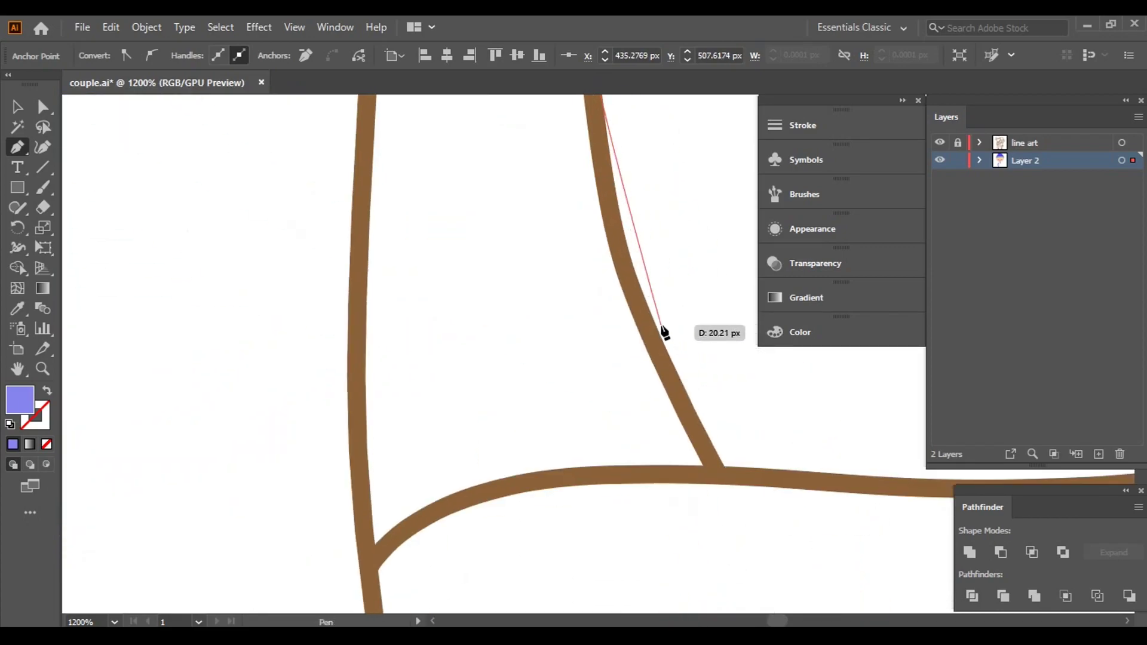
{"action": "scroll", "coordinate": [663, 332], "scroll_direction": "down", "scroll_amount": 3, "text": "alt"}
{"action": "scroll", "coordinate": [657, 340], "scroll_direction": "down", "scroll_amount": 3, "text": "alt"}
{"action": "scroll", "coordinate": [642, 273], "scroll_direction": "up", "scroll_amount": 2}
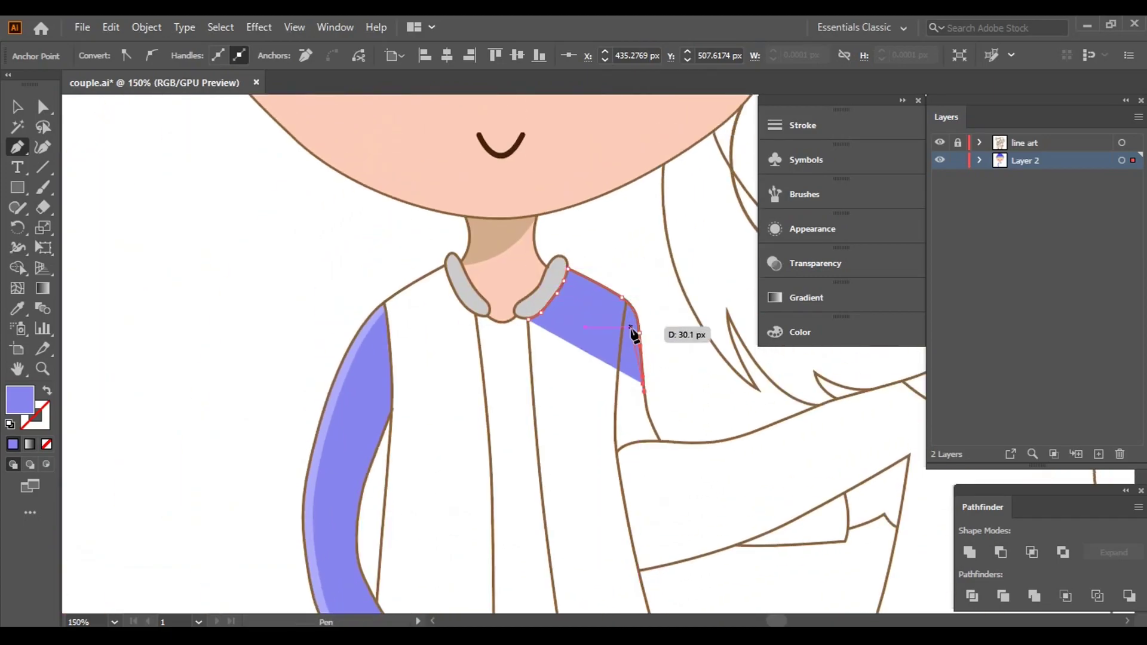
{"action": "scroll", "coordinate": [632, 328], "scroll_direction": "up", "scroll_amount": 4, "text": "alt"}
{"action": "scroll", "coordinate": [582, 351], "scroll_direction": "up", "scroll_amount": 2, "text": "alt"}
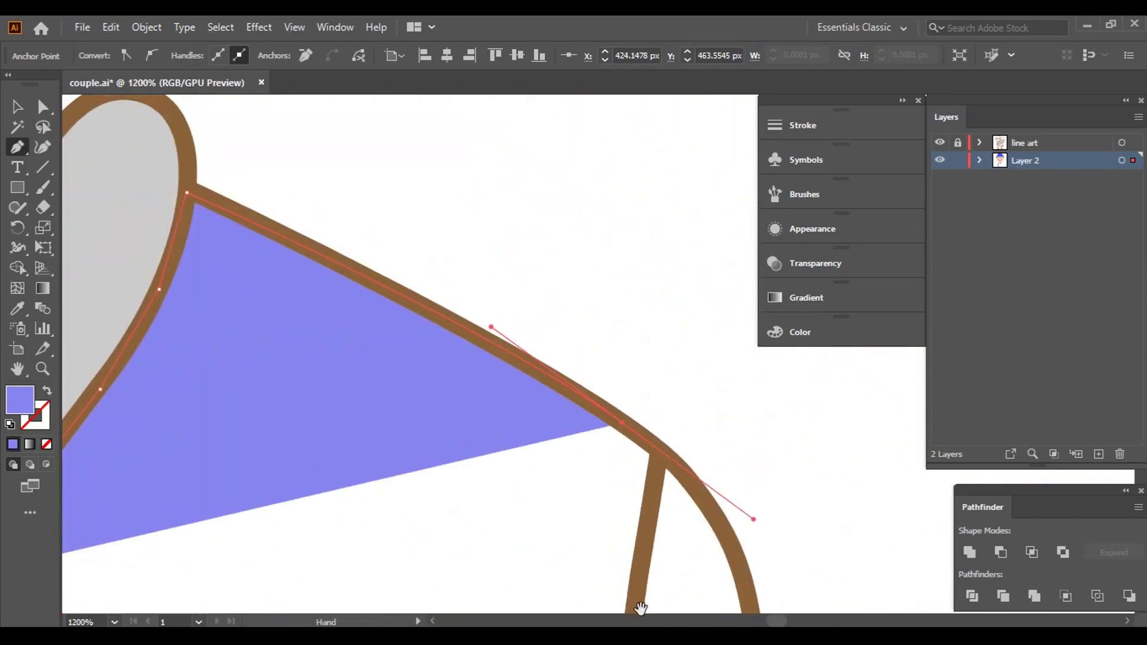
{"action": "left_click_drag", "start_coordinate": [694, 548], "coordinate": [756, 525]}
{"action": "scroll", "coordinate": [630, 430], "scroll_direction": "down", "scroll_amount": 3}
{"action": "left_click", "coordinate": [632, 417]}
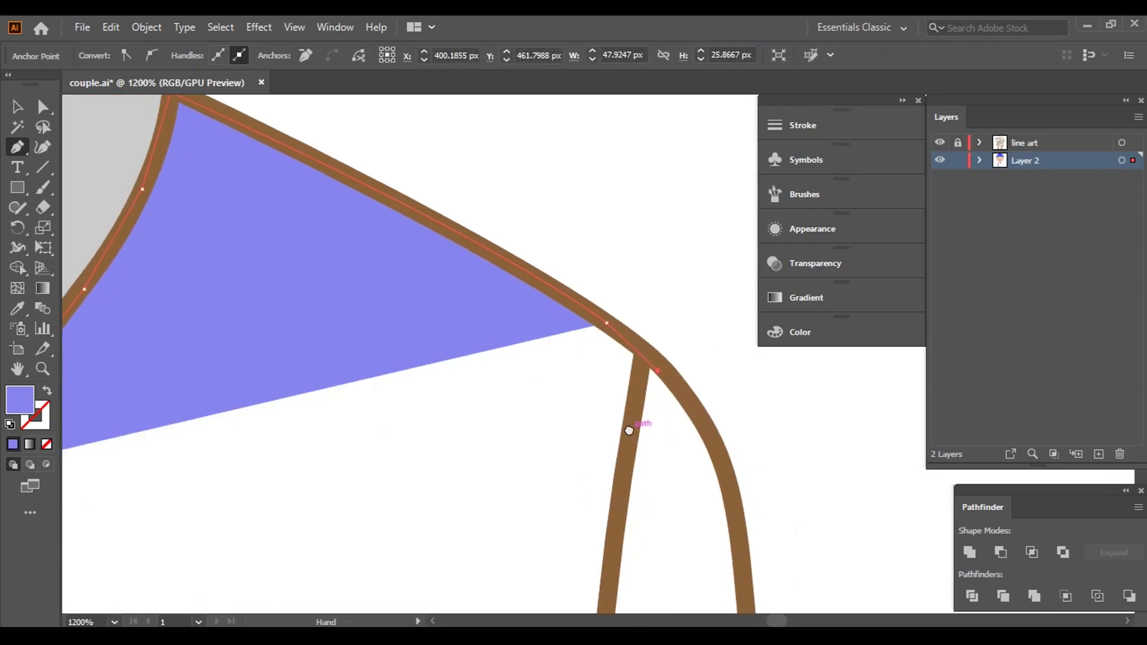
- Trace down the seam and panel edge past the pocket toward the hem
{"action": "scroll", "coordinate": [621, 478], "scroll_direction": "down", "scroll_amount": 6}
{"action": "left_click", "coordinate": [595, 515]}
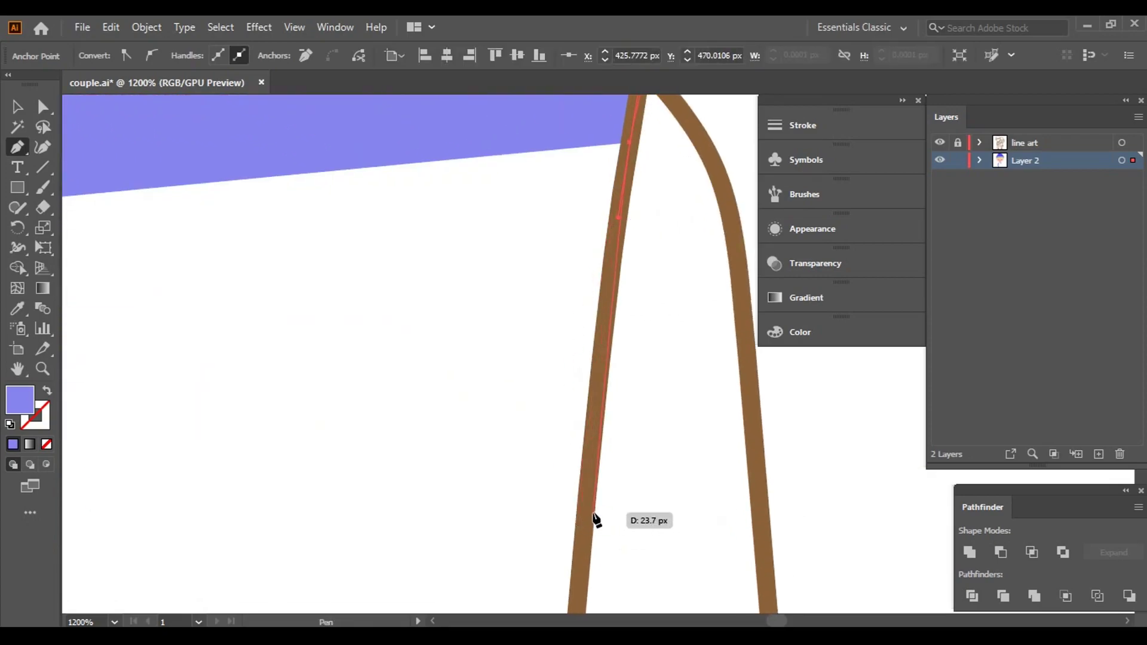
{"action": "scroll", "coordinate": [538, 239], "scroll_direction": "down", "scroll_amount": 10}
{"action": "left_click", "coordinate": [545, 473]}
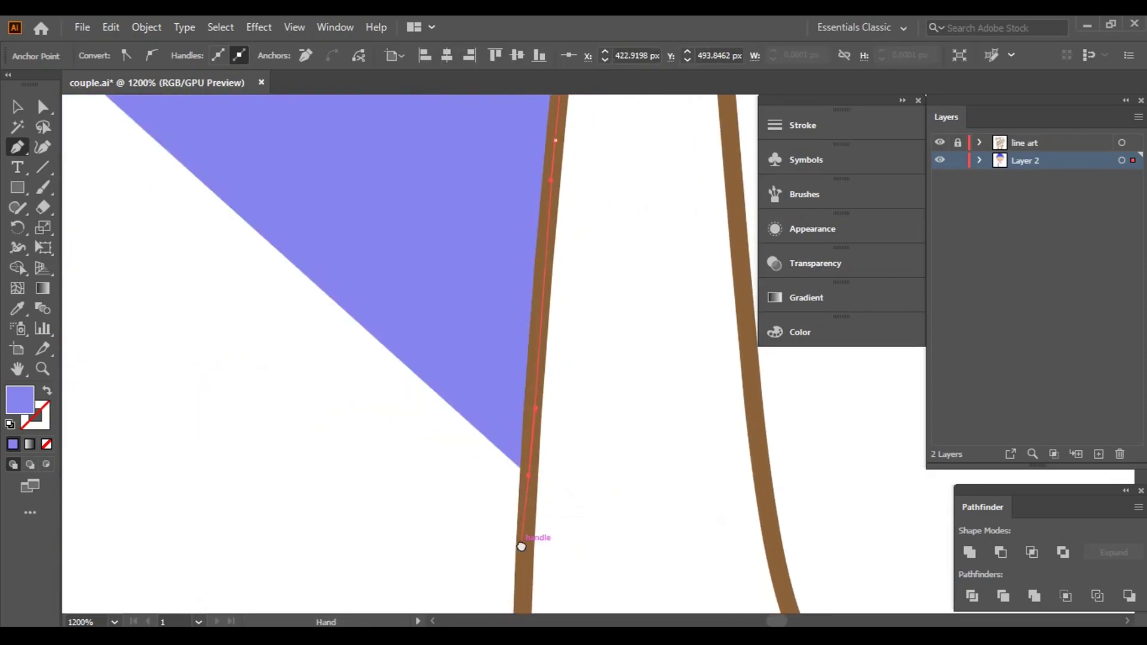
{"action": "scroll", "coordinate": [541, 550], "scroll_direction": "down", "scroll_amount": 9}
{"action": "left_click", "coordinate": [551, 575]}
{"action": "scroll", "coordinate": [562, 592], "scroll_direction": "down", "scroll_amount": 3}
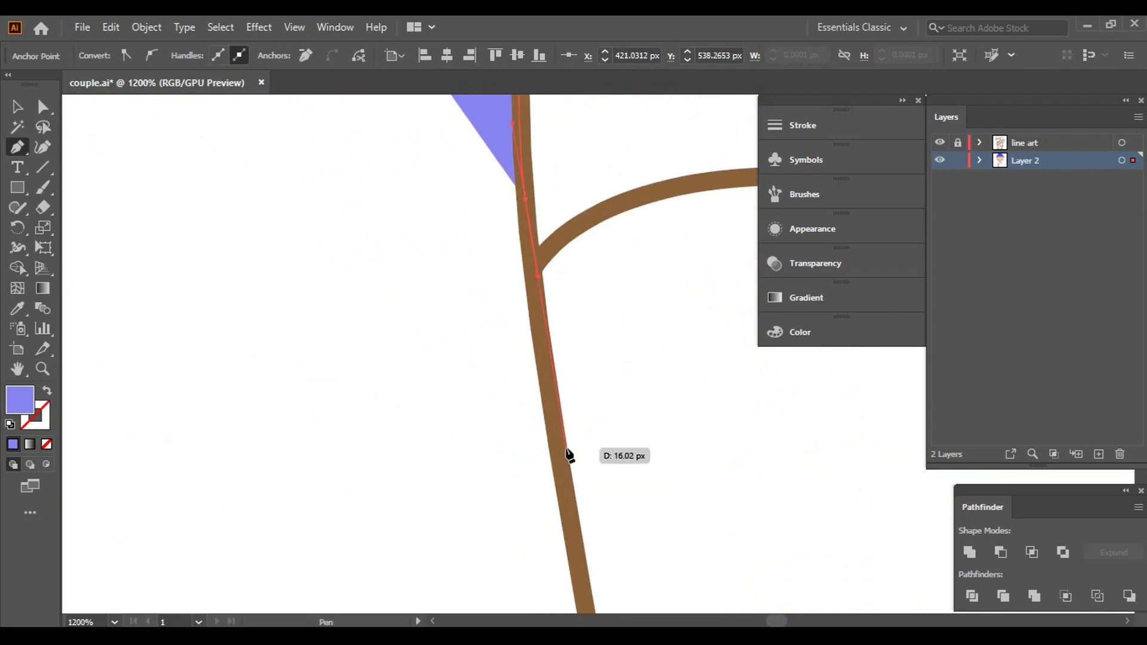
{"action": "scroll", "coordinate": [566, 456], "scroll_direction": "down", "scroll_amount": 2}
{"action": "scroll", "coordinate": [526, 212], "scroll_direction": "up", "scroll_amount": 2}
{"action": "left_click_drag", "start_coordinate": [552, 351], "coordinate": [598, 445]}
{"action": "scroll", "coordinate": [572, 454], "scroll_direction": "down", "scroll_amount": 5}
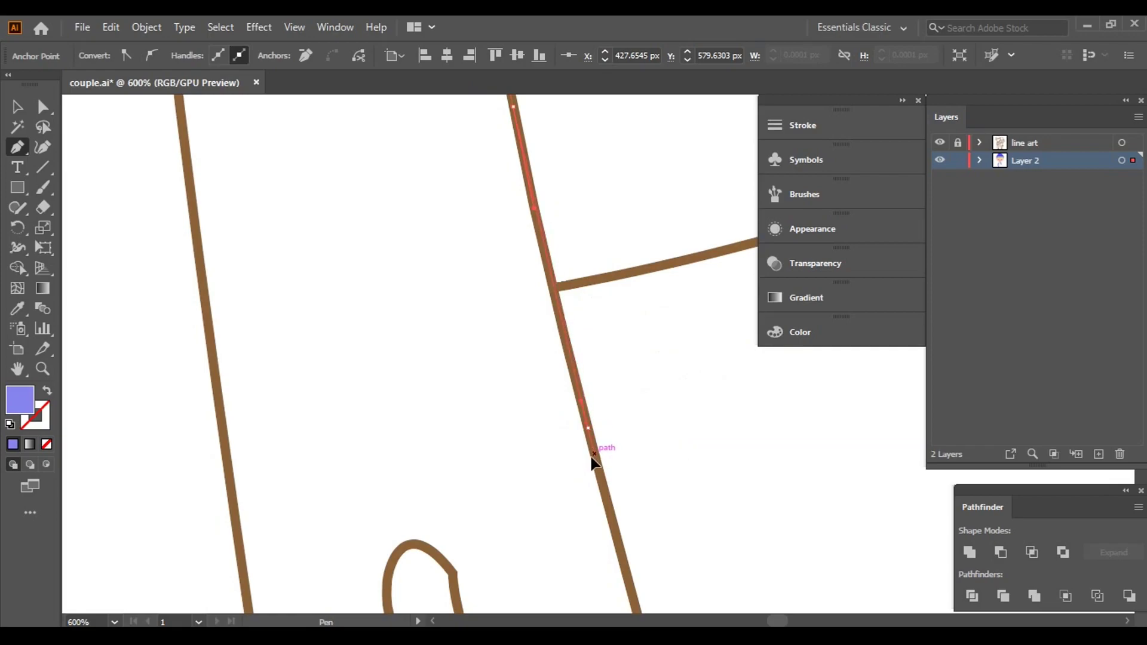
{"action": "left_click", "coordinate": [594, 456]}
{"action": "scroll", "coordinate": [597, 472], "scroll_direction": "down", "scroll_amount": 5}
{"action": "left_click_drag", "start_coordinate": [580, 515], "coordinate": [579, 519]}
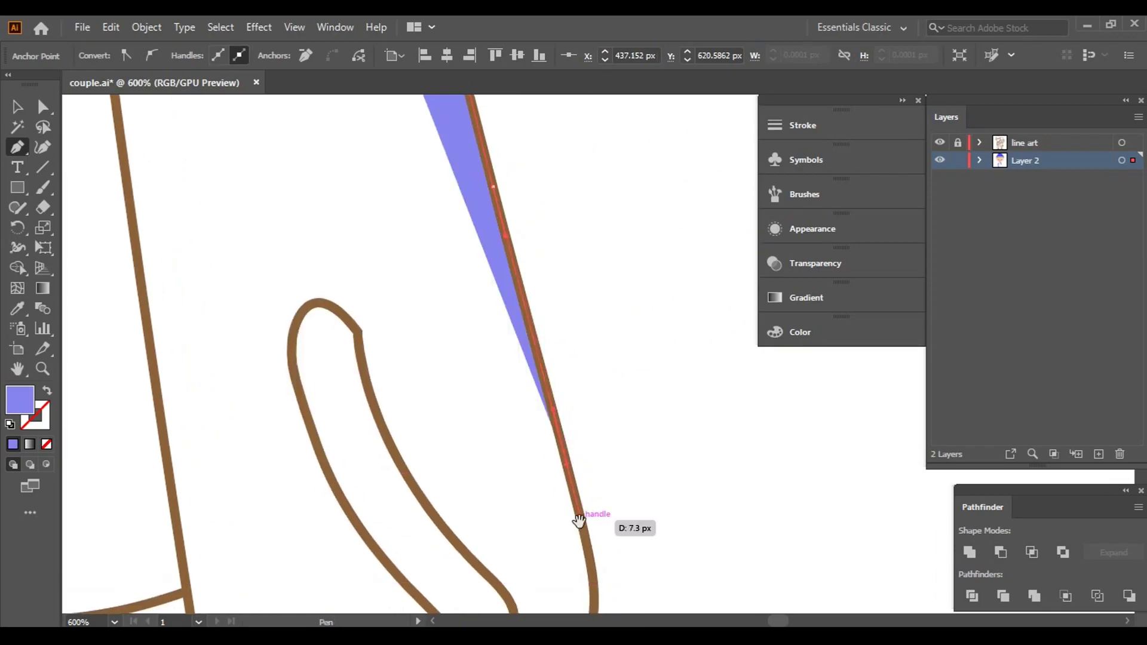
{"action": "scroll", "coordinate": [579, 520], "scroll_direction": "up", "scroll_amount": 2}
{"action": "scroll", "coordinate": [547, 277], "scroll_direction": "up", "scroll_amount": 2}
- Curve the outline around the hem corner and along the bottom hem
{"action": "left_click_drag", "start_coordinate": [457, 492], "coordinate": [429, 487]}
{"action": "mouse_move", "coordinate": [161, 550]}
{"action": "left_mouse_down"}
{"action": "mouse_move", "coordinate": [173, 574]}
{"action": "mouse_move", "coordinate": [578, 343]}
{"action": "left_mouse_up"}
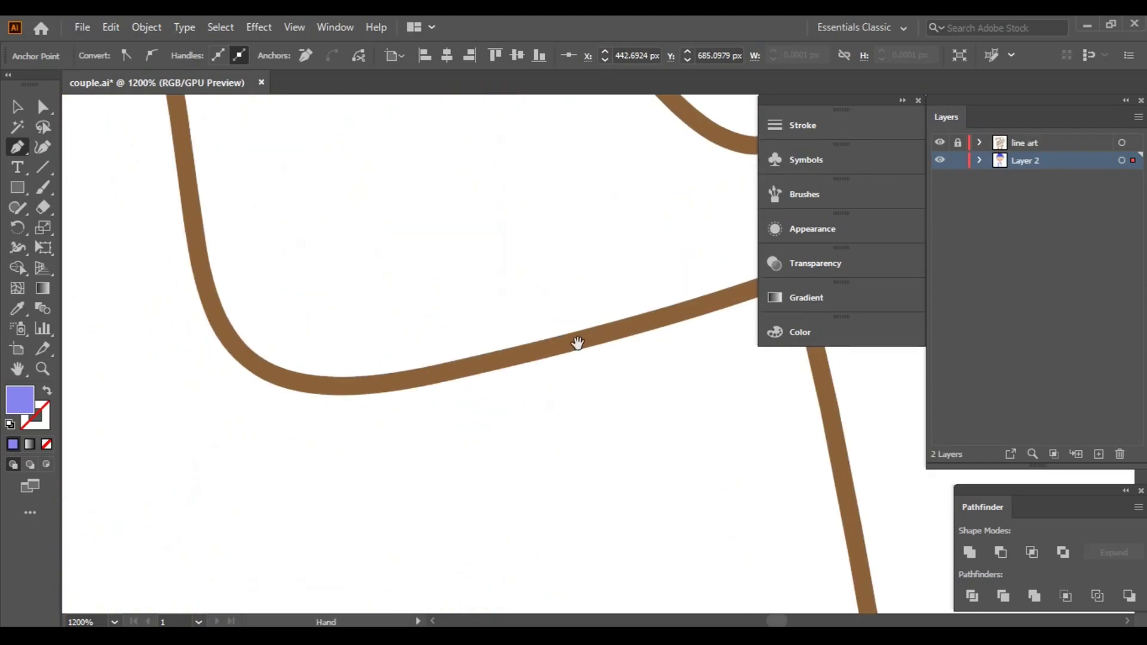
{"action": "left_click_drag", "start_coordinate": [397, 383], "coordinate": [338, 386]}
{"action": "mouse_move", "coordinate": [201, 268]}
{"action": "left_mouse_down"}
{"action": "mouse_move", "coordinate": [179, 123]}
{"action": "mouse_move", "coordinate": [182, 303]}
{"action": "left_mouse_up"}
{"action": "mouse_move", "coordinate": [185, 273]}
{"action": "left_mouse_down"}
{"action": "mouse_move", "coordinate": [179, 225]}
{"action": "mouse_move", "coordinate": [524, 542]}
{"action": "left_mouse_up"}
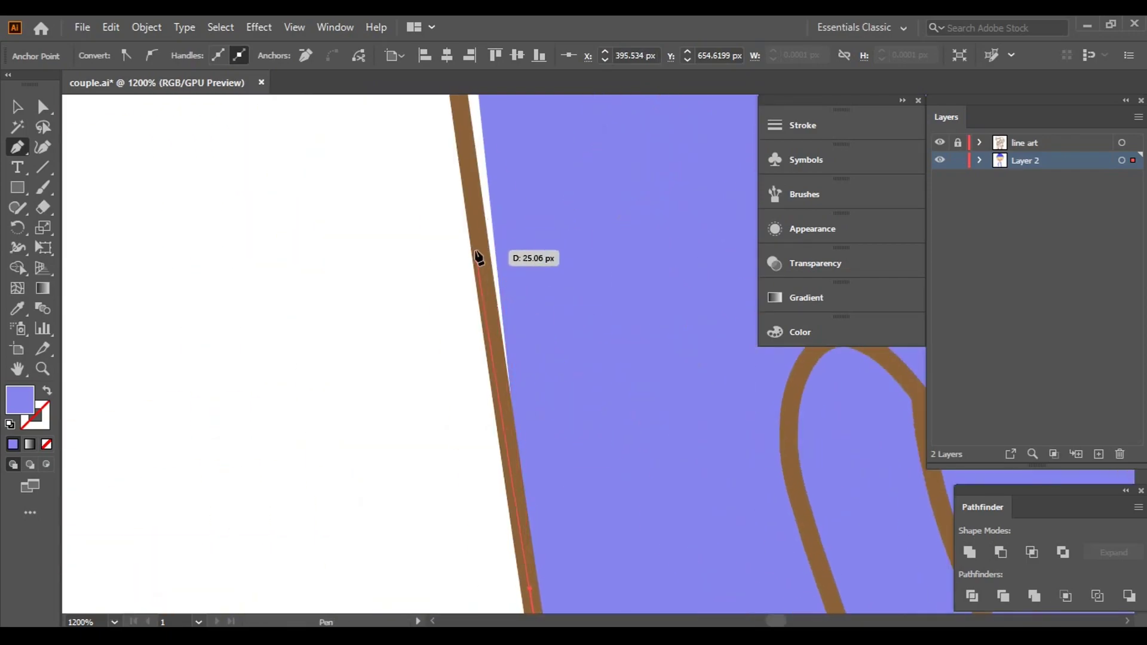
- Trace up the inner edge, close the panel at the collar corner, and switch to Selection
{"action": "left_click_drag", "start_coordinate": [469, 185], "coordinate": [435, 317]}
{"action": "mouse_move", "coordinate": [431, 242]}
{"action": "left_mouse_down"}
{"action": "mouse_move", "coordinate": [466, 568]}
{"action": "mouse_move", "coordinate": [436, 187]}
{"action": "mouse_move", "coordinate": [416, 172]}
{"action": "mouse_move", "coordinate": [414, 145]}
{"action": "mouse_move", "coordinate": [402, 205]}
{"action": "left_mouse_up"}
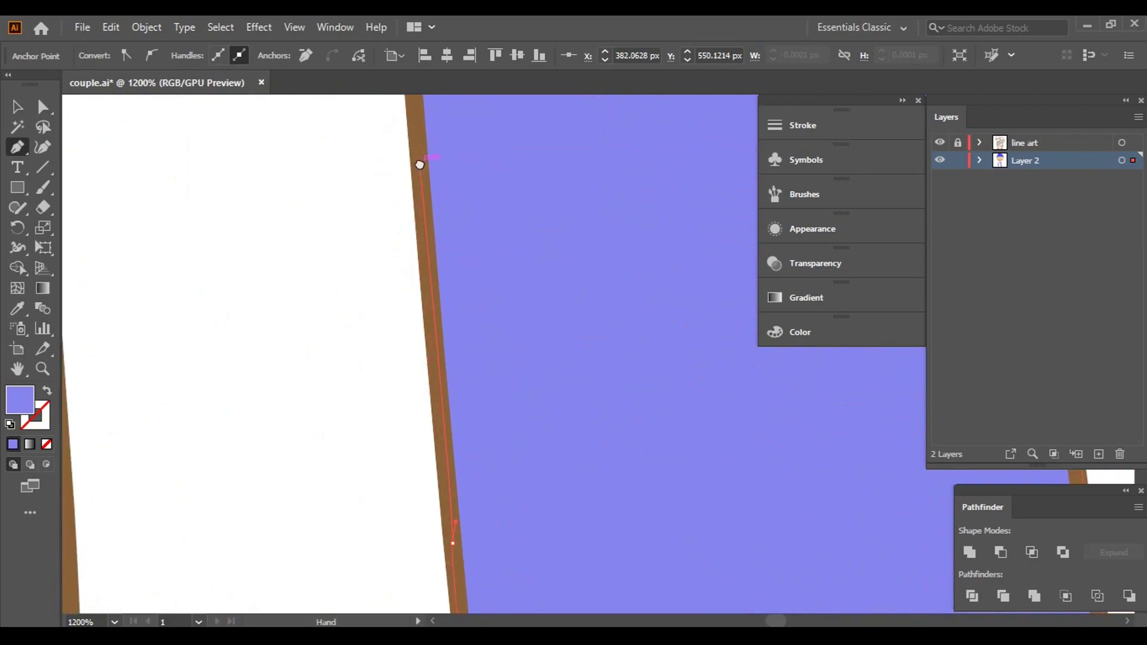
{"action": "left_click_drag", "start_coordinate": [415, 148], "coordinate": [382, 128]}
{"action": "scroll", "coordinate": [386, 239], "scroll_direction": "down", "scroll_amount": 3}
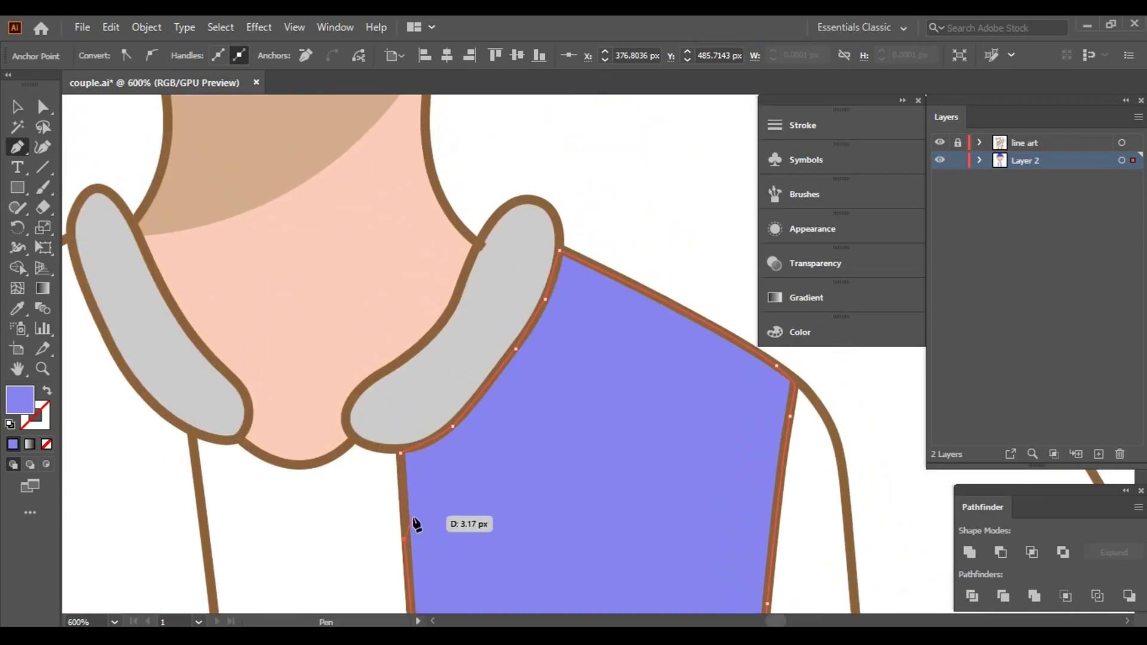
{"action": "scroll", "coordinate": [412, 526], "scroll_direction": "up", "scroll_amount": 3}
{"action": "left_click_drag", "start_coordinate": [385, 361], "coordinate": [388, 365]}
{"action": "scroll", "coordinate": [387, 364], "scroll_direction": "down", "scroll_amount": 5}
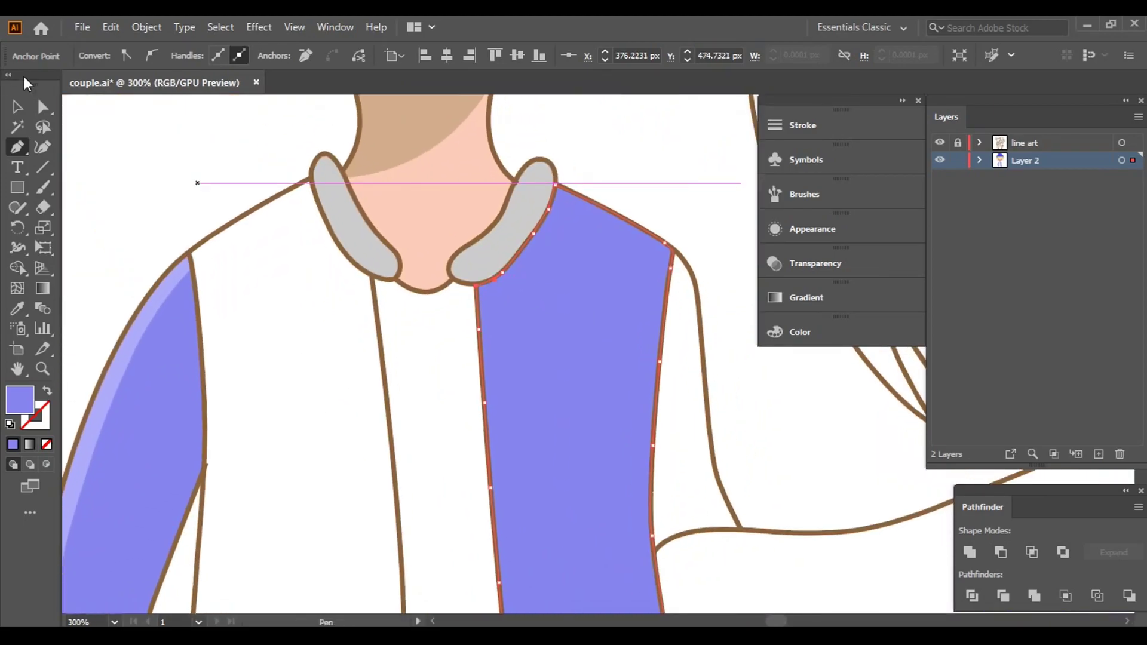
{"action": "key", "text": "v"}
{"action": "left_click_drag", "start_coordinate": [645, 436], "coordinate": [523, 267]}
{"action": "scroll", "coordinate": [523, 267], "scroll_direction": "down", "scroll_amount": 3}
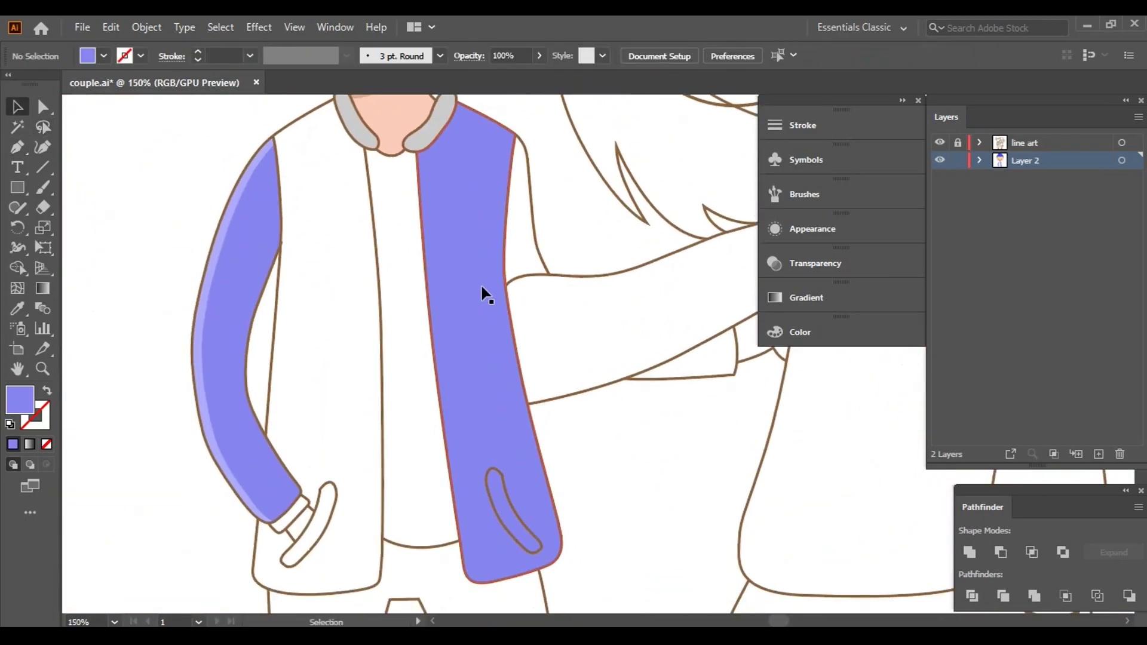
- Copy the purple panel and paste duplicates in front of and behind it
{"action": "left_click", "coordinate": [481, 291]}
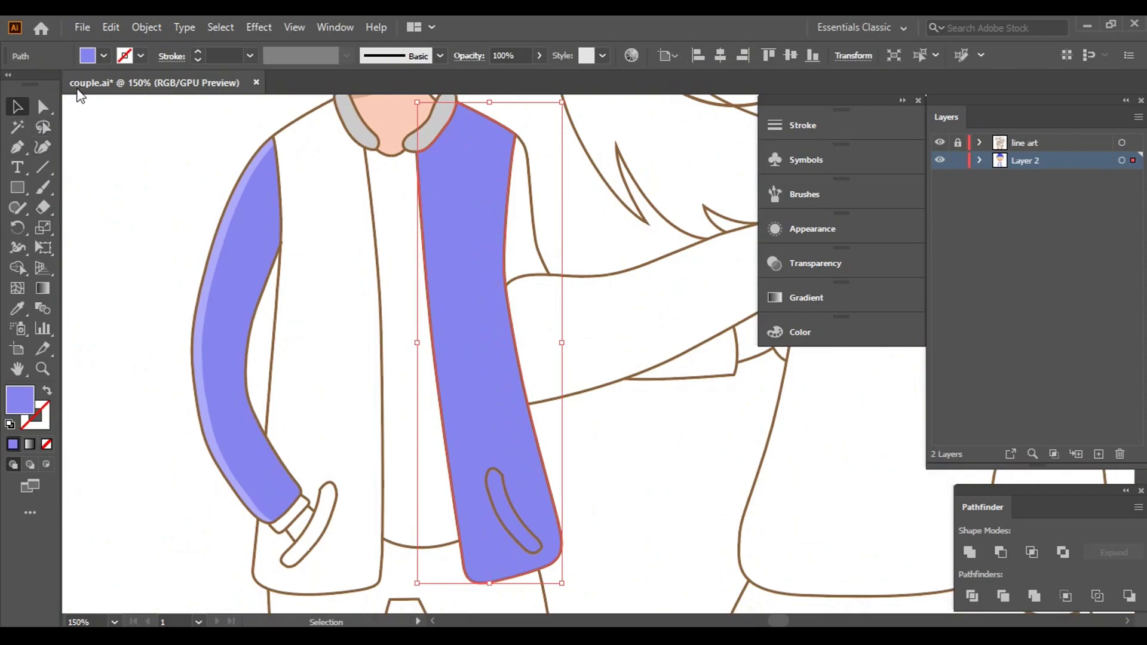
{"action": "left_click", "coordinate": [111, 27]}
{"action": "left_click", "coordinate": [140, 106]}
{"action": "left_click", "coordinate": [112, 27]}
{"action": "left_click", "coordinate": [157, 145]}
{"action": "left_click", "coordinate": [112, 27]}
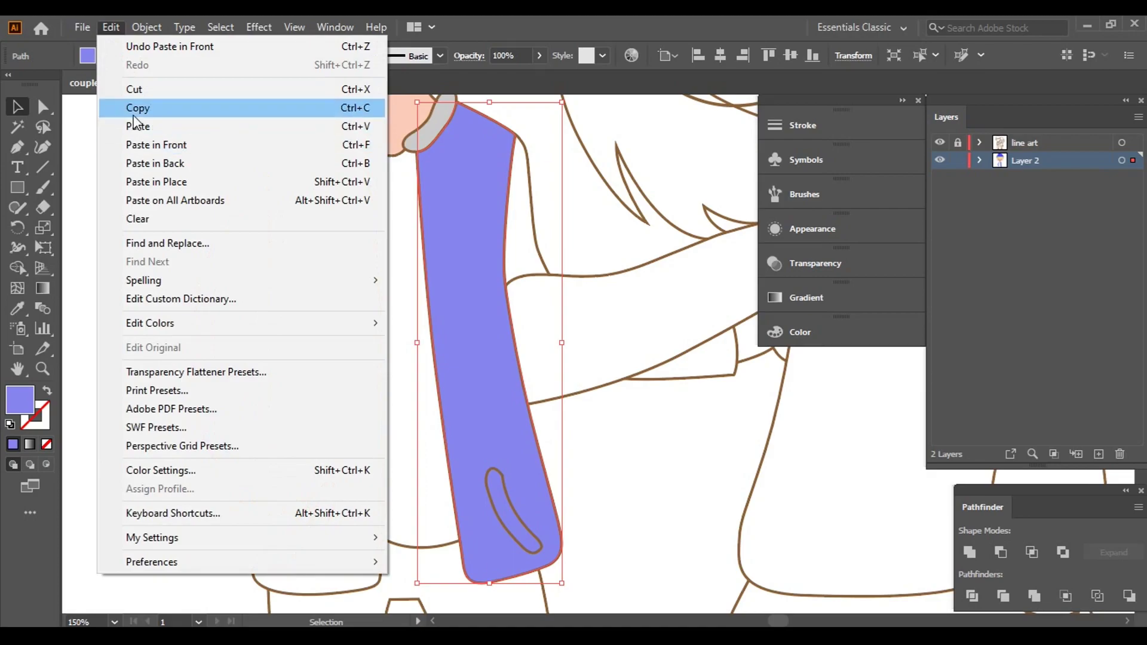
{"action": "left_click", "coordinate": [137, 108]}
{"action": "left_click", "coordinate": [109, 26]}
{"action": "left_click", "coordinate": [150, 162]}
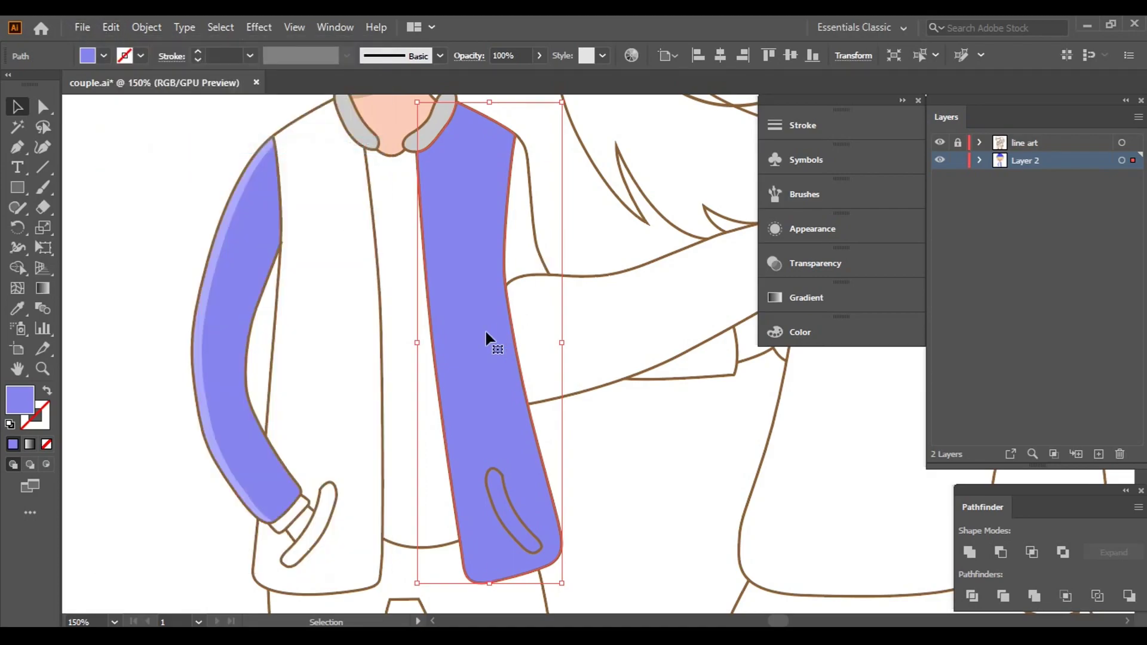
- Shift the duplicate panel slightly left and stretch it up toward the collar
{"action": "left_click_drag", "start_coordinate": [485, 333], "coordinate": [473, 326]}
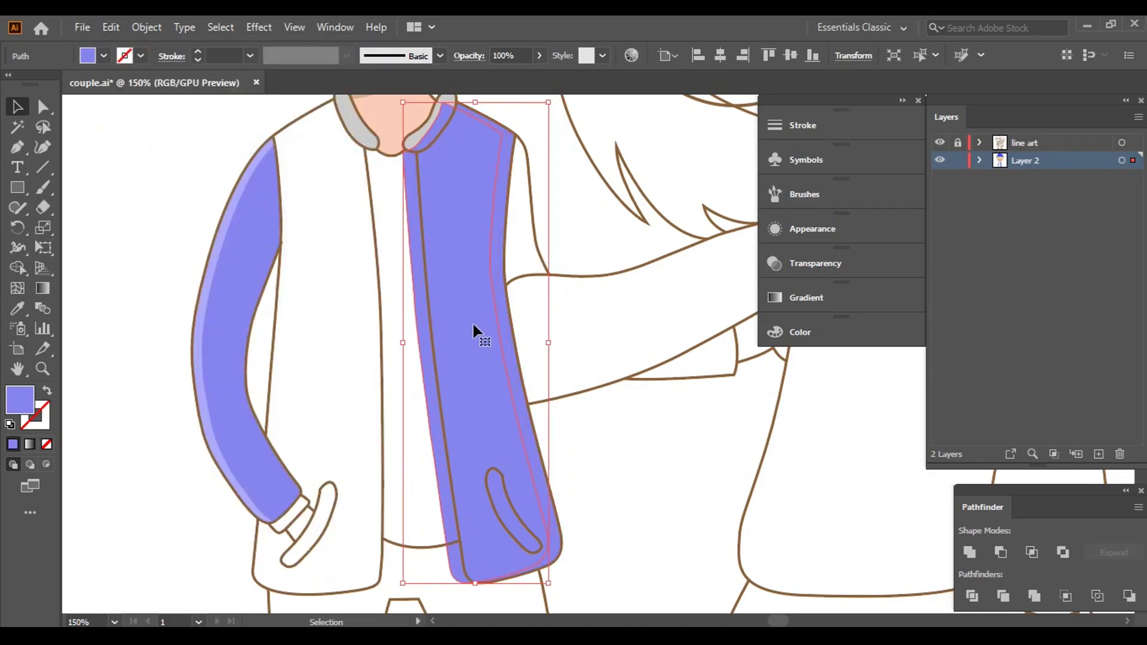
{"action": "scroll", "coordinate": [428, 390], "scroll_direction": "up", "scroll_amount": 5}
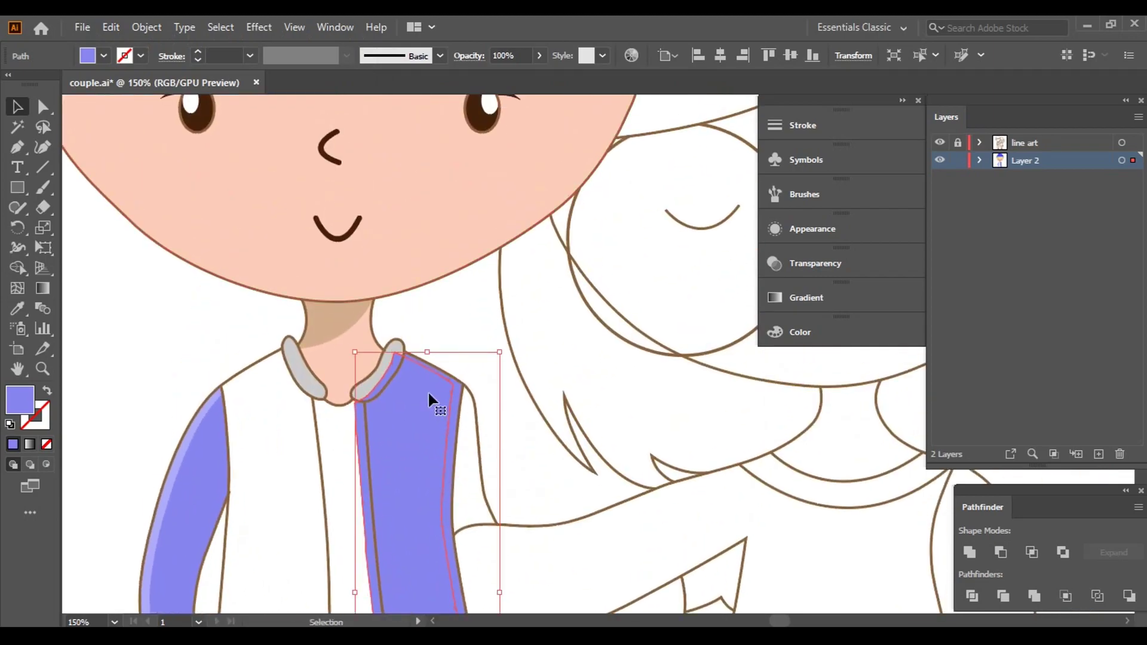
{"action": "scroll", "coordinate": [429, 396], "scroll_direction": "up", "scroll_amount": 2, "text": "alt"}
{"action": "left_click_drag", "start_coordinate": [415, 319], "coordinate": [416, 288]}
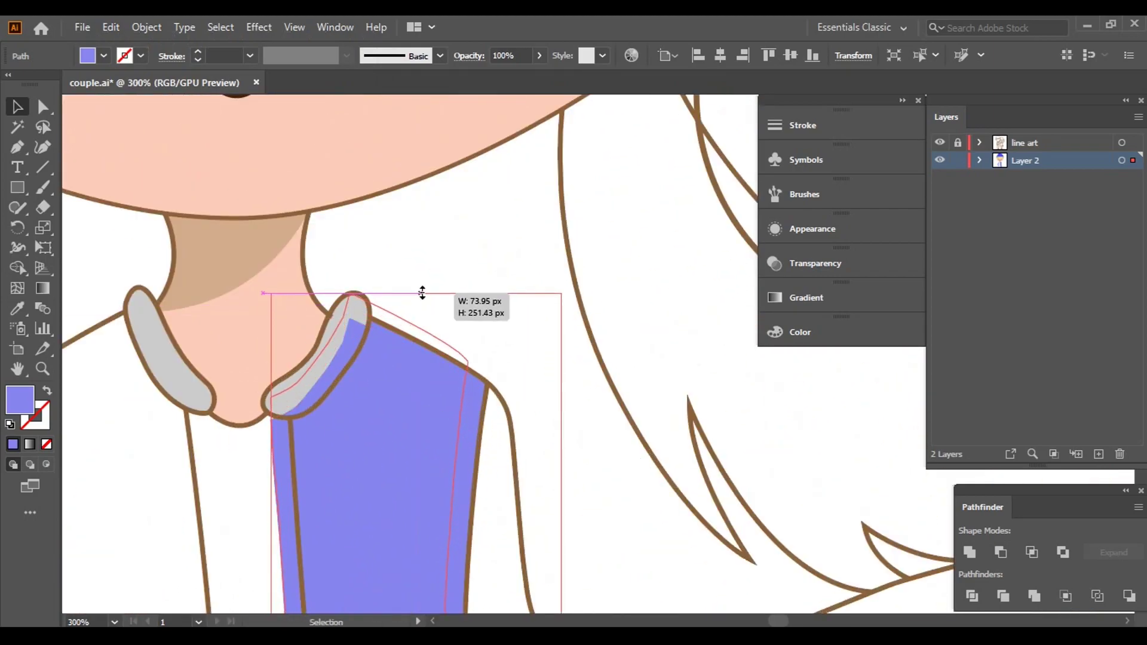
{"action": "scroll", "coordinate": [586, 428], "scroll_direction": "down", "scroll_amount": 4, "text": "alt"}
{"action": "scroll", "coordinate": [515, 465], "scroll_direction": "up", "scroll_amount": 2, "text": "alt"}
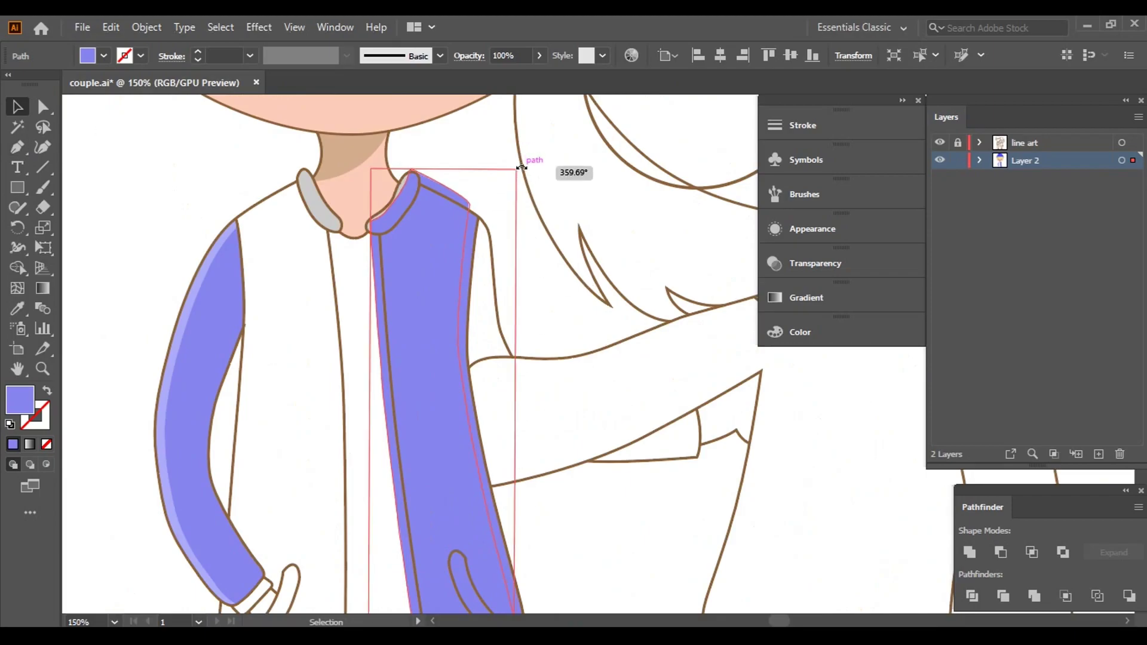
- Rotate the panel slightly clockwise, widen it, and narrow its lower corner to fit the outline
{"action": "left_click_drag", "start_coordinate": [523, 168], "coordinate": [529, 169]}
{"action": "left_click_drag", "start_coordinate": [518, 419], "coordinate": [526, 423]}
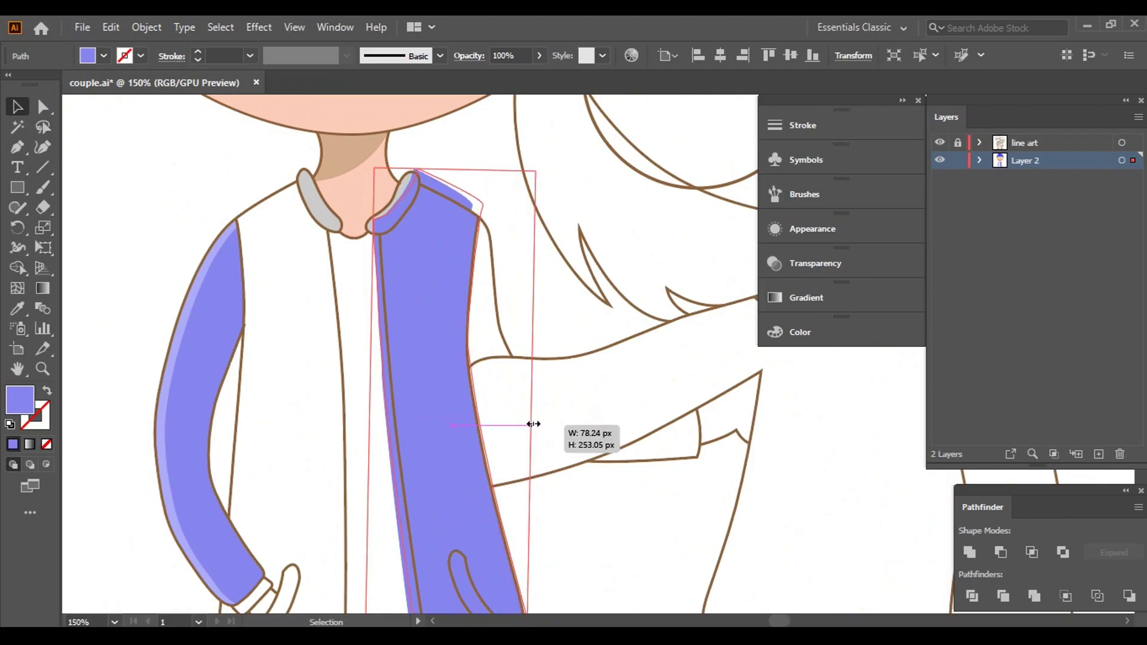
{"action": "left_click_drag", "start_coordinate": [526, 423], "coordinate": [534, 425]}
{"action": "scroll", "coordinate": [502, 388], "scroll_direction": "down", "scroll_amount": 5}
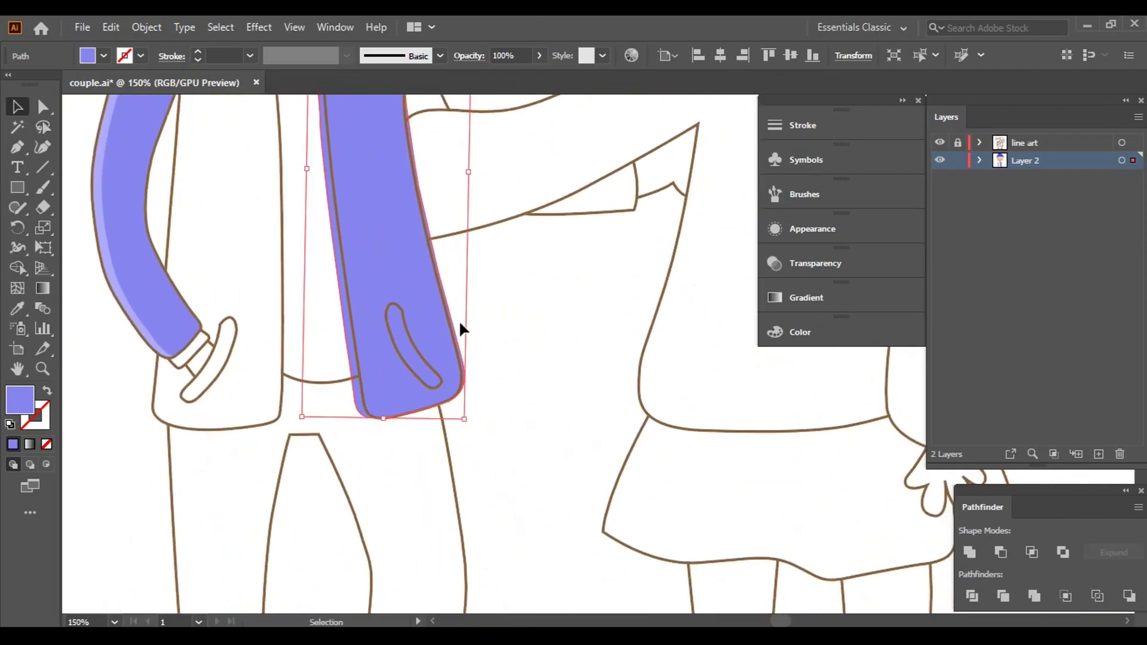
{"action": "left_click_drag", "start_coordinate": [465, 417], "coordinate": [449, 425]}
{"action": "scroll", "coordinate": [558, 320], "scroll_direction": "up", "scroll_amount": 5}
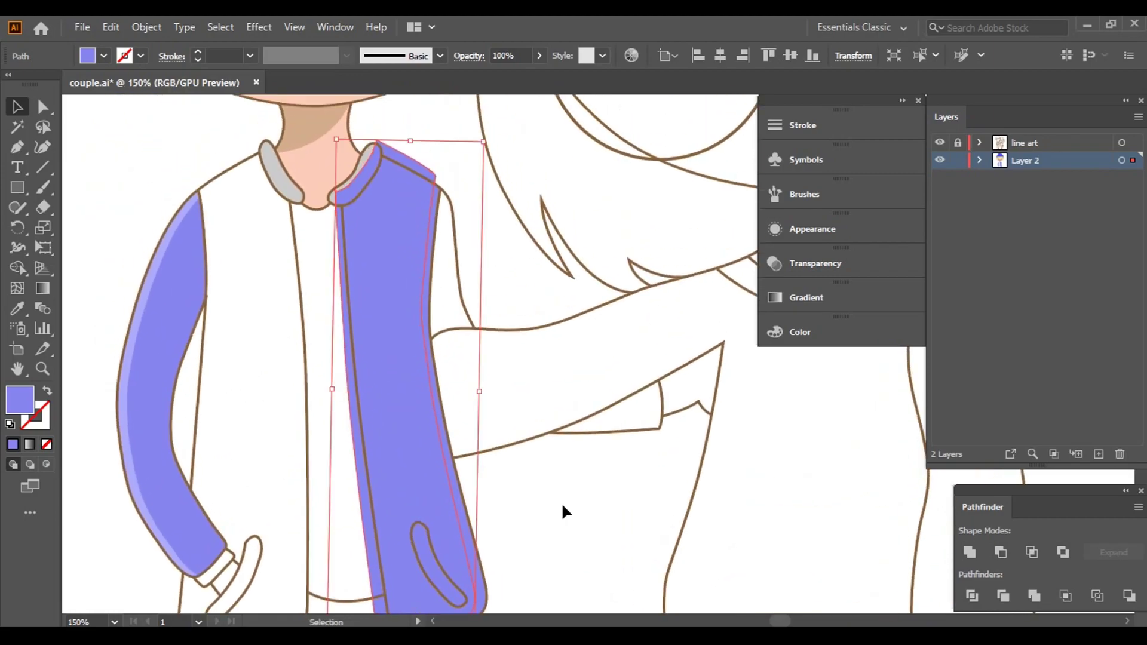
{"action": "scroll", "coordinate": [563, 512], "scroll_direction": "up", "scroll_amount": 4}
- Pull the front panel's shoulder and upper edge anchors onto the jacket outline
{"action": "left_click", "coordinate": [43, 108]}
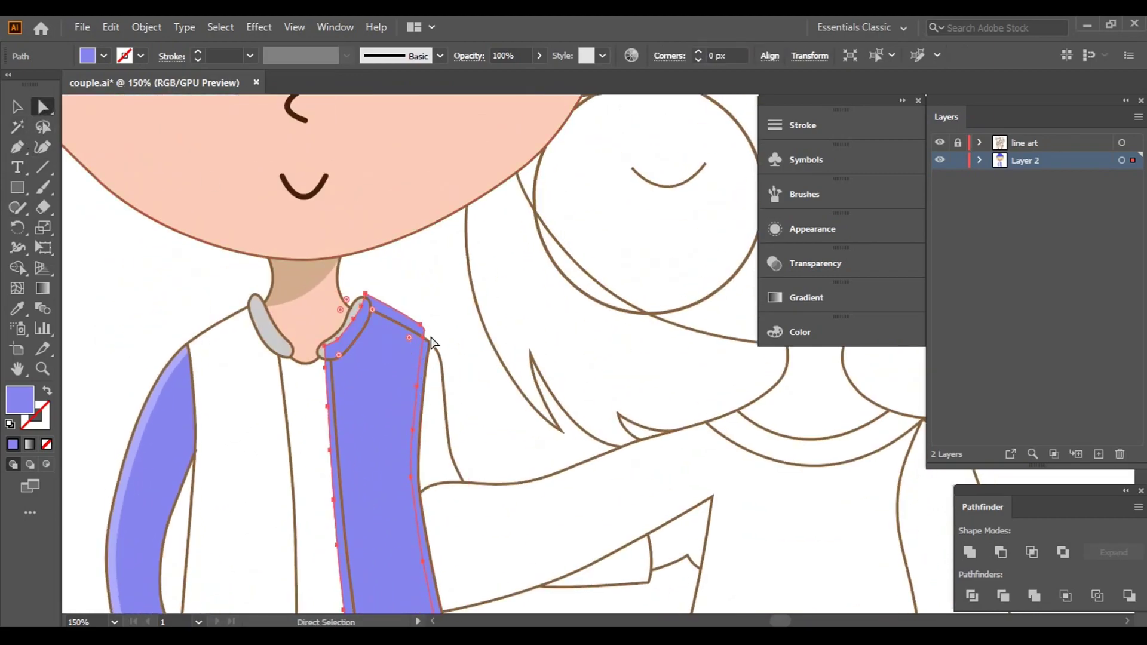
{"action": "scroll", "coordinate": [434, 343], "scroll_direction": "up", "scroll_amount": 5}
{"action": "left_click_drag", "start_coordinate": [437, 346], "coordinate": [462, 338]}
{"action": "scroll", "coordinate": [462, 338], "scroll_direction": "down", "scroll_amount": 5}
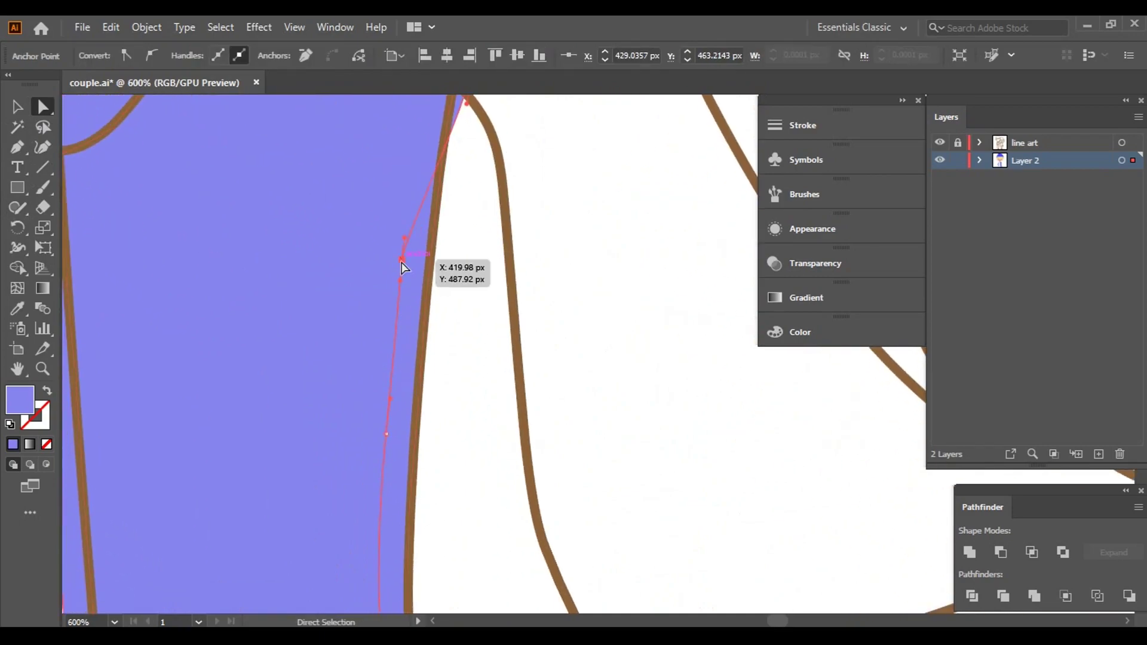
{"action": "left_click_drag", "start_coordinate": [402, 267], "coordinate": [406, 271]}
{"action": "scroll", "coordinate": [451, 239], "scroll_direction": "down", "scroll_amount": 5}
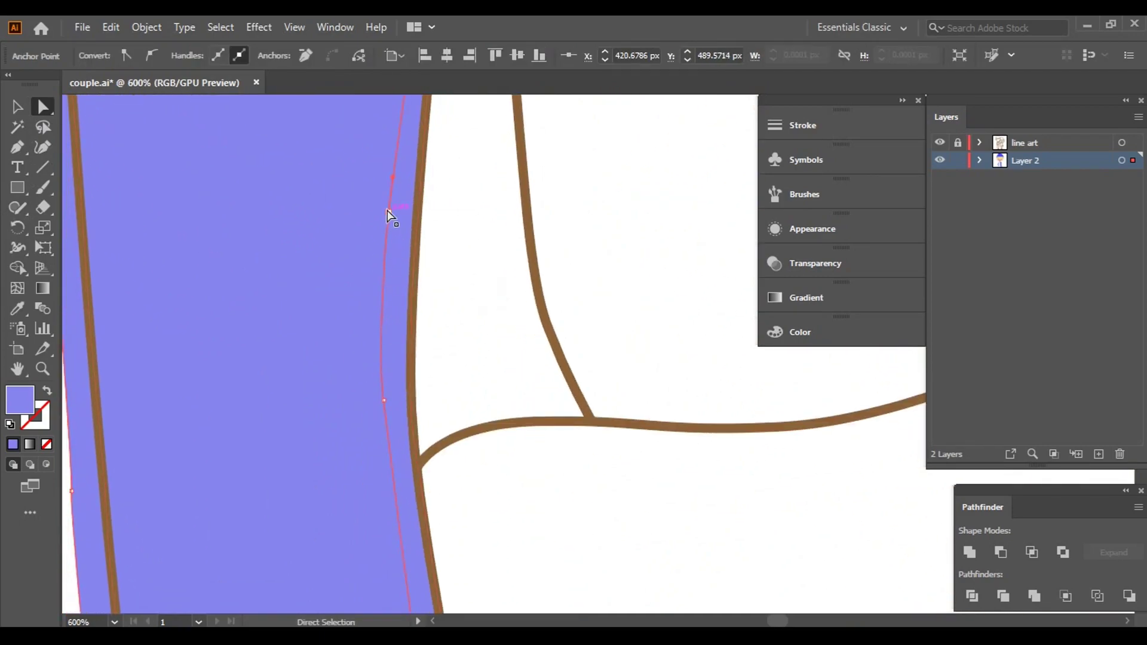
{"action": "left_click_drag", "start_coordinate": [392, 221], "coordinate": [392, 220]}
{"action": "scroll", "coordinate": [367, 332], "scroll_direction": "down", "scroll_amount": 5}
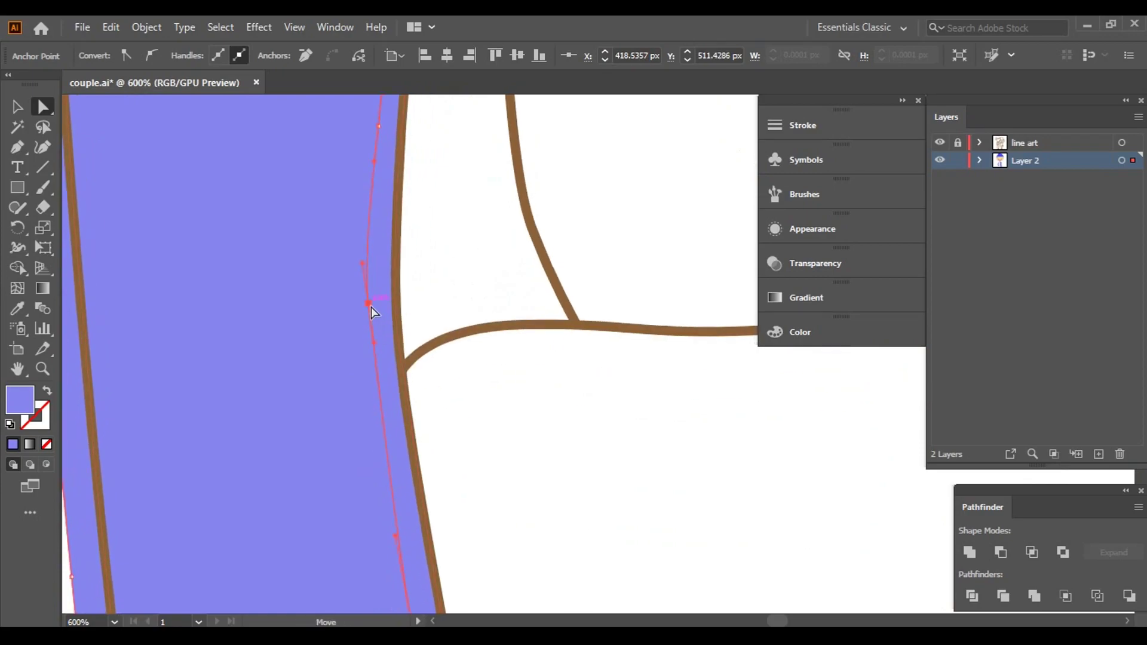
{"action": "left_click_drag", "start_coordinate": [375, 304], "coordinate": [375, 305]}
{"action": "scroll", "coordinate": [382, 269], "scroll_direction": "down", "scroll_amount": 10}
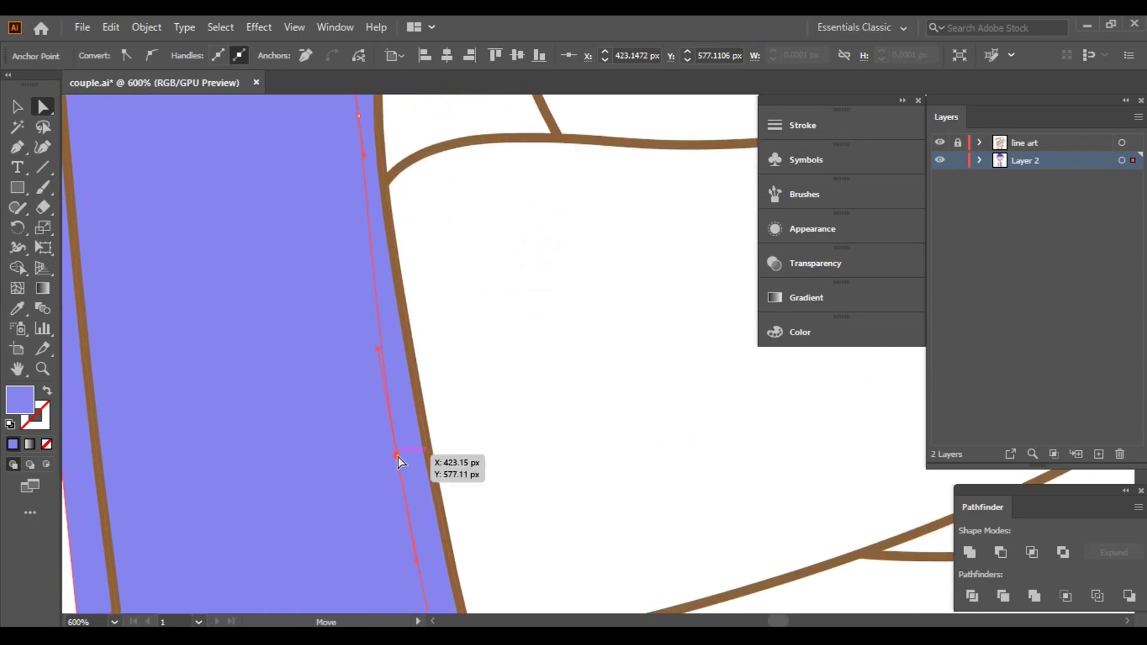
- Fit the lower edge anchors and the bottom corner anchor to the curved outline
{"action": "scroll", "coordinate": [430, 478], "scroll_direction": "down", "scroll_amount": 5}
{"action": "left_click_drag", "start_coordinate": [407, 465], "coordinate": [406, 450]}
{"action": "scroll", "coordinate": [429, 450], "scroll_direction": "down", "scroll_amount": 15}
{"action": "scroll", "coordinate": [479, 333], "scroll_direction": "down", "scroll_amount": 5}
{"action": "scroll", "coordinate": [447, 358], "scroll_direction": "up", "scroll_amount": 2}
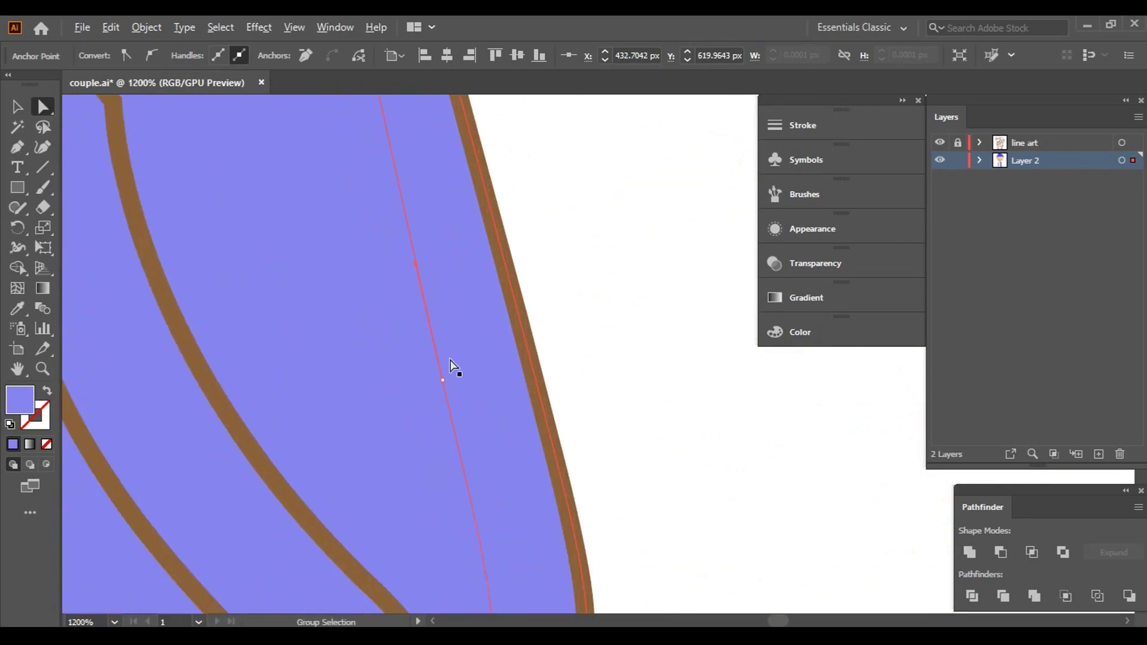
{"action": "left_click_drag", "start_coordinate": [448, 388], "coordinate": [457, 387]}
{"action": "scroll", "coordinate": [478, 407], "scroll_direction": "down", "scroll_amount": 5}
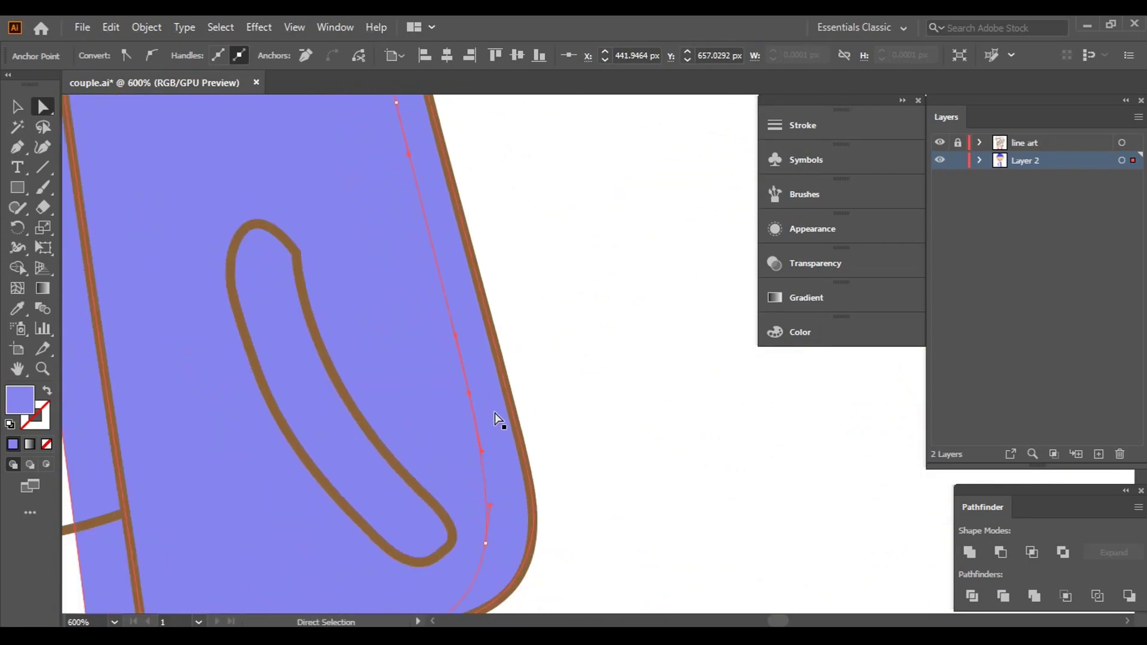
{"action": "left_click", "coordinate": [459, 373]}
{"action": "left_click_drag", "start_coordinate": [482, 348], "coordinate": [486, 349]}
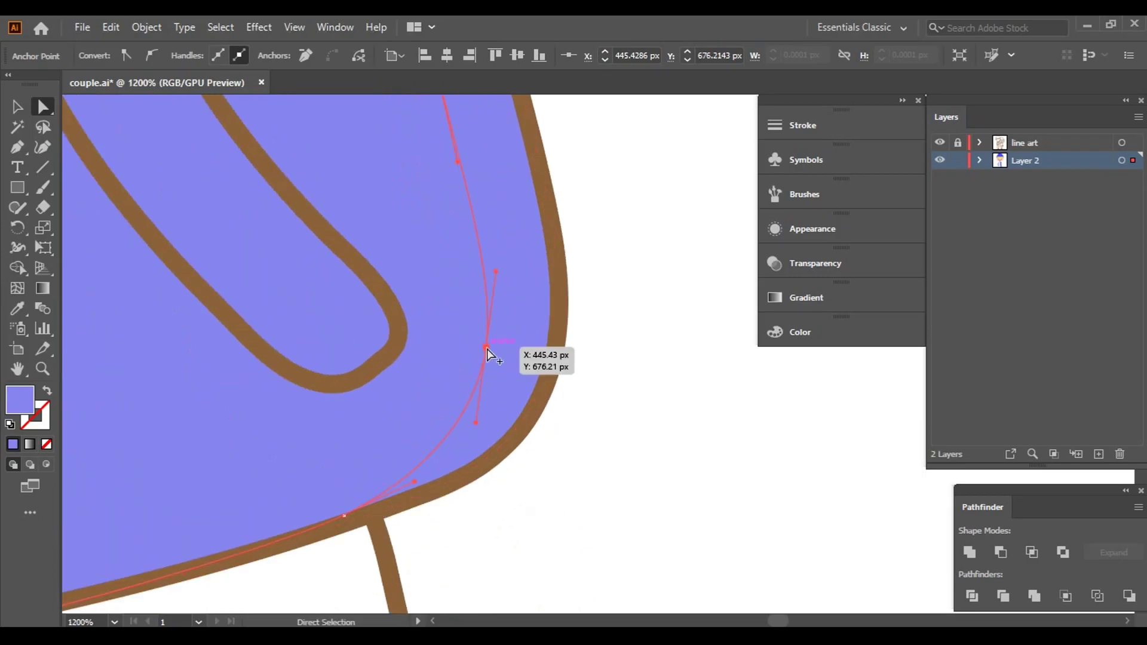
{"action": "scroll", "coordinate": [484, 347], "scroll_direction": "down", "scroll_amount": 6}
- Merge the thin overlapping strip into the purple front panel with Shape Builder
{"action": "left_click", "coordinate": [17, 106]}
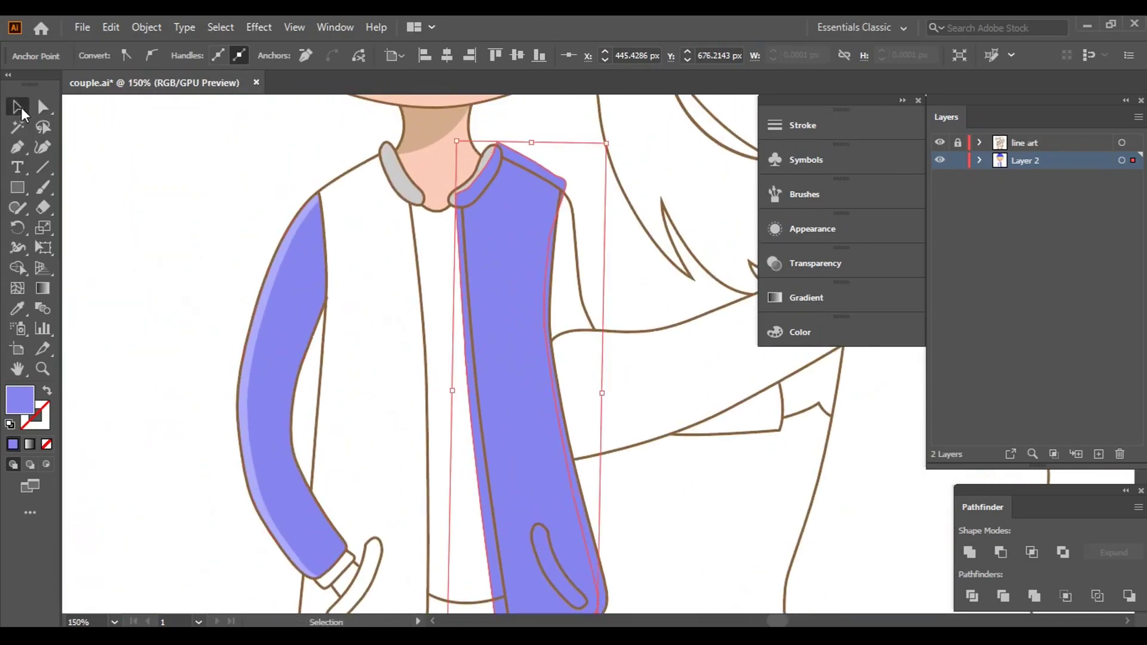
{"action": "scroll", "coordinate": [547, 516], "scroll_direction": "up", "scroll_amount": 4}
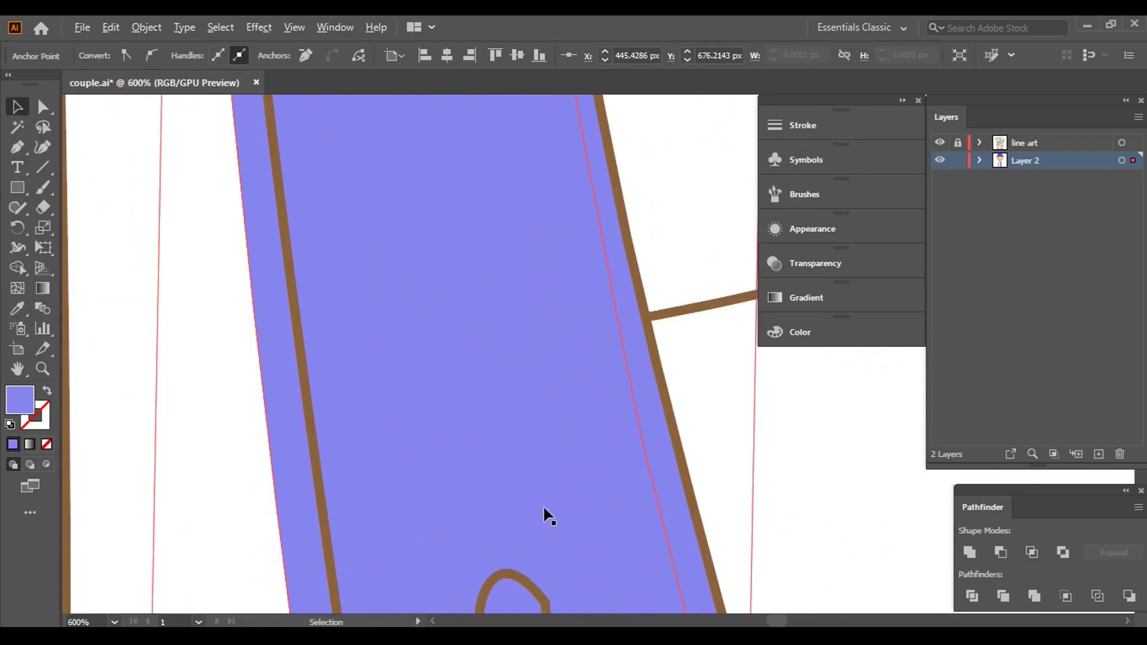
{"action": "left_click", "coordinate": [674, 472]}
{"action": "left_click", "coordinate": [17, 272]}
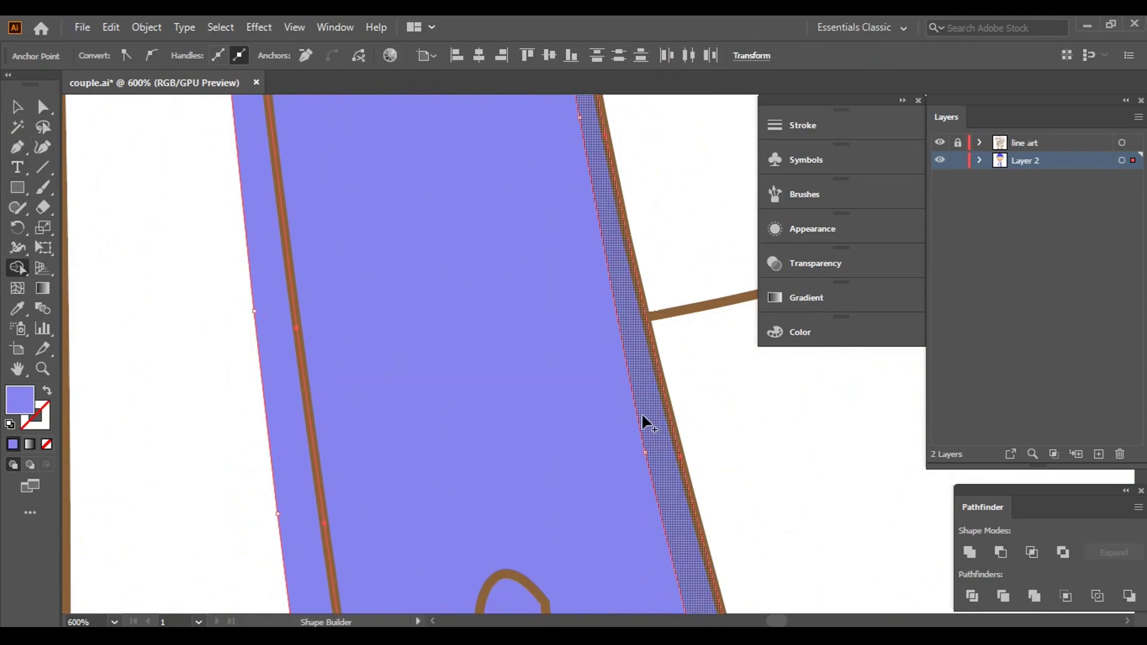
{"action": "scroll", "coordinate": [646, 418], "scroll_direction": "down", "scroll_amount": 4}
{"action": "left_click_drag", "start_coordinate": [645, 422], "coordinate": [579, 397]}
{"action": "mouse_move", "coordinate": [597, 333]}
{"action": "left_mouse_down"}
{"action": "mouse_move", "coordinate": [602, 358]}
{"action": "mouse_move", "coordinate": [495, 352]}
{"action": "left_mouse_up"}
- Eyedrop the sleeve's purple onto the front jacket panel, then deselect
{"action": "key", "text": "v"}
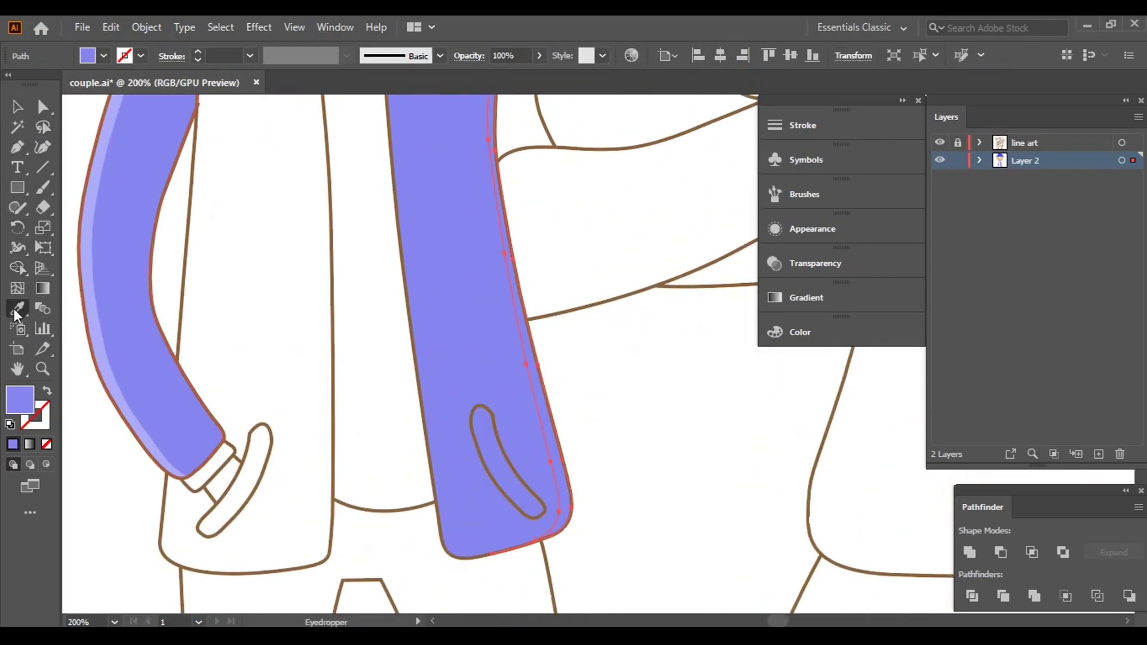
{"action": "left_click", "coordinate": [100, 325]}
{"action": "key", "text": "v"}
{"action": "left_click", "coordinate": [692, 434]}
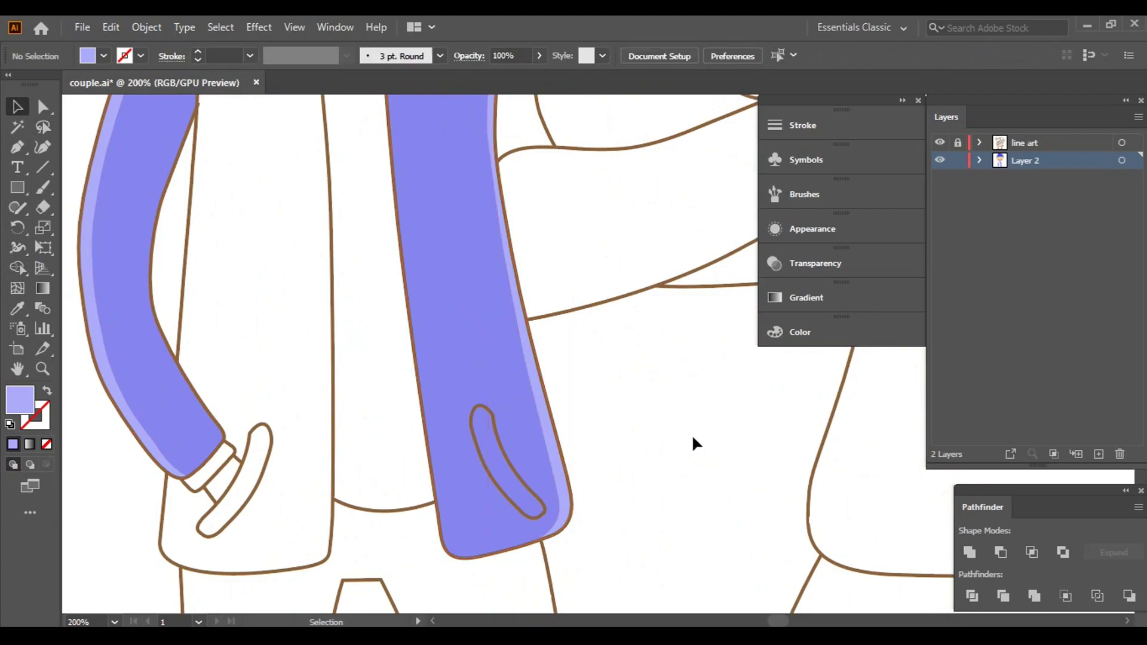
- Brighten the left sleeve's purple fill slightly in the Color Picker
{"action": "scroll", "coordinate": [681, 418], "scroll_direction": "down", "scroll_amount": 2}
{"action": "left_click_drag", "start_coordinate": [668, 359], "coordinate": [680, 425]}
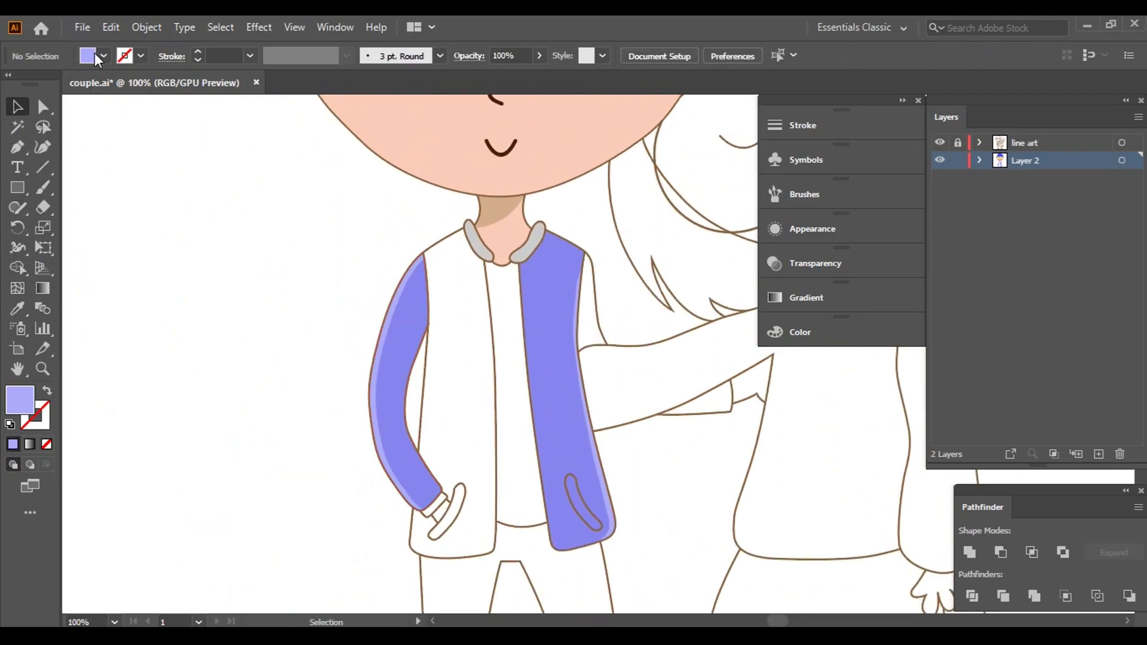
{"action": "left_click", "coordinate": [479, 250]}
{"action": "left_click", "coordinate": [284, 385]}
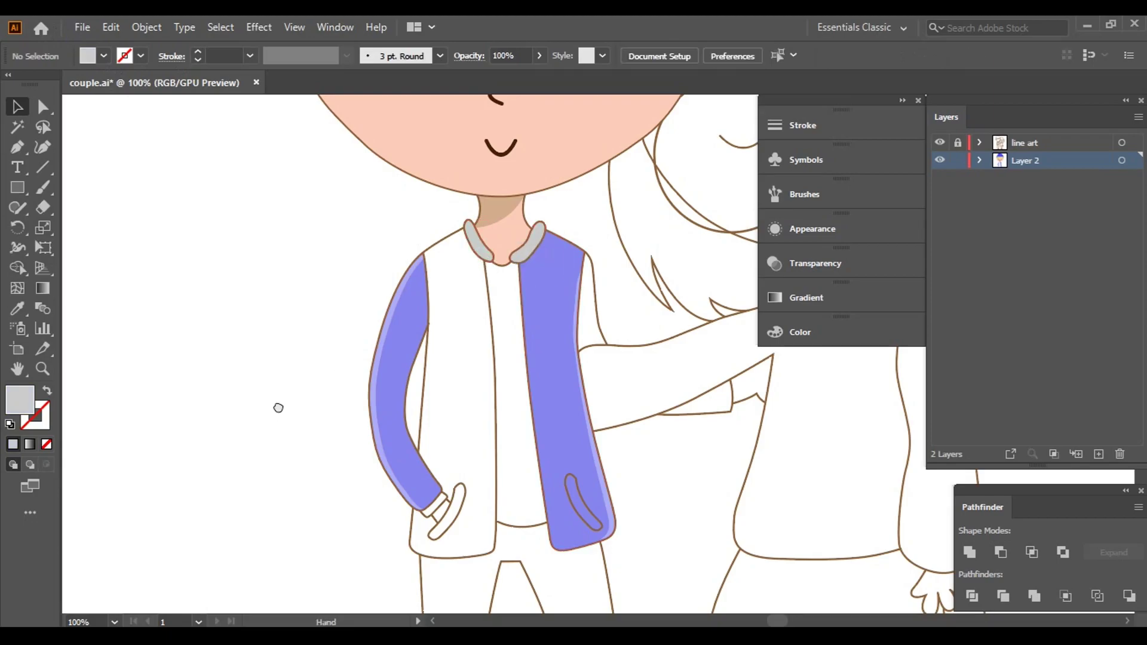
{"action": "left_click_drag", "start_coordinate": [277, 405], "coordinate": [246, 305]}
{"action": "left_click", "coordinate": [364, 273]}
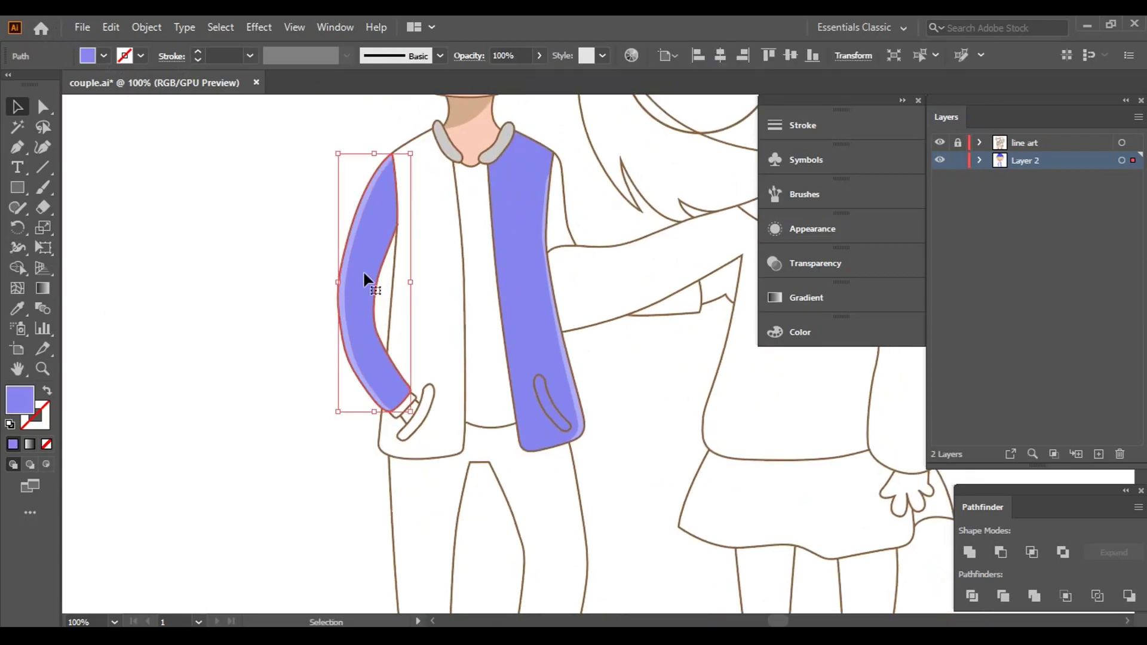
{"action": "double_click", "coordinate": [24, 399]}
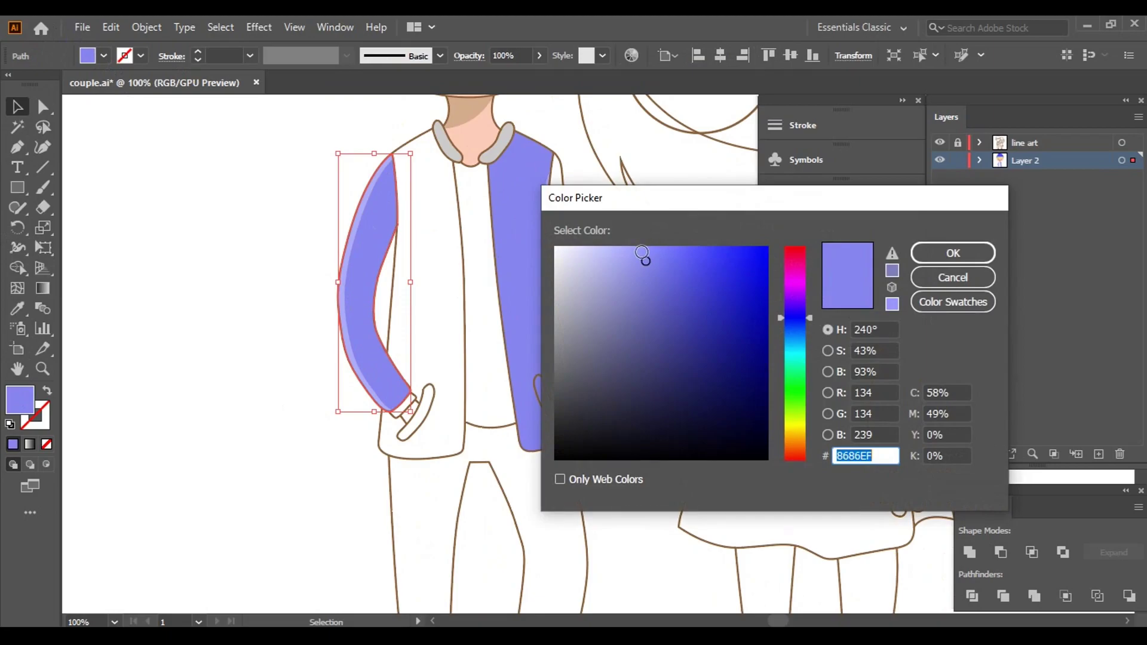
{"action": "left_click_drag", "start_coordinate": [643, 254], "coordinate": [651, 251]}
{"action": "left_click", "coordinate": [925, 260]}
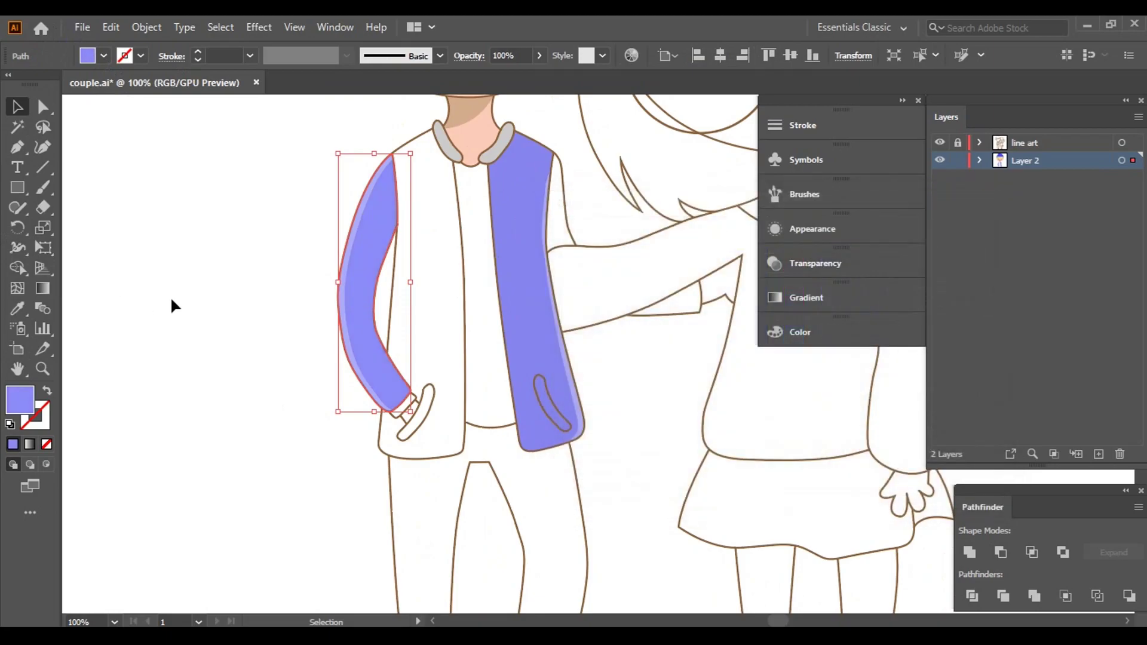
- Eyedrop the sleeve's new brighter purple onto the front jacket panel
{"action": "left_click", "coordinate": [172, 303]}
{"action": "left_click", "coordinate": [525, 281]}
{"action": "left_click", "coordinate": [17, 309]}
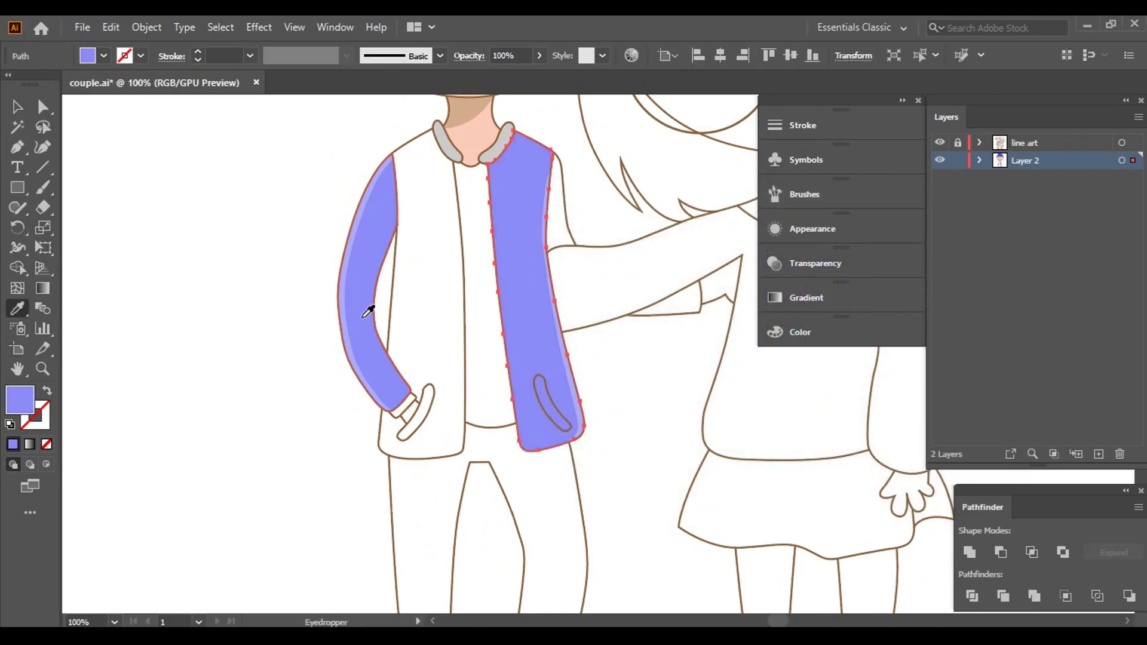
{"action": "left_click", "coordinate": [17, 107]}
{"action": "left_click", "coordinate": [168, 282]}
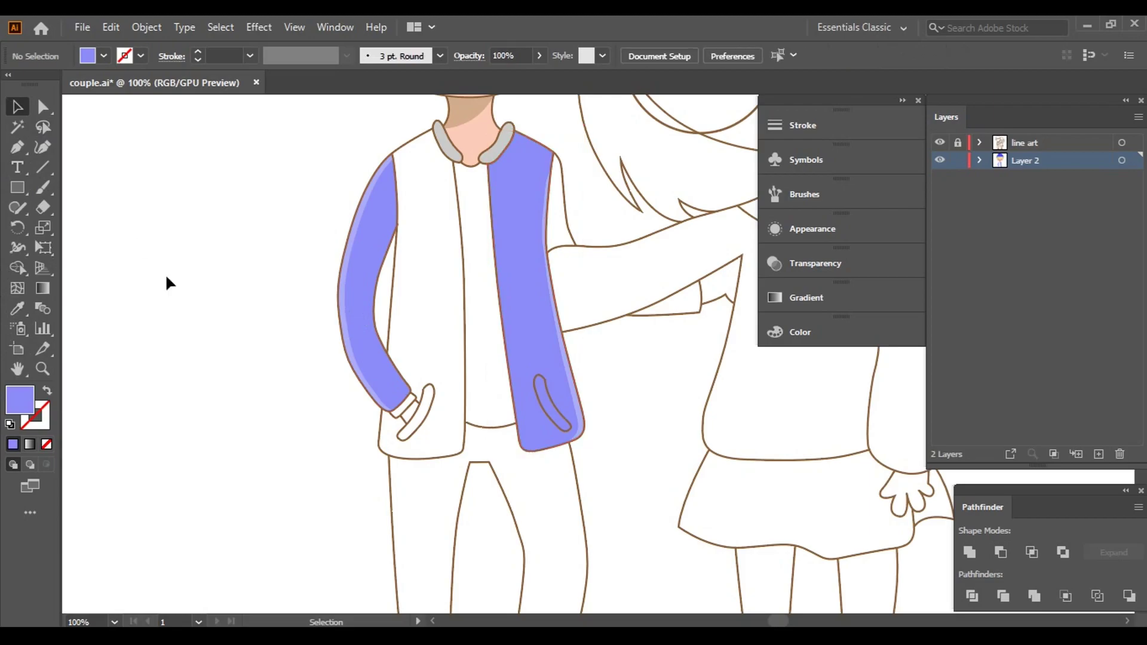
{"action": "left_click", "coordinate": [24, 149]}
- Trace the left jacket front with the Pen from the collar down to the hem's inner corner
{"action": "scroll", "coordinate": [394, 248], "scroll_direction": "up", "scroll_amount": 3}
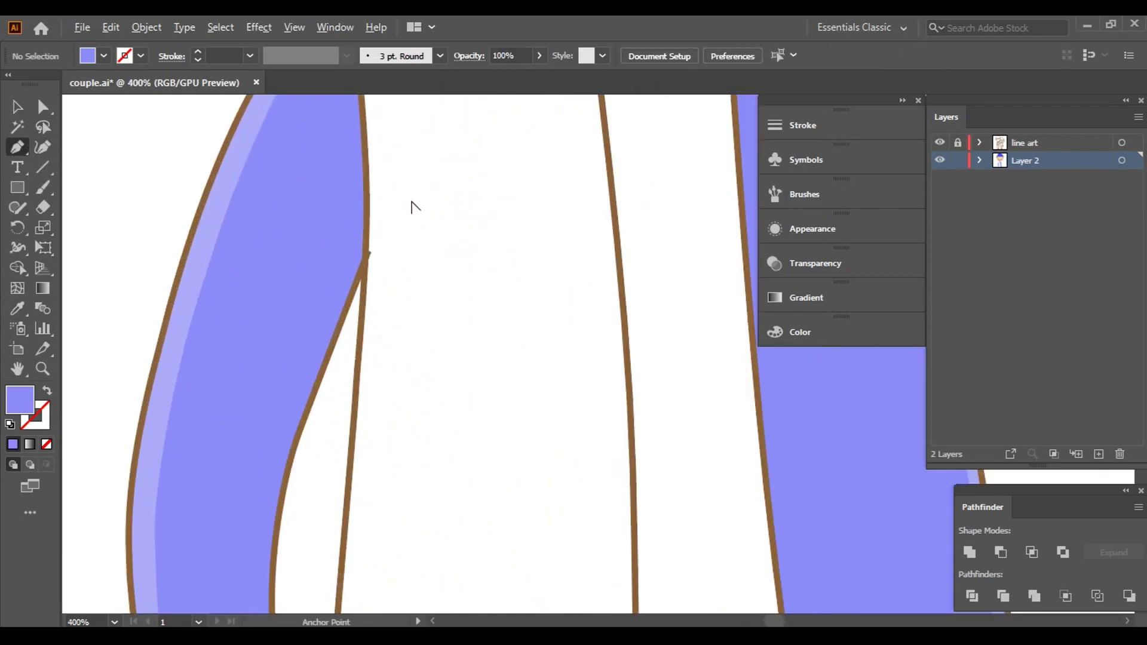
{"action": "scroll", "coordinate": [444, 326], "scroll_direction": "down", "scroll_amount": 2}
{"action": "left_click_drag", "start_coordinate": [443, 325], "coordinate": [462, 108]}
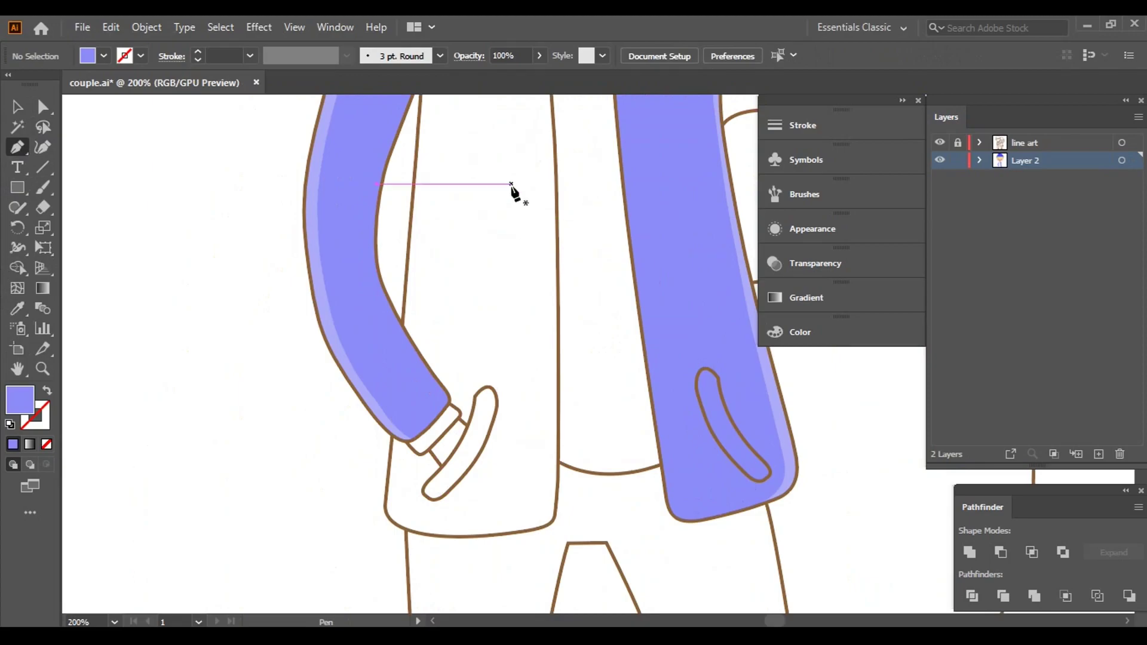
{"action": "left_click_drag", "start_coordinate": [511, 191], "coordinate": [504, 423]}
{"action": "scroll", "coordinate": [436, 251], "scroll_direction": "up", "scroll_amount": 2}
{"action": "scroll", "coordinate": [537, 315], "scroll_direction": "up", "scroll_amount": 2}
{"action": "scroll", "coordinate": [628, 258], "scroll_direction": "up", "scroll_amount": 2}
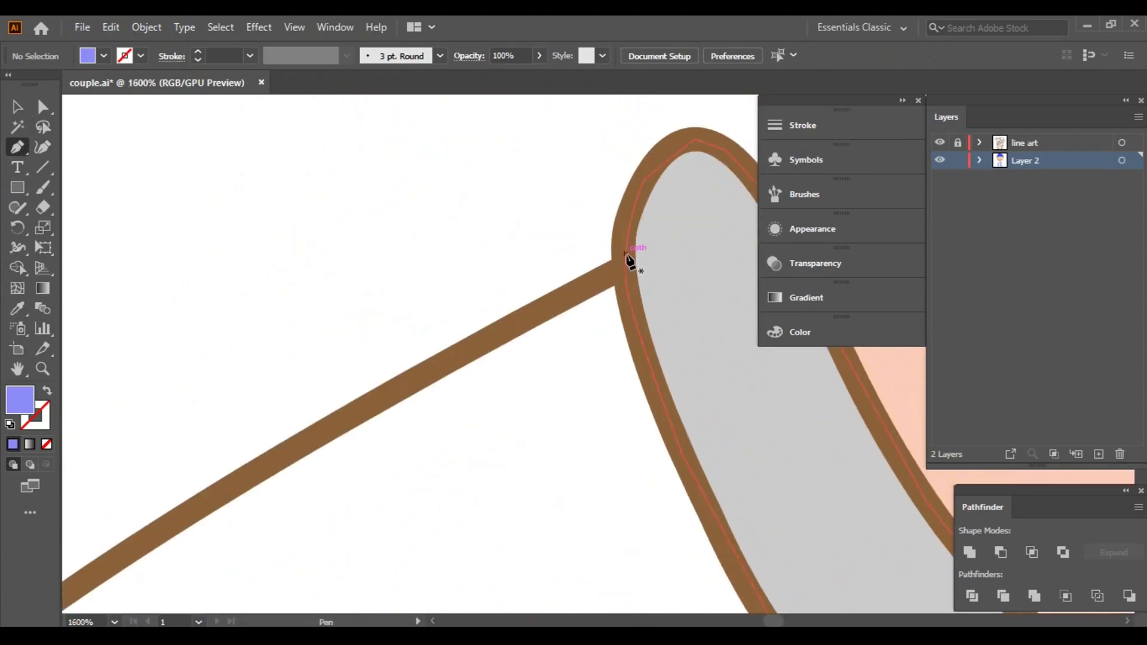
{"action": "left_click", "coordinate": [627, 259]}
{"action": "left_click", "coordinate": [162, 481]}
{"action": "scroll", "coordinate": [199, 500], "scroll_direction": "down", "scroll_amount": 3}
{"action": "left_click", "coordinate": [280, 414]}
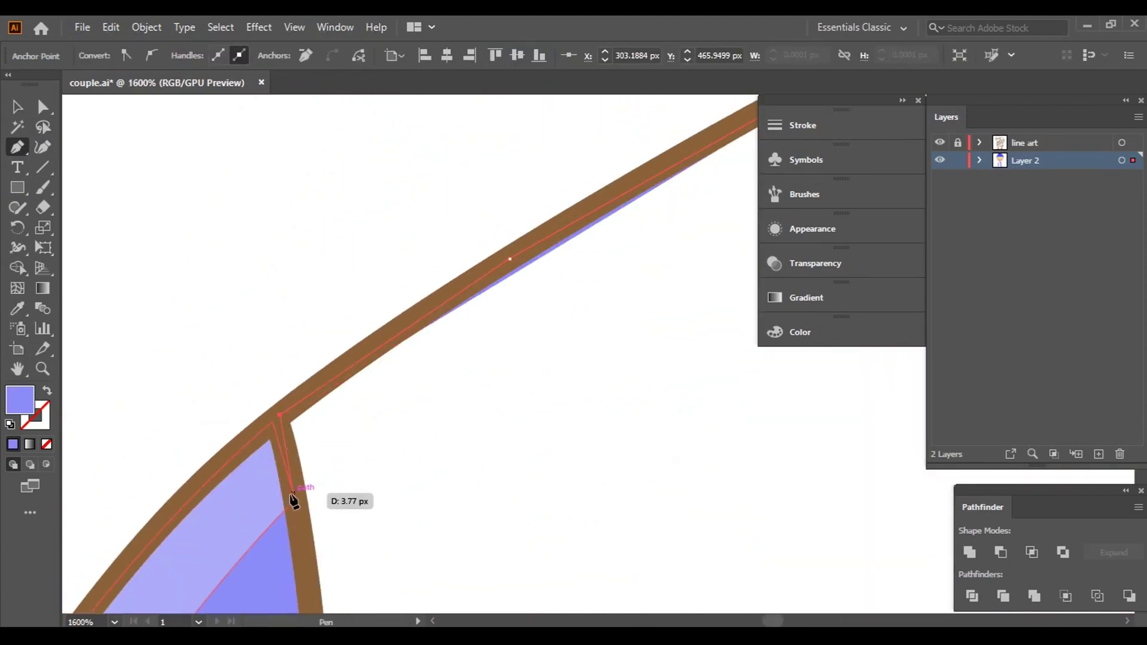
{"action": "scroll", "coordinate": [293, 501], "scroll_direction": "down", "scroll_amount": 5}
{"action": "left_click", "coordinate": [361, 411]}
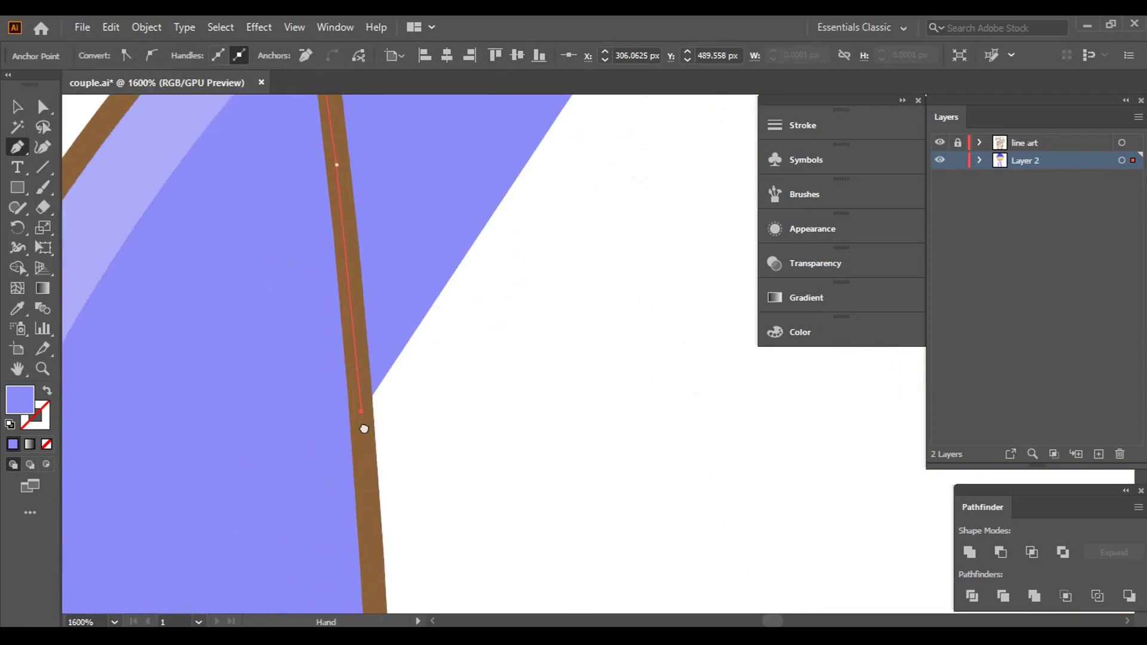
{"action": "mouse_move", "coordinate": [364, 429]}
{"action": "left_mouse_down"}
{"action": "mouse_move", "coordinate": [364, 513]}
{"action": "mouse_move", "coordinate": [389, 512]}
{"action": "mouse_move", "coordinate": [379, 520]}
{"action": "mouse_move", "coordinate": [405, 591]}
{"action": "left_mouse_up"}
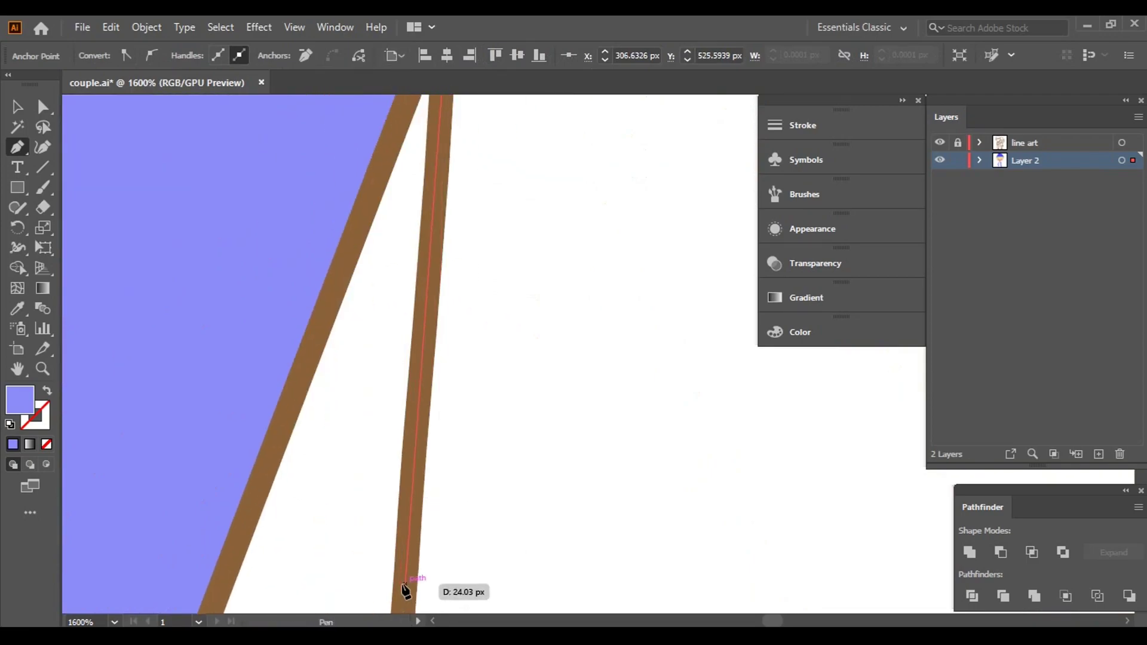
{"action": "left_click", "coordinate": [405, 592]}
{"action": "scroll", "coordinate": [410, 584], "scroll_direction": "down", "scroll_amount": 1}
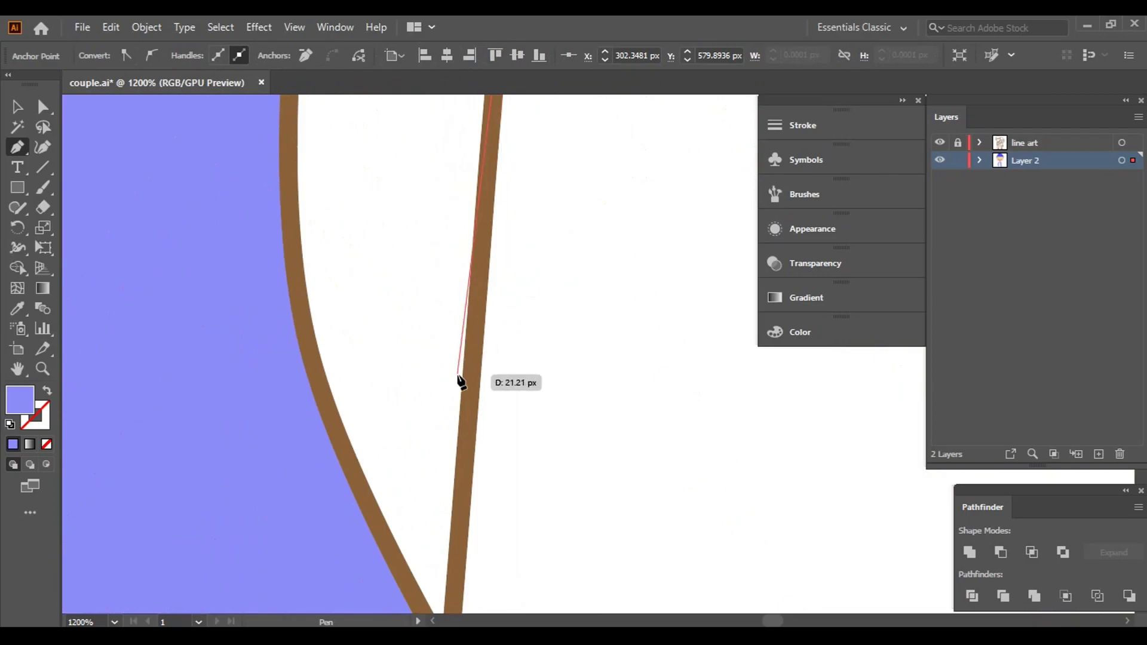
{"action": "left_click", "coordinate": [469, 411]}
{"action": "scroll", "coordinate": [455, 383], "scroll_direction": "down", "scroll_amount": 5}
{"action": "left_click", "coordinate": [450, 290]}
{"action": "scroll", "coordinate": [472, 448], "scroll_direction": "down", "scroll_amount": 4}
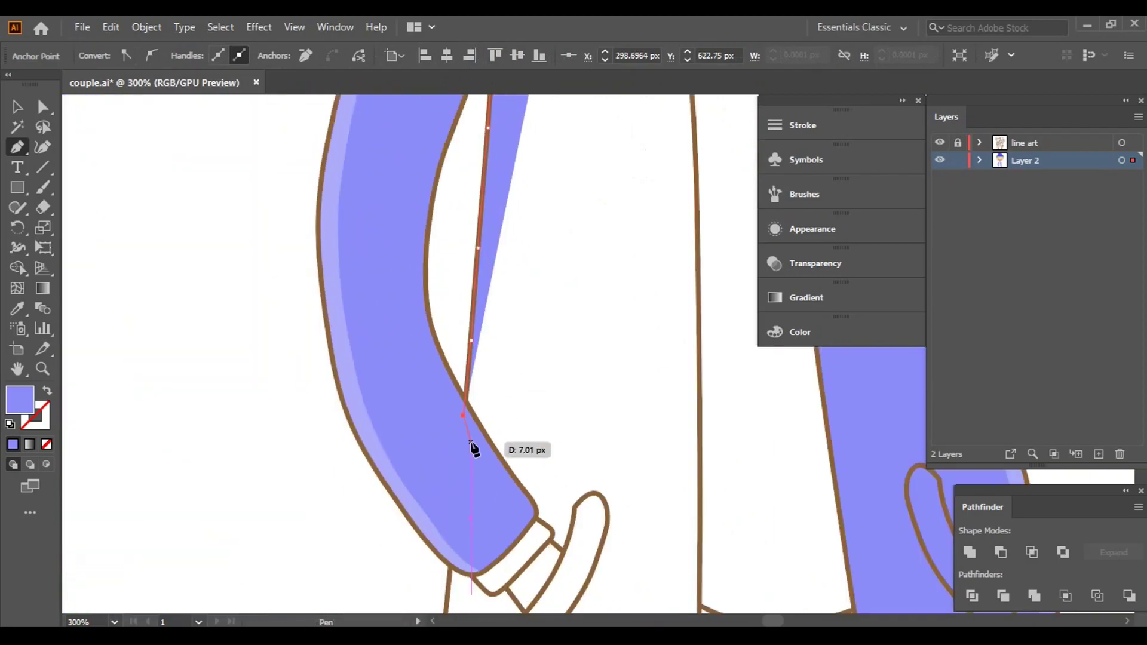
{"action": "scroll", "coordinate": [472, 448], "scroll_direction": "up", "scroll_amount": 3}
{"action": "left_click", "coordinate": [448, 467]}
{"action": "left_click_drag", "start_coordinate": [448, 505], "coordinate": [474, 201]}
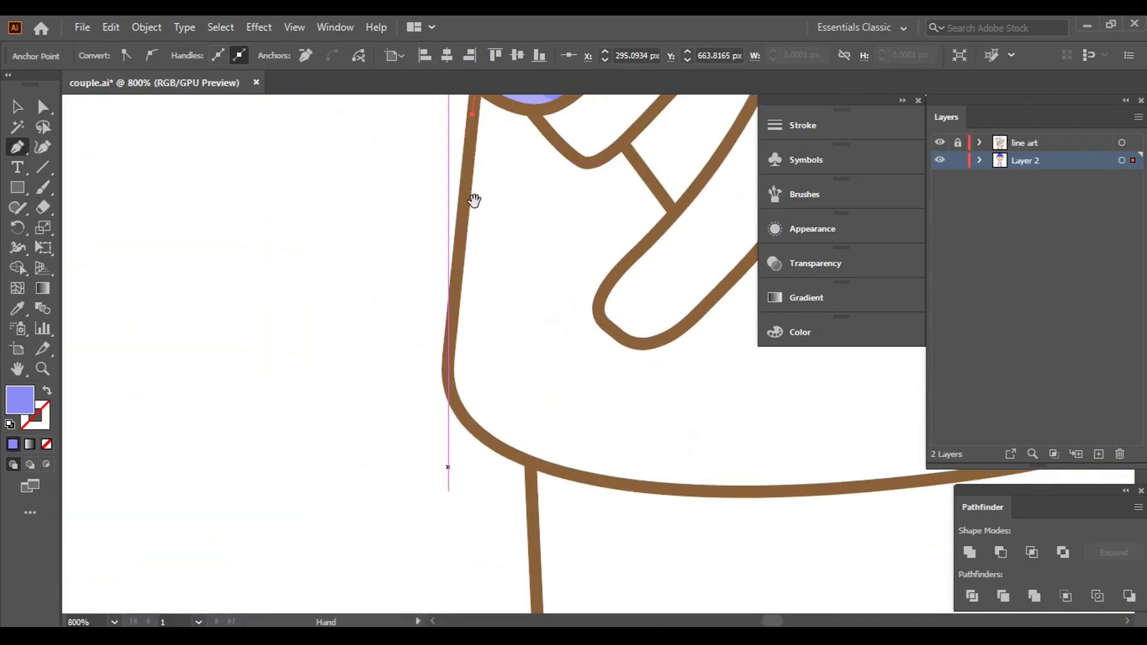
{"action": "left_click", "coordinate": [450, 380]}
- Continue the path along the hem, around the rounded corner, and up the inner edge to the collar
{"action": "scroll", "coordinate": [525, 436], "scroll_direction": "up", "scroll_amount": 3}
{"action": "scroll", "coordinate": [674, 546], "scroll_direction": "down", "scroll_amount": 3}
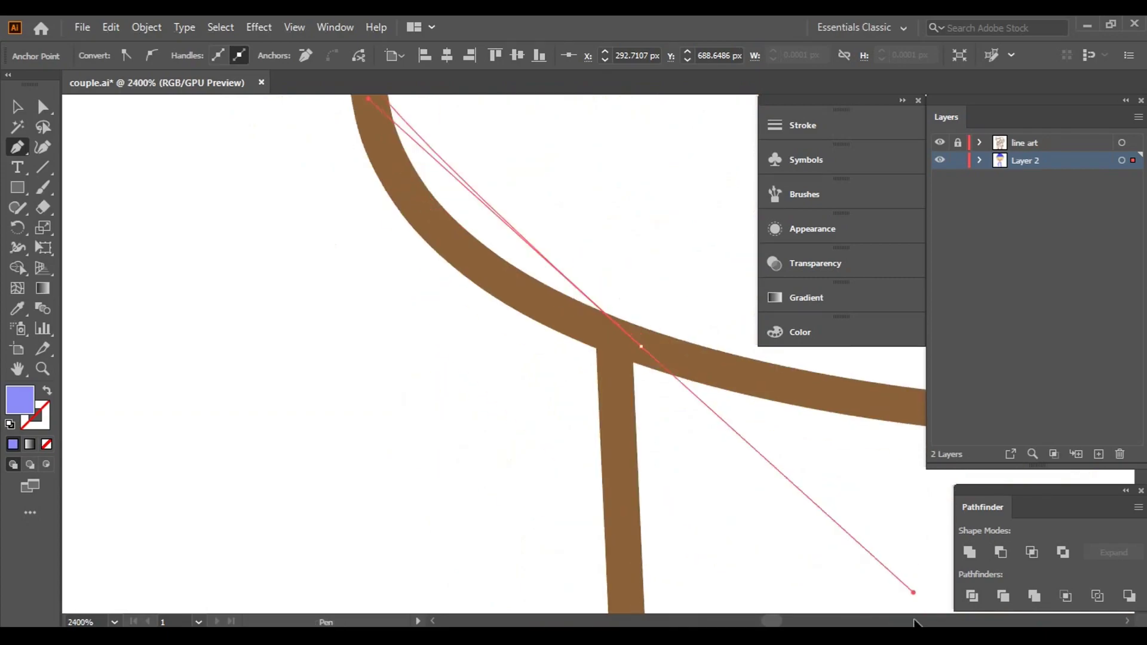
{"action": "scroll", "coordinate": [922, 389], "scroll_direction": "down", "scroll_amount": 1}
{"action": "scroll", "coordinate": [460, 528], "scroll_direction": "right", "scroll_amount": 5}
{"action": "left_click", "coordinate": [781, 468]}
{"action": "scroll", "coordinate": [598, 442], "scroll_direction": "right", "scroll_amount": 4}
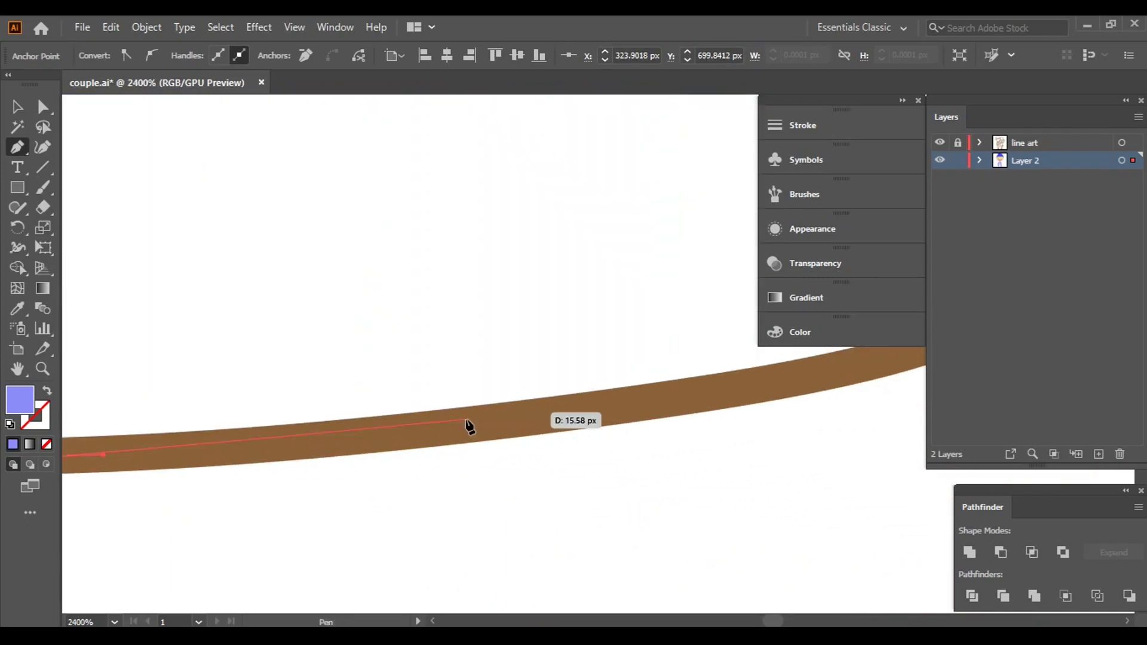
{"action": "scroll", "coordinate": [469, 426], "scroll_direction": "up", "scroll_amount": 1}
{"action": "scroll", "coordinate": [469, 426], "scroll_direction": "left", "scroll_amount": 3}
{"action": "left_click_drag", "start_coordinate": [551, 428], "coordinate": [595, 403]}
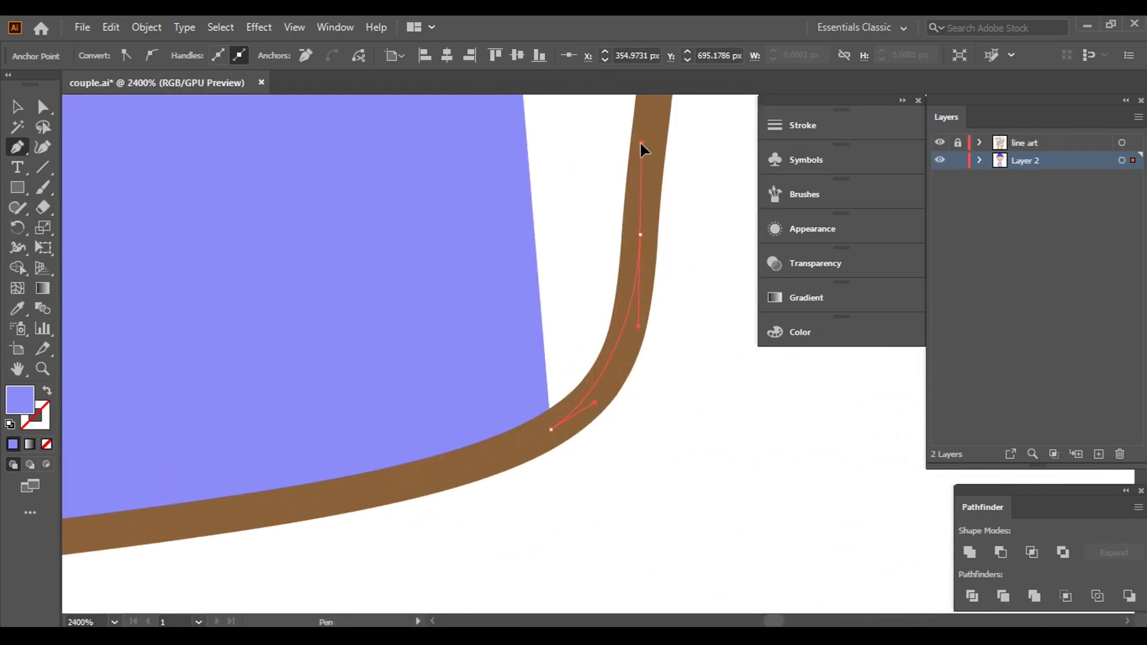
{"action": "scroll", "coordinate": [640, 141], "scroll_direction": "up", "scroll_amount": 3}
{"action": "scroll", "coordinate": [640, 141], "scroll_direction": "right", "scroll_amount": 2}
{"action": "left_click_drag", "start_coordinate": [538, 358], "coordinate": [541, 327]}
{"action": "scroll", "coordinate": [529, 199], "scroll_direction": "down", "scroll_amount": 3}
{"action": "scroll", "coordinate": [530, 199], "scroll_direction": "left", "scroll_amount": 2}
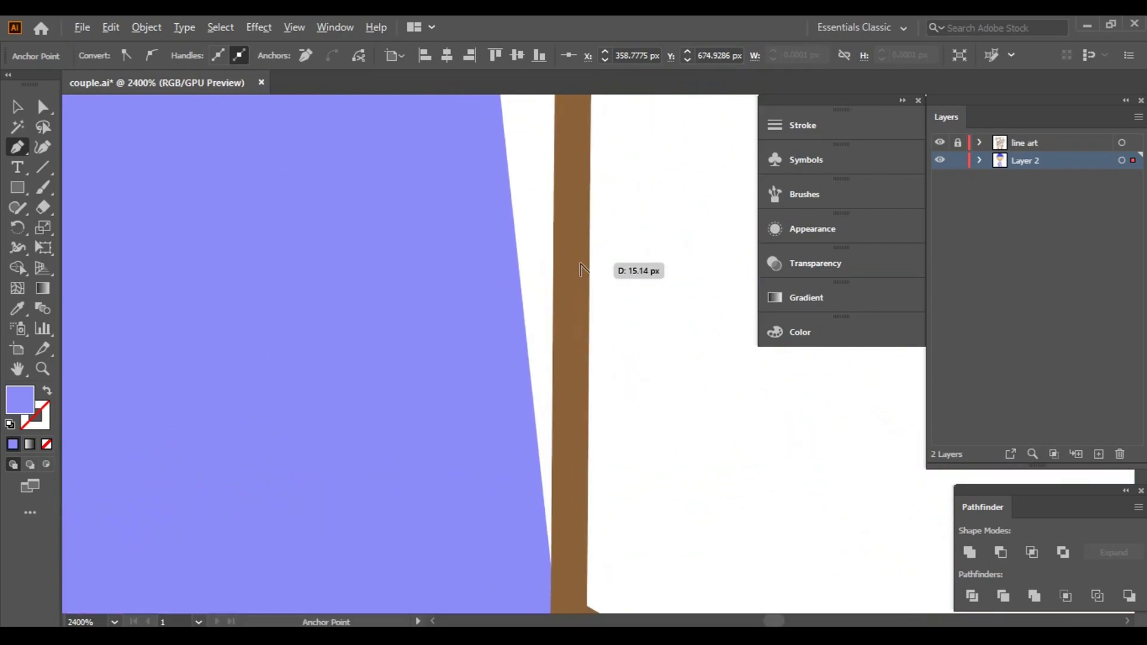
{"action": "scroll", "coordinate": [583, 268], "scroll_direction": "down", "scroll_amount": 2}
{"action": "scroll", "coordinate": [618, 154], "scroll_direction": "right", "scroll_amount": 1}
{"action": "left_click_drag", "start_coordinate": [568, 146], "coordinate": [507, 182]}
{"action": "scroll", "coordinate": [568, 145], "scroll_direction": "up", "scroll_amount": 2}
{"action": "scroll", "coordinate": [568, 145], "scroll_direction": "right", "scroll_amount": 1}
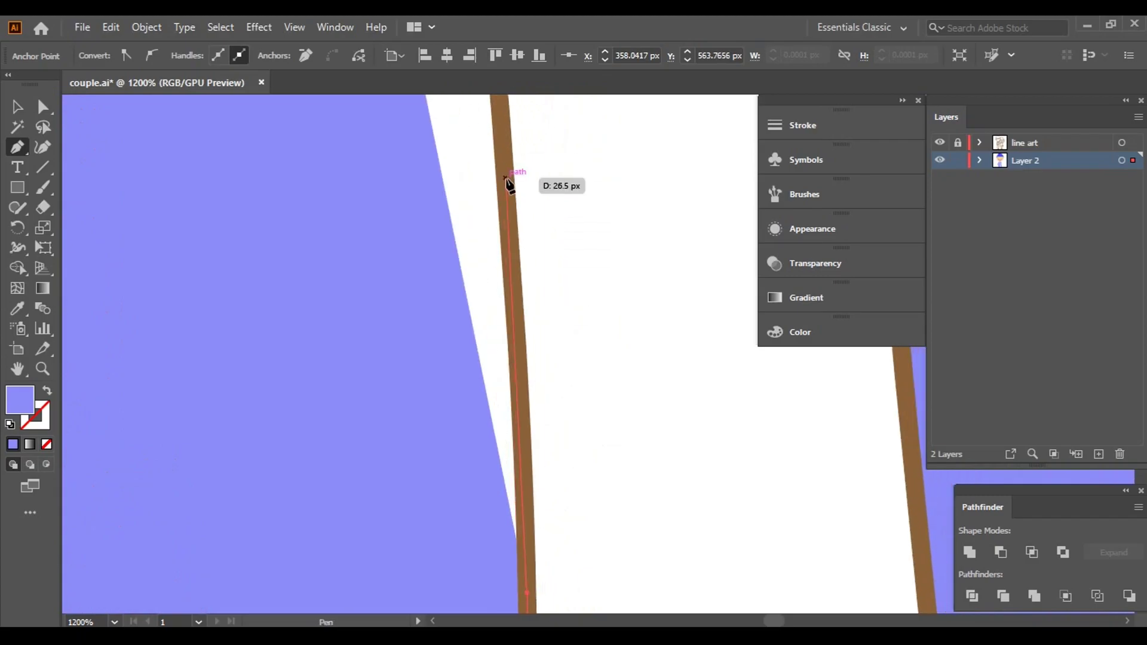
{"action": "scroll", "coordinate": [610, 598], "scroll_direction": "up", "scroll_amount": 5}
{"action": "scroll", "coordinate": [610, 598], "scroll_direction": "left", "scroll_amount": 1}
{"action": "scroll", "coordinate": [560, 186], "scroll_direction": "right", "scroll_amount": 1}
{"action": "left_click", "coordinate": [542, 399]}
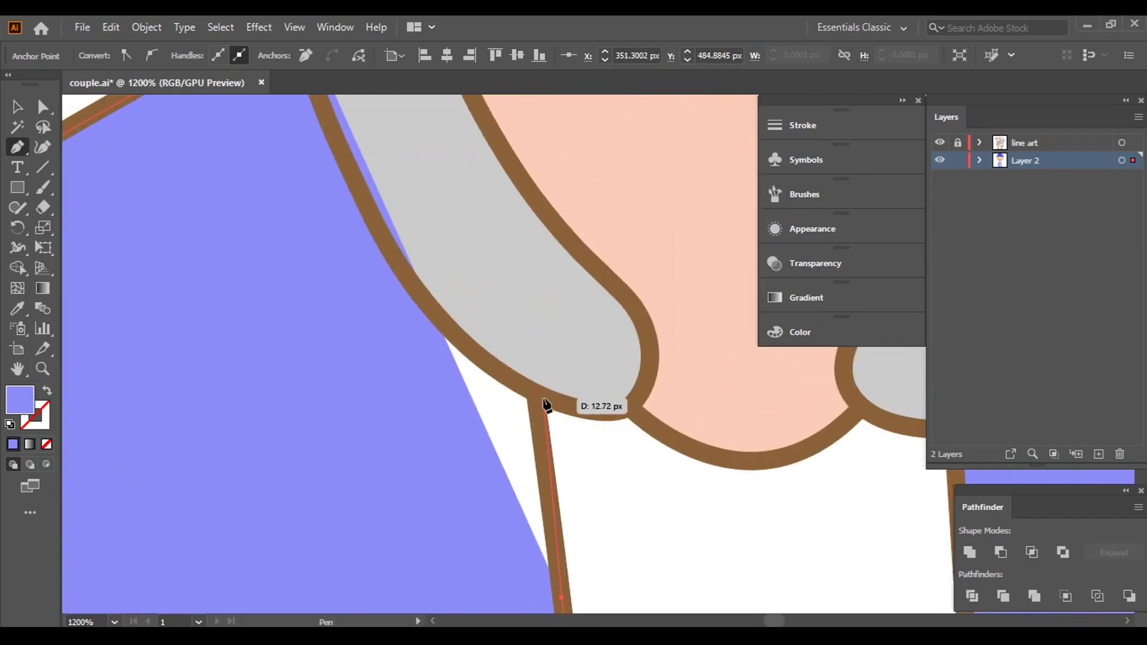
{"action": "scroll", "coordinate": [297, 231], "scroll_direction": "up", "scroll_amount": 2}
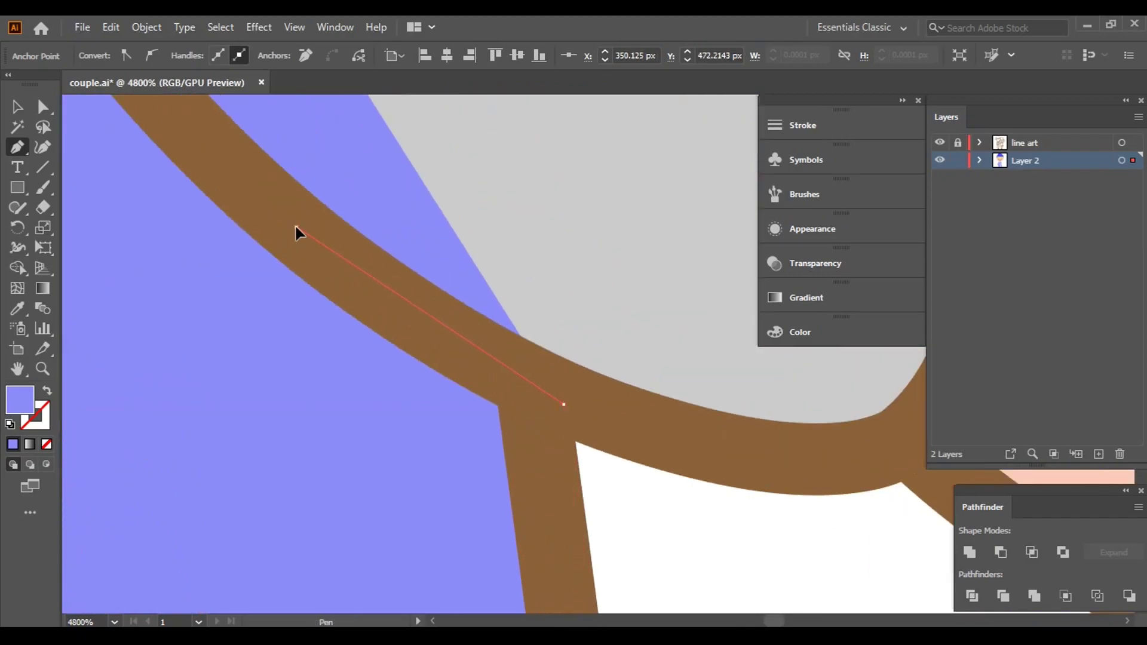
{"action": "scroll", "coordinate": [430, 307], "scroll_direction": "up", "scroll_amount": 1}
{"action": "scroll", "coordinate": [445, 249], "scroll_direction": "up", "scroll_amount": 1}
{"action": "scroll", "coordinate": [445, 250], "scroll_direction": "up", "scroll_amount": 3}
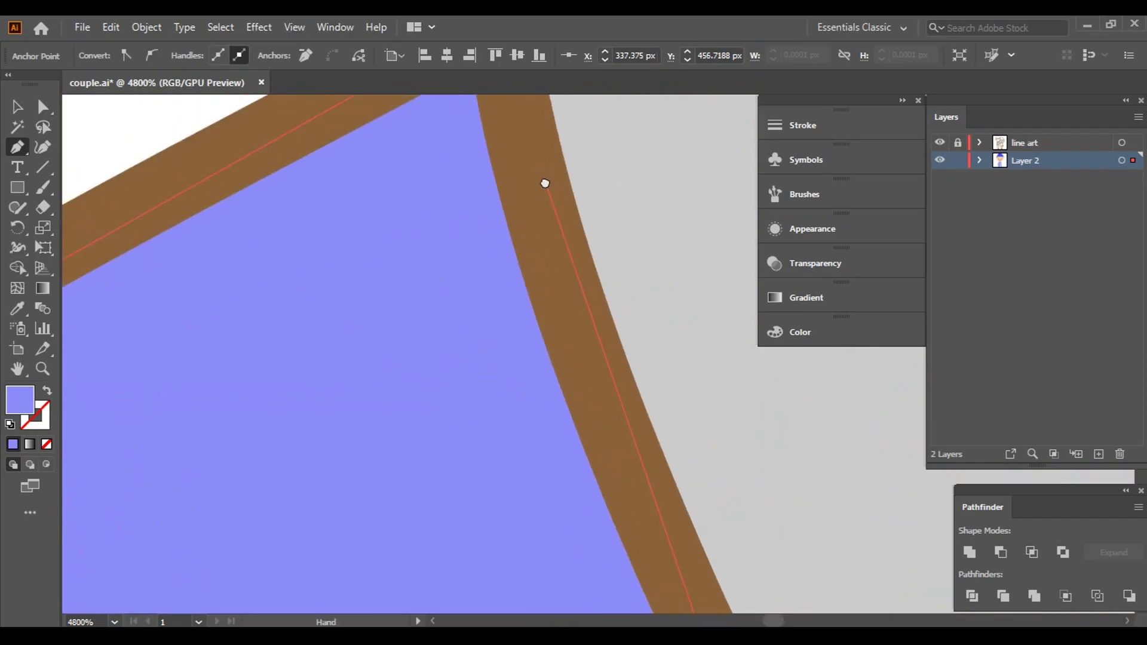
{"action": "scroll", "coordinate": [545, 184], "scroll_direction": "down", "scroll_amount": 2}
{"action": "scroll", "coordinate": [599, 436], "scroll_direction": "down", "scroll_amount": 2}
- Send the new left jacket-front shape backward so it sits behind the sleeve
{"action": "key", "text": "v"}
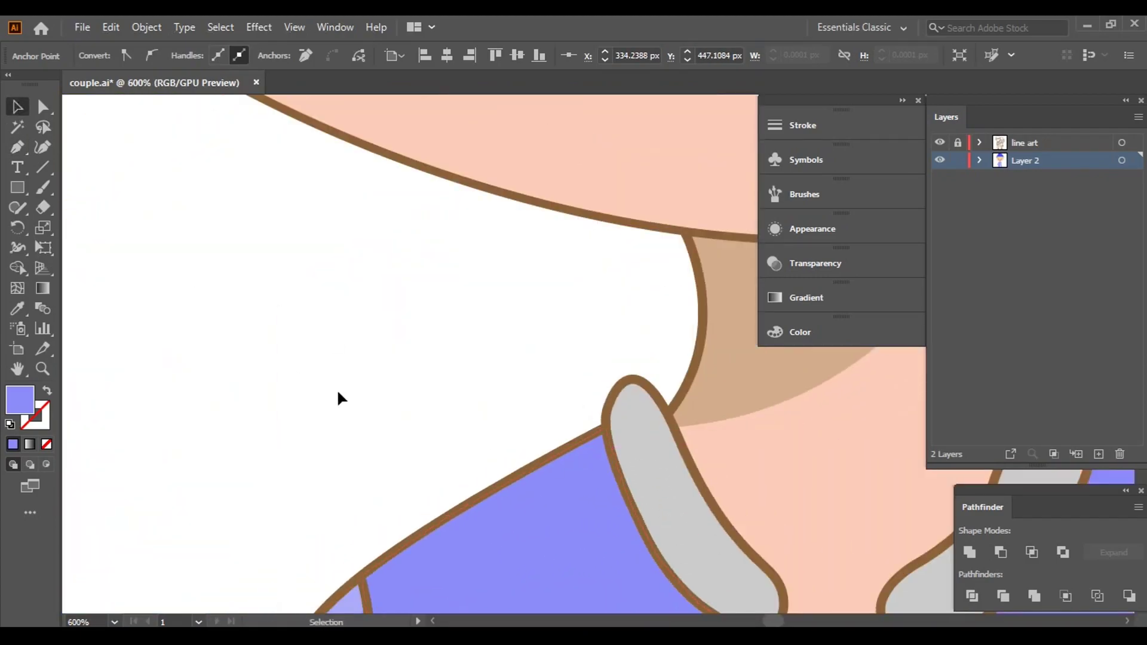
{"action": "scroll", "coordinate": [337, 397], "scroll_direction": "down", "scroll_amount": 4}
{"action": "scroll", "coordinate": [545, 409], "scroll_direction": "down", "scroll_amount": 5}
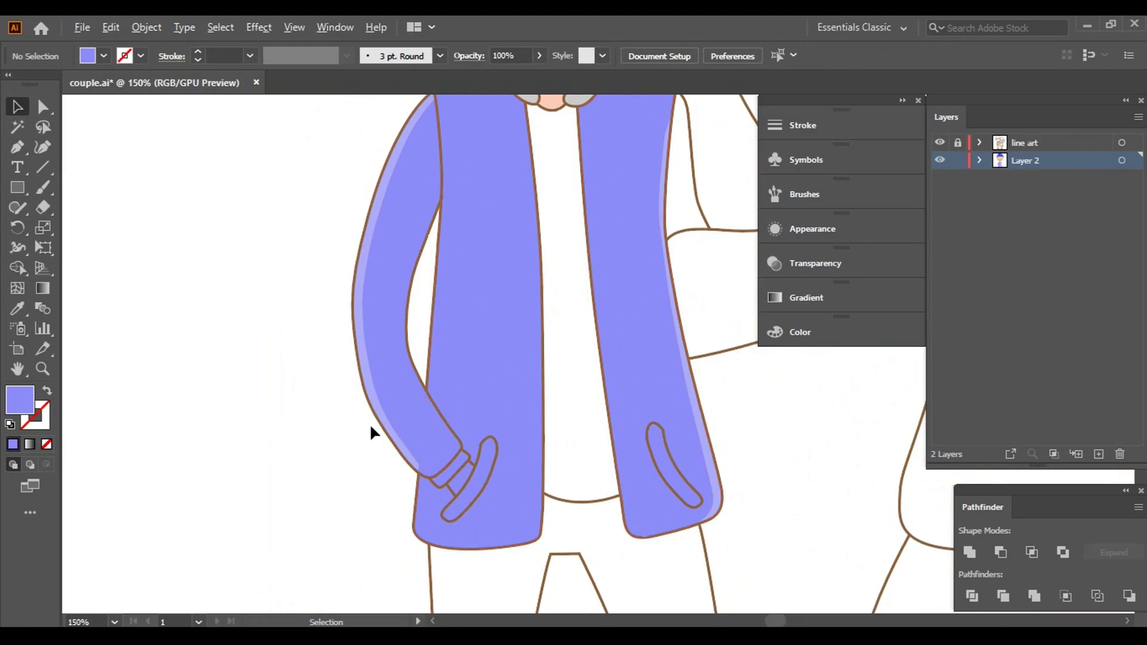
{"action": "scroll", "coordinate": [371, 431], "scroll_direction": "up", "scroll_amount": 3}
{"action": "scroll", "coordinate": [410, 325], "scroll_direction": "down", "scroll_amount": 2}
{"action": "left_click", "coordinate": [389, 323]}
{"action": "right_click", "coordinate": [398, 322]}
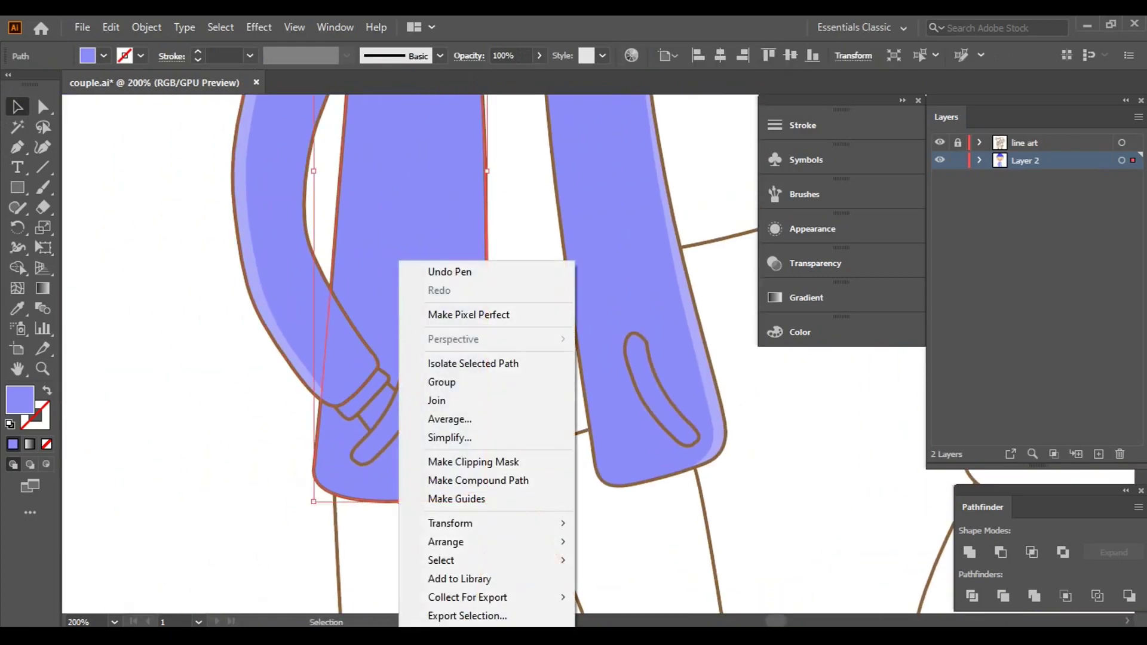
{"action": "mouse_move", "coordinate": [446, 543]}
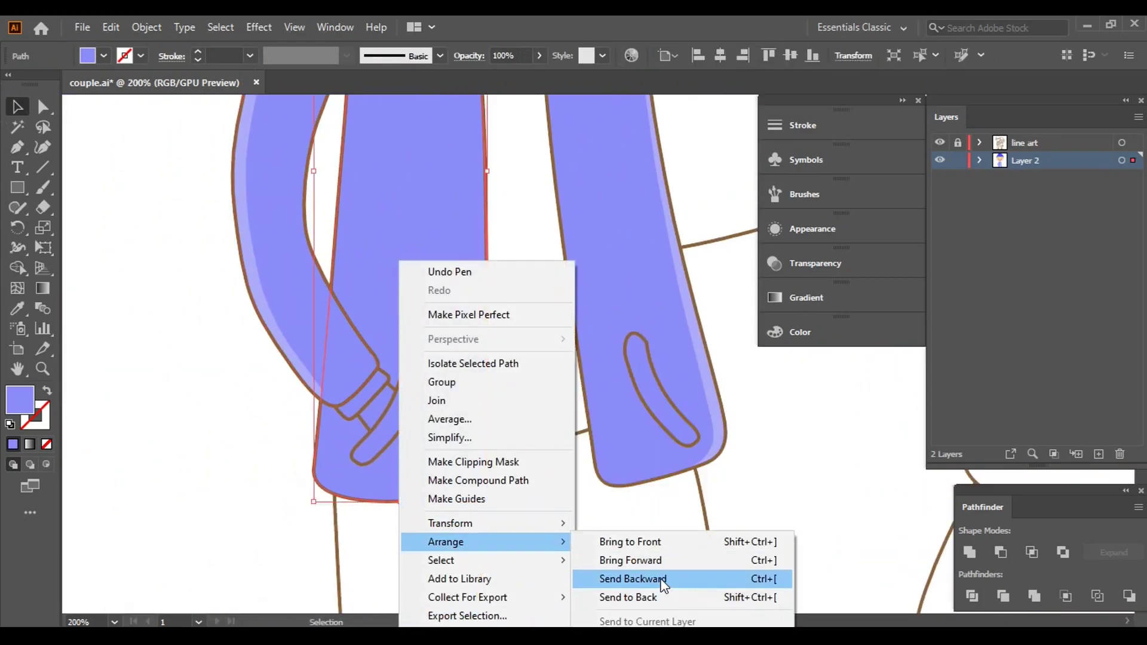
{"action": "left_click", "coordinate": [655, 596]}
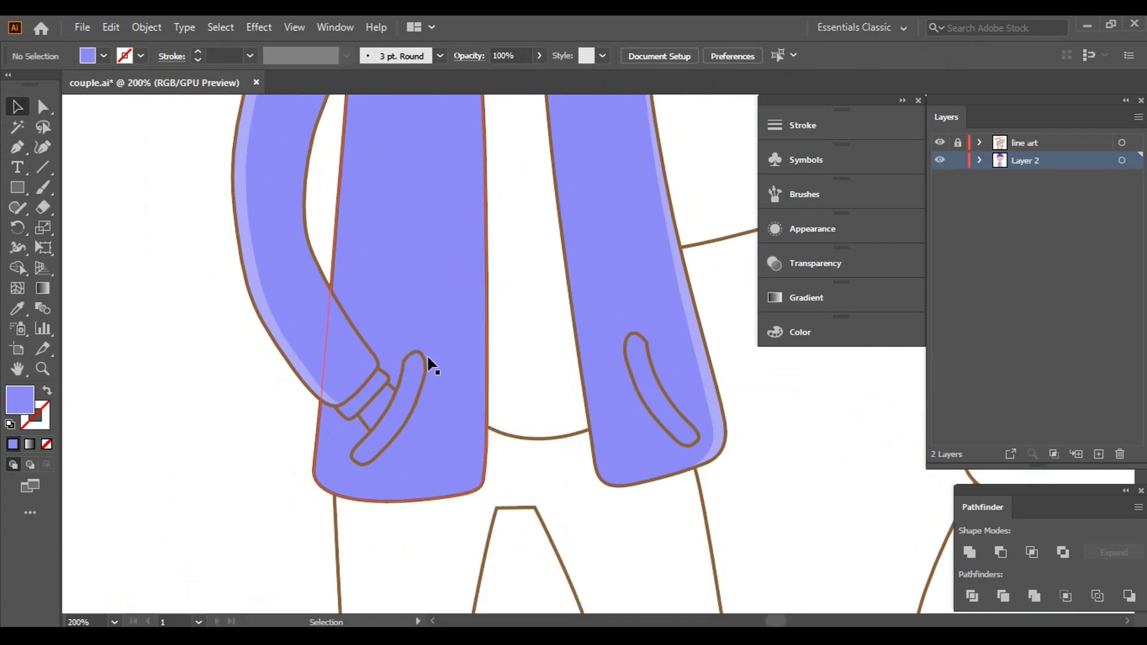
{"action": "scroll", "coordinate": [464, 415], "scroll_direction": "up", "scroll_amount": 2}
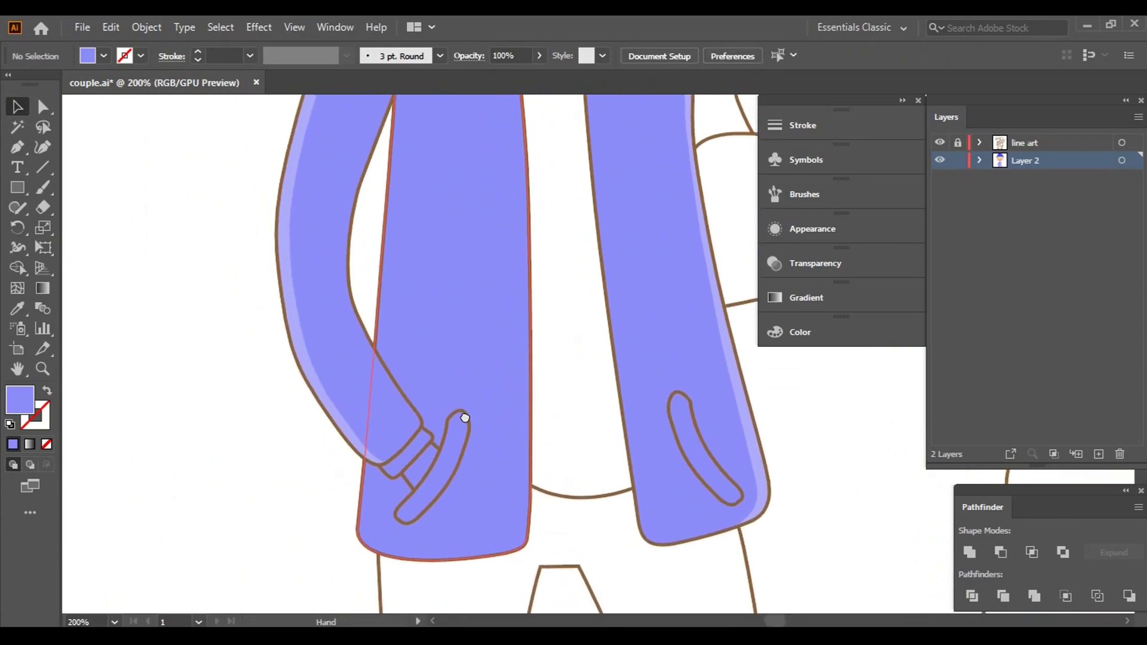
{"action": "scroll", "coordinate": [451, 187], "scroll_direction": "up", "scroll_amount": 2}
- Sample the grey collar colour as the fill and bring the pocket into view
{"action": "scroll", "coordinate": [448, 179], "scroll_direction": "down", "scroll_amount": 2}
{"action": "scroll", "coordinate": [621, 459], "scroll_direction": "up", "scroll_amount": 2}
{"action": "left_click", "coordinate": [621, 459]}
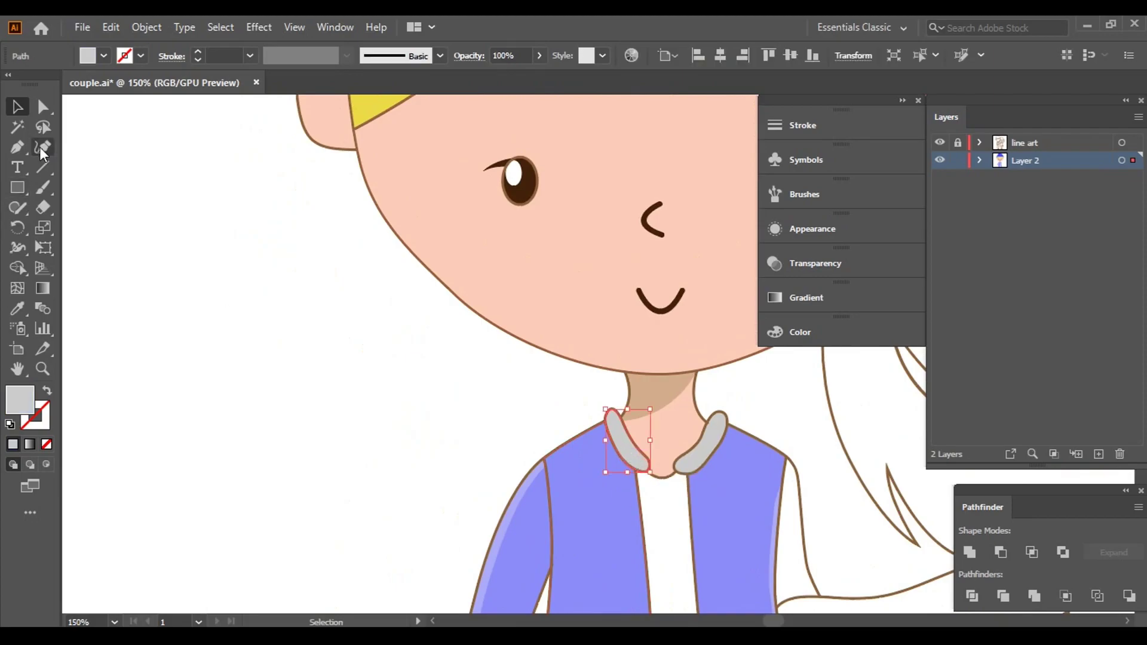
{"action": "scroll", "coordinate": [448, 377], "scroll_direction": "down", "scroll_amount": 5}
{"action": "scroll", "coordinate": [474, 402], "scroll_direction": "up", "scroll_amount": 3}
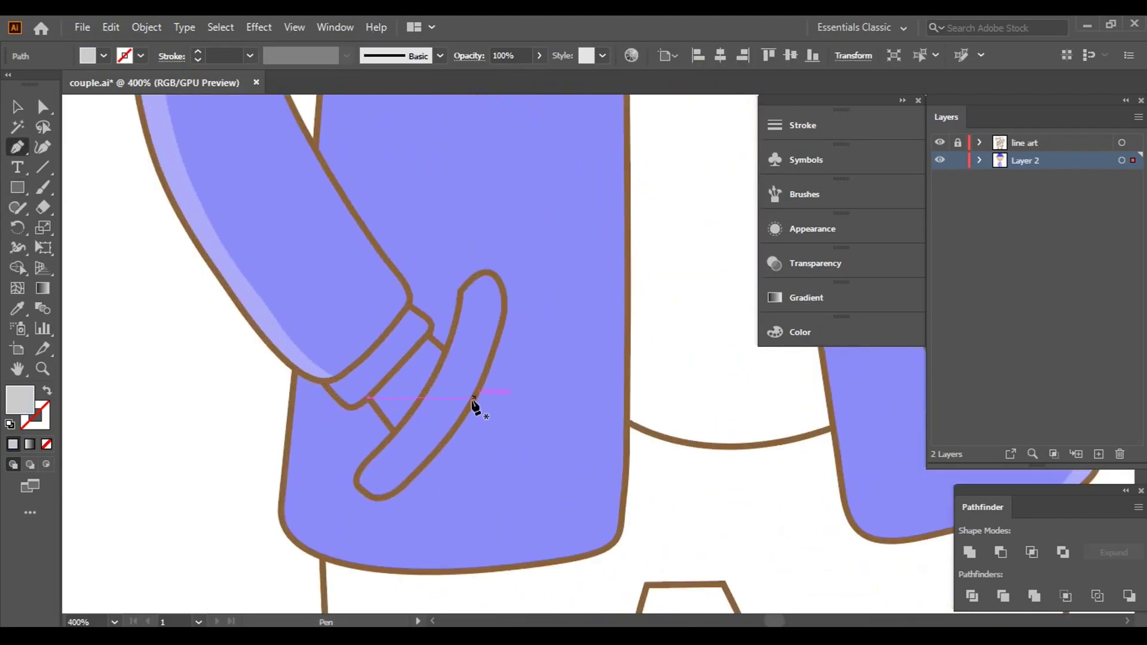
{"action": "scroll", "coordinate": [494, 310], "scroll_direction": "up", "scroll_amount": 3}
{"action": "scroll", "coordinate": [505, 304], "scroll_direction": "up", "scroll_amount": 3}
{"action": "left_click_drag", "start_coordinate": [383, 493], "coordinate": [362, 398]}
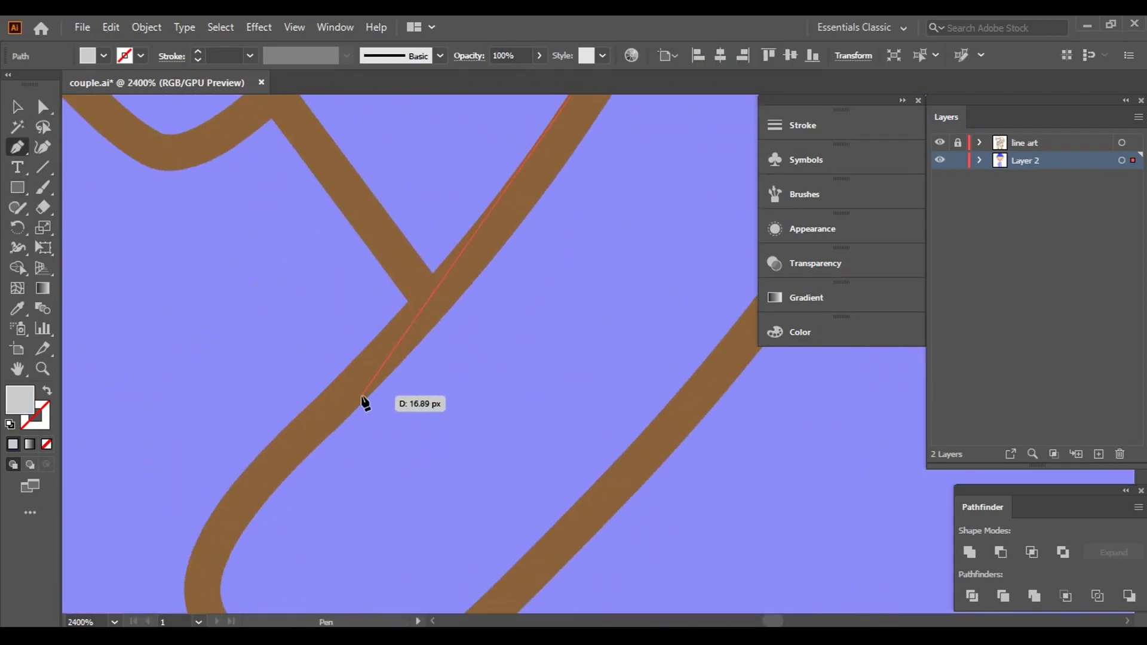
- Trace a closed grey shading shape inside the first jacket pocket
{"action": "left_click", "coordinate": [271, 462]}
{"action": "left_click_drag", "start_coordinate": [271, 461], "coordinate": [405, 208]}
{"action": "left_click_drag", "start_coordinate": [487, 419], "coordinate": [530, 440]}
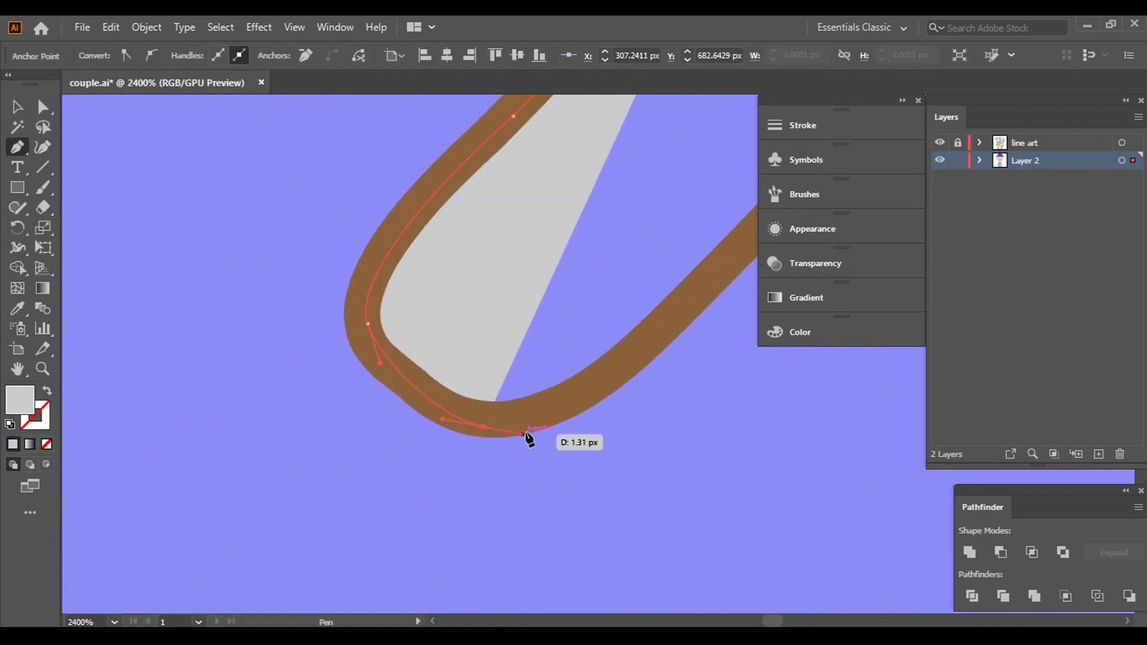
{"action": "mouse_move", "coordinate": [692, 307]}
{"action": "left_mouse_down"}
{"action": "mouse_move", "coordinate": [402, 299]}
{"action": "mouse_move", "coordinate": [510, 157]}
{"action": "mouse_move", "coordinate": [382, 197]}
{"action": "left_mouse_up"}
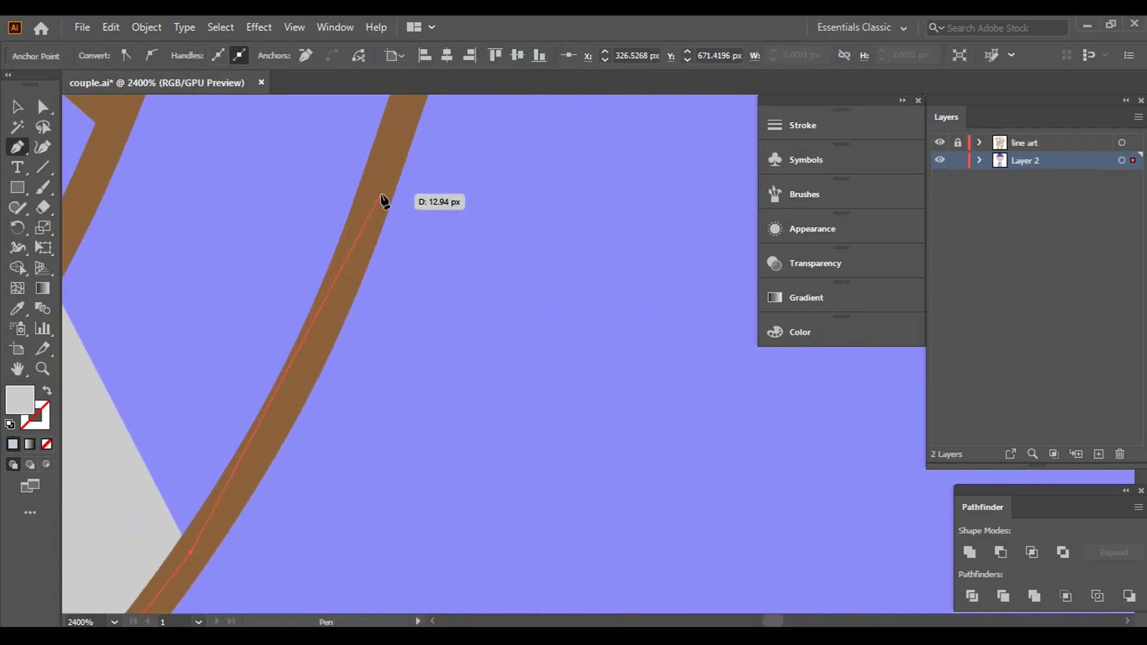
{"action": "left_click", "coordinate": [356, 315]}
{"action": "left_click_drag", "start_coordinate": [402, 258], "coordinate": [496, 357]}
{"action": "left_click", "coordinate": [468, 304]}
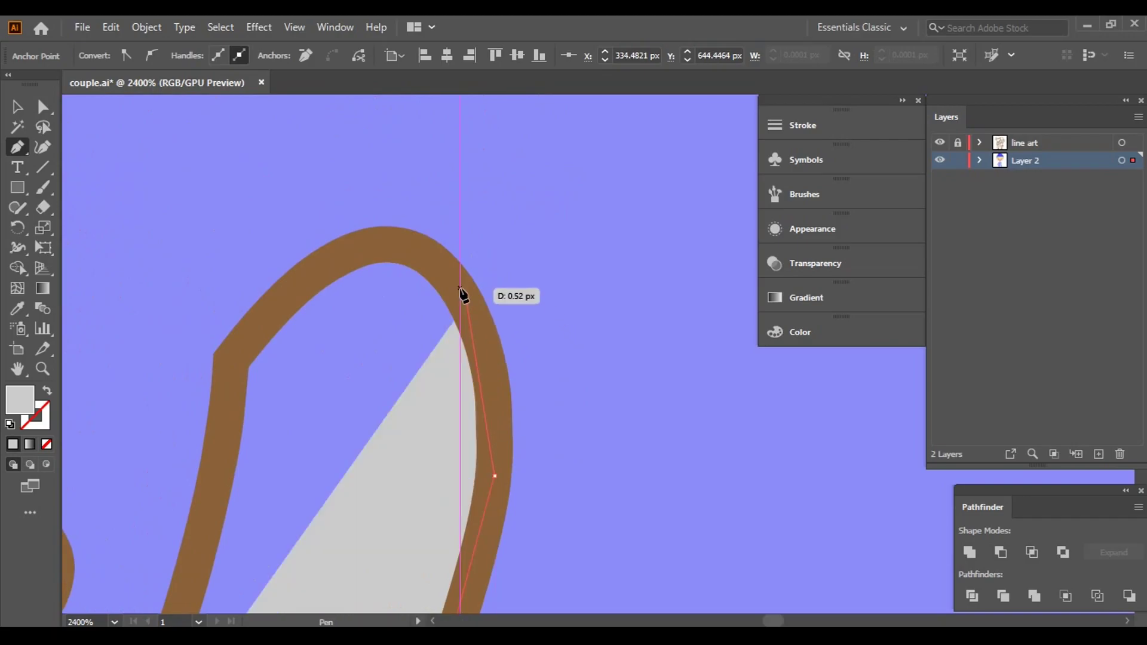
{"action": "left_click", "coordinate": [406, 239]}
{"action": "left_click", "coordinate": [304, 275]}
{"action": "left_click", "coordinate": [200, 543]}
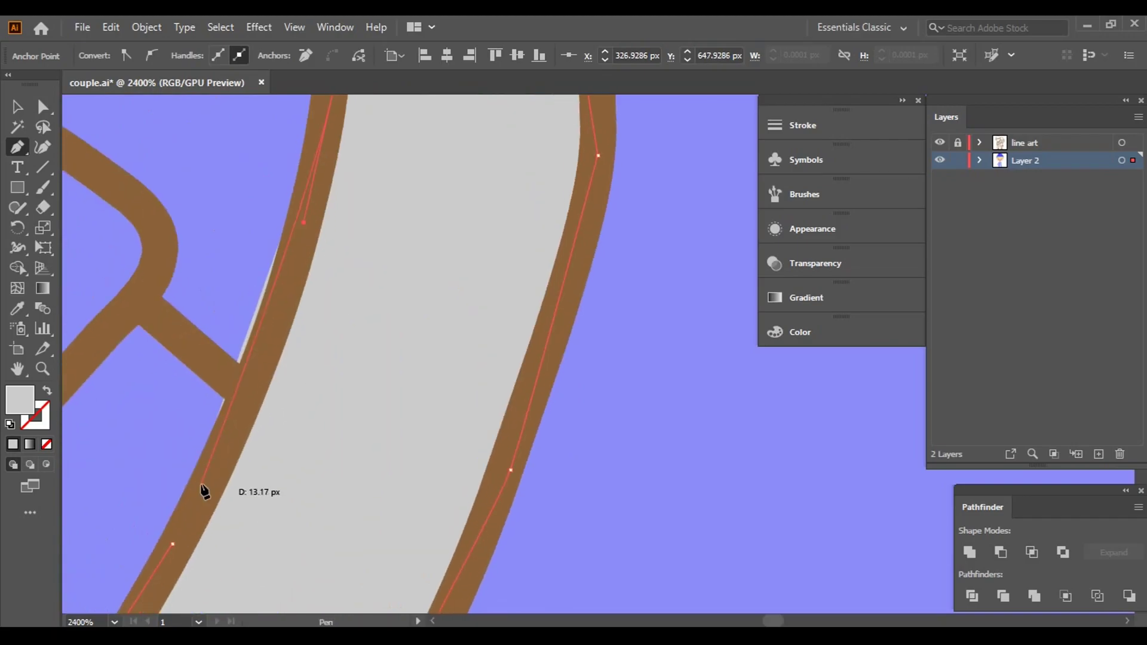
- Trace a matching grey shading shape inside the other pocket, curving around its arch
{"action": "scroll", "coordinate": [204, 486], "scroll_direction": "down", "scroll_amount": 3}
{"action": "left_click", "coordinate": [287, 309]}
{"action": "scroll", "coordinate": [286, 309], "scroll_direction": "down", "scroll_amount": 2}
{"action": "scroll", "coordinate": [600, 367], "scroll_direction": "right", "scroll_amount": 5}
{"action": "scroll", "coordinate": [478, 358], "scroll_direction": "up", "scroll_amount": 1}
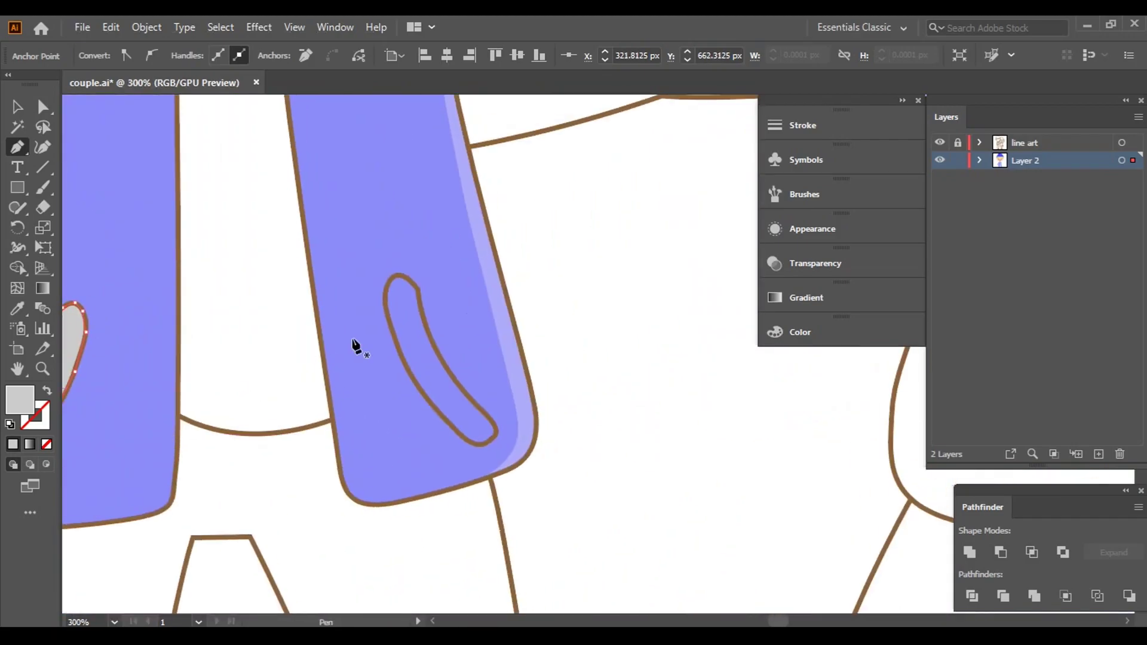
{"action": "scroll", "coordinate": [361, 485], "scroll_direction": "up", "scroll_amount": 2}
{"action": "scroll", "coordinate": [259, 307], "scroll_direction": "up", "scroll_amount": 2}
{"action": "left_click", "coordinate": [259, 305]}
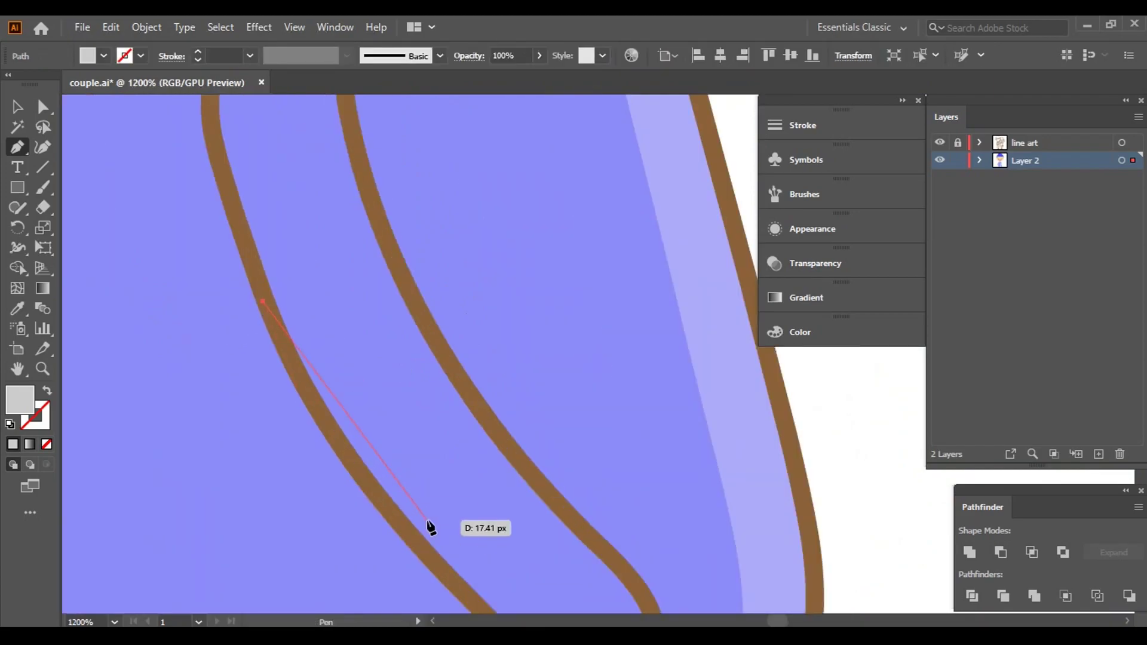
{"action": "scroll", "coordinate": [431, 526], "scroll_direction": "down", "scroll_amount": 3}
{"action": "left_click", "coordinate": [627, 501]}
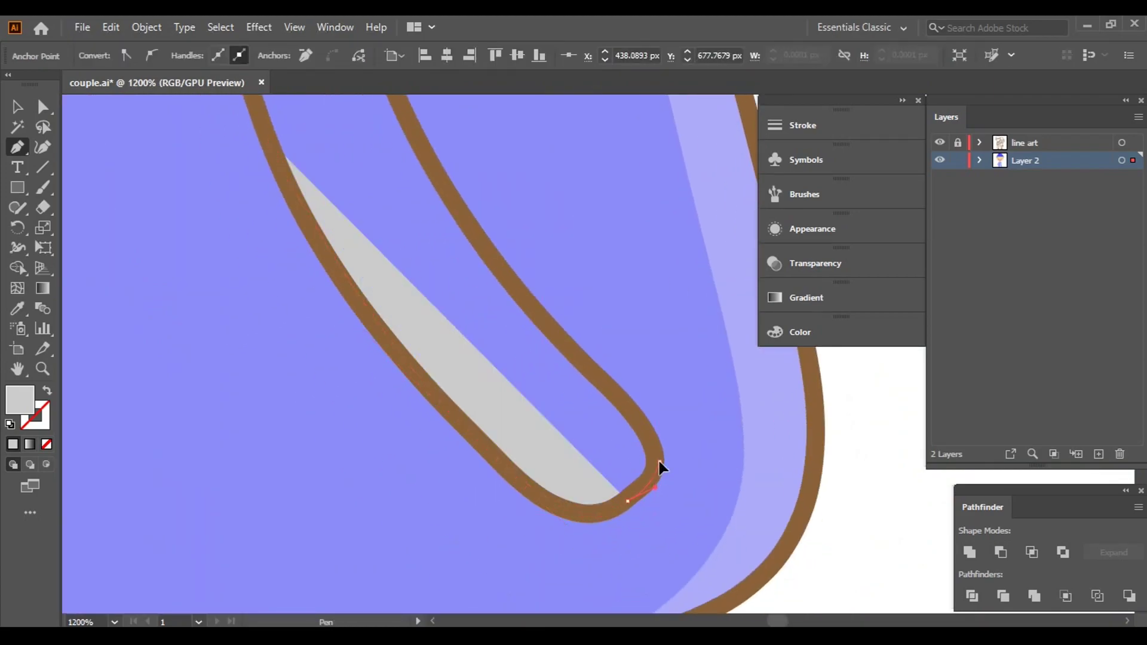
{"action": "left_click", "coordinate": [660, 462]}
{"action": "left_click_drag", "start_coordinate": [620, 400], "coordinate": [586, 366]}
{"action": "left_click_drag", "start_coordinate": [390, 96], "coordinate": [458, 320]}
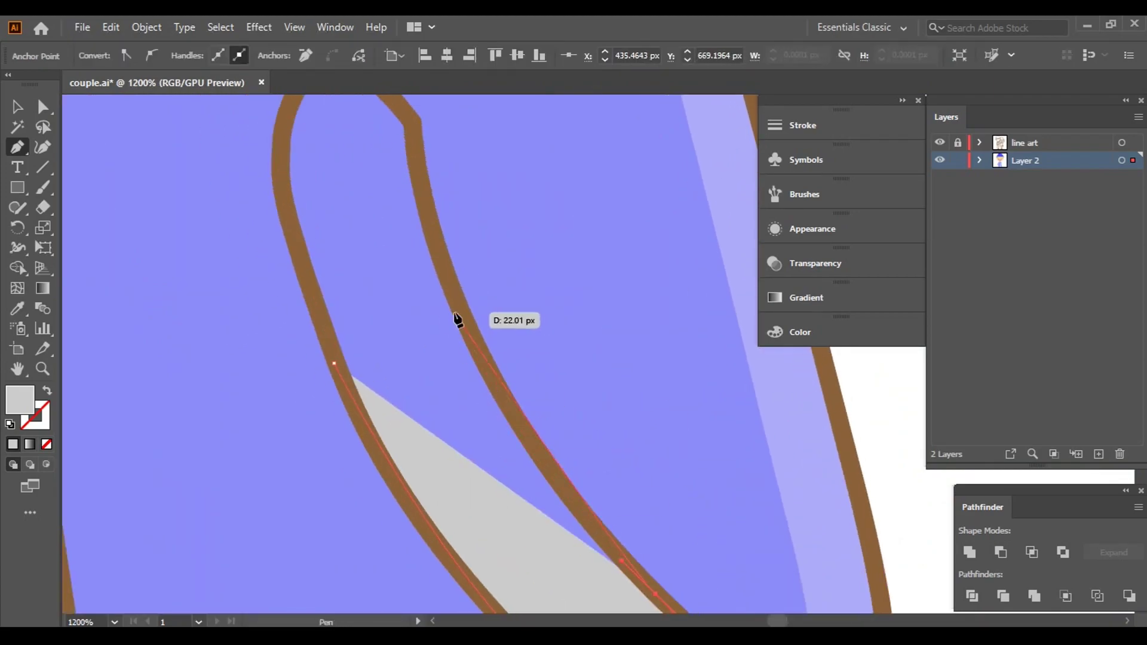
{"action": "left_click", "coordinate": [438, 258]}
{"action": "scroll", "coordinate": [551, 379], "scroll_direction": "down", "scroll_amount": 1}
{"action": "scroll", "coordinate": [445, 369], "scroll_direction": "up", "scroll_amount": 4}
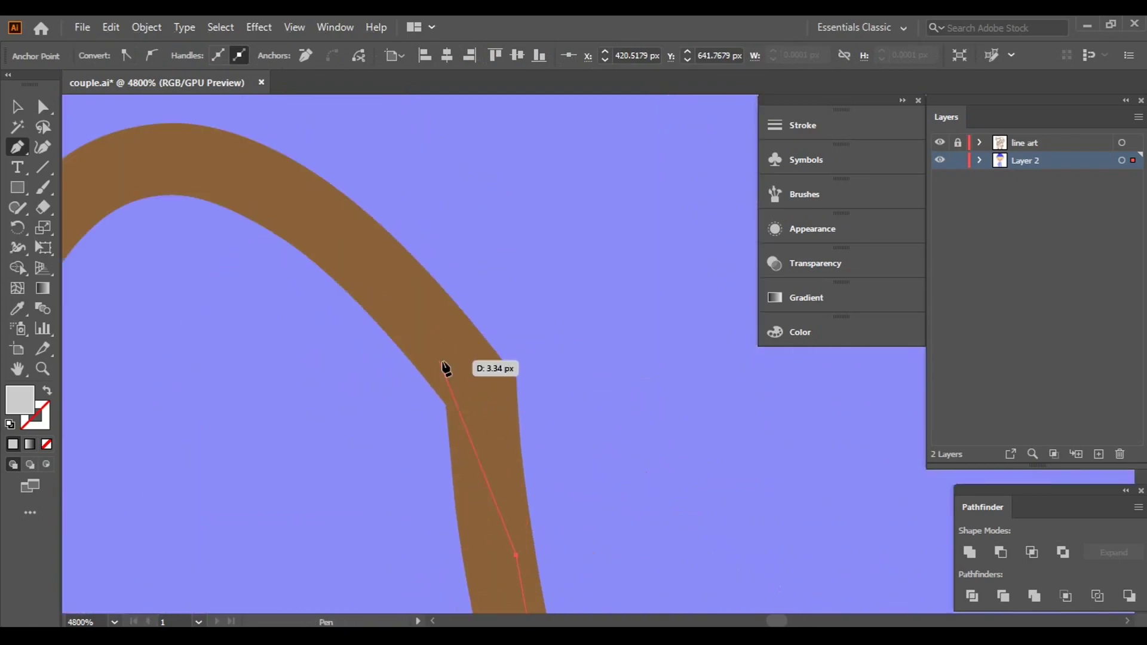
{"action": "mouse_move", "coordinate": [701, 333]}
{"action": "left_mouse_down"}
{"action": "mouse_move", "coordinate": [494, 402]}
{"action": "mouse_move", "coordinate": [465, 450]}
{"action": "mouse_move", "coordinate": [554, 561]}
{"action": "left_mouse_up"}
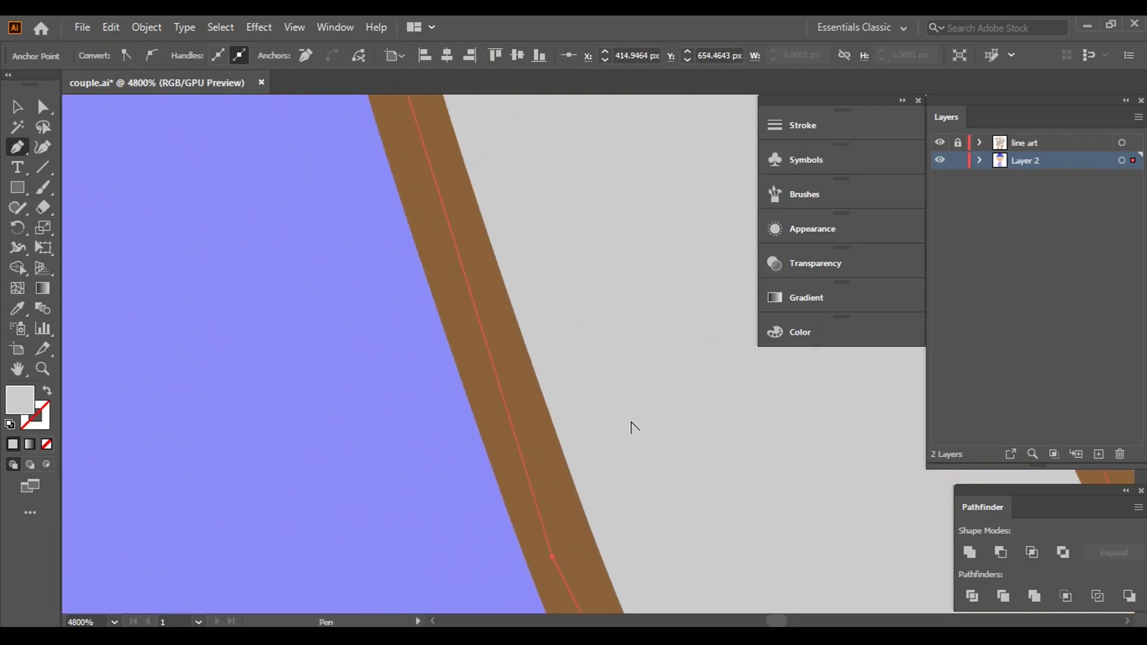
{"action": "scroll", "coordinate": [633, 427], "scroll_direction": "down", "scroll_amount": 9}
{"action": "scroll", "coordinate": [718, 383], "scroll_direction": "down", "scroll_amount": 3}
{"action": "scroll", "coordinate": [760, 402], "scroll_direction": "right", "scroll_amount": 3}
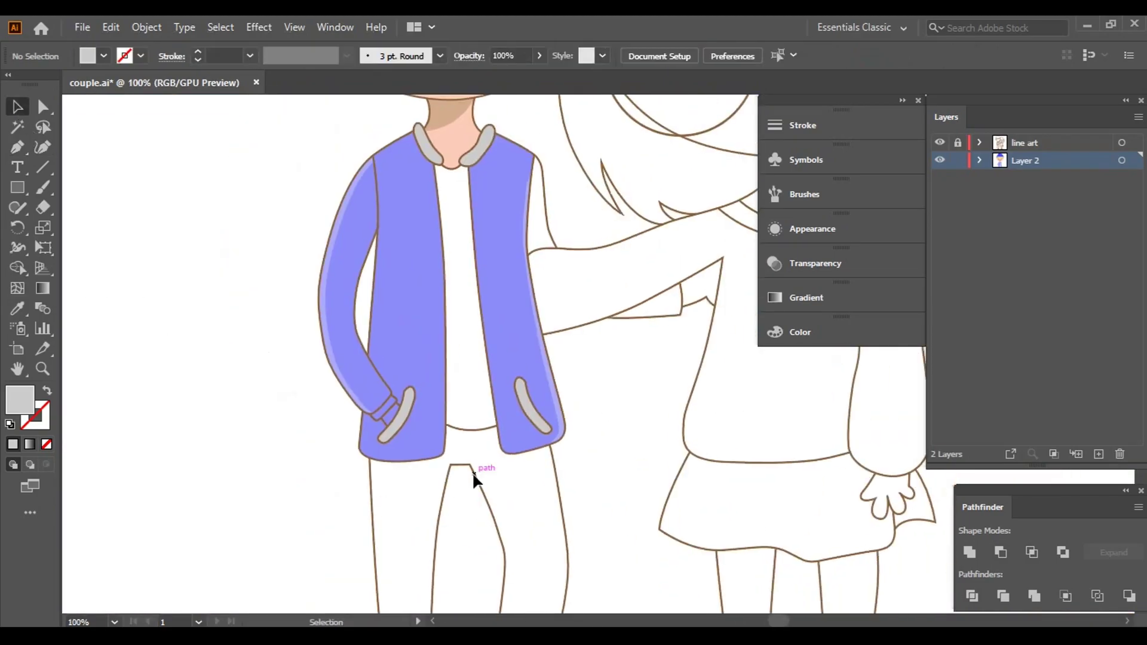
{"action": "scroll", "coordinate": [474, 472], "scroll_direction": "up", "scroll_amount": 3}
- Refill the left pocket with a lighter off-white swatch and eyedrop it onto the right pocket
{"action": "left_click", "coordinate": [359, 353]}
{"action": "left_click", "coordinate": [88, 56]}
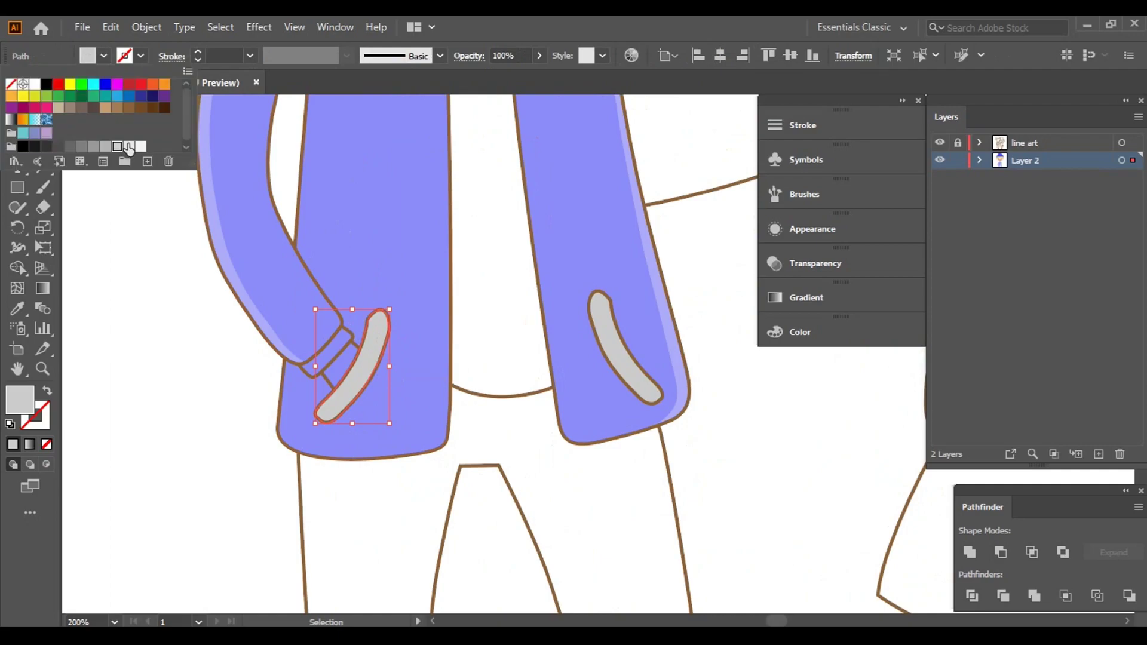
{"action": "left_click", "coordinate": [129, 147]}
{"action": "left_click", "coordinate": [141, 147]}
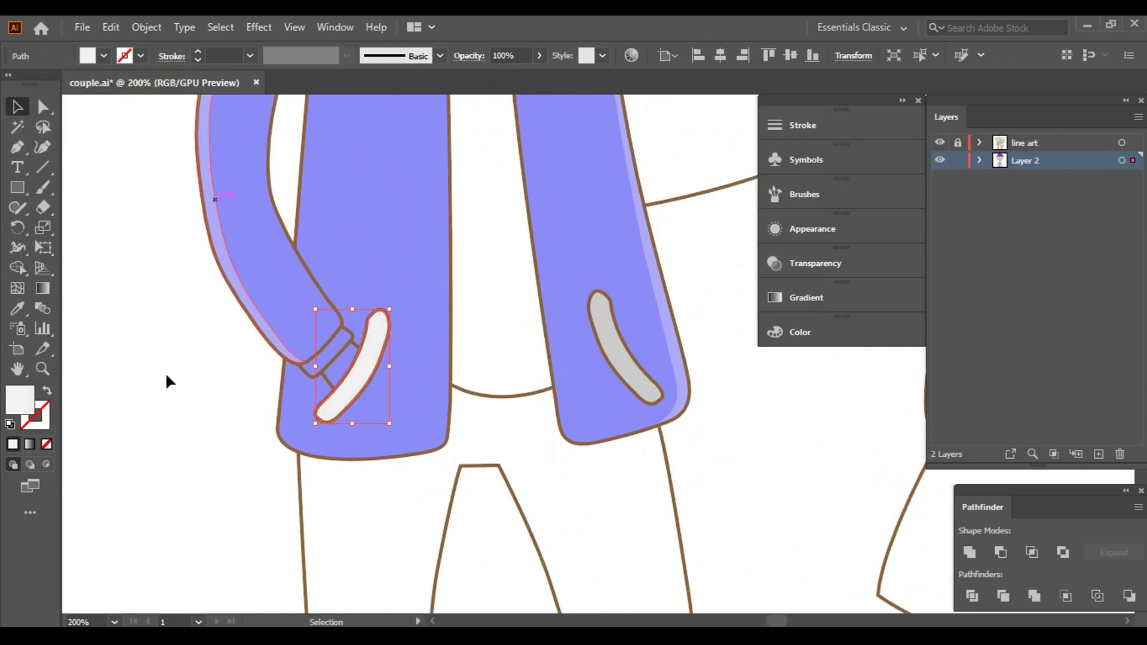
{"action": "left_click", "coordinate": [638, 391]}
{"action": "left_click", "coordinate": [20, 315]}
{"action": "left_click", "coordinate": [353, 364]}
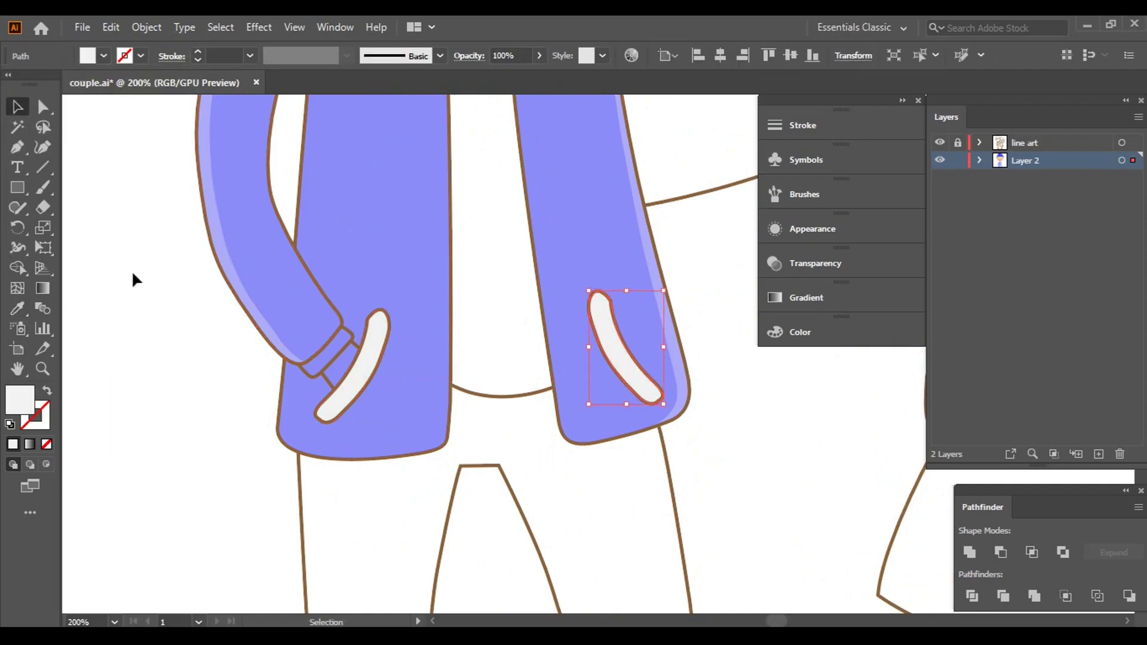
{"action": "left_click", "coordinate": [175, 339]}
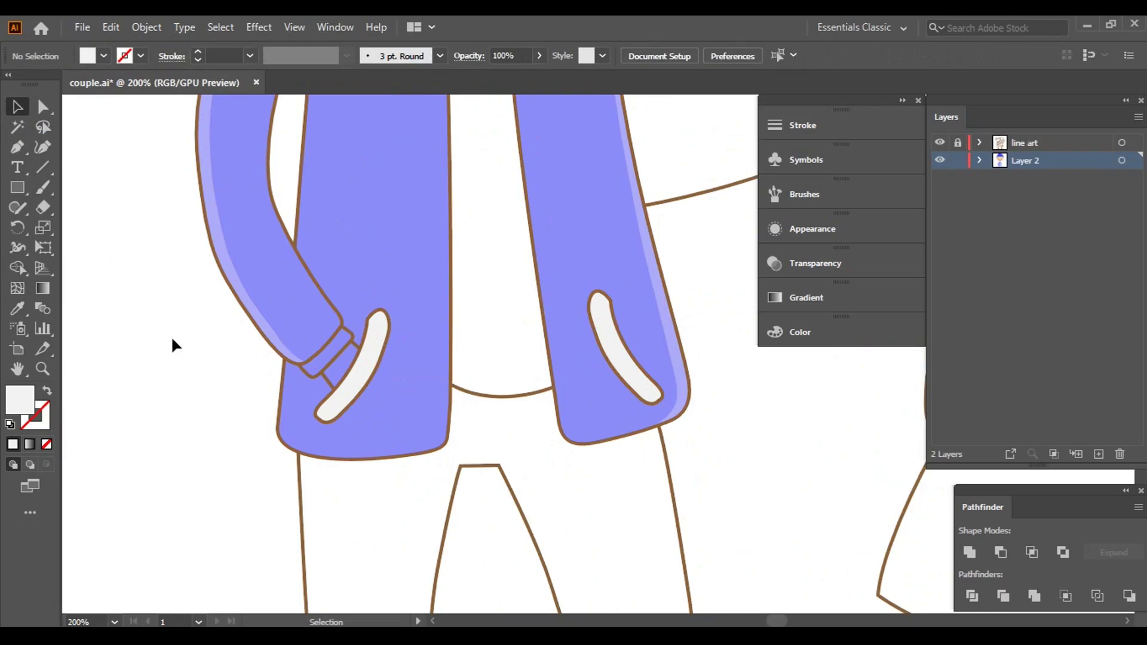
- Set the fill colour to a tan swatch
{"action": "scroll", "coordinate": [307, 338], "scroll_direction": "up", "scroll_amount": 4}
{"action": "scroll", "coordinate": [311, 332], "scroll_direction": "down", "scroll_amount": 3}
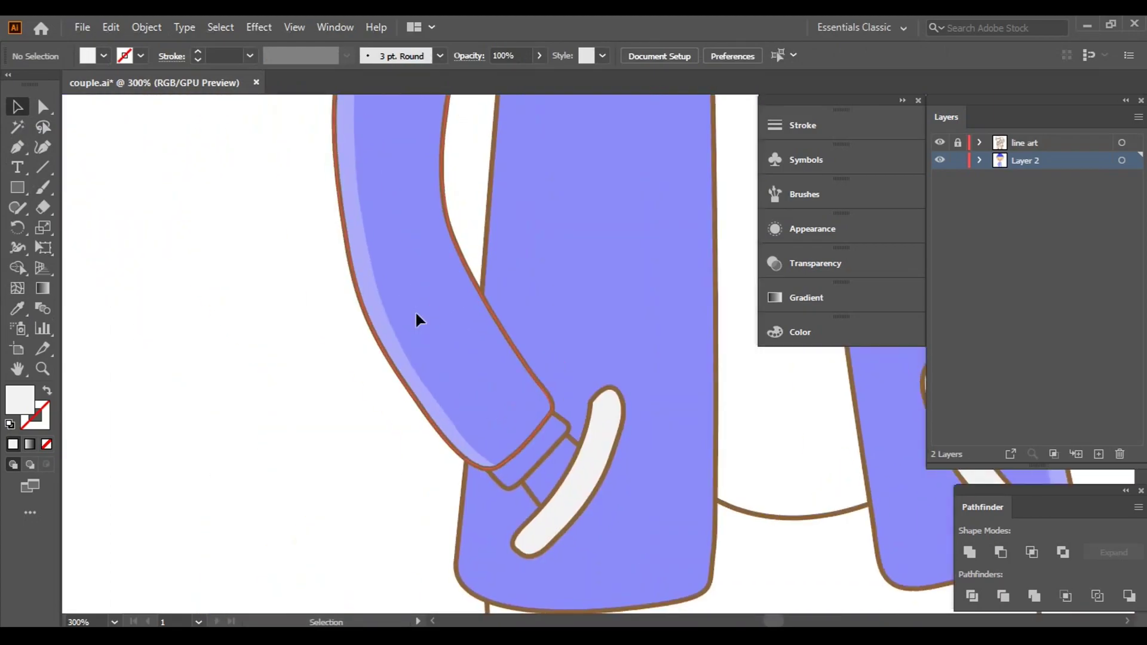
{"action": "left_click", "coordinate": [104, 56]}
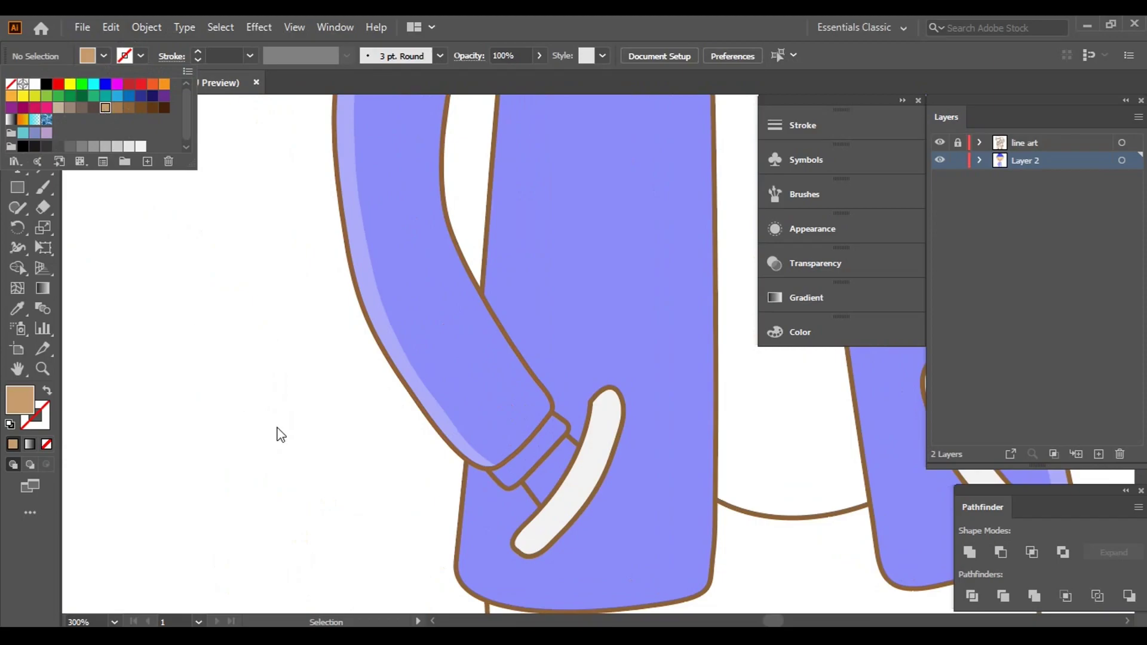
{"action": "left_click", "coordinate": [249, 372]}
- Pen-trace the left sleeve's cuff band as a closed tan shape
{"action": "scroll", "coordinate": [478, 493], "scroll_direction": "up", "scroll_amount": 5}
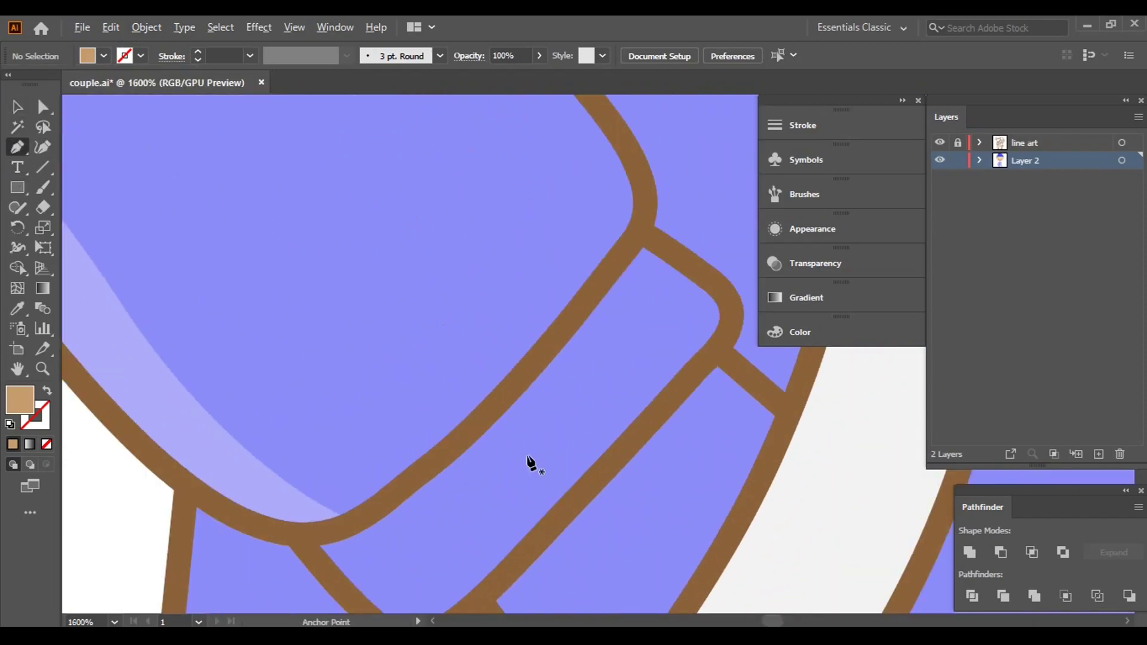
{"action": "left_click", "coordinate": [276, 360]}
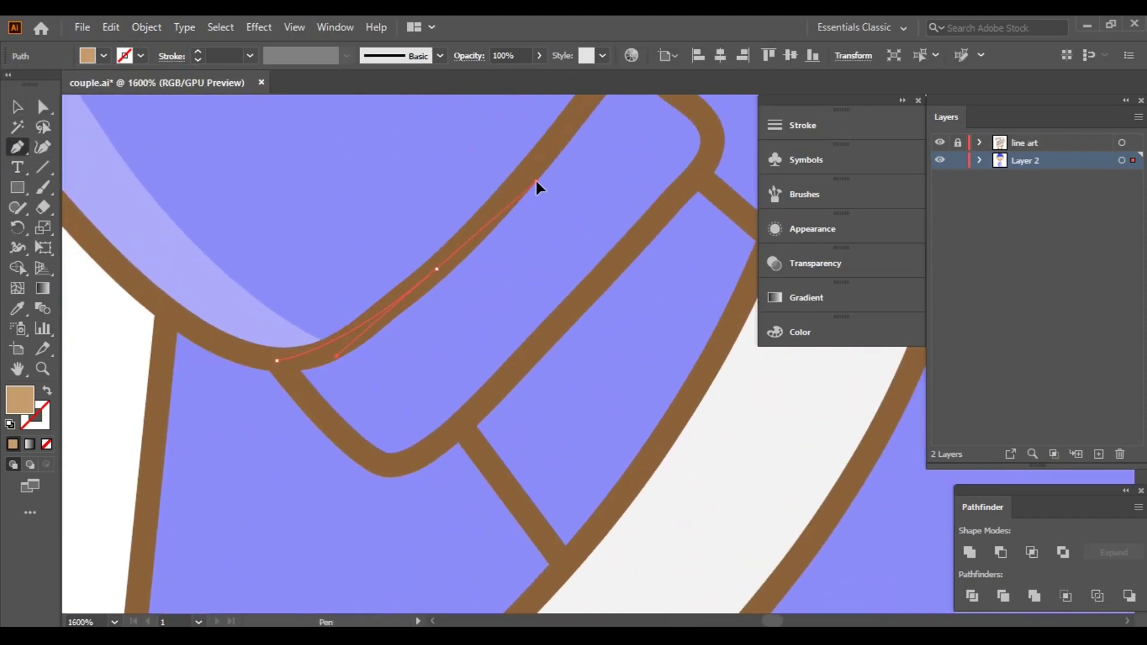
{"action": "left_click", "coordinate": [565, 126]}
{"action": "left_click_drag", "start_coordinate": [565, 126], "coordinate": [469, 280]}
{"action": "left_click", "coordinate": [523, 210]}
{"action": "left_click_drag", "start_coordinate": [611, 284], "coordinate": [619, 320]}
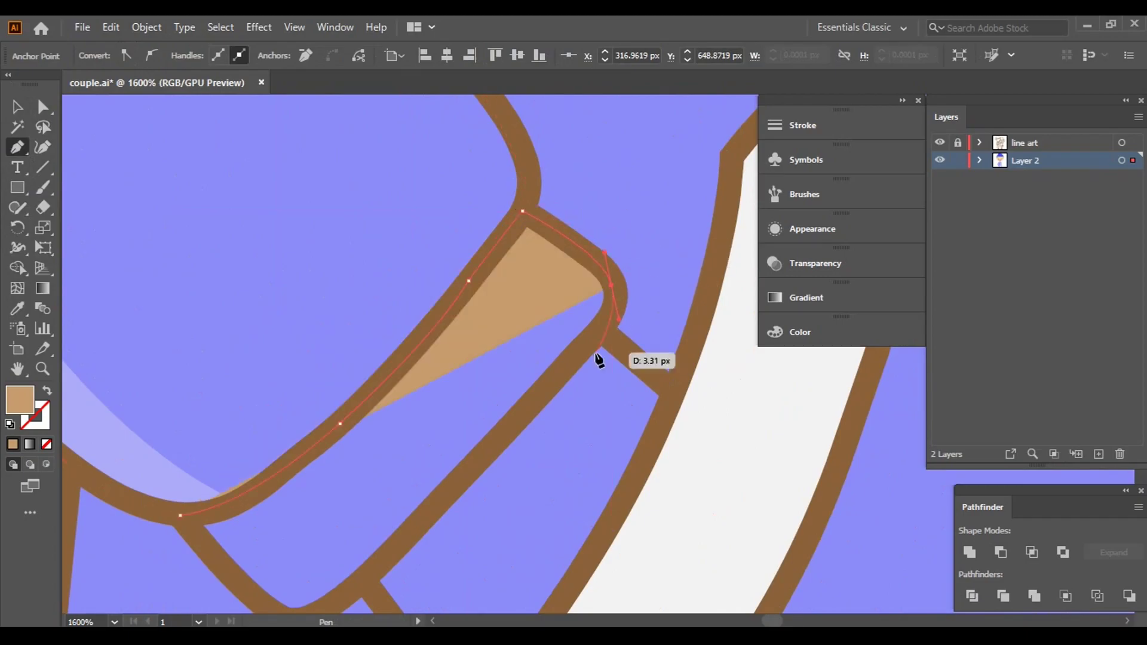
{"action": "left_click", "coordinate": [519, 428]}
{"action": "left_click", "coordinate": [376, 584]}
{"action": "left_click_drag", "start_coordinate": [377, 584], "coordinate": [511, 354]}
{"action": "left_click", "coordinate": [443, 401]}
{"action": "left_click", "coordinate": [390, 376]}
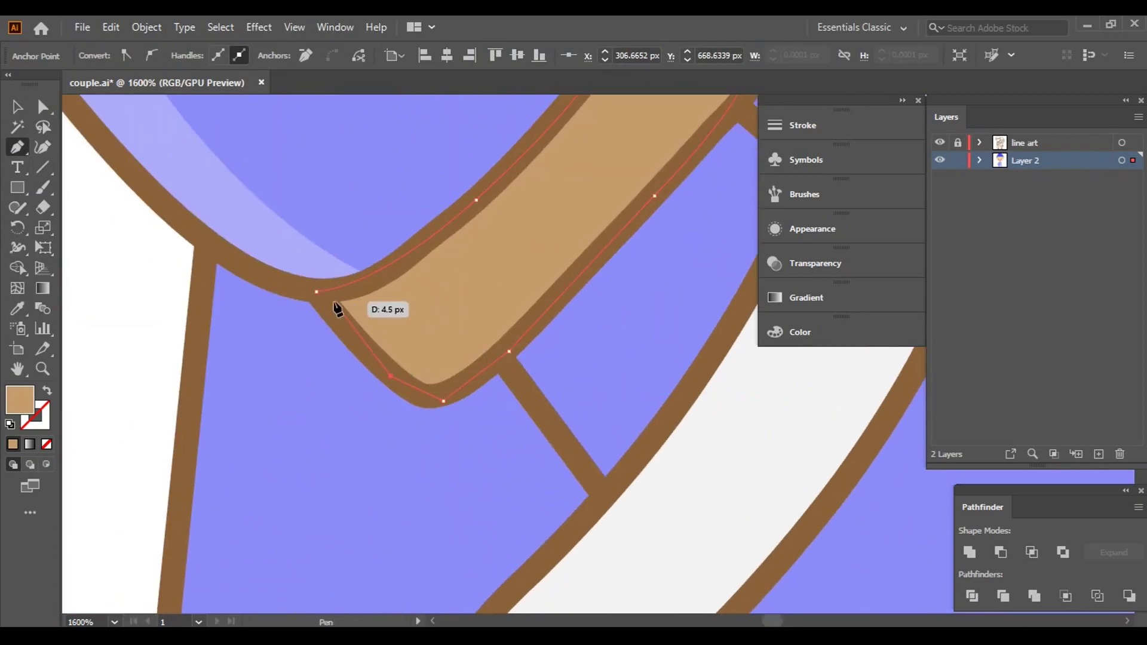
- Return to the Selection tool, deselect everything, and bring up the fill swatches
{"action": "scroll", "coordinate": [478, 293], "scroll_direction": "down", "scroll_amount": 4}
{"action": "key", "text": "v"}
{"action": "key", "text": "ctrl+shift+a"}
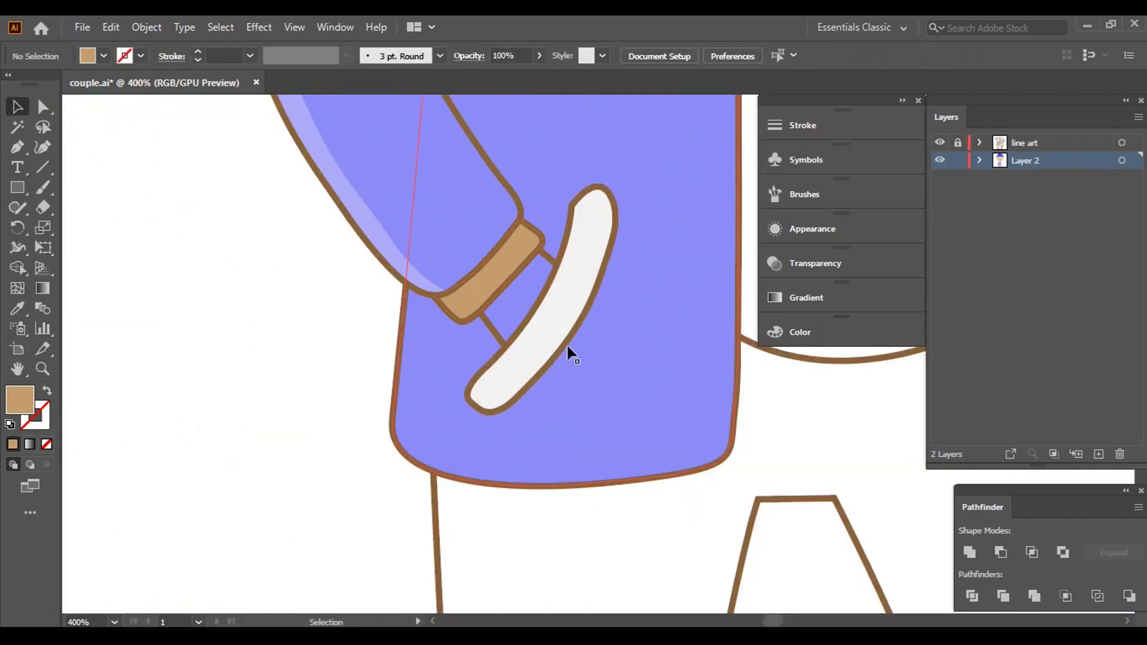
{"action": "scroll", "coordinate": [607, 312], "scroll_direction": "down", "scroll_amount": 2}
{"action": "scroll", "coordinate": [559, 368], "scroll_direction": "up", "scroll_amount": 4}
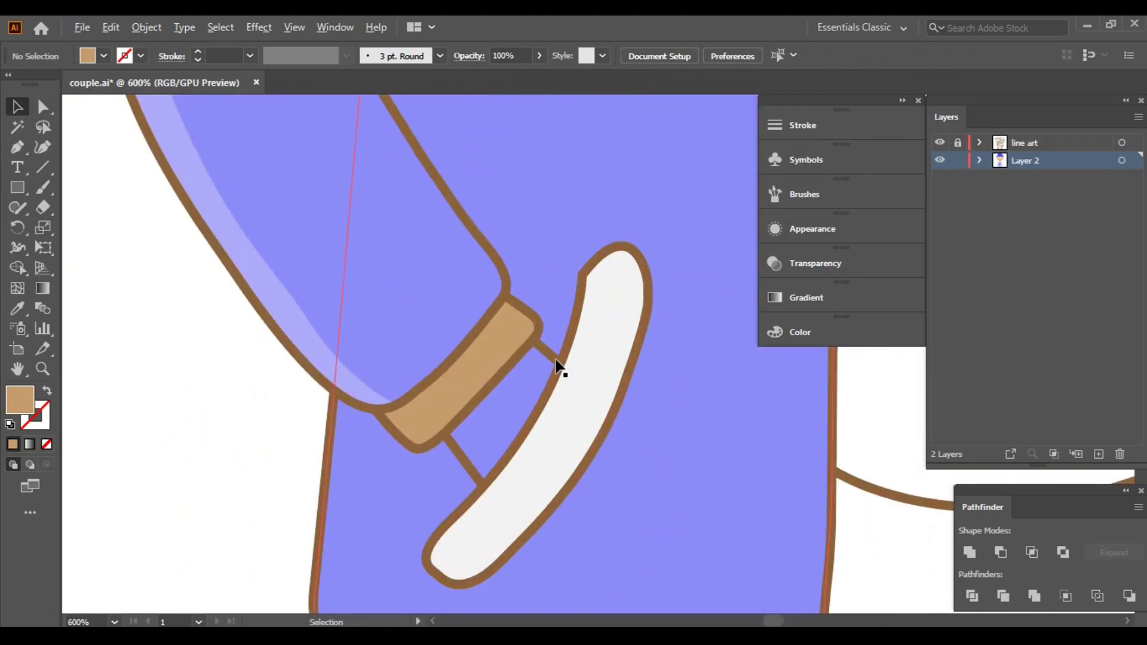
{"action": "scroll", "coordinate": [558, 362], "scroll_direction": "down", "scroll_amount": 2}
{"action": "scroll", "coordinate": [559, 359], "scroll_direction": "down", "scroll_amount": 5}
{"action": "scroll", "coordinate": [559, 356], "scroll_direction": "up", "scroll_amount": 5}
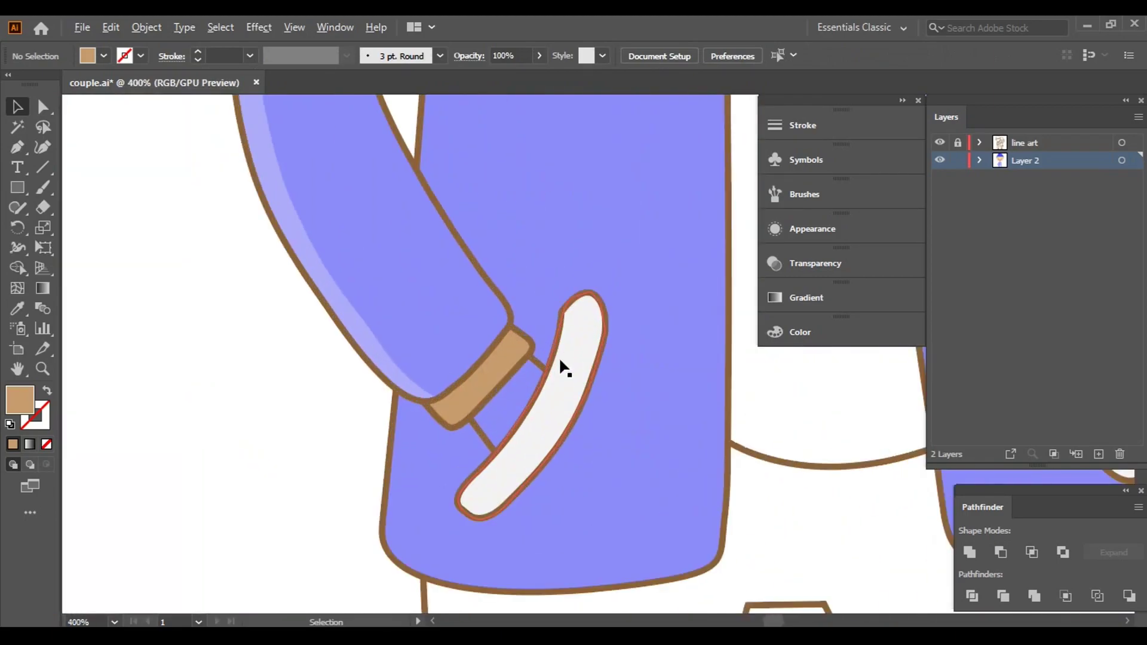
{"action": "scroll", "coordinate": [558, 357], "scroll_direction": "up", "scroll_amount": 2}
{"action": "left_click", "coordinate": [104, 56]}
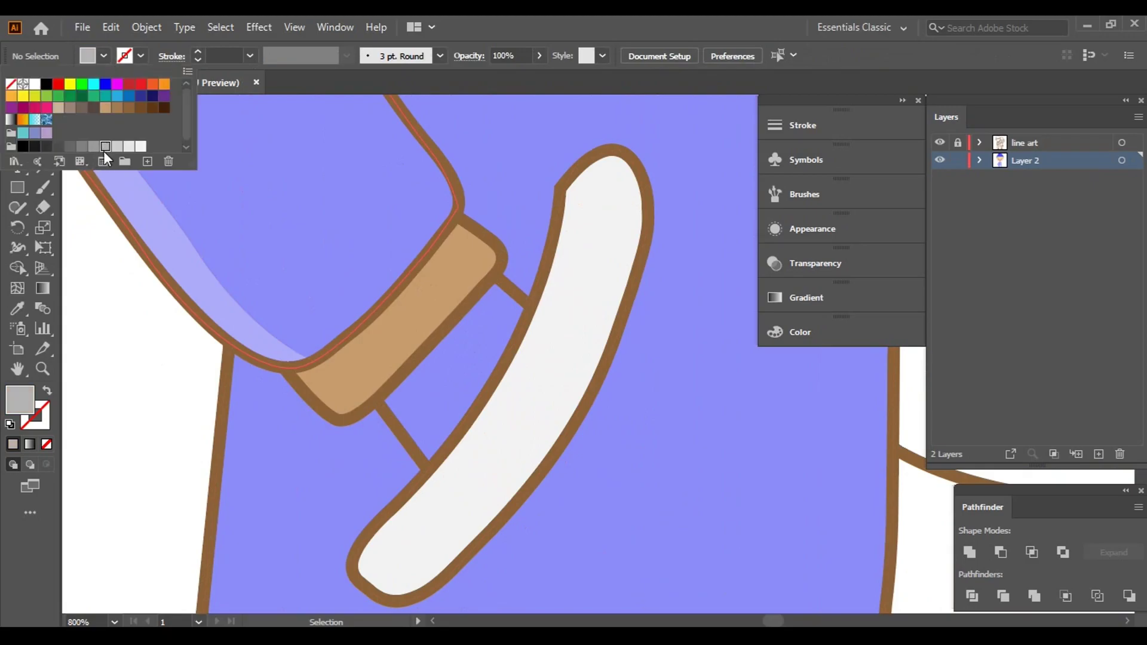
- Trace a closed grey quadrilateral filling the gap between the tan cuff and pocket
{"action": "key", "text": "Escape"}
{"action": "scroll", "coordinate": [418, 391], "scroll_direction": "up", "scroll_amount": 2}
{"action": "left_click", "coordinate": [346, 403]}
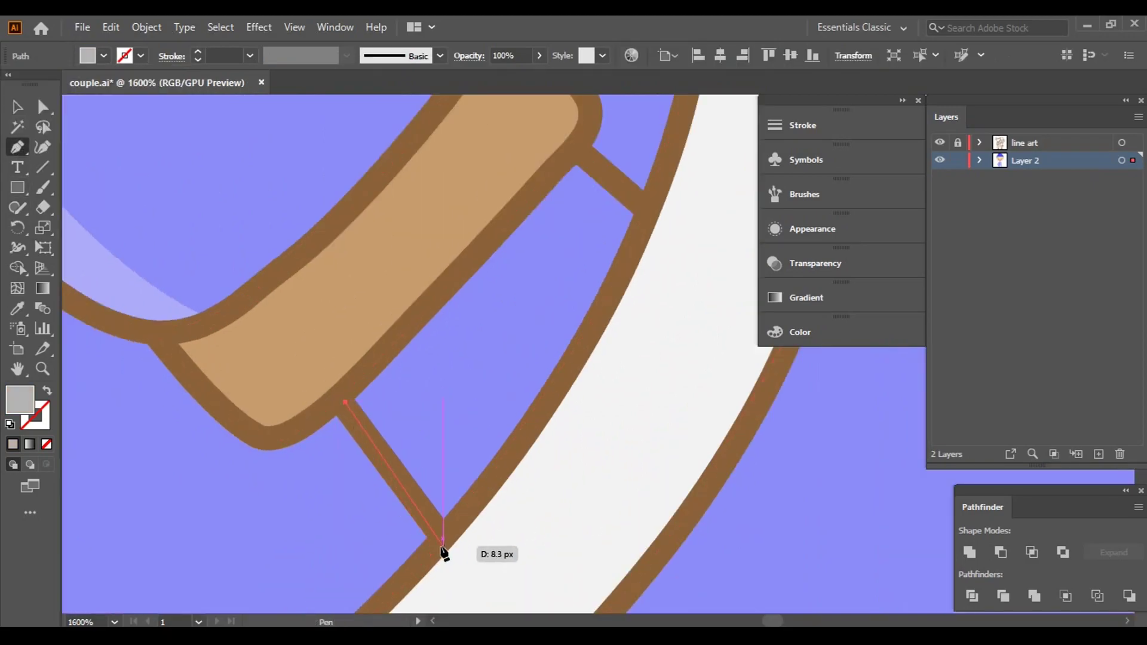
{"action": "left_click", "coordinate": [444, 545]}
{"action": "left_click", "coordinate": [588, 349]}
{"action": "left_click", "coordinate": [642, 204]}
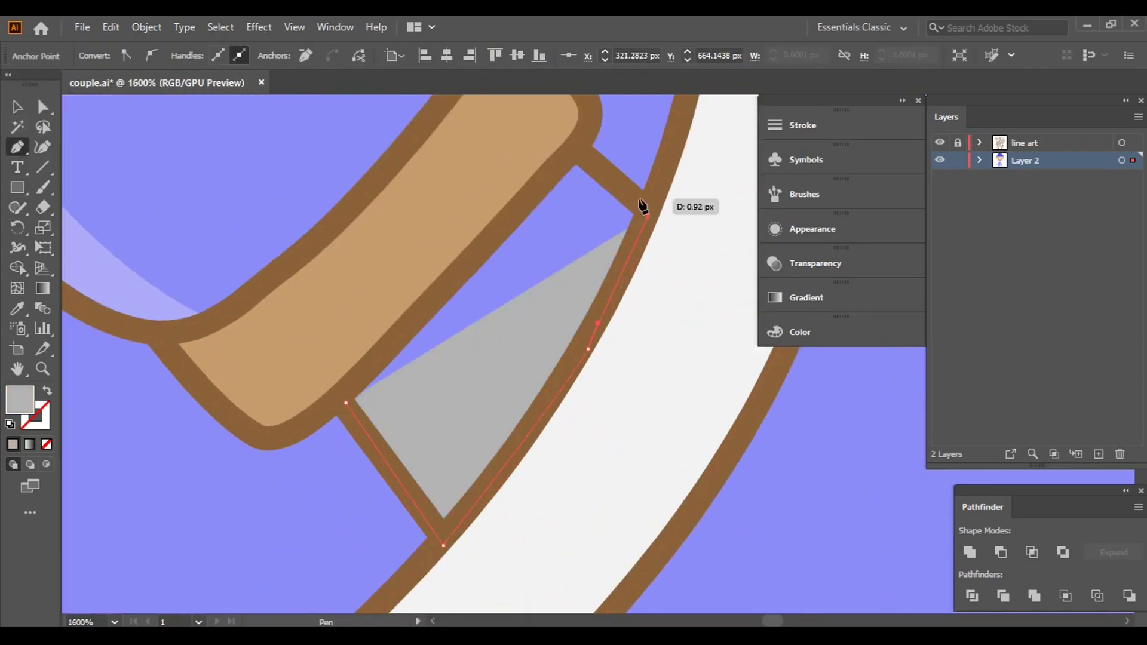
{"action": "left_click", "coordinate": [574, 159]}
{"action": "left_click", "coordinate": [346, 403]}
{"action": "scroll", "coordinate": [443, 336], "scroll_direction": "down", "scroll_amount": 2}
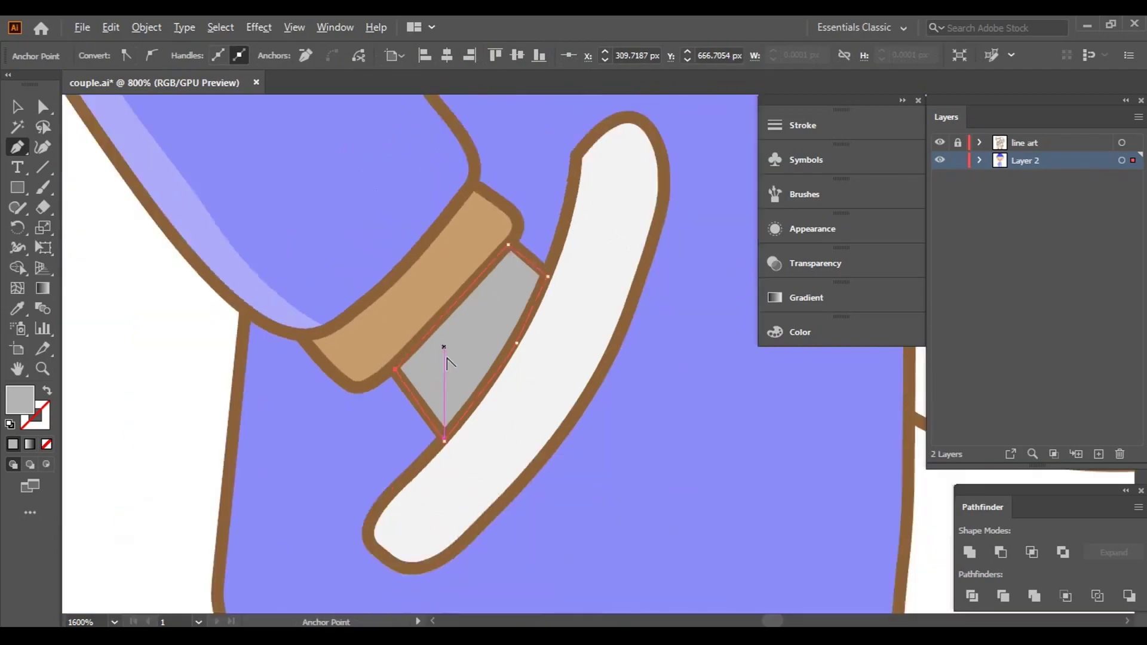
{"action": "scroll", "coordinate": [447, 362], "scroll_direction": "down", "scroll_amount": 8}
{"action": "left_click", "coordinate": [161, 267]}
- Start a grey shadow path under the pocket, curving from the jacket's bottom edge toward the cuff
{"action": "left_click_drag", "start_coordinate": [692, 306], "coordinate": [576, 395]}
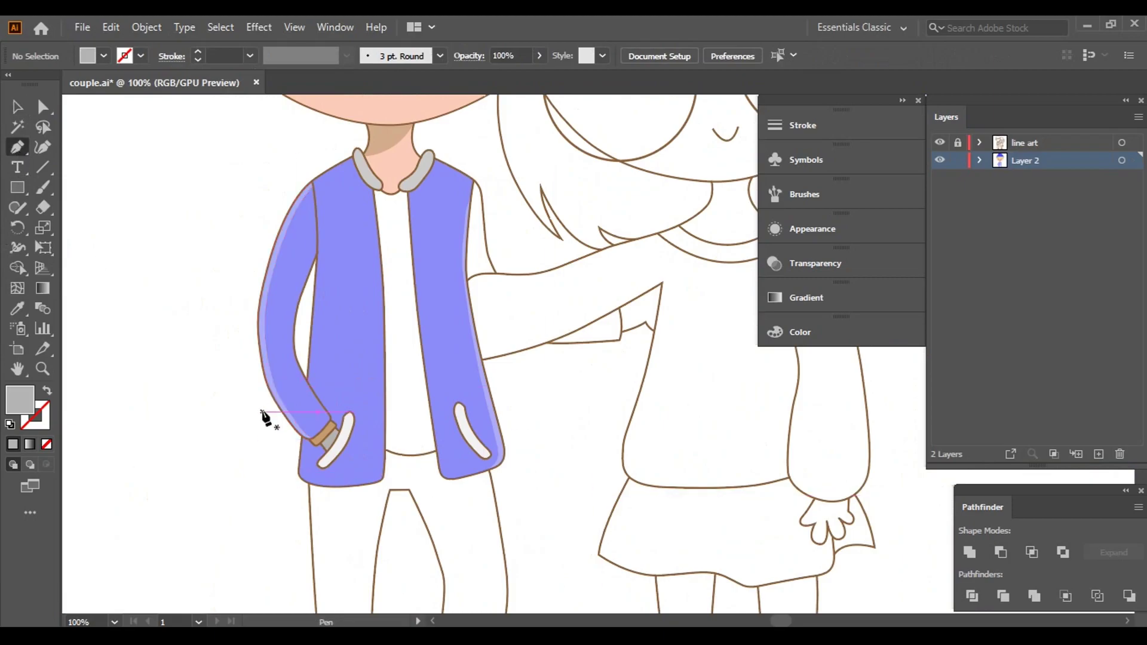
{"action": "scroll", "coordinate": [263, 416], "scroll_direction": "up", "scroll_amount": 5}
{"action": "scroll", "coordinate": [340, 417], "scroll_direction": "down", "scroll_amount": 1}
{"action": "scroll", "coordinate": [434, 490], "scroll_direction": "up", "scroll_amount": 2}
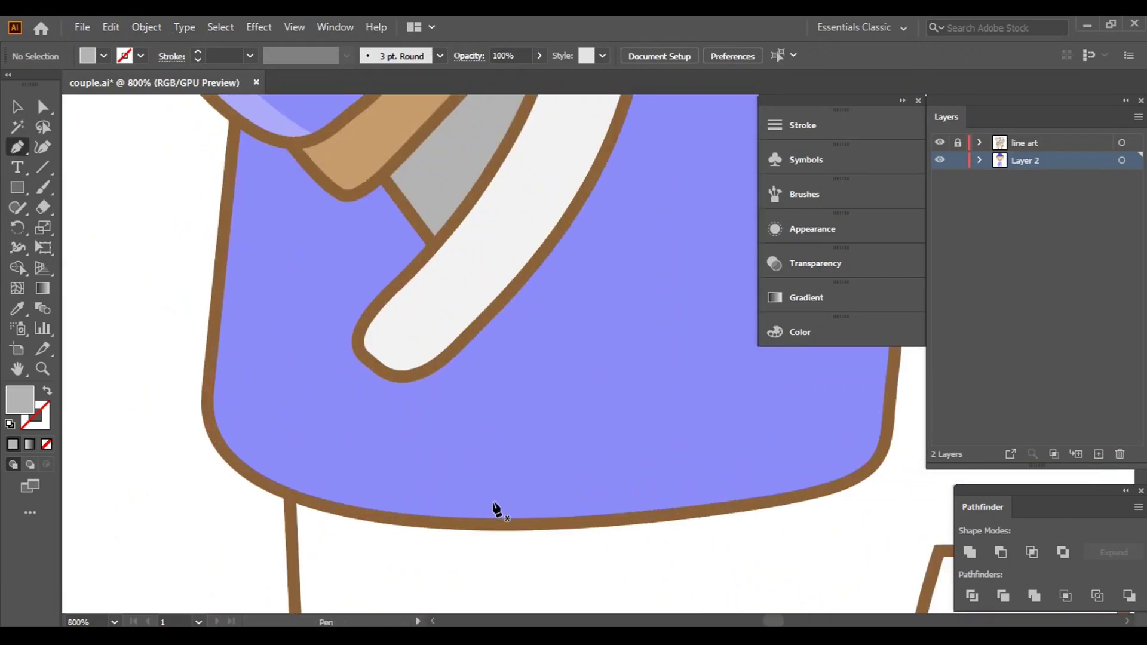
{"action": "left_click", "coordinate": [785, 499]}
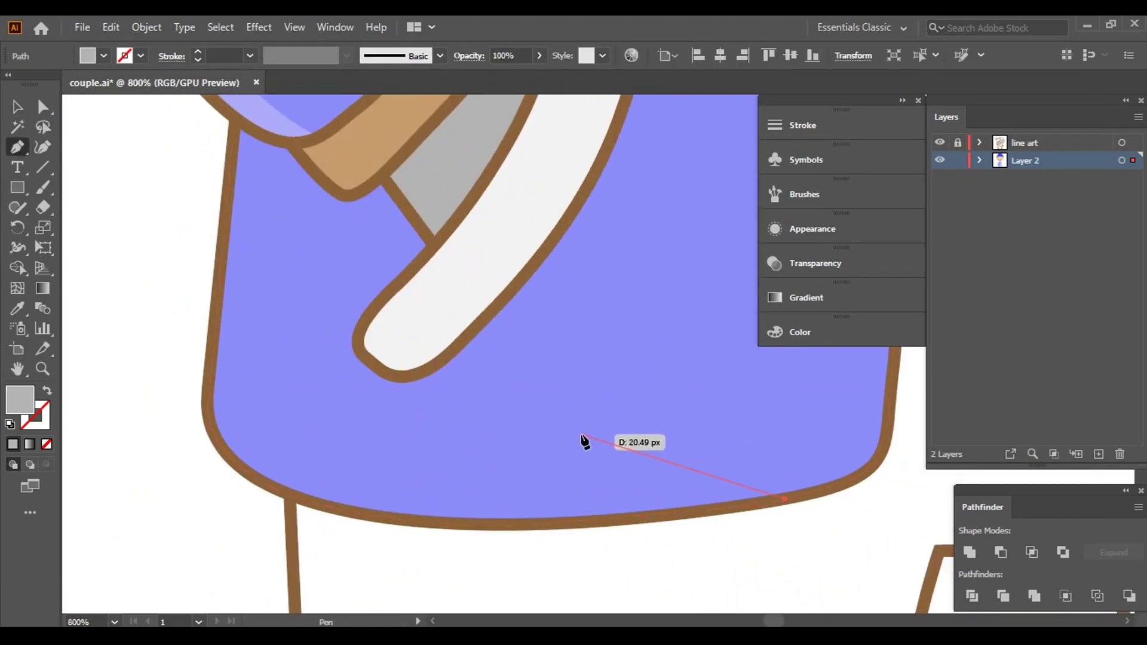
{"action": "left_click_drag", "start_coordinate": [581, 435], "coordinate": [420, 411]}
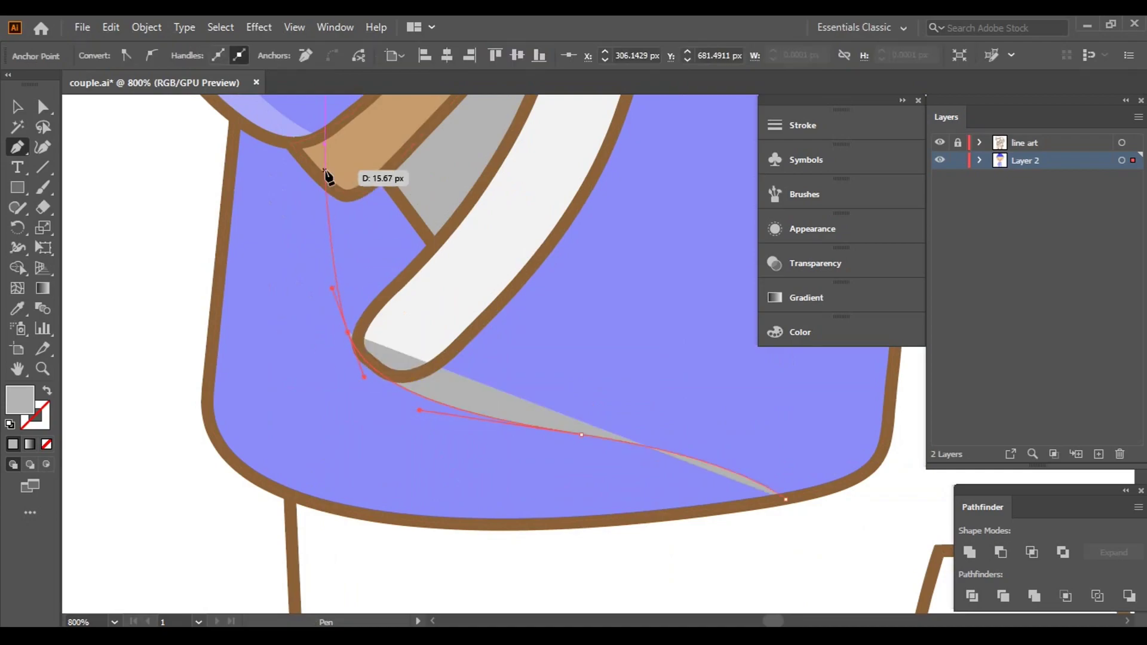
{"action": "scroll", "coordinate": [389, 277], "scroll_direction": "up", "scroll_amount": 3}
{"action": "scroll", "coordinate": [389, 277], "scroll_direction": "left", "scroll_amount": 3}
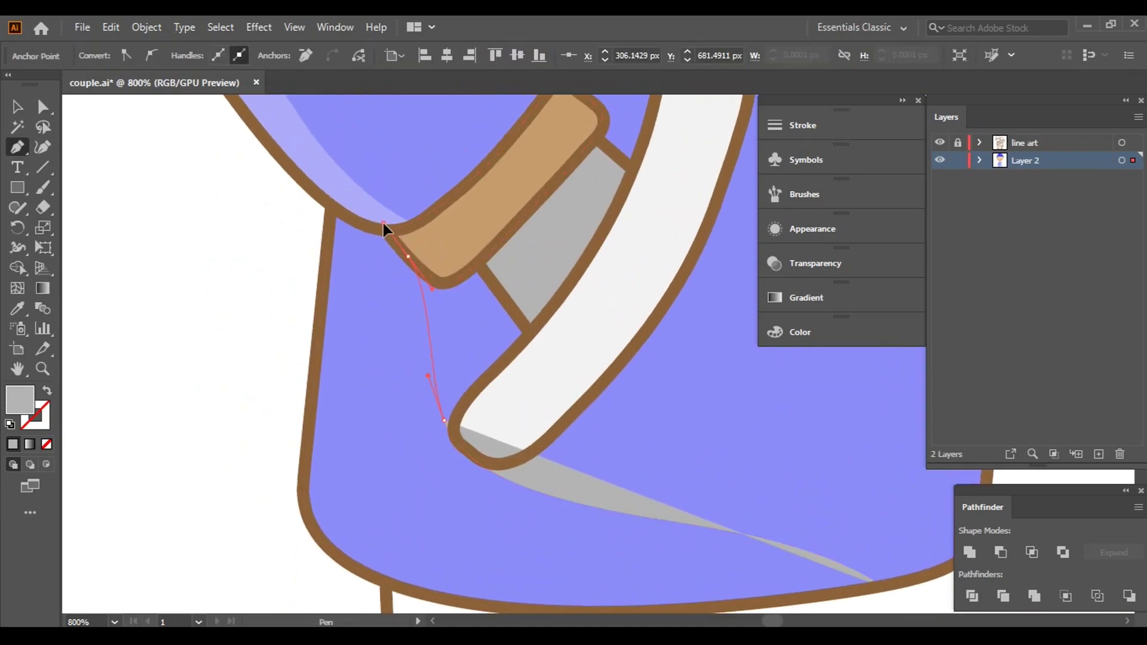
{"action": "left_click_drag", "start_coordinate": [407, 256], "coordinate": [375, 212]}
{"action": "scroll", "coordinate": [349, 226], "scroll_direction": "up", "scroll_amount": 2}
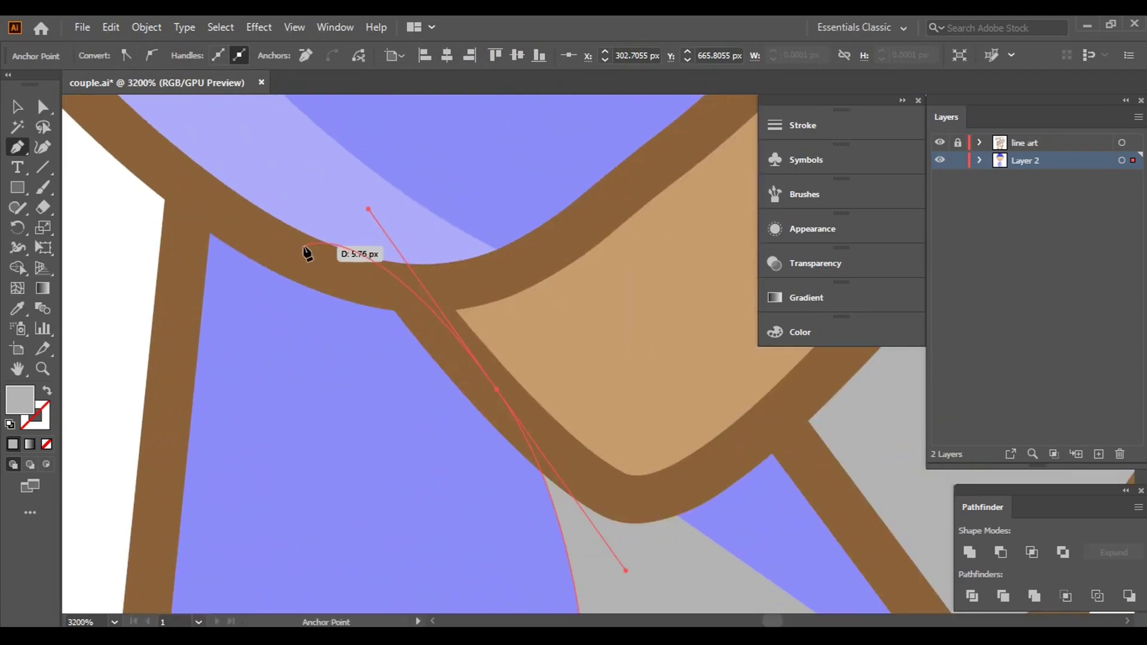
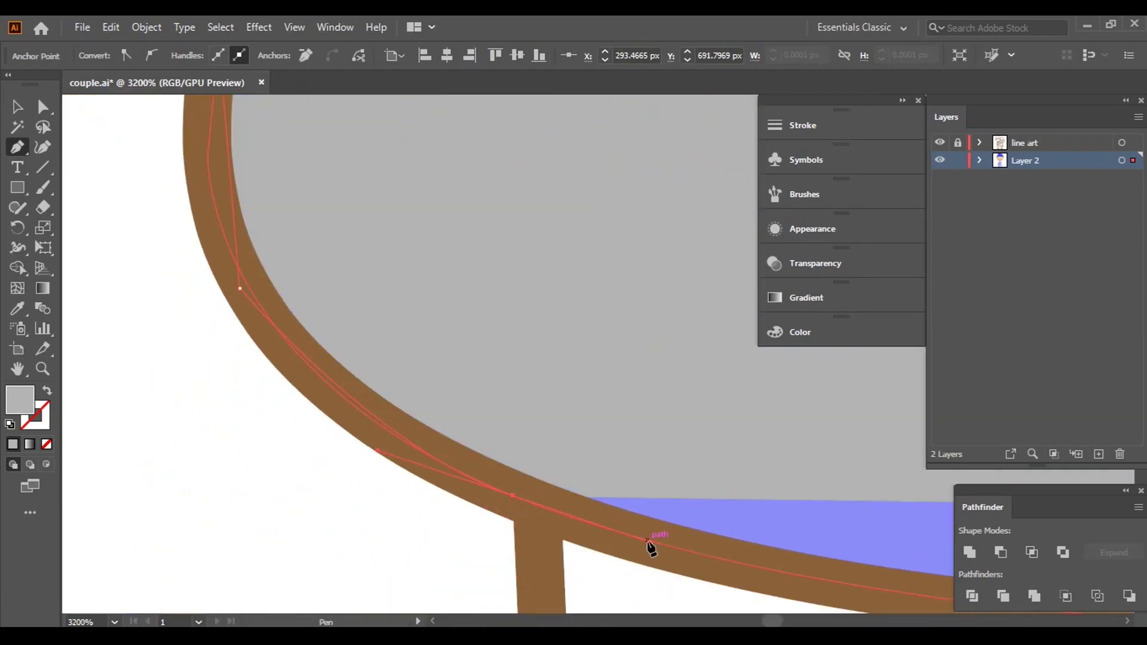
- Complete the grey pocket shadow along the jacket's bottom edge, then deselect it
{"action": "scroll", "coordinate": [653, 544], "scroll_direction": "down", "scroll_amount": 2}
{"action": "scroll", "coordinate": [679, 456], "scroll_direction": "down", "scroll_amount": 2}
{"action": "scroll", "coordinate": [781, 456], "scroll_direction": "up", "scroll_amount": 1}
{"action": "scroll", "coordinate": [652, 422], "scroll_direction": "up", "scroll_amount": 1}
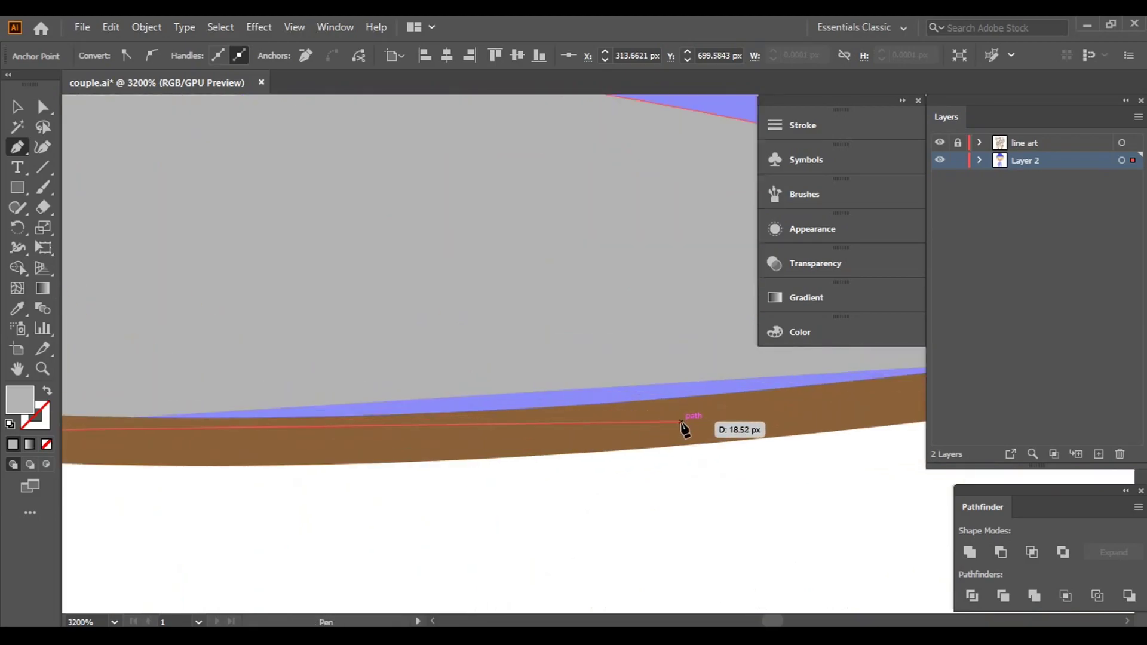
{"action": "scroll", "coordinate": [705, 394], "scroll_direction": "up", "scroll_amount": 1}
{"action": "scroll", "coordinate": [646, 400], "scroll_direction": "up", "scroll_amount": 1}
{"action": "left_click_drag", "start_coordinate": [620, 415], "coordinate": [538, 414]}
{"action": "scroll", "coordinate": [538, 413], "scroll_direction": "down", "scroll_amount": 5}
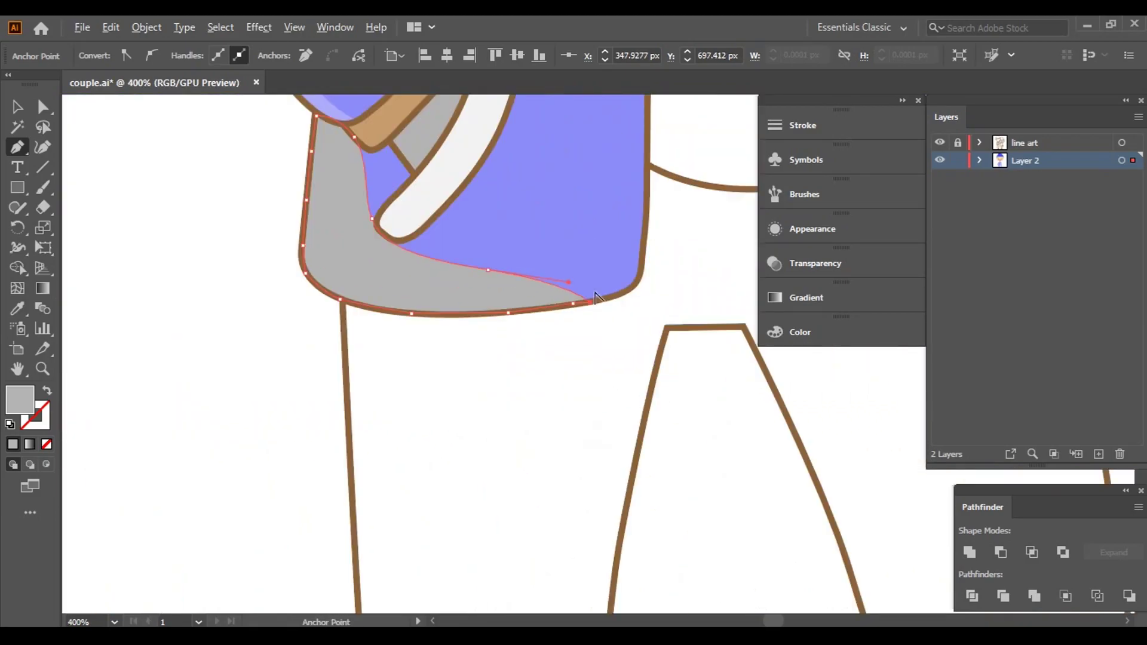
{"action": "scroll", "coordinate": [538, 414], "scroll_direction": "down", "scroll_amount": 3}
{"action": "key", "text": "v"}
{"action": "left_click", "coordinate": [310, 276]}
- Recolour the pocket shadow shape's fill to bluish grey #9292A0
{"action": "left_click_drag", "start_coordinate": [657, 319], "coordinate": [505, 287]}
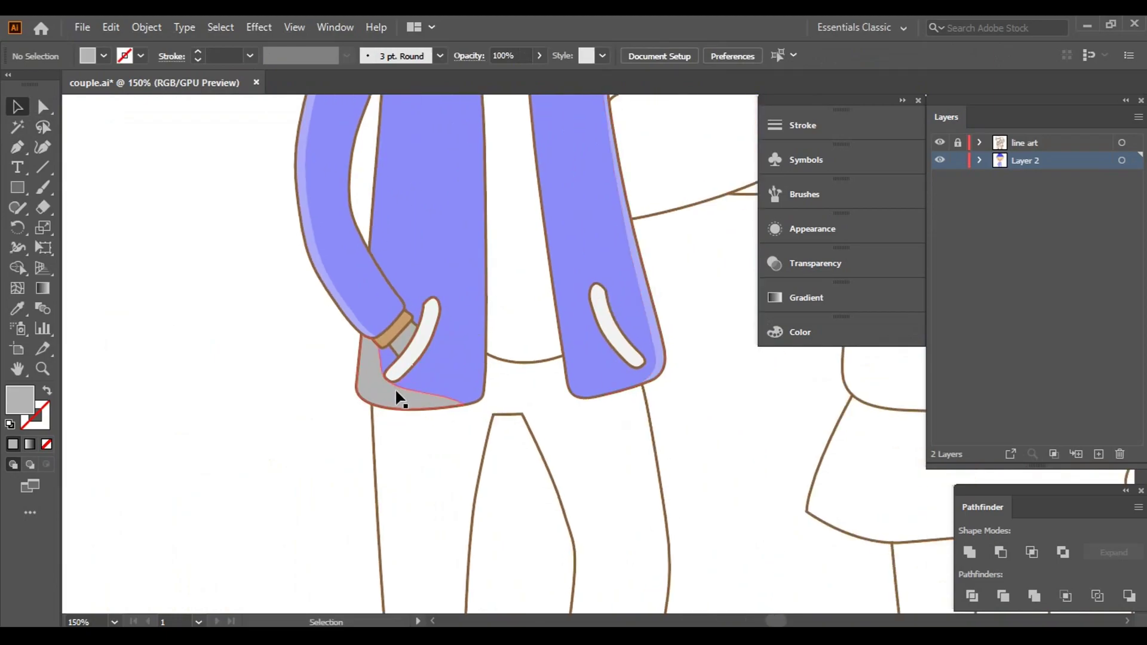
{"action": "left_click", "coordinate": [397, 394]}
{"action": "double_click", "coordinate": [20, 399]}
{"action": "left_click", "coordinate": [575, 325]}
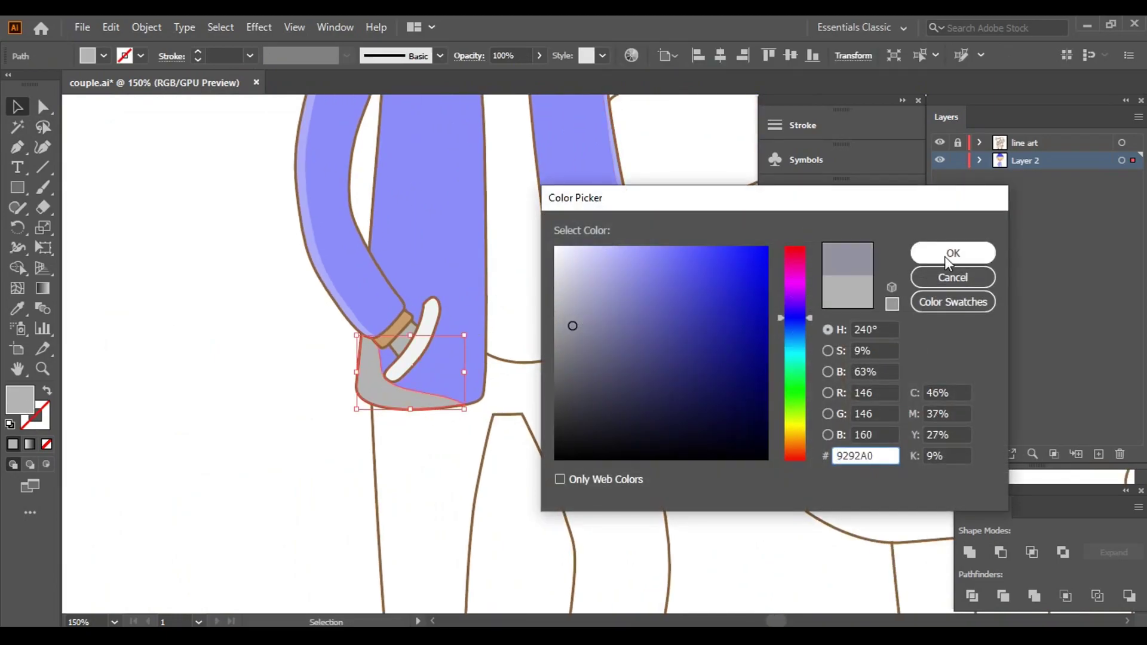
{"action": "left_click", "coordinate": [948, 252]}
{"action": "left_click", "coordinate": [274, 345]}
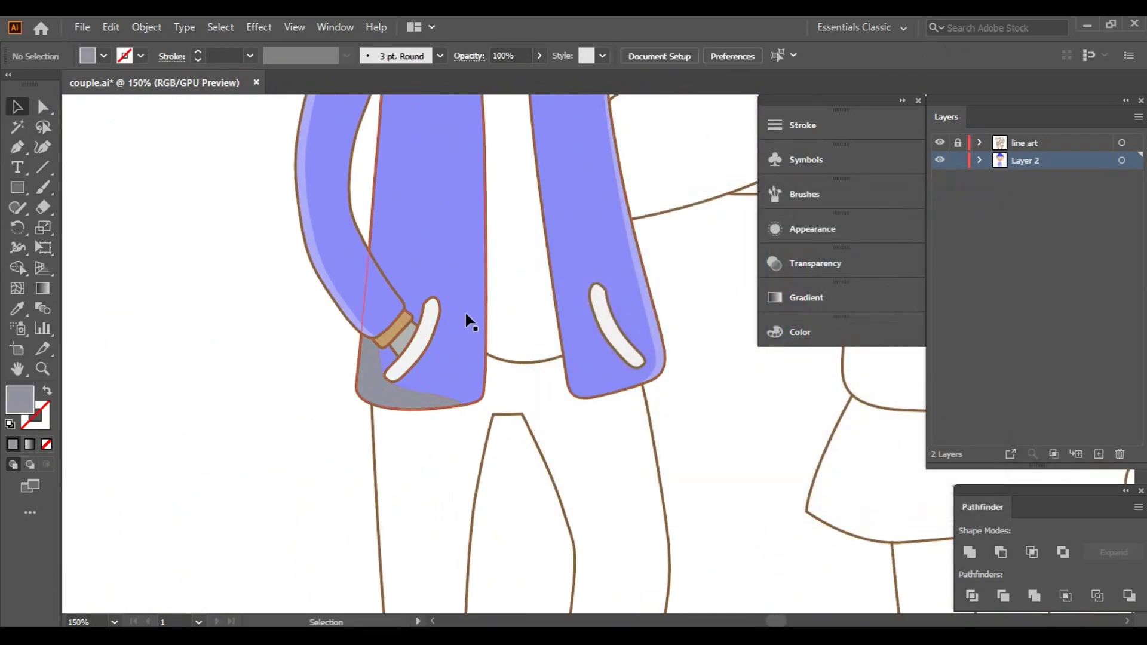
{"action": "scroll", "coordinate": [466, 320], "scroll_direction": "down", "scroll_amount": 3}
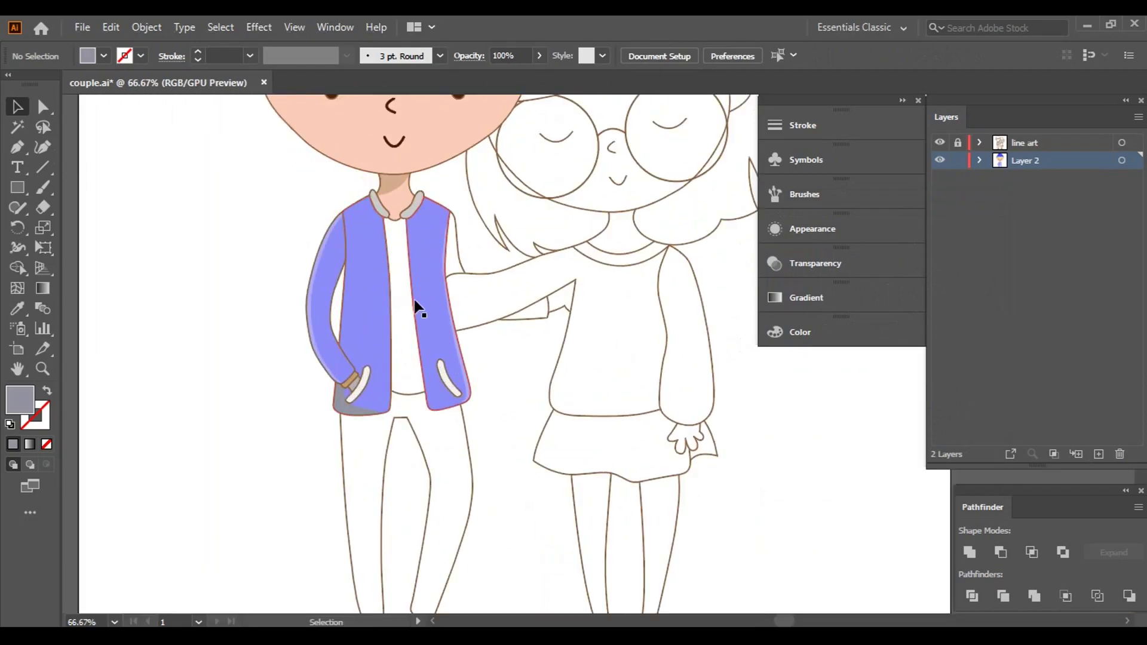
- Start a shadow path at the collar corner and trace anchors along the neckline
{"action": "scroll", "coordinate": [645, 364], "scroll_direction": "up", "scroll_amount": 5}
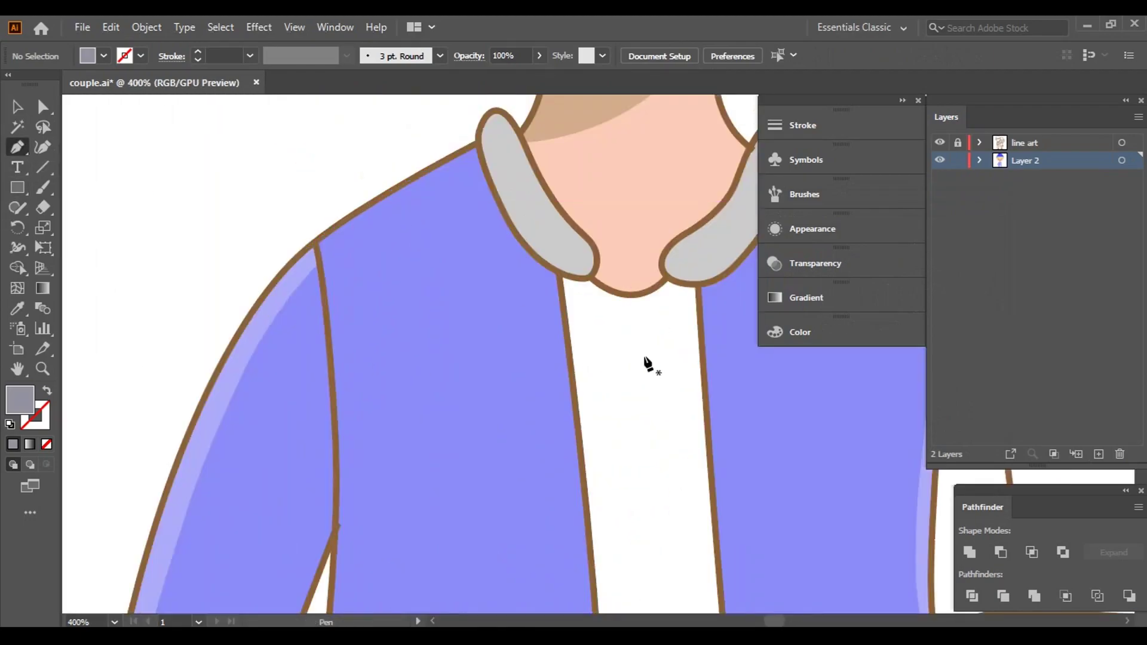
{"action": "scroll", "coordinate": [495, 523], "scroll_direction": "up", "scroll_amount": 5}
{"action": "left_click", "coordinate": [335, 336]}
{"action": "scroll", "coordinate": [335, 352], "scroll_direction": "up", "scroll_amount": 2}
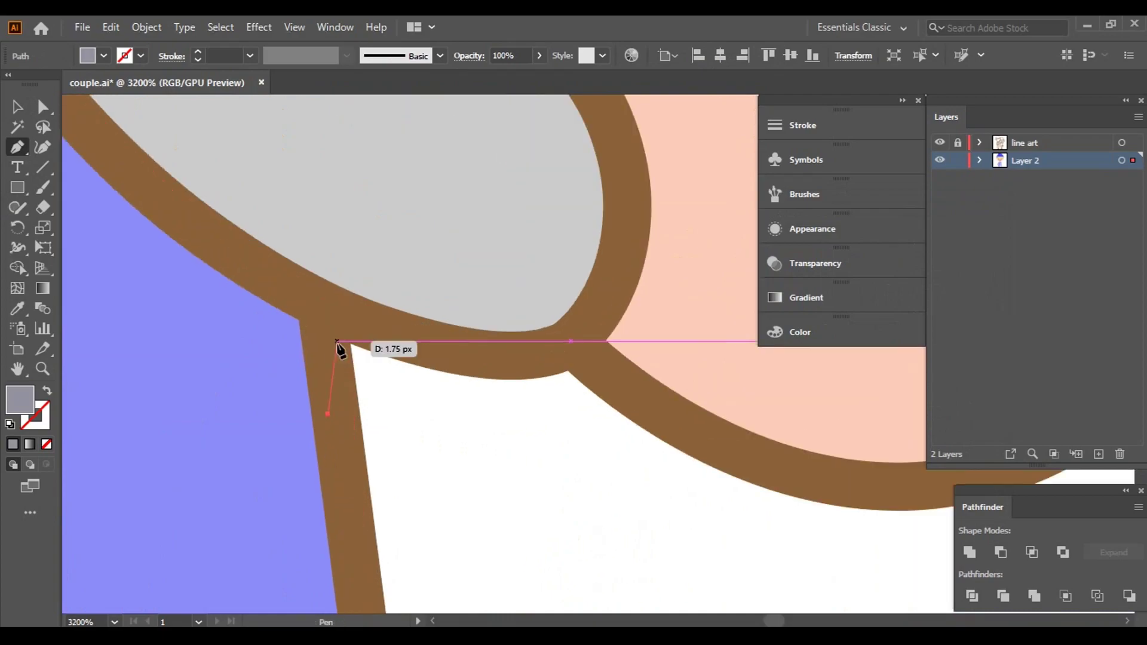
{"action": "left_click", "coordinate": [581, 357]}
{"action": "left_click", "coordinate": [824, 482]}
{"action": "left_click_drag", "start_coordinate": [825, 482], "coordinate": [384, 461]}
{"action": "left_click", "coordinate": [504, 474]}
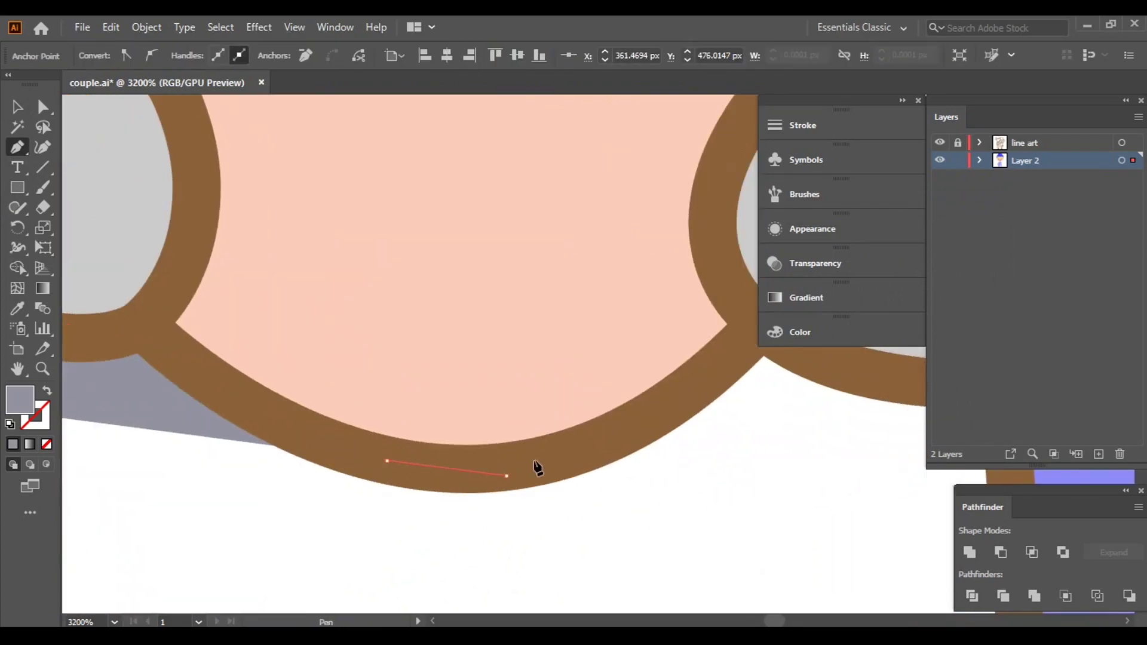
{"action": "left_click", "coordinate": [658, 415]}
- Continue the shadow path from the collar down the jacket's inner edge
{"action": "left_click_drag", "start_coordinate": [735, 357], "coordinate": [506, 435]}
{"action": "left_click", "coordinate": [773, 473]}
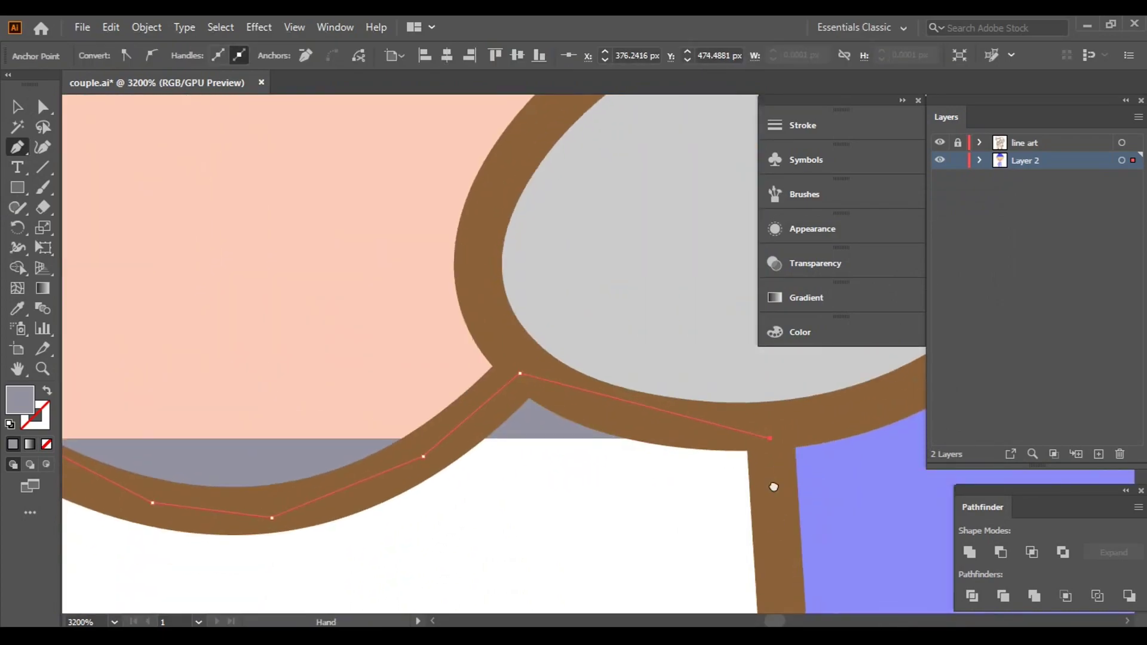
{"action": "left_click_drag", "start_coordinate": [773, 478], "coordinate": [703, 168]}
{"action": "left_click", "coordinate": [724, 512]}
{"action": "scroll", "coordinate": [728, 587], "scroll_direction": "down", "scroll_amount": 5}
{"action": "scroll", "coordinate": [699, 607], "scroll_direction": "up", "scroll_amount": 2}
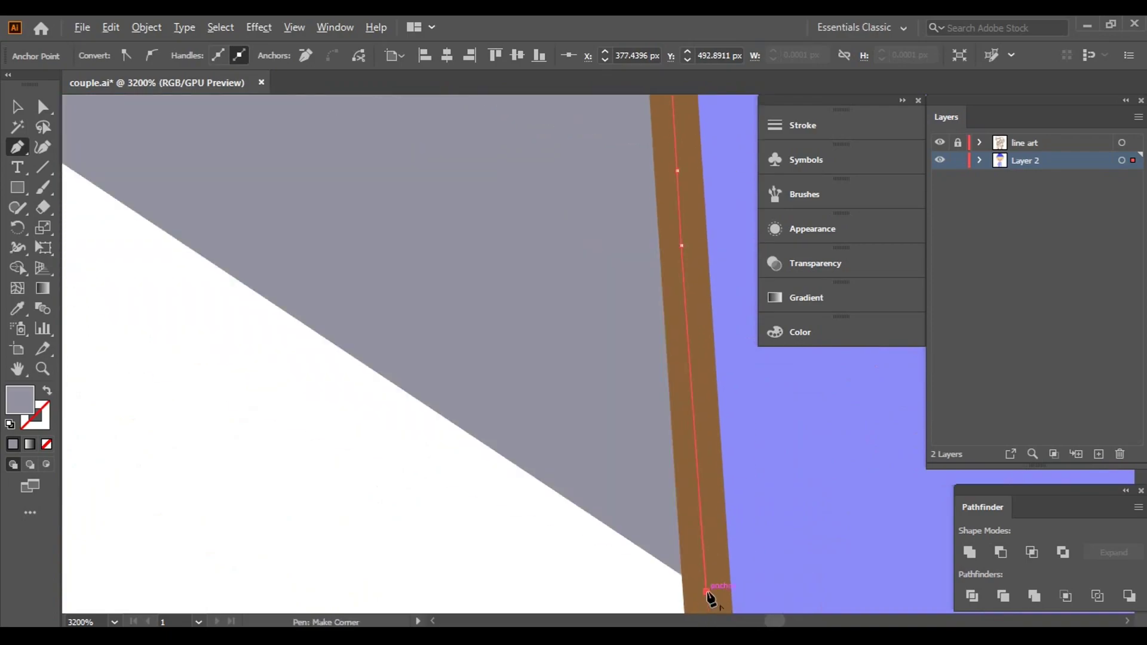
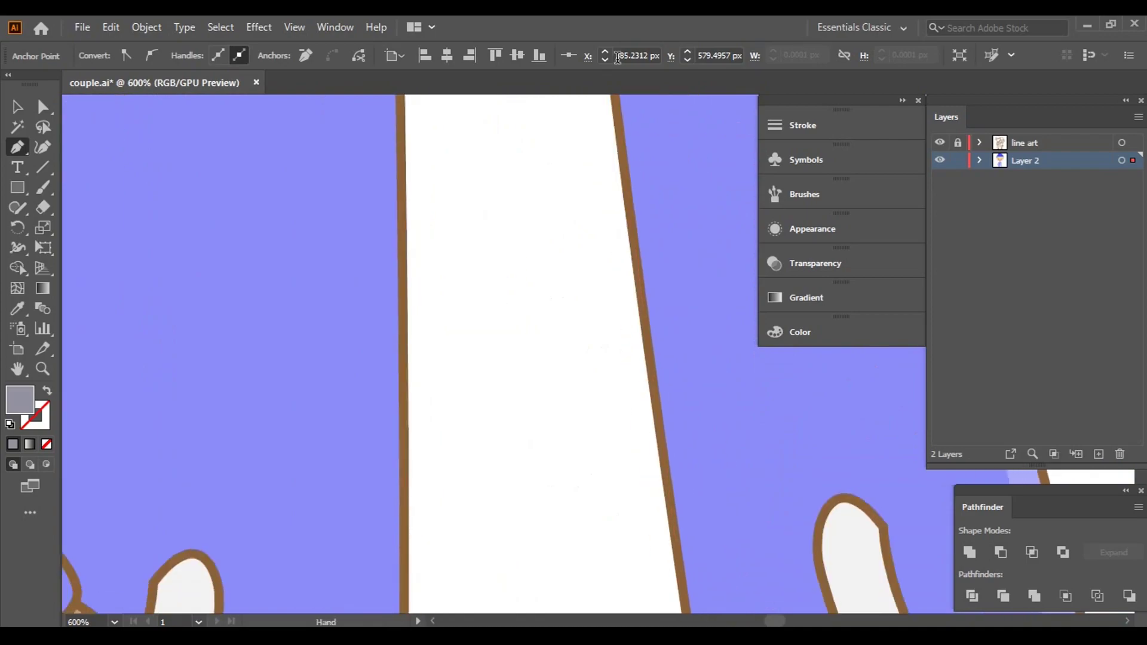
- Trace the grey shirt outline around the strap and along the curved lower edge
{"action": "scroll", "coordinate": [661, 436], "scroll_direction": "down", "scroll_amount": 5}
{"action": "scroll", "coordinate": [686, 404], "scroll_direction": "down", "scroll_amount": 2}
{"action": "left_click", "coordinate": [686, 405]}
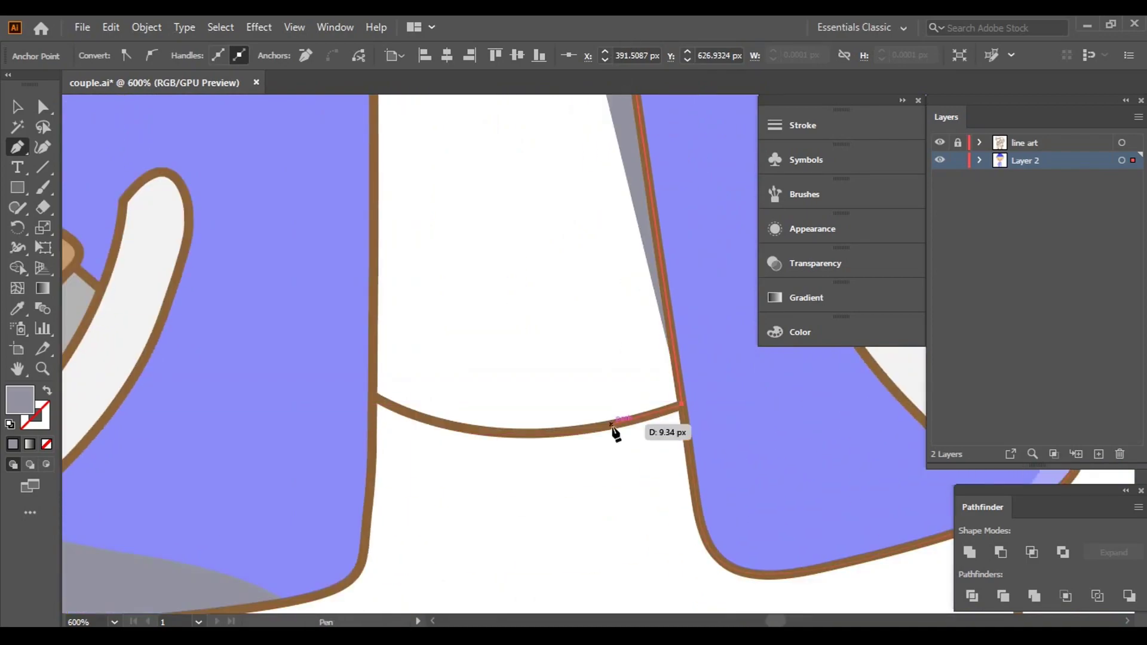
{"action": "scroll", "coordinate": [666, 427], "scroll_direction": "up", "scroll_amount": 3}
{"action": "left_click_drag", "start_coordinate": [341, 453], "coordinate": [174, 440]}
{"action": "scroll", "coordinate": [180, 442], "scroll_direction": "left", "scroll_amount": 5}
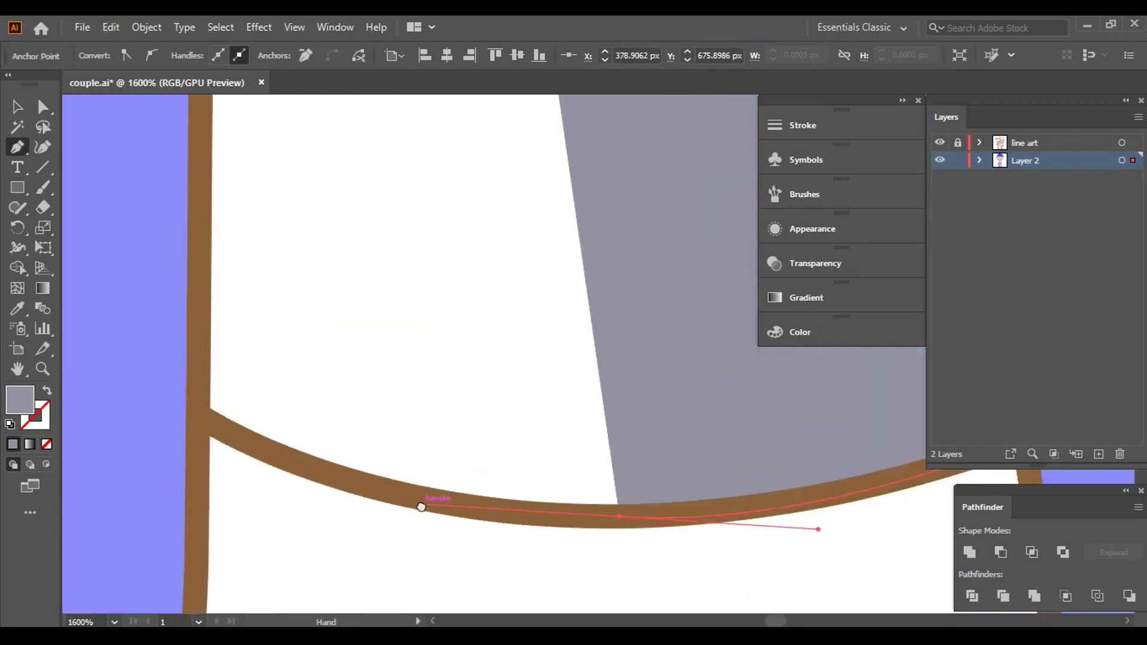
{"action": "left_click", "coordinate": [272, 434]}
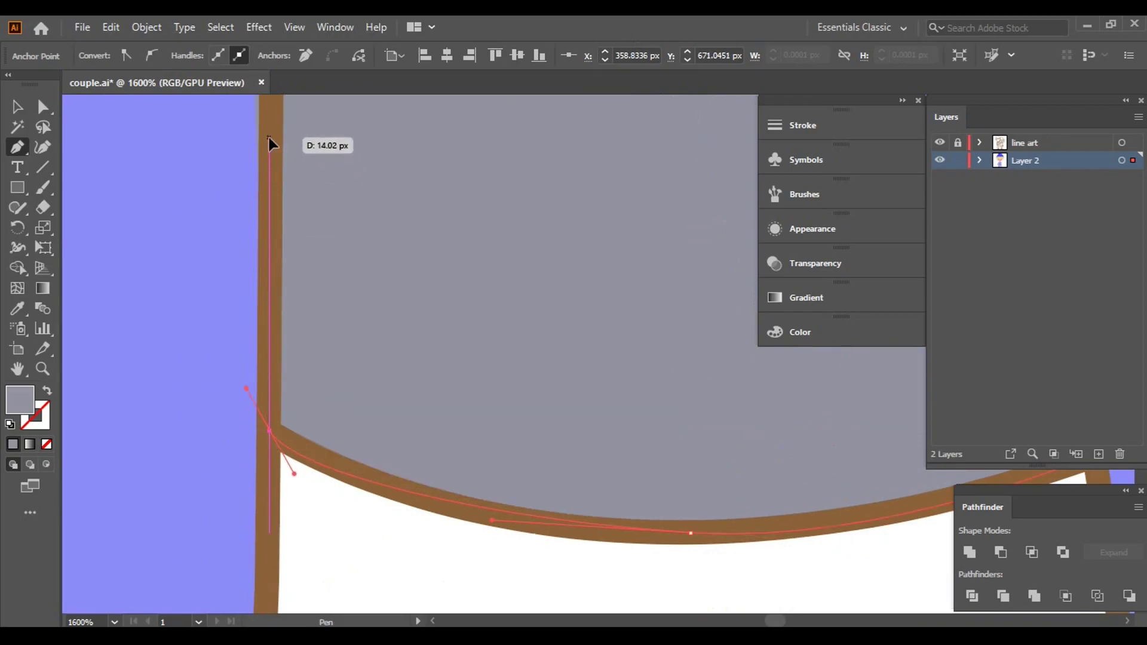
{"action": "scroll", "coordinate": [358, 293], "scroll_direction": "up", "scroll_amount": 3}
{"action": "scroll", "coordinate": [358, 293], "scroll_direction": "left", "scroll_amount": 2}
{"action": "scroll", "coordinate": [419, 418], "scroll_direction": "left", "scroll_amount": 2}
{"action": "scroll", "coordinate": [454, 359], "scroll_direction": "up", "scroll_amount": 3}
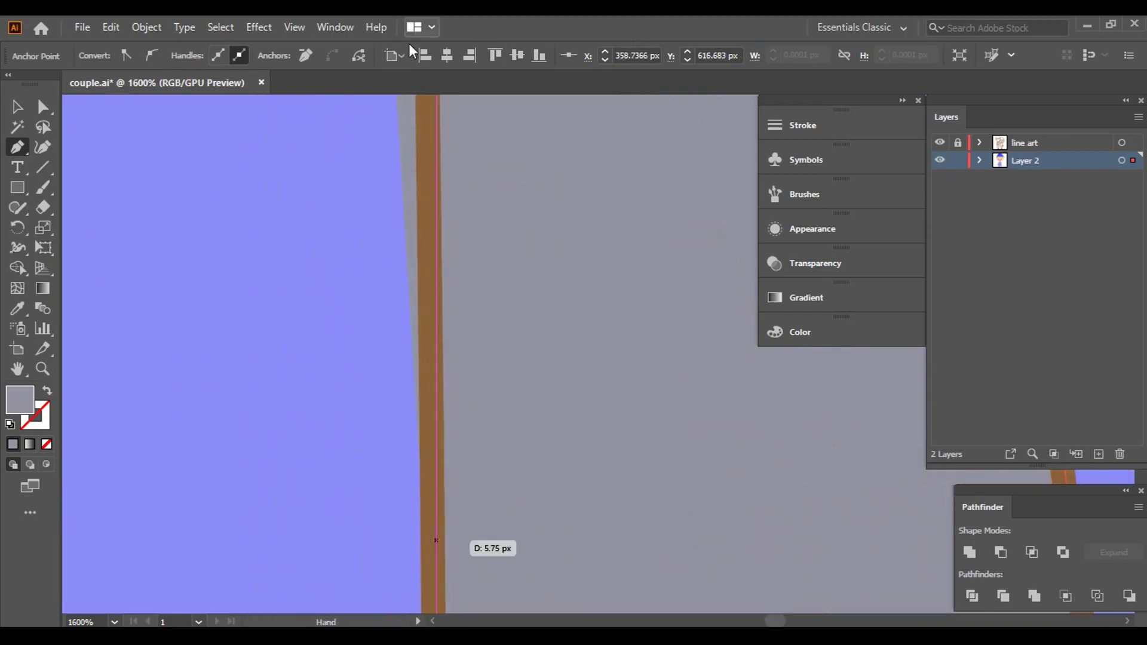
- Zoom out to view the whole shirt and end the grey shirt path
{"action": "key", "text": "ctrl+minus"}
{"action": "key", "text": "ctrl+minus"}
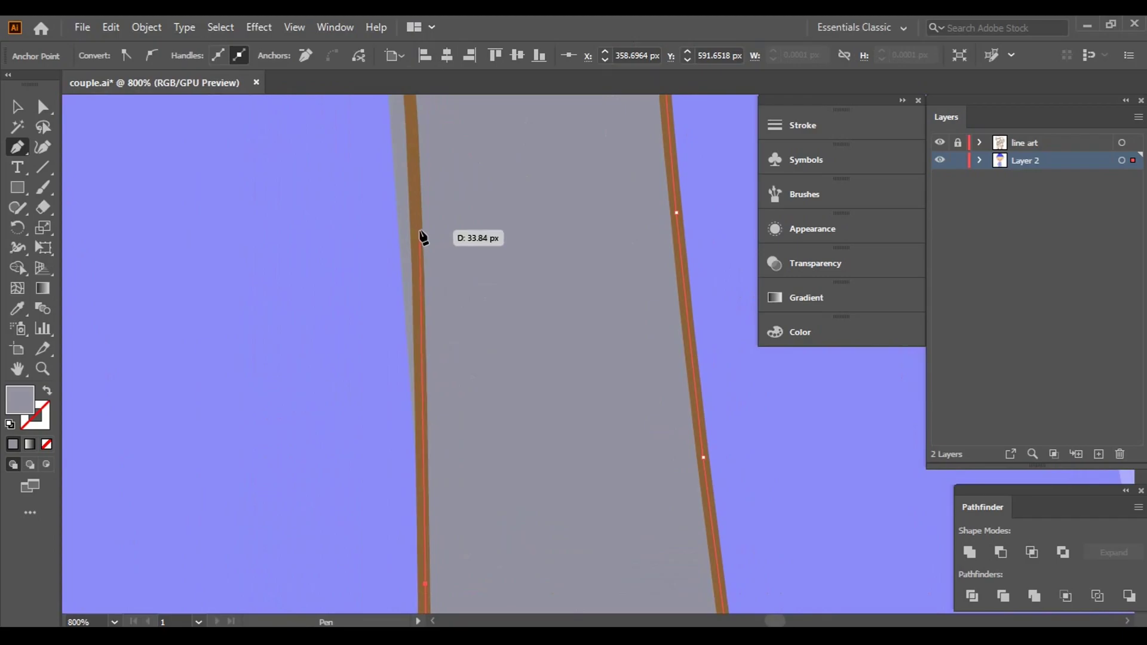
{"action": "left_click_drag", "start_coordinate": [447, 335], "coordinate": [513, 424]}
{"action": "mouse_move", "coordinate": [491, 262]}
{"action": "left_mouse_down"}
{"action": "mouse_move", "coordinate": [523, 251]}
{"action": "mouse_move", "coordinate": [541, 318]}
{"action": "left_mouse_up"}
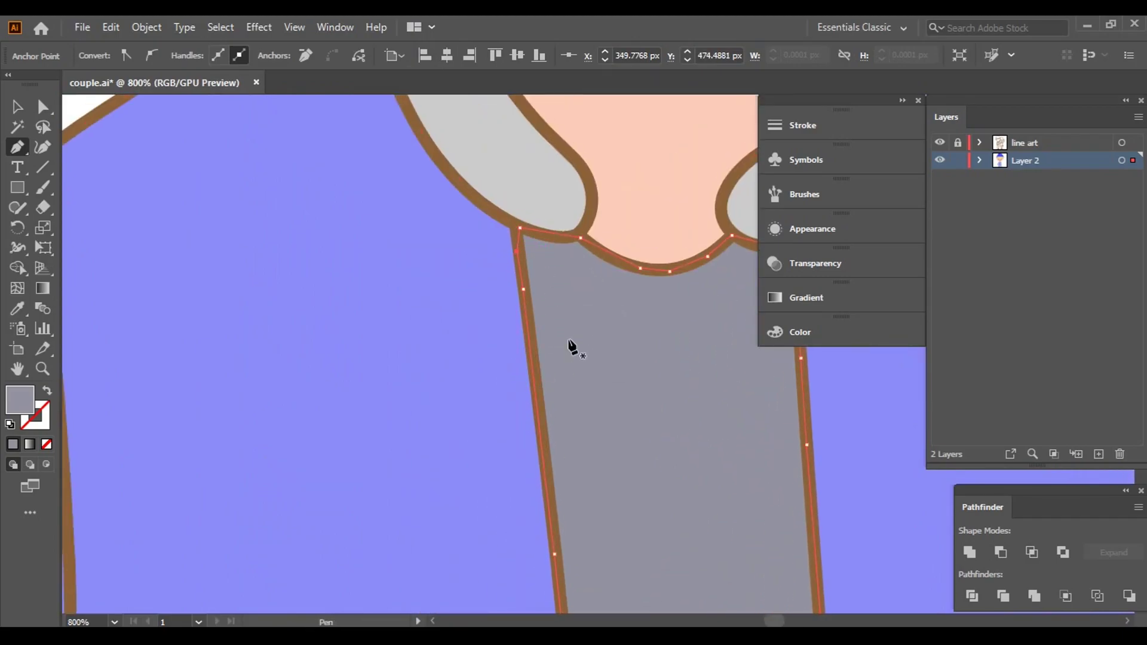
{"action": "key", "text": "ctrl+minus"}
{"action": "key", "text": "ctrl+minus"}
{"action": "key", "text": "ctrl+minus"}
{"action": "left_click", "coordinate": [316, 332]}
{"action": "scroll", "coordinate": [419, 333], "scroll_direction": "down", "scroll_amount": 3}
- Recolour the grey shirt shape to a very light cyan fill in the Color Picker
{"action": "key", "text": "ctrl+minus"}
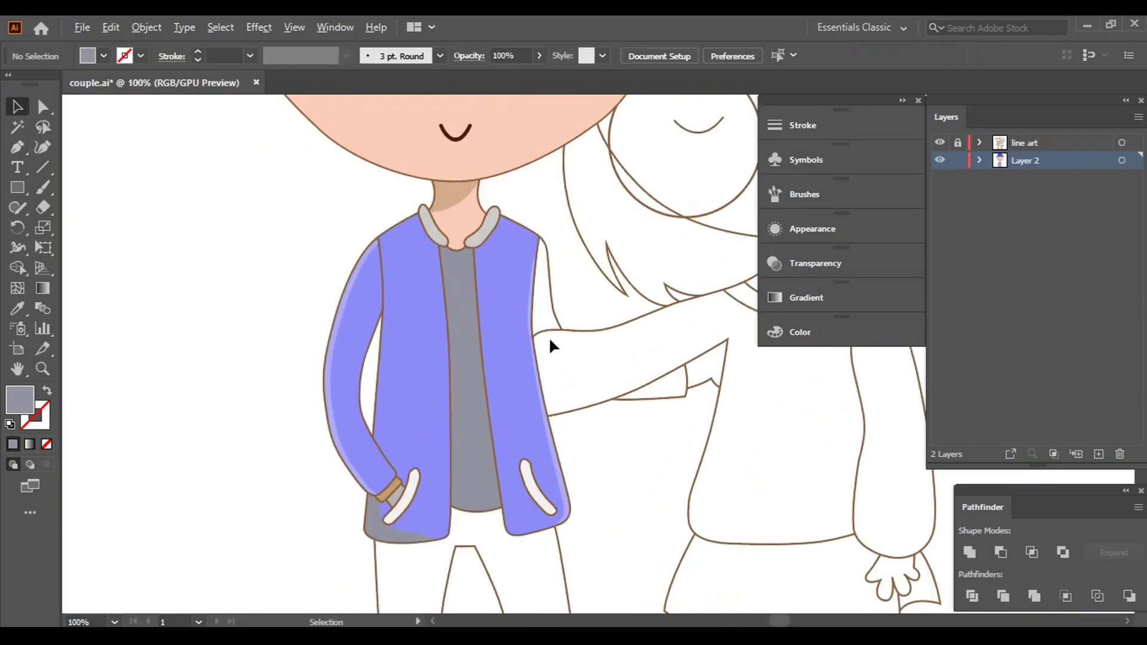
{"action": "left_click", "coordinate": [389, 340]}
{"action": "double_click", "coordinate": [24, 404]}
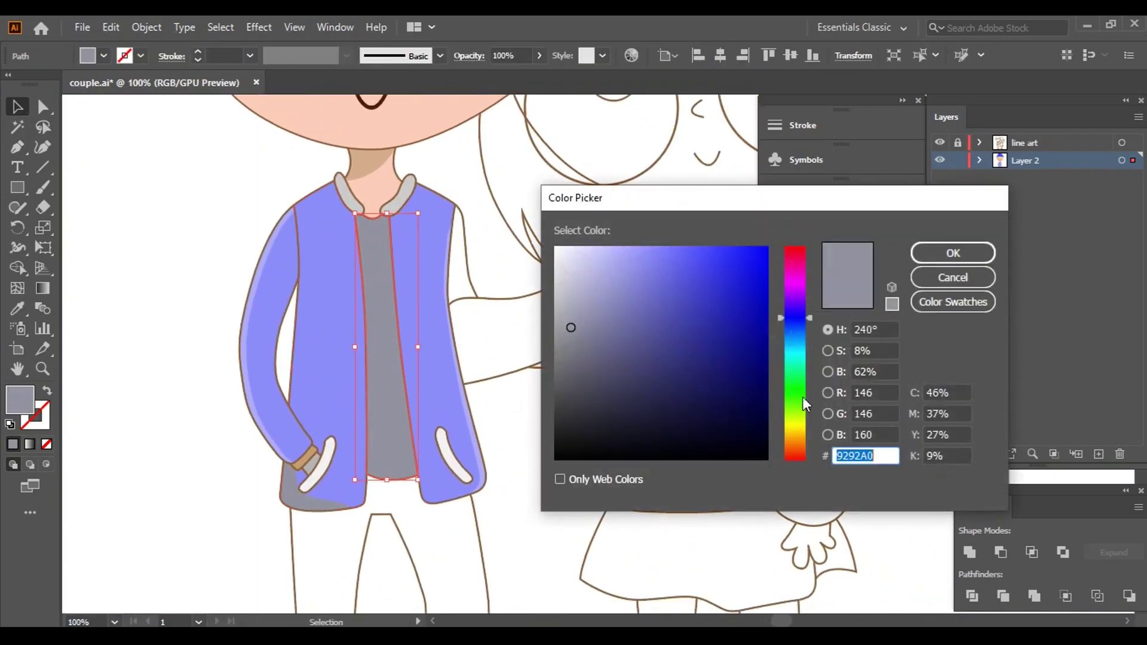
{"action": "left_click", "coordinate": [793, 345]}
{"action": "left_click", "coordinate": [617, 242]}
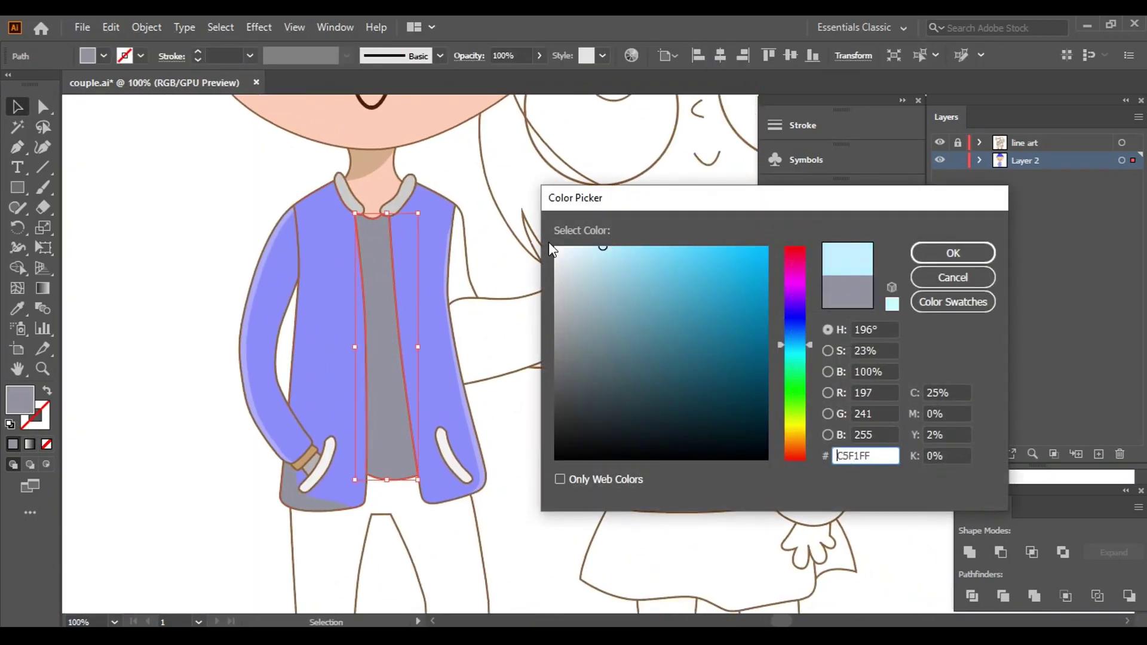
{"action": "left_click", "coordinate": [575, 242]}
{"action": "left_click", "coordinate": [954, 253]}
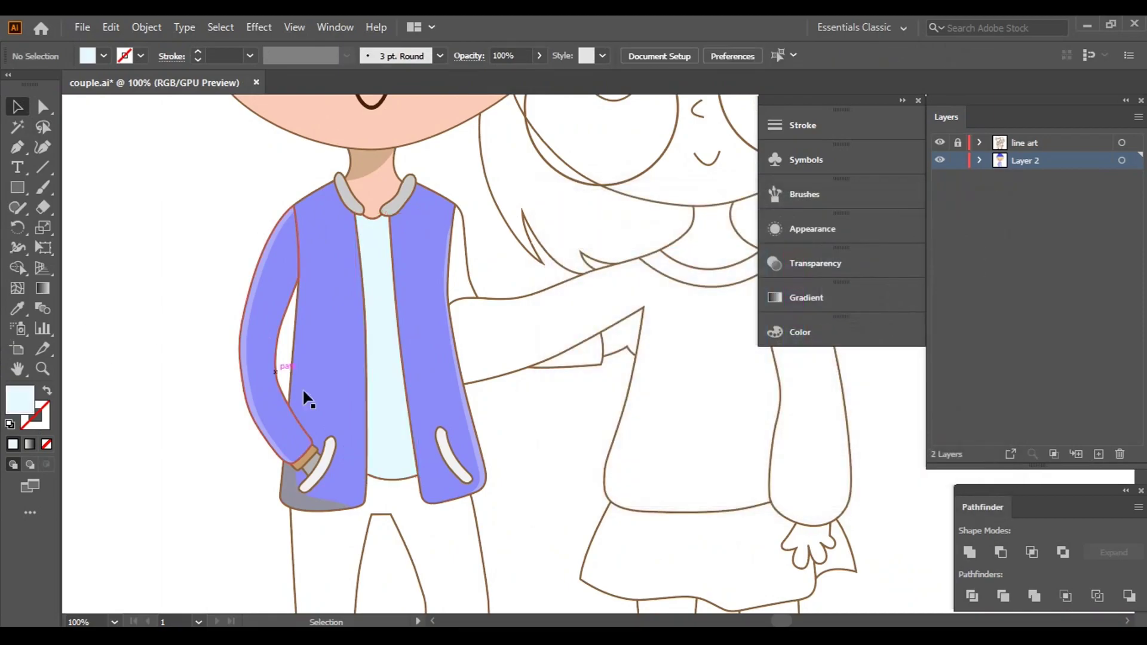
{"action": "left_click_drag", "start_coordinate": [542, 501], "coordinate": [584, 285]}
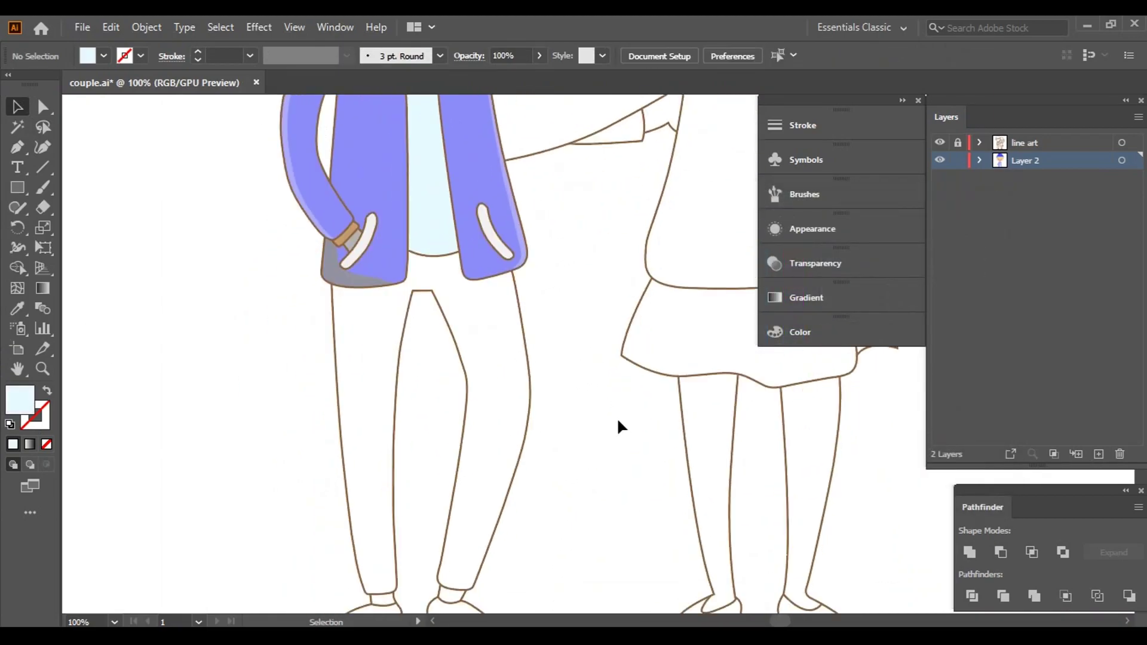
{"action": "left_click", "coordinate": [103, 55]}
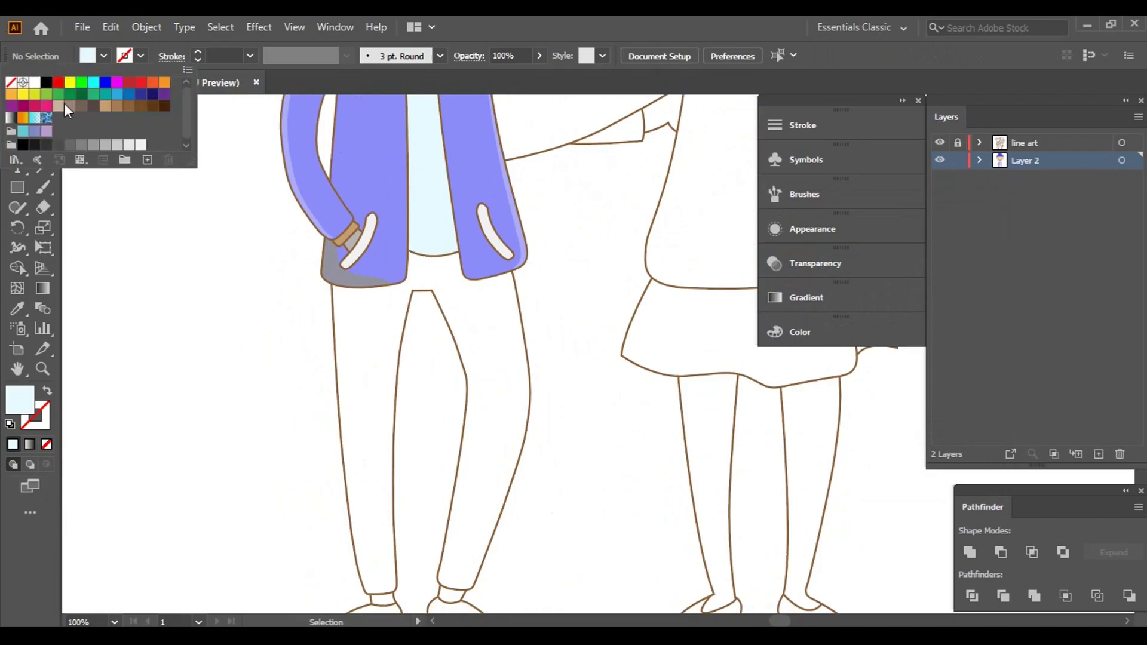
- Set the fill to yellow and start the trouser-leg path along the jacket hem
{"action": "left_click", "coordinate": [72, 81]}
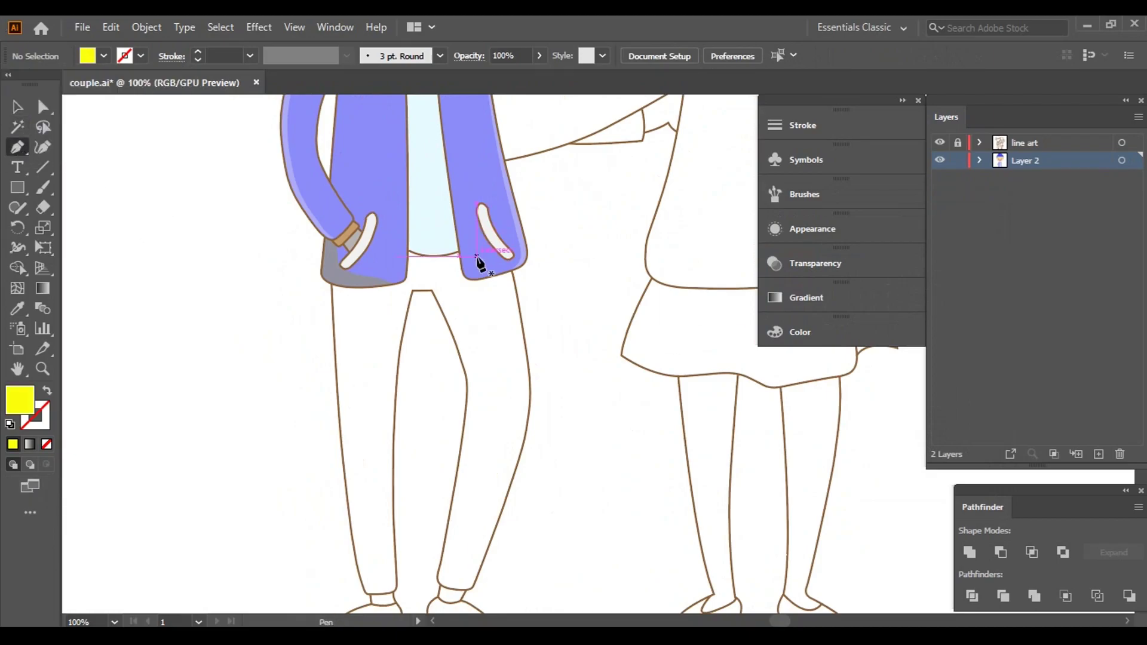
{"action": "scroll", "coordinate": [514, 302], "scroll_direction": "up", "scroll_amount": 3}
{"action": "scroll", "coordinate": [504, 287], "scroll_direction": "up", "scroll_amount": 3}
{"action": "scroll", "coordinate": [206, 398], "scroll_direction": "up", "scroll_amount": 1}
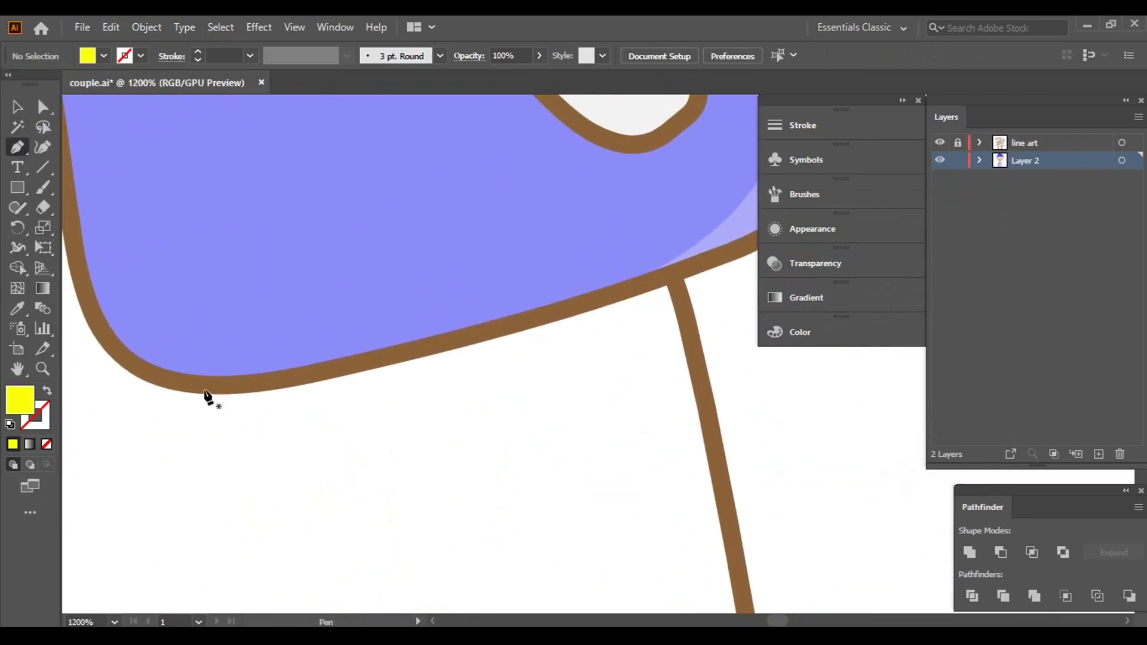
{"action": "scroll", "coordinate": [331, 372], "scroll_direction": "up", "scroll_amount": 1}
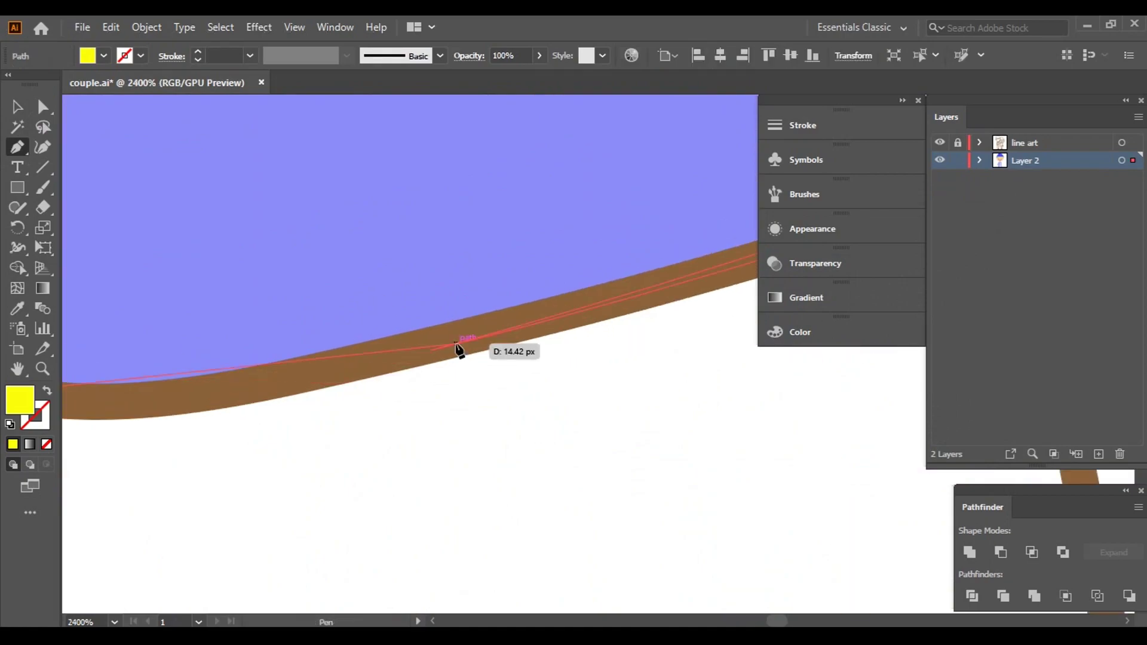
{"action": "left_click", "coordinate": [349, 373]}
{"action": "scroll", "coordinate": [649, 300], "scroll_direction": "up", "scroll_amount": 1}
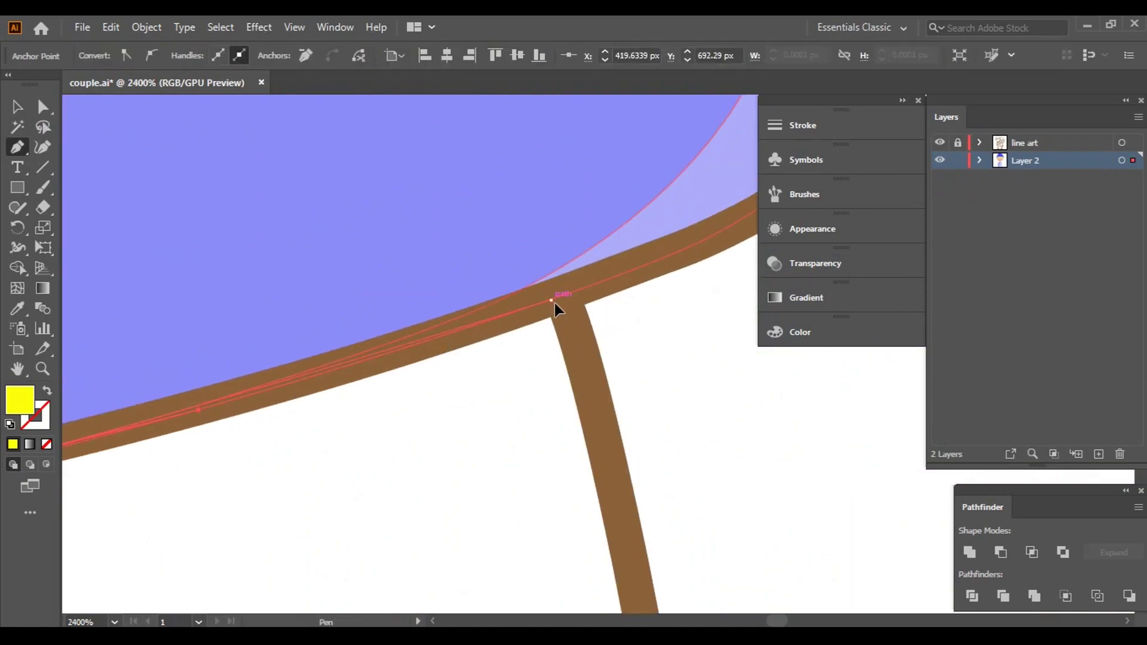
{"action": "left_click_drag", "start_coordinate": [551, 300], "coordinate": [615, 277]}
{"action": "scroll", "coordinate": [538, 179], "scroll_direction": "down", "scroll_amount": 2}
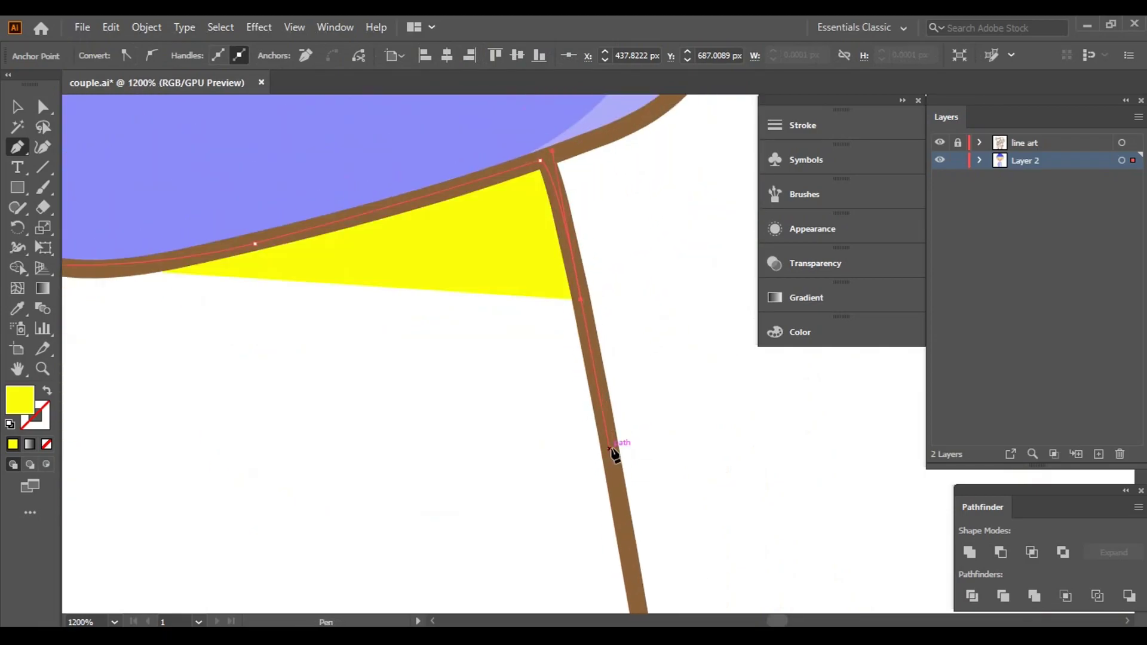
{"action": "scroll", "coordinate": [619, 519], "scroll_direction": "down", "scroll_amount": 2}
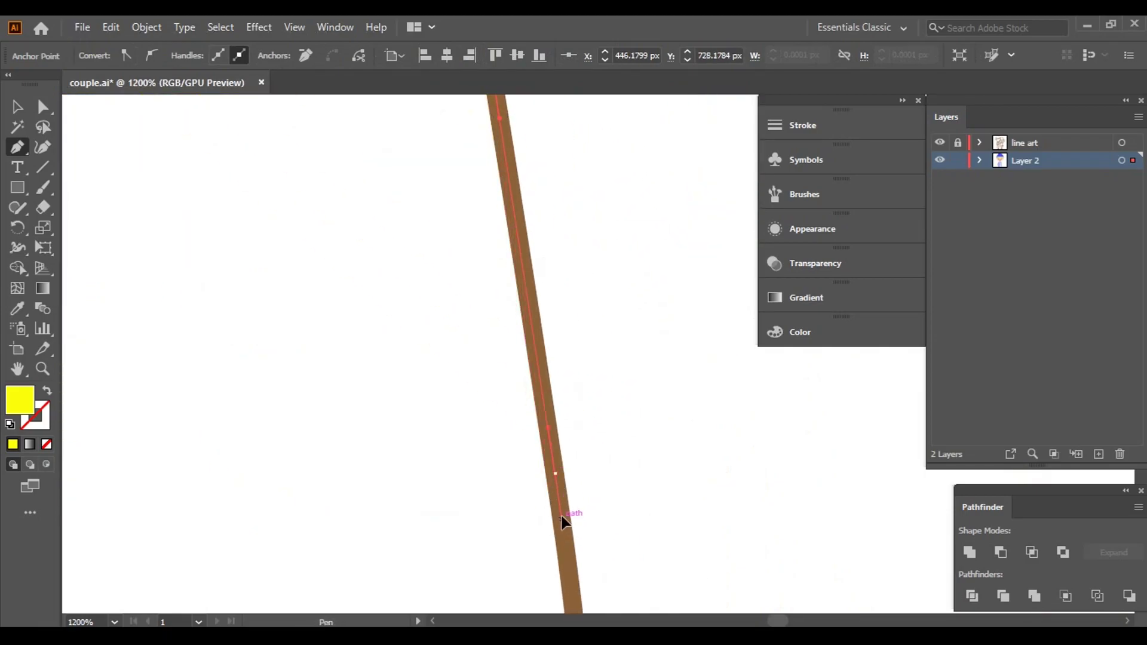
{"action": "scroll", "coordinate": [564, 520], "scroll_direction": "down", "scroll_amount": 5}
{"action": "scroll", "coordinate": [564, 520], "scroll_direction": "right", "scroll_amount": 2}
- Trace anchors down the outer leg edge and curve around the bottom corner
{"action": "left_click", "coordinate": [559, 505]}
{"action": "scroll", "coordinate": [558, 591], "scroll_direction": "down", "scroll_amount": 3}
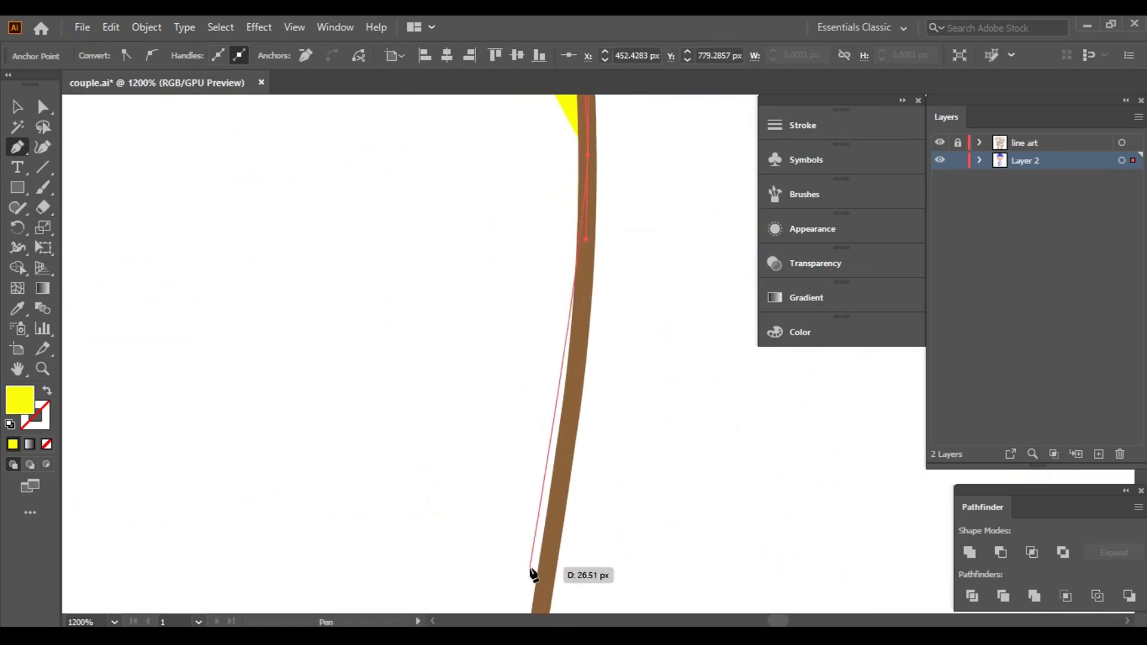
{"action": "left_click", "coordinate": [538, 605]}
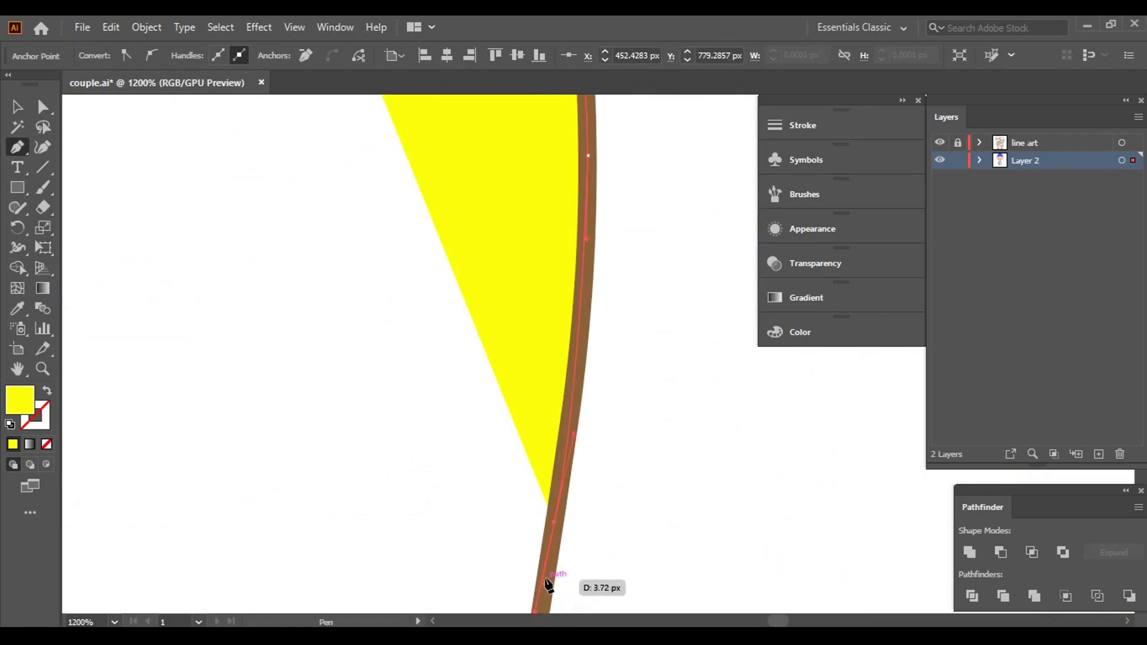
{"action": "scroll", "coordinate": [545, 583], "scroll_direction": "down", "scroll_amount": 5}
{"action": "scroll", "coordinate": [487, 503], "scroll_direction": "down", "scroll_amount": 5}
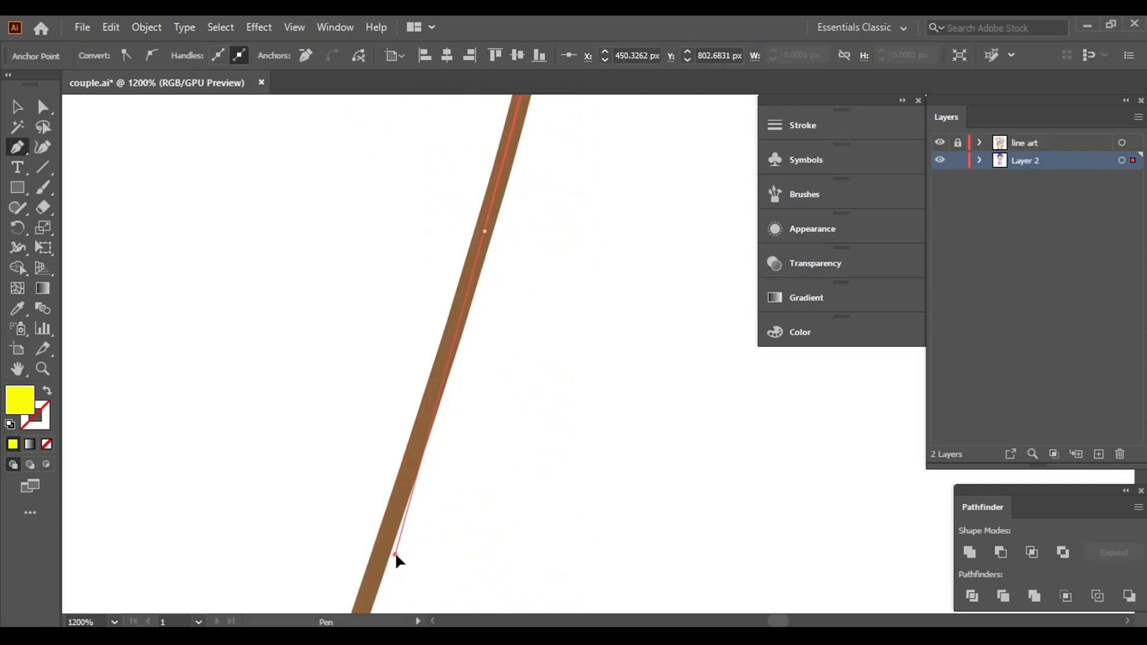
{"action": "left_click", "coordinate": [402, 530]}
{"action": "scroll", "coordinate": [402, 530], "scroll_direction": "up", "scroll_amount": 3}
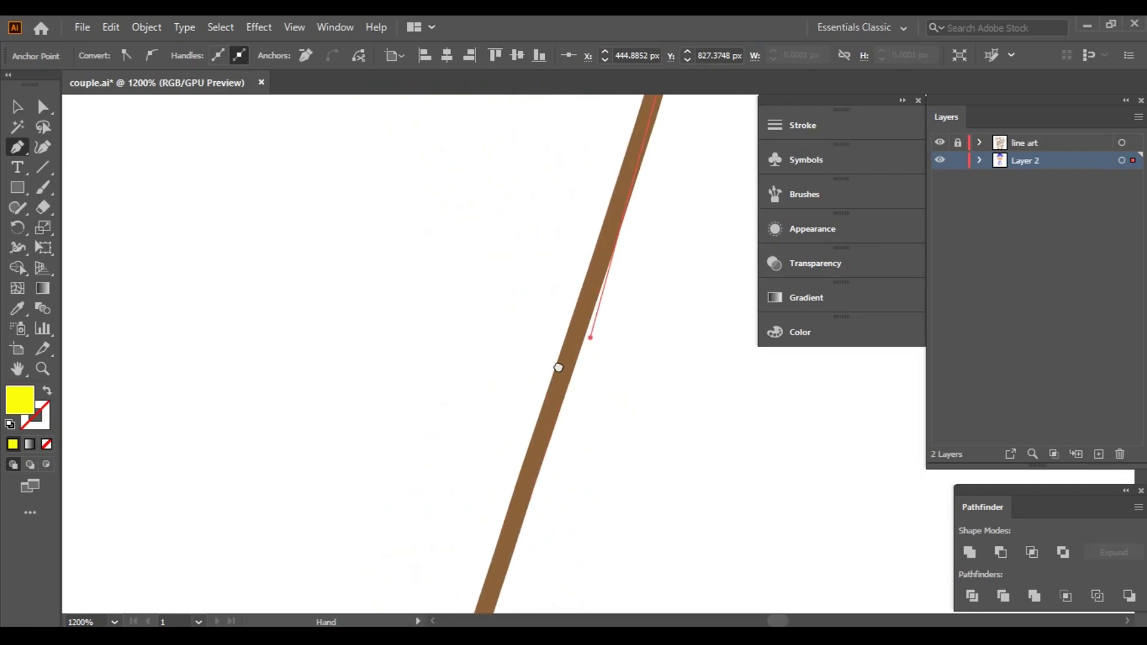
{"action": "left_click", "coordinate": [496, 589]}
{"action": "scroll", "coordinate": [496, 588], "scroll_direction": "down", "scroll_amount": 2}
{"action": "scroll", "coordinate": [515, 545], "scroll_direction": "down", "scroll_amount": 3}
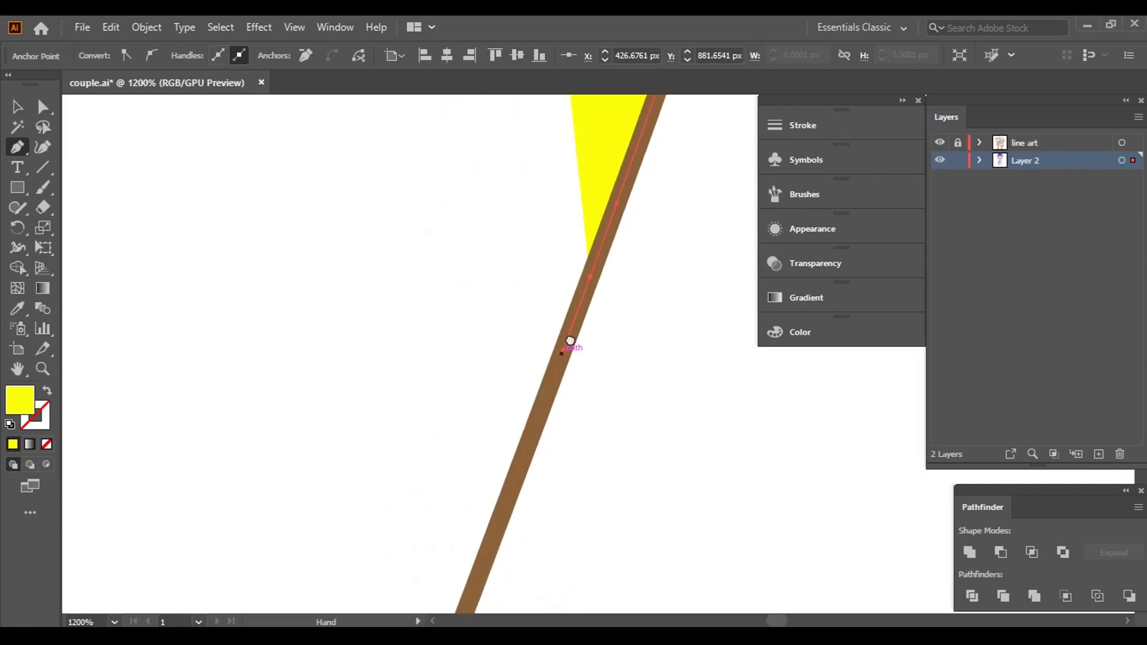
{"action": "left_click", "coordinate": [458, 547]}
{"action": "scroll", "coordinate": [457, 580], "scroll_direction": "down", "scroll_amount": 3}
{"action": "scroll", "coordinate": [556, 266], "scroll_direction": "down", "scroll_amount": 3}
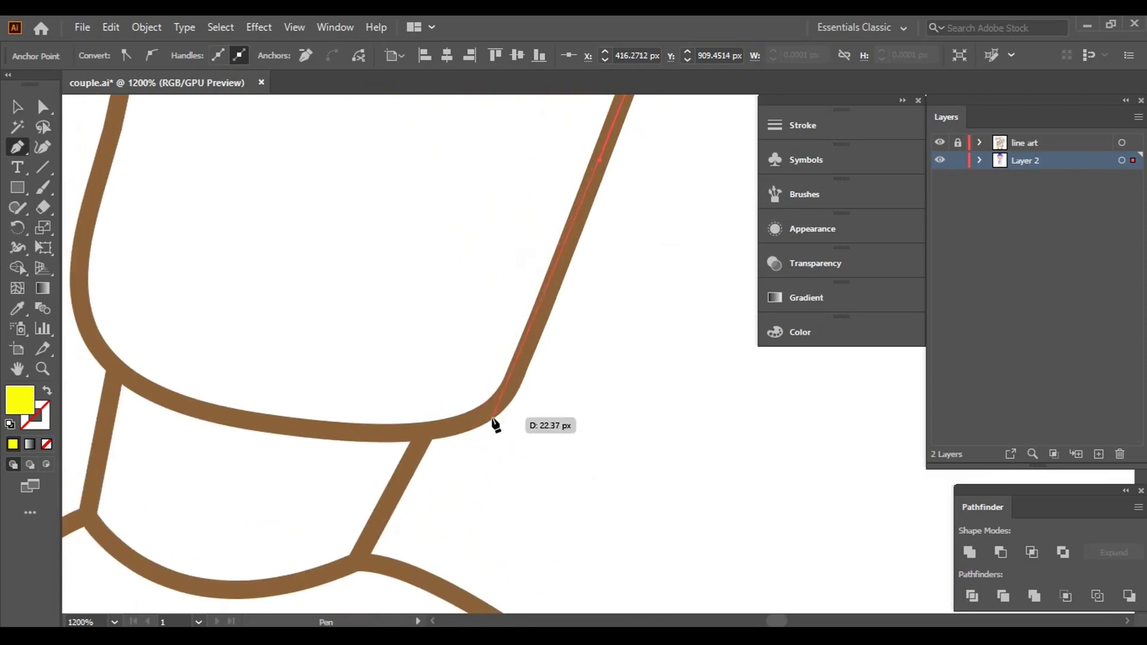
{"action": "left_click_drag", "start_coordinate": [355, 445], "coordinate": [369, 447]}
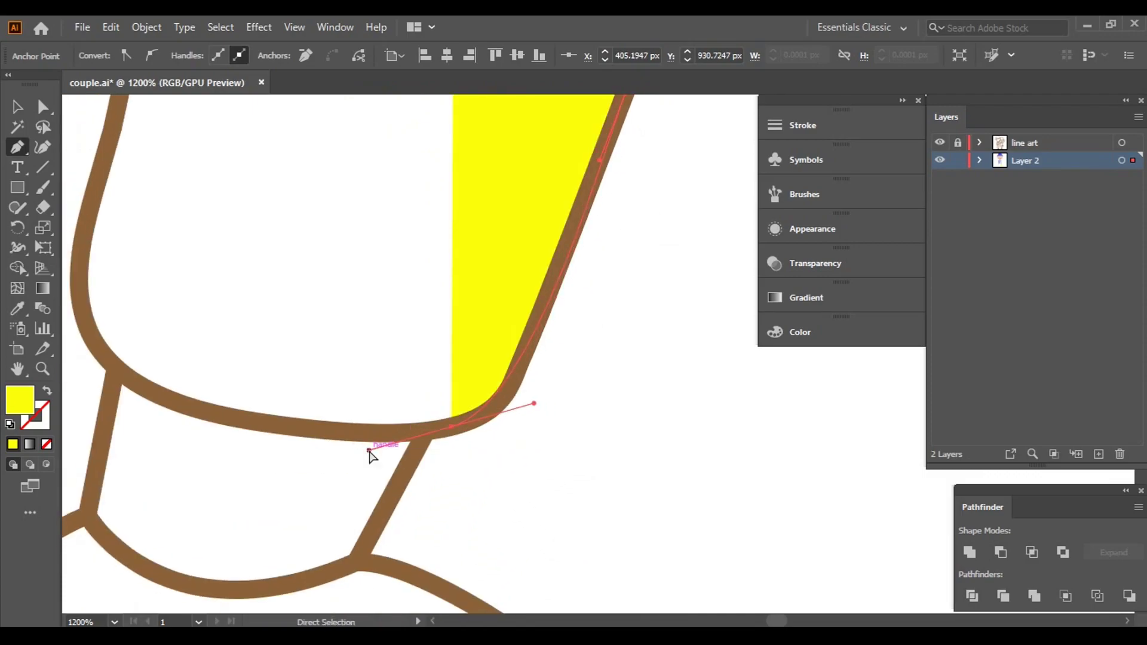
{"action": "key", "text": "ctrl+z"}
{"action": "left_click", "coordinate": [527, 353]}
{"action": "left_click_drag", "start_coordinate": [527, 353], "coordinate": [509, 392]}
- Continue the yellow path along the leg's bottom edge into the inner edge
{"action": "scroll", "coordinate": [425, 461], "scroll_direction": "up", "scroll_amount": 3}
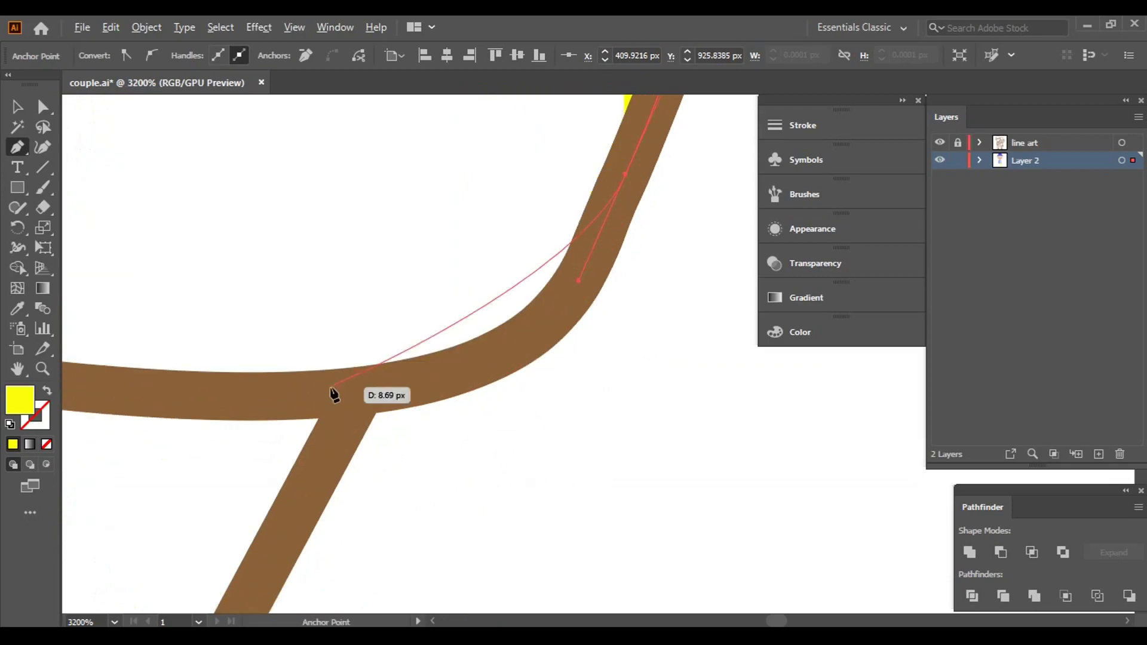
{"action": "scroll", "coordinate": [127, 392], "scroll_direction": "left", "scroll_amount": 5}
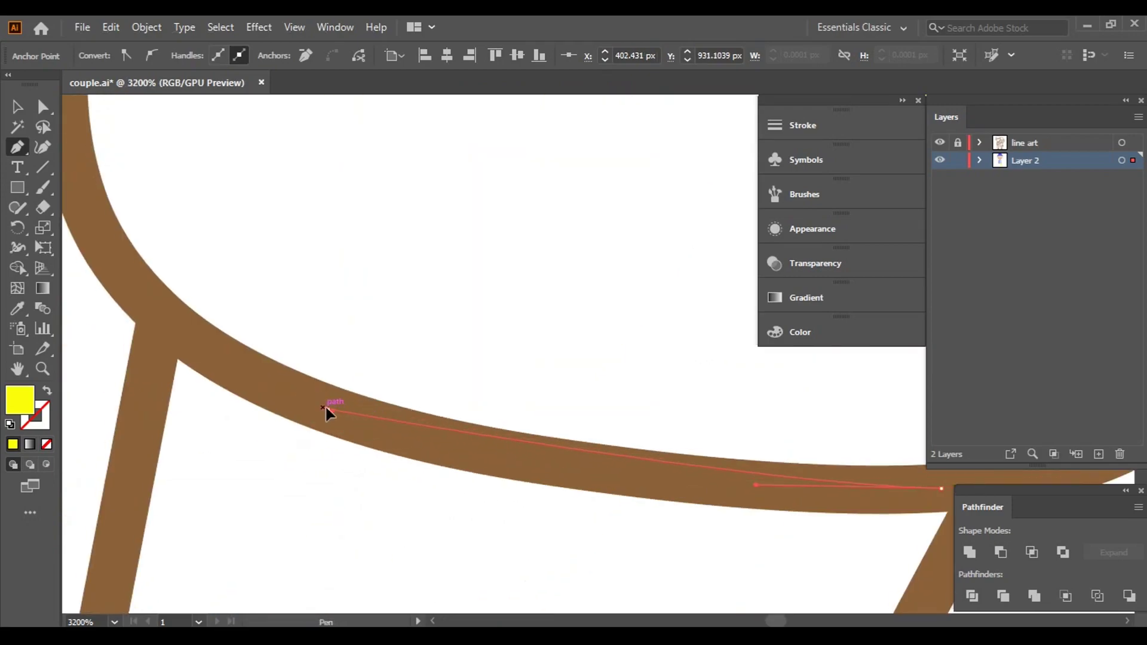
{"action": "scroll", "coordinate": [328, 405], "scroll_direction": "left", "scroll_amount": 5}
{"action": "left_click_drag", "start_coordinate": [657, 558], "coordinate": [558, 515]}
{"action": "left_click", "coordinate": [503, 361]}
{"action": "scroll", "coordinate": [505, 345], "scroll_direction": "down", "scroll_amount": 5}
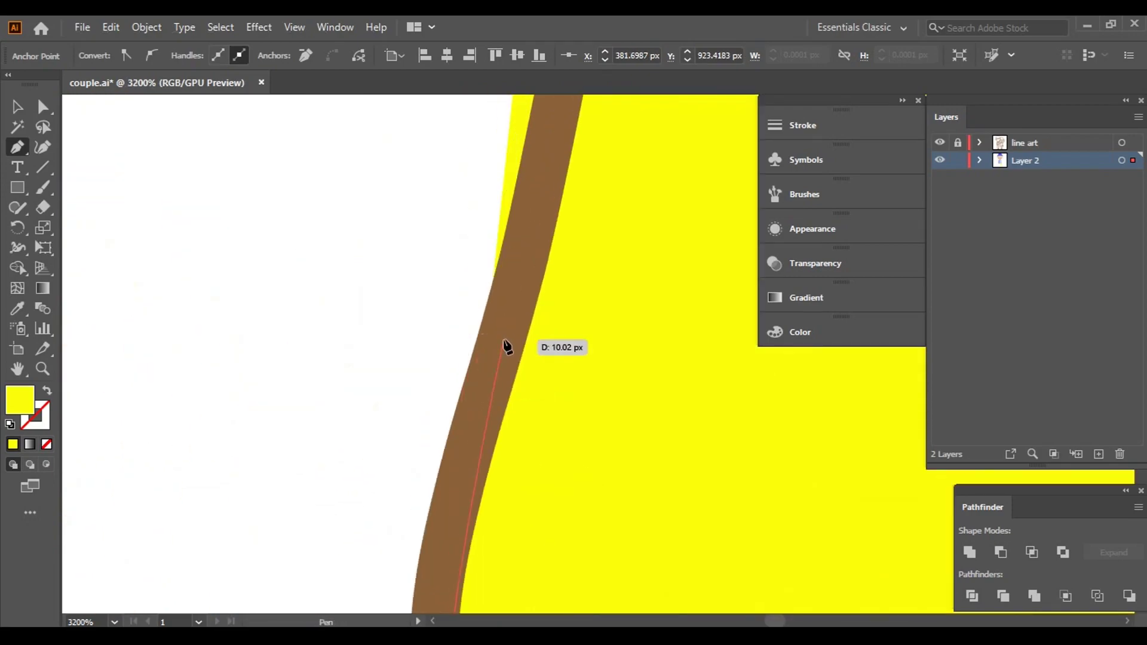
{"action": "scroll", "coordinate": [556, 202], "scroll_direction": "down", "scroll_amount": 3}
{"action": "left_click_drag", "start_coordinate": [633, 193], "coordinate": [641, 174]}
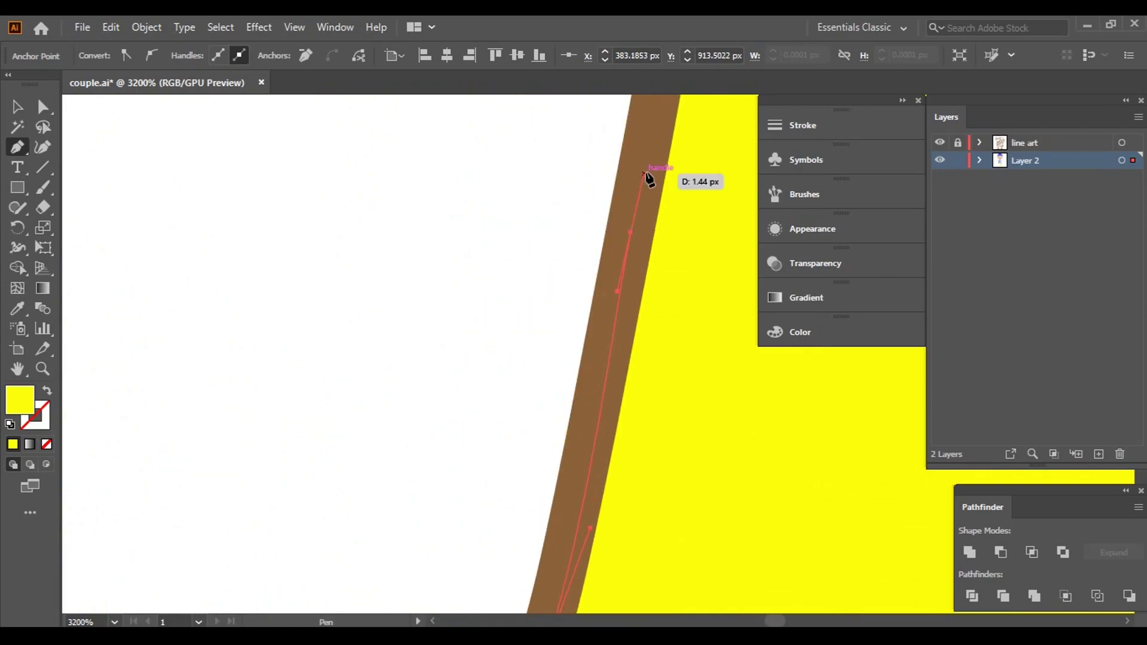
- Trace curved anchors up the inner edge of the trouser leg
{"action": "scroll", "coordinate": [641, 175], "scroll_direction": "up", "scroll_amount": 3}
{"action": "scroll", "coordinate": [641, 174], "scroll_direction": "right", "scroll_amount": 2}
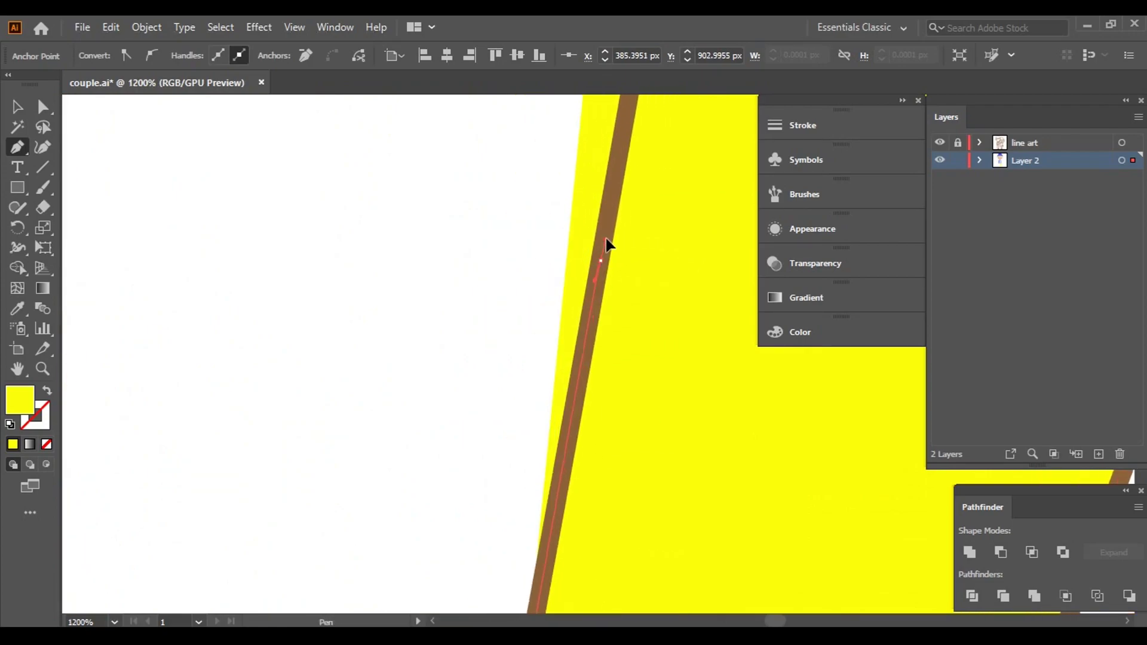
{"action": "left_click_drag", "start_coordinate": [540, 535], "coordinate": [600, 179]}
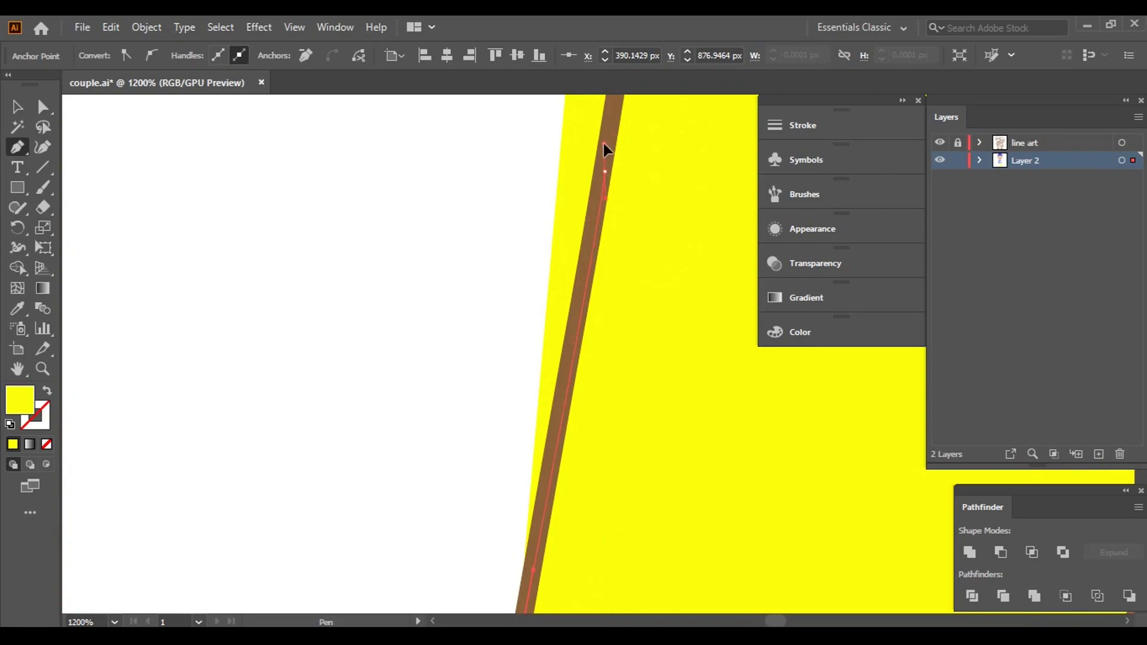
{"action": "scroll", "coordinate": [603, 146], "scroll_direction": "right", "scroll_amount": 1}
{"action": "mouse_move", "coordinate": [542, 437]}
{"action": "left_mouse_down"}
{"action": "mouse_move", "coordinate": [583, 206]}
{"action": "mouse_move", "coordinate": [509, 215]}
{"action": "left_mouse_up"}
{"action": "scroll", "coordinate": [586, 160], "scroll_direction": "right", "scroll_amount": 2}
{"action": "scroll", "coordinate": [512, 162], "scroll_direction": "up", "scroll_amount": 2}
{"action": "left_click_drag", "start_coordinate": [518, 268], "coordinate": [523, 272]}
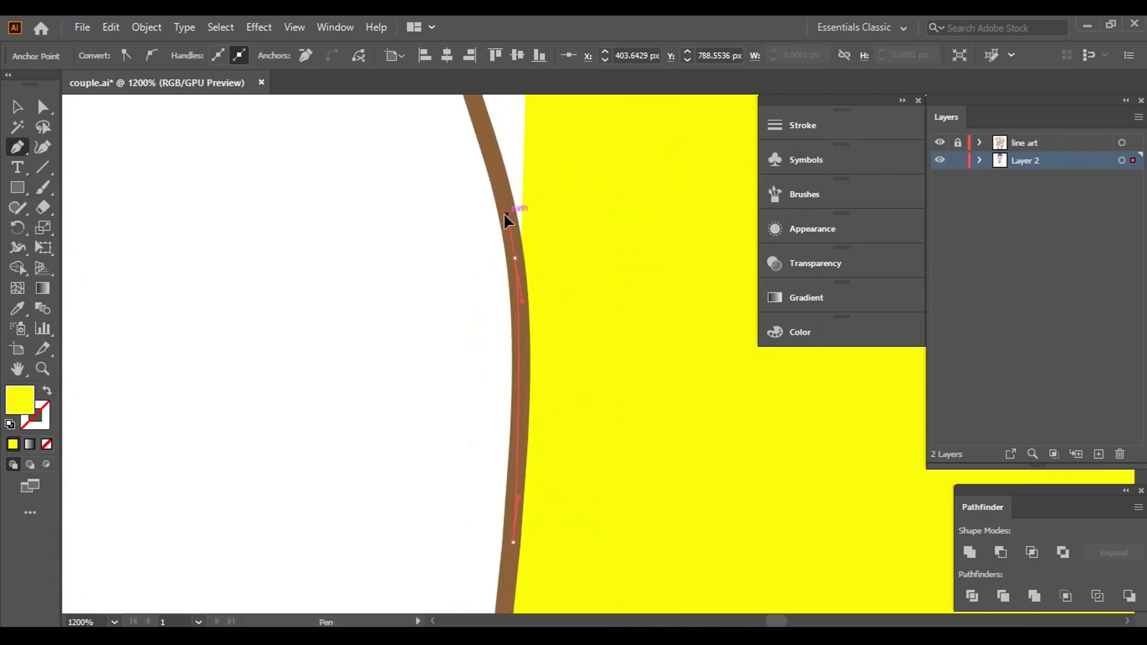
{"action": "left_click_drag", "start_coordinate": [506, 220], "coordinate": [639, 591]}
{"action": "left_click_drag", "start_coordinate": [600, 444], "coordinate": [548, 280]}
{"action": "scroll", "coordinate": [522, 206], "scroll_direction": "right", "scroll_amount": 1}
{"action": "left_click_drag", "start_coordinate": [522, 206], "coordinate": [499, 225]}
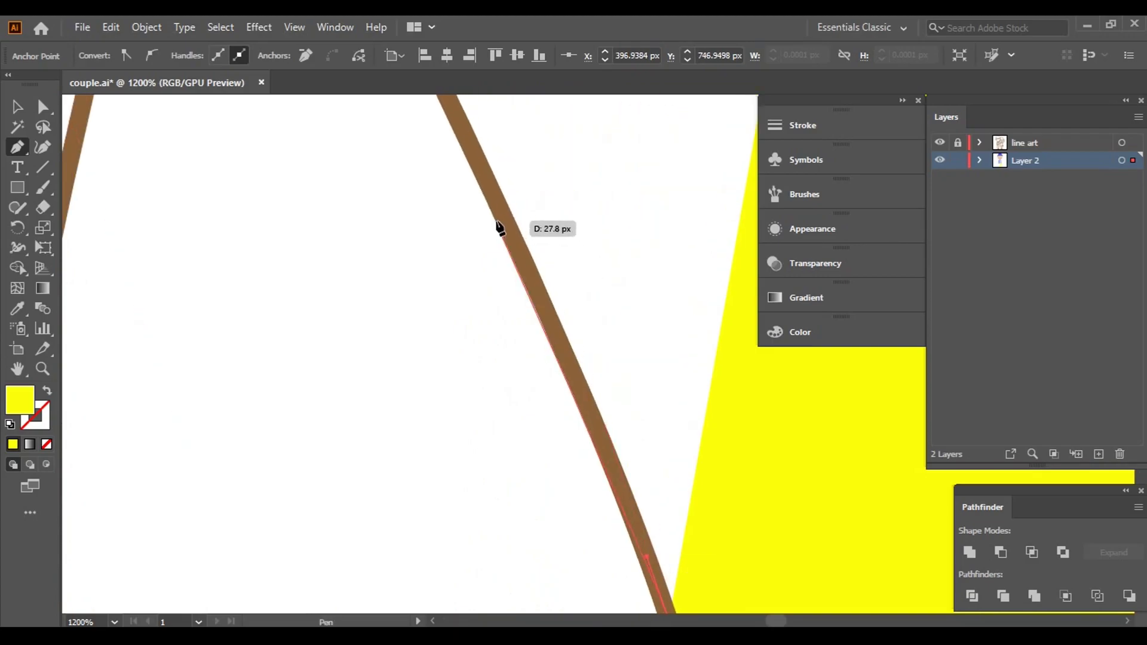
{"action": "scroll", "coordinate": [482, 173], "scroll_direction": "up", "scroll_amount": 5}
{"action": "left_click_drag", "start_coordinate": [669, 414], "coordinate": [663, 412]}
{"action": "scroll", "coordinate": [657, 411], "scroll_direction": "down", "scroll_amount": 6}
{"action": "scroll", "coordinate": [647, 406], "scroll_direction": "up", "scroll_amount": 4}
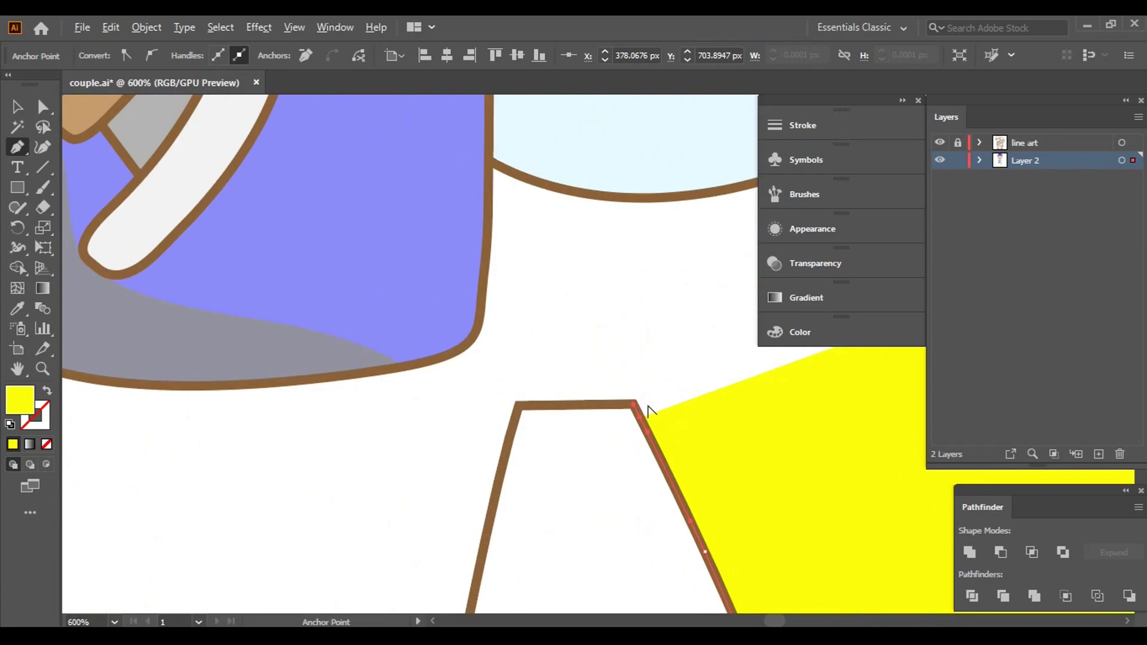
{"action": "scroll", "coordinate": [647, 404], "scroll_direction": "up", "scroll_amount": 1}
{"action": "scroll", "coordinate": [645, 397], "scroll_direction": "up", "scroll_amount": 1}
- Close the leg shape along the waistband, shirt hem and jacket hem curve
{"action": "left_click", "coordinate": [637, 386]}
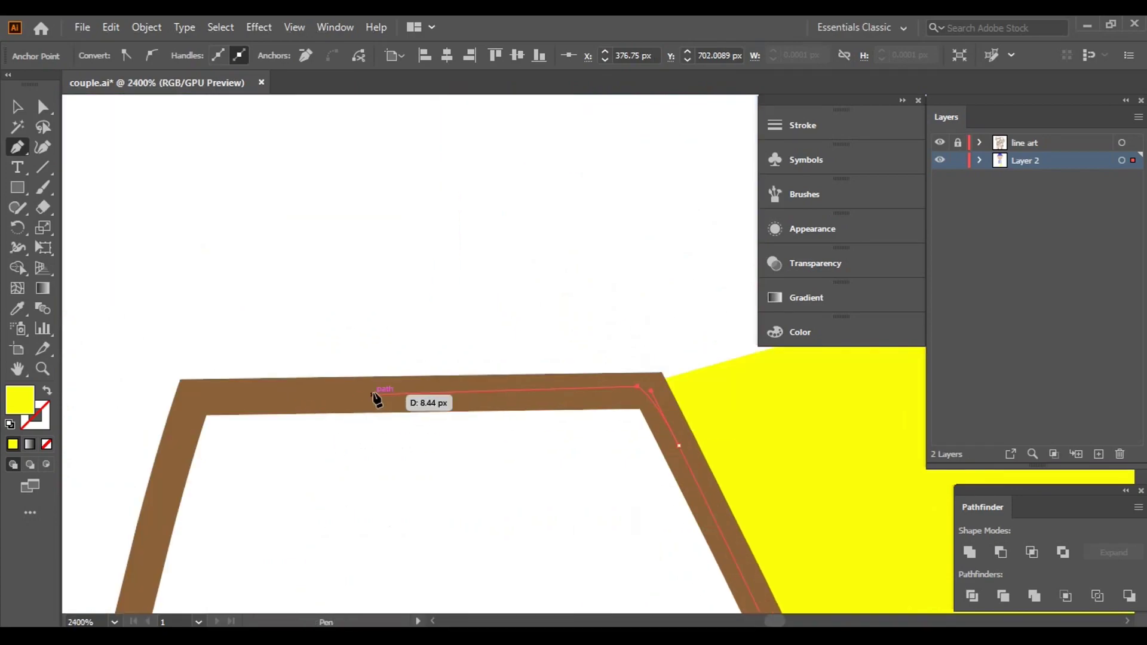
{"action": "left_click", "coordinate": [387, 394]}
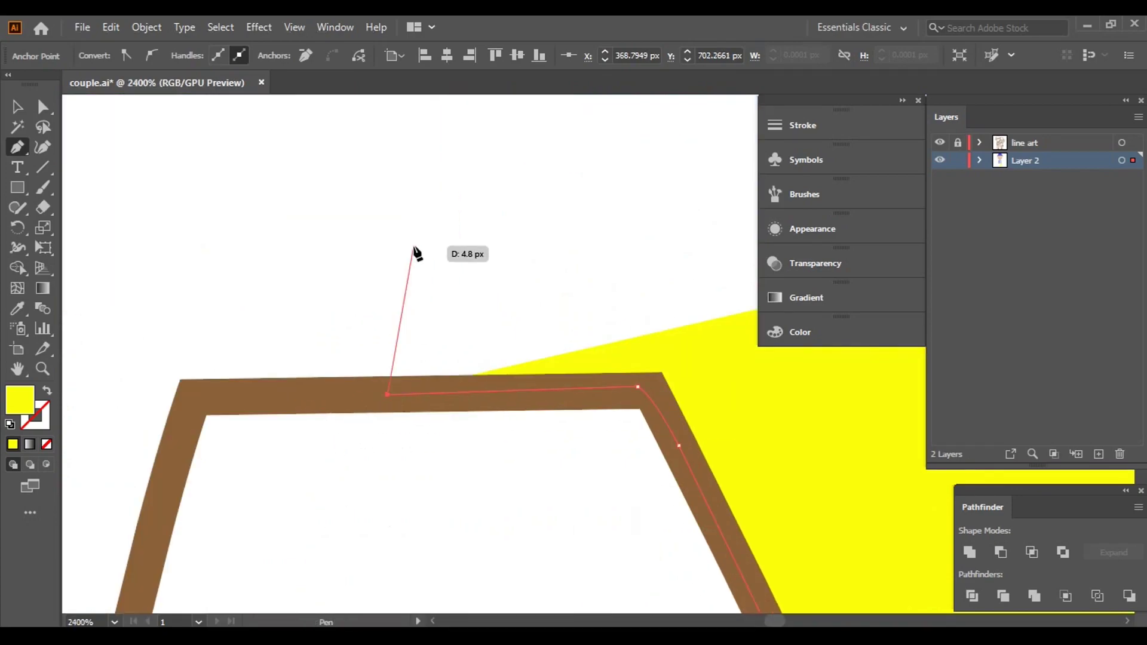
{"action": "scroll", "coordinate": [399, 574], "scroll_direction": "down", "scroll_amount": 3}
{"action": "left_click", "coordinate": [448, 380]}
{"action": "scroll", "coordinate": [460, 456], "scroll_direction": "up", "scroll_amount": 2}
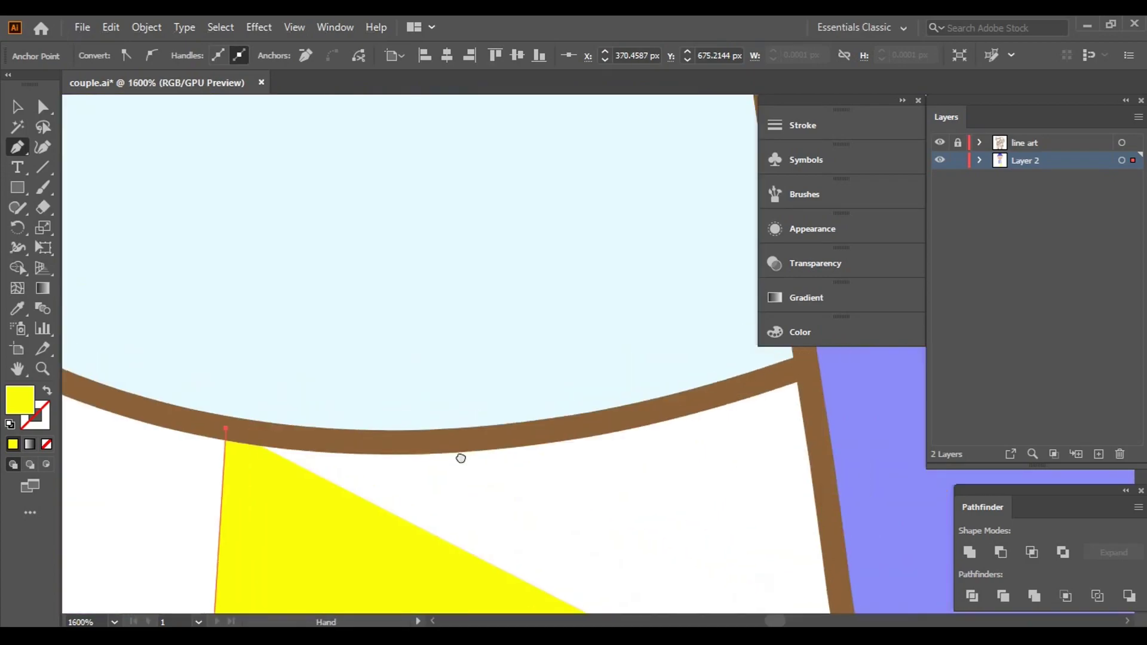
{"action": "left_click_drag", "start_coordinate": [529, 462], "coordinate": [695, 425]}
{"action": "left_click", "coordinate": [757, 404]}
{"action": "scroll", "coordinate": [758, 404], "scroll_direction": "down", "scroll_amount": 5}
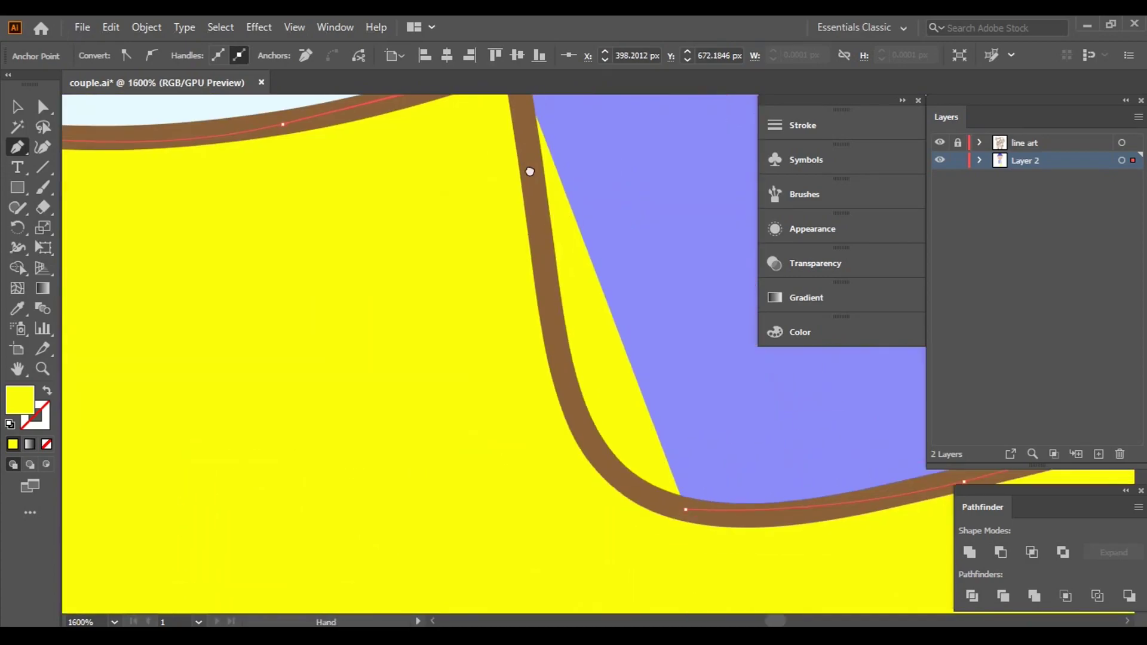
{"action": "left_click_drag", "start_coordinate": [561, 365], "coordinate": [566, 392]}
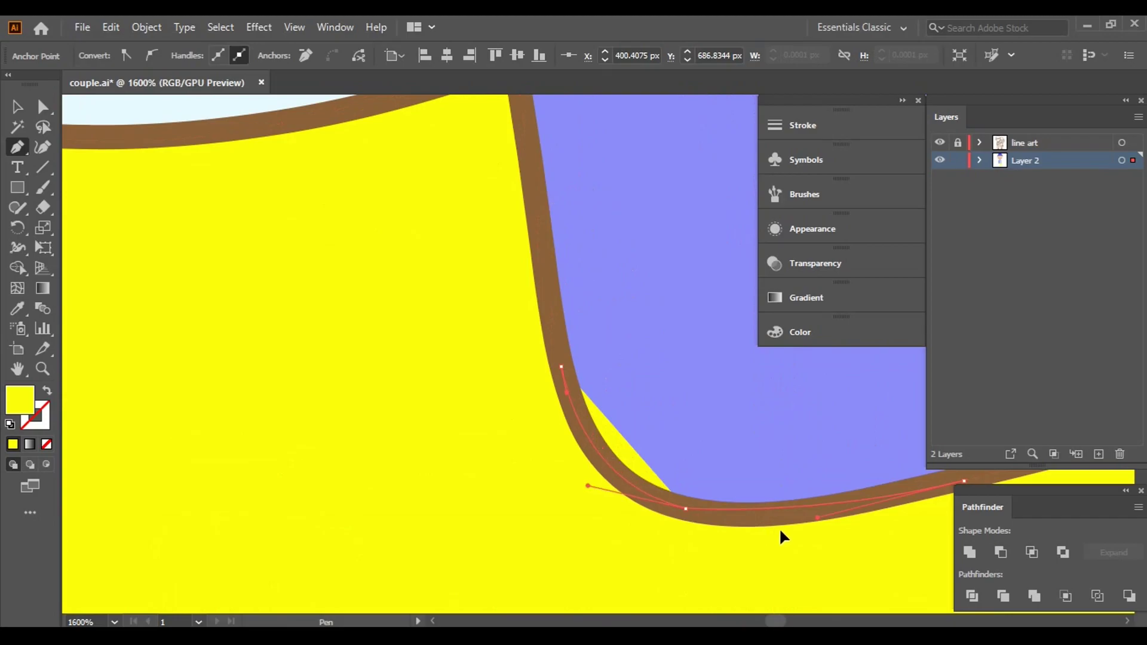
{"action": "left_click_drag", "start_coordinate": [715, 575], "coordinate": [790, 536]}
- Change the yellow leg shape's fill to orange in the Color Picker
{"action": "scroll", "coordinate": [449, 343], "scroll_direction": "down", "scroll_amount": 8}
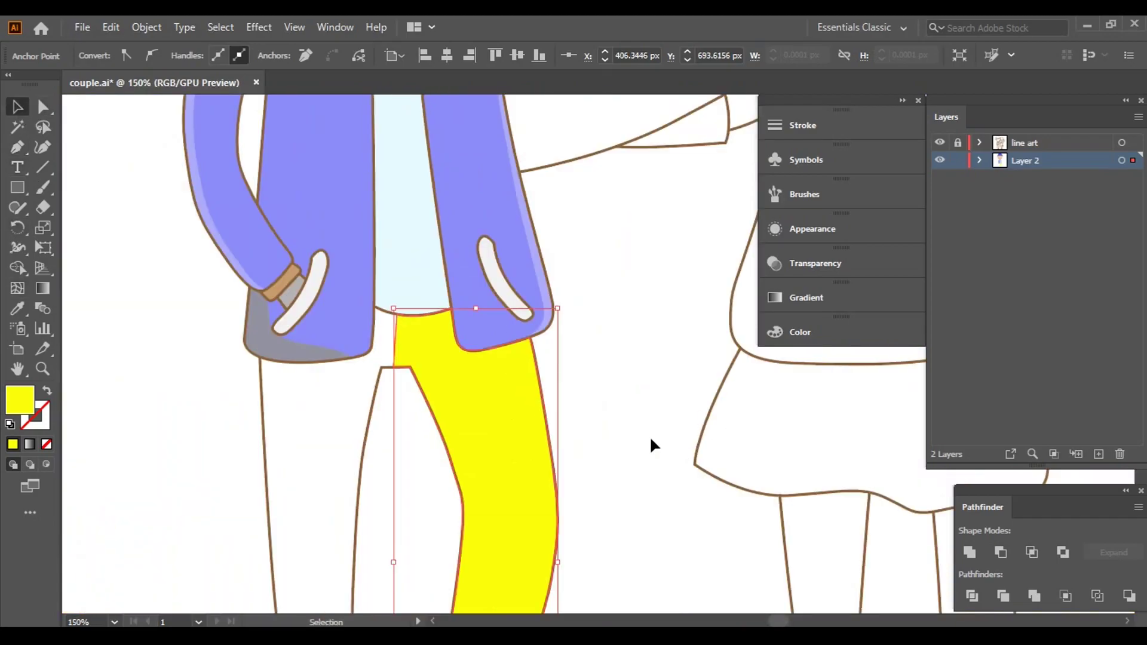
{"action": "left_click", "coordinate": [653, 441]}
{"action": "scroll", "coordinate": [603, 240], "scroll_direction": "down", "scroll_amount": 2}
{"action": "left_click", "coordinate": [553, 368]}
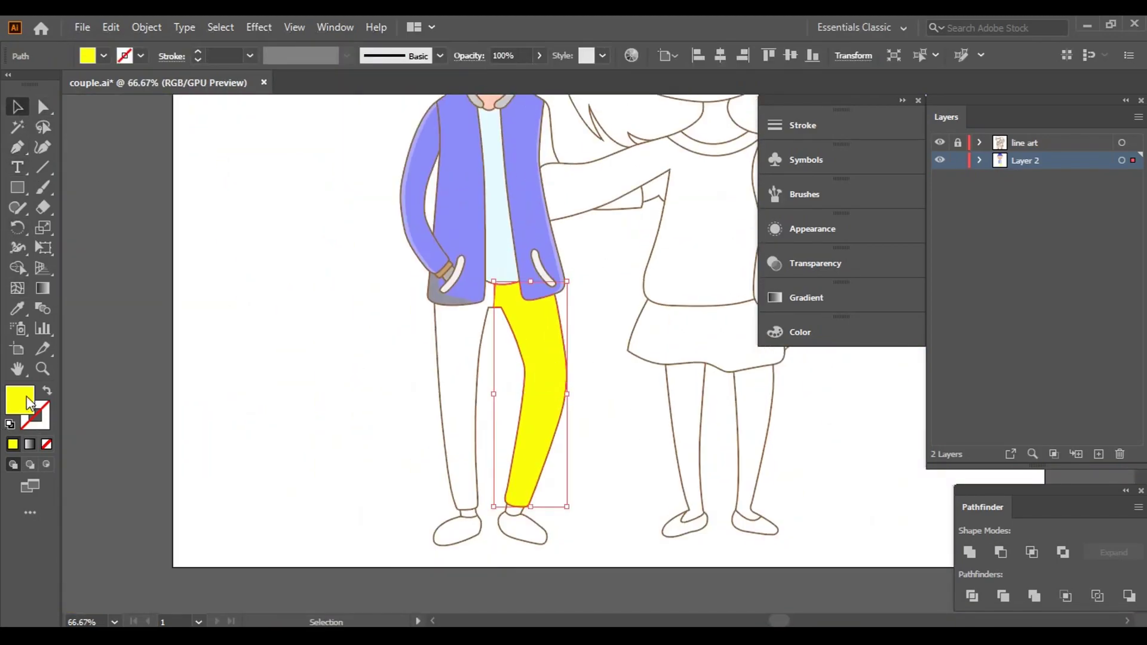
{"action": "double_click", "coordinate": [19, 399]}
{"action": "left_click_drag", "start_coordinate": [795, 452], "coordinate": [793, 438]}
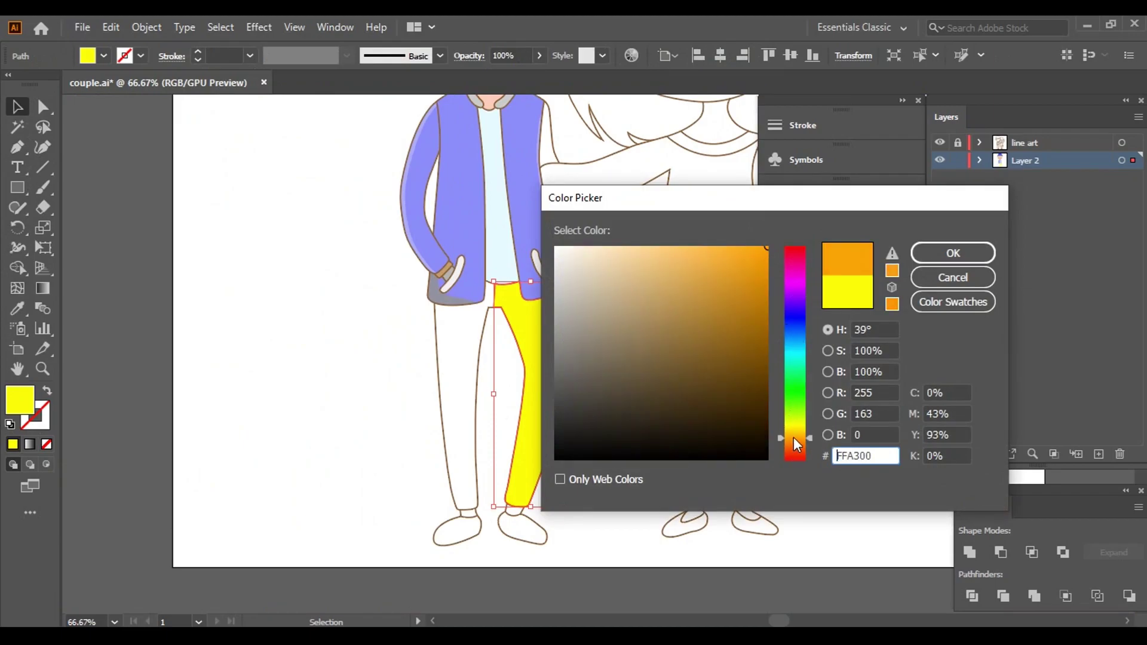
{"action": "left_click_drag", "start_coordinate": [671, 261], "coordinate": [701, 247]}
{"action": "left_click", "coordinate": [944, 257]}
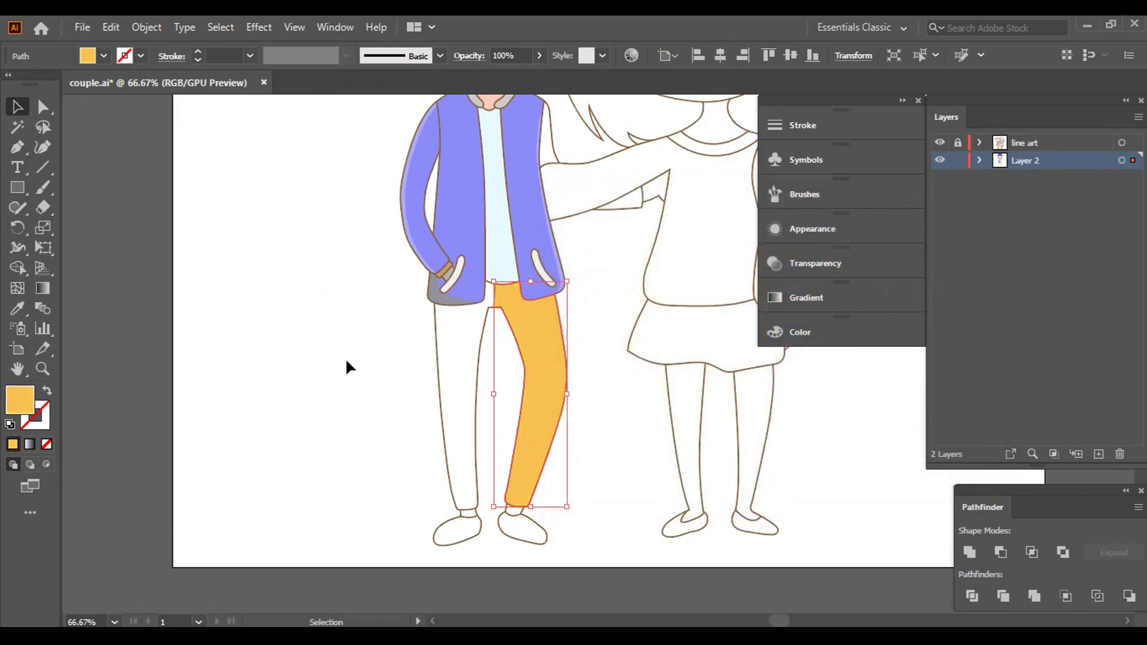
{"action": "left_click", "coordinate": [345, 357]}
- Darken the leg fill to mustard orange D19534, then reselect the leg
{"action": "left_click", "coordinate": [553, 319]}
{"action": "double_click", "coordinate": [20, 399]}
{"action": "left_click", "coordinate": [715, 285]}
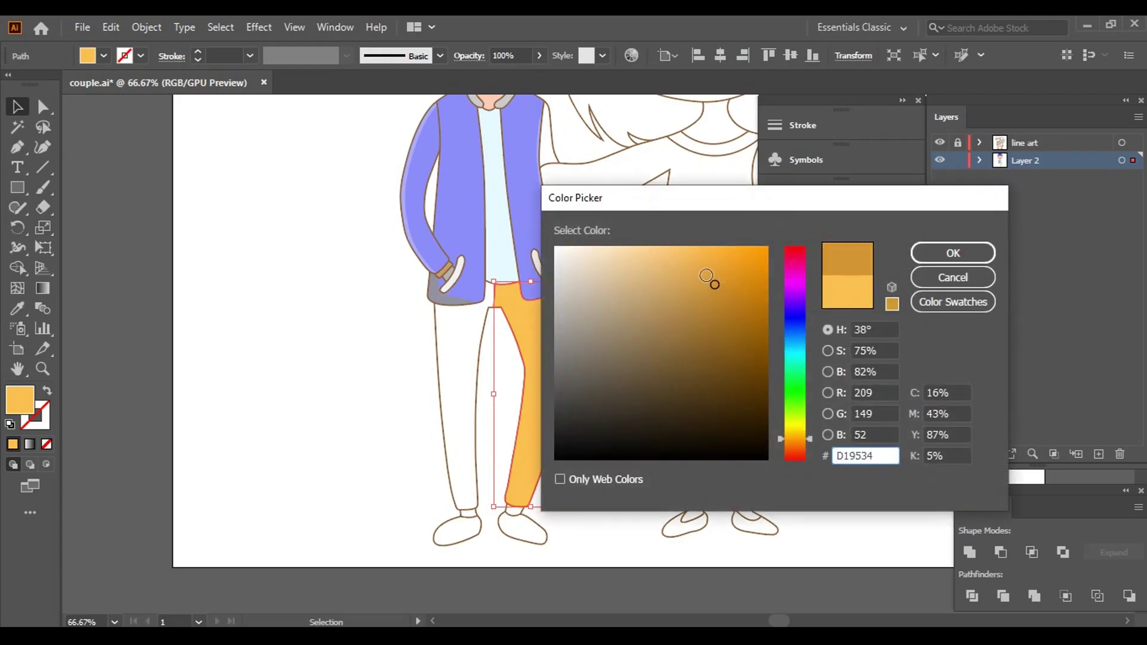
{"action": "left_click", "coordinate": [715, 266]}
{"action": "left_click", "coordinate": [951, 252]}
{"action": "left_click", "coordinate": [275, 398]}
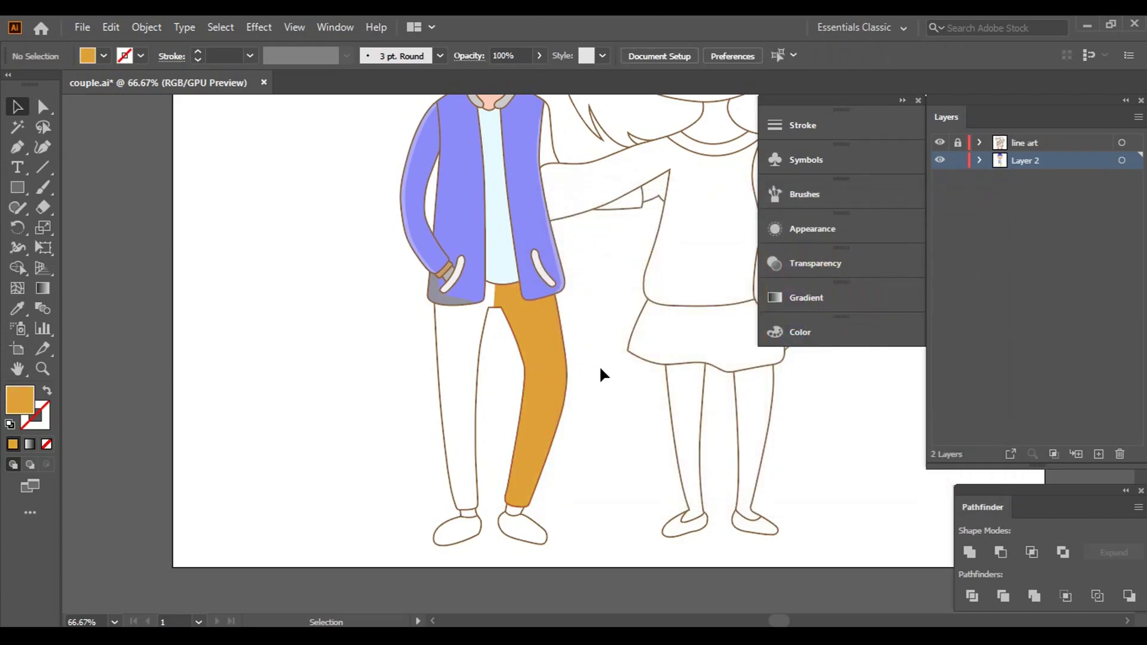
{"action": "scroll", "coordinate": [600, 374], "scroll_direction": "up", "scroll_amount": 1}
{"action": "scroll", "coordinate": [607, 374], "scroll_direction": "up", "scroll_amount": 1}
{"action": "left_click", "coordinate": [505, 339]}
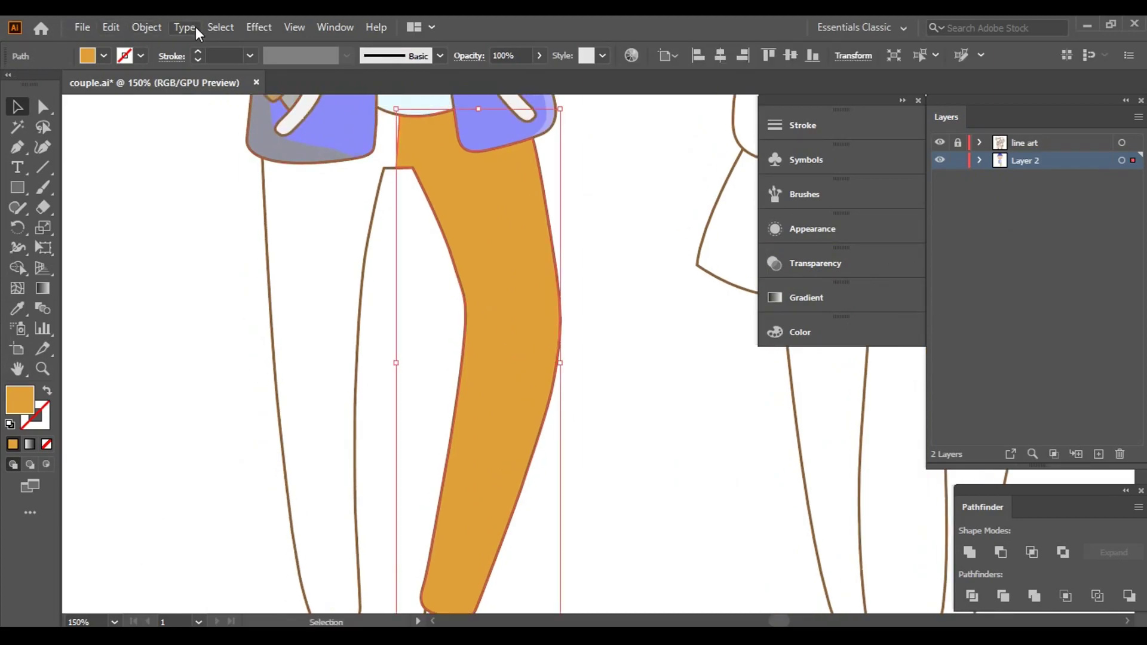
- Copy the orange leg, paste it in front, and nudge the copy two steps left
{"action": "left_click", "coordinate": [112, 27]}
{"action": "left_click", "coordinate": [119, 98]}
{"action": "left_click", "coordinate": [113, 27]}
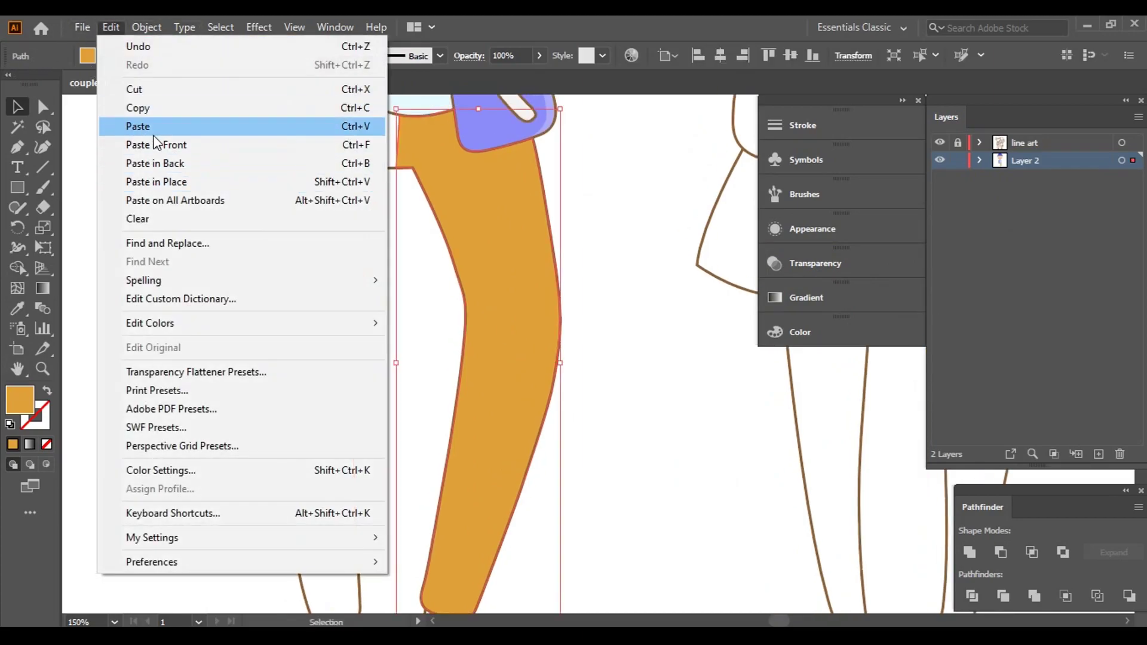
{"action": "left_click", "coordinate": [129, 145]}
{"action": "left_click", "coordinate": [112, 27]}
{"action": "left_click", "coordinate": [120, 106]}
{"action": "left_click", "coordinate": [113, 27]}
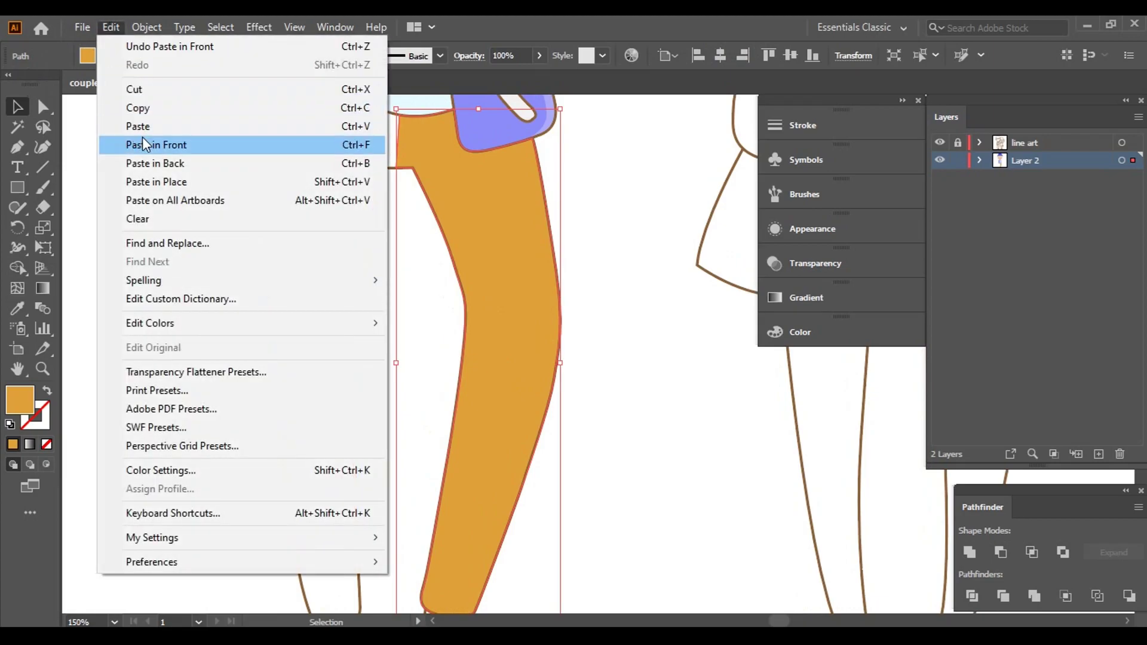
{"action": "left_click", "coordinate": [143, 140]}
{"action": "key", "text": "Left"}
{"action": "key", "text": "Left"}
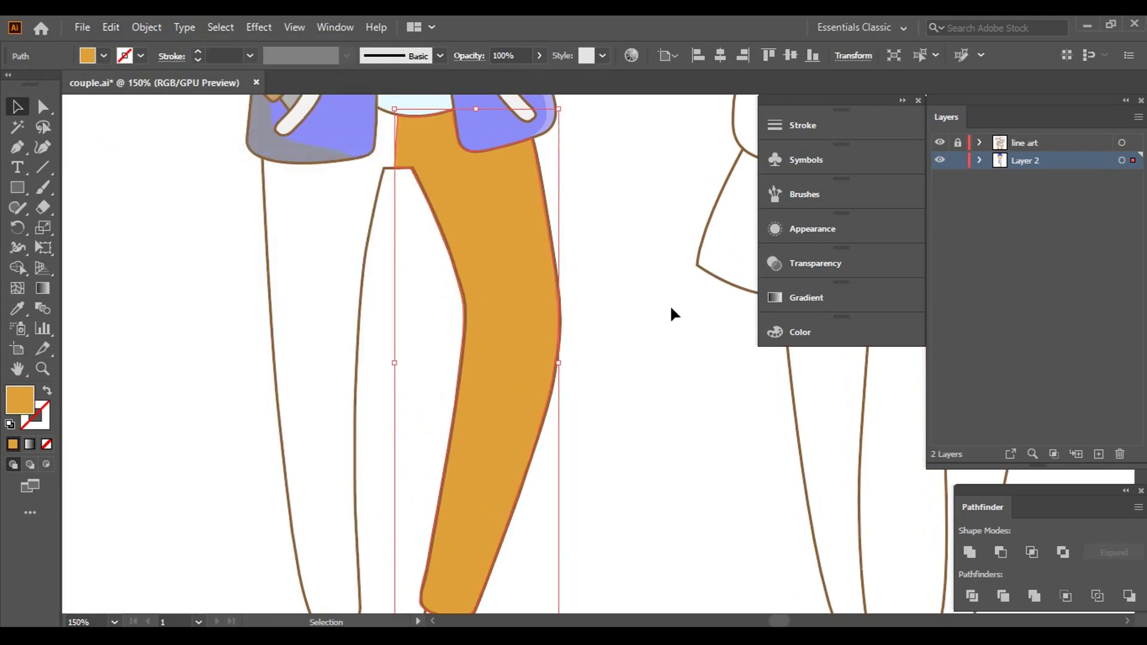
{"action": "key", "text": "Left"}
{"action": "key", "text": "Left"}
{"action": "key", "text": "Left"}
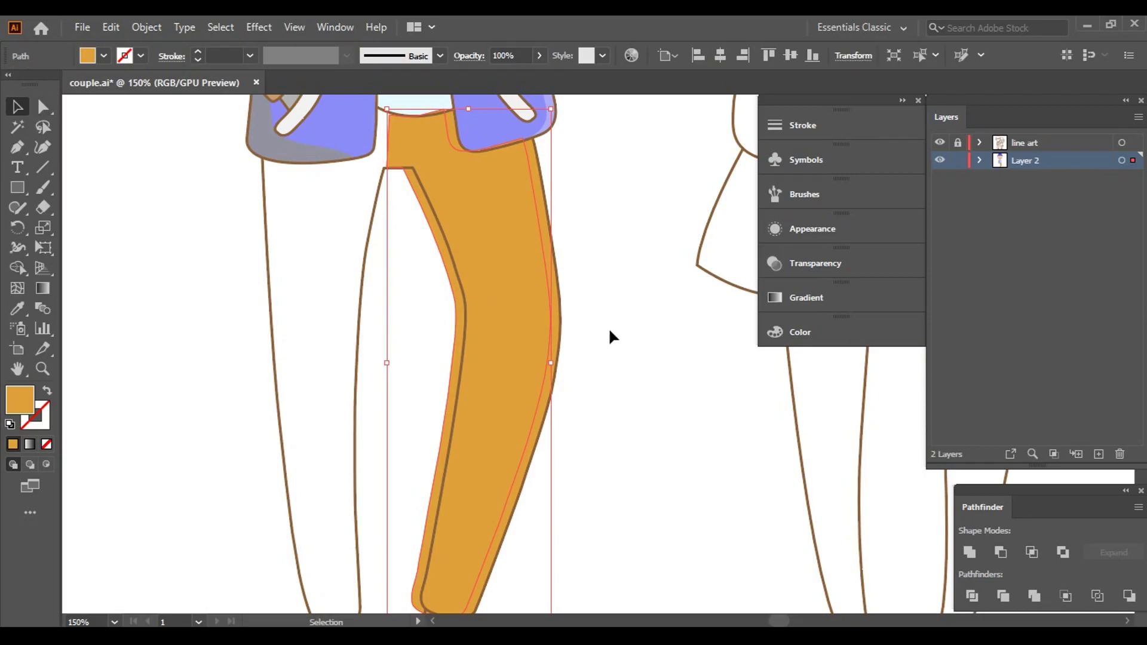
{"action": "scroll", "coordinate": [592, 339], "scroll_direction": "up", "scroll_amount": 3}
{"action": "scroll", "coordinate": [496, 291], "scroll_direction": "down", "scroll_amount": 3}
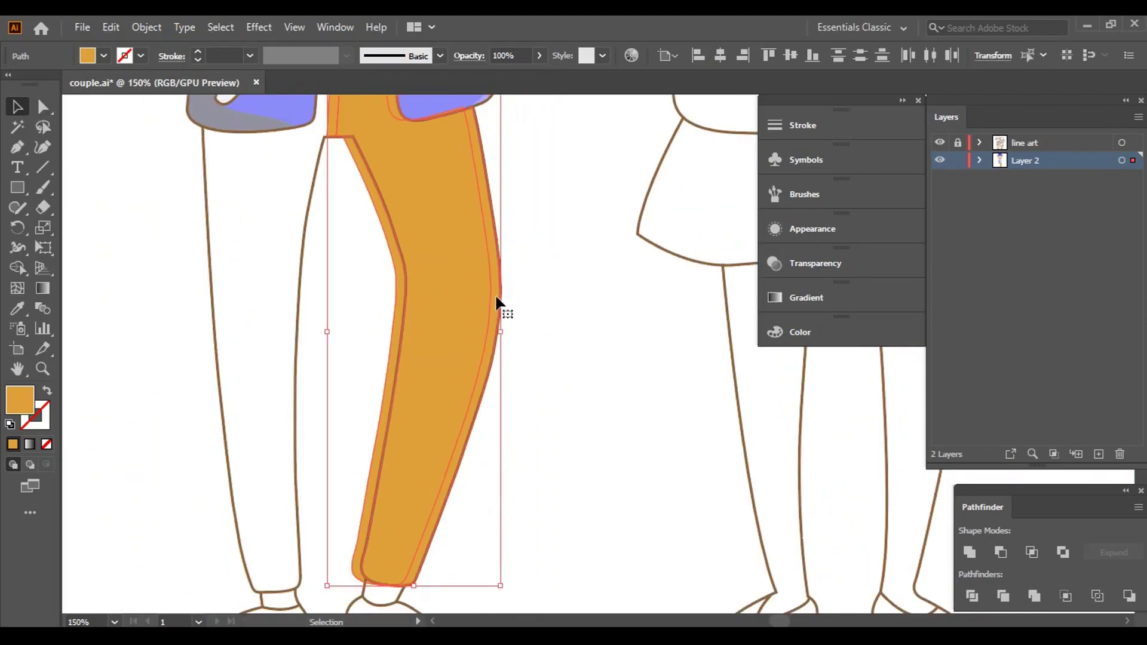
- Remove the leftover sliver at the leg's edge with the Shape Builder, then return to Selection
{"action": "left_click", "coordinate": [18, 268]}
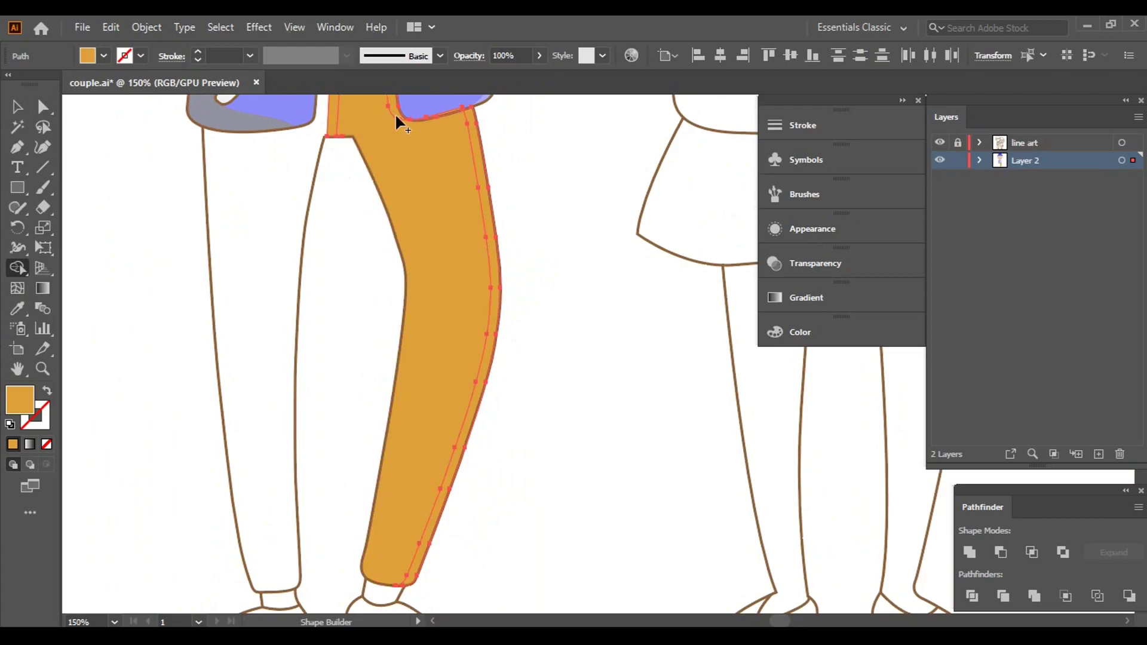
{"action": "left_click_drag", "start_coordinate": [353, 99], "coordinate": [501, 320]}
{"action": "left_click", "coordinate": [482, 324], "text": "alt"}
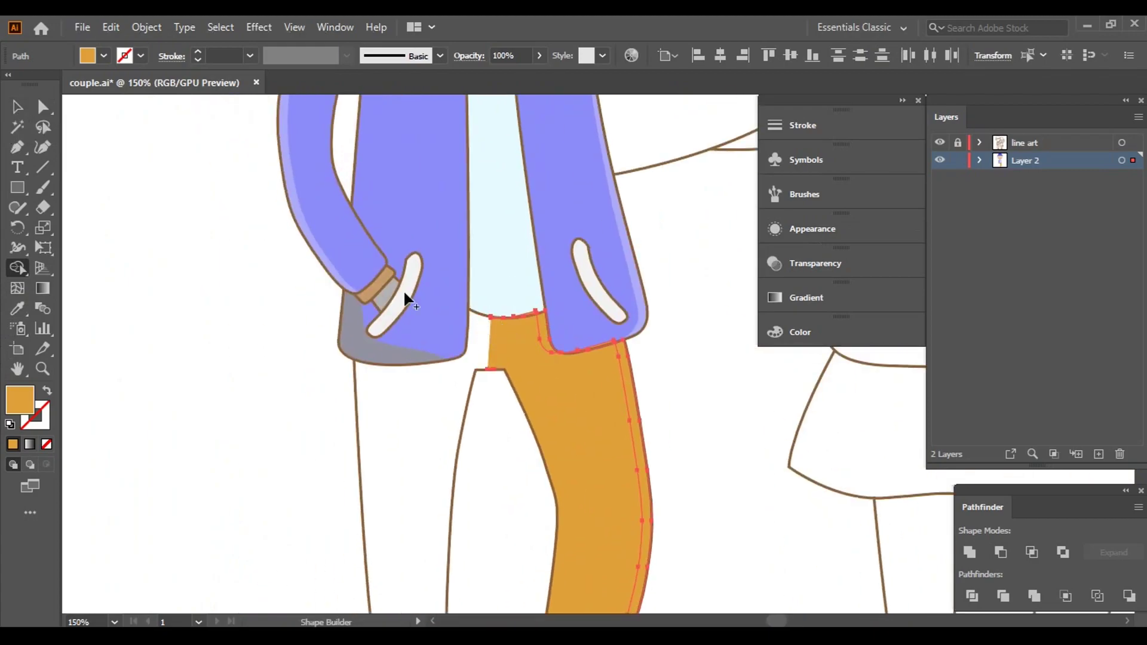
{"action": "scroll", "coordinate": [521, 362], "scroll_direction": "up", "scroll_amount": 4, "text": "alt"}
{"action": "scroll", "coordinate": [513, 285], "scroll_direction": "up", "scroll_amount": 3, "text": "alt"}
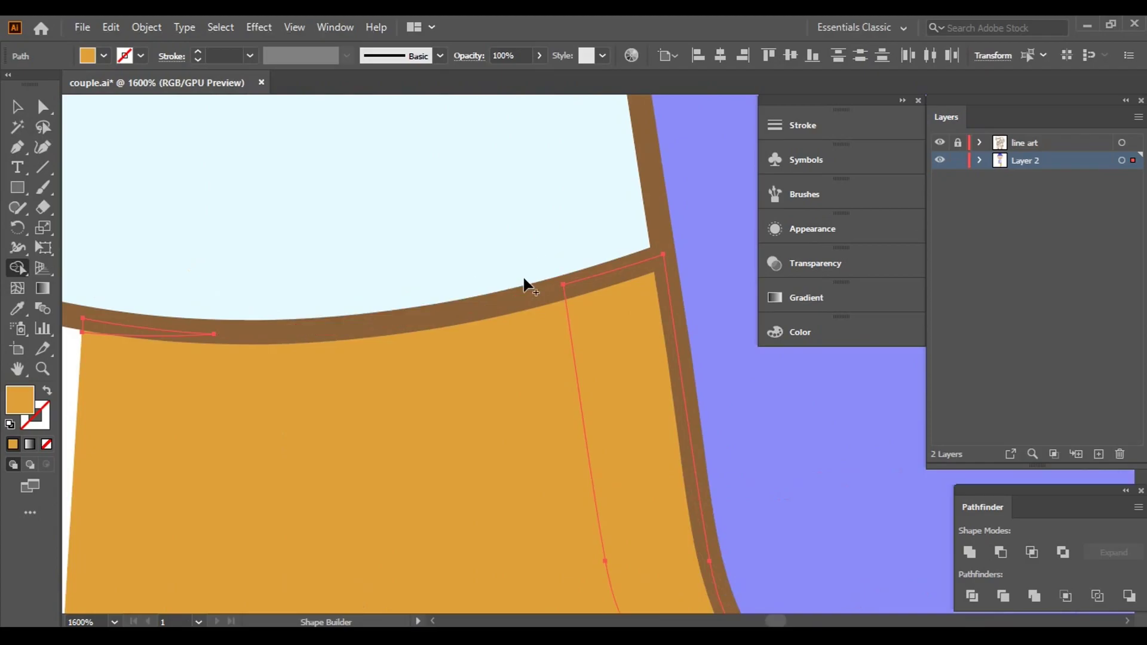
{"action": "scroll", "coordinate": [237, 442], "scroll_direction": "down", "scroll_amount": 2, "text": "alt"}
{"action": "scroll", "coordinate": [223, 512], "scroll_direction": "down", "scroll_amount": 2, "text": "alt"}
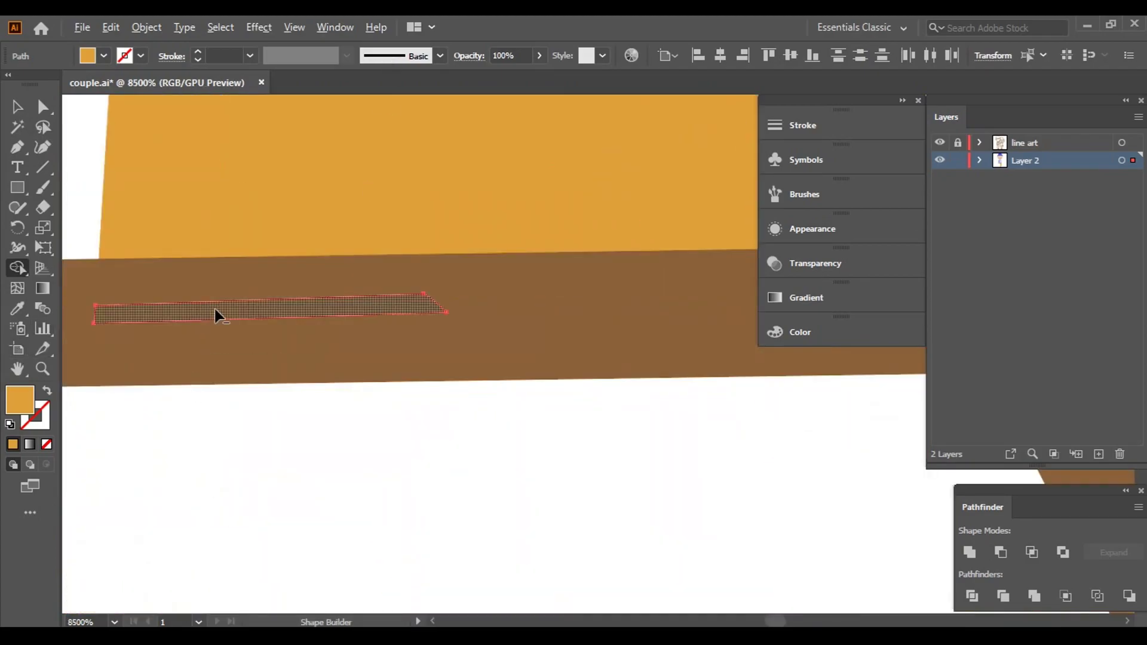
{"action": "scroll", "coordinate": [218, 312], "scroll_direction": "down", "scroll_amount": 1, "text": "alt"}
{"action": "scroll", "coordinate": [628, 243], "scroll_direction": "down", "scroll_amount": 2, "text": "alt"}
{"action": "scroll", "coordinate": [346, 224], "scroll_direction": "up", "scroll_amount": 5, "text": "alt"}
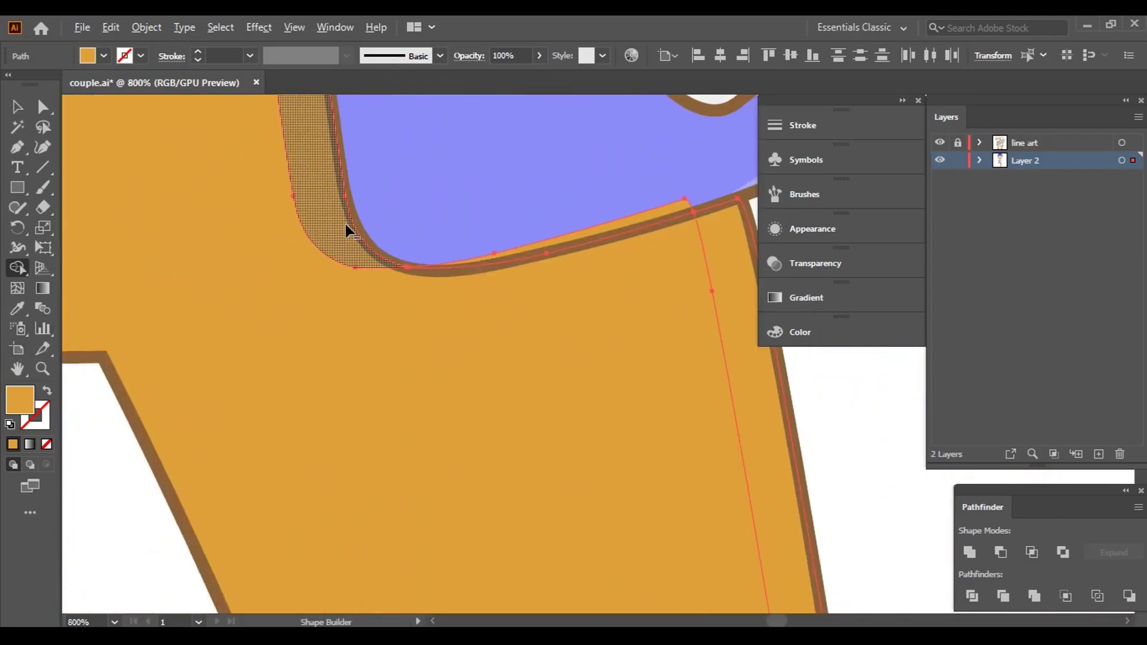
{"action": "scroll", "coordinate": [558, 264], "scroll_direction": "down", "scroll_amount": 6, "text": "alt"}
{"action": "scroll", "coordinate": [564, 261], "scroll_direction": "up", "scroll_amount": 2, "text": "alt"}
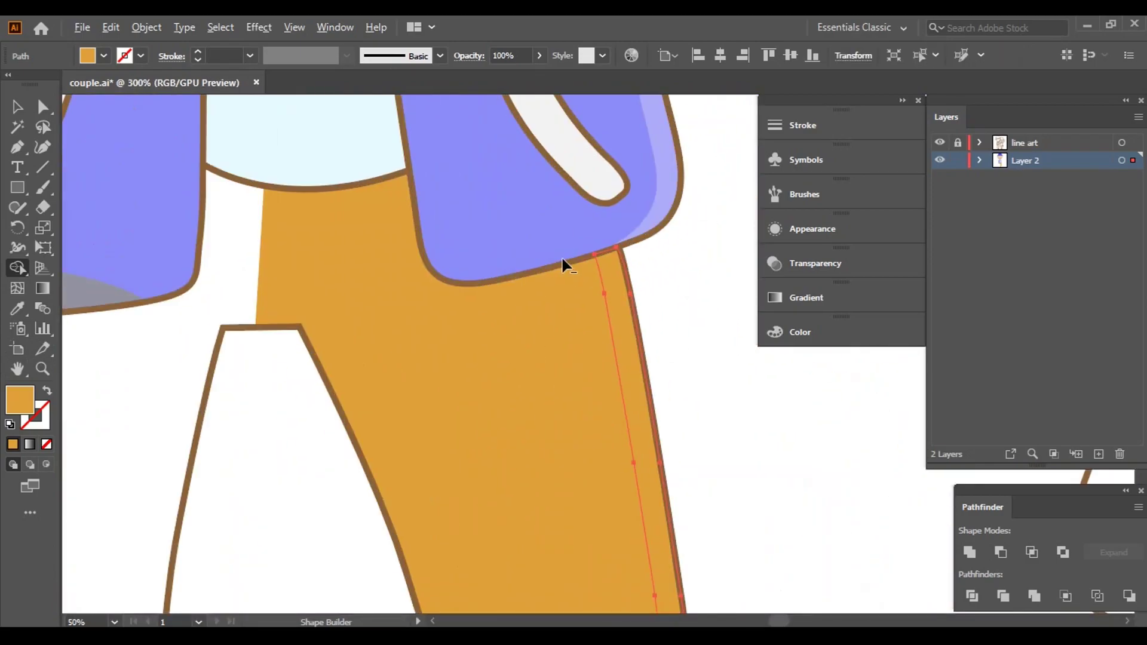
{"action": "scroll", "coordinate": [612, 282], "scroll_direction": "down", "scroll_amount": 3, "text": "alt"}
{"action": "left_click", "coordinate": [15, 106]}
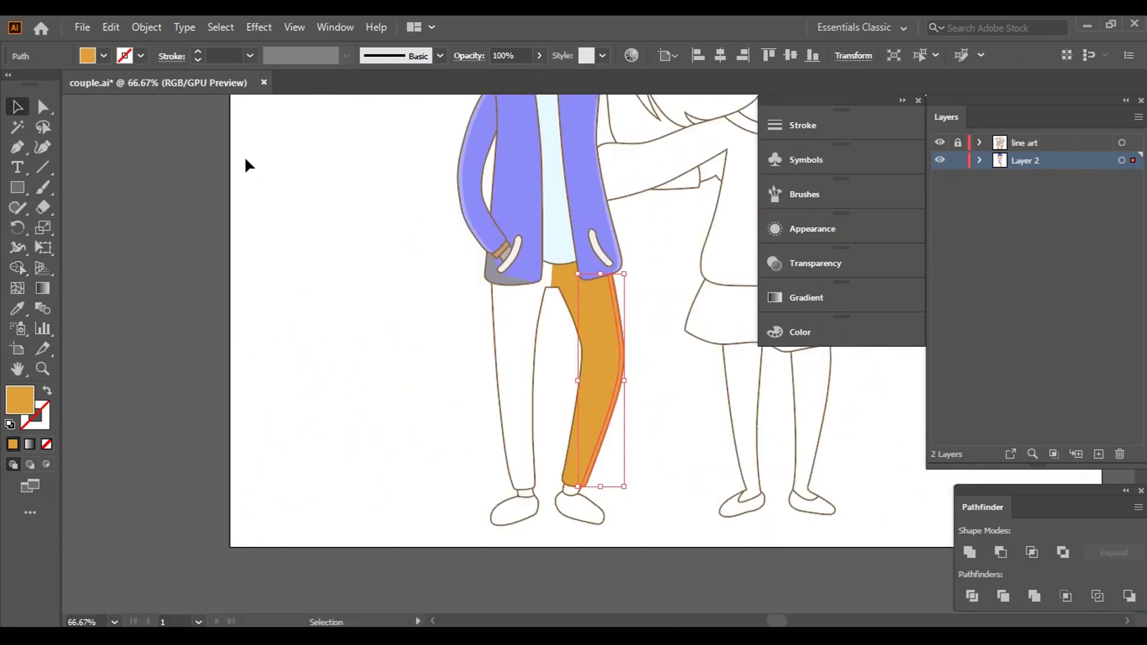
- Fill the shading stripe beside the trouser leg with grey from the swatches
{"action": "left_click", "coordinate": [103, 56]}
{"action": "left_click", "coordinate": [94, 147]}
{"action": "left_click", "coordinate": [382, 266]}
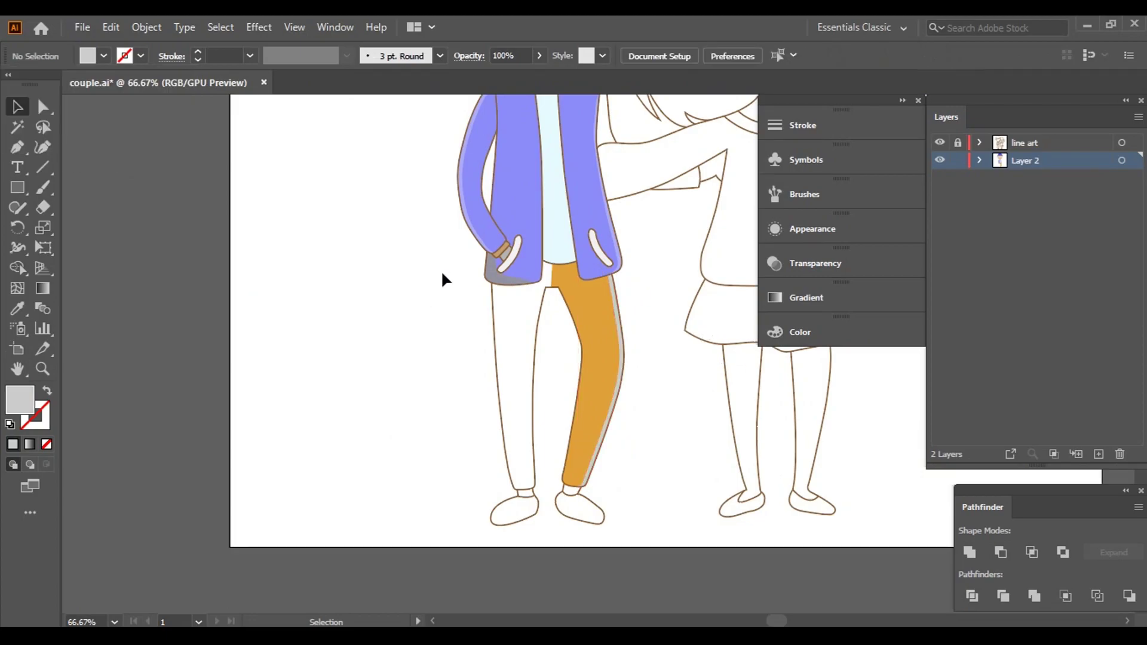
{"action": "scroll", "coordinate": [658, 352], "scroll_direction": "up", "scroll_amount": 3}
- Eyedrop the leg's orange onto the grey shading stripe
{"action": "left_click", "coordinate": [627, 367]}
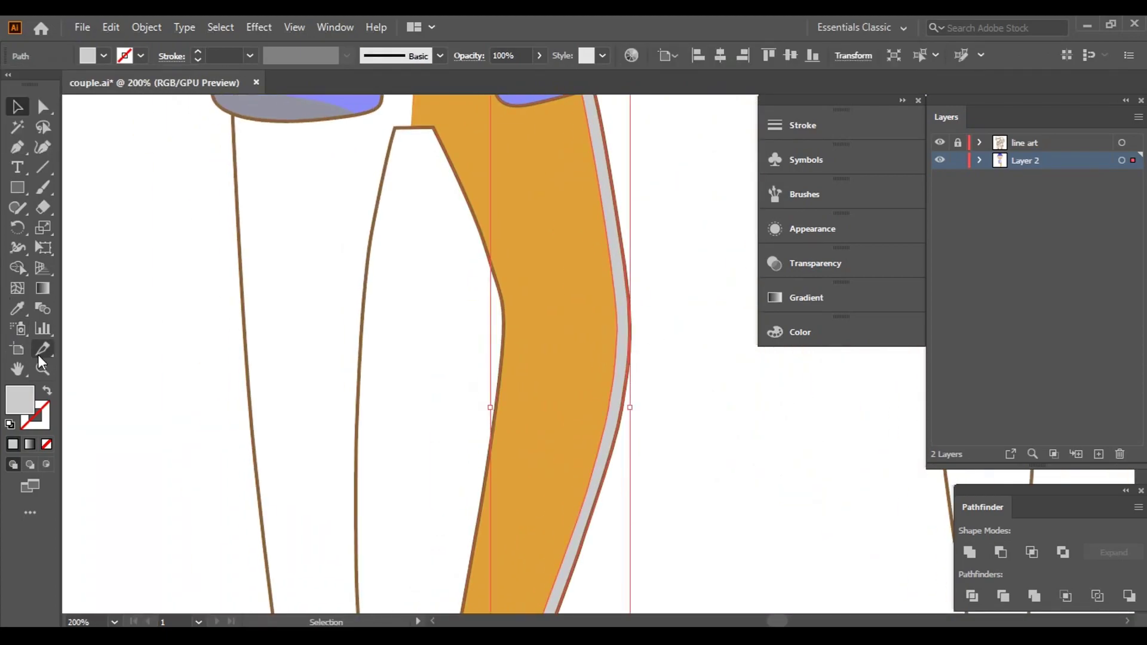
{"action": "left_click", "coordinate": [17, 308]}
{"action": "left_click", "coordinate": [557, 323]}
{"action": "left_click", "coordinate": [17, 107]}
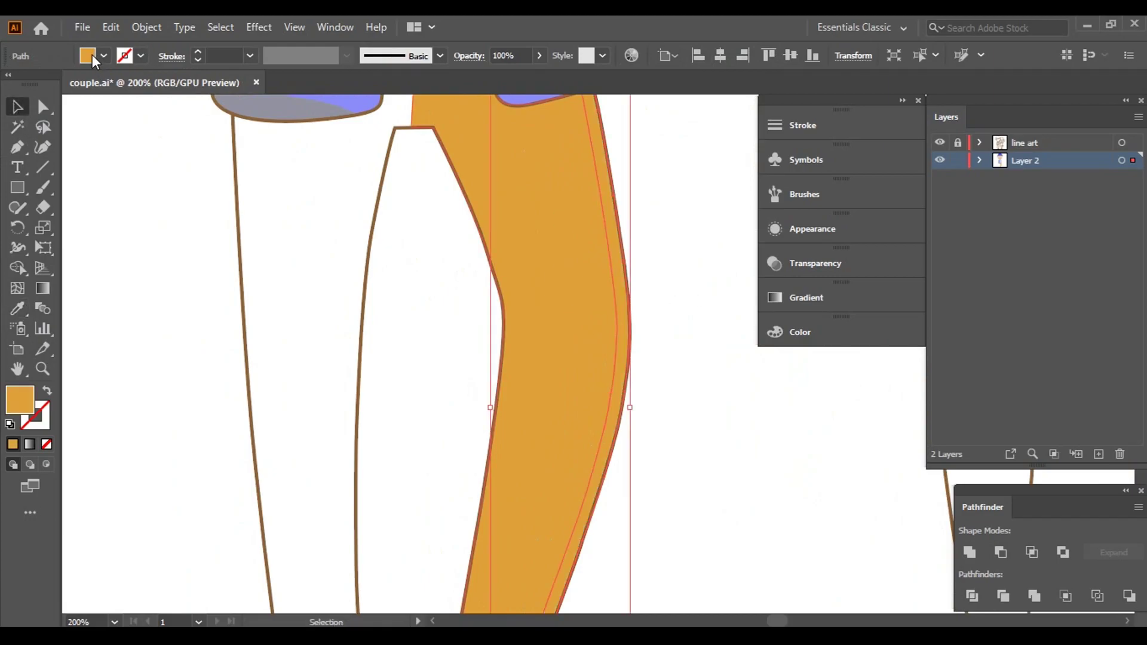
- Give the stripe a darker orange fill chosen in the Color Picker
{"action": "double_click", "coordinate": [18, 411]}
{"action": "left_click", "coordinate": [725, 294]}
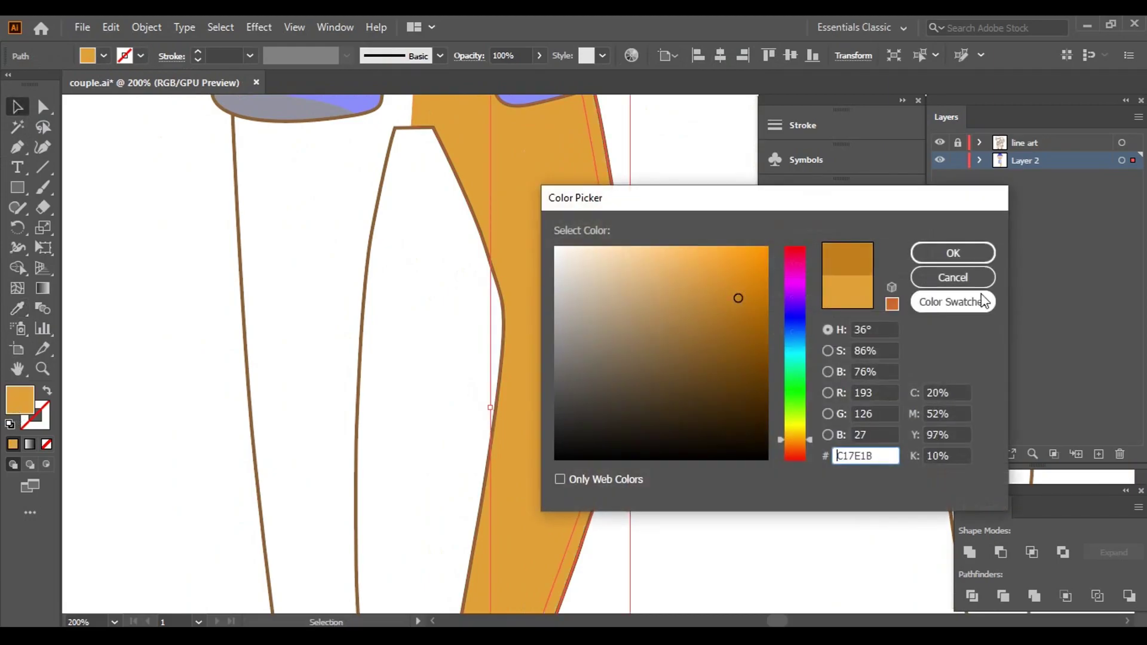
{"action": "left_click", "coordinate": [929, 261]}
{"action": "left_click", "coordinate": [677, 232]}
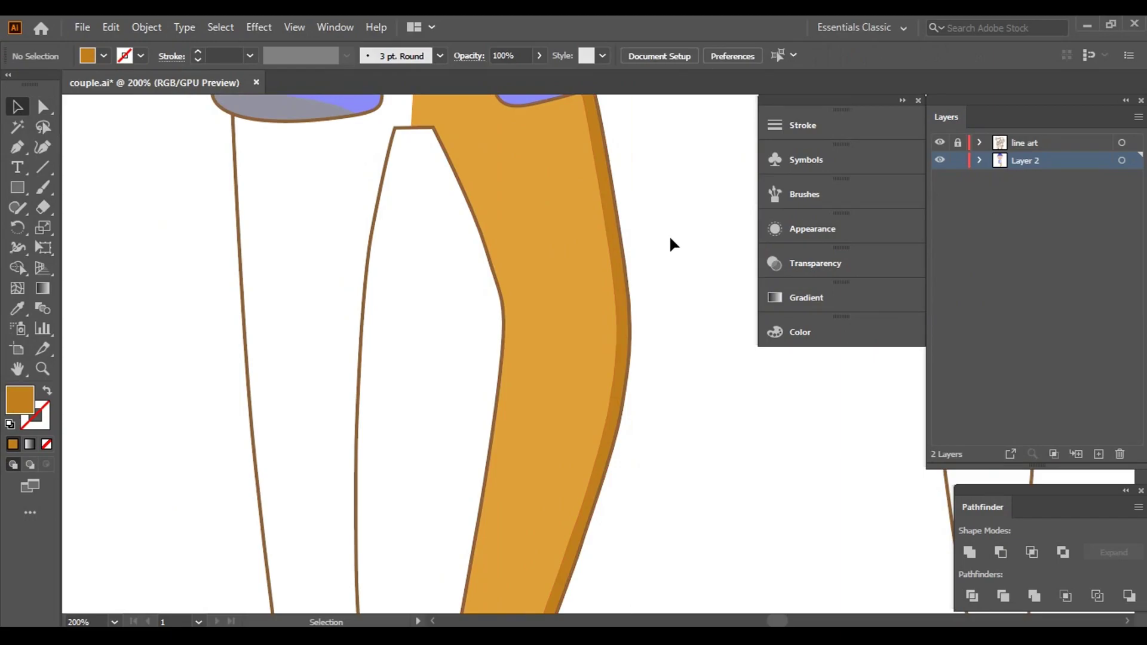
{"action": "scroll", "coordinate": [670, 235], "scroll_direction": "down", "scroll_amount": 3}
{"action": "scroll", "coordinate": [710, 397], "scroll_direction": "up", "scroll_amount": 2}
{"action": "scroll", "coordinate": [721, 393], "scroll_direction": "up", "scroll_amount": 1}
- Re-adjust the stripe's fill to a muted tan in the Color Picker
{"action": "left_click", "coordinate": [623, 313]}
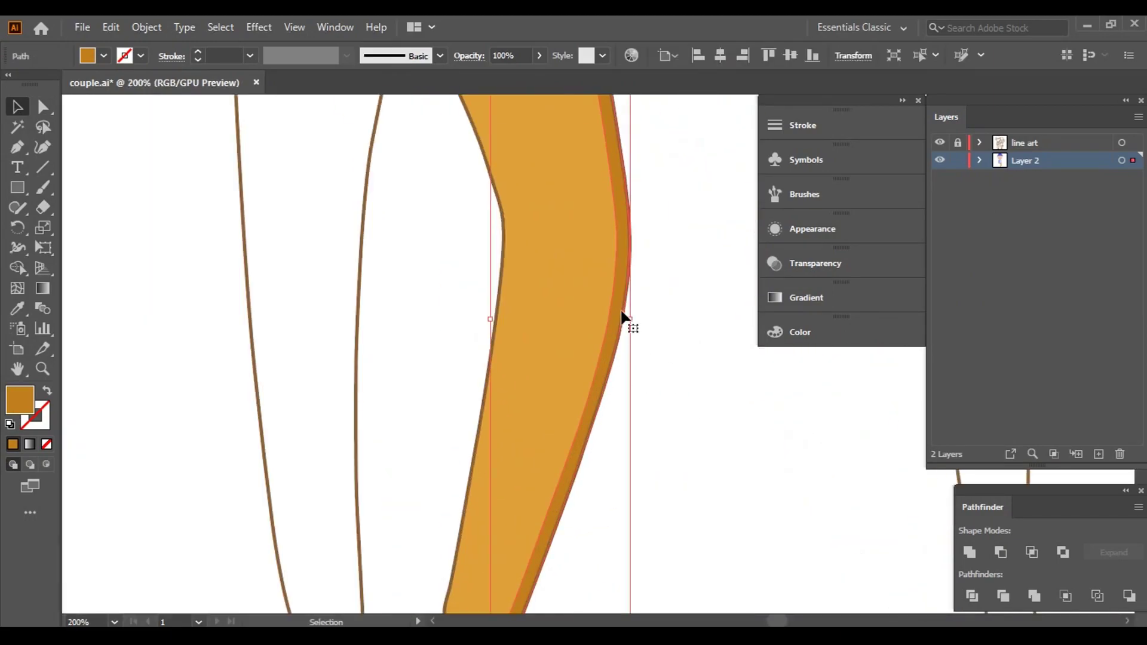
{"action": "double_click", "coordinate": [20, 402]}
{"action": "key", "text": "Return"}
{"action": "left_click", "coordinate": [711, 390]}
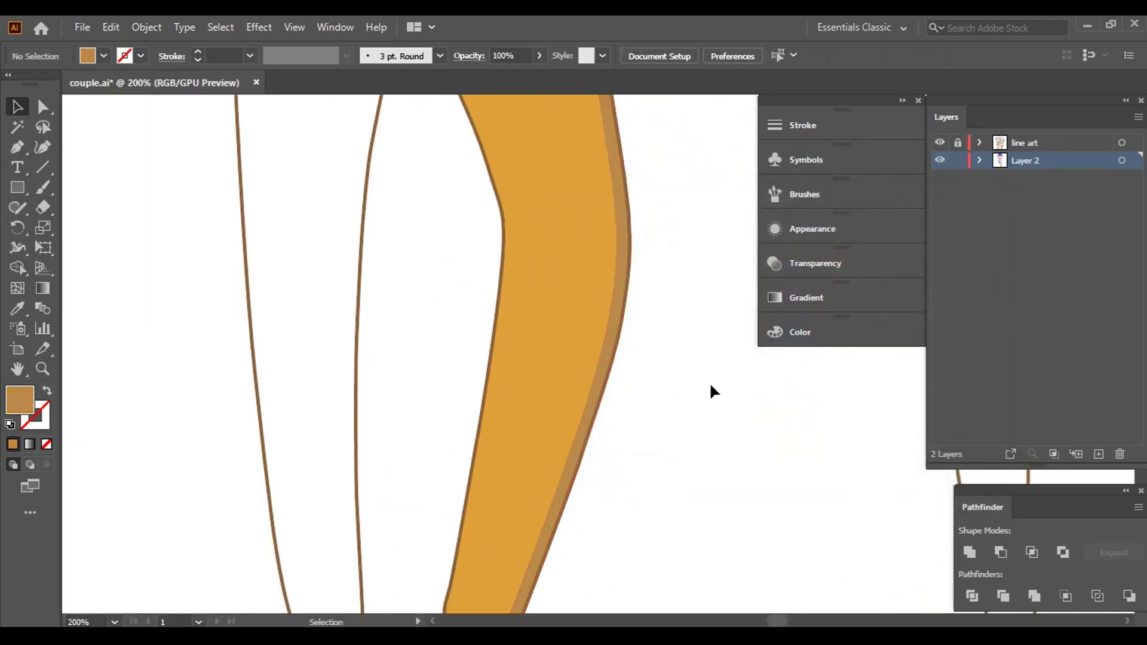
{"action": "scroll", "coordinate": [743, 485], "scroll_direction": "down", "scroll_amount": 2}
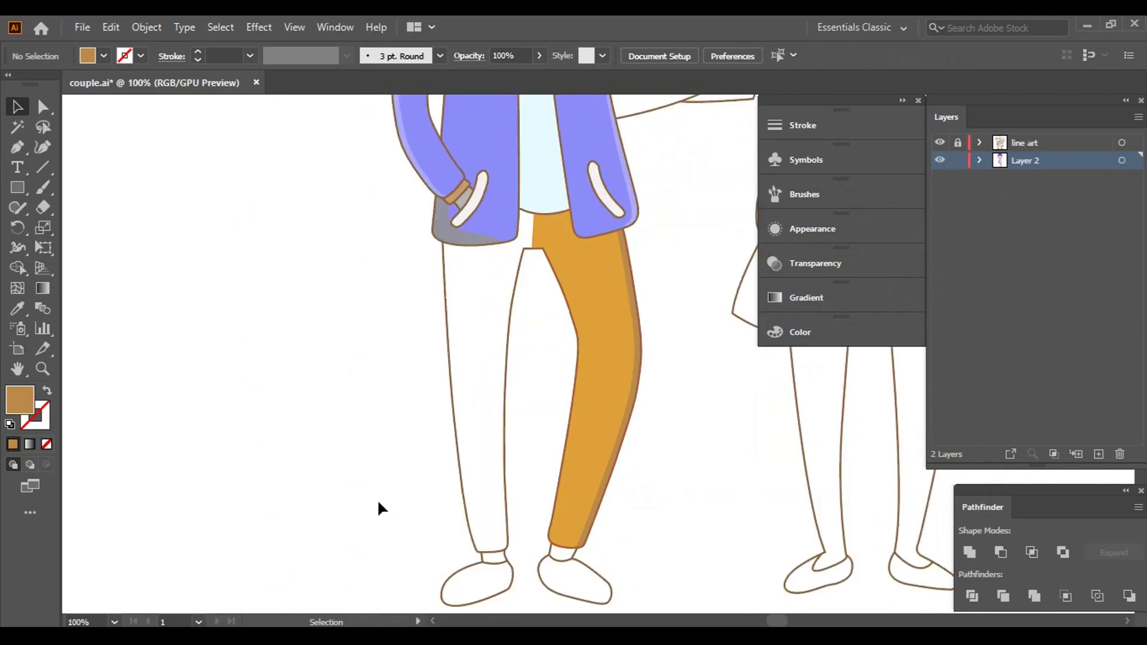
{"action": "scroll", "coordinate": [539, 409], "scroll_direction": "up", "scroll_amount": 2}
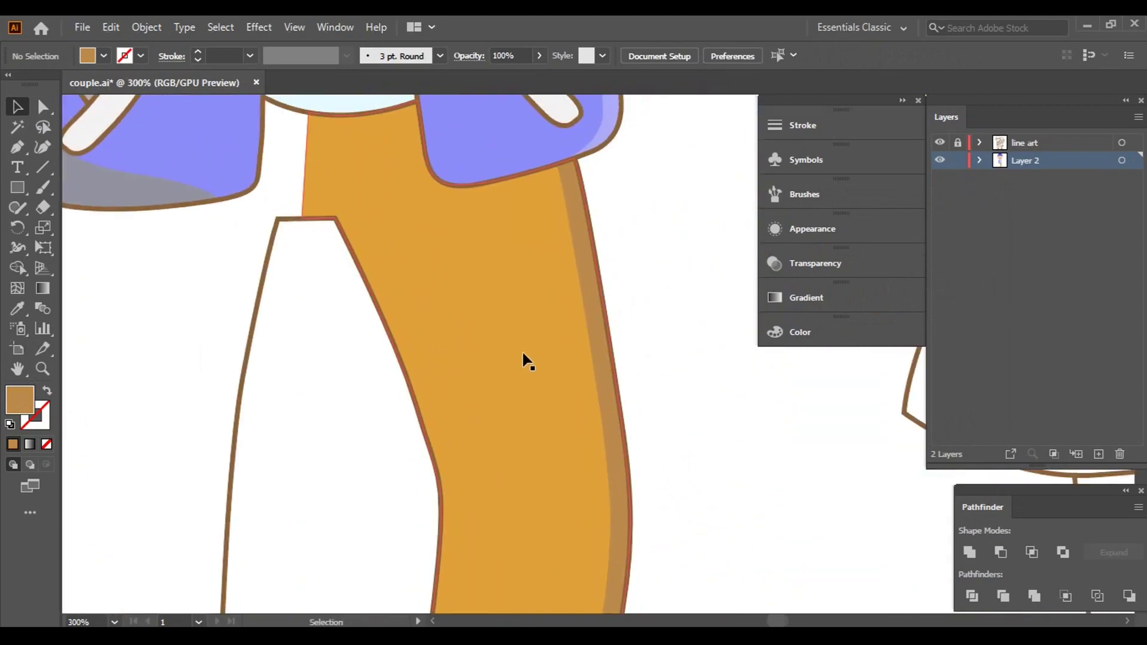
- Start the left leg's orange outline at its top edge, waistband and left edge
{"action": "left_click", "coordinate": [525, 361]}
{"action": "left_click", "coordinate": [646, 312]}
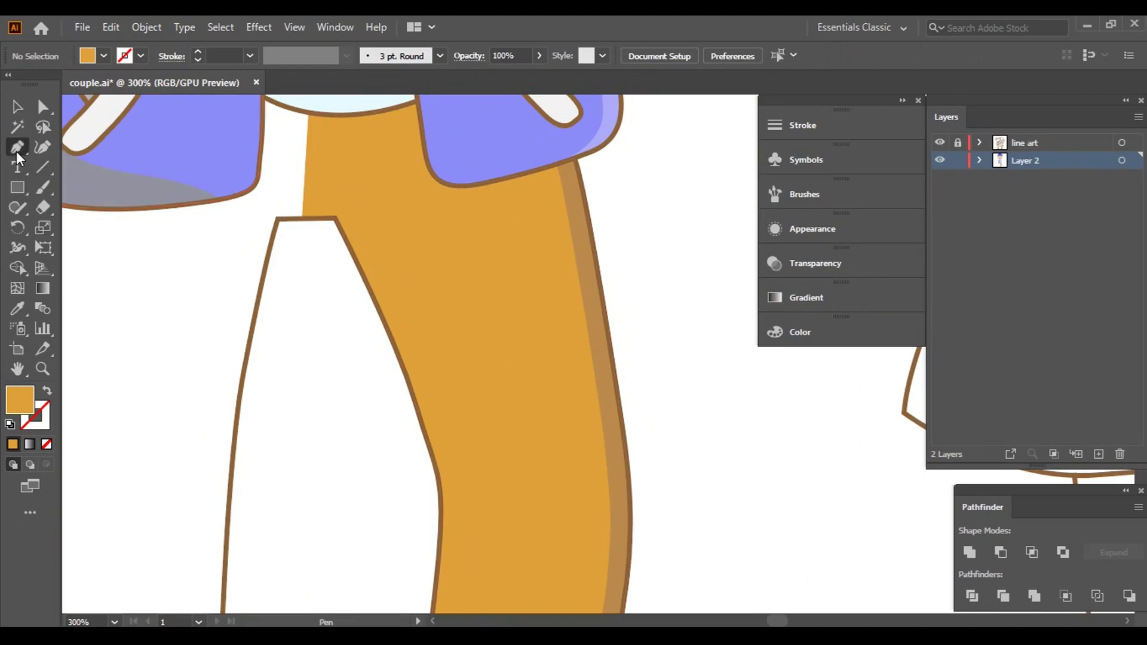
{"action": "scroll", "coordinate": [359, 256], "scroll_direction": "up", "scroll_amount": 1}
{"action": "scroll", "coordinate": [688, 341], "scroll_direction": "up", "scroll_amount": 1}
{"action": "scroll", "coordinate": [682, 490], "scroll_direction": "up", "scroll_amount": 2}
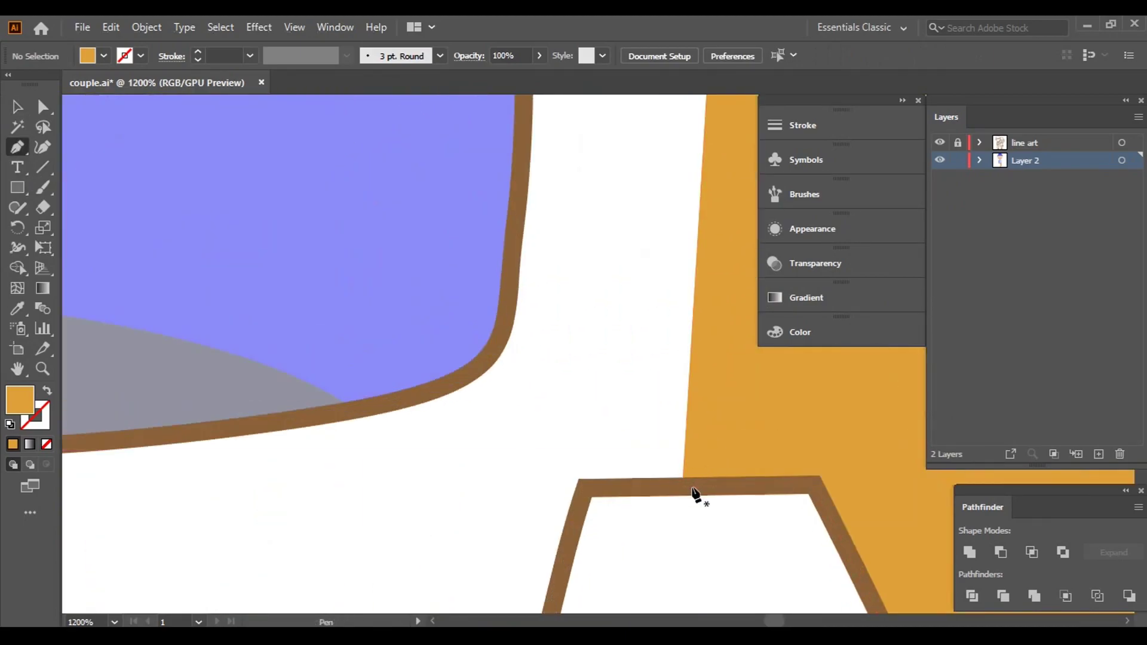
{"action": "left_click", "coordinate": [692, 489]}
{"action": "left_click_drag", "start_coordinate": [730, 187], "coordinate": [622, 328]}
{"action": "left_click", "coordinate": [624, 306]}
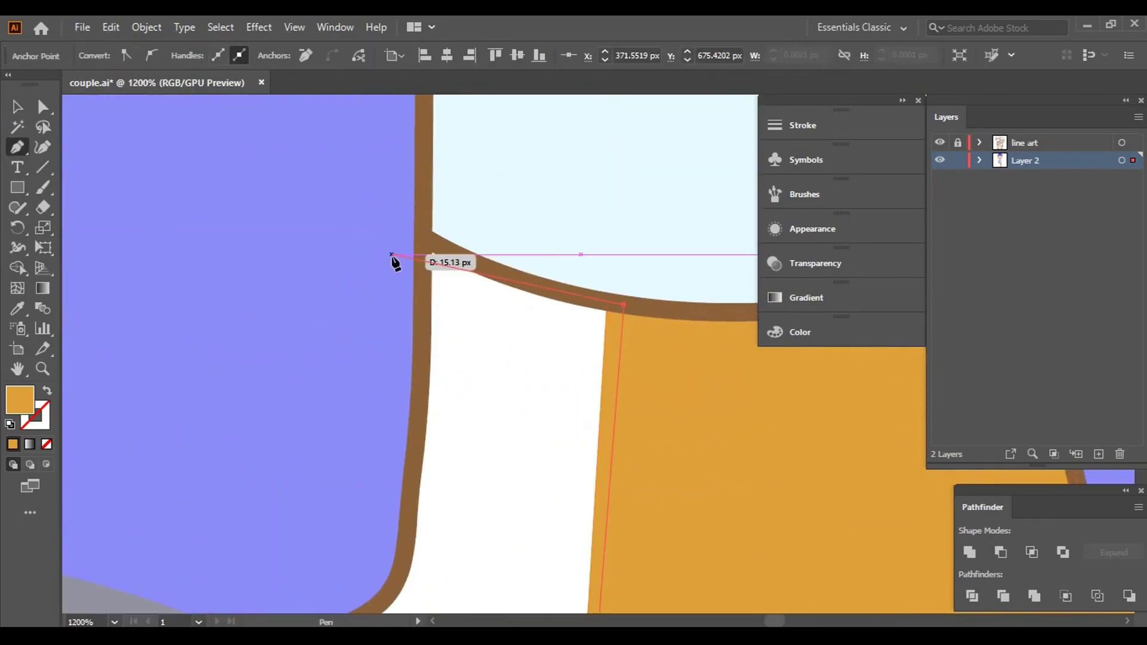
{"action": "left_click", "coordinate": [434, 248]}
- Trace the outline around the jacket corner and along the jacket hem
{"action": "left_click_drag", "start_coordinate": [423, 436], "coordinate": [476, 138]}
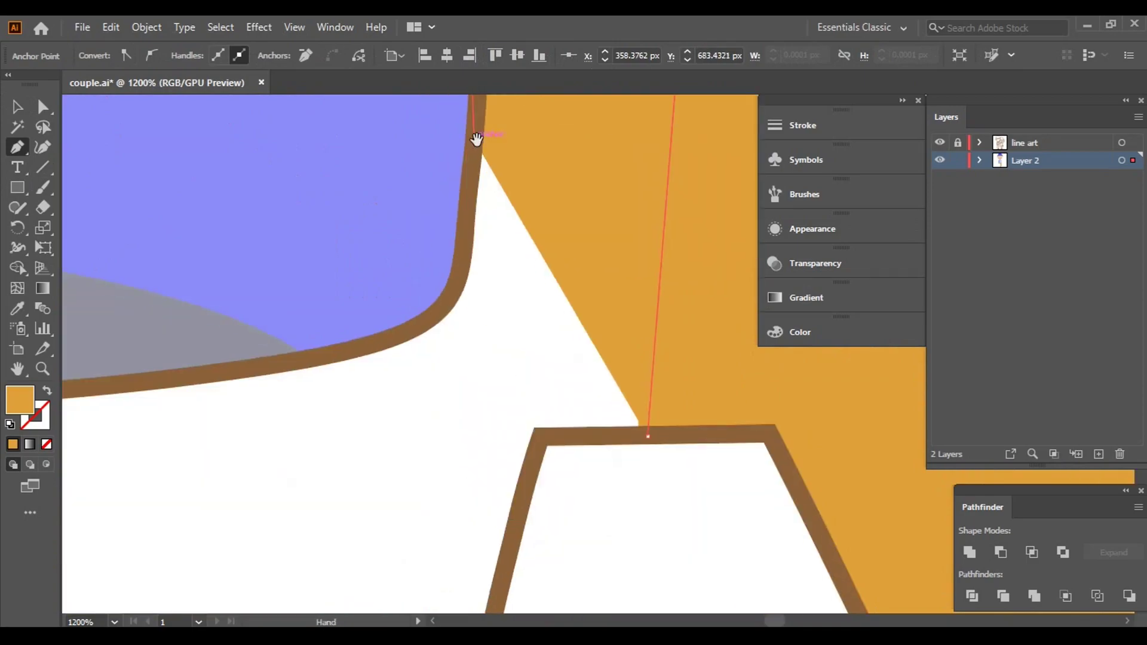
{"action": "mouse_move", "coordinate": [455, 275]}
{"action": "left_mouse_down"}
{"action": "mouse_move", "coordinate": [332, 359]}
{"action": "mouse_move", "coordinate": [402, 365]}
{"action": "left_mouse_up"}
{"action": "scroll", "coordinate": [359, 346], "scroll_direction": "up", "scroll_amount": 3}
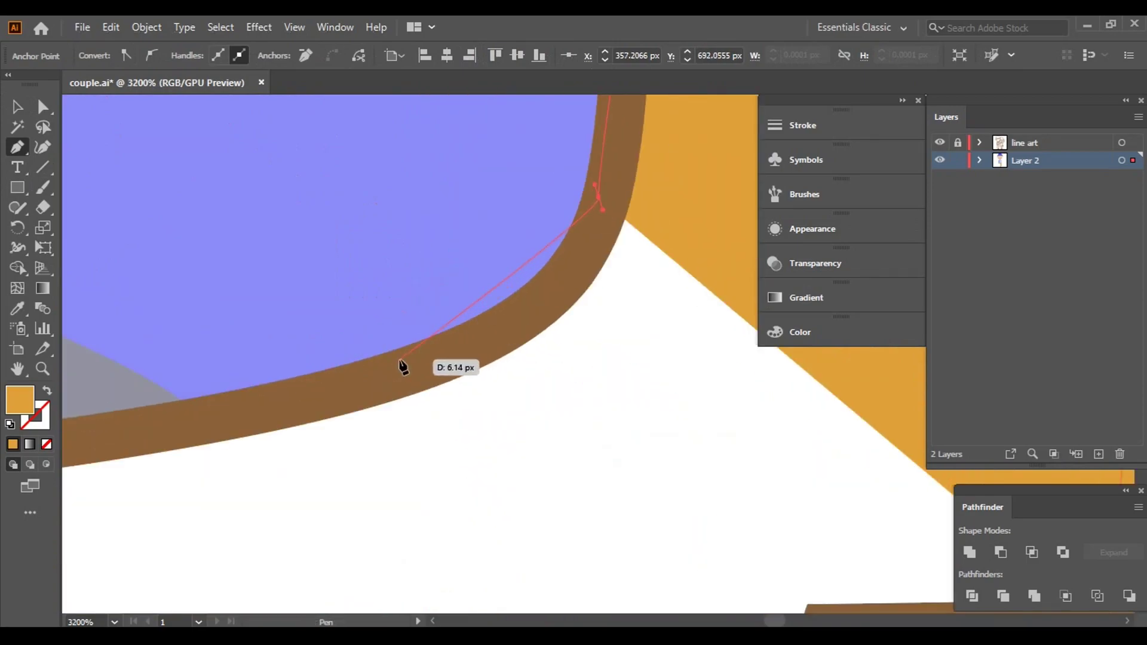
{"action": "left_click_drag", "start_coordinate": [238, 421], "coordinate": [245, 395]}
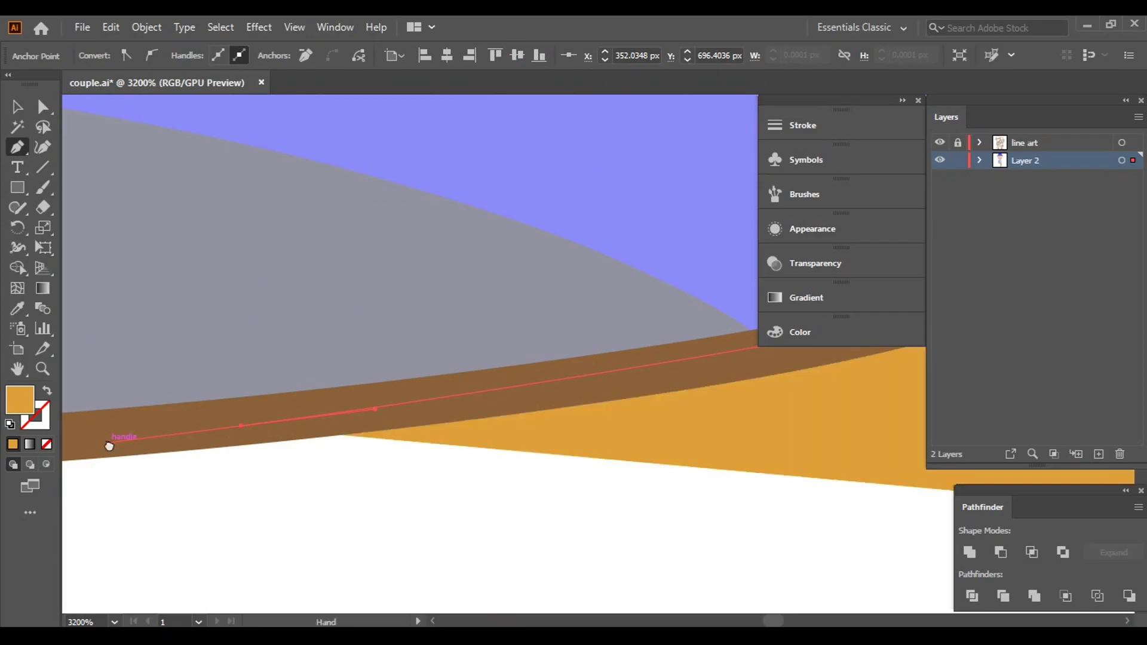
{"action": "scroll", "coordinate": [259, 391], "scroll_direction": "down", "scroll_amount": 1}
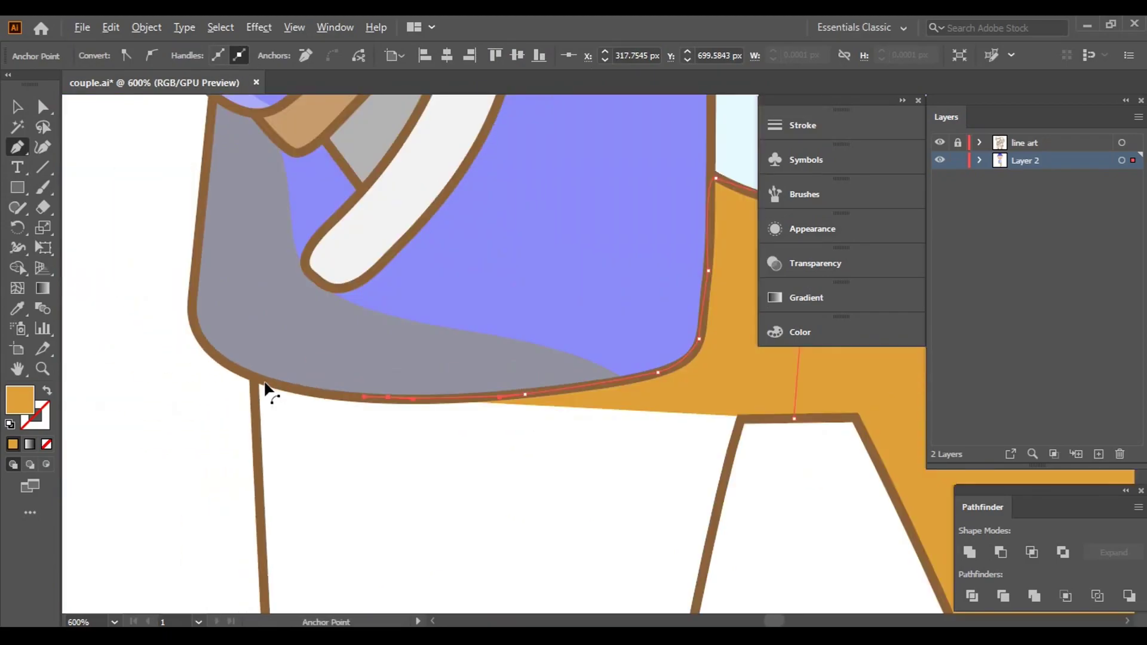
{"action": "mouse_move", "coordinate": [245, 394]}
{"action": "left_mouse_down"}
{"action": "mouse_move", "coordinate": [202, 366]}
{"action": "mouse_move", "coordinate": [341, 457]}
{"action": "left_mouse_up"}
{"action": "scroll", "coordinate": [225, 530], "scroll_direction": "down", "scroll_amount": 4}
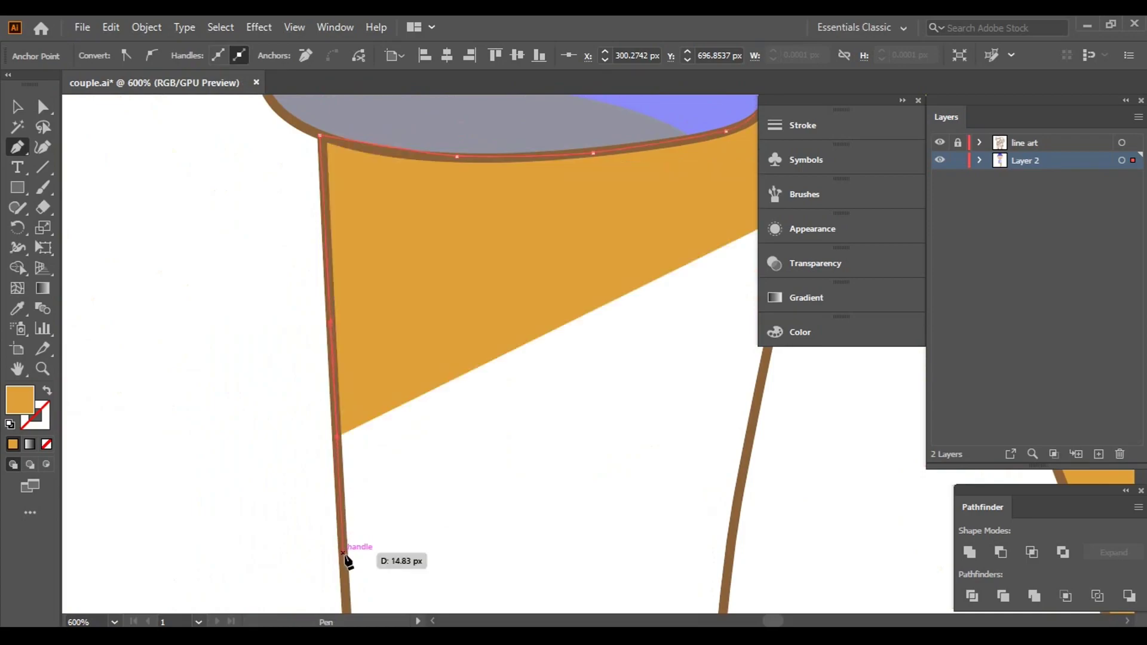
{"action": "mouse_move", "coordinate": [343, 549]}
{"action": "left_mouse_down"}
{"action": "mouse_move", "coordinate": [436, 448]}
{"action": "mouse_move", "coordinate": [420, 90]}
{"action": "mouse_move", "coordinate": [452, 423]}
{"action": "left_mouse_up"}
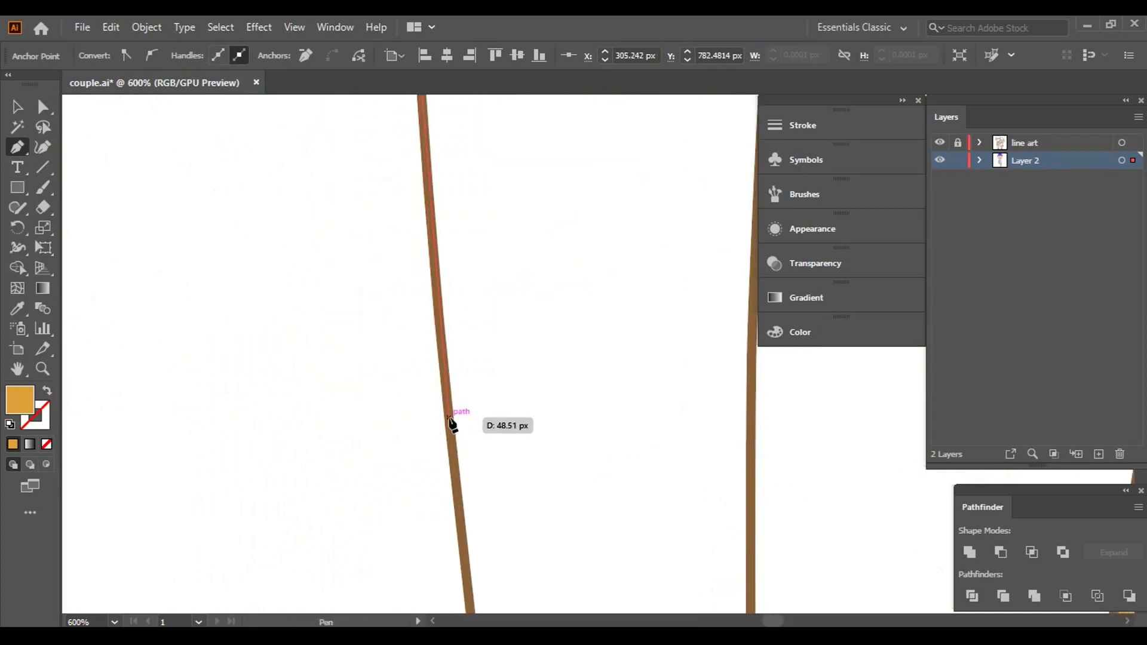
{"action": "left_click_drag", "start_coordinate": [456, 503], "coordinate": [443, 461]}
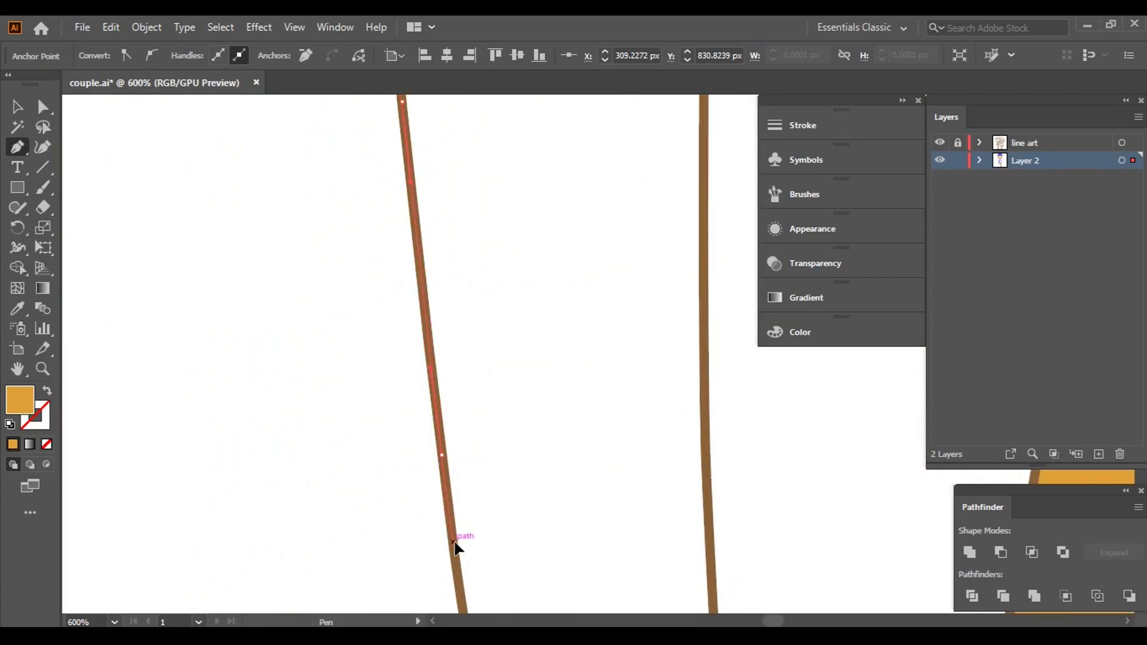
- Continue the outline down the leg's outer edge, around the cuff and up the inner edge
{"action": "scroll", "coordinate": [454, 545], "scroll_direction": "up", "scroll_amount": 1}
{"action": "left_click_drag", "start_coordinate": [499, 573], "coordinate": [475, 449]}
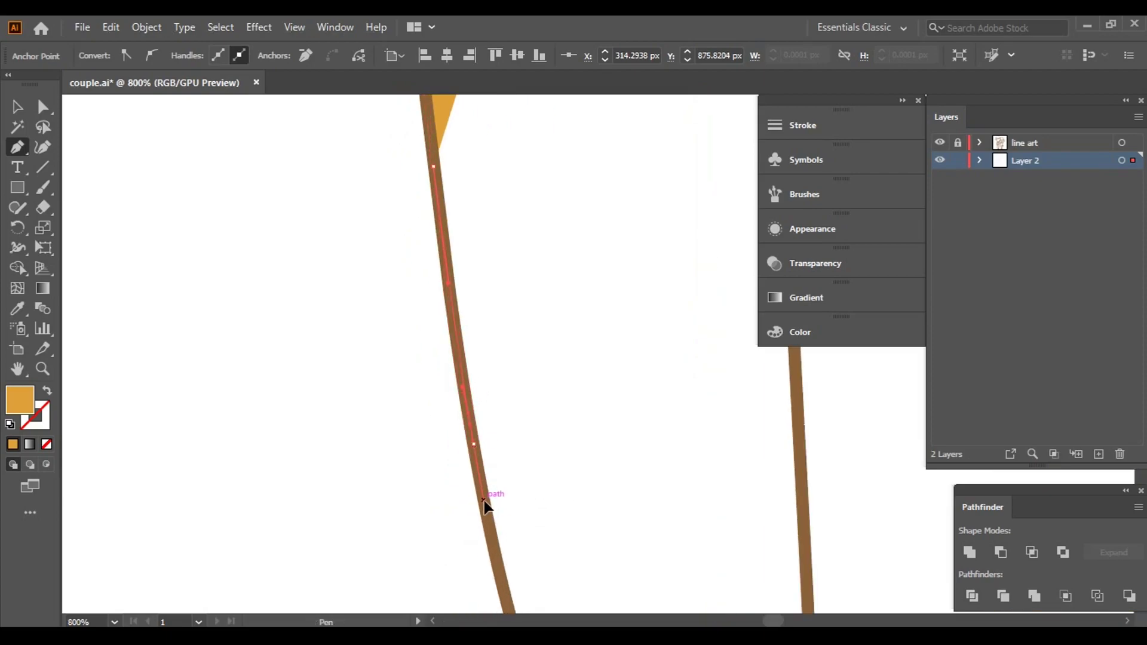
{"action": "scroll", "coordinate": [485, 505], "scroll_direction": "down", "scroll_amount": 3}
{"action": "left_click_drag", "start_coordinate": [541, 535], "coordinate": [512, 429]}
{"action": "scroll", "coordinate": [564, 520], "scroll_direction": "up", "scroll_amount": 2}
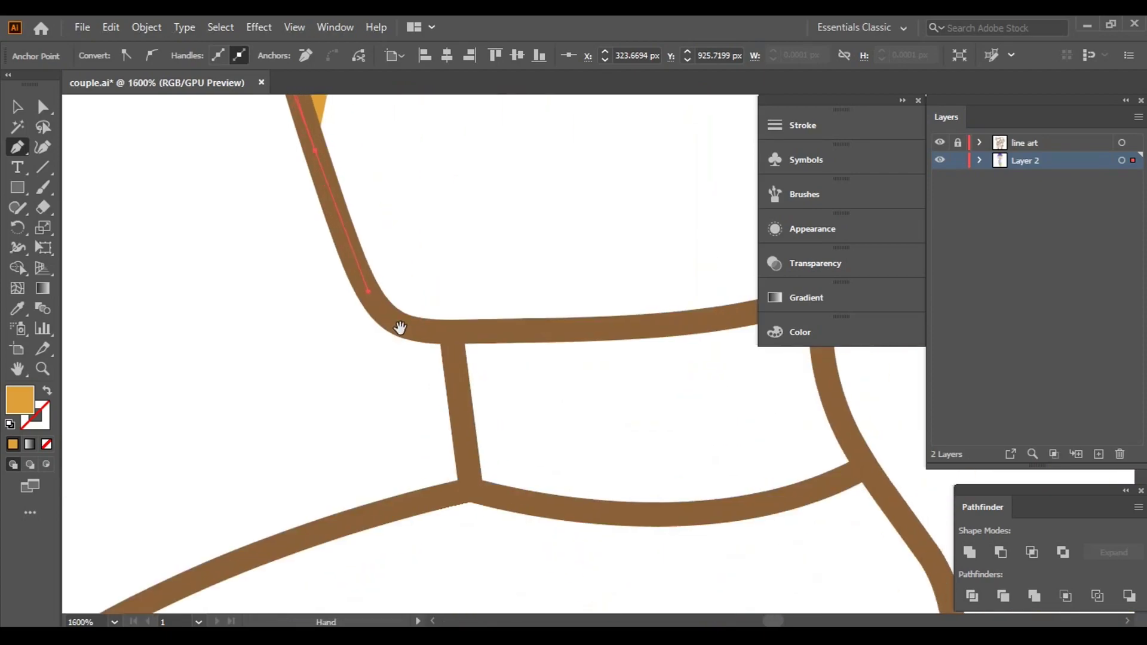
{"action": "left_click_drag", "start_coordinate": [651, 337], "coordinate": [315, 468]}
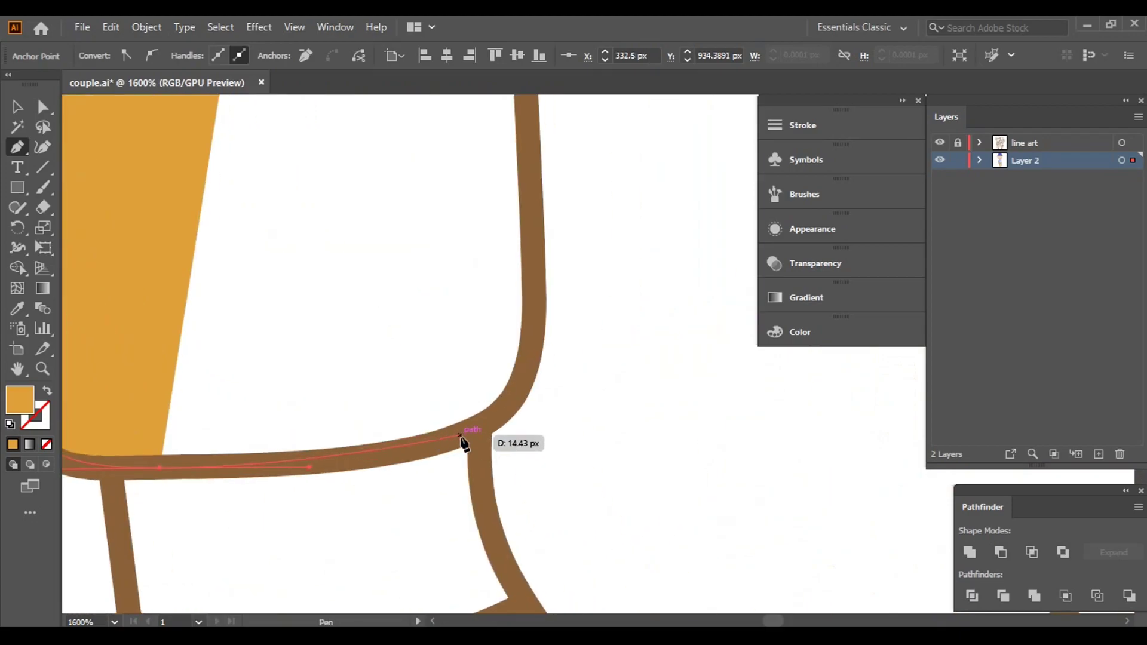
{"action": "left_click_drag", "start_coordinate": [463, 443], "coordinate": [515, 415]}
{"action": "left_click_drag", "start_coordinate": [532, 303], "coordinate": [534, 242]}
{"action": "left_click_drag", "start_coordinate": [524, 119], "coordinate": [520, 251]}
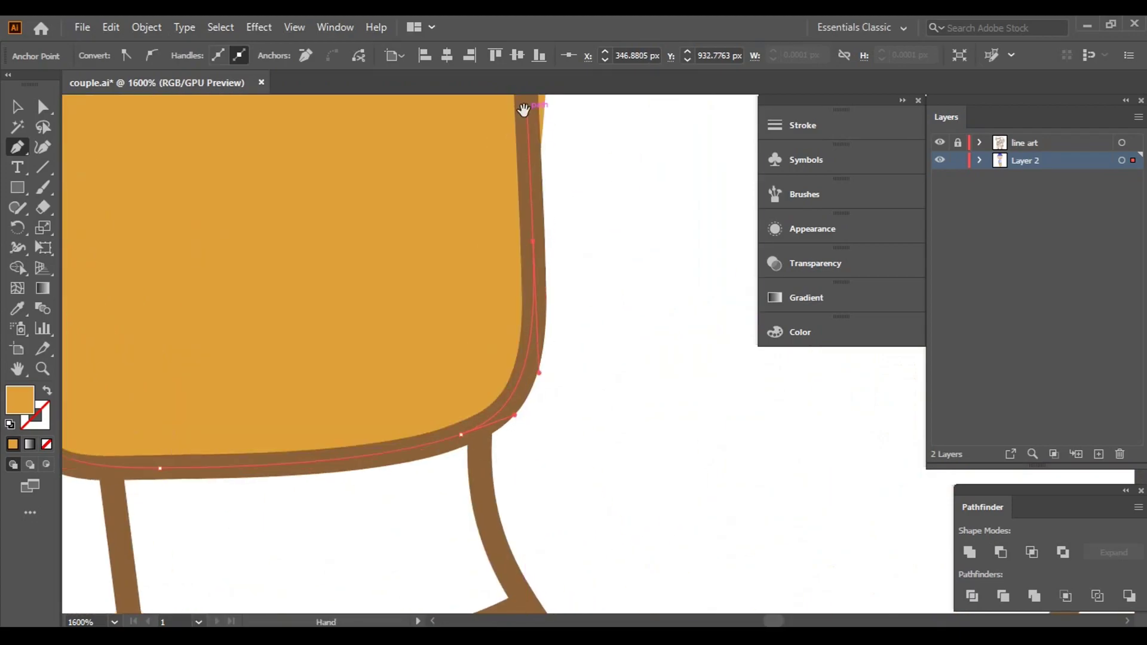
{"action": "mouse_move", "coordinate": [511, 171]}
{"action": "left_mouse_down"}
{"action": "mouse_move", "coordinate": [530, 210]}
{"action": "mouse_move", "coordinate": [534, 275]}
{"action": "left_mouse_up"}
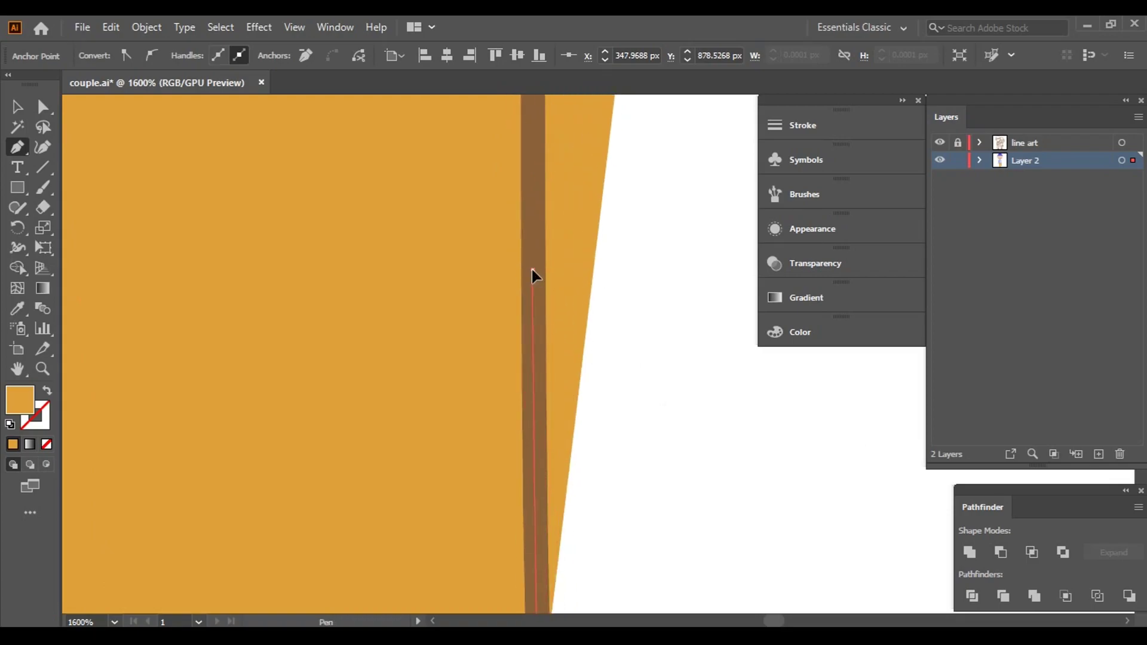
{"action": "mouse_move", "coordinate": [535, 195]}
{"action": "left_mouse_down"}
{"action": "mouse_move", "coordinate": [554, 174]}
{"action": "mouse_move", "coordinate": [553, 141]}
{"action": "left_mouse_up"}
- Trace up the inner edge toward the crotch and close the left leg path
{"action": "key", "text": "ctrl+minus"}
{"action": "key", "text": "ctrl+minus"}
{"action": "scroll", "coordinate": [512, 430], "scroll_direction": "down", "scroll_amount": 2}
{"action": "mouse_move", "coordinate": [523, 221]}
{"action": "left_mouse_down"}
{"action": "mouse_move", "coordinate": [529, 134]}
{"action": "mouse_move", "coordinate": [477, 241]}
{"action": "left_mouse_up"}
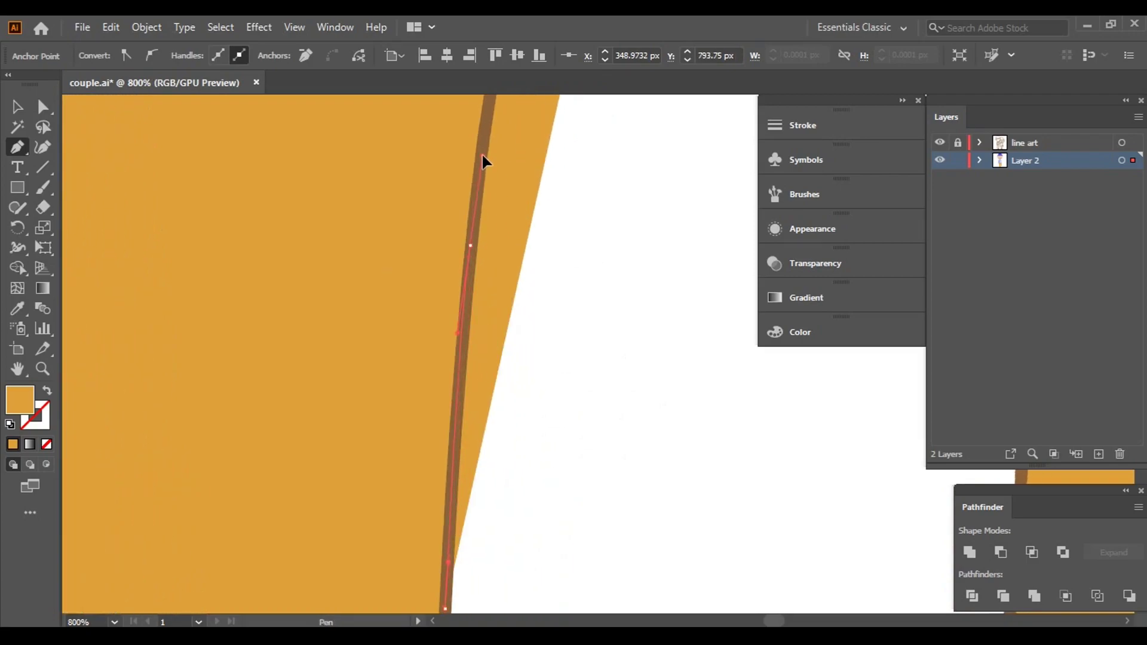
{"action": "left_click_drag", "start_coordinate": [483, 162], "coordinate": [485, 288]}
{"action": "scroll", "coordinate": [506, 233], "scroll_direction": "up", "scroll_amount": 5}
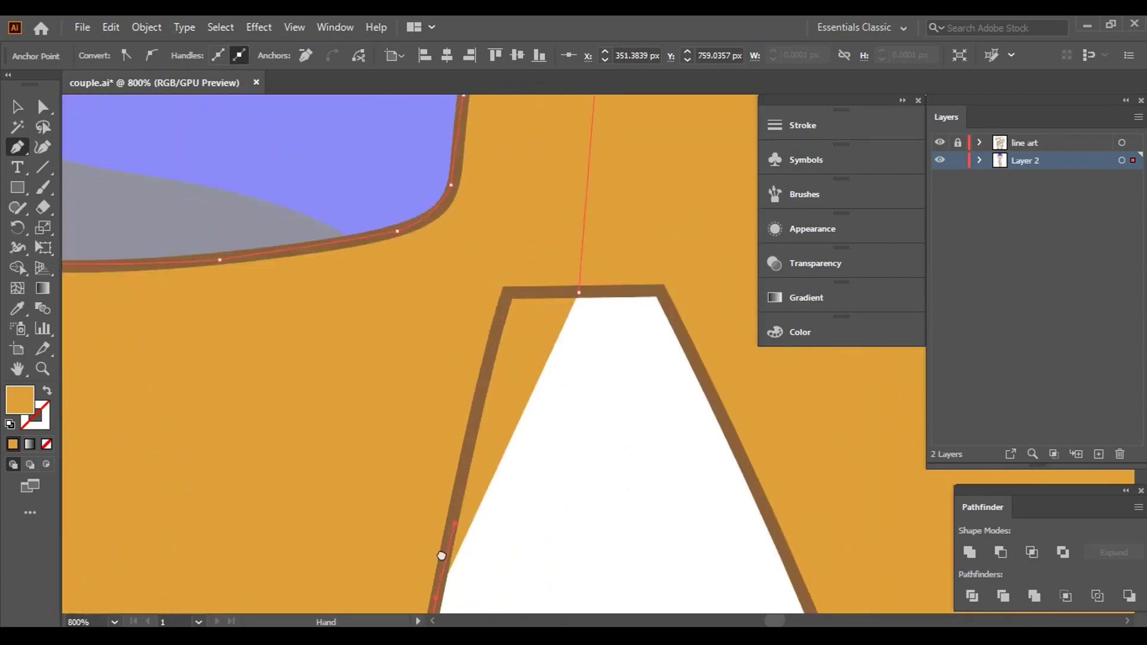
{"action": "left_click_drag", "start_coordinate": [482, 375], "coordinate": [485, 391]}
{"action": "left_click_drag", "start_coordinate": [557, 363], "coordinate": [558, 368]}
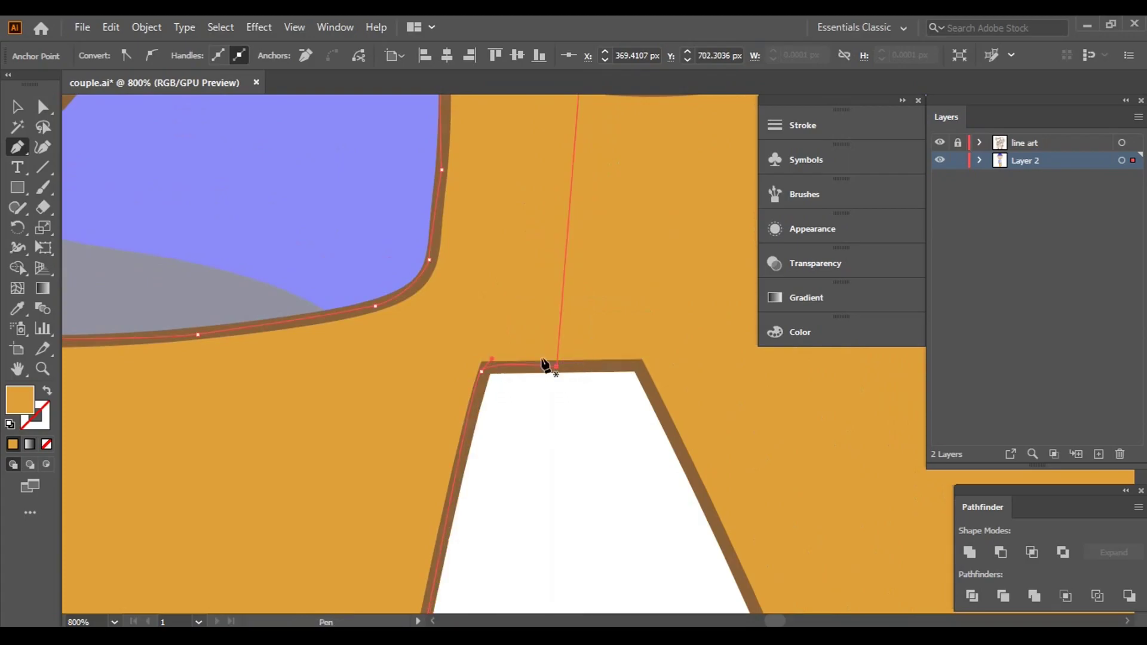
{"action": "key", "text": "v"}
- Zoom out to check both legs and reselect the new left trouser leg shape
{"action": "key", "text": "ctrl+minus"}
{"action": "key", "text": "ctrl+minus"}
{"action": "key", "text": "ctrl+minus"}
{"action": "scroll", "coordinate": [504, 436], "scroll_direction": "down", "scroll_amount": 3}
{"action": "left_click", "coordinate": [267, 424]}
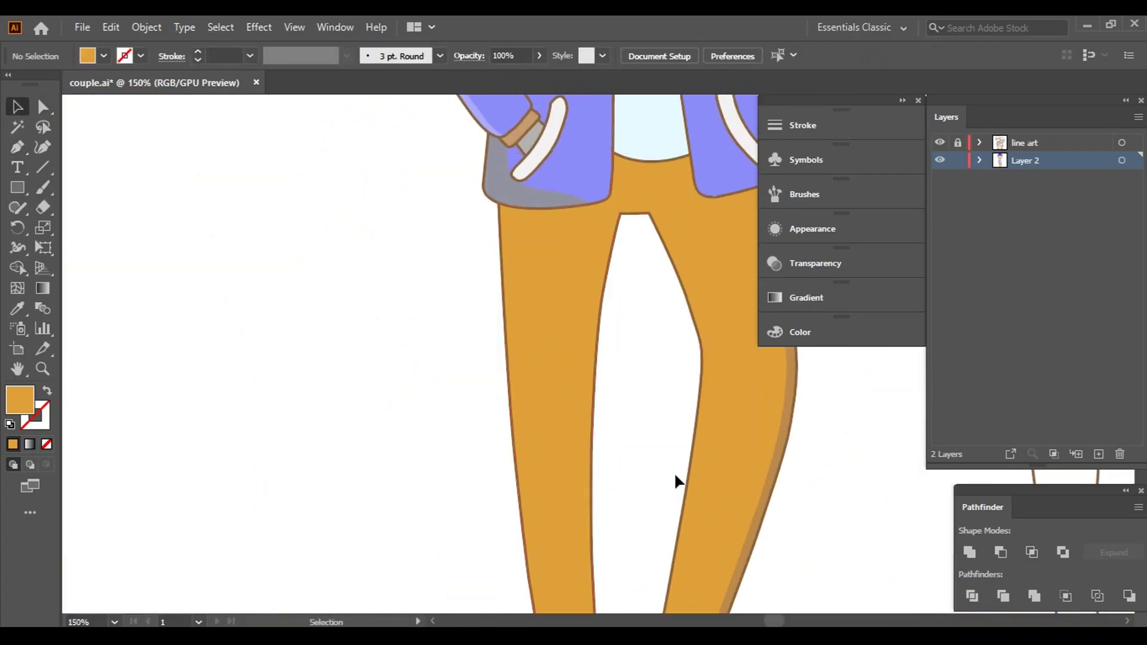
{"action": "left_click_drag", "start_coordinate": [674, 472], "coordinate": [618, 386]}
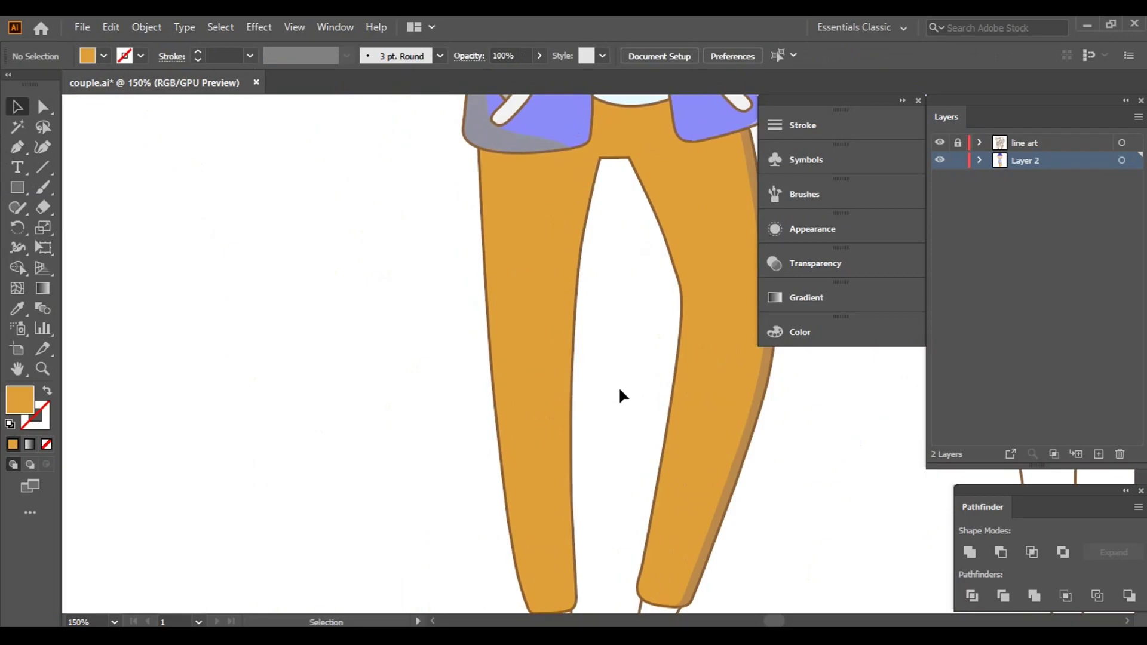
{"action": "scroll", "coordinate": [588, 342], "scroll_direction": "right", "scroll_amount": 2}
{"action": "left_click", "coordinate": [475, 345]}
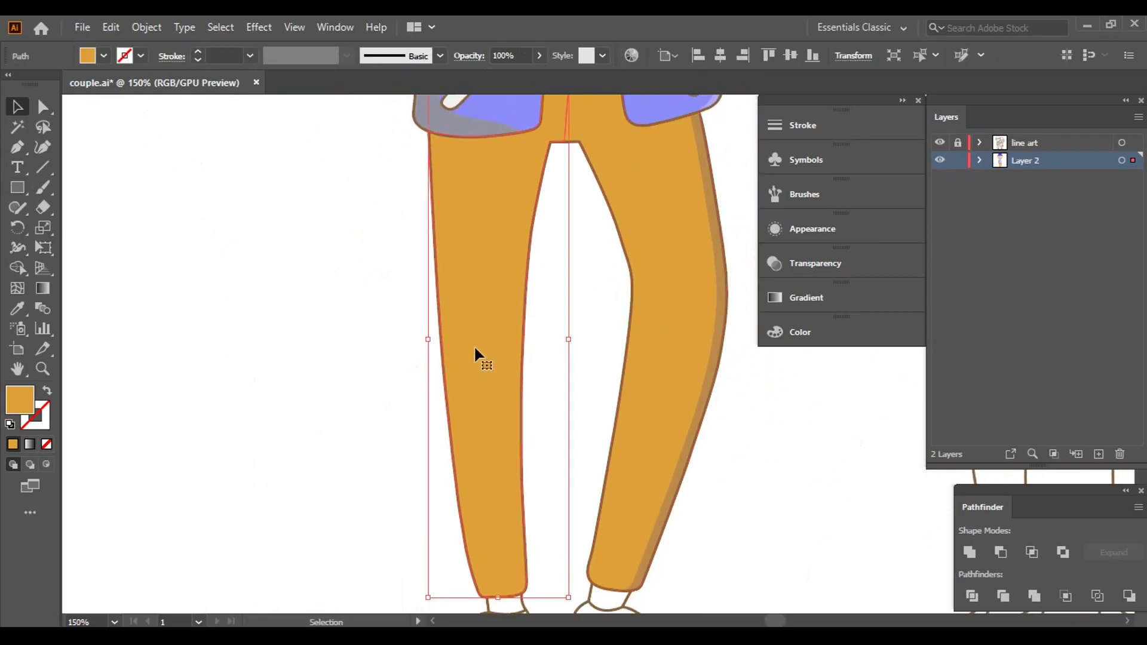
- Copy the left trouser leg and paste a copy directly behind it
{"action": "left_click", "coordinate": [112, 27]}
{"action": "left_click", "coordinate": [144, 107]}
{"action": "left_click", "coordinate": [112, 27]}
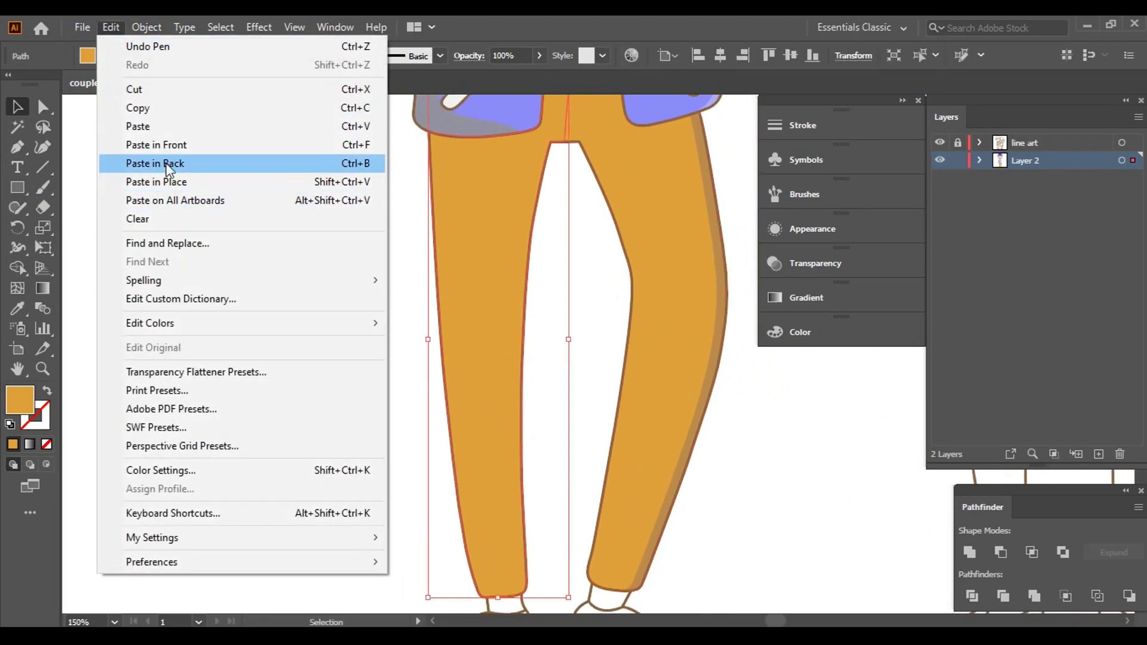
{"action": "left_click", "coordinate": [144, 161]}
{"action": "left_click", "coordinate": [112, 27]}
{"action": "left_click", "coordinate": [144, 107]}
{"action": "left_click", "coordinate": [111, 27]}
{"action": "left_click", "coordinate": [158, 163]}
- Nudge the back copy three steps right and merge the pieces with Shape Builder
{"action": "key", "text": "Right"}
{"action": "key", "text": "Right"}
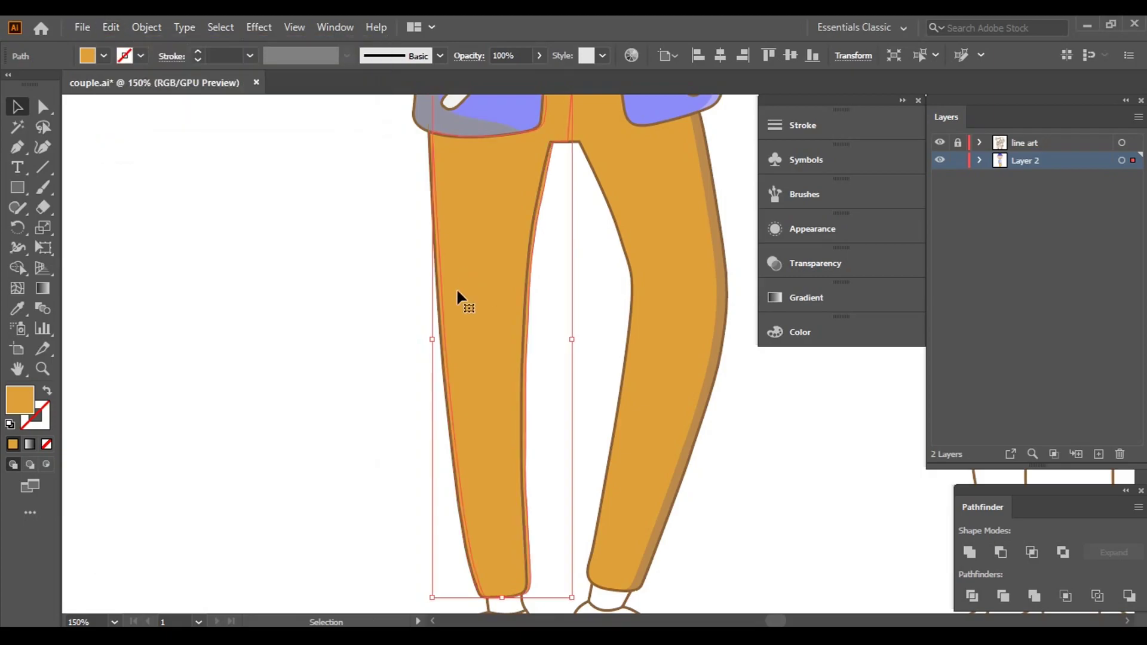
{"action": "key", "text": "Right"}
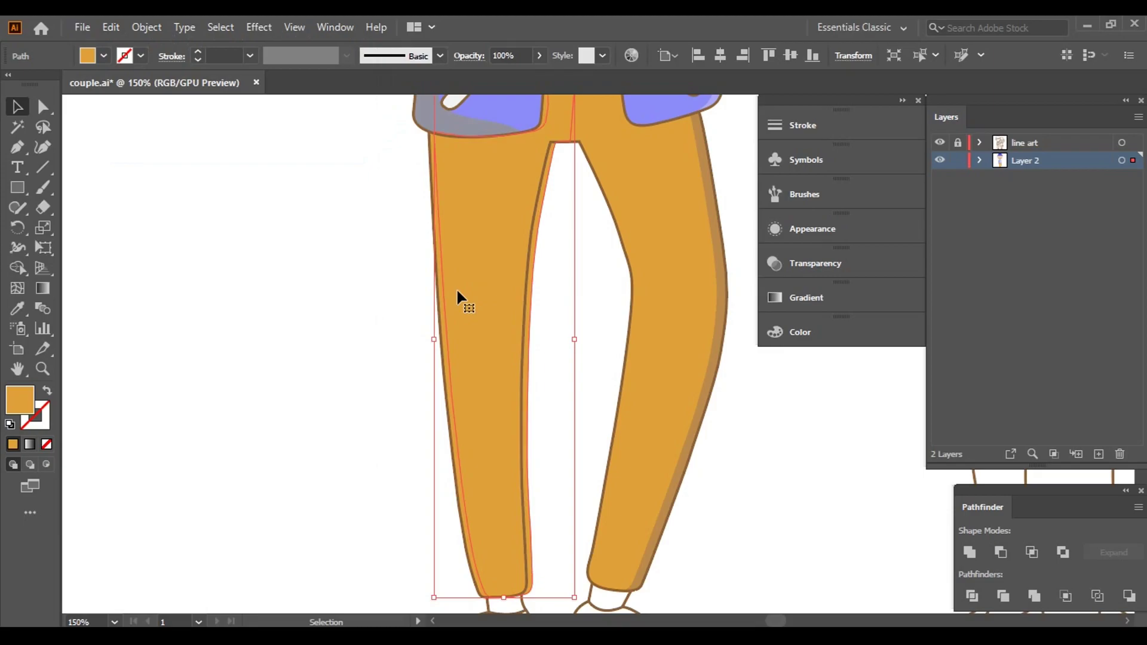
{"action": "key", "text": "Right"}
{"action": "scroll", "coordinate": [486, 467], "scroll_direction": "up", "scroll_amount": 3}
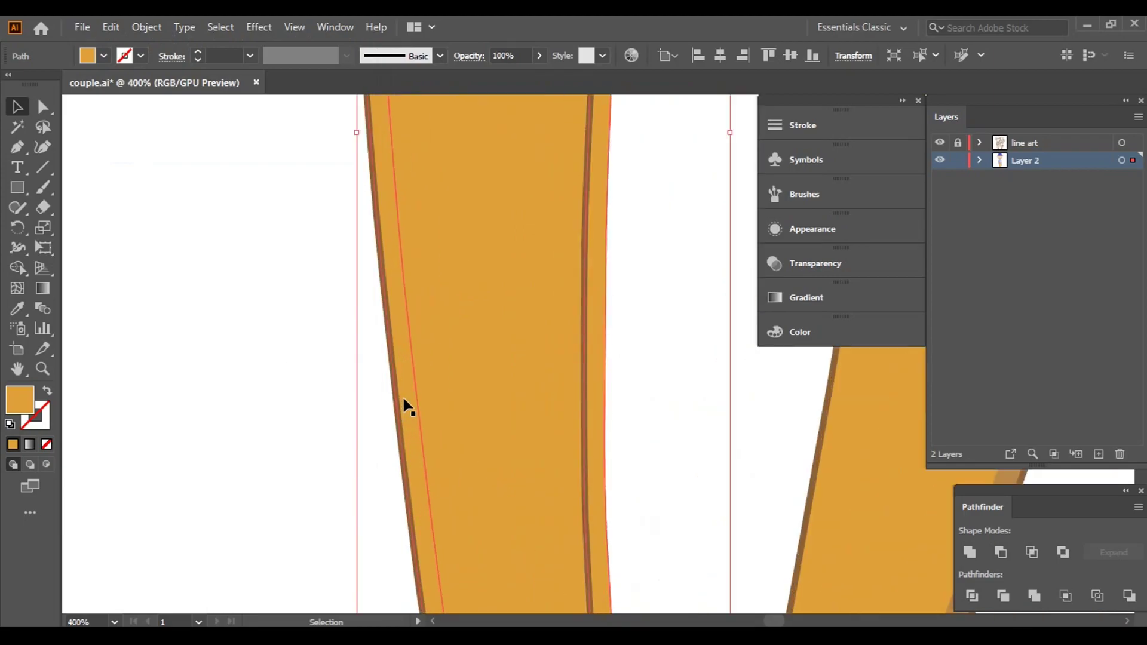
{"action": "left_click", "coordinate": [406, 406], "text": "shift"}
{"action": "left_click", "coordinate": [17, 270]}
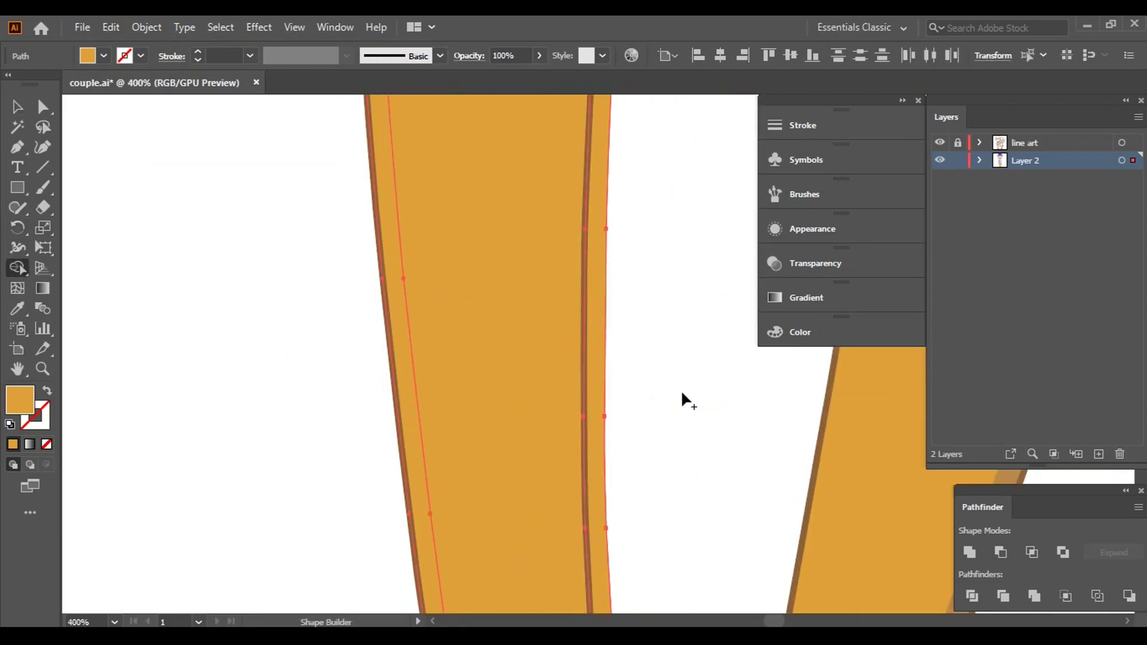
{"action": "scroll", "coordinate": [531, 313], "scroll_direction": "down", "scroll_amount": 4}
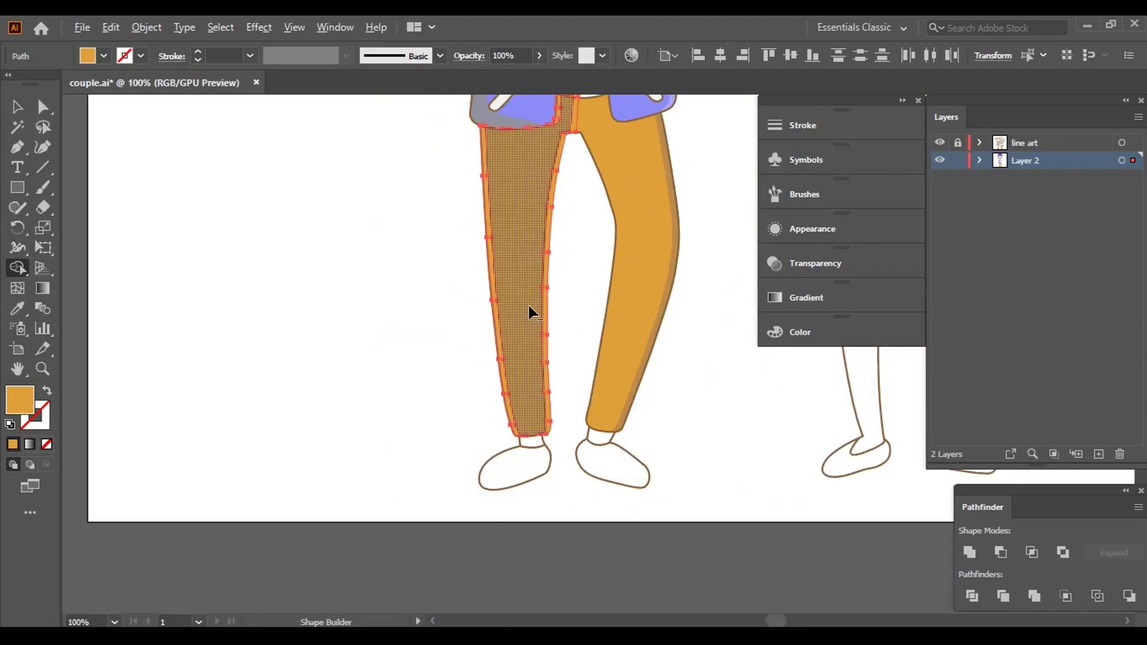
{"action": "left_click", "coordinate": [530, 311]}
- Eyedrop the right leg's tan shadow colour onto the new strip, then deselect
{"action": "scroll", "coordinate": [548, 363], "scroll_direction": "up", "scroll_amount": 1}
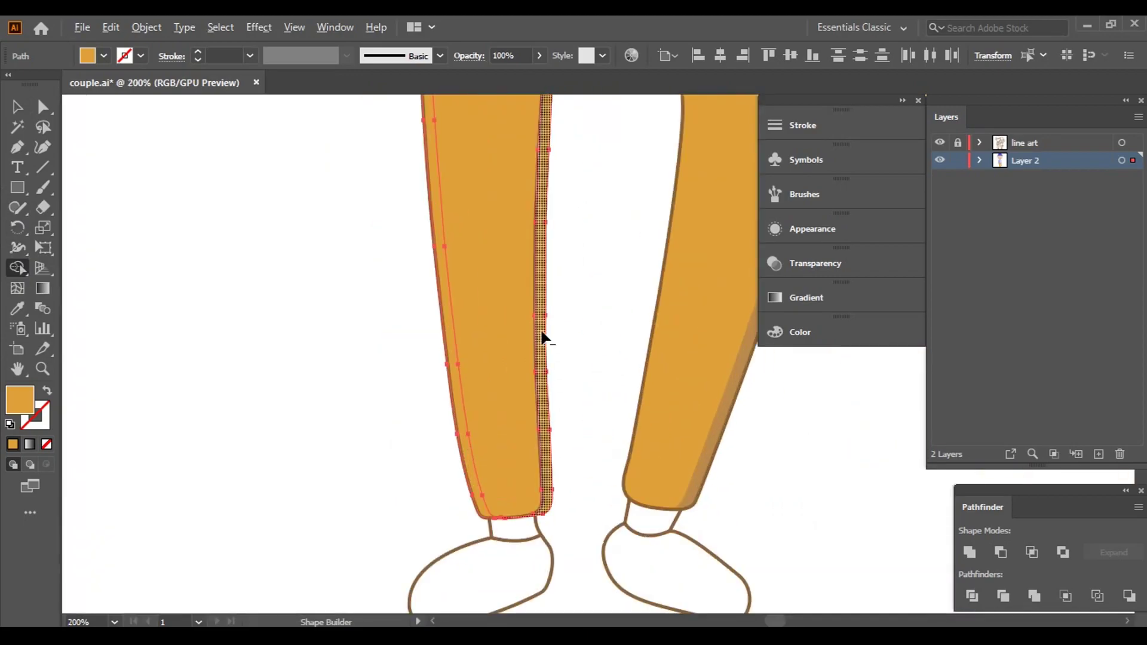
{"action": "scroll", "coordinate": [540, 370], "scroll_direction": "up", "scroll_amount": 1}
{"action": "scroll", "coordinate": [539, 369], "scroll_direction": "up", "scroll_amount": 1}
{"action": "scroll", "coordinate": [511, 550], "scroll_direction": "down", "scroll_amount": 2}
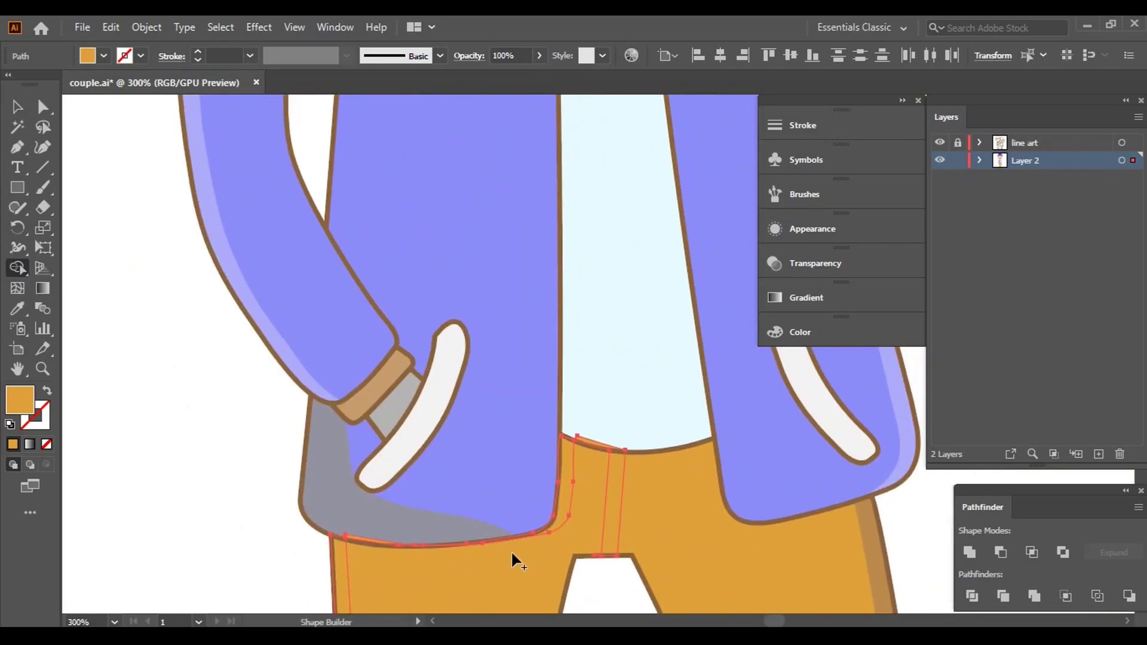
{"action": "scroll", "coordinate": [530, 532], "scroll_direction": "up", "scroll_amount": 2}
{"action": "scroll", "coordinate": [530, 532], "scroll_direction": "up", "scroll_amount": 2}
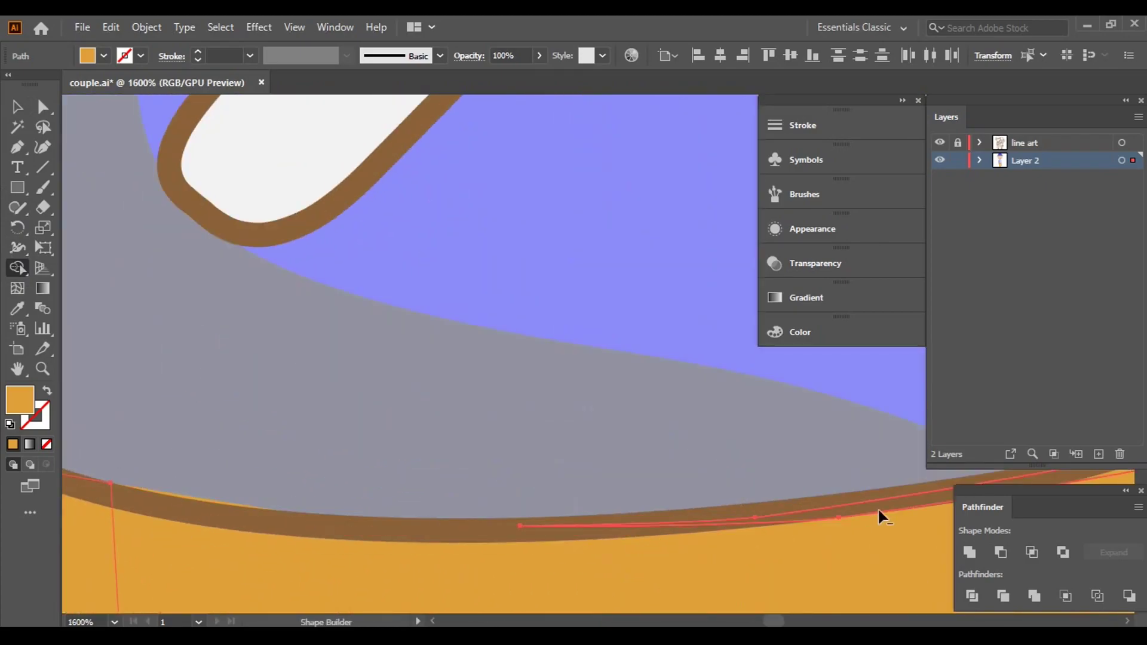
{"action": "scroll", "coordinate": [878, 505], "scroll_direction": "down", "scroll_amount": 3}
{"action": "scroll", "coordinate": [521, 329], "scroll_direction": "up", "scroll_amount": 1}
{"action": "scroll", "coordinate": [500, 364], "scroll_direction": "up", "scroll_amount": 1}
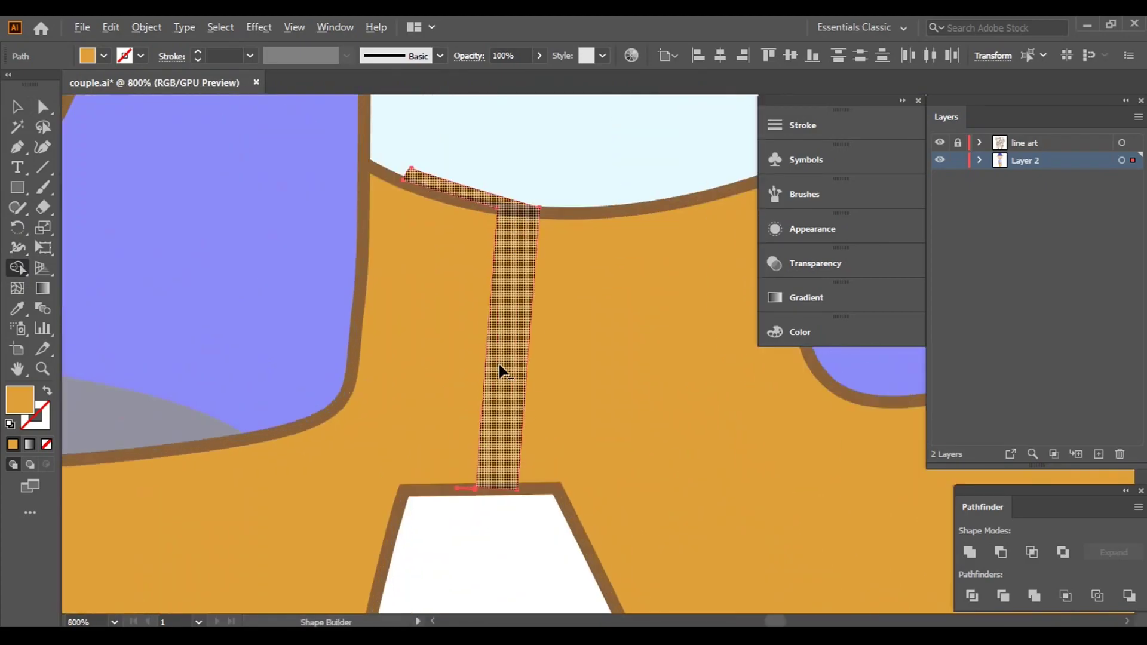
{"action": "scroll", "coordinate": [487, 432], "scroll_direction": "up", "scroll_amount": 5}
{"action": "scroll", "coordinate": [497, 421], "scroll_direction": "down", "scroll_amount": 12}
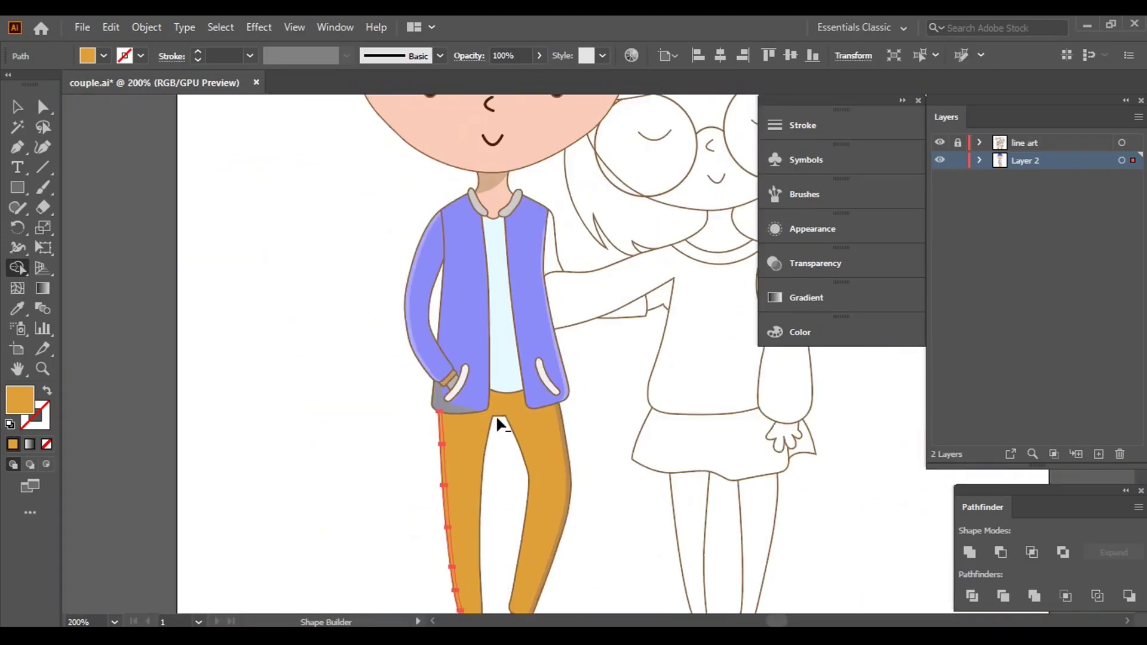
{"action": "left_click_drag", "start_coordinate": [494, 422], "coordinate": [455, 309]}
{"action": "left_click", "coordinate": [18, 109]}
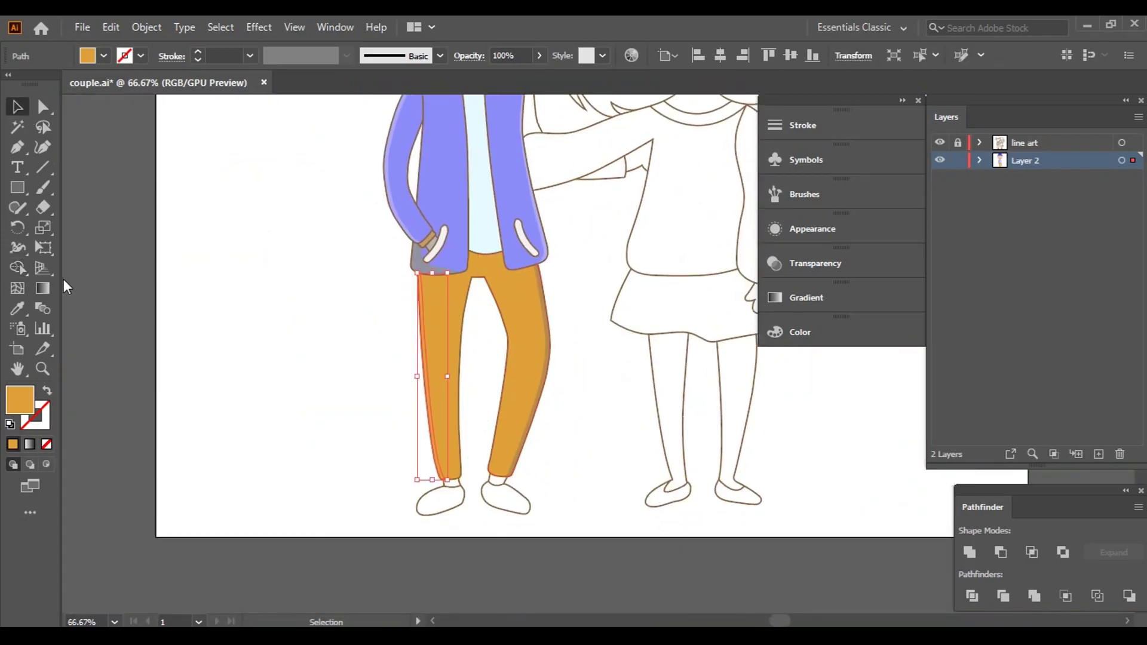
{"action": "left_click", "coordinate": [18, 306]}
{"action": "scroll", "coordinate": [541, 386], "scroll_direction": "up", "scroll_amount": 8}
{"action": "scroll", "coordinate": [675, 346], "scroll_direction": "down", "scroll_amount": 8}
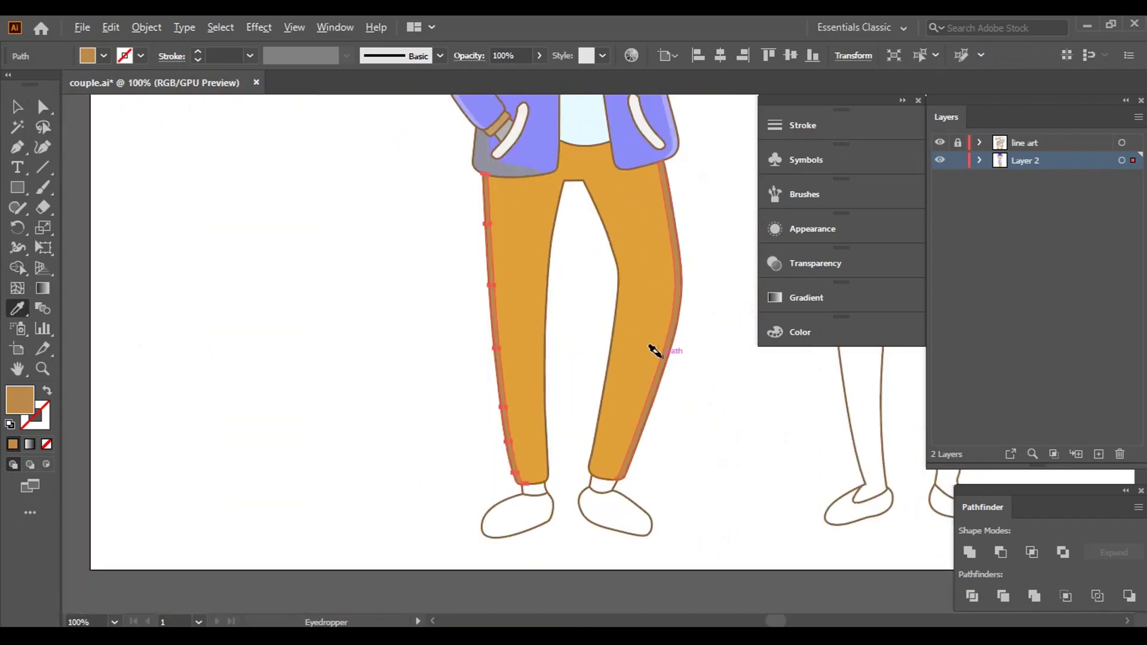
{"action": "key", "text": "v"}
{"action": "left_click", "coordinate": [256, 260]}
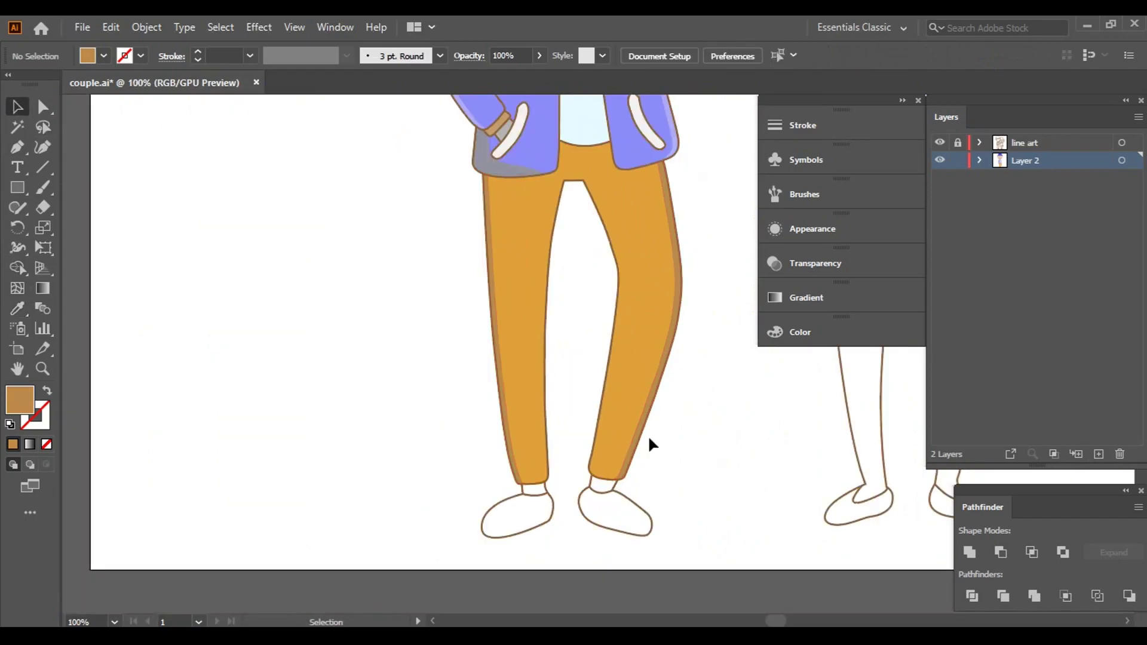
- Select the neck shape to load its pale skin fill for drawing
{"action": "scroll", "coordinate": [608, 315], "scroll_direction": "up", "scroll_amount": 5}
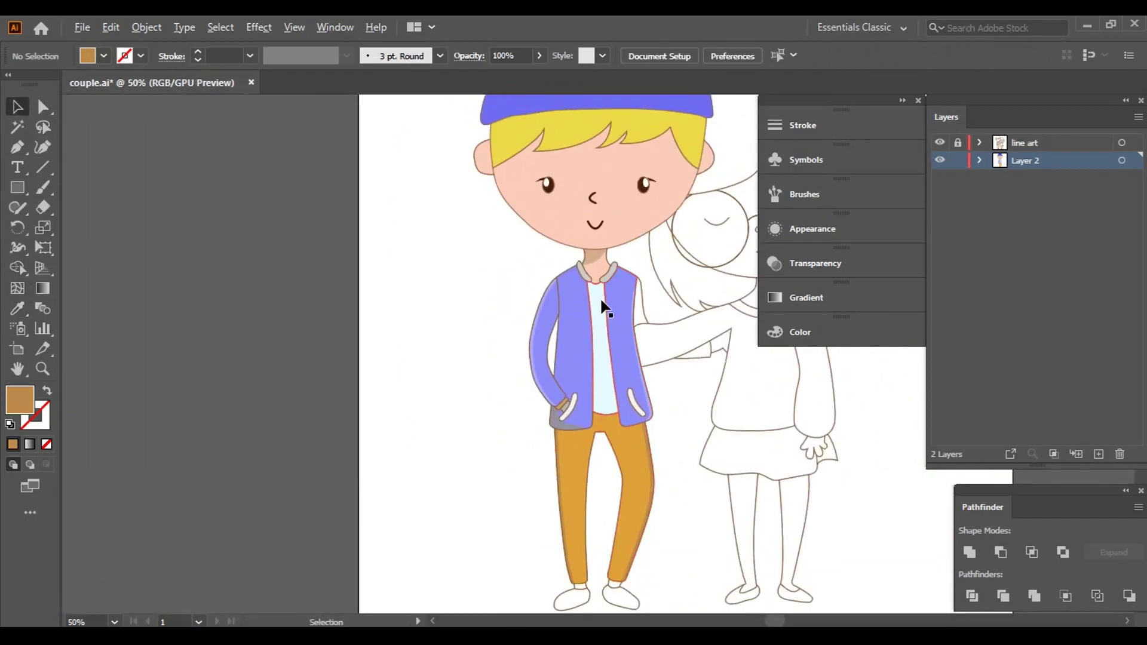
{"action": "scroll", "coordinate": [600, 297], "scroll_direction": "up", "scroll_amount": 3}
{"action": "left_click", "coordinate": [598, 214]}
{"action": "key", "text": "p"}
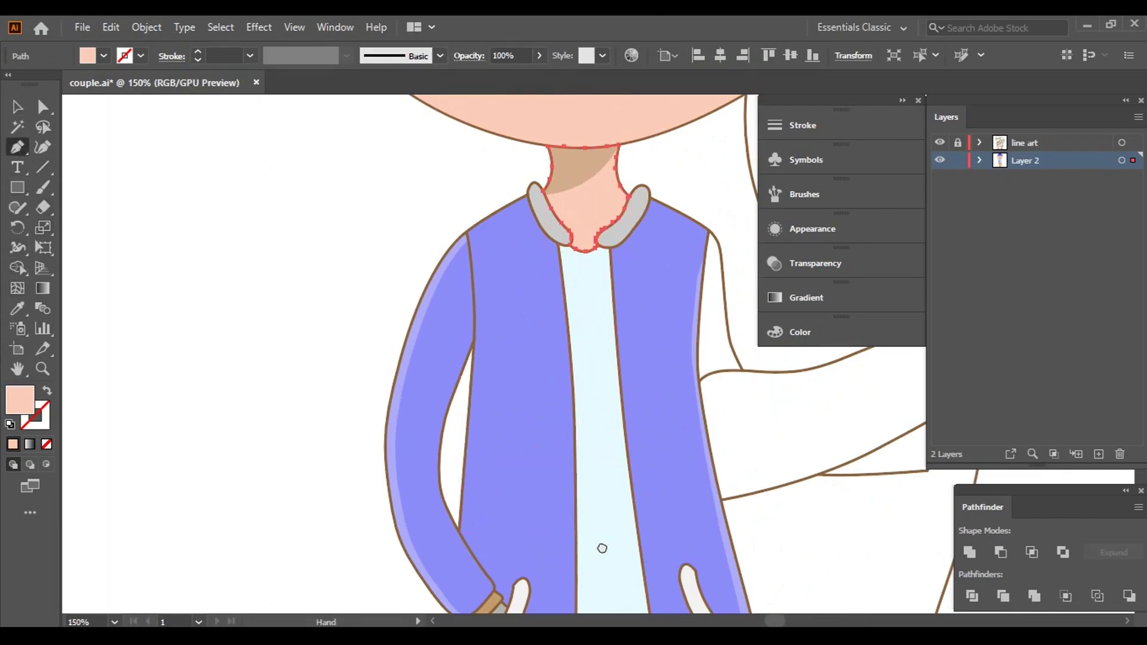
{"action": "scroll", "coordinate": [603, 548], "scroll_direction": "down", "scroll_amount": 5}
{"action": "scroll", "coordinate": [598, 565], "scroll_direction": "down", "scroll_amount": 4}
{"action": "scroll", "coordinate": [540, 505], "scroll_direction": "up", "scroll_amount": 3}
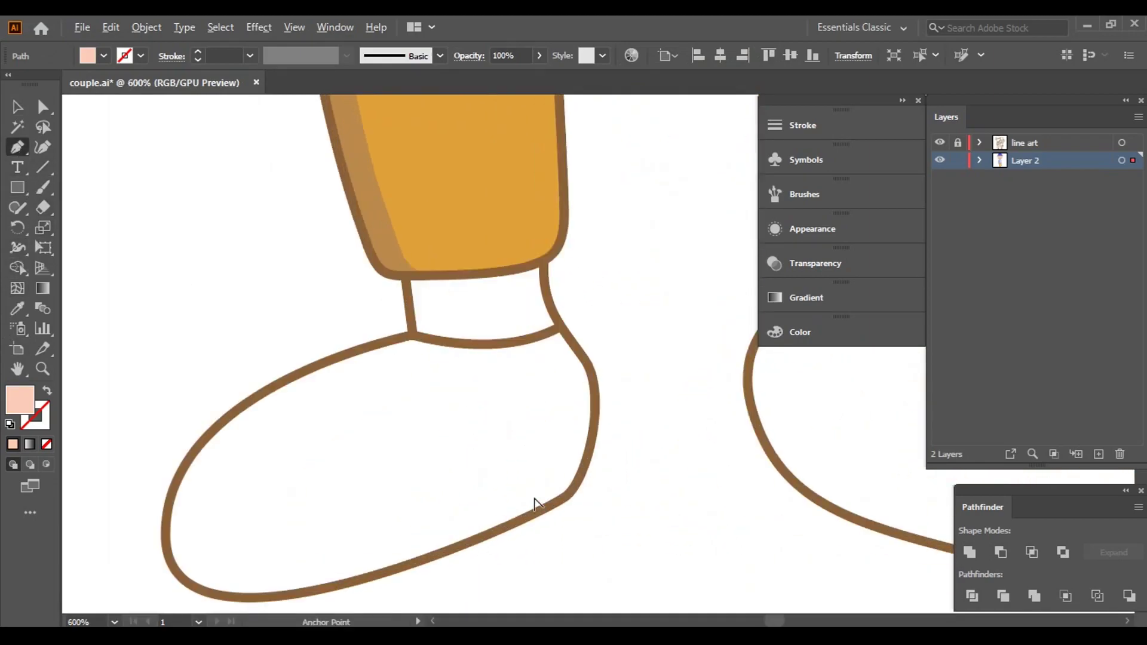
{"action": "scroll", "coordinate": [504, 527], "scroll_direction": "up", "scroll_amount": 4}
- Trace and close a skin-coloured shape over the left ankle
{"action": "left_click_drag", "start_coordinate": [594, 576], "coordinate": [235, 427]}
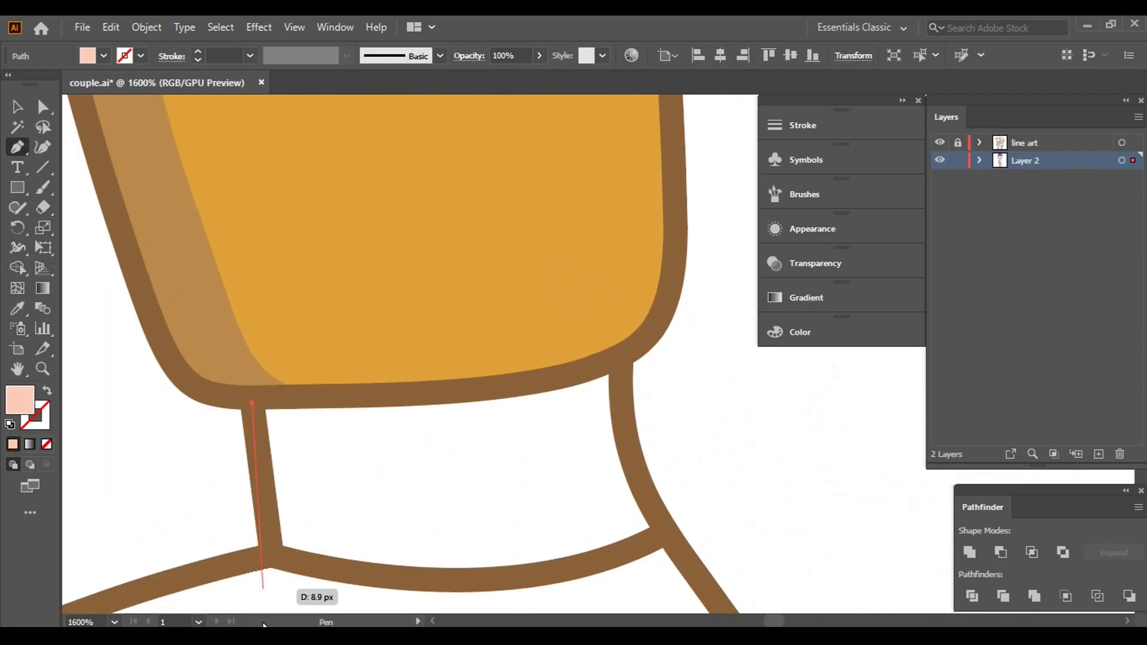
{"action": "left_click", "coordinate": [272, 556]}
{"action": "left_click_drag", "start_coordinate": [532, 576], "coordinate": [620, 576]}
{"action": "left_click", "coordinate": [621, 553]}
{"action": "left_click", "coordinate": [661, 536]}
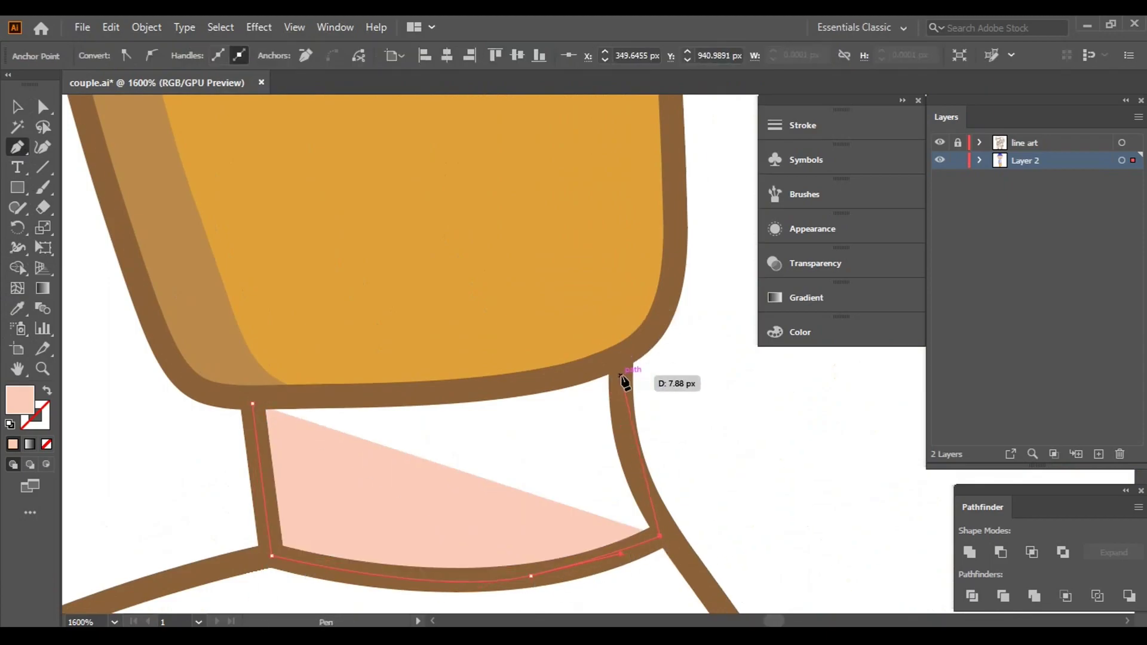
{"action": "left_click", "coordinate": [625, 382]}
{"action": "left_click", "coordinate": [252, 405]}
- Trace a skin-coloured shape over the right ankle below the cuff, then deselect
{"action": "scroll", "coordinate": [909, 491], "scroll_direction": "down", "scroll_amount": 6}
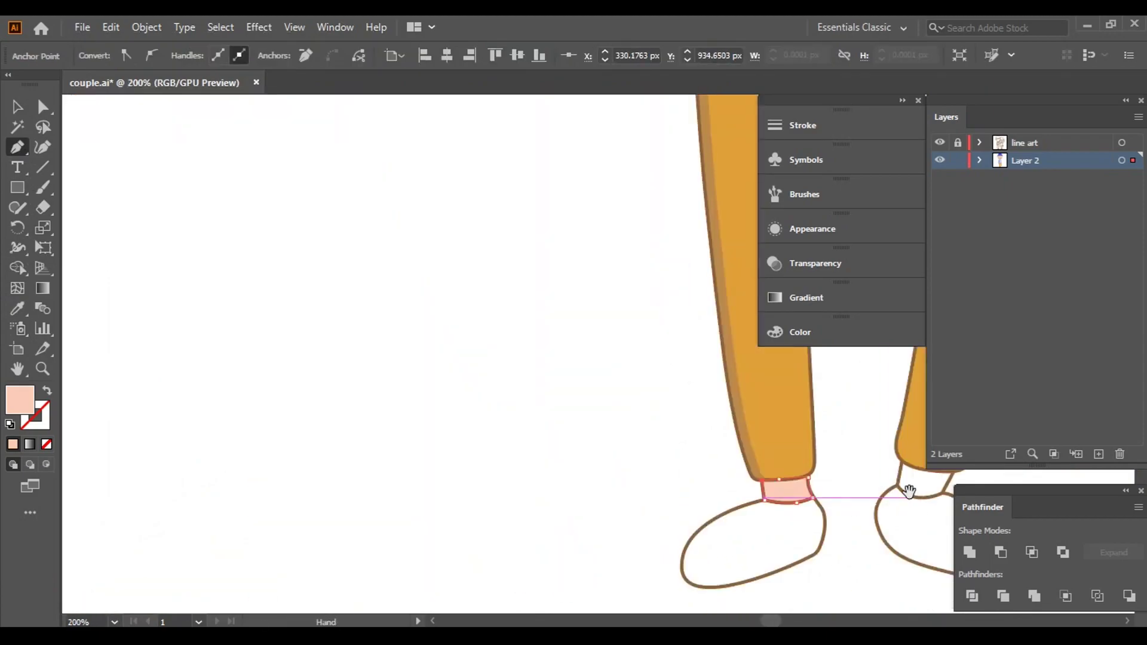
{"action": "scroll", "coordinate": [909, 491], "scroll_direction": "up", "scroll_amount": 5}
{"action": "scroll", "coordinate": [402, 460], "scroll_direction": "up", "scroll_amount": 1}
{"action": "left_click", "coordinate": [371, 313]}
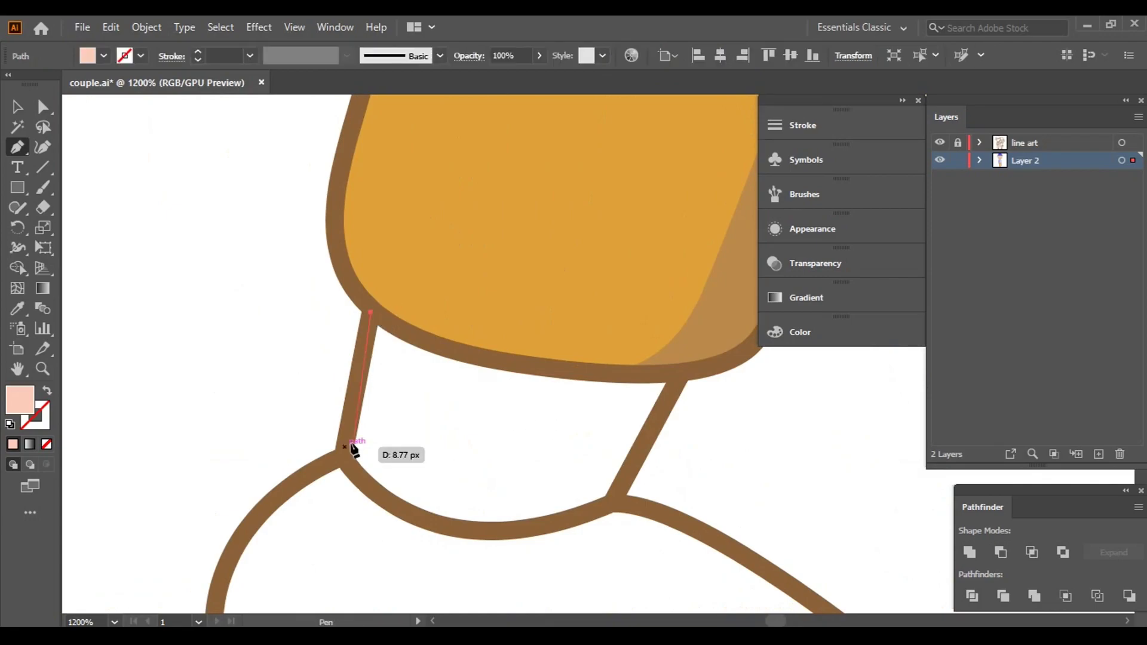
{"action": "left_click", "coordinate": [340, 458]}
{"action": "left_click_drag", "start_coordinate": [474, 530], "coordinate": [554, 539]}
{"action": "left_click", "coordinate": [614, 504]}
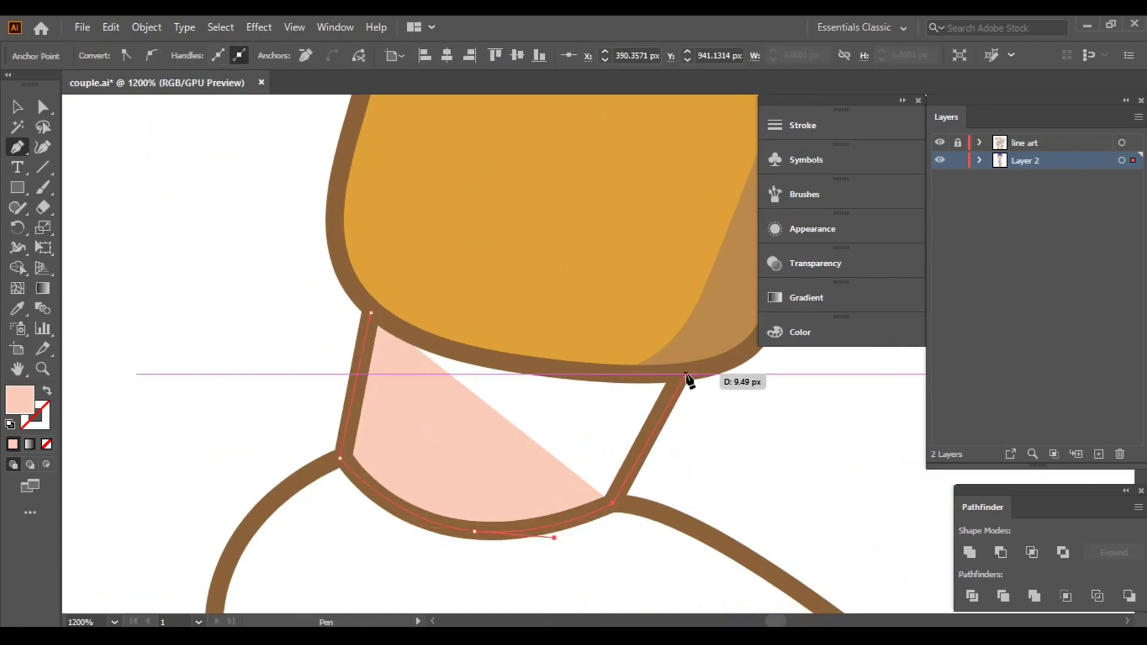
{"action": "left_click", "coordinate": [686, 372]}
{"action": "left_click", "coordinate": [578, 370]}
{"action": "left_click_drag", "start_coordinate": [459, 358], "coordinate": [519, 362]}
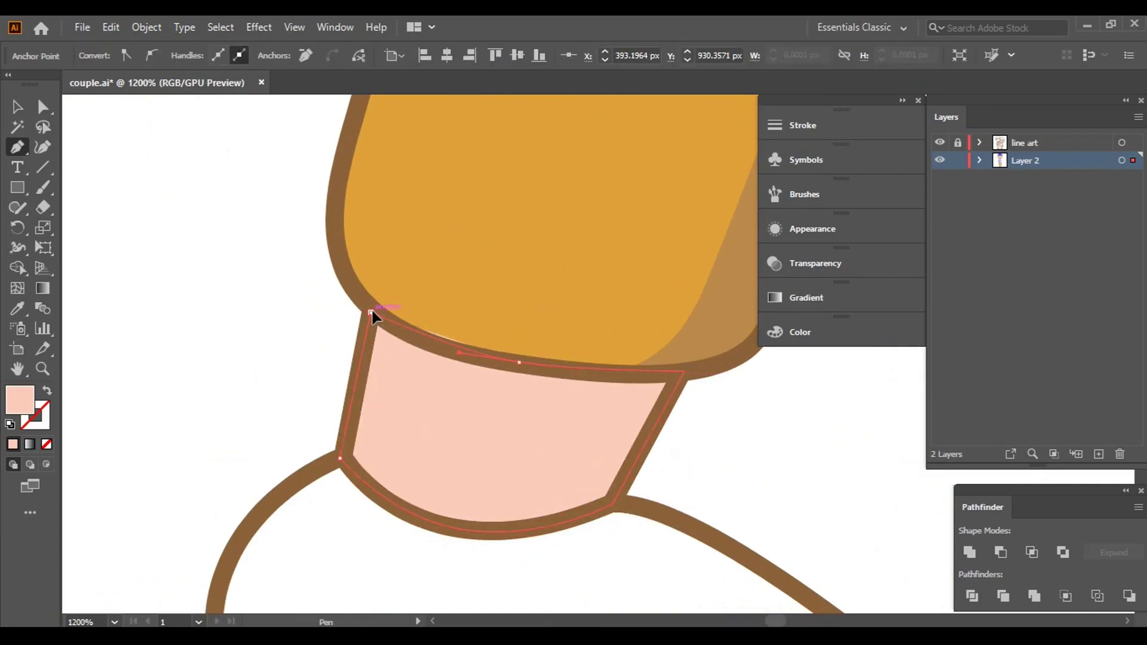
{"action": "scroll", "coordinate": [512, 387], "scroll_direction": "down", "scroll_amount": 5}
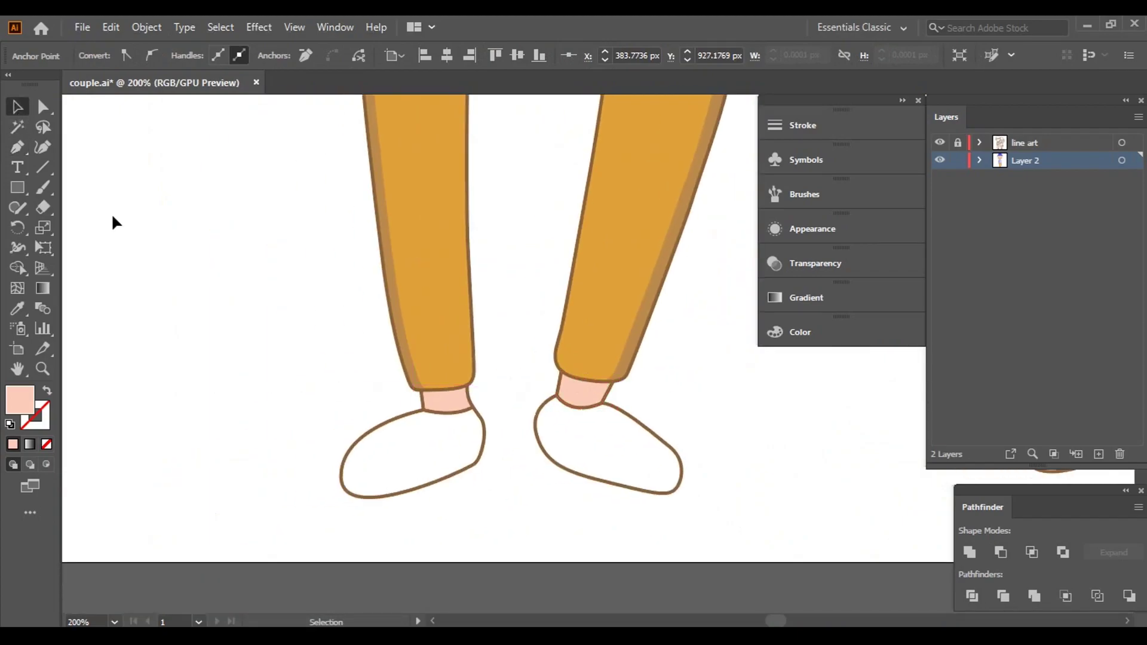
{"action": "left_click", "coordinate": [247, 344]}
{"action": "scroll", "coordinate": [247, 344], "scroll_direction": "down", "scroll_amount": 2}
- Set the fill to orange and start tracing the left shoe's top, side and toe
{"action": "left_click", "coordinate": [103, 56]}
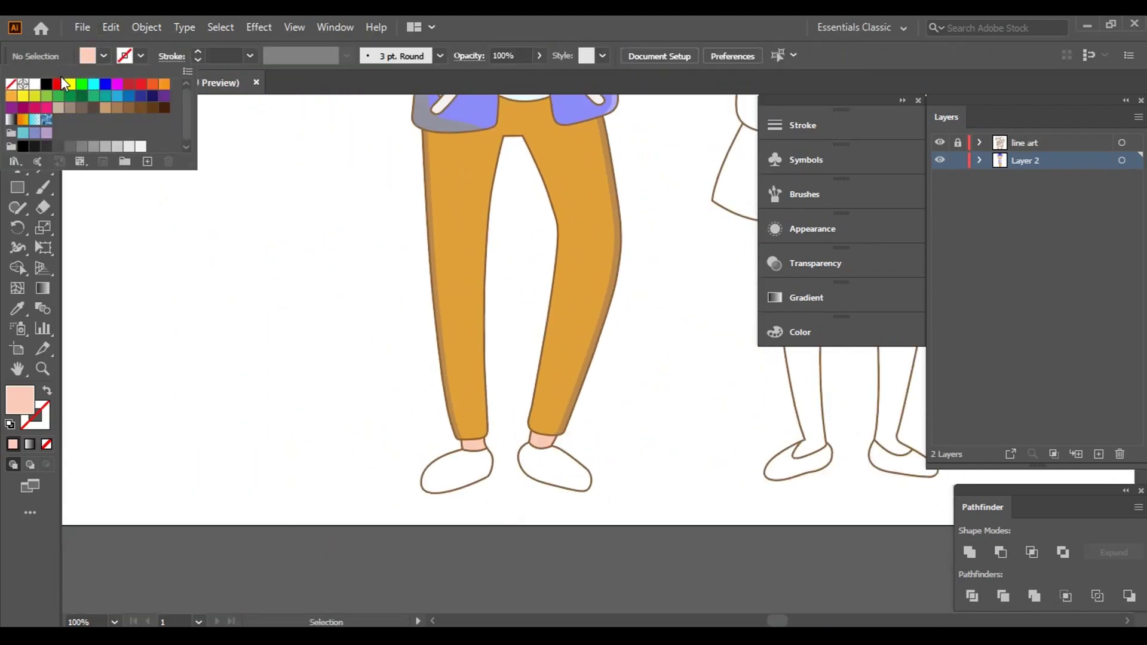
{"action": "left_click", "coordinate": [162, 88]}
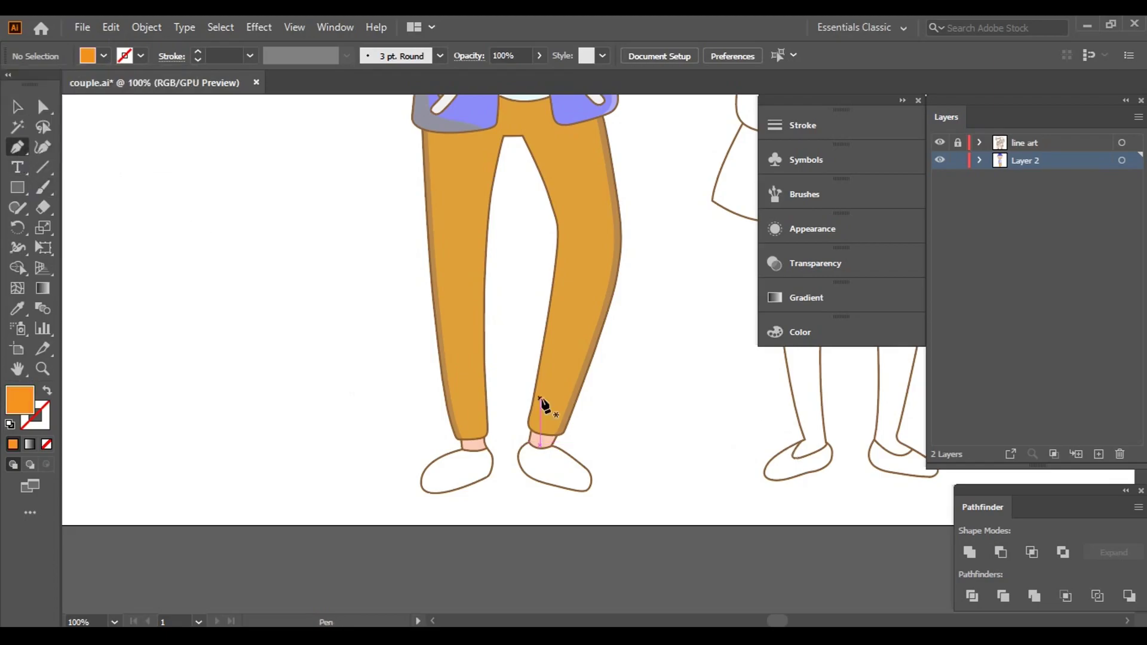
{"action": "scroll", "coordinate": [454, 485], "scroll_direction": "up", "scroll_amount": 4}
{"action": "scroll", "coordinate": [418, 422], "scroll_direction": "up", "scroll_amount": 3}
{"action": "left_click", "coordinate": [418, 211]}
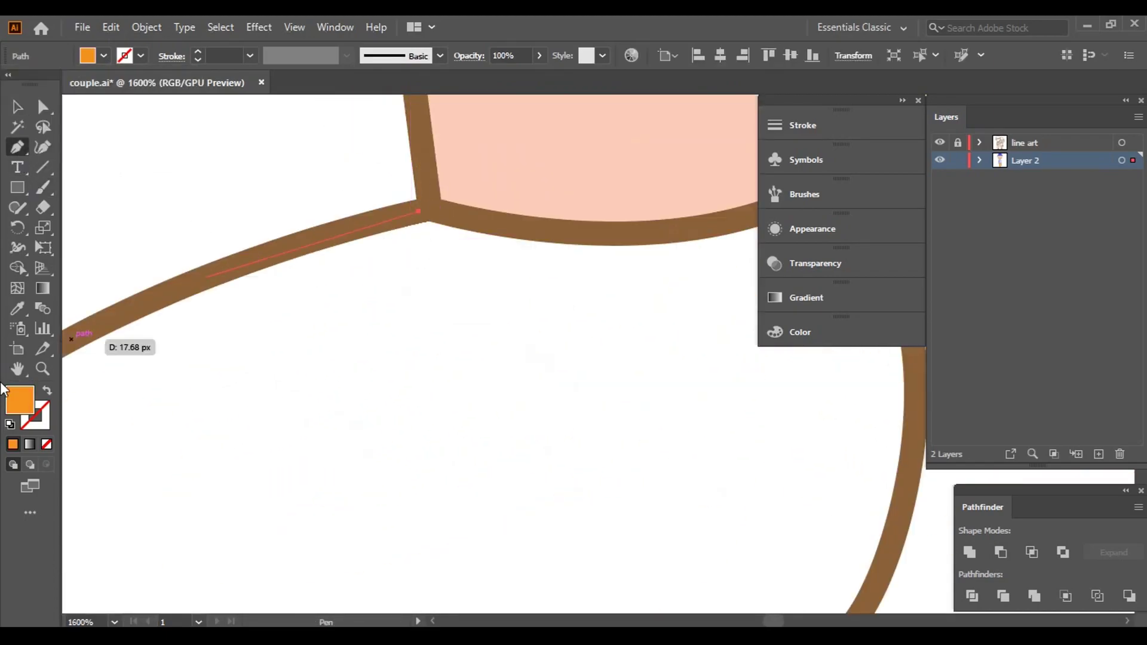
{"action": "scroll", "coordinate": [120, 323], "scroll_direction": "down", "scroll_amount": 2}
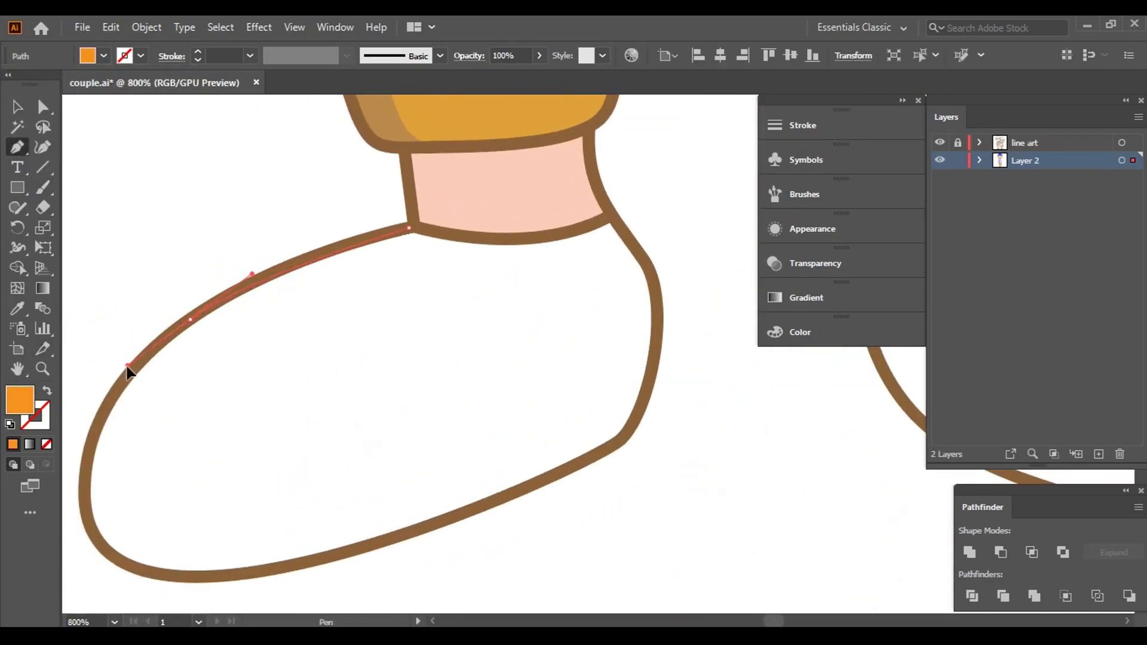
{"action": "left_click", "coordinate": [108, 401]}
{"action": "scroll", "coordinate": [90, 474], "scroll_direction": "up", "scroll_amount": 2}
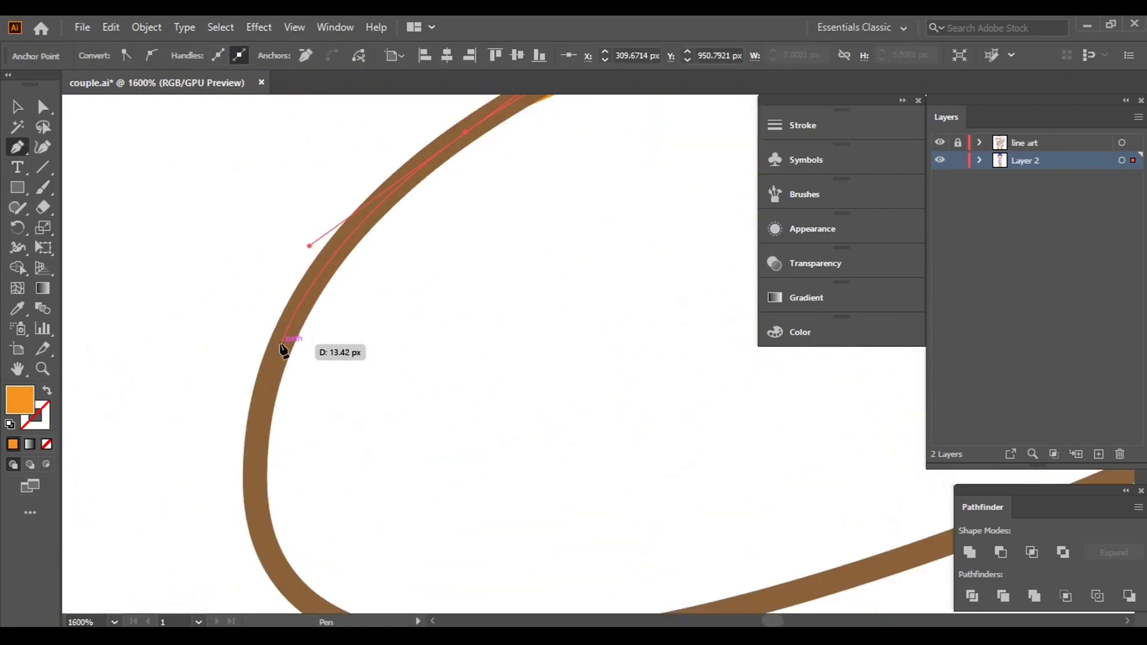
{"action": "left_click", "coordinate": [280, 345]}
{"action": "scroll", "coordinate": [260, 392], "scroll_direction": "down", "scroll_amount": 3}
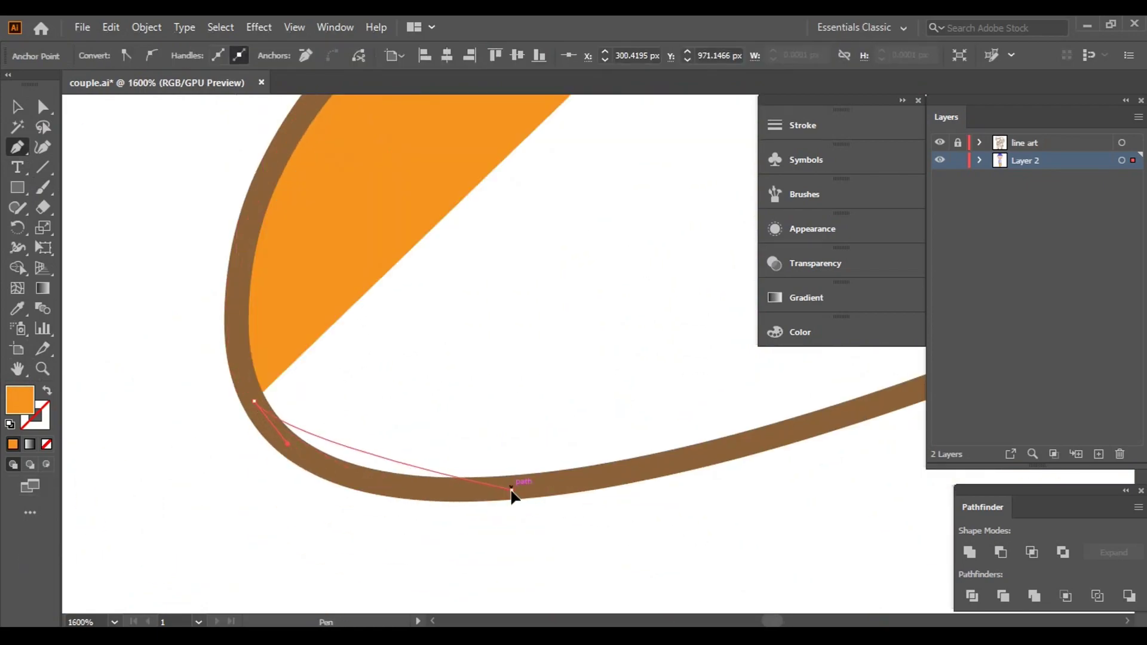
{"action": "left_click_drag", "start_coordinate": [511, 490], "coordinate": [680, 481]}
{"action": "left_click", "coordinate": [819, 431]}
- Trace the rest of the left shoe's bottom and outer curve, then close the path
{"action": "scroll", "coordinate": [469, 435], "scroll_direction": "right", "scroll_amount": 5}
{"action": "left_click", "coordinate": [492, 409]}
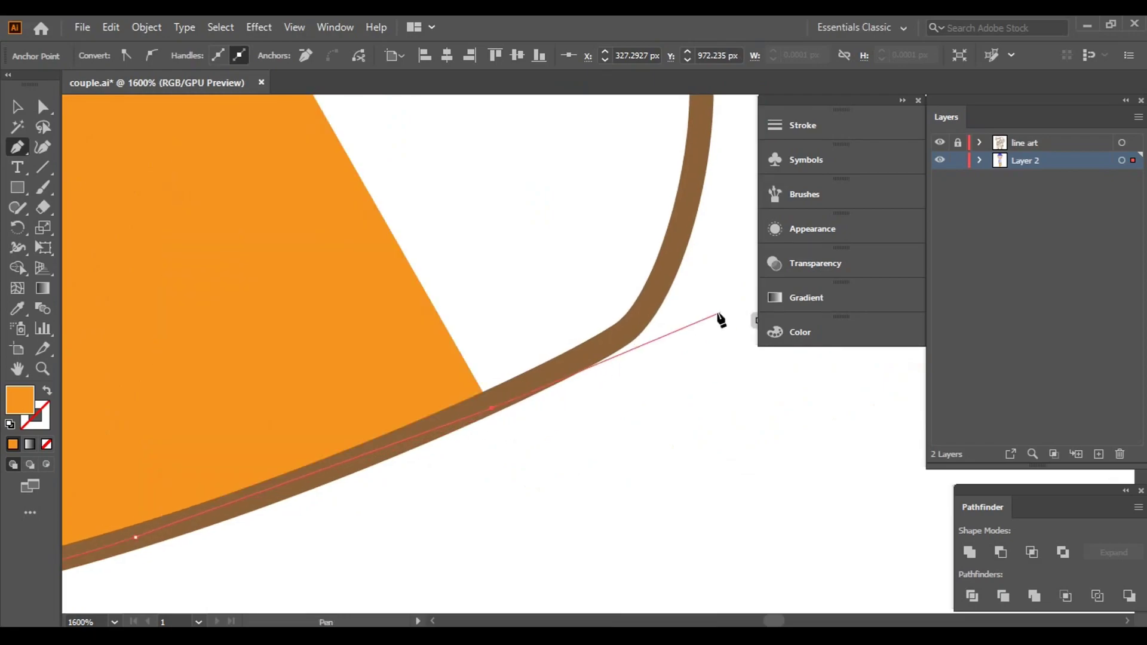
{"action": "left_click", "coordinate": [621, 334]}
{"action": "scroll", "coordinate": [657, 323], "scroll_direction": "up", "scroll_amount": 5}
{"action": "left_click", "coordinate": [663, 308]}
{"action": "left_click", "coordinate": [631, 248]}
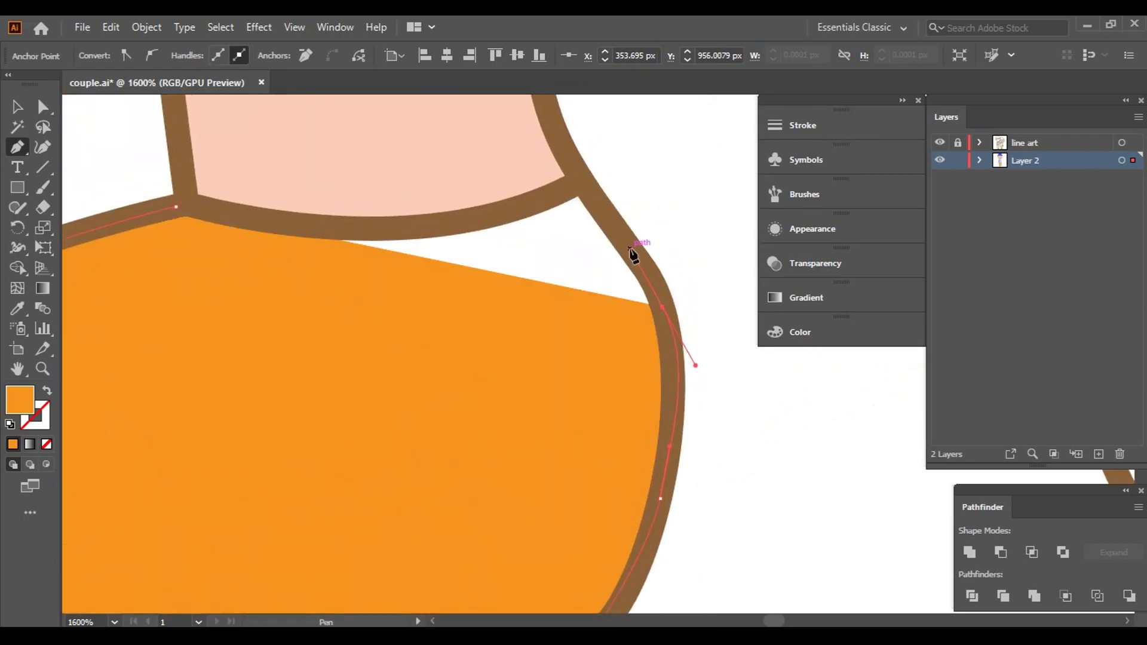
{"action": "left_click", "coordinate": [586, 187]}
{"action": "left_click_drag", "start_coordinate": [484, 230], "coordinate": [321, 233]}
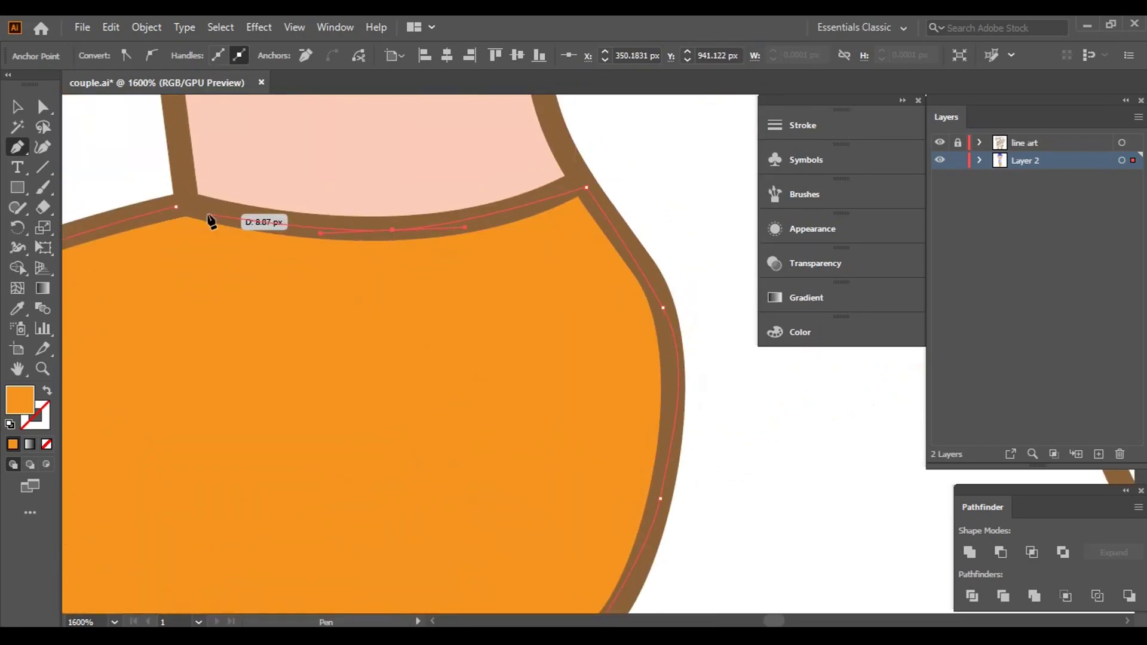
{"action": "left_click", "coordinate": [175, 209]}
{"action": "key", "text": "ctrl+1"}
- Recolour the shoe's fill to red-orange FC6522 (hue 19°)
{"action": "key", "text": "v"}
{"action": "left_click", "coordinate": [284, 368]}
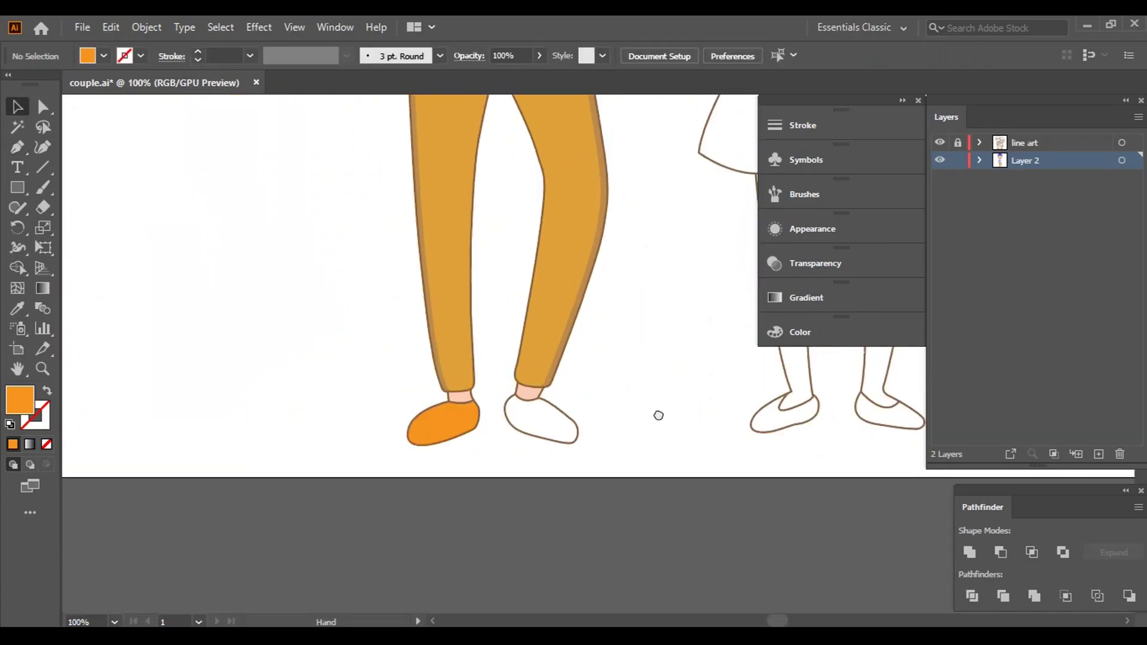
{"action": "left_click_drag", "start_coordinate": [659, 415], "coordinate": [670, 466]}
{"action": "left_click", "coordinate": [429, 475]}
{"action": "double_click", "coordinate": [30, 399]}
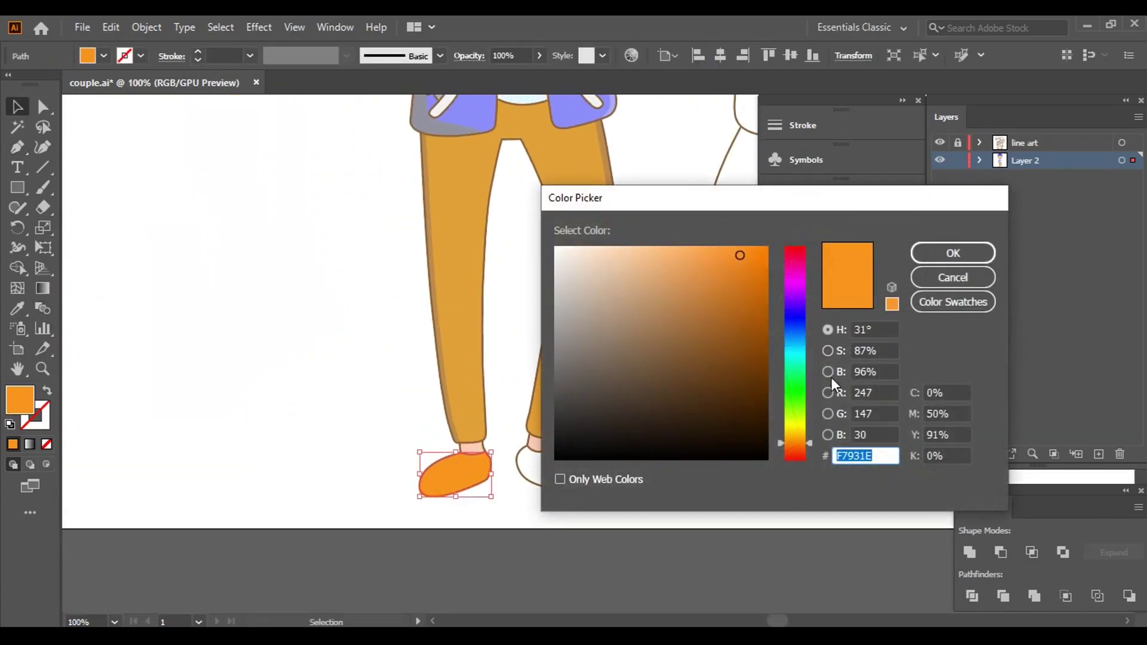
{"action": "left_click", "coordinate": [797, 450]}
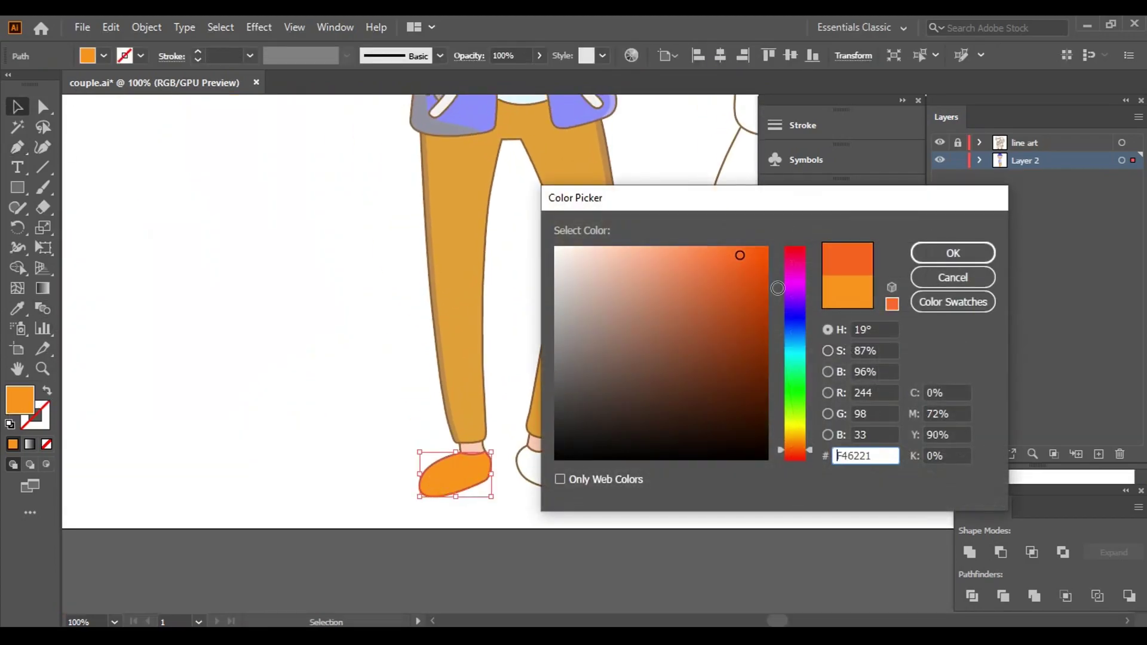
{"action": "left_click", "coordinate": [974, 262]}
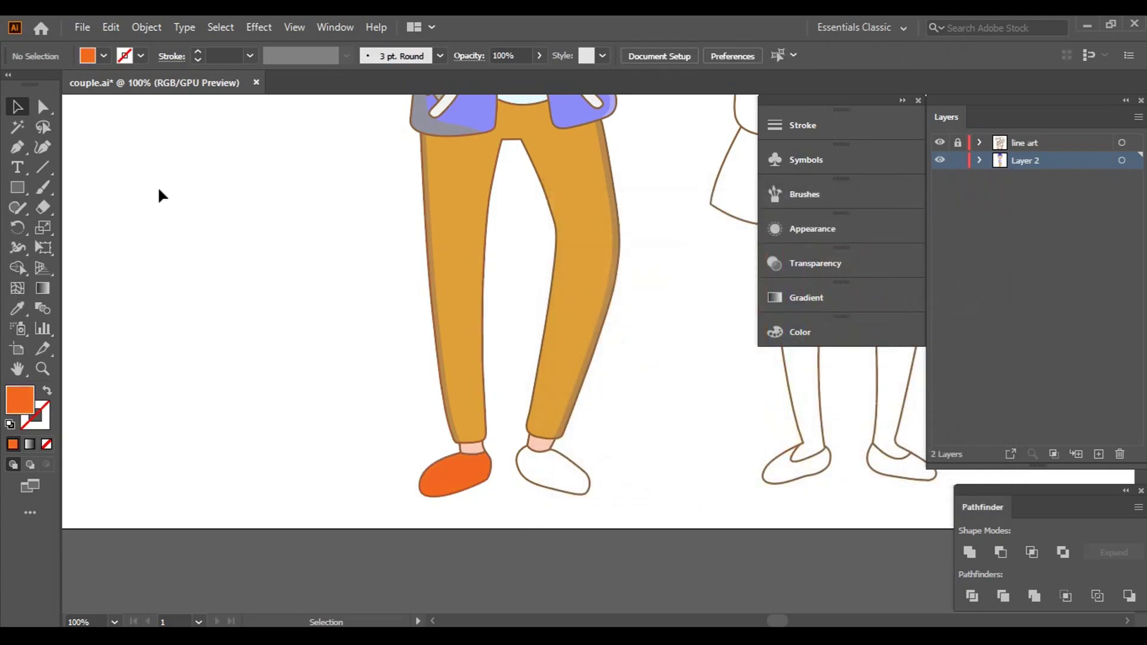
- Begin tracing the white shoe's outline, following its top and lower curve
{"action": "scroll", "coordinate": [496, 469], "scroll_direction": "up", "scroll_amount": 5}
{"action": "scroll", "coordinate": [551, 474], "scroll_direction": "up", "scroll_amount": 5}
{"action": "left_click", "coordinate": [461, 282], "text": "ctrl"}
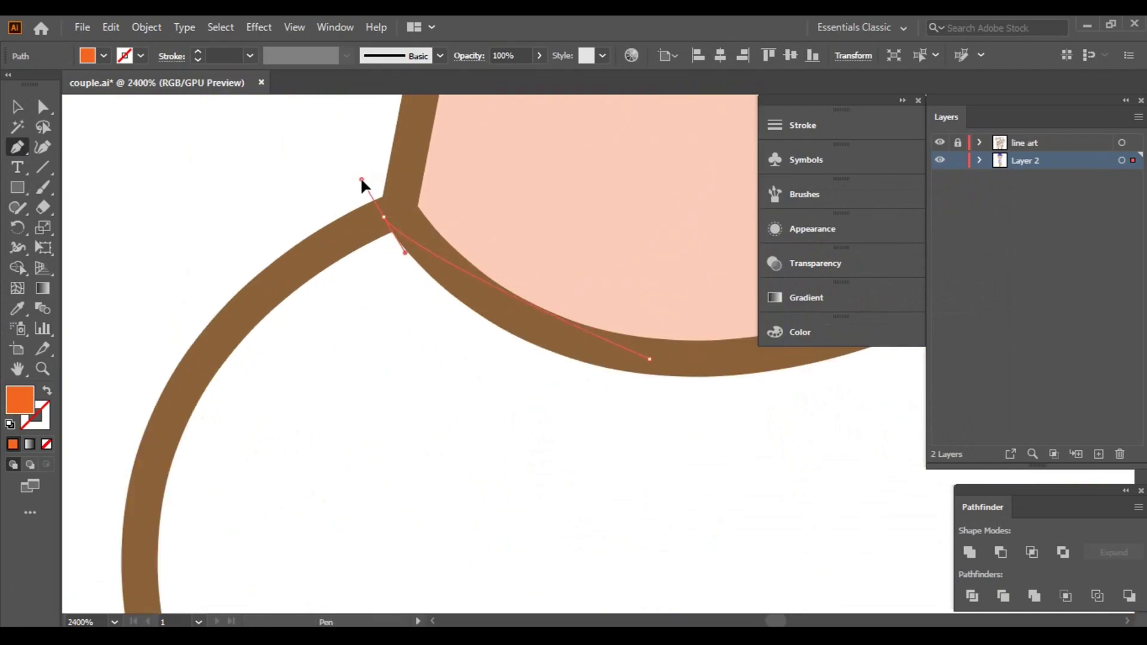
{"action": "left_click", "coordinate": [383, 217]}
{"action": "left_click", "coordinate": [201, 351]}
{"action": "left_click", "coordinate": [146, 520]}
{"action": "scroll", "coordinate": [147, 520], "scroll_direction": "down", "scroll_amount": 5}
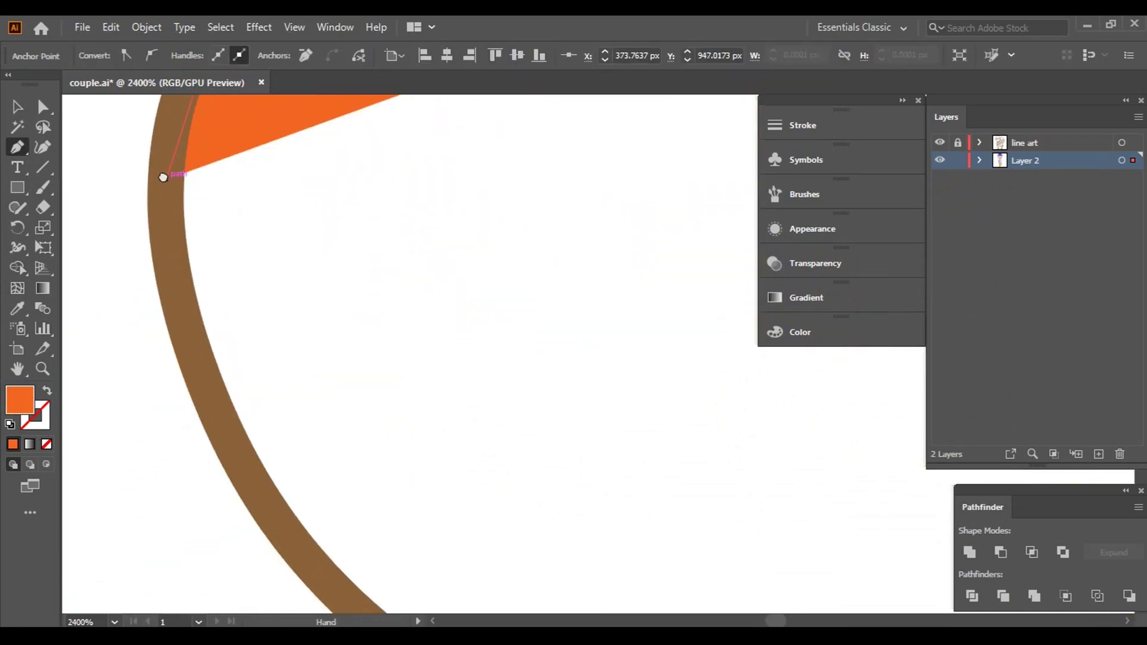
{"action": "left_click", "coordinate": [212, 392]}
{"action": "scroll", "coordinate": [312, 576], "scroll_direction": "down", "scroll_amount": 5}
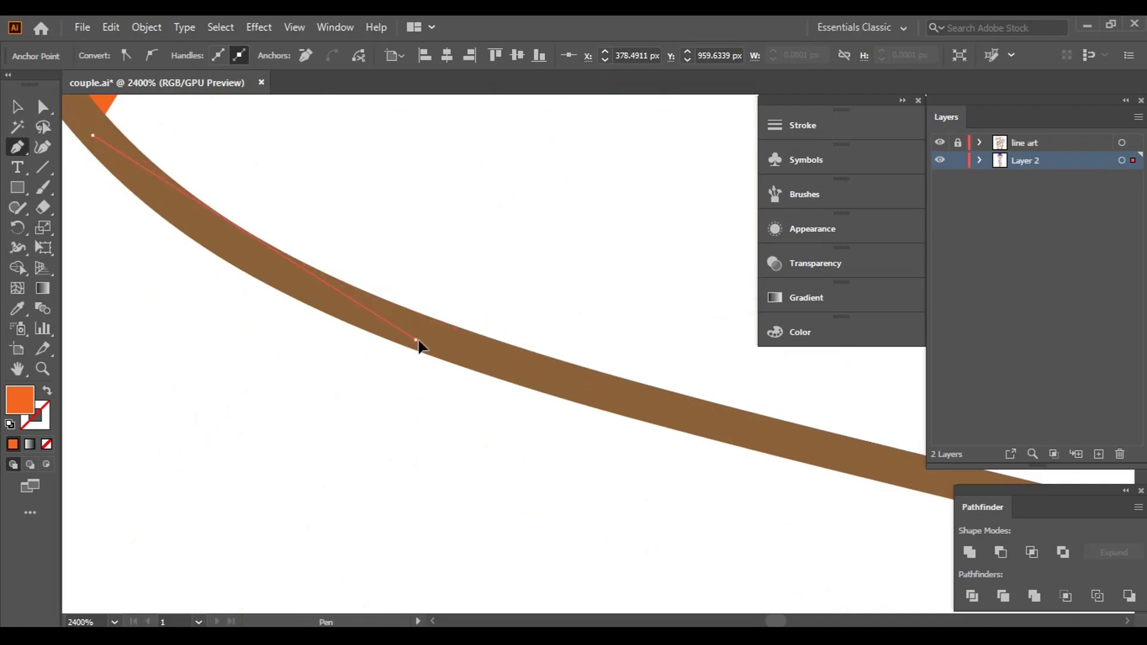
{"action": "left_click", "coordinate": [417, 341]}
{"action": "left_click", "coordinate": [845, 456]}
{"action": "scroll", "coordinate": [845, 456], "scroll_direction": "right", "scroll_amount": 5}
- Trace around the second shoe's toe and upper edge, then close the red-orange path
{"action": "left_click_drag", "start_coordinate": [635, 417], "coordinate": [439, 482]}
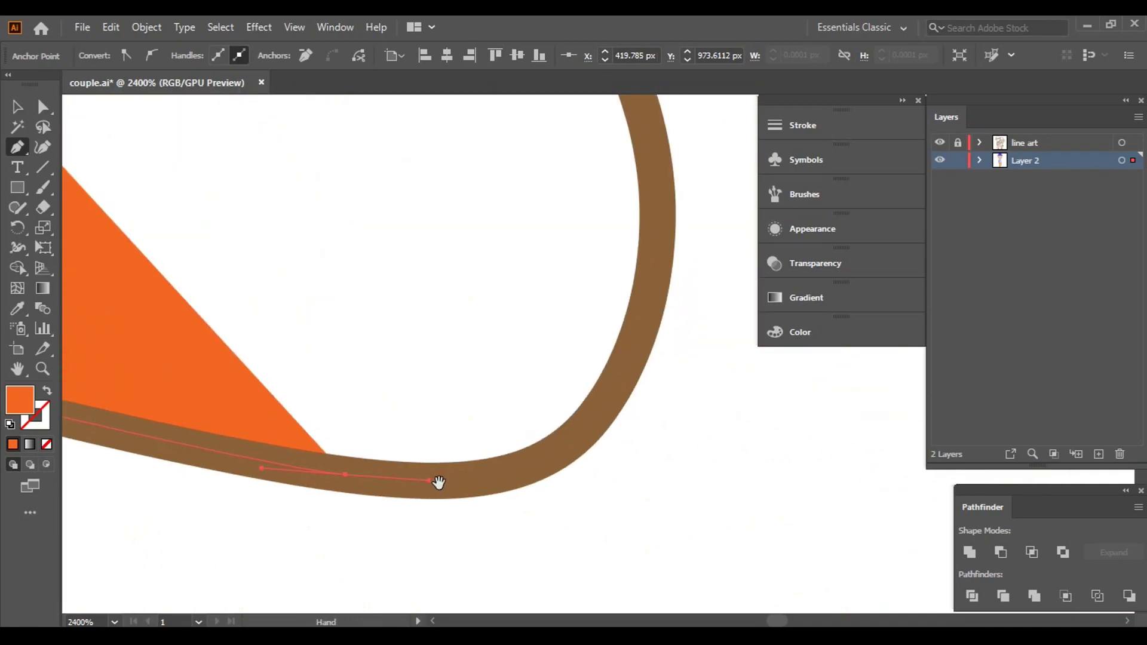
{"action": "left_click", "coordinate": [615, 384]}
{"action": "left_click_drag", "start_coordinate": [656, 313], "coordinate": [675, 388]}
{"action": "mouse_move", "coordinate": [646, 317]}
{"action": "left_mouse_down"}
{"action": "mouse_move", "coordinate": [538, 174]}
{"action": "mouse_move", "coordinate": [815, 531]}
{"action": "left_mouse_up"}
{"action": "mouse_move", "coordinate": [461, 266]}
{"action": "left_mouse_down"}
{"action": "mouse_move", "coordinate": [417, 226]}
{"action": "mouse_move", "coordinate": [530, 354]}
{"action": "left_mouse_up"}
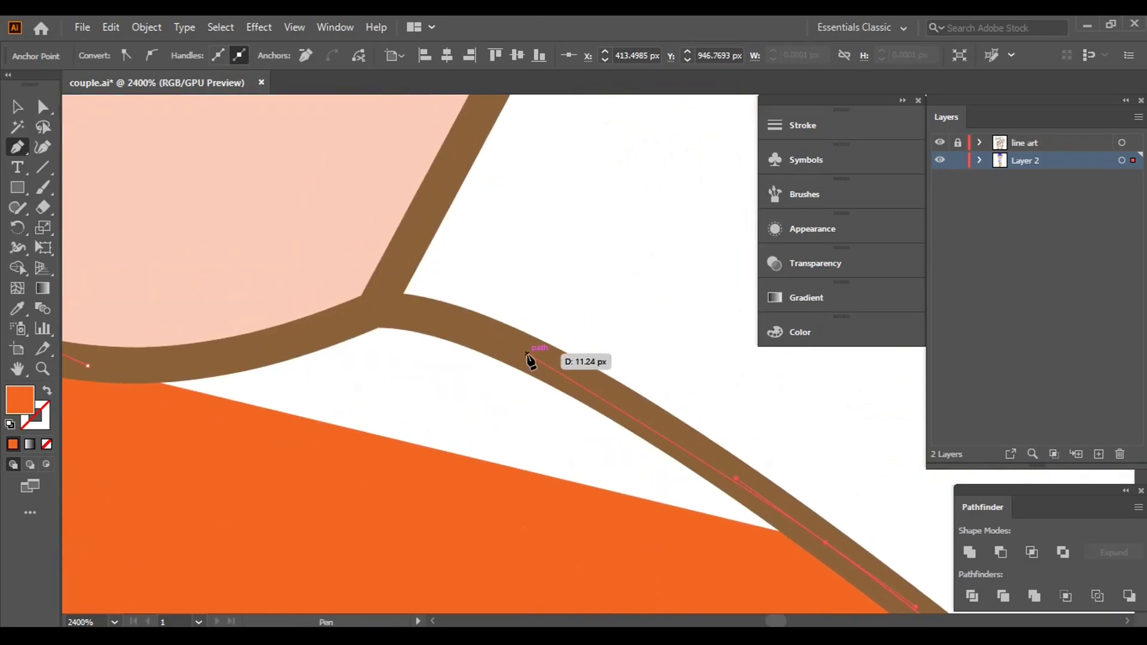
{"action": "left_click", "coordinate": [478, 332]}
{"action": "left_click", "coordinate": [365, 313]}
{"action": "left_click", "coordinate": [236, 352]}
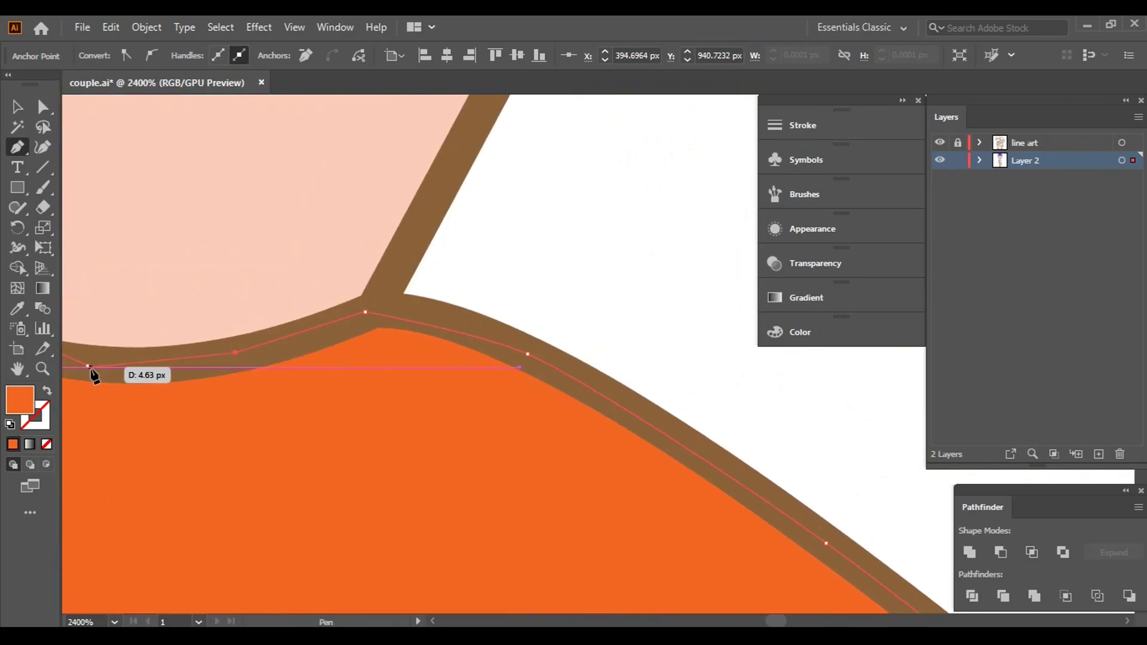
{"action": "key", "text": "ctrl+1"}
- Deselect the shoe and zoom out to frame the couple and the jacket collar
{"action": "key", "text": "v"}
{"action": "left_click", "coordinate": [484, 364]}
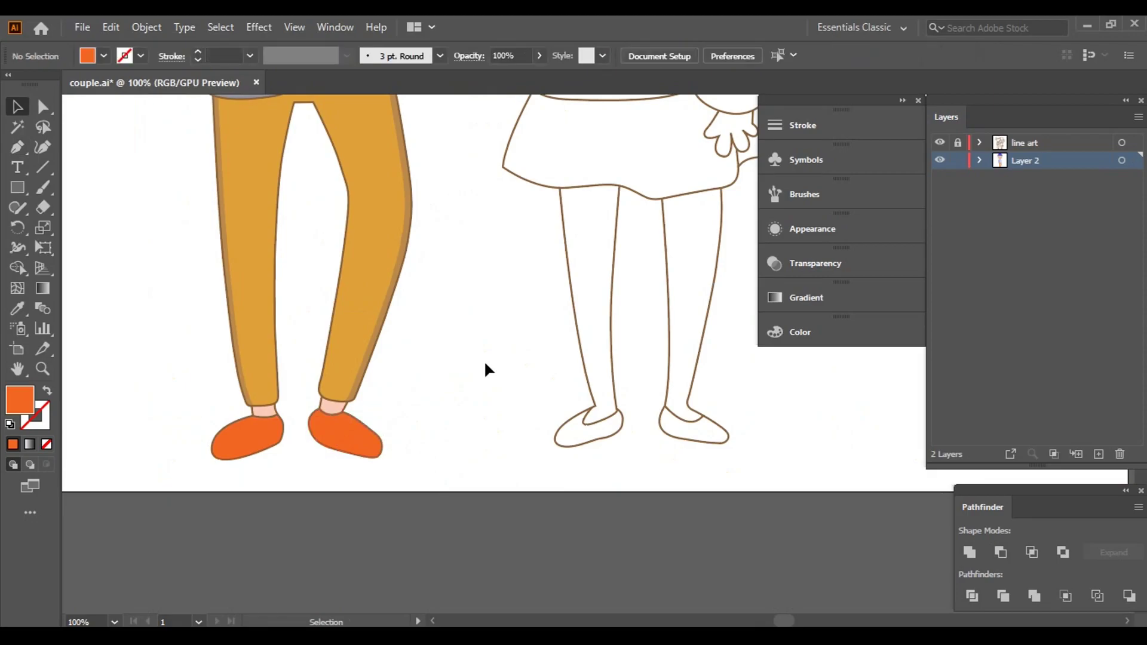
{"action": "key", "text": "ctrl+0"}
{"action": "left_click_drag", "start_coordinate": [542, 519], "coordinate": [545, 494]}
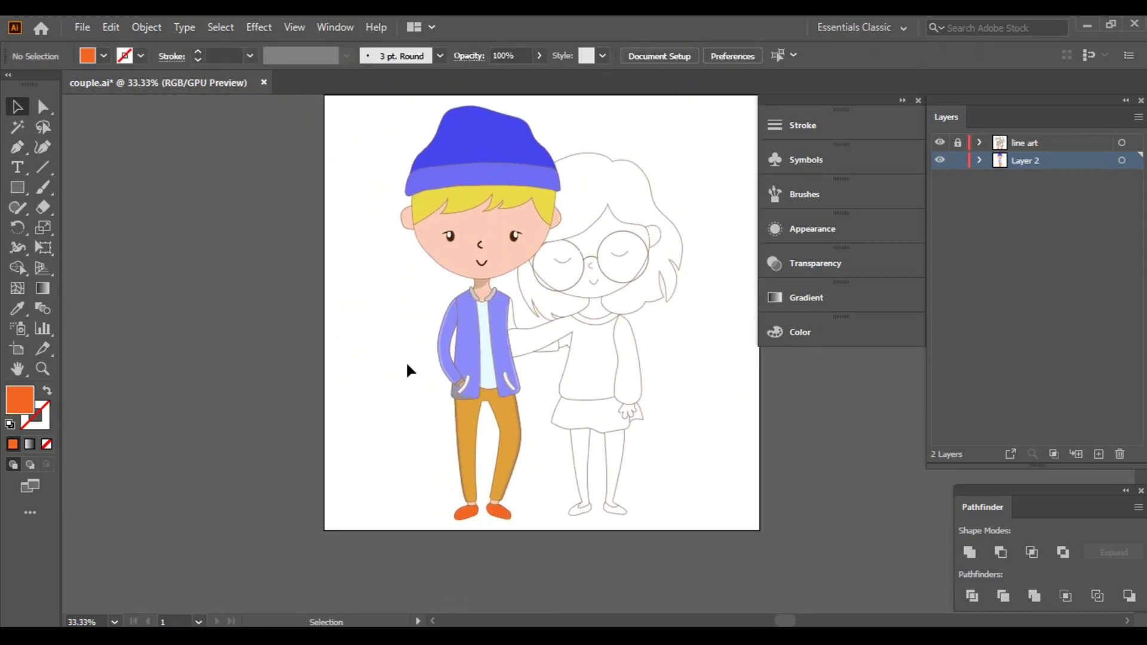
{"action": "scroll", "coordinate": [407, 371], "scroll_direction": "up", "scroll_amount": 5}
{"action": "left_click_drag", "start_coordinate": [717, 325], "coordinate": [353, 341]}
{"action": "scroll", "coordinate": [466, 418], "scroll_direction": "up", "scroll_amount": 3}
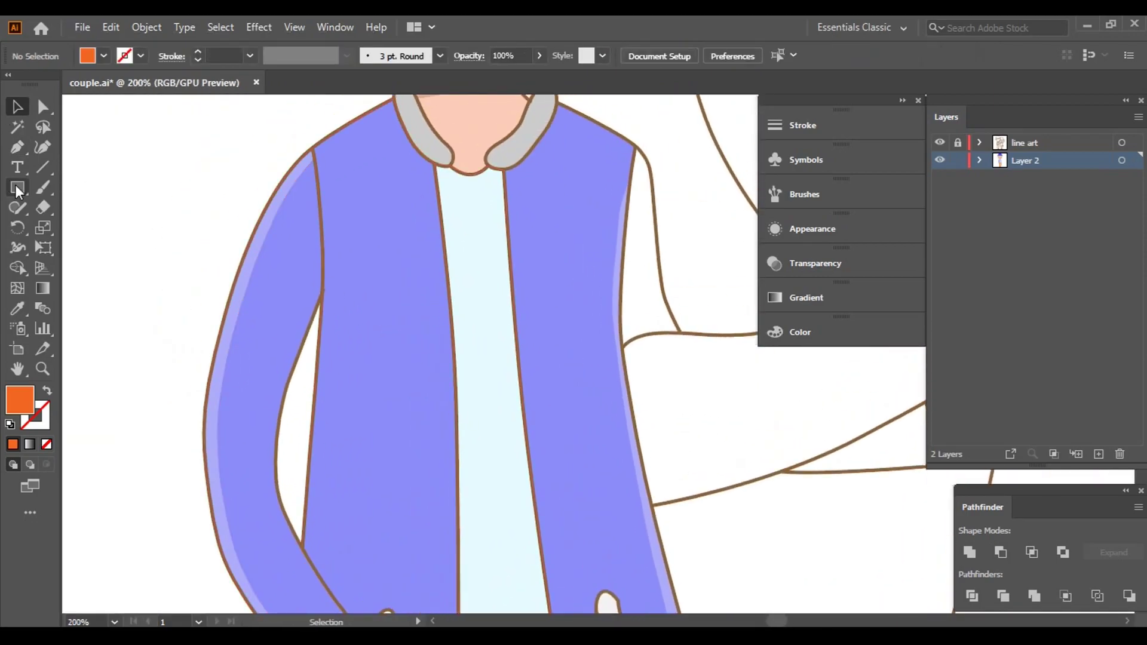
- Set the fill to None and the stroke to the brown swatch
{"action": "left_click", "coordinate": [90, 56]}
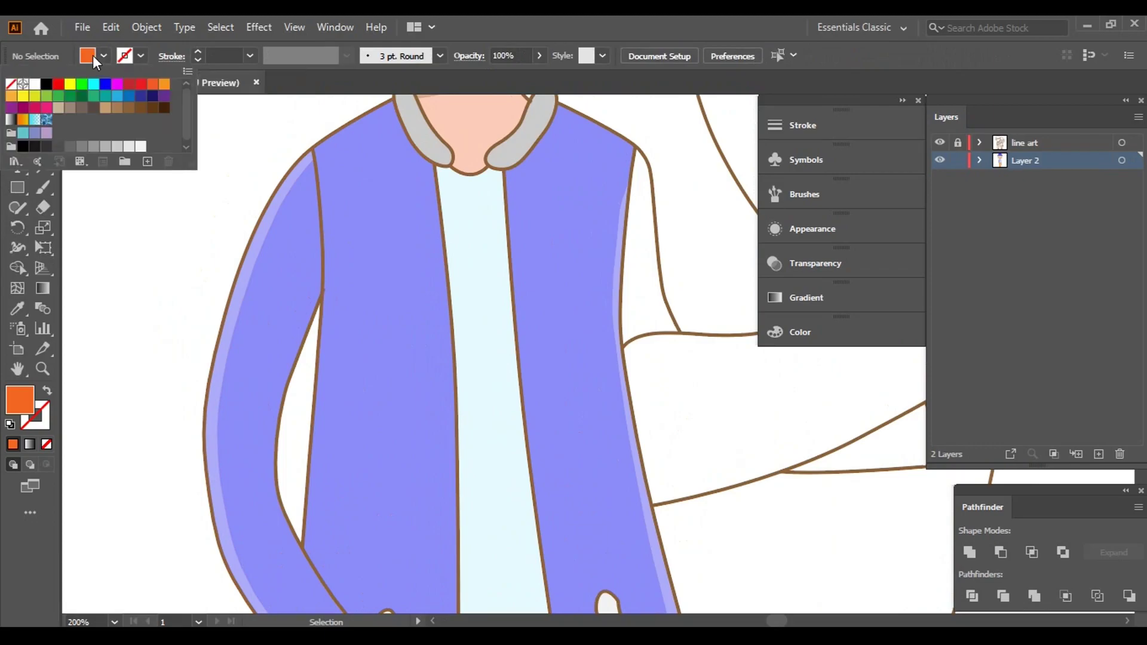
{"action": "left_click", "coordinate": [11, 83]}
{"action": "left_click", "coordinate": [141, 56]}
{"action": "left_click", "coordinate": [127, 109]}
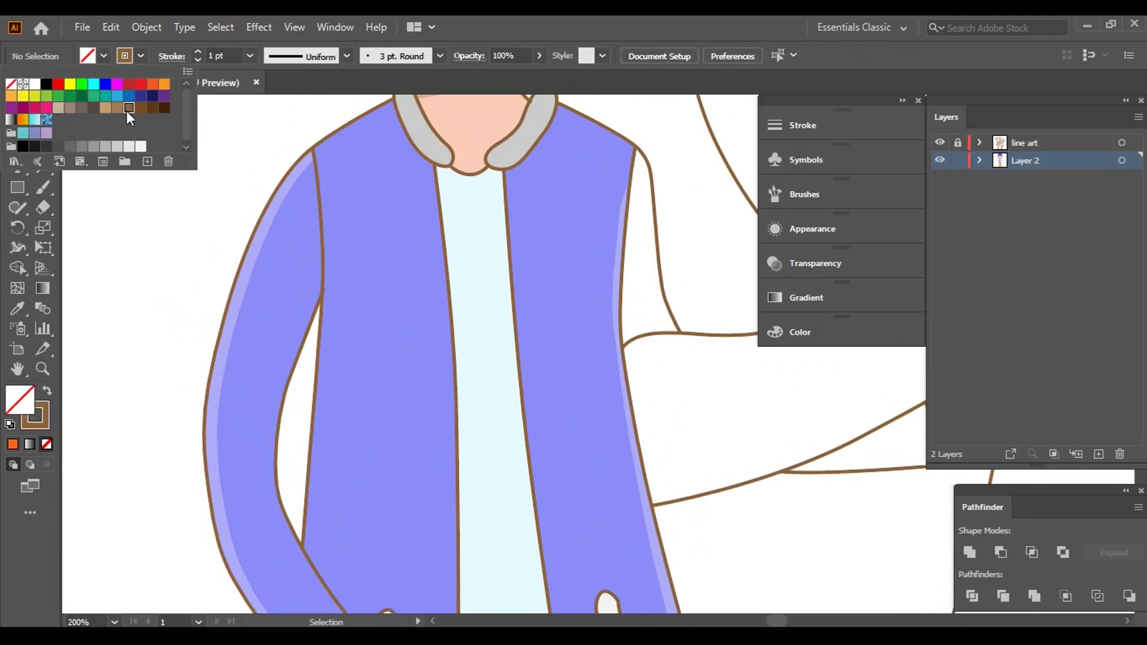
{"action": "key", "text": "Escape"}
- Draw a straight brown line down the shirt from the collar to the hem
{"action": "scroll", "coordinate": [478, 191], "scroll_direction": "up", "scroll_amount": 2}
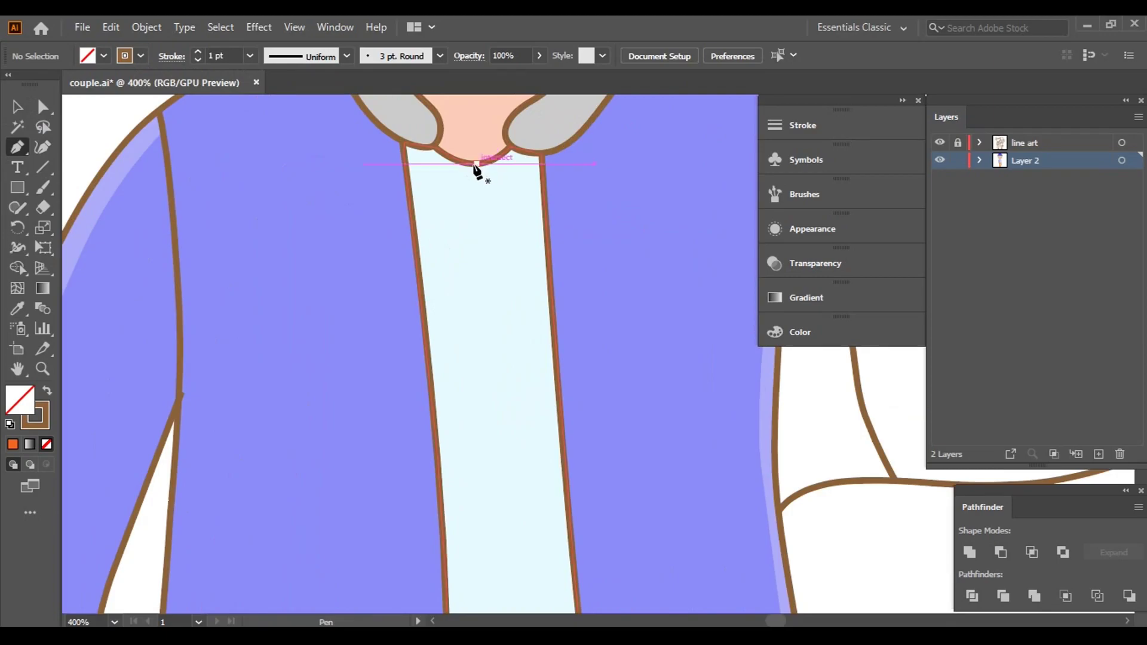
{"action": "left_click", "coordinate": [476, 164]}
{"action": "scroll", "coordinate": [477, 165], "scroll_direction": "down", "scroll_amount": 4}
{"action": "scroll", "coordinate": [496, 299], "scroll_direction": "down", "scroll_amount": 4}
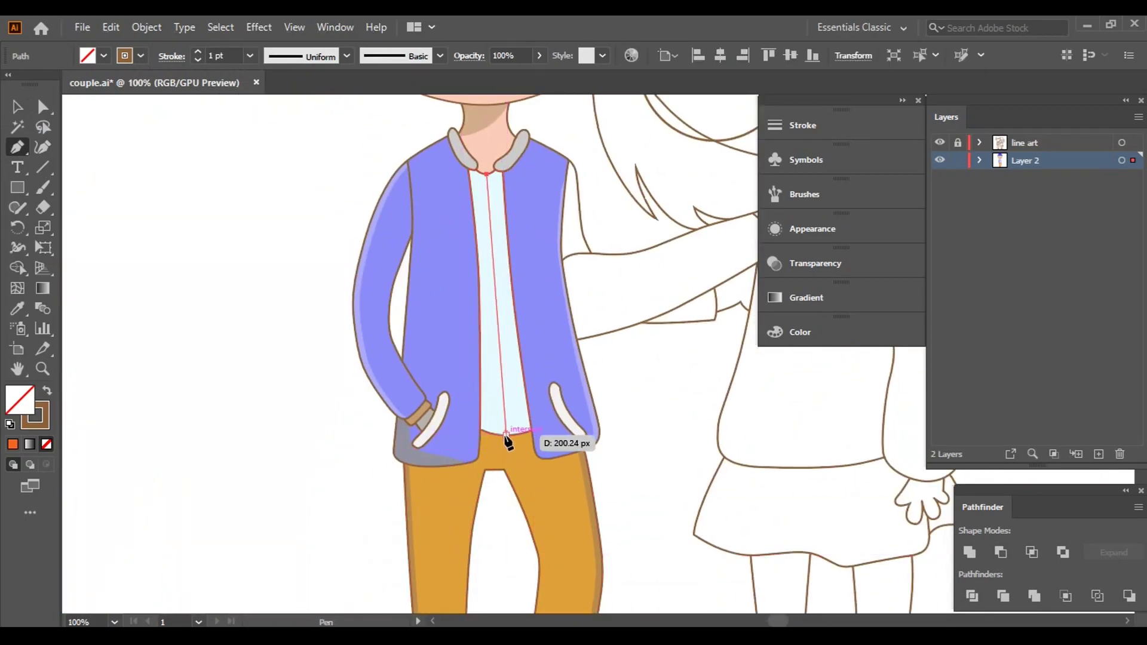
{"action": "left_click_drag", "start_coordinate": [506, 434], "coordinate": [502, 487]}
{"action": "left_click", "coordinate": [509, 562]}
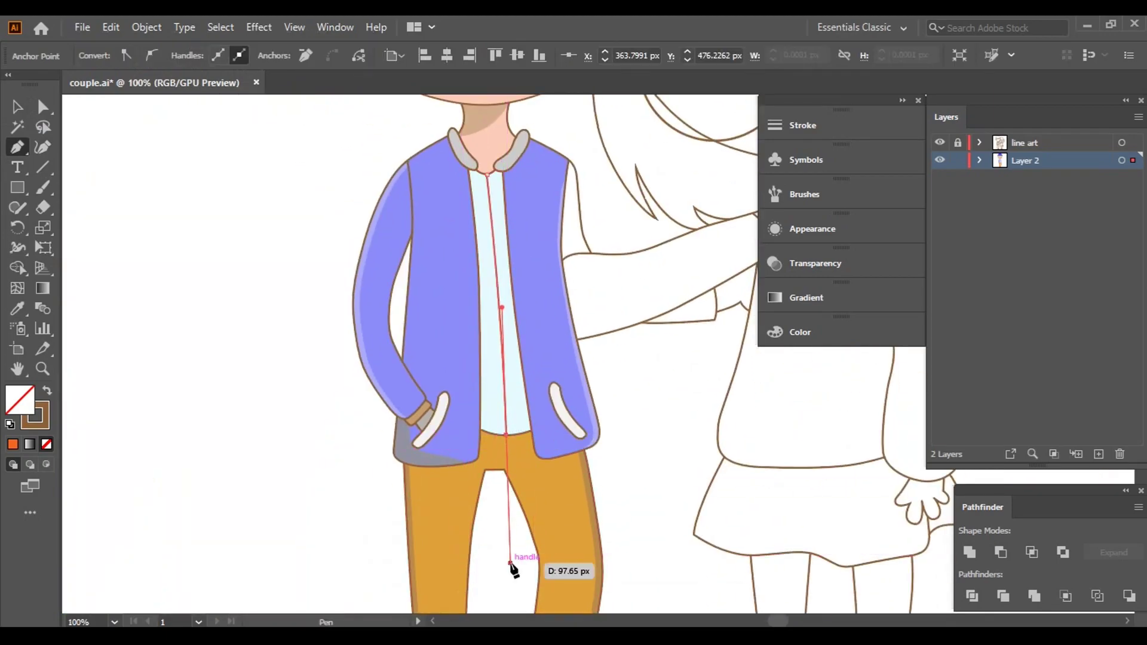
{"action": "key", "text": "v"}
{"action": "left_click", "coordinate": [285, 381]}
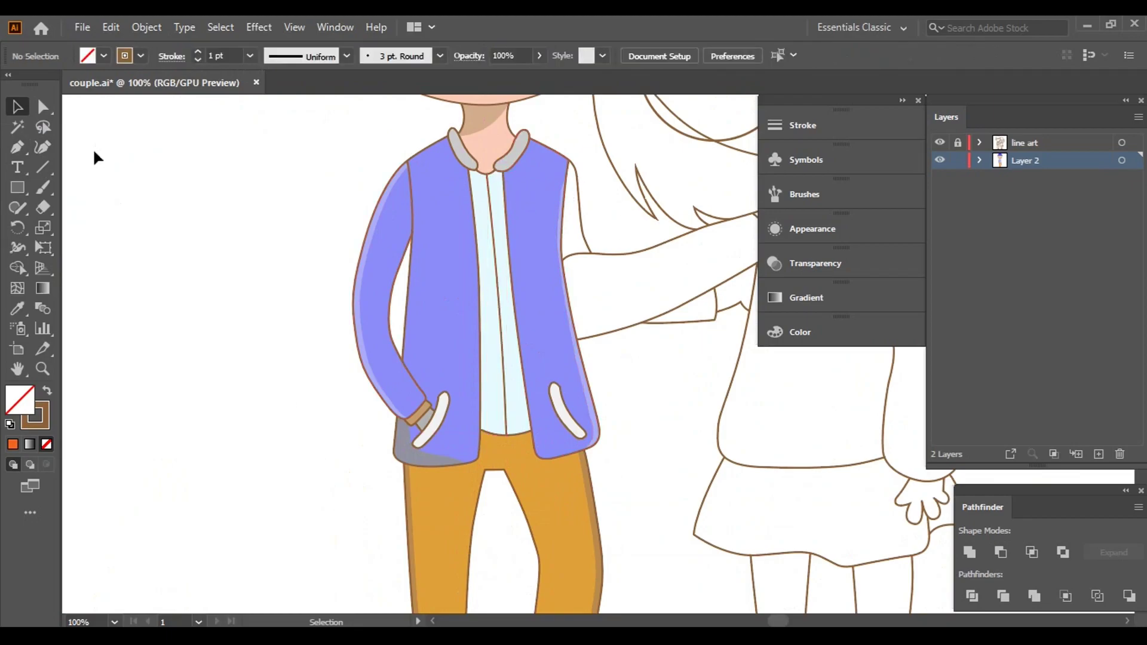
- Draw a small green circle on the shirt's centre line with the Ellipse tool
{"action": "scroll", "coordinate": [489, 216], "scroll_direction": "up", "scroll_amount": 5}
{"action": "scroll", "coordinate": [249, 371], "scroll_direction": "down", "scroll_amount": 2}
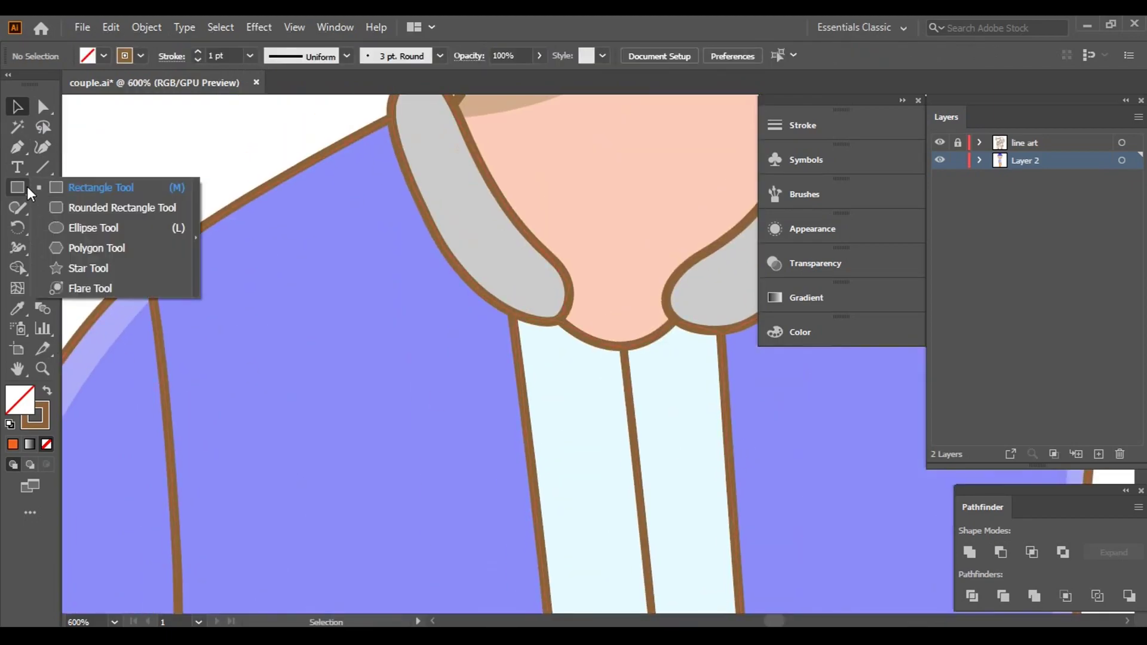
{"action": "left_click_drag", "start_coordinate": [18, 187], "coordinate": [108, 200]}
{"action": "left_click", "coordinate": [106, 58]}
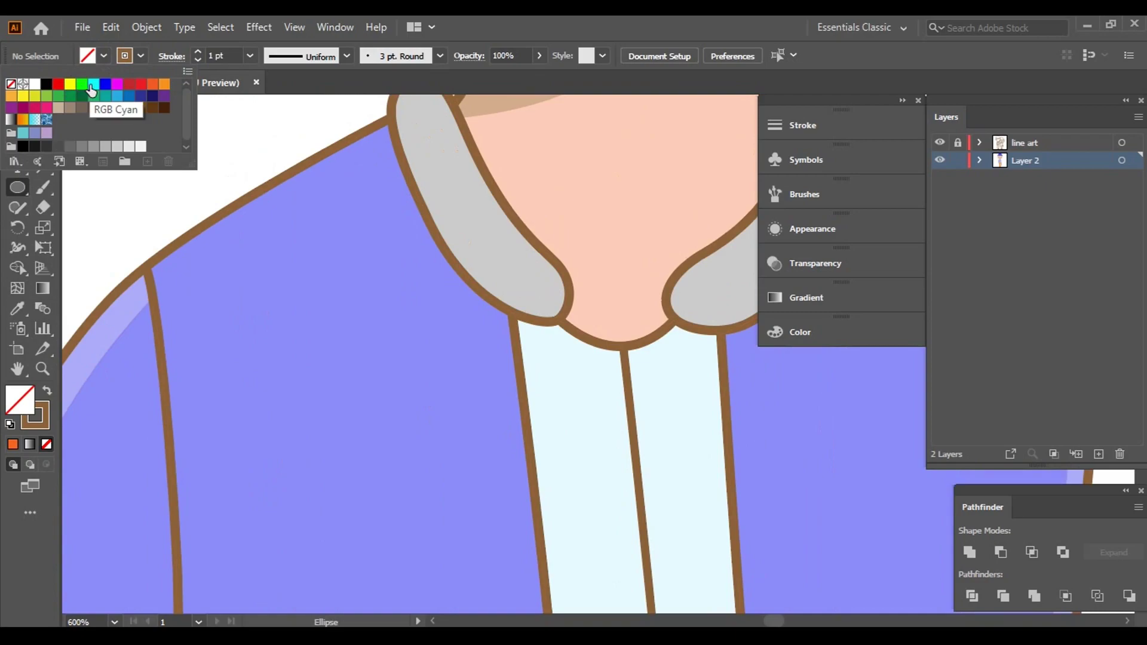
{"action": "left_click", "coordinate": [83, 87]}
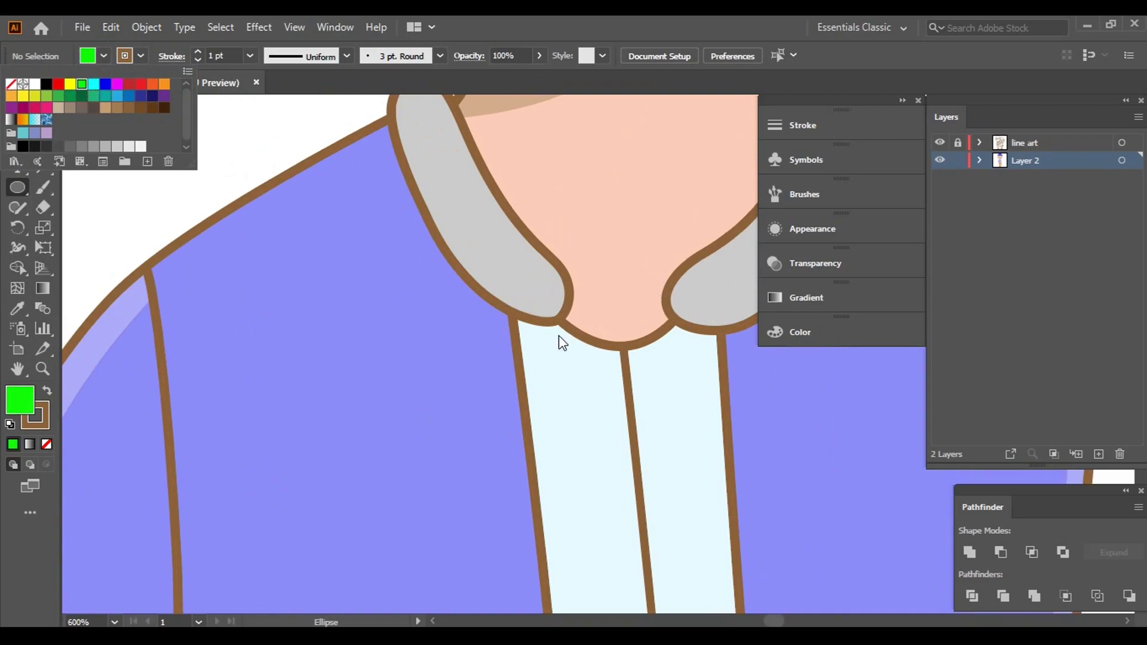
{"action": "key", "text": "ctrl+plus"}
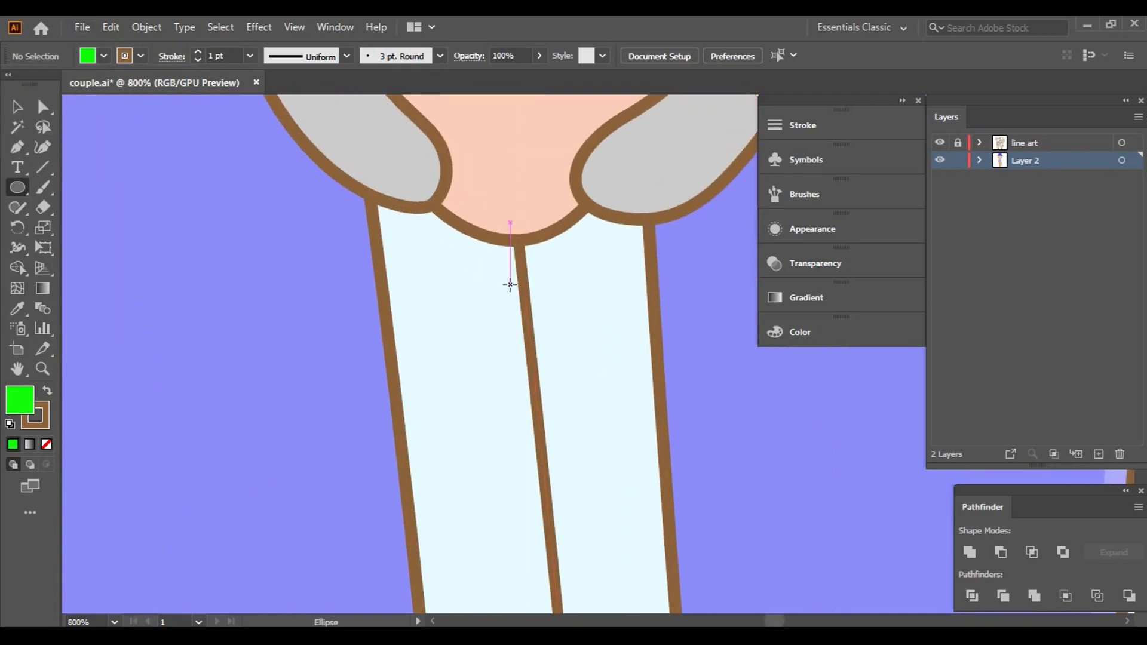
{"action": "left_click_drag", "start_coordinate": [524, 334], "coordinate": [549, 359]}
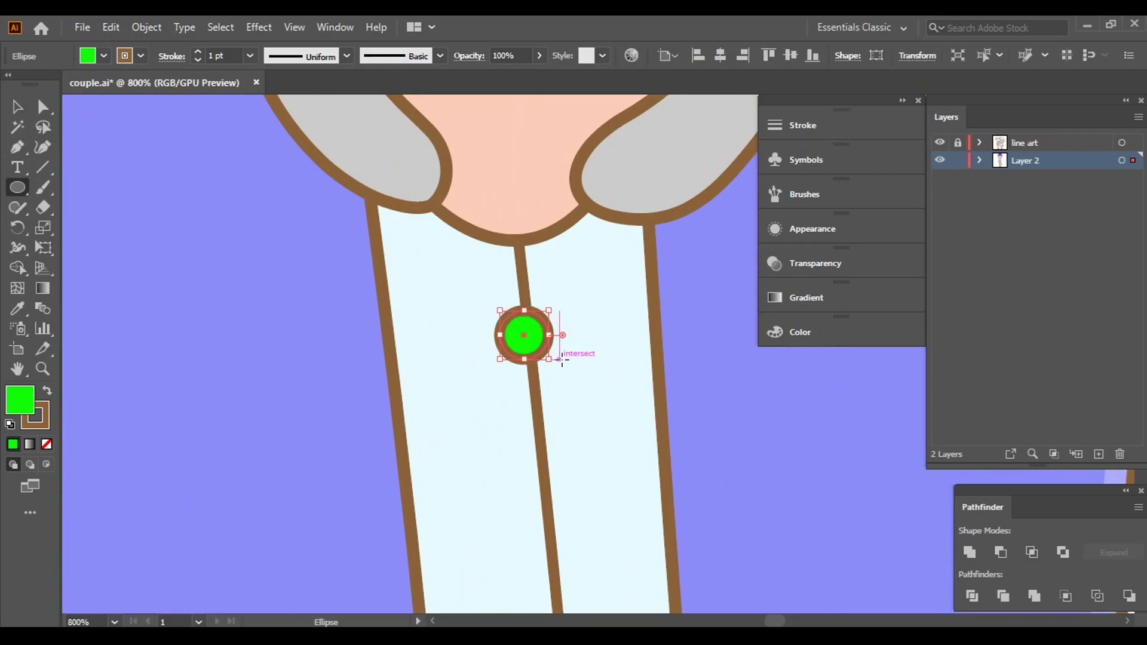
- Remove the circle's outline and change its fill to red
{"action": "left_click", "coordinate": [141, 55]}
{"action": "left_click", "coordinate": [11, 84]}
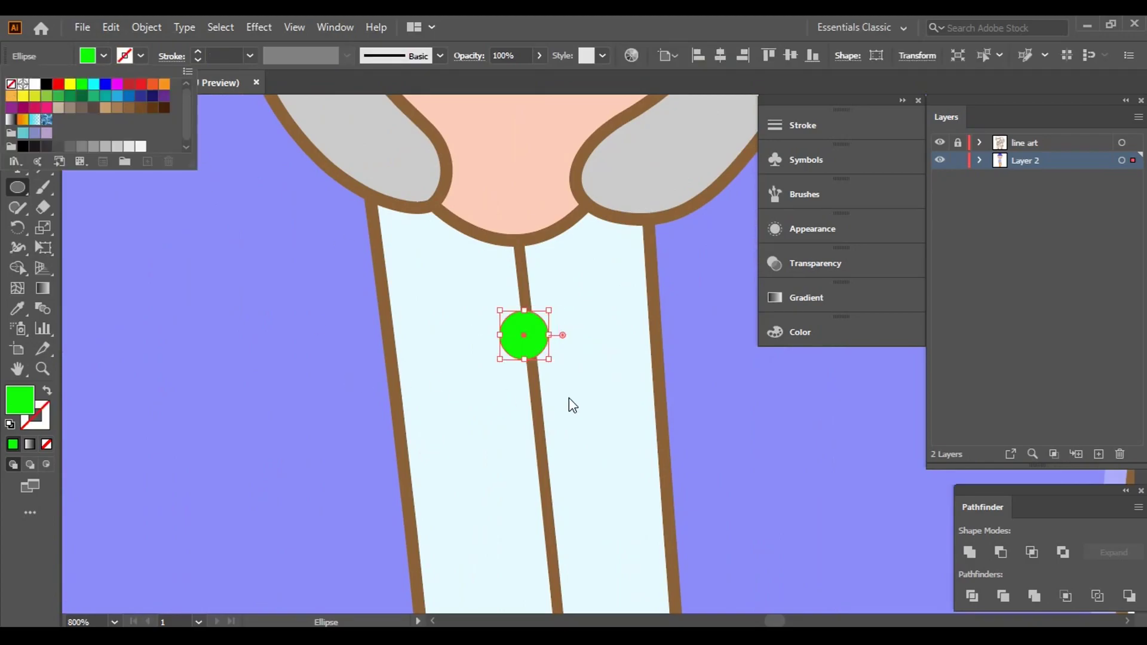
{"action": "scroll", "coordinate": [569, 398], "scroll_direction": "down", "scroll_amount": 4}
{"action": "left_click", "coordinate": [280, 309]}
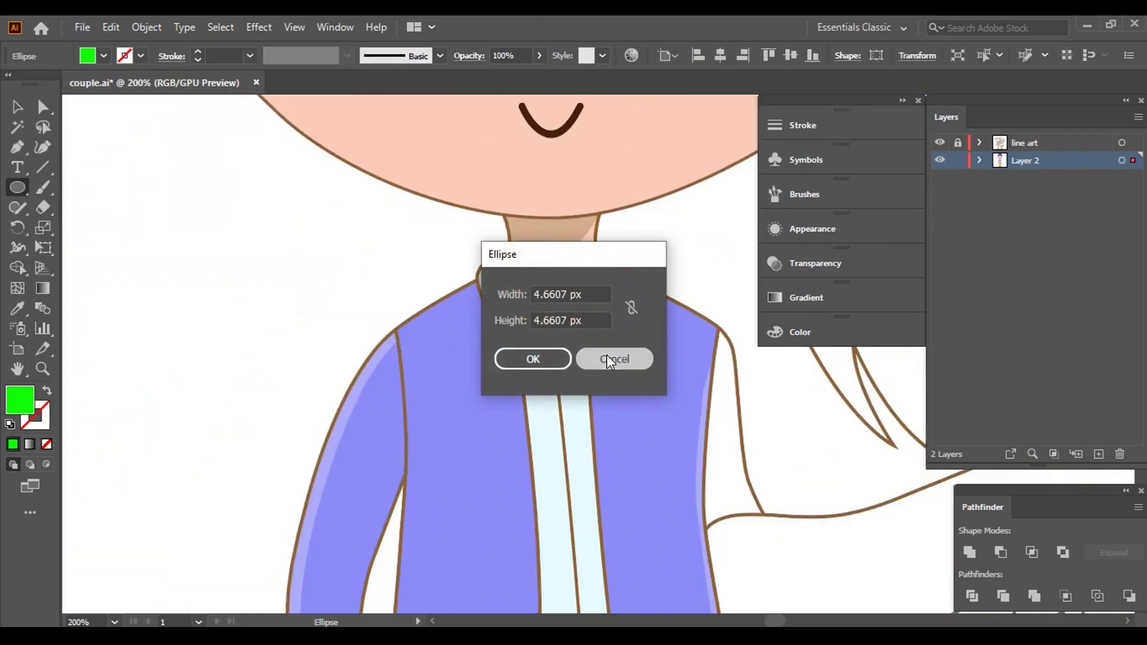
{"action": "left_click", "coordinate": [607, 357]}
{"action": "left_click", "coordinate": [16, 109]}
{"action": "scroll", "coordinate": [588, 413], "scroll_direction": "up", "scroll_amount": 1}
{"action": "left_click", "coordinate": [541, 368]}
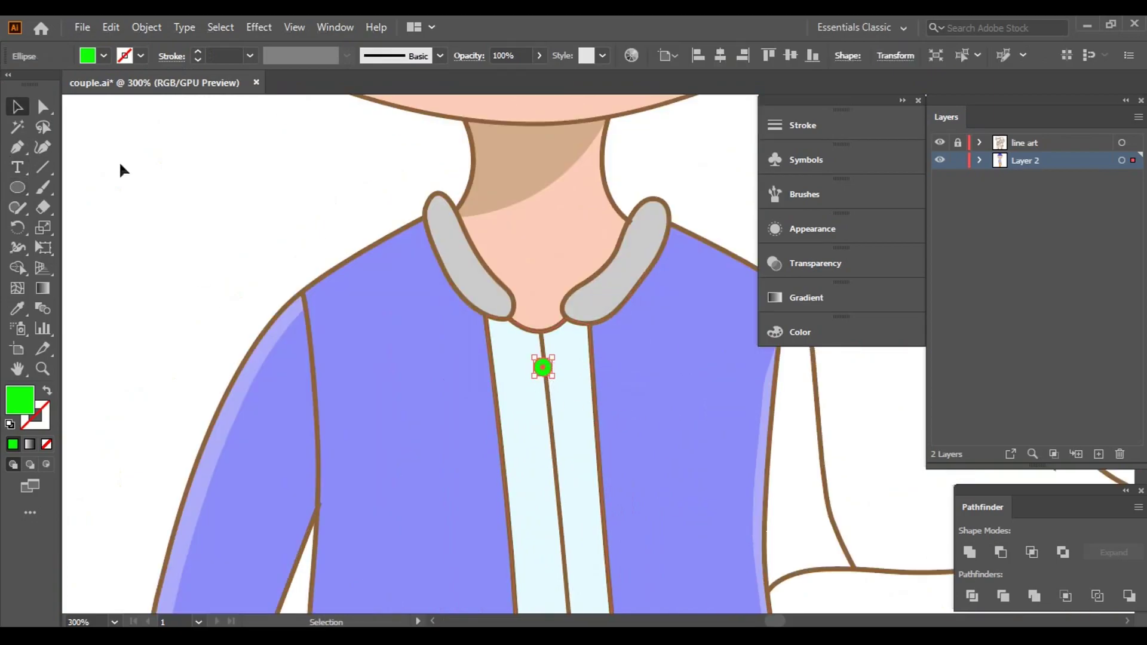
{"action": "left_click", "coordinate": [105, 56]}
{"action": "left_click", "coordinate": [129, 84]}
{"action": "left_click", "coordinate": [137, 227]}
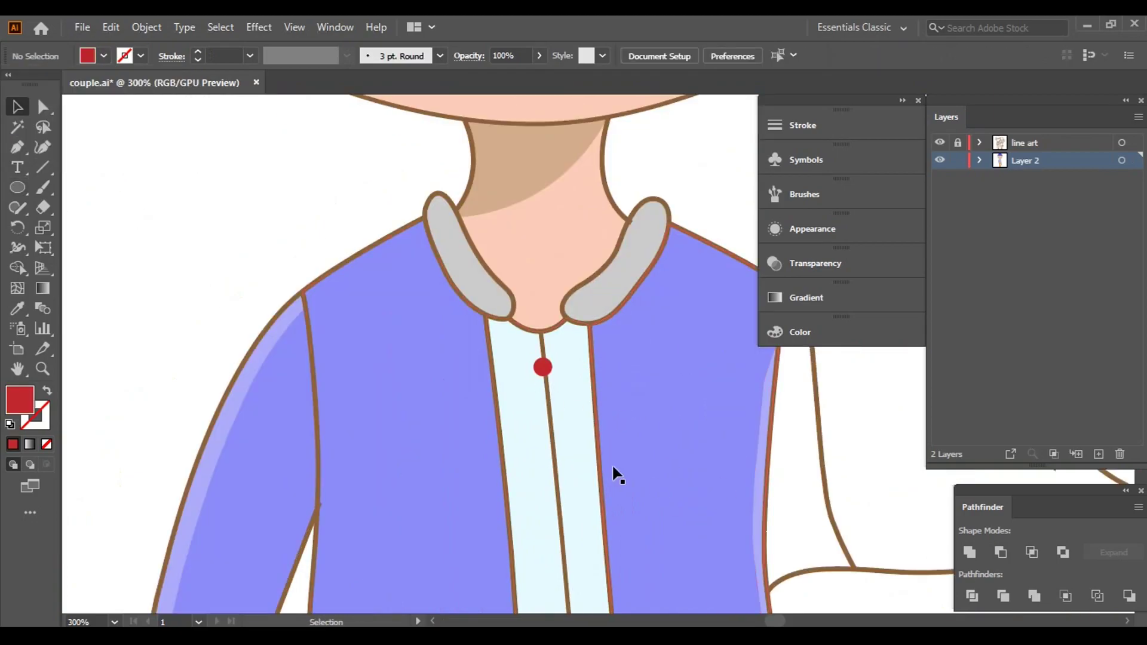
- Enlarge the red button and Alt-drag copies down the shirt placket
{"action": "scroll", "coordinate": [621, 451], "scroll_direction": "down", "scroll_amount": 2}
{"action": "scroll", "coordinate": [582, 406], "scroll_direction": "up", "scroll_amount": 3}
{"action": "scroll", "coordinate": [574, 418], "scroll_direction": "up", "scroll_amount": 2}
{"action": "left_click", "coordinate": [565, 437]}
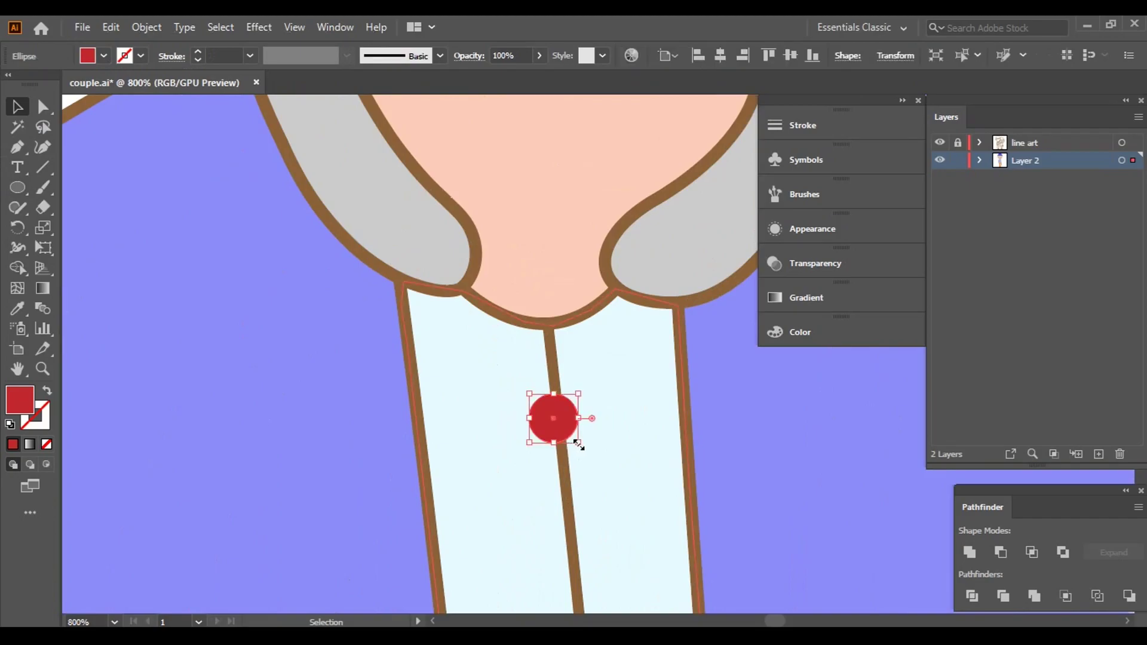
{"action": "left_click_drag", "start_coordinate": [578, 443], "coordinate": [607, 458]}
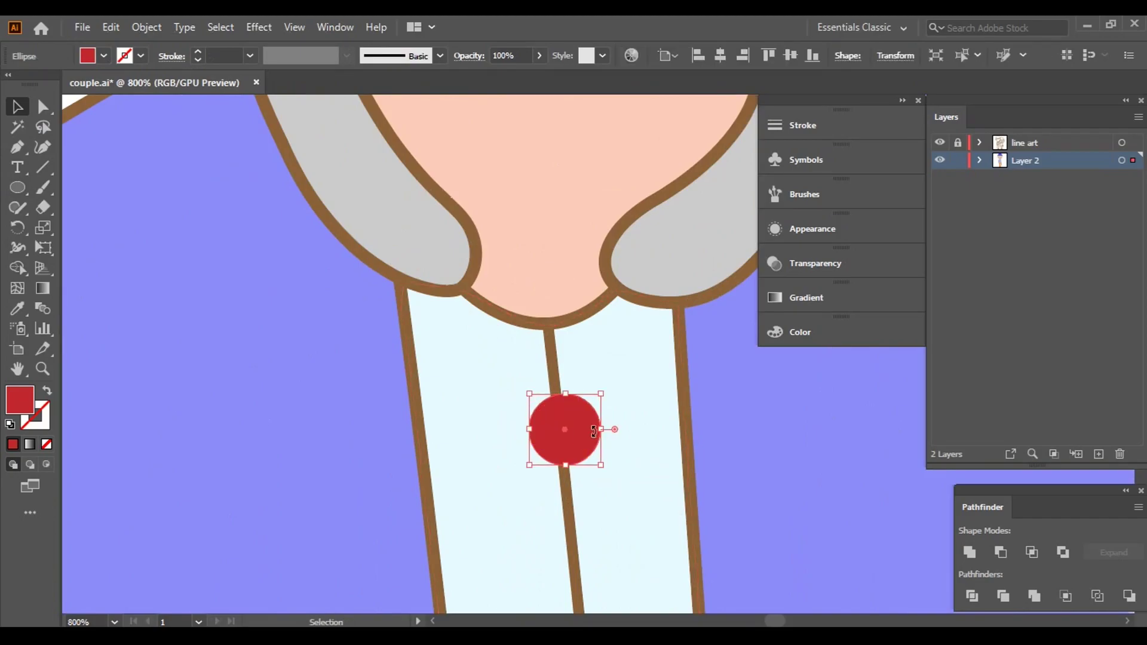
{"action": "scroll", "coordinate": [587, 451], "scroll_direction": "down", "scroll_amount": 4}
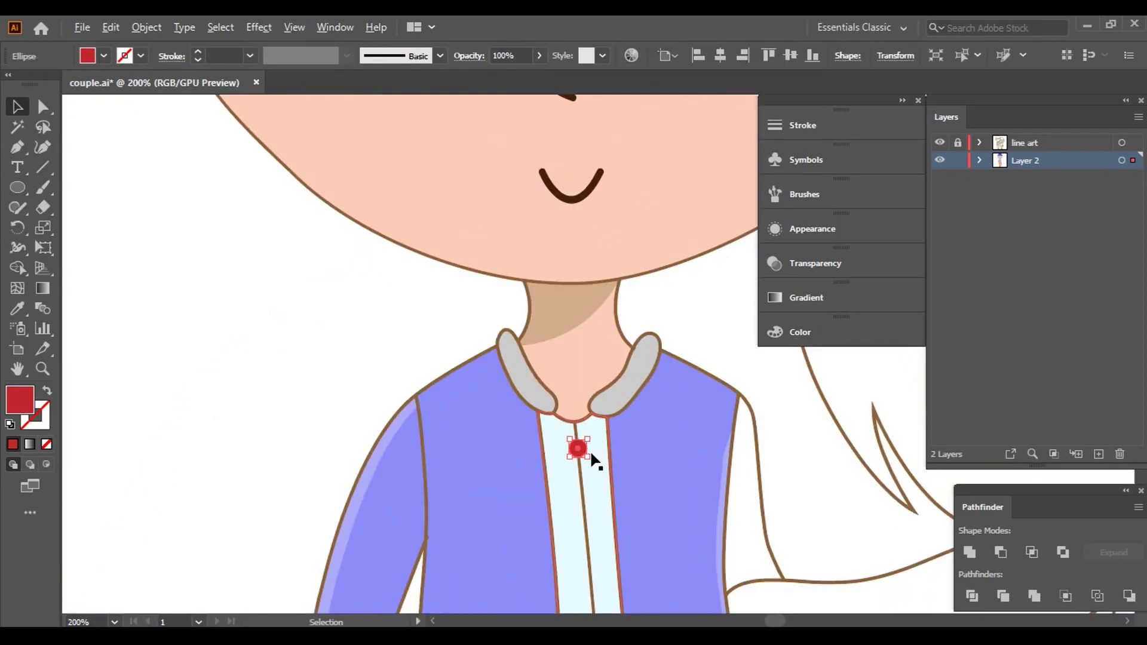
{"action": "mouse_move", "coordinate": [594, 460]}
{"action": "left_mouse_down"}
{"action": "mouse_move", "coordinate": [574, 214]}
{"action": "mouse_move", "coordinate": [594, 351]}
{"action": "left_mouse_up"}
{"action": "scroll", "coordinate": [592, 335], "scroll_direction": "down", "scroll_amount": 3}
{"action": "left_click_drag", "start_coordinate": [579, 223], "coordinate": [597, 539]}
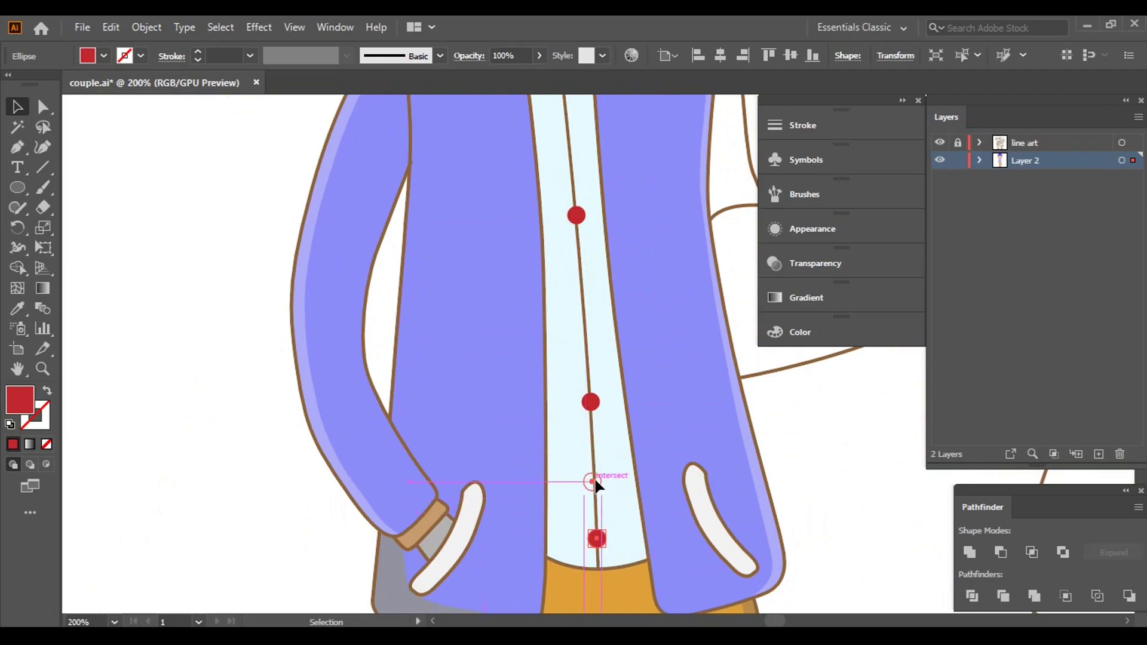
{"action": "left_click_drag", "start_coordinate": [594, 476], "coordinate": [583, 325]}
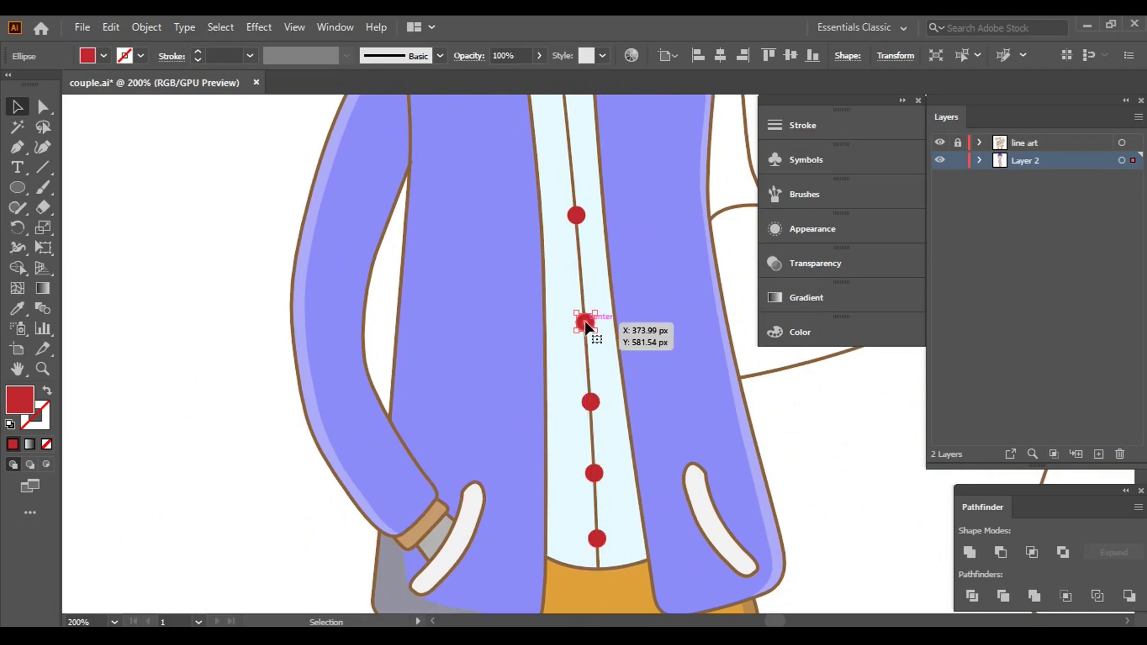
{"action": "scroll", "coordinate": [584, 325], "scroll_direction": "up", "scroll_amount": 3}
{"action": "mouse_move", "coordinate": [602, 365]}
{"action": "left_mouse_down"}
{"action": "mouse_move", "coordinate": [592, 285]}
{"action": "mouse_move", "coordinate": [601, 377]}
{"action": "left_mouse_up"}
- Deselect the buttons and zoom out to see both characters
{"action": "left_click", "coordinate": [264, 336]}
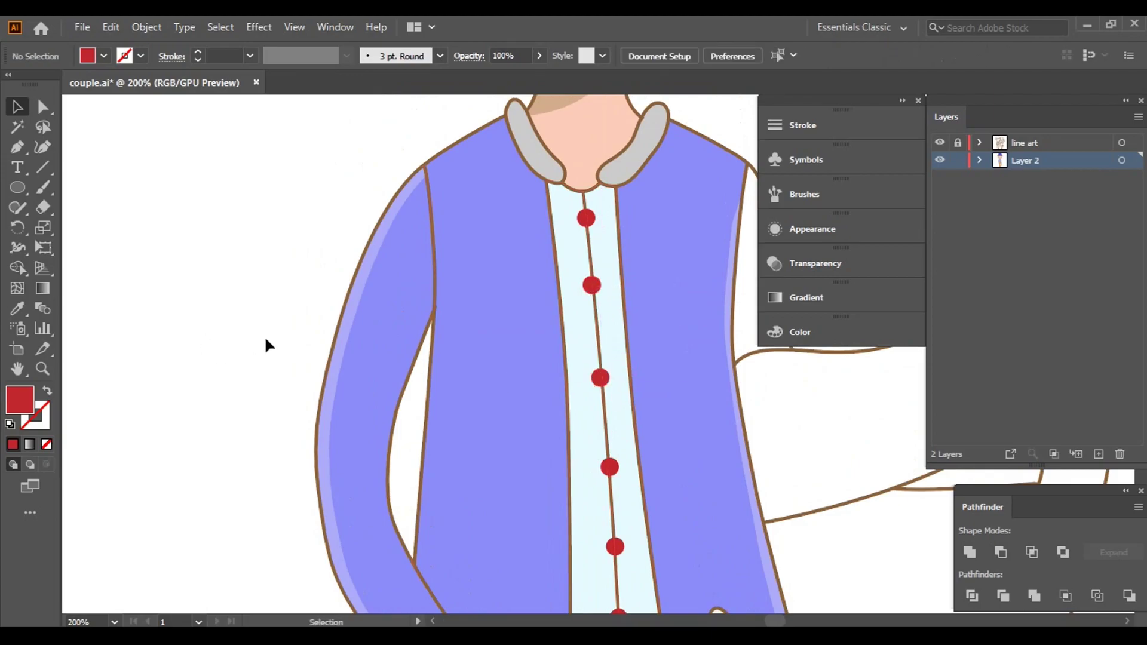
{"action": "key", "text": "ctrl+minus"}
{"action": "key", "text": "ctrl+minus"}
{"action": "key", "text": "ctrl+minus"}
{"action": "scroll", "coordinate": [671, 405], "scroll_direction": "down", "scroll_amount": 2}
{"action": "scroll", "coordinate": [684, 431], "scroll_direction": "up", "scroll_amount": 2}
- Zoom out to the whole artboard and check the outline colour choices
{"action": "key", "text": "ctrl+minus"}
{"action": "key", "text": "ctrl+minus"}
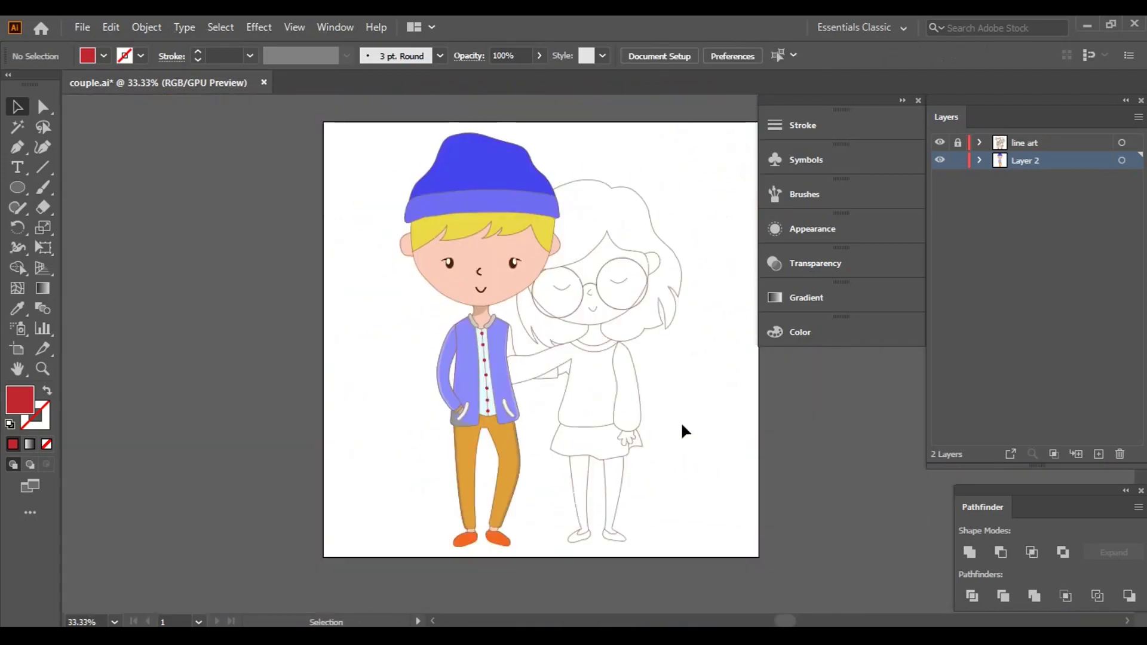
{"action": "scroll", "coordinate": [672, 453], "scroll_direction": "up", "scroll_amount": 1}
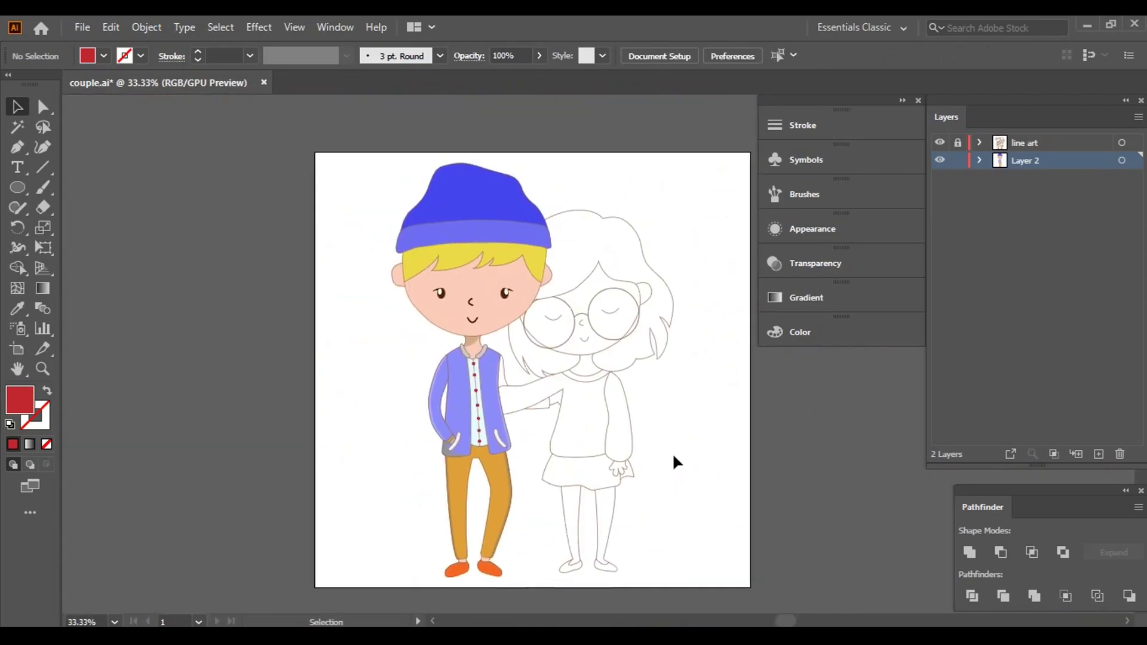
{"action": "left_click", "coordinate": [125, 57]}
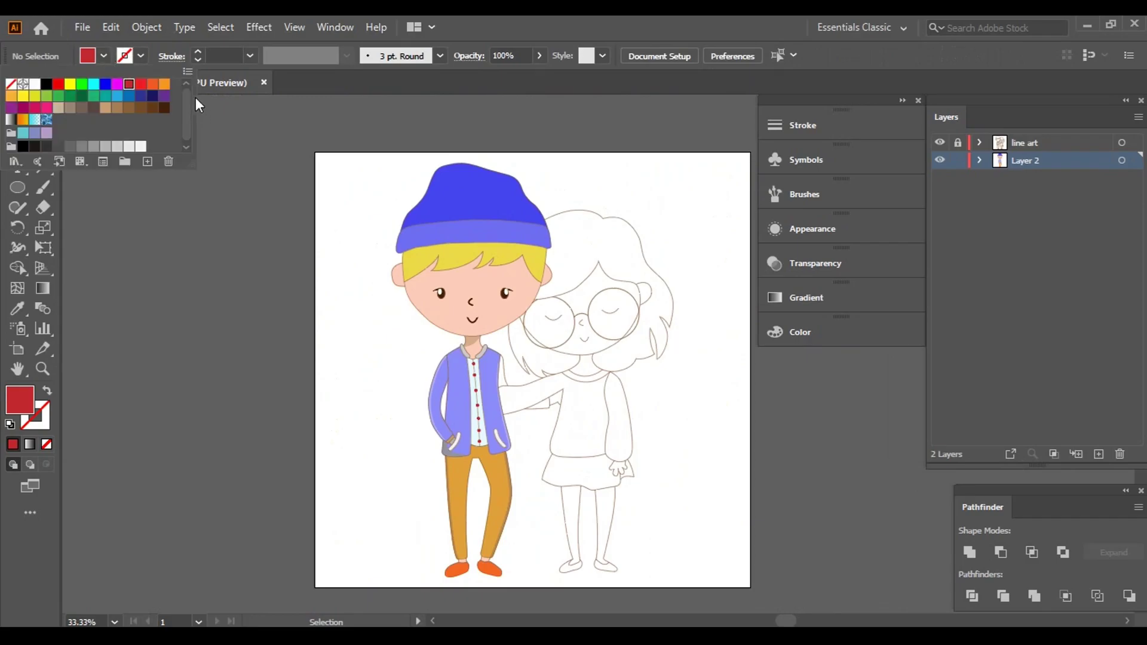
{"action": "left_click", "coordinate": [154, 223]}
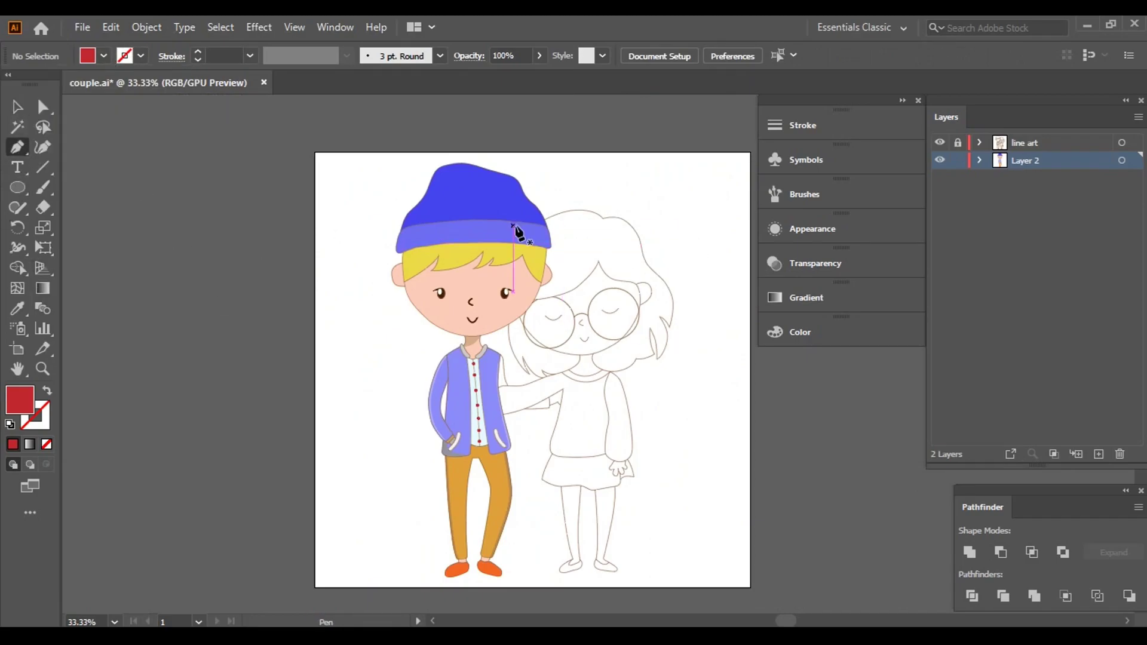
{"action": "scroll", "coordinate": [518, 232], "scroll_direction": "up", "scroll_amount": 2, "text": "alt"}
{"action": "scroll", "coordinate": [541, 225], "scroll_direction": "up", "scroll_amount": 2, "text": "alt"}
{"action": "scroll", "coordinate": [389, 474], "scroll_direction": "up", "scroll_amount": 2, "text": "alt"}
{"action": "scroll", "coordinate": [271, 461], "scroll_direction": "up", "scroll_amount": 2, "text": "alt"}
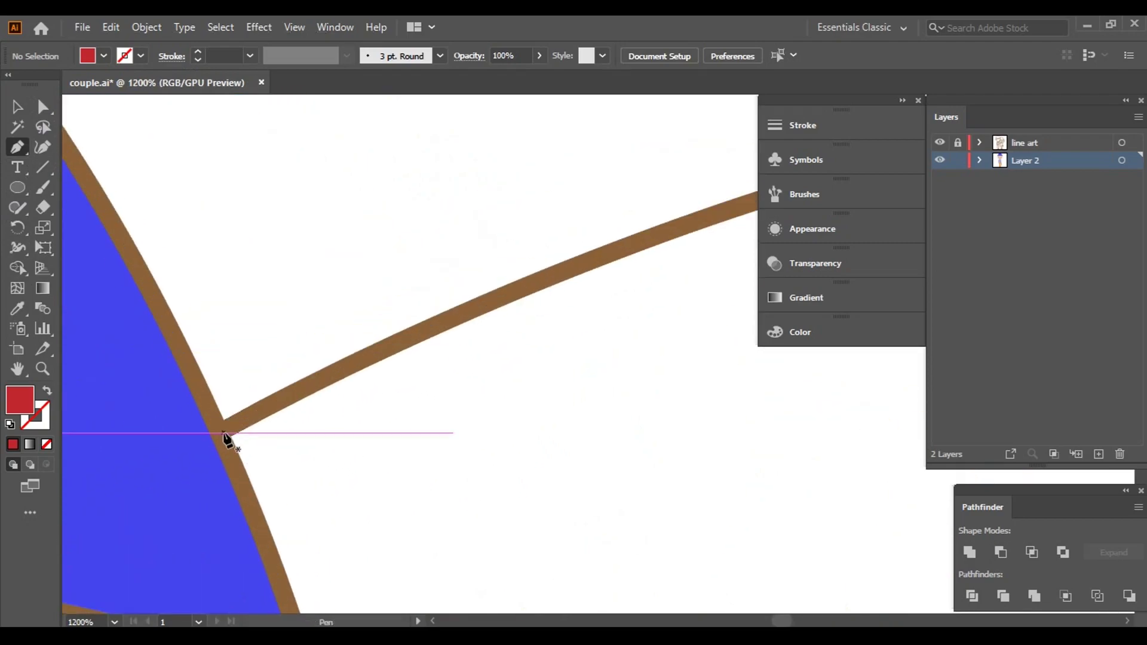
- Start the red fill path with curved anchors across the top of the girl's hair
{"action": "left_click", "coordinate": [220, 434]}
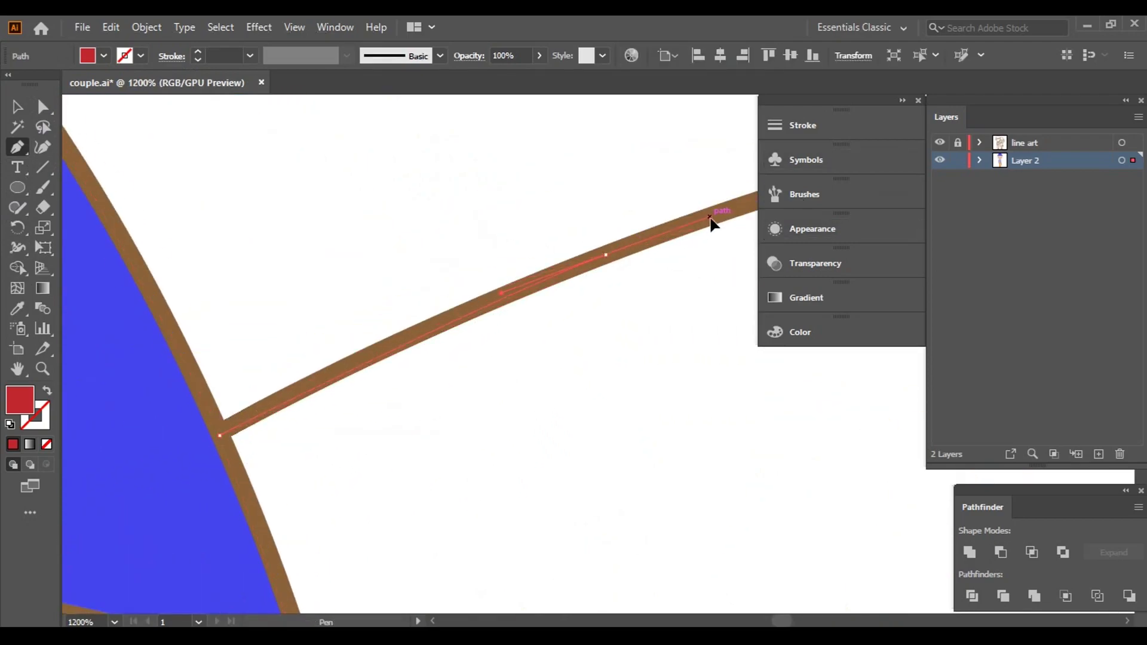
{"action": "mouse_move", "coordinate": [711, 223]}
{"action": "left_mouse_down"}
{"action": "mouse_move", "coordinate": [586, 272]}
{"action": "mouse_move", "coordinate": [487, 277]}
{"action": "left_mouse_up"}
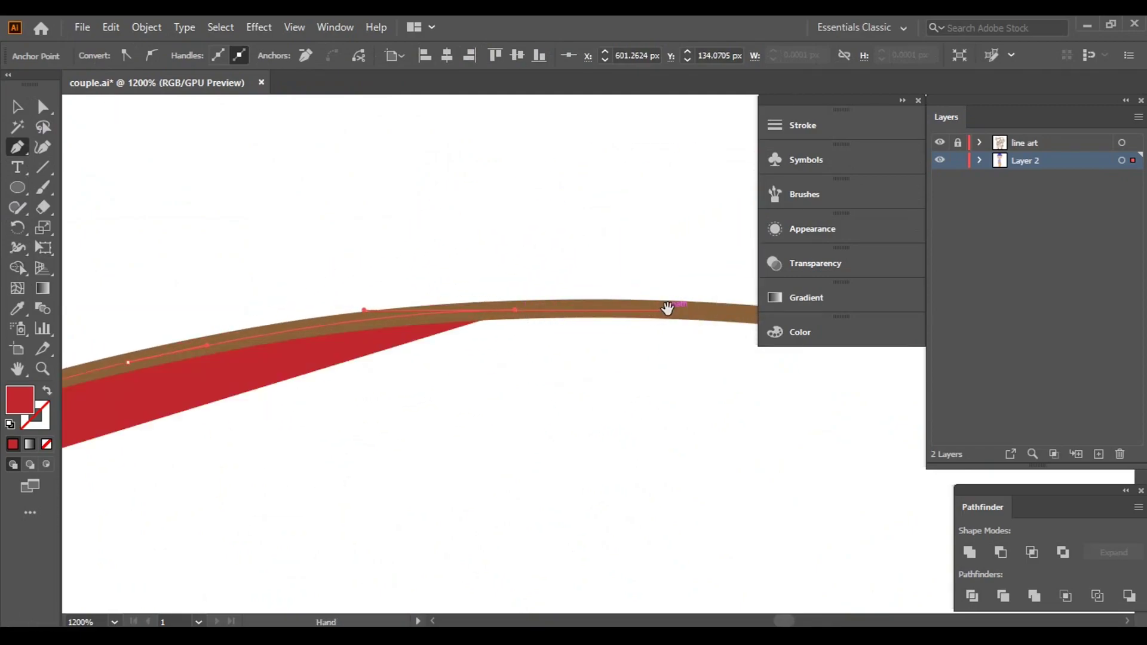
{"action": "left_click_drag", "start_coordinate": [644, 322], "coordinate": [522, 284]}
{"action": "left_click_drag", "start_coordinate": [664, 327], "coordinate": [520, 306]}
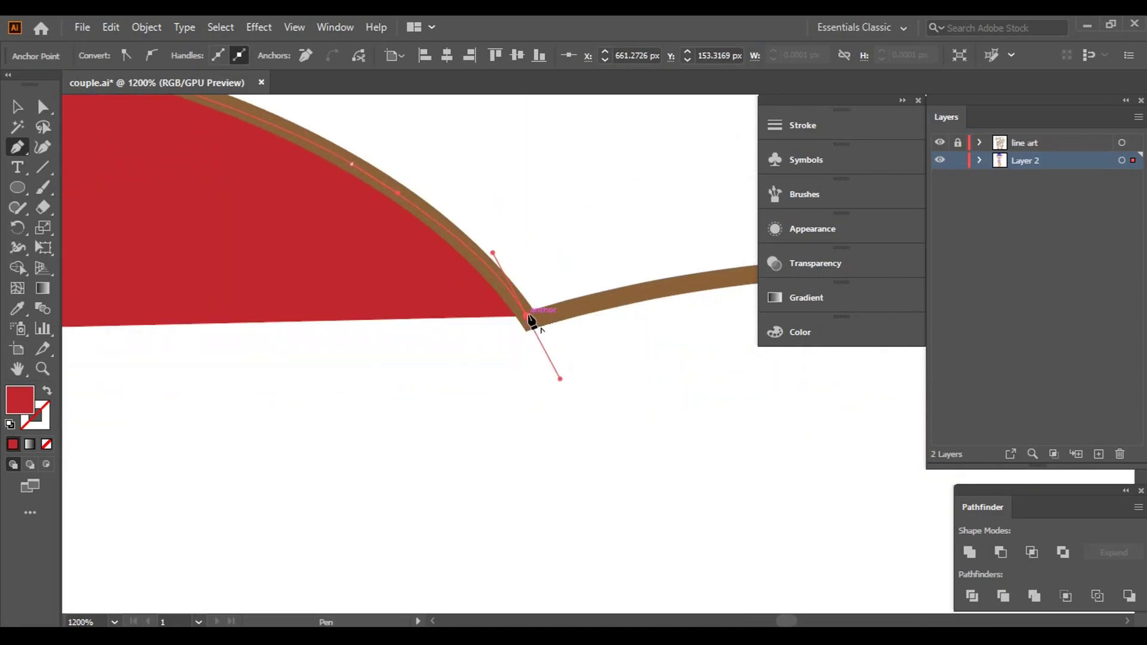
{"action": "left_click_drag", "start_coordinate": [662, 291], "coordinate": [511, 341]}
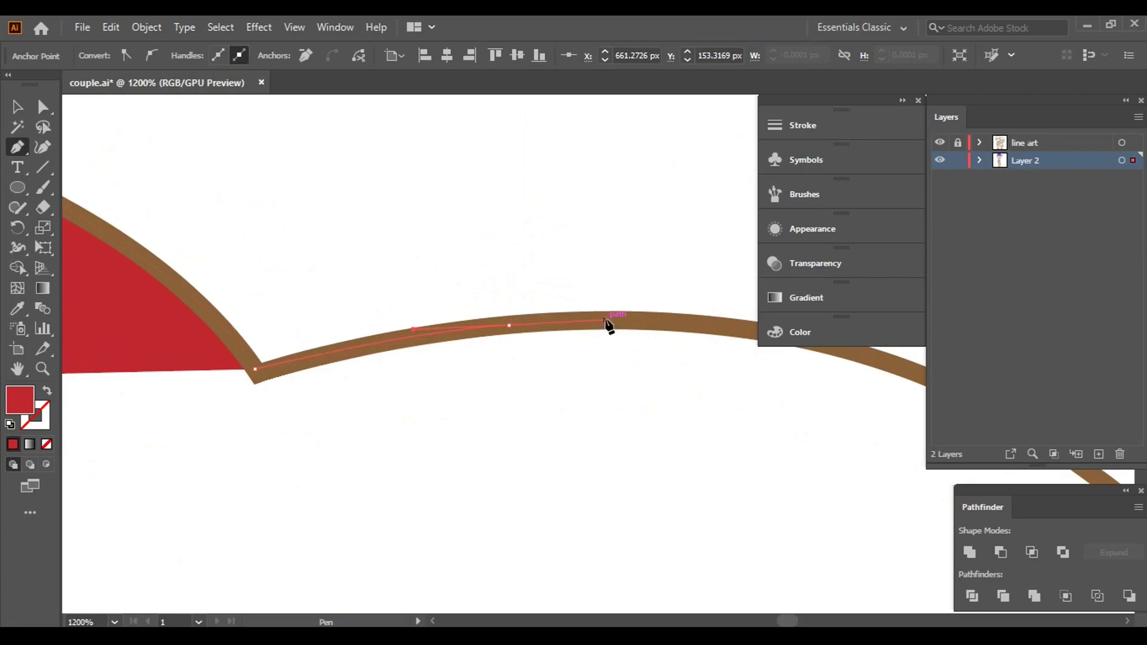
{"action": "left_click_drag", "start_coordinate": [608, 326], "coordinate": [574, 394]}
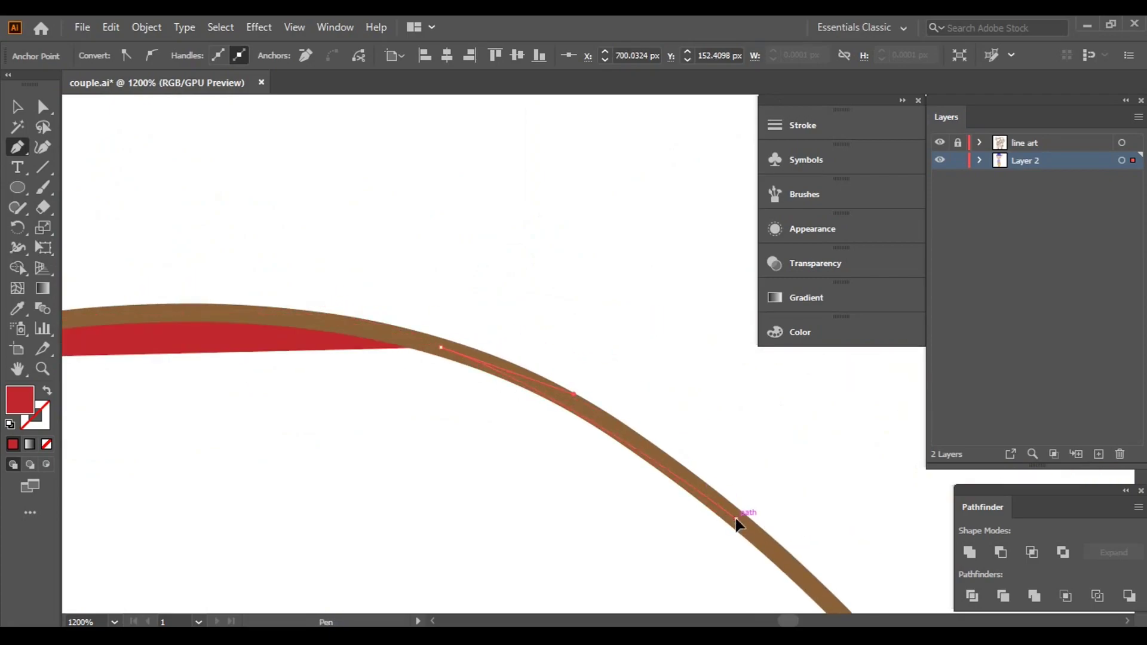
{"action": "left_click_drag", "start_coordinate": [772, 553], "coordinate": [671, 499]}
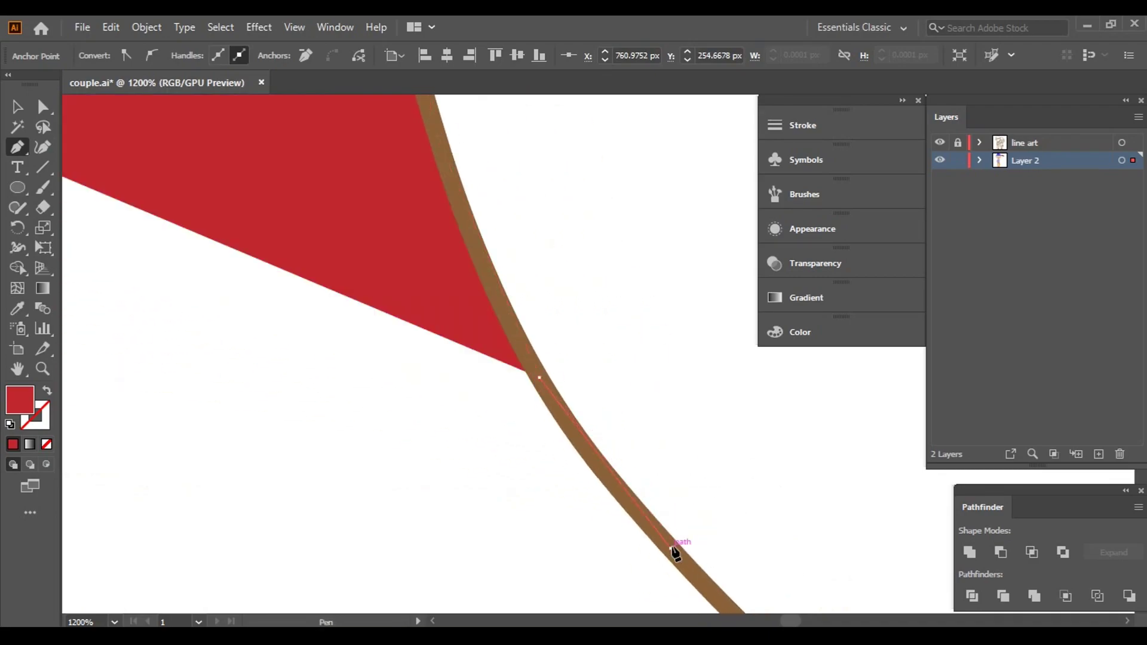
{"action": "mouse_move", "coordinate": [679, 551]}
{"action": "left_mouse_down"}
{"action": "mouse_move", "coordinate": [675, 421]}
{"action": "mouse_move", "coordinate": [328, 120]}
{"action": "left_mouse_up"}
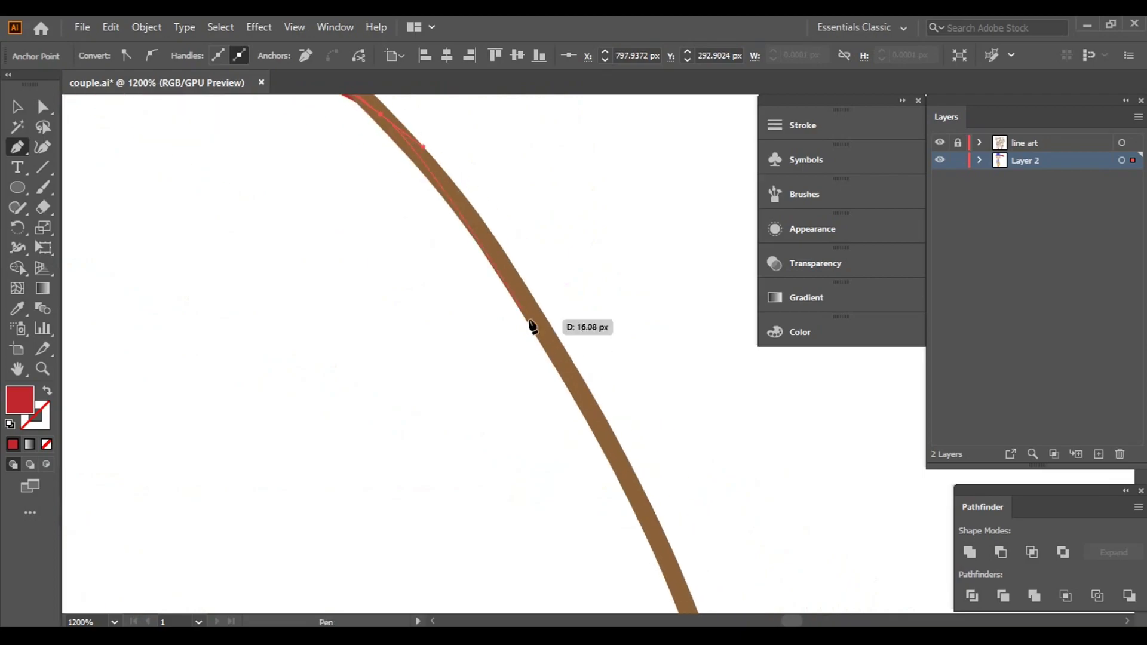
{"action": "left_click_drag", "start_coordinate": [605, 421], "coordinate": [611, 427]}
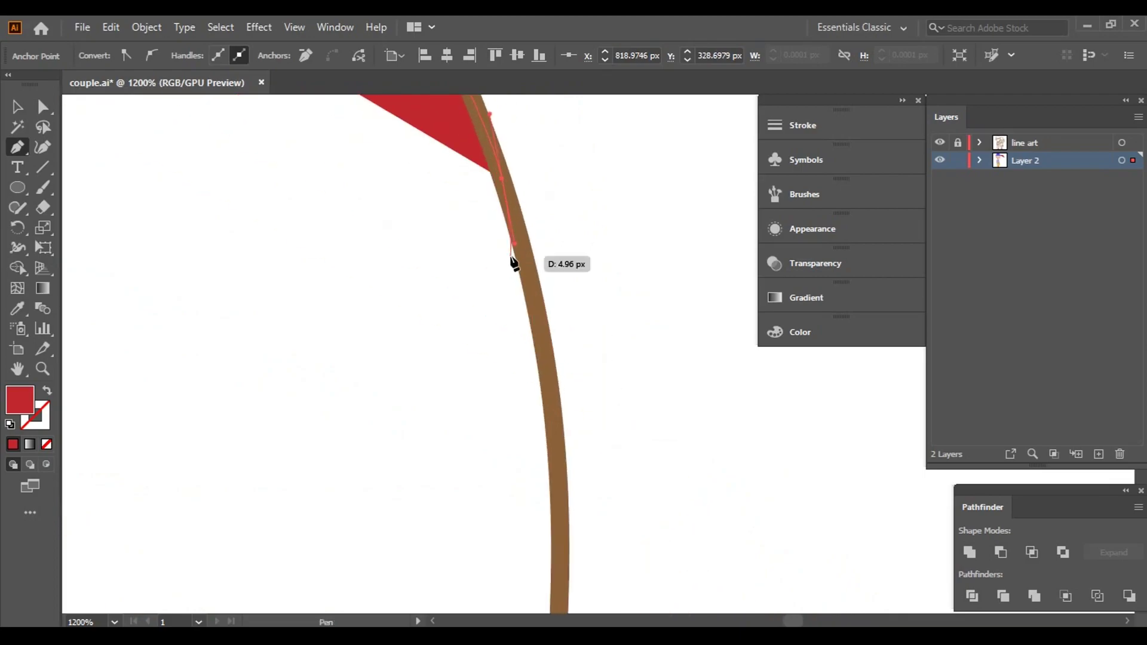
{"action": "left_click_drag", "start_coordinate": [553, 488], "coordinate": [556, 499]}
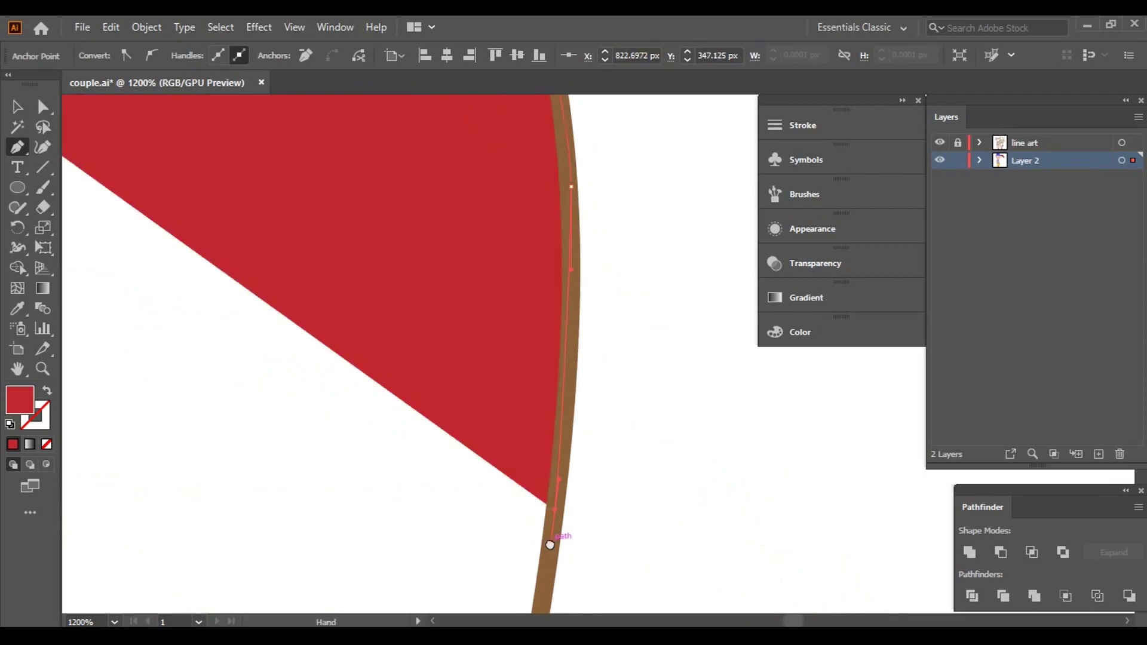
{"action": "left_click_drag", "start_coordinate": [570, 397], "coordinate": [575, 383]}
{"action": "left_click_drag", "start_coordinate": [470, 215], "coordinate": [472, 220]}
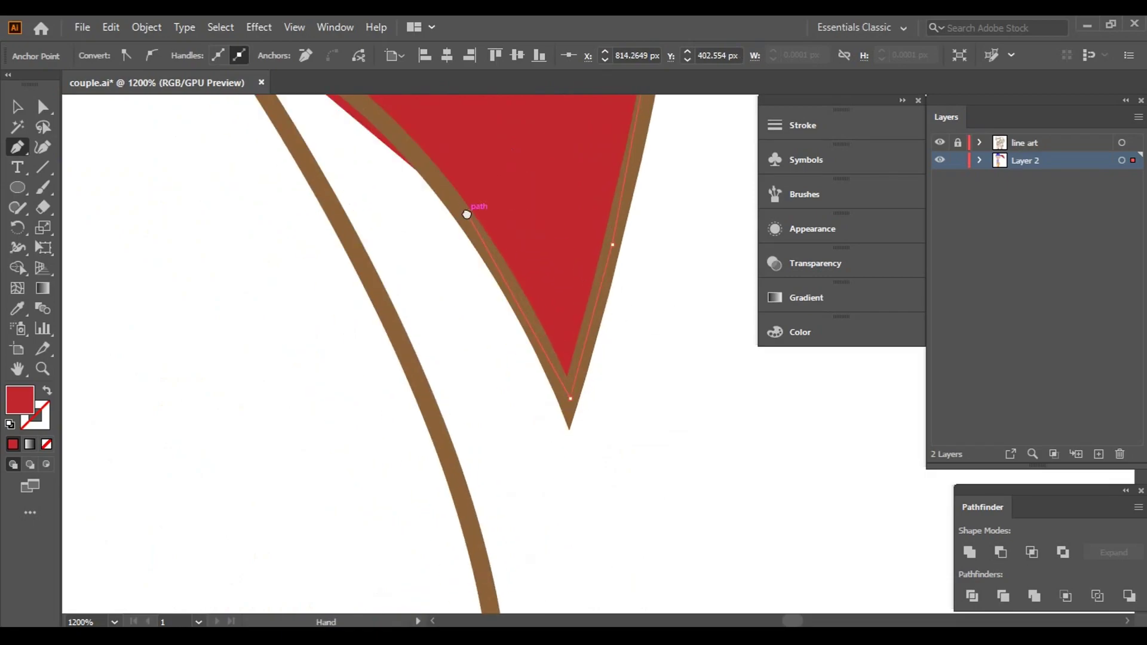
{"action": "left_click_drag", "start_coordinate": [516, 271], "coordinate": [520, 277]}
{"action": "left_click_drag", "start_coordinate": [409, 206], "coordinate": [411, 211]}
{"action": "left_click", "coordinate": [361, 193]}
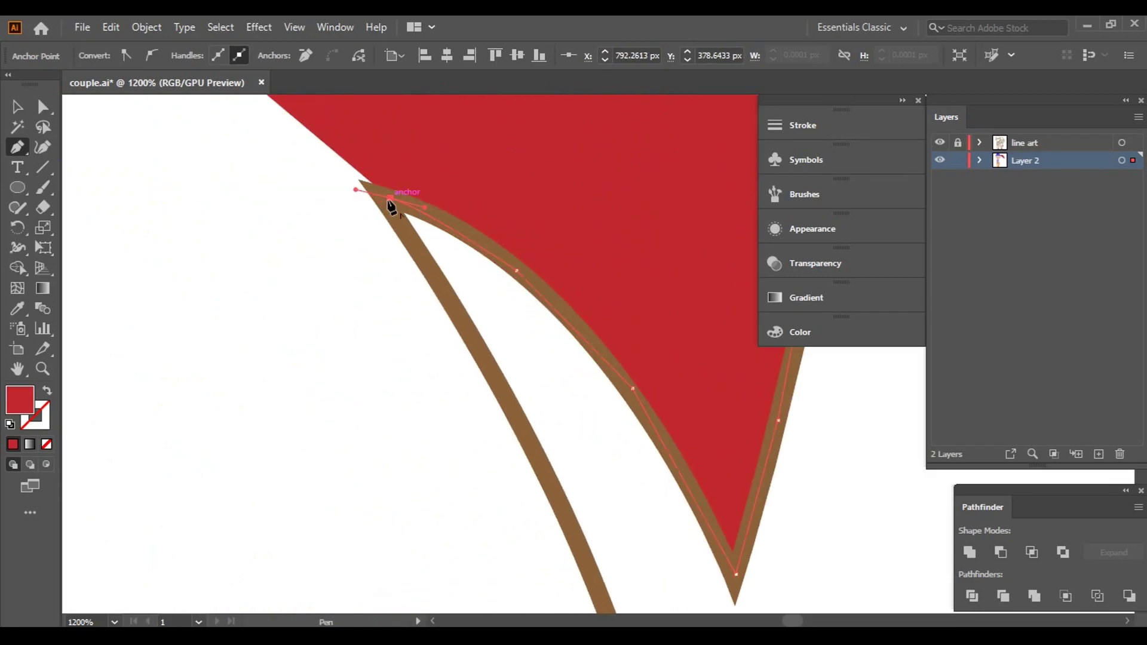
- Trace the path down into a strand's V tip and back up to its apex
{"action": "scroll", "coordinate": [553, 502], "scroll_direction": "down", "scroll_amount": 5}
{"action": "left_click", "coordinate": [627, 487]}
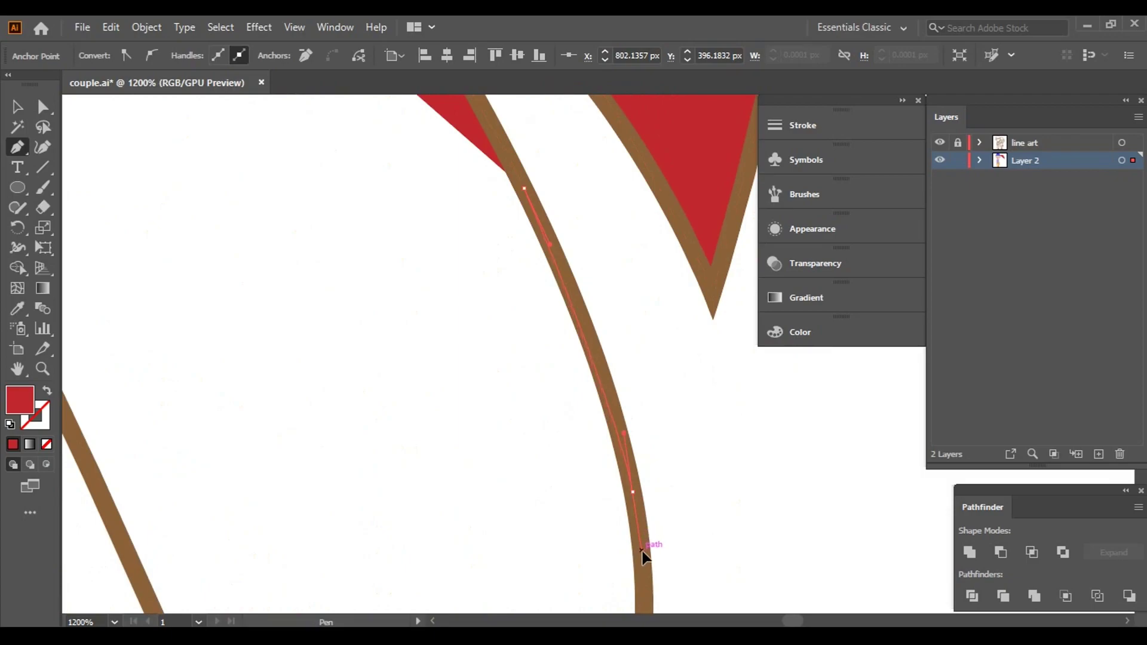
{"action": "scroll", "coordinate": [646, 548], "scroll_direction": "down", "scroll_amount": 5}
{"action": "left_click", "coordinate": [602, 404]}
{"action": "scroll", "coordinate": [569, 503], "scroll_direction": "down", "scroll_amount": 5}
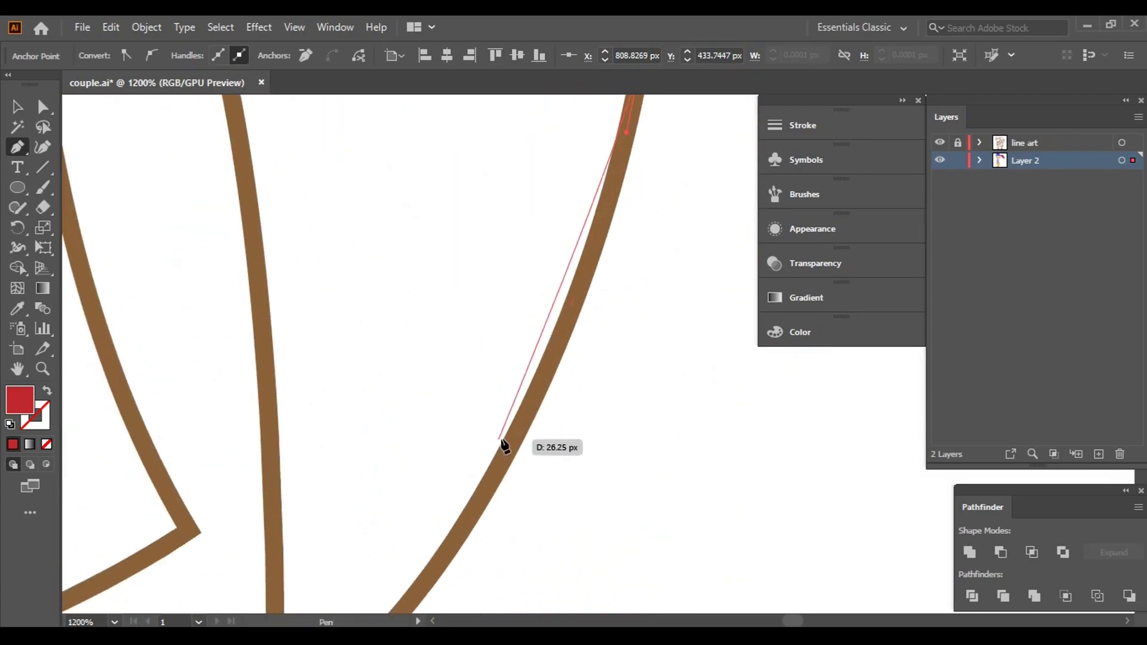
{"action": "left_click_drag", "start_coordinate": [471, 544], "coordinate": [541, 336]}
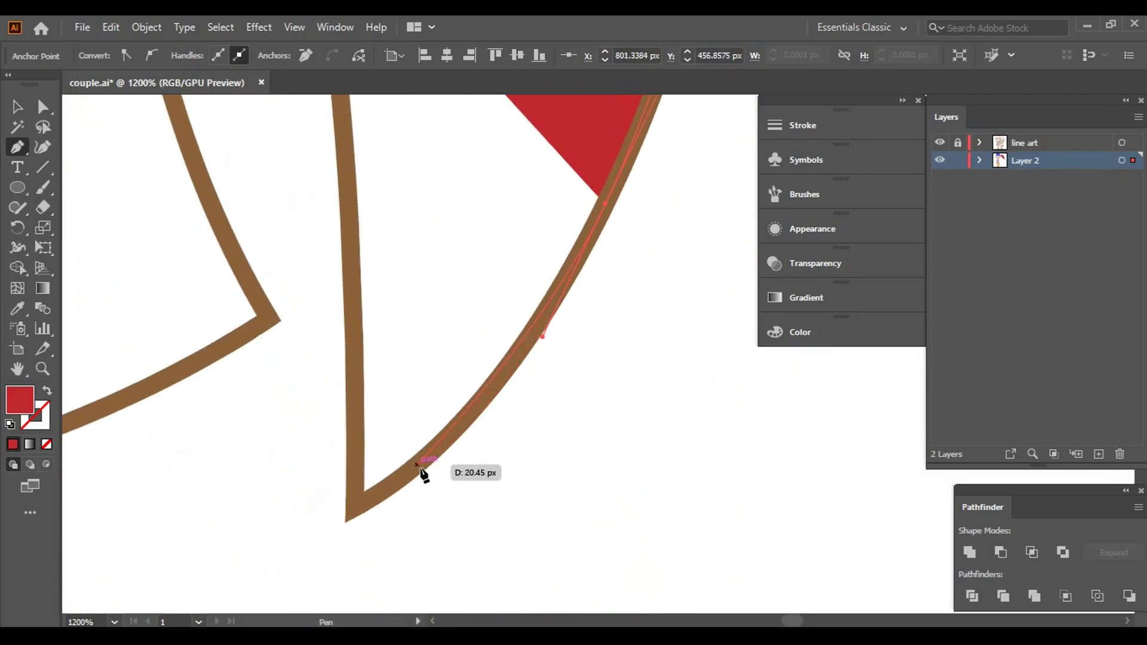
{"action": "left_click", "coordinate": [422, 473]}
{"action": "left_click", "coordinate": [358, 503]}
{"action": "left_click", "coordinate": [353, 301]}
{"action": "left_click_drag", "start_coordinate": [348, 172], "coordinate": [464, 357]}
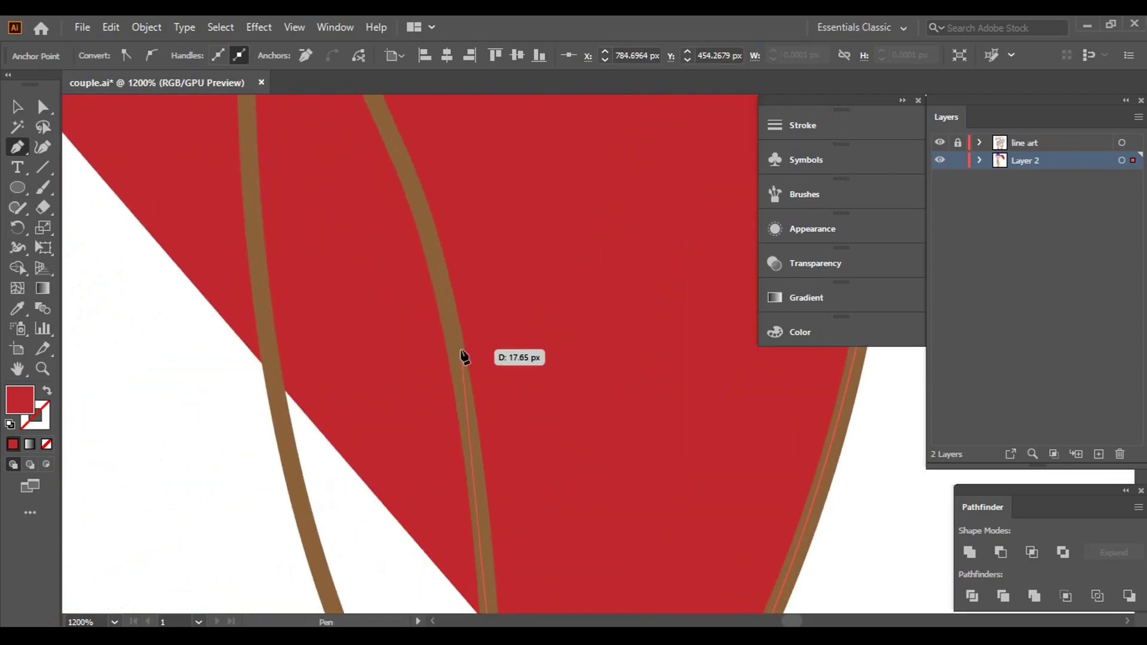
{"action": "scroll", "coordinate": [420, 215], "scroll_direction": "up", "scroll_amount": 5}
{"action": "scroll", "coordinate": [469, 230], "scroll_direction": "left", "scroll_amount": 4}
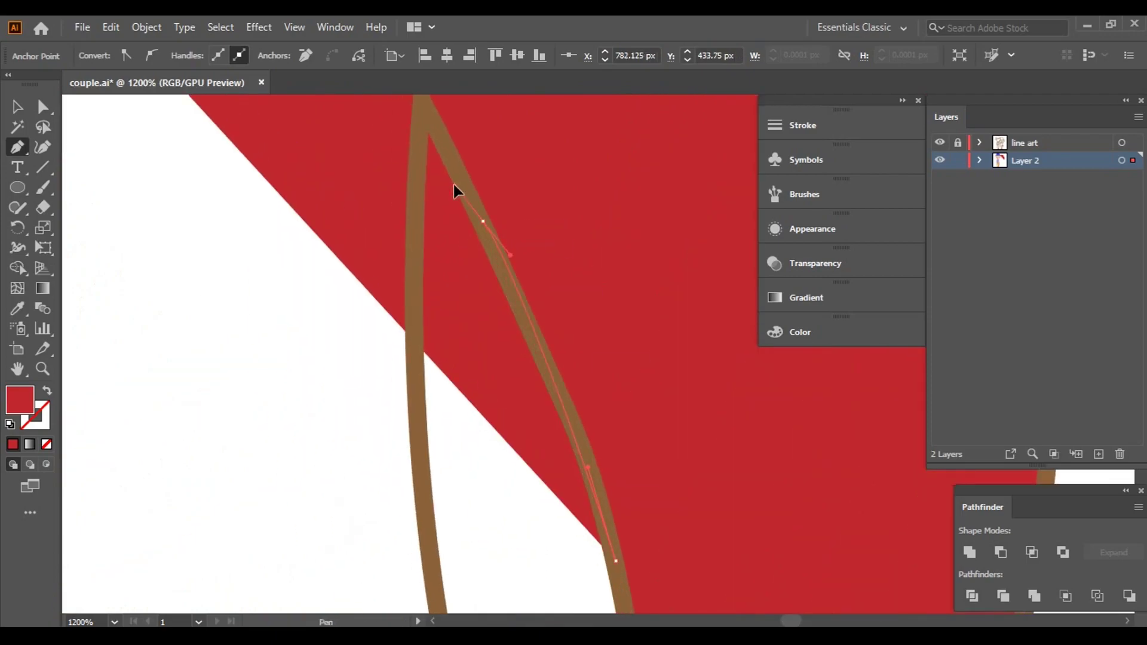
{"action": "left_click", "coordinate": [429, 121]}
{"action": "left_click", "coordinate": [417, 169]}
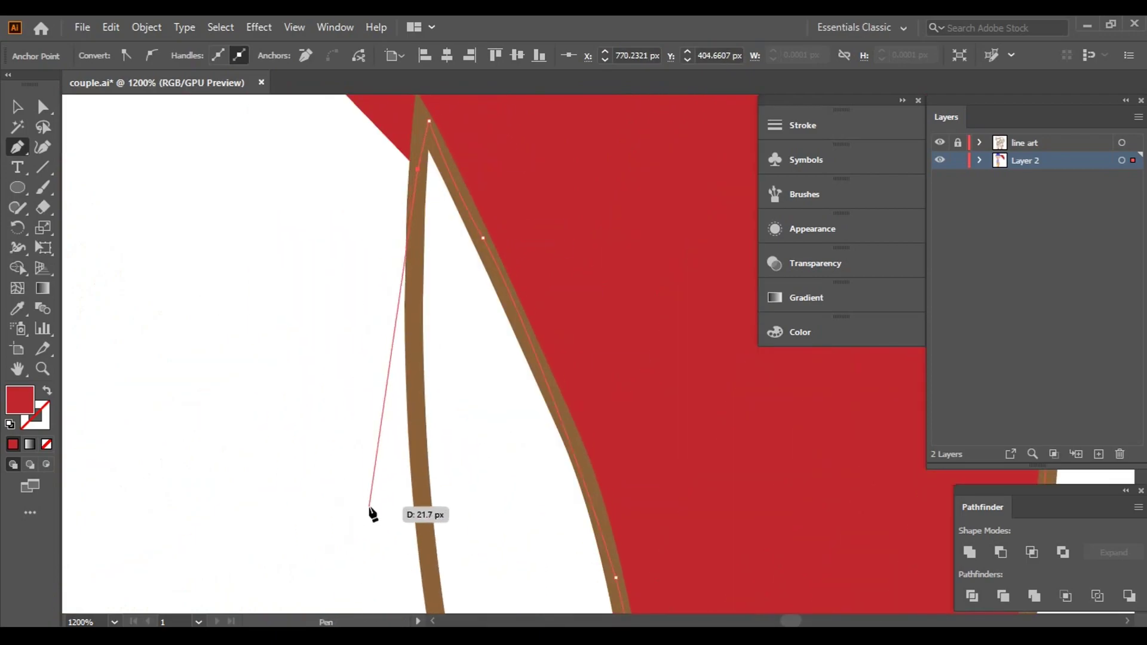
{"action": "scroll", "coordinate": [371, 512], "scroll_direction": "up", "scroll_amount": 5}
{"action": "scroll", "coordinate": [430, 559], "scroll_direction": "up", "scroll_amount": 3}
{"action": "left_click_drag", "start_coordinate": [440, 418], "coordinate": [376, 236]}
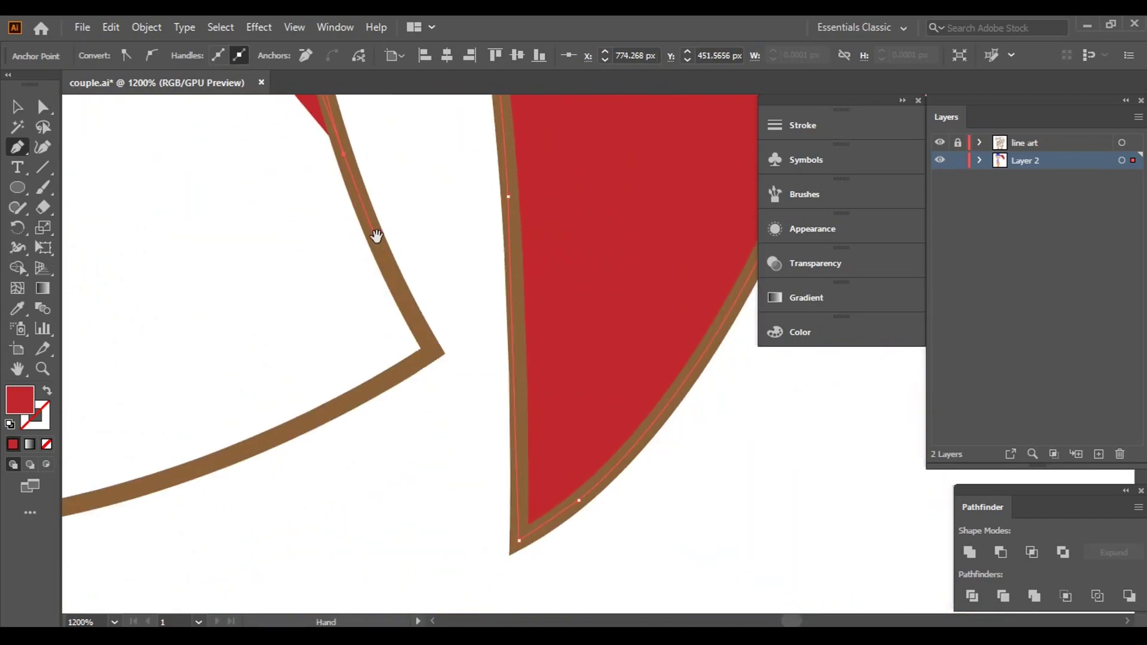
- Continue the path with corner and curved points along the lower hair edge
{"action": "left_click", "coordinate": [433, 352]}
{"action": "mouse_move", "coordinate": [185, 473]}
{"action": "left_mouse_down"}
{"action": "mouse_move", "coordinate": [146, 492]}
{"action": "mouse_move", "coordinate": [540, 414]}
{"action": "left_mouse_up"}
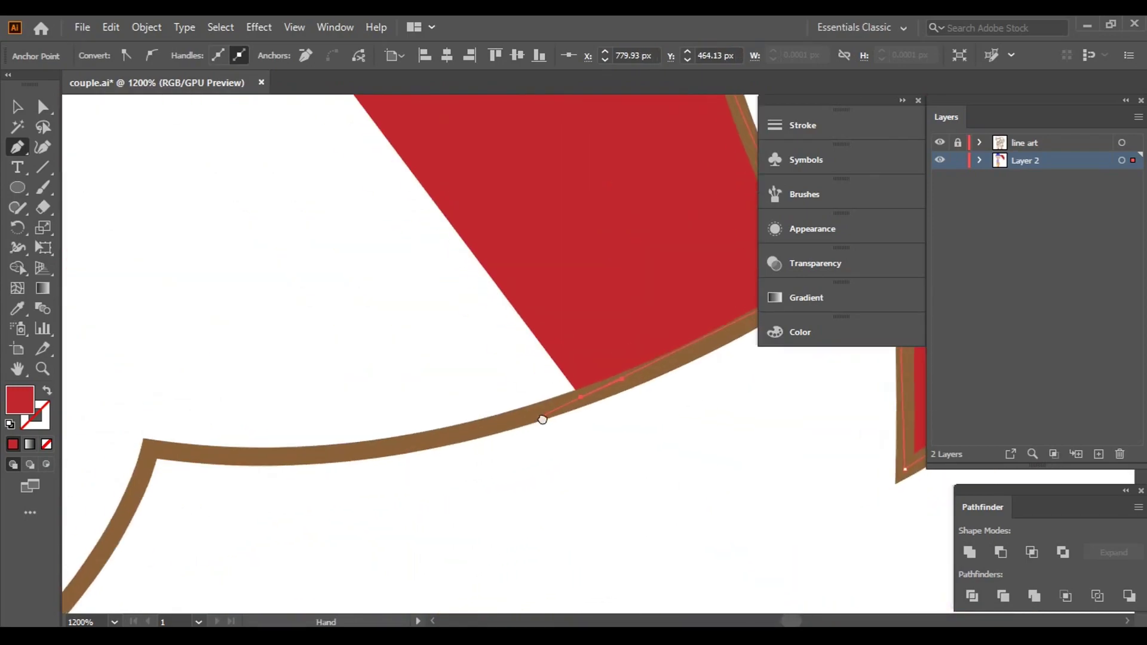
{"action": "left_click", "coordinate": [177, 437]}
{"action": "scroll", "coordinate": [185, 460], "scroll_direction": "down", "scroll_amount": 5}
{"action": "scroll", "coordinate": [185, 460], "scroll_direction": "left", "scroll_amount": 5}
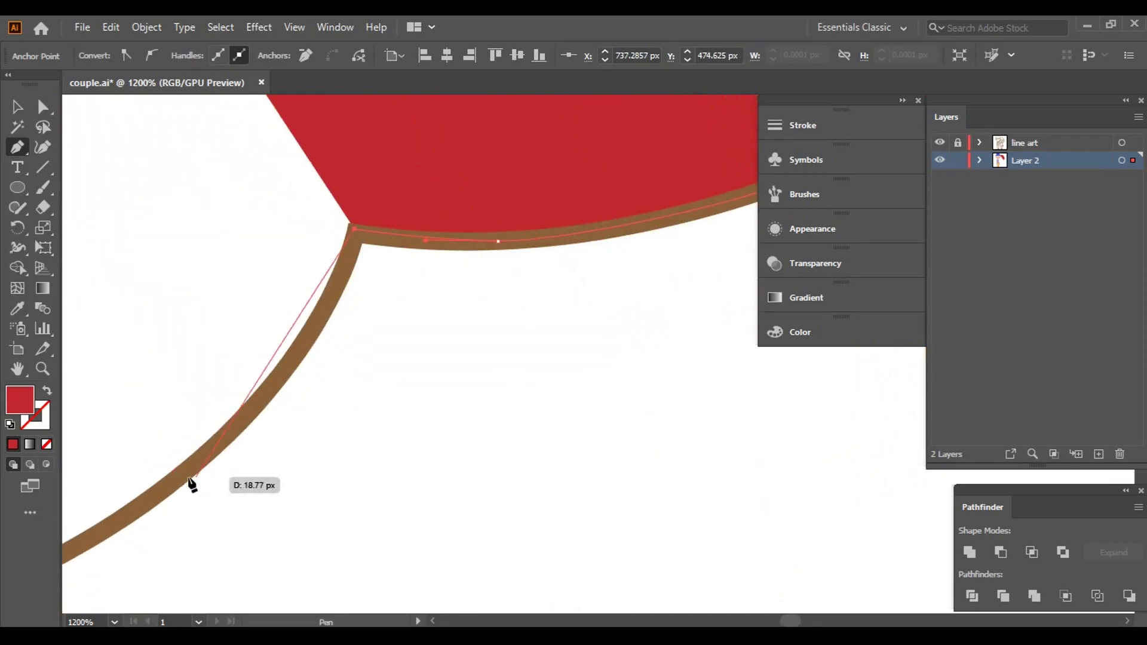
{"action": "mouse_move", "coordinate": [218, 436]}
{"action": "left_mouse_down"}
{"action": "mouse_move", "coordinate": [133, 502]}
{"action": "mouse_move", "coordinate": [265, 414]}
{"action": "left_mouse_up"}
{"action": "scroll", "coordinate": [456, 264], "scroll_direction": "down", "scroll_amount": 3}
{"action": "scroll", "coordinate": [456, 264], "scroll_direction": "up", "scroll_amount": 3}
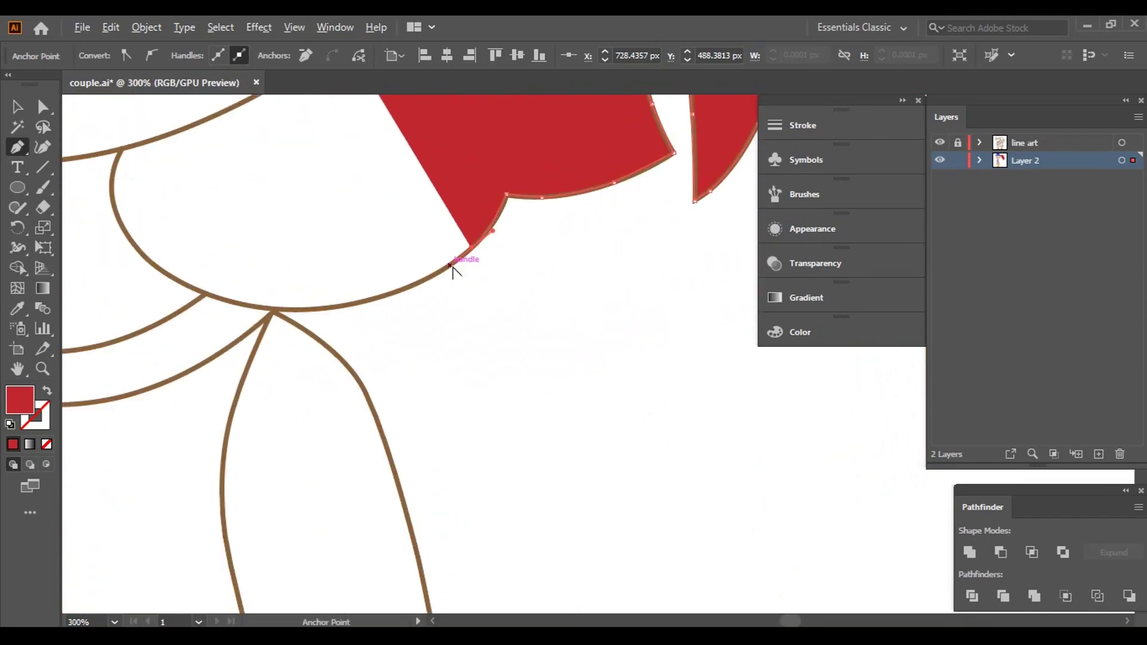
{"action": "scroll", "coordinate": [564, 184], "scroll_direction": "up", "scroll_amount": 3}
{"action": "scroll", "coordinate": [226, 459], "scroll_direction": "up", "scroll_amount": 2}
{"action": "scroll", "coordinate": [226, 459], "scroll_direction": "down", "scroll_amount": 3}
{"action": "scroll", "coordinate": [346, 379], "scroll_direction": "up", "scroll_amount": 3}
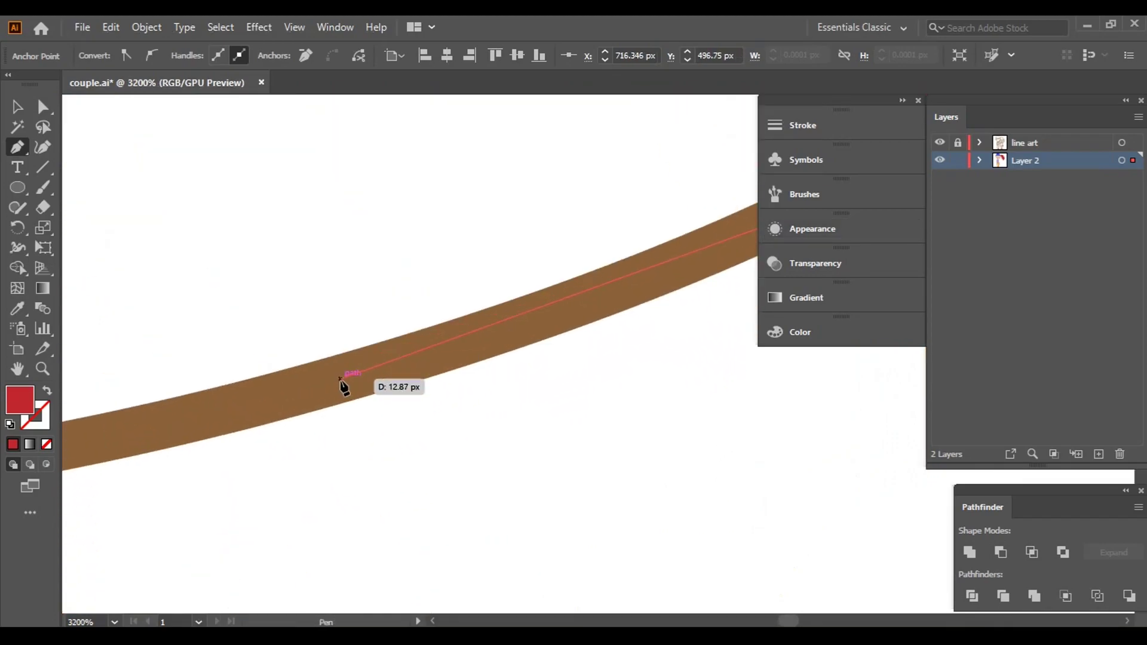
{"action": "scroll", "coordinate": [346, 379], "scroll_direction": "down", "scroll_amount": 3}
{"action": "left_click_drag", "start_coordinate": [320, 341], "coordinate": [188, 344]}
{"action": "scroll", "coordinate": [188, 343], "scroll_direction": "down", "scroll_amount": 2}
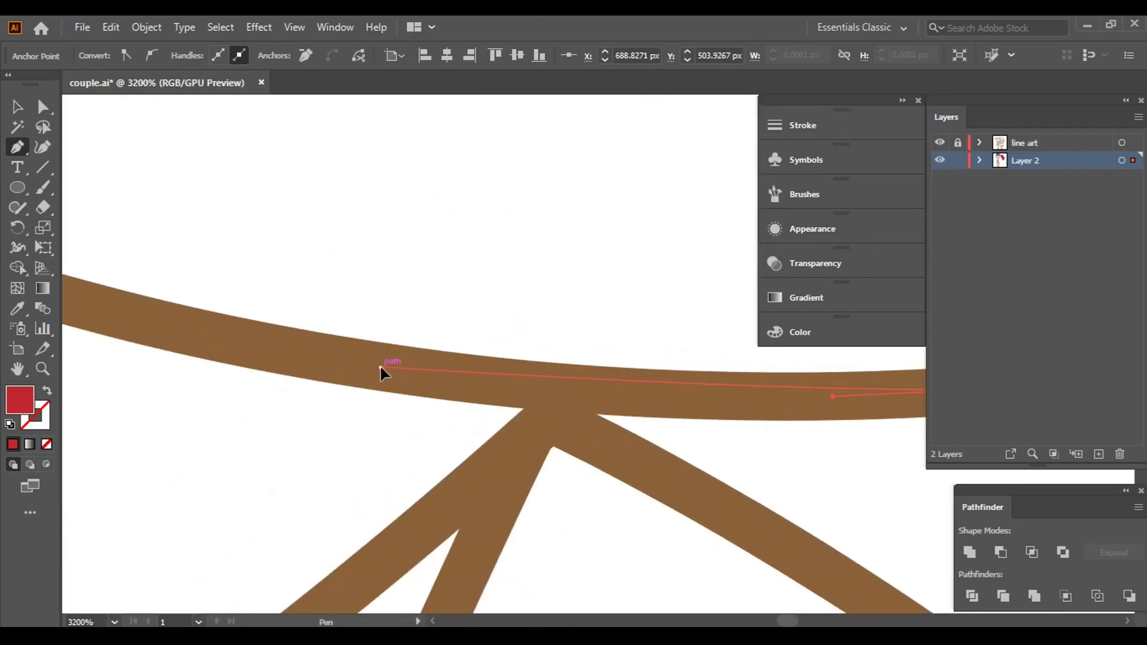
{"action": "scroll", "coordinate": [381, 367], "scroll_direction": "down", "scroll_amount": 1}
{"action": "scroll", "coordinate": [460, 376], "scroll_direction": "down", "scroll_amount": 3}
{"action": "scroll", "coordinate": [460, 377], "scroll_direction": "down", "scroll_amount": 5}
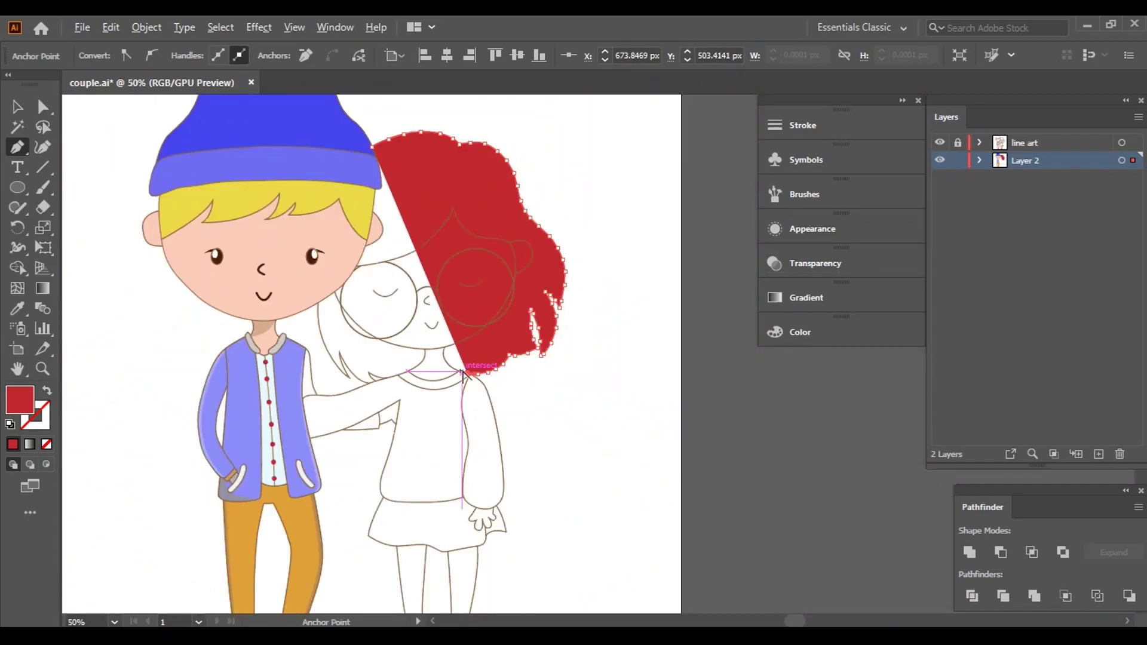
{"action": "scroll", "coordinate": [464, 373], "scroll_direction": "up", "scroll_amount": 5}
{"action": "scroll", "coordinate": [169, 321], "scroll_direction": "up", "scroll_amount": 4}
{"action": "scroll", "coordinate": [405, 345], "scroll_direction": "up", "scroll_amount": 1}
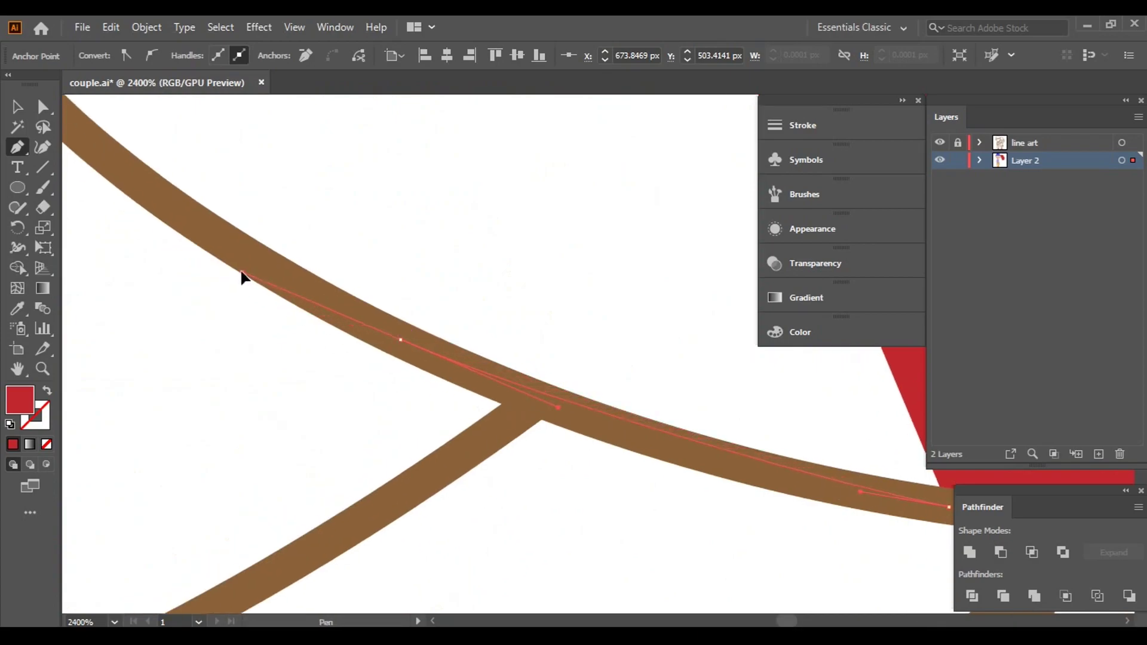
{"action": "left_click_drag", "start_coordinate": [210, 241], "coordinate": [498, 280]}
{"action": "left_click_drag", "start_coordinate": [435, 195], "coordinate": [546, 341]}
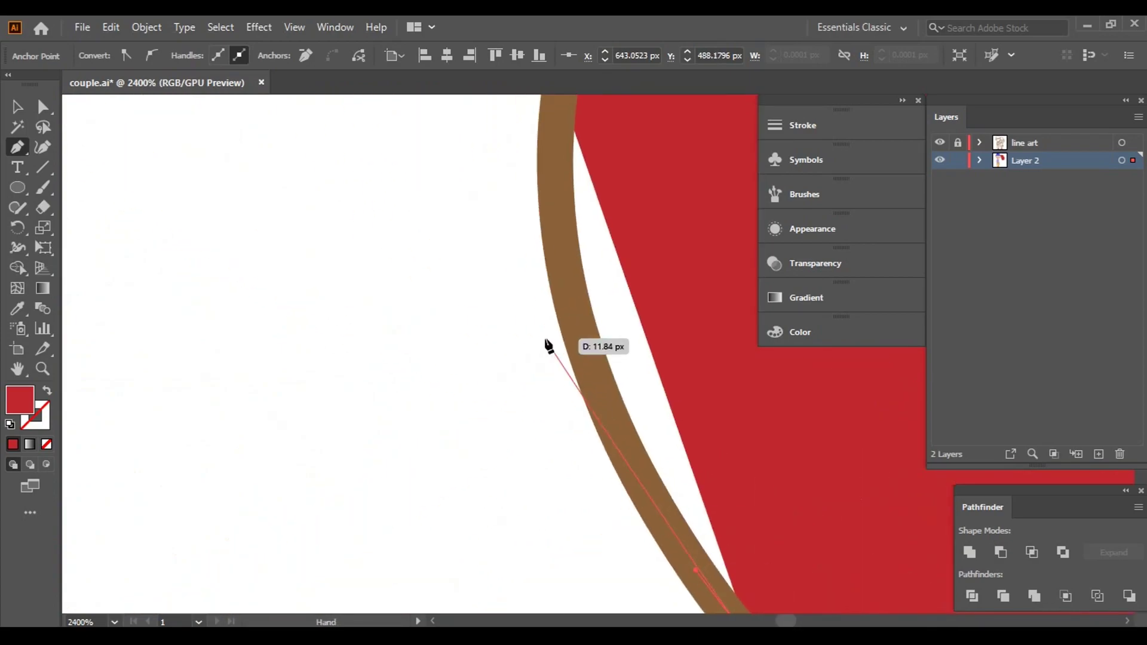
{"action": "left_click_drag", "start_coordinate": [564, 248], "coordinate": [601, 510]}
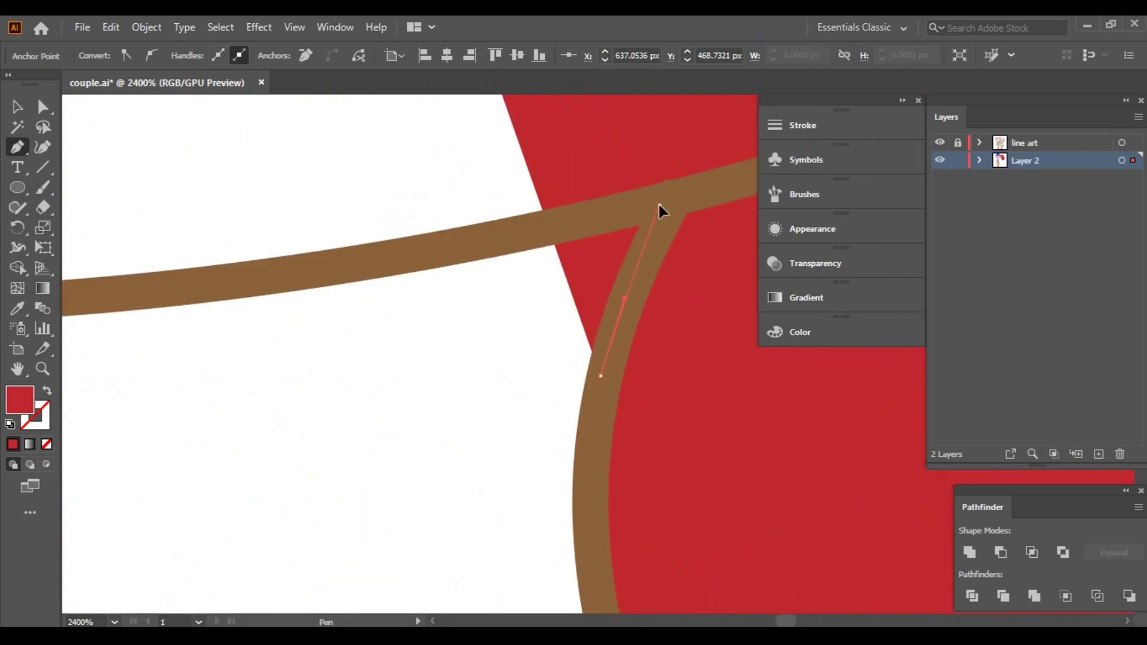
- Extend the path with curved points along the next hair strand
{"action": "scroll", "coordinate": [660, 210], "scroll_direction": "down", "scroll_amount": 4}
{"action": "left_click_drag", "start_coordinate": [414, 529], "coordinate": [419, 534]}
{"action": "mouse_move", "coordinate": [498, 517]}
{"action": "left_mouse_down"}
{"action": "mouse_move", "coordinate": [665, 294]}
{"action": "mouse_move", "coordinate": [508, 354]}
{"action": "mouse_move", "coordinate": [618, 286]}
{"action": "left_mouse_up"}
{"action": "scroll", "coordinate": [468, 409], "scroll_direction": "up", "scroll_amount": 2}
{"action": "scroll", "coordinate": [665, 294], "scroll_direction": "down", "scroll_amount": 2}
{"action": "scroll", "coordinate": [507, 353], "scroll_direction": "down", "scroll_amount": 5}
{"action": "scroll", "coordinate": [507, 353], "scroll_direction": "up", "scroll_amount": 6}
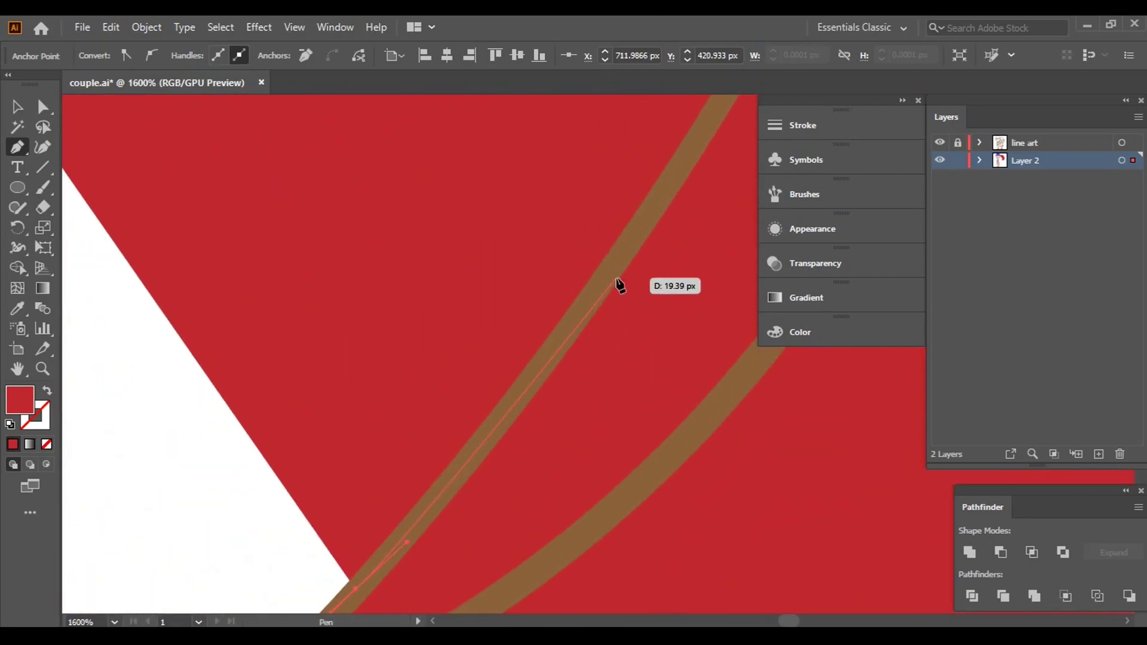
{"action": "left_click_drag", "start_coordinate": [667, 205], "coordinate": [545, 278]}
{"action": "left_click_drag", "start_coordinate": [594, 200], "coordinate": [413, 390]}
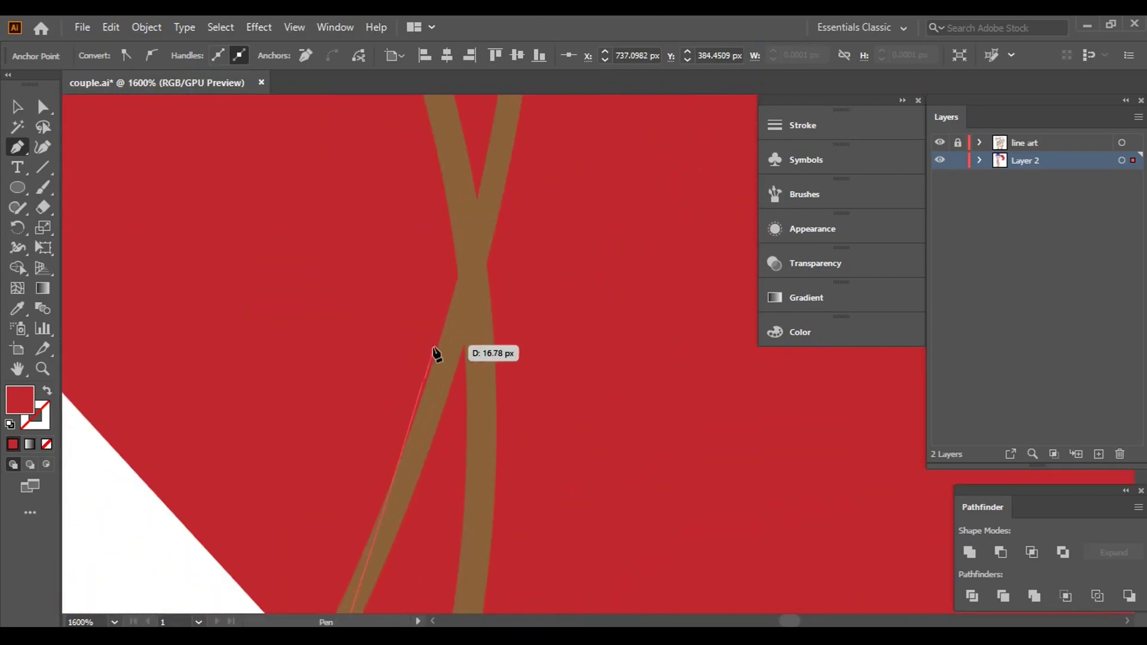
{"action": "scroll", "coordinate": [411, 362], "scroll_direction": "down", "scroll_amount": 6}
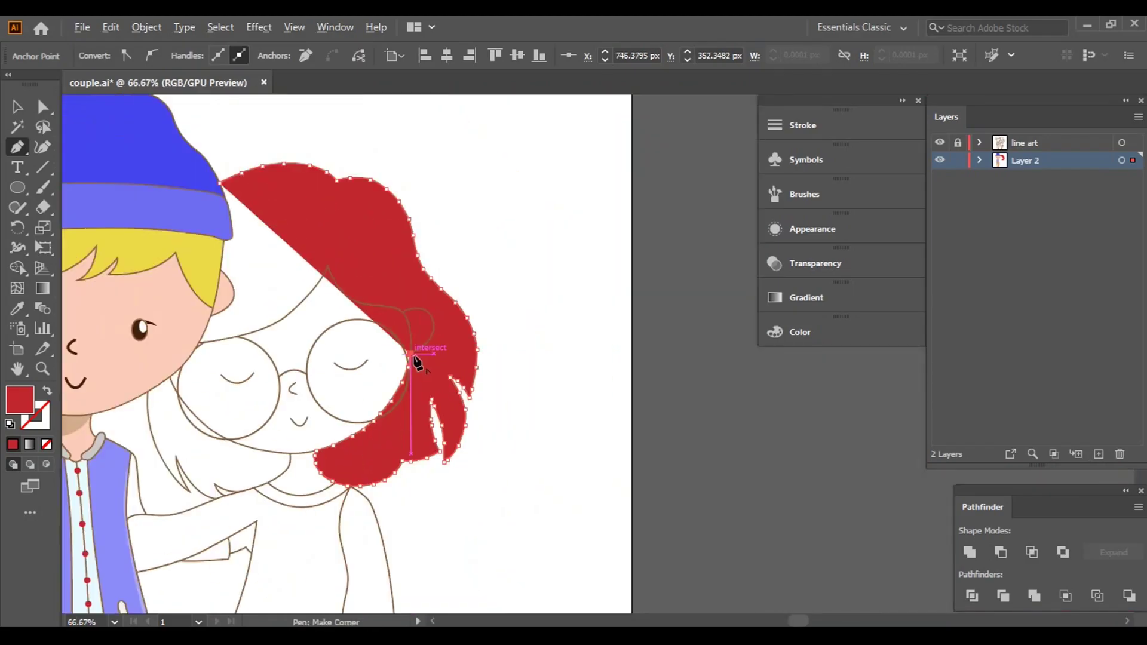
{"action": "scroll", "coordinate": [417, 361], "scroll_direction": "up", "scroll_amount": 2}
{"action": "scroll", "coordinate": [416, 336], "scroll_direction": "up", "scroll_amount": 3}
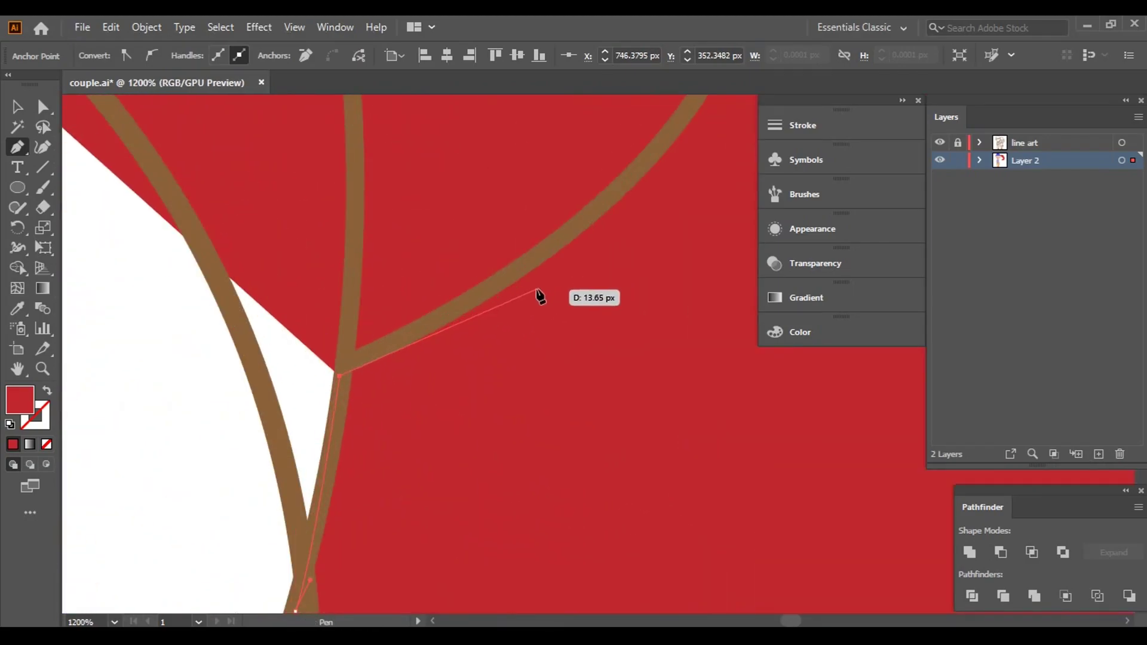
{"action": "scroll", "coordinate": [538, 294], "scroll_direction": "up", "scroll_amount": 2}
{"action": "mouse_move", "coordinate": [592, 282]}
{"action": "left_mouse_down"}
{"action": "mouse_move", "coordinate": [358, 418]}
{"action": "mouse_move", "coordinate": [242, 506]}
{"action": "left_mouse_up"}
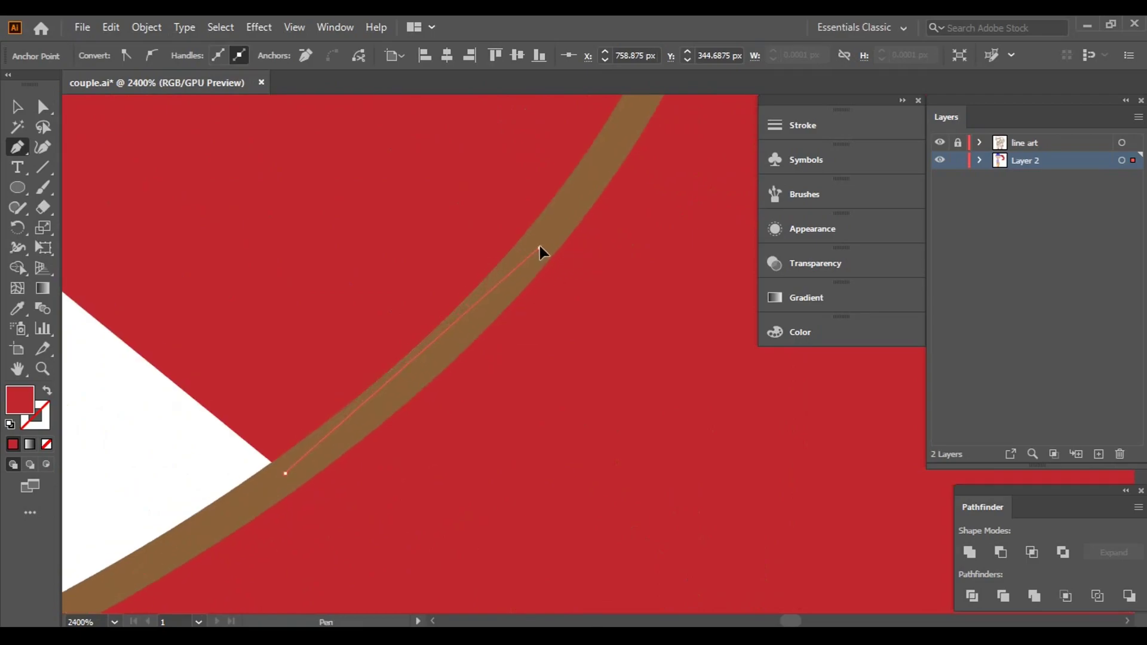
{"action": "left_click_drag", "start_coordinate": [540, 249], "coordinate": [420, 538]}
- Place smooth points where the hair curves cross and shape them to the hair edge
{"action": "left_click", "coordinate": [519, 330]}
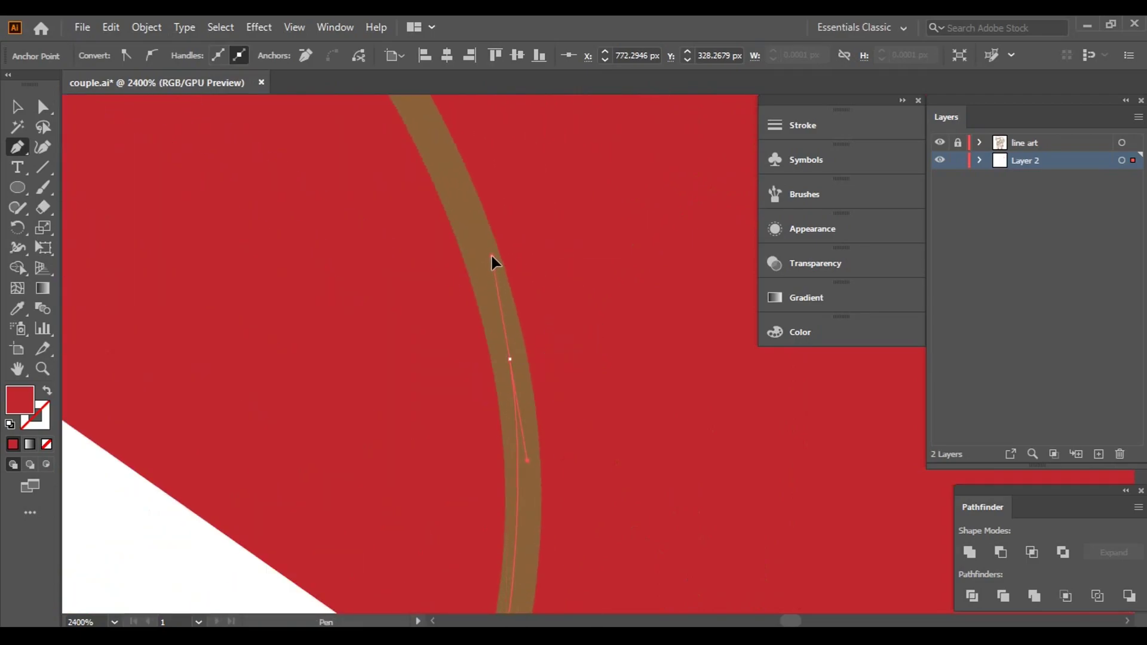
{"action": "mouse_move", "coordinate": [404, 129]}
{"action": "left_mouse_down"}
{"action": "mouse_move", "coordinate": [604, 351]}
{"action": "mouse_move", "coordinate": [536, 271]}
{"action": "left_mouse_up"}
{"action": "left_click", "coordinate": [404, 188]}
{"action": "left_click_drag", "start_coordinate": [404, 189], "coordinate": [648, 282]}
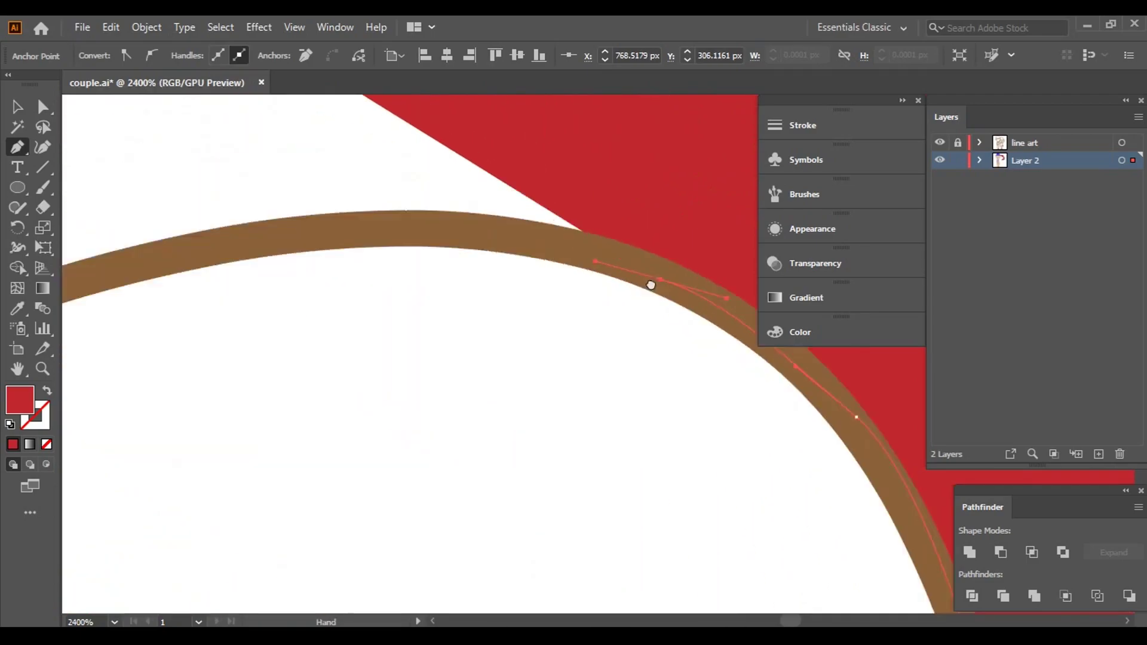
{"action": "mouse_move", "coordinate": [359, 276]}
{"action": "left_mouse_down"}
{"action": "mouse_move", "coordinate": [540, 402]}
{"action": "mouse_move", "coordinate": [334, 428]}
{"action": "left_mouse_up"}
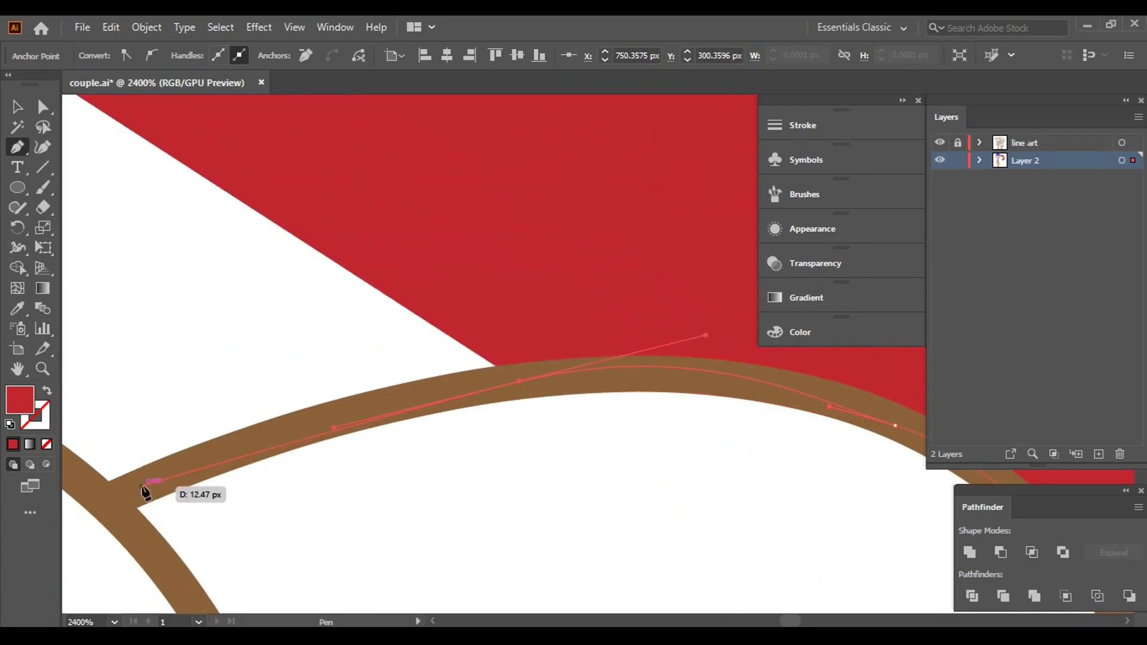
{"action": "left_click_drag", "start_coordinate": [146, 486], "coordinate": [167, 438]}
{"action": "left_click_drag", "start_coordinate": [322, 412], "coordinate": [281, 468]}
{"action": "scroll", "coordinate": [325, 417], "scroll_direction": "down", "scroll_amount": 3}
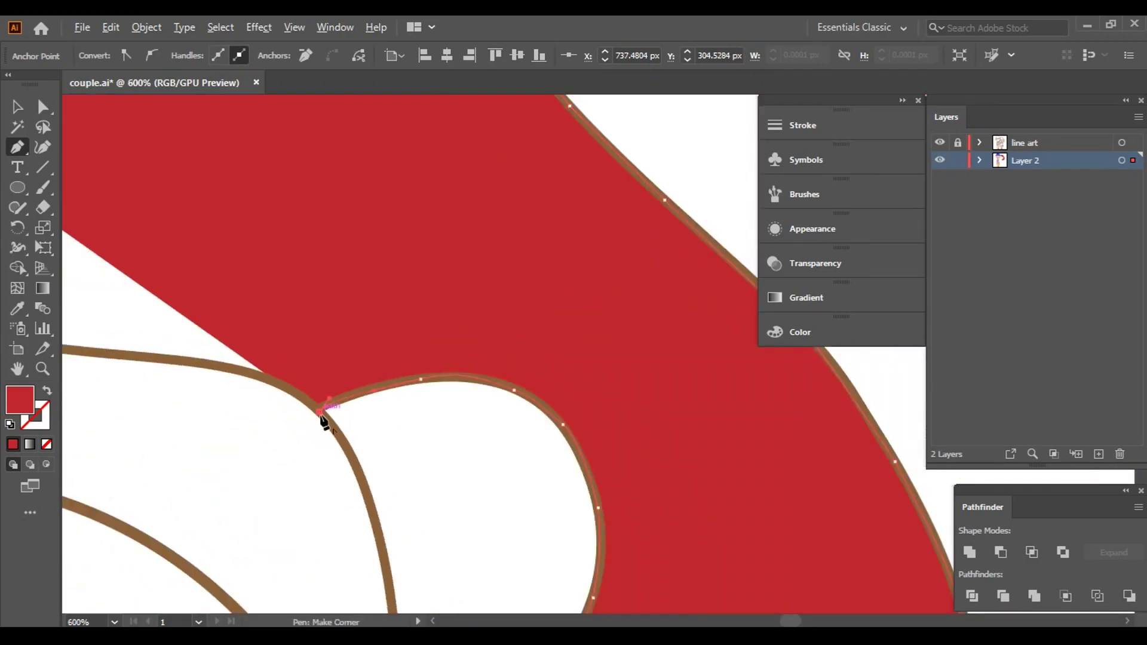
{"action": "scroll", "coordinate": [464, 440], "scroll_direction": "down", "scroll_amount": 2}
{"action": "scroll", "coordinate": [648, 466], "scroll_direction": "up", "scroll_amount": 5}
{"action": "mouse_move", "coordinate": [681, 511]}
{"action": "left_mouse_down"}
{"action": "mouse_move", "coordinate": [683, 460]}
{"action": "mouse_move", "coordinate": [436, 398]}
{"action": "left_mouse_up"}
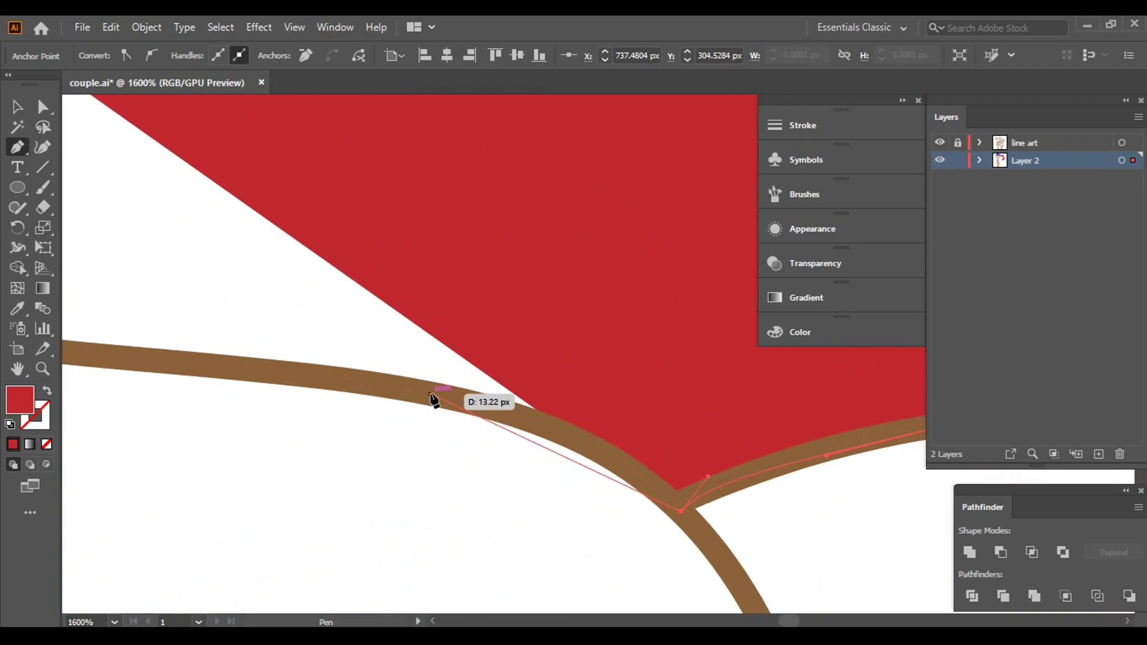
{"action": "scroll", "coordinate": [275, 371], "scroll_direction": "left", "scroll_amount": 5}
{"action": "left_click_drag", "start_coordinate": [310, 395], "coordinate": [447, 412]}
{"action": "left_click_drag", "start_coordinate": [310, 399], "coordinate": [806, 492]}
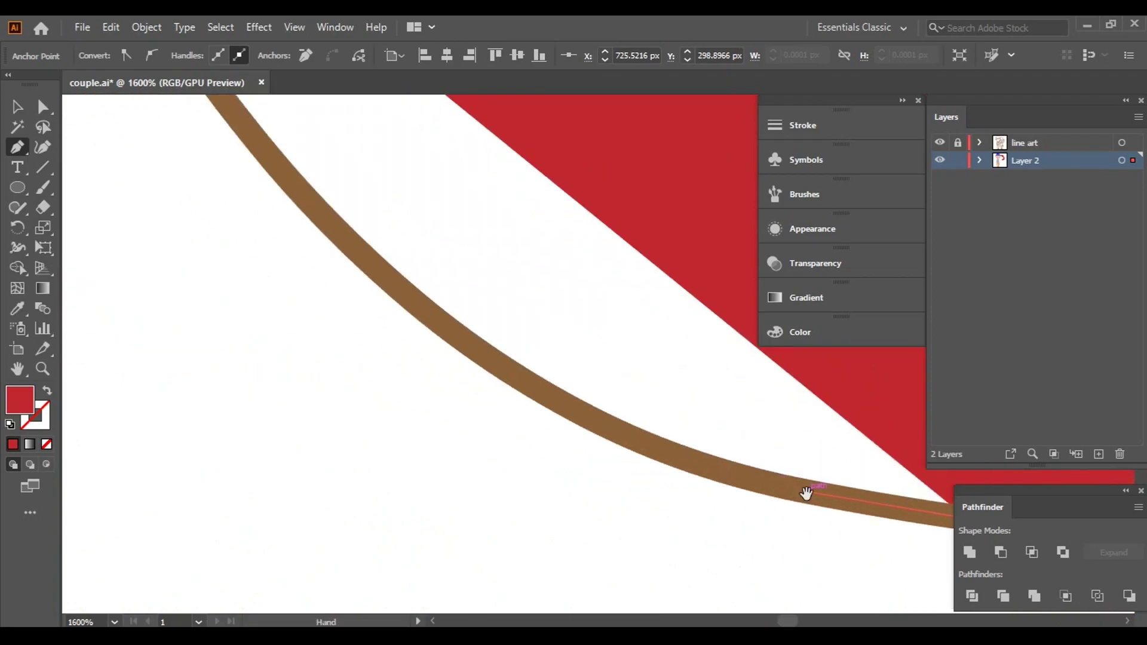
{"action": "mouse_move", "coordinate": [517, 376]}
{"action": "left_mouse_down"}
{"action": "mouse_move", "coordinate": [394, 285]}
{"action": "mouse_move", "coordinate": [594, 423]}
{"action": "left_mouse_up"}
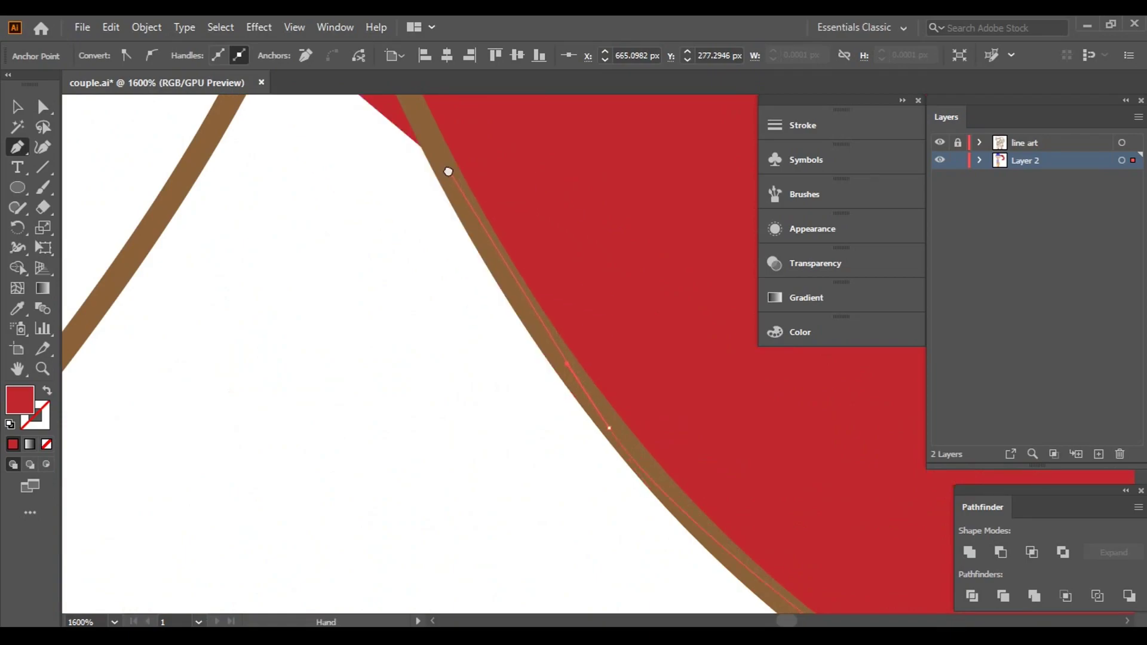
- Trace the path to the hair stroke's peak and further up-right toward the glasses
{"action": "left_click_drag", "start_coordinate": [448, 169], "coordinate": [583, 402]}
{"action": "left_click", "coordinate": [559, 355]}
{"action": "mouse_move", "coordinate": [456, 569]}
{"action": "left_mouse_down"}
{"action": "mouse_move", "coordinate": [487, 462]}
{"action": "mouse_move", "coordinate": [415, 439]}
{"action": "mouse_move", "coordinate": [441, 436]}
{"action": "left_mouse_up"}
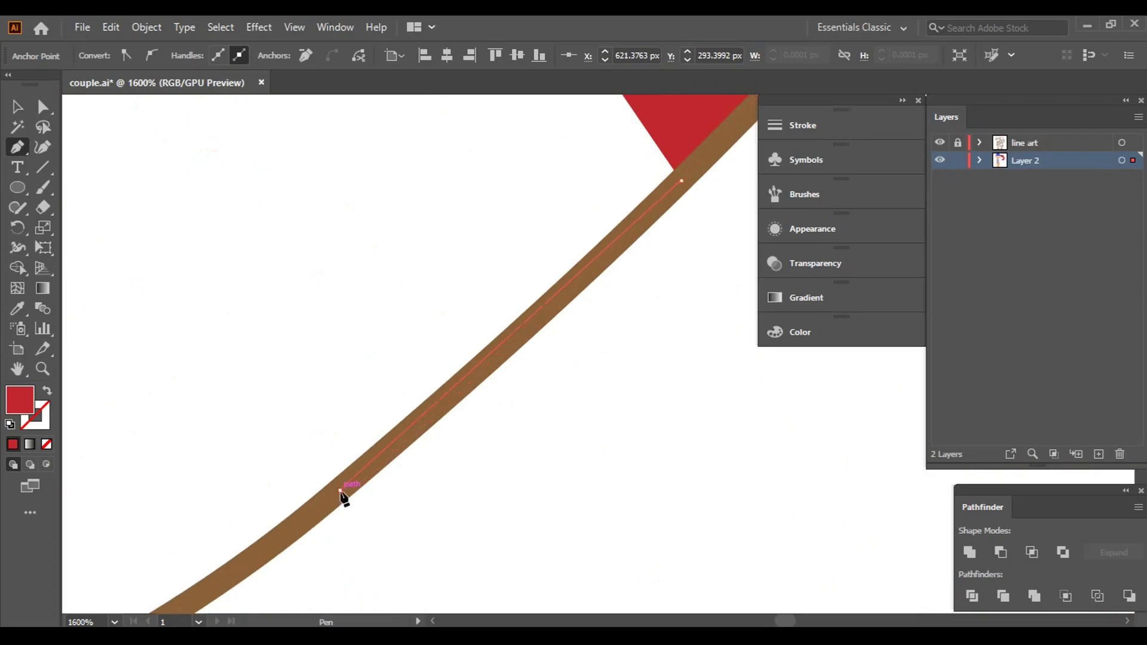
{"action": "left_click_drag", "start_coordinate": [340, 495], "coordinate": [430, 399]}
{"action": "left_click", "coordinate": [347, 429]}
{"action": "left_click_drag", "start_coordinate": [171, 502], "coordinate": [294, 415]}
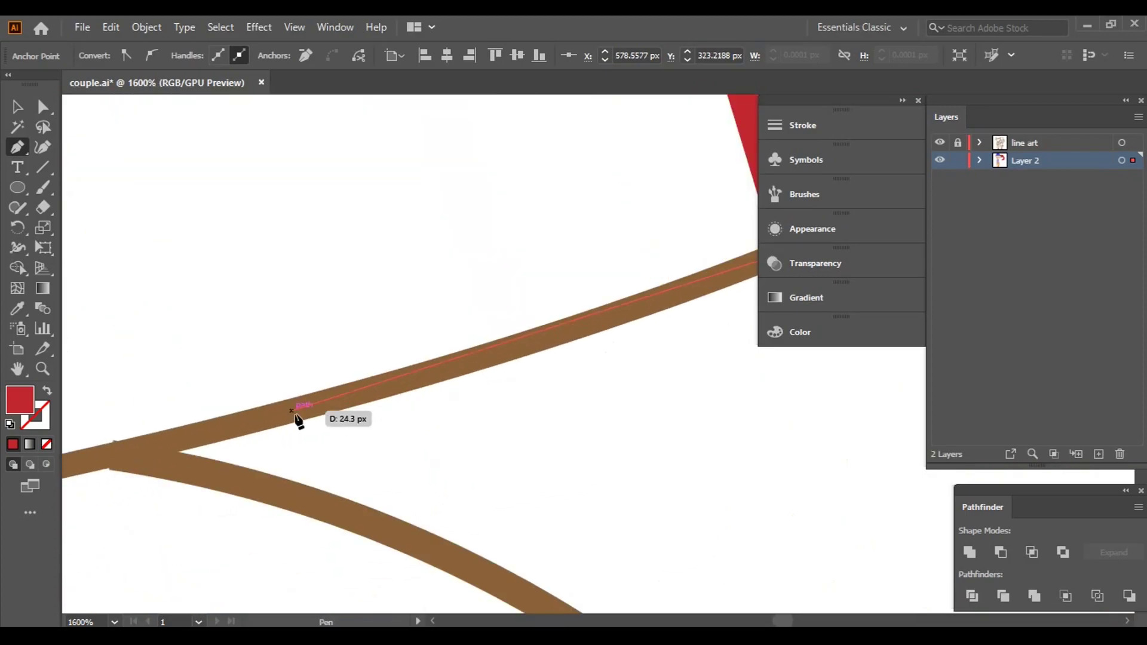
{"action": "left_click", "coordinate": [290, 413]}
{"action": "scroll", "coordinate": [102, 460], "scroll_direction": "down", "scroll_amount": 7}
{"action": "left_click_drag", "start_coordinate": [102, 460], "coordinate": [460, 395]}
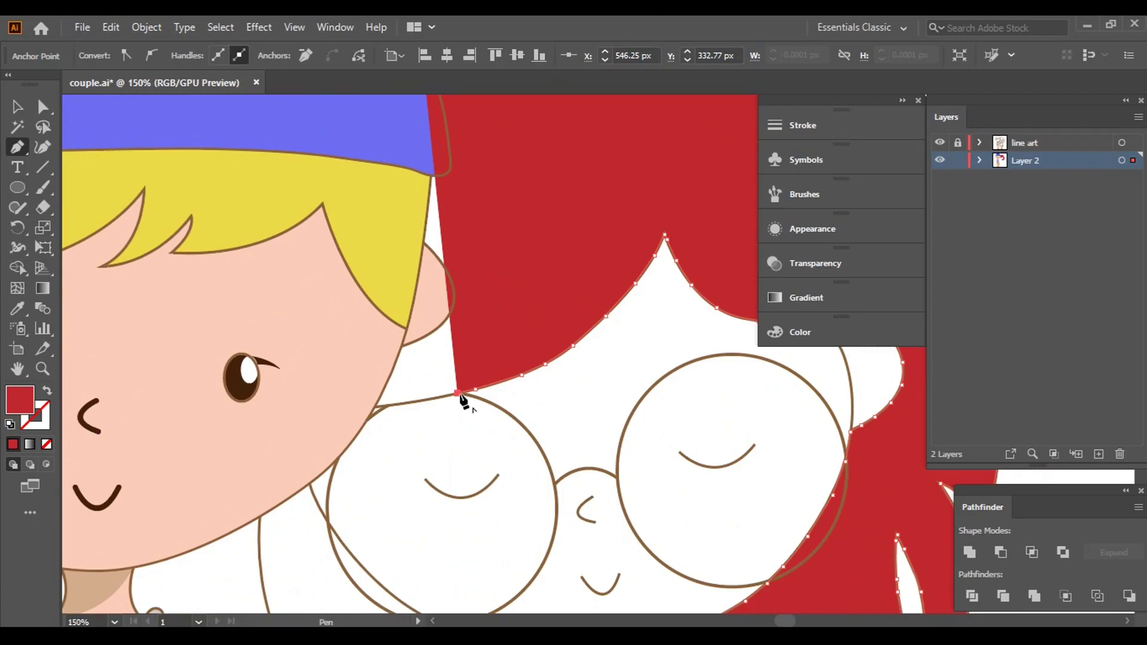
- Extend the hair path left and up the stroke beside the man's yellow hair
{"action": "scroll", "coordinate": [461, 394], "scroll_direction": "up", "scroll_amount": 5}
{"action": "left_click_drag", "start_coordinate": [126, 458], "coordinate": [312, 428]}
{"action": "left_click", "coordinate": [297, 421]}
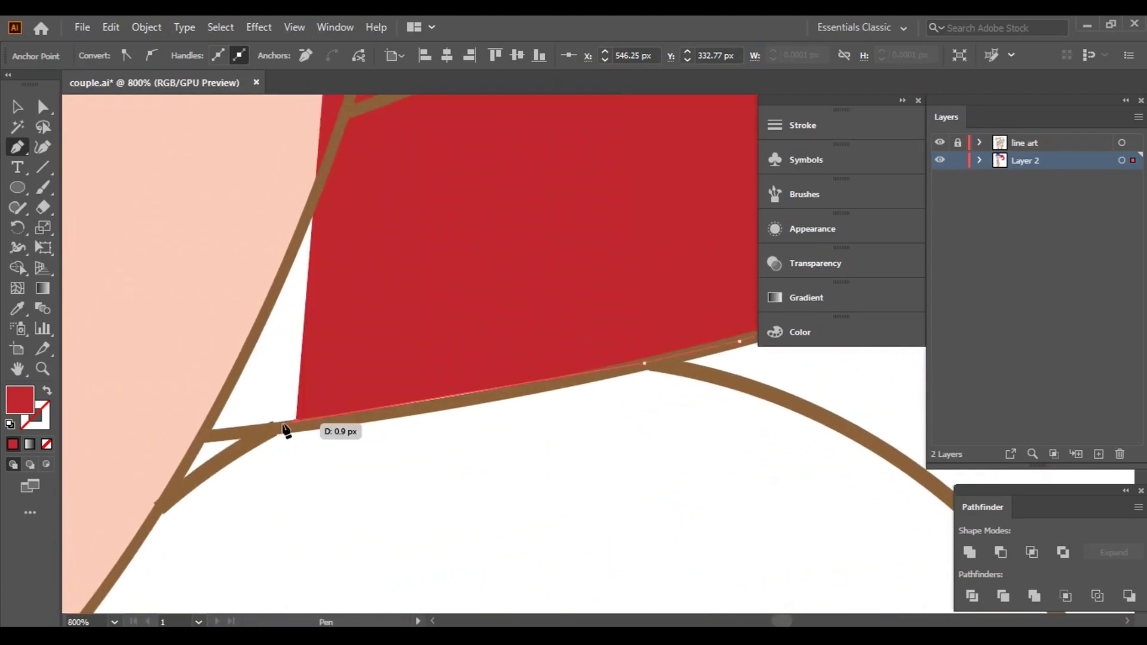
{"action": "left_click", "coordinate": [208, 429]}
{"action": "left_click_drag", "start_coordinate": [307, 230], "coordinate": [187, 486]}
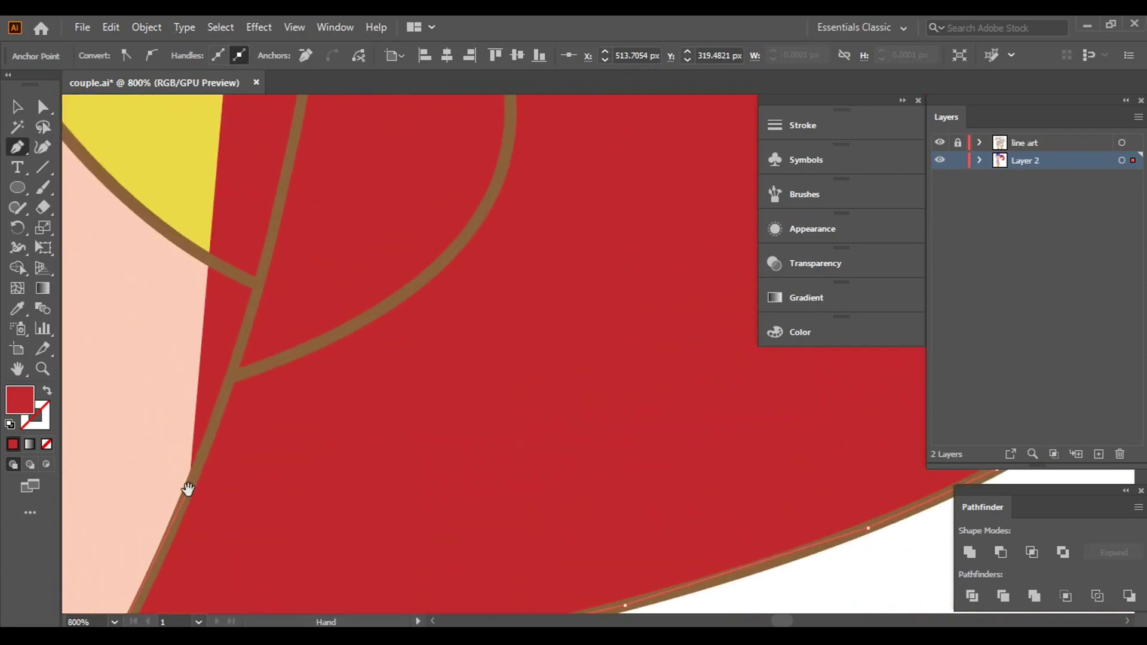
{"action": "left_click", "coordinate": [240, 367]}
{"action": "left_click", "coordinate": [291, 153]}
{"action": "scroll", "coordinate": [293, 299], "scroll_direction": "up", "scroll_amount": 5}
{"action": "left_click", "coordinate": [325, 311]}
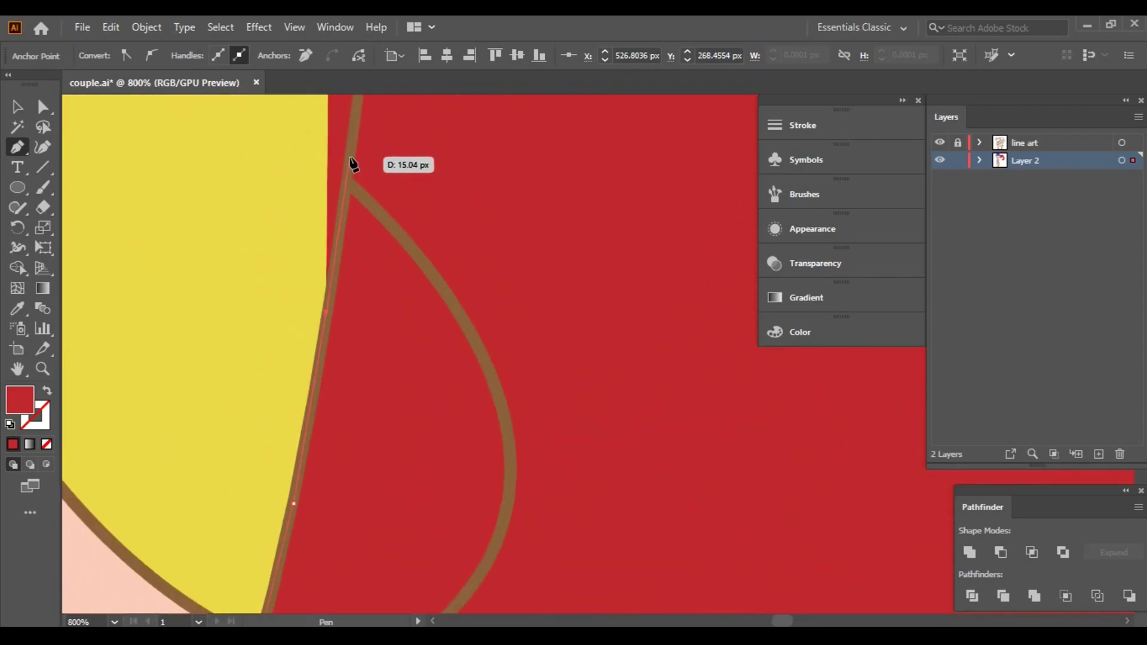
{"action": "scroll", "coordinate": [349, 257], "scroll_direction": "up", "scroll_amount": 2}
{"action": "left_click", "coordinate": [347, 306]}
{"action": "left_click", "coordinate": [364, 140]}
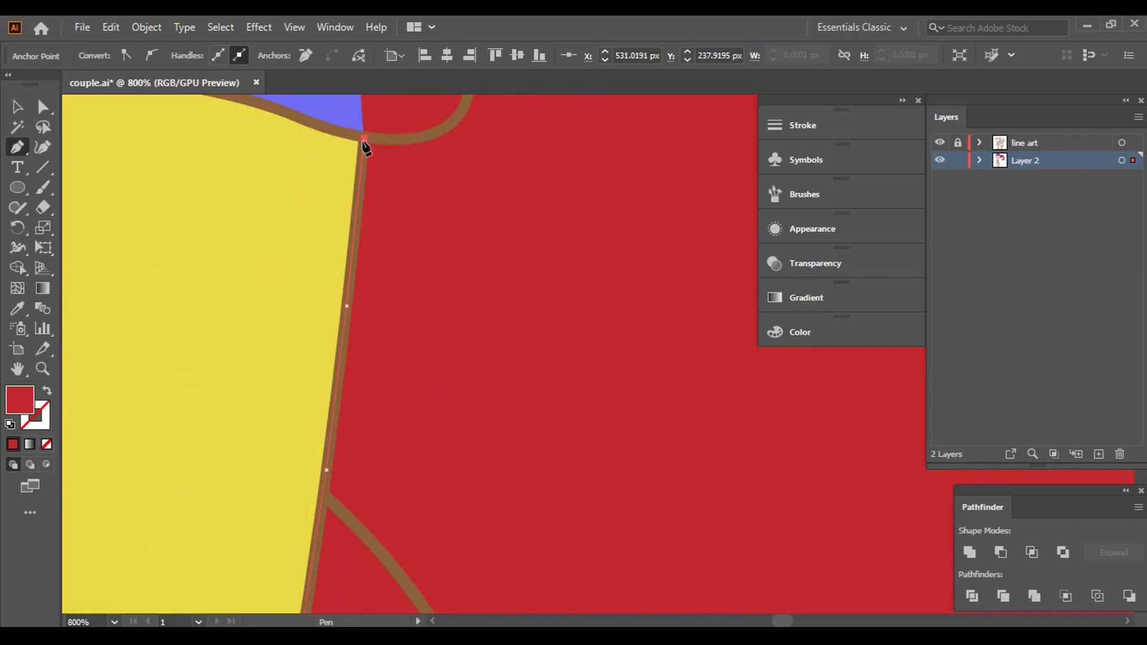
{"action": "scroll", "coordinate": [365, 147], "scroll_direction": "down", "scroll_amount": 3}
{"action": "scroll", "coordinate": [386, 418], "scroll_direction": "up", "scroll_amount": 4}
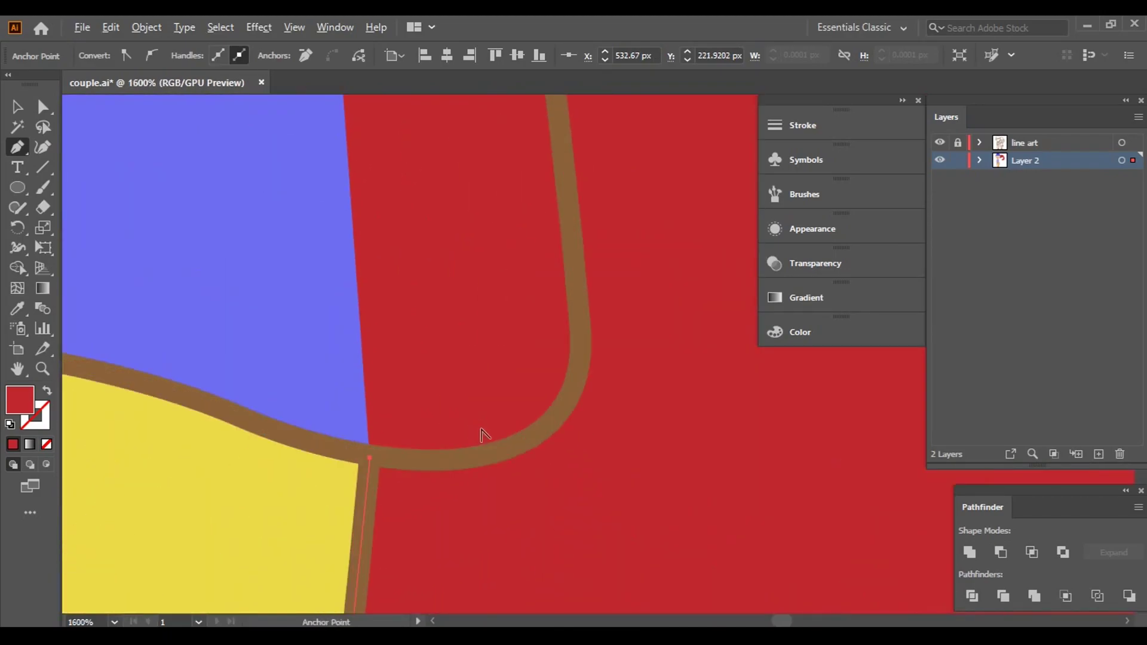
- Trace along the stroke to the hat junction and close the path at its start point
{"action": "left_click", "coordinate": [547, 441]}
{"action": "left_click", "coordinate": [585, 367]}
{"action": "left_click", "coordinate": [569, 177]}
{"action": "left_click_drag", "start_coordinate": [568, 177], "coordinate": [546, 540]}
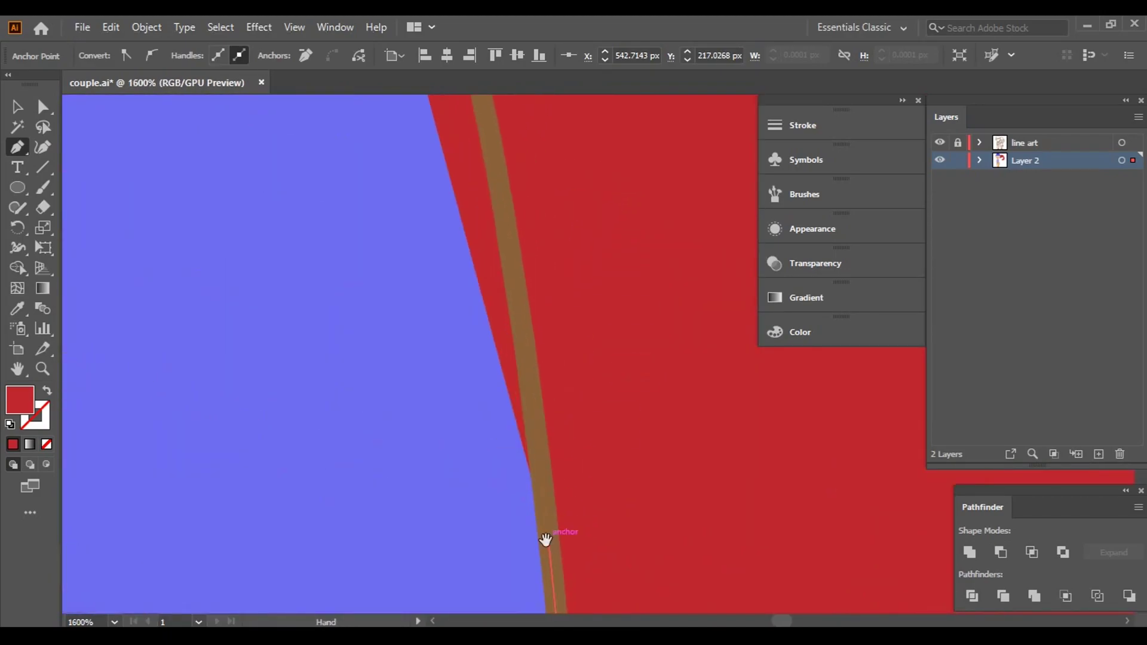
{"action": "left_click_drag", "start_coordinate": [512, 269], "coordinate": [583, 435]}
{"action": "left_click_drag", "start_coordinate": [525, 257], "coordinate": [646, 605]}
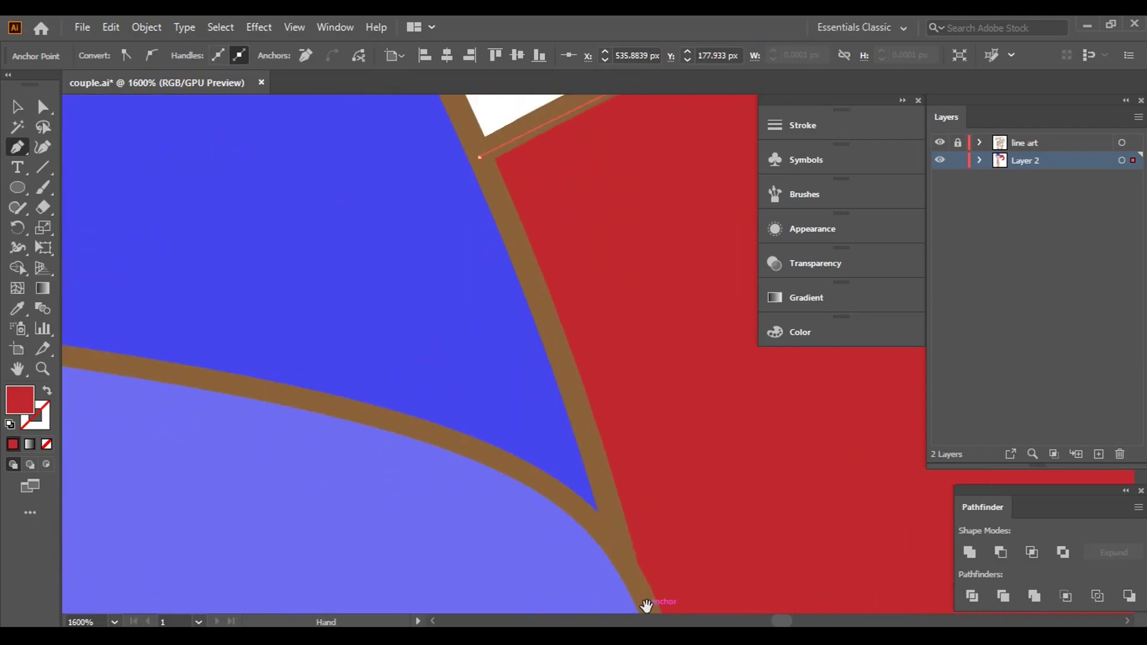
{"action": "left_click", "coordinate": [616, 538]}
{"action": "left_click", "coordinate": [480, 157]}
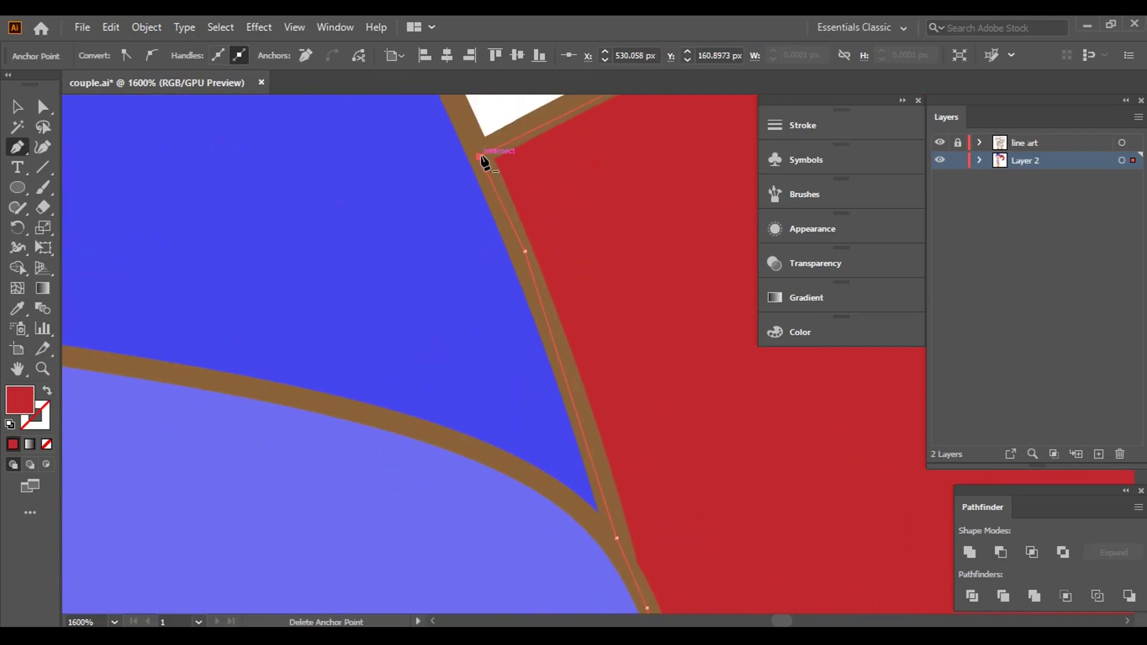
{"action": "scroll", "coordinate": [538, 239], "scroll_direction": "down", "scroll_amount": 5}
{"action": "scroll", "coordinate": [579, 215], "scroll_direction": "down", "scroll_amount": 3}
- Move the girl's hair path out of Layer 2 into the new Layer 3, below Layer 2
{"action": "key", "text": "v"}
{"action": "left_click", "coordinate": [765, 475]}
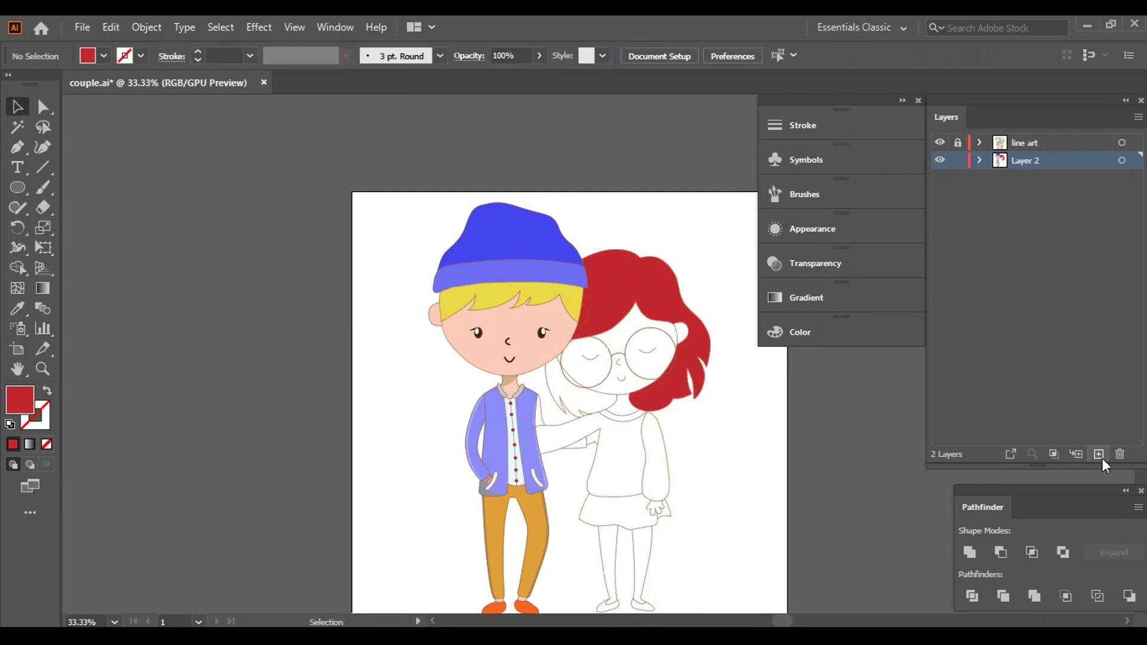
{"action": "left_click_drag", "start_coordinate": [1020, 177], "coordinate": [1040, 156]}
{"action": "left_click", "coordinate": [981, 160]}
{"action": "left_click_drag", "start_coordinate": [741, 400], "coordinate": [630, 366]}
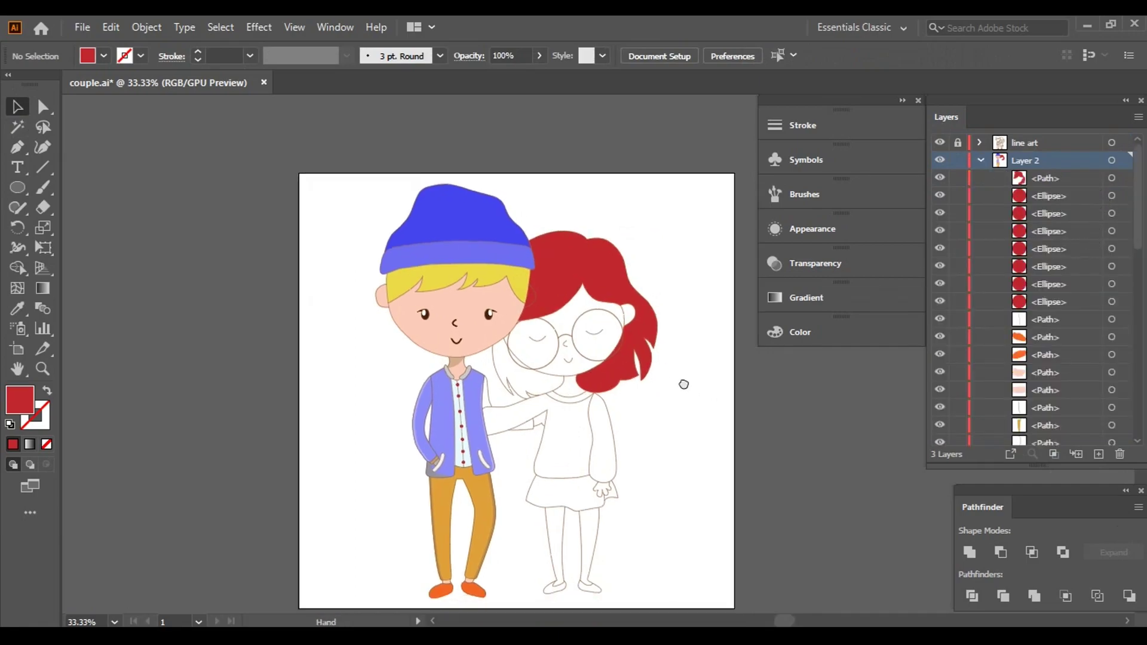
{"action": "left_click", "coordinate": [1112, 178]}
{"action": "left_click", "coordinate": [1060, 178]}
{"action": "left_click_drag", "start_coordinate": [1060, 178], "coordinate": [1080, 449]}
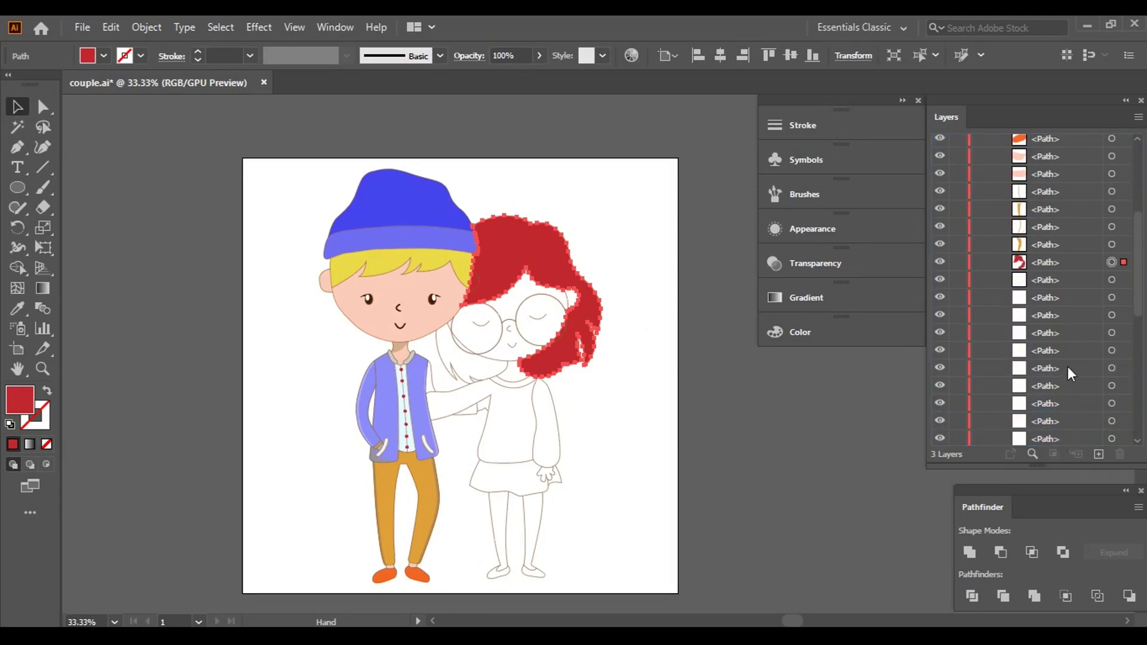
{"action": "mouse_move", "coordinate": [1060, 438]}
{"action": "left_mouse_down"}
{"action": "mouse_move", "coordinate": [1082, 416]}
{"action": "mouse_move", "coordinate": [1057, 380]}
{"action": "left_mouse_up"}
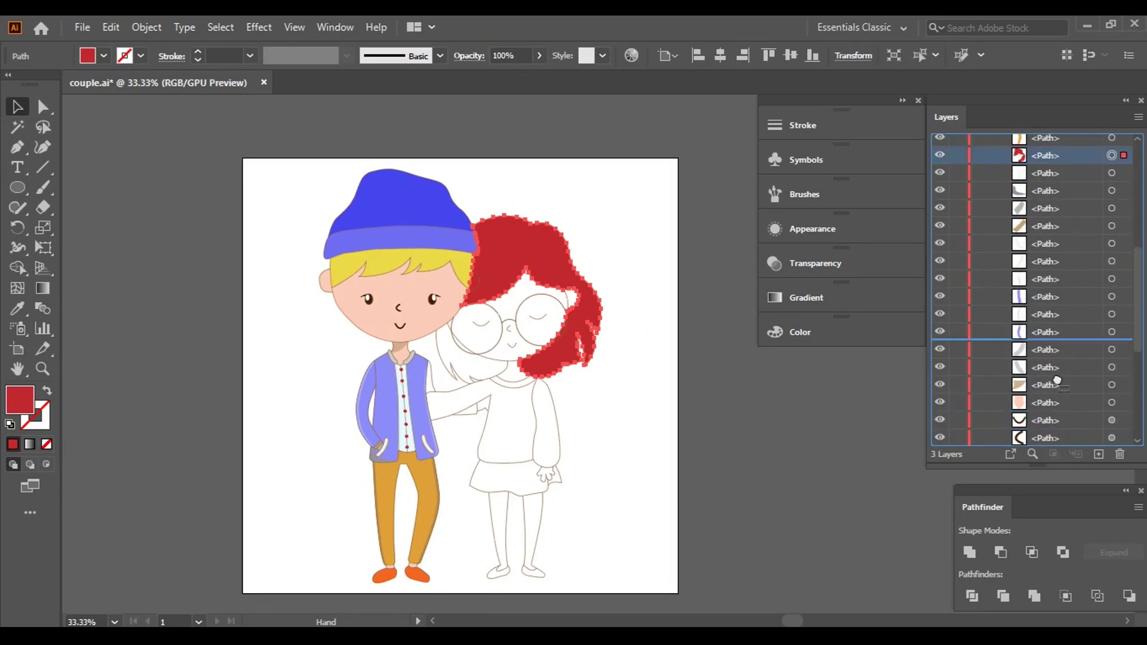
{"action": "left_click_drag", "start_coordinate": [1062, 439], "coordinate": [1052, 382]}
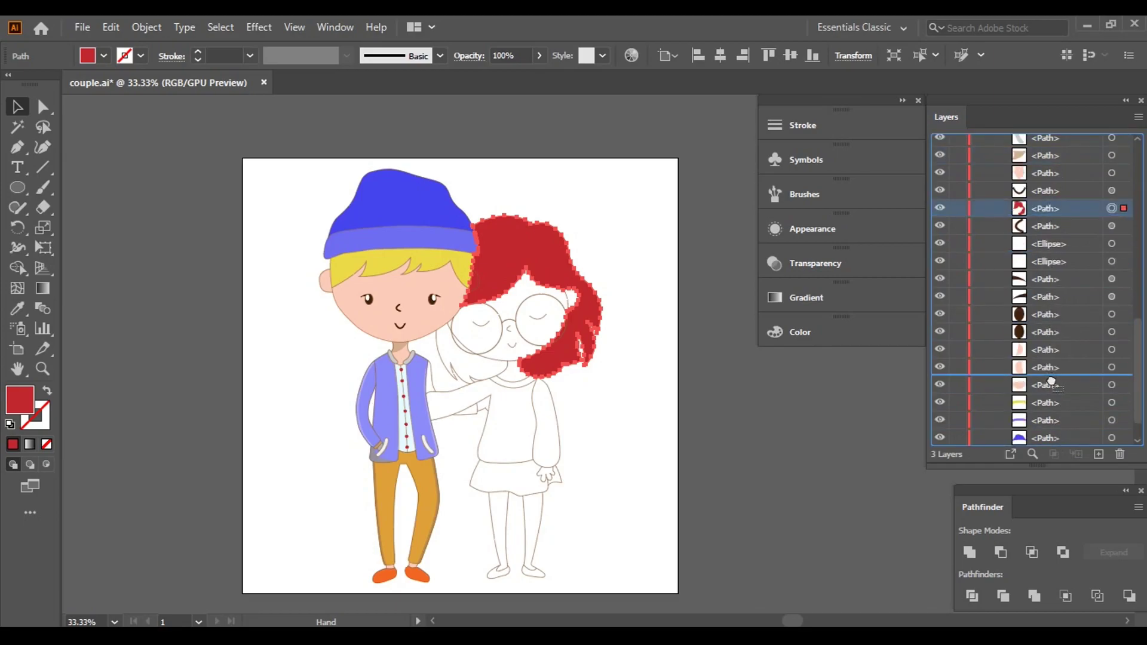
{"action": "left_click_drag", "start_coordinate": [1055, 422], "coordinate": [1046, 435]}
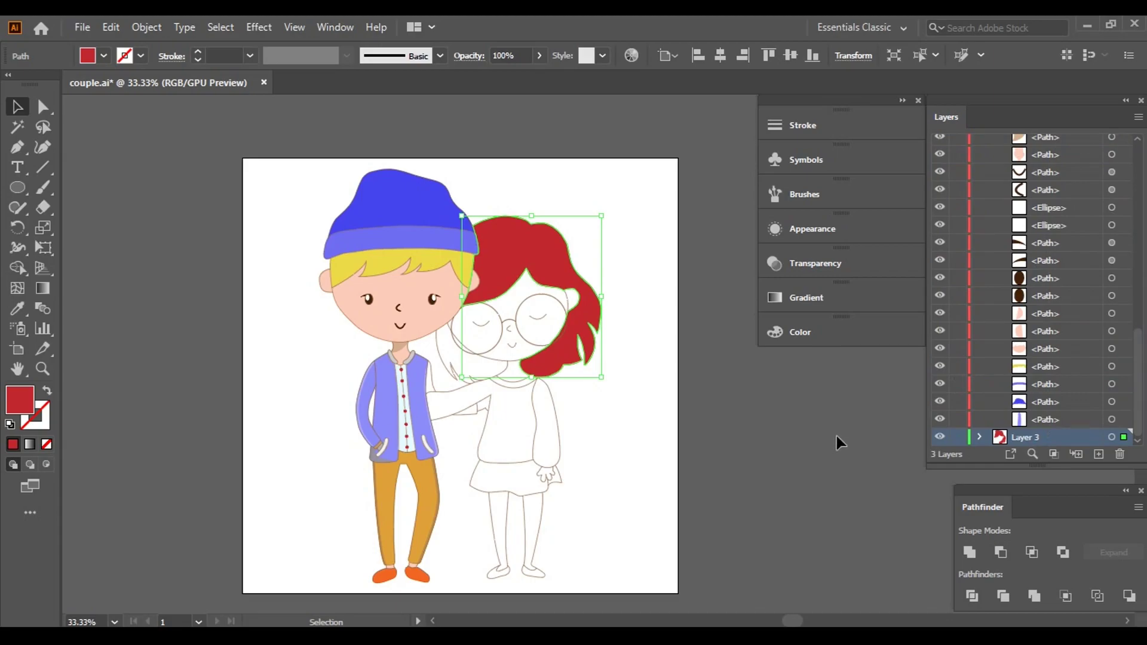
- Rename Layer 2 to 'boy' and lock Layer 3
{"action": "left_click", "coordinate": [750, 373]}
{"action": "scroll", "coordinate": [1108, 264], "scroll_direction": "up", "scroll_amount": 10}
{"action": "left_click", "coordinate": [979, 178]}
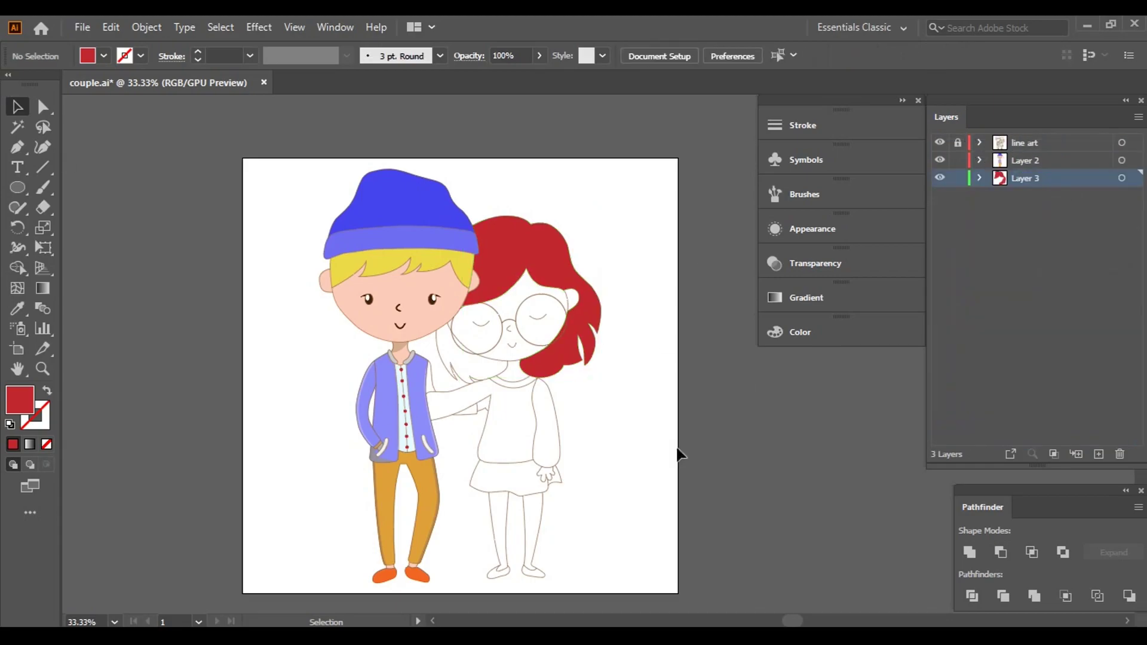
{"action": "double_click", "coordinate": [1053, 163]}
{"action": "type", "text": "bo"}
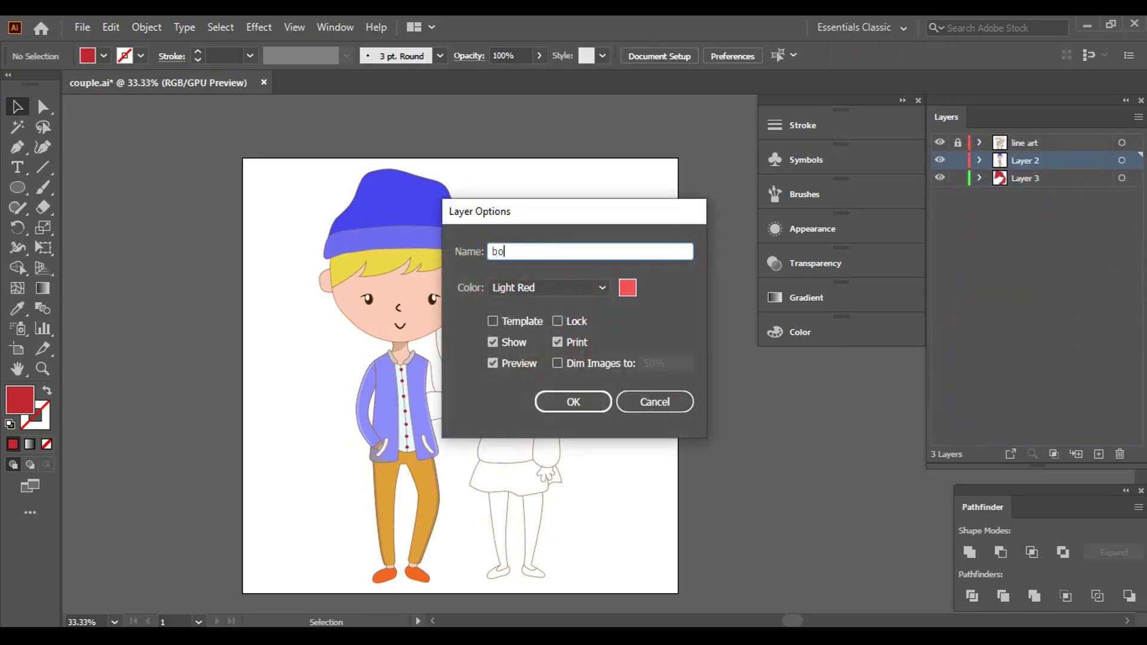
{"action": "type", "text": "y"}
{"action": "left_click", "coordinate": [574, 396]}
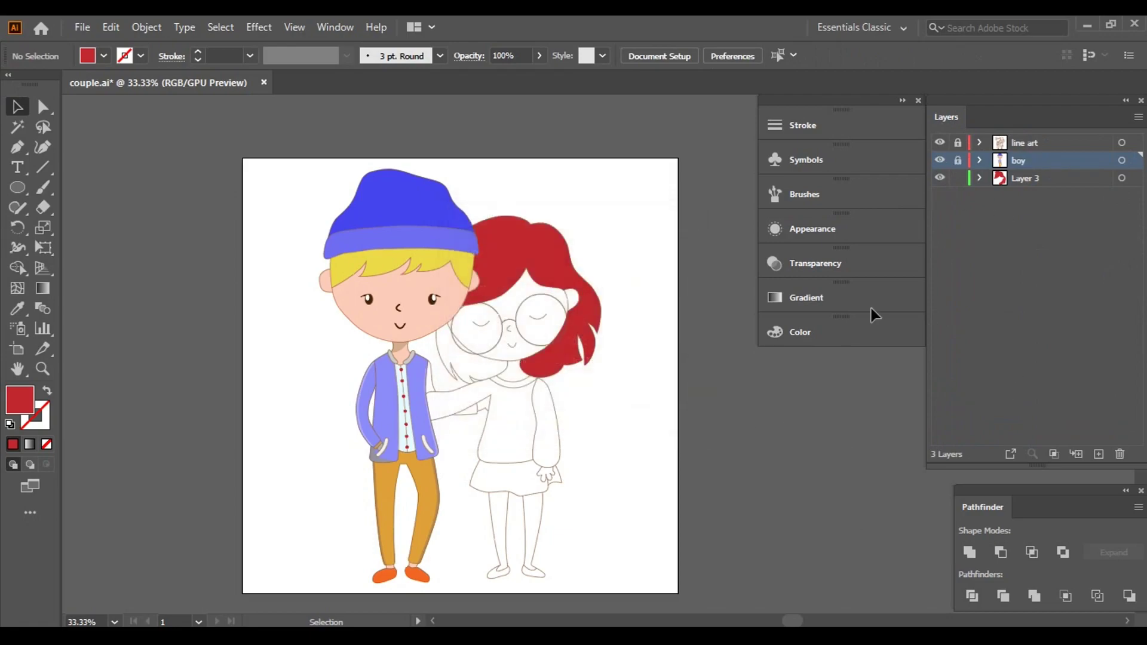
{"action": "left_click", "coordinate": [957, 179]}
- Sample the jacket's lavender and begin a Pen-traced fill shape at the man's shoulder
{"action": "scroll", "coordinate": [433, 409], "scroll_direction": "up", "scroll_amount": 4}
{"action": "left_click", "coordinate": [266, 280]}
{"action": "key", "text": "ctrl+shift+a"}
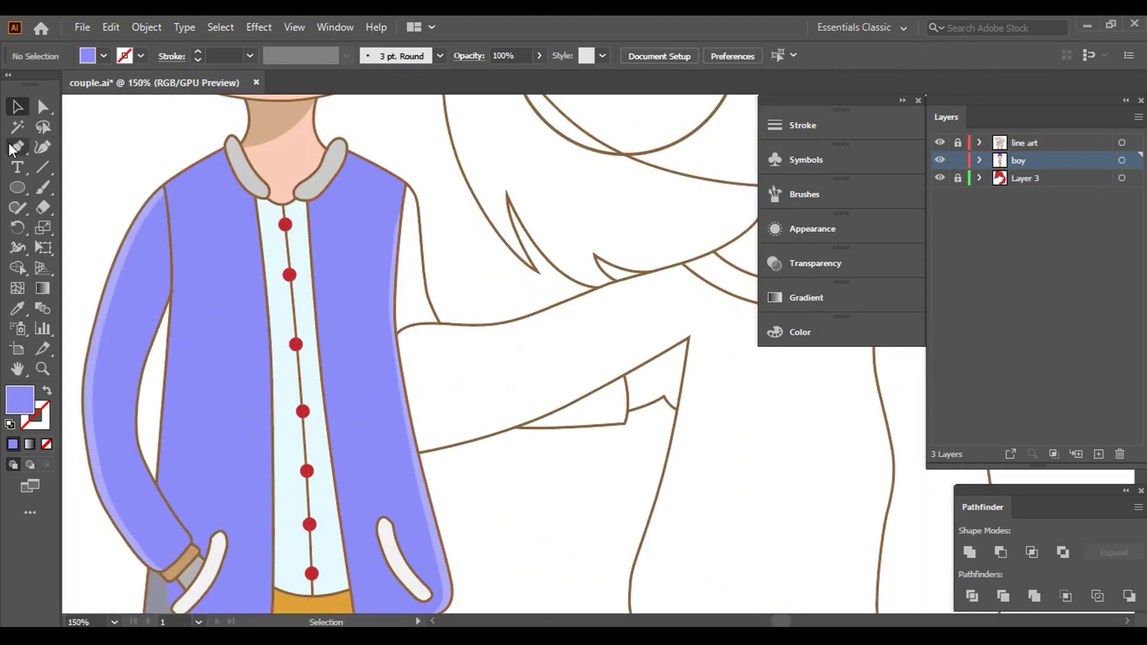
{"action": "left_click", "coordinate": [17, 148]}
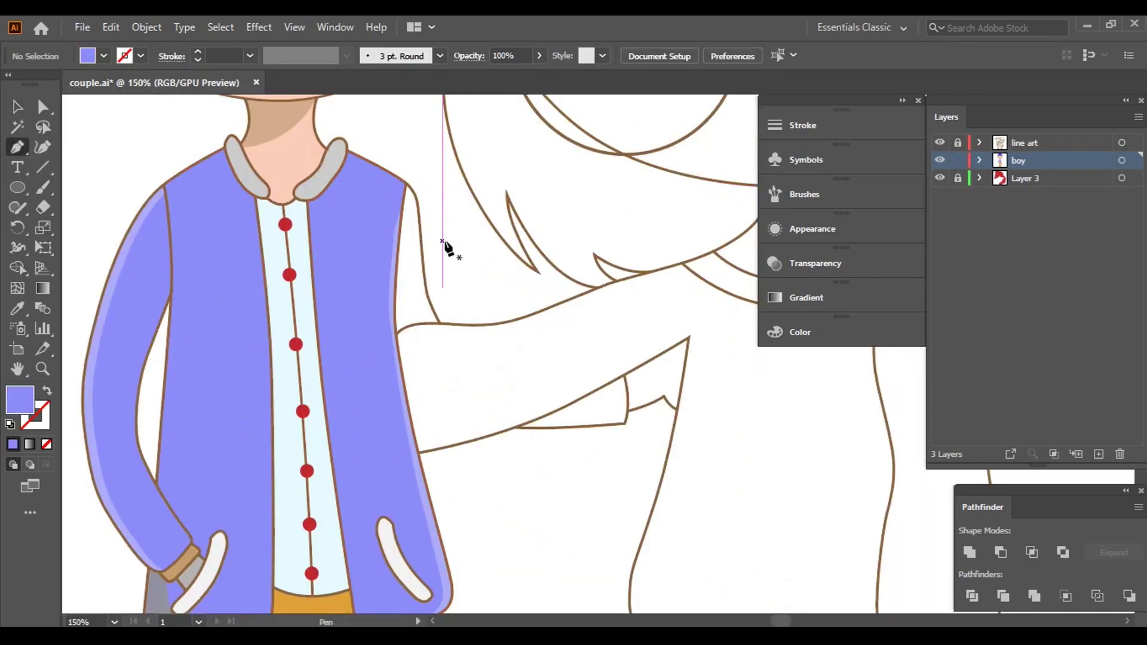
{"action": "scroll", "coordinate": [443, 242], "scroll_direction": "up", "scroll_amount": 5}
{"action": "scroll", "coordinate": [400, 147], "scroll_direction": "up", "scroll_amount": 2}
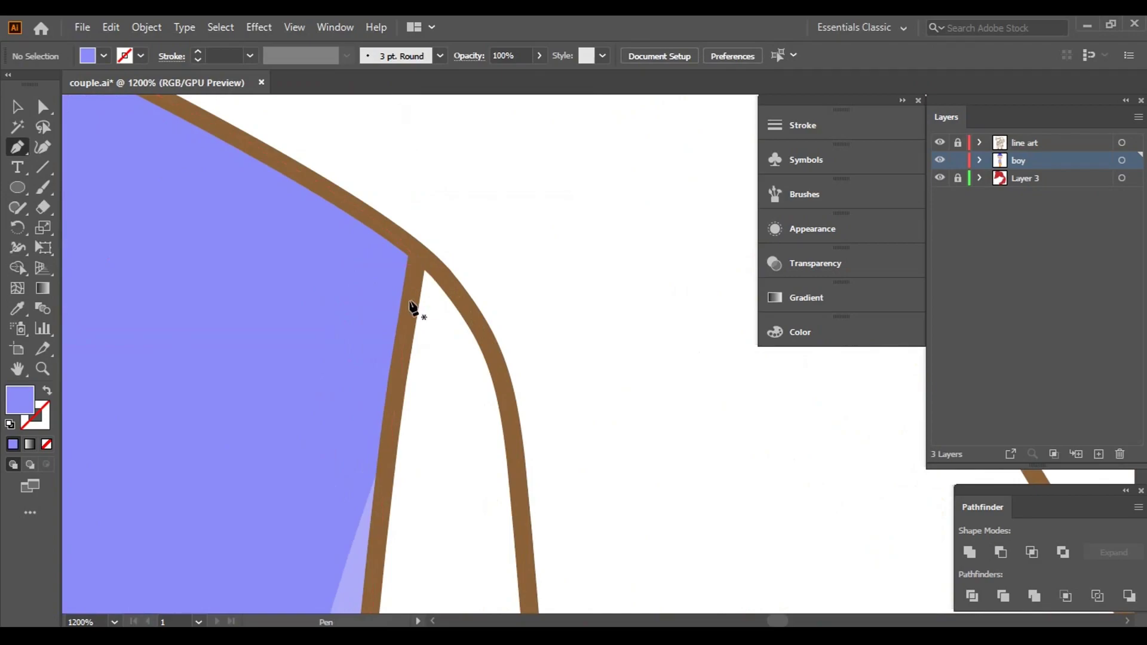
{"action": "left_click", "coordinate": [418, 258]}
{"action": "left_click", "coordinate": [385, 545]}
{"action": "scroll", "coordinate": [377, 478], "scroll_direction": "down", "scroll_amount": 5}
{"action": "left_click", "coordinate": [361, 397]}
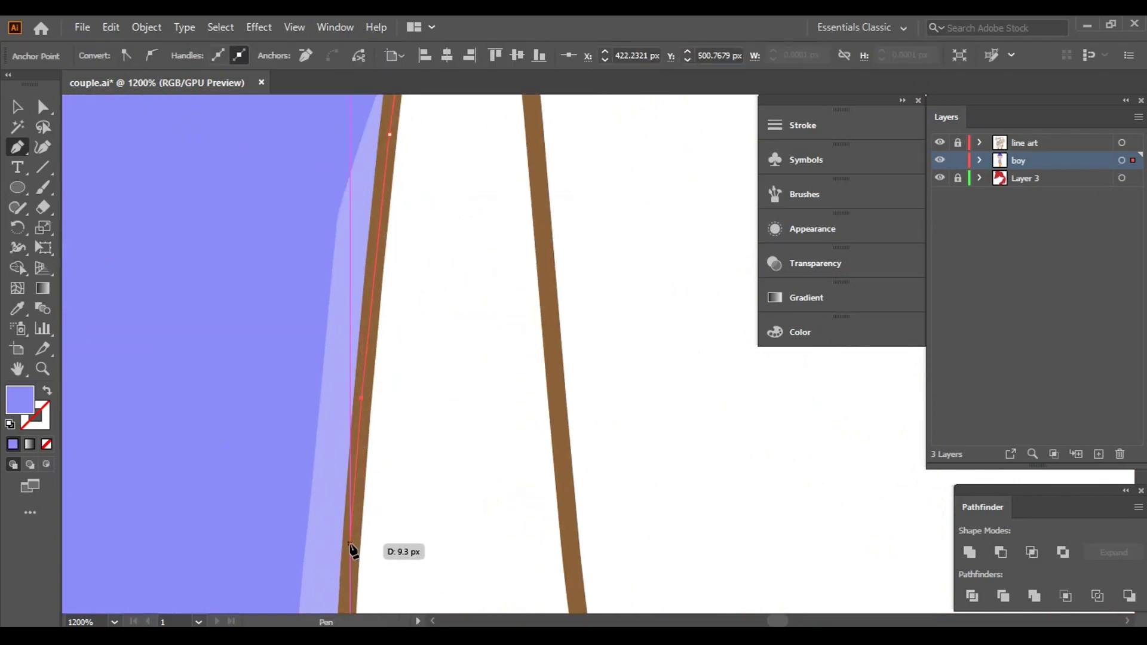
- Finish the lavender shoulder fill along the arm's lower stroke and outline
{"action": "scroll", "coordinate": [352, 551], "scroll_direction": "down", "scroll_amount": 5}
{"action": "left_click", "coordinate": [327, 430]}
{"action": "left_click", "coordinate": [337, 580]}
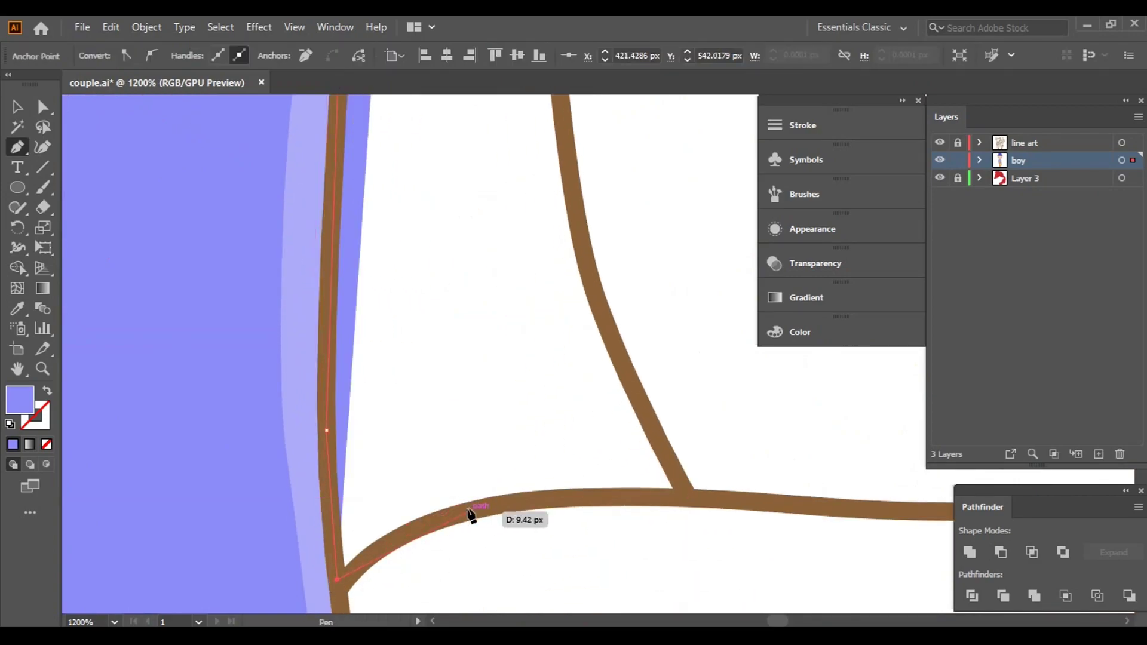
{"action": "left_click", "coordinate": [473, 511]}
{"action": "left_click", "coordinate": [689, 497]}
{"action": "left_click", "coordinate": [638, 397]}
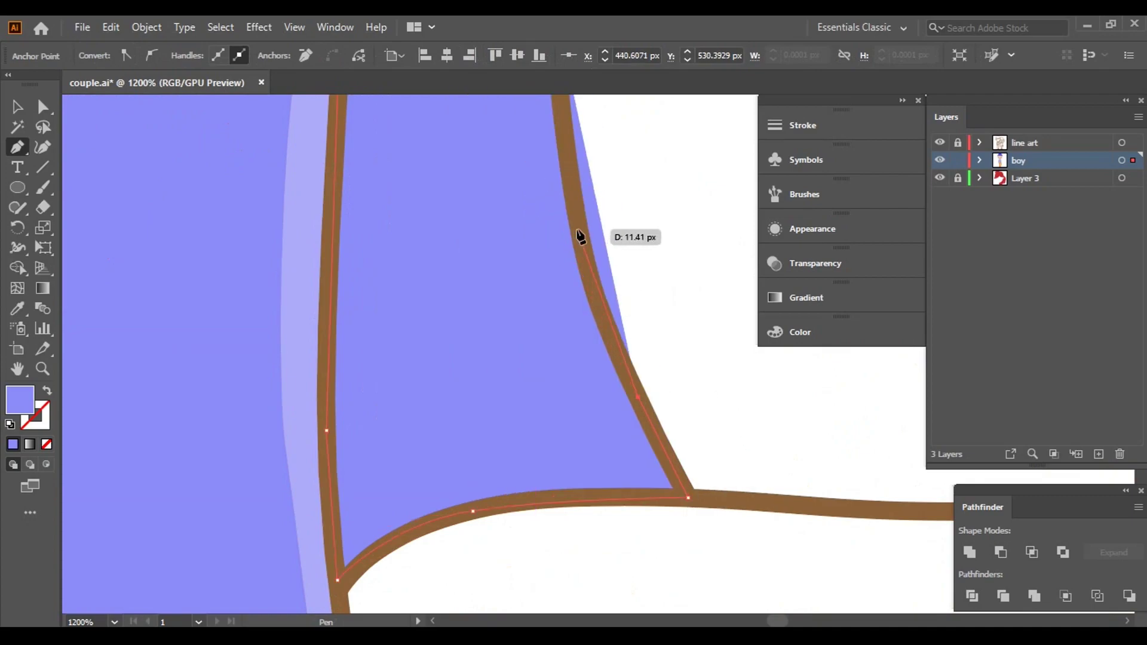
{"action": "scroll", "coordinate": [571, 179], "scroll_direction": "up", "scroll_amount": 5}
{"action": "left_click_drag", "start_coordinate": [555, 538], "coordinate": [655, 573]}
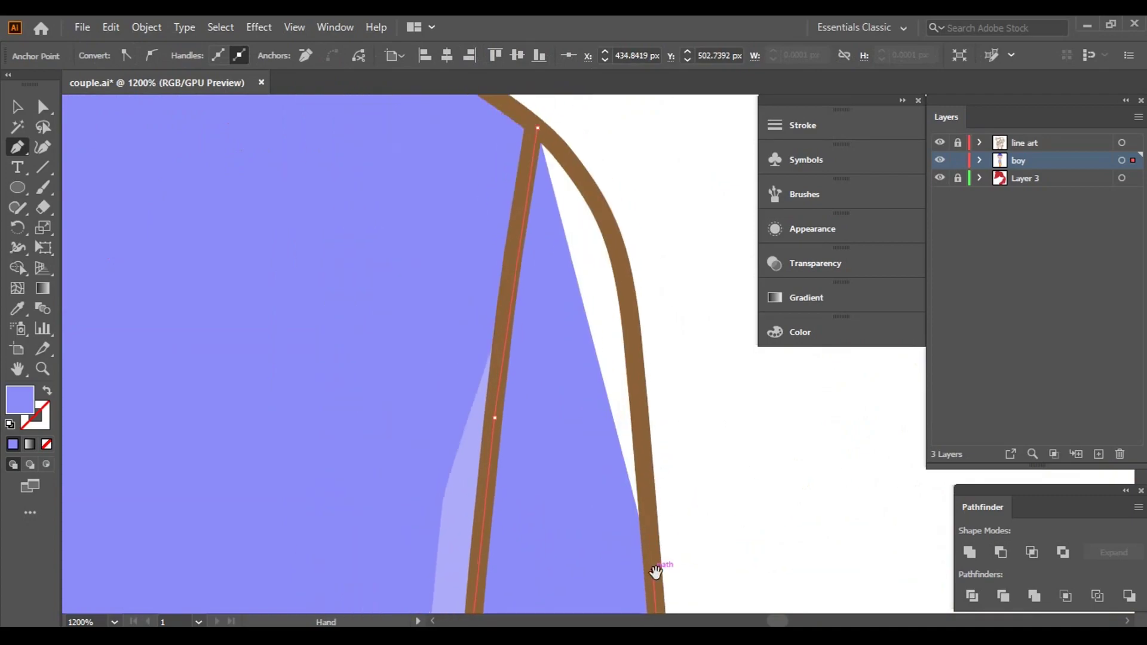
{"action": "left_click", "coordinate": [656, 573]}
{"action": "left_click", "coordinate": [624, 250]}
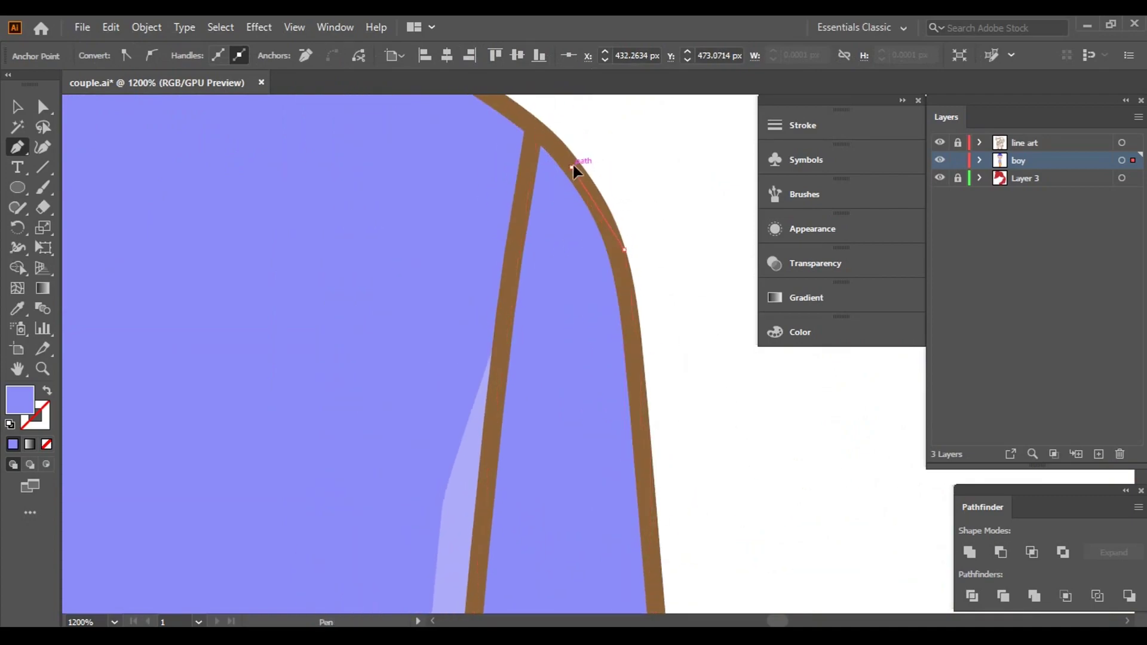
{"action": "left_click", "coordinate": [537, 132]}
- Start a lavender shape at the sleeve cuff along the sleeve's bottom edge
{"action": "key", "text": "ctrl+minus"}
{"action": "key", "text": "ctrl+minus"}
{"action": "key", "text": "ctrl+minus"}
{"action": "key", "text": "ctrl+minus"}
{"action": "key", "text": "ctrl+minus"}
{"action": "scroll", "coordinate": [539, 446], "scroll_direction": "up", "scroll_amount": 5}
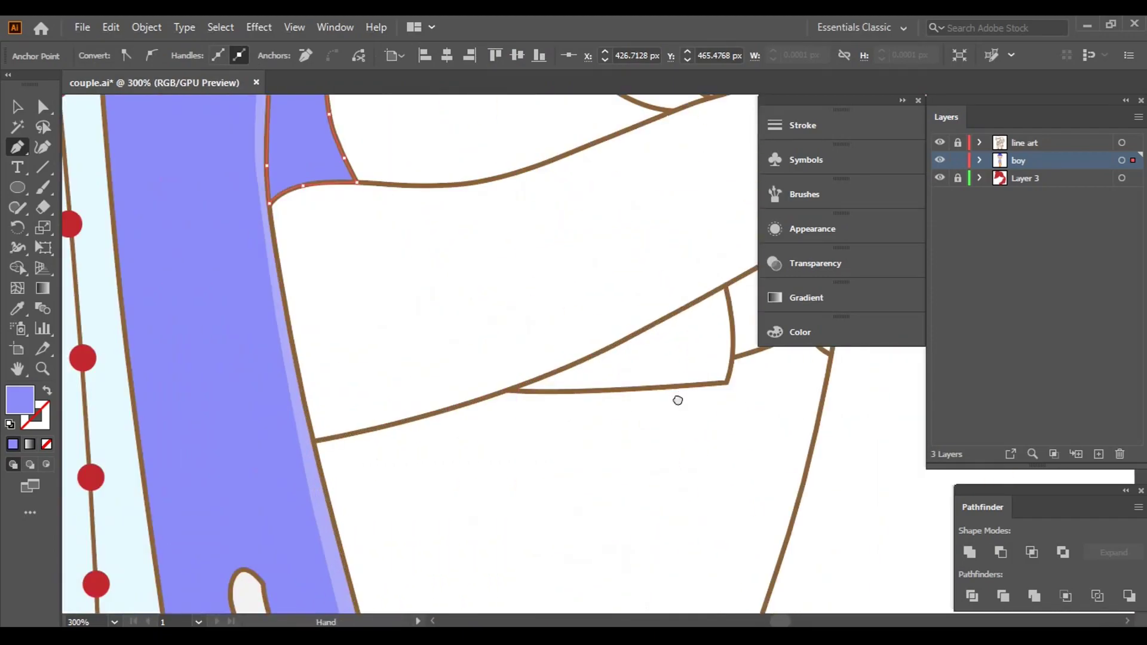
{"action": "scroll", "coordinate": [532, 496], "scroll_direction": "up", "scroll_amount": 2}
{"action": "left_click", "coordinate": [207, 525]}
{"action": "scroll", "coordinate": [207, 525], "scroll_direction": "up", "scroll_amount": 1}
{"action": "left_click", "coordinate": [490, 522]}
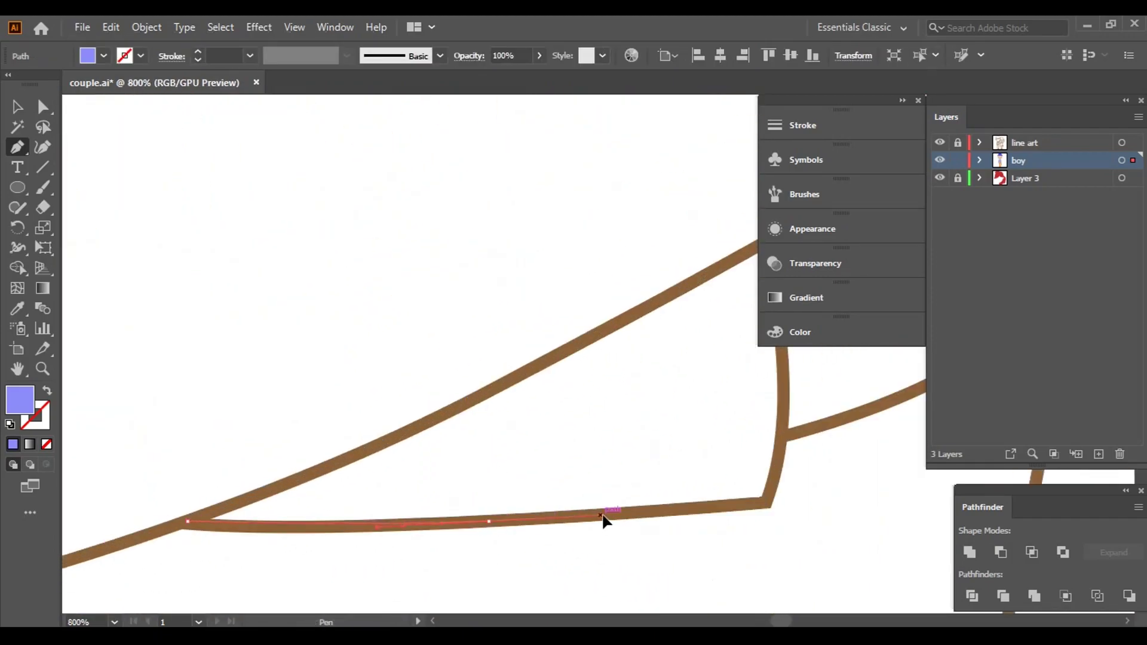
{"action": "left_click", "coordinate": [622, 513]}
{"action": "left_click", "coordinate": [764, 505]}
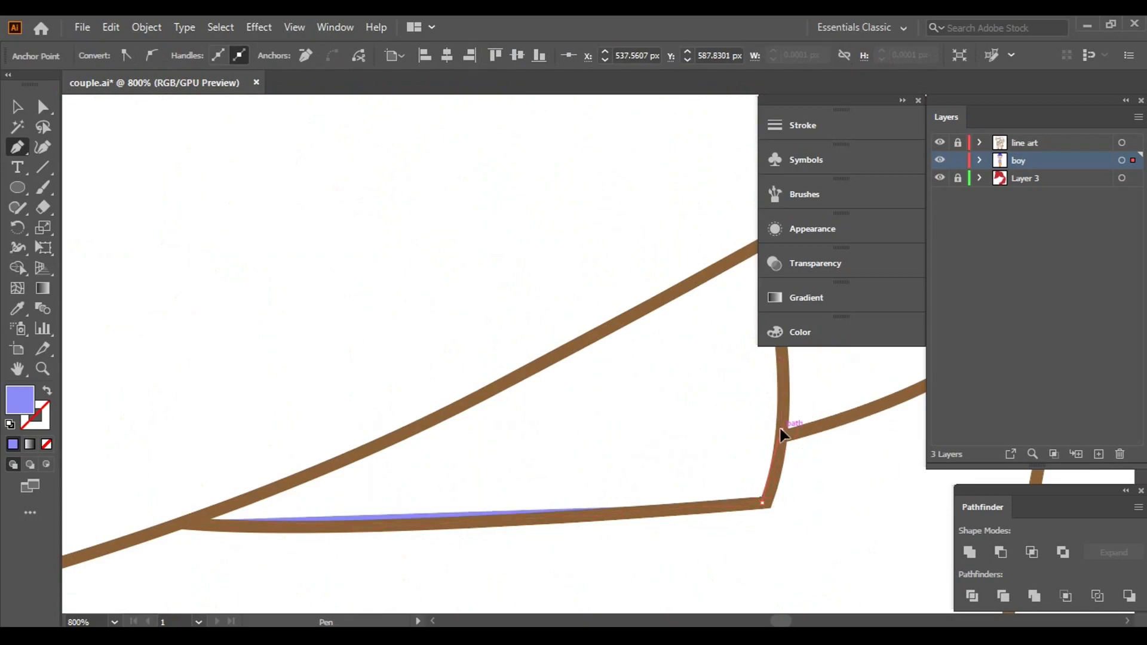
{"action": "left_click", "coordinate": [783, 385]}
- Close the lavender triangle at the sleeve cuff and deselect it
{"action": "scroll", "coordinate": [783, 386], "scroll_direction": "up", "scroll_amount": 4}
{"action": "scroll", "coordinate": [615, 226], "scroll_direction": "up", "scroll_amount": 5}
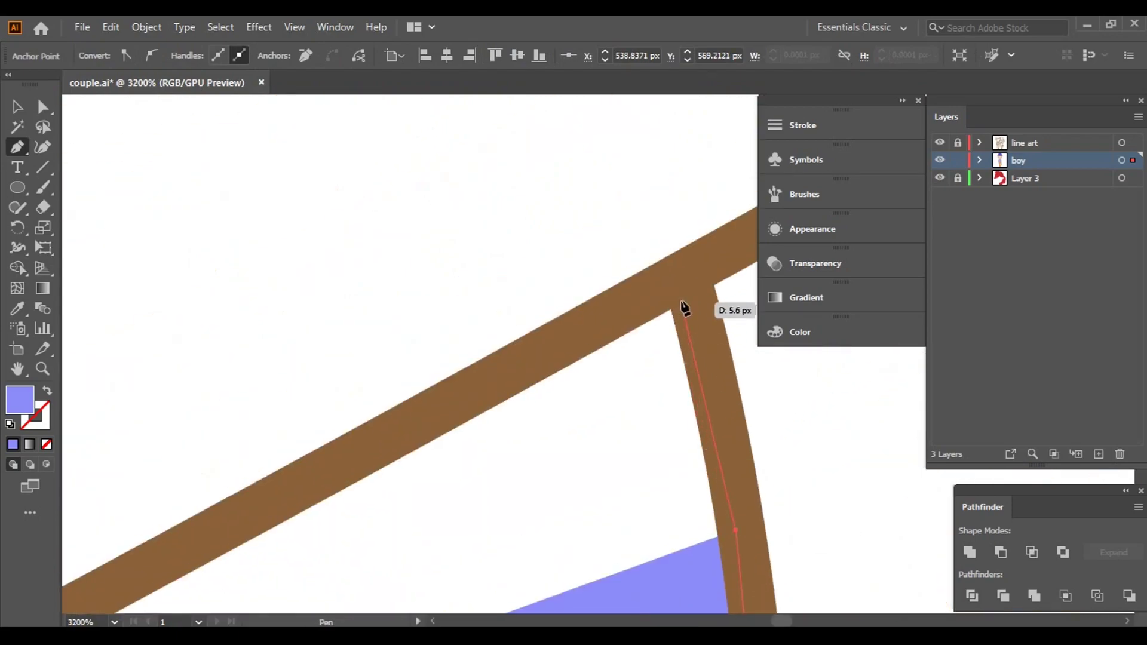
{"action": "left_click", "coordinate": [682, 307]}
{"action": "scroll", "coordinate": [564, 251], "scroll_direction": "down", "scroll_amount": 3}
{"action": "scroll", "coordinate": [564, 251], "scroll_direction": "left", "scroll_amount": 3}
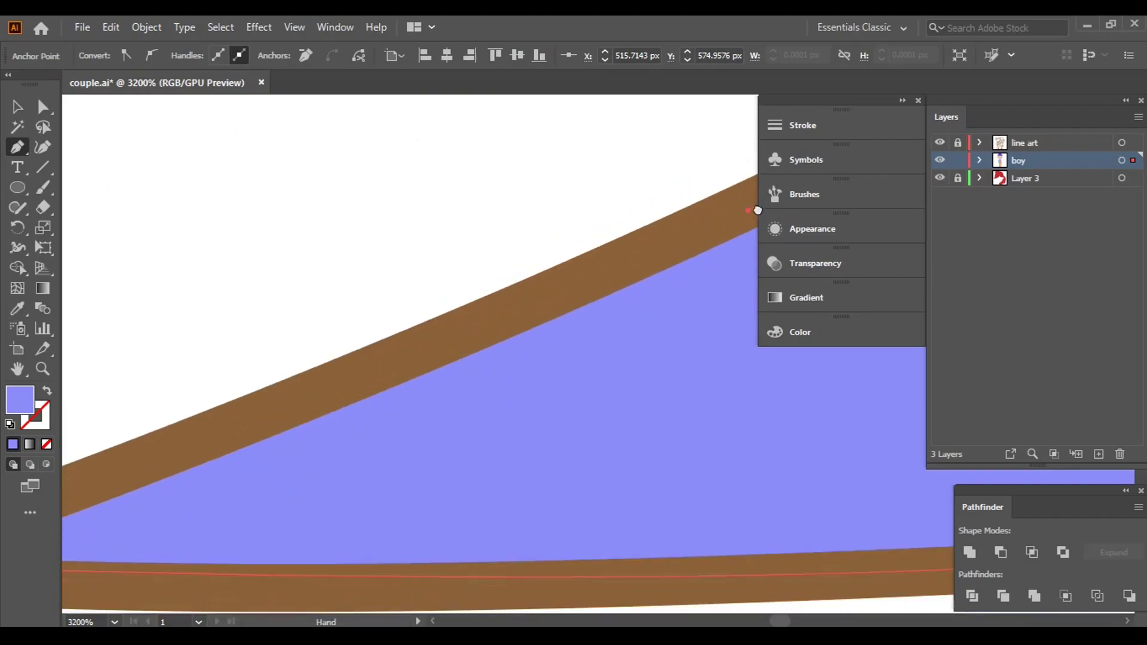
{"action": "left_click", "coordinate": [262, 410]}
{"action": "scroll", "coordinate": [261, 410], "scroll_direction": "left", "scroll_amount": 5}
{"action": "left_click", "coordinate": [216, 427]}
{"action": "key", "text": "ctrl+1"}
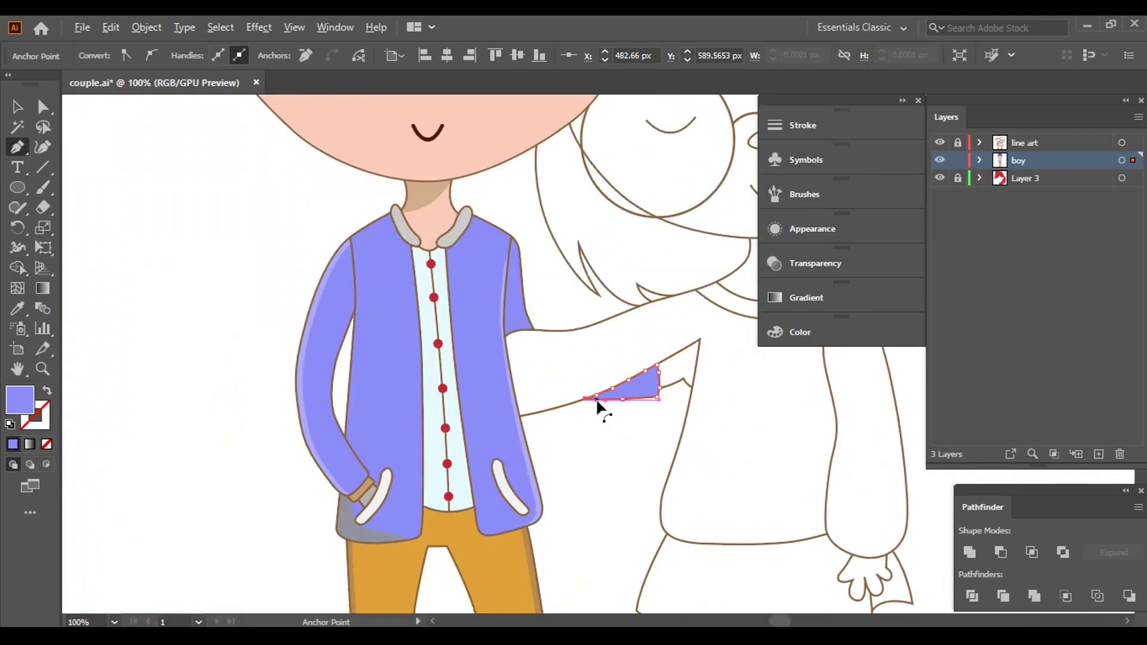
{"action": "left_click", "coordinate": [158, 415]}
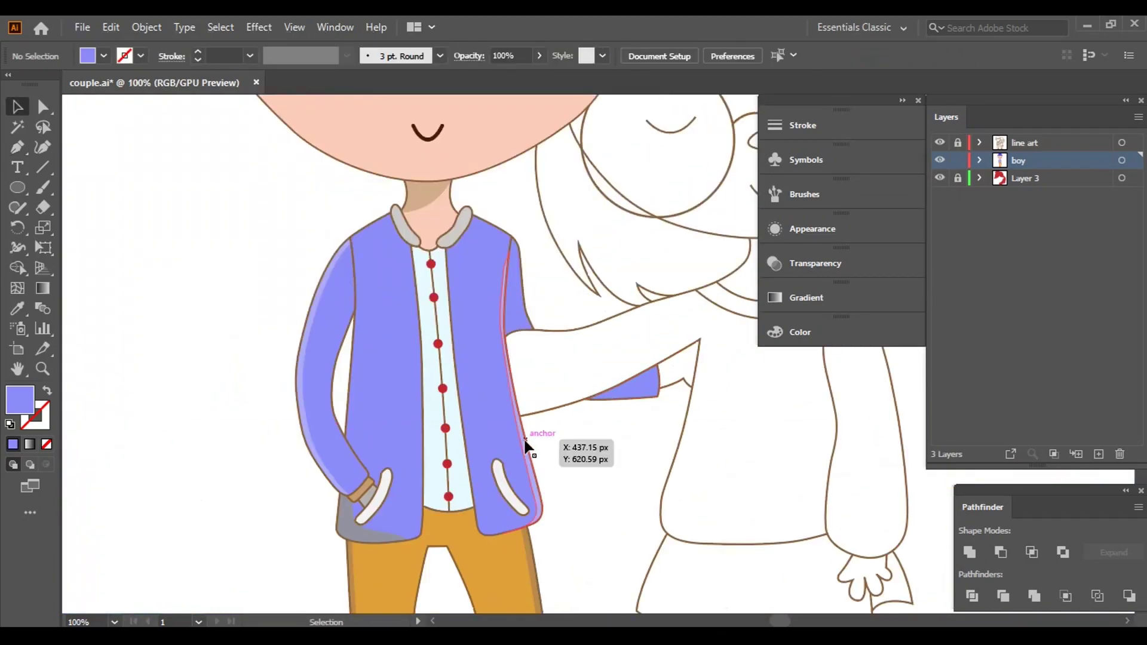
{"action": "left_click", "coordinate": [441, 229]}
- Begin tracing the hand shape from the cuff corner along the wrist line
{"action": "left_click", "coordinate": [18, 146]}
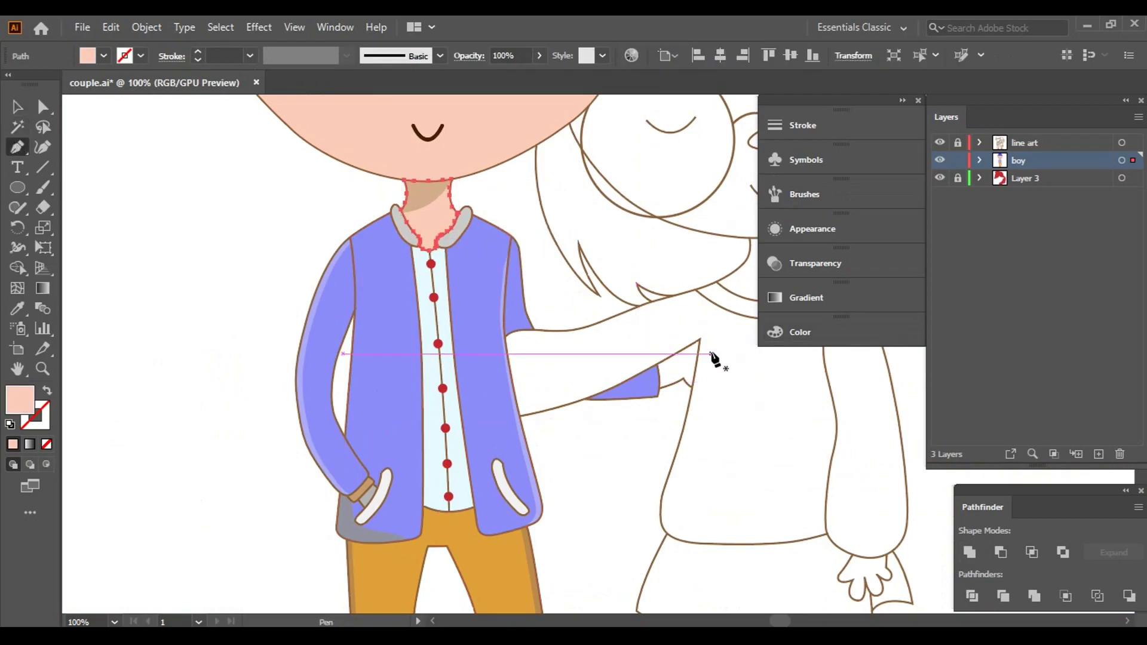
{"action": "scroll", "coordinate": [711, 358], "scroll_direction": "up", "scroll_amount": 5}
{"action": "scroll", "coordinate": [592, 392], "scroll_direction": "up", "scroll_amount": 4}
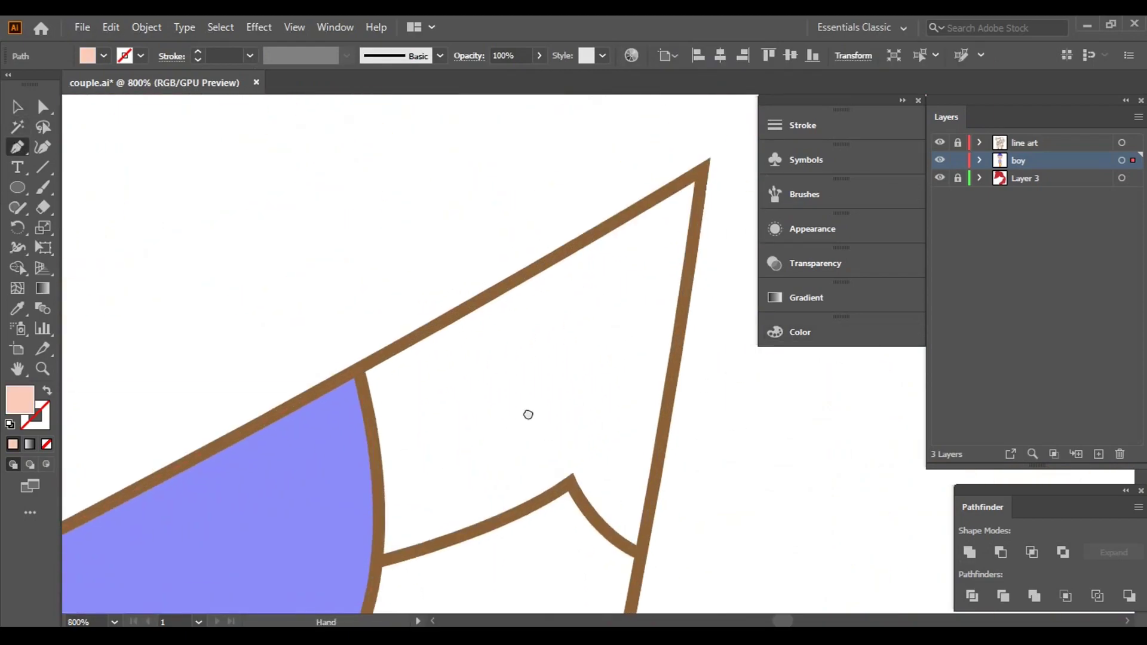
{"action": "left_click_drag", "start_coordinate": [349, 430], "coordinate": [334, 493]}
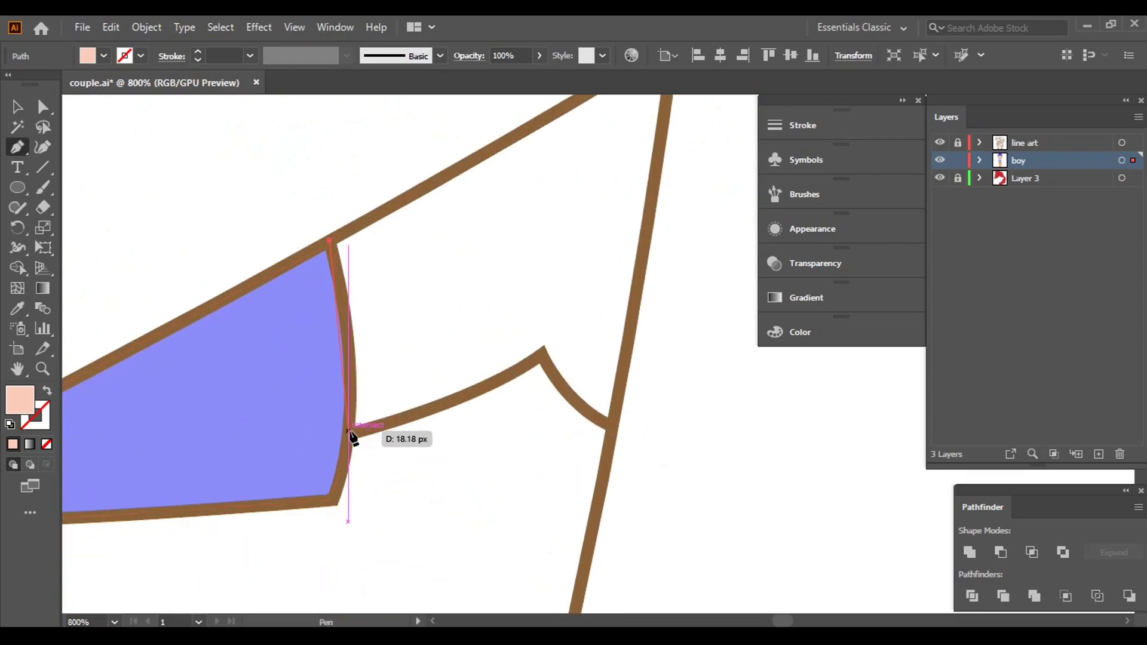
{"action": "left_click_drag", "start_coordinate": [469, 394], "coordinate": [549, 342]}
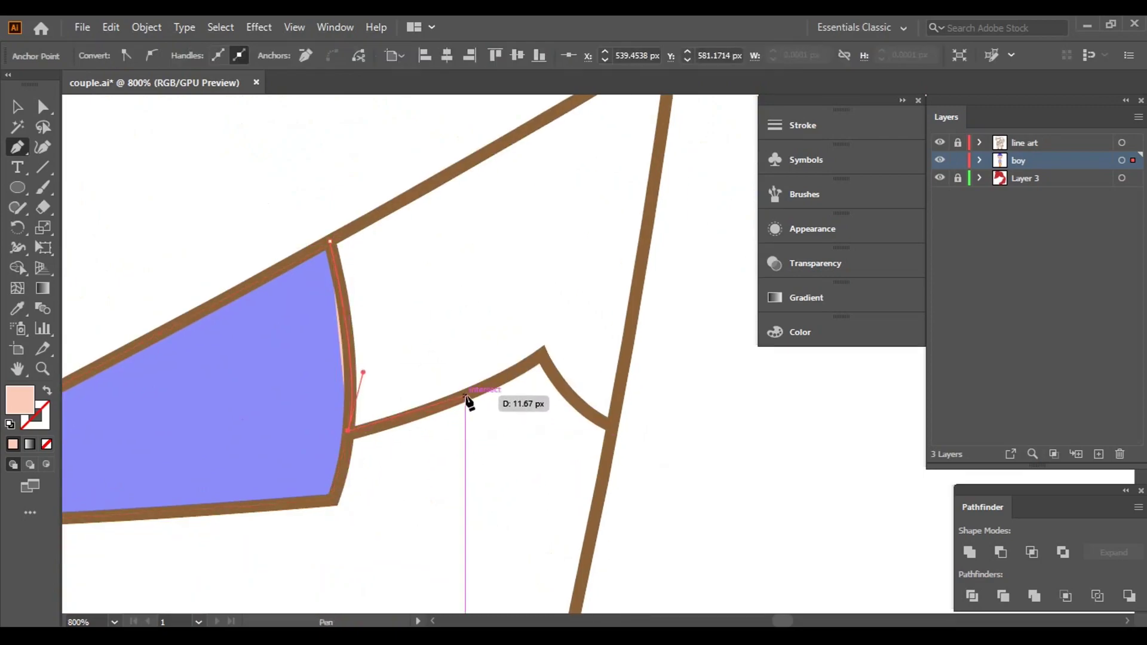
{"action": "scroll", "coordinate": [468, 396], "scroll_direction": "up", "scroll_amount": 2}
{"action": "left_click", "coordinate": [617, 297]}
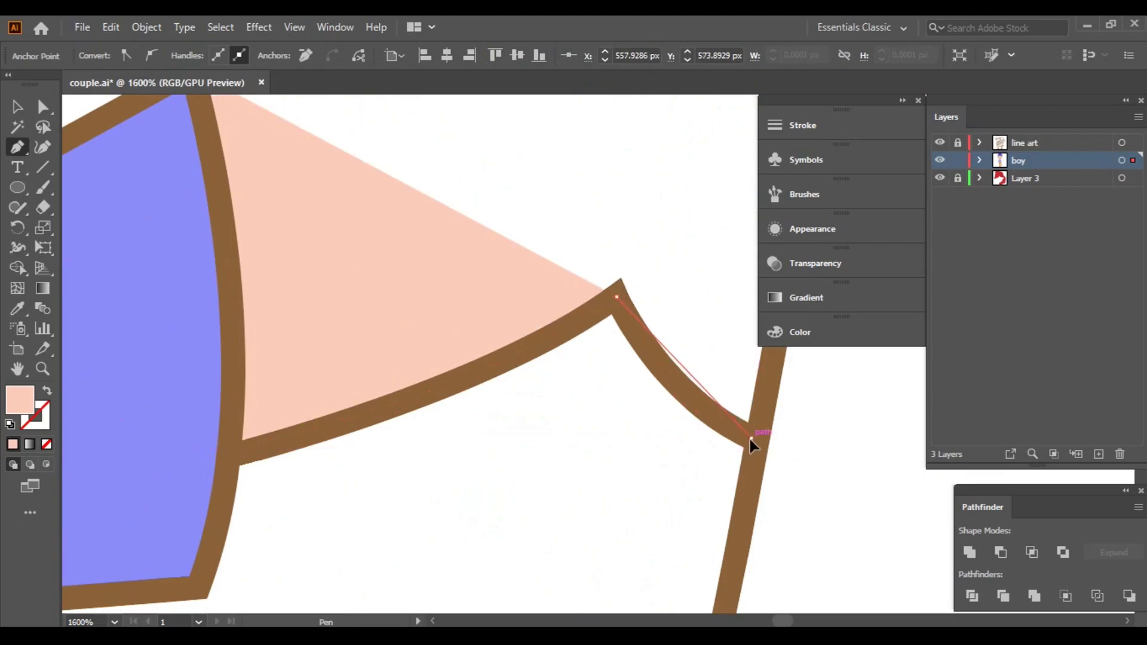
{"action": "left_click_drag", "start_coordinate": [751, 440], "coordinate": [829, 484]}
- Complete the hand outline as a closed shape and deselect it
{"action": "scroll", "coordinate": [754, 446], "scroll_direction": "up", "scroll_amount": 3}
{"action": "left_click", "coordinate": [495, 359]}
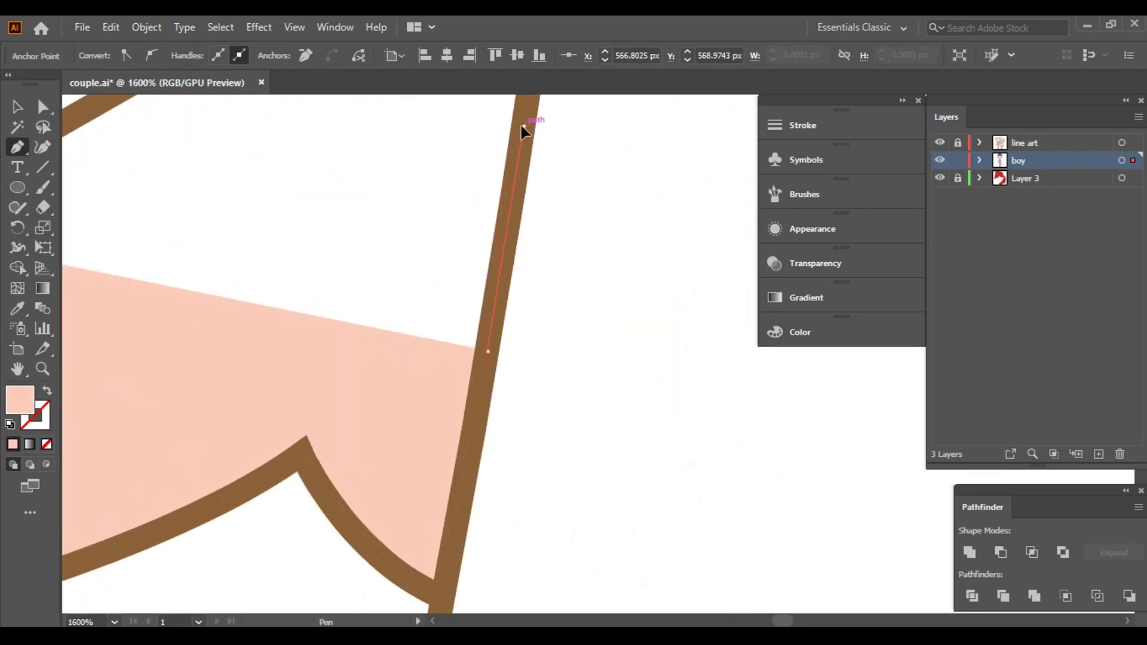
{"action": "scroll", "coordinate": [525, 128], "scroll_direction": "up", "scroll_amount": 5}
{"action": "left_click", "coordinate": [577, 269]}
{"action": "left_click", "coordinate": [291, 455]}
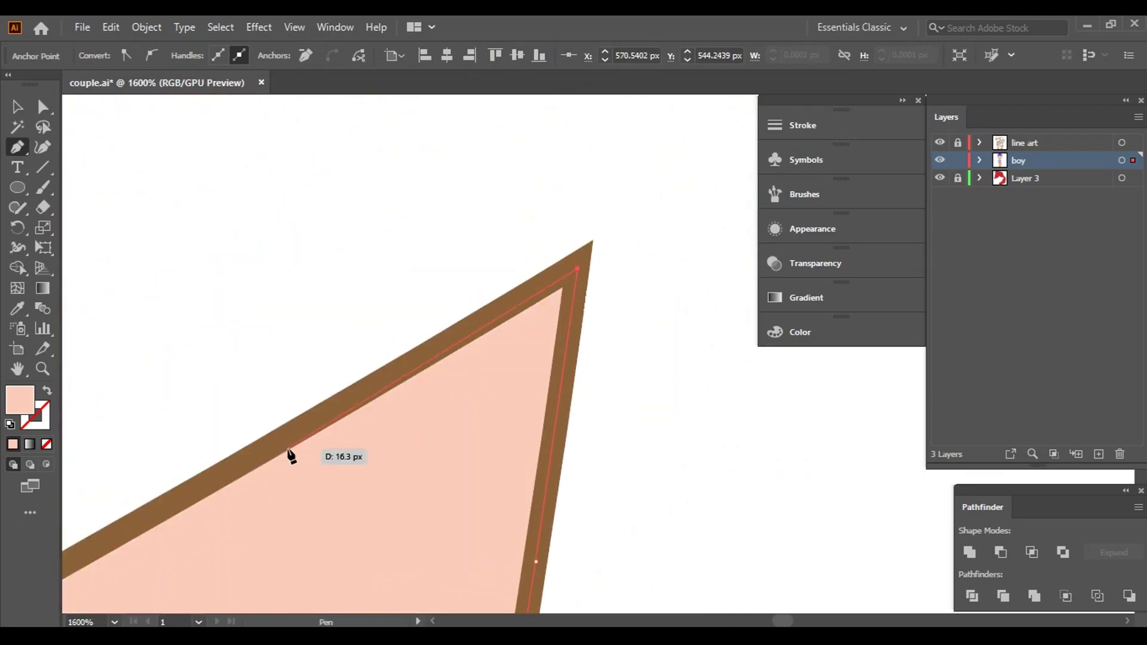
{"action": "left_click", "coordinate": [578, 281], "text": "ctrl"}
{"action": "scroll", "coordinate": [159, 522], "scroll_direction": "down", "scroll_amount": 5}
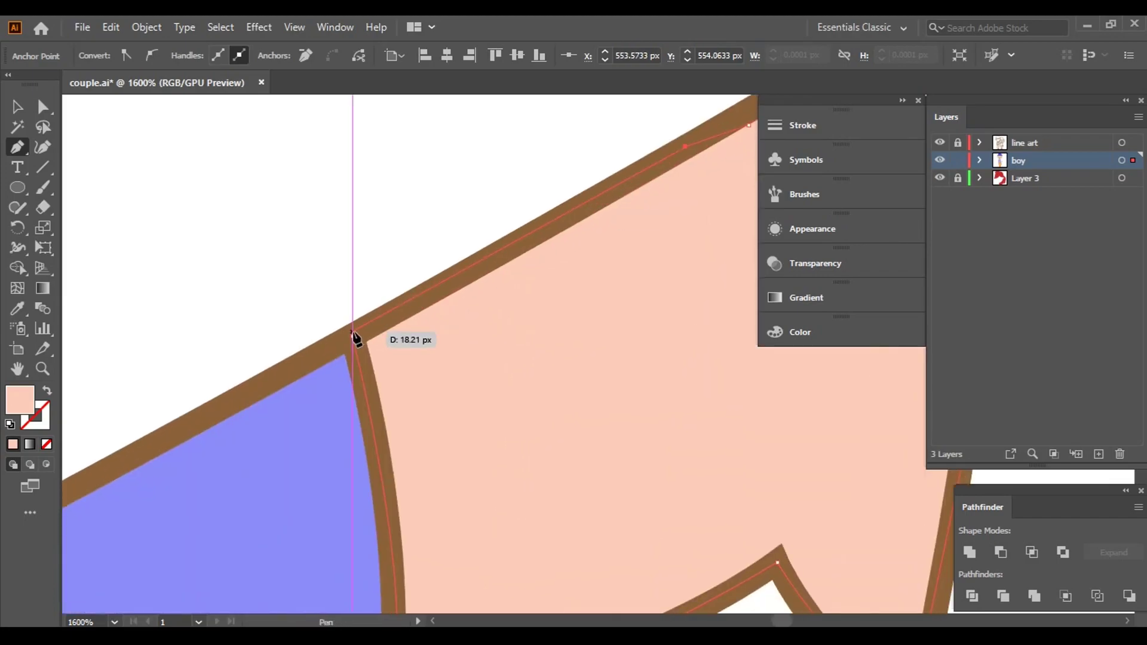
{"action": "left_click", "coordinate": [356, 336]}
{"action": "scroll", "coordinate": [415, 358], "scroll_direction": "down", "scroll_amount": 5}
{"action": "scroll", "coordinate": [704, 412], "scroll_direction": "down", "scroll_amount": 2}
{"action": "key", "text": "v"}
{"action": "left_click", "coordinate": [284, 400]}
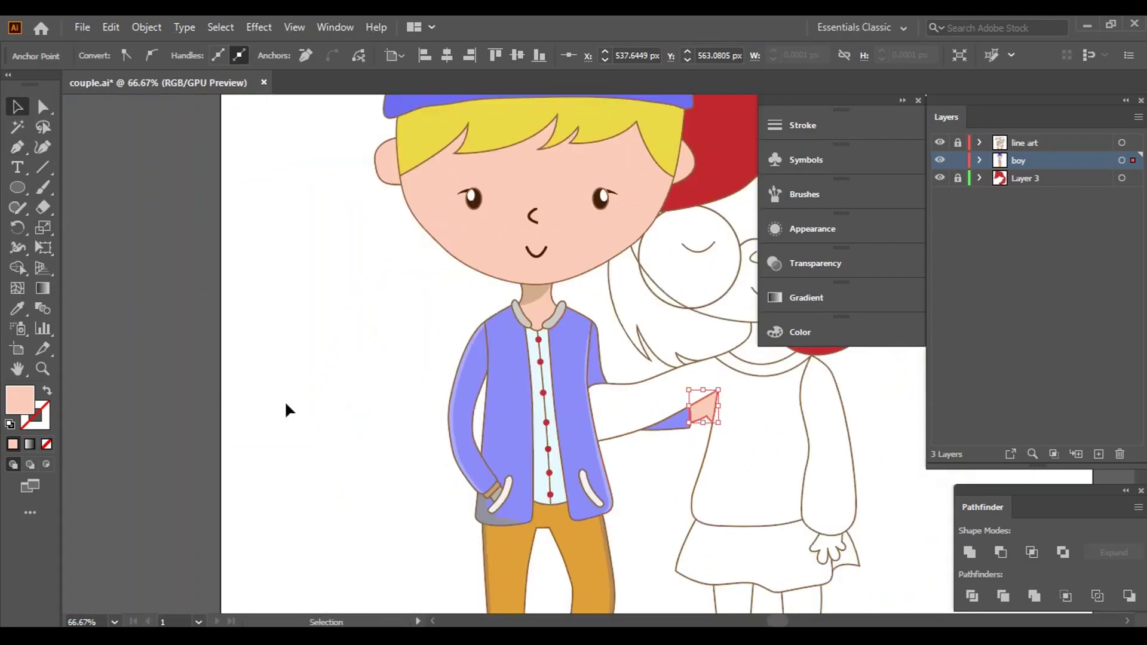
- Fill the hand shape with the neck's skin tone using the Eyedropper
{"action": "scroll", "coordinate": [496, 499], "scroll_direction": "up", "scroll_amount": 6}
{"action": "left_click", "coordinate": [494, 500]}
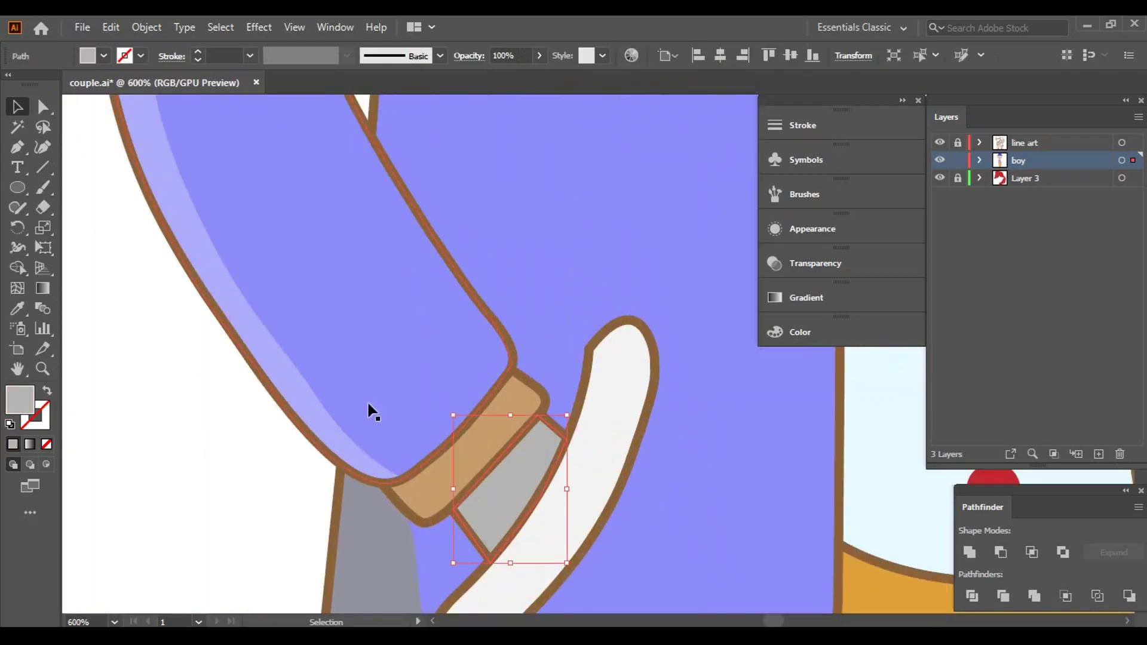
{"action": "left_click", "coordinate": [24, 306]}
{"action": "scroll", "coordinate": [686, 320], "scroll_direction": "down", "scroll_amount": 6}
{"action": "scroll", "coordinate": [359, 216], "scroll_direction": "up", "scroll_amount": 3}
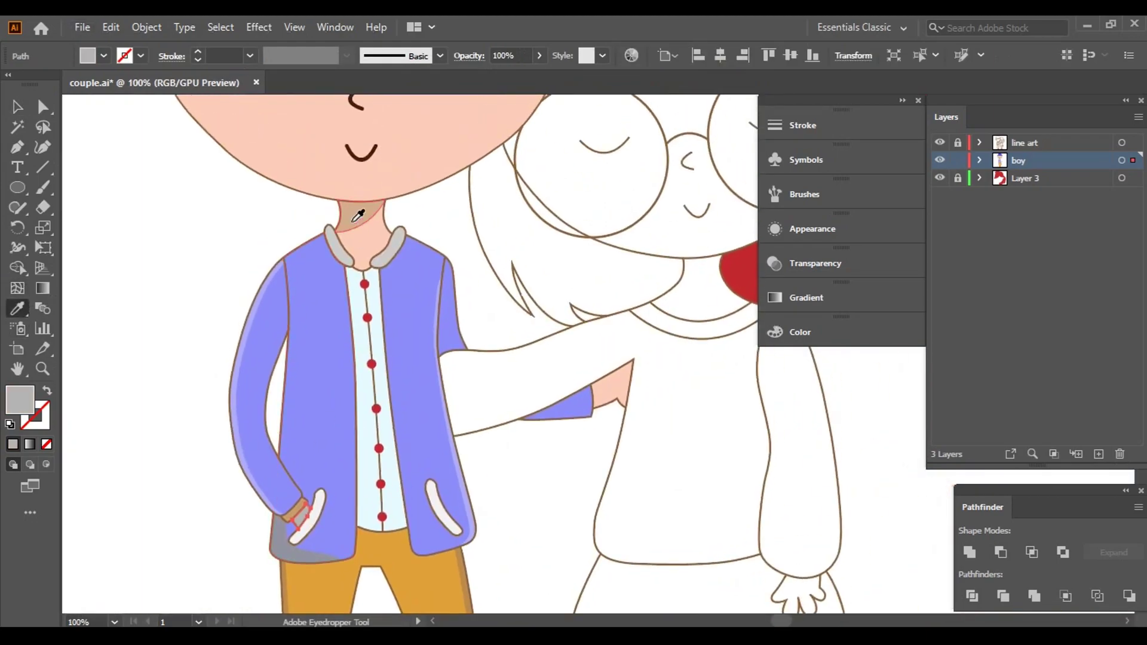
{"action": "left_click", "coordinate": [18, 107]}
{"action": "left_click", "coordinate": [156, 242]}
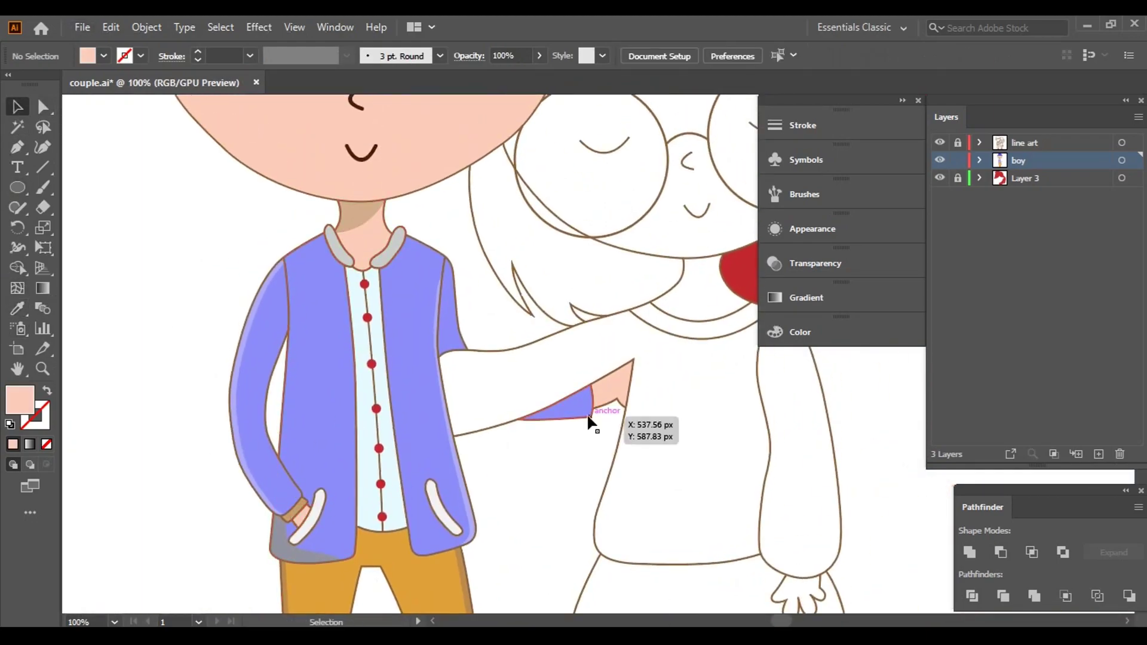
- Trace a tan cuff band between the lavender sleeve and the hand
{"action": "left_click_drag", "start_coordinate": [292, 507], "coordinate": [284, 501]}
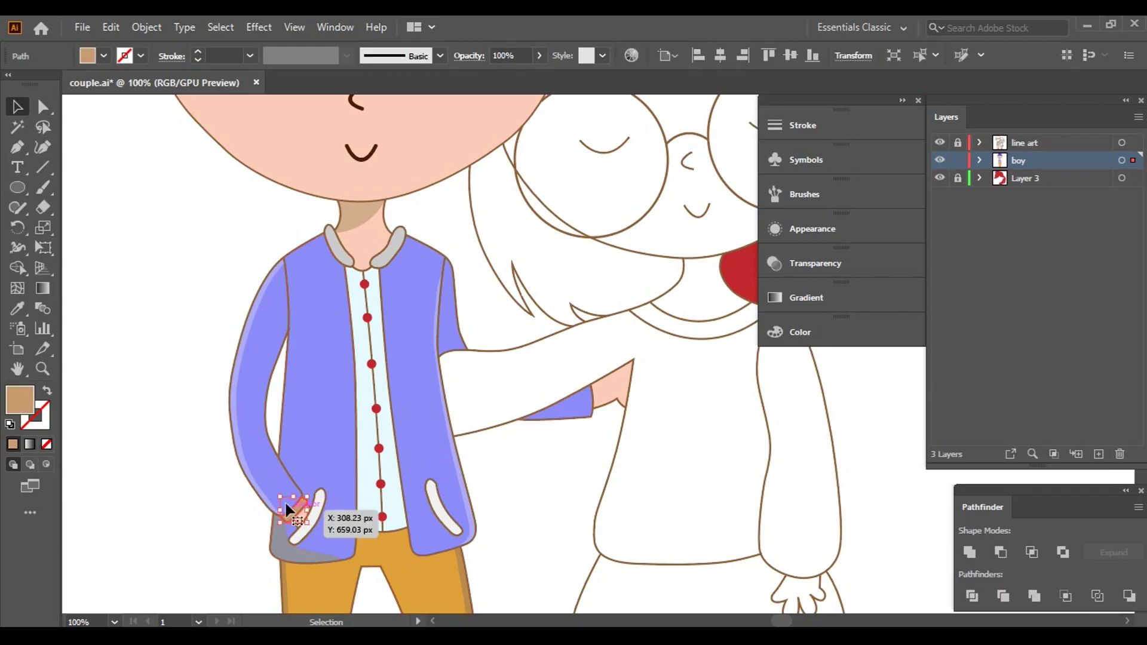
{"action": "scroll", "coordinate": [621, 379], "scroll_direction": "up", "scroll_amount": 2}
{"action": "scroll", "coordinate": [576, 384], "scroll_direction": "up", "scroll_amount": 1}
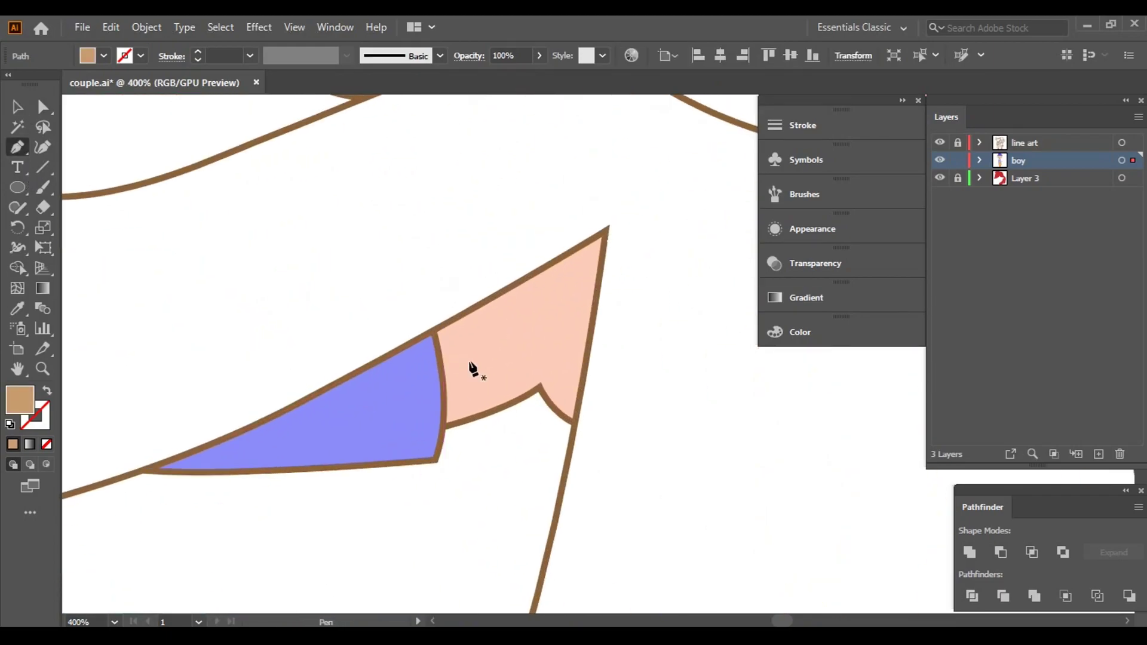
{"action": "scroll", "coordinate": [474, 372], "scroll_direction": "up", "scroll_amount": 2}
{"action": "left_click", "coordinate": [455, 220]}
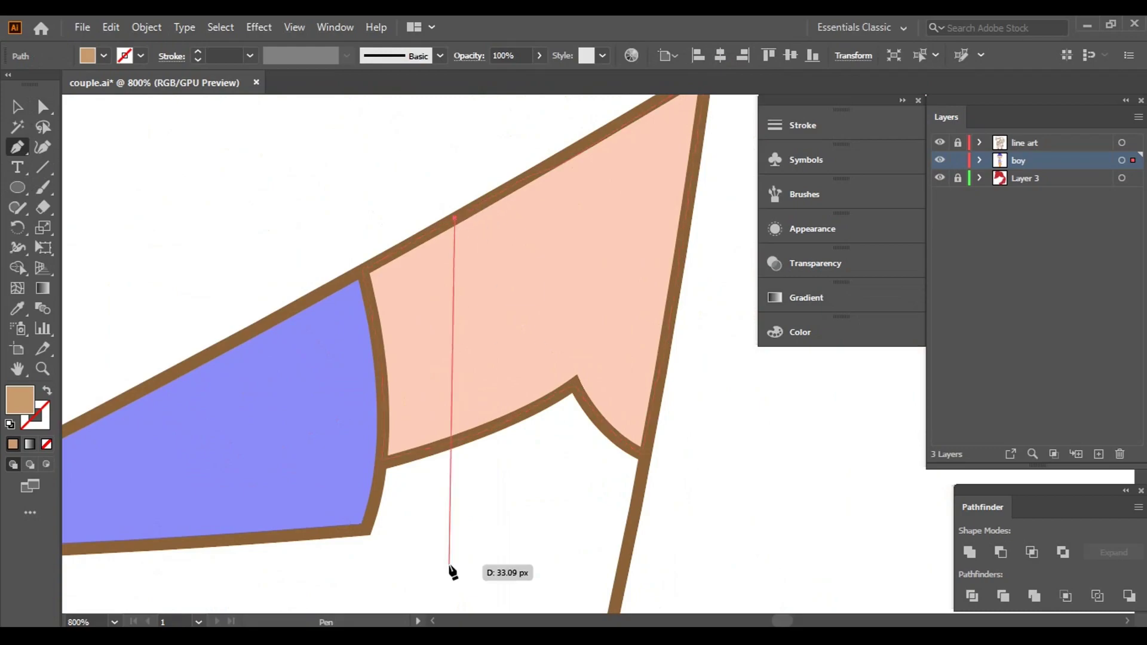
{"action": "left_click_drag", "start_coordinate": [472, 436], "coordinate": [425, 534]}
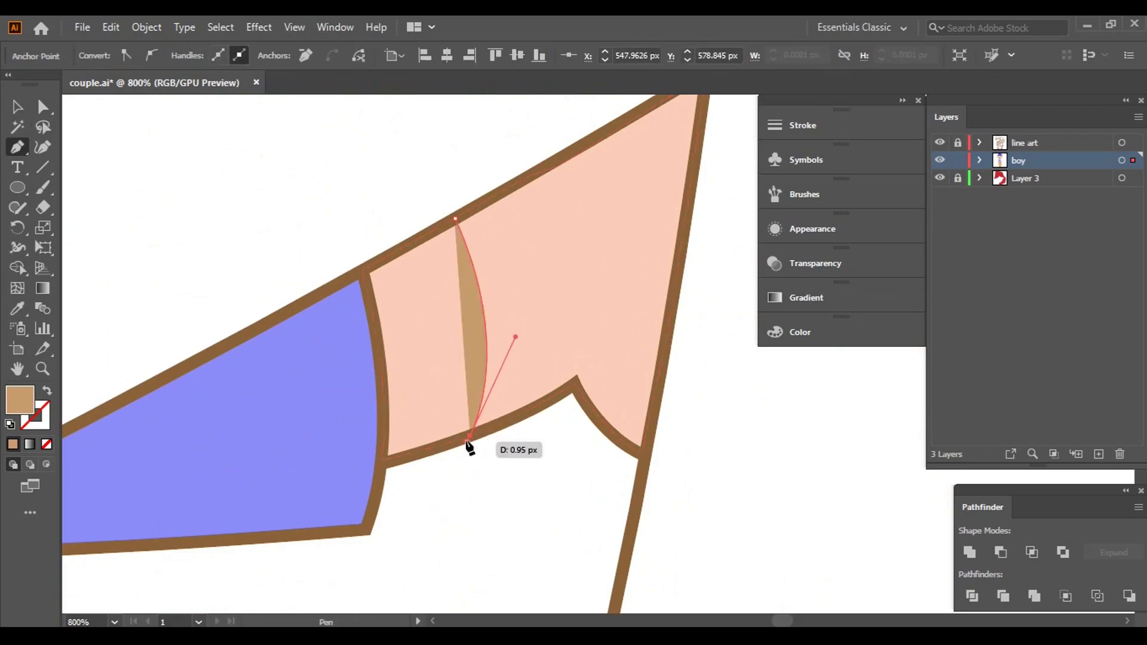
{"action": "left_click", "coordinate": [381, 464]}
{"action": "left_click", "coordinate": [377, 361]}
{"action": "left_click", "coordinate": [362, 275]}
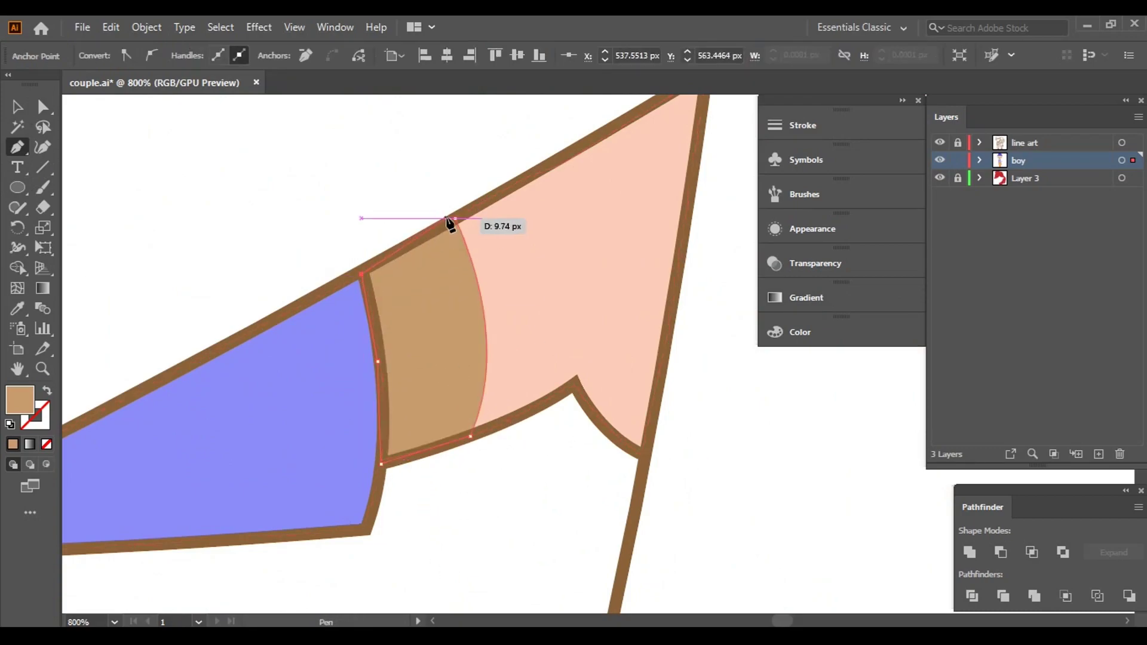
{"action": "left_click", "coordinate": [18, 108]}
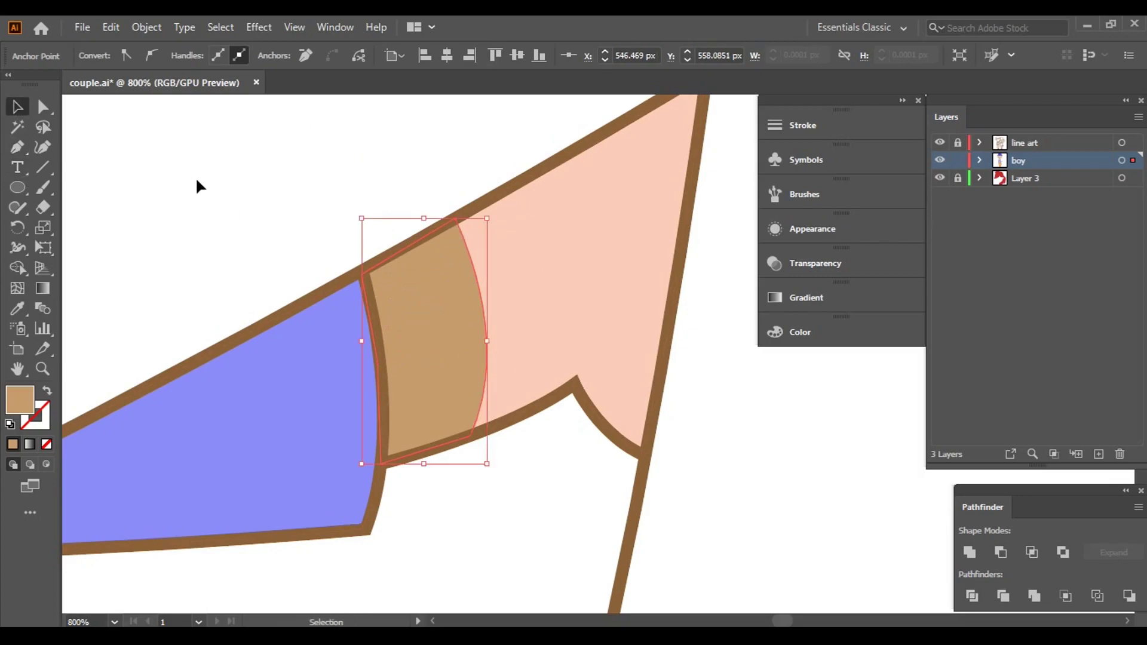
- Give the cuff band a brown outline and pan back to the couple
{"action": "left_click", "coordinate": [141, 56]}
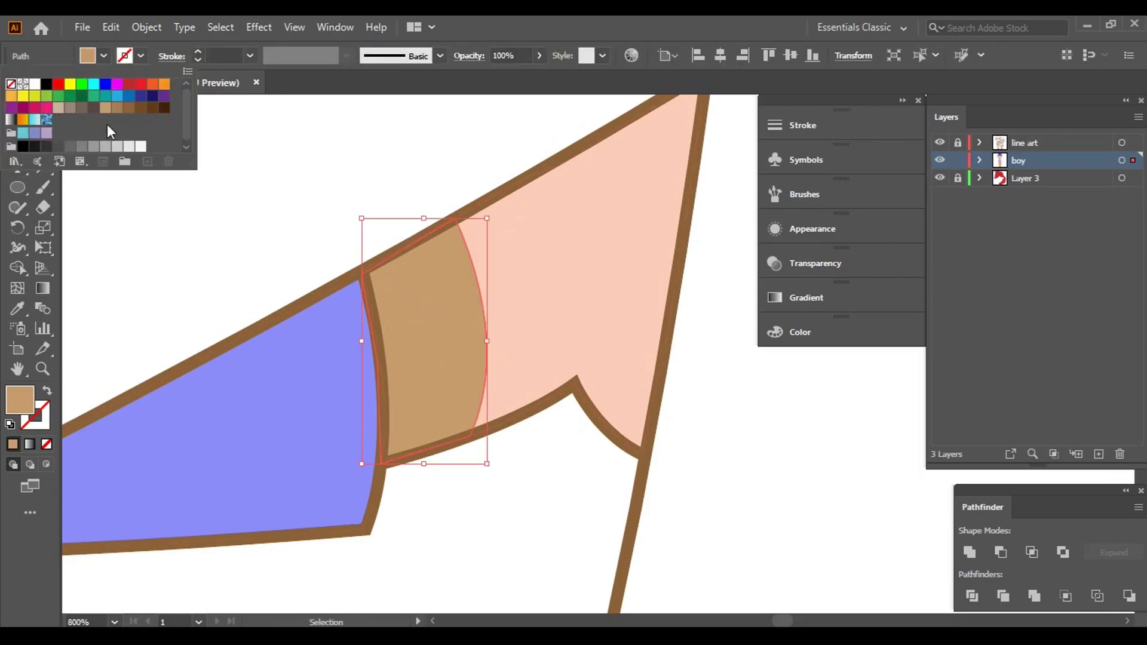
{"action": "left_click", "coordinate": [129, 108]}
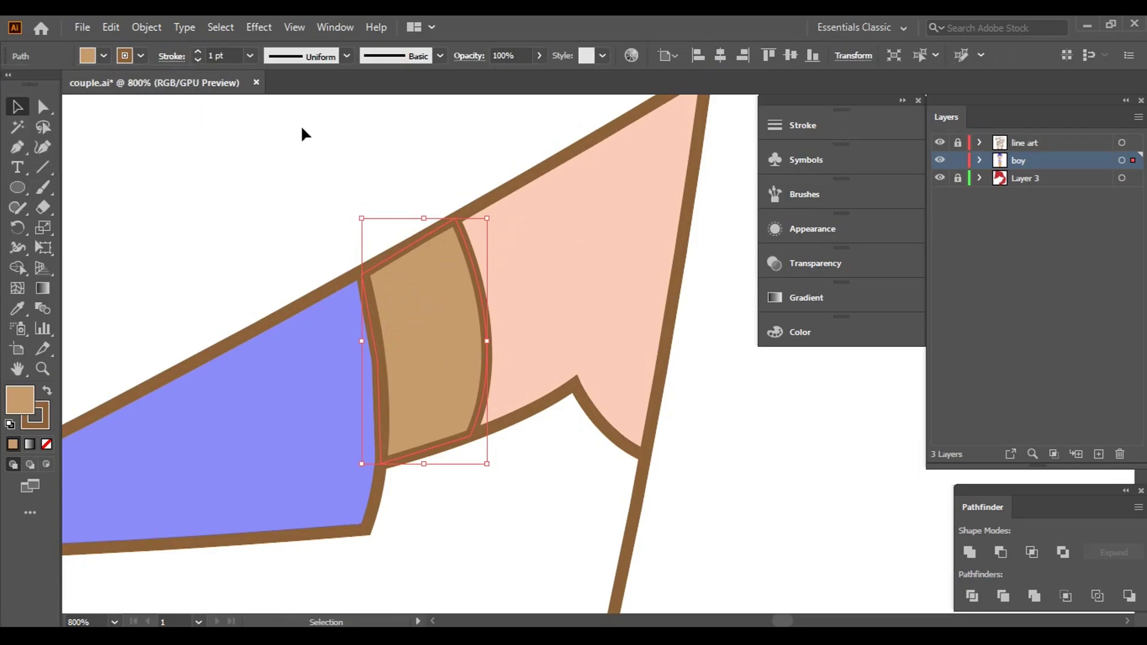
{"action": "left_click", "coordinate": [770, 387]}
{"action": "scroll", "coordinate": [770, 387], "scroll_direction": "down", "scroll_amount": 5}
{"action": "left_click_drag", "start_coordinate": [790, 436], "coordinate": [548, 413]}
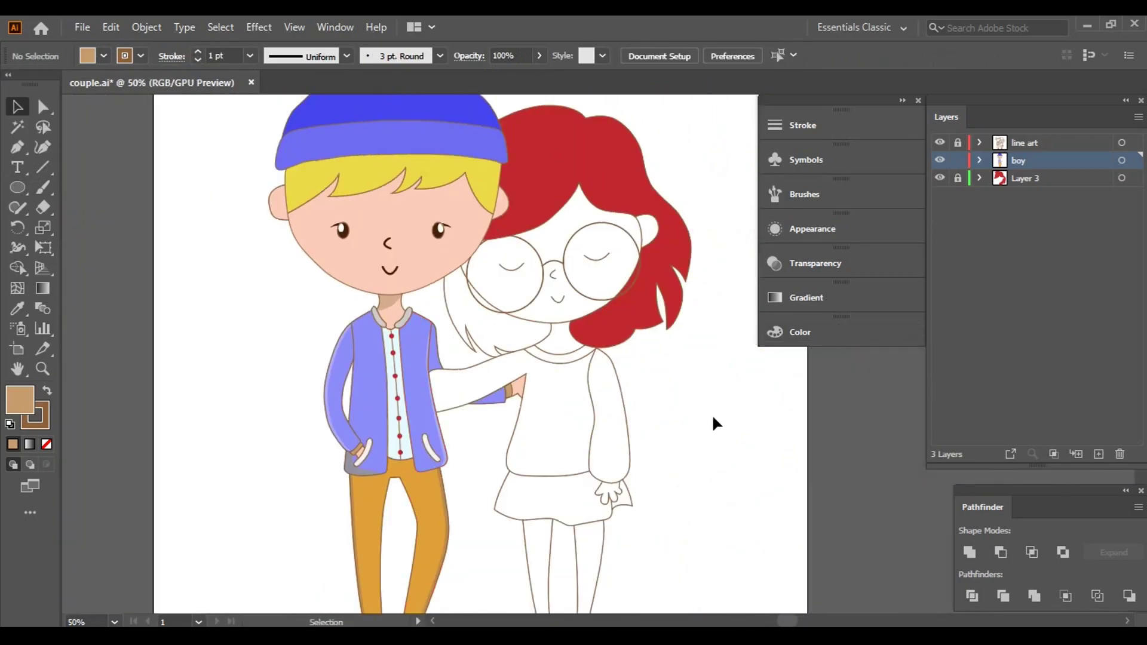
- Unlock Layer 3, make it active, and select the girl's red hair
{"action": "left_click_drag", "start_coordinate": [716, 423], "coordinate": [629, 367]}
{"action": "mouse_move", "coordinate": [638, 325]}
{"action": "left_mouse_down"}
{"action": "mouse_move", "coordinate": [648, 410]}
{"action": "mouse_move", "coordinate": [679, 341]}
{"action": "mouse_move", "coordinate": [686, 389]}
{"action": "left_mouse_up"}
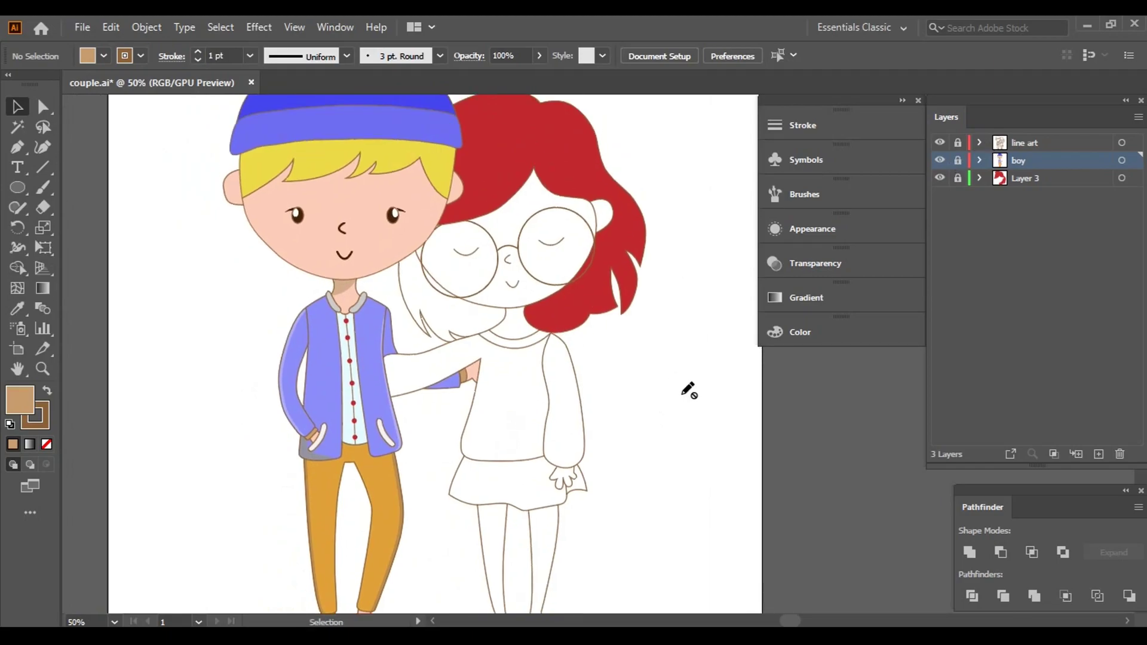
{"action": "key", "text": "ctrl+minus"}
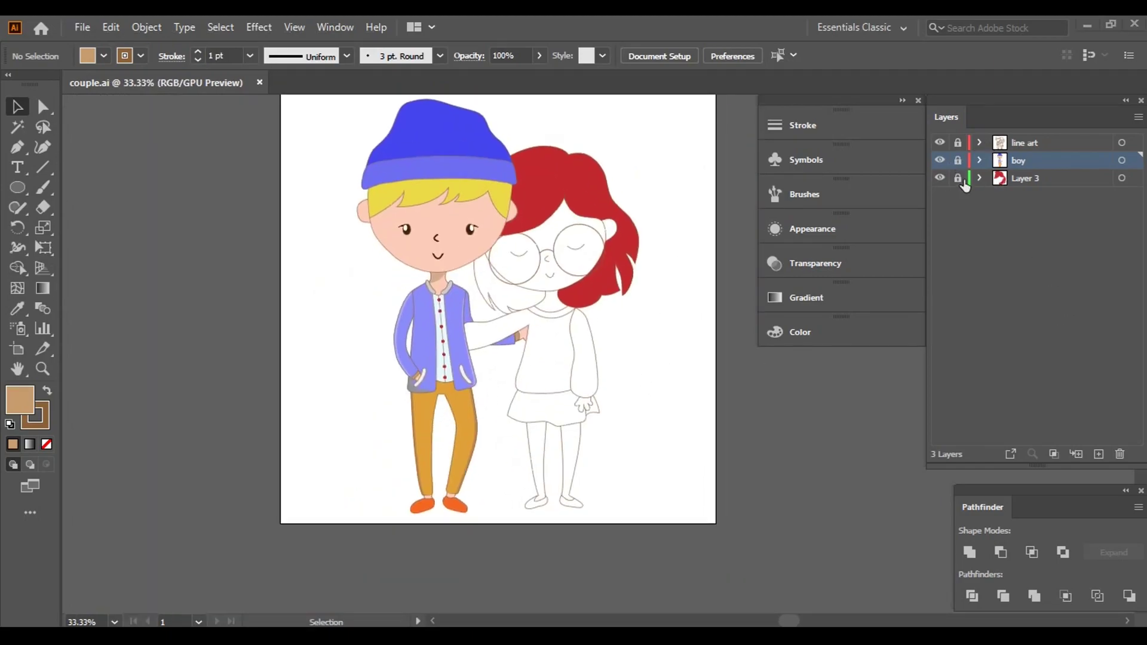
{"action": "left_click", "coordinate": [959, 178]}
{"action": "left_click", "coordinate": [1079, 179]}
{"action": "left_click", "coordinate": [590, 192]}
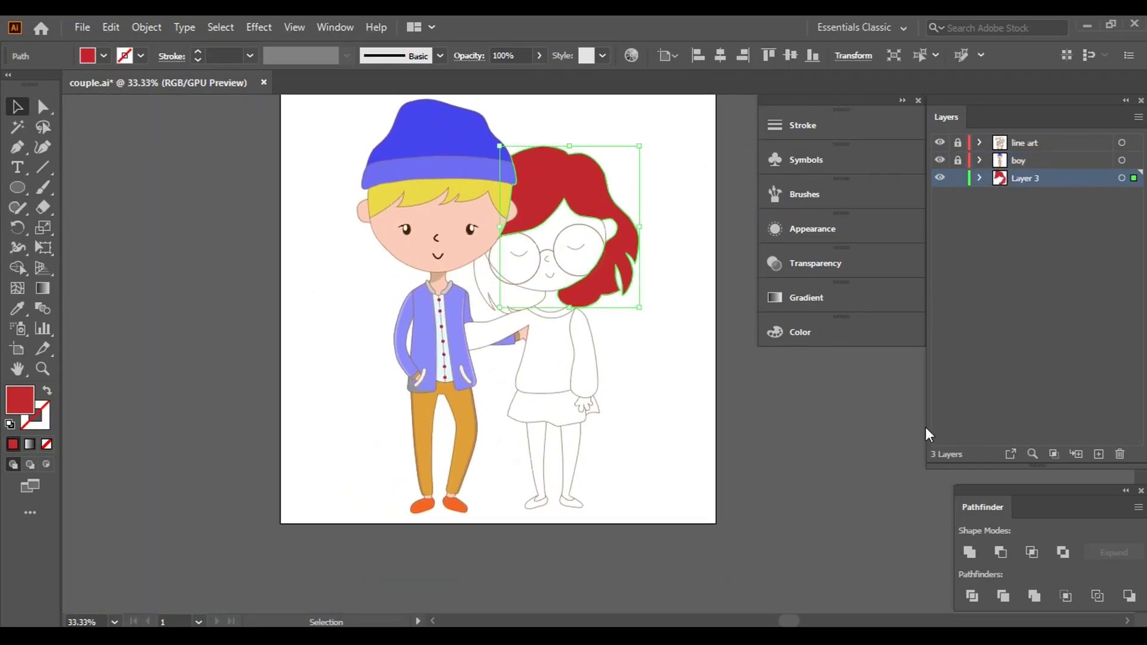
- Shift the hair fill toward rust-orange with the Color panel sliders
{"action": "left_click", "coordinate": [876, 335]}
{"action": "mouse_move", "coordinate": [633, 386]}
{"action": "left_mouse_down"}
{"action": "mouse_move", "coordinate": [650, 390]}
{"action": "mouse_move", "coordinate": [643, 383]}
{"action": "left_mouse_up"}
{"action": "key", "text": "ctrl+shift+a"}
{"action": "left_click", "coordinate": [725, 325]}
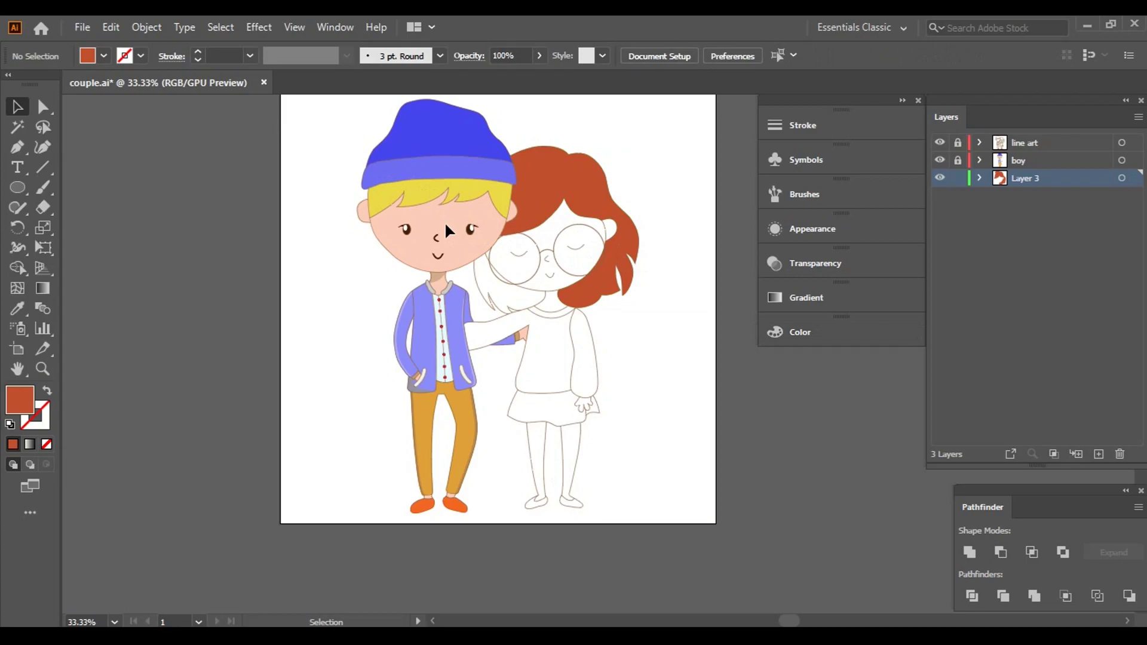
{"action": "left_click", "coordinate": [104, 57]}
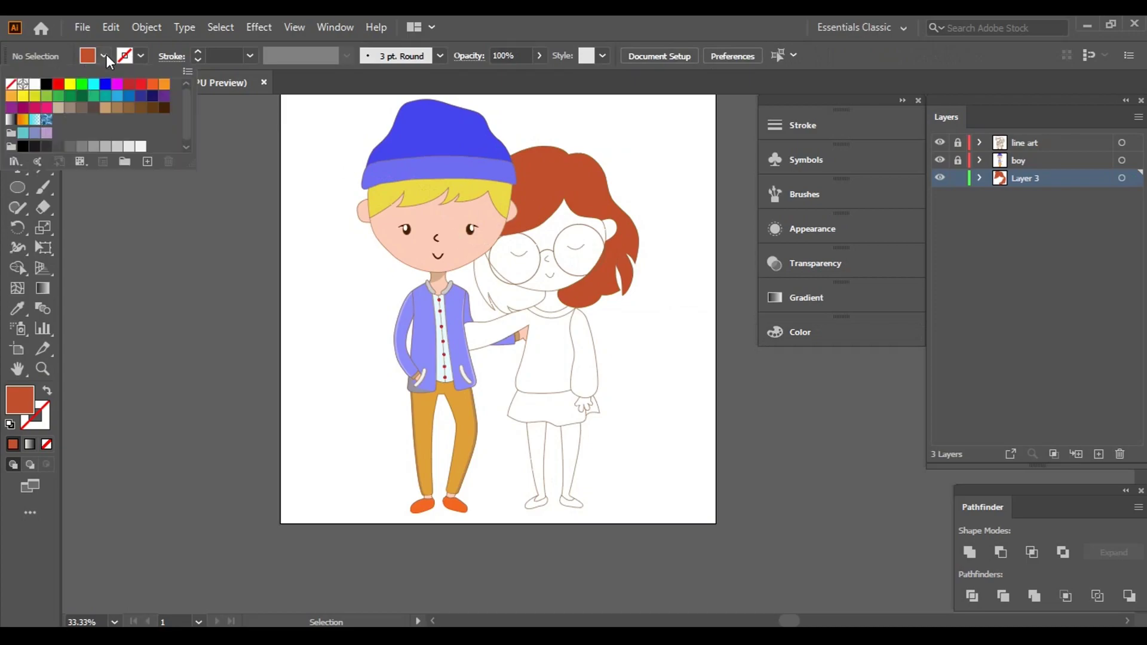
{"action": "left_click", "coordinate": [311, 258]}
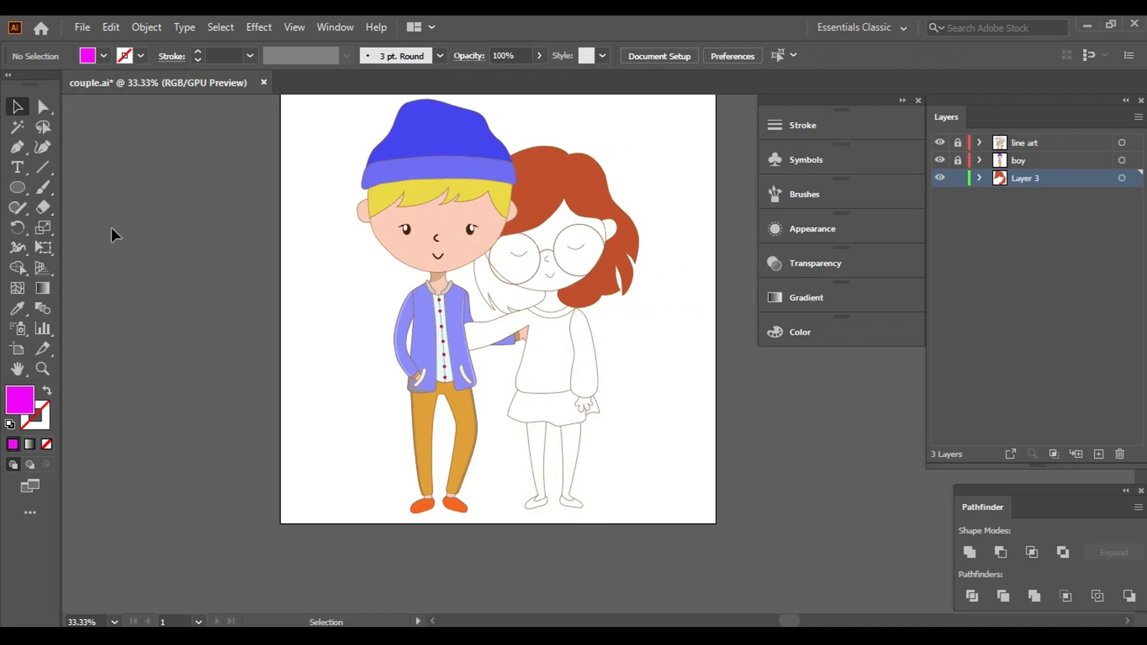
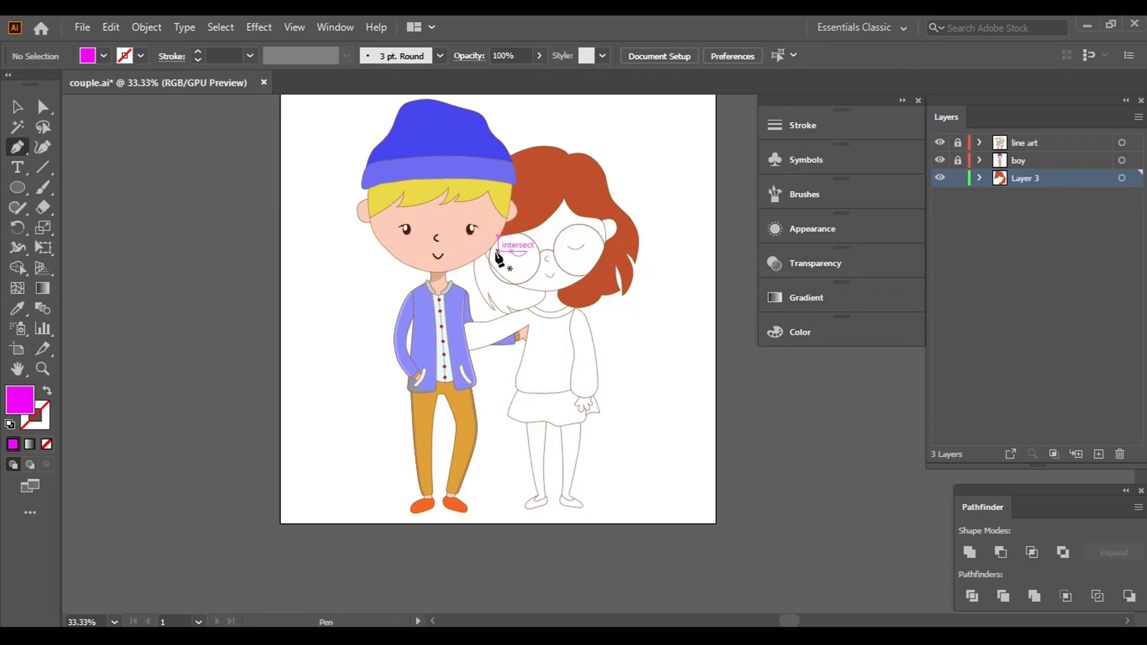
- Zoom in and start a new Pen path at the girl's hair peak, undoing a misplaced anchor
{"action": "scroll", "coordinate": [499, 258], "scroll_direction": "up", "scroll_amount": 2}
{"action": "scroll", "coordinate": [532, 251], "scroll_direction": "up", "scroll_amount": 2}
{"action": "scroll", "coordinate": [456, 505], "scroll_direction": "up", "scroll_amount": 1}
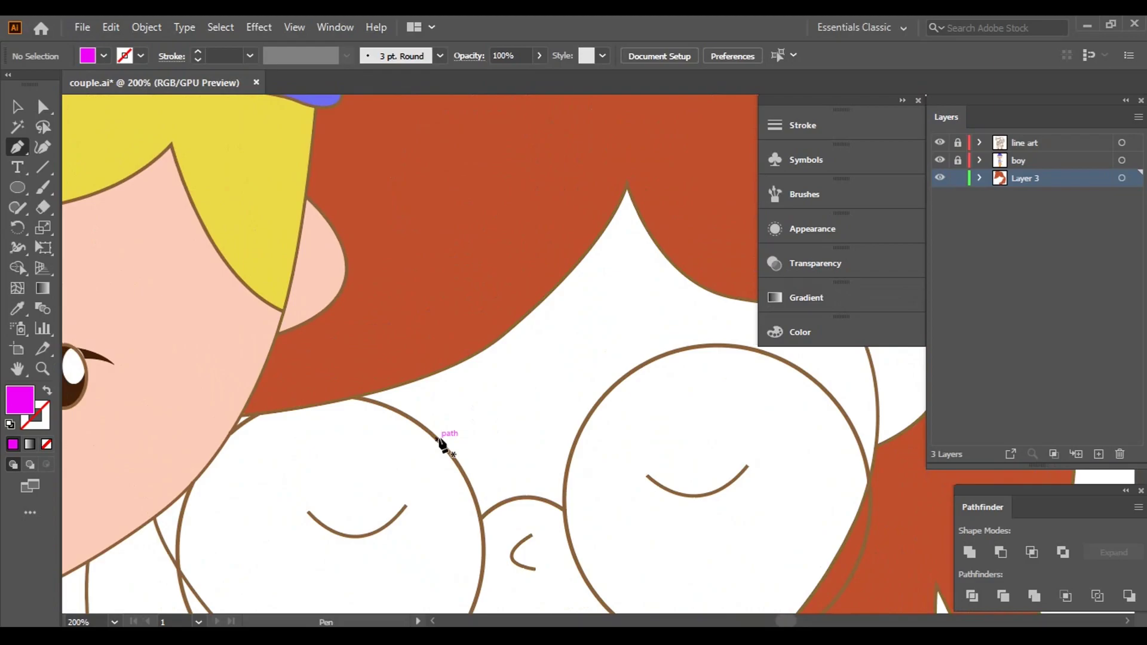
{"action": "scroll", "coordinate": [531, 361], "scroll_direction": "up", "scroll_amount": 1}
{"action": "scroll", "coordinate": [620, 269], "scroll_direction": "up", "scroll_amount": 1}
{"action": "scroll", "coordinate": [545, 153], "scroll_direction": "up", "scroll_amount": 2}
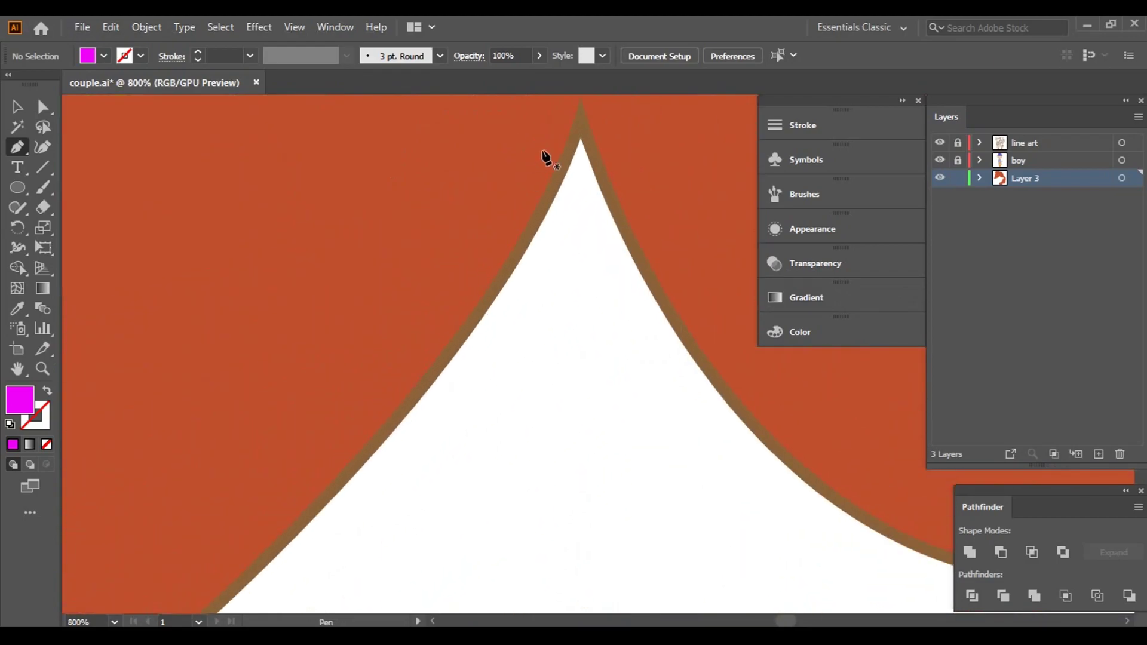
{"action": "left_click", "coordinate": [580, 124]}
{"action": "left_click_drag", "start_coordinate": [415, 404], "coordinate": [319, 507]}
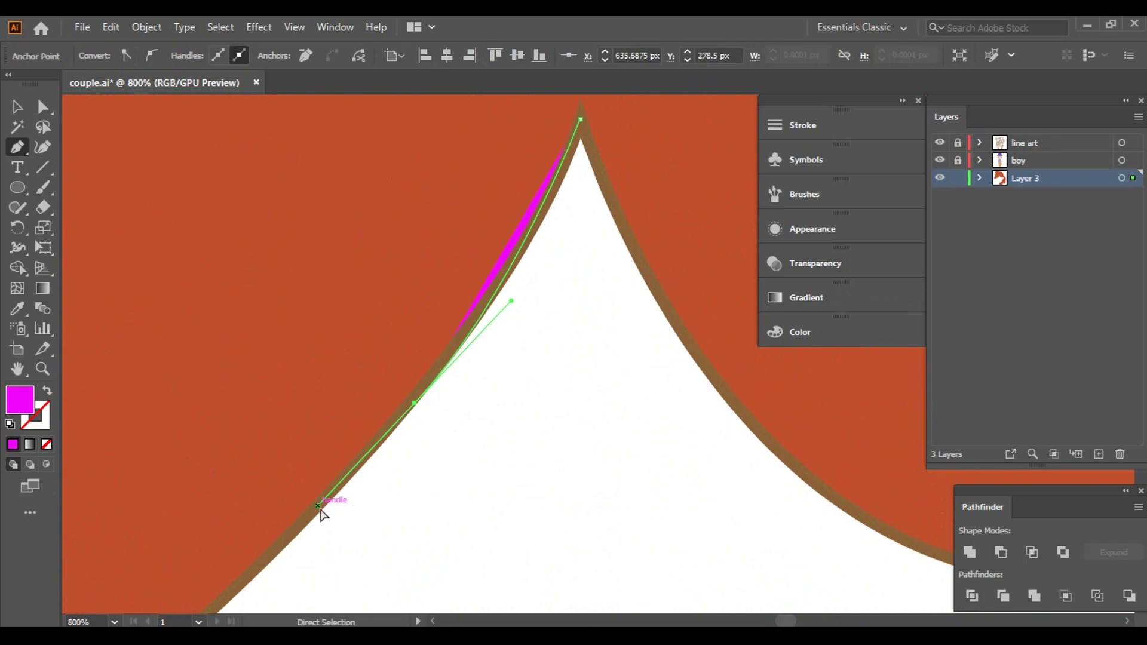
{"action": "key", "text": "ctrl+z"}
- Add smooth curved anchors following the girl's hairline curve
{"action": "scroll", "coordinate": [428, 481], "scroll_direction": "left", "scroll_amount": 2}
{"action": "scroll", "coordinate": [502, 379], "scroll_direction": "left", "scroll_amount": 3}
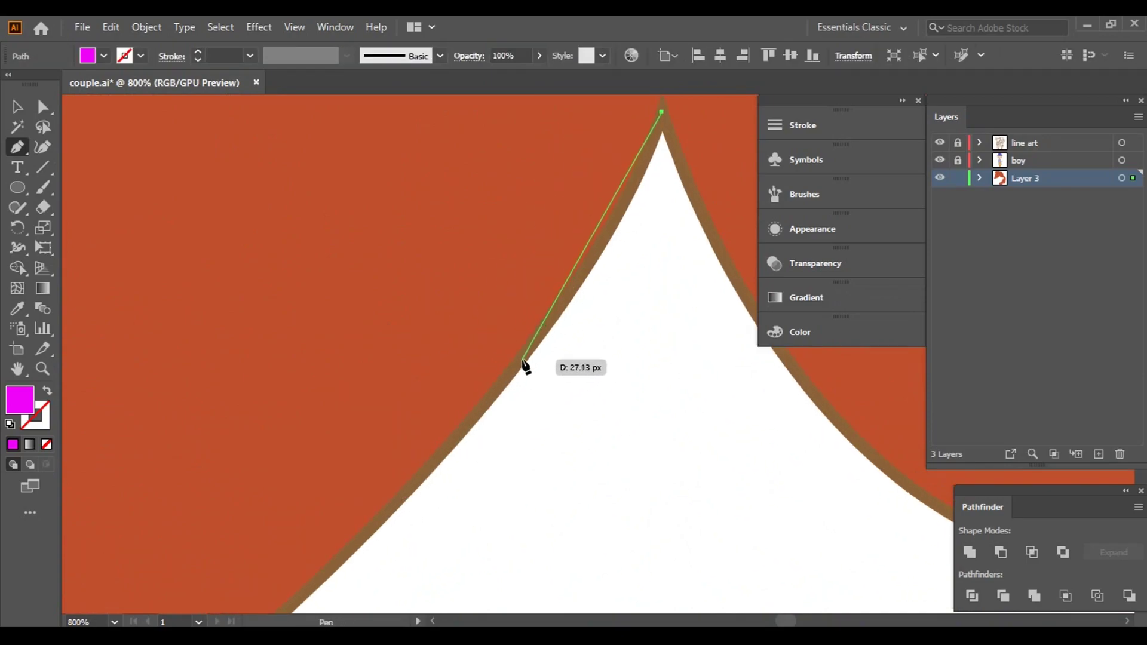
{"action": "left_click_drag", "start_coordinate": [523, 362], "coordinate": [447, 454]}
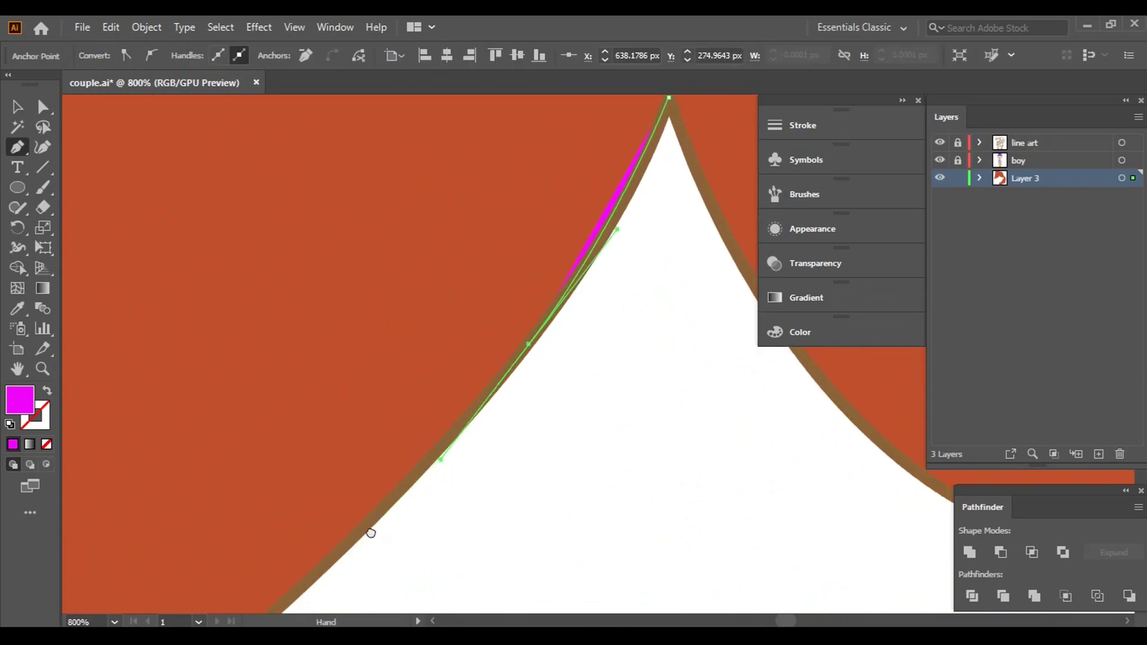
{"action": "scroll", "coordinate": [371, 531], "scroll_direction": "down", "scroll_amount": 5}
{"action": "scroll", "coordinate": [372, 530], "scroll_direction": "left", "scroll_amount": 2}
{"action": "left_click_drag", "start_coordinate": [361, 402], "coordinate": [347, 418]}
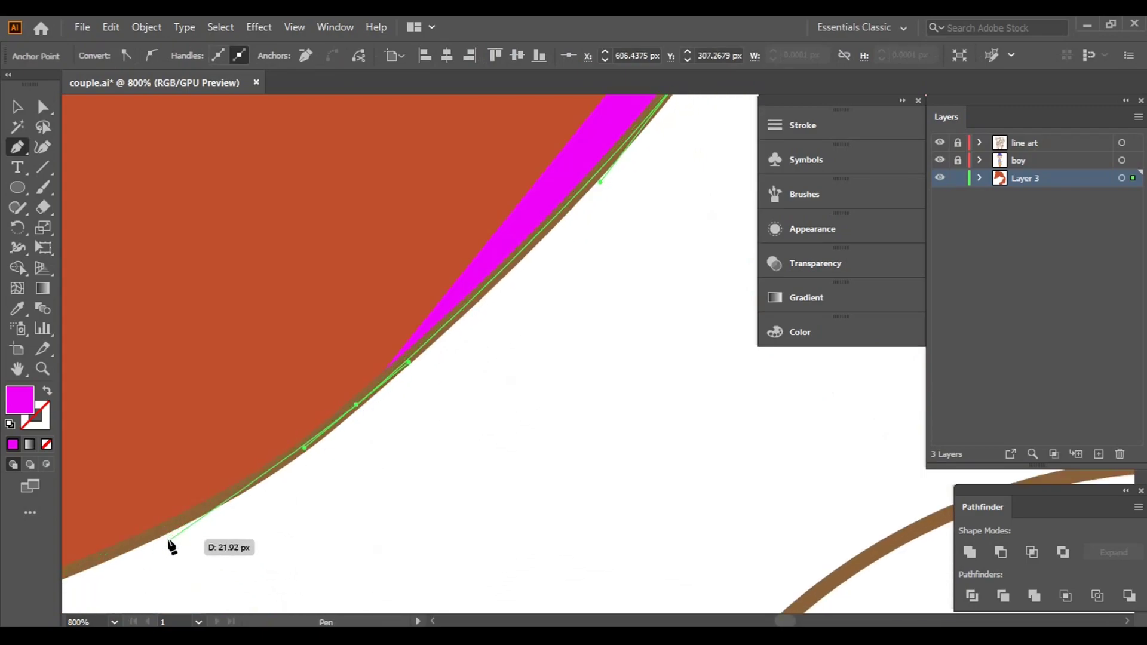
{"action": "scroll", "coordinate": [477, 416], "scroll_direction": "left", "scroll_amount": 5}
{"action": "left_click_drag", "start_coordinate": [358, 466], "coordinate": [350, 477]}
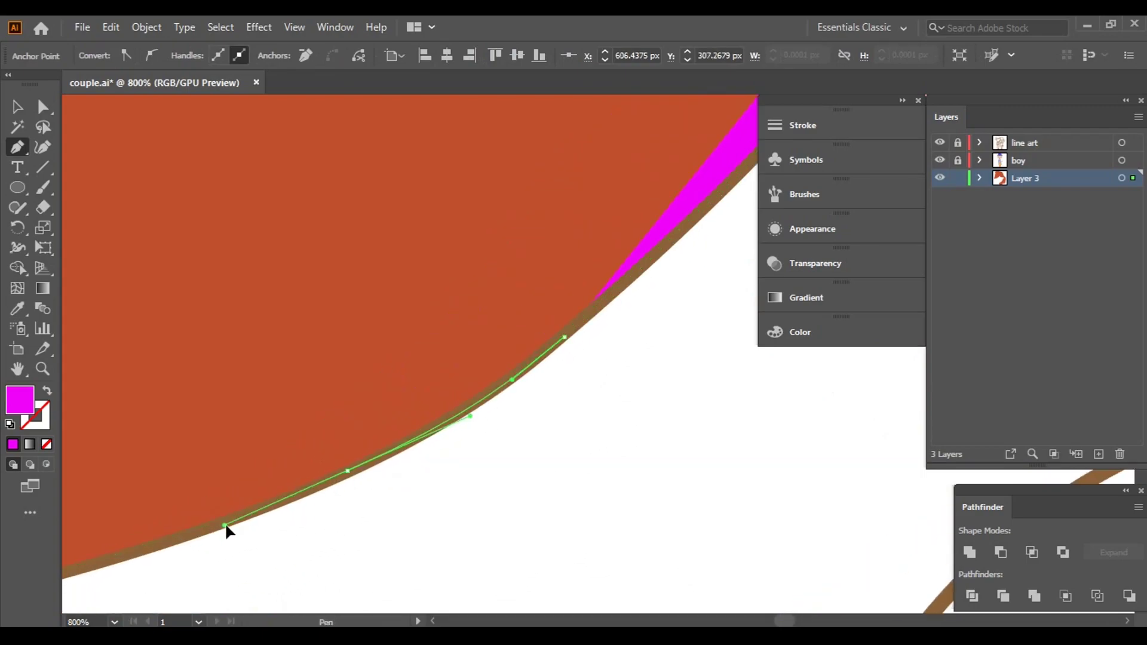
{"action": "mouse_move", "coordinate": [225, 521]}
{"action": "left_mouse_down"}
{"action": "mouse_move", "coordinate": [141, 574]}
{"action": "mouse_move", "coordinate": [494, 385]}
{"action": "left_mouse_up"}
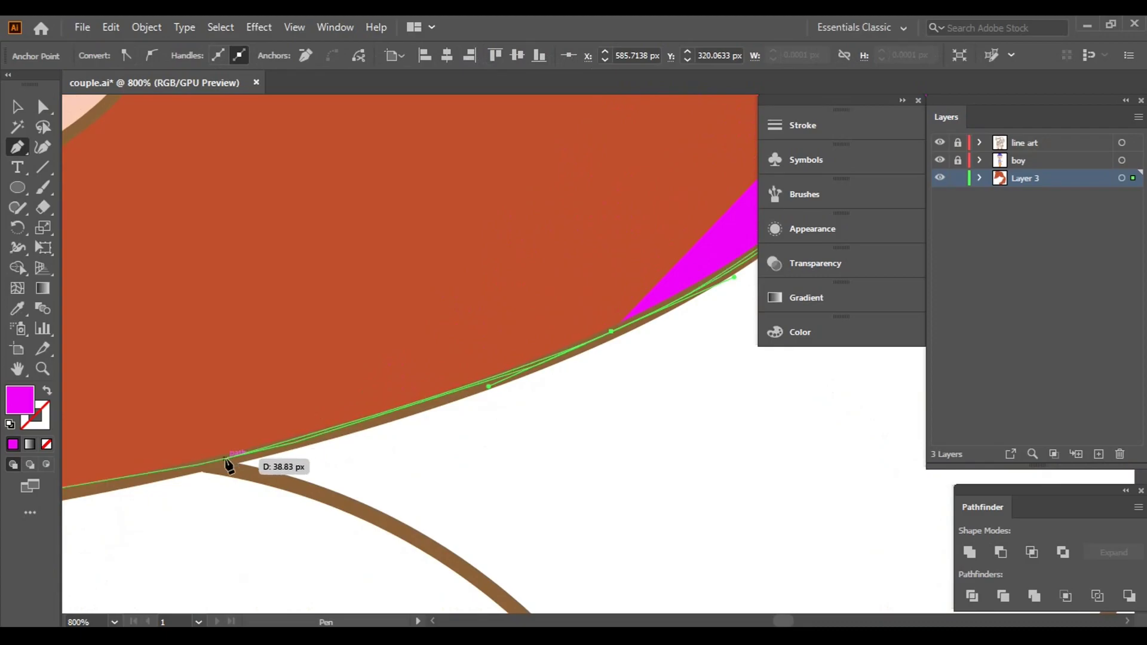
- Extend the path along the brown hairline stroke to the boy's face edge, ending on a sharp corner
{"action": "scroll", "coordinate": [228, 465], "scroll_direction": "down", "scroll_amount": 5}
{"action": "scroll", "coordinate": [177, 449], "scroll_direction": "up", "scroll_amount": 5}
{"action": "scroll", "coordinate": [297, 459], "scroll_direction": "up", "scroll_amount": 2}
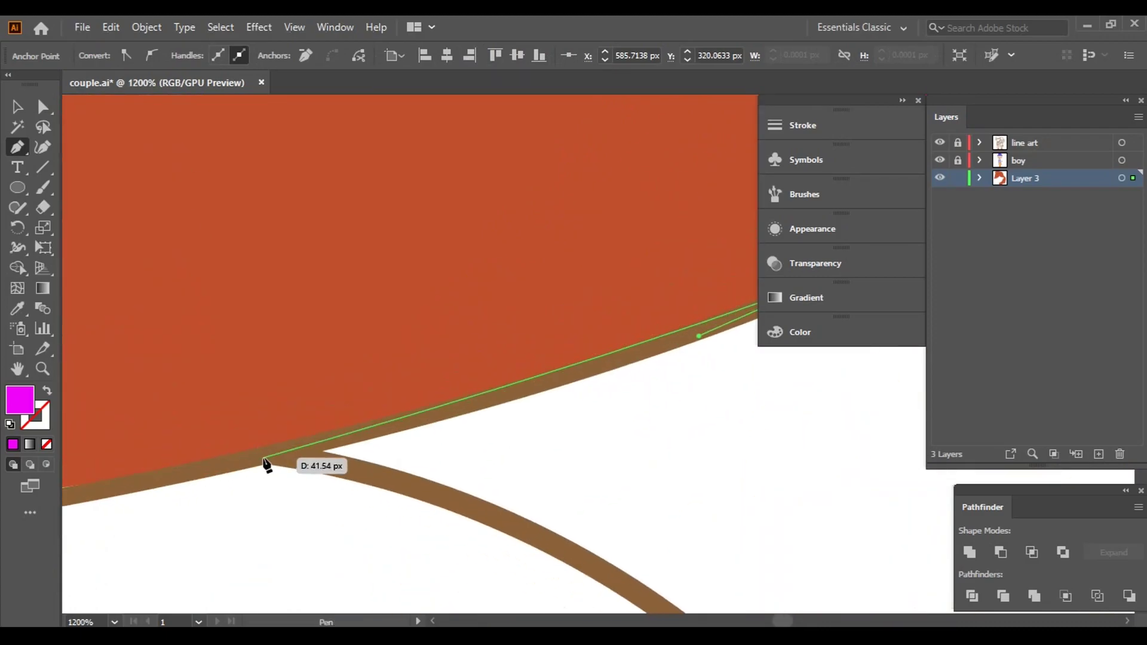
{"action": "left_click", "coordinate": [265, 461]}
{"action": "left_click", "coordinate": [148, 480]}
{"action": "scroll", "coordinate": [239, 466], "scroll_direction": "left", "scroll_amount": 5}
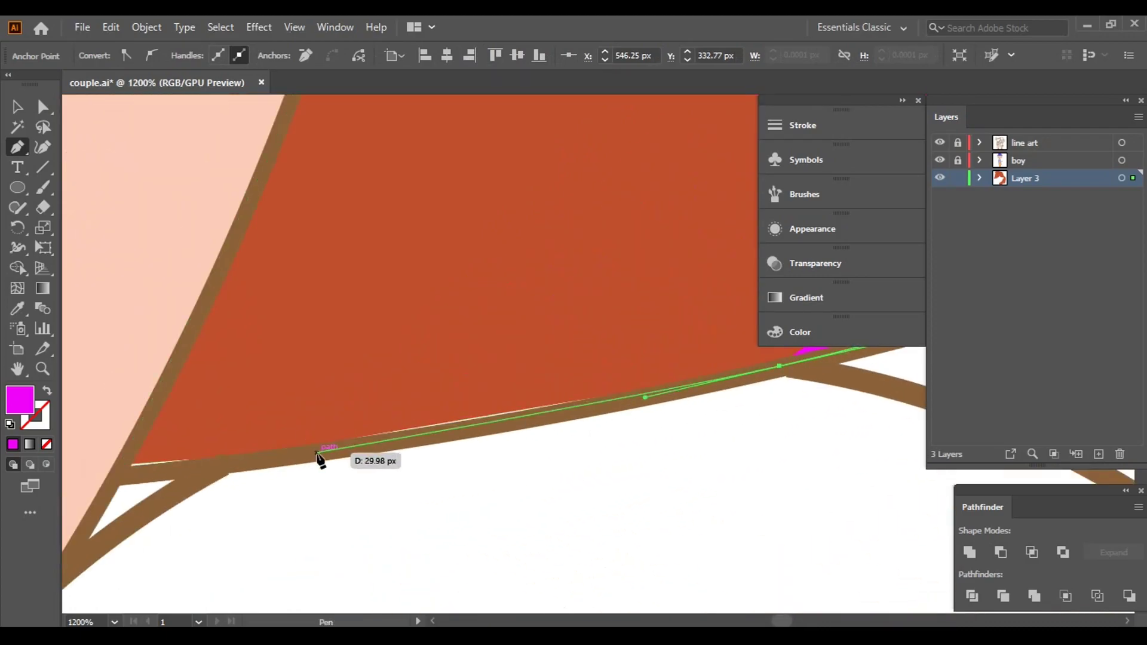
{"action": "left_click_drag", "start_coordinate": [229, 467], "coordinate": [128, 478]}
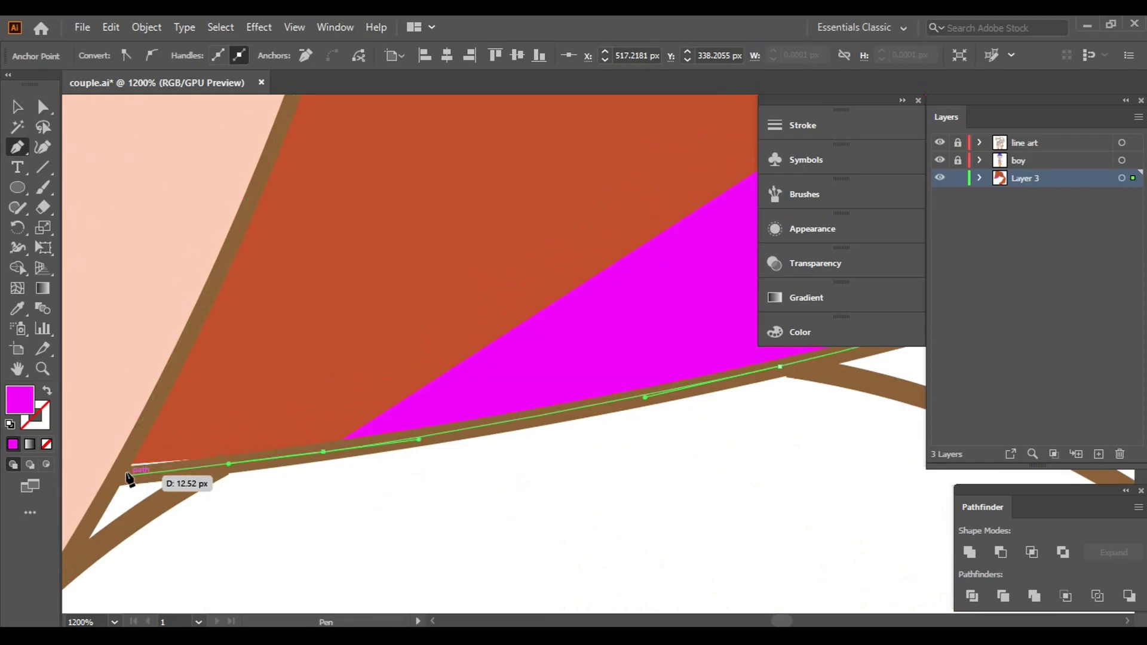
{"action": "left_click", "coordinate": [117, 476]}
- Trace curved anchors along the face outline, then pan toward the girl's lower face
{"action": "scroll", "coordinate": [110, 478], "scroll_direction": "down", "scroll_amount": 3}
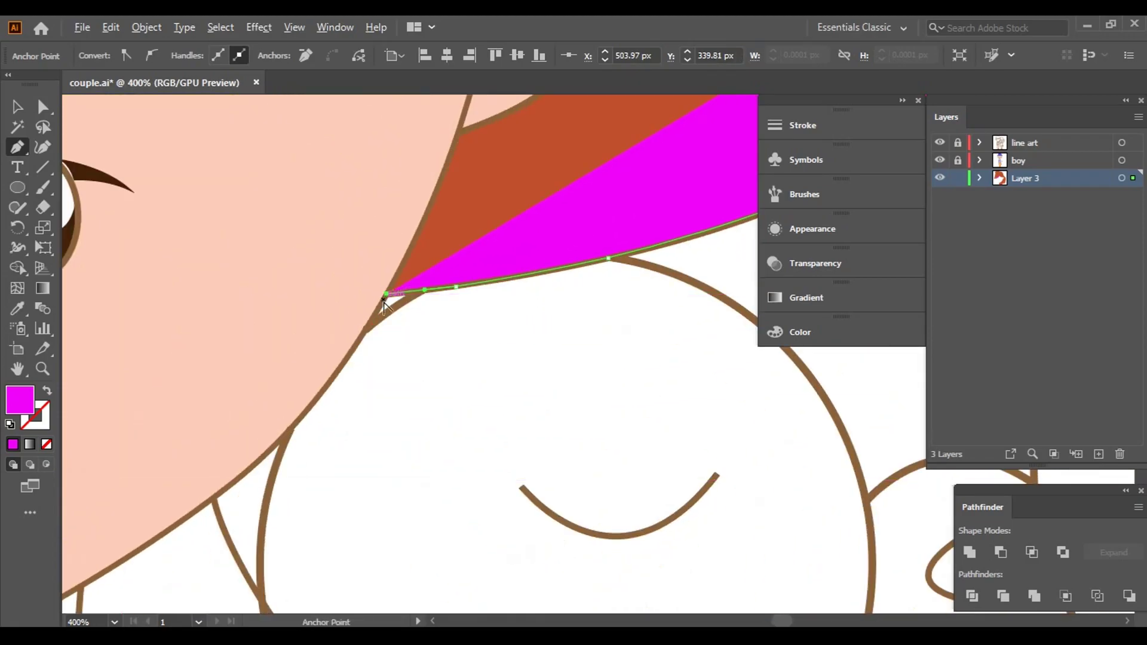
{"action": "scroll", "coordinate": [366, 338], "scroll_direction": "up", "scroll_amount": 4}
{"action": "scroll", "coordinate": [320, 559], "scroll_direction": "up", "scroll_amount": 1}
{"action": "left_click", "coordinate": [264, 431]}
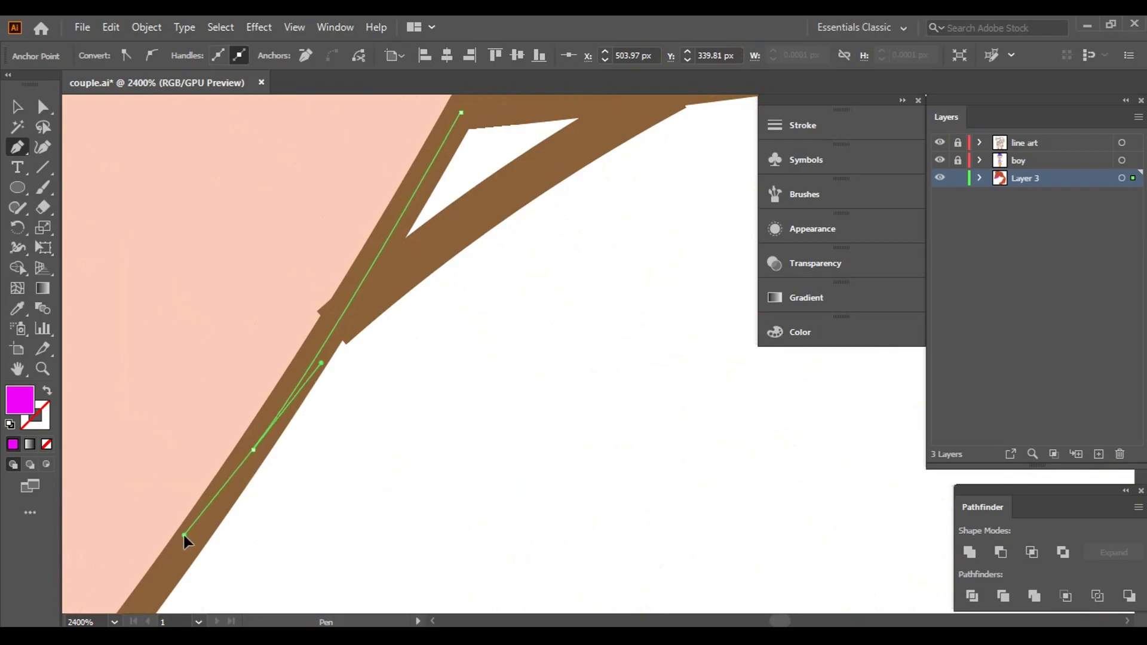
{"action": "scroll", "coordinate": [184, 538], "scroll_direction": "down", "scroll_amount": 3}
{"action": "scroll", "coordinate": [221, 514], "scroll_direction": "up", "scroll_amount": 2}
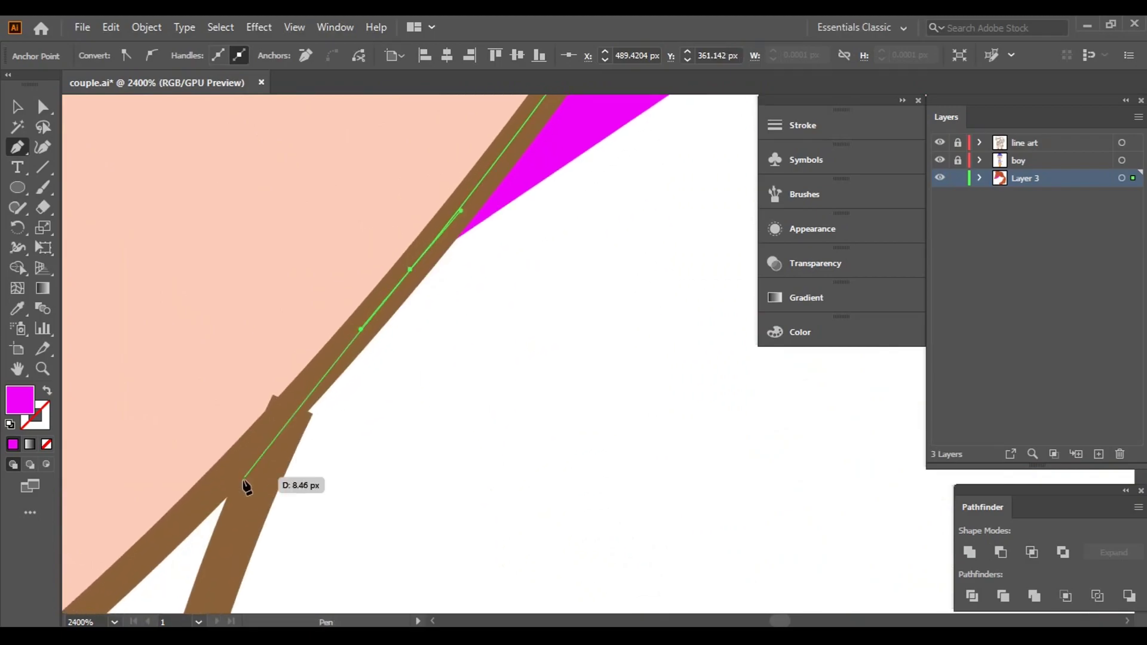
{"action": "scroll", "coordinate": [269, 460], "scroll_direction": "down", "scroll_amount": 3}
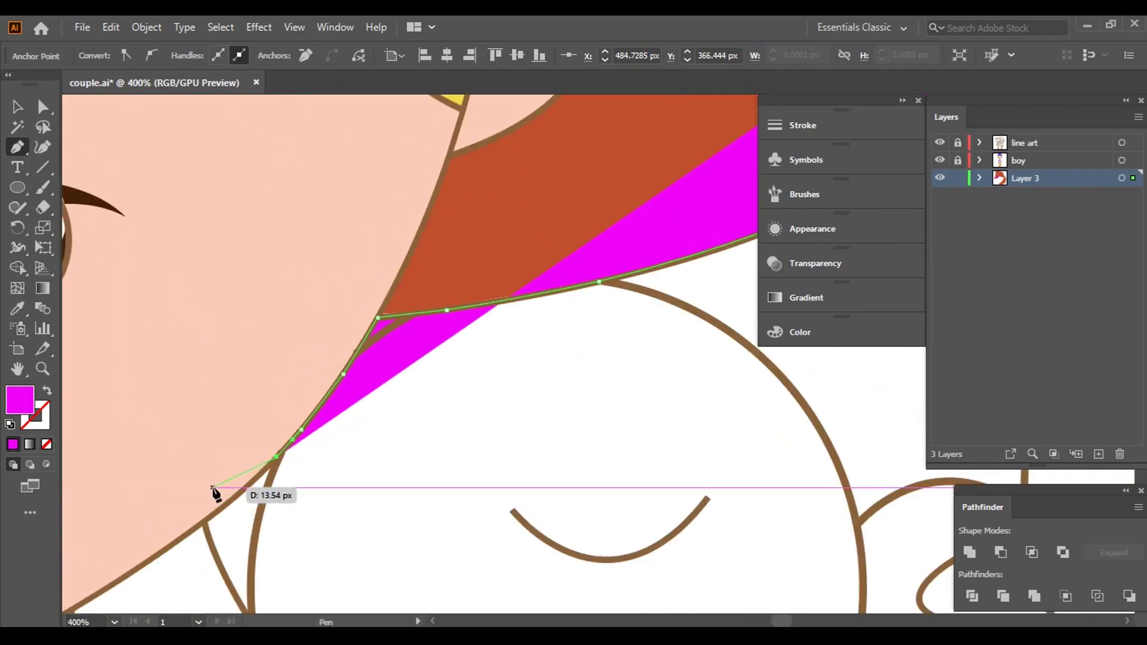
{"action": "scroll", "coordinate": [218, 492], "scroll_direction": "up", "scroll_amount": 2}
{"action": "left_click_drag", "start_coordinate": [219, 513], "coordinate": [300, 340]}
{"action": "mouse_move", "coordinate": [291, 391]}
{"action": "left_mouse_down"}
{"action": "mouse_move", "coordinate": [205, 436]}
{"action": "mouse_move", "coordinate": [287, 400]}
{"action": "left_mouse_up"}
{"action": "scroll", "coordinate": [290, 397], "scroll_direction": "down", "scroll_amount": 3}
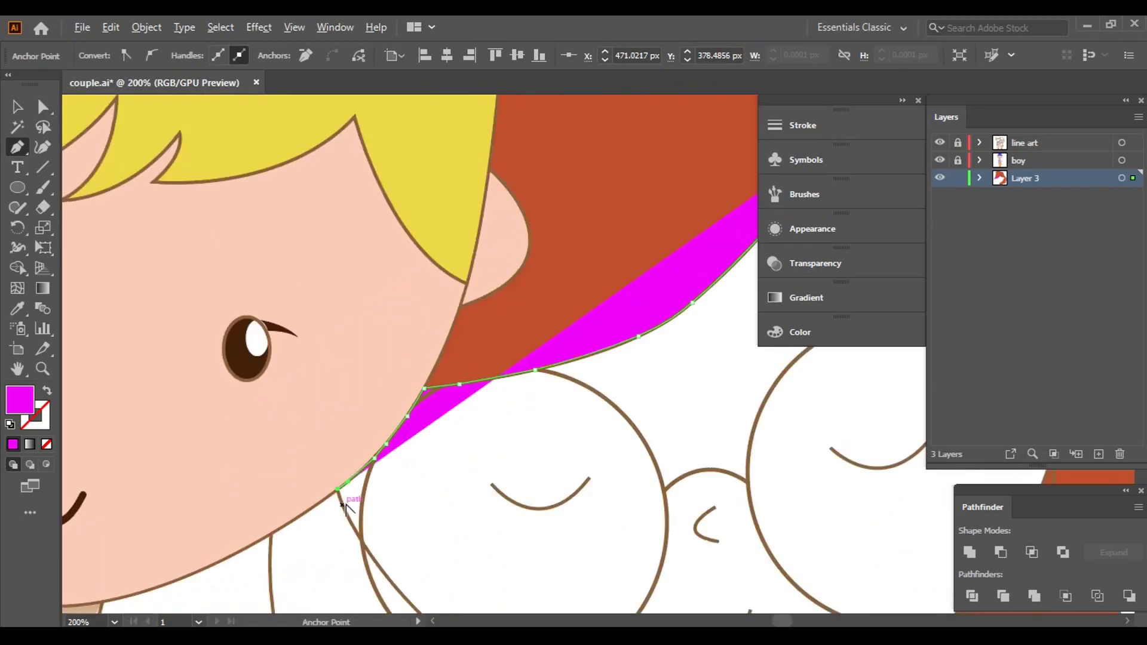
{"action": "scroll", "coordinate": [334, 327], "scroll_direction": "left", "scroll_amount": 5}
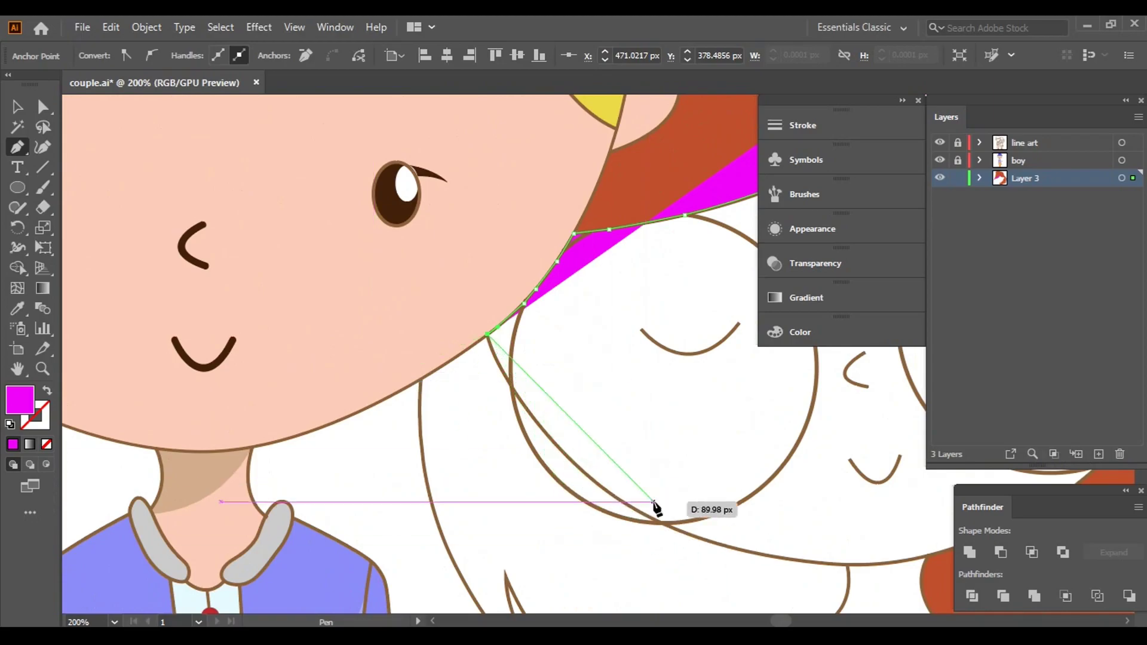
{"action": "scroll", "coordinate": [658, 504], "scroll_direction": "down", "scroll_amount": 3}
{"action": "scroll", "coordinate": [658, 504], "scroll_direction": "right", "scroll_amount": 4}
{"action": "mouse_move", "coordinate": [719, 425]}
{"action": "left_mouse_down"}
{"action": "mouse_move", "coordinate": [625, 361]}
{"action": "mouse_move", "coordinate": [658, 440]}
{"action": "left_mouse_up"}
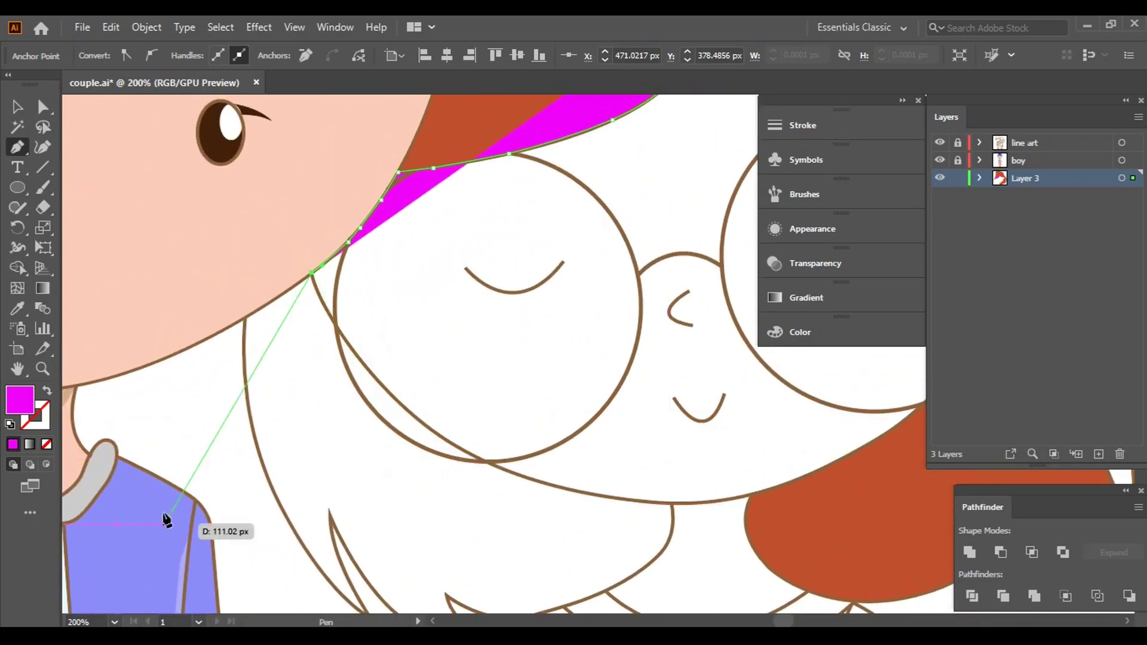
- Trace curved anchors along the girl's cheek line
{"action": "key", "text": "ctrl+plus"}
{"action": "key", "text": "ctrl+plus"}
{"action": "key", "text": "ctrl+plus"}
{"action": "left_click_drag", "start_coordinate": [441, 371], "coordinate": [469, 412]}
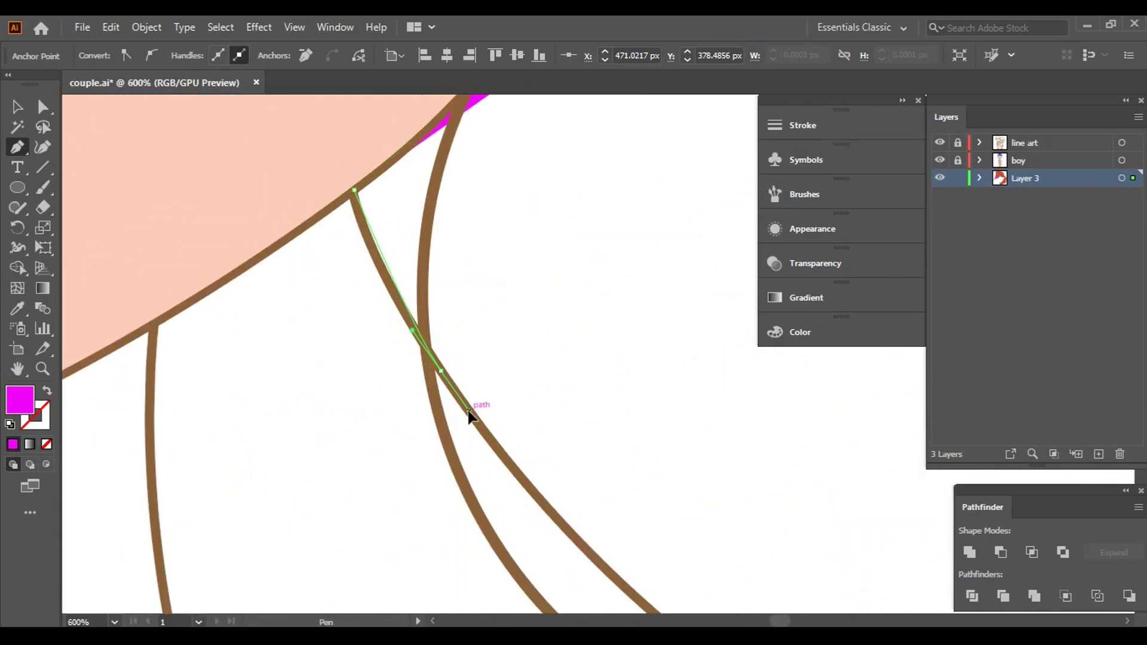
{"action": "left_click_drag", "start_coordinate": [518, 487], "coordinate": [502, 443]}
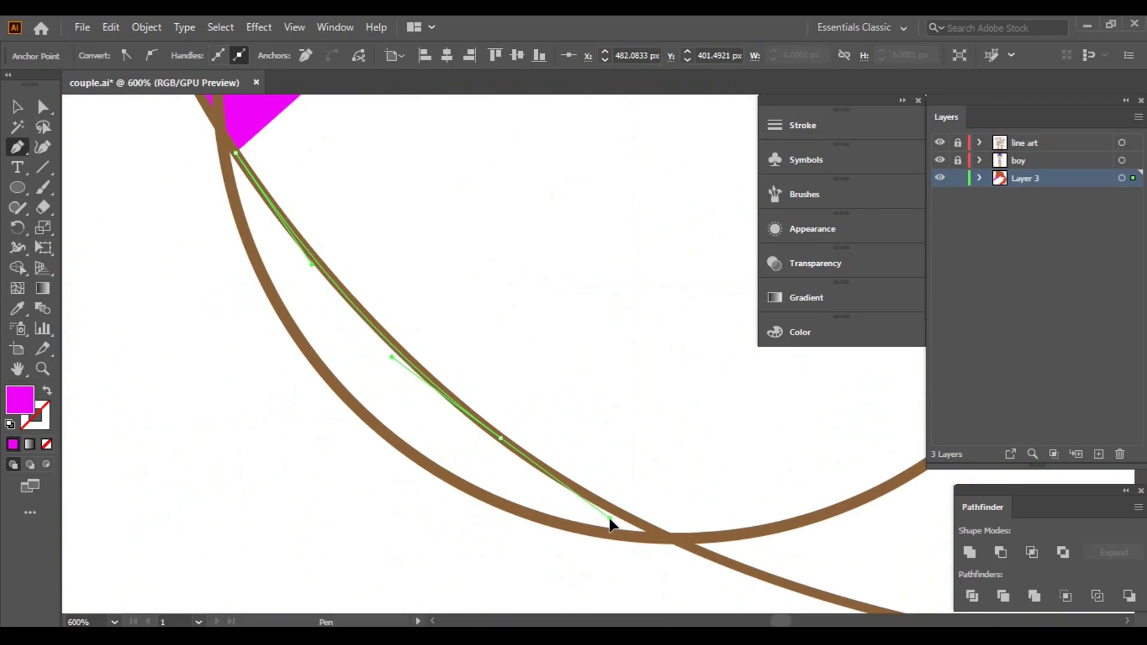
{"action": "left_click_drag", "start_coordinate": [610, 524], "coordinate": [691, 490]}
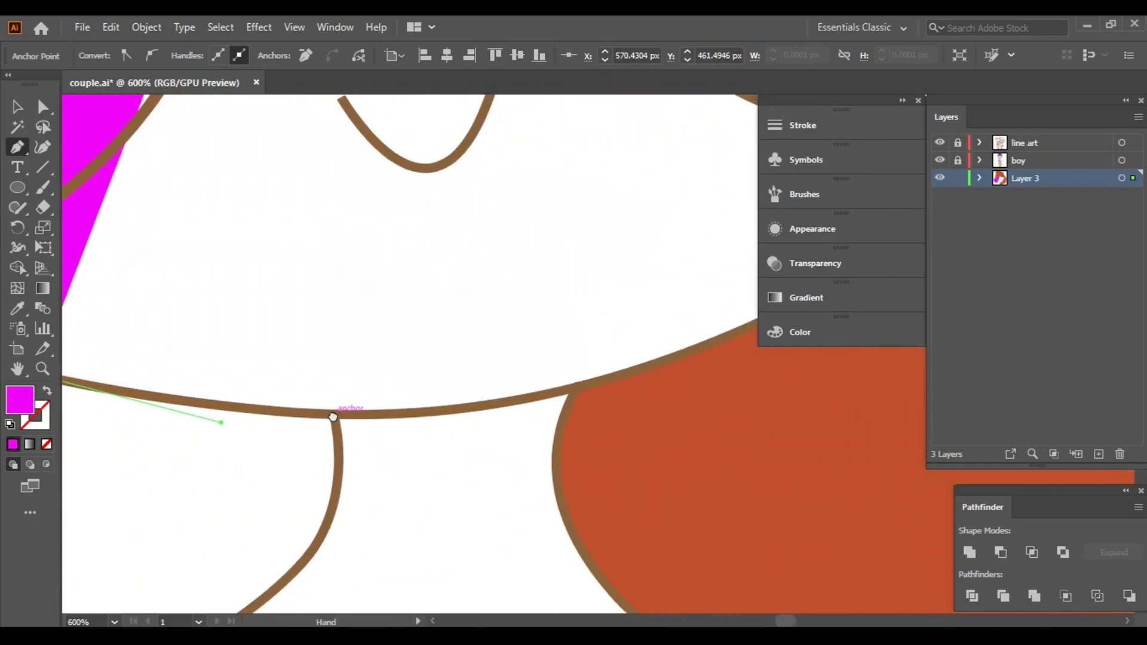
{"action": "mouse_move", "coordinate": [565, 415]}
{"action": "left_mouse_down"}
{"action": "mouse_move", "coordinate": [641, 411]}
{"action": "mouse_move", "coordinate": [723, 347]}
{"action": "mouse_move", "coordinate": [519, 383]}
{"action": "left_mouse_up"}
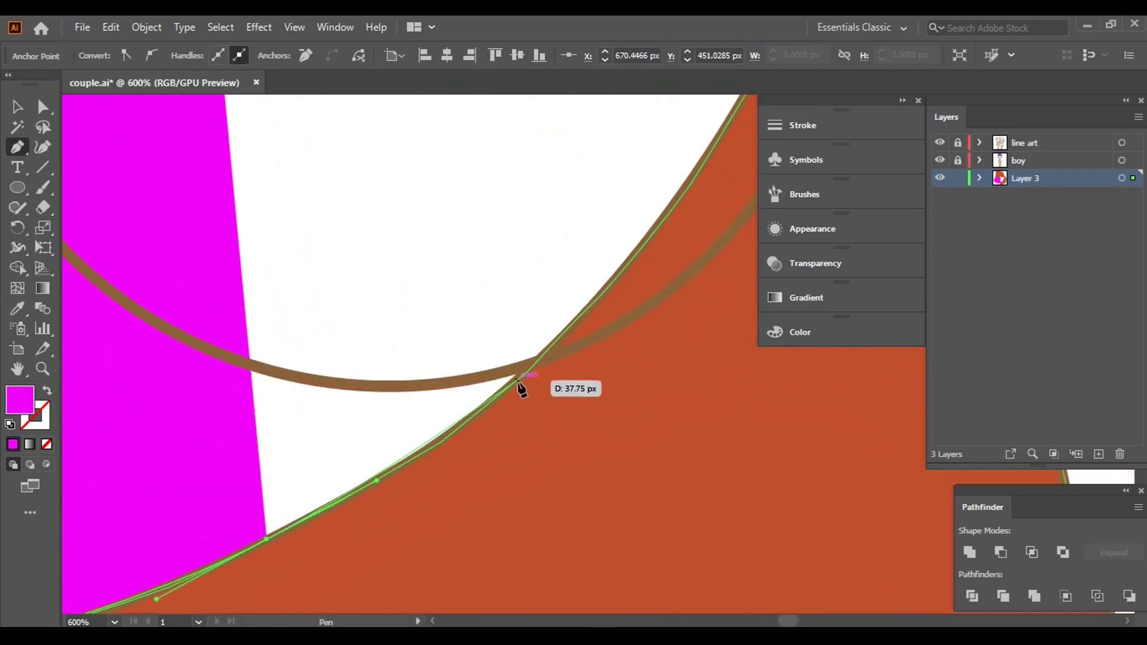
{"action": "left_click_drag", "start_coordinate": [694, 178], "coordinate": [696, 182]}
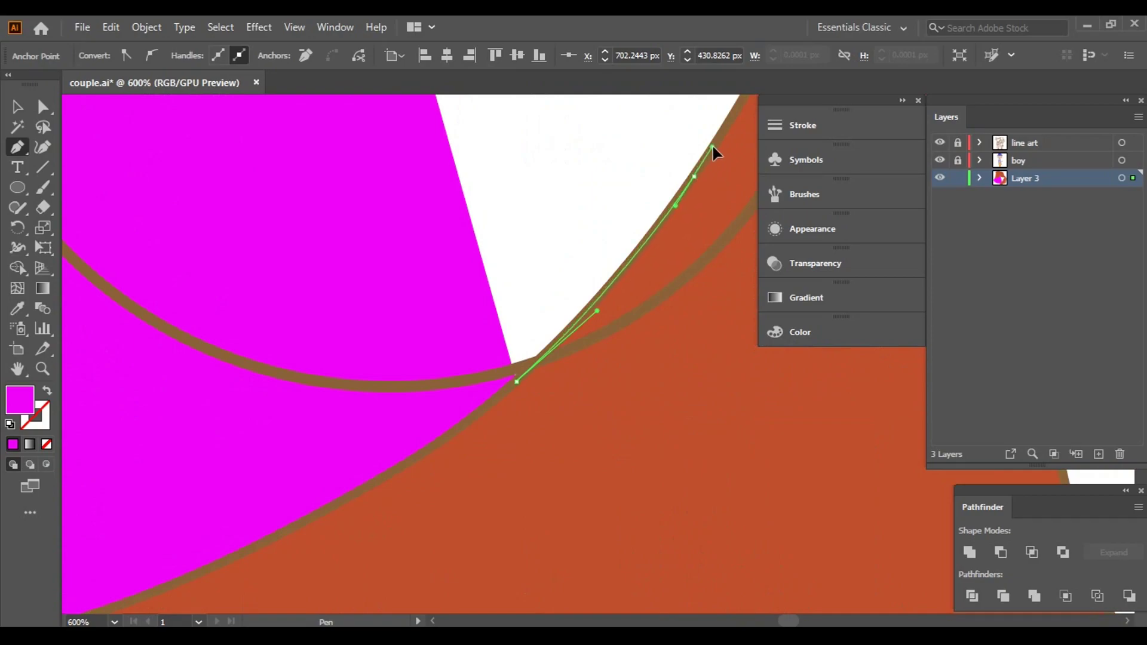
- Continue the outline with anchors curved to match the brown face edge
{"action": "key", "text": "ctrl+plus"}
{"action": "left_click_drag", "start_coordinate": [507, 353], "coordinate": [538, 218]}
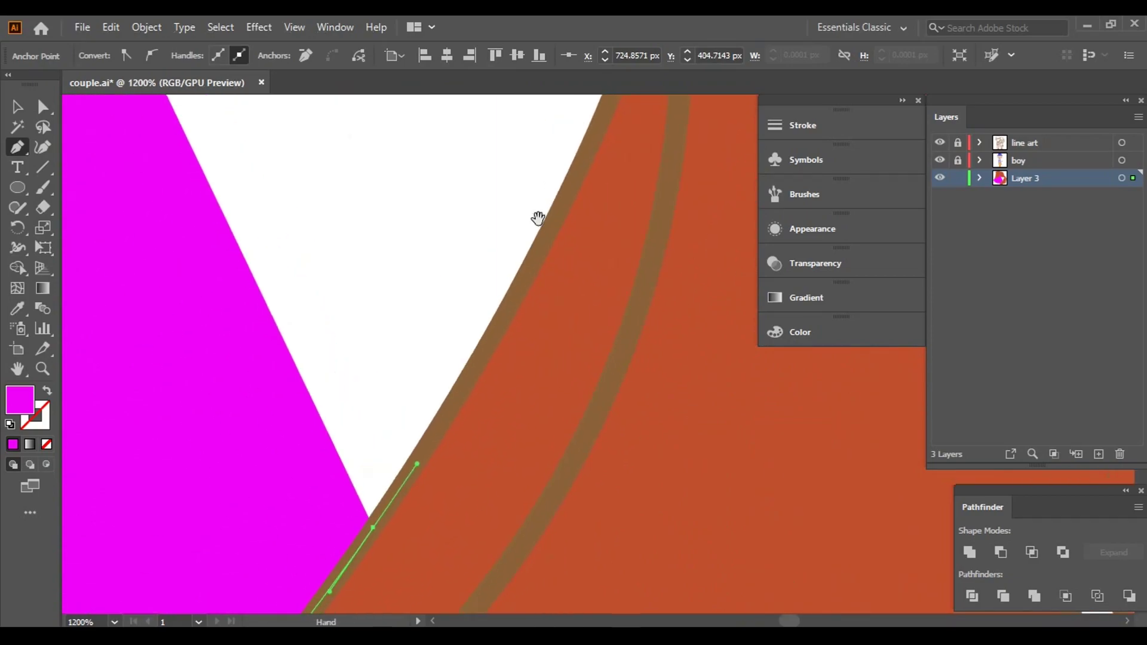
{"action": "left_click", "coordinate": [558, 218]}
{"action": "left_click", "coordinate": [600, 133]}
{"action": "left_click_drag", "start_coordinate": [605, 123], "coordinate": [377, 533]}
{"action": "left_click_drag", "start_coordinate": [472, 239], "coordinate": [473, 241]}
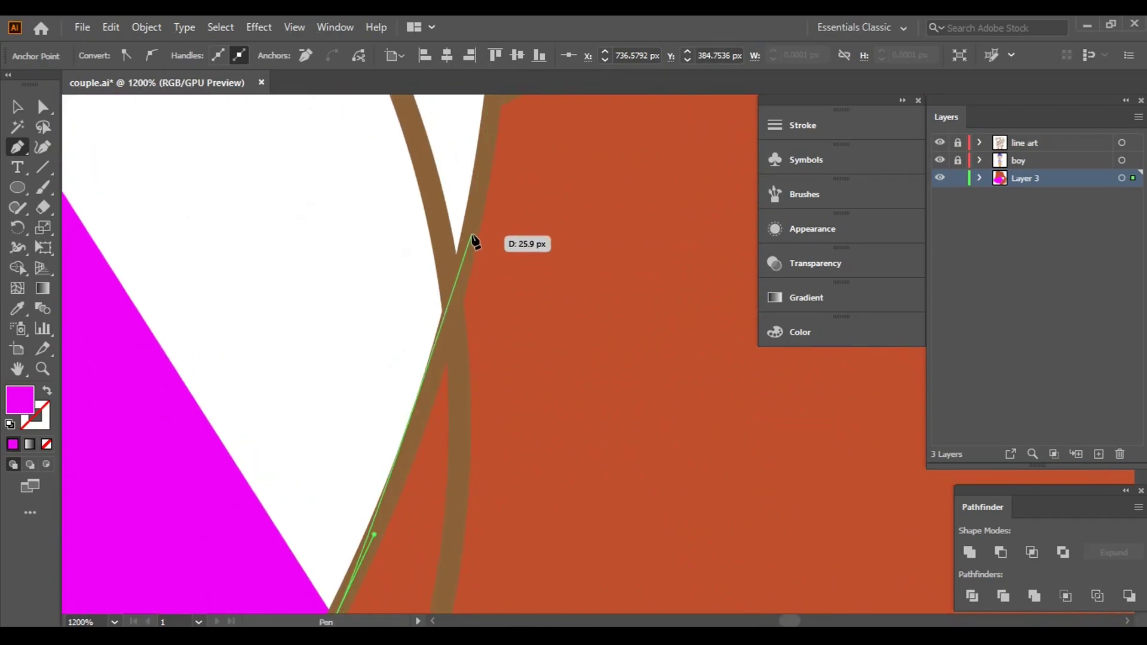
{"action": "mouse_move", "coordinate": [502, 141]}
{"action": "left_mouse_down"}
{"action": "mouse_move", "coordinate": [551, 196]}
{"action": "mouse_move", "coordinate": [535, 276]}
{"action": "left_mouse_up"}
{"action": "left_click_drag", "start_coordinate": [513, 186], "coordinate": [569, 230]}
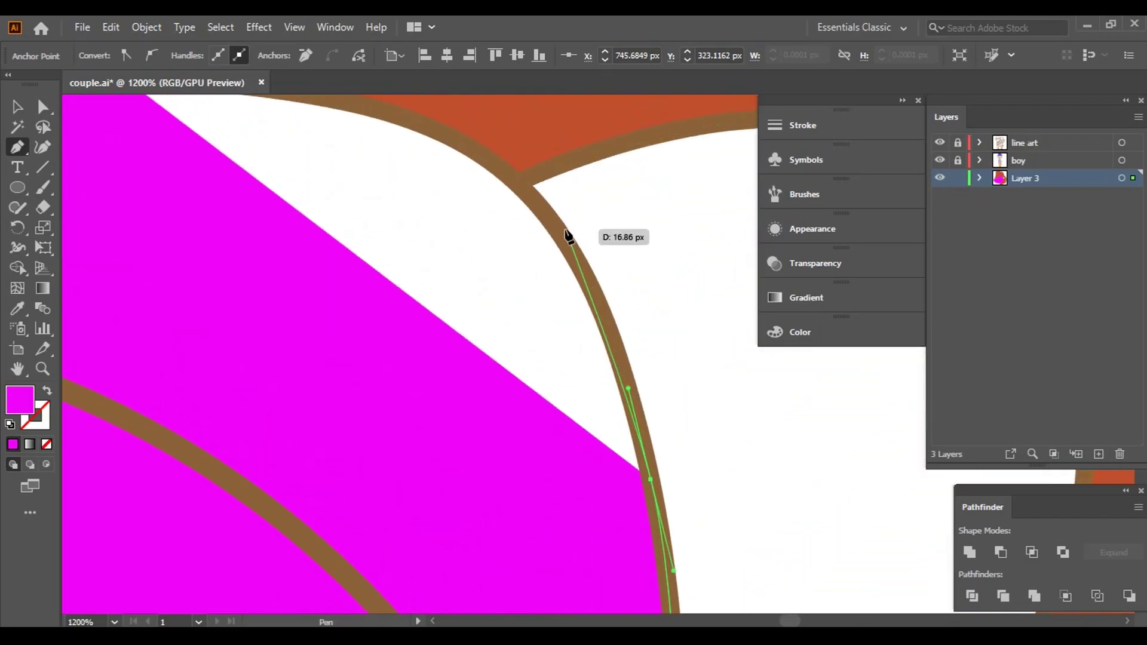
{"action": "left_click_drag", "start_coordinate": [515, 184], "coordinate": [338, 102]}
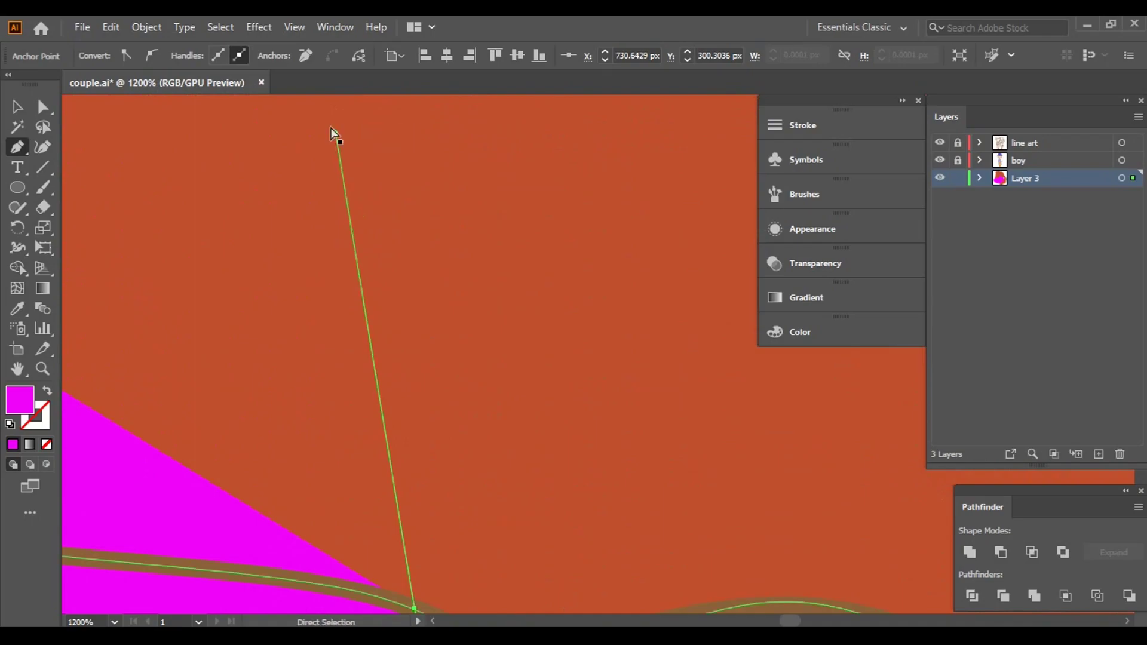
{"action": "mouse_move", "coordinate": [592, 342]}
{"action": "left_mouse_down"}
{"action": "mouse_move", "coordinate": [499, 258]}
{"action": "mouse_move", "coordinate": [279, 239]}
{"action": "mouse_move", "coordinate": [630, 322]}
{"action": "left_mouse_up"}
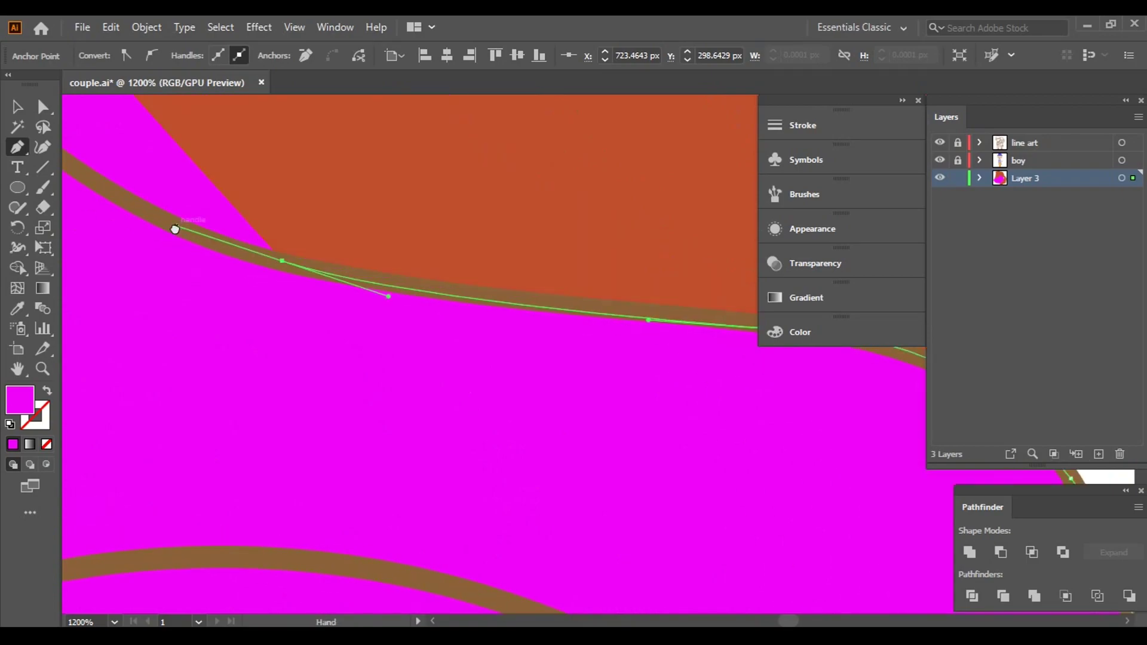
- Trace the lower edge and pointed face peak to close the shape, then zoom out
{"action": "left_click_drag", "start_coordinate": [174, 229], "coordinate": [468, 411]}
{"action": "mouse_move", "coordinate": [283, 290]}
{"action": "left_mouse_down"}
{"action": "mouse_move", "coordinate": [200, 210]}
{"action": "mouse_move", "coordinate": [543, 309]}
{"action": "left_mouse_up"}
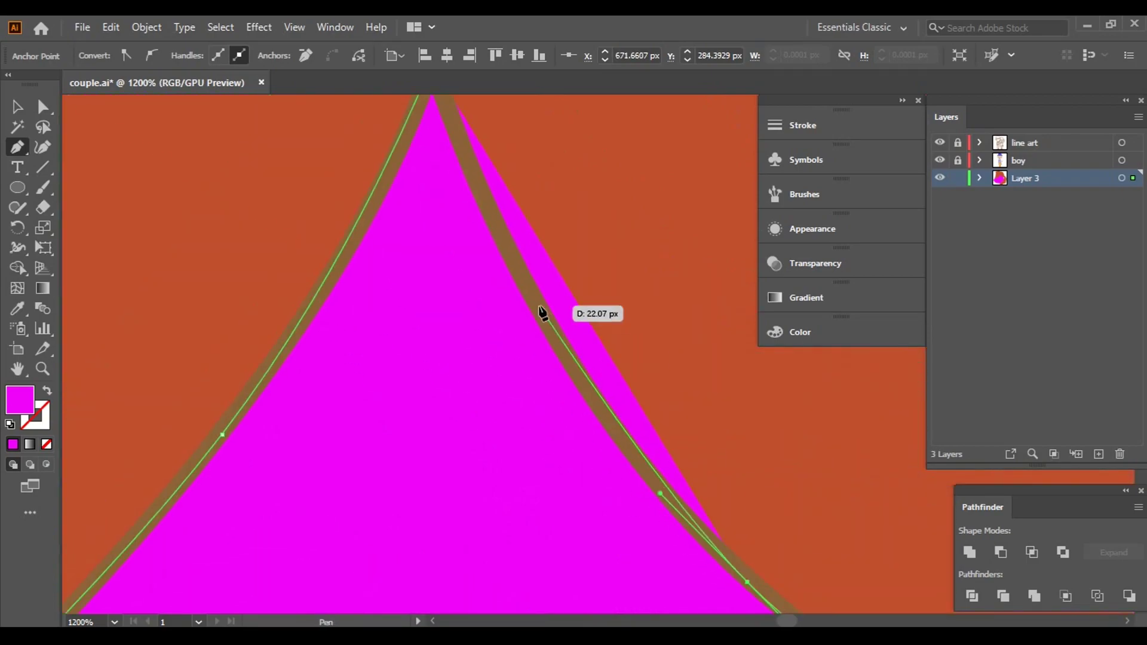
{"action": "left_click_drag", "start_coordinate": [505, 241], "coordinate": [541, 397]}
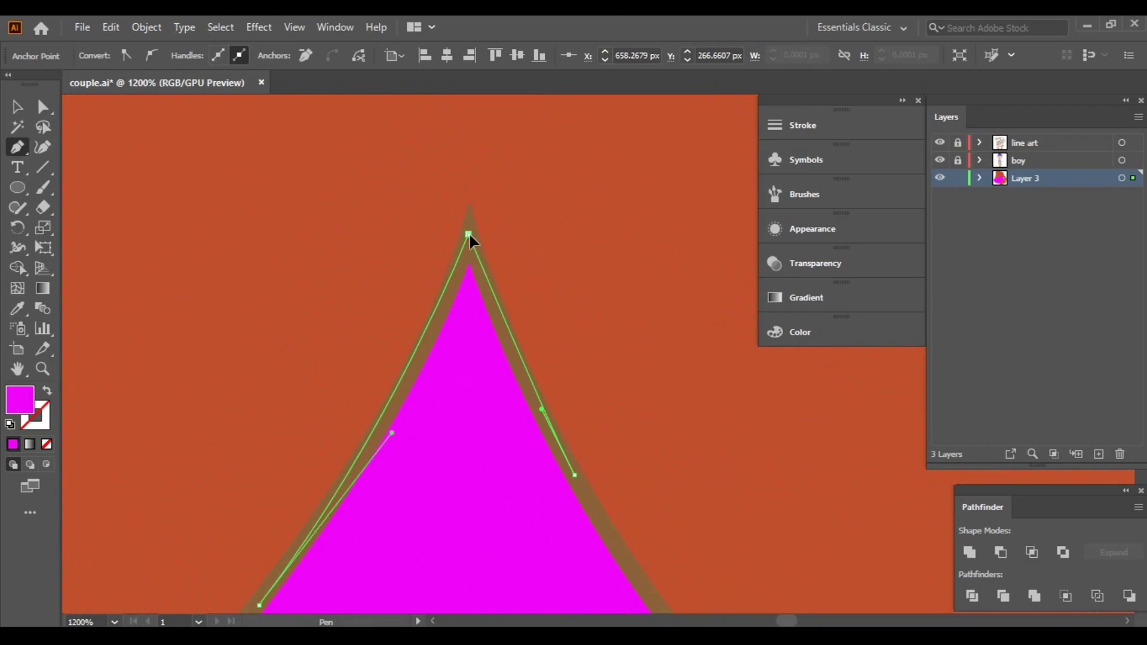
{"action": "scroll", "coordinate": [526, 412], "scroll_direction": "down", "scroll_amount": 8, "text": "alt"}
- Select the magenta face shape and fill it with light pink in the Color Picker
{"action": "left_click", "coordinate": [17, 106]}
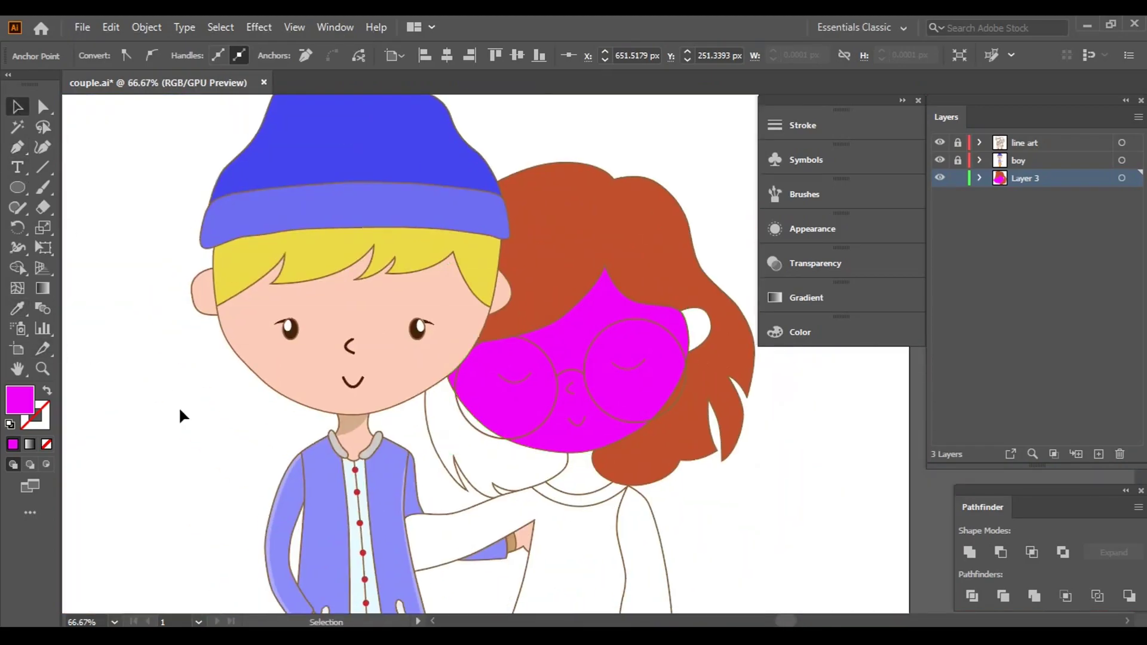
{"action": "left_click", "coordinate": [178, 407]}
{"action": "left_click", "coordinate": [330, 299]}
{"action": "double_click", "coordinate": [19, 400]}
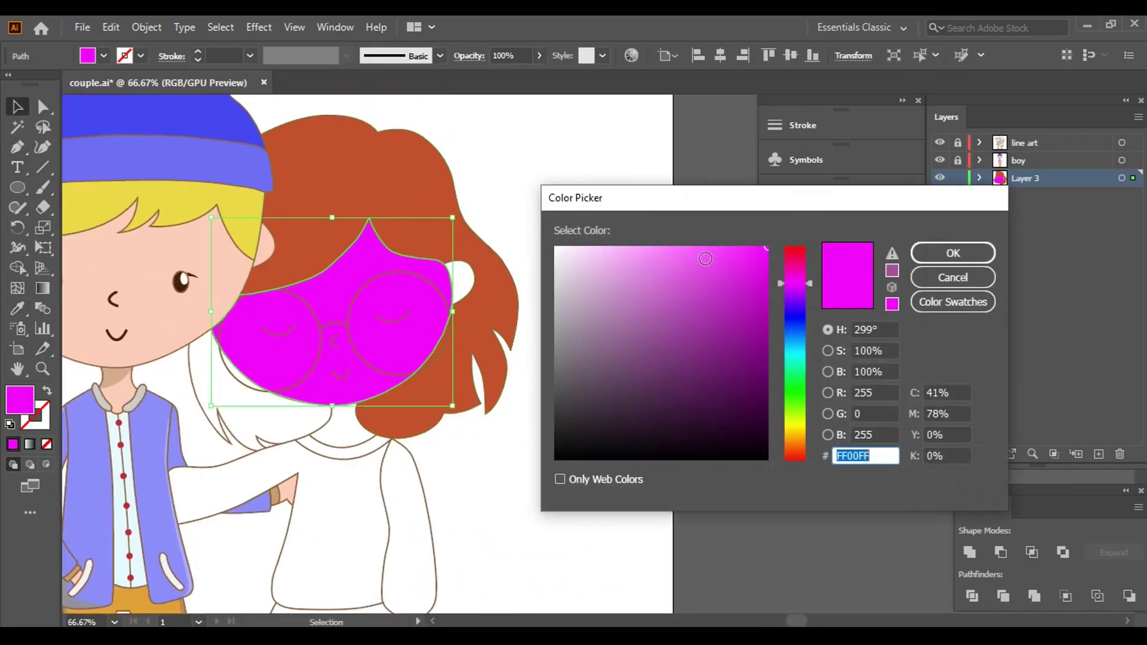
{"action": "left_click", "coordinate": [636, 255]}
{"action": "left_click", "coordinate": [953, 251]}
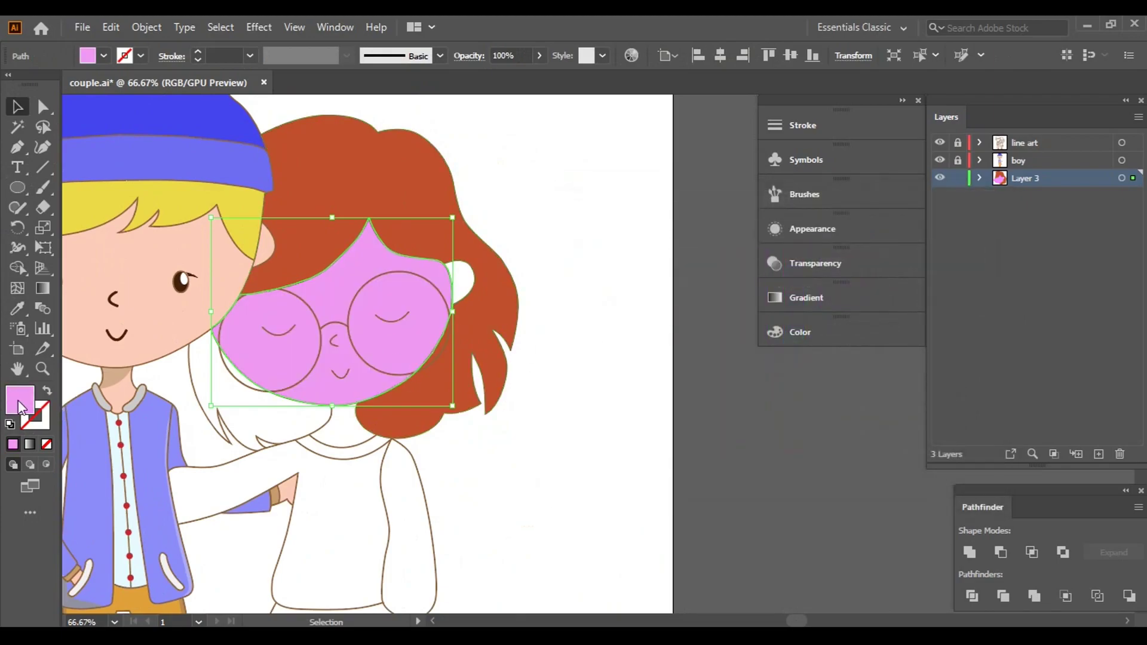
- Change the face fill to a paler peach shade
{"action": "double_click", "coordinate": [20, 406]}
{"action": "left_click", "coordinate": [604, 255]}
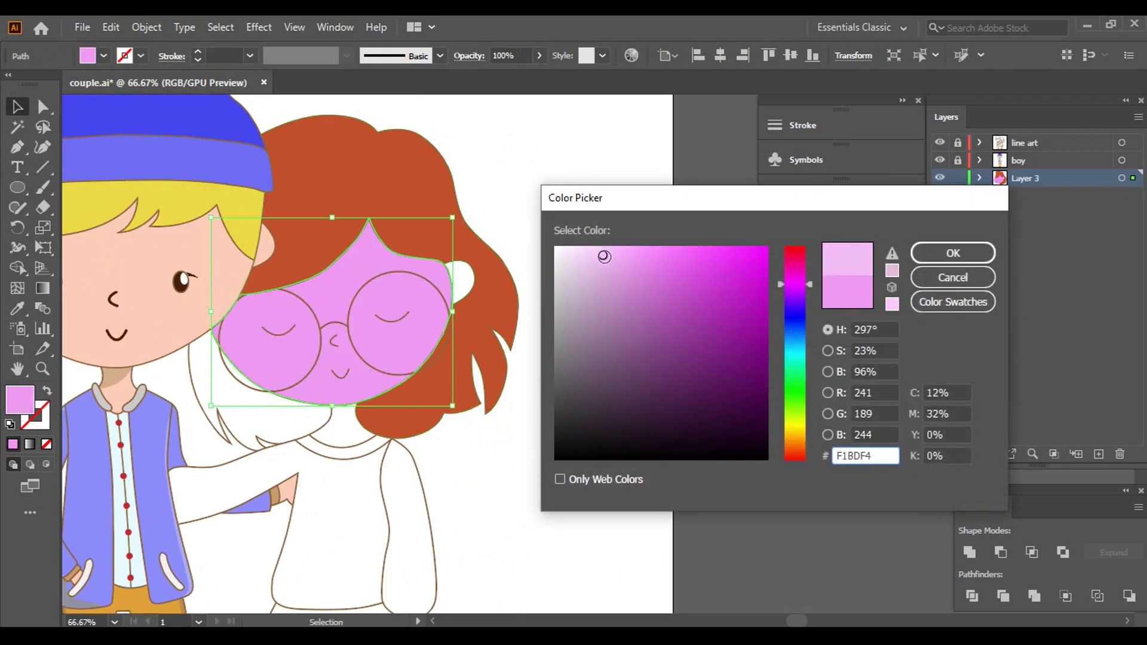
{"action": "left_click", "coordinate": [797, 444]}
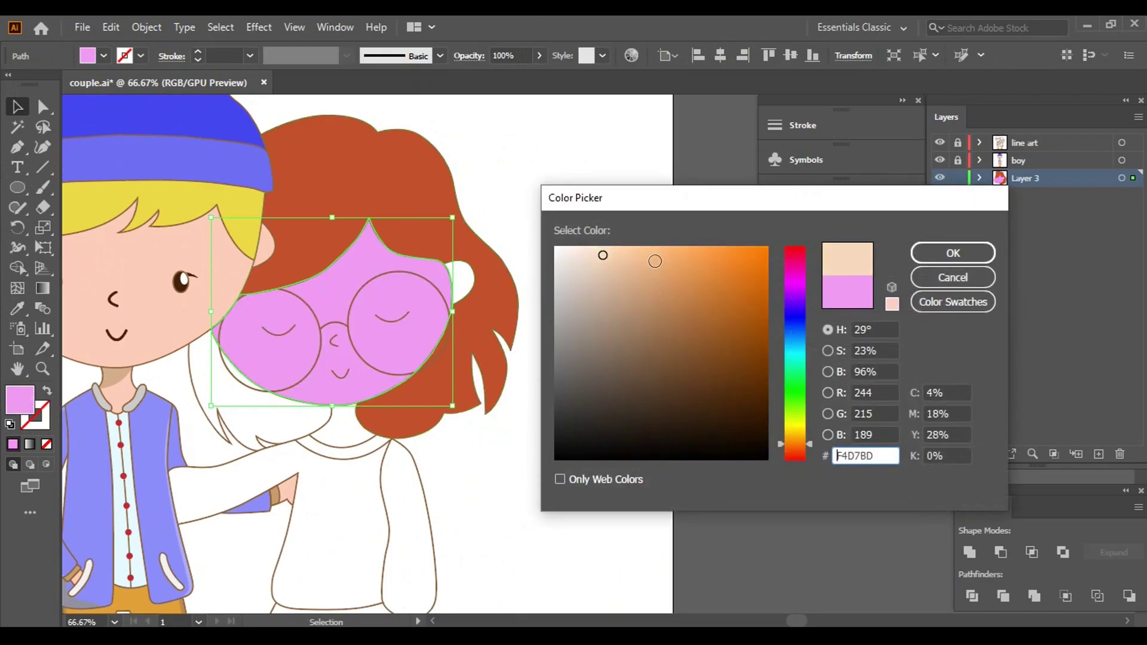
{"action": "left_click", "coordinate": [953, 253]}
- Reframe the couple and reselect the girl's face shape, leaving its colour unchanged
{"action": "left_click", "coordinate": [615, 371]}
{"action": "left_click_drag", "start_coordinate": [616, 371], "coordinate": [757, 354]}
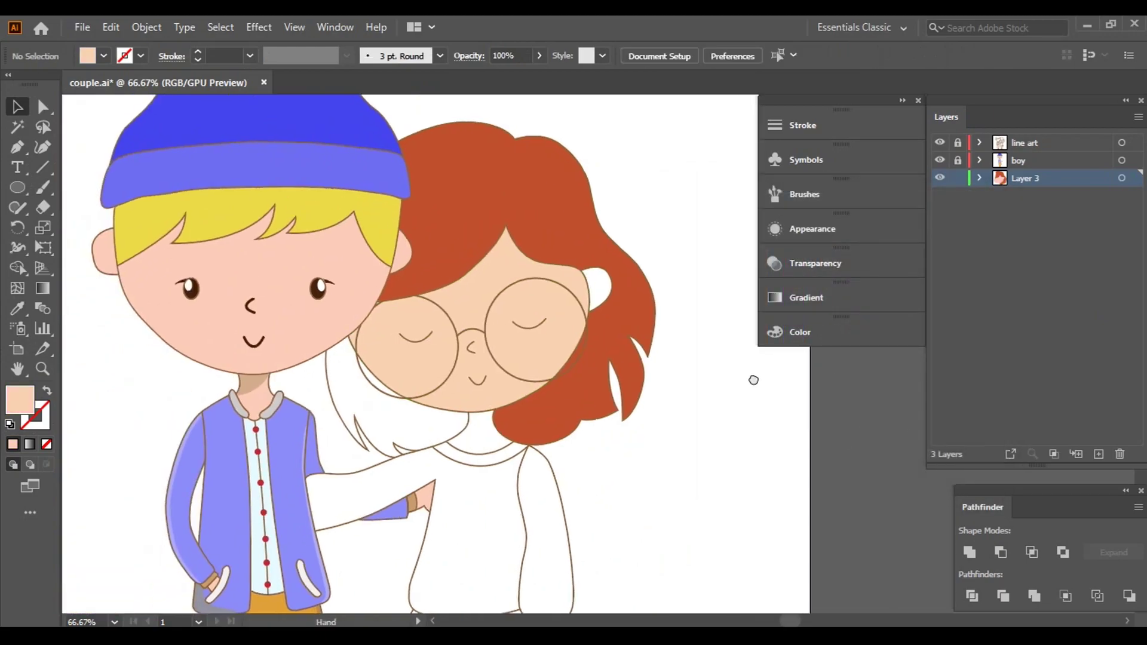
{"action": "left_click_drag", "start_coordinate": [672, 465], "coordinate": [789, 484]}
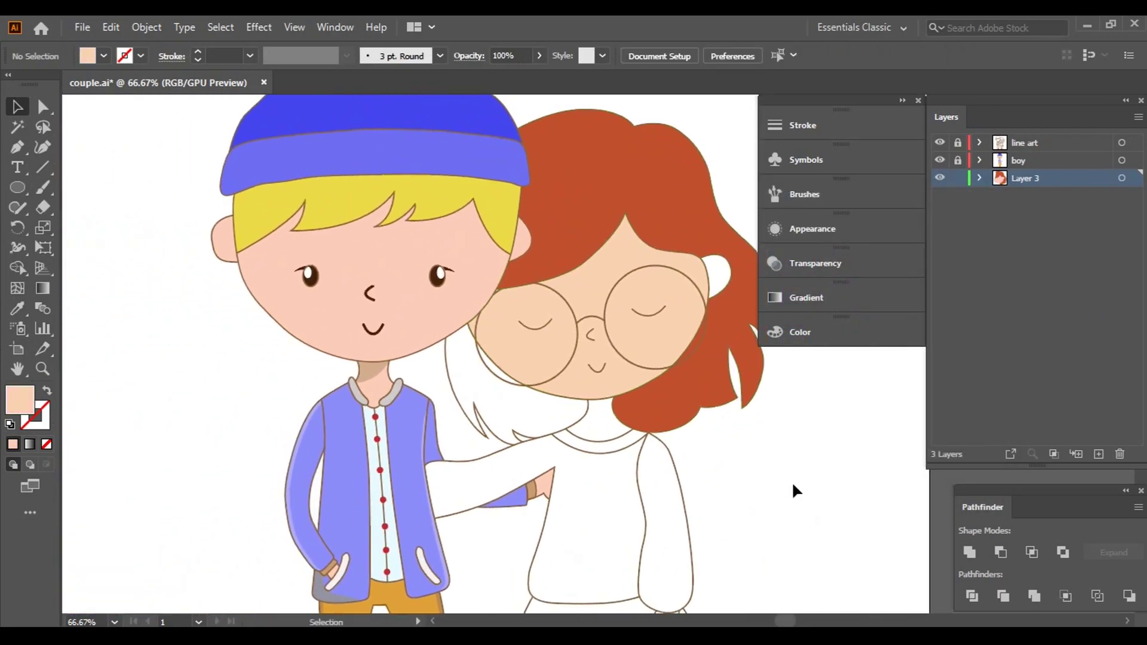
{"action": "left_click", "coordinate": [604, 267]}
{"action": "double_click", "coordinate": [19, 399]}
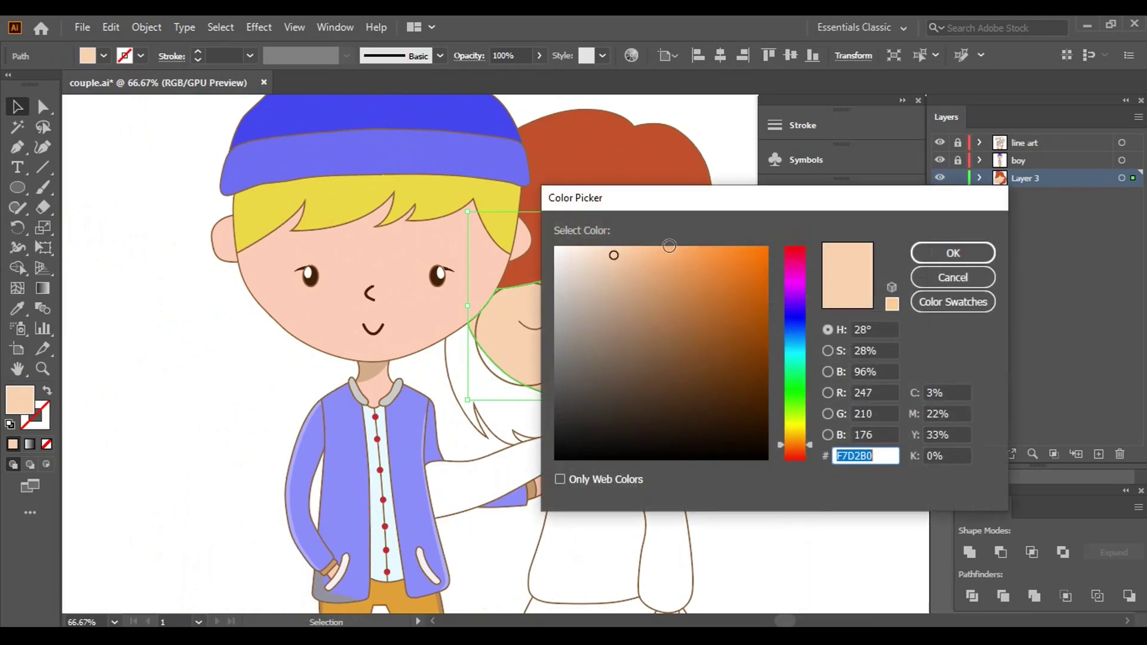
{"action": "left_click", "coordinate": [953, 276]}
- Lower the fill's blue value for a pale skin tone, then select the hair to load its colour
{"action": "left_click", "coordinate": [800, 331]}
{"action": "left_click_drag", "start_coordinate": [678, 413], "coordinate": [685, 413]}
{"action": "left_click", "coordinate": [856, 447]}
{"action": "left_click", "coordinate": [725, 324]}
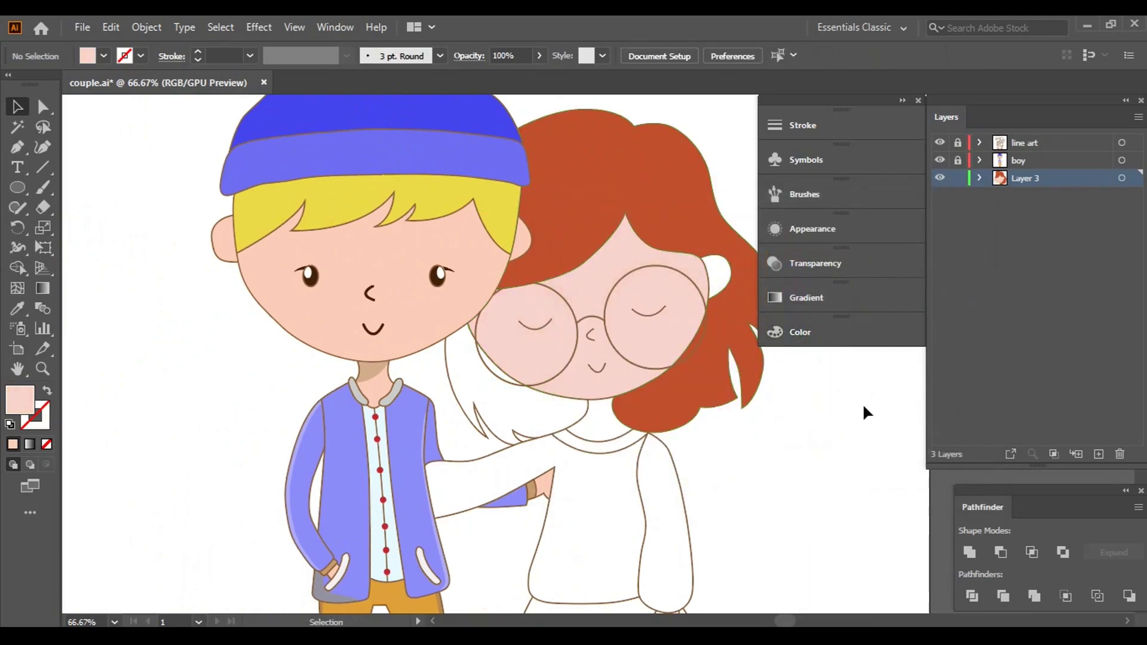
{"action": "left_click", "coordinate": [538, 227]}
{"action": "left_click", "coordinate": [19, 147]}
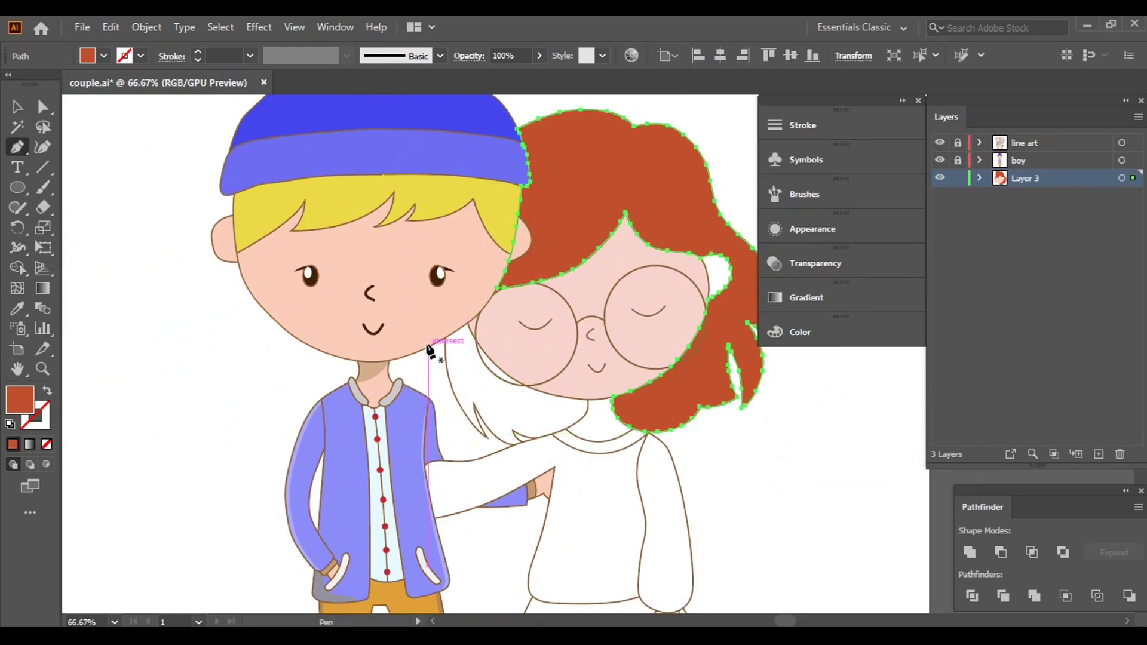
- Start a rust-coloured path with three anchors down the stroke below the boy's chin
{"action": "scroll", "coordinate": [429, 351], "scroll_direction": "up", "scroll_amount": 3}
{"action": "scroll", "coordinate": [502, 333], "scroll_direction": "up", "scroll_amount": 3}
{"action": "scroll", "coordinate": [302, 333], "scroll_direction": "up", "scroll_amount": 3}
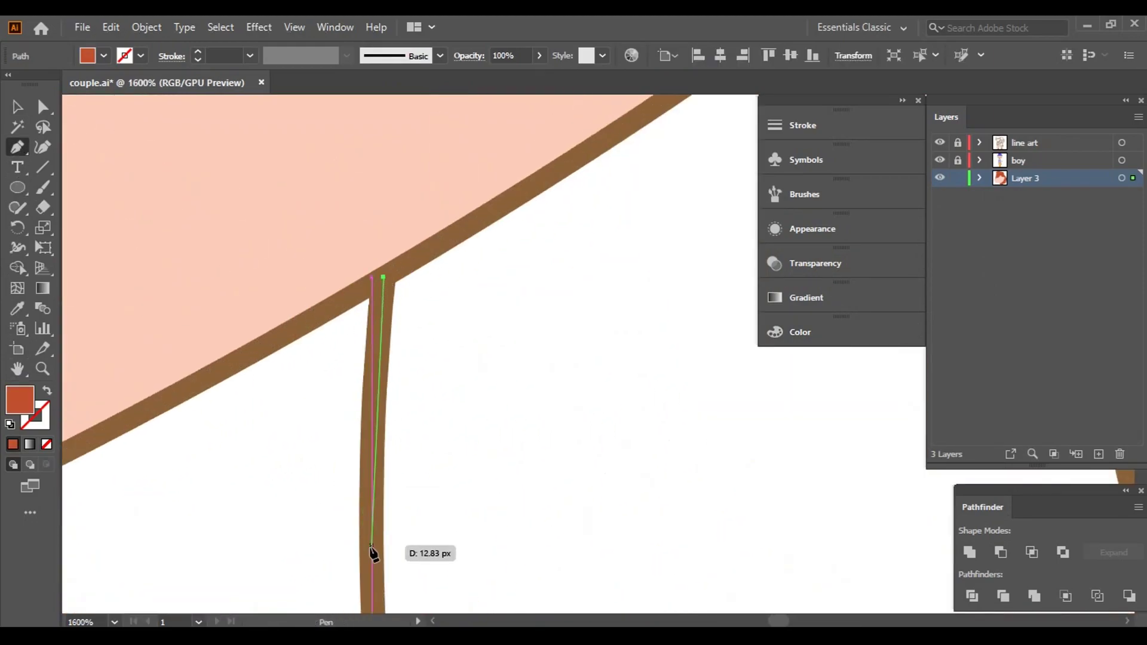
{"action": "left_click", "coordinate": [371, 548]}
{"action": "scroll", "coordinate": [372, 548], "scroll_direction": "down", "scroll_amount": 5}
{"action": "scroll", "coordinate": [376, 460], "scroll_direction": "up", "scroll_amount": 1}
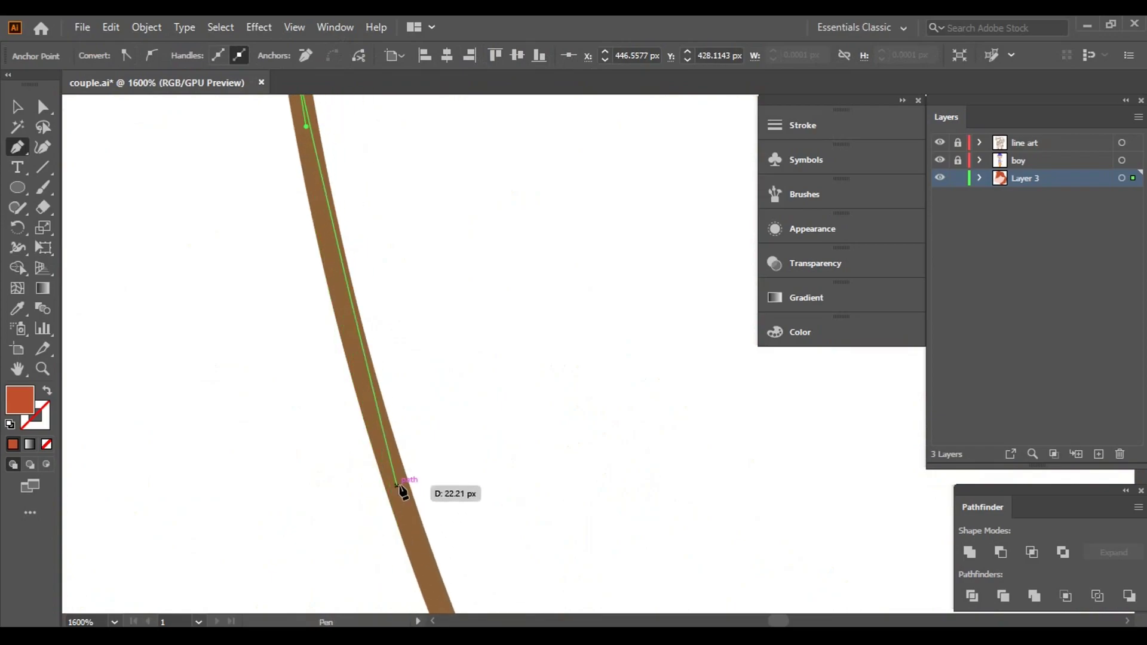
{"action": "left_click", "coordinate": [400, 489]}
{"action": "scroll", "coordinate": [399, 489], "scroll_direction": "down", "scroll_amount": 3}
{"action": "left_click", "coordinate": [447, 453]}
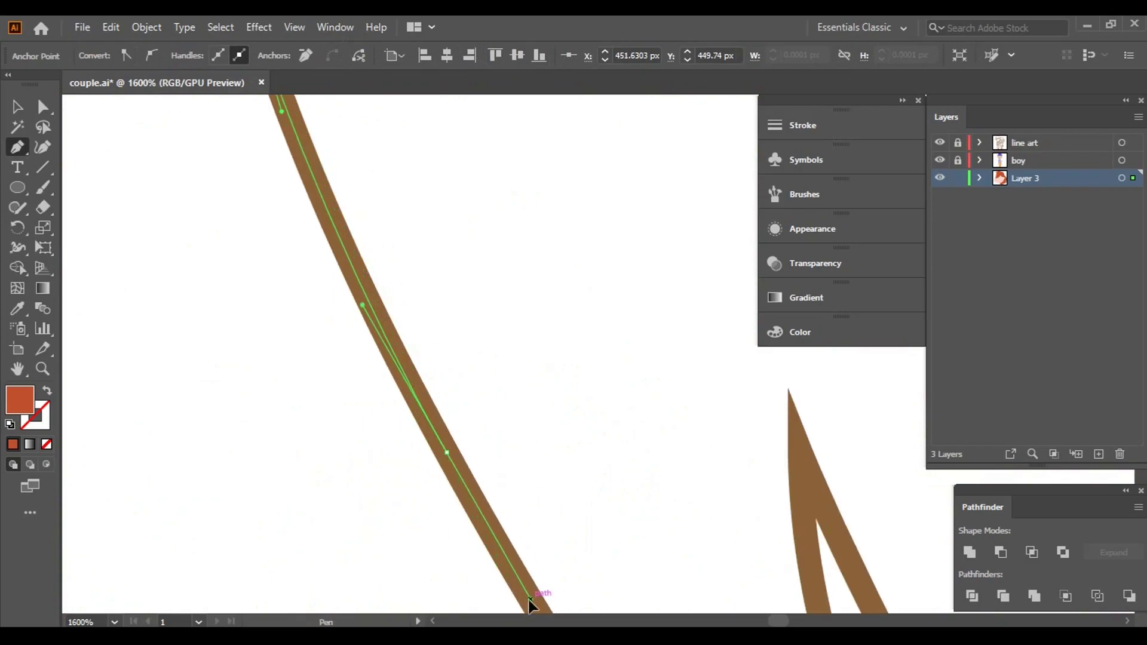
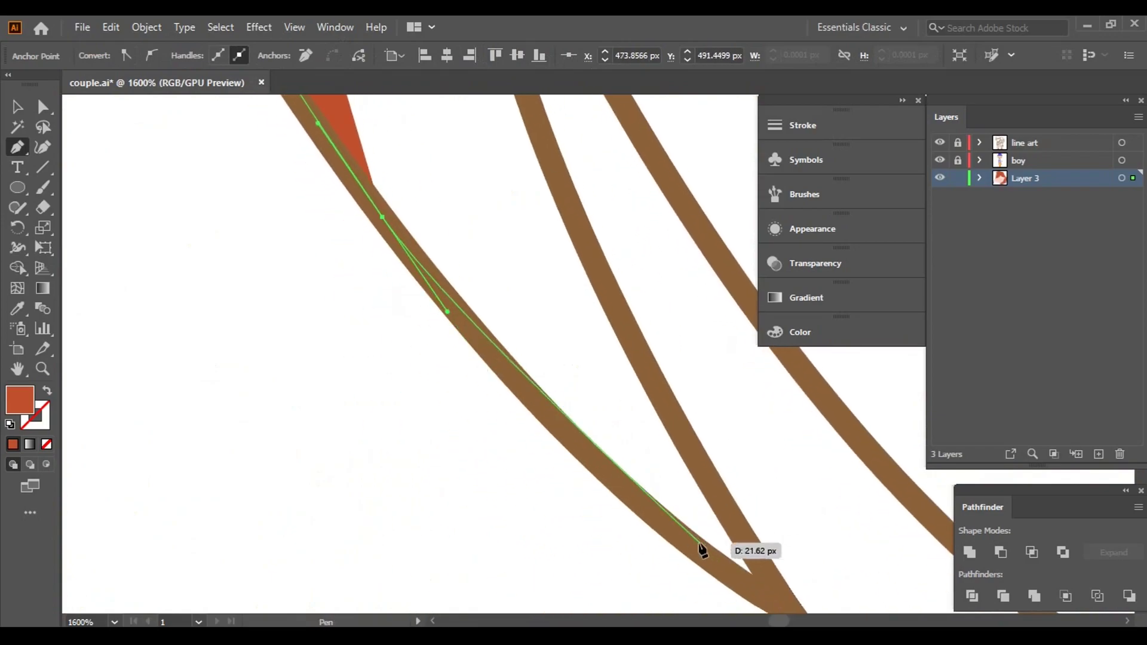
- Trace Pen anchors up the brown stroke's inner edge to its pointed tip and along the outer stroke
{"action": "scroll", "coordinate": [725, 512], "scroll_direction": "down", "scroll_amount": 3}
{"action": "left_click", "coordinate": [508, 376]}
{"action": "scroll", "coordinate": [566, 404], "scroll_direction": "up", "scroll_amount": 3}
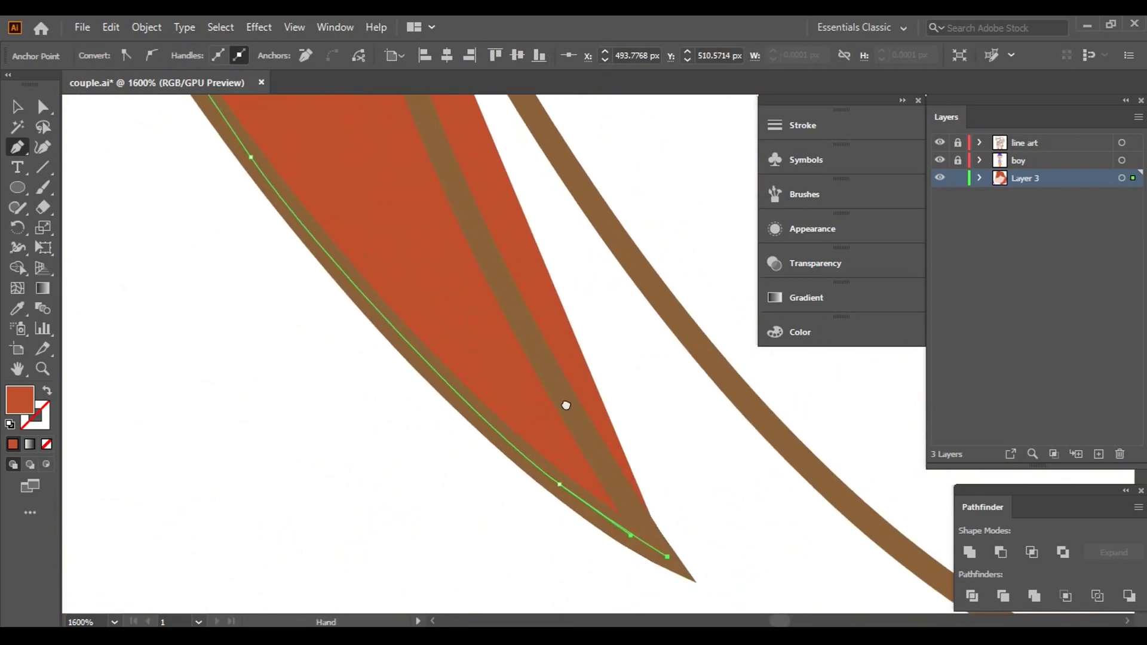
{"action": "left_click", "coordinate": [494, 264]}
{"action": "scroll", "coordinate": [493, 263], "scroll_direction": "up", "scroll_amount": 3}
{"action": "left_click", "coordinate": [521, 269]}
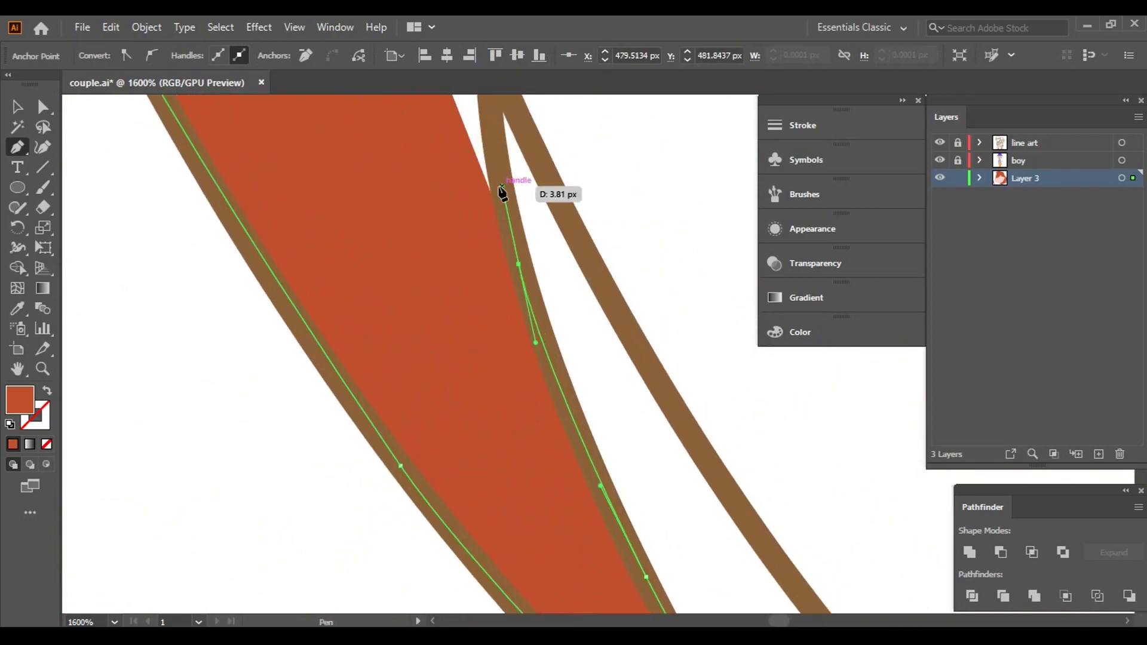
{"action": "scroll", "coordinate": [503, 231], "scroll_direction": "up", "scroll_amount": 1}
{"action": "left_click", "coordinate": [509, 304]}
{"action": "left_click", "coordinate": [504, 166]}
{"action": "scroll", "coordinate": [730, 538], "scroll_direction": "down", "scroll_amount": 3}
{"action": "left_click", "coordinate": [522, 361]}
{"action": "left_click", "coordinate": [592, 466]}
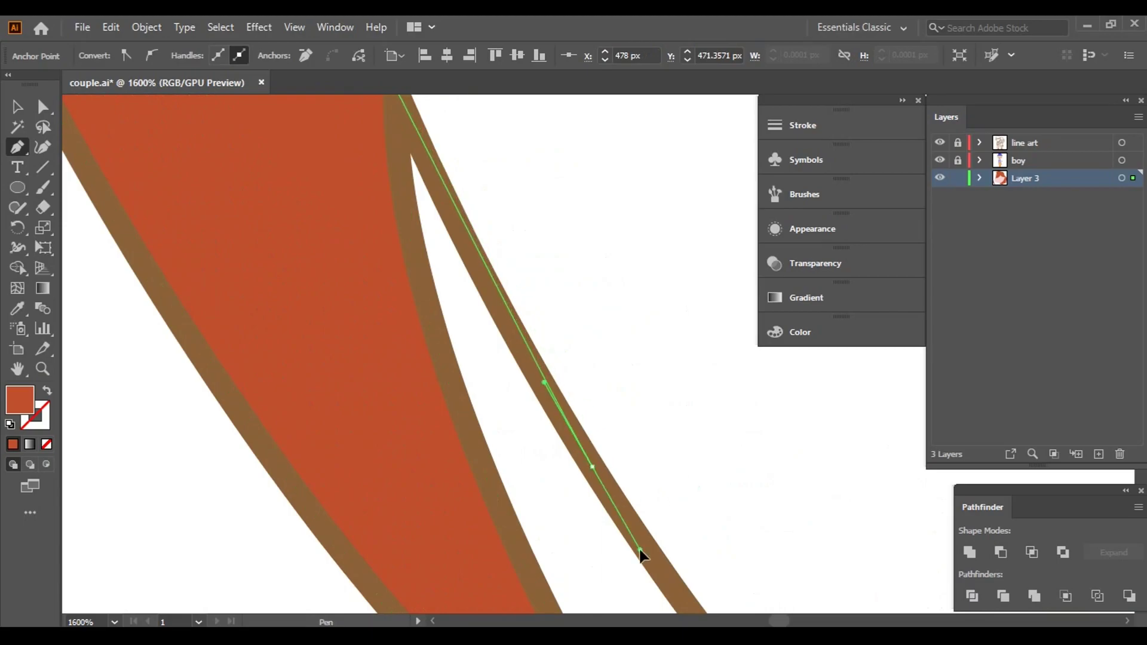
- Continue the red-orange fill path along the curved brown stroke toward the stroke junction
{"action": "scroll", "coordinate": [662, 573], "scroll_direction": "down", "scroll_amount": 3}
{"action": "left_click", "coordinate": [729, 546]}
{"action": "left_click", "coordinate": [768, 609]}
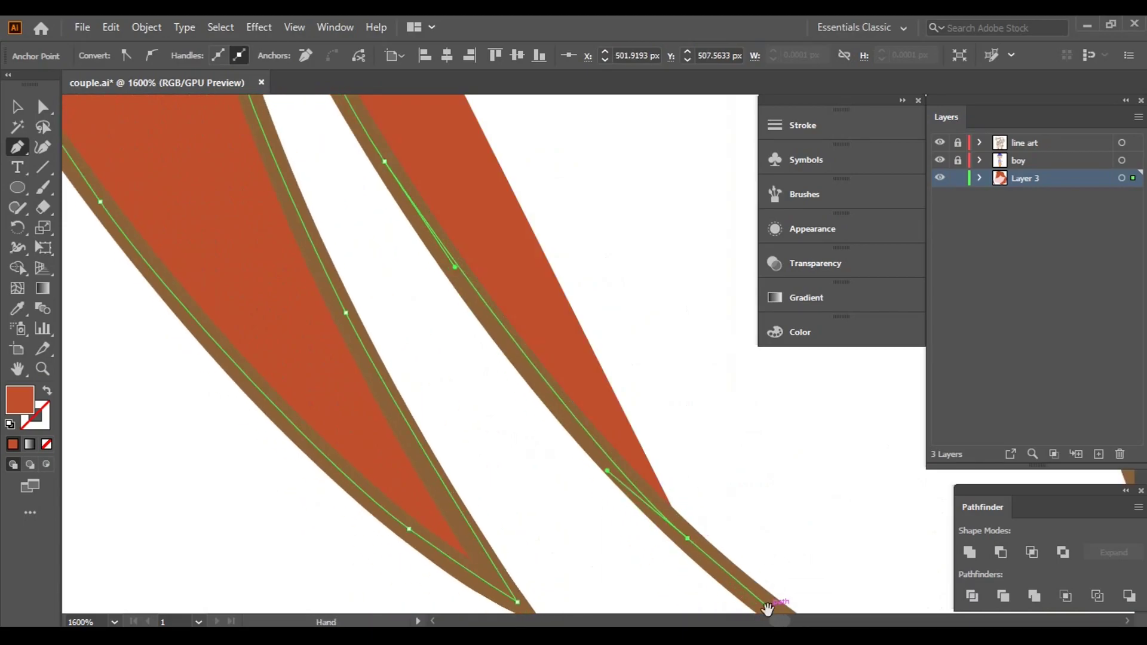
{"action": "scroll", "coordinate": [768, 609], "scroll_direction": "down", "scroll_amount": 5}
{"action": "left_click", "coordinate": [405, 283]}
{"action": "left_click", "coordinate": [723, 445]}
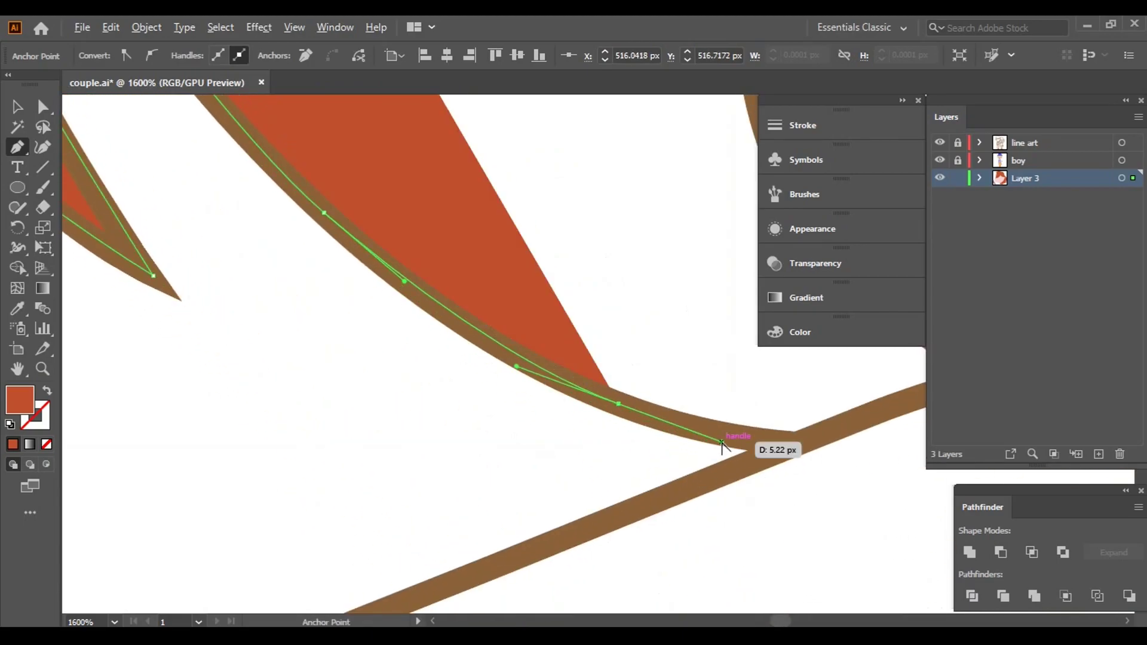
{"action": "scroll", "coordinate": [725, 441], "scroll_direction": "down", "scroll_amount": 3}
{"action": "scroll", "coordinate": [661, 410], "scroll_direction": "up", "scroll_amount": 2}
{"action": "scroll", "coordinate": [470, 460], "scroll_direction": "up", "scroll_amount": 1}
{"action": "scroll", "coordinate": [469, 460], "scroll_direction": "up", "scroll_amount": 3}
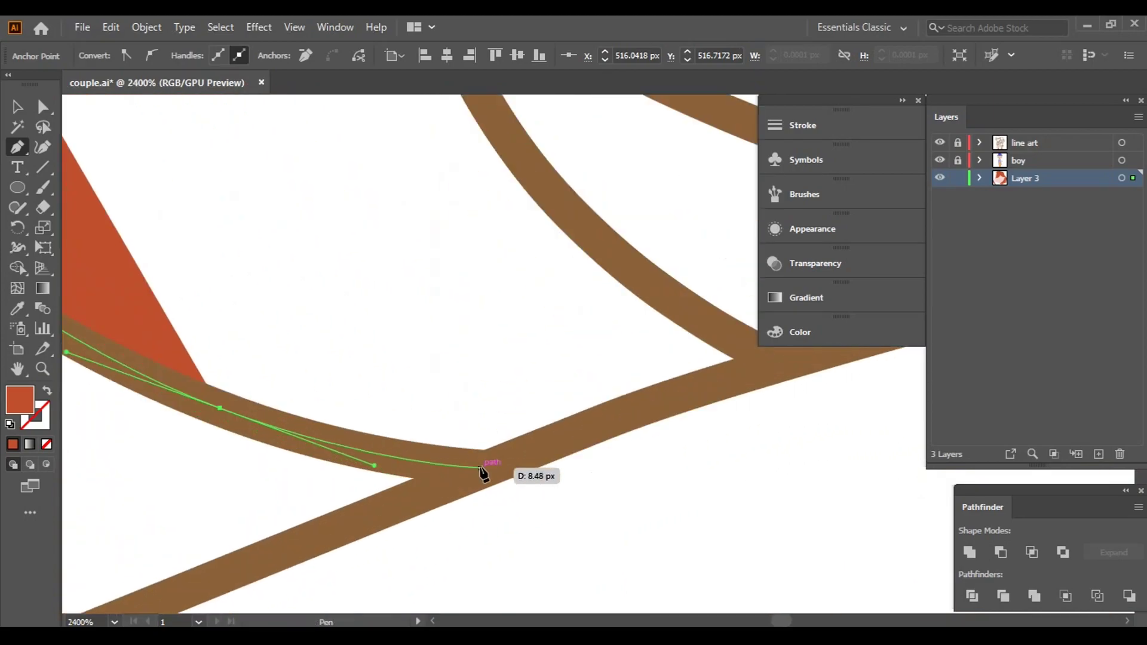
{"action": "left_click", "coordinate": [481, 468]}
{"action": "left_click", "coordinate": [736, 382]}
- Extend the path from the junction along the upper brown stroke to where two strokes cross
{"action": "scroll", "coordinate": [735, 382], "scroll_direction": "right", "scroll_amount": 3}
{"action": "left_click", "coordinate": [625, 441]}
{"action": "left_click", "coordinate": [448, 320]}
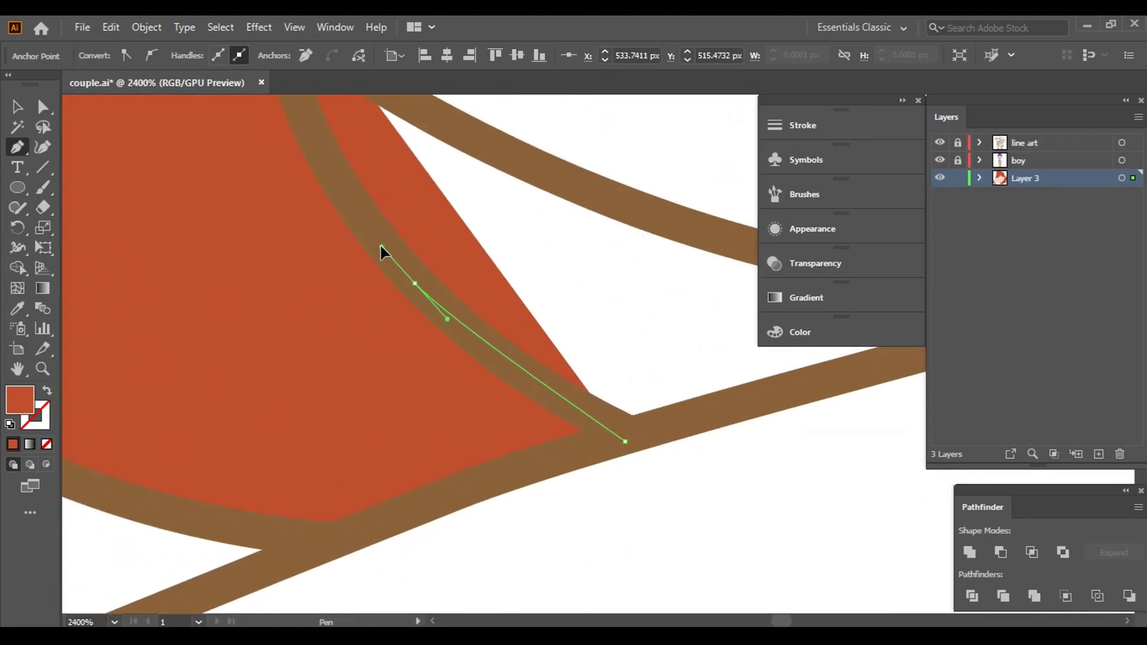
{"action": "scroll", "coordinate": [382, 251], "scroll_direction": "up", "scroll_amount": 2}
{"action": "scroll", "coordinate": [364, 235], "scroll_direction": "up", "scroll_amount": 1}
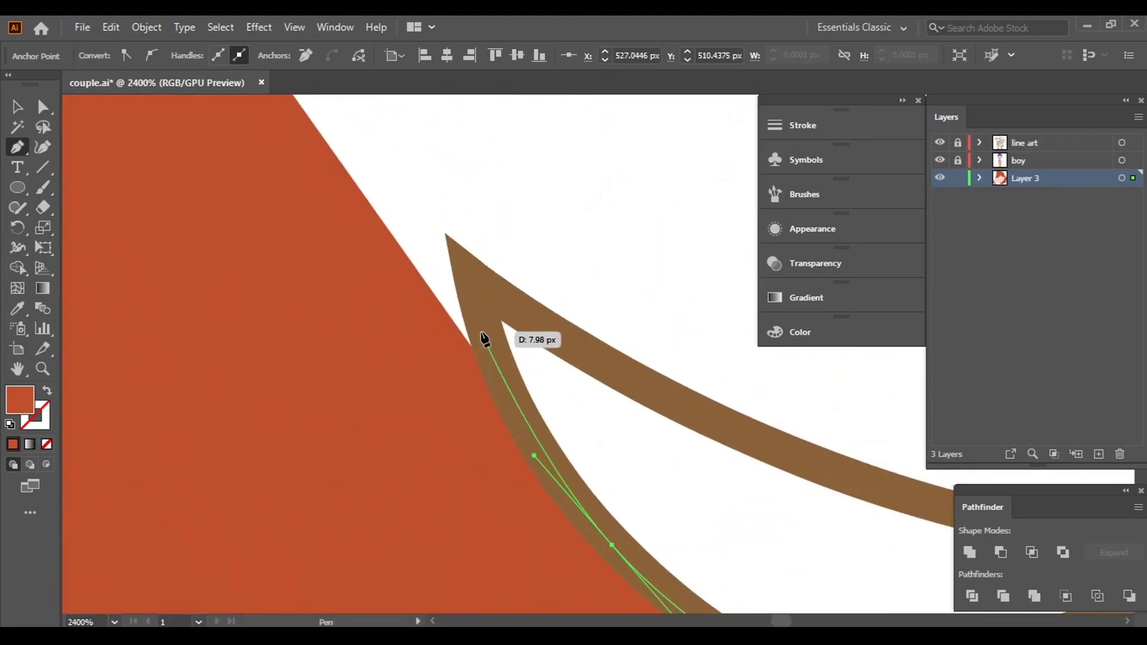
{"action": "left_click", "coordinate": [661, 377]}
{"action": "left_click", "coordinate": [820, 469]}
{"action": "scroll", "coordinate": [494, 371], "scroll_direction": "right", "scroll_amount": 3}
{"action": "scroll", "coordinate": [494, 371], "scroll_direction": "down", "scroll_amount": 1}
{"action": "scroll", "coordinate": [436, 362], "scroll_direction": "right", "scroll_amount": 3}
{"action": "left_click", "coordinate": [436, 362]}
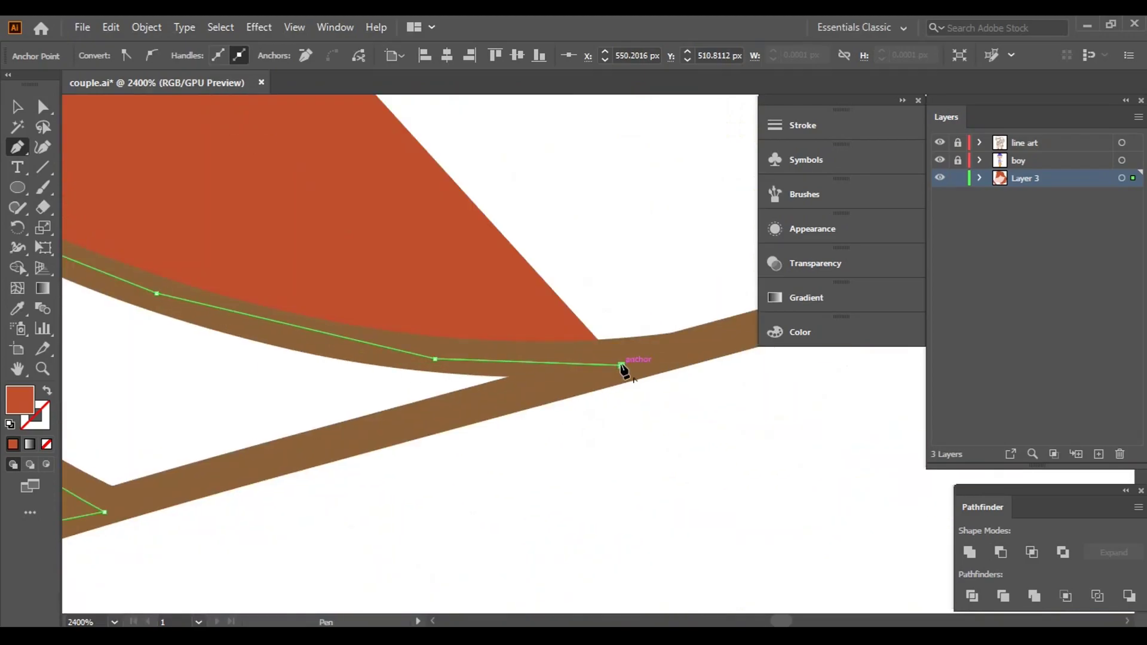
{"action": "left_click", "coordinate": [625, 366]}
{"action": "left_click_drag", "start_coordinate": [625, 367], "coordinate": [200, 477]}
{"action": "left_click", "coordinate": [435, 402]}
{"action": "left_click_drag", "start_coordinate": [655, 358], "coordinate": [537, 379]}
{"action": "left_click", "coordinate": [537, 379]}
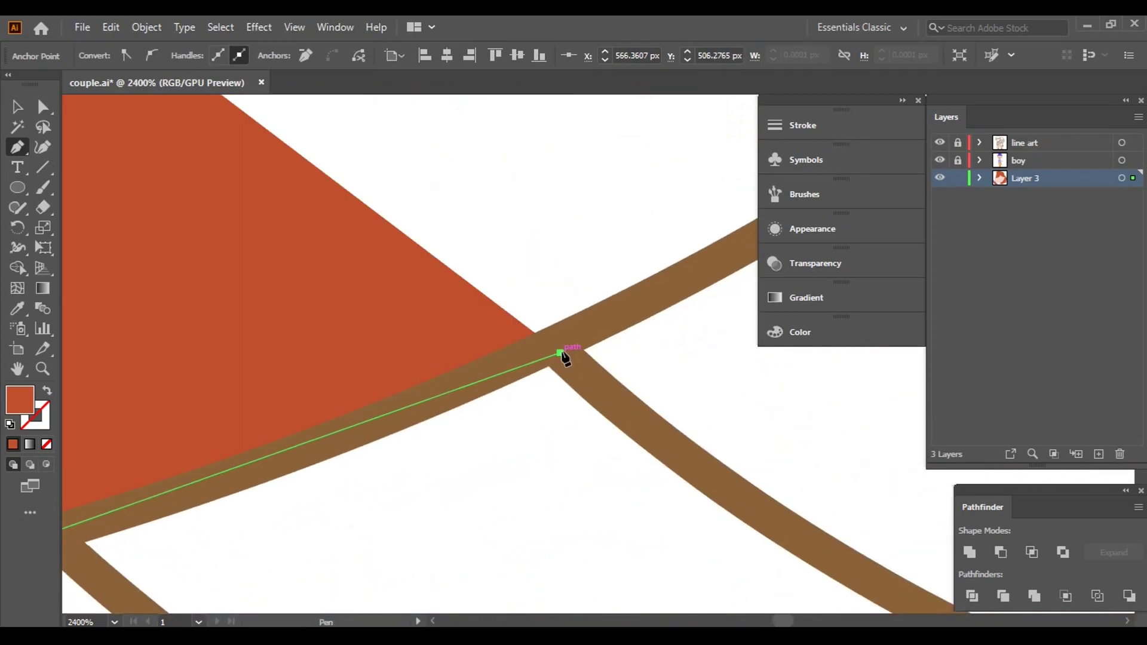
{"action": "scroll", "coordinate": [561, 354], "scroll_direction": "down", "scroll_amount": 3}
- Add Pen anchors up the curved brown stroke to where it meets the pink shape
{"action": "scroll", "coordinate": [562, 353], "scroll_direction": "up", "scroll_amount": 2}
{"action": "scroll", "coordinate": [562, 354], "scroll_direction": "right", "scroll_amount": 3}
{"action": "left_click", "coordinate": [429, 413]}
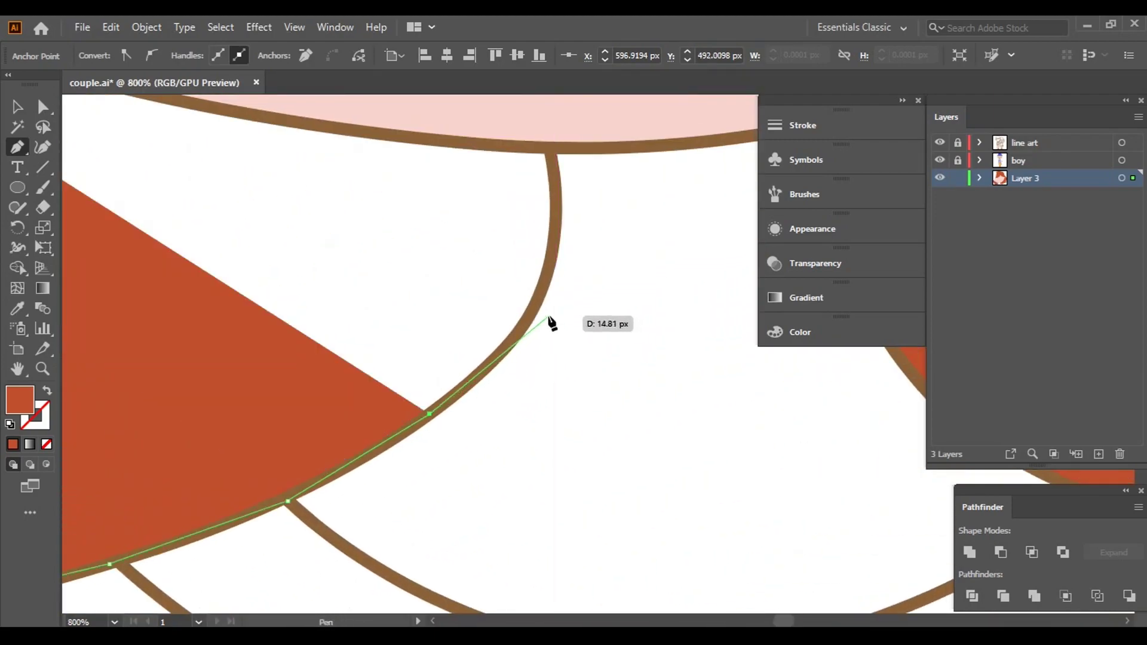
{"action": "left_click_drag", "start_coordinate": [541, 293], "coordinate": [541, 292]}
{"action": "left_click", "coordinate": [557, 221]}
{"action": "left_click", "coordinate": [556, 184]}
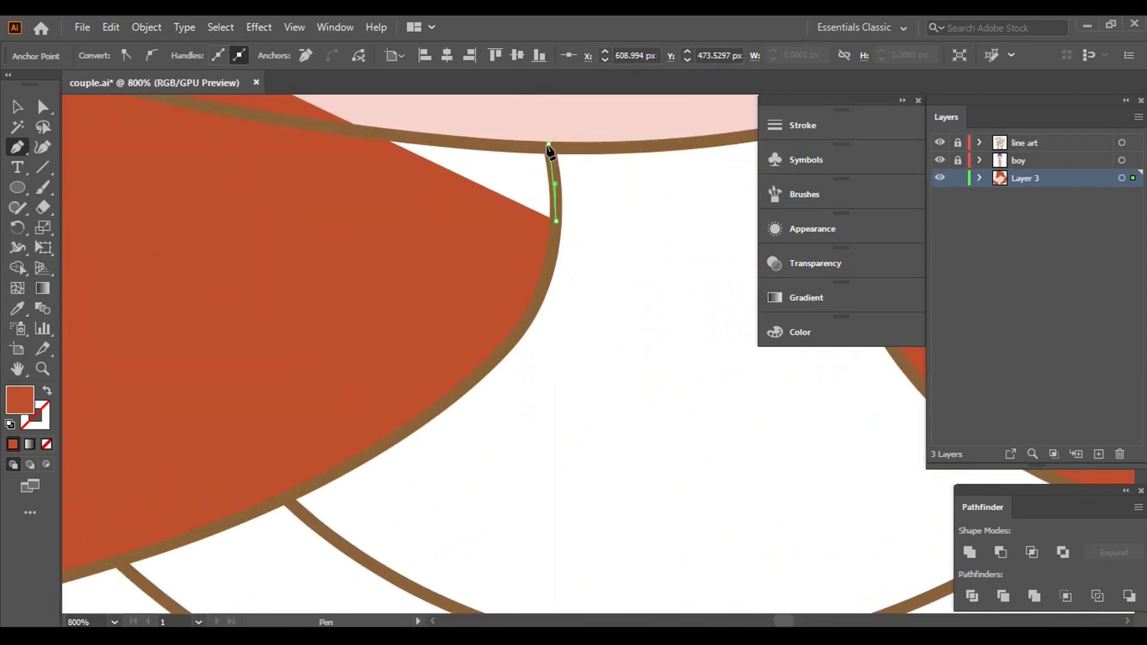
{"action": "left_click", "coordinate": [548, 143]}
- Continue the path along the pink shape's border stroke, zooming in closer on its edge
{"action": "left_click_drag", "start_coordinate": [226, 115], "coordinate": [706, 362]}
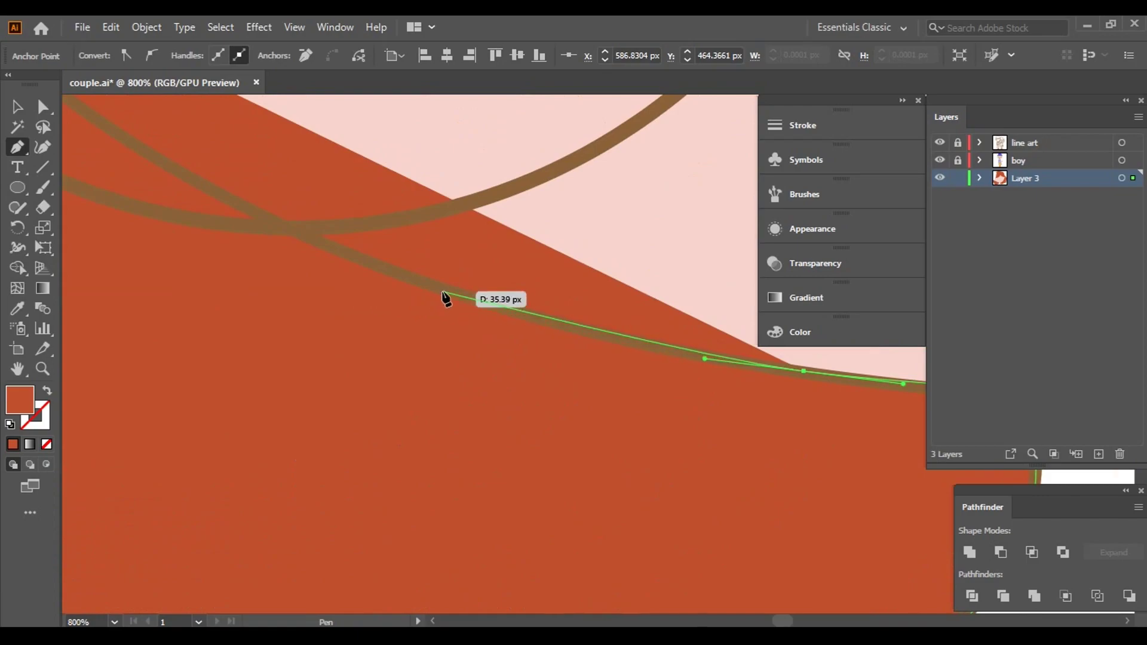
{"action": "left_click_drag", "start_coordinate": [341, 258], "coordinate": [503, 405]}
{"action": "left_click", "coordinate": [436, 353]}
{"action": "left_click", "coordinate": [378, 316]}
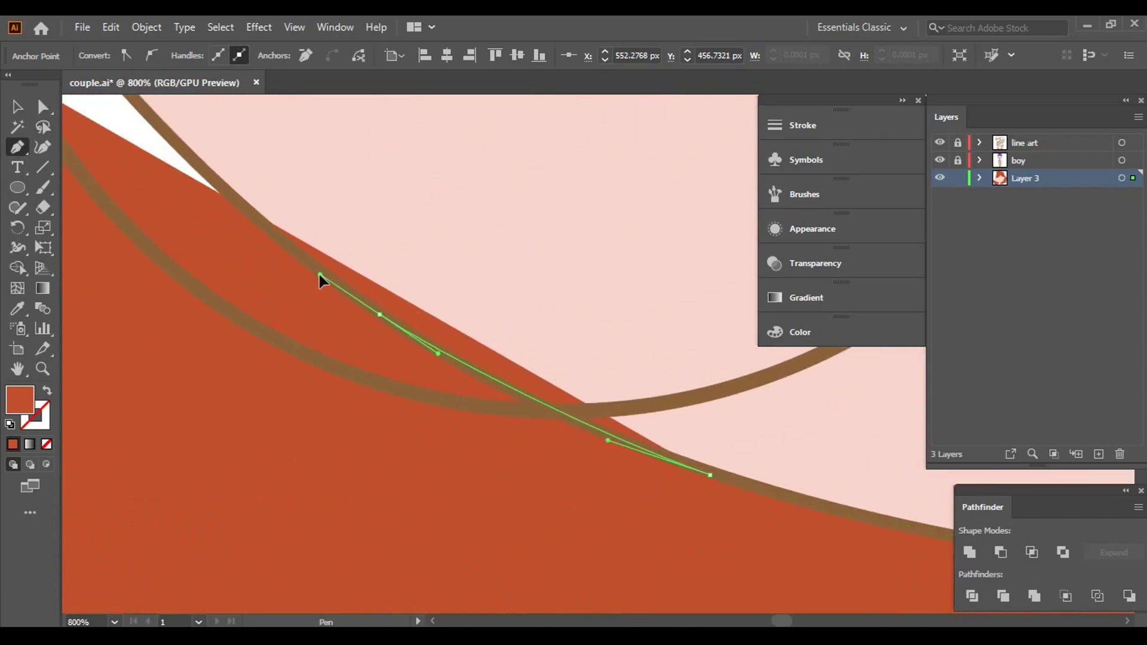
{"action": "left_click_drag", "start_coordinate": [320, 274], "coordinate": [470, 399]}
{"action": "left_click", "coordinate": [355, 299]}
{"action": "left_click", "coordinate": [323, 263]}
{"action": "key", "text": "ctrl+plus"}
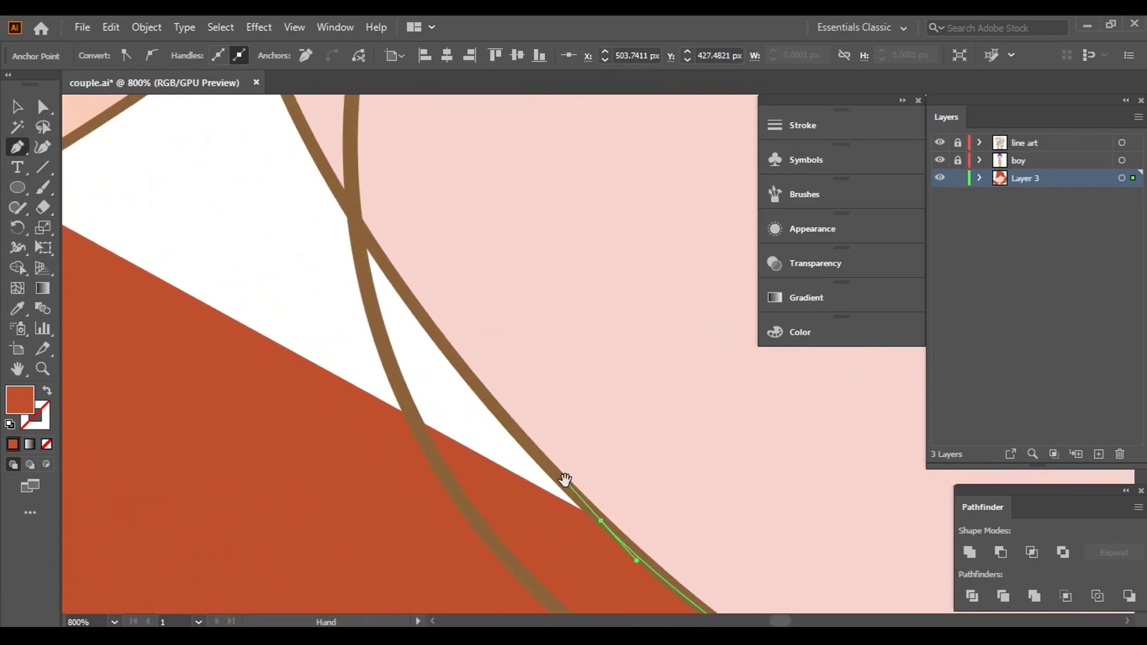
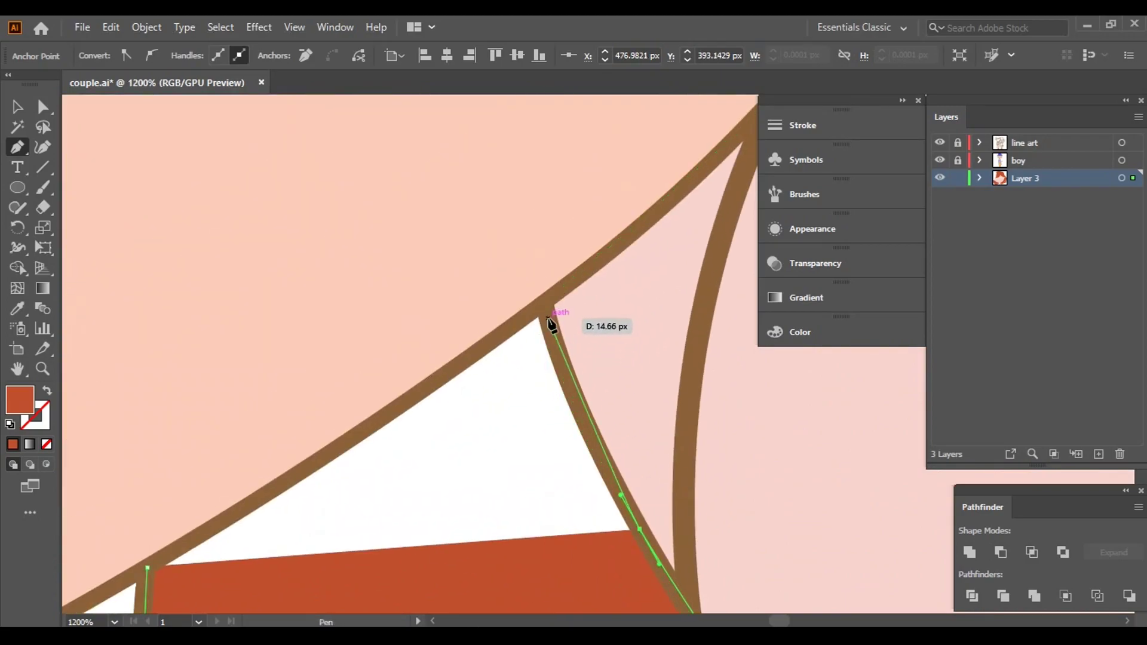
- Finish the last anchors of the girl's rust-red hair lock beside the boy's shoulder, then deselect it
{"action": "key", "text": "ctrl+minus"}
{"action": "key", "text": "ctrl+minus"}
{"action": "key", "text": "ctrl+minus"}
{"action": "key", "text": "ctrl+minus"}
{"action": "key", "text": "ctrl+minus"}
{"action": "key", "text": "ctrl+minus"}
{"action": "key", "text": "ctrl+minus"}
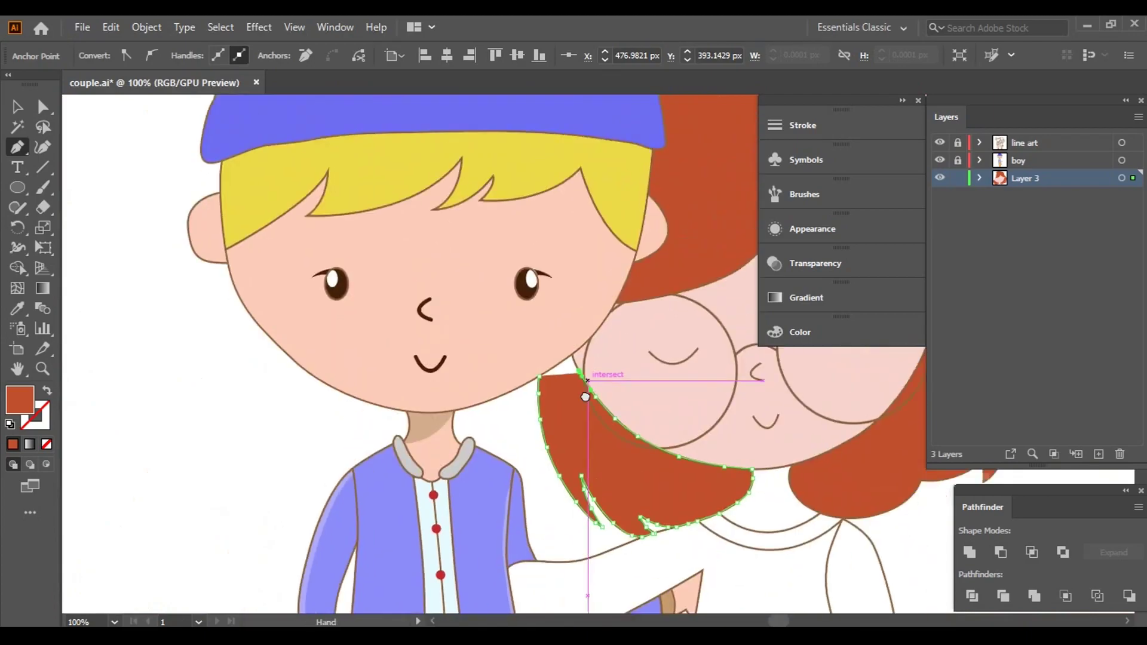
{"action": "key", "text": "ctrl+plus"}
{"action": "key", "text": "ctrl+plus"}
{"action": "key", "text": "ctrl+plus"}
{"action": "key", "text": "ctrl+plus"}
{"action": "key", "text": "ctrl+plus"}
{"action": "key", "text": "ctrl+plus"}
{"action": "key", "text": "ctrl+plus"}
{"action": "key", "text": "ctrl+plus"}
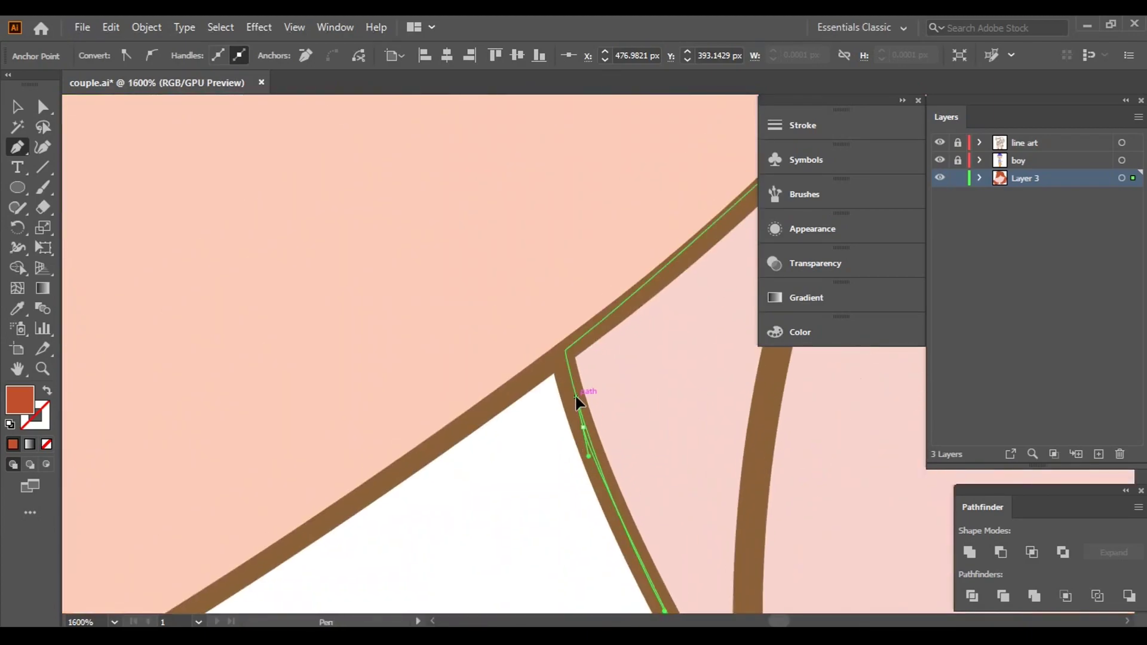
{"action": "left_click", "coordinate": [556, 357]}
{"action": "left_click_drag", "start_coordinate": [308, 536], "coordinate": [577, 315]}
{"action": "left_click", "coordinate": [604, 298]}
{"action": "left_click", "coordinate": [325, 468]}
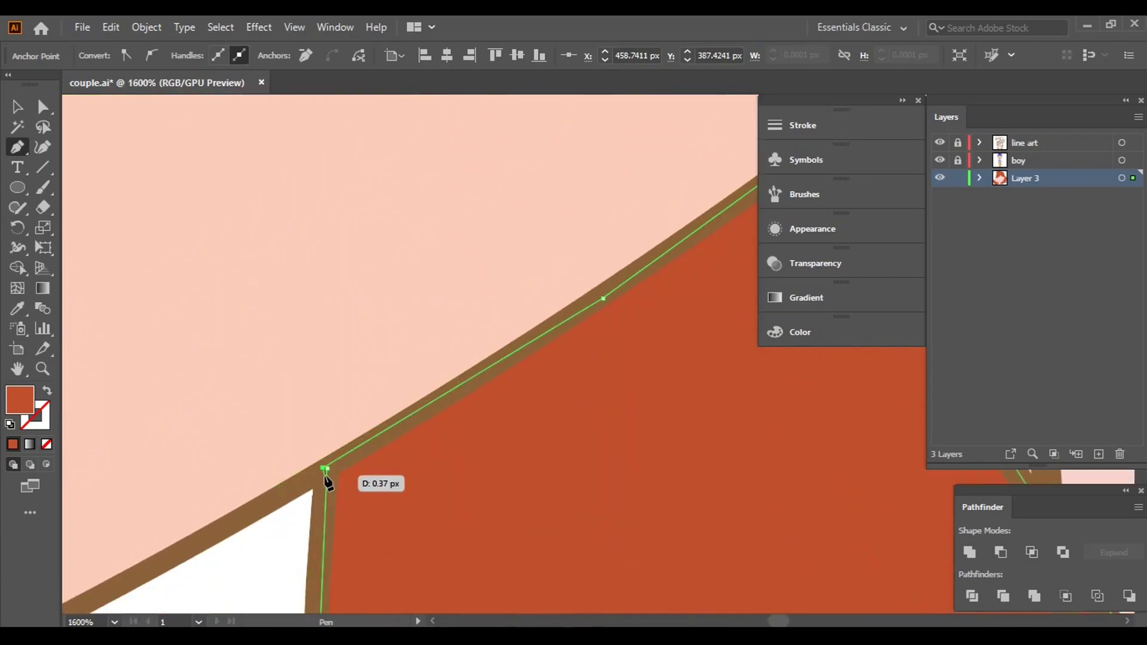
{"action": "key", "text": "ctrl+1"}
{"action": "key", "text": "v"}
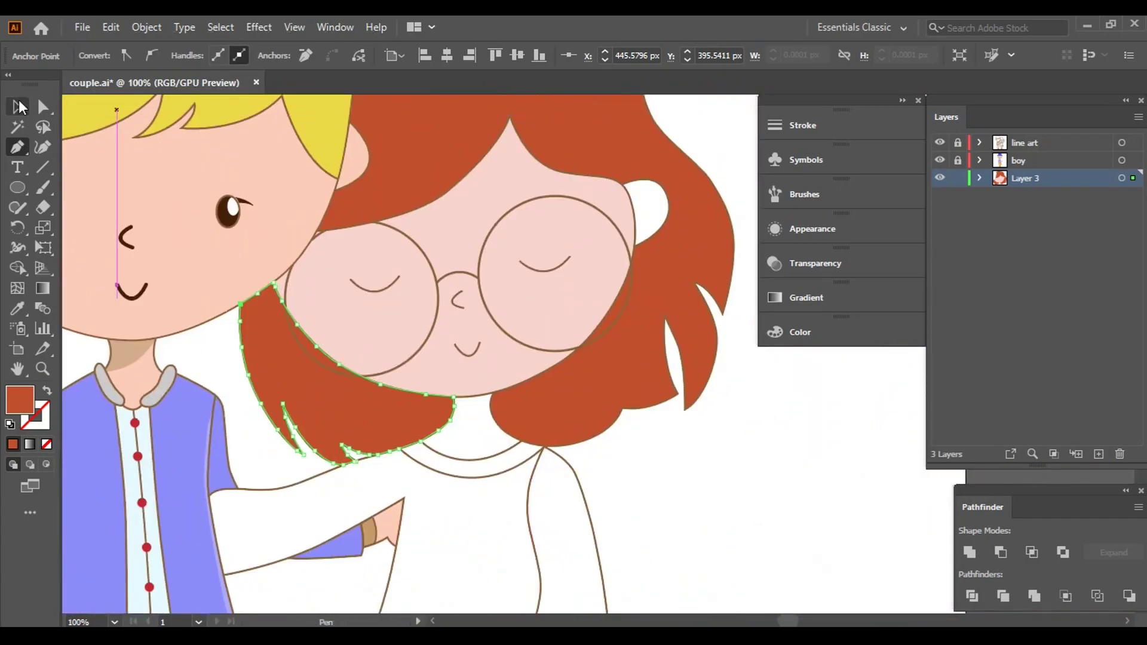
{"action": "left_click", "coordinate": [719, 514]}
- Pan the view to show both faces and sample the girl's pale pink skin colour
{"action": "left_click_drag", "start_coordinate": [674, 545], "coordinate": [708, 579]}
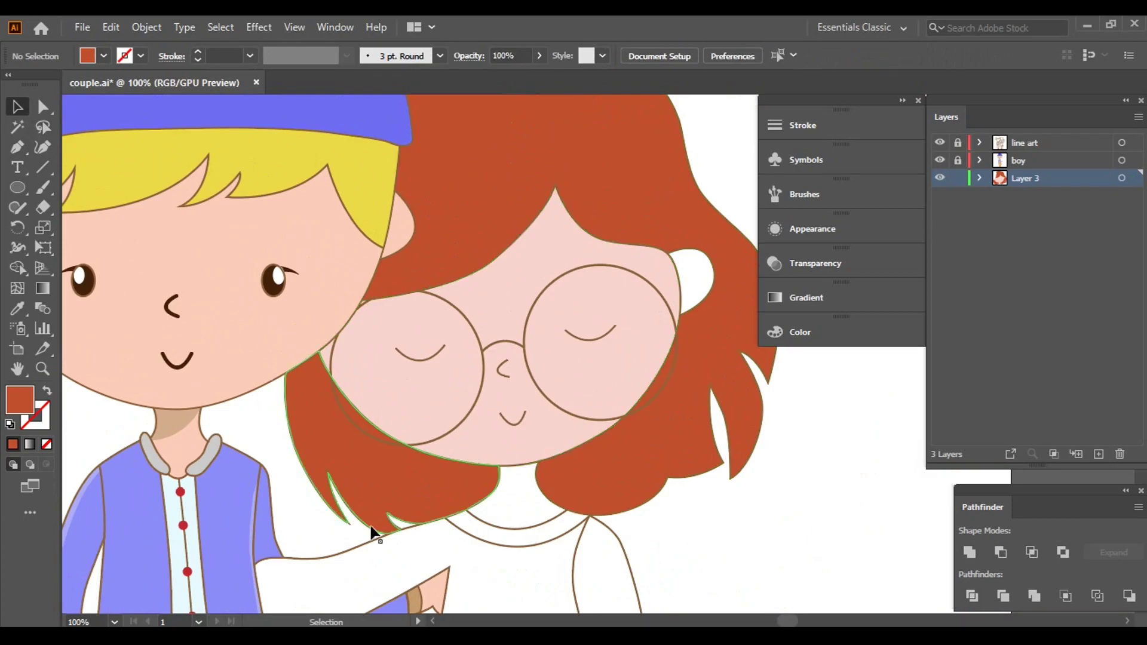
{"action": "scroll", "coordinate": [607, 425], "scroll_direction": "up", "scroll_amount": 2}
{"action": "scroll", "coordinate": [607, 425], "scroll_direction": "down", "scroll_amount": 4}
{"action": "scroll", "coordinate": [607, 425], "scroll_direction": "right", "scroll_amount": 3}
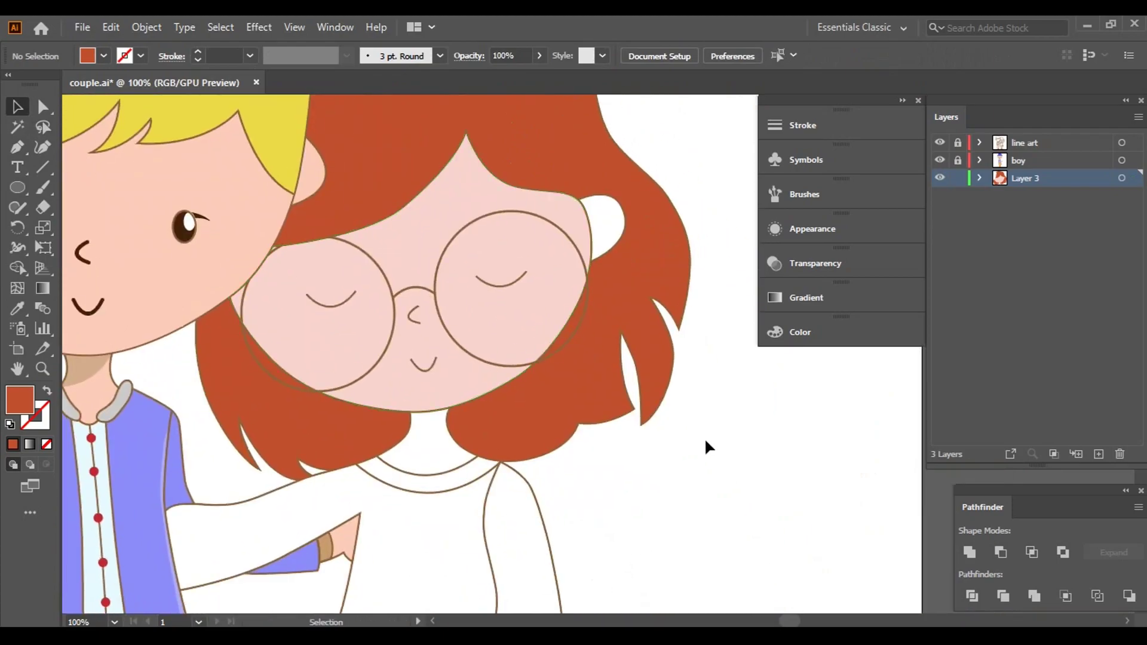
{"action": "scroll", "coordinate": [705, 438], "scroll_direction": "down", "scroll_amount": 5}
{"action": "scroll", "coordinate": [705, 437], "scroll_direction": "left", "scroll_amount": 2}
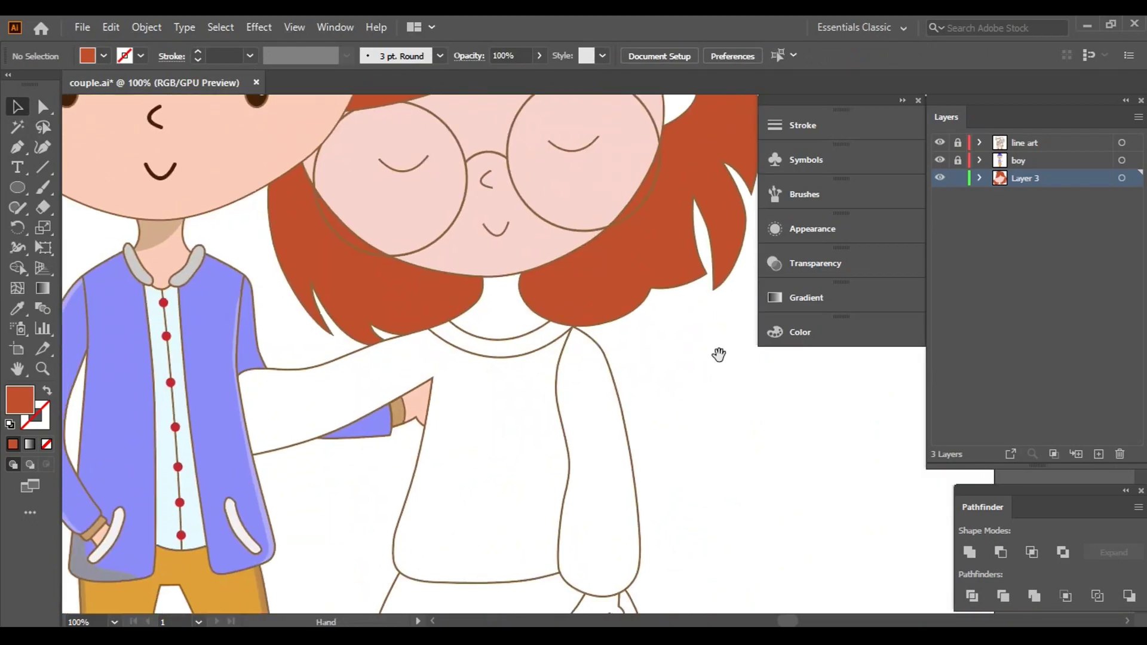
{"action": "left_click", "coordinate": [466, 221]}
- Start the skin-pink neck shape with the Pen tool along the hair edge and collar
{"action": "key", "text": "ctrl+shift+a"}
{"action": "key", "text": "p"}
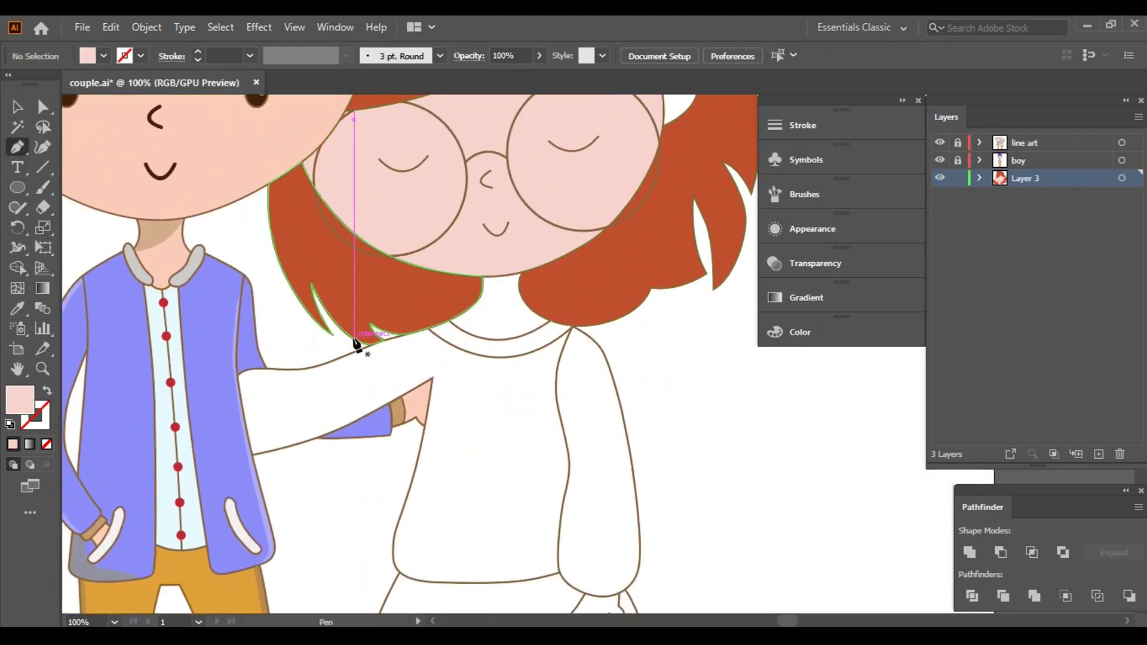
{"action": "scroll", "coordinate": [512, 303], "scroll_direction": "up", "scroll_amount": 3}
{"action": "scroll", "coordinate": [481, 297], "scroll_direction": "up", "scroll_amount": 2}
{"action": "scroll", "coordinate": [535, 397], "scroll_direction": "up", "scroll_amount": 2}
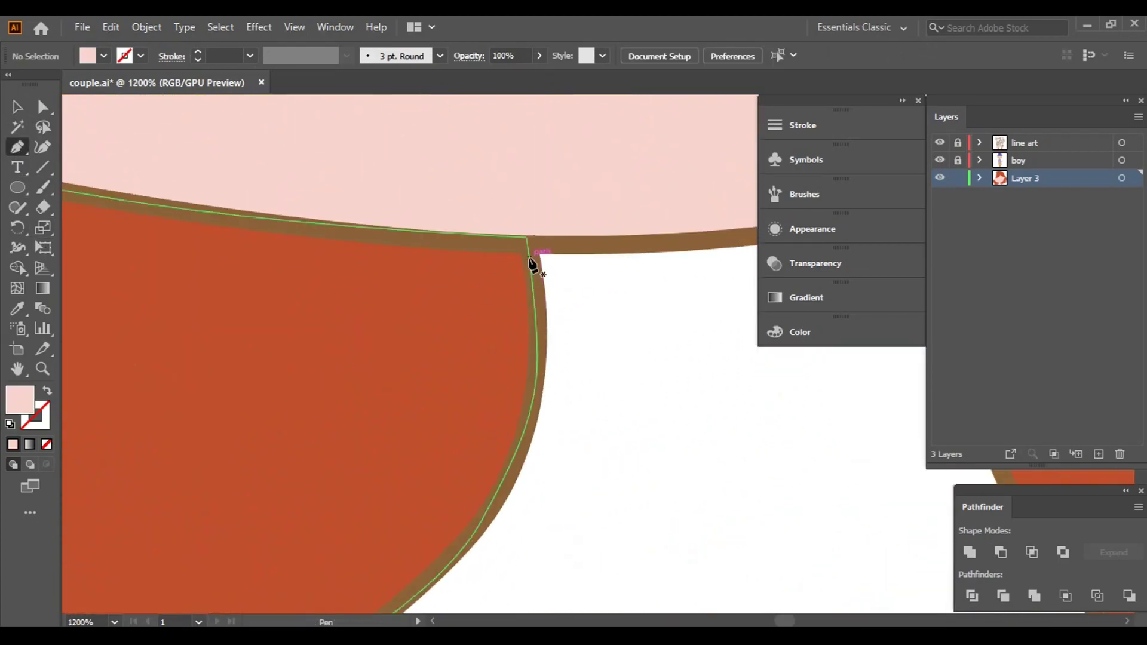
{"action": "left_click", "coordinate": [528, 248]}
{"action": "left_click", "coordinate": [488, 524]}
{"action": "scroll", "coordinate": [489, 524], "scroll_direction": "down", "scroll_amount": 5}
{"action": "scroll", "coordinate": [488, 524], "scroll_direction": "left", "scroll_amount": 2}
{"action": "left_click_drag", "start_coordinate": [428, 359], "coordinate": [370, 389]}
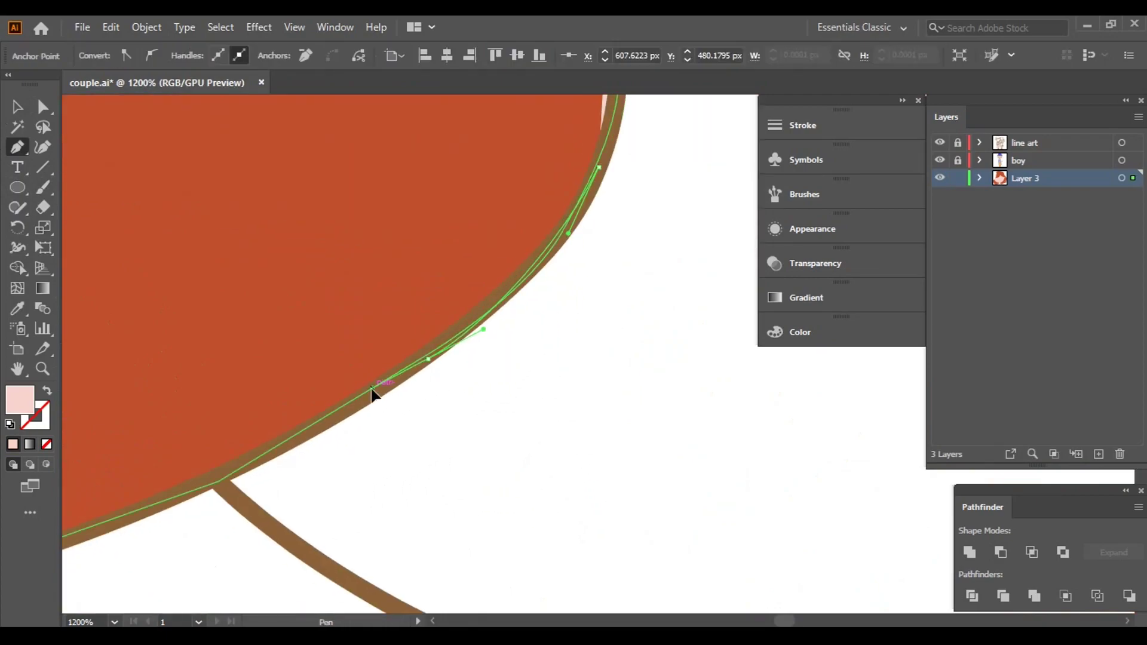
{"action": "left_click", "coordinate": [218, 481]}
{"action": "scroll", "coordinate": [594, 422], "scroll_direction": "down", "scroll_amount": 5}
{"action": "scroll", "coordinate": [594, 423], "scroll_direction": "right", "scroll_amount": 2}
{"action": "left_click_drag", "start_coordinate": [528, 420], "coordinate": [733, 443]}
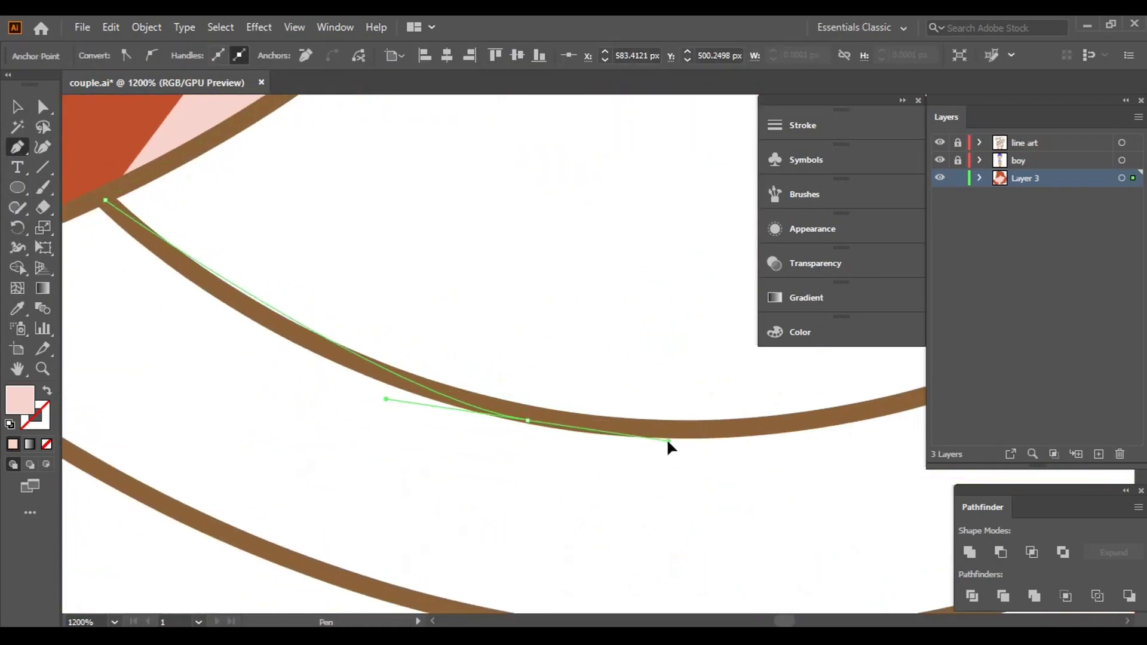
- Complete the neck outline along the collar and chin, close it, and deselect
{"action": "left_click", "coordinate": [866, 412]}
{"action": "scroll", "coordinate": [897, 412], "scroll_direction": "up", "scroll_amount": 2}
{"action": "scroll", "coordinate": [897, 412], "scroll_direction": "right", "scroll_amount": 5}
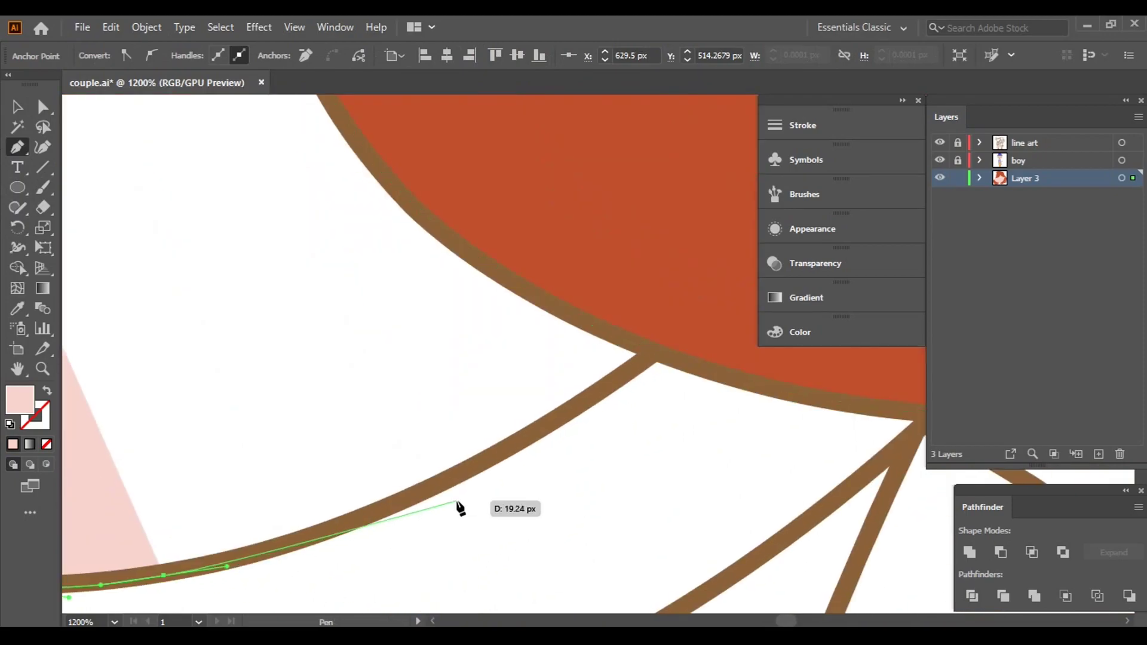
{"action": "left_click_drag", "start_coordinate": [465, 470], "coordinate": [554, 426]}
{"action": "left_click", "coordinate": [648, 354]}
{"action": "left_click_drag", "start_coordinate": [461, 243], "coordinate": [410, 213]}
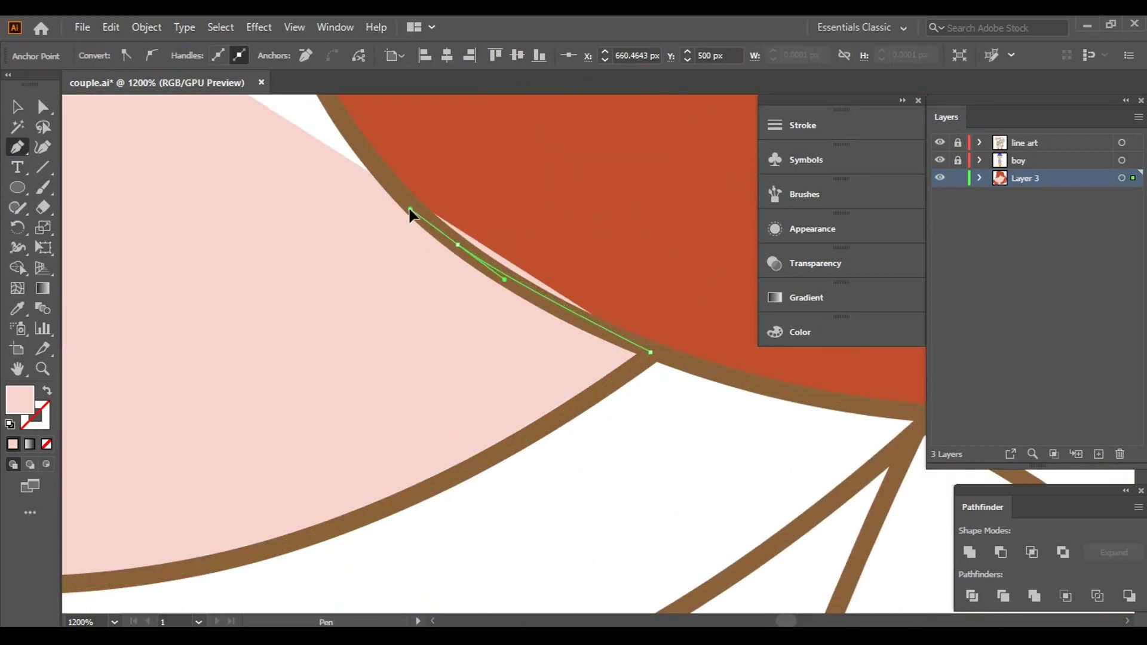
{"action": "scroll", "coordinate": [410, 212], "scroll_direction": "up", "scroll_amount": 5}
{"action": "scroll", "coordinate": [410, 213], "scroll_direction": "left", "scroll_amount": 4}
{"action": "scroll", "coordinate": [511, 297], "scroll_direction": "up", "scroll_amount": 4}
{"action": "scroll", "coordinate": [511, 297], "scroll_direction": "left", "scroll_amount": 1}
{"action": "left_click_drag", "start_coordinate": [571, 440], "coordinate": [581, 378]}
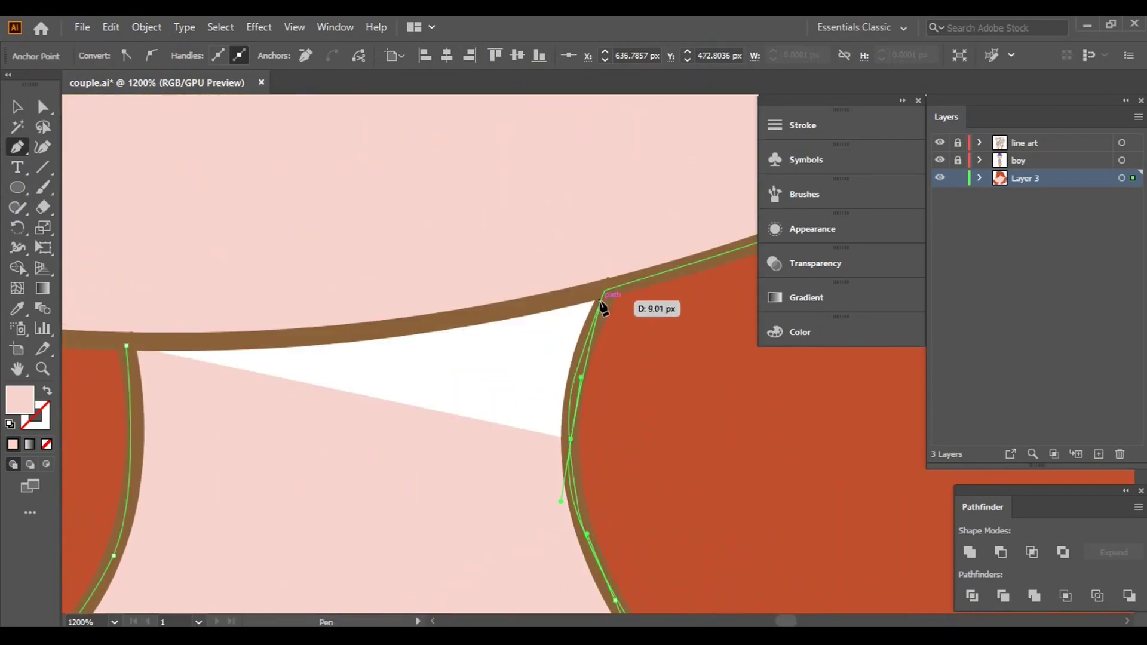
{"action": "left_click", "coordinate": [611, 285]}
{"action": "left_click_drag", "start_coordinate": [357, 330], "coordinate": [292, 331]}
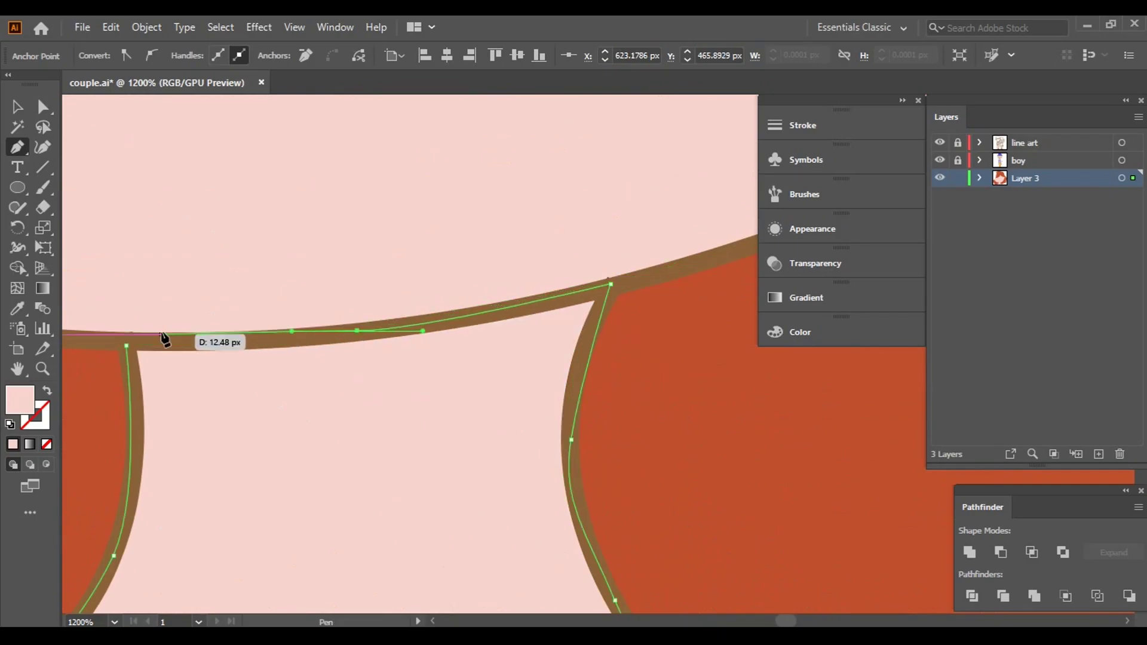
{"action": "left_click", "coordinate": [126, 345]}
{"action": "key", "text": "ctrl+minus"}
{"action": "key", "text": "ctrl+minus"}
{"action": "key", "text": "ctrl+minus"}
{"action": "key", "text": "ctrl+minus"}
{"action": "key", "text": "ctrl+minus"}
{"action": "key", "text": "ctrl+minus"}
{"action": "key", "text": "v"}
{"action": "key", "text": "ctrl+shift+a"}
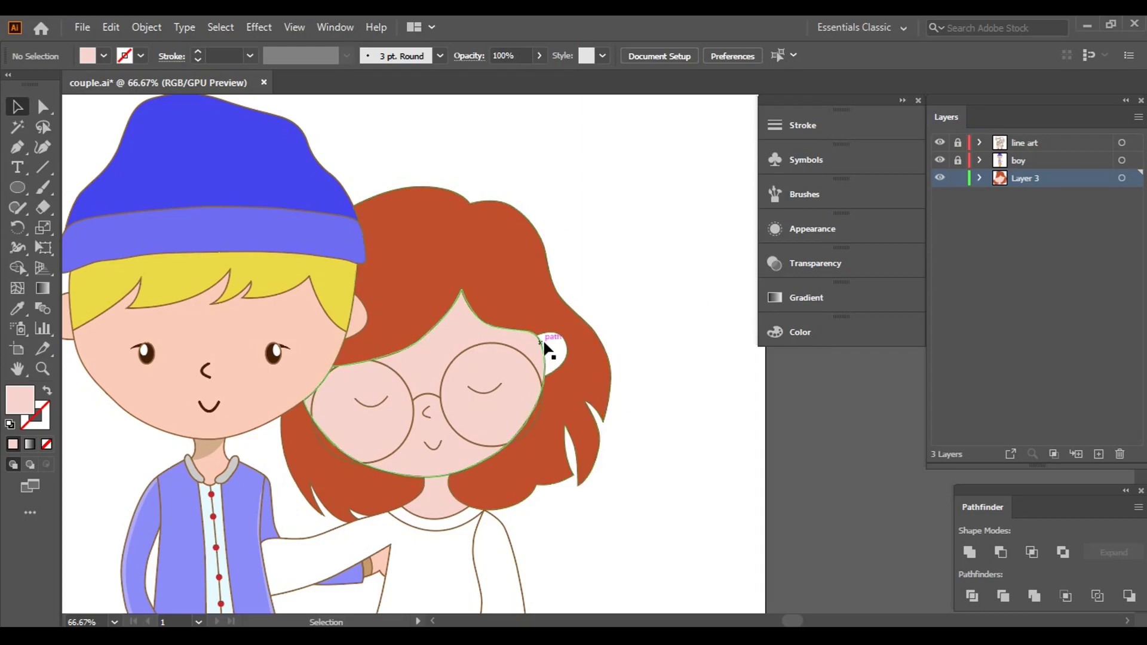
- Trace the top and rim of the girl's right ear in skin pink
{"action": "scroll", "coordinate": [558, 333], "scroll_direction": "up", "scroll_amount": 6}
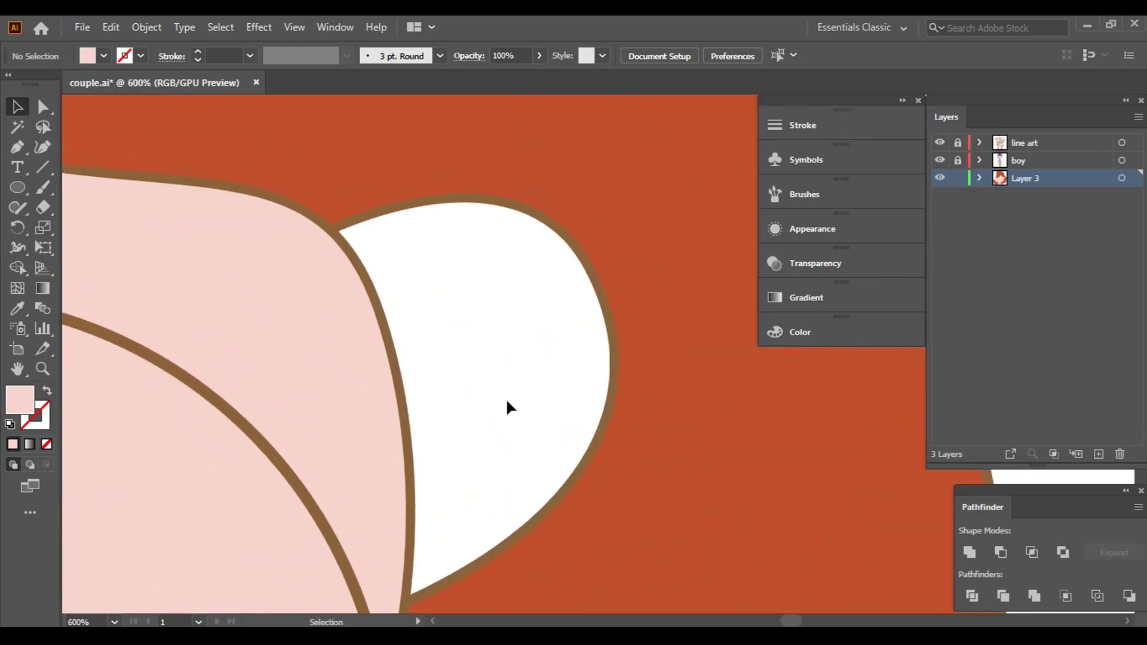
{"action": "left_click", "coordinate": [17, 146]}
{"action": "scroll", "coordinate": [366, 243], "scroll_direction": "up", "scroll_amount": 2}
{"action": "scroll", "coordinate": [366, 243], "scroll_direction": "up", "scroll_amount": 1}
{"action": "left_click", "coordinate": [277, 213]}
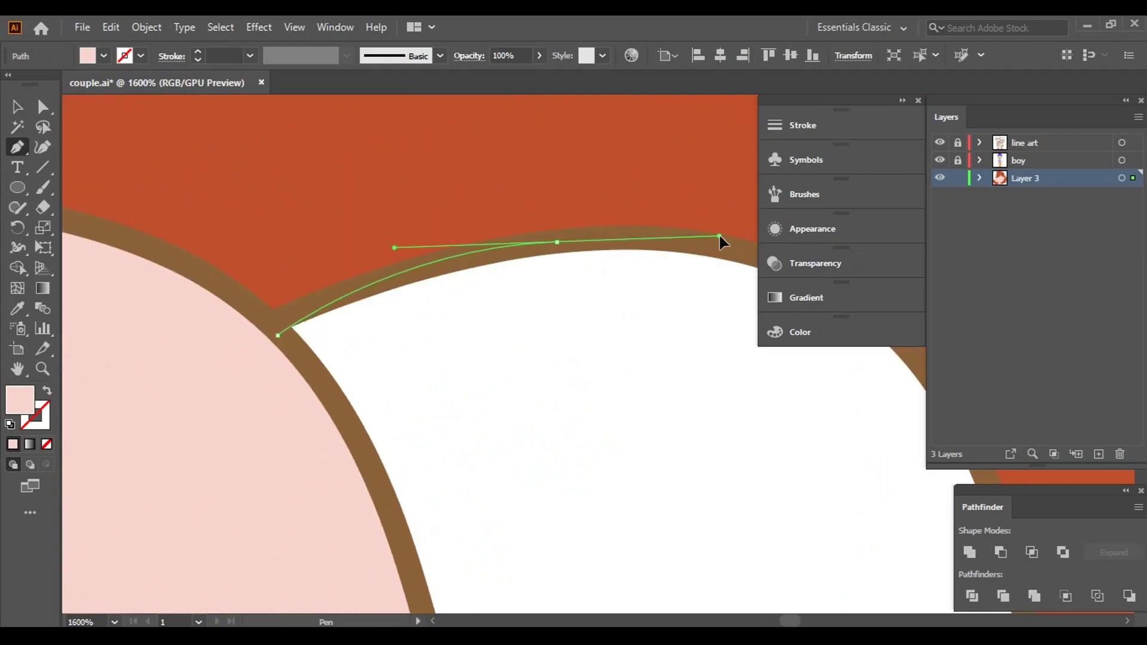
{"action": "left_click_drag", "start_coordinate": [643, 117], "coordinate": [725, 244]}
{"action": "left_click_drag", "start_coordinate": [711, 337], "coordinate": [488, 200]}
{"action": "left_click_drag", "start_coordinate": [577, 269], "coordinate": [589, 299]}
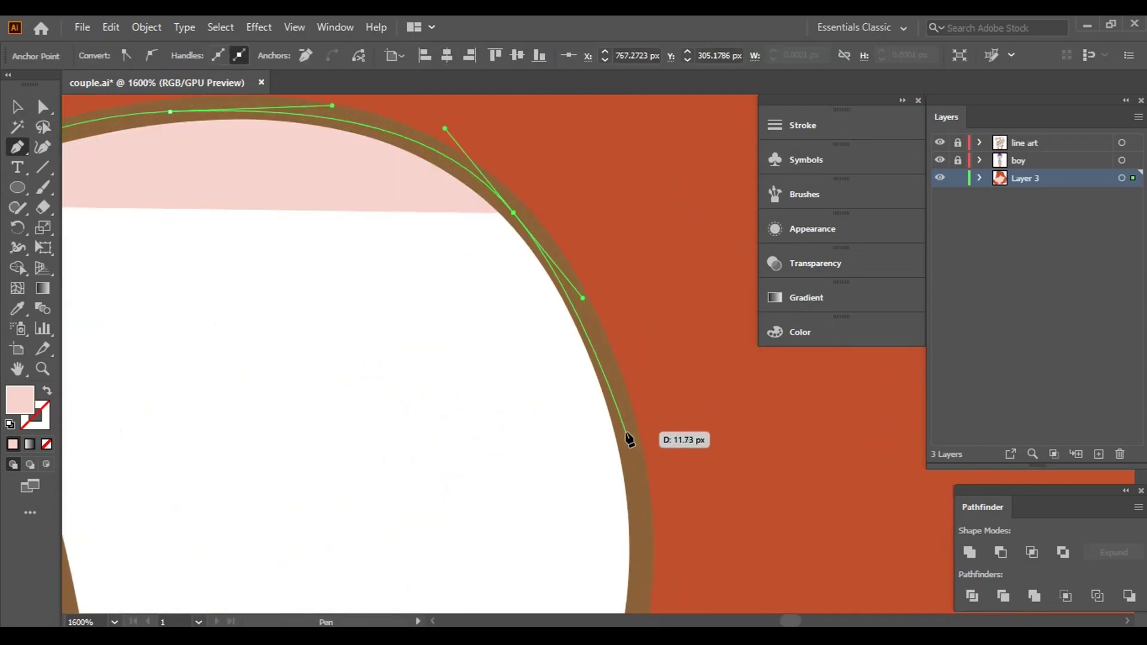
{"action": "scroll", "coordinate": [628, 435], "scroll_direction": "down", "scroll_amount": 3}
{"action": "left_click", "coordinate": [590, 445]}
{"action": "scroll", "coordinate": [577, 478], "scroll_direction": "down", "scroll_amount": 5}
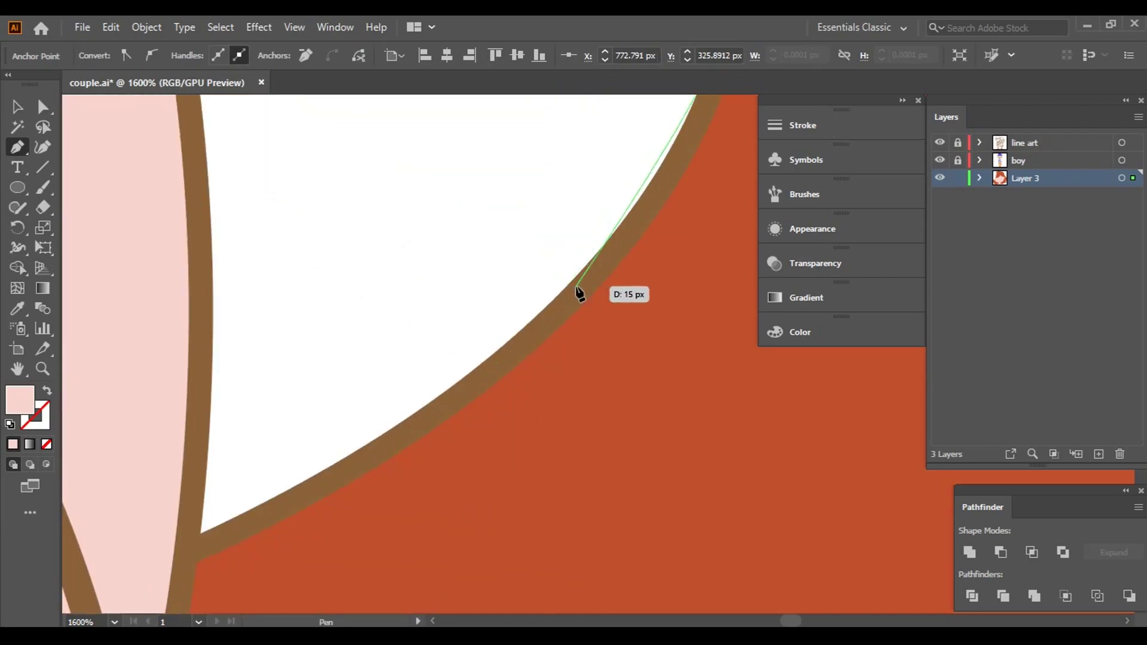
{"action": "left_click", "coordinate": [426, 420]}
- Close the ear shape along the face edge, fixing one misplaced anchor, then deselect
{"action": "left_click", "coordinate": [183, 555]}
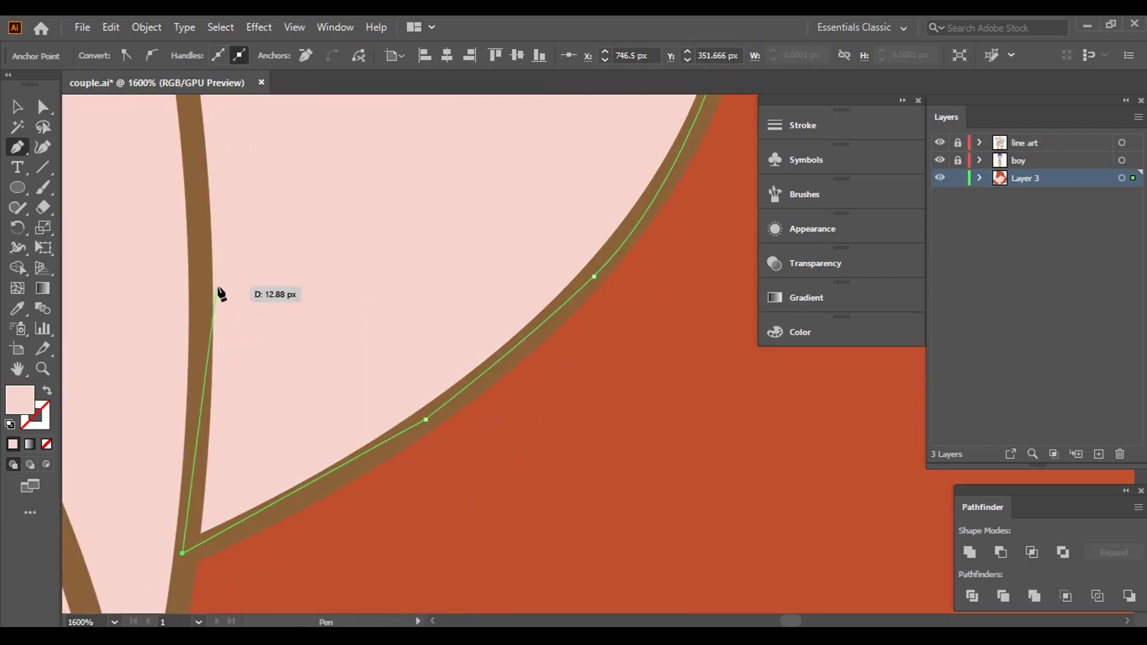
{"action": "left_click", "coordinate": [201, 276]}
{"action": "scroll", "coordinate": [204, 258], "scroll_direction": "up", "scroll_amount": 5}
{"action": "scroll", "coordinate": [203, 259], "scroll_direction": "left", "scroll_amount": 2}
{"action": "left_click_drag", "start_coordinate": [412, 515], "coordinate": [413, 537]}
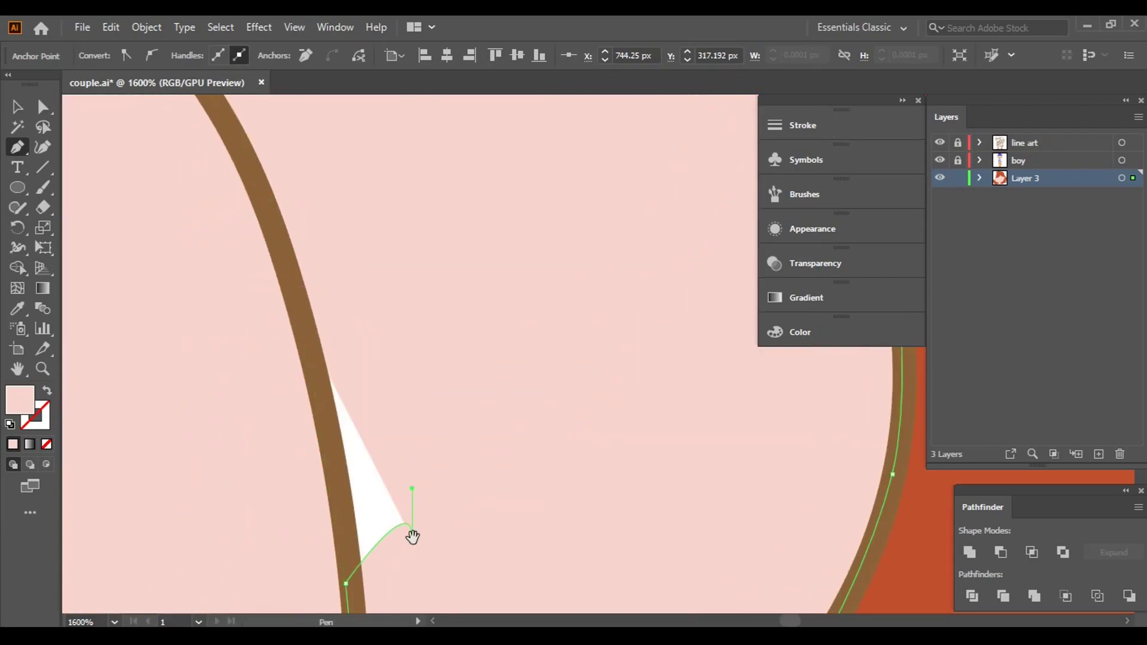
{"action": "key", "text": "ctrl+z"}
{"action": "left_click", "coordinate": [296, 291]}
{"action": "left_click_drag", "start_coordinate": [273, 222], "coordinate": [561, 417]}
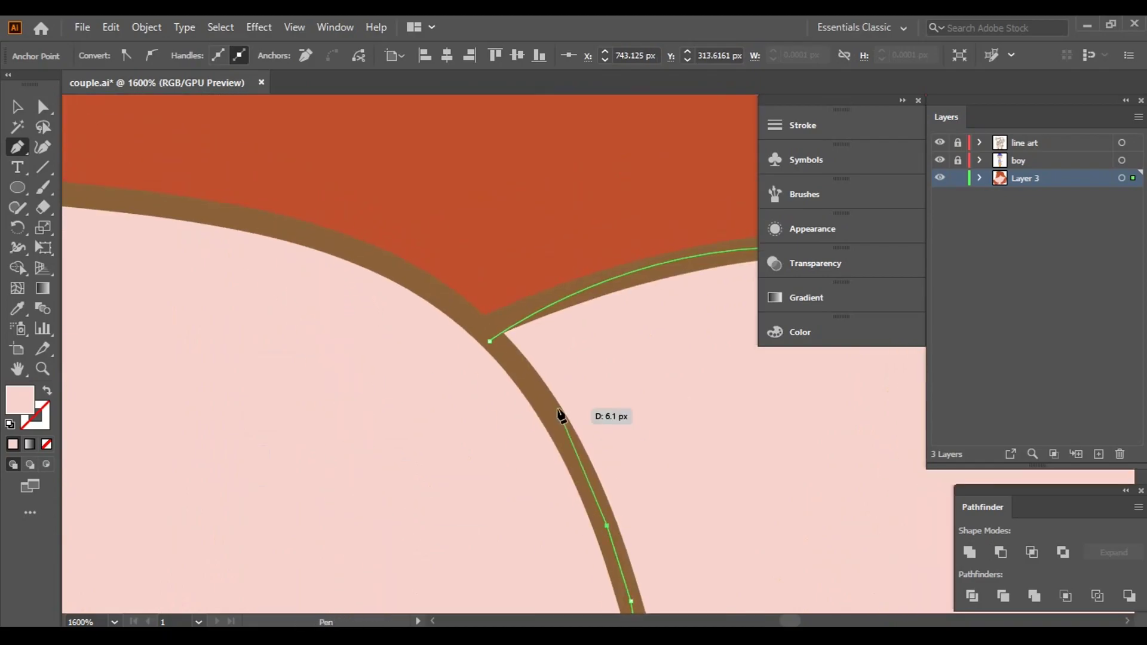
{"action": "key", "text": "ctrl+1"}
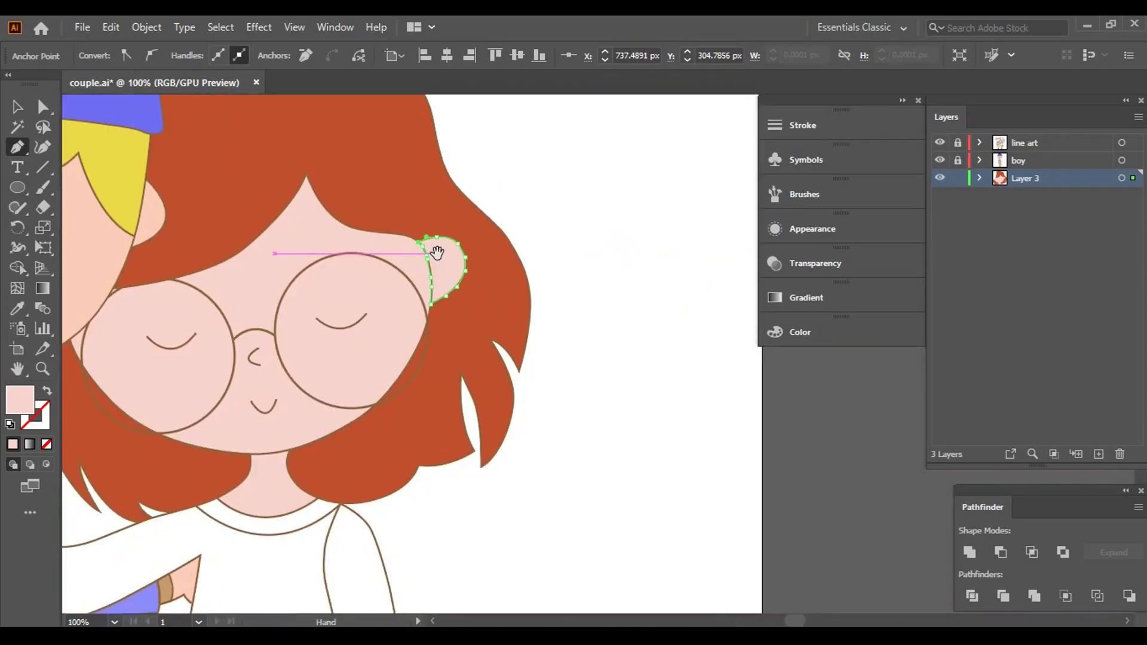
{"action": "left_click", "coordinate": [618, 373]}
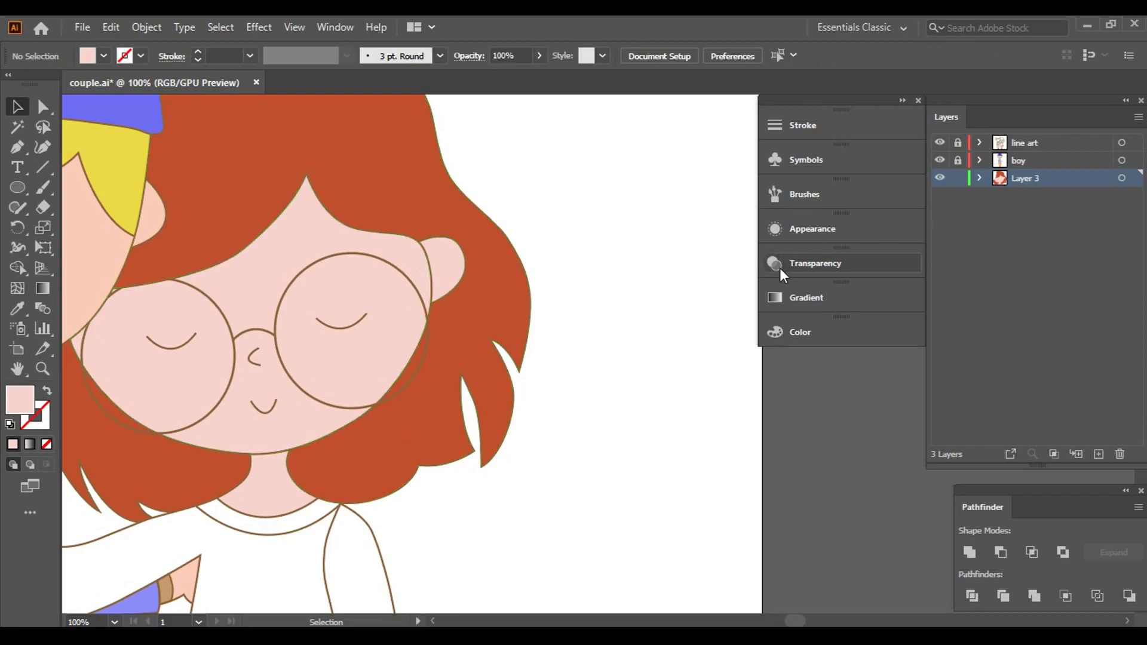
{"action": "left_click", "coordinate": [86, 56]}
{"action": "left_click", "coordinate": [69, 89]}
{"action": "left_click", "coordinate": [667, 242]}
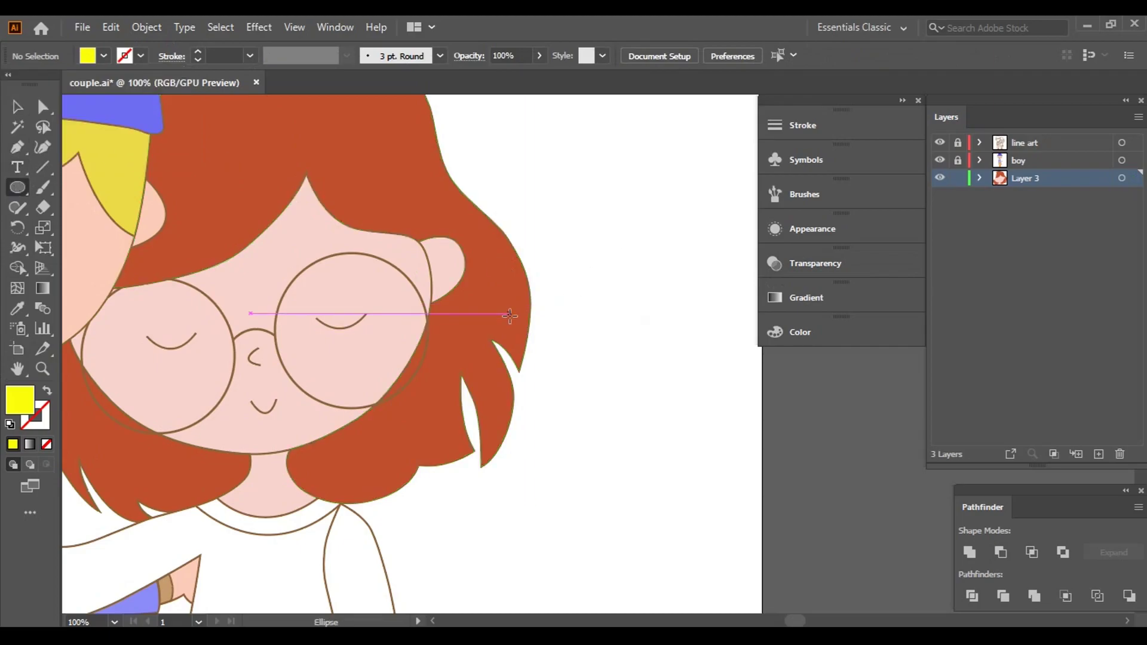
{"action": "scroll", "coordinate": [451, 306], "scroll_direction": "up", "scroll_amount": 7}
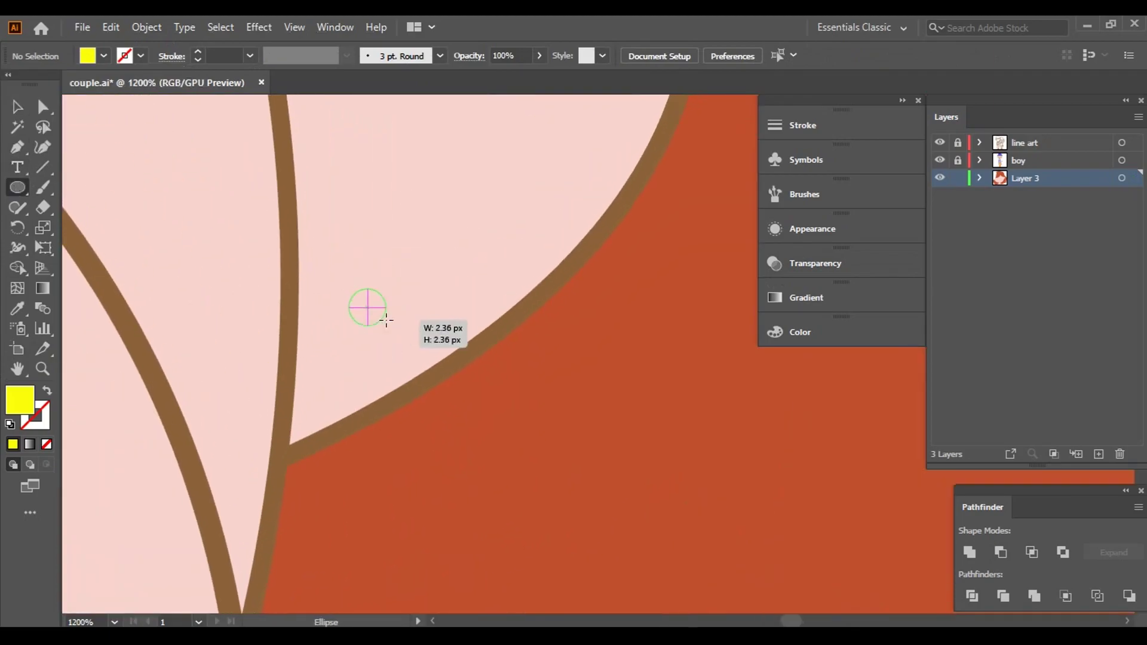
{"action": "left_click_drag", "start_coordinate": [386, 321], "coordinate": [515, 453]}
{"action": "left_click", "coordinate": [128, 59]}
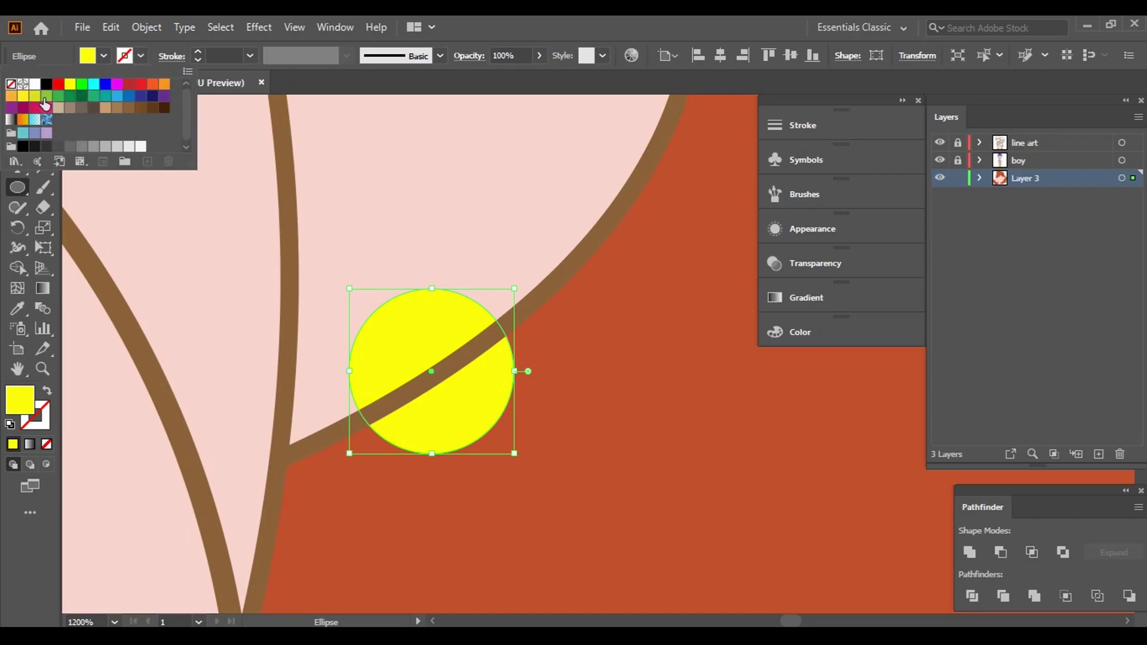
{"action": "left_click", "coordinate": [127, 115]}
{"action": "scroll", "coordinate": [591, 214], "scroll_direction": "down", "scroll_amount": 6}
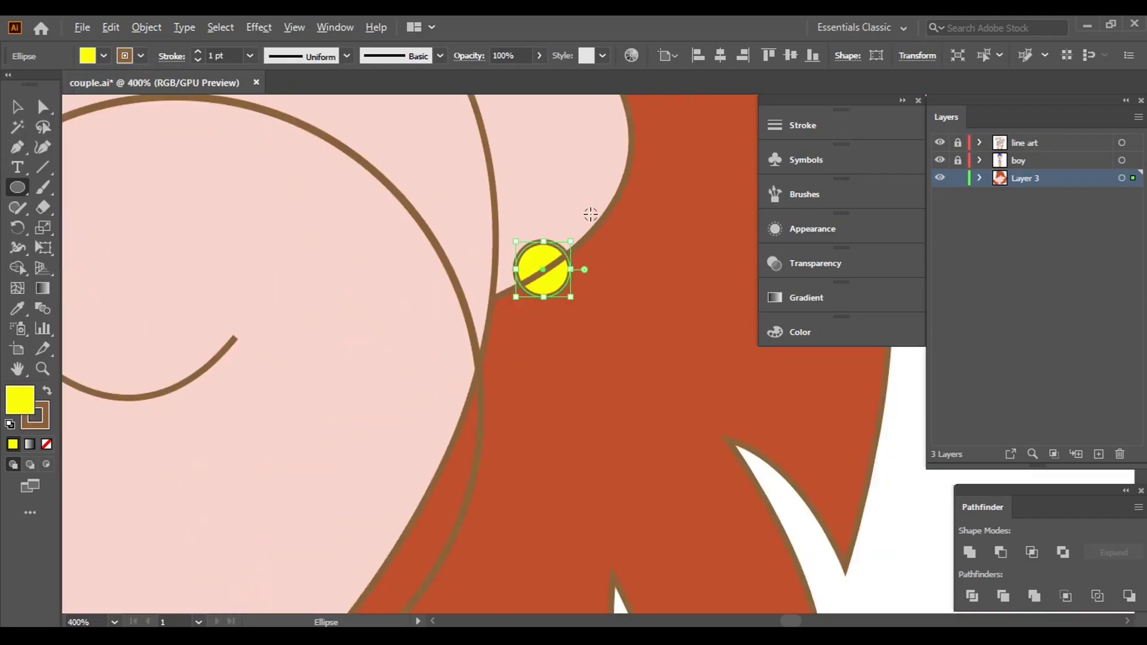
{"action": "left_click", "coordinate": [18, 105]}
{"action": "left_click", "coordinate": [812, 479]}
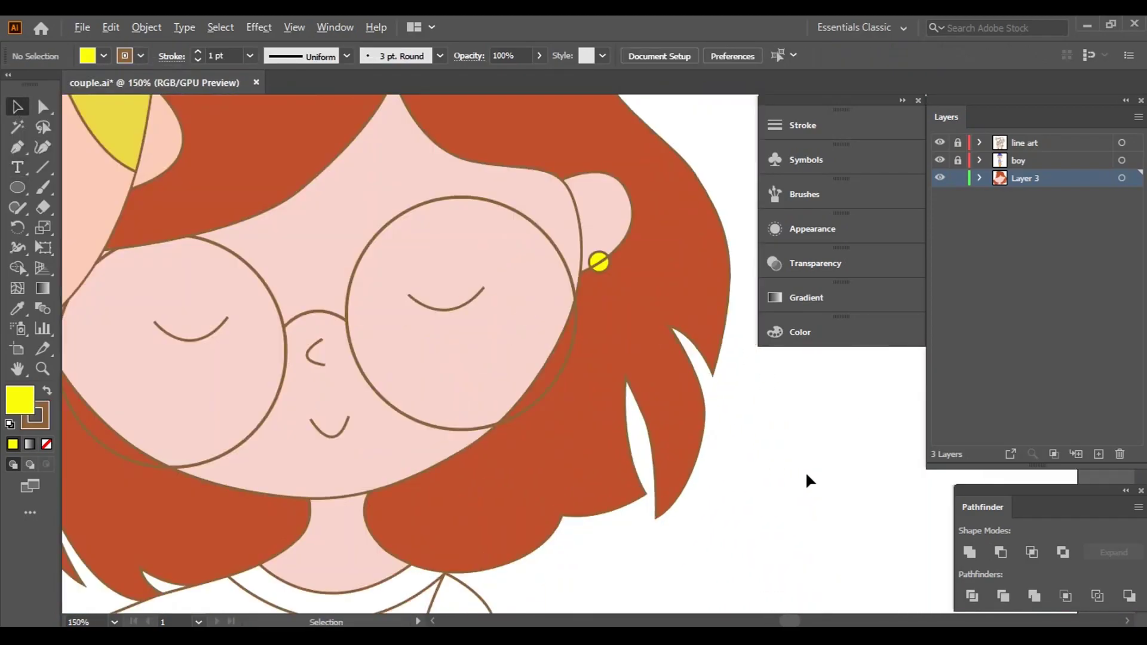
{"action": "left_click_drag", "start_coordinate": [819, 483], "coordinate": [810, 467]}
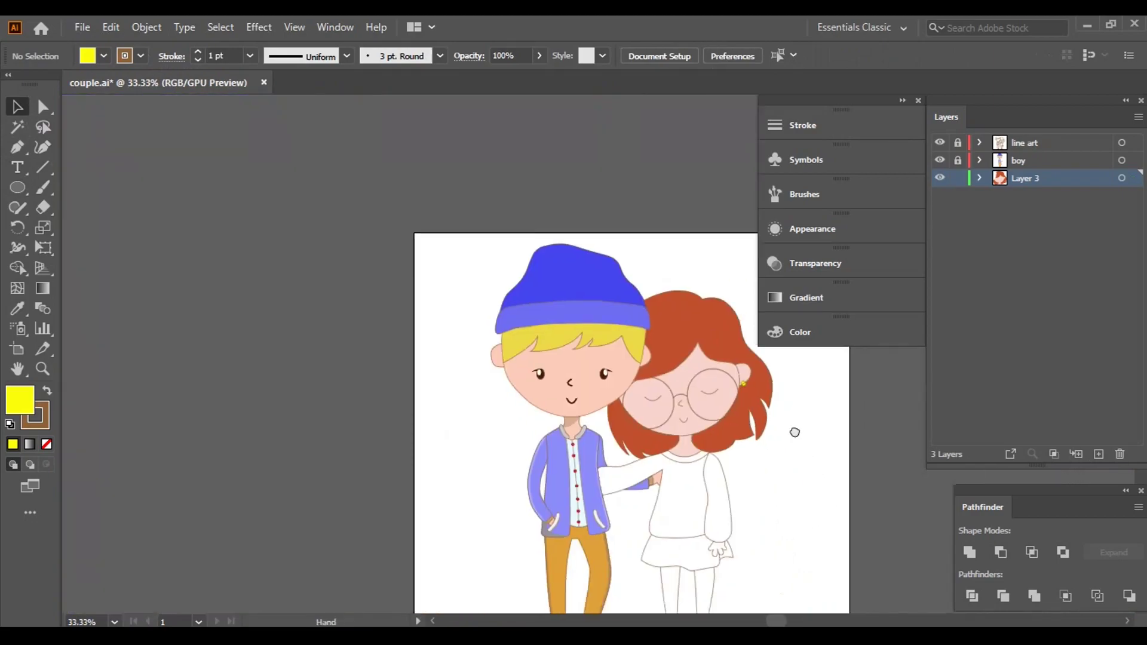
{"action": "left_click", "coordinate": [592, 293]}
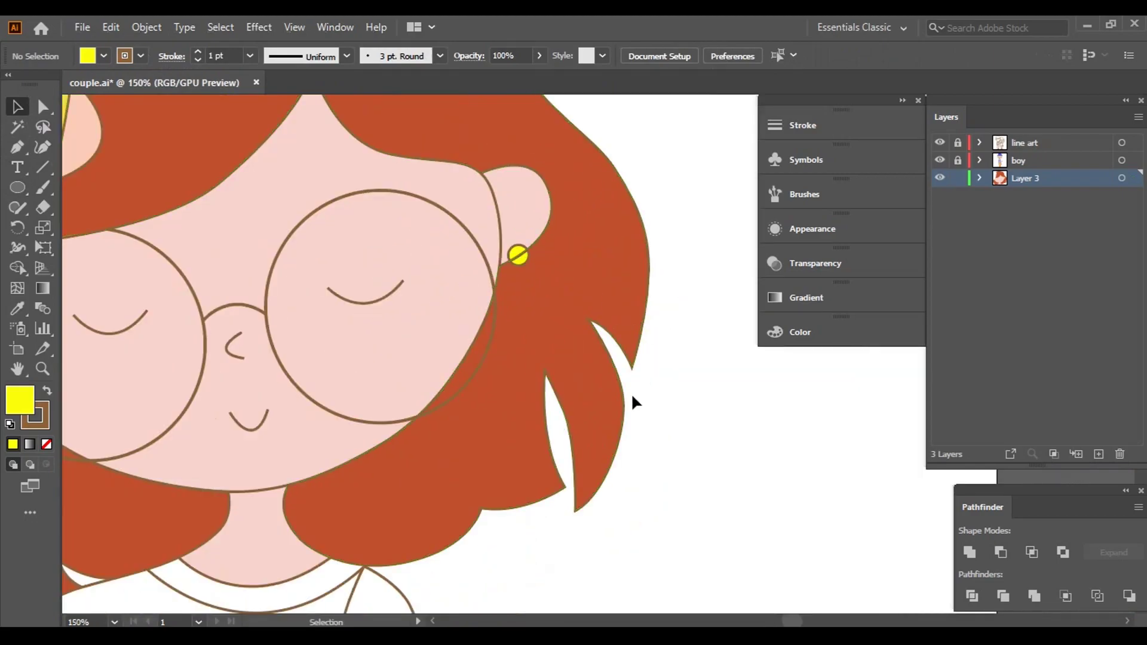
{"action": "key", "text": "ctrl+minus"}
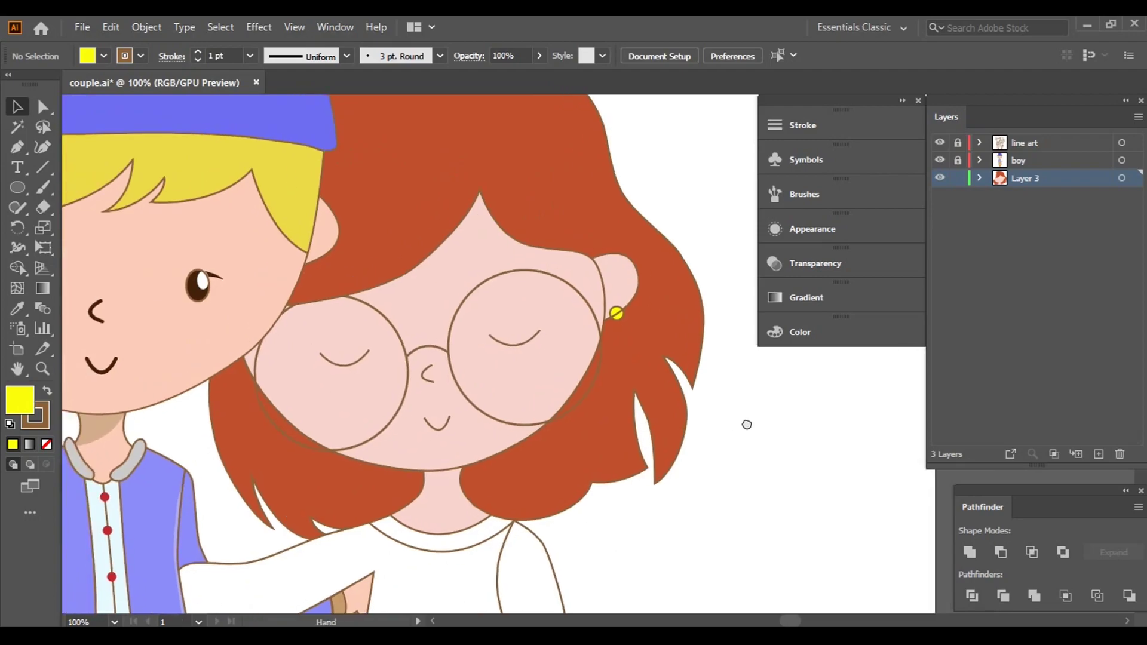
- Lock Layer 3, inspect the girl's eye curve in the line art layer, then target Layer 3
{"action": "left_click", "coordinate": [958, 178]}
{"action": "left_click", "coordinate": [979, 143]}
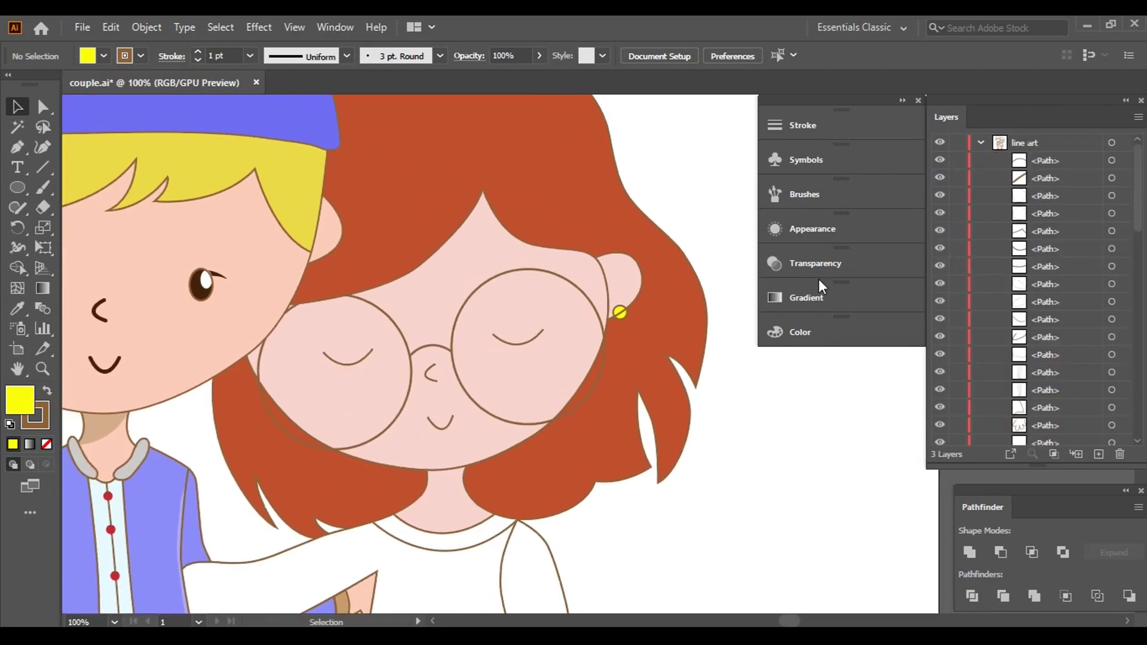
{"action": "left_click", "coordinate": [514, 345]}
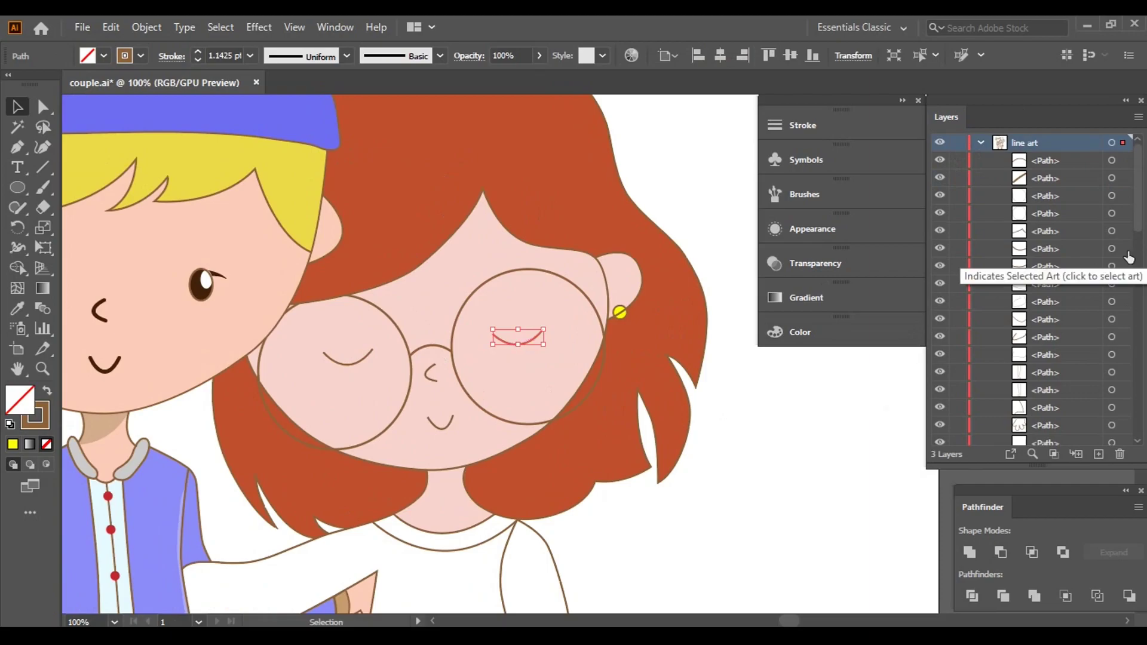
{"action": "left_click", "coordinate": [883, 395]}
{"action": "left_click", "coordinate": [980, 144]}
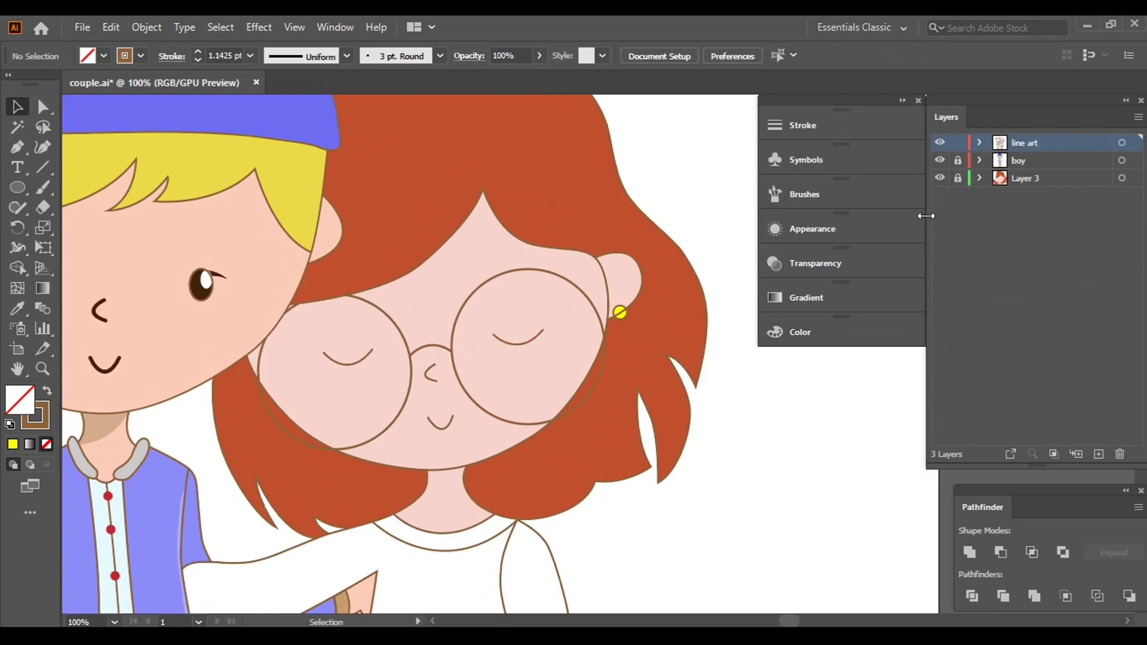
{"action": "left_click", "coordinate": [1043, 178]}
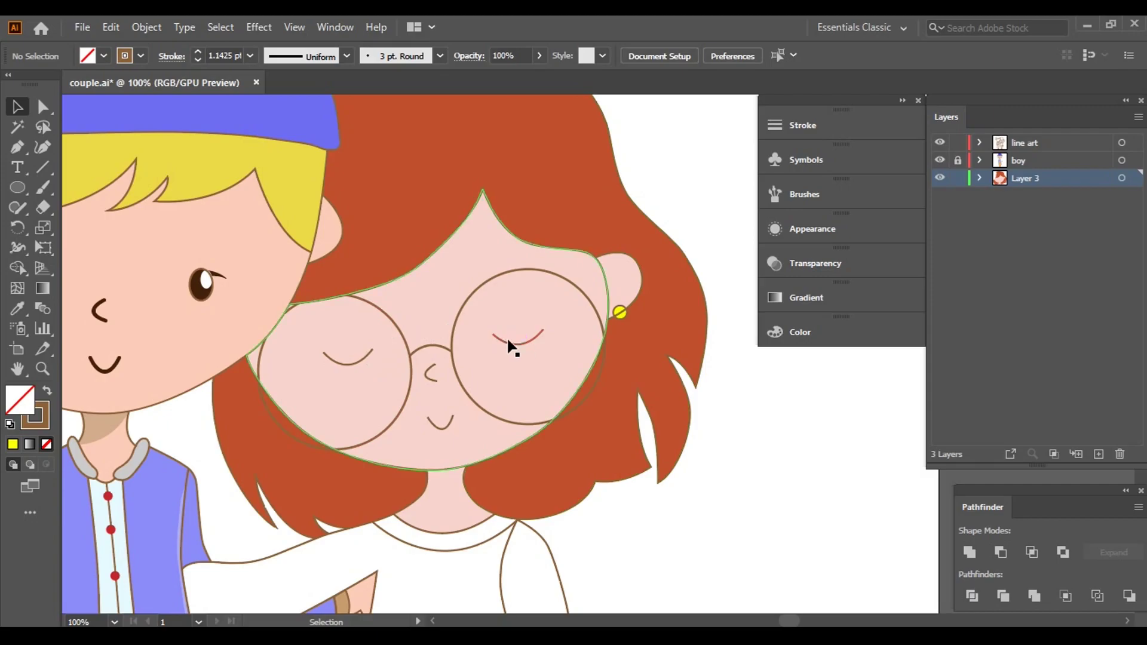
{"action": "scroll", "coordinate": [511, 347], "scroll_direction": "up", "scroll_amount": 3}
- Lock the line art layer so new eye paths draw on Layer 3
{"action": "key", "text": "p"}
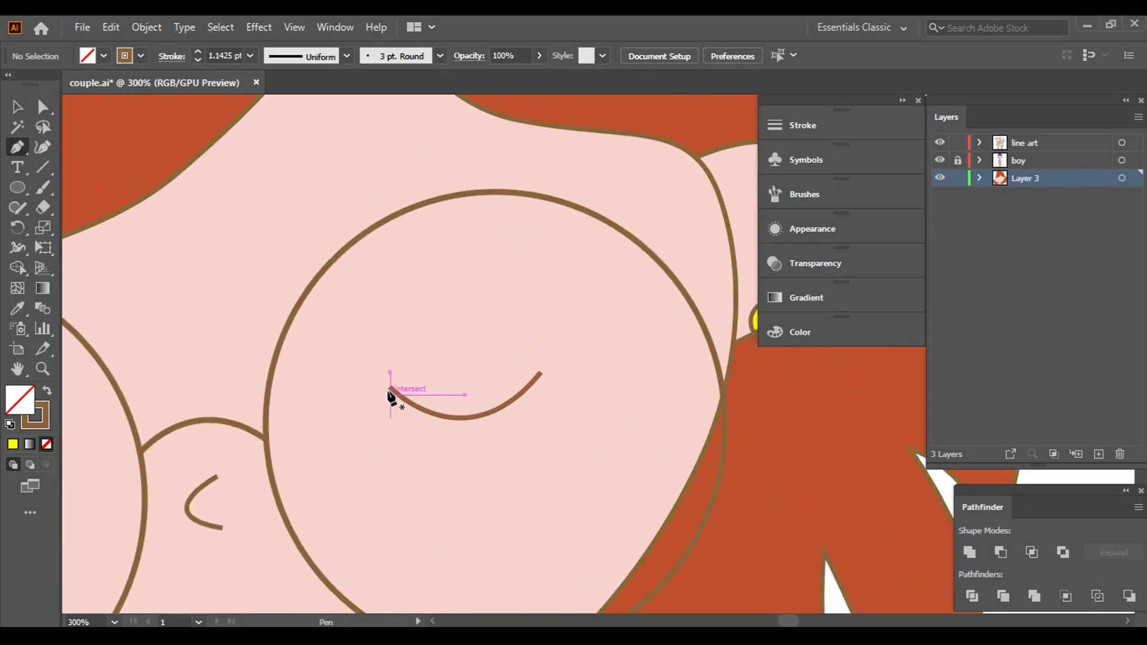
{"action": "left_click", "coordinate": [390, 394]}
{"action": "left_click", "coordinate": [17, 107]}
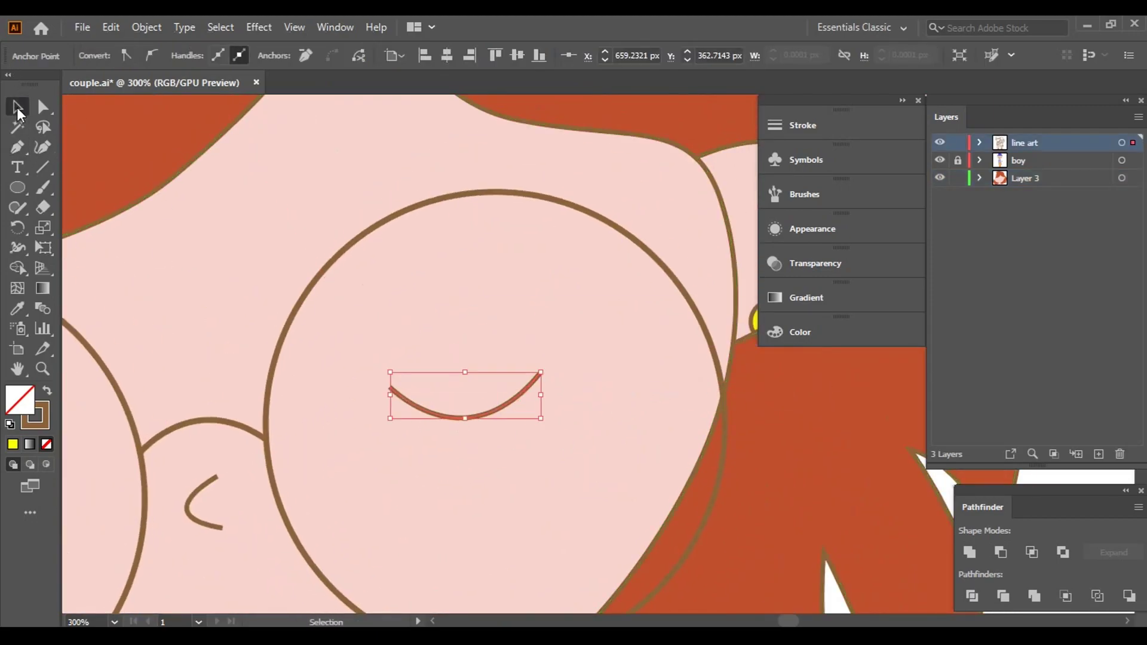
{"action": "left_click", "coordinate": [958, 142]}
{"action": "left_click", "coordinate": [1025, 178]}
{"action": "key", "text": "p"}
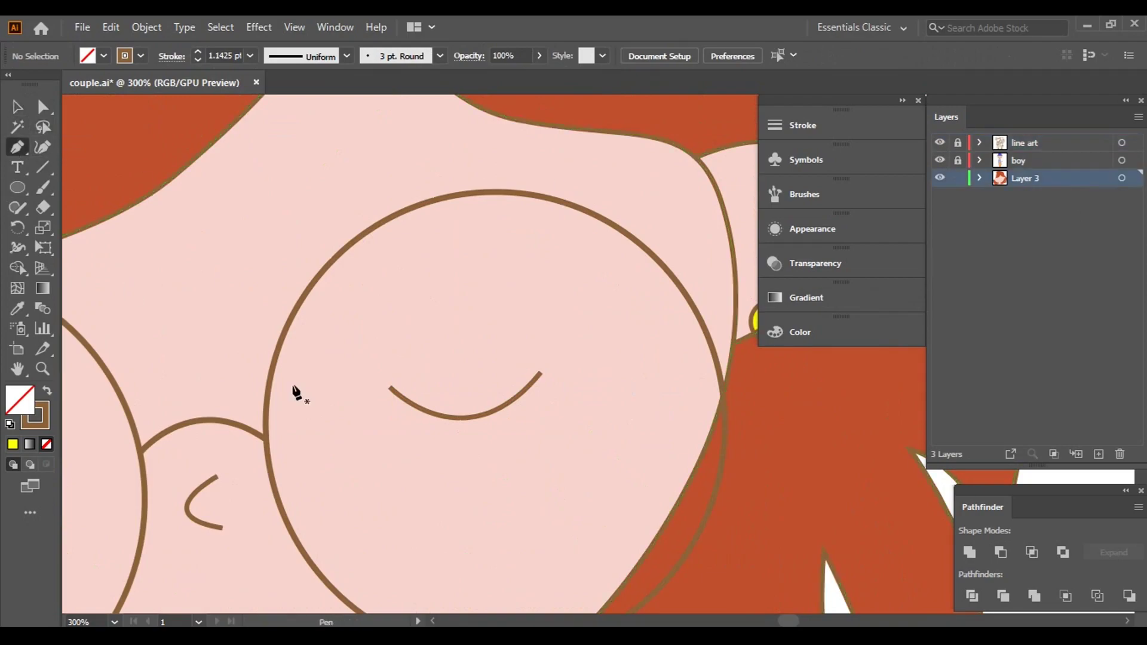
- Trace a new closed-eye curve with the Pen tool and select it
{"action": "left_click", "coordinate": [389, 388]}
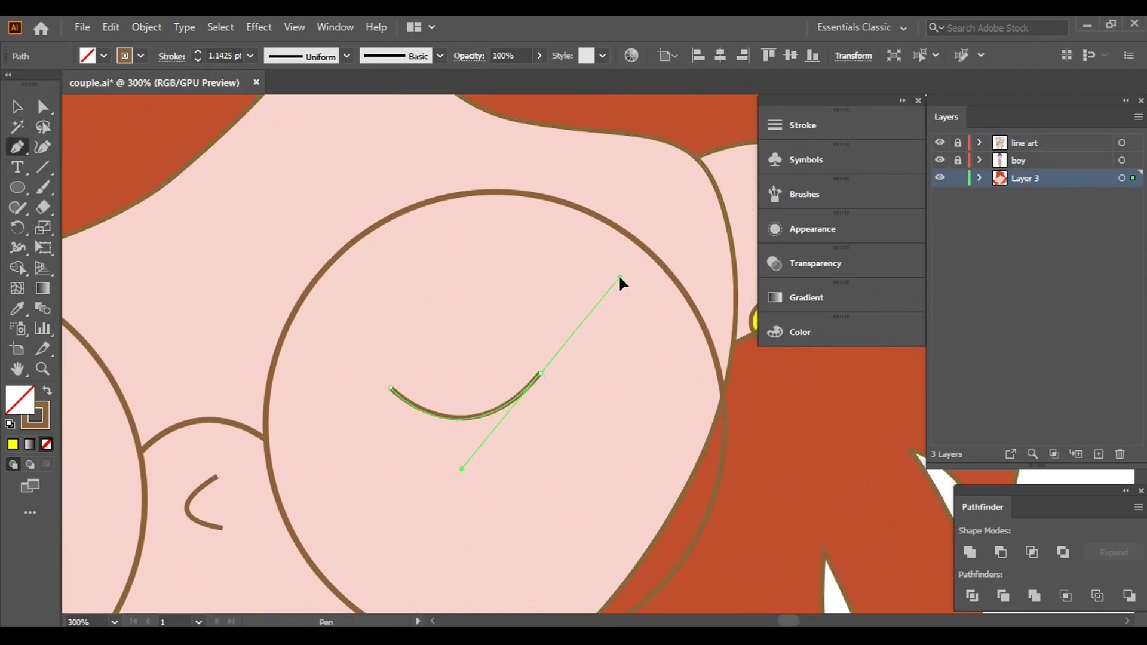
{"action": "left_click_drag", "start_coordinate": [619, 276], "coordinate": [619, 278]}
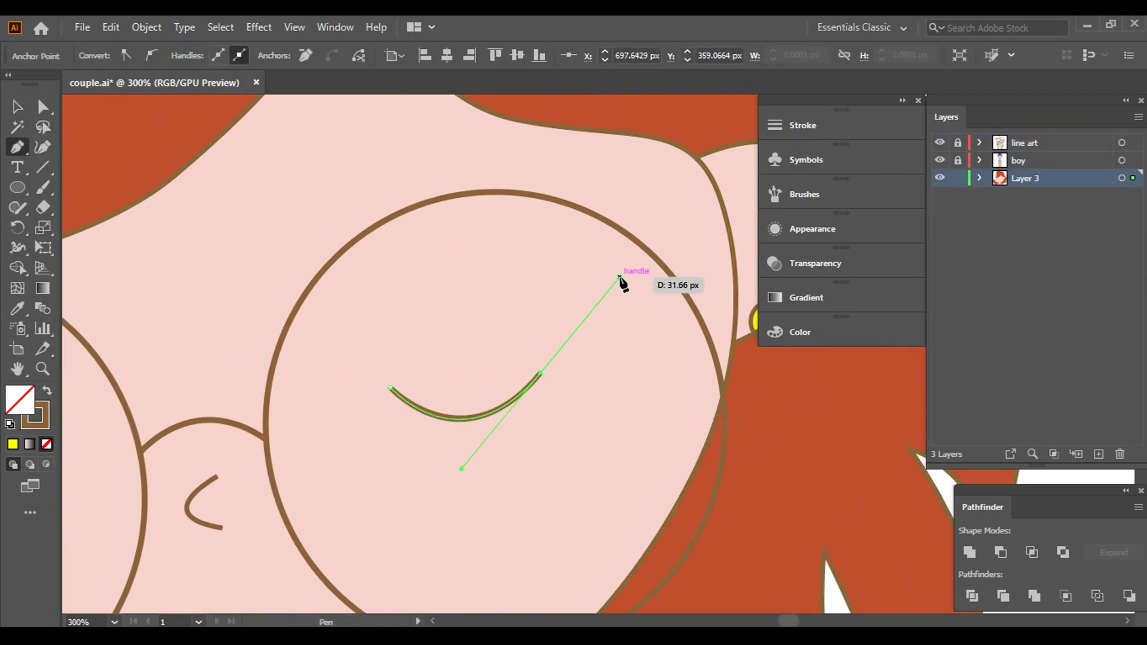
{"action": "left_click_drag", "start_coordinate": [337, 411], "coordinate": [290, 538]}
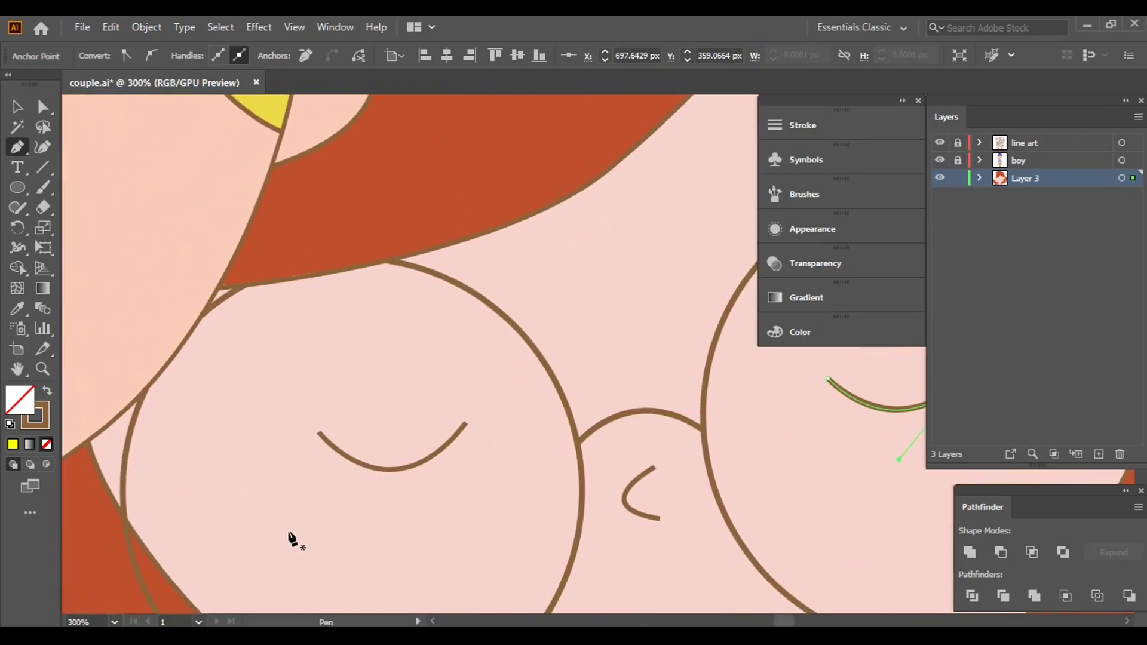
{"action": "key", "text": "ctrl+plus"}
{"action": "key", "text": "ctrl+plus"}
{"action": "left_click_drag", "start_coordinate": [512, 328], "coordinate": [663, 130]}
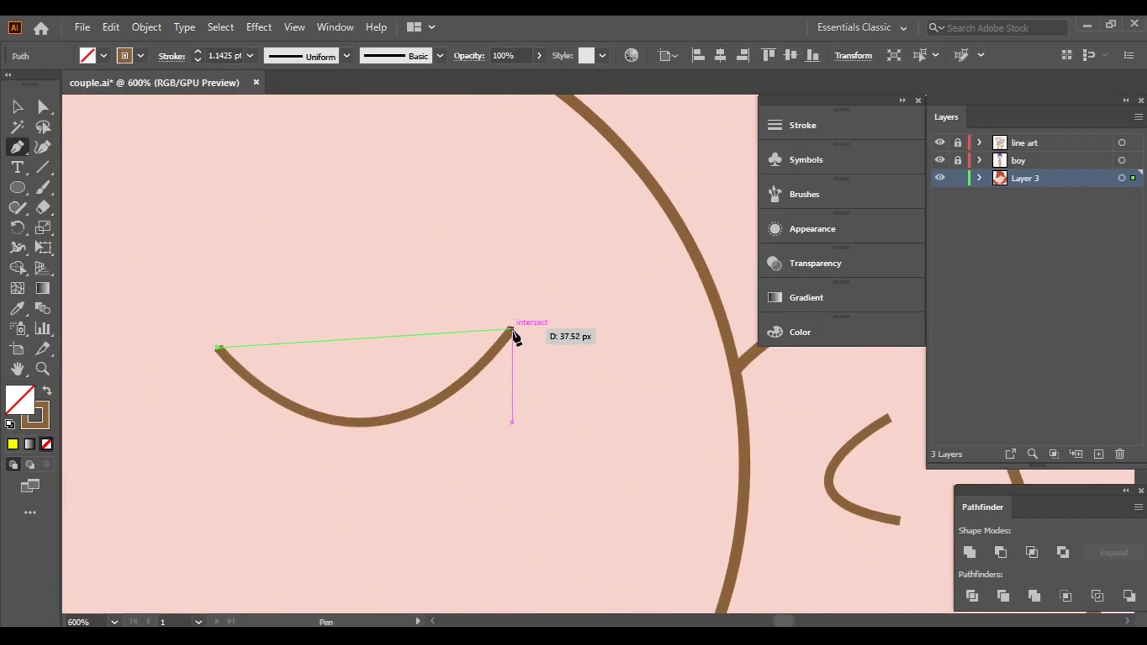
{"action": "left_click", "coordinate": [17, 108]}
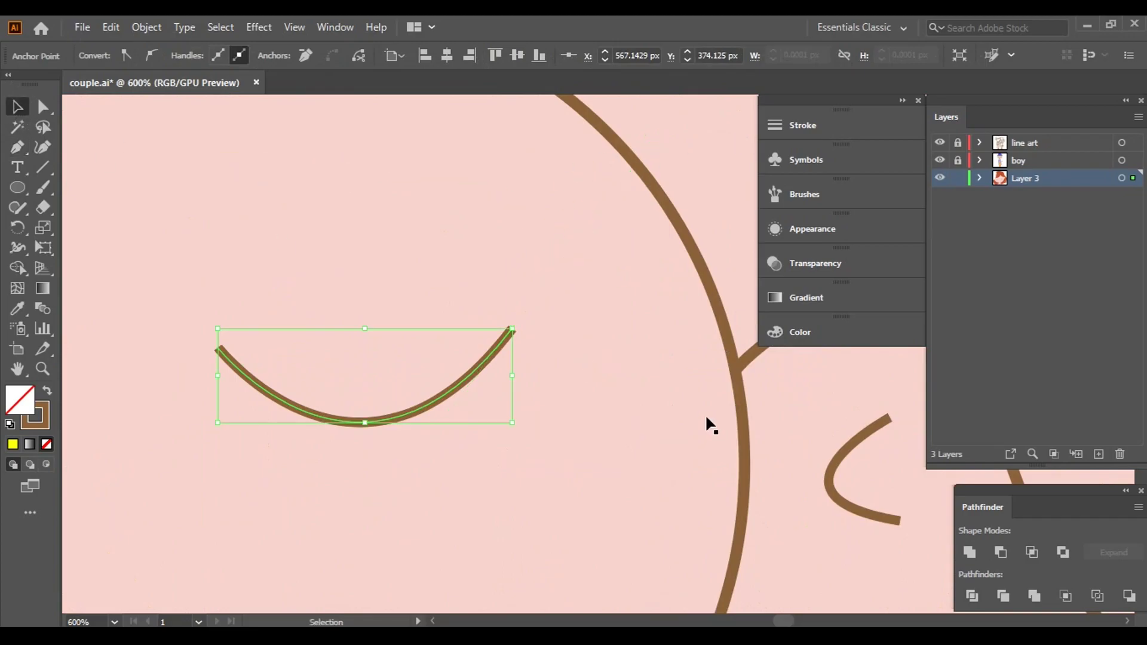
{"action": "key", "text": "ctrl+minus"}
{"action": "key", "text": "ctrl+minus"}
{"action": "key", "text": "ctrl+minus"}
{"action": "key", "text": "ctrl+plus"}
{"action": "key", "text": "ctrl+plus"}
{"action": "left_click", "coordinate": [600, 360]}
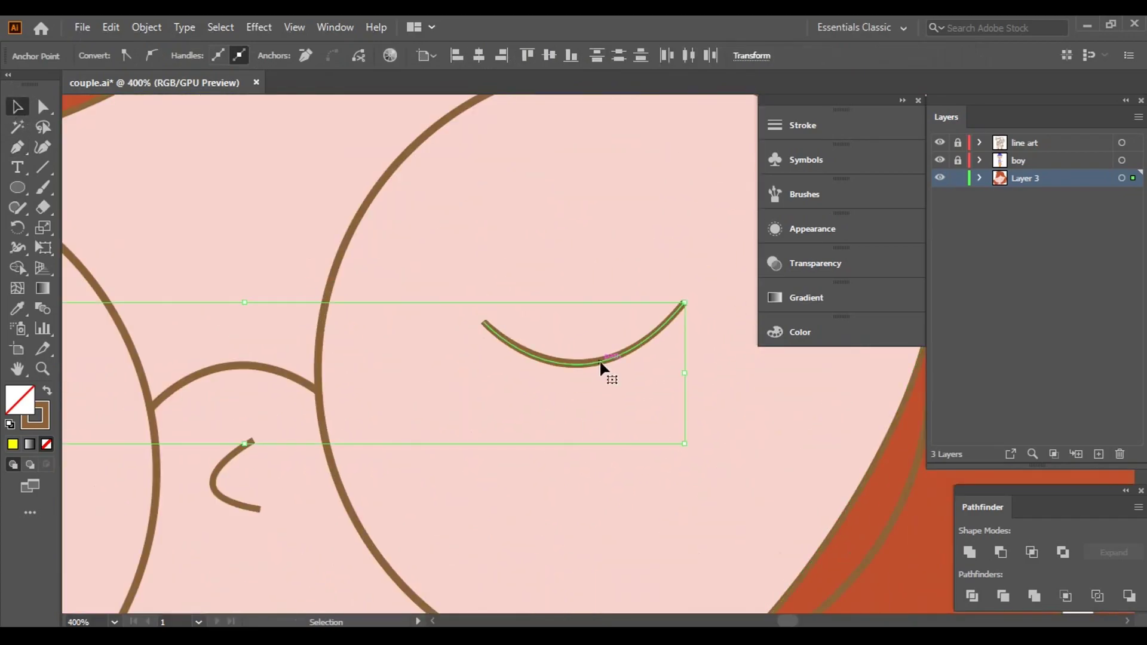
- Apply the 10 pt. Round brush to the new eye curve
{"action": "left_click", "coordinate": [805, 194]}
{"action": "left_click", "coordinate": [609, 218]}
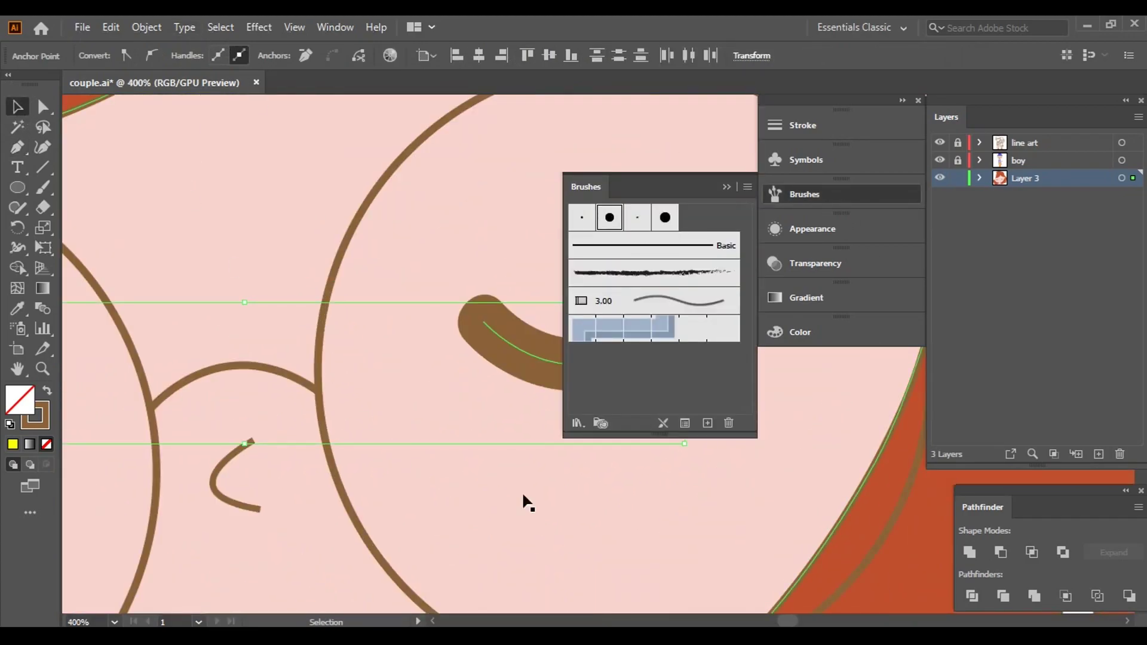
{"action": "left_click", "coordinate": [727, 187]}
{"action": "key", "text": "ctrl+minus"}
{"action": "key", "text": "ctrl+minus"}
{"action": "key", "text": "ctrl+minus"}
{"action": "key", "text": "ctrl+minus"}
{"action": "key", "text": "ctrl+minus"}
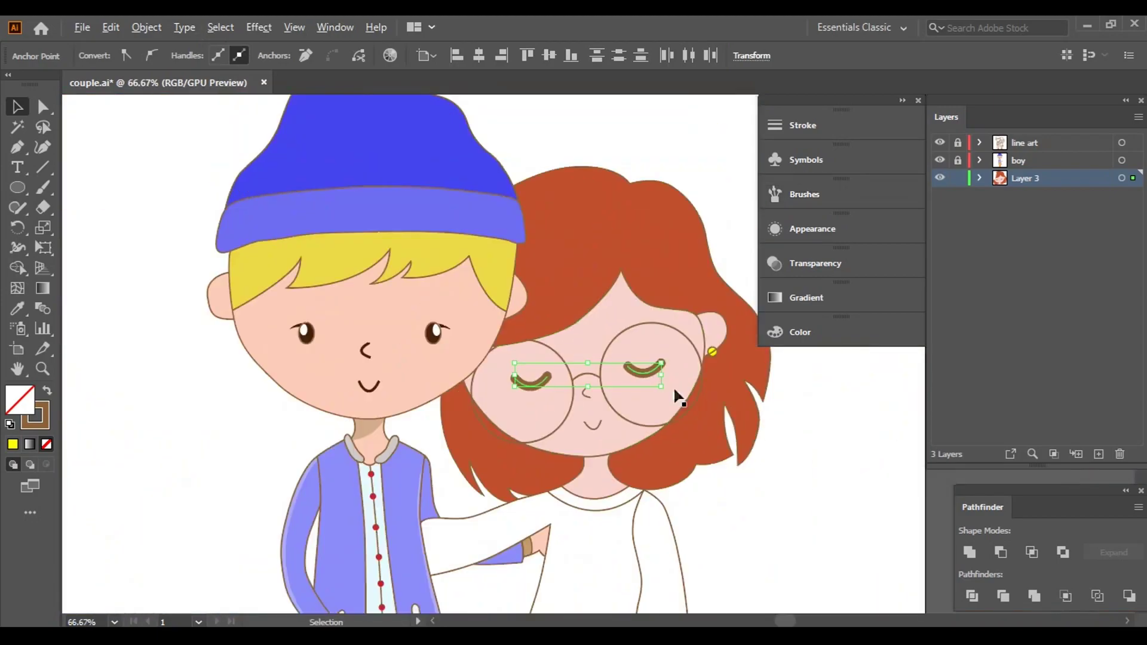
- Set both eye curves' stroke weight to 0.25 pt, then deselect
{"action": "left_click", "coordinate": [533, 385], "text": "shift"}
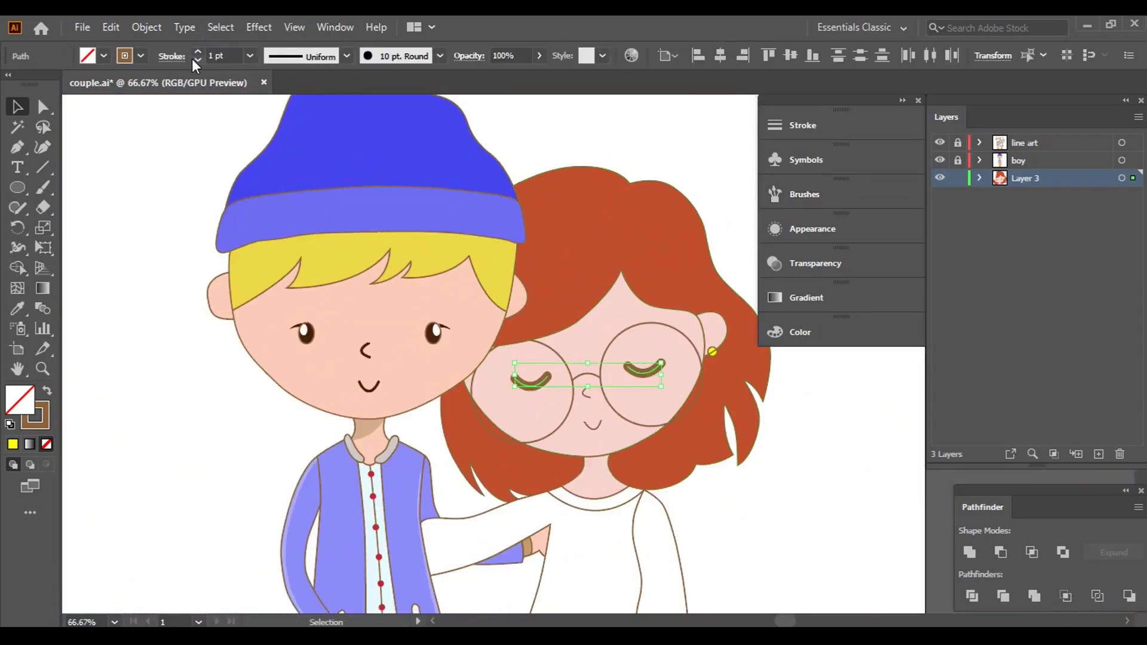
{"action": "left_click", "coordinate": [199, 59]}
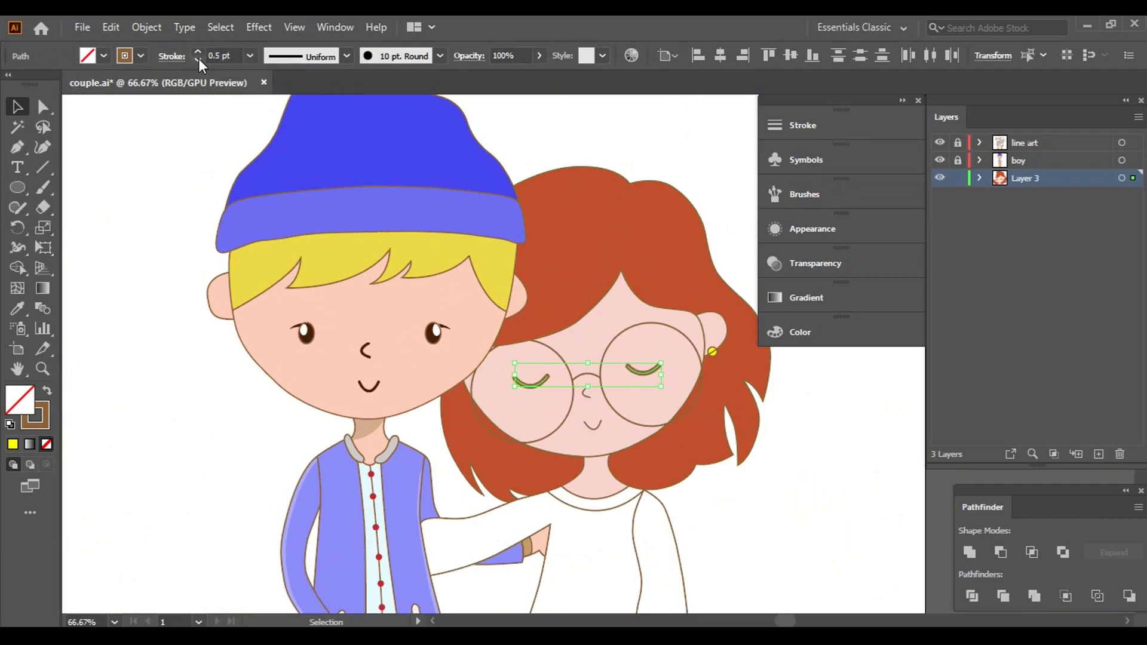
{"action": "scroll", "coordinate": [705, 390], "scroll_direction": "up", "scroll_amount": 1}
{"action": "left_click", "coordinate": [198, 60]}
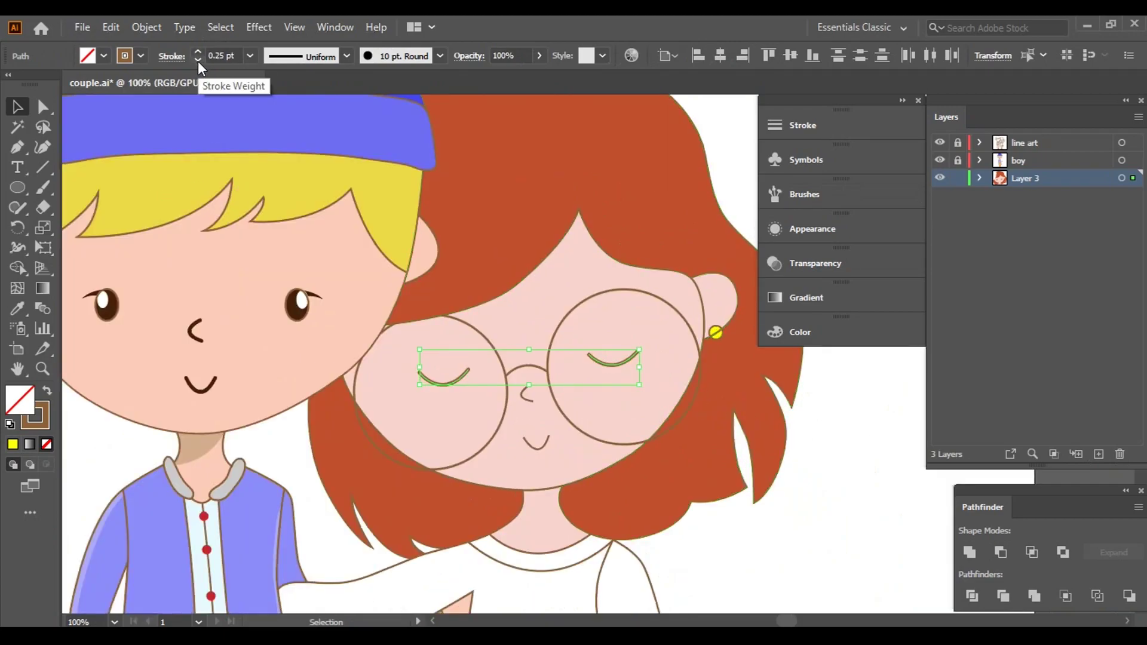
{"action": "left_click", "coordinate": [198, 52]}
{"action": "left_click", "coordinate": [837, 475]}
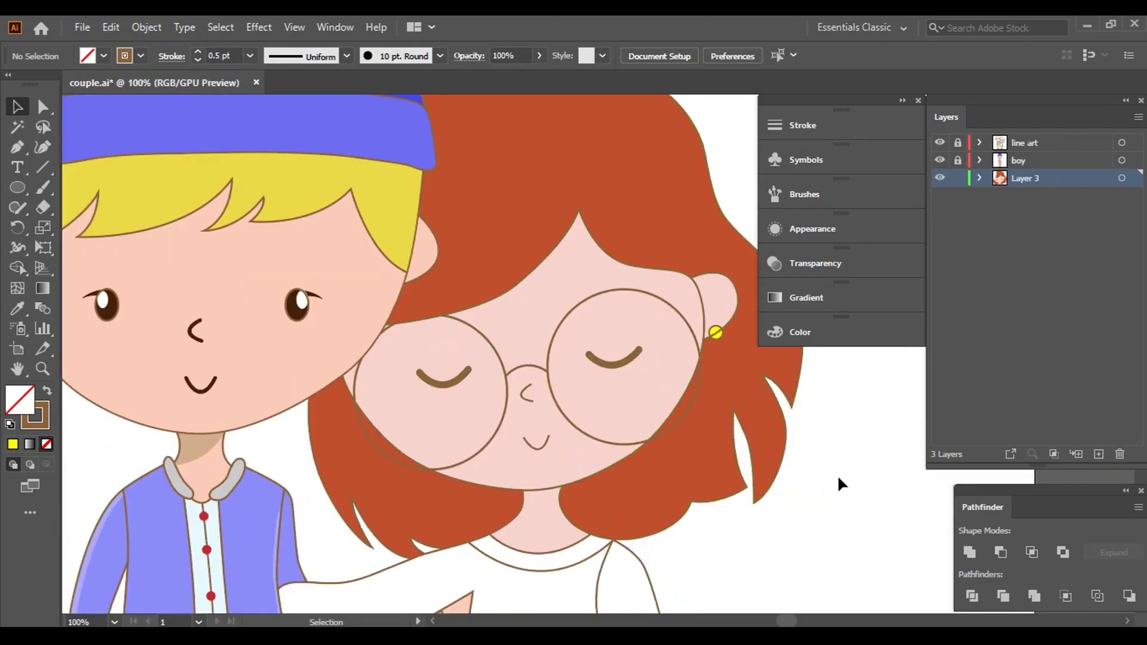
{"action": "left_click", "coordinate": [445, 379]}
{"action": "left_click", "coordinate": [615, 363], "text": "shift"}
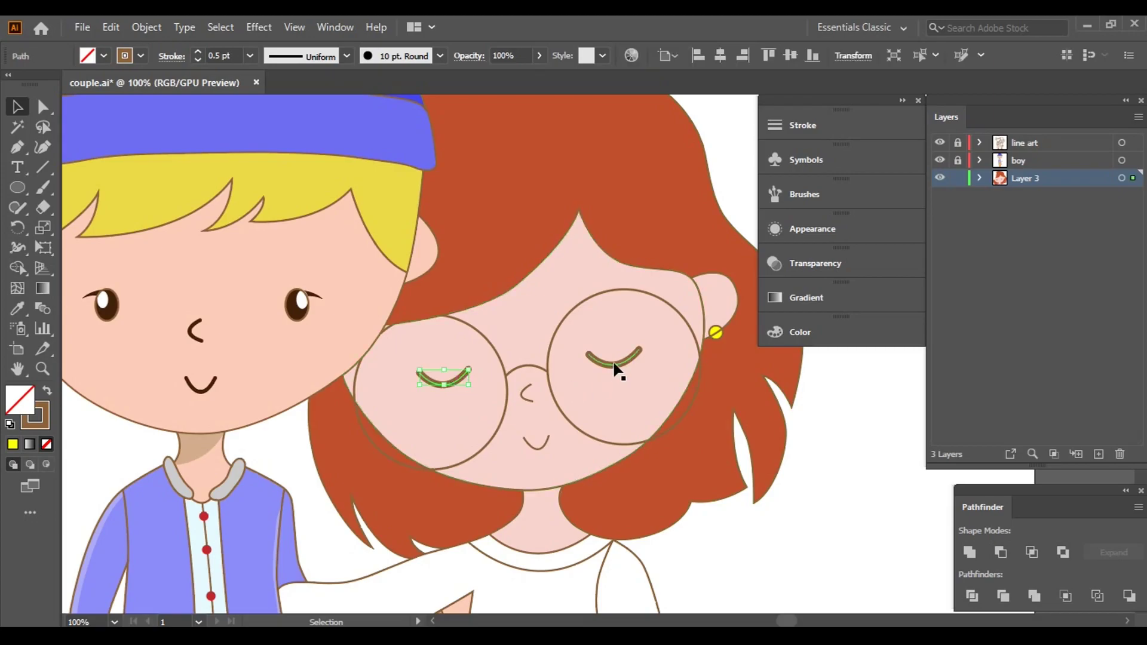
{"action": "left_click", "coordinate": [197, 60]}
{"action": "left_click", "coordinate": [882, 478]}
- Trace the girl's nose curve with the Pen tool
{"action": "scroll", "coordinate": [517, 401], "scroll_direction": "up", "scroll_amount": 3}
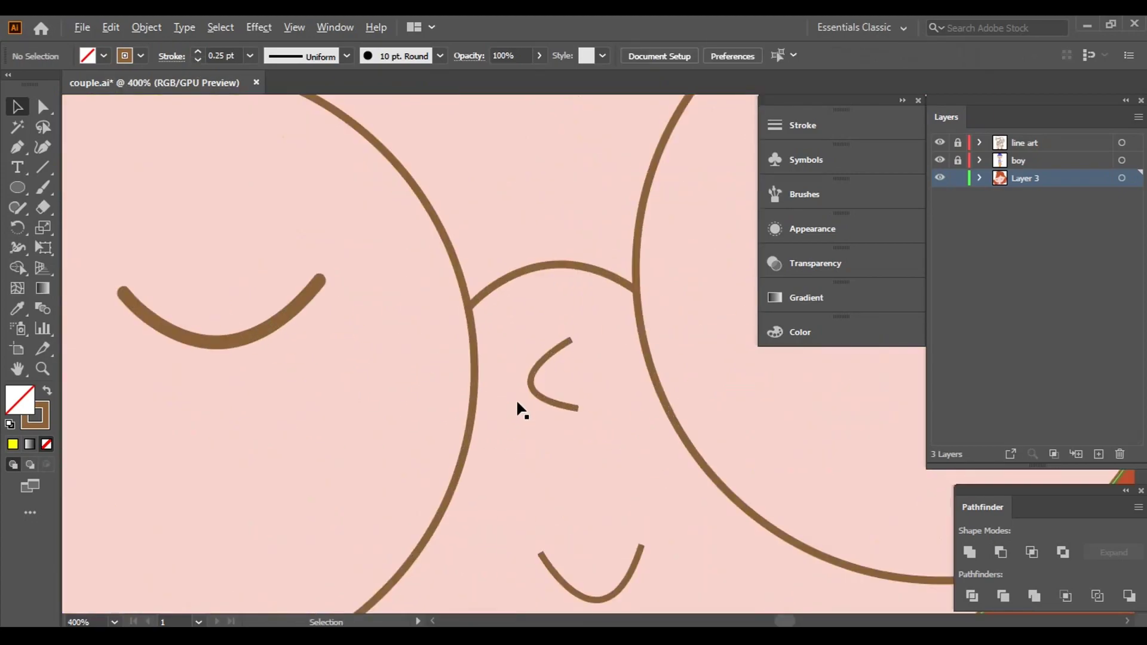
{"action": "left_click", "coordinate": [18, 147]}
{"action": "scroll", "coordinate": [571, 424], "scroll_direction": "up", "scroll_amount": 1}
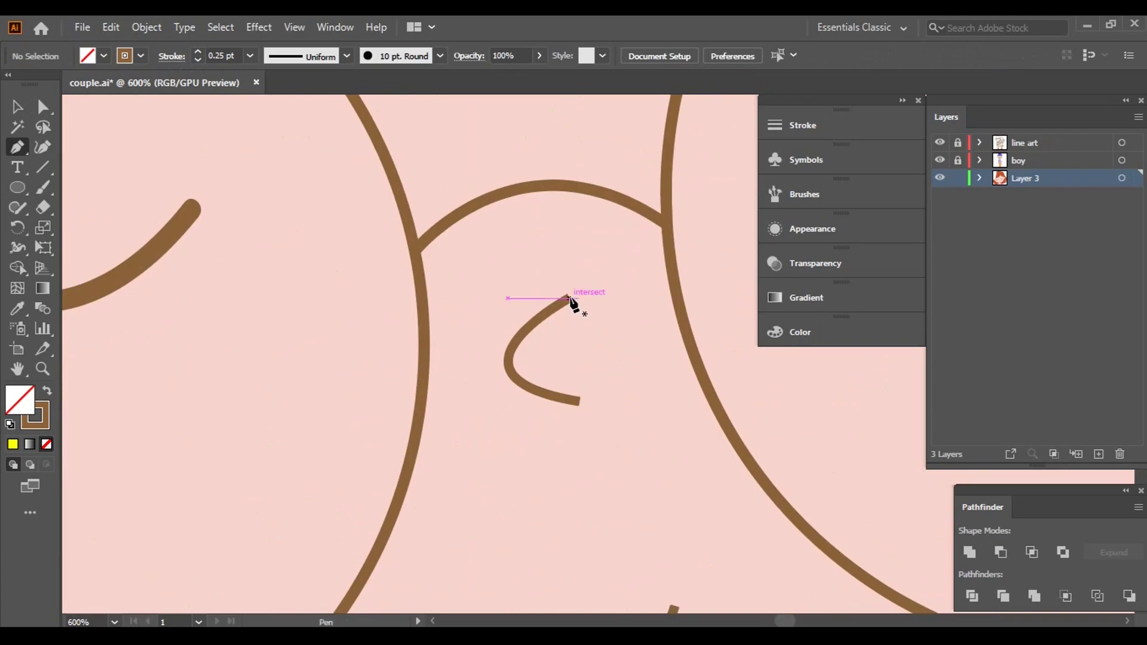
{"action": "left_click", "coordinate": [570, 297]}
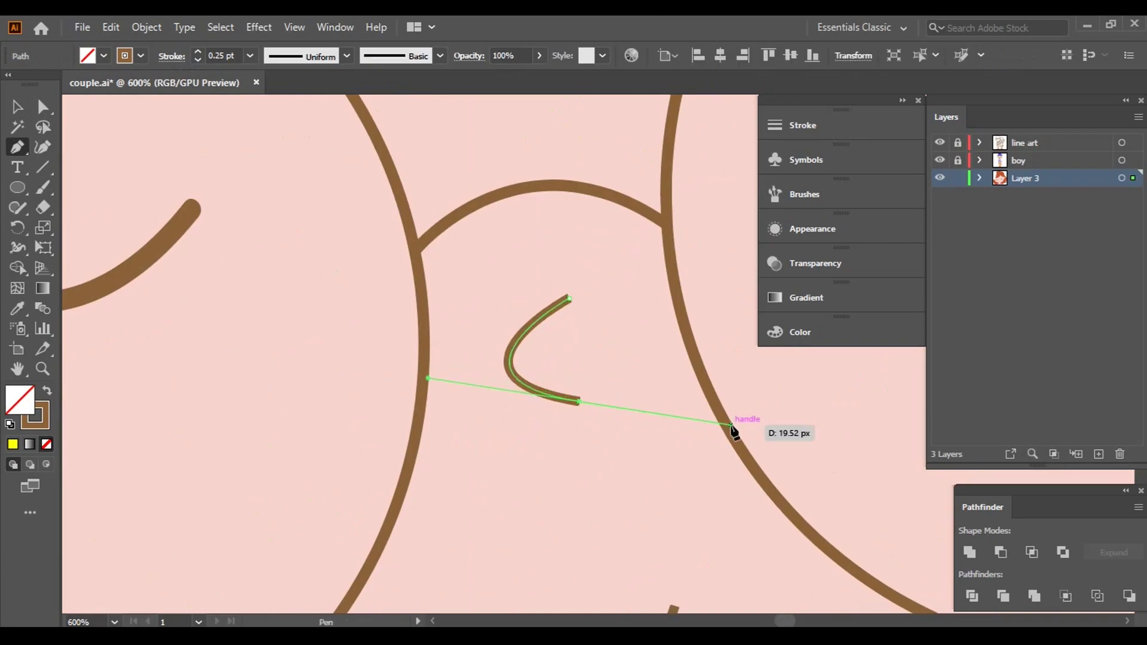
{"action": "left_click_drag", "start_coordinate": [733, 425], "coordinate": [110, 133]}
{"action": "key", "text": "v"}
- Trace the girl's smiling mouth curve
{"action": "scroll", "coordinate": [597, 425], "scroll_direction": "down", "scroll_amount": 3}
{"action": "scroll", "coordinate": [496, 302], "scroll_direction": "up", "scroll_amount": 3}
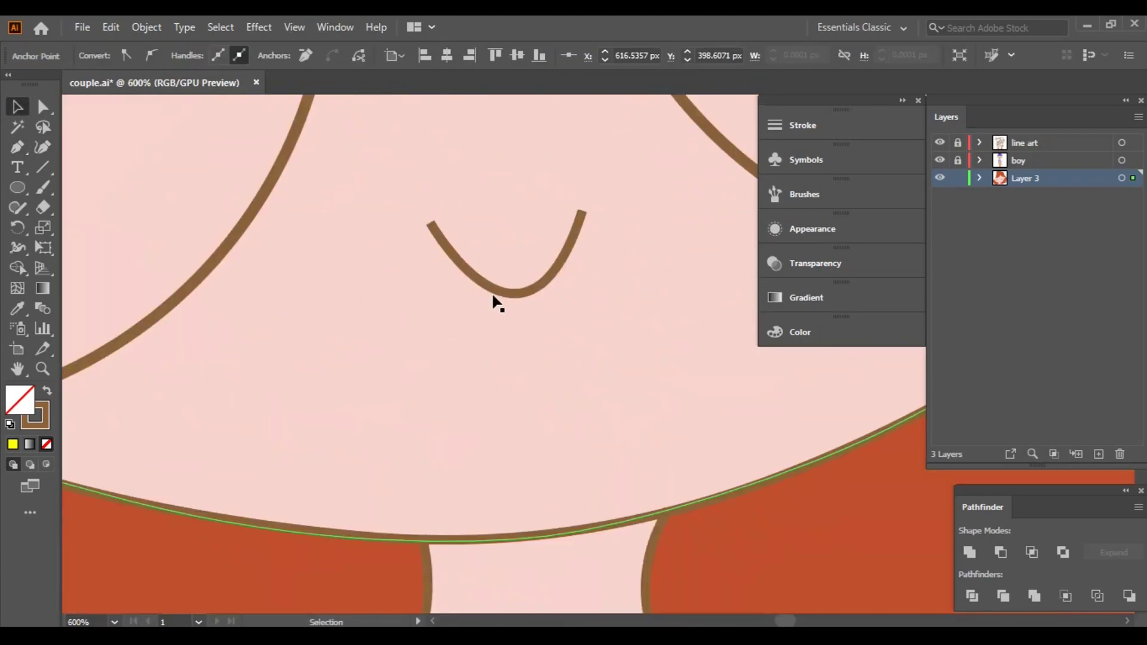
{"action": "scroll", "coordinate": [495, 302], "scroll_direction": "up", "scroll_amount": 2}
{"action": "left_click", "coordinate": [356, 287]}
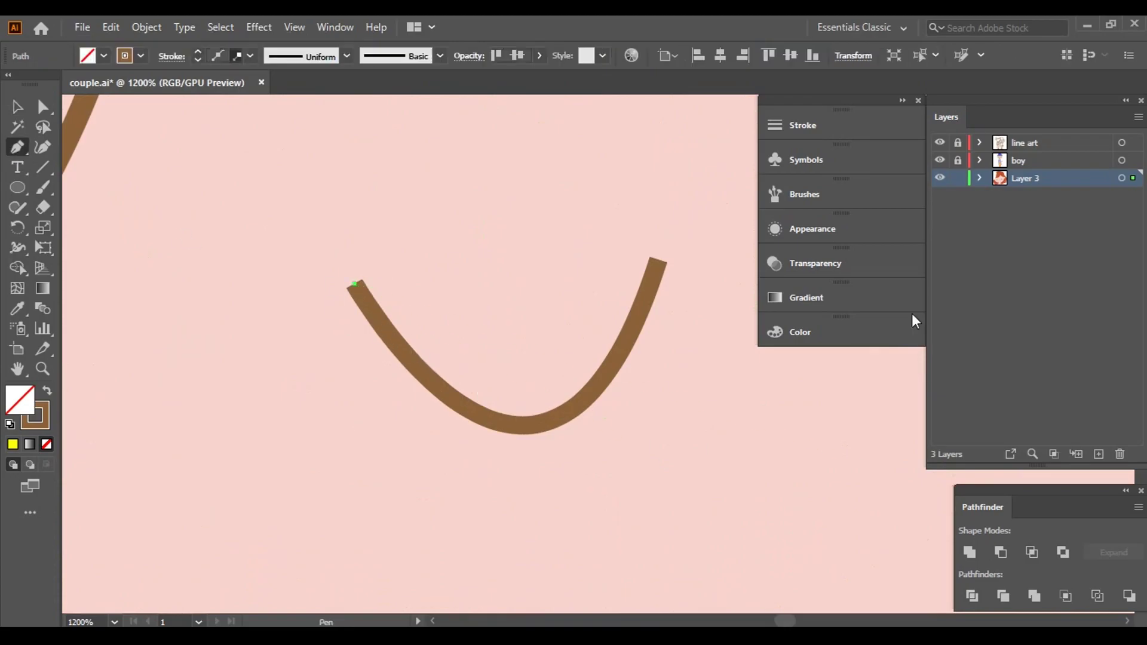
{"action": "scroll", "coordinate": [526, 597], "scroll_direction": "down", "scroll_amount": 2}
{"action": "left_click_drag", "start_coordinate": [594, 441], "coordinate": [651, 261]}
{"action": "key", "text": "v"}
- Give the nose and mouth the 10 pt. Round brush at 0.25 pt stroke, then deselect
{"action": "scroll", "coordinate": [614, 407], "scroll_direction": "down", "scroll_amount": 1}
{"action": "scroll", "coordinate": [614, 407], "scroll_direction": "down", "scroll_amount": 3}
{"action": "left_click", "coordinate": [598, 434]}
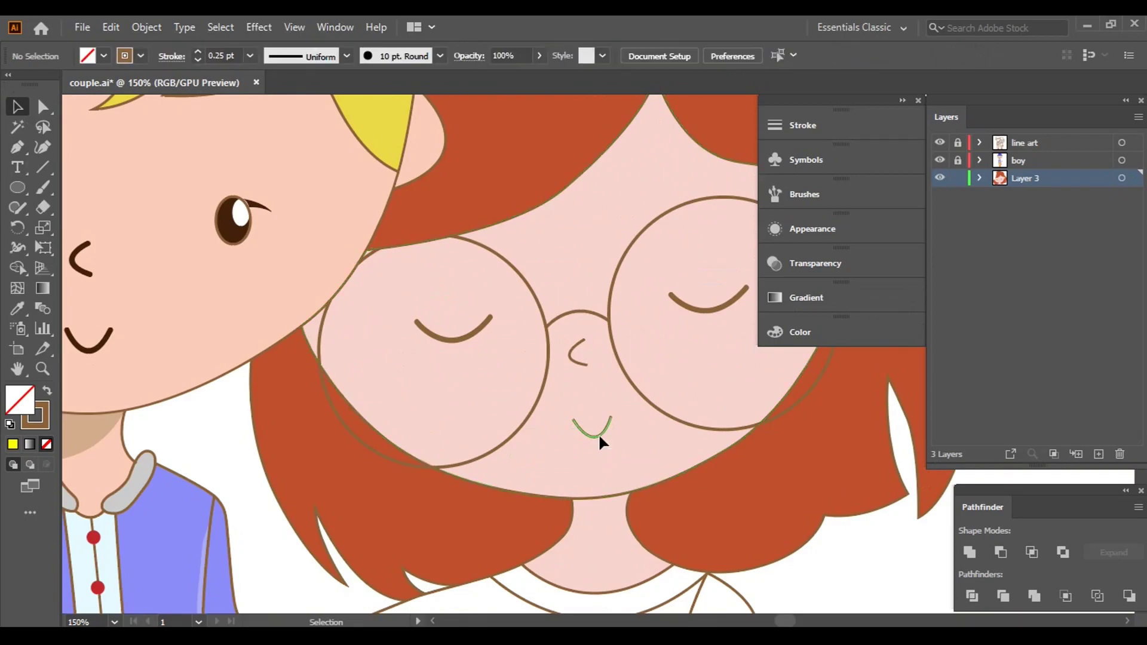
{"action": "left_click", "coordinate": [578, 352], "text": "shift"}
{"action": "left_click", "coordinate": [805, 194]}
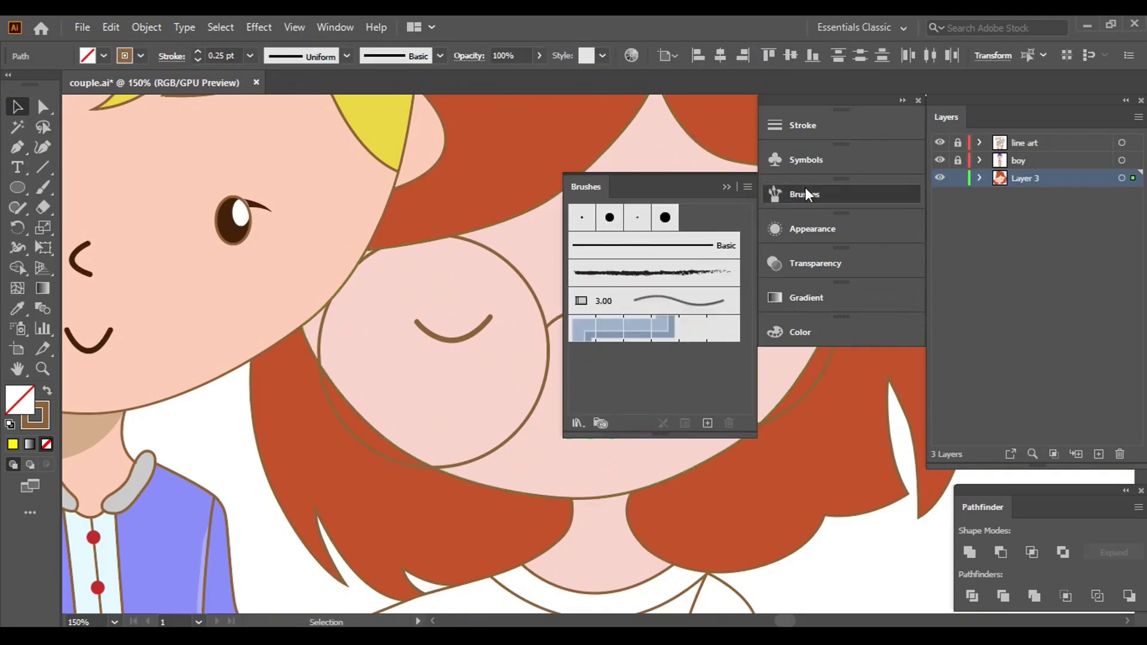
{"action": "left_click", "coordinate": [612, 219]}
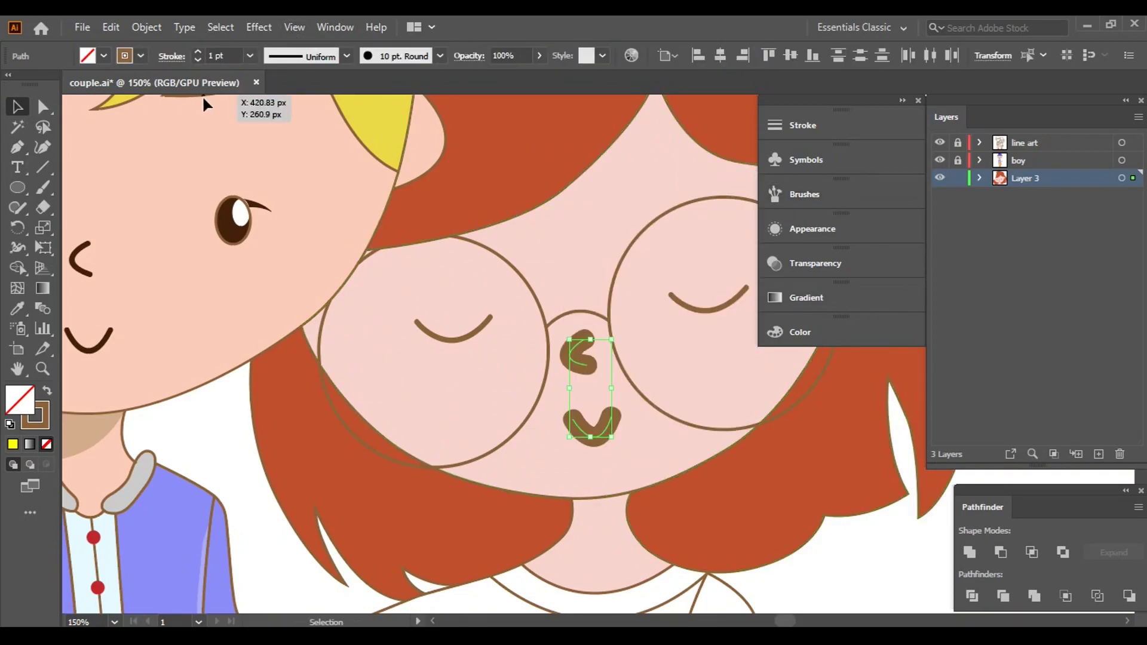
{"action": "left_click", "coordinate": [198, 61]}
{"action": "left_click", "coordinate": [877, 563]}
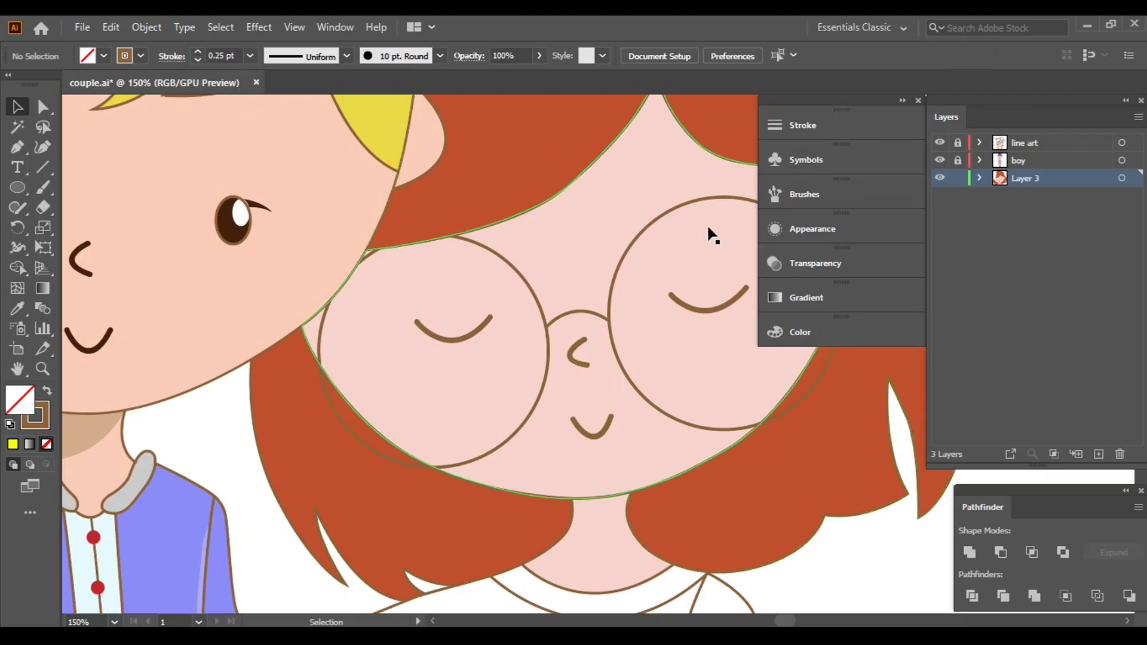
{"action": "scroll", "coordinate": [538, 346], "scroll_direction": "up", "scroll_amount": 5}
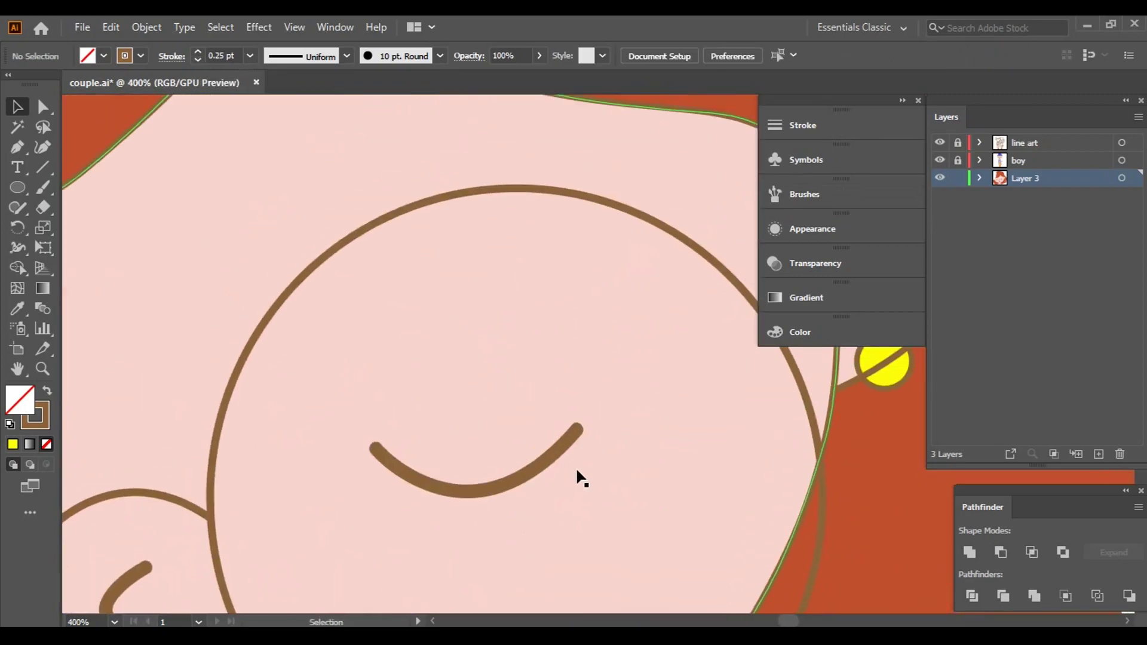
{"action": "scroll", "coordinate": [581, 446], "scroll_direction": "up", "scroll_amount": 1}
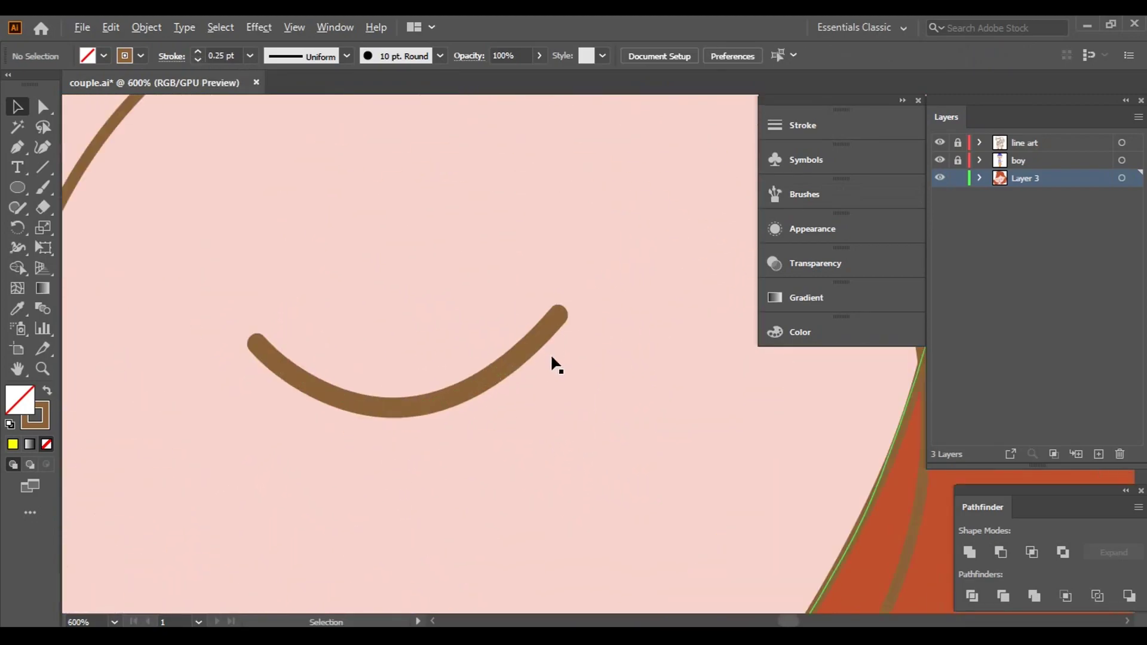
- Draw four curved eyelashes out from the end of the first closed eye with the Pen tool
{"action": "left_click", "coordinate": [17, 147]}
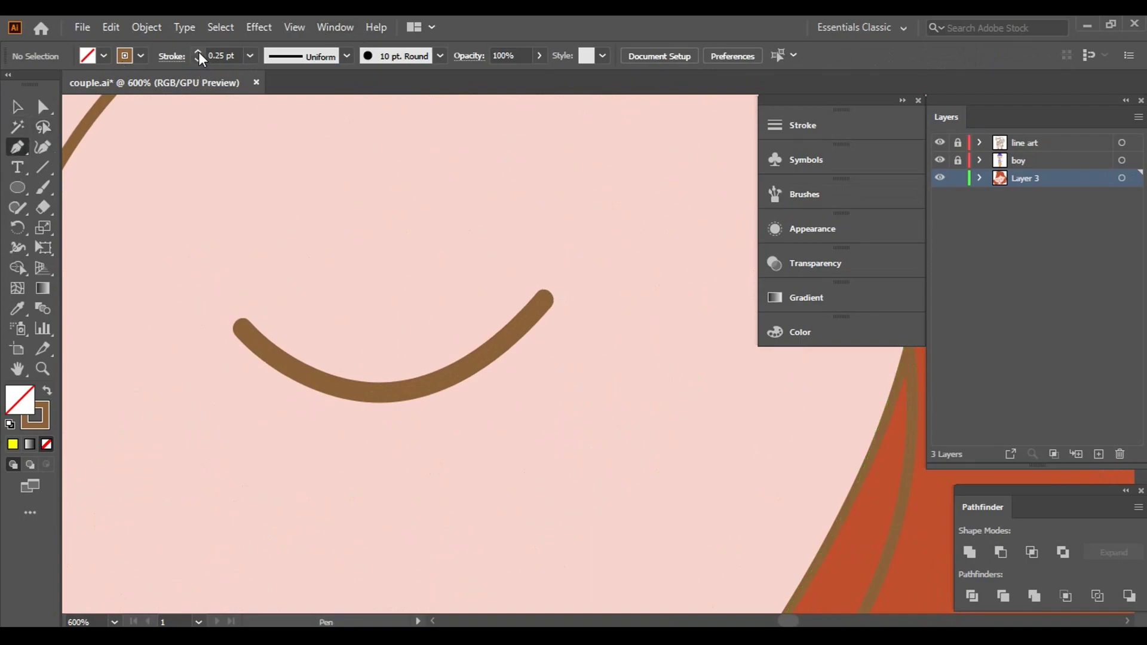
{"action": "left_click", "coordinate": [198, 51]}
{"action": "scroll", "coordinate": [538, 347], "scroll_direction": "up", "scroll_amount": 2}
{"action": "left_click", "coordinate": [375, 338]}
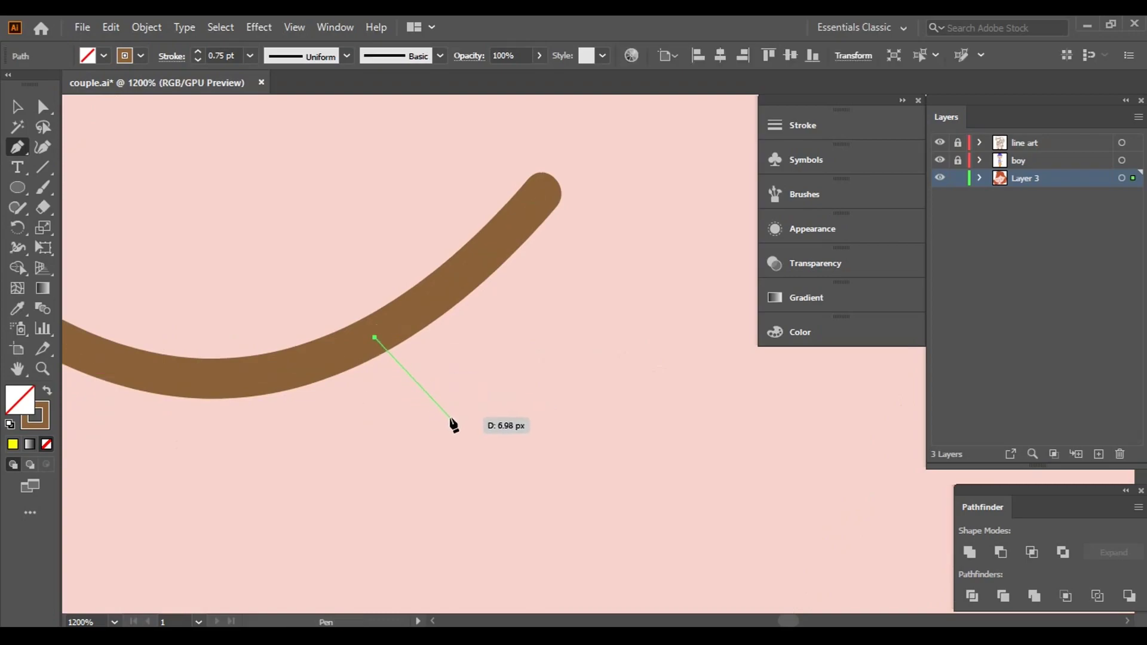
{"action": "left_click_drag", "start_coordinate": [544, 460], "coordinate": [544, 460]}
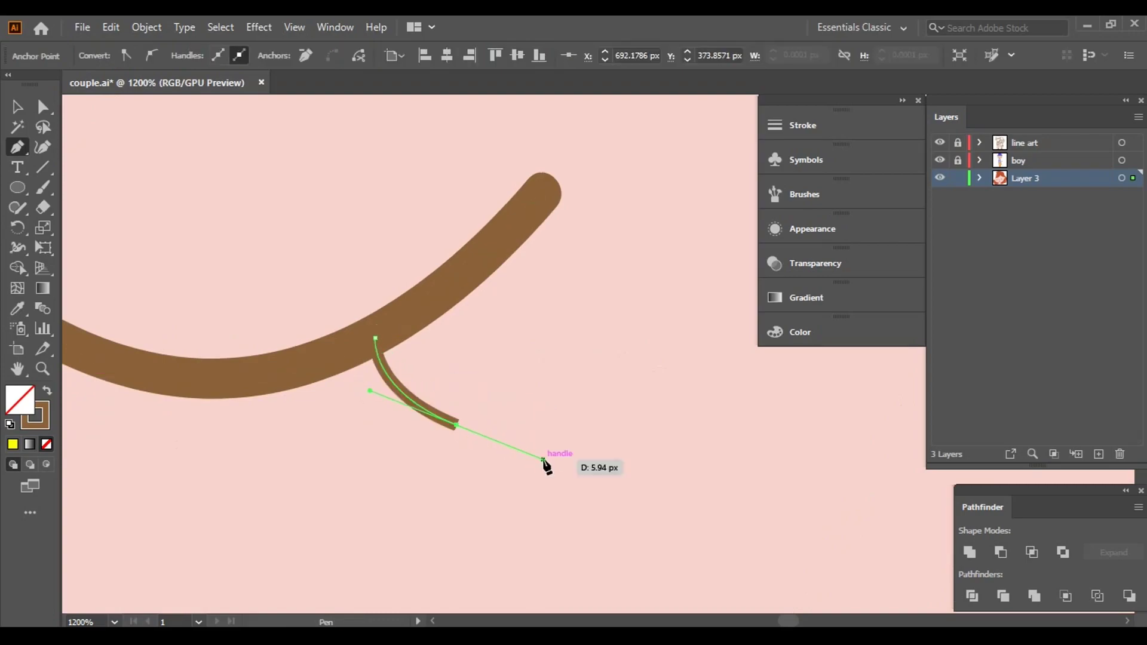
{"action": "left_click", "coordinate": [427, 305]}
{"action": "left_click_drag", "start_coordinate": [575, 379], "coordinate": [556, 370]}
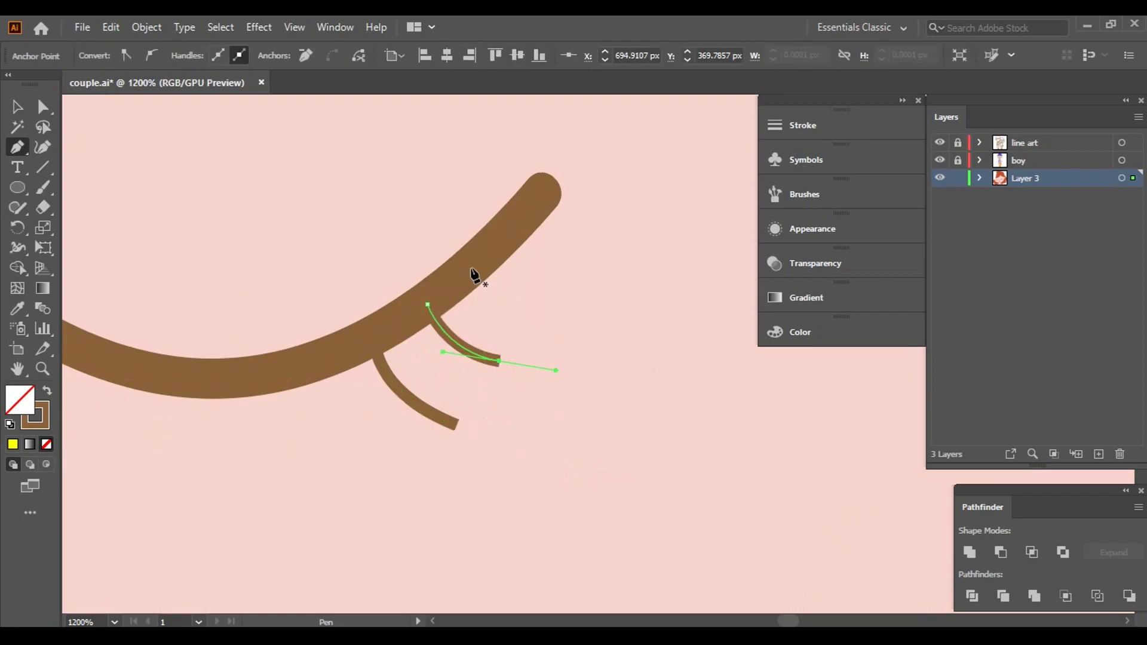
{"action": "left_click_drag", "start_coordinate": [471, 269], "coordinate": [556, 306]}
{"action": "left_click_drag", "start_coordinate": [654, 314], "coordinate": [654, 313]}
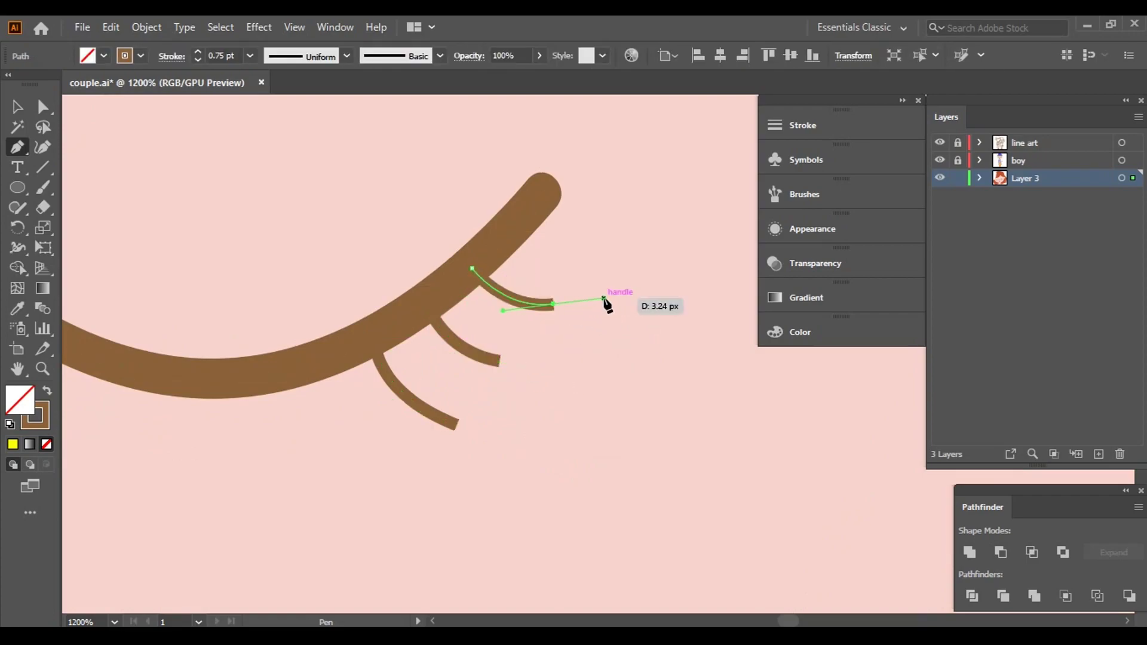
{"action": "left_click", "coordinate": [512, 228]}
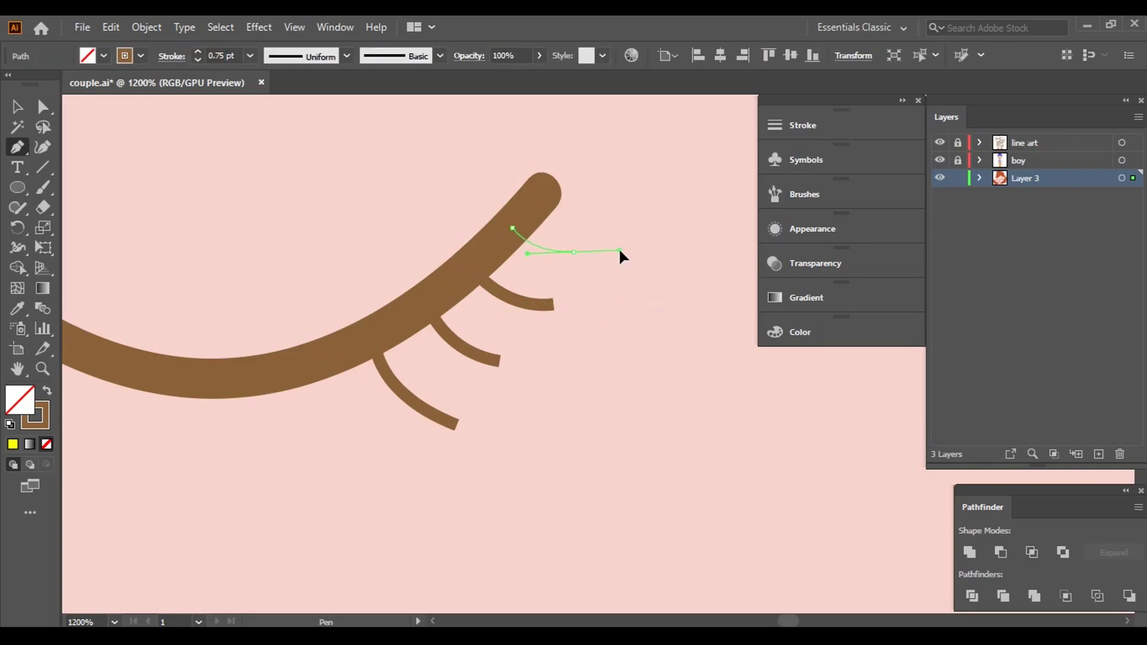
{"action": "left_click_drag", "start_coordinate": [620, 251], "coordinate": [631, 245]}
- Draw four curved eyelashes out from the end of the second closed eye
{"action": "scroll", "coordinate": [624, 426], "scroll_direction": "down", "scroll_amount": 5}
{"action": "left_click_drag", "start_coordinate": [610, 403], "coordinate": [725, 392]}
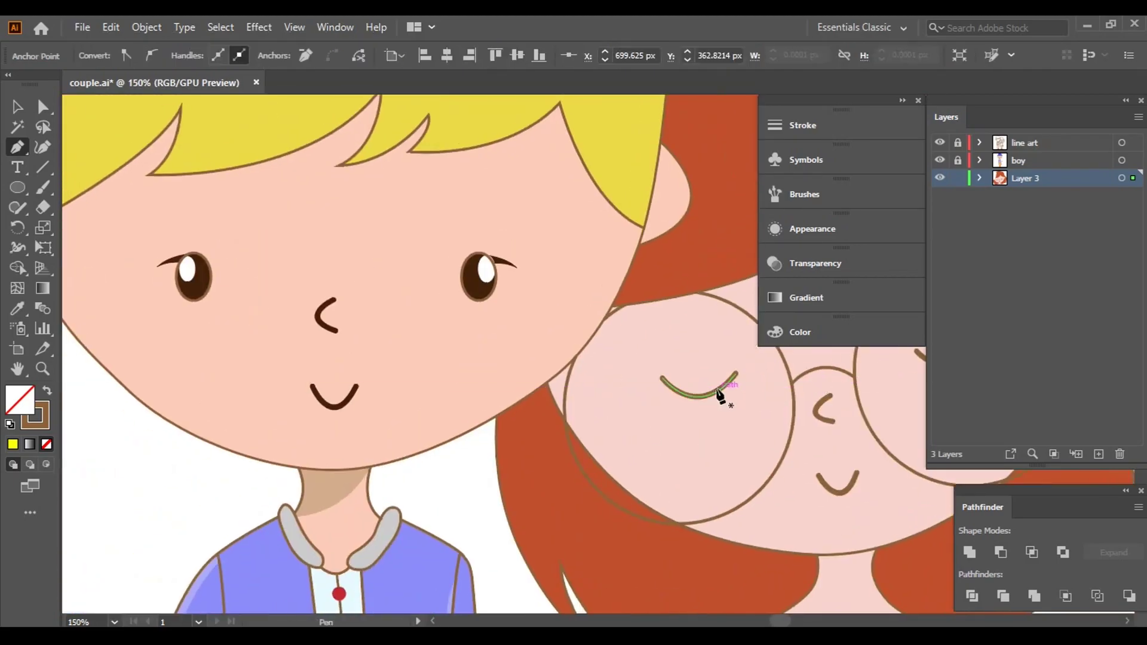
{"action": "scroll", "coordinate": [615, 377], "scroll_direction": "up", "scroll_amount": 5}
{"action": "left_click_drag", "start_coordinate": [622, 387], "coordinate": [504, 359]}
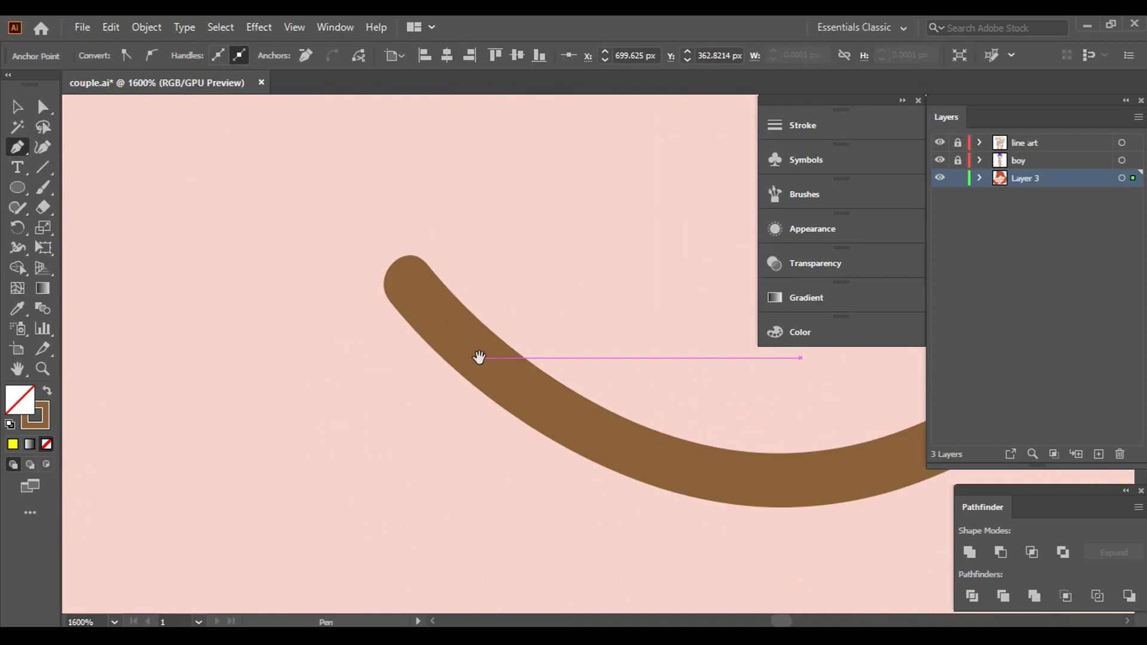
{"action": "scroll", "coordinate": [478, 310], "scroll_direction": "up", "scroll_amount": 1}
{"action": "left_click", "coordinate": [485, 270]}
{"action": "mouse_move", "coordinate": [373, 301]}
{"action": "left_mouse_down"}
{"action": "mouse_move", "coordinate": [264, 295]}
{"action": "mouse_move", "coordinate": [273, 291]}
{"action": "left_mouse_up"}
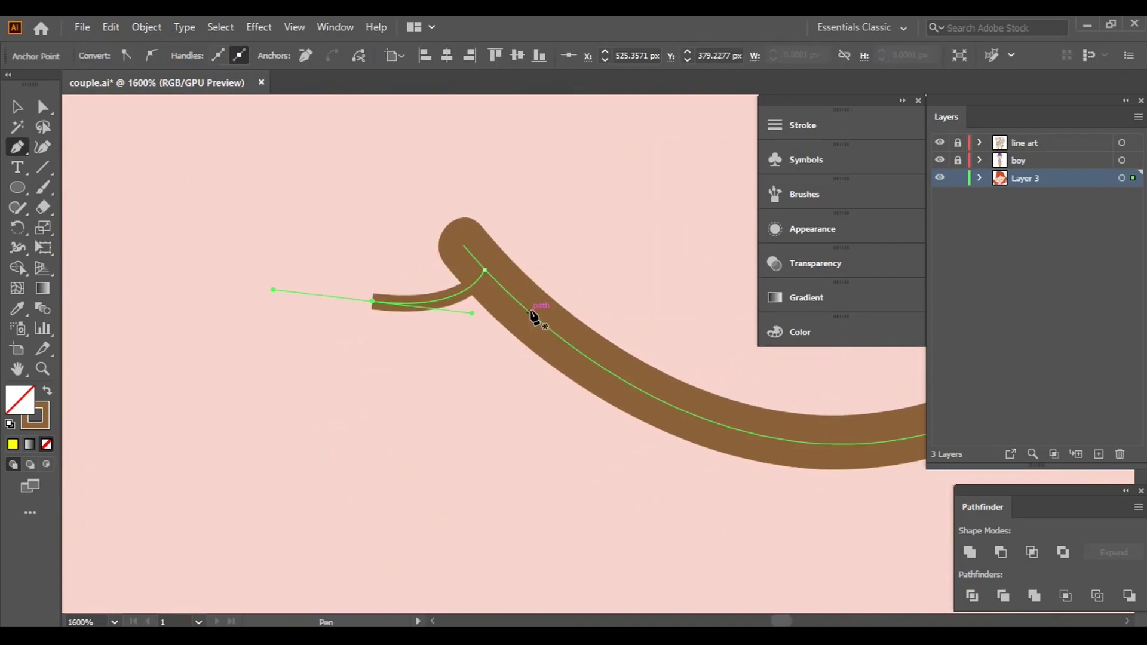
{"action": "left_click_drag", "start_coordinate": [529, 311], "coordinate": [373, 376]}
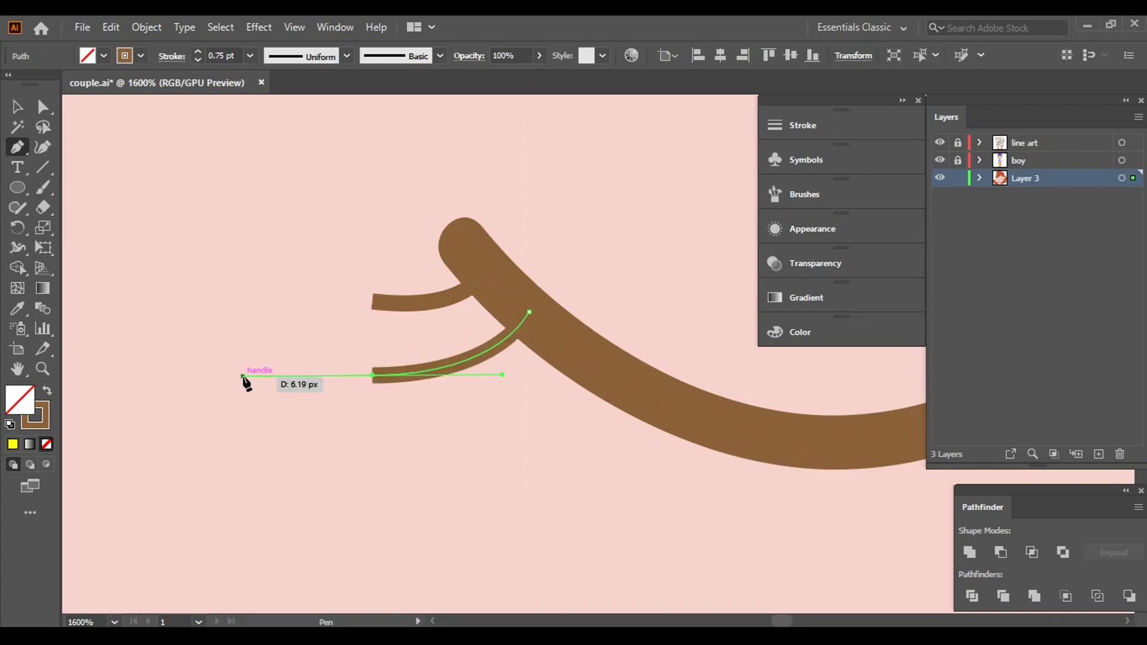
{"action": "left_click_drag", "start_coordinate": [269, 376], "coordinate": [242, 376]}
{"action": "left_click", "coordinate": [582, 354]}
{"action": "left_click_drag", "start_coordinate": [436, 440], "coordinate": [331, 440]}
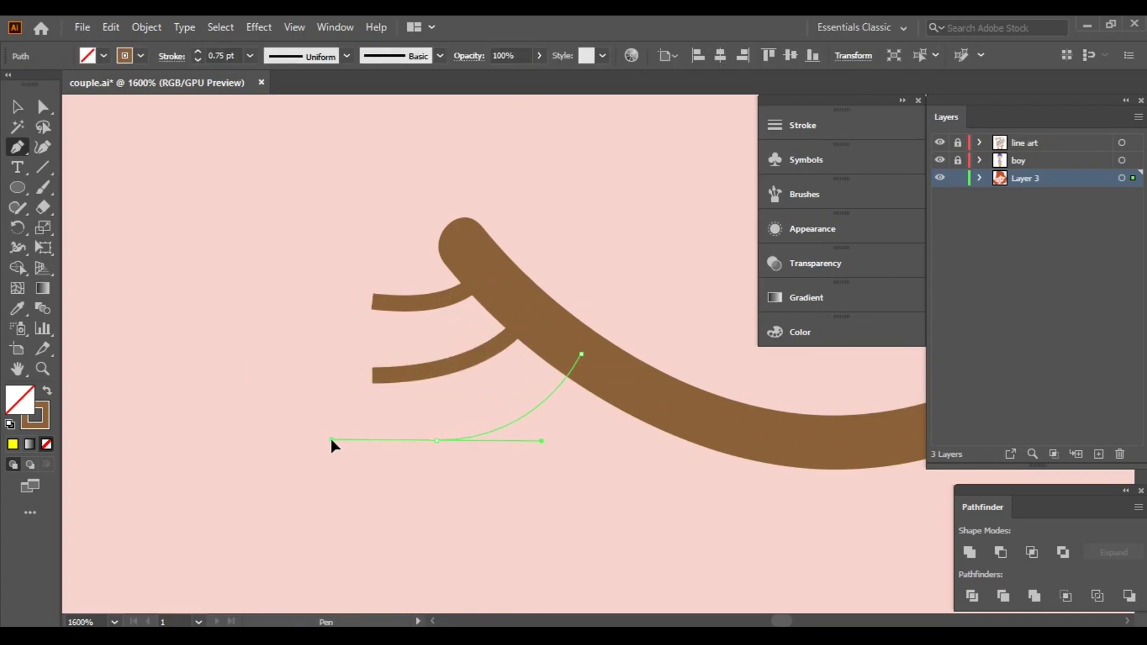
{"action": "left_click", "coordinate": [629, 389]}
{"action": "left_click_drag", "start_coordinate": [539, 496], "coordinate": [462, 501]}
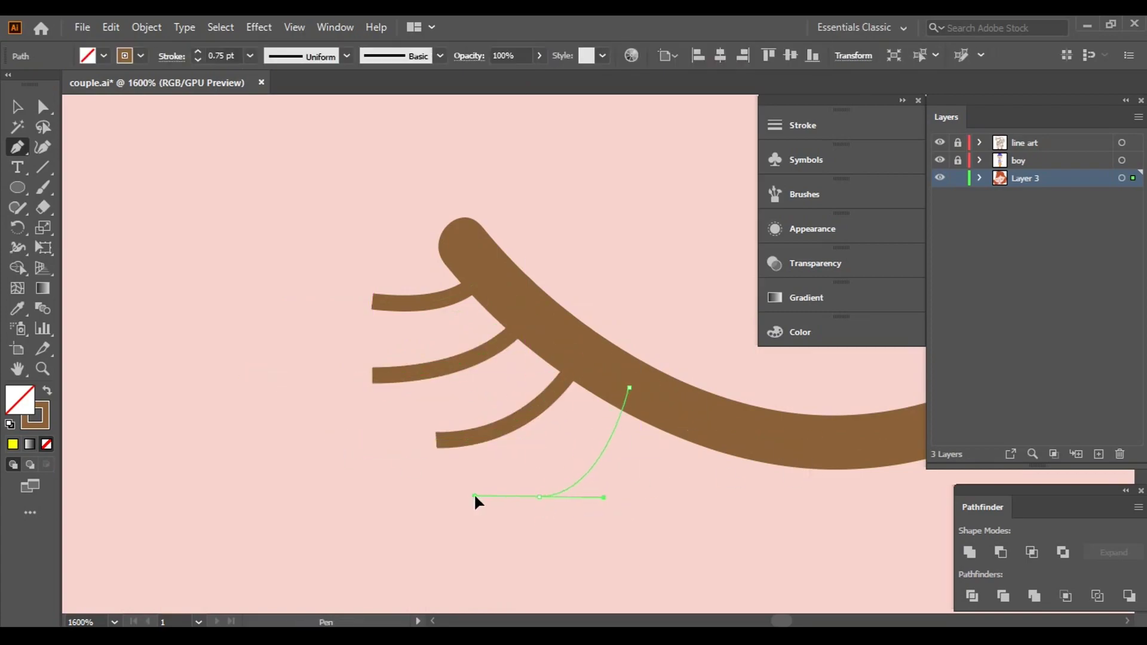
{"action": "key", "text": "v"}
- Give the first eye's four lashes a tapered width profile and a heavier stroke
{"action": "scroll", "coordinate": [531, 428], "scroll_direction": "down", "scroll_amount": 3}
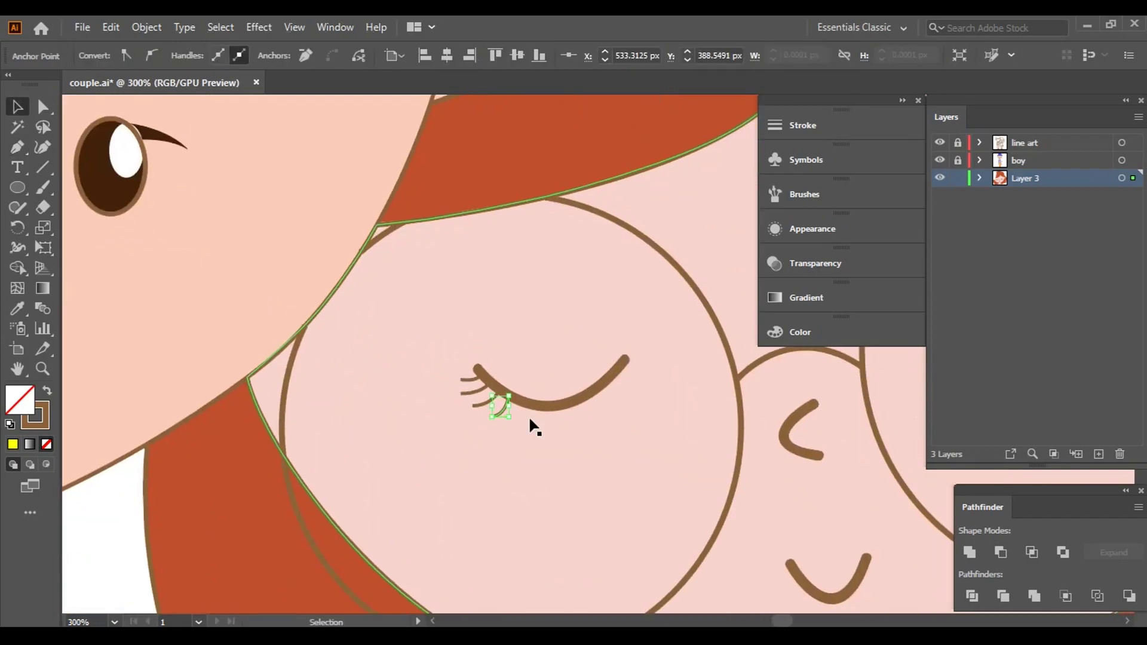
{"action": "scroll", "coordinate": [831, 441], "scroll_direction": "down", "scroll_amount": 2}
{"action": "scroll", "coordinate": [406, 412], "scroll_direction": "up", "scroll_amount": 4}
{"action": "scroll", "coordinate": [546, 430], "scroll_direction": "up", "scroll_amount": 1}
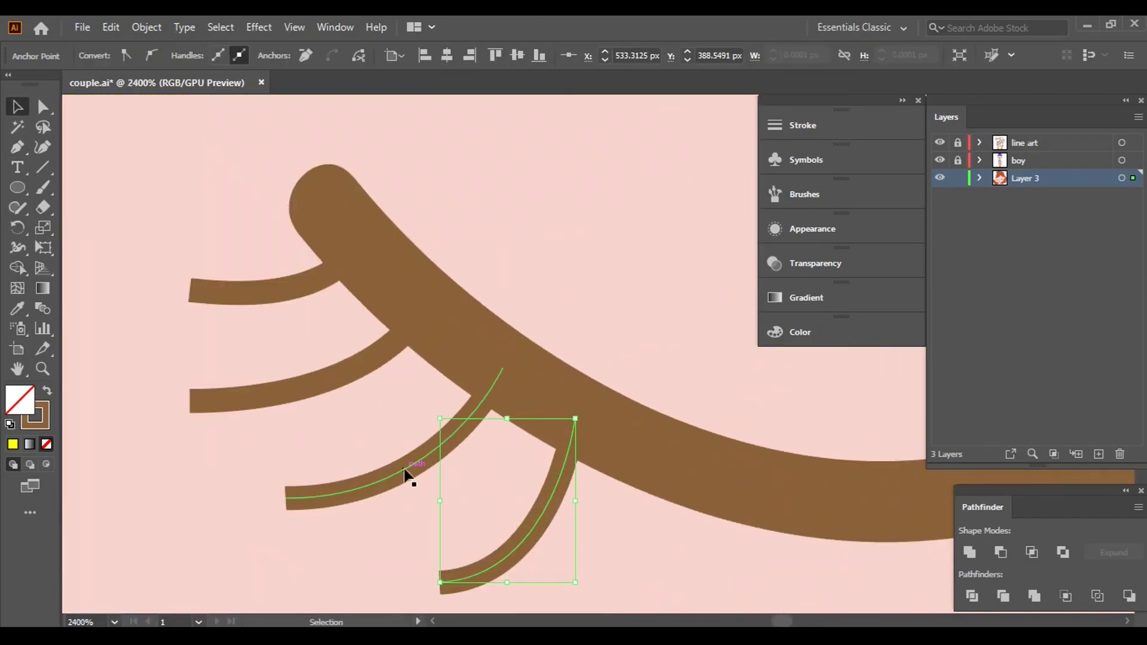
{"action": "scroll", "coordinate": [584, 436], "scroll_direction": "down", "scroll_amount": 2}
{"action": "scroll", "coordinate": [583, 436], "scroll_direction": "down", "scroll_amount": 3}
{"action": "left_click", "coordinate": [268, 553]}
{"action": "scroll", "coordinate": [592, 403], "scroll_direction": "up", "scroll_amount": 2}
{"action": "scroll", "coordinate": [592, 402], "scroll_direction": "up", "scroll_amount": 2}
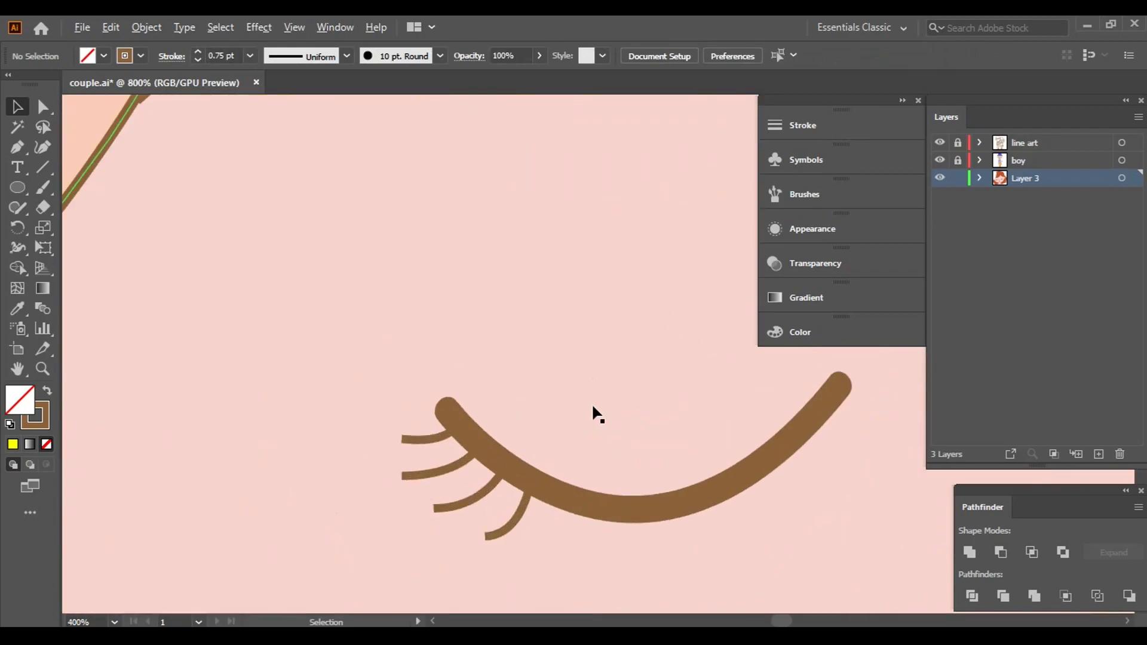
{"action": "scroll", "coordinate": [585, 430], "scroll_direction": "down", "scroll_amount": 2}
{"action": "left_click", "coordinate": [579, 453]}
{"action": "left_click", "coordinate": [537, 427], "text": "shift"}
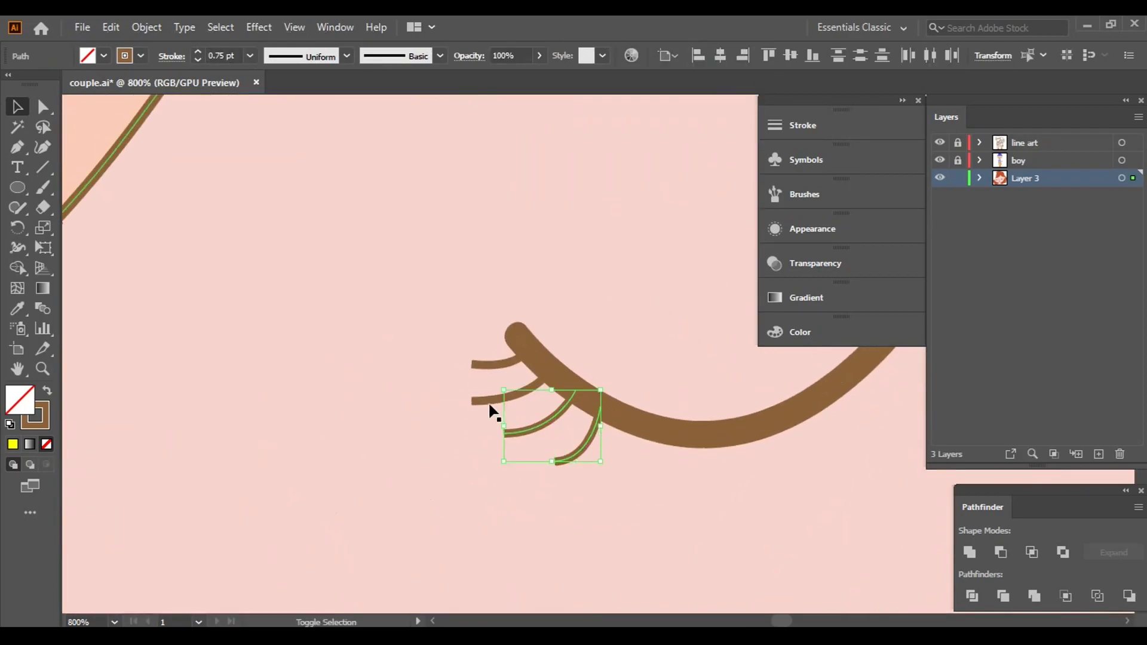
{"action": "left_click", "coordinate": [488, 401], "text": "shift"}
{"action": "left_click", "coordinate": [491, 366], "text": "shift"}
{"action": "left_click", "coordinate": [347, 56]}
{"action": "left_click", "coordinate": [279, 184]}
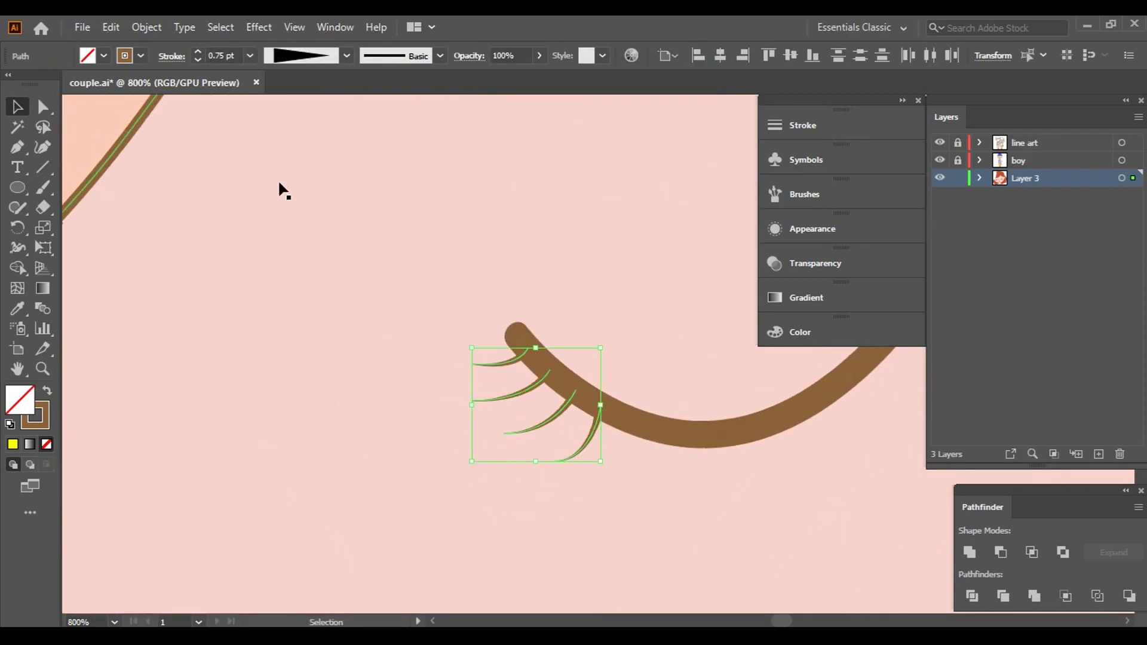
{"action": "left_click", "coordinate": [199, 52]}
{"action": "left_click", "coordinate": [200, 53]}
{"action": "left_click", "coordinate": [199, 53]}
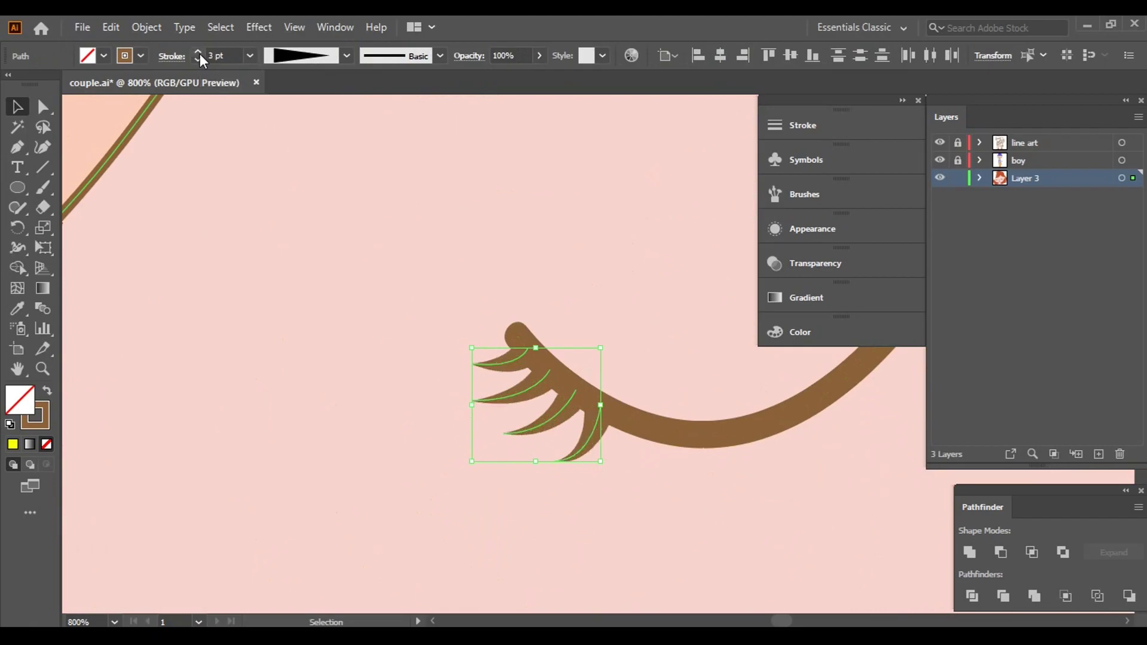
{"action": "key", "text": "ctrl+0"}
- Taper the other eye's lashes with the same width profile at 3 pt stroke
{"action": "scroll", "coordinate": [830, 452], "scroll_direction": "up", "scroll_amount": 10}
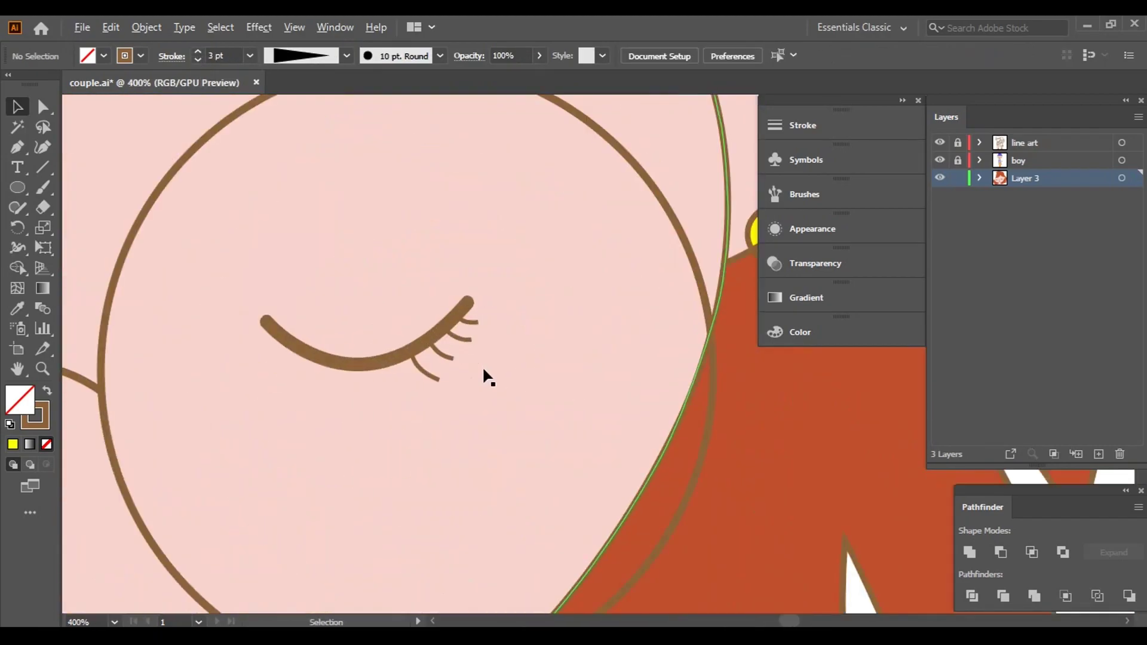
{"action": "left_click", "coordinate": [465, 422]}
{"action": "left_click", "coordinate": [524, 395], "text": "shift"}
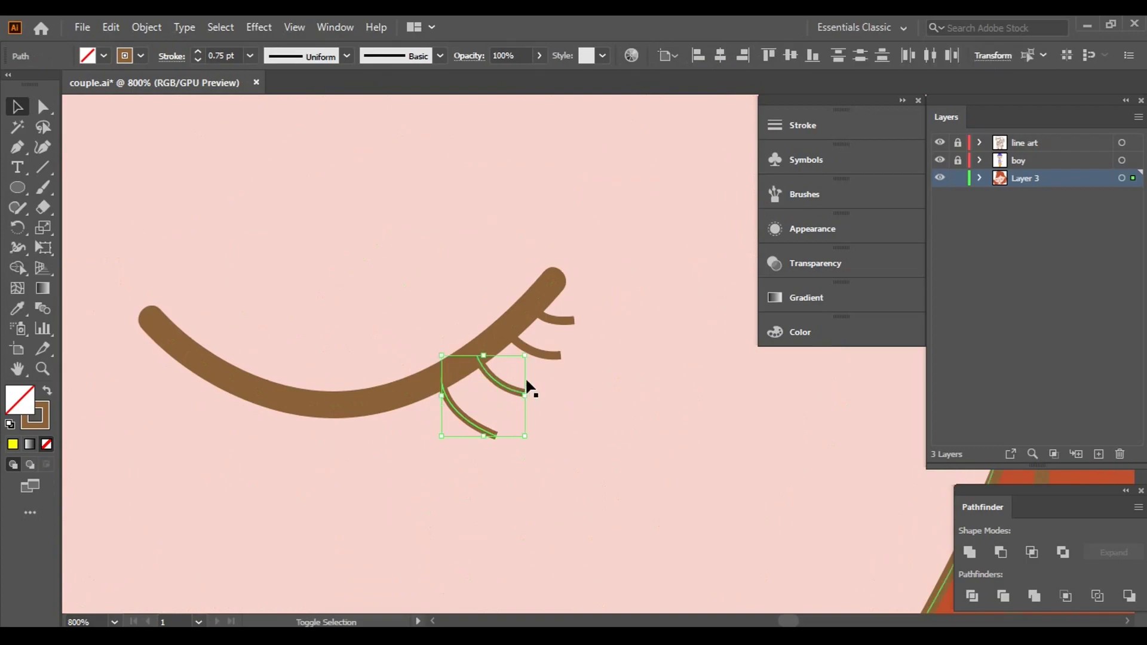
{"action": "left_click", "coordinate": [541, 351], "text": "shift"}
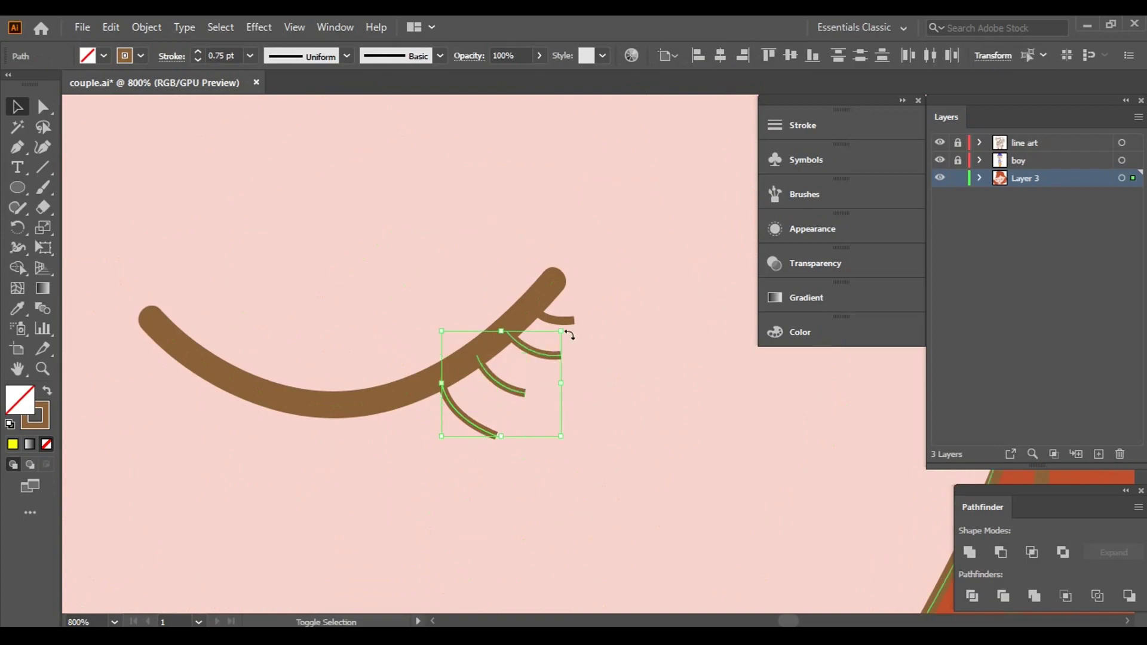
{"action": "left_click", "coordinate": [347, 56]}
{"action": "left_click", "coordinate": [270, 182]}
{"action": "left_click", "coordinate": [197, 52]}
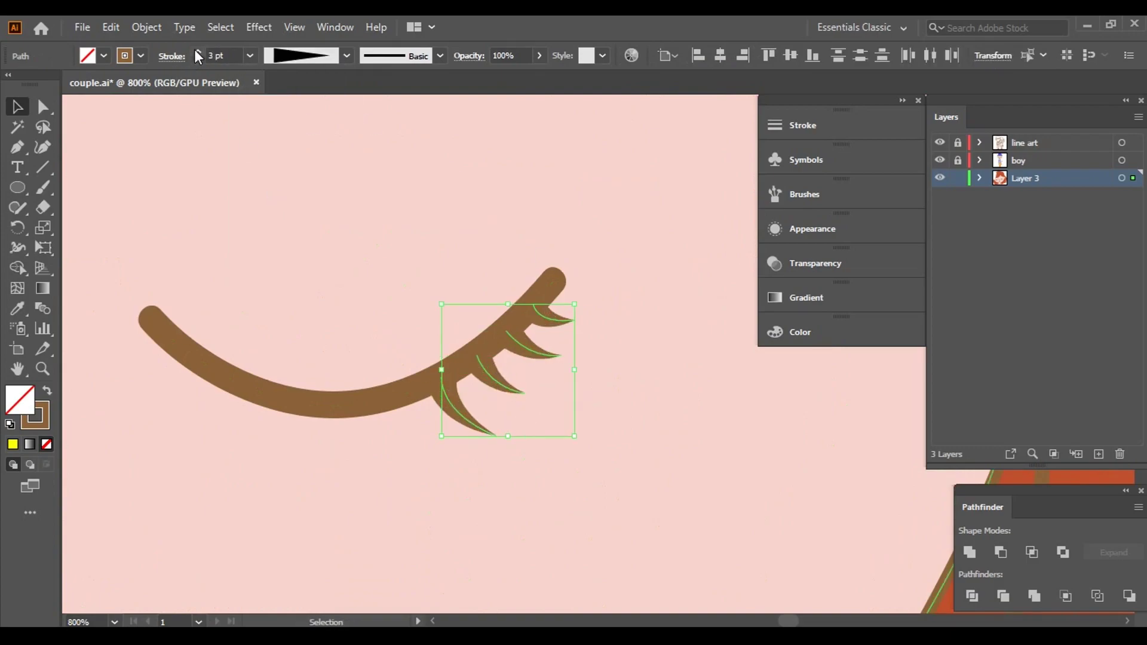
{"action": "scroll", "coordinate": [646, 419], "scroll_direction": "down", "scroll_amount": 4}
{"action": "scroll", "coordinate": [866, 448], "scroll_direction": "down", "scroll_amount": 2}
{"action": "left_click", "coordinate": [867, 448]}
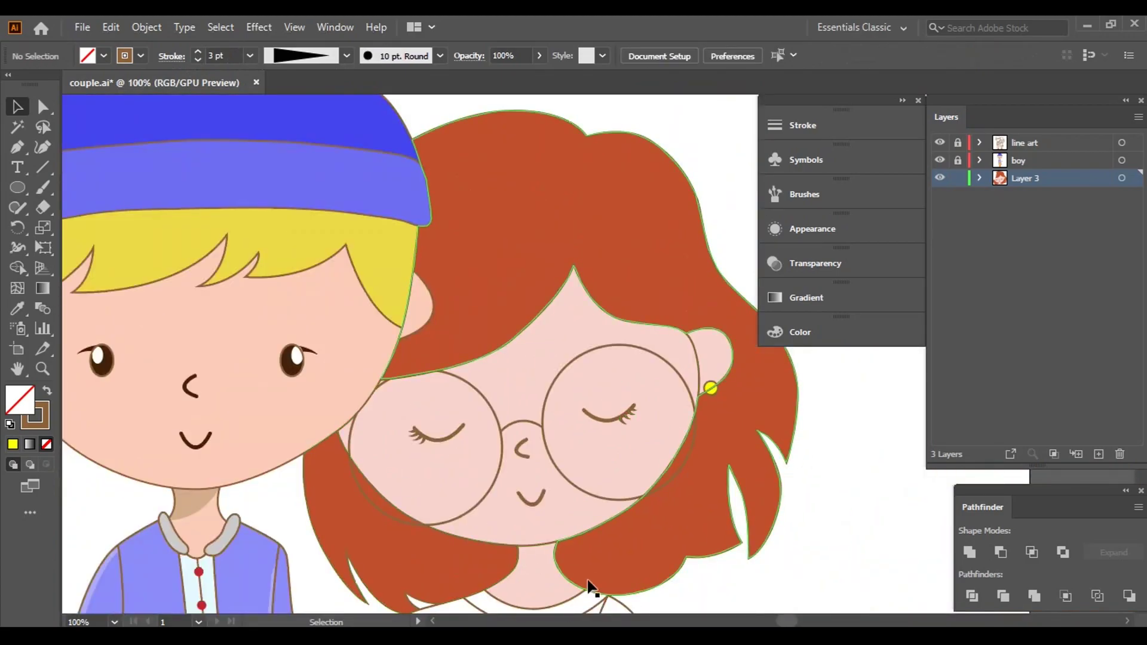
- Draw a borderless magenta blush ellipse on the girl's cheek
{"action": "scroll", "coordinate": [457, 466], "scroll_direction": "up", "scroll_amount": 2}
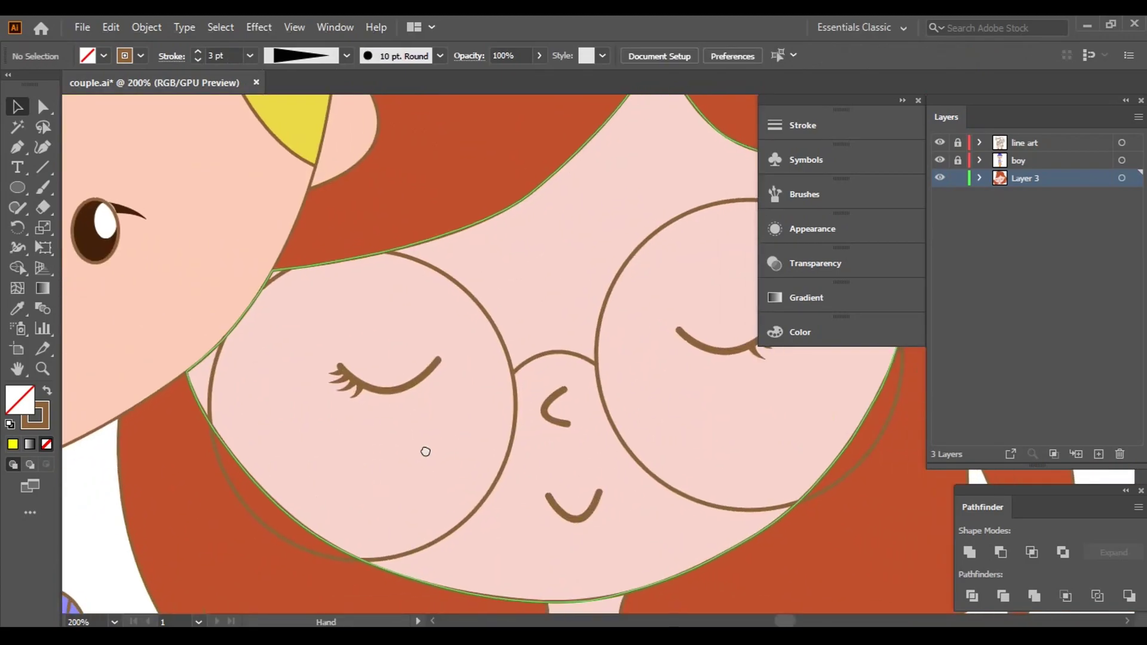
{"action": "scroll", "coordinate": [795, 370], "scroll_direction": "right", "scroll_amount": 2}
{"action": "left_click", "coordinate": [16, 188]}
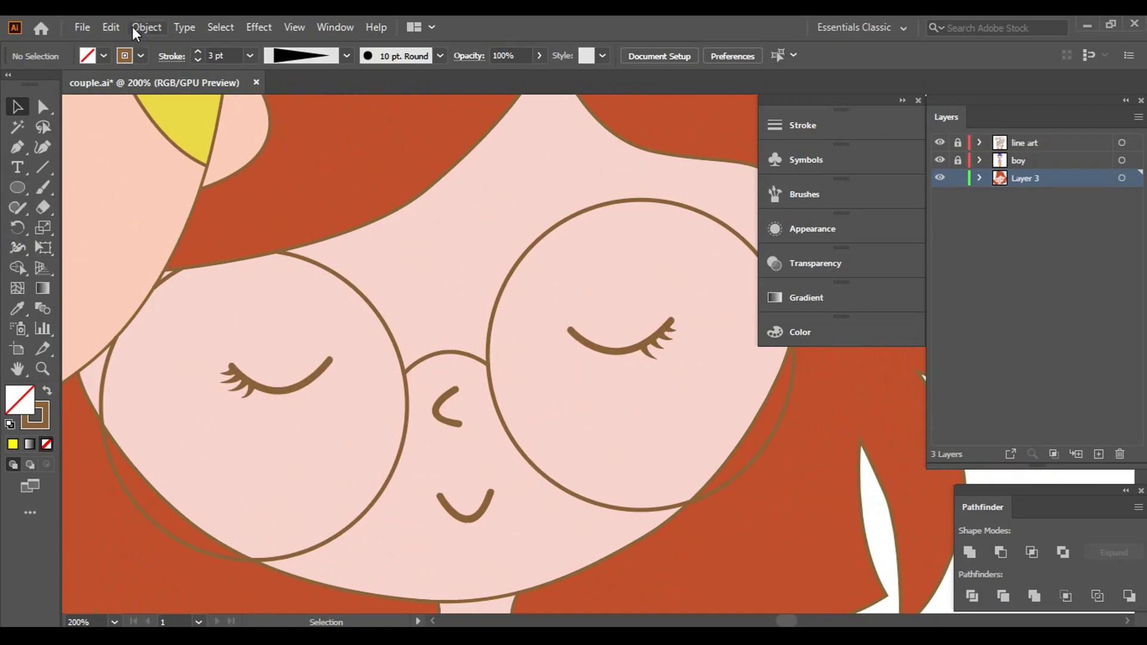
{"action": "left_click", "coordinate": [104, 55]}
{"action": "left_click", "coordinate": [117, 84]}
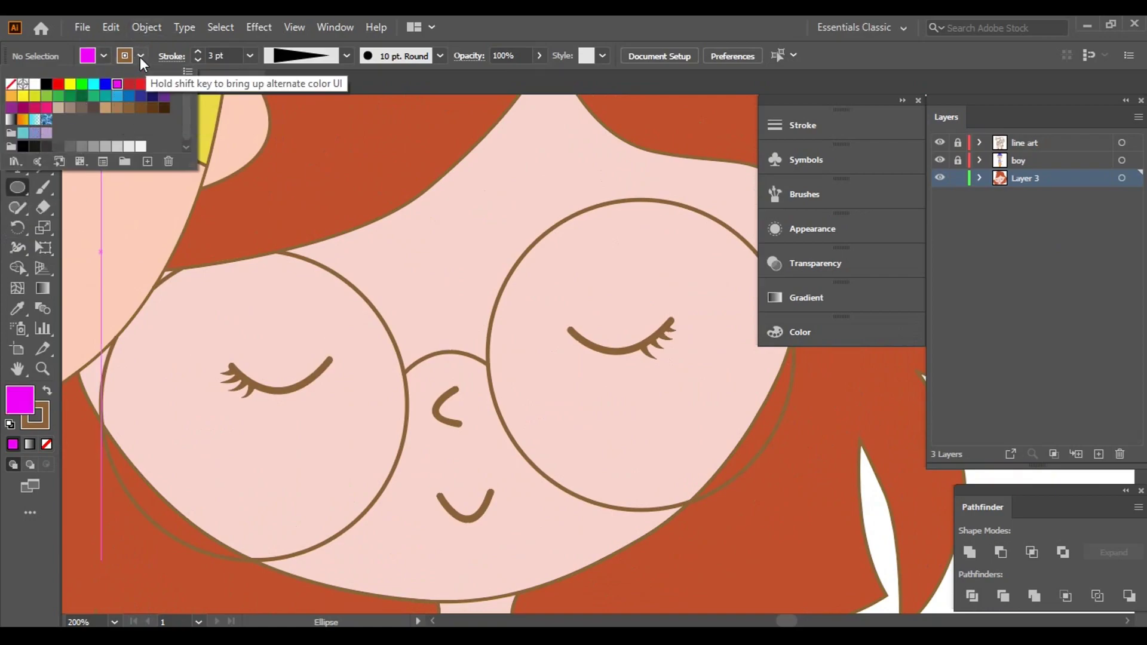
{"action": "left_click", "coordinate": [141, 56]}
{"action": "left_click", "coordinate": [11, 83]}
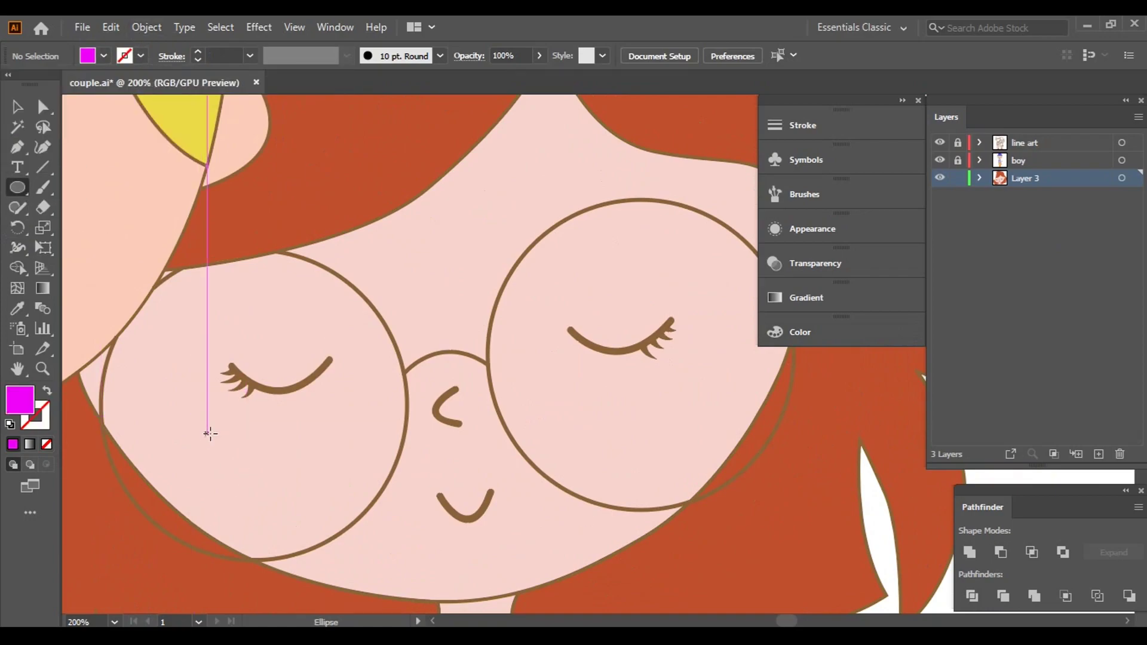
{"action": "mouse_move", "coordinate": [213, 448]}
{"action": "left_mouse_down"}
{"action": "mouse_move", "coordinate": [323, 479]}
{"action": "mouse_move", "coordinate": [294, 441]}
{"action": "mouse_move", "coordinate": [346, 450]}
{"action": "mouse_move", "coordinate": [647, 406]}
{"action": "left_mouse_up"}
{"action": "key", "text": "v"}
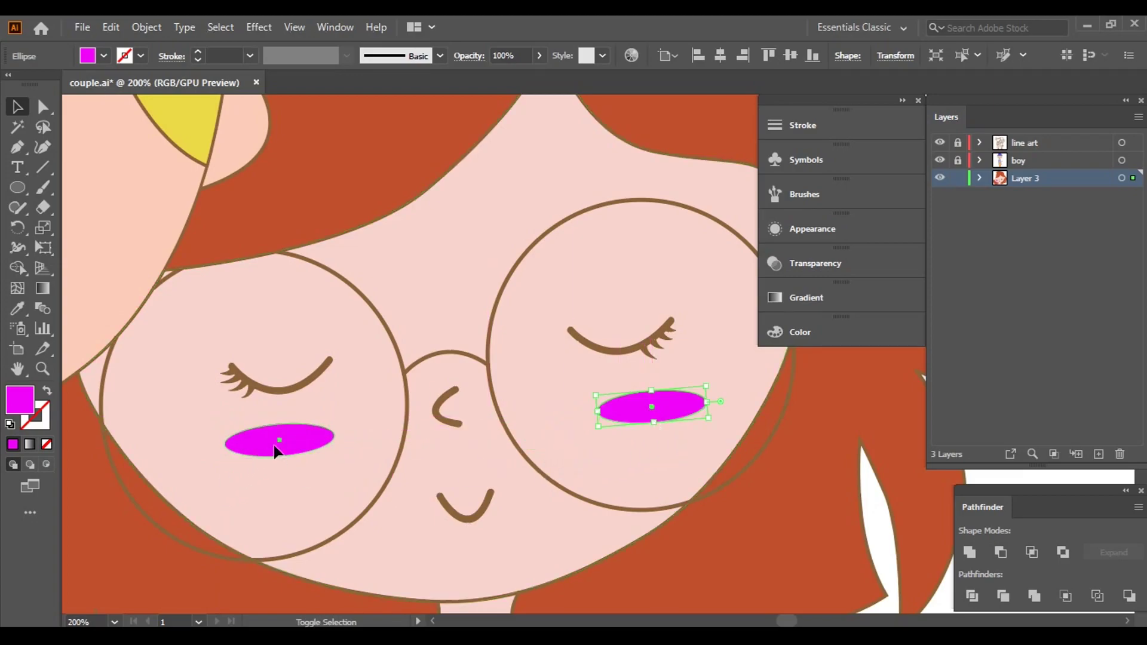
- Lighten the cheek oval fill to a soft pink in the Color Picker
{"action": "left_click", "coordinate": [276, 453], "text": "shift"}
{"action": "double_click", "coordinate": [19, 399]}
{"action": "left_click", "coordinate": [648, 257]}
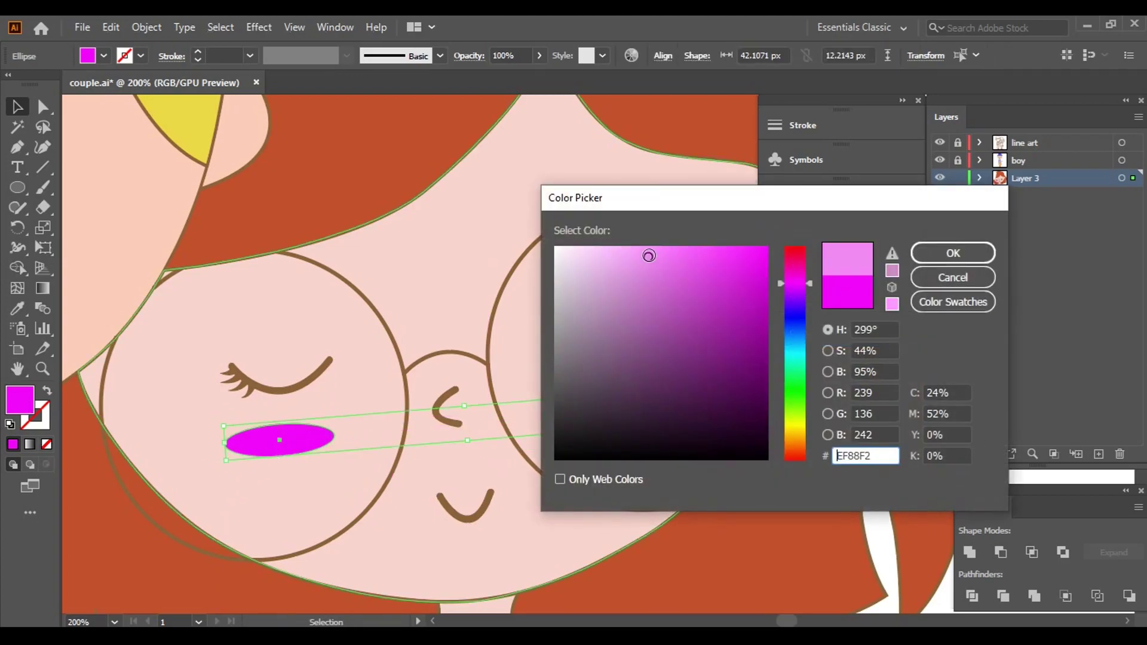
{"action": "left_click", "coordinate": [953, 253]}
{"action": "key", "text": "ctrl+minus"}
{"action": "key", "text": "ctrl+minus"}
{"action": "key", "text": "ctrl+minus"}
{"action": "left_click", "coordinate": [850, 472]}
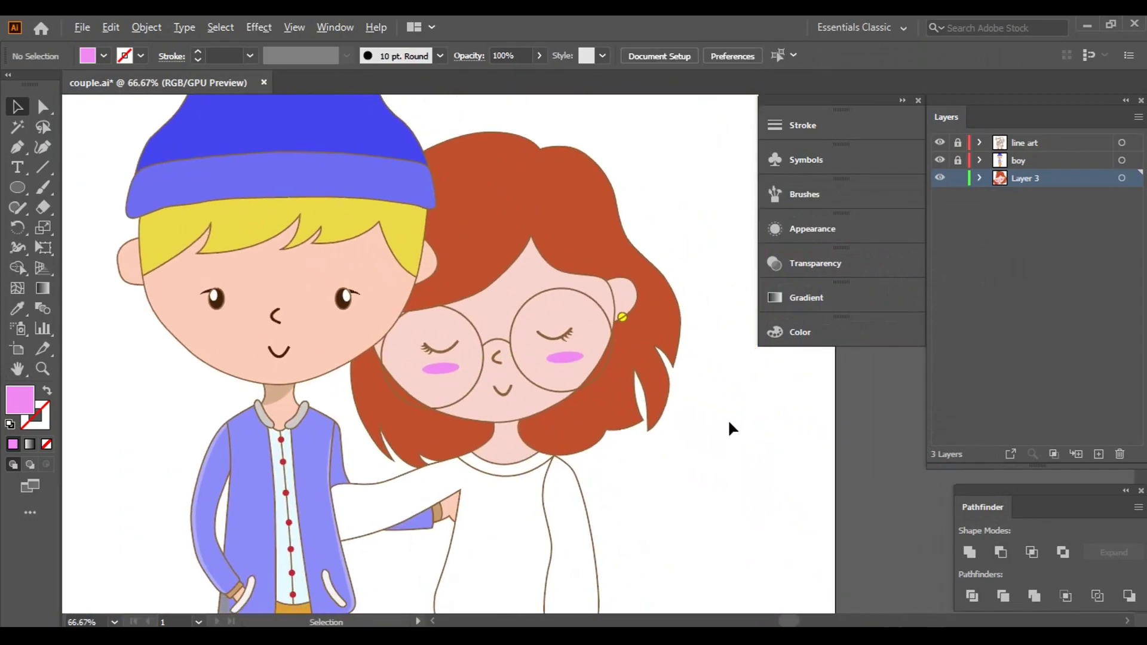
{"action": "key", "text": "ctrl+plus"}
{"action": "key", "text": "ctrl+plus"}
- Apply the pink #F0A6F4 fill to both cheek ovals
{"action": "left_click", "coordinate": [711, 359]}
{"action": "left_click", "coordinate": [404, 380], "text": "shift"}
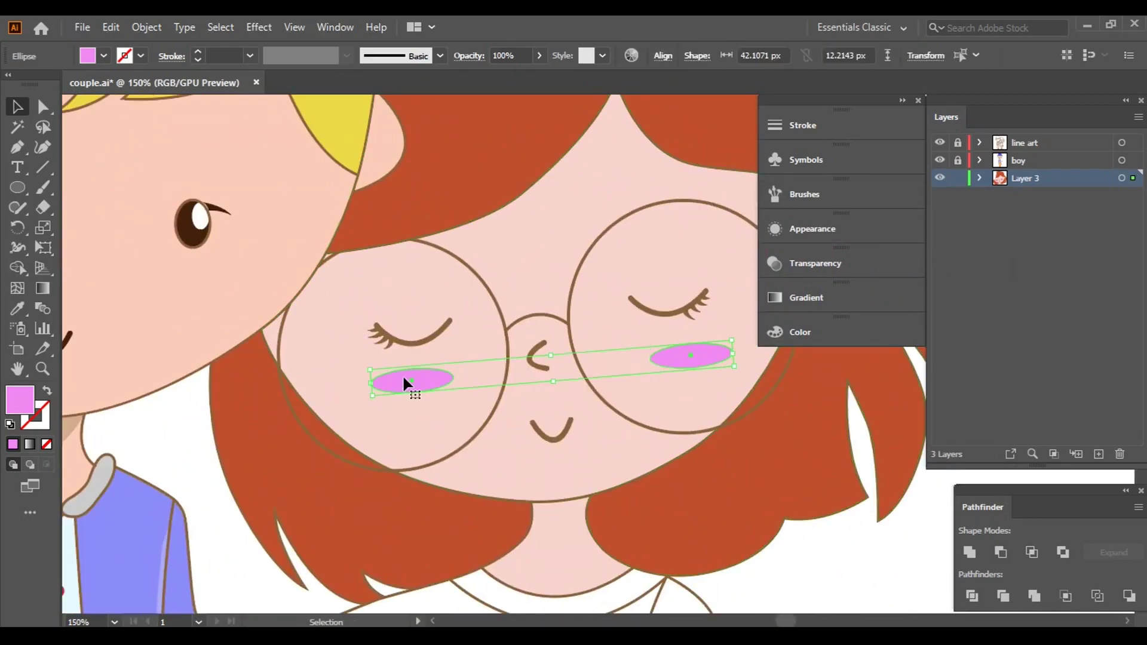
{"action": "double_click", "coordinate": [20, 399]}
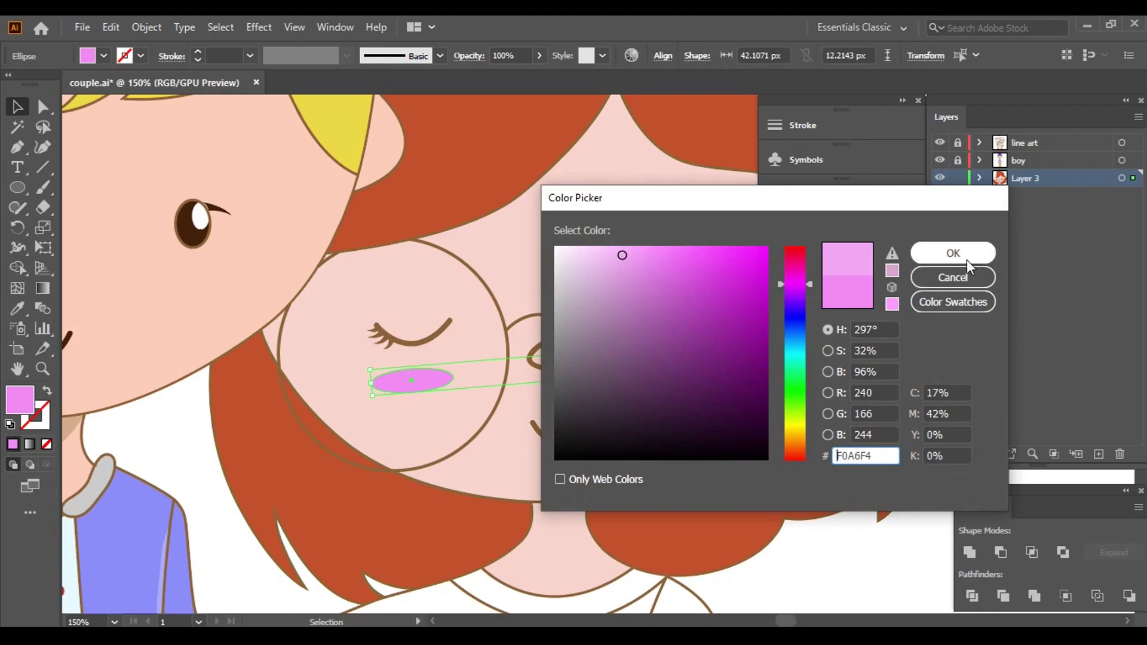
{"action": "left_click", "coordinate": [954, 253]}
{"action": "left_click", "coordinate": [837, 591]}
{"action": "key", "text": "ctrl+minus"}
{"action": "key", "text": "ctrl+minus"}
{"action": "key", "text": "ctrl+minus"}
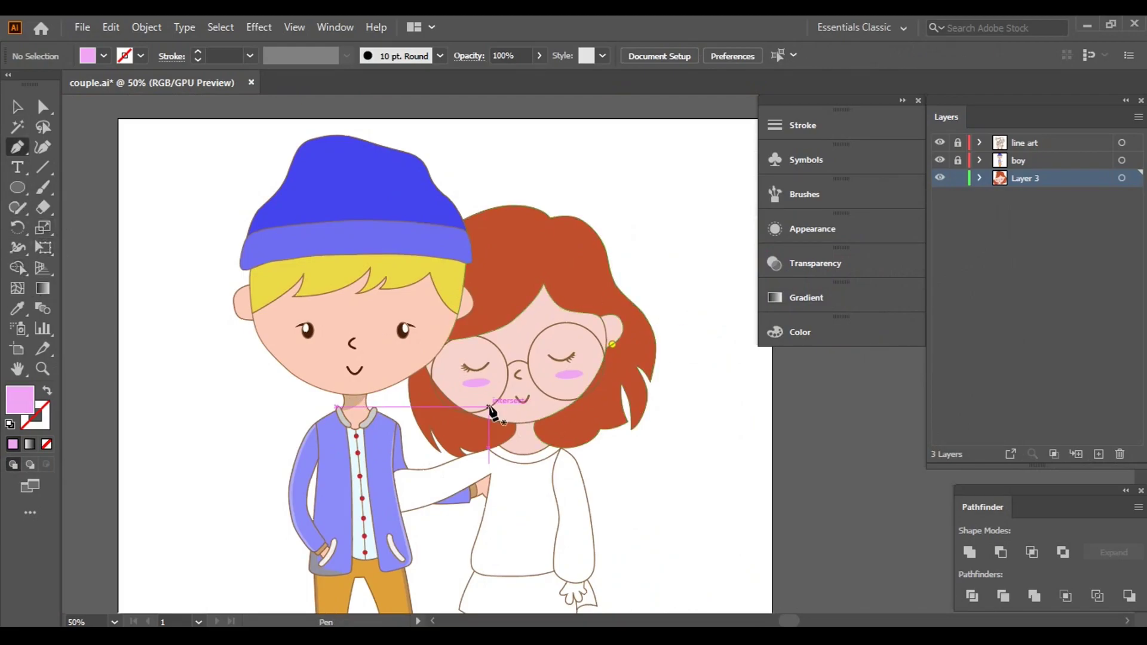
- Trace a curved neck-shadow shape under the girl's chin with the Pen tool
{"action": "scroll", "coordinate": [490, 408], "scroll_direction": "up", "scroll_amount": 2}
{"action": "scroll", "coordinate": [536, 440], "scroll_direction": "up", "scroll_amount": 3}
{"action": "scroll", "coordinate": [514, 397], "scroll_direction": "up", "scroll_amount": 2}
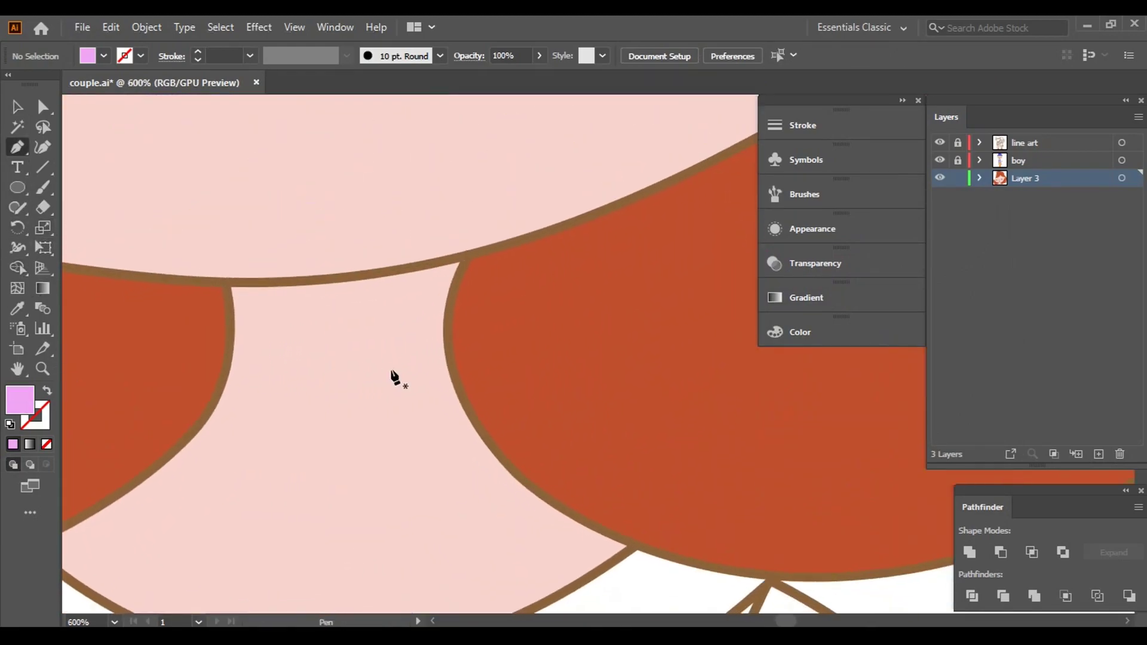
{"action": "left_click", "coordinate": [226, 284]}
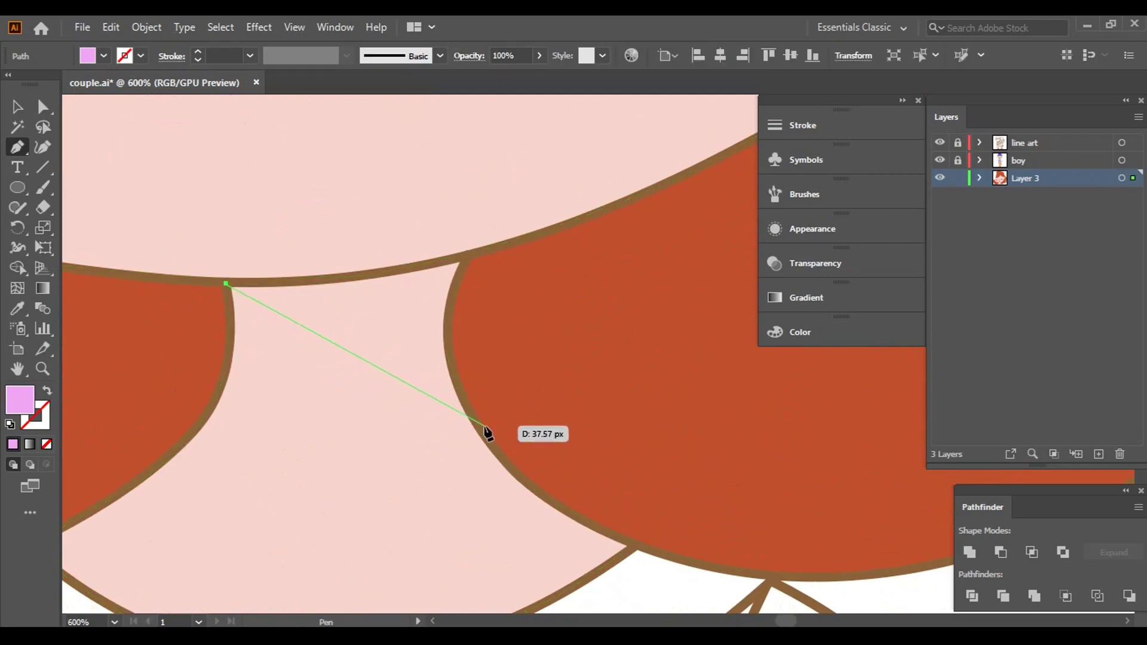
{"action": "left_click_drag", "start_coordinate": [474, 419], "coordinate": [670, 429]}
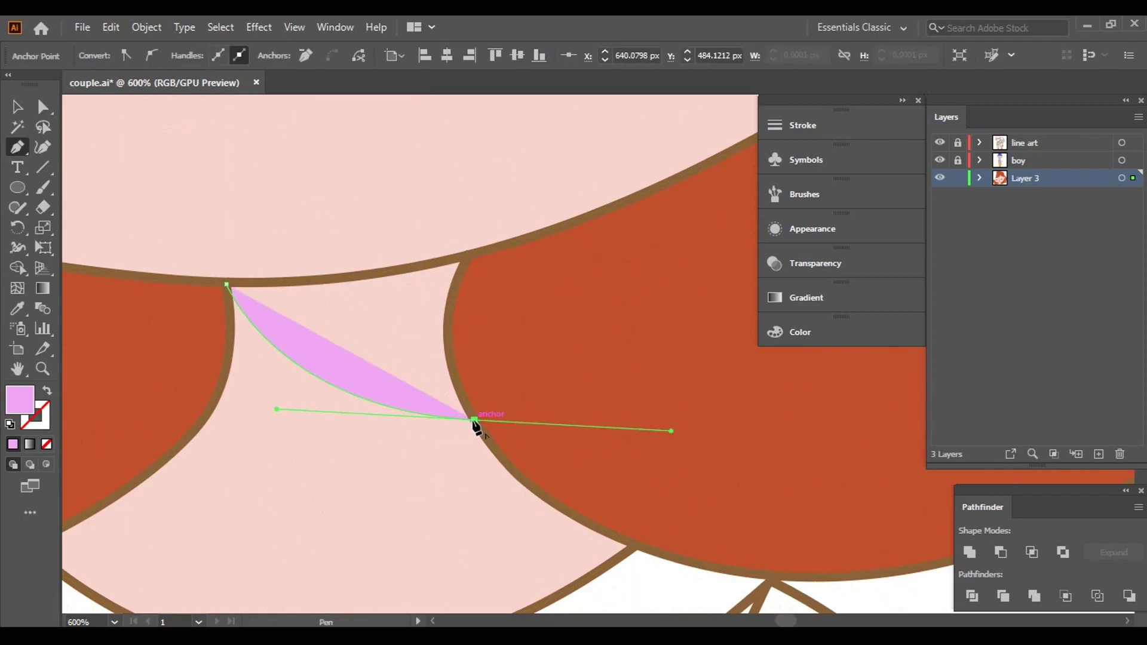
{"action": "left_click_drag", "start_coordinate": [474, 419], "coordinate": [442, 287]}
{"action": "key", "text": "ctrl+plus"}
{"action": "key", "text": "ctrl+plus"}
{"action": "key", "text": "ctrl+plus"}
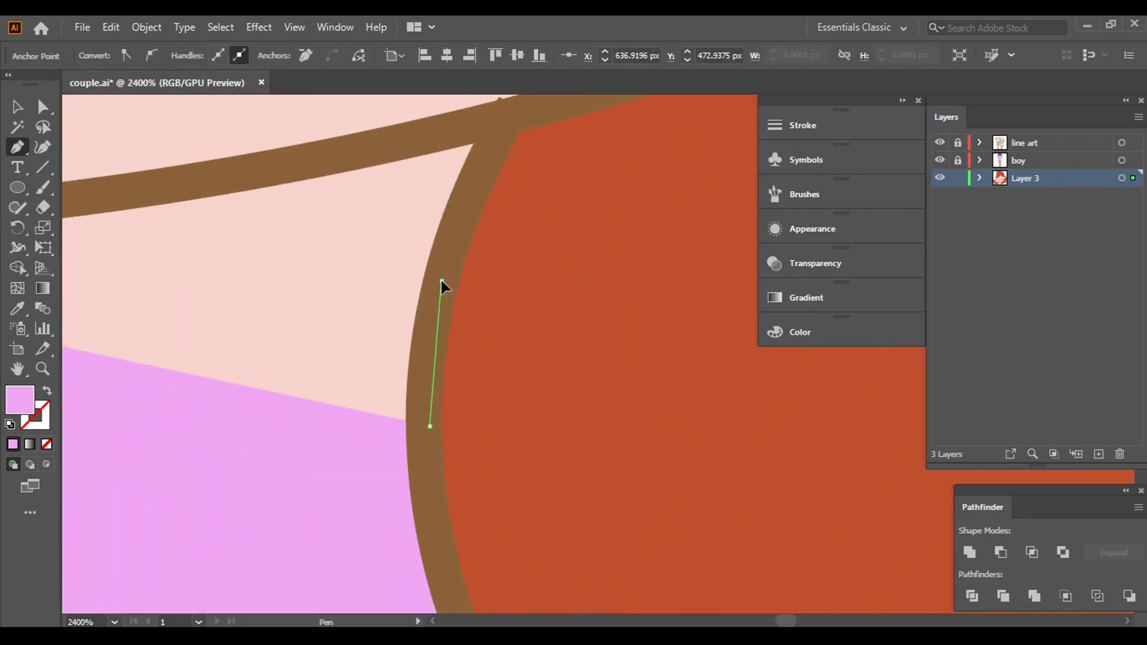
{"action": "left_click", "coordinate": [443, 280]}
{"action": "left_click", "coordinate": [499, 120]}
{"action": "left_click", "coordinate": [194, 184]}
{"action": "scroll", "coordinate": [269, 227], "scroll_direction": "left", "scroll_amount": 5}
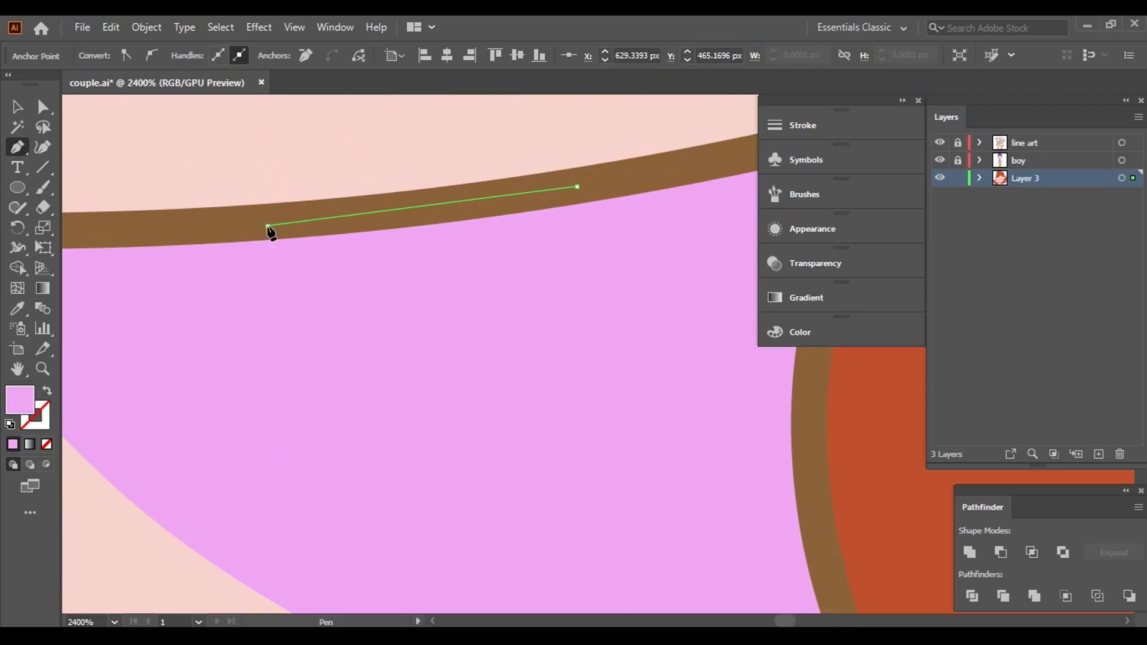
{"action": "scroll", "coordinate": [269, 229], "scroll_direction": "right", "scroll_amount": 5}
{"action": "left_click", "coordinate": [318, 269]}
{"action": "key", "text": "ctrl+1"}
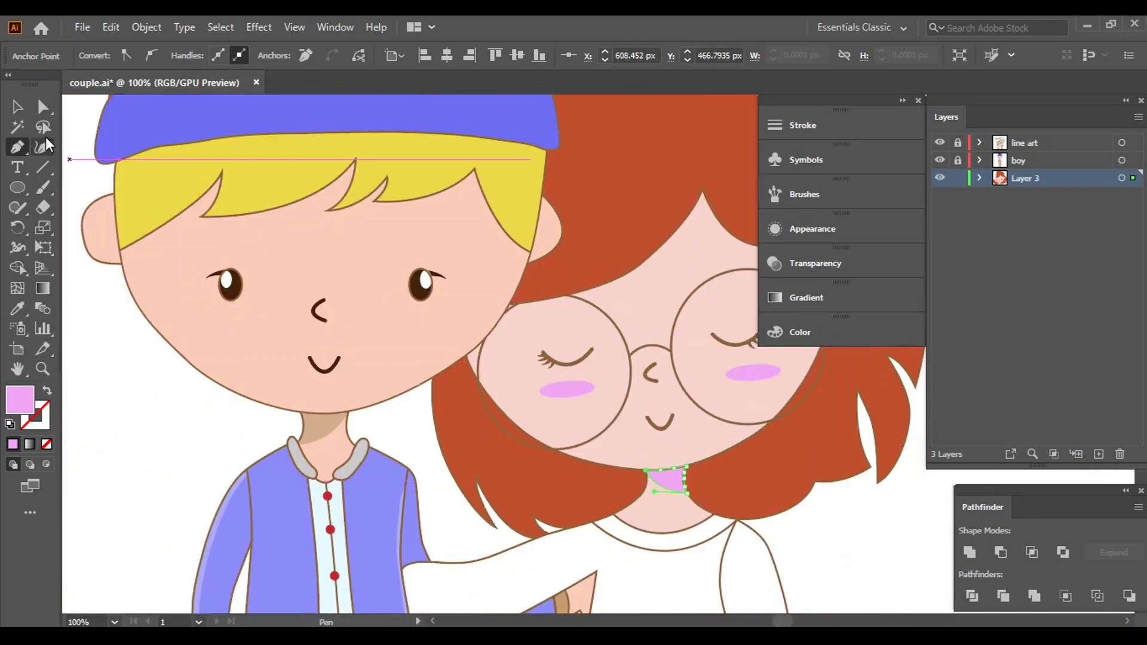
- Fill the neck shadow with a tan sampled from the skin, deepened in the Color Picker
{"action": "left_click", "coordinate": [17, 107]}
{"action": "key", "text": "i"}
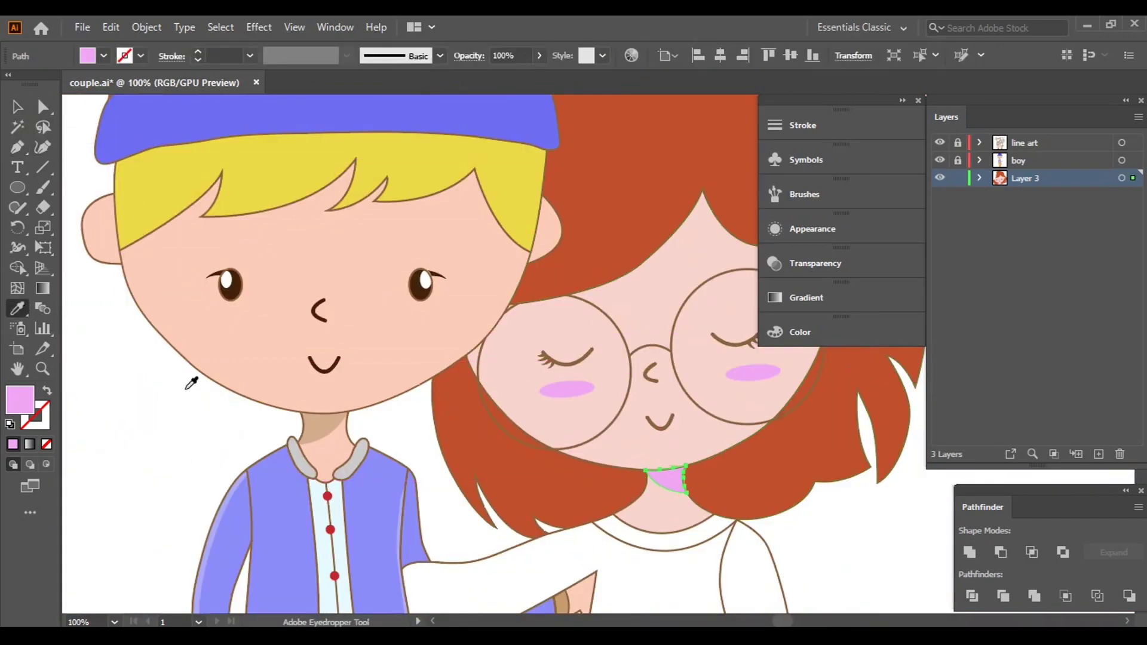
{"action": "left_click", "coordinate": [239, 407]}
{"action": "left_click", "coordinate": [21, 106]}
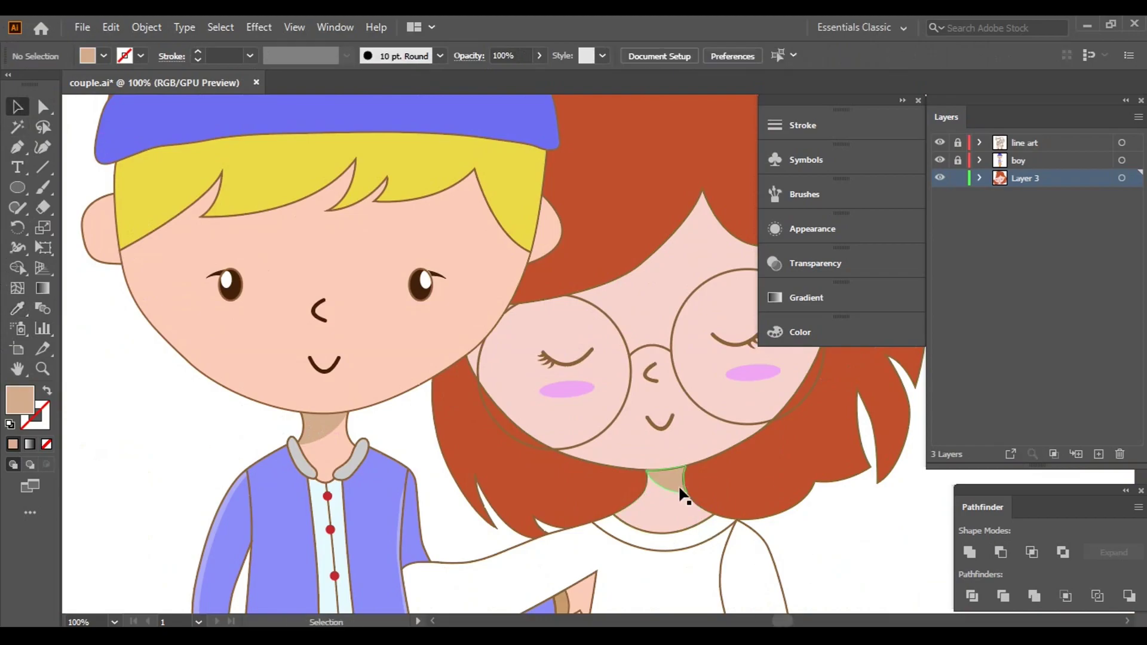
{"action": "double_click", "coordinate": [19, 401]}
{"action": "left_click", "coordinate": [642, 295]}
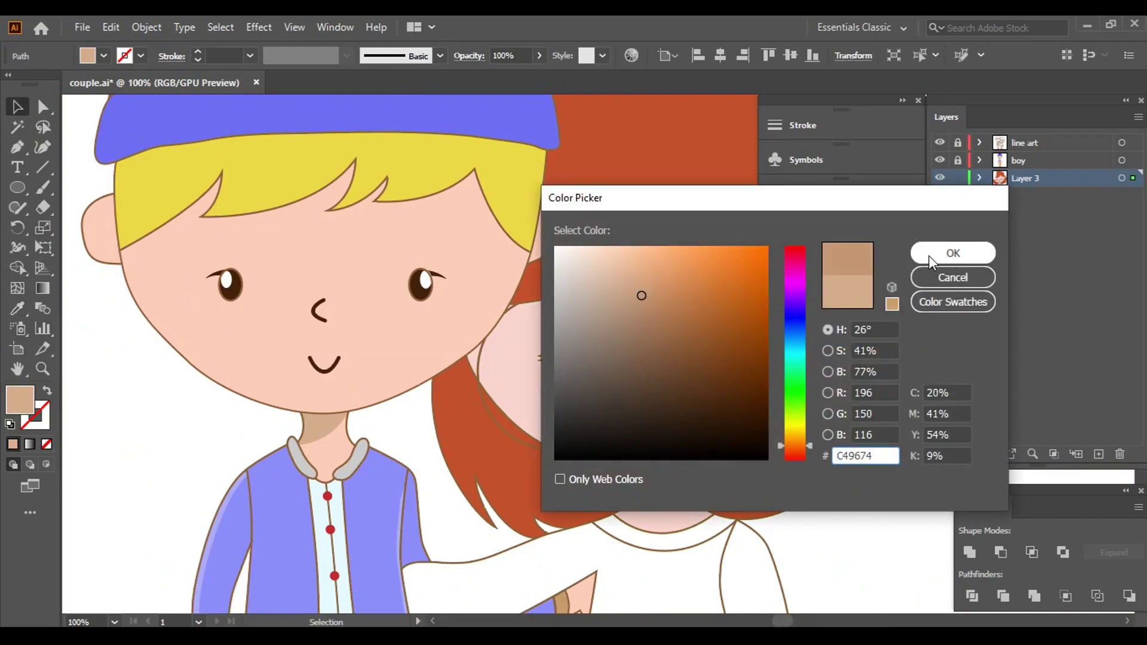
{"action": "left_click", "coordinate": [953, 253]}
- Change the neck shadow fill to a lighter tan
{"action": "left_click", "coordinate": [141, 410]}
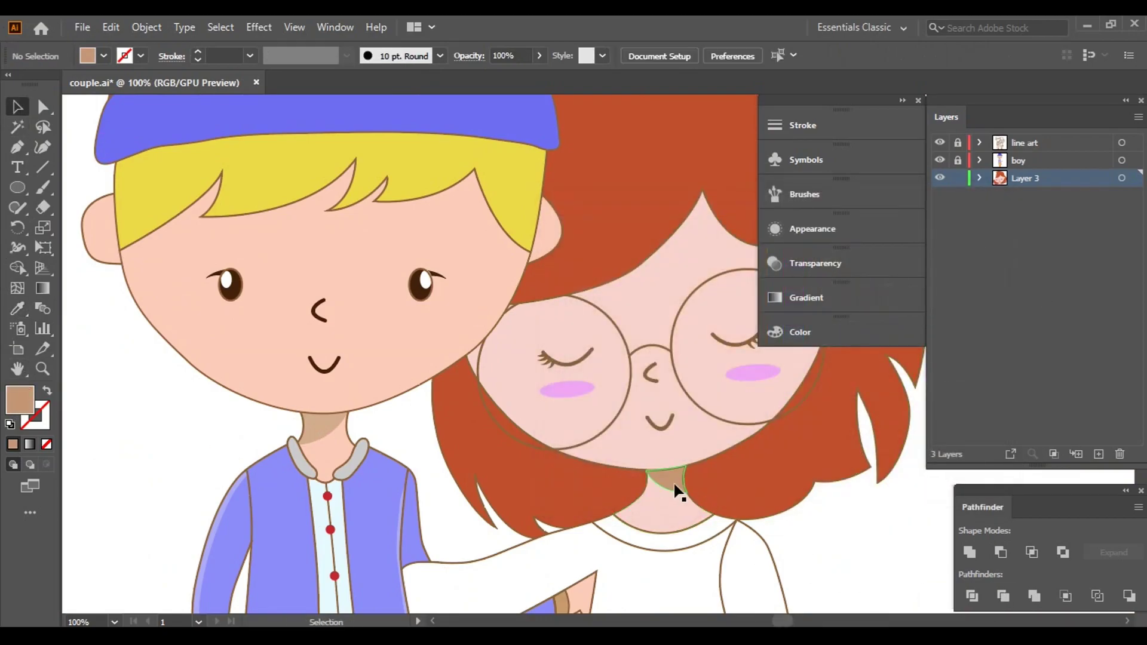
{"action": "left_click", "coordinate": [663, 478]}
{"action": "double_click", "coordinate": [19, 399]}
{"action": "left_click", "coordinate": [620, 276]}
{"action": "left_click", "coordinate": [953, 254]}
{"action": "key", "text": "ctrl+minus"}
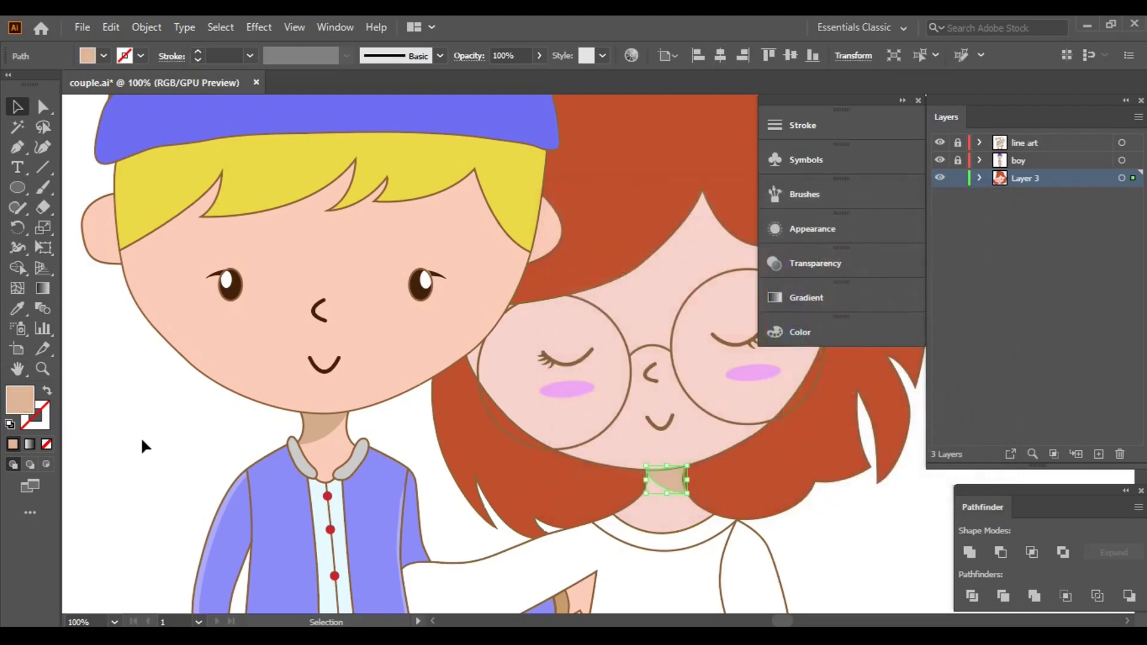
{"action": "left_click", "coordinate": [141, 443]}
{"action": "left_click_drag", "start_coordinate": [551, 434], "coordinate": [664, 380]}
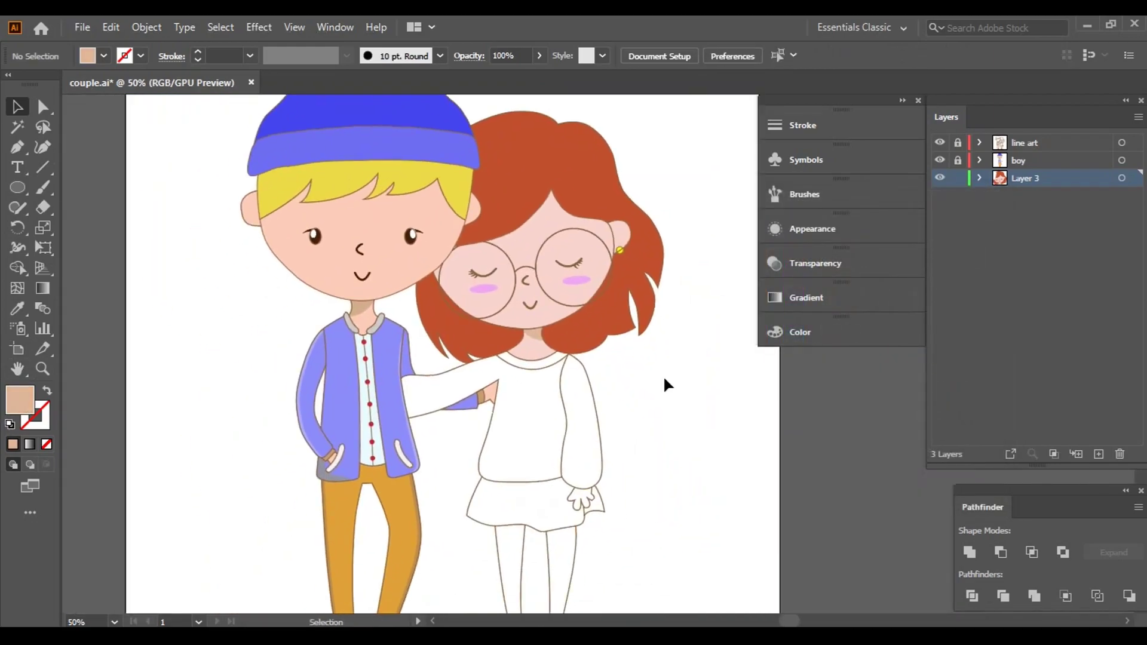
- Start a hair shadow path at the forehead's left and curve it up to the hair peak
{"action": "key", "text": "p"}
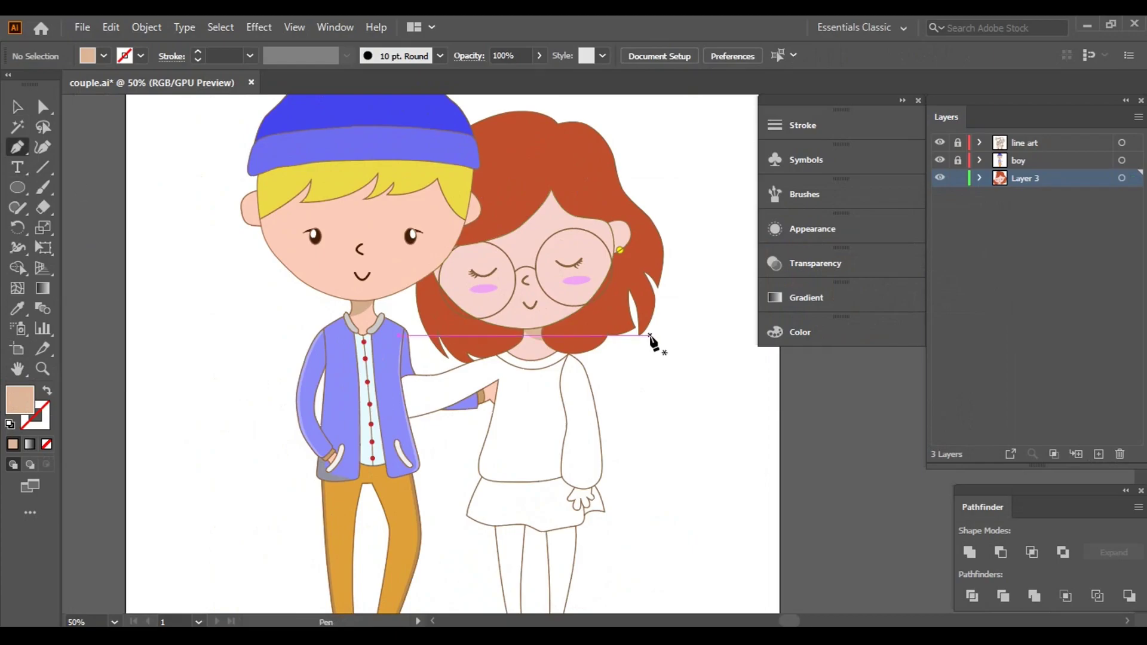
{"action": "scroll", "coordinate": [556, 264], "scroll_direction": "up", "scroll_amount": 3}
{"action": "scroll", "coordinate": [338, 404], "scroll_direction": "up", "scroll_amount": 1}
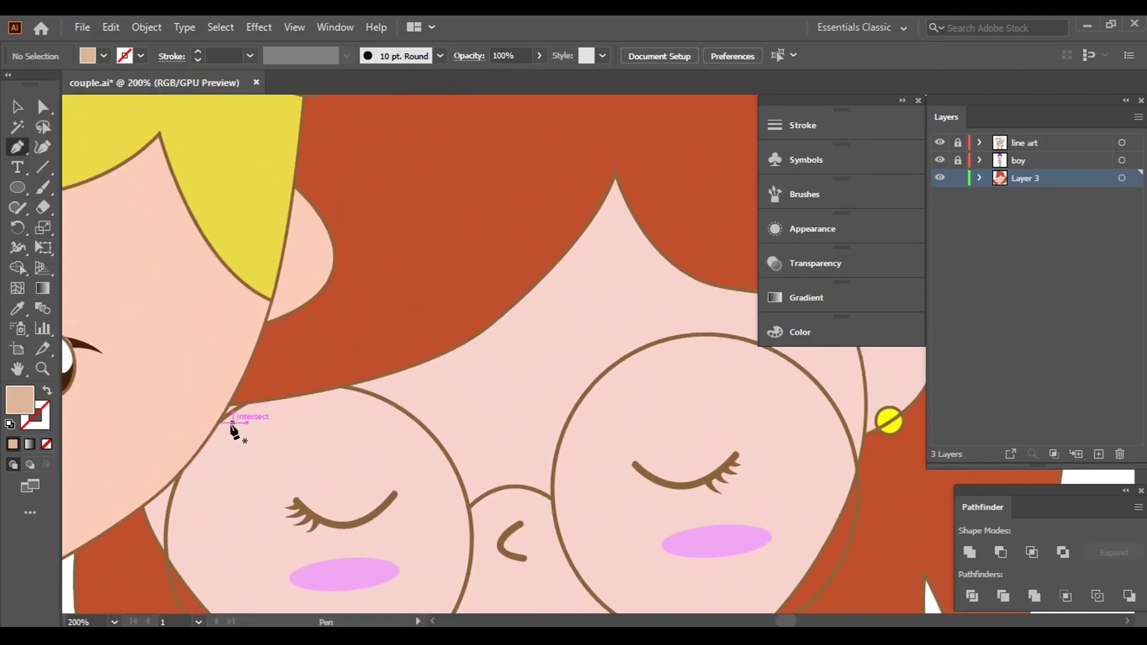
{"action": "left_click", "coordinate": [219, 421]}
{"action": "left_click_drag", "start_coordinate": [489, 343], "coordinate": [555, 291]}
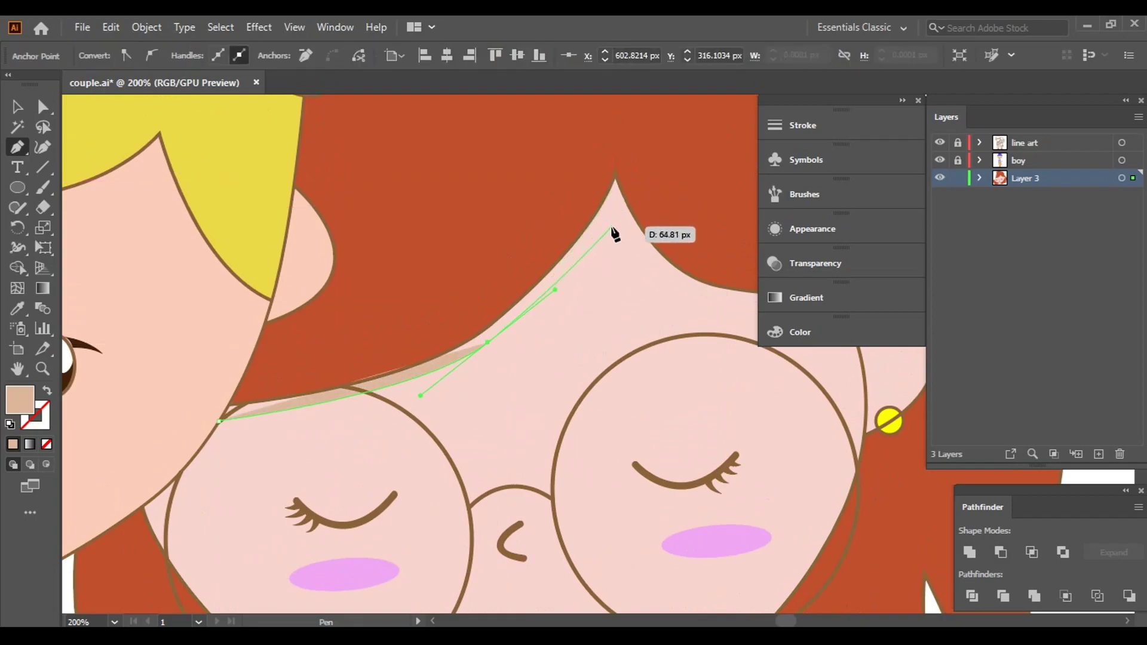
{"action": "scroll", "coordinate": [614, 233], "scroll_direction": "up", "scroll_amount": 2}
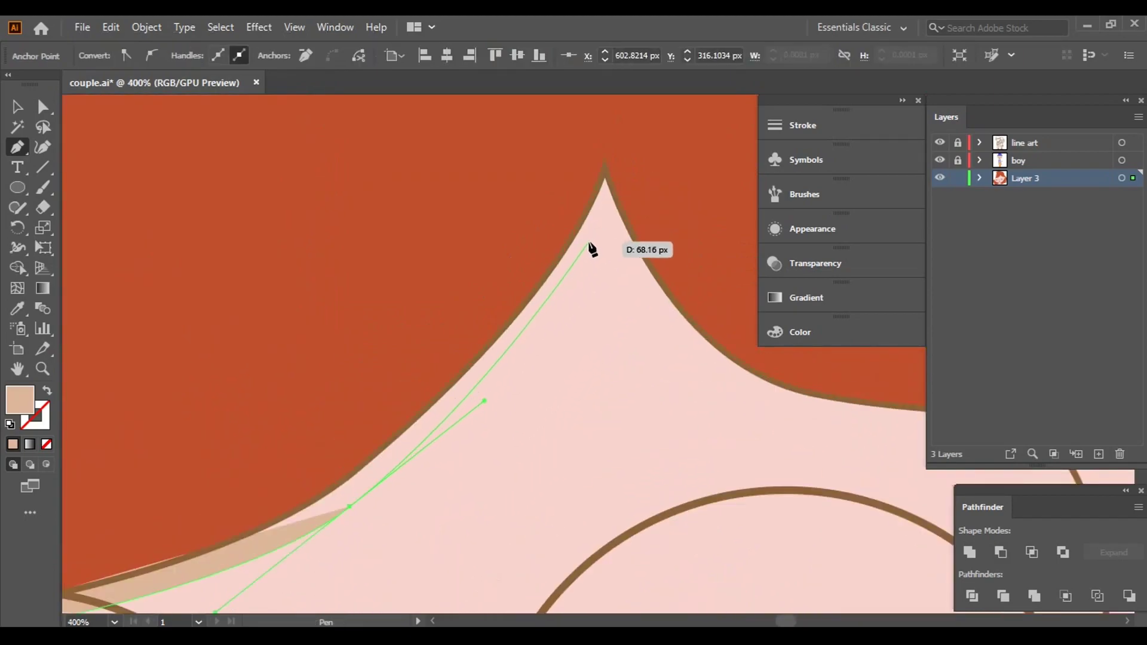
{"action": "left_click_drag", "start_coordinate": [589, 241], "coordinate": [599, 206]}
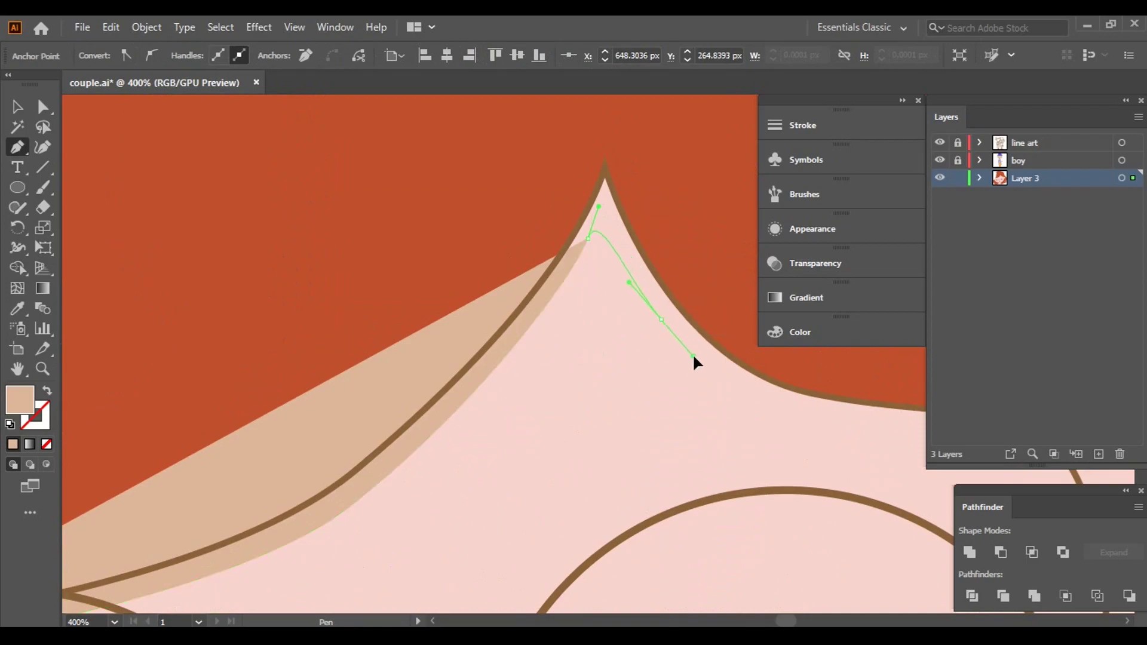
{"action": "left_click_drag", "start_coordinate": [850, 428], "coordinate": [496, 331]}
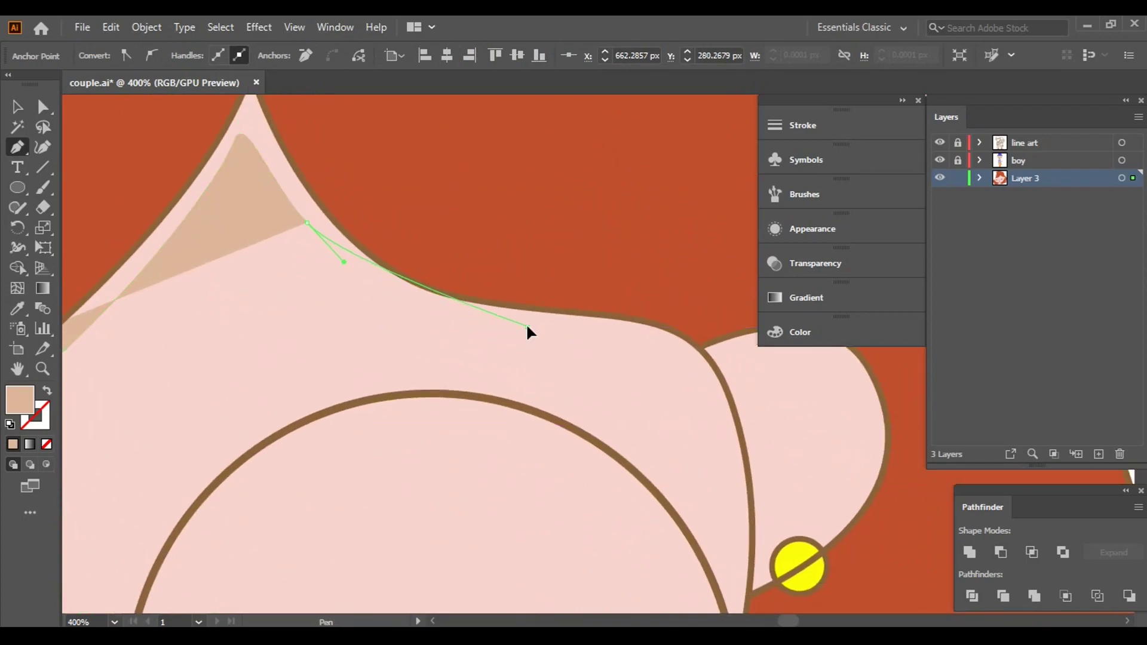
{"action": "left_click_drag", "start_coordinate": [599, 330], "coordinate": [662, 329]}
{"action": "left_click", "coordinate": [684, 342]}
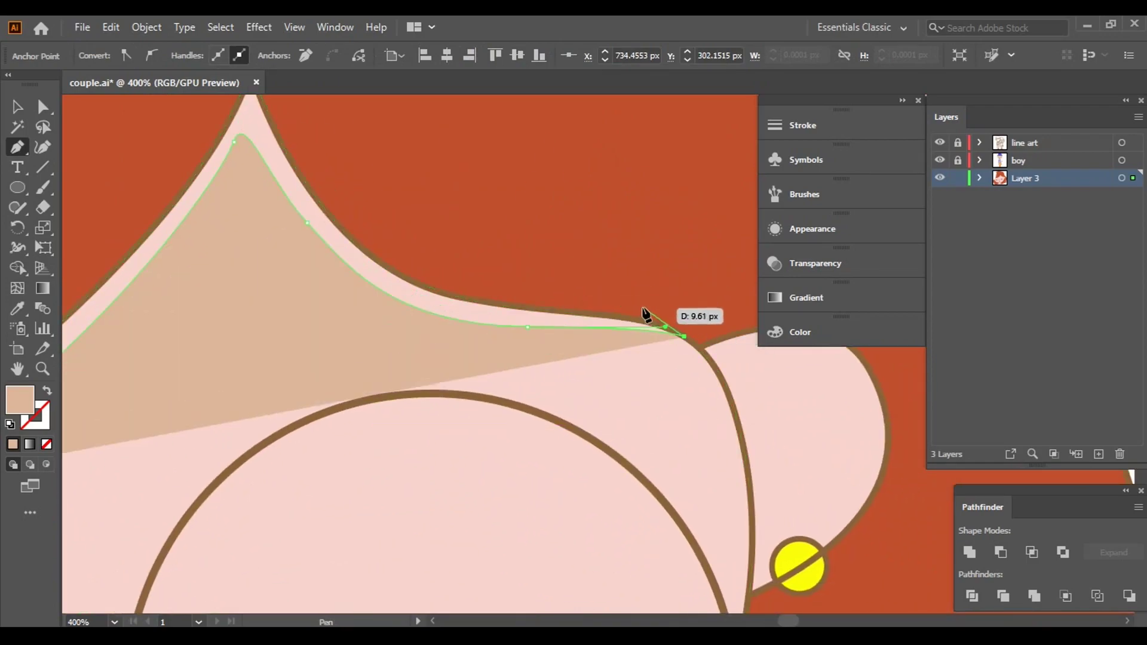
{"action": "scroll", "coordinate": [650, 322], "scroll_direction": "up", "scroll_amount": 4}
{"action": "mouse_move", "coordinate": [569, 353]}
{"action": "left_mouse_down"}
{"action": "mouse_move", "coordinate": [241, 308]}
{"action": "mouse_move", "coordinate": [702, 483]}
{"action": "left_mouse_up"}
{"action": "left_click", "coordinate": [442, 220]}
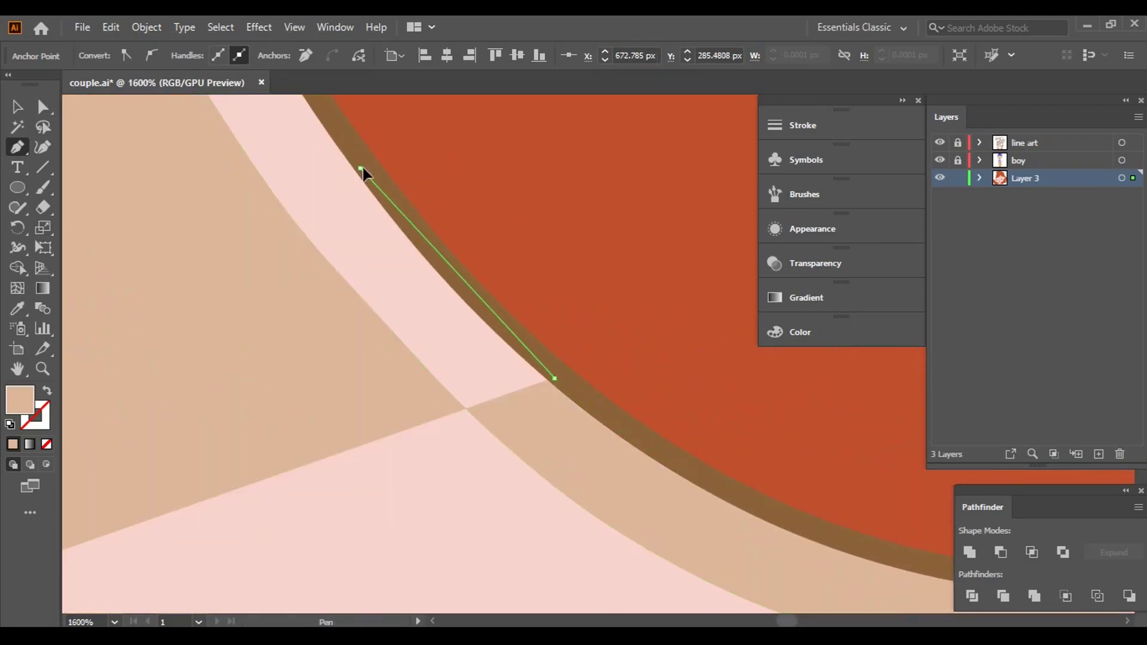
{"action": "left_click_drag", "start_coordinate": [363, 169], "coordinate": [527, 320]}
{"action": "left_click_drag", "start_coordinate": [456, 187], "coordinate": [693, 475]}
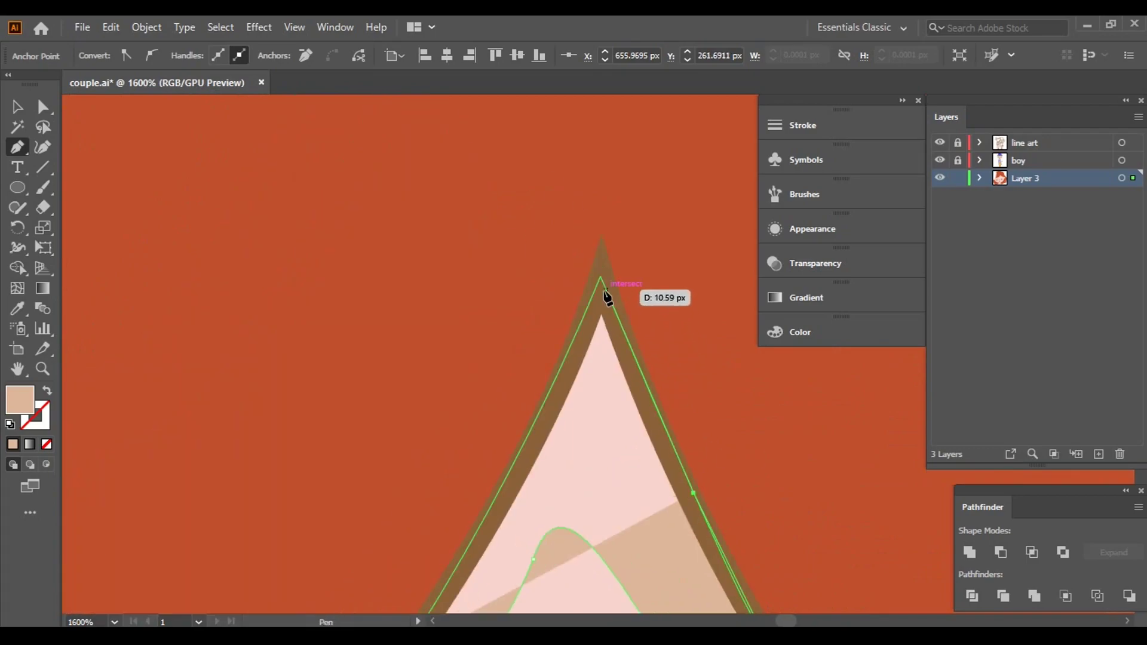
{"action": "left_click", "coordinate": [607, 290]}
- Trace the shadow down the hairline's far side and close it at its start
{"action": "left_click", "coordinate": [532, 453]}
{"action": "left_click_drag", "start_coordinate": [474, 562], "coordinate": [479, 534]}
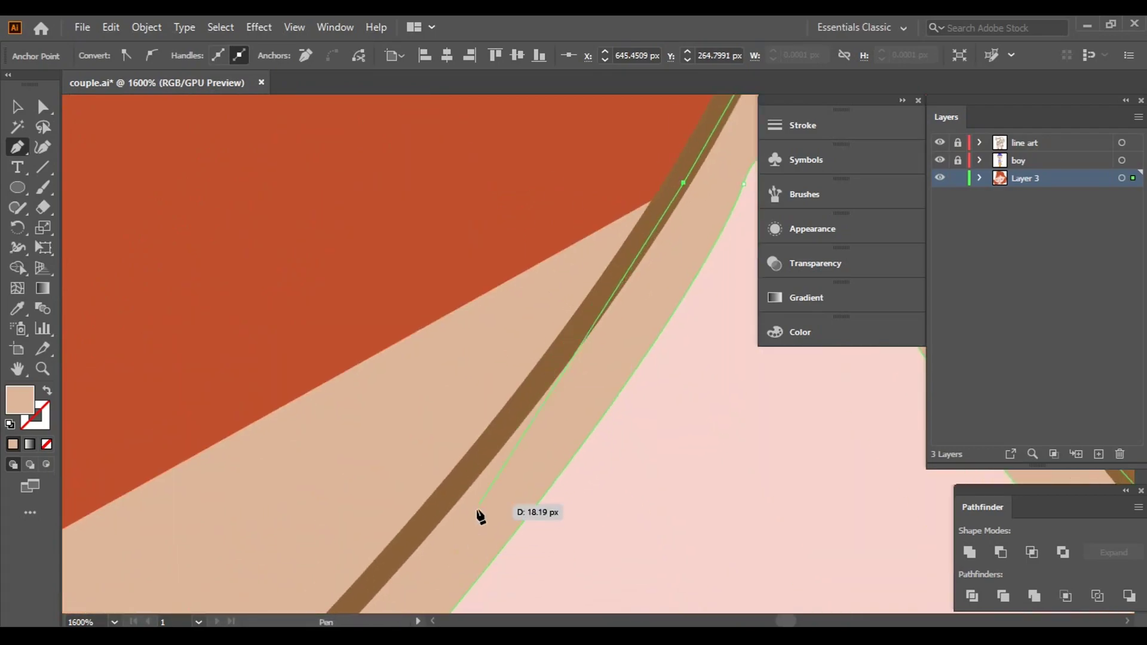
{"action": "left_click_drag", "start_coordinate": [379, 581], "coordinate": [441, 512]}
{"action": "left_click", "coordinate": [420, 448]}
{"action": "left_click_drag", "start_coordinate": [305, 556], "coordinate": [315, 295]}
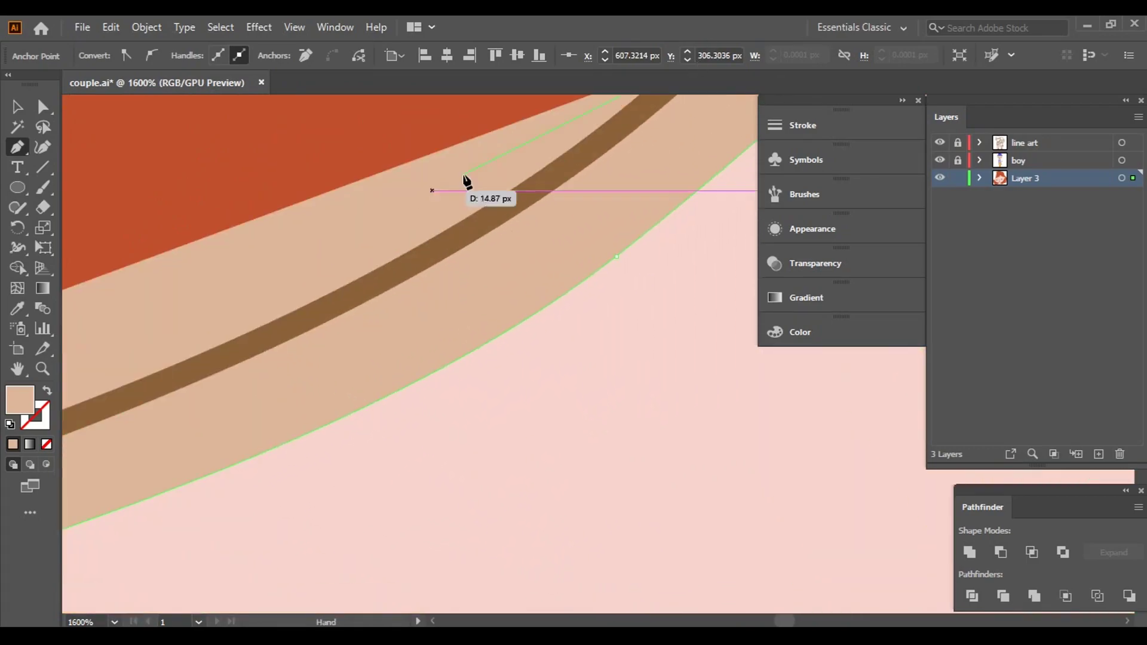
{"action": "left_click", "coordinate": [420, 263]}
{"action": "left_click_drag", "start_coordinate": [114, 387], "coordinate": [402, 337]}
{"action": "left_click", "coordinate": [401, 336]}
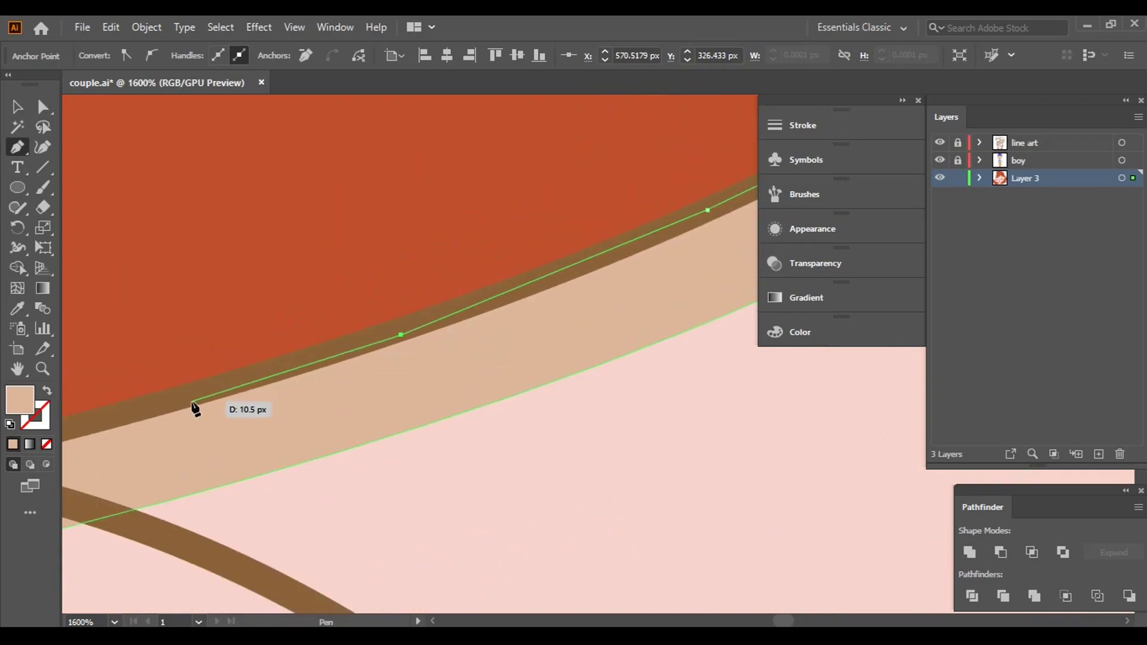
{"action": "left_click_drag", "start_coordinate": [194, 394], "coordinate": [349, 341]}
{"action": "left_click", "coordinate": [84, 376]}
{"action": "left_click_drag", "start_coordinate": [84, 376], "coordinate": [641, 295]}
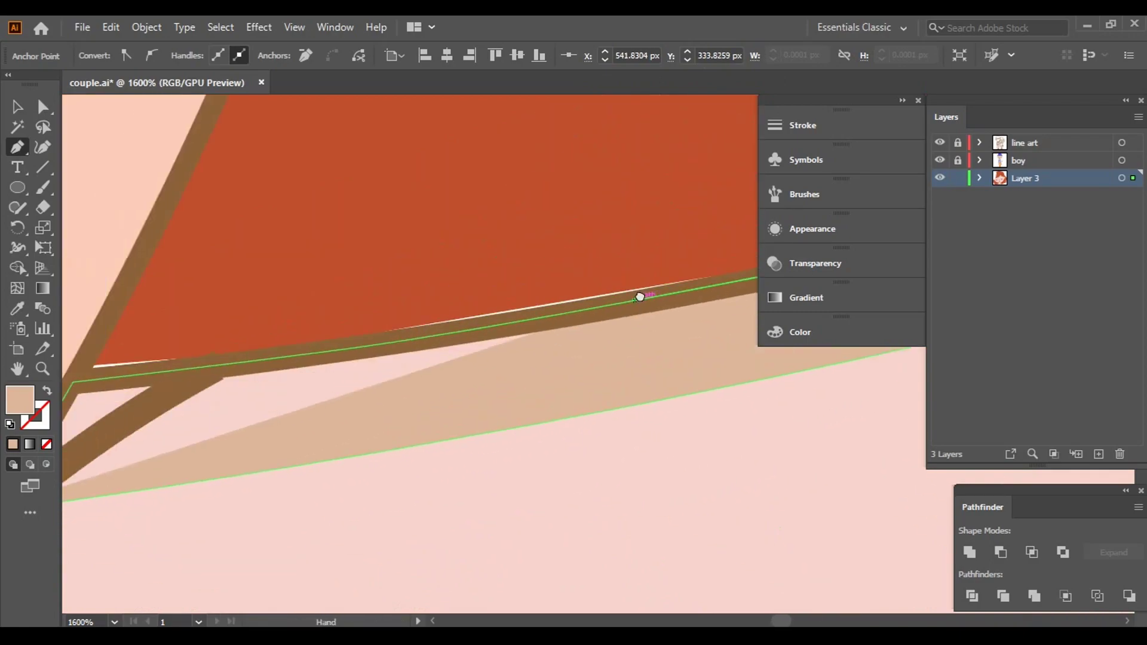
{"action": "left_click", "coordinate": [364, 338]}
{"action": "left_click", "coordinate": [115, 357]}
{"action": "left_click_drag", "start_coordinate": [115, 357], "coordinate": [227, 225]}
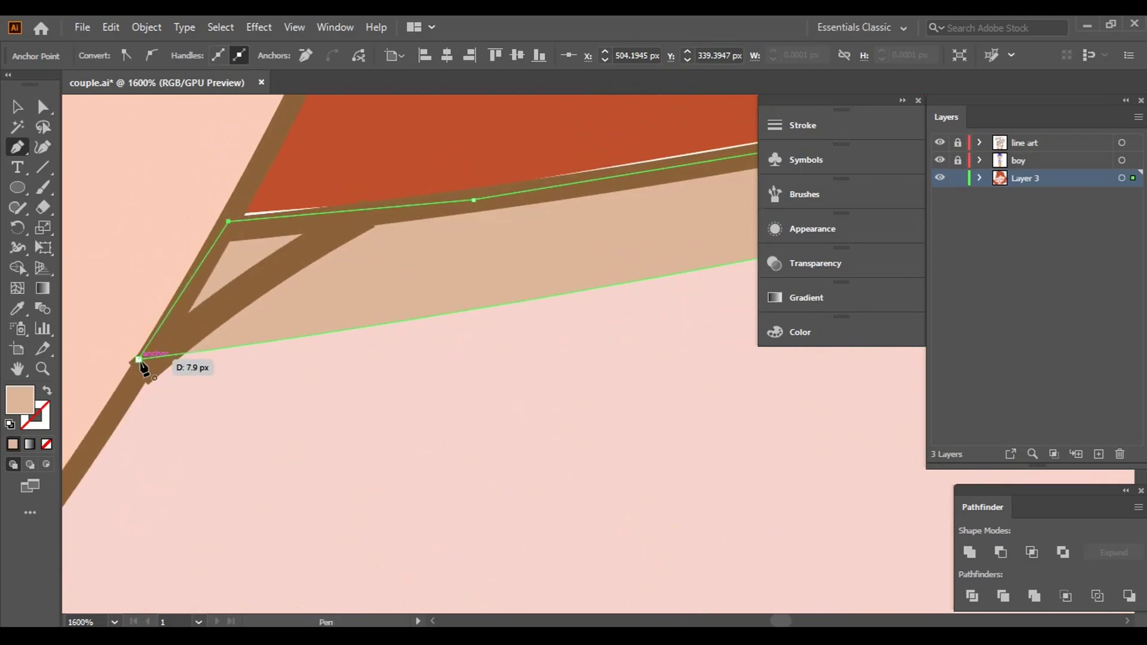
{"action": "key", "text": "v"}
- Nudge an anchor on the red hair shape's lower edge with Direct Selection to tidy it
{"action": "scroll", "coordinate": [654, 417], "scroll_direction": "down", "scroll_amount": 4}
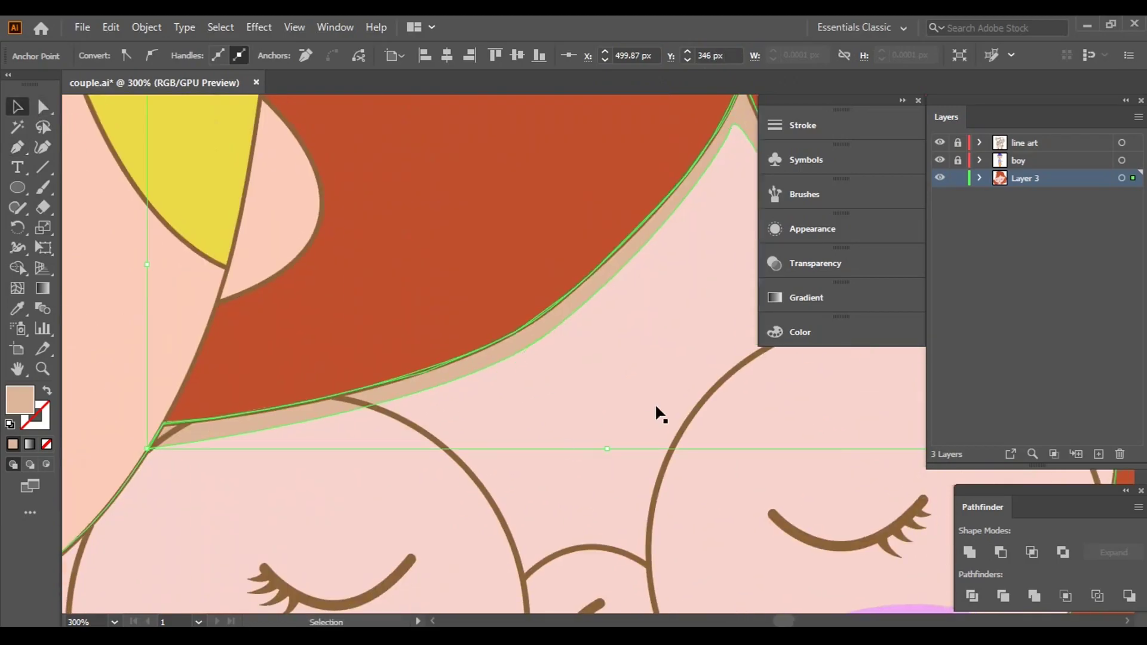
{"action": "scroll", "coordinate": [655, 413], "scroll_direction": "down", "scroll_amount": 5}
{"action": "left_click", "coordinate": [507, 385]}
{"action": "scroll", "coordinate": [517, 390], "scroll_direction": "up", "scroll_amount": 5}
{"action": "scroll", "coordinate": [518, 390], "scroll_direction": "up", "scroll_amount": 2}
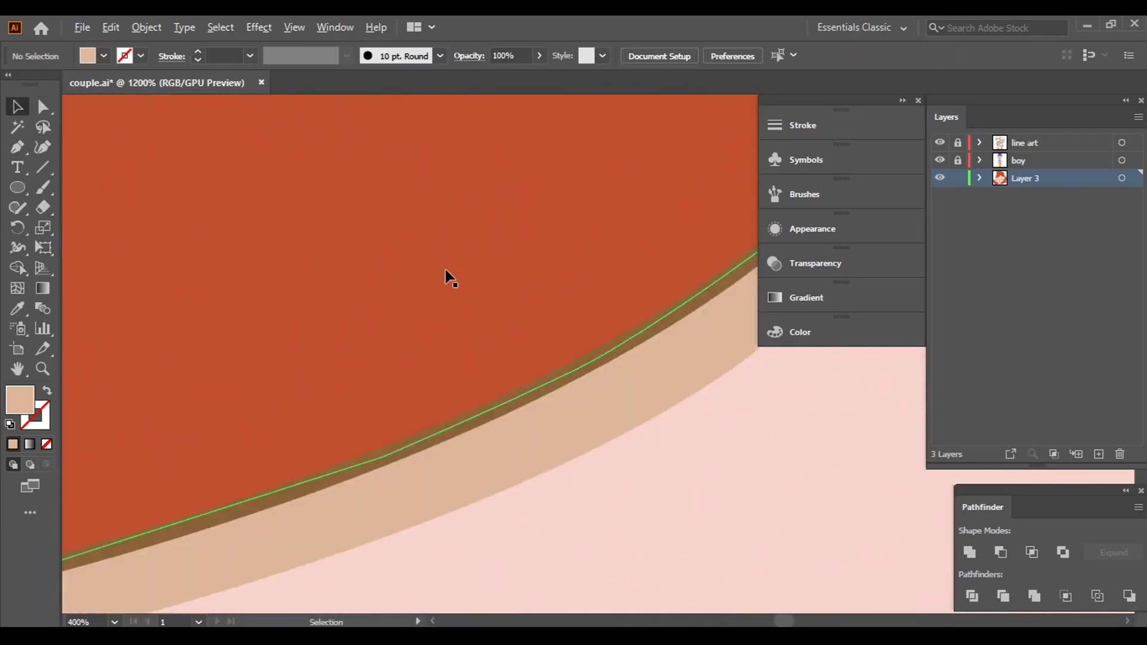
{"action": "scroll", "coordinate": [335, 273], "scroll_direction": "up", "scroll_amount": 2}
{"action": "left_click", "coordinate": [306, 278]}
{"action": "scroll", "coordinate": [304, 278], "scroll_direction": "down", "scroll_amount": 3}
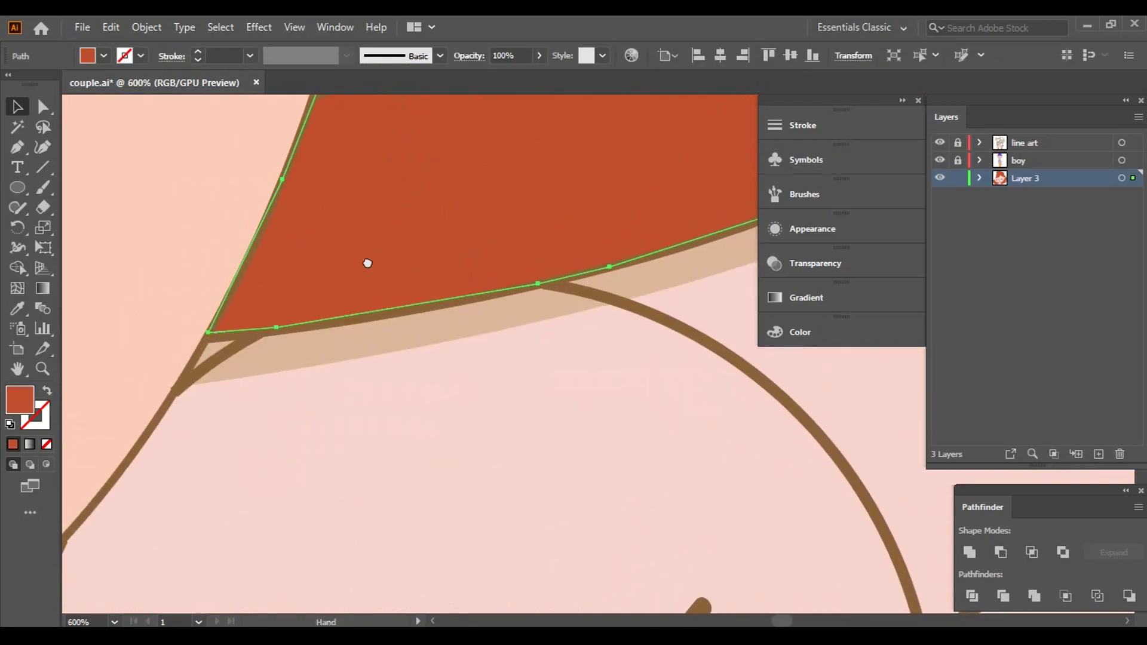
{"action": "left_click", "coordinate": [42, 107]}
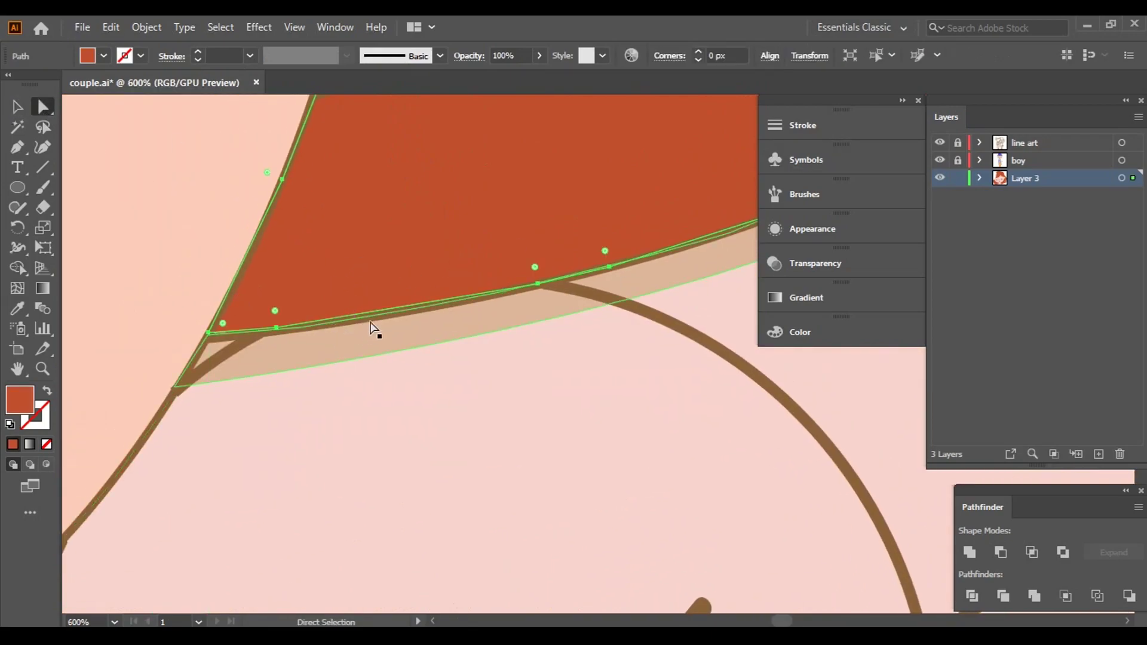
{"action": "scroll", "coordinate": [373, 329], "scroll_direction": "up", "scroll_amount": 1}
{"action": "left_click", "coordinate": [175, 332]}
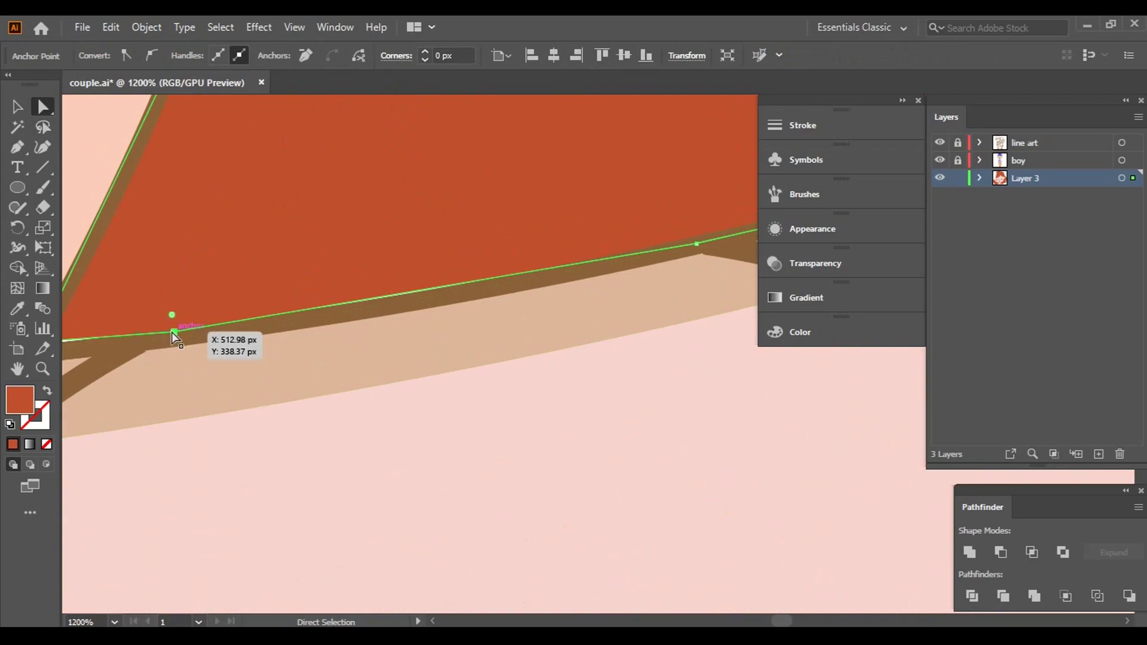
{"action": "left_click_drag", "start_coordinate": [175, 337], "coordinate": [176, 341]}
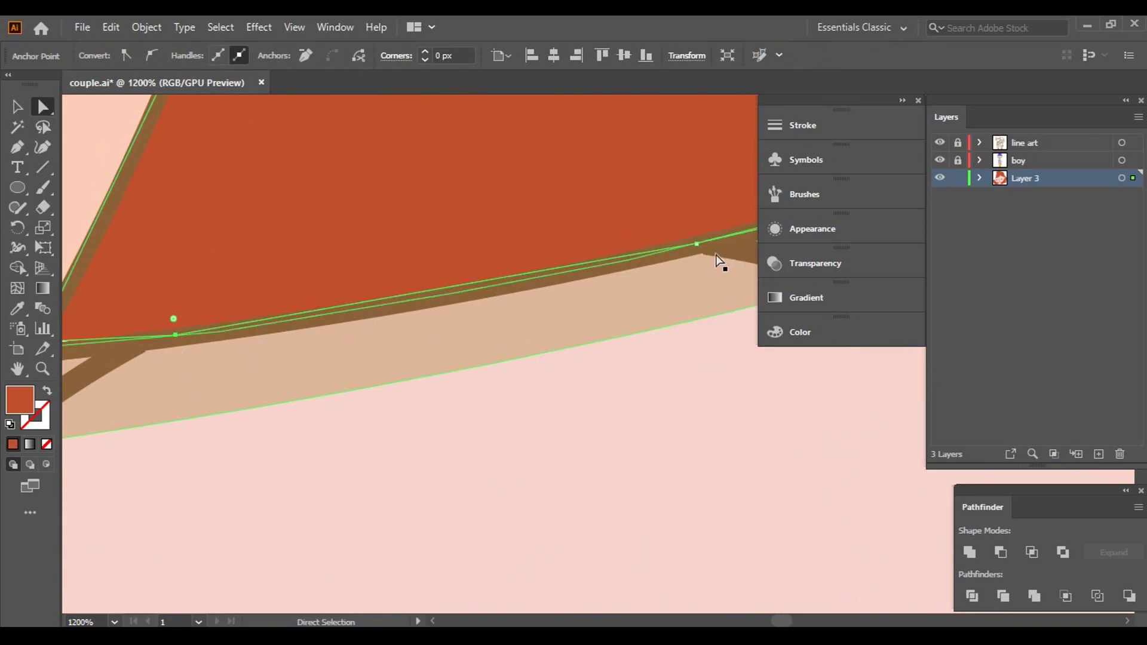
- Move the hair edge's corner anchor to reshape the hair
{"action": "scroll", "coordinate": [363, 263], "scroll_direction": "up", "scroll_amount": 1}
{"action": "scroll", "coordinate": [302, 335], "scroll_direction": "up", "scroll_amount": 1}
{"action": "scroll", "coordinate": [264, 277], "scroll_direction": "up", "scroll_amount": 1}
{"action": "left_click", "coordinate": [254, 276]}
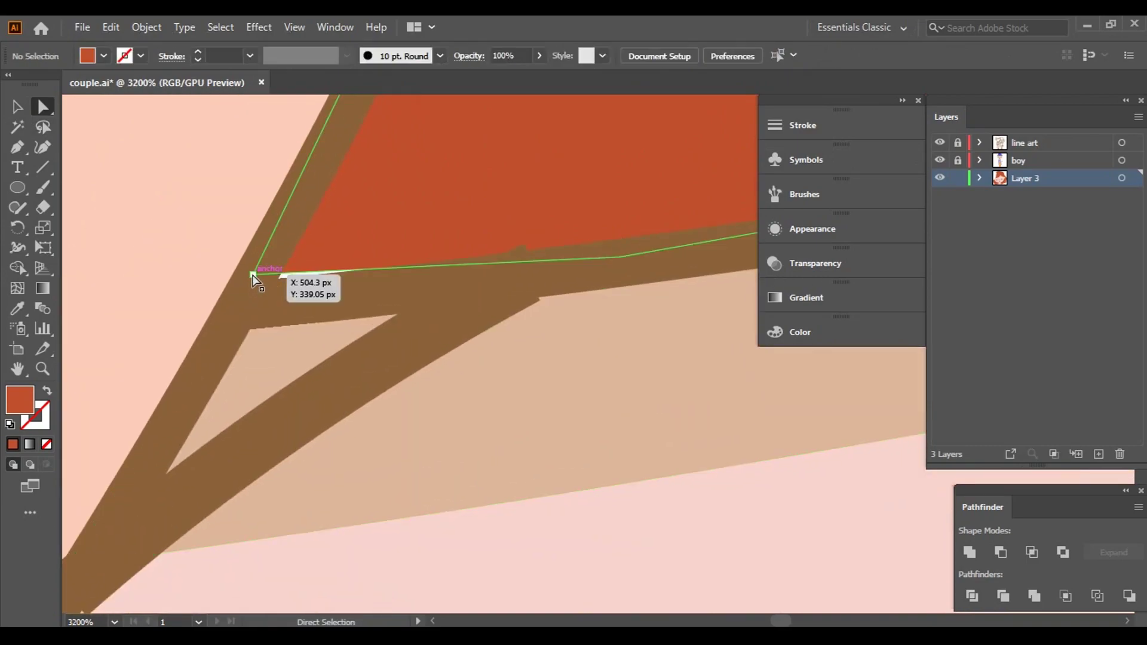
{"action": "left_click_drag", "start_coordinate": [254, 276], "coordinate": [245, 297]}
{"action": "scroll", "coordinate": [569, 231], "scroll_direction": "down", "scroll_amount": 7}
{"action": "scroll", "coordinate": [487, 210], "scroll_direction": "down", "scroll_amount": 4}
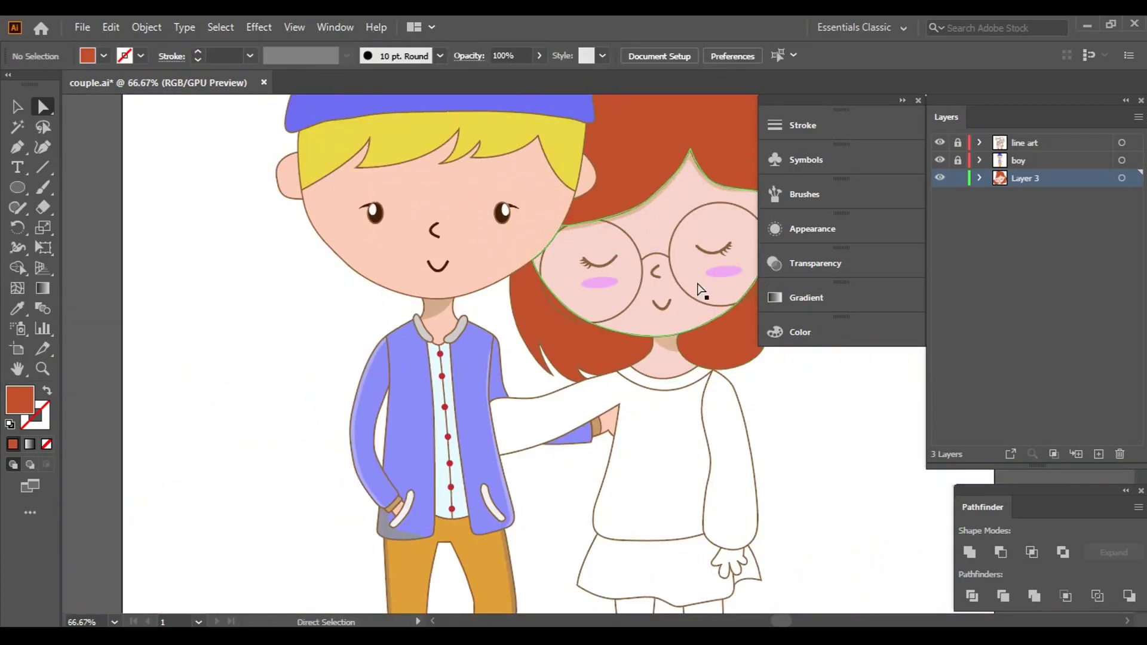
{"action": "scroll", "coordinate": [620, 358], "scroll_direction": "right", "scroll_amount": 5}
{"action": "scroll", "coordinate": [594, 235], "scroll_direction": "up", "scroll_amount": 2}
{"action": "scroll", "coordinate": [333, 346], "scroll_direction": "left", "scroll_amount": 5}
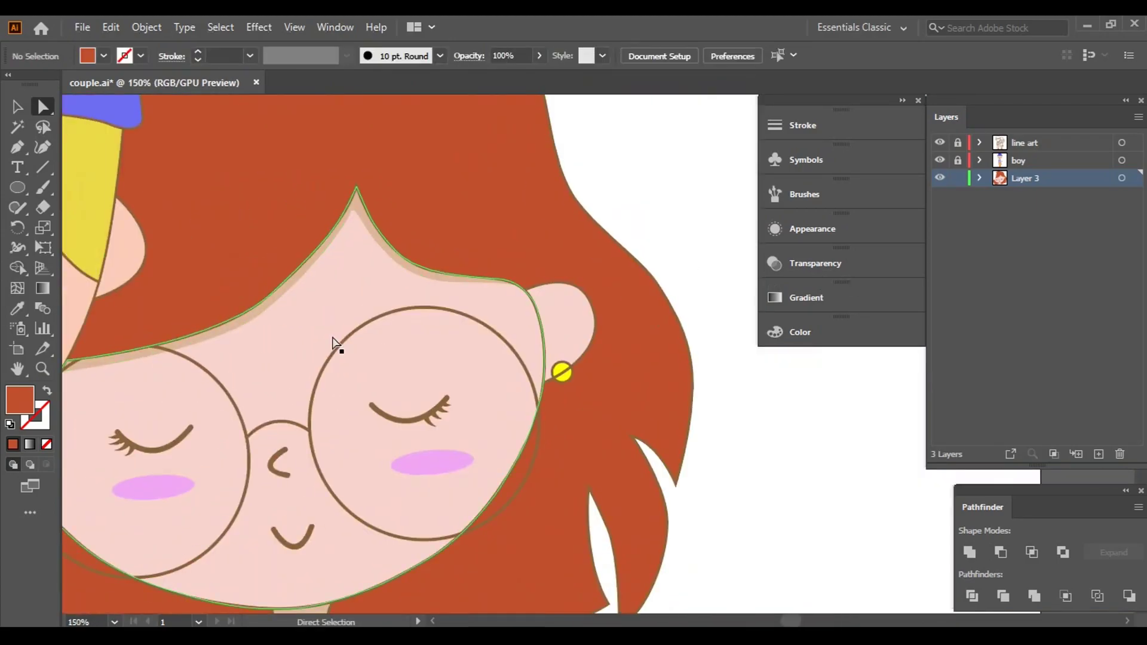
- Stretch the hairline band slightly taller
{"action": "left_click", "coordinate": [270, 305]}
{"action": "key", "text": "v"}
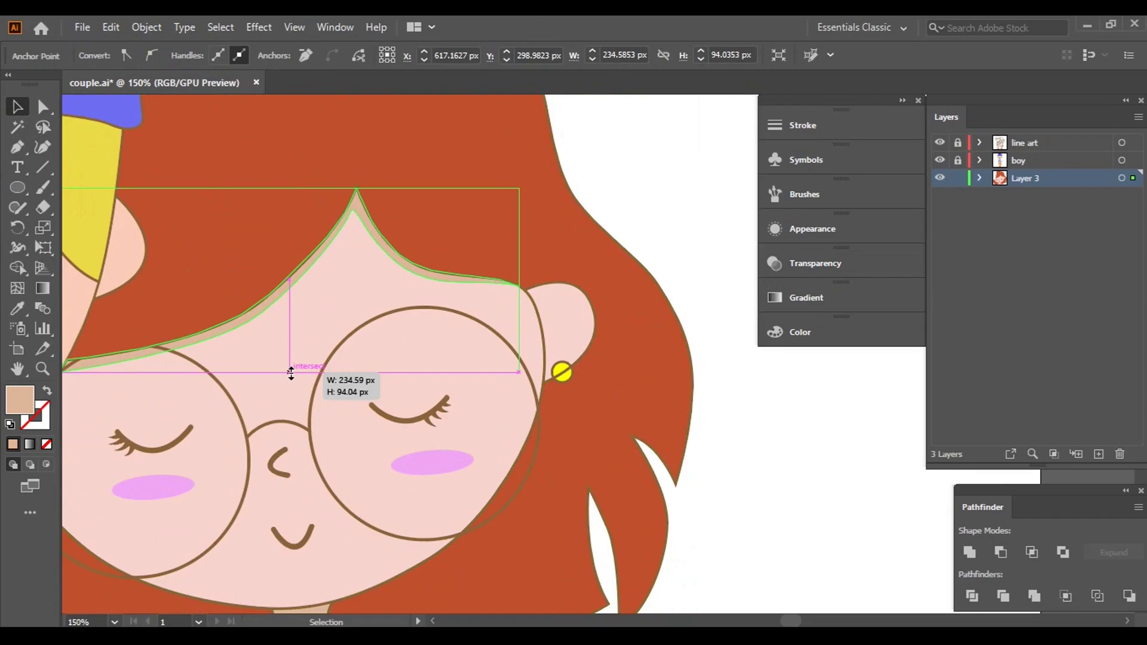
{"action": "left_click_drag", "start_coordinate": [291, 373], "coordinate": [291, 375]}
{"action": "left_click", "coordinate": [766, 475]}
- Give the hairline band a tan fill through the Color Picker
{"action": "scroll", "coordinate": [857, 379], "scroll_direction": "down", "scroll_amount": 1}
{"action": "scroll", "coordinate": [883, 440], "scroll_direction": "down", "scroll_amount": 1}
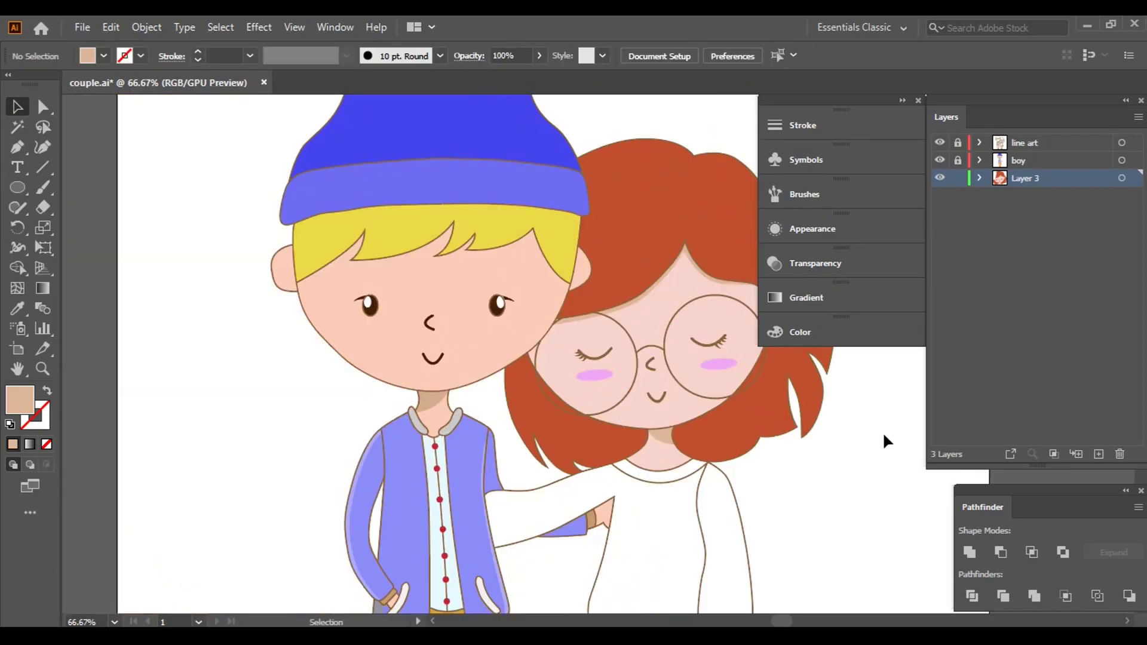
{"action": "scroll", "coordinate": [396, 212], "scroll_direction": "right", "scroll_amount": 3}
{"action": "scroll", "coordinate": [412, 233], "scroll_direction": "up", "scroll_amount": 3}
{"action": "scroll", "coordinate": [373, 225], "scroll_direction": "down", "scroll_amount": 2}
{"action": "left_click", "coordinate": [338, 284]}
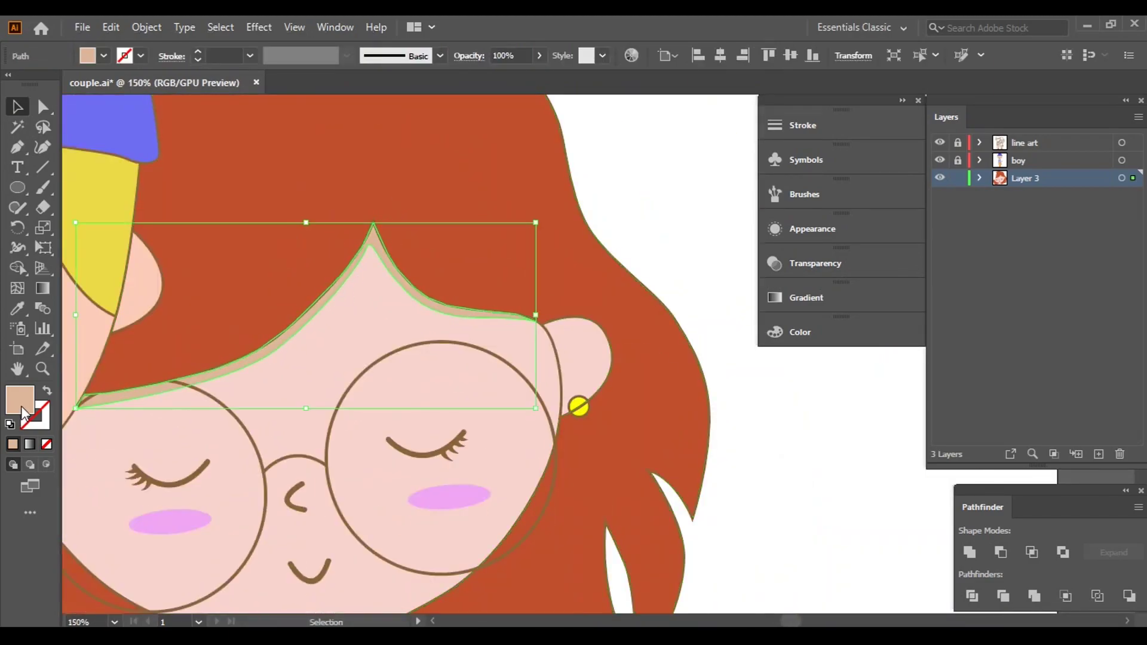
{"action": "double_click", "coordinate": [19, 400]}
{"action": "left_click", "coordinate": [953, 252]}
{"action": "left_click", "coordinate": [787, 432]}
- Centre the couple in view and pick RGB Cyan from the fill swatches
{"action": "scroll", "coordinate": [808, 415], "scroll_direction": "down", "scroll_amount": 2}
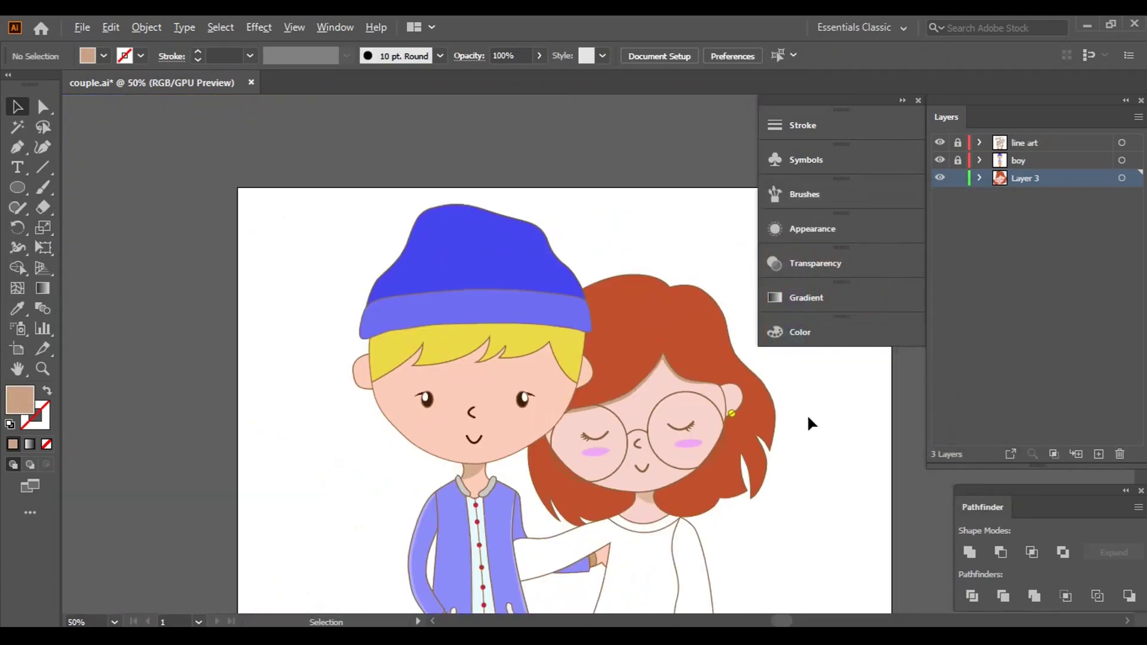
{"action": "scroll", "coordinate": [807, 415], "scroll_direction": "up", "scroll_amount": 1}
{"action": "left_click_drag", "start_coordinate": [723, 338], "coordinate": [708, 394]}
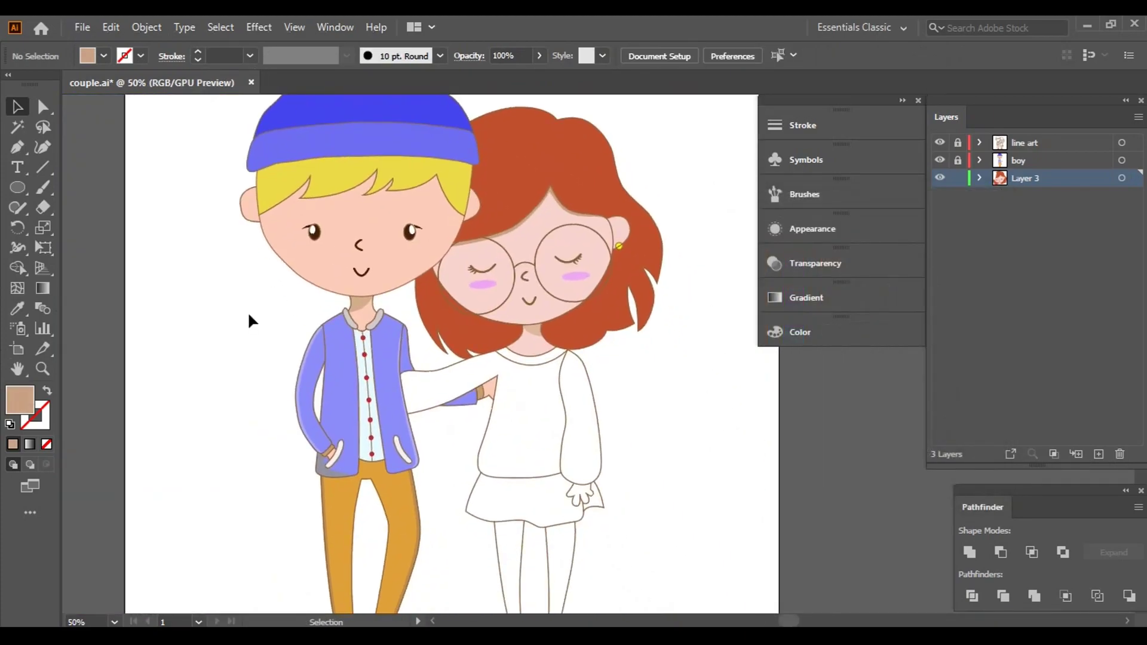
{"action": "left_click", "coordinate": [105, 56]}
- Start the cyan shirt path at the collar and trace the shoulder and sleeve top to its end
{"action": "left_click", "coordinate": [19, 147]}
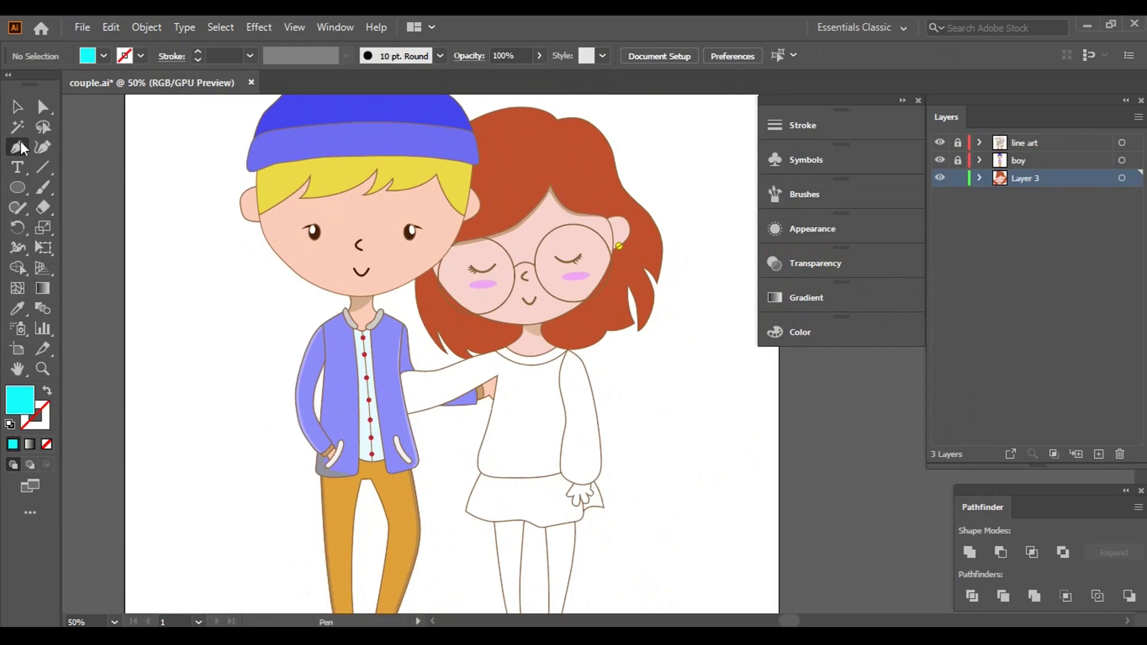
{"action": "scroll", "coordinate": [490, 448], "scroll_direction": "up", "scroll_amount": 5}
{"action": "scroll", "coordinate": [531, 451], "scroll_direction": "up", "scroll_amount": 1}
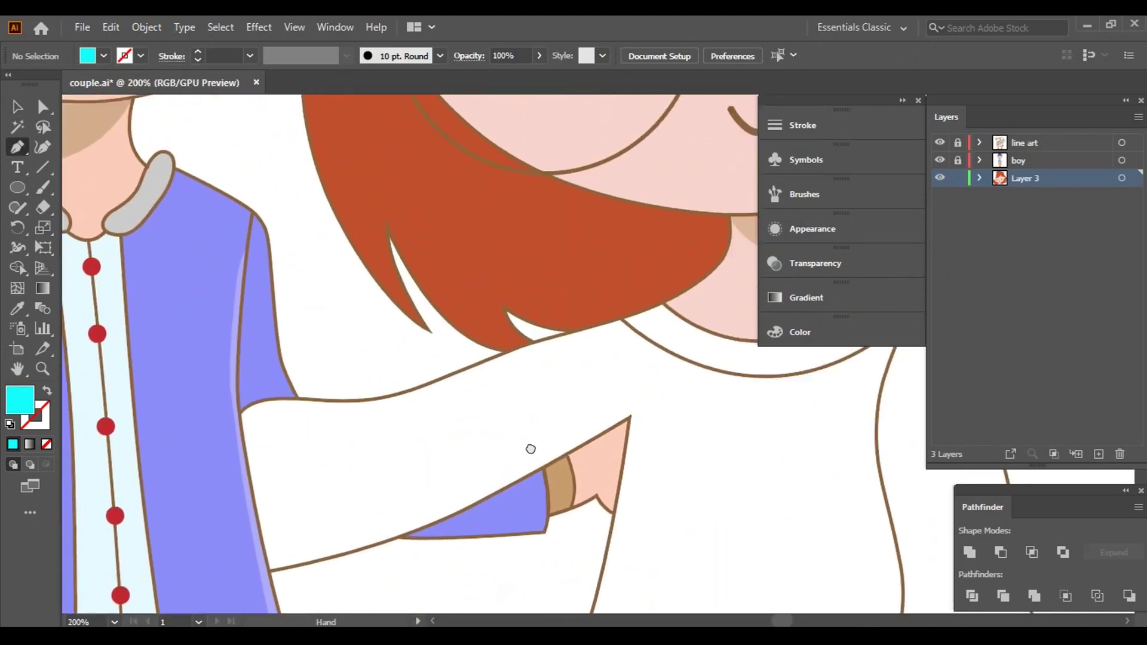
{"action": "scroll", "coordinate": [605, 366], "scroll_direction": "up", "scroll_amount": 2}
{"action": "scroll", "coordinate": [632, 345], "scroll_direction": "up", "scroll_amount": 2}
{"action": "left_click", "coordinate": [631, 344]}
{"action": "left_click", "coordinate": [379, 432]}
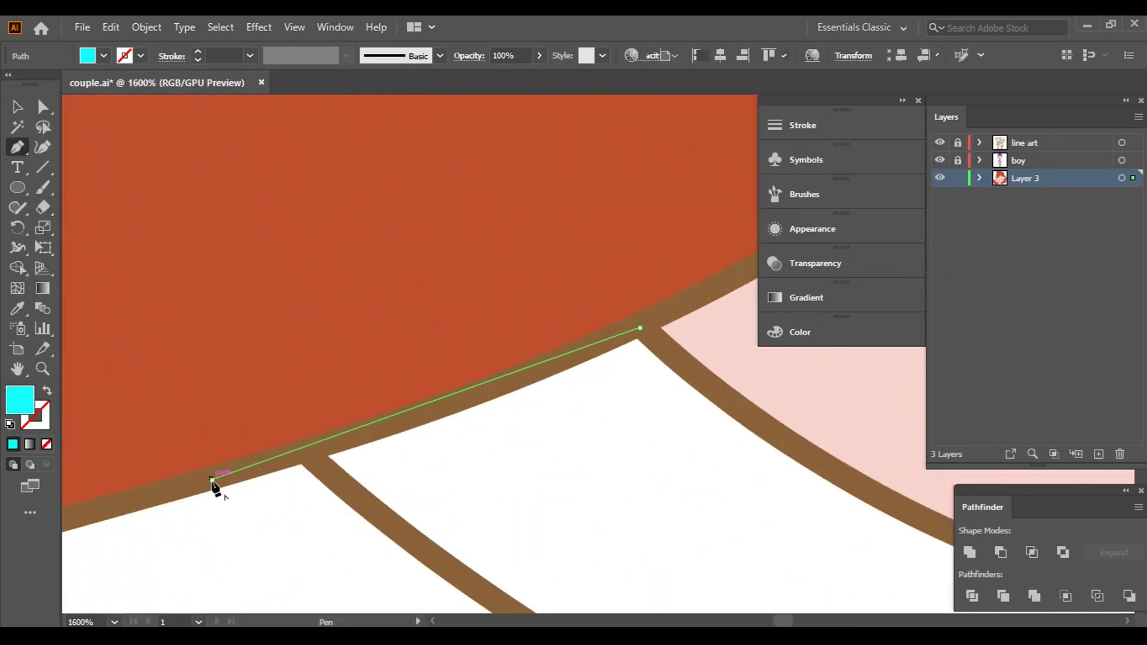
{"action": "scroll", "coordinate": [215, 486], "scroll_direction": "up", "scroll_amount": 2}
{"action": "left_click", "coordinate": [186, 452]}
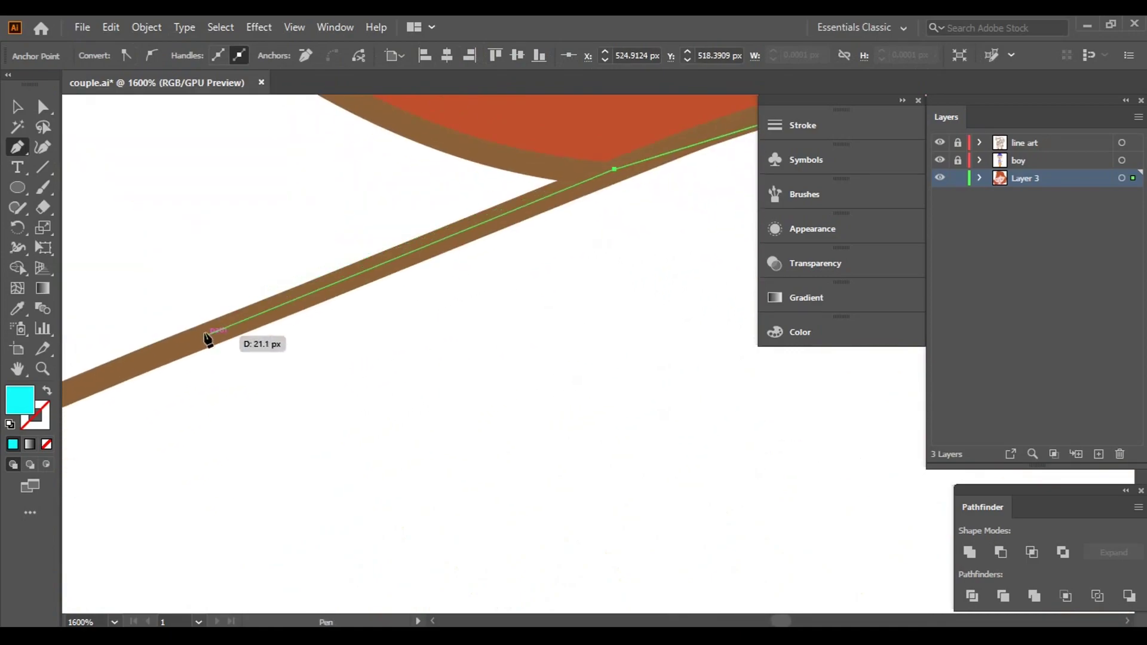
{"action": "left_click_drag", "start_coordinate": [205, 333], "coordinate": [614, 285]}
{"action": "left_click", "coordinate": [613, 285]}
{"action": "left_click_drag", "start_coordinate": [184, 340], "coordinate": [379, 364]}
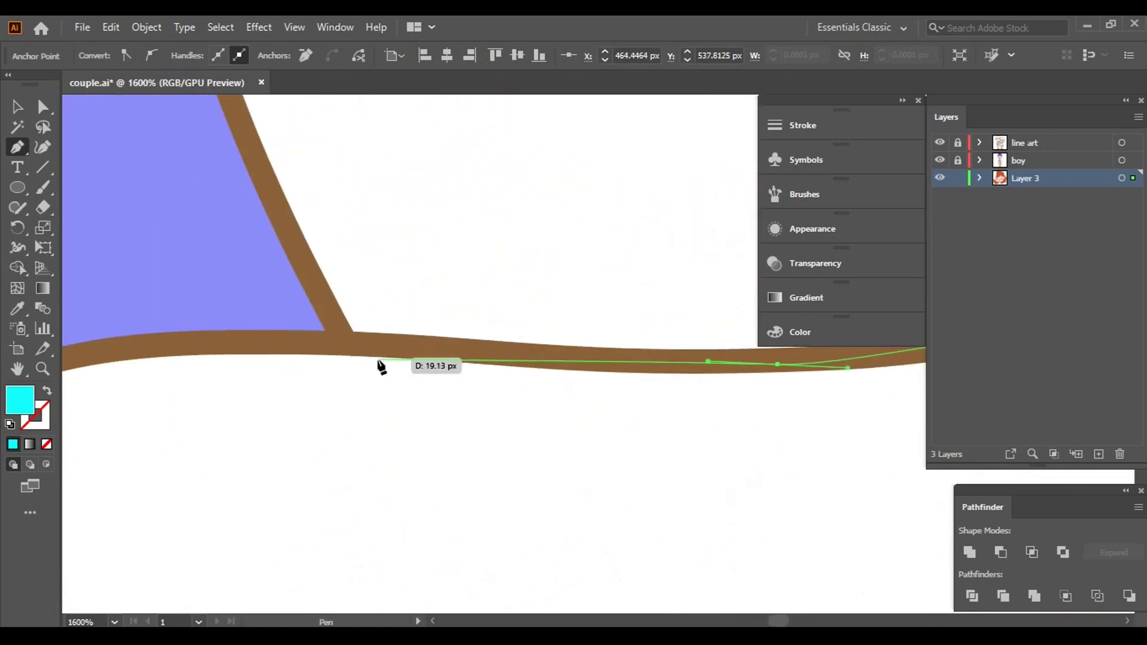
{"action": "left_click", "coordinate": [377, 358]}
{"action": "left_click_drag", "start_coordinate": [110, 353], "coordinate": [361, 315]}
{"action": "left_click", "coordinate": [357, 311]}
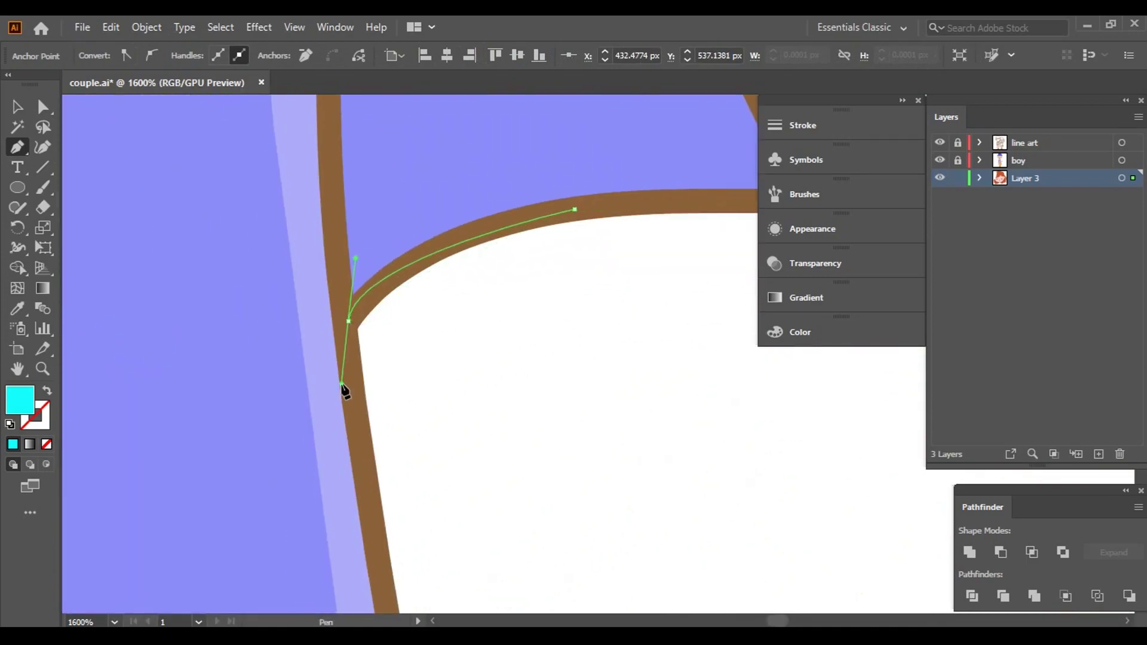
{"action": "left_click", "coordinate": [379, 479]}
{"action": "left_click_drag", "start_coordinate": [380, 479], "coordinate": [309, 158]}
- Trace the lower sleeve edge, the purple sleeve top and the hand's corner
{"action": "scroll", "coordinate": [325, 401], "scroll_direction": "down", "scroll_amount": 2}
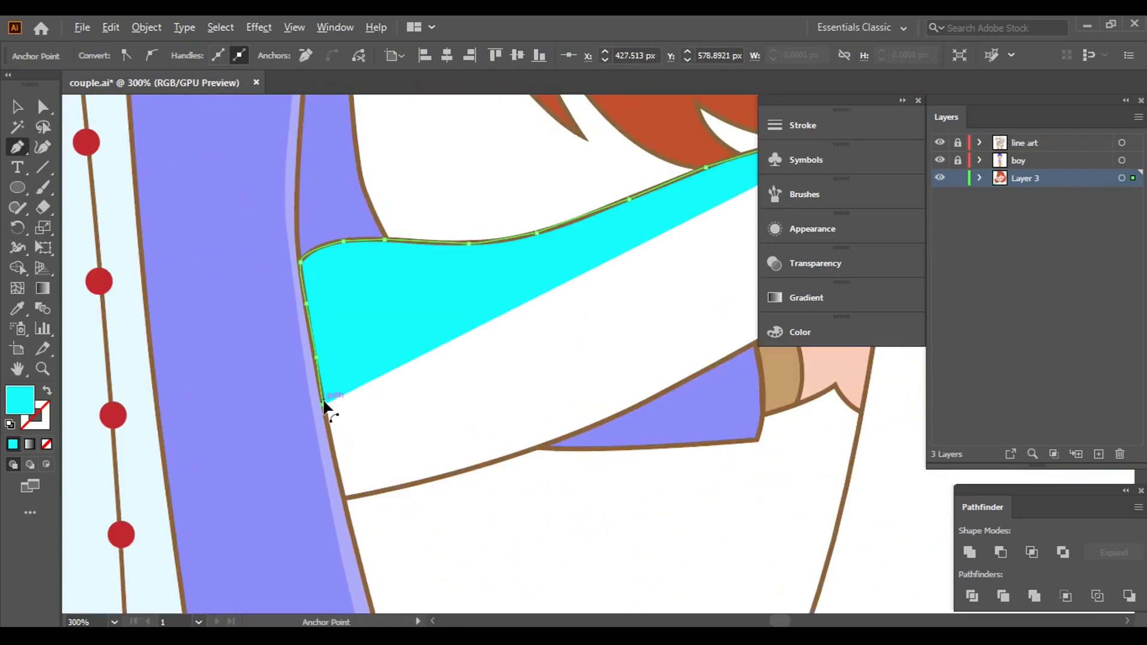
{"action": "scroll", "coordinate": [325, 402], "scroll_direction": "down", "scroll_amount": 2}
{"action": "scroll", "coordinate": [357, 535], "scroll_direction": "up", "scroll_amount": 2}
{"action": "left_click", "coordinate": [331, 358]}
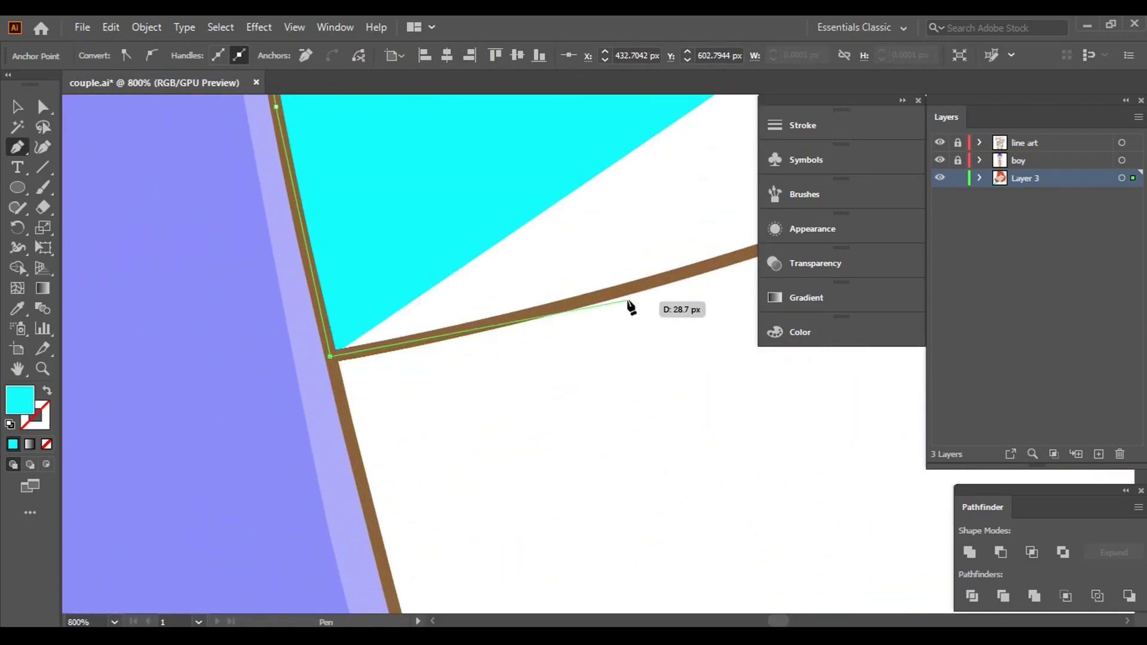
{"action": "left_click", "coordinate": [584, 300]}
{"action": "left_click", "coordinate": [698, 268]}
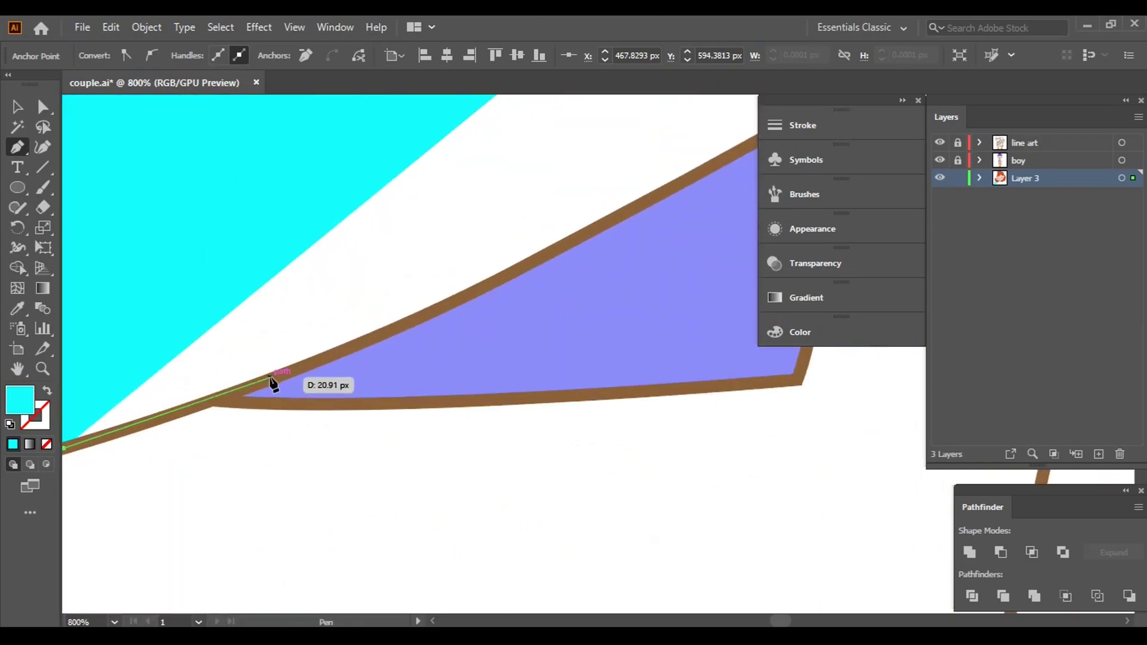
{"action": "left_click", "coordinate": [270, 379]}
{"action": "left_click", "coordinate": [520, 277]}
{"action": "left_click", "coordinate": [698, 175]}
{"action": "left_click_drag", "start_coordinate": [697, 175], "coordinate": [139, 449]}
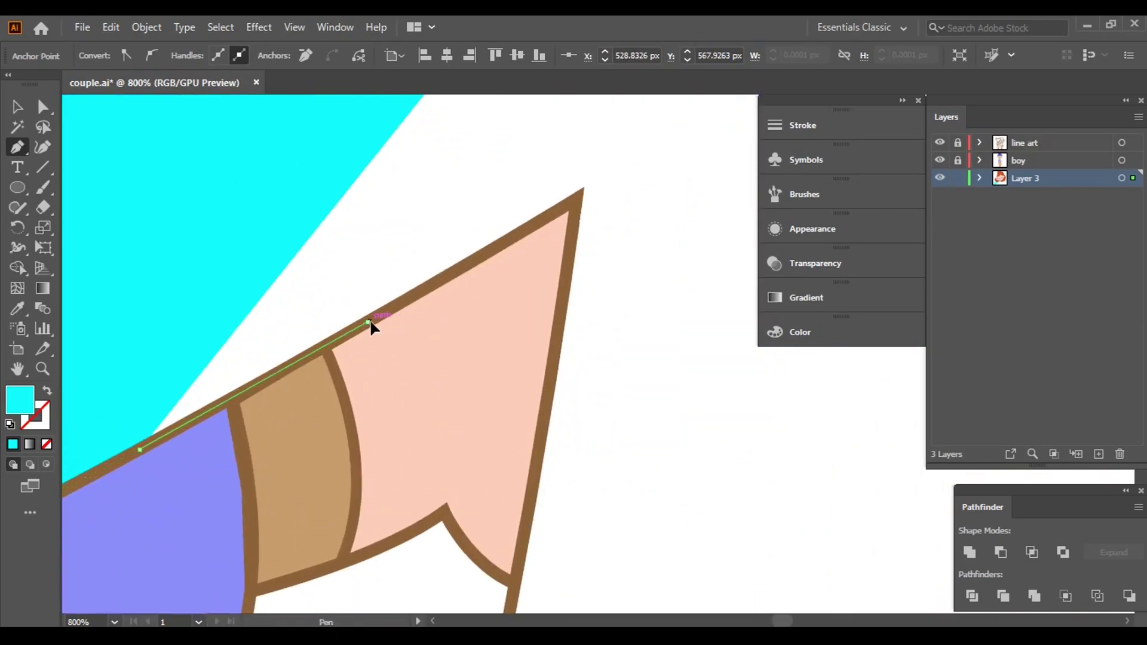
{"action": "left_click", "coordinate": [368, 323]}
{"action": "left_click", "coordinate": [578, 194]}
{"action": "scroll", "coordinate": [568, 257], "scroll_direction": "down", "scroll_amount": 5}
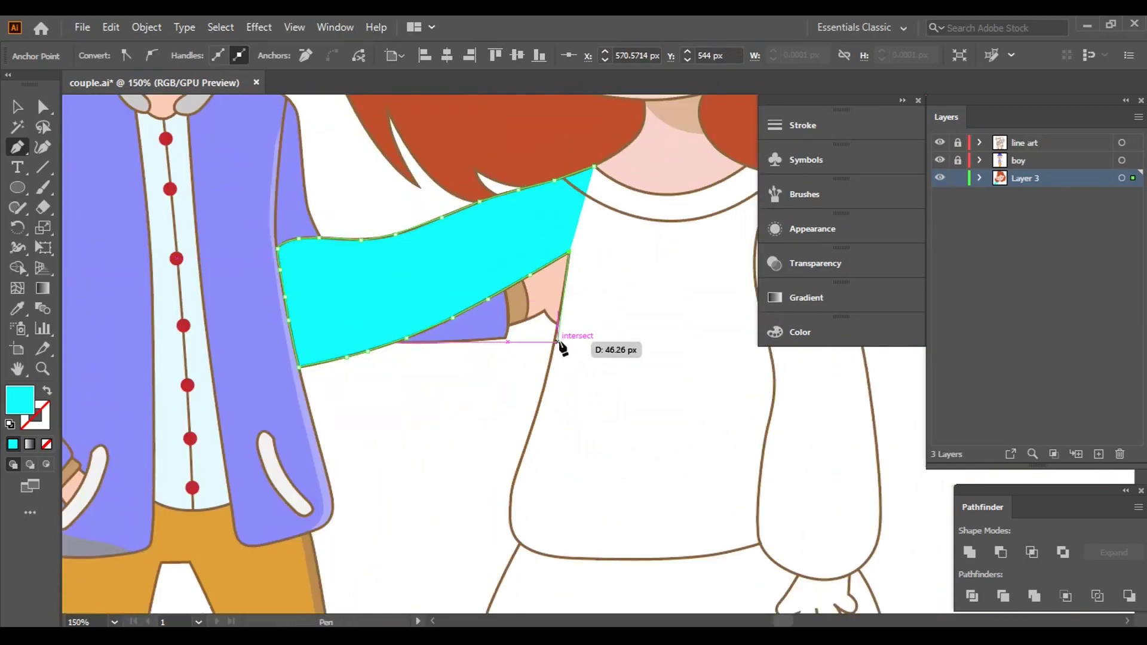
{"action": "scroll", "coordinate": [568, 308], "scroll_direction": "up", "scroll_amount": 5}
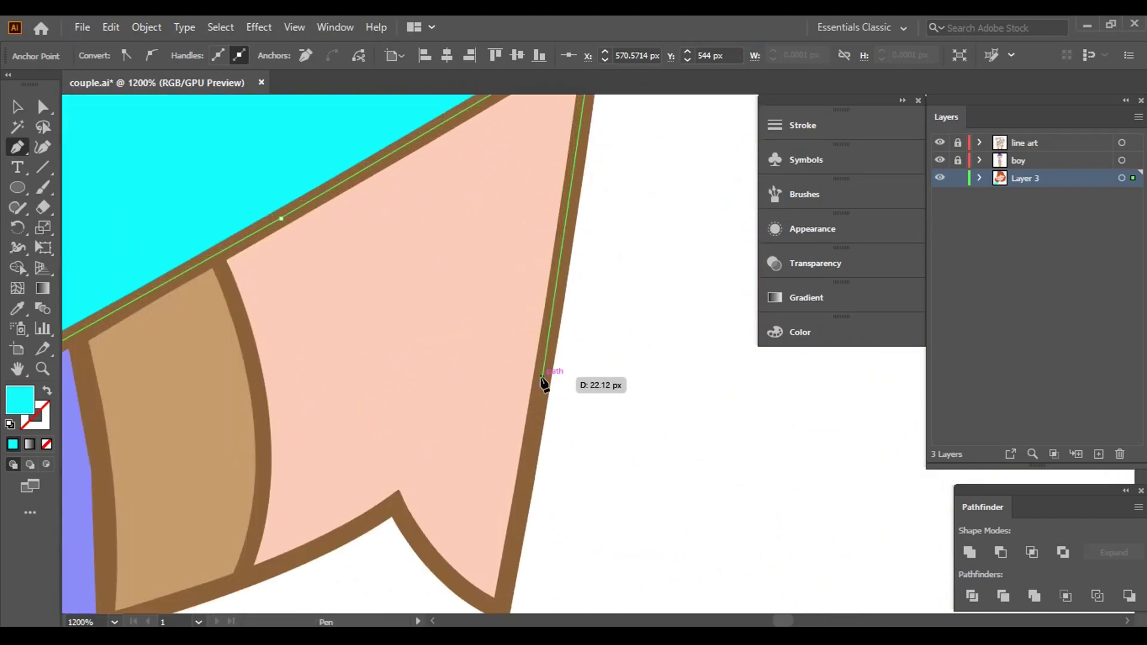
{"action": "scroll", "coordinate": [543, 382], "scroll_direction": "down", "scroll_amount": 5}
{"action": "left_click_drag", "start_coordinate": [484, 486], "coordinate": [546, 159]}
{"action": "left_click_drag", "start_coordinate": [477, 486], "coordinate": [533, 102]}
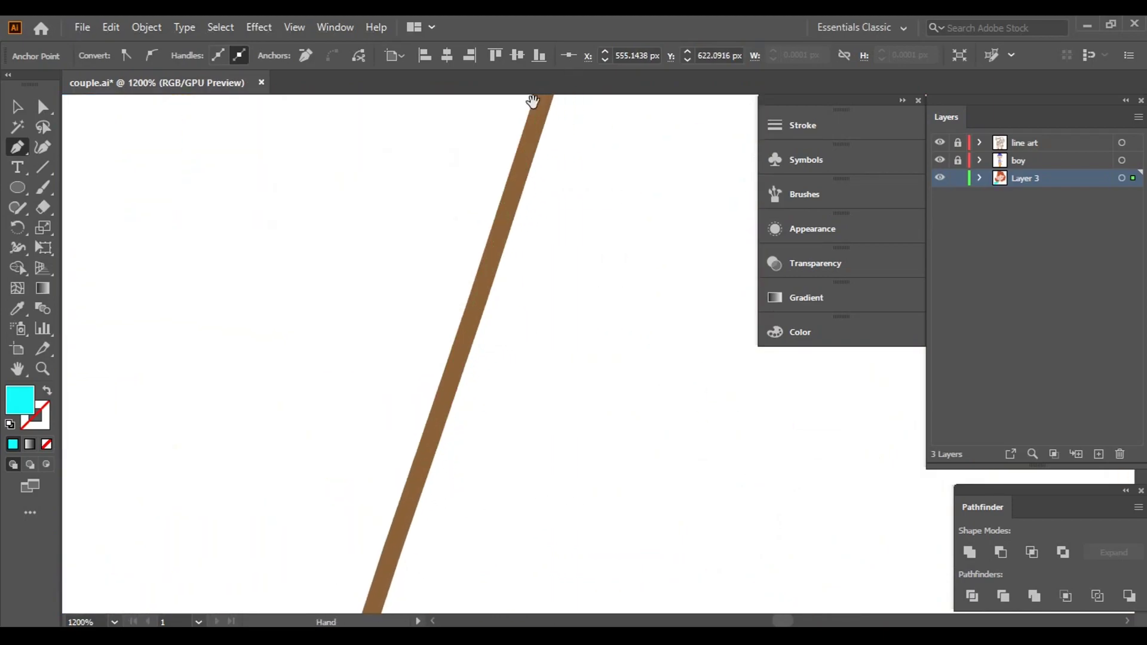
- Curve the path down the body outline and along the shirt hem
{"action": "left_click_drag", "start_coordinate": [462, 352], "coordinate": [463, 433]}
{"action": "left_click_drag", "start_coordinate": [452, 562], "coordinate": [462, 338]}
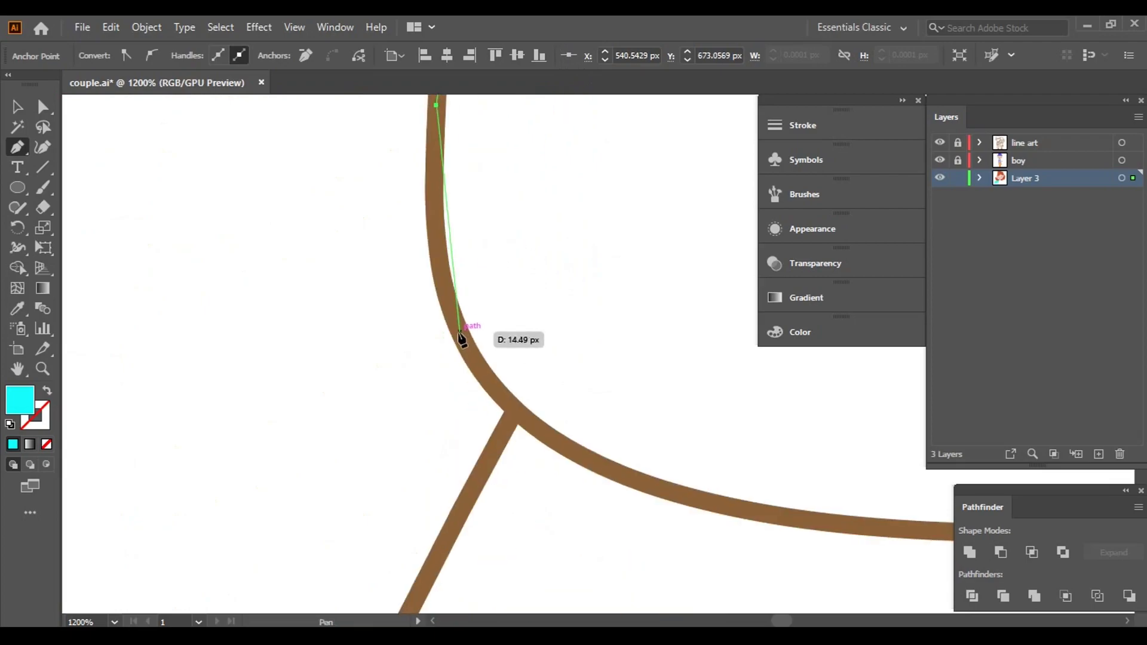
{"action": "left_click_drag", "start_coordinate": [538, 439], "coordinate": [638, 471]}
{"action": "left_click_drag", "start_coordinate": [885, 496], "coordinate": [349, 341]}
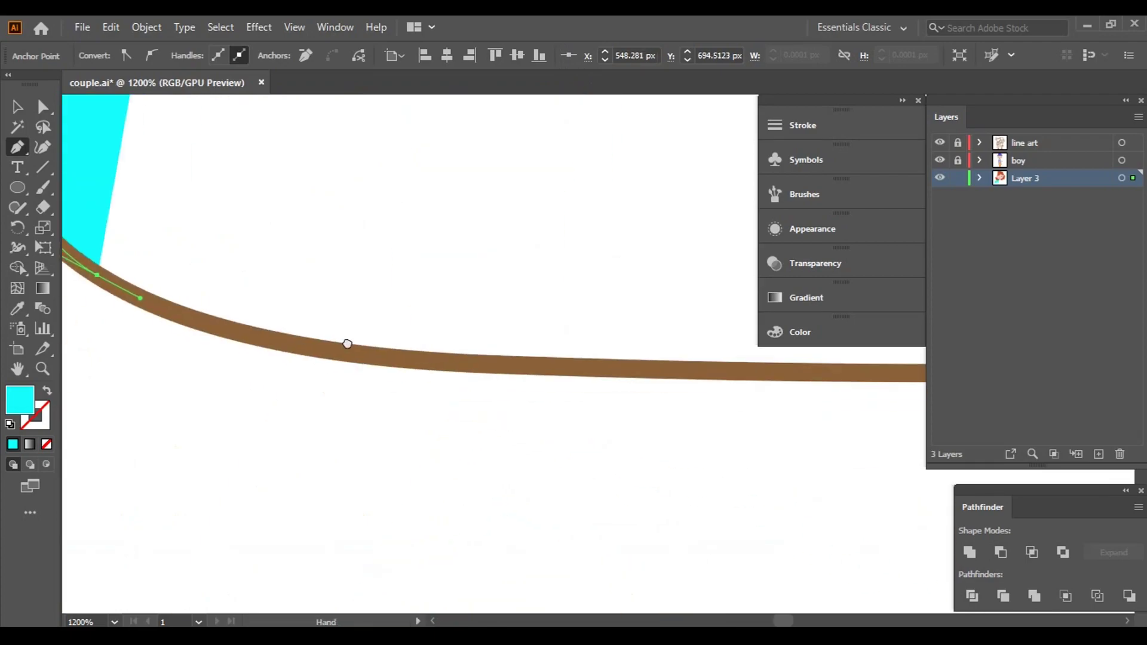
{"action": "left_click_drag", "start_coordinate": [460, 361], "coordinate": [462, 365]}
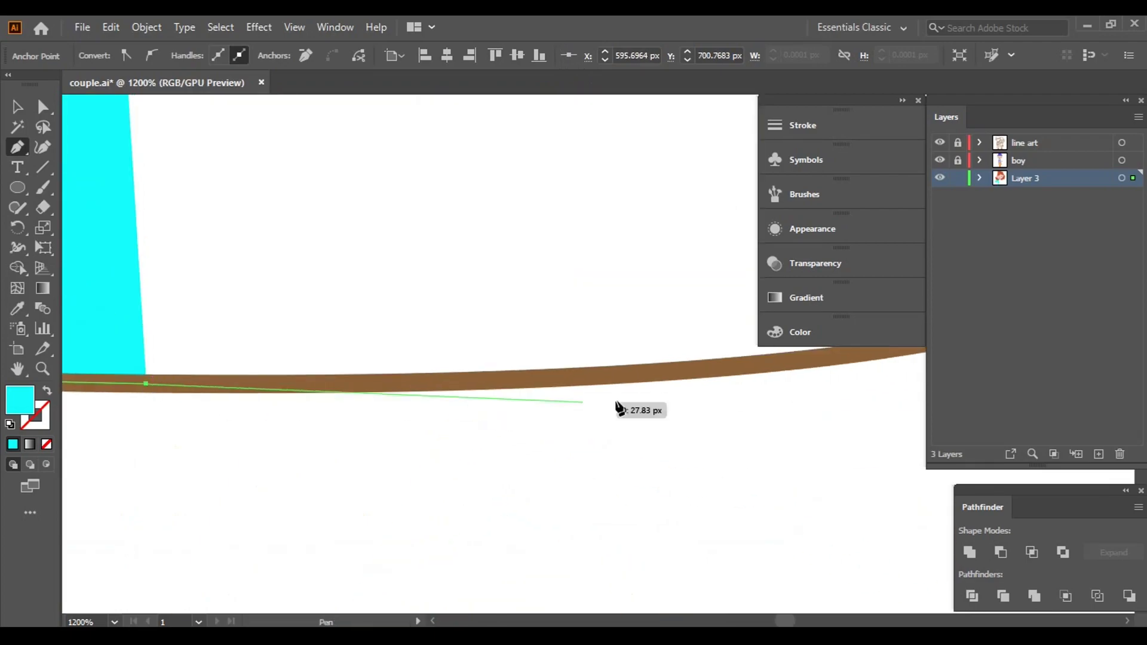
{"action": "mouse_move", "coordinate": [661, 362]}
{"action": "left_mouse_down"}
{"action": "mouse_move", "coordinate": [541, 398]}
{"action": "mouse_move", "coordinate": [747, 354]}
{"action": "left_mouse_up"}
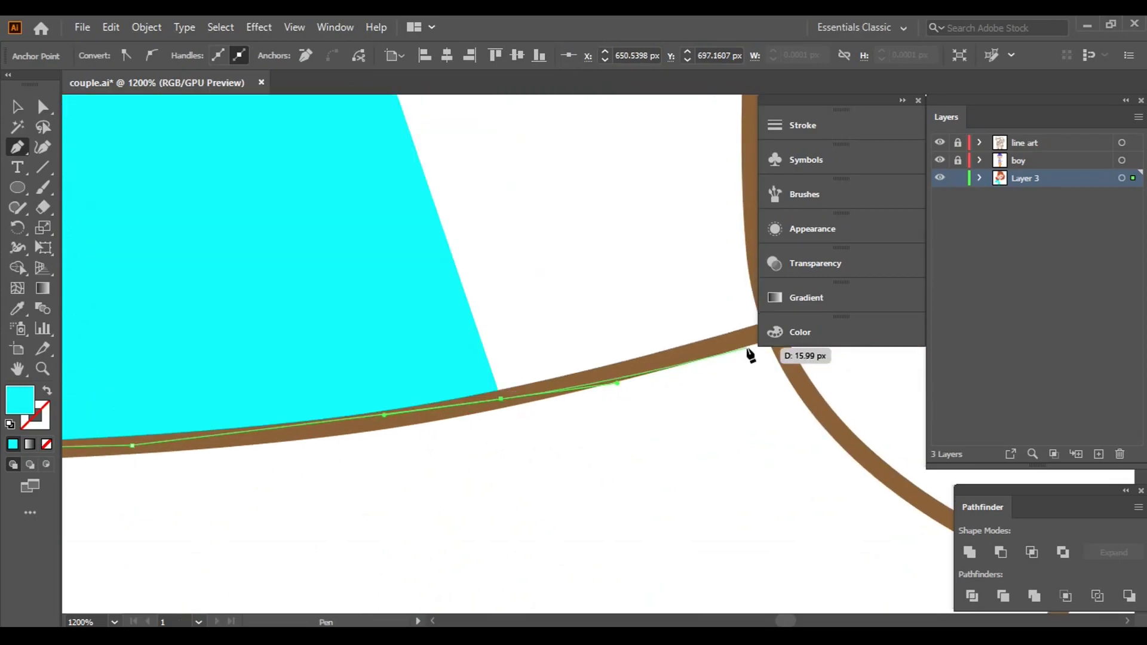
{"action": "left_click_drag", "start_coordinate": [456, 390], "coordinate": [457, 398]}
{"action": "scroll", "coordinate": [457, 397], "scroll_direction": "down", "scroll_amount": 9, "text": "alt"}
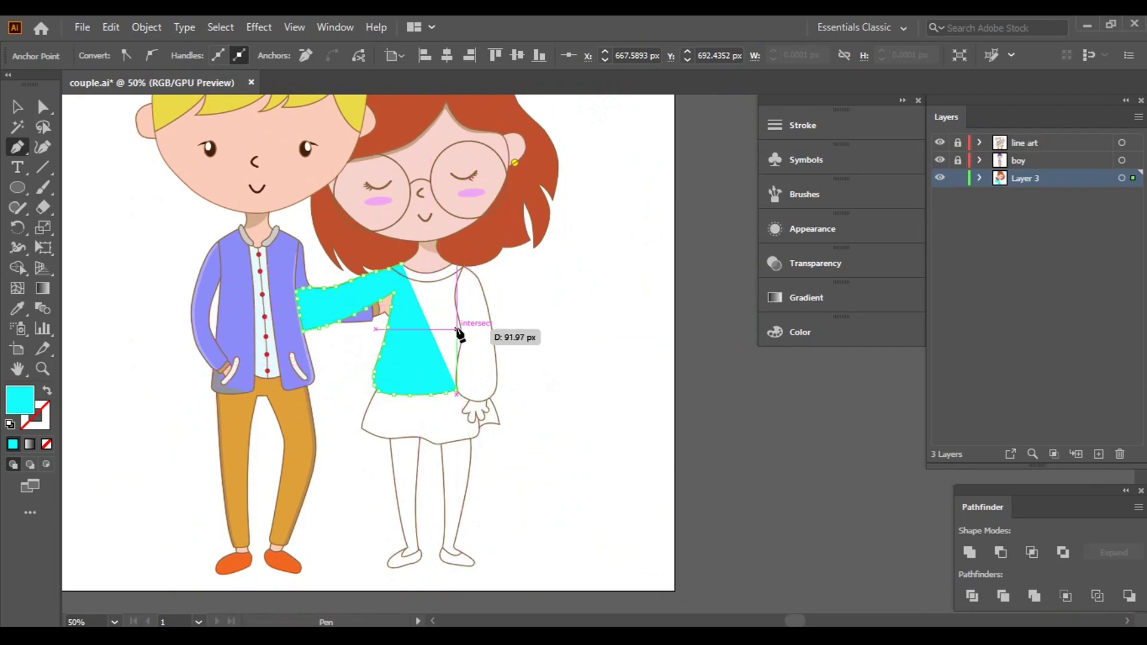
{"action": "scroll", "coordinate": [487, 374], "scroll_direction": "up", "scroll_amount": 6, "text": "alt"}
{"action": "scroll", "coordinate": [526, 333], "scroll_direction": "down", "scroll_amount": 3}
{"action": "scroll", "coordinate": [523, 325], "scroll_direction": "up", "scroll_amount": 2, "text": "alt"}
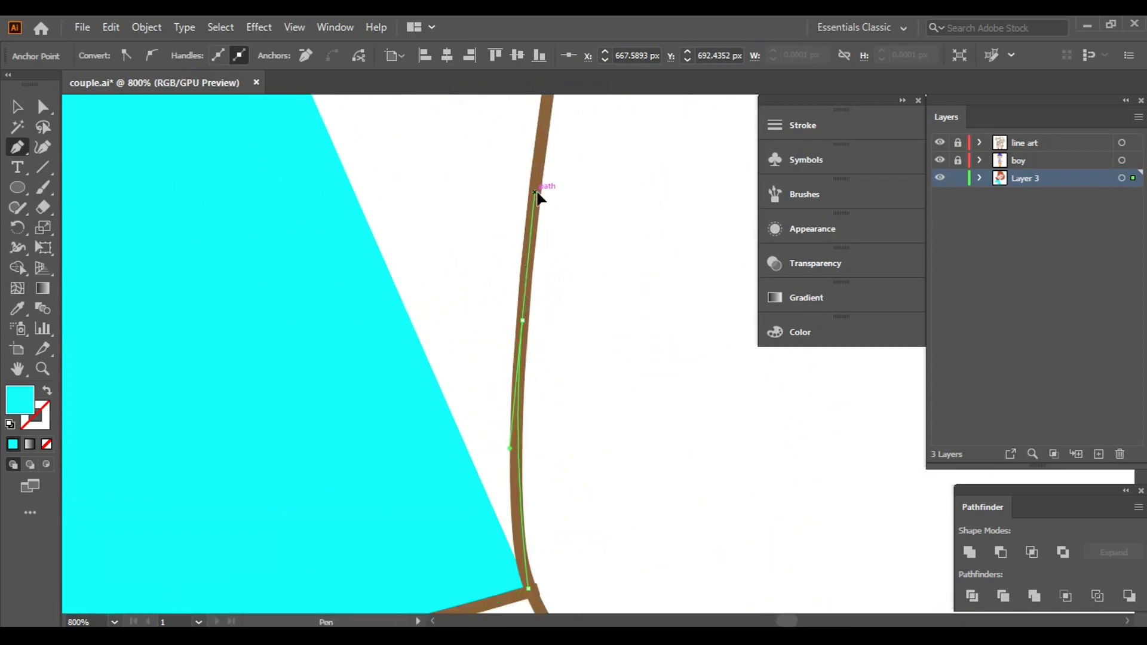
- Trace the shirt's side up to the collar and along the collar line
{"action": "mouse_move", "coordinate": [537, 169]}
{"action": "left_mouse_down"}
{"action": "mouse_move", "coordinate": [432, 320]}
{"action": "mouse_move", "coordinate": [401, 173]}
{"action": "mouse_move", "coordinate": [578, 385]}
{"action": "left_mouse_up"}
{"action": "left_click_drag", "start_coordinate": [566, 192], "coordinate": [452, 375]}
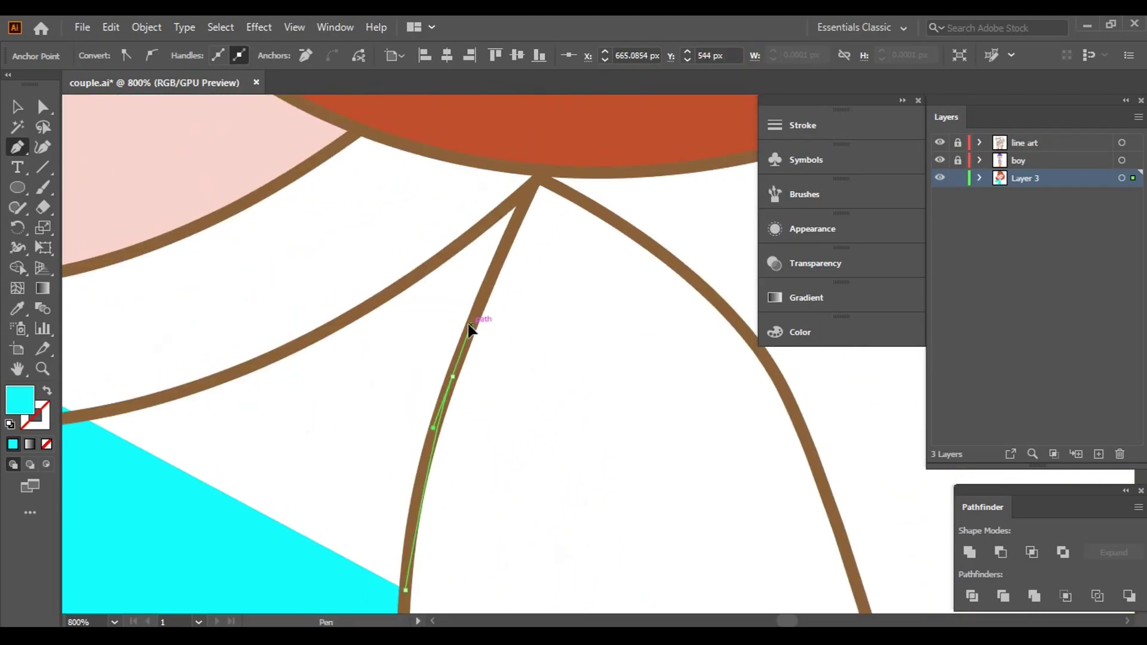
{"action": "left_click", "coordinate": [485, 293]}
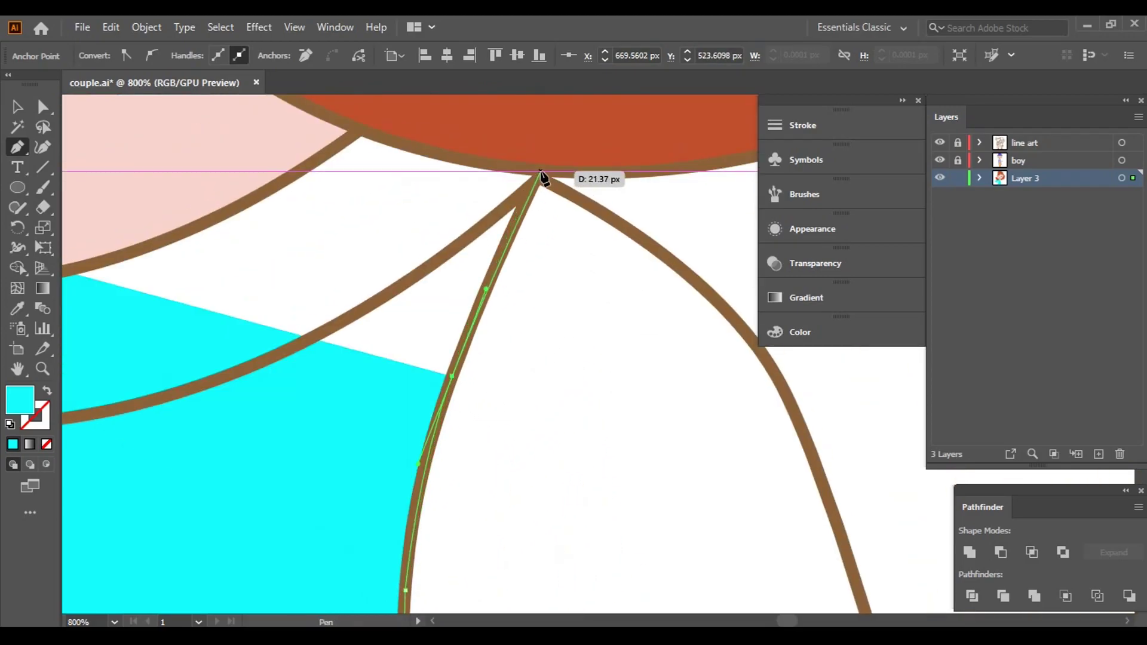
{"action": "left_click_drag", "start_coordinate": [538, 178], "coordinate": [328, 258]}
{"action": "left_click_drag", "start_coordinate": [477, 216], "coordinate": [539, 335]}
{"action": "key", "text": "ctrl+plus"}
{"action": "left_click", "coordinate": [425, 300]}
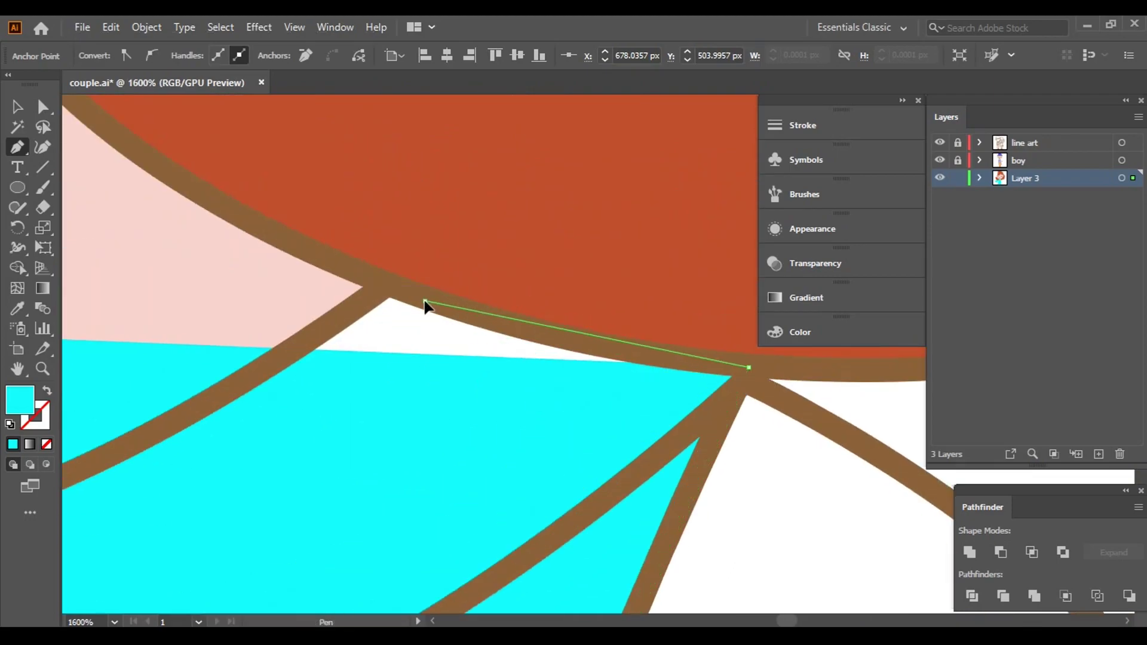
{"action": "mouse_move", "coordinate": [387, 280]}
{"action": "left_mouse_down"}
{"action": "mouse_move", "coordinate": [221, 406]}
{"action": "mouse_move", "coordinate": [264, 362]}
{"action": "mouse_move", "coordinate": [173, 366]}
{"action": "mouse_move", "coordinate": [792, 414]}
{"action": "left_mouse_up"}
{"action": "left_click", "coordinate": [158, 357]}
{"action": "mouse_move", "coordinate": [494, 367]}
{"action": "left_mouse_down"}
{"action": "mouse_move", "coordinate": [242, 267]}
{"action": "mouse_move", "coordinate": [512, 375]}
{"action": "left_mouse_up"}
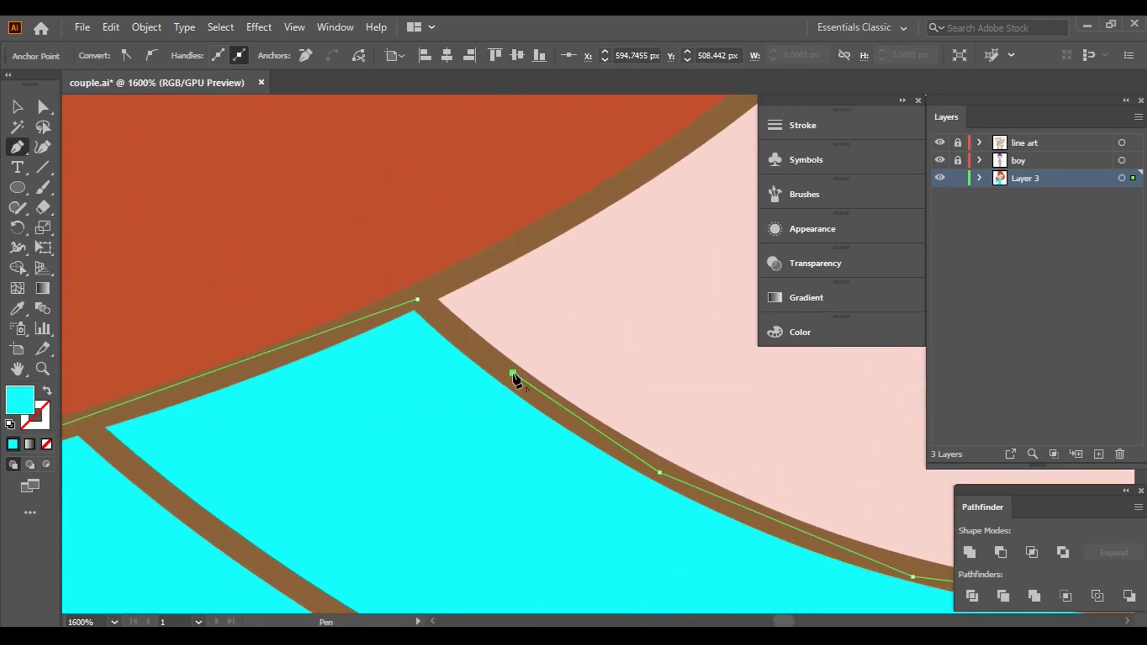
- Finish the shirt path, deselect it and fit the whole artboard in view
{"action": "key", "text": "ctrl+1"}
{"action": "key", "text": "v"}
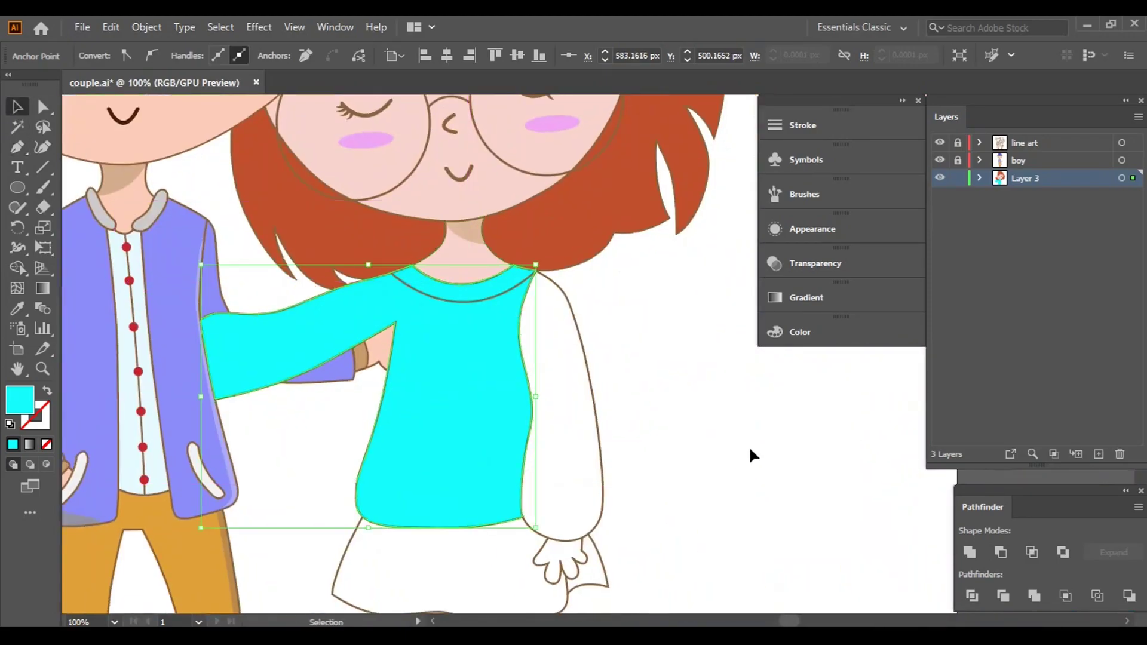
{"action": "left_click", "coordinate": [750, 454]}
{"action": "key", "text": "ctrl+0"}
- Recolour the girl's shirt fill to teal 5AE2DE
{"action": "scroll", "coordinate": [754, 432], "scroll_direction": "up", "scroll_amount": 2}
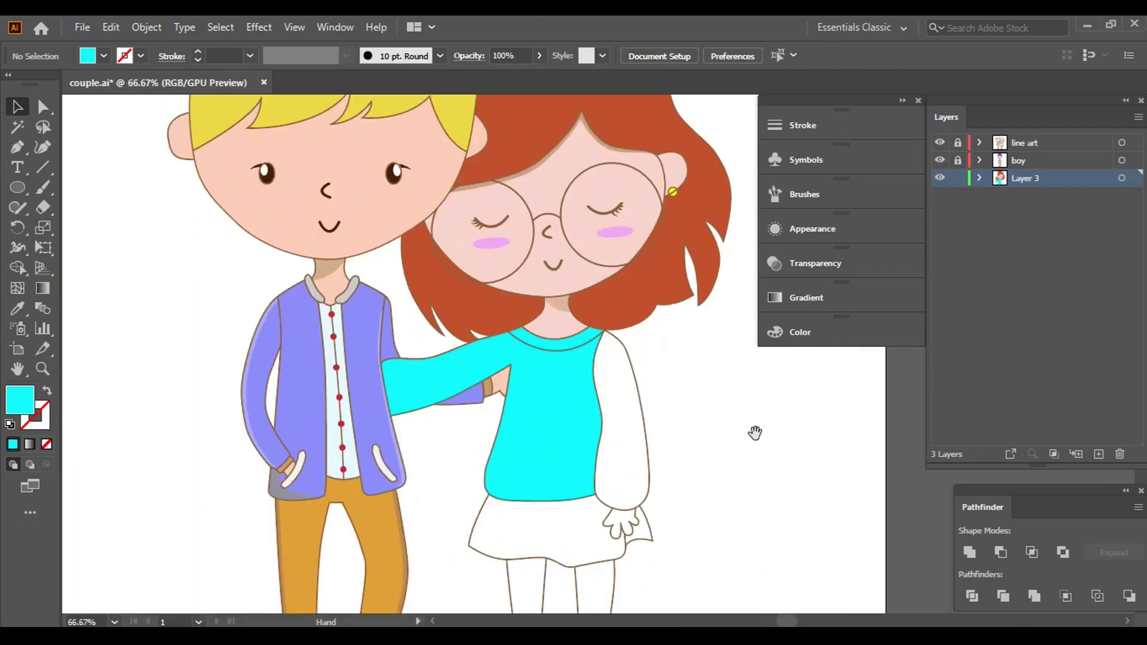
{"action": "left_click", "coordinate": [530, 383]}
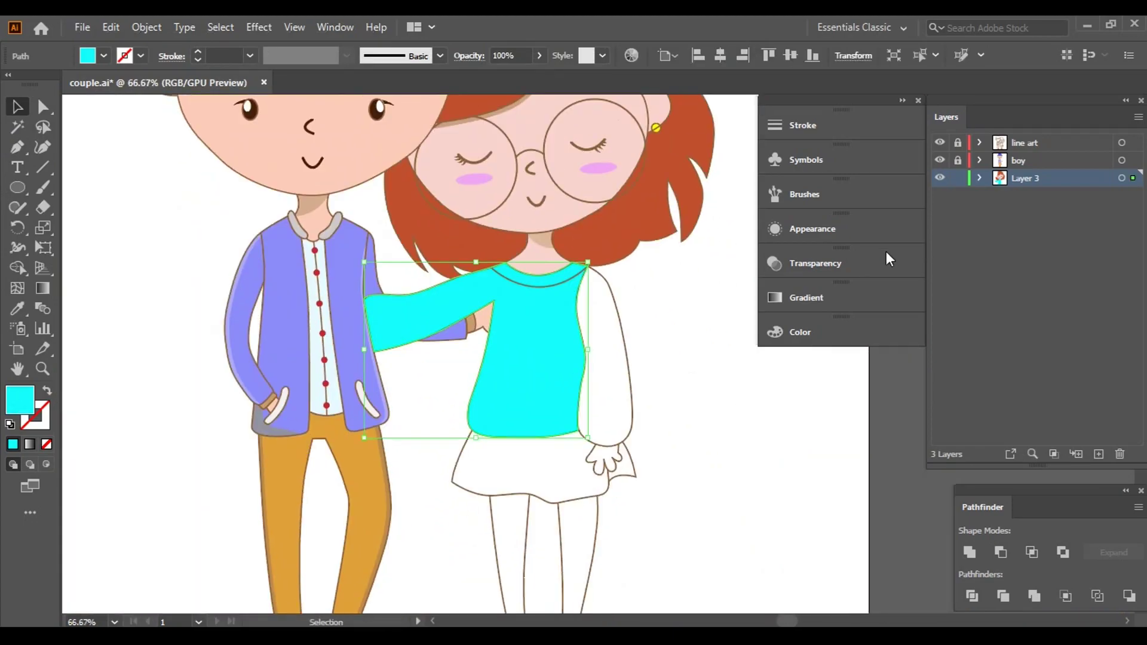
{"action": "double_click", "coordinate": [17, 406]}
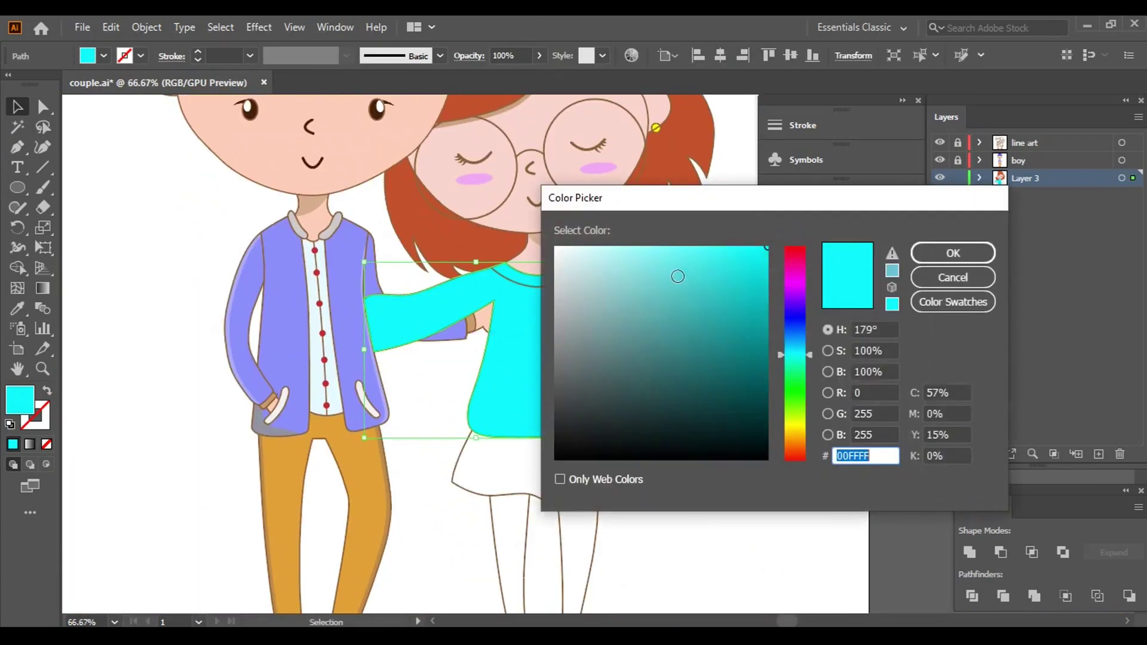
{"action": "left_click", "coordinate": [919, 257]}
{"action": "left_click", "coordinate": [698, 378]}
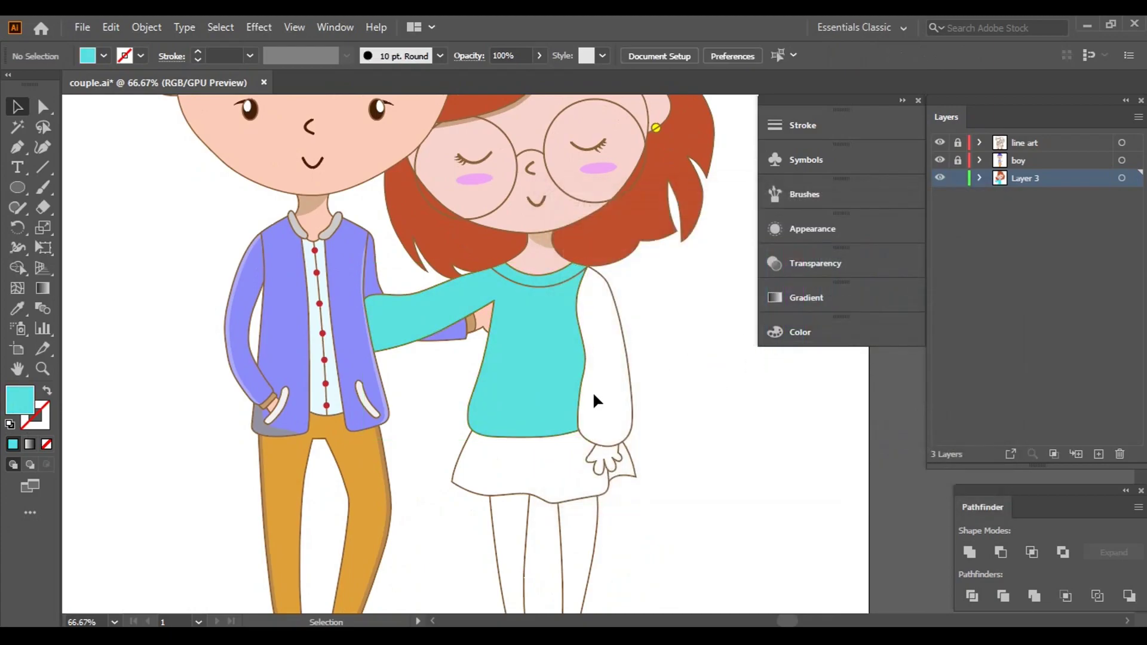
- Copy the teal shirt and paste the copy in front of the original
{"action": "left_click_drag", "start_coordinate": [656, 385], "coordinate": [817, 477]}
{"action": "scroll", "coordinate": [672, 377], "scroll_direction": "up", "scroll_amount": 3}
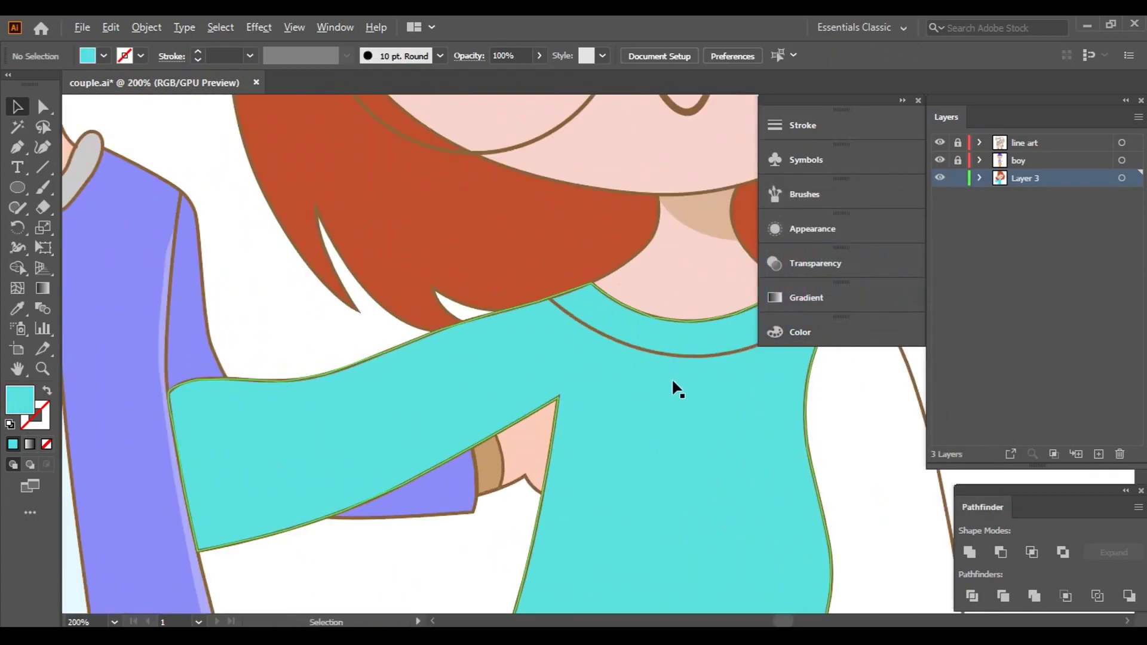
{"action": "left_click", "coordinate": [600, 315]}
{"action": "left_click", "coordinate": [110, 28]}
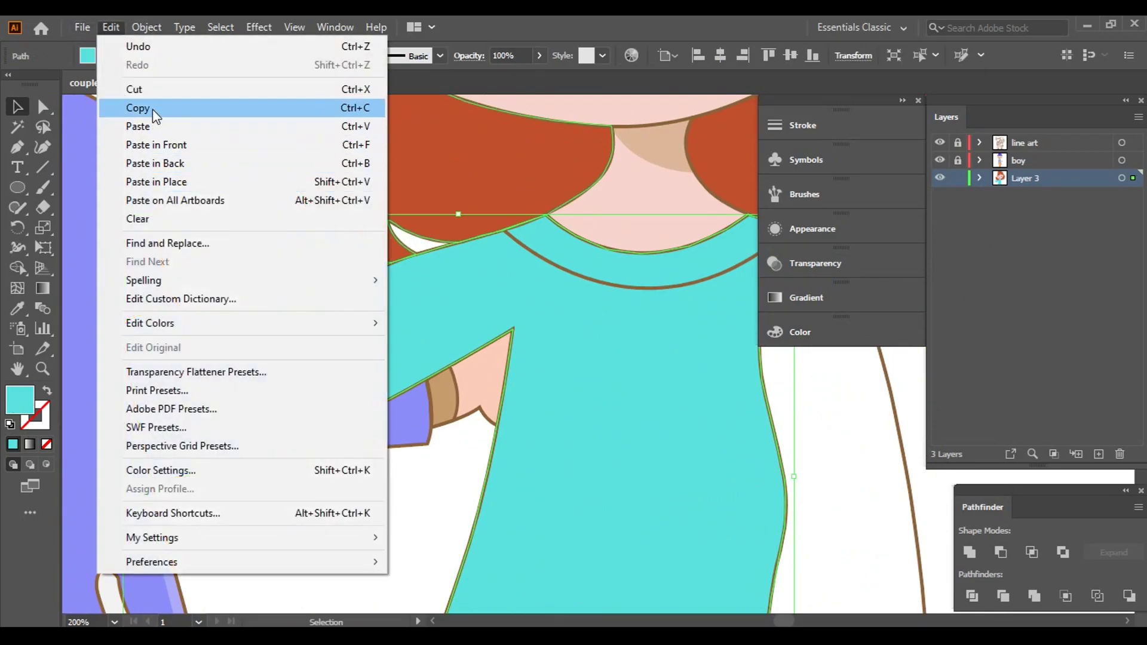
{"action": "left_click", "coordinate": [153, 109]}
{"action": "left_click", "coordinate": [109, 26]}
{"action": "left_click", "coordinate": [154, 148]}
- Nudge the shirt copy down, adjust its width, and fill it yellow
{"action": "left_click", "coordinate": [110, 27]}
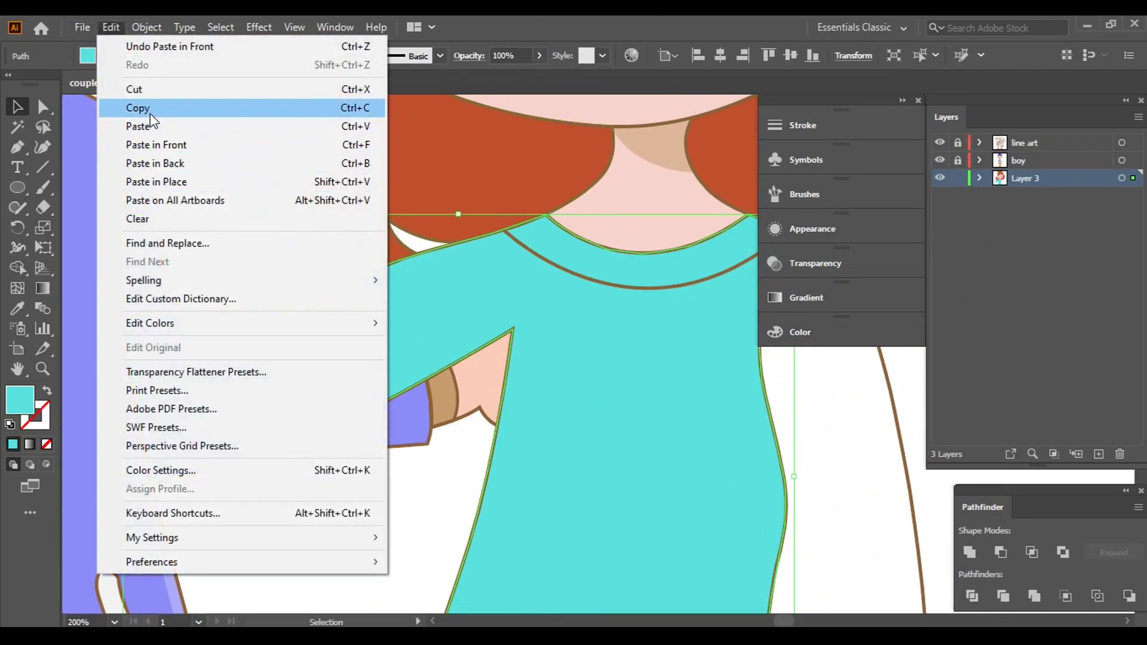
{"action": "left_click", "coordinate": [150, 109]}
{"action": "left_click", "coordinate": [110, 27]}
{"action": "left_click", "coordinate": [153, 142]}
{"action": "key", "text": "Down"}
{"action": "key", "text": "Down"}
{"action": "key", "text": "Down"}
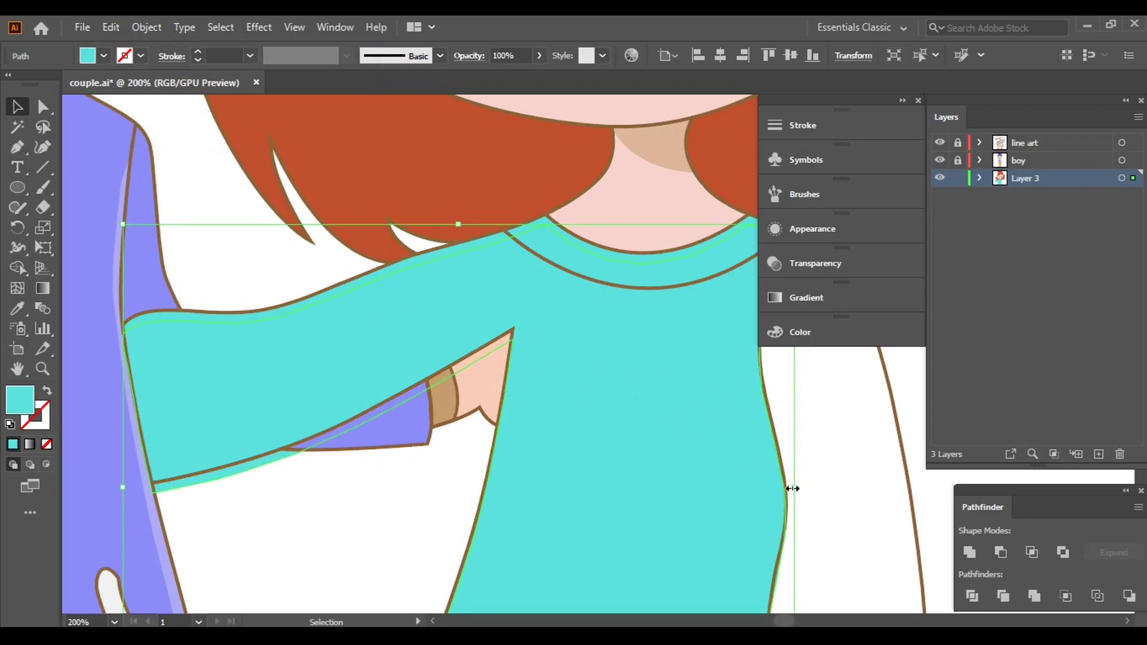
{"action": "left_click_drag", "start_coordinate": [793, 488], "coordinate": [844, 481]}
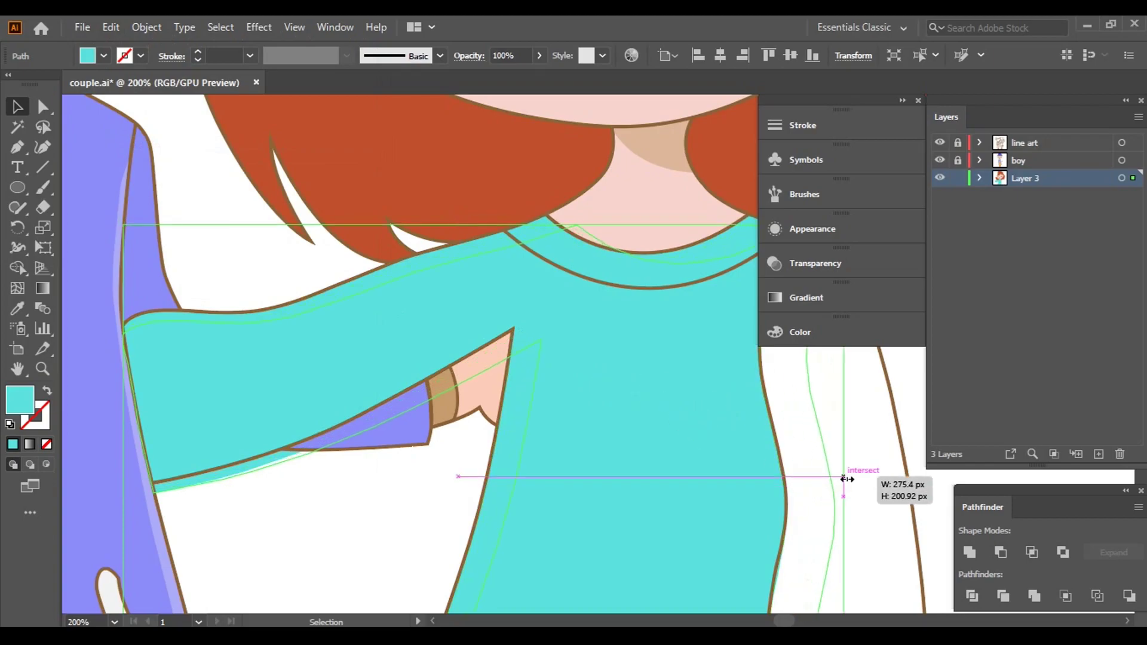
{"action": "left_click_drag", "start_coordinate": [844, 479], "coordinate": [803, 478]}
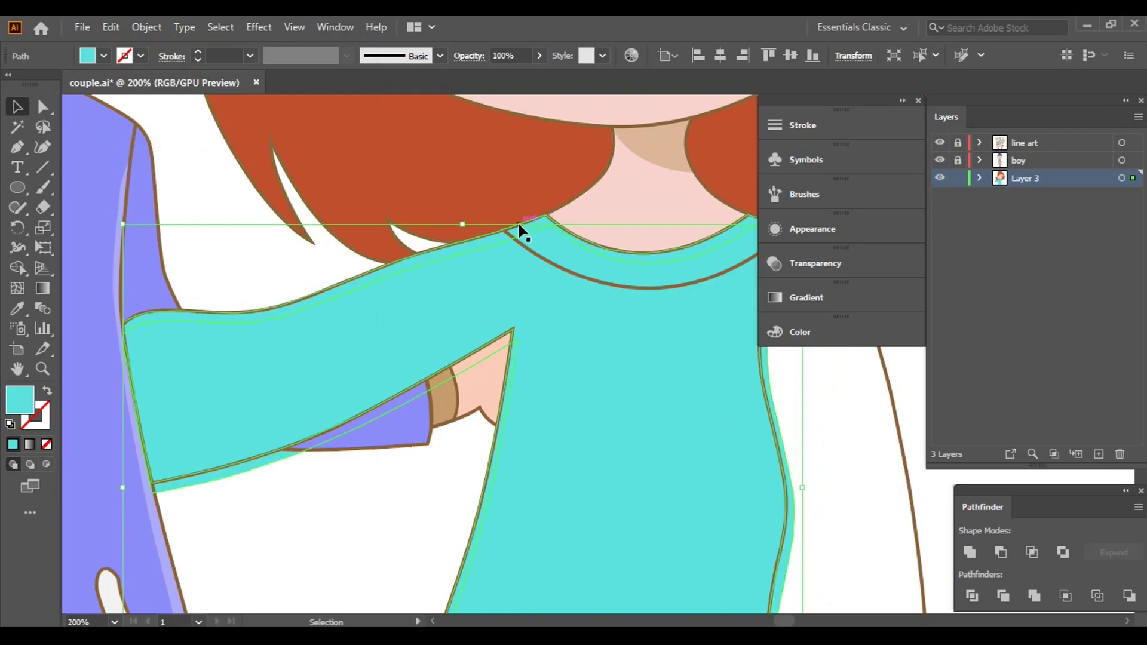
{"action": "key", "text": "Left"}
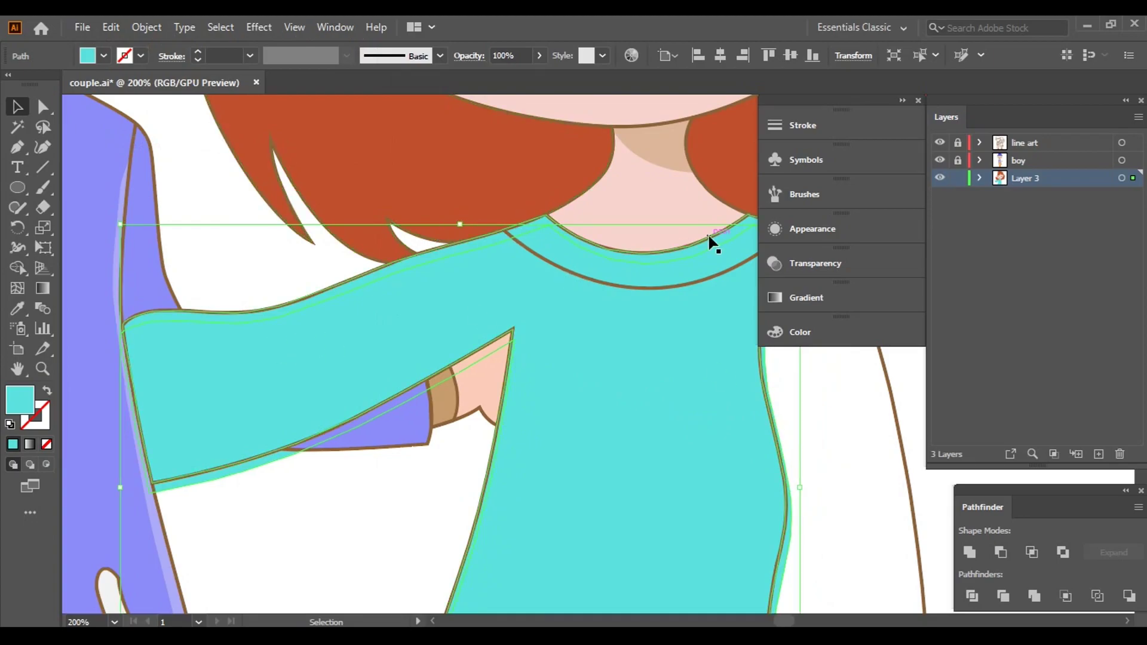
{"action": "left_click", "coordinate": [104, 55]}
{"action": "left_click", "coordinate": [70, 83]}
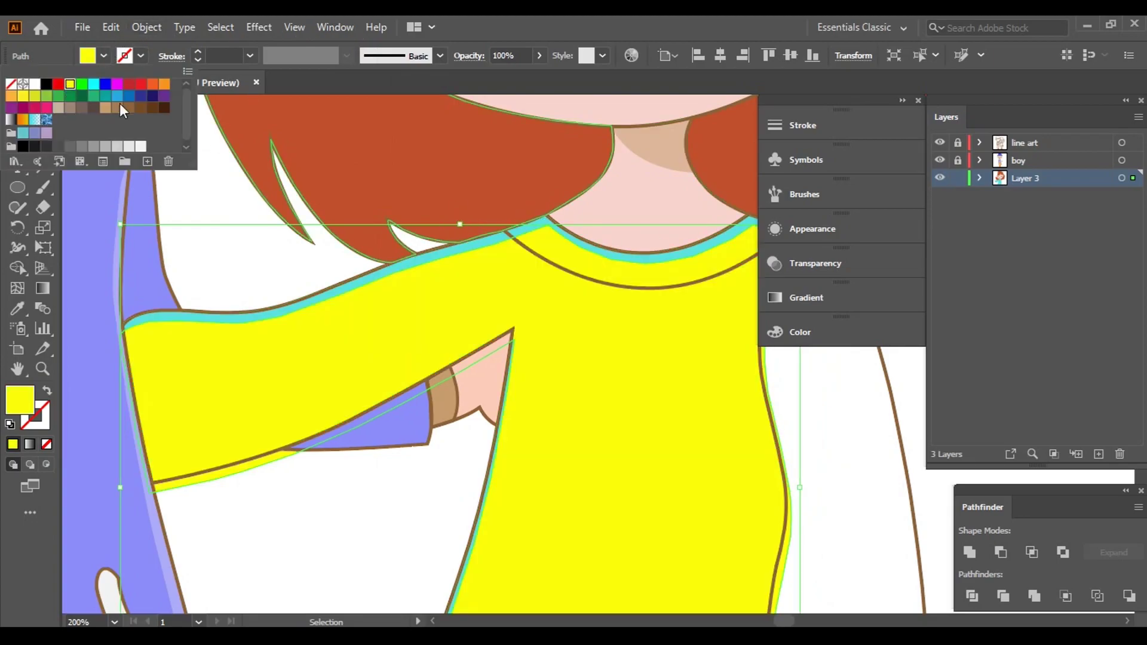
{"action": "key", "text": "Escape"}
- Raise the yellow copy's neckline anchor and round its shoulder corner with Direct Selection
{"action": "key", "text": "ctrl+equal"}
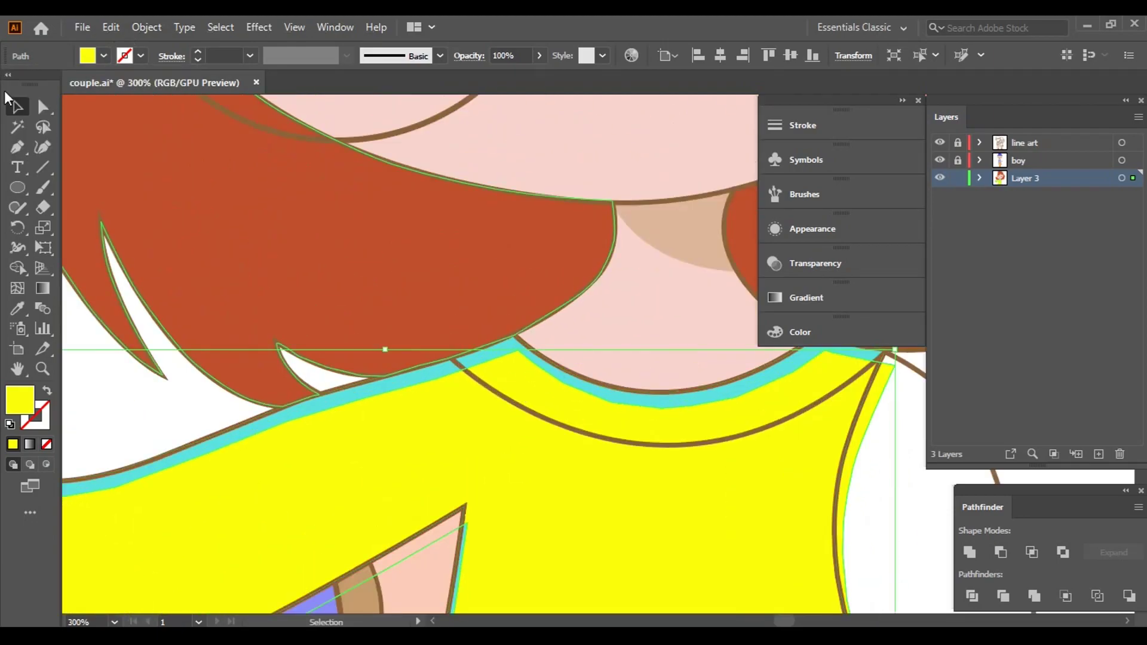
{"action": "key", "text": "a"}
{"action": "left_click_drag", "start_coordinate": [518, 354], "coordinate": [526, 292]}
{"action": "key", "text": "ctrl+equal"}
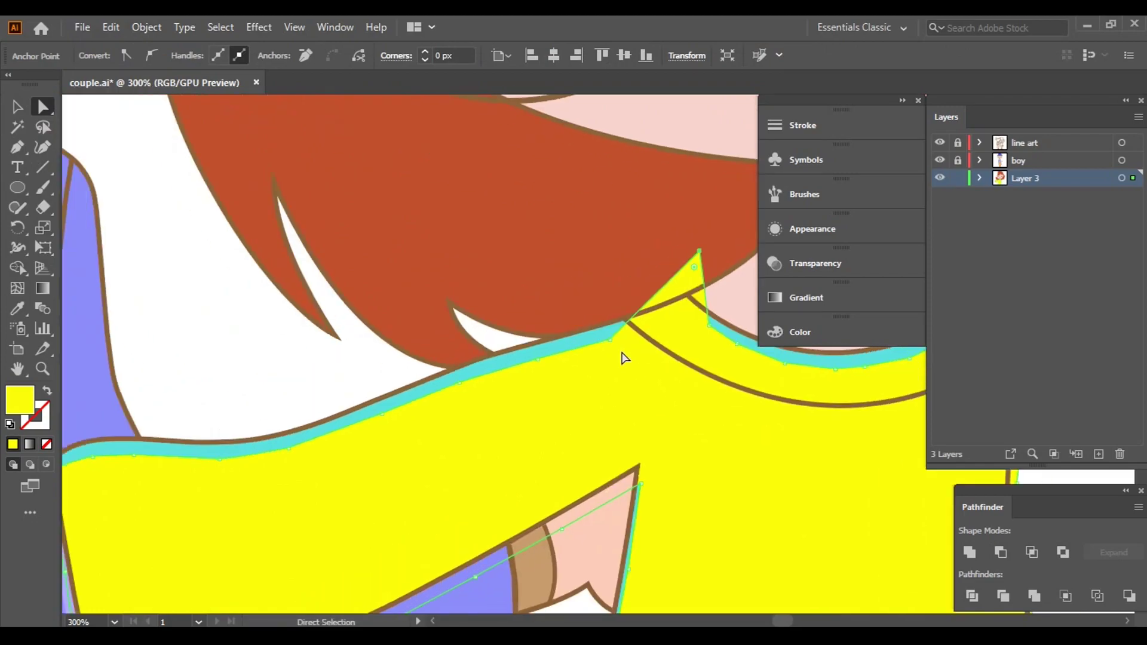
{"action": "key", "text": "ctrl+equal"}
{"action": "key", "text": "ctrl+equal"}
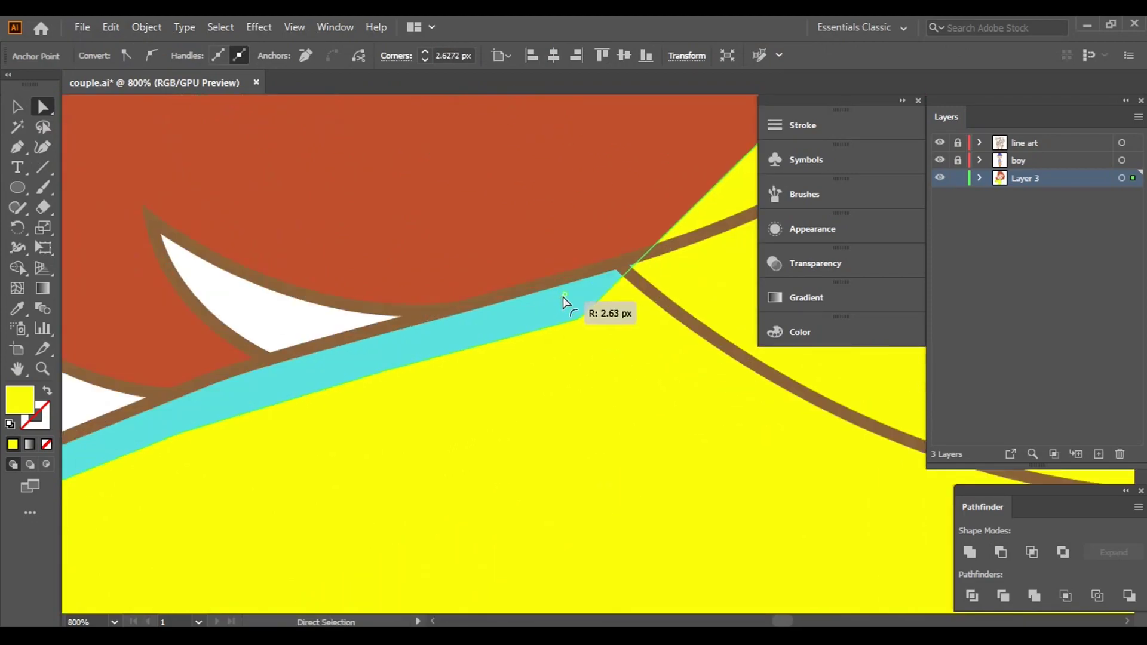
{"action": "left_click_drag", "start_coordinate": [466, 253], "coordinate": [463, 248]}
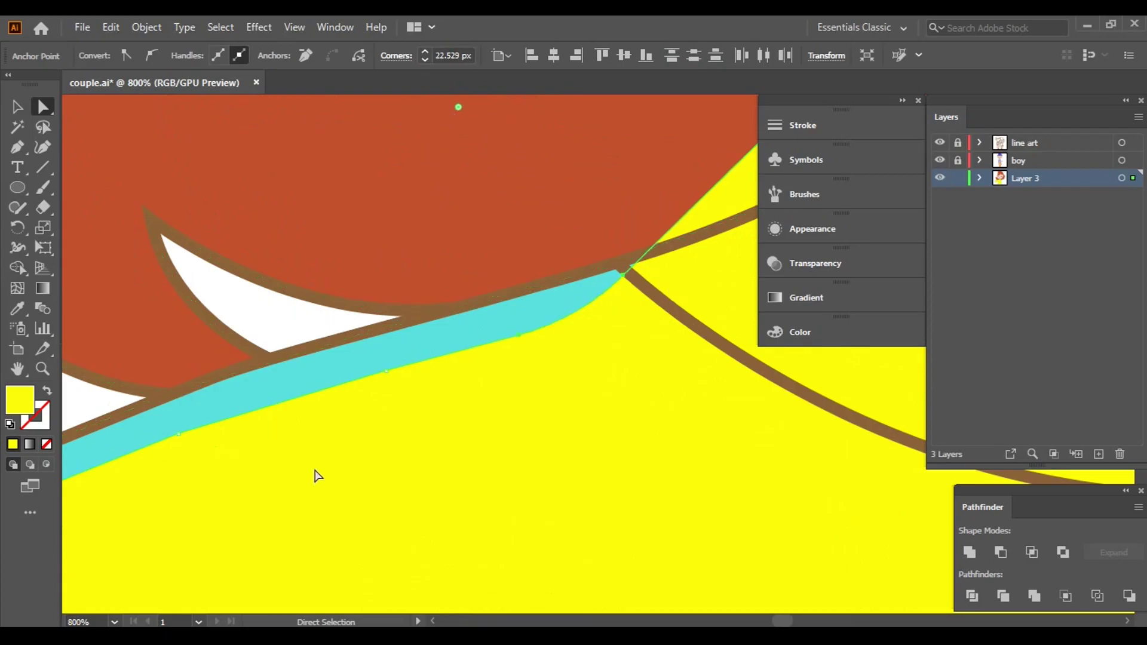
{"action": "key", "text": "ctrl+minus"}
{"action": "key", "text": "ctrl+minus"}
{"action": "key", "text": "ctrl+minus"}
{"action": "key", "text": "ctrl+minus"}
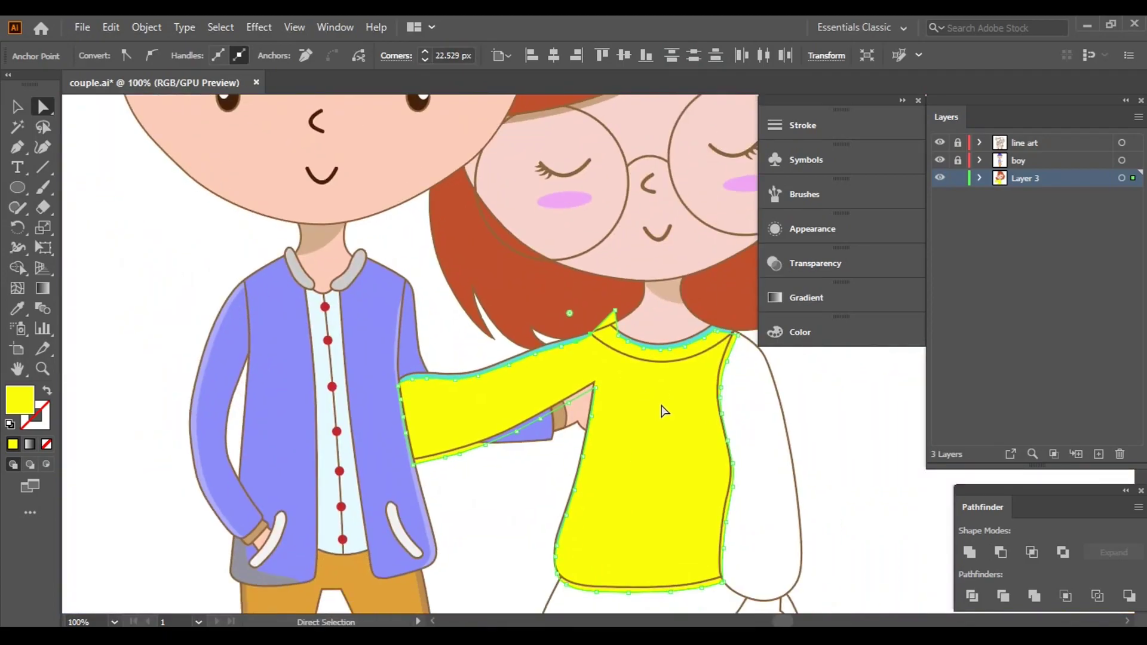
{"action": "left_click", "coordinate": [16, 110]}
{"action": "scroll", "coordinate": [657, 368], "scroll_direction": "up", "scroll_amount": 3, "text": "alt"}
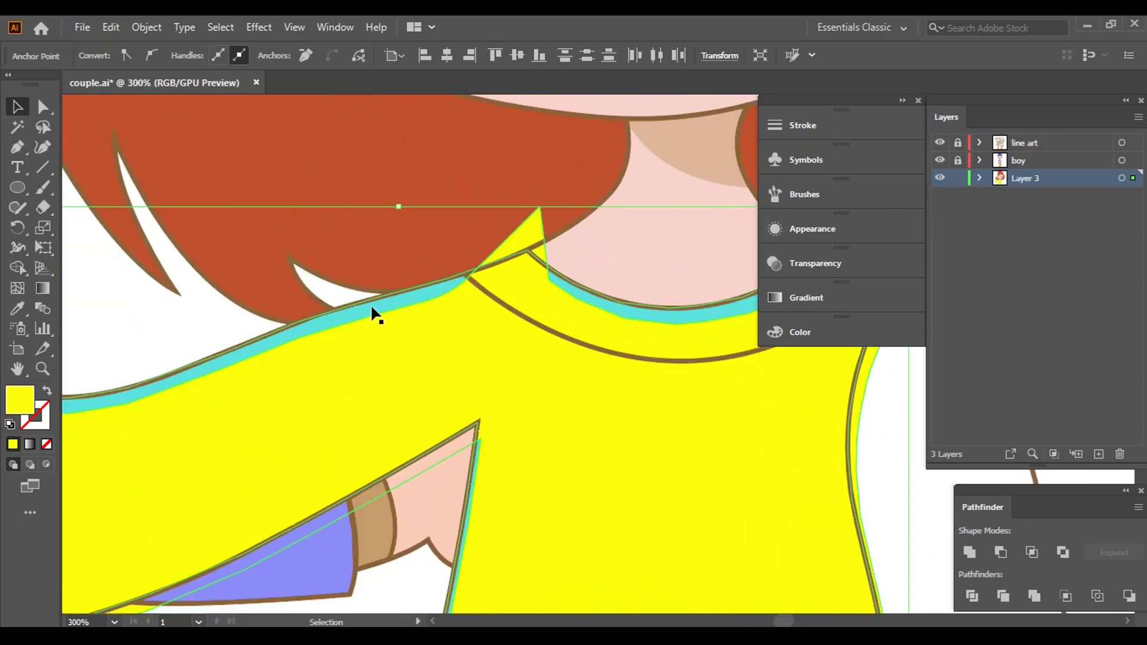
- Merge the shirt body regions into one shape with Shape Builder
{"action": "left_click", "coordinate": [11, 270]}
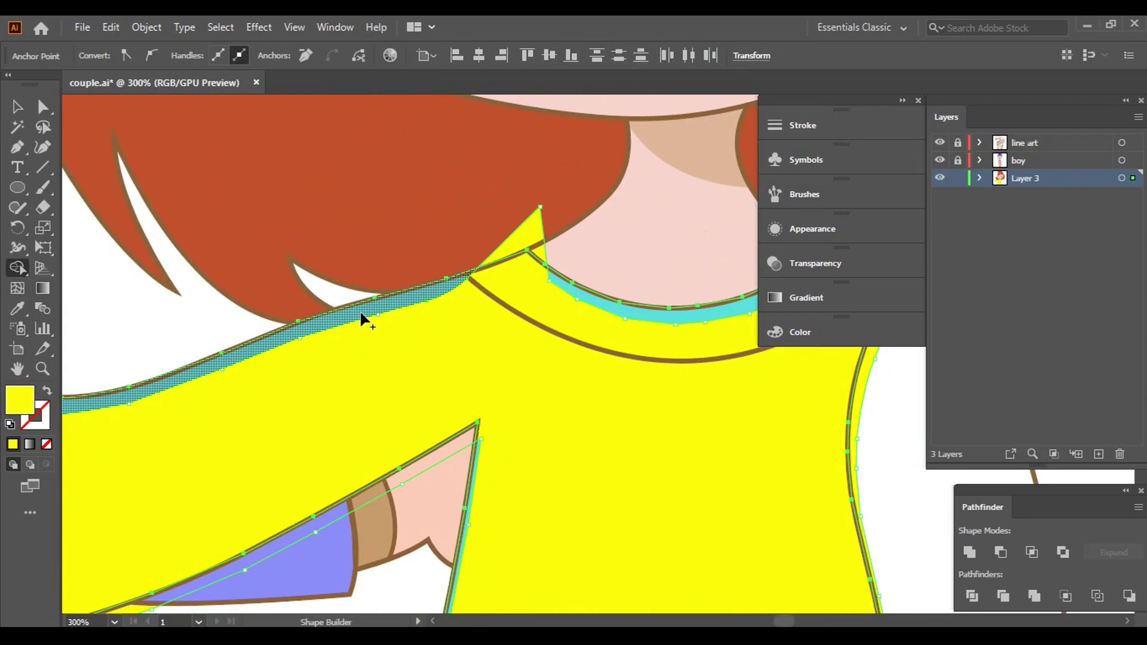
{"action": "left_click_drag", "start_coordinate": [541, 391], "coordinate": [529, 239]}
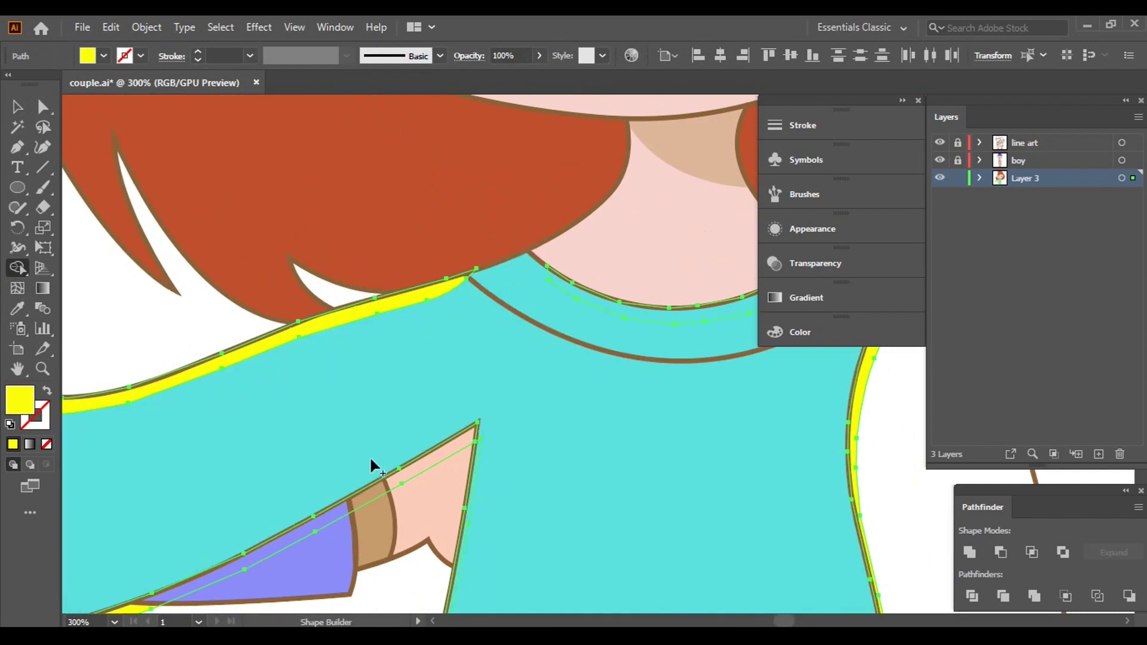
{"action": "scroll", "coordinate": [779, 432], "scroll_direction": "right", "scroll_amount": 5}
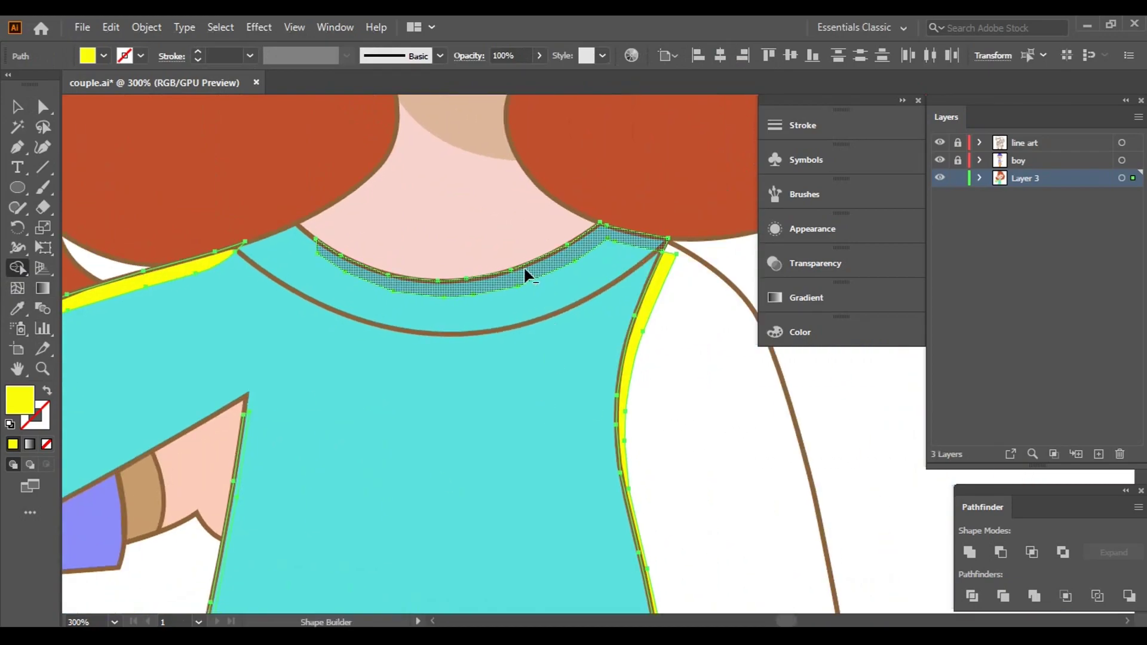
{"action": "scroll", "coordinate": [384, 271], "scroll_direction": "down", "scroll_amount": 5}
{"action": "scroll", "coordinate": [643, 375], "scroll_direction": "down", "scroll_amount": 3}
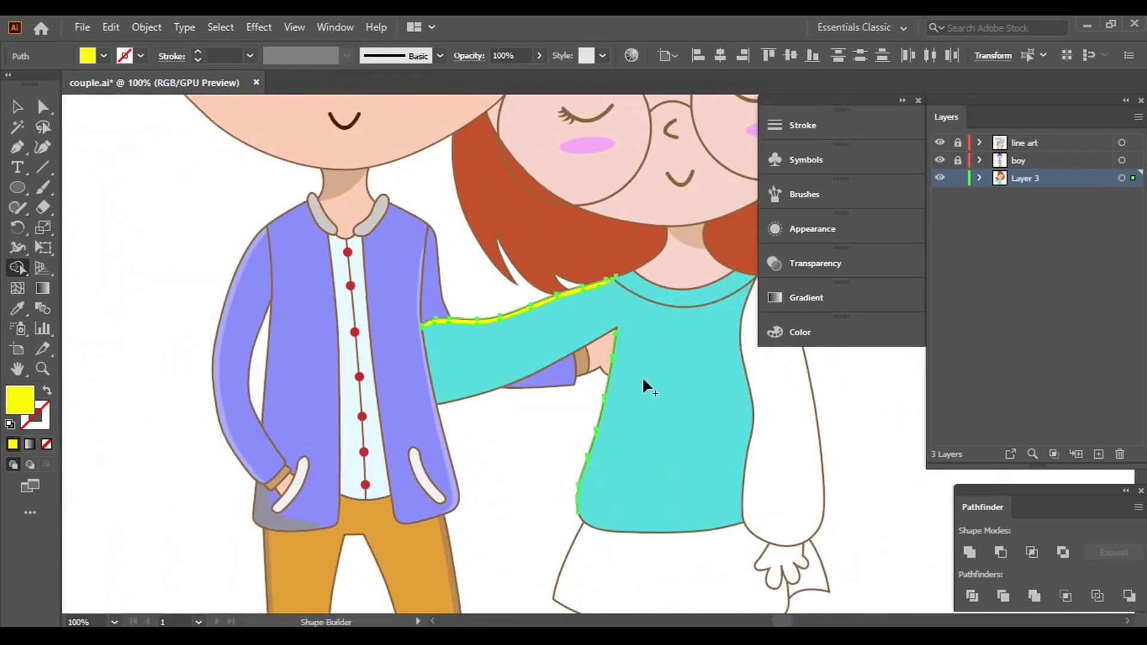
{"action": "scroll", "coordinate": [700, 340], "scroll_direction": "up", "scroll_amount": 3}
{"action": "scroll", "coordinate": [701, 340], "scroll_direction": "down", "scroll_amount": 3}
- Recolour the shoulder strip to tan C1B059, then lighten it to E5D698
{"action": "left_click", "coordinate": [17, 106]}
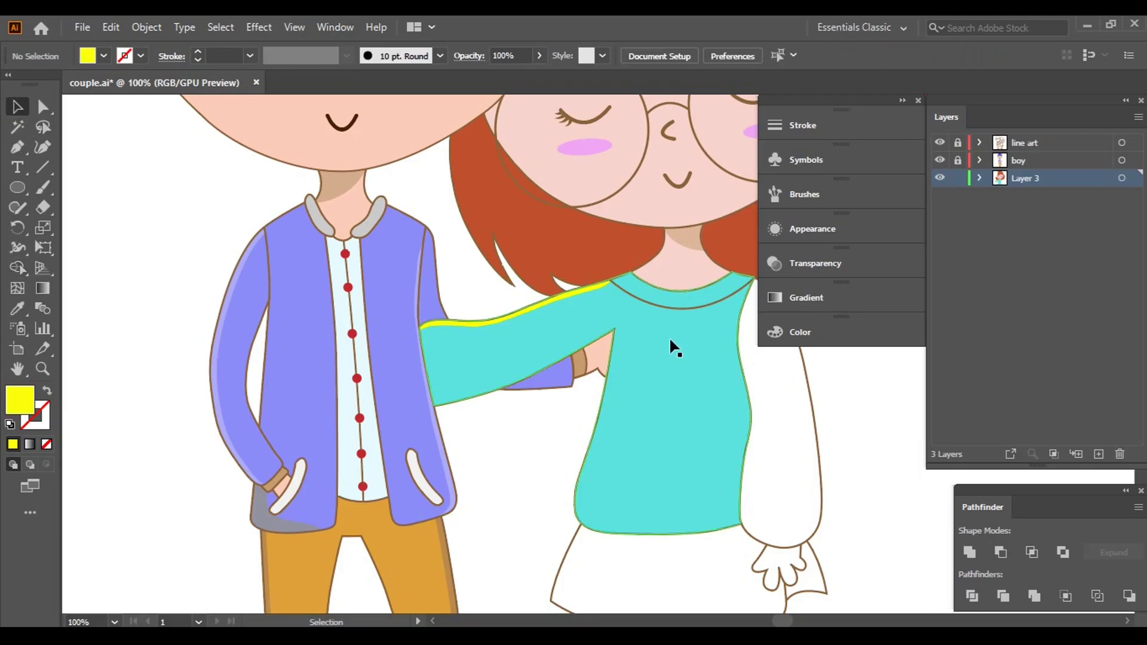
{"action": "mouse_move", "coordinate": [528, 306]}
{"action": "left_mouse_down"}
{"action": "mouse_move", "coordinate": [323, 332]}
{"action": "mouse_move", "coordinate": [82, 502]}
{"action": "left_mouse_up"}
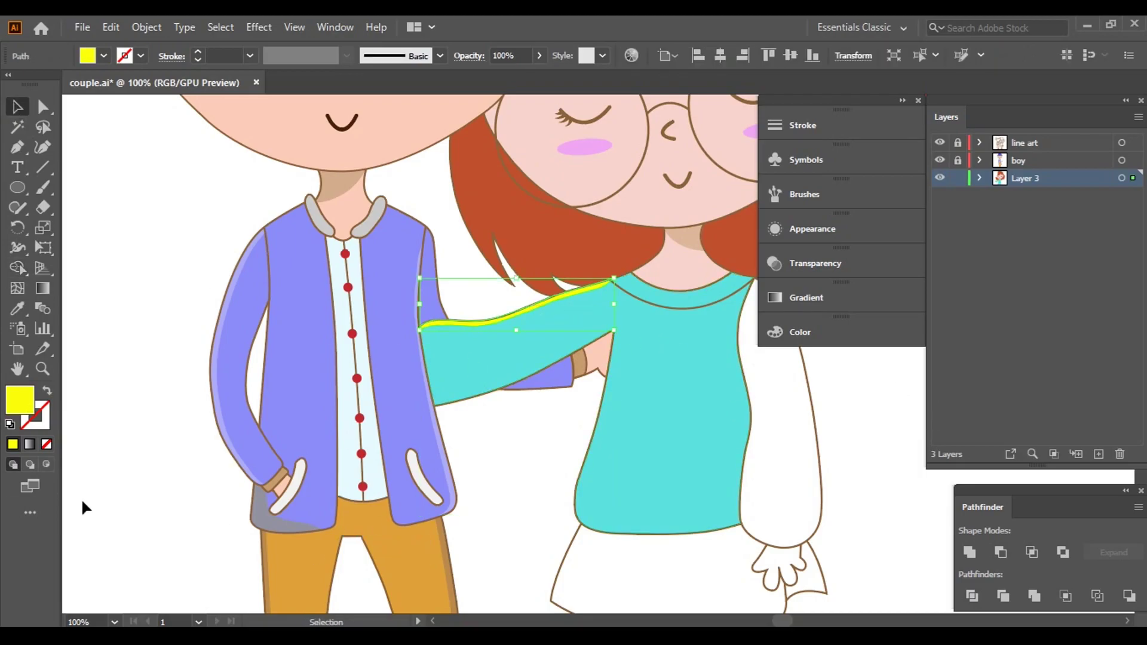
{"action": "double_click", "coordinate": [22, 400]}
{"action": "type", "text": "C1B059"}
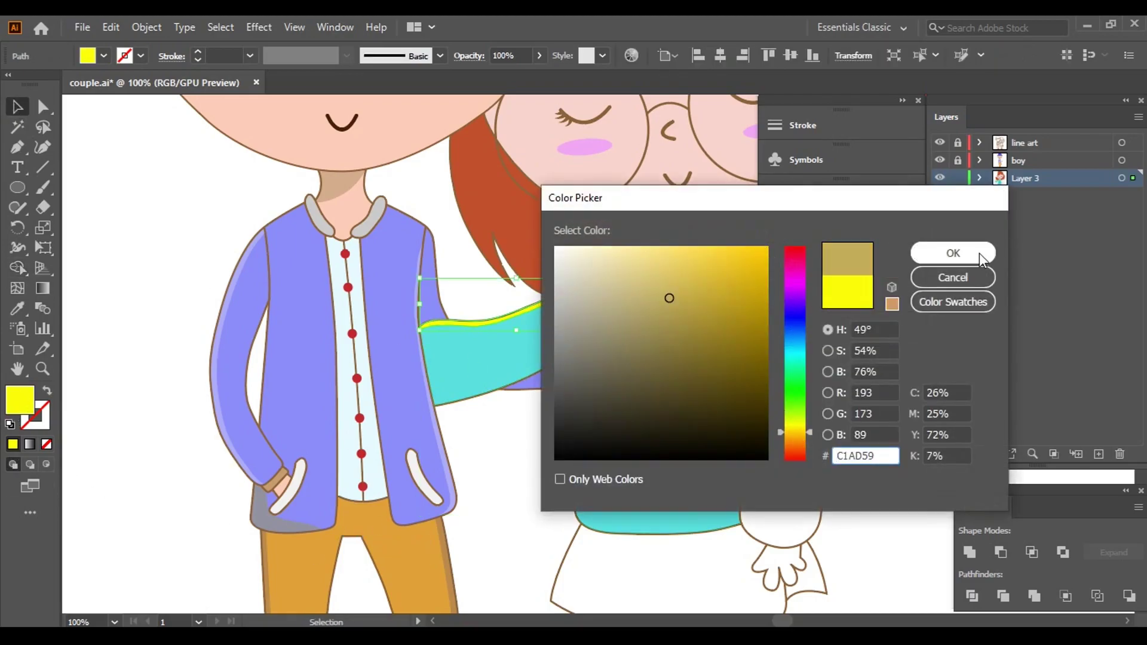
{"action": "left_click", "coordinate": [953, 253]}
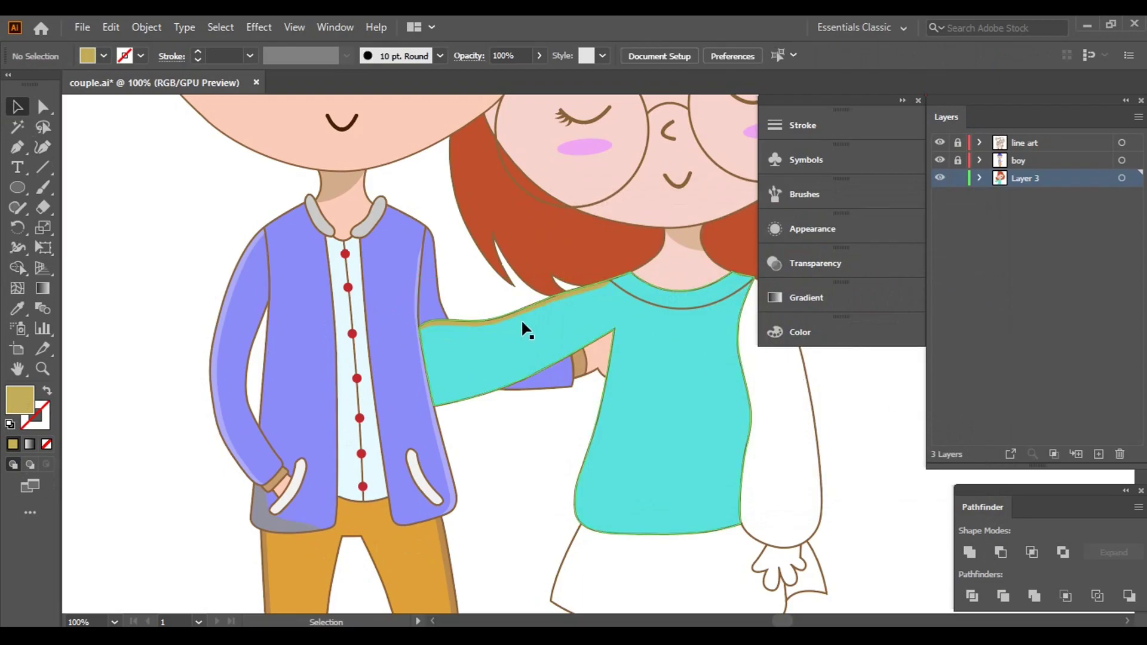
{"action": "key", "text": "ctrl+equal"}
{"action": "key", "text": "ctrl+equal"}
{"action": "left_click", "coordinate": [578, 341]}
{"action": "double_click", "coordinate": [33, 409]}
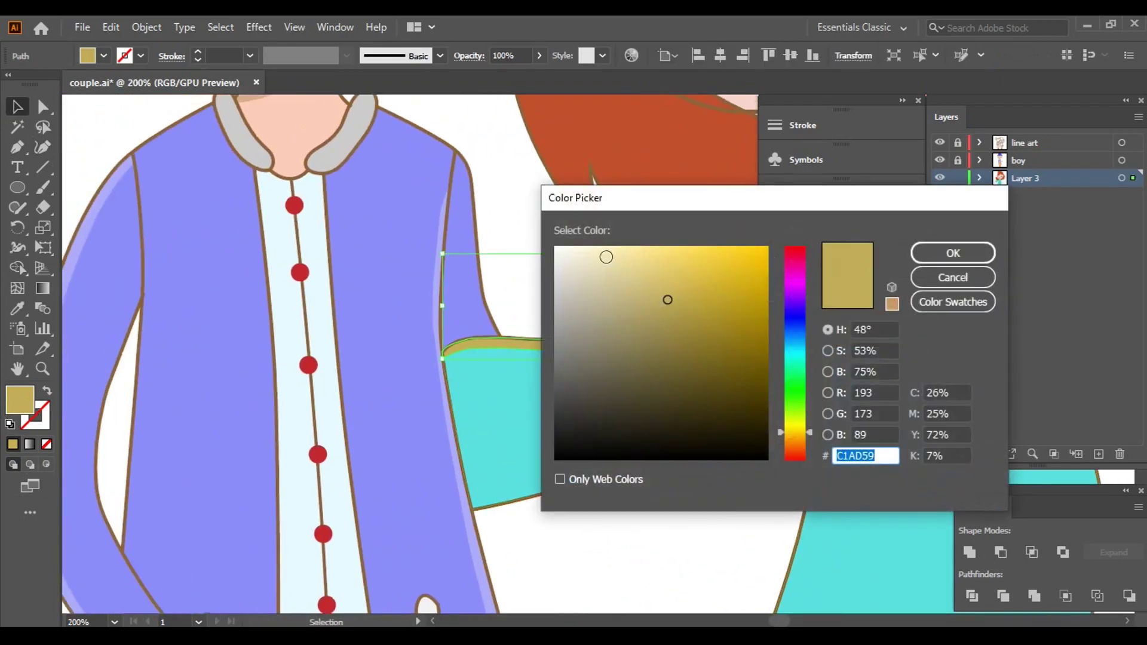
{"action": "type", "text": "E5D698"}
{"action": "left_click", "coordinate": [953, 253]}
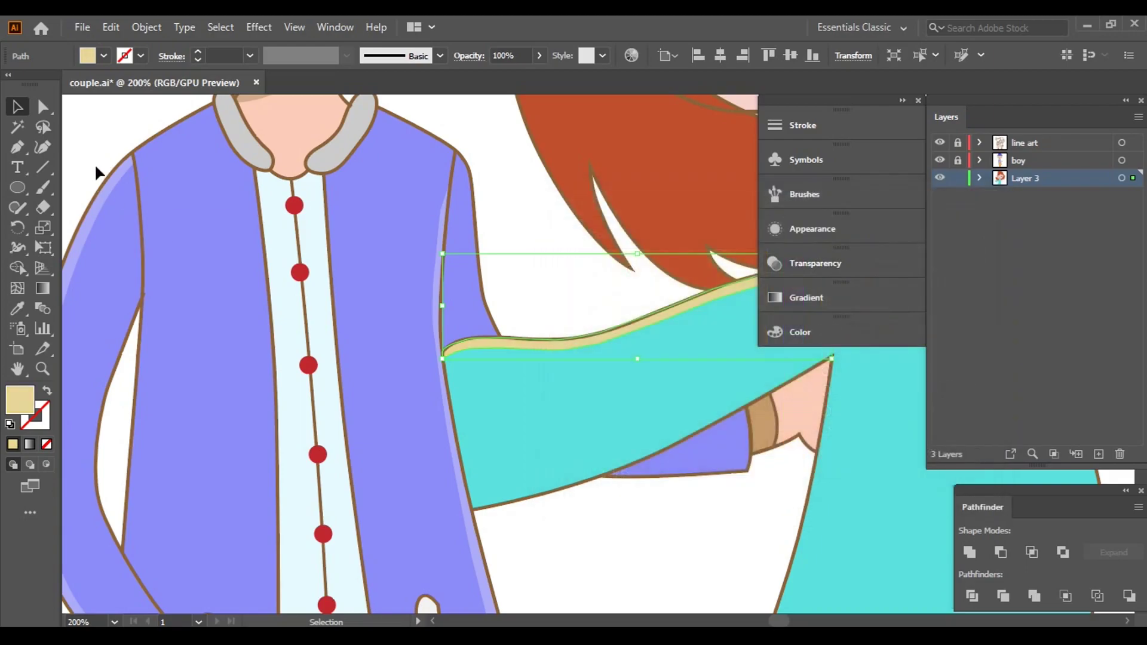
{"action": "left_click", "coordinate": [726, 535]}
{"action": "key", "text": "ctrl+minus"}
{"action": "key", "text": "ctrl+minus"}
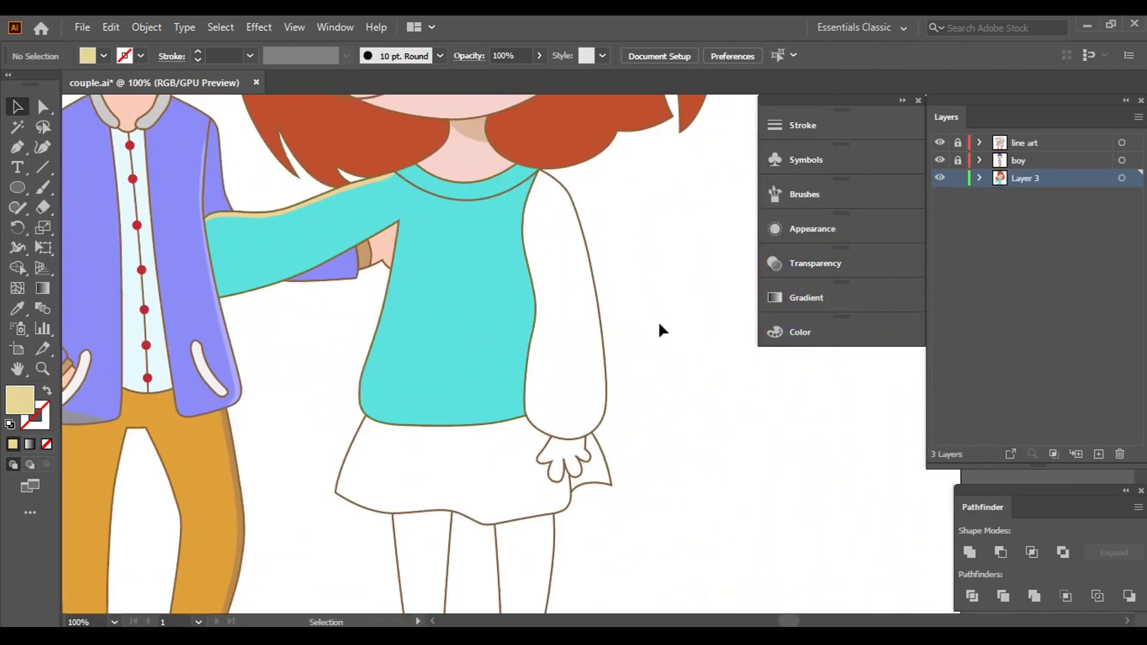
- Set the shirt fill to light aqua A8E2DE in the Color panel
{"action": "scroll", "coordinate": [664, 359], "scroll_direction": "up", "scroll_amount": 2}
{"action": "mouse_move", "coordinate": [708, 399]}
{"action": "left_mouse_down"}
{"action": "mouse_move", "coordinate": [630, 382]}
{"action": "mouse_move", "coordinate": [676, 356]}
{"action": "left_mouse_up"}
{"action": "left_click", "coordinate": [397, 343]}
{"action": "left_click", "coordinate": [795, 333]}
{"action": "left_click", "coordinate": [860, 463]}
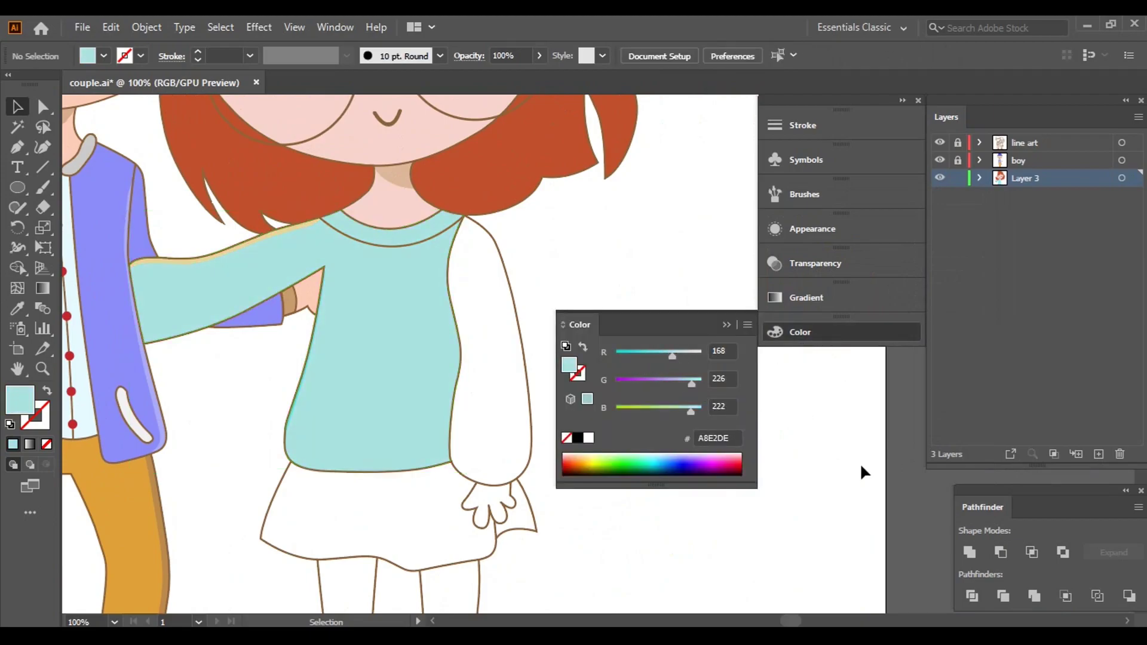
{"action": "left_click", "coordinate": [726, 324]}
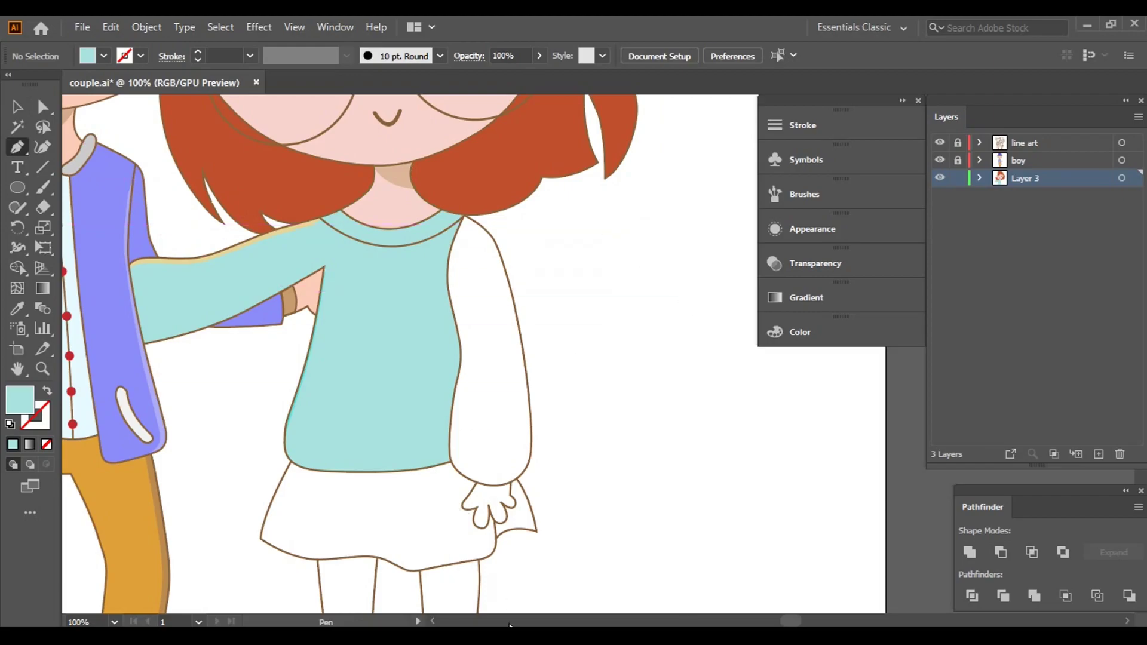
- Pen-trace the right sleeve from the shoulder seam down to its lower corner
{"action": "scroll", "coordinate": [594, 414], "scroll_direction": "up", "scroll_amount": 4, "text": "alt"}
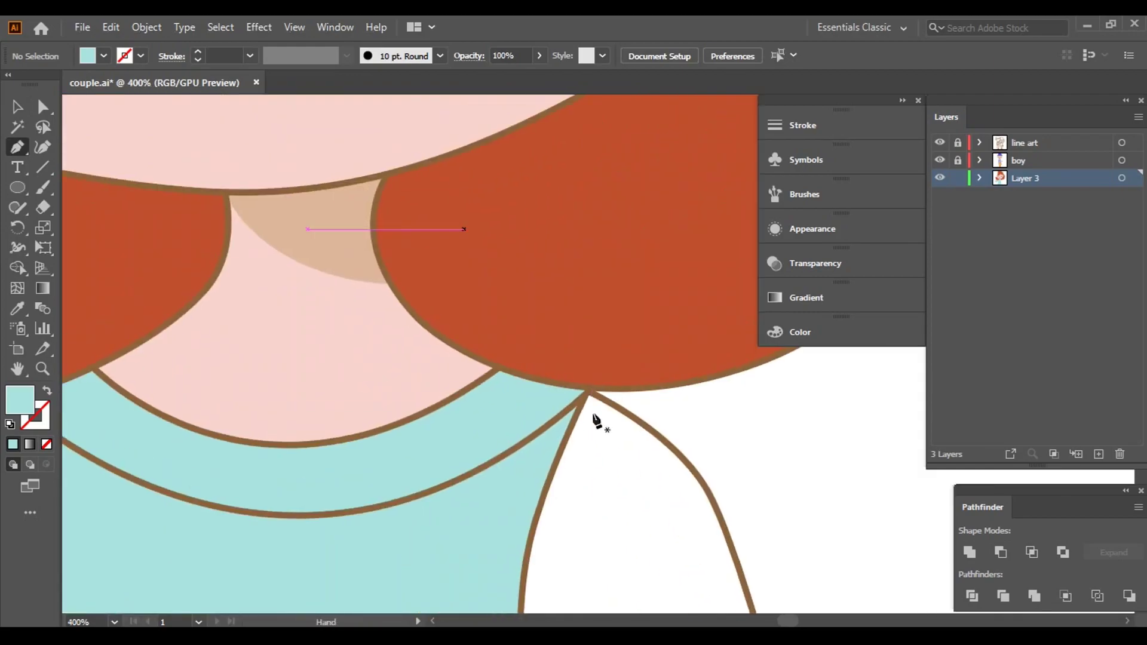
{"action": "scroll", "coordinate": [594, 385], "scroll_direction": "up", "scroll_amount": 2, "text": "alt"}
{"action": "left_click", "coordinate": [596, 353]}
{"action": "left_click_drag", "start_coordinate": [535, 473], "coordinate": [415, 391]}
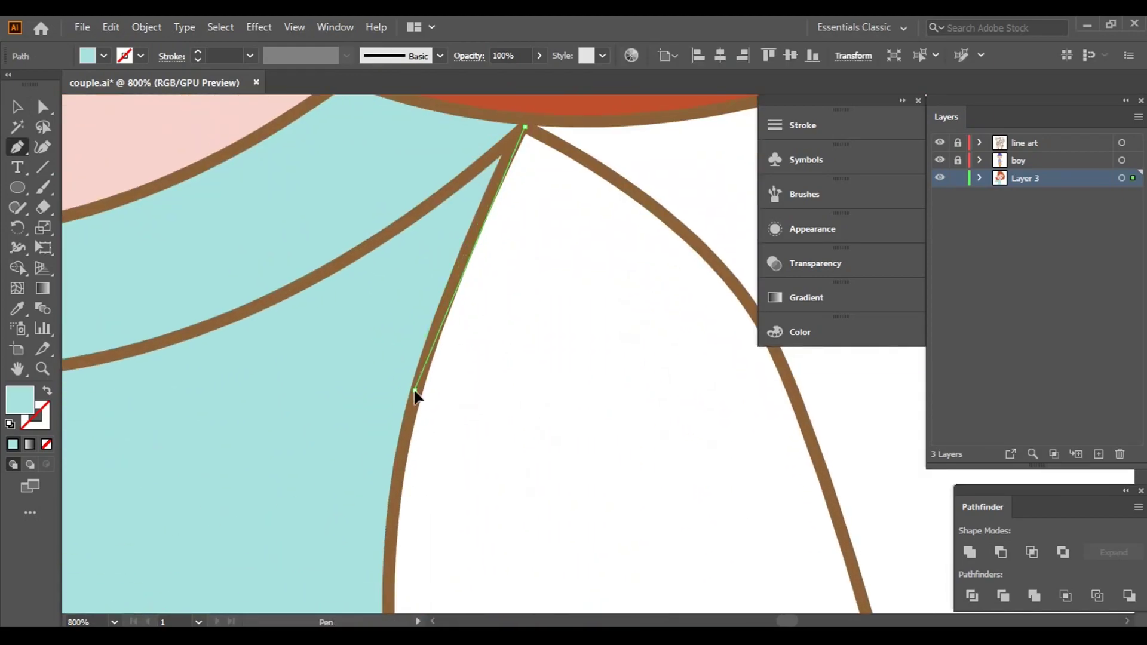
{"action": "left_click", "coordinate": [428, 171]}
{"action": "left_click", "coordinate": [409, 389]}
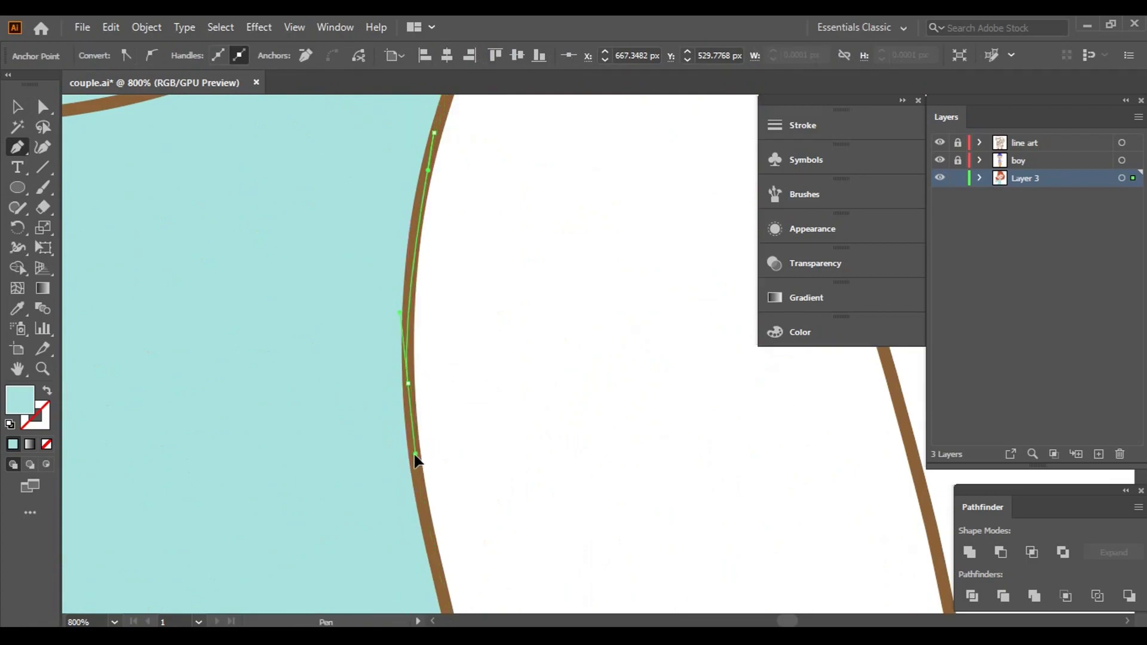
{"action": "left_click_drag", "start_coordinate": [415, 460], "coordinate": [378, 215]}
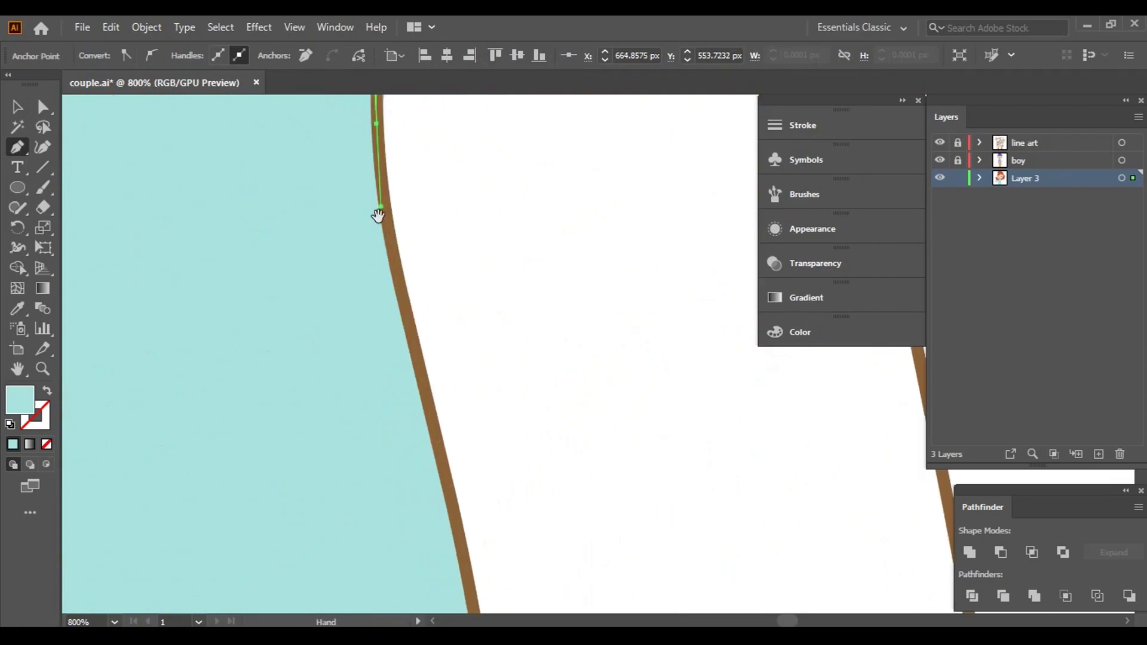
{"action": "left_click", "coordinate": [423, 345]}
{"action": "left_click_drag", "start_coordinate": [423, 508], "coordinate": [438, 368]}
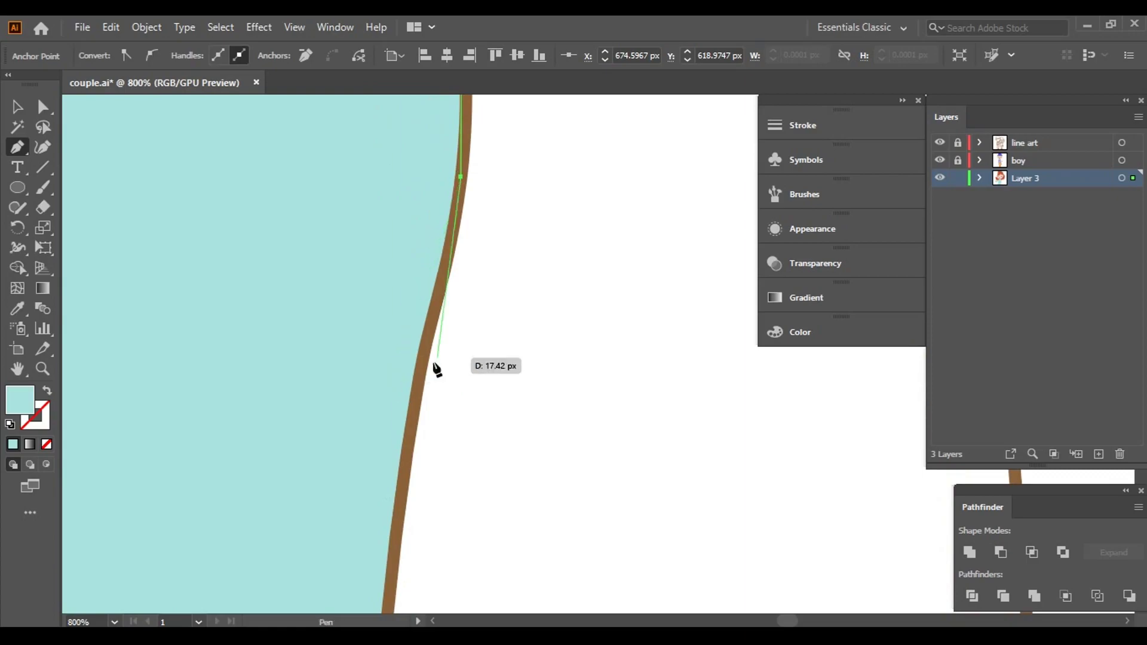
{"action": "left_click_drag", "start_coordinate": [398, 505], "coordinate": [376, 259]}
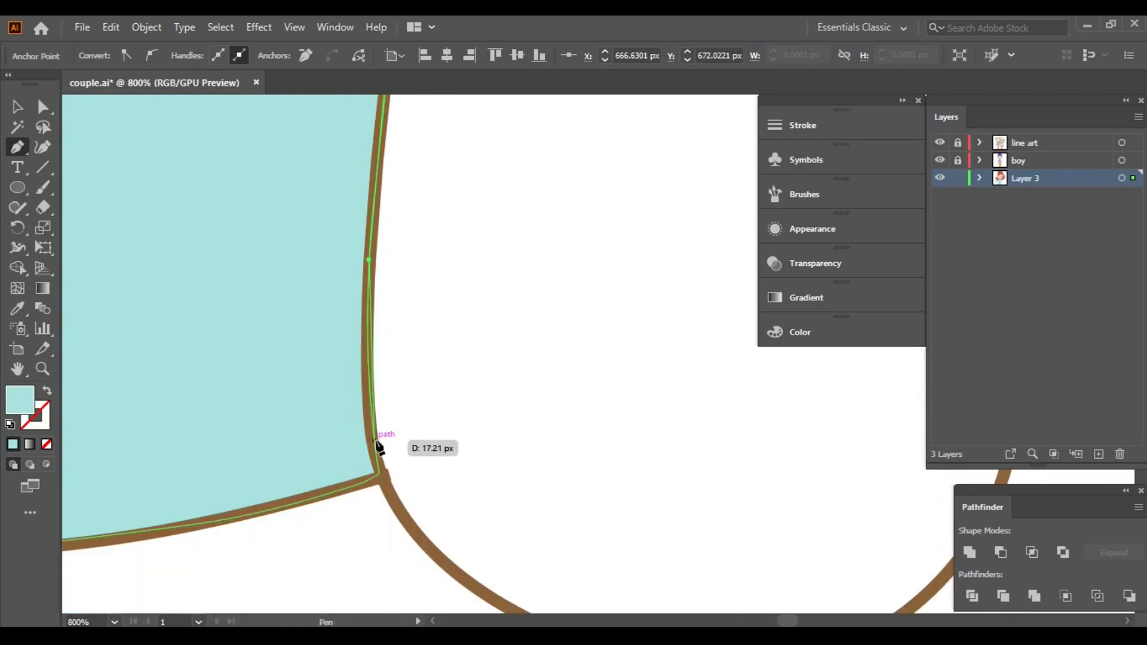
{"action": "left_click", "coordinate": [368, 421]}
- Continue the sleeve path in curves around the cuff and up the outer edge
{"action": "left_click_drag", "start_coordinate": [377, 418], "coordinate": [367, 349]}
{"action": "scroll", "coordinate": [367, 350], "scroll_direction": "up", "scroll_amount": 2}
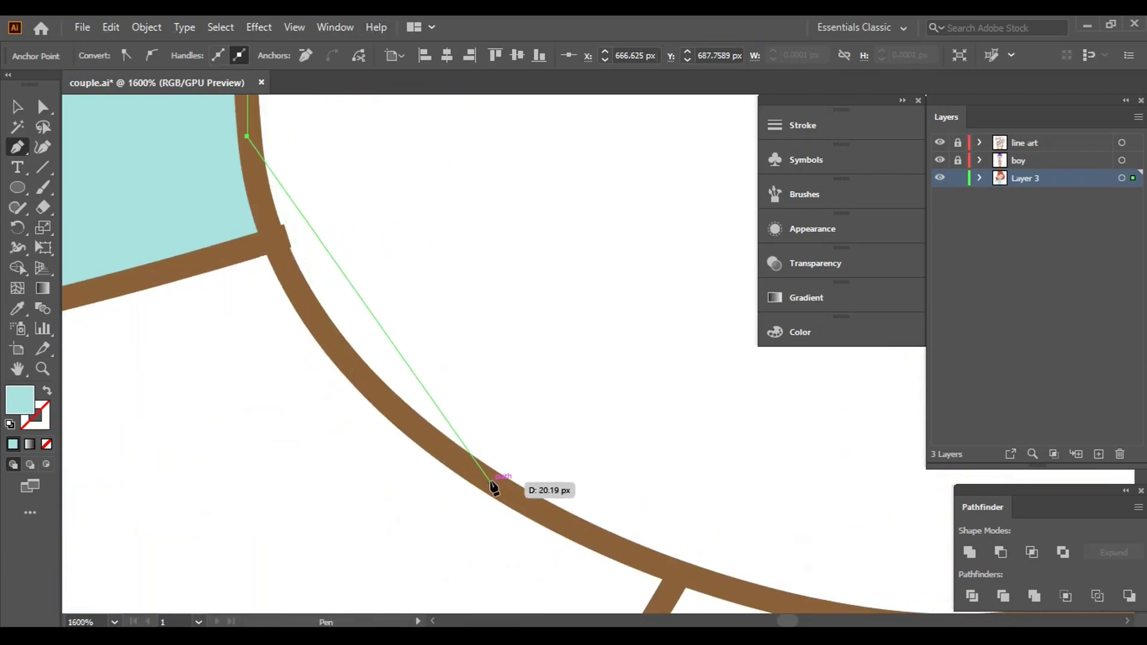
{"action": "left_click_drag", "start_coordinate": [492, 483], "coordinate": [710, 605]}
{"action": "left_click_drag", "start_coordinate": [852, 603], "coordinate": [574, 430]}
{"action": "left_click_drag", "start_coordinate": [389, 410], "coordinate": [538, 415]}
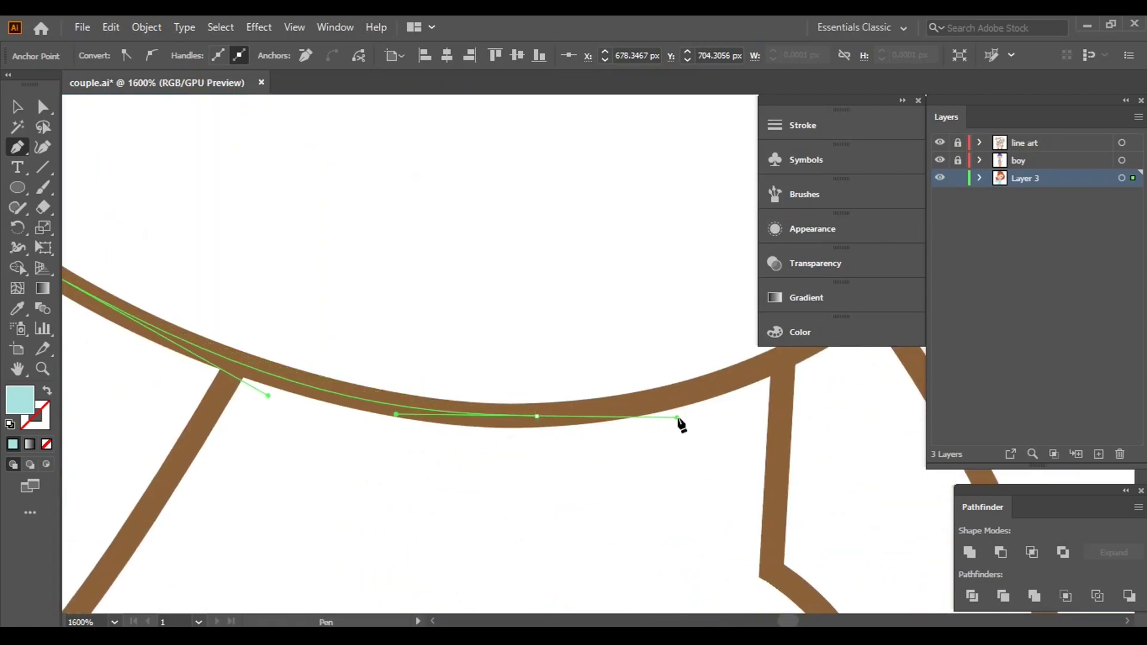
{"action": "left_click_drag", "start_coordinate": [679, 422], "coordinate": [417, 518]}
{"action": "left_click_drag", "start_coordinate": [383, 450], "coordinate": [424, 422]}
{"action": "left_click", "coordinate": [640, 191]}
{"action": "left_click_drag", "start_coordinate": [640, 192], "coordinate": [533, 479]}
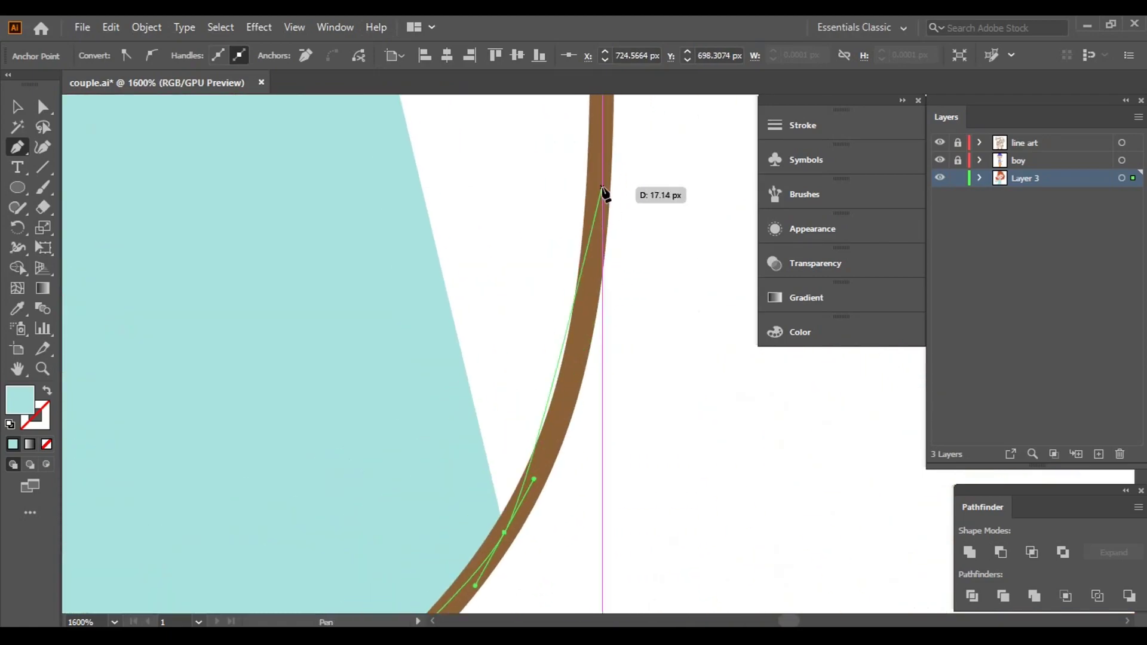
{"action": "left_click_drag", "start_coordinate": [589, 350], "coordinate": [597, 239]}
- Extend the sleeve path up the outer edge and along the shoulder arc
{"action": "mouse_move", "coordinate": [602, 129]}
{"action": "left_mouse_down"}
{"action": "mouse_move", "coordinate": [584, 236]}
{"action": "mouse_move", "coordinate": [644, 520]}
{"action": "mouse_move", "coordinate": [604, 541]}
{"action": "left_mouse_up"}
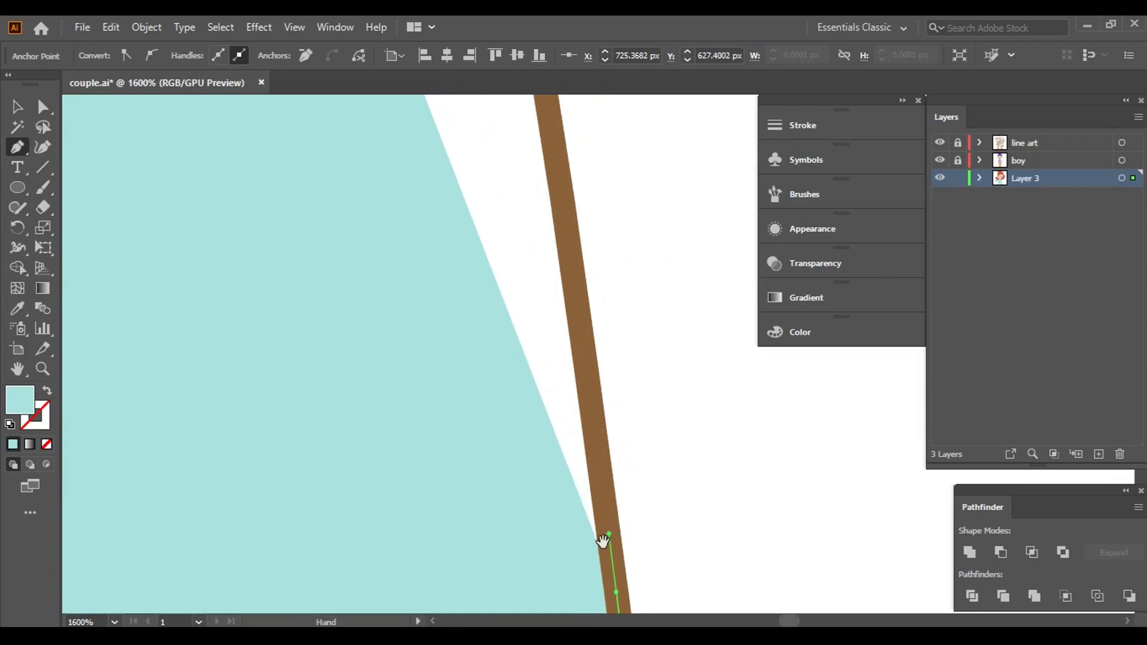
{"action": "left_click_drag", "start_coordinate": [555, 173], "coordinate": [614, 589]}
{"action": "left_click", "coordinate": [571, 162]}
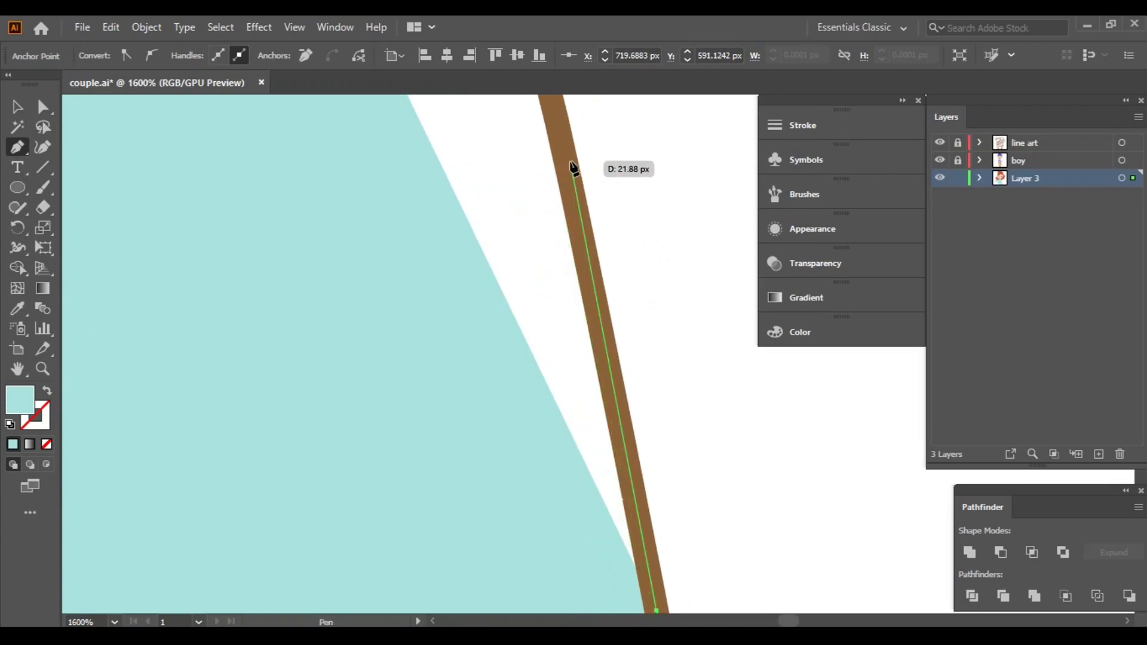
{"action": "left_click_drag", "start_coordinate": [571, 170], "coordinate": [599, 278]}
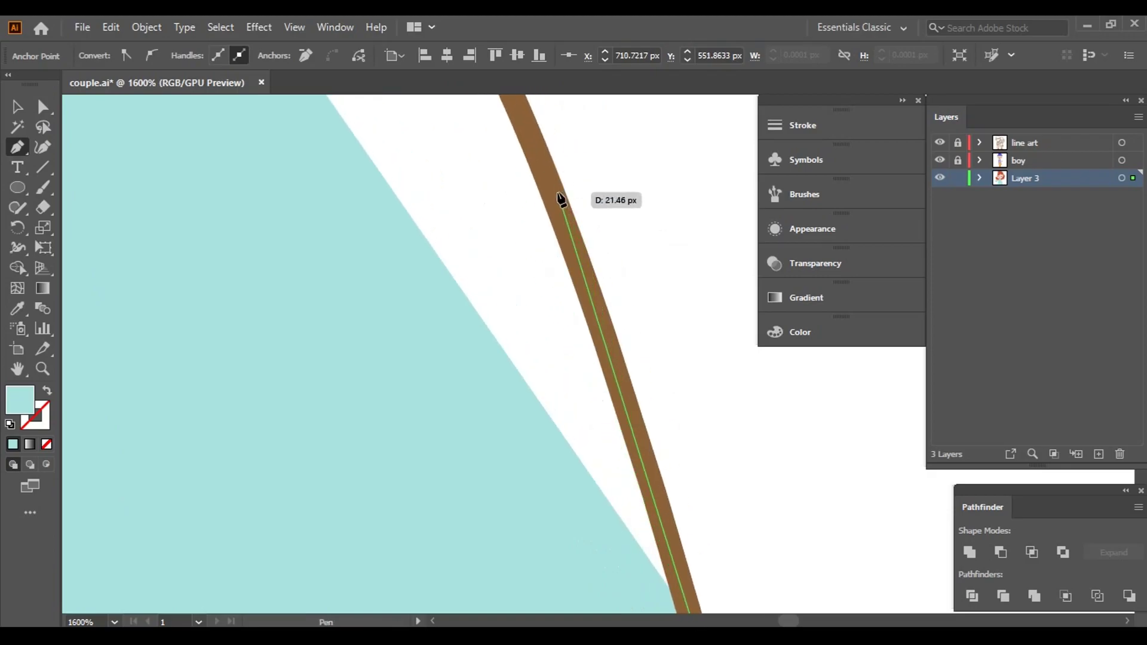
{"action": "scroll", "coordinate": [558, 200], "scroll_direction": "up", "scroll_amount": 5}
{"action": "left_click", "coordinate": [616, 324]}
{"action": "left_click", "coordinate": [595, 289]}
{"action": "left_click", "coordinate": [444, 164]}
{"action": "left_click", "coordinate": [412, 142]}
{"action": "left_click", "coordinate": [381, 121]}
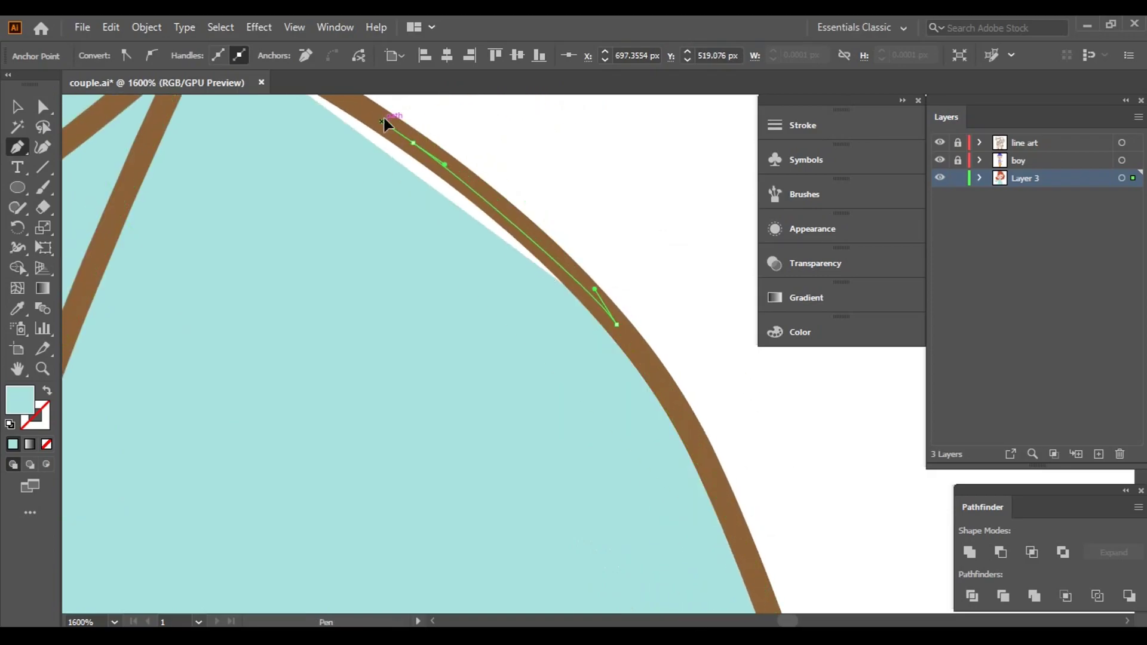
{"action": "scroll", "coordinate": [385, 120], "scroll_direction": "up", "scroll_amount": 3}
{"action": "scroll", "coordinate": [384, 121], "scroll_direction": "left", "scroll_amount": 3}
- Close the teal sleeve shape, deselect it, and set the fill to white
{"action": "key", "text": "ctrl+1"}
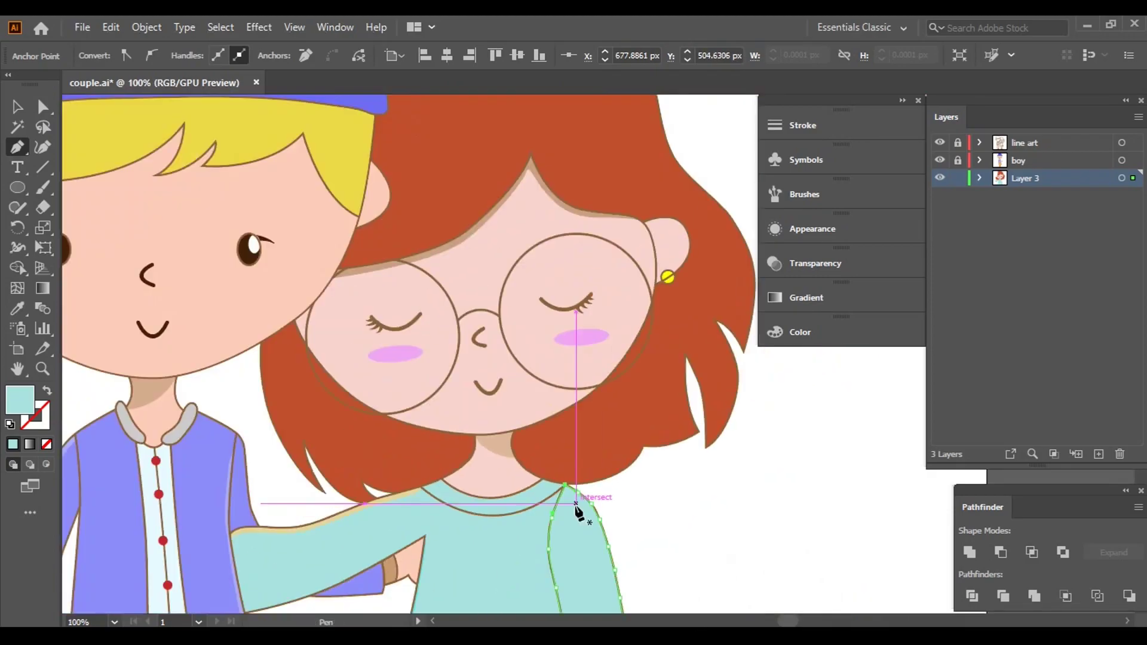
{"action": "left_click", "coordinate": [17, 106]}
{"action": "left_click", "coordinate": [734, 412]}
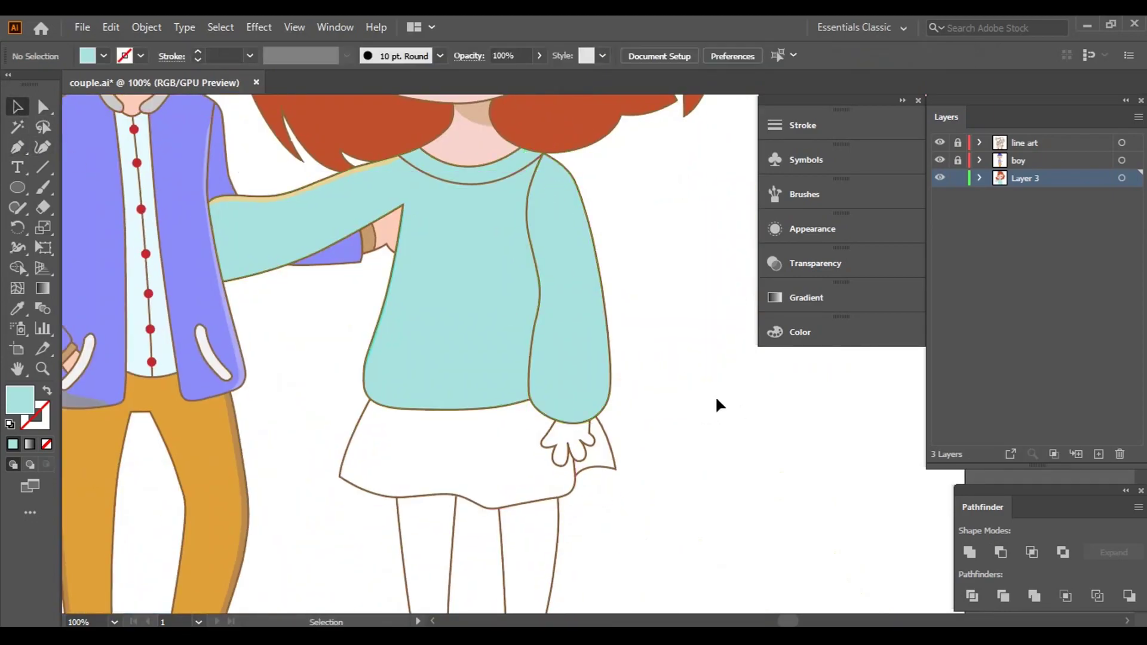
{"action": "left_click_drag", "start_coordinate": [660, 290], "coordinate": [680, 370]}
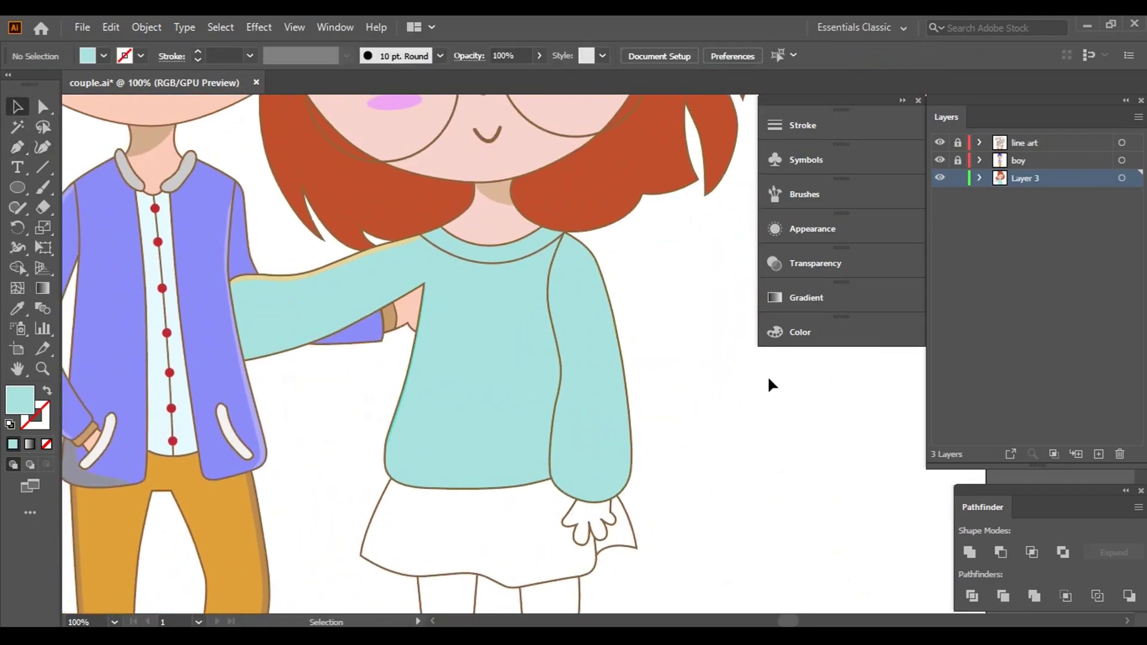
{"action": "left_click", "coordinate": [94, 59]}
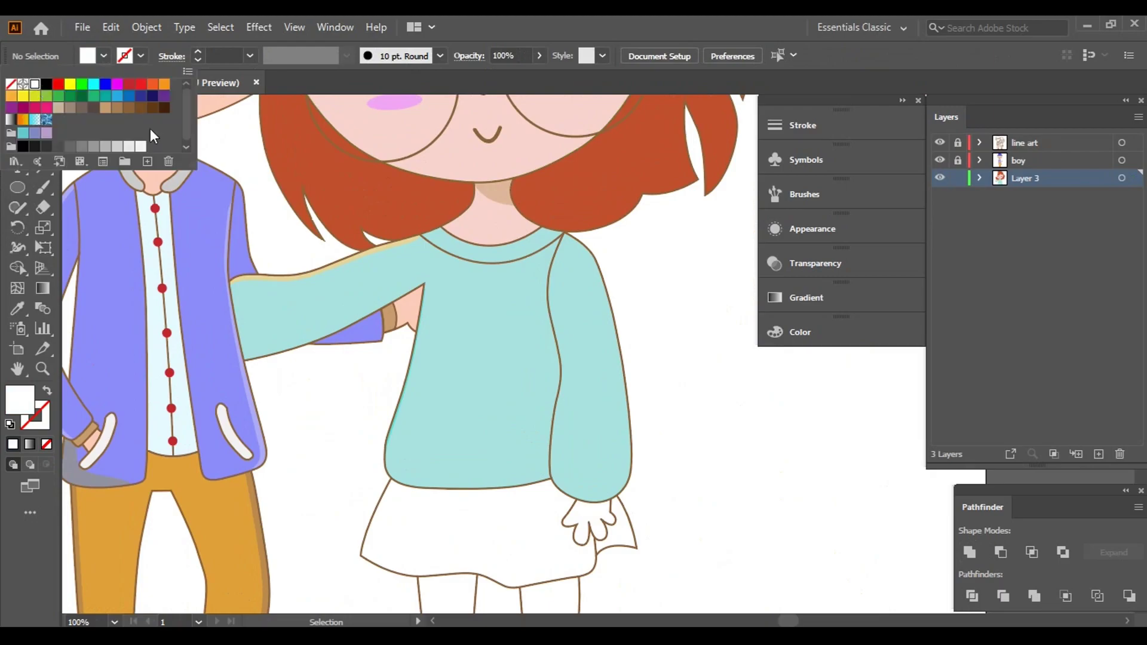
{"action": "left_click", "coordinate": [729, 358]}
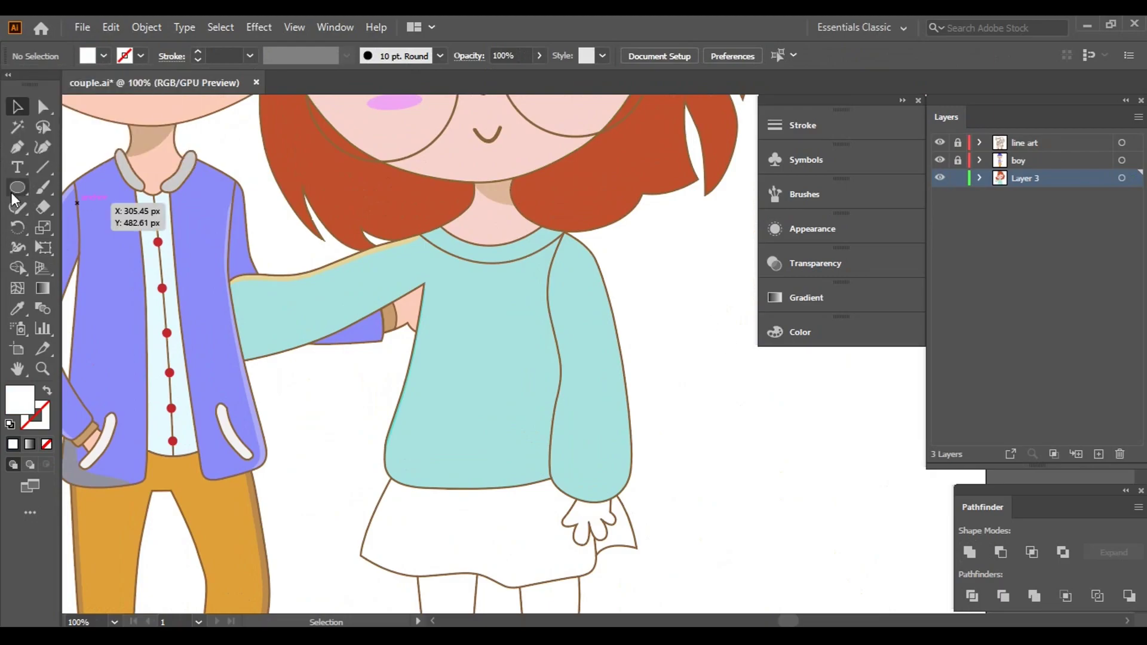
- Start a white highlight path at the sleeve top, down the inner edge and around the corner
{"action": "left_click", "coordinate": [18, 147]}
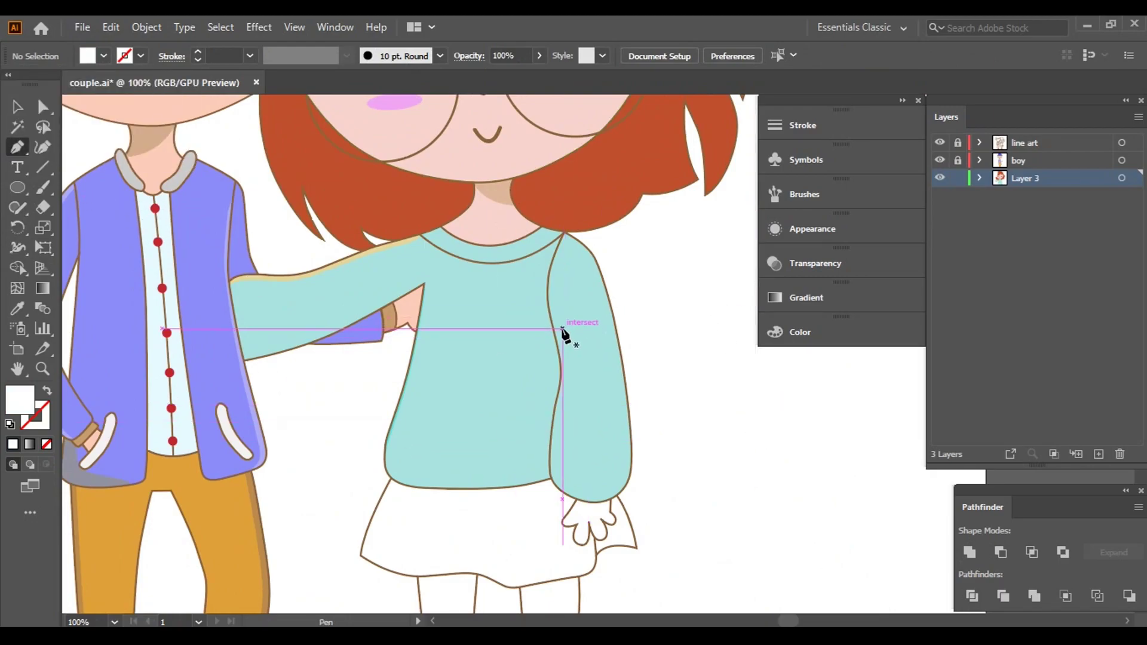
{"action": "scroll", "coordinate": [576, 304], "scroll_direction": "up", "scroll_amount": 4}
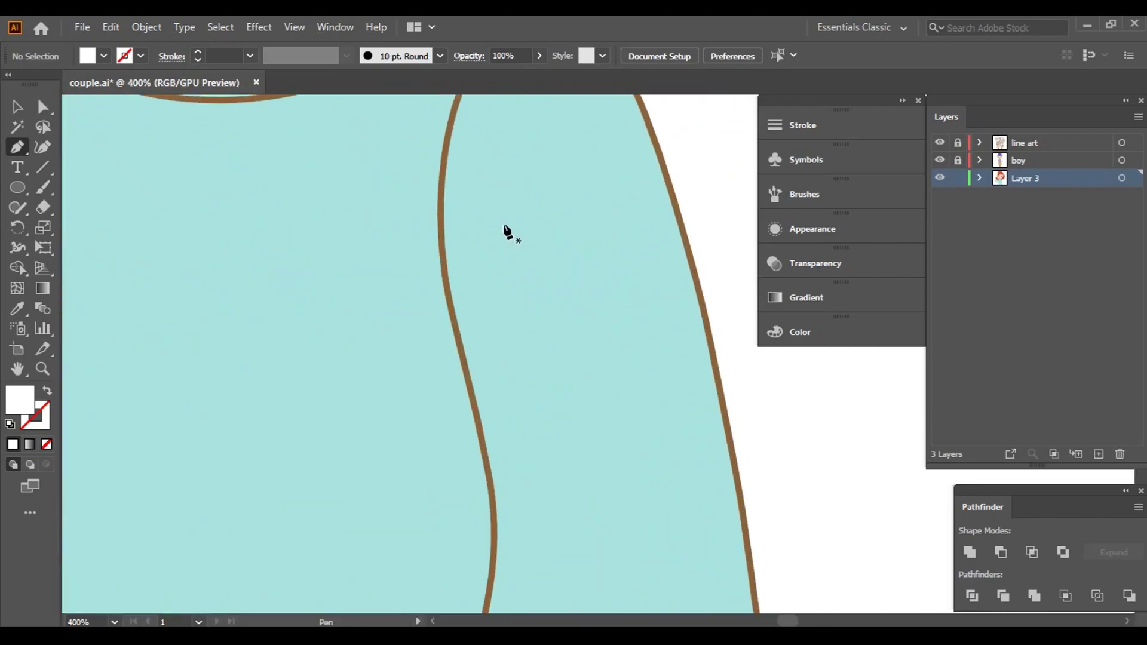
{"action": "left_click", "coordinate": [452, 113]}
{"action": "scroll", "coordinate": [524, 454], "scroll_direction": "down", "scroll_amount": 3}
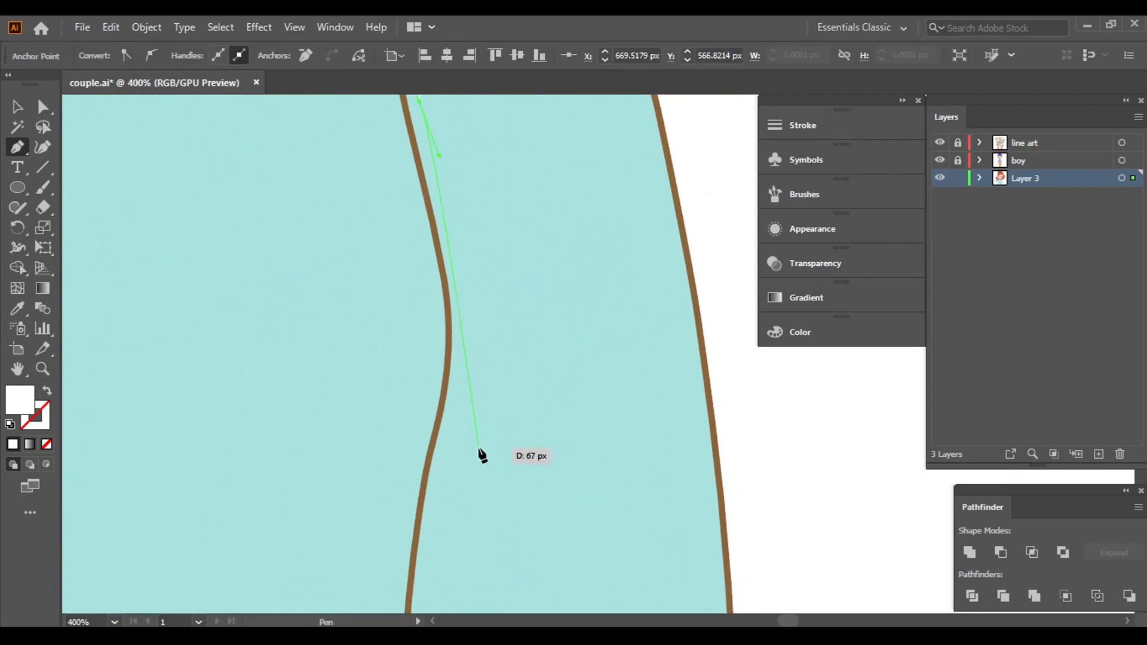
{"action": "left_click", "coordinate": [440, 508]}
{"action": "scroll", "coordinate": [424, 490], "scroll_direction": "down", "scroll_amount": 3}
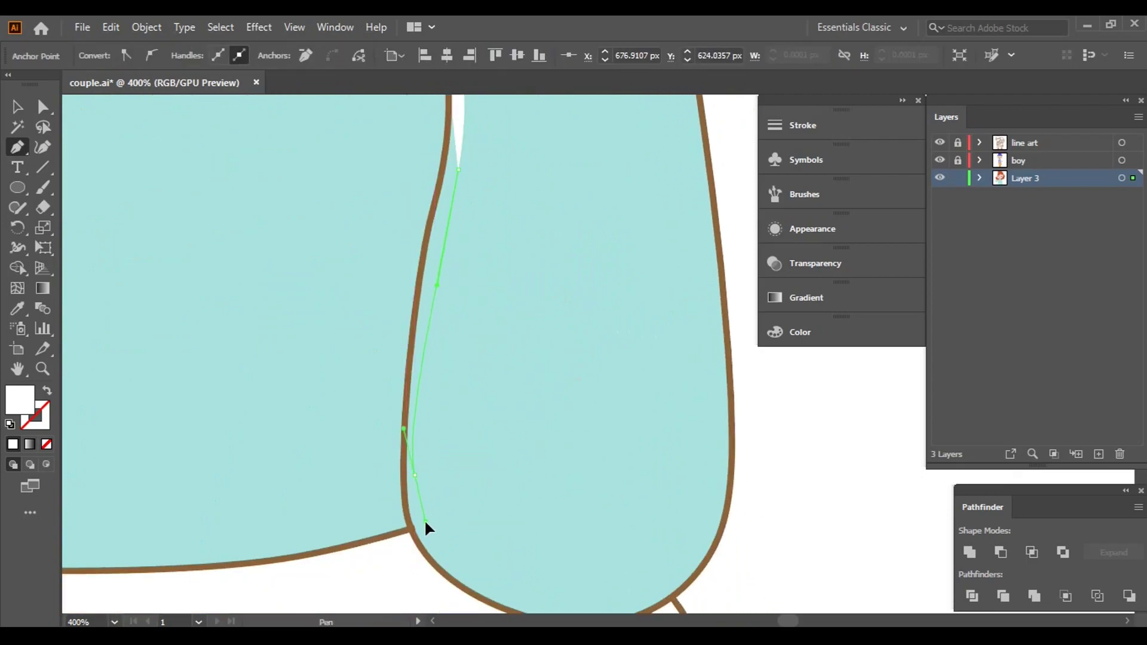
{"action": "left_click_drag", "start_coordinate": [420, 533], "coordinate": [512, 555]}
{"action": "scroll", "coordinate": [512, 556], "scroll_direction": "down", "scroll_amount": 2}
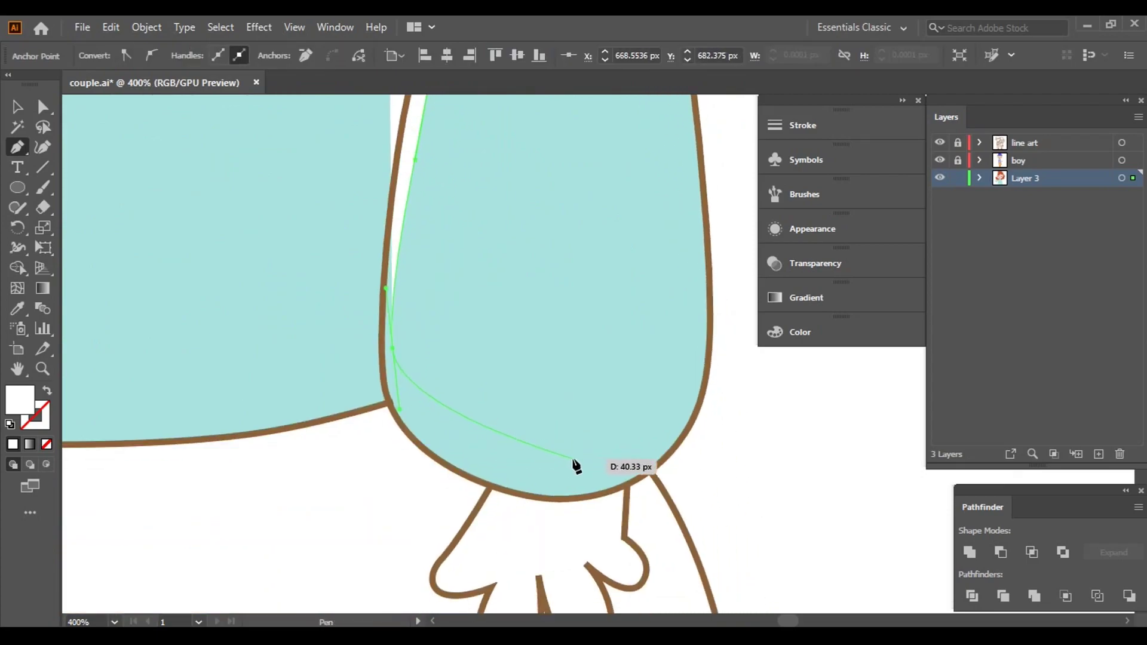
{"action": "left_click", "coordinate": [684, 409]}
- Trace the highlight up the outer sleeve edge and close the white shape at the shoulder
{"action": "scroll", "coordinate": [628, 461], "scroll_direction": "up", "scroll_amount": 3}
{"action": "left_click", "coordinate": [624, 484]}
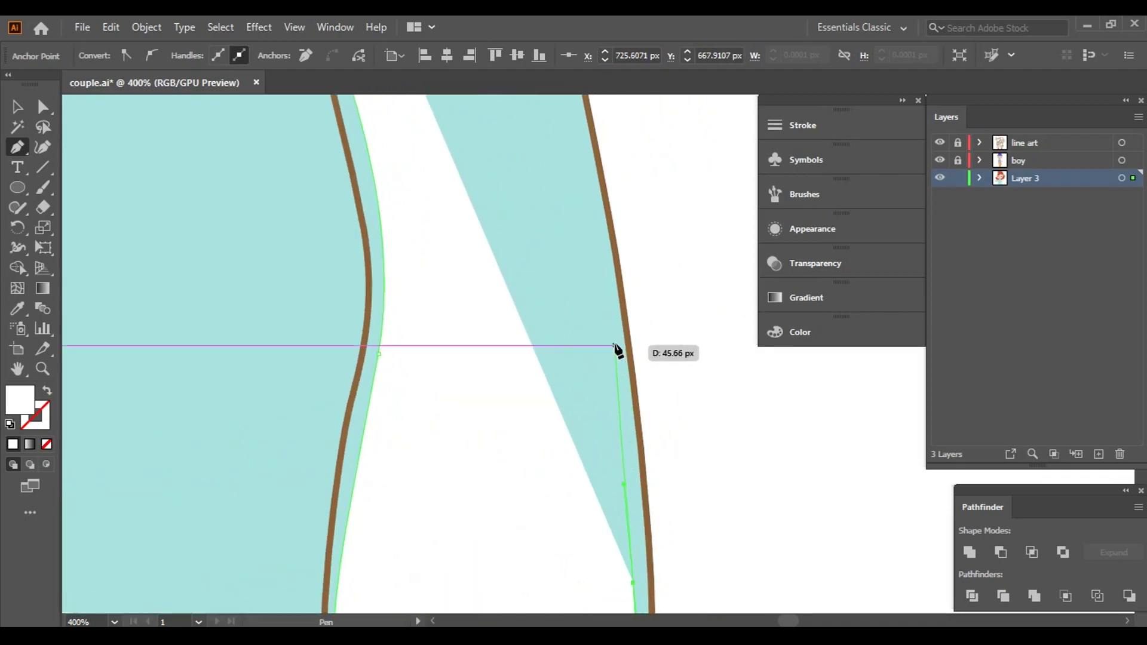
{"action": "left_click", "coordinate": [617, 347]}
{"action": "left_click", "coordinate": [592, 257]}
{"action": "scroll", "coordinate": [591, 257], "scroll_direction": "up", "scroll_amount": 5}
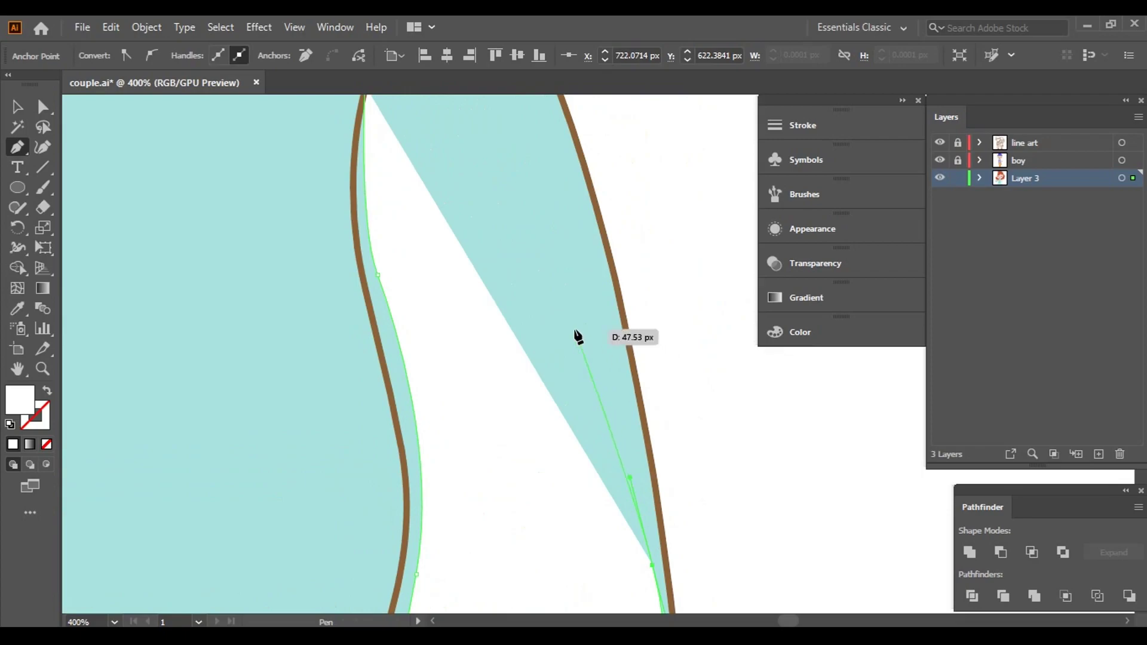
{"action": "mouse_move", "coordinate": [592, 294]}
{"action": "left_mouse_down"}
{"action": "mouse_move", "coordinate": [575, 161]}
{"action": "mouse_move", "coordinate": [684, 430]}
{"action": "left_mouse_up"}
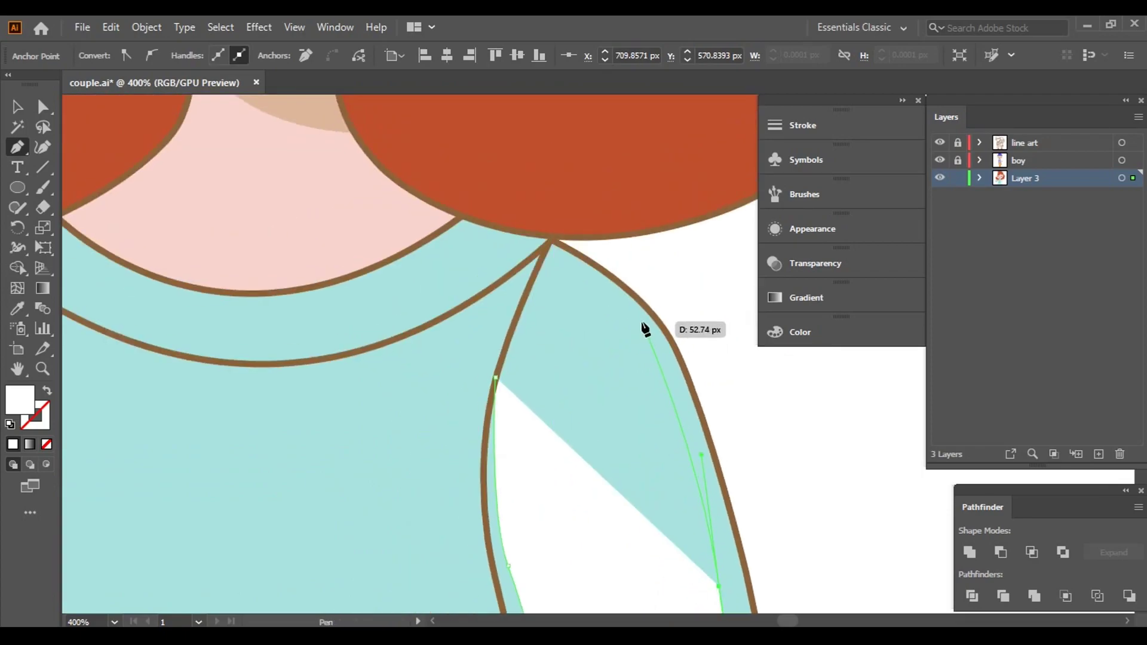
{"action": "scroll", "coordinate": [652, 335], "scroll_direction": "up", "scroll_amount": 2}
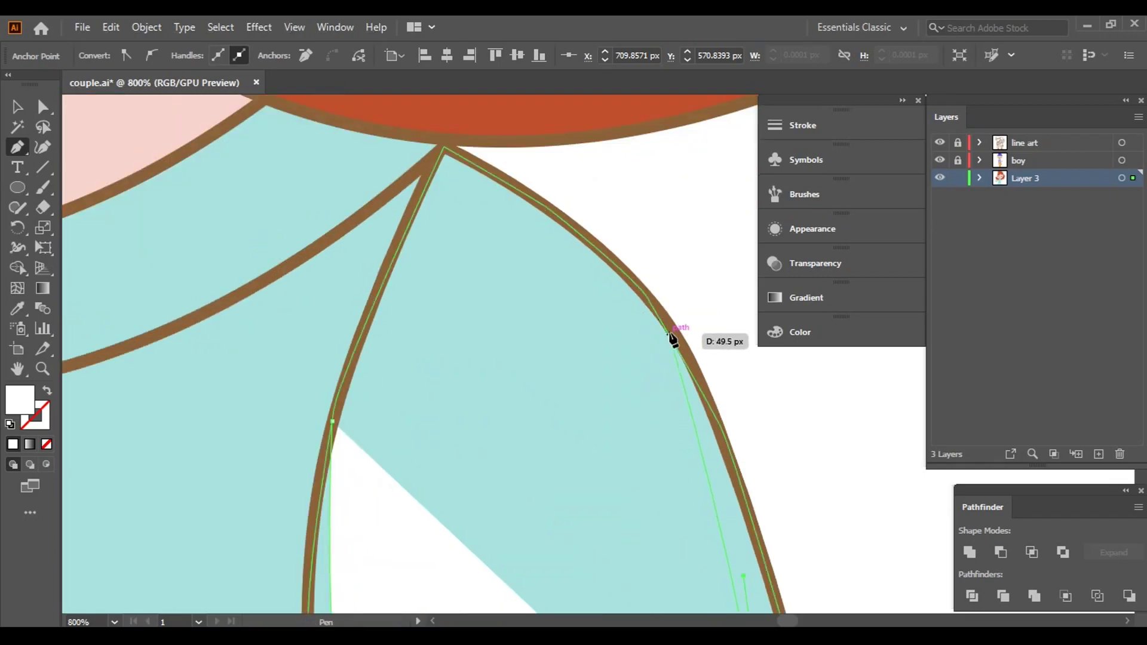
{"action": "left_click_drag", "start_coordinate": [665, 327], "coordinate": [625, 261]}
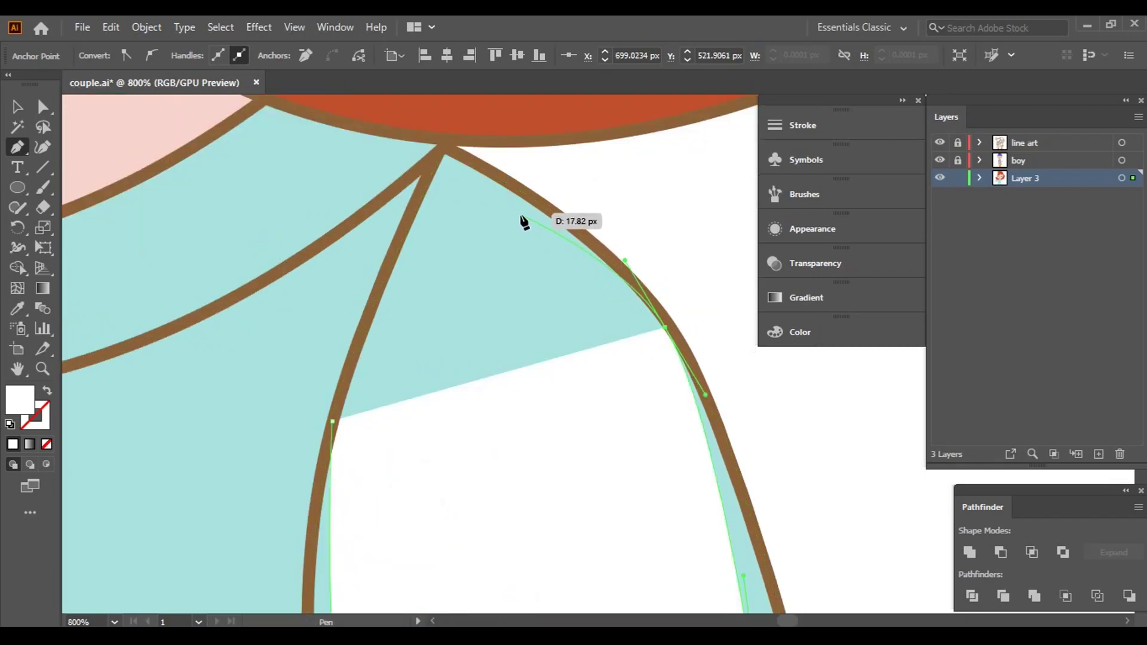
{"action": "left_click", "coordinate": [503, 176]}
{"action": "left_click", "coordinate": [439, 151]}
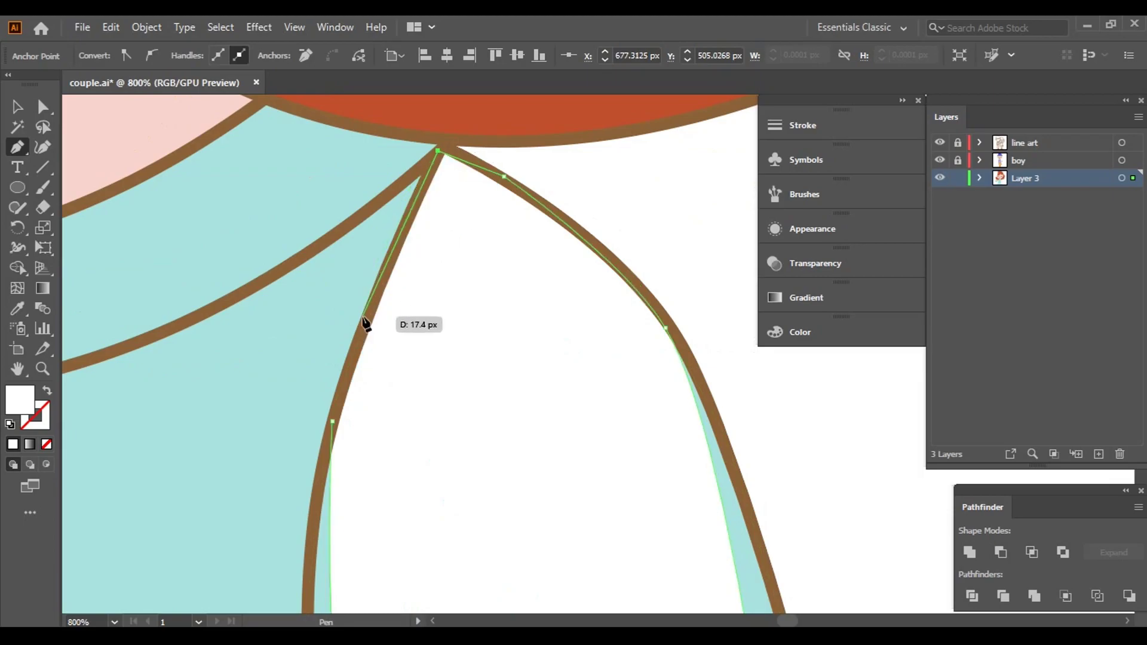
{"action": "left_click_drag", "start_coordinate": [363, 330], "coordinate": [366, 336]}
{"action": "key", "text": "ctrl+minus"}
{"action": "key", "text": "ctrl+minus"}
{"action": "key", "text": "ctrl+minus"}
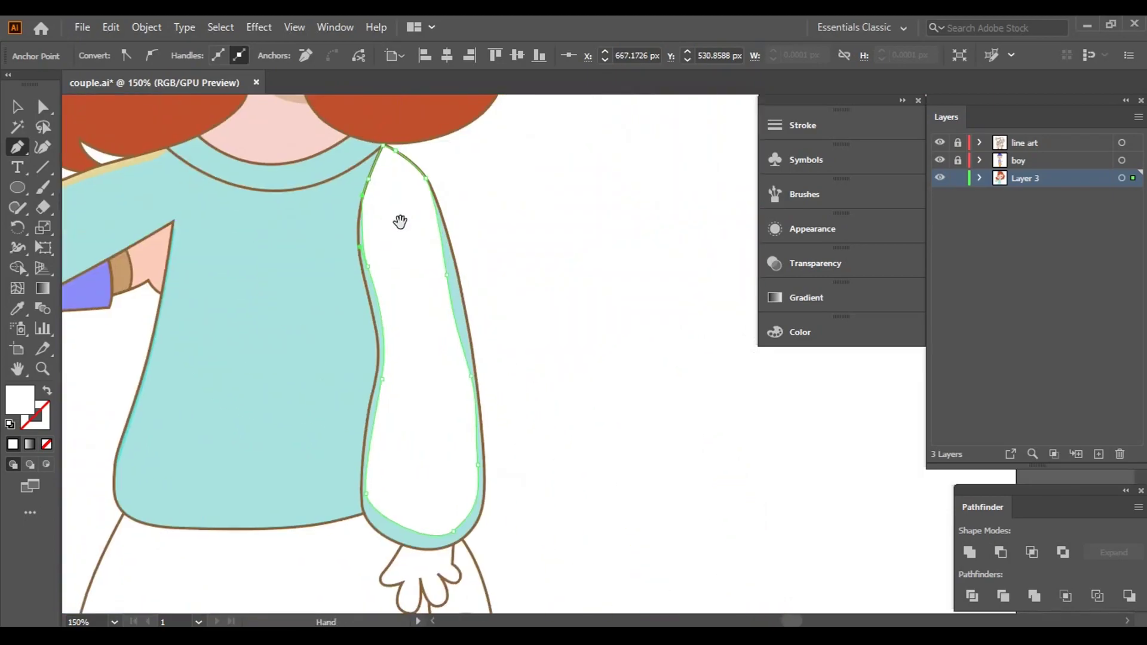
{"action": "key", "text": "ctrl+minus"}
{"action": "key", "text": "ctrl+minus"}
- Eyedrop the sweater teal onto the sleeve highlight and lighten it with the RGB sliders
{"action": "left_click", "coordinate": [460, 269], "text": "ctrl"}
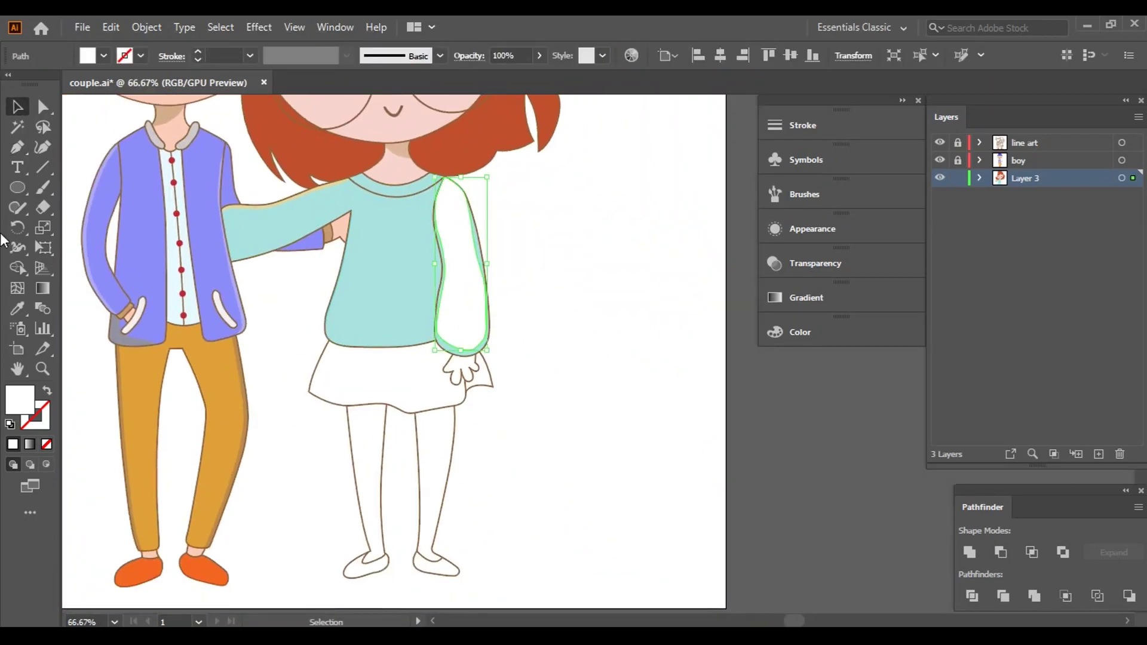
{"action": "key", "text": "i"}
{"action": "left_click", "coordinate": [377, 261]}
{"action": "left_click", "coordinate": [800, 332]}
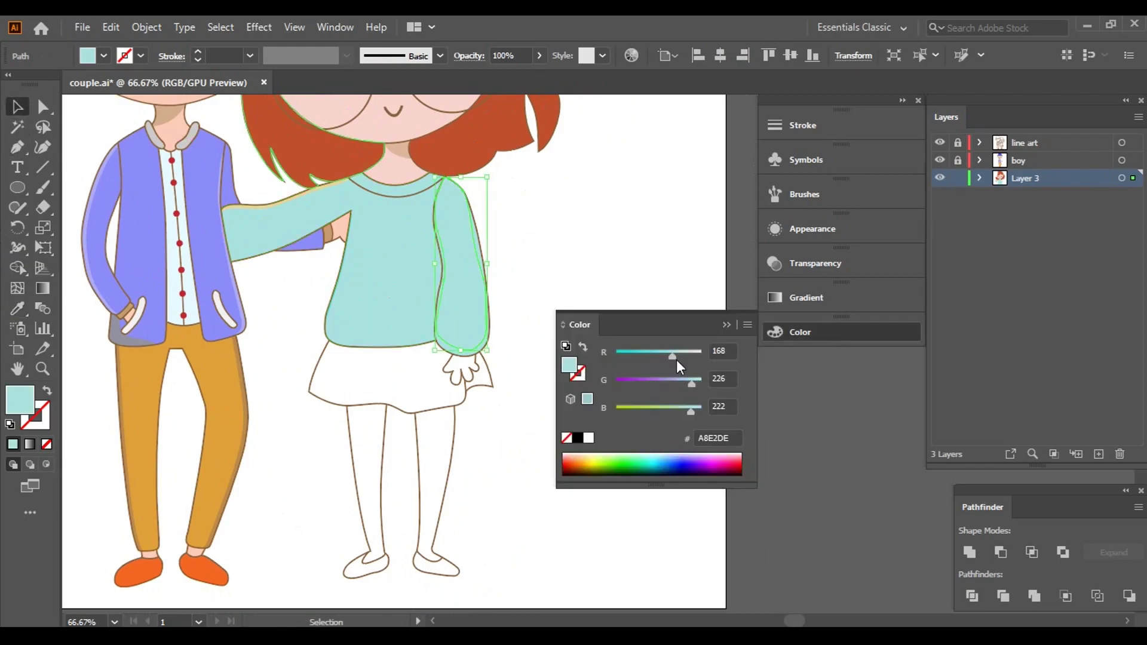
{"action": "left_click_drag", "start_coordinate": [678, 357], "coordinate": [682, 355]}
{"action": "mouse_move", "coordinate": [696, 412]}
{"action": "left_mouse_down"}
{"action": "mouse_move", "coordinate": [705, 386]}
{"action": "mouse_move", "coordinate": [685, 357]}
{"action": "left_mouse_up"}
{"action": "key", "text": "ctrl+shift+a"}
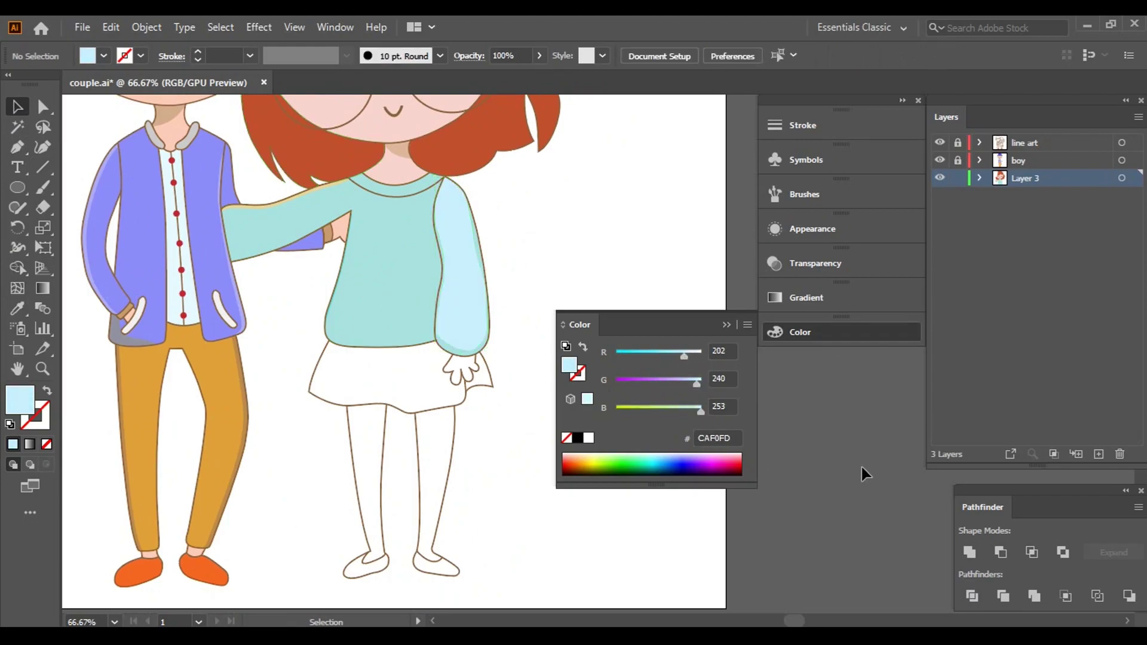
- Refine the sleeve highlight's left edge and cuff anchors with the Direct Selection tool
{"action": "left_click", "coordinate": [447, 294]}
{"action": "key", "text": "ctrl+plus"}
{"action": "key", "text": "ctrl+plus"}
{"action": "key", "text": "ctrl+plus"}
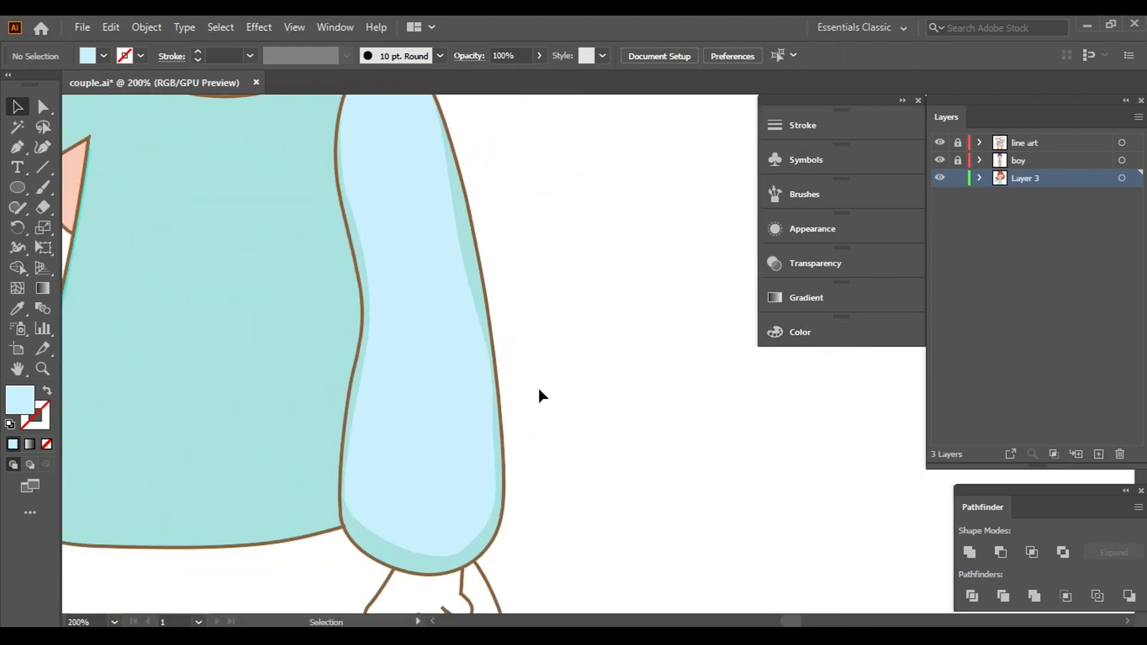
{"action": "key", "text": "a"}
{"action": "key", "text": "ctrl+plus"}
{"action": "key", "text": "ctrl+plus"}
{"action": "key", "text": "ctrl+plus"}
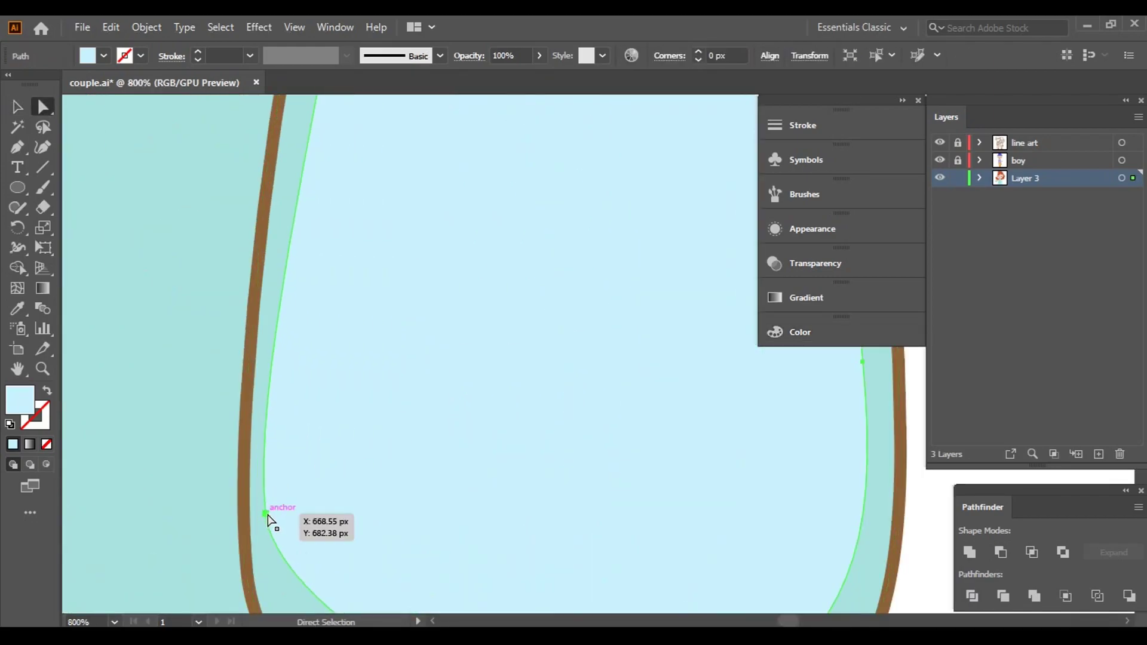
{"action": "left_click", "coordinate": [267, 517]}
{"action": "left_click_drag", "start_coordinate": [268, 517], "coordinate": [279, 518]}
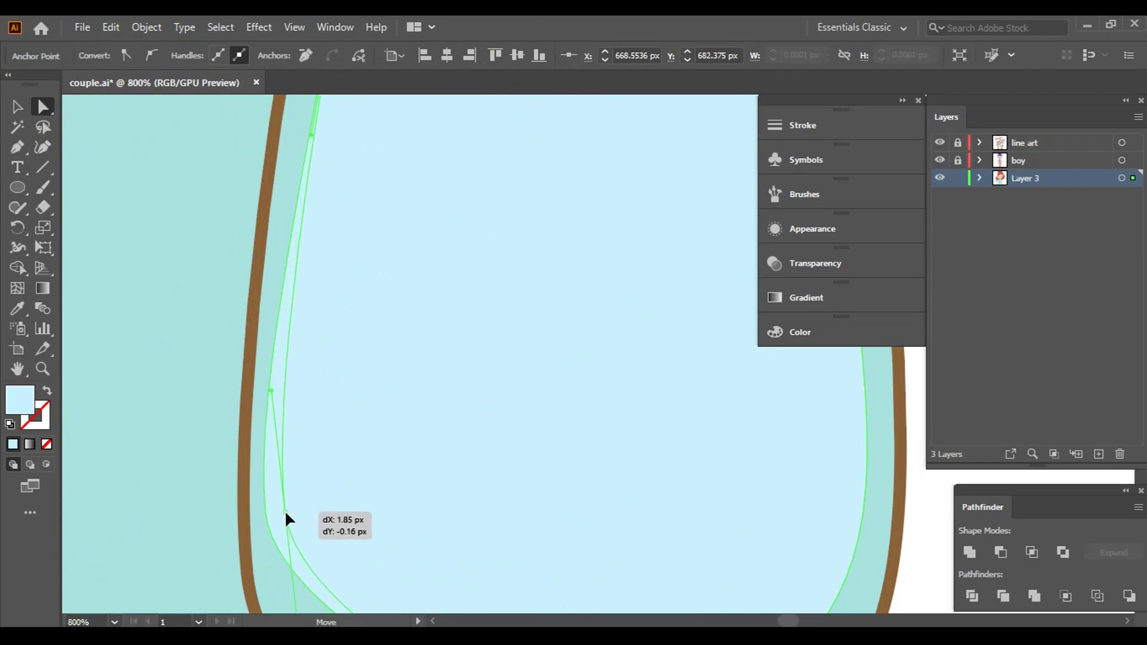
{"action": "key", "text": "ctrl+minus"}
{"action": "key", "text": "ctrl+minus"}
{"action": "key", "text": "ctrl+plus"}
{"action": "key", "text": "ctrl+plus"}
{"action": "key", "text": "ctrl+plus"}
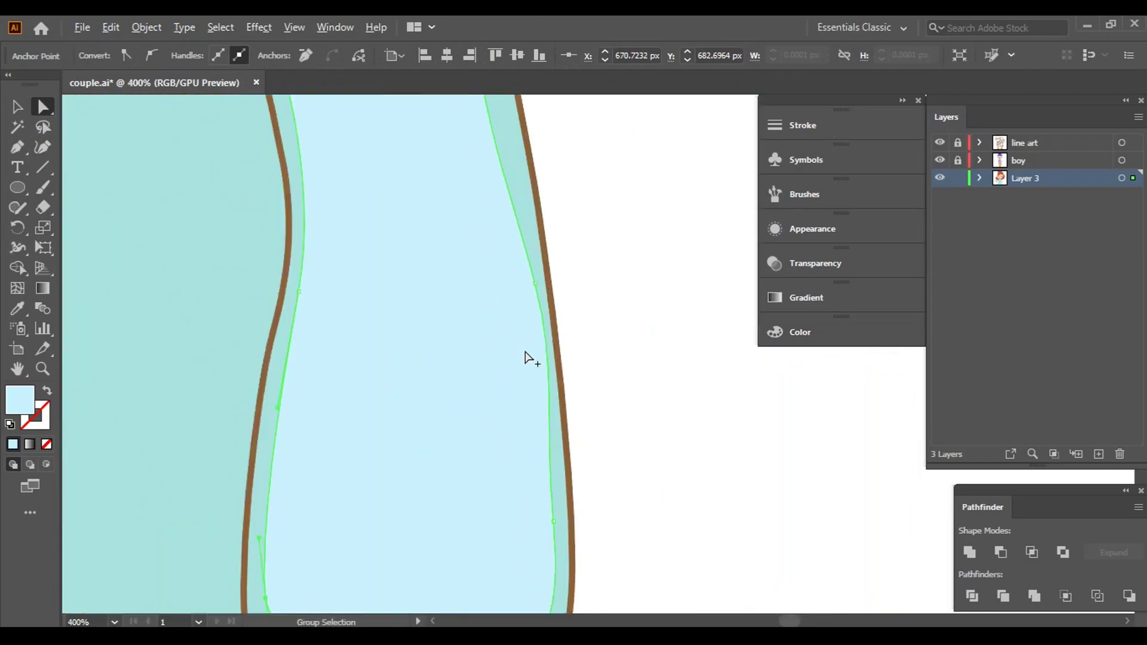
{"action": "left_click", "coordinate": [545, 255]}
{"action": "key", "text": "ctrl+minus"}
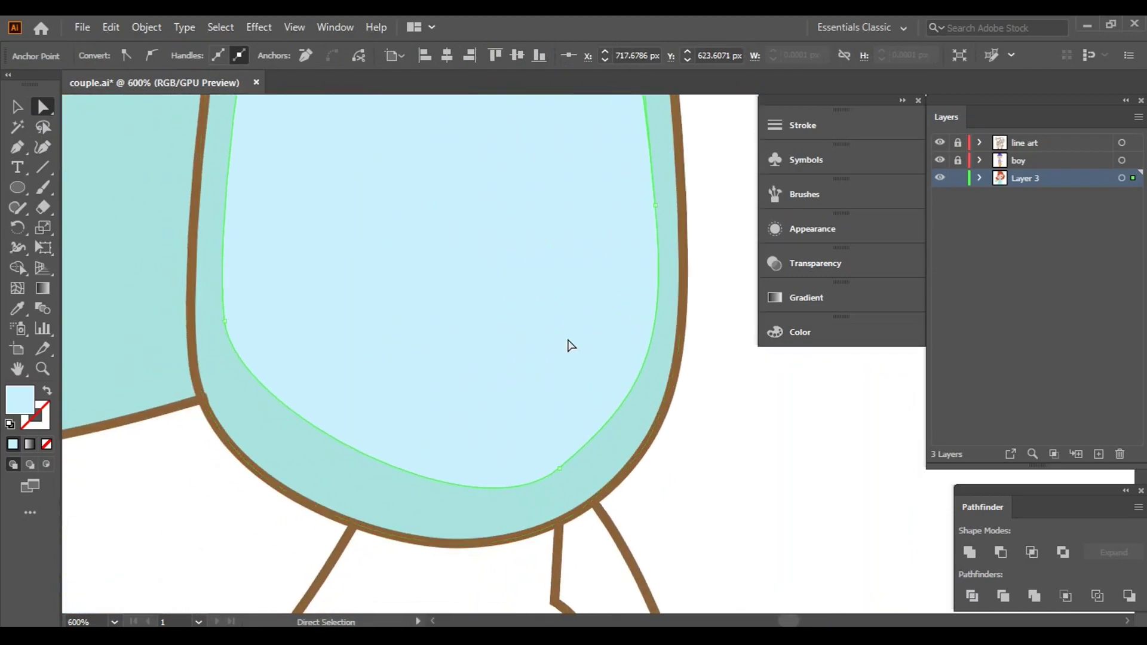
{"action": "key", "text": "ctrl+minus"}
{"action": "key", "text": "ctrl+minus"}
{"action": "key", "text": "ctrl+minus"}
{"action": "key", "text": "v"}
- Lighten the sleeve highlight further to pale blue DCF0FD by raising red
{"action": "left_click", "coordinate": [461, 408]}
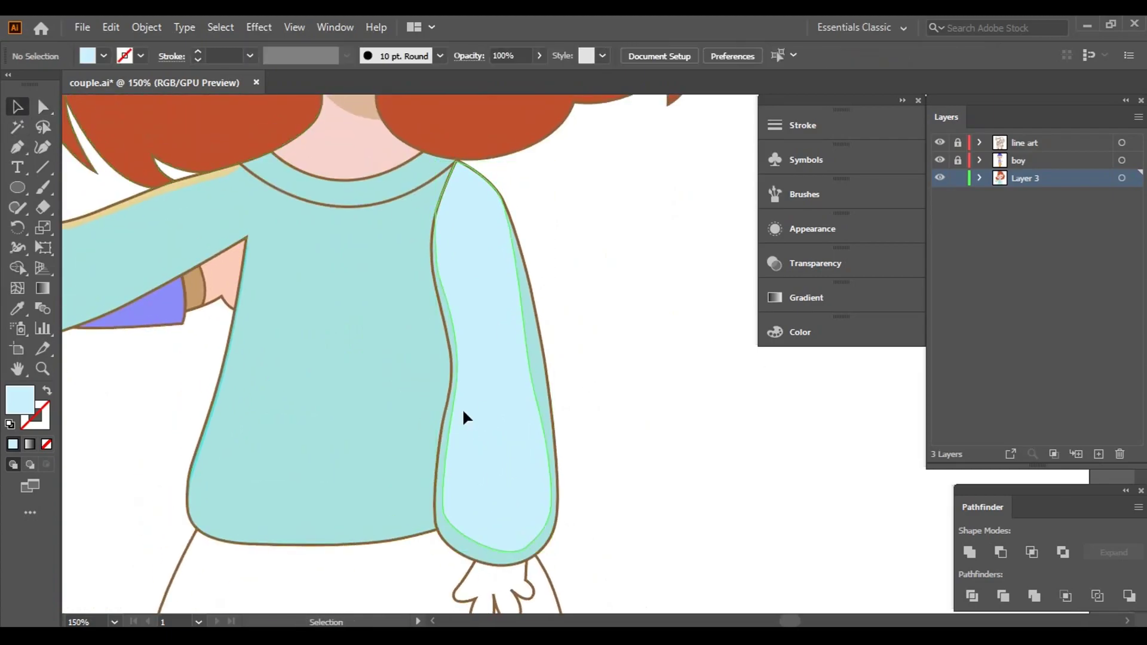
{"action": "left_click", "coordinate": [840, 333]}
{"action": "left_click_drag", "start_coordinate": [687, 357], "coordinate": [695, 357]}
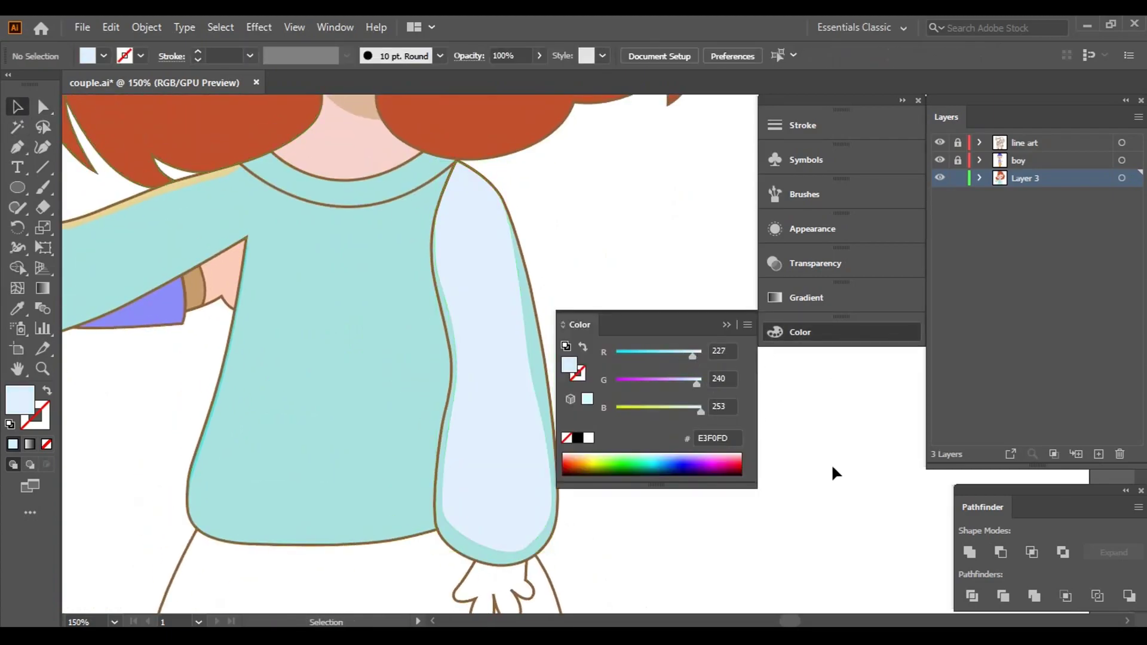
{"action": "left_click", "coordinate": [840, 464]}
- Set the fill colour to magenta from the Swatches dropdown
{"action": "scroll", "coordinate": [678, 287], "scroll_direction": "down", "scroll_amount": 4}
{"action": "left_click_drag", "start_coordinate": [713, 384], "coordinate": [649, 418]}
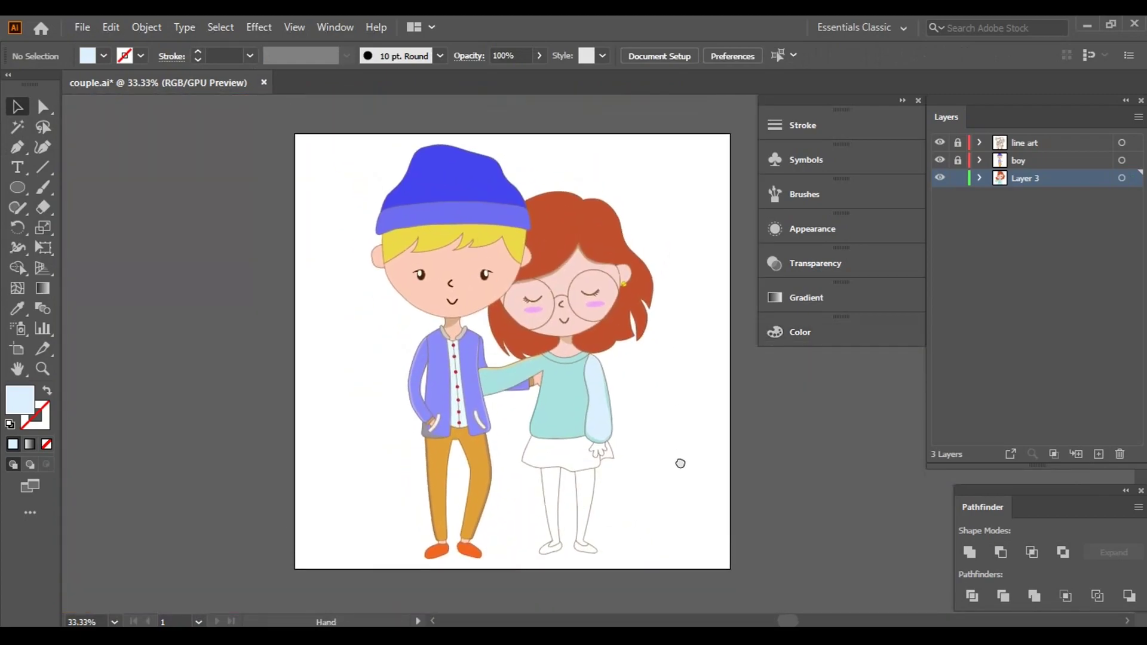
{"action": "left_click", "coordinate": [105, 55]}
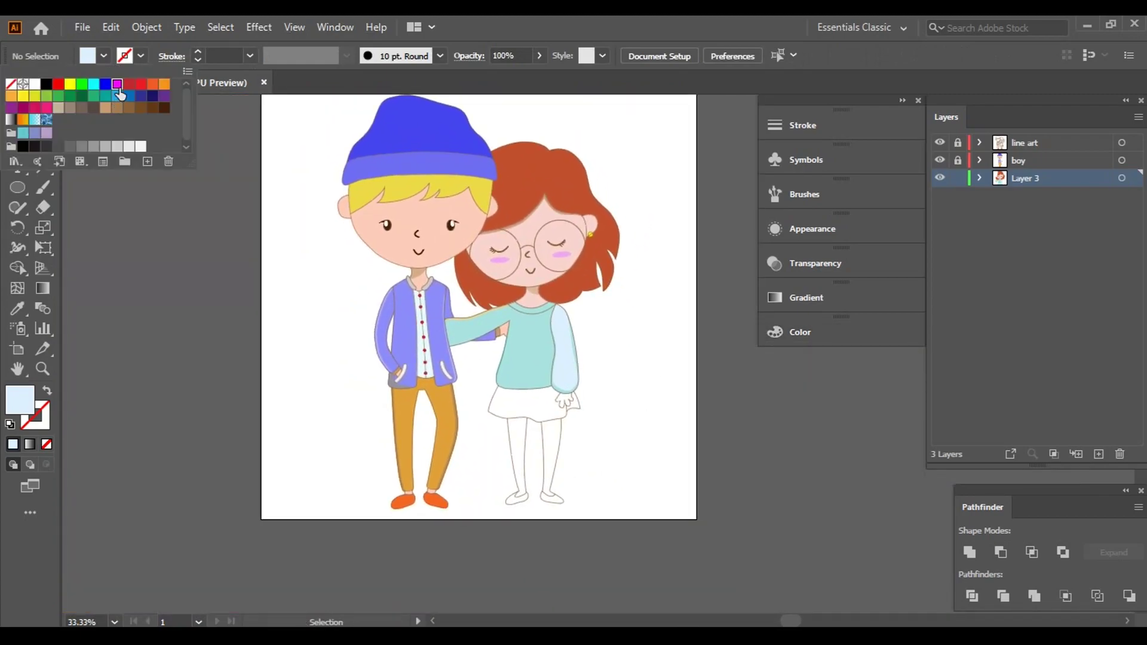
{"action": "left_click", "coordinate": [710, 398]}
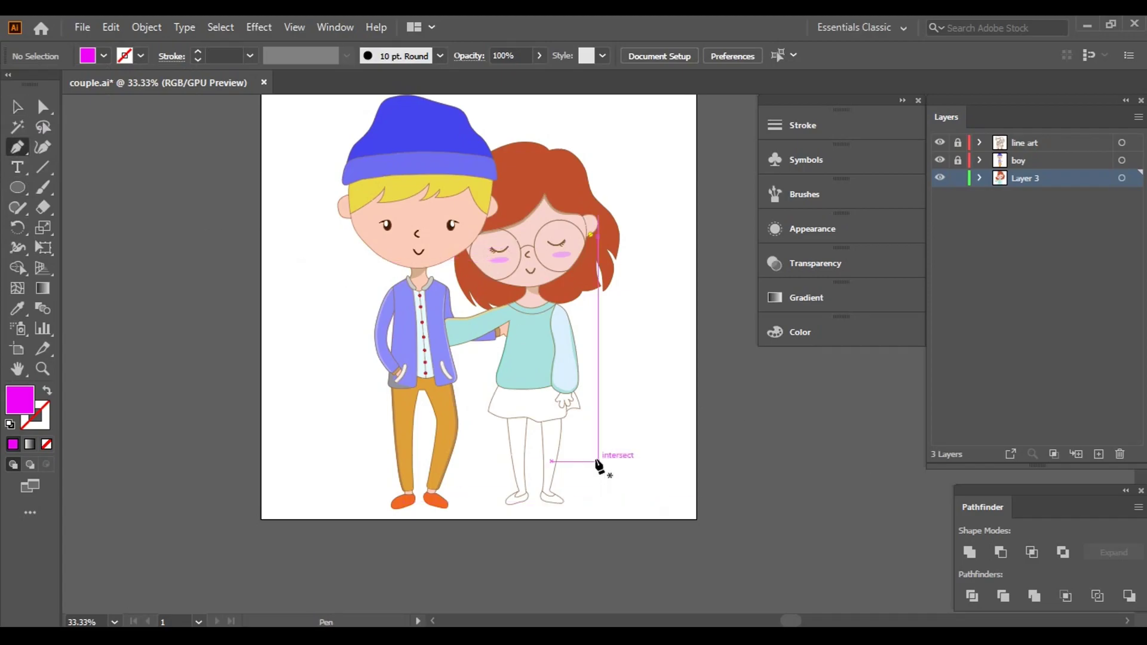
- Start the Pen outline at the skirt's lower corner and place anchors along the hem
{"action": "scroll", "coordinate": [599, 466], "scroll_direction": "up", "scroll_amount": 5}
{"action": "scroll", "coordinate": [502, 415], "scroll_direction": "up", "scroll_amount": 4}
{"action": "scroll", "coordinate": [486, 258], "scroll_direction": "up", "scroll_amount": 3}
{"action": "left_click", "coordinate": [583, 278]}
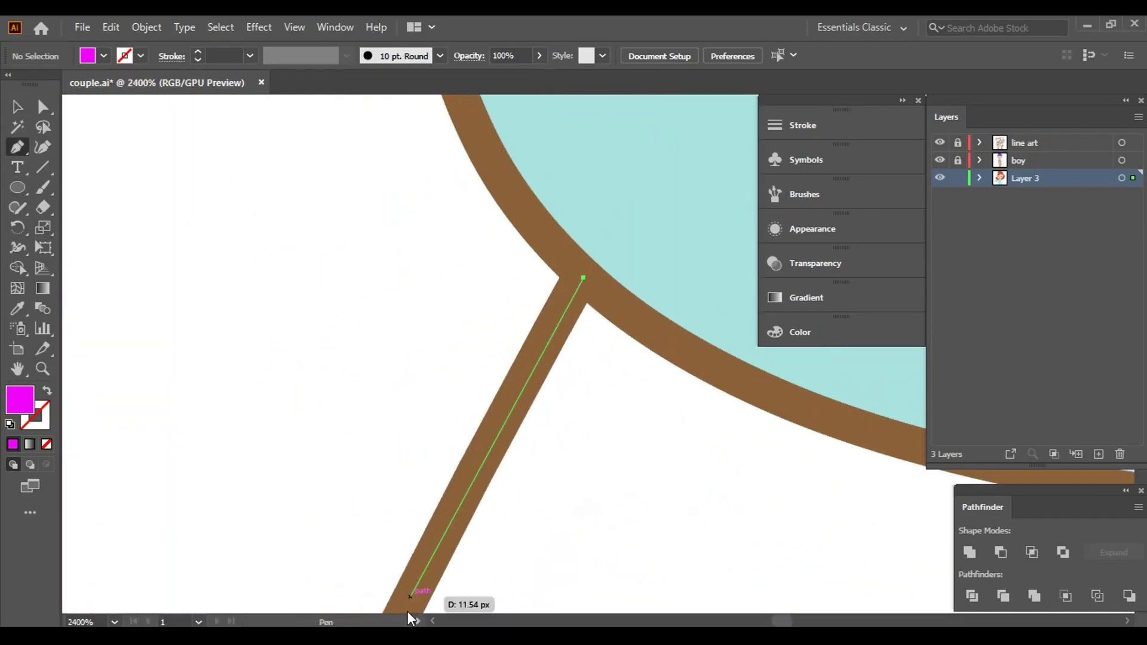
{"action": "left_click", "coordinate": [410, 616]}
{"action": "scroll", "coordinate": [473, 473], "scroll_direction": "down", "scroll_amount": 5}
{"action": "scroll", "coordinate": [538, 299], "scroll_direction": "down", "scroll_amount": 5}
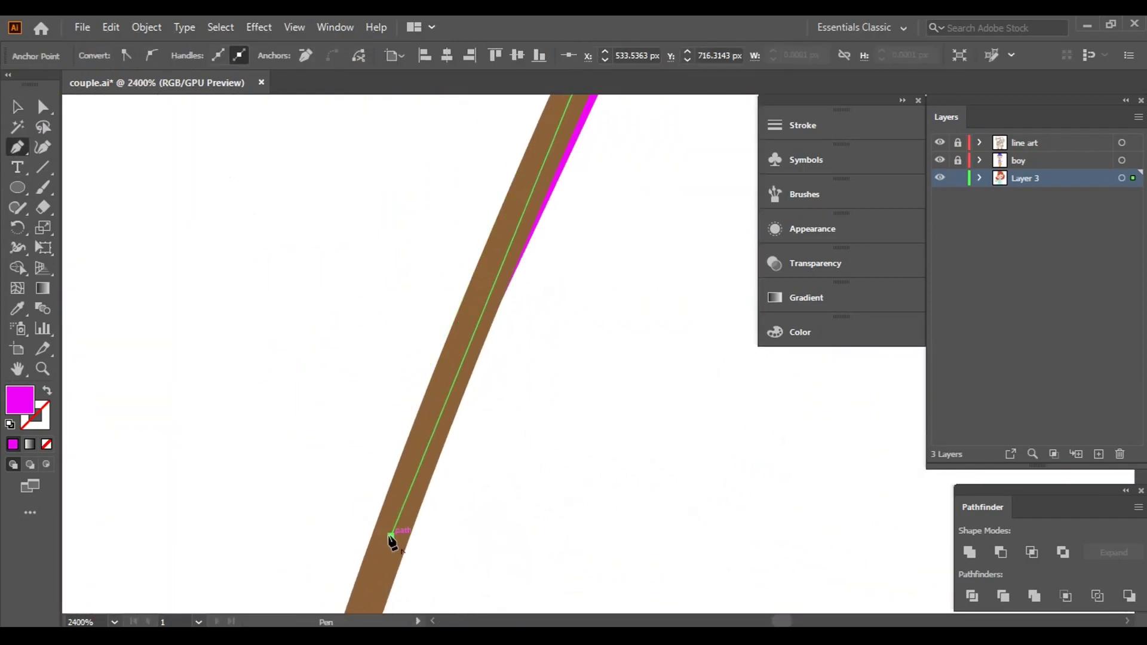
{"action": "scroll", "coordinate": [385, 535], "scroll_direction": "down", "scroll_amount": 2}
{"action": "scroll", "coordinate": [377, 475], "scroll_direction": "down", "scroll_amount": 6}
{"action": "left_click", "coordinate": [384, 230]}
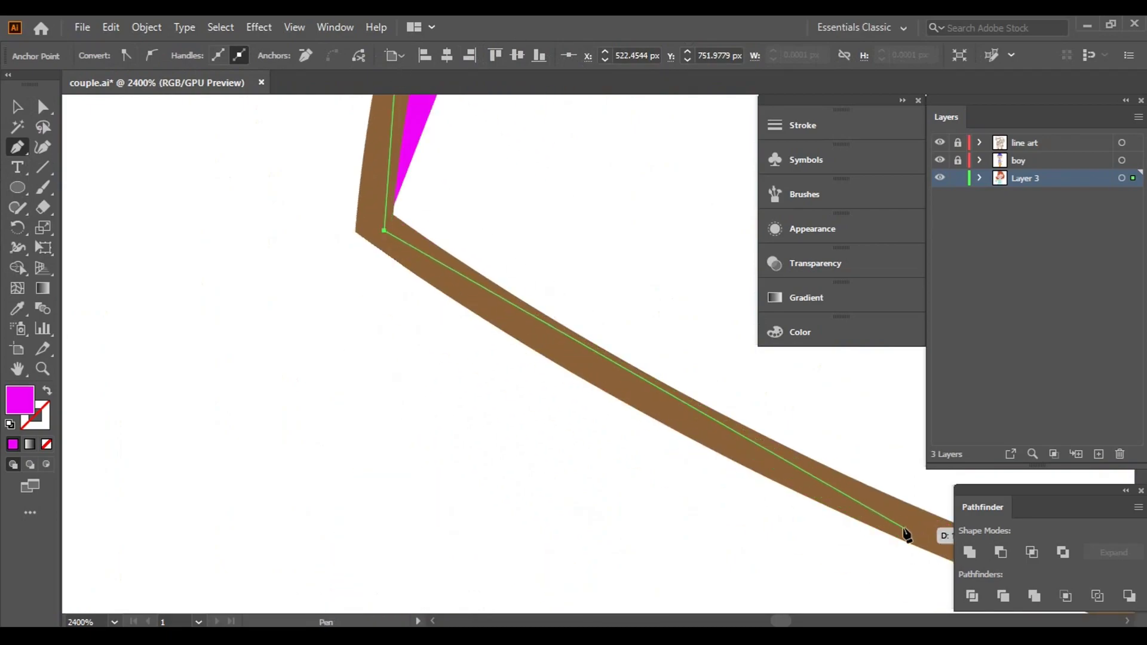
{"action": "left_click", "coordinate": [907, 534]}
{"action": "scroll", "coordinate": [837, 507], "scroll_direction": "right", "scroll_amount": 10}
{"action": "left_click", "coordinate": [652, 477]}
{"action": "left_click", "coordinate": [777, 499]}
- Continue the hem with curved segments and anchors to where it curves upward
{"action": "scroll", "coordinate": [747, 478], "scroll_direction": "right", "scroll_amount": 8}
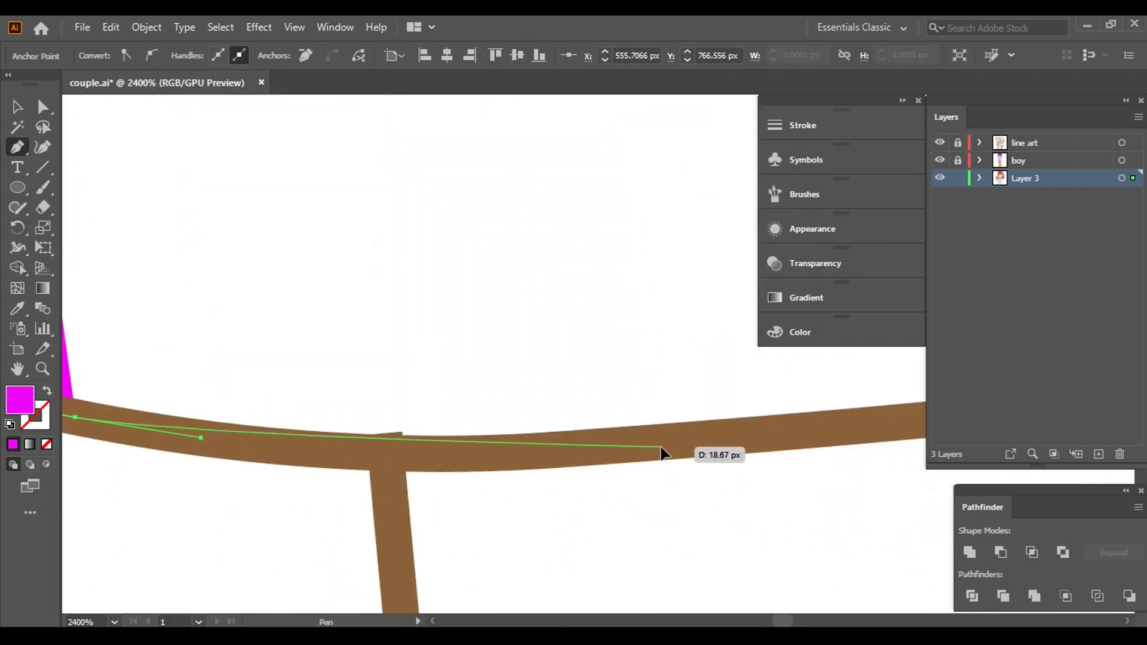
{"action": "left_click", "coordinate": [662, 454]}
{"action": "scroll", "coordinate": [620, 486], "scroll_direction": "right", "scroll_amount": 8}
{"action": "scroll", "coordinate": [619, 487], "scroll_direction": "right", "scroll_amount": 8}
{"action": "left_click_drag", "start_coordinate": [479, 394], "coordinate": [614, 460]}
{"action": "scroll", "coordinate": [609, 436], "scroll_direction": "right", "scroll_amount": 8}
{"action": "left_click_drag", "start_coordinate": [590, 411], "coordinate": [678, 451]}
{"action": "scroll", "coordinate": [871, 463], "scroll_direction": "right", "scroll_amount": 10}
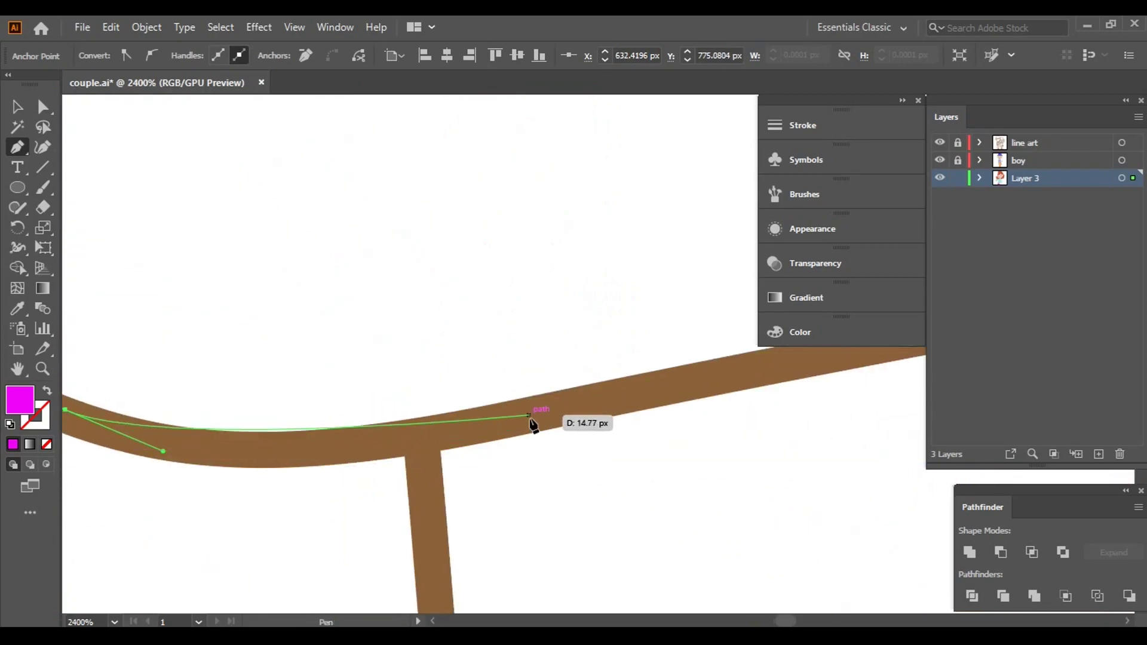
{"action": "left_click", "coordinate": [530, 418]}
{"action": "scroll", "coordinate": [597, 376], "scroll_direction": "right", "scroll_amount": 8}
{"action": "left_click", "coordinate": [546, 390]}
{"action": "scroll", "coordinate": [567, 382], "scroll_direction": "right", "scroll_amount": 8}
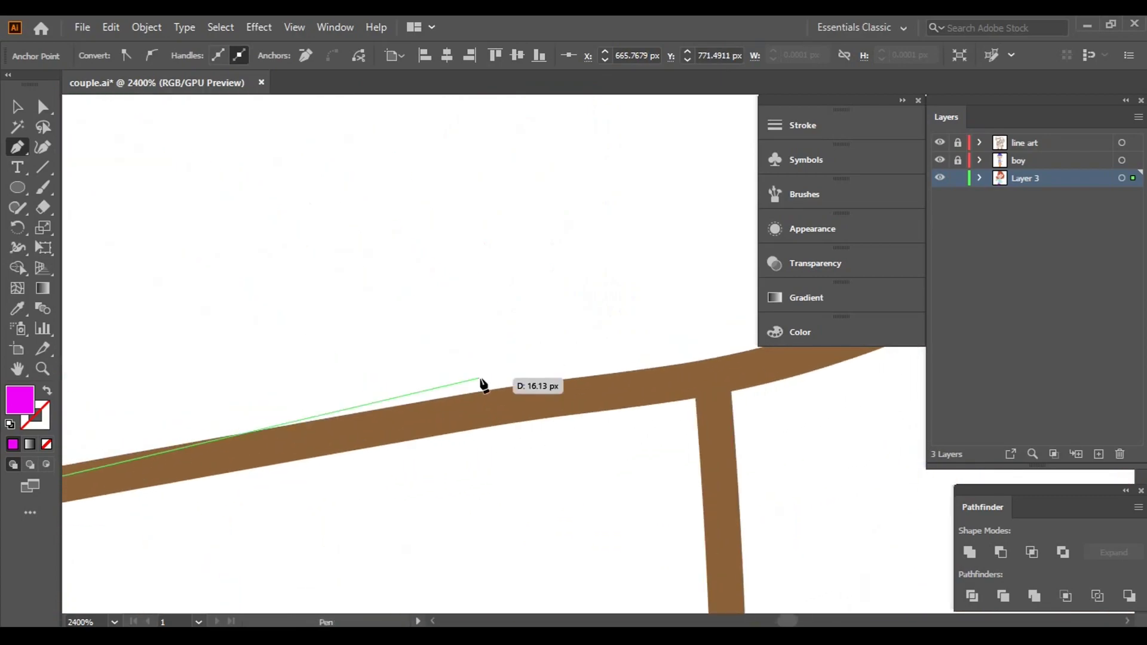
{"action": "left_click", "coordinate": [545, 397]}
- Trace anchors up the skirt's right side toward its top corner
{"action": "key", "text": "ctrl+minus"}
{"action": "scroll", "coordinate": [598, 418], "scroll_direction": "right", "scroll_amount": 10}
{"action": "left_click_drag", "start_coordinate": [529, 398], "coordinate": [585, 339]}
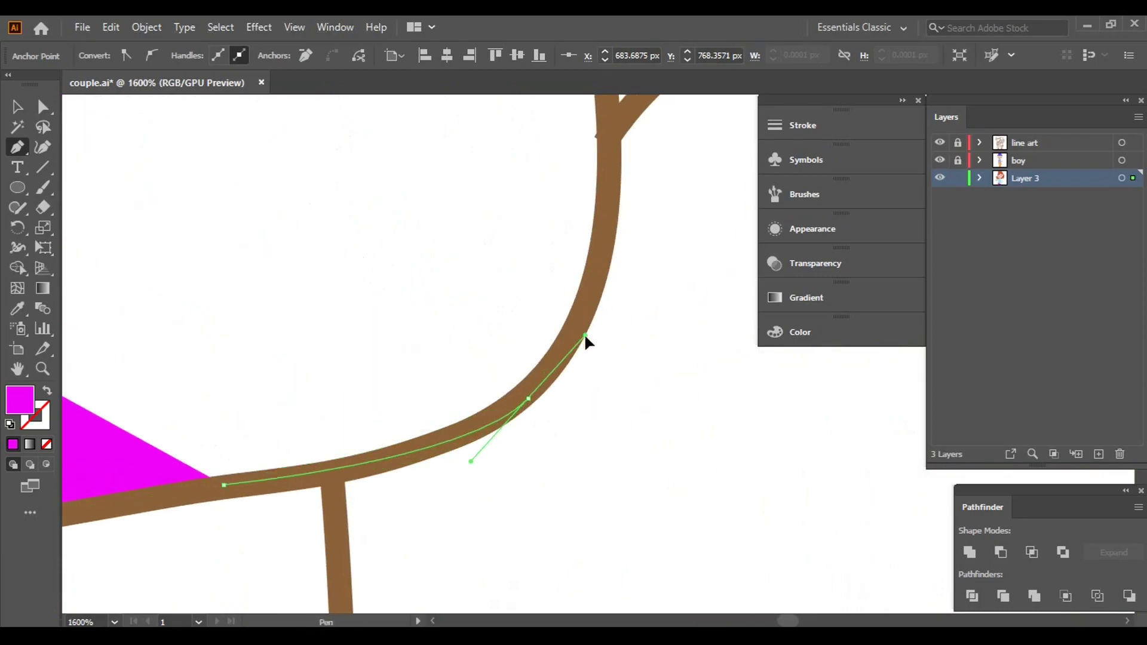
{"action": "left_click", "coordinate": [607, 197]}
{"action": "left_click_drag", "start_coordinate": [607, 198], "coordinate": [624, 494]}
{"action": "key", "text": "ctrl+minus"}
{"action": "key", "text": "ctrl+minus"}
{"action": "key", "text": "ctrl+minus"}
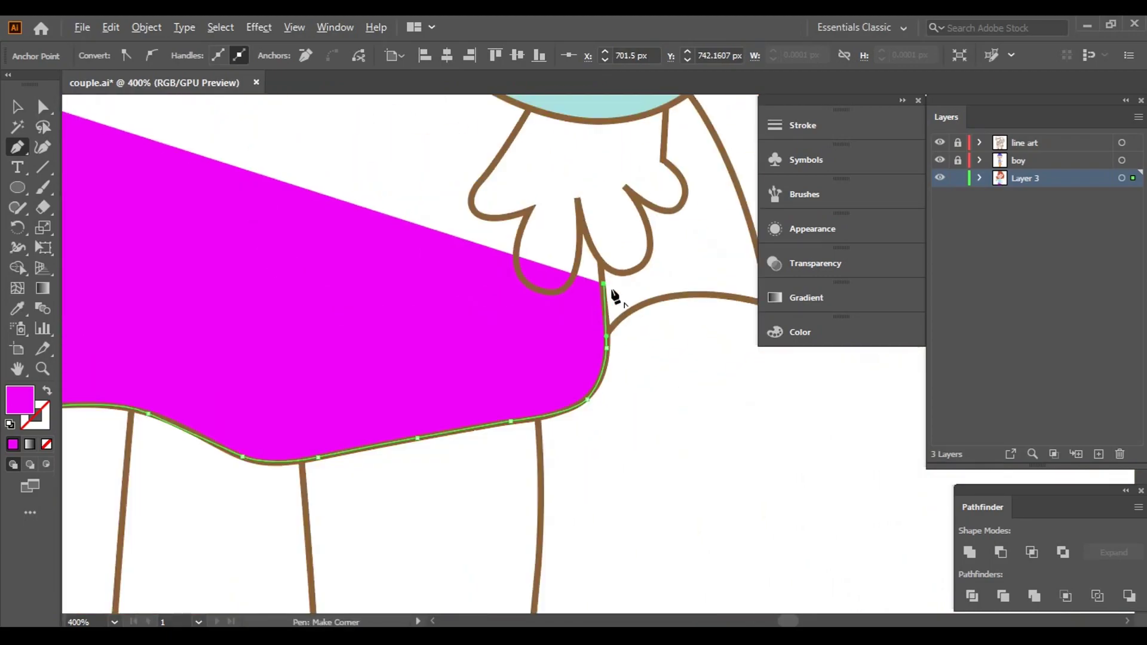
{"action": "key", "text": "ctrl+minus"}
{"action": "scroll", "coordinate": [598, 359], "scroll_direction": "up", "scroll_amount": 3}
{"action": "key", "text": "ctrl+plus"}
{"action": "key", "text": "ctrl+plus"}
{"action": "key", "text": "ctrl+plus"}
{"action": "left_click_drag", "start_coordinate": [600, 411], "coordinate": [521, 281]}
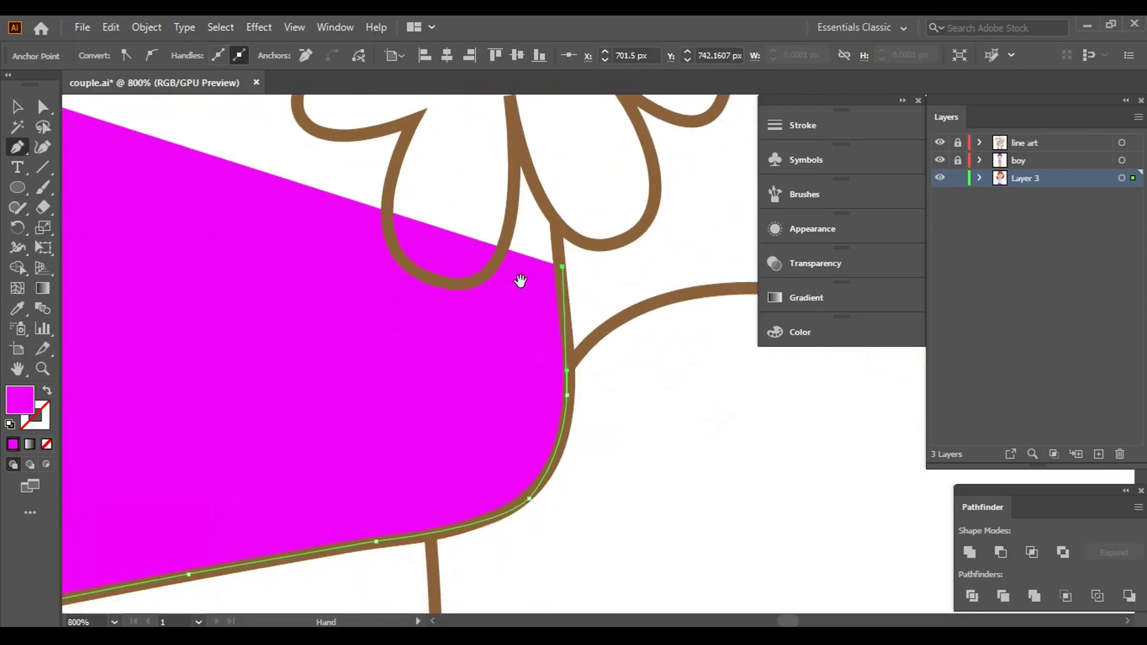
{"action": "key", "text": "ctrl+plus"}
{"action": "key", "text": "ctrl+plus"}
{"action": "key", "text": "ctrl+plus"}
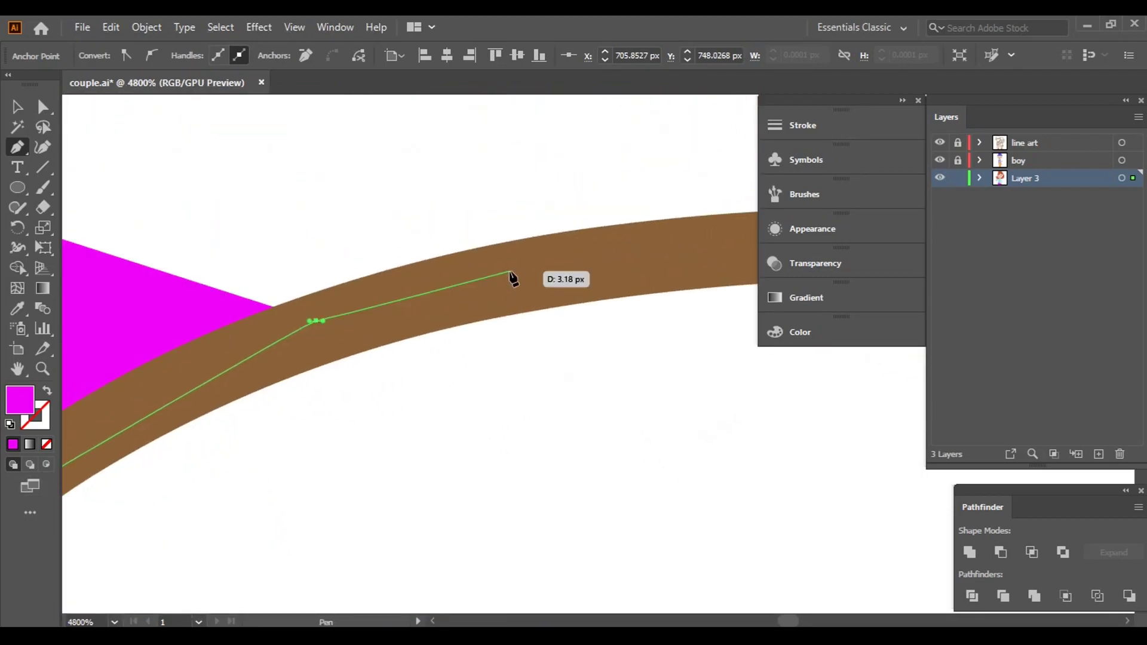
{"action": "left_click", "coordinate": [601, 253]}
{"action": "key", "text": "ctrl+minus"}
{"action": "key", "text": "ctrl+minus"}
{"action": "key", "text": "ctrl+minus"}
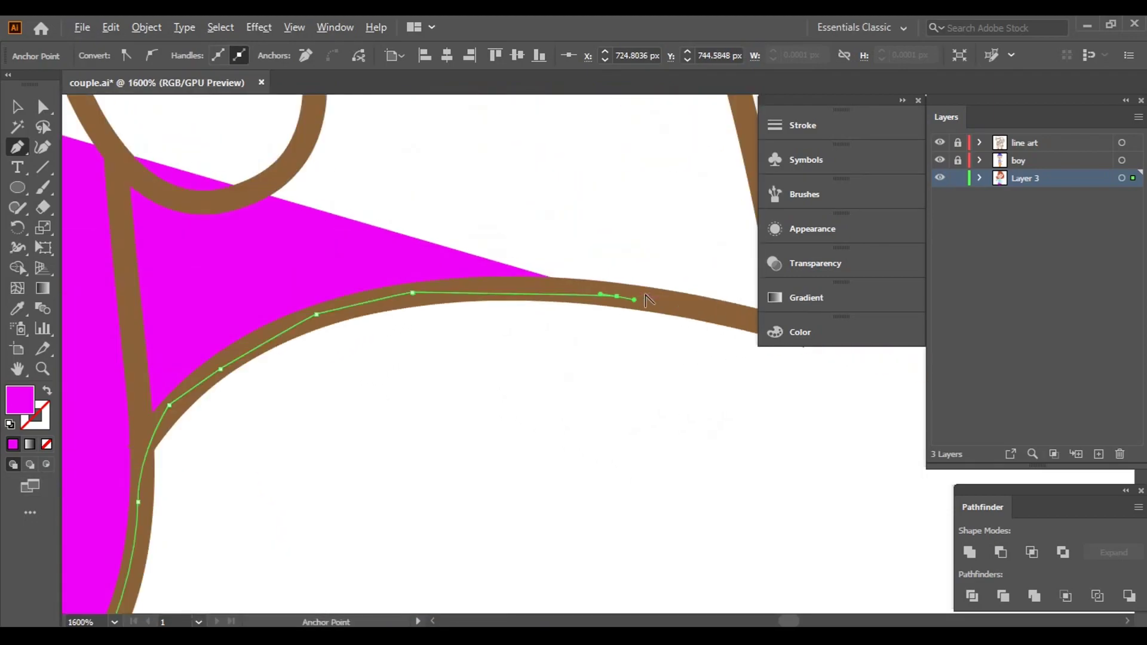
{"action": "left_click_drag", "start_coordinate": [512, 128], "coordinate": [595, 341]}
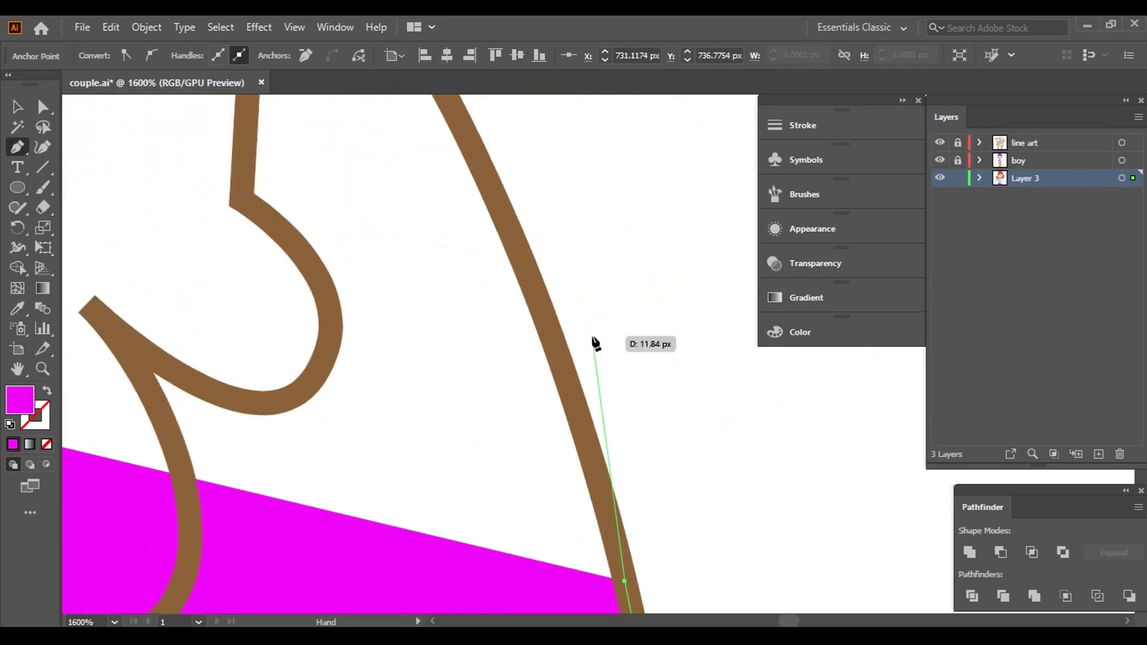
{"action": "left_click_drag", "start_coordinate": [525, 249], "coordinate": [645, 514]}
{"action": "left_click", "coordinate": [519, 263]}
{"action": "left_click_drag", "start_coordinate": [514, 257], "coordinate": [468, 141]}
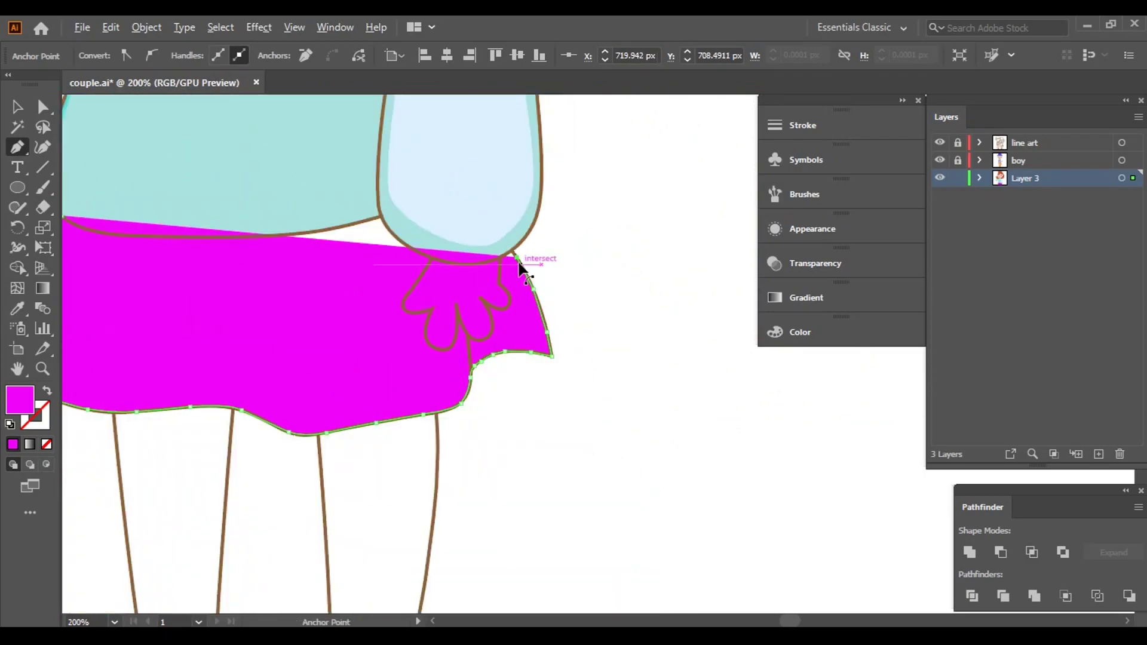
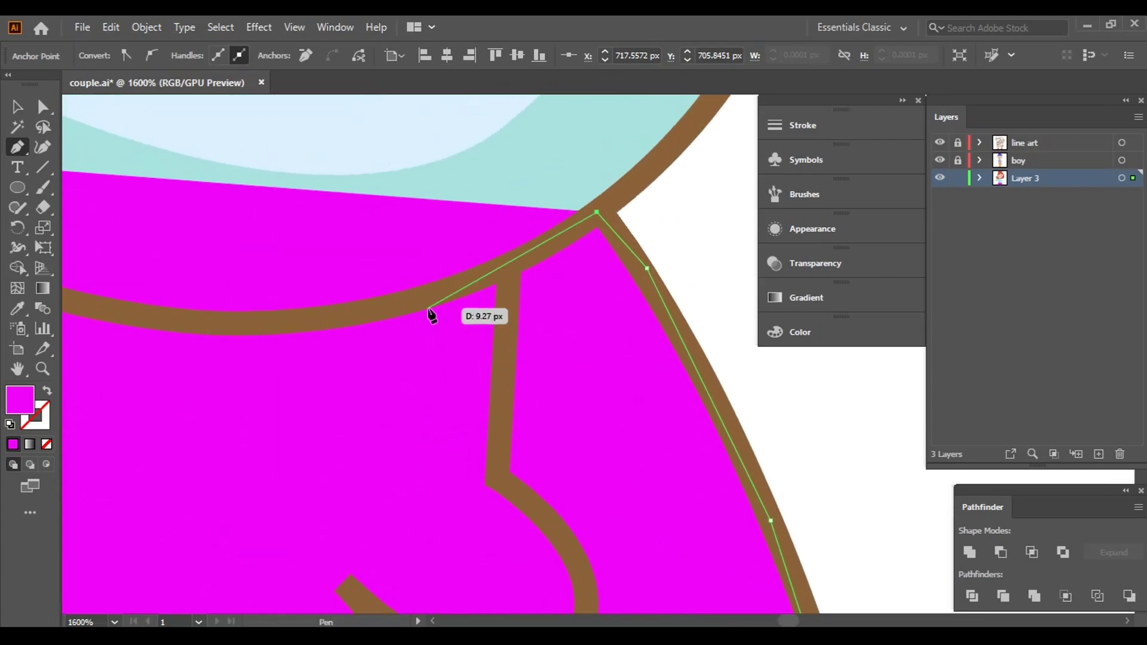
- Trace the skirt's curved brown outline with Pen anchors, panning along the waistline
{"action": "left_click", "coordinate": [239, 328]}
{"action": "left_click_drag", "start_coordinate": [238, 328], "coordinate": [700, 414]}
{"action": "left_click", "coordinate": [231, 256]}
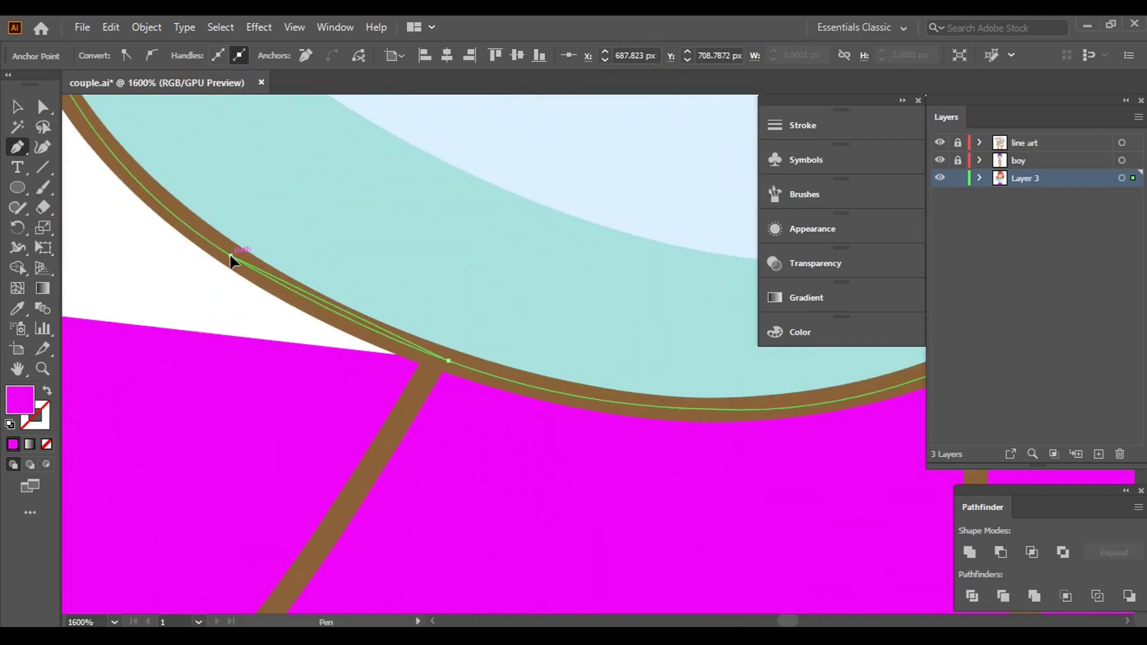
{"action": "left_click_drag", "start_coordinate": [231, 256], "coordinate": [624, 579]}
{"action": "left_click", "coordinate": [455, 425]}
{"action": "left_click", "coordinate": [427, 358]}
{"action": "left_click", "coordinate": [159, 415]}
{"action": "left_click_drag", "start_coordinate": [159, 414], "coordinate": [738, 266]}
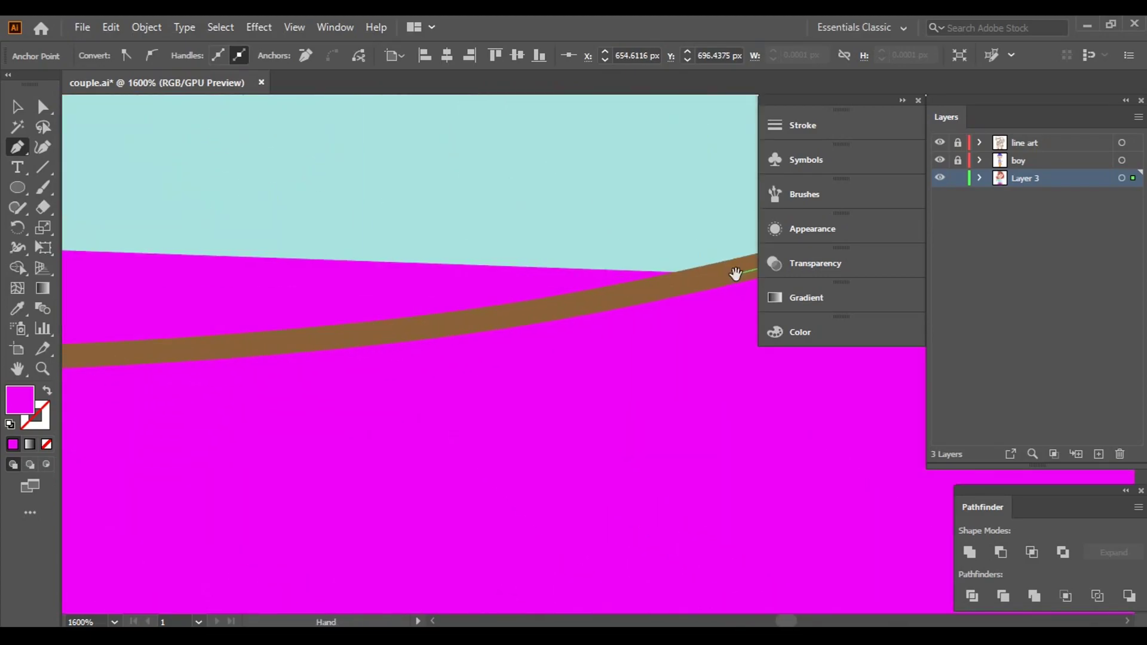
{"action": "left_click", "coordinate": [392, 335]}
- Continue the anchors along the waistline band and close the skirt shape at its start point
{"action": "left_click", "coordinate": [199, 356]}
{"action": "left_click_drag", "start_coordinate": [199, 356], "coordinate": [789, 399]}
{"action": "left_click", "coordinate": [361, 402]}
{"action": "left_click_drag", "start_coordinate": [360, 402], "coordinate": [422, 423]}
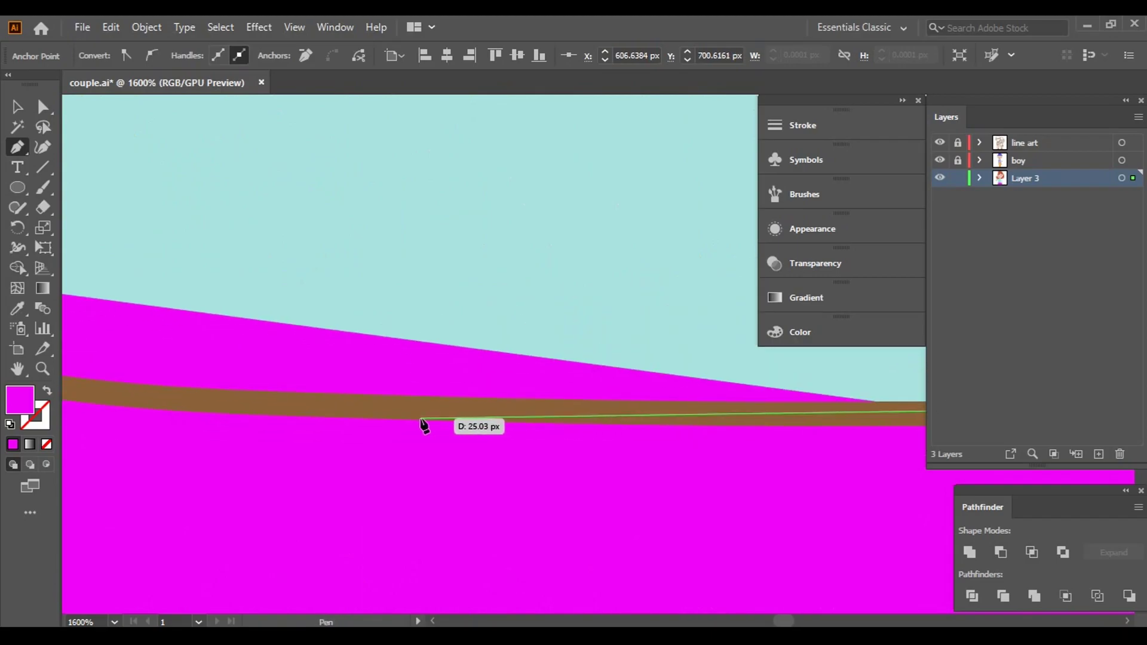
{"action": "left_click", "coordinate": [414, 413]}
{"action": "left_click_drag", "start_coordinate": [112, 392], "coordinate": [601, 402]}
{"action": "left_click", "coordinate": [600, 399]}
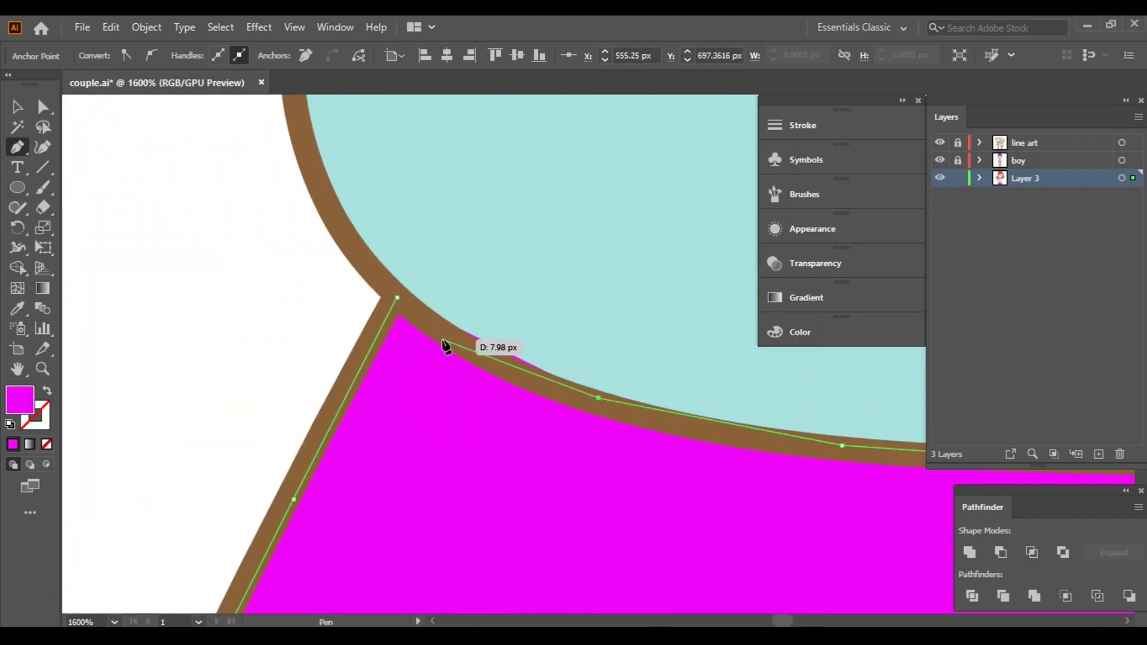
{"action": "left_click", "coordinate": [443, 335]}
- Return to the Selection tool, deselect, and zoom out to centre the couple
{"action": "key", "text": "ctrl+0"}
{"action": "key", "text": "v"}
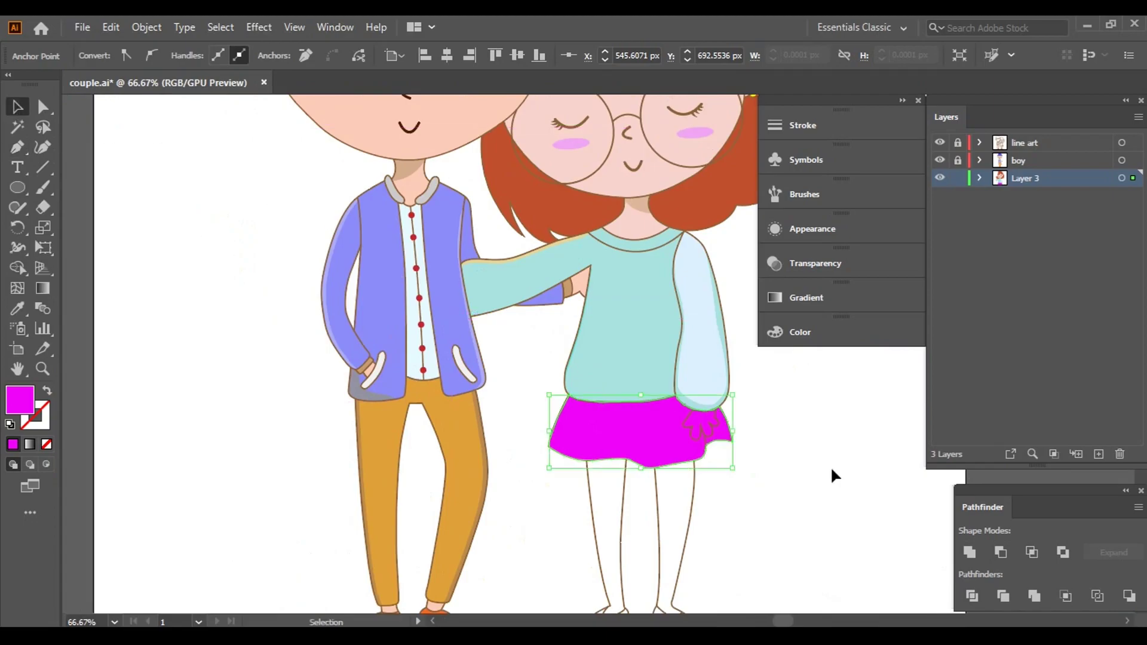
{"action": "key", "text": "ctrl+shift+a"}
{"action": "left_click_drag", "start_coordinate": [832, 474], "coordinate": [734, 441]}
- Recolour the magenta skirt fill to a soft light orange, FFB85F
{"action": "left_click", "coordinate": [443, 393]}
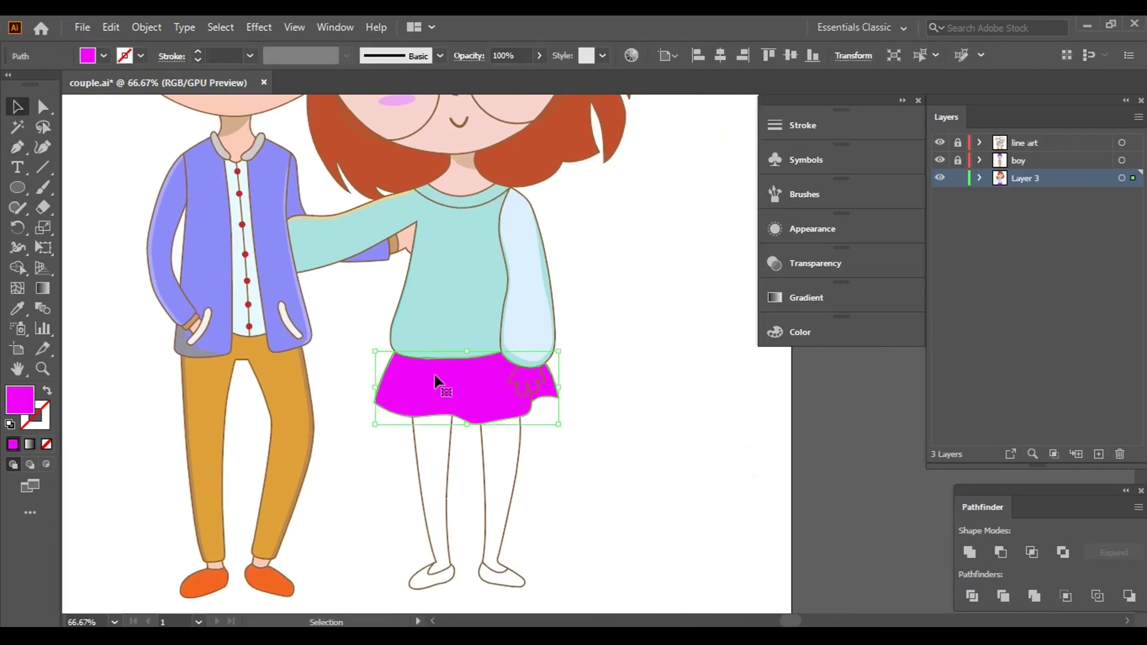
{"action": "double_click", "coordinate": [14, 410]}
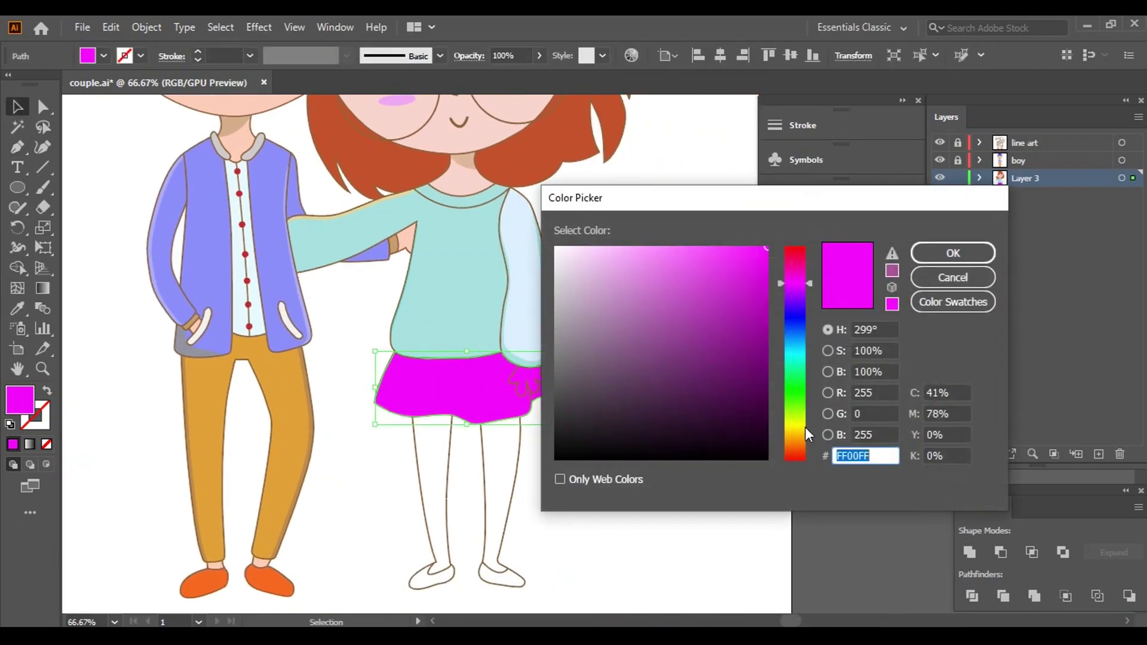
{"action": "left_click", "coordinate": [625, 278]}
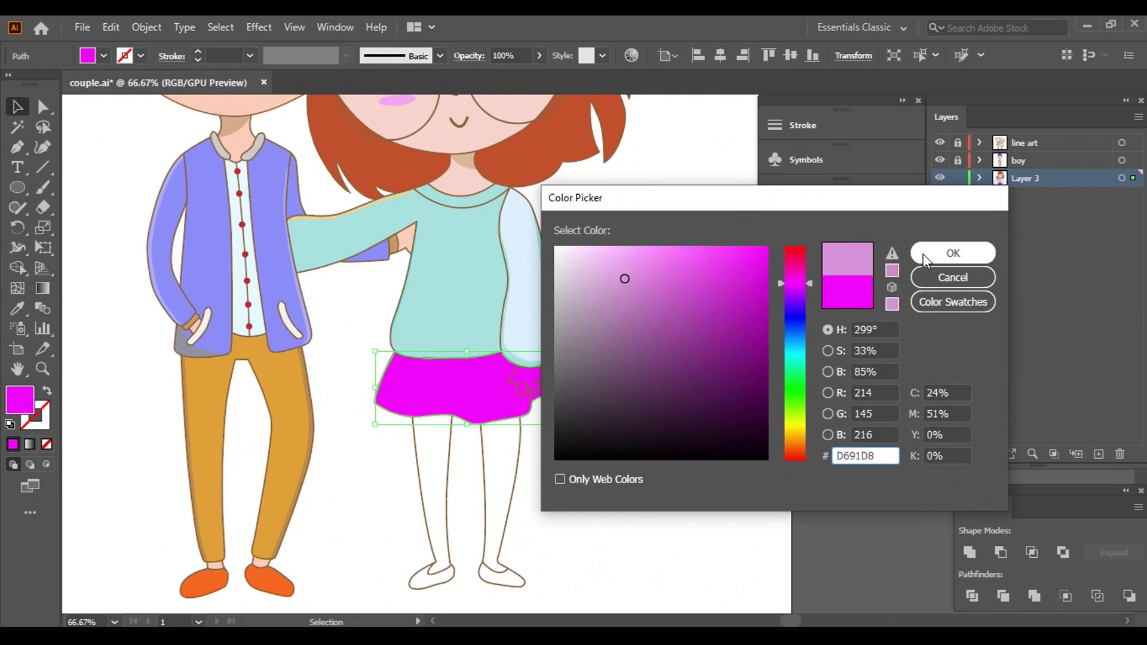
{"action": "left_click", "coordinate": [965, 256]}
{"action": "left_click", "coordinate": [813, 332]}
{"action": "mouse_move", "coordinate": [698, 411]}
{"action": "left_mouse_down"}
{"action": "mouse_move", "coordinate": [661, 410]}
{"action": "mouse_move", "coordinate": [701, 356]}
{"action": "mouse_move", "coordinate": [649, 412]}
{"action": "left_mouse_up"}
{"action": "left_click", "coordinate": [769, 421]}
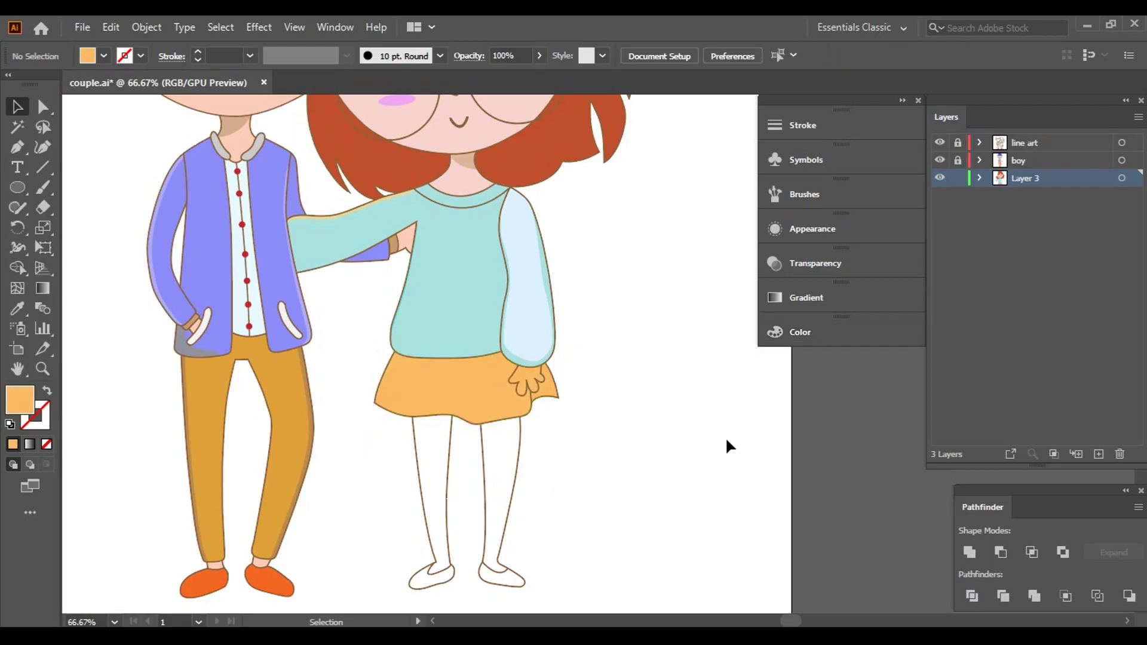
- Set up the Pen tool with no fill and a brown stroke
{"action": "left_click", "coordinate": [13, 148]}
{"action": "left_click", "coordinate": [89, 57]}
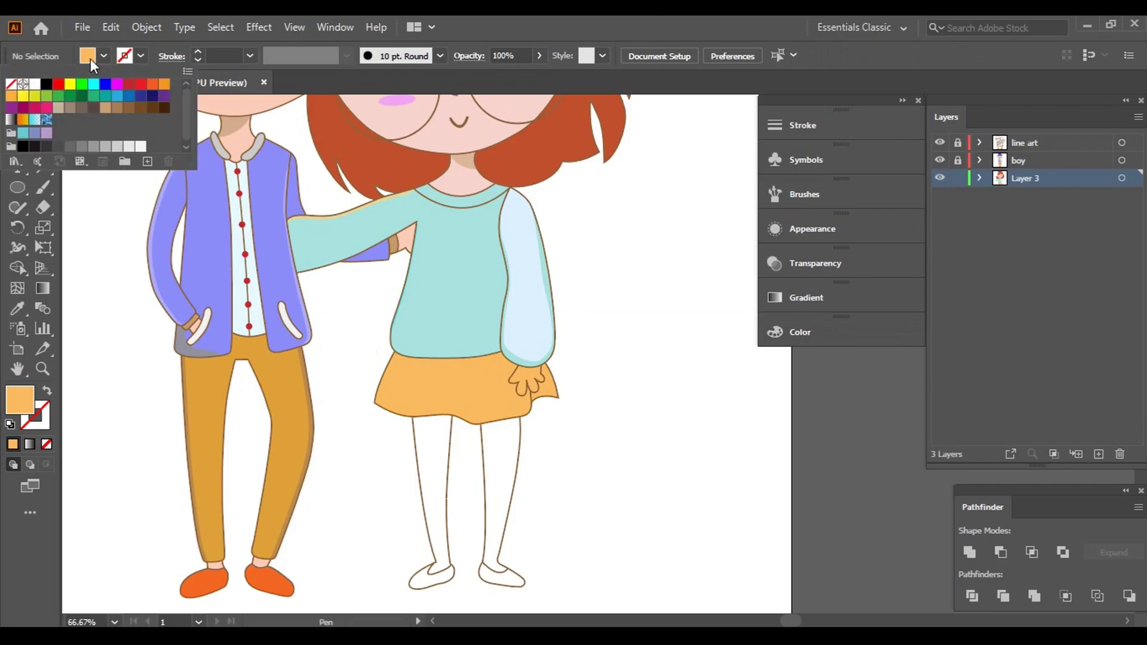
{"action": "left_click", "coordinate": [125, 59]}
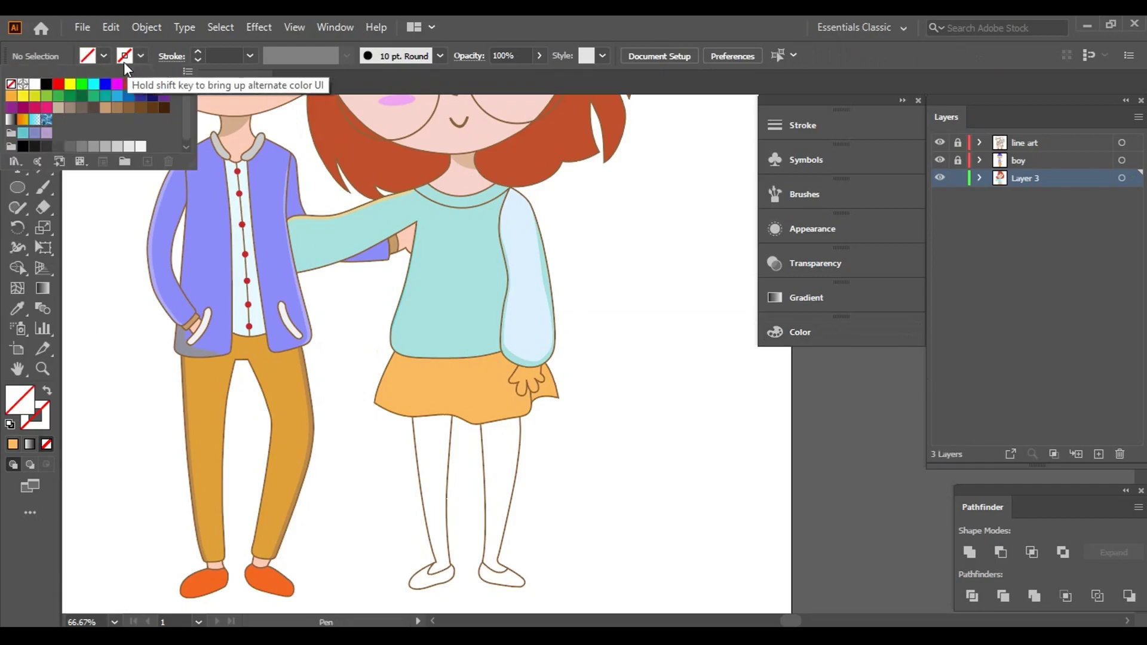
{"action": "left_click", "coordinate": [99, 113]}
{"action": "scroll", "coordinate": [407, 441], "scroll_direction": "up", "scroll_amount": 3}
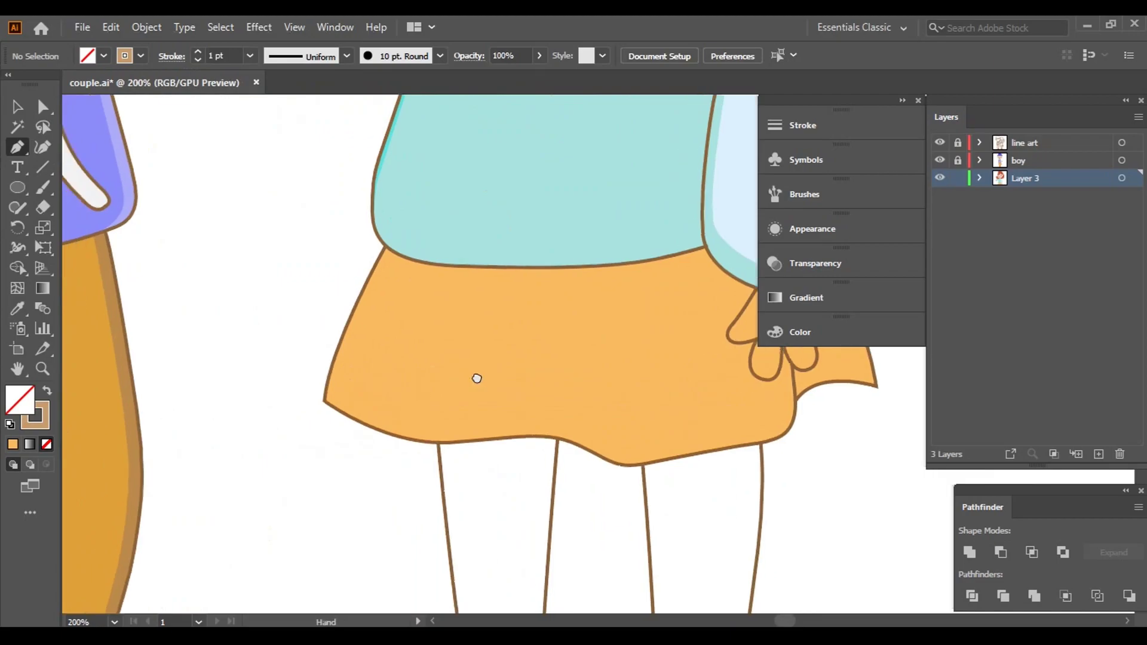
- Draw two curved fold lines down the front of the skirt
{"action": "left_click", "coordinate": [445, 284]}
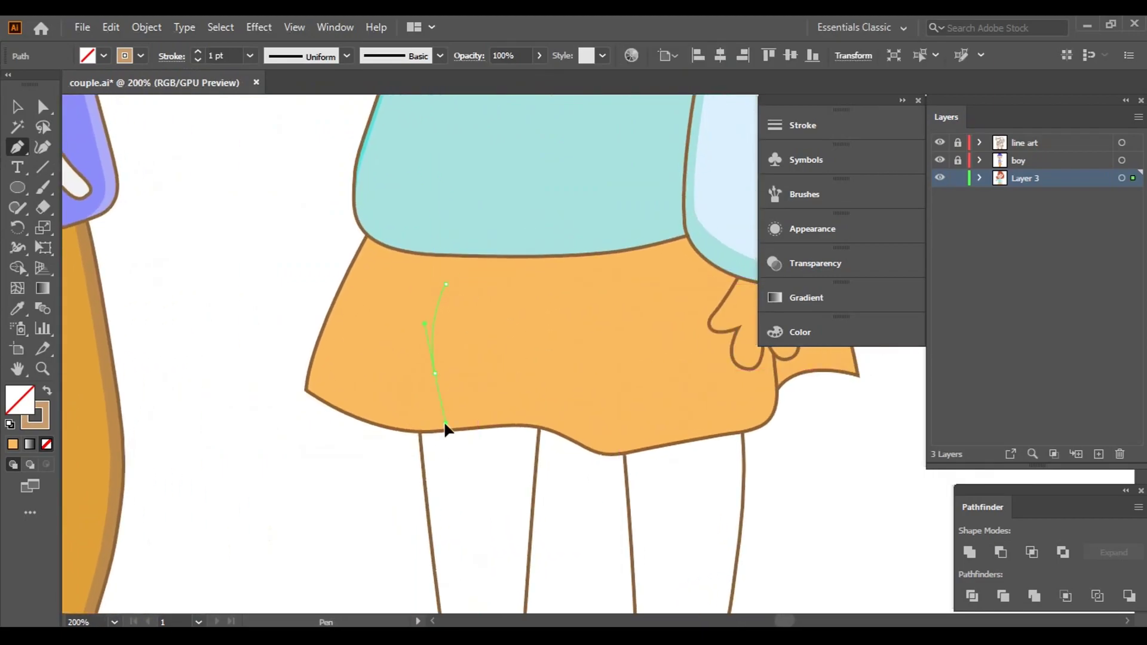
{"action": "left_click_drag", "start_coordinate": [446, 425], "coordinate": [404, 426]}
{"action": "scroll", "coordinate": [427, 394], "scroll_direction": "right", "scroll_amount": 4}
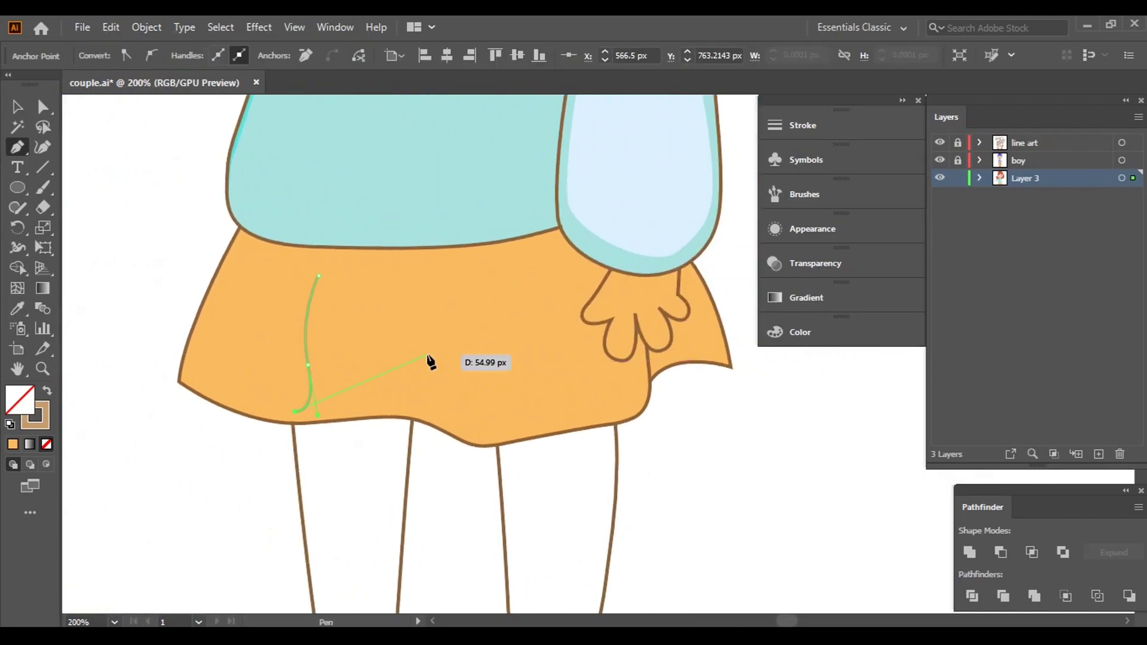
{"action": "scroll", "coordinate": [493, 445], "scroll_direction": "up", "scroll_amount": 2}
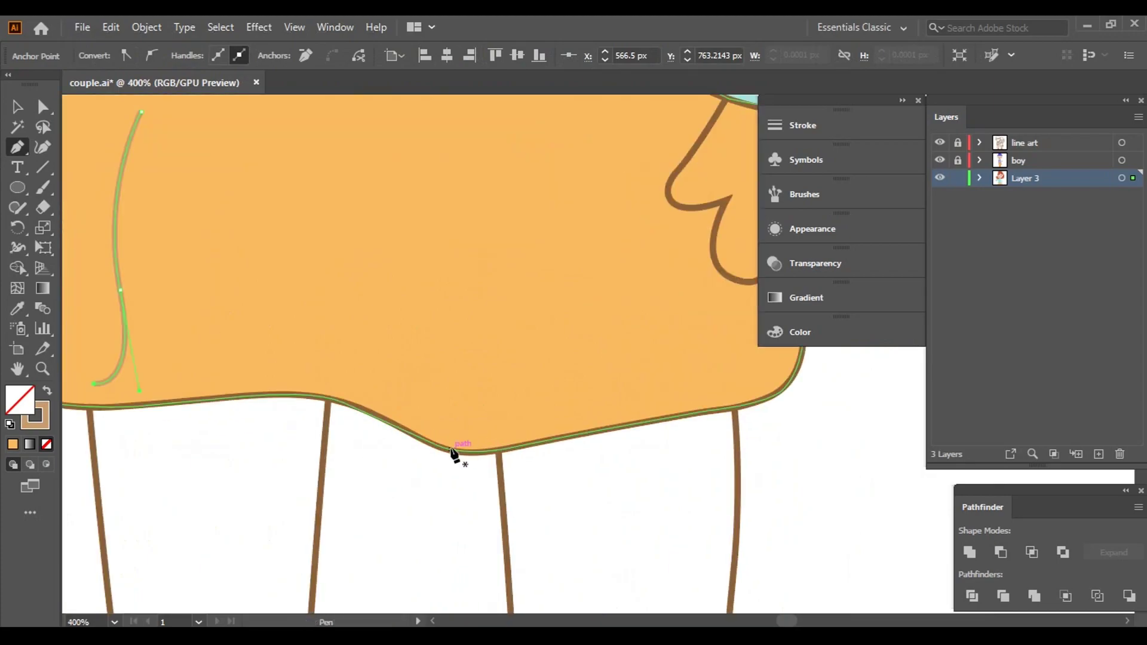
{"action": "left_click", "coordinate": [450, 448]}
{"action": "scroll", "coordinate": [447, 190], "scroll_direction": "up", "scroll_amount": 3}
{"action": "left_click_drag", "start_coordinate": [405, 375], "coordinate": [406, 281]}
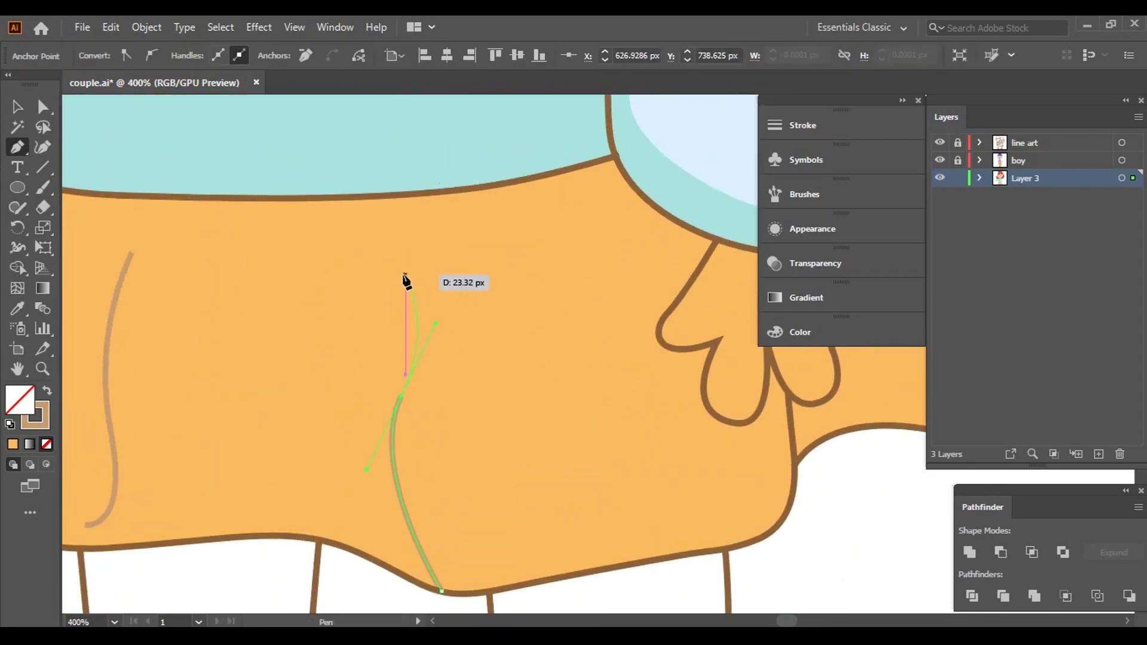
{"action": "scroll", "coordinate": [391, 267], "scroll_direction": "down", "scroll_amount": 4}
{"action": "key", "text": "ctrl+shift+a"}
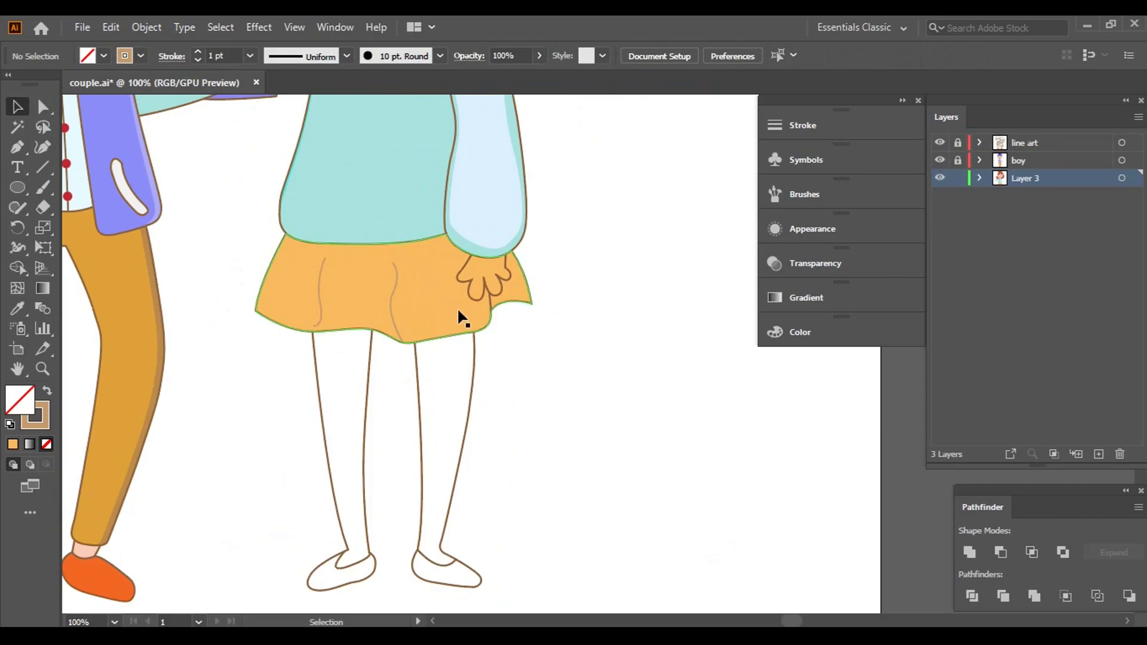
{"action": "scroll", "coordinate": [418, 310], "scroll_direction": "up", "scroll_amount": 2}
- Give both fold lines a round brush at 0.25 pt with a dark brown stroke
{"action": "left_click", "coordinate": [322, 316]}
{"action": "left_click", "coordinate": [474, 326], "text": "shift"}
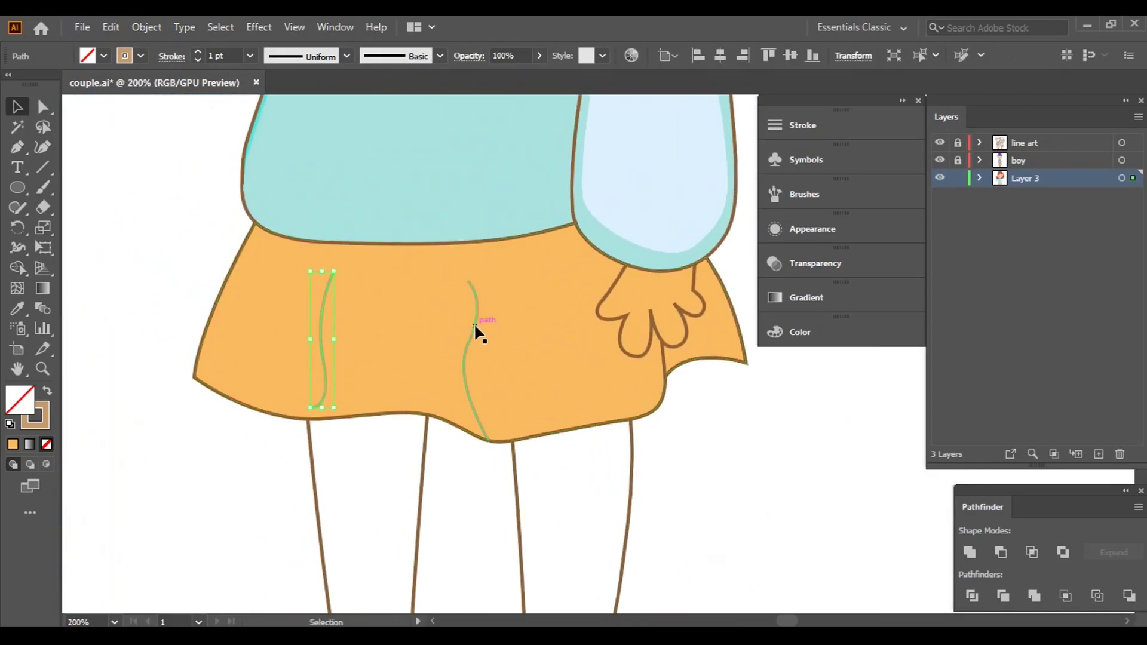
{"action": "left_click", "coordinate": [805, 194]}
{"action": "left_click", "coordinate": [609, 217]}
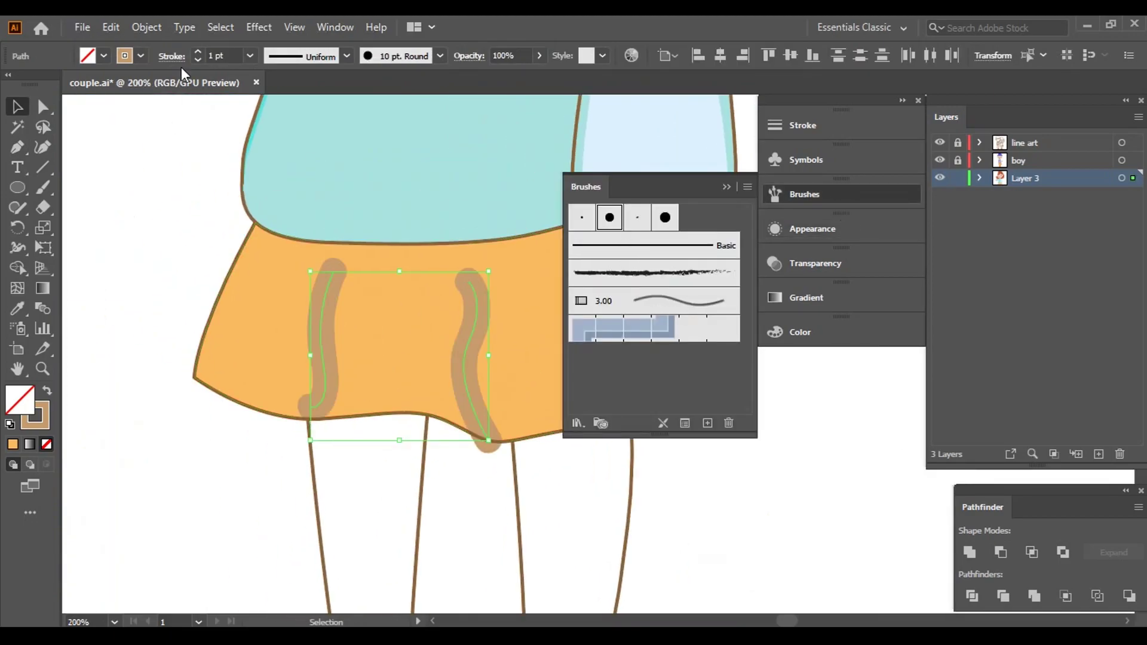
{"action": "left_click", "coordinate": [198, 60]}
{"action": "left_click", "coordinate": [140, 55]}
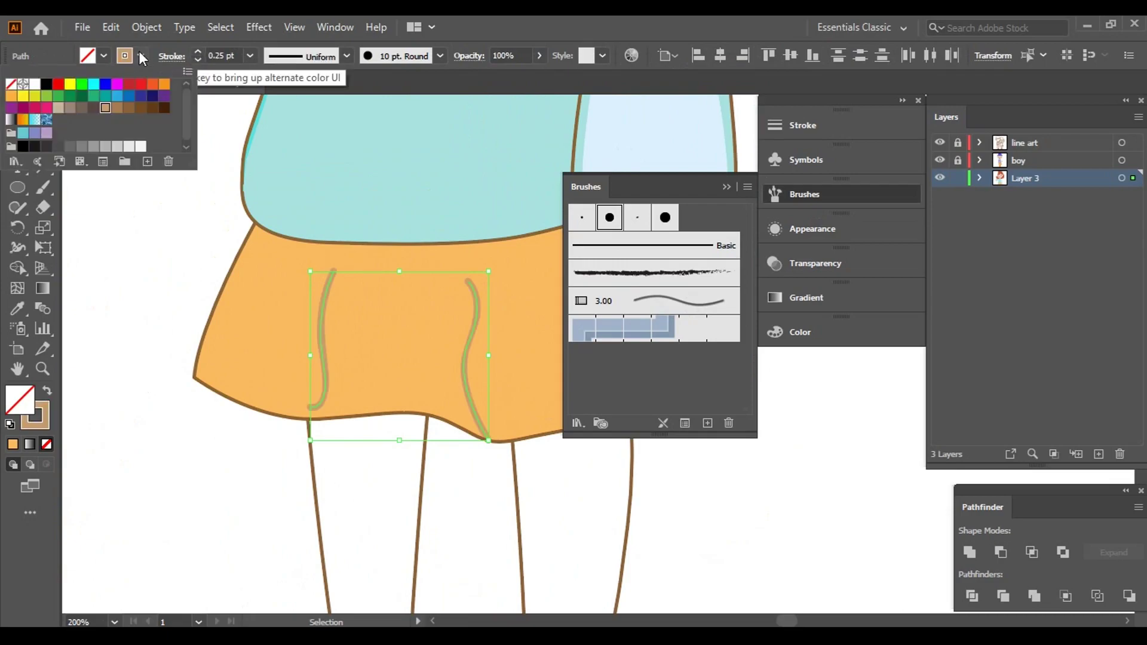
{"action": "left_click", "coordinate": [153, 108]}
{"action": "left_click", "coordinate": [112, 364]}
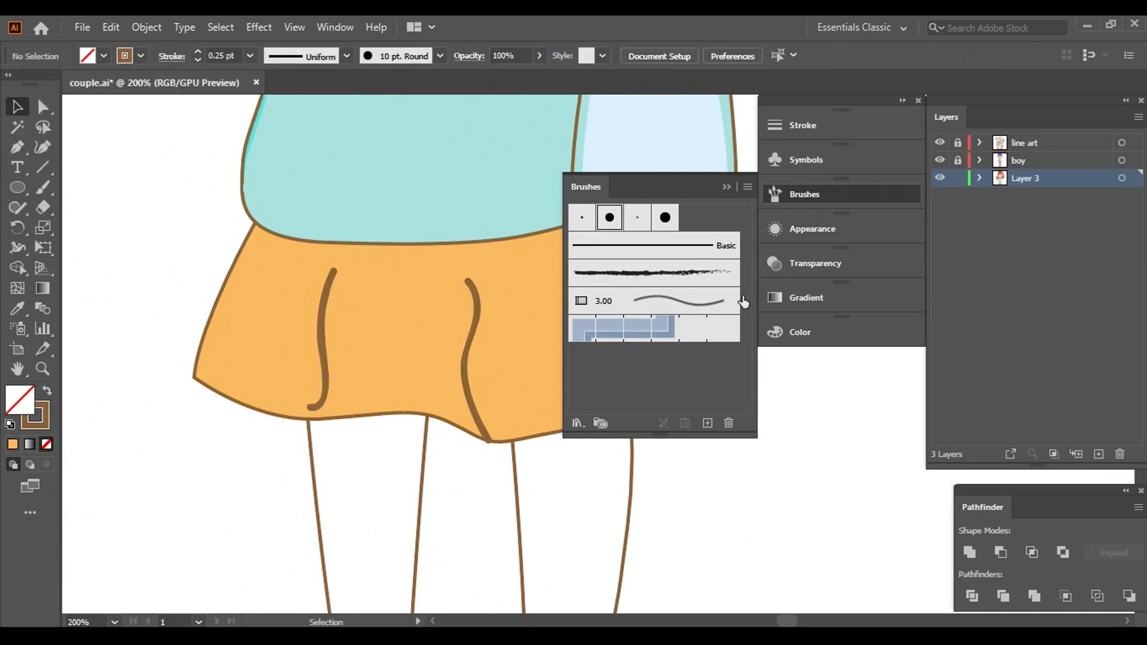
{"action": "left_click", "coordinate": [460, 386]}
{"action": "left_click_drag", "start_coordinate": [460, 386], "coordinate": [470, 318]}
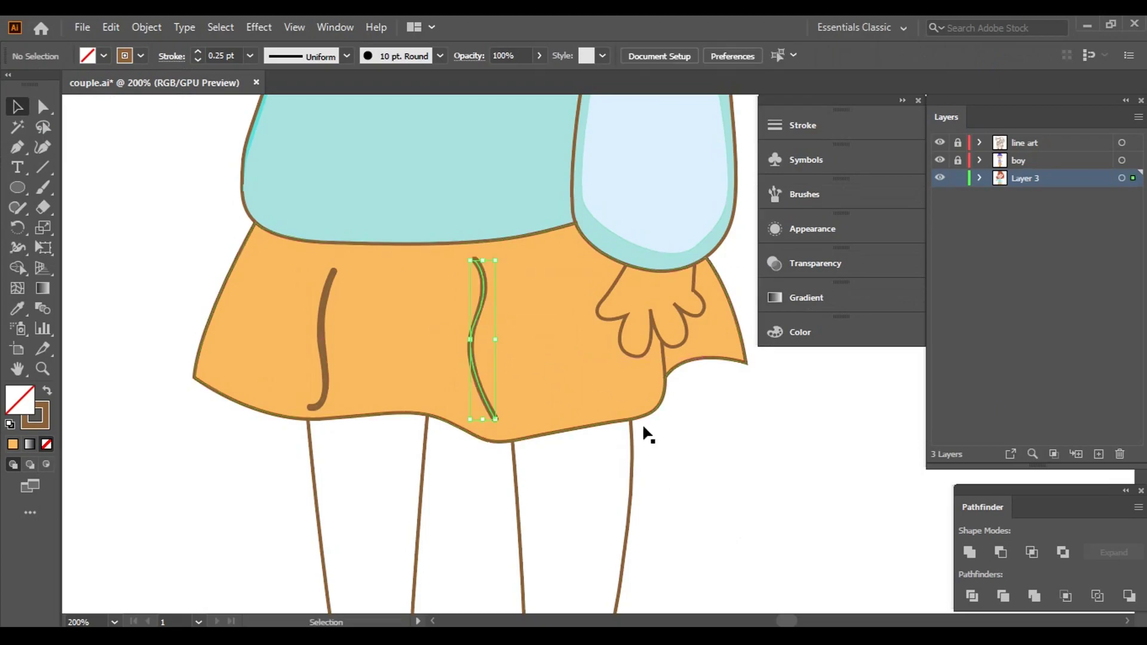
{"action": "left_click", "coordinate": [709, 510]}
- Reframe the view on the characters and zoom in on the girl's hand
{"action": "scroll", "coordinate": [789, 454], "scroll_direction": "down", "scroll_amount": 4}
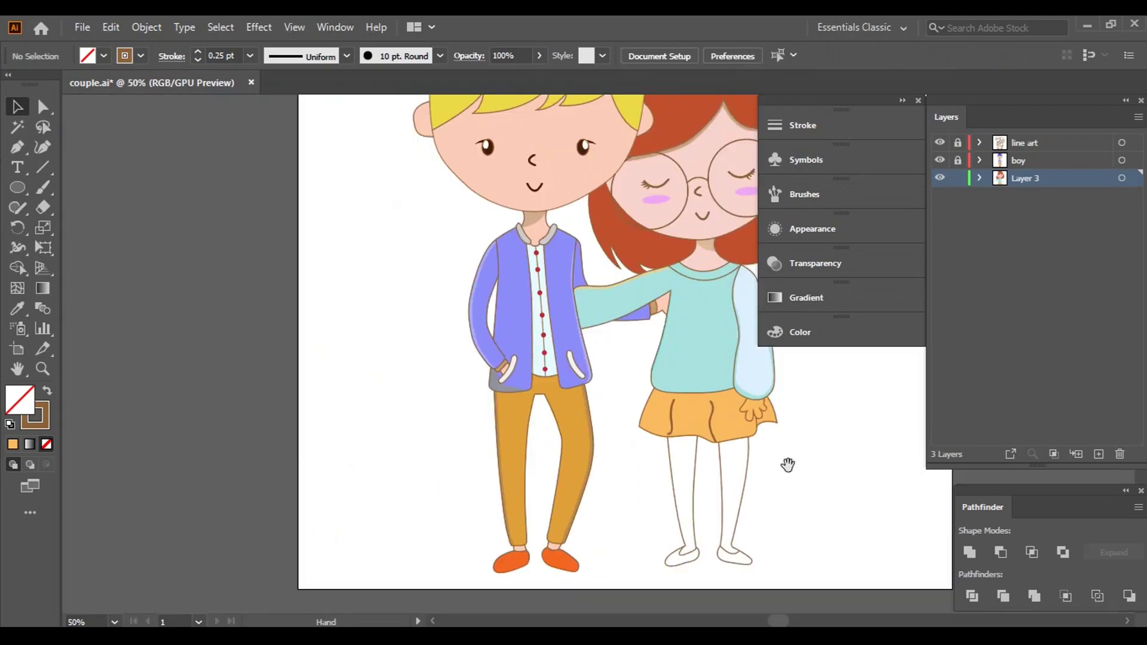
{"action": "mouse_move", "coordinate": [789, 464]}
{"action": "left_mouse_down"}
{"action": "mouse_move", "coordinate": [539, 426]}
{"action": "mouse_move", "coordinate": [666, 449]}
{"action": "mouse_move", "coordinate": [692, 384]}
{"action": "left_mouse_up"}
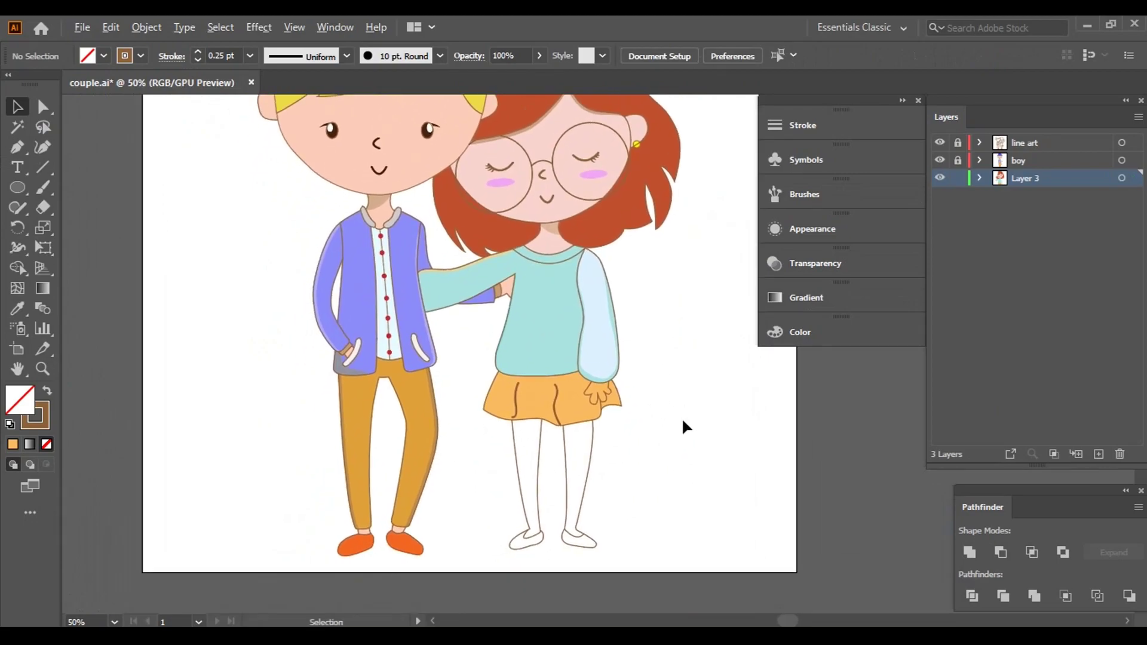
{"action": "scroll", "coordinate": [586, 423], "scroll_direction": "down", "scroll_amount": 2}
{"action": "scroll", "coordinate": [586, 422], "scroll_direction": "up", "scroll_amount": 2}
{"action": "left_click_drag", "start_coordinate": [586, 428], "coordinate": [589, 399]}
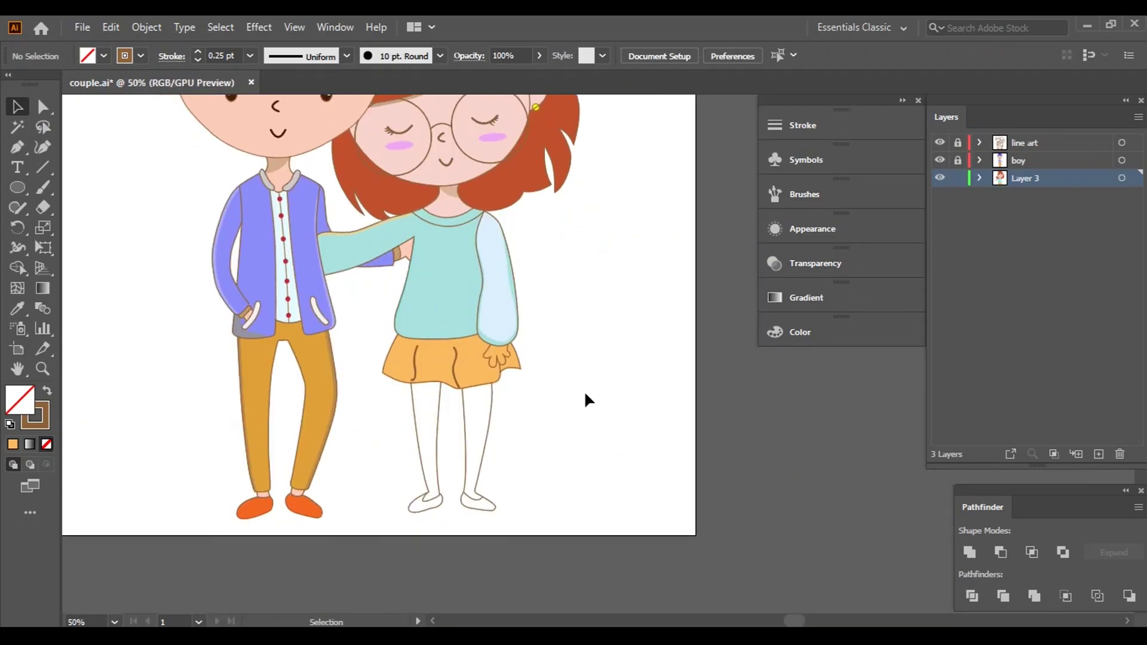
{"action": "left_click", "coordinate": [448, 210]}
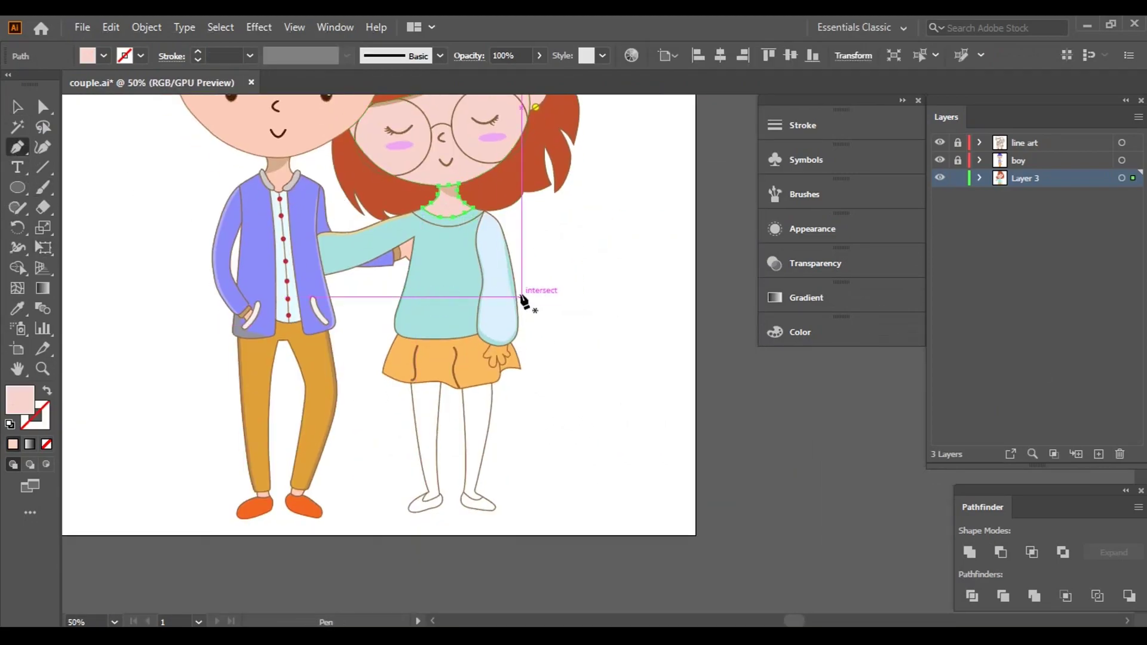
{"action": "scroll", "coordinate": [522, 297], "scroll_direction": "up", "scroll_amount": 3}
{"action": "scroll", "coordinate": [497, 341], "scroll_direction": "up", "scroll_amount": 2}
{"action": "scroll", "coordinate": [476, 143], "scroll_direction": "up", "scroll_amount": 2}
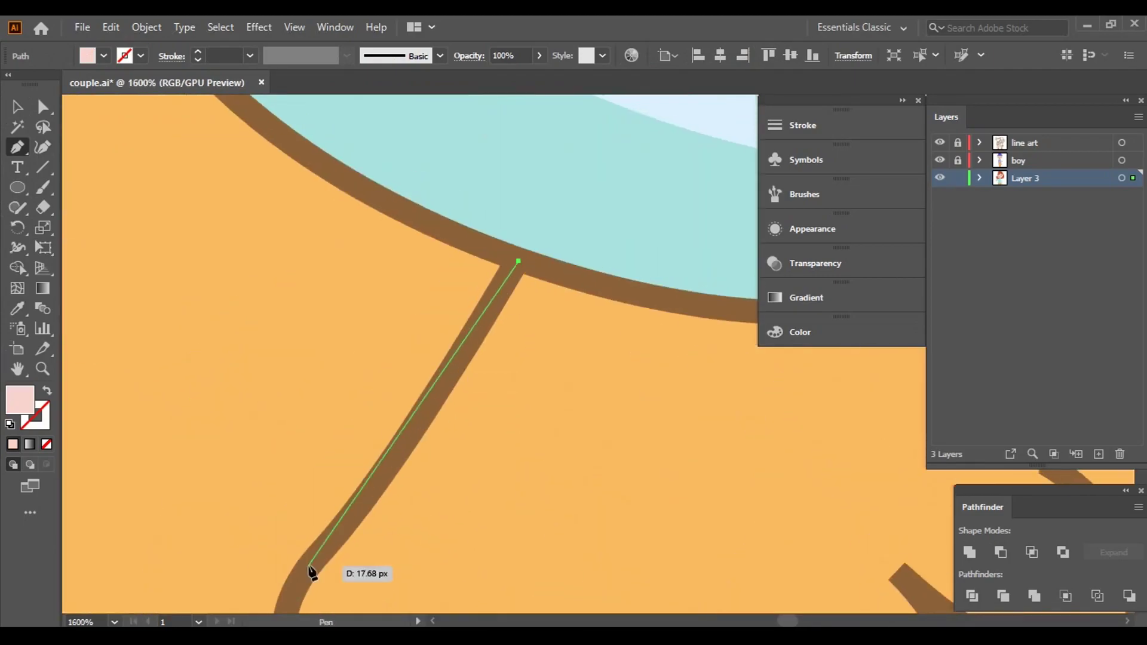
- Trace the hand outline from the sleeve edge around the first finger
{"action": "left_click", "coordinate": [340, 523]}
{"action": "left_click_drag", "start_coordinate": [340, 522], "coordinate": [448, 149]}
{"action": "left_click", "coordinate": [456, 218]}
{"action": "left_click", "coordinate": [516, 243]}
{"action": "left_click", "coordinate": [594, 242]}
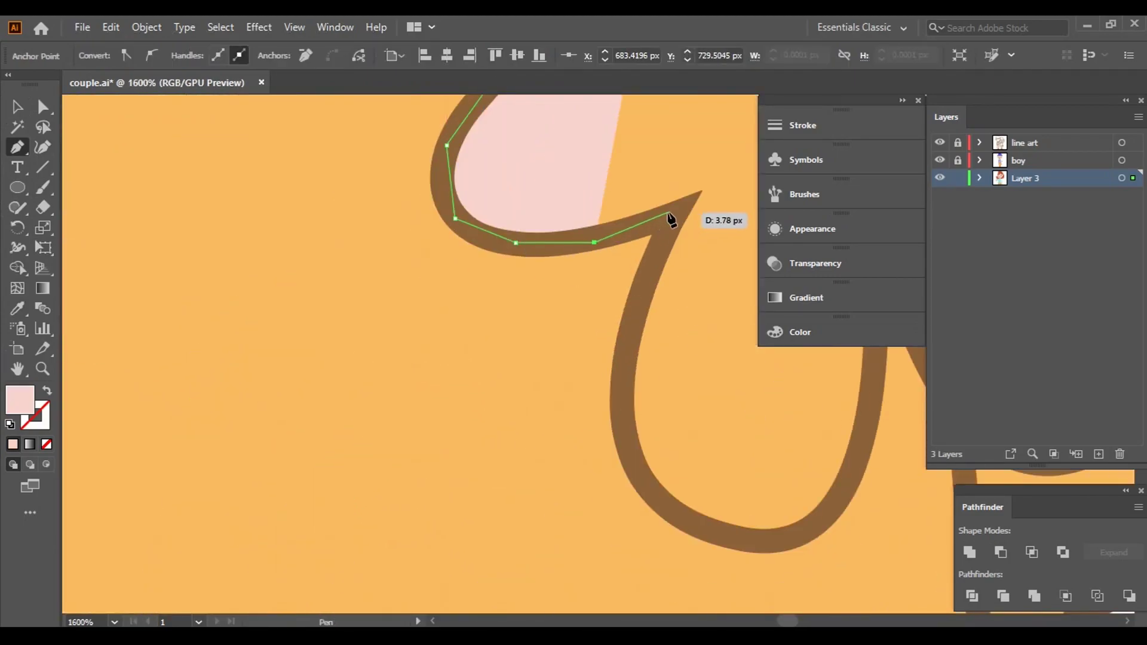
{"action": "left_click", "coordinate": [669, 218]}
{"action": "left_click", "coordinate": [635, 341]}
{"action": "left_click", "coordinate": [618, 437]}
{"action": "left_click", "coordinate": [689, 538]}
{"action": "left_click", "coordinate": [776, 542]}
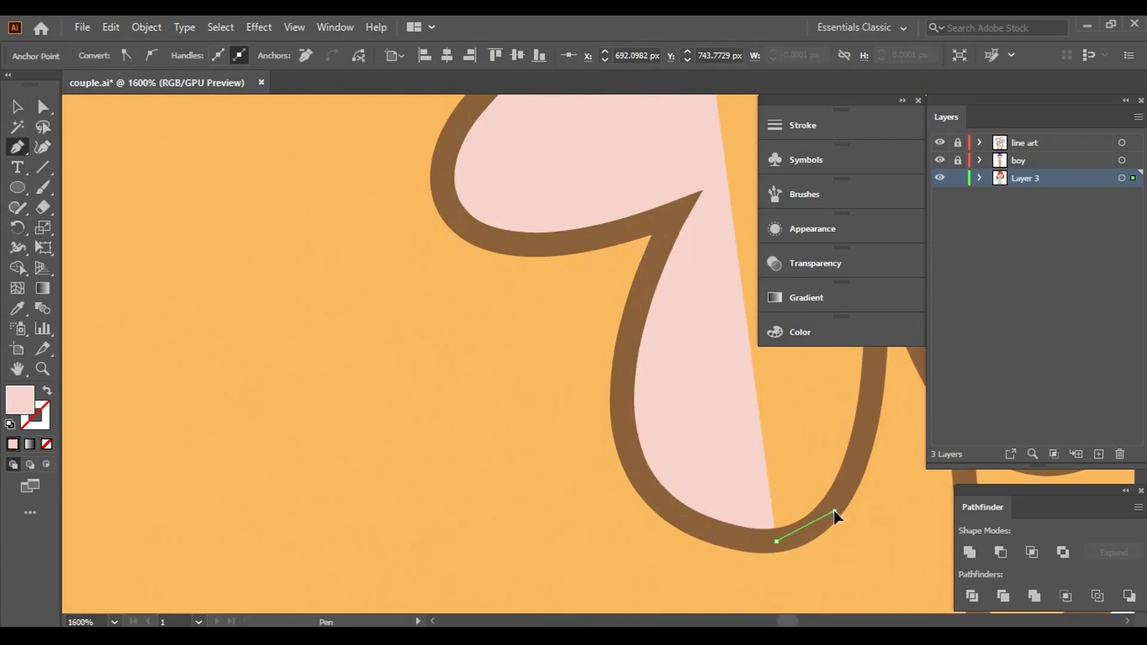
{"action": "left_click", "coordinate": [835, 513]}
{"action": "left_click", "coordinate": [868, 452]}
{"action": "left_click_drag", "start_coordinate": [868, 453], "coordinate": [378, 516]}
- Continue the hand outline between and around the remaining fingers toward the cuff
{"action": "left_click", "coordinate": [385, 400]}
{"action": "left_click", "coordinate": [391, 317]}
{"action": "left_click", "coordinate": [487, 507]}
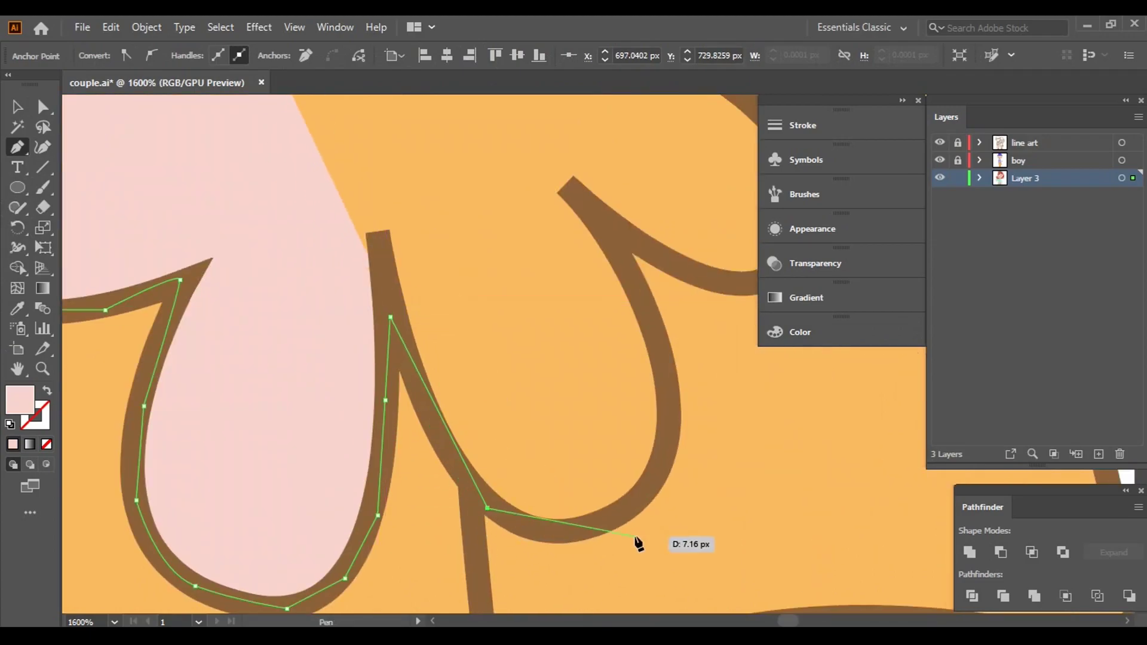
{"action": "left_click", "coordinate": [598, 529]}
{"action": "left_click", "coordinate": [662, 463]}
{"action": "left_click", "coordinate": [653, 326]}
{"action": "left_click", "coordinate": [633, 290]}
{"action": "left_click", "coordinate": [590, 208]}
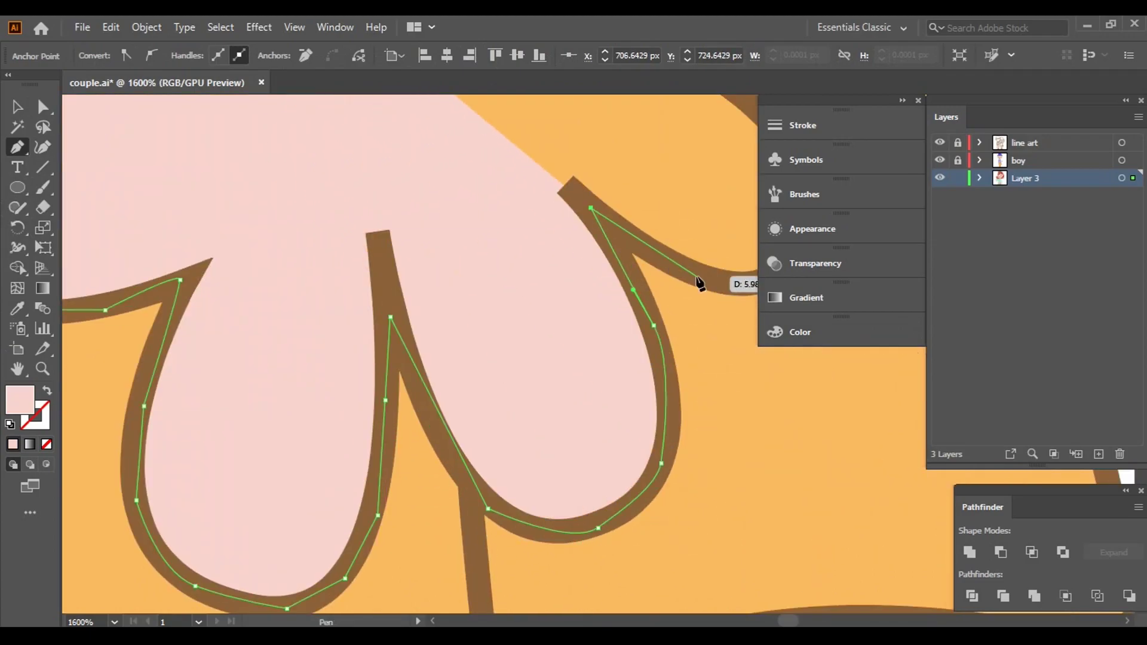
{"action": "left_click_drag", "start_coordinate": [699, 280], "coordinate": [395, 353]}
{"action": "left_click", "coordinate": [466, 354]}
{"action": "left_click", "coordinate": [504, 302]}
{"action": "left_click", "coordinate": [437, 164]}
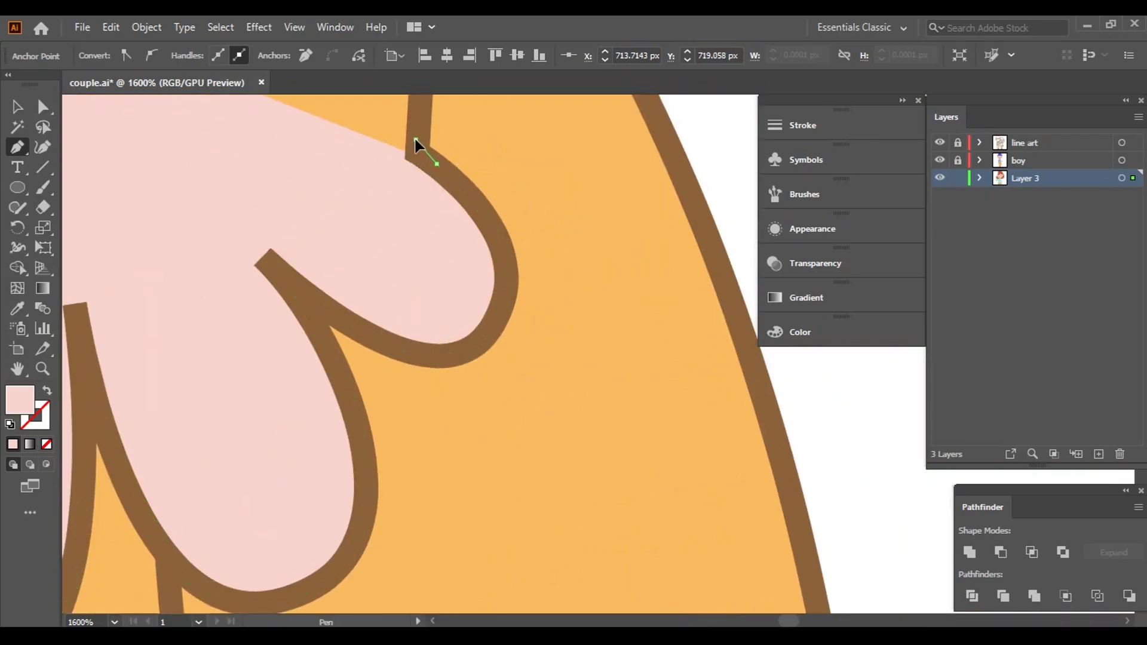
{"action": "left_click", "coordinate": [415, 140]}
- Trace along the cuff edge, close the pale pink hand shape, then deselect it
{"action": "left_click_drag", "start_coordinate": [416, 140], "coordinate": [443, 397]}
{"action": "left_click", "coordinate": [464, 232]}
{"action": "left_click", "coordinate": [187, 281]}
{"action": "left_click_drag", "start_coordinate": [188, 281], "coordinate": [614, 325]}
{"action": "left_click", "coordinate": [490, 310]}
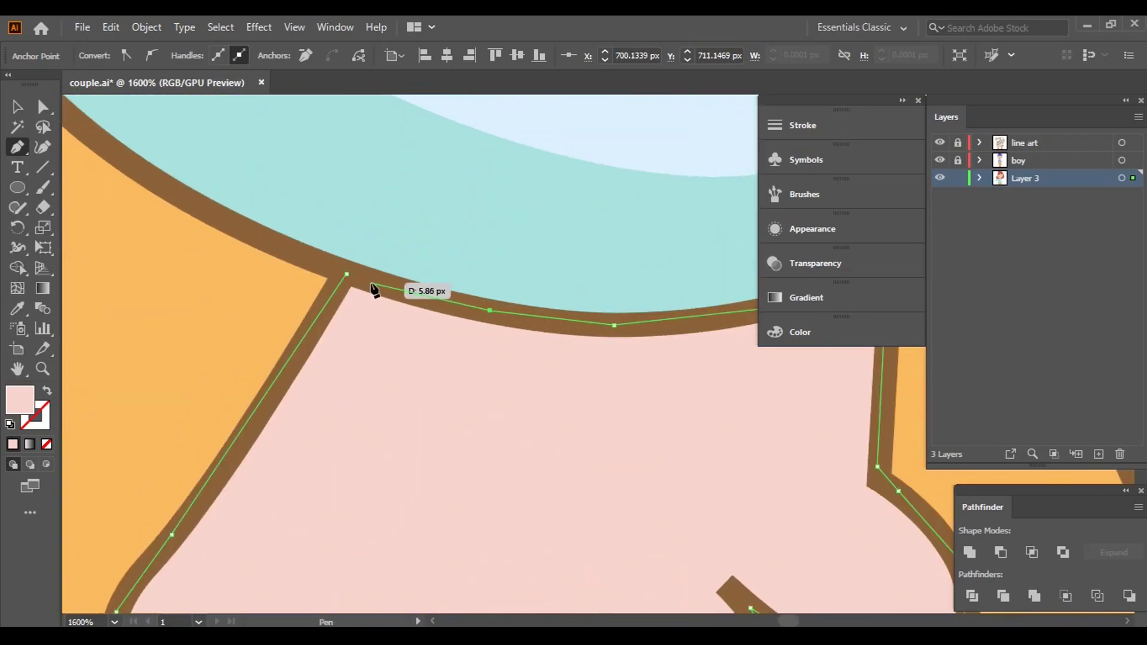
{"action": "left_click", "coordinate": [346, 274]}
{"action": "mouse_move", "coordinate": [743, 422]}
{"action": "left_mouse_down"}
{"action": "mouse_move", "coordinate": [607, 345]}
{"action": "mouse_move", "coordinate": [771, 463]}
{"action": "left_mouse_up"}
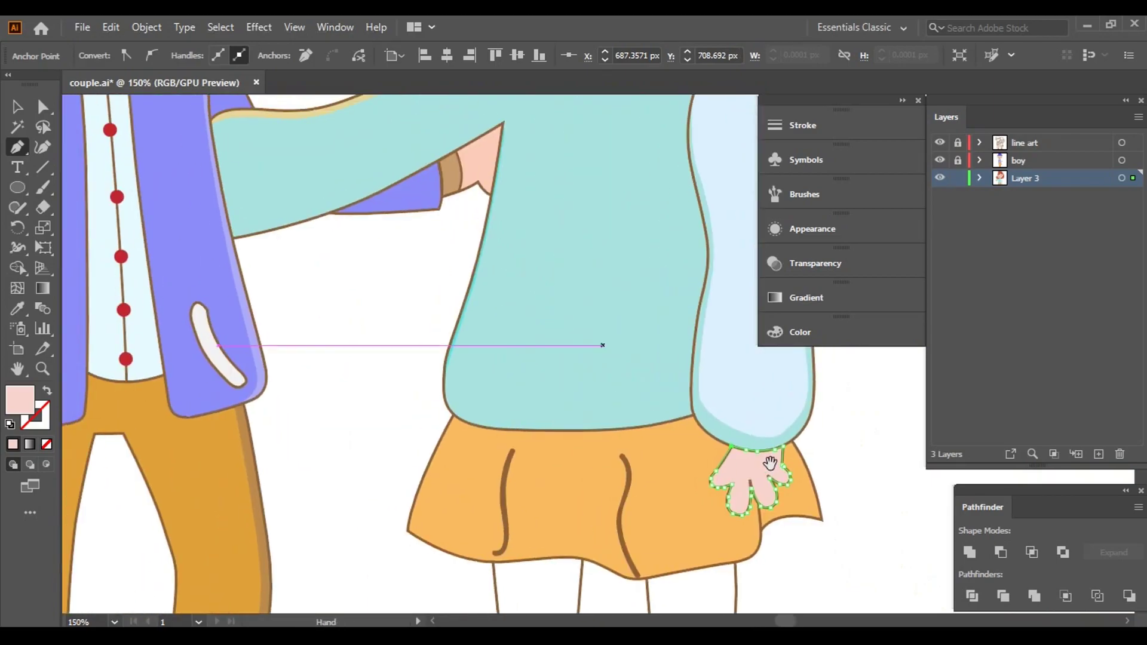
{"action": "left_click", "coordinate": [17, 108]}
{"action": "left_click", "coordinate": [849, 508]}
{"action": "key", "text": "ctrl+0"}
- Save the illustration with the couple's figures in view
{"action": "scroll", "coordinate": [561, 461], "scroll_direction": "up", "scroll_amount": 2}
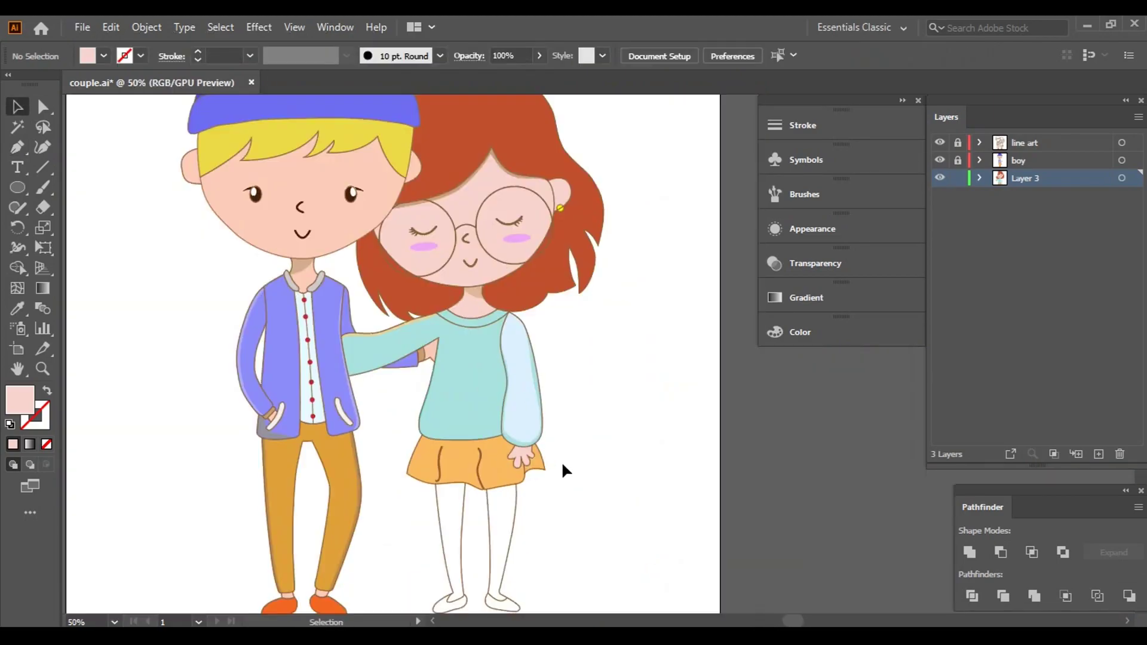
{"action": "left_click_drag", "start_coordinate": [561, 461], "coordinate": [647, 472]}
{"action": "scroll", "coordinate": [646, 472], "scroll_direction": "down", "scroll_amount": 1}
{"action": "key", "text": "ctrl+s"}
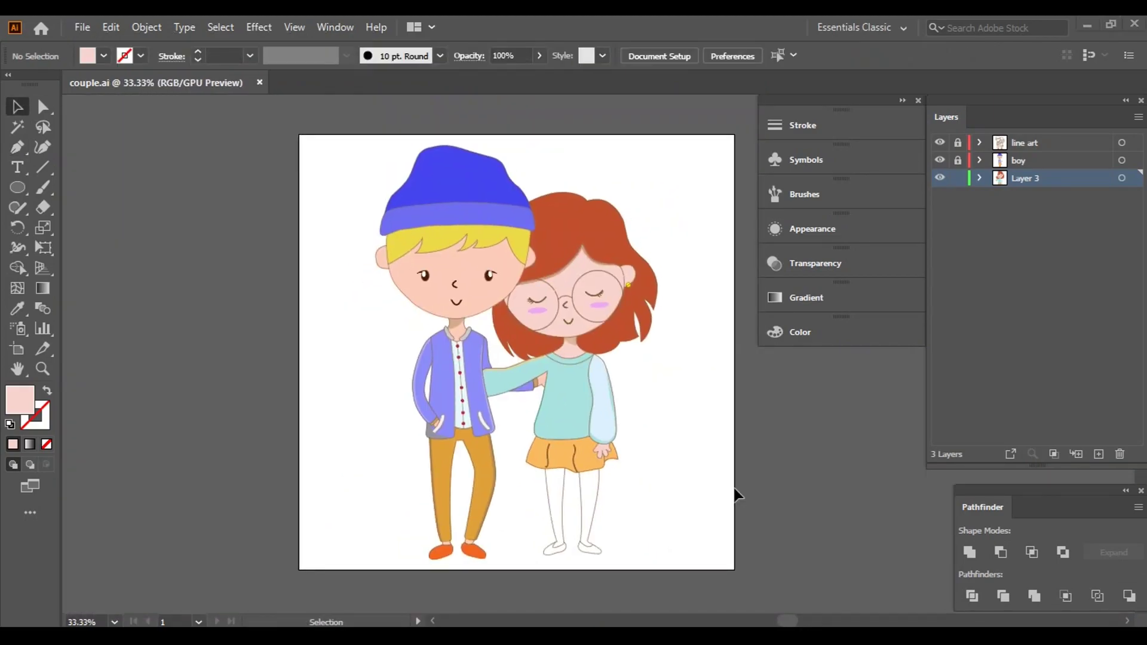
{"action": "scroll", "coordinate": [597, 461], "scroll_direction": "up", "scroll_amount": 1}
{"action": "scroll", "coordinate": [717, 442], "scroll_direction": "up", "scroll_amount": 2}
{"action": "scroll", "coordinate": [751, 433], "scroll_direction": "down", "scroll_amount": 1}
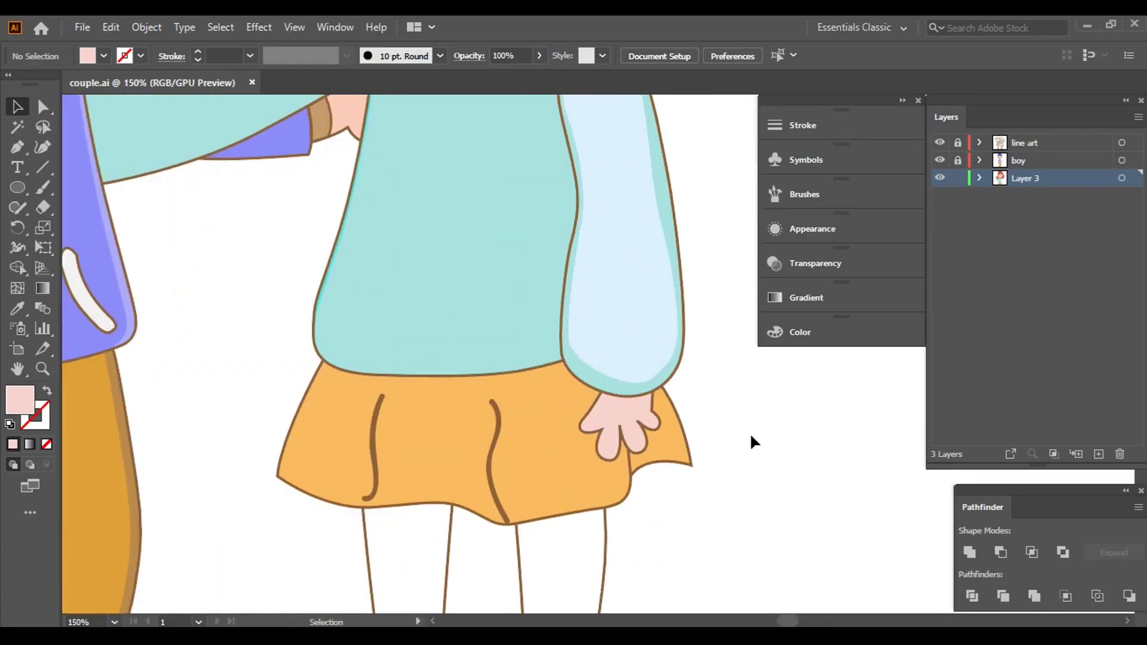
- Set the fill colour to a beige swatch for the skirt shadows
{"action": "left_click", "coordinate": [104, 55]}
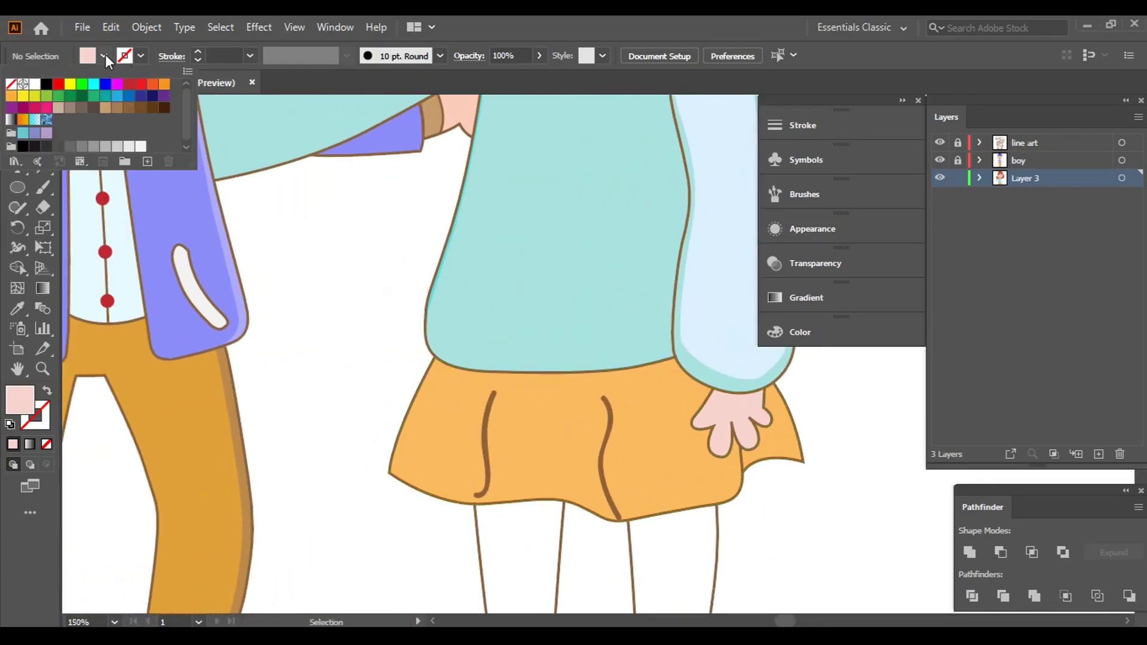
{"action": "left_click", "coordinate": [302, 370]}
{"action": "left_click_drag", "start_coordinate": [513, 481], "coordinate": [641, 436]}
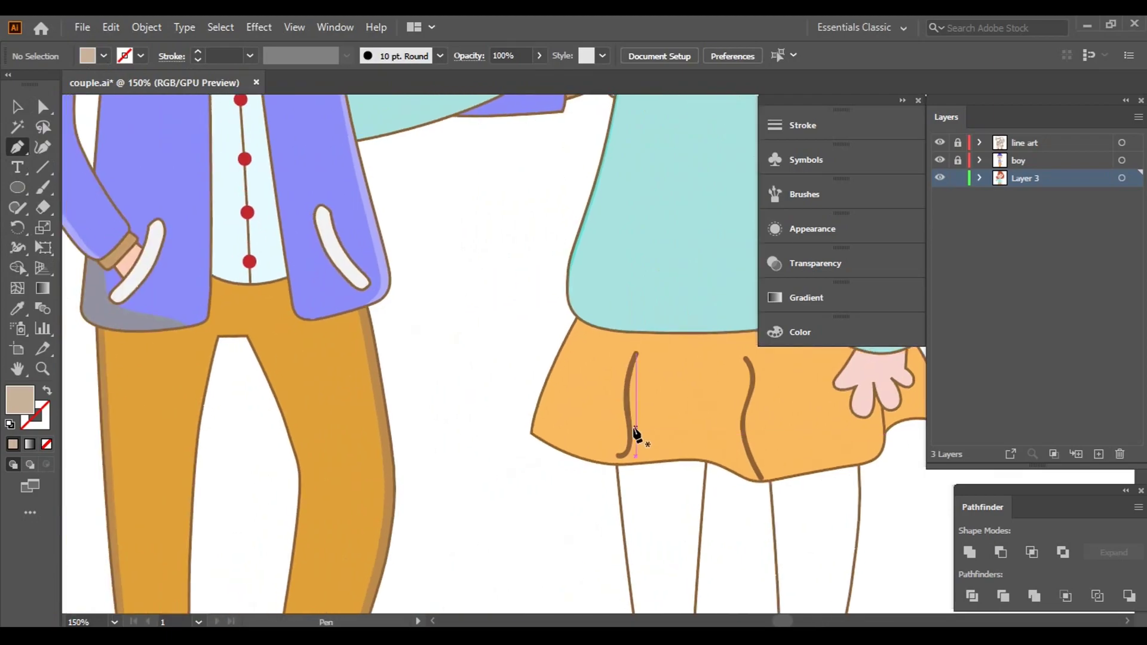
{"action": "scroll", "coordinate": [633, 436], "scroll_direction": "up", "scroll_amount": 2}
{"action": "scroll", "coordinate": [627, 358], "scroll_direction": "up", "scroll_amount": 2}
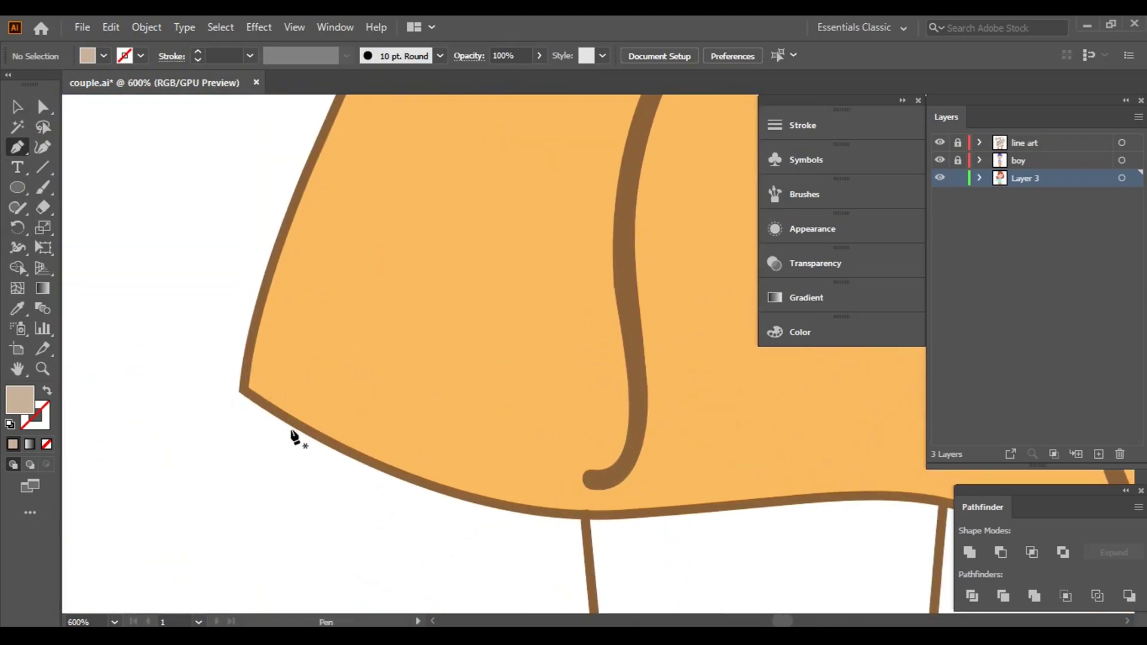
- Draw a curved beige shadow along the hem below the skirt's left fold
{"action": "left_click", "coordinate": [251, 398]}
{"action": "scroll", "coordinate": [634, 340], "scroll_direction": "down", "scroll_amount": 1}
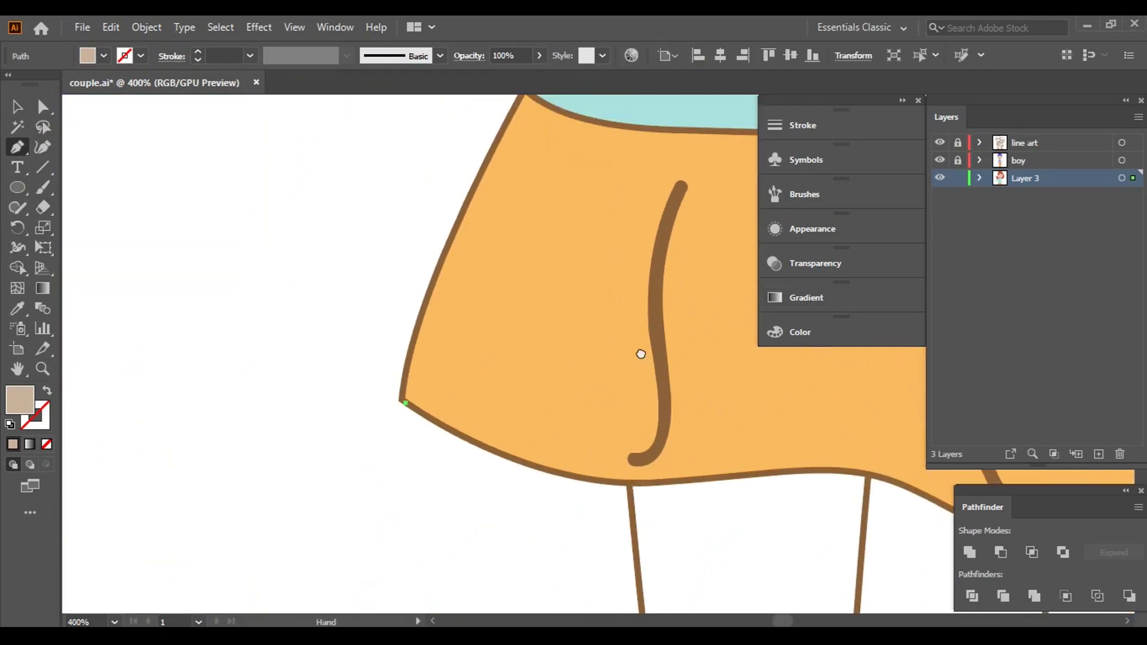
{"action": "left_click_drag", "start_coordinate": [677, 242], "coordinate": [684, 195]}
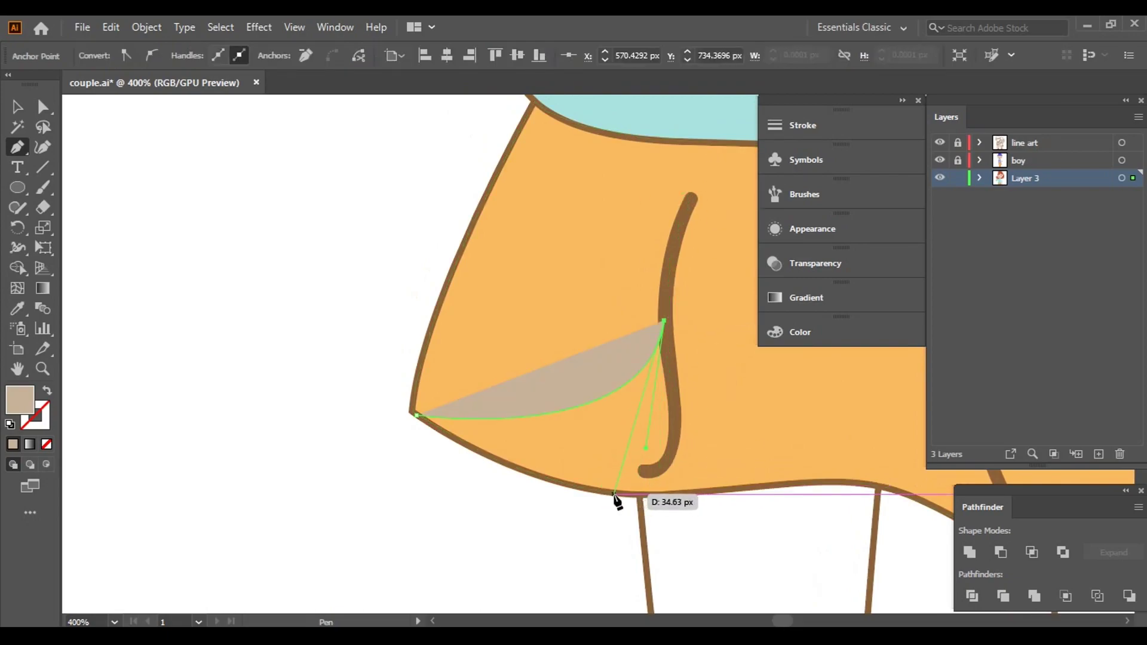
{"action": "left_click_drag", "start_coordinate": [524, 503], "coordinate": [519, 496]}
{"action": "left_click_drag", "start_coordinate": [417, 415], "coordinate": [493, 419]}
{"action": "scroll", "coordinate": [598, 491], "scroll_direction": "up", "scroll_amount": 5}
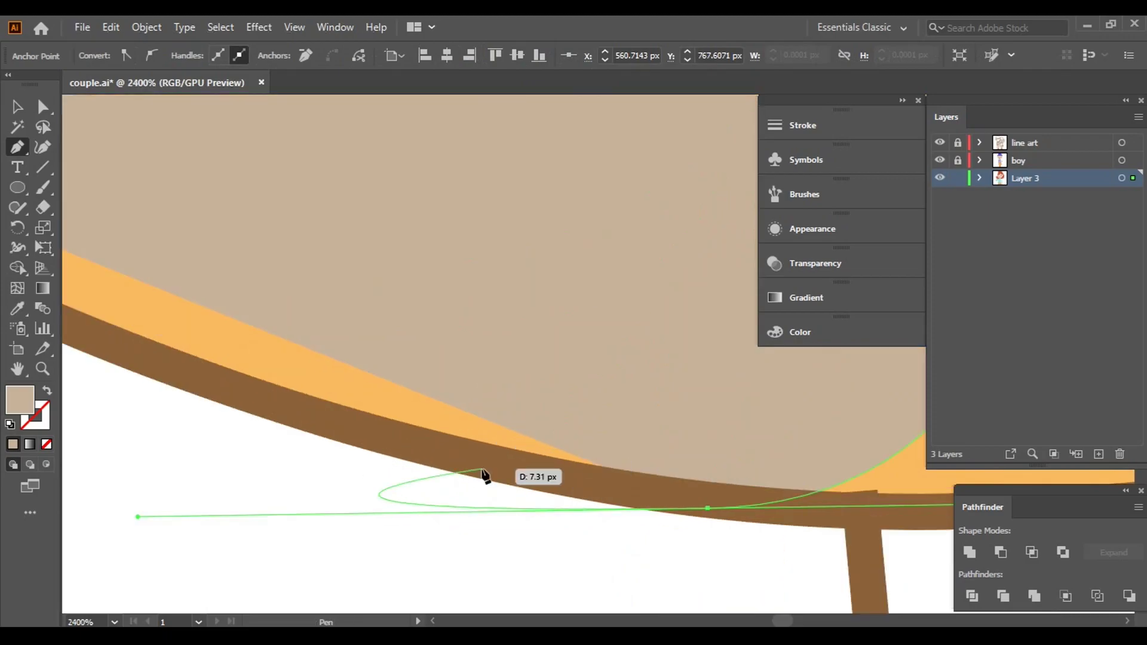
{"action": "left_click", "coordinate": [712, 513]}
{"action": "scroll", "coordinate": [359, 394], "scroll_direction": "up", "scroll_amount": 2}
{"action": "scroll", "coordinate": [161, 211], "scroll_direction": "down", "scroll_amount": 3}
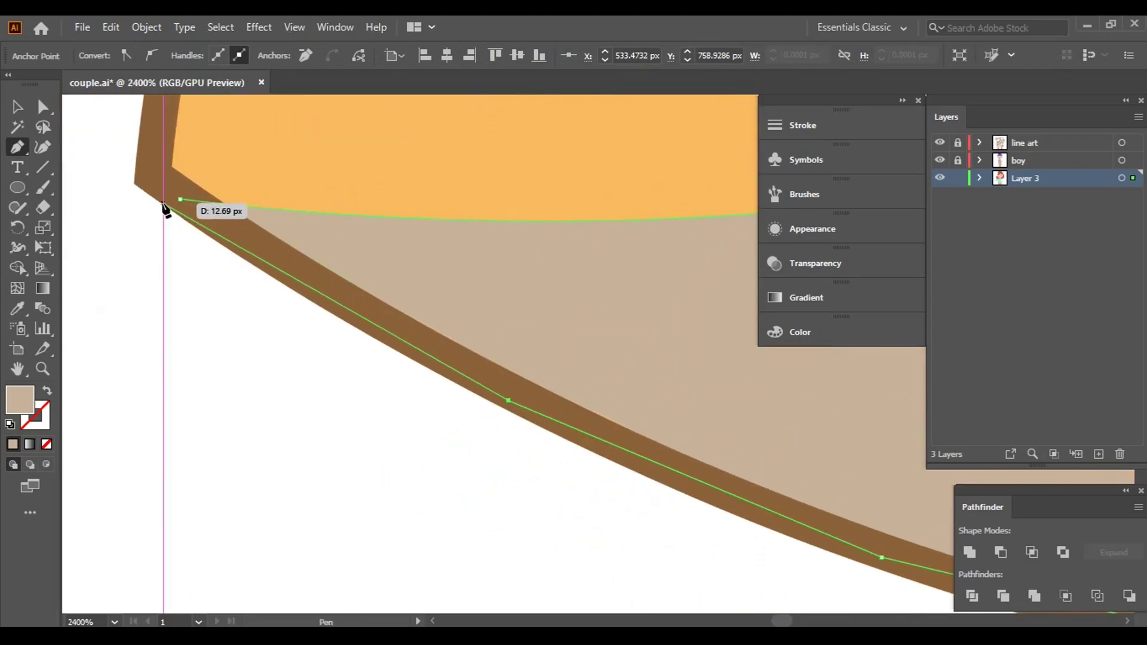
{"action": "scroll", "coordinate": [764, 397], "scroll_direction": "down", "scroll_amount": 2}
{"action": "scroll", "coordinate": [494, 409], "scroll_direction": "down", "scroll_amount": 2}
- Change the stacking order of the left shadow shape and check it
{"action": "key", "text": "v"}
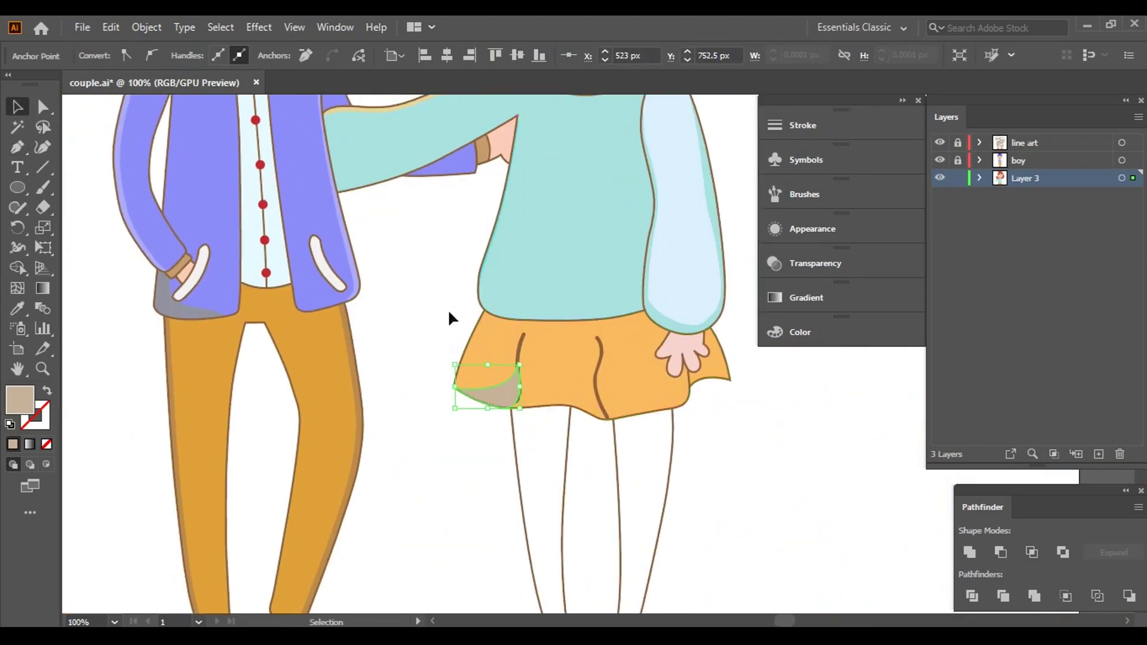
{"action": "left_click", "coordinate": [447, 311]}
{"action": "right_click", "coordinate": [520, 350]}
{"action": "mouse_move", "coordinate": [571, 523]}
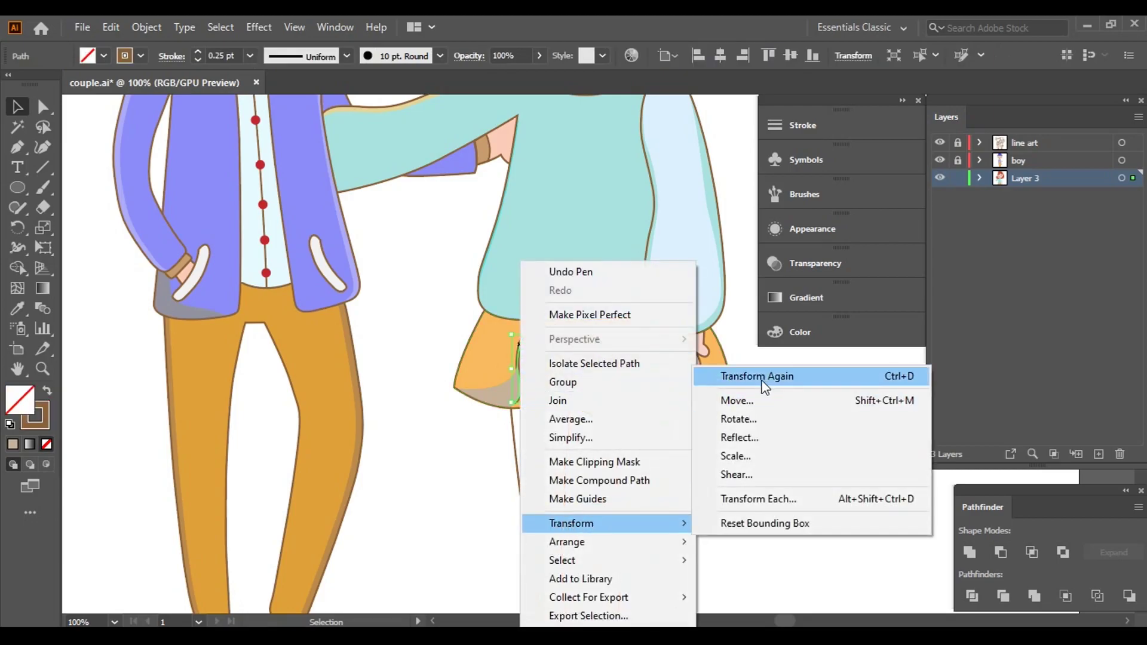
{"action": "left_click", "coordinate": [739, 542]}
{"action": "left_click", "coordinate": [742, 586]}
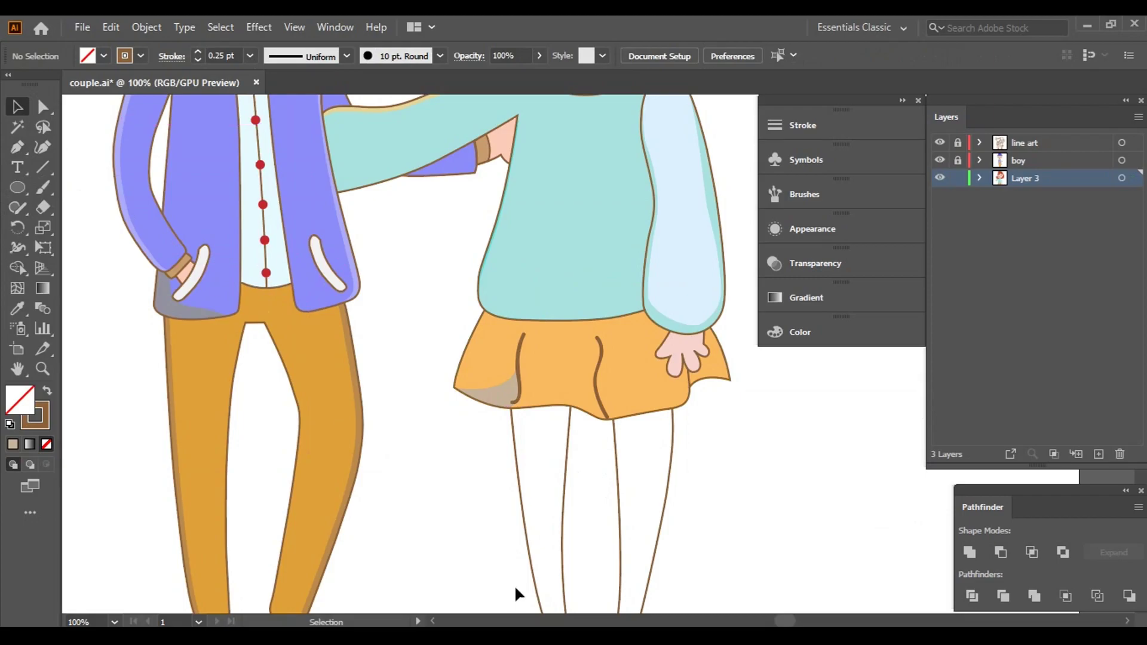
{"action": "left_click", "coordinate": [499, 398]}
{"action": "left_click", "coordinate": [70, 271]}
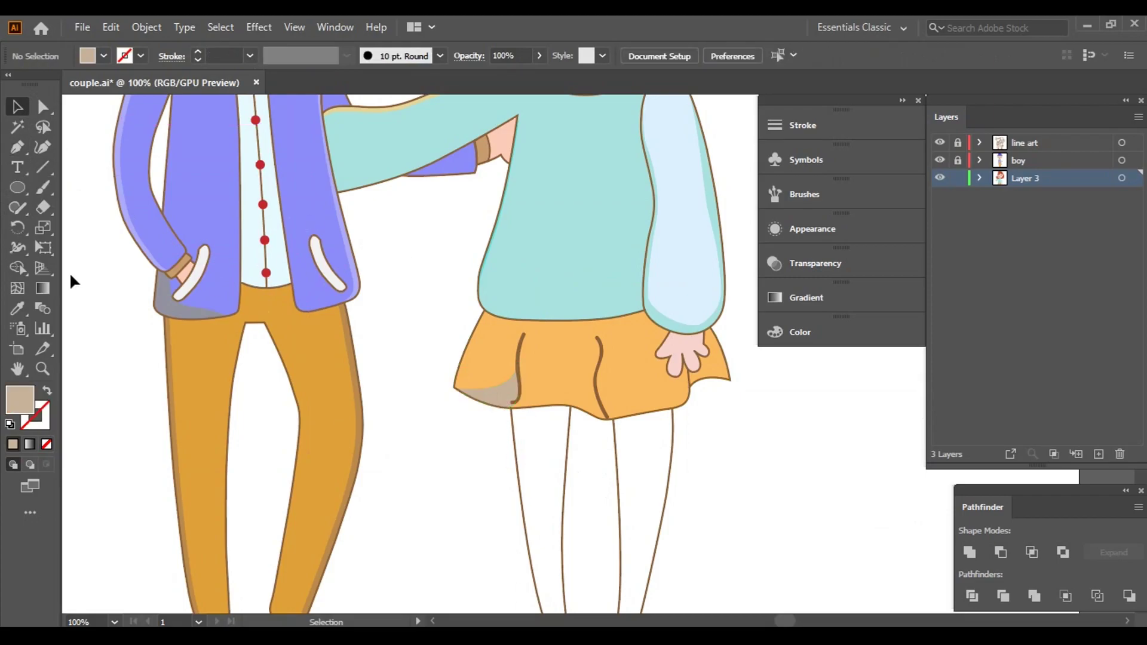
- Draw a second beige shadow along the hem beside the middle fold
{"action": "key", "text": "ctrl+plus"}
{"action": "key", "text": "ctrl+plus"}
{"action": "key", "text": "ctrl+plus"}
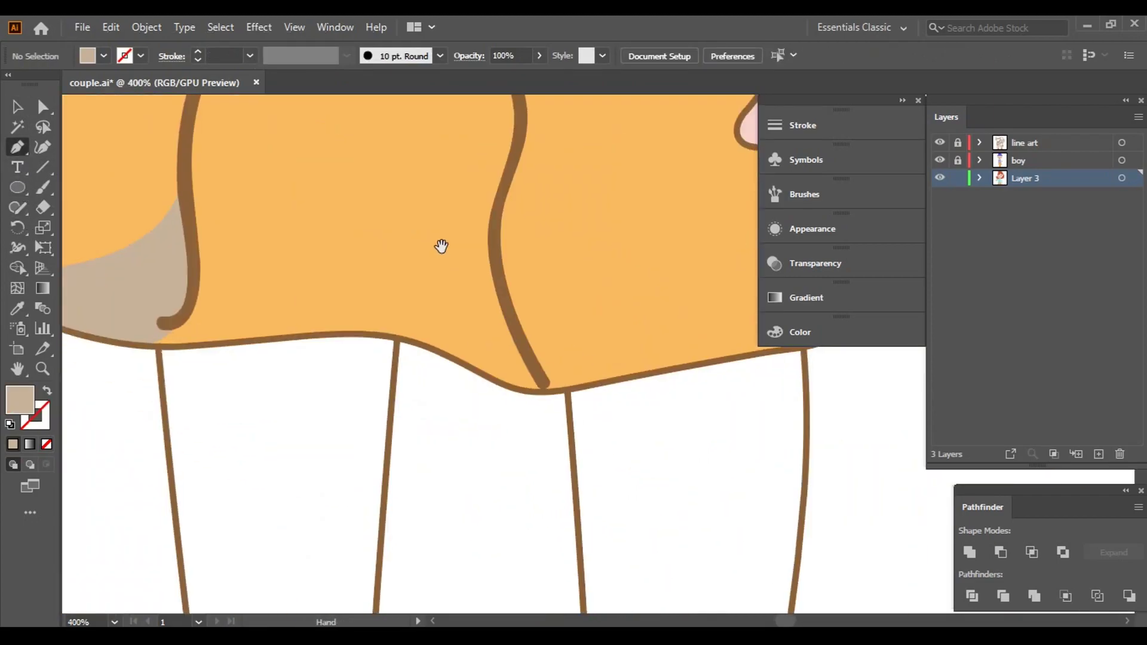
{"action": "left_click", "coordinate": [498, 203]}
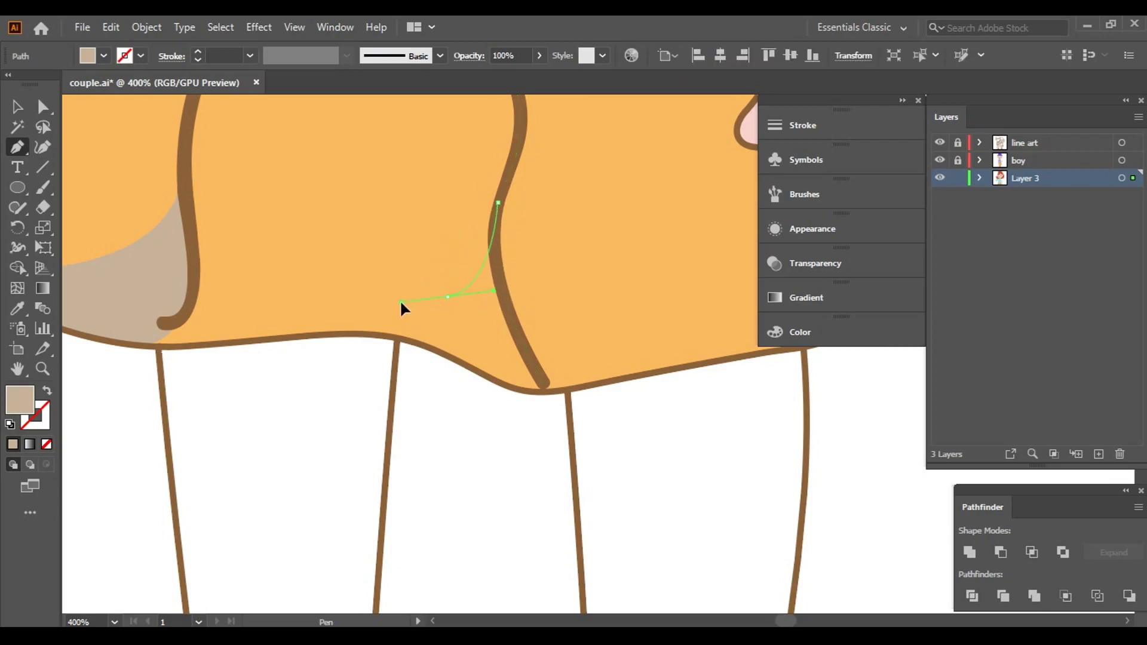
{"action": "left_click_drag", "start_coordinate": [399, 303], "coordinate": [585, 363]}
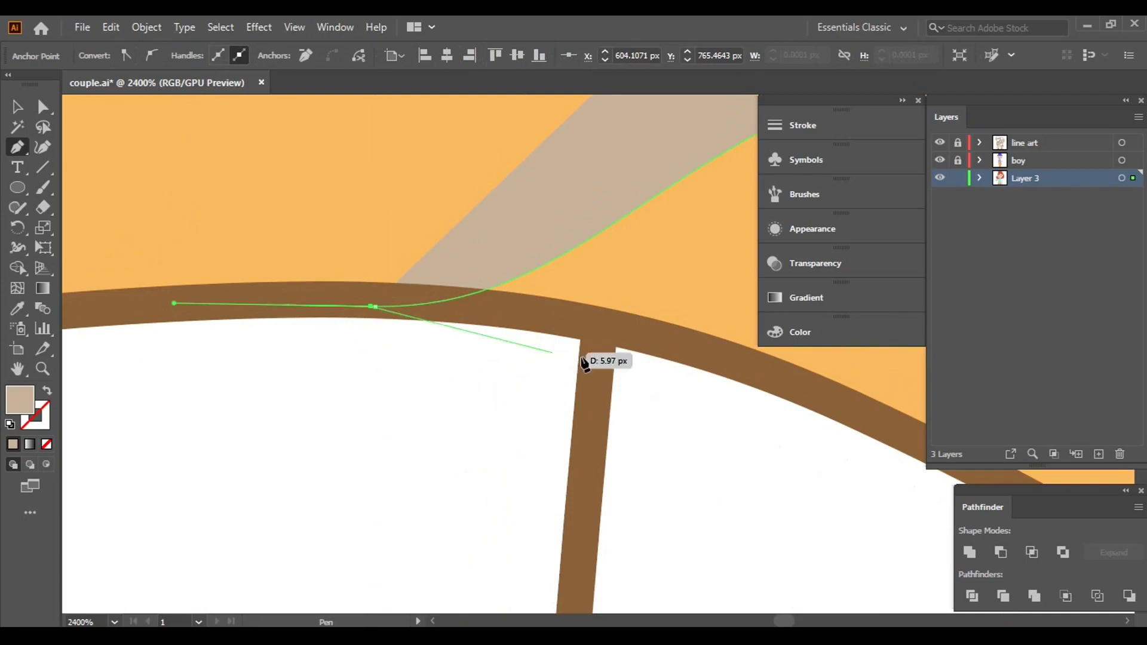
{"action": "mouse_move", "coordinate": [688, 350]}
{"action": "left_mouse_down"}
{"action": "mouse_move", "coordinate": [556, 362]}
{"action": "mouse_move", "coordinate": [373, 302]}
{"action": "left_mouse_up"}
{"action": "left_click_drag", "start_coordinate": [622, 376], "coordinate": [648, 307]}
{"action": "left_click", "coordinate": [567, 170]}
{"action": "left_click_drag", "start_coordinate": [566, 169], "coordinate": [740, 403]}
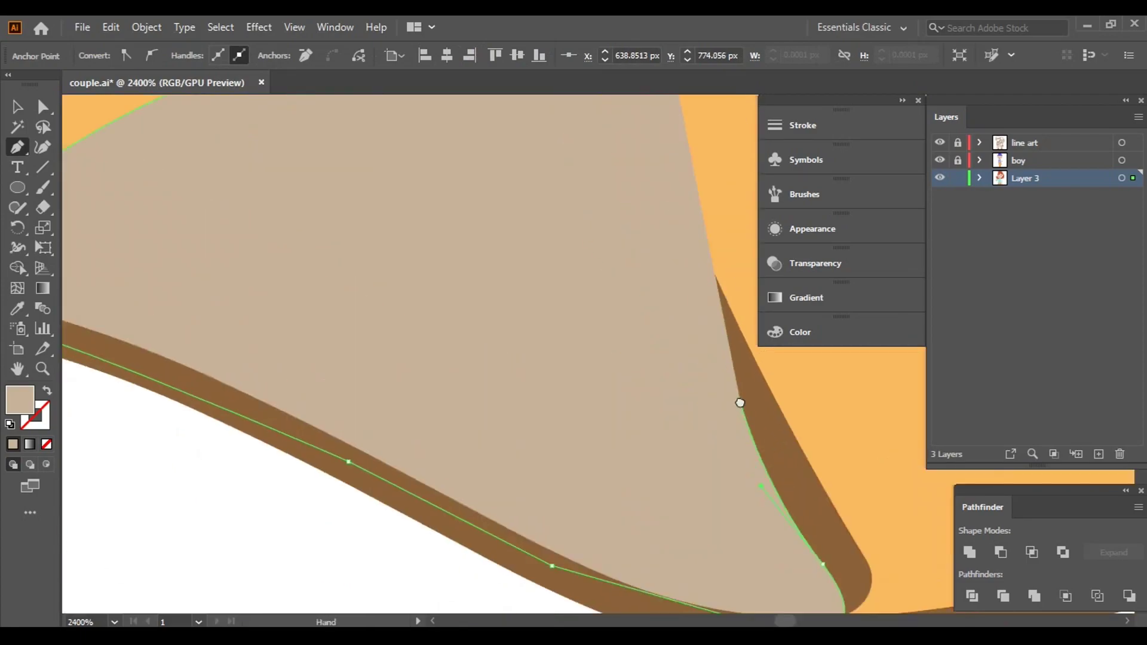
{"action": "mouse_move", "coordinate": [684, 244]}
{"action": "left_mouse_down"}
{"action": "mouse_move", "coordinate": [665, 277]}
{"action": "mouse_move", "coordinate": [635, 159]}
{"action": "mouse_move", "coordinate": [634, 424]}
{"action": "left_mouse_up"}
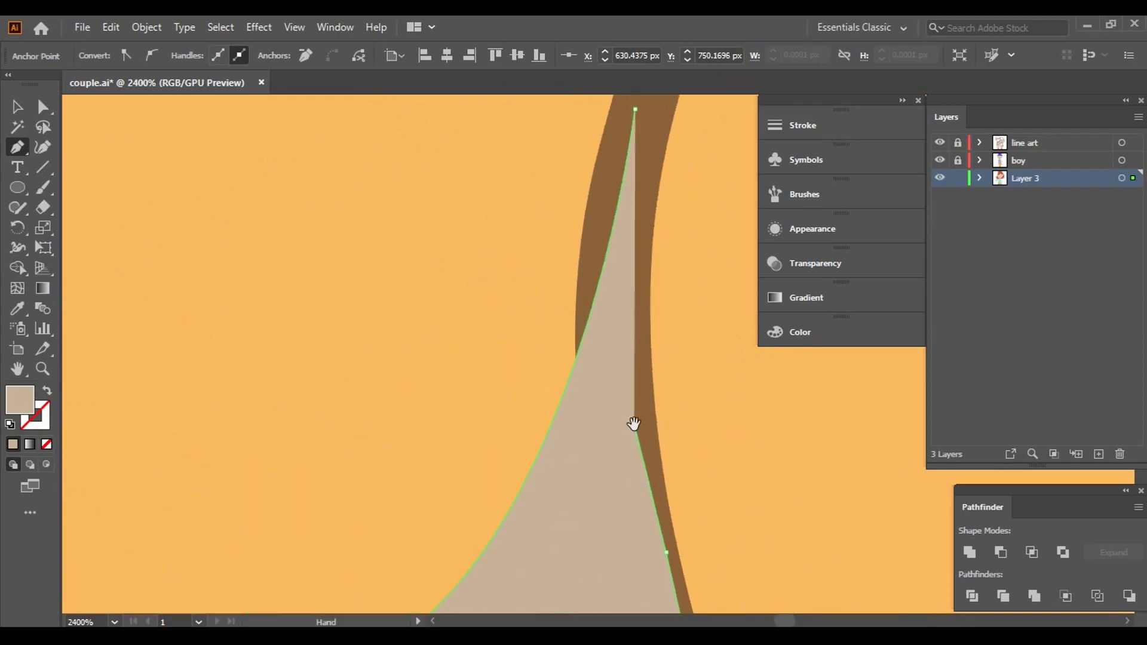
{"action": "scroll", "coordinate": [573, 162], "scroll_direction": "up", "scroll_amount": 1}
{"action": "left_click", "coordinate": [24, 108]}
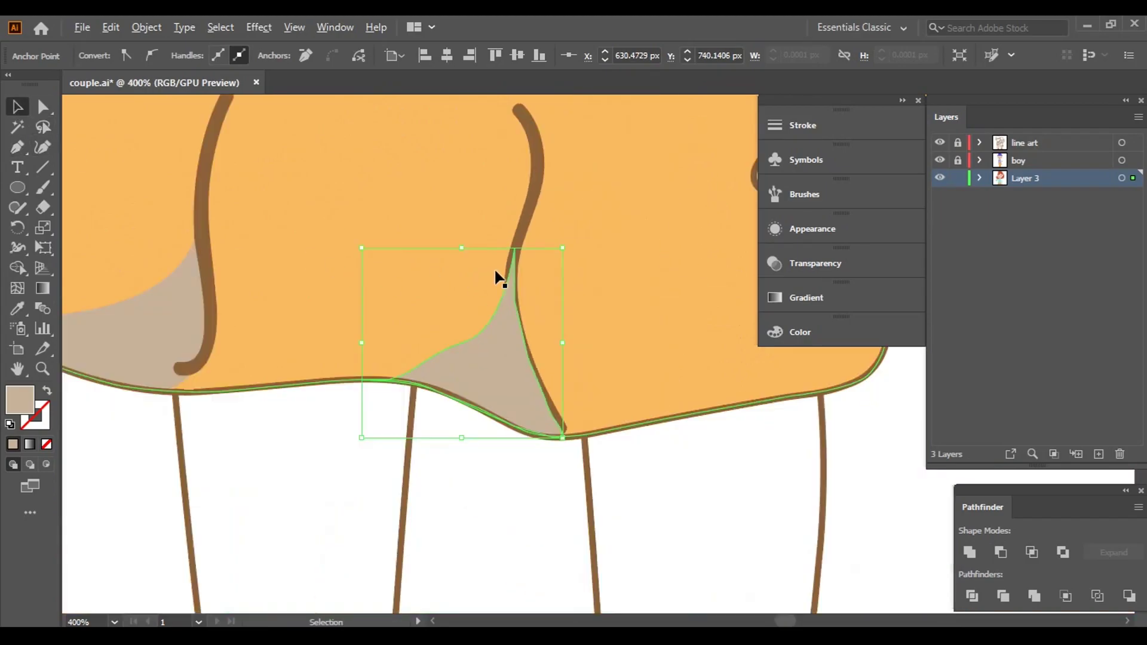
{"action": "scroll", "coordinate": [697, 400], "scroll_direction": "down", "scroll_amount": 10}
{"action": "scroll", "coordinate": [797, 449], "scroll_direction": "up", "scroll_amount": 2}
{"action": "left_click_drag", "start_coordinate": [797, 449], "coordinate": [714, 439]}
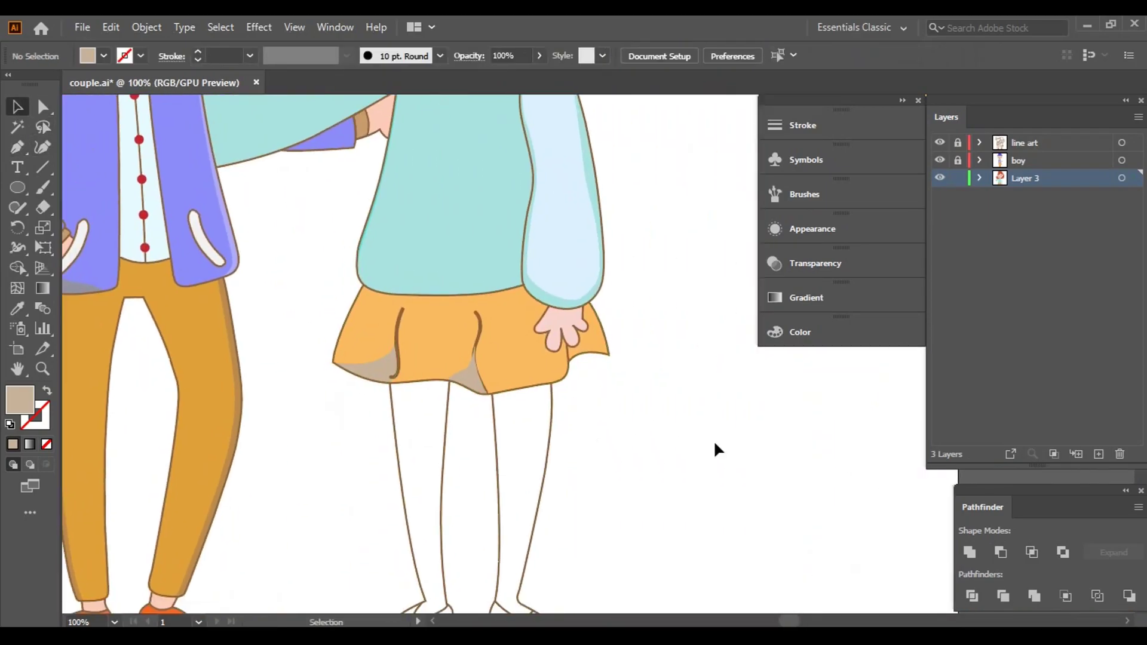
{"action": "left_click", "coordinate": [381, 379]}
- Recolour the skirt shadows with the pants' orange using the Eyedropper
{"action": "left_click", "coordinate": [16, 309]}
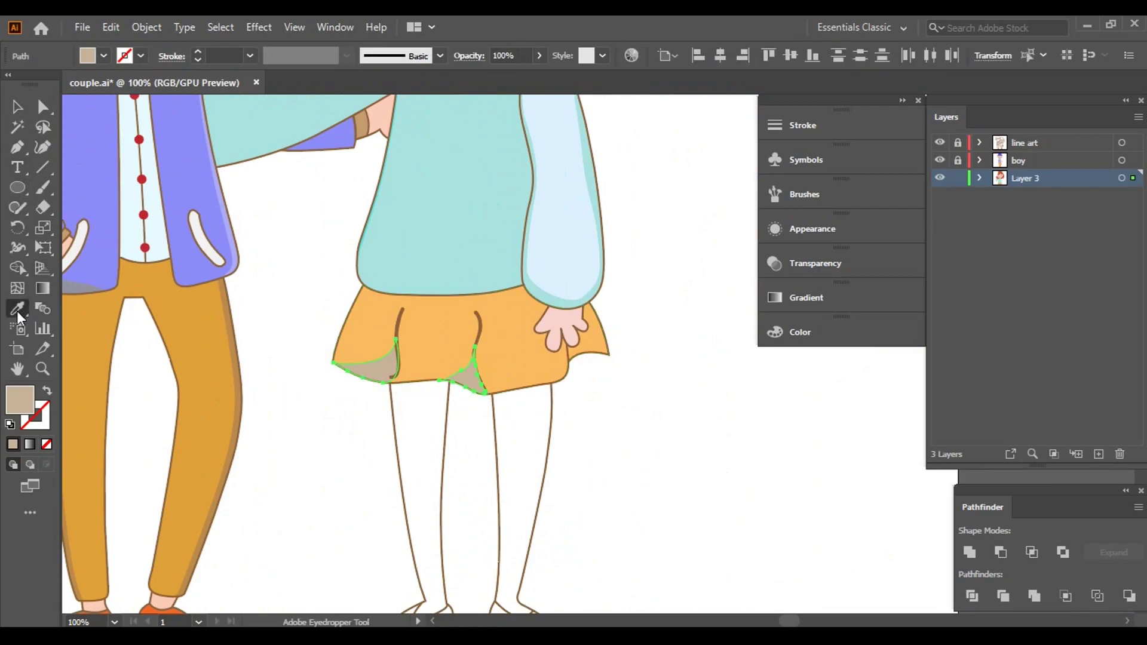
{"action": "left_click", "coordinate": [207, 375]}
{"action": "left_click", "coordinate": [17, 108]}
{"action": "left_click", "coordinate": [698, 415]}
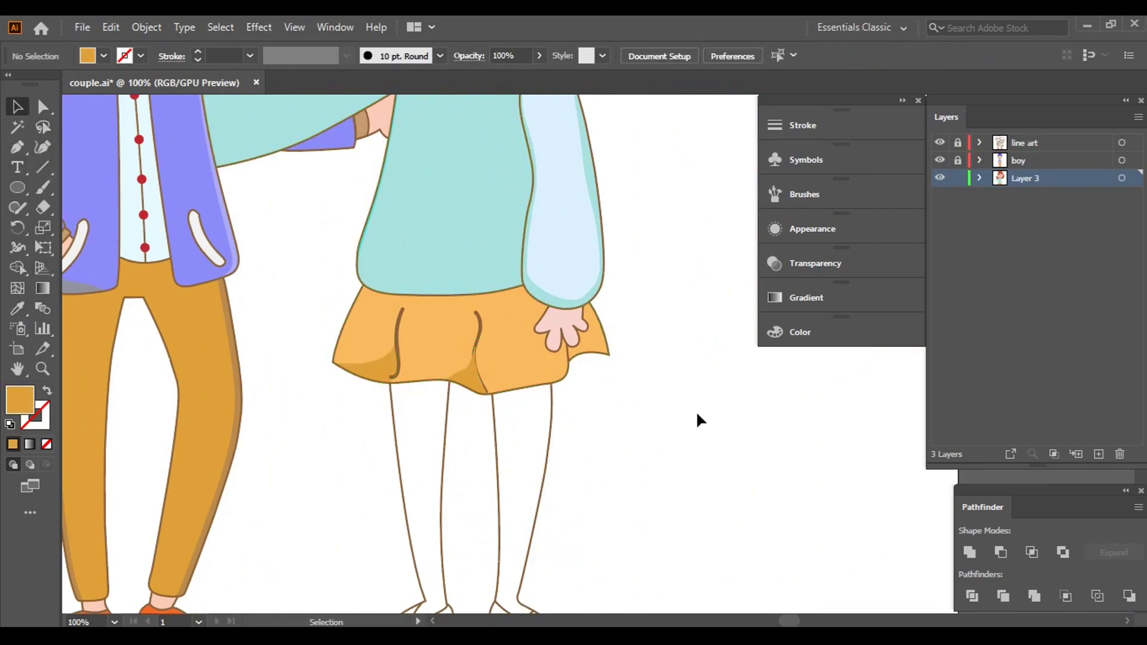
- Make both skirt shadows a lighter orange (R 232) at 67% opacity
{"action": "left_click", "coordinate": [369, 382]}
{"action": "left_click", "coordinate": [478, 392], "text": "shift"}
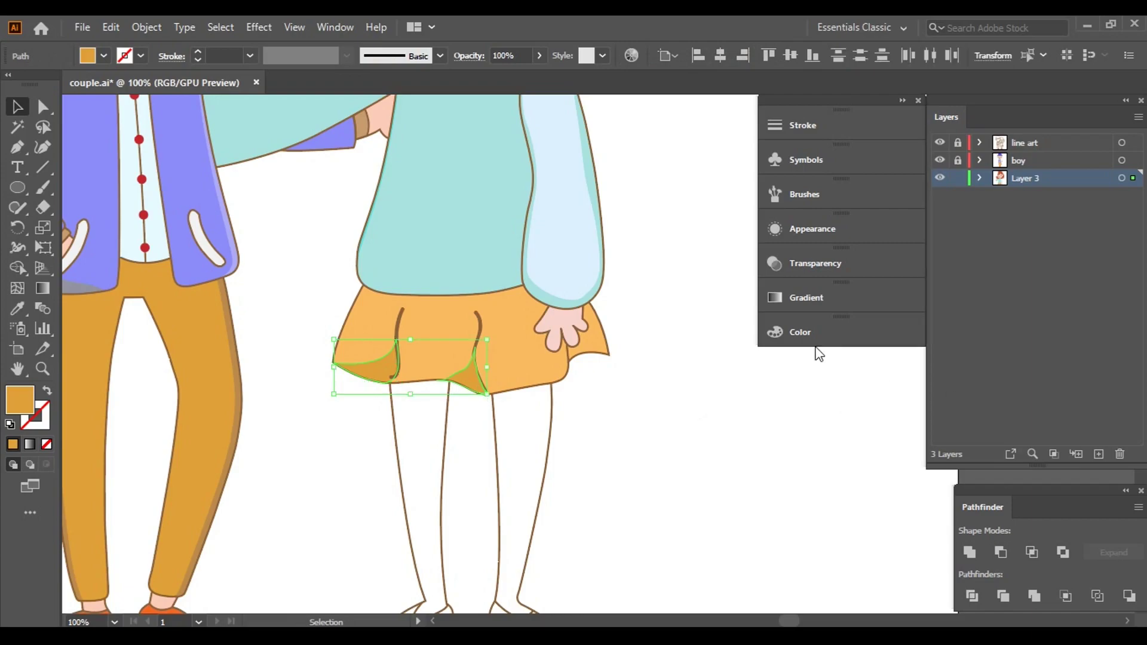
{"action": "left_click", "coordinate": [814, 344]}
{"action": "left_click_drag", "start_coordinate": [691, 355], "coordinate": [694, 353]}
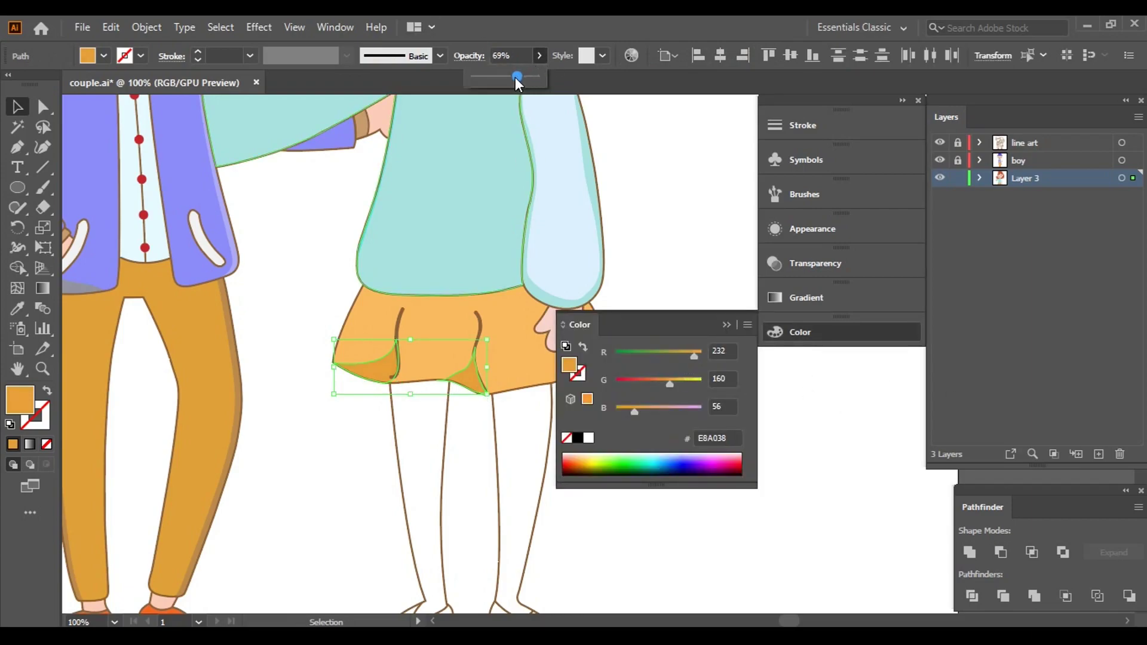
{"action": "left_click_drag", "start_coordinate": [515, 77], "coordinate": [513, 77]}
{"action": "left_click", "coordinate": [860, 490]}
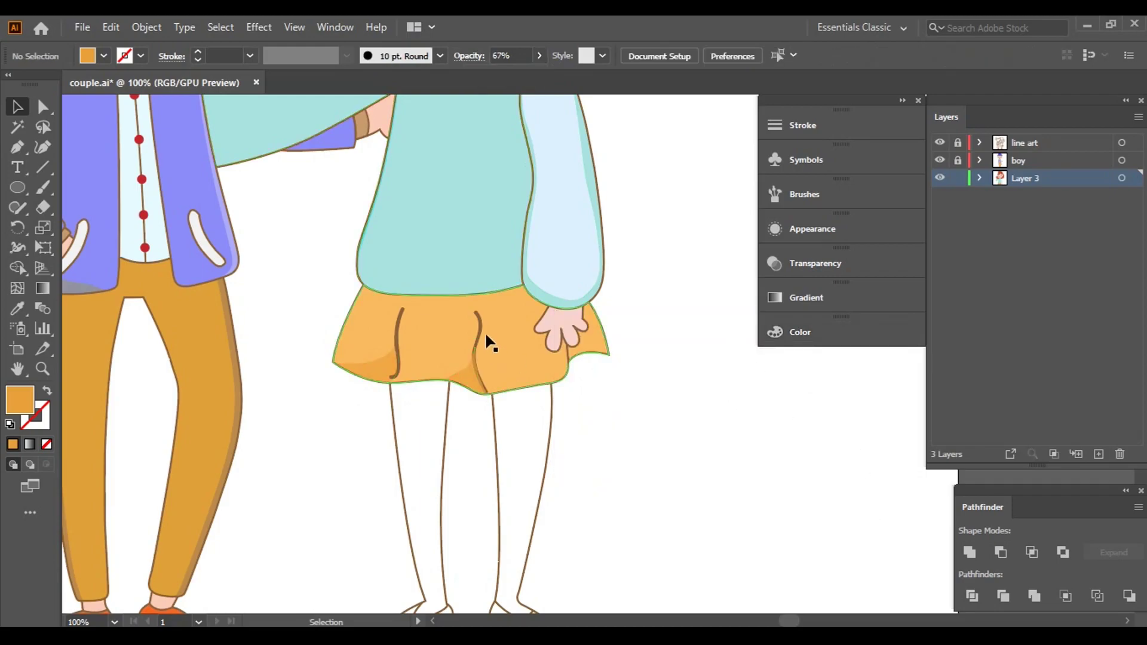
- Bring the skirt pleat line to the front above the shading
{"action": "left_click", "coordinate": [478, 318]}
{"action": "right_click", "coordinate": [478, 318]}
{"action": "left_click", "coordinate": [771, 544]}
{"action": "left_click", "coordinate": [743, 441]}
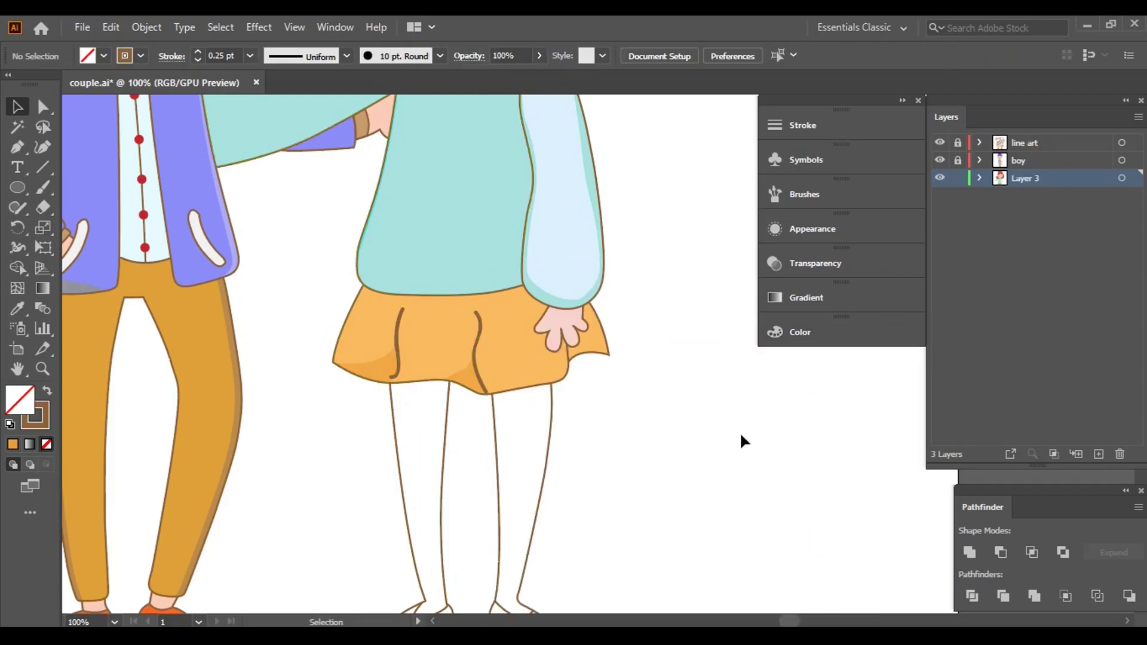
- Set the fill to a tan skin-tone swatch and the stroke to None
{"action": "key", "text": "ctrl+minus"}
{"action": "key", "text": "ctrl+minus"}
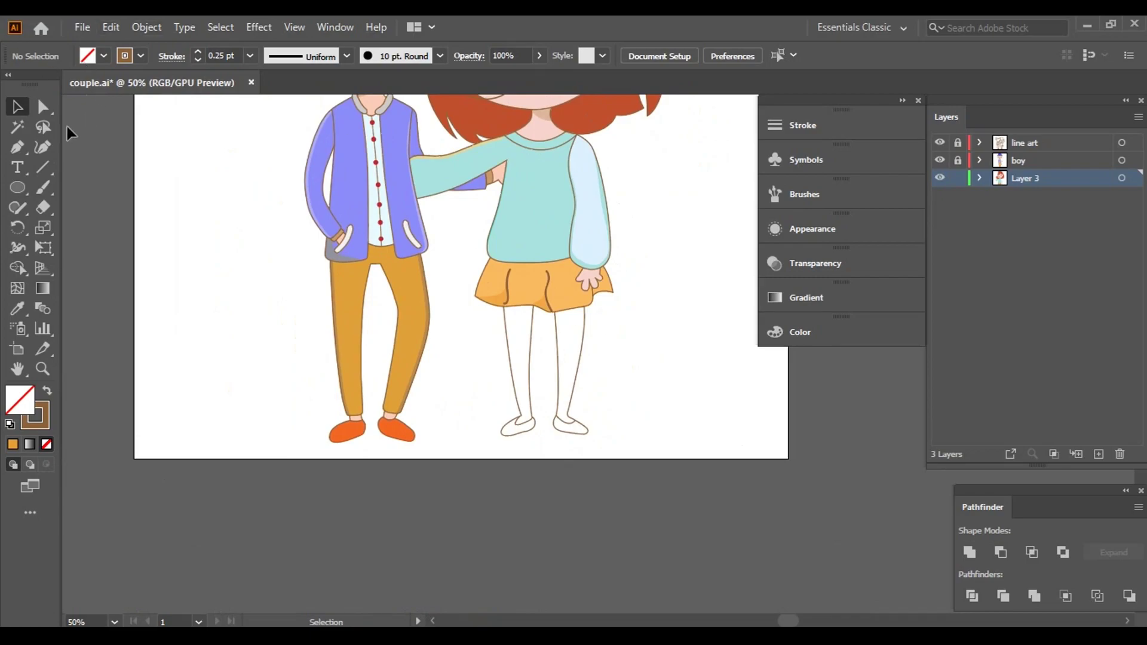
{"action": "left_click", "coordinate": [104, 56]}
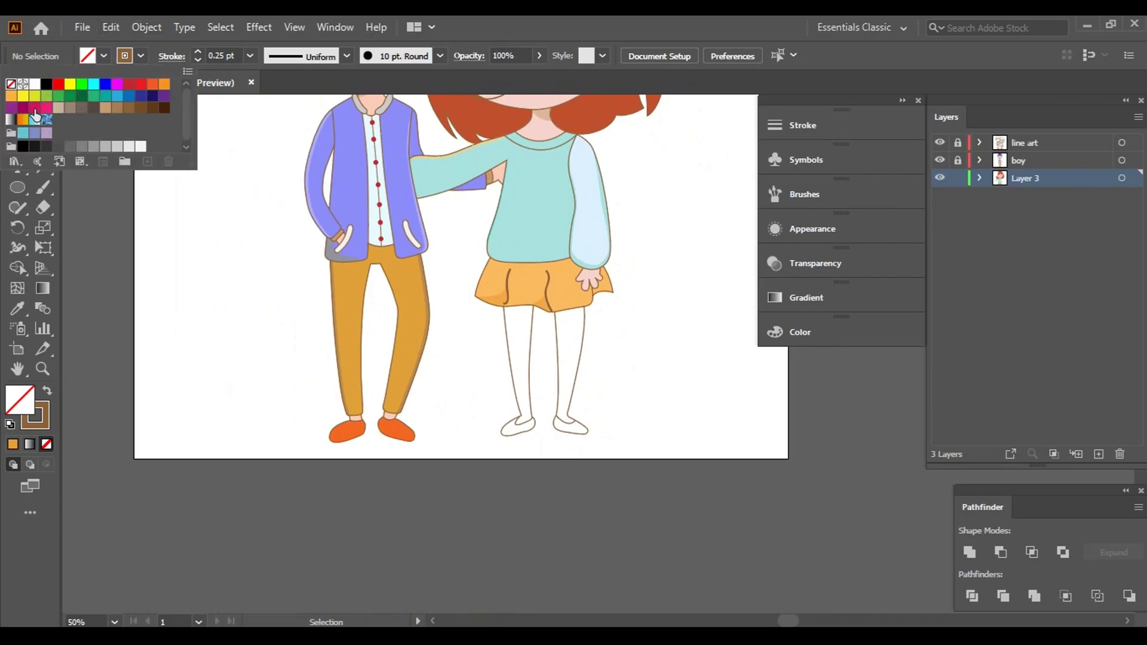
{"action": "left_click", "coordinate": [141, 56]}
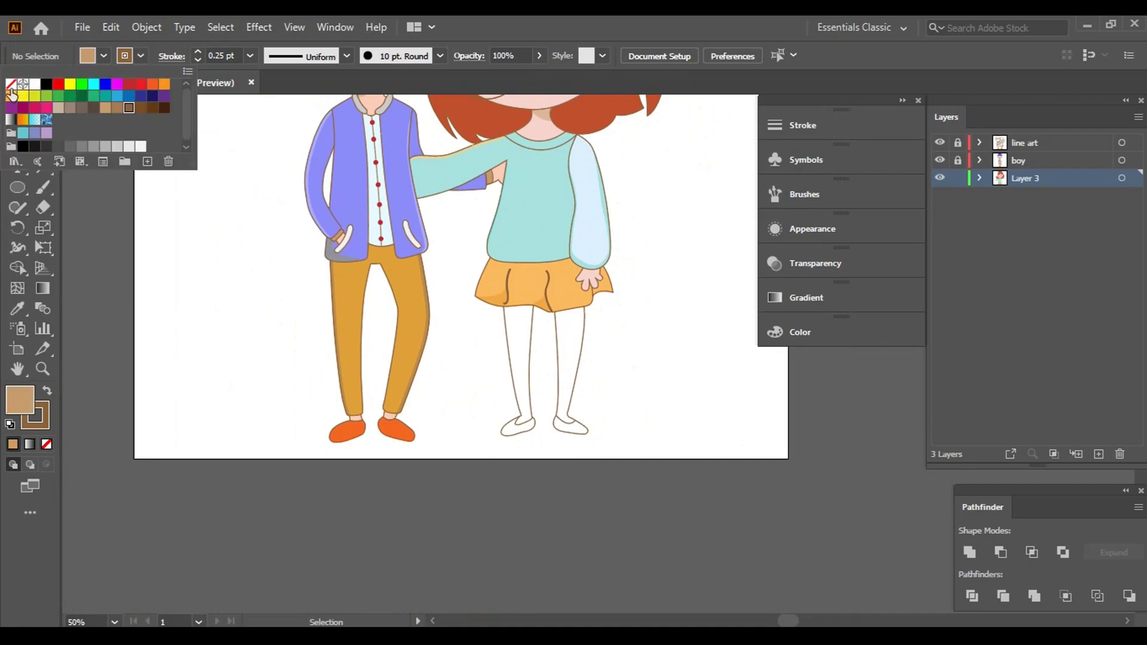
{"action": "left_click", "coordinate": [139, 56]}
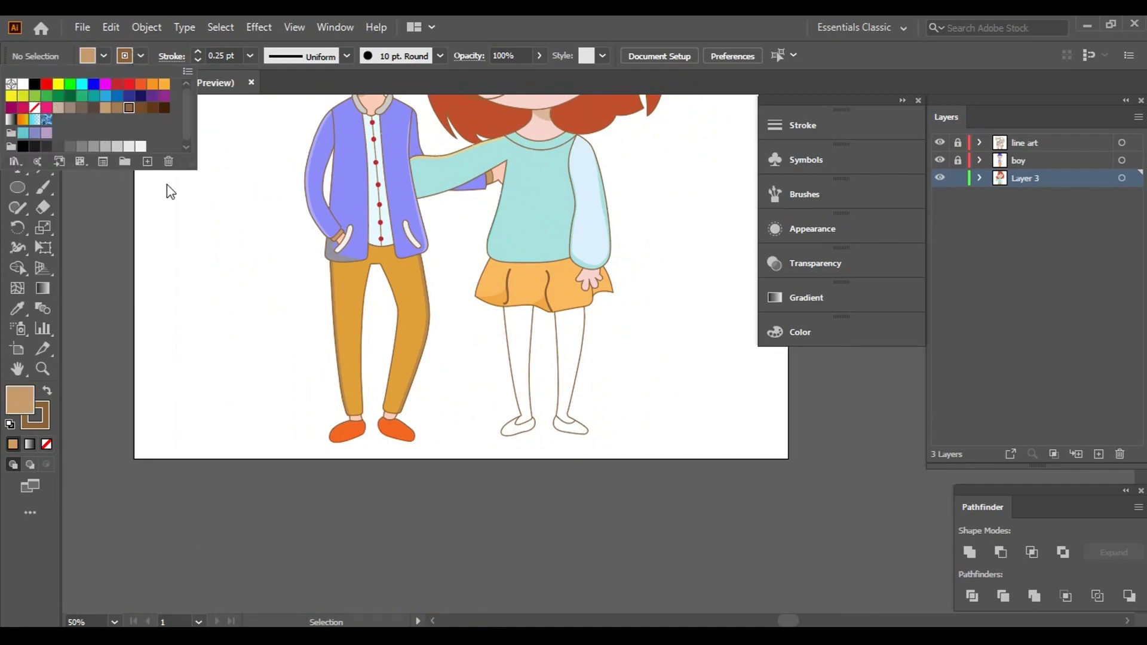
{"action": "left_click", "coordinate": [34, 107]}
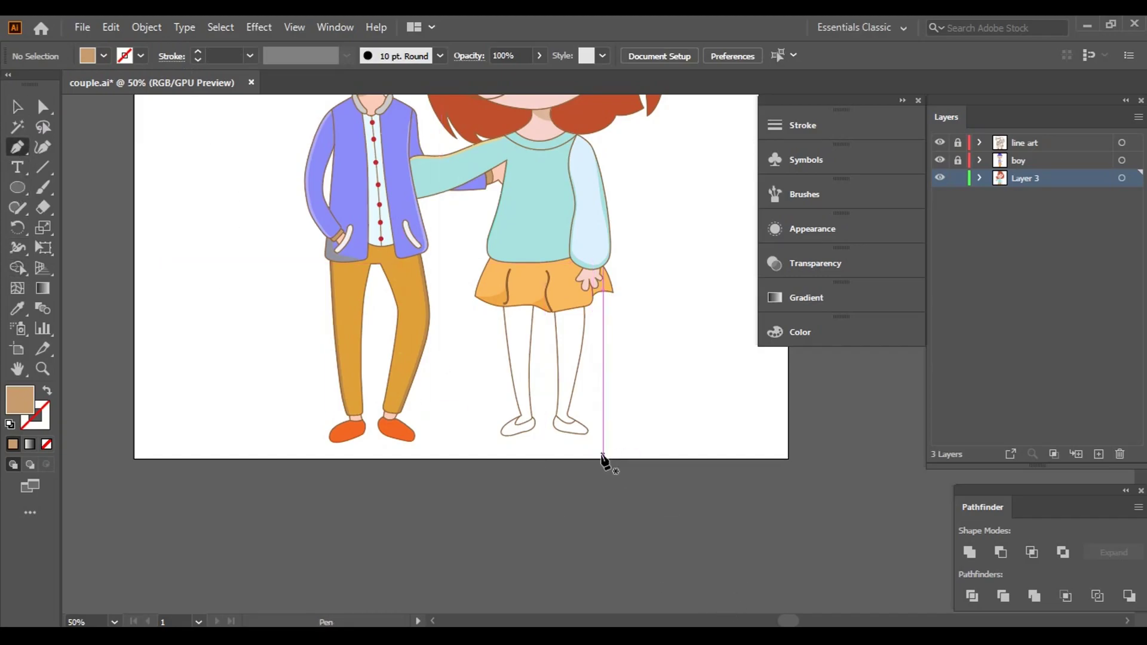
- Trace the left leg from the skirt hem down its outer edge and around the foot
{"action": "scroll", "coordinate": [508, 309], "scroll_direction": "up", "scroll_amount": 10}
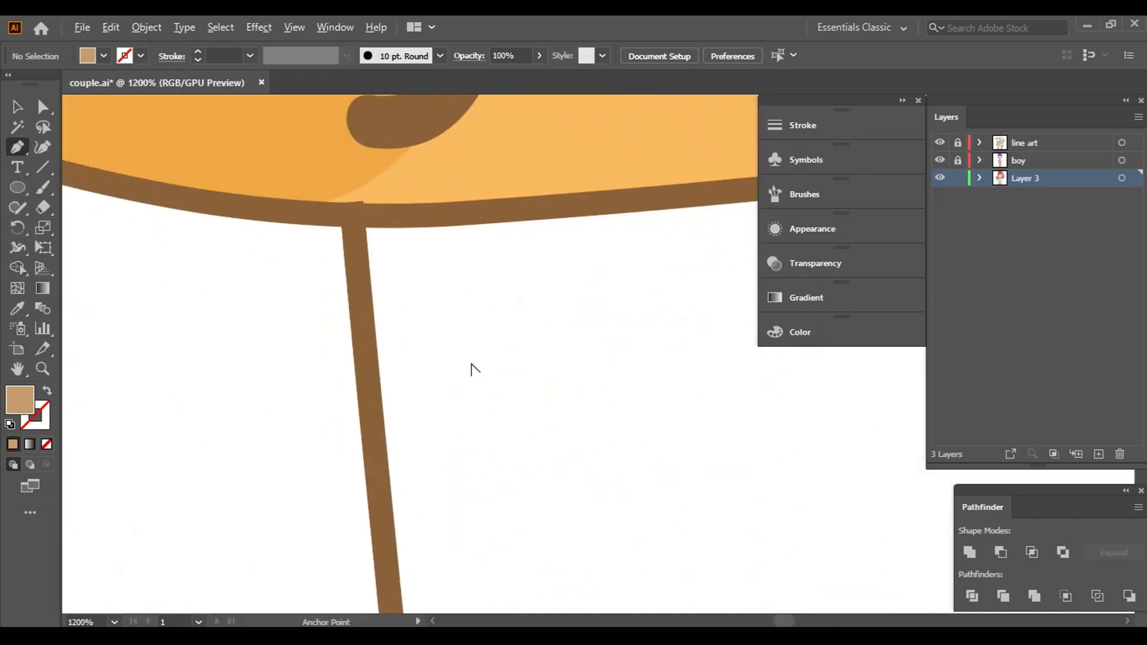
{"action": "left_click", "coordinate": [359, 222]}
{"action": "scroll", "coordinate": [384, 564], "scroll_direction": "down", "scroll_amount": 2}
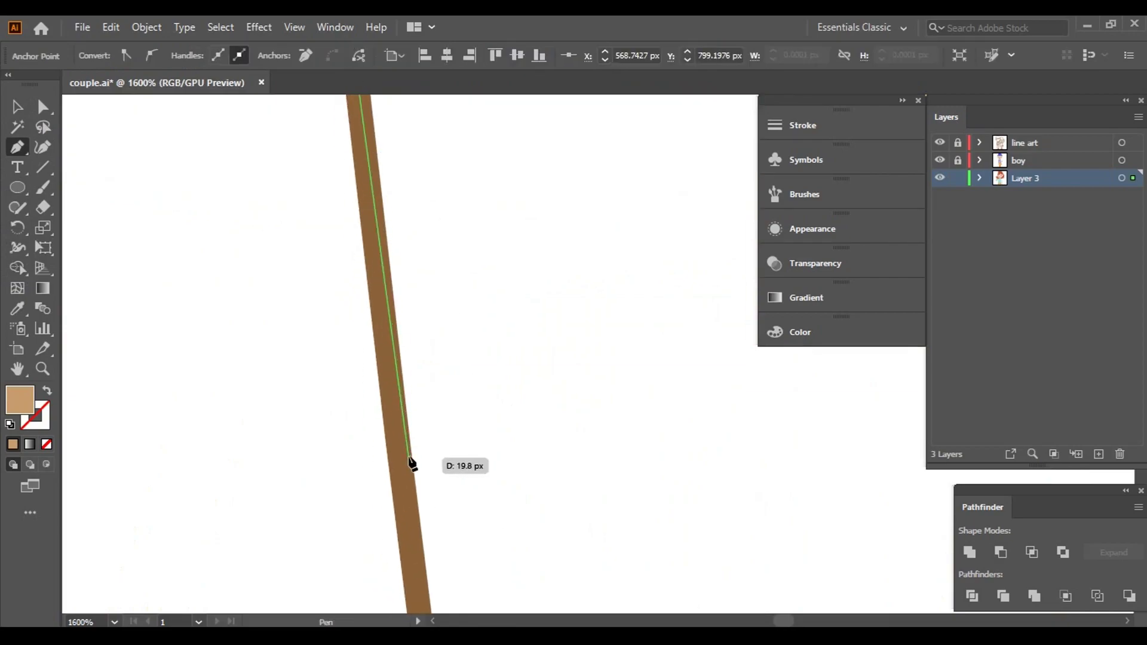
{"action": "left_click_drag", "start_coordinate": [354, 517], "coordinate": [234, 446]}
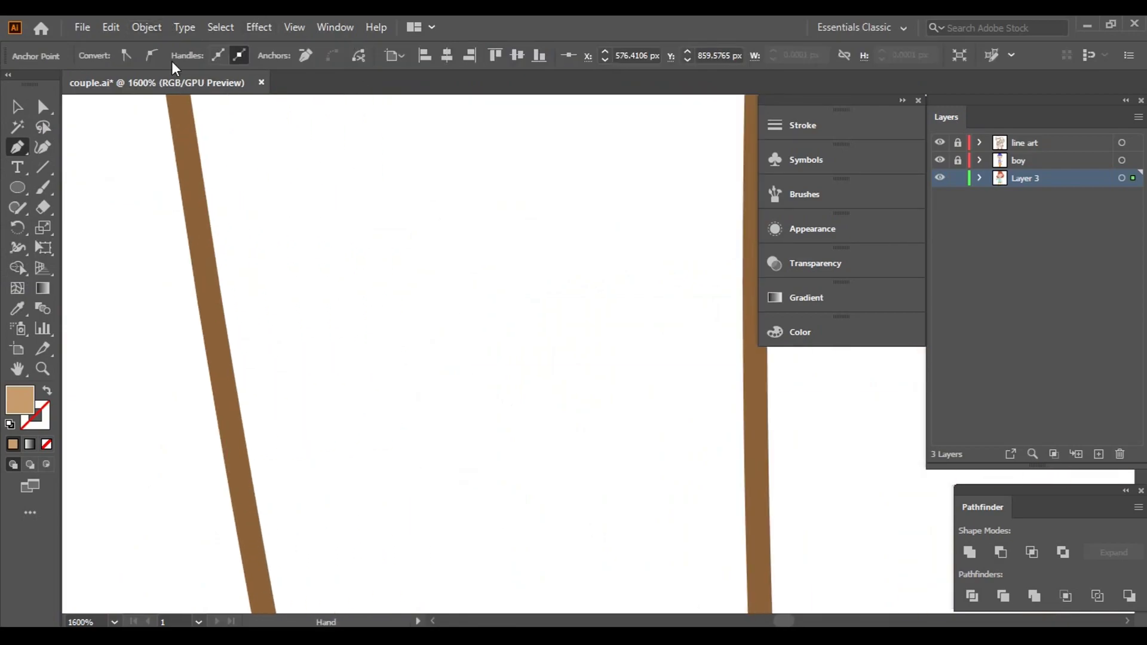
{"action": "left_click", "coordinate": [233, 444]}
{"action": "left_click_drag", "start_coordinate": [251, 520], "coordinate": [225, 174]}
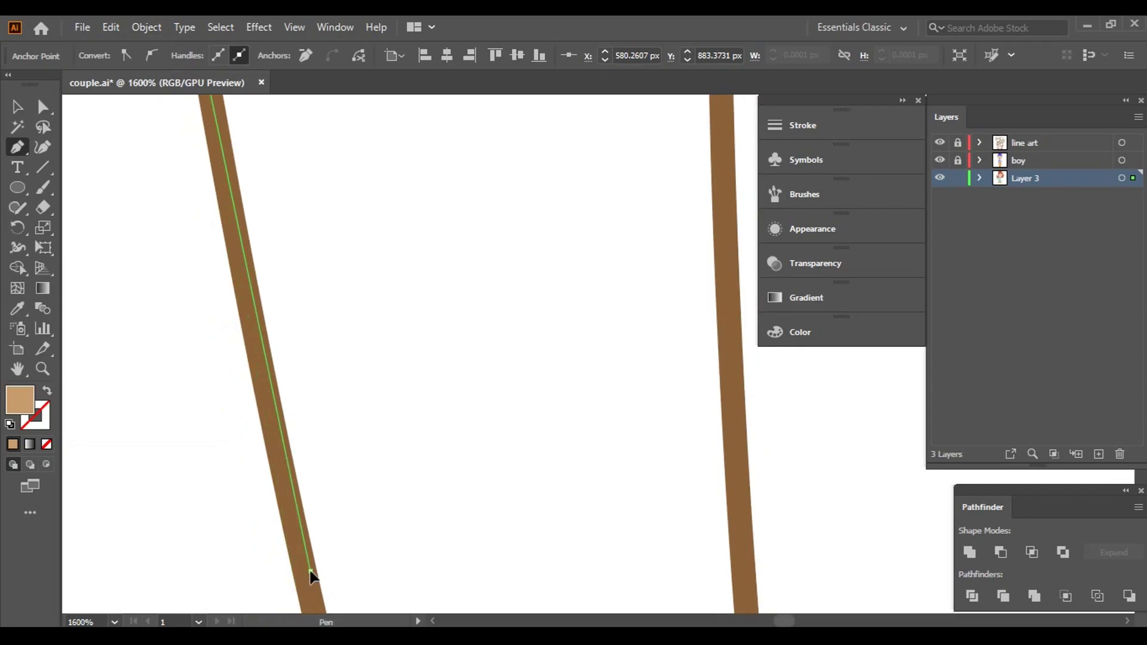
{"action": "mouse_move", "coordinate": [312, 579]}
{"action": "left_mouse_down"}
{"action": "mouse_move", "coordinate": [328, 476]}
{"action": "mouse_move", "coordinate": [187, 189]}
{"action": "left_mouse_up"}
{"action": "left_click", "coordinate": [242, 322]}
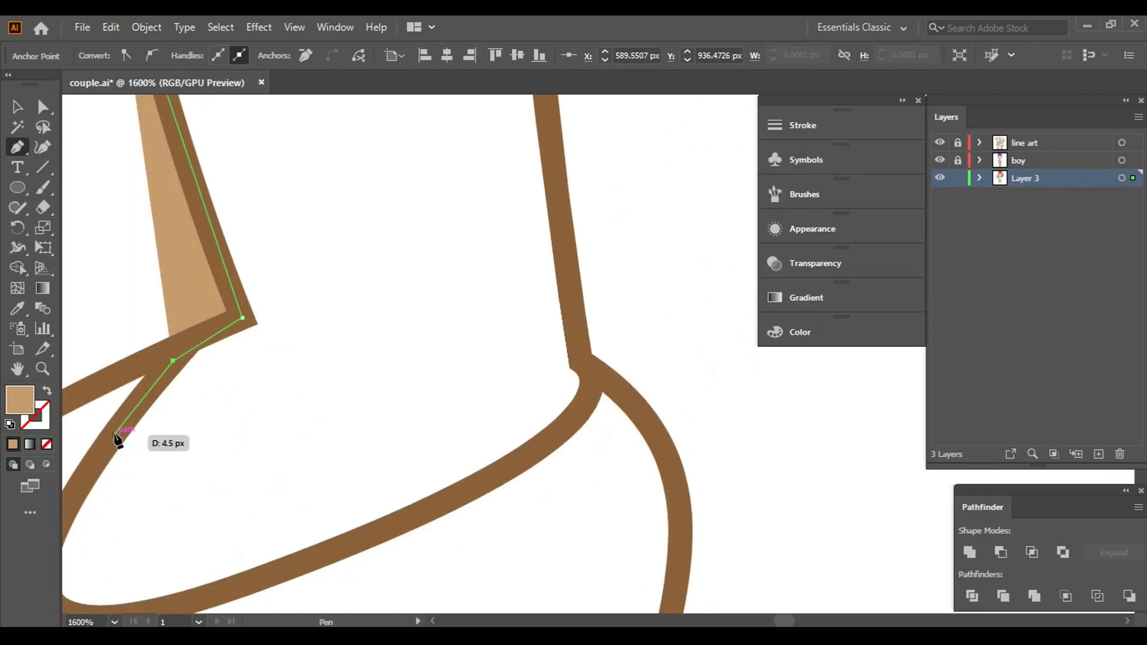
{"action": "scroll", "coordinate": [115, 440], "scroll_direction": "down", "scroll_amount": 3}
{"action": "left_click", "coordinate": [197, 321]}
{"action": "left_click", "coordinate": [249, 380]}
{"action": "left_click", "coordinate": [405, 361]}
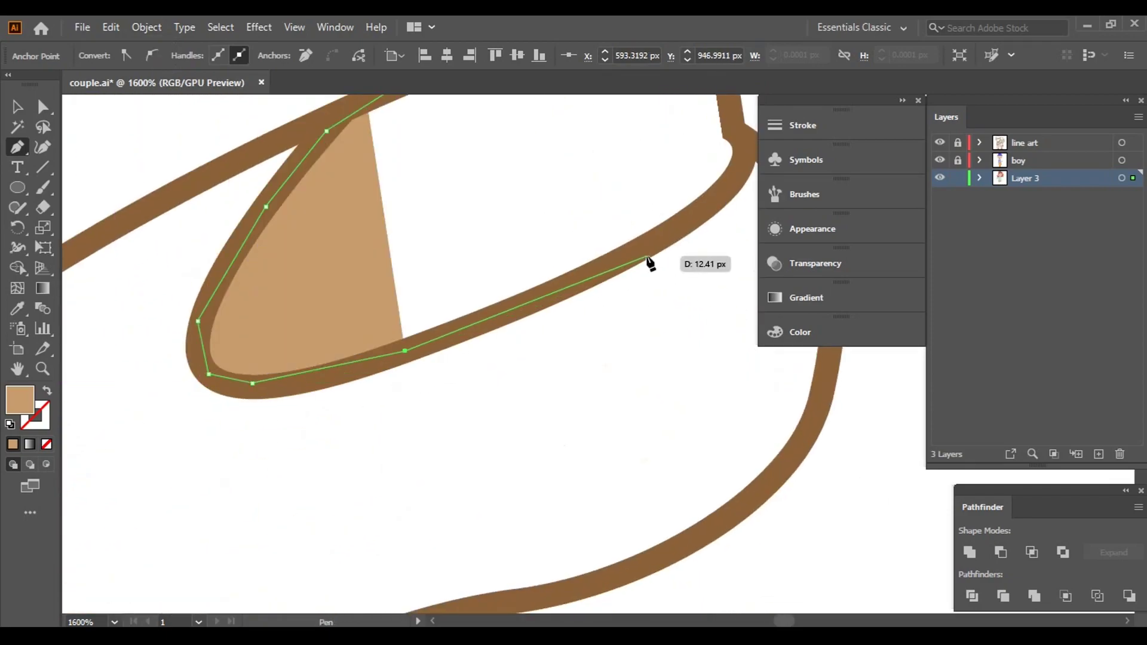
{"action": "left_click", "coordinate": [642, 251]}
- Trace up the leg's inner edge and close the tan shape at the hem
{"action": "left_click_drag", "start_coordinate": [743, 169], "coordinate": [612, 221]}
{"action": "scroll", "coordinate": [583, 184], "scroll_direction": "up", "scroll_amount": 5}
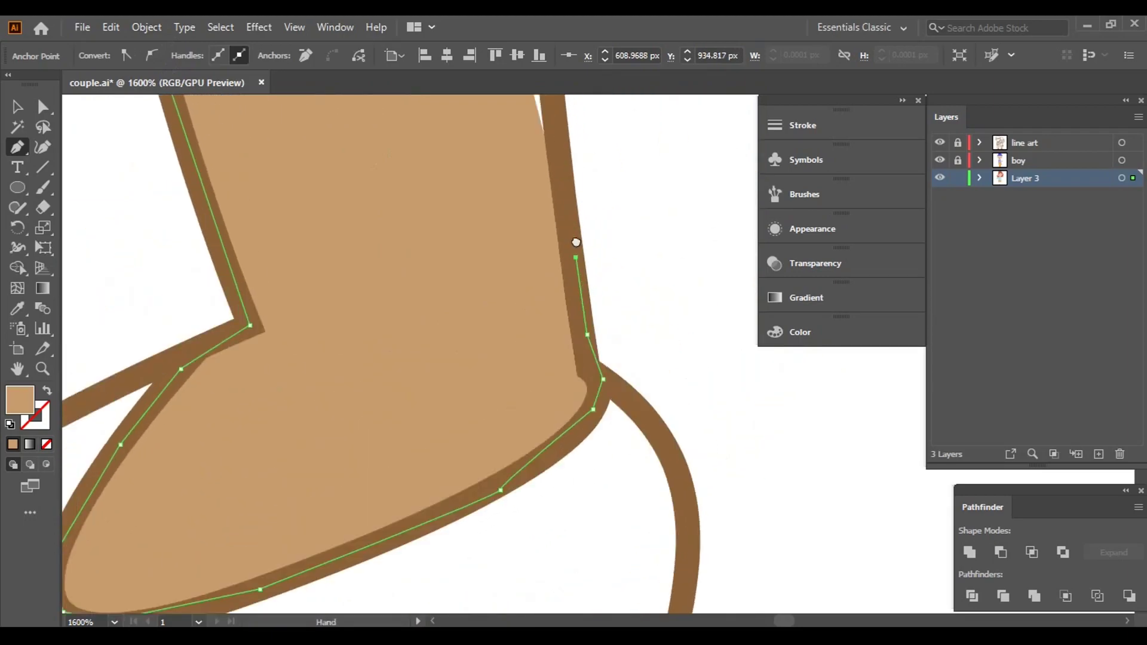
{"action": "scroll", "coordinate": [577, 244], "scroll_direction": "up", "scroll_amount": 3}
{"action": "scroll", "coordinate": [607, 197], "scroll_direction": "up", "scroll_amount": 3}
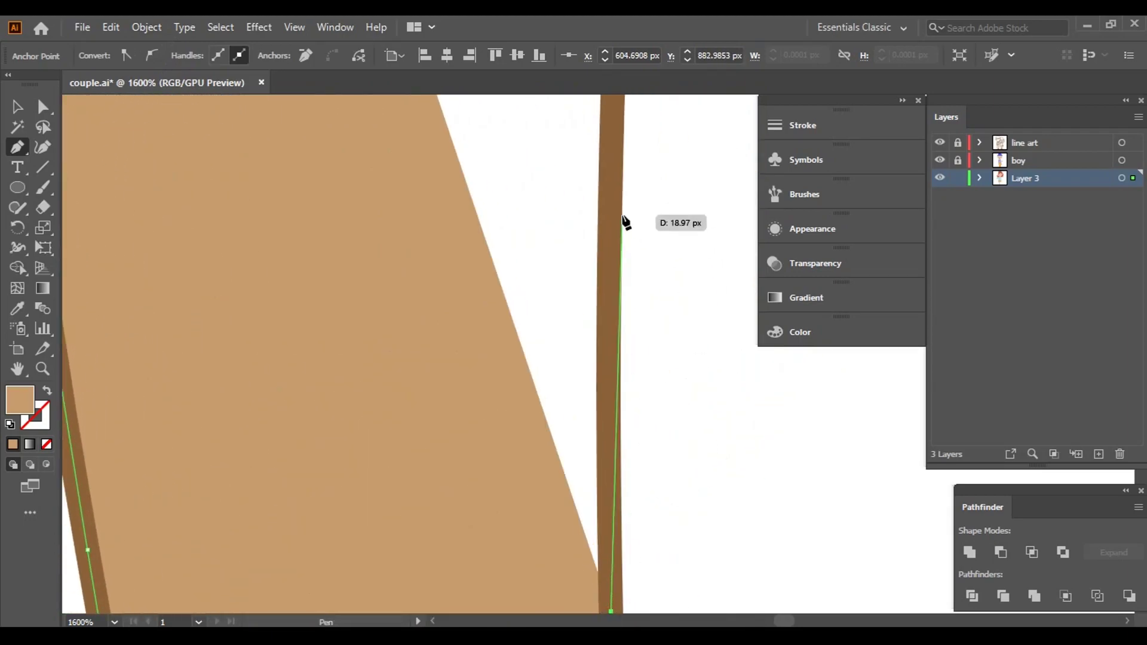
{"action": "left_click_drag", "start_coordinate": [619, 546], "coordinate": [632, 168]}
{"action": "scroll", "coordinate": [627, 172], "scroll_direction": "up", "scroll_amount": 3}
{"action": "scroll", "coordinate": [595, 187], "scroll_direction": "up", "scroll_amount": 2}
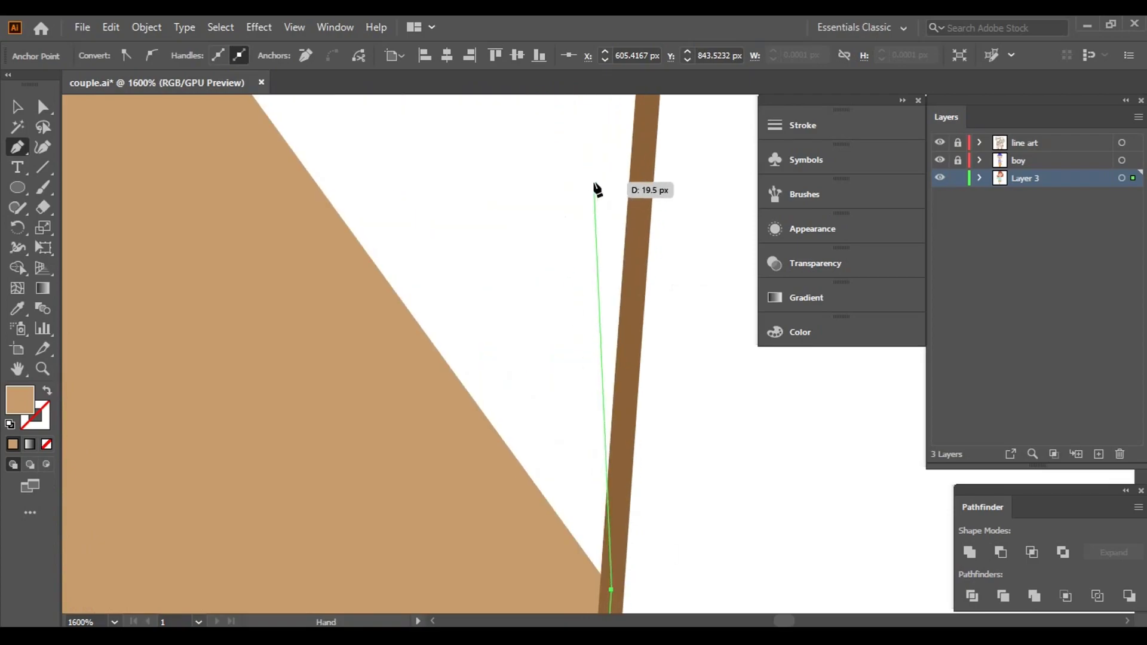
{"action": "scroll", "coordinate": [598, 161], "scroll_direction": "up", "scroll_amount": 3}
{"action": "scroll", "coordinate": [615, 133], "scroll_direction": "up", "scroll_amount": 5}
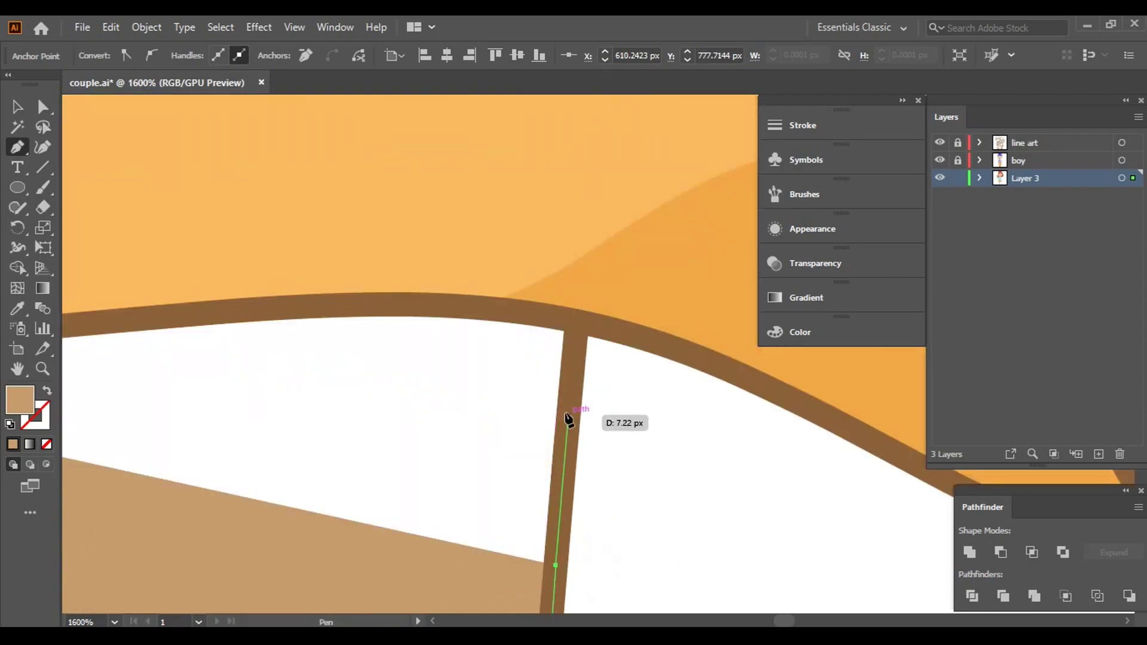
{"action": "left_click", "coordinate": [576, 325]}
{"action": "left_click", "coordinate": [412, 305]}
{"action": "scroll", "coordinate": [220, 313], "scroll_direction": "left", "scroll_amount": 5}
{"action": "left_click", "coordinate": [476, 257]}
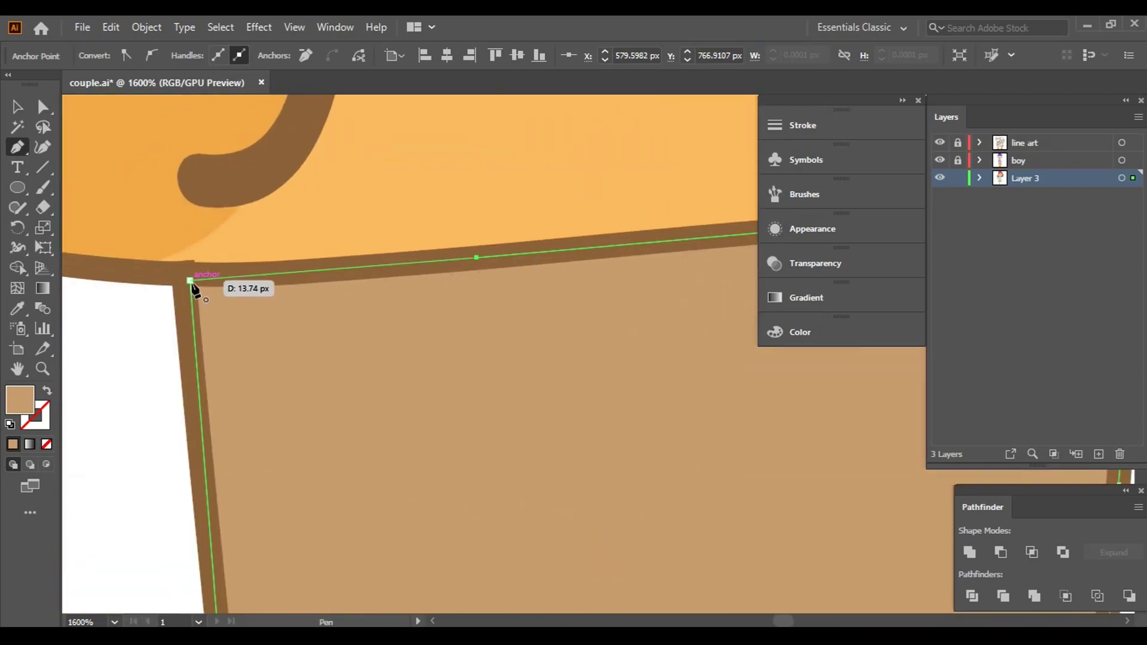
{"action": "key", "text": "ctrl+1"}
- Apply the hand's skin colour to the left leg shape with the Eyedropper
{"action": "key", "text": "v"}
{"action": "left_click", "coordinate": [730, 414]}
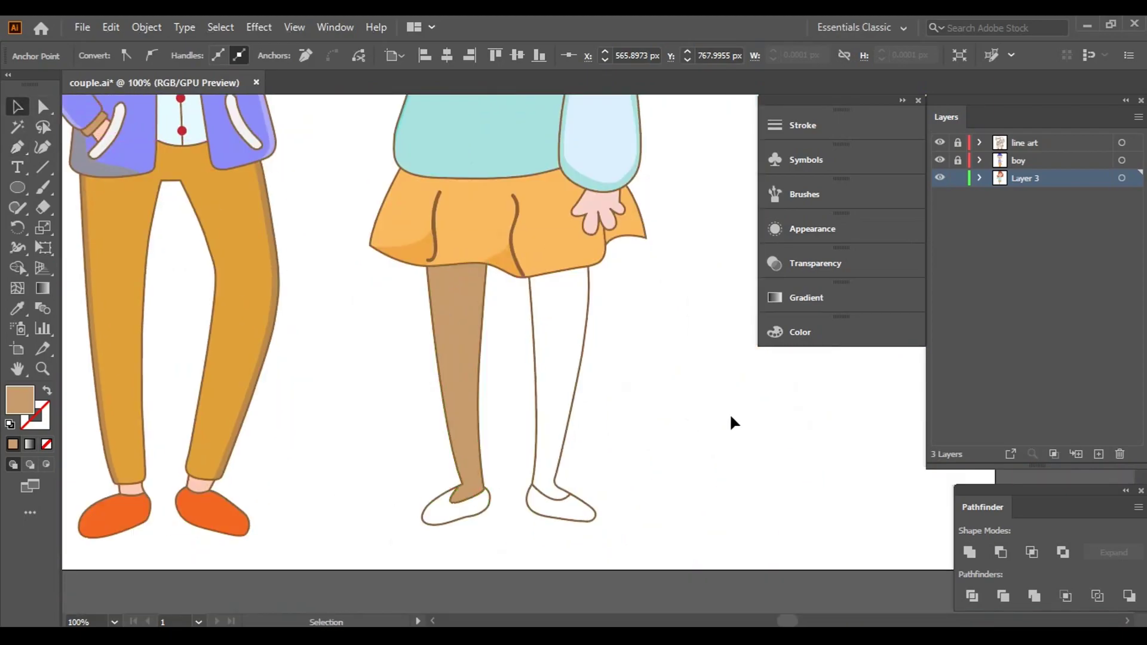
{"action": "left_click", "coordinate": [279, 382]}
{"action": "left_click", "coordinate": [17, 309]}
{"action": "left_click", "coordinate": [426, 249]}
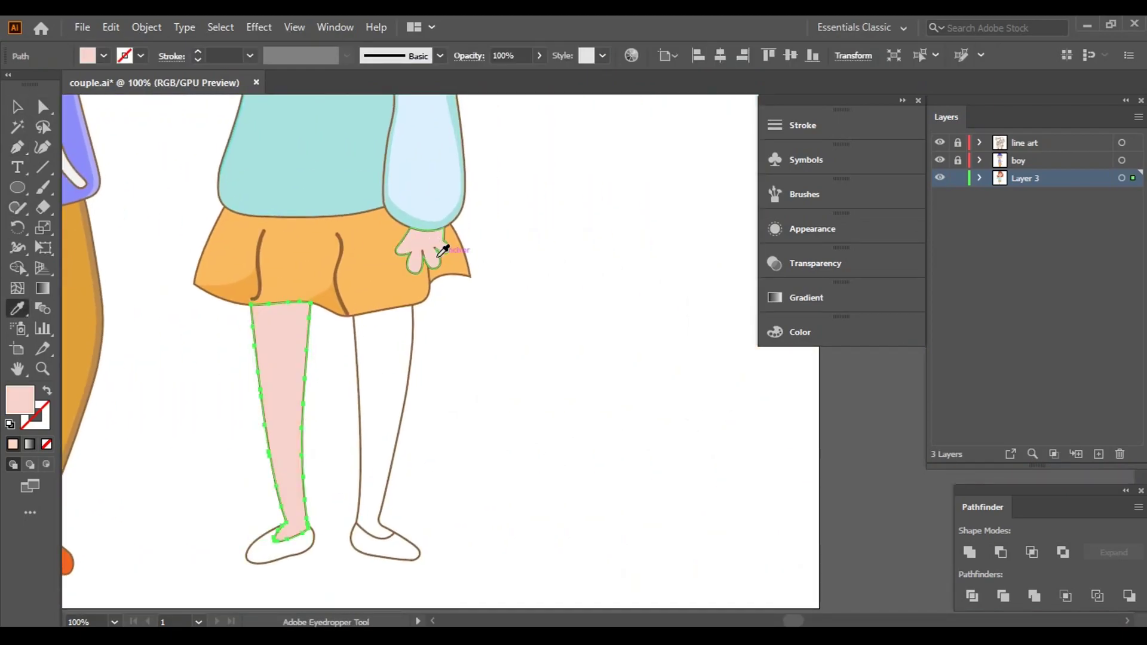
{"action": "left_click", "coordinate": [17, 108]}
{"action": "left_click", "coordinate": [567, 388]}
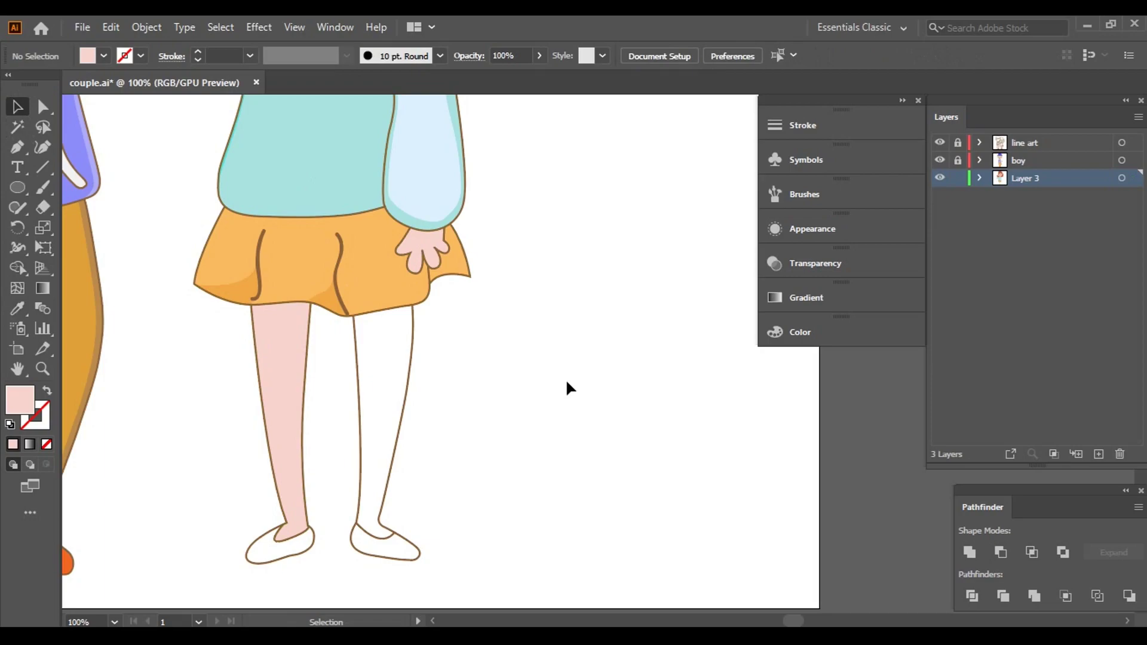
- Lighten the left leg to pale cream by raising G to 234
{"action": "left_click", "coordinate": [281, 412]}
{"action": "left_click", "coordinate": [799, 333]}
{"action": "left_click_drag", "start_coordinate": [688, 384], "coordinate": [696, 383]}
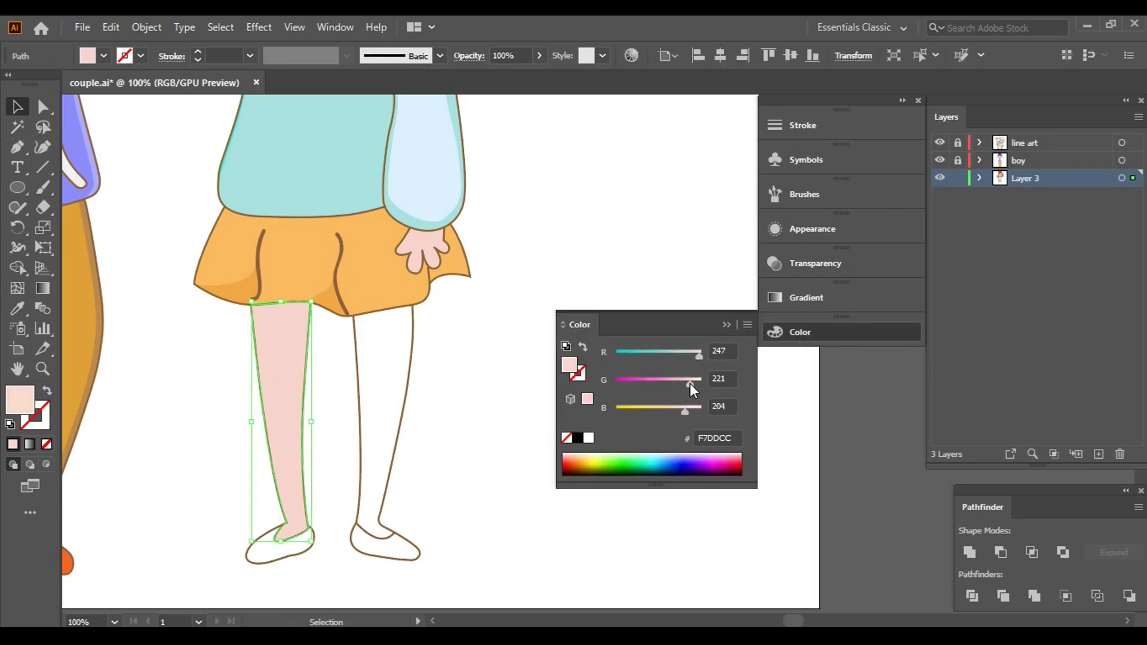
{"action": "left_click", "coordinate": [481, 394]}
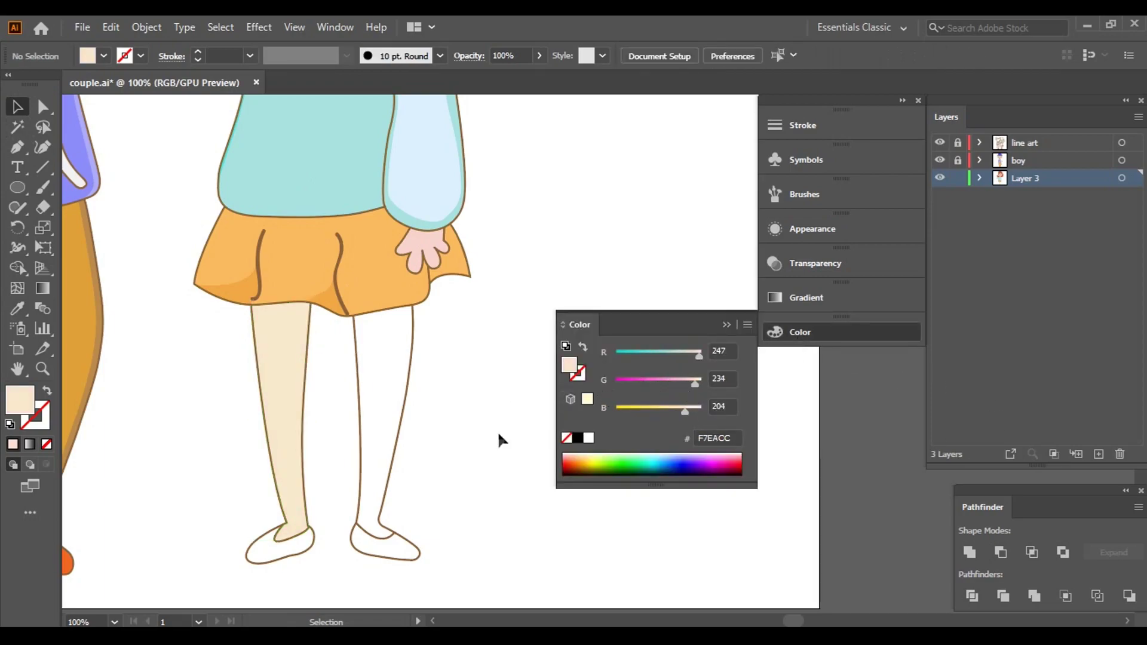
{"action": "left_click", "coordinate": [478, 382]}
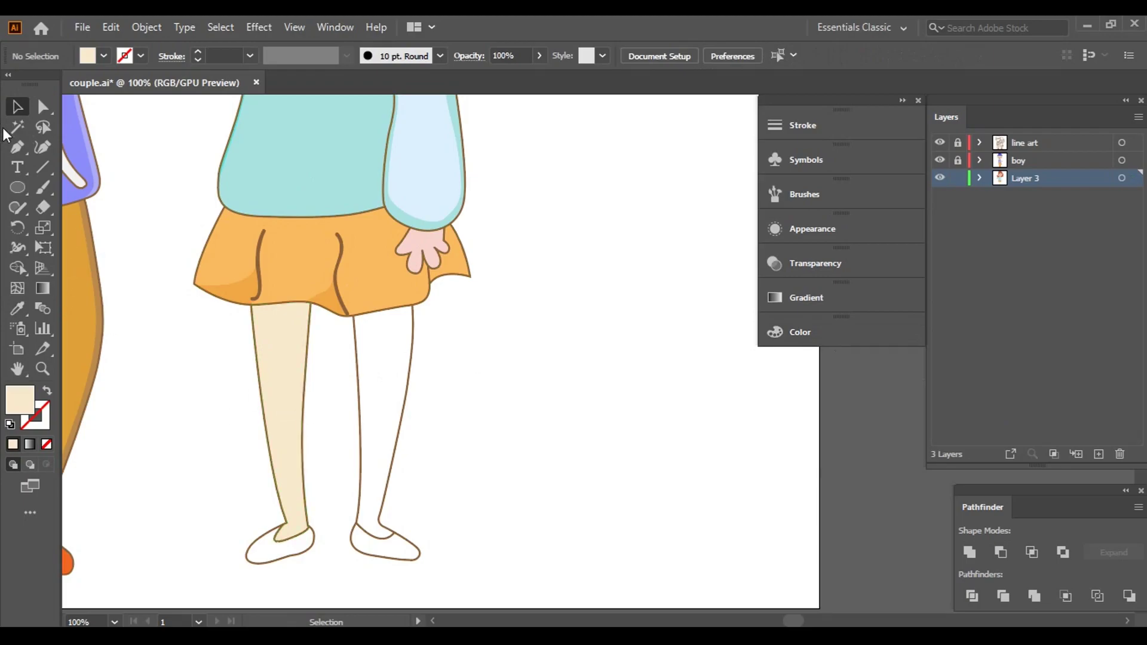
- Begin tracing the right leg's outline from the skirt hem downward
{"action": "scroll", "coordinate": [354, 328], "scroll_direction": "up", "scroll_amount": 5}
{"action": "scroll", "coordinate": [355, 327], "scroll_direction": "up", "scroll_amount": 2}
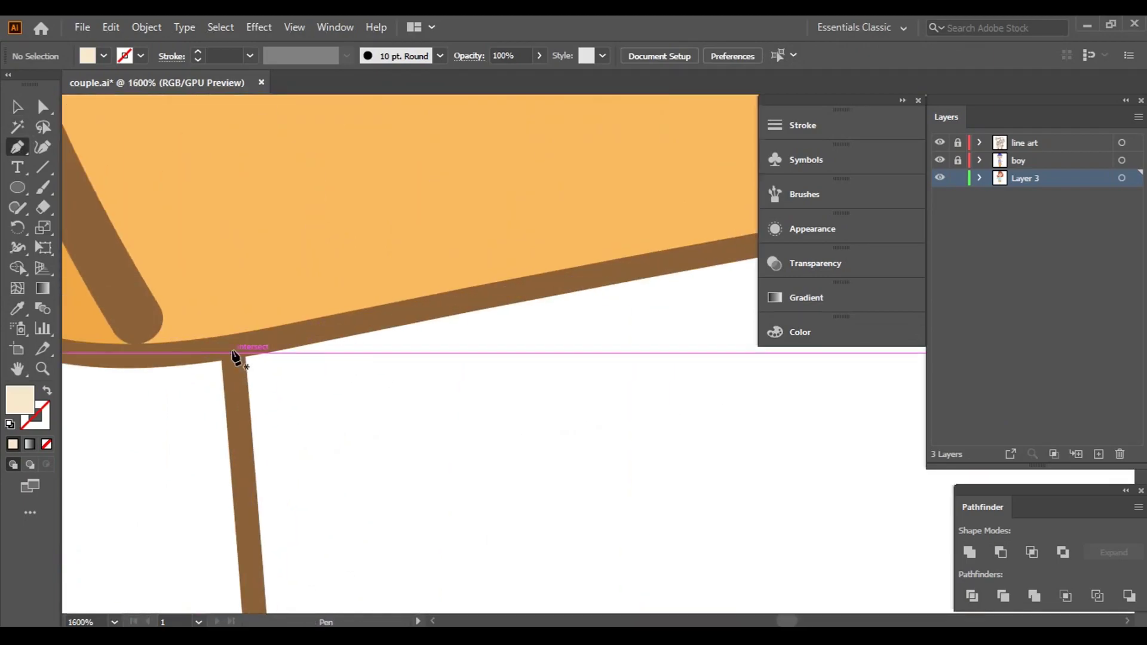
{"action": "left_click", "coordinate": [234, 352]}
{"action": "left_click", "coordinate": [253, 568]}
{"action": "scroll", "coordinate": [254, 568], "scroll_direction": "down", "scroll_amount": 3}
{"action": "scroll", "coordinate": [254, 574], "scroll_direction": "down", "scroll_amount": 5}
{"action": "left_click", "coordinate": [293, 338]}
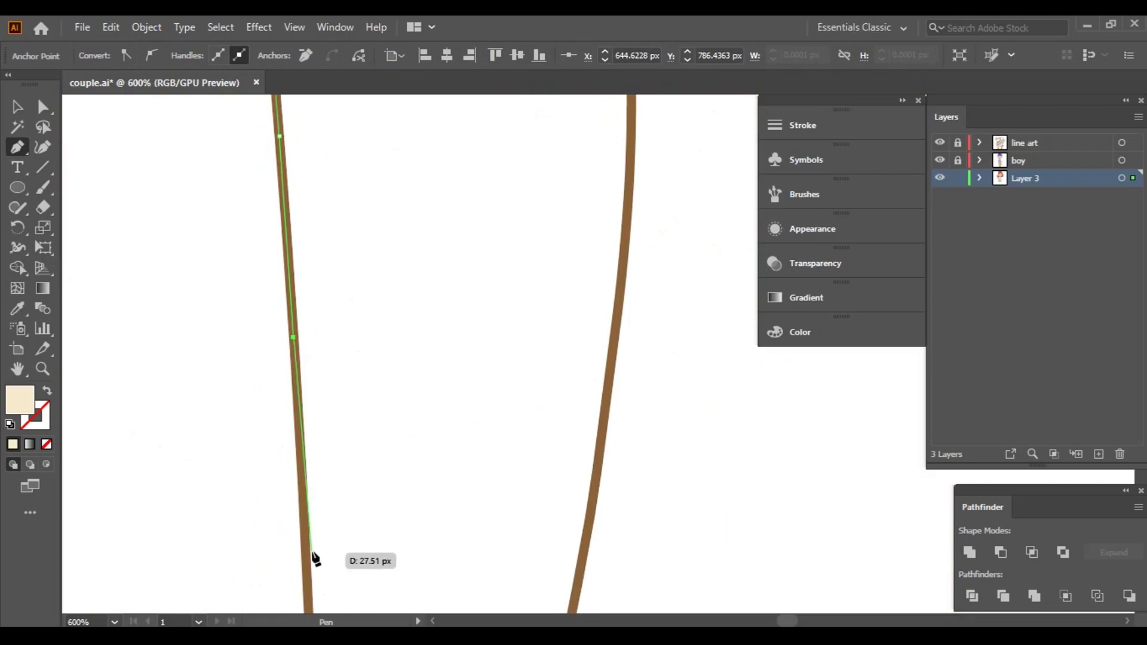
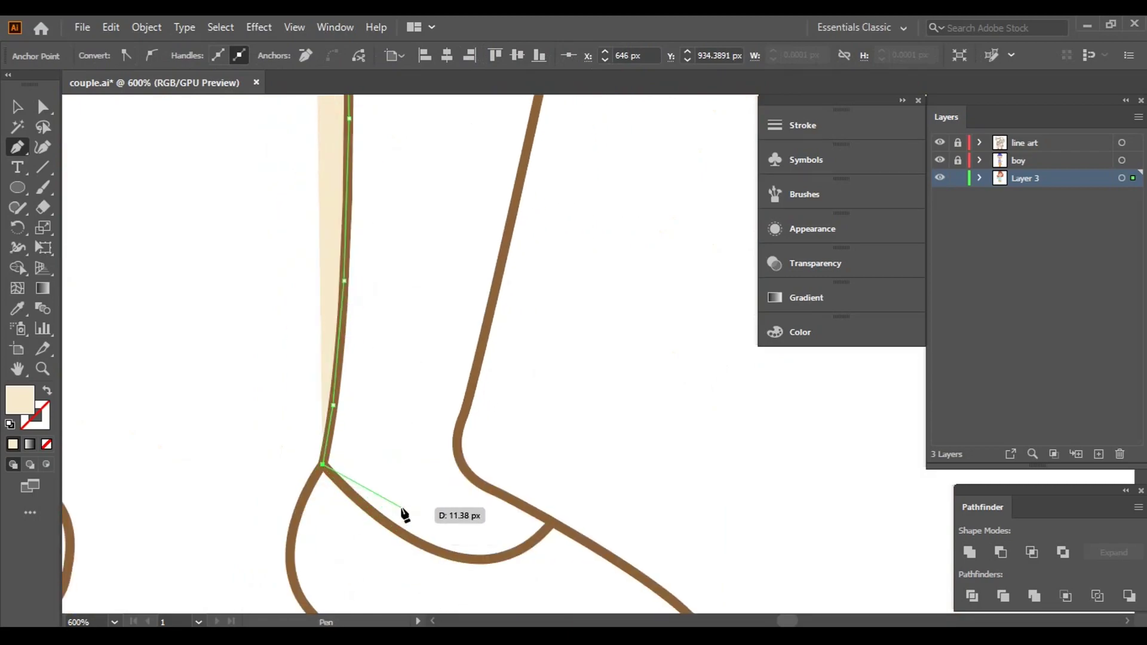
- Trace a cream shape along the inner outline of the girl's right leg, starting at the shoe
{"action": "scroll", "coordinate": [402, 512], "scroll_direction": "up", "scroll_amount": 4}
{"action": "left_click", "coordinate": [589, 466]}
{"action": "left_click", "coordinate": [695, 502]}
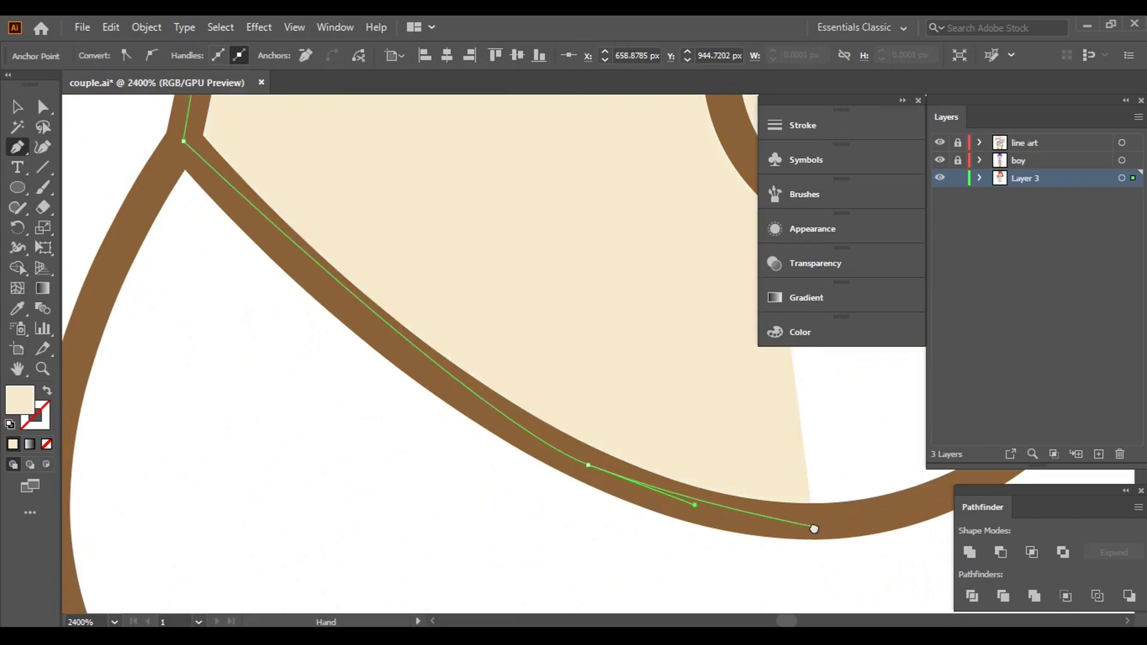
{"action": "scroll", "coordinate": [812, 529], "scroll_direction": "right", "scroll_amount": 5}
{"action": "left_click", "coordinate": [414, 511]}
{"action": "left_click", "coordinate": [577, 410]}
{"action": "scroll", "coordinate": [213, 199], "scroll_direction": "up", "scroll_amount": 2}
{"action": "left_click", "coordinate": [328, 287]}
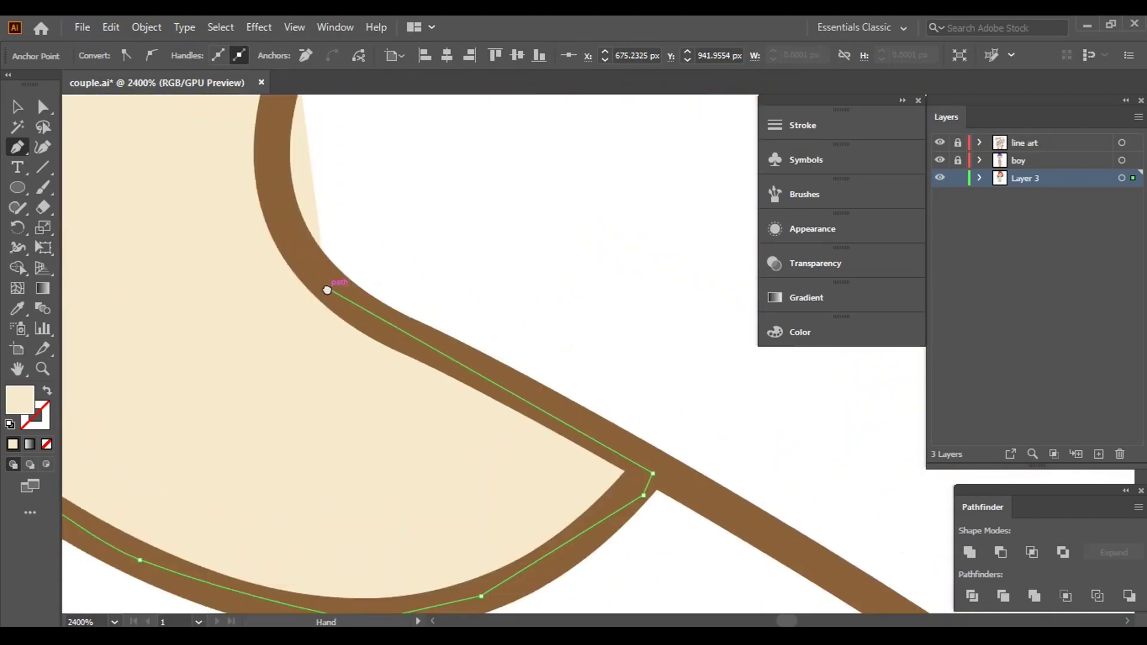
{"action": "scroll", "coordinate": [505, 418], "scroll_direction": "up", "scroll_amount": 5}
{"action": "left_click", "coordinate": [506, 421]}
{"action": "scroll", "coordinate": [418, 508], "scroll_direction": "up", "scroll_amount": 5}
{"action": "scroll", "coordinate": [477, 239], "scroll_direction": "down", "scroll_amount": 3}
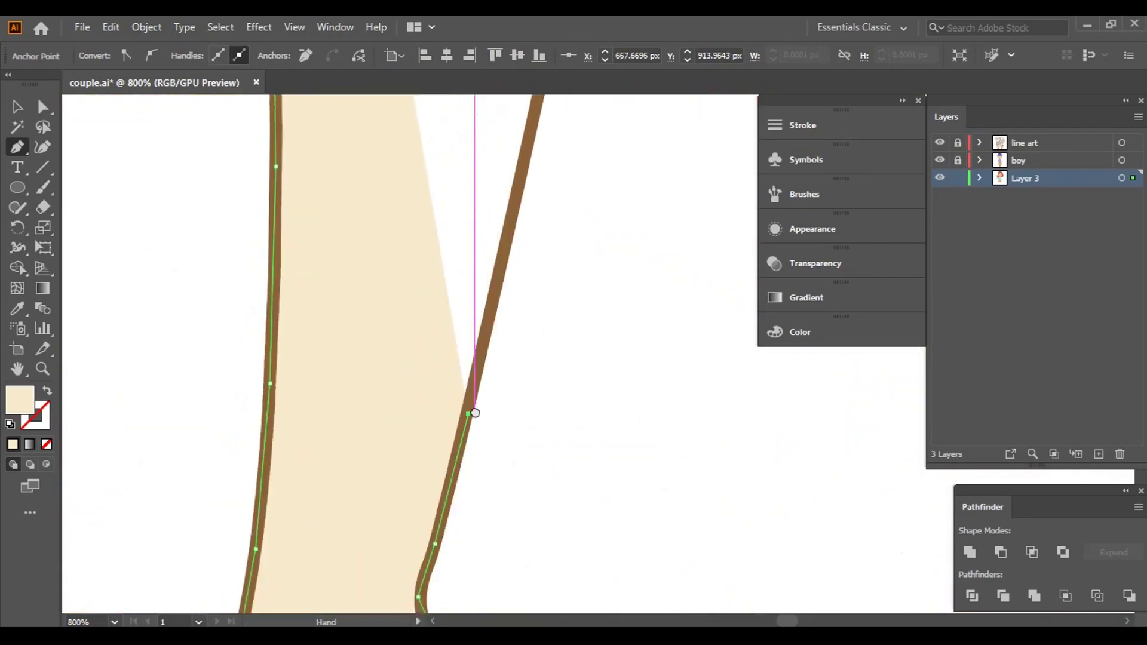
{"action": "scroll", "coordinate": [514, 281], "scroll_direction": "up", "scroll_amount": 5}
{"action": "scroll", "coordinate": [510, 256], "scroll_direction": "up", "scroll_amount": 5}
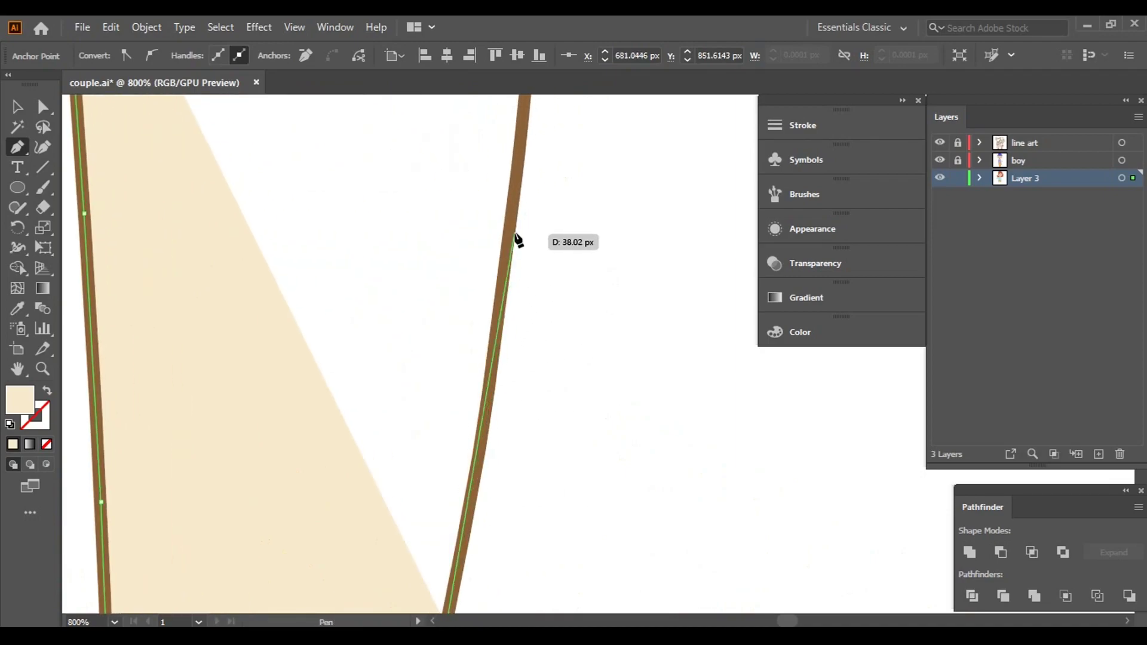
- Continue the cream leg shape up to the skirt edge, close it, and deselect
{"action": "left_click", "coordinate": [493, 360]}
{"action": "scroll", "coordinate": [505, 171], "scroll_direction": "up", "scroll_amount": 2}
{"action": "left_click", "coordinate": [496, 169]}
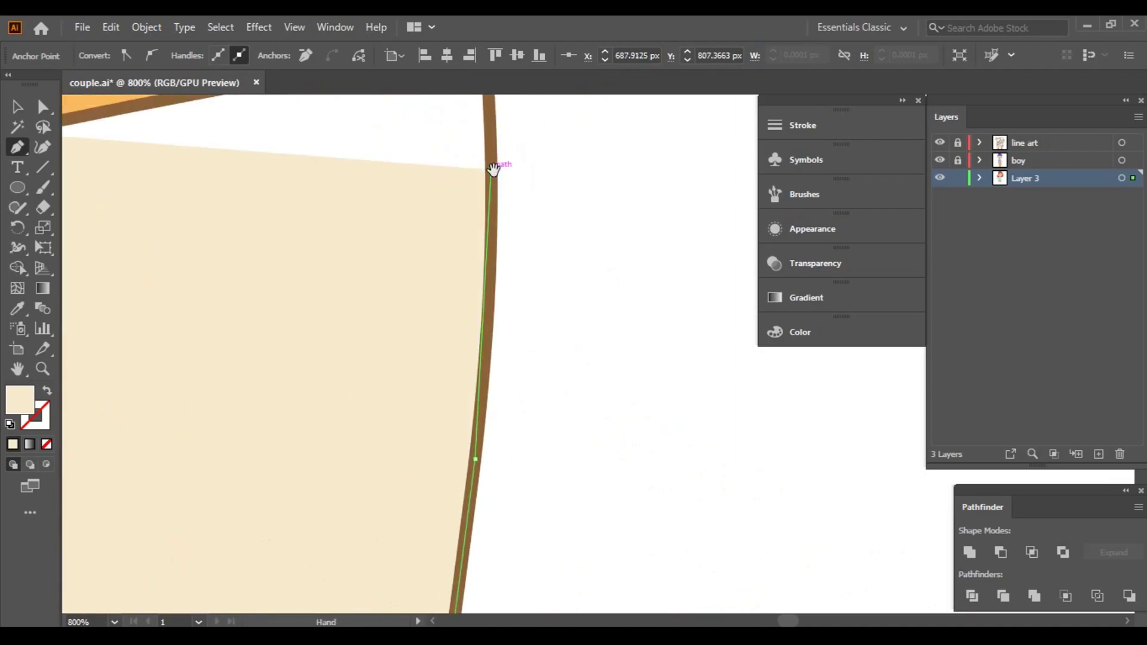
{"action": "scroll", "coordinate": [487, 340], "scroll_direction": "up", "scroll_amount": 5}
{"action": "left_click", "coordinate": [483, 333]}
{"action": "left_click", "coordinate": [302, 361]}
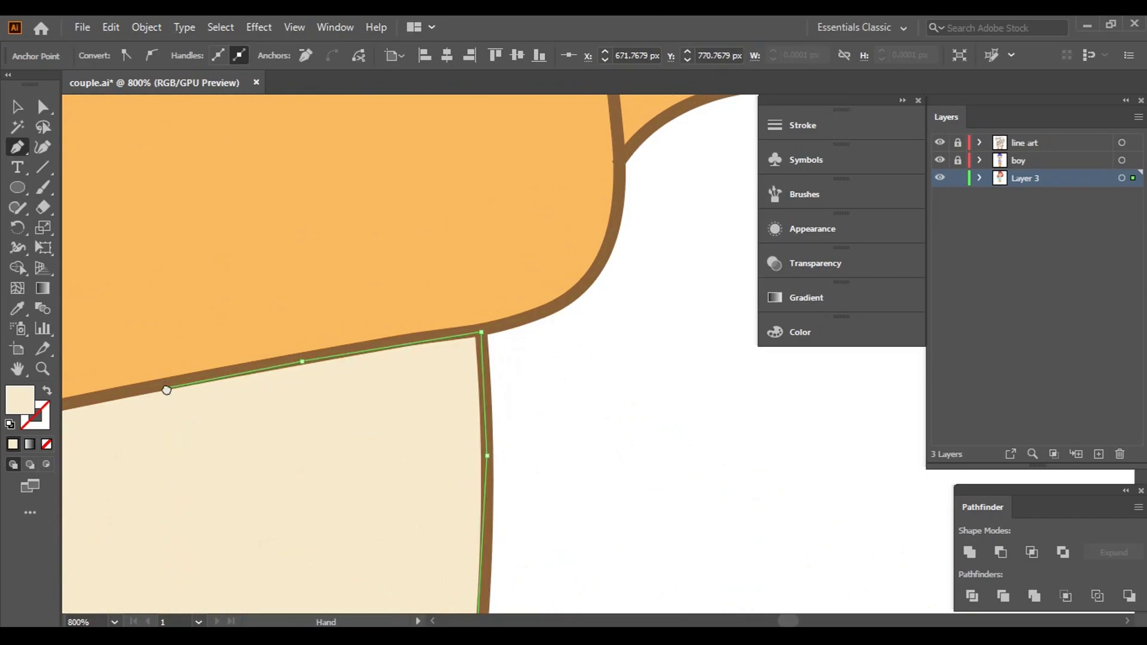
{"action": "scroll", "coordinate": [166, 389], "scroll_direction": "left", "scroll_amount": 5}
{"action": "left_click", "coordinate": [448, 351]}
{"action": "scroll", "coordinate": [448, 351], "scroll_direction": "down", "scroll_amount": 5}
{"action": "key", "text": "v"}
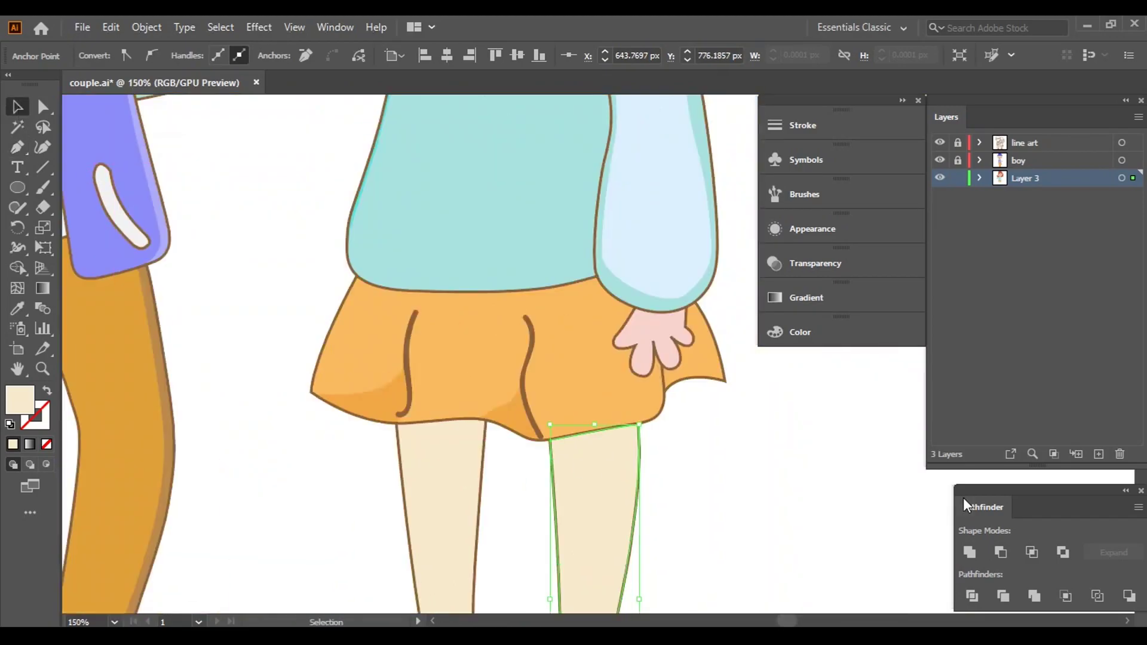
{"action": "scroll", "coordinate": [776, 471], "scroll_direction": "down", "scroll_amount": 5}
{"action": "scroll", "coordinate": [500, 334], "scroll_direction": "up", "scroll_amount": 2}
{"action": "left_click", "coordinate": [499, 334]}
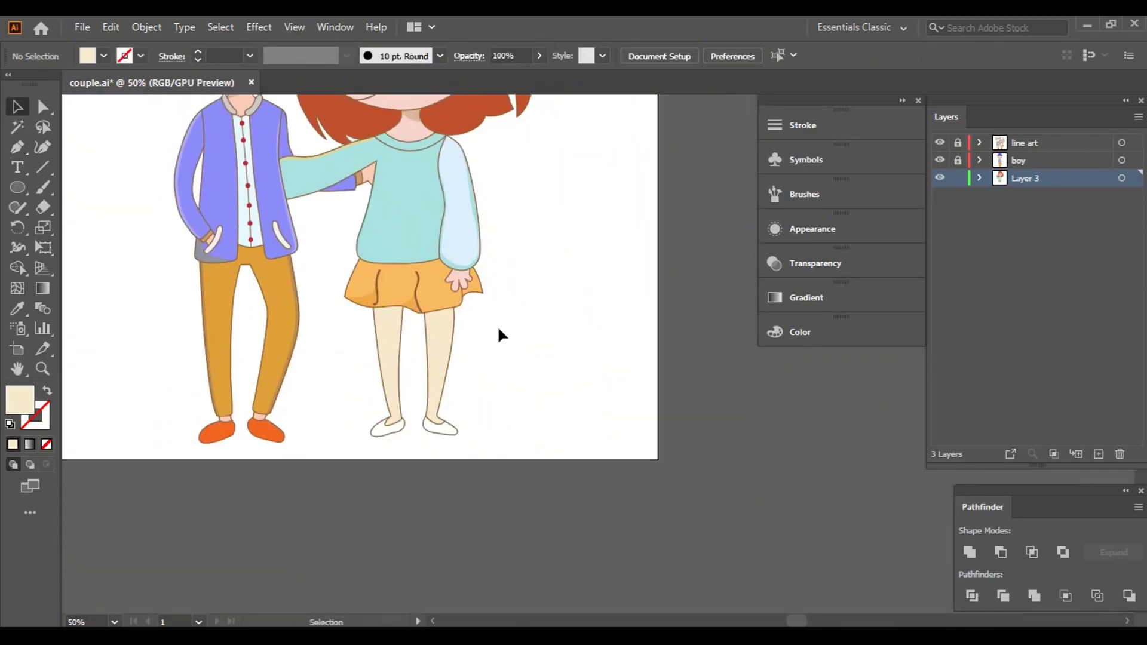
- Center the girl's legs in view and set the fill colour to yellow
{"action": "left_click_drag", "start_coordinate": [513, 336], "coordinate": [608, 313]}
{"action": "left_click", "coordinate": [104, 56]}
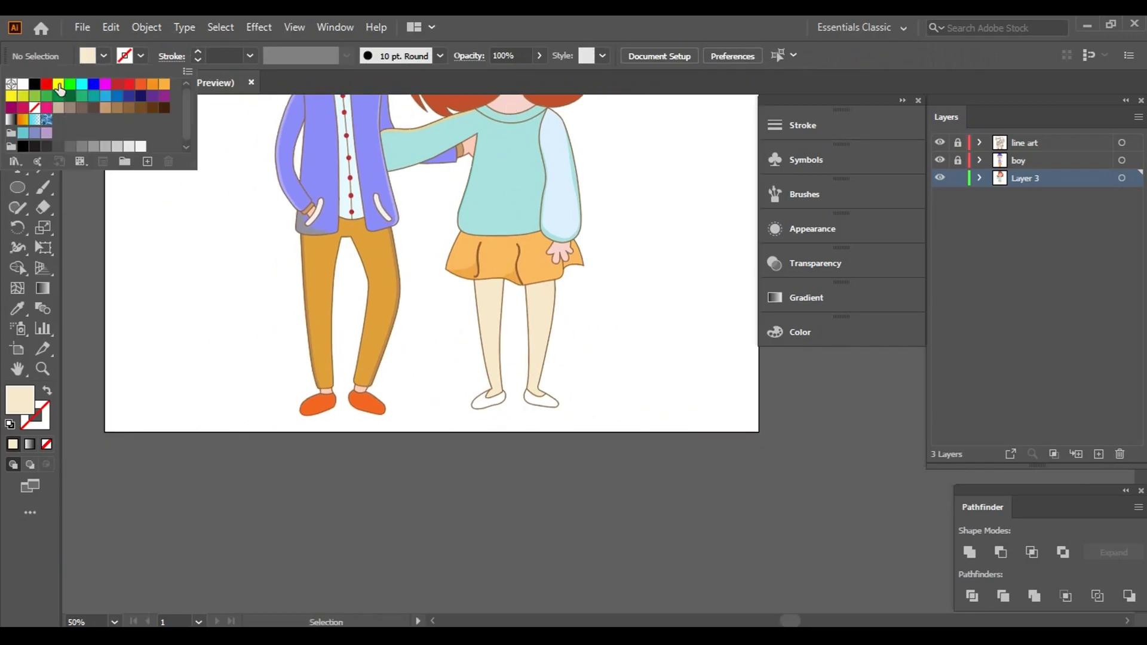
{"action": "left_click", "coordinate": [698, 366]}
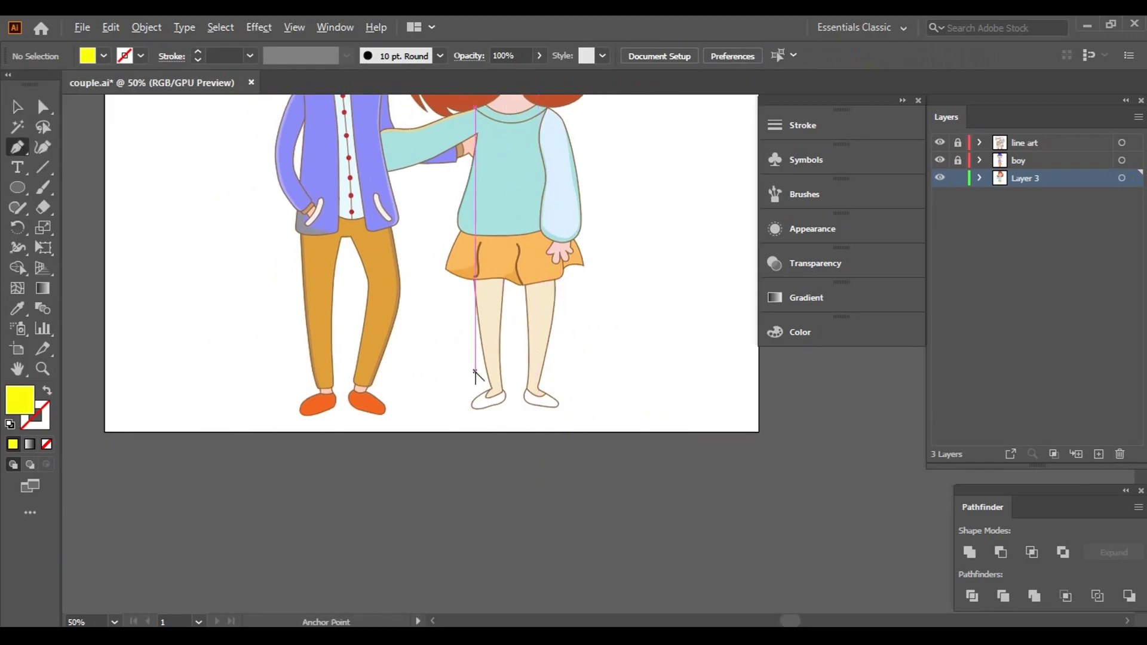
{"action": "scroll", "coordinate": [475, 374], "scroll_direction": "up", "scroll_amount": 8}
{"action": "scroll", "coordinate": [561, 512], "scroll_direction": "up", "scroll_amount": 3}
- Trace a yellow shape following the first shoe's outline around its curve and bottom
{"action": "left_click", "coordinate": [487, 118]}
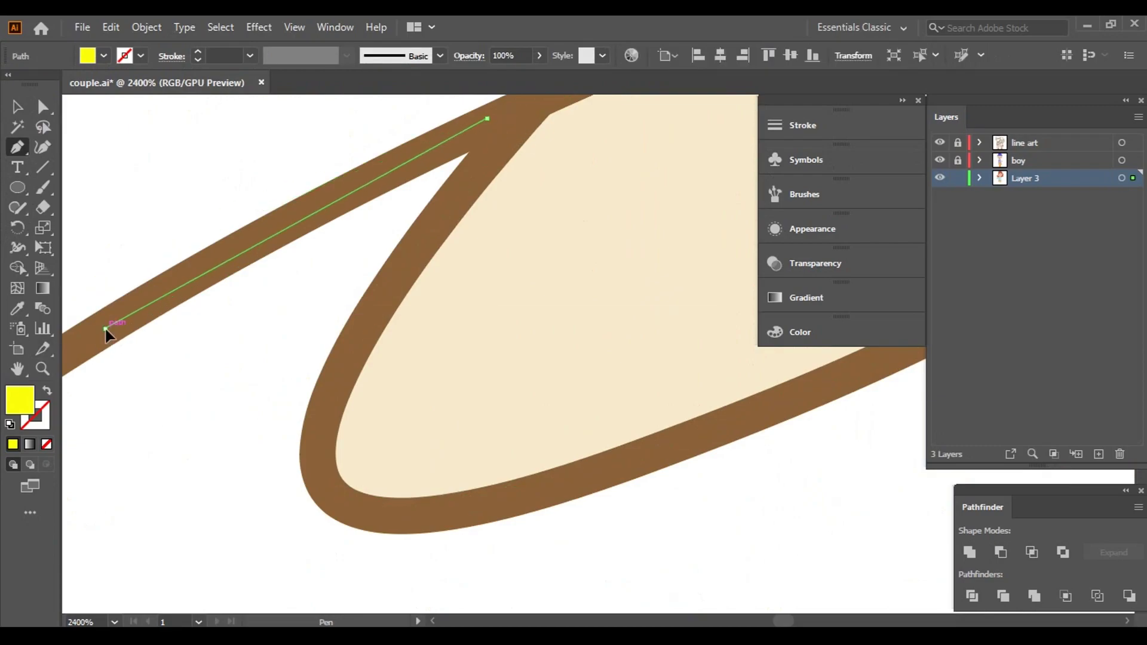
{"action": "scroll", "coordinate": [107, 328], "scroll_direction": "up", "scroll_amount": 3}
{"action": "left_click", "coordinate": [282, 333]}
{"action": "scroll", "coordinate": [154, 487], "scroll_direction": "down", "scroll_amount": 3}
{"action": "left_click", "coordinate": [161, 351]}
{"action": "left_click", "coordinate": [185, 460]}
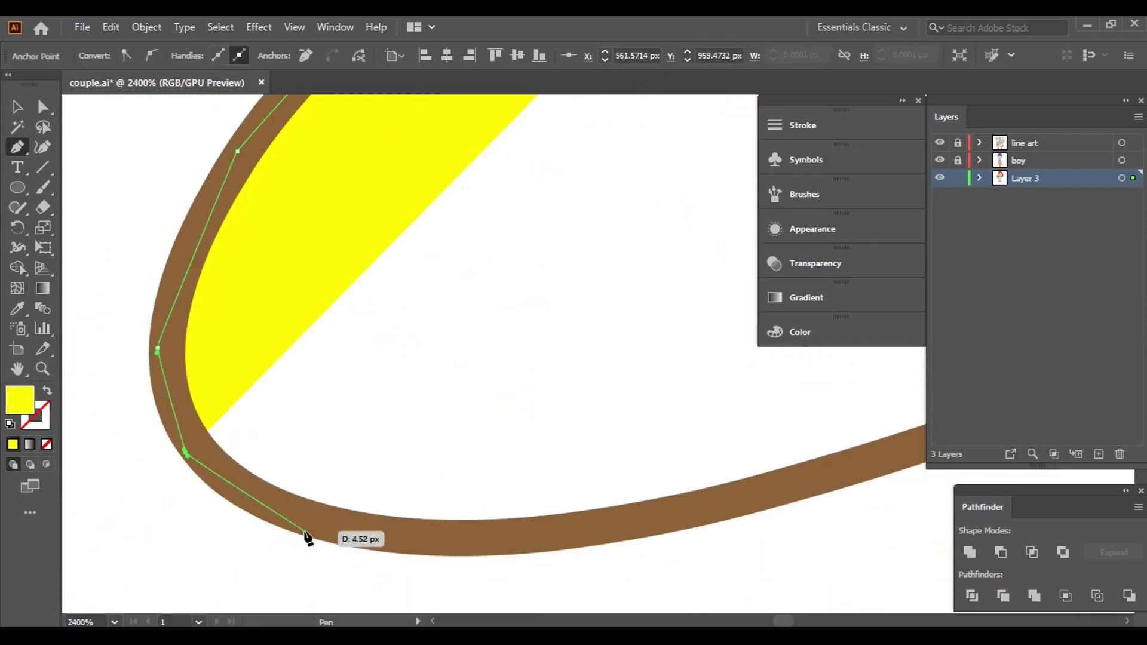
{"action": "left_click", "coordinate": [324, 533]}
{"action": "left_click", "coordinate": [574, 541]}
{"action": "left_click", "coordinate": [794, 483]}
{"action": "scroll", "coordinate": [794, 483], "scroll_direction": "right", "scroll_amount": 5}
{"action": "left_click", "coordinate": [595, 417]}
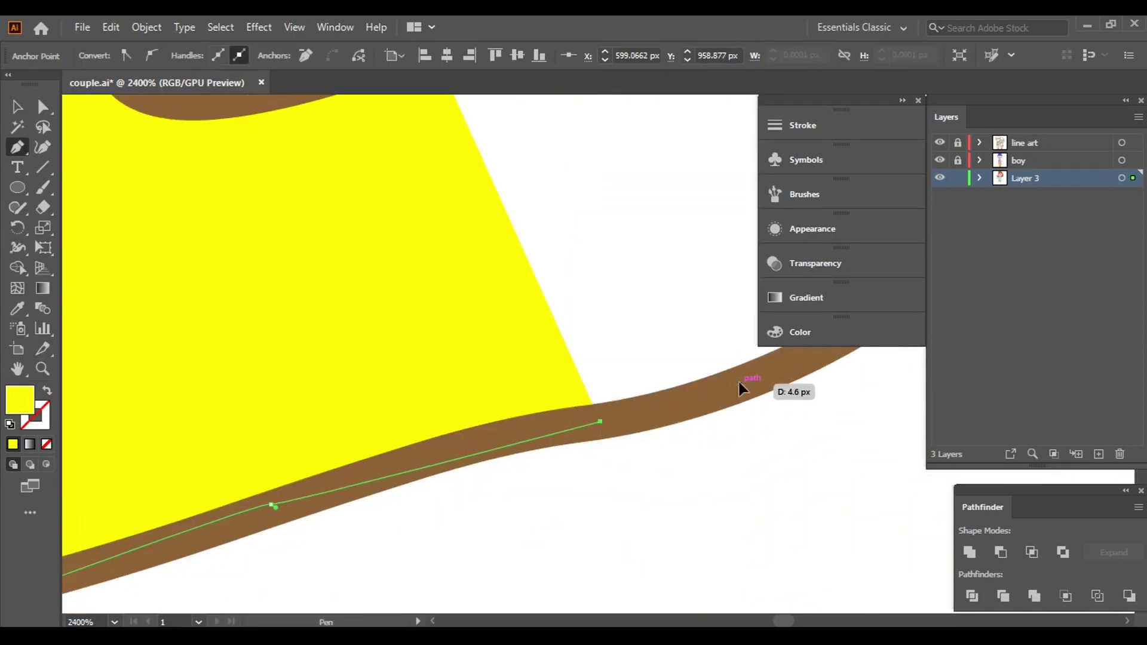
{"action": "scroll", "coordinate": [742, 385], "scroll_direction": "right", "scroll_amount": 5}
{"action": "left_click", "coordinate": [389, 429]}
{"action": "left_click", "coordinate": [476, 287]}
{"action": "left_click", "coordinate": [513, 185]}
- Trace the first shoe up toward the ankle and close the yellow shape
{"action": "scroll", "coordinate": [512, 185], "scroll_direction": "up", "scroll_amount": 3}
{"action": "left_click", "coordinate": [485, 407]}
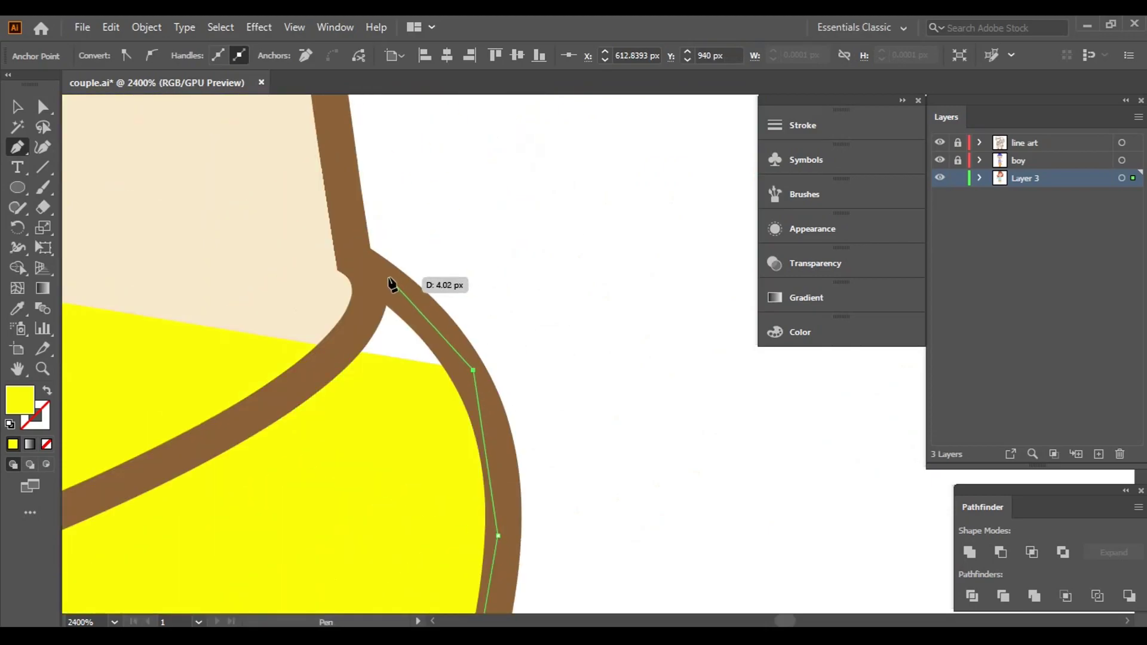
{"action": "left_click", "coordinate": [389, 282]}
{"action": "left_click", "coordinate": [341, 353]}
{"action": "scroll", "coordinate": [389, 346], "scroll_direction": "left", "scroll_amount": 5}
{"action": "scroll", "coordinate": [389, 346], "scroll_direction": "left", "scroll_amount": 5}
{"action": "left_click", "coordinate": [583, 267]}
{"action": "left_click", "coordinate": [258, 375]}
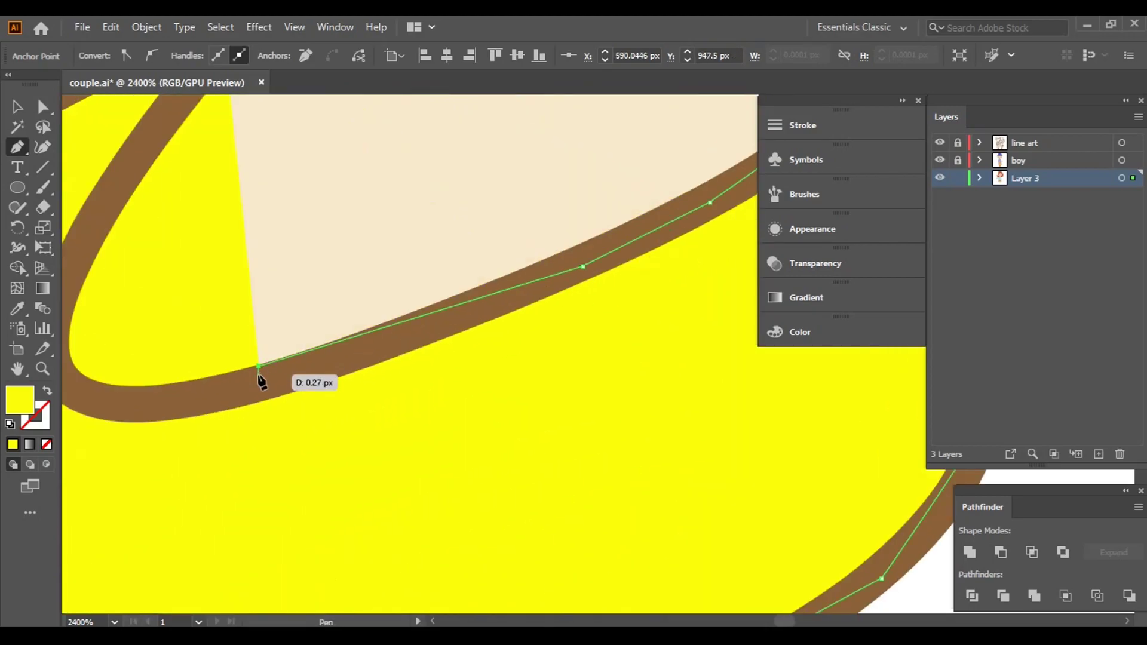
{"action": "scroll", "coordinate": [259, 377], "scroll_direction": "left", "scroll_amount": 5}
{"action": "left_click", "coordinate": [371, 403]}
{"action": "scroll", "coordinate": [371, 402], "scroll_direction": "left", "scroll_amount": 3}
{"action": "left_click", "coordinate": [333, 324]}
{"action": "left_click", "coordinate": [394, 188]}
{"action": "scroll", "coordinate": [387, 299], "scroll_direction": "up", "scroll_amount": 3}
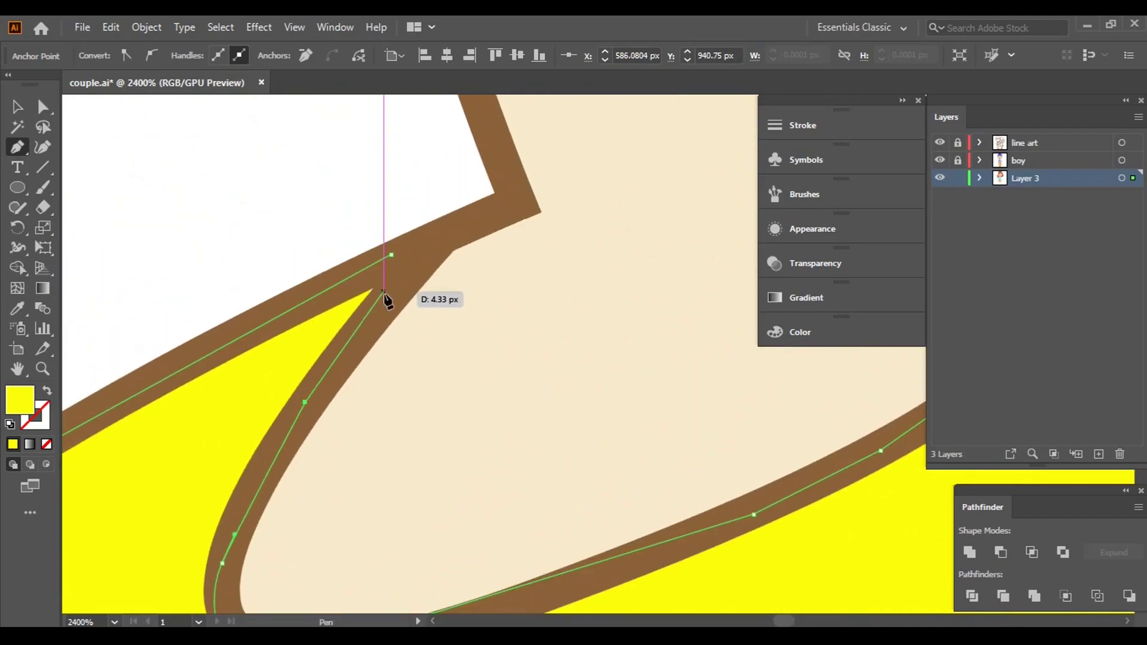
{"action": "left_click", "coordinate": [394, 259]}
{"action": "scroll", "coordinate": [729, 482], "scroll_direction": "down", "scroll_amount": 3}
{"action": "scroll", "coordinate": [730, 482], "scroll_direction": "down", "scroll_amount": 3}
{"action": "scroll", "coordinate": [494, 334], "scroll_direction": "up", "scroll_amount": 5}
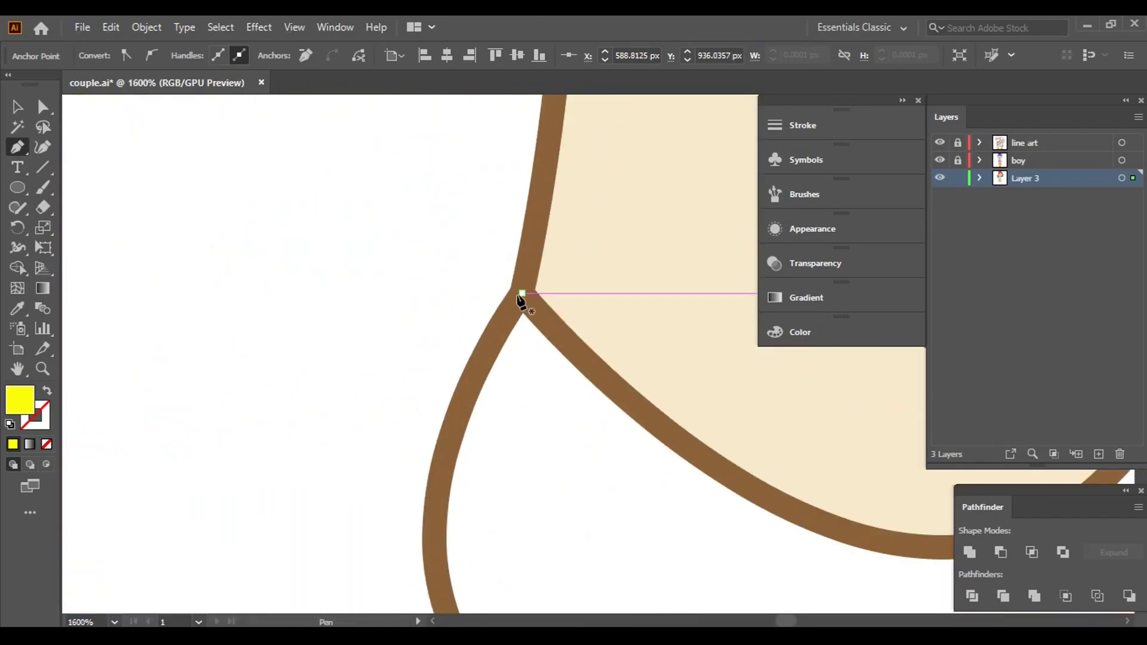
- Trace the second shoe's outline around its corner, rounded toe and bottom edge
{"action": "left_click", "coordinate": [520, 300]}
{"action": "left_click", "coordinate": [691, 456]}
{"action": "left_click", "coordinate": [853, 533]}
{"action": "scroll", "coordinate": [476, 457], "scroll_direction": "right", "scroll_amount": 5}
{"action": "left_click", "coordinate": [481, 457]}
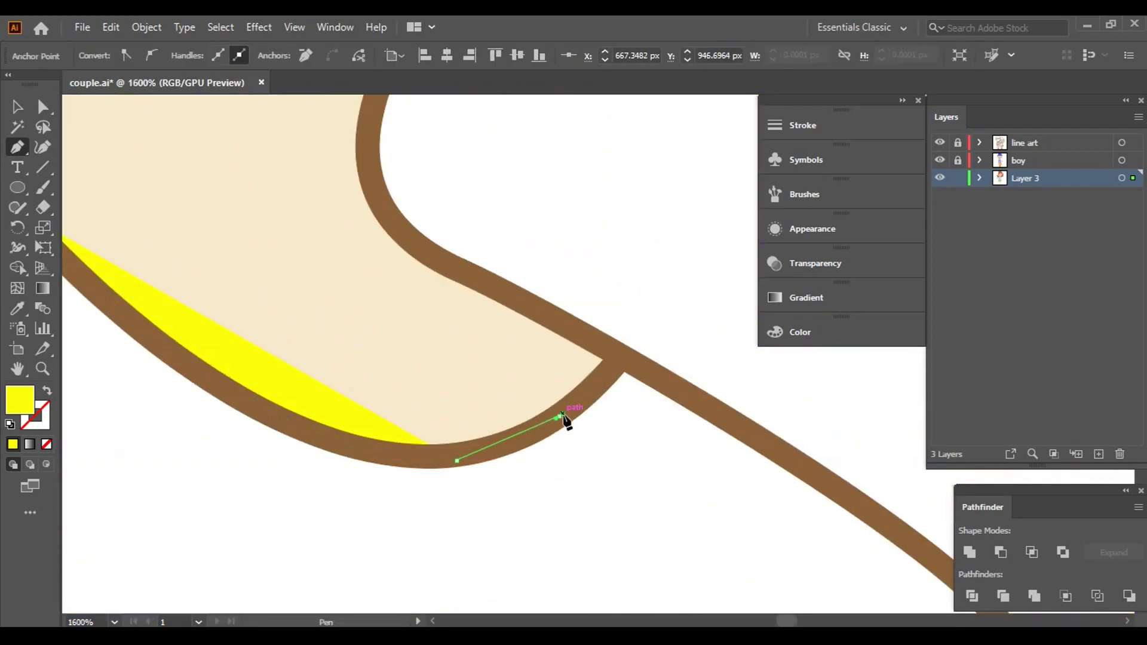
{"action": "left_click", "coordinate": [563, 418]}
{"action": "left_click", "coordinate": [623, 360]}
{"action": "left_click", "coordinate": [883, 525]}
{"action": "scroll", "coordinate": [883, 525], "scroll_direction": "down", "scroll_amount": 5}
{"action": "scroll", "coordinate": [884, 524], "scroll_direction": "right", "scroll_amount": 8}
{"action": "left_click", "coordinate": [556, 328]}
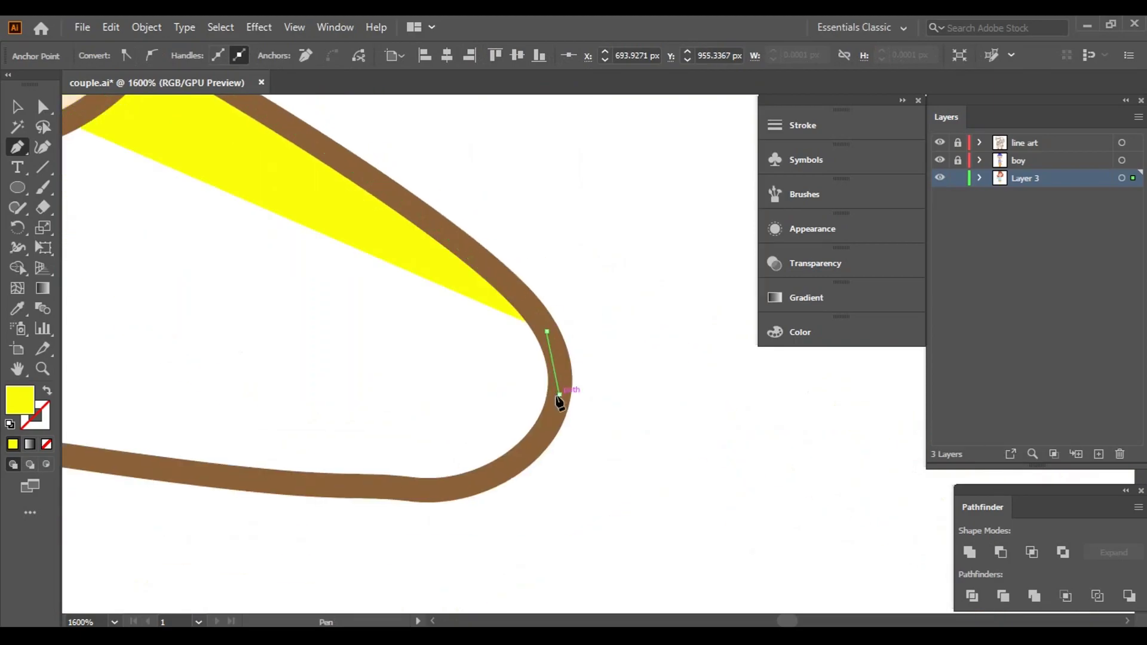
{"action": "left_click", "coordinate": [558, 397]}
{"action": "left_click", "coordinate": [407, 499]}
- Trace up the second shoe's left side, curve and close the yellow shape, then deselect
{"action": "scroll", "coordinate": [195, 477], "scroll_direction": "left", "scroll_amount": 5}
{"action": "left_click", "coordinate": [371, 480]}
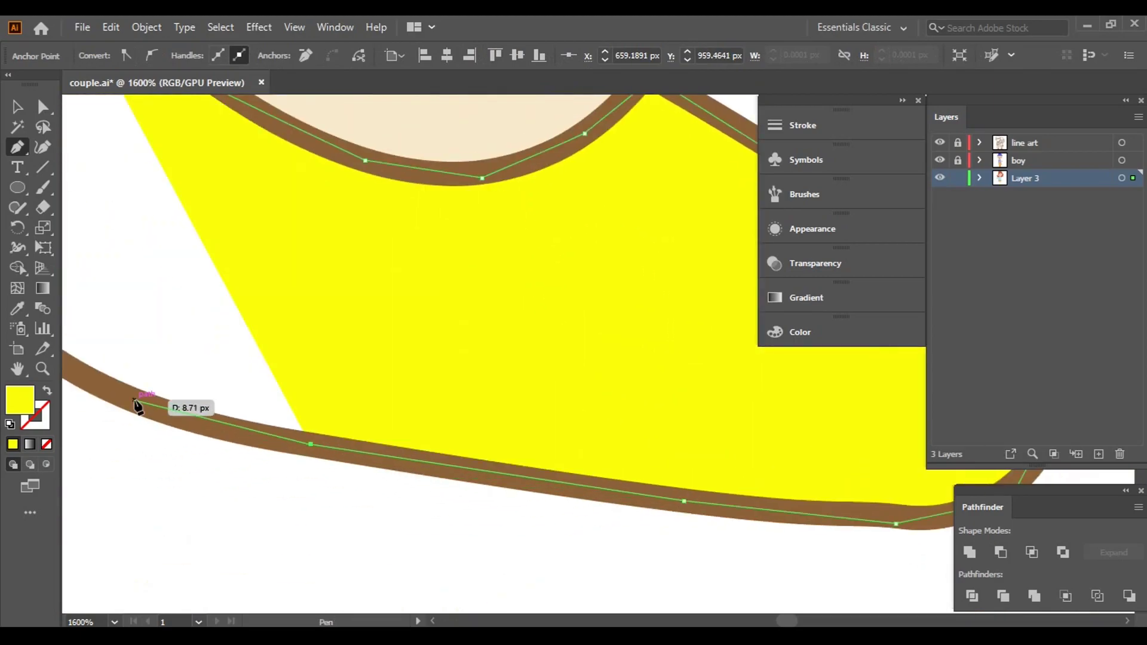
{"action": "scroll", "coordinate": [141, 402], "scroll_direction": "left", "scroll_amount": 10}
{"action": "left_click", "coordinate": [680, 505]}
{"action": "left_click", "coordinate": [655, 456]}
{"action": "left_click", "coordinate": [647, 390]}
{"action": "left_click", "coordinate": [660, 291]}
{"action": "left_click_drag", "start_coordinate": [701, 188], "coordinate": [721, 180]}
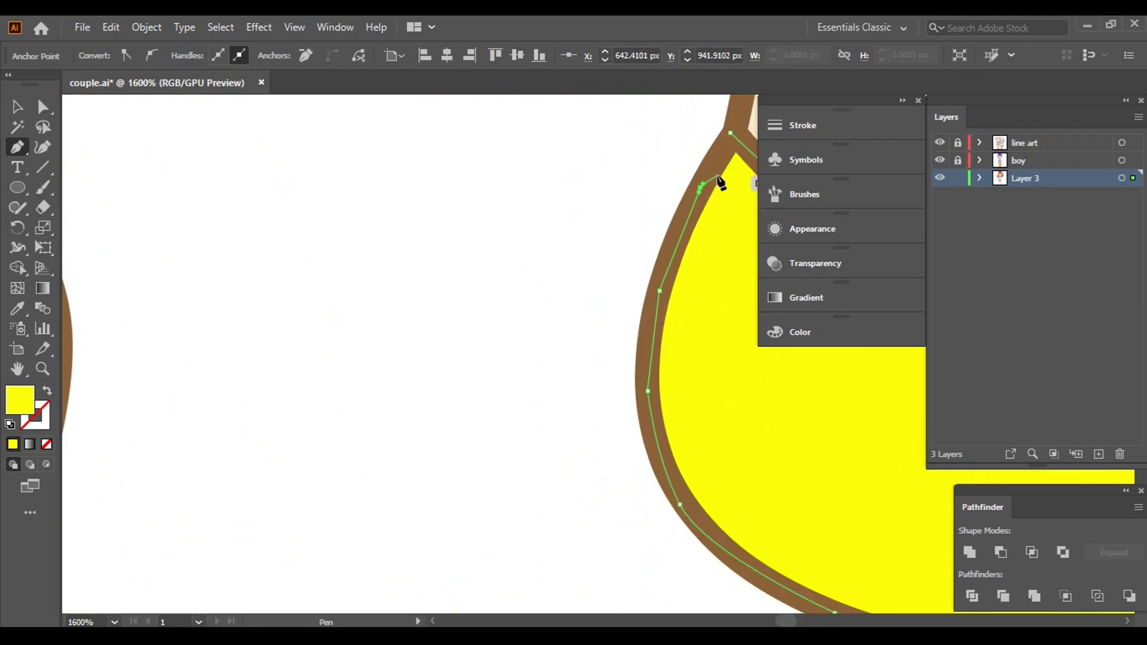
{"action": "left_click", "coordinate": [730, 132]}
{"action": "key", "text": "ctrl+minus"}
{"action": "key", "text": "ctrl+minus"}
{"action": "key", "text": "ctrl+minus"}
{"action": "key", "text": "ctrl+minus"}
{"action": "key", "text": "ctrl+minus"}
{"action": "left_click", "coordinate": [16, 106]}
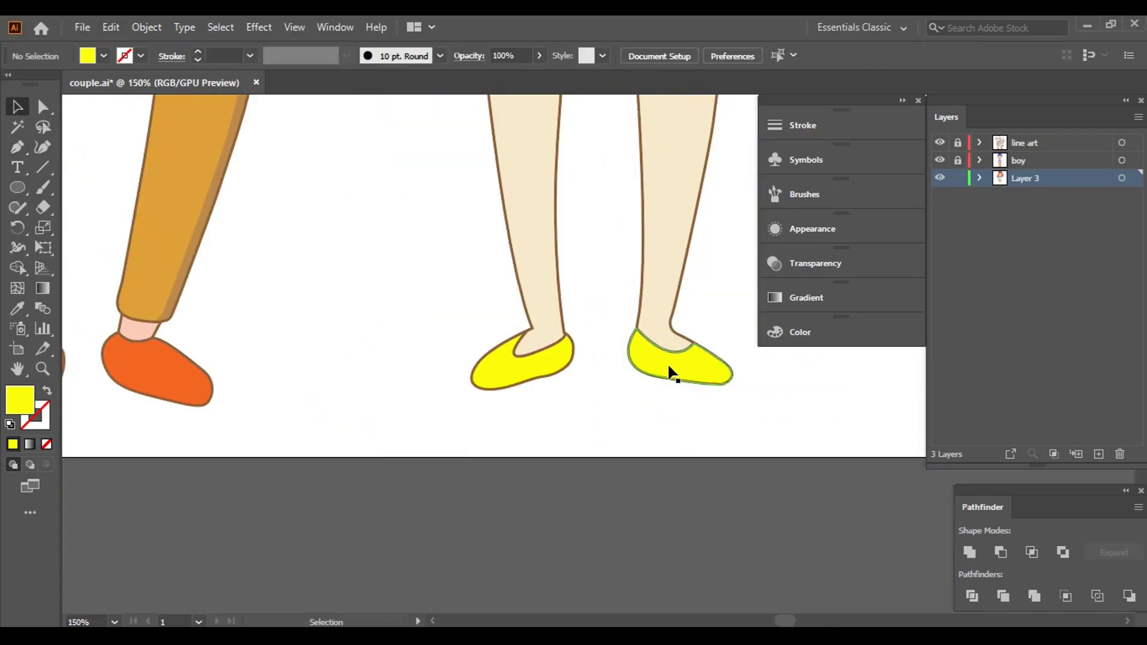
{"action": "key", "text": "ctrl+minus"}
{"action": "key", "text": "ctrl+minus"}
{"action": "key", "text": "ctrl+minus"}
- Select both yellow shoes and recolour them magenta from the Fill swatches
{"action": "scroll", "coordinate": [428, 439], "scroll_direction": "up", "scroll_amount": 4}
{"action": "scroll", "coordinate": [421, 417], "scroll_direction": "left", "scroll_amount": 3}
{"action": "left_click", "coordinate": [510, 434]}
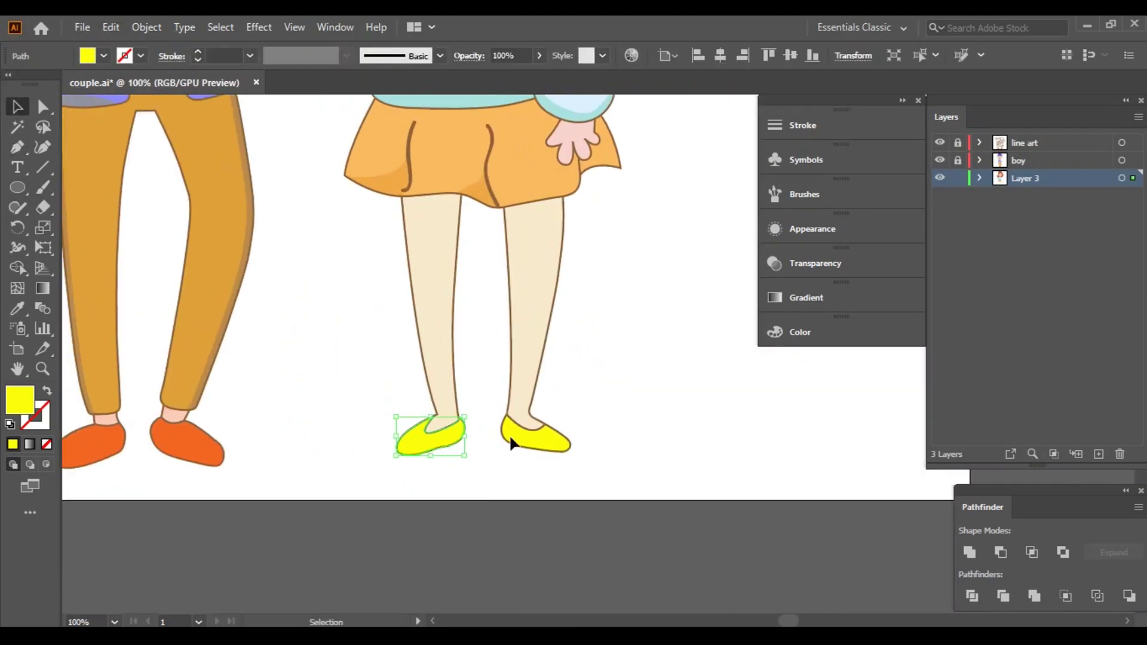
{"action": "left_click", "coordinate": [418, 431], "text": "shift"}
{"action": "left_click", "coordinate": [104, 55]}
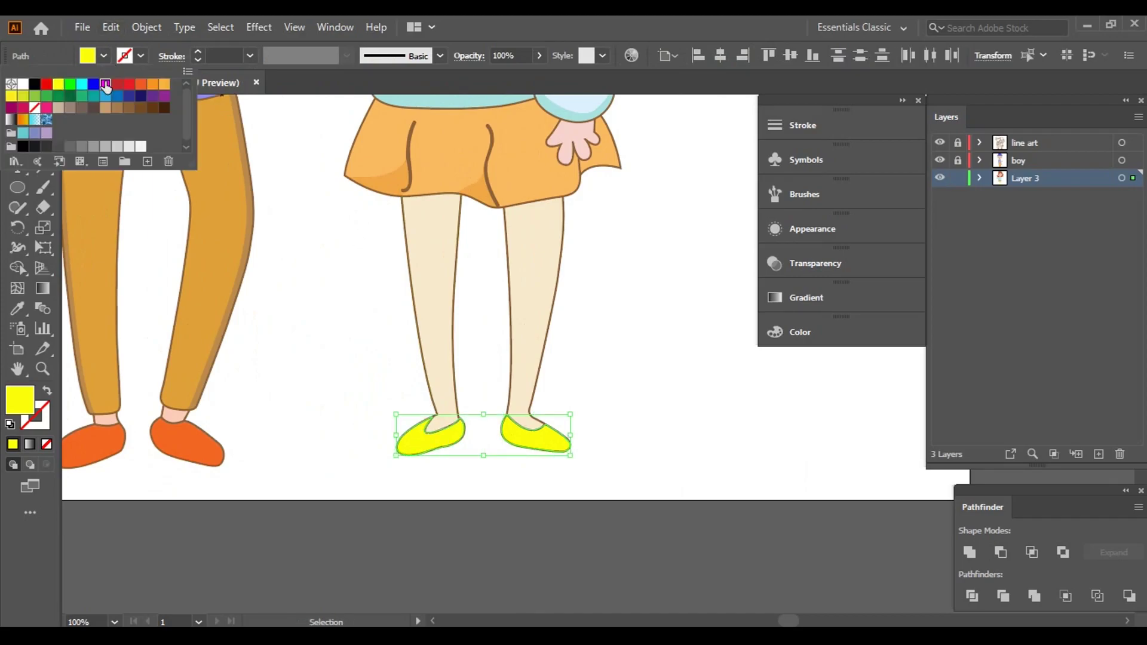
{"action": "left_click", "coordinate": [113, 86]}
{"action": "left_click", "coordinate": [622, 349]}
{"action": "key", "text": "ctrl+minus"}
{"action": "key", "text": "ctrl+minus"}
{"action": "key", "text": "ctrl+minus"}
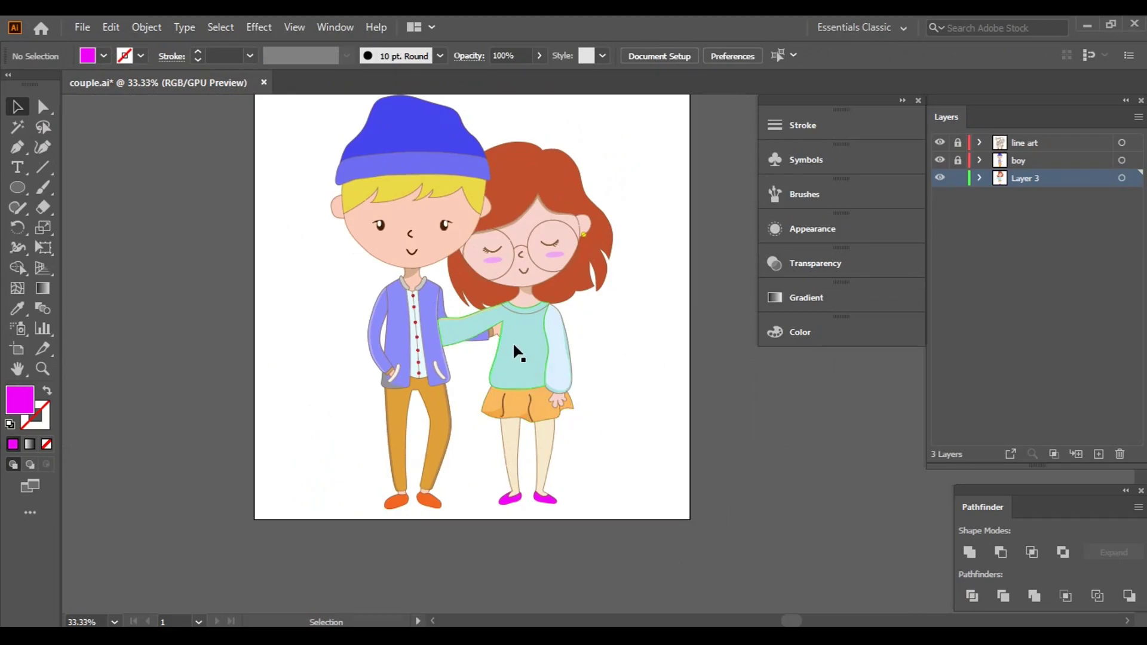
- Bring the sweater hem into view and draw the first curved brown rib strands
{"action": "scroll", "coordinate": [512, 341], "scroll_direction": "up", "scroll_amount": 6}
{"action": "scroll", "coordinate": [669, 405], "scroll_direction": "down", "scroll_amount": 5}
{"action": "scroll", "coordinate": [202, 410], "scroll_direction": "down", "scroll_amount": 5}
{"action": "left_click", "coordinate": [423, 428]}
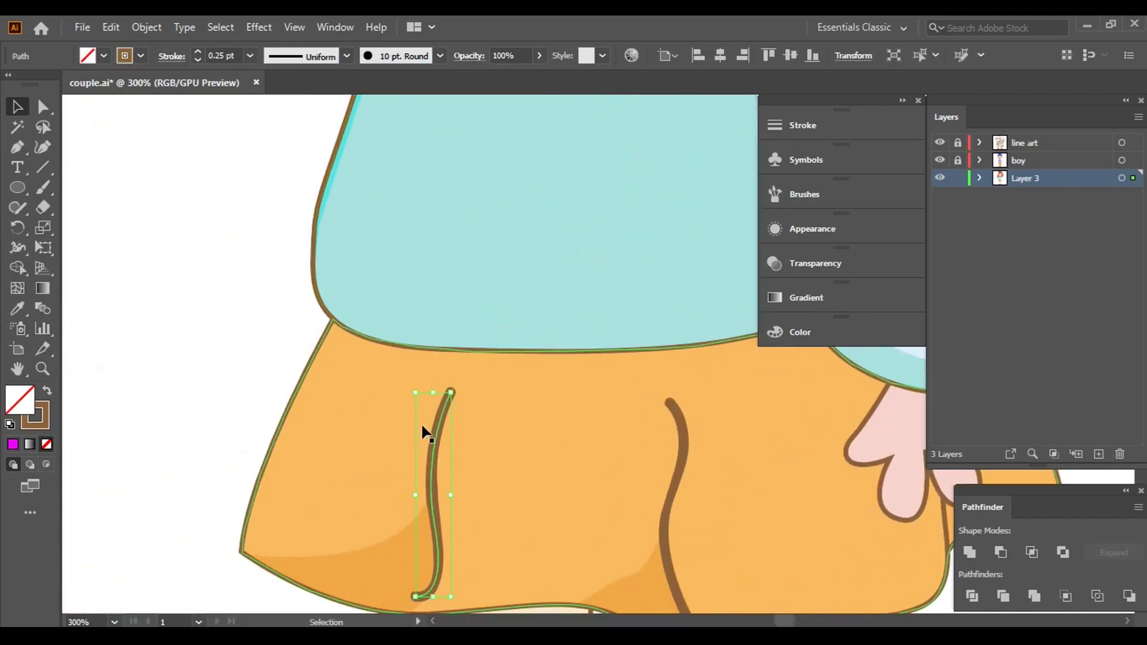
{"action": "left_click_drag", "start_coordinate": [641, 323], "coordinate": [256, 361]}
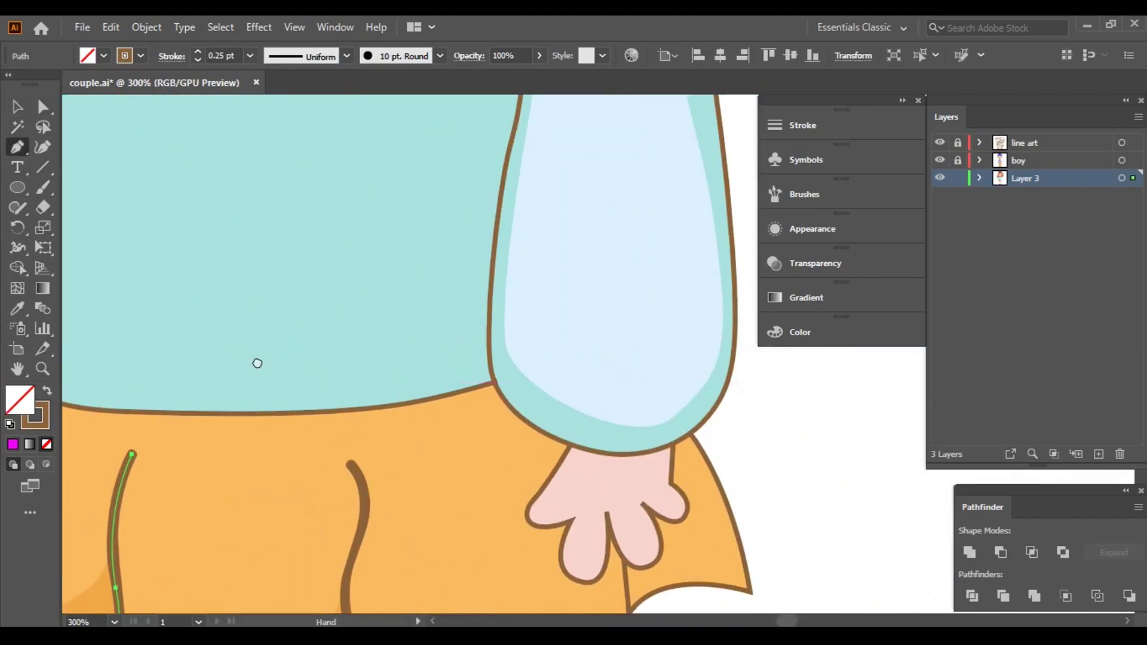
{"action": "scroll", "coordinate": [179, 418], "scroll_direction": "up", "scroll_amount": 2}
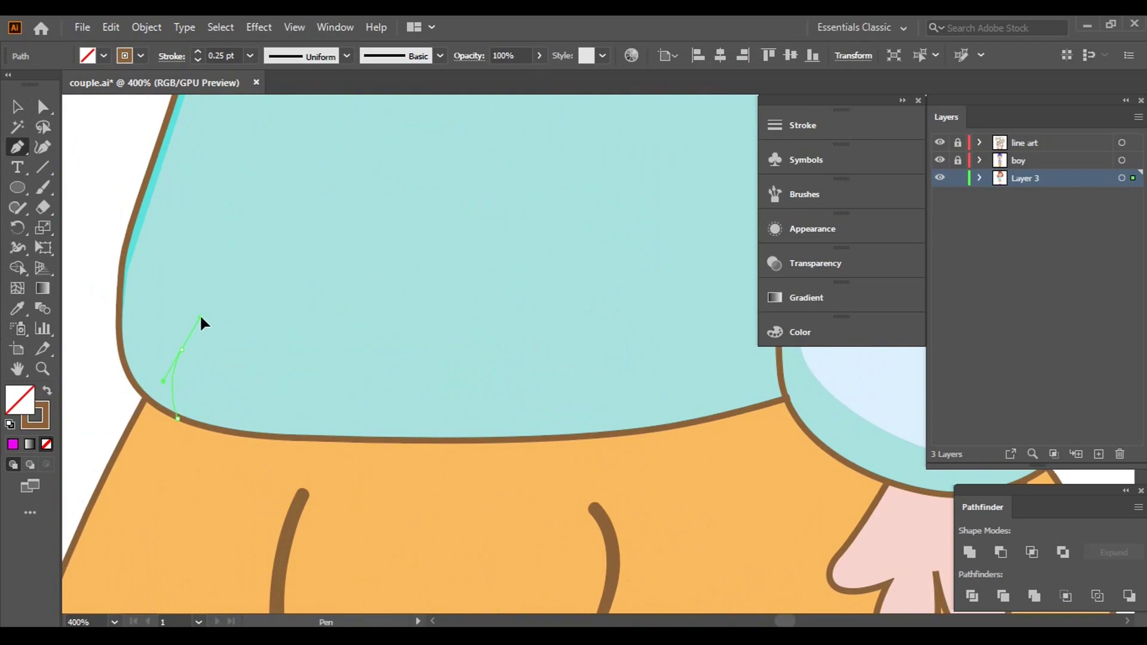
{"action": "left_click_drag", "start_coordinate": [200, 316], "coordinate": [201, 320]}
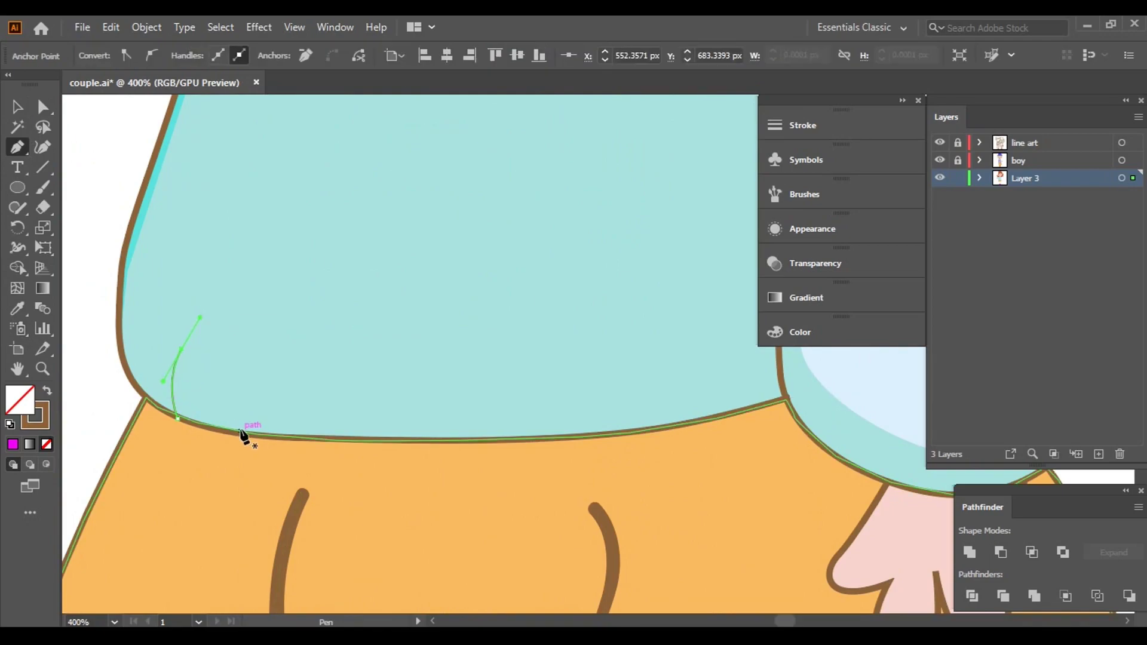
{"action": "mouse_move", "coordinate": [245, 432]}
{"action": "left_mouse_down"}
{"action": "mouse_move", "coordinate": [257, 386]}
{"action": "mouse_move", "coordinate": [328, 371]}
{"action": "left_mouse_up"}
{"action": "left_click", "coordinate": [321, 438]}
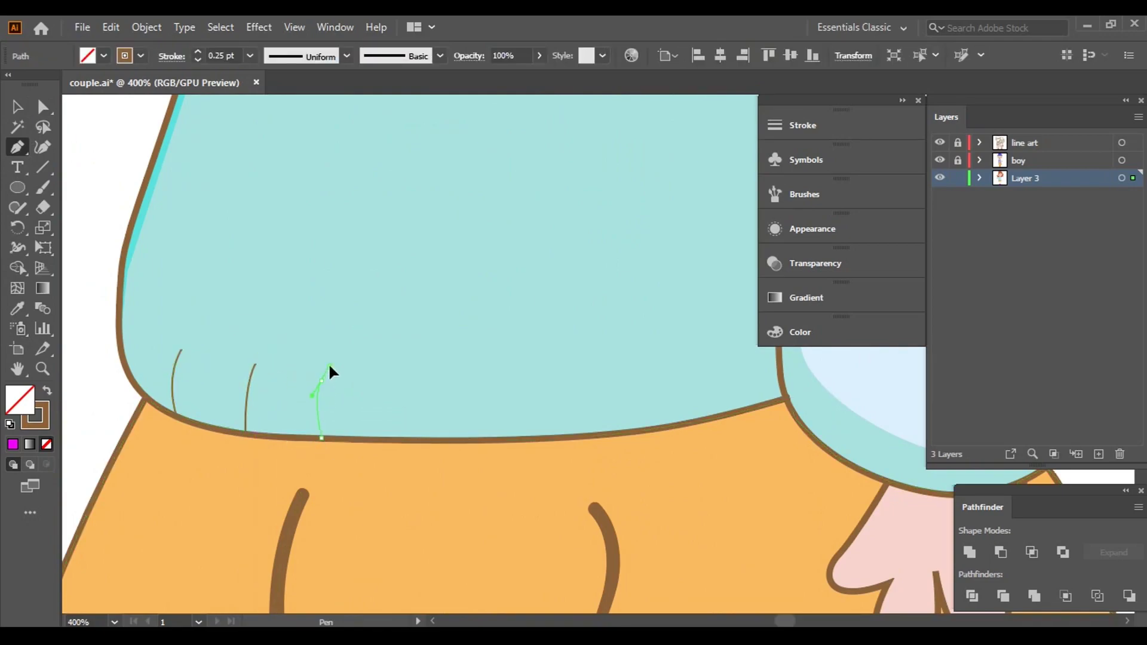
{"action": "left_click", "coordinate": [383, 440]}
{"action": "mouse_move", "coordinate": [394, 384]}
{"action": "left_mouse_down"}
{"action": "mouse_move", "coordinate": [408, 366]}
{"action": "mouse_move", "coordinate": [551, 381]}
{"action": "left_mouse_up"}
- Draw the remaining curved rib strands across the hem up to the sleeve, then deselect
{"action": "left_click", "coordinate": [444, 440]}
{"action": "left_click", "coordinate": [501, 438]}
{"action": "left_click", "coordinate": [549, 438]}
{"action": "left_click_drag", "start_coordinate": [748, 423], "coordinate": [561, 398]}
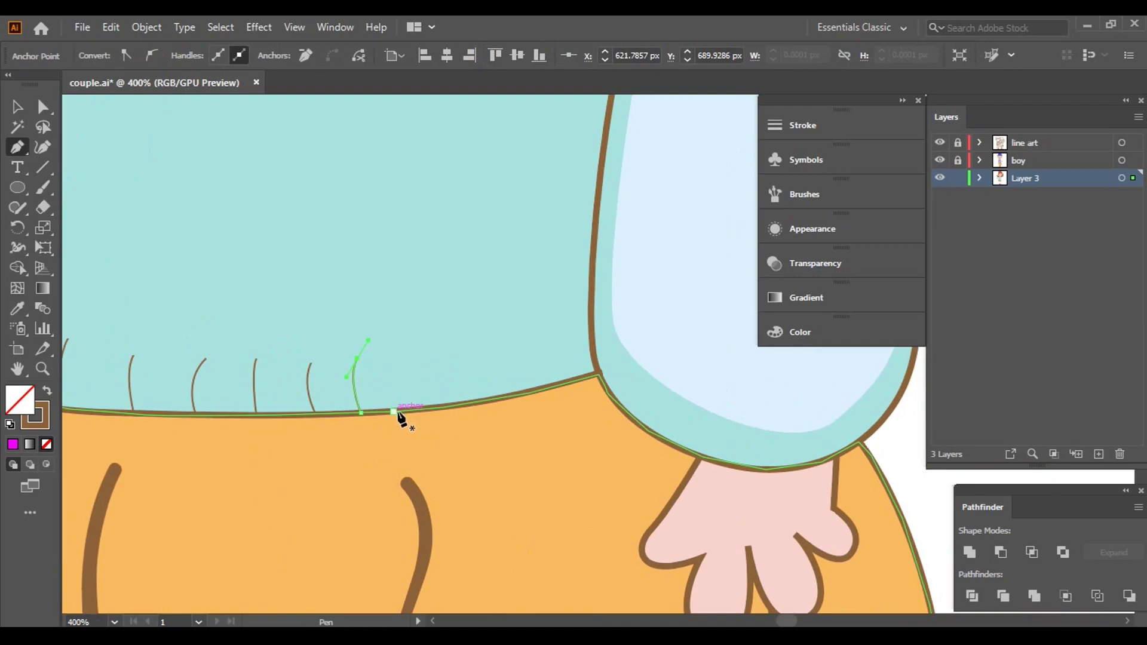
{"action": "left_click_drag", "start_coordinate": [404, 410], "coordinate": [417, 325]}
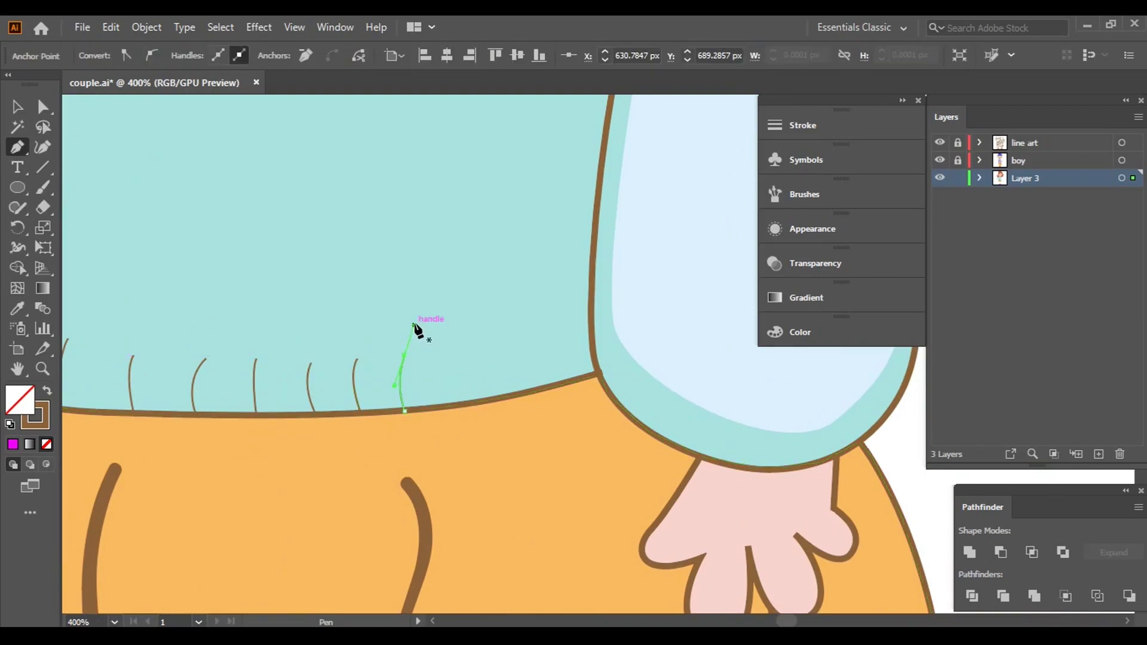
{"action": "left_click_drag", "start_coordinate": [465, 407], "coordinate": [472, 330]}
{"action": "left_click", "coordinate": [524, 400], "text": "ctrl"}
{"action": "left_click_drag", "start_coordinate": [522, 392], "coordinate": [523, 336]}
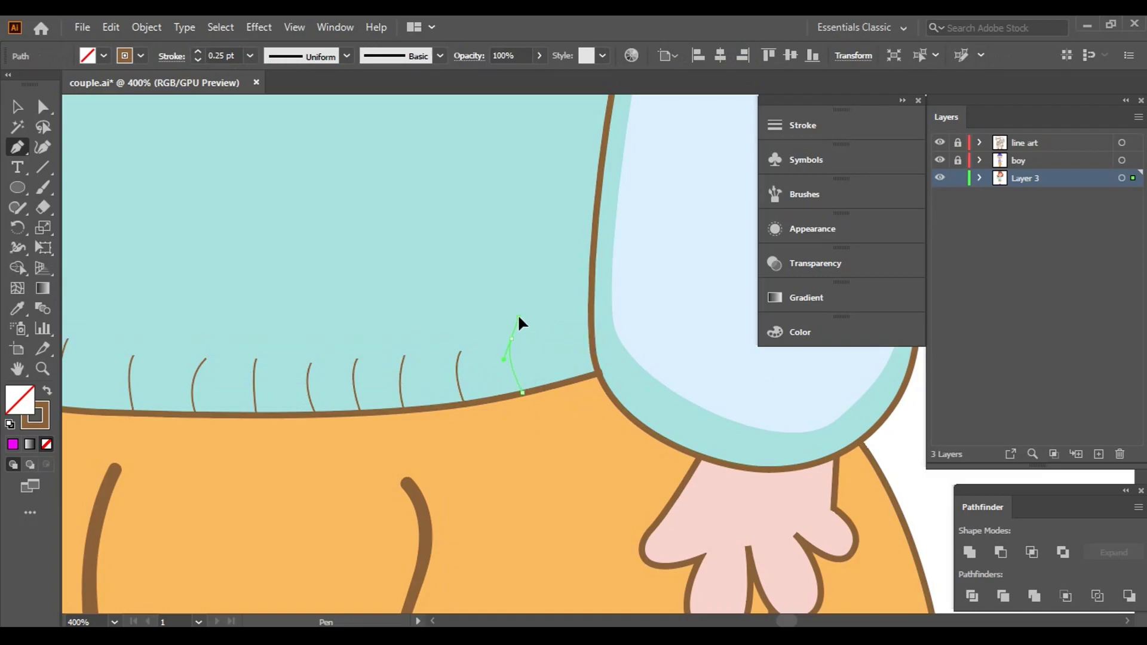
{"action": "left_click", "coordinate": [543, 351], "text": "ctrl"}
{"action": "left_click_drag", "start_coordinate": [576, 380], "coordinate": [560, 323]}
{"action": "left_click", "coordinate": [559, 306]}
{"action": "key", "text": "ctrl+minus"}
{"action": "key", "text": "ctrl+minus"}
{"action": "key", "text": "ctrl+minus"}
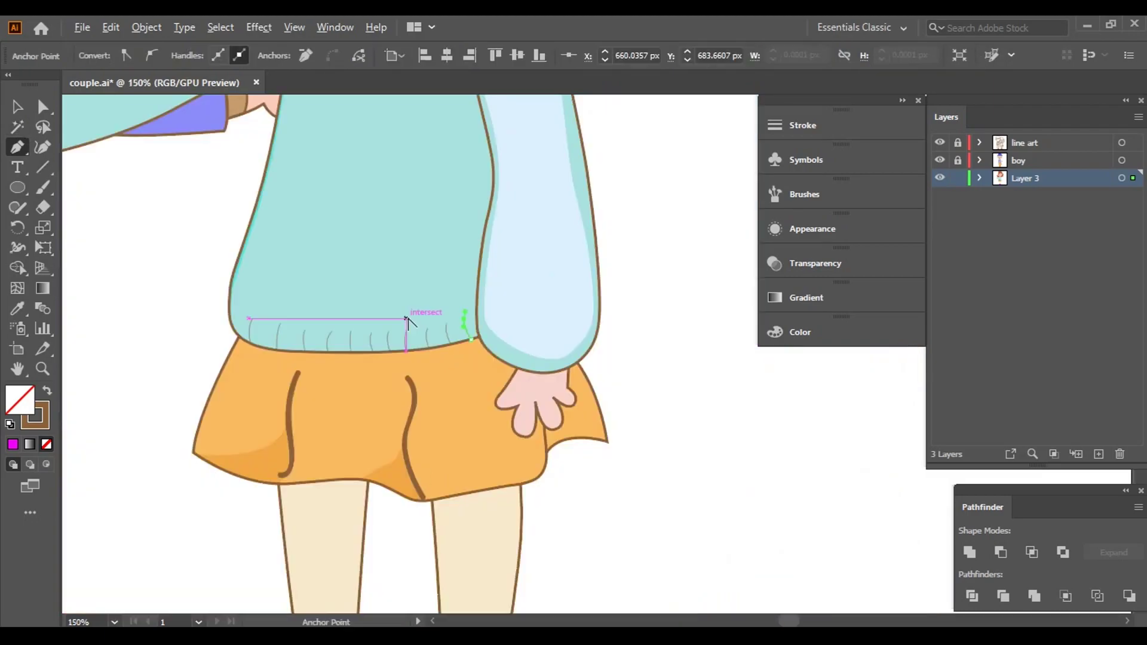
{"action": "key", "text": "v"}
{"action": "left_click", "coordinate": [177, 353]}
{"action": "key", "text": "ctrl+plus"}
{"action": "key", "text": "ctrl+plus"}
- Shift-select all the sweater hem rib strands with the Selection tool
{"action": "scroll", "coordinate": [538, 370], "scroll_direction": "up", "scroll_amount": 3}
{"action": "scroll", "coordinate": [538, 371], "scroll_direction": "left", "scroll_amount": 4}
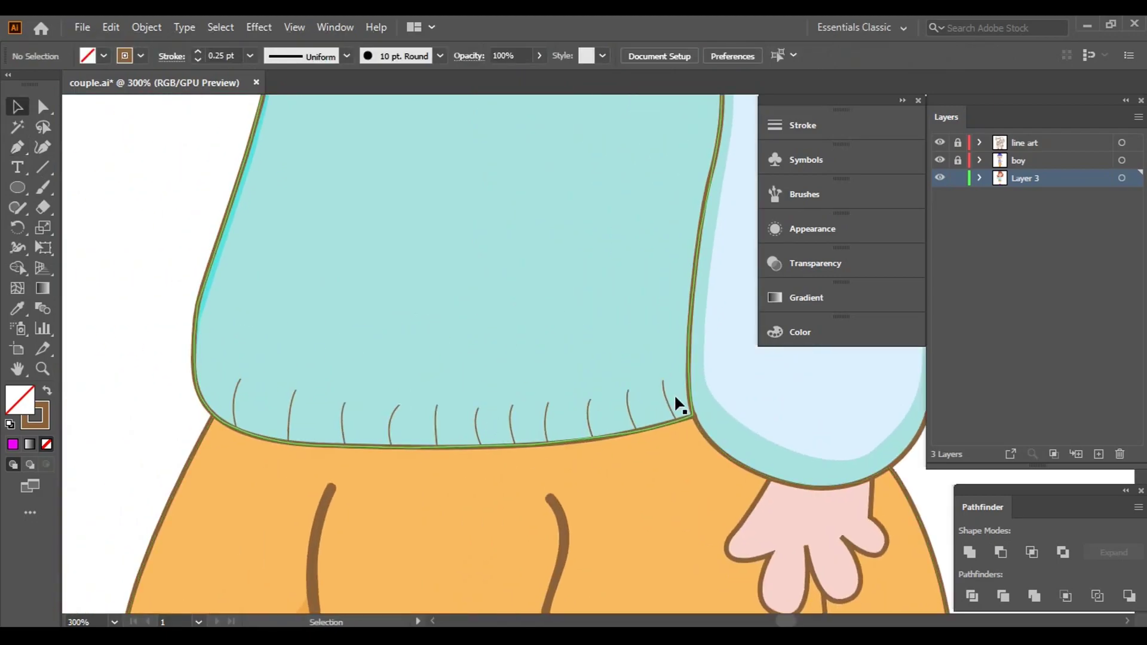
{"action": "left_click", "coordinate": [670, 397]}
{"action": "left_click", "coordinate": [629, 416], "text": "shift"}
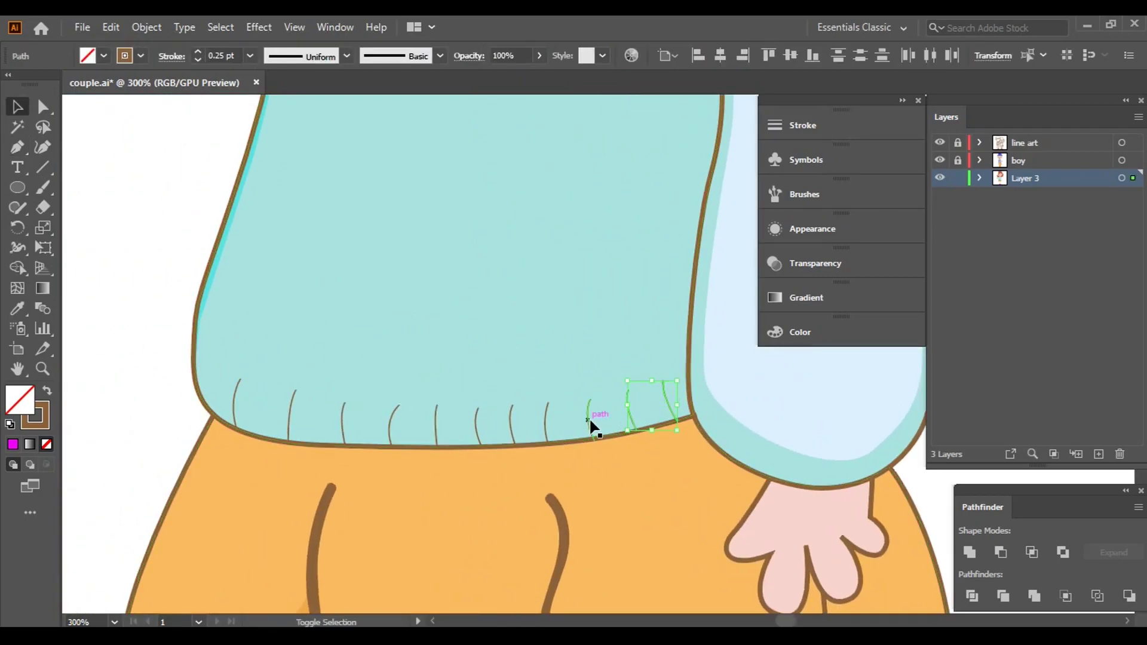
{"action": "left_click", "coordinate": [546, 422], "text": "shift"}
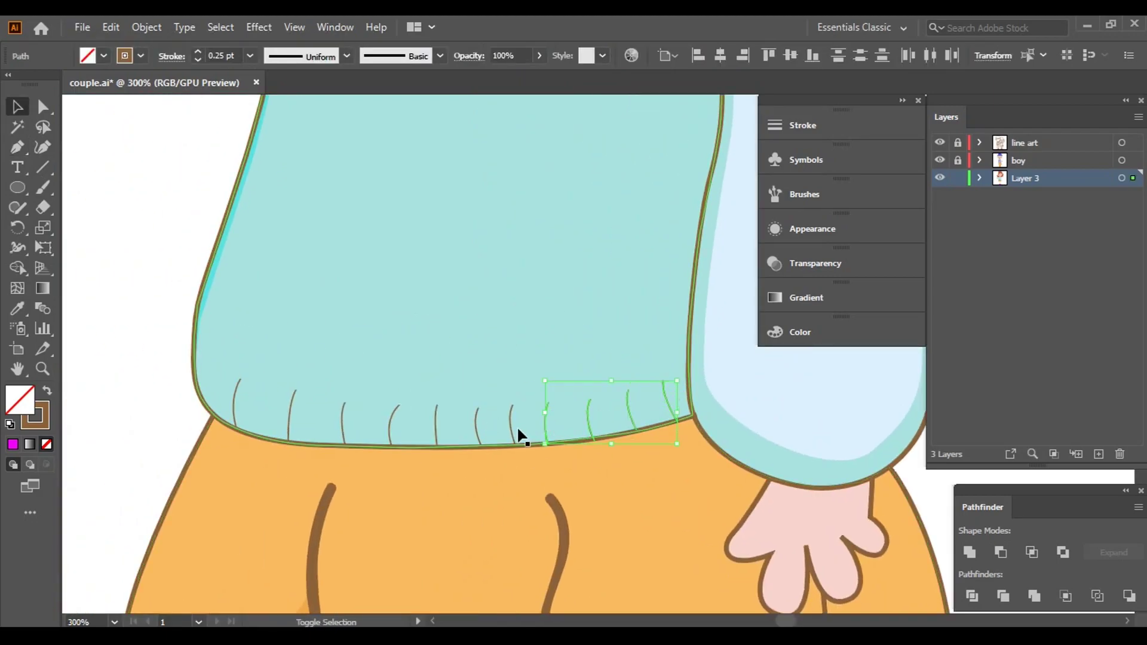
{"action": "left_click", "coordinate": [477, 419], "text": "shift"}
{"action": "left_click", "coordinate": [436, 421], "text": "shift"}
{"action": "left_click", "coordinate": [343, 429], "text": "shift"}
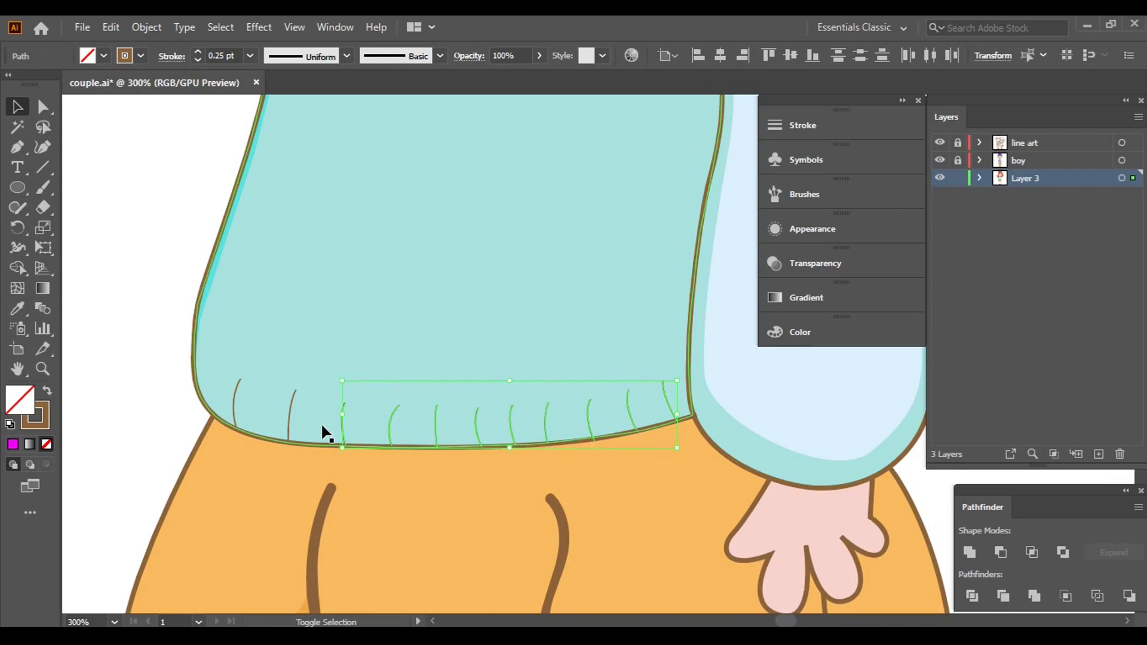
{"action": "left_click", "coordinate": [290, 406], "text": "shift"}
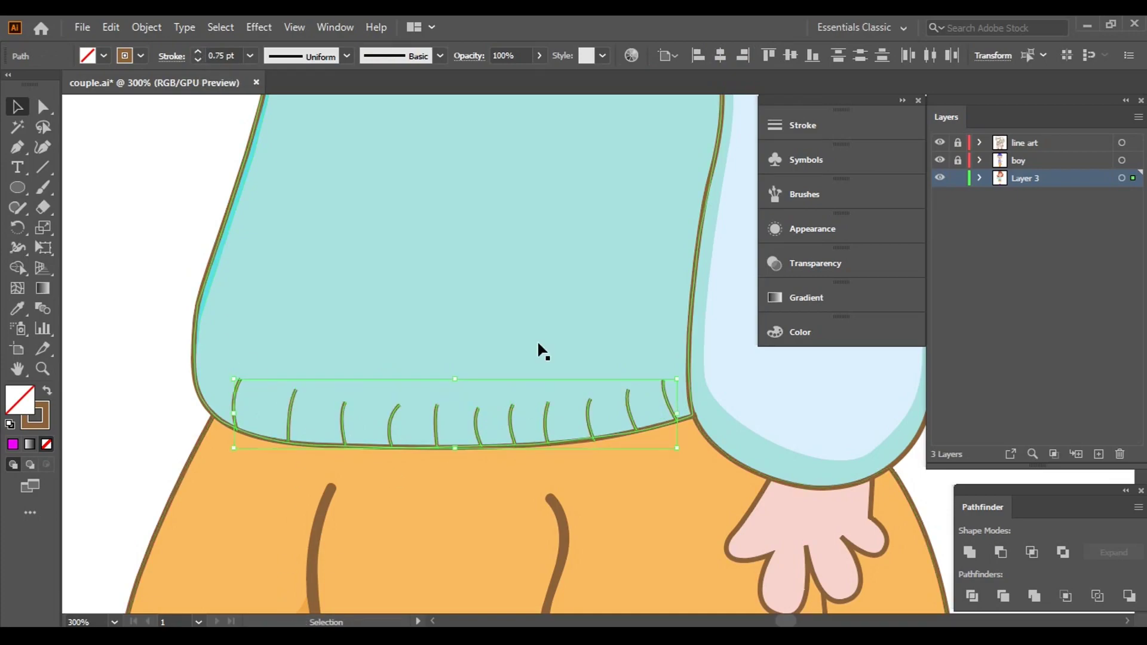
- Give the selected hem strands a 2 pt stroke with the tapered width profile
{"action": "left_click", "coordinate": [198, 52]}
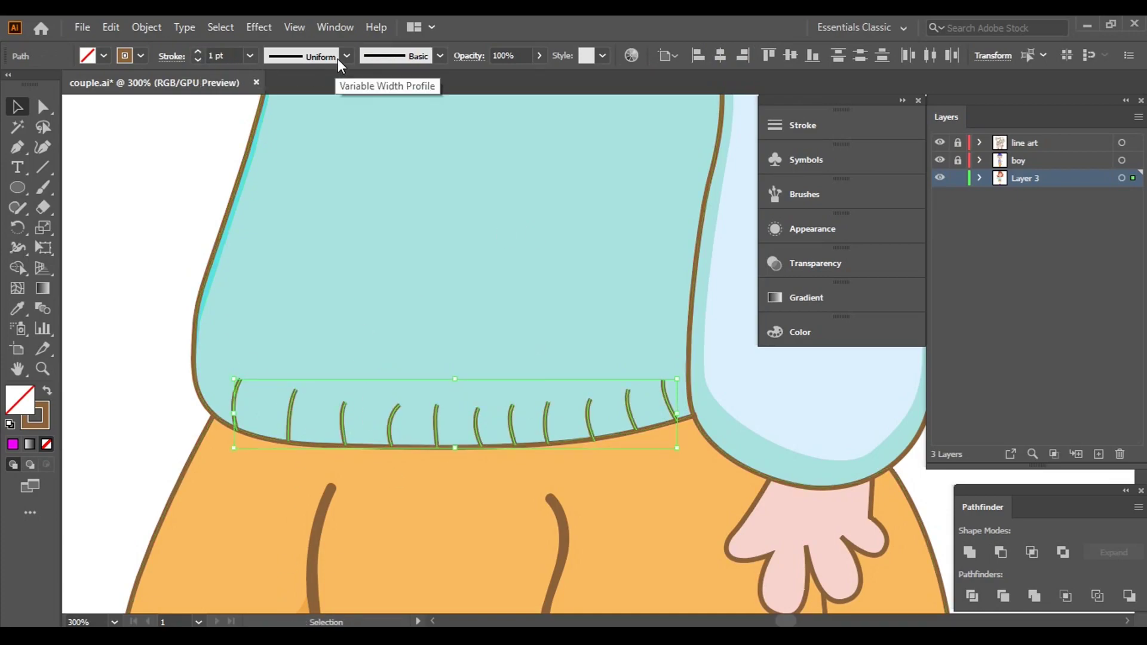
{"action": "left_click", "coordinate": [339, 57]}
{"action": "left_click", "coordinate": [291, 184]}
{"action": "left_click", "coordinate": [196, 50]}
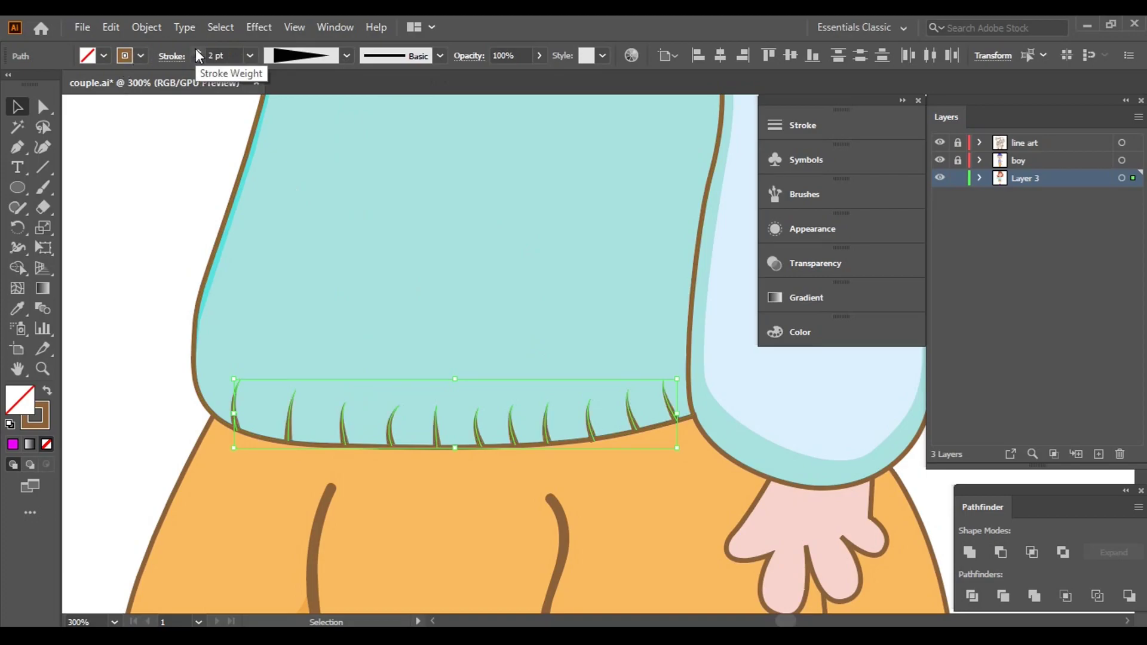
{"action": "left_click", "coordinate": [708, 356]}
- Reset the default stroke weight to 1 pt with nothing selected
{"action": "scroll", "coordinate": [567, 306], "scroll_direction": "down", "scroll_amount": 5}
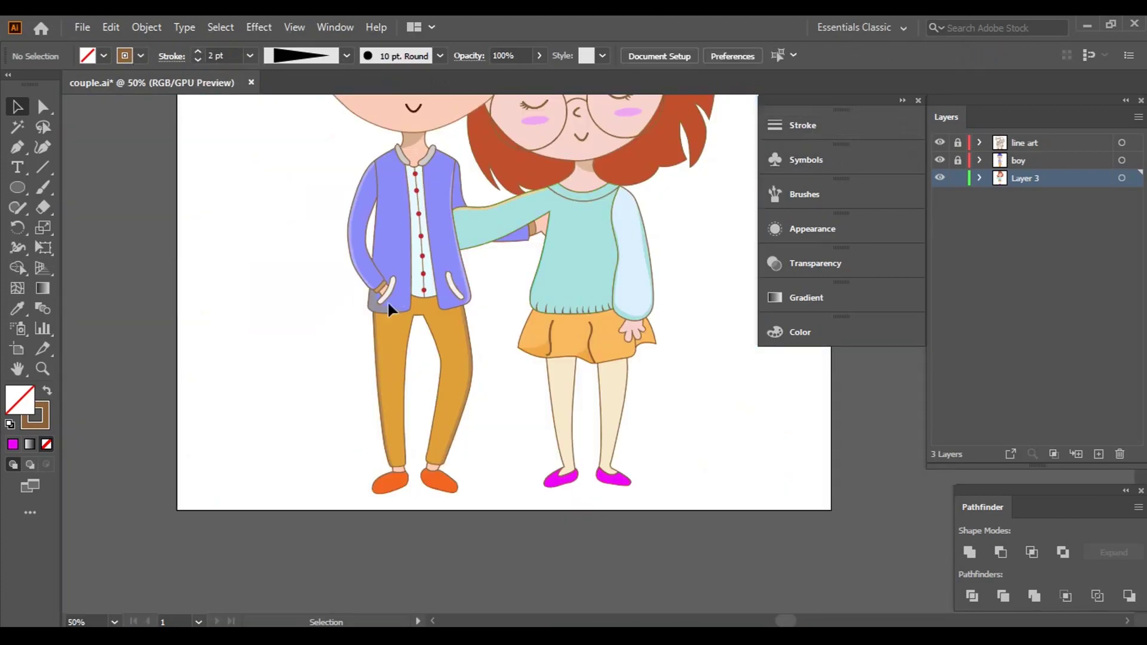
{"action": "scroll", "coordinate": [748, 379], "scroll_direction": "up", "scroll_amount": 3}
{"action": "scroll", "coordinate": [536, 321], "scroll_direction": "up", "scroll_amount": 6}
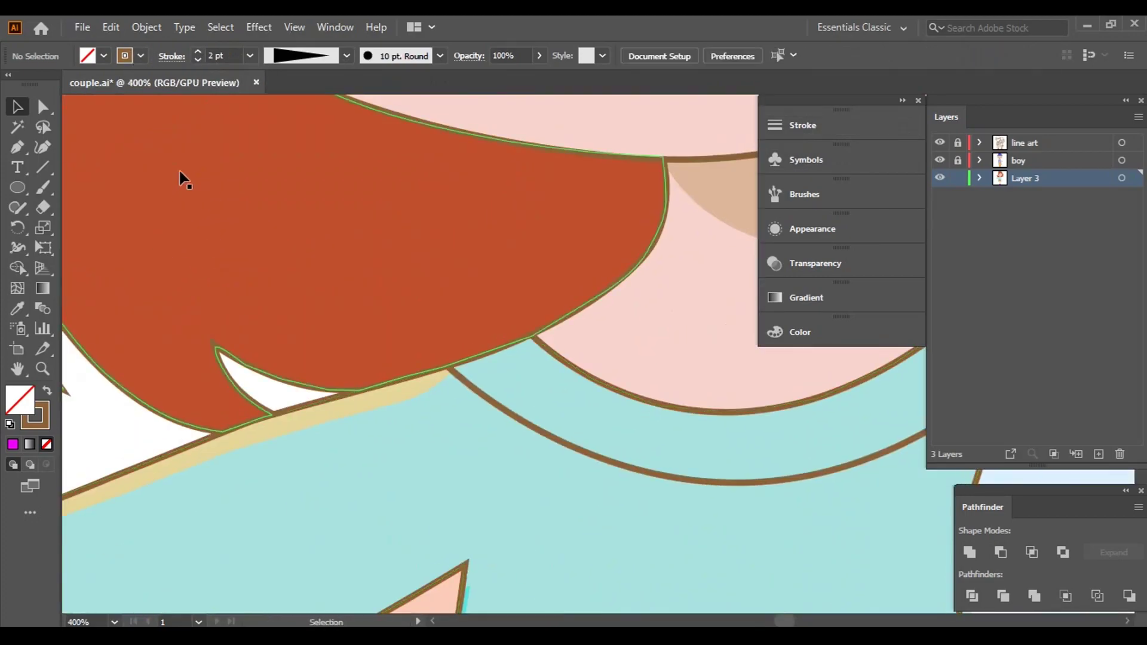
{"action": "left_click", "coordinate": [198, 60]}
{"action": "scroll", "coordinate": [697, 374], "scroll_direction": "down", "scroll_amount": 6}
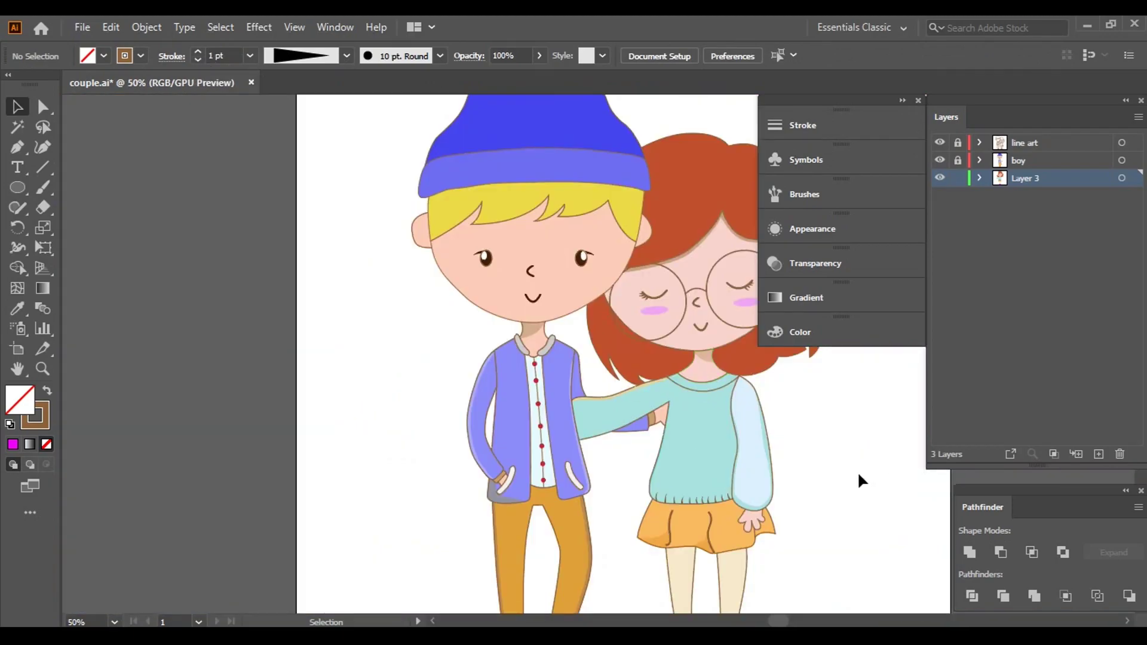
{"action": "scroll", "coordinate": [859, 482], "scroll_direction": "up", "scroll_amount": 1}
{"action": "scroll", "coordinate": [519, 469], "scroll_direction": "up", "scroll_amount": 3}
{"action": "scroll", "coordinate": [497, 402], "scroll_direction": "up", "scroll_amount": 2}
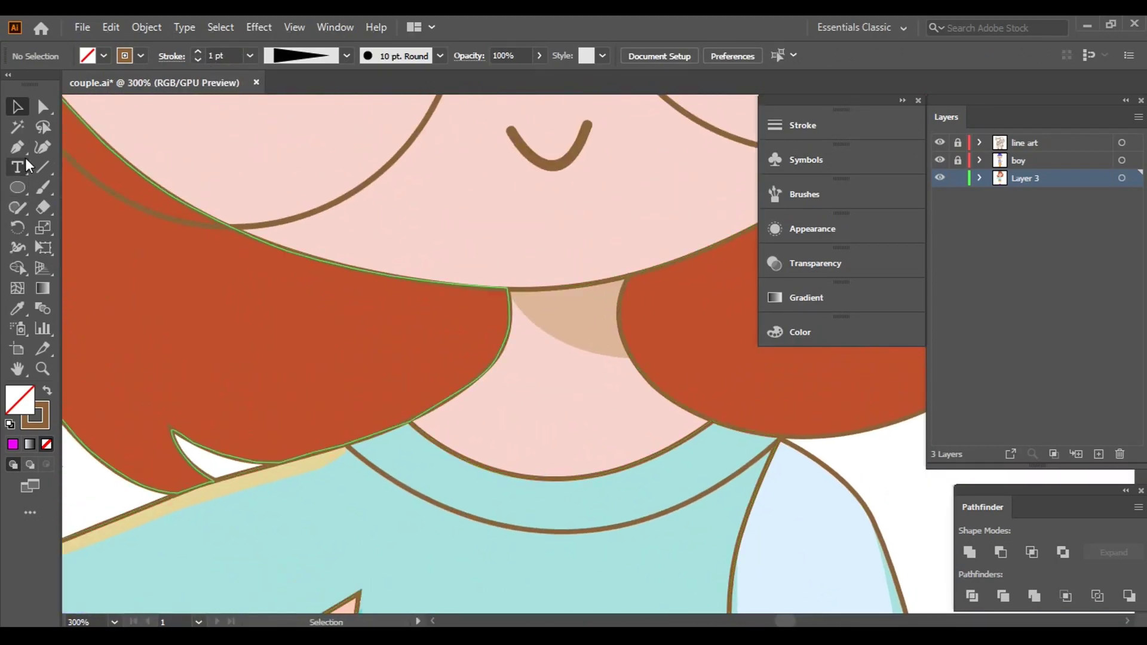
- Draw the first five short brown Pen-tool ticks along the left side of the collar
{"action": "left_click", "coordinate": [17, 147]}
{"action": "scroll", "coordinate": [351, 475], "scroll_direction": "up", "scroll_amount": 2}
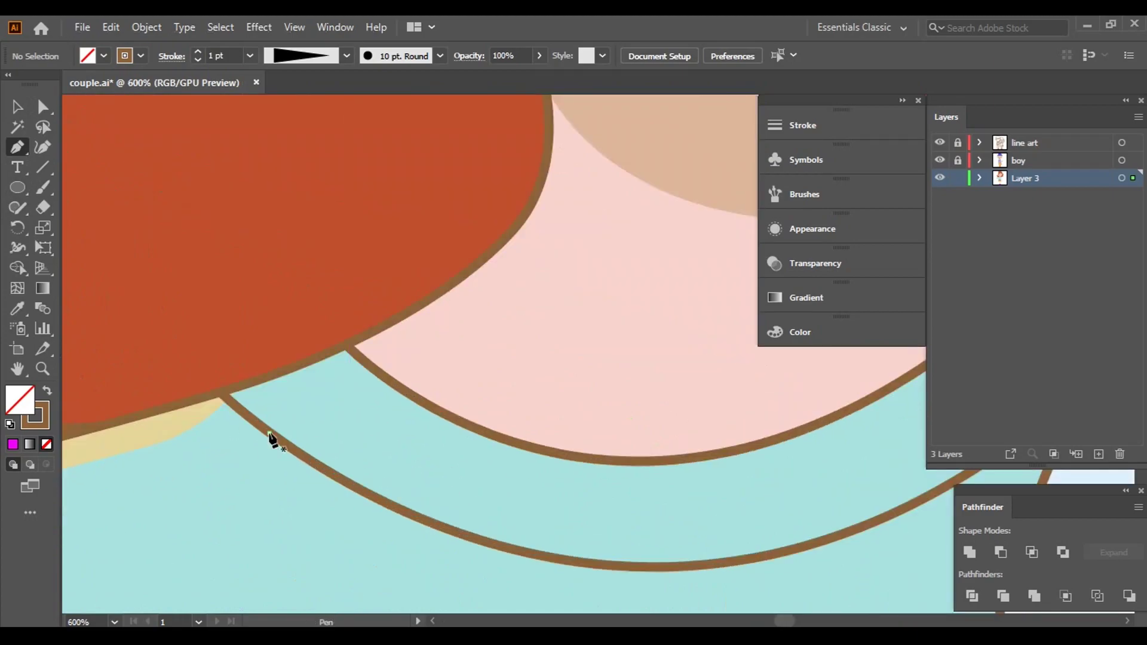
{"action": "left_click", "coordinate": [270, 432]}
{"action": "left_click", "coordinate": [308, 385]}
{"action": "left_click", "coordinate": [348, 482]}
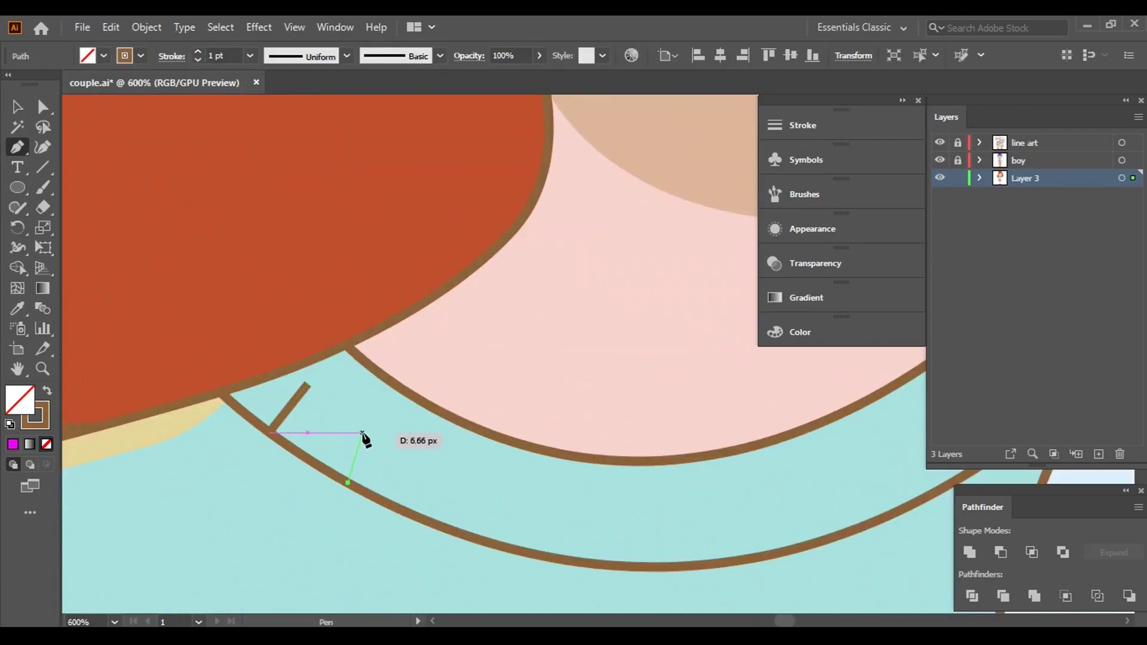
{"action": "left_click", "coordinate": [368, 429]}
{"action": "left_click", "coordinate": [420, 518]}
{"action": "left_click", "coordinate": [437, 462]}
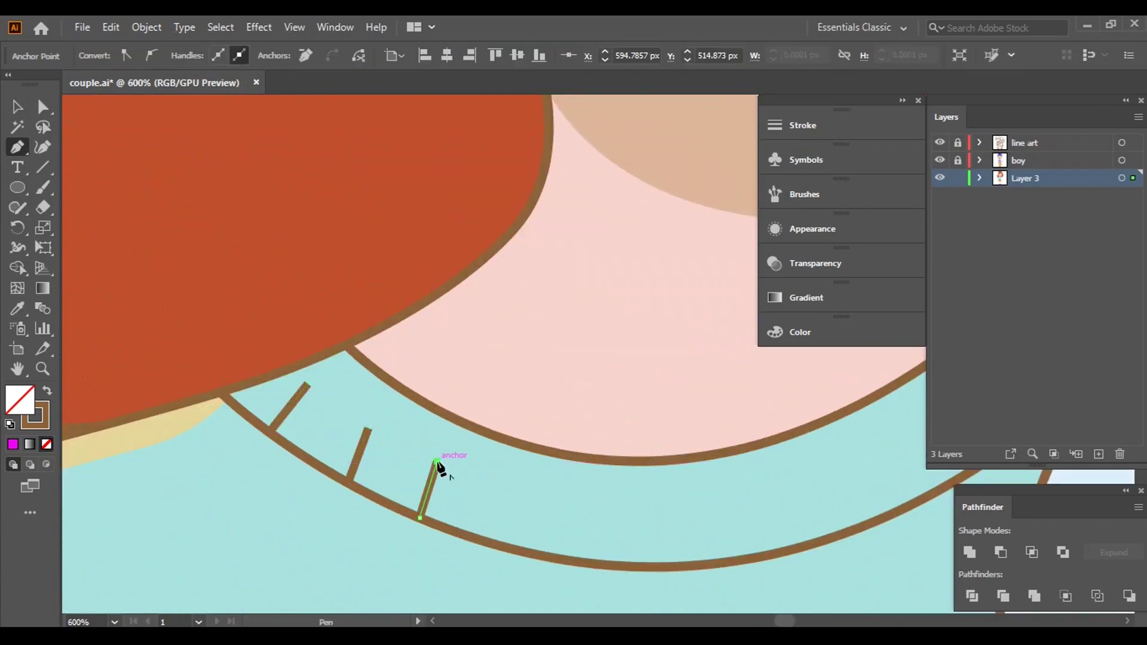
{"action": "left_click", "coordinate": [483, 541]}
{"action": "left_click", "coordinate": [491, 492]}
{"action": "left_click", "coordinate": [548, 556]}
- Draw five more collar ticks continuing across the middle of the neckline
{"action": "left_click", "coordinate": [557, 503]}
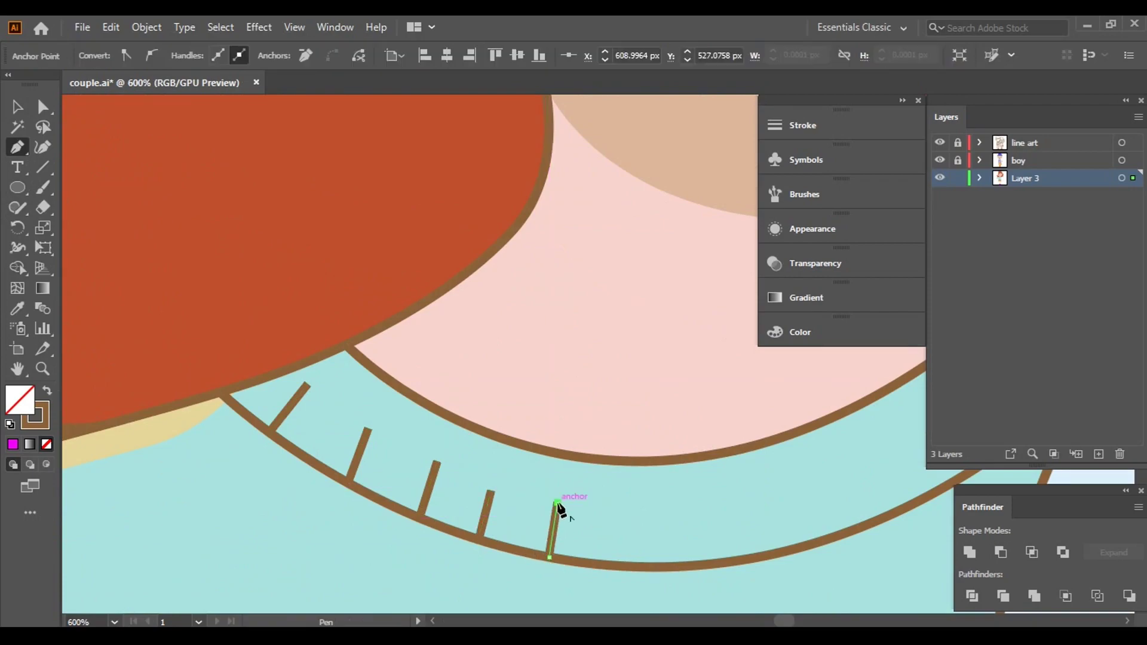
{"action": "left_click", "coordinate": [617, 563]}
{"action": "left_click", "coordinate": [618, 509]}
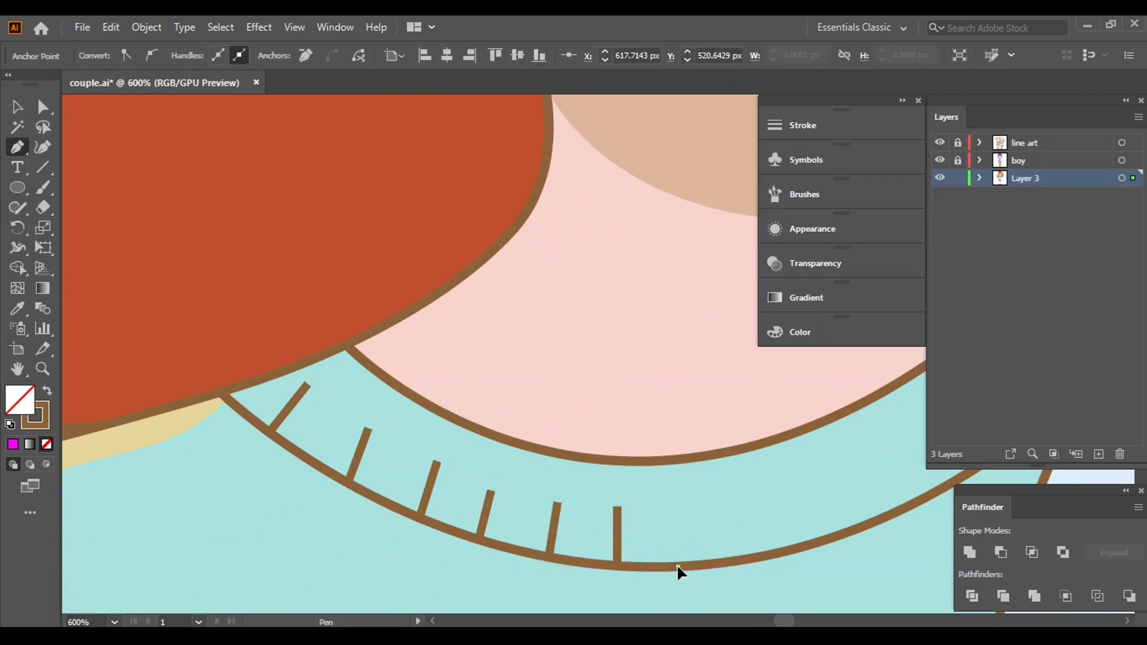
{"action": "left_click", "coordinate": [678, 515]}
{"action": "left_click", "coordinate": [678, 564]}
{"action": "left_click", "coordinate": [748, 560]}
{"action": "left_click", "coordinate": [735, 508]}
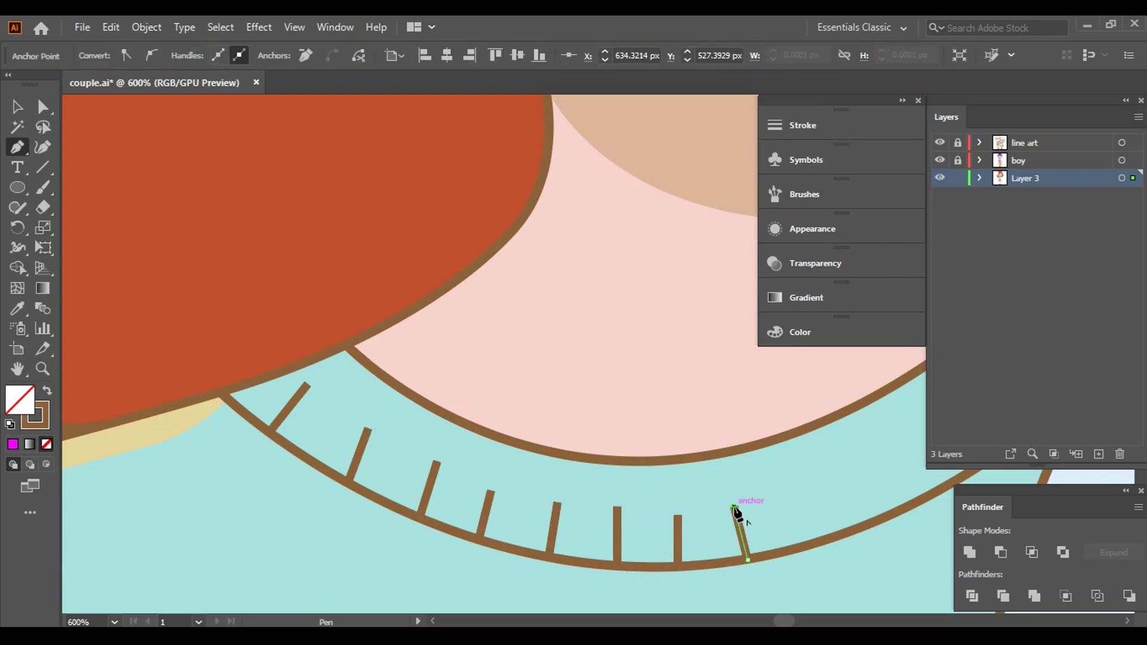
{"action": "left_click", "coordinate": [799, 544]}
{"action": "left_click", "coordinate": [783, 503]}
{"action": "left_click", "coordinate": [858, 531]}
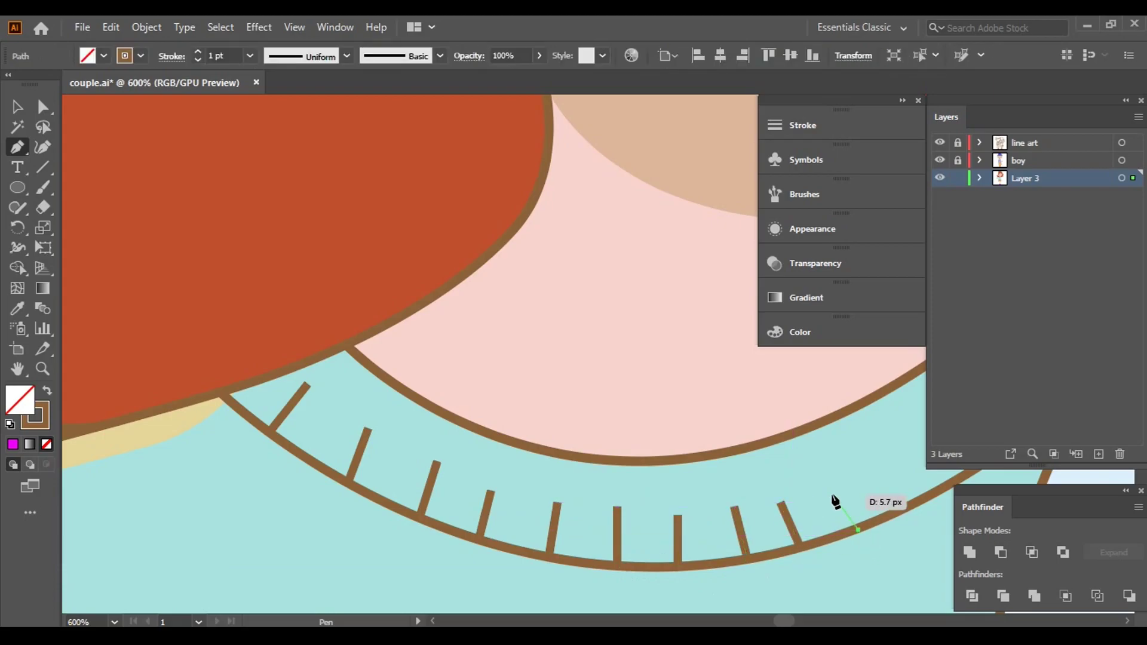
{"action": "left_click", "coordinate": [834, 493]}
- Add the last two ticks on the right neckline, then deselect and fit the artboard
{"action": "left_click_drag", "start_coordinate": [891, 510], "coordinate": [546, 519]}
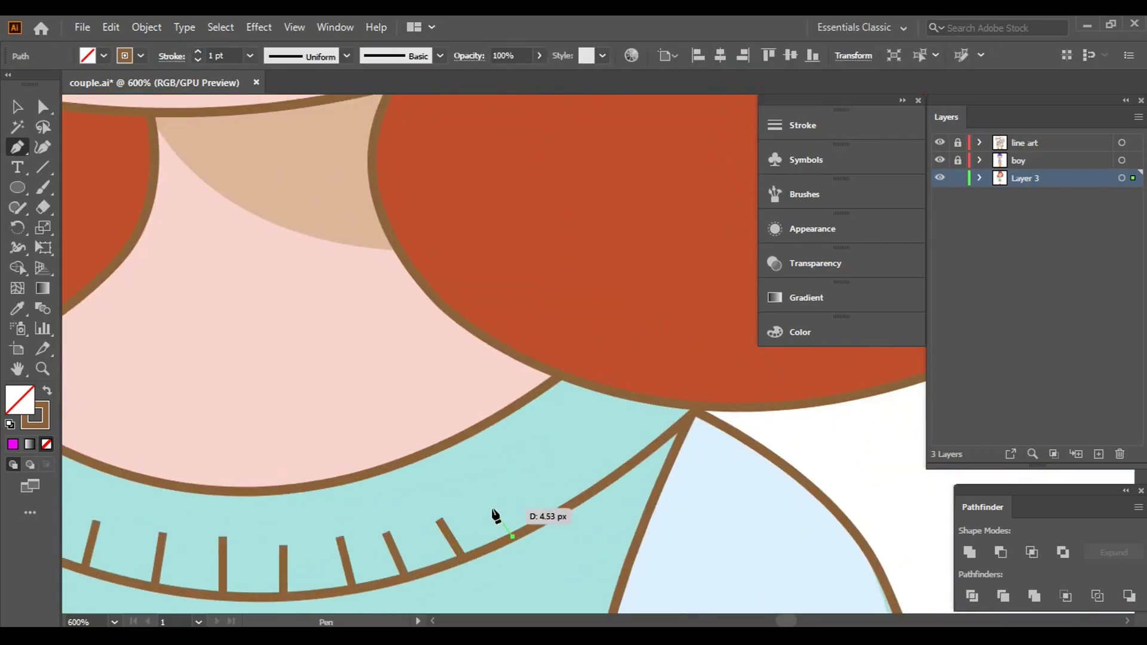
{"action": "left_click", "coordinate": [557, 513]}
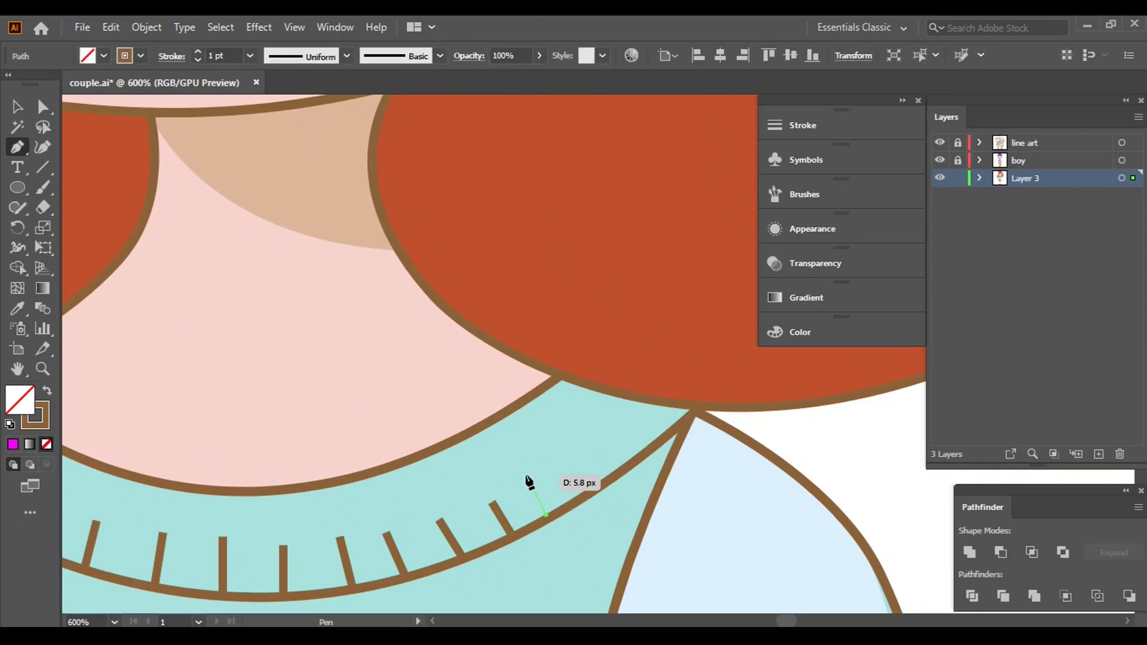
{"action": "left_click", "coordinate": [528, 479]}
{"action": "left_click", "coordinate": [591, 491]}
{"action": "left_click", "coordinate": [572, 460]}
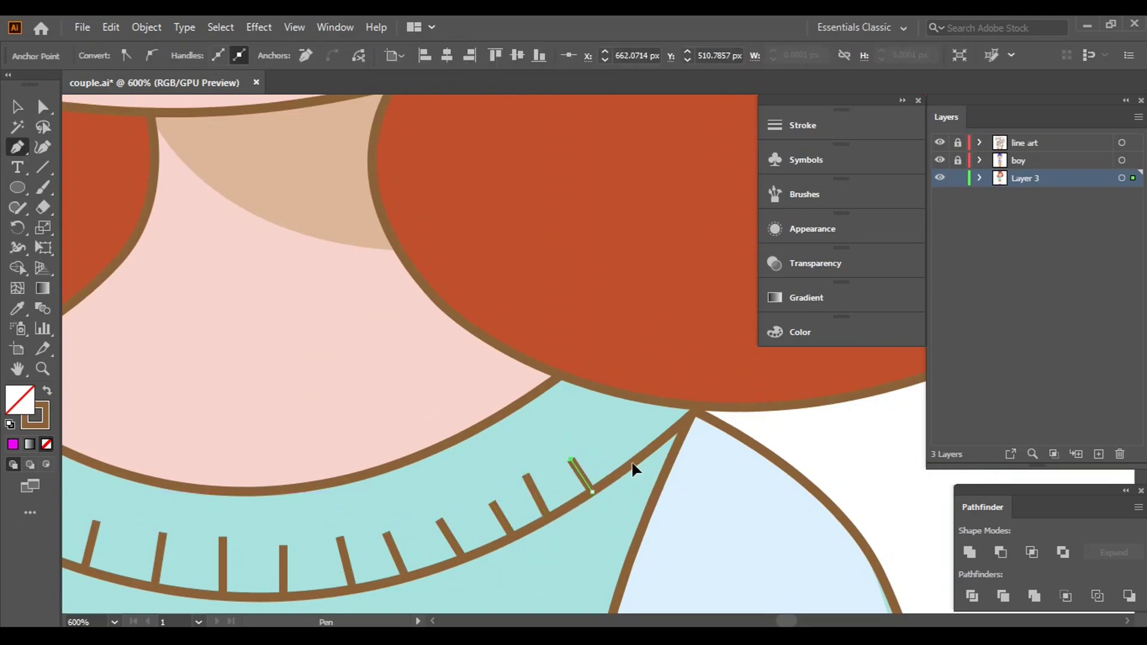
{"action": "scroll", "coordinate": [628, 440], "scroll_direction": "down", "scroll_amount": 4}
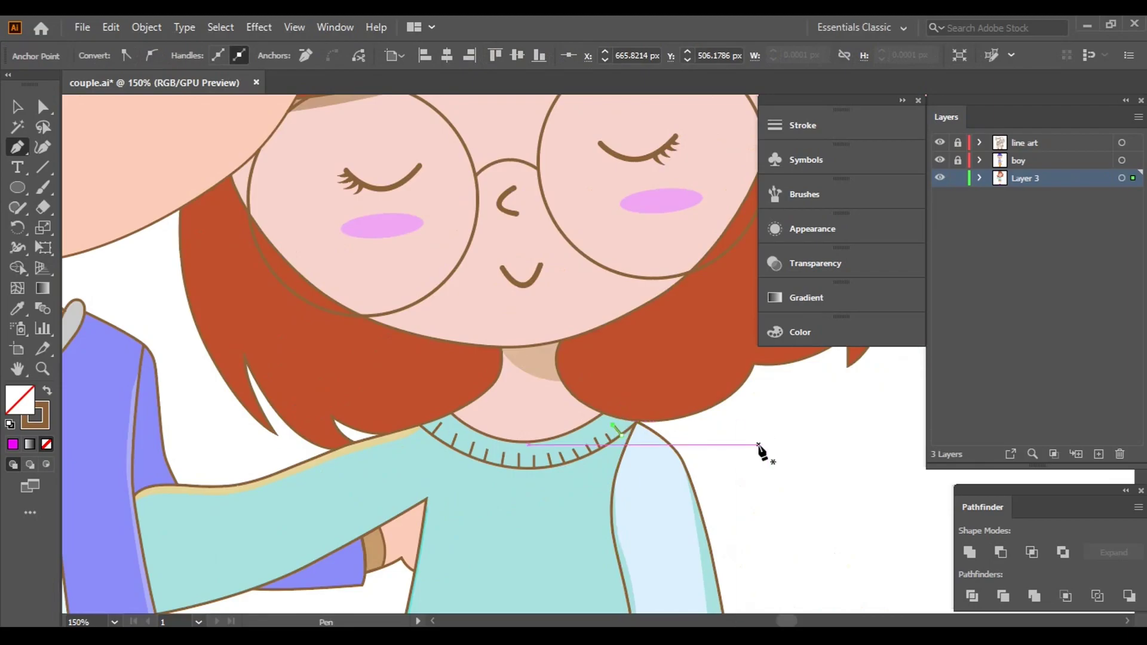
{"action": "key", "text": "v"}
{"action": "left_click", "coordinate": [804, 460]}
{"action": "key", "text": "ctrl+0"}
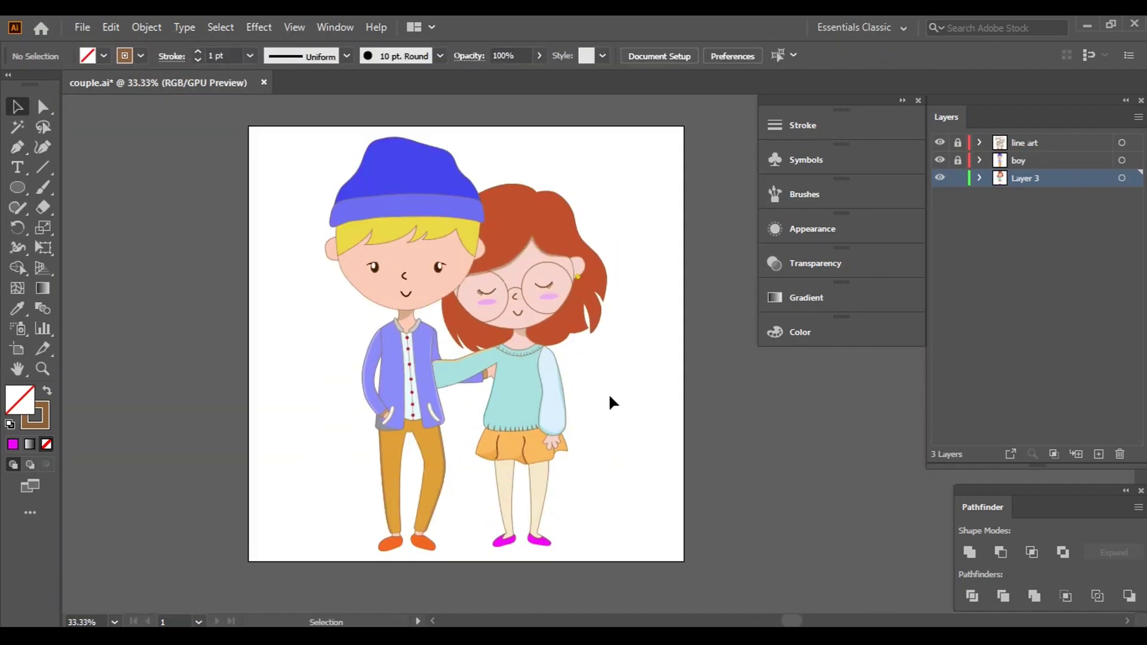
- Lock Layer 3, target the boy layer, and set fill magenta with no stroke
{"action": "left_click_drag", "start_coordinate": [610, 397], "coordinate": [646, 384]}
{"action": "left_click", "coordinate": [958, 178]}
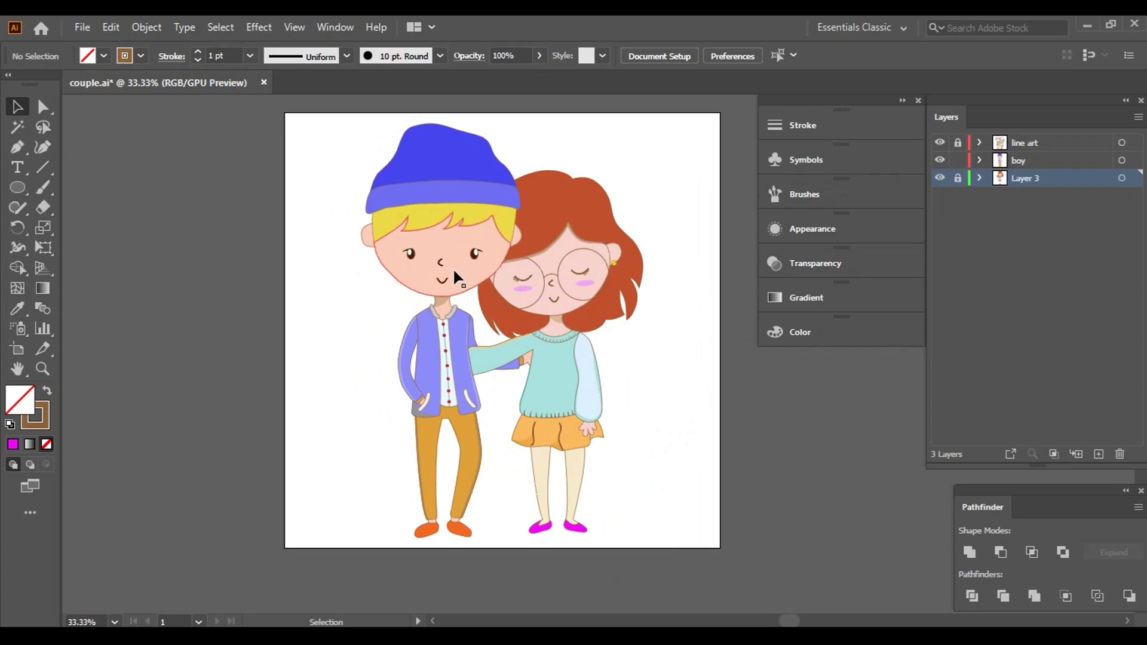
{"action": "left_click", "coordinate": [1063, 167]}
{"action": "left_click", "coordinate": [103, 55]}
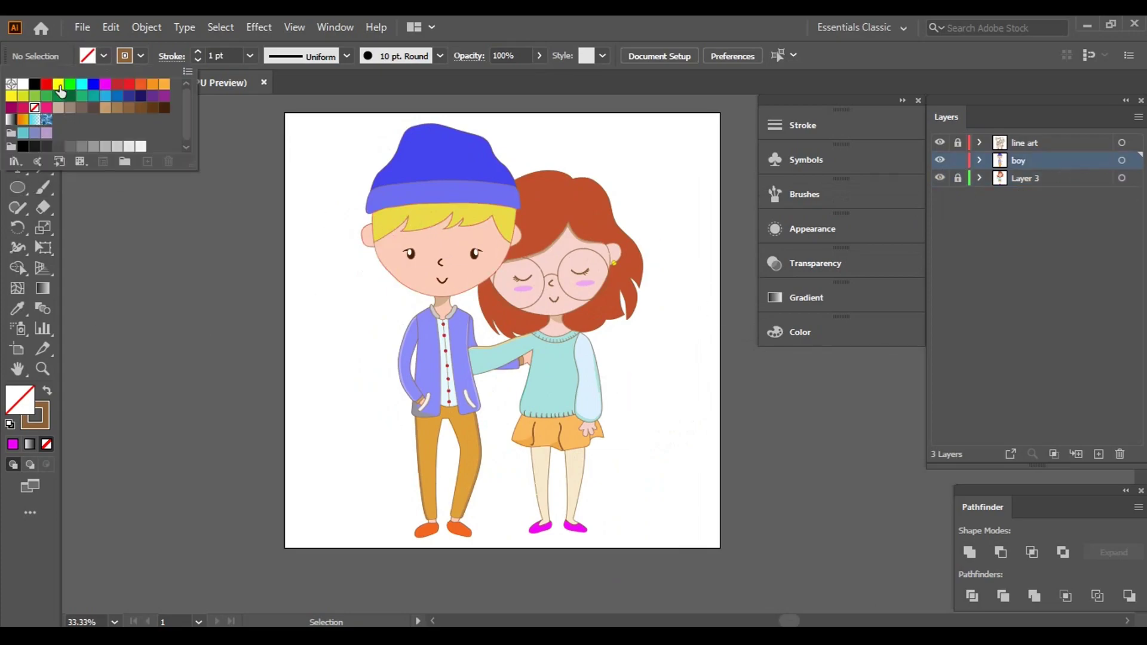
{"action": "left_click", "coordinate": [106, 86]}
{"action": "left_click", "coordinate": [141, 55]}
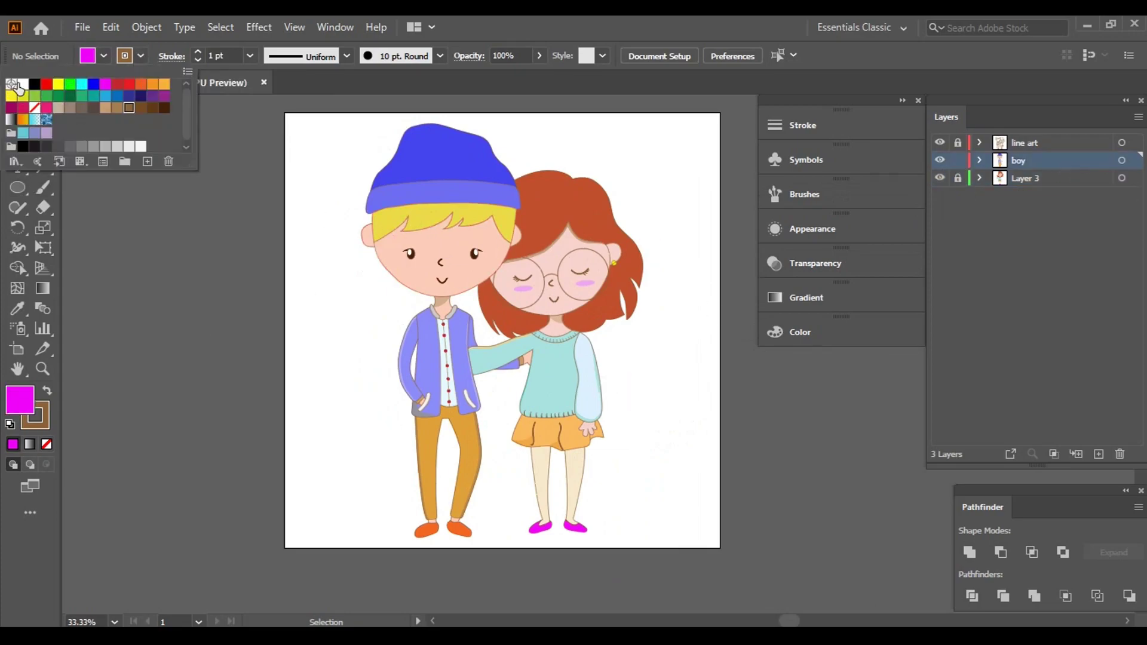
{"action": "left_click", "coordinate": [36, 109]}
{"action": "left_click", "coordinate": [11, 85]}
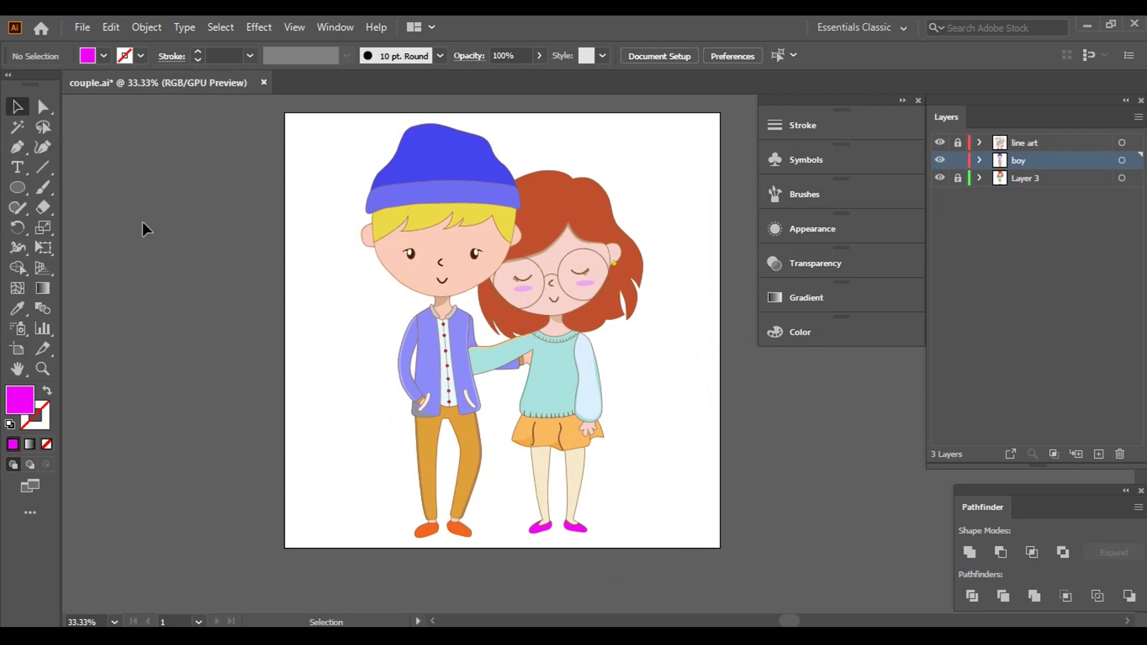
- Draw an oval blush ellipse on the boy's left cheek
{"action": "left_click", "coordinate": [17, 187]}
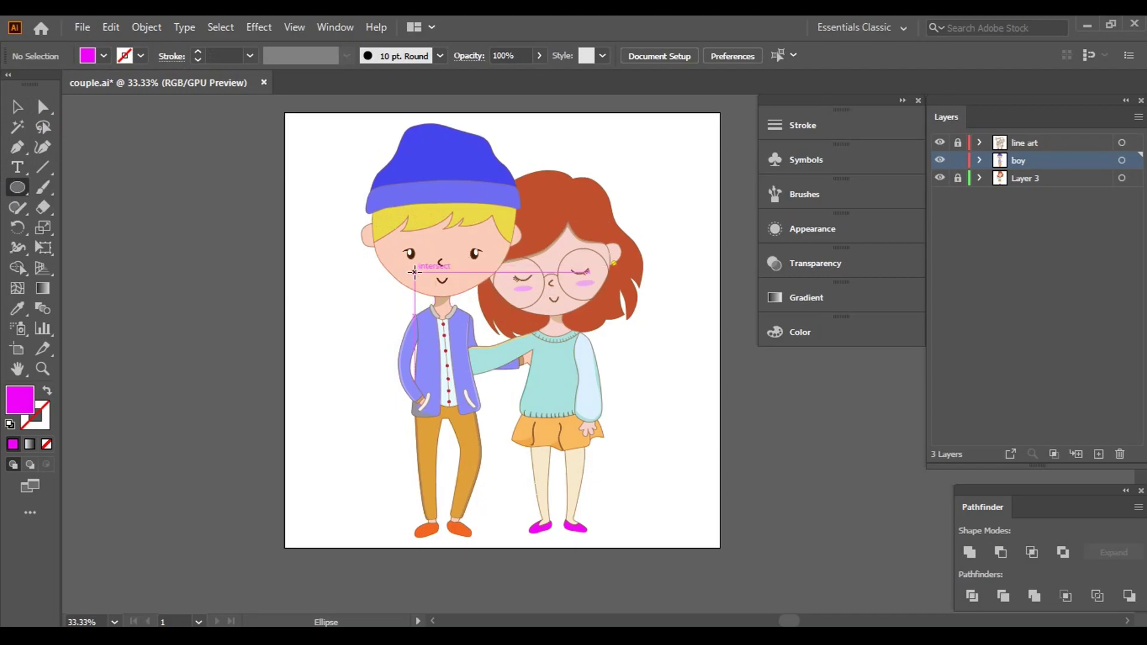
{"action": "scroll", "coordinate": [438, 279], "scroll_direction": "up", "scroll_amount": 5}
{"action": "mouse_move", "coordinate": [118, 351]}
{"action": "left_mouse_down"}
{"action": "mouse_move", "coordinate": [231, 392]}
{"action": "mouse_move", "coordinate": [234, 374]}
{"action": "left_mouse_up"}
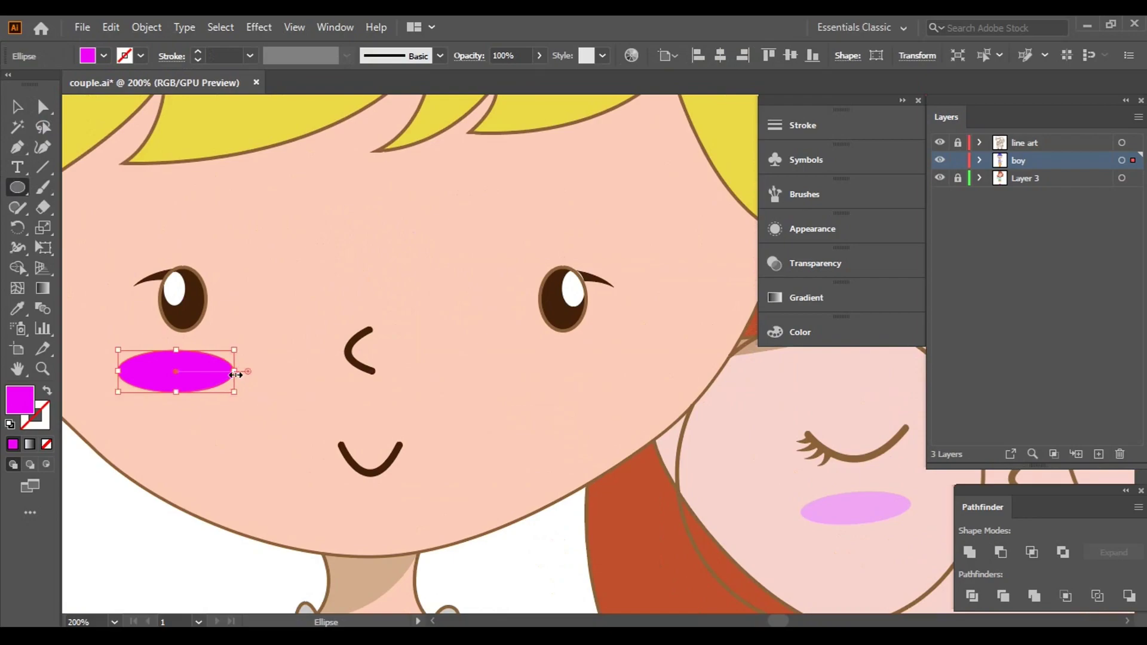
{"action": "key", "text": "Right"}
{"action": "key", "text": "Right"}
{"action": "key", "text": "Right"}
{"action": "key", "text": "Up"}
{"action": "key", "text": "Up"}
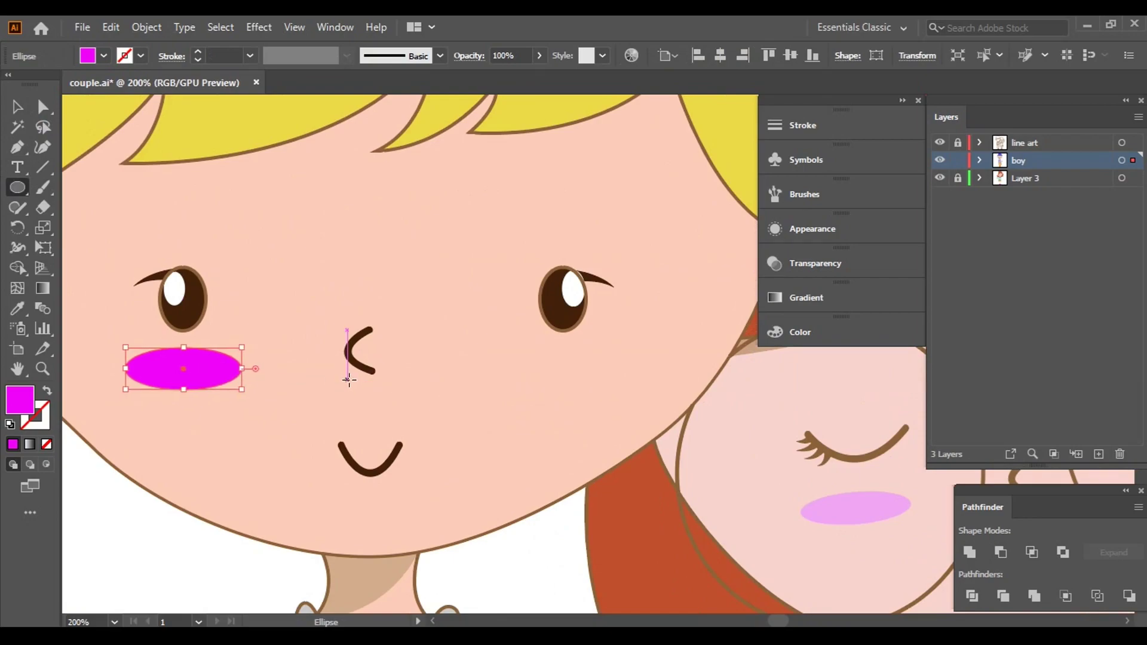
- Duplicate the oval onto the right cheek and eyedrop the girl's blush pink onto both
{"action": "left_click", "coordinate": [18, 107]}
{"action": "left_click_drag", "start_coordinate": [186, 375], "coordinate": [579, 382]}
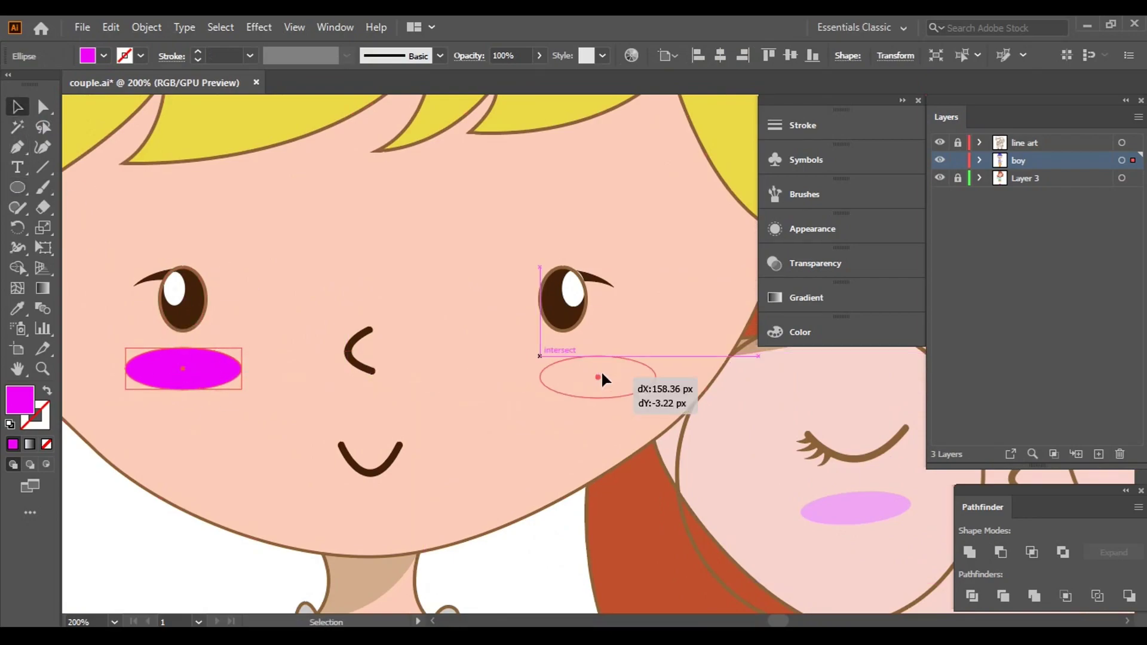
{"action": "left_click", "coordinate": [203, 375], "text": "shift"}
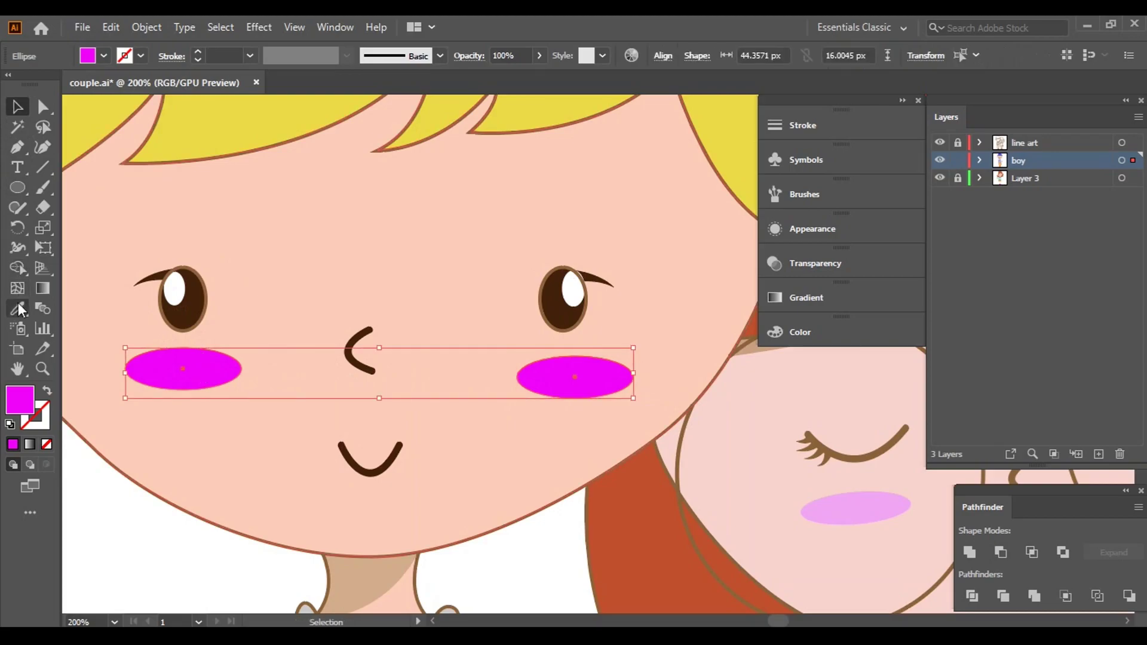
{"action": "key", "text": "i"}
{"action": "left_click", "coordinate": [849, 505]}
{"action": "key", "text": "v"}
{"action": "left_click", "coordinate": [74, 392]}
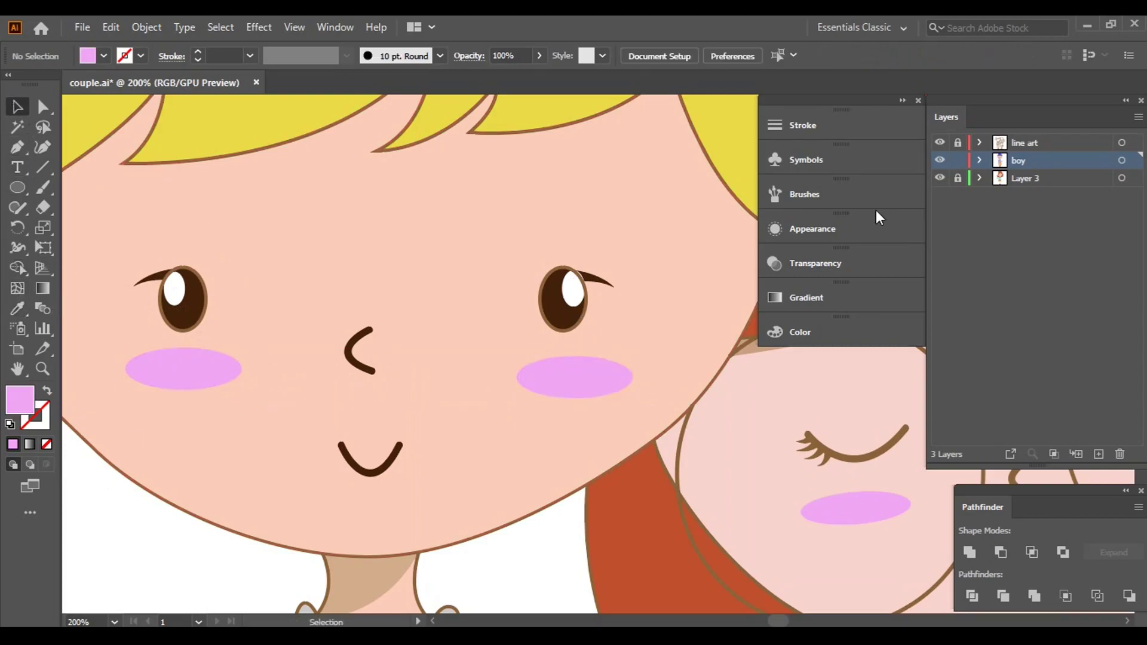
{"action": "key", "text": "ctrl+0"}
- Nudge and shrink the boy's cheek ovals so they sit evenly under his eyes
{"action": "key", "text": "ctrl+1"}
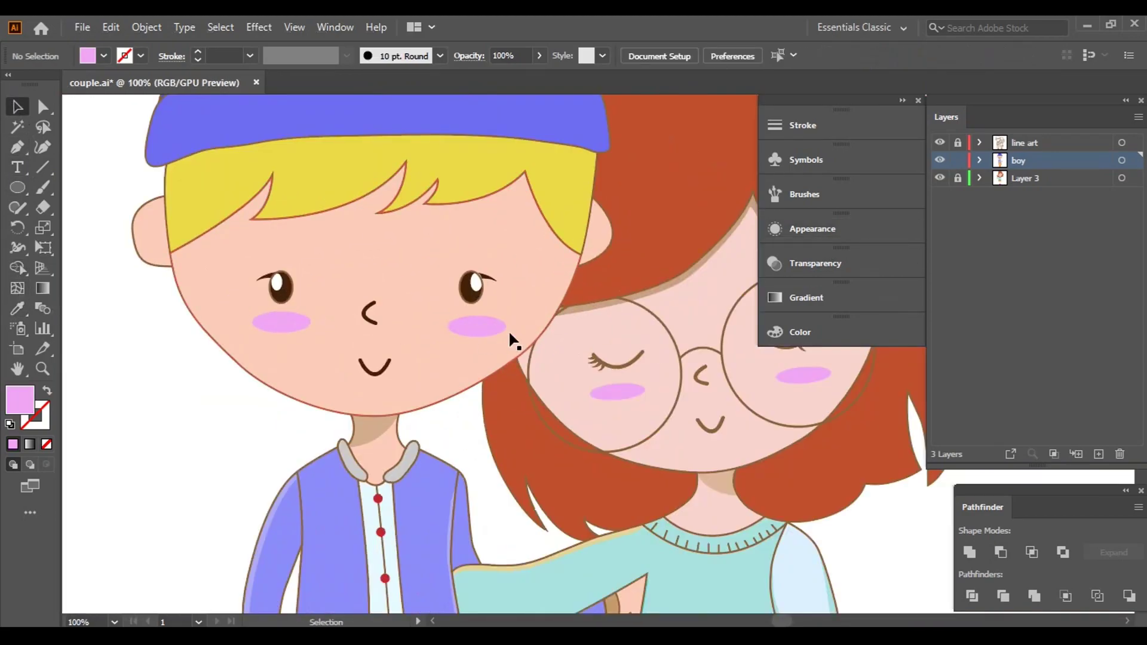
{"action": "left_click", "coordinate": [484, 323]}
{"action": "left_click_drag", "start_coordinate": [484, 326], "coordinate": [481, 325]}
{"action": "left_click", "coordinate": [279, 322]}
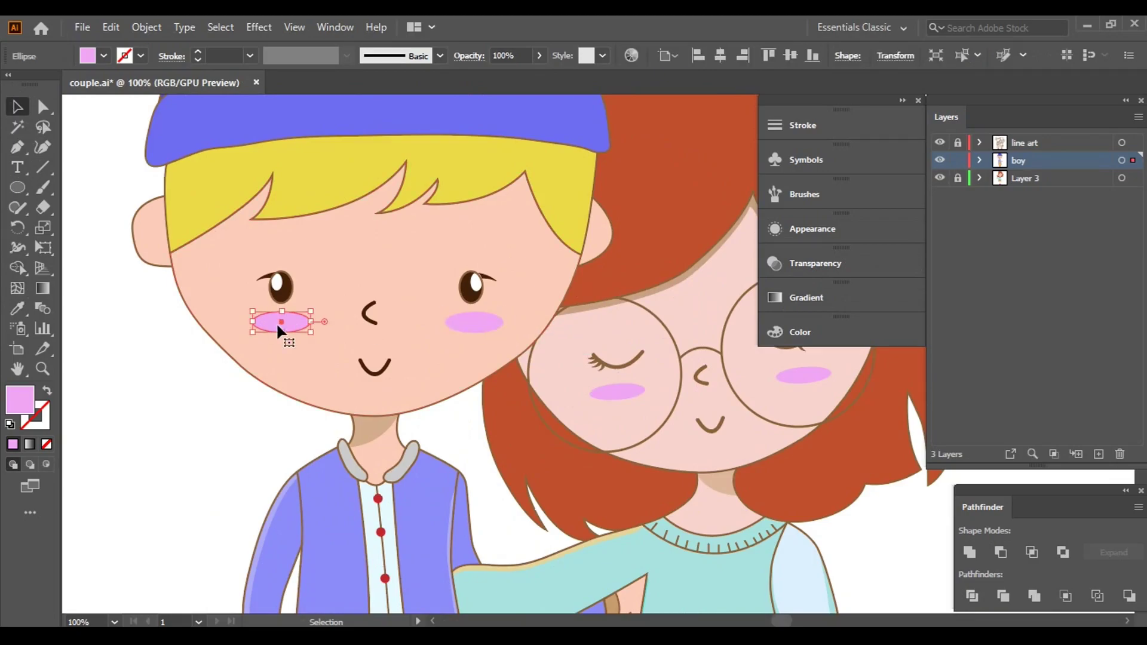
{"action": "left_click", "coordinate": [643, 256]}
{"action": "left_click", "coordinate": [275, 324]}
{"action": "scroll", "coordinate": [295, 320], "scroll_direction": "up", "scroll_amount": 2}
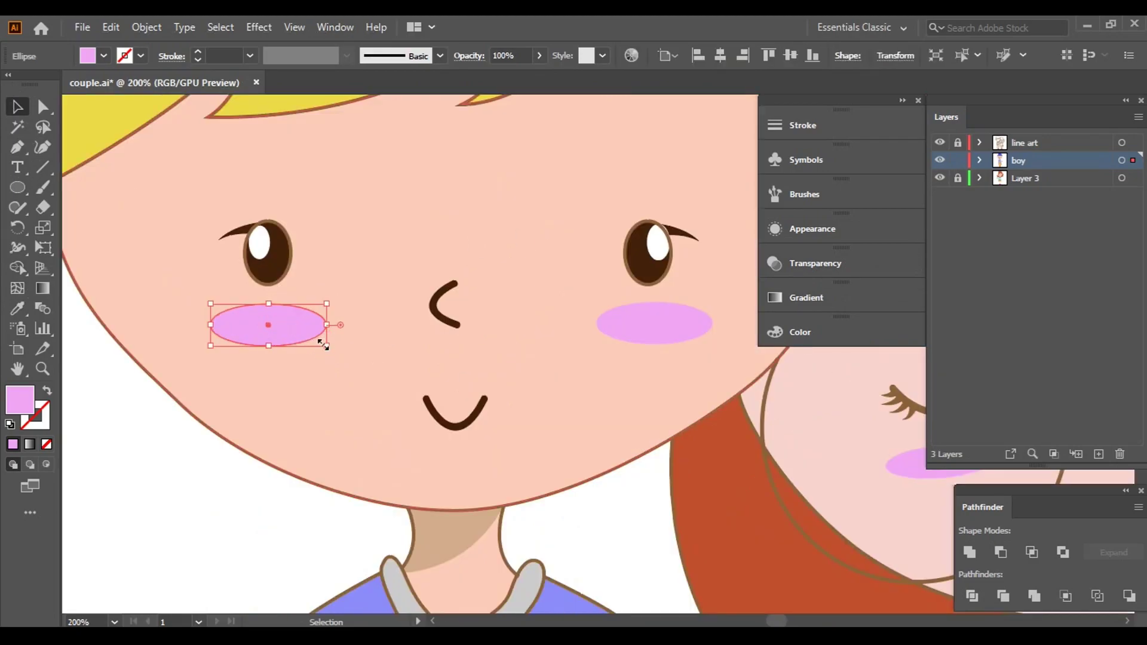
{"action": "key", "text": "Right"}
{"action": "key", "text": "Right"}
{"action": "key", "text": "Right"}
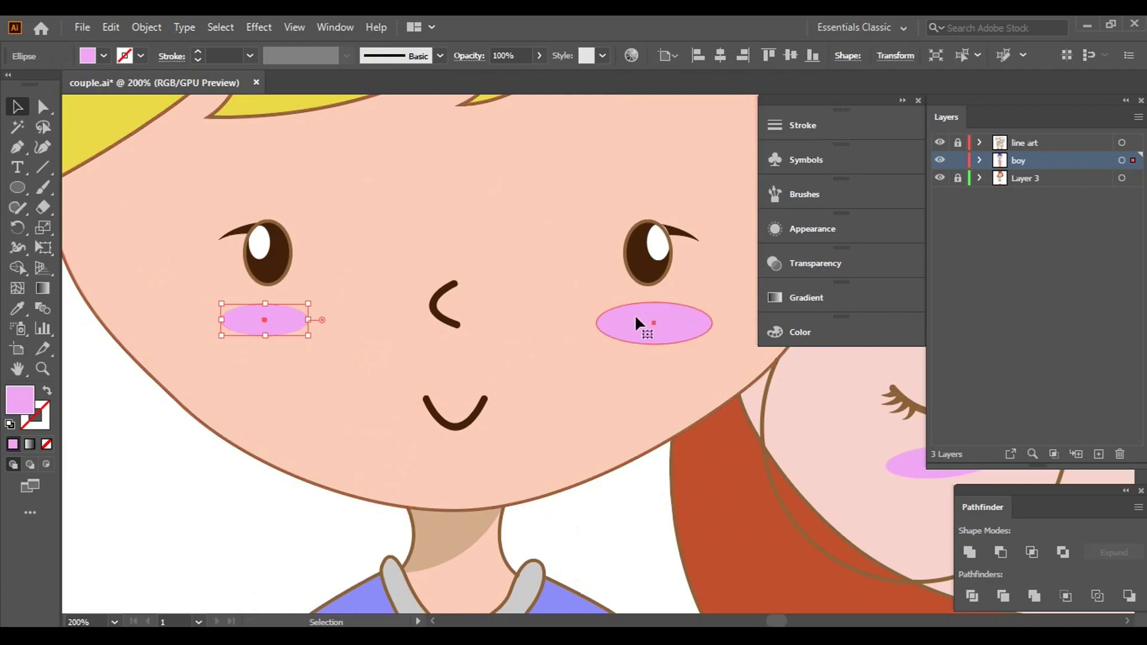
{"action": "left_click", "coordinate": [634, 313]}
{"action": "left_click_drag", "start_coordinate": [598, 302], "coordinate": [649, 320]}
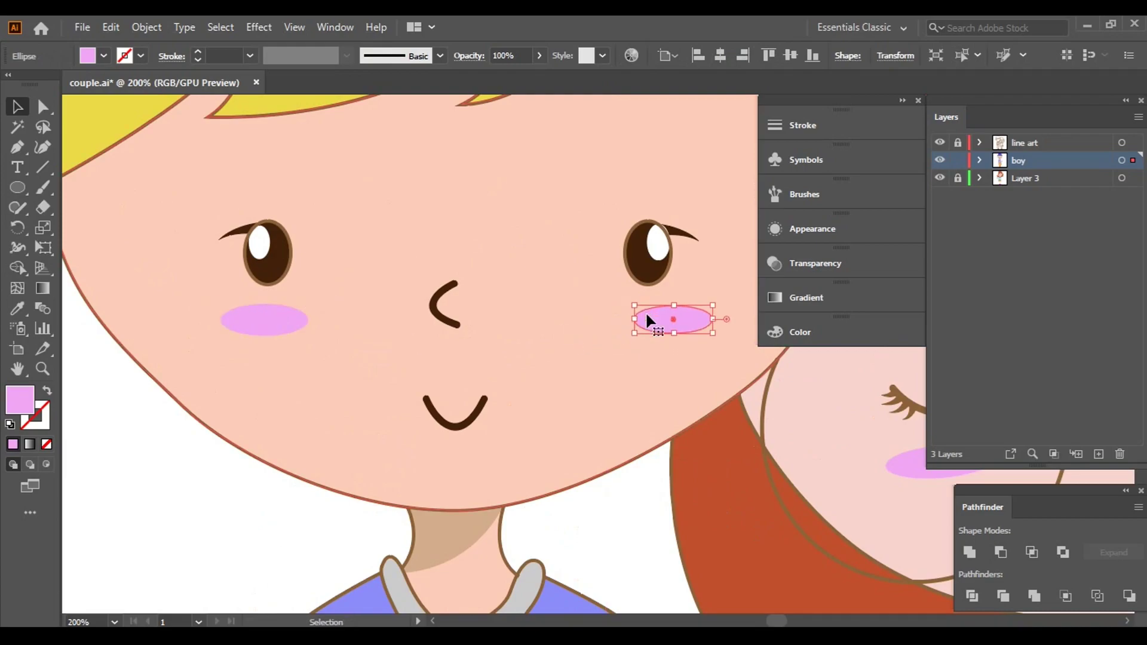
{"action": "left_click", "coordinate": [251, 468]}
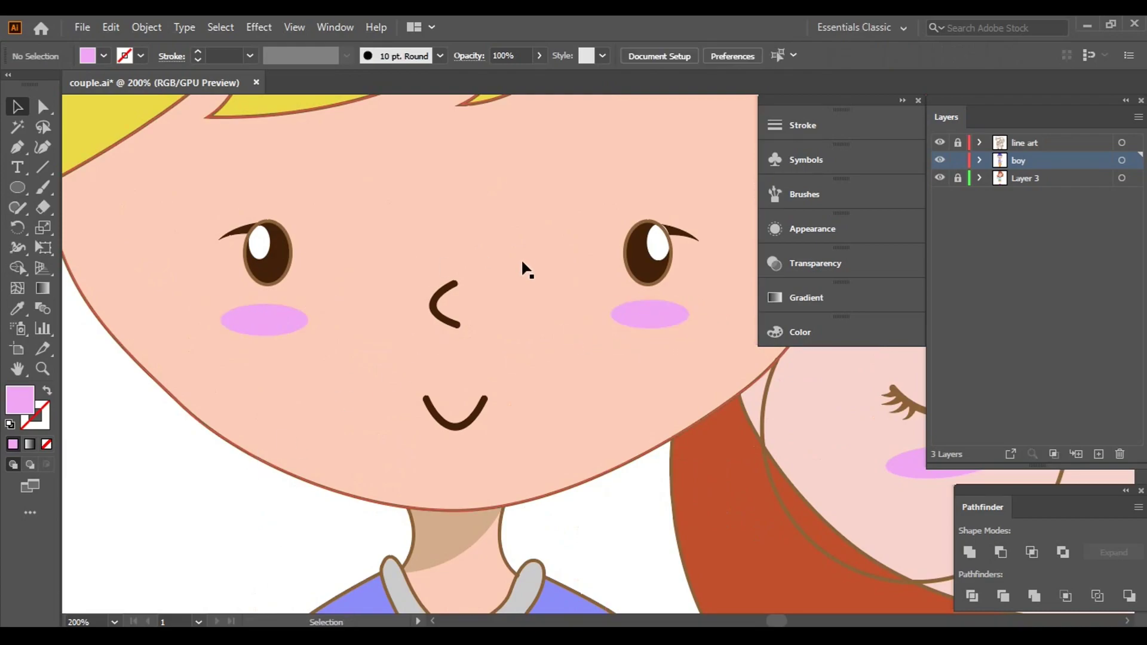
{"action": "key", "text": "ctrl+1"}
- Recolour both cheek ovals to deeper pink F498E3, then lock the boy layer
{"action": "left_click", "coordinate": [291, 377]}
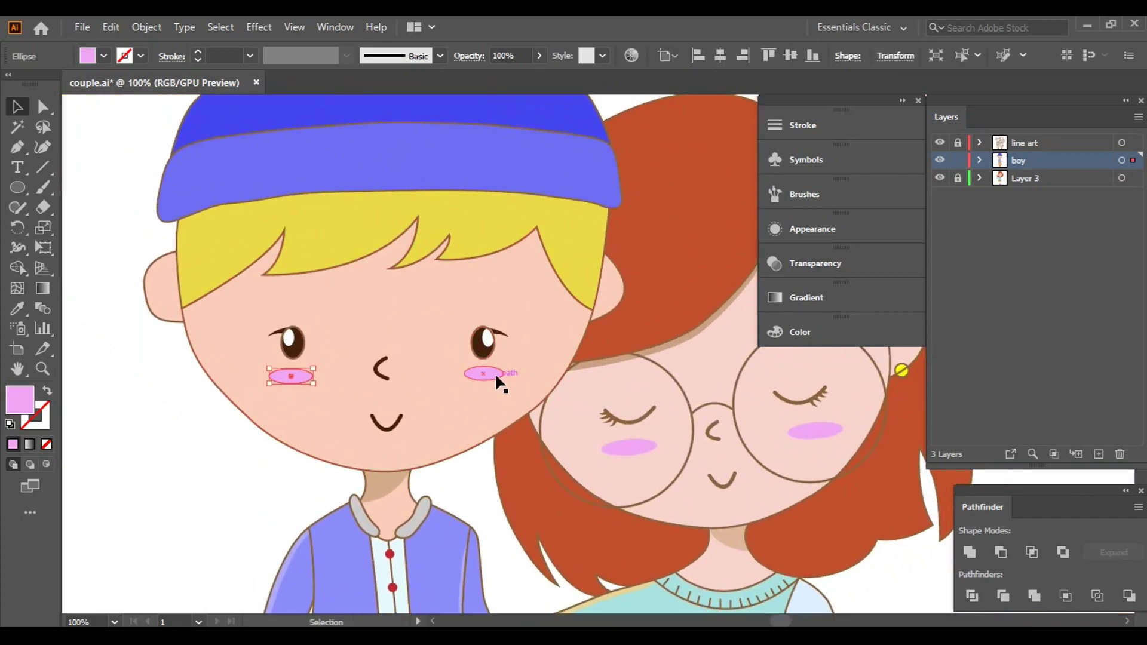
{"action": "left_click", "coordinate": [481, 374], "text": "shift"}
{"action": "double_click", "coordinate": [20, 399]}
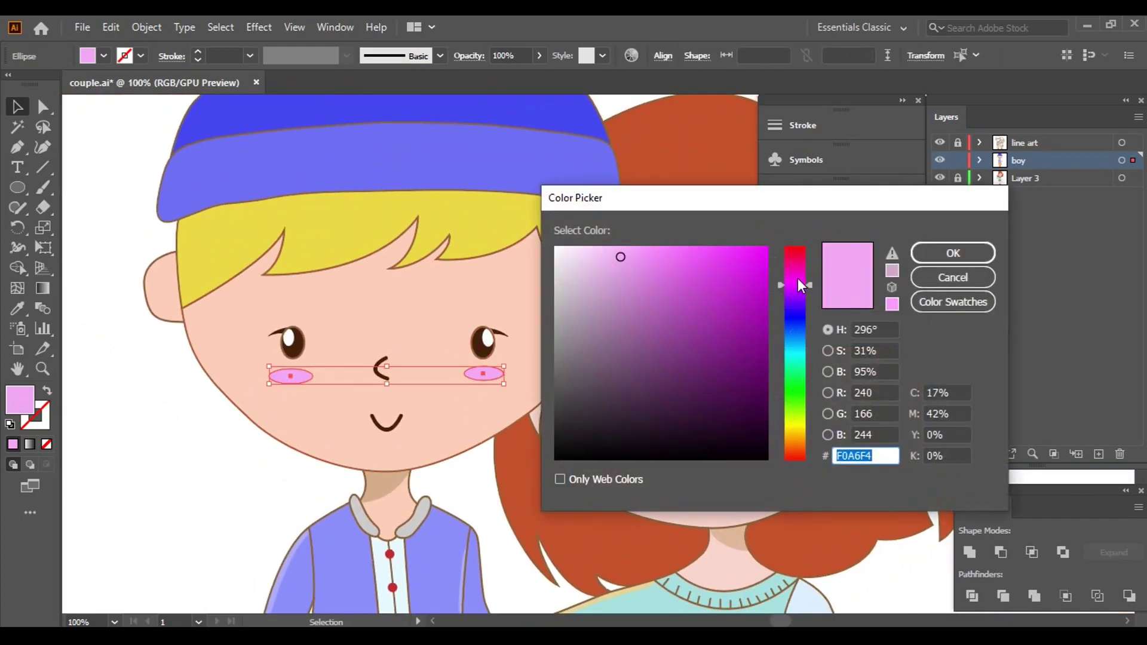
{"action": "left_click_drag", "start_coordinate": [801, 285], "coordinate": [800, 275]}
{"action": "left_click", "coordinate": [635, 254]}
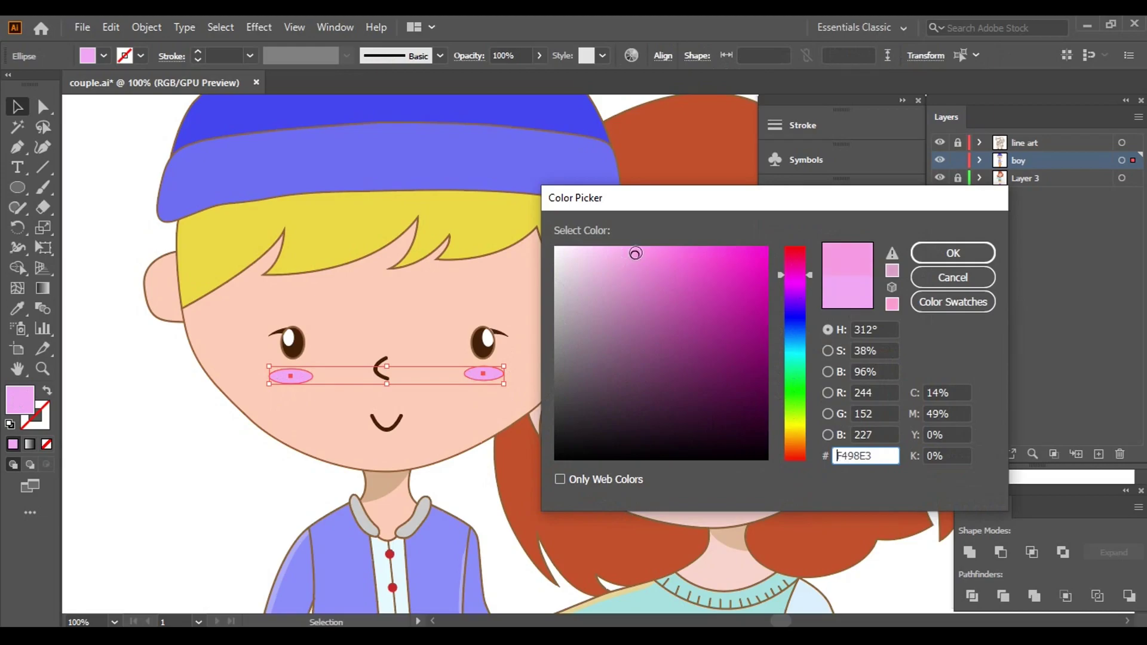
{"action": "left_click", "coordinate": [954, 253]}
{"action": "left_click", "coordinate": [204, 441]}
{"action": "key", "text": "ctrl+minus"}
{"action": "key", "text": "ctrl+minus"}
{"action": "key", "text": "ctrl+minus"}
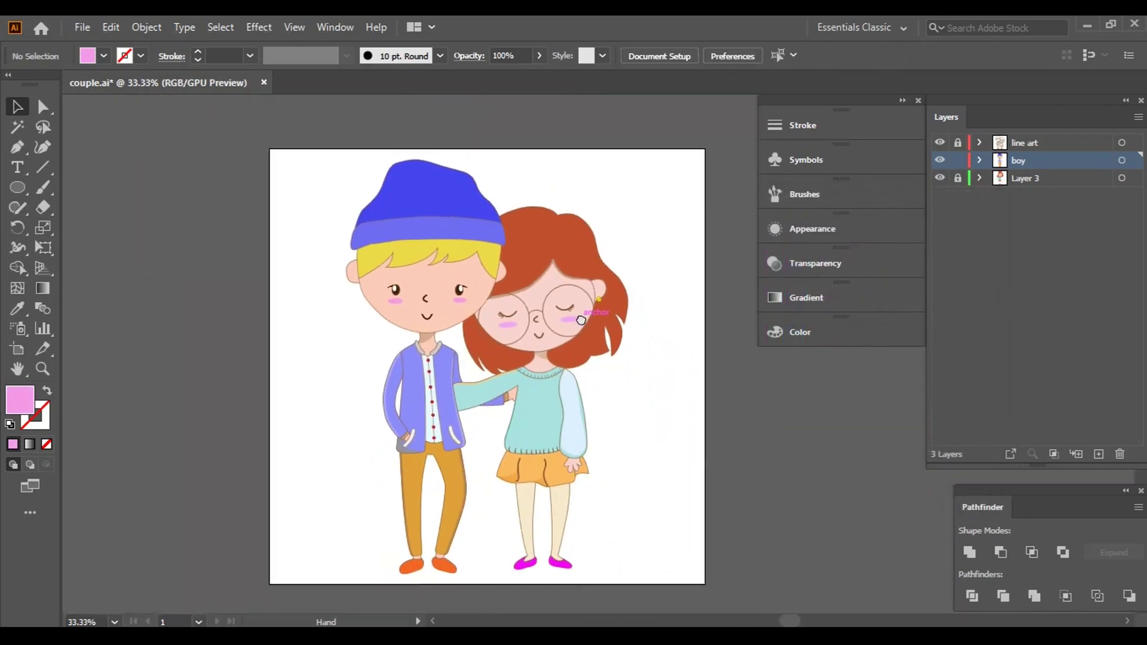
{"action": "left_click", "coordinate": [958, 160]}
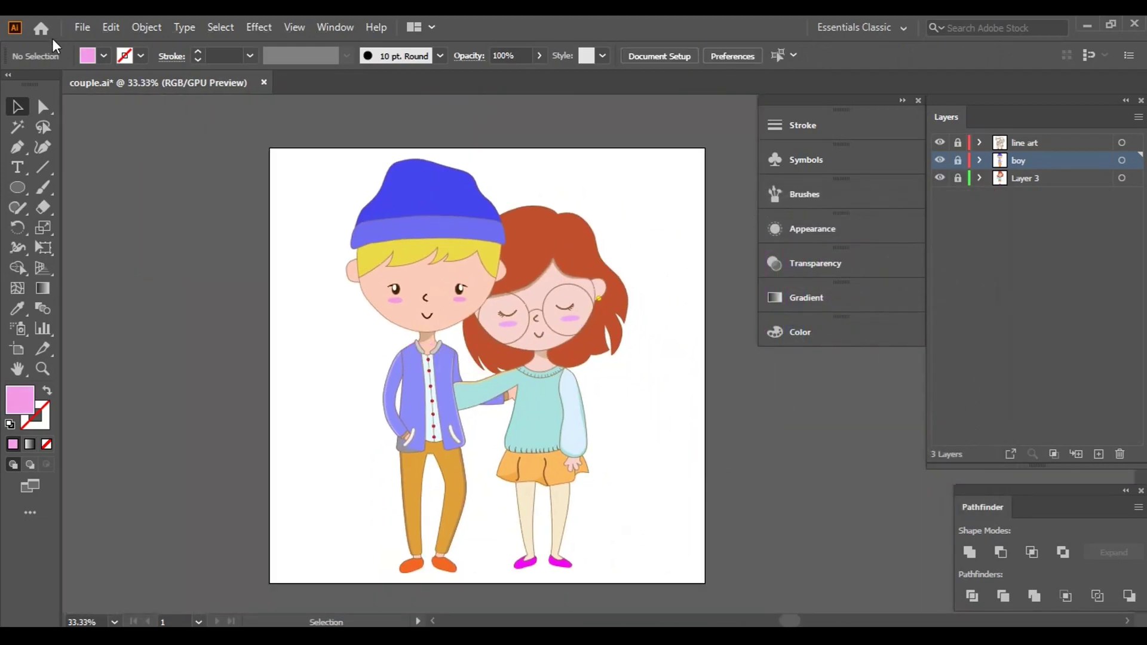
- Save the document and unlock the boy layer again
{"action": "left_click", "coordinate": [82, 27]}
{"action": "left_click", "coordinate": [132, 163]}
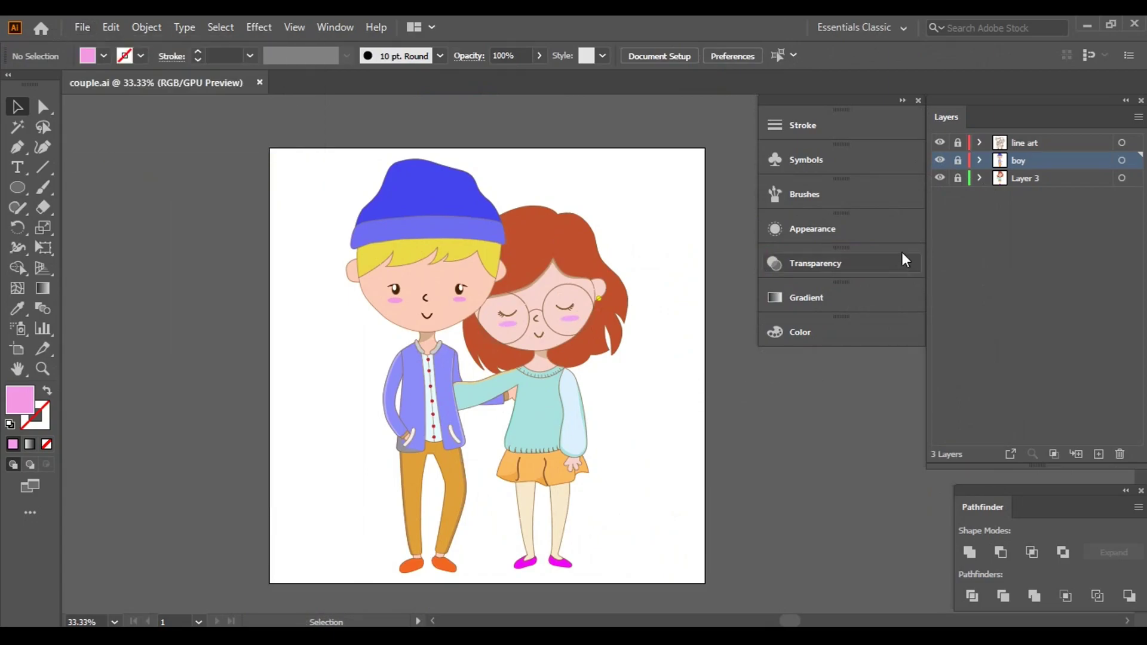
{"action": "key", "text": "ctrl+z"}
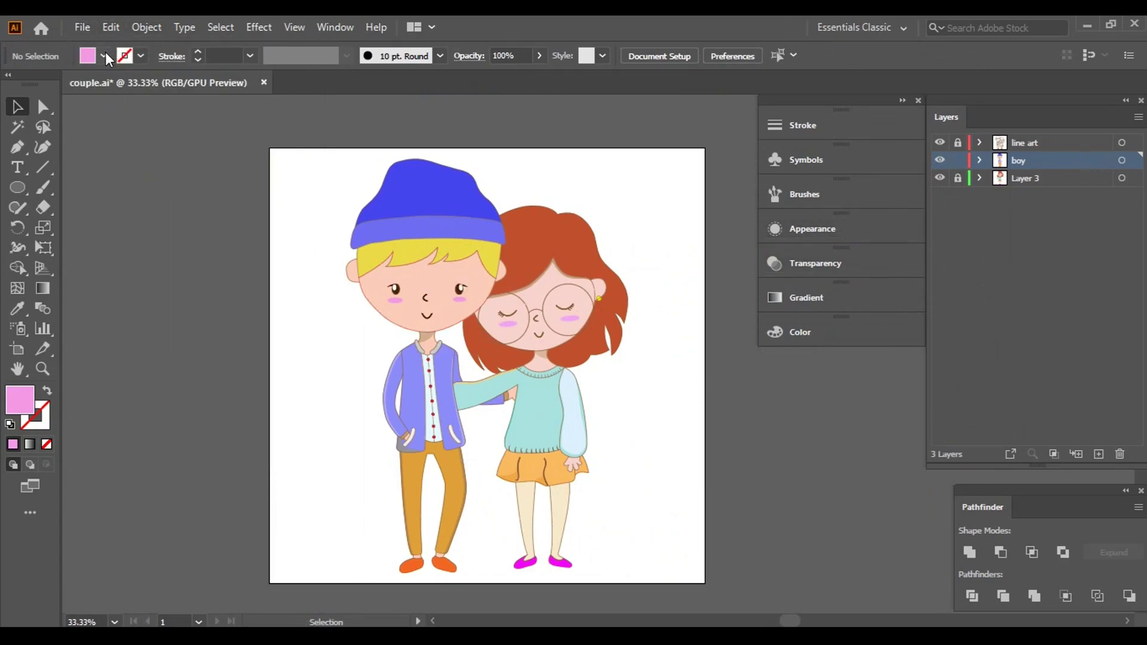
- Set the fill to None and the stroke colour to brown
{"action": "left_click", "coordinate": [104, 56]}
{"action": "left_click", "coordinate": [11, 85]}
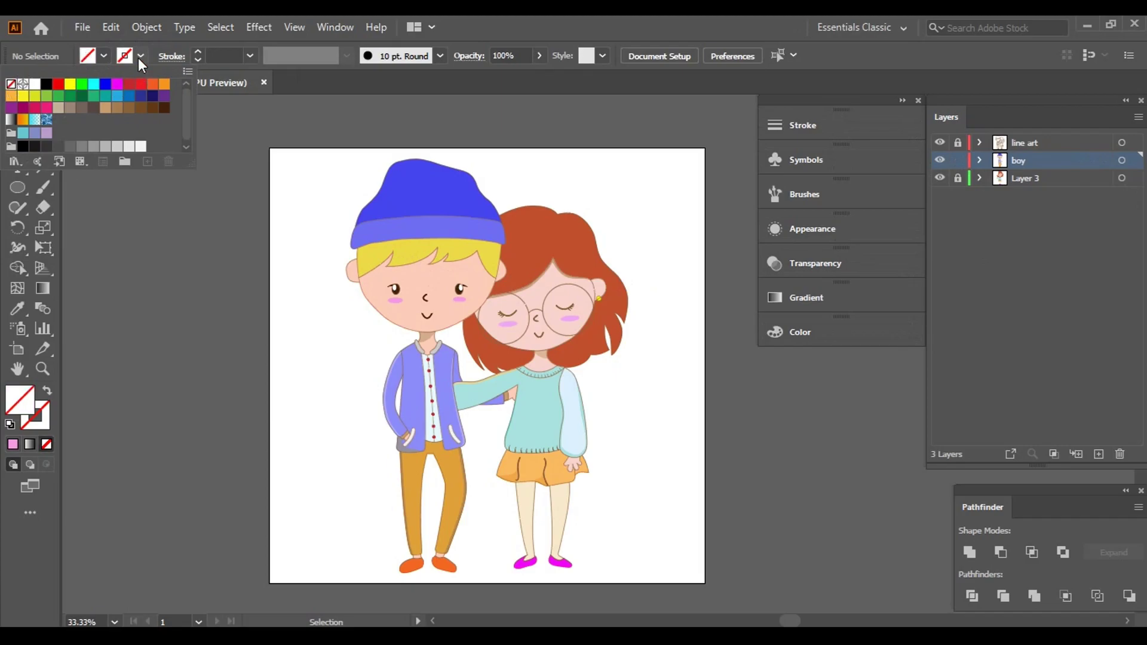
{"action": "left_click", "coordinate": [141, 56]}
{"action": "left_click", "coordinate": [128, 107]}
{"action": "left_click", "coordinate": [171, 266]}
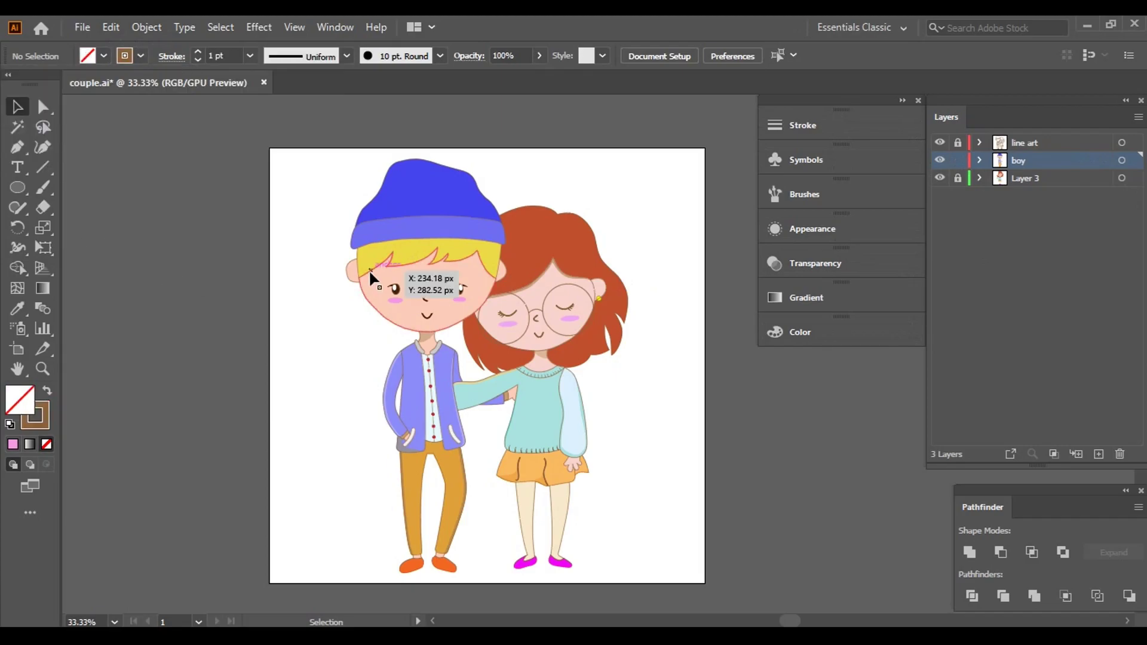
- Draw curved inner-ear lines in both of the boy's ears, then lock his layer
{"action": "scroll", "coordinate": [348, 277], "scroll_direction": "up", "scroll_amount": 6}
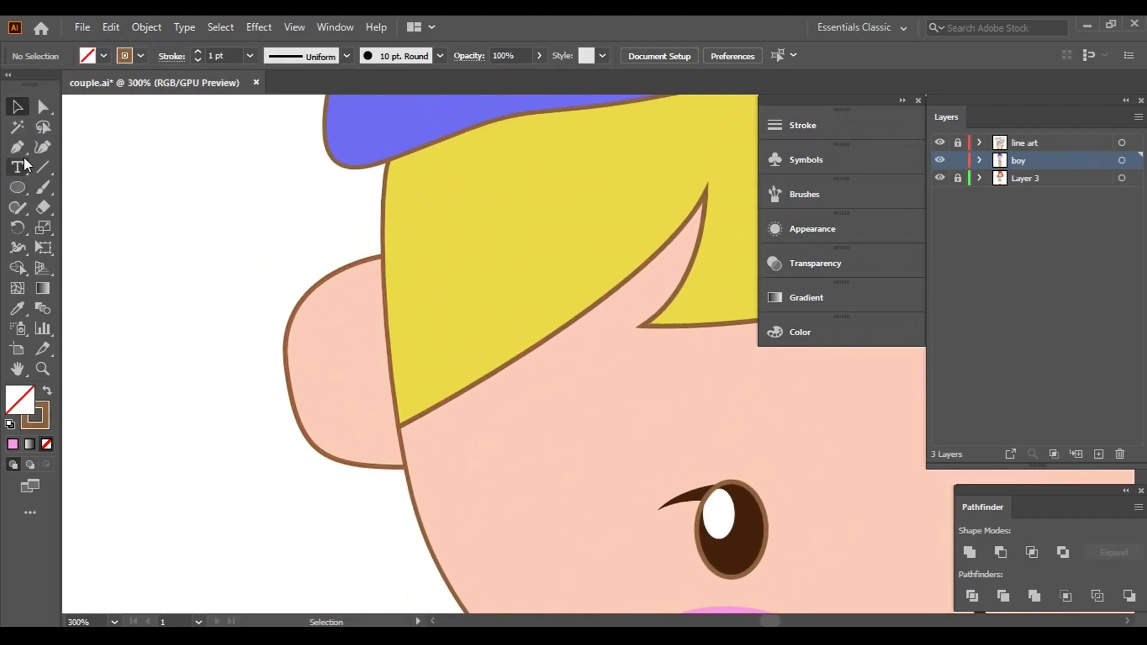
{"action": "left_click", "coordinate": [354, 310]}
{"action": "left_click_drag", "start_coordinate": [345, 419], "coordinate": [412, 491]}
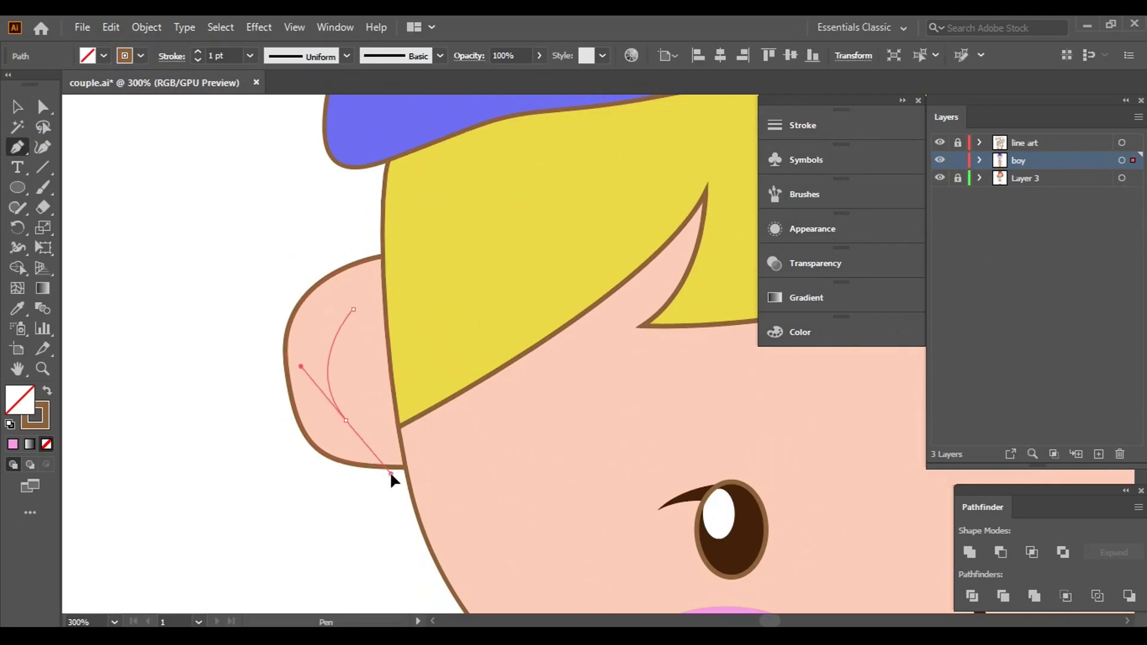
{"action": "scroll", "coordinate": [561, 492], "scroll_direction": "down", "scroll_amount": 2}
{"action": "scroll", "coordinate": [751, 441], "scroll_direction": "down", "scroll_amount": 3}
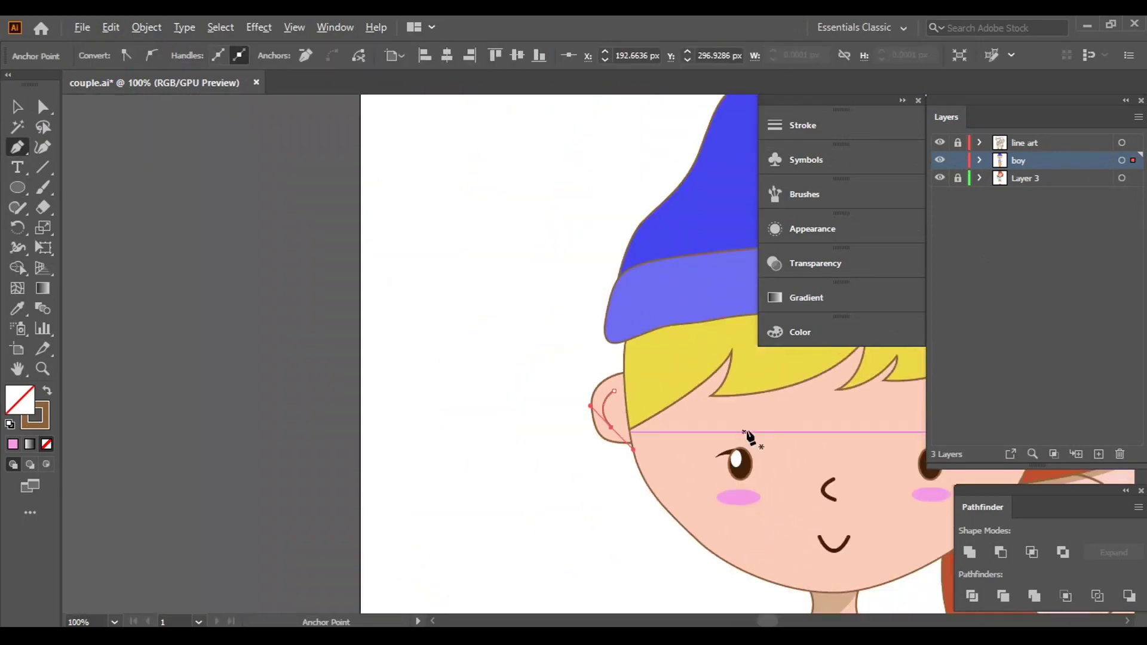
{"action": "scroll", "coordinate": [377, 342], "scroll_direction": "right", "scroll_amount": 5}
{"action": "scroll", "coordinate": [386, 245], "scroll_direction": "up", "scroll_amount": 4}
{"action": "left_click", "coordinate": [393, 213]}
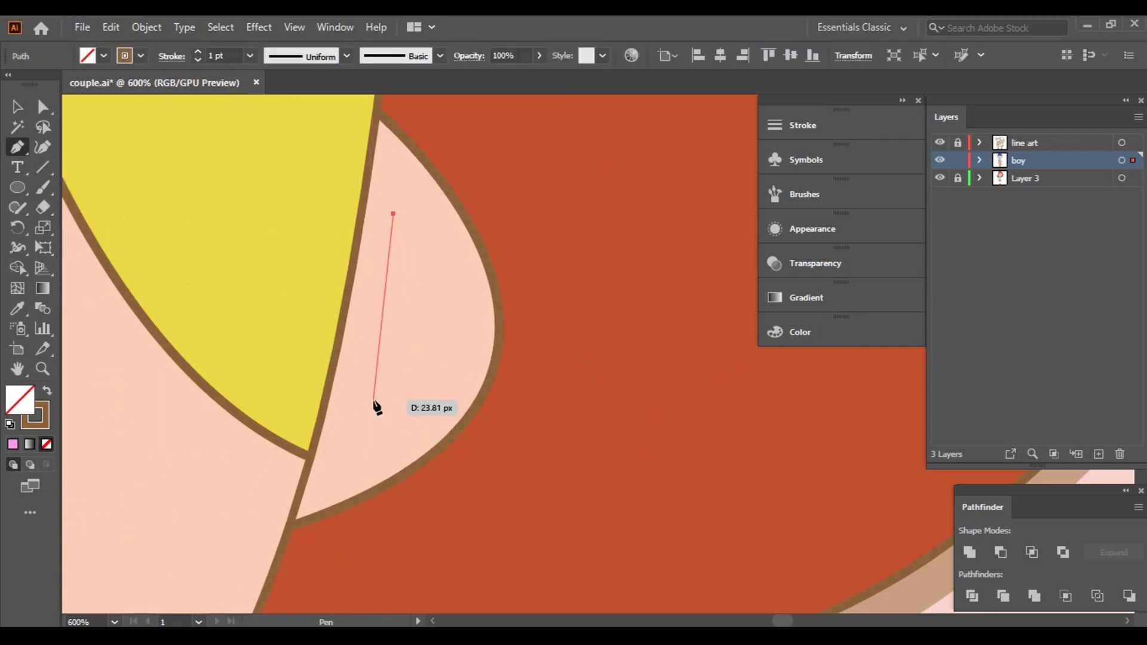
{"action": "left_click_drag", "start_coordinate": [374, 397], "coordinate": [267, 508]}
{"action": "scroll", "coordinate": [415, 454], "scroll_direction": "down", "scroll_amount": 5}
{"action": "left_click_drag", "start_coordinate": [415, 455], "coordinate": [746, 418]}
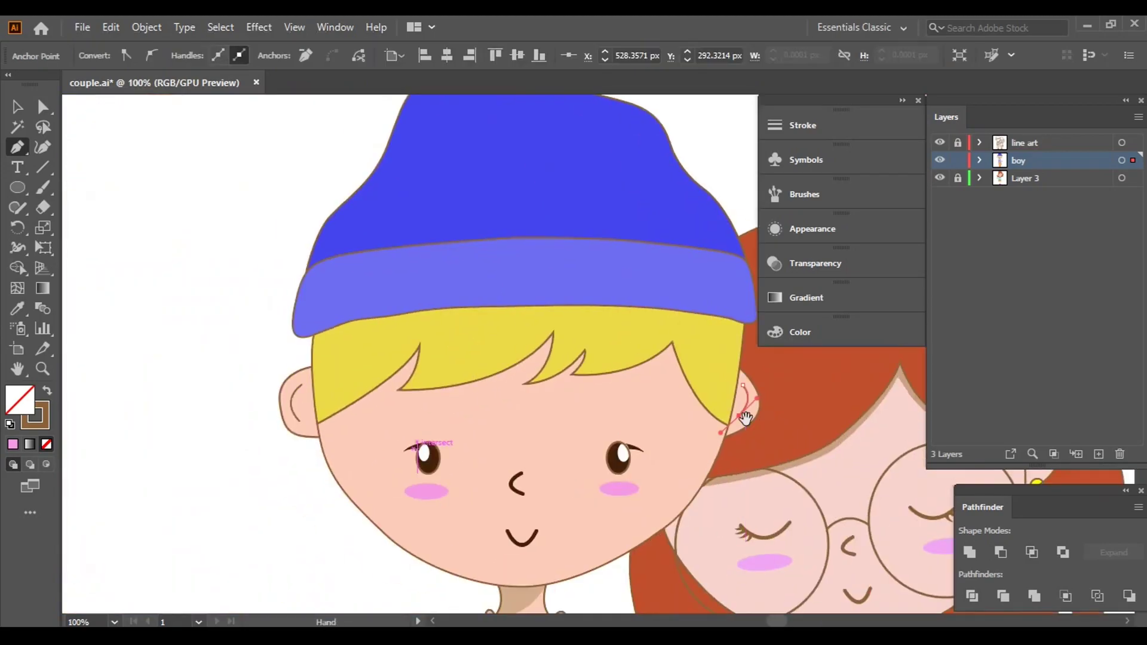
{"action": "key", "text": "v"}
{"action": "left_click", "coordinate": [958, 161]}
- Draw a curved inner-ear line in the girl's ear on Layer 3, then lock Layer 3
{"action": "left_click_drag", "start_coordinate": [618, 432], "coordinate": [317, 314]}
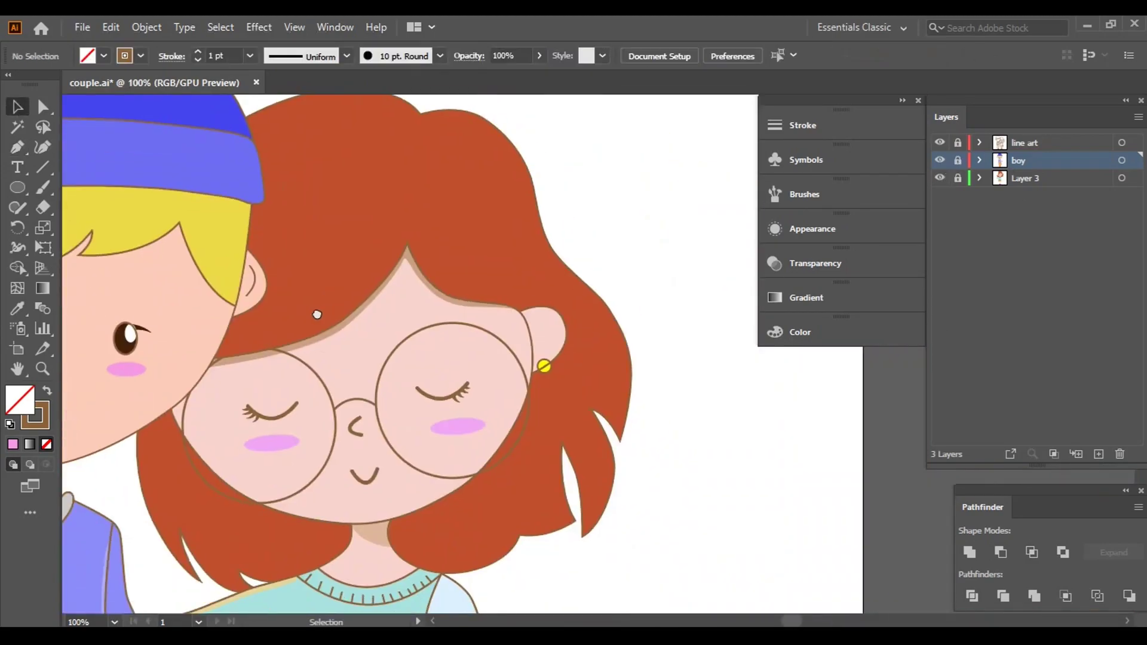
{"action": "left_click", "coordinate": [18, 147]}
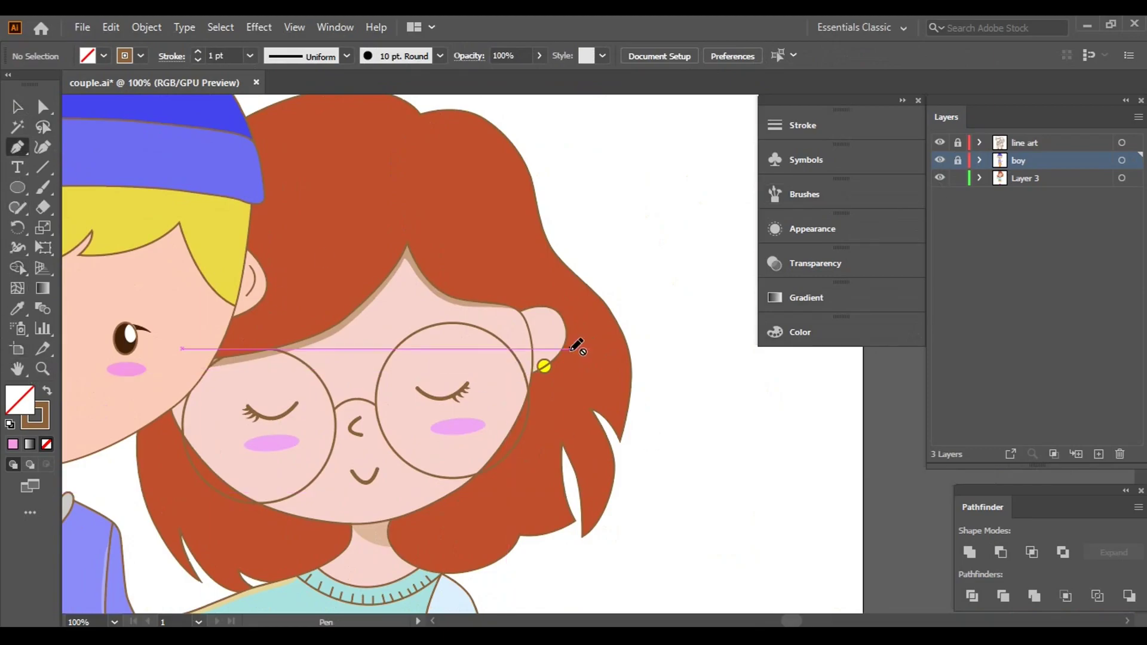
{"action": "scroll", "coordinate": [544, 345], "scroll_direction": "up", "scroll_amount": 1}
{"action": "scroll", "coordinate": [544, 346], "scroll_direction": "up", "scroll_amount": 3}
{"action": "left_click", "coordinate": [1025, 178]}
{"action": "left_click", "coordinate": [544, 246]}
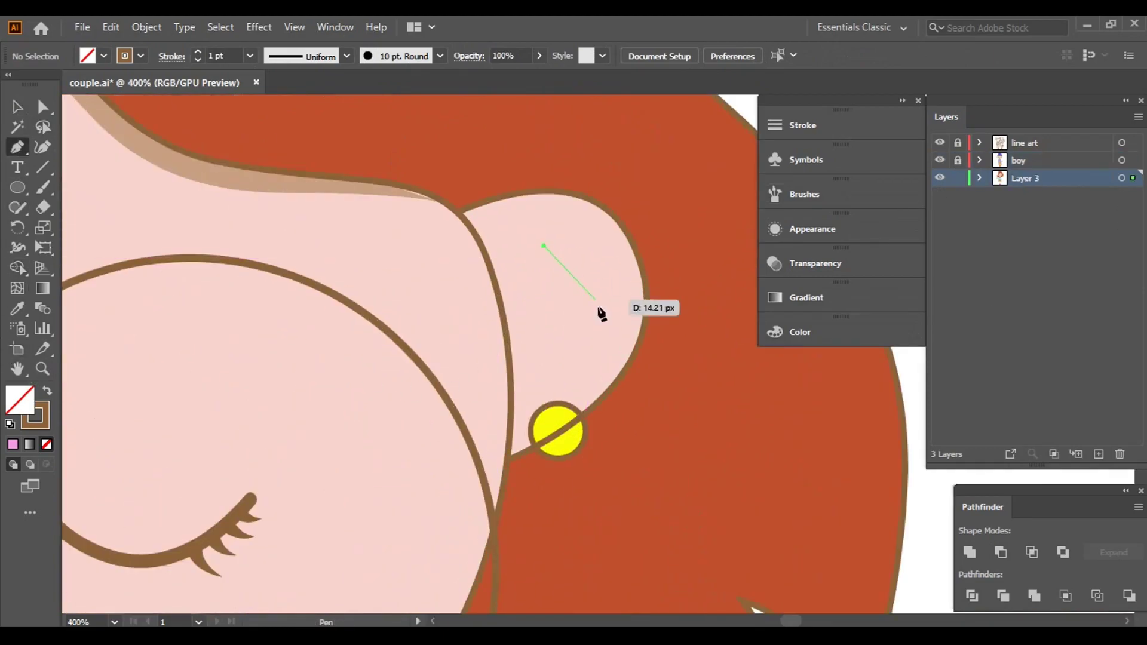
{"action": "left_click_drag", "start_coordinate": [567, 366], "coordinate": [525, 398]}
{"action": "left_click", "coordinate": [18, 106]}
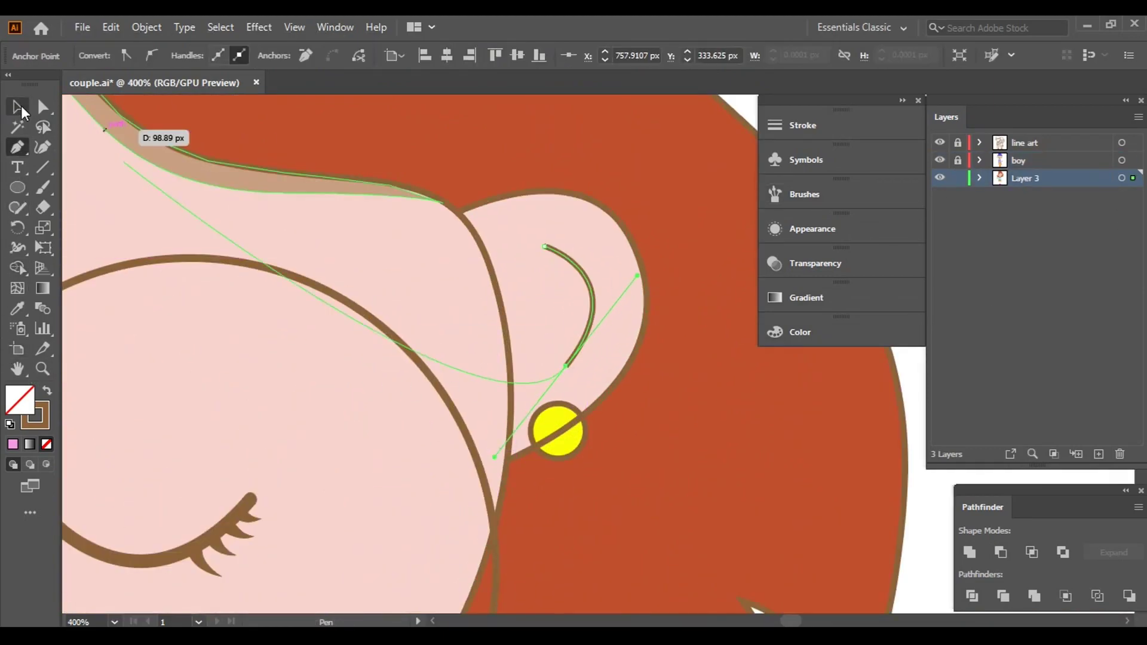
{"action": "left_click", "coordinate": [910, 390]}
{"action": "left_click", "coordinate": [958, 178]}
{"action": "scroll", "coordinate": [554, 384], "scroll_direction": "down", "scroll_amount": 3}
{"action": "scroll", "coordinate": [597, 281], "scroll_direction": "down", "scroll_amount": 2}
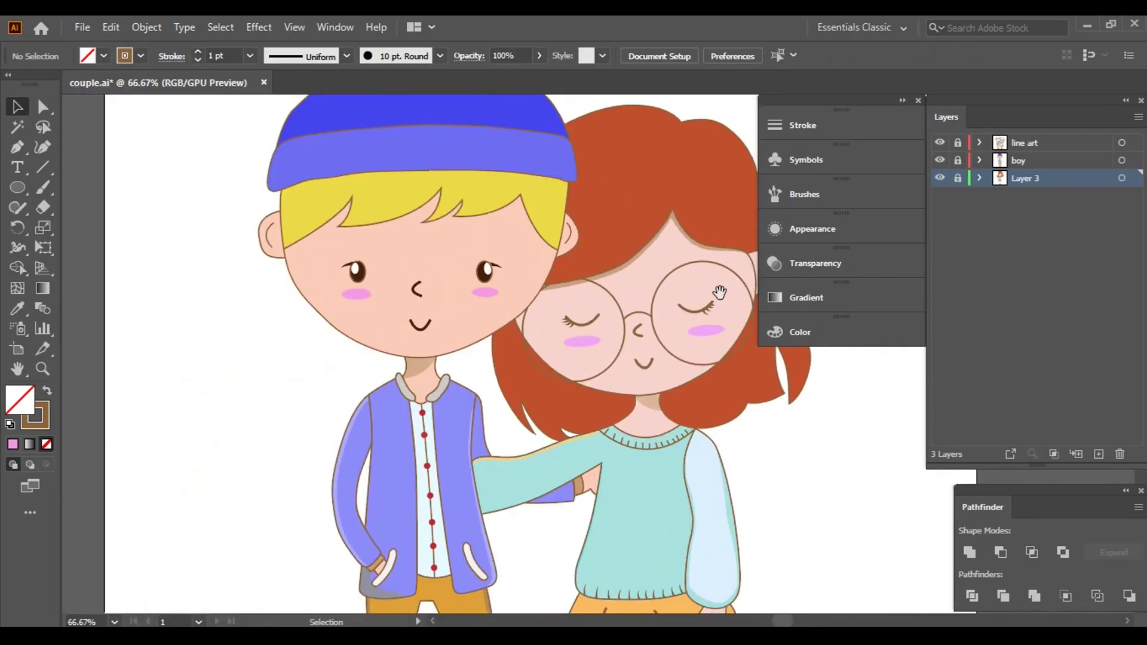
{"action": "scroll", "coordinate": [605, 263], "scroll_direction": "down", "scroll_amount": 1}
{"action": "scroll", "coordinate": [604, 263], "scroll_direction": "down", "scroll_amount": 1}
{"action": "scroll", "coordinate": [605, 263], "scroll_direction": "down", "scroll_amount": 1}
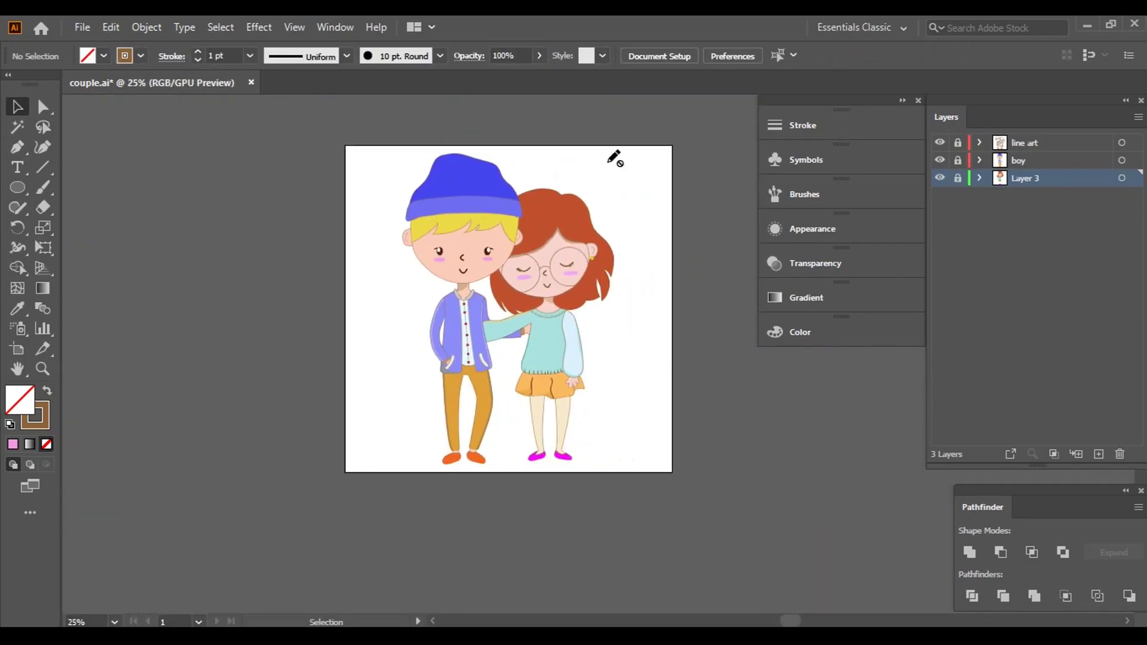
- Give the boy's hat a lighter blue fill and check it in the colour sliders
{"action": "left_click", "coordinate": [483, 190]}
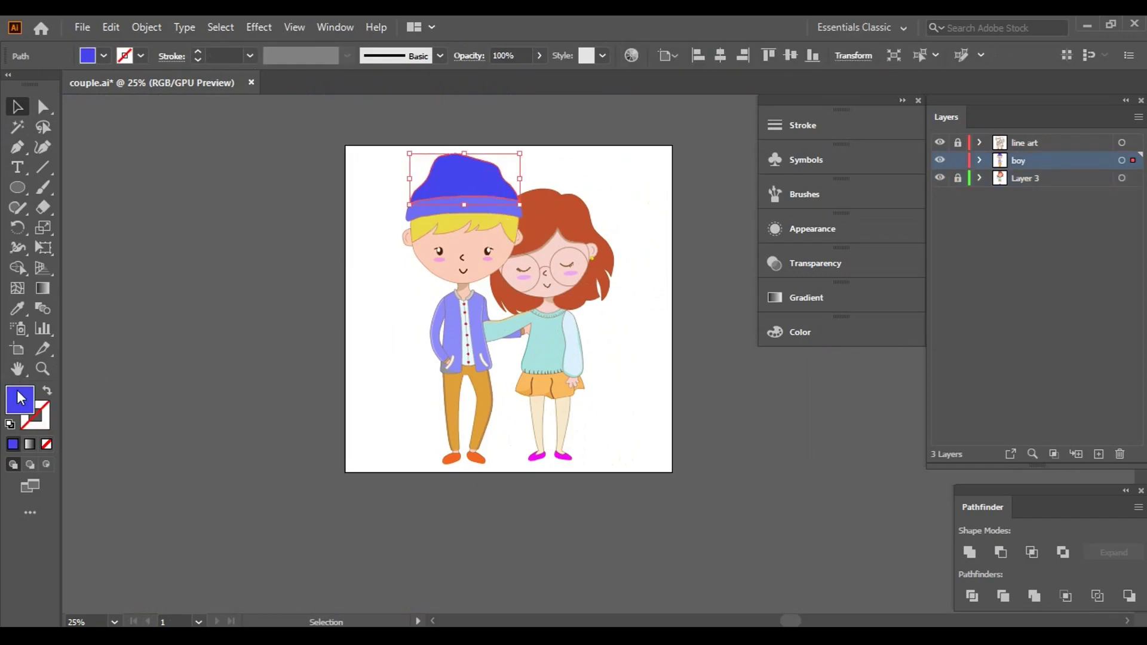
{"action": "double_click", "coordinate": [20, 400]}
{"action": "left_click", "coordinate": [687, 251]}
{"action": "left_click", "coordinate": [953, 253]}
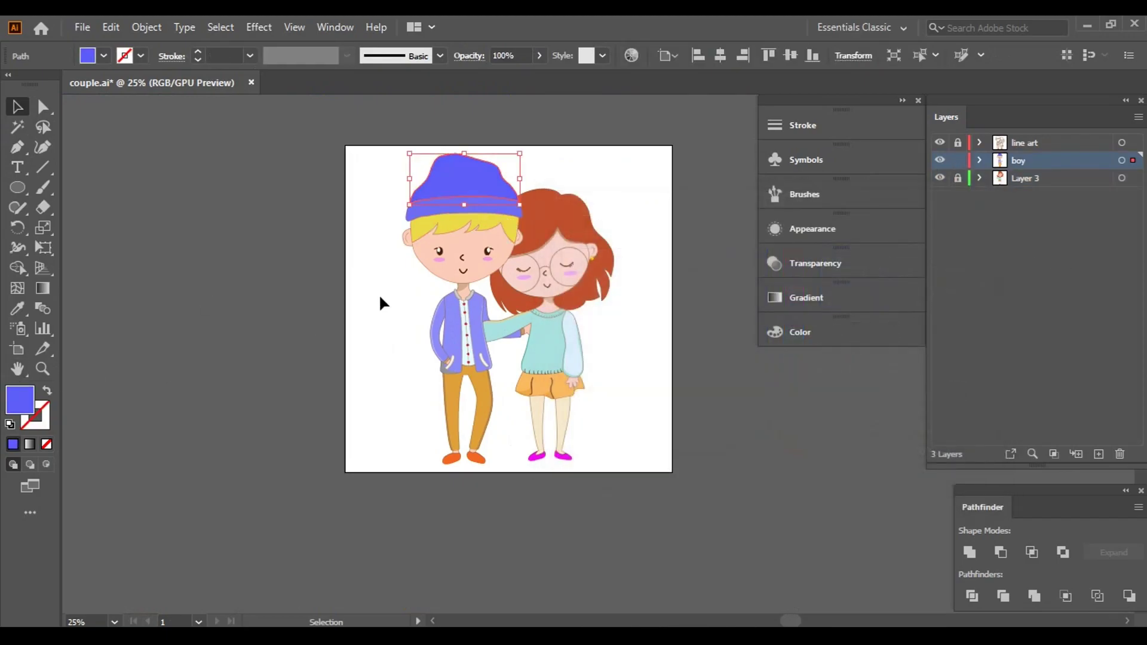
{"action": "left_click", "coordinate": [379, 294]}
{"action": "left_click", "coordinate": [464, 192]}
{"action": "left_click", "coordinate": [824, 334]}
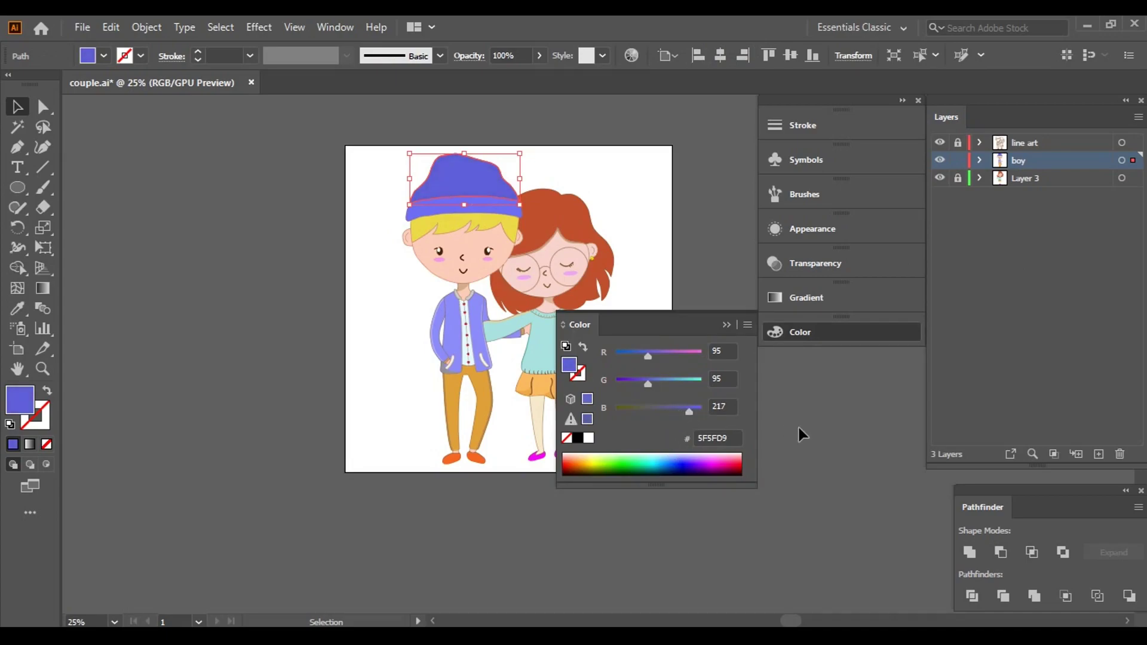
{"action": "key", "text": "ctrl+shift+a"}
{"action": "left_click", "coordinate": [726, 325]}
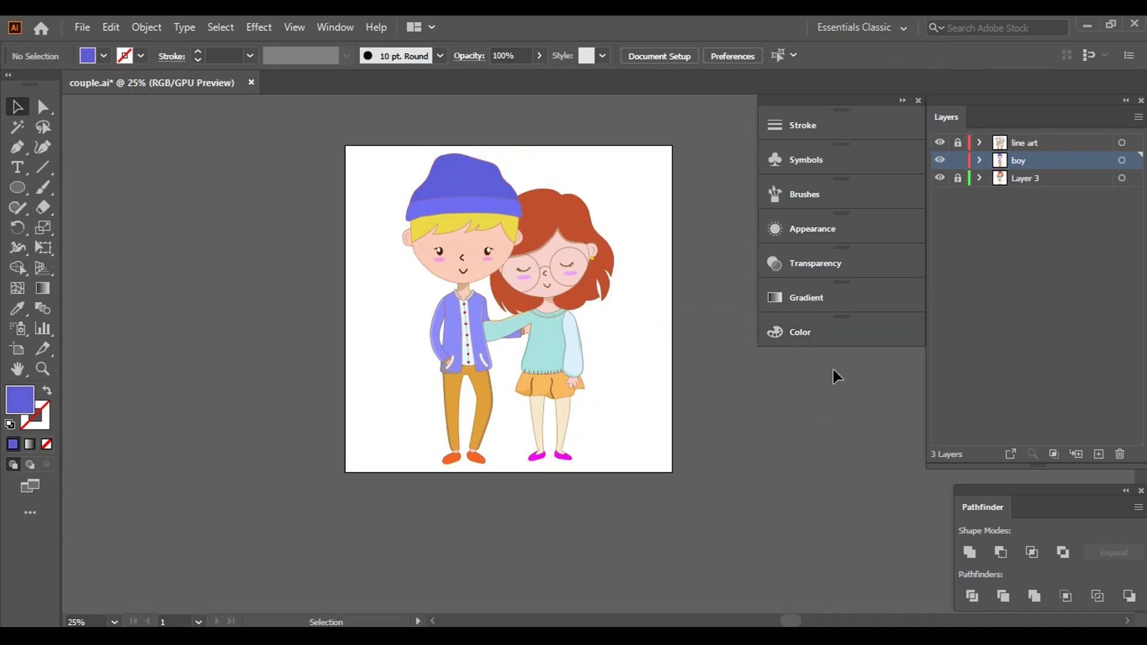
- Lighten the hat to a paler blue and move Layer 4 to the bottom of the stack
{"action": "double_click", "coordinate": [20, 399]}
{"action": "left_click_drag", "start_coordinate": [627, 254], "coordinate": [654, 250]}
{"action": "left_click", "coordinate": [953, 253]}
{"action": "left_click", "coordinate": [314, 262]}
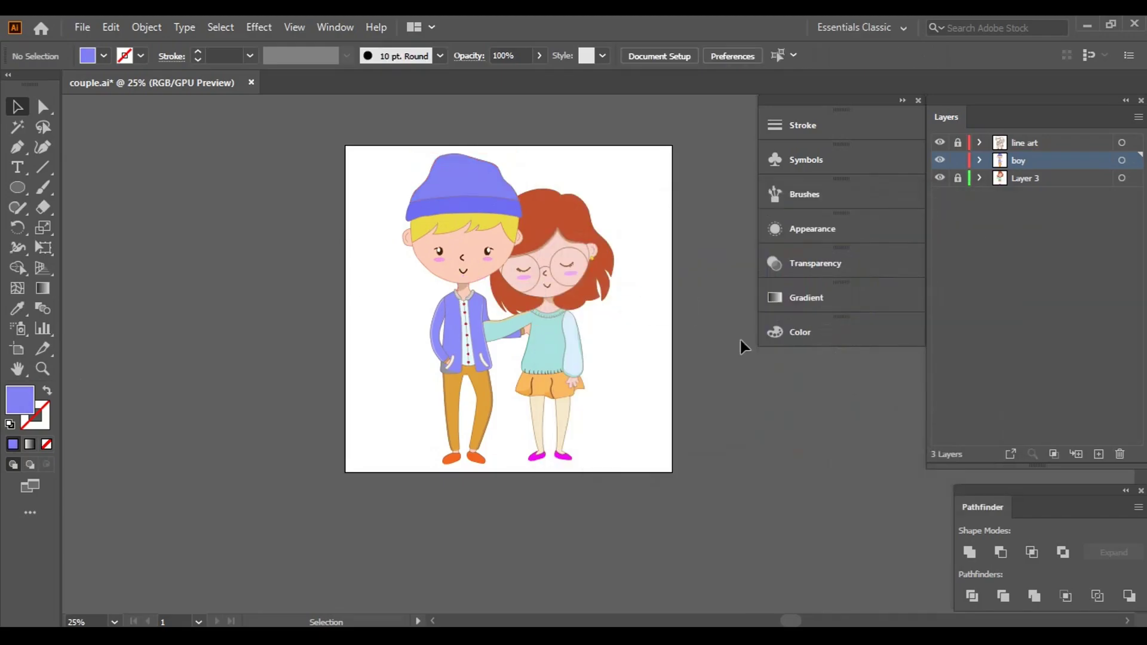
{"action": "left_click_drag", "start_coordinate": [766, 446], "coordinate": [719, 440]}
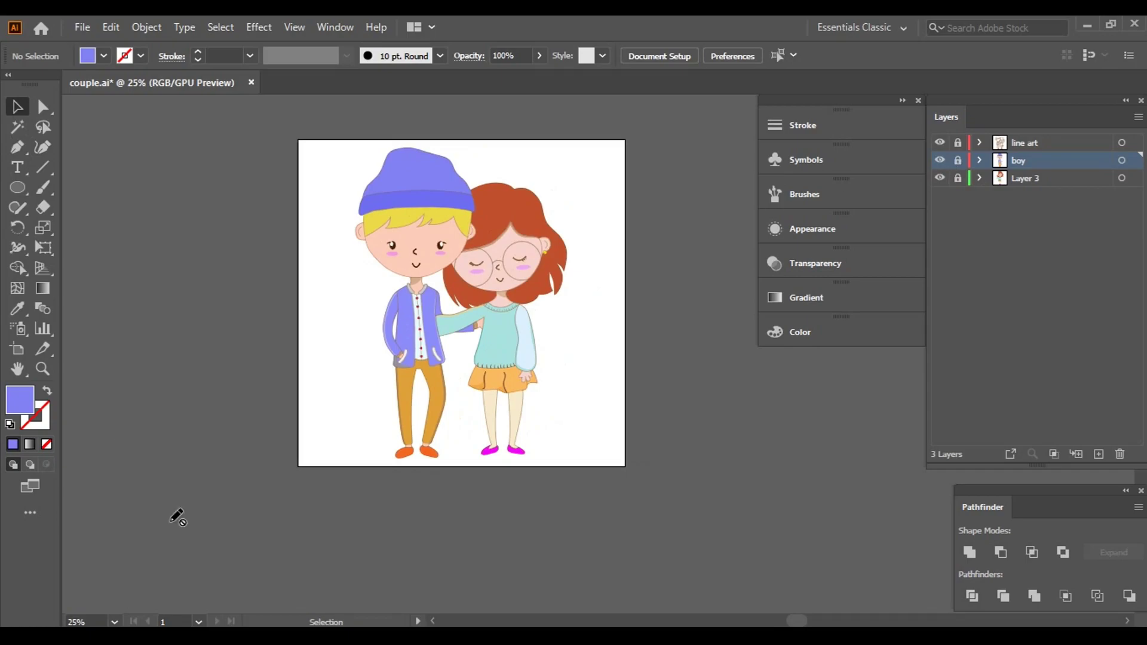
{"action": "left_click_drag", "start_coordinate": [1026, 160], "coordinate": [1031, 202]}
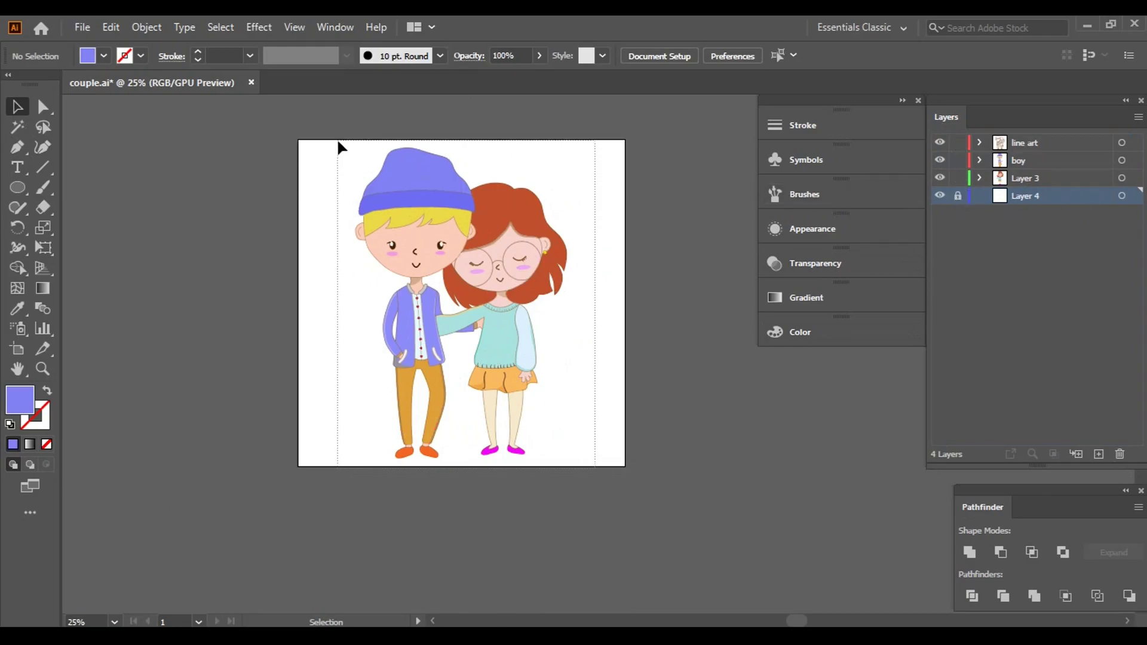
- Scale the whole couple down around its centre near mid-artboard, then unlock Layer 4
{"action": "mouse_move", "coordinate": [338, 142]}
{"action": "left_mouse_down"}
{"action": "mouse_move", "coordinate": [561, 460]}
{"action": "mouse_move", "coordinate": [493, 351]}
{"action": "left_mouse_up"}
{"action": "mouse_move", "coordinate": [419, 226]}
{"action": "left_mouse_down"}
{"action": "mouse_move", "coordinate": [489, 309]}
{"action": "mouse_move", "coordinate": [486, 282]}
{"action": "left_mouse_up"}
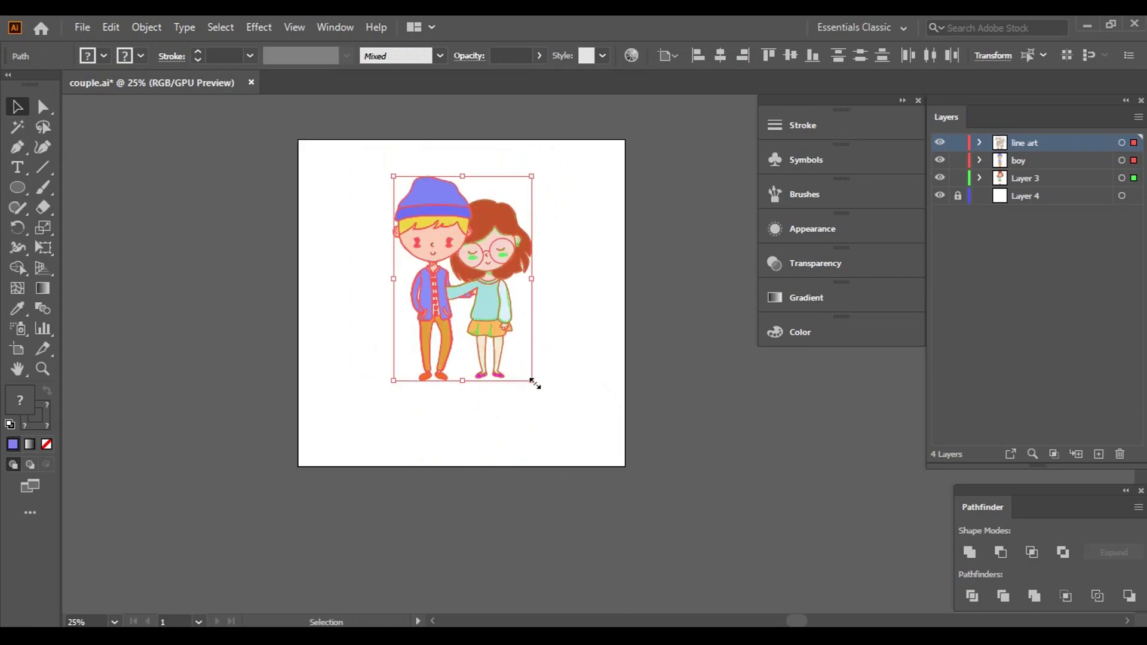
{"action": "left_click_drag", "start_coordinate": [532, 381], "coordinate": [518, 359]}
{"action": "key", "text": "ctrl+z"}
{"action": "key", "text": "ctrl+z"}
{"action": "key", "text": "ctrl+z"}
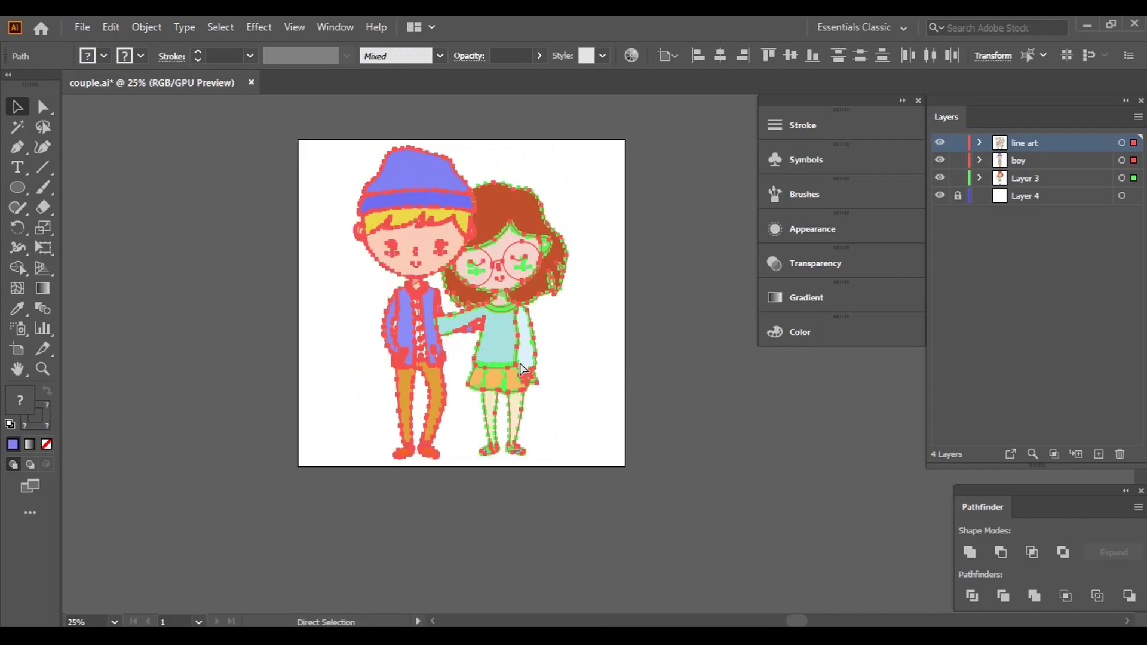
{"action": "left_click_drag", "start_coordinate": [569, 459], "coordinate": [514, 381]}
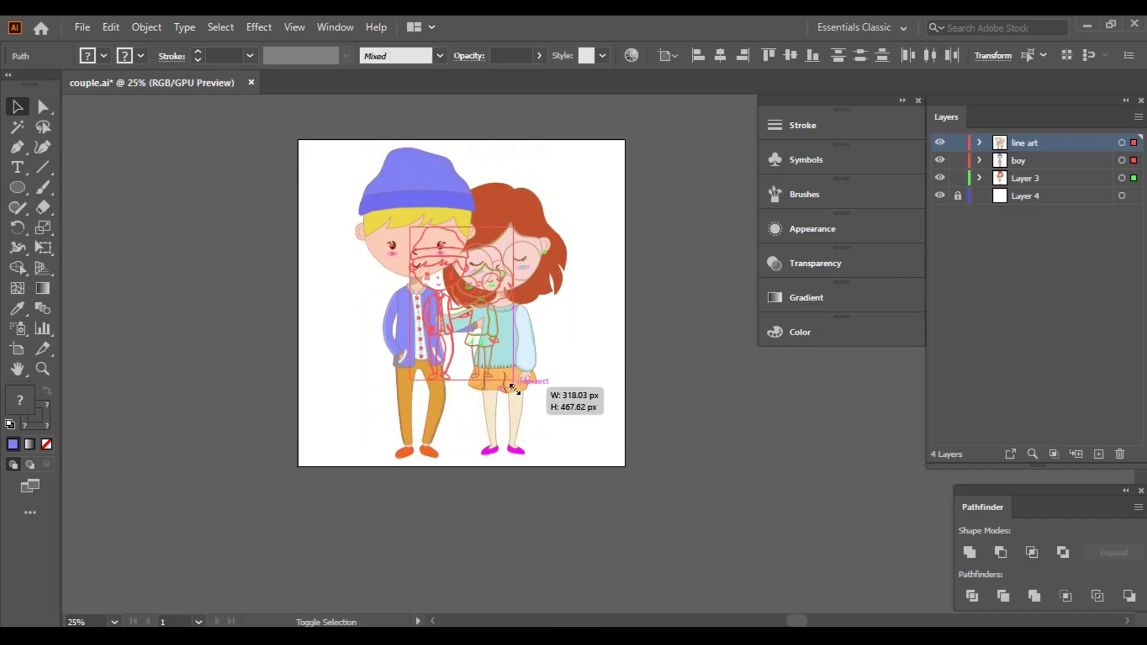
{"action": "left_click", "coordinate": [590, 394]}
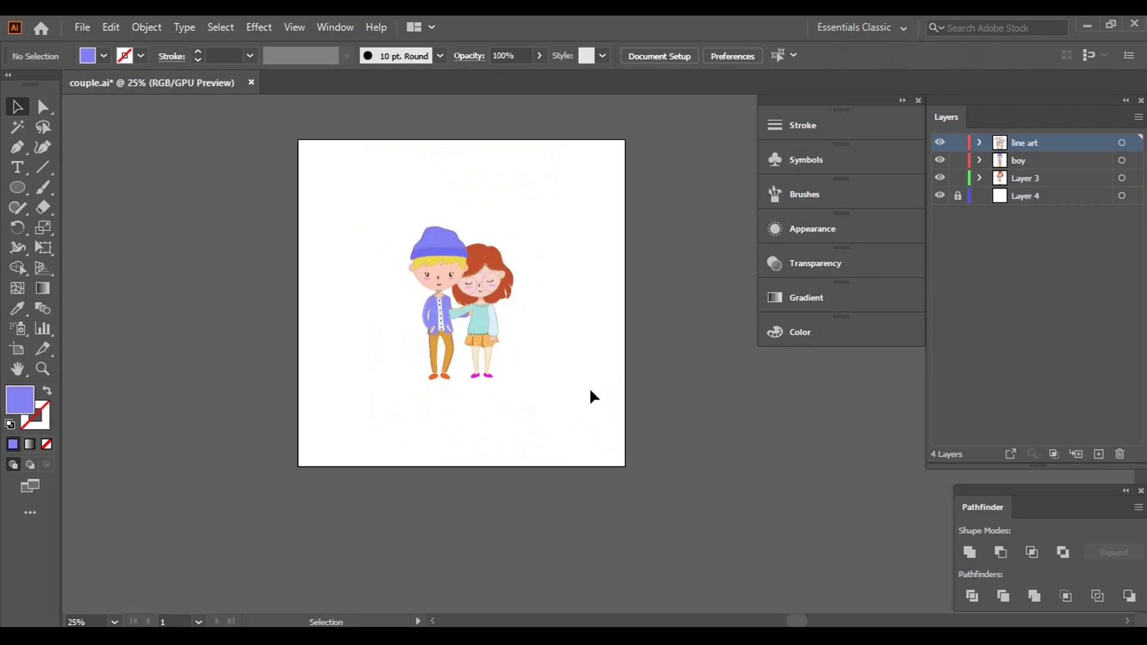
{"action": "left_click", "coordinate": [960, 197]}
- Set the fill to grey and draw the first overlapping ellipses above the couple
{"action": "scroll", "coordinate": [514, 189], "scroll_direction": "up", "scroll_amount": 3}
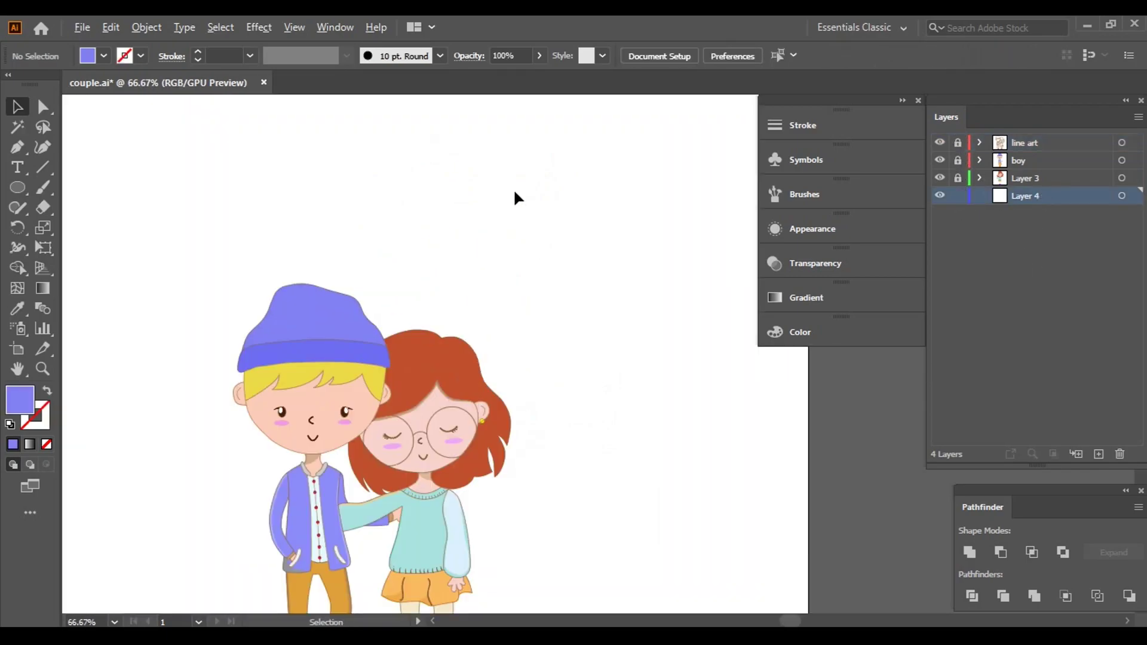
{"action": "left_click_drag", "start_coordinate": [514, 188], "coordinate": [453, 299]}
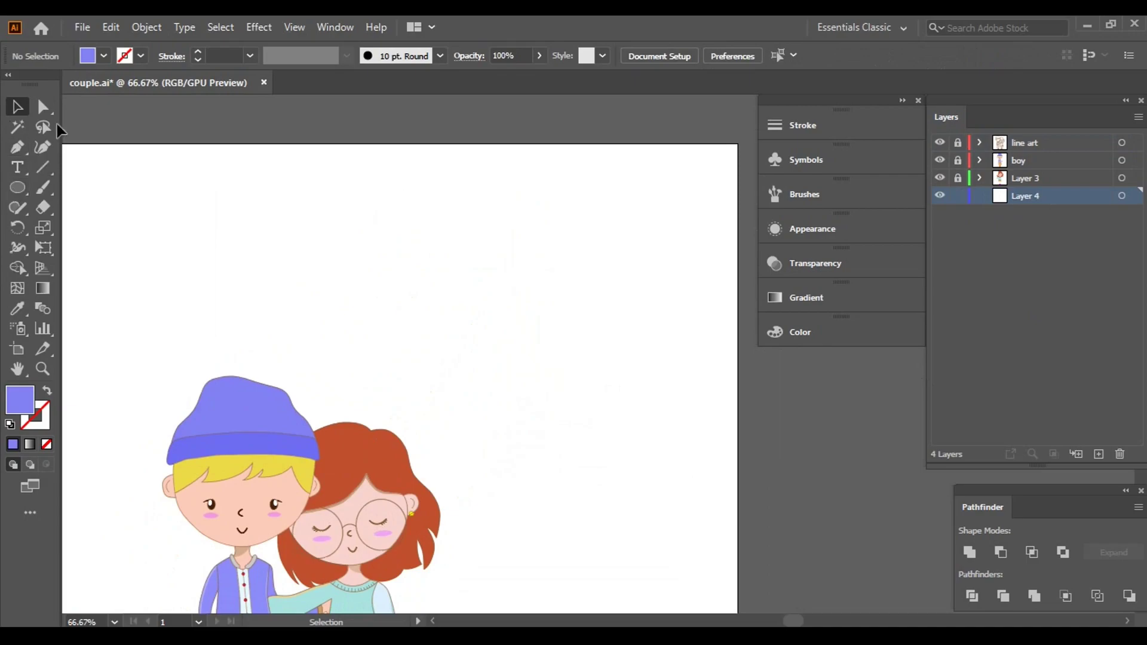
{"action": "left_click", "coordinate": [104, 56]}
{"action": "left_click", "coordinate": [96, 148]}
{"action": "key", "text": "l"}
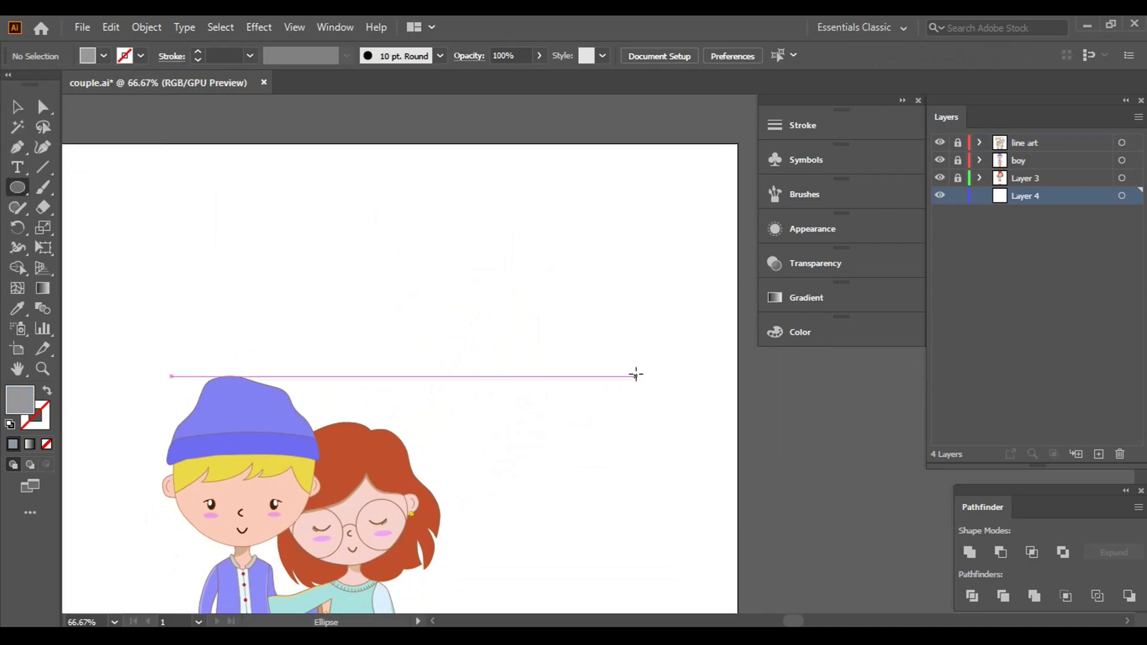
{"action": "left_click_drag", "start_coordinate": [453, 185], "coordinate": [508, 239]}
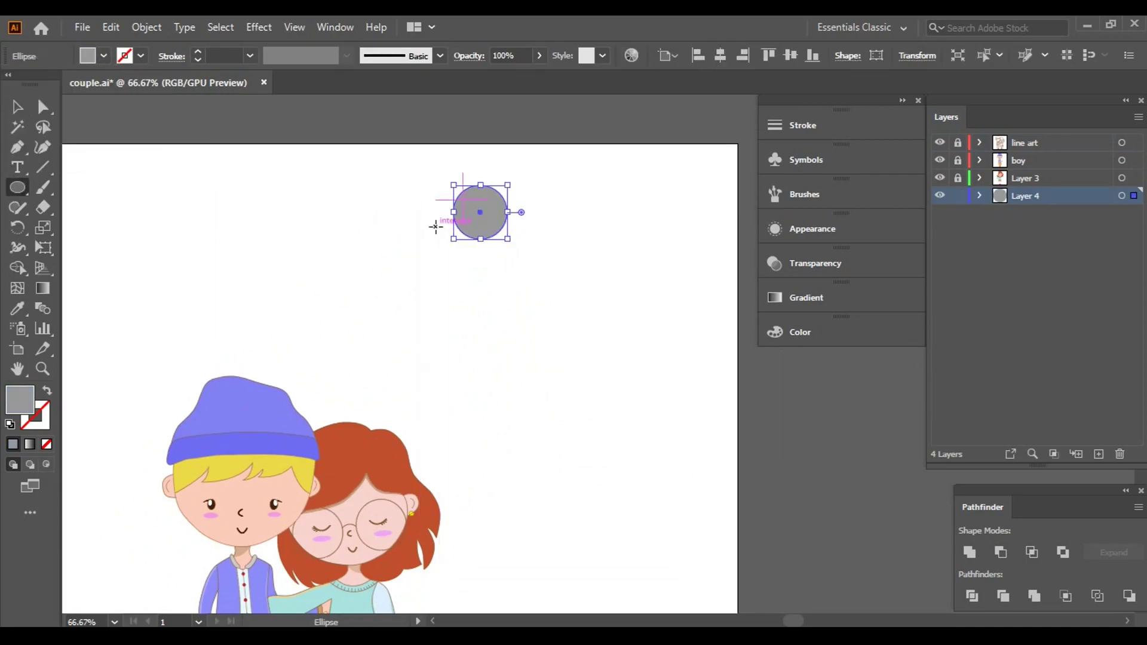
{"action": "left_click_drag", "start_coordinate": [435, 227], "coordinate": [501, 258]}
{"action": "left_click_drag", "start_coordinate": [512, 199], "coordinate": [530, 221]}
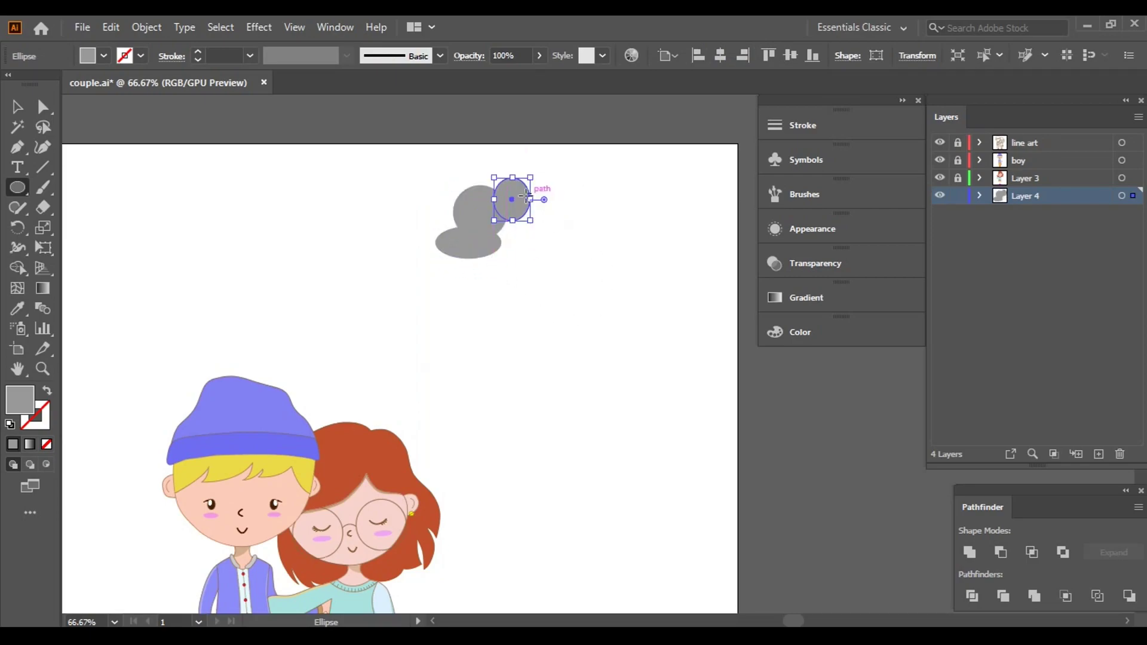
- Add more overlapping ellipses to fill out the cloud's outline and centre
{"action": "scroll", "coordinate": [536, 204], "scroll_direction": "up", "scroll_amount": 2}
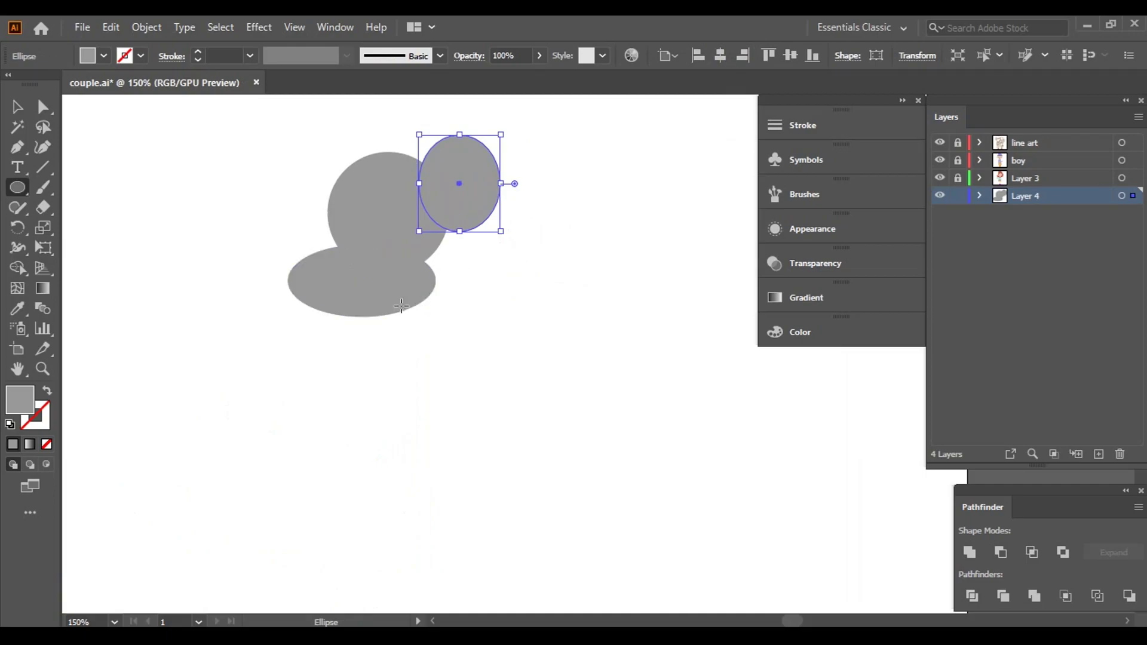
{"action": "left_click_drag", "start_coordinate": [352, 301], "coordinate": [430, 356]}
{"action": "left_click_drag", "start_coordinate": [412, 279], "coordinate": [536, 355]}
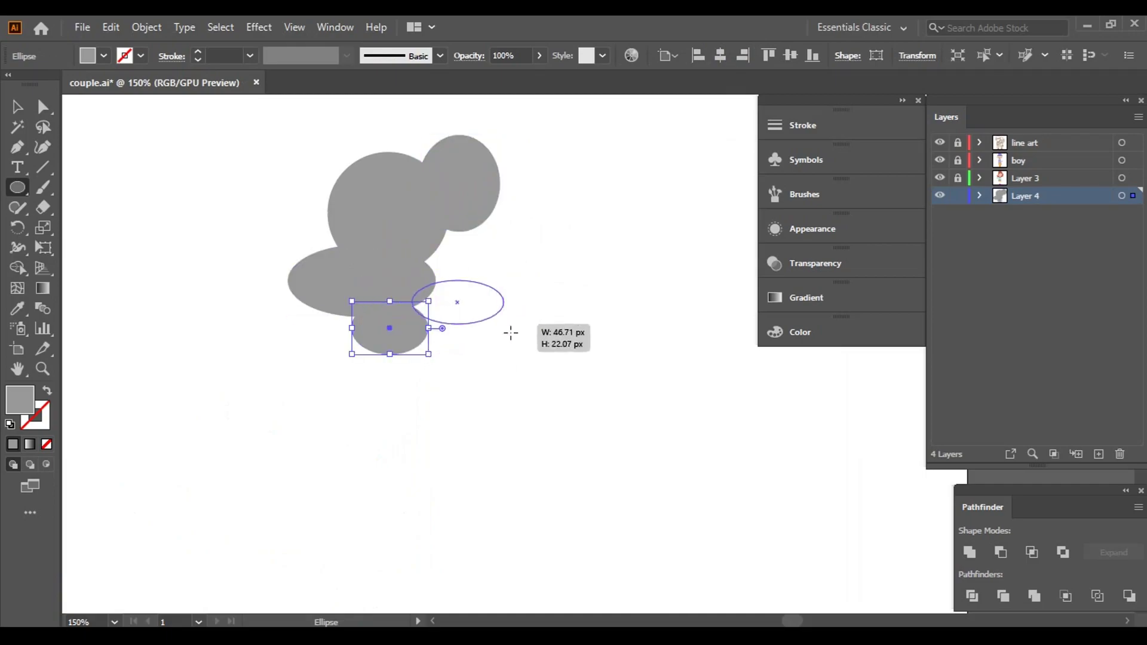
{"action": "mouse_move", "coordinate": [490, 173]}
{"action": "left_mouse_down"}
{"action": "mouse_move", "coordinate": [587, 240]}
{"action": "mouse_move", "coordinate": [601, 261]}
{"action": "mouse_move", "coordinate": [590, 290]}
{"action": "left_mouse_up"}
{"action": "left_click_drag", "start_coordinate": [544, 253], "coordinate": [633, 322]}
{"action": "left_click_drag", "start_coordinate": [508, 267], "coordinate": [602, 316]}
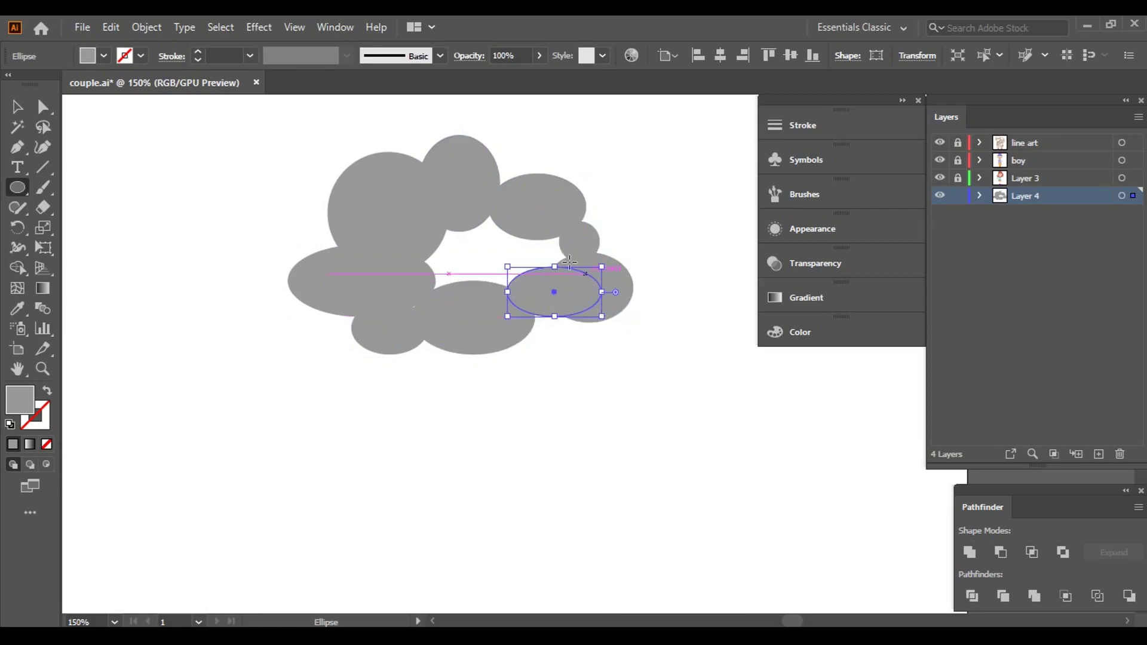
{"action": "mouse_move", "coordinate": [412, 203]}
{"action": "left_mouse_down"}
{"action": "mouse_move", "coordinate": [533, 256]}
{"action": "mouse_move", "coordinate": [587, 309]}
{"action": "left_mouse_up"}
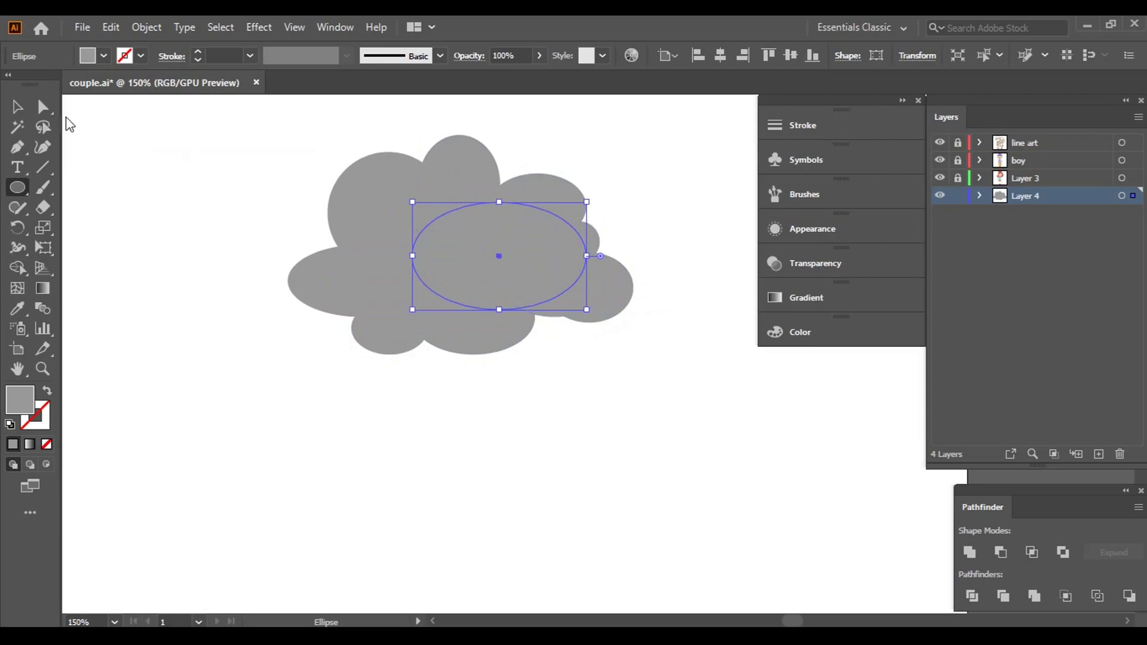
- Unite all the ellipses into one cloud shape and nudge it slightly lower
{"action": "key", "text": "v"}
{"action": "left_click_drag", "start_coordinate": [572, 372], "coordinate": [290, 133]}
{"action": "left_click", "coordinate": [970, 552]}
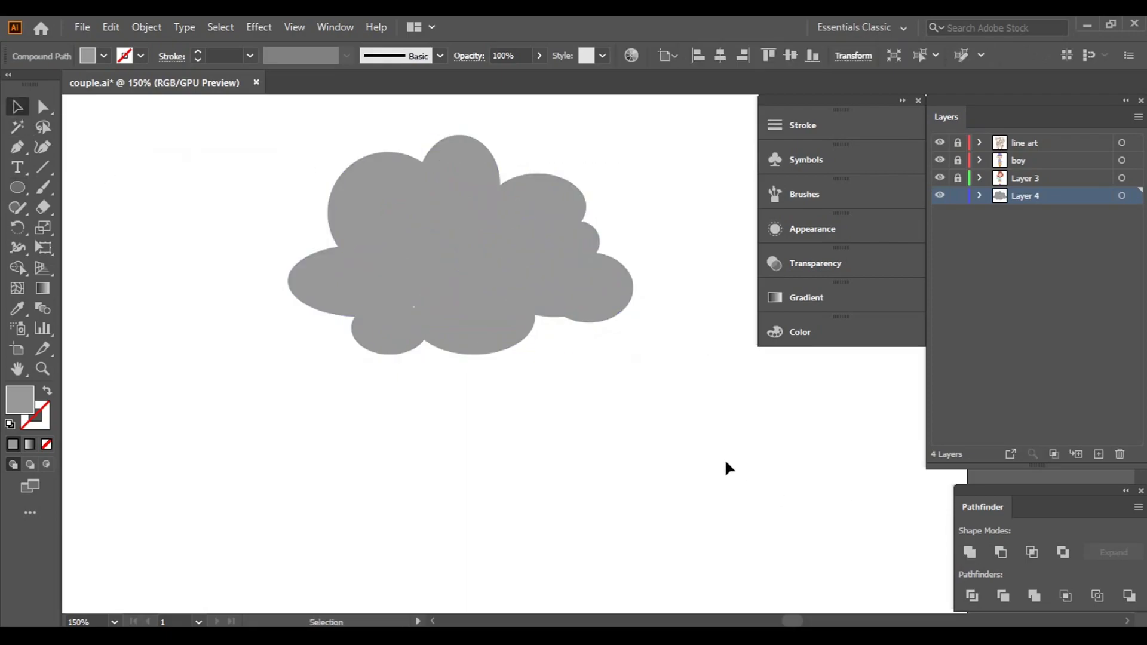
{"action": "left_click_drag", "start_coordinate": [484, 133], "coordinate": [483, 171]}
{"action": "left_click", "coordinate": [550, 389]}
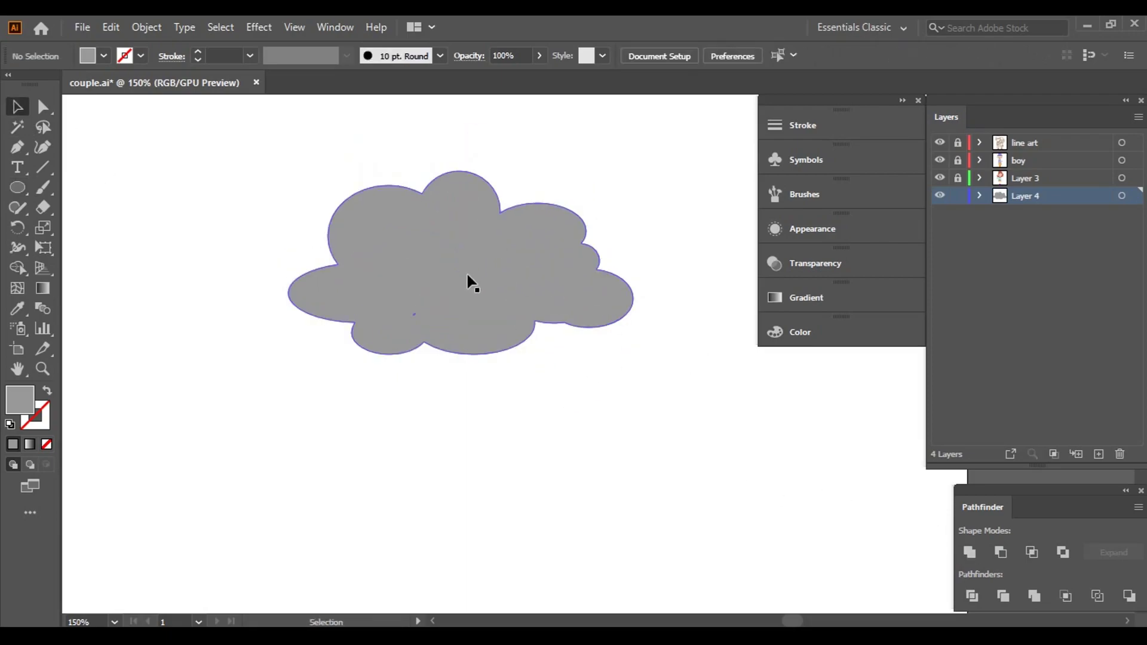
- Recolour the cloud's fill to grey-blue C6C6CC
{"action": "left_click", "coordinate": [357, 256]}
{"action": "double_click", "coordinate": [20, 399]}
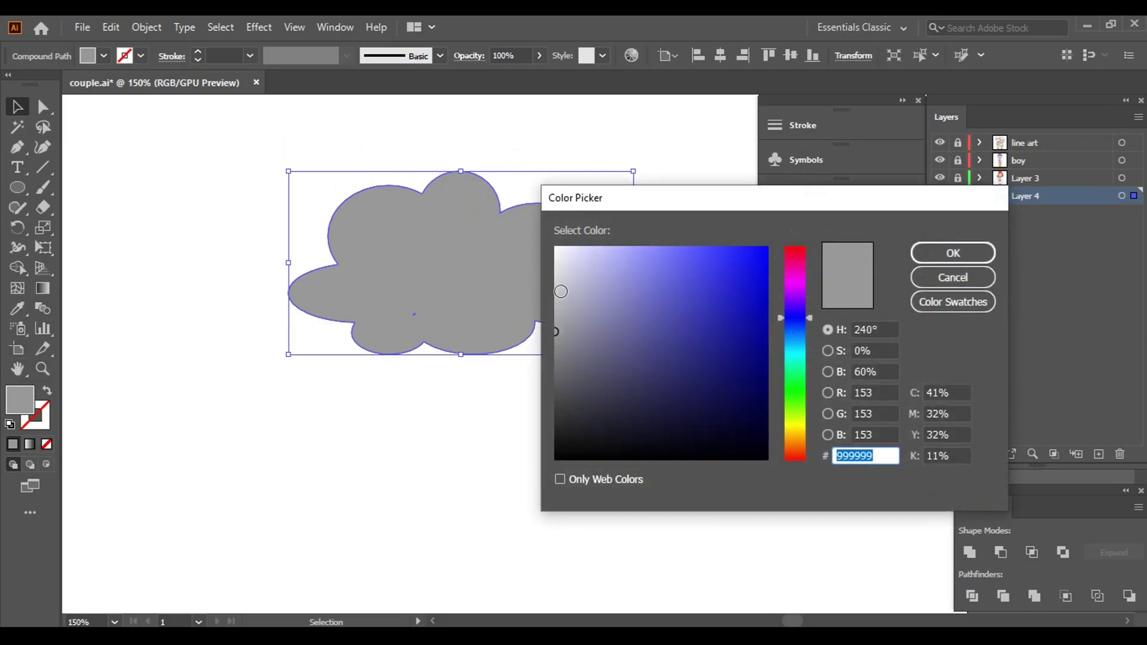
{"action": "type", "text": "C6C6CC"}
{"action": "left_click", "coordinate": [948, 253]}
{"action": "left_click", "coordinate": [561, 415]}
{"action": "scroll", "coordinate": [668, 206], "scroll_direction": "up", "scroll_amount": 3}
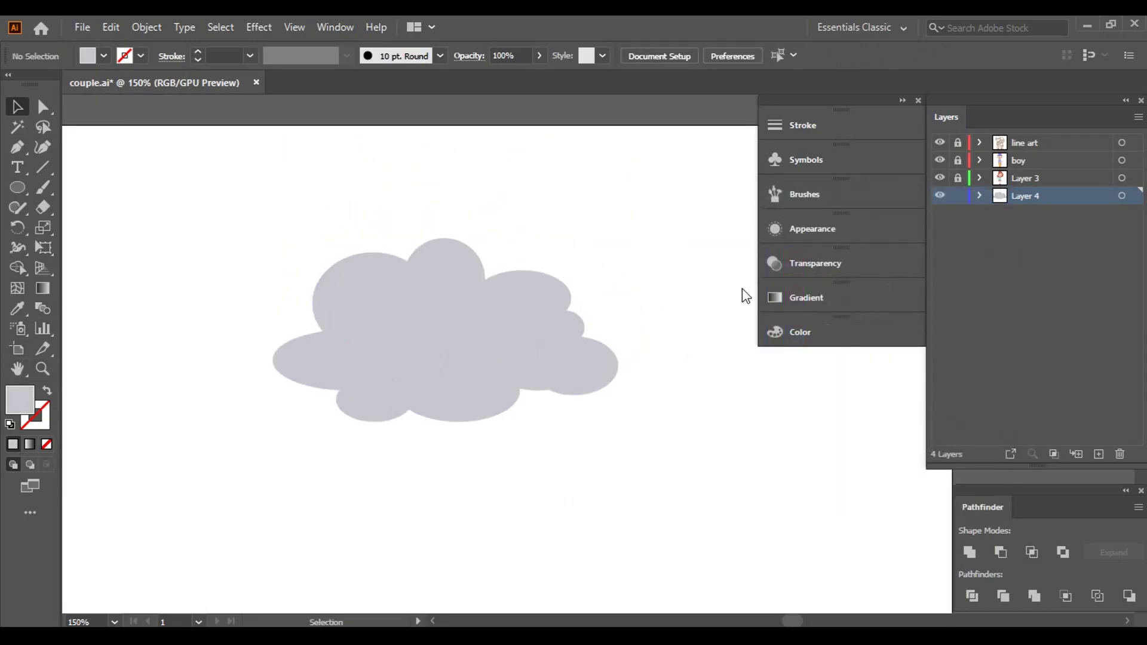
- Copy the cloud and paste the copy in front of the original
{"action": "left_click", "coordinate": [437, 304]}
{"action": "left_click", "coordinate": [112, 27]}
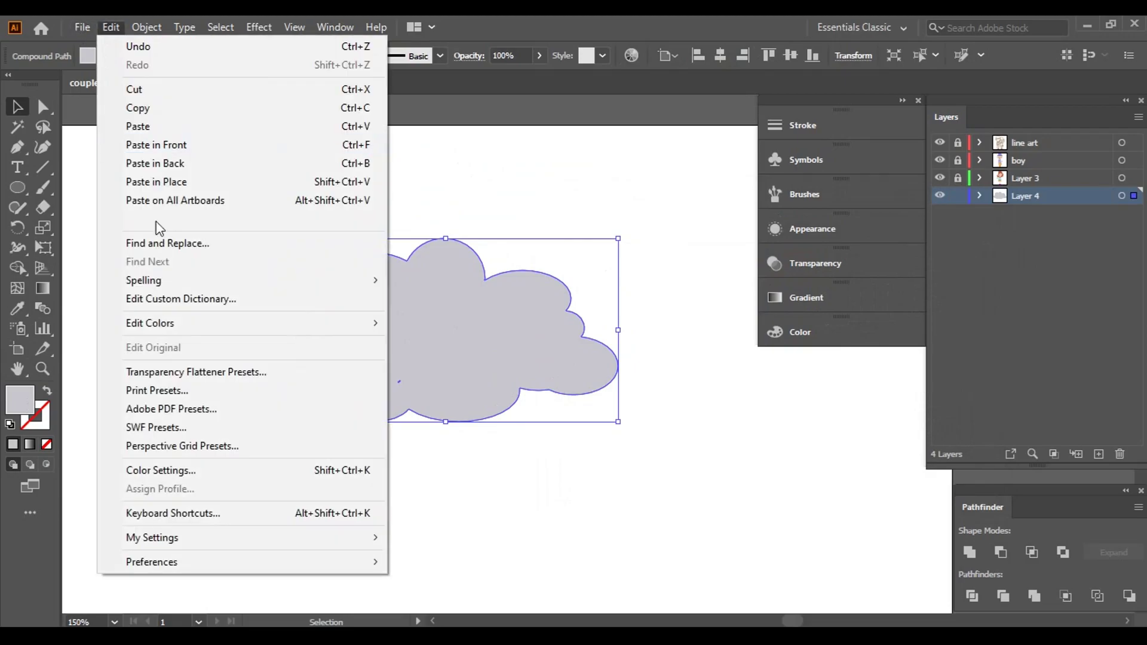
{"action": "left_click", "coordinate": [135, 109]}
{"action": "left_click", "coordinate": [113, 27]}
{"action": "left_click", "coordinate": [158, 145]}
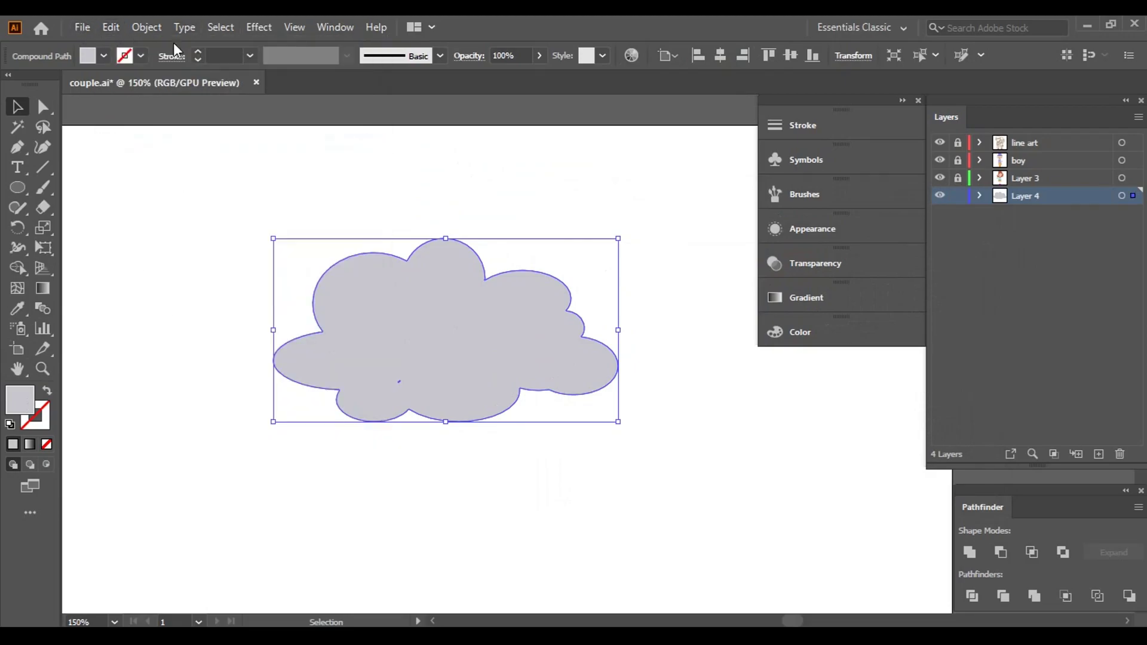
- Give the cloud copy a lighter lavender fill and shrink it around its centre
{"action": "double_click", "coordinate": [20, 399]}
{"action": "left_click", "coordinate": [568, 264]}
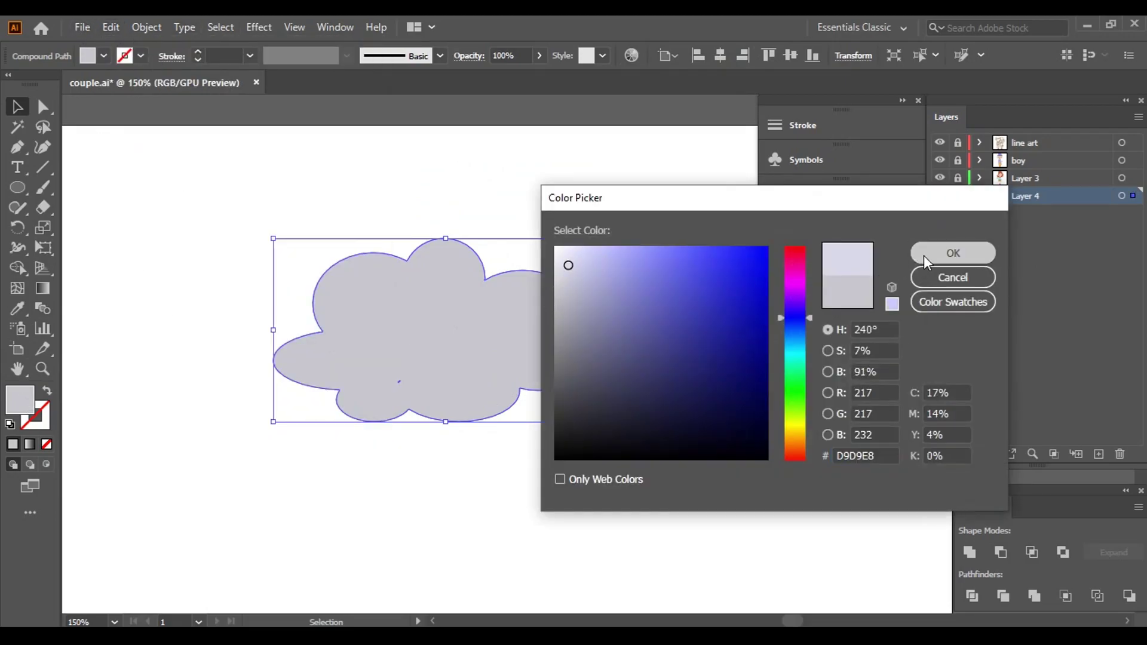
{"action": "left_click", "coordinate": [952, 251]}
{"action": "left_click_drag", "start_coordinate": [275, 238], "coordinate": [286, 248]}
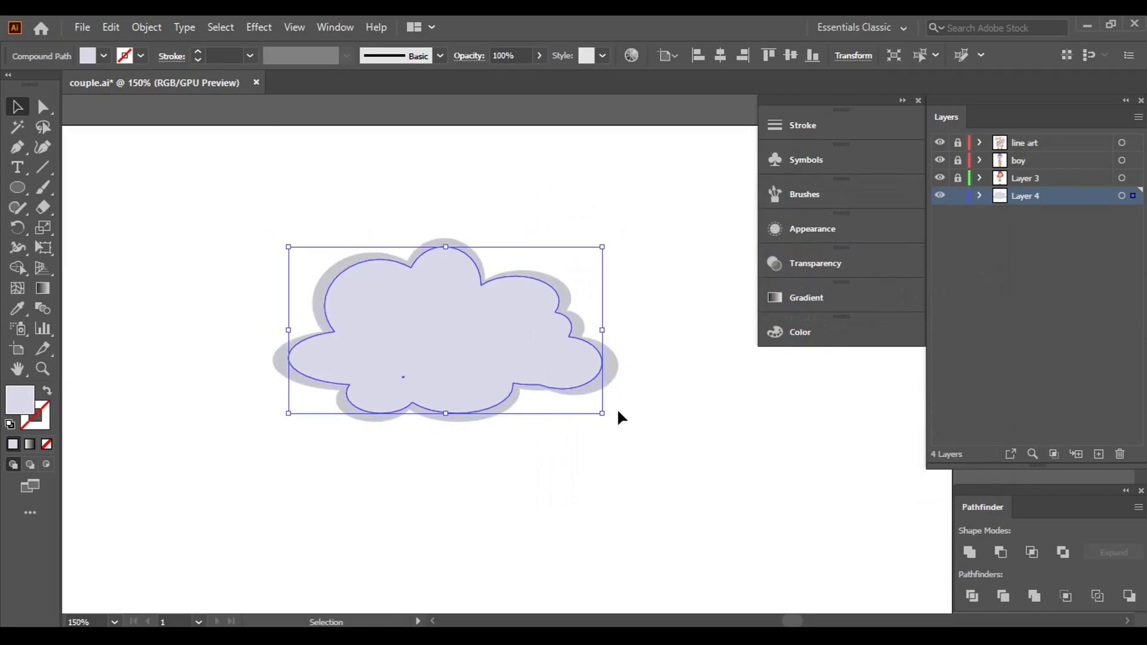
{"action": "scroll", "coordinate": [496, 380], "scroll_direction": "up", "scroll_amount": 2}
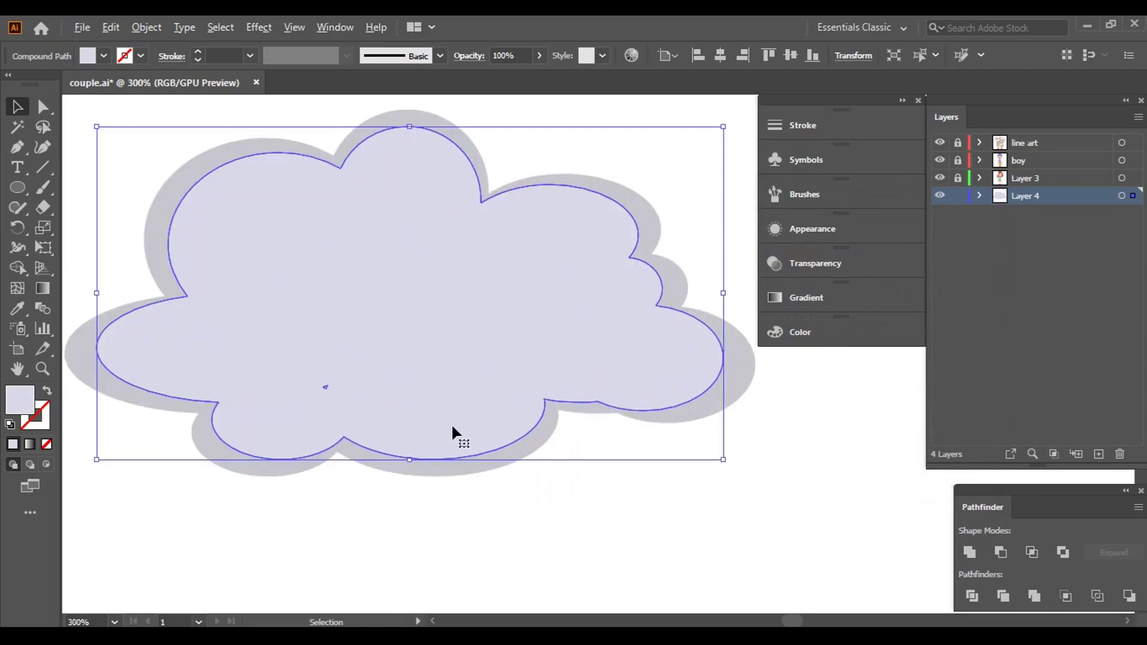
{"action": "left_click", "coordinate": [660, 513]}
- Fill the front cloud copy with pale cyan DCF9F9
{"action": "left_click", "coordinate": [445, 353]}
{"action": "left_click", "coordinate": [805, 437]}
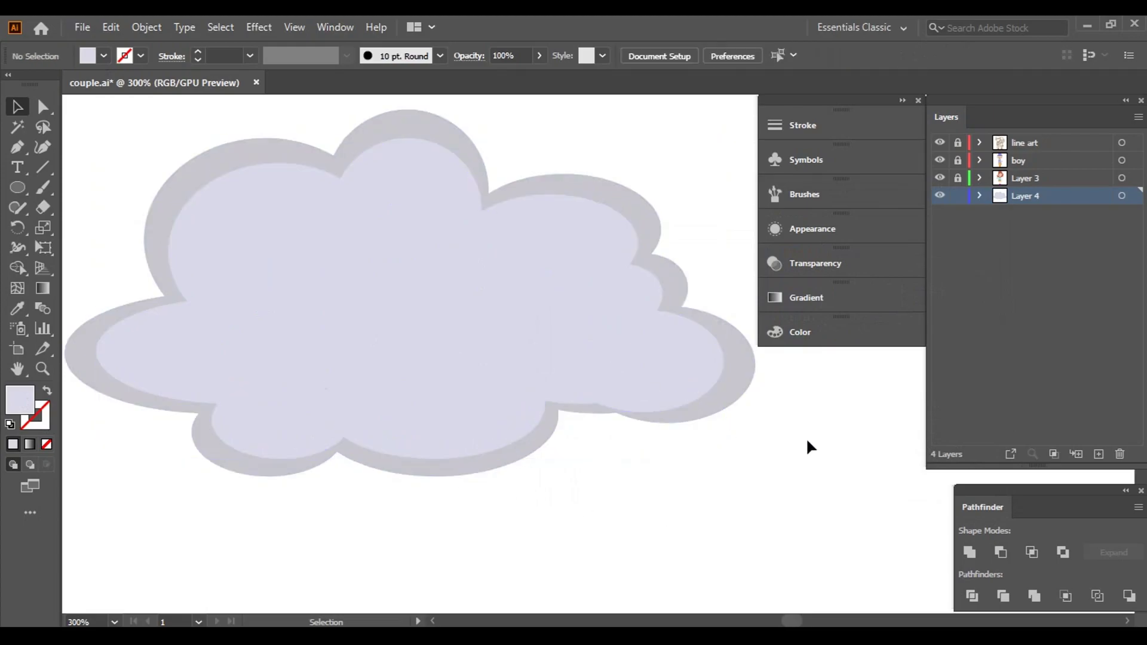
{"action": "scroll", "coordinate": [808, 440], "scroll_direction": "down", "scroll_amount": 1}
{"action": "scroll", "coordinate": [809, 440], "scroll_direction": "down", "scroll_amount": 2}
{"action": "left_click", "coordinate": [649, 379]}
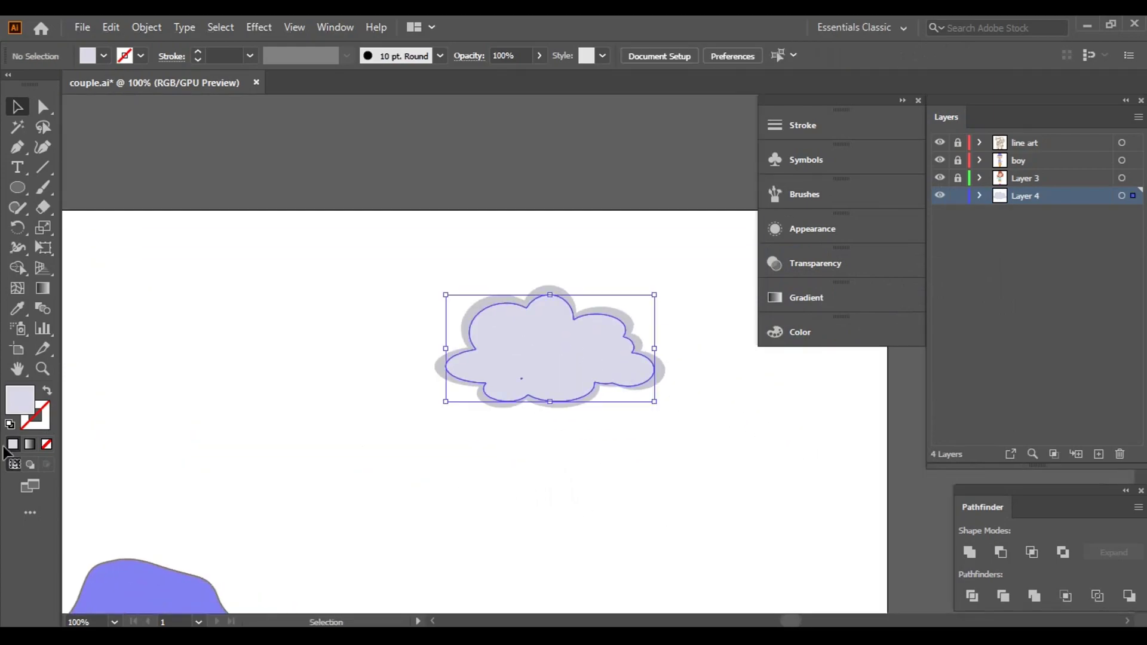
{"action": "double_click", "coordinate": [22, 407]}
{"action": "left_click", "coordinate": [795, 354]}
{"action": "left_click", "coordinate": [584, 254]}
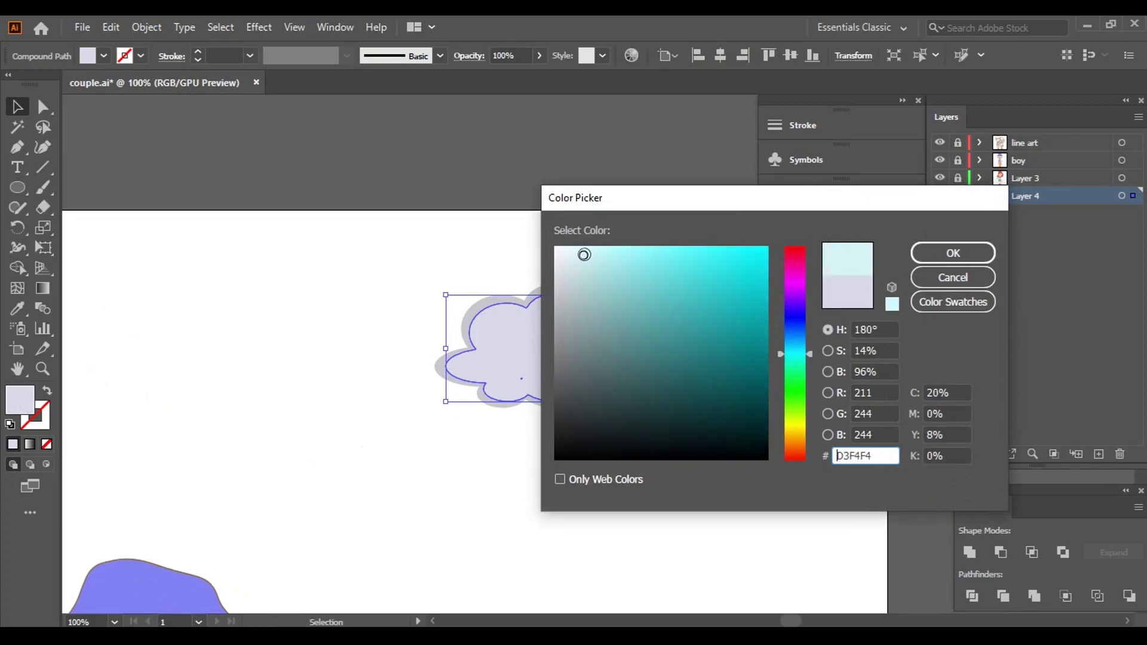
{"action": "left_click", "coordinate": [379, 308]}
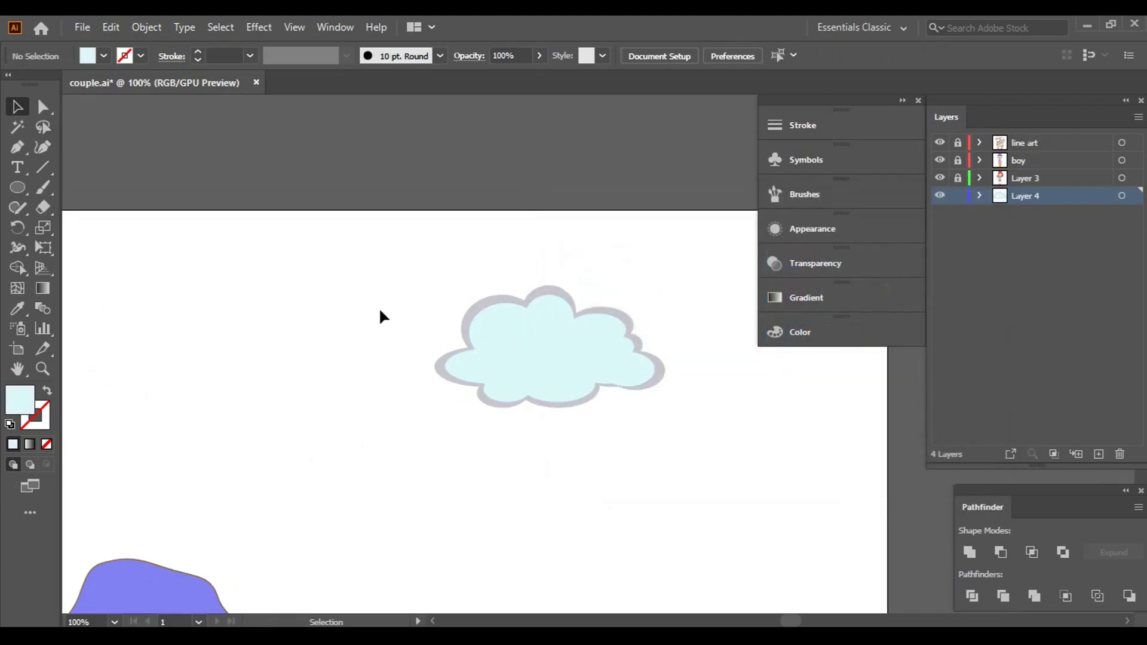
- Confirm the lighter cyan fill on the front cloud and centre the view on it
{"action": "key", "text": "ctrl+z"}
{"action": "double_click", "coordinate": [32, 402]}
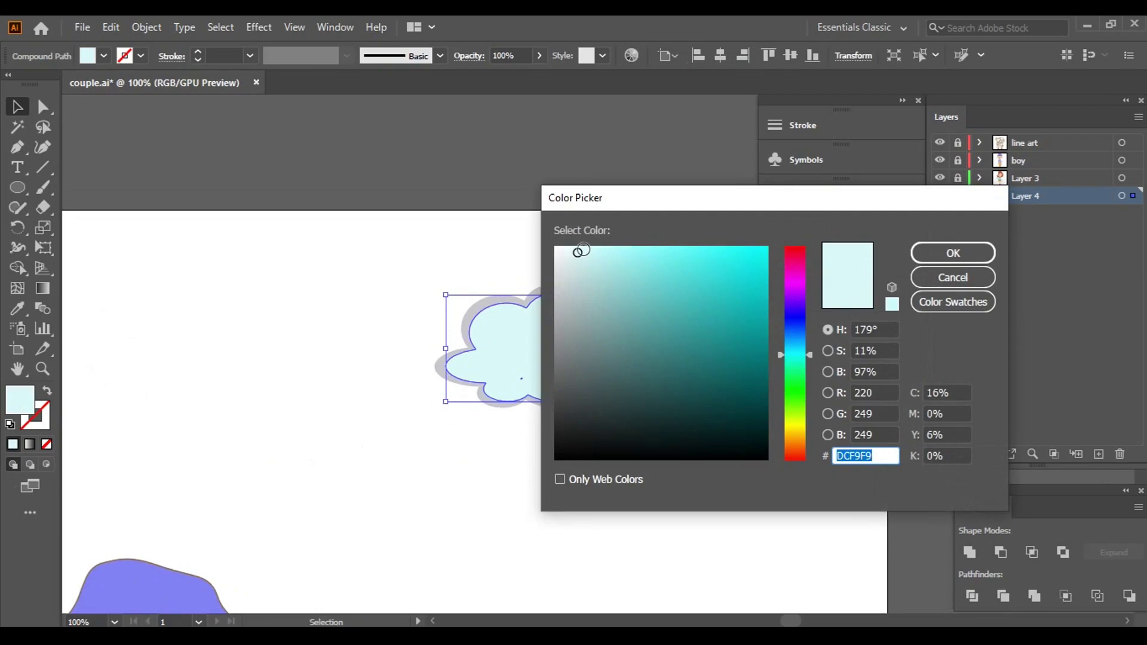
{"action": "left_click", "coordinate": [953, 253]}
{"action": "left_click", "coordinate": [736, 420]}
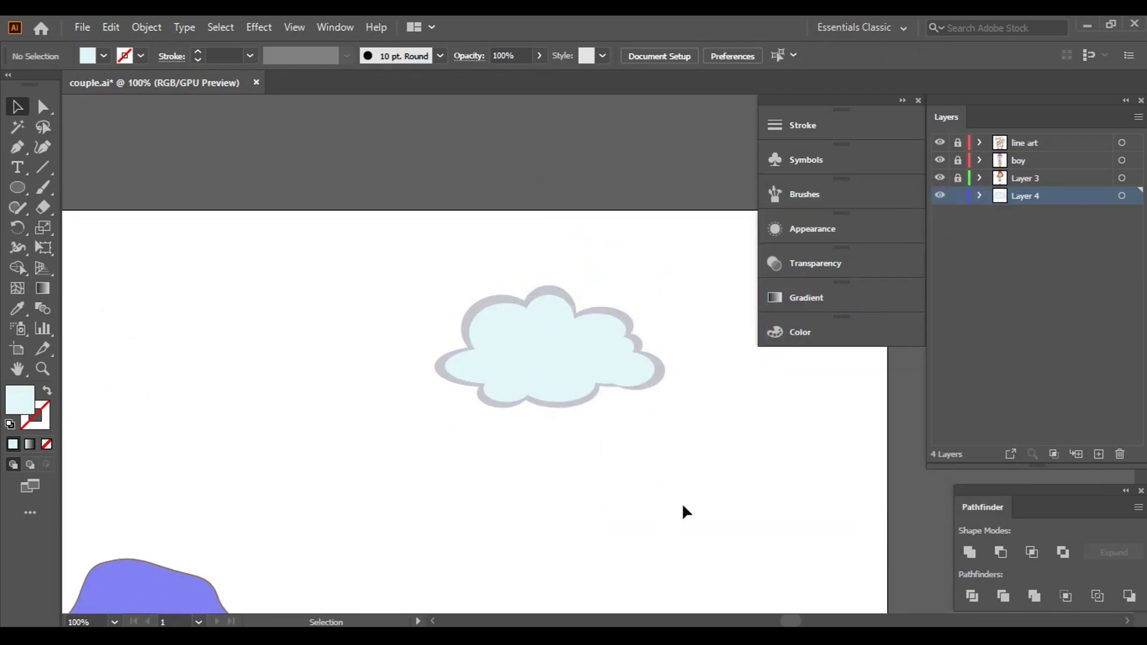
{"action": "scroll", "coordinate": [680, 388], "scroll_direction": "up", "scroll_amount": 3}
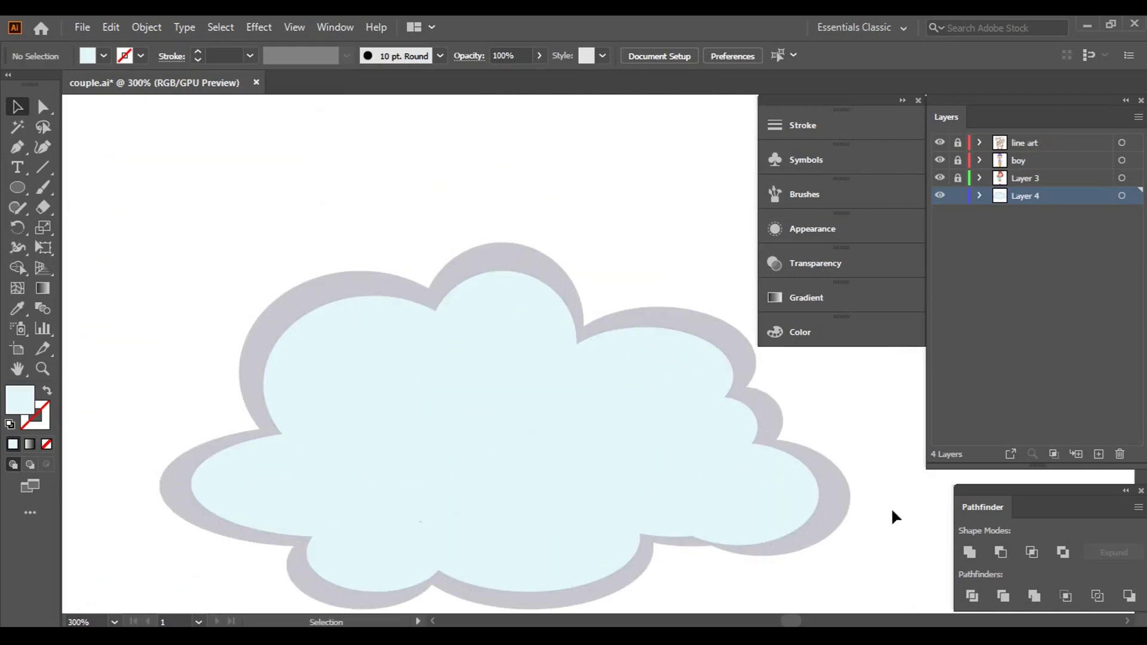
{"action": "left_click_drag", "start_coordinate": [895, 515], "coordinate": [769, 399]}
{"action": "scroll", "coordinate": [385, 436], "scroll_direction": "up", "scroll_amount": 1}
- Draw a small ellipse on the cloud, then undo it and clear the selection
{"action": "left_click", "coordinate": [476, 431]}
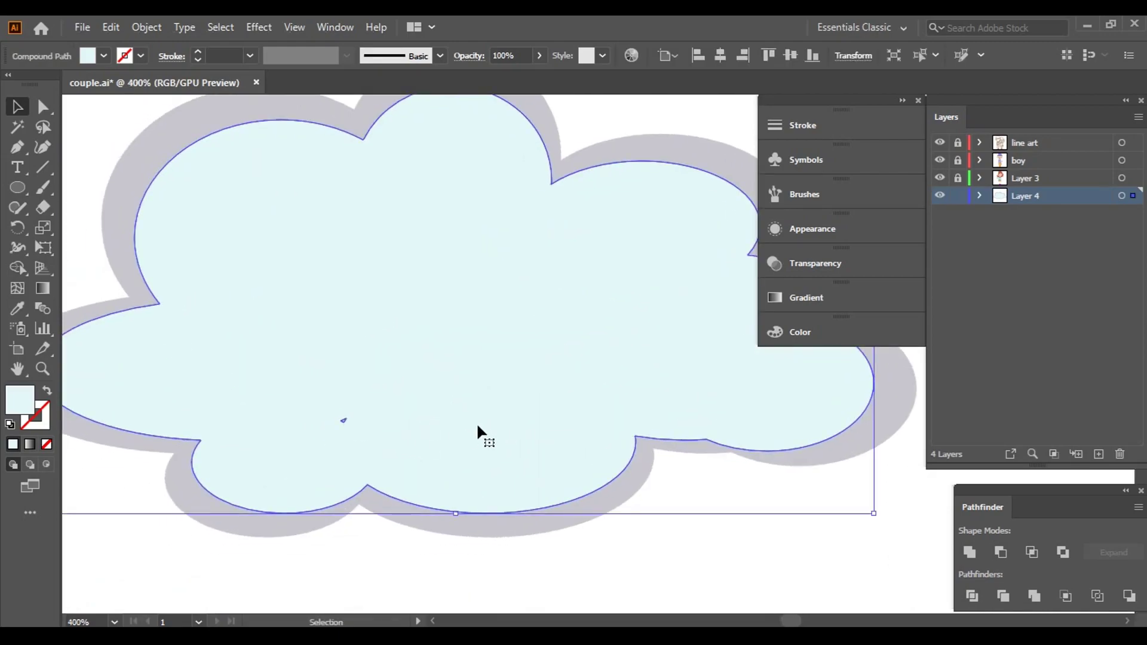
{"action": "left_click", "coordinate": [18, 188]}
{"action": "left_click_drag", "start_coordinate": [296, 372], "coordinate": [384, 438]}
{"action": "key", "text": "v"}
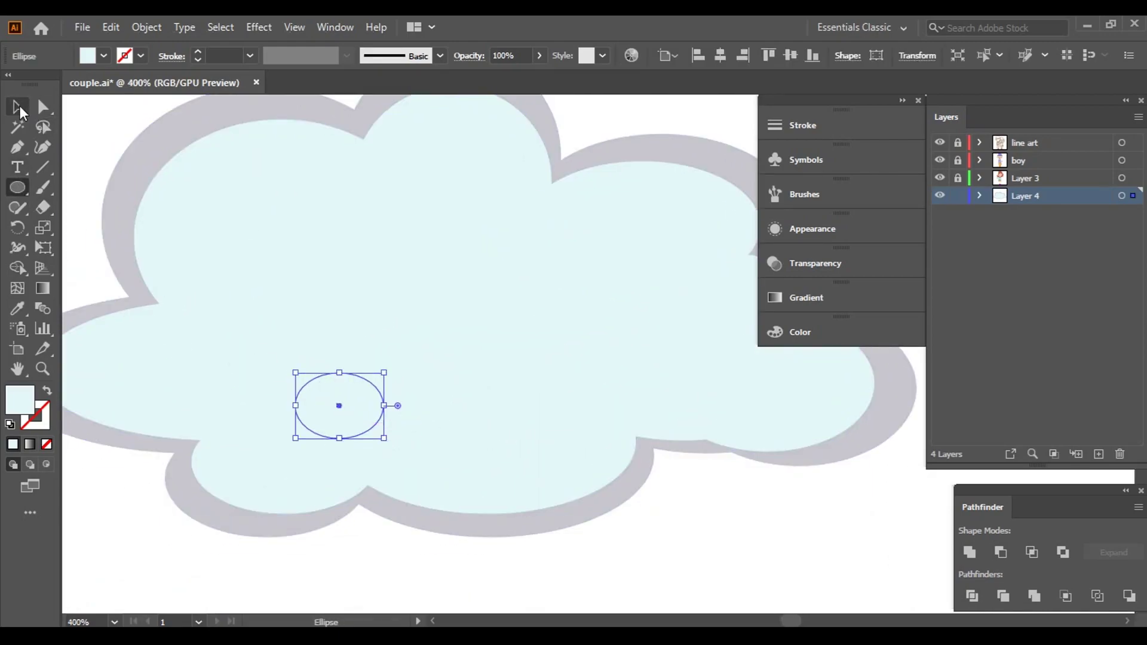
{"action": "left_click", "coordinate": [460, 404]}
{"action": "key", "text": "ctrl+z"}
{"action": "left_click", "coordinate": [474, 553]}
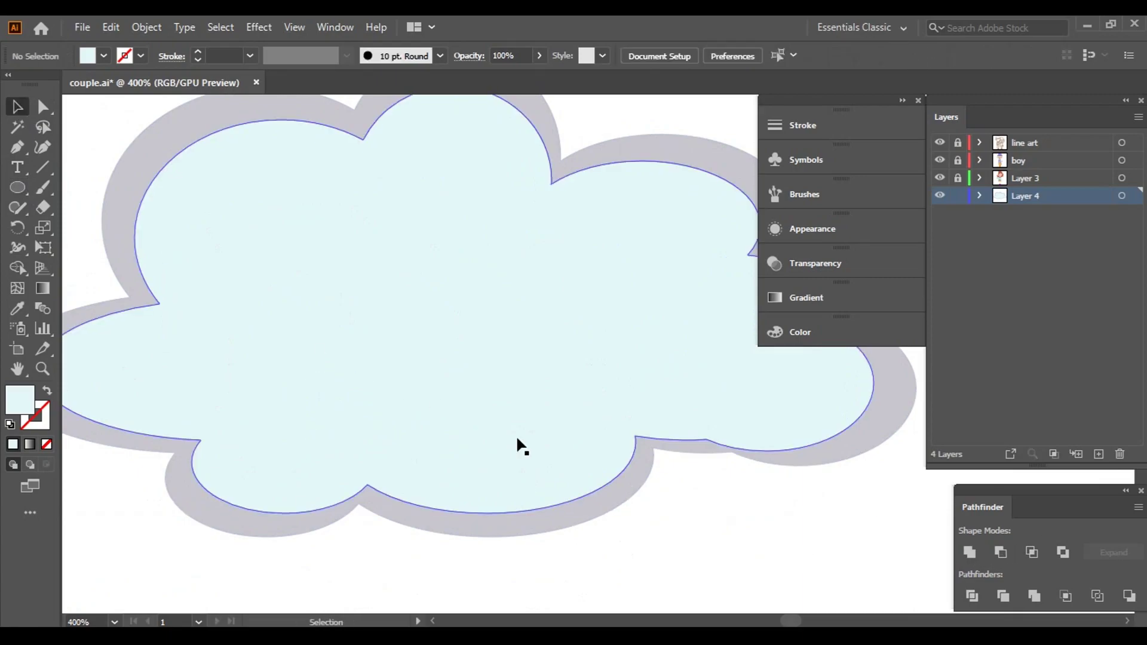
{"action": "scroll", "coordinate": [484, 386], "scroll_direction": "left", "scroll_amount": 3}
- Set the fill to None and the stroke to a brown swatch
{"action": "scroll", "coordinate": [371, 339], "scroll_direction": "down", "scroll_amount": 1}
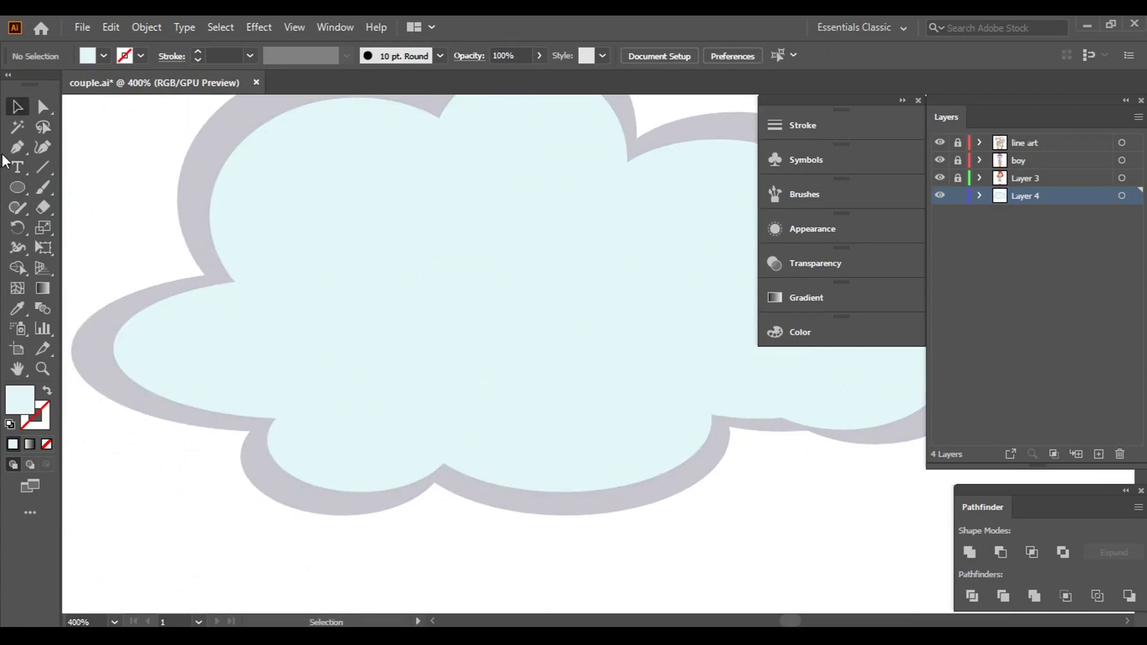
{"action": "left_click", "coordinate": [103, 56]}
{"action": "left_click", "coordinate": [11, 84]}
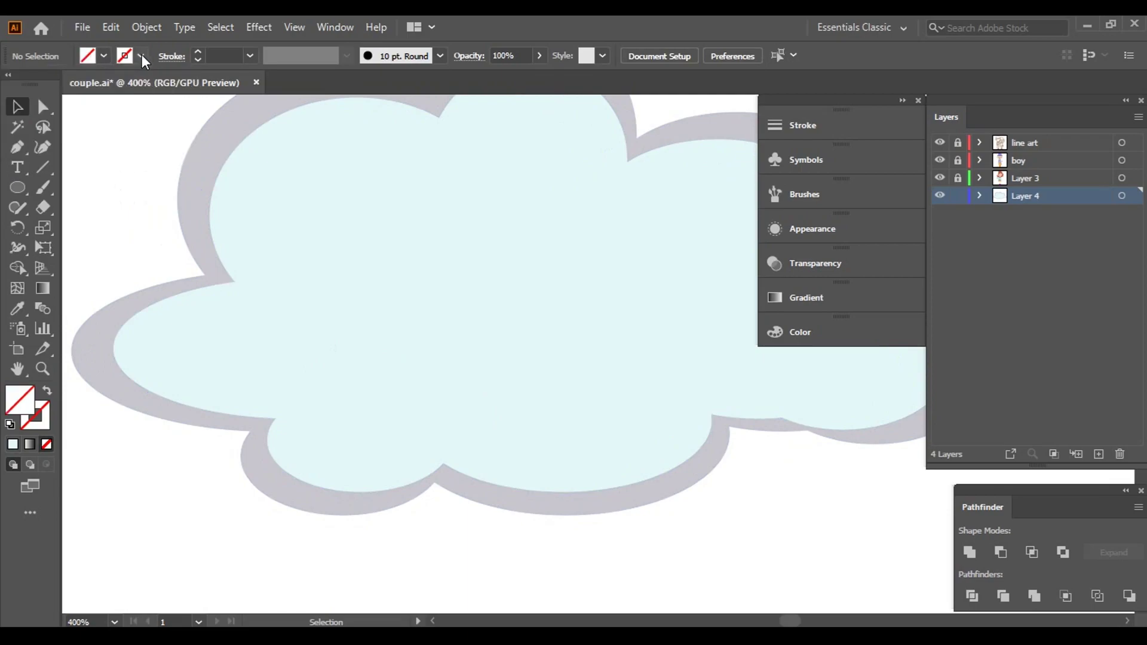
{"action": "left_click", "coordinate": [141, 56]}
{"action": "left_click", "coordinate": [116, 108]}
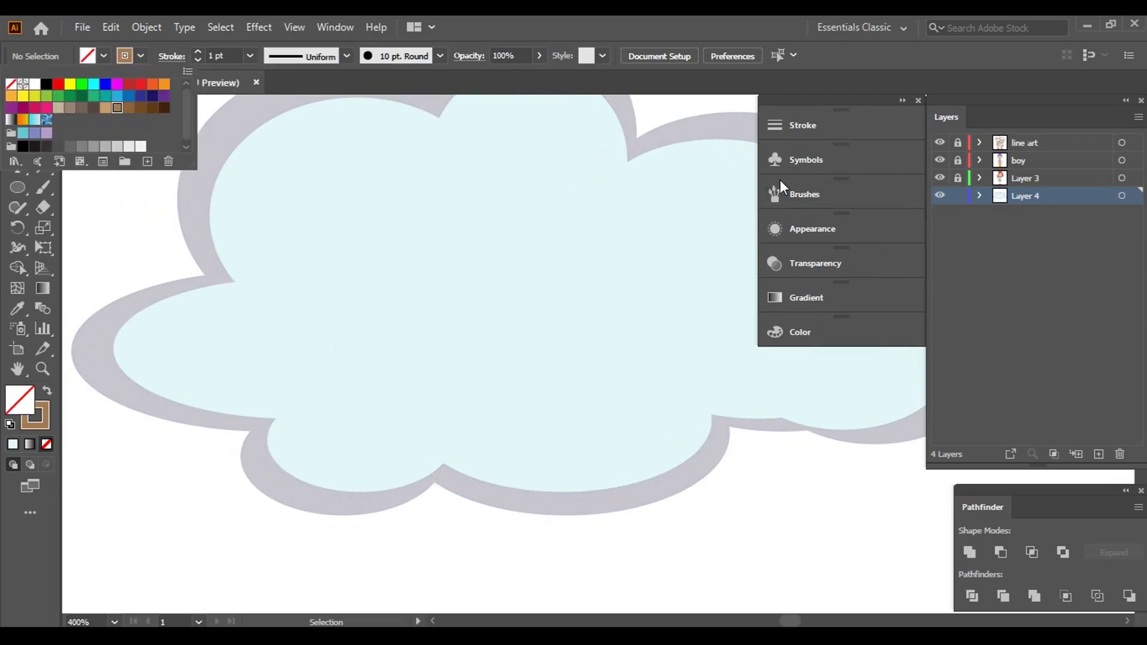
{"action": "left_click", "coordinate": [137, 242]}
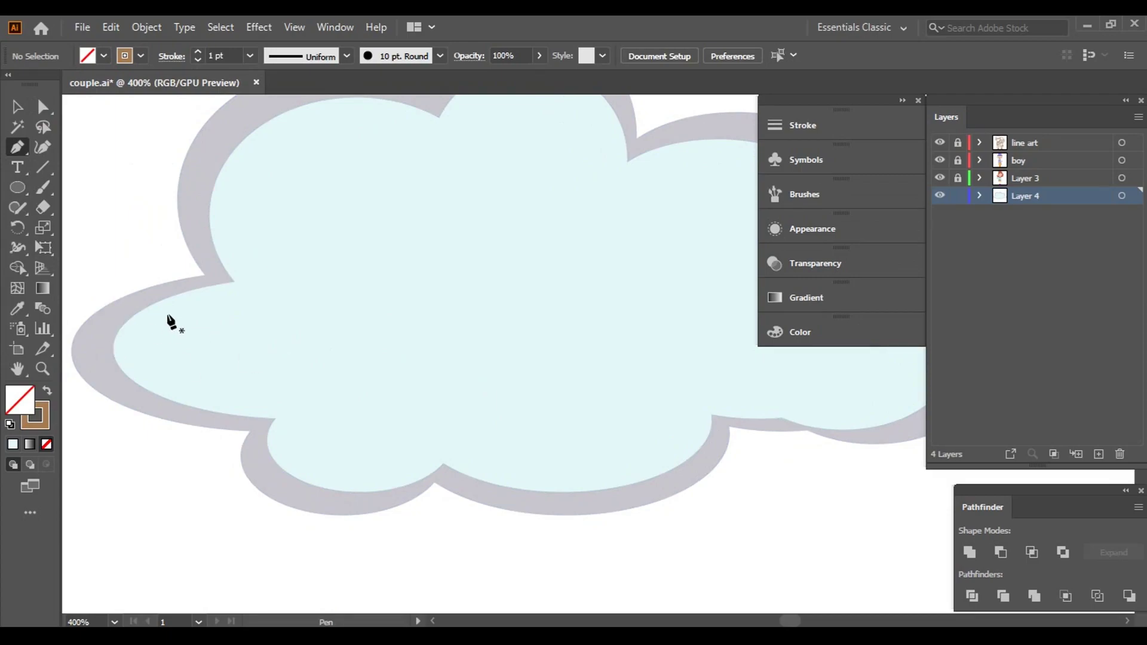
- Expand Layer 4, add sublayer Layer 5 inside it, and lock the cloud shapes
{"action": "left_click", "coordinate": [980, 196]}
{"action": "left_click", "coordinate": [1078, 454]}
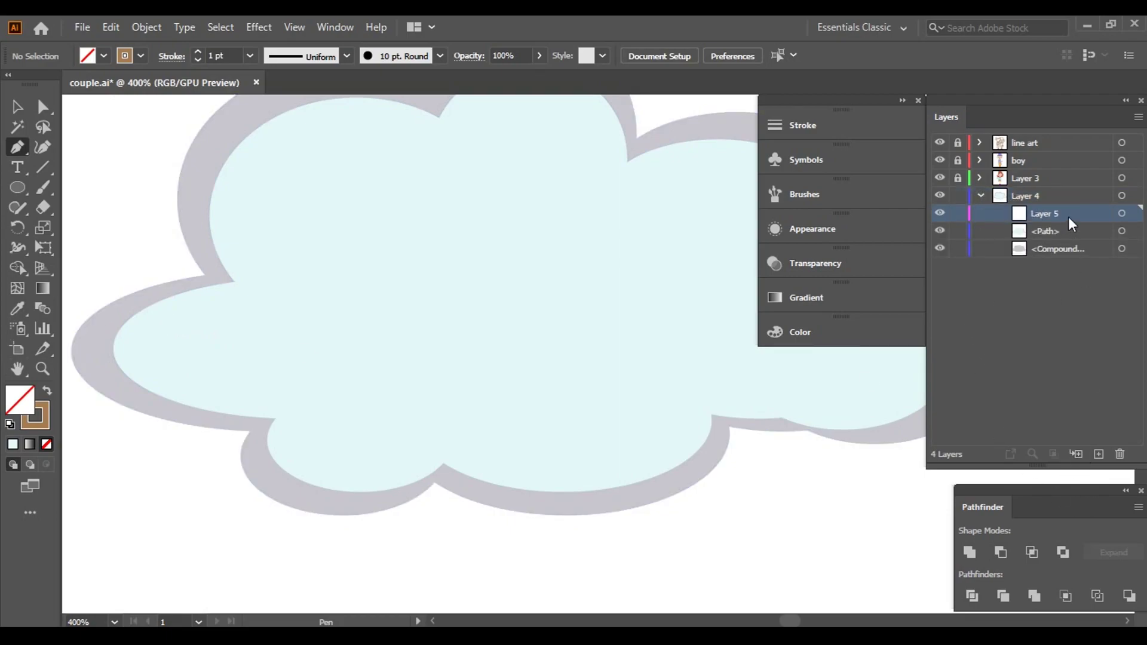
{"action": "left_click", "coordinate": [981, 196]}
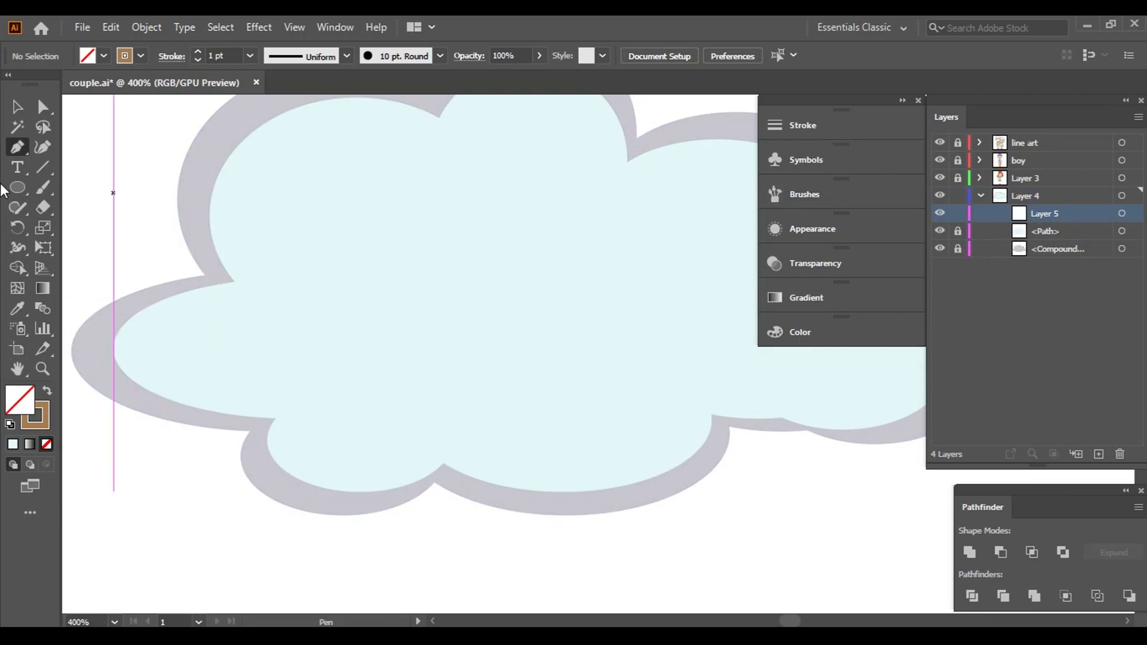
- Draw short curved brown stitch dashes along the cloud's lower-left inner edge
{"action": "mouse_move", "coordinate": [136, 321]}
{"action": "left_mouse_down"}
{"action": "mouse_move", "coordinate": [129, 360]}
{"action": "mouse_move", "coordinate": [146, 377]}
{"action": "left_mouse_up"}
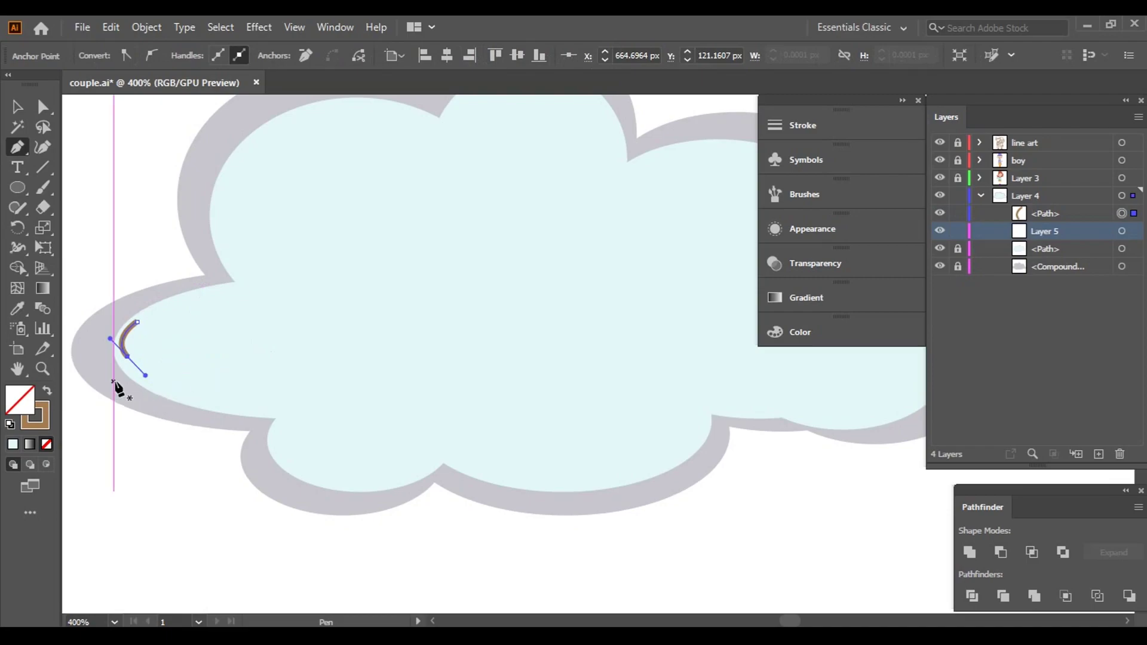
{"action": "left_click", "coordinate": [157, 411]}
{"action": "left_click", "coordinate": [182, 392]}
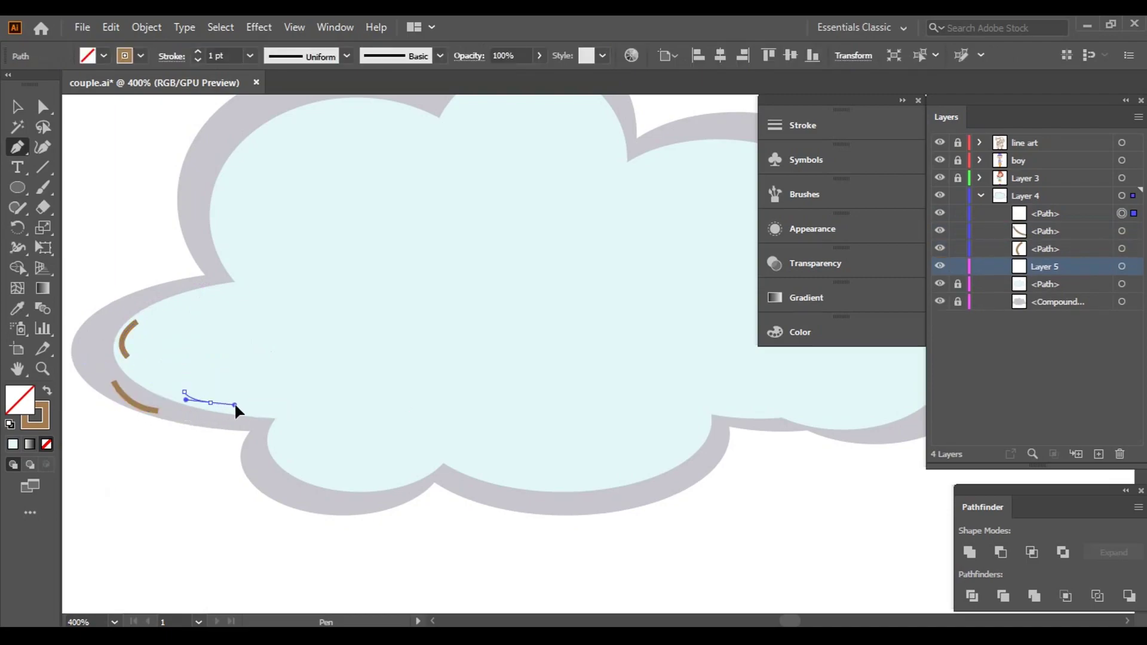
{"action": "left_click", "coordinate": [210, 403]}
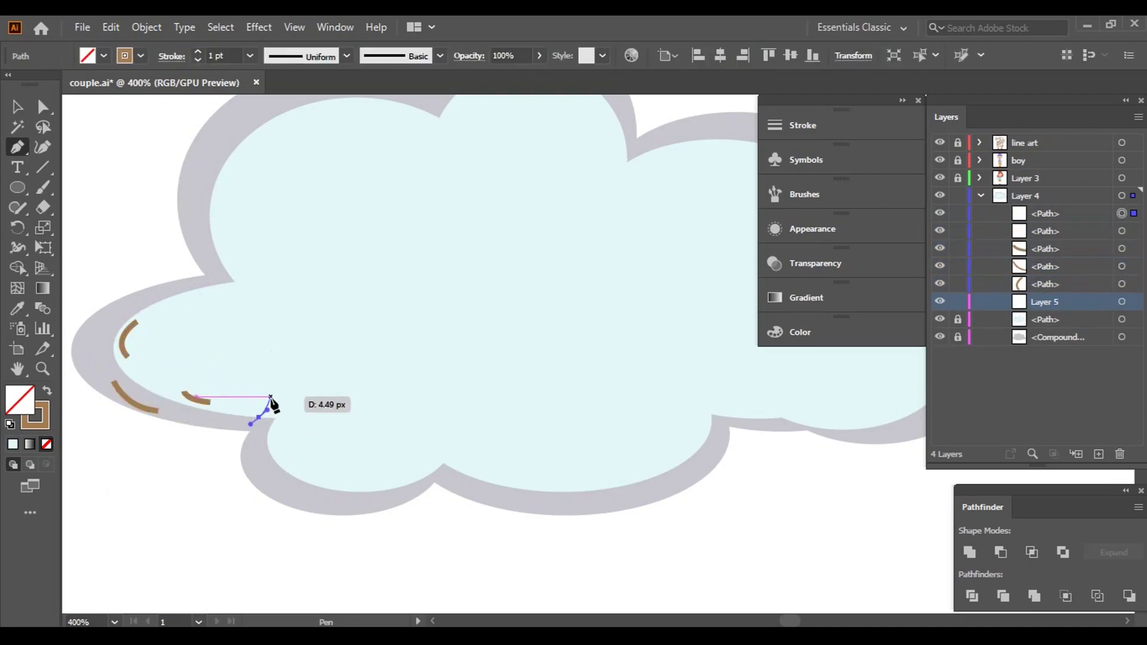
{"action": "left_click_drag", "start_coordinate": [211, 419], "coordinate": [170, 399]}
{"action": "left_click", "coordinate": [144, 358]}
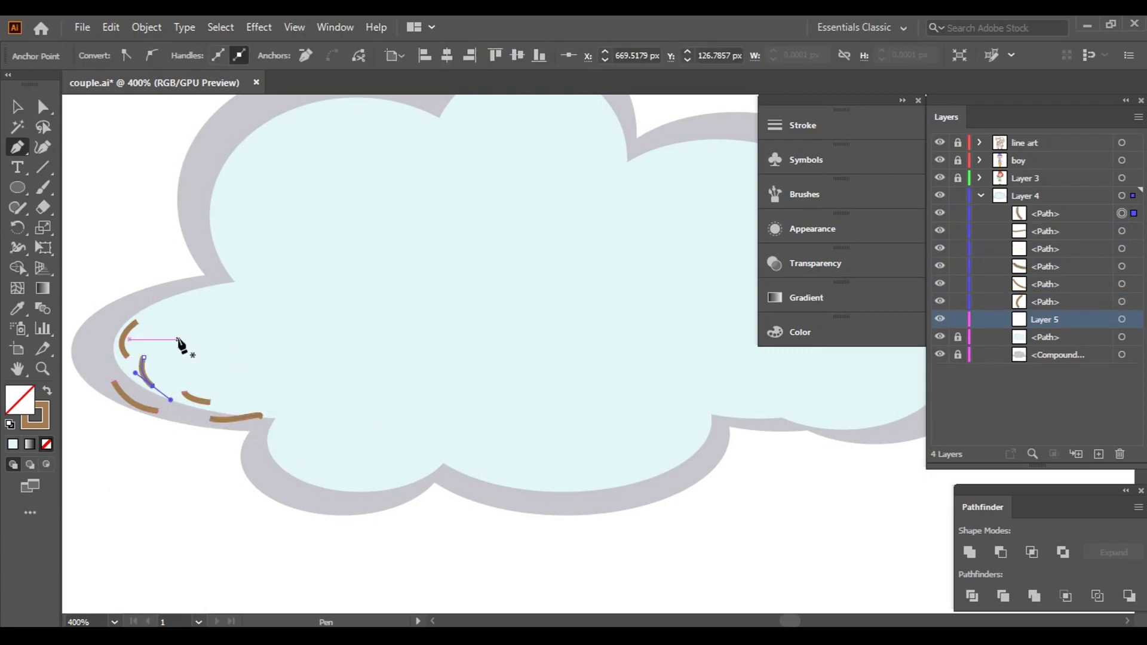
{"action": "left_click", "coordinate": [99, 342]}
{"action": "left_click_drag", "start_coordinate": [107, 363], "coordinate": [121, 374]}
{"action": "left_click", "coordinate": [184, 298]}
{"action": "left_click_drag", "start_coordinate": [165, 321], "coordinate": [171, 334]}
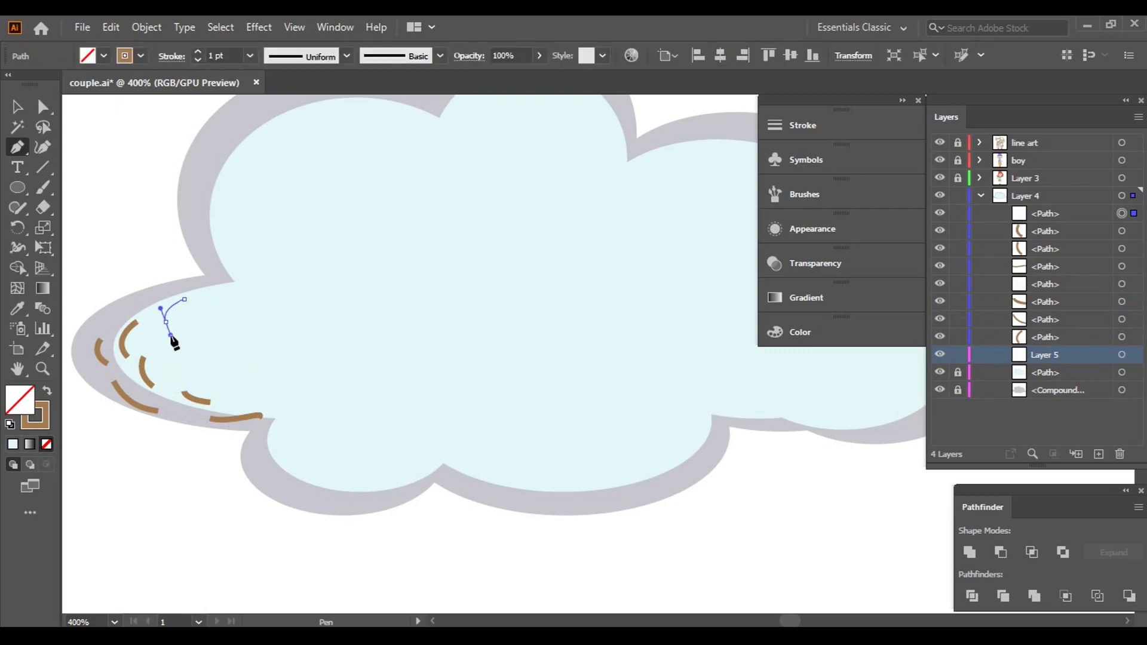
- Continue the stitch dashes along the cloud's bottom bumps
{"action": "mouse_move", "coordinate": [299, 448]}
{"action": "left_mouse_down"}
{"action": "mouse_move", "coordinate": [384, 476]}
{"action": "mouse_move", "coordinate": [402, 461]}
{"action": "left_mouse_up"}
{"action": "left_click_drag", "start_coordinate": [308, 480], "coordinate": [311, 487]}
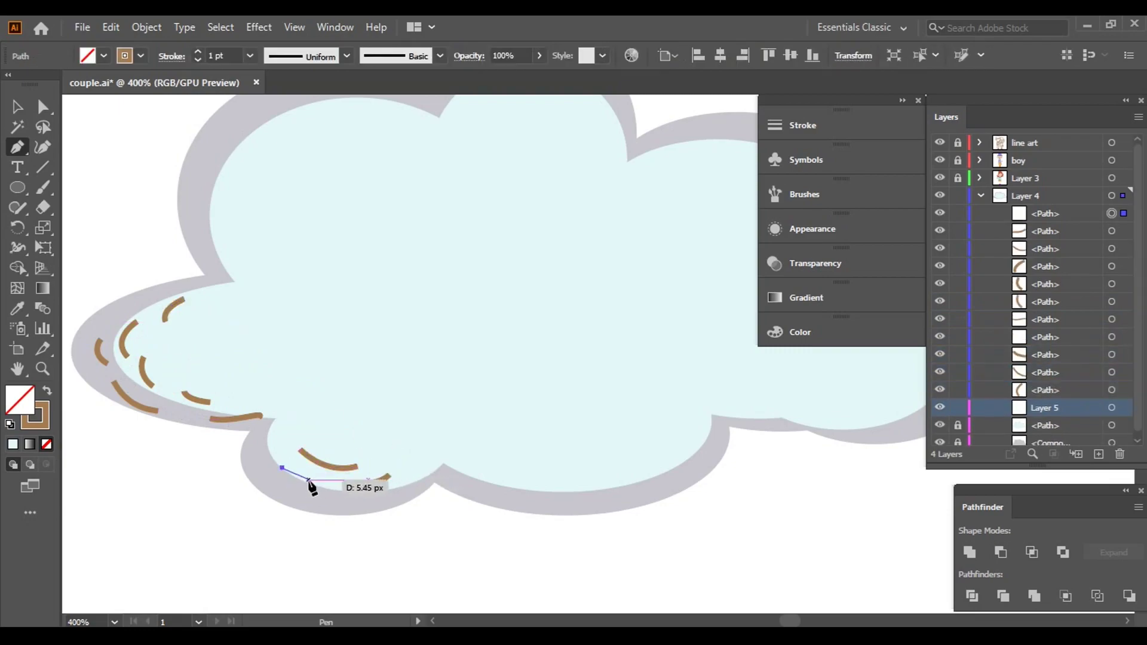
{"action": "left_click", "coordinate": [282, 418]}
{"action": "left_click_drag", "start_coordinate": [278, 448], "coordinate": [296, 464]}
{"action": "left_click", "coordinate": [419, 467]}
{"action": "left_click_drag", "start_coordinate": [431, 448], "coordinate": [434, 441]}
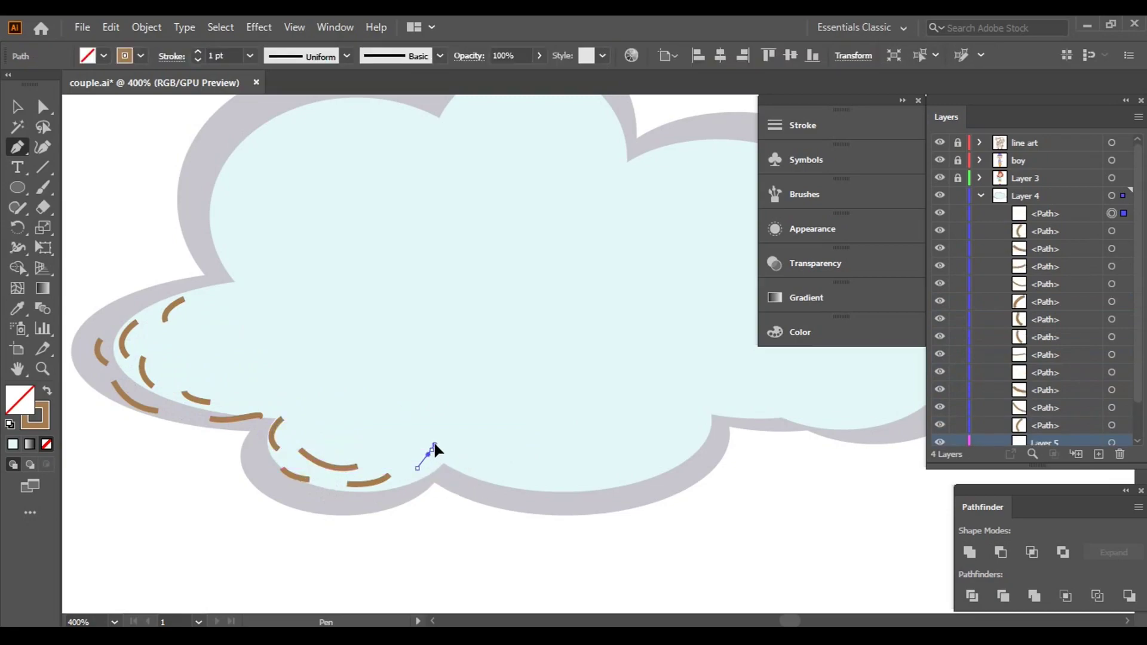
{"action": "left_click", "coordinate": [465, 454]}
{"action": "left_click_drag", "start_coordinate": [521, 473], "coordinate": [622, 476]}
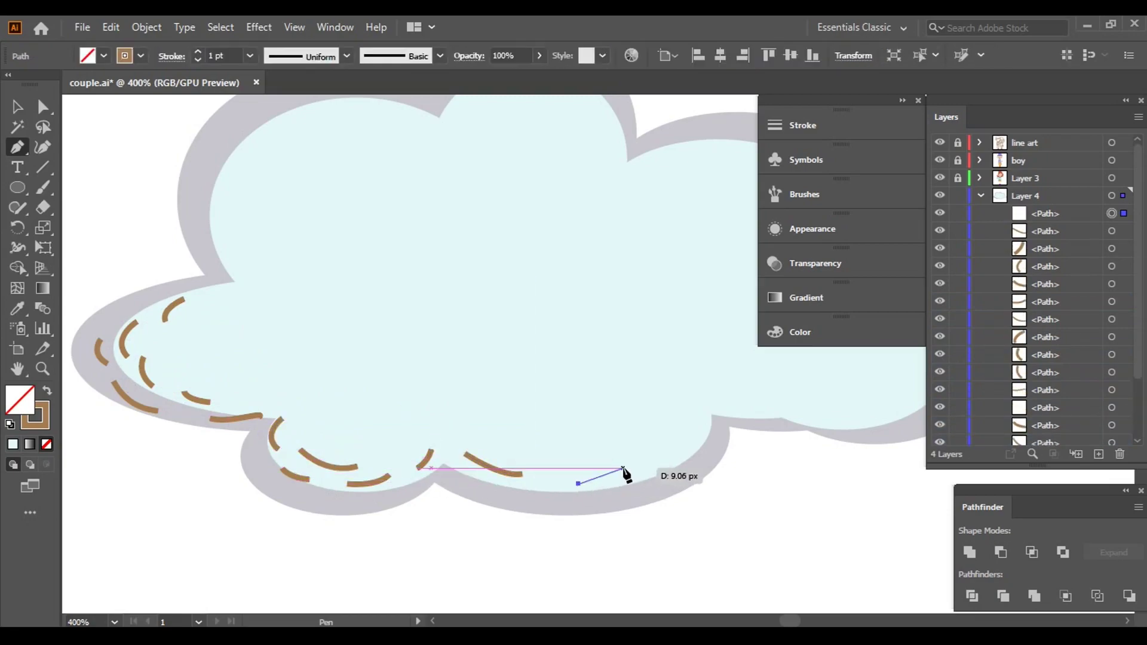
- Add stitch dashes along the cloud's lower-right edge and right lobe
{"action": "left_click", "coordinate": [624, 470]}
{"action": "mouse_move", "coordinate": [701, 397]}
{"action": "left_mouse_down"}
{"action": "mouse_move", "coordinate": [695, 449]}
{"action": "mouse_move", "coordinate": [672, 469]}
{"action": "left_mouse_up"}
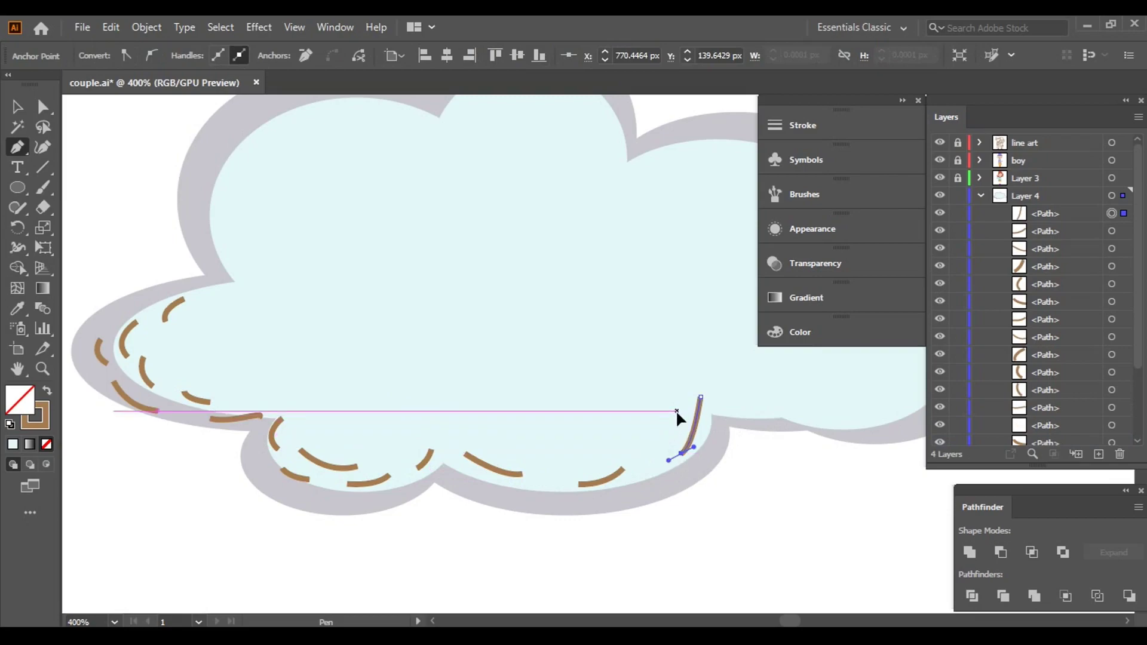
{"action": "left_click_drag", "start_coordinate": [676, 410], "coordinate": [656, 449]}
{"action": "left_click", "coordinate": [526, 460]}
{"action": "left_click_drag", "start_coordinate": [579, 464], "coordinate": [591, 463]}
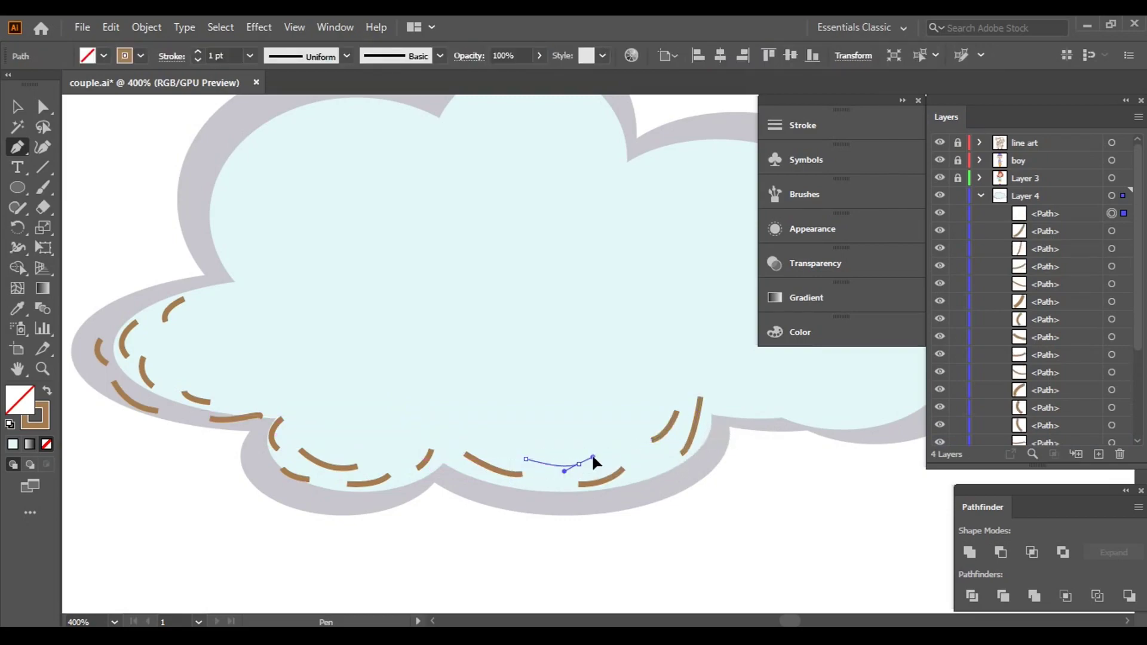
{"action": "left_click_drag", "start_coordinate": [516, 492], "coordinate": [671, 474]}
{"action": "left_click", "coordinate": [628, 491]}
{"action": "left_click_drag", "start_coordinate": [632, 435], "coordinate": [632, 438]}
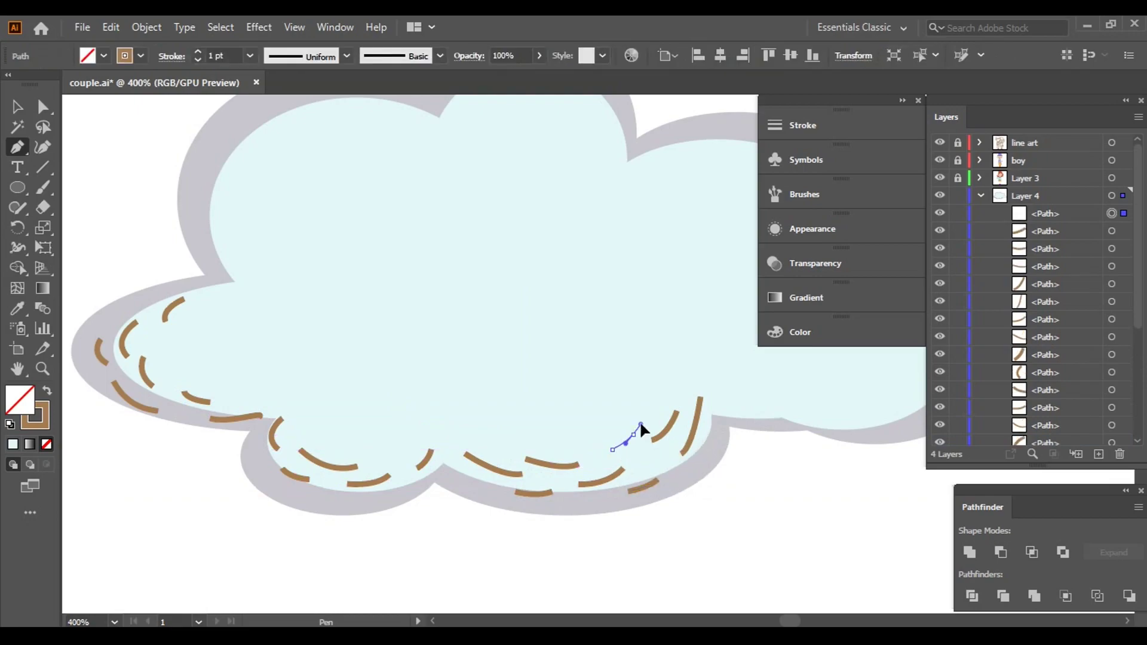
{"action": "left_click_drag", "start_coordinate": [691, 402], "coordinate": [716, 522]}
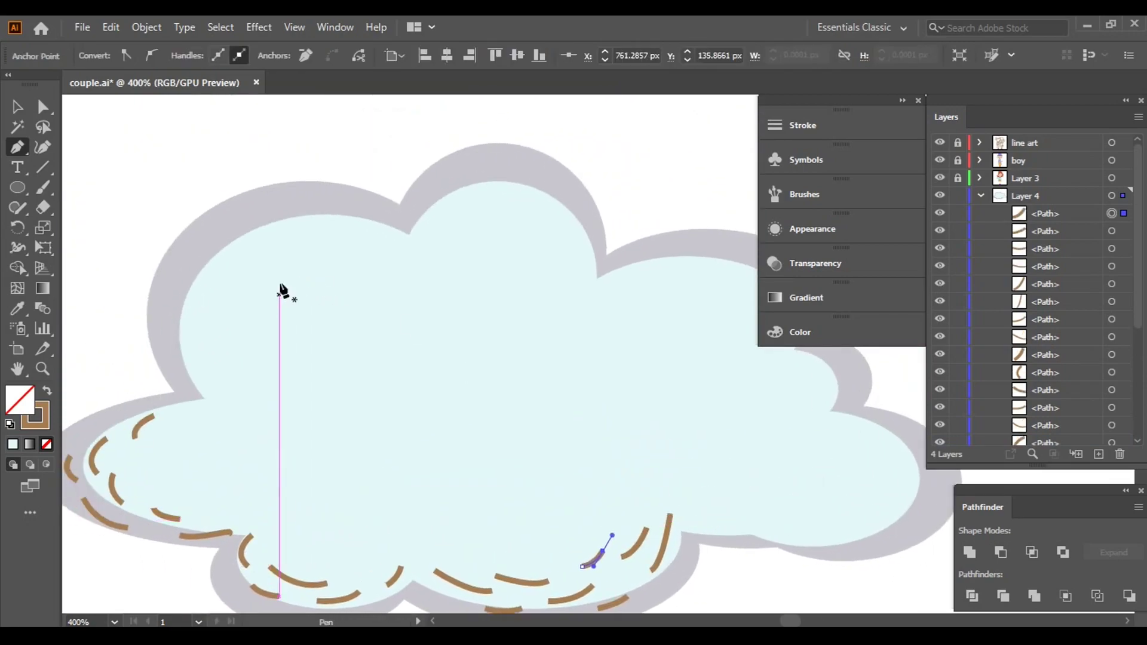
- Zoom closer and draw brown curved stitch dashes on the upper left and top bumps, inner and outer rows
{"action": "key", "text": "ctrl+equal"}
{"action": "left_click_drag", "start_coordinate": [547, 348], "coordinate": [405, 350]}
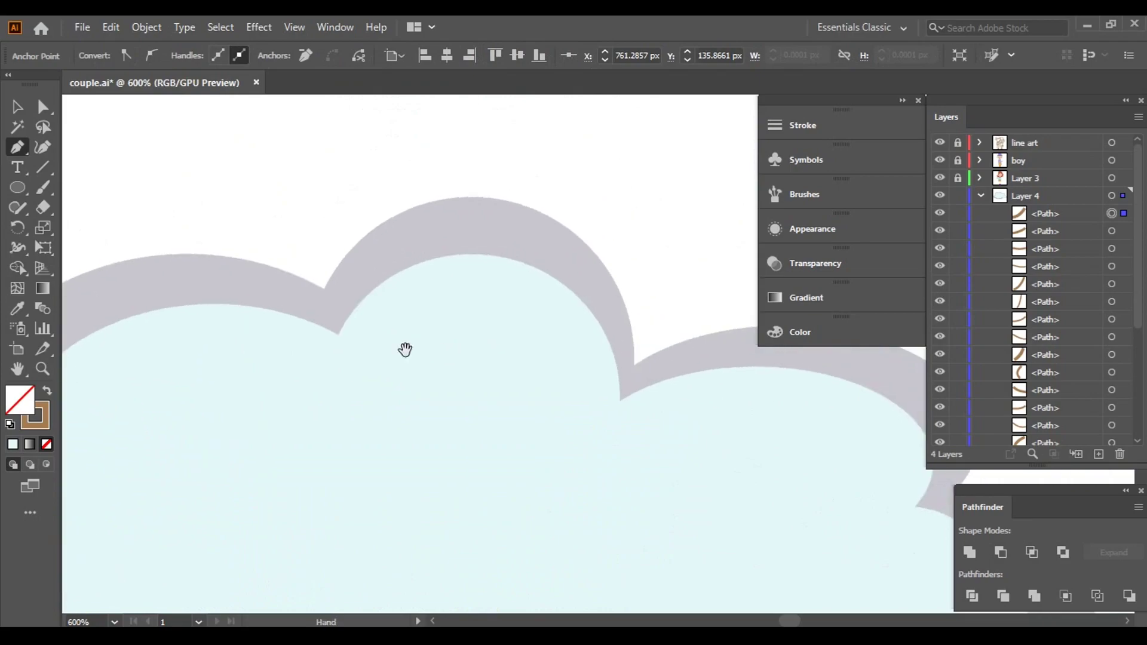
{"action": "left_click", "coordinate": [332, 326]}
{"action": "mouse_move", "coordinate": [358, 281]}
{"action": "left_mouse_down"}
{"action": "mouse_move", "coordinate": [436, 245]}
{"action": "mouse_move", "coordinate": [515, 257]}
{"action": "left_mouse_up"}
{"action": "left_click", "coordinate": [373, 308]}
{"action": "key", "text": "Escape"}
{"action": "left_click", "coordinate": [450, 280]}
{"action": "key", "text": "Escape"}
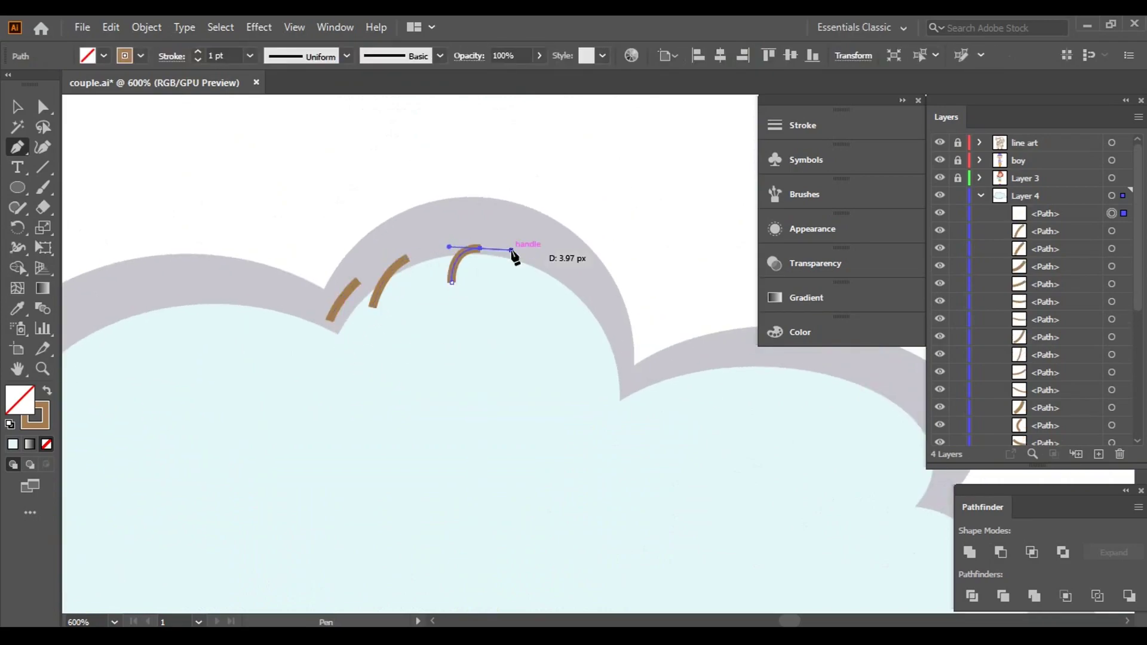
{"action": "left_click", "coordinate": [503, 280]}
{"action": "left_click_drag", "start_coordinate": [545, 305], "coordinate": [558, 349]}
{"action": "key", "text": "Escape"}
{"action": "left_click", "coordinate": [584, 339]}
{"action": "left_click_drag", "start_coordinate": [591, 391], "coordinate": [577, 430]}
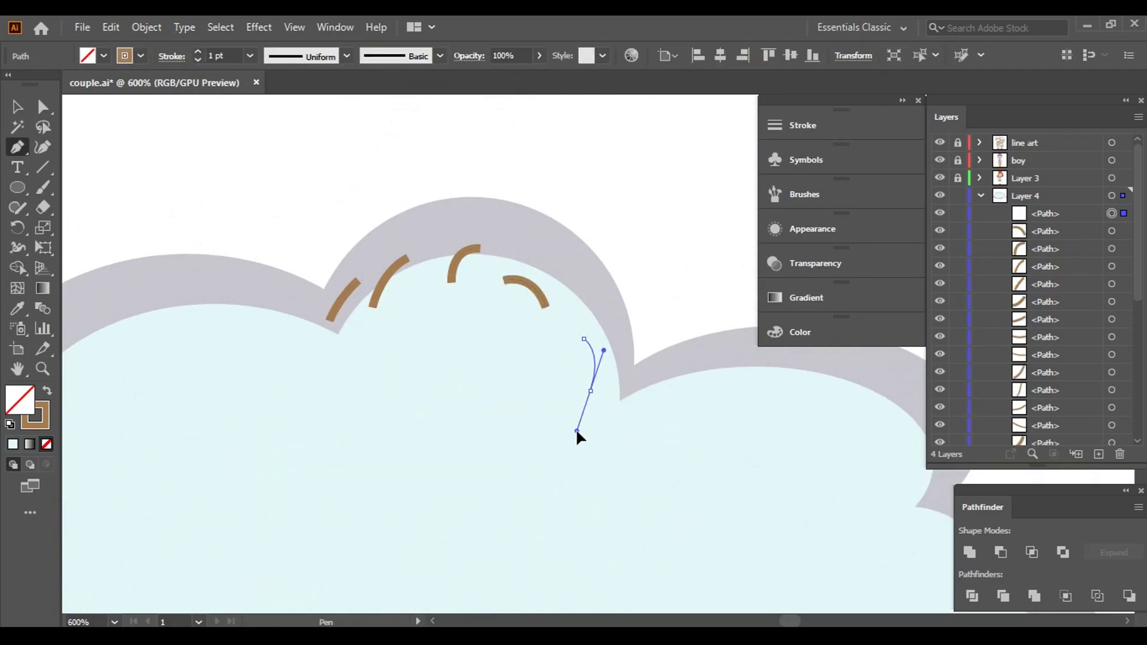
{"action": "left_click", "coordinate": [429, 221]}
{"action": "left_click_drag", "start_coordinate": [494, 221], "coordinate": [517, 241]}
{"action": "key", "text": "Escape"}
{"action": "left_click", "coordinate": [557, 265]}
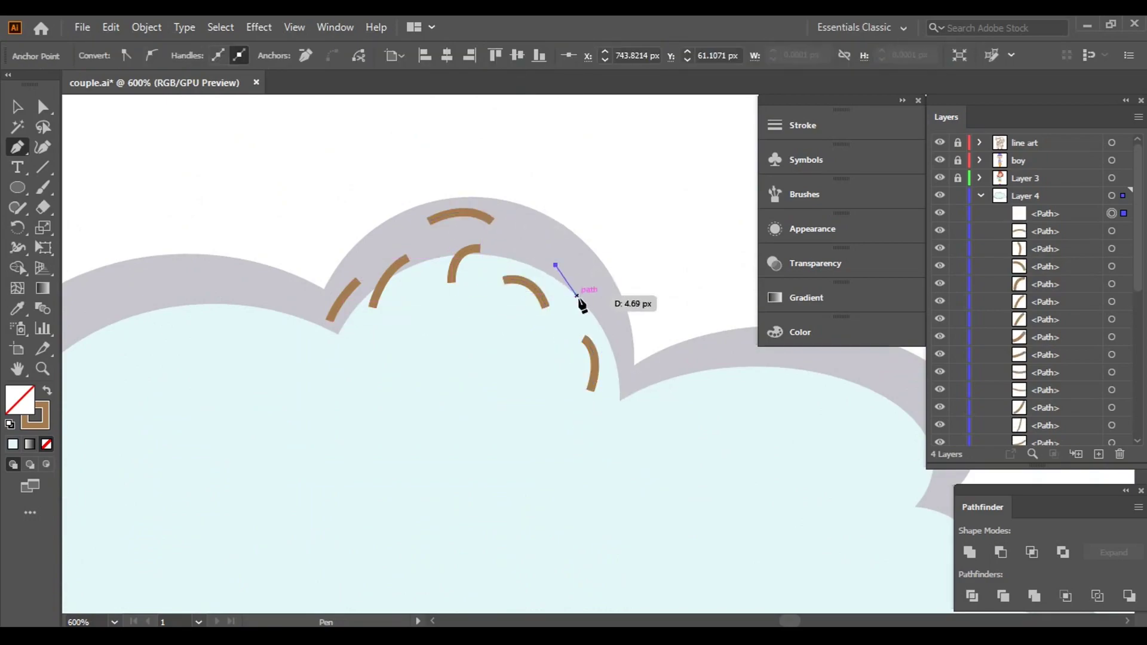
{"action": "left_click_drag", "start_coordinate": [601, 322], "coordinate": [609, 361]}
{"action": "key", "text": "Escape"}
{"action": "left_click", "coordinate": [331, 377]}
{"action": "left_click_drag", "start_coordinate": [357, 343], "coordinate": [382, 327]}
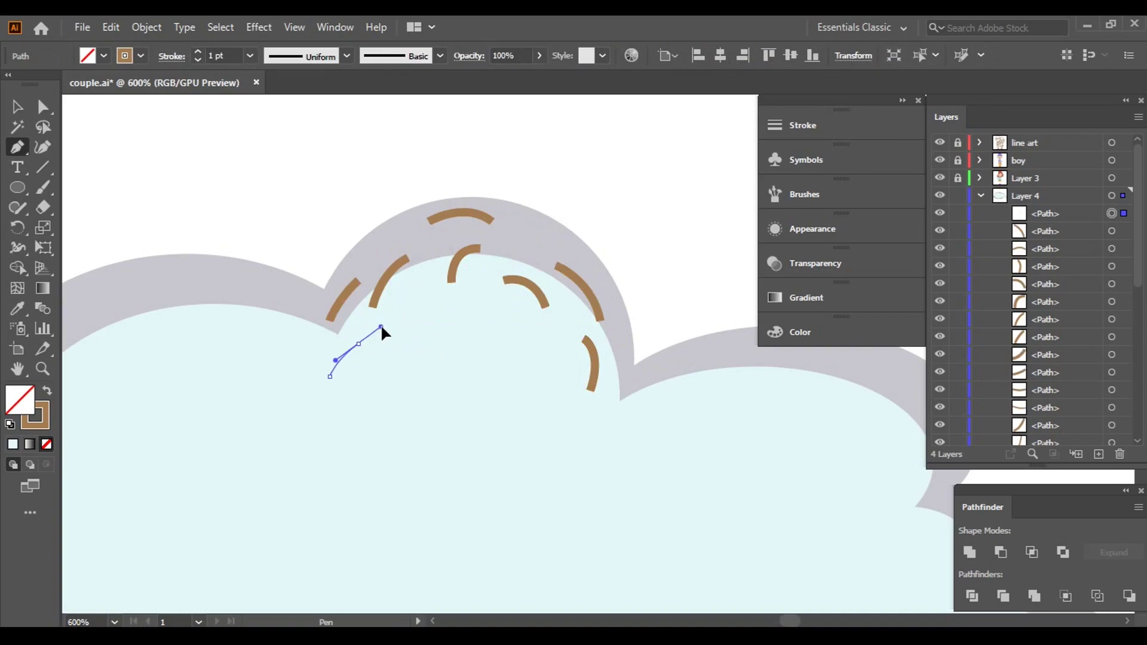
{"action": "key", "text": "Escape"}
{"action": "left_click", "coordinate": [287, 384]}
{"action": "left_click_drag", "start_coordinate": [314, 343], "coordinate": [336, 327]}
{"action": "key", "text": "Escape"}
{"action": "left_click", "coordinate": [615, 361]}
{"action": "left_click_drag", "start_coordinate": [621, 428], "coordinate": [609, 470]}
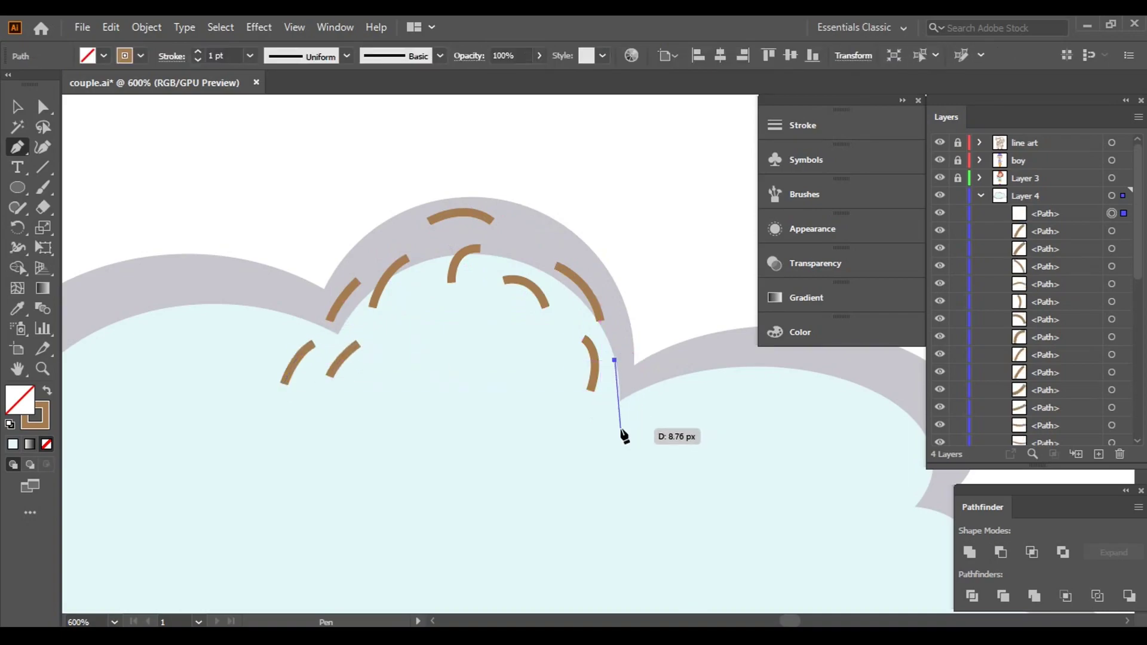
- Add brown stitch dashes along the cloud's lower edge and up the right lobe
{"action": "left_click_drag", "start_coordinate": [730, 440], "coordinate": [435, 146]}
{"action": "left_click_drag", "start_coordinate": [309, 466], "coordinate": [243, 403]}
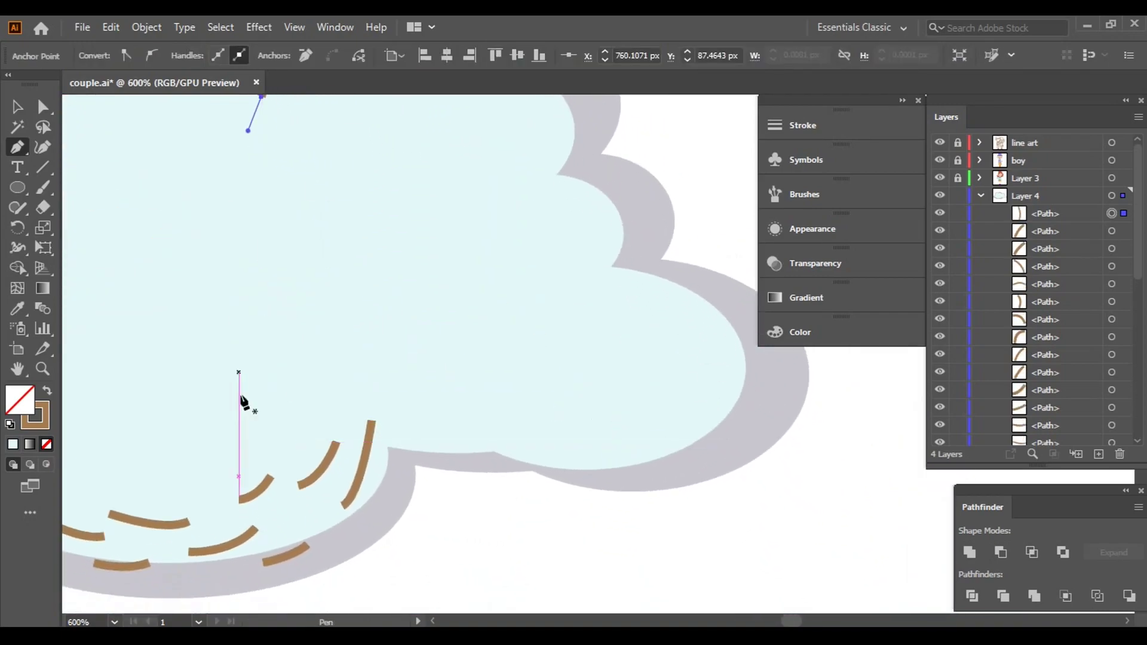
{"action": "key", "text": "Escape"}
{"action": "left_click", "coordinate": [418, 421]}
{"action": "left_click_drag", "start_coordinate": [491, 447], "coordinate": [639, 441]}
{"action": "key", "text": "Escape"}
{"action": "left_click", "coordinate": [541, 455]}
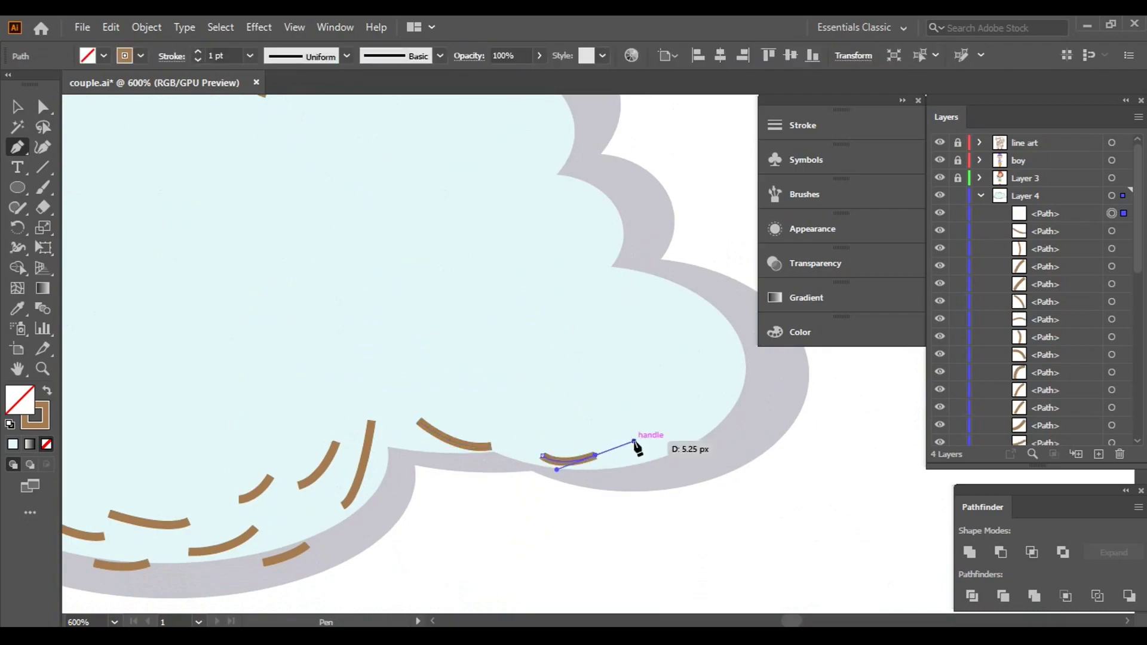
{"action": "key", "text": "Escape"}
{"action": "left_click", "coordinate": [477, 420]}
{"action": "left_click_drag", "start_coordinate": [554, 436], "coordinate": [600, 450]}
{"action": "key", "text": "Escape"}
{"action": "left_click", "coordinate": [678, 404]}
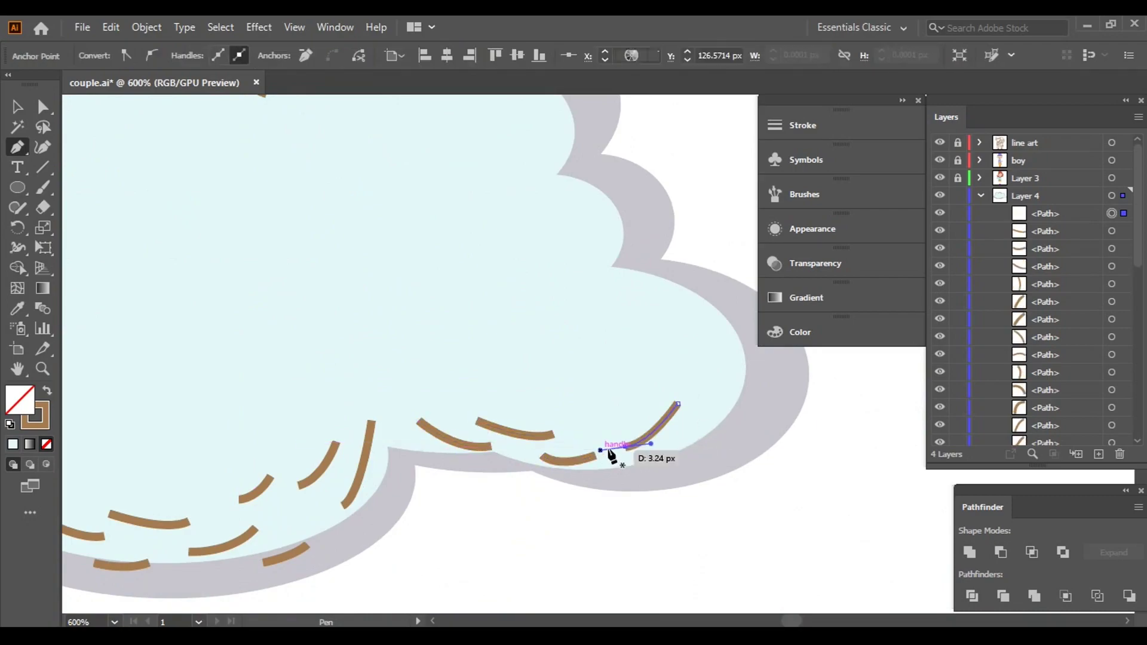
{"action": "key", "text": "Escape"}
{"action": "left_click", "coordinate": [586, 476]}
{"action": "key", "text": "Escape"}
{"action": "left_click", "coordinate": [720, 366]}
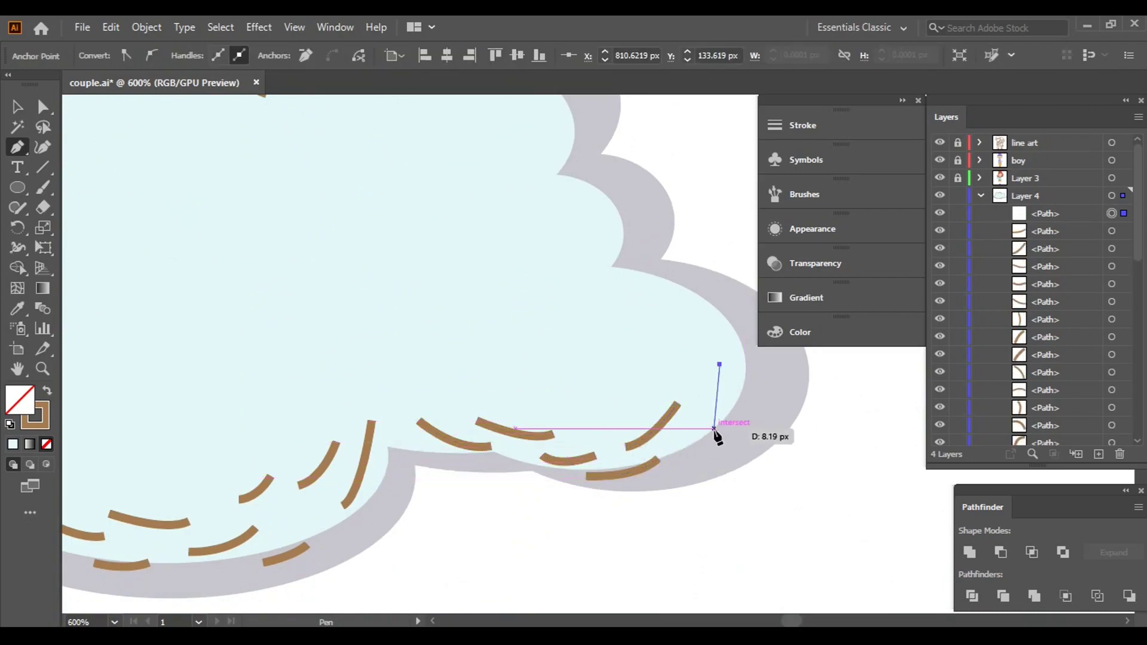
{"action": "left_click_drag", "start_coordinate": [692, 435], "coordinate": [712, 439]}
{"action": "key", "text": "Escape"}
{"action": "left_click", "coordinate": [700, 306]}
{"action": "left_click_drag", "start_coordinate": [739, 359], "coordinate": [741, 396]}
{"action": "key", "text": "Escape"}
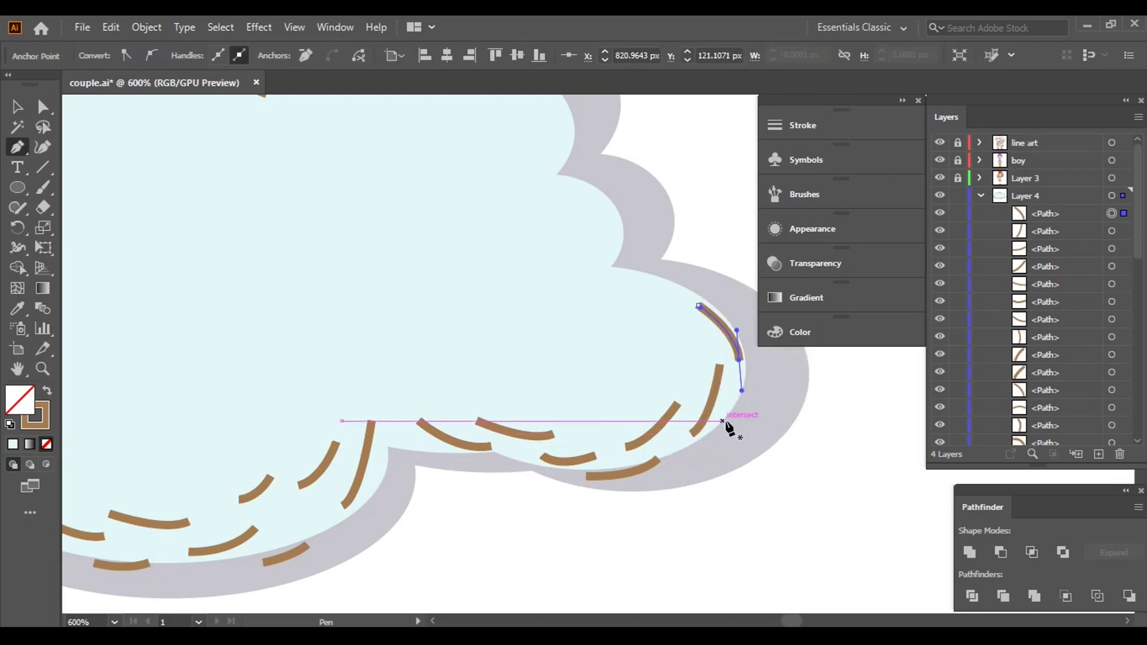
{"action": "left_click", "coordinate": [727, 429]}
{"action": "left_click_drag", "start_coordinate": [673, 481], "coordinate": [646, 490]}
- Add inner-row stitch dashes along the right lobe's inner edge
{"action": "left_click_drag", "start_coordinate": [698, 381], "coordinate": [608, 486]}
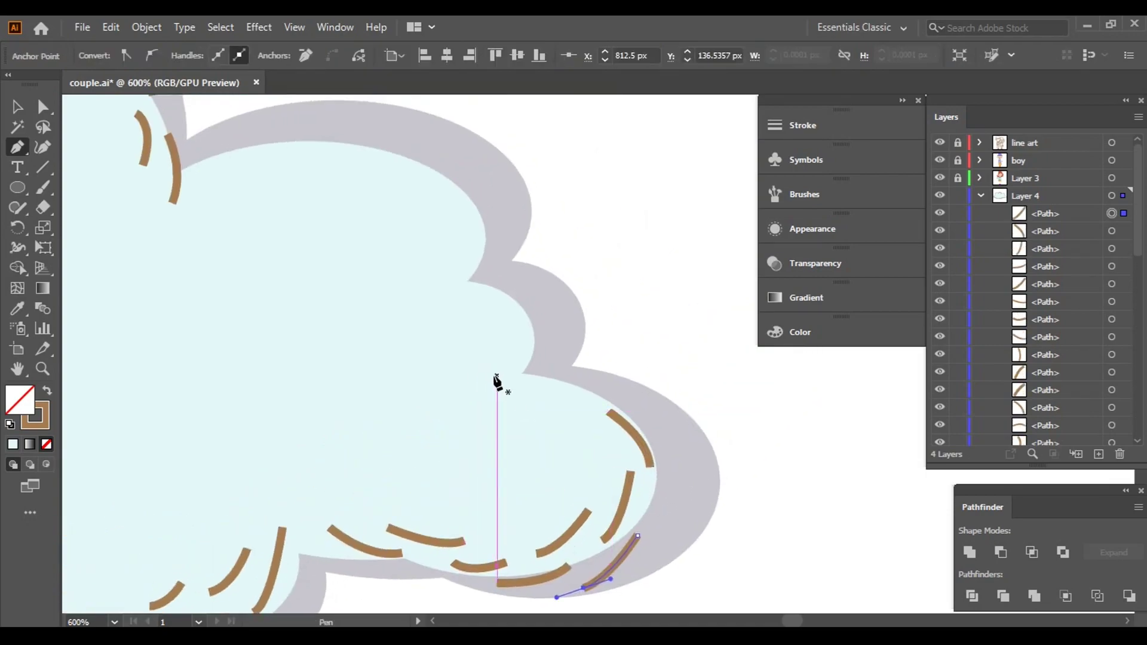
{"action": "key", "text": "Escape"}
{"action": "left_click", "coordinate": [468, 379]}
{"action": "mouse_move", "coordinate": [523, 378]}
{"action": "left_mouse_down"}
{"action": "mouse_move", "coordinate": [609, 395]}
{"action": "mouse_move", "coordinate": [607, 439]}
{"action": "left_mouse_up"}
{"action": "left_click", "coordinate": [523, 357]}
{"action": "key", "text": "Escape"}
{"action": "left_click", "coordinate": [524, 412]}
{"action": "key", "text": "Escape"}
- Stitch the top right bumps with inner and outer brown dashes down toward the notch
{"action": "left_click_drag", "start_coordinate": [326, 173], "coordinate": [413, 260]}
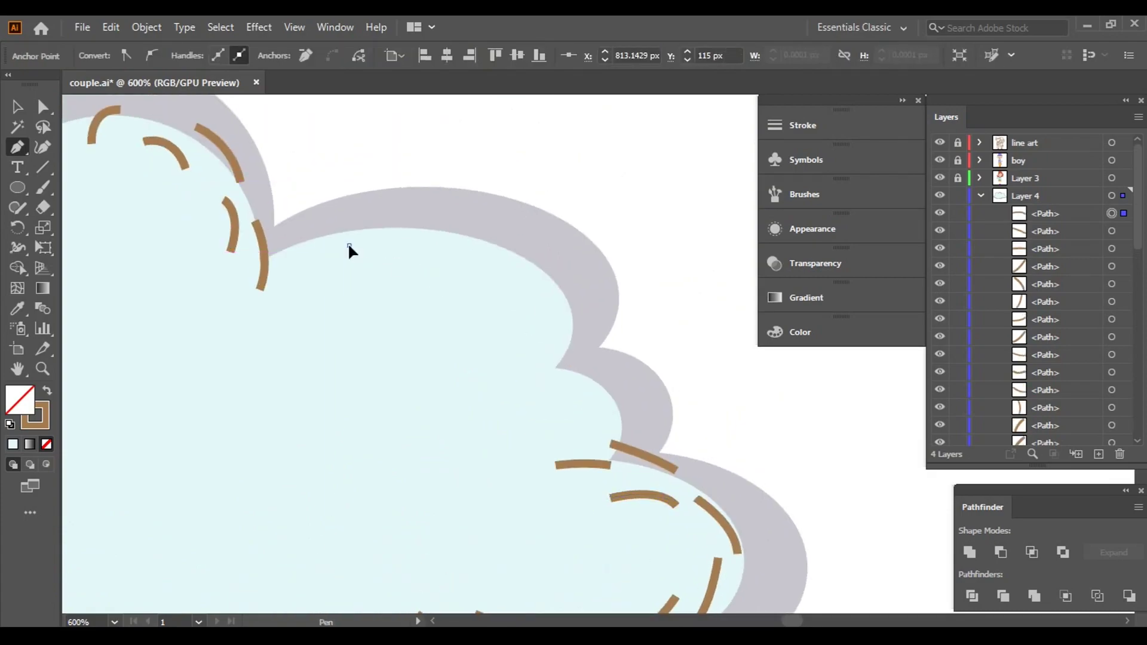
{"action": "left_click", "coordinate": [349, 245]}
{"action": "left_click_drag", "start_coordinate": [392, 209], "coordinate": [512, 255]}
{"action": "key", "text": "Escape"}
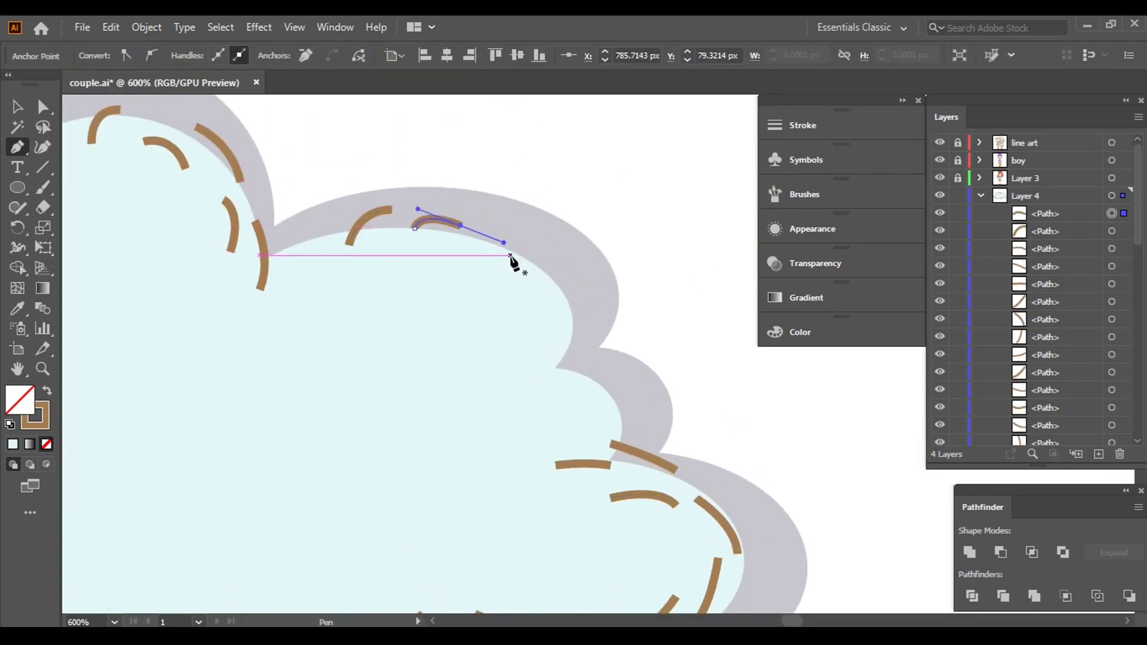
{"action": "left_click", "coordinate": [511, 254]}
{"action": "left_click_drag", "start_coordinate": [559, 295], "coordinate": [563, 314]}
{"action": "key", "text": "Escape"}
{"action": "left_click", "coordinate": [454, 205]}
{"action": "left_click", "coordinate": [557, 261]}
{"action": "left_click_drag", "start_coordinate": [556, 261], "coordinate": [572, 302]}
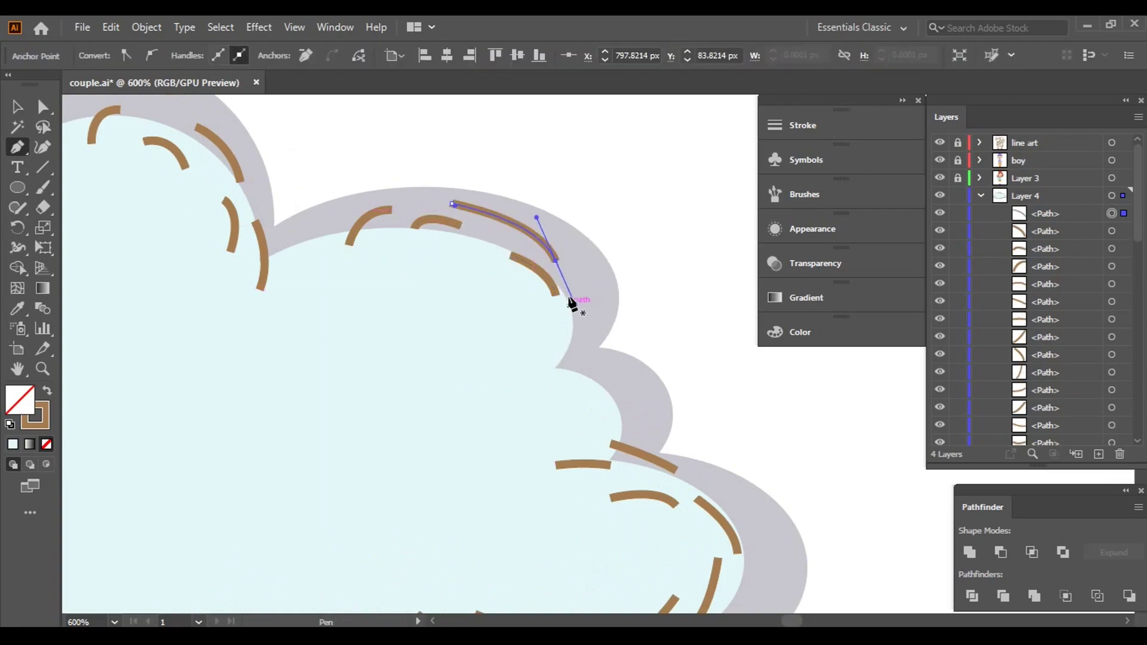
{"action": "key", "text": "Escape"}
{"action": "left_click", "coordinate": [405, 281]}
{"action": "left_click_drag", "start_coordinate": [487, 286], "coordinate": [508, 311]}
{"action": "key", "text": "Escape"}
{"action": "left_click", "coordinate": [518, 295]}
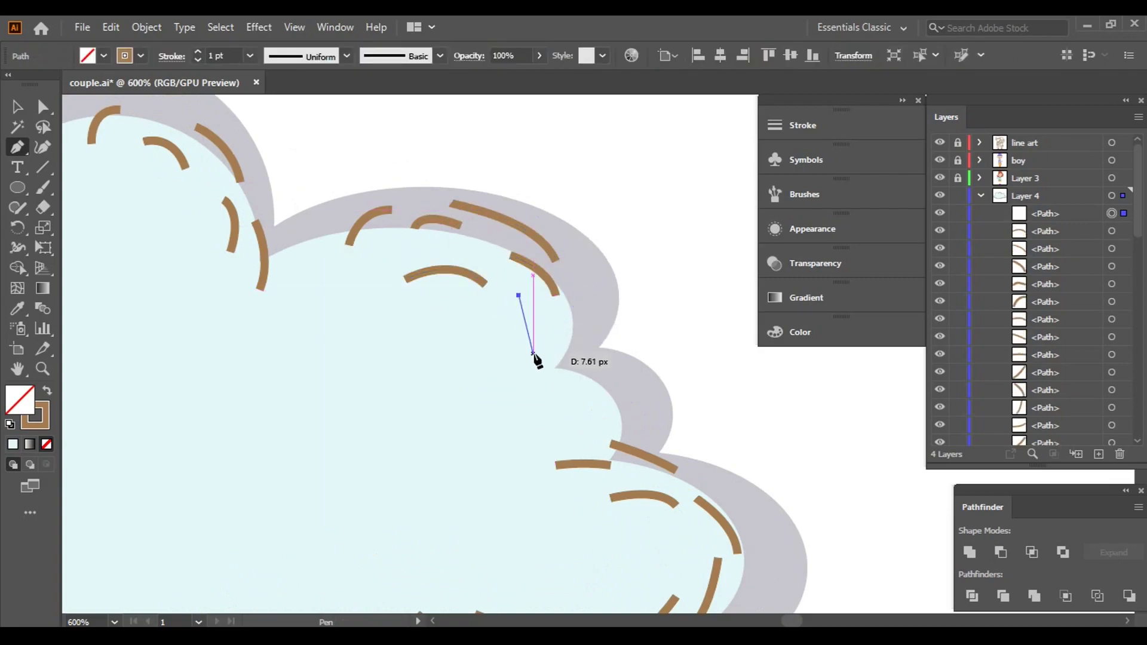
{"action": "key", "text": "Escape"}
{"action": "left_click", "coordinate": [584, 304]}
{"action": "left_click_drag", "start_coordinate": [556, 389], "coordinate": [510, 419]}
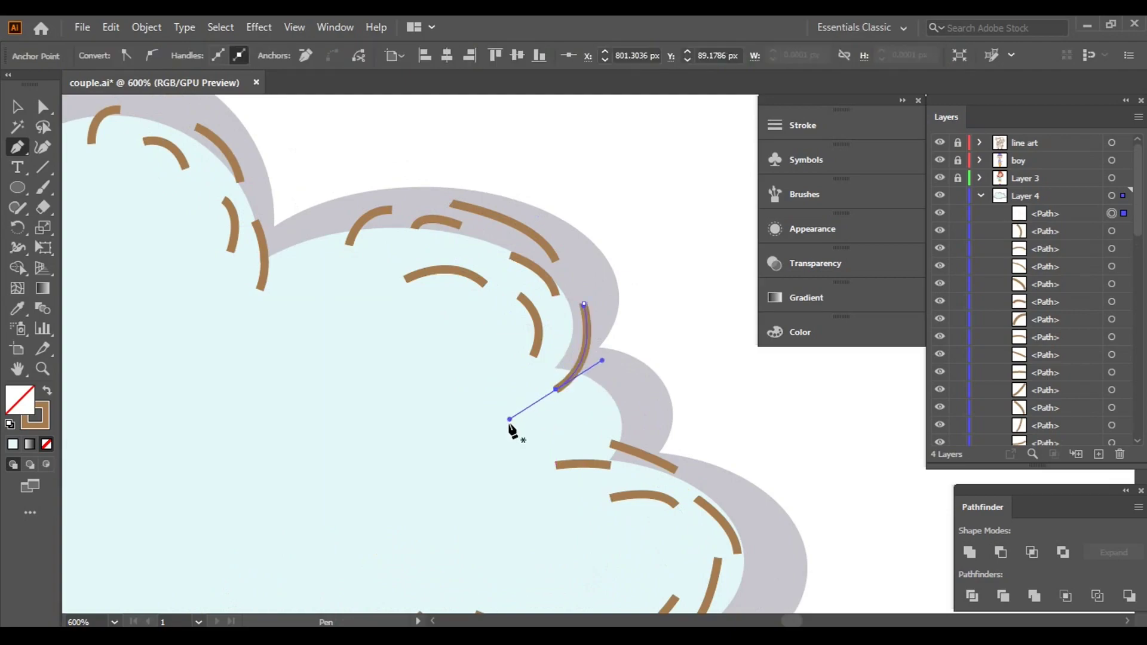
{"action": "left_click", "coordinate": [307, 296]}
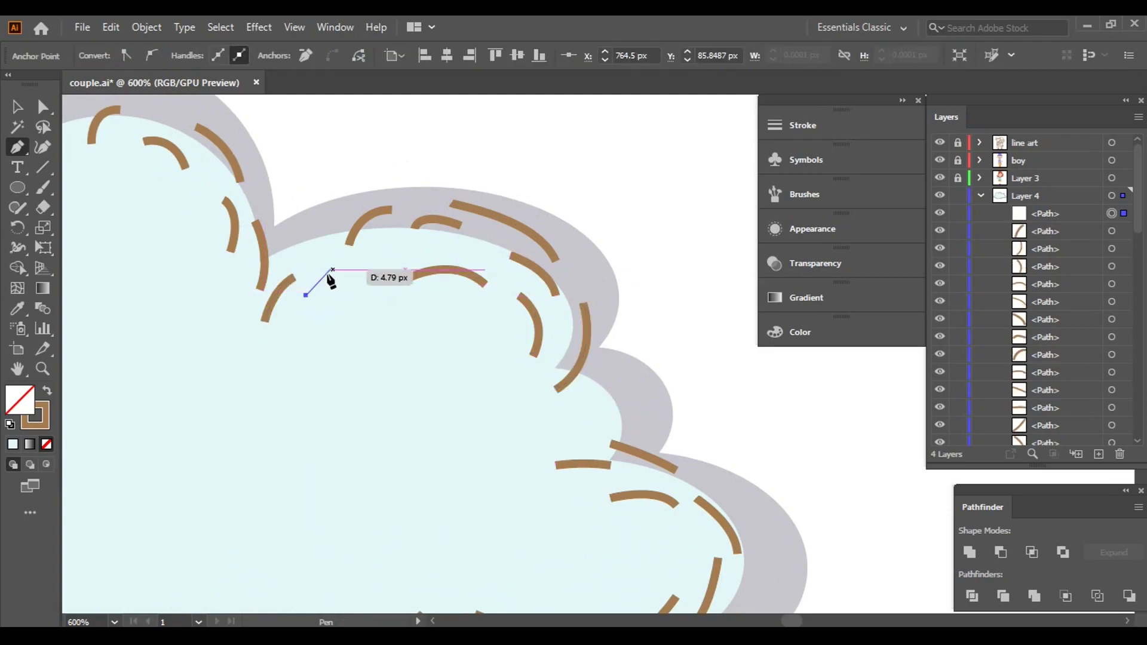
{"action": "mouse_move", "coordinate": [343, 261]}
{"action": "left_mouse_down"}
{"action": "mouse_move", "coordinate": [376, 248]}
{"action": "mouse_move", "coordinate": [386, 196]}
{"action": "left_mouse_up"}
{"action": "key", "text": "Escape"}
{"action": "left_click", "coordinate": [291, 255]}
- Group all the cloud's stitch dashes and delete the empty Layer 5
{"action": "scroll", "coordinate": [524, 358], "scroll_direction": "down", "scroll_amount": 4}
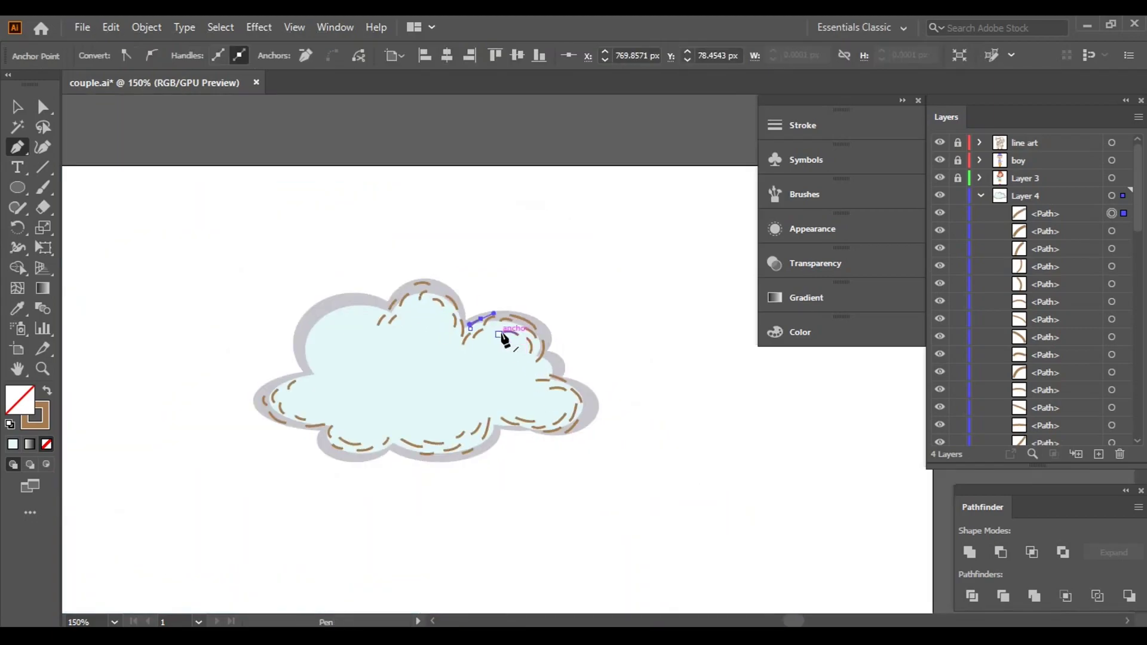
{"action": "left_click", "coordinate": [17, 107]}
{"action": "left_click", "coordinate": [655, 393]}
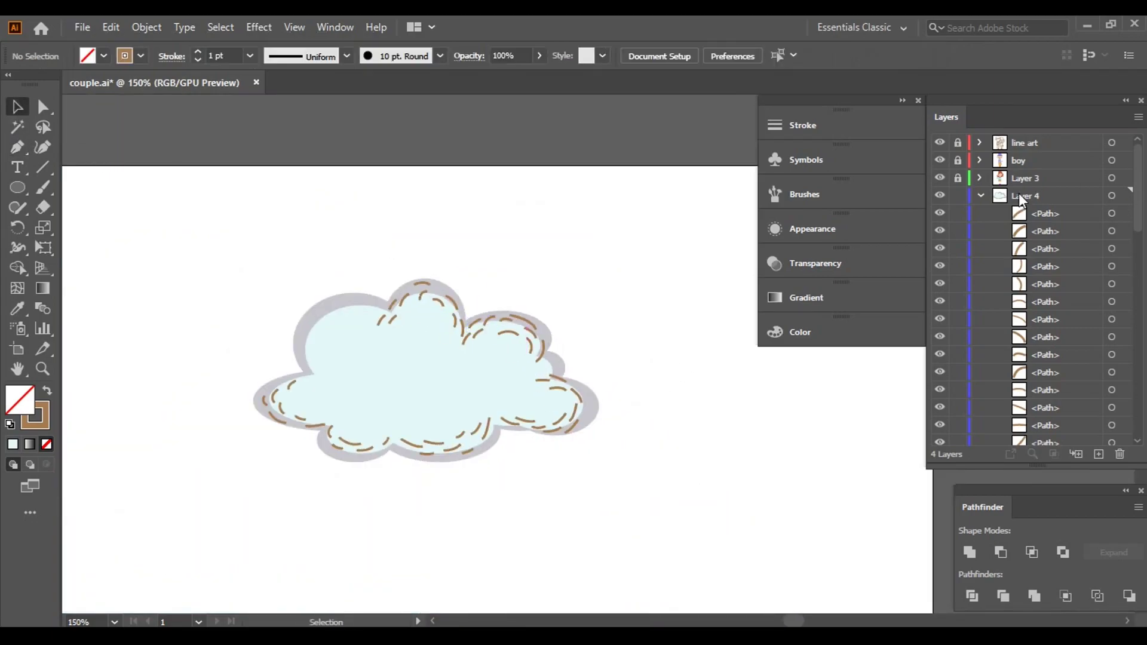
{"action": "left_click", "coordinate": [984, 196]}
{"action": "scroll", "coordinate": [1106, 285], "scroll_direction": "down", "scroll_amount": 5}
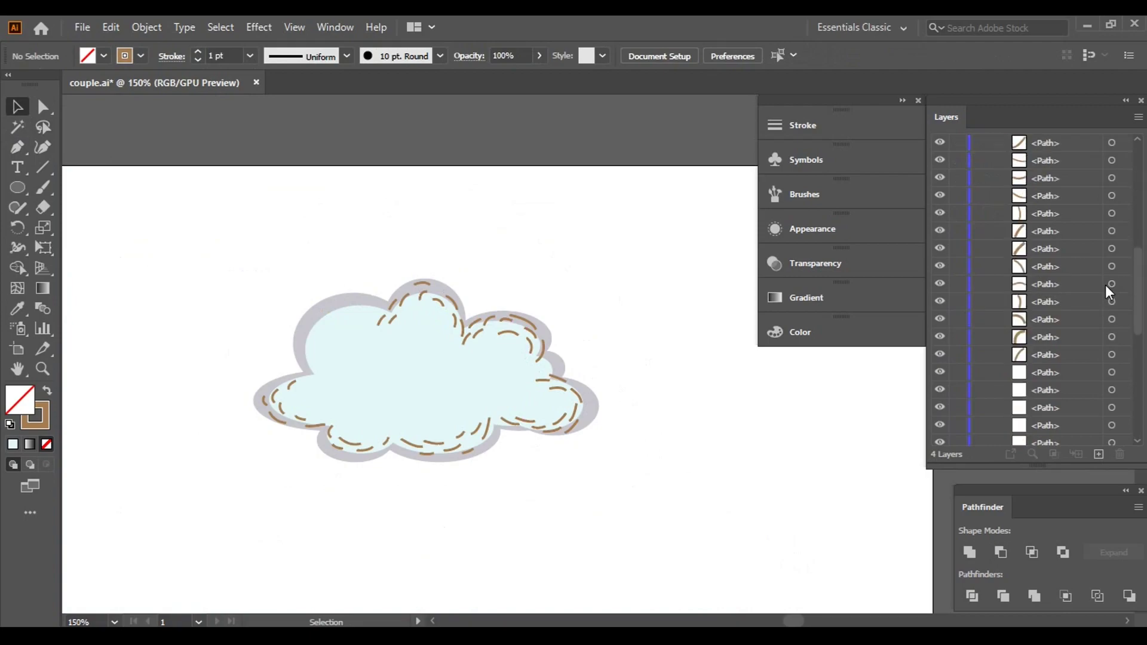
{"action": "scroll", "coordinate": [1106, 285], "scroll_direction": "down", "scroll_amount": 3}
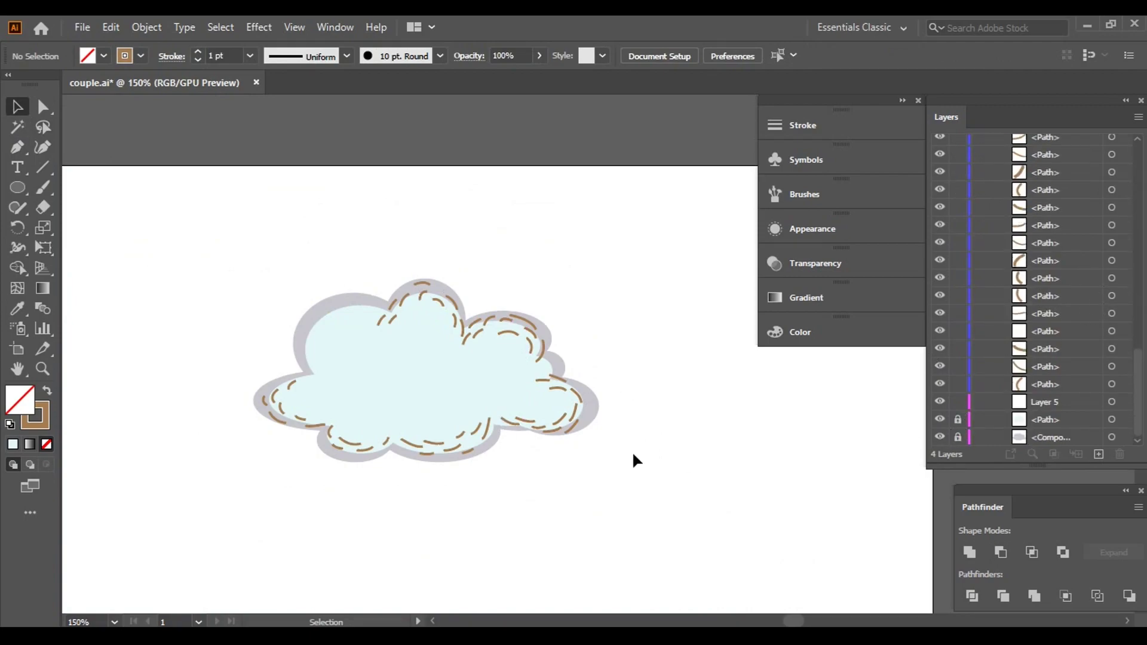
{"action": "left_click_drag", "start_coordinate": [633, 451], "coordinate": [411, 309]}
{"action": "right_click", "coordinate": [412, 309]}
{"action": "left_click", "coordinate": [463, 382]}
{"action": "left_click", "coordinate": [794, 402]}
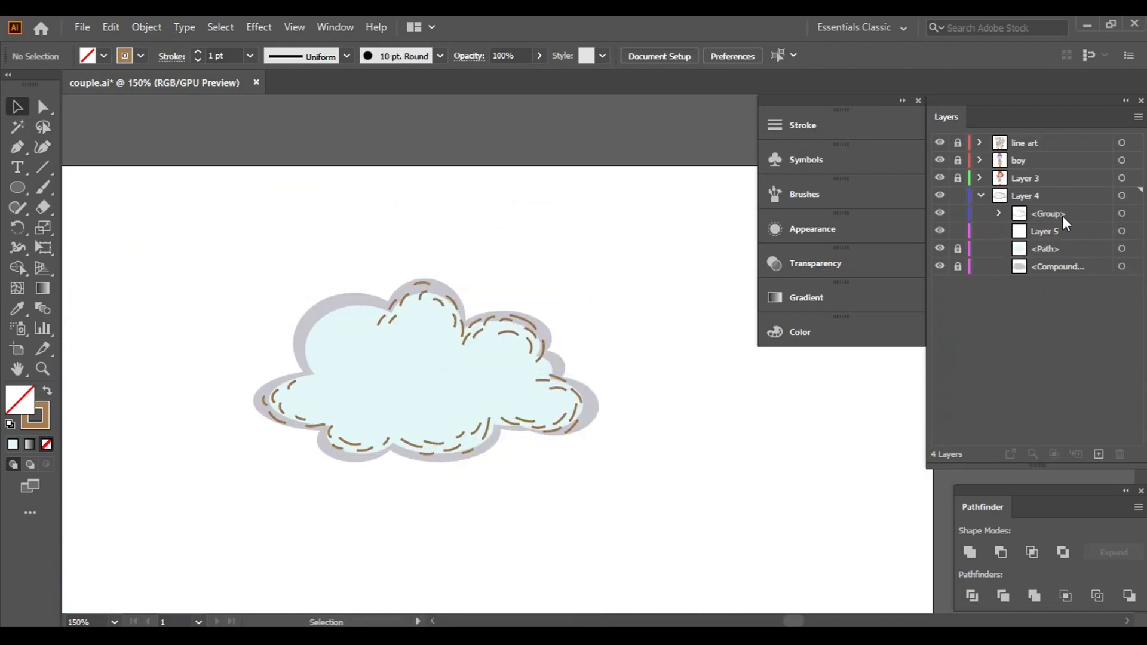
{"action": "left_click", "coordinate": [1055, 237]}
{"action": "left_click", "coordinate": [1117, 455]}
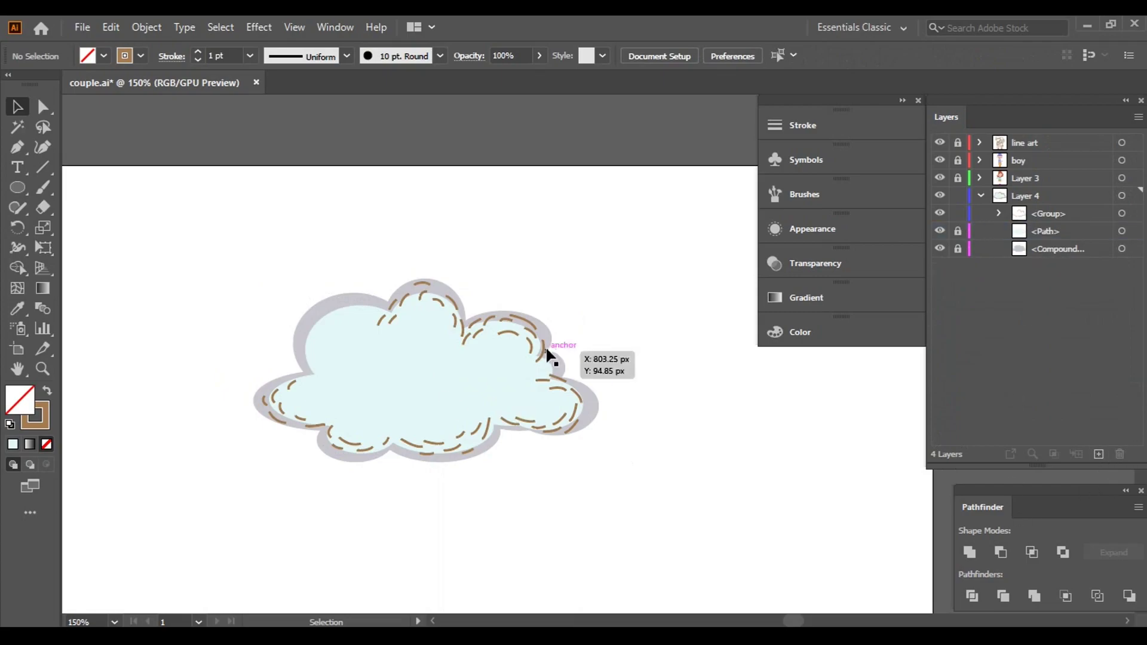
- Give the cloud group a lens-shaped width profile and a dark brown stroke
{"action": "left_click", "coordinate": [1122, 214]}
{"action": "left_click", "coordinate": [328, 57]}
{"action": "left_click", "coordinate": [311, 84]}
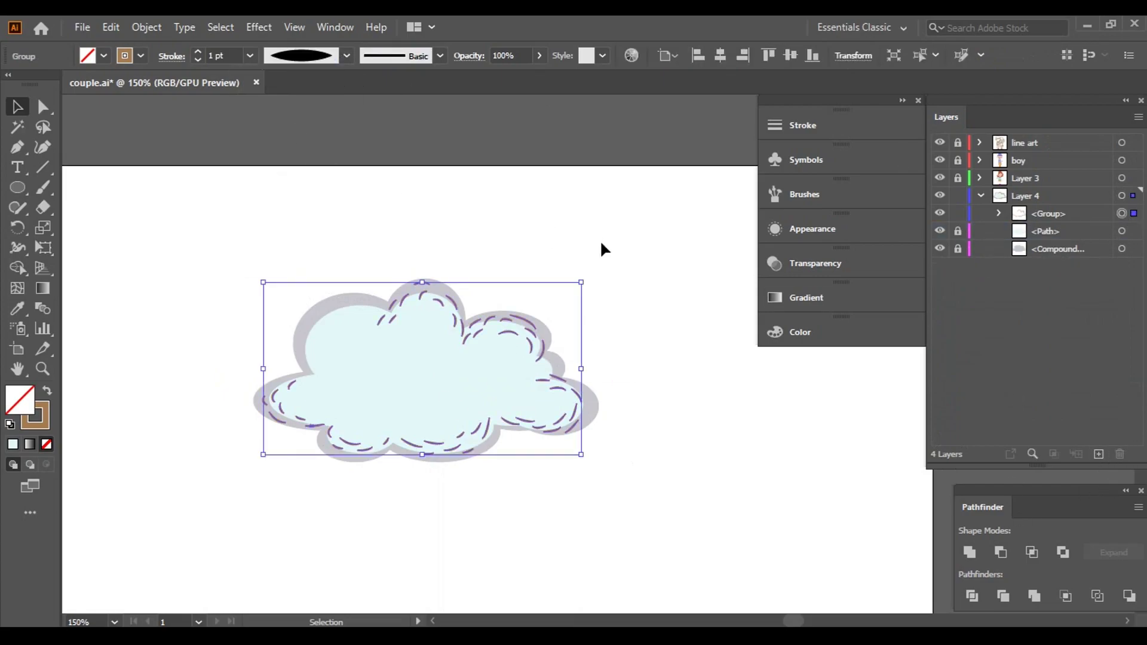
{"action": "left_click", "coordinate": [672, 303]}
{"action": "left_click", "coordinate": [1122, 214]}
{"action": "left_click", "coordinate": [141, 55]}
{"action": "left_click", "coordinate": [184, 117]}
{"action": "left_click", "coordinate": [612, 226]}
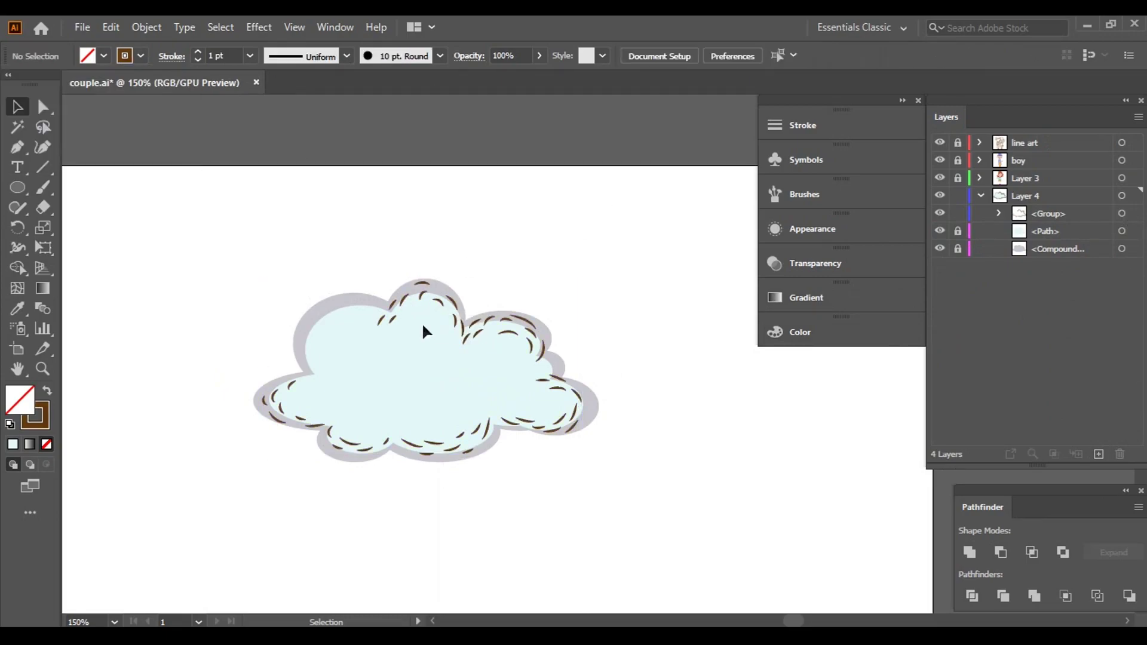
{"action": "left_click", "coordinate": [1122, 213]}
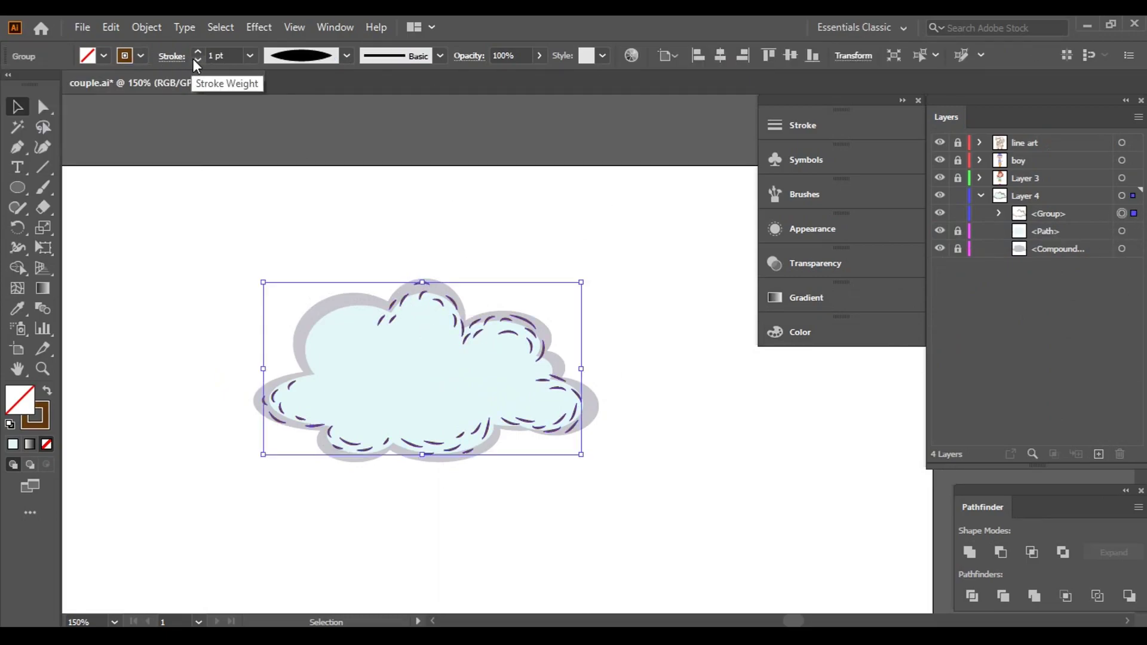
- Unlock the cloud's path and compound path sublayers, undoing a misplaced first copy
{"action": "left_click", "coordinate": [643, 259]}
{"action": "scroll", "coordinate": [609, 310], "scroll_direction": "down", "scroll_amount": 3}
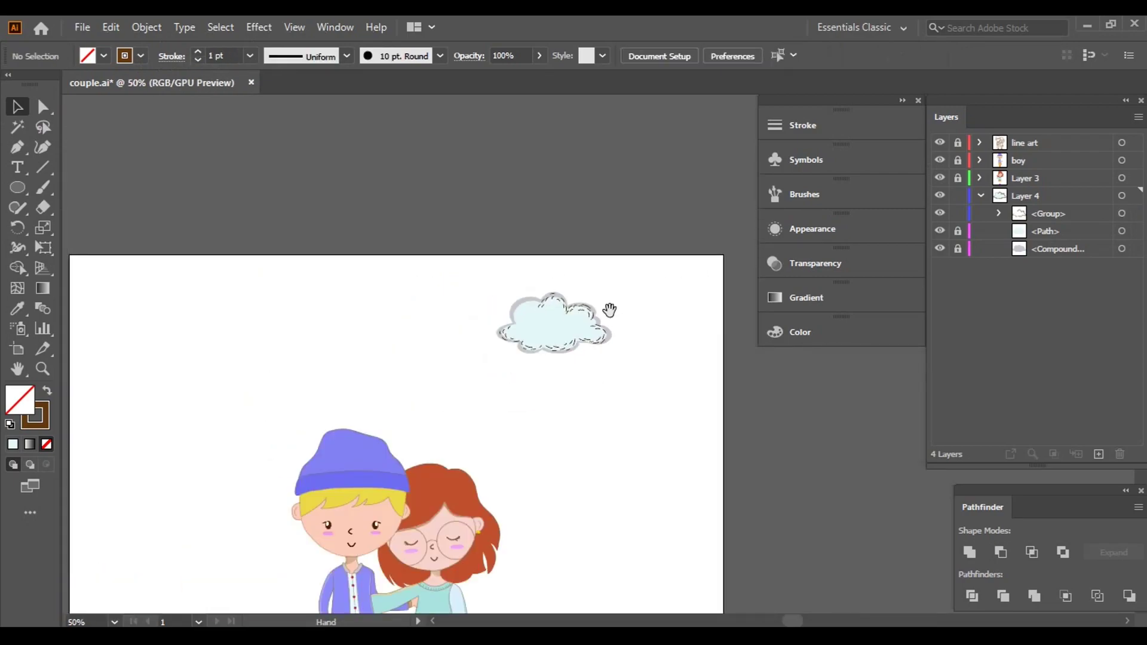
{"action": "left_click_drag", "start_coordinate": [610, 309], "coordinate": [669, 278]}
{"action": "scroll", "coordinate": [666, 323], "scroll_direction": "down", "scroll_amount": 1}
{"action": "left_click_drag", "start_coordinate": [665, 323], "coordinate": [589, 327]}
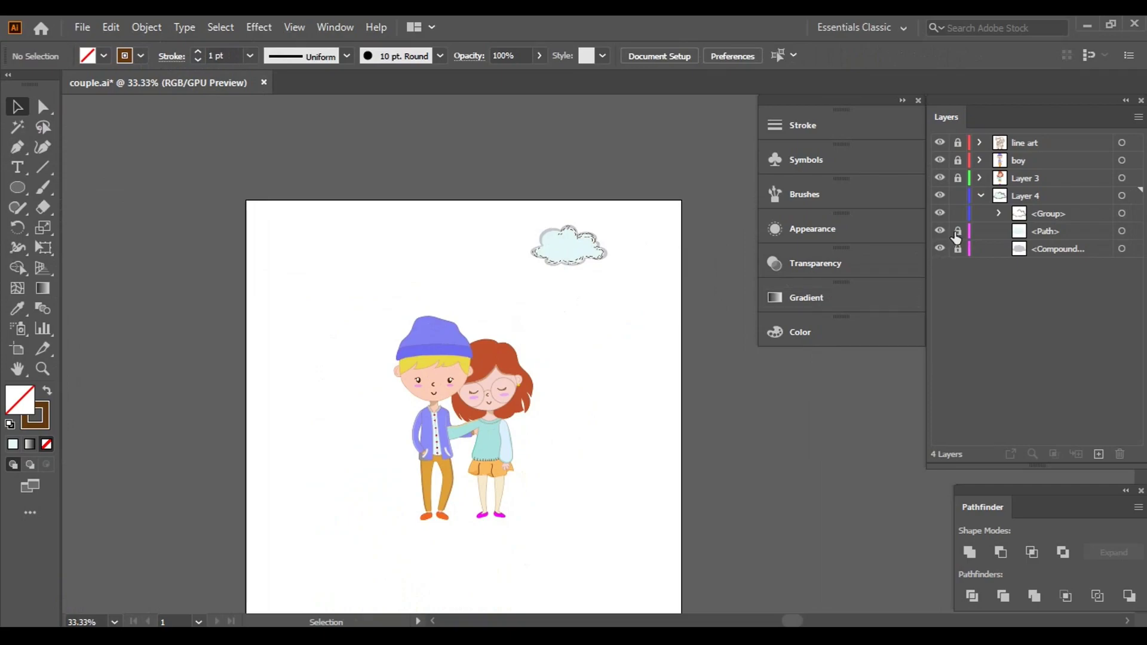
{"action": "left_click_drag", "start_coordinate": [957, 233], "coordinate": [958, 249]}
{"action": "left_click", "coordinate": [979, 196]}
{"action": "left_click_drag", "start_coordinate": [564, 248], "coordinate": [381, 350]}
{"action": "left_click", "coordinate": [617, 353]}
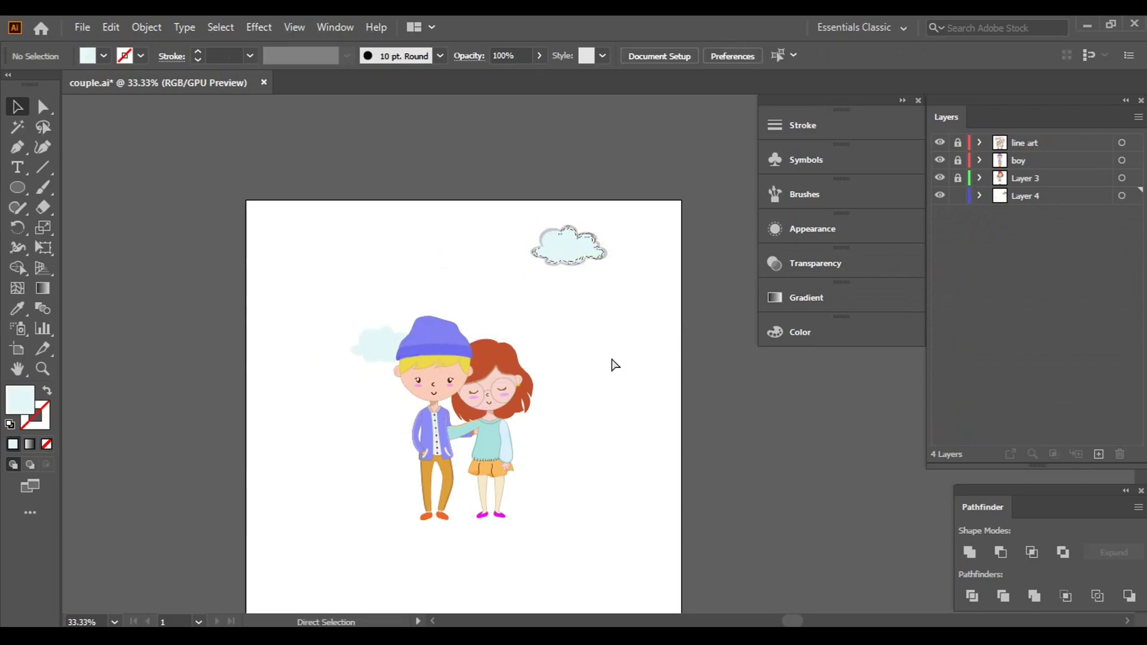
{"action": "key", "text": "ctrl+z"}
- Select the whole cloud on Layer 4 and Alt-drag a copy beside the boy's hat
{"action": "left_click", "coordinate": [981, 195]}
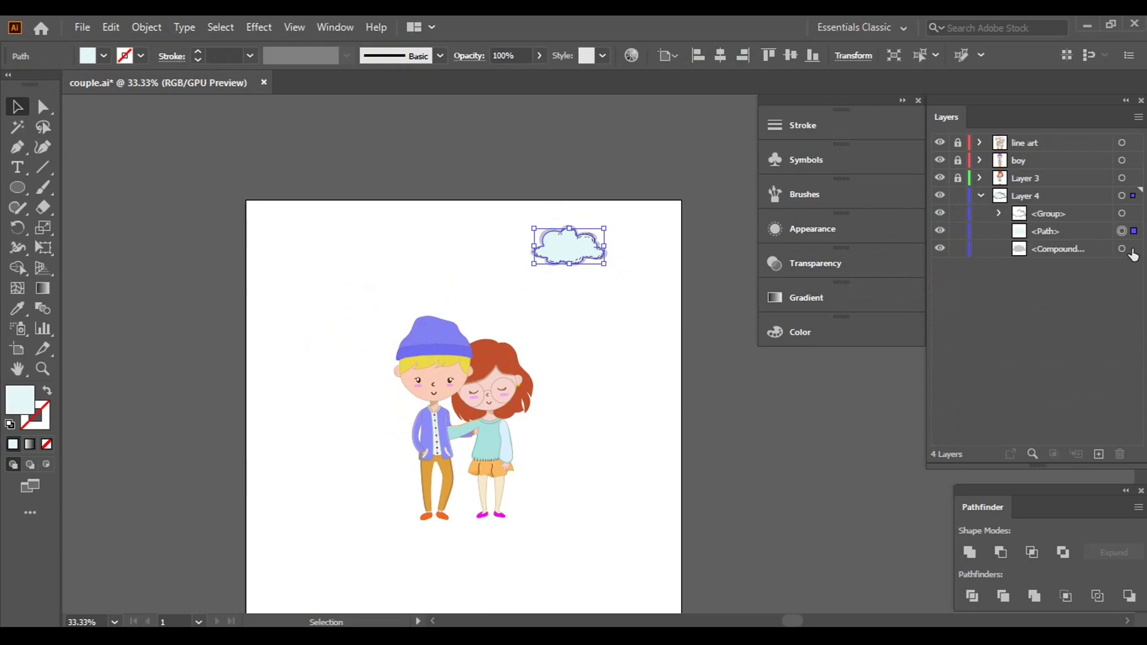
{"action": "left_click", "coordinate": [1035, 195]}
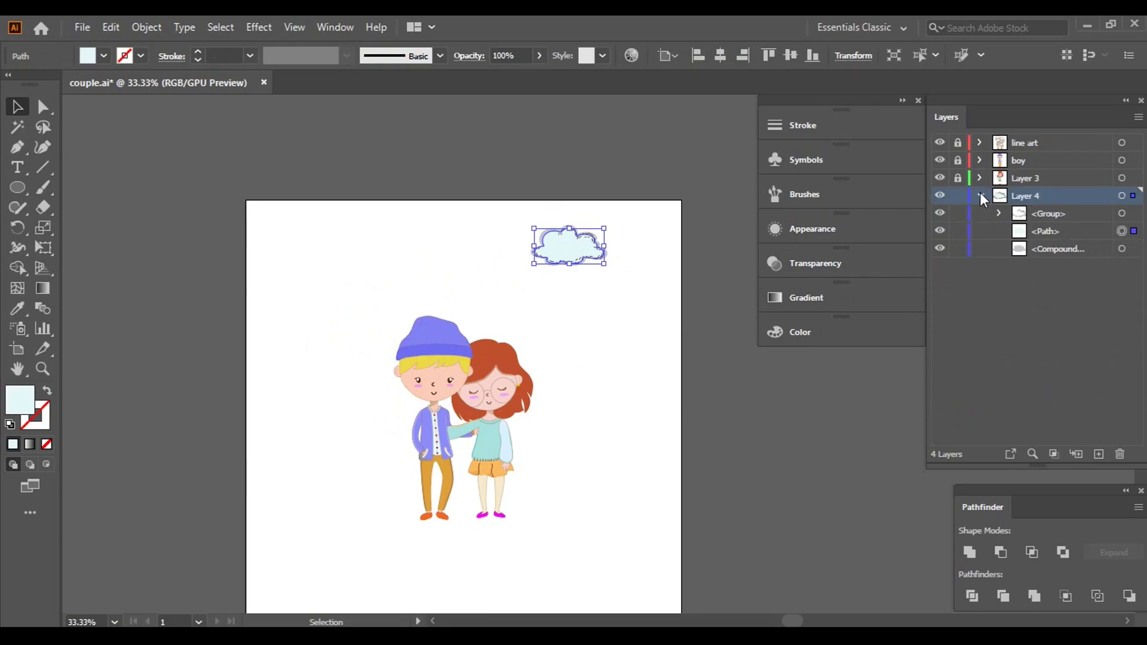
{"action": "left_click", "coordinate": [1058, 250]}
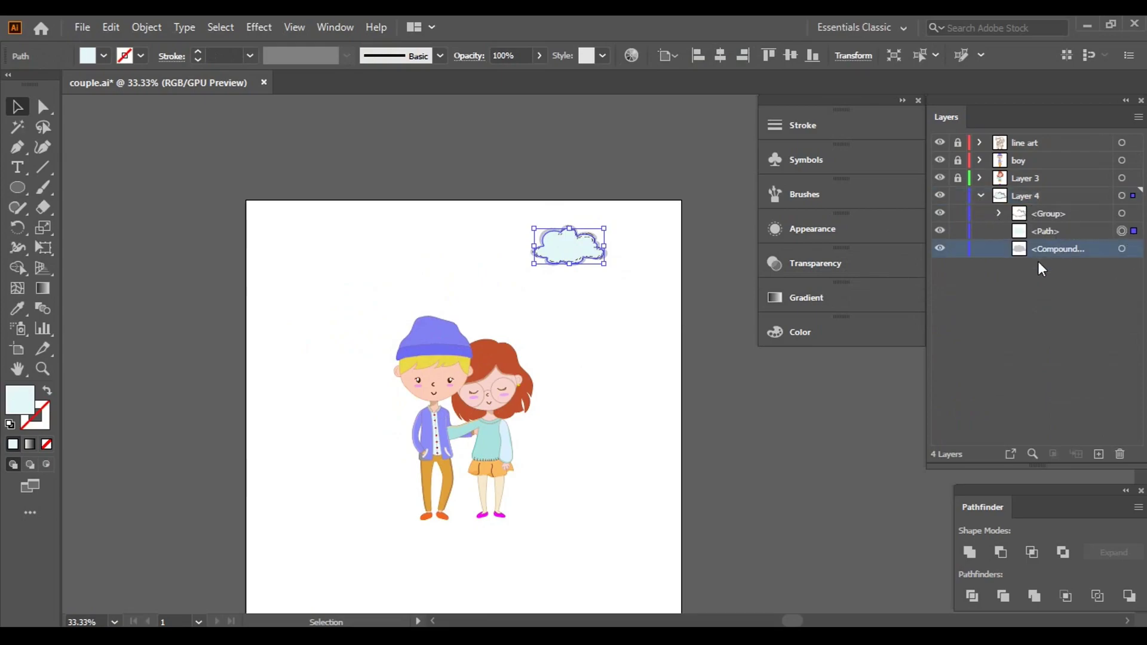
{"action": "left_click", "coordinate": [1134, 250]}
{"action": "left_click", "coordinate": [1134, 197]}
{"action": "left_click", "coordinate": [981, 196]}
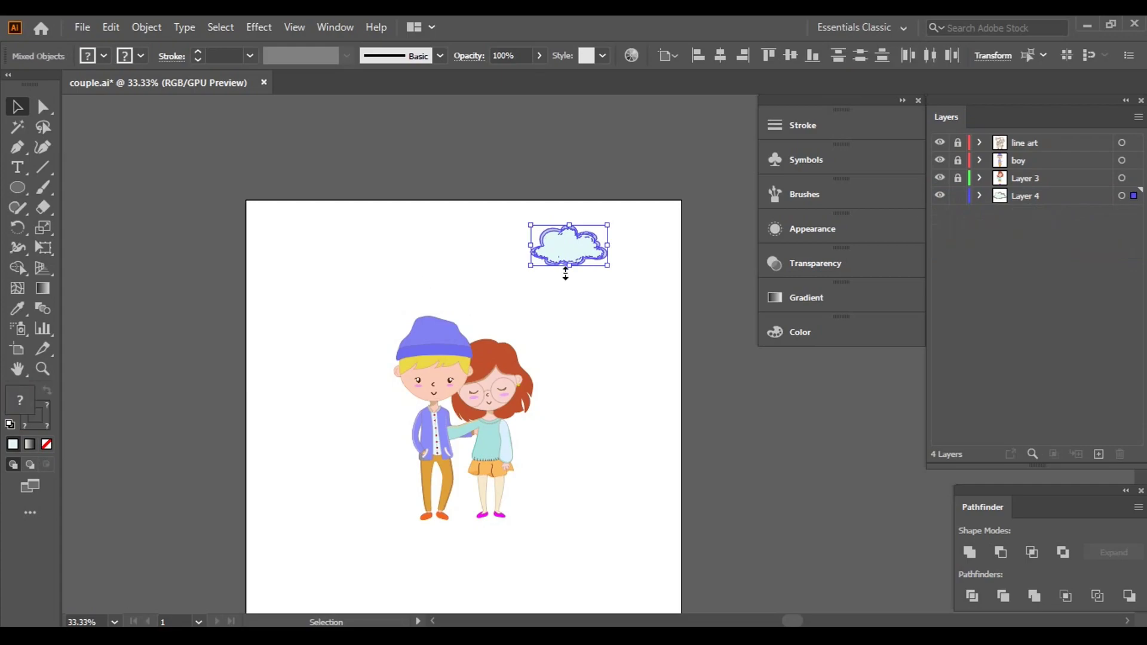
{"action": "left_click_drag", "start_coordinate": [575, 243], "coordinate": [388, 358]}
{"action": "left_click", "coordinate": [285, 315]}
{"action": "left_click_drag", "start_coordinate": [601, 451], "coordinate": [582, 419]}
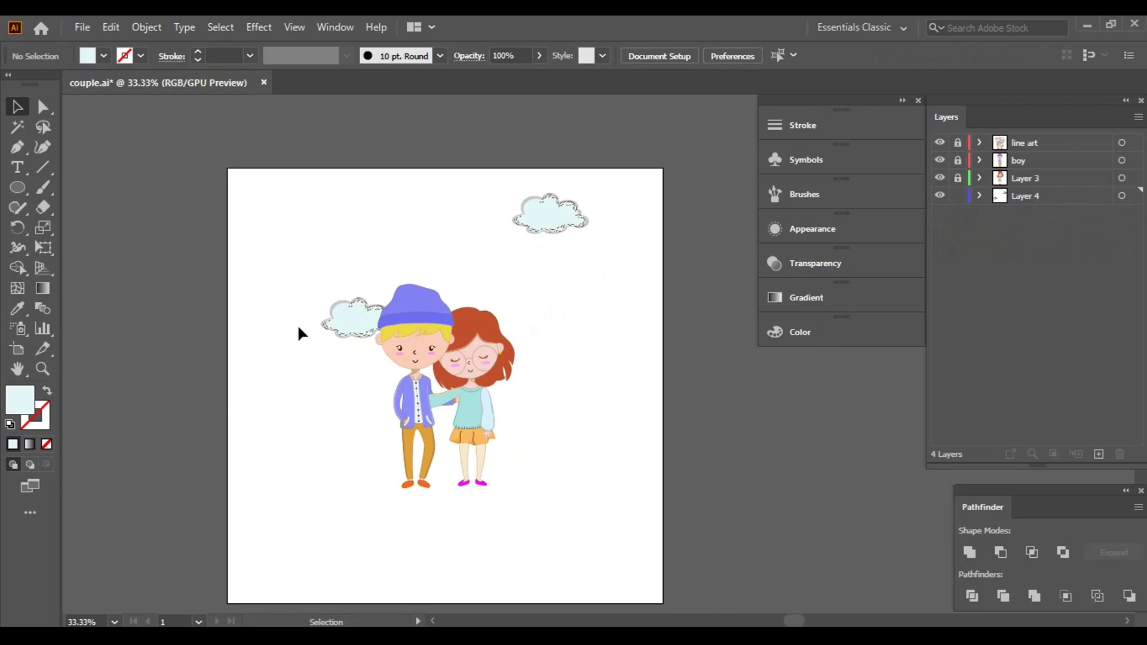
{"action": "mouse_move", "coordinate": [358, 326]}
{"action": "left_mouse_down"}
{"action": "mouse_move", "coordinate": [587, 331]}
{"action": "mouse_move", "coordinate": [369, 319]}
{"action": "left_mouse_up"}
{"action": "left_click", "coordinate": [300, 286]}
- Copy the cloud to the right side and reflect it across a vertical axis
{"action": "left_click", "coordinate": [530, 210]}
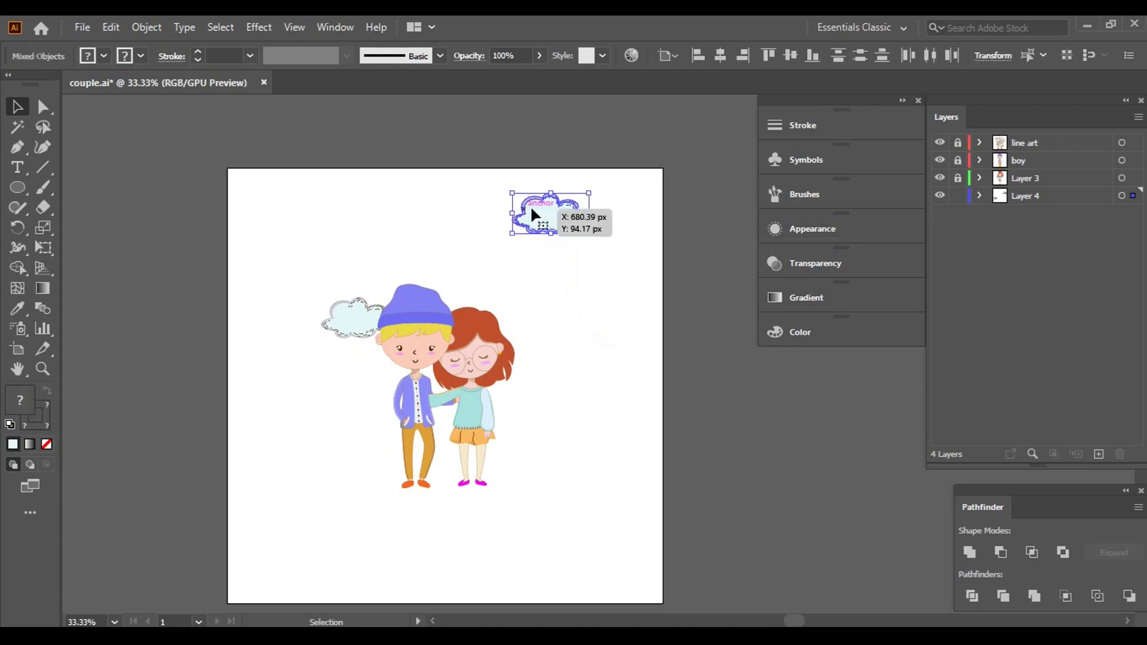
{"action": "right_click", "coordinate": [547, 216]}
{"action": "left_click", "coordinate": [557, 217]}
{"action": "mouse_move", "coordinate": [557, 217]}
{"action": "left_mouse_down"}
{"action": "mouse_move", "coordinate": [571, 376]}
{"action": "mouse_move", "coordinate": [607, 346]}
{"action": "left_mouse_up"}
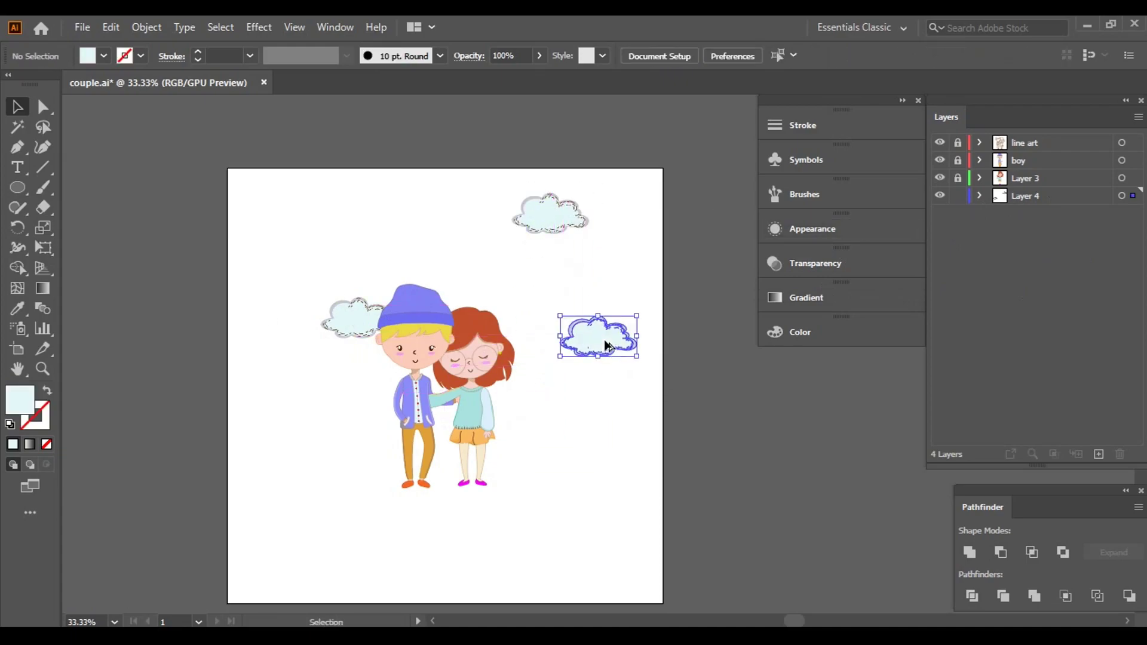
{"action": "right_click", "coordinate": [605, 341]}
{"action": "left_click", "coordinate": [822, 296]}
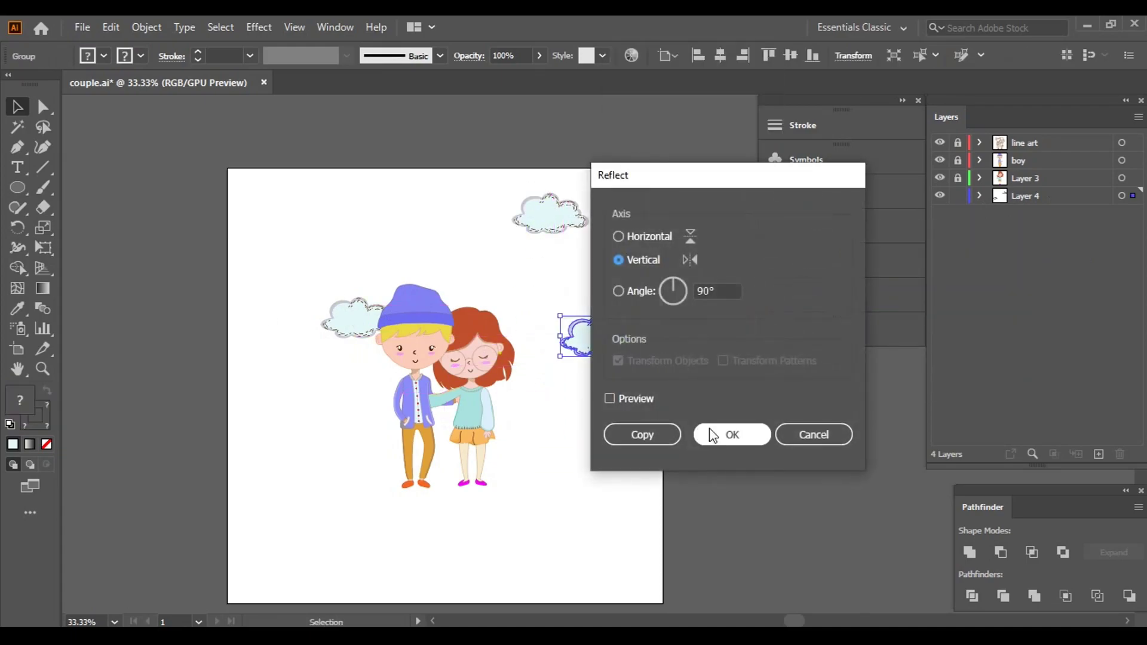
{"action": "left_click", "coordinate": [720, 431]}
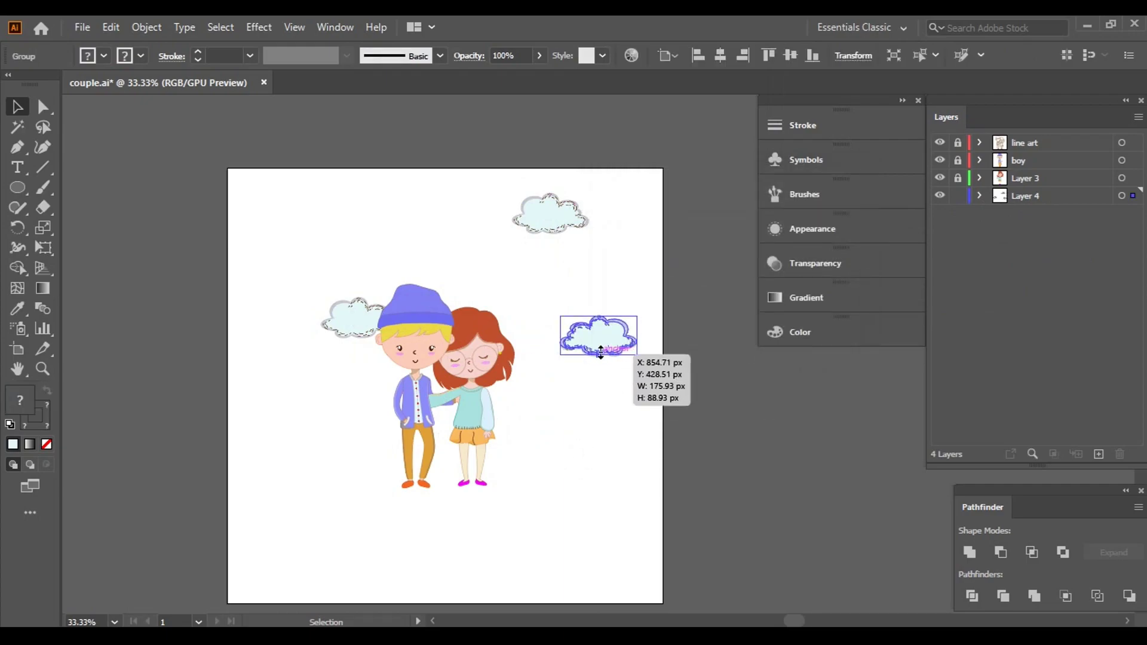
{"action": "left_click_drag", "start_coordinate": [601, 359], "coordinate": [612, 328]}
{"action": "left_click", "coordinate": [563, 260]}
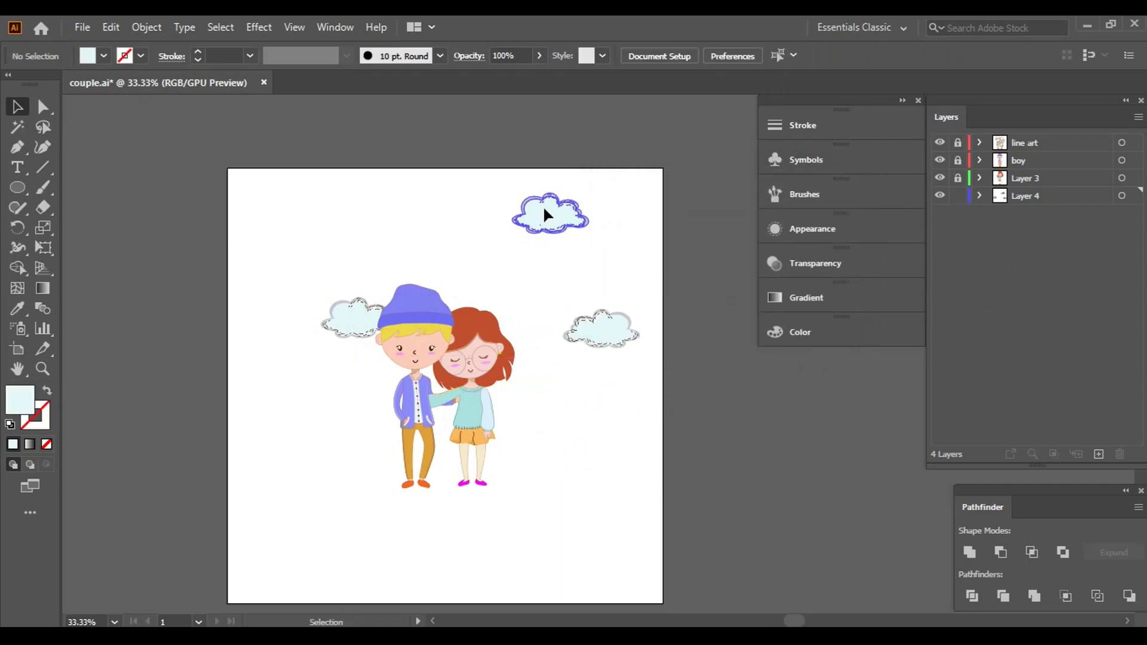
- Shift the top cloud slightly left and review the three-cloud arrangement
{"action": "left_click_drag", "start_coordinate": [538, 212], "coordinate": [495, 217]}
{"action": "left_click", "coordinate": [374, 281]}
{"action": "right_click", "coordinate": [374, 313]}
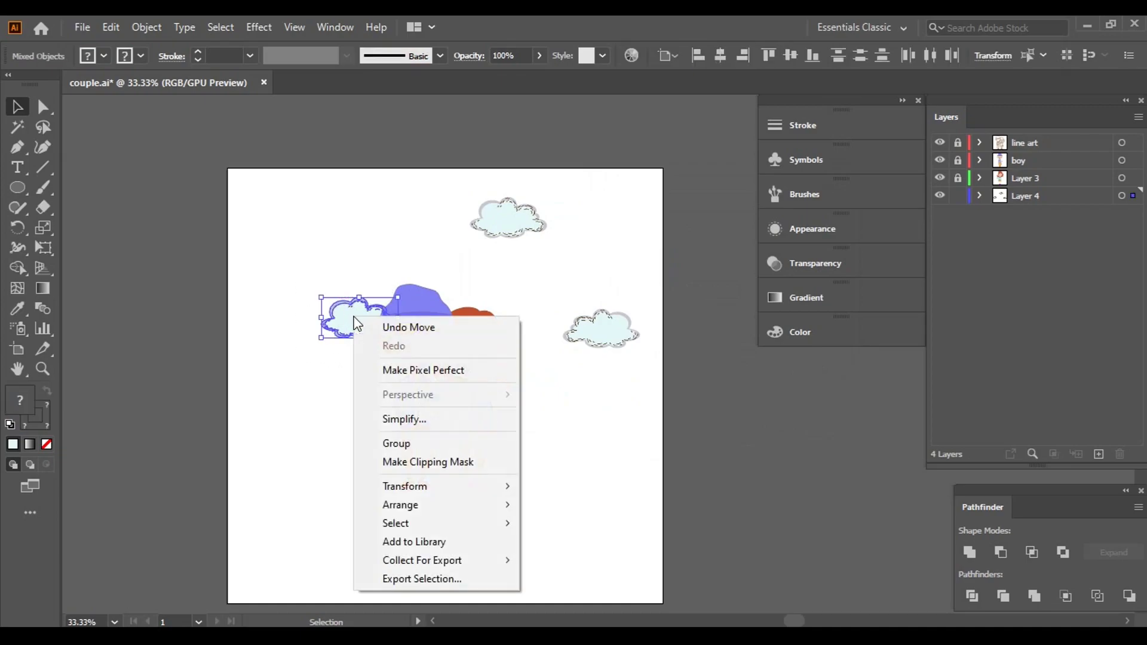
{"action": "left_click", "coordinate": [612, 461]}
{"action": "mouse_move", "coordinate": [569, 431]}
{"action": "left_mouse_down"}
{"action": "mouse_move", "coordinate": [561, 342]}
{"action": "mouse_move", "coordinate": [559, 387]}
{"action": "left_mouse_up"}
{"action": "scroll", "coordinate": [562, 353], "scroll_direction": "down", "scroll_amount": 1}
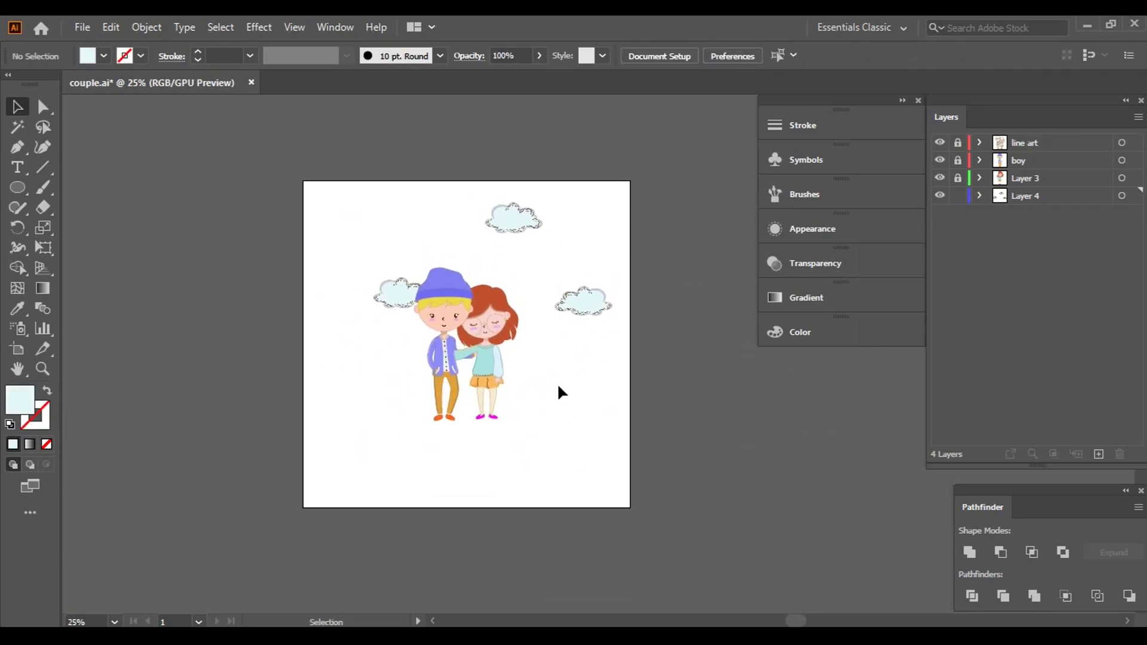
{"action": "scroll", "coordinate": [483, 433], "scroll_direction": "up", "scroll_amount": 1}
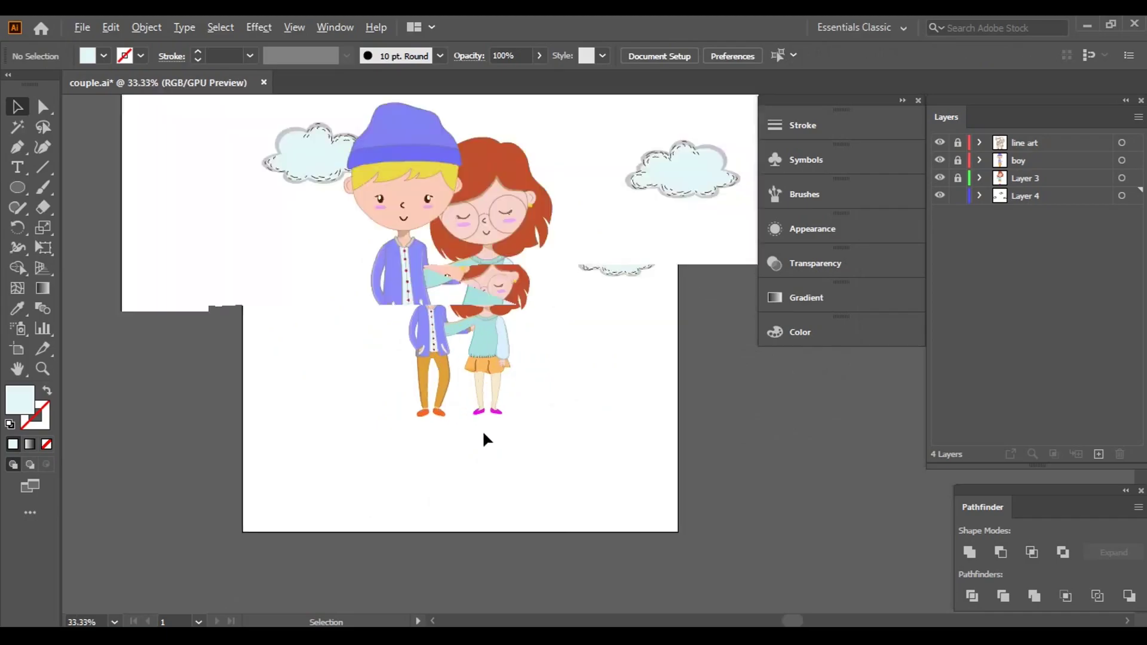
{"action": "scroll", "coordinate": [568, 394], "scroll_direction": "up", "scroll_amount": 2}
{"action": "scroll", "coordinate": [530, 447], "scroll_direction": "down", "scroll_amount": 2}
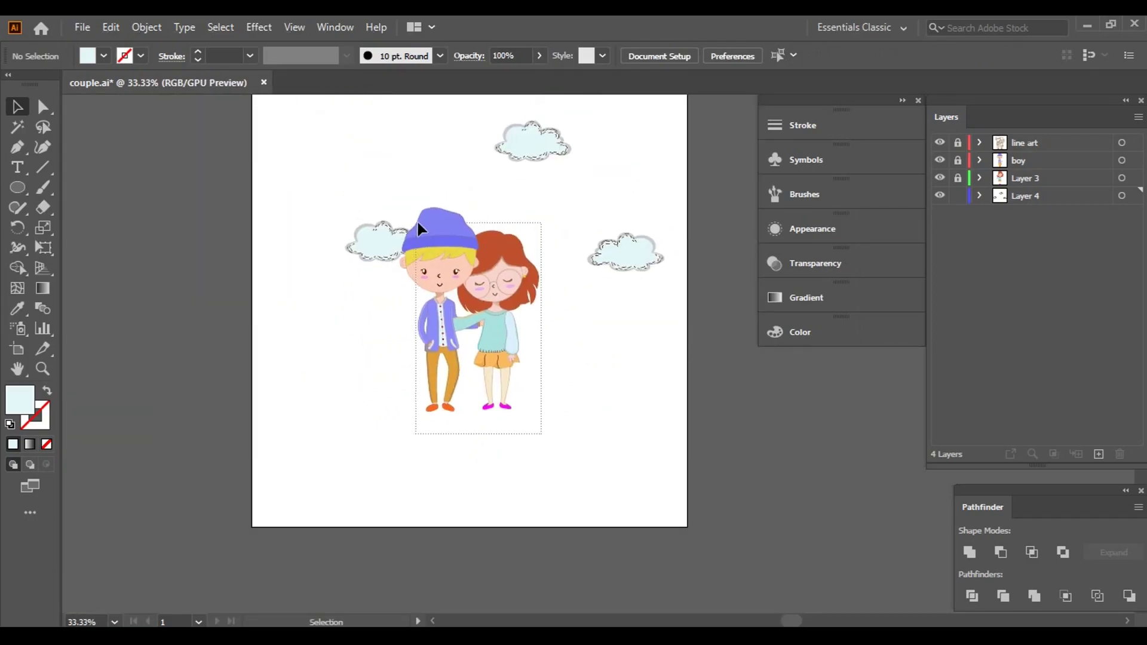
- Resize and reposition the couple artwork, leaving it slightly smaller and lower on the artboard
{"action": "left_click", "coordinate": [383, 239]}
{"action": "left_click", "coordinate": [525, 403]}
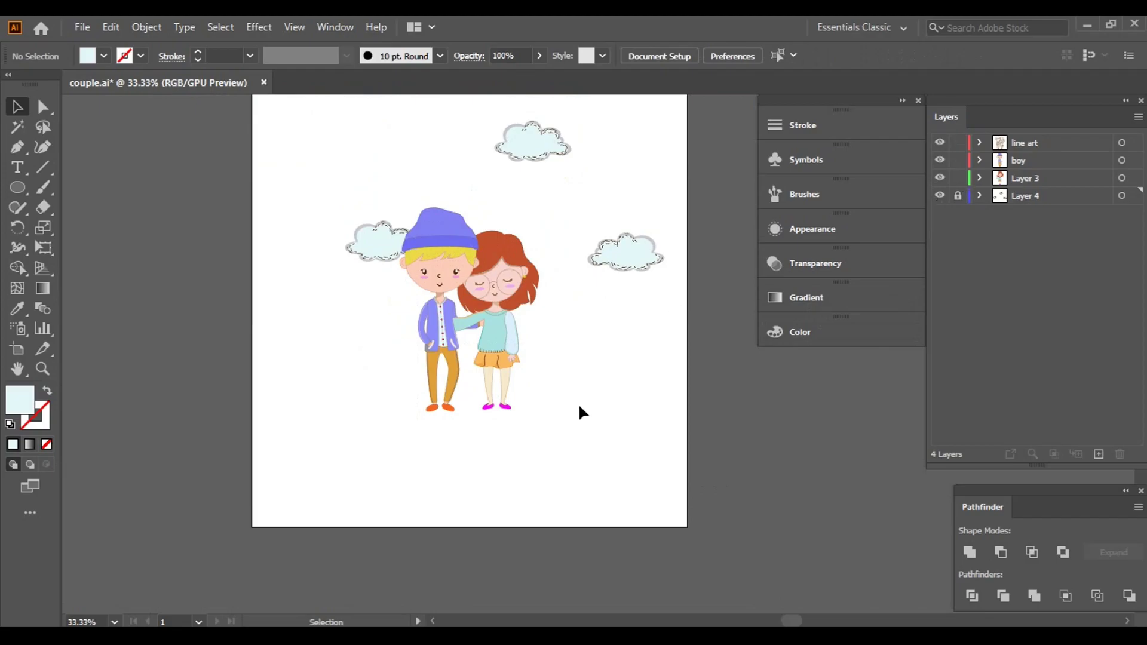
{"action": "left_click_drag", "start_coordinate": [548, 422], "coordinate": [386, 181]}
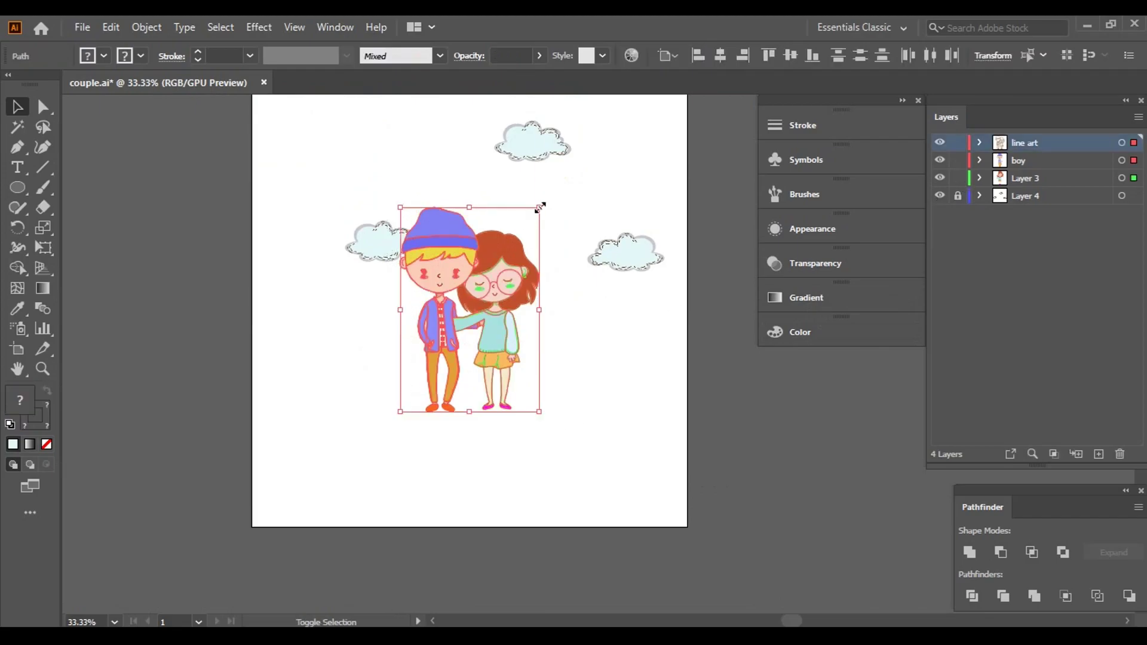
{"action": "left_click_drag", "start_coordinate": [540, 207], "coordinate": [572, 159]}
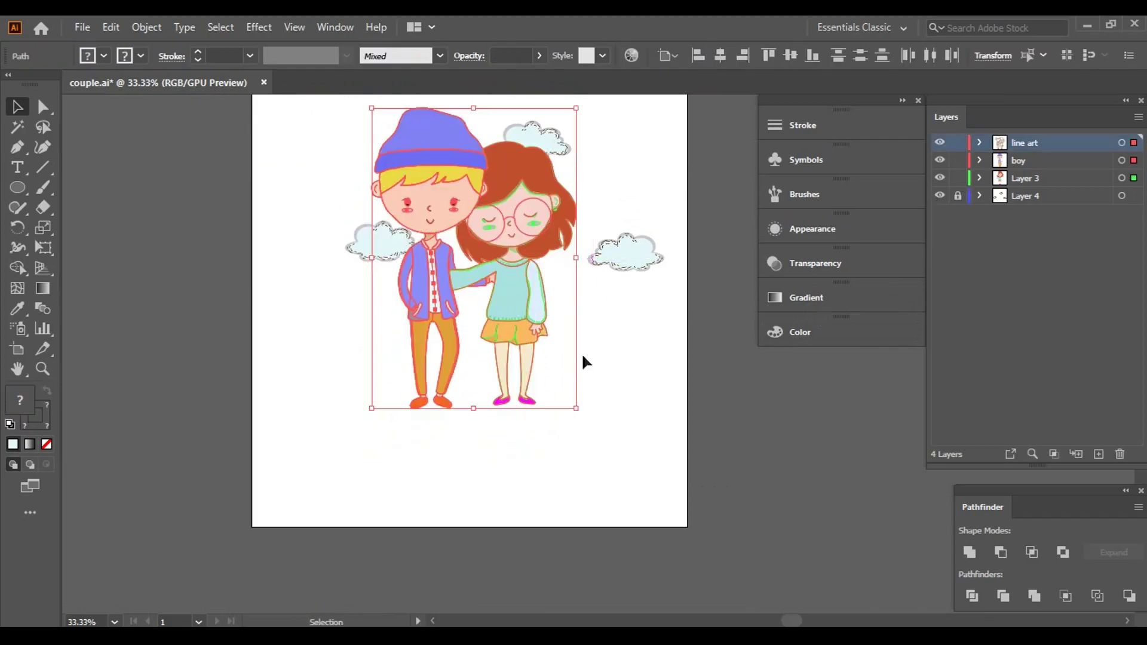
{"action": "scroll", "coordinate": [628, 404], "scroll_direction": "down", "scroll_amount": 1}
{"action": "scroll", "coordinate": [597, 382], "scroll_direction": "up", "scroll_amount": 3}
{"action": "mouse_move", "coordinate": [518, 357]}
{"action": "left_mouse_down"}
{"action": "mouse_move", "coordinate": [531, 409]}
{"action": "mouse_move", "coordinate": [577, 402]}
{"action": "left_mouse_up"}
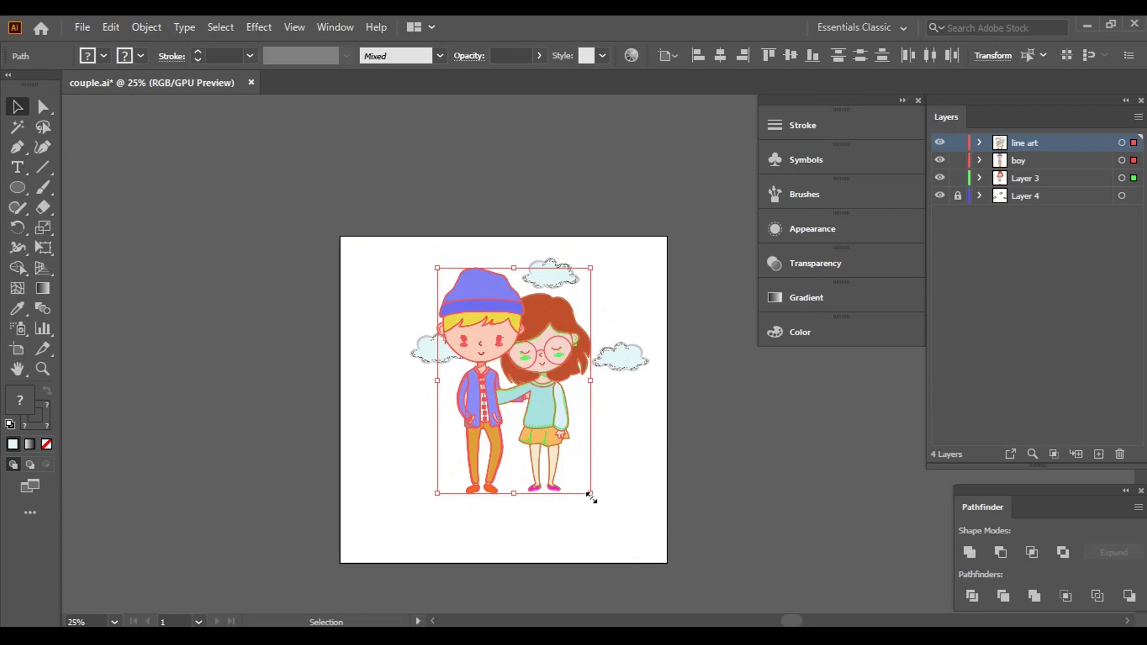
{"action": "left_click_drag", "start_coordinate": [590, 495], "coordinate": [578, 475]}
{"action": "left_click_drag", "start_coordinate": [503, 349], "coordinate": [506, 345]}
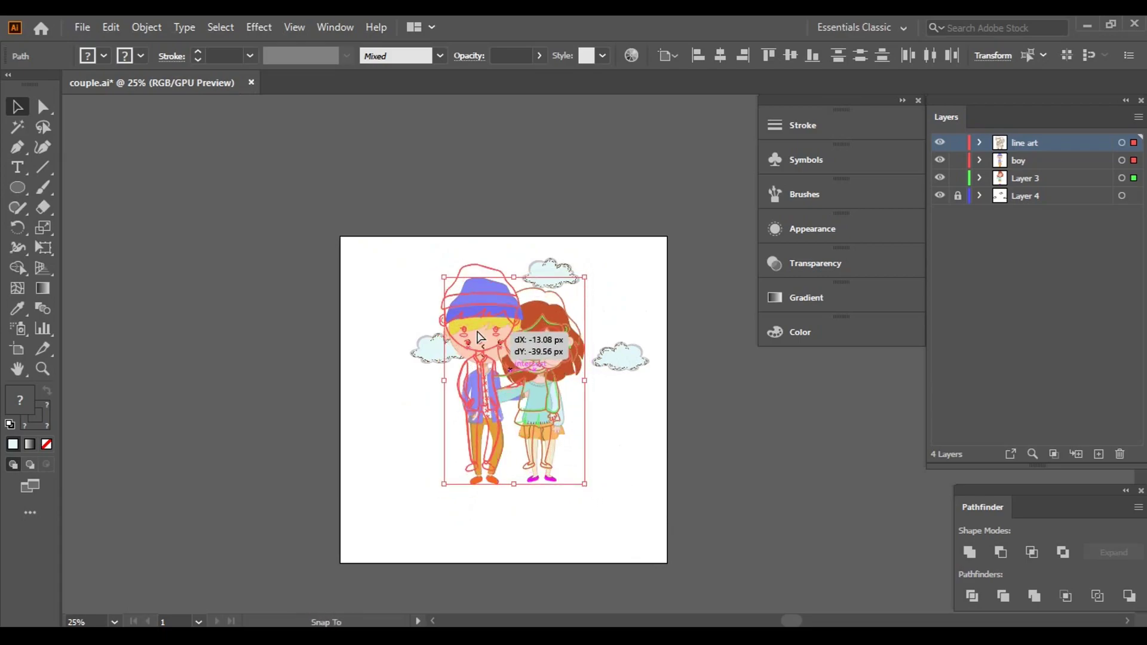
{"action": "left_click", "coordinate": [567, 530]}
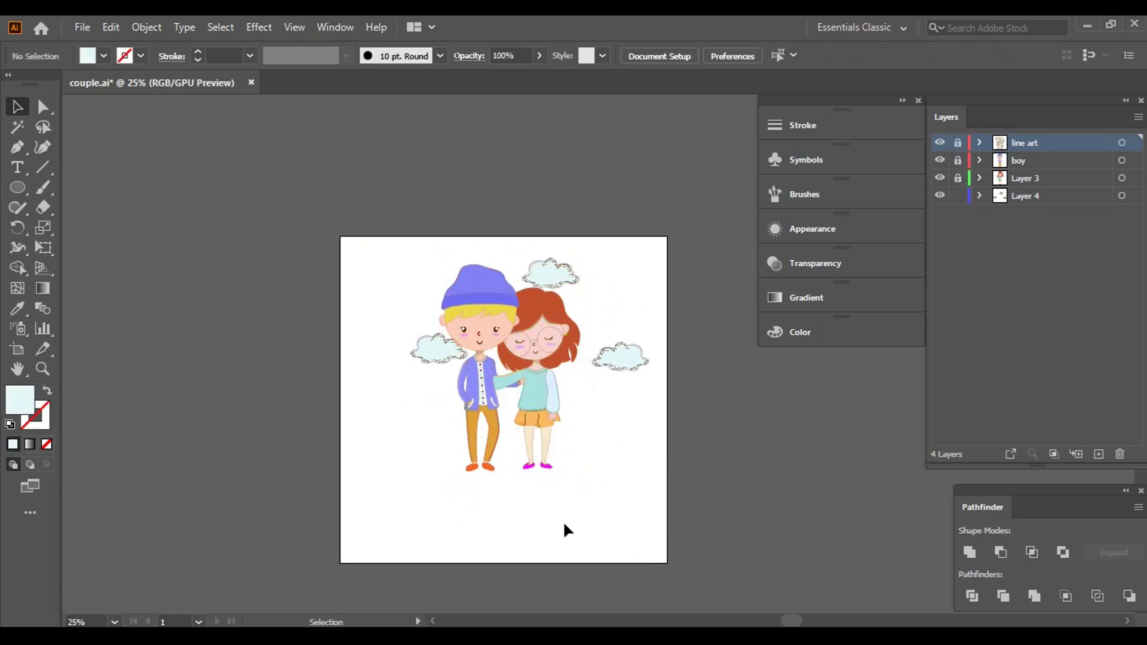
- Move the left stitched cloud up and to the left beside the boy's hat
{"action": "left_click", "coordinate": [439, 358]}
{"action": "left_click", "coordinate": [681, 523]}
{"action": "left_click_drag", "start_coordinate": [438, 354], "coordinate": [422, 303]}
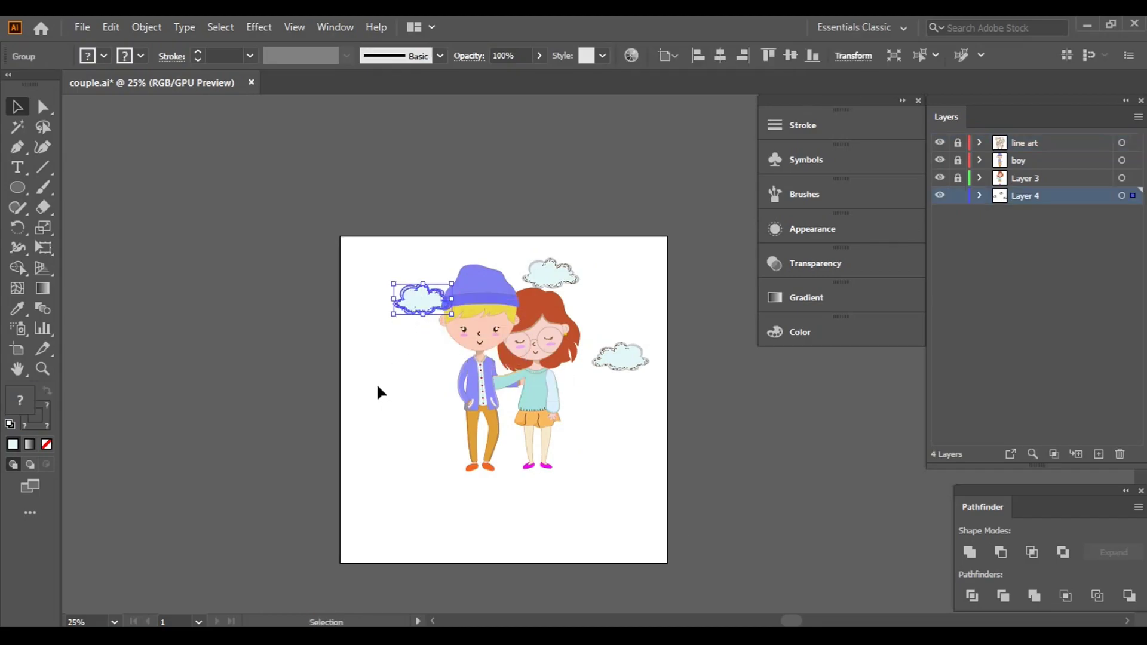
{"action": "left_click", "coordinate": [619, 496]}
- Scroll the view down to reveal the artboard's bottom edge
{"action": "scroll", "coordinate": [421, 353], "scroll_direction": "up", "scroll_amount": 3}
{"action": "scroll", "coordinate": [396, 352], "scroll_direction": "down", "scroll_amount": 1}
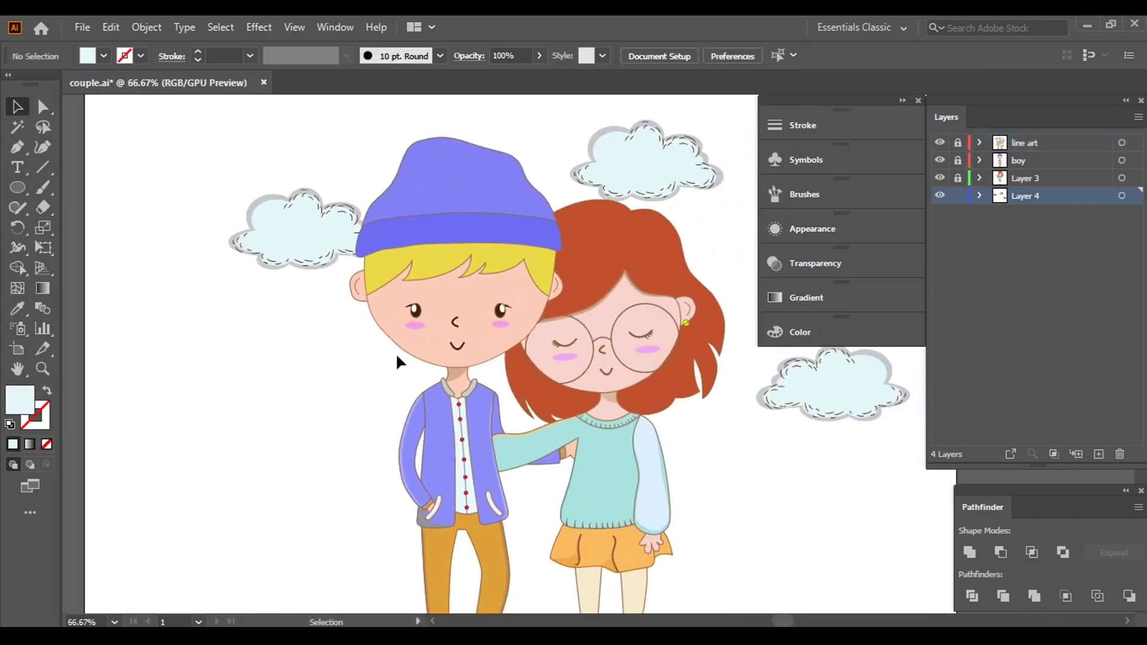
{"action": "scroll", "coordinate": [538, 418], "scroll_direction": "down", "scroll_amount": 1}
{"action": "scroll", "coordinate": [608, 438], "scroll_direction": "down", "scroll_amount": 1}
{"action": "scroll", "coordinate": [618, 471], "scroll_direction": "down", "scroll_amount": 1}
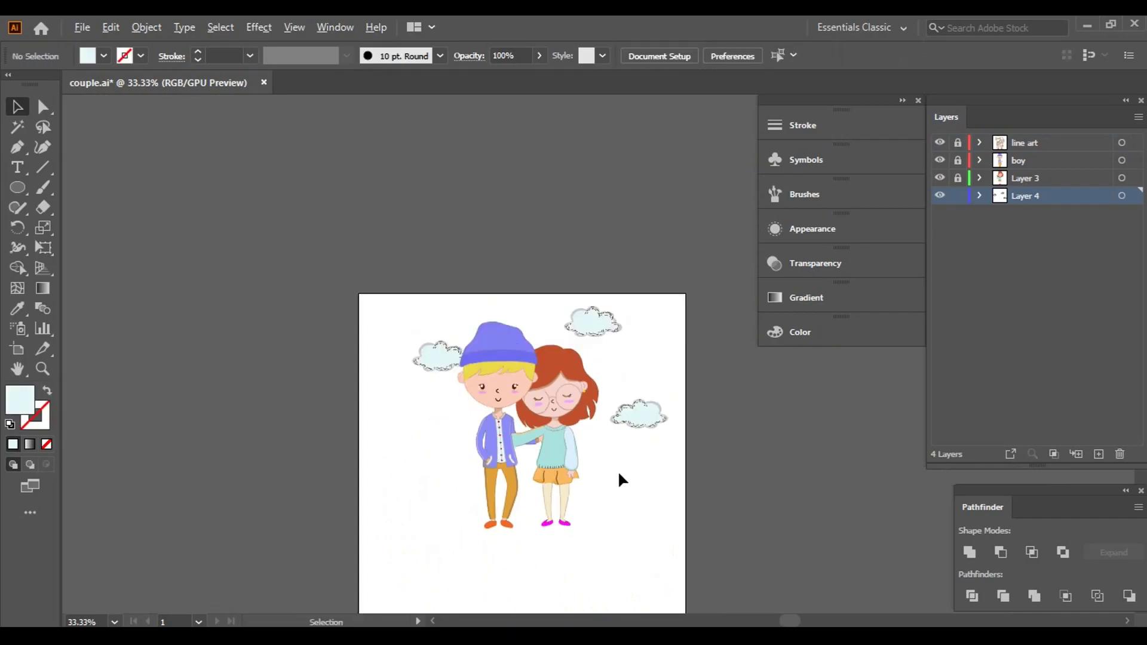
{"action": "scroll", "coordinate": [540, 471], "scroll_direction": "down", "scroll_amount": 1}
{"action": "scroll", "coordinate": [524, 490], "scroll_direction": "up", "scroll_amount": 3}
{"action": "scroll", "coordinate": [557, 493], "scroll_direction": "down", "scroll_amount": 1}
{"action": "scroll", "coordinate": [557, 493], "scroll_direction": "down", "scroll_amount": 2}
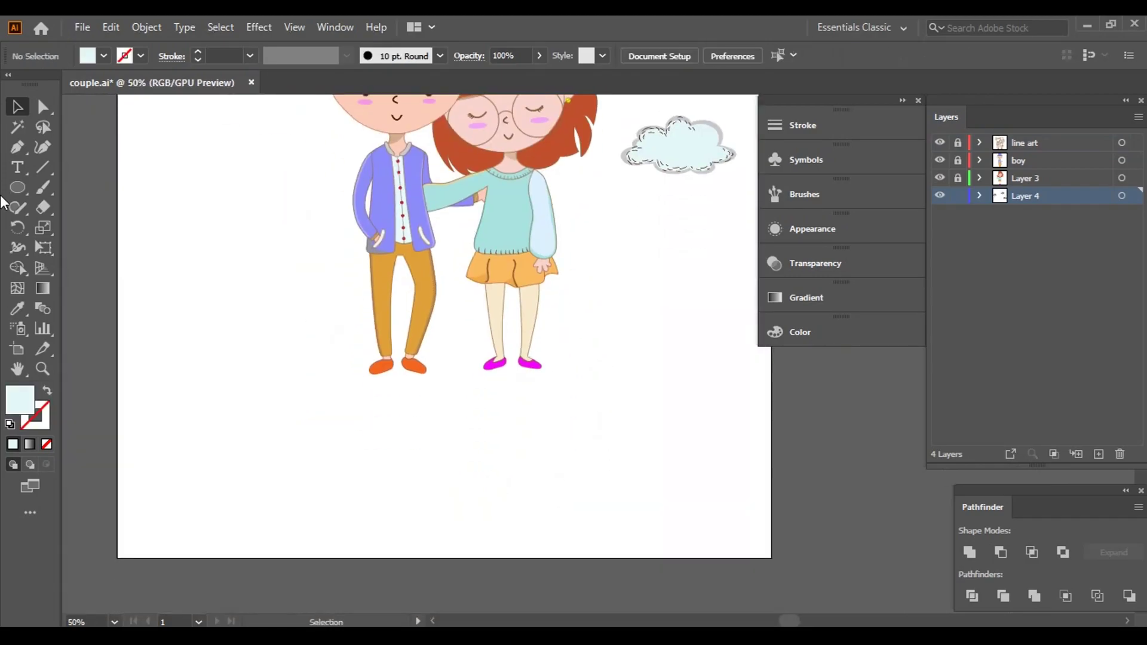
- Draw a wide ellipse beneath the couple's feet and fill it green
{"action": "left_click_drag", "start_coordinate": [217, 344], "coordinate": [662, 425]}
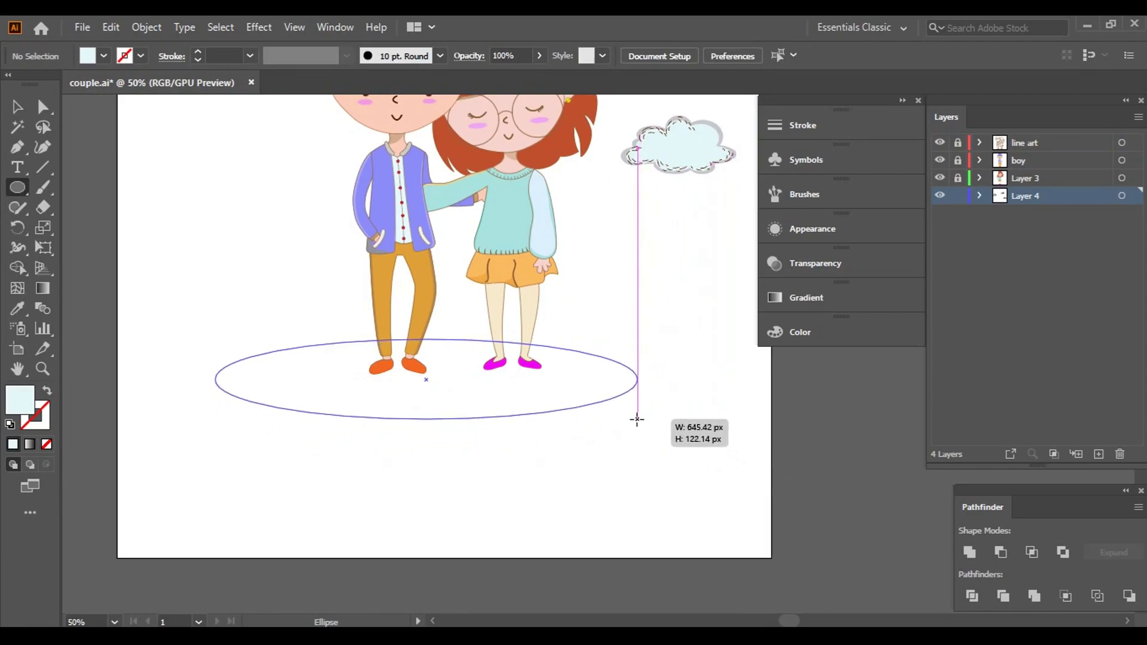
{"action": "left_click_drag", "start_coordinate": [662, 425], "coordinate": [643, 420]}
{"action": "left_click", "coordinate": [17, 108]}
{"action": "left_click", "coordinate": [358, 466]}
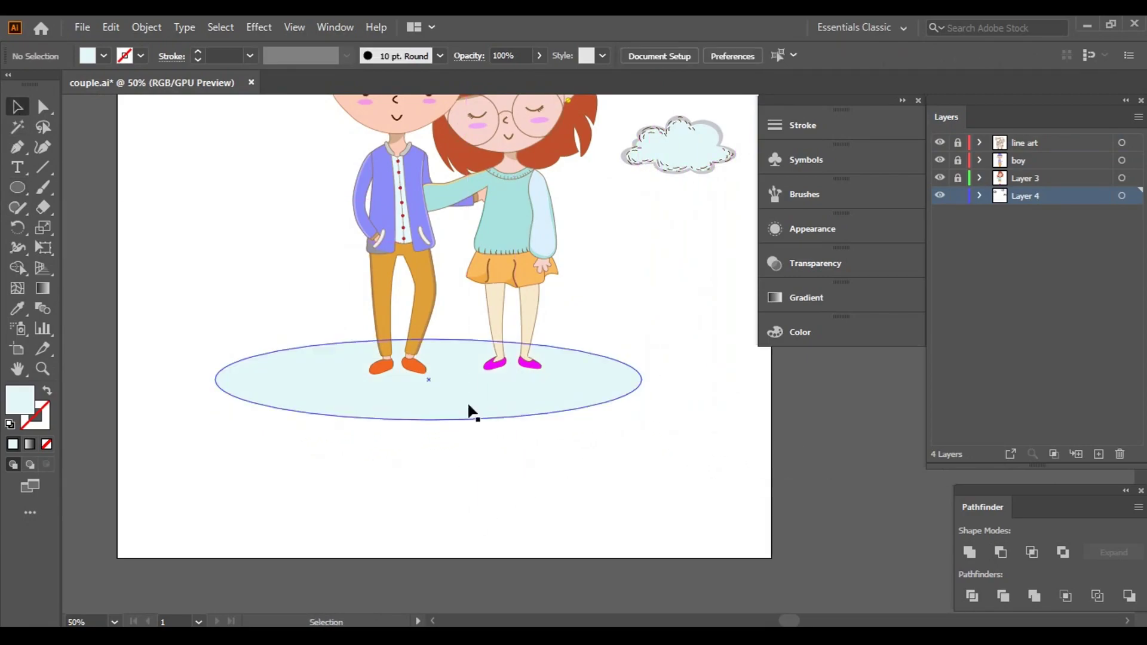
{"action": "left_click", "coordinate": [467, 400]}
{"action": "left_click", "coordinate": [602, 518]}
{"action": "scroll", "coordinate": [502, 423], "scroll_direction": "down", "scroll_amount": 2}
{"action": "left_click", "coordinate": [411, 354]}
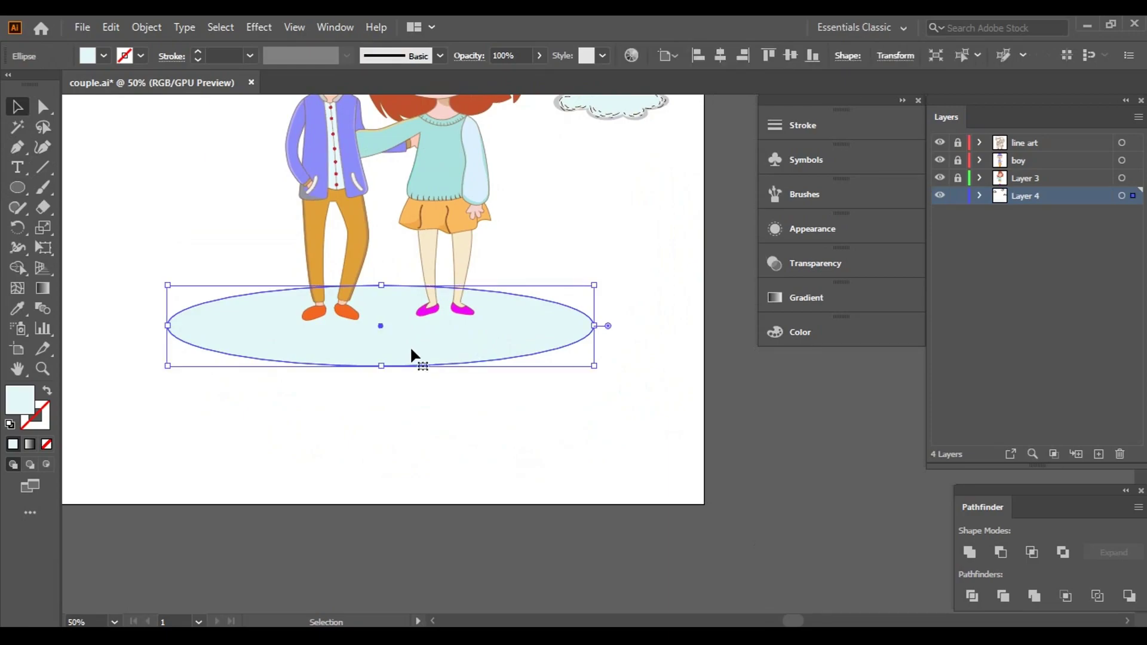
{"action": "left_click", "coordinate": [104, 57]}
{"action": "left_click", "coordinate": [93, 100]}
{"action": "left_click", "coordinate": [380, 424]}
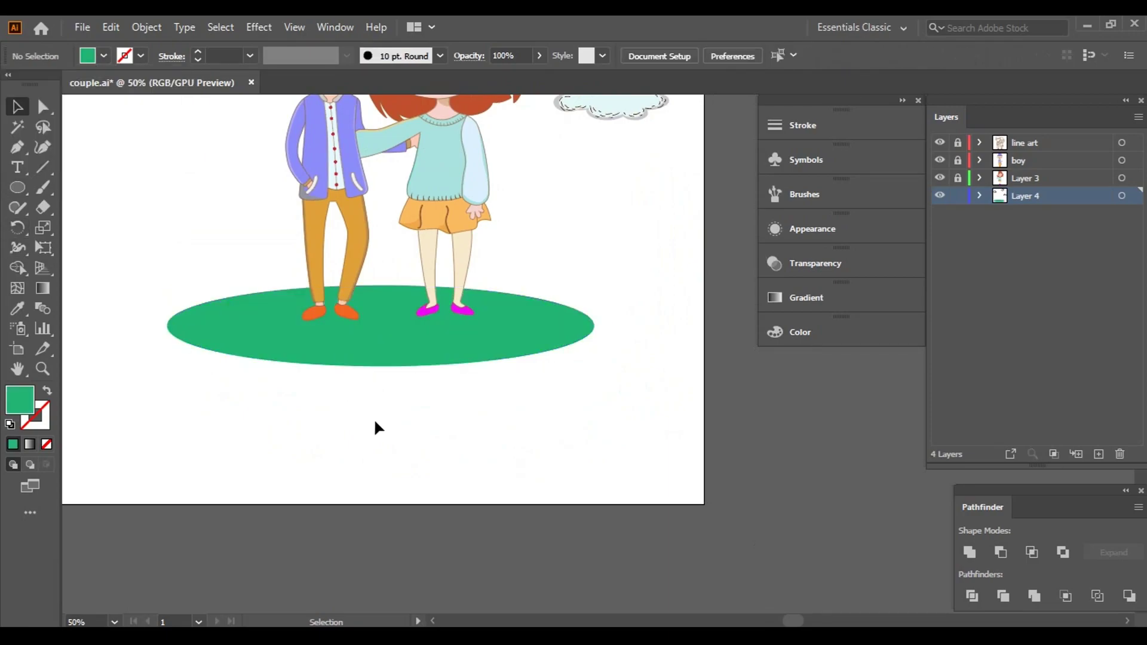
- Make a taller copy of the green ellipse and fill the copy yellow
{"action": "left_click", "coordinate": [383, 328]}
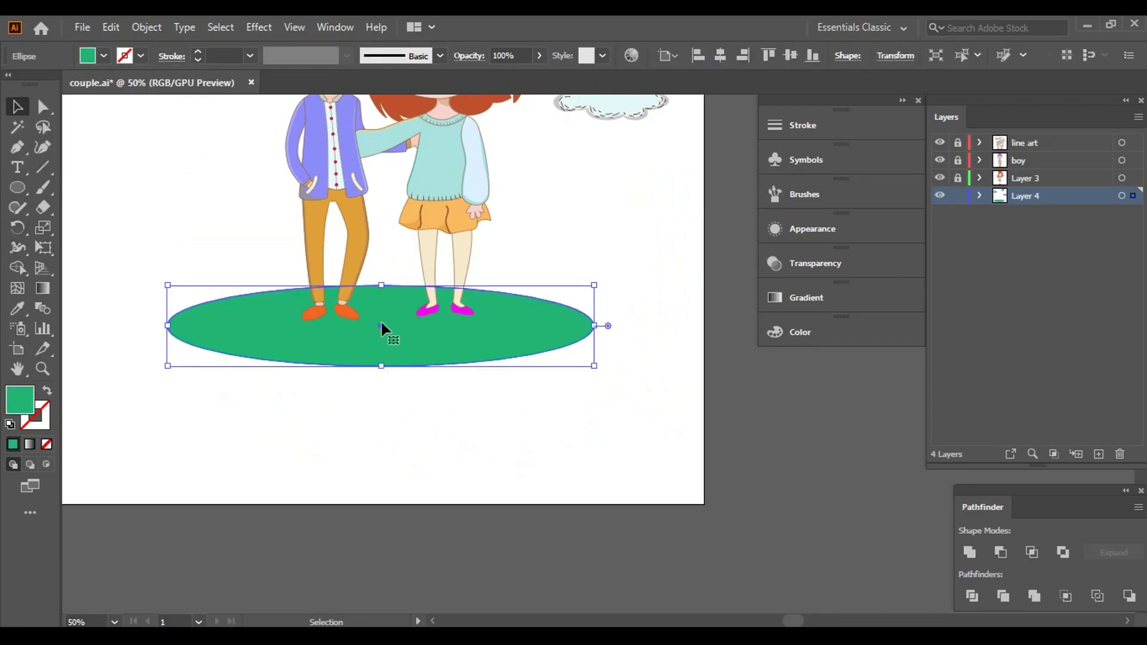
{"action": "left_click_drag", "start_coordinate": [381, 323], "coordinate": [382, 451]}
{"action": "key", "text": "ctrl+z"}
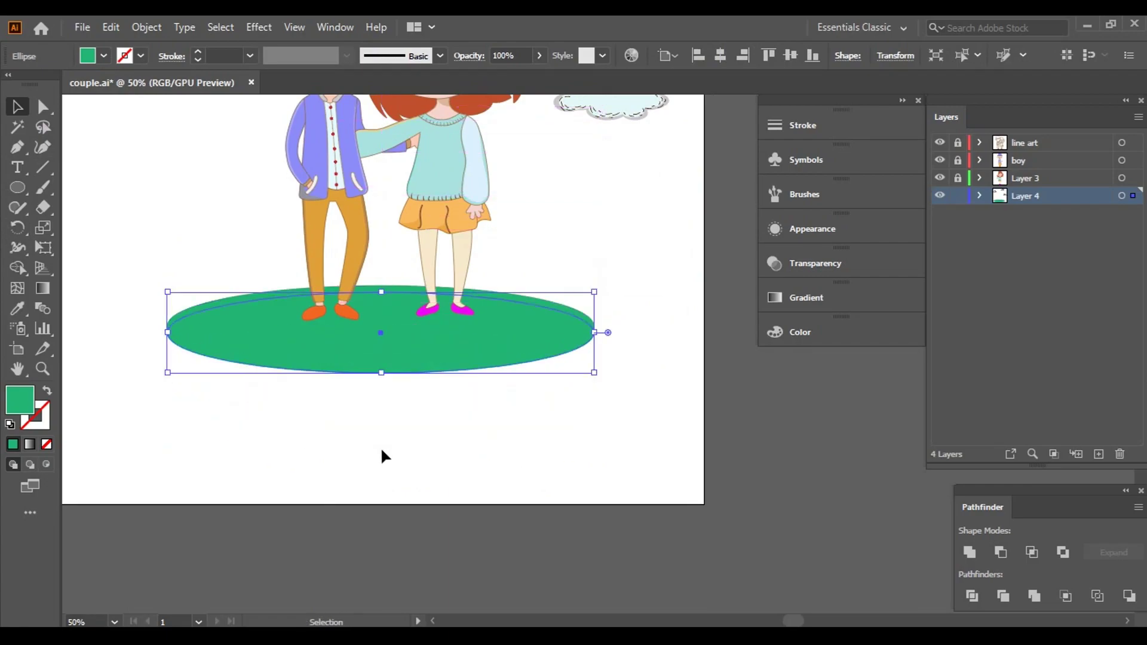
{"action": "left_click_drag", "start_coordinate": [381, 372], "coordinate": [381, 461]}
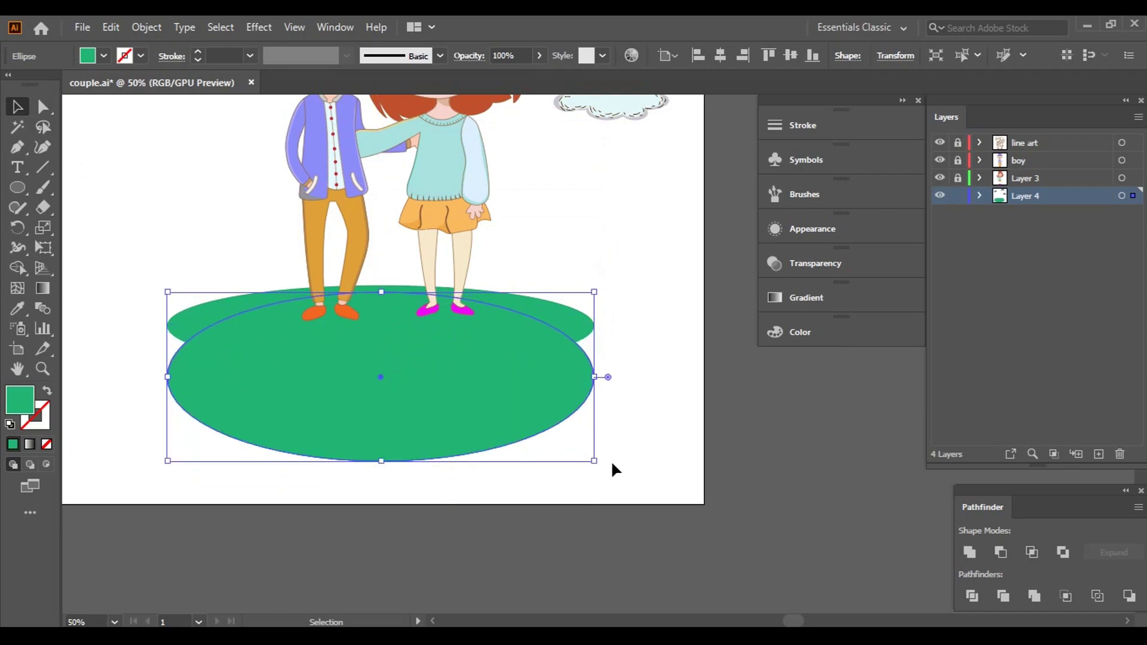
{"action": "key", "text": "shift+Up"}
{"action": "key", "text": "shift+Up"}
{"action": "key", "text": "shift+Up"}
{"action": "key", "text": "shift+Up"}
{"action": "key", "text": "shift+Up"}
{"action": "key", "text": "shift+Up"}
{"action": "key", "text": "shift+Up"}
{"action": "key", "text": "shift+Up"}
{"action": "key", "text": "shift+Up"}
{"action": "key", "text": "shift+Up"}
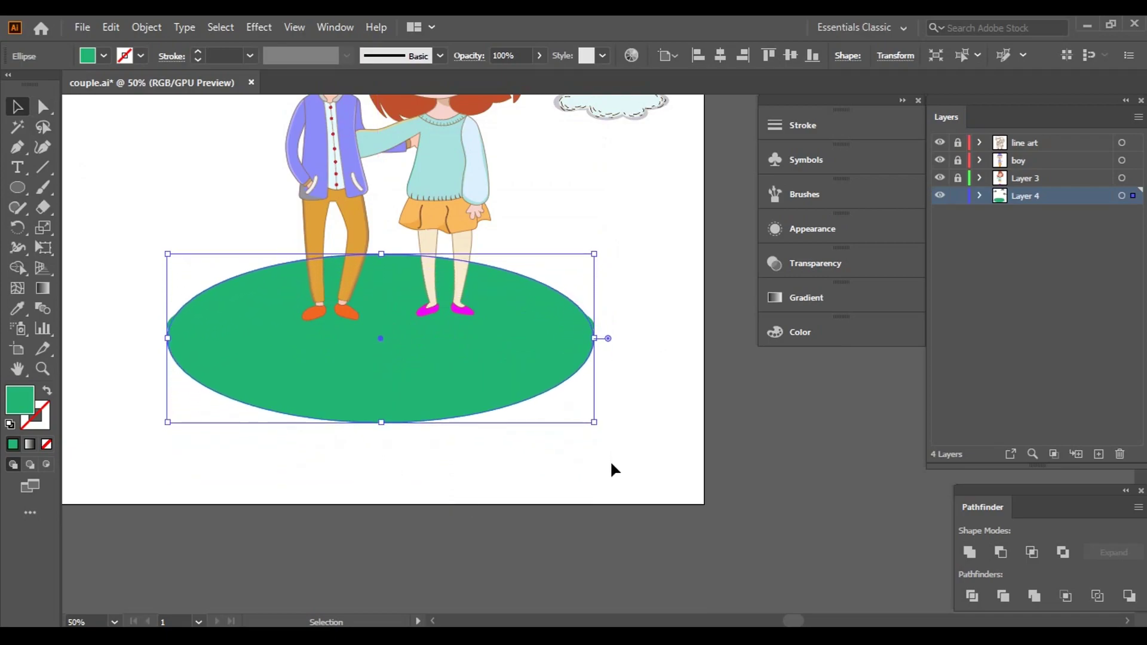
{"action": "key", "text": "shift+Up"}
{"action": "key", "text": "shift+Up"}
{"action": "key", "text": "shift+Up"}
{"action": "left_click", "coordinate": [104, 55]}
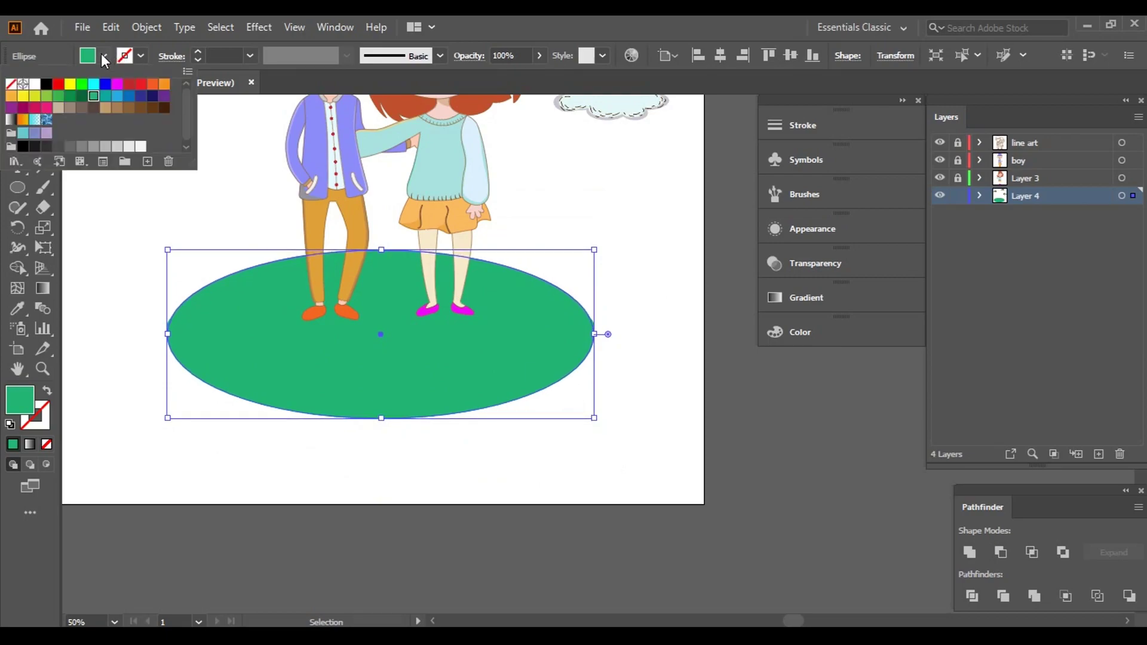
{"action": "left_click", "coordinate": [77, 109]}
{"action": "key", "text": "Escape"}
{"action": "left_click", "coordinate": [656, 397]}
- Flatten the yellow ellipse from its top and send it behind the green ellipse
{"action": "left_click", "coordinate": [538, 328]}
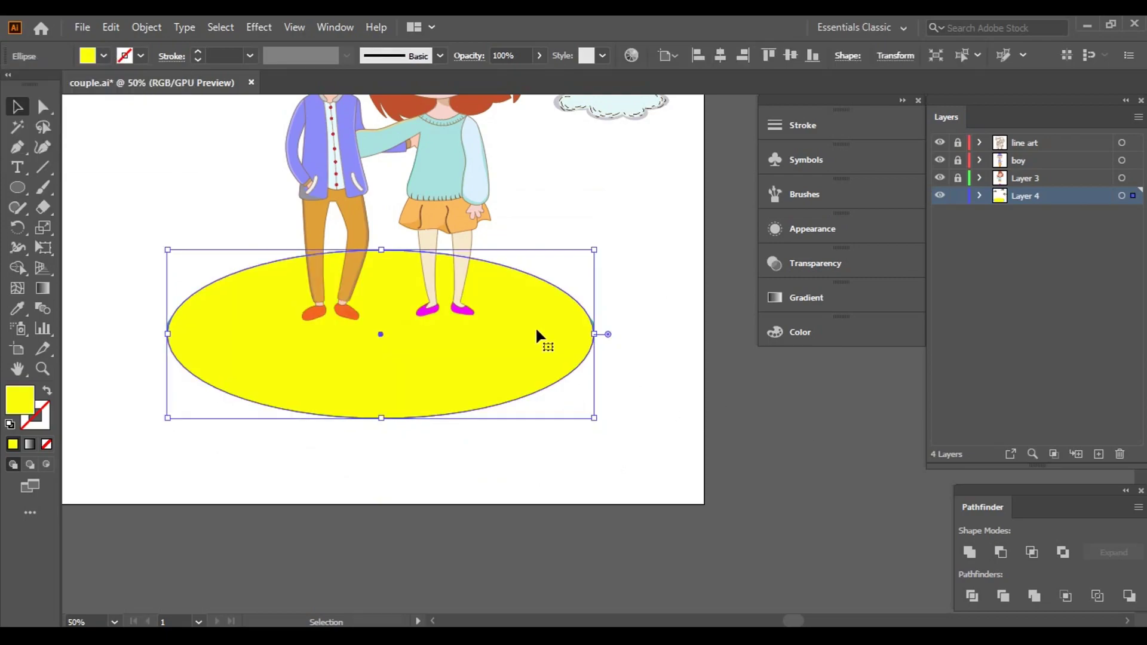
{"action": "left_click_drag", "start_coordinate": [379, 249], "coordinate": [380, 289]}
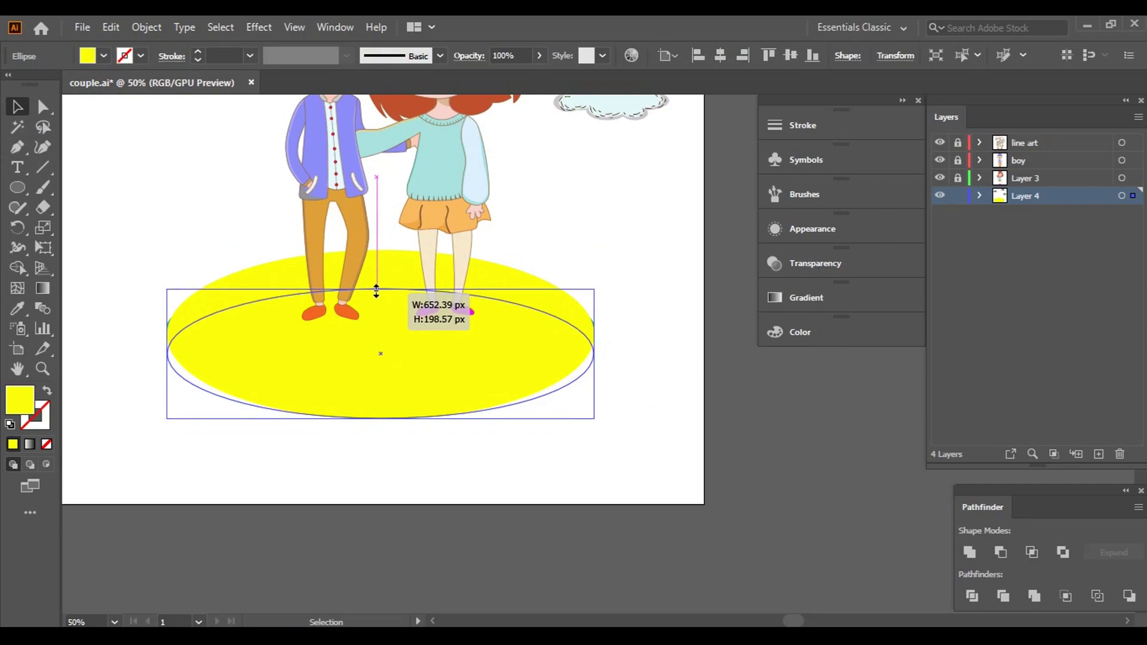
{"action": "left_click", "coordinate": [624, 407]}
{"action": "left_click", "coordinate": [409, 377]}
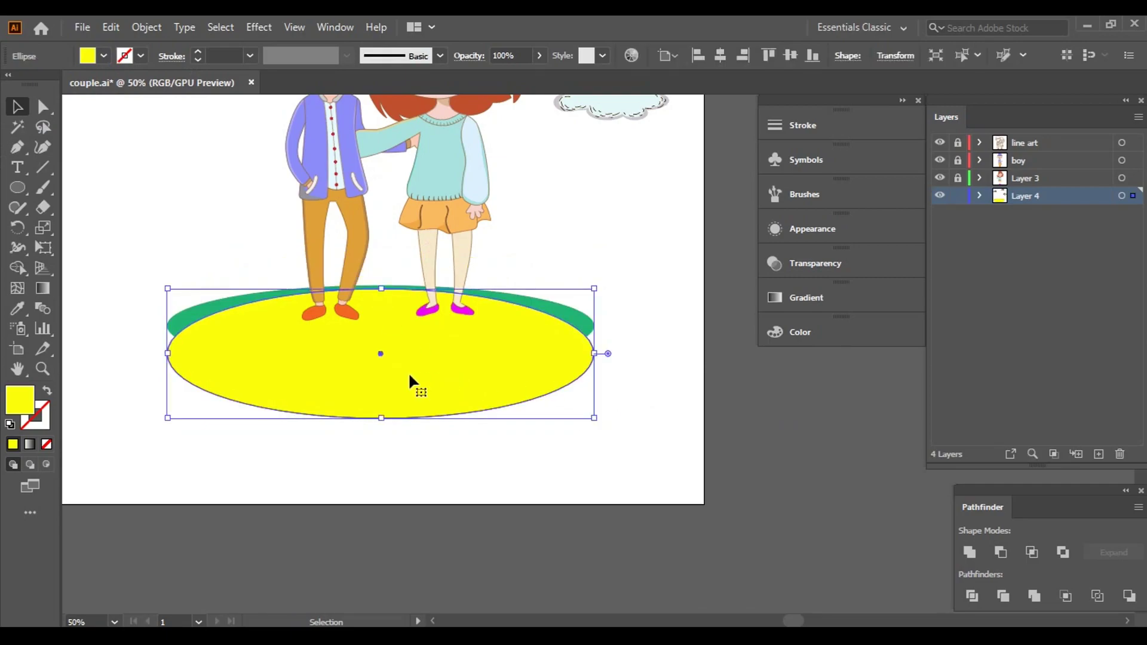
{"action": "right_click", "coordinate": [410, 376]}
{"action": "mouse_move", "coordinate": [457, 543]}
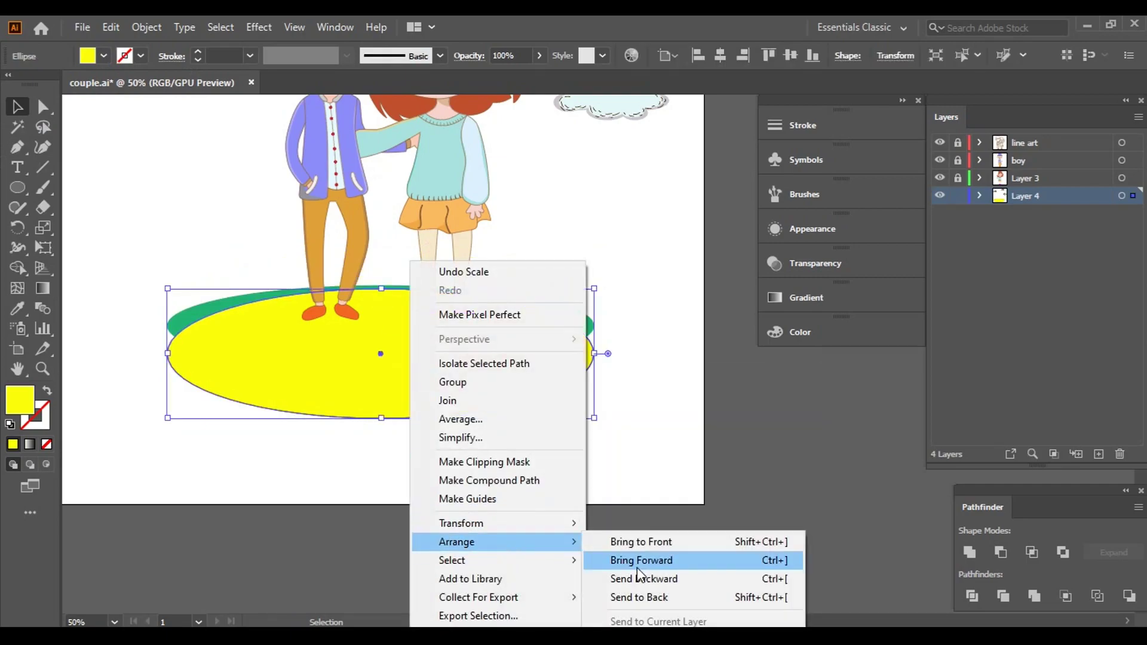
{"action": "left_click", "coordinate": [633, 579]}
{"action": "left_click", "coordinate": [571, 448]}
- Enlarge the yellow ellipse at its top, right and left edges so it rims the green one
{"action": "key", "text": "ctrl+plus"}
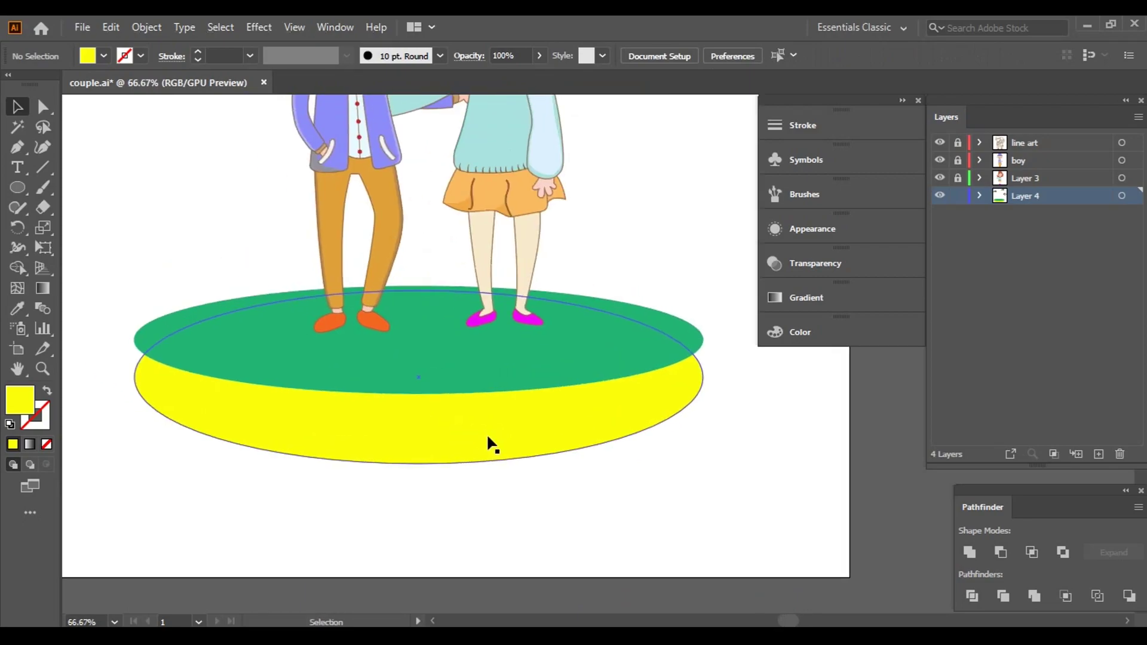
{"action": "left_click", "coordinate": [486, 441]}
{"action": "left_click_drag", "start_coordinate": [422, 278], "coordinate": [423, 258]}
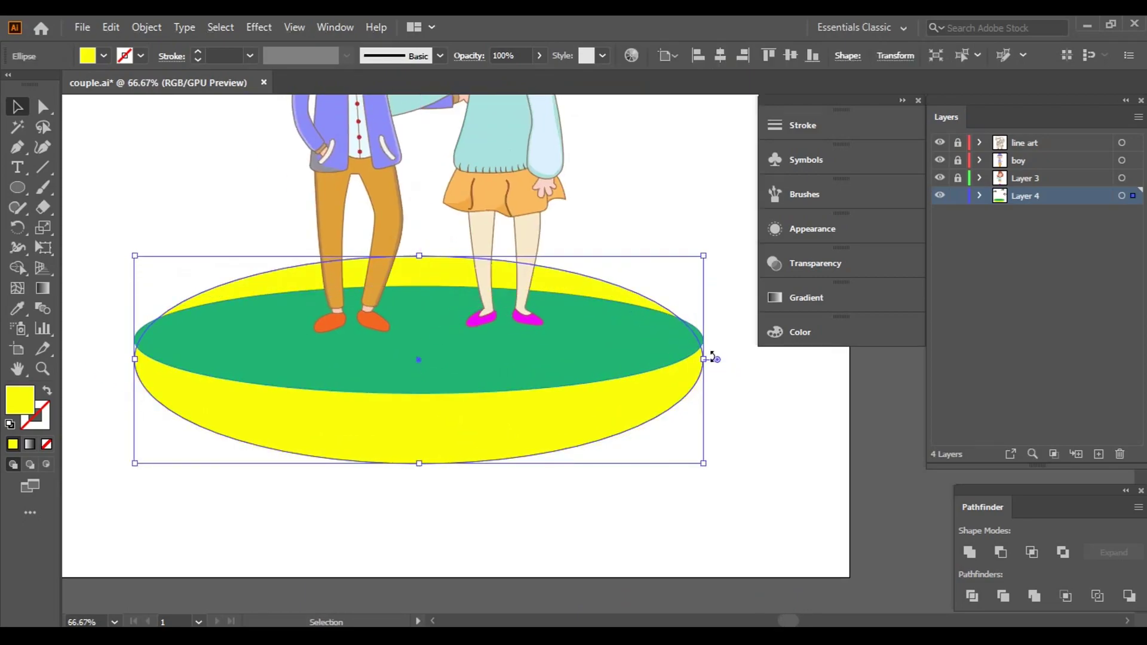
{"action": "left_click_drag", "start_coordinate": [704, 359], "coordinate": [713, 357]}
{"action": "left_click", "coordinate": [758, 399]}
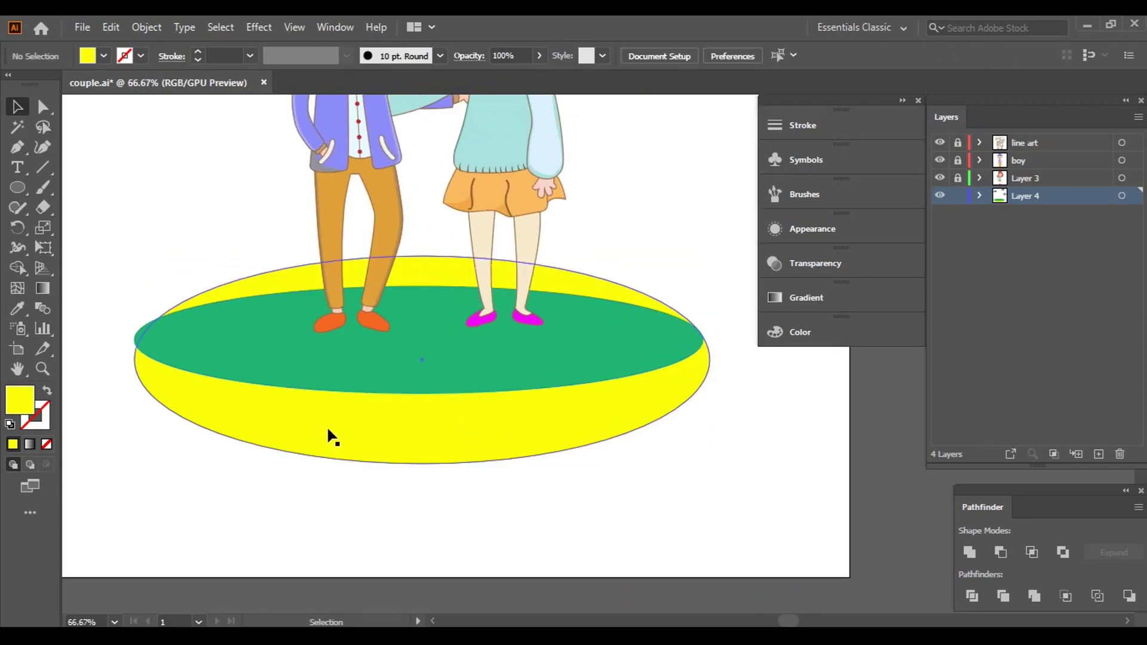
{"action": "left_click", "coordinate": [328, 425]}
{"action": "key", "text": "ctrl+plus"}
{"action": "key", "text": "ctrl+plus"}
{"action": "left_click_drag", "start_coordinate": [331, 413], "coordinate": [317, 413]}
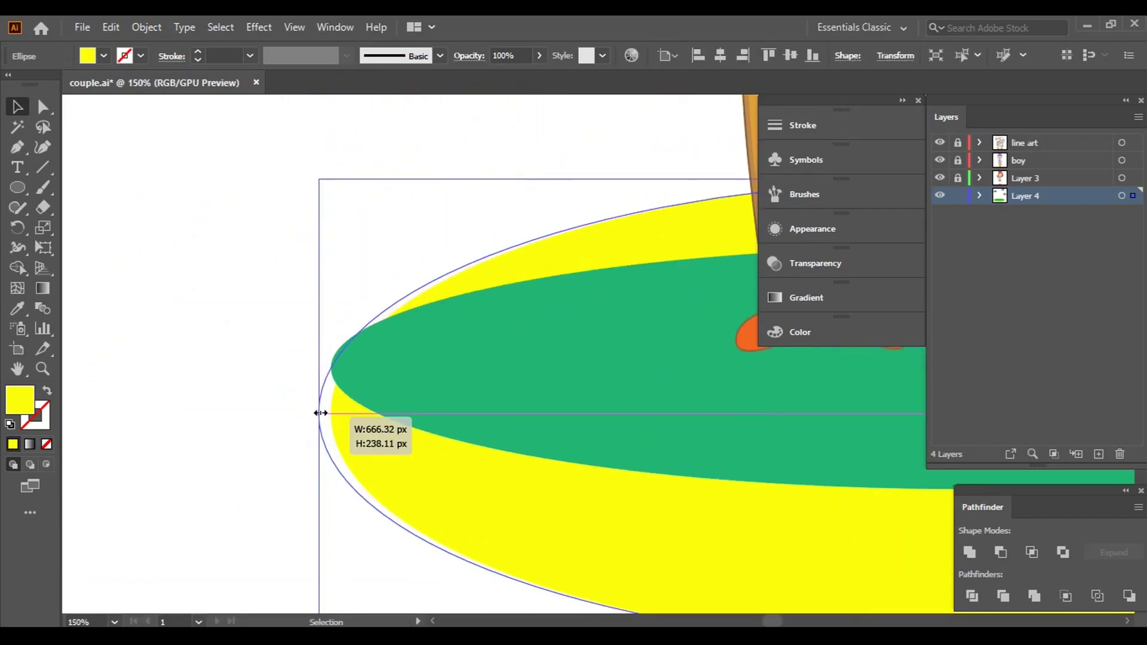
{"action": "left_click", "coordinate": [264, 422]}
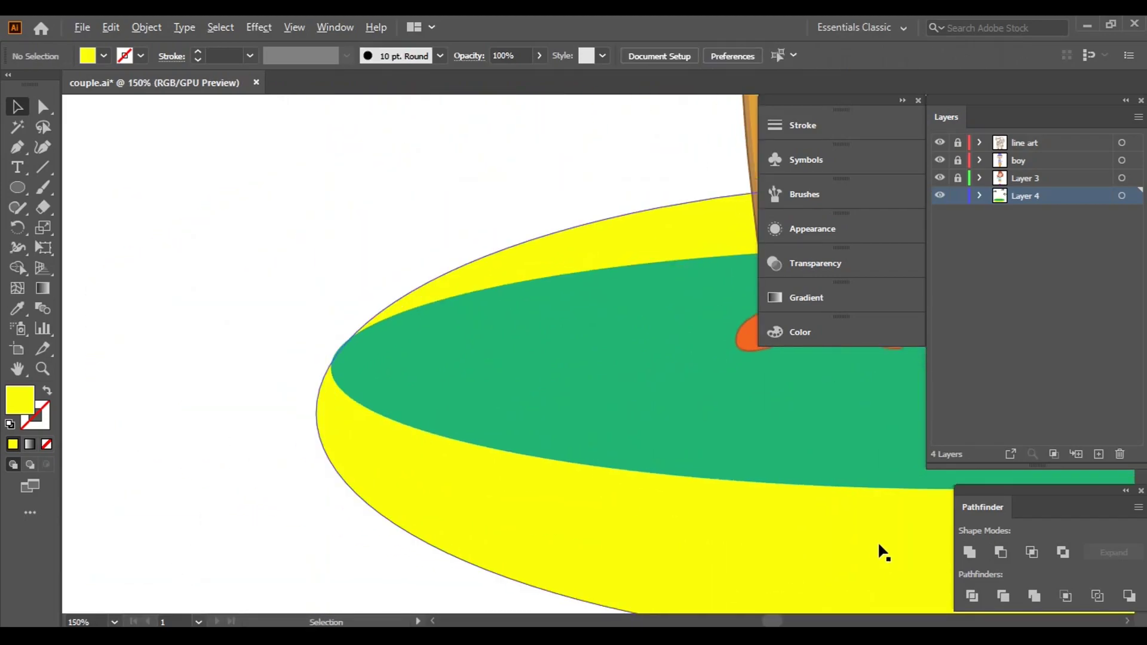
{"action": "key", "text": "ctrl+minus"}
{"action": "key", "text": "ctrl+minus"}
{"action": "scroll", "coordinate": [741, 447], "scroll_direction": "up", "scroll_amount": 4}
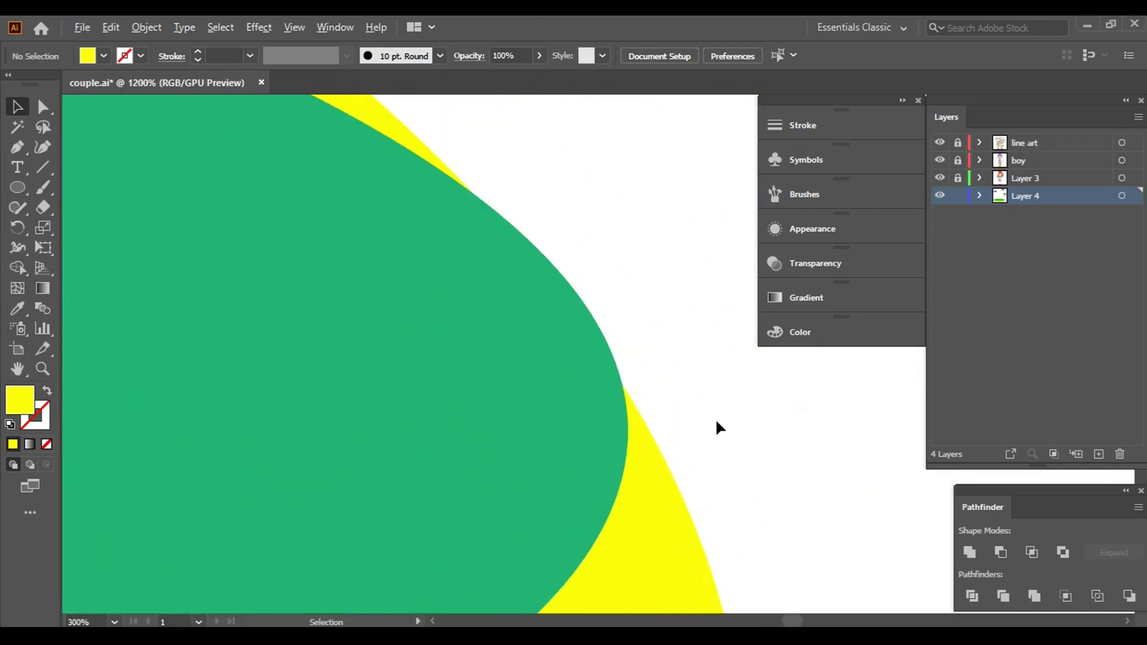
- Lock the green ellipse inside Layer 4 in the Layers panel
{"action": "left_click", "coordinate": [671, 540]}
{"action": "scroll", "coordinate": [799, 526], "scroll_direction": "down", "scroll_amount": 1}
{"action": "scroll", "coordinate": [798, 502], "scroll_direction": "down", "scroll_amount": 1}
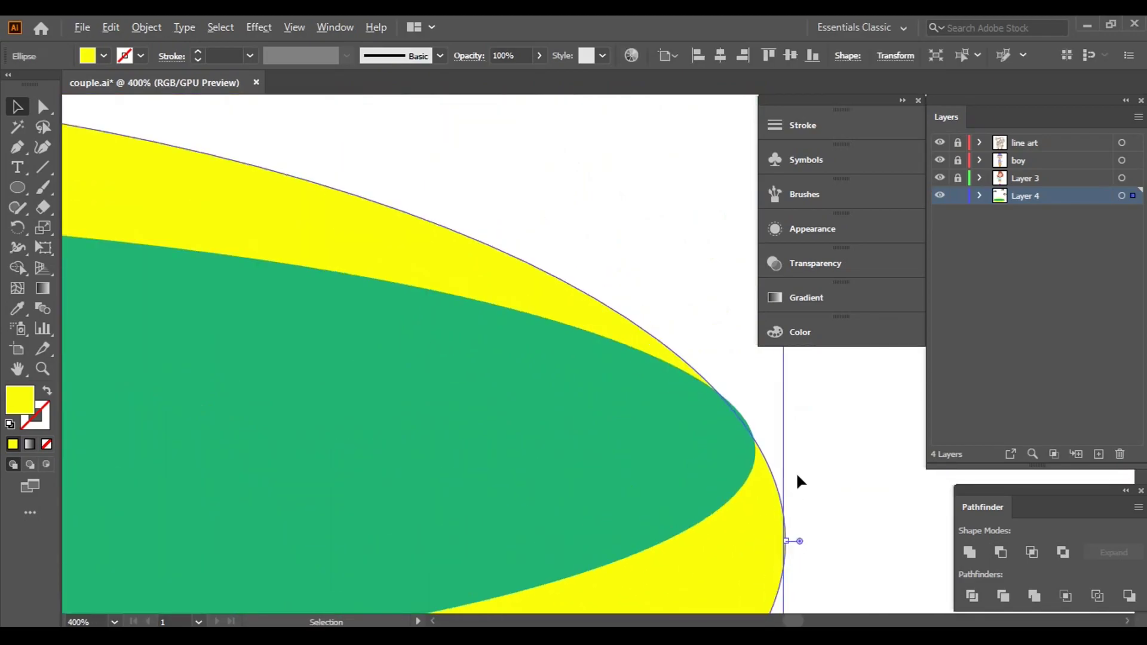
{"action": "scroll", "coordinate": [796, 472], "scroll_direction": "down", "scroll_amount": 2}
{"action": "scroll", "coordinate": [826, 437], "scroll_direction": "down", "scroll_amount": 2}
{"action": "left_click", "coordinate": [848, 436]}
{"action": "left_click", "coordinate": [828, 418]}
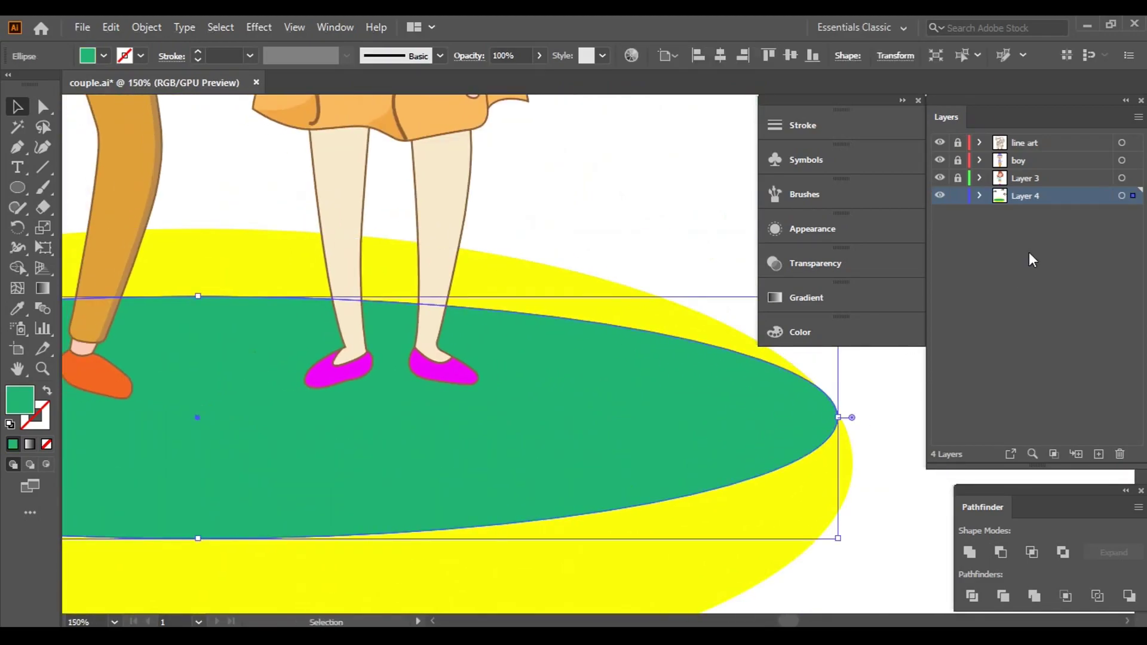
{"action": "left_click", "coordinate": [980, 195]}
{"action": "left_click", "coordinate": [958, 213]}
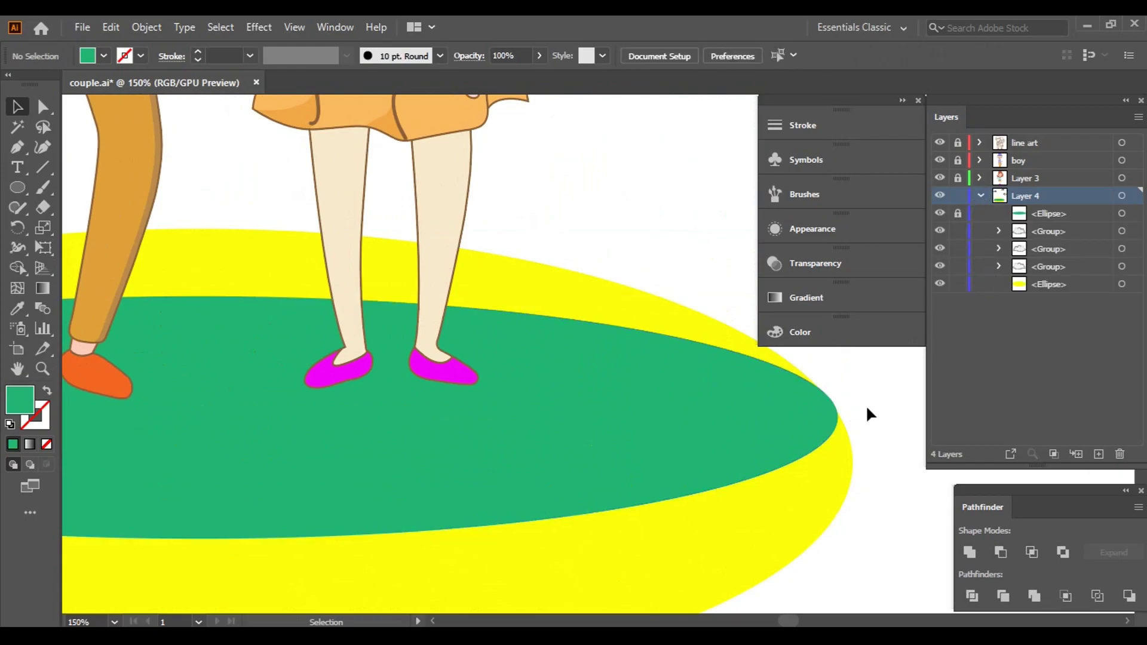
{"action": "scroll", "coordinate": [866, 404], "scroll_direction": "down", "scroll_amount": 1}
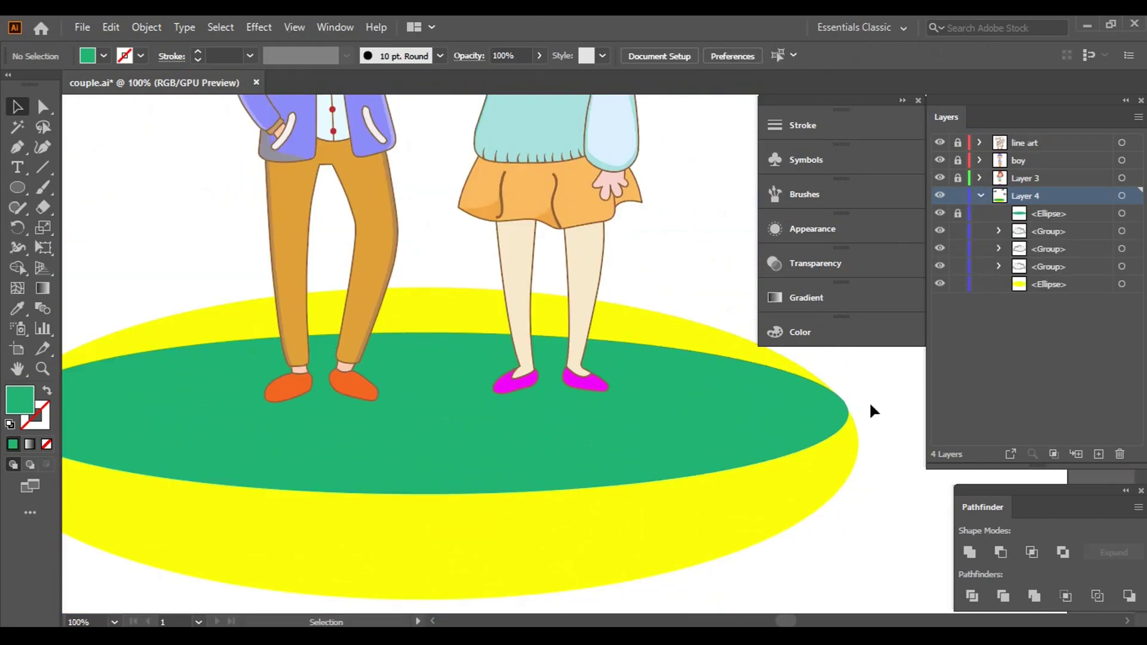
- Set the fill to none and the stroke colour to black
{"action": "left_click", "coordinate": [103, 56]}
{"action": "left_click", "coordinate": [11, 84]}
{"action": "left_click", "coordinate": [46, 85]}
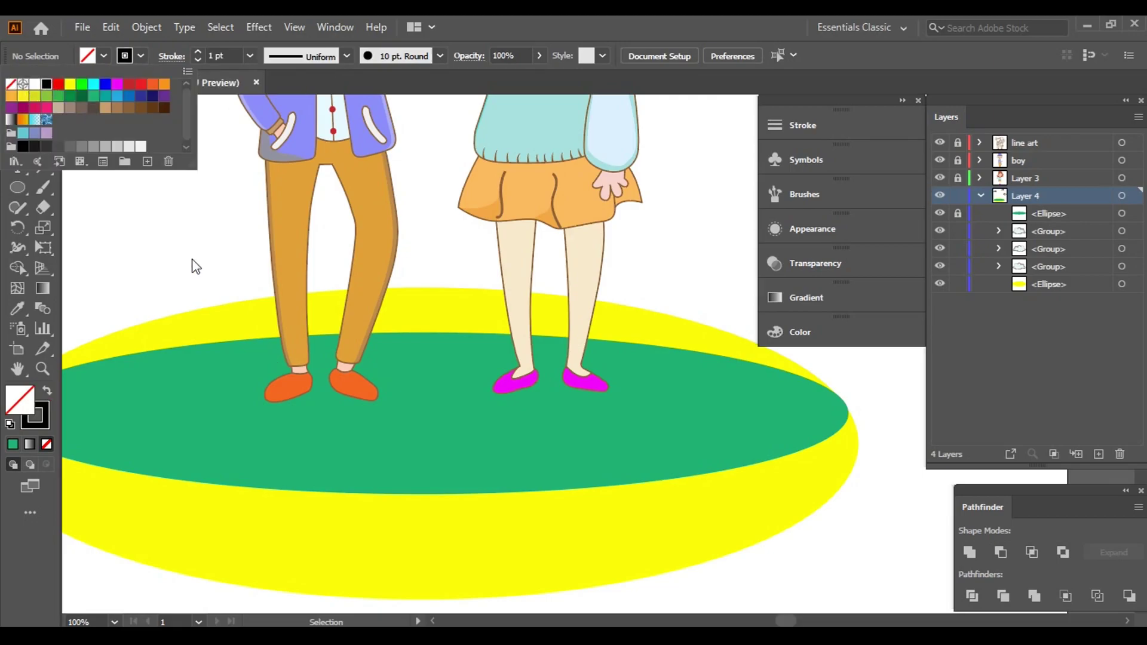
{"action": "scroll", "coordinate": [862, 432], "scroll_direction": "up", "scroll_amount": 2}
{"action": "scroll", "coordinate": [859, 417], "scroll_direction": "up", "scroll_amount": 1}
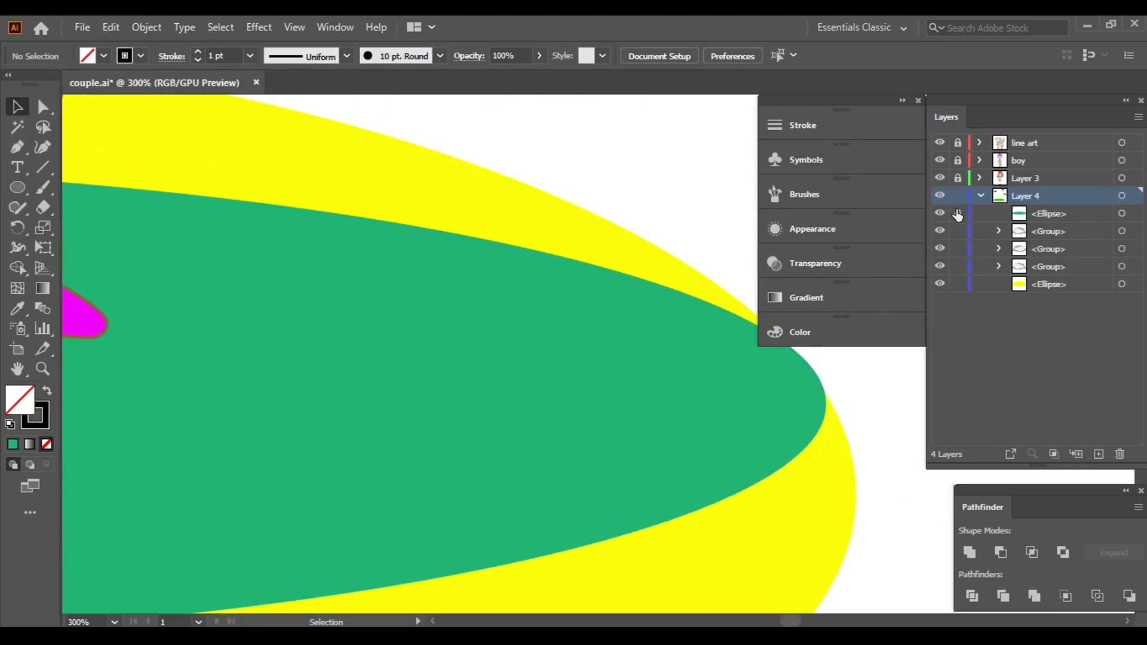
- Draw a straight multi-point cutting path across the yellow ellipse
{"action": "left_click", "coordinate": [17, 147]}
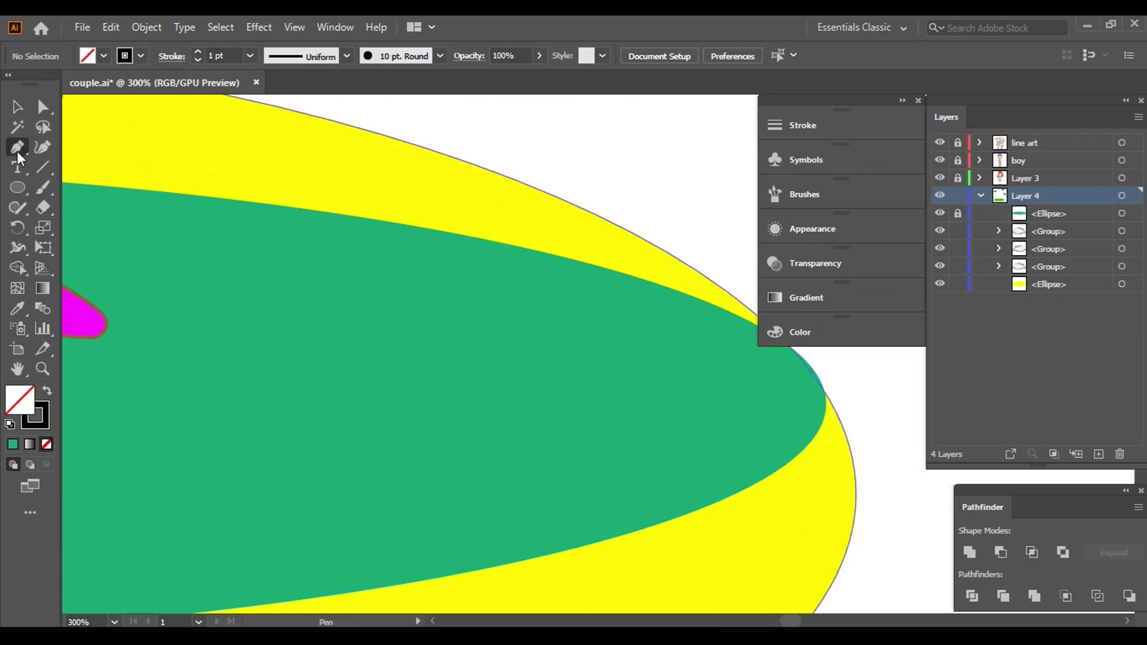
{"action": "left_click", "coordinate": [839, 382]}
{"action": "left_click", "coordinate": [461, 443]}
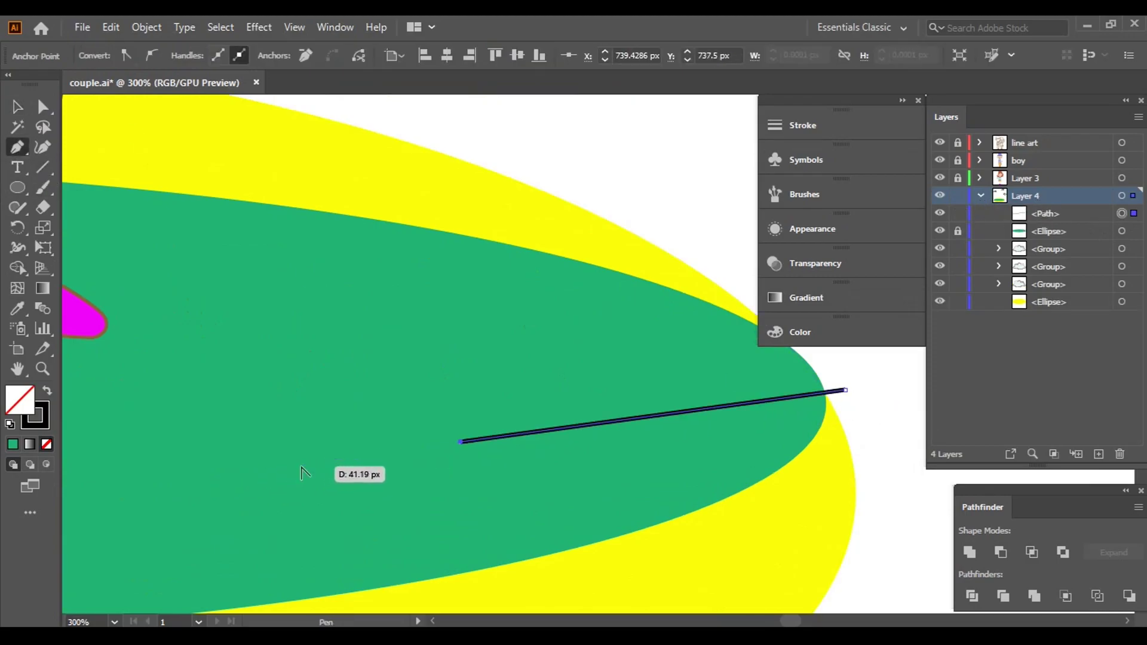
{"action": "scroll", "coordinate": [194, 380], "scroll_direction": "down", "scroll_amount": 3}
{"action": "scroll", "coordinate": [194, 379], "scroll_direction": "up", "scroll_amount": 3}
{"action": "scroll", "coordinate": [102, 358], "scroll_direction": "up", "scroll_amount": 1}
{"action": "left_click", "coordinate": [112, 323]}
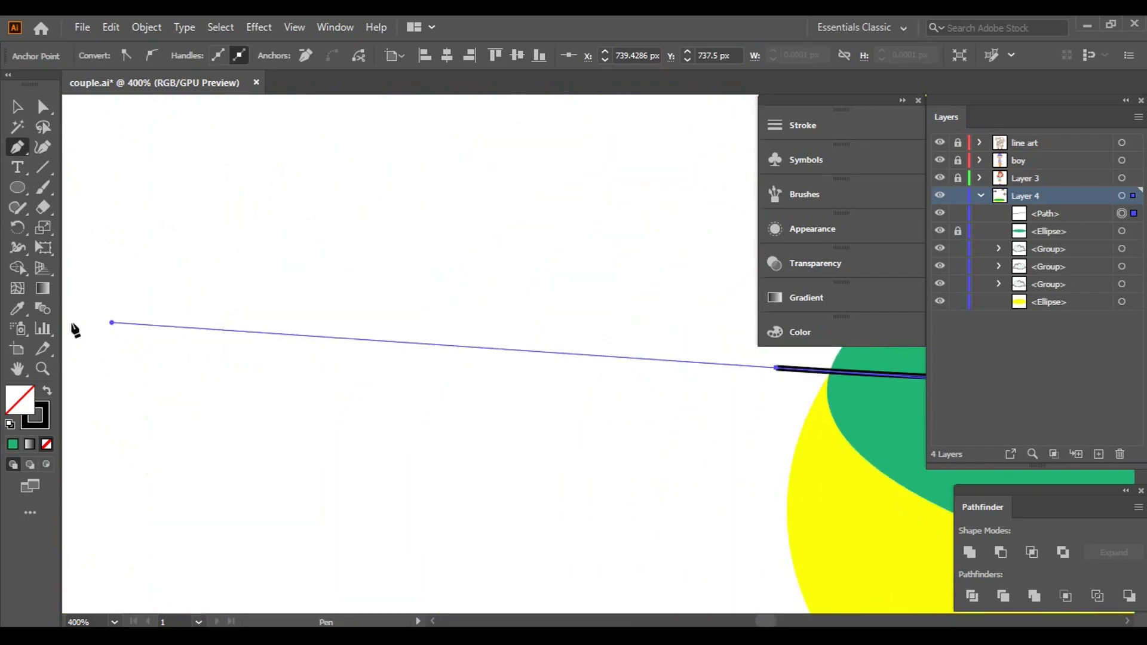
{"action": "scroll", "coordinate": [845, 410], "scroll_direction": "up", "scroll_amount": 2}
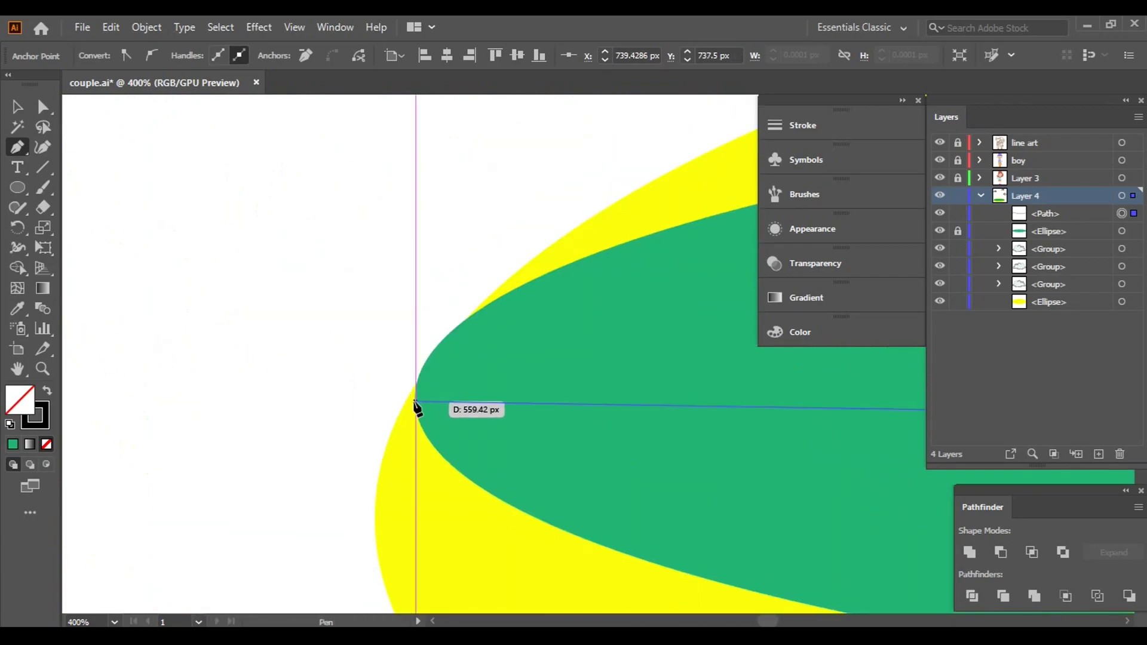
{"action": "scroll", "coordinate": [417, 404], "scroll_direction": "up", "scroll_amount": 2}
{"action": "left_click", "coordinate": [305, 314]}
{"action": "key", "text": "Escape"}
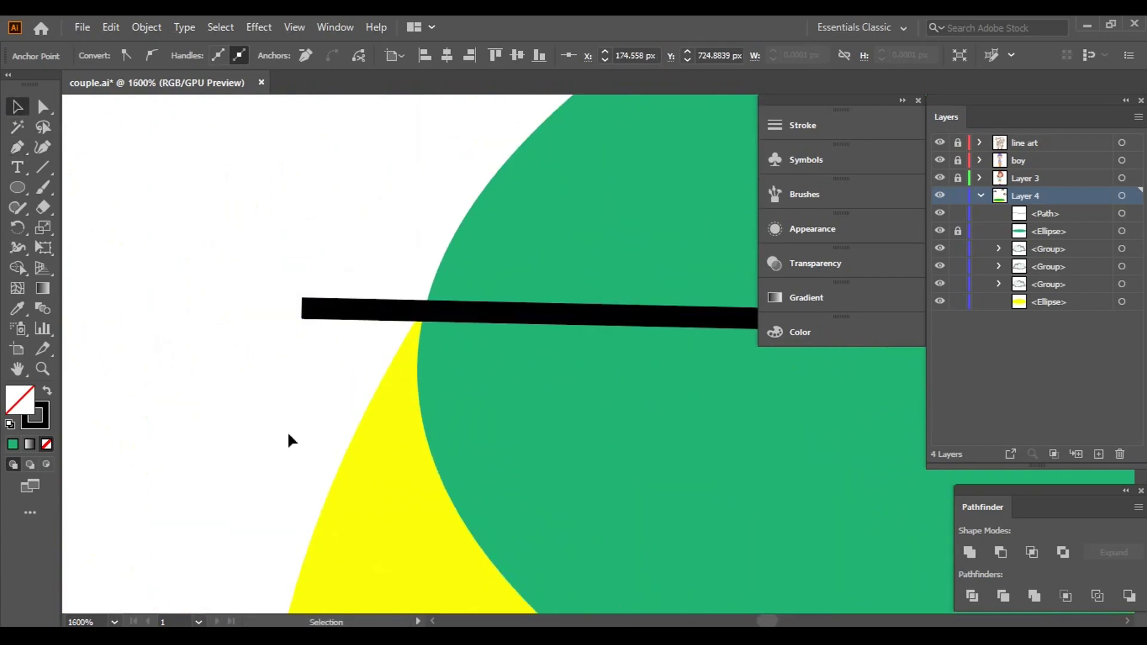
{"action": "key", "text": "v"}
- Split the yellow ellipse along the cutting path with the Shape Builder tool
{"action": "scroll", "coordinate": [239, 442], "scroll_direction": "down", "scroll_amount": 4}
{"action": "left_click", "coordinate": [160, 298]}
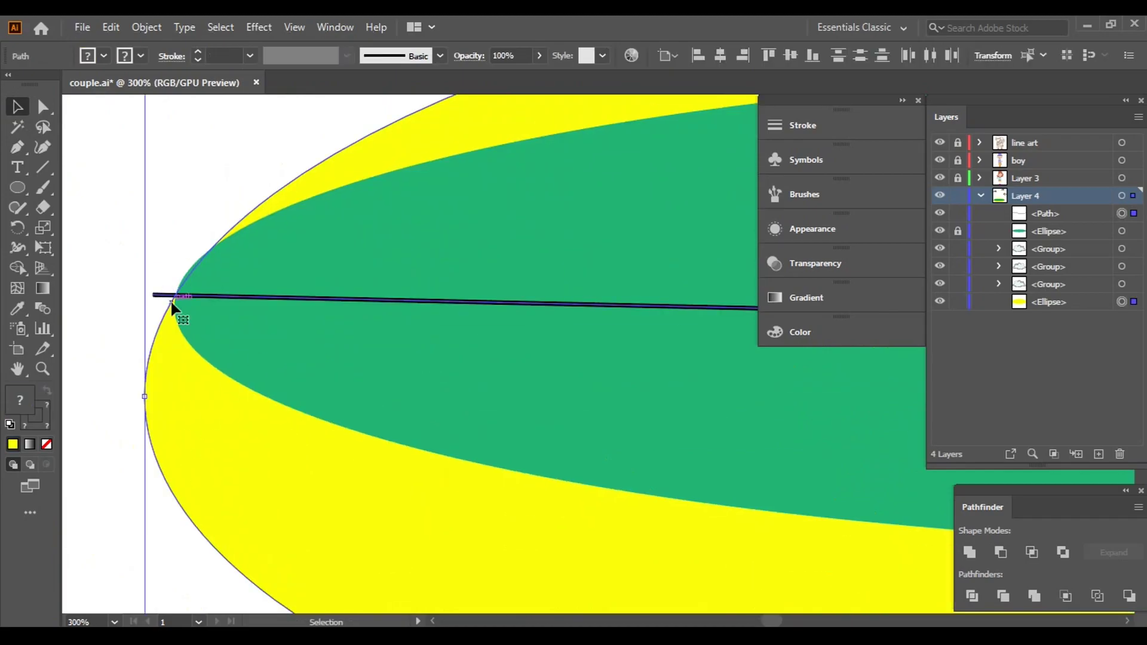
{"action": "left_click", "coordinate": [18, 267]}
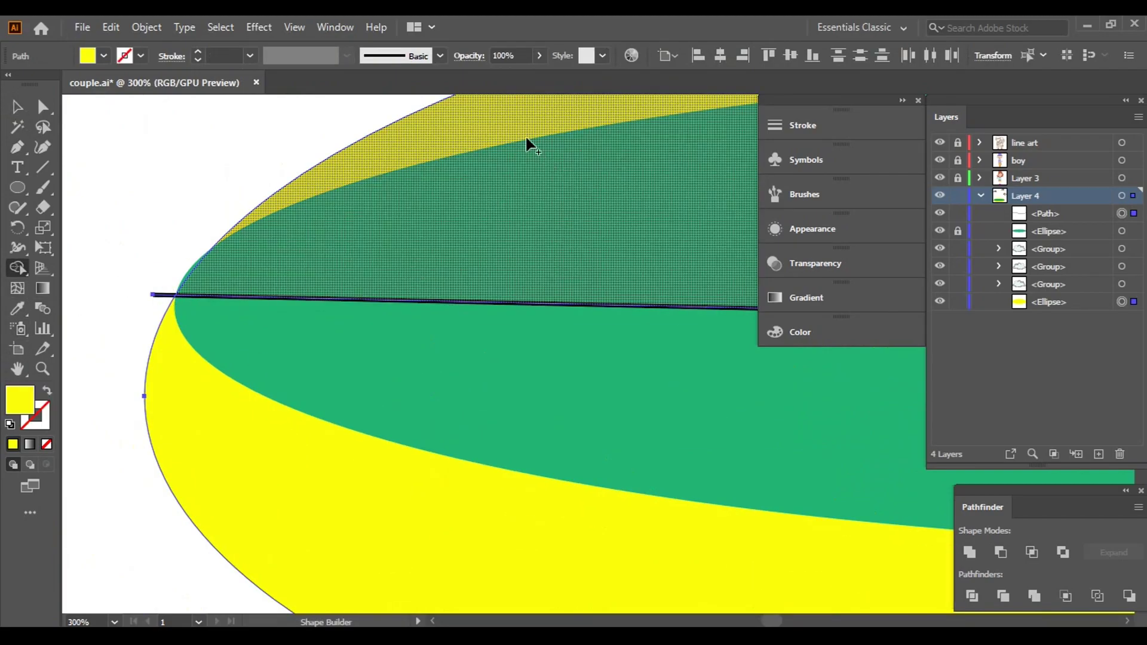
{"action": "scroll", "coordinate": [527, 143], "scroll_direction": "down", "scroll_amount": 2}
{"action": "left_click", "coordinate": [361, 522]}
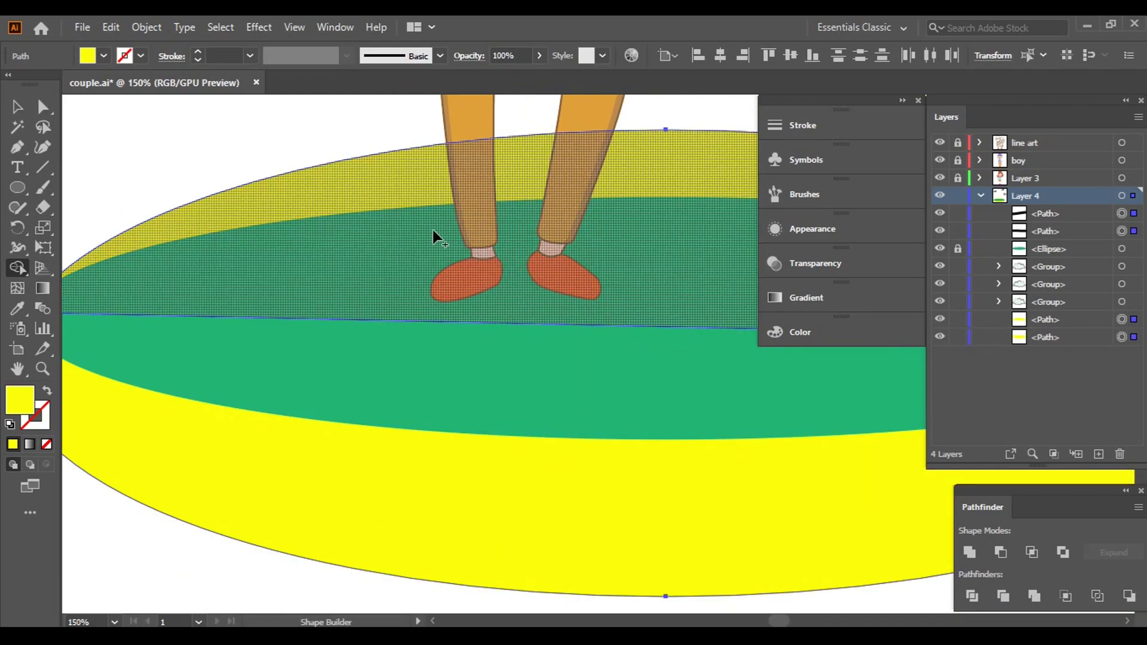
{"action": "left_click", "coordinate": [434, 236]}
{"action": "key", "text": "v"}
{"action": "left_click", "coordinate": [392, 222]}
- Delete the upper yellow crescent and the small leftover pieces at both edges
{"action": "scroll", "coordinate": [289, 287], "scroll_direction": "down", "scroll_amount": 4}
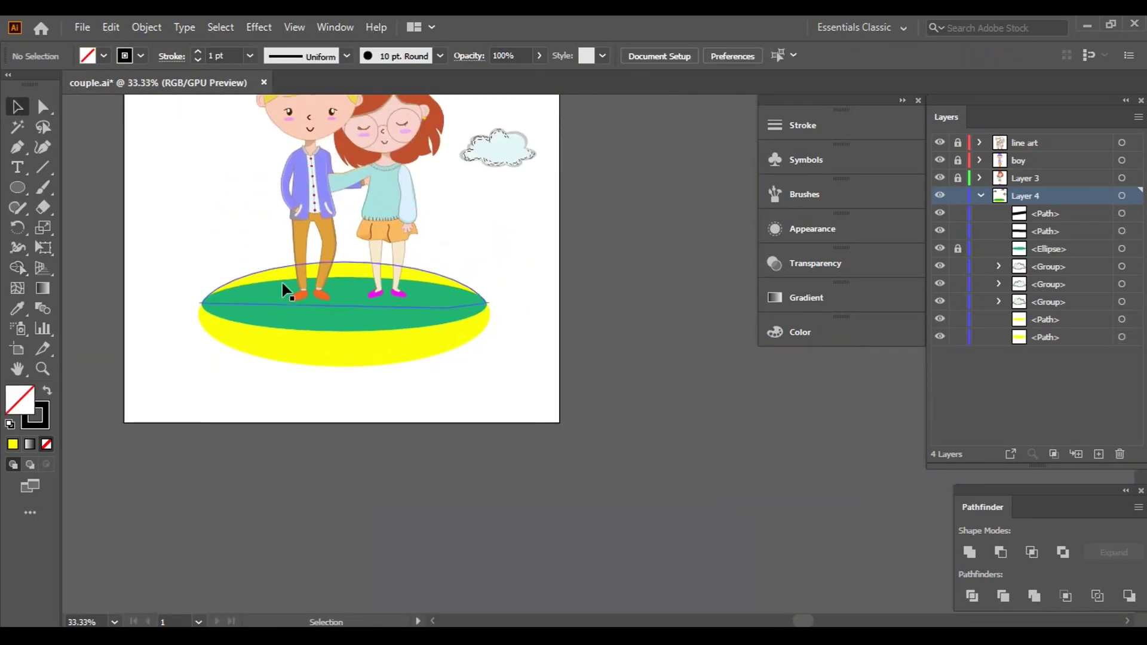
{"action": "scroll", "coordinate": [272, 258], "scroll_direction": "up", "scroll_amount": 2}
{"action": "left_click", "coordinate": [274, 263]}
{"action": "key", "text": "Delete"}
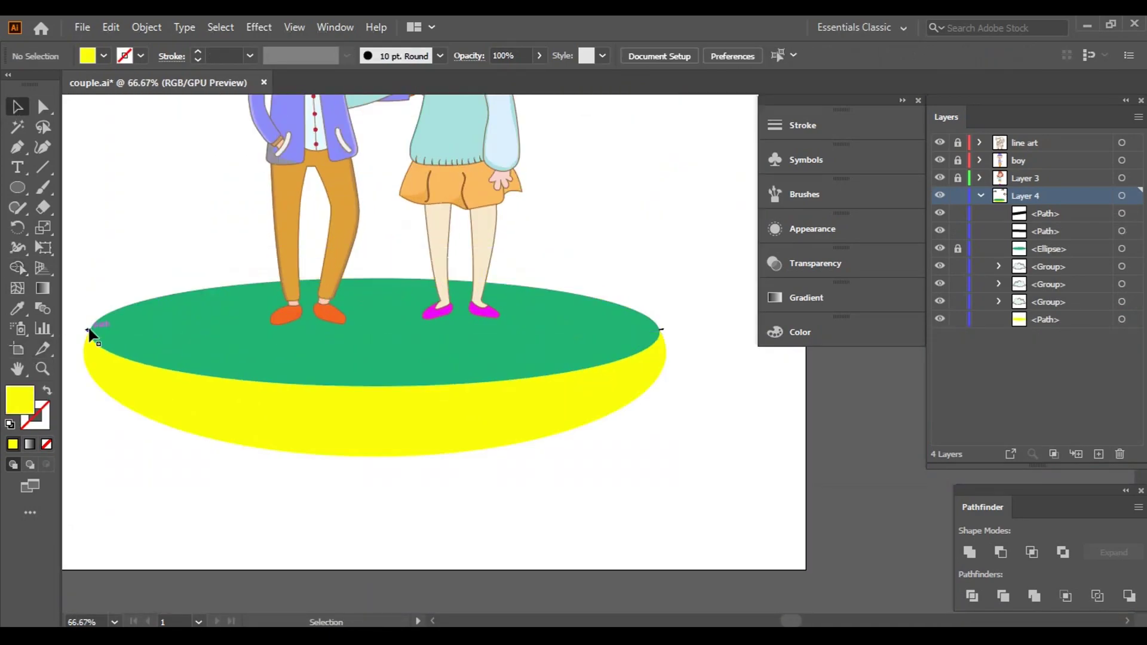
{"action": "left_click", "coordinate": [88, 328]}
{"action": "key", "text": "Delete"}
{"action": "left_click", "coordinate": [521, 340]}
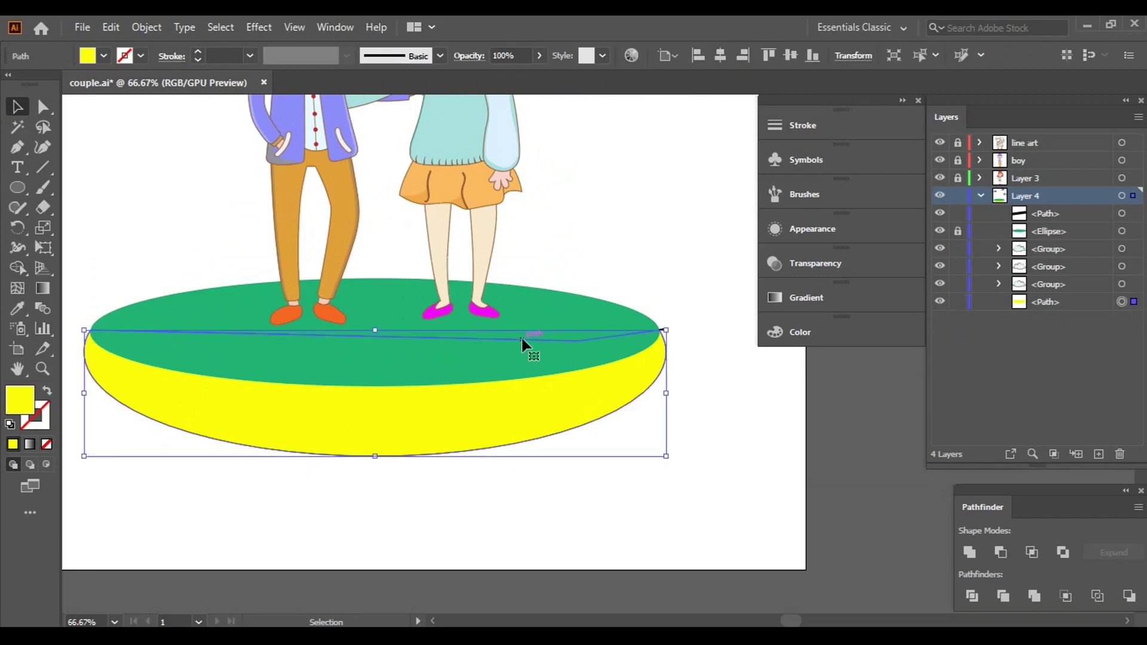
{"action": "left_click", "coordinate": [671, 381]}
{"action": "scroll", "coordinate": [699, 315], "scroll_direction": "up", "scroll_amount": 6}
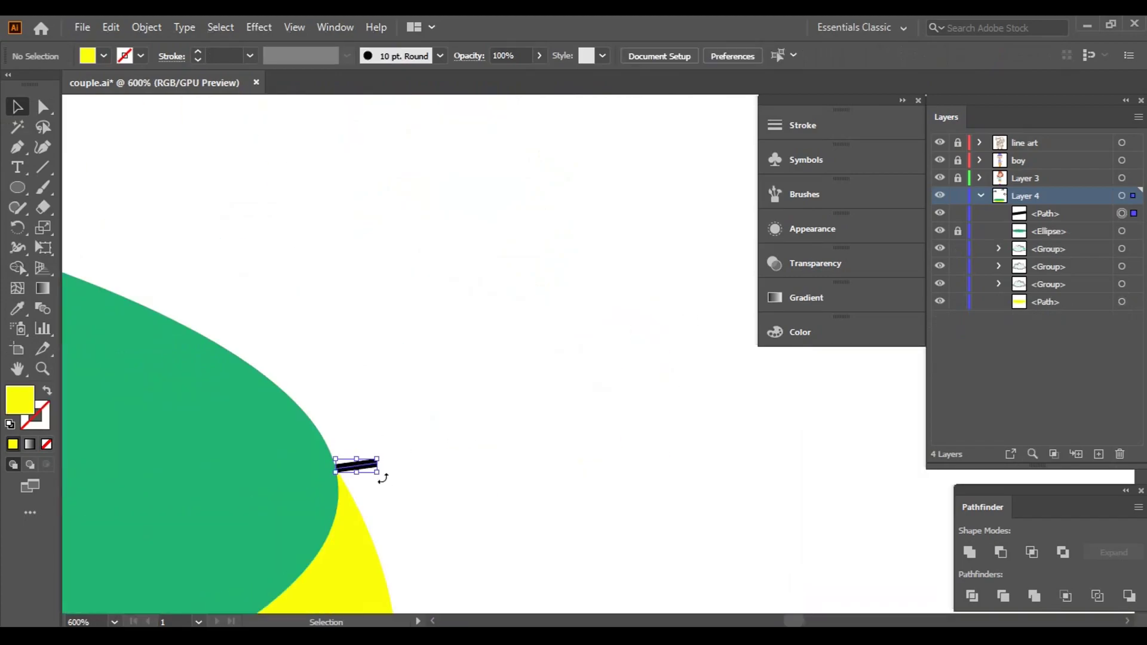
{"action": "key", "text": "Delete"}
{"action": "scroll", "coordinate": [620, 387], "scroll_direction": "down", "scroll_amount": 4}
{"action": "scroll", "coordinate": [745, 440], "scroll_direction": "down", "scroll_amount": 3}
- Flatten the remaining yellow base by raising its bottom edge slightly
{"action": "mouse_move", "coordinate": [745, 441]}
{"action": "left_mouse_down"}
{"action": "mouse_move", "coordinate": [782, 463]}
{"action": "mouse_move", "coordinate": [649, 475]}
{"action": "left_mouse_up"}
{"action": "left_click", "coordinate": [401, 378]}
{"action": "left_click", "coordinate": [741, 447]}
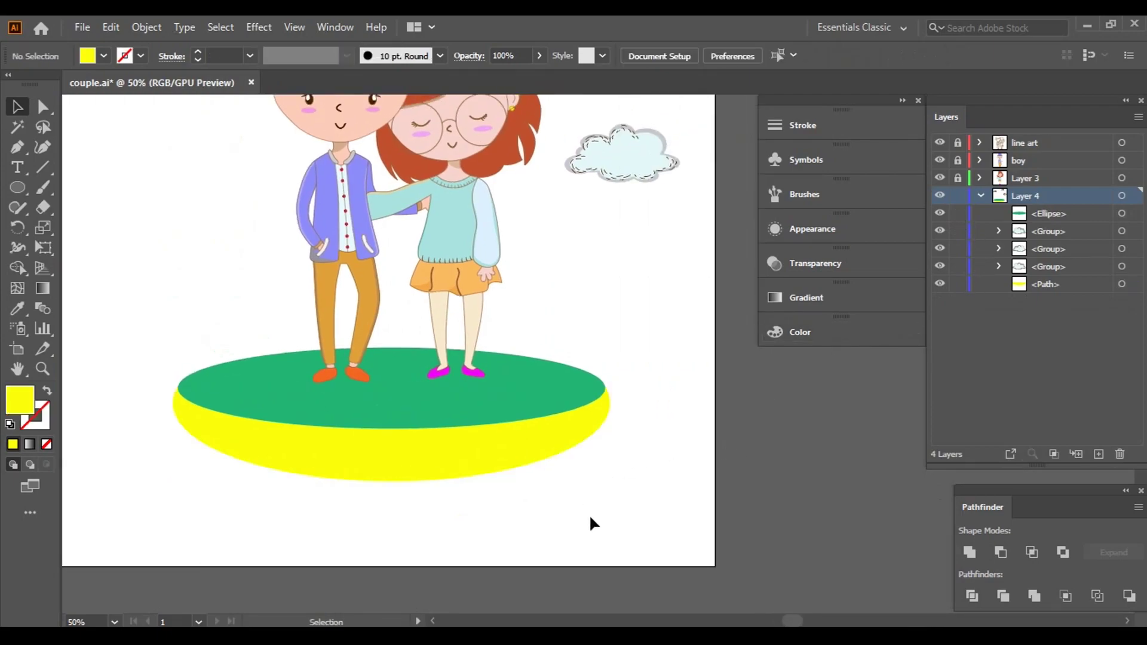
{"action": "left_click", "coordinate": [442, 456]}
{"action": "left_click_drag", "start_coordinate": [390, 482], "coordinate": [391, 473]}
{"action": "left_click", "coordinate": [534, 525]}
{"action": "scroll", "coordinate": [534, 524], "scroll_direction": "up", "scroll_amount": 1}
{"action": "left_click", "coordinate": [420, 496]}
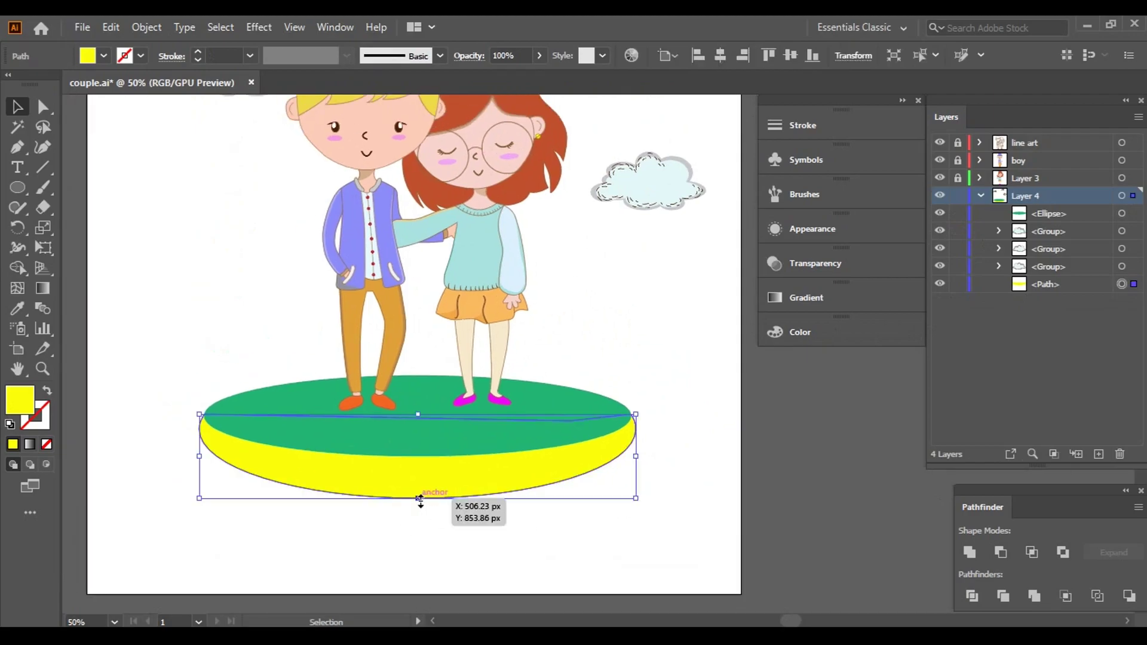
{"action": "left_click", "coordinate": [600, 558]}
{"action": "left_click_drag", "start_coordinate": [658, 544], "coordinate": [638, 504]}
{"action": "left_click", "coordinate": [384, 441]}
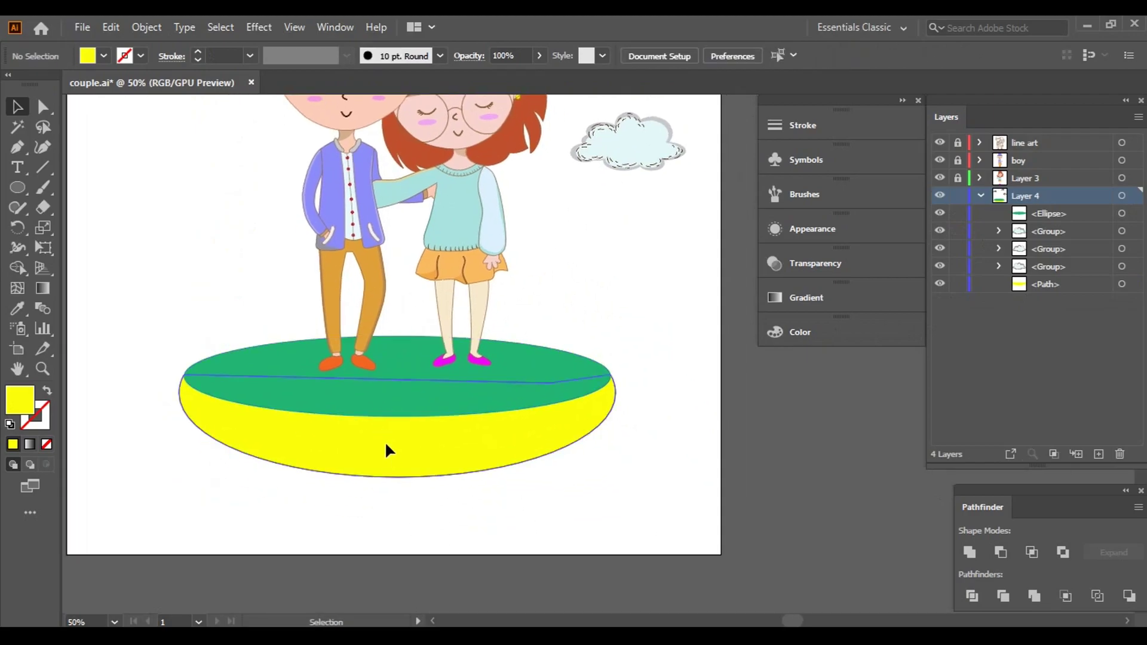
- Fill the base green and give the top ellipse a lighter green in the Color Picker
{"action": "left_click", "coordinate": [104, 56]}
{"action": "left_click", "coordinate": [74, 106]}
{"action": "left_click", "coordinate": [676, 273]}
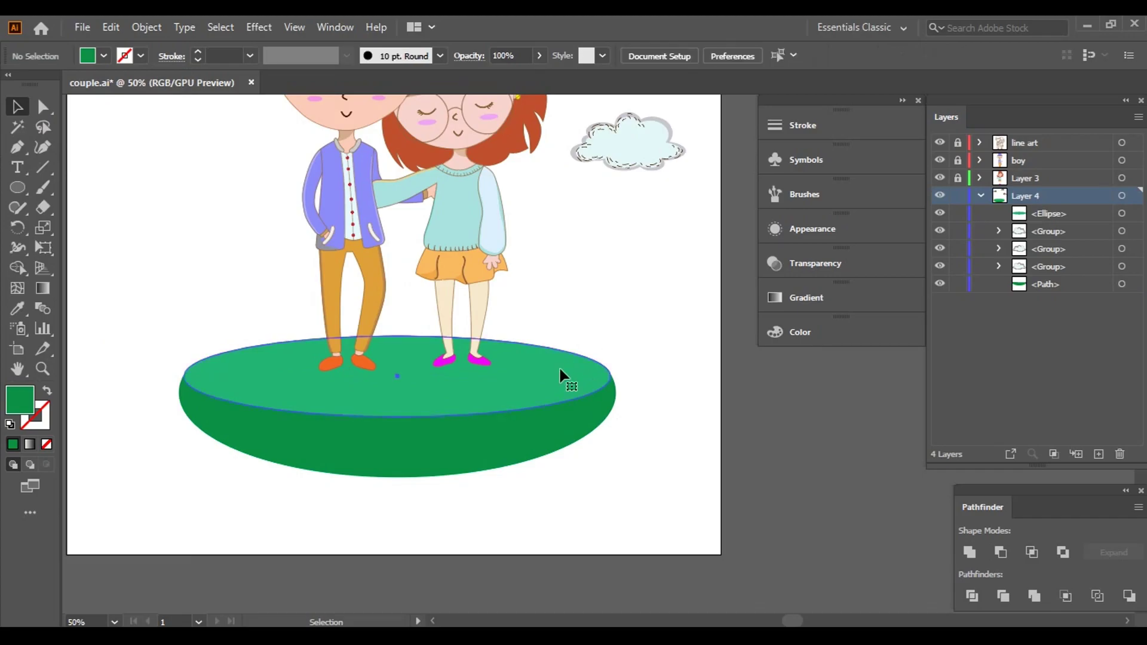
{"action": "left_click", "coordinate": [560, 375]}
{"action": "double_click", "coordinate": [19, 399]}
{"action": "left_click", "coordinate": [694, 274]}
{"action": "left_click", "coordinate": [952, 251]}
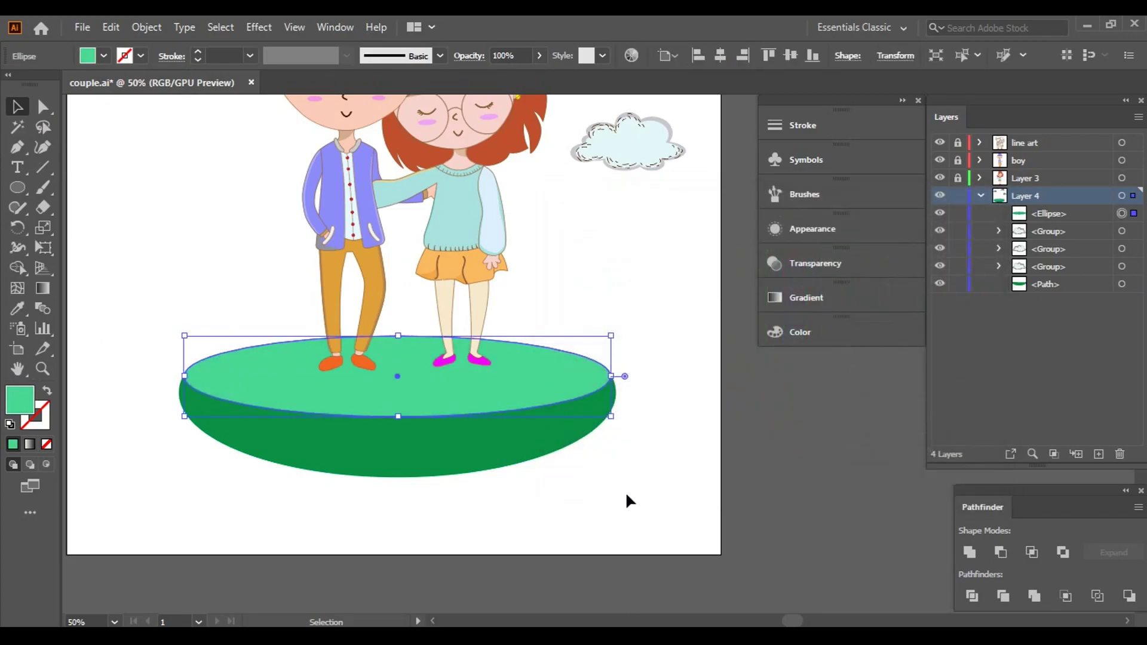
{"action": "left_click", "coordinate": [627, 499]}
{"action": "left_click", "coordinate": [235, 421]}
{"action": "double_click", "coordinate": [19, 399]}
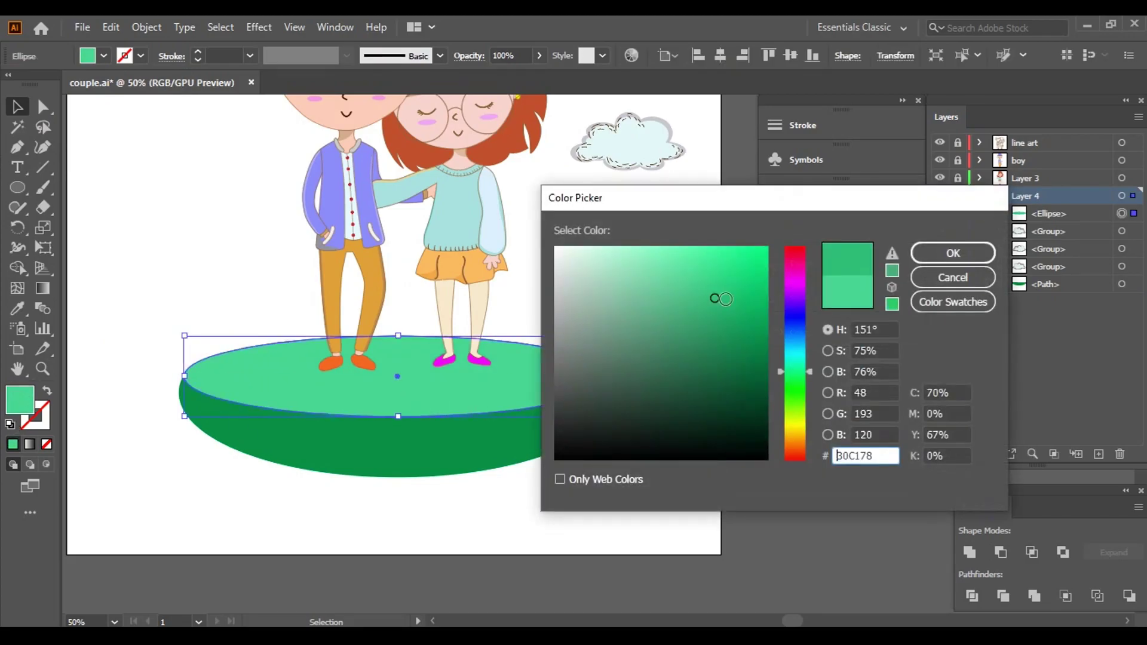
{"action": "left_click", "coordinate": [953, 253]}
- Switch the base to the suggested in-gamut darker green and raise the top ellipse slightly
{"action": "left_click", "coordinate": [429, 448]}
{"action": "double_click", "coordinate": [20, 399]}
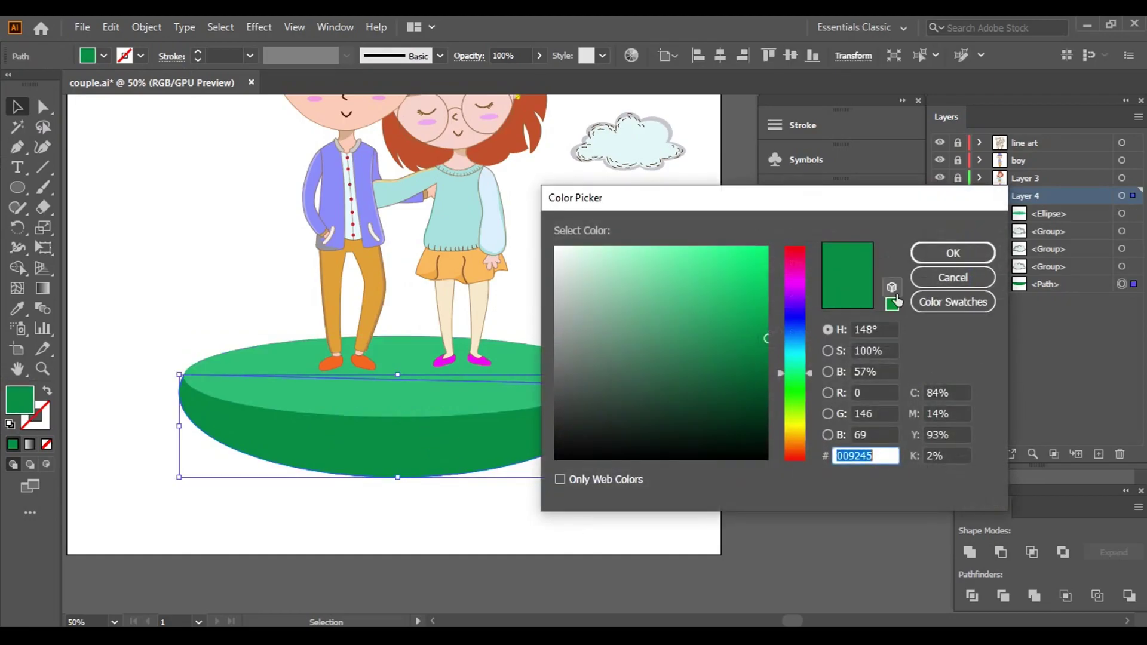
{"action": "left_click", "coordinate": [892, 287]}
{"action": "key", "text": "Return"}
{"action": "left_click", "coordinate": [575, 512]}
{"action": "mouse_move", "coordinate": [705, 428]}
{"action": "left_mouse_down"}
{"action": "mouse_move", "coordinate": [703, 466]}
{"action": "mouse_move", "coordinate": [717, 469]}
{"action": "left_mouse_up"}
{"action": "left_click", "coordinate": [542, 421]}
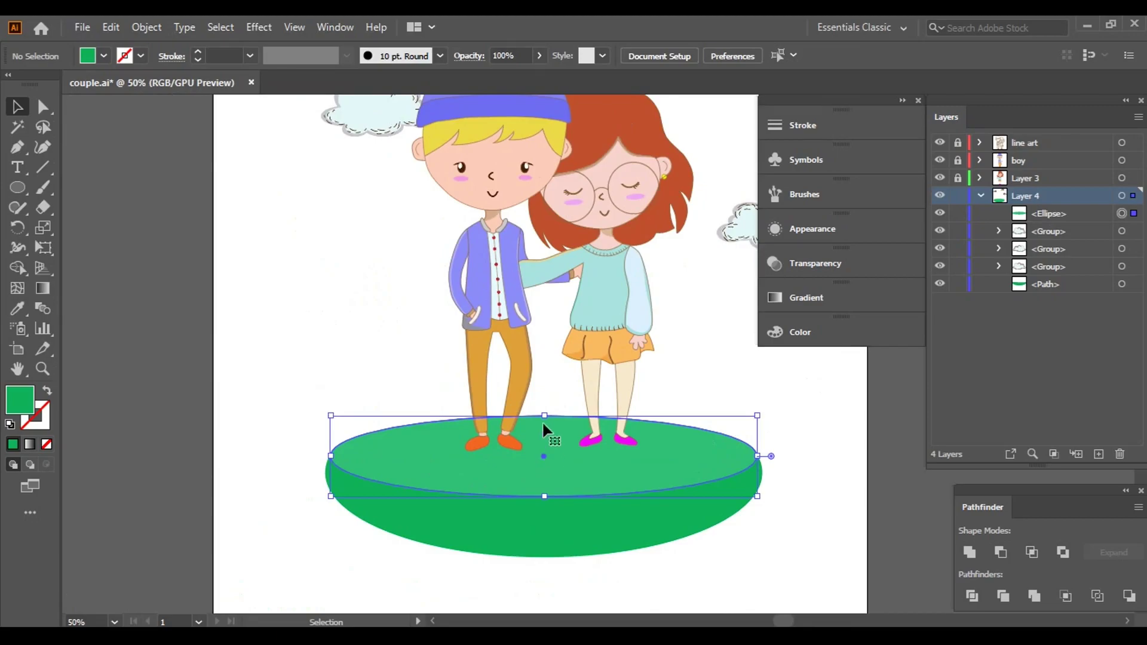
{"action": "left_click_drag", "start_coordinate": [543, 421], "coordinate": [543, 408]}
- Nudge the top green ellipse down slightly with the arrow key
{"action": "left_click", "coordinate": [468, 601]}
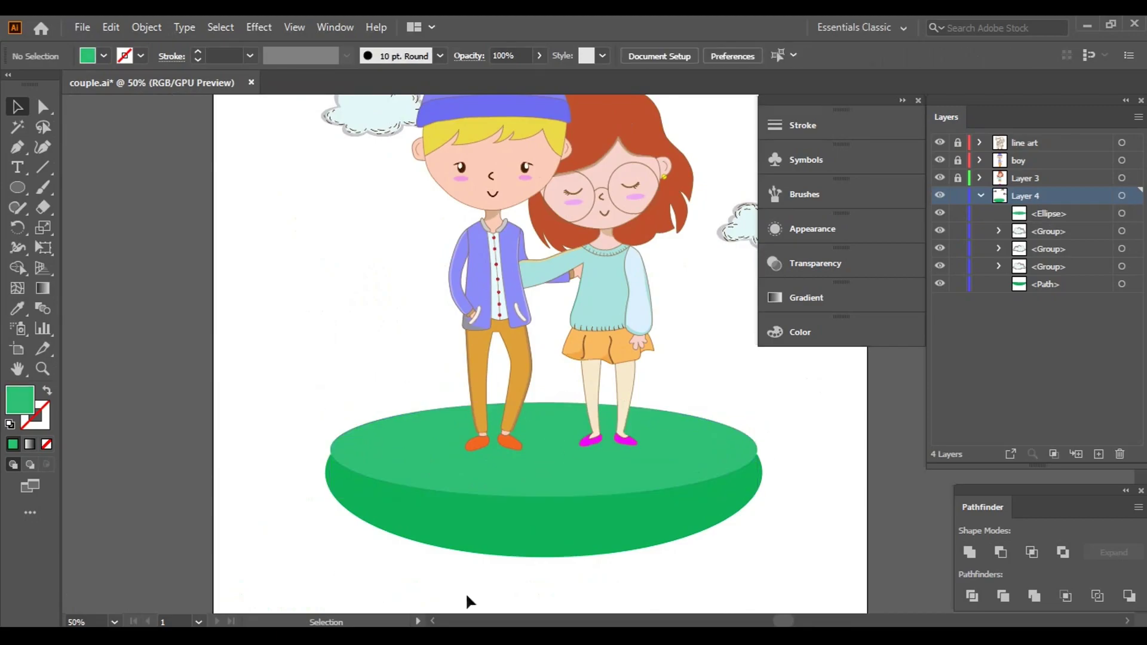
{"action": "left_click", "coordinate": [510, 468]}
{"action": "key", "text": "Down"}
{"action": "left_click", "coordinate": [819, 496]}
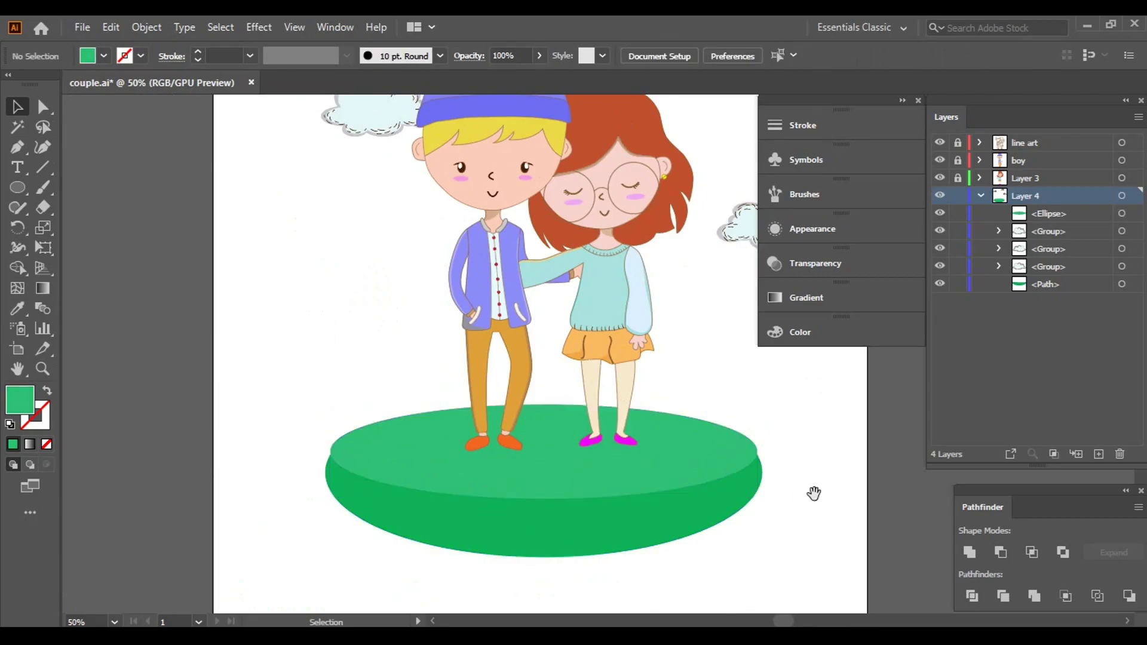
- With Direct Selection, raise the dark green base's right corner to the top ellipse's edge
{"action": "left_click_drag", "start_coordinate": [814, 493], "coordinate": [738, 378]}
{"action": "scroll", "coordinate": [737, 379], "scroll_direction": "up", "scroll_amount": 5}
{"action": "left_click", "coordinate": [607, 565]}
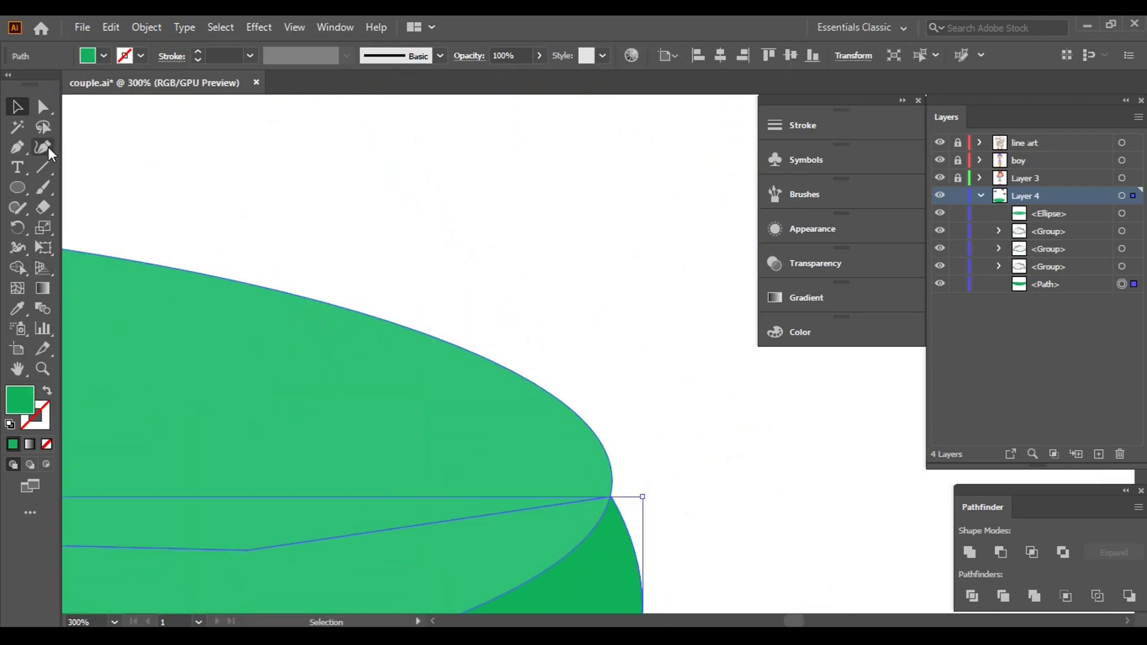
{"action": "key", "text": "a"}
{"action": "scroll", "coordinate": [773, 532], "scroll_direction": "up", "scroll_amount": 4}
{"action": "scroll", "coordinate": [729, 460], "scroll_direction": "up", "scroll_amount": 3}
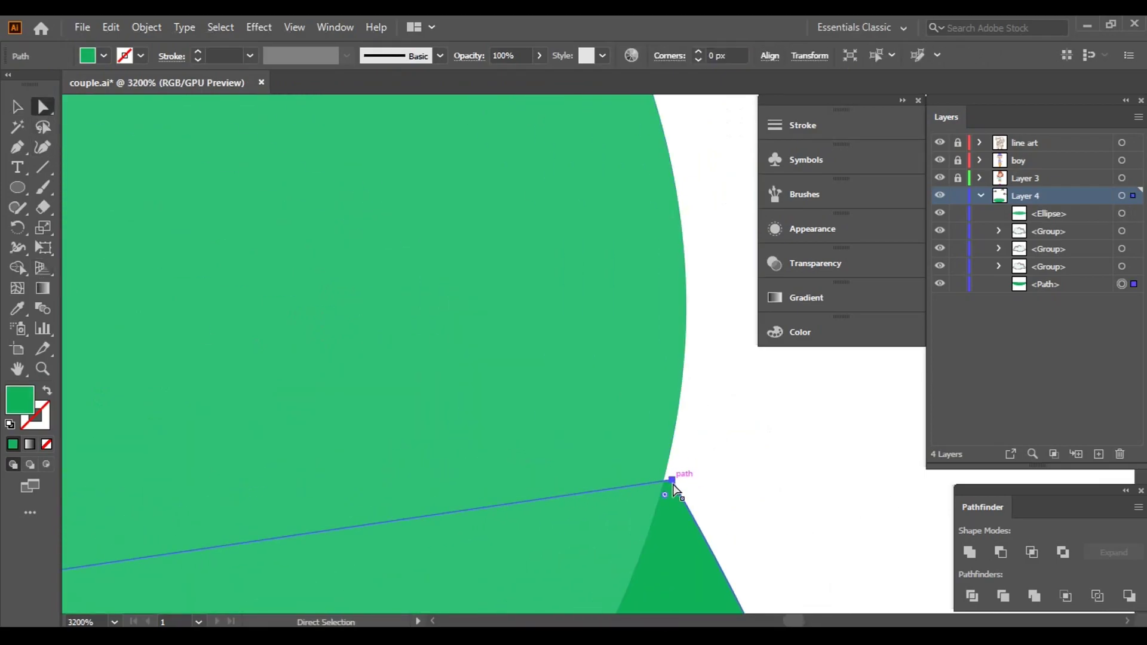
{"action": "left_click_drag", "start_coordinate": [673, 482], "coordinate": [686, 366]}
{"action": "left_click", "coordinate": [837, 430]}
- Raise the base's left corner point to meet the top ellipse's edge
{"action": "scroll", "coordinate": [842, 445], "scroll_direction": "down", "scroll_amount": 11}
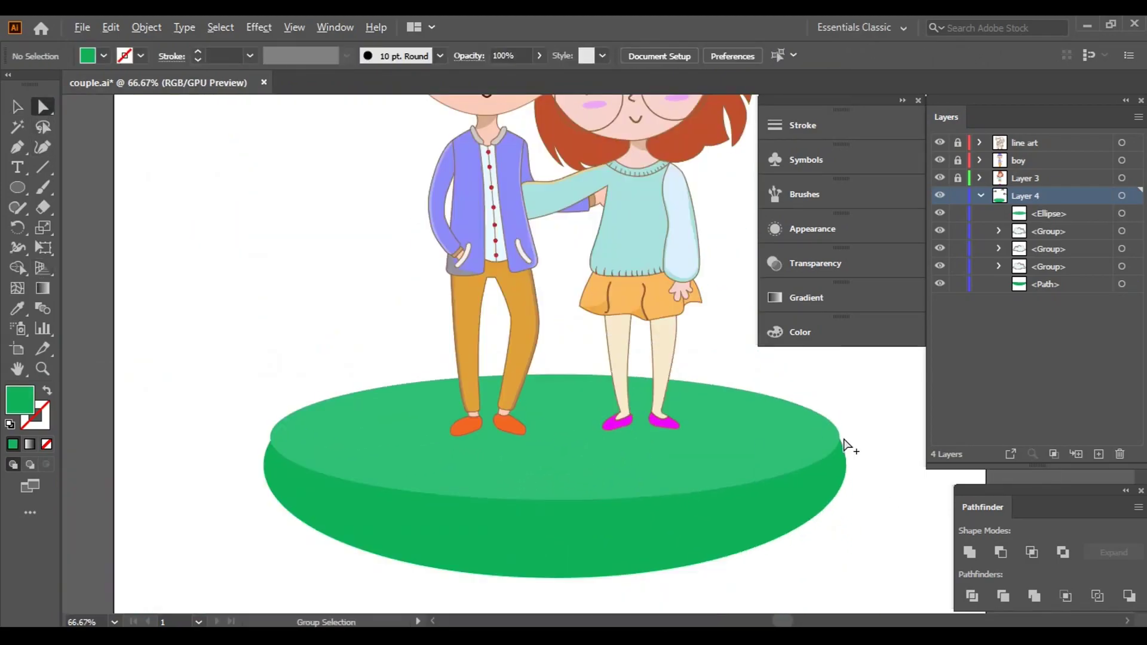
{"action": "scroll", "coordinate": [512, 532], "scroll_direction": "up", "scroll_amount": 3}
{"action": "scroll", "coordinate": [512, 520], "scroll_direction": "up", "scroll_amount": 6}
{"action": "scroll", "coordinate": [418, 508], "scroll_direction": "up", "scroll_amount": 2}
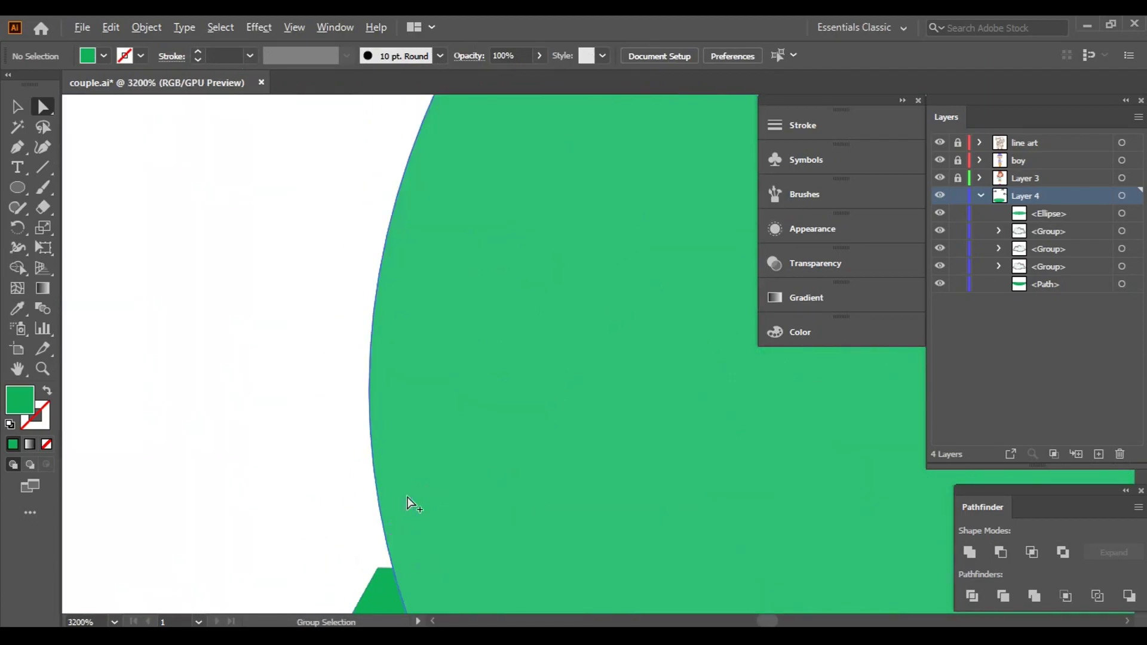
{"action": "scroll", "coordinate": [411, 504], "scroll_direction": "down", "scroll_amount": 1}
{"action": "left_click", "coordinate": [427, 462]}
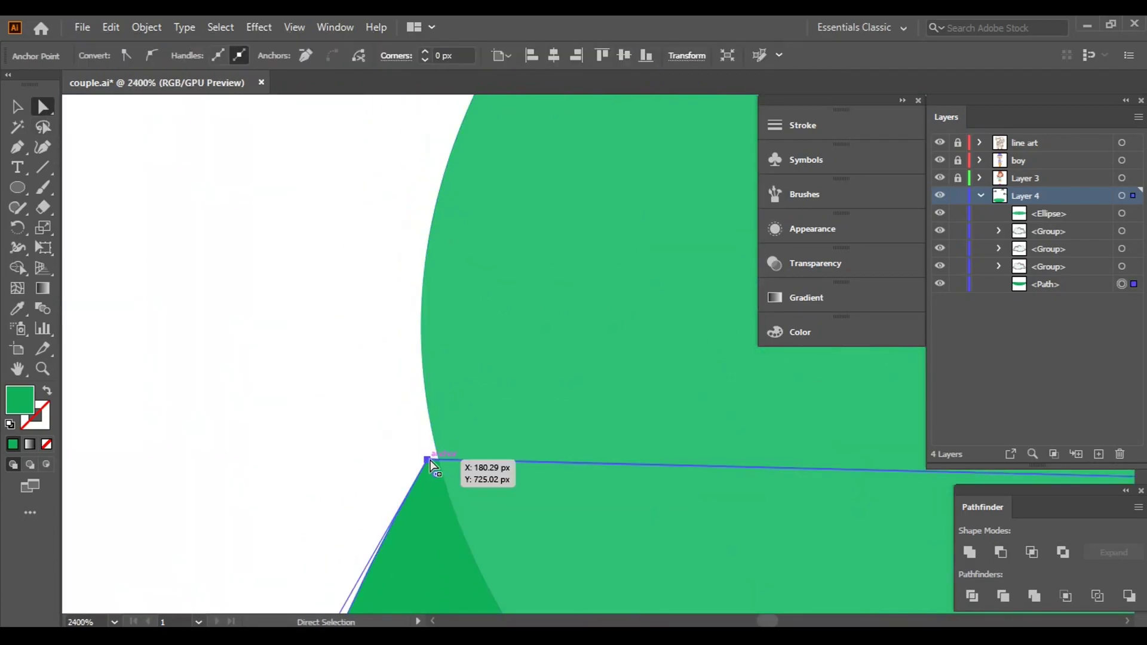
{"action": "left_click_drag", "start_coordinate": [427, 459], "coordinate": [422, 366]}
{"action": "left_click", "coordinate": [340, 384]}
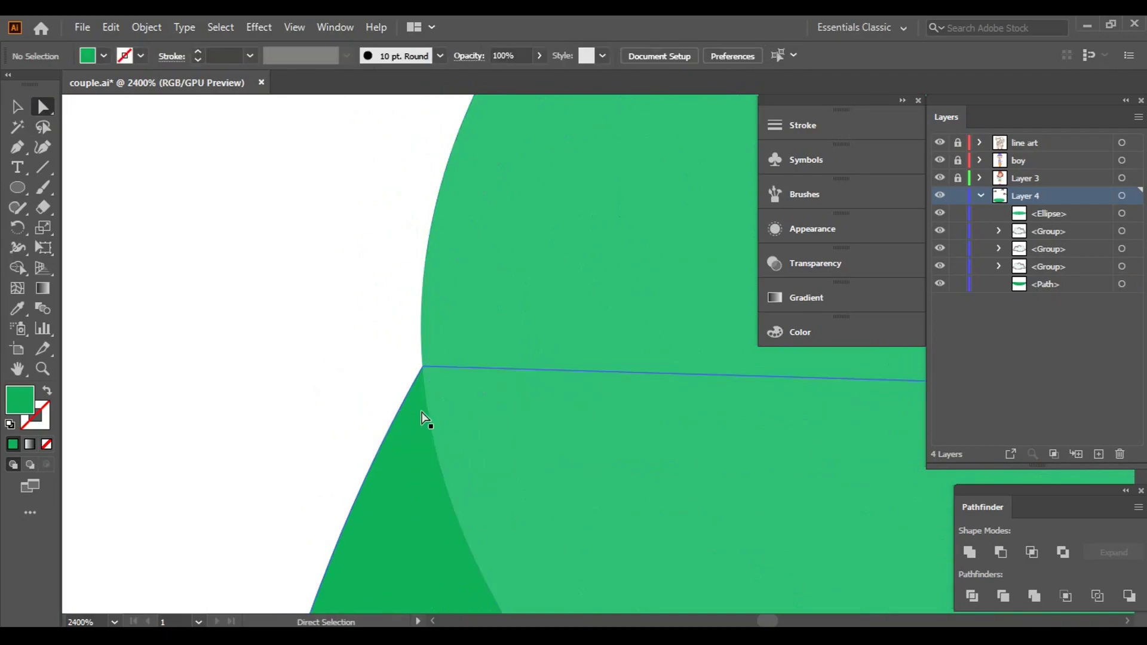
- Collapse Layer 4 in the Layers panel
{"action": "scroll", "coordinate": [422, 416], "scroll_direction": "down", "scroll_amount": 7}
{"action": "scroll", "coordinate": [582, 393], "scroll_direction": "down", "scroll_amount": 4}
{"action": "scroll", "coordinate": [529, 399], "scroll_direction": "down", "scroll_amount": 2}
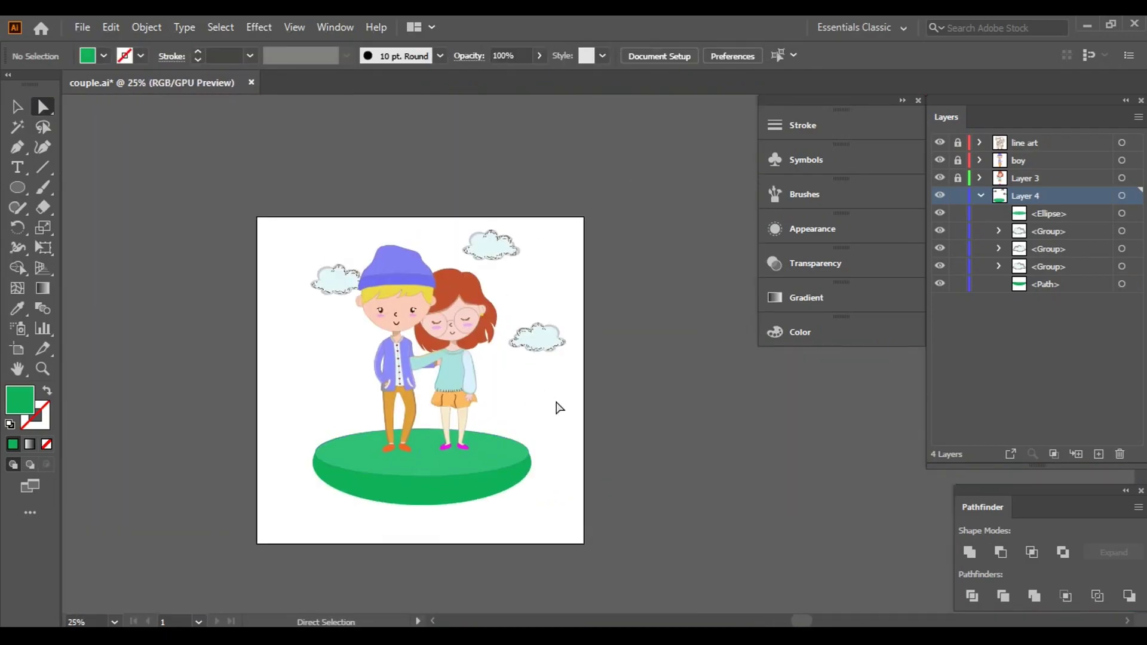
{"action": "left_click", "coordinate": [983, 195]}
{"action": "scroll", "coordinate": [515, 514], "scroll_direction": "up", "scroll_amount": 1}
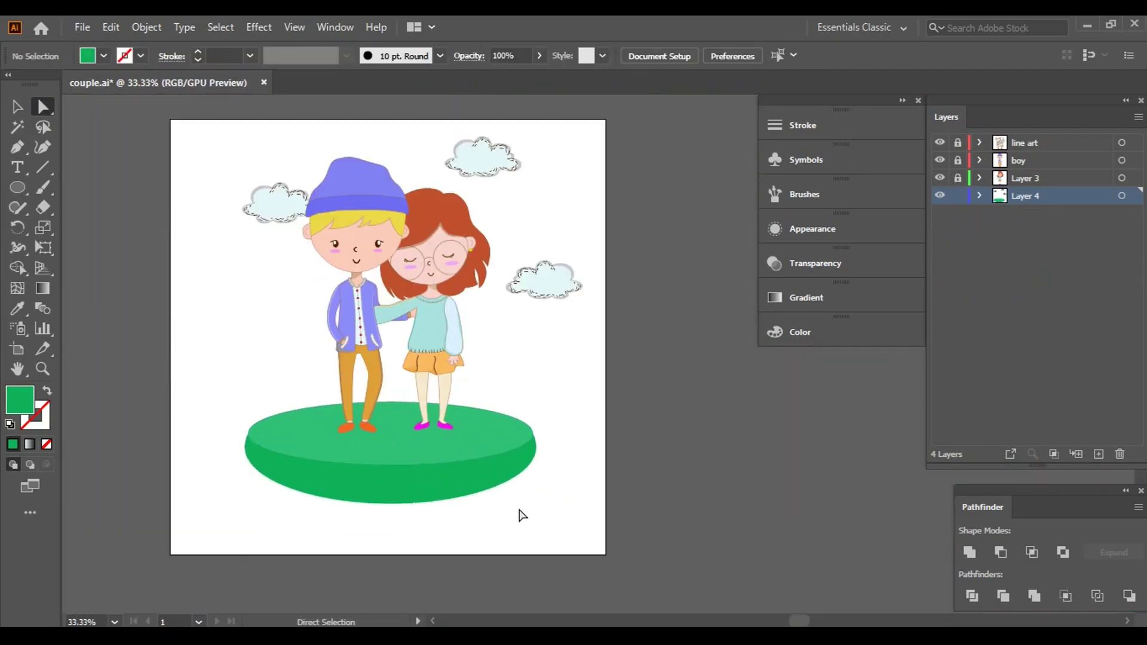
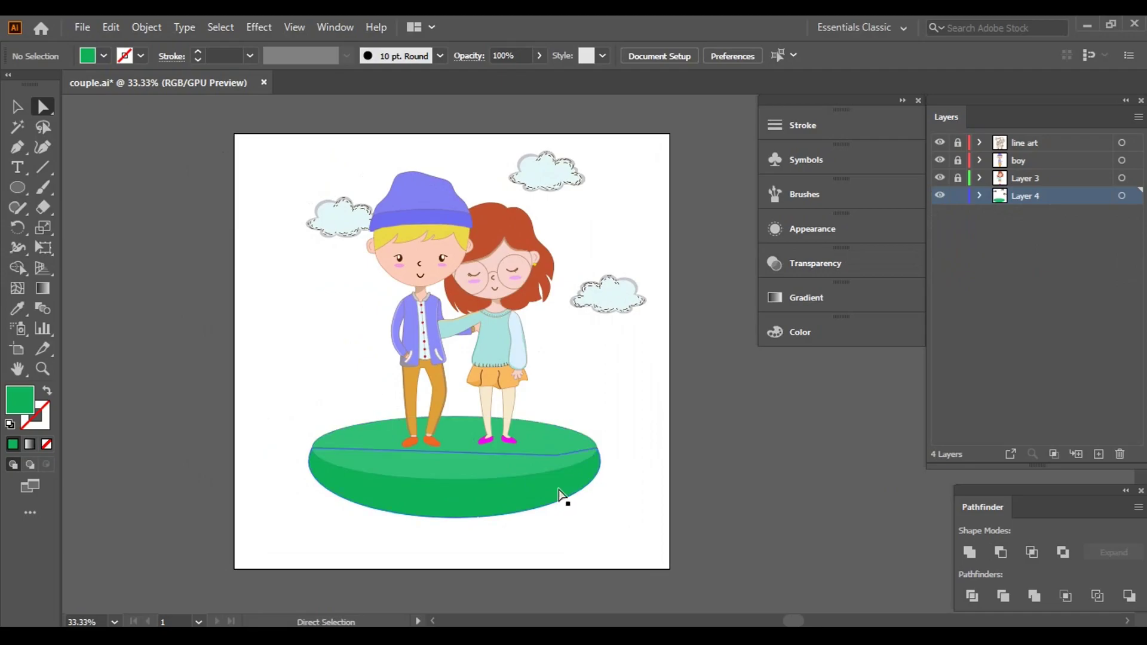
- Widen the green ground oval under the couple by stretching its left and right sides
{"action": "left_click_drag", "start_coordinate": [573, 441], "coordinate": [569, 430]}
{"action": "key", "text": "v"}
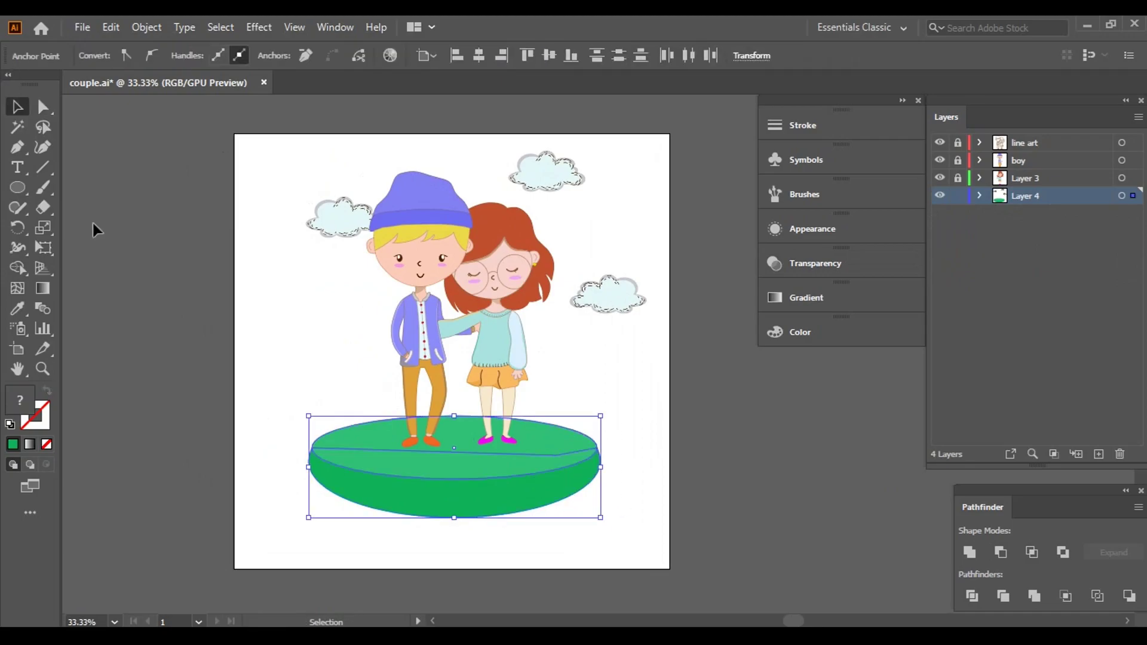
{"action": "key", "text": "ctrl+plus"}
{"action": "key", "text": "ctrl+plus"}
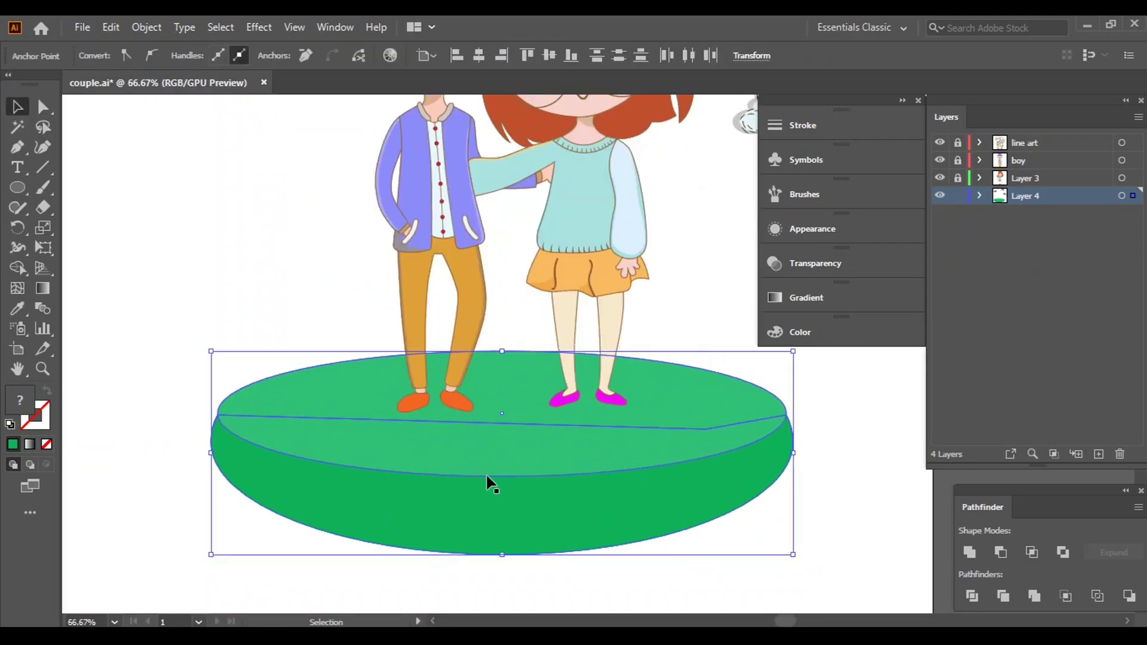
{"action": "left_click_drag", "start_coordinate": [250, 443], "coordinate": [205, 444]}
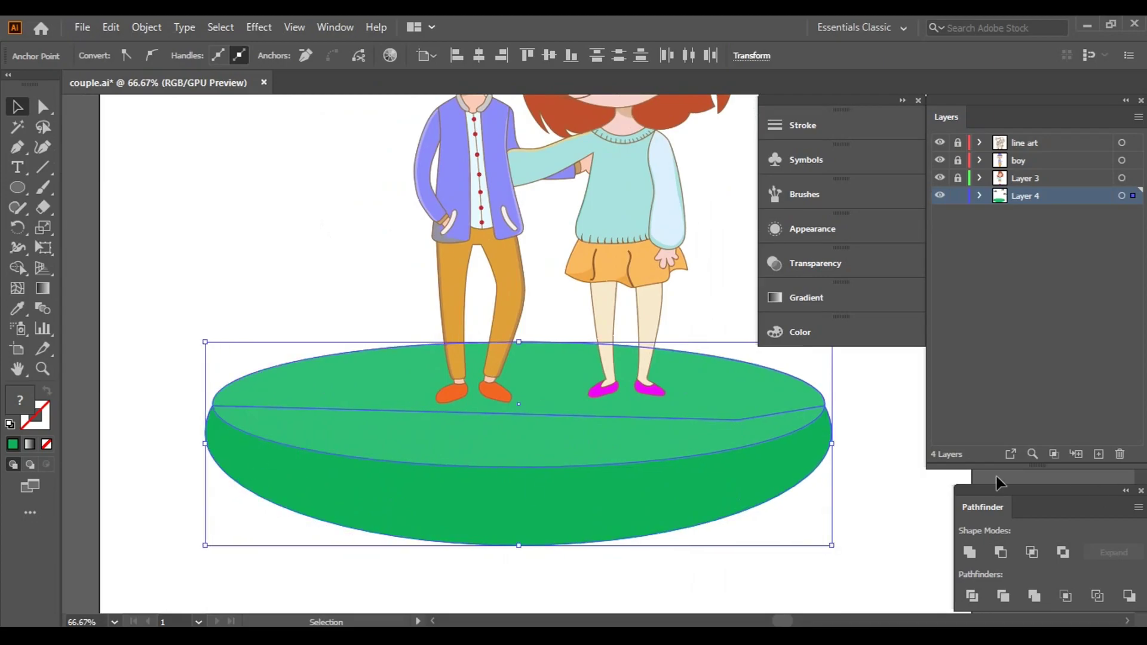
{"action": "left_click_drag", "start_coordinate": [836, 445], "coordinate": [871, 447]}
{"action": "left_click", "coordinate": [904, 497]}
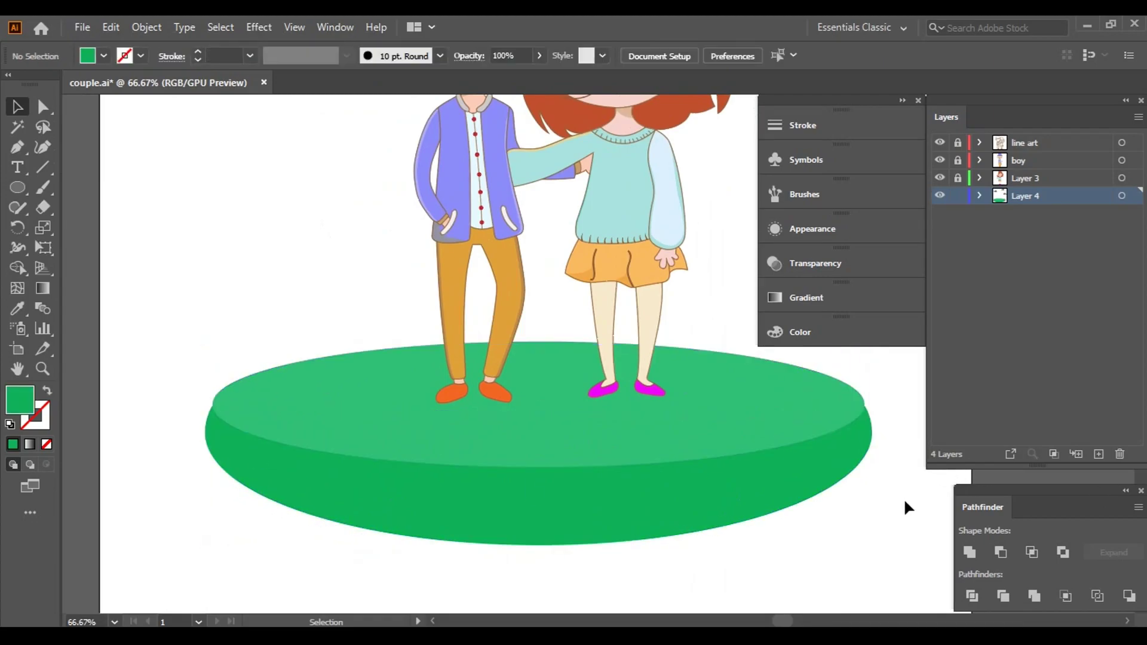
- Frame the couple and ground, then pick a bright green fill from the Swatches for new shapes
{"action": "key", "text": "ctrl+minus"}
{"action": "key", "text": "ctrl+minus"}
{"action": "key", "text": "ctrl+plus"}
{"action": "key", "text": "ctrl+plus"}
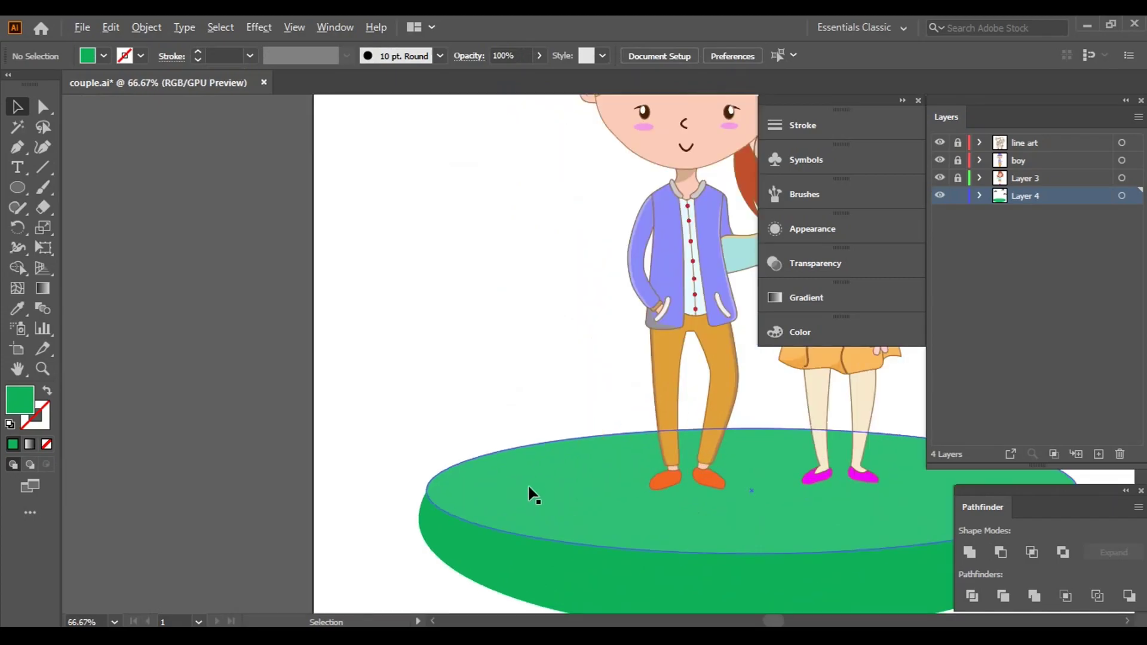
{"action": "left_click", "coordinate": [88, 56]}
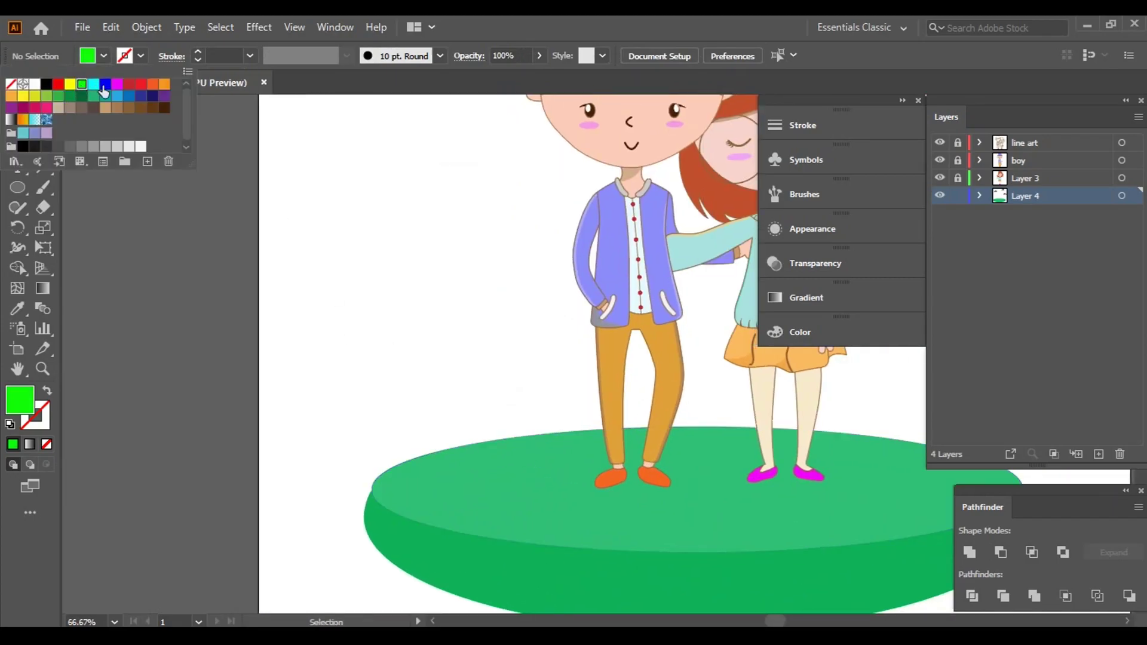
- Set the outline colour to brown
{"action": "left_click", "coordinate": [129, 109]}
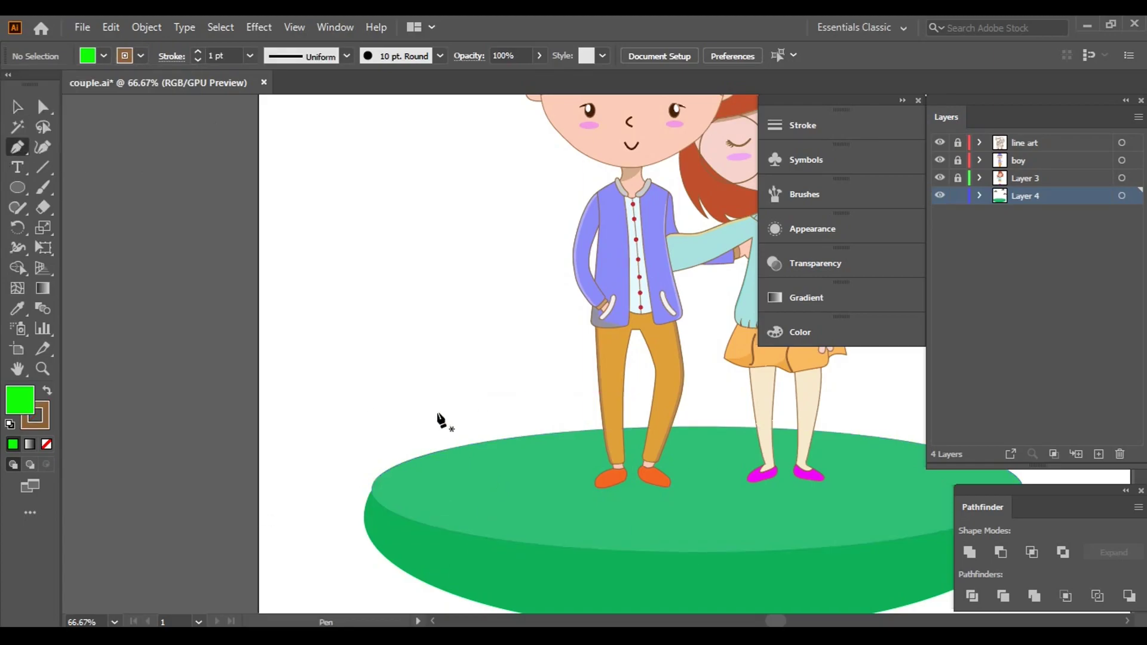
{"action": "scroll", "coordinate": [433, 481], "scroll_direction": "up", "scroll_amount": 2}
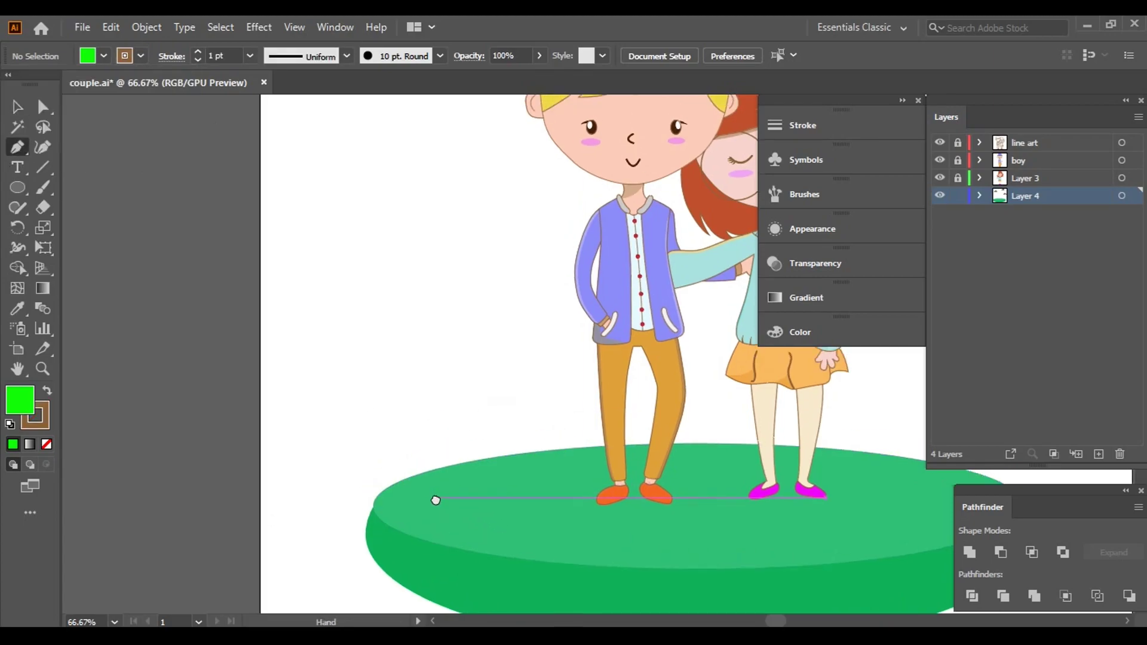
{"action": "scroll", "coordinate": [455, 494], "scroll_direction": "up", "scroll_amount": 2}
{"action": "scroll", "coordinate": [456, 494], "scroll_direction": "down", "scroll_amount": 2}
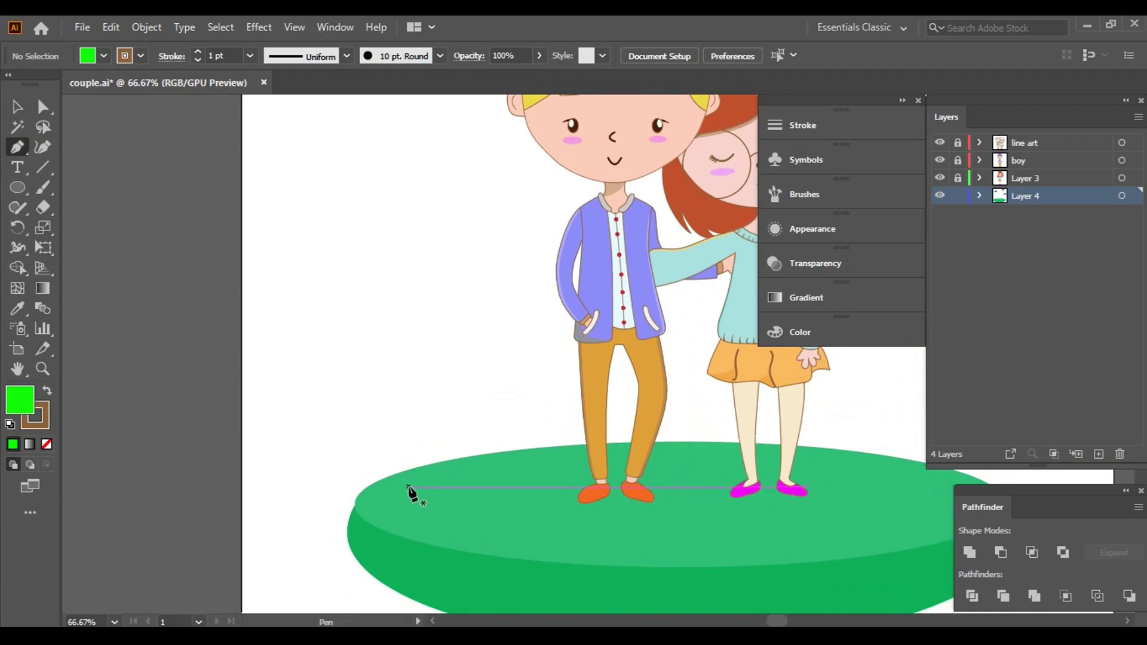
- Start the Pen path left of the boy, drawing the first two rounded leaf lobes
{"action": "left_click", "coordinate": [410, 487]}
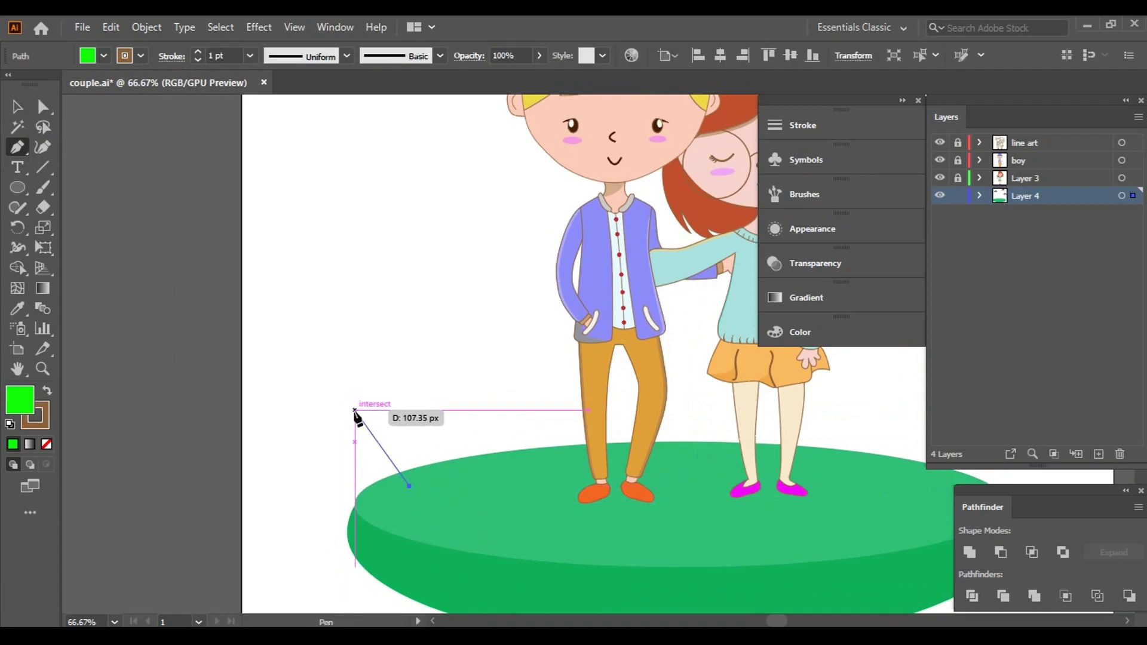
{"action": "left_click_drag", "start_coordinate": [352, 405], "coordinate": [364, 375]}
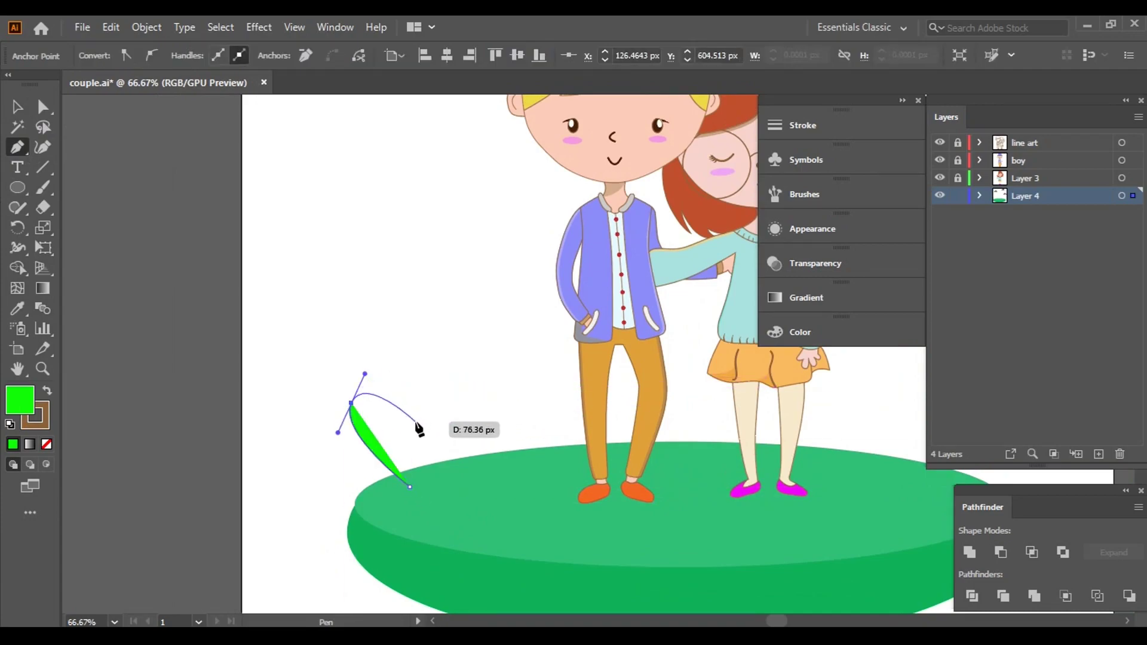
{"action": "left_click_drag", "start_coordinate": [415, 423], "coordinate": [421, 445]}
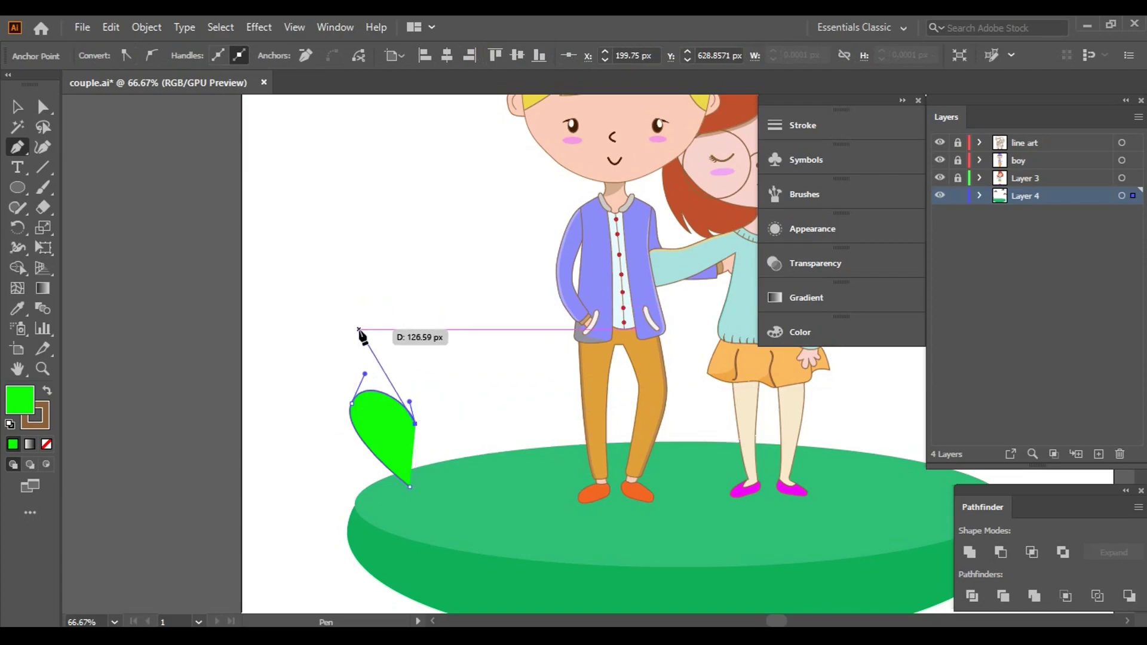
{"action": "mouse_move", "coordinate": [357, 366]}
{"action": "left_mouse_down"}
{"action": "mouse_move", "coordinate": [363, 353]}
{"action": "mouse_move", "coordinate": [421, 361]}
{"action": "left_mouse_up"}
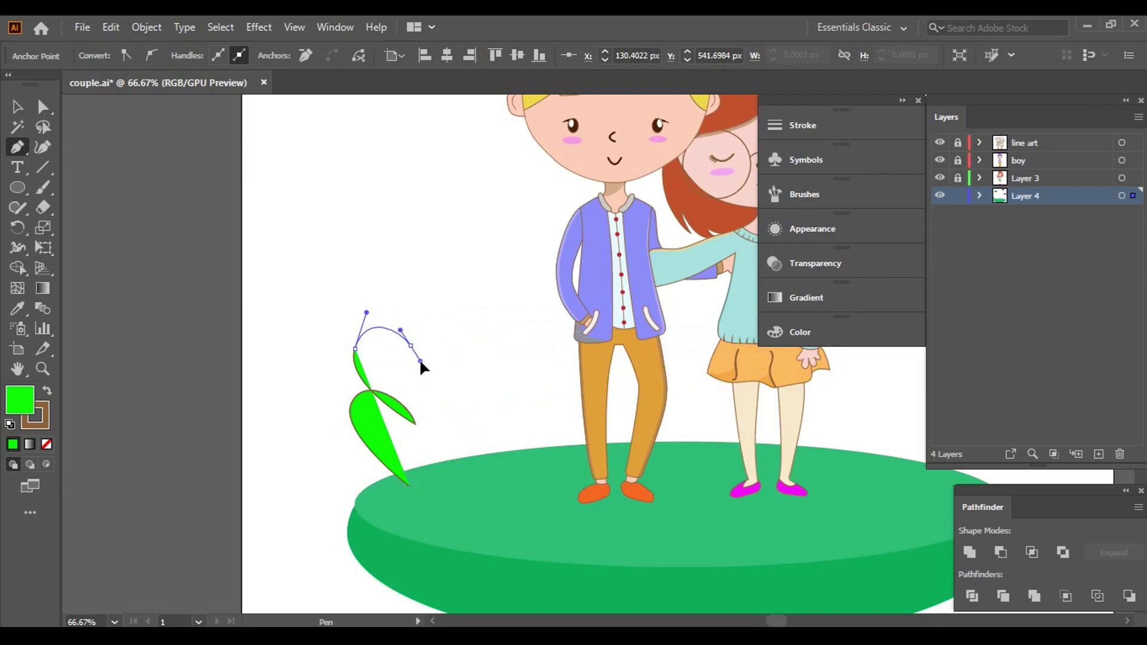
{"action": "left_click", "coordinate": [410, 346]}
{"action": "scroll", "coordinate": [359, 281], "scroll_direction": "up", "scroll_amount": 2}
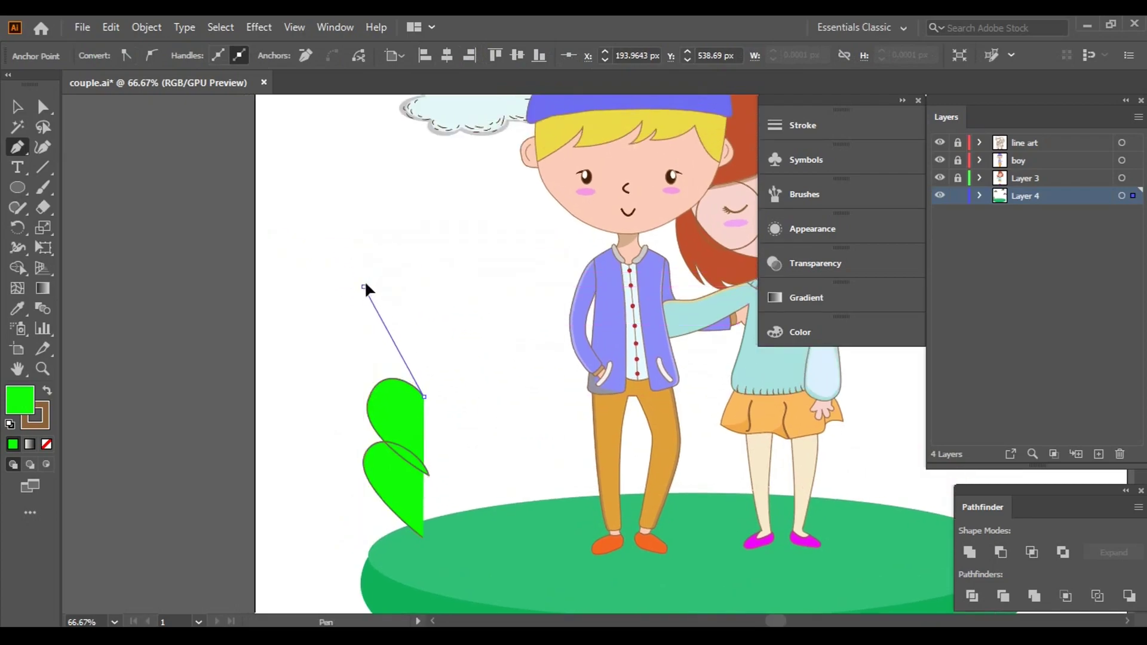
{"action": "left_click_drag", "start_coordinate": [363, 286], "coordinate": [378, 223]}
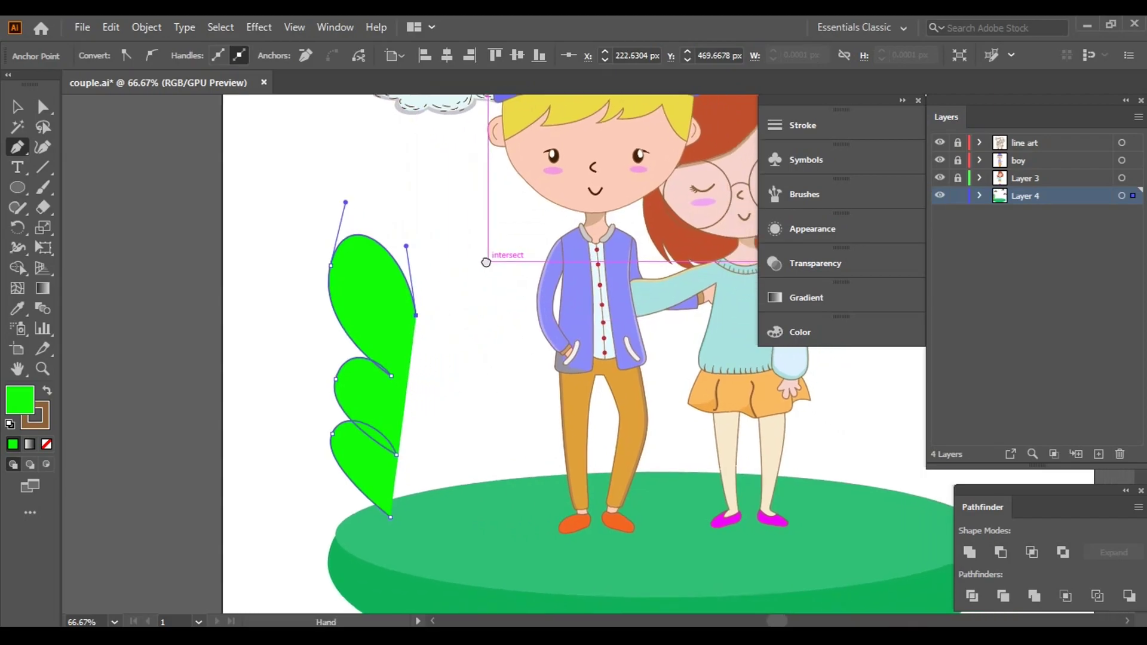
{"action": "mouse_move", "coordinate": [458, 406]}
{"action": "left_mouse_down"}
{"action": "mouse_move", "coordinate": [443, 244]}
{"action": "mouse_move", "coordinate": [502, 331]}
{"action": "left_mouse_up"}
{"action": "scroll", "coordinate": [478, 341], "scroll_direction": "down", "scroll_amount": 1}
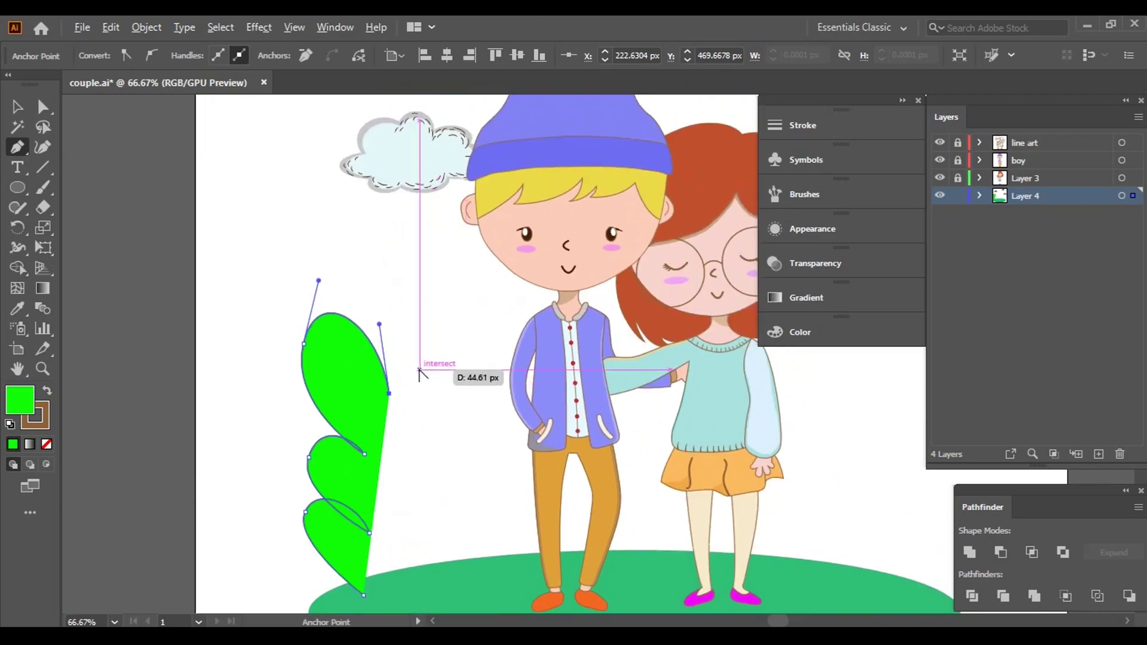
{"action": "scroll", "coordinate": [423, 366], "scroll_direction": "up", "scroll_amount": 2}
- Add the tall and right-hand lobes, curve the base and close the bush outline
{"action": "mouse_move", "coordinate": [414, 313]}
{"action": "left_mouse_down"}
{"action": "mouse_move", "coordinate": [476, 399]}
{"action": "mouse_move", "coordinate": [499, 479]}
{"action": "left_mouse_up"}
{"action": "left_click", "coordinate": [414, 313]}
{"action": "scroll", "coordinate": [415, 266], "scroll_direction": "down", "scroll_amount": 1}
{"action": "scroll", "coordinate": [377, 297], "scroll_direction": "up", "scroll_amount": 1}
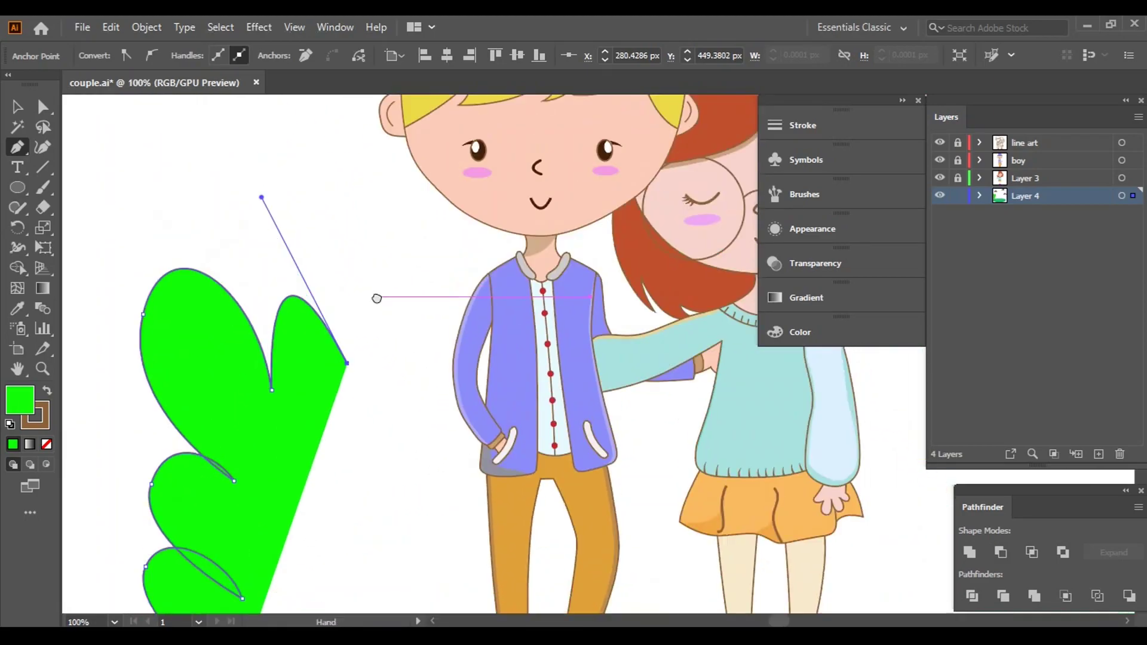
{"action": "left_click_drag", "start_coordinate": [459, 263], "coordinate": [464, 239]}
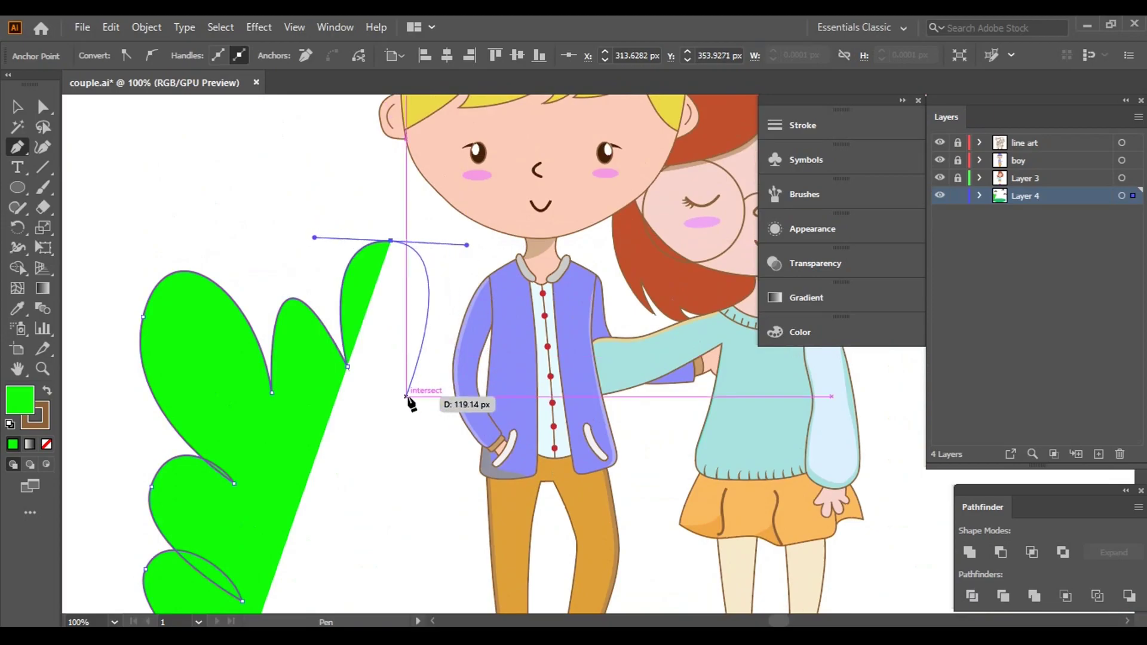
{"action": "mouse_move", "coordinate": [407, 393]}
{"action": "left_mouse_down"}
{"action": "mouse_move", "coordinate": [363, 269]}
{"action": "mouse_move", "coordinate": [417, 275]}
{"action": "left_mouse_up"}
{"action": "left_click_drag", "start_coordinate": [436, 314], "coordinate": [435, 312]}
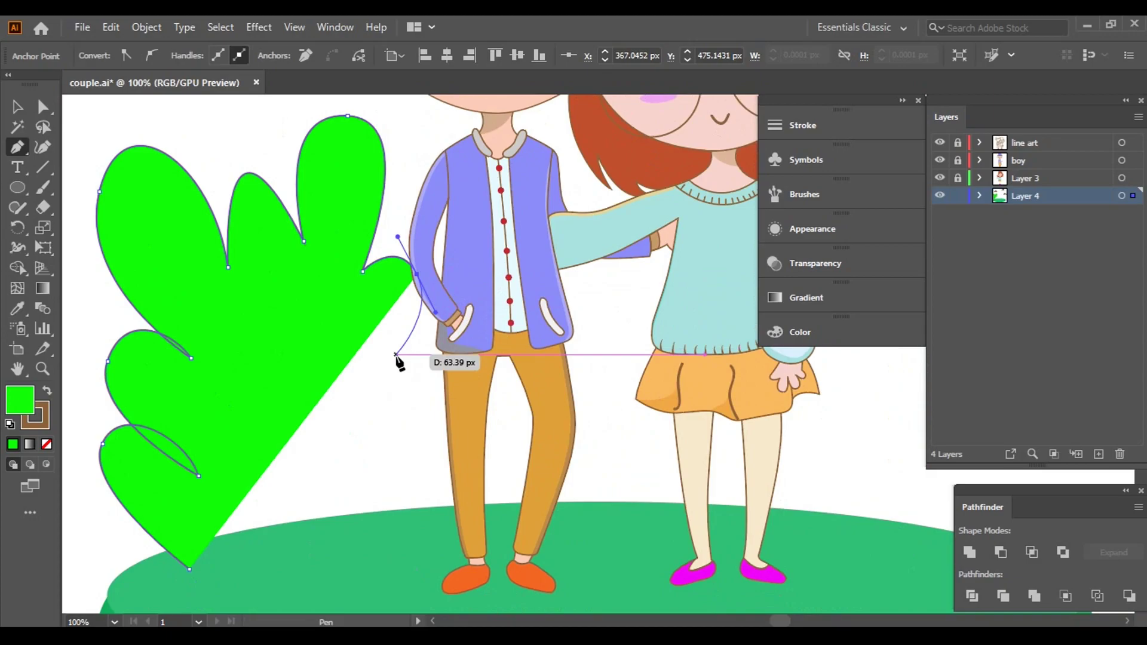
{"action": "left_click_drag", "start_coordinate": [397, 362], "coordinate": [373, 242]}
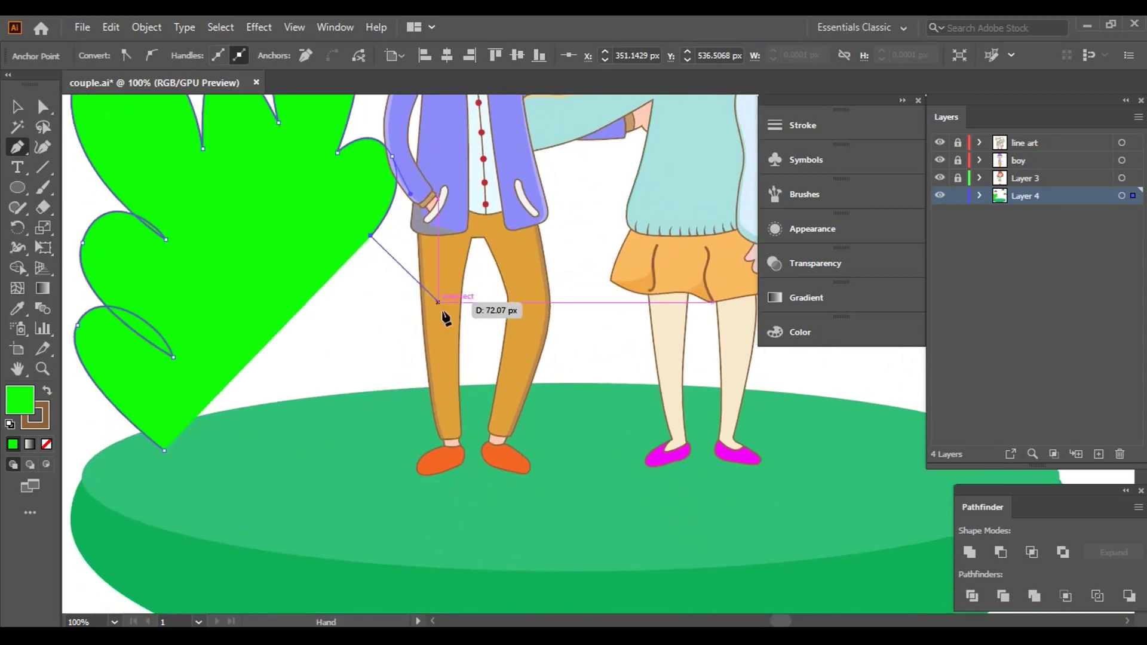
{"action": "left_click_drag", "start_coordinate": [428, 269], "coordinate": [426, 319]}
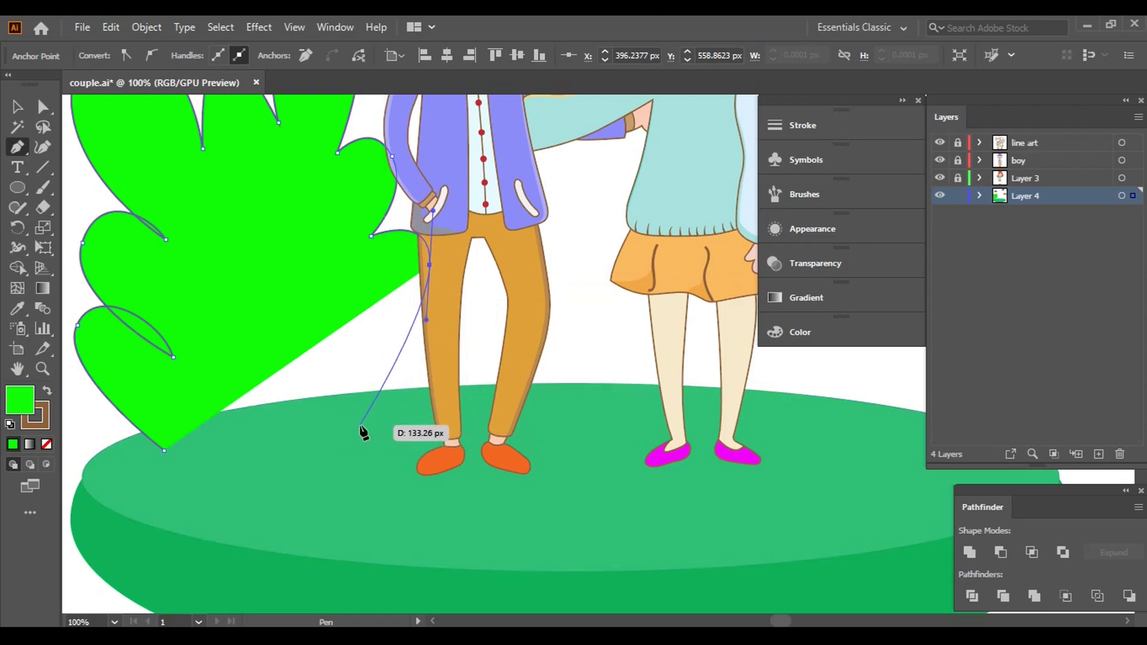
{"action": "left_click_drag", "start_coordinate": [351, 446], "coordinate": [294, 452]}
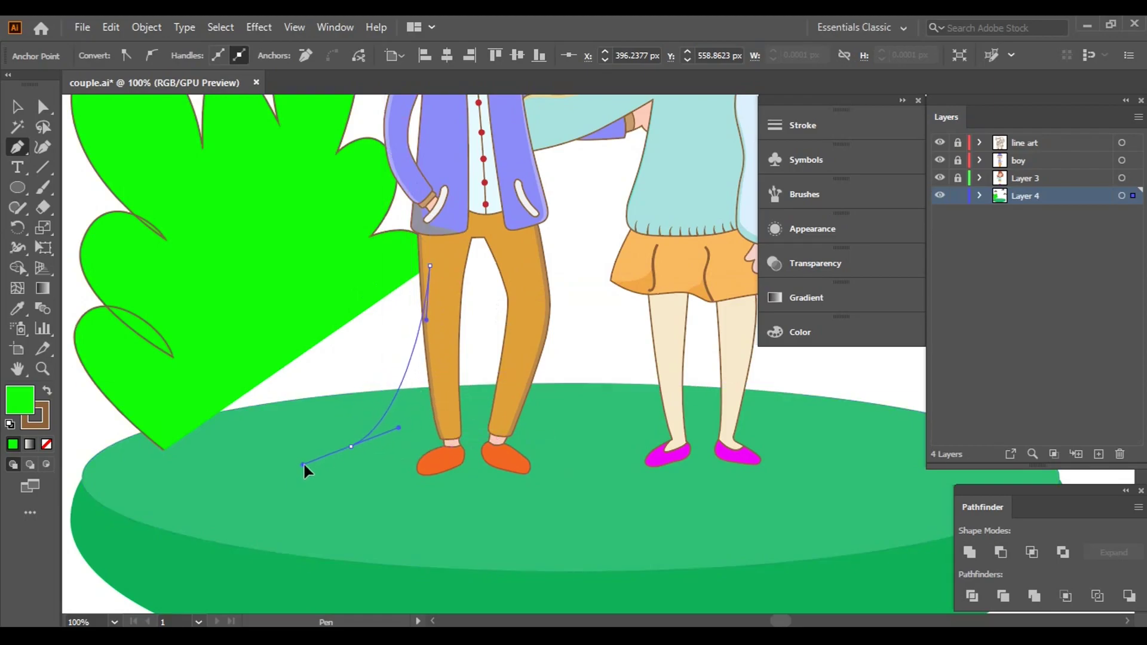
{"action": "left_click", "coordinate": [165, 452]}
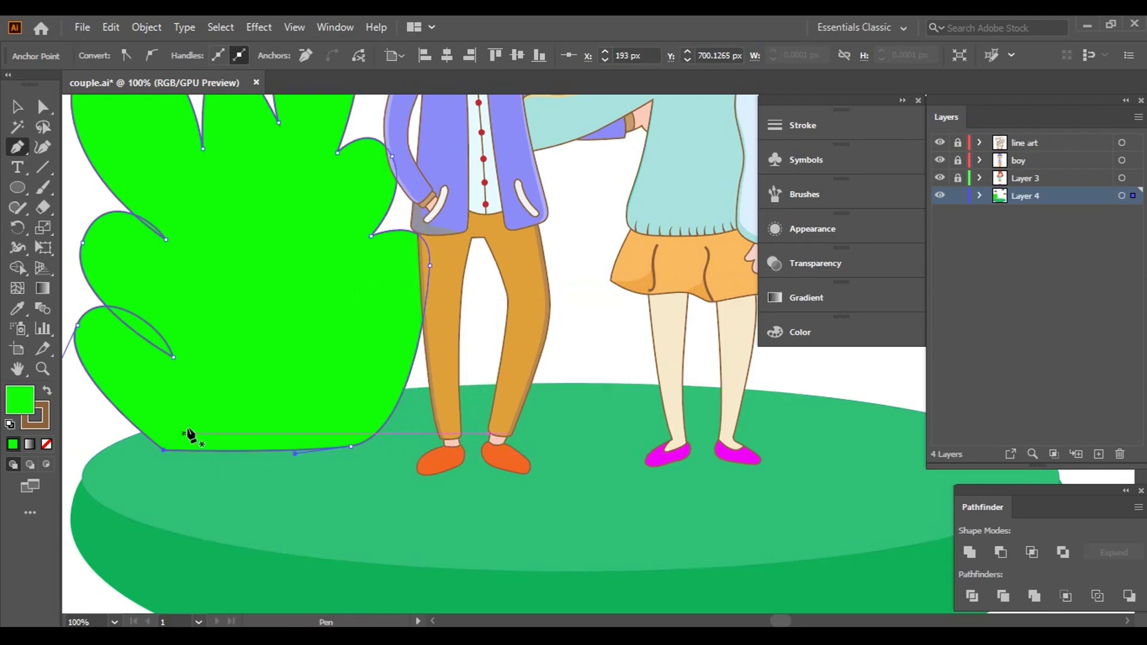
{"action": "key", "text": "ctrl+minus"}
{"action": "key", "text": "ctrl+minus"}
{"action": "key", "text": "ctrl+minus"}
- Deepen a notch and round the tall lobe's side and top with Direct Selection
{"action": "key", "text": "v"}
{"action": "left_click", "coordinate": [419, 478]}
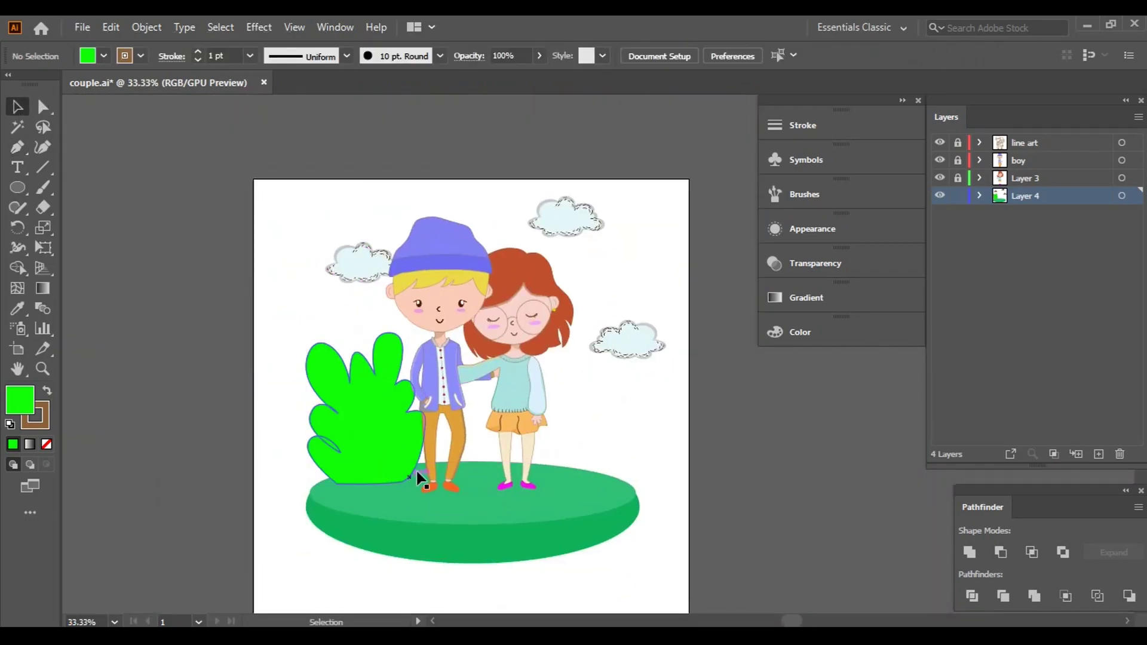
{"action": "left_click_drag", "start_coordinate": [419, 478], "coordinate": [453, 468]}
{"action": "key", "text": "ctrl+plus"}
{"action": "key", "text": "ctrl+plus"}
{"action": "key", "text": "ctrl+plus"}
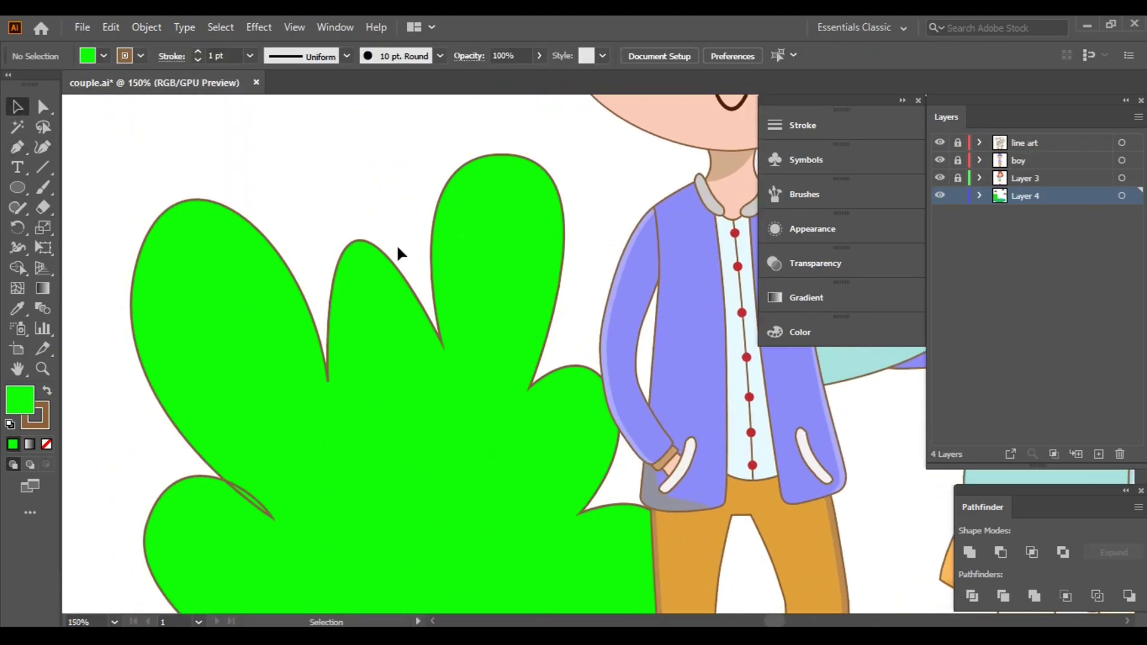
{"action": "left_click", "coordinate": [370, 252]}
{"action": "key", "text": "a"}
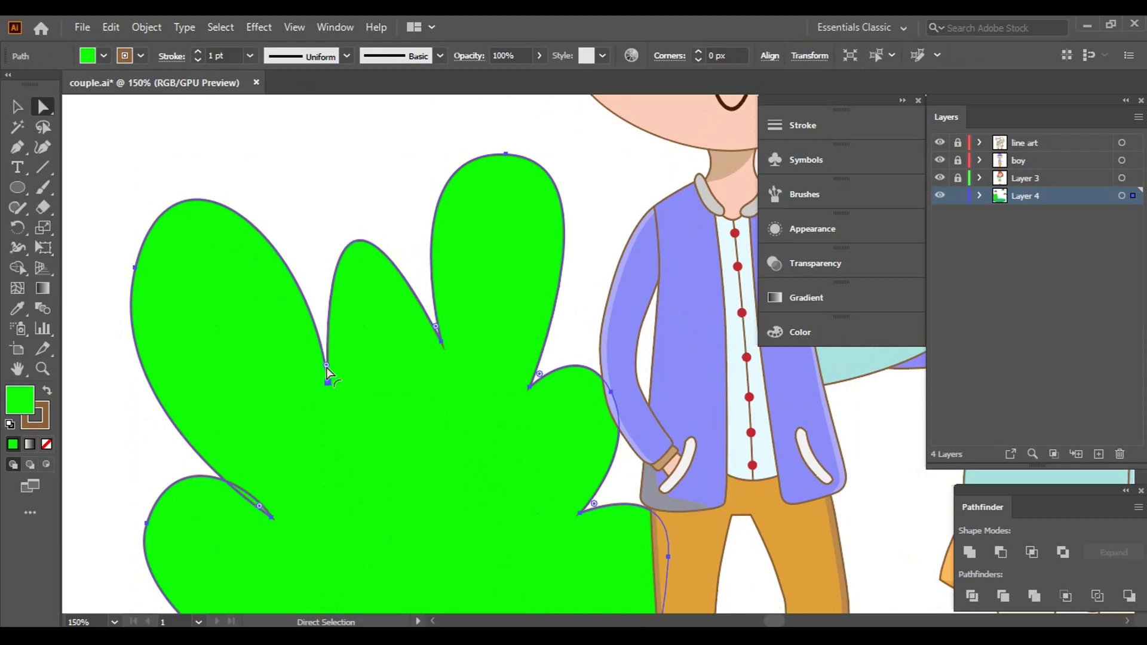
{"action": "left_click_drag", "start_coordinate": [324, 387], "coordinate": [316, 432]}
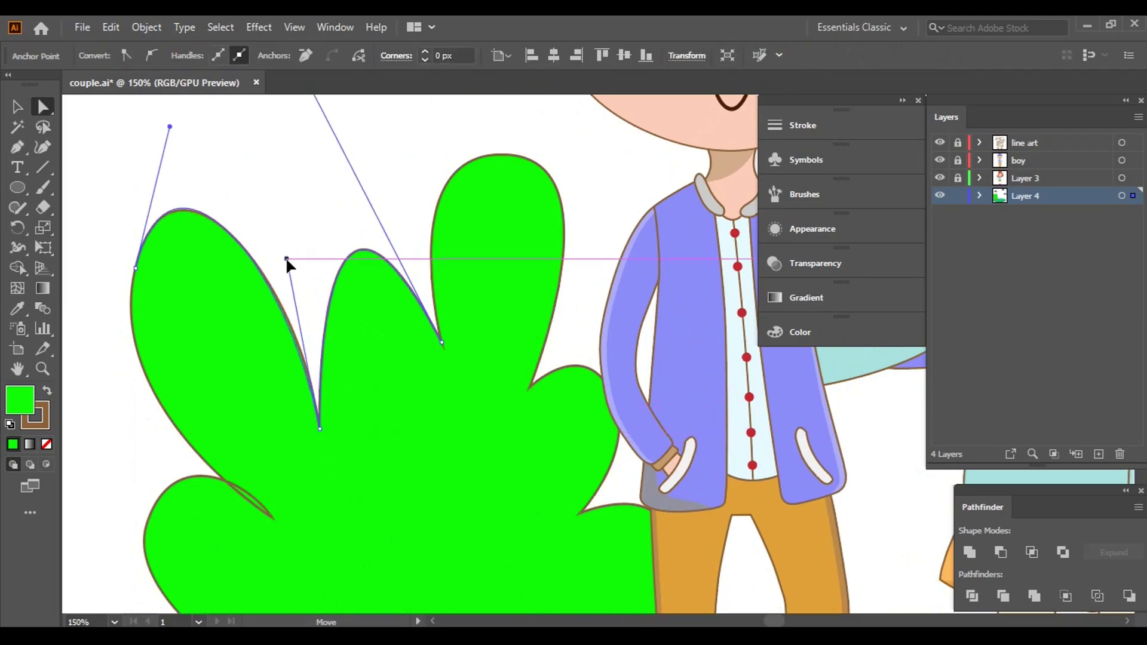
{"action": "mouse_move", "coordinate": [299, 275]}
{"action": "left_mouse_down"}
{"action": "mouse_move", "coordinate": [284, 256]}
{"action": "mouse_move", "coordinate": [359, 438]}
{"action": "left_mouse_up"}
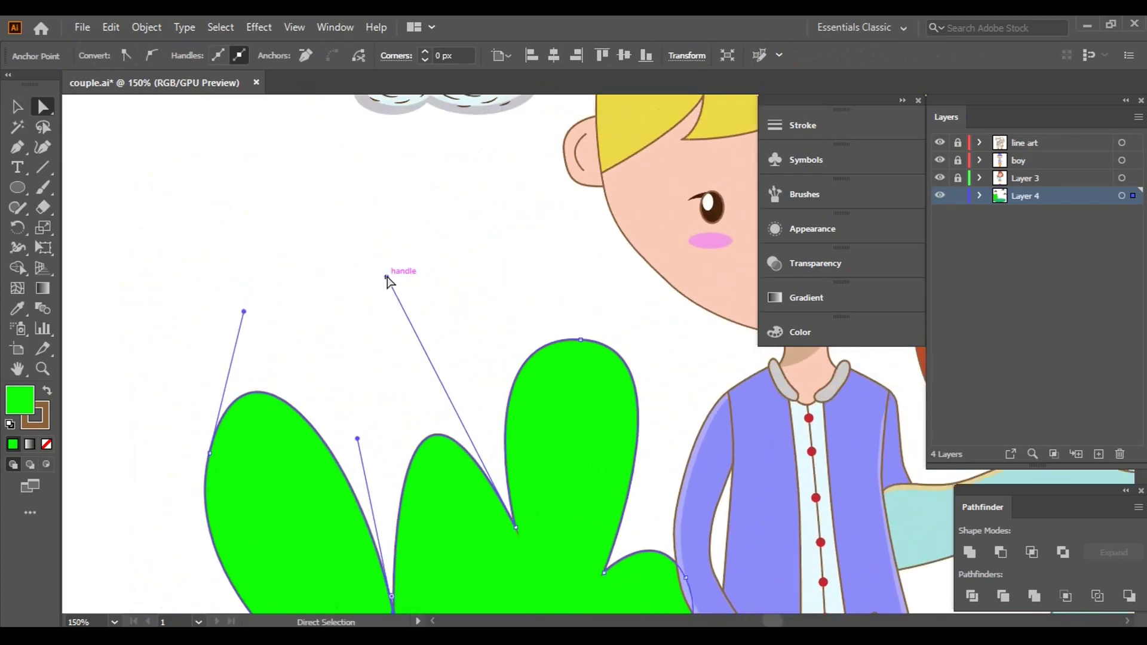
{"action": "left_click_drag", "start_coordinate": [386, 277], "coordinate": [353, 319]}
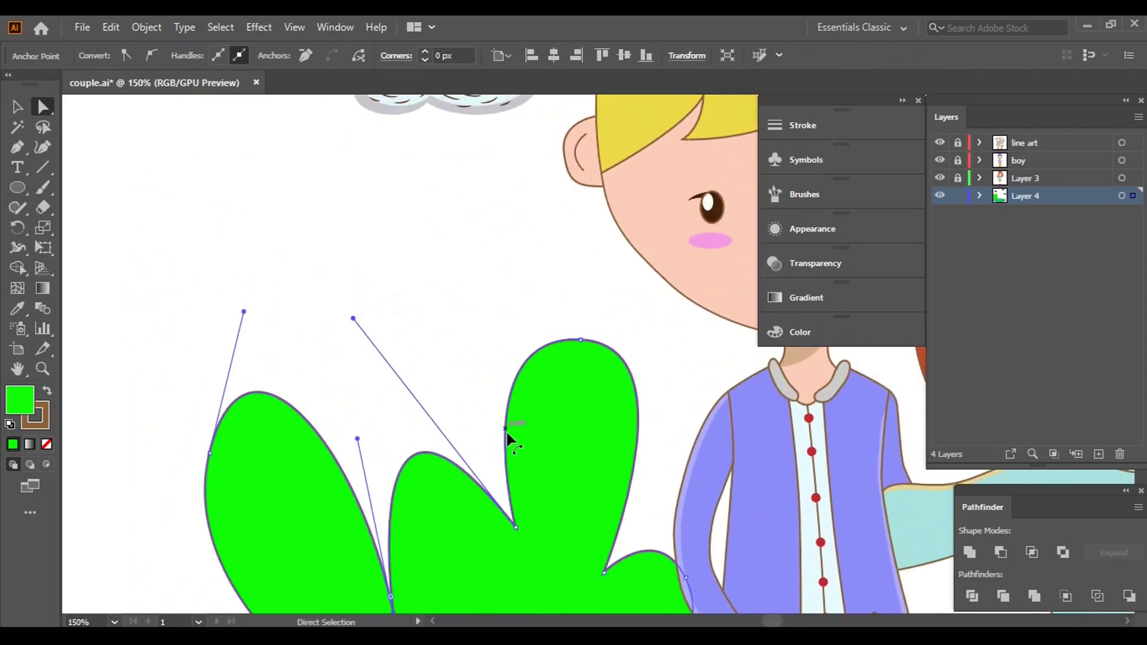
{"action": "key", "text": "ctrl+0"}
{"action": "key", "text": "ctrl+1"}
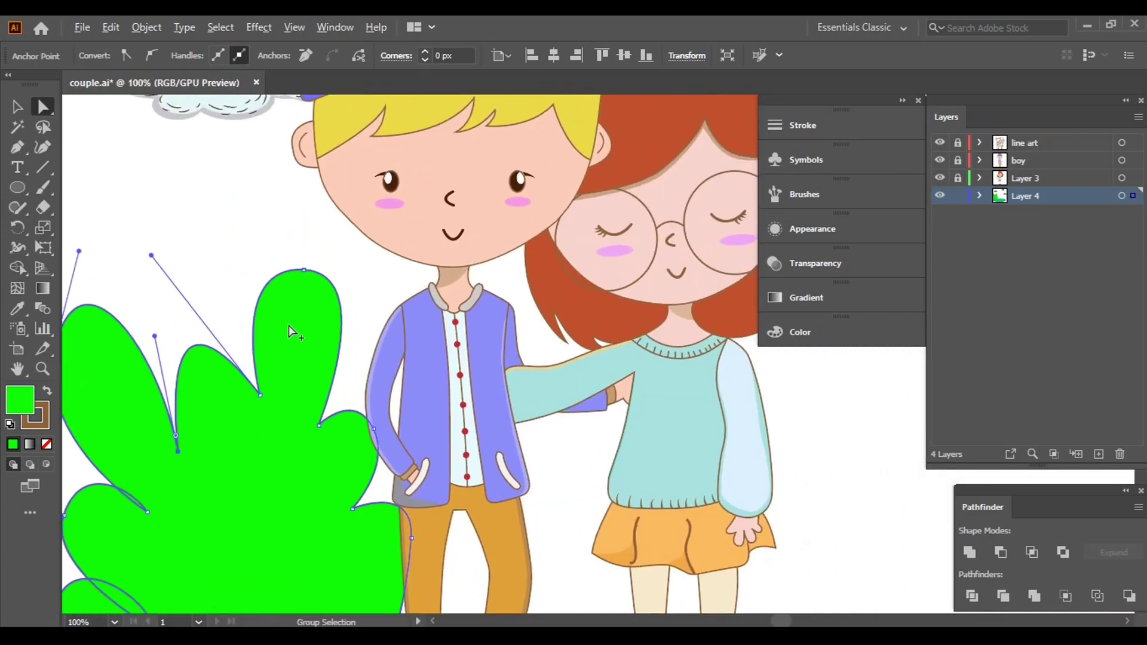
{"action": "key", "text": "ctrl+equal"}
{"action": "left_click_drag", "start_coordinate": [328, 216], "coordinate": [365, 232]}
{"action": "key", "text": "ctrl+minus"}
{"action": "key", "text": "ctrl+minus"}
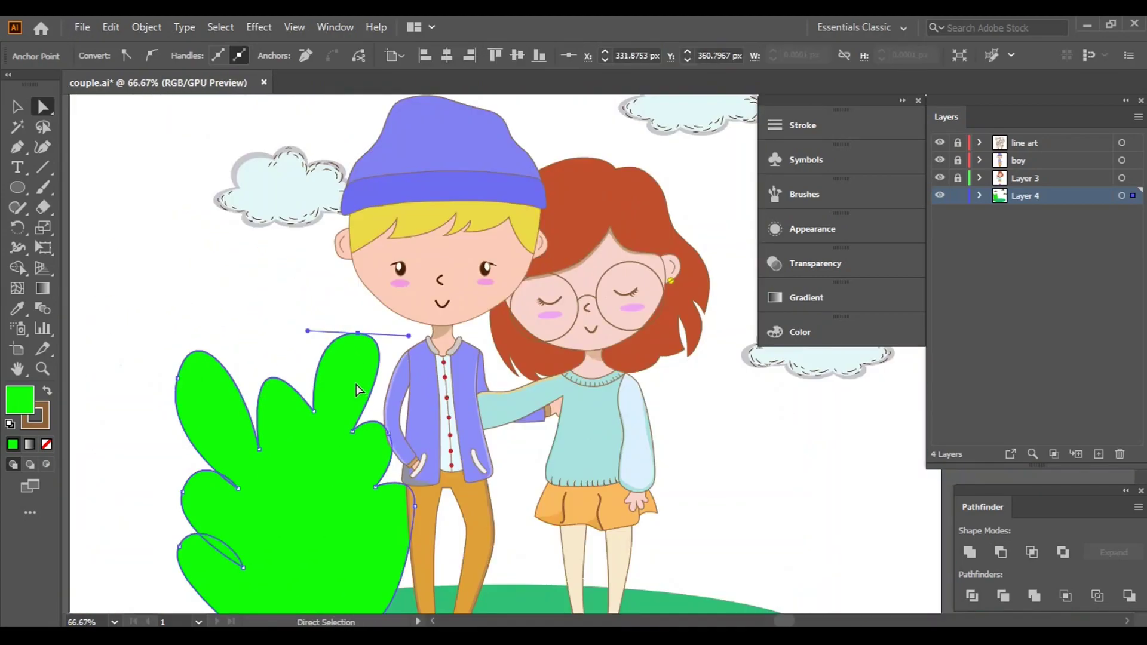
- Undo an accidental anchor move and reshape the left lobe's anchor and handles
{"action": "scroll", "coordinate": [356, 390], "scroll_direction": "down", "scroll_amount": 5}
{"action": "left_click_drag", "start_coordinate": [186, 269], "coordinate": [190, 297]}
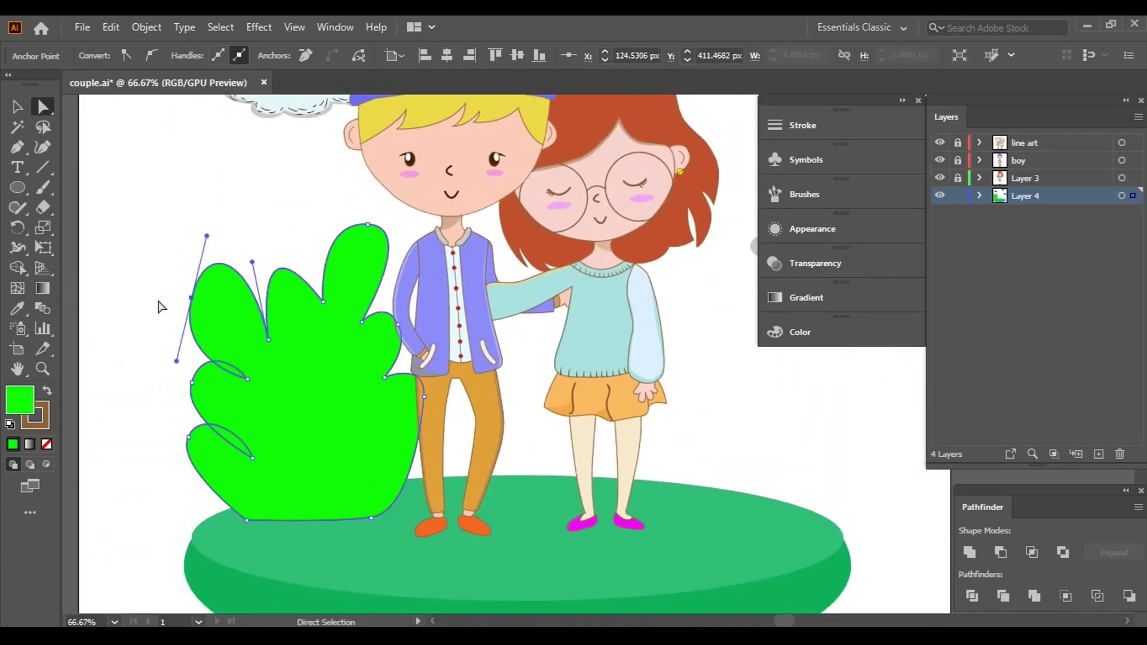
{"action": "scroll", "coordinate": [328, 380], "scroll_direction": "up", "scroll_amount": 1}
{"action": "key", "text": "ctrl+z"}
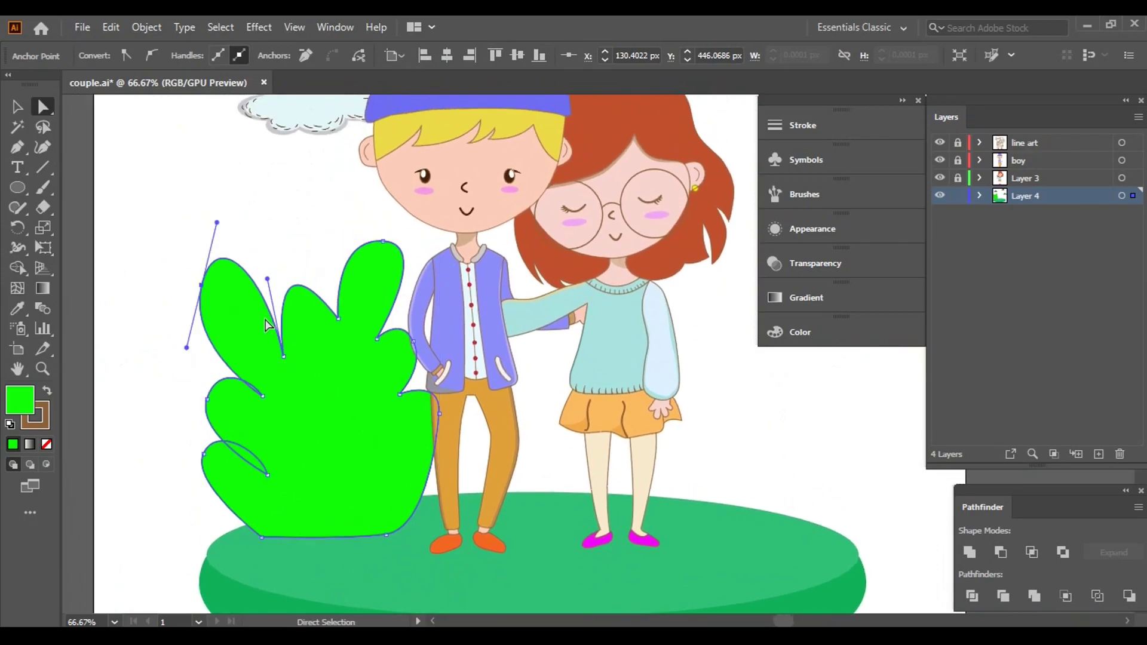
{"action": "mouse_move", "coordinate": [308, 336]}
{"action": "left_mouse_down"}
{"action": "mouse_move", "coordinate": [344, 309]}
{"action": "mouse_move", "coordinate": [309, 262]}
{"action": "left_mouse_up"}
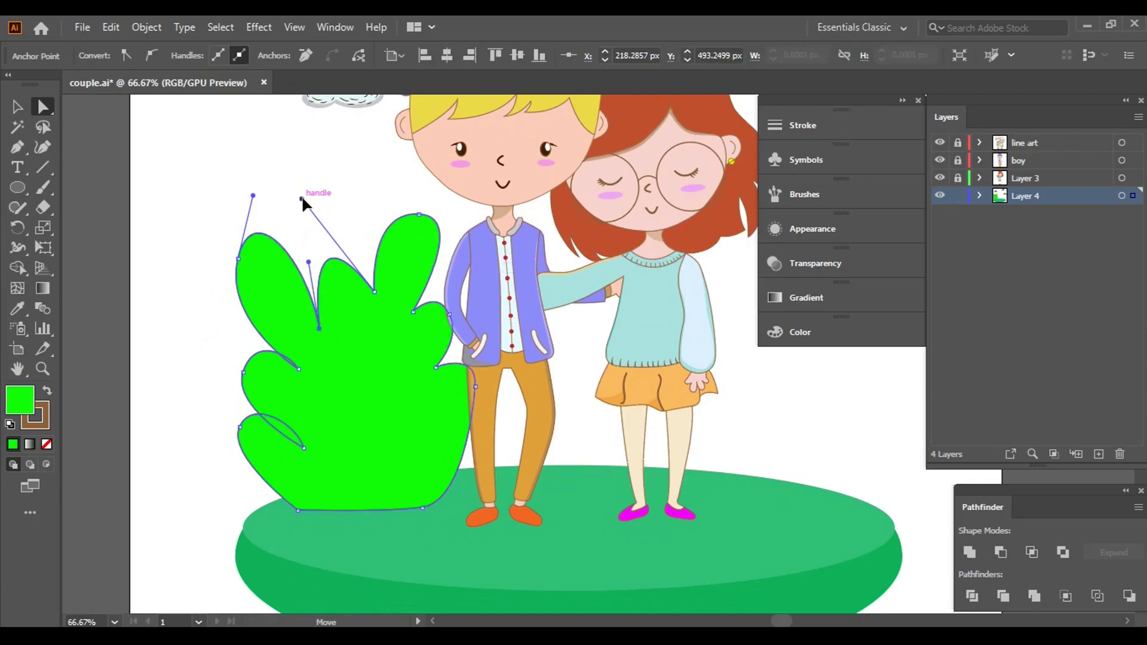
{"action": "left_click_drag", "start_coordinate": [302, 200], "coordinate": [293, 117]}
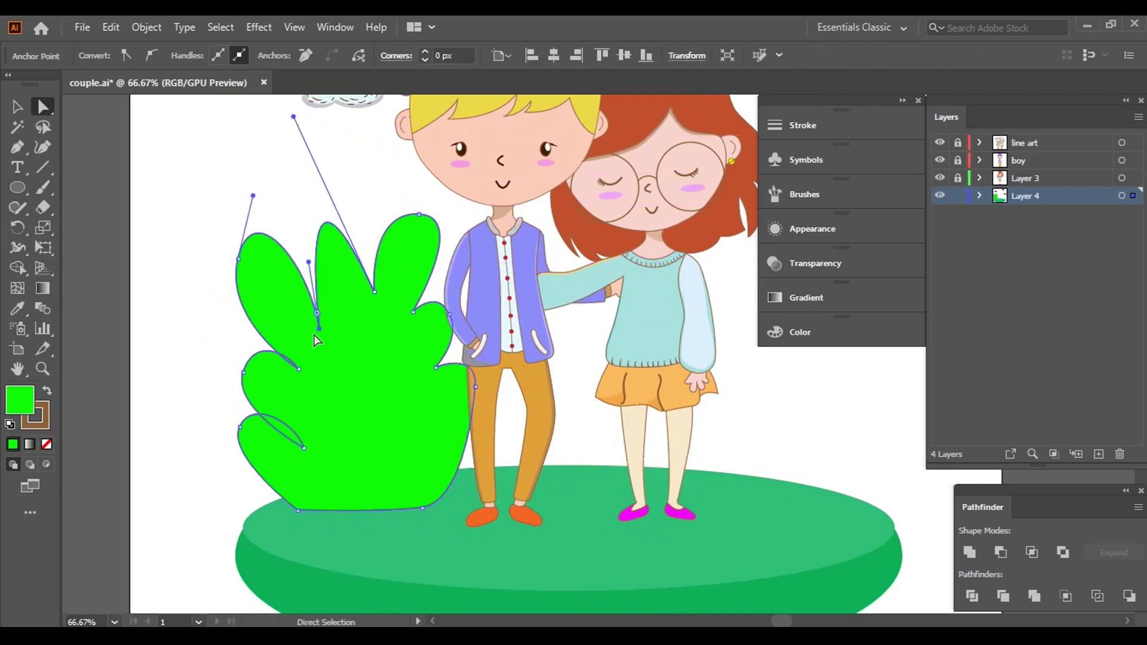
{"action": "left_click", "coordinate": [239, 259]}
{"action": "key", "text": "ctrl+plus"}
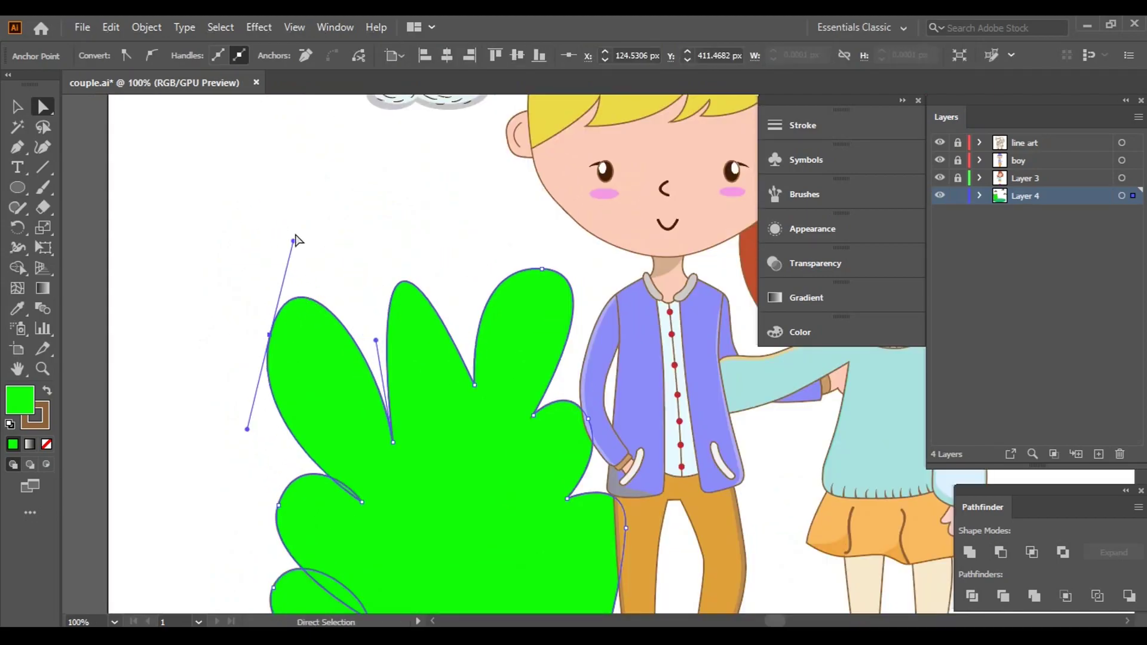
{"action": "left_click_drag", "start_coordinate": [293, 241], "coordinate": [302, 274]}
{"action": "left_click_drag", "start_coordinate": [269, 334], "coordinate": [294, 366]}
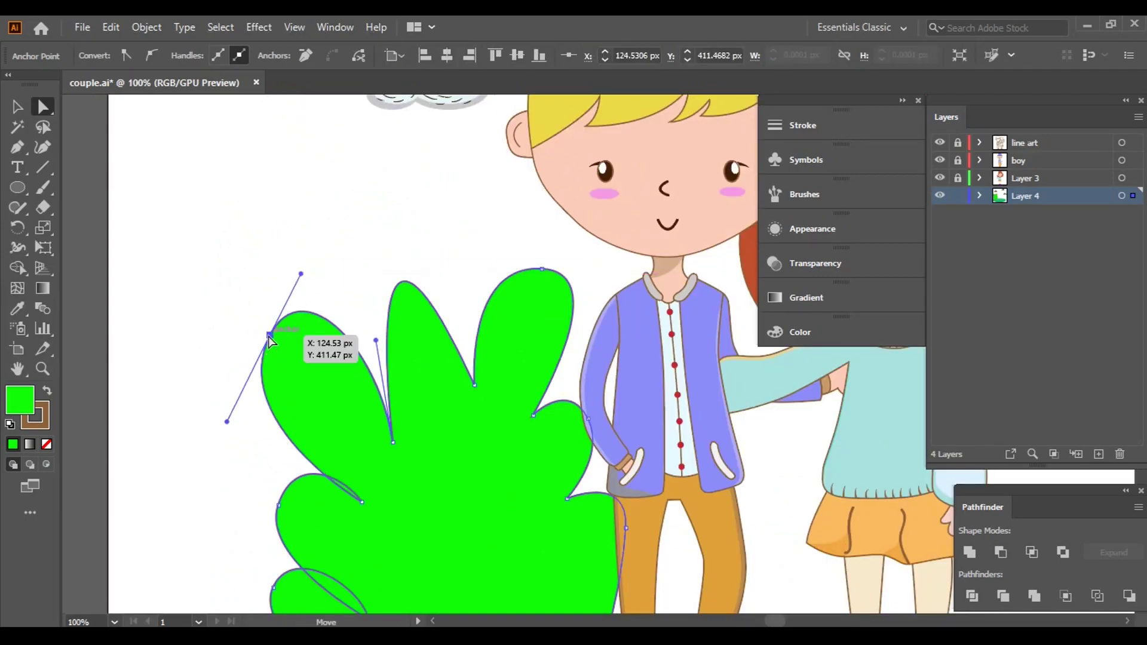
- Add an anchor at the top-left lobe's tip and pull its handles to round it
{"action": "scroll", "coordinate": [297, 371], "scroll_direction": "down", "scroll_amount": 2}
{"action": "scroll", "coordinate": [297, 371], "scroll_direction": "right", "scroll_amount": 3}
{"action": "left_click", "coordinate": [304, 231]}
{"action": "left_click", "coordinate": [17, 146]}
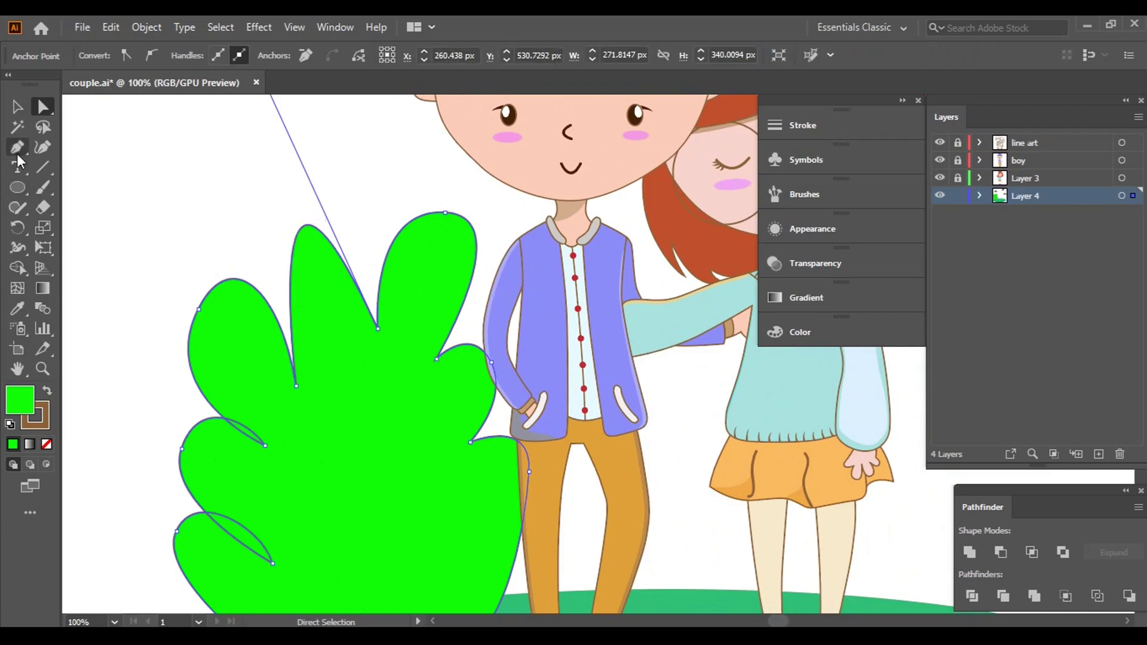
{"action": "left_click", "coordinate": [60, 171]}
{"action": "left_click", "coordinate": [303, 227]}
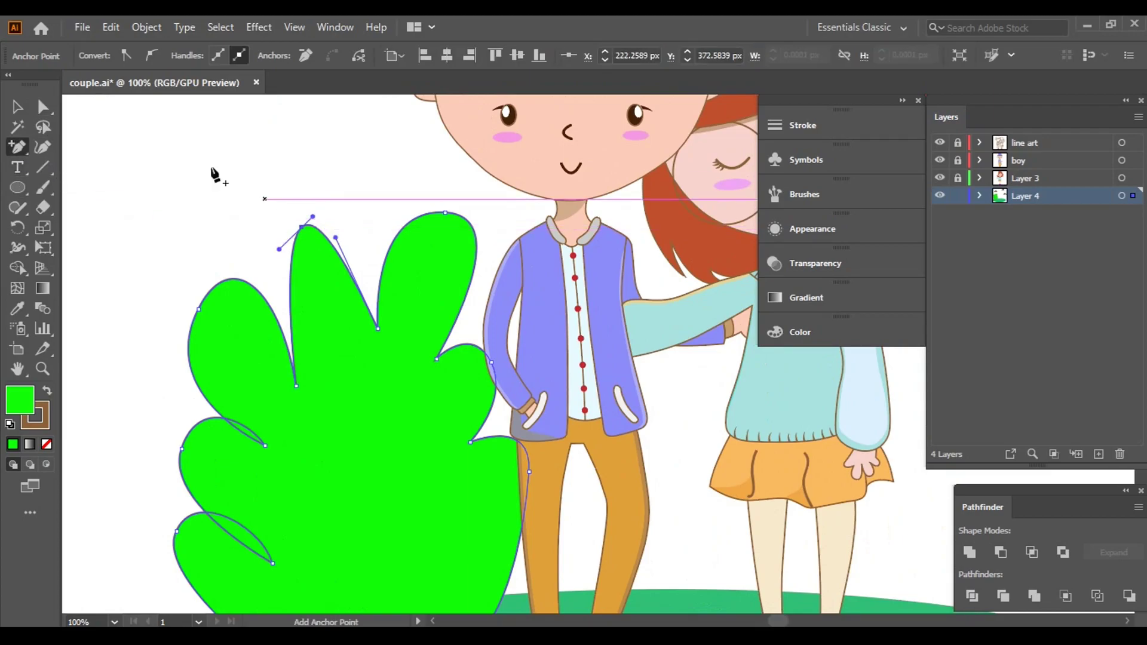
{"action": "scroll", "coordinate": [323, 219], "scroll_direction": "up", "scroll_amount": 2}
{"action": "scroll", "coordinate": [323, 218], "scroll_direction": "up", "scroll_amount": 1}
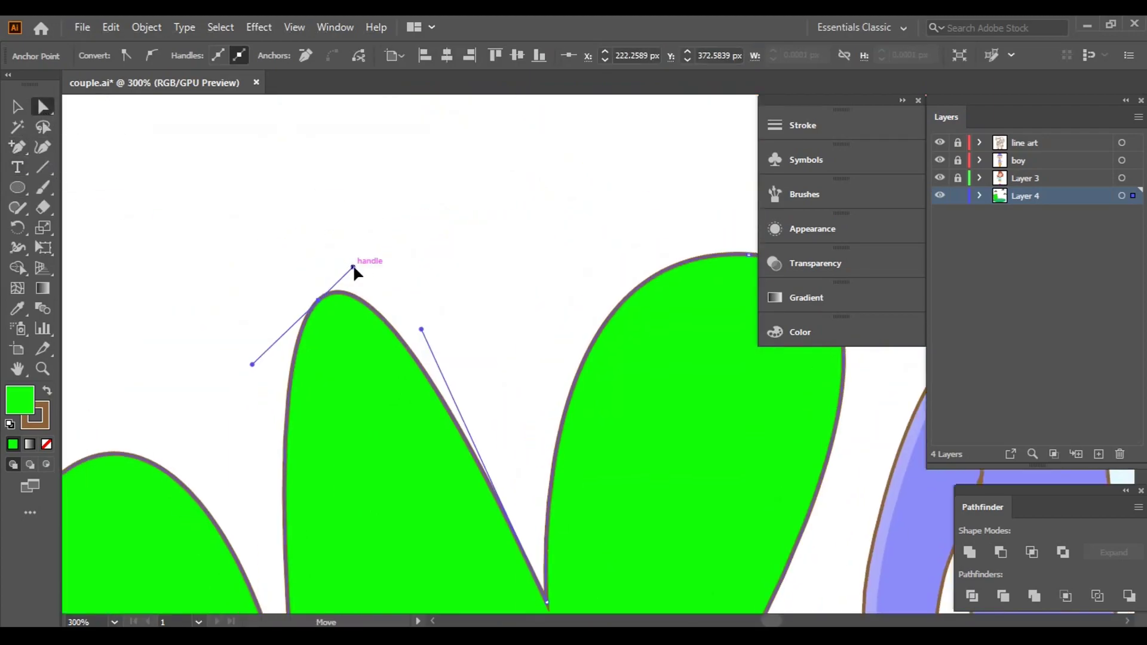
{"action": "left_click_drag", "start_coordinate": [353, 268], "coordinate": [407, 266]}
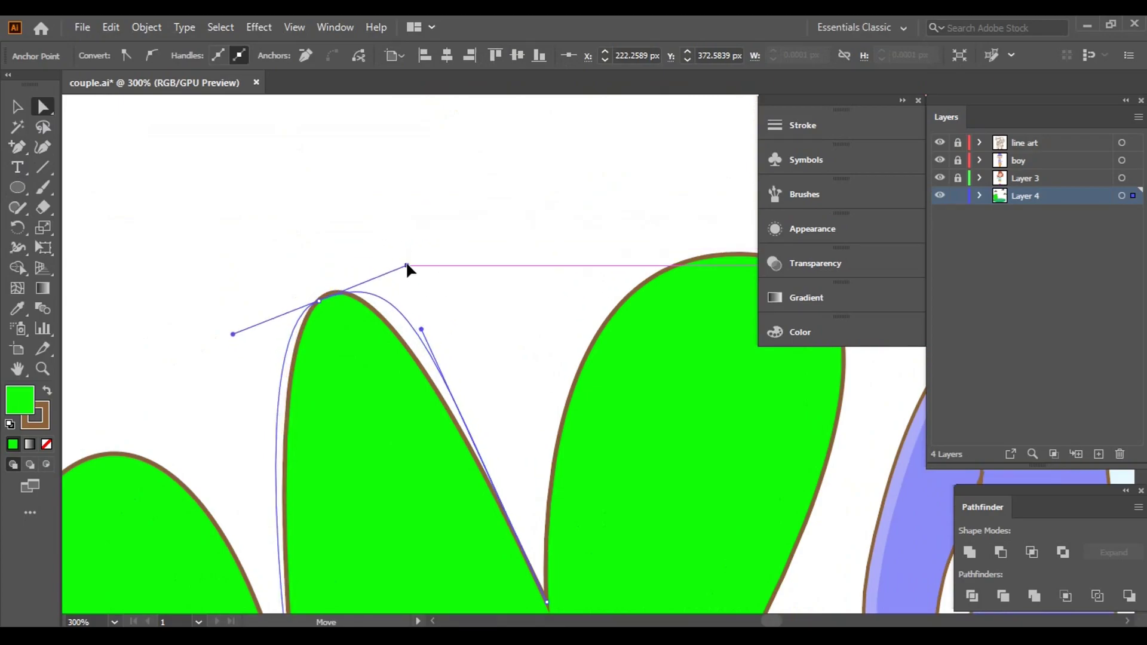
{"action": "left_click_drag", "start_coordinate": [232, 333], "coordinate": [191, 356]}
{"action": "key", "text": "ctrl+0"}
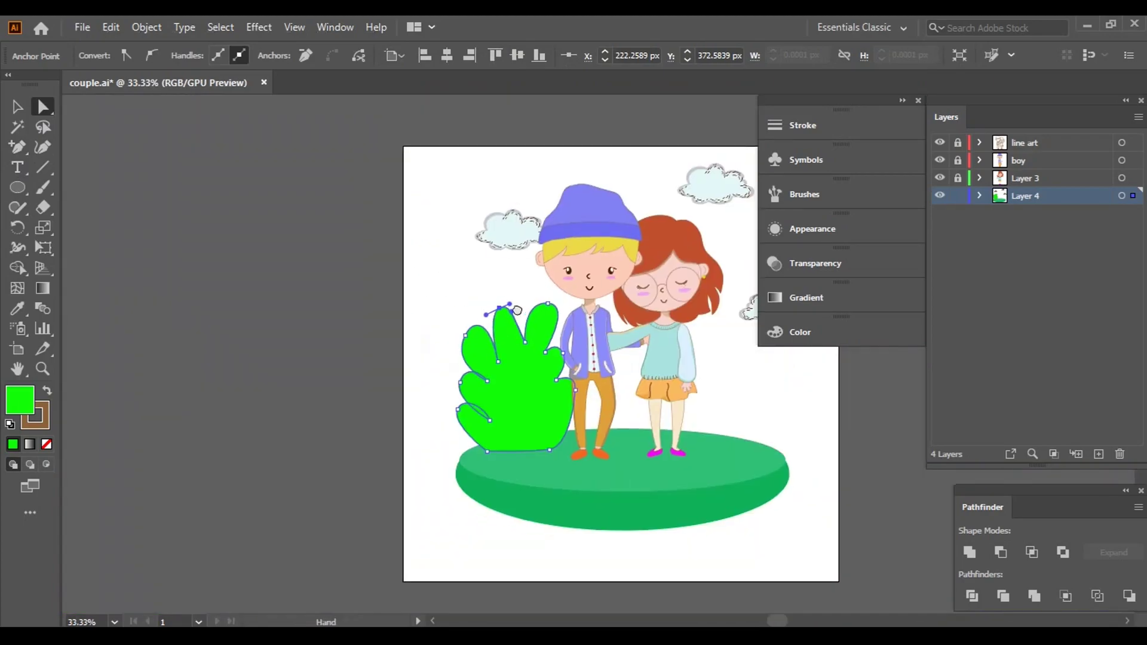
{"action": "scroll", "coordinate": [517, 310], "scroll_direction": "up", "scroll_amount": 4}
{"action": "left_click", "coordinate": [509, 409]}
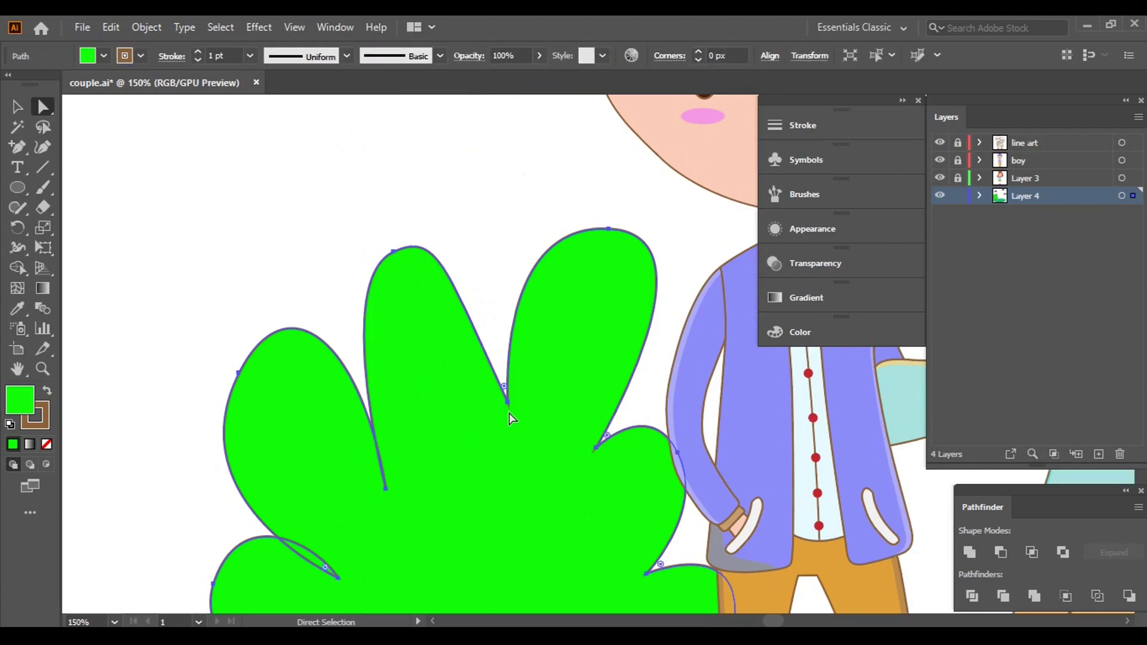
{"action": "key", "text": "v"}
- Fill the upper and lower-left notches with two rectangles united into the bush
{"action": "key", "text": "ctrl+shift+a"}
{"action": "scroll", "coordinate": [509, 414], "scroll_direction": "down", "scroll_amount": 3}
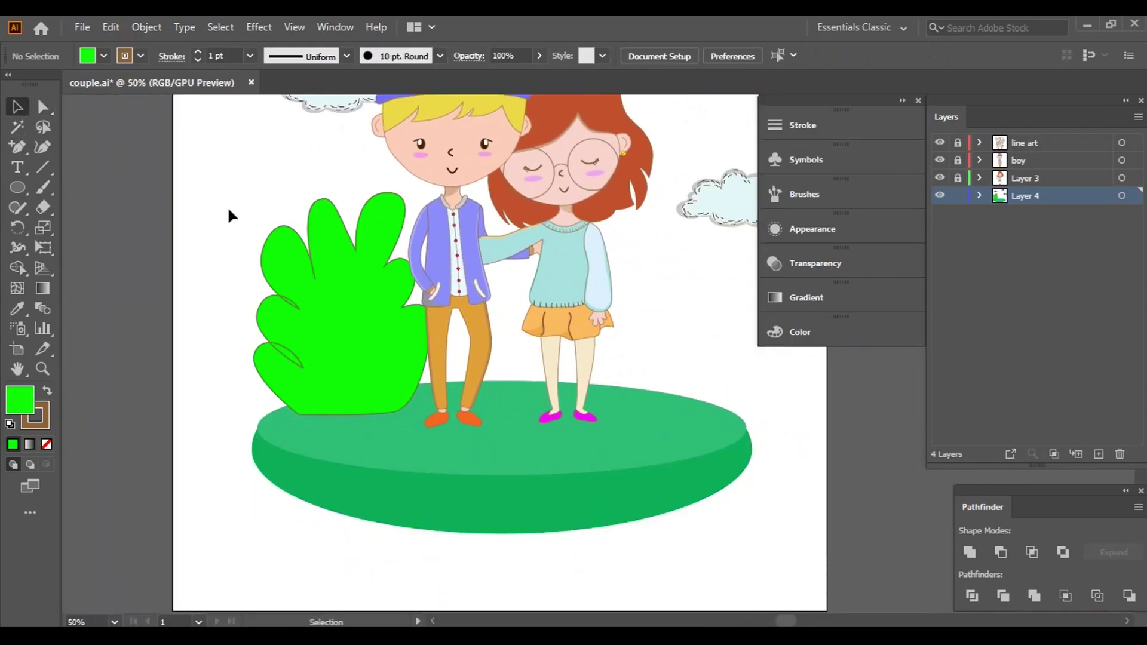
{"action": "scroll", "coordinate": [269, 339], "scroll_direction": "up", "scroll_amount": 3}
{"action": "left_click_drag", "start_coordinate": [318, 346], "coordinate": [481, 364]}
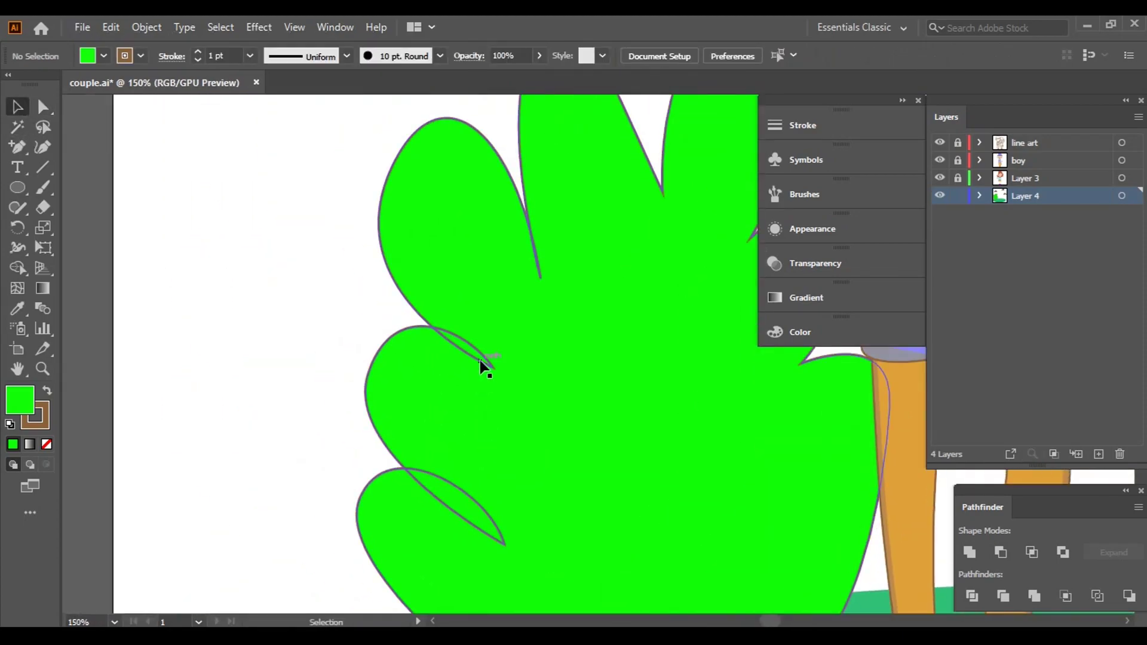
{"action": "scroll", "coordinate": [476, 385], "scroll_direction": "up", "scroll_amount": 2}
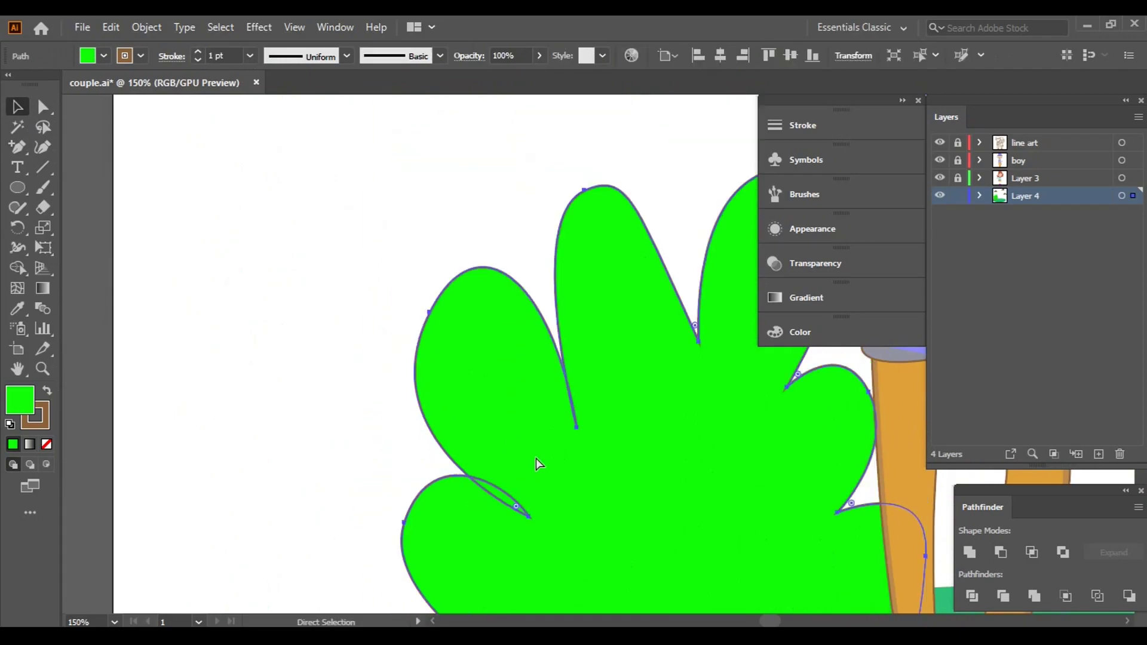
{"action": "scroll", "coordinate": [556, 456], "scroll_direction": "down", "scroll_amount": 2}
{"action": "scroll", "coordinate": [576, 455], "scroll_direction": "down", "scroll_amount": 2}
{"action": "scroll", "coordinate": [576, 455], "scroll_direction": "right", "scroll_amount": 2}
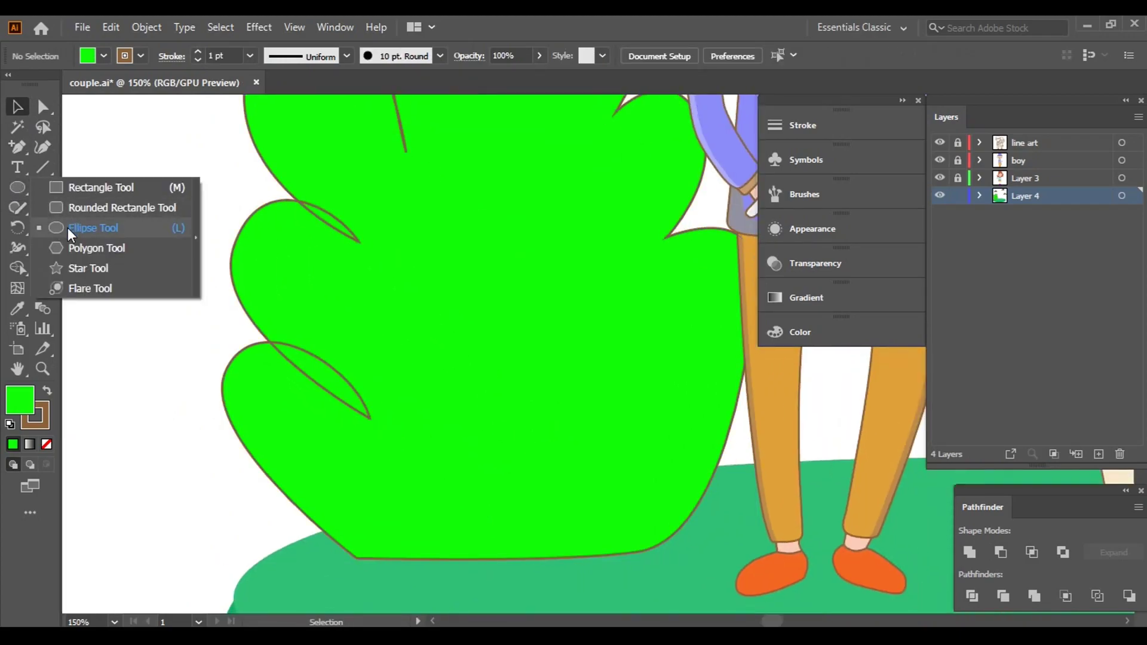
{"action": "left_click", "coordinate": [74, 188]}
{"action": "mouse_move", "coordinate": [285, 131]}
{"action": "left_mouse_down"}
{"action": "mouse_move", "coordinate": [406, 280]}
{"action": "mouse_move", "coordinate": [420, 281]}
{"action": "left_mouse_up"}
{"action": "mouse_move", "coordinate": [267, 297]}
{"action": "left_mouse_down"}
{"action": "mouse_move", "coordinate": [290, 416]}
{"action": "mouse_move", "coordinate": [408, 441]}
{"action": "left_mouse_up"}
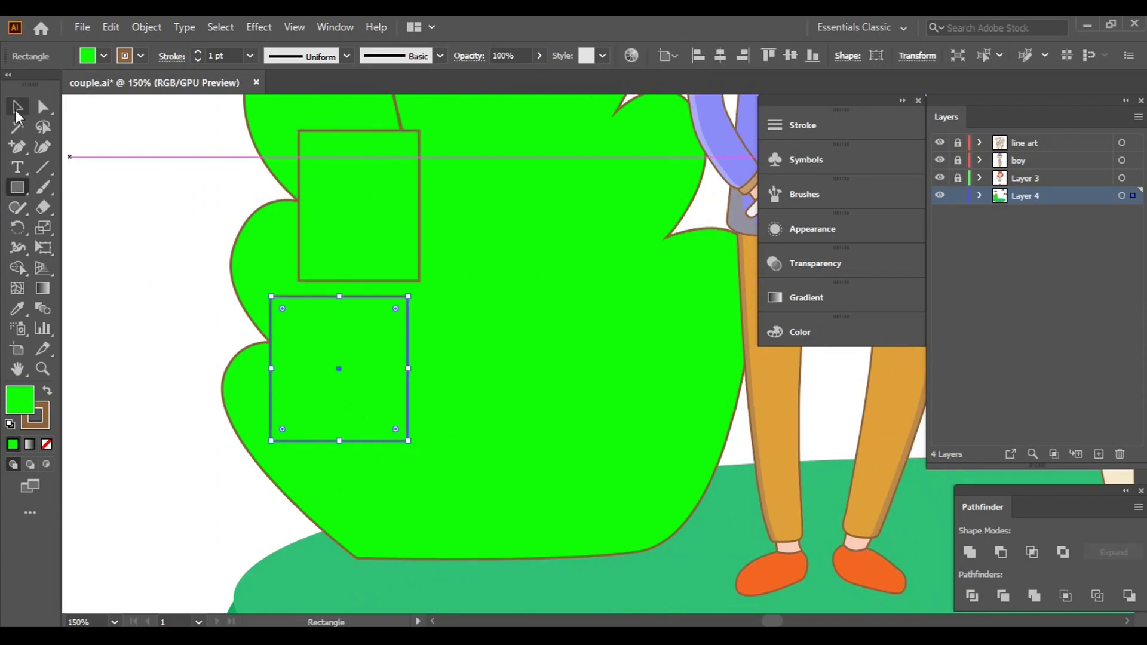
{"action": "left_click", "coordinate": [16, 108]}
{"action": "key", "text": "ctrl+a"}
{"action": "left_click", "coordinate": [970, 552]}
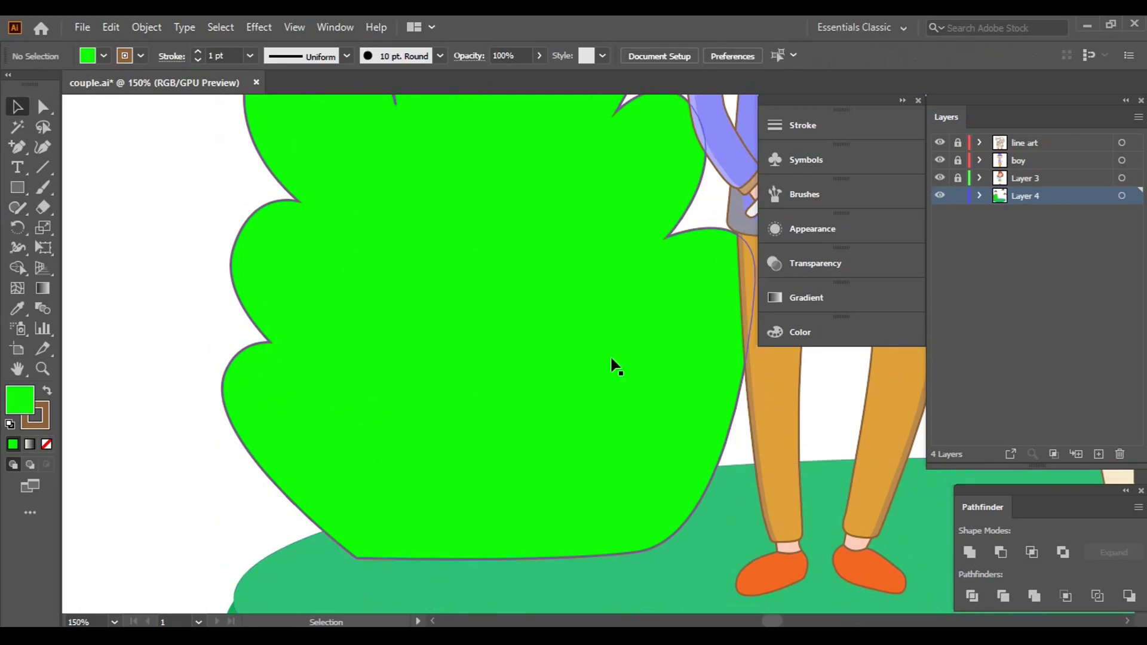
- Scale the bush down from its top-right corner
{"action": "scroll", "coordinate": [578, 315], "scroll_direction": "down", "scroll_amount": 2}
{"action": "scroll", "coordinate": [430, 376], "scroll_direction": "down", "scroll_amount": 1}
{"action": "scroll", "coordinate": [451, 385], "scroll_direction": "down", "scroll_amount": 3}
{"action": "scroll", "coordinate": [449, 375], "scroll_direction": "up", "scroll_amount": 3}
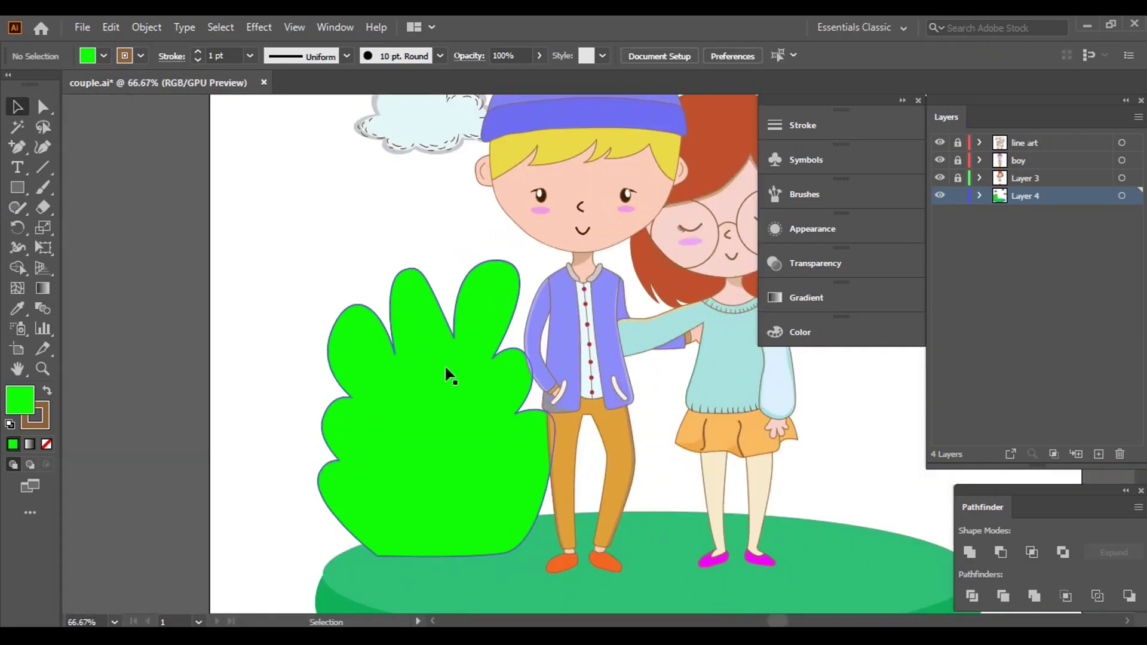
{"action": "left_click", "coordinate": [446, 369]}
{"action": "left_click_drag", "start_coordinate": [570, 263], "coordinate": [478, 358]}
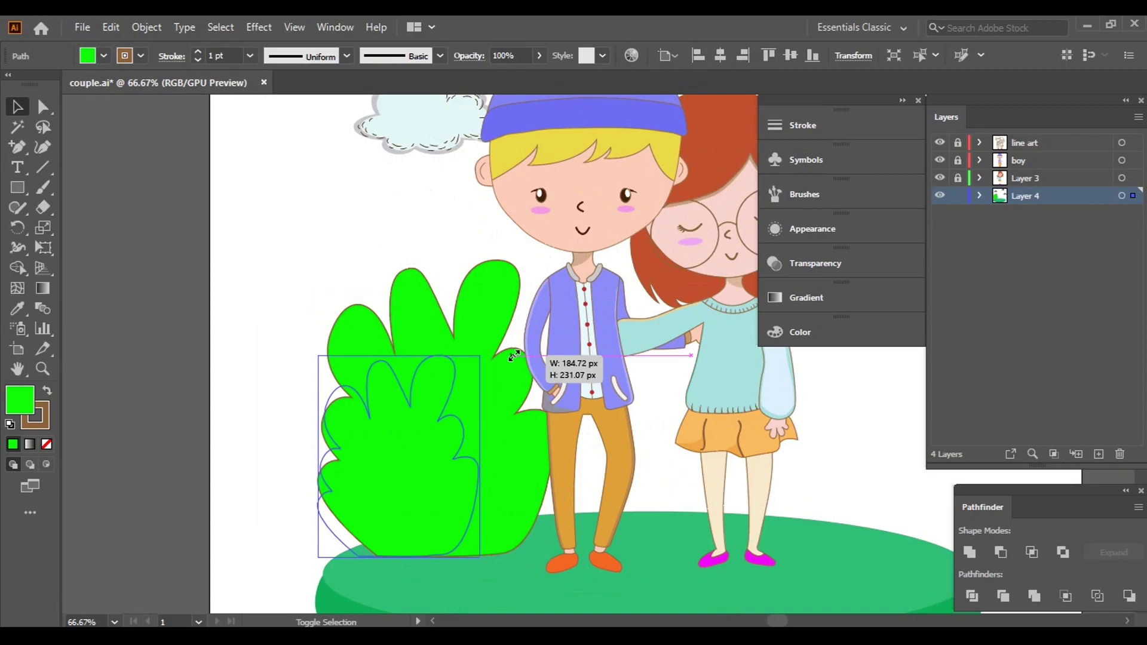
{"action": "scroll", "coordinate": [403, 477], "scroll_direction": "left", "scroll_amount": 3}
{"action": "left_click", "coordinate": [485, 421]}
{"action": "scroll", "coordinate": [485, 418], "scroll_direction": "up", "scroll_amount": 5}
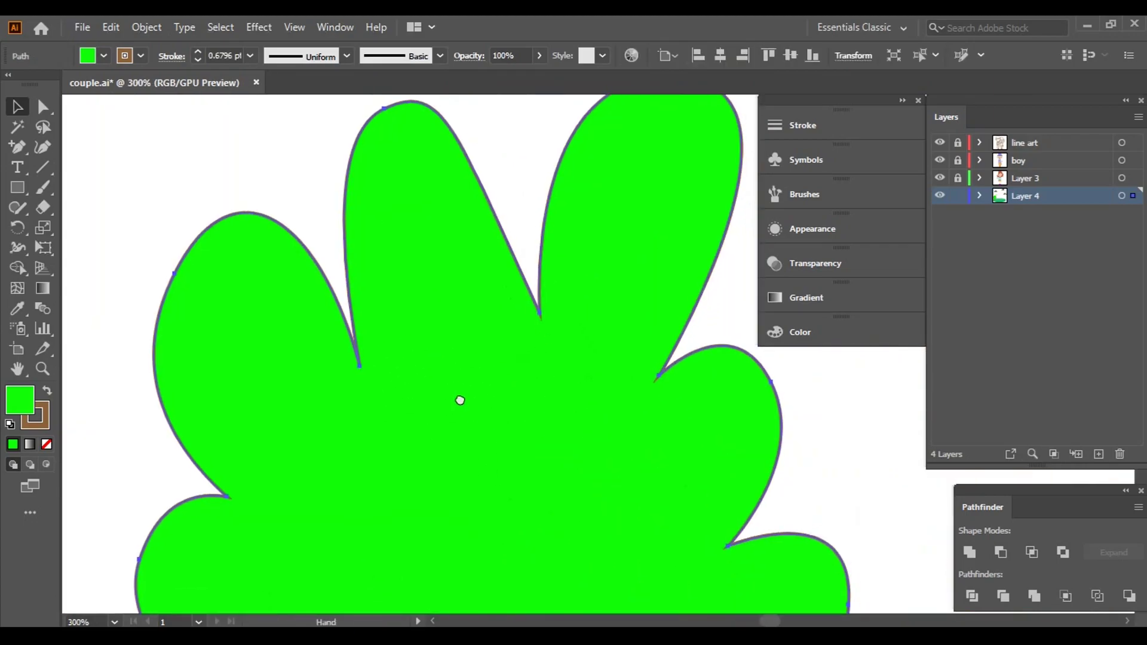
- Round the sharp corner between lobes and smooth the middle notch, then reselect the bush
{"action": "key", "text": "a"}
{"action": "left_click_drag", "start_coordinate": [355, 350], "coordinate": [334, 305]}
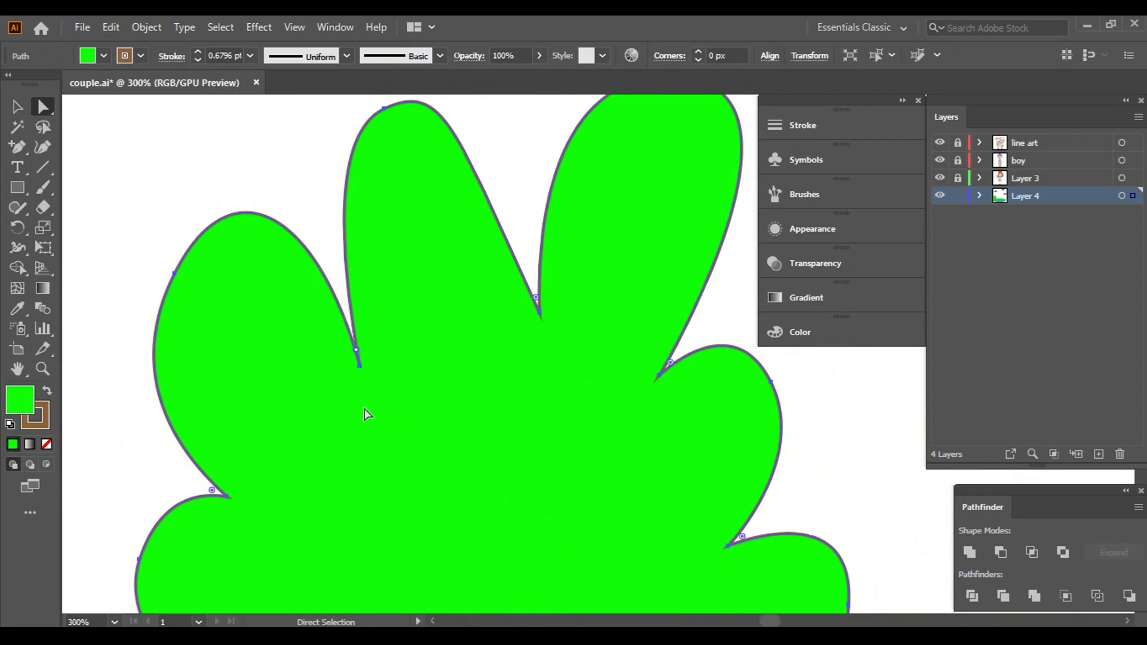
{"action": "scroll", "coordinate": [385, 383], "scroll_direction": "up", "scroll_amount": 3}
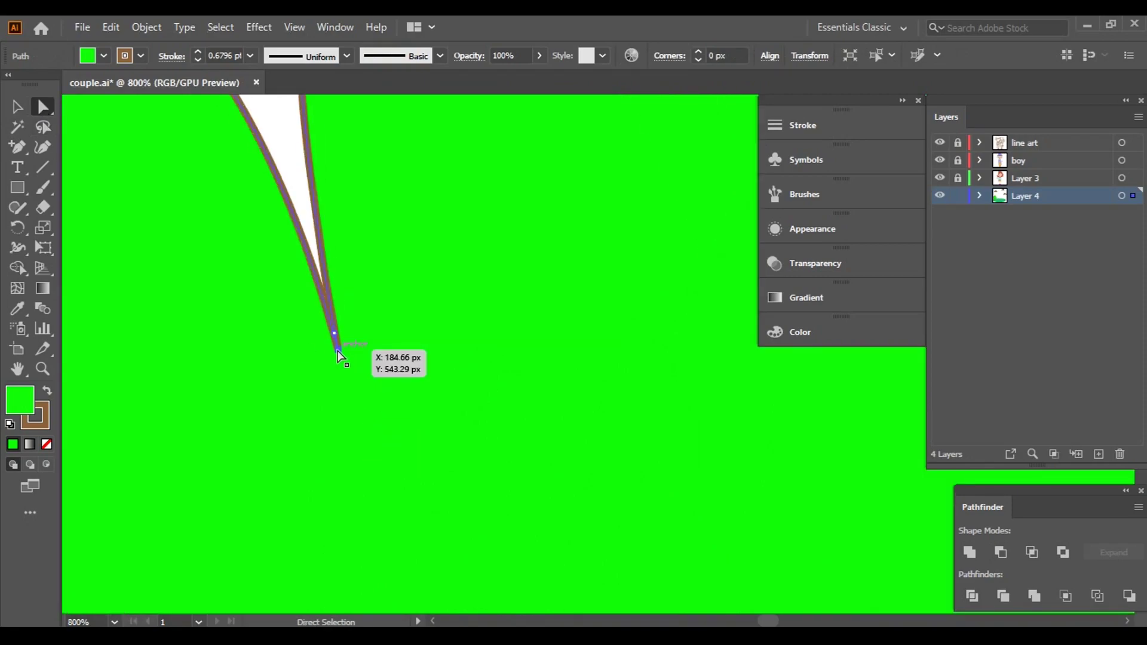
{"action": "mouse_move", "coordinate": [338, 356]}
{"action": "left_mouse_down"}
{"action": "mouse_move", "coordinate": [372, 354]}
{"action": "mouse_move", "coordinate": [353, 307]}
{"action": "mouse_move", "coordinate": [442, 248]}
{"action": "mouse_move", "coordinate": [478, 245]}
{"action": "left_mouse_up"}
{"action": "scroll", "coordinate": [358, 316], "scroll_direction": "down", "scroll_amount": 3}
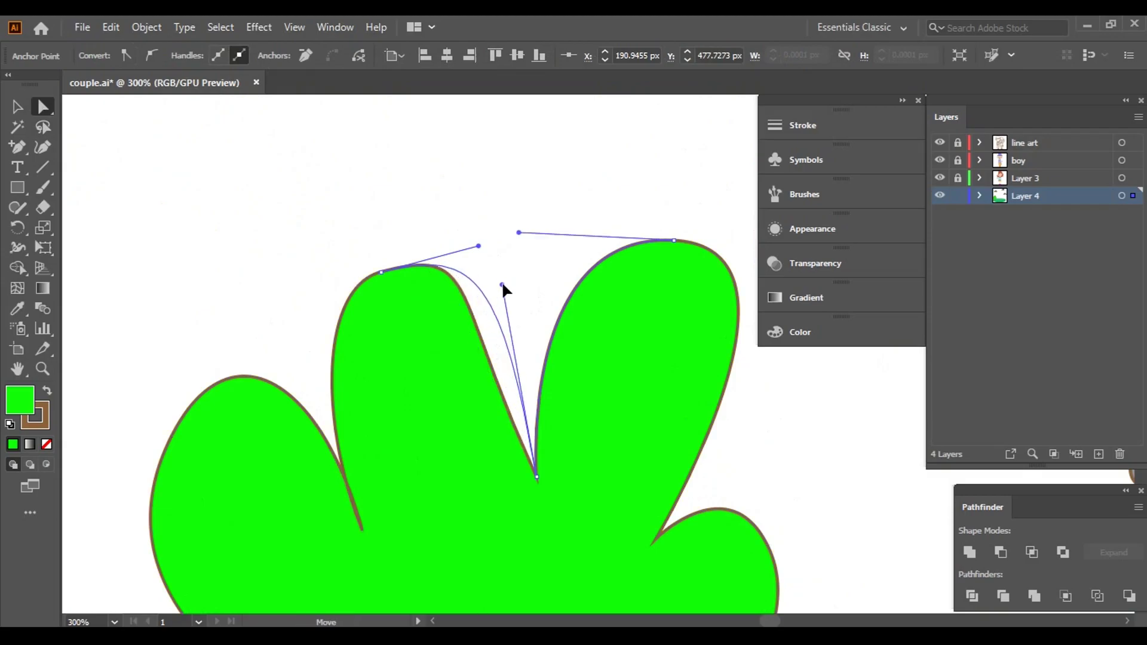
{"action": "left_click_drag", "start_coordinate": [514, 372], "coordinate": [514, 374]}
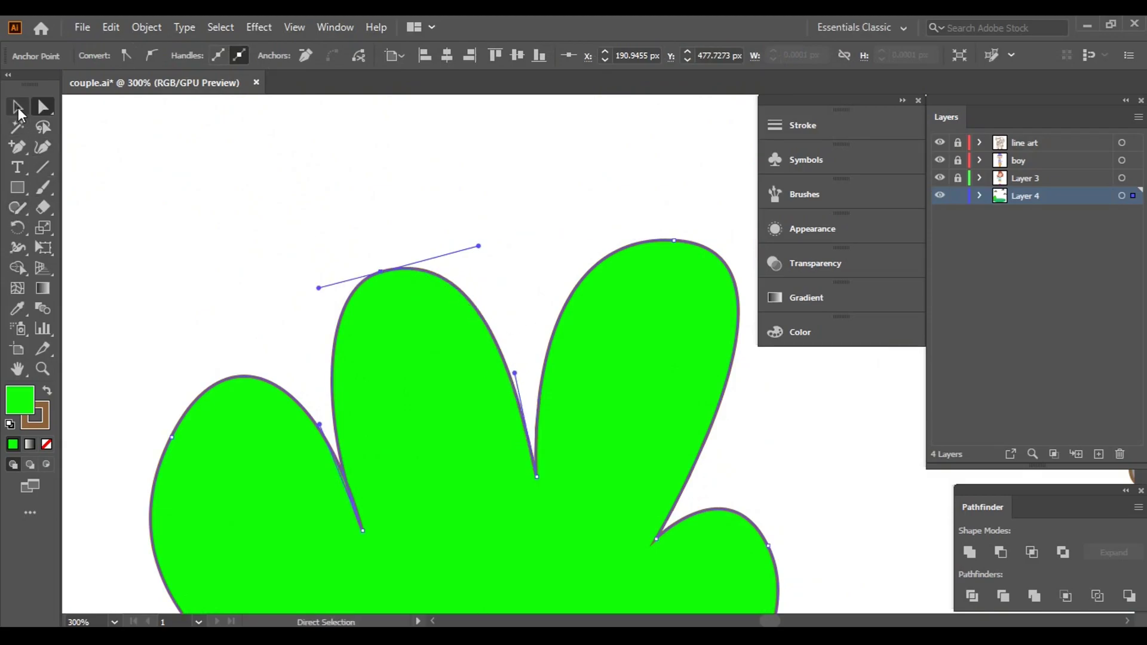
{"action": "left_click", "coordinate": [18, 108]}
{"action": "left_click", "coordinate": [287, 215]}
{"action": "key", "text": "ctrl+minus"}
{"action": "key", "text": "ctrl+minus"}
{"action": "key", "text": "ctrl+minus"}
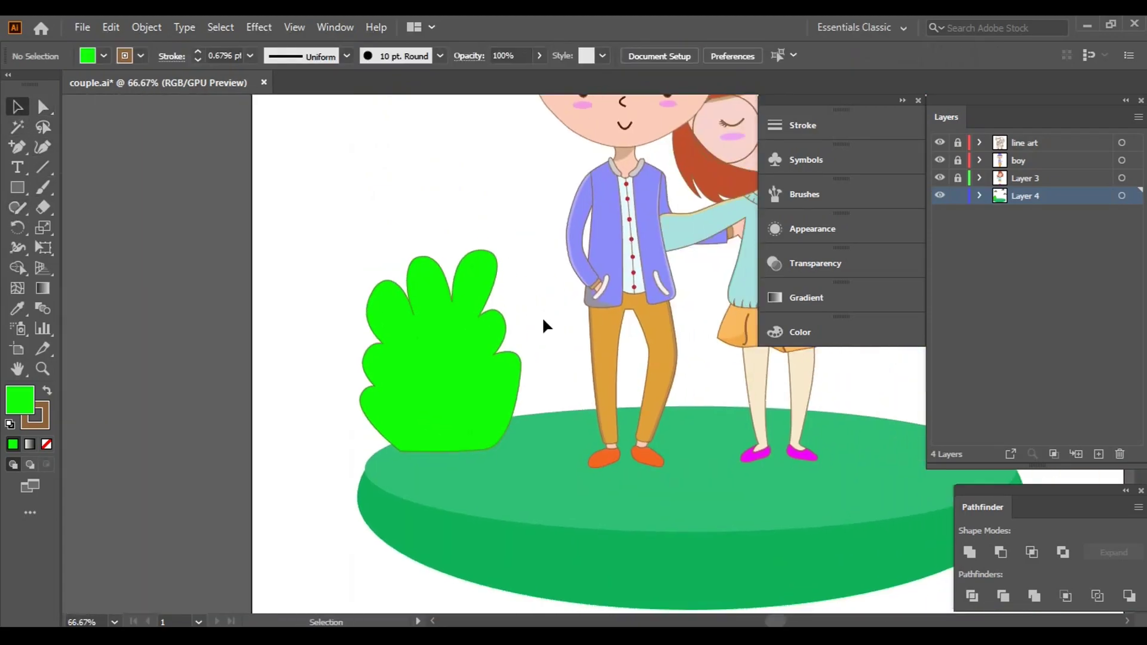
{"action": "scroll", "coordinate": [542, 326], "scroll_direction": "down", "scroll_amount": 1}
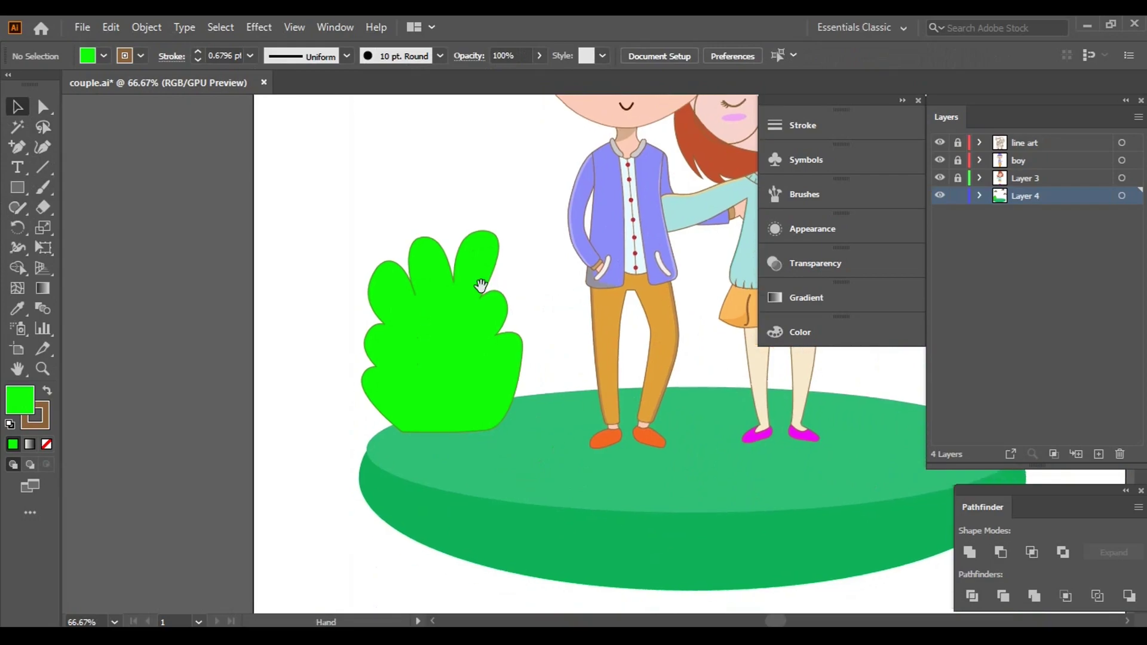
{"action": "left_click_drag", "start_coordinate": [482, 289], "coordinate": [516, 284]}
{"action": "left_click", "coordinate": [333, 335]}
{"action": "scroll", "coordinate": [329, 364], "scroll_direction": "right", "scroll_amount": 5}
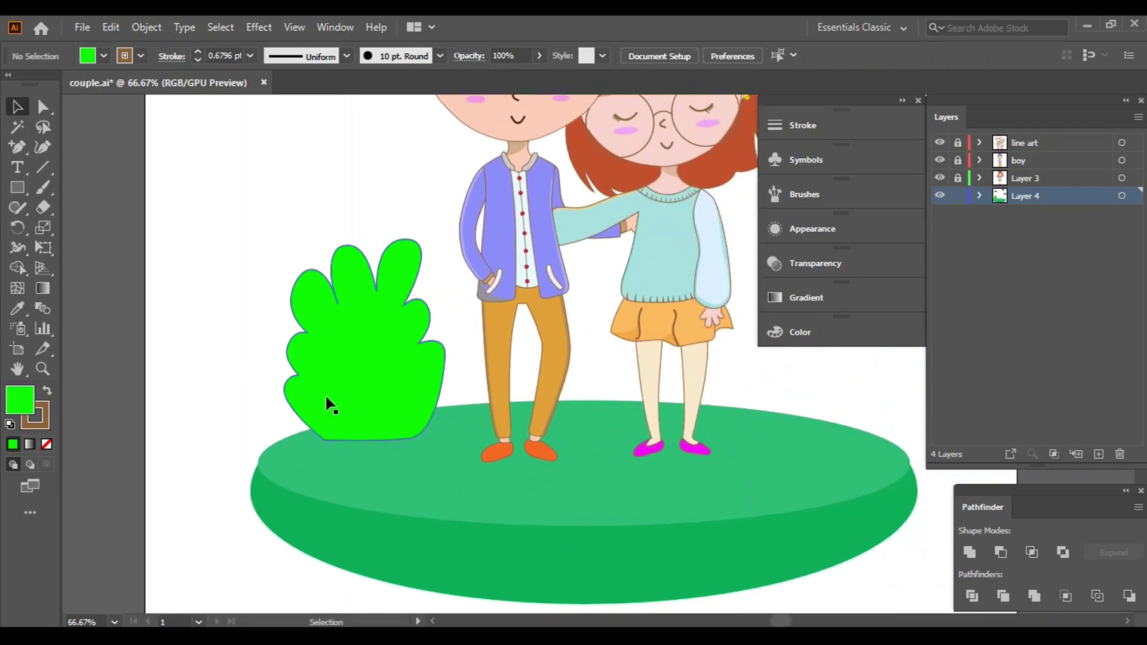
{"action": "left_click", "coordinate": [325, 393]}
- Tilt the bush slightly and change its fill to bright green 2AD32A
{"action": "left_click_drag", "start_coordinate": [462, 456], "coordinate": [467, 441]}
{"action": "left_click", "coordinate": [251, 353]}
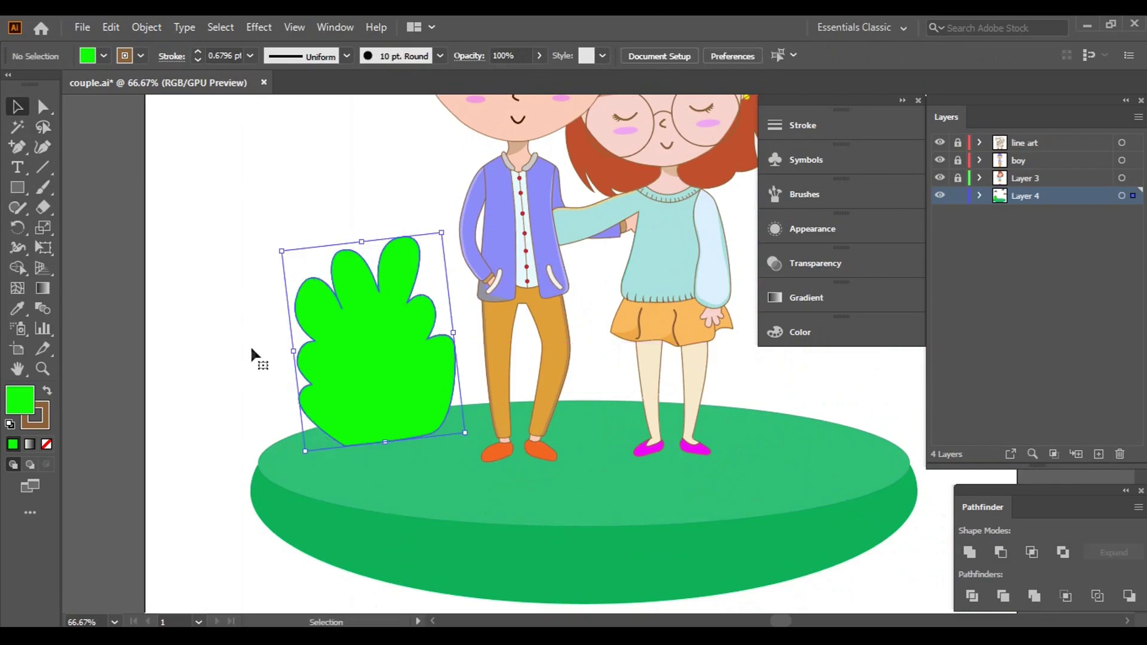
{"action": "left_click", "coordinate": [104, 56]}
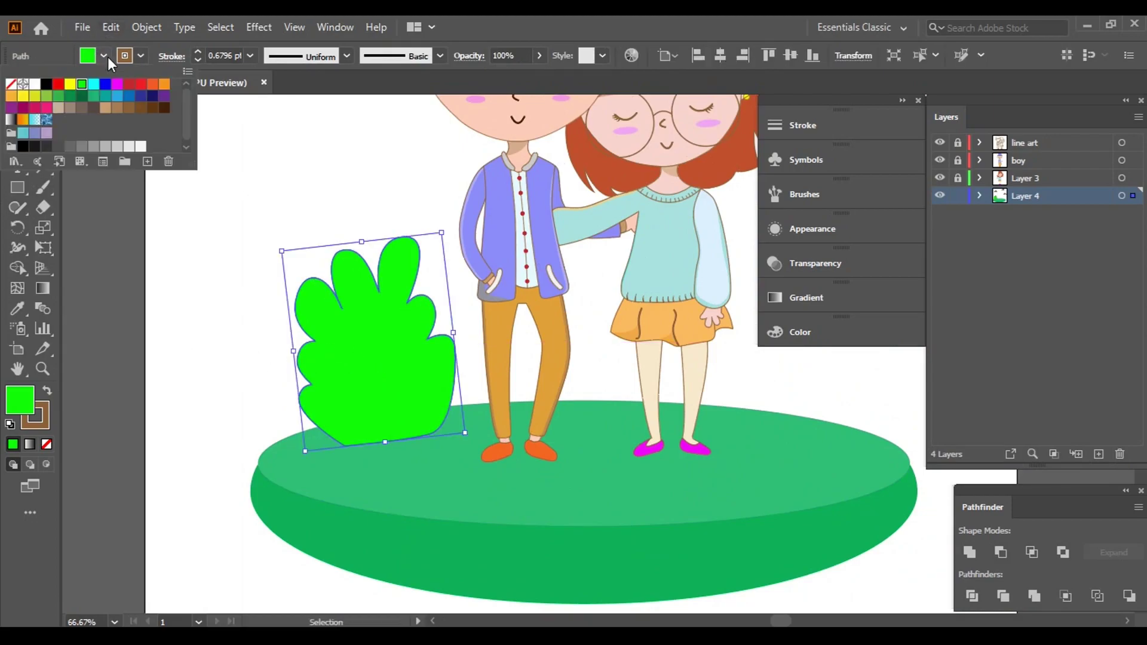
{"action": "left_click", "coordinate": [58, 97]}
{"action": "left_click", "coordinate": [82, 84]}
{"action": "double_click", "coordinate": [20, 399]}
{"action": "left_click", "coordinate": [725, 283]}
{"action": "left_click", "coordinate": [953, 258]}
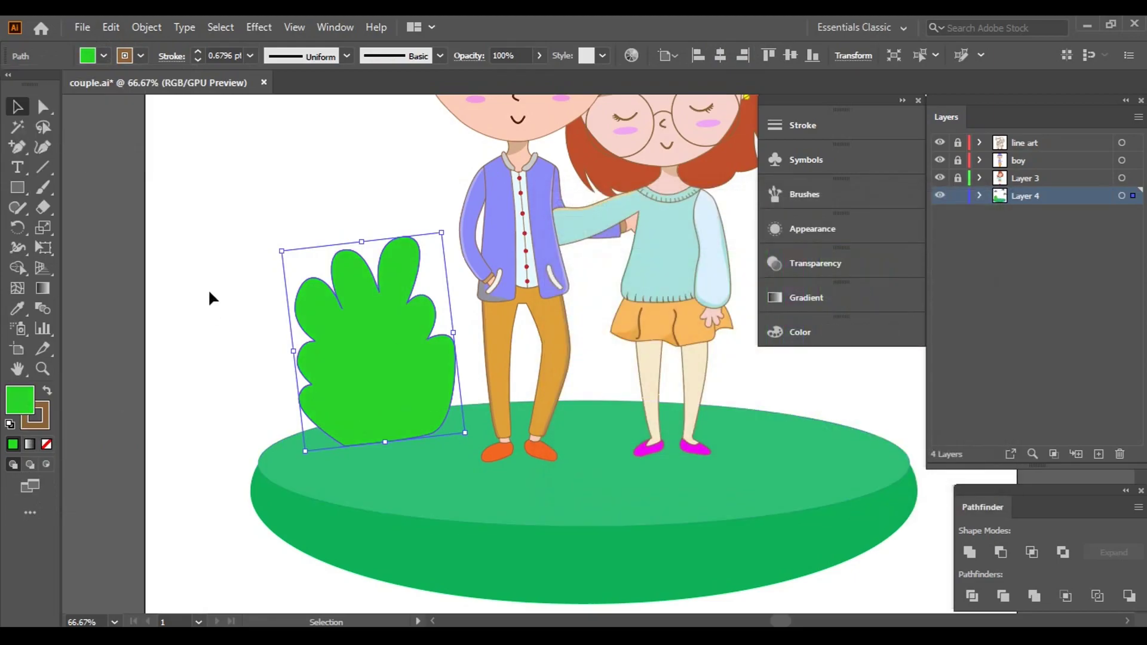
{"action": "left_click", "coordinate": [208, 289]}
{"action": "left_click", "coordinate": [393, 346]}
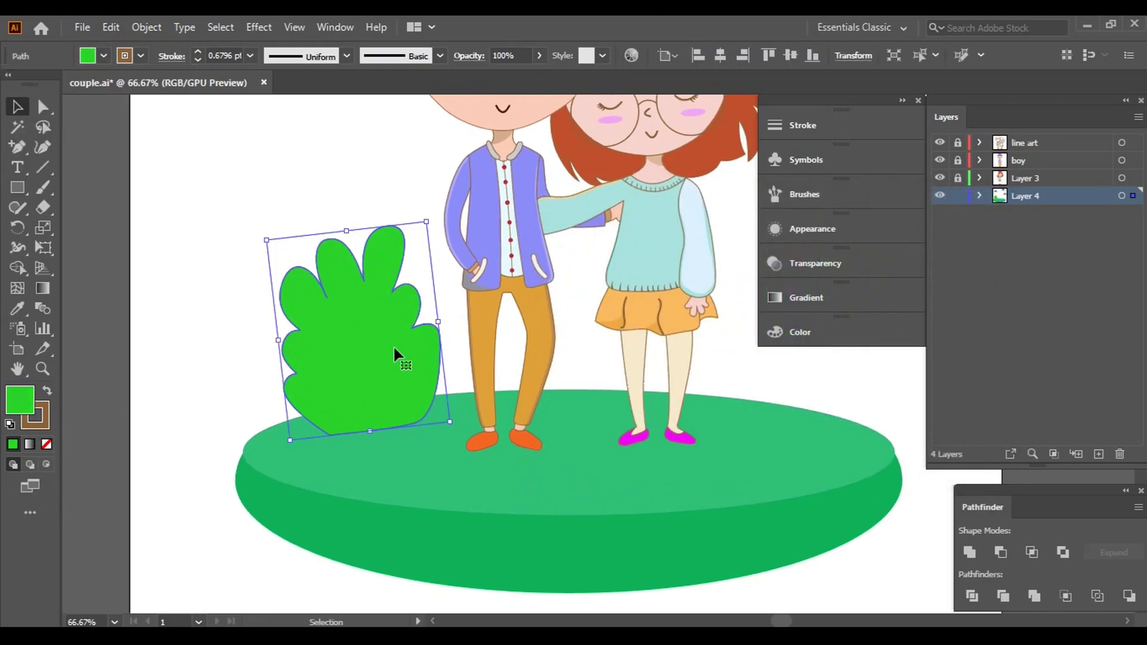
- Duplicate the bush from the menu bar and give the copy cyan fill, no outline
{"action": "left_click", "coordinate": [120, 27]}
{"action": "left_click", "coordinate": [110, 27]}
{"action": "left_click", "coordinate": [105, 56]}
{"action": "left_click", "coordinate": [94, 85]}
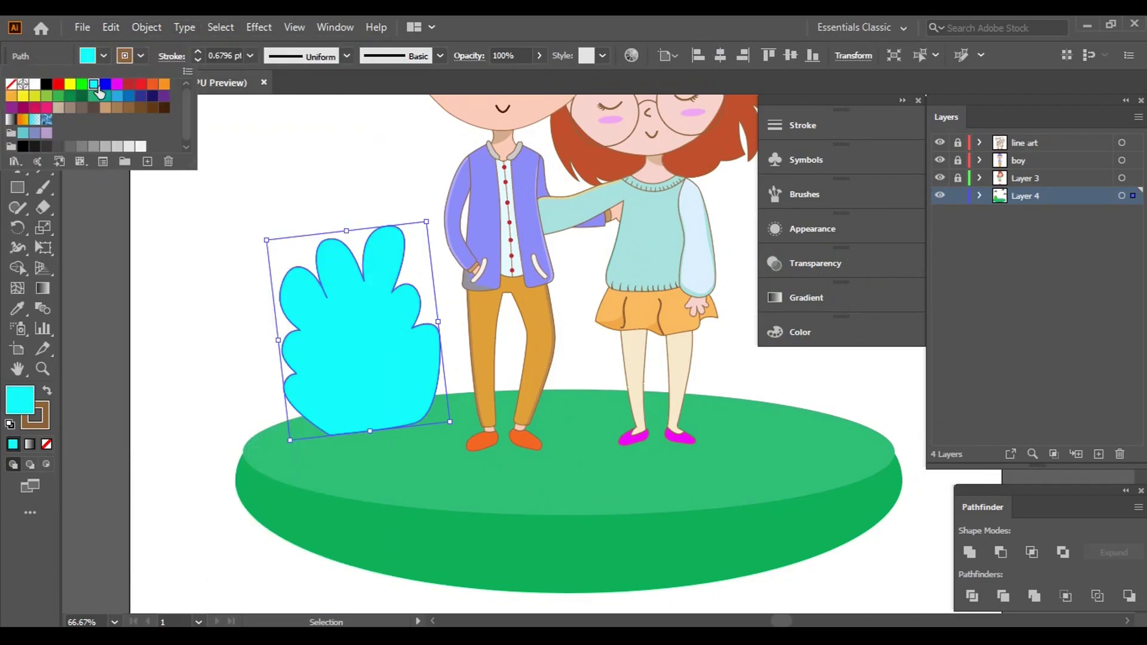
{"action": "left_click", "coordinate": [141, 55]}
{"action": "left_click", "coordinate": [10, 84]}
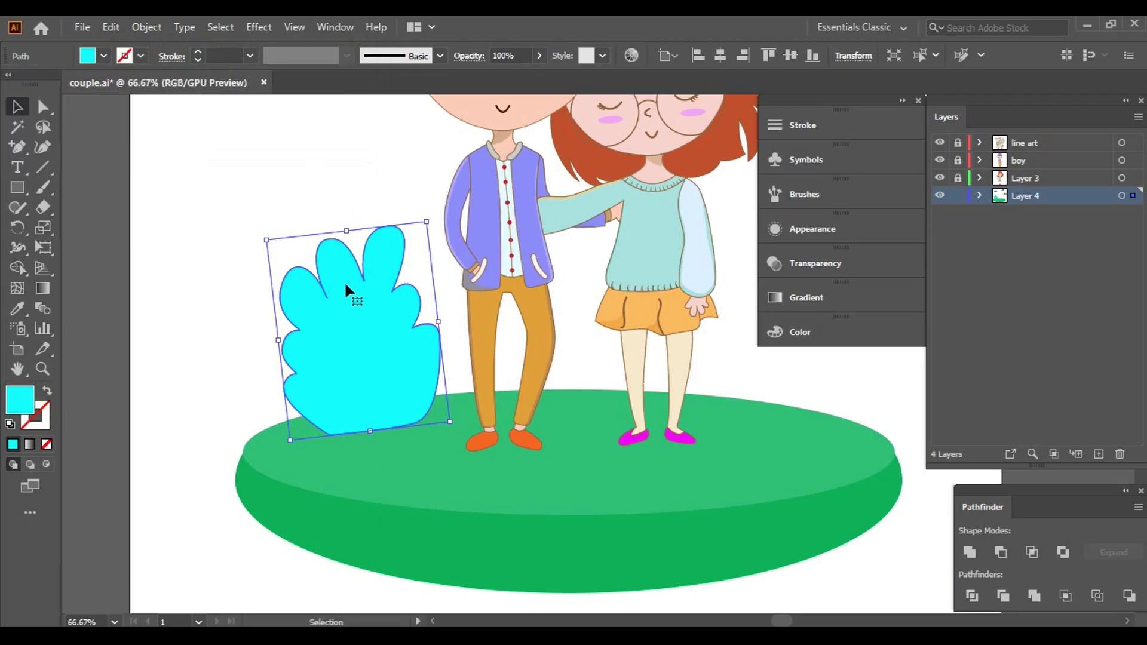
- Scale the cyan copy down to sit inside the green bush, leaving a rim
{"action": "scroll", "coordinate": [375, 278], "scroll_direction": "up", "scroll_amount": 2}
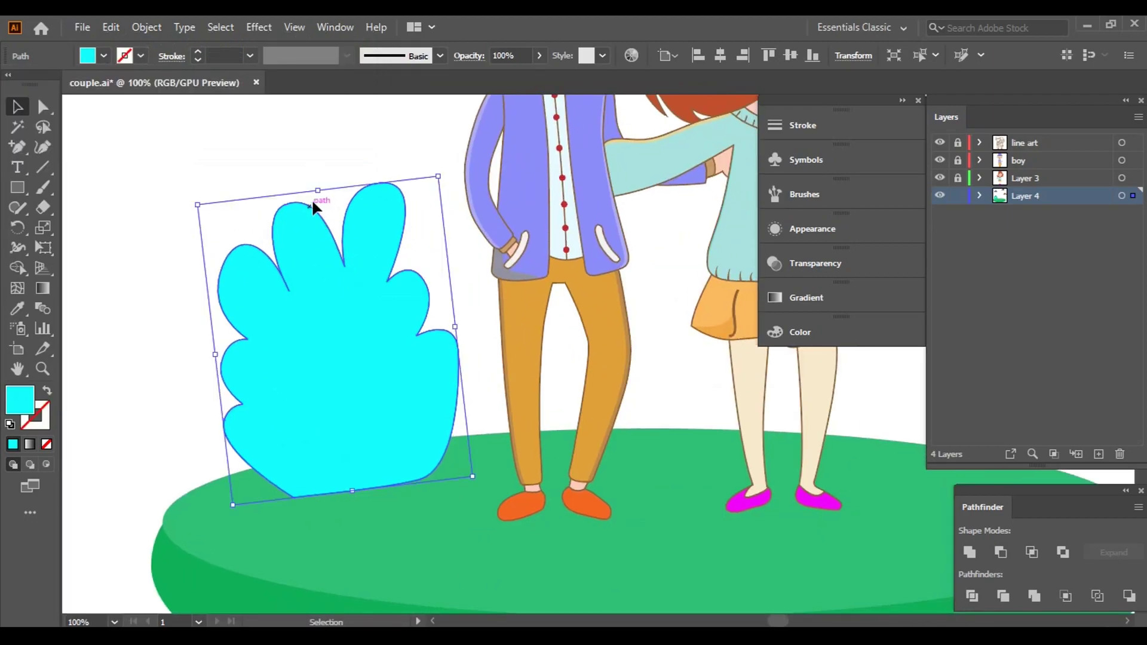
{"action": "left_click_drag", "start_coordinate": [320, 206], "coordinate": [319, 191]}
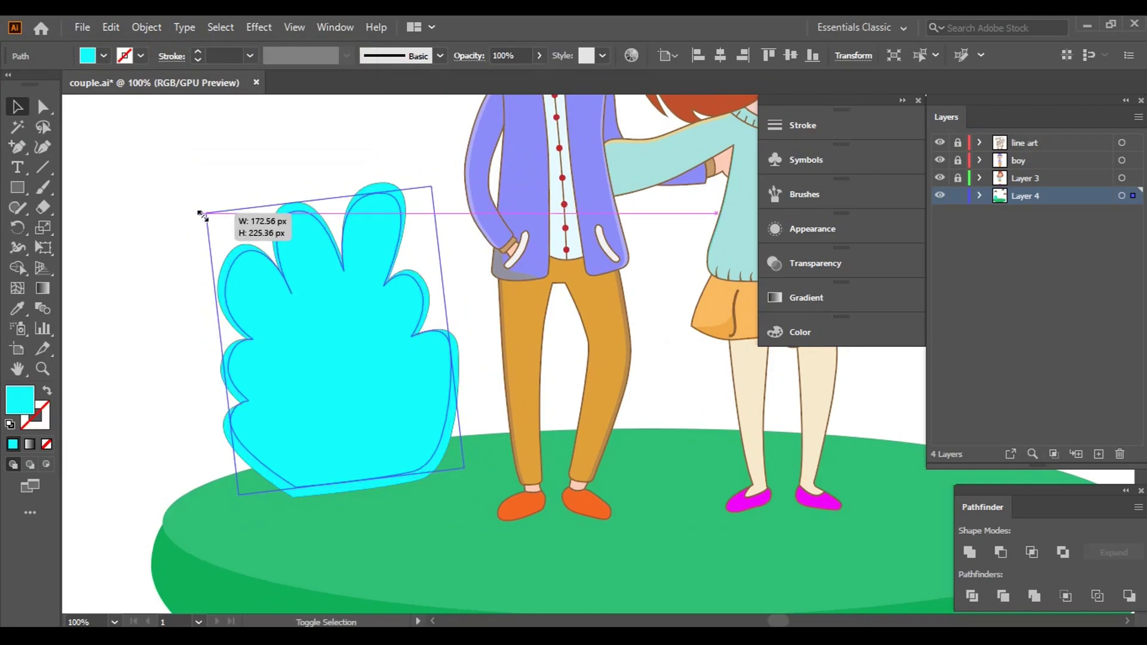
{"action": "left_click_drag", "start_coordinate": [198, 204], "coordinate": [205, 220]}
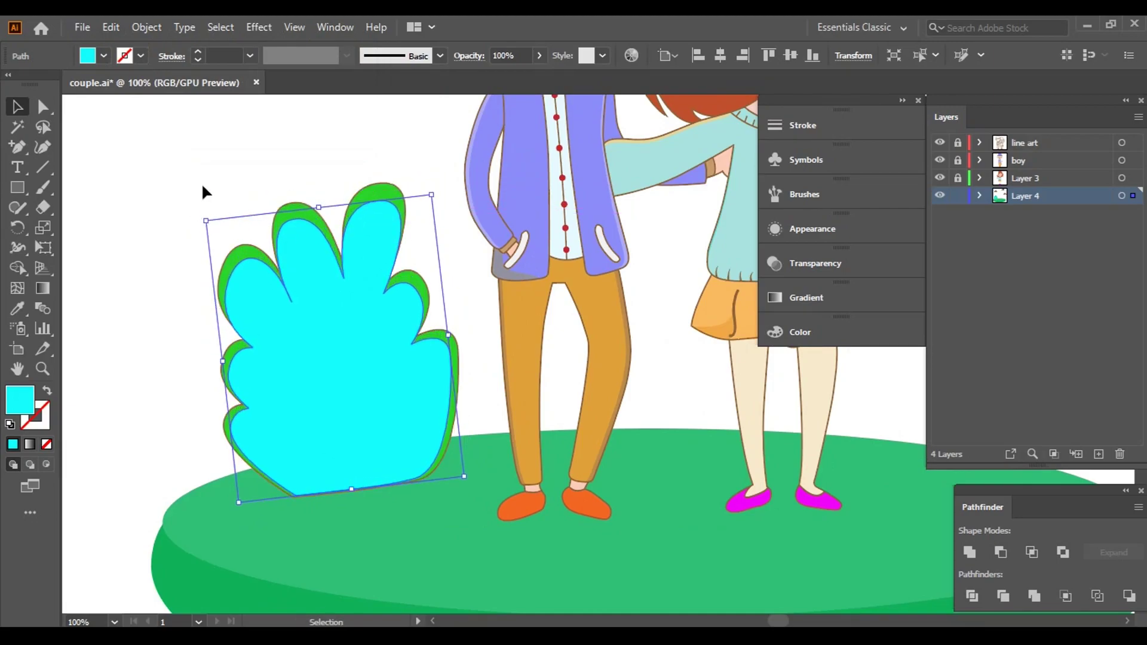
{"action": "left_click_drag", "start_coordinate": [206, 220], "coordinate": [211, 227]}
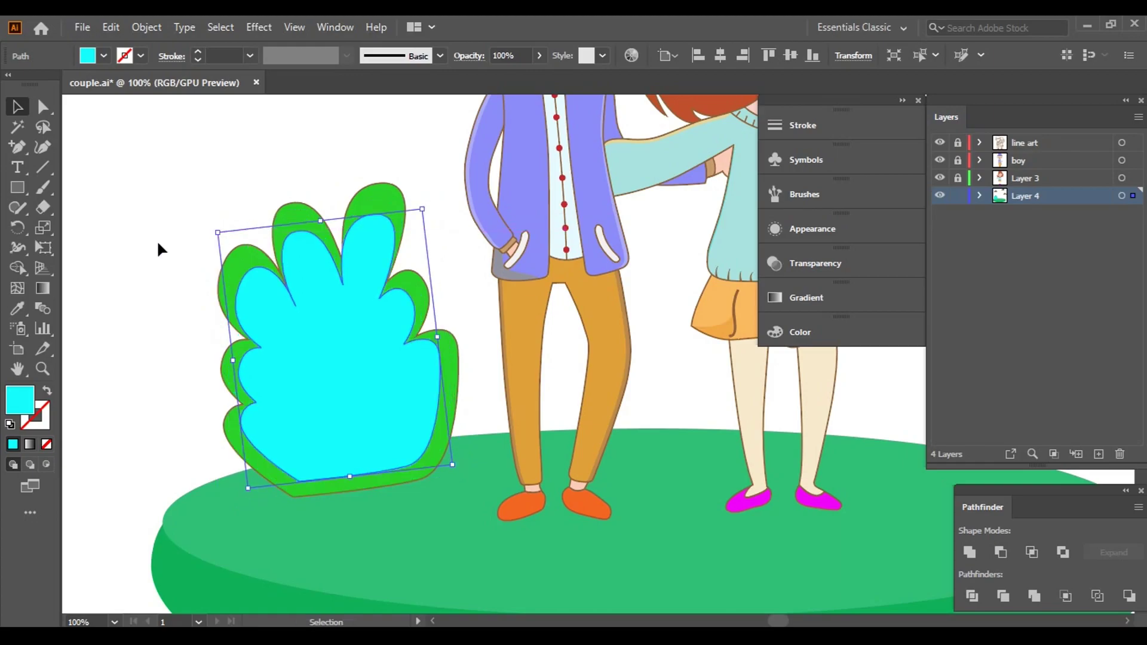
{"action": "key", "text": "ctrl+z"}
{"action": "key", "text": "ctrl+z"}
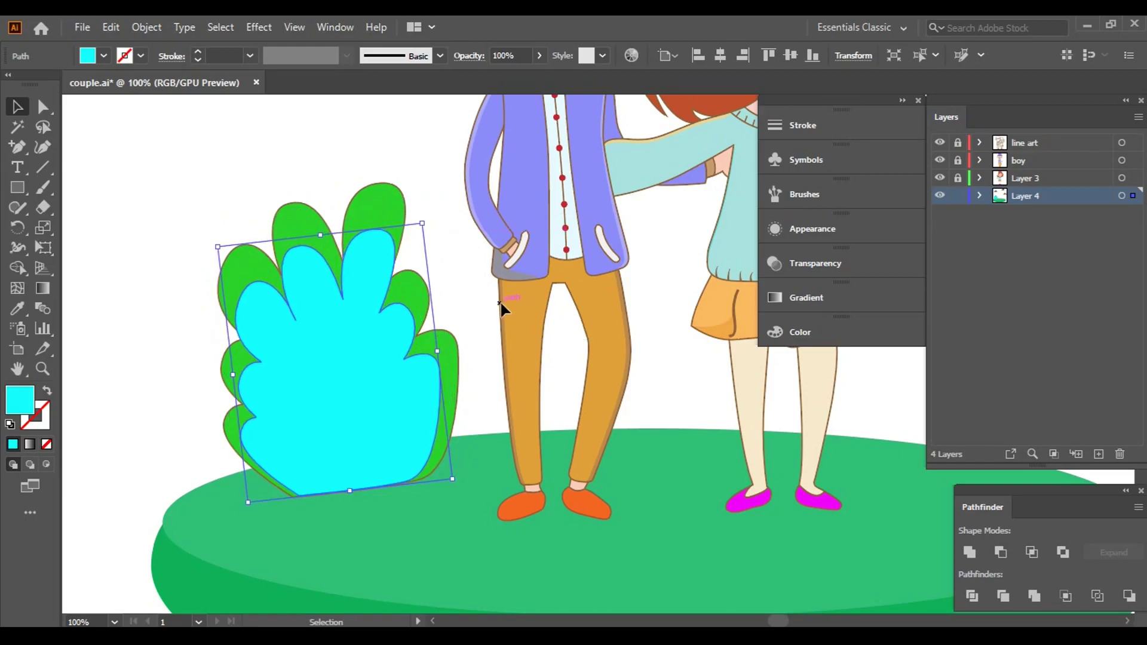
{"action": "left_click_drag", "start_coordinate": [438, 351], "coordinate": [472, 352]}
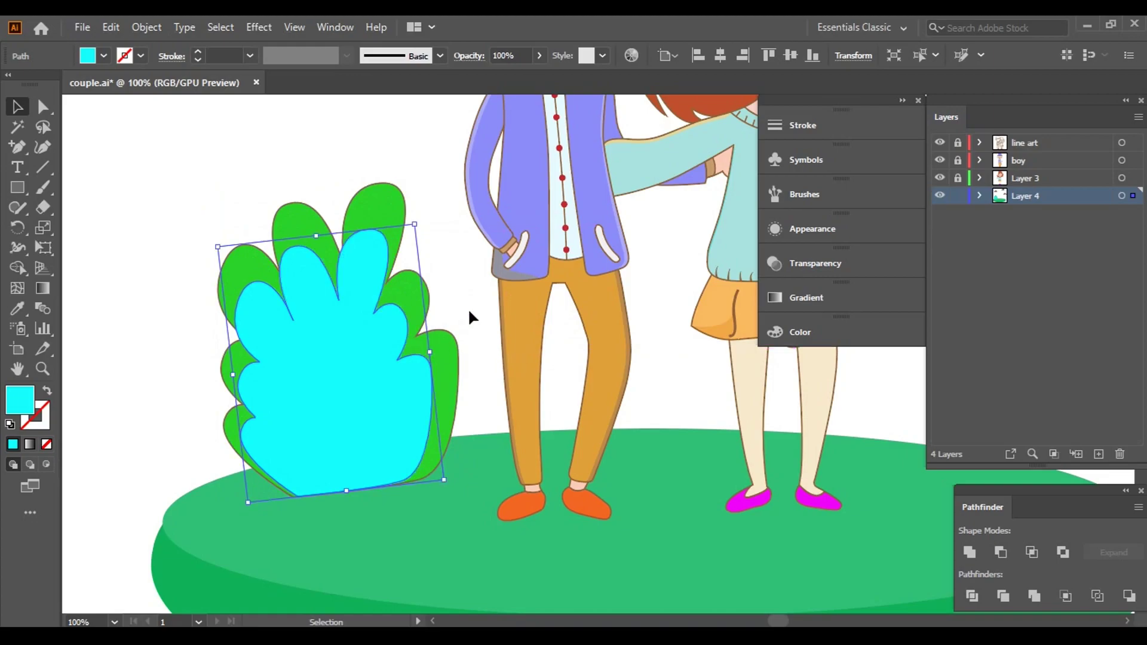
{"action": "key", "text": "ctrl+z"}
{"action": "key", "text": "ctrl+z"}
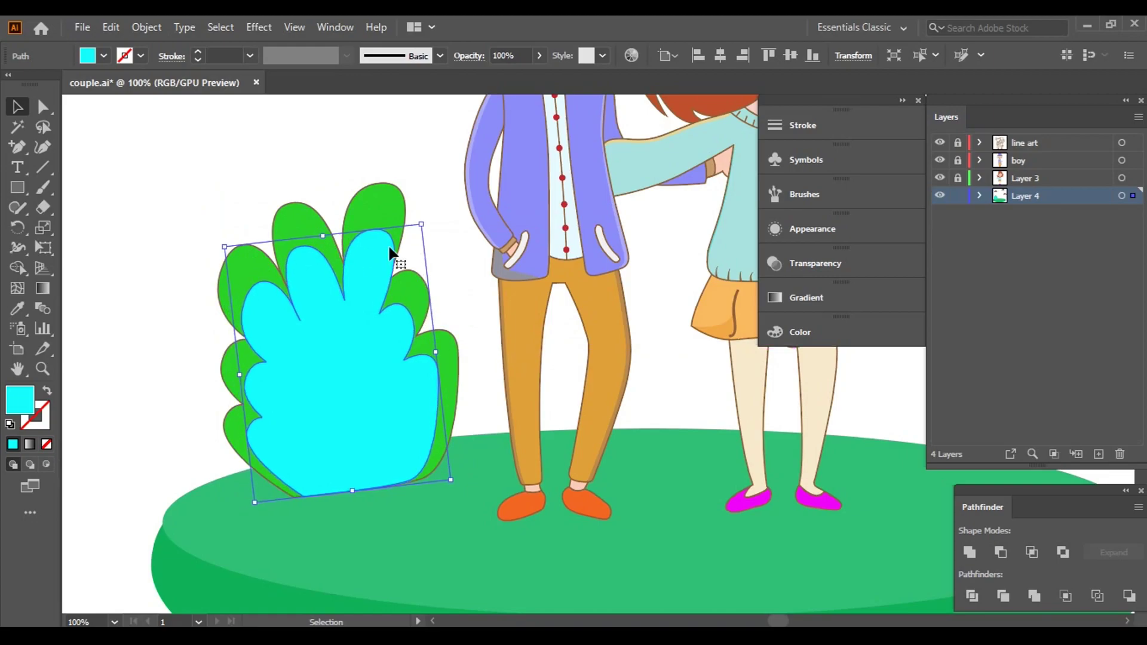
{"action": "mouse_move", "coordinate": [327, 236]}
{"action": "left_mouse_down"}
{"action": "mouse_move", "coordinate": [321, 213]}
{"action": "mouse_move", "coordinate": [322, 237]}
{"action": "left_mouse_up"}
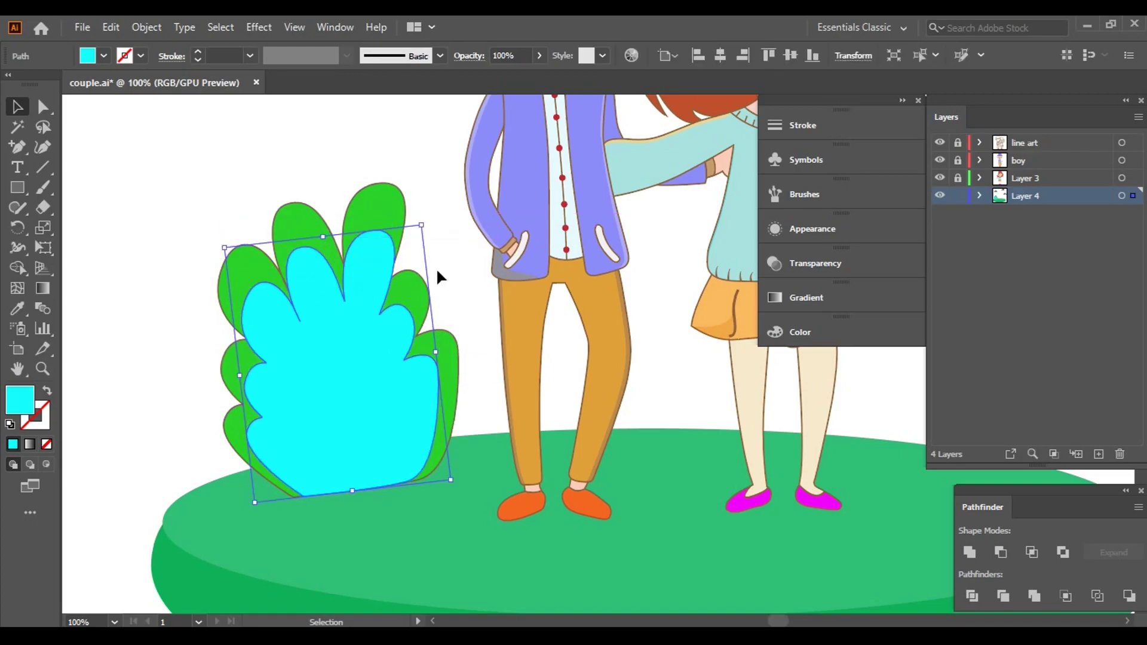
- Free Distort the cyan bush copy to pull its top-right corner inward, then expand its appearance
{"action": "left_click", "coordinate": [258, 27]}
{"action": "mouse_move", "coordinate": [311, 163]}
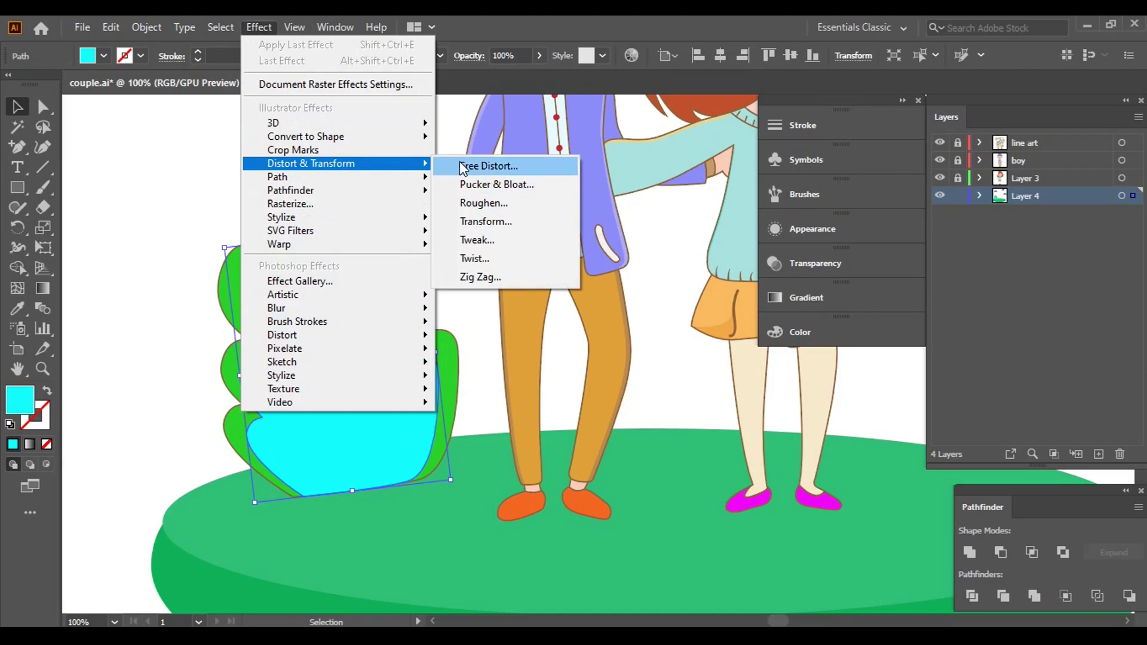
{"action": "left_click", "coordinate": [460, 161]}
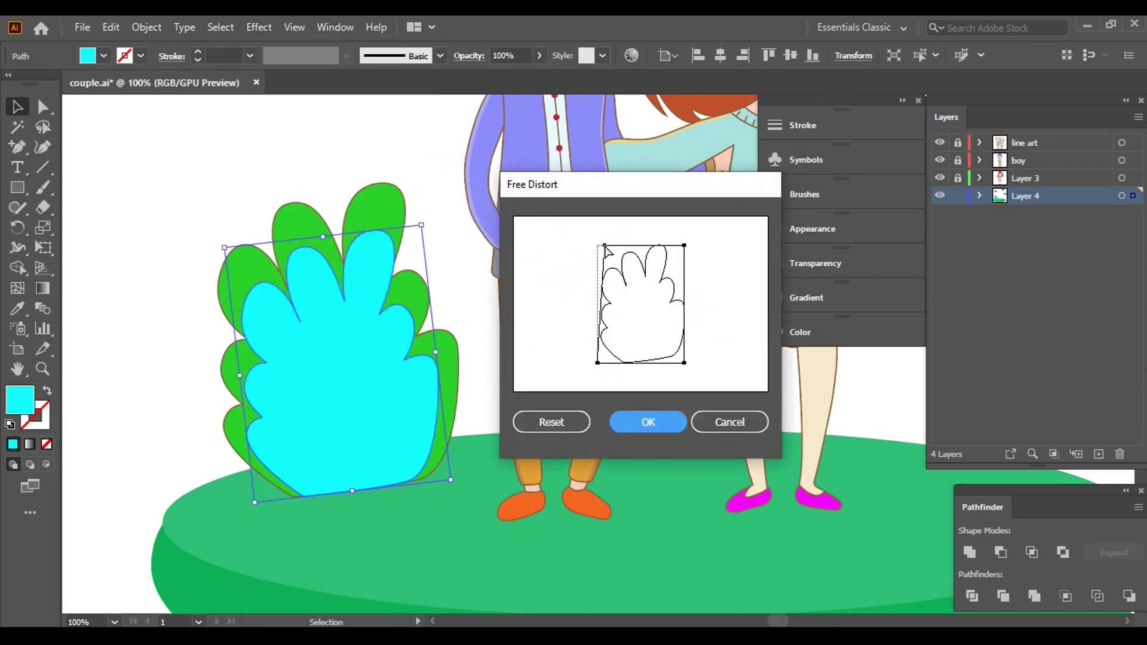
{"action": "left_click_drag", "start_coordinate": [684, 245], "coordinate": [678, 246]}
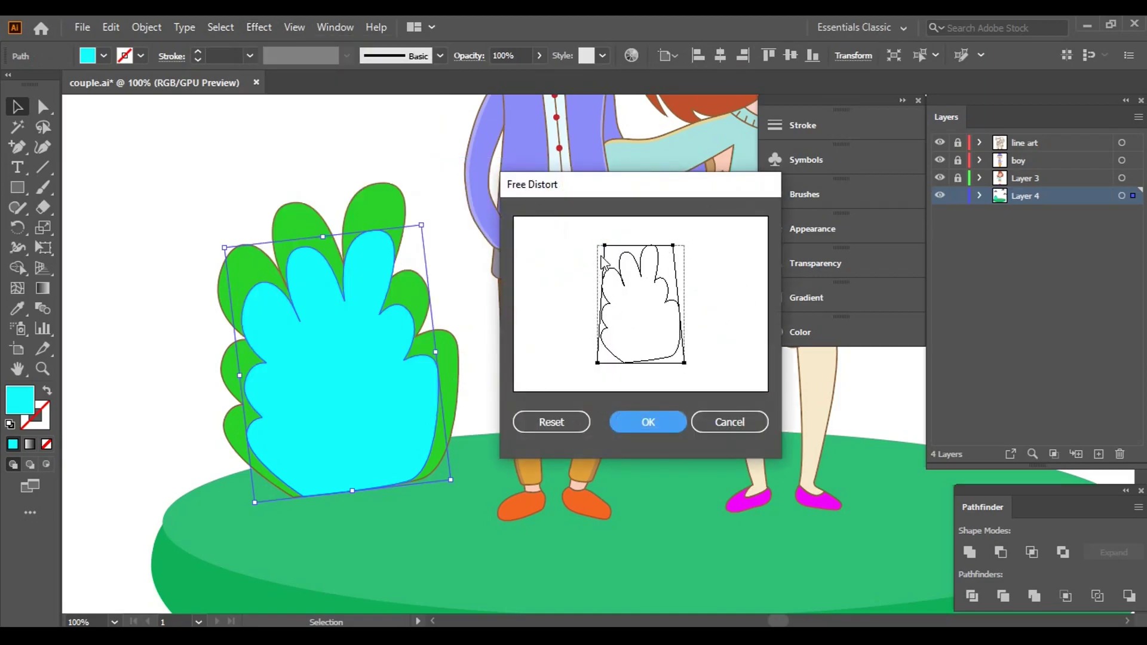
{"action": "left_click", "coordinate": [637, 421]}
{"action": "left_click", "coordinate": [146, 27]}
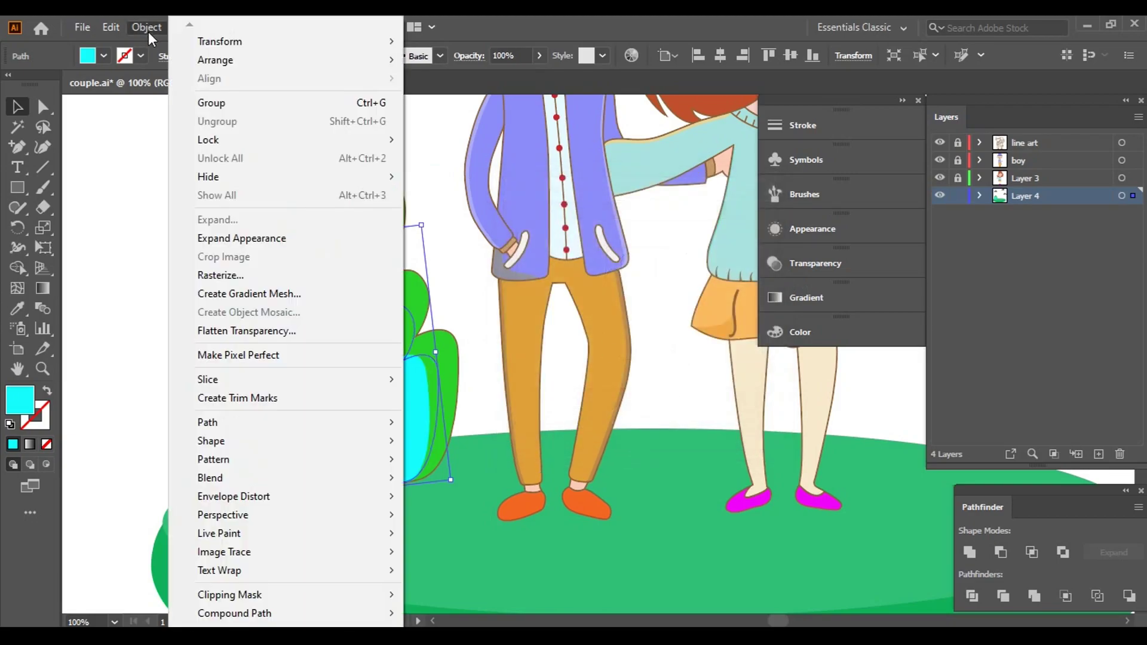
{"action": "left_click", "coordinate": [215, 236]}
- Lower the top edge of the cyan bush copy slightly
{"action": "left_click", "coordinate": [154, 236]}
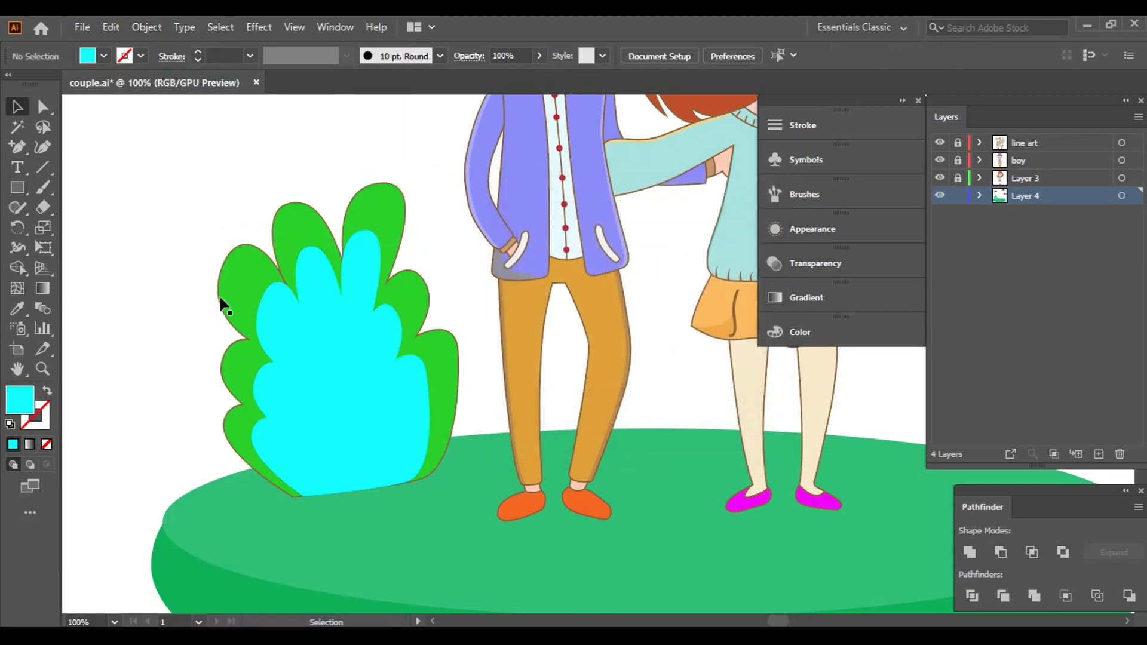
{"action": "left_click", "coordinate": [313, 263]}
{"action": "left_click_drag", "start_coordinate": [341, 231], "coordinate": [344, 244]}
{"action": "left_click", "coordinate": [180, 180]}
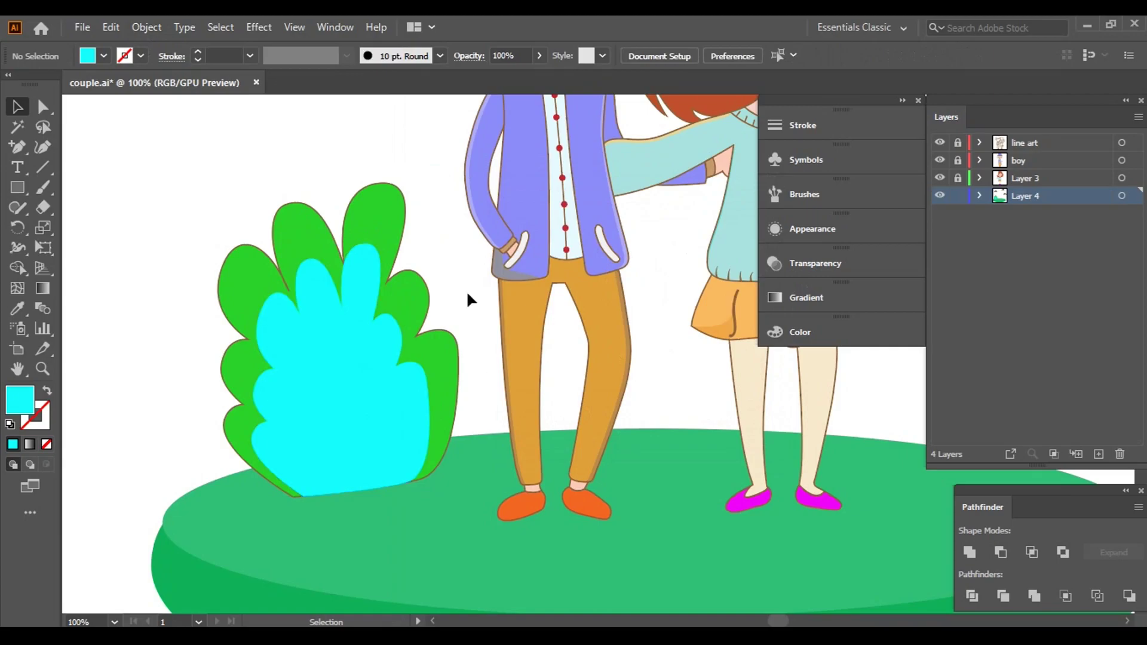
{"action": "key", "text": "ctrl+minus"}
{"action": "key", "text": "ctrl+minus"}
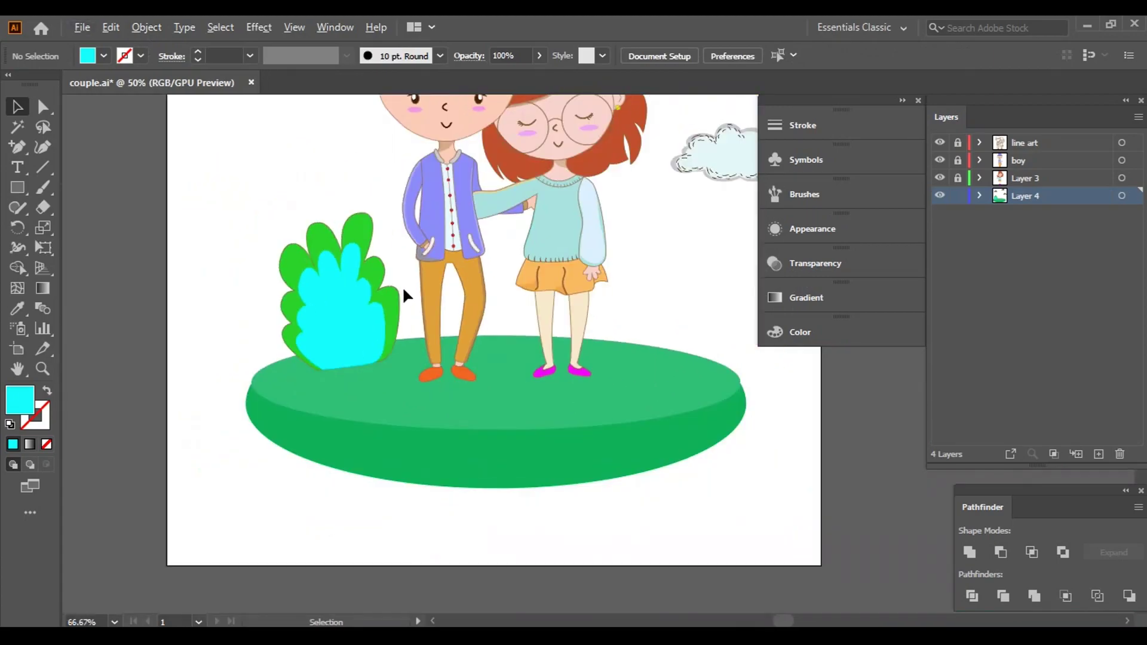
- Give the bush copy a yellow-green colour in the Color Picker
{"action": "left_click", "coordinate": [317, 325]}
{"action": "left_click", "coordinate": [37, 404]}
{"action": "double_click", "coordinate": [39, 408]}
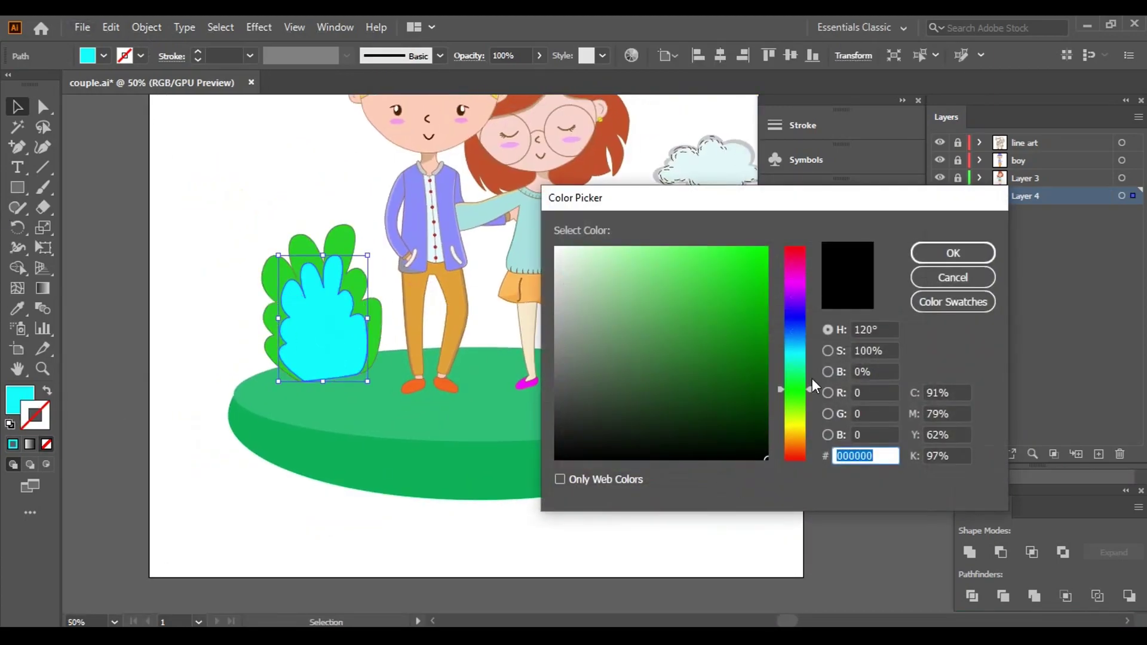
{"action": "left_click", "coordinate": [798, 417]}
{"action": "left_click", "coordinate": [709, 294]}
{"action": "left_click", "coordinate": [953, 251]}
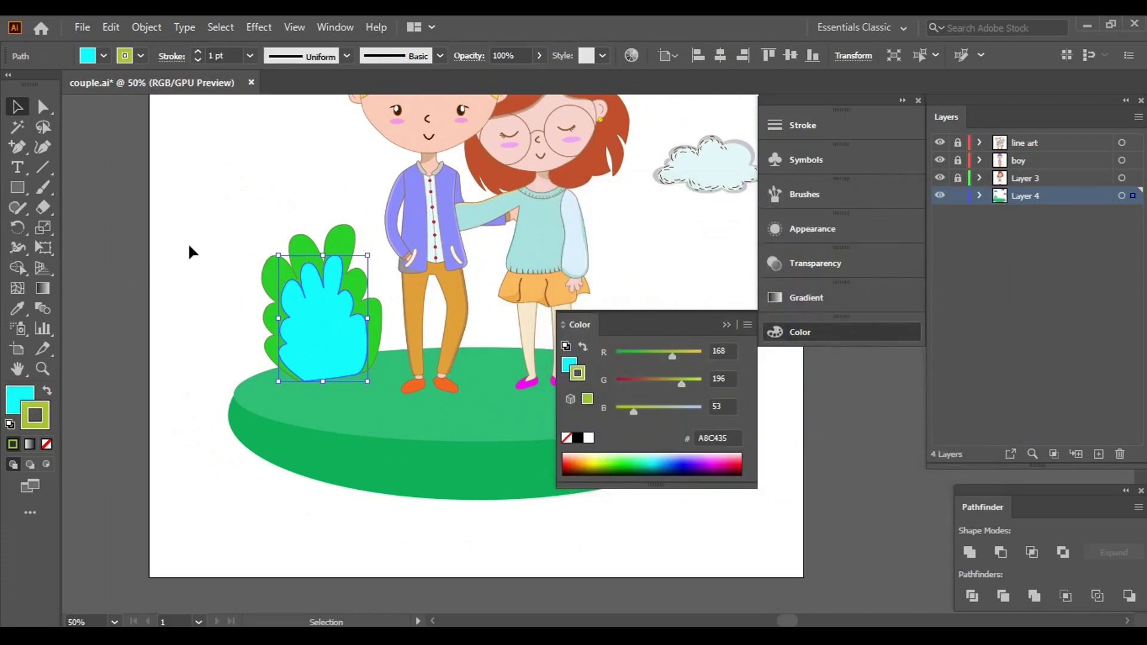
- Remove the bush copy's outline and fill it with yellow-green
{"action": "left_click", "coordinate": [141, 56]}
{"action": "left_click", "coordinate": [11, 84]}
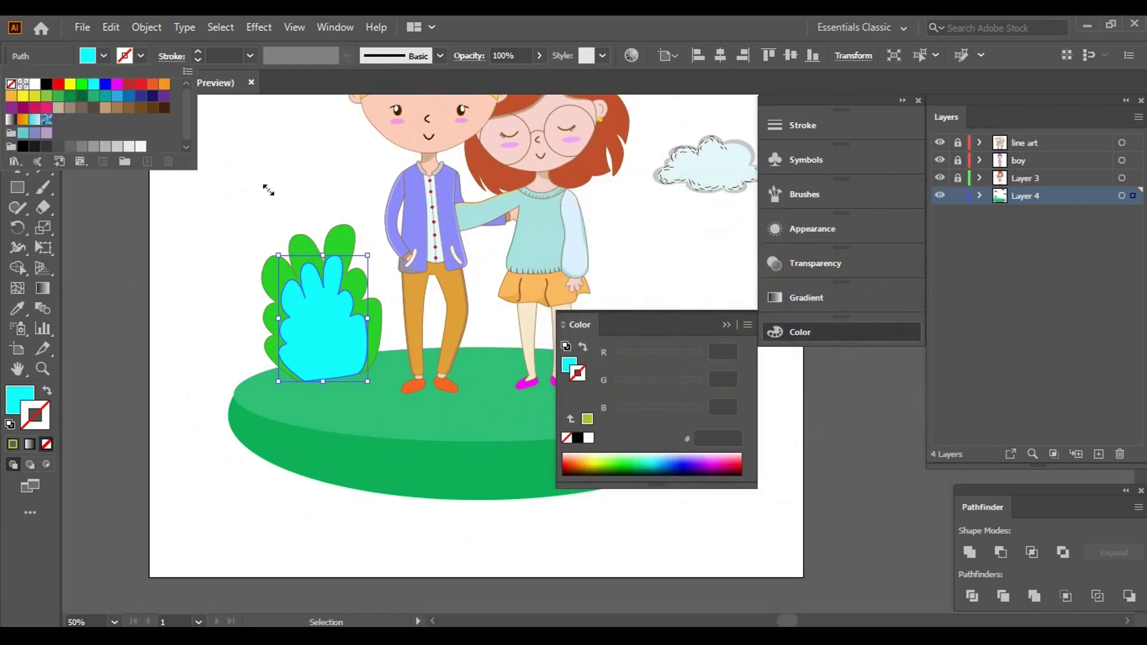
{"action": "left_click", "coordinate": [90, 57]}
{"action": "left_click", "coordinate": [187, 244]}
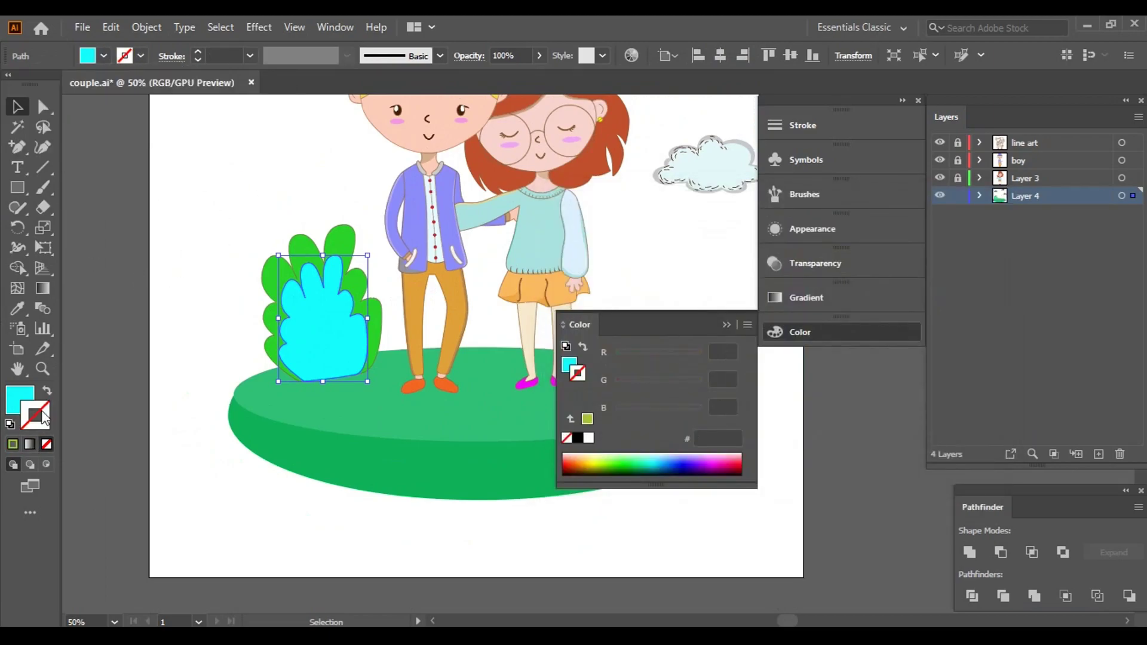
{"action": "left_click", "coordinate": [601, 455]}
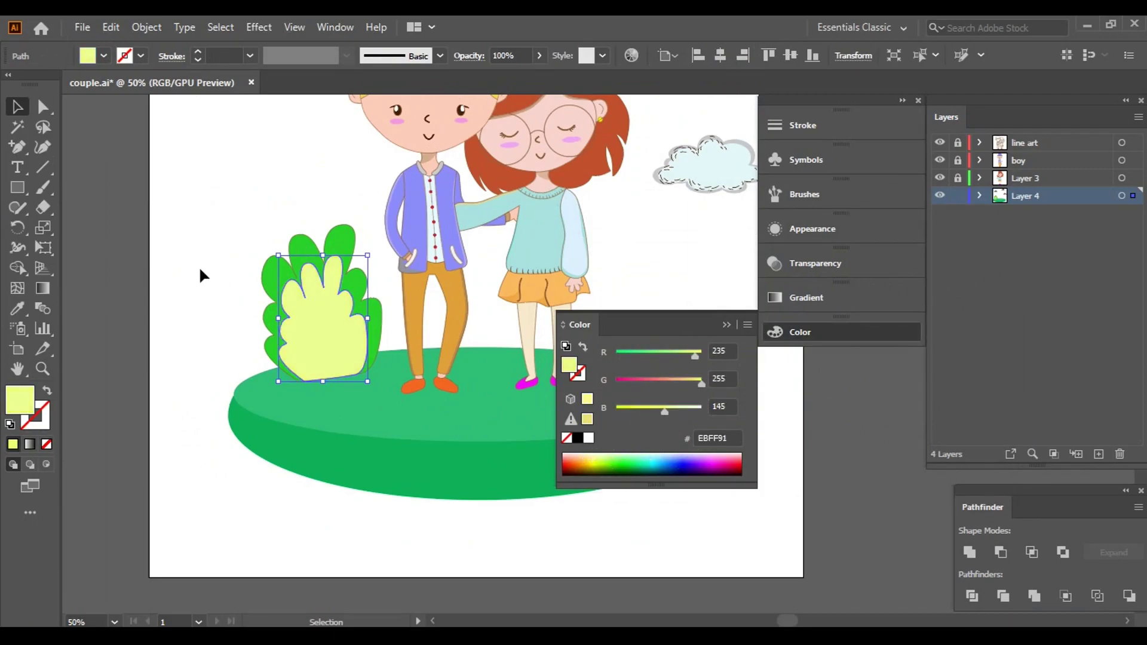
{"action": "left_click", "coordinate": [210, 236]}
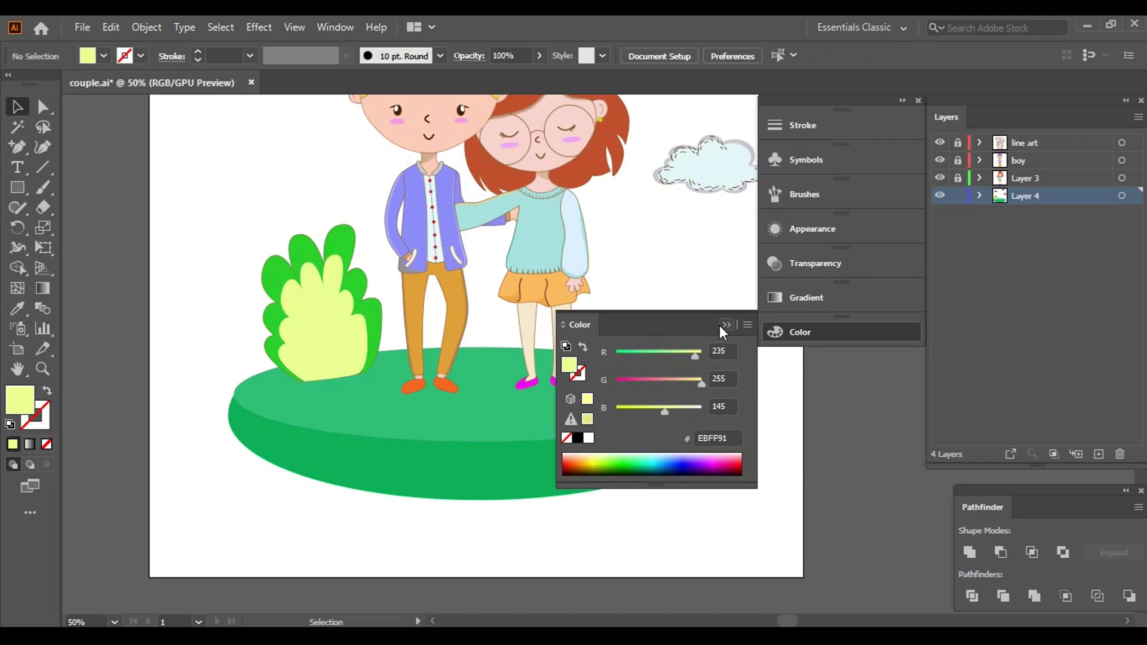
- Change the inner bush fill to a softer yellow
{"action": "left_click", "coordinate": [322, 311]}
{"action": "double_click", "coordinate": [20, 400]}
{"action": "left_click", "coordinate": [795, 425]}
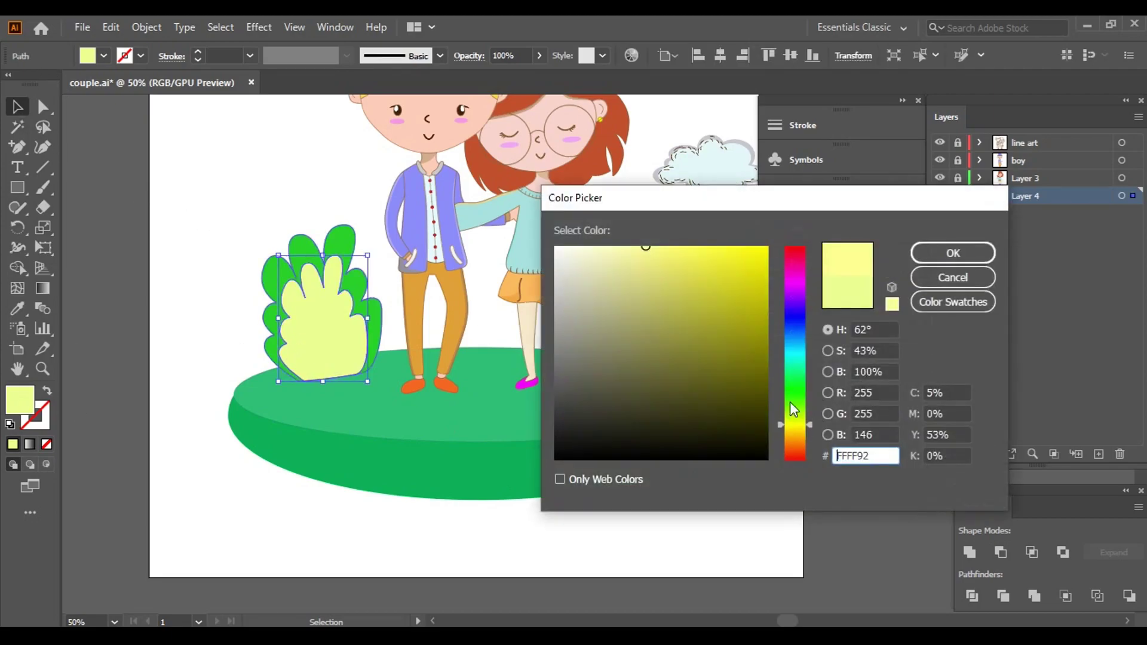
{"action": "left_click", "coordinate": [669, 262]}
{"action": "left_click", "coordinate": [954, 252]}
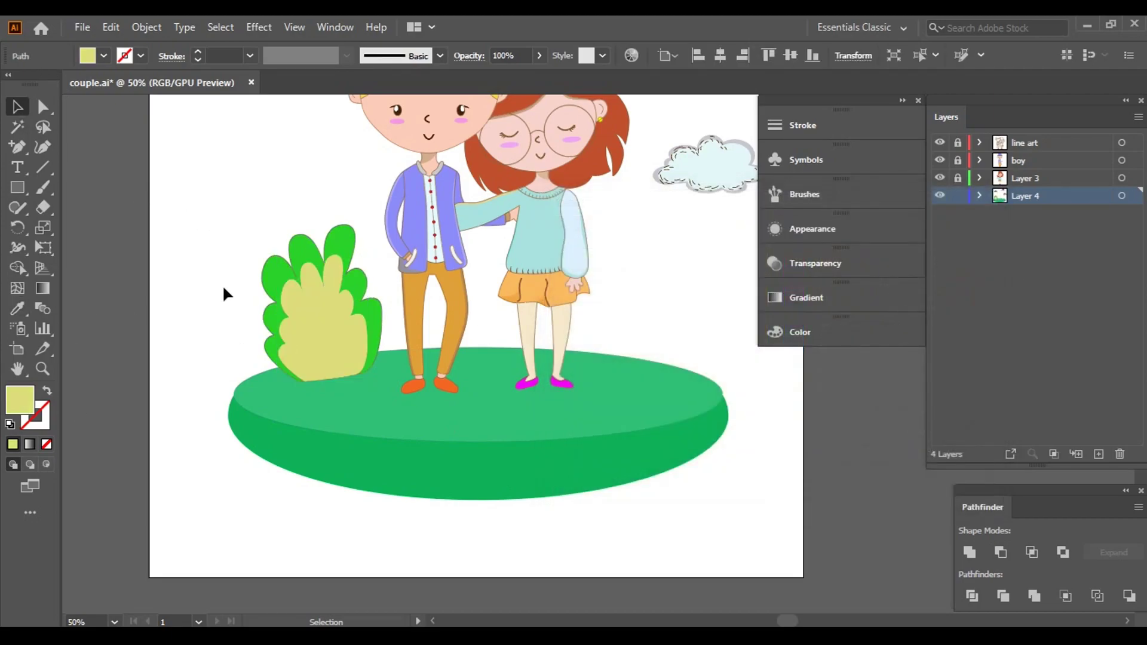
{"action": "left_click", "coordinate": [222, 285]}
{"action": "scroll", "coordinate": [406, 394], "scroll_direction": "down", "scroll_amount": 2}
{"action": "scroll", "coordinate": [253, 321], "scroll_direction": "up", "scroll_amount": 5}
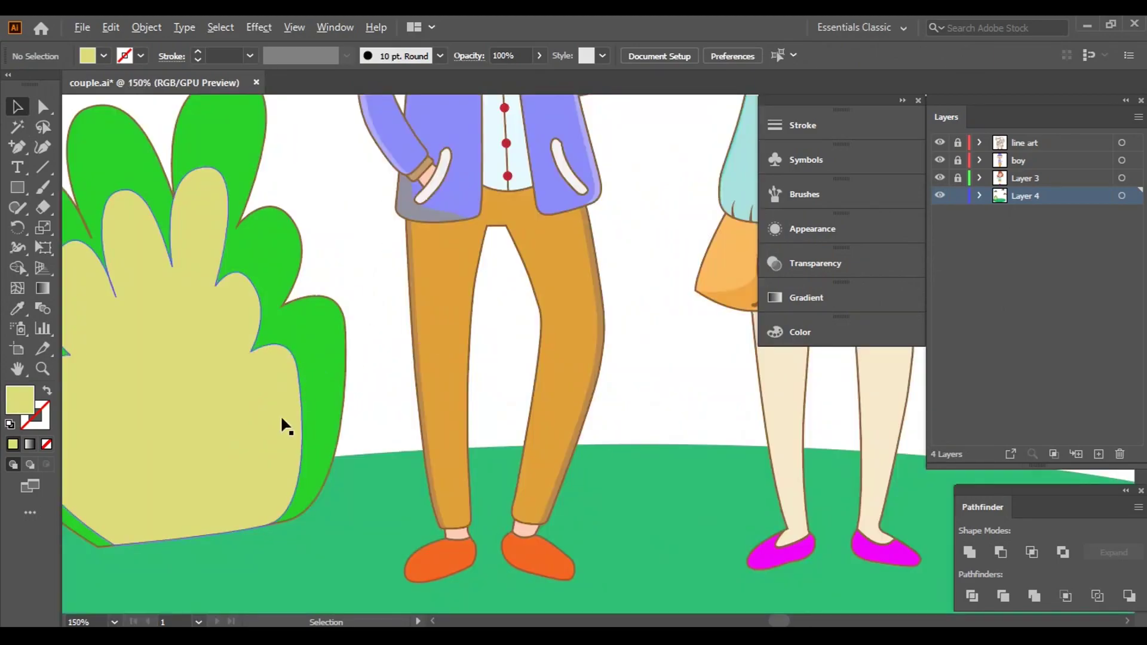
{"action": "scroll", "coordinate": [281, 414], "scroll_direction": "up", "scroll_amount": 1}
- Adjust the inner bush fill to a brighter pale yellow-green
{"action": "left_click", "coordinate": [330, 408]}
{"action": "left_click", "coordinate": [461, 315]}
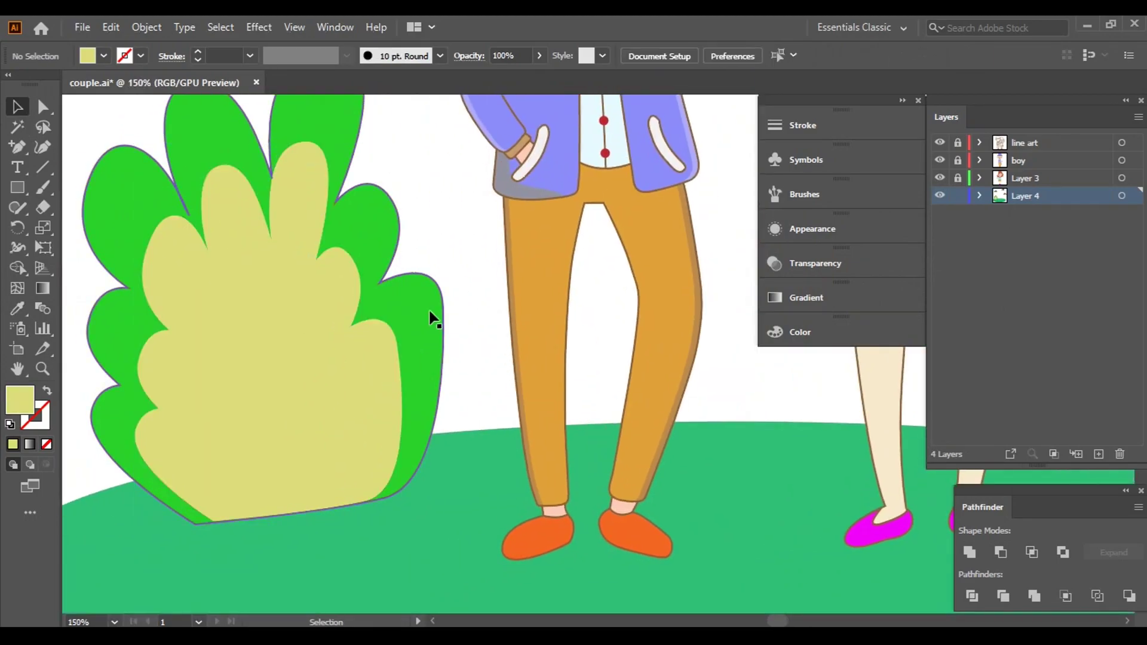
{"action": "scroll", "coordinate": [456, 302], "scroll_direction": "down", "scroll_amount": 4}
{"action": "left_click", "coordinate": [386, 379]}
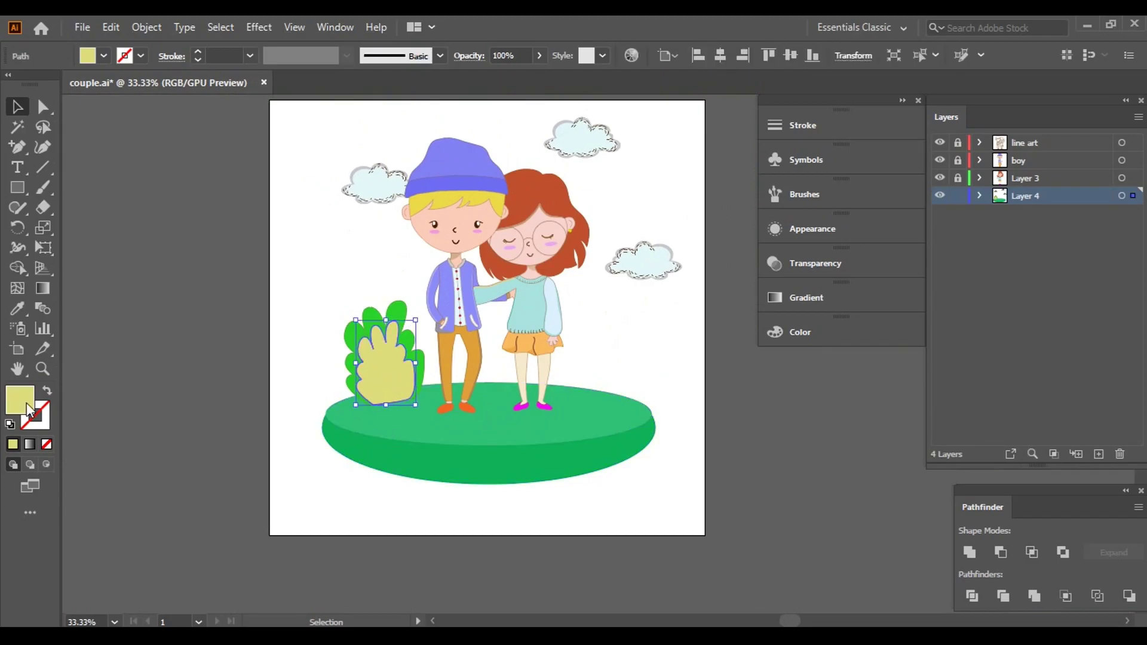
{"action": "double_click", "coordinate": [20, 399]}
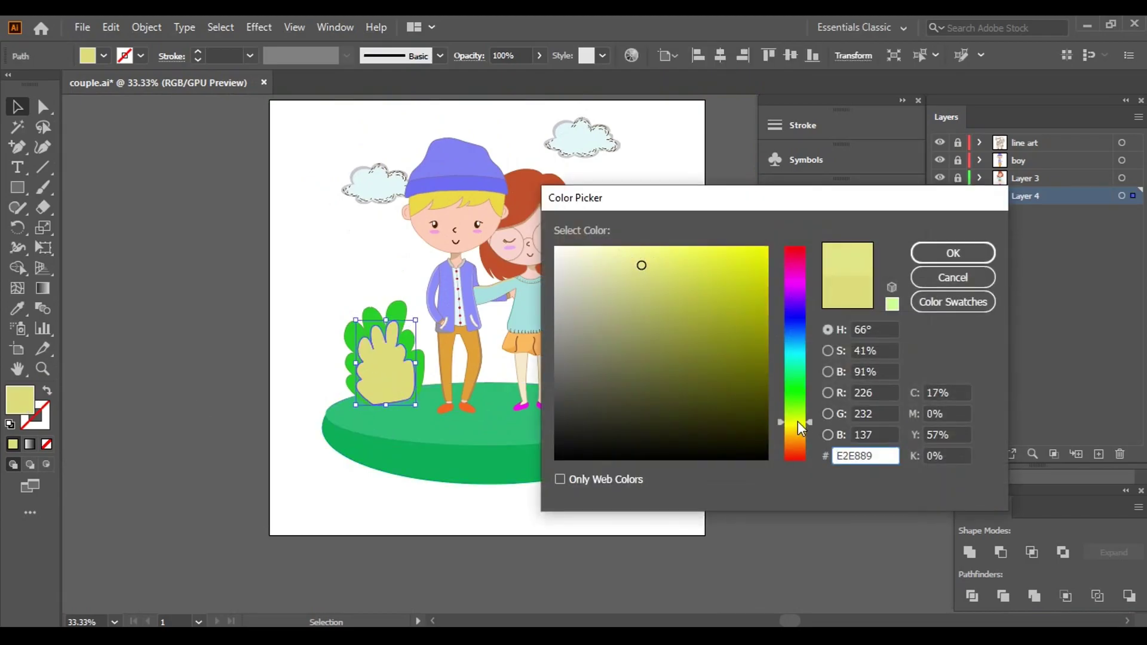
{"action": "left_click_drag", "start_coordinate": [798, 421], "coordinate": [796, 417]}
{"action": "left_click", "coordinate": [663, 250]}
{"action": "key", "text": "Return"}
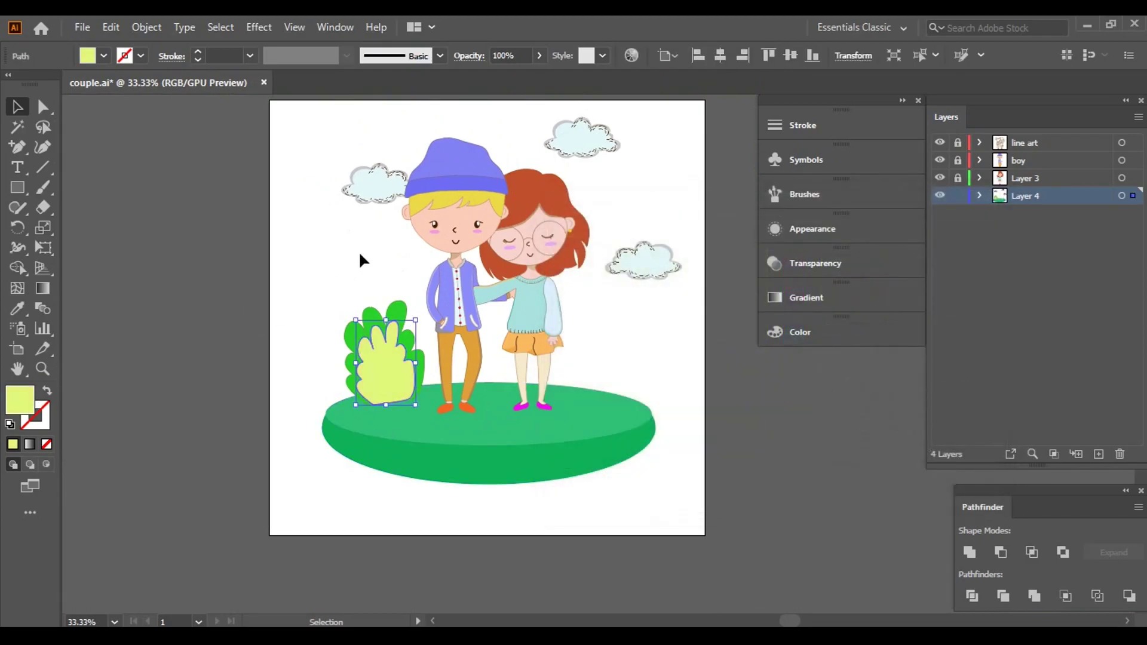
- Lower the inner bush's opacity to 58%
{"action": "left_click_drag", "start_coordinate": [536, 77], "coordinate": [507, 81]}
{"action": "left_click", "coordinate": [321, 202]}
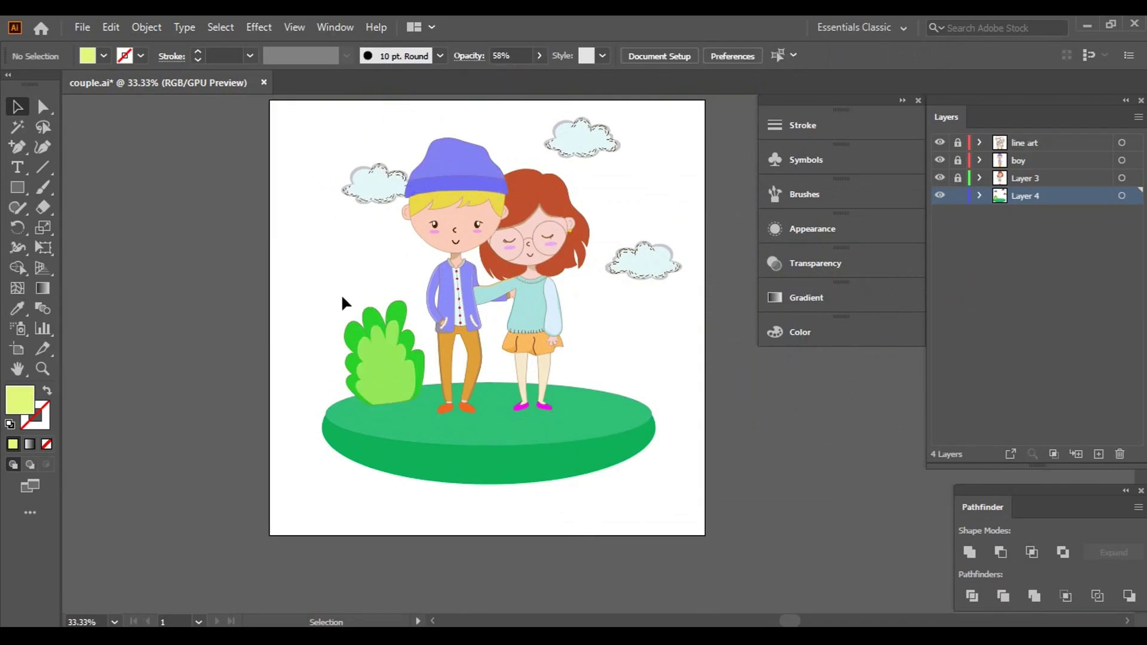
{"action": "left_click", "coordinate": [379, 360]}
- Free Distort the outer bush, pulling both top corners inward so it tapers upward
{"action": "right_click", "coordinate": [379, 360]}
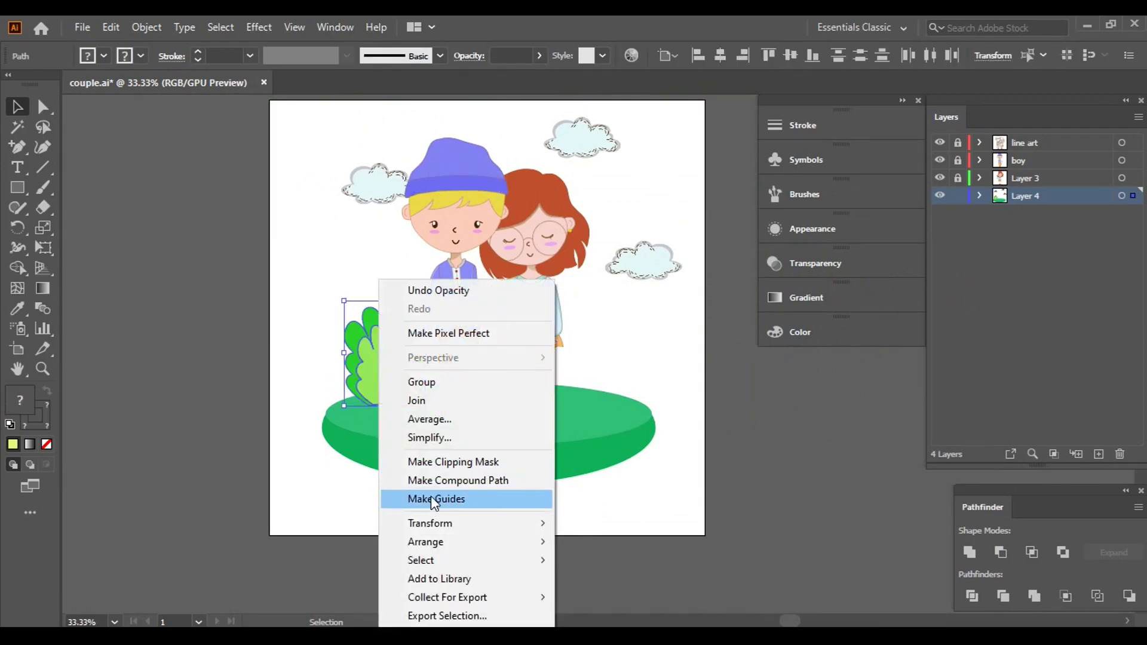
{"action": "left_click", "coordinate": [458, 385]}
{"action": "scroll", "coordinate": [405, 338], "scroll_direction": "up", "scroll_amount": 1}
{"action": "scroll", "coordinate": [382, 347], "scroll_direction": "up", "scroll_amount": 1}
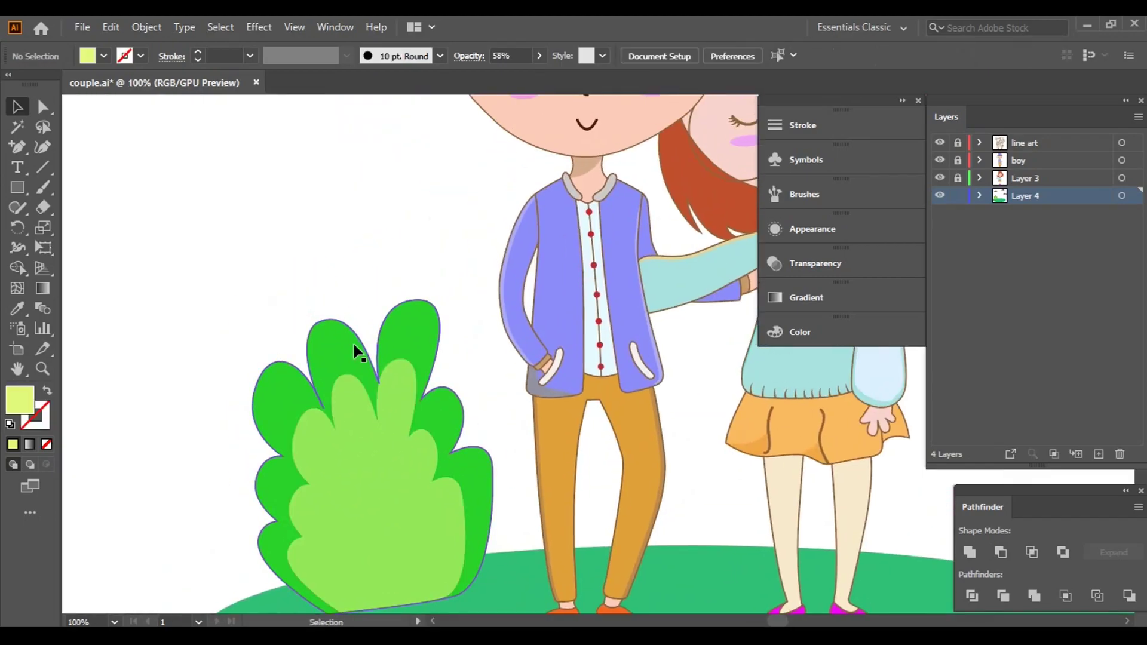
{"action": "left_click", "coordinate": [358, 352]}
{"action": "left_click", "coordinate": [259, 27]}
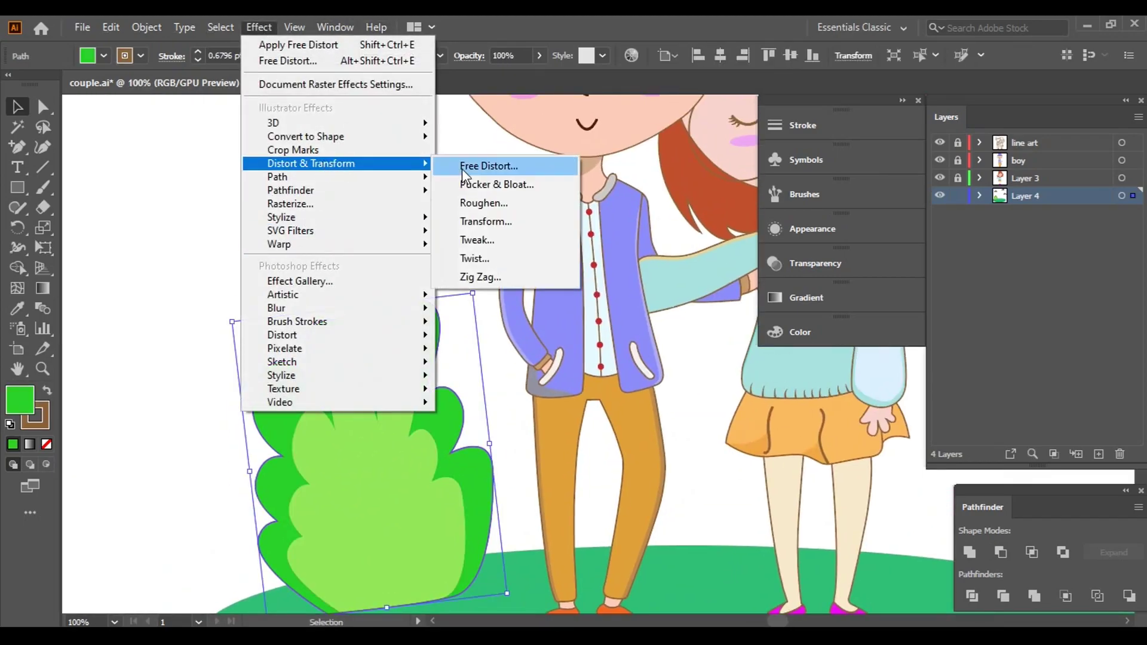
{"action": "left_click", "coordinate": [463, 169]}
{"action": "left_click_drag", "start_coordinate": [597, 246], "coordinate": [607, 246]}
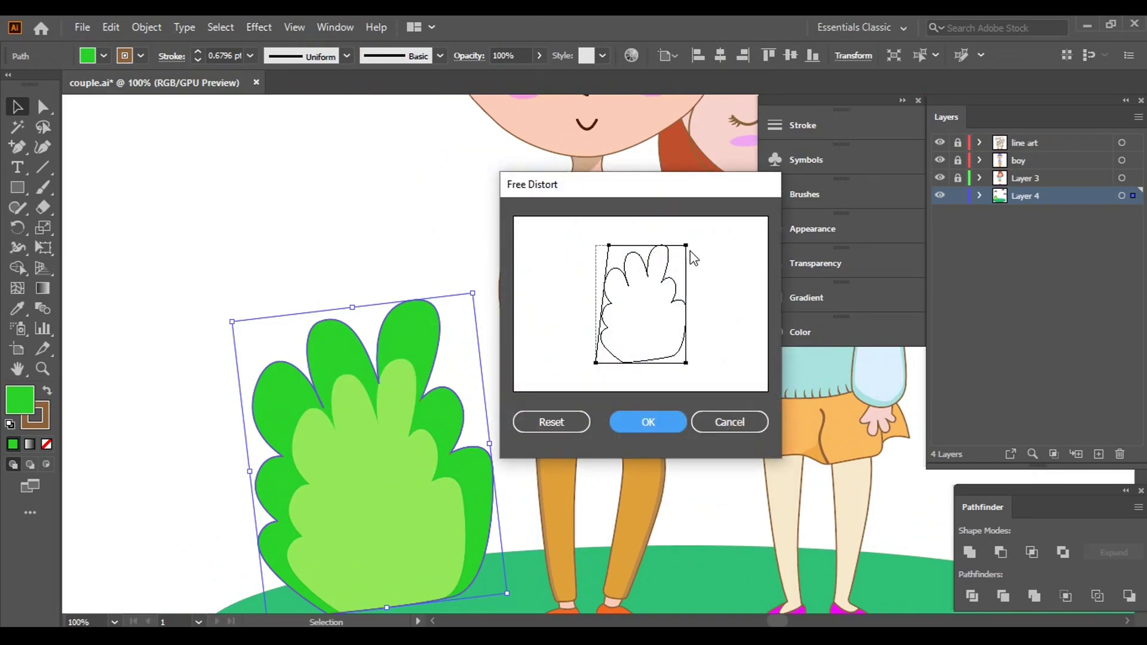
{"action": "left_click_drag", "start_coordinate": [686, 245], "coordinate": [668, 250]}
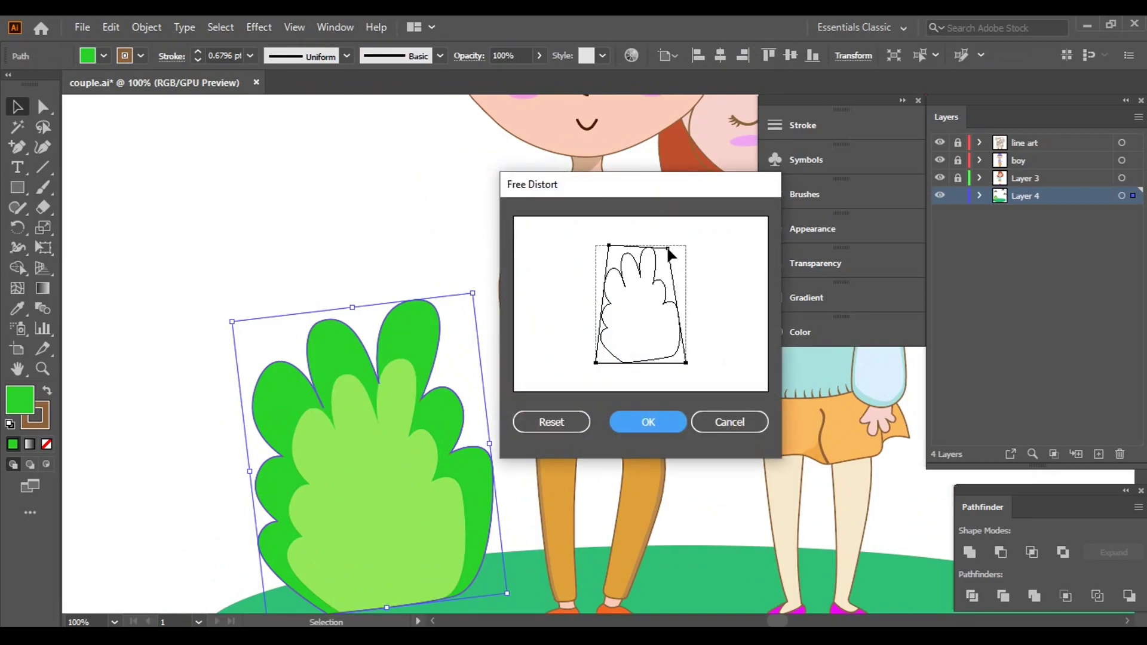
{"action": "left_click", "coordinate": [648, 424]}
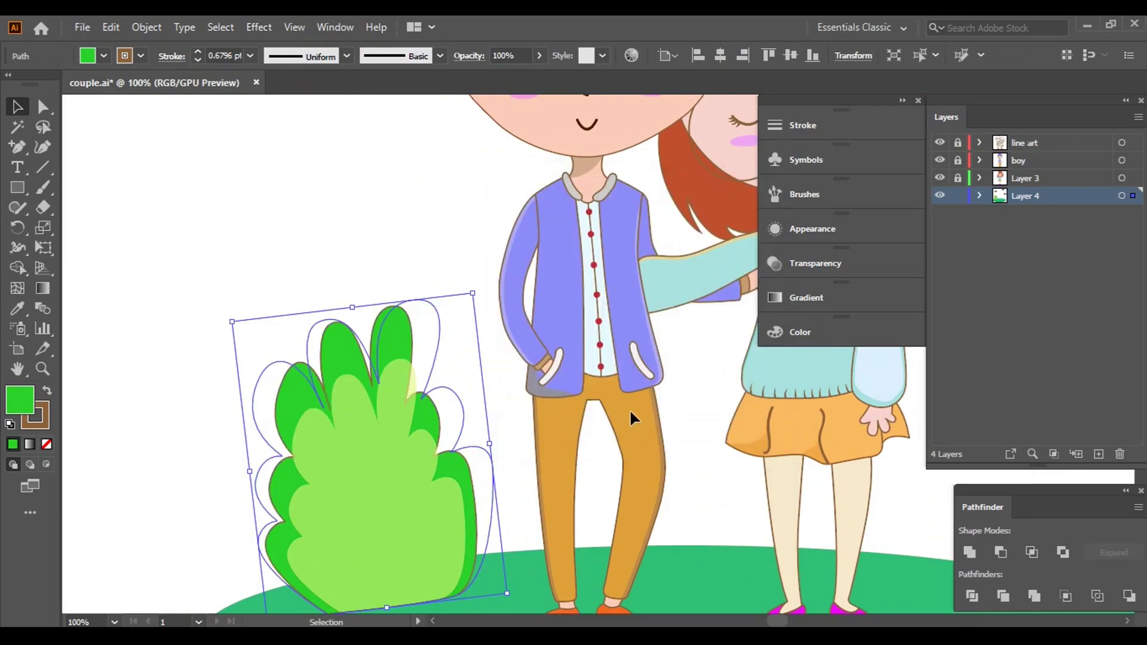
- Expand the bush's appearance and stretch it slightly wider to the right
{"action": "left_click", "coordinate": [145, 28]}
{"action": "left_click", "coordinate": [197, 235]}
{"action": "left_click_drag", "start_coordinate": [481, 467], "coordinate": [489, 465]}
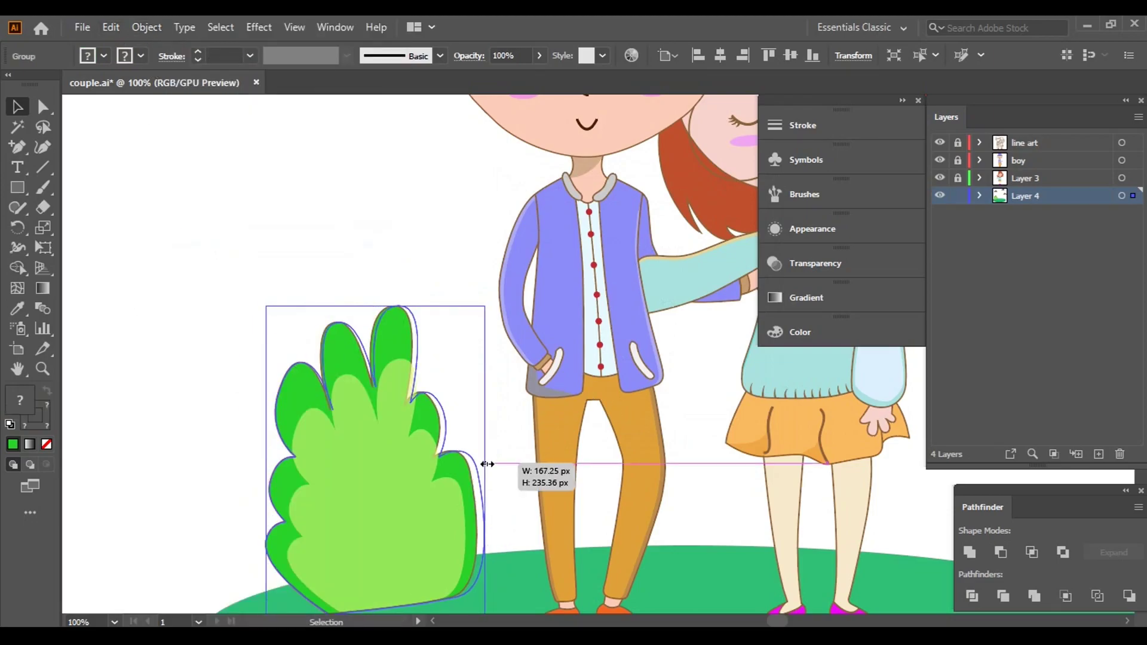
{"action": "left_click", "coordinate": [250, 430]}
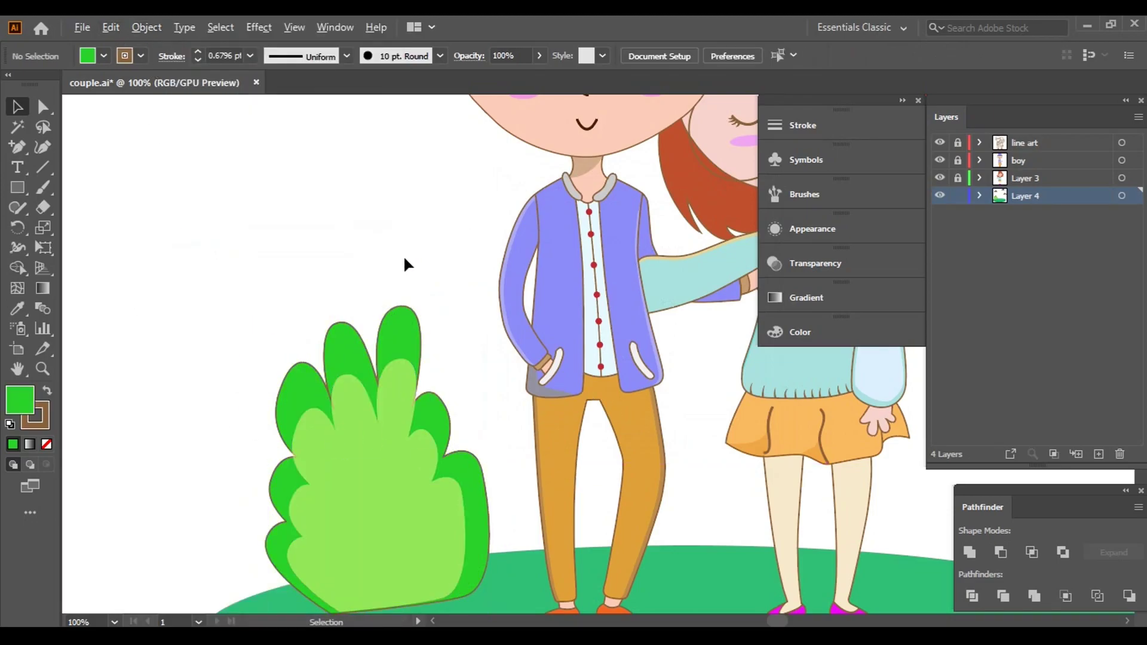
{"action": "key", "text": "ctrl+minus"}
{"action": "key", "text": "ctrl+minus"}
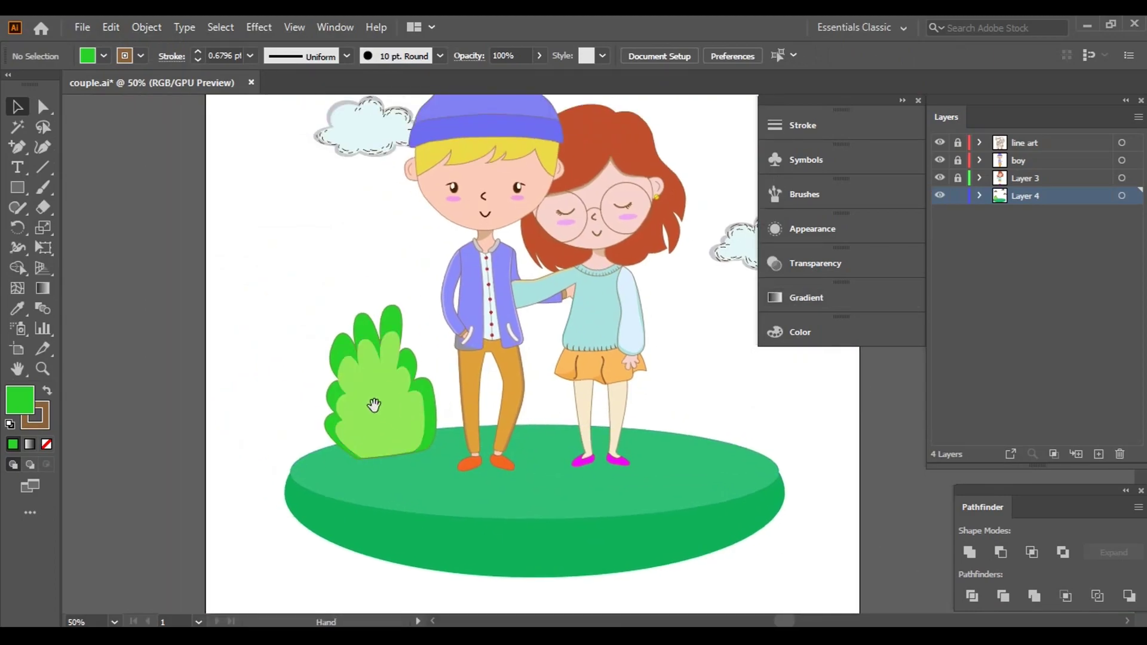
- Group all the bush parts together
{"action": "left_click", "coordinate": [374, 401]}
{"action": "right_click", "coordinate": [353, 366]}
{"action": "left_click", "coordinate": [424, 222]}
{"action": "left_click", "coordinate": [447, 423]}
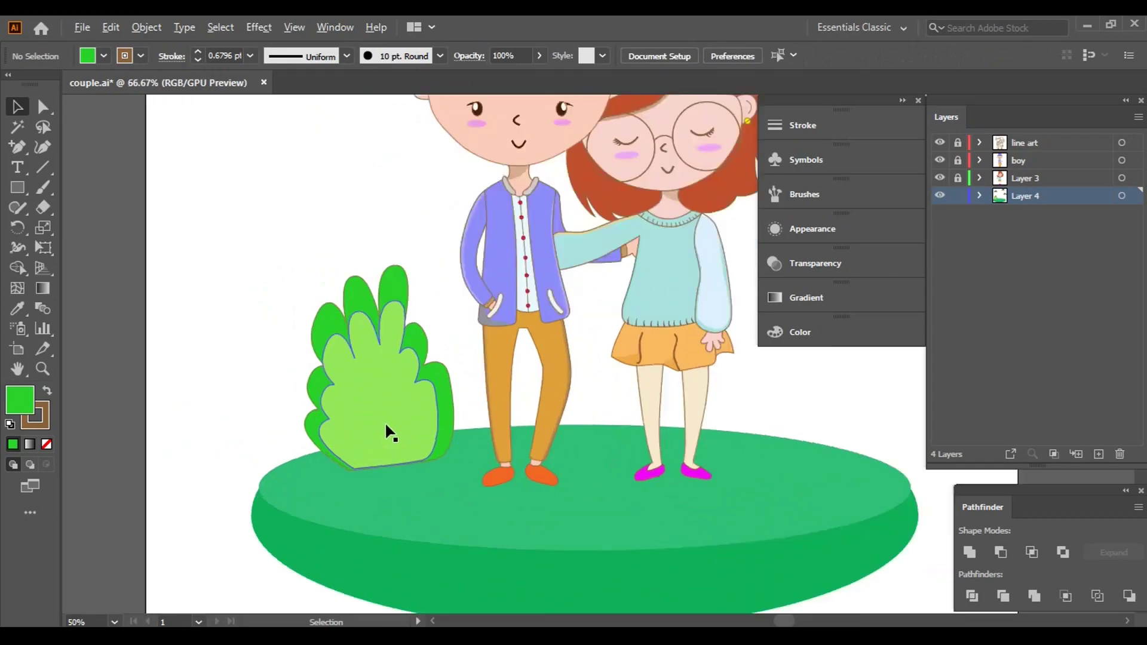
{"action": "scroll", "coordinate": [385, 430], "scroll_direction": "up", "scroll_amount": 3}
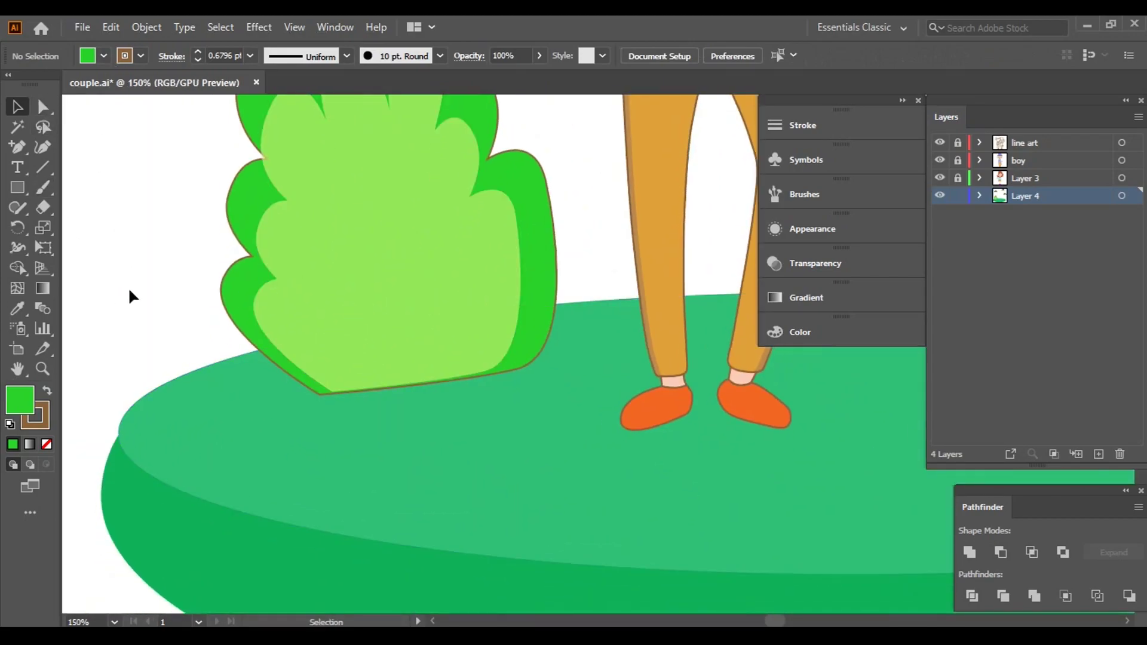
- Draw a grey dome-shaped rock with the Pen tool at the bush's base
{"action": "left_click", "coordinate": [101, 57]}
{"action": "left_click", "coordinate": [133, 230]}
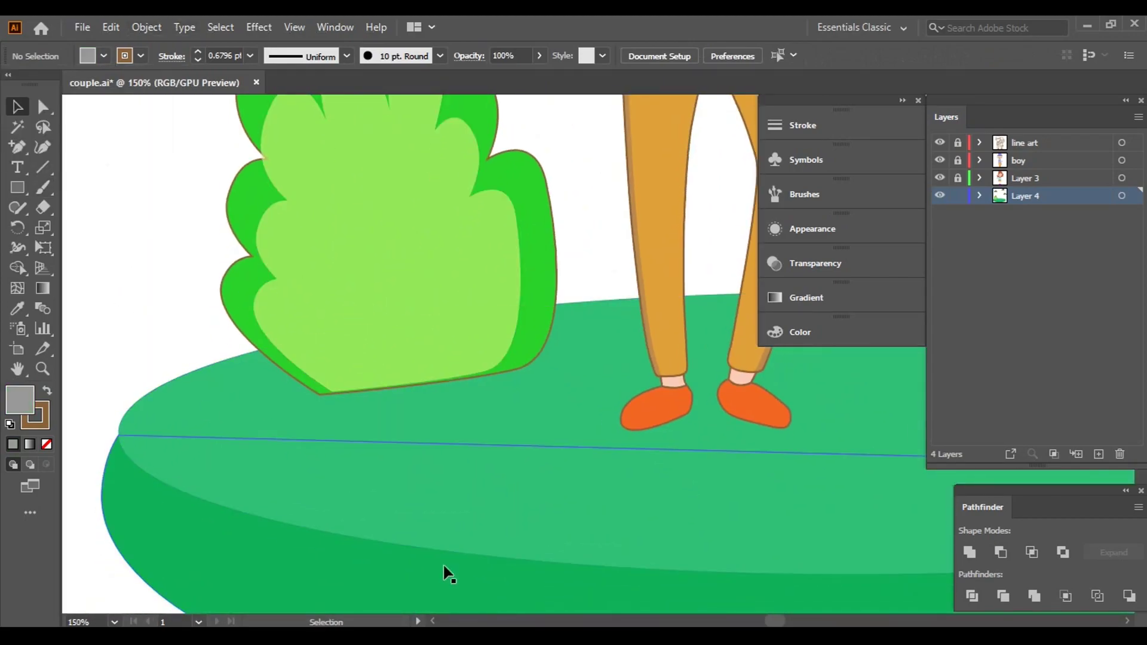
{"action": "left_click_drag", "start_coordinate": [16, 147], "coordinate": [74, 149]}
{"action": "left_click", "coordinate": [77, 147]}
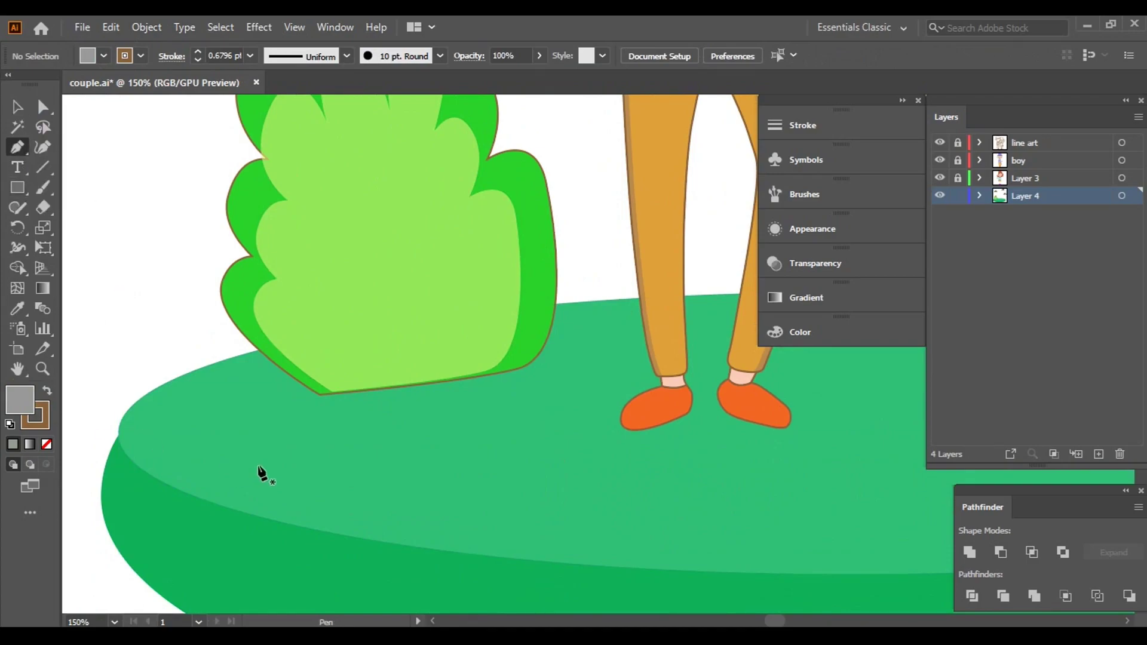
{"action": "scroll", "coordinate": [245, 466], "scroll_direction": "up", "scroll_amount": 1}
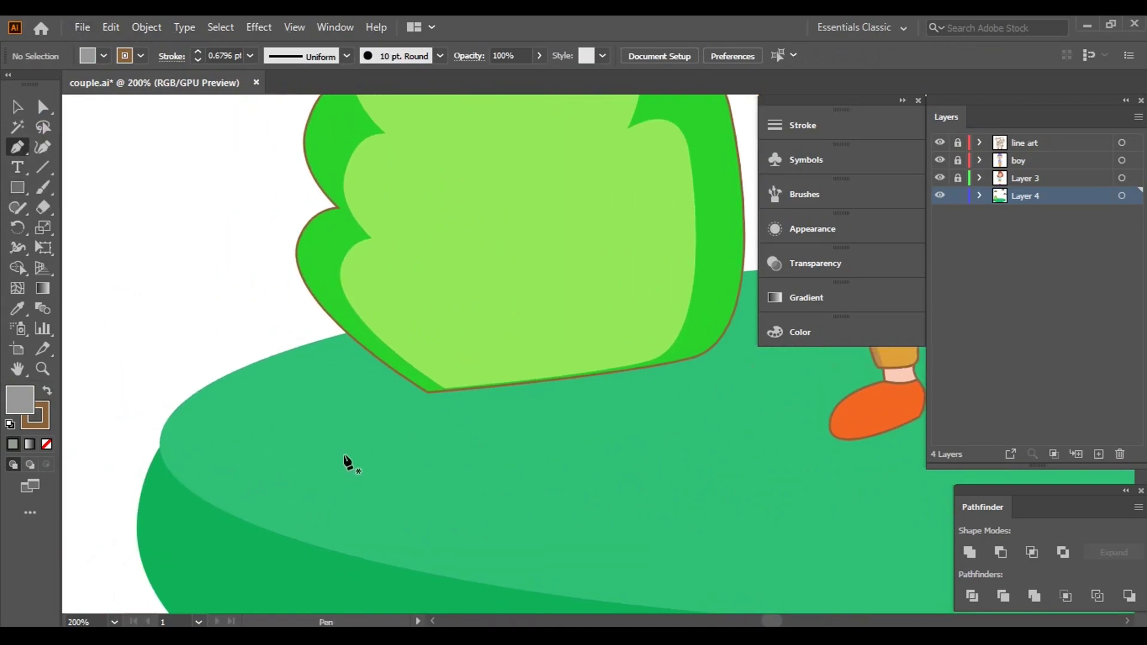
{"action": "left_click", "coordinate": [344, 456]}
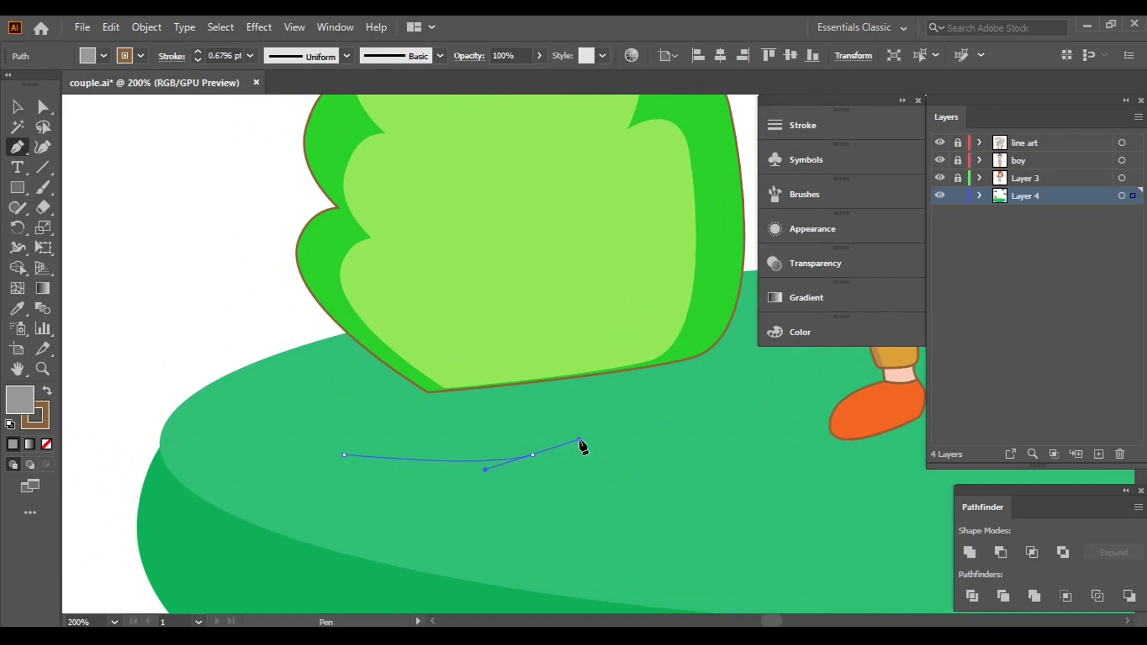
{"action": "left_click_drag", "start_coordinate": [421, 332], "coordinate": [327, 356]}
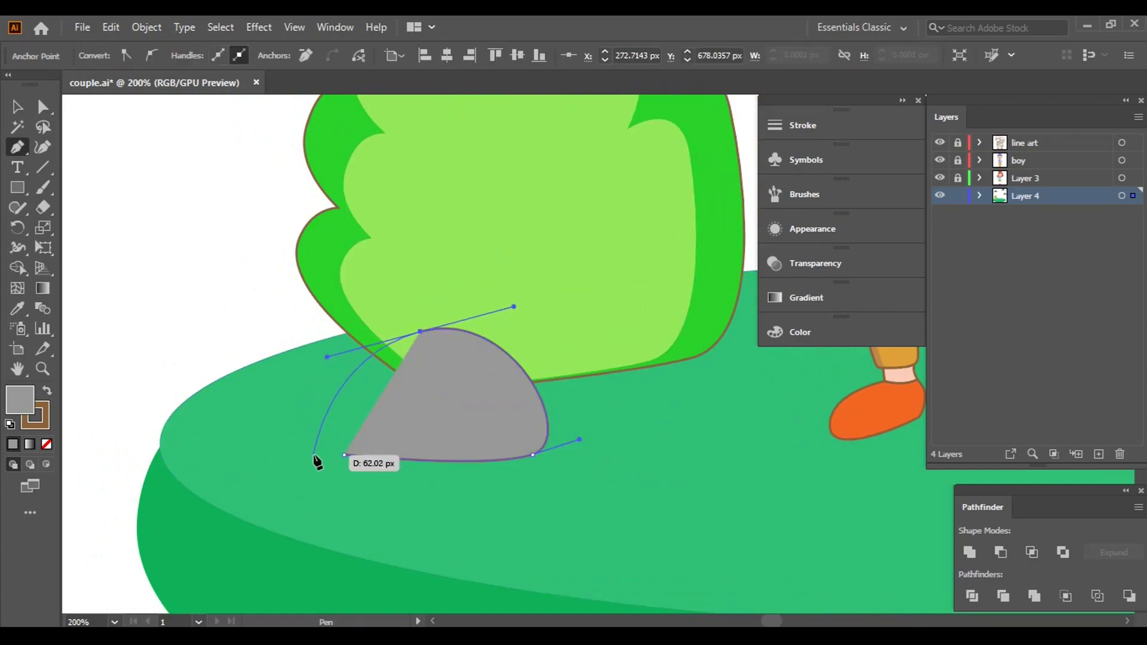
{"action": "key", "text": "v"}
{"action": "left_click", "coordinate": [70, 128]}
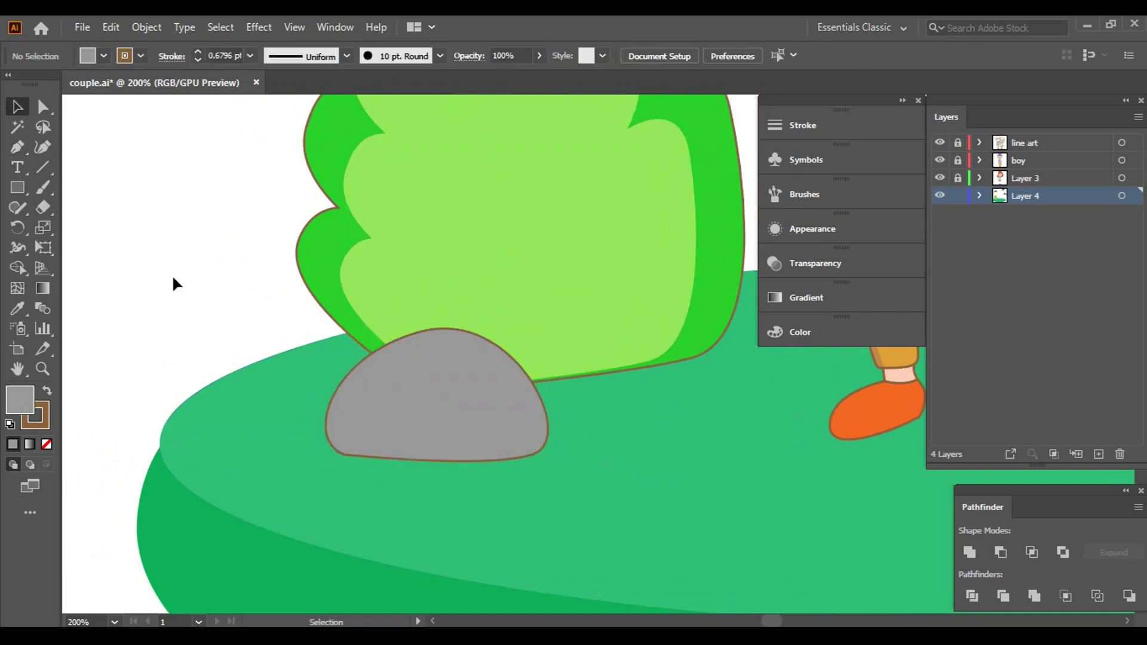
- Give the rock a darker grey fill
{"action": "left_click", "coordinate": [455, 406]}
{"action": "left_click", "coordinate": [104, 56]}
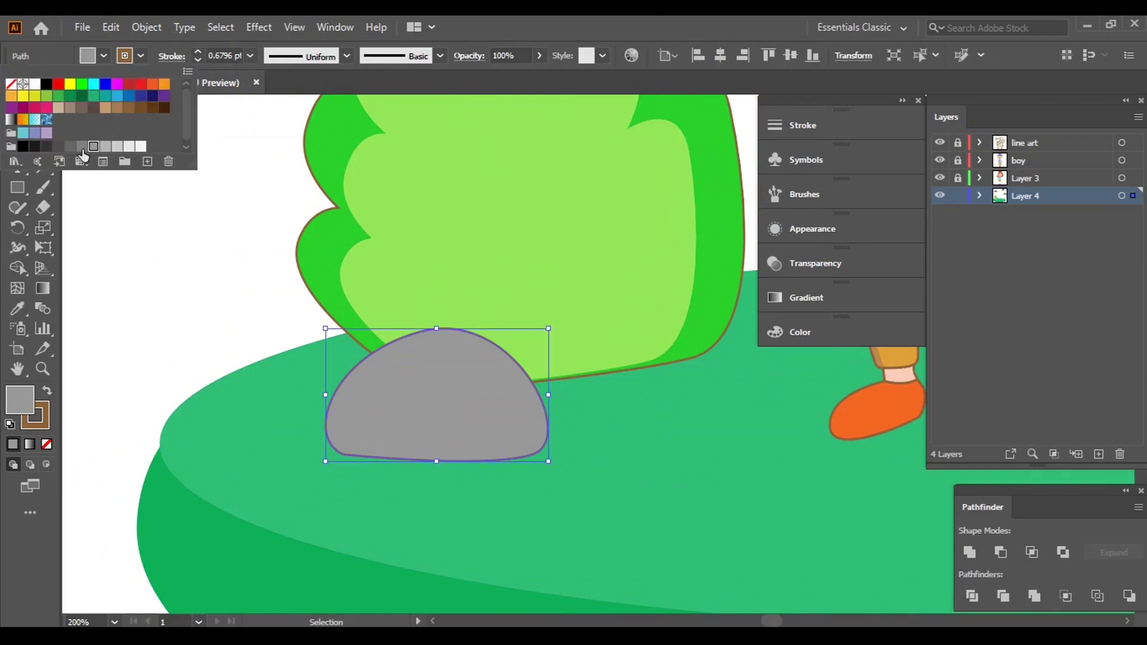
{"action": "left_click", "coordinate": [99, 158]}
{"action": "left_click", "coordinate": [138, 233]}
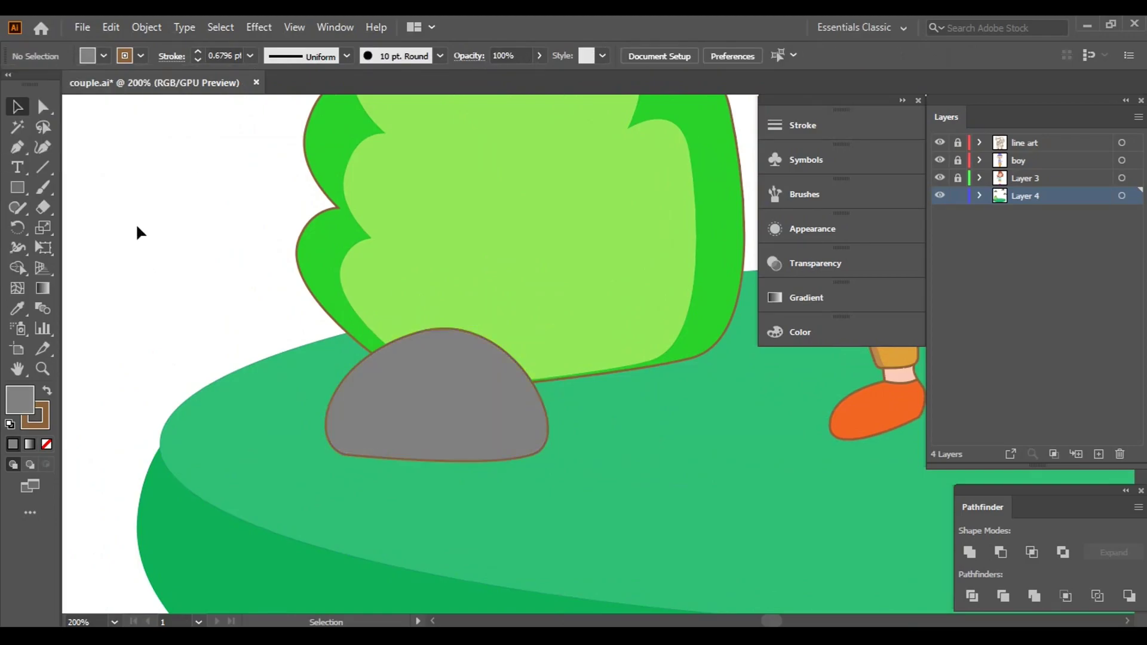
- Paste a copy of the rock in front and fill it light grey
{"action": "left_click", "coordinate": [441, 416]}
{"action": "left_click", "coordinate": [110, 27]}
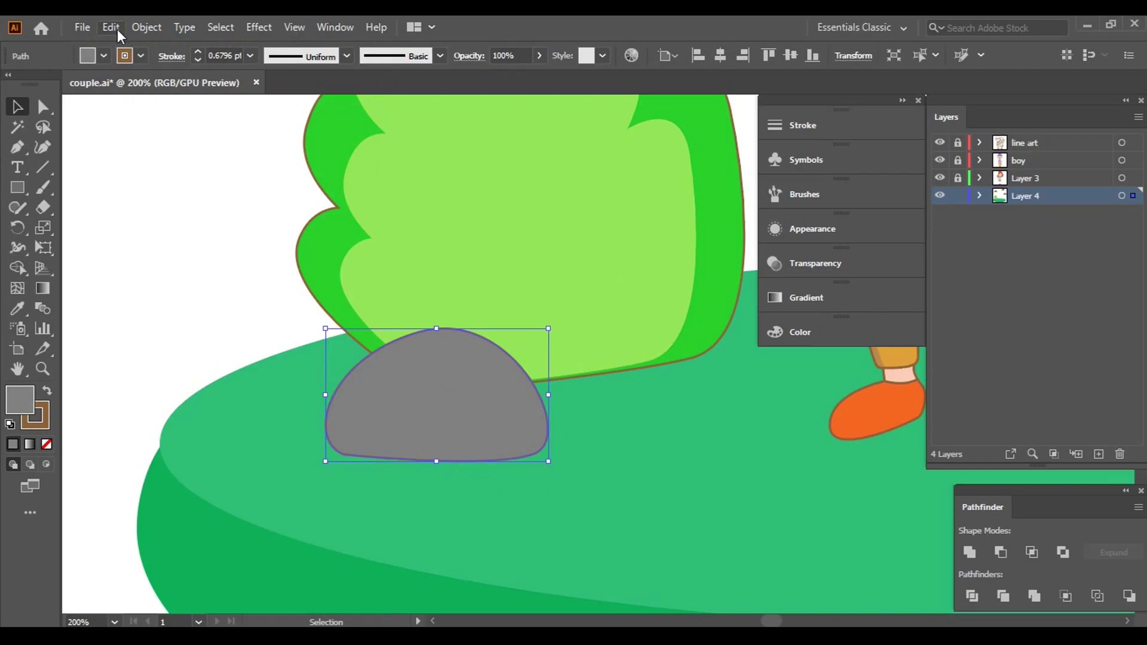
{"action": "left_click", "coordinate": [113, 26]}
{"action": "left_click", "coordinate": [157, 147]}
{"action": "left_click", "coordinate": [103, 55]}
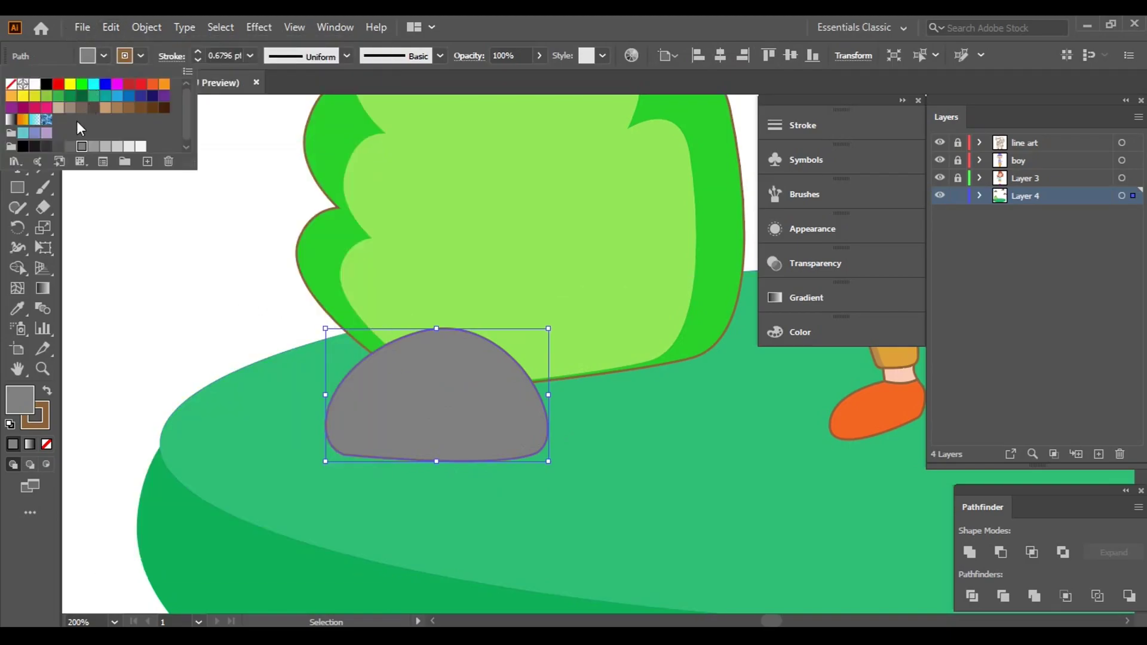
{"action": "left_click", "coordinate": [118, 147]}
{"action": "left_click", "coordinate": [286, 313]}
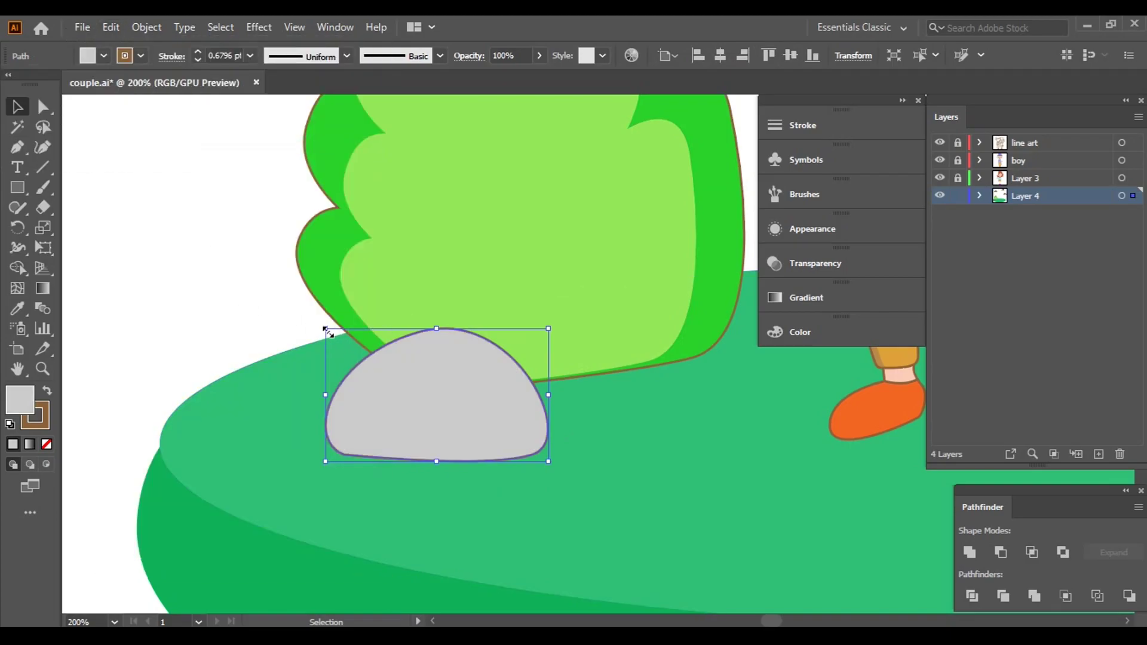
- Shrink the light-grey copy to leave a dark rim and set its stroke to None
{"action": "left_click_drag", "start_coordinate": [325, 329], "coordinate": [340, 335]}
{"action": "left_click", "coordinate": [267, 300]}
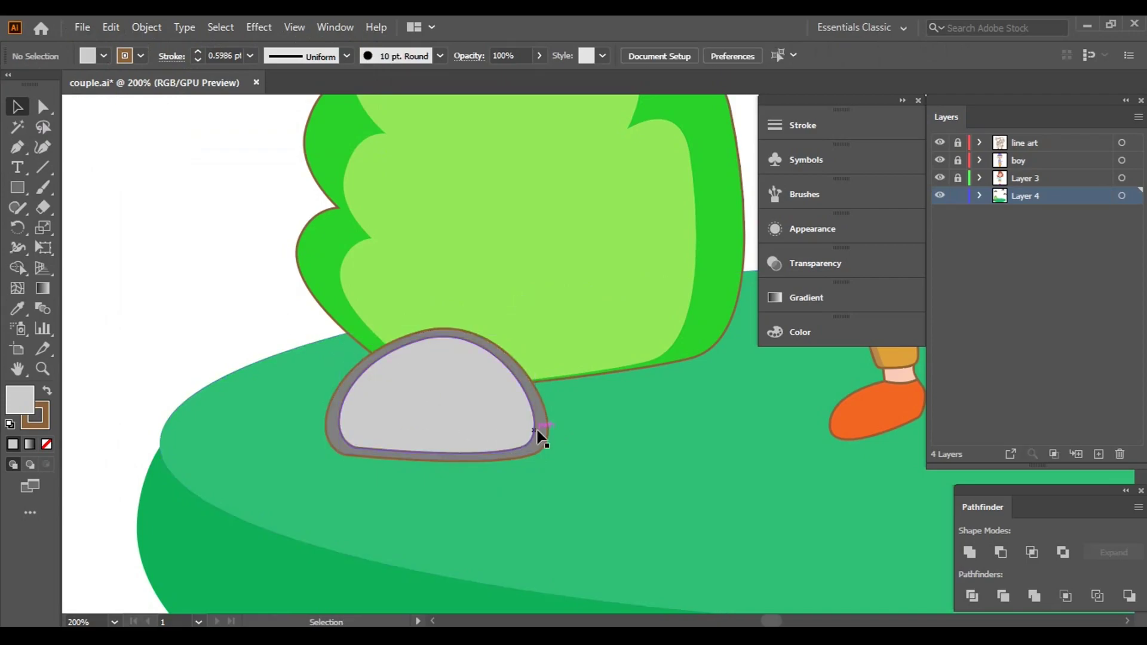
{"action": "mouse_move", "coordinate": [540, 437]}
{"action": "left_mouse_down"}
{"action": "mouse_move", "coordinate": [471, 389]}
{"action": "mouse_move", "coordinate": [437, 384]}
{"action": "left_mouse_up"}
{"action": "left_click", "coordinate": [434, 384]}
{"action": "left_click", "coordinate": [141, 56]}
{"action": "left_click", "coordinate": [9, 90]}
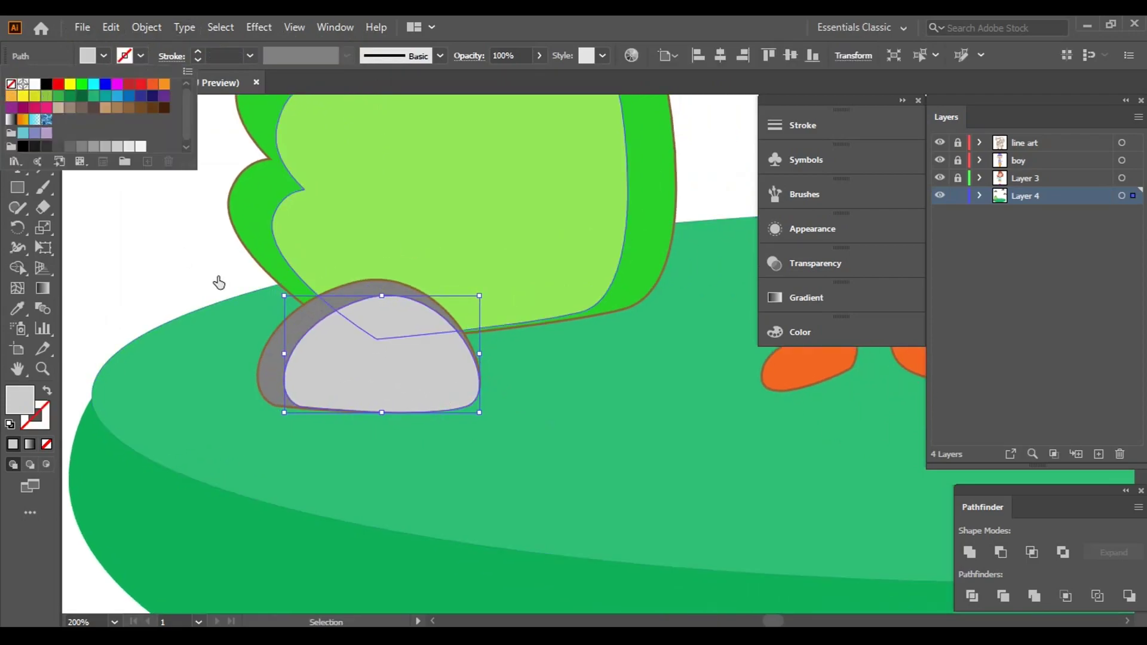
{"action": "left_click", "coordinate": [173, 258]}
{"action": "key", "text": "ctrl+minus"}
{"action": "key", "text": "ctrl+minus"}
{"action": "key", "text": "ctrl+minus"}
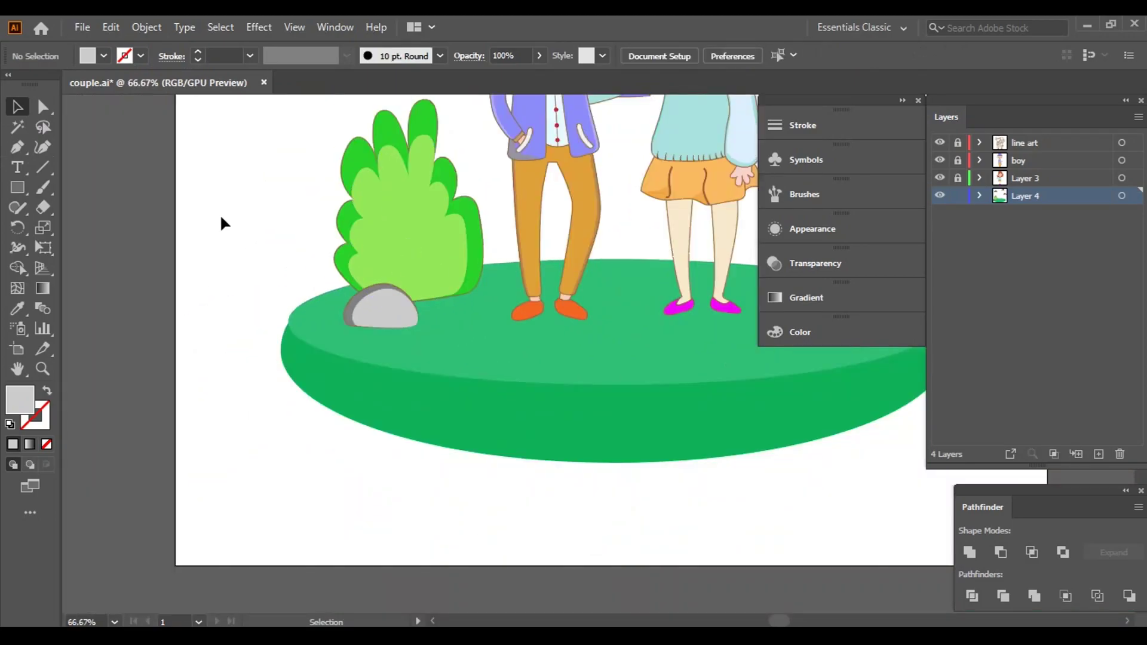
- Recolour the outer rock a slightly lighter warm grey
{"action": "key", "text": "ctrl+plus"}
{"action": "key", "text": "ctrl+plus"}
{"action": "left_click", "coordinate": [349, 356]}
{"action": "double_click", "coordinate": [20, 399]}
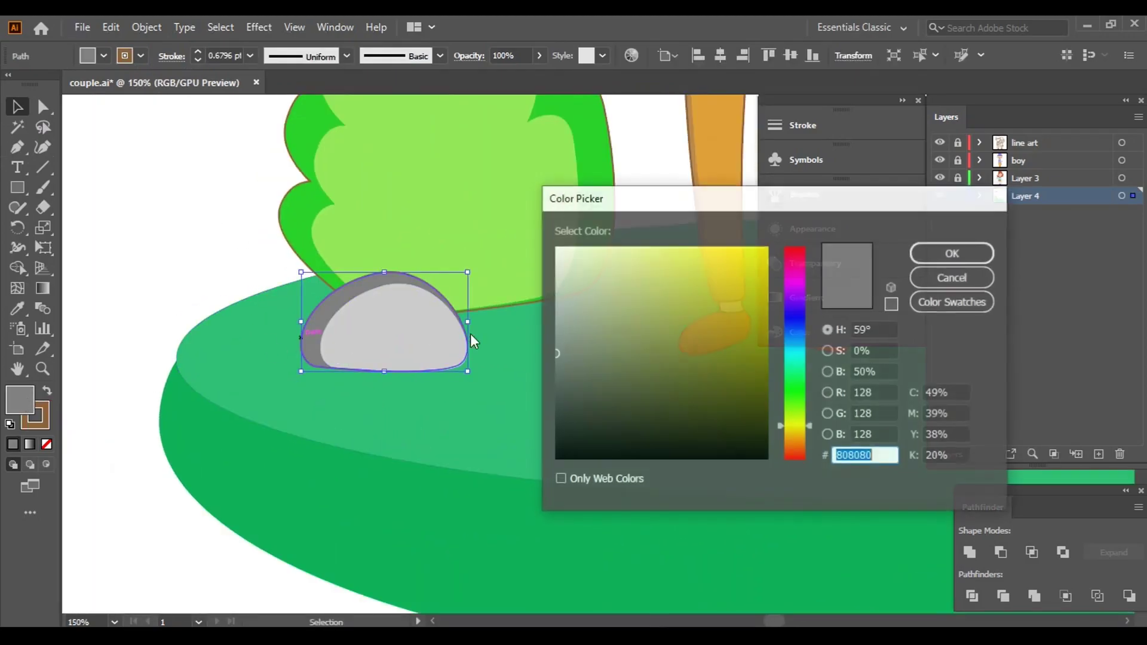
{"action": "left_click_drag", "start_coordinate": [561, 334], "coordinate": [562, 327]}
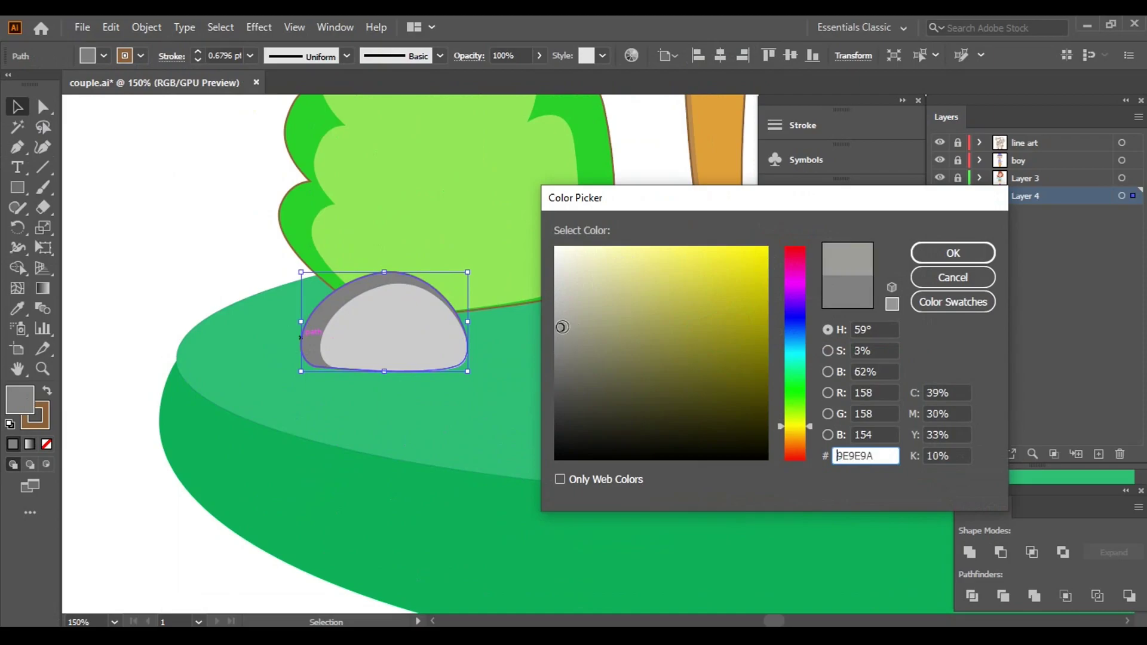
{"action": "left_click", "coordinate": [954, 253]}
- Fill the inner rock shape with a pale beige
{"action": "left_click", "coordinate": [394, 339]}
{"action": "double_click", "coordinate": [20, 399]}
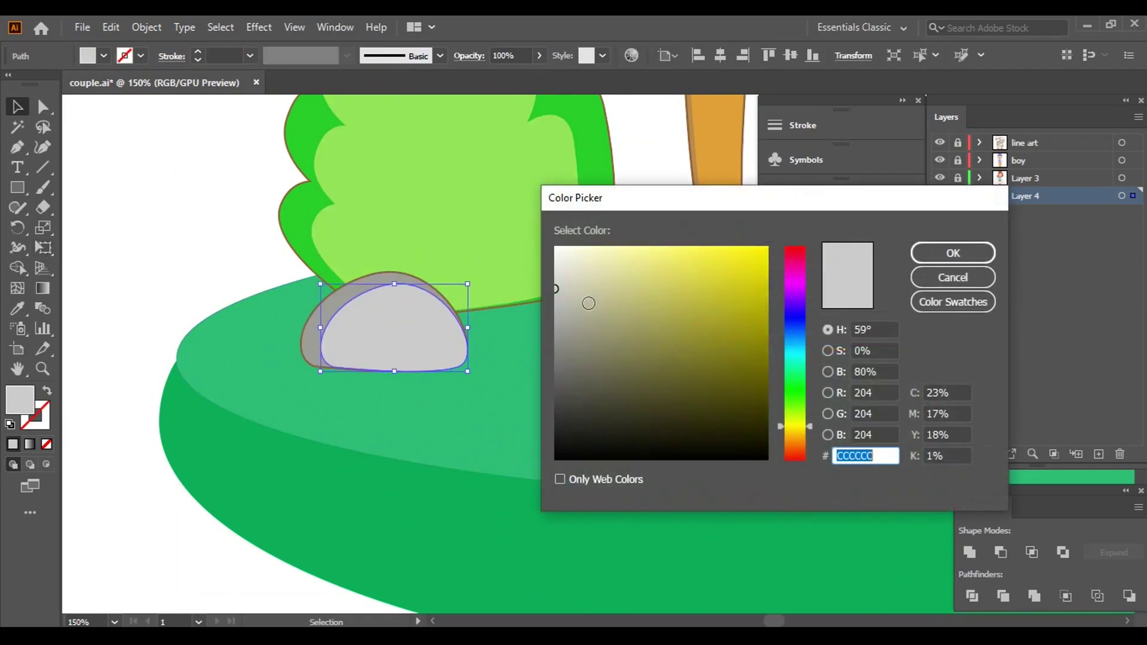
{"action": "left_click", "coordinate": [579, 293]}
{"action": "left_click", "coordinate": [953, 253]}
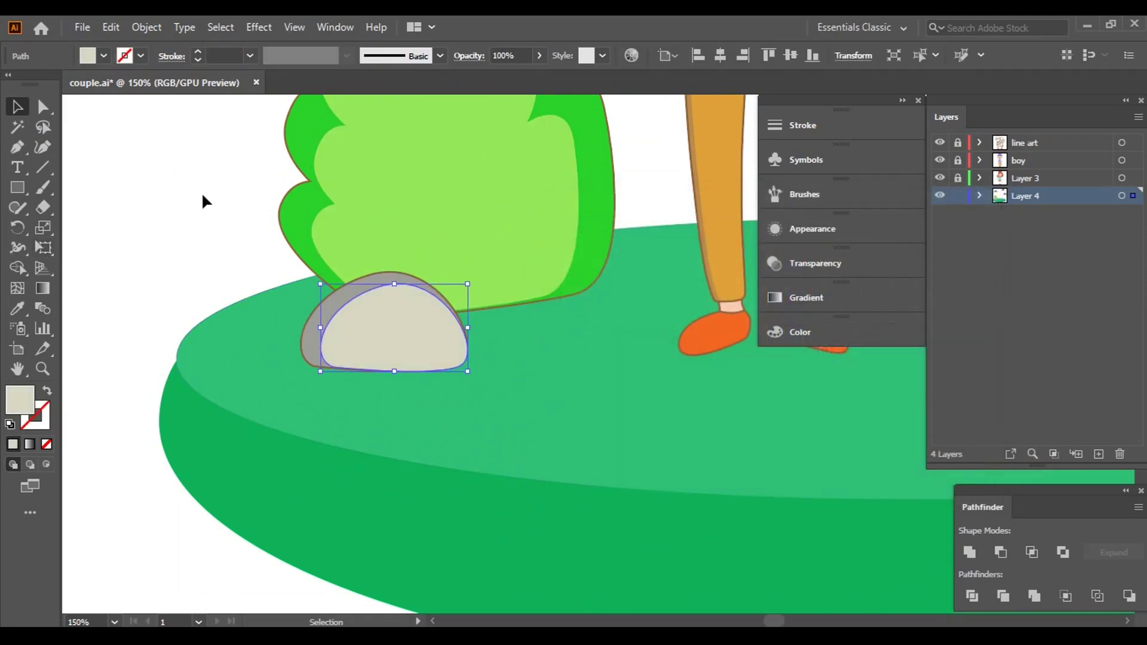
- Change the outer rock to a lighter grey, then to a greyish beige tone
{"action": "left_click", "coordinate": [313, 323]}
{"action": "double_click", "coordinate": [14, 403]}
{"action": "left_click", "coordinate": [559, 306]}
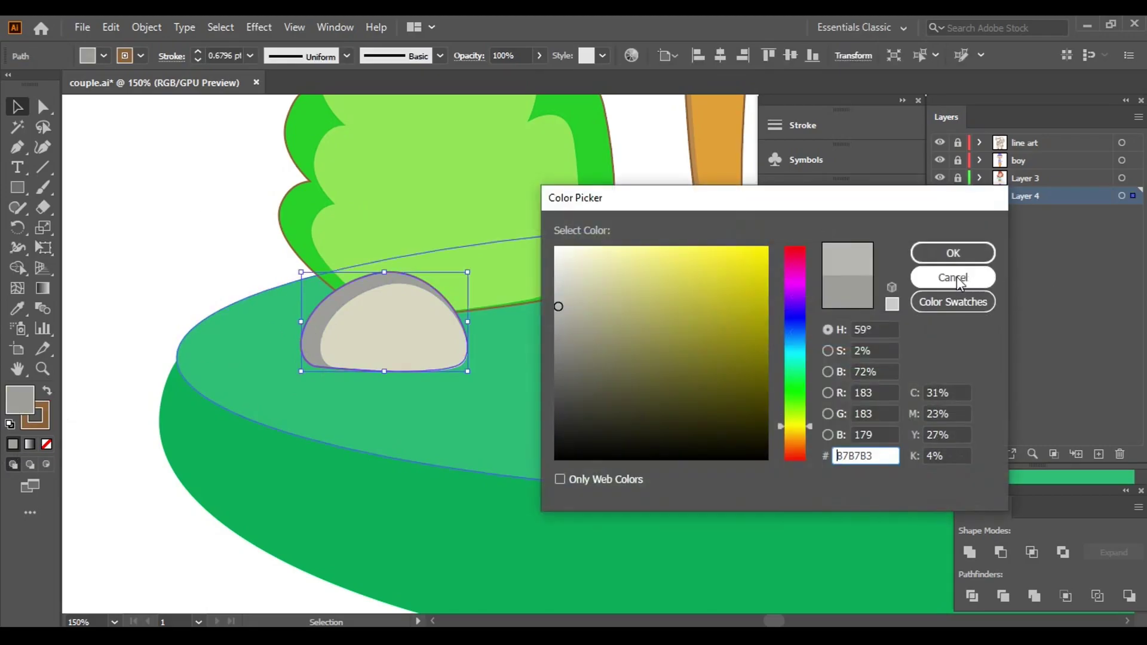
{"action": "left_click", "coordinate": [560, 287]}
{"action": "left_click", "coordinate": [953, 253]}
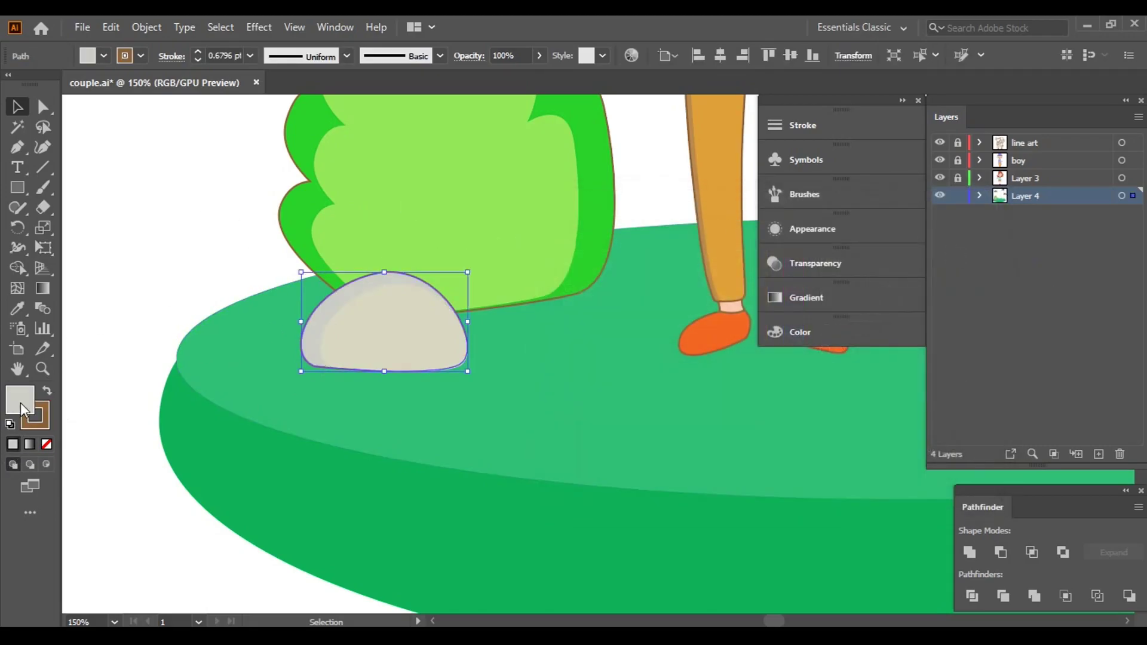
{"action": "double_click", "coordinate": [21, 402]}
{"action": "left_click", "coordinate": [576, 292]}
{"action": "left_click", "coordinate": [953, 254]}
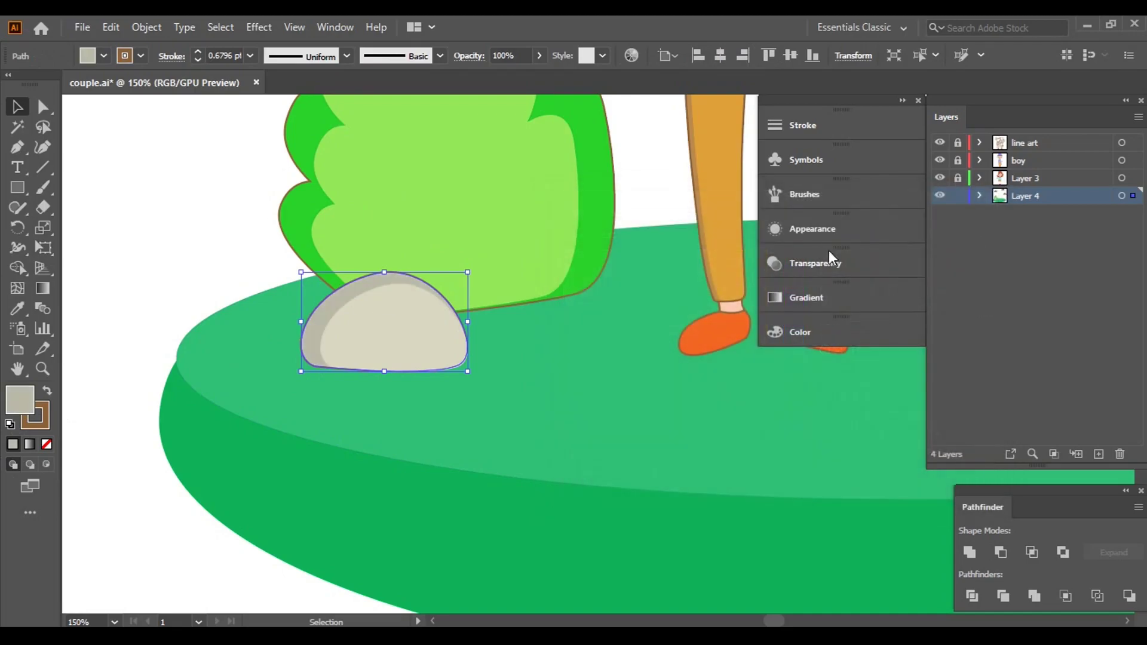
{"action": "left_click", "coordinate": [188, 209]}
- Resize the inner rock shape from its left and top handles to refit it
{"action": "left_click", "coordinate": [377, 346]}
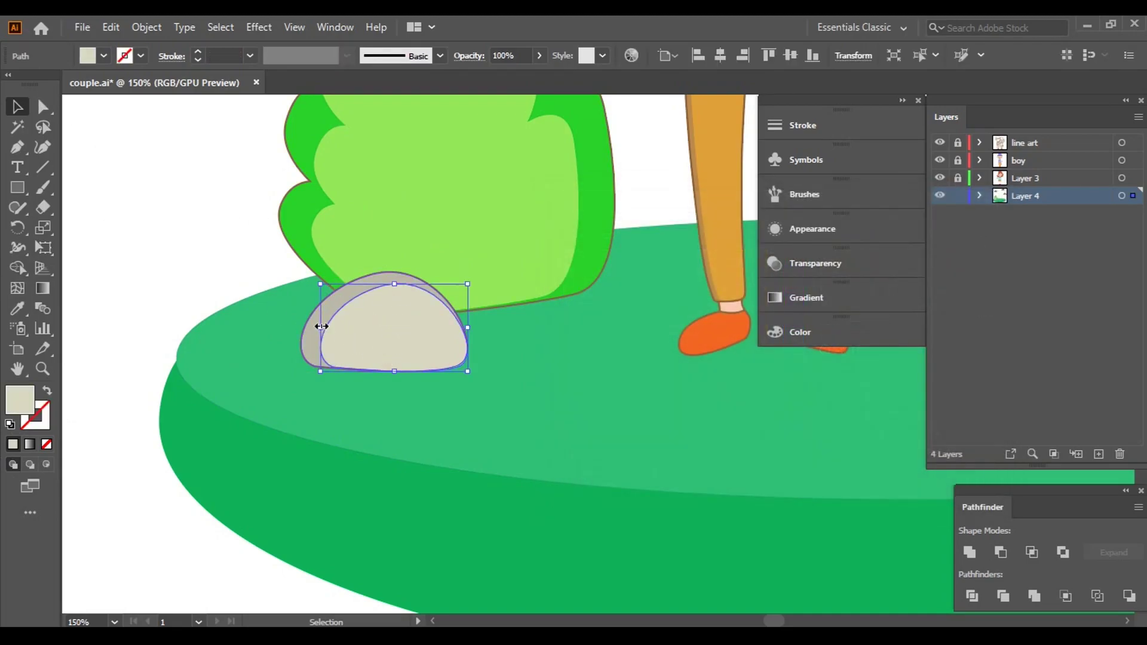
{"action": "left_click_drag", "start_coordinate": [322, 326], "coordinate": [326, 329]}
{"action": "left_click_drag", "start_coordinate": [405, 288], "coordinate": [404, 292]}
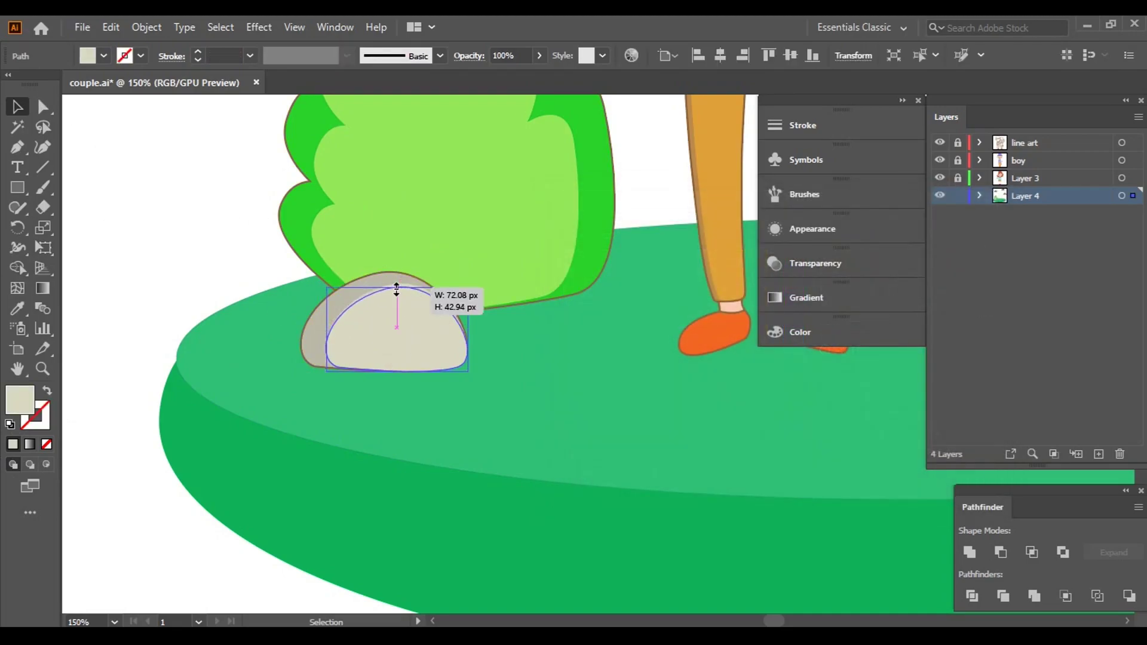
{"action": "left_click", "coordinate": [141, 239]}
{"action": "scroll", "coordinate": [239, 251], "scroll_direction": "down", "scroll_amount": 3}
{"action": "scroll", "coordinate": [219, 257], "scroll_direction": "up", "scroll_amount": 3}
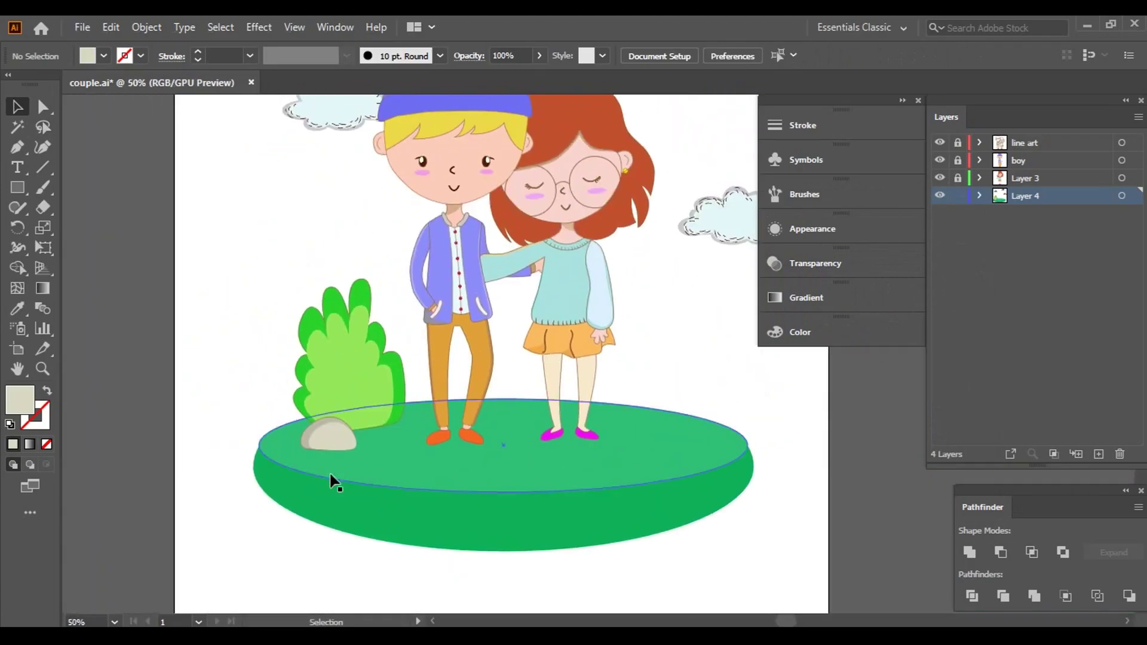
- Lock the green ground ellipse in Layer 4 of the Layers panel
{"action": "left_click", "coordinate": [462, 448]}
{"action": "left_click", "coordinate": [980, 196]}
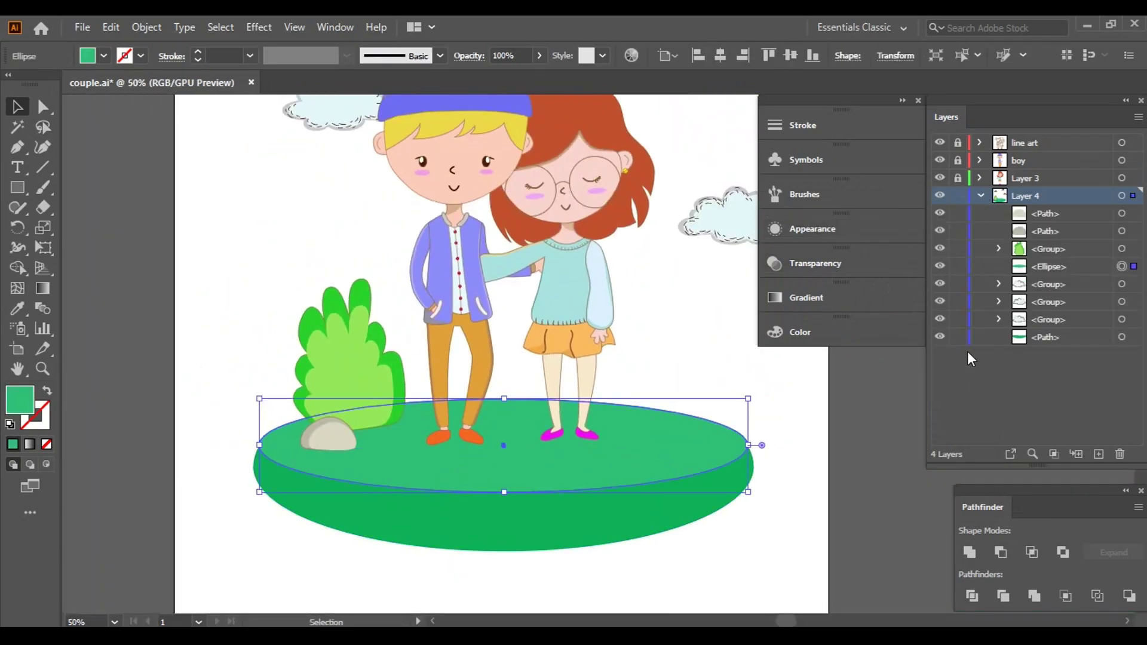
{"action": "left_click", "coordinate": [958, 266]}
{"action": "scroll", "coordinate": [281, 508], "scroll_direction": "up", "scroll_amount": 5}
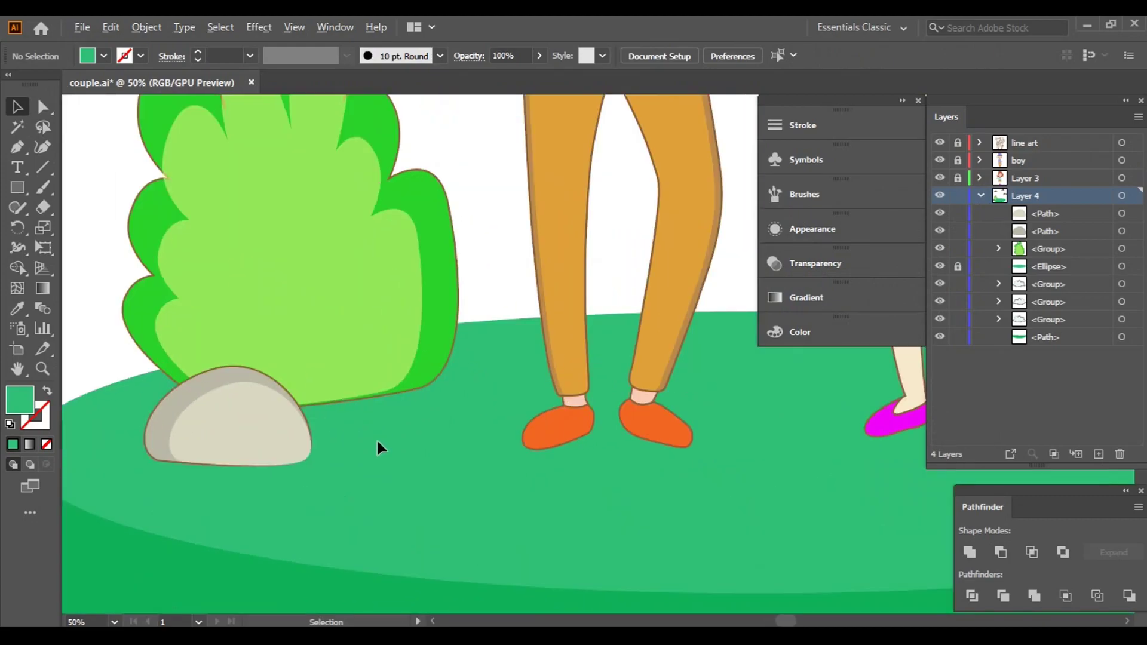
{"action": "scroll", "coordinate": [382, 454], "scroll_direction": "left", "scroll_amount": 3}
- Set the fill colour to brown from the swatches
{"action": "left_click", "coordinate": [407, 447]}
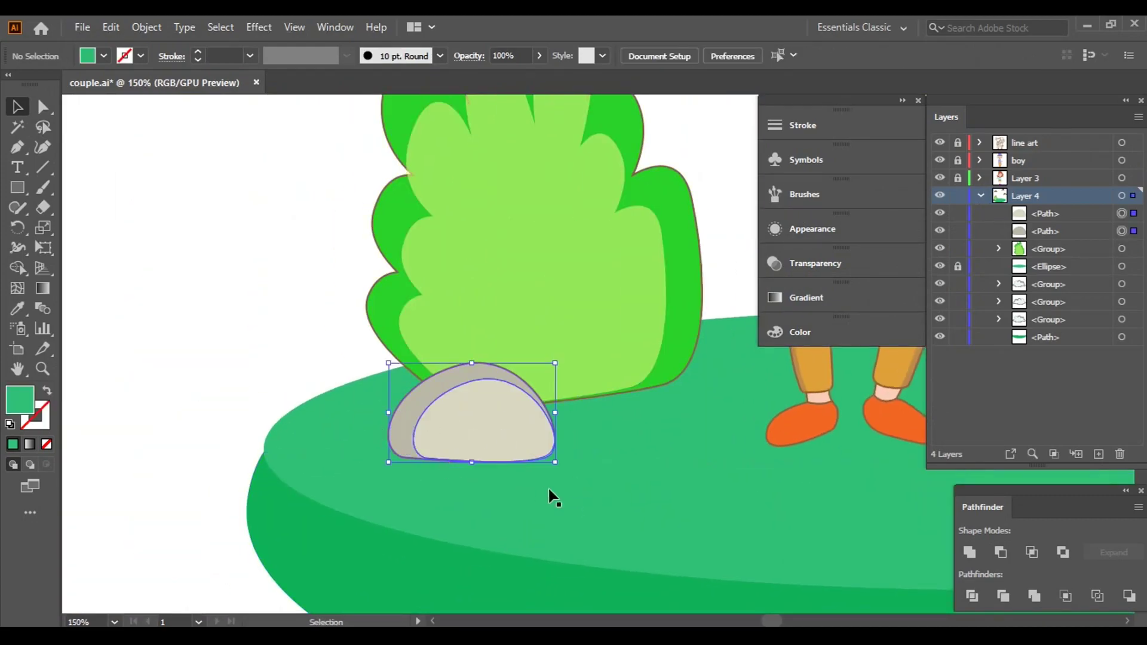
{"action": "left_click", "coordinate": [238, 337]}
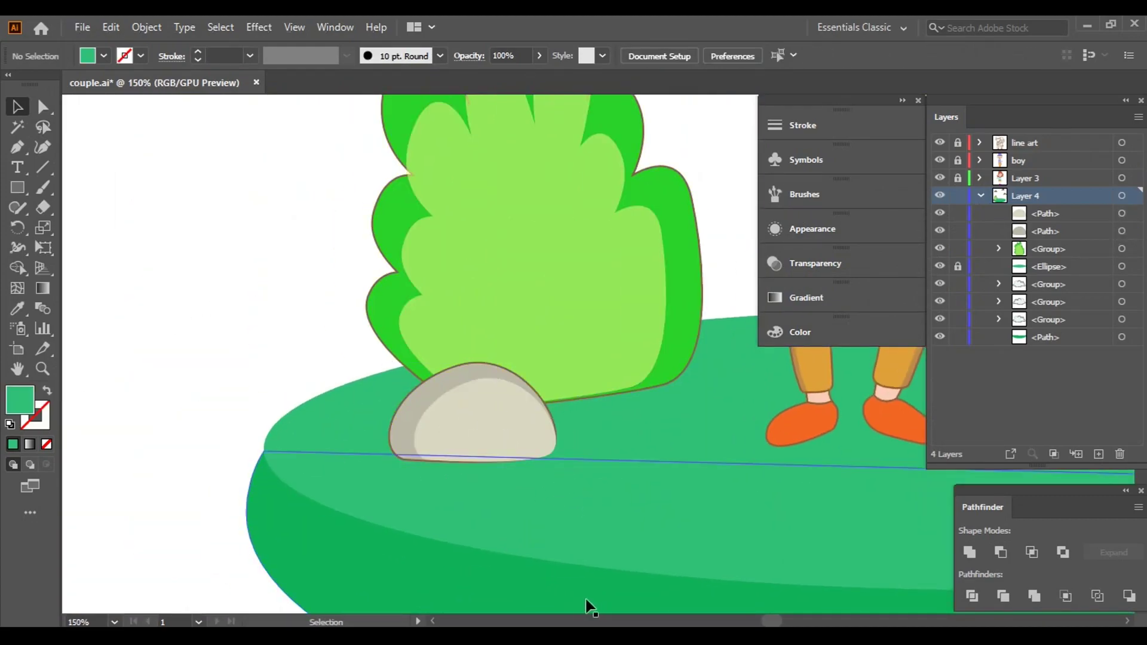
{"action": "scroll", "coordinate": [425, 415], "scroll_direction": "up", "scroll_amount": 3}
{"action": "left_click", "coordinate": [90, 61]}
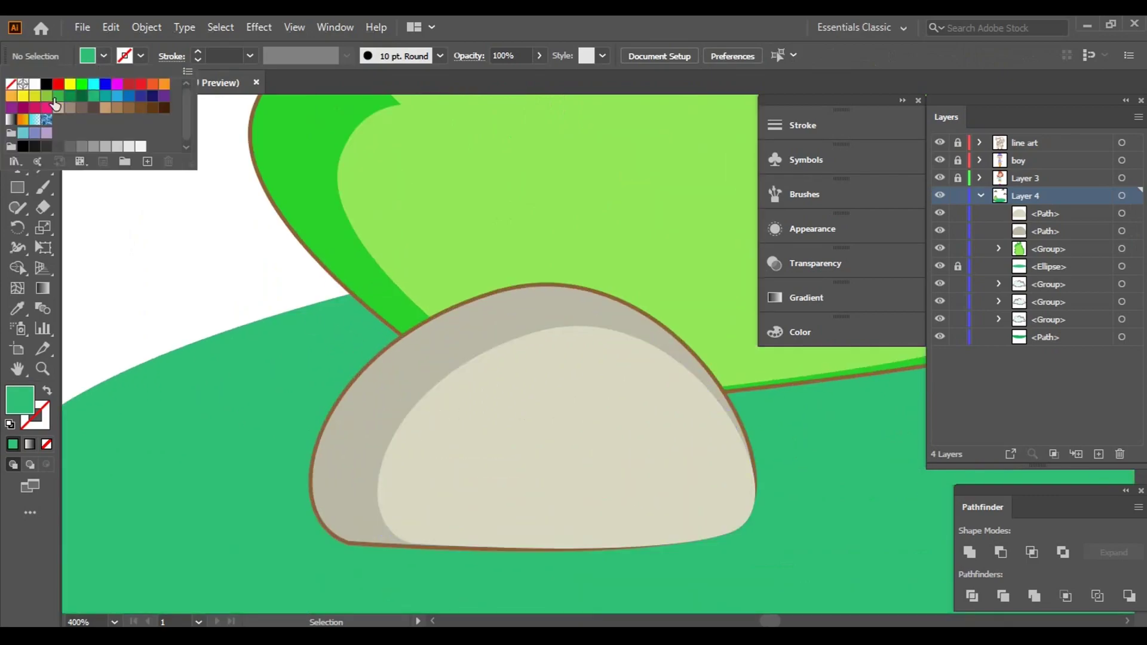
{"action": "left_click", "coordinate": [131, 109]}
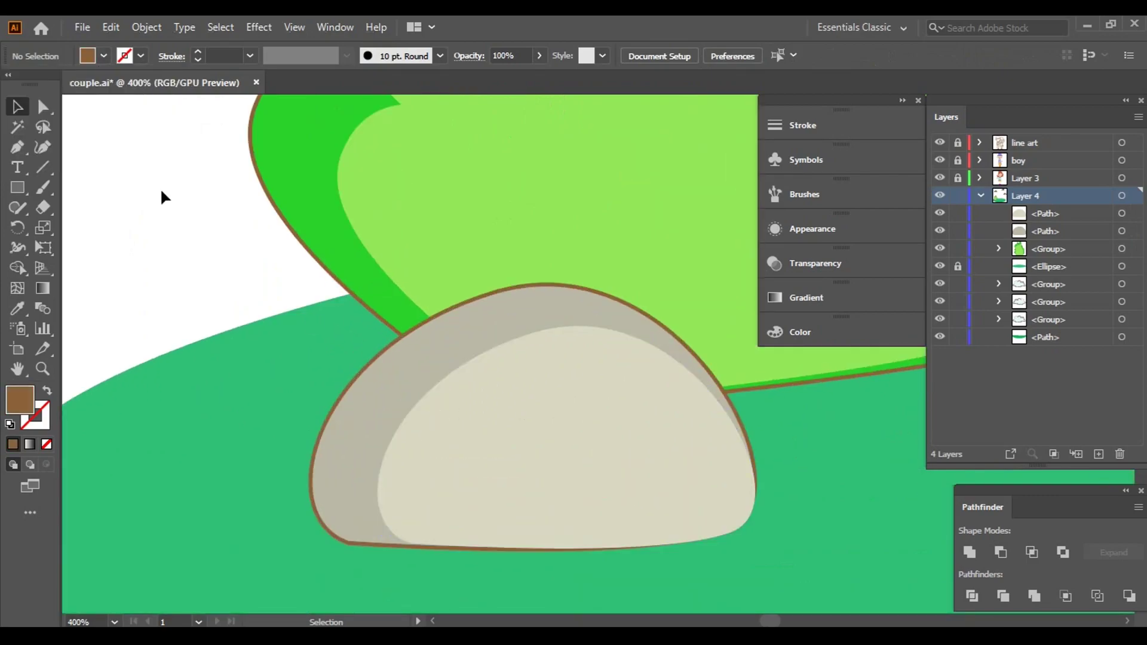
- Draw about twenty small brown oval speckles all over the rock with the Ellipse tool
{"action": "left_click_drag", "start_coordinate": [15, 190], "coordinate": [67, 230]}
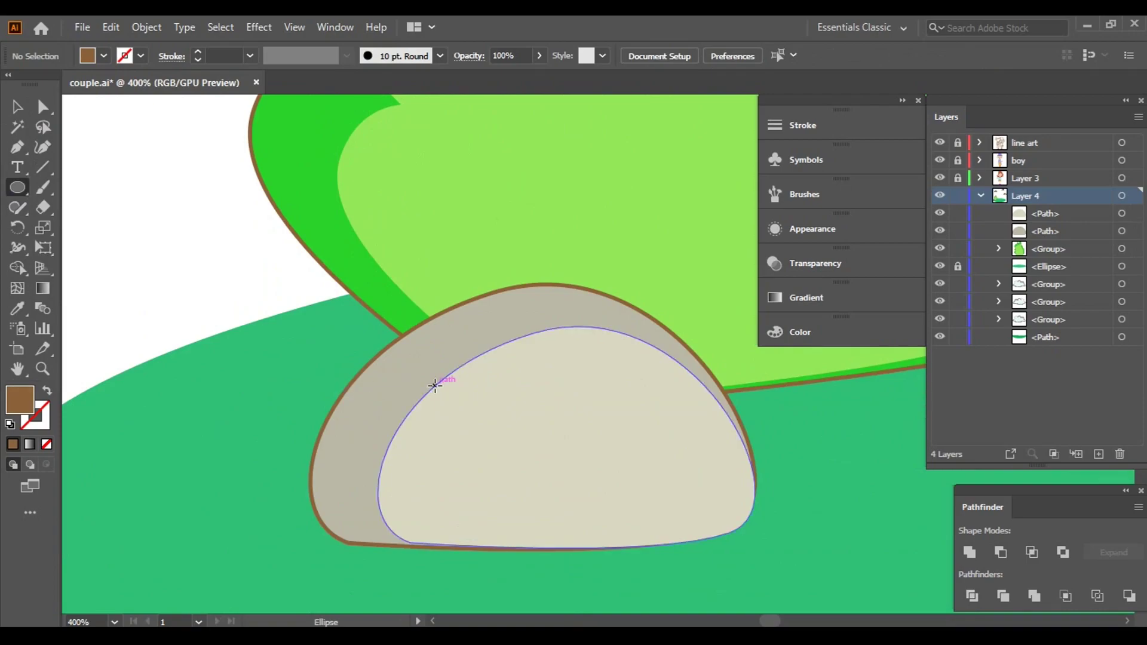
{"action": "scroll", "coordinate": [435, 388], "scroll_direction": "up", "scroll_amount": 2}
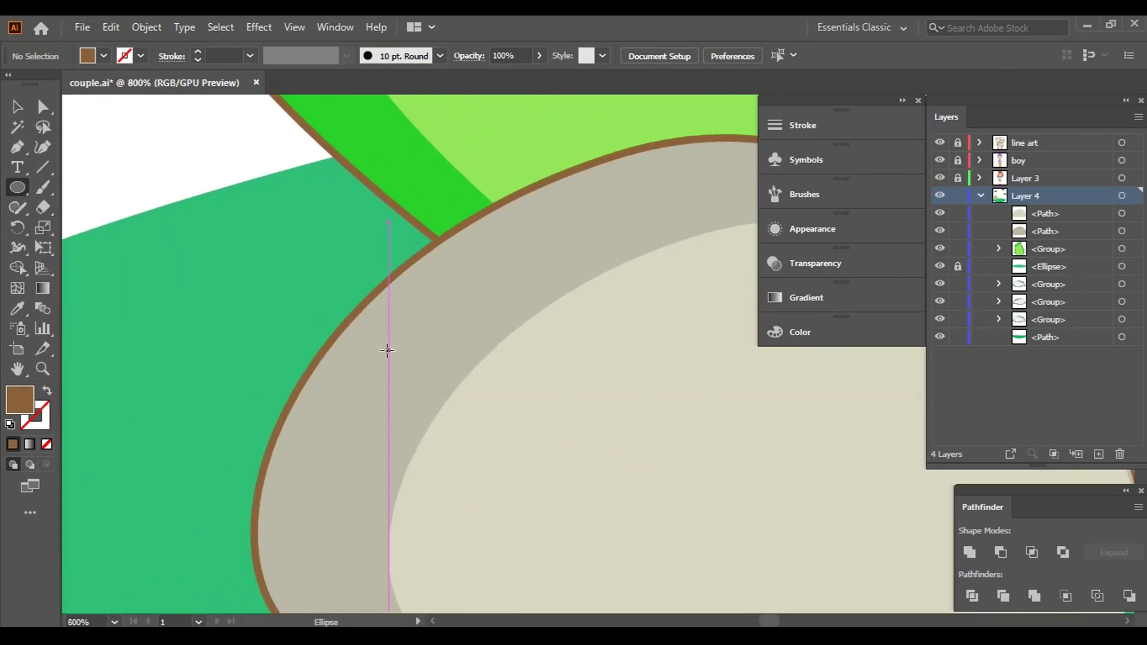
{"action": "left_click_drag", "start_coordinate": [434, 359], "coordinate": [442, 362]}
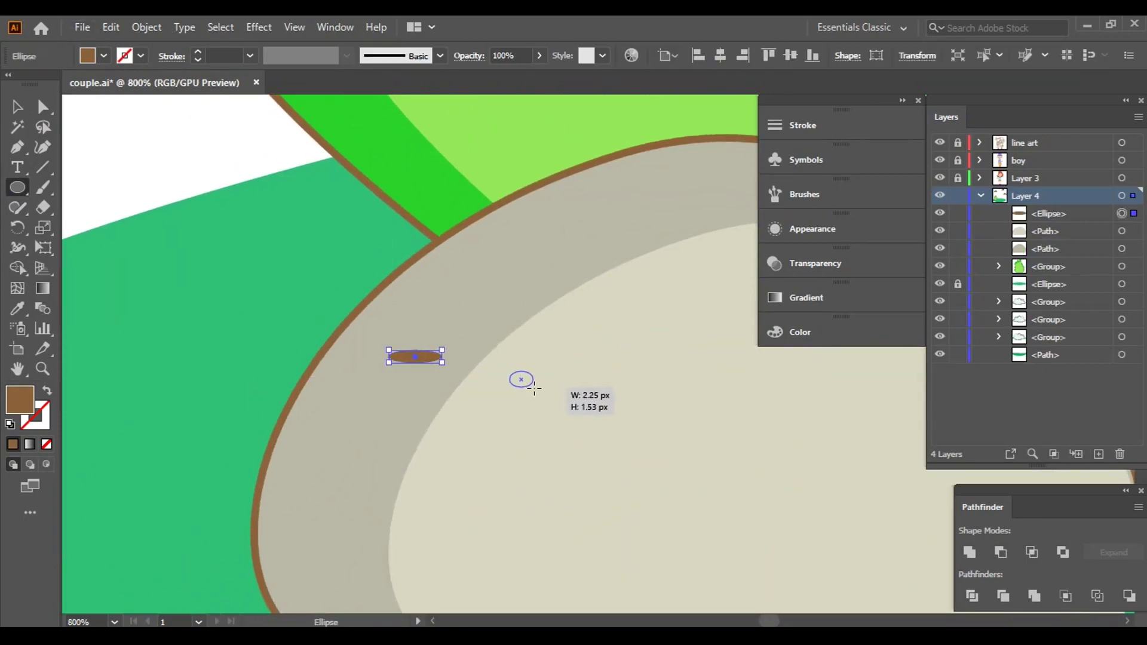
{"action": "left_click_drag", "start_coordinate": [534, 388], "coordinate": [535, 389]}
{"action": "left_click_drag", "start_coordinate": [494, 233], "coordinate": [522, 245]}
{"action": "left_click_drag", "start_coordinate": [637, 199], "coordinate": [650, 226]}
{"action": "left_click_drag", "start_coordinate": [533, 269], "coordinate": [562, 281]}
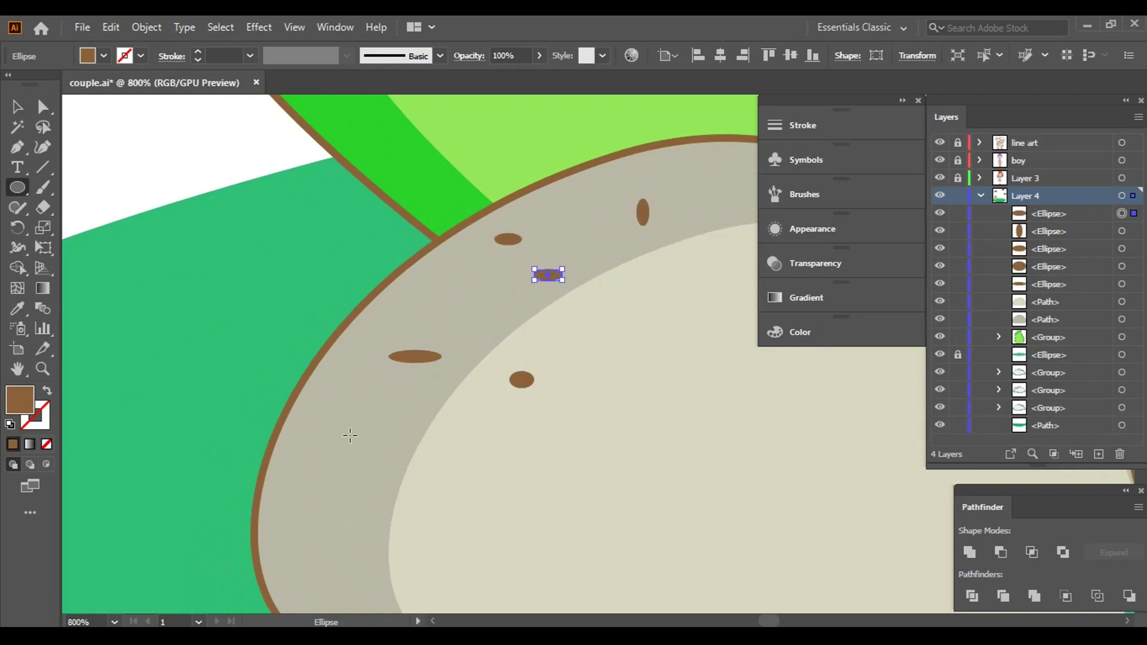
{"action": "left_click_drag", "start_coordinate": [352, 472], "coordinate": [358, 474]}
{"action": "left_click_drag", "start_coordinate": [330, 372], "coordinate": [355, 389]}
{"action": "left_click_drag", "start_coordinate": [540, 455], "coordinate": [328, 436]}
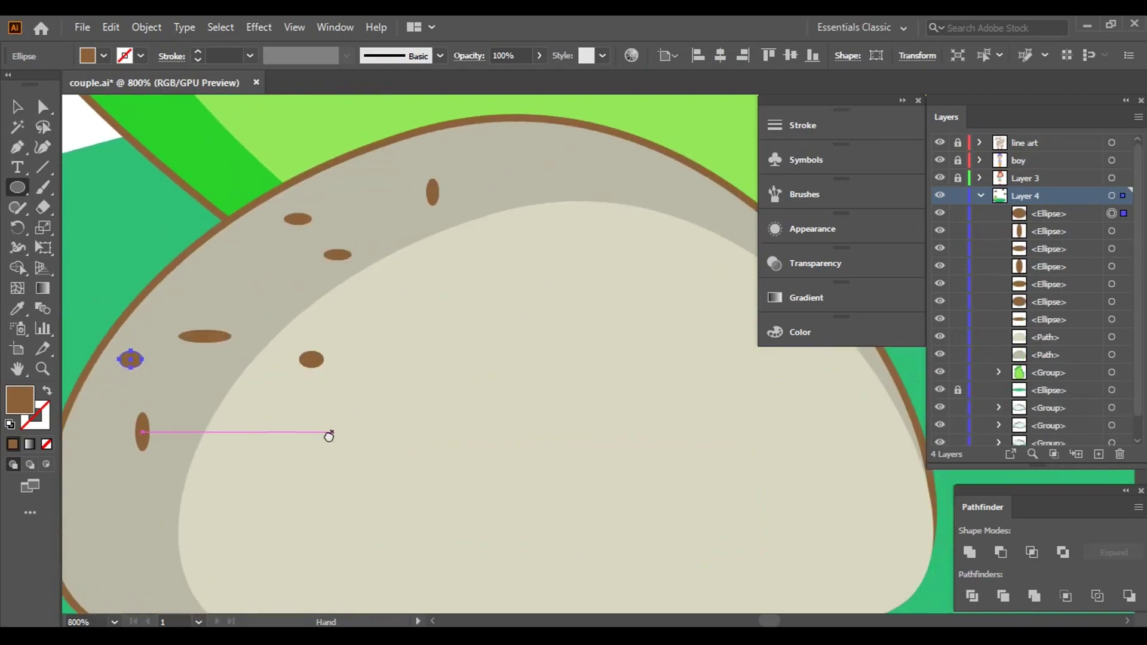
{"action": "left_click_drag", "start_coordinate": [447, 272], "coordinate": [447, 277]}
{"action": "mouse_move", "coordinate": [501, 181]}
{"action": "left_mouse_down"}
{"action": "mouse_move", "coordinate": [532, 194]}
{"action": "mouse_move", "coordinate": [619, 195]}
{"action": "left_mouse_up"}
{"action": "left_click_drag", "start_coordinate": [574, 253], "coordinate": [600, 268]}
{"action": "left_click_drag", "start_coordinate": [486, 338], "coordinate": [499, 355]}
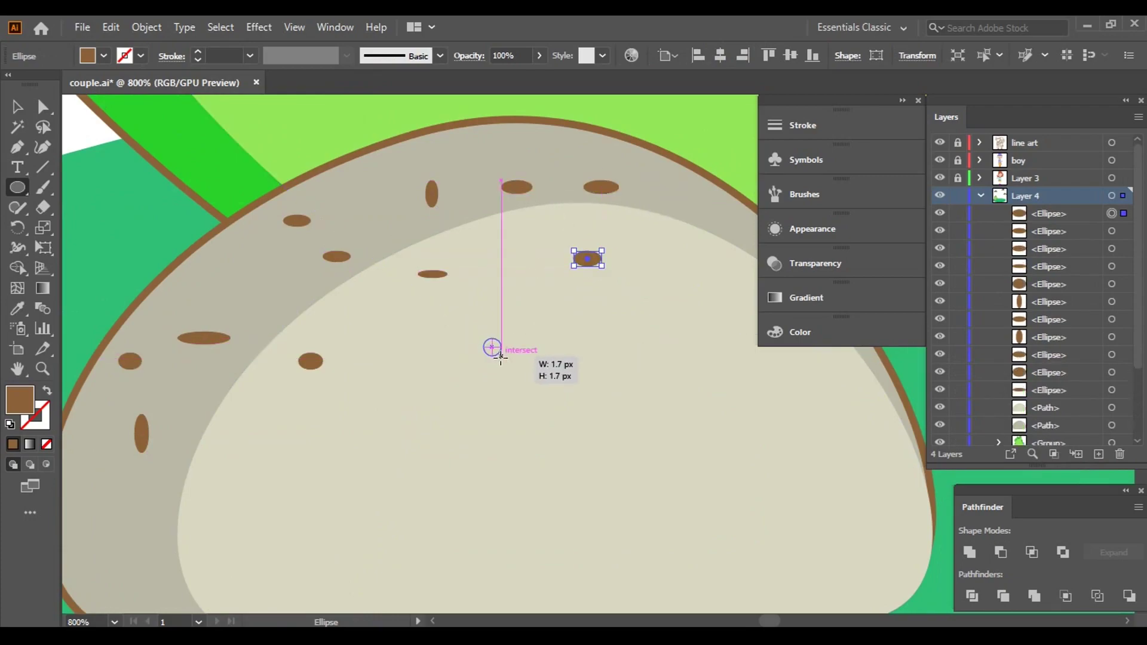
{"action": "mouse_move", "coordinate": [610, 354]}
{"action": "left_mouse_down"}
{"action": "mouse_move", "coordinate": [472, 326]}
{"action": "mouse_move", "coordinate": [538, 342]}
{"action": "left_mouse_up"}
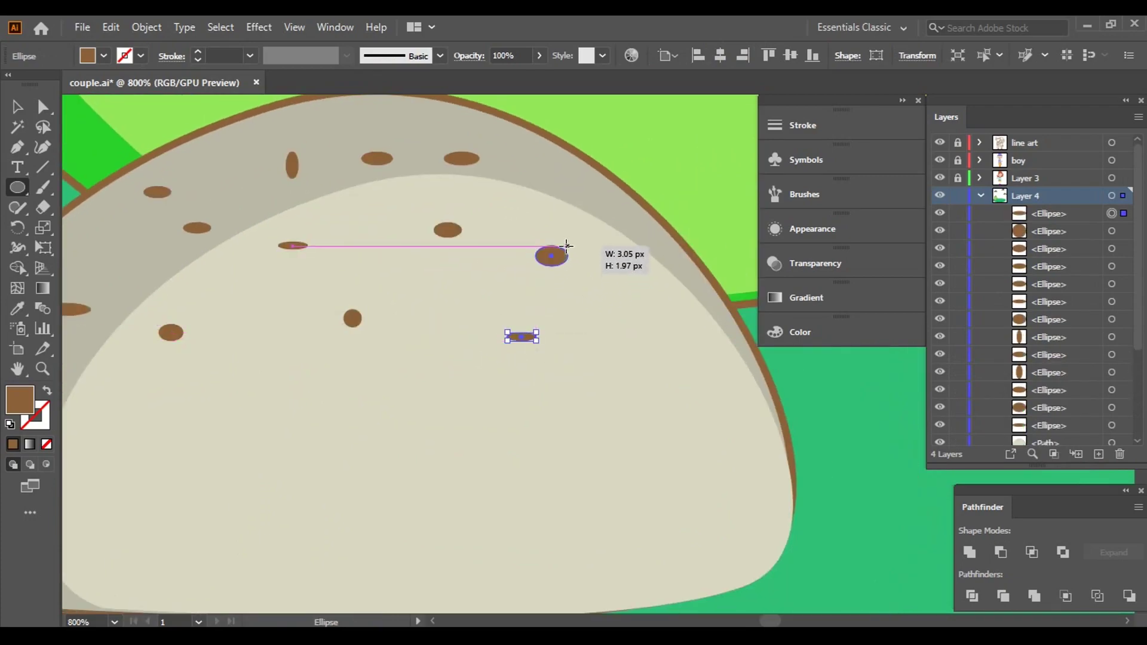
{"action": "left_click_drag", "start_coordinate": [573, 268], "coordinate": [568, 246]}
{"action": "left_click_drag", "start_coordinate": [574, 181], "coordinate": [597, 207]}
{"action": "left_click_drag", "start_coordinate": [674, 280], "coordinate": [674, 280]}
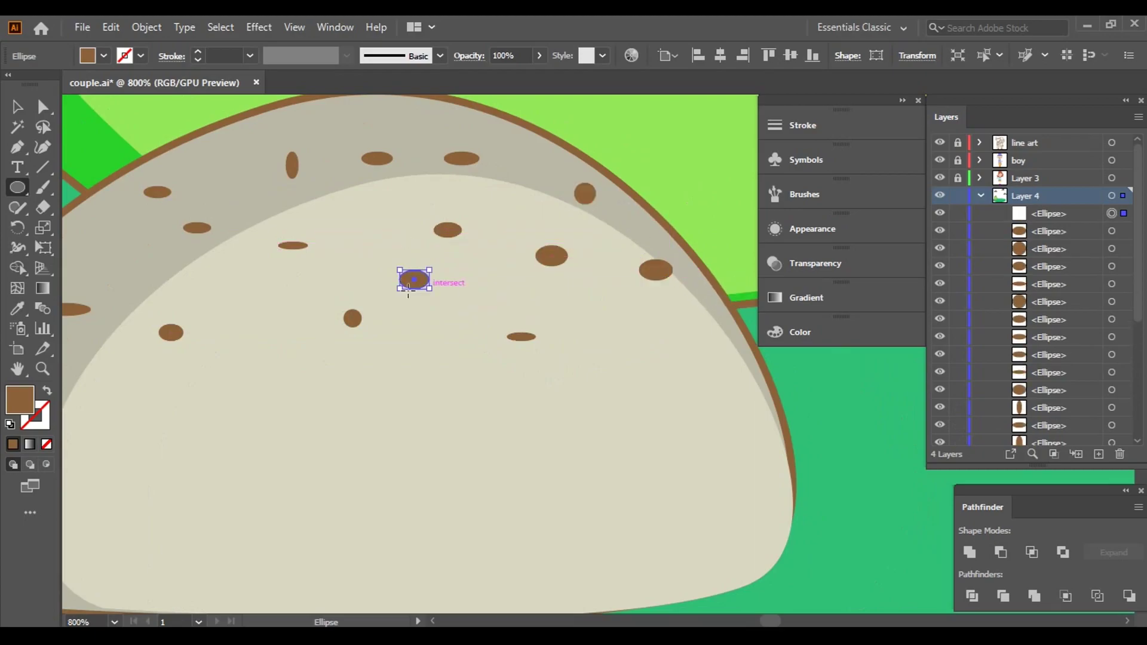
{"action": "mouse_move", "coordinate": [222, 280]}
{"action": "left_mouse_down"}
{"action": "mouse_move", "coordinate": [254, 296]}
{"action": "mouse_move", "coordinate": [320, 270]}
{"action": "left_mouse_up"}
{"action": "left_click_drag", "start_coordinate": [167, 220], "coordinate": [189, 239]}
{"action": "scroll", "coordinate": [358, 209], "scroll_direction": "up", "scroll_amount": 3}
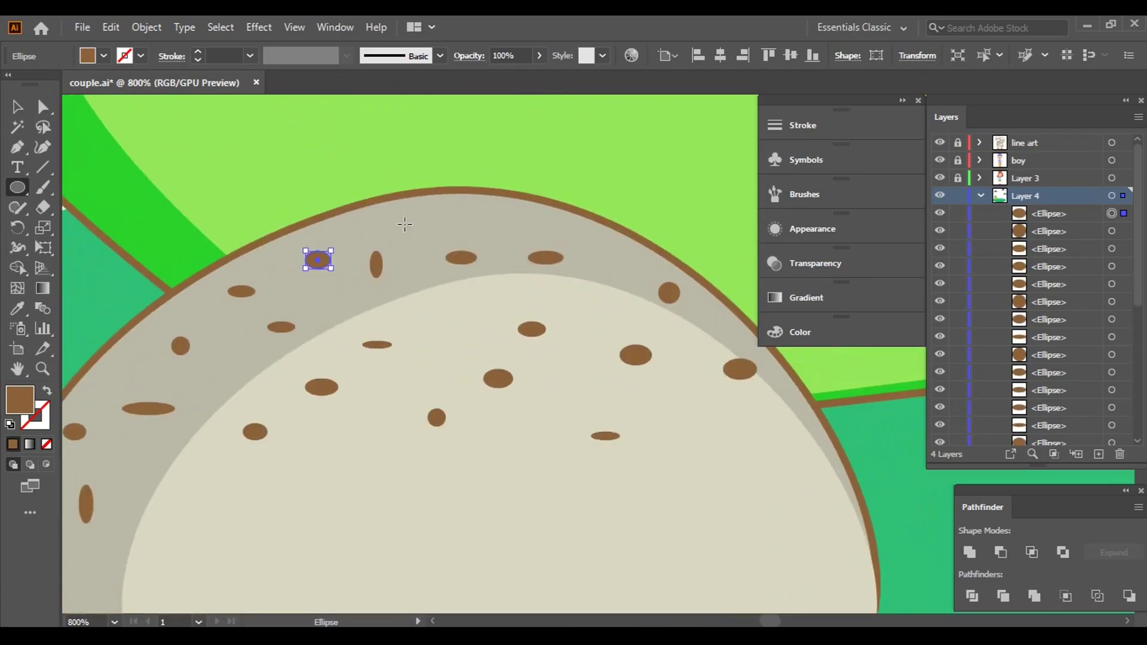
{"action": "left_click_drag", "start_coordinate": [441, 204], "coordinate": [462, 217]}
{"action": "left_click_drag", "start_coordinate": [78, 490], "coordinate": [254, 392]}
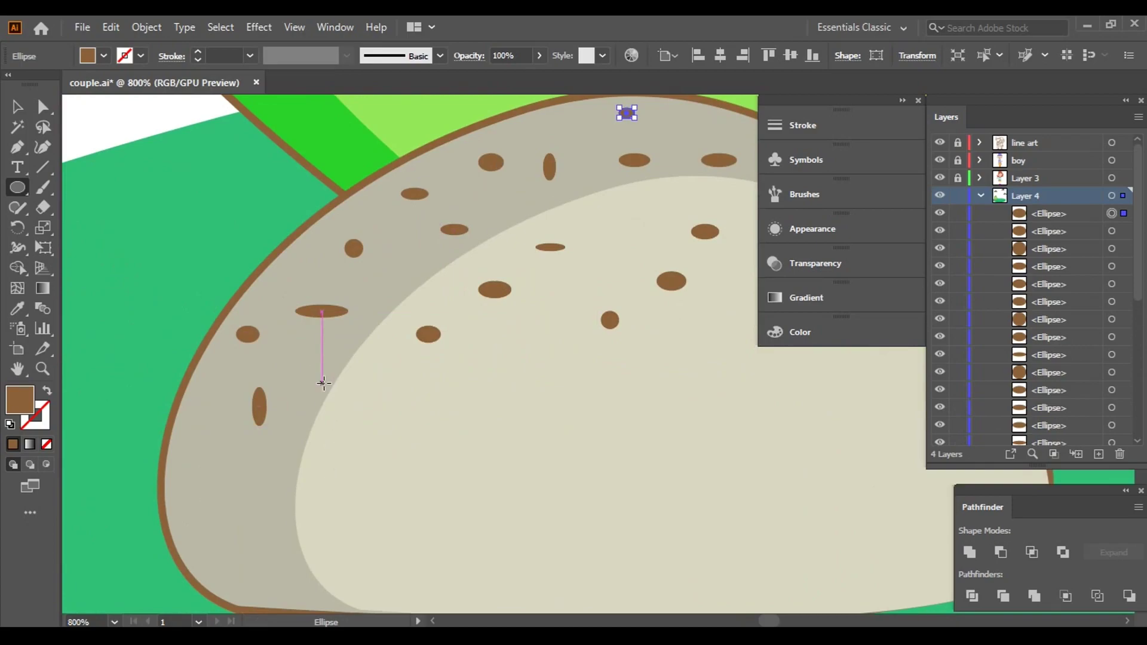
{"action": "left_click_drag", "start_coordinate": [337, 425], "coordinate": [337, 425]}
- Rotate a horizontal and a vertical speckle so both tilt diagonally
{"action": "key", "text": "v"}
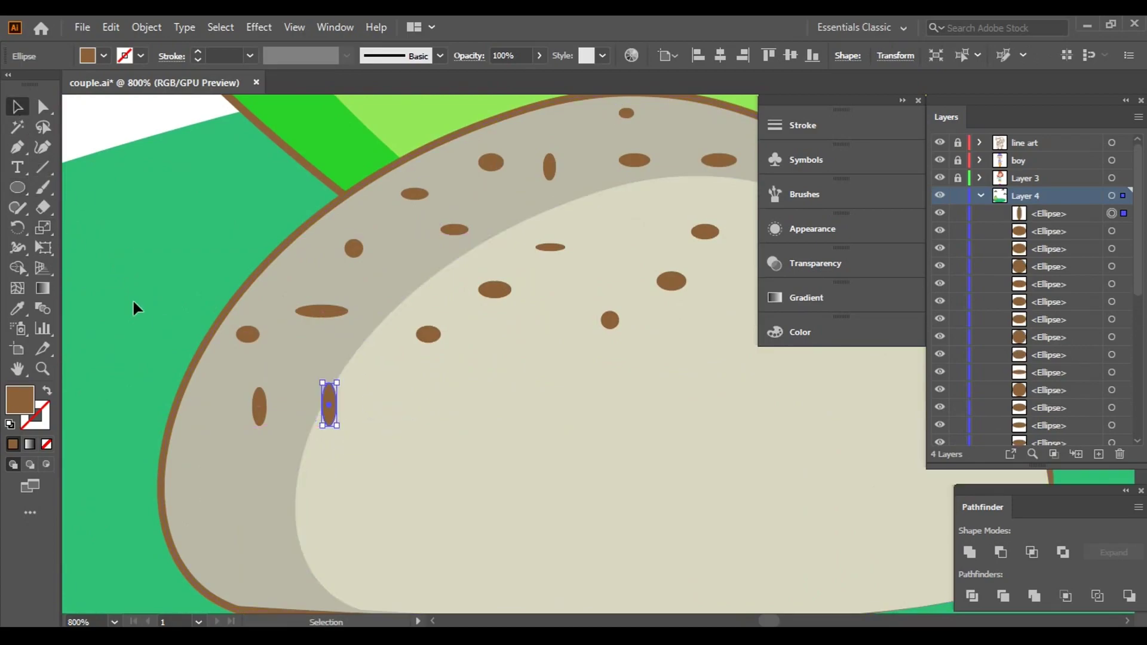
{"action": "left_click", "coordinate": [332, 311]}
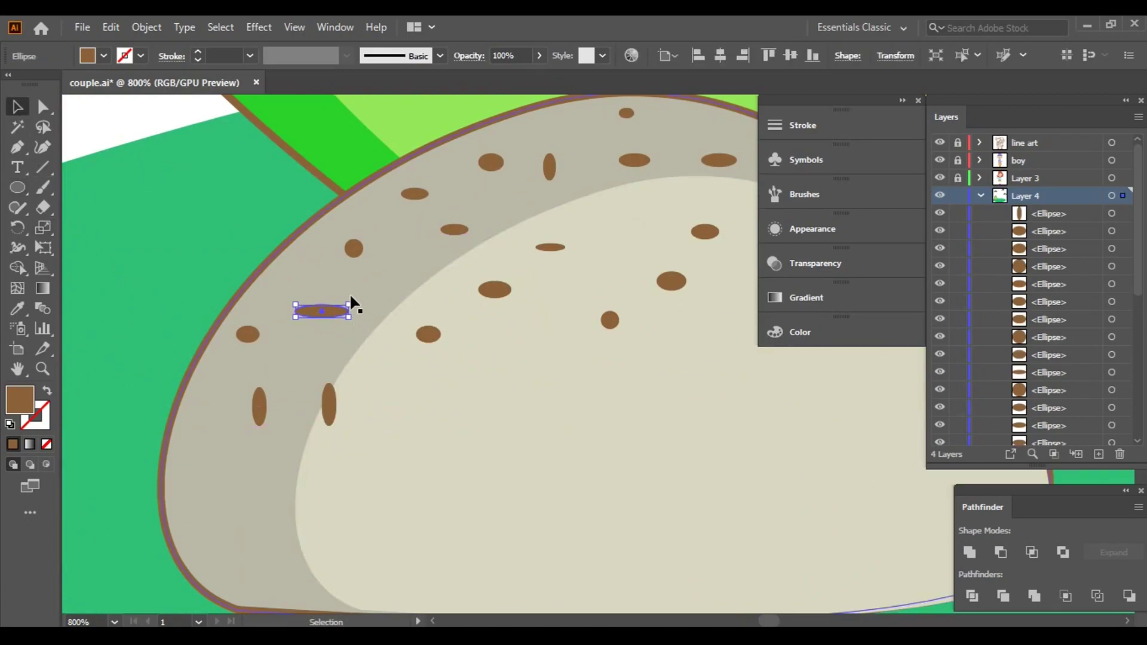
{"action": "scroll", "coordinate": [353, 302], "scroll_direction": "up", "scroll_amount": 3}
{"action": "left_click_drag", "start_coordinate": [364, 302], "coordinate": [330, 272]}
{"action": "left_click", "coordinate": [320, 502]}
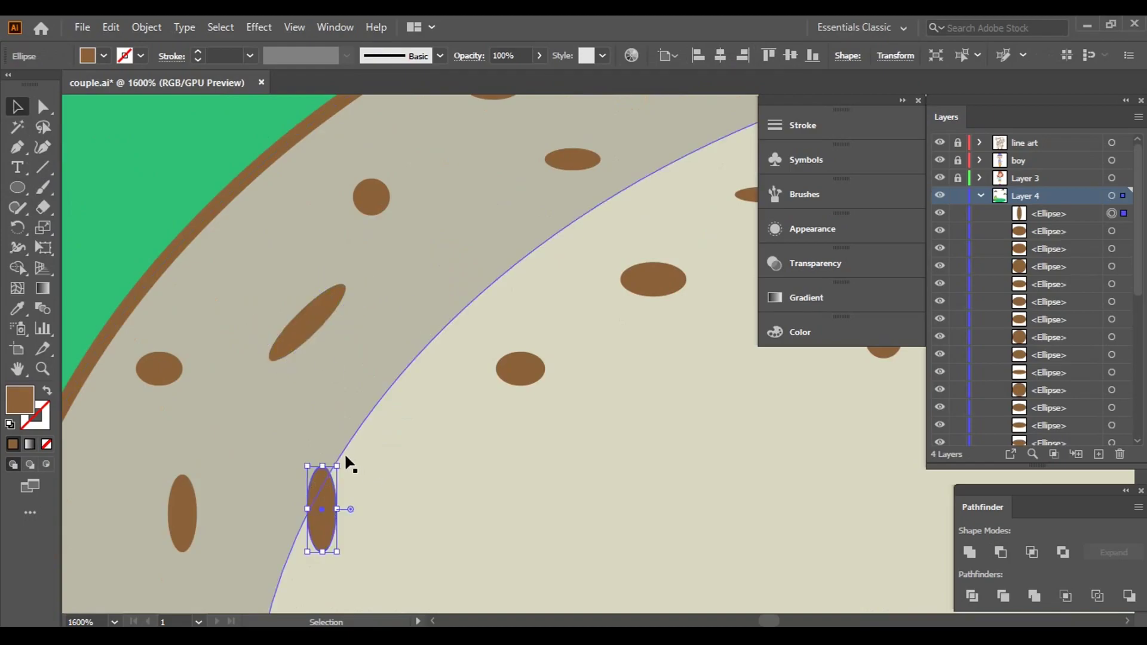
{"action": "left_click_drag", "start_coordinate": [346, 465], "coordinate": [387, 444]}
{"action": "key", "text": "ctrl+minus"}
{"action": "key", "text": "ctrl+minus"}
{"action": "key", "text": "ctrl+minus"}
{"action": "left_click", "coordinate": [628, 486]}
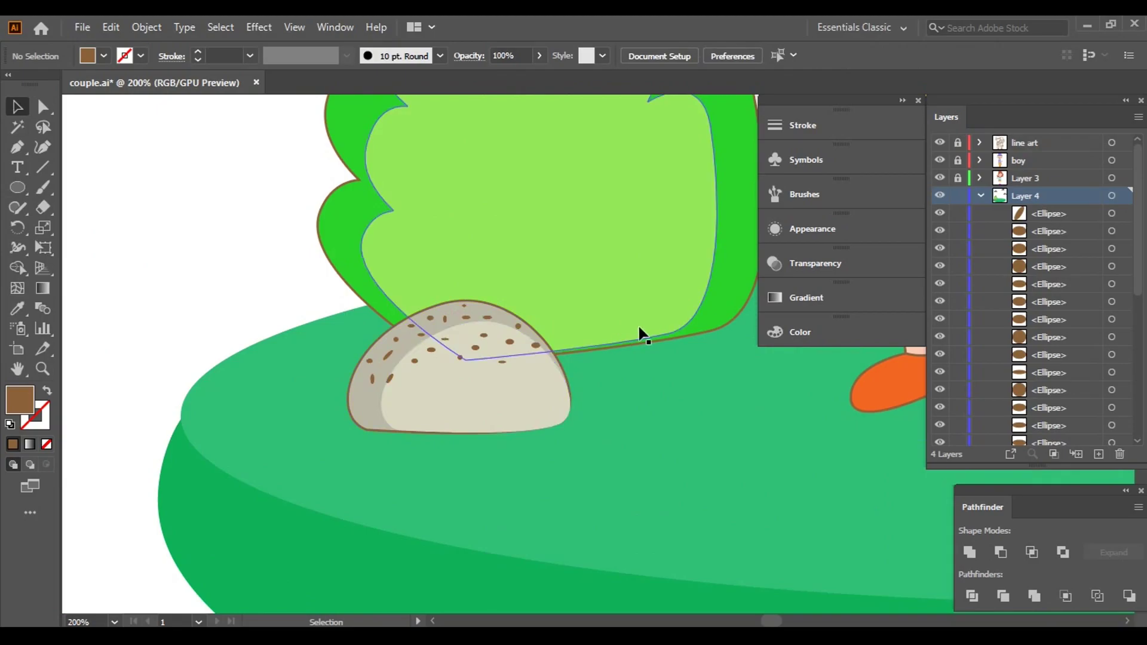
- Lock the bush group in the Layers panel
{"action": "scroll", "coordinate": [527, 323], "scroll_direction": "down", "scroll_amount": 2}
{"action": "scroll", "coordinate": [301, 266], "scroll_direction": "down", "scroll_amount": 1}
{"action": "left_click", "coordinate": [268, 309]}
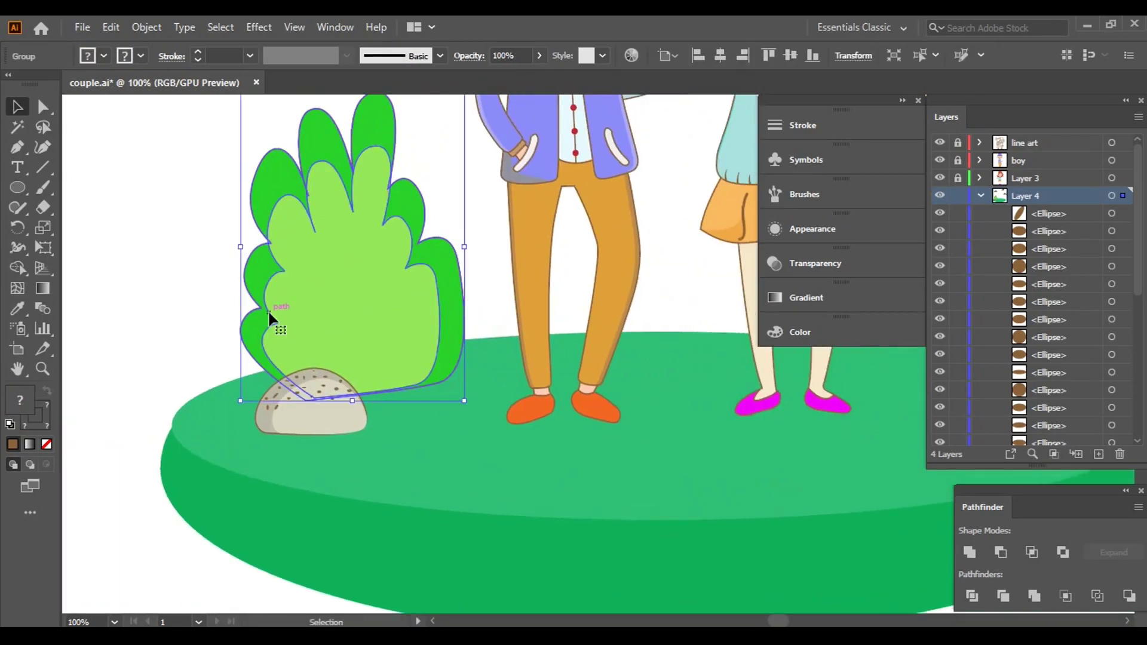
{"action": "scroll", "coordinate": [1052, 258], "scroll_direction": "down", "scroll_amount": 5}
{"action": "scroll", "coordinate": [1052, 258], "scroll_direction": "down", "scroll_amount": 1}
{"action": "left_click", "coordinate": [958, 349]}
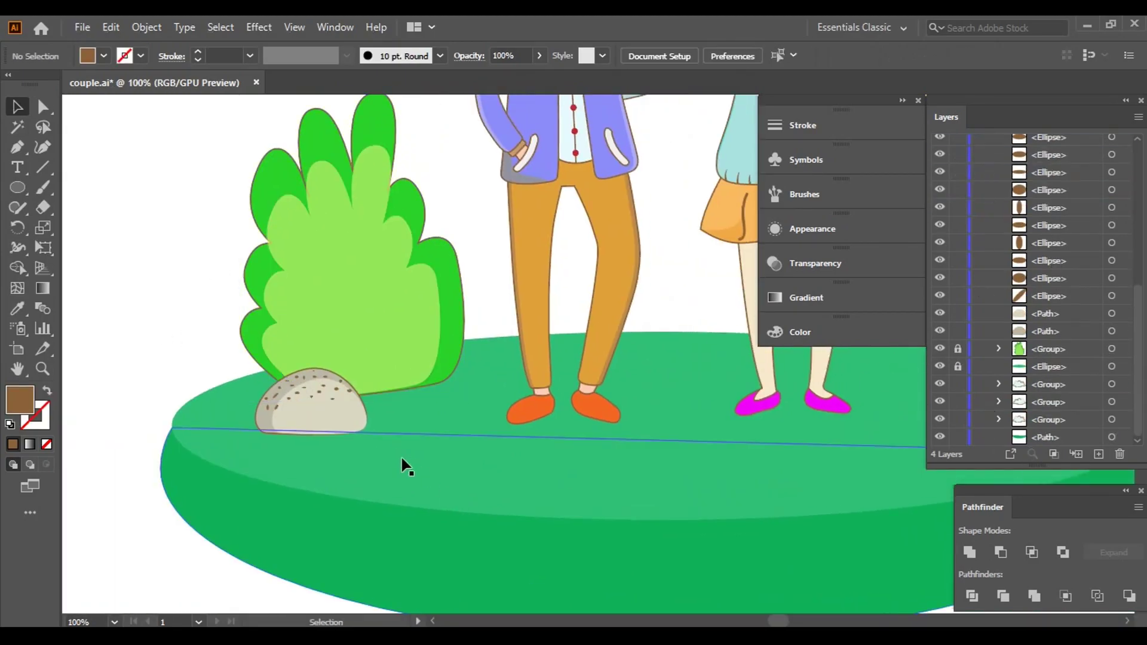
- Group the rock together with all its speckles
{"action": "left_click_drag", "start_coordinate": [405, 423], "coordinate": [405, 423]}
{"action": "right_click", "coordinate": [310, 396]}
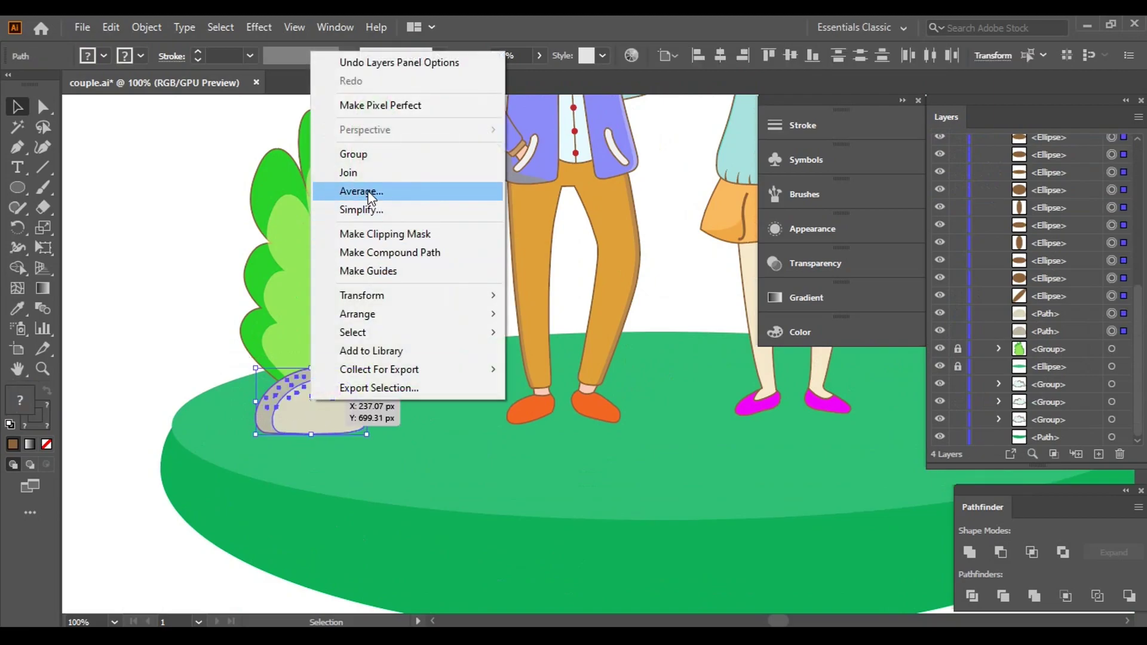
{"action": "left_click", "coordinate": [344, 154]}
{"action": "left_click", "coordinate": [214, 245]}
- Unlock the green ground ellipse, then lock it again
{"action": "left_click", "coordinate": [959, 248]}
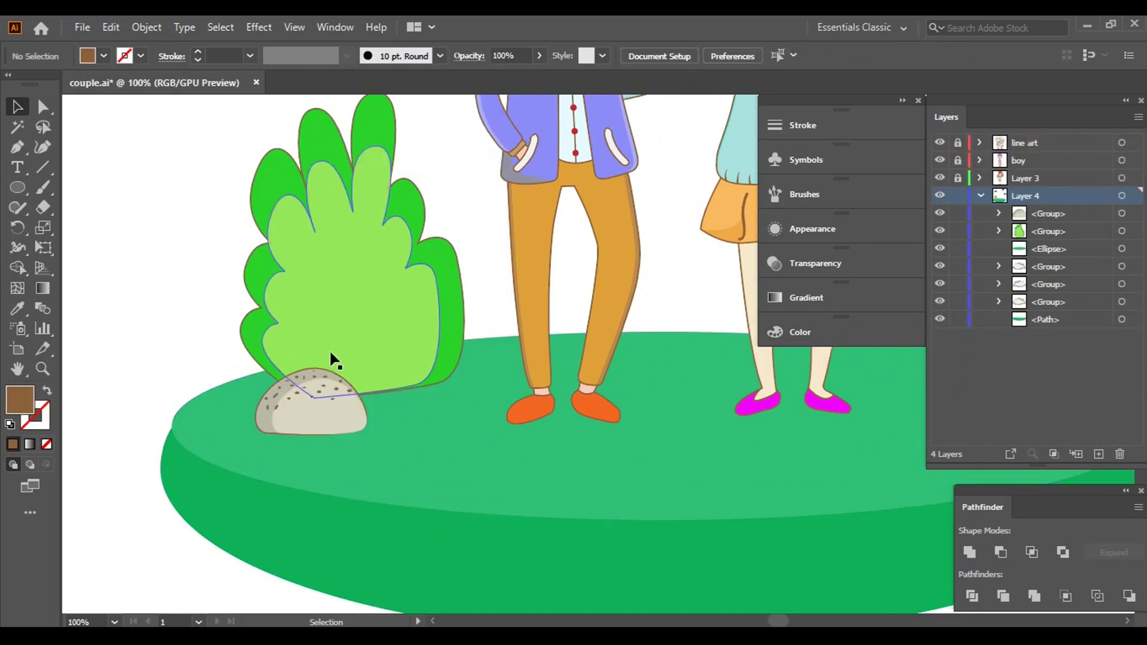
{"action": "scroll", "coordinate": [340, 335], "scroll_direction": "down", "scroll_amount": 2}
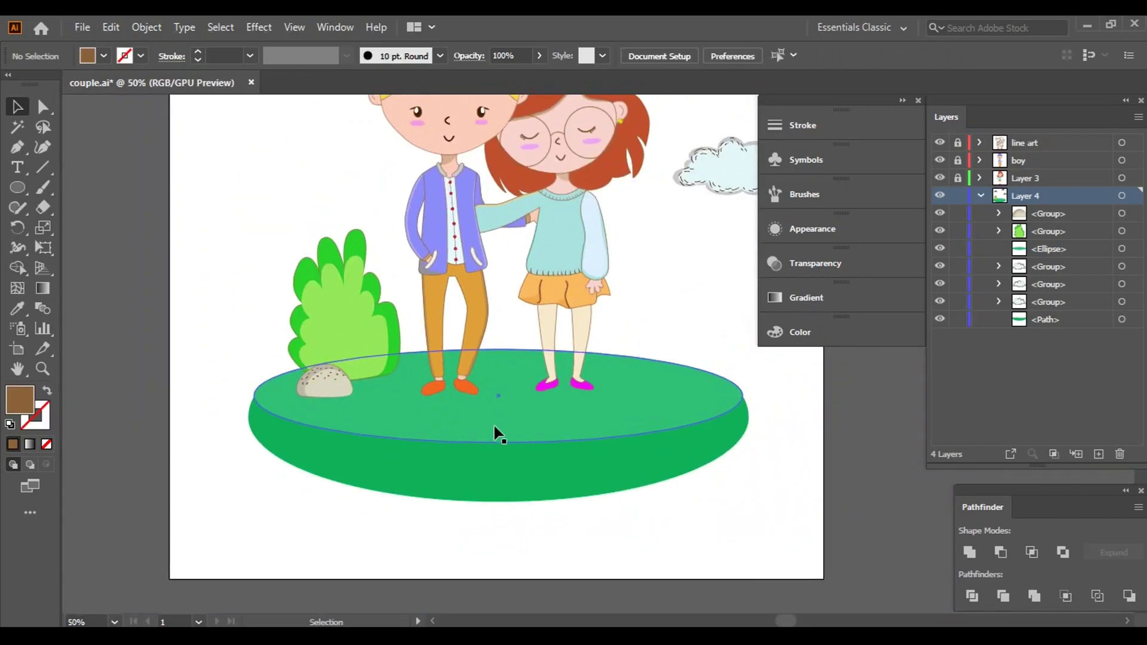
{"action": "left_click", "coordinate": [495, 432]}
{"action": "left_click", "coordinate": [959, 248]}
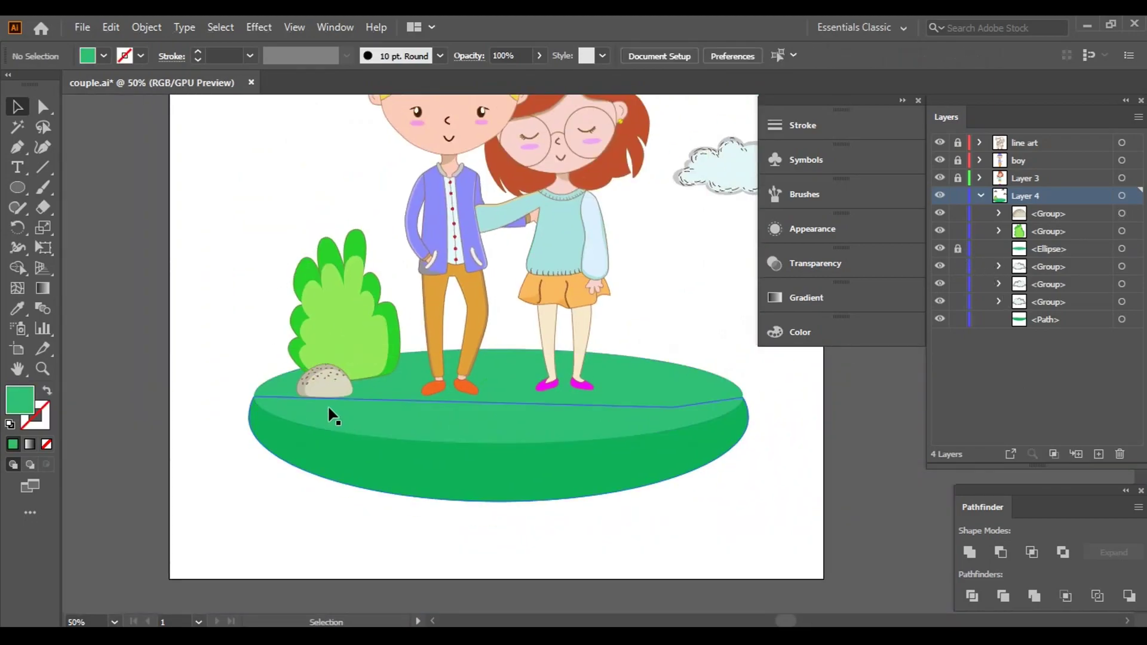
{"action": "scroll", "coordinate": [333, 416], "scroll_direction": "up", "scroll_amount": 2}
- Duplicate the speckled rock to its right, keeping the large rock in front
{"action": "left_click", "coordinate": [418, 394]}
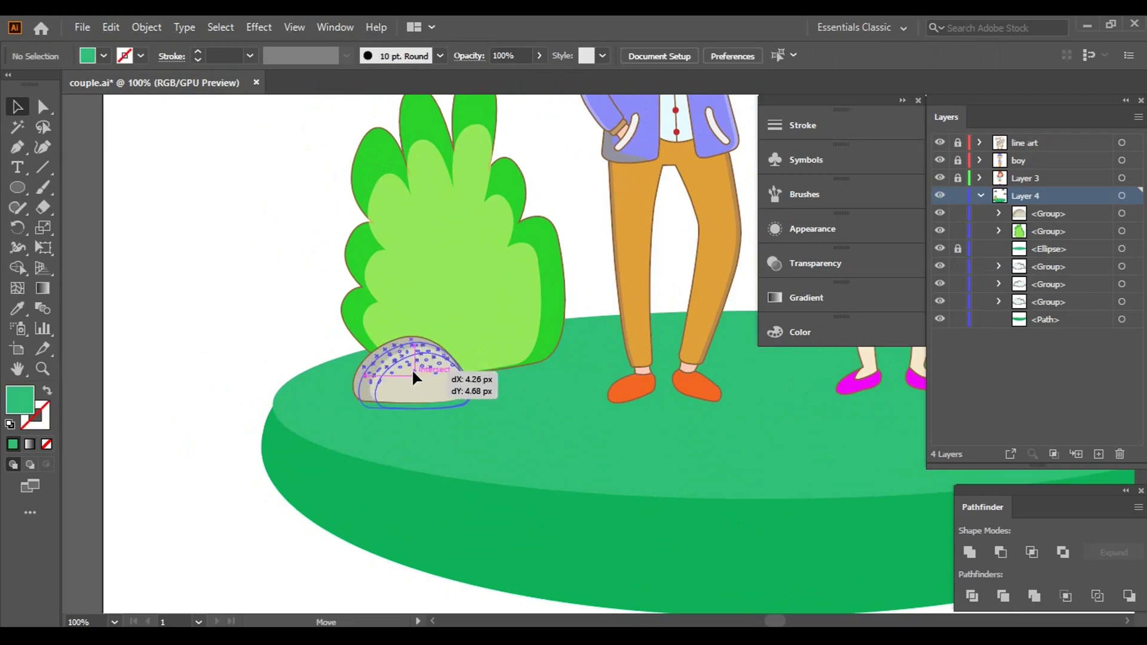
{"action": "left_click", "coordinate": [426, 390]}
{"action": "mouse_move", "coordinate": [456, 404]}
{"action": "left_mouse_down"}
{"action": "mouse_move", "coordinate": [532, 406]}
{"action": "mouse_move", "coordinate": [486, 375]}
{"action": "left_mouse_up"}
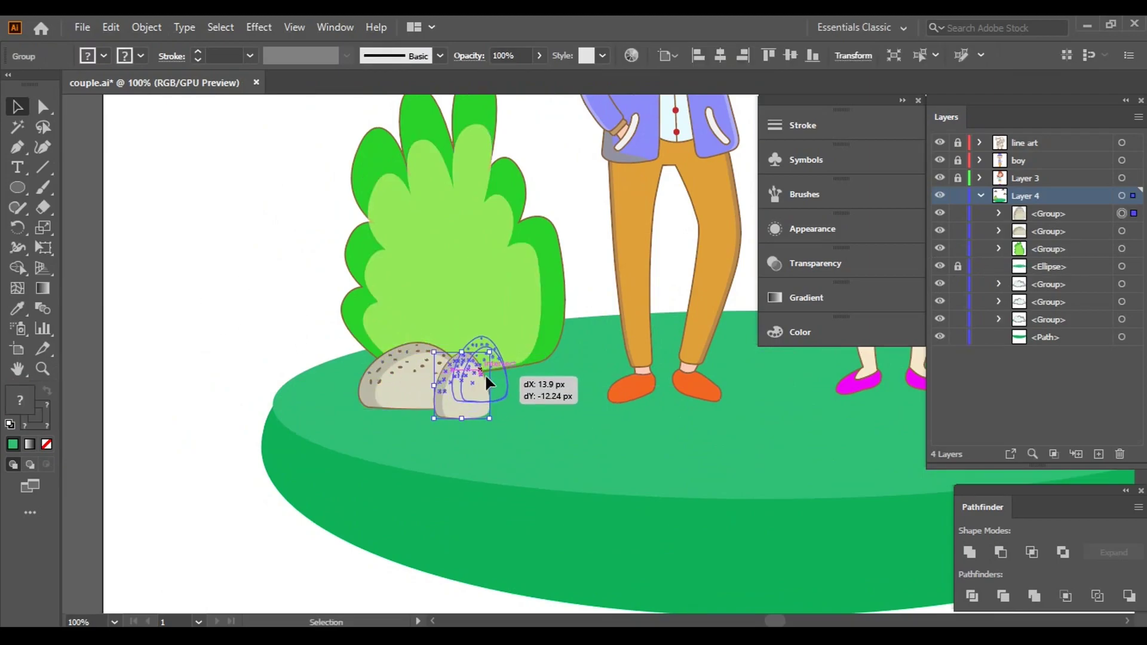
{"action": "left_click", "coordinate": [281, 264]}
{"action": "scroll", "coordinate": [557, 395], "scroll_direction": "up", "scroll_amount": 2}
{"action": "right_click", "coordinate": [286, 358]}
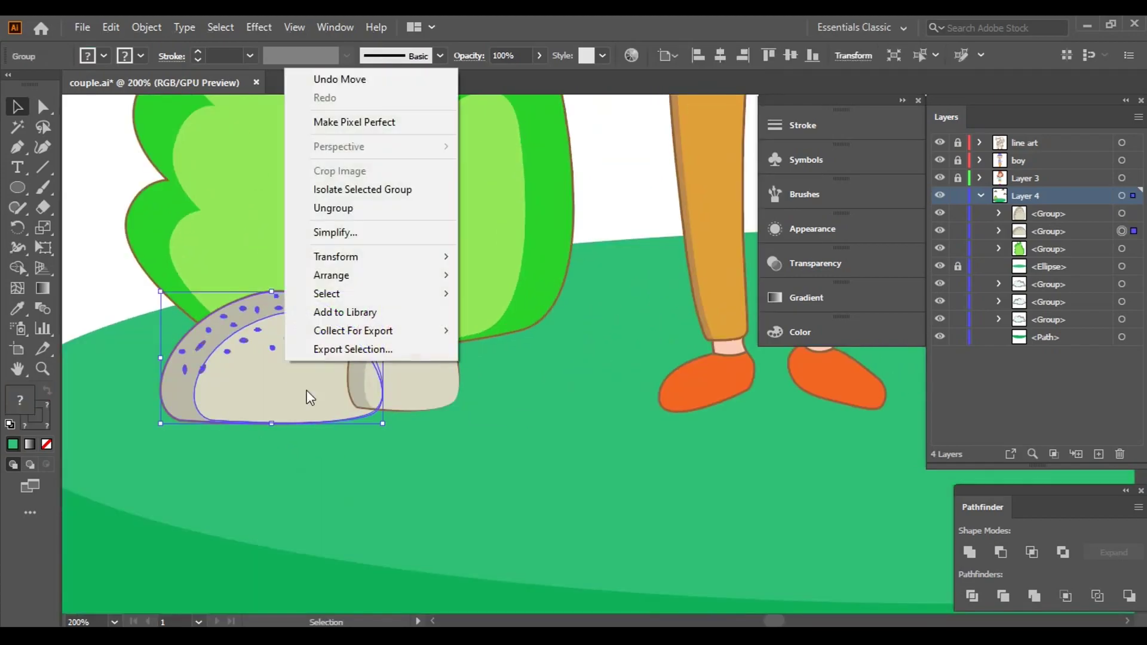
{"action": "left_click", "coordinate": [496, 276]}
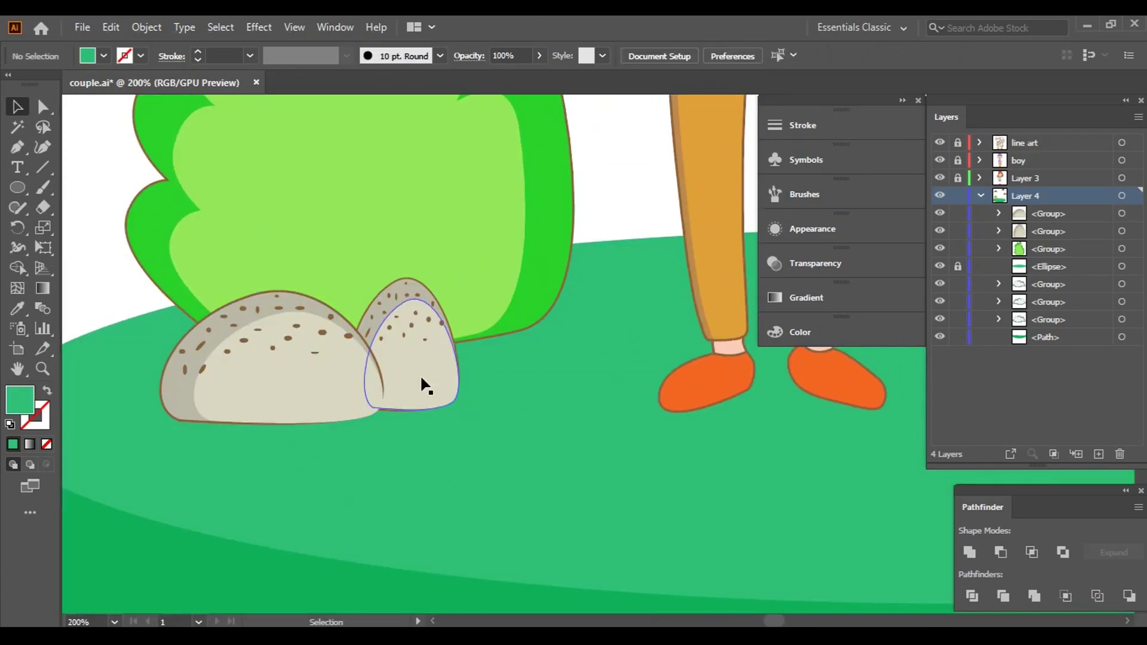
- Reflect the small rock copy horizontally via Transform > Reflect
{"action": "left_click", "coordinate": [415, 359]}
{"action": "right_click", "coordinate": [411, 346]}
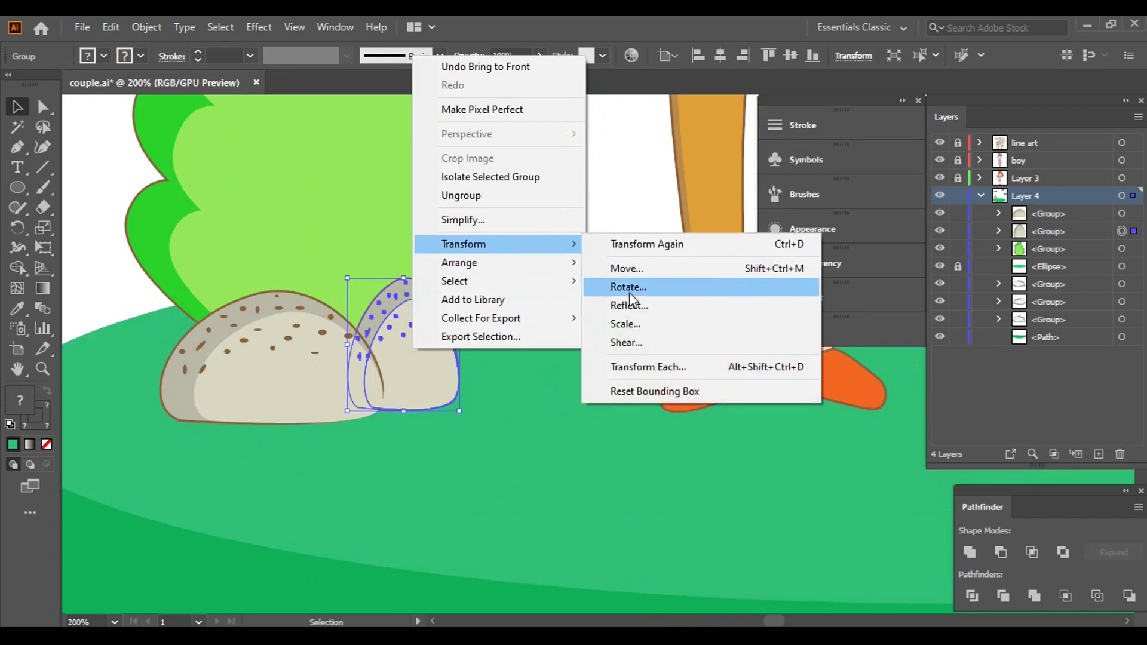
{"action": "left_click", "coordinate": [629, 303]}
{"action": "left_click", "coordinate": [707, 441]}
- Move the small rock so it nestles against the big rock
{"action": "key", "text": "ctrl+minus"}
{"action": "key", "text": "ctrl+minus"}
{"action": "left_click_drag", "start_coordinate": [413, 325], "coordinate": [457, 335]}
{"action": "left_click", "coordinate": [221, 224]}
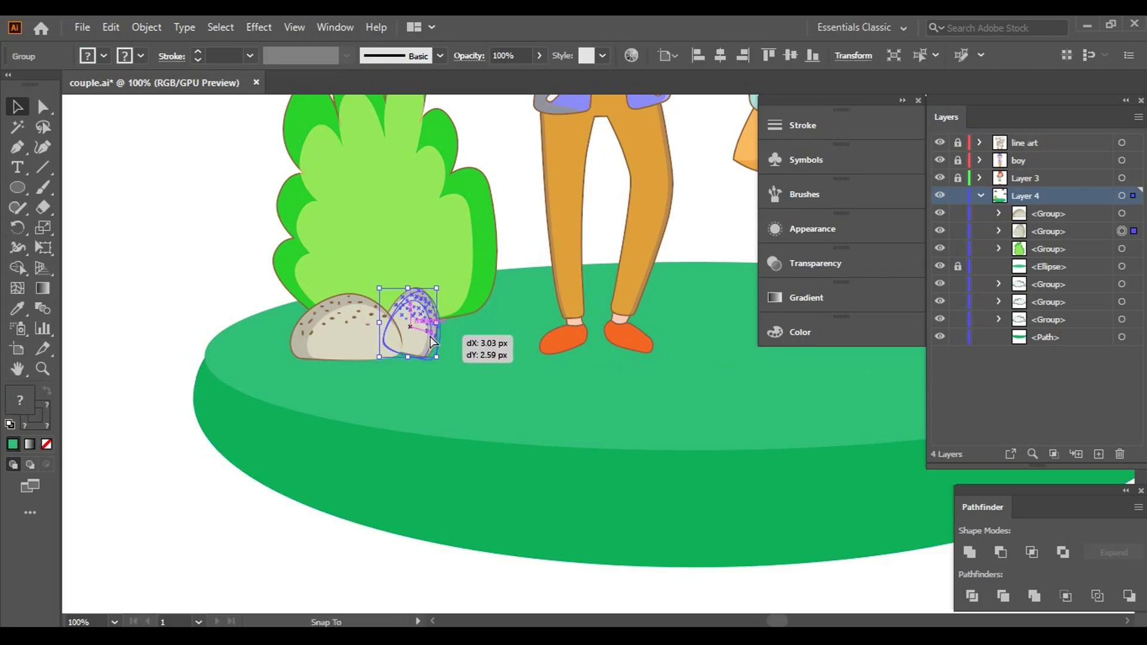
{"action": "left_click", "coordinate": [192, 230]}
{"action": "left_click_drag", "start_coordinate": [494, 405], "coordinate": [438, 498]}
- Rotate the small rock so it stands upright
{"action": "left_click", "coordinate": [362, 412]}
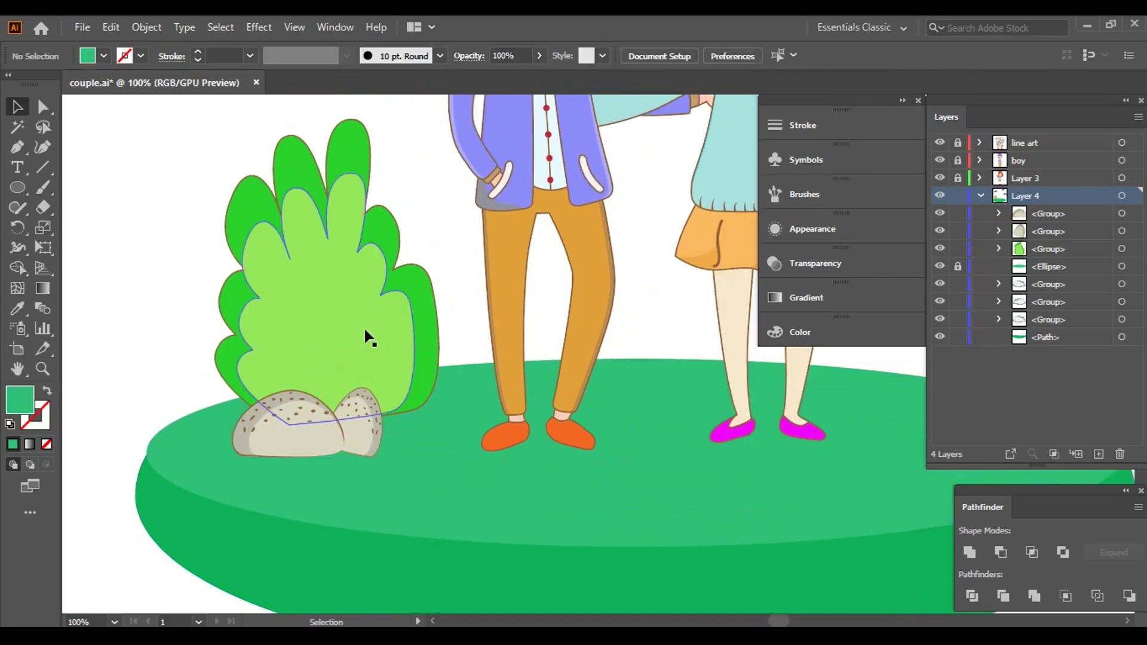
{"action": "key", "text": "ctrl+plus"}
{"action": "left_click_drag", "start_coordinate": [442, 413], "coordinate": [457, 373]}
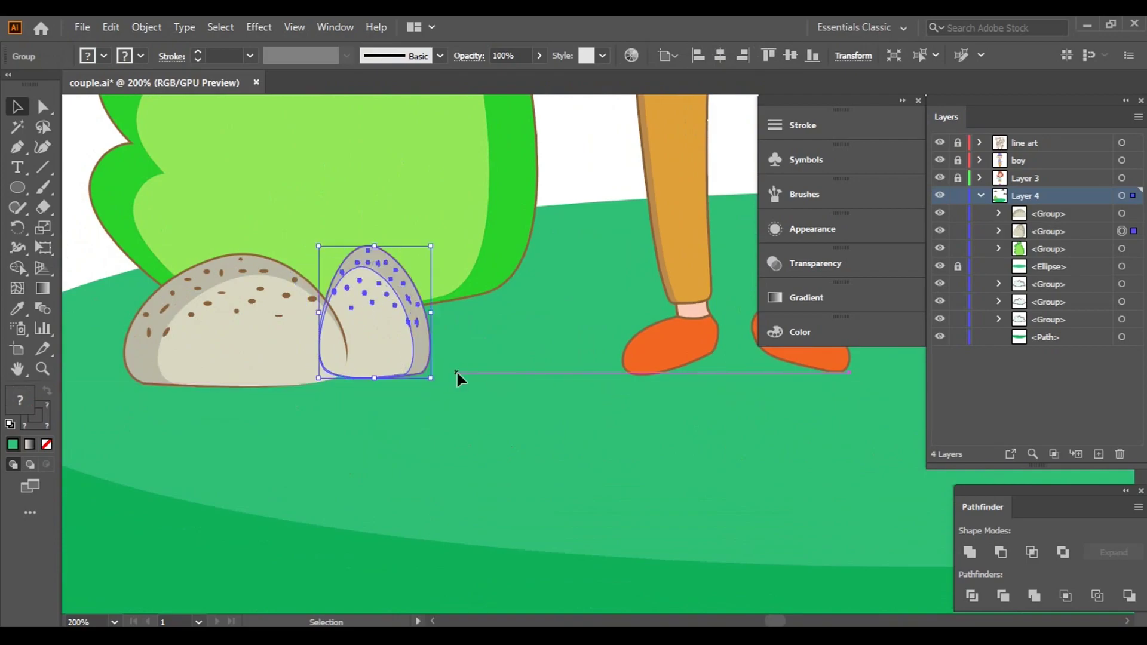
{"action": "left_click", "coordinate": [97, 256]}
- Nudge the big rock's inner highlight shape upward with Direct Selection
{"action": "left_click", "coordinate": [45, 109]}
{"action": "left_click", "coordinate": [386, 338]}
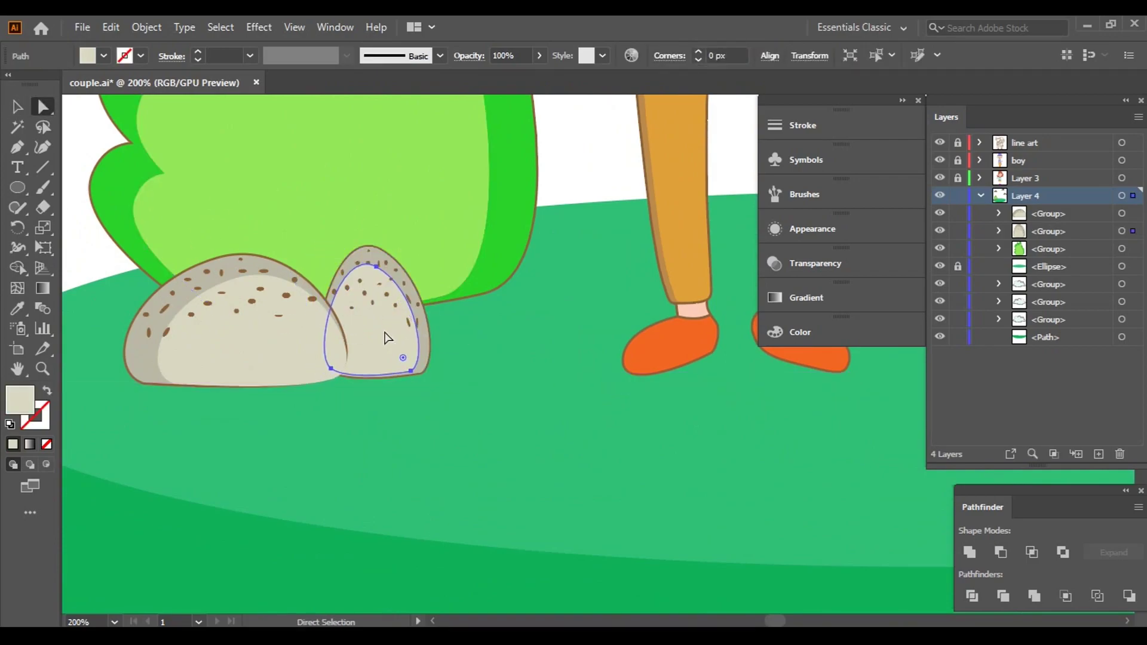
{"action": "left_click", "coordinate": [87, 246]}
{"action": "left_click", "coordinate": [243, 338]}
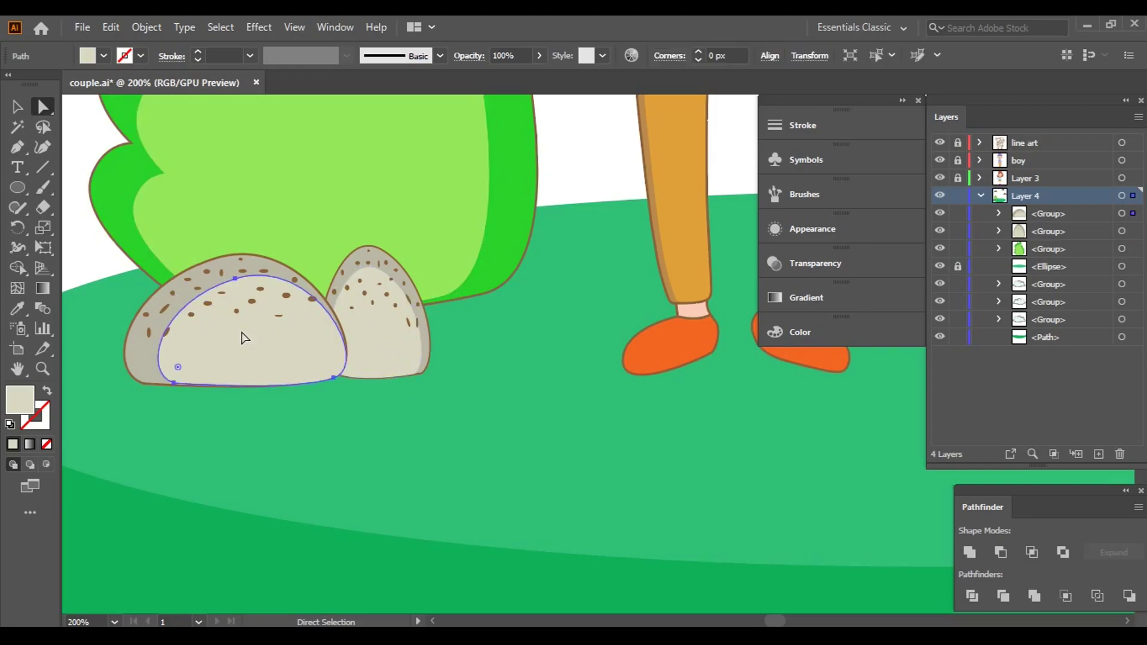
{"action": "key", "text": "Up"}
{"action": "key", "text": "Up"}
{"action": "left_click", "coordinate": [88, 260]}
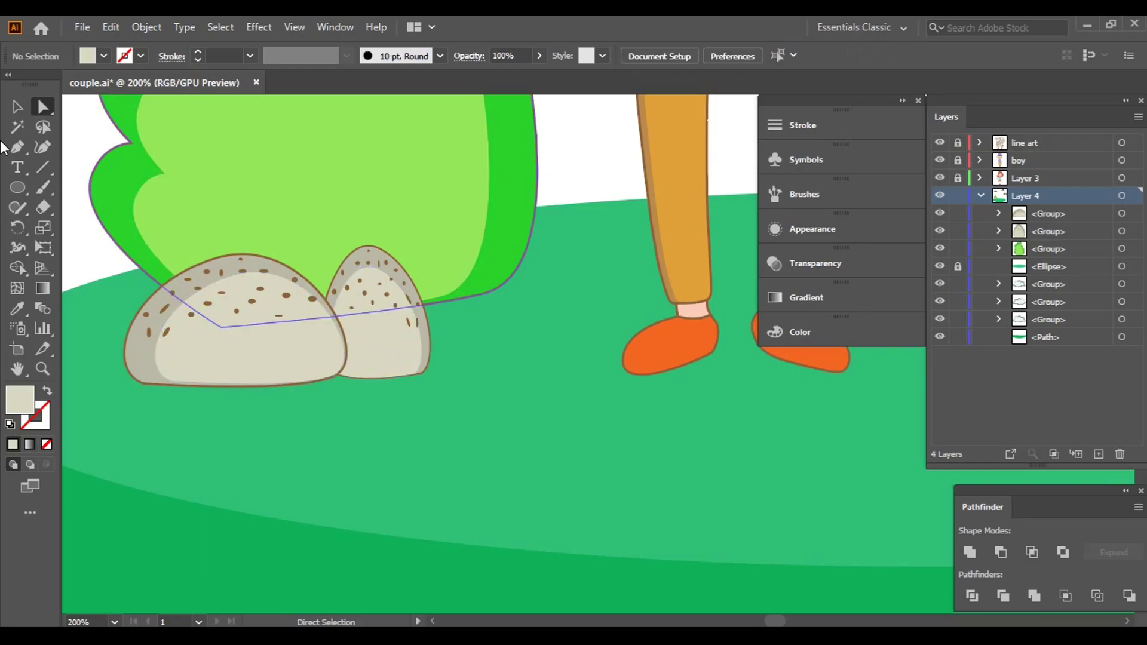
- Copy the big rock beside the boy's leg and send the copy to the back
{"action": "scroll", "coordinate": [615, 122], "scroll_direction": "down", "scroll_amount": 5}
{"action": "scroll", "coordinate": [528, 282], "scroll_direction": "up", "scroll_amount": 1}
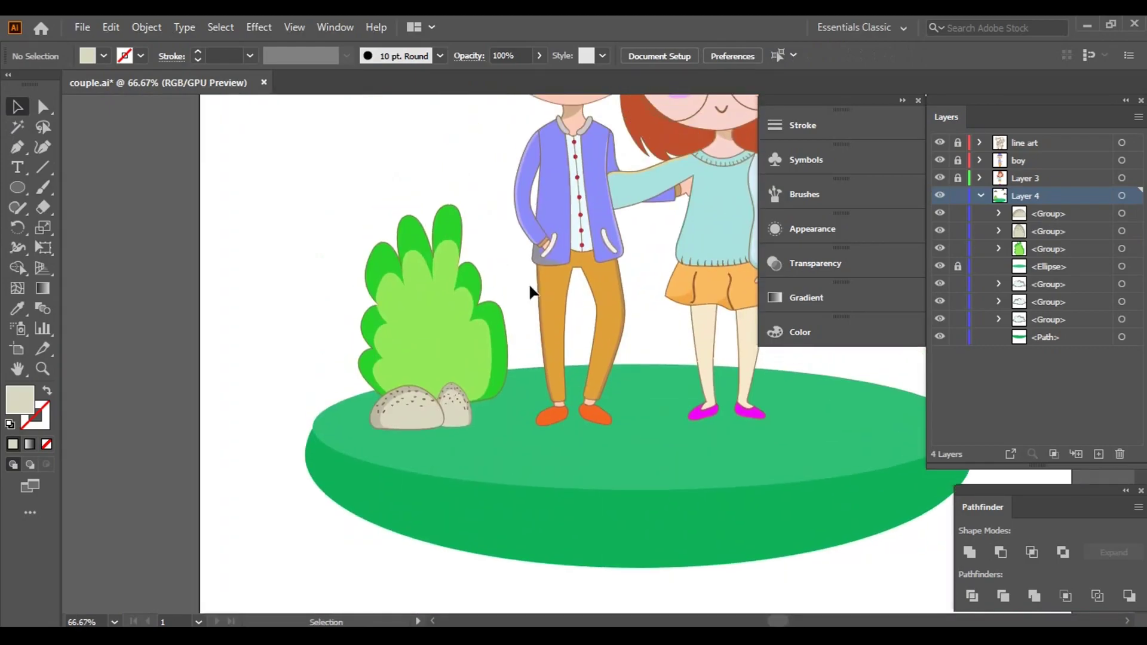
{"action": "left_click", "coordinate": [243, 358]}
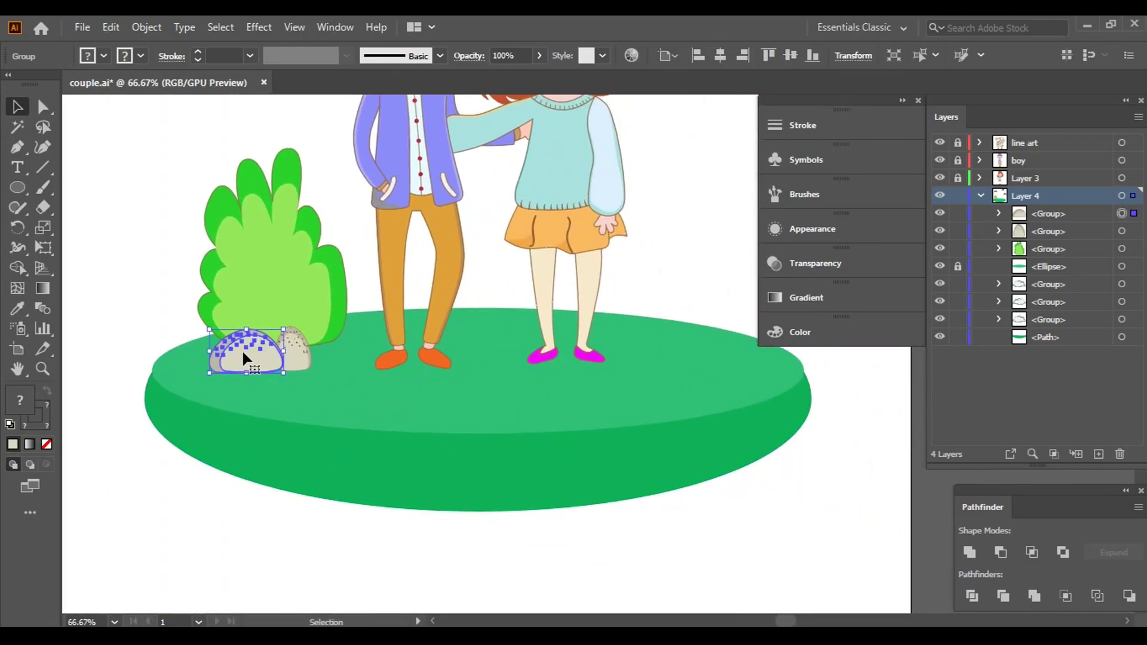
{"action": "left_click_drag", "start_coordinate": [241, 349], "coordinate": [361, 312]}
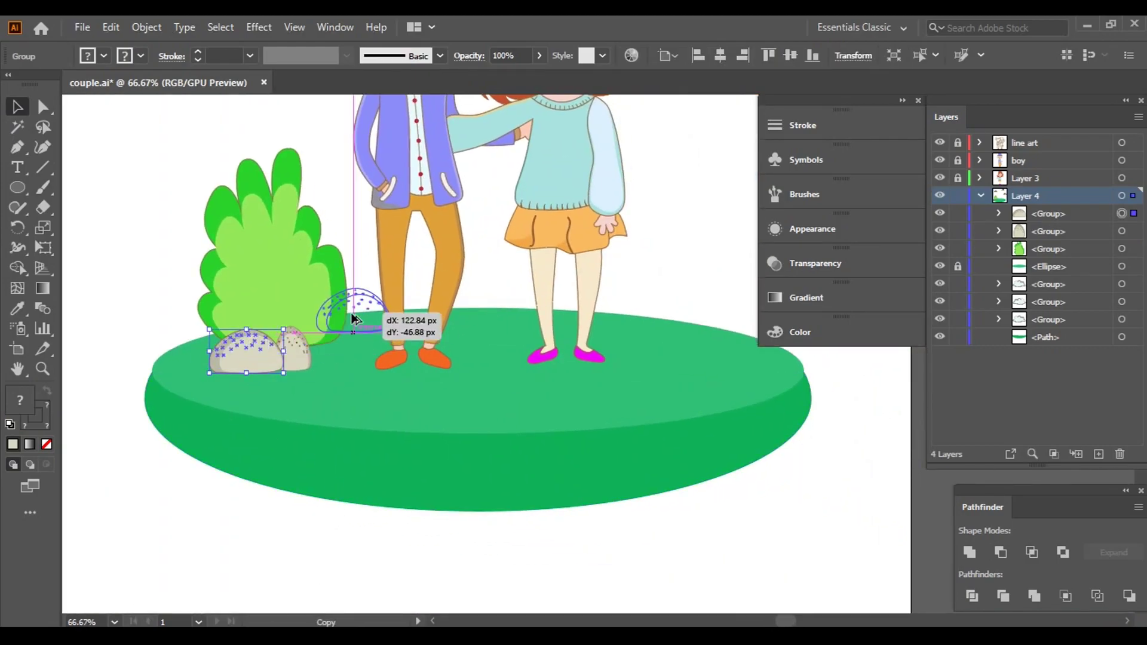
{"action": "left_click", "coordinate": [120, 295]}
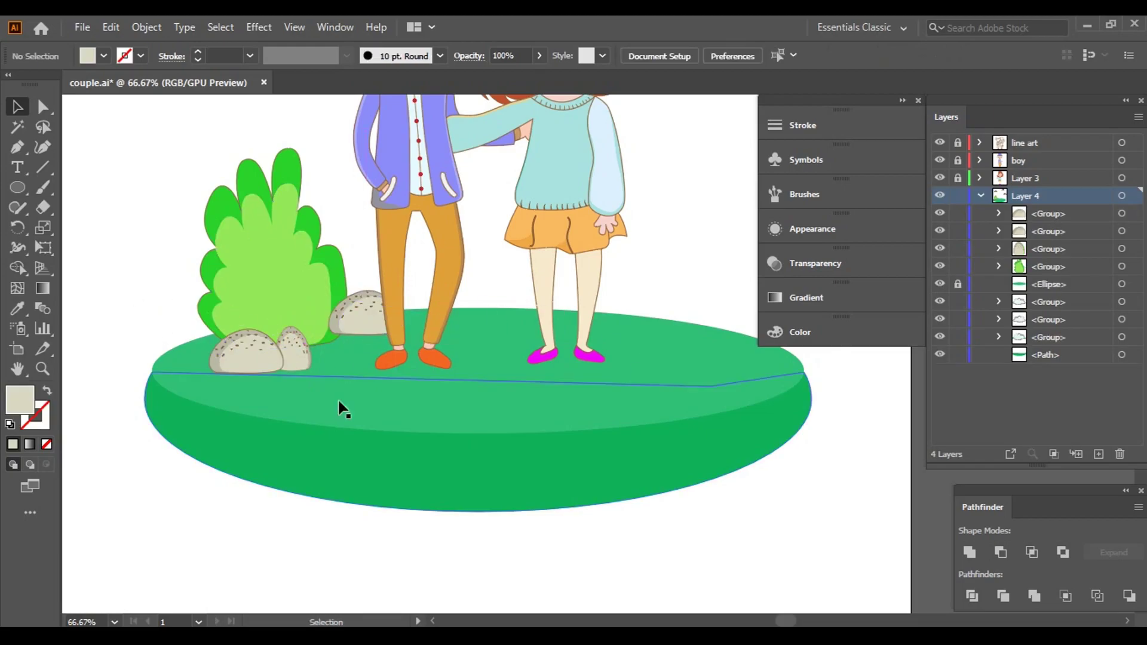
{"action": "scroll", "coordinate": [341, 313], "scroll_direction": "up", "scroll_amount": 3}
{"action": "left_click", "coordinate": [389, 330]}
{"action": "right_click", "coordinate": [390, 331]}
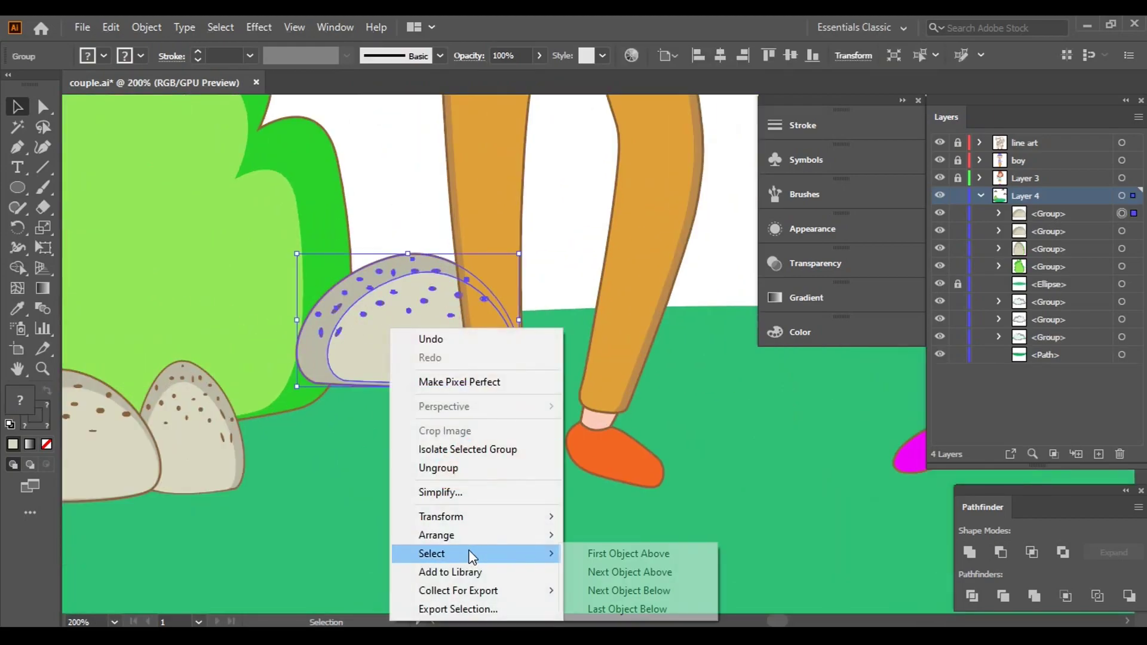
{"action": "left_click", "coordinate": [598, 589]}
- Restack the copied rock so it sits just behind the bush in Layers
{"action": "scroll", "coordinate": [548, 242], "scroll_direction": "down", "scroll_amount": 4}
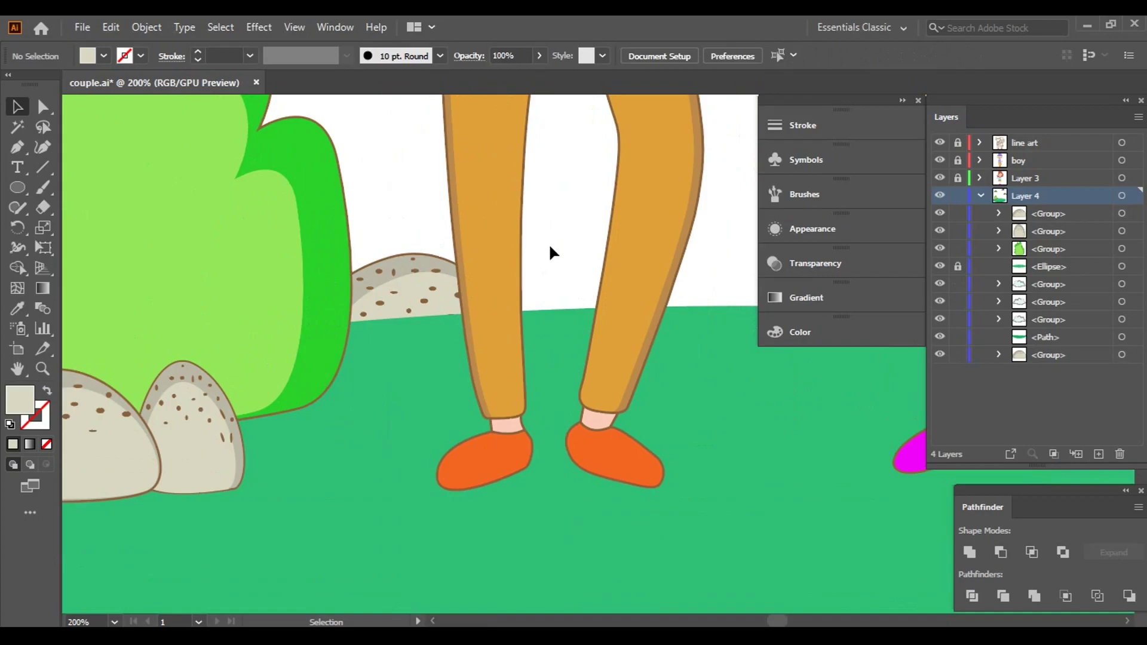
{"action": "scroll", "coordinate": [522, 346], "scroll_direction": "up", "scroll_amount": 1}
{"action": "right_click", "coordinate": [524, 347]}
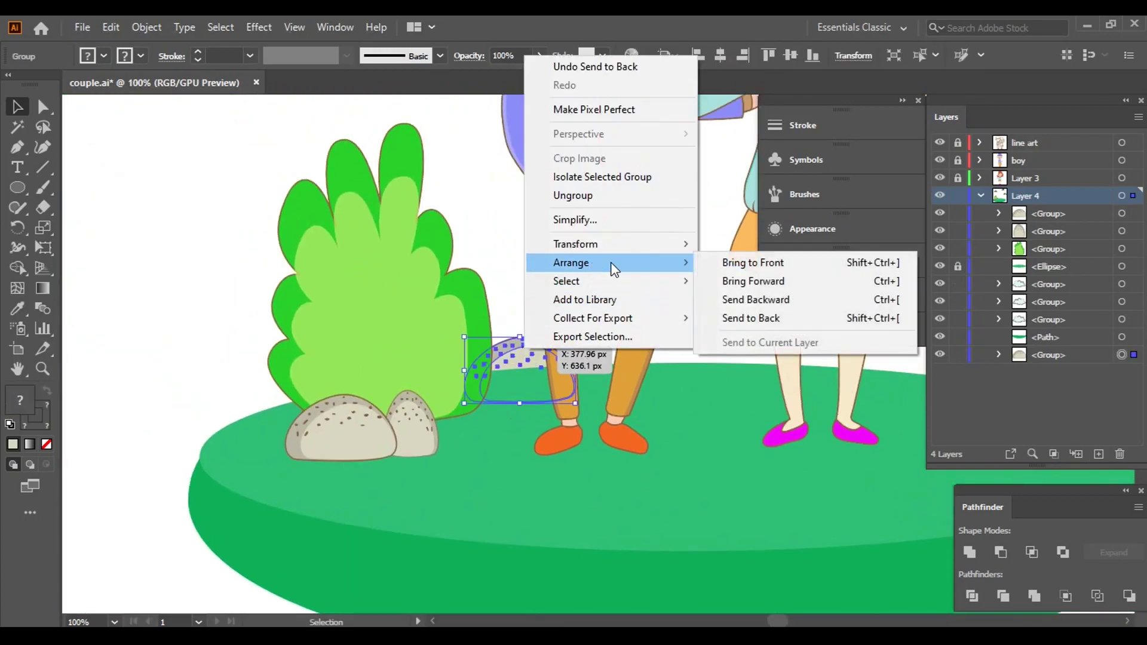
{"action": "left_click", "coordinate": [741, 261]}
{"action": "left_click", "coordinate": [188, 311]}
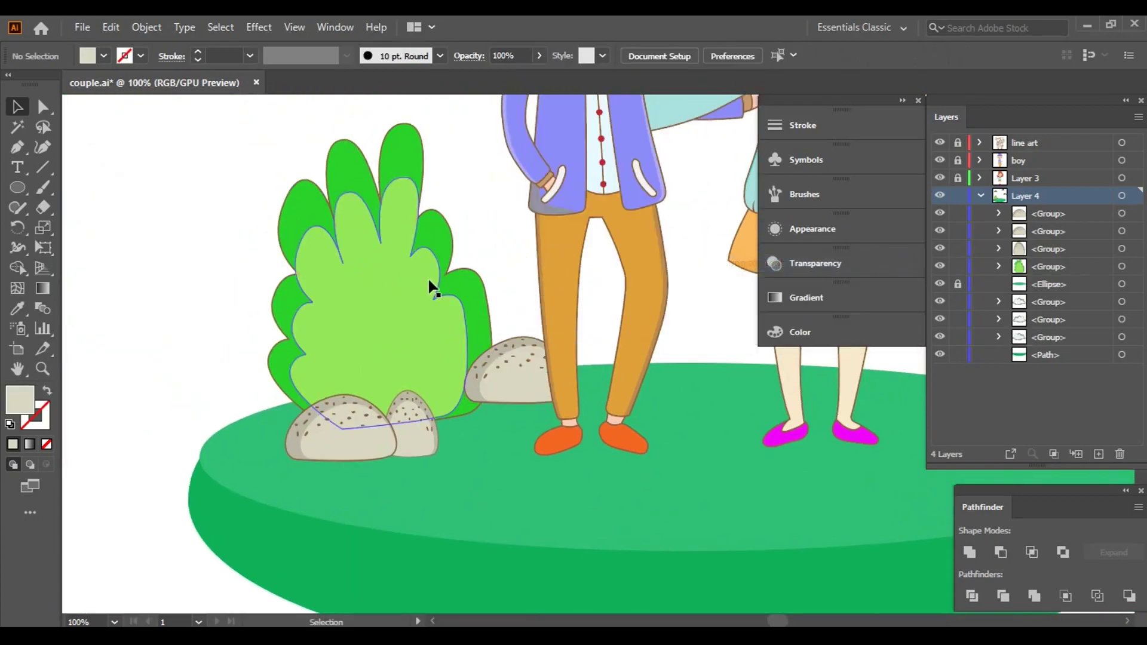
{"action": "left_click", "coordinate": [451, 338]}
{"action": "left_click", "coordinate": [536, 367]}
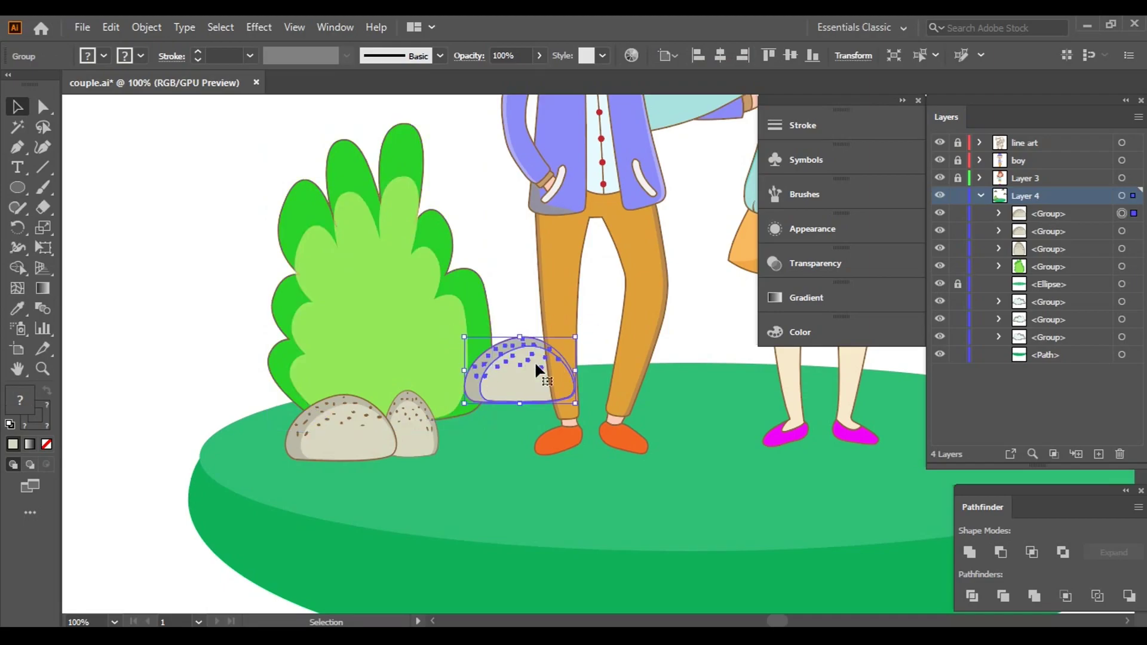
{"action": "left_click", "coordinate": [509, 254]}
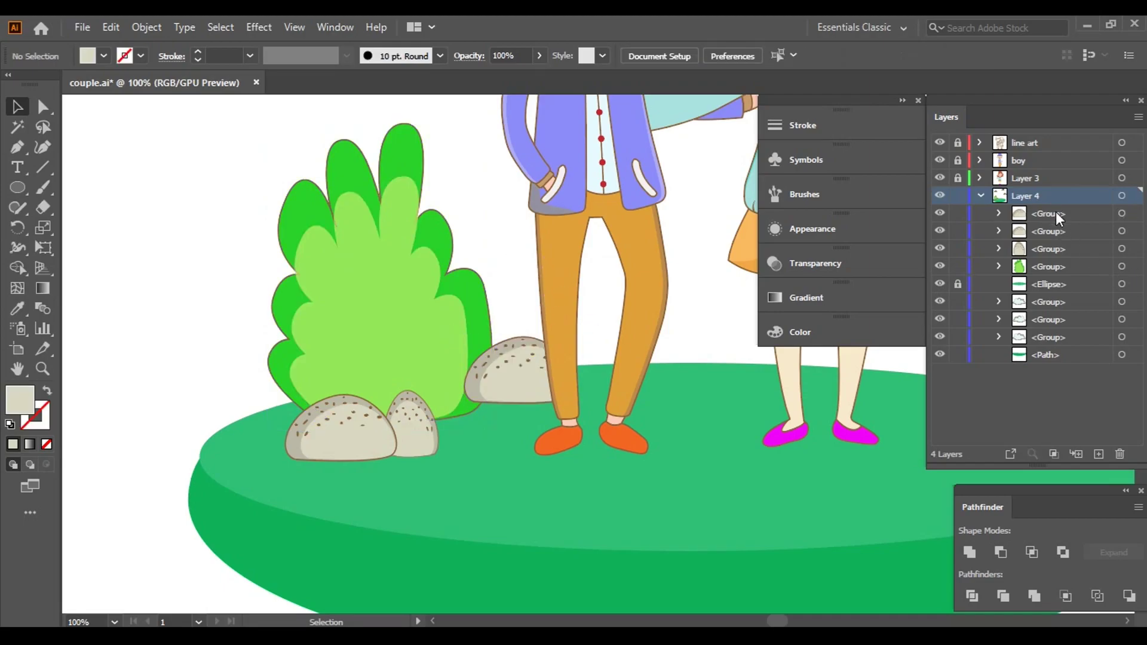
{"action": "left_click_drag", "start_coordinate": [1056, 212], "coordinate": [1059, 267]}
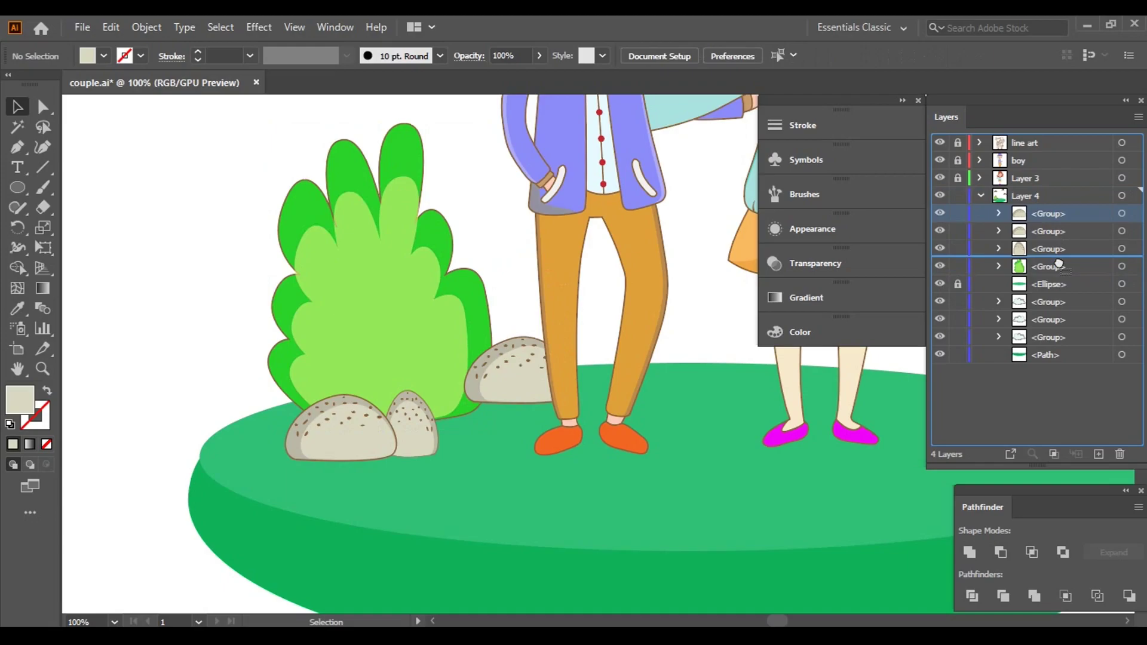
{"action": "left_click_drag", "start_coordinate": [1059, 265], "coordinate": [1058, 270]}
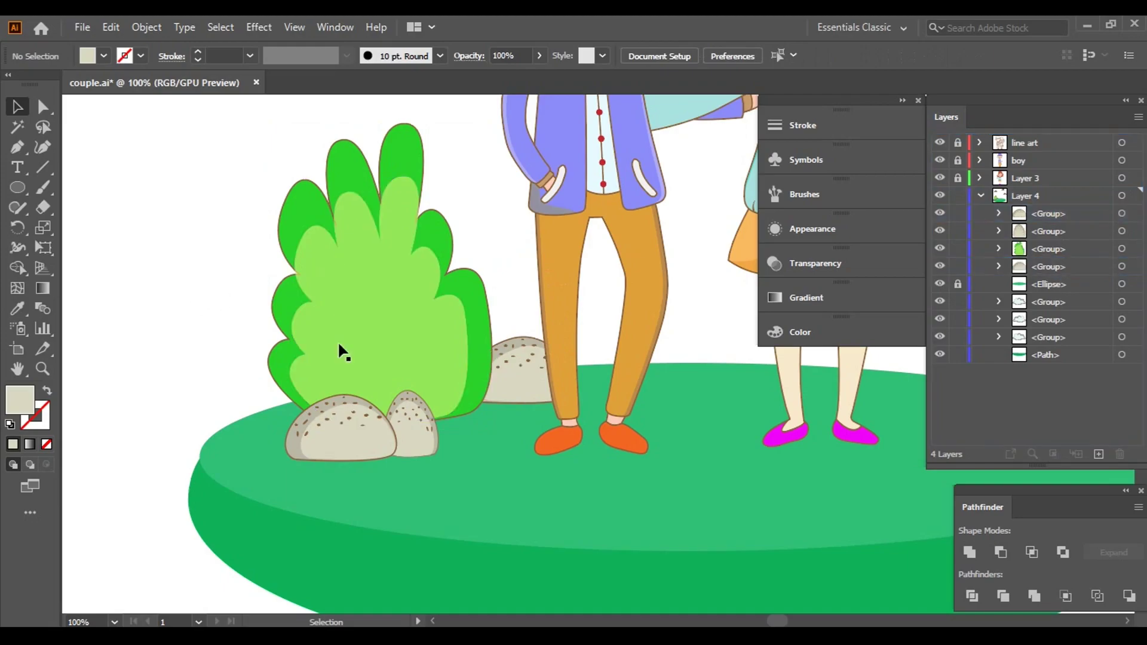
- Make the copied rock taller and narrower, mirror it horizontally, and tilt it
{"action": "left_click", "coordinate": [572, 378]}
{"action": "left_click_drag", "start_coordinate": [519, 336], "coordinate": [520, 315]}
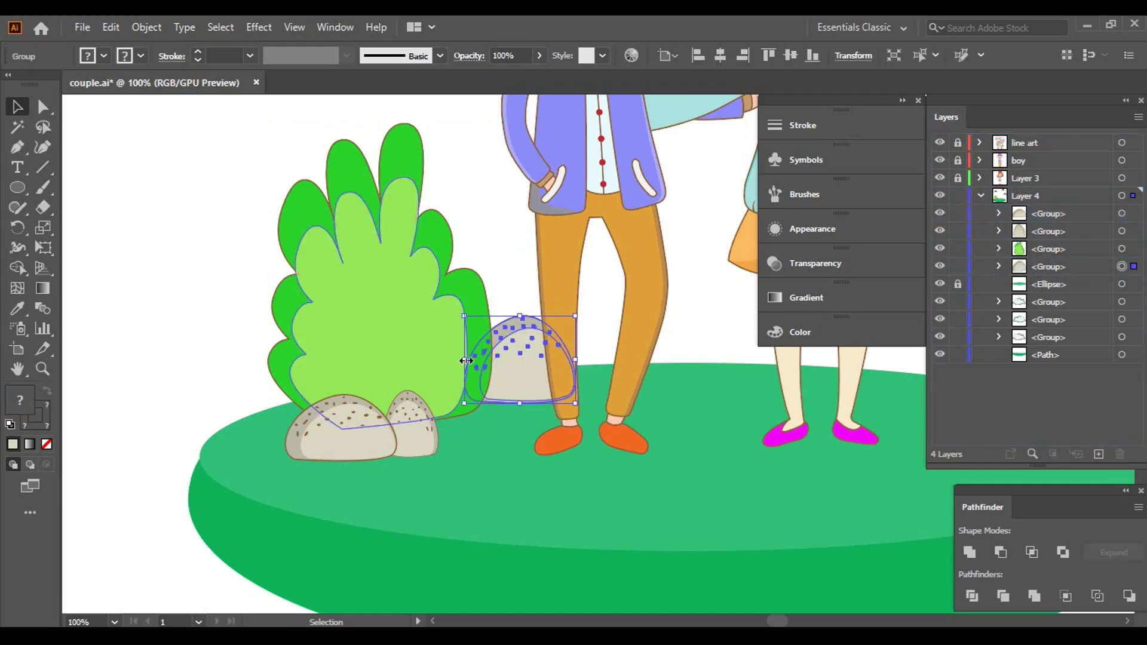
{"action": "left_click_drag", "start_coordinate": [464, 370], "coordinate": [484, 371]}
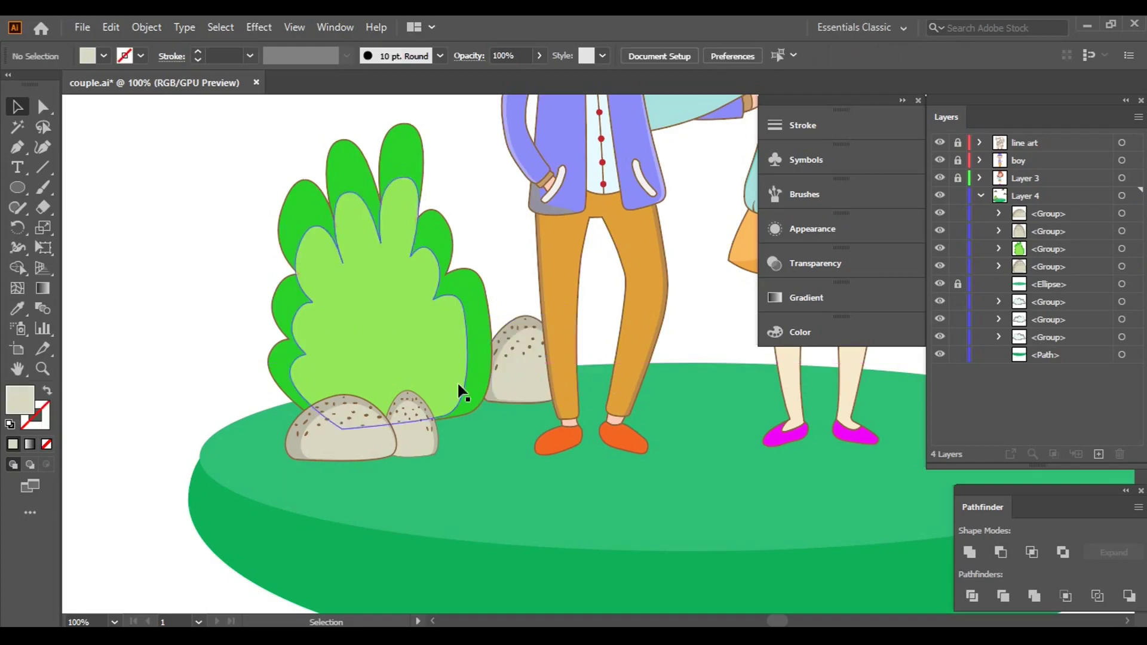
{"action": "left_click", "coordinate": [521, 363]}
{"action": "right_click", "coordinate": [521, 363]}
{"action": "left_click", "coordinate": [752, 326]}
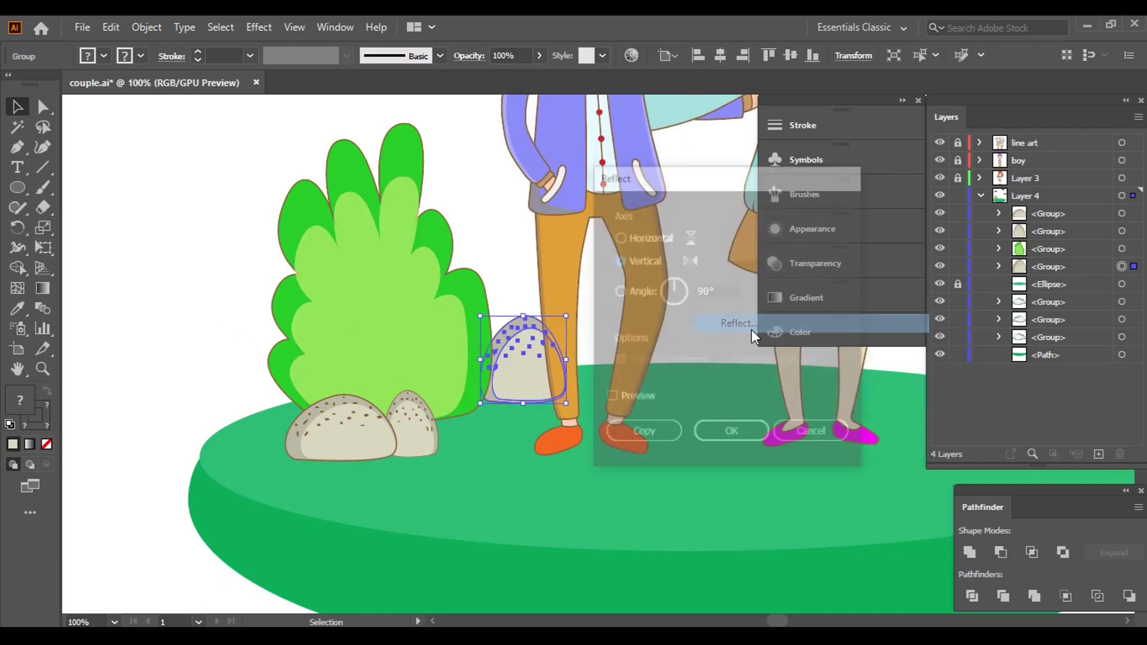
{"action": "scroll", "coordinate": [568, 408], "scroll_direction": "up", "scroll_amount": 2}
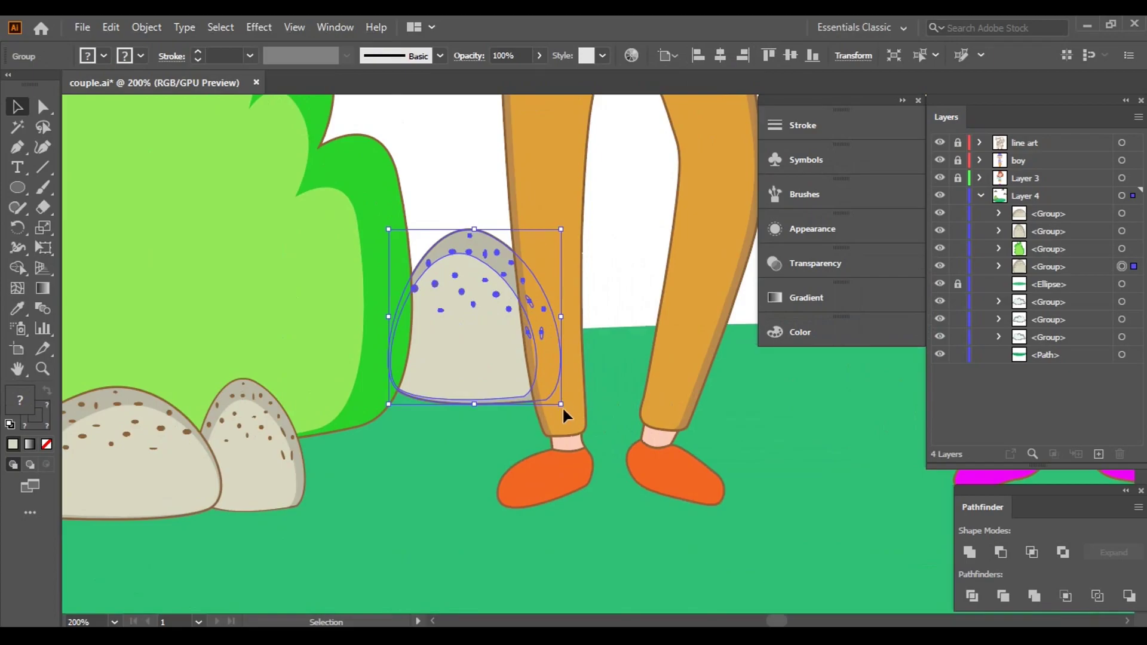
{"action": "left_click_drag", "start_coordinate": [563, 410], "coordinate": [475, 353]}
- Check the bush and left rock by selecting and deselecting them
{"action": "left_click", "coordinate": [619, 231]}
{"action": "scroll", "coordinate": [622, 231], "scroll_direction": "down", "scroll_amount": 3}
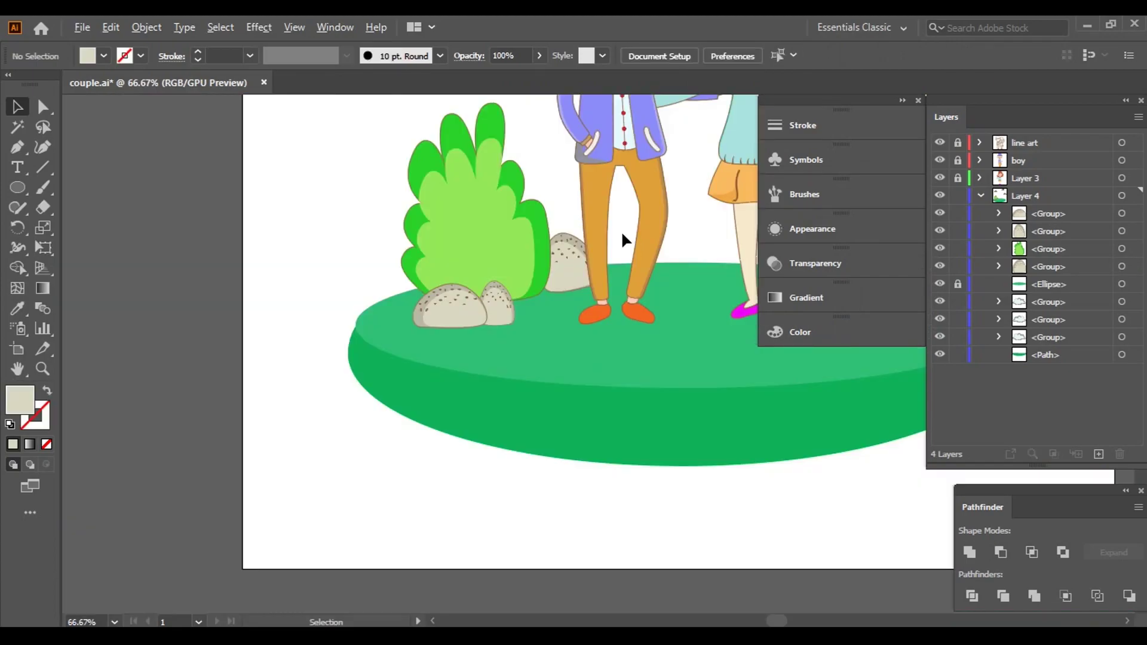
{"action": "scroll", "coordinate": [282, 257], "scroll_direction": "up", "scroll_amount": 2}
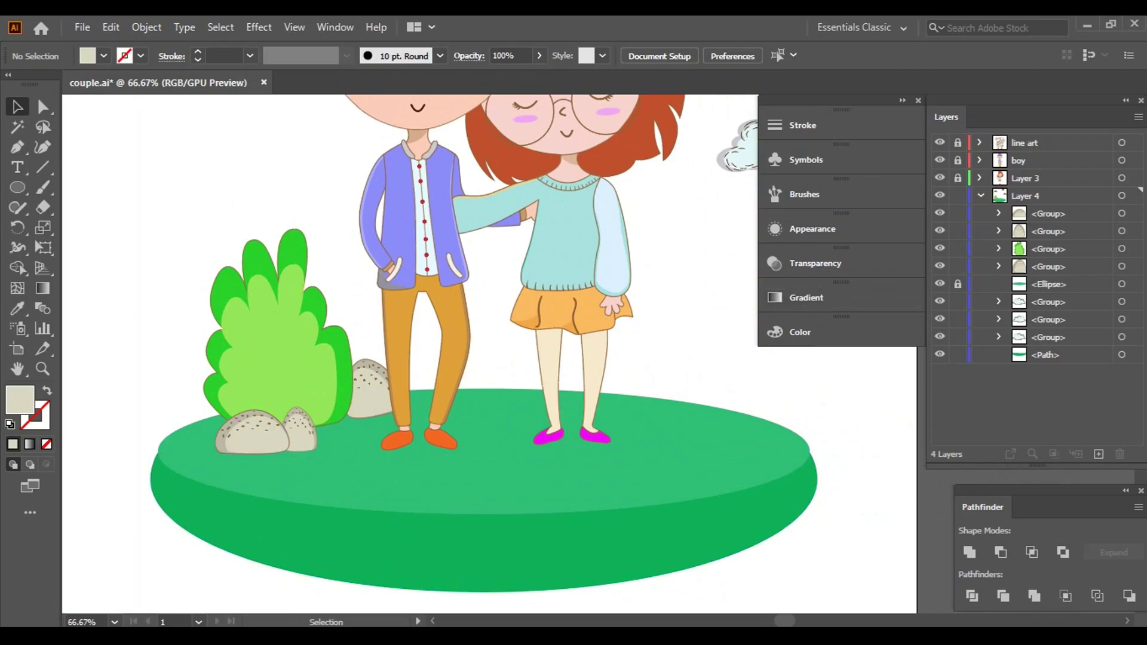
{"action": "scroll", "coordinate": [305, 425], "scroll_direction": "up", "scroll_amount": 3}
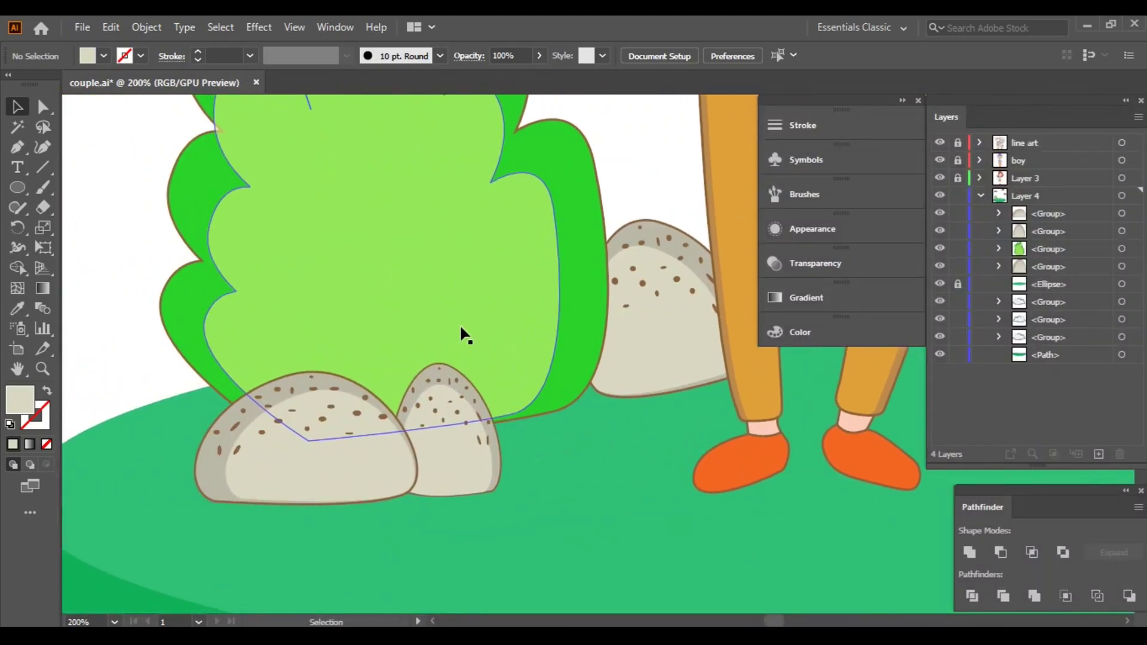
{"action": "left_click", "coordinate": [486, 269]}
{"action": "left_click", "coordinate": [110, 295]}
{"action": "left_click", "coordinate": [348, 478]}
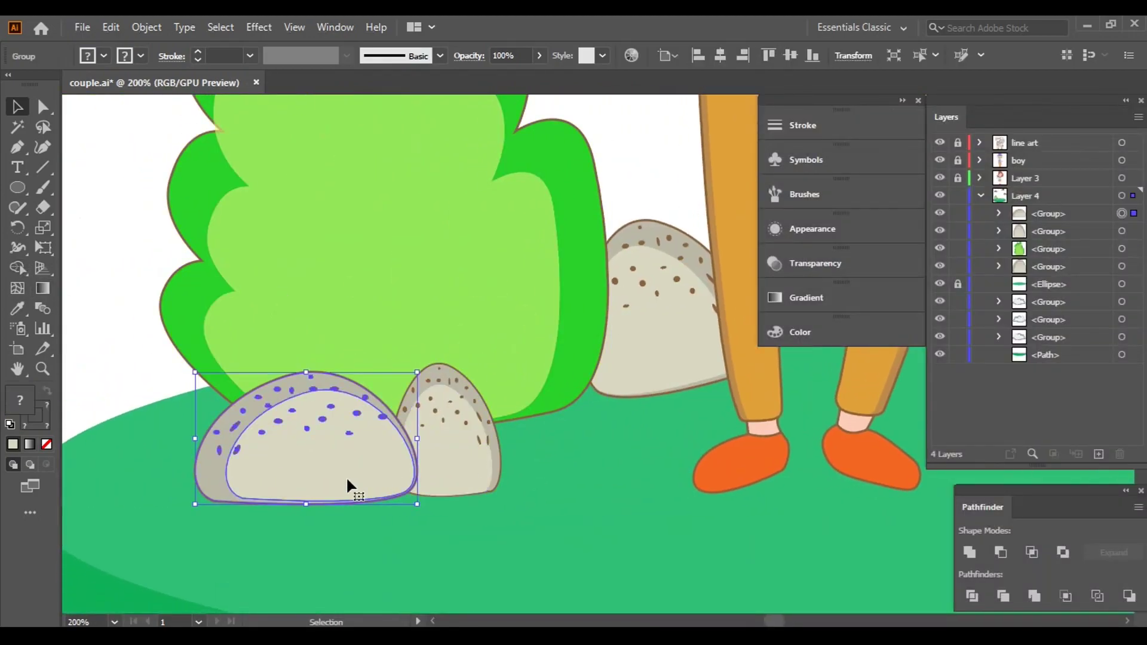
{"action": "left_click", "coordinate": [124, 297]}
- Set the outline stroke colour to brown
{"action": "scroll", "coordinate": [538, 269], "scroll_direction": "down", "scroll_amount": 2}
{"action": "scroll", "coordinate": [538, 269], "scroll_direction": "right", "scroll_amount": 2}
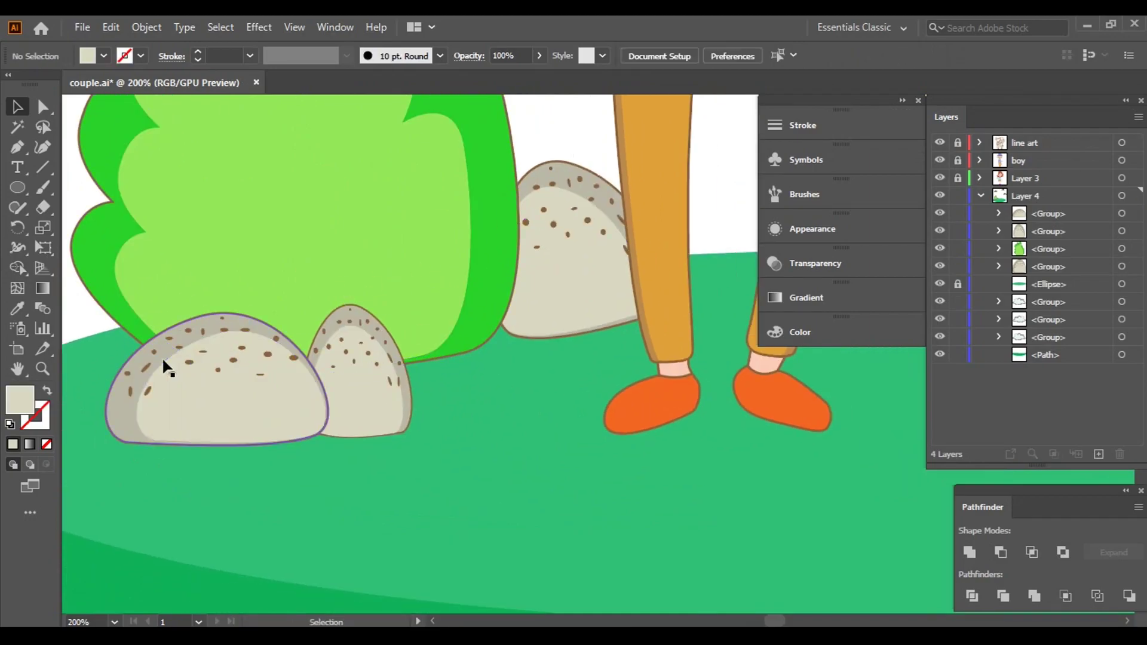
{"action": "left_click", "coordinate": [128, 383]}
{"action": "left_click", "coordinate": [577, 111]}
{"action": "left_click", "coordinate": [141, 56]}
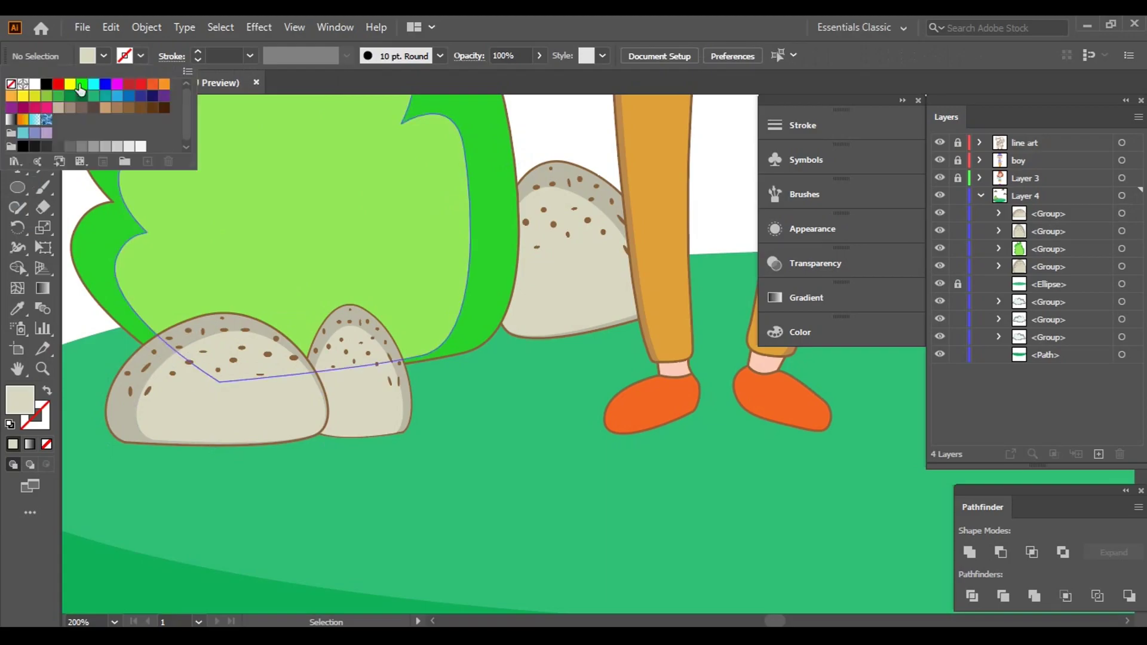
{"action": "left_click", "coordinate": [118, 109]}
- Draw a small pointed, curved pebble shape with the Pen tool beside the small rock
{"action": "key", "text": "p"}
{"action": "left_click", "coordinate": [784, 399]}
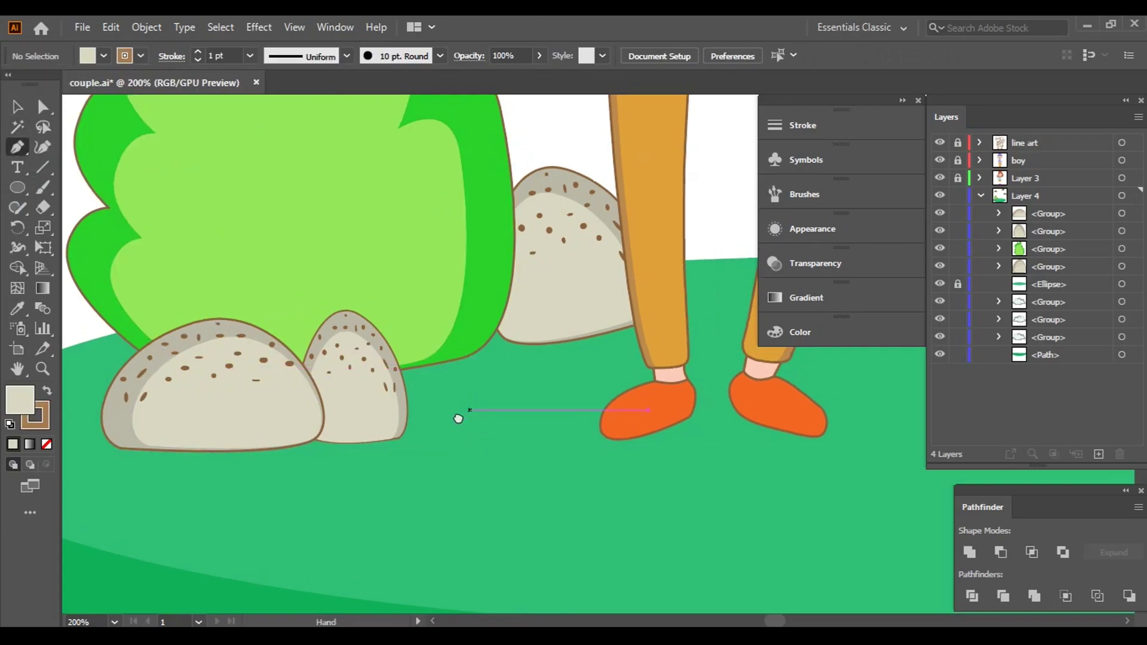
{"action": "key", "text": "ctrl+equal"}
{"action": "scroll", "coordinate": [405, 440], "scroll_direction": "up", "scroll_amount": 1}
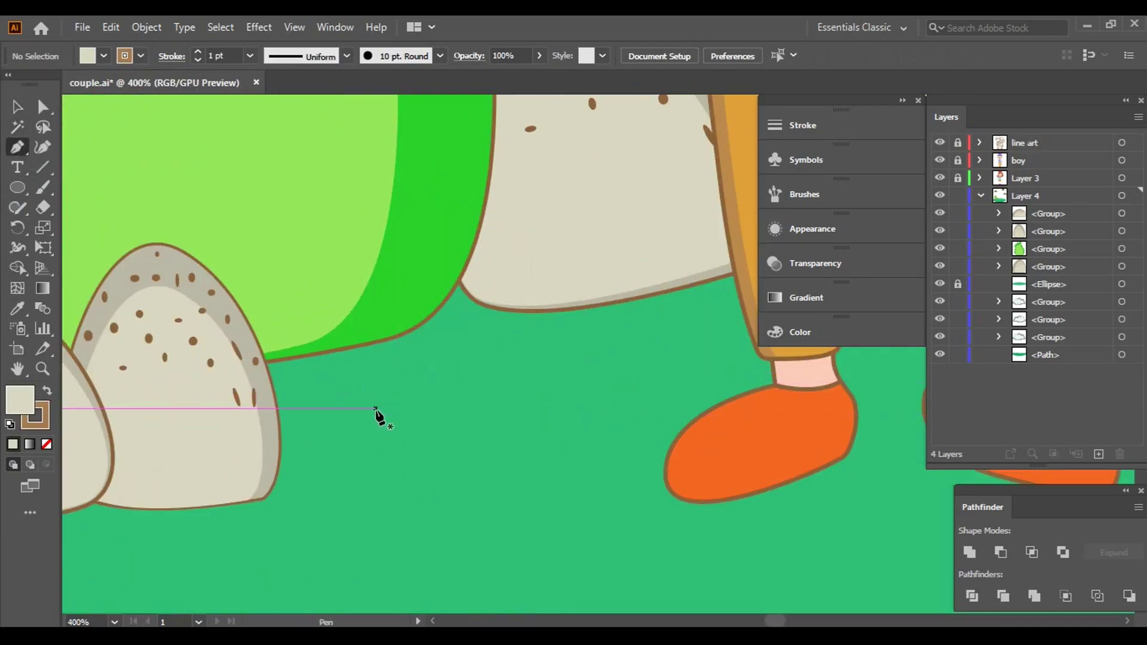
{"action": "left_click", "coordinate": [376, 409]}
{"action": "scroll", "coordinate": [377, 461], "scroll_direction": "up", "scroll_amount": 1}
{"action": "left_click_drag", "start_coordinate": [389, 445], "coordinate": [505, 430]}
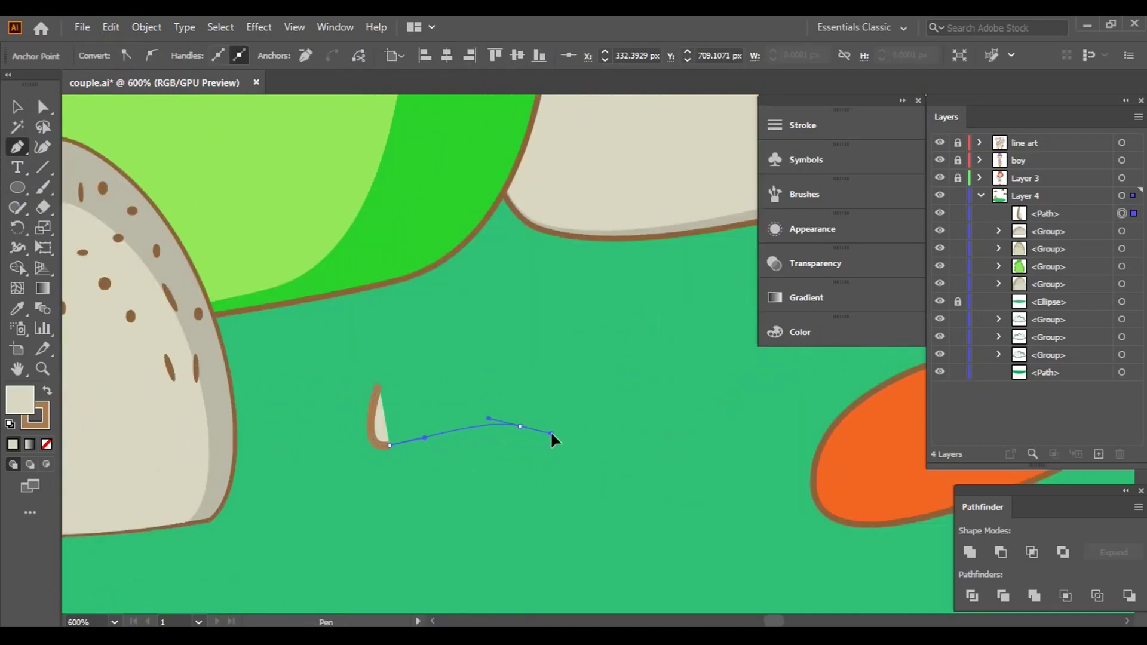
{"action": "mouse_move", "coordinate": [661, 415]}
{"action": "left_mouse_down"}
{"action": "mouse_move", "coordinate": [592, 439]}
{"action": "mouse_move", "coordinate": [606, 413]}
{"action": "mouse_move", "coordinate": [535, 381]}
{"action": "left_mouse_up"}
{"action": "mouse_move", "coordinate": [374, 214]}
{"action": "left_mouse_down"}
{"action": "mouse_move", "coordinate": [496, 285]}
{"action": "mouse_move", "coordinate": [484, 262]}
{"action": "mouse_move", "coordinate": [516, 244]}
{"action": "left_mouse_up"}
{"action": "left_click_drag", "start_coordinate": [435, 358], "coordinate": [444, 411]}
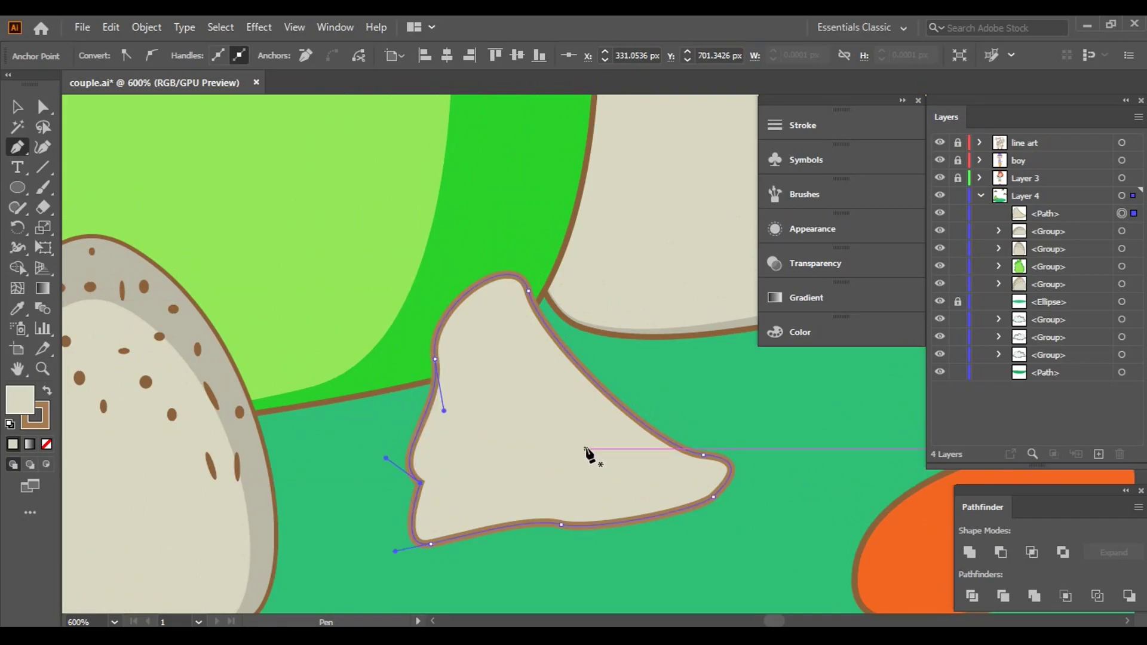
- Round off the pebble's sharp lower-left corner with the corner widget
{"action": "left_click", "coordinate": [43, 108]}
{"action": "left_click_drag", "start_coordinate": [410, 492], "coordinate": [279, 512]}
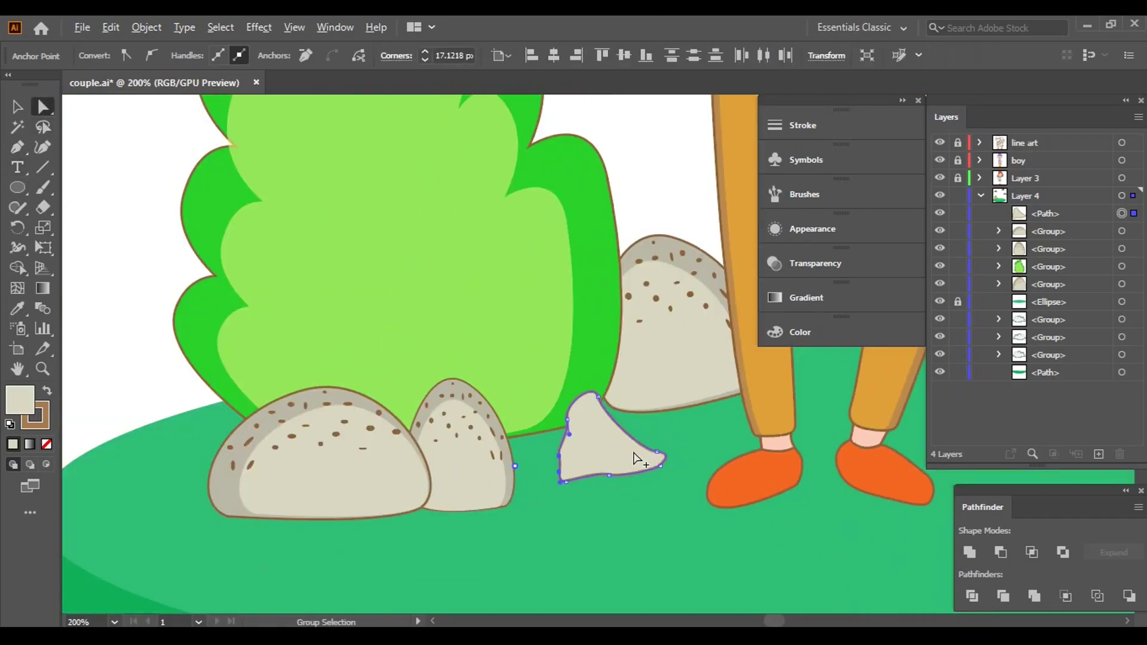
{"action": "scroll", "coordinate": [637, 445], "scroll_direction": "down", "scroll_amount": 4, "text": "alt"}
{"action": "left_click", "coordinate": [252, 281]}
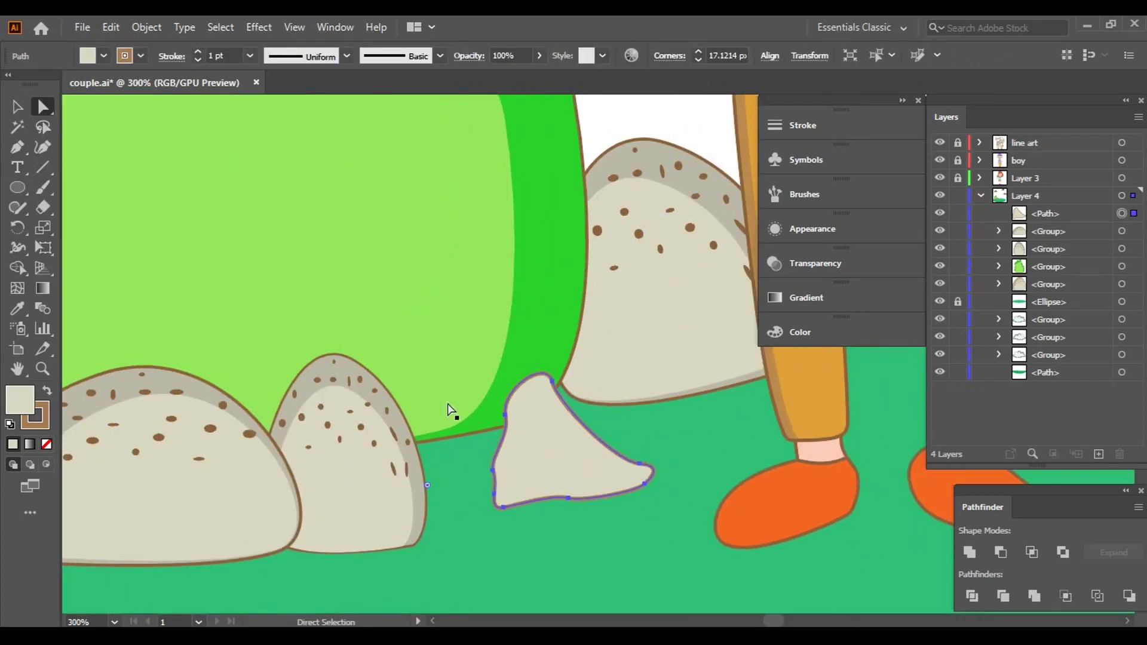
- Give the pebble the big rock's grey fill and brown outline using the Eyedropper
{"action": "left_click", "coordinate": [17, 308]}
{"action": "left_click", "coordinate": [670, 310]}
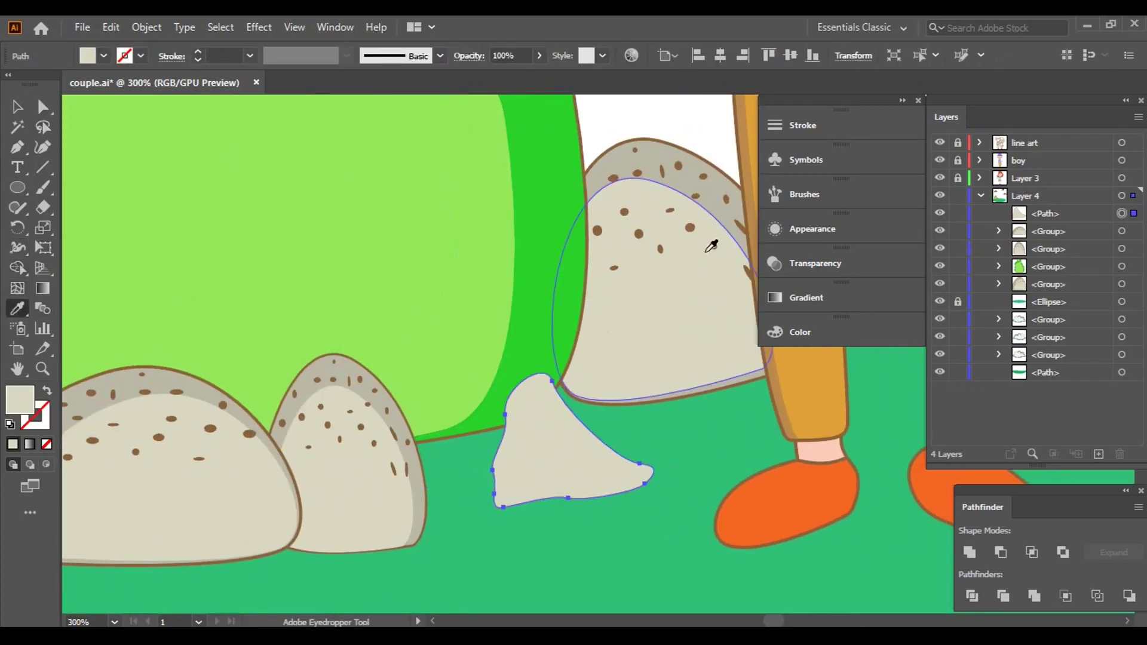
{"action": "left_click", "coordinate": [732, 240]}
{"action": "key", "text": "v"}
{"action": "left_click", "coordinate": [692, 102]}
{"action": "left_click_drag", "start_coordinate": [579, 454], "coordinate": [481, 411]}
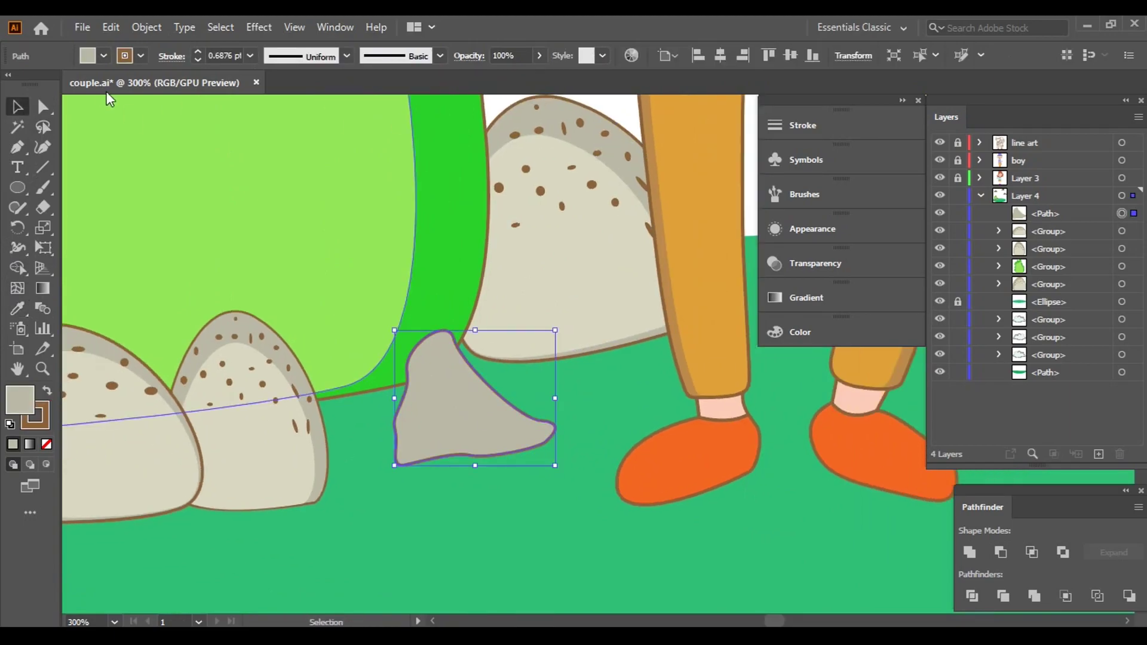
- Paste a copy in front of the pebble with white fill and no stroke
{"action": "left_click", "coordinate": [110, 27]}
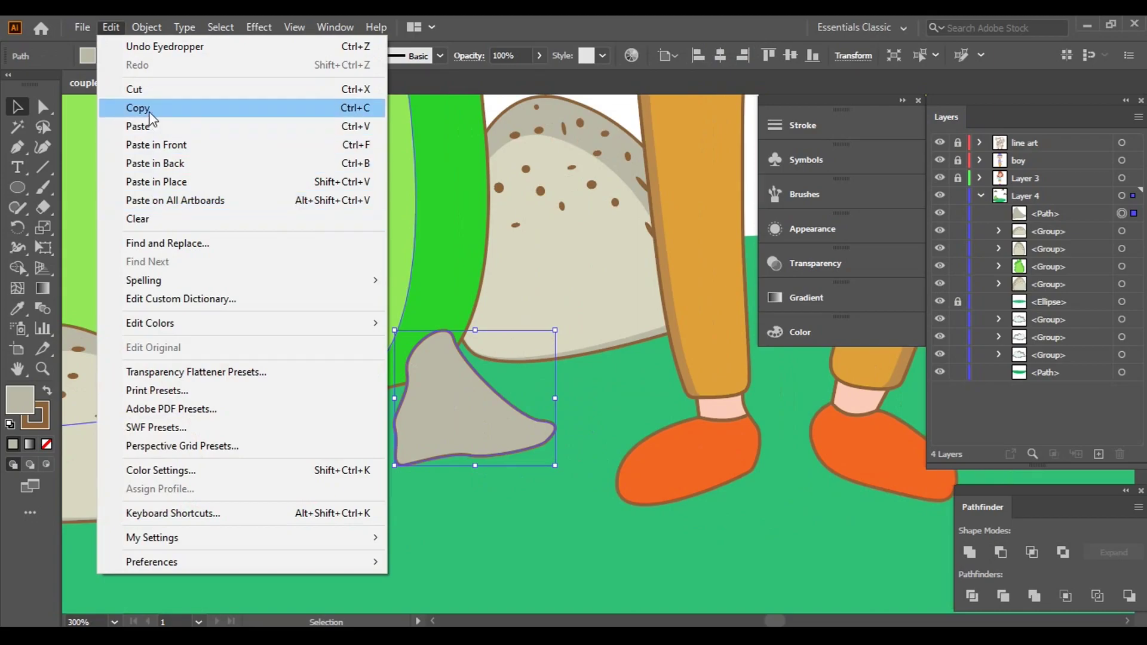
{"action": "left_click", "coordinate": [141, 108]}
{"action": "left_click", "coordinate": [111, 27]}
{"action": "left_click", "coordinate": [160, 145]}
{"action": "left_click", "coordinate": [103, 56]}
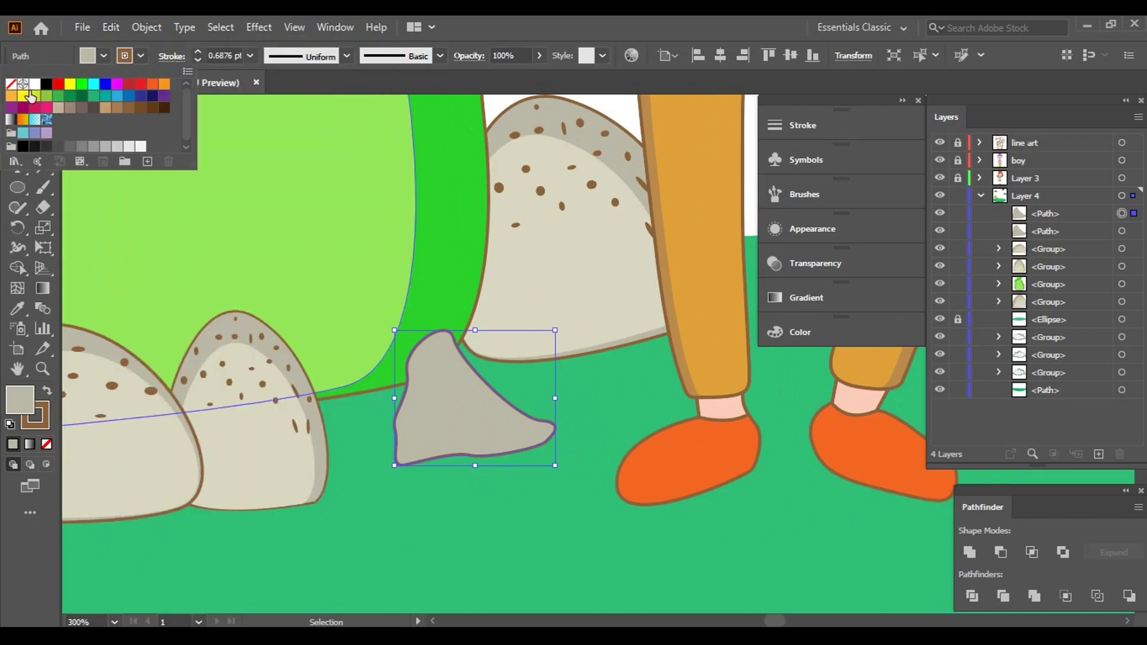
{"action": "left_click", "coordinate": [35, 84]}
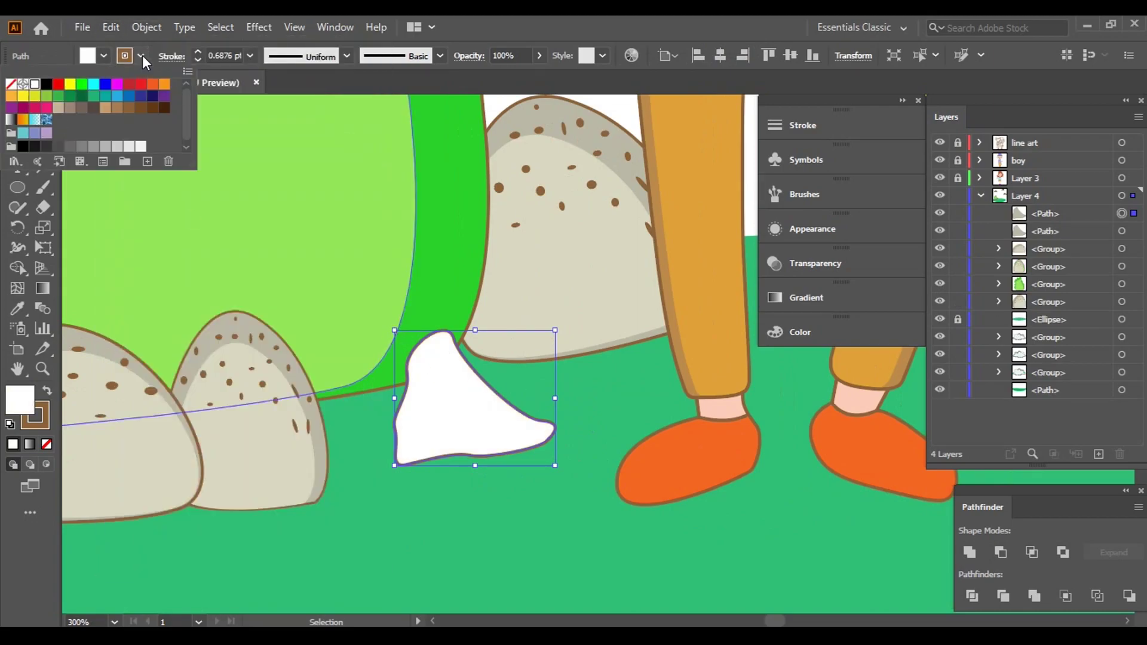
{"action": "left_click", "coordinate": [11, 83]}
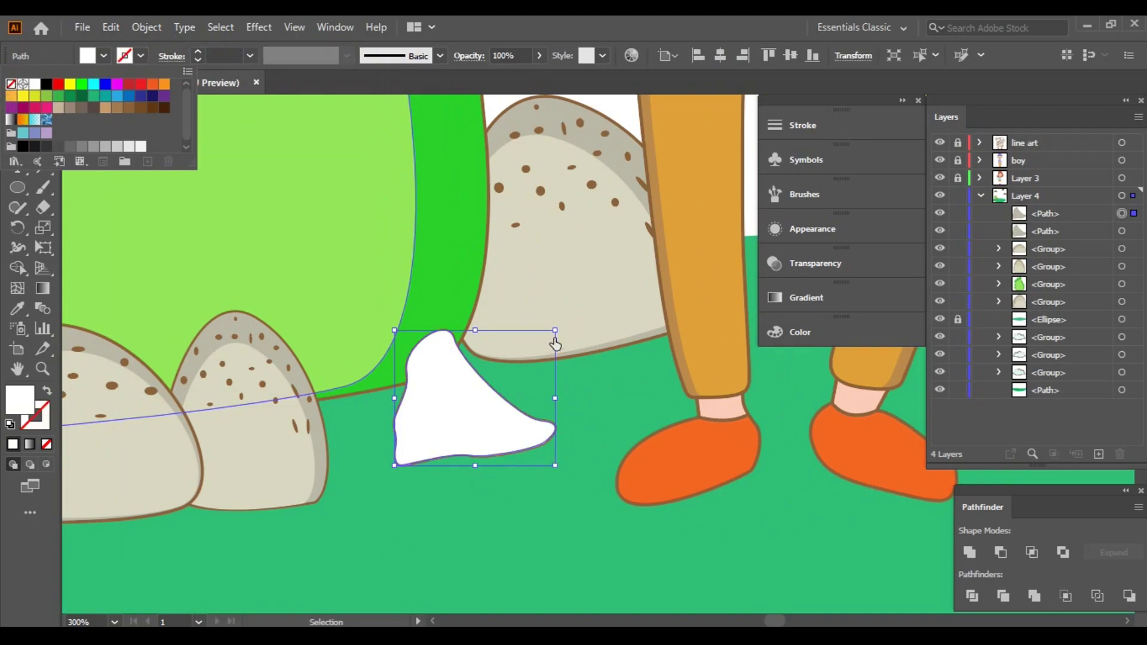
{"action": "left_click", "coordinate": [555, 343]}
- Shrink the white copy and nudge it inward inside the pebble's grey rim
{"action": "left_click_drag", "start_coordinate": [558, 469], "coordinate": [551, 462]}
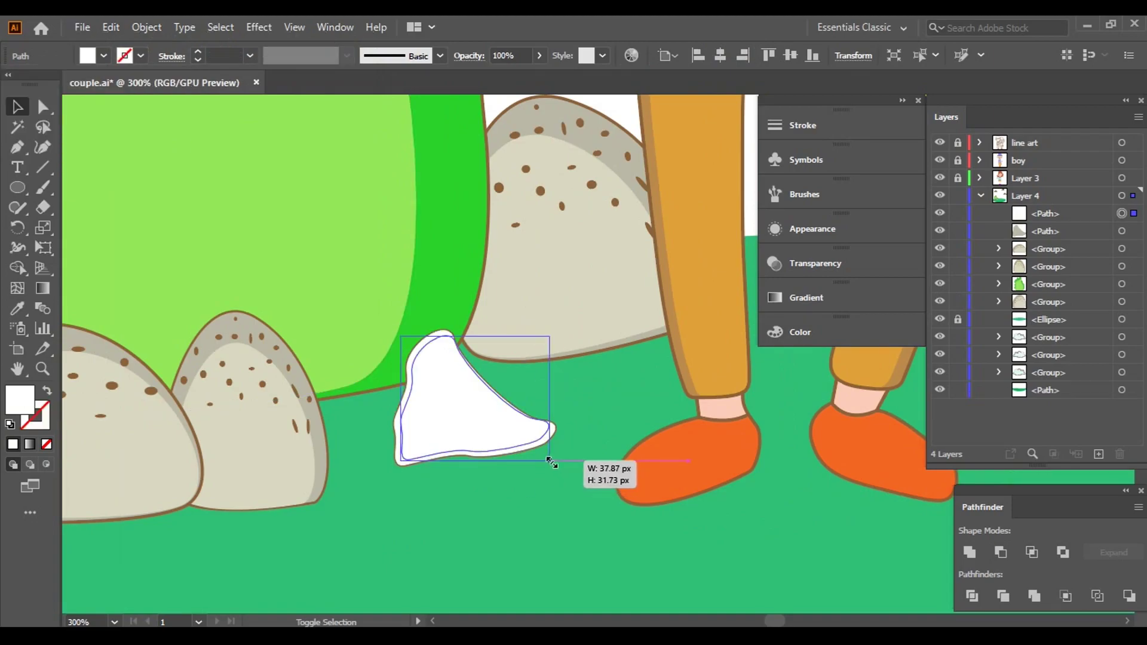
{"action": "key", "text": "Right"}
{"action": "key", "text": "Right"}
{"action": "key", "text": "Right"}
{"action": "key", "text": "Down"}
{"action": "key", "text": "Down"}
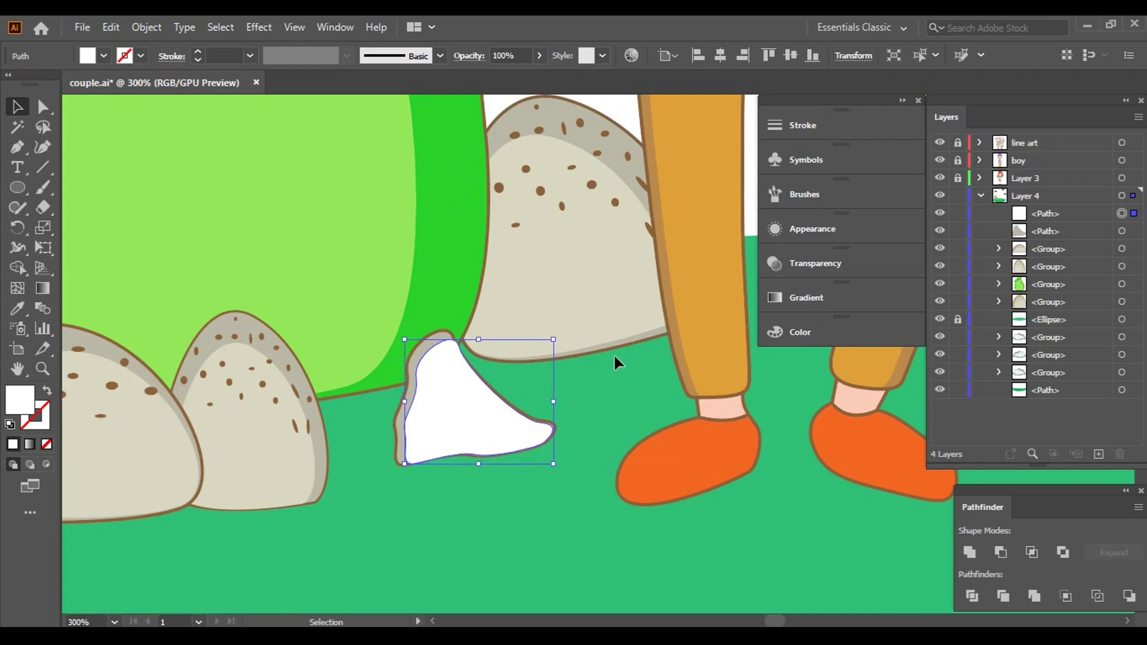
{"action": "scroll", "coordinate": [520, 496], "scroll_direction": "up", "scroll_amount": 5}
{"action": "left_click_drag", "start_coordinate": [513, 438], "coordinate": [621, 591]}
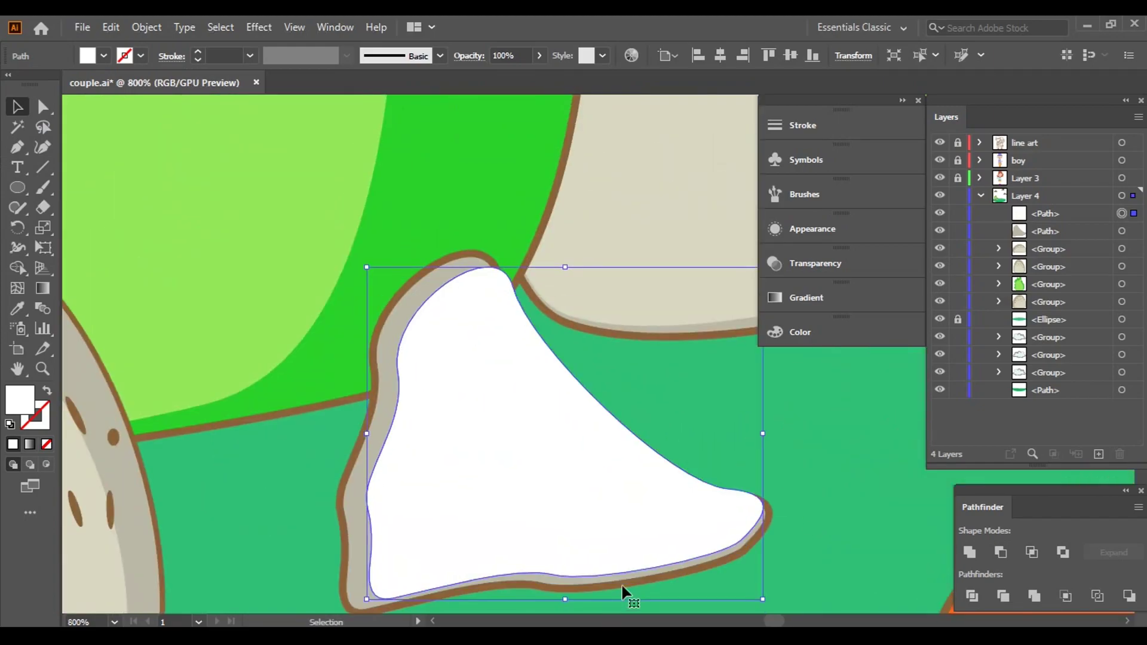
{"action": "key", "text": "Left"}
{"action": "key", "text": "Left"}
{"action": "key", "text": "Left"}
{"action": "left_click_drag", "start_coordinate": [356, 265], "coordinate": [365, 283]}
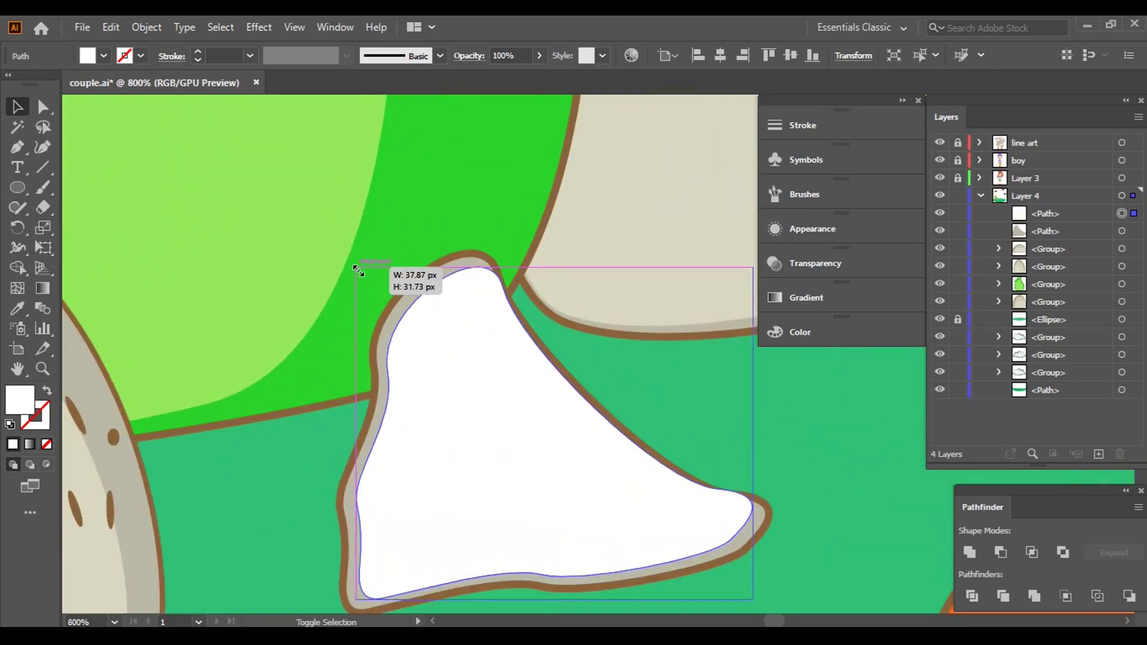
{"action": "key", "text": "Right"}
{"action": "key", "text": "Right"}
{"action": "key", "text": "Right"}
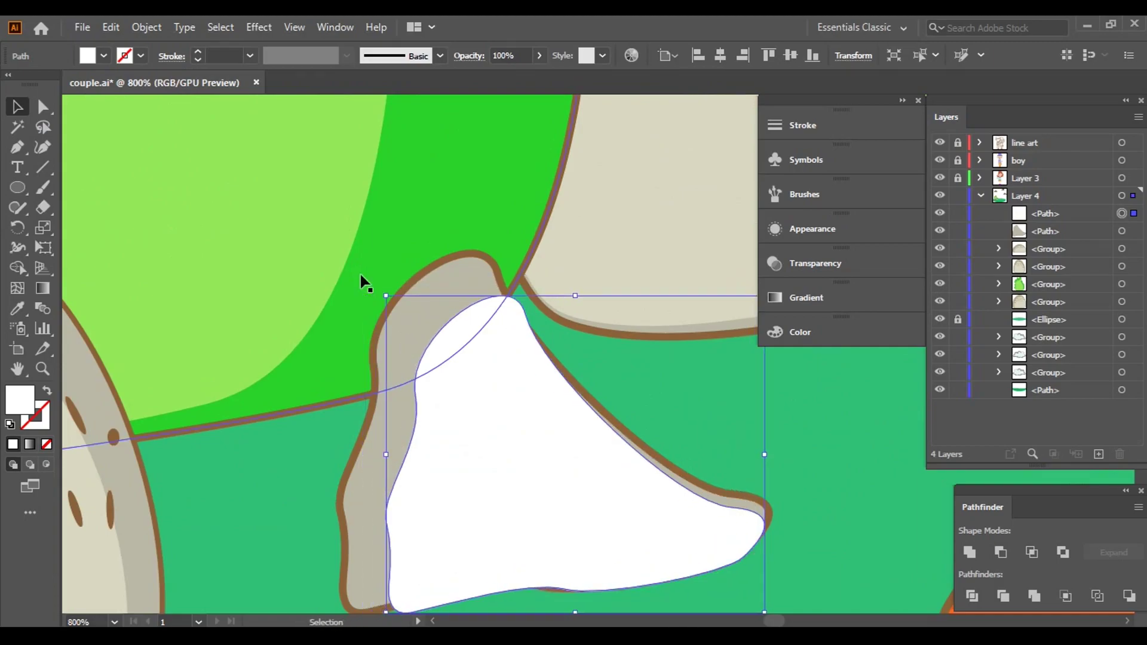
{"action": "key", "text": "Up"}
{"action": "key", "text": "Up"}
{"action": "key", "text": "Up"}
{"action": "key", "text": "Left"}
{"action": "key", "text": "Left"}
{"action": "key", "text": "Left"}
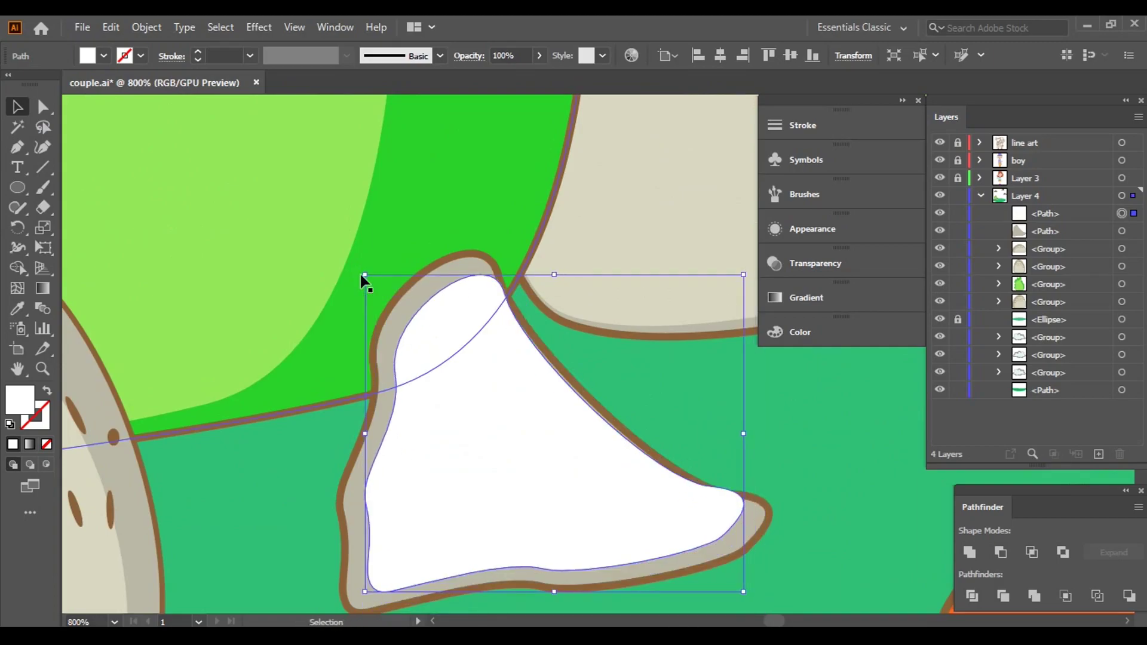
{"action": "key", "text": "Down"}
{"action": "key", "text": "Down"}
{"action": "key", "text": "Down"}
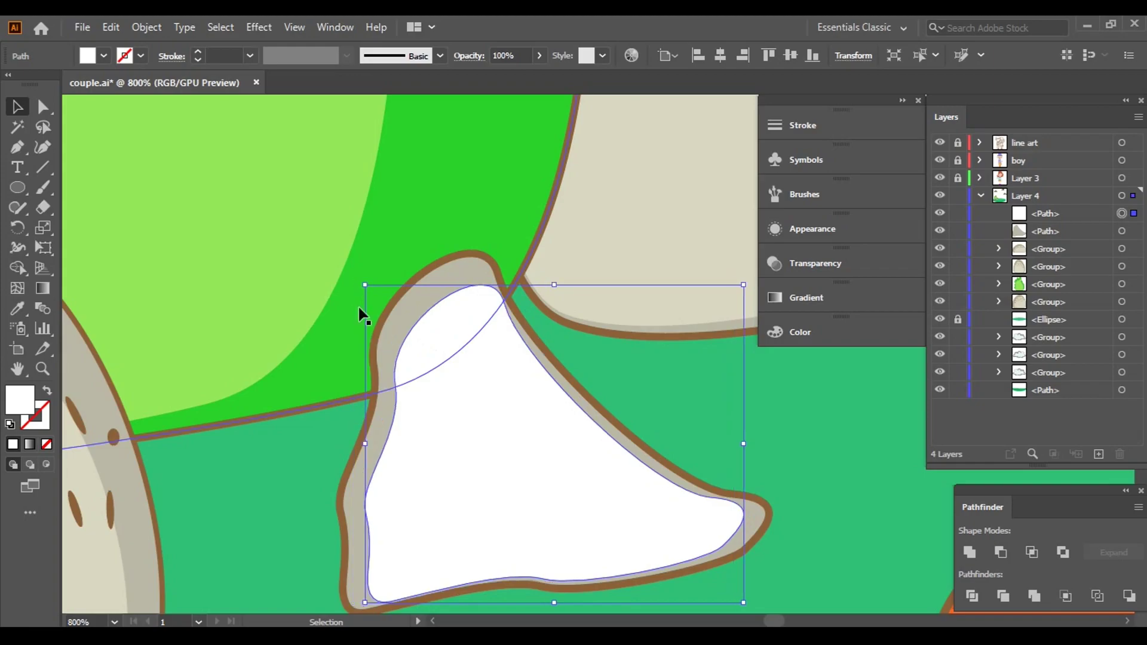
{"action": "left_click_drag", "start_coordinate": [693, 528], "coordinate": [704, 526]}
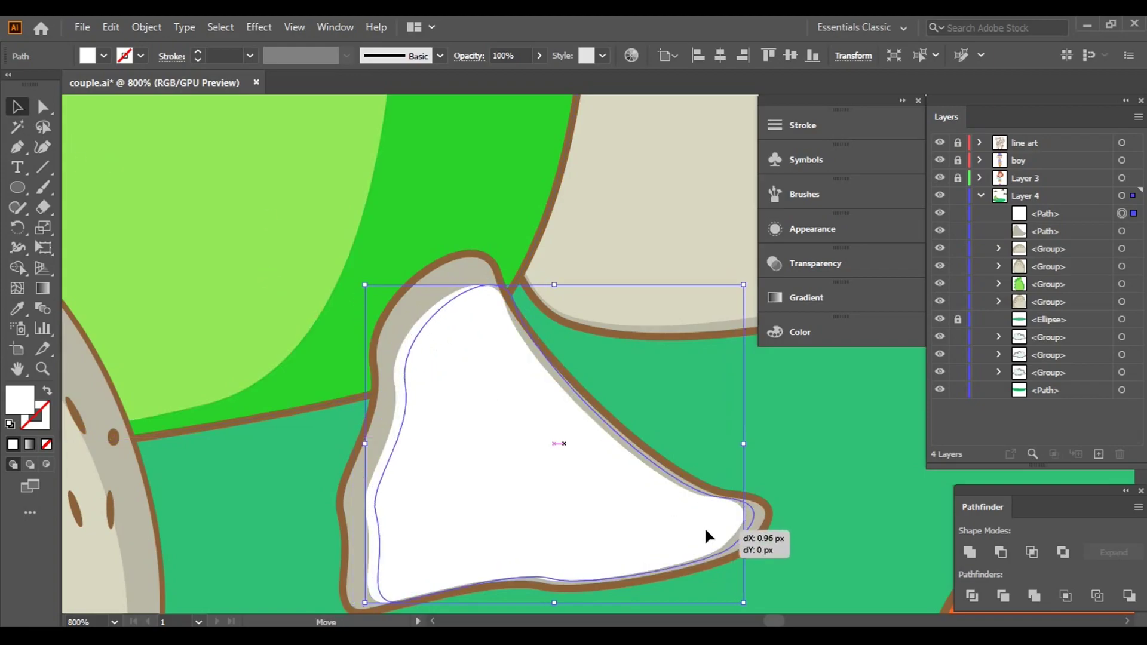
- Tilt, re-level and resize the white copy to sit evenly within the rim
{"action": "left_click_drag", "start_coordinate": [689, 402], "coordinate": [635, 402]}
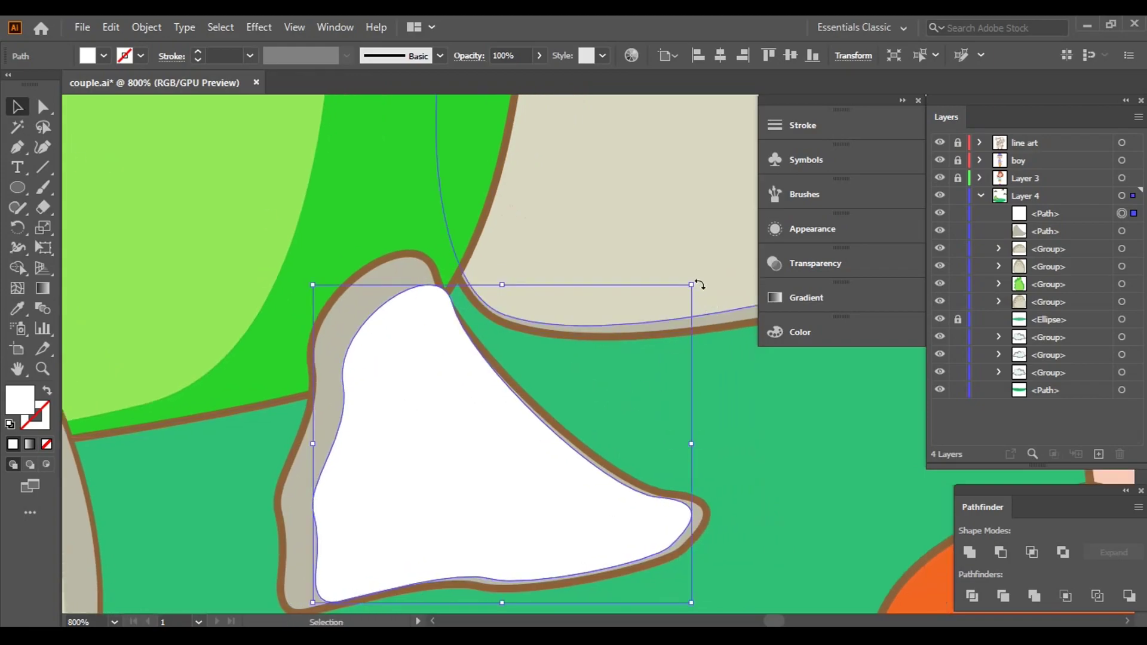
{"action": "left_click_drag", "start_coordinate": [700, 285], "coordinate": [685, 292]}
{"action": "scroll", "coordinate": [521, 501], "scroll_direction": "down", "scroll_amount": 2}
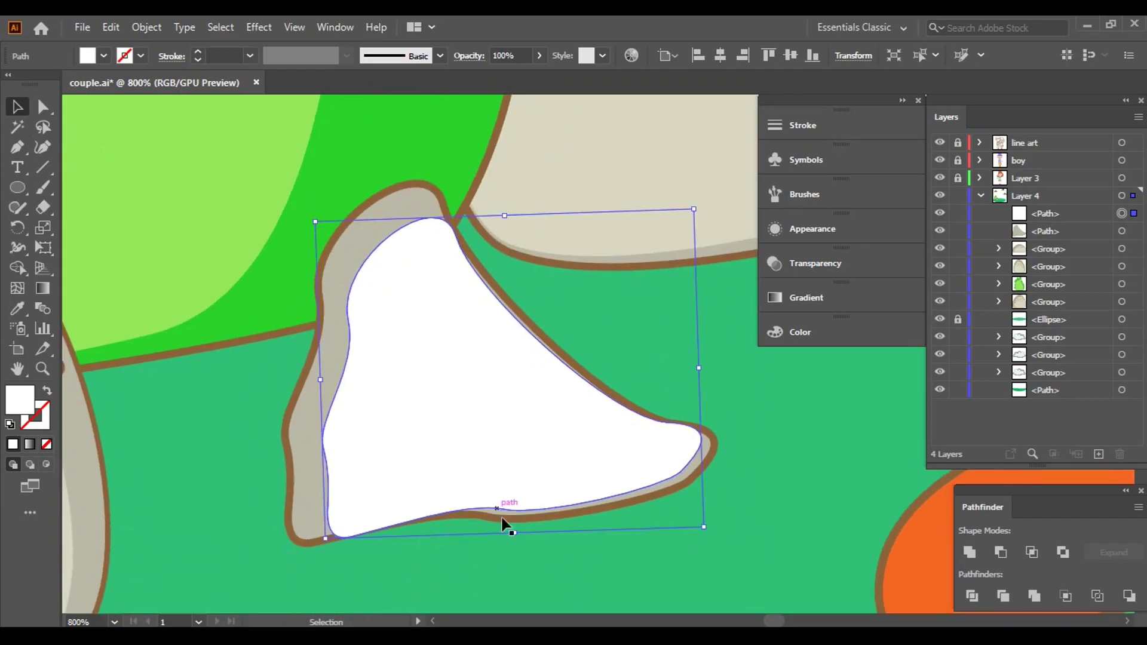
{"action": "left_click_drag", "start_coordinate": [514, 534], "coordinate": [515, 526]}
{"action": "left_click_drag", "start_coordinate": [704, 519], "coordinate": [696, 540]}
{"action": "left_click_drag", "start_coordinate": [701, 216], "coordinate": [682, 222]}
{"action": "left_click_drag", "start_coordinate": [639, 464], "coordinate": [645, 465]}
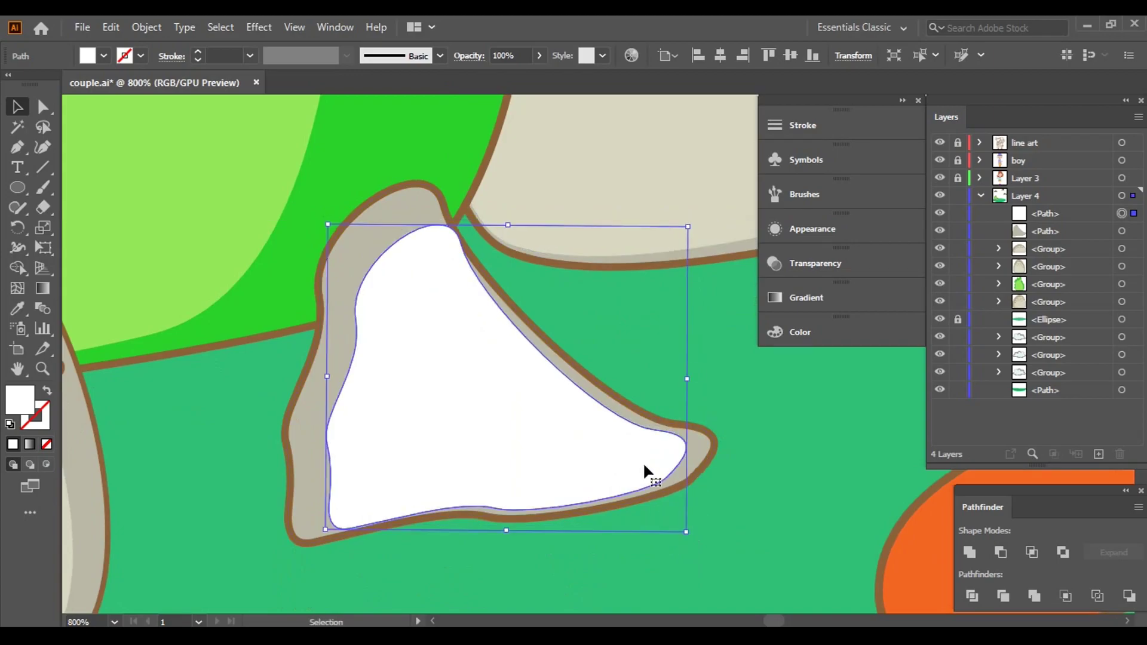
{"action": "left_click_drag", "start_coordinate": [691, 540], "coordinate": [687, 536]}
- Give the inner shape the neighbouring rock's beige colour with the Eyedropper
{"action": "left_click", "coordinate": [710, 168]}
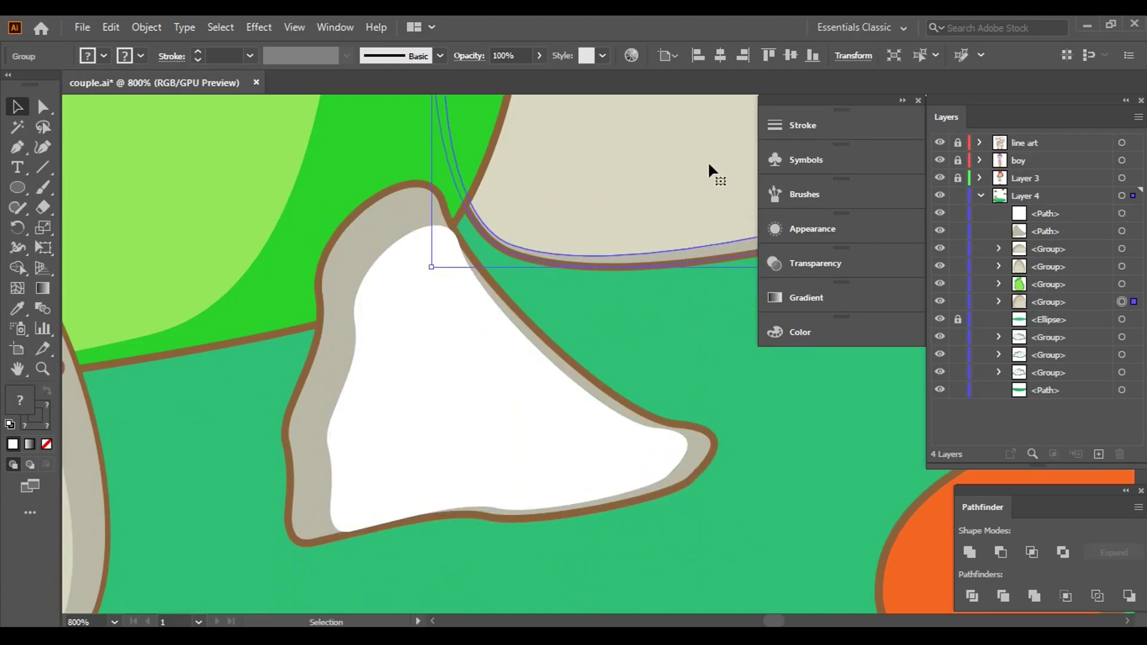
{"action": "scroll", "coordinate": [650, 202], "scroll_direction": "down", "scroll_amount": 4}
{"action": "left_click", "coordinate": [154, 192]}
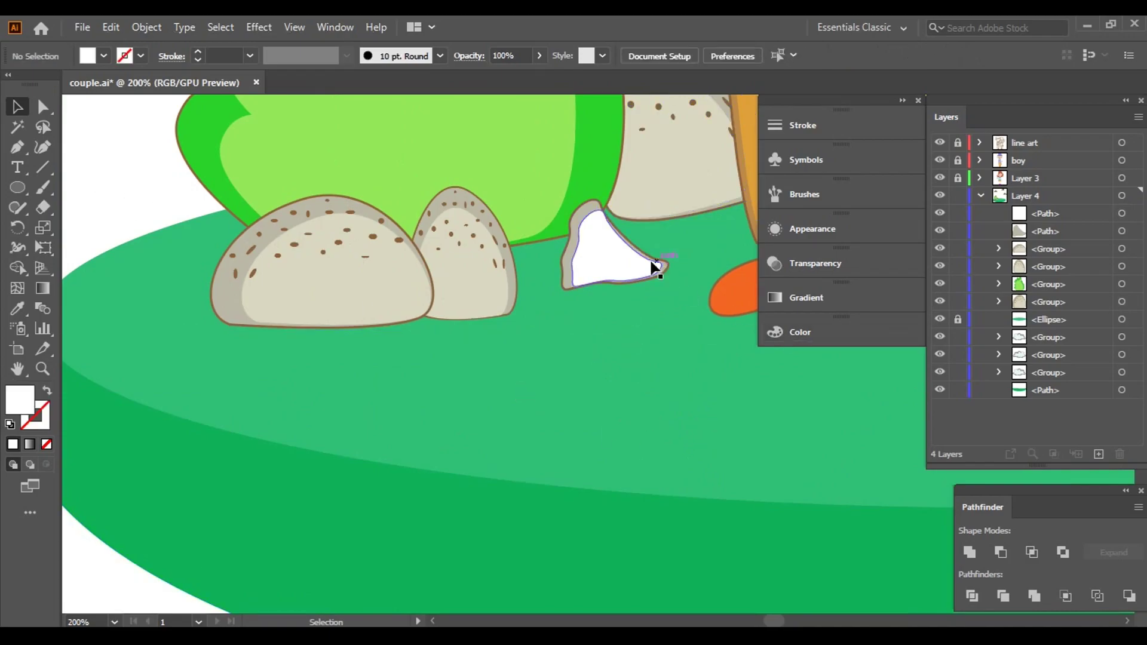
{"action": "left_click_drag", "start_coordinate": [630, 252], "coordinate": [621, 414]}
{"action": "left_click", "coordinate": [615, 436]}
{"action": "key", "text": "i"}
{"action": "left_click", "coordinate": [325, 456]}
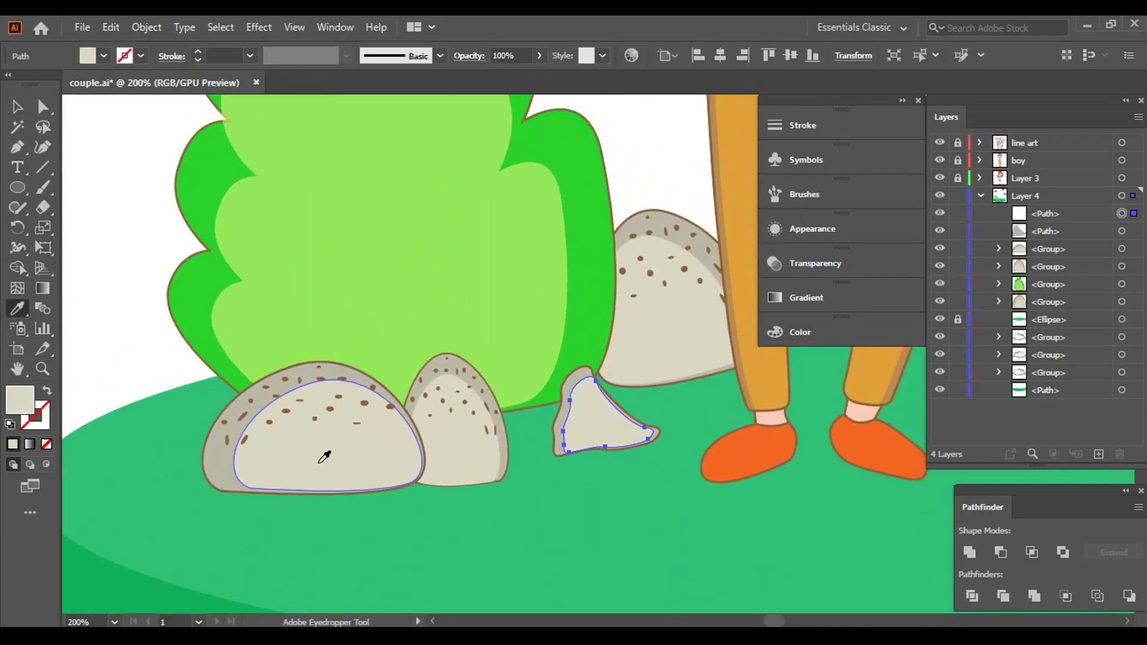
{"action": "left_click", "coordinate": [18, 108]}
{"action": "left_click", "coordinate": [93, 219]}
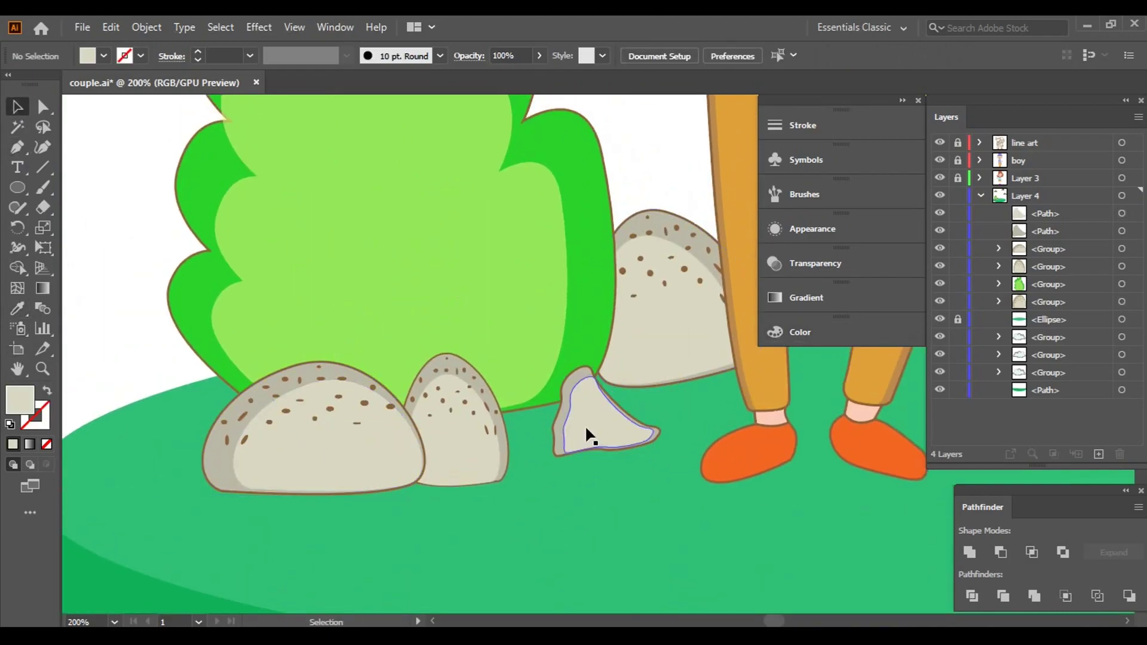
- Adjust the inner shape's top-right anchor and right-edge curve with Direct Selection
{"action": "scroll", "coordinate": [589, 438], "scroll_direction": "up", "scroll_amount": 1}
{"action": "scroll", "coordinate": [542, 462], "scroll_direction": "up", "scroll_amount": 3}
{"action": "left_click", "coordinate": [541, 462]}
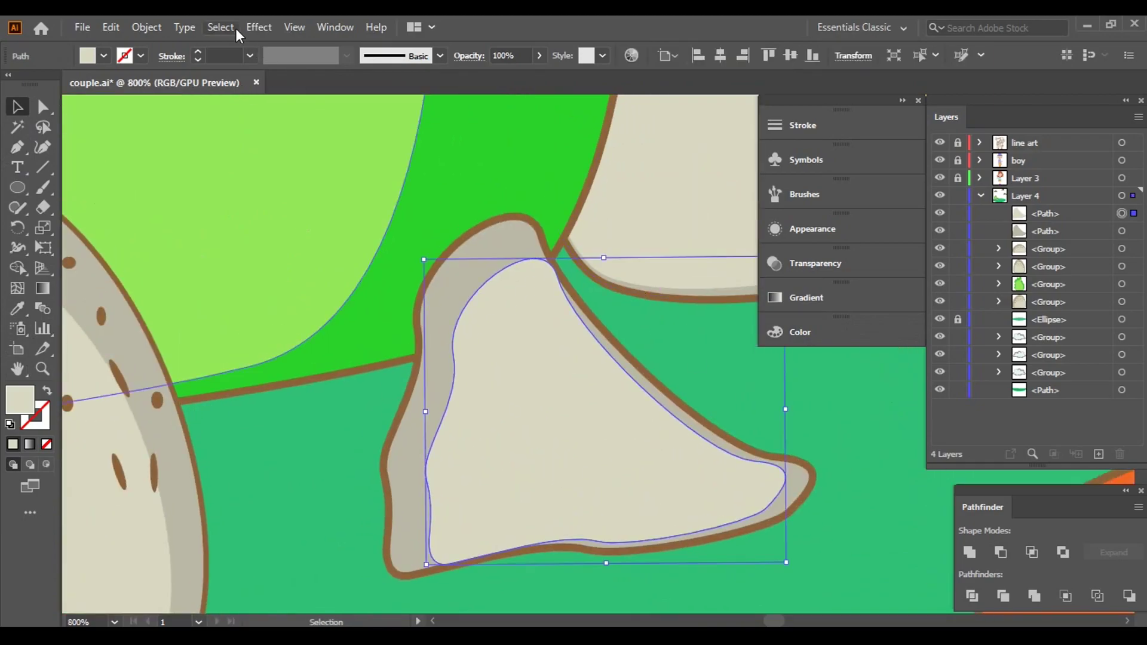
{"action": "left_click_drag", "start_coordinate": [623, 332], "coordinate": [497, 323]}
{"action": "key", "text": "a"}
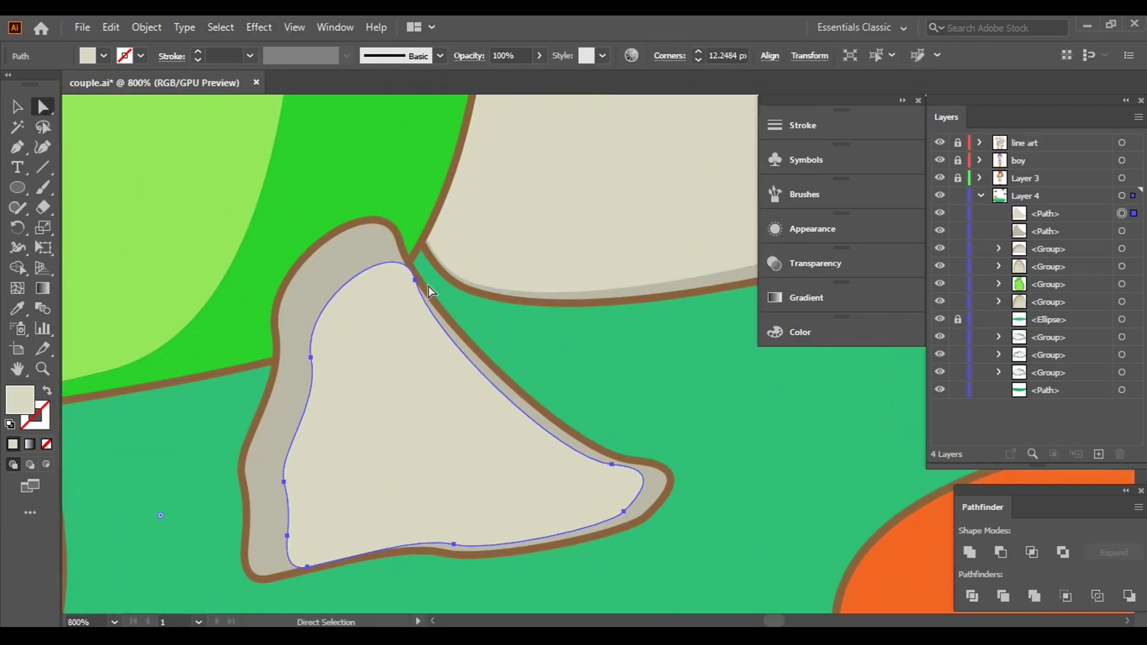
{"action": "scroll", "coordinate": [374, 287], "scroll_direction": "up", "scroll_amount": 3}
{"action": "left_click_drag", "start_coordinate": [379, 278], "coordinate": [371, 275]}
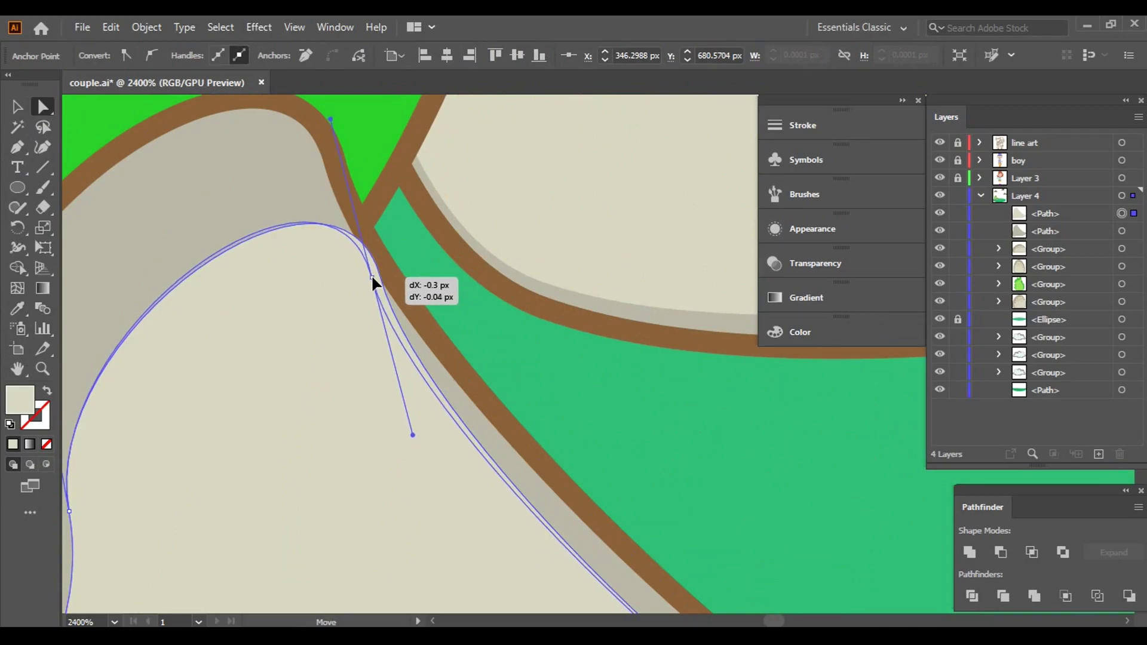
{"action": "left_click_drag", "start_coordinate": [414, 435], "coordinate": [455, 411]}
{"action": "left_click_drag", "start_coordinate": [373, 277], "coordinate": [376, 275]}
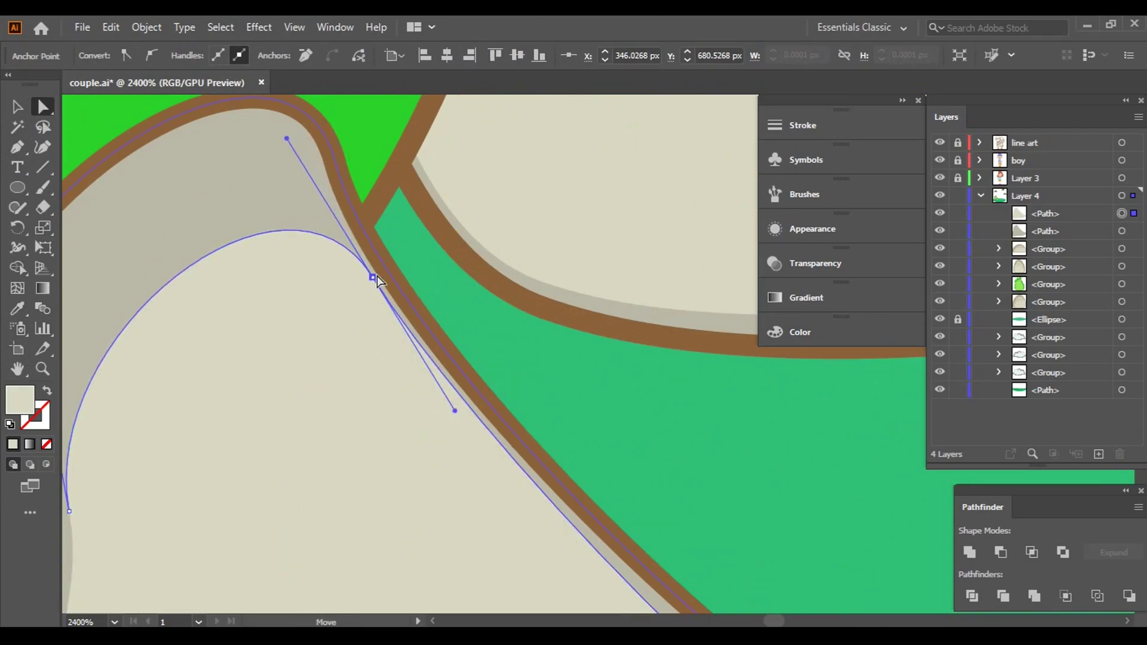
- Pull the inner shape's right corner out toward the rim and check the finished pebble
{"action": "scroll", "coordinate": [653, 489], "scroll_direction": "down", "scroll_amount": 2}
{"action": "left_click_drag", "start_coordinate": [717, 471], "coordinate": [687, 361]}
{"action": "scroll", "coordinate": [593, 499], "scroll_direction": "up", "scroll_amount": 3}
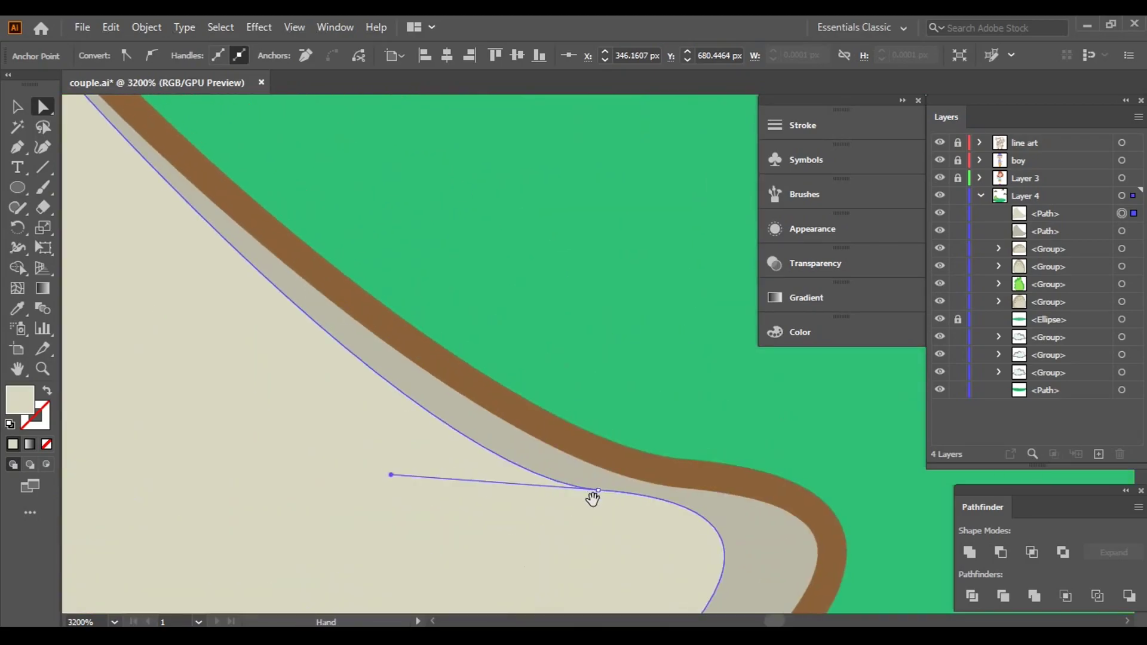
{"action": "left_click_drag", "start_coordinate": [591, 489], "coordinate": [634, 484]}
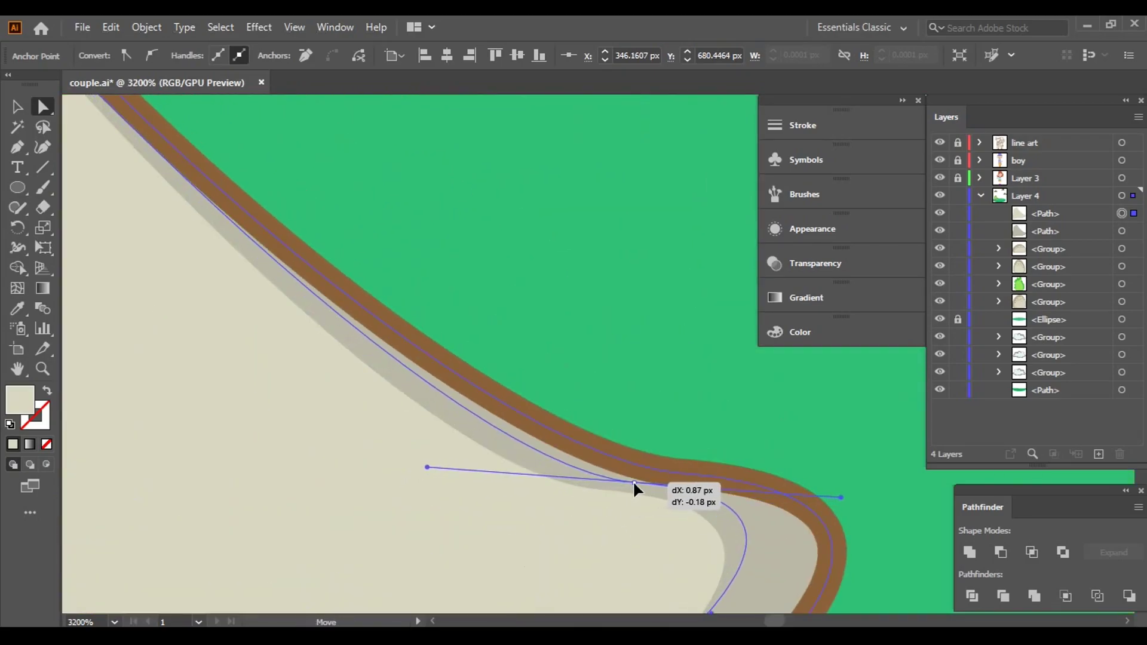
{"action": "scroll", "coordinate": [517, 542], "scroll_direction": "down", "scroll_amount": 2}
{"action": "scroll", "coordinate": [529, 336], "scroll_direction": "down", "scroll_amount": 2}
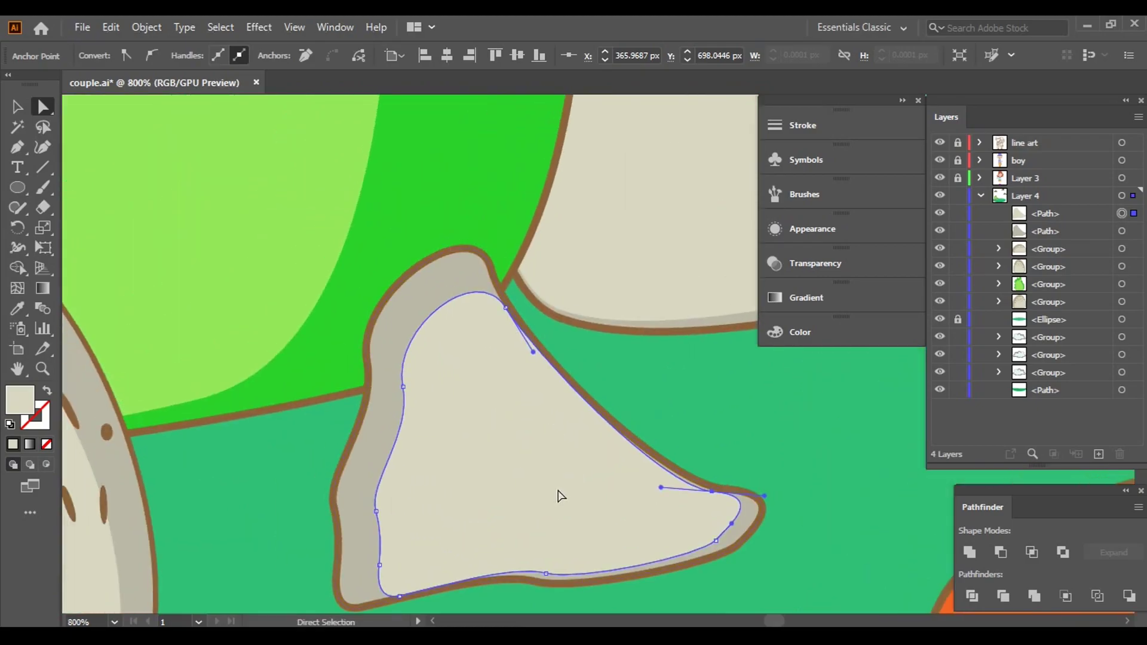
{"action": "scroll", "coordinate": [663, 234], "scroll_direction": "down", "scroll_amount": 2}
{"action": "left_click", "coordinate": [16, 106]}
{"action": "left_click", "coordinate": [103, 167]}
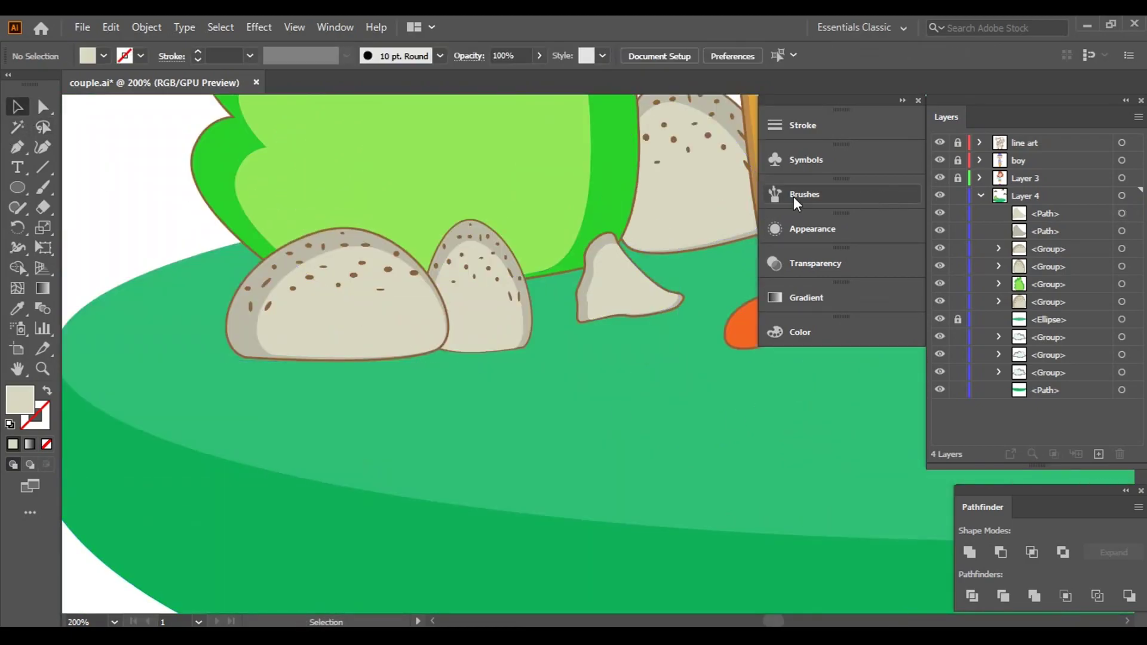
{"action": "left_click_drag", "start_coordinate": [677, 213], "coordinate": [581, 294]}
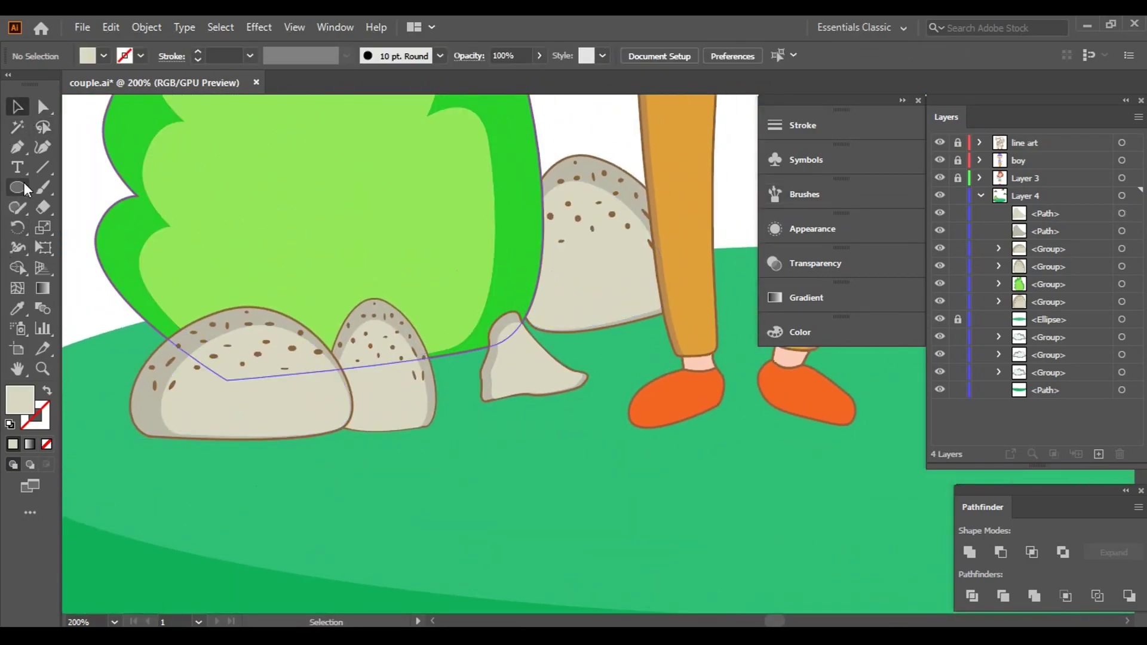
- Set the fill to brown and draw sixteen small ellipse speckles across the small rock
{"action": "left_click", "coordinate": [104, 56]}
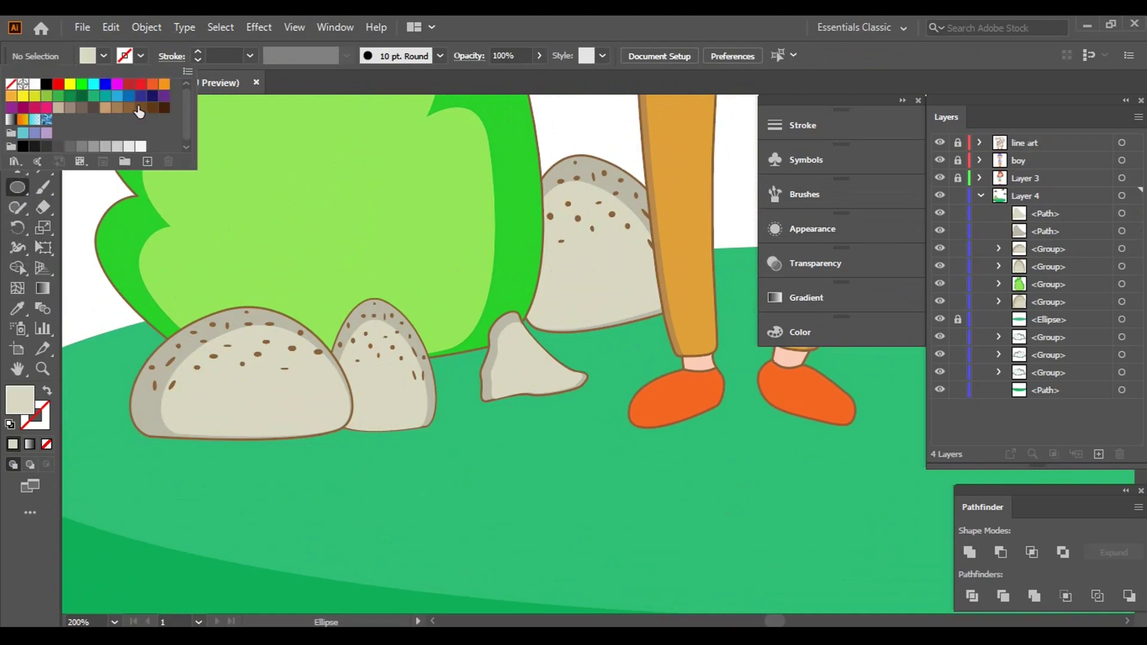
{"action": "left_click", "coordinate": [139, 109]}
{"action": "scroll", "coordinate": [520, 330], "scroll_direction": "up", "scroll_amount": 3}
{"action": "scroll", "coordinate": [508, 321], "scroll_direction": "up", "scroll_amount": 2}
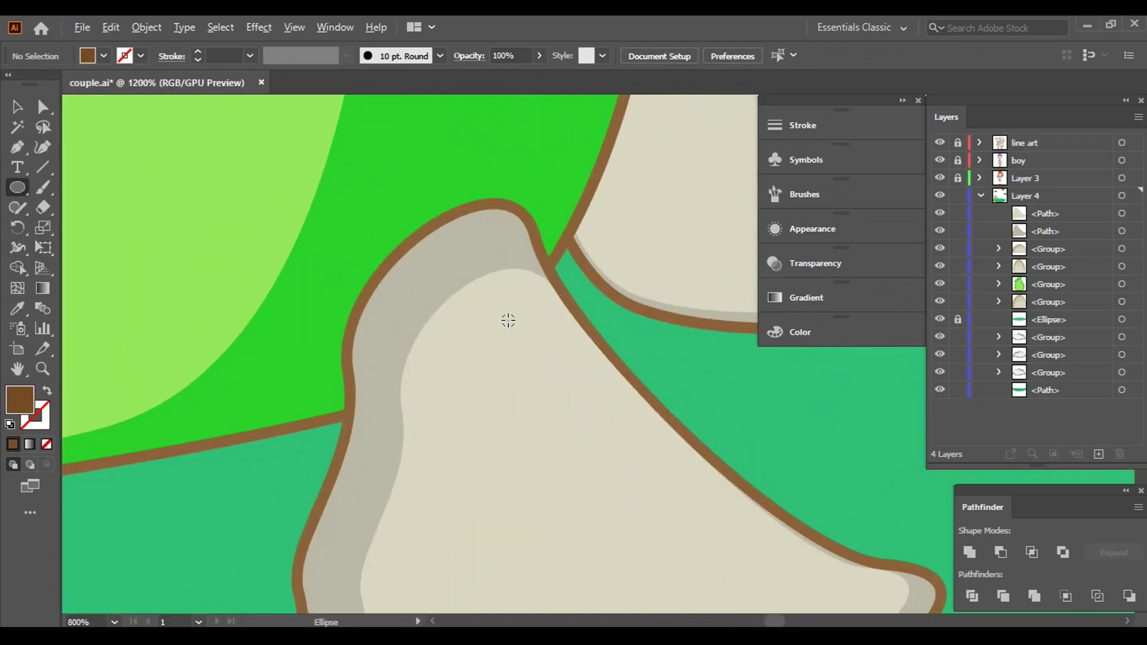
{"action": "left_click_drag", "start_coordinate": [425, 252], "coordinate": [470, 263]}
{"action": "left_click_drag", "start_coordinate": [384, 373], "coordinate": [408, 409]}
{"action": "left_click_drag", "start_coordinate": [470, 348], "coordinate": [503, 364]}
{"action": "left_click_drag", "start_coordinate": [517, 273], "coordinate": [537, 299]}
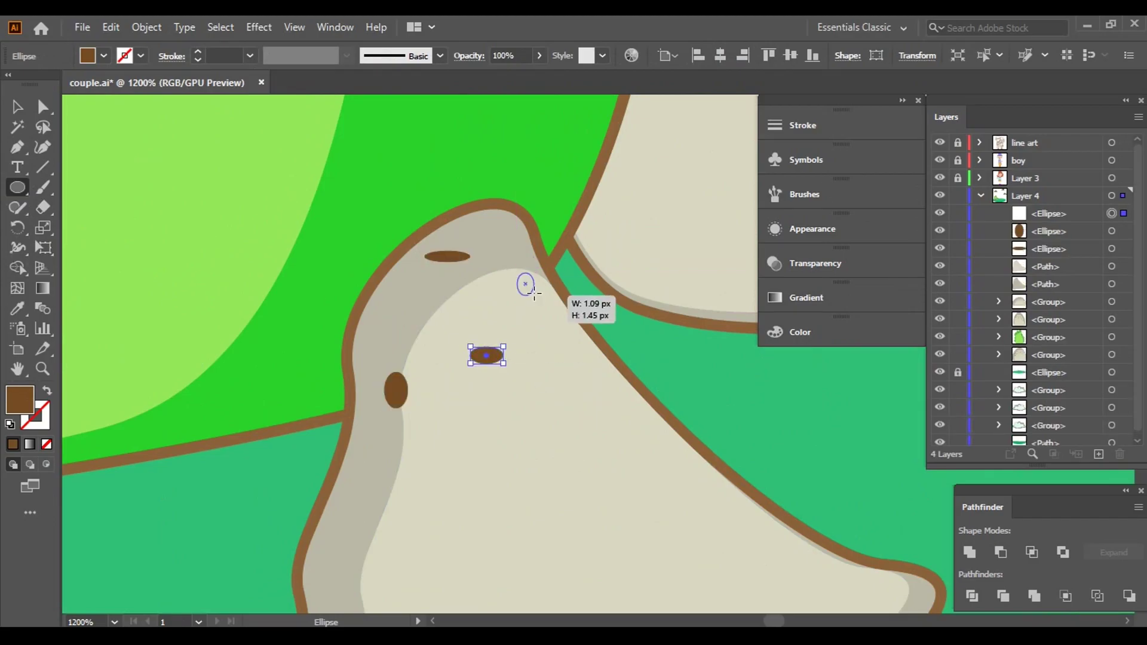
{"action": "left_click_drag", "start_coordinate": [556, 452], "coordinate": [591, 466]}
{"action": "left_click_drag", "start_coordinate": [589, 368], "coordinate": [601, 392]}
{"action": "left_click_drag", "start_coordinate": [353, 465], "coordinate": [371, 483]}
{"action": "left_click_drag", "start_coordinate": [382, 311], "coordinate": [403, 320]}
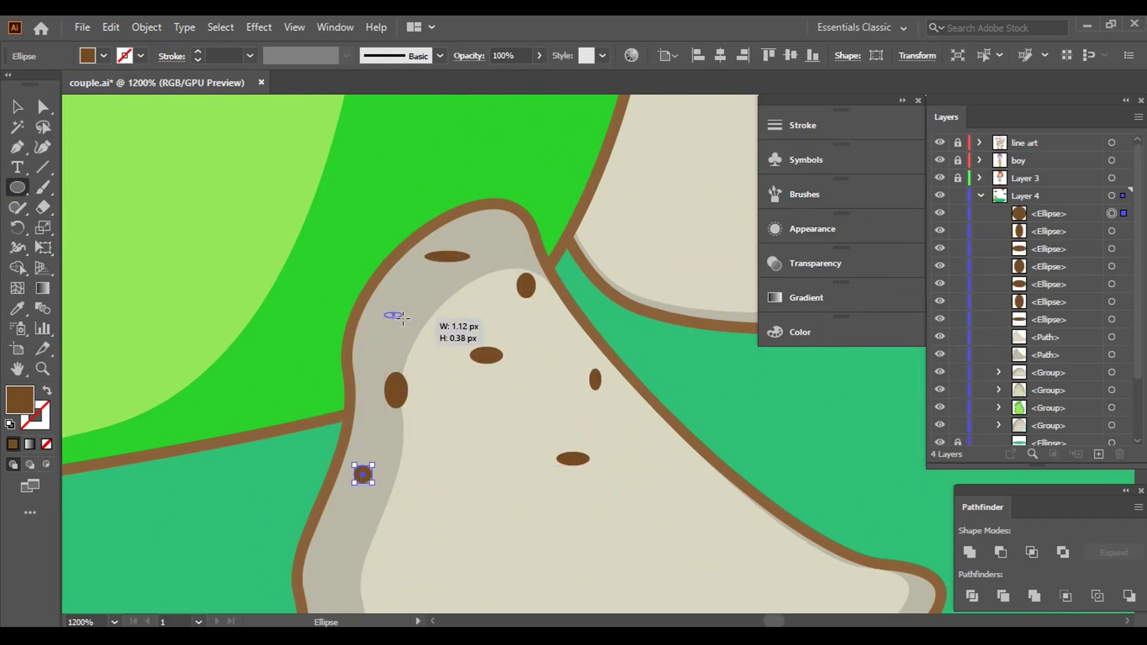
{"action": "mouse_move", "coordinate": [319, 557]}
{"action": "left_mouse_down"}
{"action": "mouse_move", "coordinate": [285, 417]}
{"action": "mouse_move", "coordinate": [305, 429]}
{"action": "left_mouse_up"}
{"action": "left_click_drag", "start_coordinate": [422, 311], "coordinate": [436, 325]}
{"action": "left_click_drag", "start_coordinate": [395, 259], "coordinate": [405, 263]}
{"action": "left_click_drag", "start_coordinate": [389, 339], "coordinate": [407, 367]}
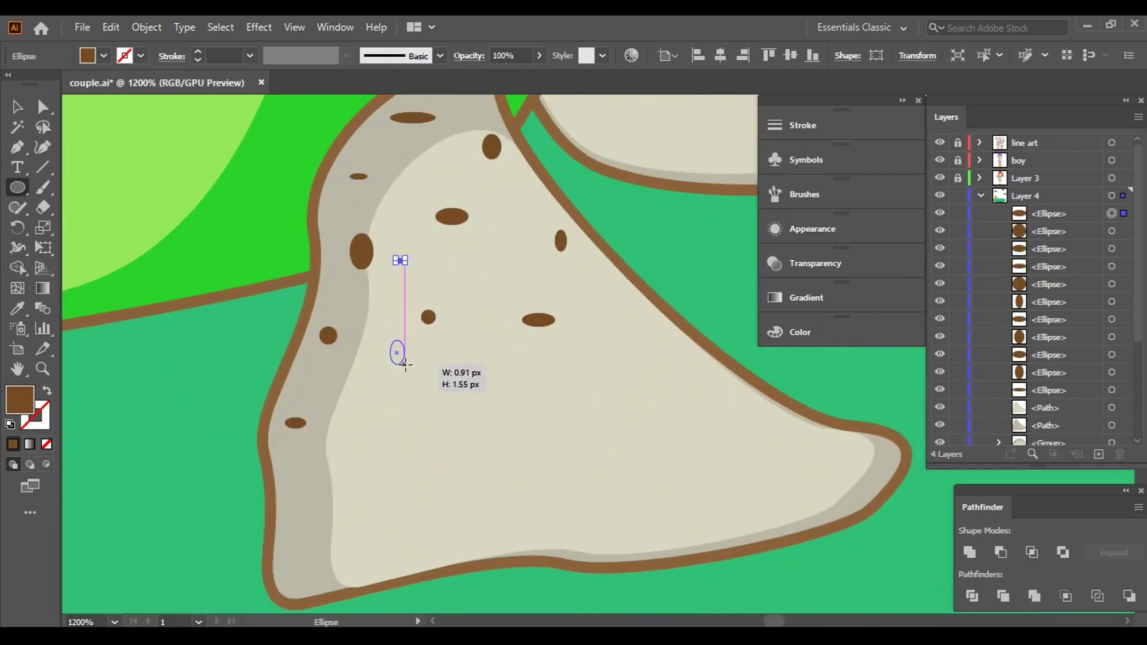
{"action": "left_click_drag", "start_coordinate": [481, 261], "coordinate": [487, 263]}
{"action": "left_click_drag", "start_coordinate": [596, 311], "coordinate": [612, 320]}
{"action": "left_click_drag", "start_coordinate": [476, 352], "coordinate": [500, 367]}
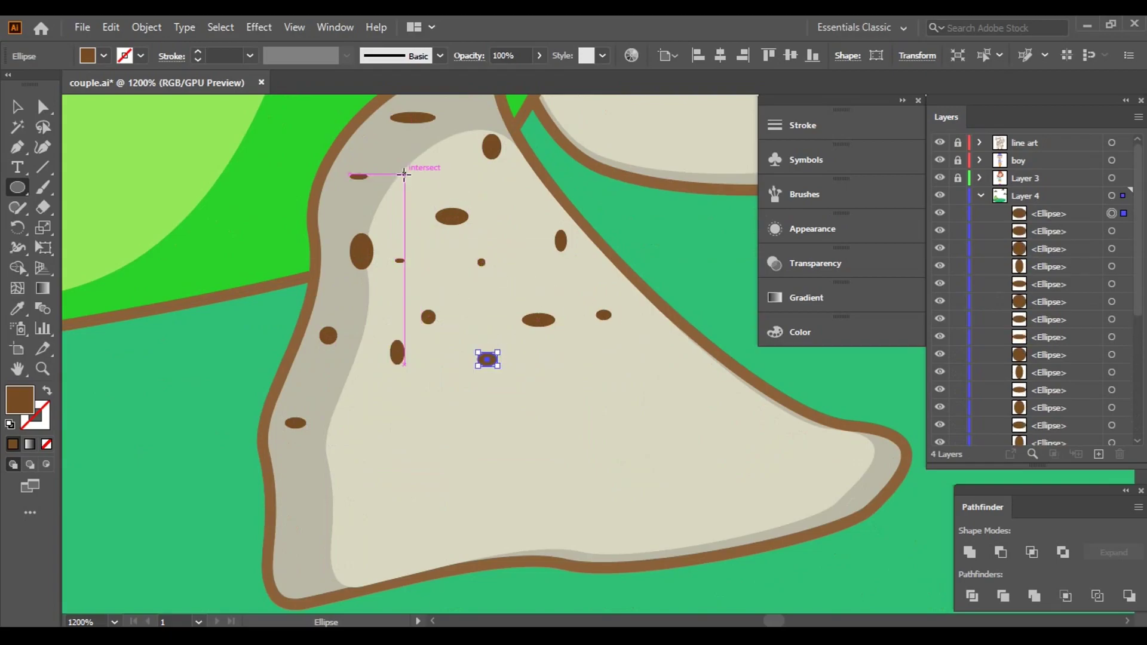
{"action": "left_click_drag", "start_coordinate": [404, 174], "coordinate": [420, 190]}
- Zoom back to actual size and select the rocks and then the bush group
{"action": "key", "text": "ctrl+1"}
{"action": "left_click", "coordinate": [18, 107]}
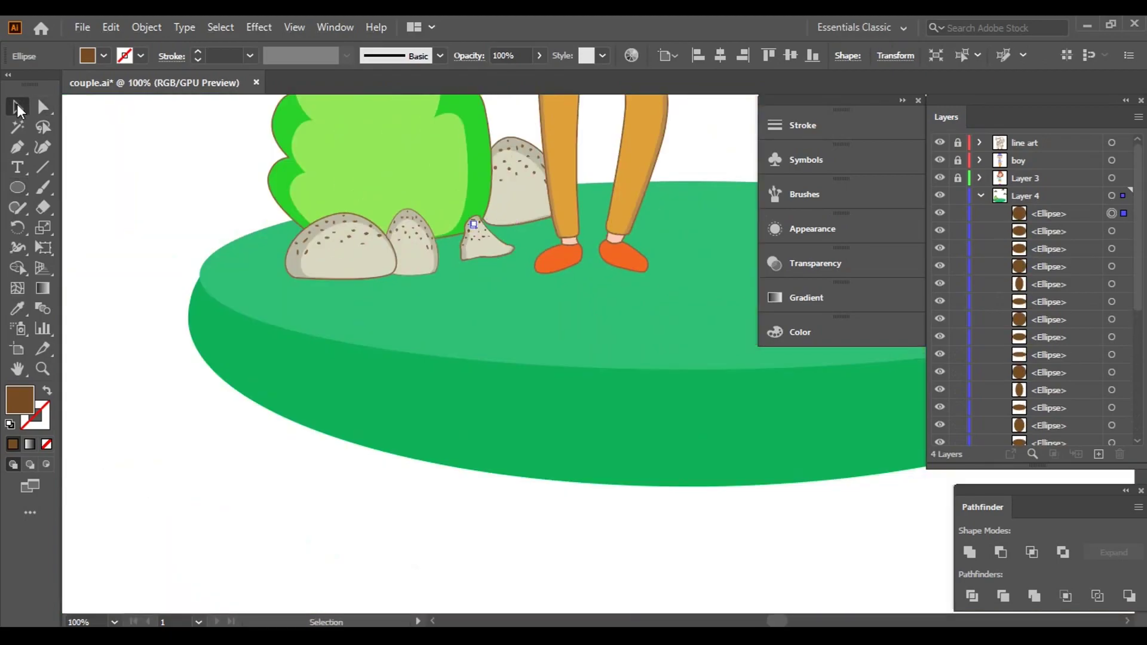
{"action": "left_click", "coordinate": [412, 245]}
{"action": "left_click", "coordinate": [517, 180]}
{"action": "left_click", "coordinate": [192, 167]}
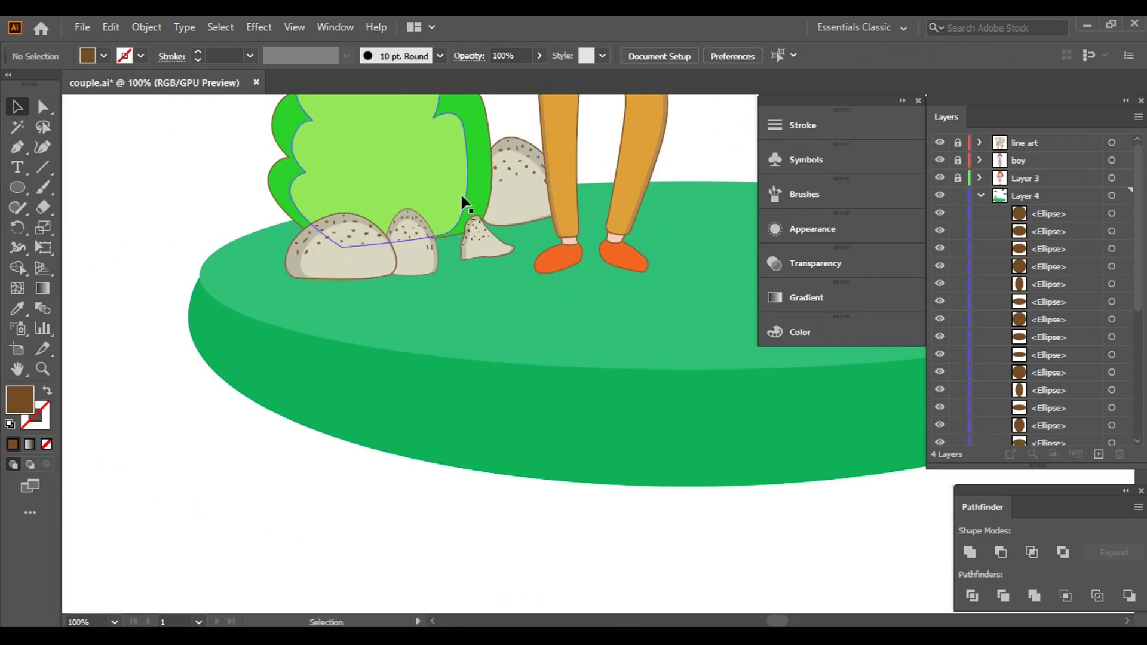
{"action": "left_click", "coordinate": [465, 203]}
{"action": "scroll", "coordinate": [1096, 348], "scroll_direction": "down", "scroll_amount": 5}
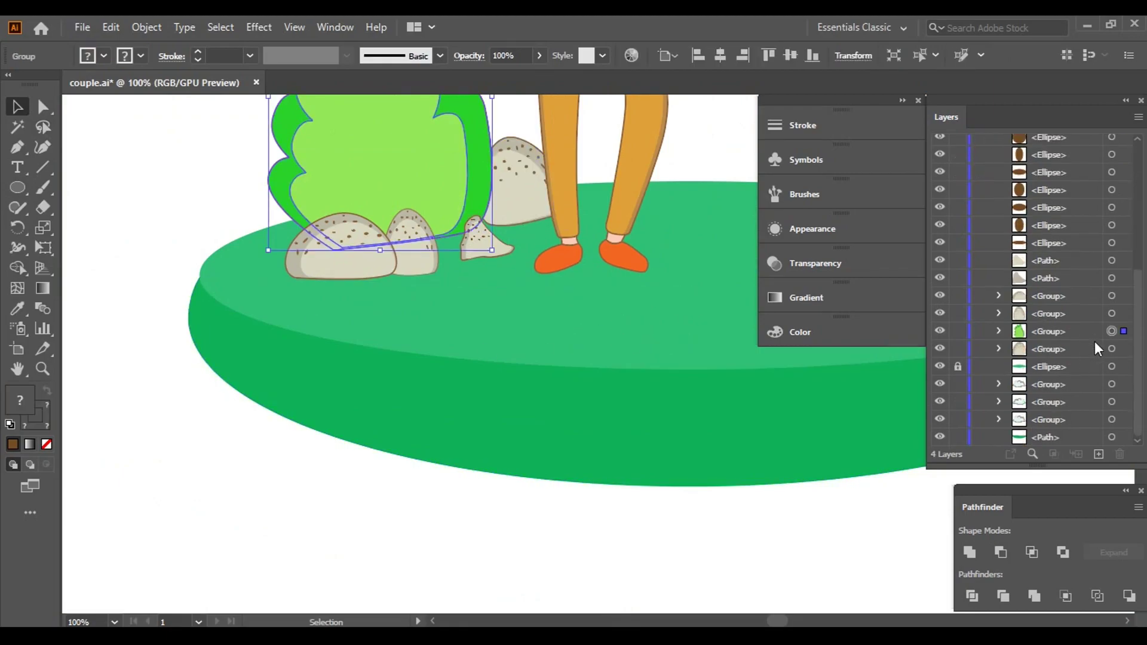
- Lock the bush group and the rock behind the boy's leg in the Layers panel
{"action": "left_click", "coordinate": [958, 331]}
{"action": "left_click", "coordinate": [506, 206]}
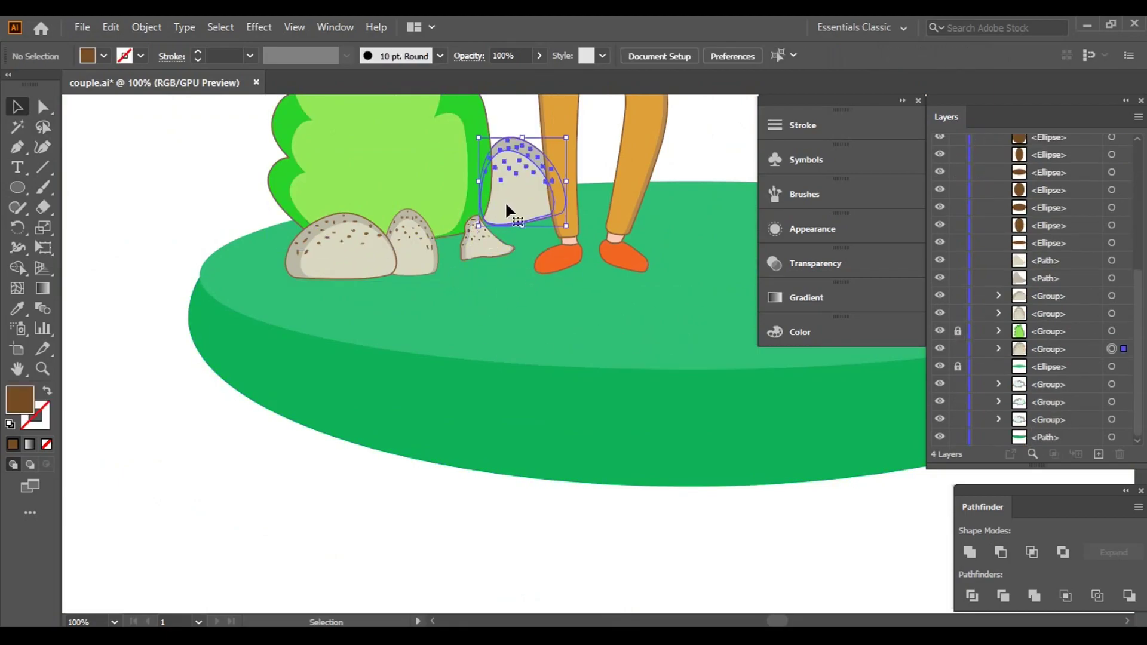
{"action": "left_click", "coordinate": [958, 349]}
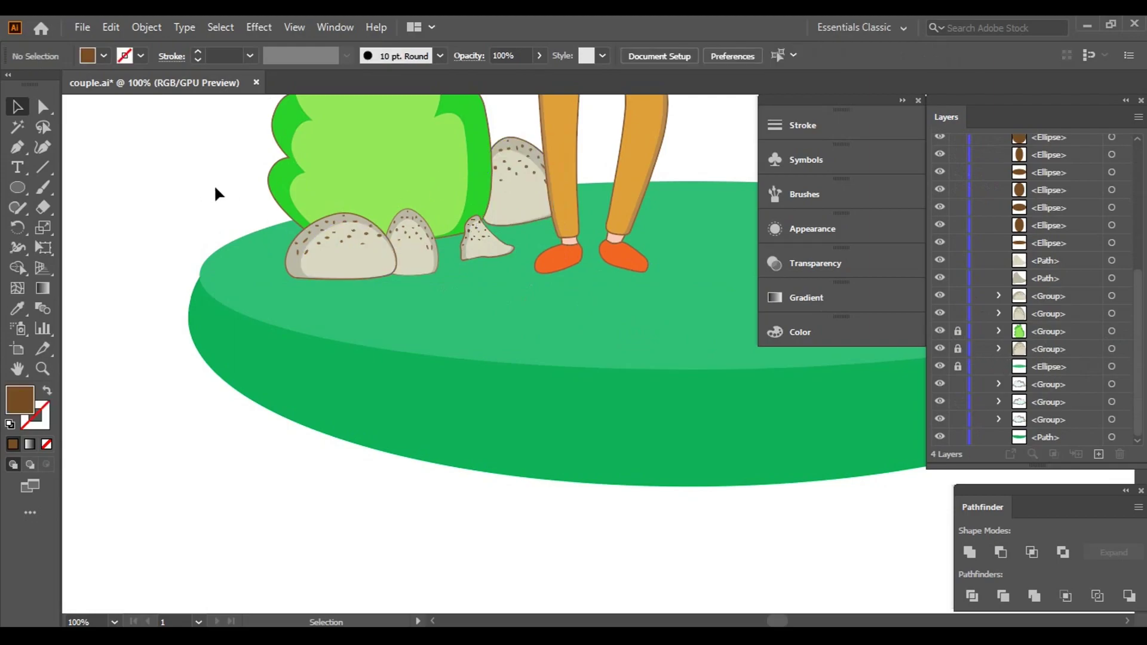
{"action": "scroll", "coordinate": [515, 266], "scroll_direction": "up", "scroll_amount": 2}
{"action": "scroll", "coordinate": [512, 256], "scroll_direction": "up", "scroll_amount": 1}
- Select the small pointed rock and zoom out to view the whole ground
{"action": "left_click", "coordinate": [461, 276]}
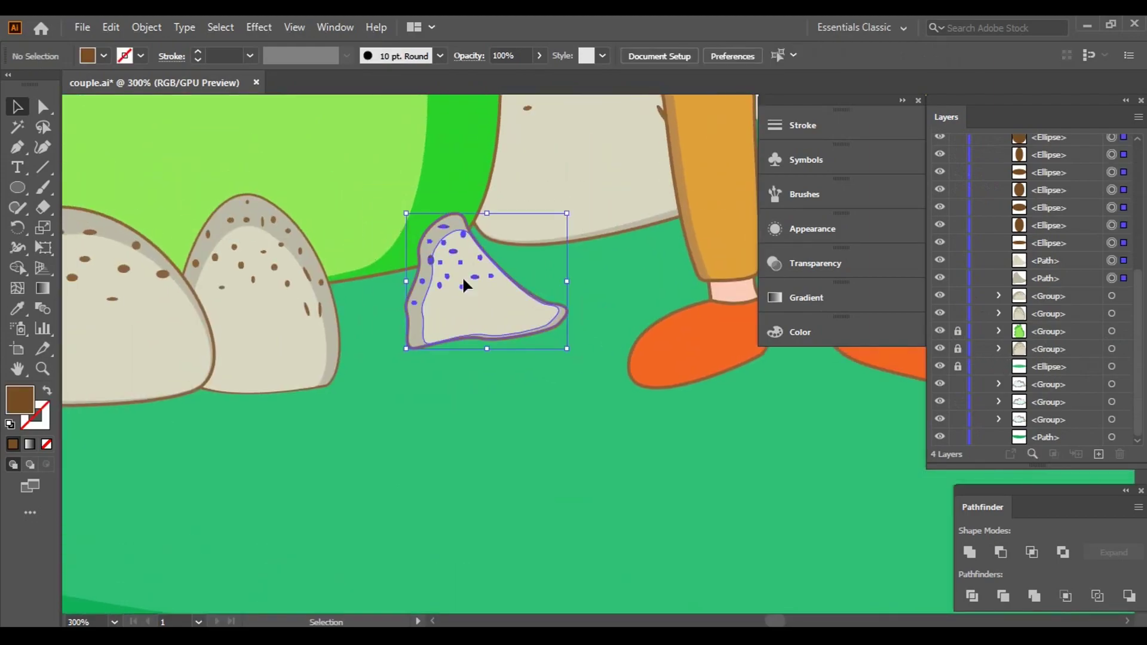
{"action": "right_click", "coordinate": [463, 279]}
{"action": "left_click", "coordinate": [514, 401]}
{"action": "key", "text": "ctrl+minus"}
{"action": "key", "text": "ctrl+minus"}
{"action": "key", "text": "ctrl+minus"}
{"action": "left_click", "coordinate": [335, 311]}
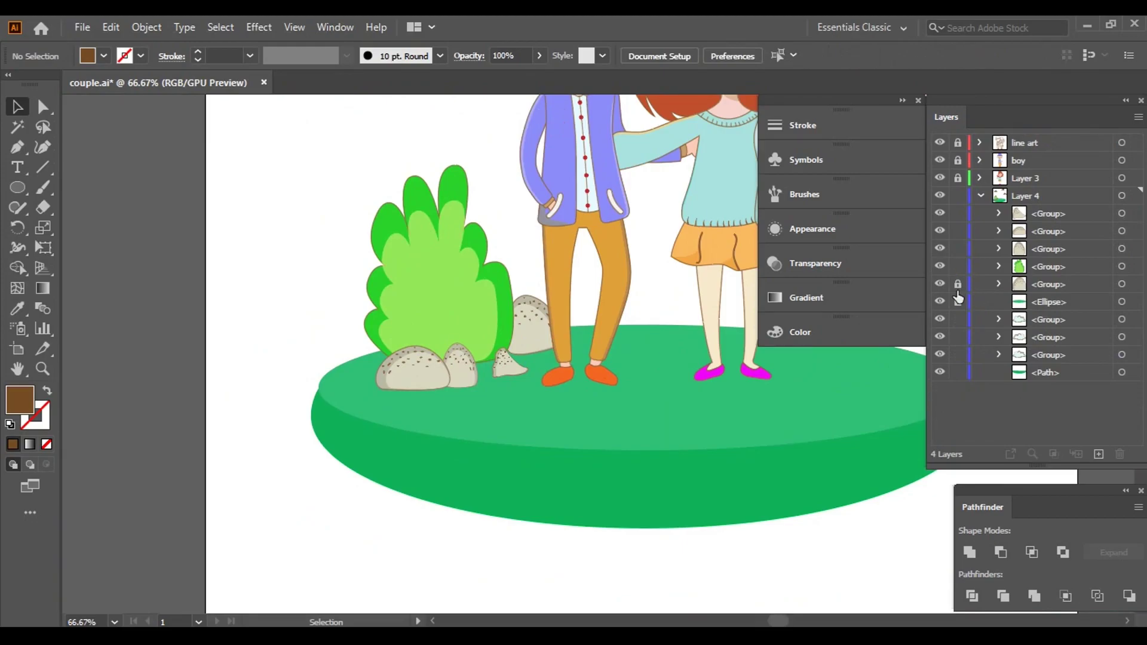
{"action": "scroll", "coordinate": [505, 361], "scroll_direction": "up", "scroll_amount": 3}
{"action": "scroll", "coordinate": [526, 358], "scroll_direction": "down", "scroll_amount": 2}
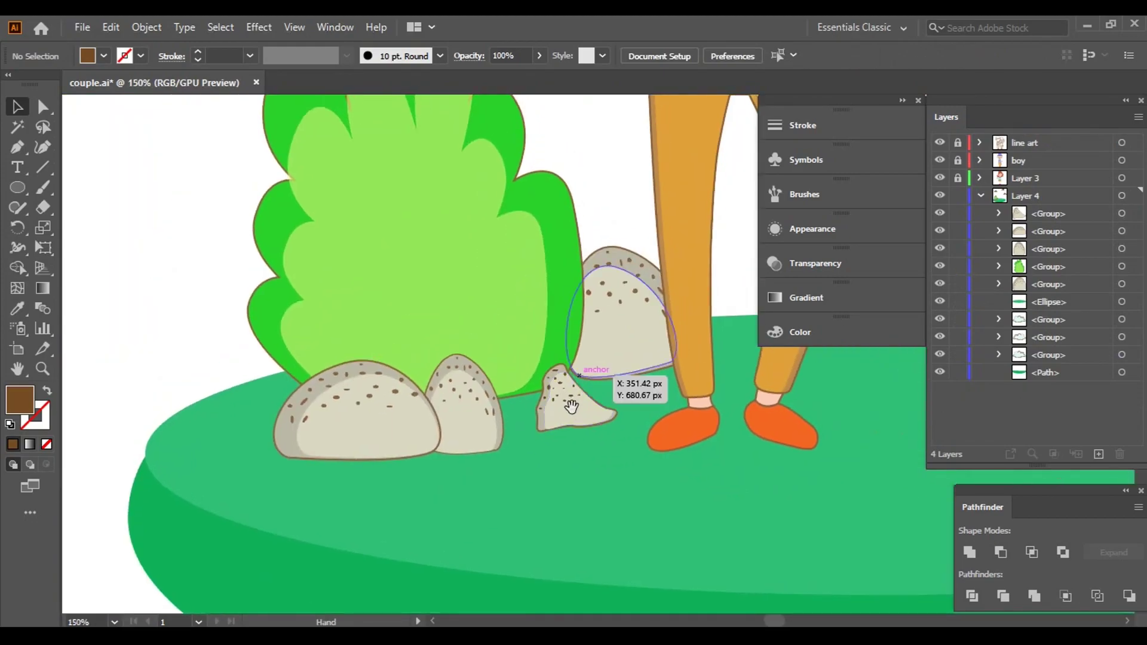
- Stretch the small rock group taller and wider, nudging it up-left
{"action": "left_click", "coordinate": [568, 401]}
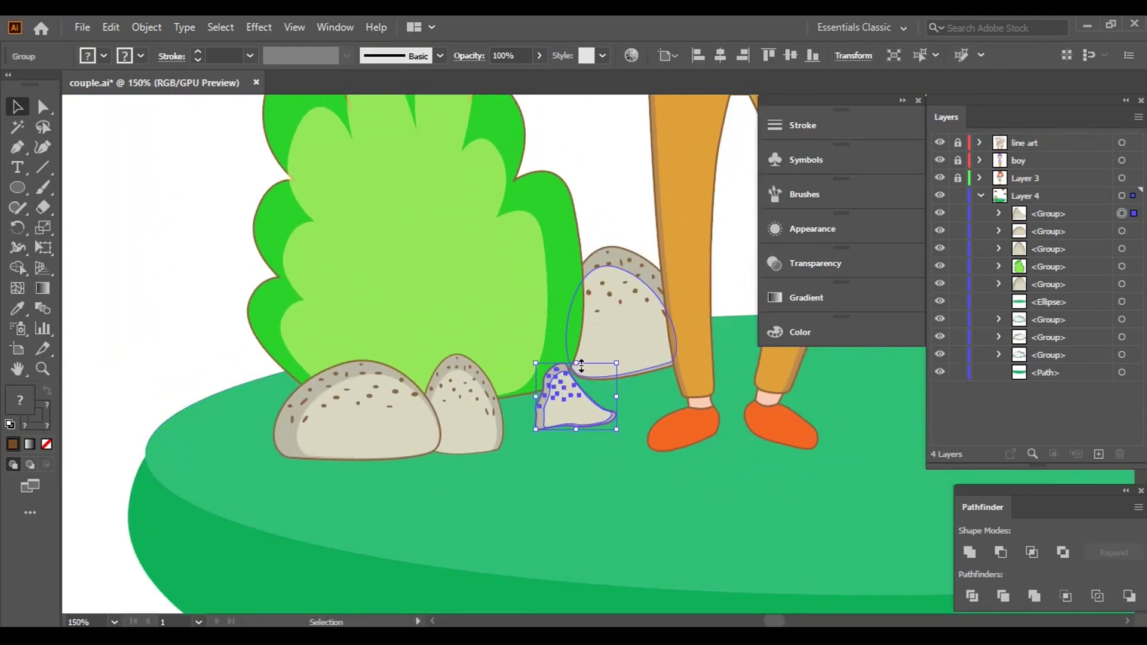
{"action": "mouse_move", "coordinate": [577, 364]}
{"action": "left_mouse_down"}
{"action": "mouse_move", "coordinate": [575, 384]}
{"action": "mouse_move", "coordinate": [554, 392]}
{"action": "left_mouse_up"}
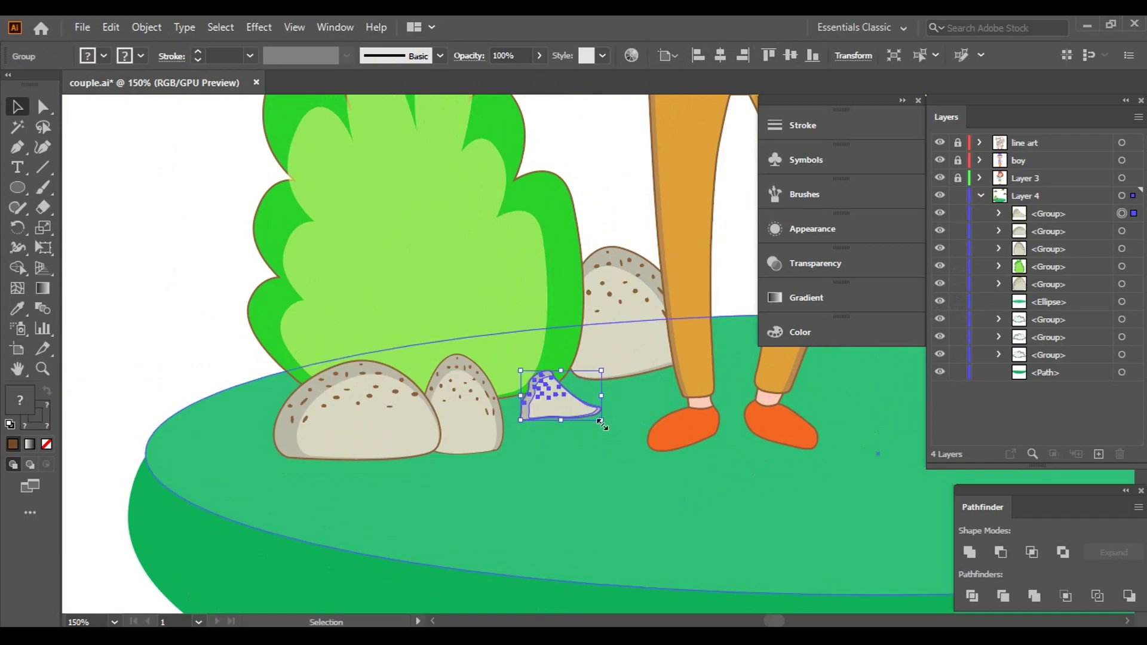
{"action": "mouse_move", "coordinate": [601, 423]}
{"action": "left_mouse_down"}
{"action": "mouse_move", "coordinate": [629, 436]}
{"action": "mouse_move", "coordinate": [572, 411]}
{"action": "left_mouse_up"}
{"action": "left_click", "coordinate": [148, 282]}
{"action": "scroll", "coordinate": [615, 229], "scroll_direction": "down", "scroll_amount": 3, "text": "alt"}
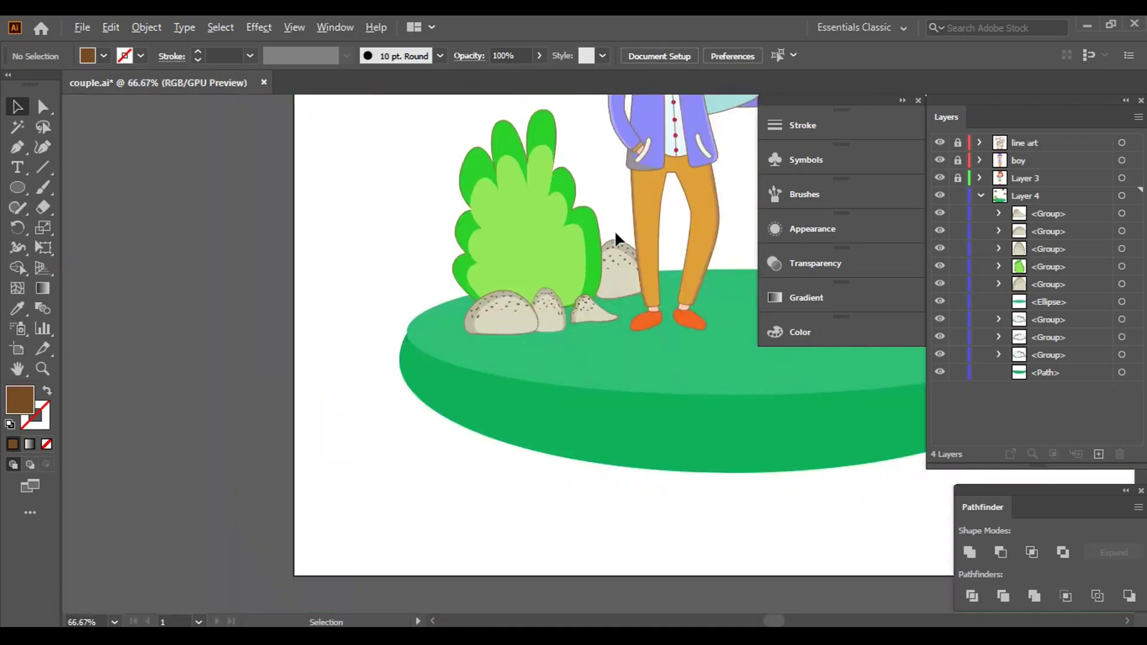
{"action": "scroll", "coordinate": [594, 461], "scroll_direction": "down", "scroll_amount": 3}
{"action": "scroll", "coordinate": [574, 410], "scroll_direction": "down", "scroll_amount": 1, "text": "alt"}
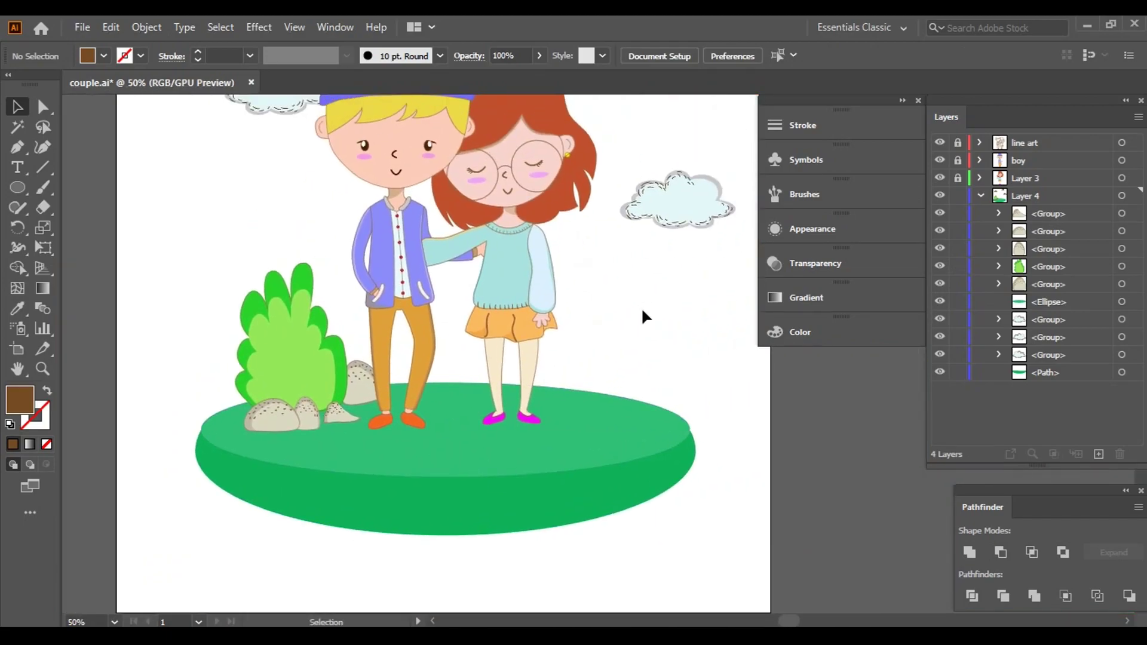
{"action": "scroll", "coordinate": [640, 307], "scroll_direction": "down", "scroll_amount": 1, "text": "alt"}
- Save the document, lock Layer 4 and add a new Layer 5 above it
{"action": "key", "text": "ctrl+s"}
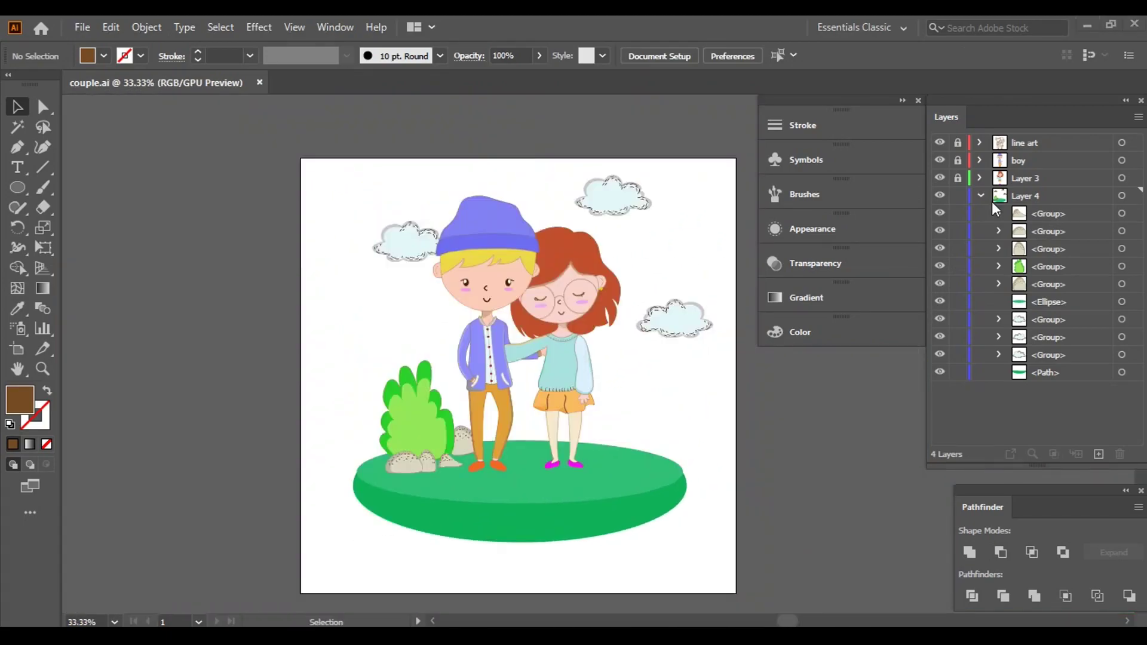
{"action": "left_click", "coordinate": [981, 195]}
{"action": "left_click", "coordinate": [959, 198]}
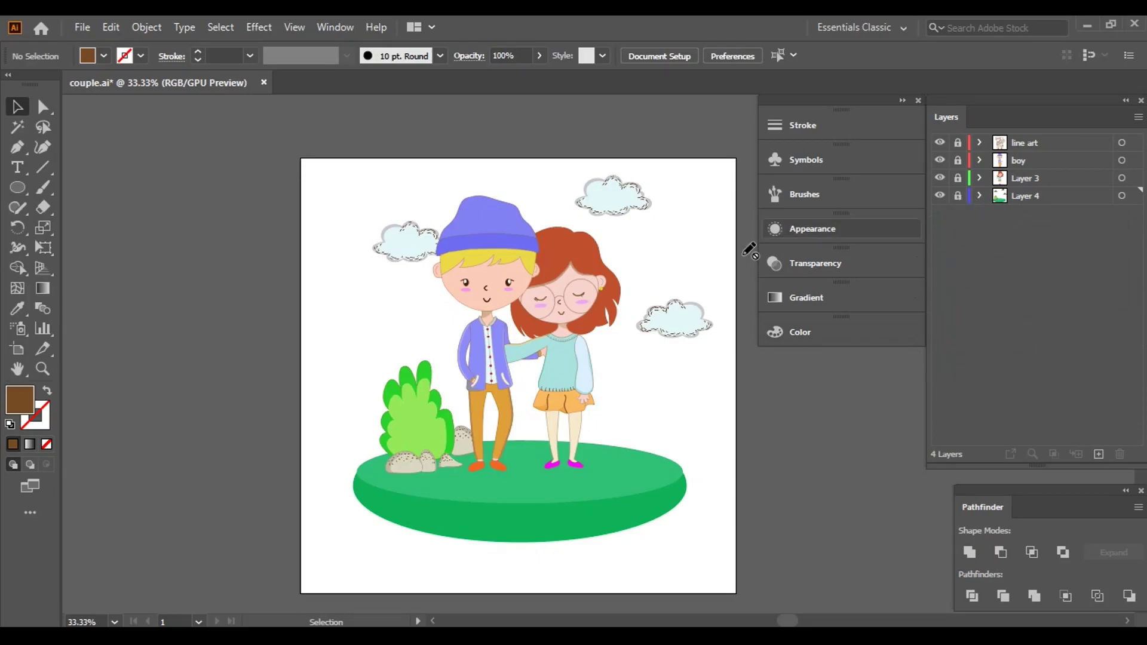
{"action": "left_click", "coordinate": [1098, 454]}
- Draw an oval petal on the bush and convert its bottom anchor to a sharp point
{"action": "scroll", "coordinate": [402, 418], "scroll_direction": "up", "scroll_amount": 3, "text": "alt"}
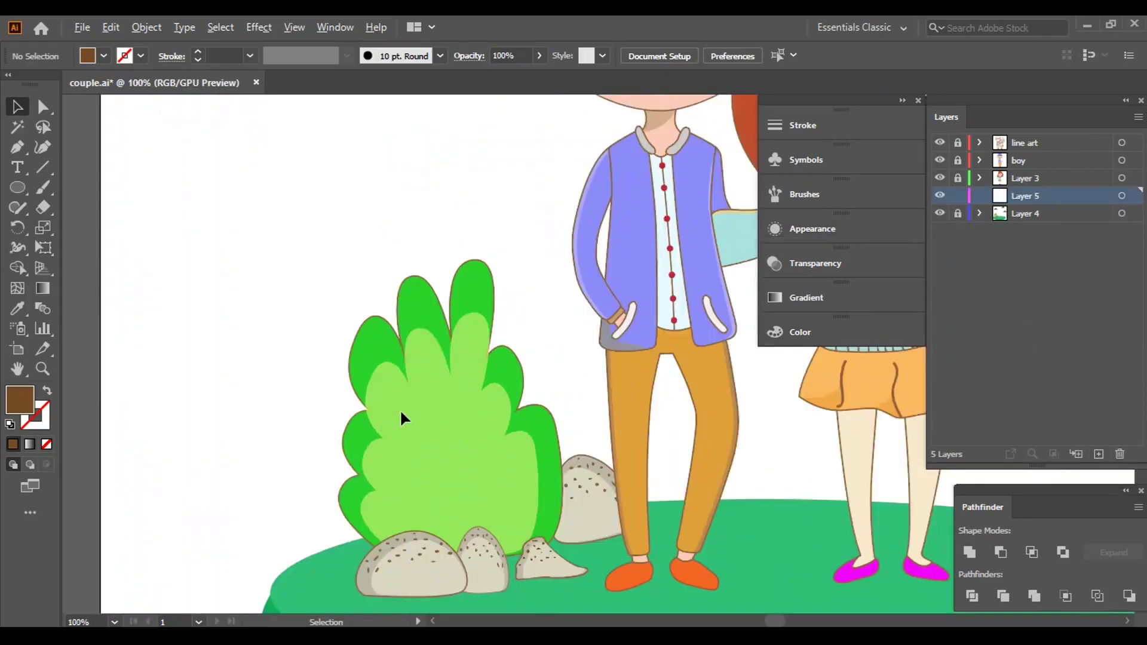
{"action": "scroll", "coordinate": [407, 513], "scroll_direction": "up", "scroll_amount": 1, "text": "alt"}
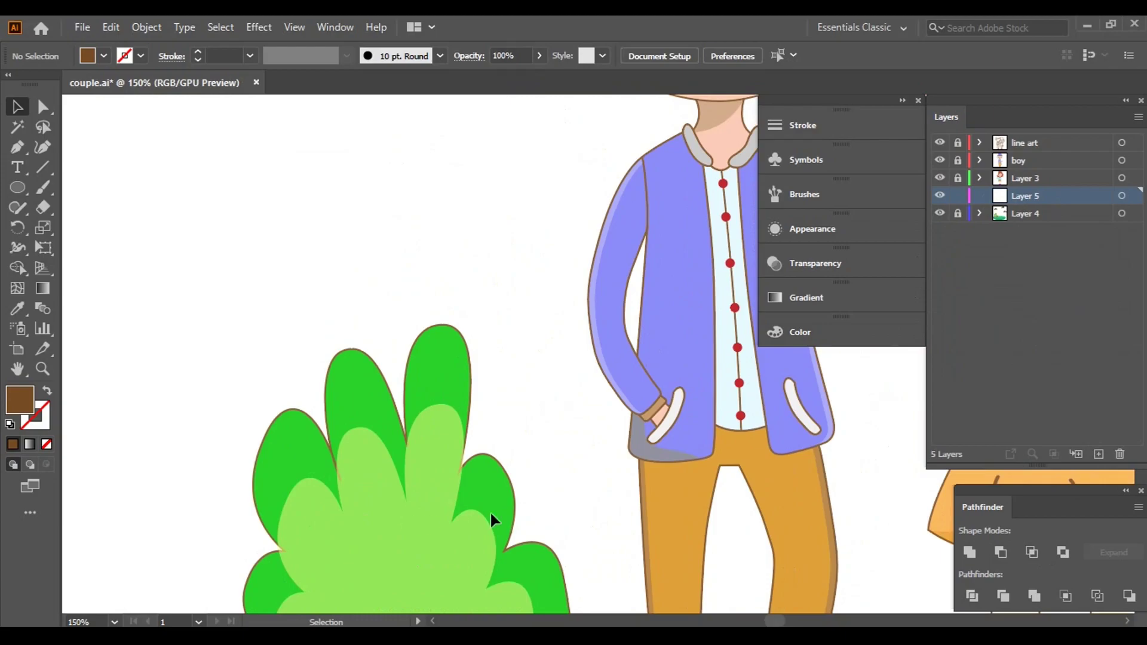
{"action": "scroll", "coordinate": [491, 520], "scroll_direction": "down", "scroll_amount": 3}
{"action": "scroll", "coordinate": [545, 341], "scroll_direction": "up", "scroll_amount": 2, "text": "alt"}
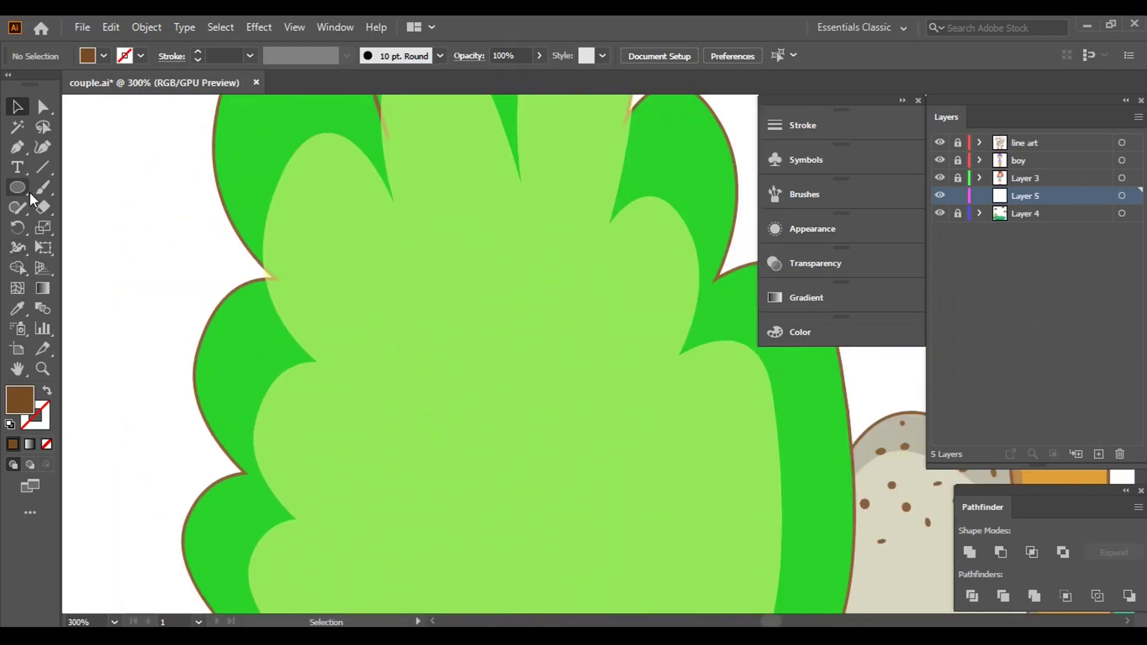
{"action": "left_click_drag", "start_coordinate": [463, 289], "coordinate": [524, 384]}
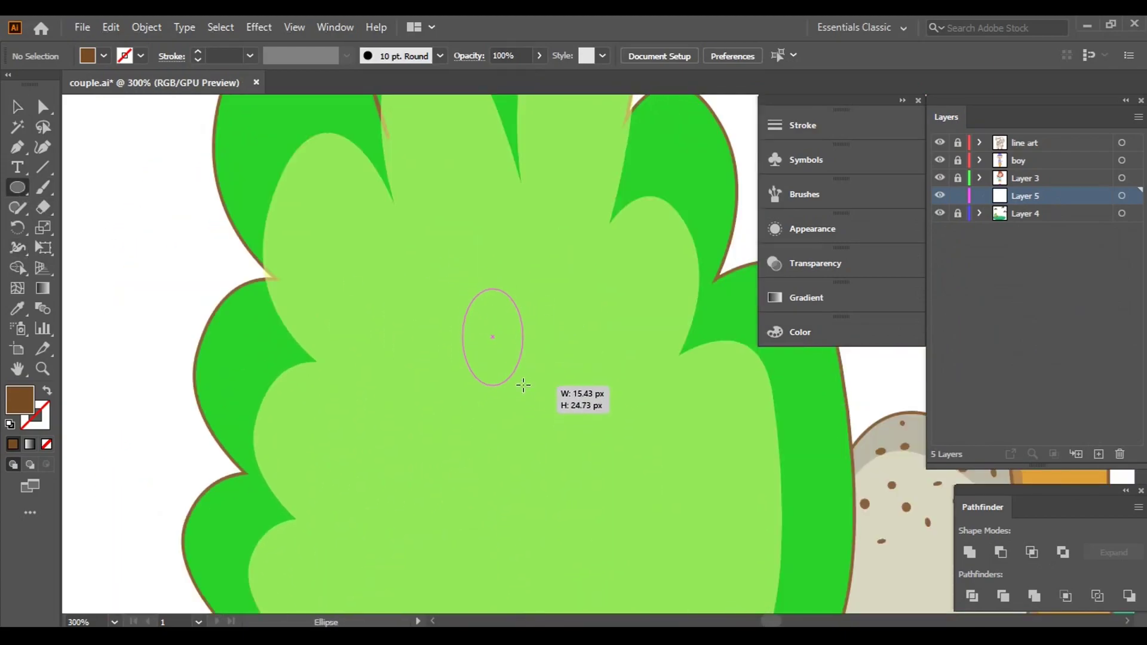
{"action": "left_click", "coordinate": [20, 110]}
{"action": "left_click", "coordinate": [43, 108]}
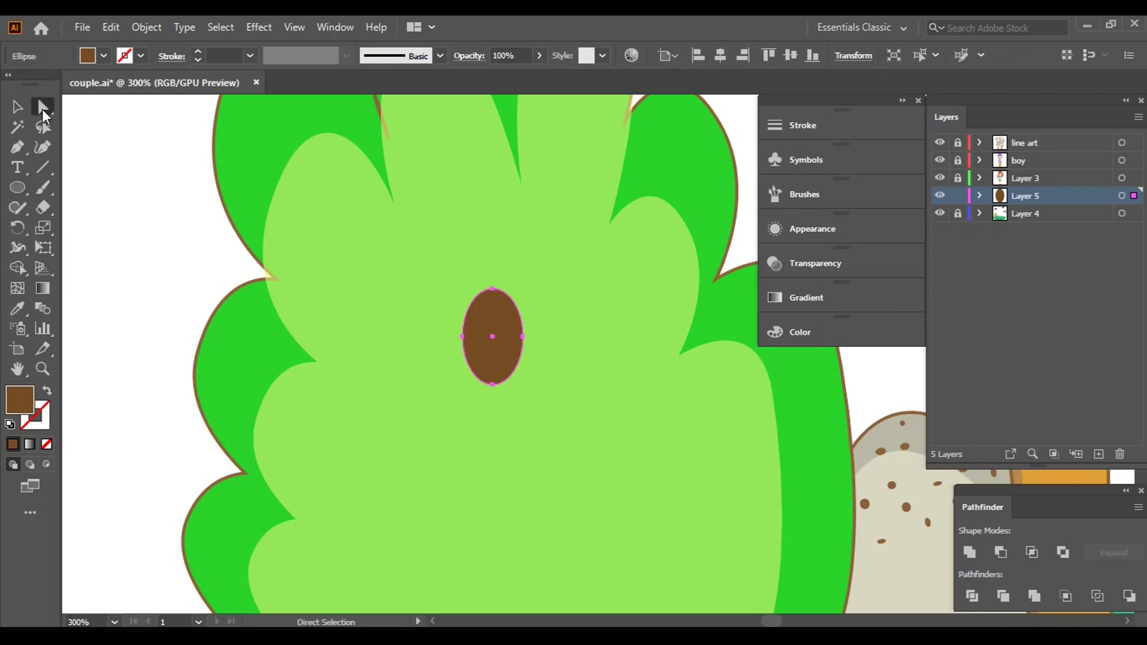
{"action": "left_click", "coordinate": [493, 384]}
{"action": "left_click", "coordinate": [127, 55]}
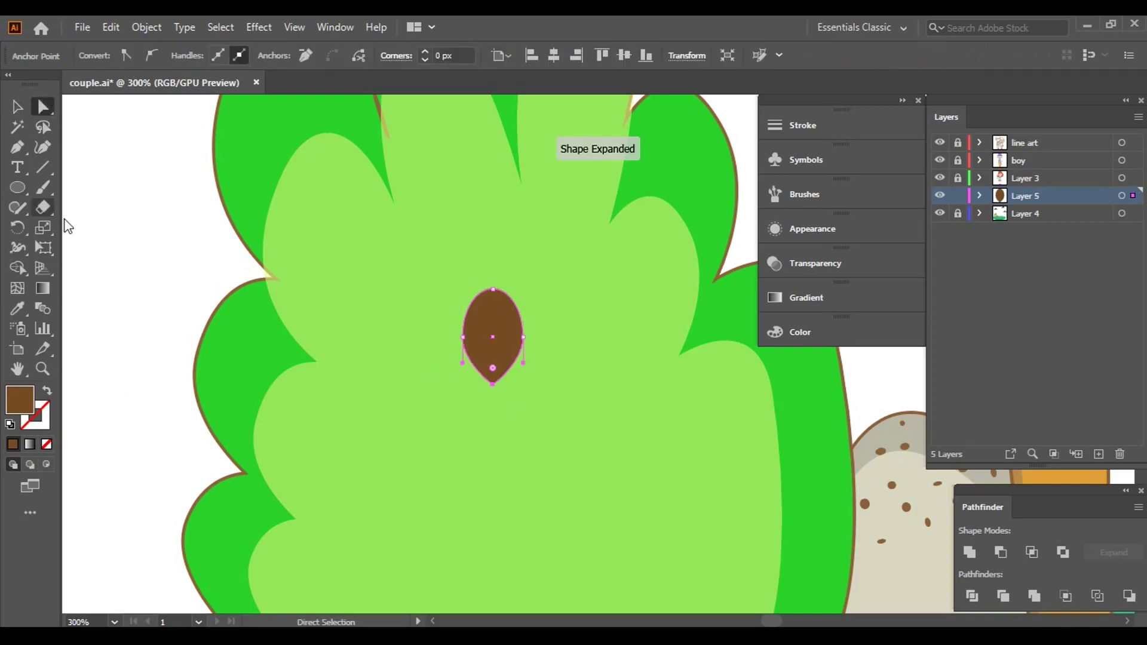
{"action": "key", "text": "v"}
- Give the petal a 1pt brown outline and a cyan fill
{"action": "left_click", "coordinate": [141, 55]}
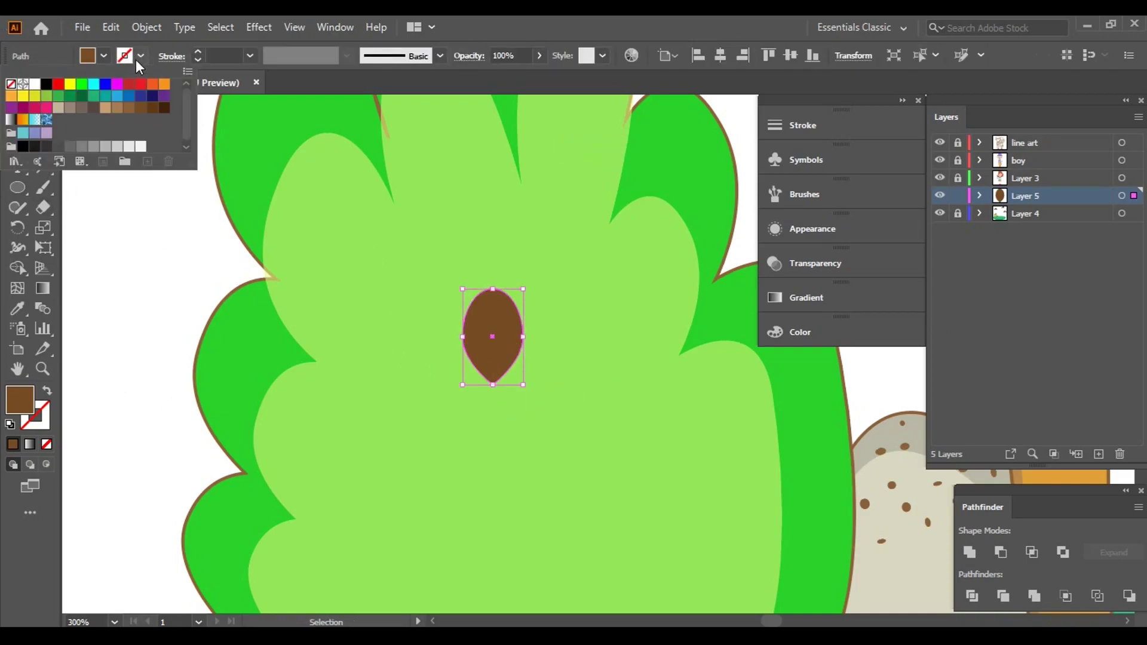
{"action": "left_click", "coordinate": [135, 117]}
{"action": "left_click", "coordinate": [104, 55]}
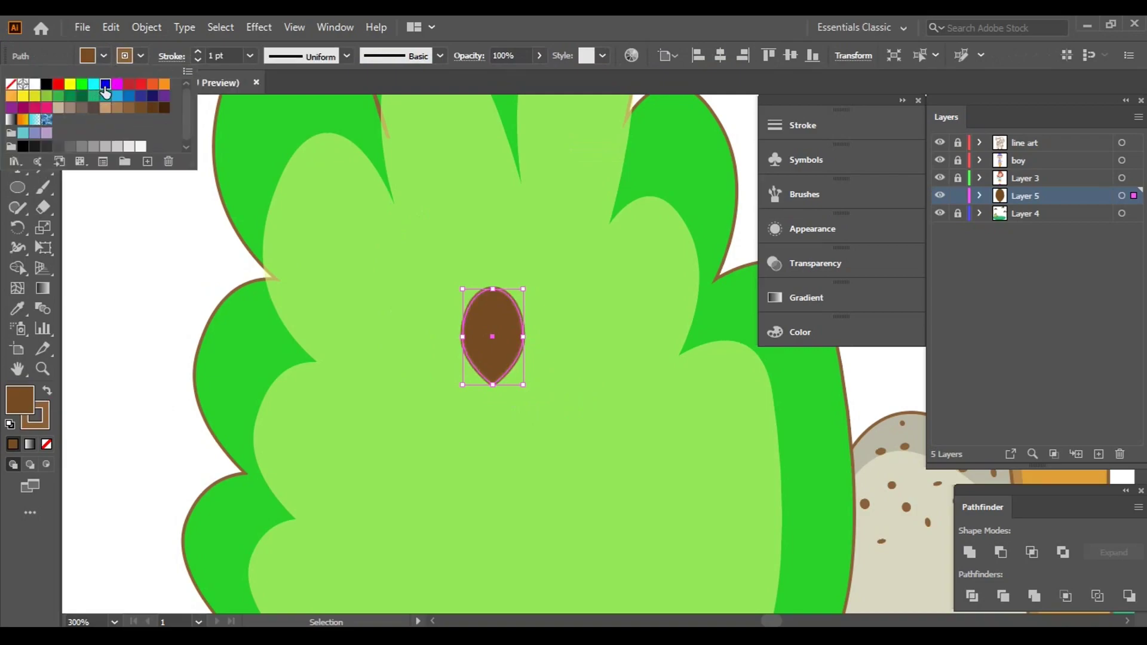
{"action": "left_click", "coordinate": [105, 85]}
{"action": "left_click", "coordinate": [112, 225]}
- Duplicate the petal, rotate the copy sideways, reflect it horizontally and fit it against the others
{"action": "left_click", "coordinate": [494, 332]}
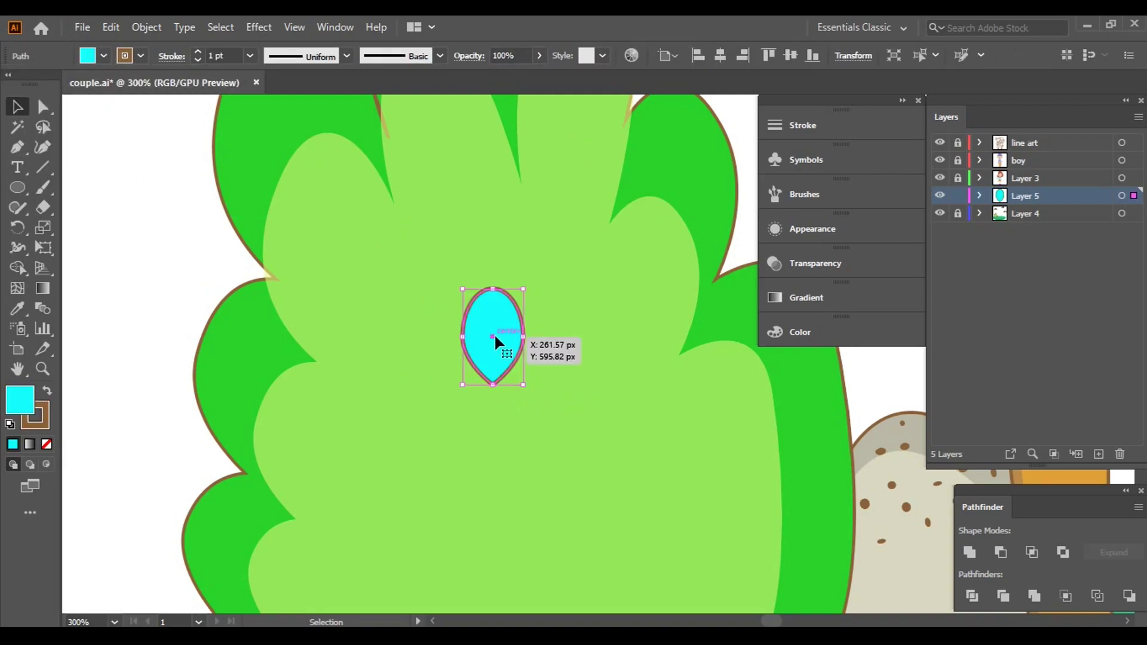
{"action": "left_click_drag", "start_coordinate": [495, 337], "coordinate": [437, 346]}
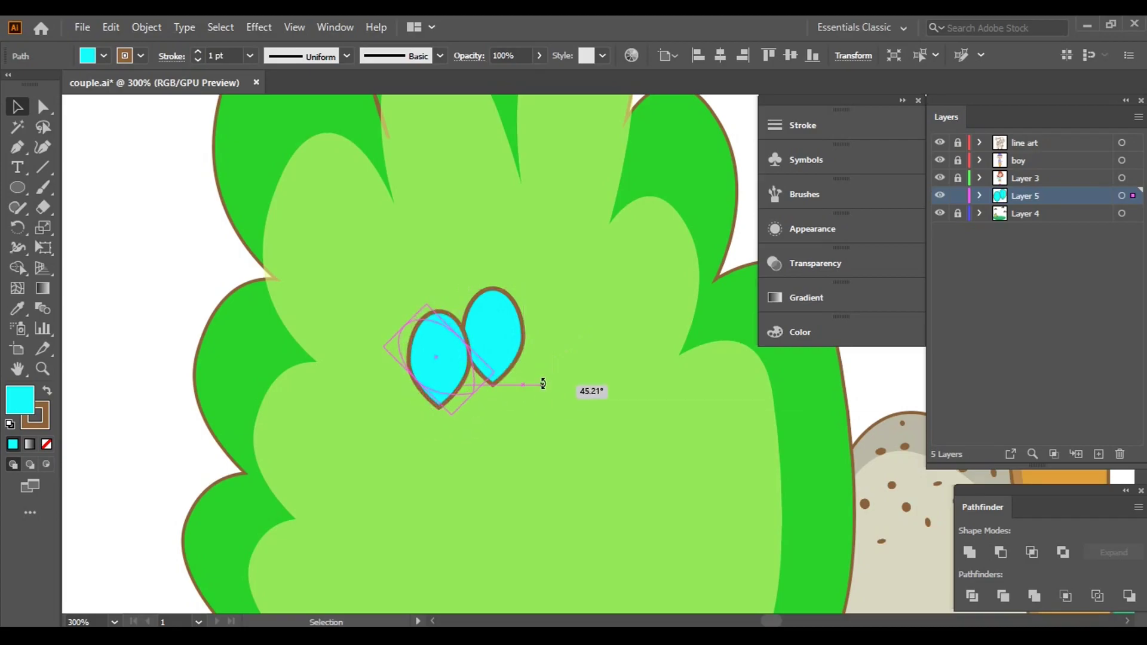
{"action": "left_click_drag", "start_coordinate": [471, 421], "coordinate": [539, 299]}
{"action": "mouse_move", "coordinate": [444, 360]}
{"action": "left_mouse_down"}
{"action": "mouse_move", "coordinate": [449, 386]}
{"action": "mouse_move", "coordinate": [625, 422]}
{"action": "mouse_move", "coordinate": [543, 392]}
{"action": "mouse_move", "coordinate": [555, 412]}
{"action": "left_mouse_up"}
{"action": "right_click", "coordinate": [625, 421]}
{"action": "left_click", "coordinate": [826, 367]}
{"action": "left_click", "coordinate": [709, 440]}
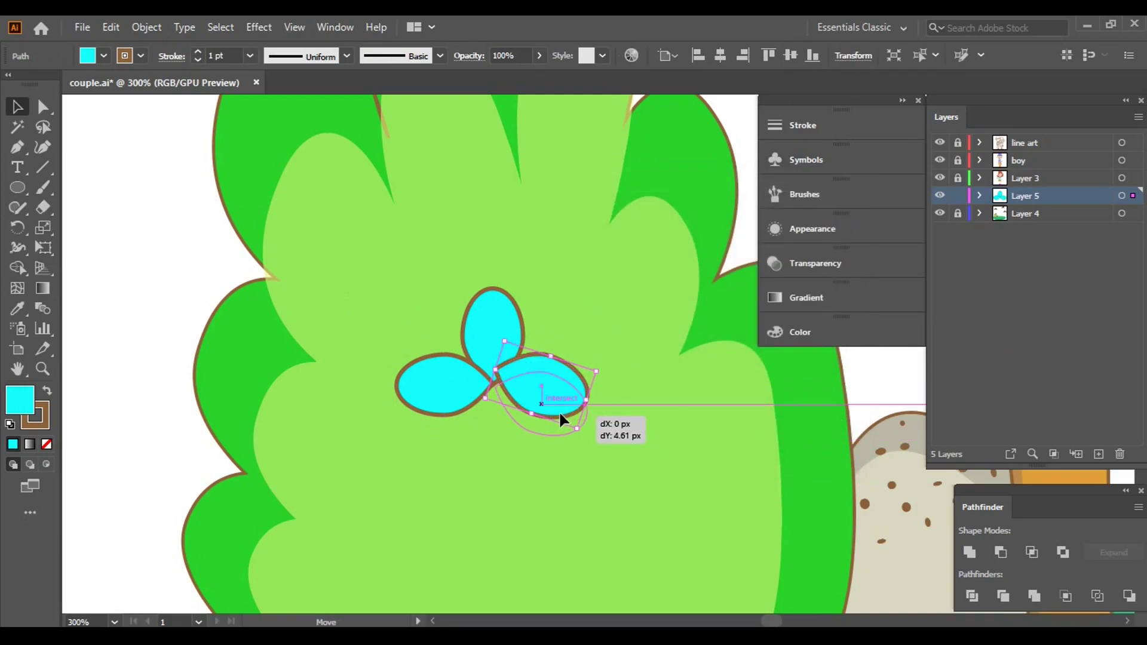
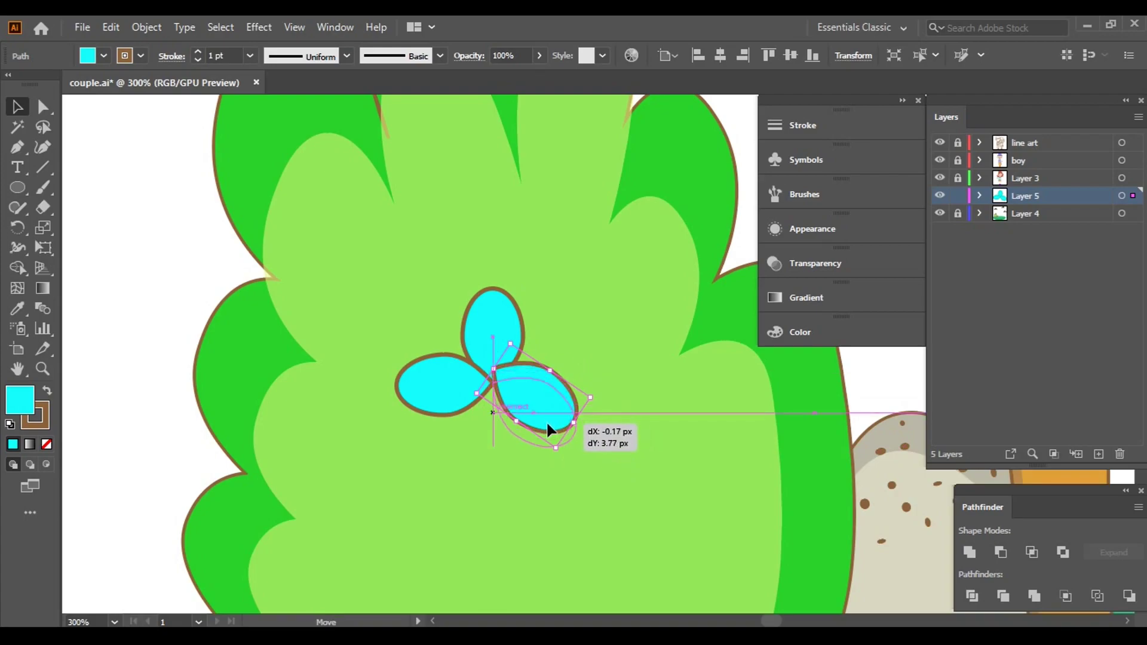
- Move the top cyan leaf upward, away from the other two leaves
{"action": "left_click_drag", "start_coordinate": [555, 412], "coordinate": [547, 421]}
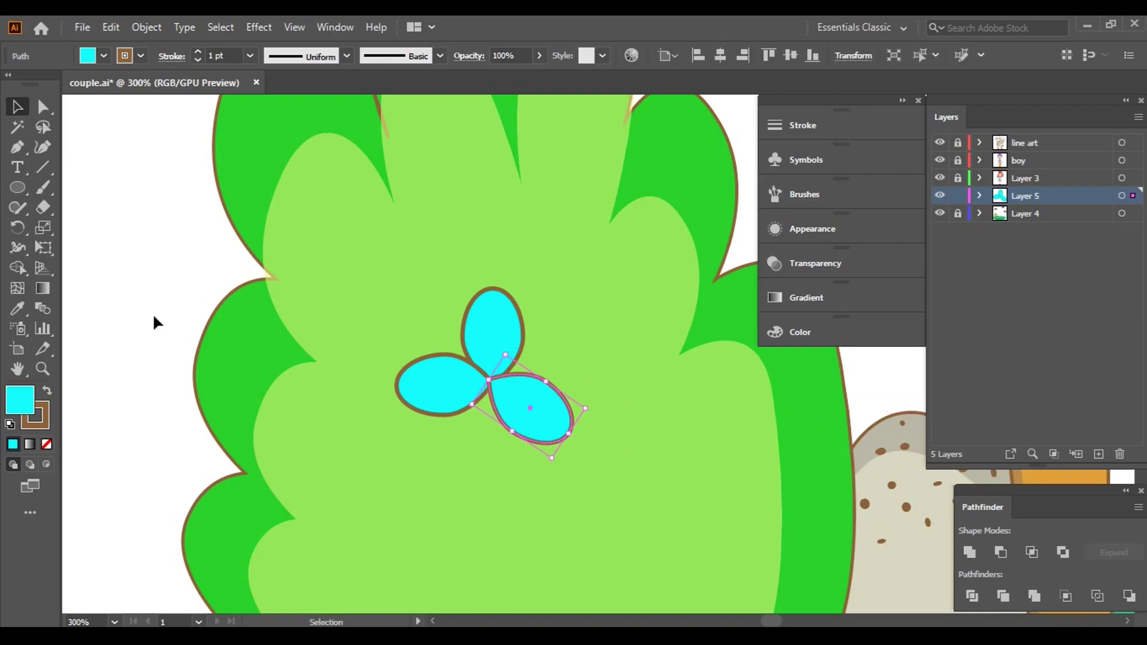
{"action": "left_click_drag", "start_coordinate": [605, 459], "coordinate": [418, 312]}
{"action": "left_click", "coordinate": [970, 553]}
{"action": "left_click", "coordinate": [169, 322]}
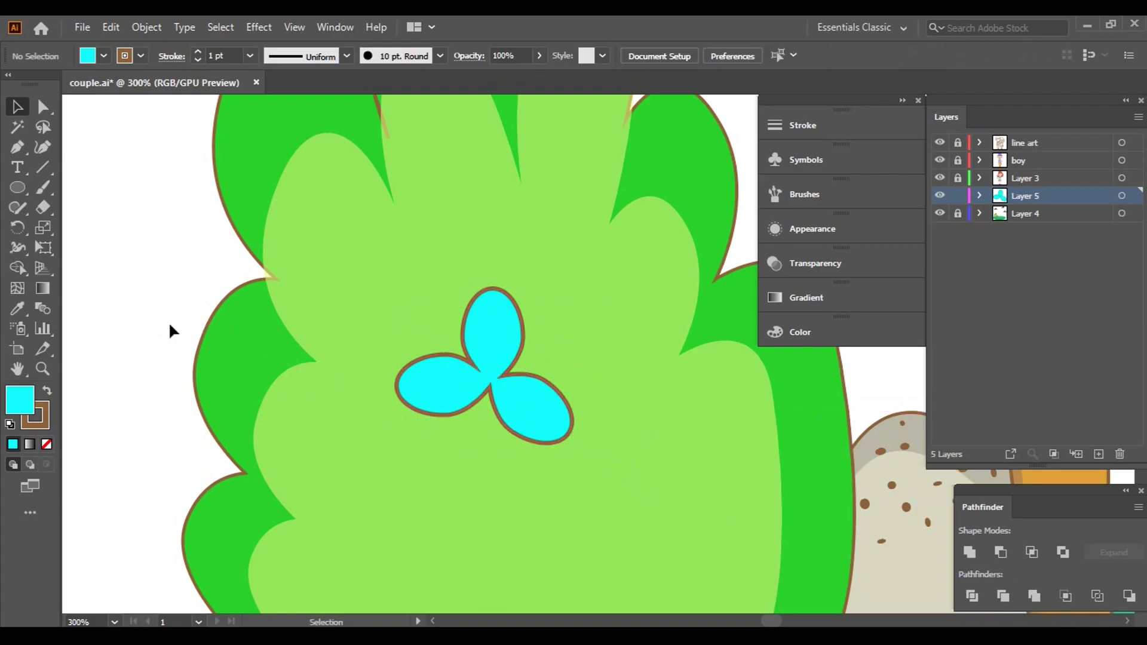
{"action": "key", "text": "ctrl+z"}
{"action": "key", "text": "ctrl+z"}
{"action": "scroll", "coordinate": [489, 390], "scroll_direction": "up", "scroll_amount": 2}
{"action": "left_click_drag", "start_coordinate": [488, 389], "coordinate": [477, 321]}
{"action": "left_click", "coordinate": [616, 358]}
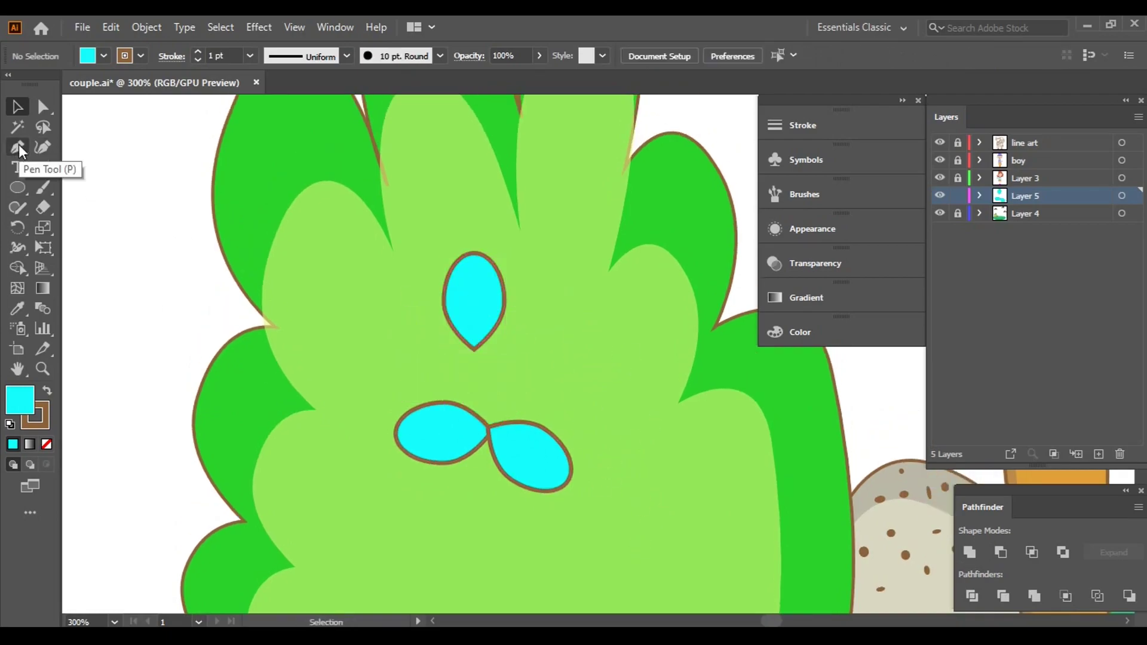
- With the Pen tool and fill None, draw the first curved brown vein in the leaf
{"action": "left_click", "coordinate": [17, 147]}
{"action": "left_click", "coordinate": [104, 56]}
{"action": "left_click", "coordinate": [12, 89]}
{"action": "scroll", "coordinate": [477, 325], "scroll_direction": "up", "scroll_amount": 4}
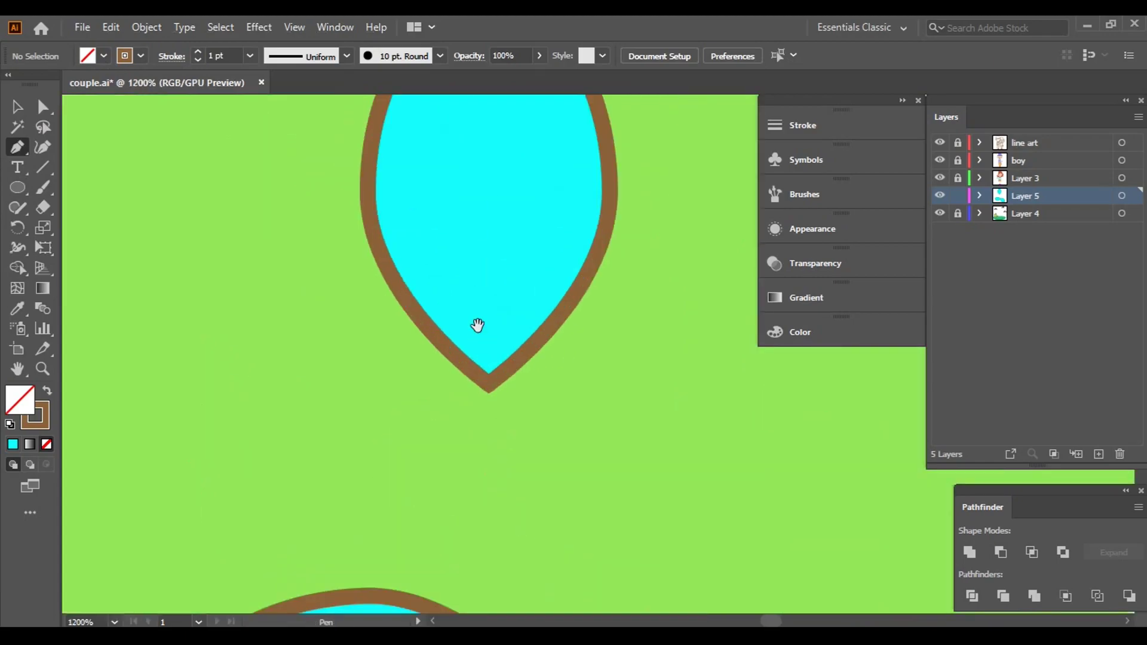
{"action": "left_click_drag", "start_coordinate": [478, 325], "coordinate": [490, 442]}
{"action": "left_click", "coordinate": [458, 308]}
{"action": "left_click_drag", "start_coordinate": [499, 516], "coordinate": [546, 548]}
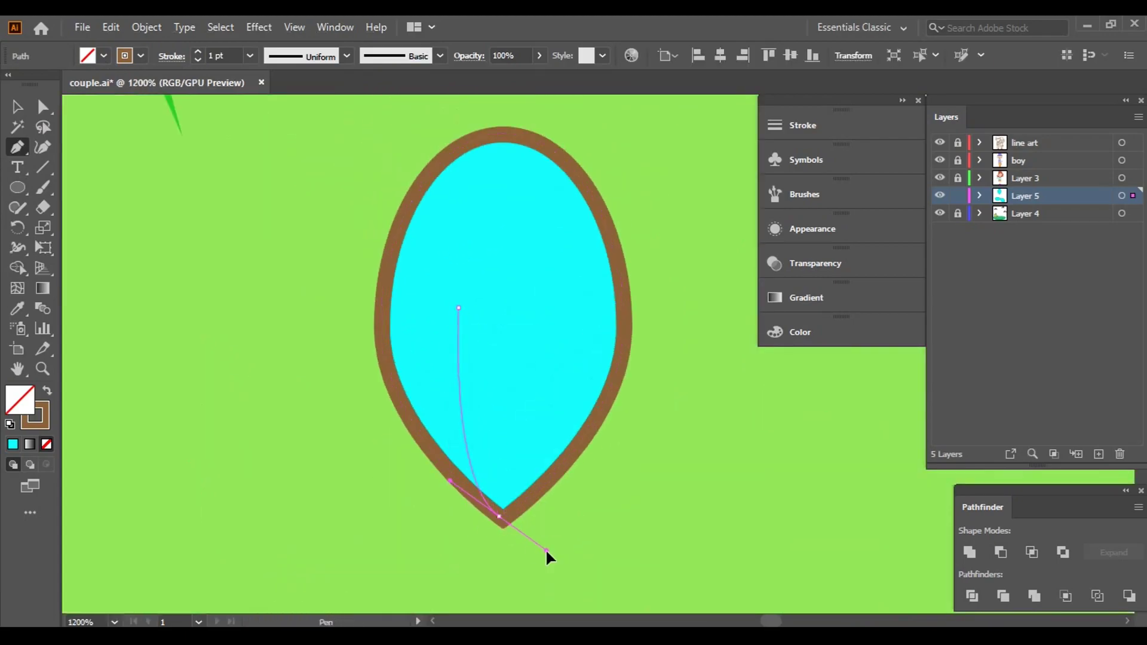
{"action": "left_click_drag", "start_coordinate": [577, 609], "coordinate": [578, 611]}
- Draw a second curved brown vein inside the top leaf
{"action": "left_click", "coordinate": [531, 270]}
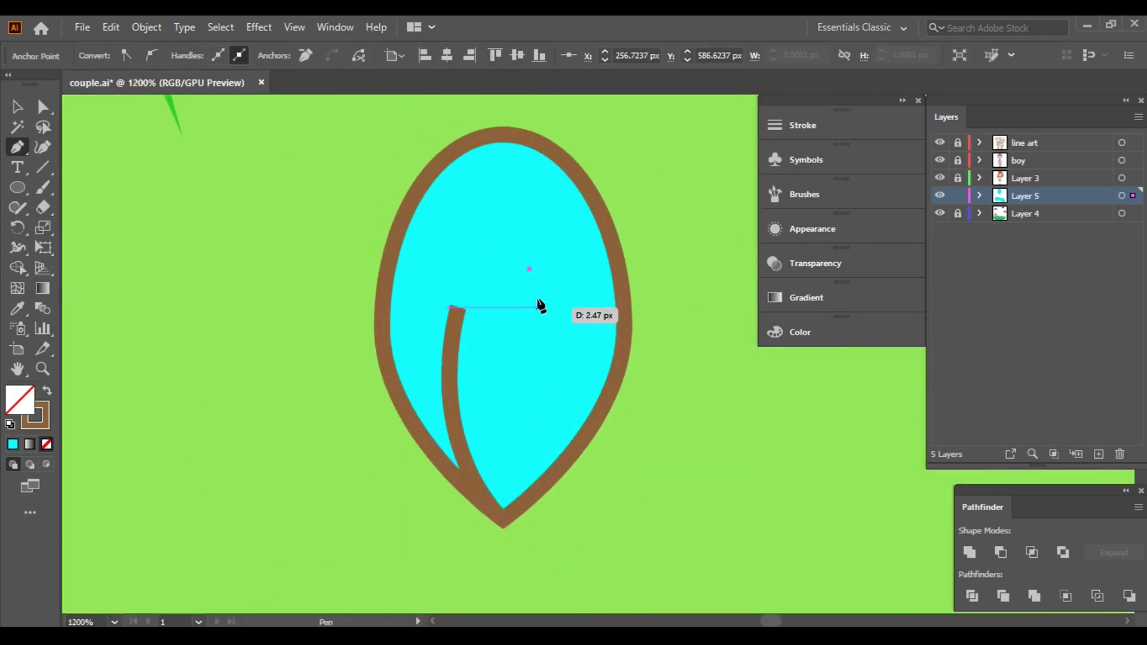
{"action": "left_click_drag", "start_coordinate": [502, 518], "coordinate": [420, 616]}
{"action": "key", "text": "ctrl+minus"}
{"action": "key", "text": "ctrl+minus"}
{"action": "key", "text": "ctrl+minus"}
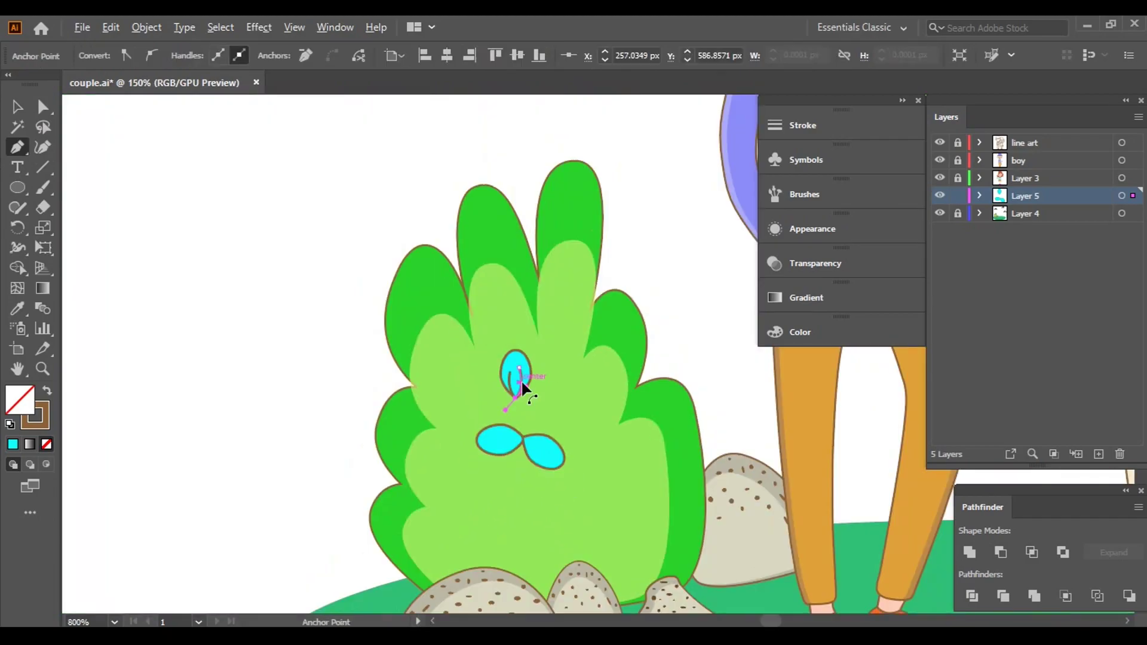
{"action": "key", "text": "v"}
{"action": "left_click", "coordinate": [586, 364]}
{"action": "scroll", "coordinate": [529, 368], "scroll_direction": "up", "scroll_amount": 5}
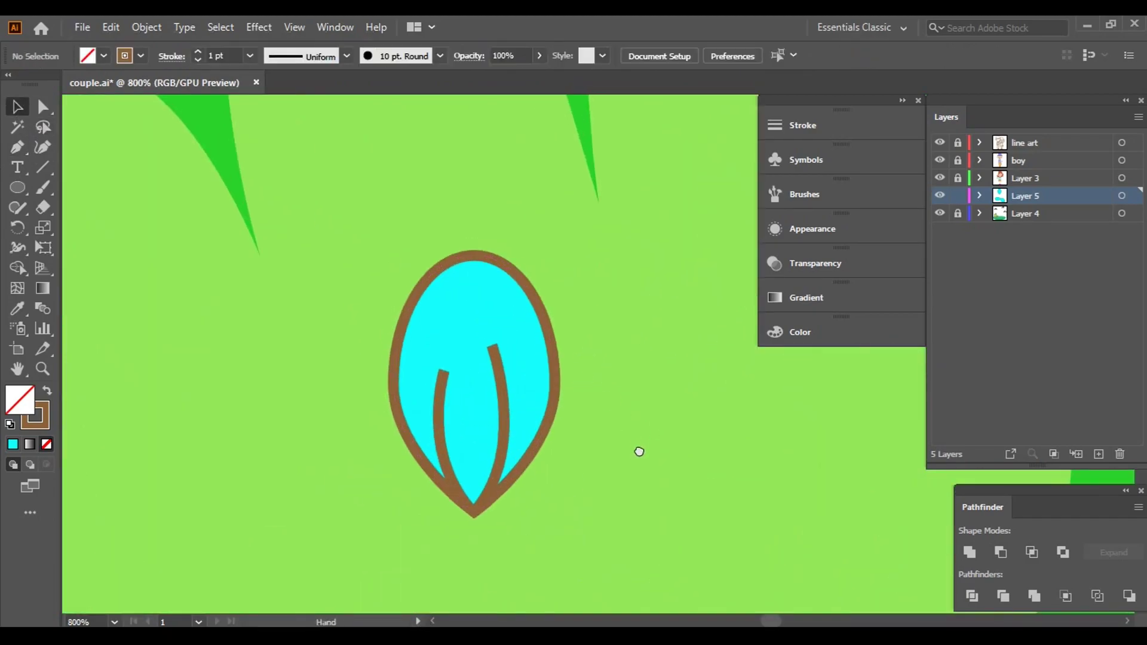
{"action": "left_click", "coordinate": [539, 380]}
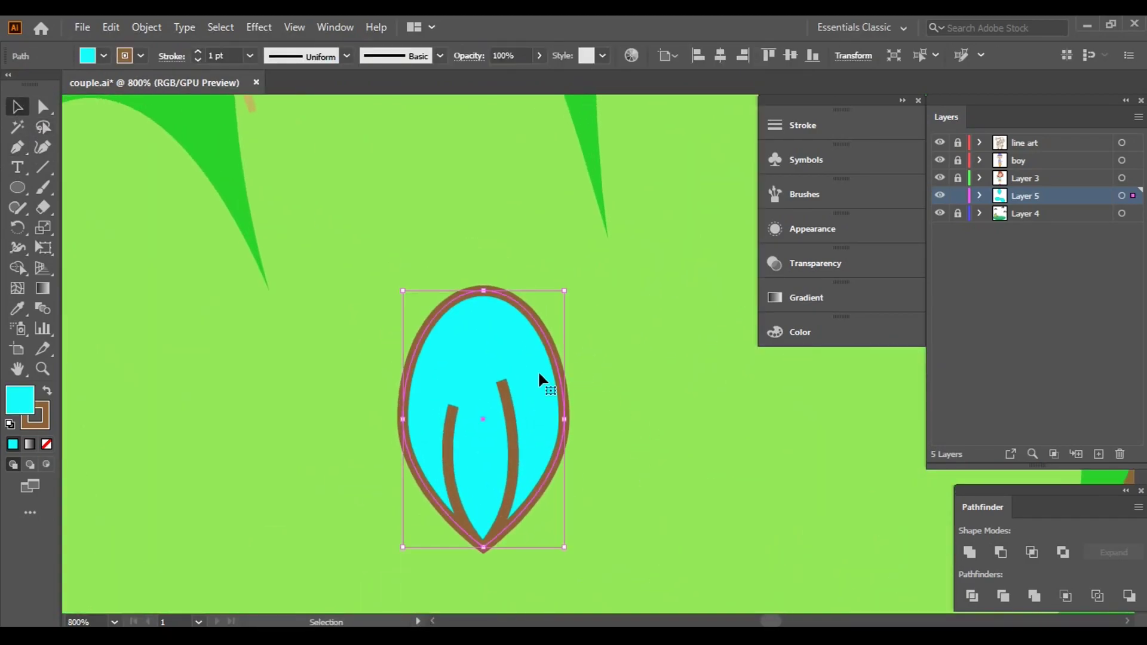
- Copy the selected leaf and paste the copy directly on top of it
{"action": "left_click", "coordinate": [108, 28]}
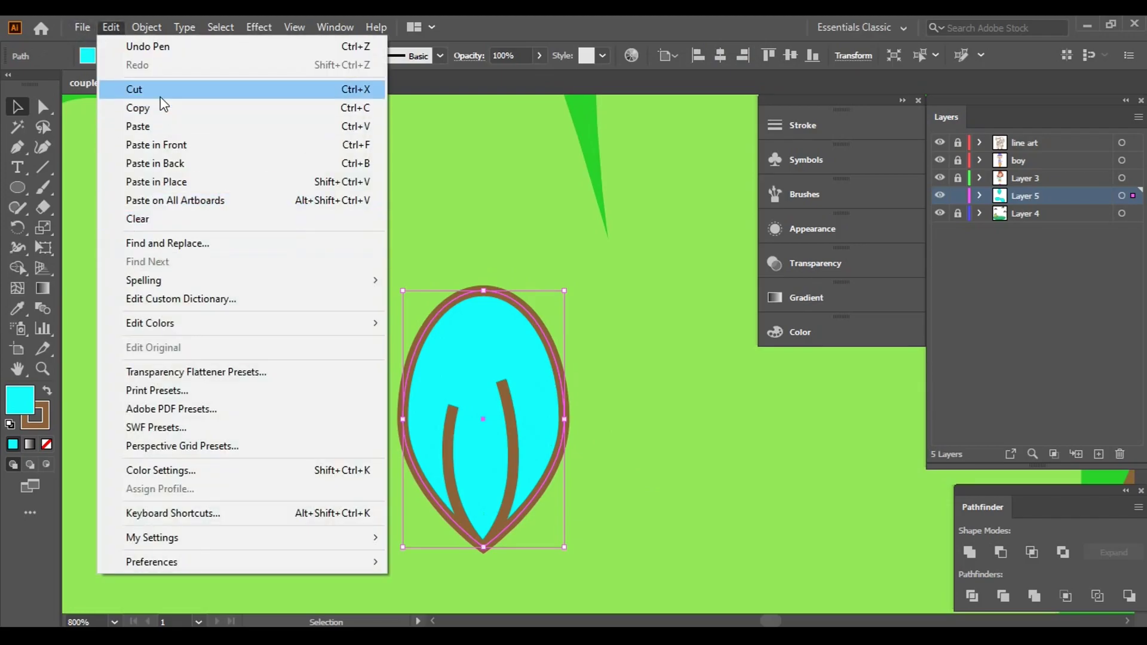
{"action": "left_click", "coordinate": [190, 113]}
{"action": "left_click", "coordinate": [113, 27]}
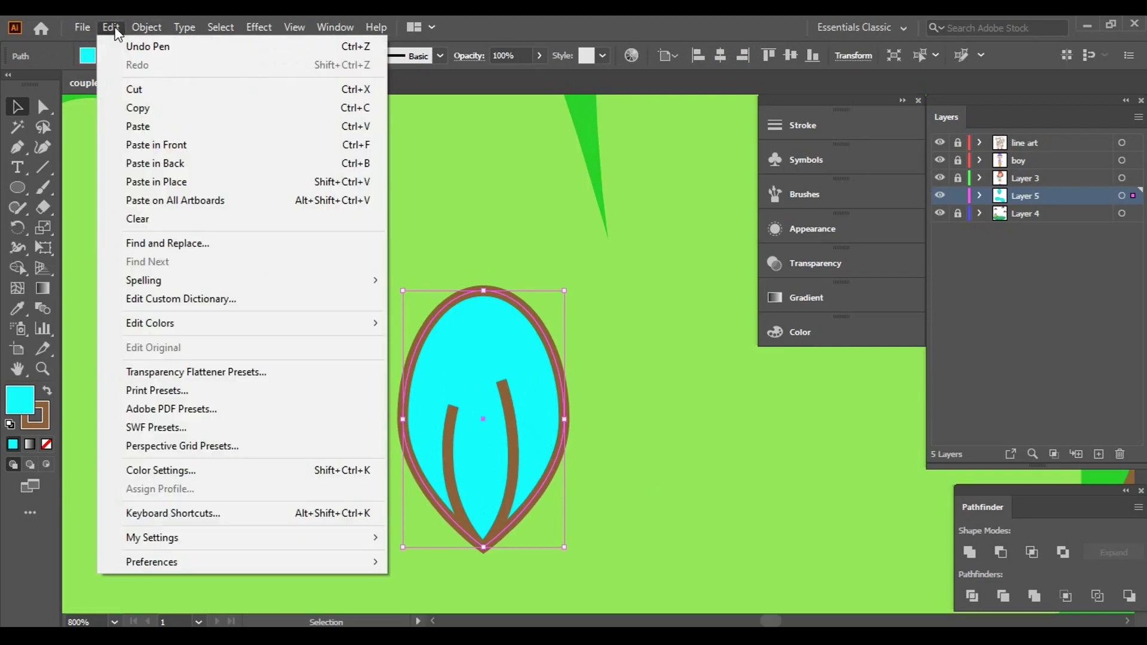
{"action": "left_click", "coordinate": [188, 149]}
{"action": "left_click", "coordinate": [112, 28]}
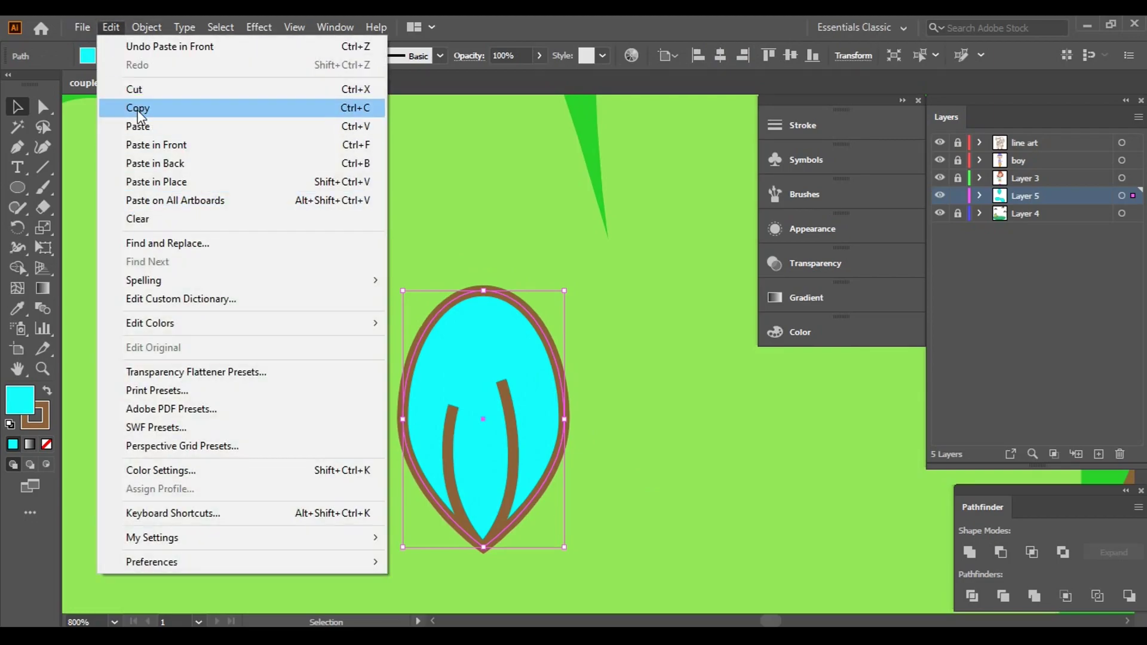
{"action": "left_click", "coordinate": [154, 145]}
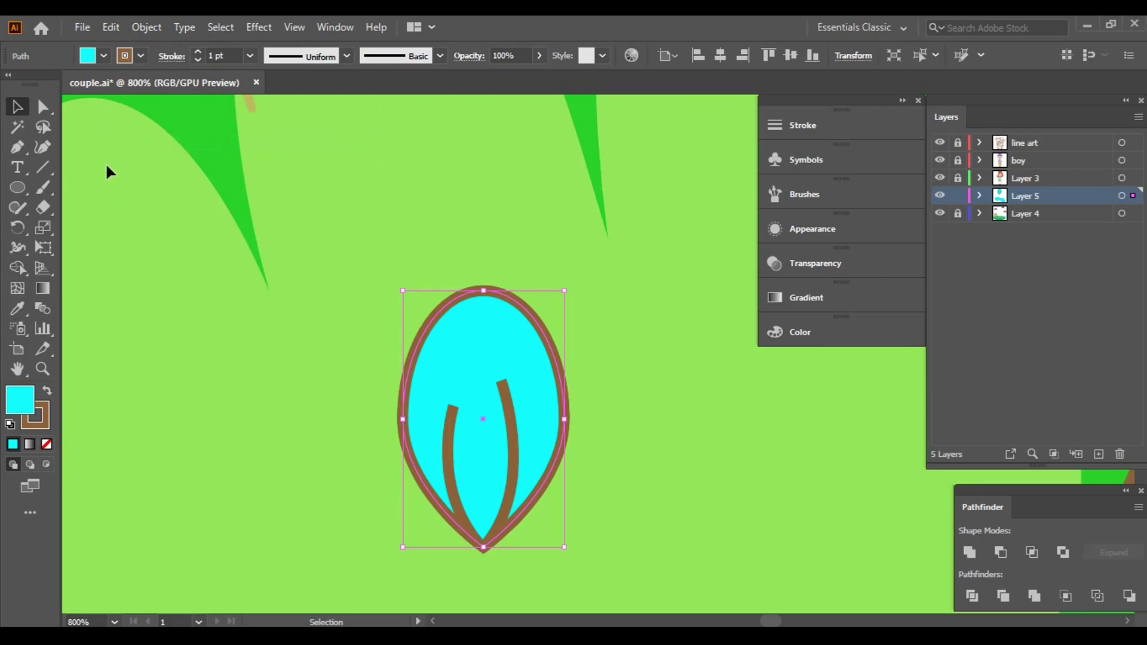
- Fill the leaf copy olive green and shift it slightly left
{"action": "left_click", "coordinate": [104, 56]}
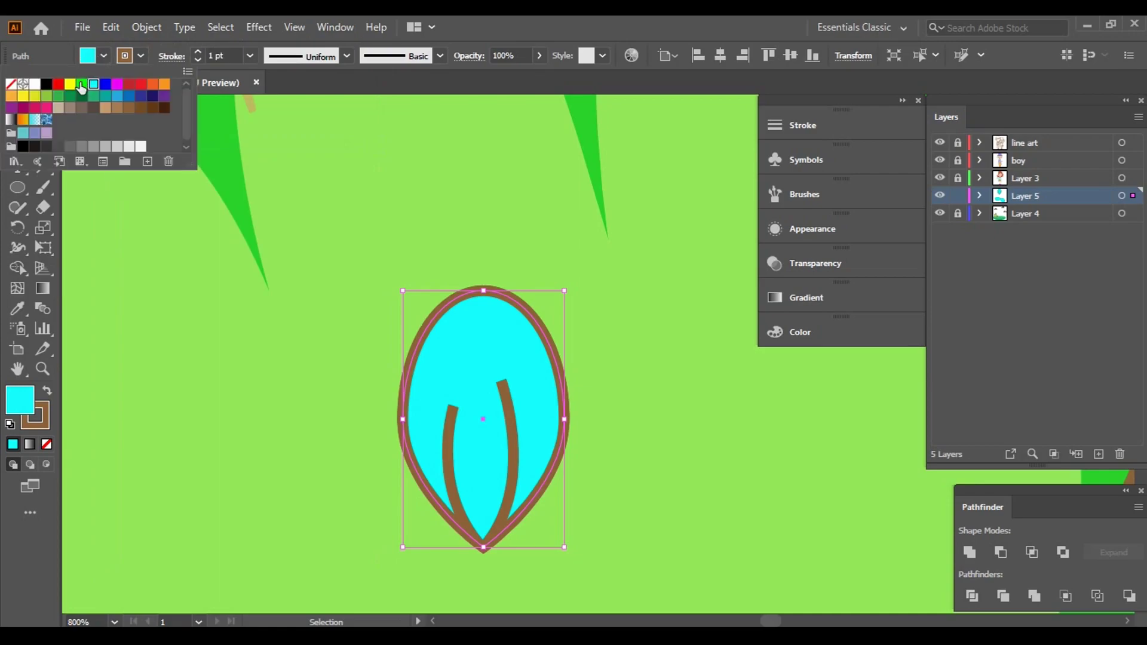
{"action": "left_click", "coordinate": [48, 97]}
{"action": "left_click", "coordinate": [500, 372]}
{"action": "key", "text": "shift+Left"}
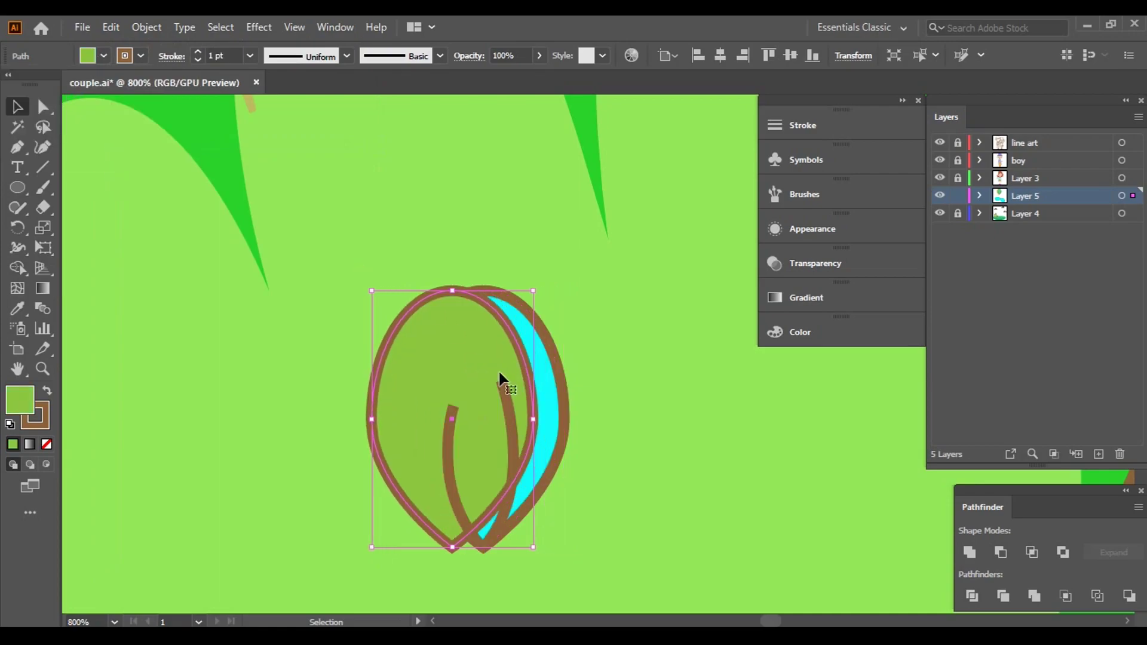
- Use Shape Builder to merge the overlap into the cyan leaf and delete the leftover crescent
{"action": "left_click", "coordinate": [544, 414], "text": "shift"}
{"action": "key", "text": "shift+m"}
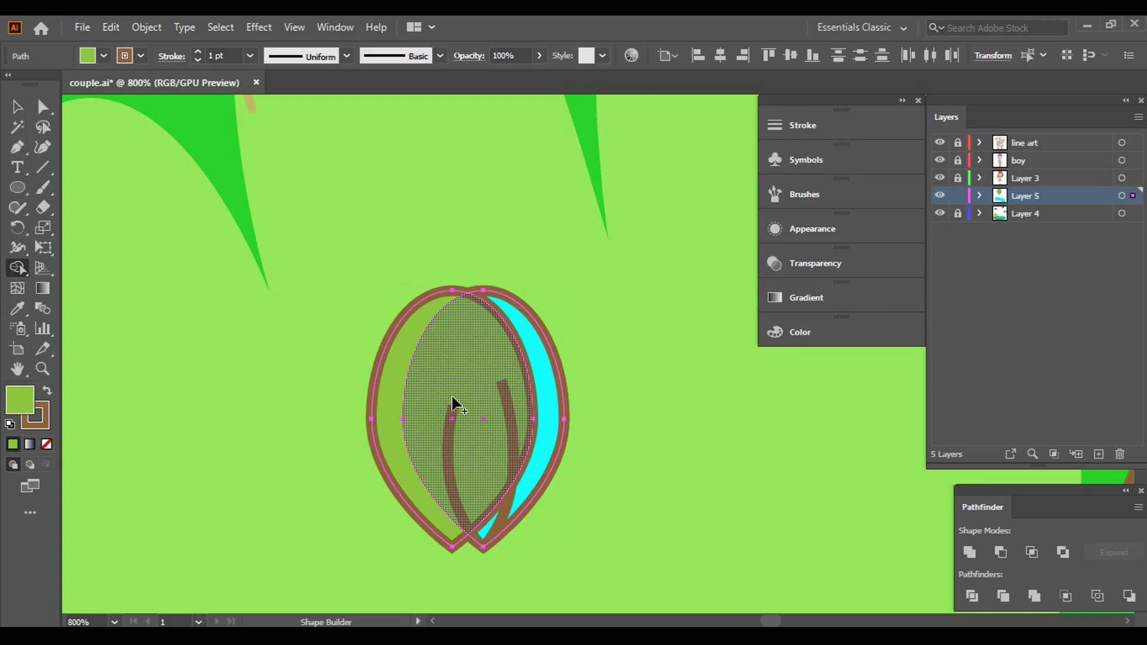
{"action": "left_click_drag", "start_coordinate": [452, 404], "coordinate": [547, 418]}
{"action": "left_click", "coordinate": [394, 430], "text": "alt"}
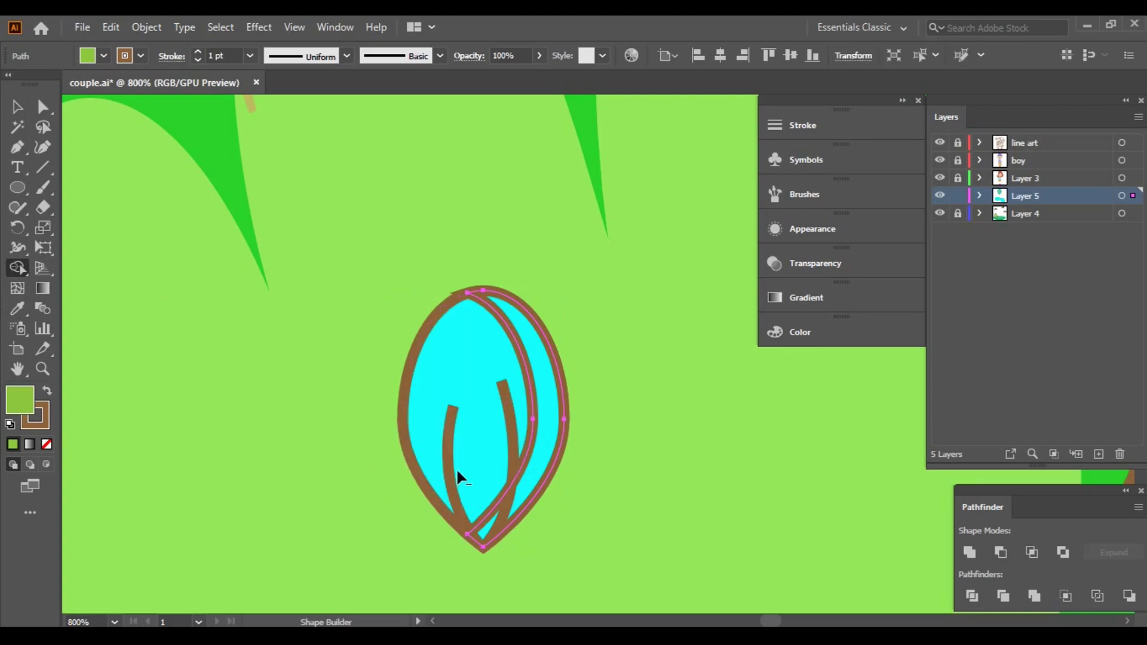
- Remove the merged shape's outline and fill the right sliver green
{"action": "left_click", "coordinate": [18, 107]}
{"action": "left_click", "coordinate": [142, 55]}
{"action": "left_click", "coordinate": [10, 84]}
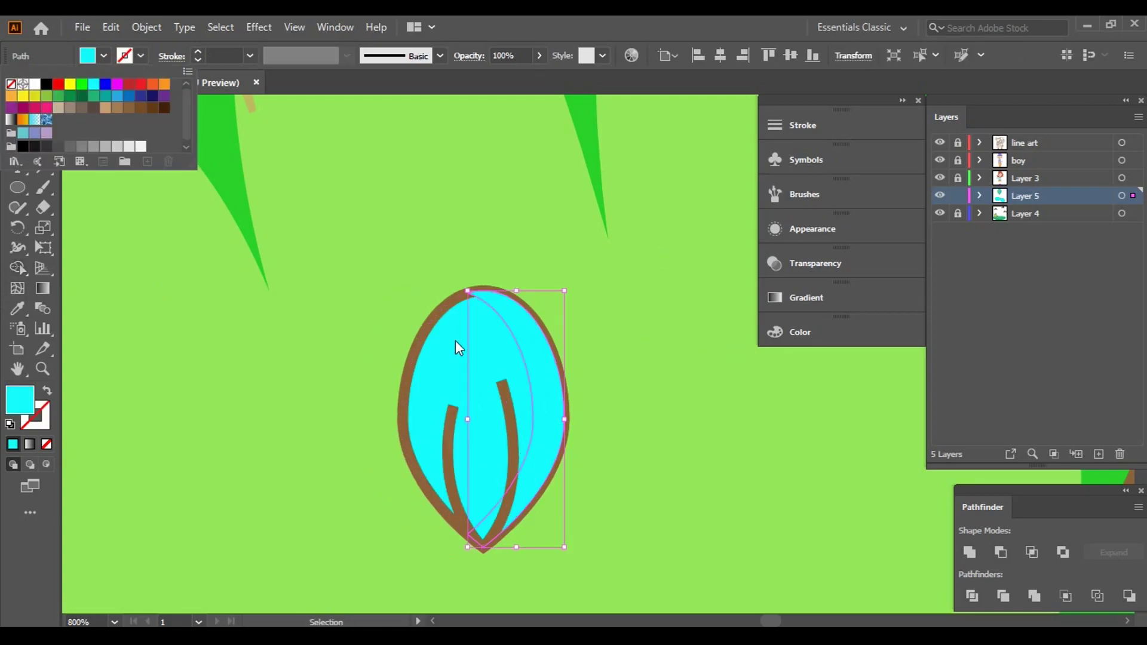
{"action": "left_click", "coordinate": [103, 56]}
{"action": "left_click", "coordinate": [49, 101]}
{"action": "left_click", "coordinate": [654, 309]}
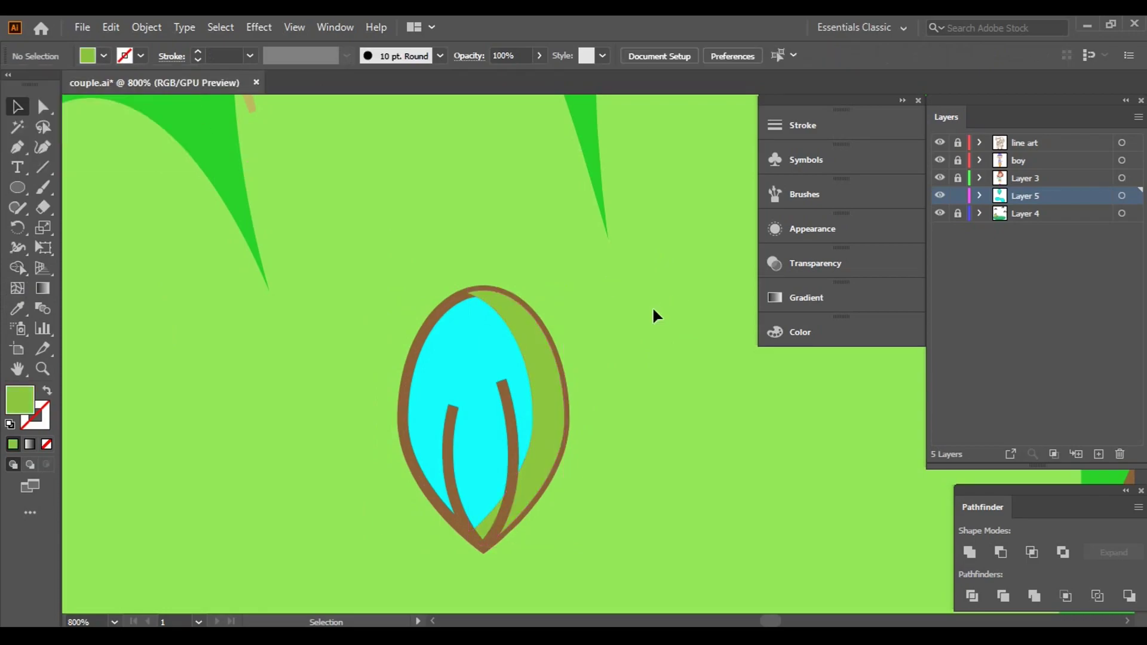
- Fill the leaf shape bright green
{"action": "left_click", "coordinate": [467, 386]}
{"action": "left_click", "coordinate": [103, 55]}
{"action": "left_click", "coordinate": [78, 90]}
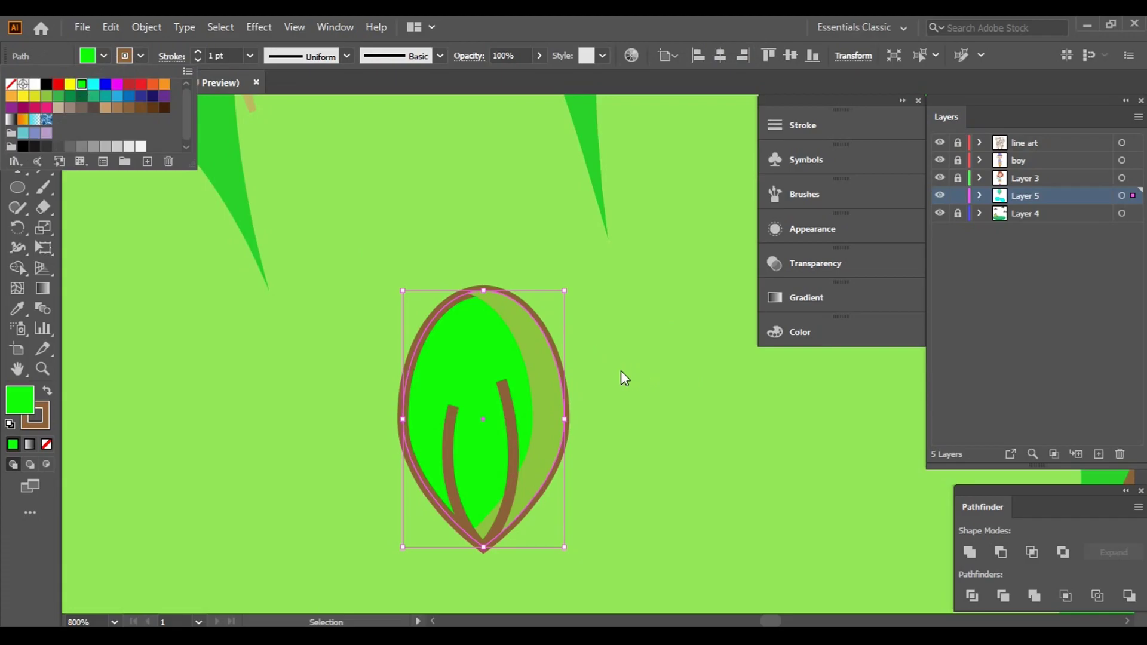
{"action": "left_click", "coordinate": [622, 368]}
{"action": "scroll", "coordinate": [363, 371], "scroll_direction": "down", "scroll_amount": 3}
{"action": "scroll", "coordinate": [670, 410], "scroll_direction": "up", "scroll_amount": 2}
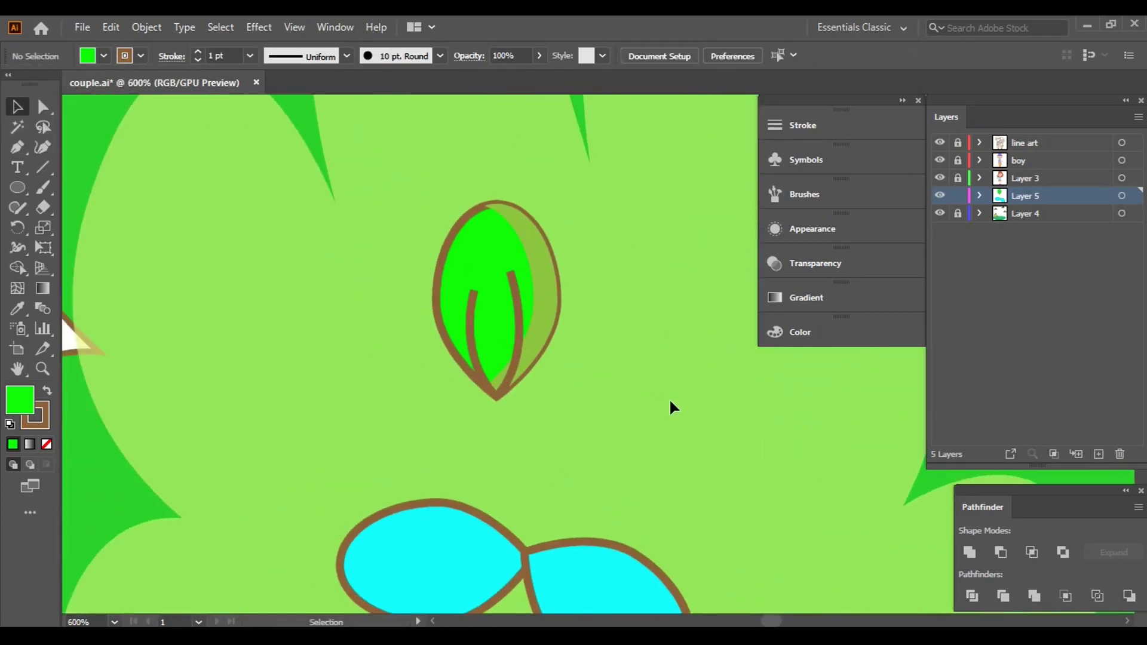
{"action": "scroll", "coordinate": [636, 408], "scroll_direction": "down", "scroll_amount": 2}
- Eyedrop the lower leaf's cyan fill onto the leaf shape and the green sliver
{"action": "left_click", "coordinate": [571, 362]}
{"action": "key", "text": "i"}
{"action": "left_click", "coordinate": [562, 502]}
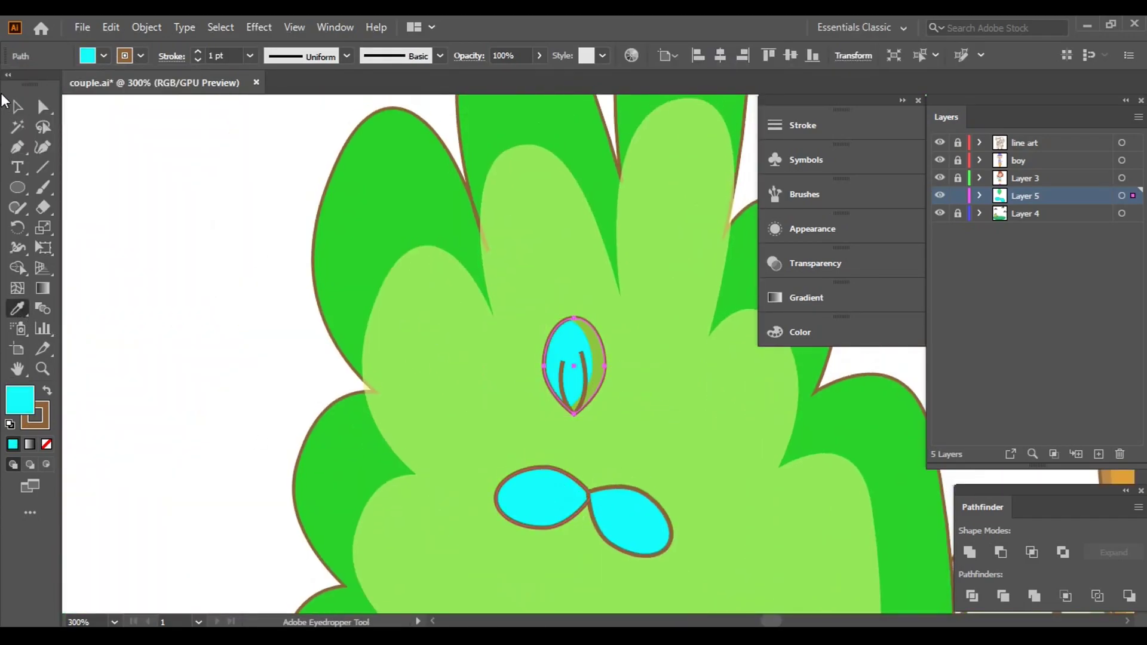
{"action": "key", "text": "v"}
{"action": "left_click", "coordinate": [674, 378]}
{"action": "left_click", "coordinate": [595, 358]}
{"action": "left_click", "coordinate": [18, 309]}
{"action": "left_click", "coordinate": [553, 490]}
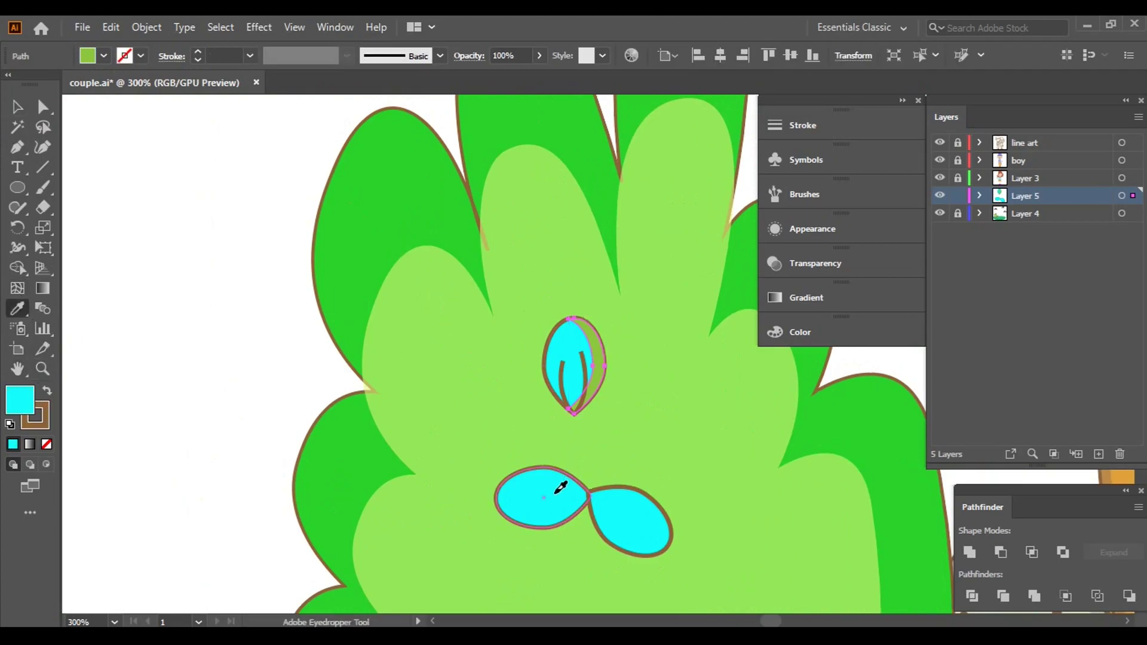
- Remove the sliver's outline and confirm its light cyan fill in the Color Picker
{"action": "left_click", "coordinate": [141, 56]}
{"action": "left_click", "coordinate": [10, 83]}
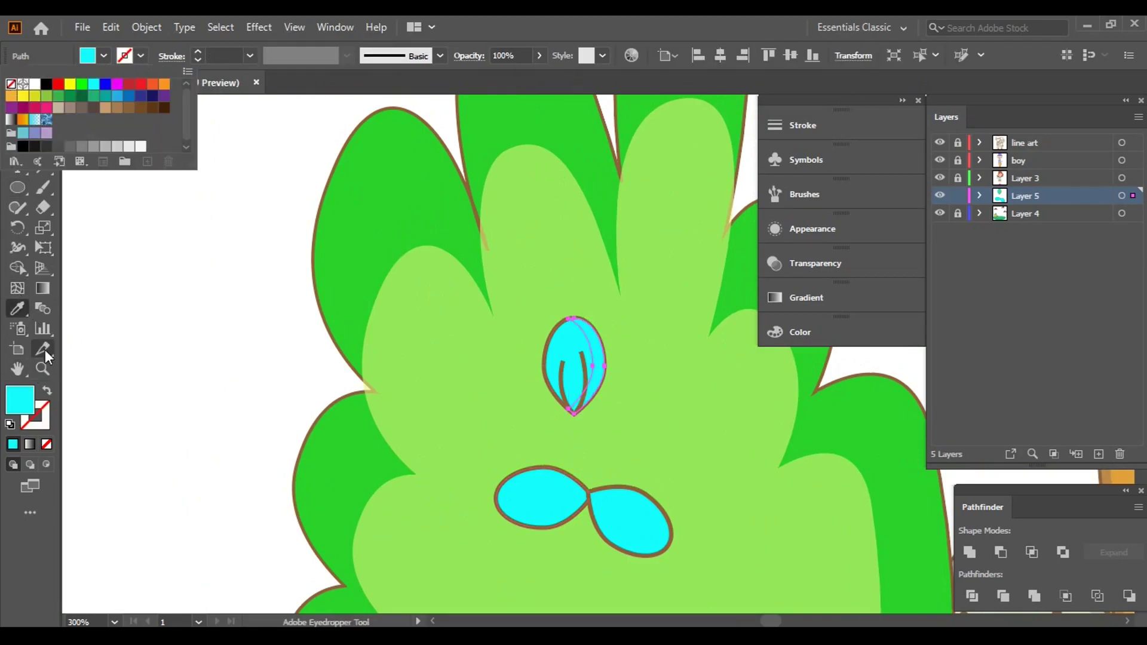
{"action": "double_click", "coordinate": [20, 399]}
{"action": "left_click", "coordinate": [986, 253]}
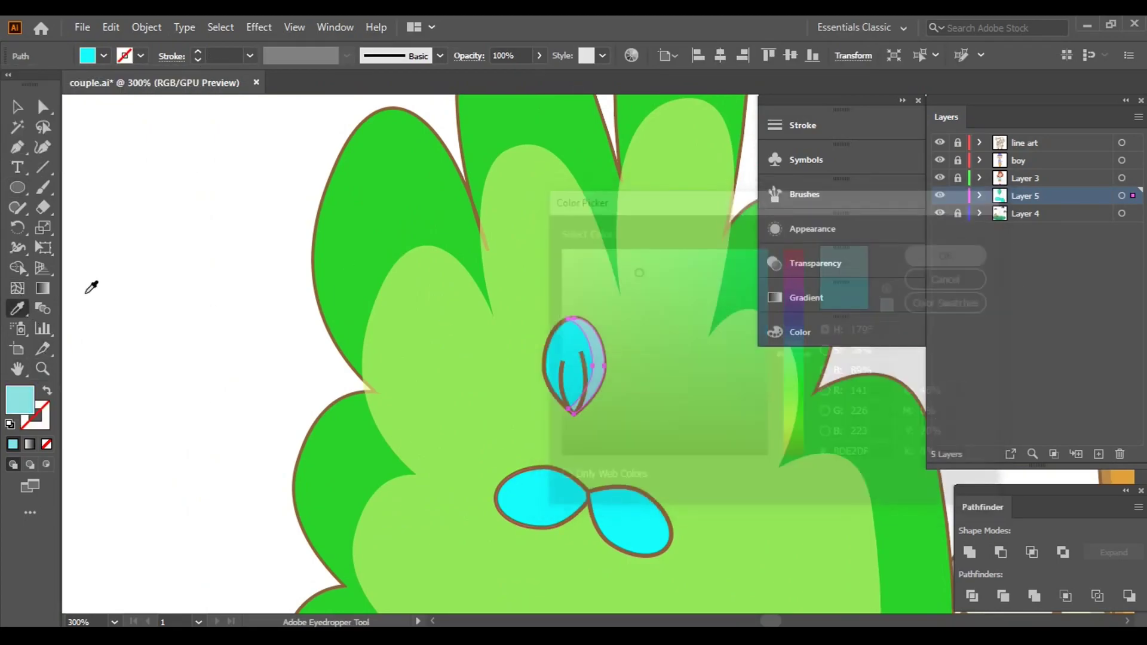
{"action": "left_click", "coordinate": [110, 238]}
- Give the other leaf segment a green fill chosen in the Color Picker
{"action": "scroll", "coordinate": [654, 414], "scroll_direction": "up", "scroll_amount": 1}
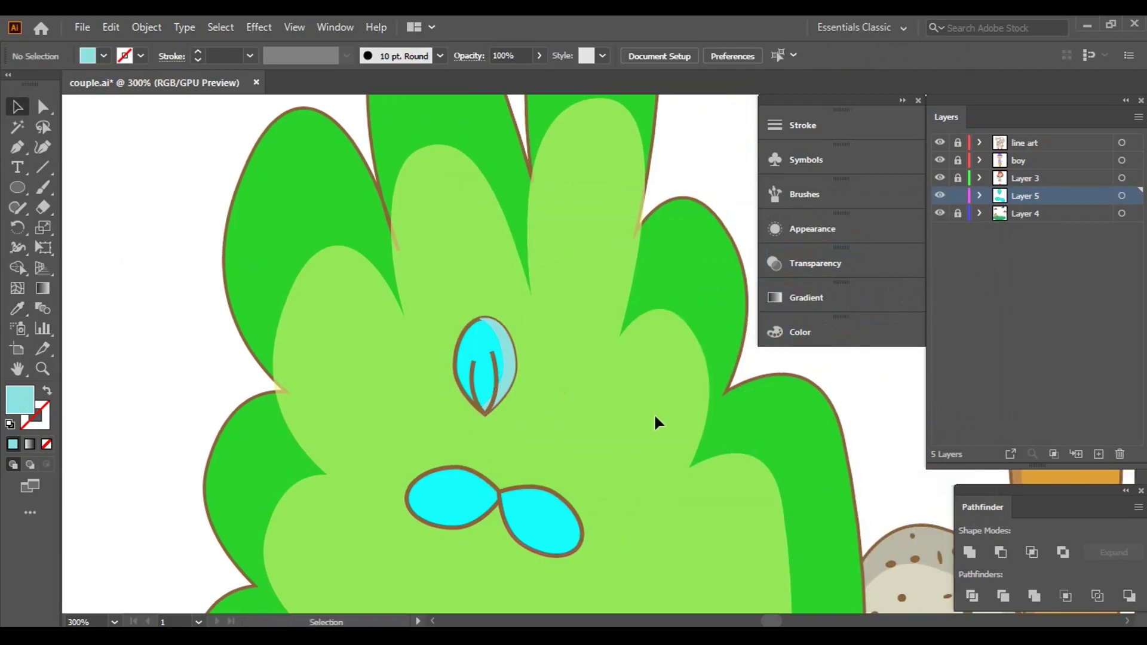
{"action": "scroll", "coordinate": [534, 353], "scroll_direction": "up", "scroll_amount": 1}
{"action": "scroll", "coordinate": [472, 365], "scroll_direction": "up", "scroll_amount": 2}
{"action": "left_click", "coordinate": [474, 375]}
{"action": "double_click", "coordinate": [19, 399]}
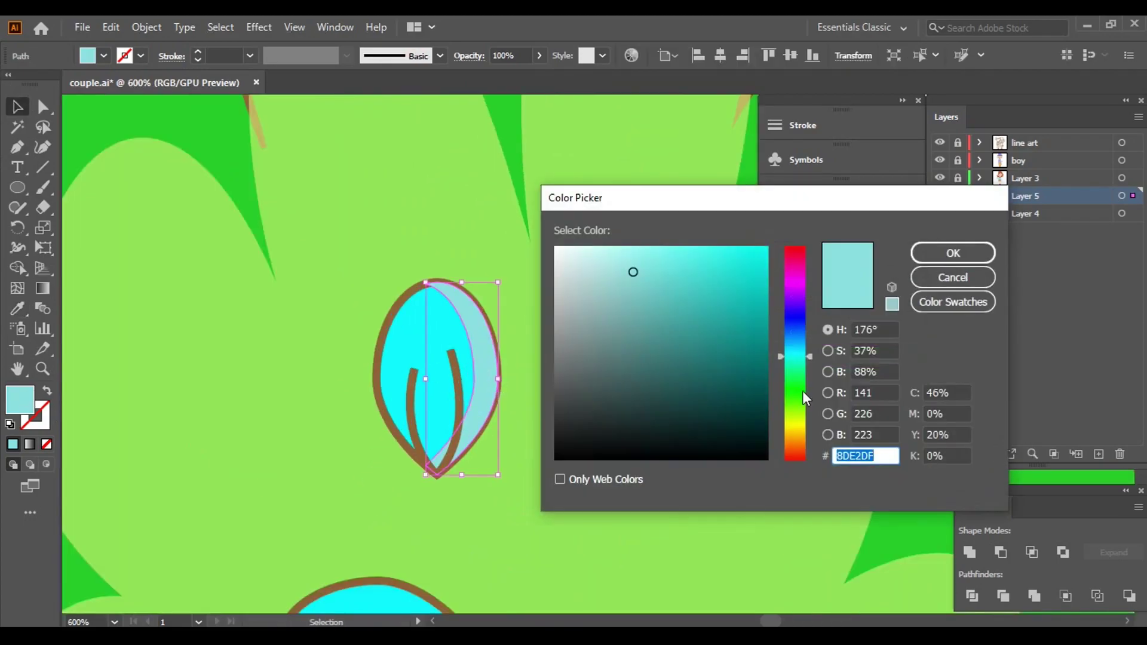
{"action": "left_click", "coordinate": [795, 376]}
{"action": "left_click", "coordinate": [688, 280]}
{"action": "left_click", "coordinate": [953, 253]}
{"action": "scroll", "coordinate": [487, 299], "scroll_direction": "down", "scroll_amount": 3}
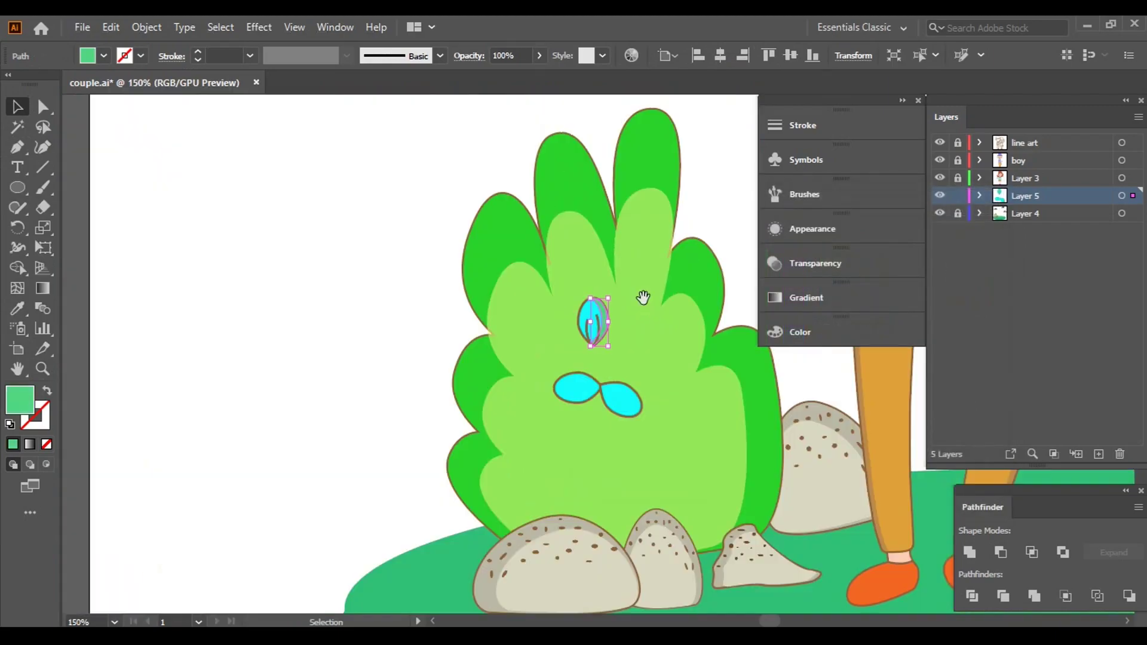
{"action": "left_click", "coordinate": [384, 307]}
- Fill the leaf's side shape with dark green hex 20B752
{"action": "scroll", "coordinate": [625, 334], "scroll_direction": "up", "scroll_amount": 2}
{"action": "left_click", "coordinate": [619, 338]}
{"action": "double_click", "coordinate": [19, 400]}
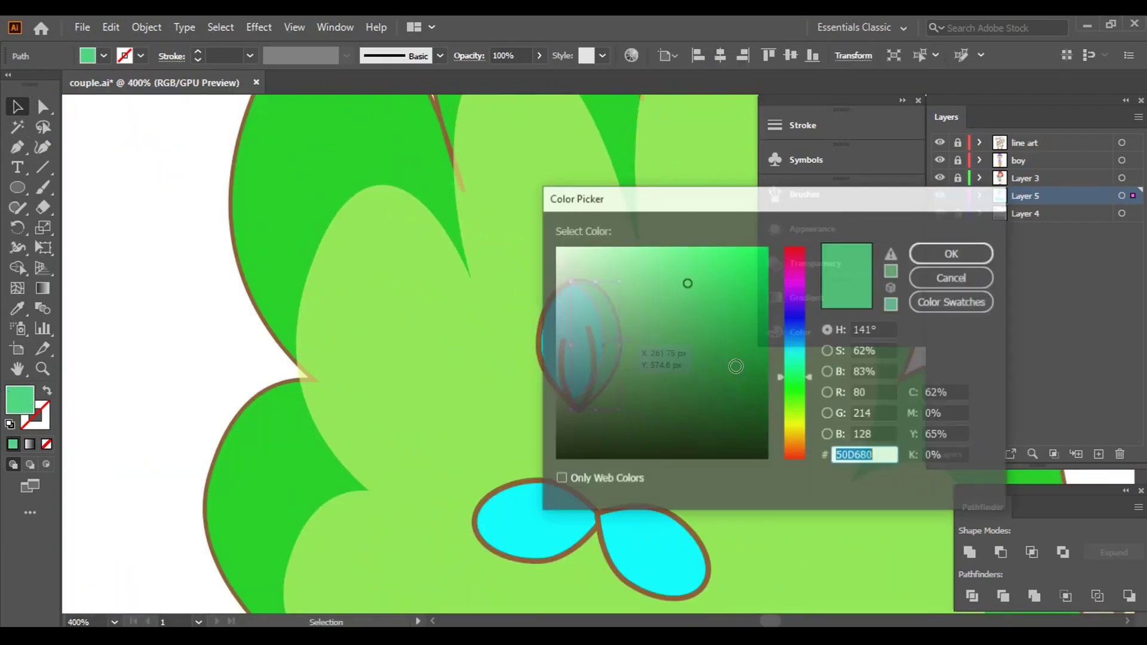
{"action": "type", "text": "20B752"}
{"action": "key", "text": "Return"}
{"action": "left_click", "coordinate": [159, 310]}
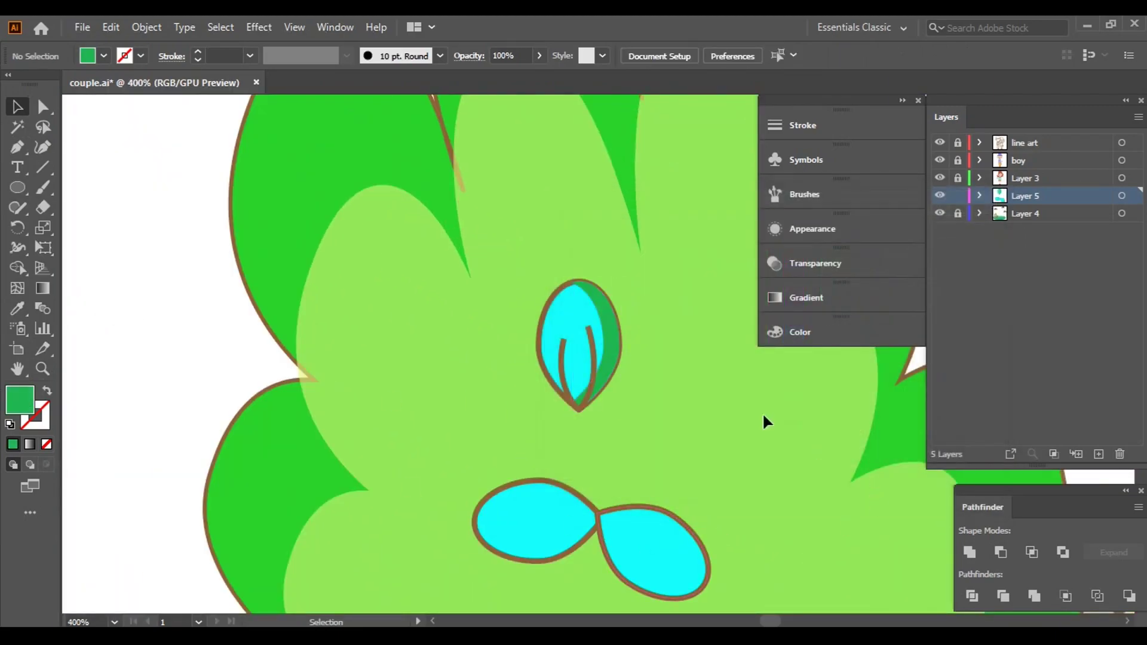
{"action": "right_click", "coordinate": [545, 276]}
- Delete the two cyan eye shapes and make the leaf group narrower
{"action": "left_click_drag", "start_coordinate": [726, 589], "coordinate": [475, 481]}
{"action": "key", "text": "Delete"}
{"action": "left_click", "coordinate": [619, 367]}
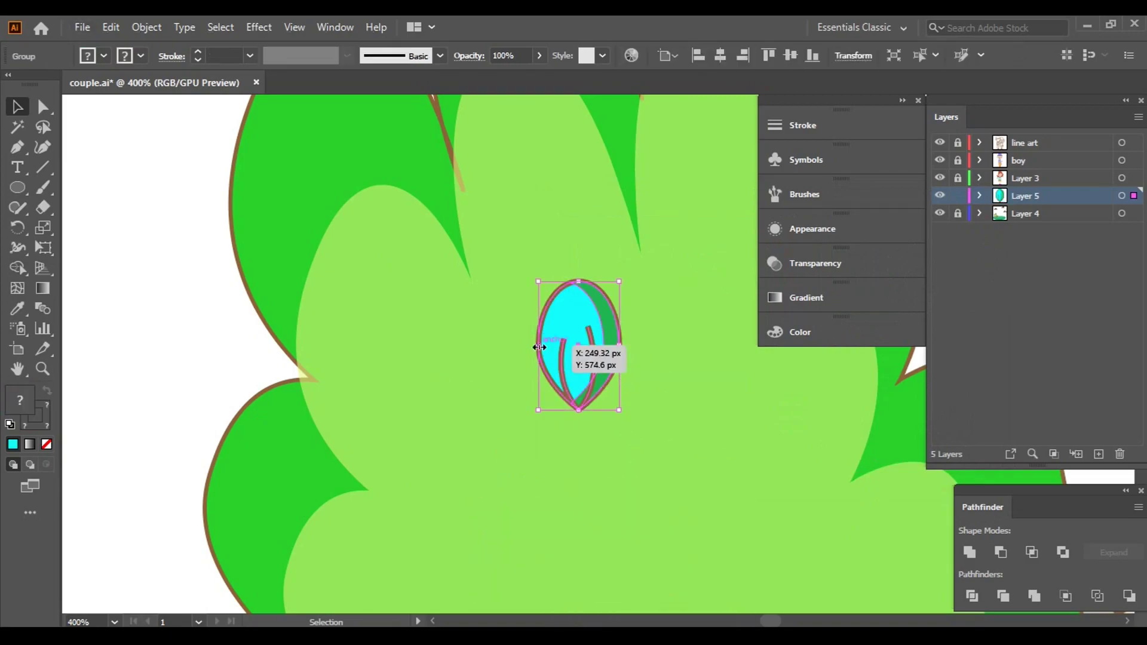
{"action": "left_click_drag", "start_coordinate": [537, 346], "coordinate": [549, 345]}
- Place a reflected, rotated copy of the leaf tucked under the middle leaf
{"action": "mouse_move", "coordinate": [639, 407]}
{"action": "left_mouse_down"}
{"action": "mouse_move", "coordinate": [518, 295]}
{"action": "mouse_move", "coordinate": [489, 457]}
{"action": "mouse_move", "coordinate": [500, 406]}
{"action": "left_mouse_up"}
{"action": "scroll", "coordinate": [478, 371], "scroll_direction": "down", "scroll_amount": 1}
{"action": "left_click", "coordinate": [463, 352]}
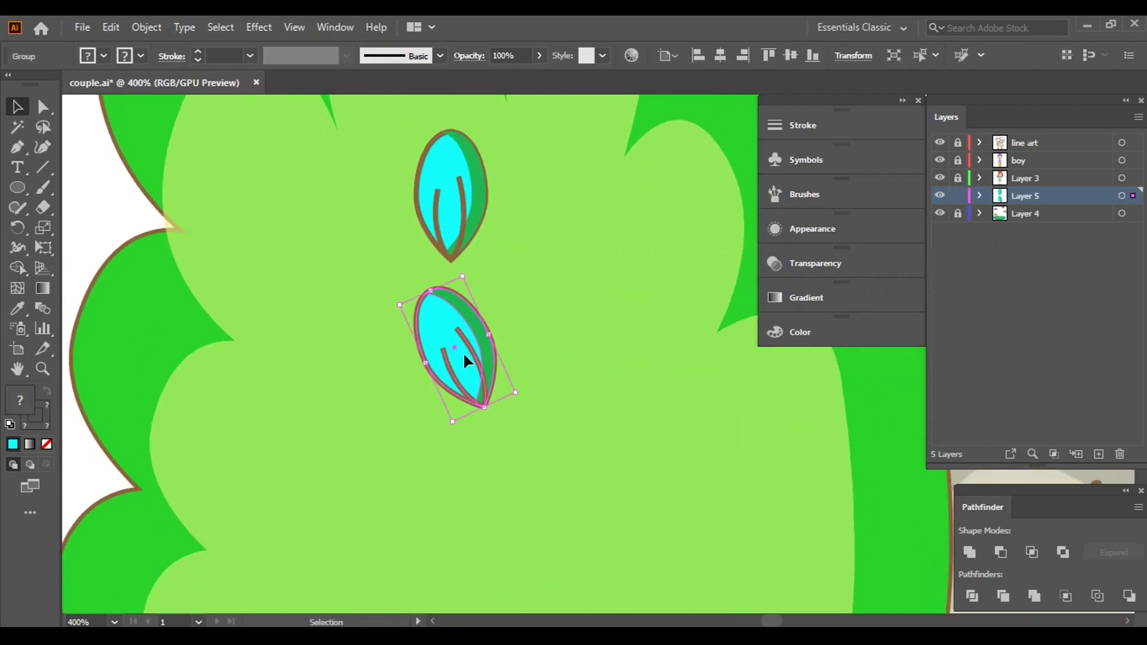
{"action": "right_click", "coordinate": [493, 465]}
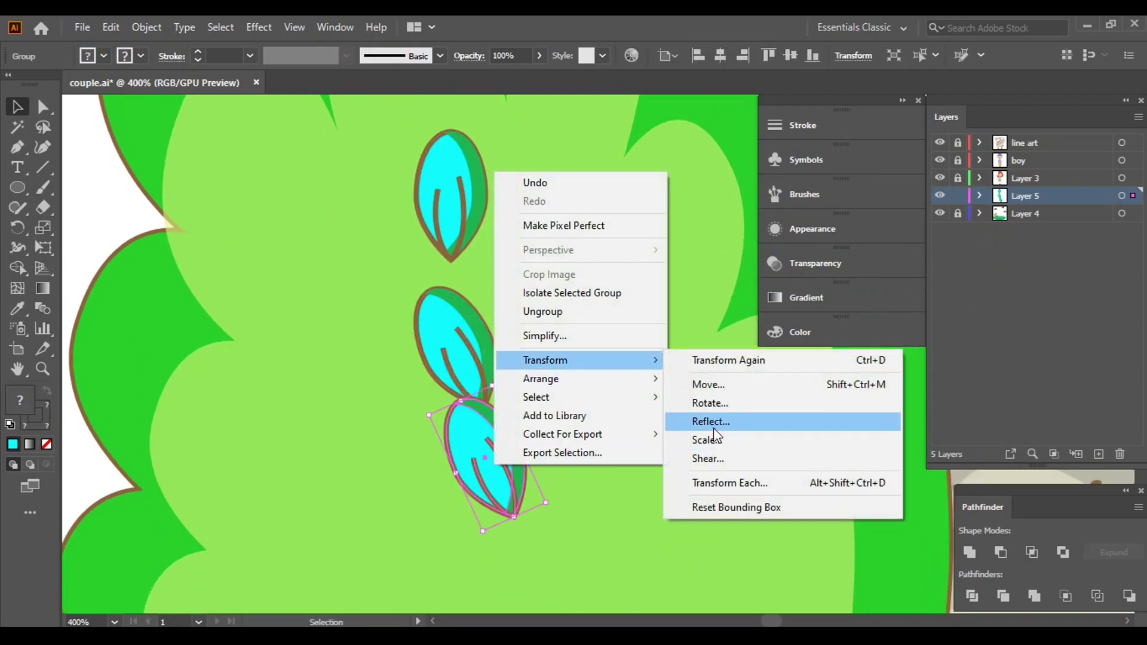
{"action": "left_click", "coordinate": [714, 425]}
{"action": "left_click", "coordinate": [762, 433]}
{"action": "left_click_drag", "start_coordinate": [550, 414], "coordinate": [366, 520]}
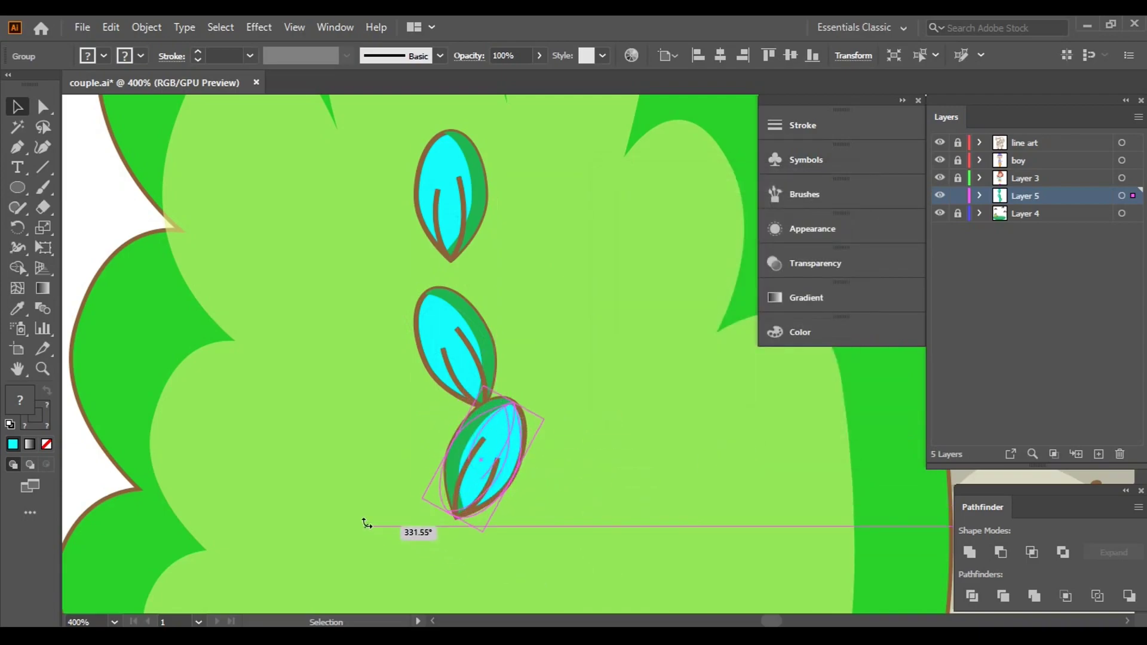
{"action": "mouse_move", "coordinate": [478, 472]}
{"action": "left_mouse_down"}
{"action": "mouse_move", "coordinate": [441, 510]}
{"action": "mouse_move", "coordinate": [412, 505]}
{"action": "mouse_move", "coordinate": [585, 483]}
{"action": "left_mouse_up"}
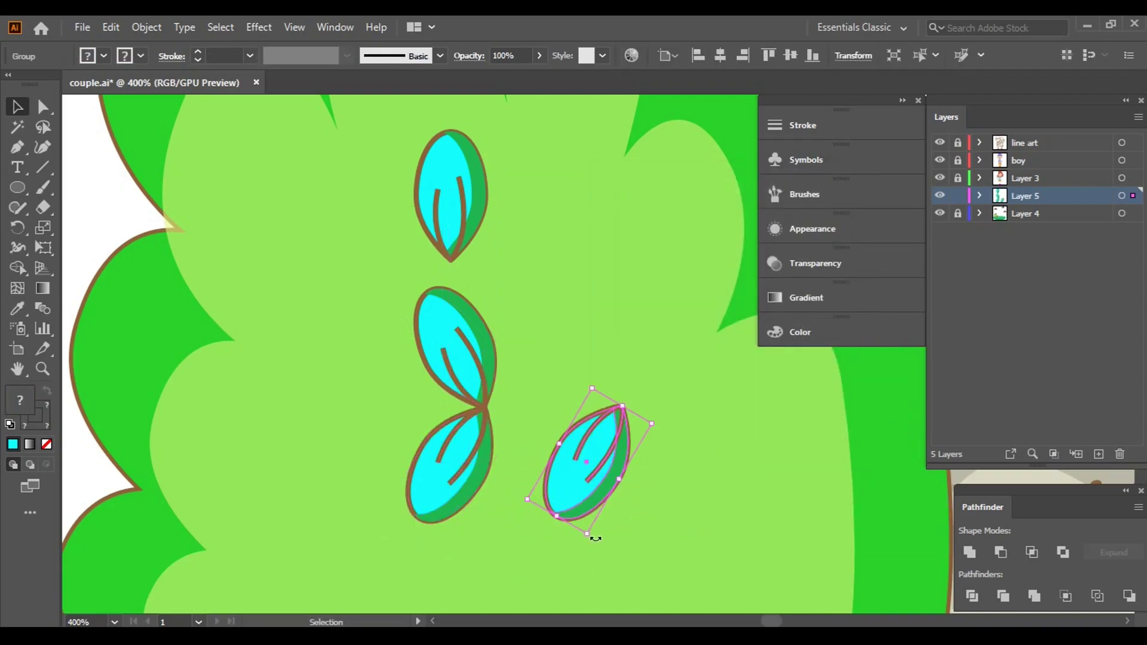
- Rotate another leaf copy horizontal with its tip at the leaves' junction
{"action": "left_click_drag", "start_coordinate": [591, 544], "coordinate": [711, 451]}
{"action": "mouse_move", "coordinate": [604, 473]}
{"action": "left_mouse_down"}
{"action": "mouse_move", "coordinate": [558, 448]}
{"action": "mouse_move", "coordinate": [562, 440]}
{"action": "left_mouse_up"}
{"action": "left_click", "coordinate": [667, 475]}
{"action": "left_click", "coordinate": [601, 454]}
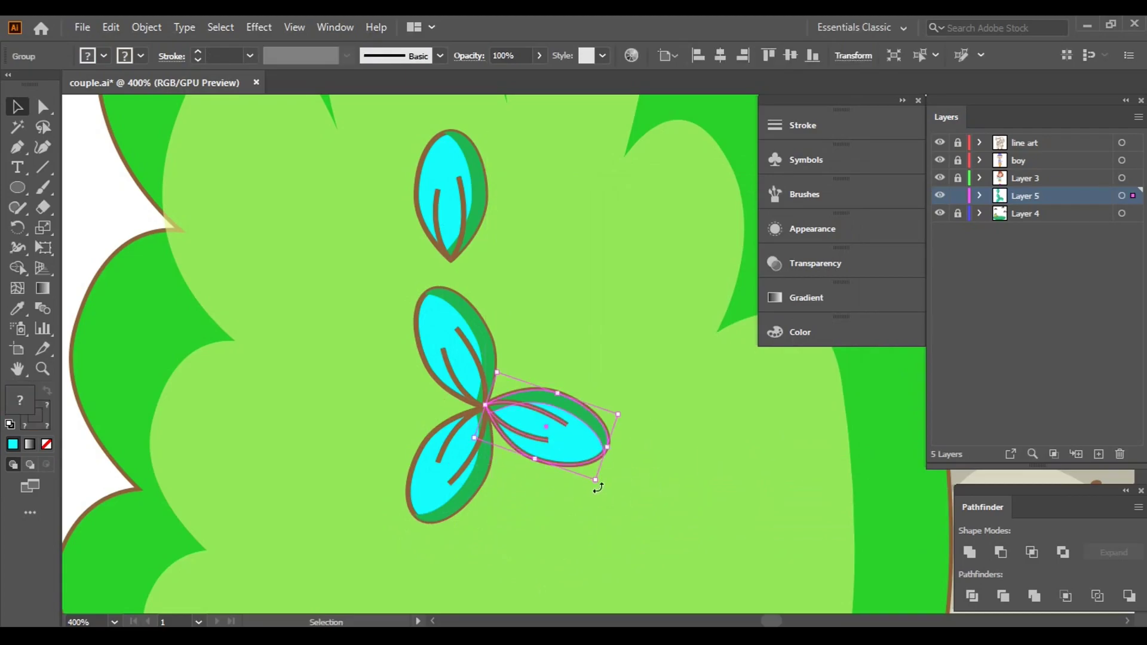
- Group the three leaves into a single sprig
{"action": "left_click_drag", "start_coordinate": [597, 487], "coordinate": [550, 454]}
{"action": "key", "text": "ctrl+equal"}
{"action": "left_click", "coordinate": [596, 526]}
{"action": "key", "text": "ctrl+a"}
{"action": "right_click", "coordinate": [371, 285]}
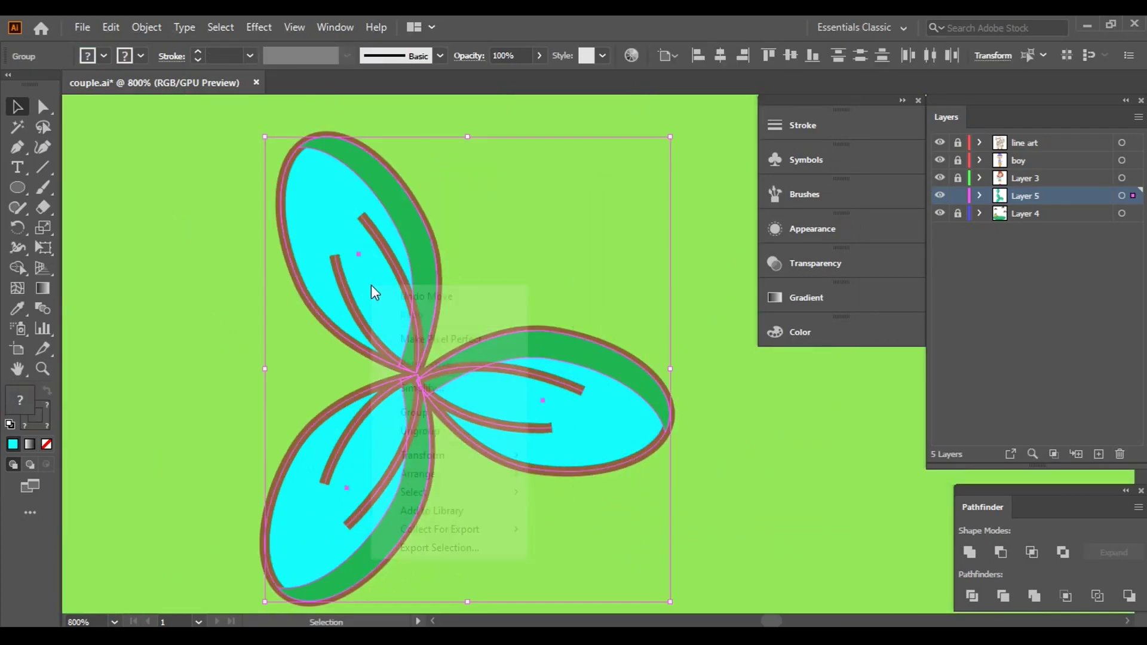
{"action": "left_click", "coordinate": [435, 410]}
{"action": "left_click", "coordinate": [752, 383]}
{"action": "key", "text": "ctrl+0"}
- Scale down the three-leaf sprig and the single top leaf
{"action": "scroll", "coordinate": [564, 447], "scroll_direction": "up", "scroll_amount": 3}
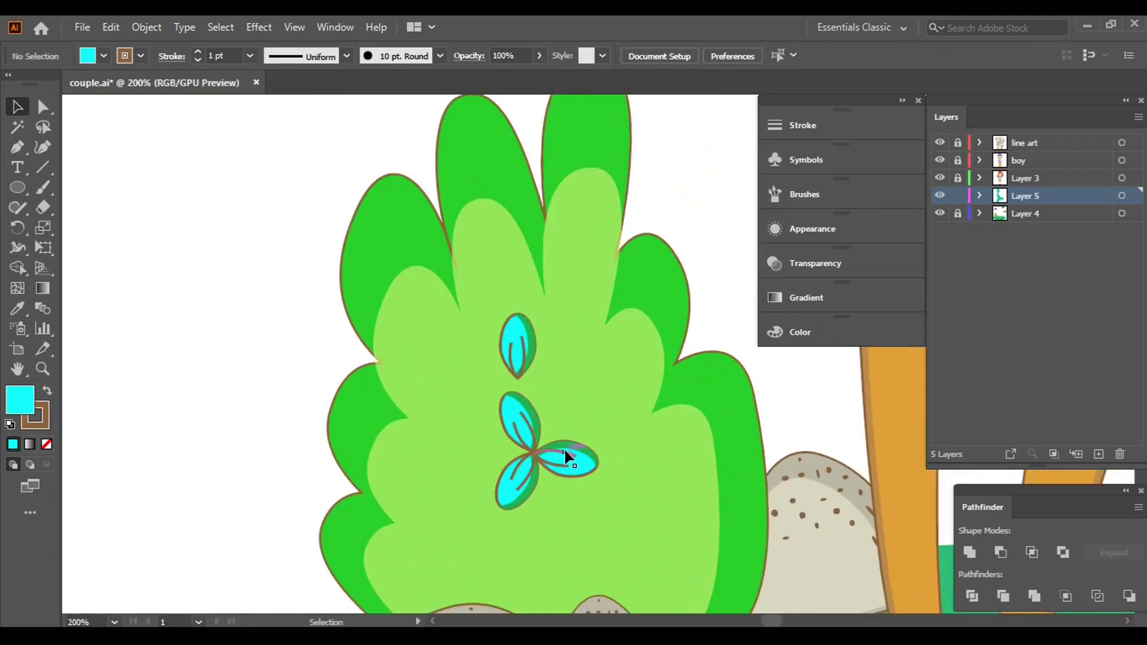
{"action": "left_click", "coordinate": [564, 447]}
{"action": "left_click_drag", "start_coordinate": [614, 451], "coordinate": [548, 375]}
{"action": "left_click", "coordinate": [538, 323]}
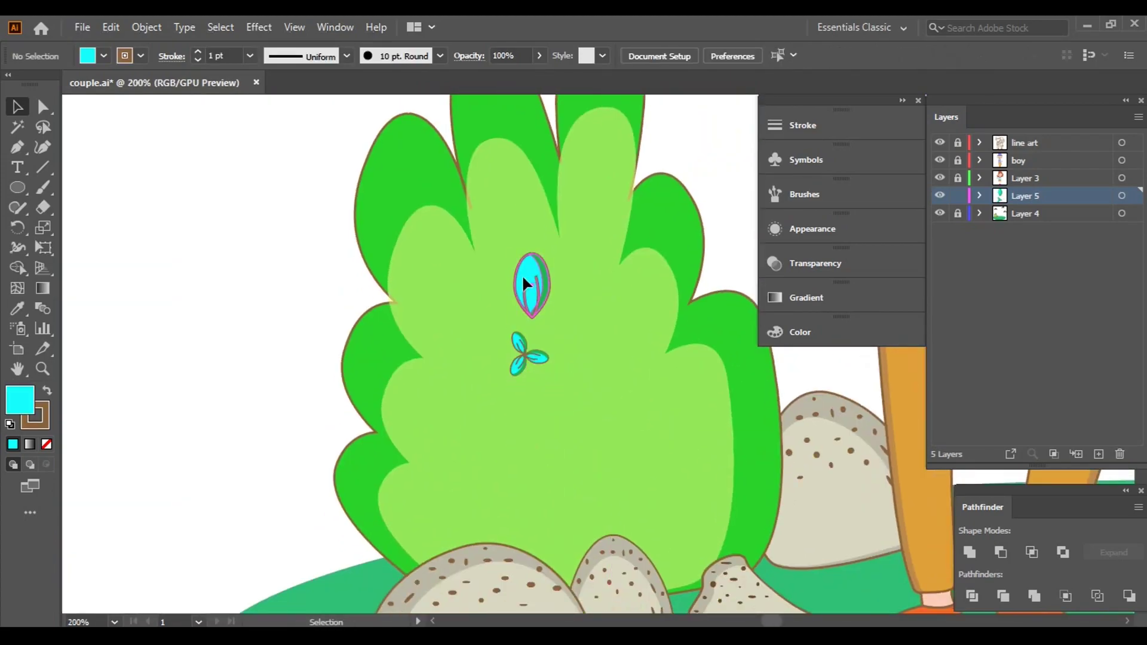
{"action": "left_click", "coordinate": [524, 284]}
{"action": "left_click_drag", "start_coordinate": [549, 318], "coordinate": [520, 267]}
{"action": "left_click", "coordinate": [615, 375]}
{"action": "scroll", "coordinate": [615, 374], "scroll_direction": "down", "scroll_amount": 1}
{"action": "left_click", "coordinate": [504, 242]}
{"action": "left_click", "coordinate": [259, 263]}
- Alt-drag sprig and leaf copies toward the bush's upper left, undoing an accidental stretch
{"action": "scroll", "coordinate": [589, 396], "scroll_direction": "down", "scroll_amount": 4}
{"action": "scroll", "coordinate": [562, 454], "scroll_direction": "up", "scroll_amount": 1}
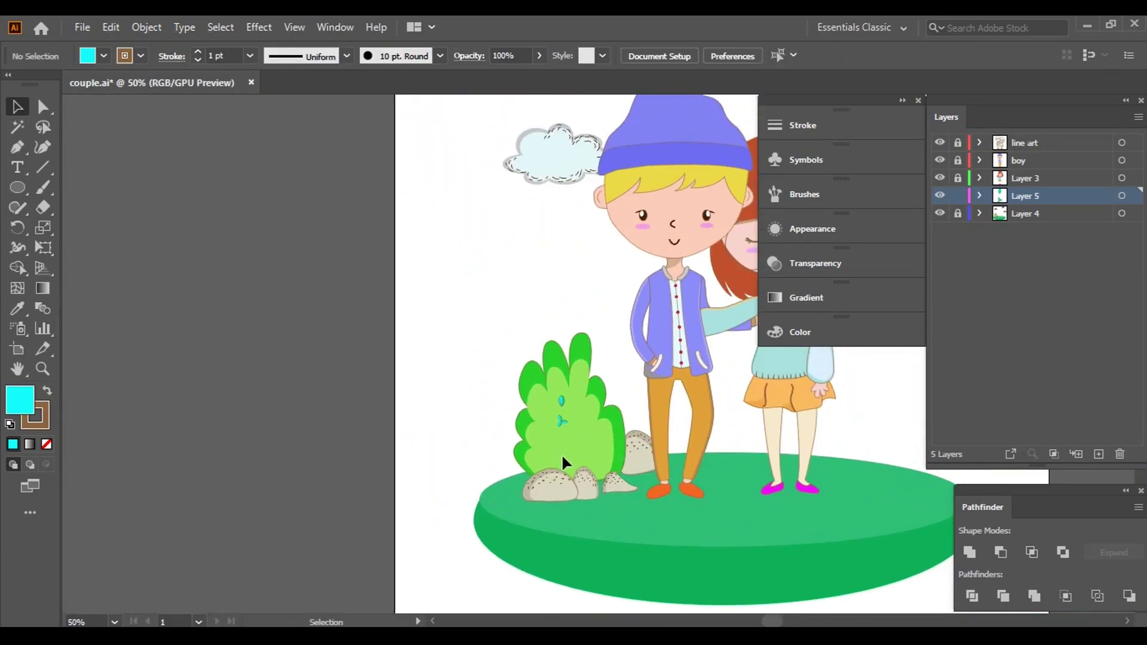
{"action": "scroll", "coordinate": [586, 370], "scroll_direction": "up", "scroll_amount": 2}
{"action": "scroll", "coordinate": [591, 396], "scroll_direction": "down", "scroll_amount": 1}
{"action": "scroll", "coordinate": [591, 396], "scroll_direction": "up", "scroll_amount": 2}
{"action": "left_click", "coordinate": [572, 322]}
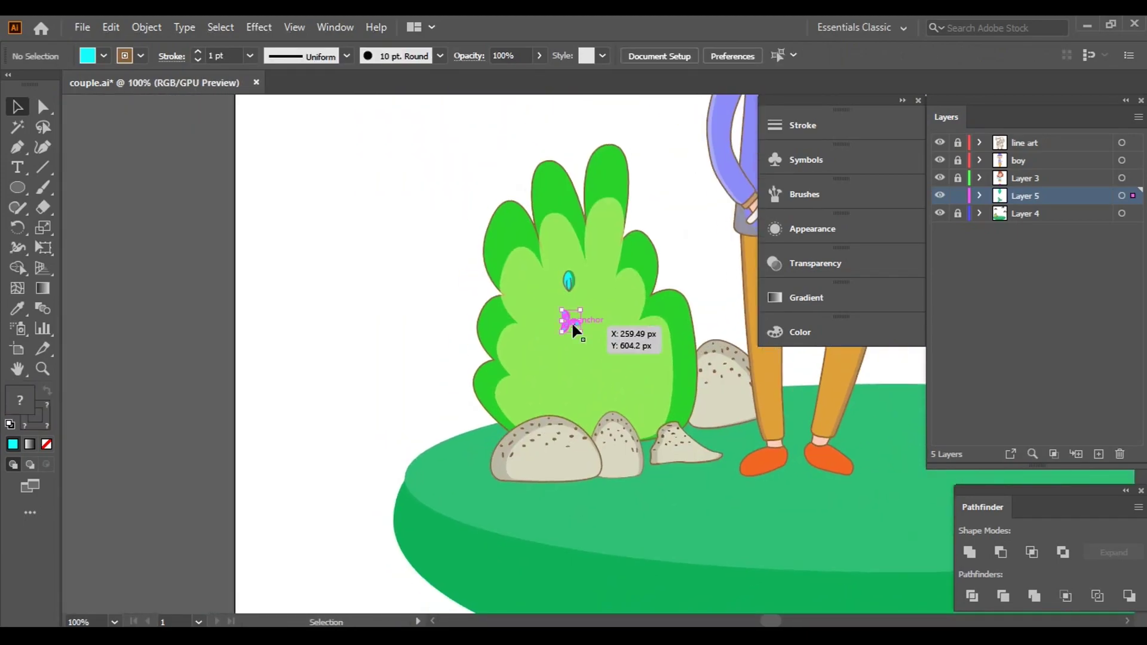
{"action": "scroll", "coordinate": [573, 328], "scroll_direction": "up", "scroll_amount": 2}
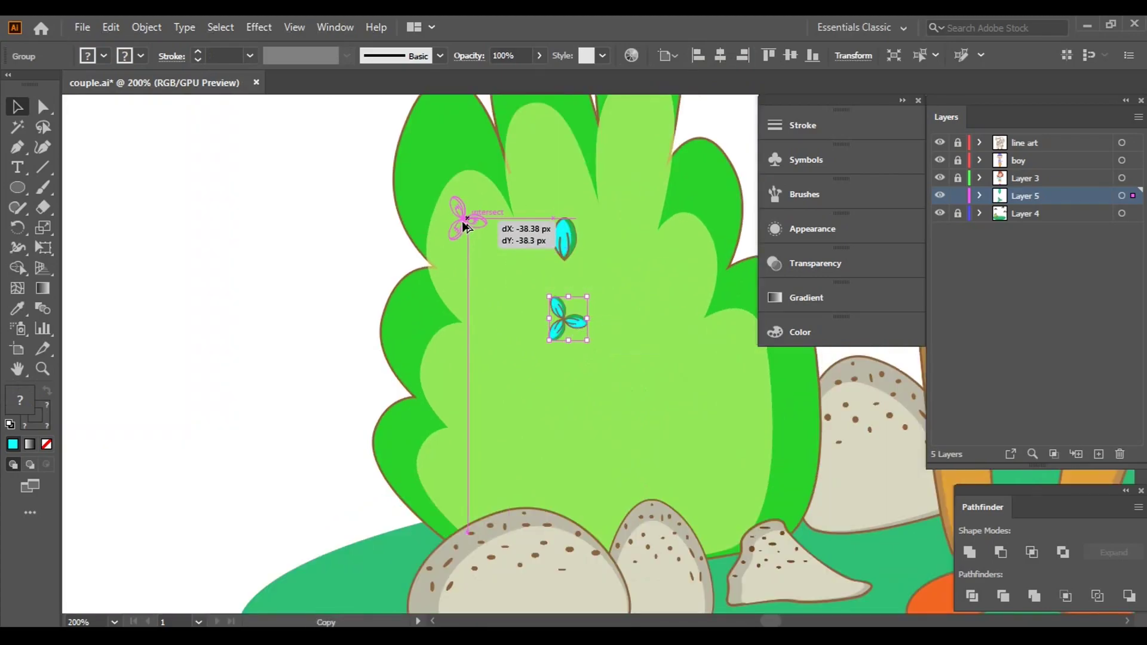
{"action": "mouse_move", "coordinate": [572, 328]}
{"action": "left_mouse_down"}
{"action": "mouse_move", "coordinate": [486, 232]}
{"action": "mouse_move", "coordinate": [744, 390]}
{"action": "mouse_move", "coordinate": [490, 481]}
{"action": "left_mouse_up"}
{"action": "mouse_move", "coordinate": [565, 239]}
{"action": "left_mouse_down"}
{"action": "mouse_move", "coordinate": [686, 274]}
{"action": "mouse_move", "coordinate": [543, 412]}
{"action": "mouse_move", "coordinate": [433, 339]}
{"action": "left_mouse_up"}
{"action": "left_click_drag", "start_coordinate": [434, 339], "coordinate": [774, 456]}
{"action": "key", "text": "ctrl+z"}
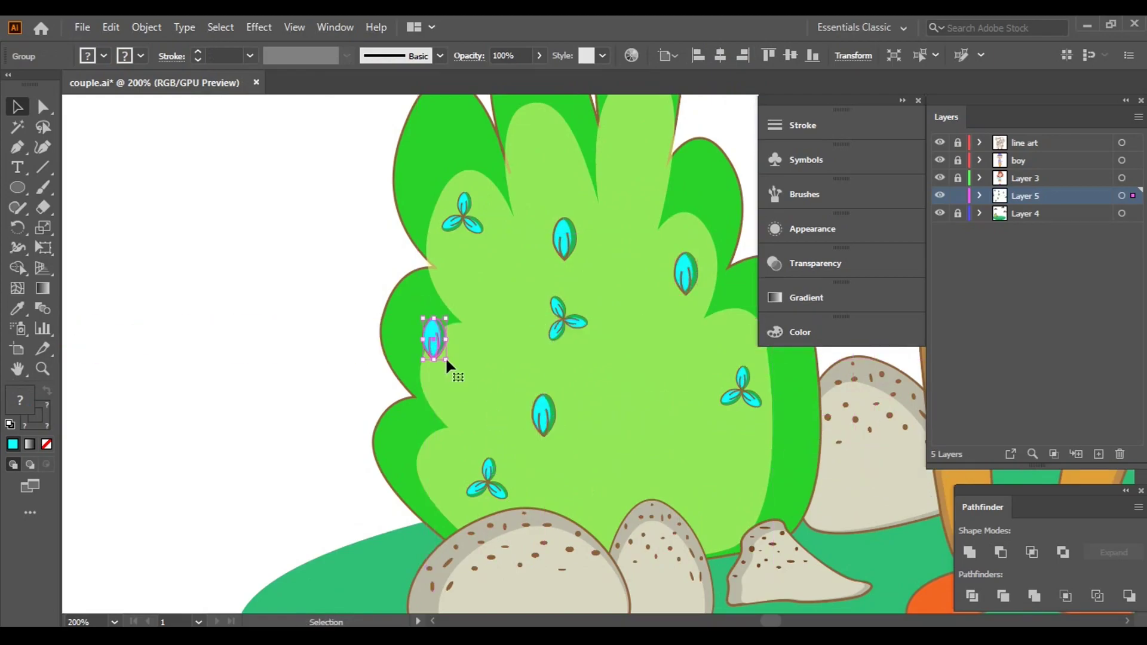
- Add leaf copies on the bush's right side and higher up, moving a sprig to the top
{"action": "left_click_drag", "start_coordinate": [431, 340], "coordinate": [790, 467]}
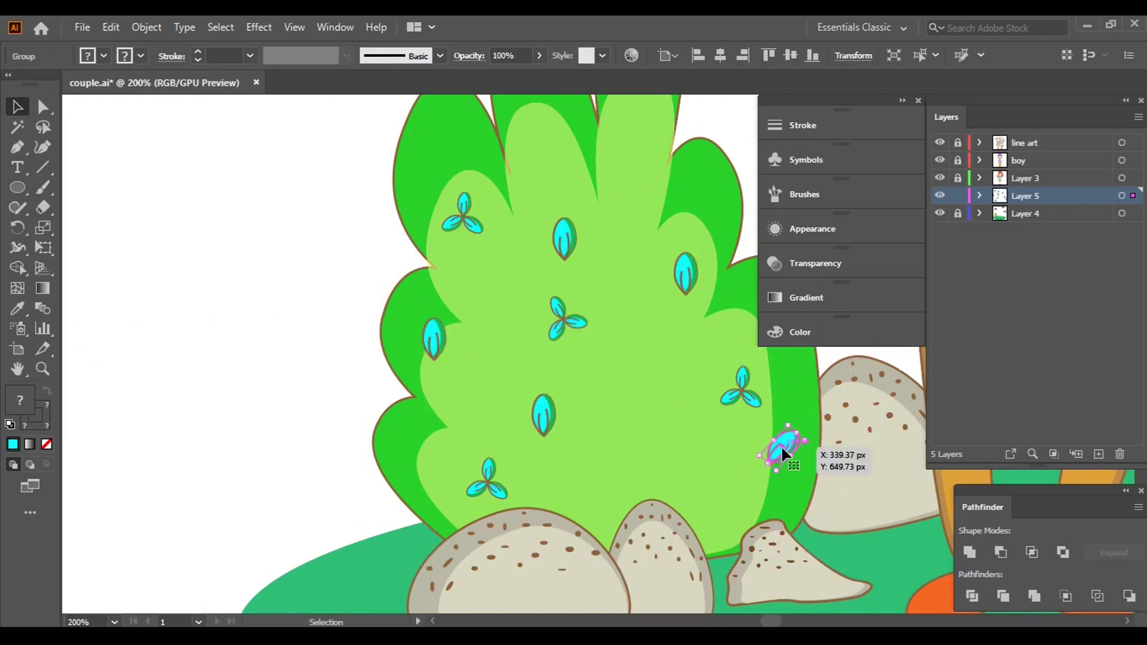
{"action": "mouse_move", "coordinate": [553, 421]}
{"action": "left_mouse_down"}
{"action": "mouse_move", "coordinate": [679, 470]}
{"action": "mouse_move", "coordinate": [679, 447]}
{"action": "left_mouse_up"}
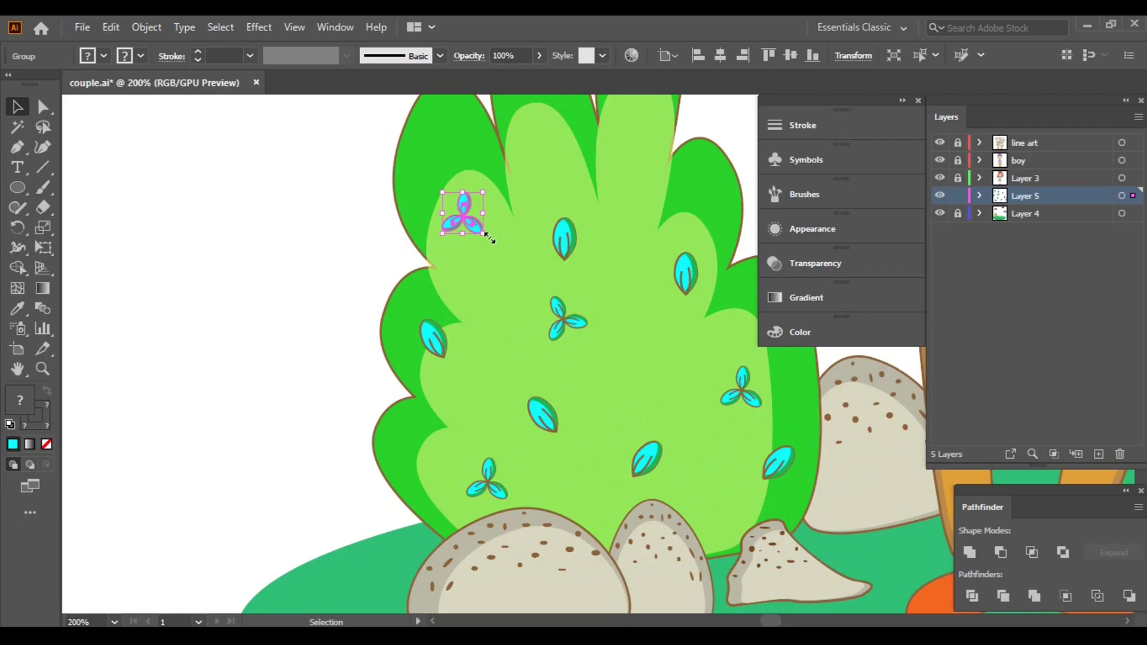
{"action": "mouse_move", "coordinate": [489, 481]}
{"action": "left_mouse_down"}
{"action": "mouse_move", "coordinate": [614, 276]}
{"action": "mouse_move", "coordinate": [588, 281]}
{"action": "left_mouse_up"}
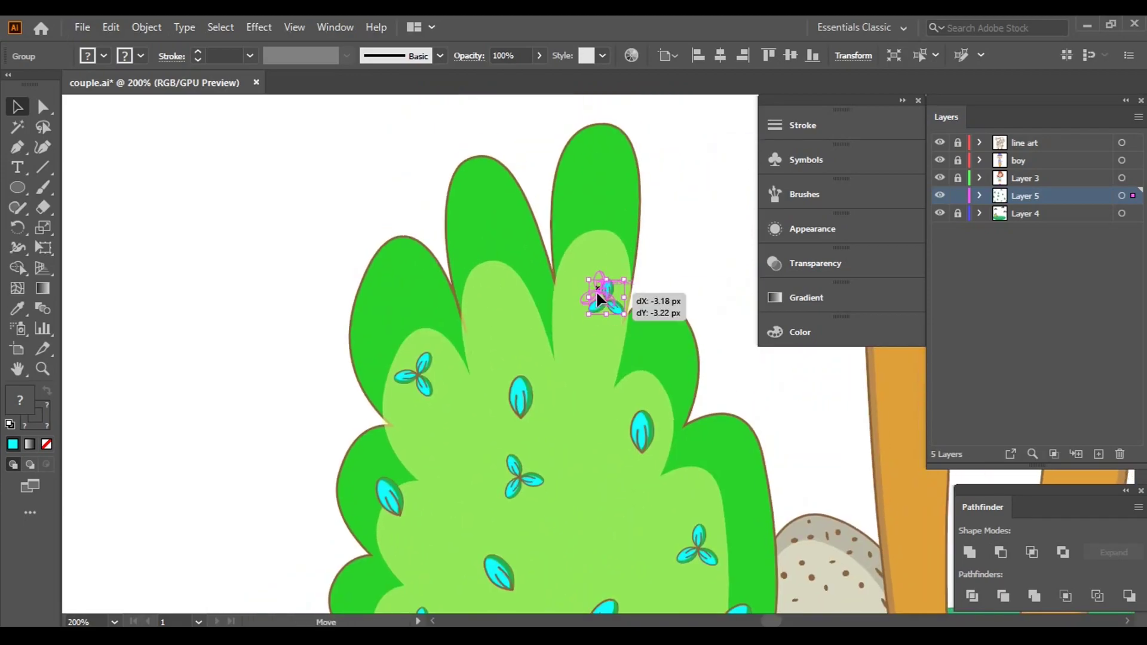
{"action": "left_click_drag", "start_coordinate": [531, 399], "coordinate": [542, 399]}
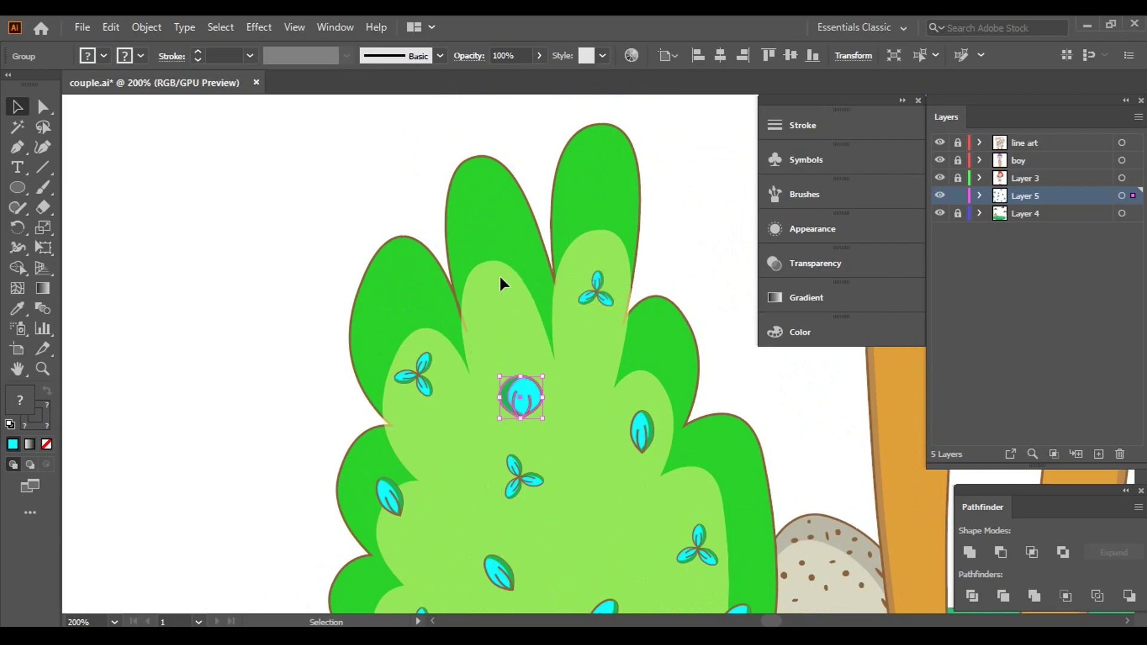
{"action": "mouse_move", "coordinate": [648, 439]}
{"action": "left_mouse_down"}
{"action": "mouse_move", "coordinate": [501, 295]}
{"action": "mouse_move", "coordinate": [663, 352]}
{"action": "left_mouse_up"}
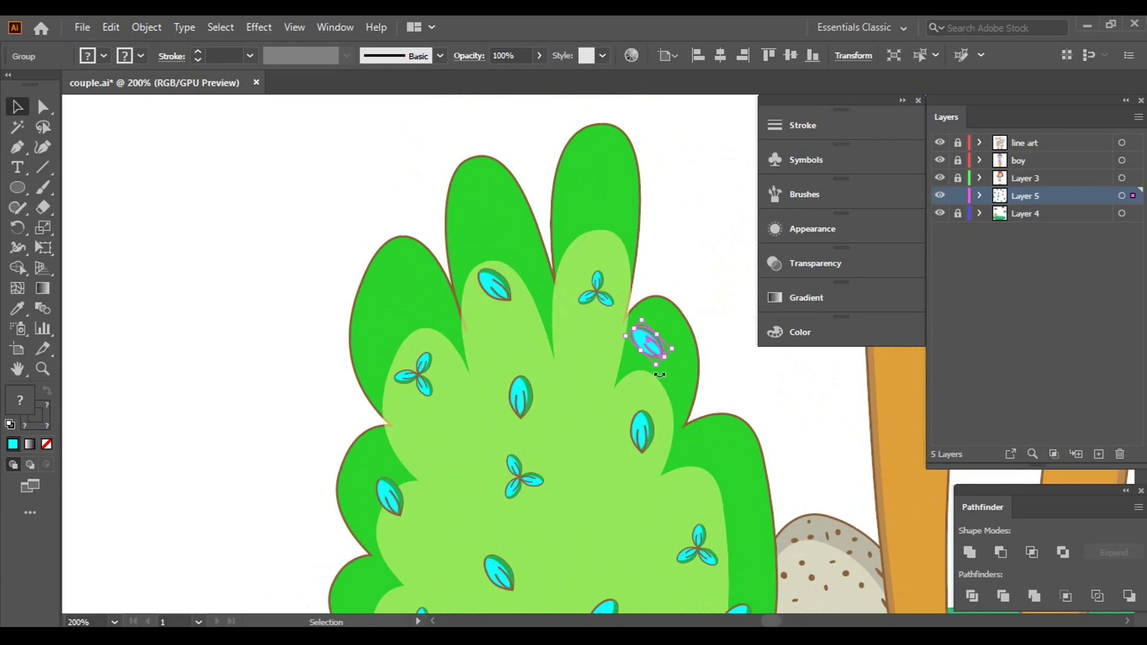
{"action": "scroll", "coordinate": [401, 326], "scroll_direction": "down", "scroll_amount": 3}
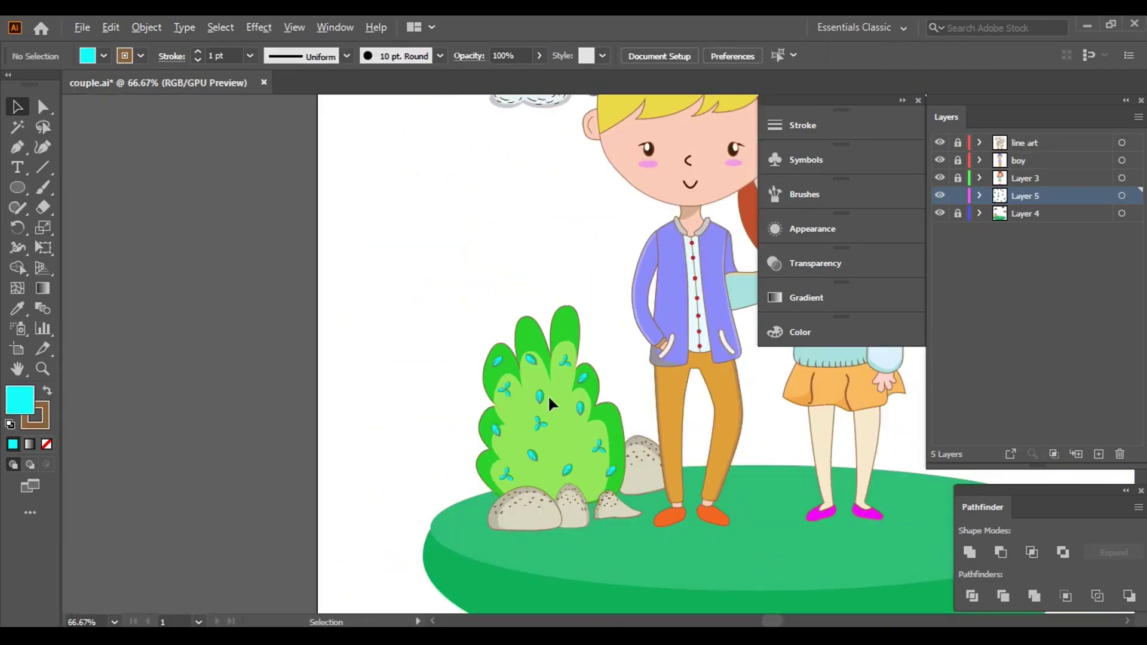
{"action": "scroll", "coordinate": [548, 402], "scroll_direction": "up", "scroll_amount": 2}
{"action": "scroll", "coordinate": [489, 341], "scroll_direction": "down", "scroll_amount": 3}
- Fill the remaining empty spots with leaf and sprig copies, then view the whole artboard
{"action": "left_click_drag", "start_coordinate": [456, 226], "coordinate": [524, 300]}
{"action": "left_click_drag", "start_coordinate": [365, 130], "coordinate": [417, 275]}
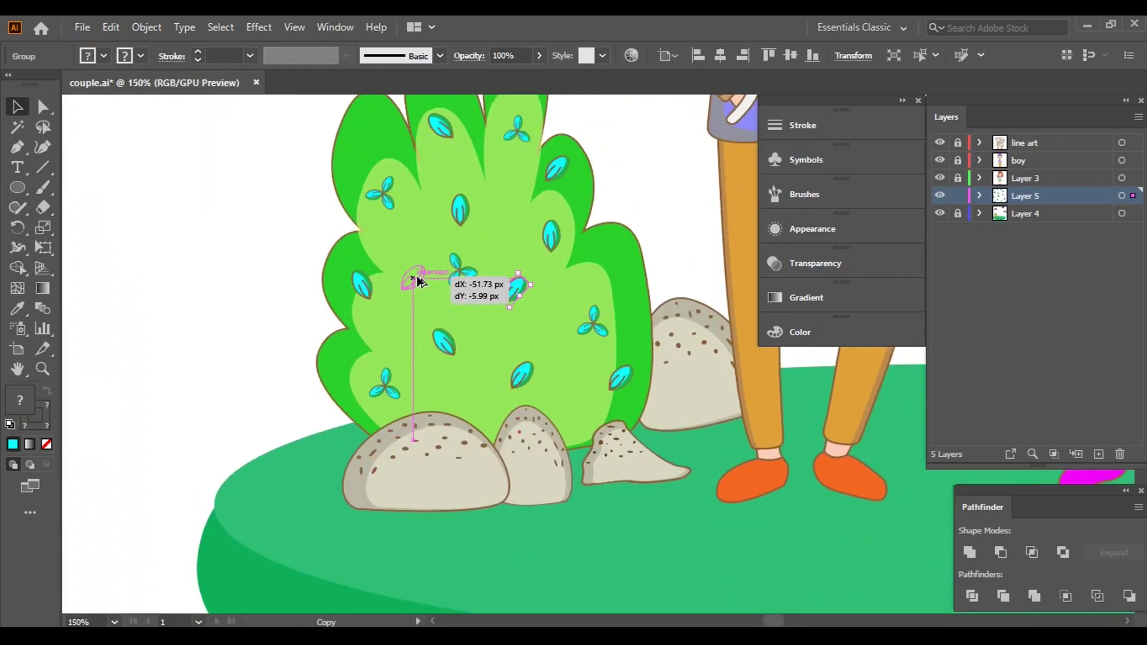
{"action": "mouse_move", "coordinate": [485, 359]}
{"action": "left_mouse_down"}
{"action": "mouse_move", "coordinate": [494, 397]}
{"action": "mouse_move", "coordinate": [506, 342]}
{"action": "mouse_move", "coordinate": [605, 270]}
{"action": "mouse_move", "coordinate": [618, 288]}
{"action": "left_mouse_up"}
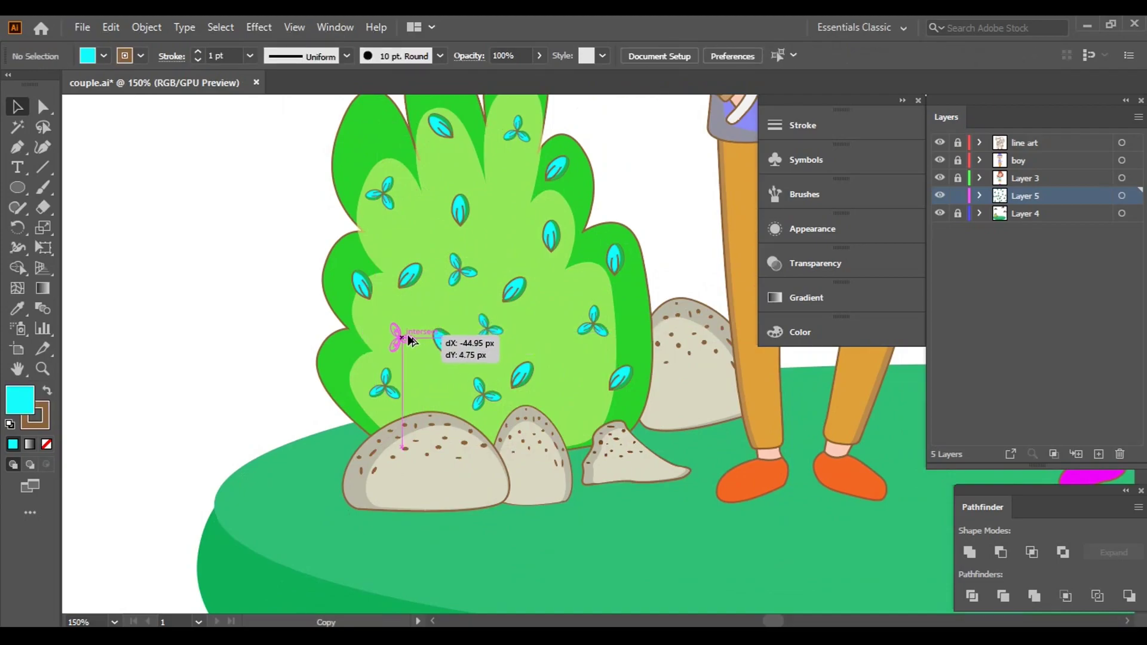
{"action": "mouse_move", "coordinate": [399, 332]}
{"action": "left_mouse_down"}
{"action": "mouse_move", "coordinate": [426, 235]}
{"action": "mouse_move", "coordinate": [433, 244]}
{"action": "left_mouse_up"}
{"action": "scroll", "coordinate": [433, 244], "scroll_direction": "up", "scroll_amount": 1}
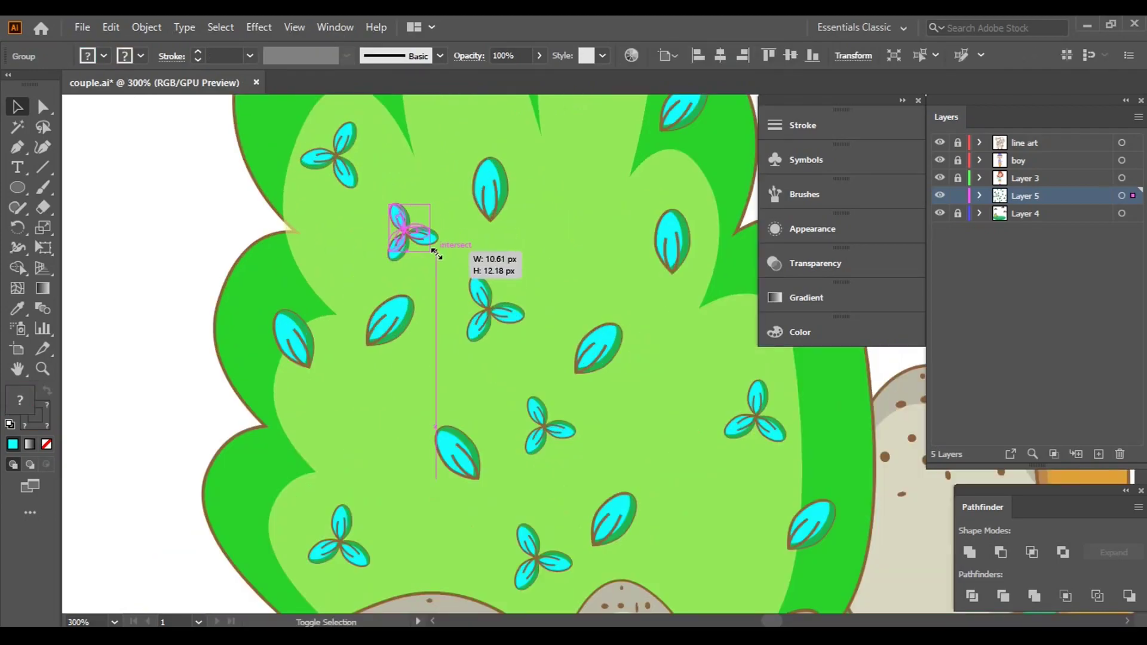
{"action": "left_click", "coordinate": [219, 248]}
{"action": "scroll", "coordinate": [529, 296], "scroll_direction": "down", "scroll_amount": 2}
{"action": "scroll", "coordinate": [528, 296], "scroll_direction": "down", "scroll_amount": 1}
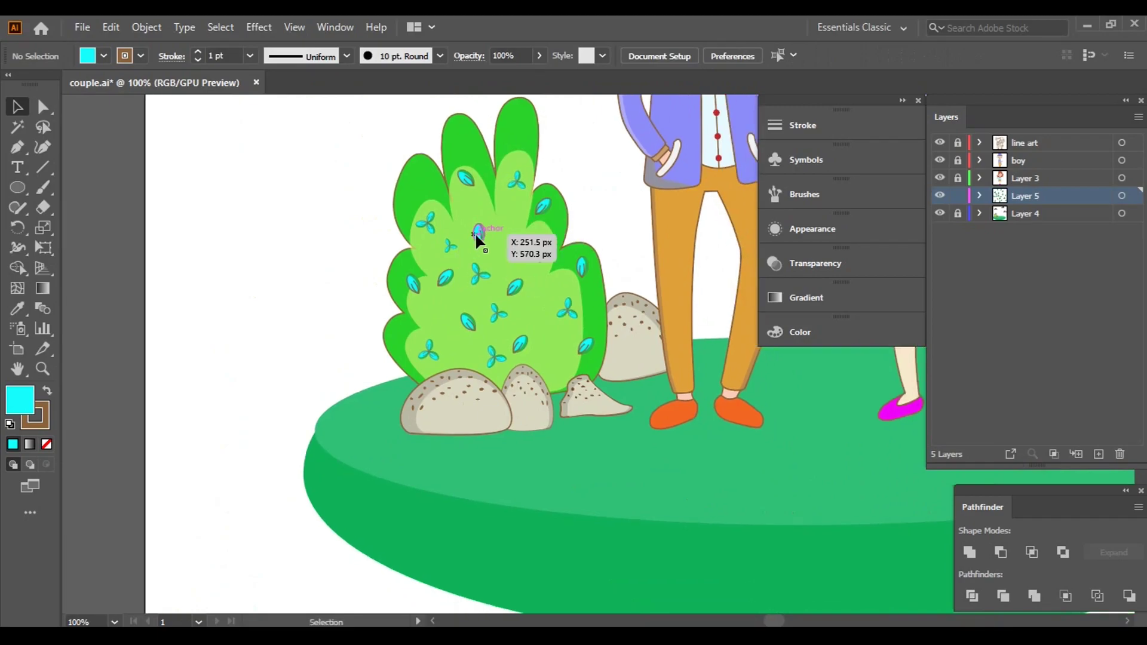
{"action": "left_click_drag", "start_coordinate": [478, 257], "coordinate": [490, 263]}
{"action": "left_click", "coordinate": [614, 178]}
{"action": "scroll", "coordinate": [614, 178], "scroll_direction": "down", "scroll_amount": 3}
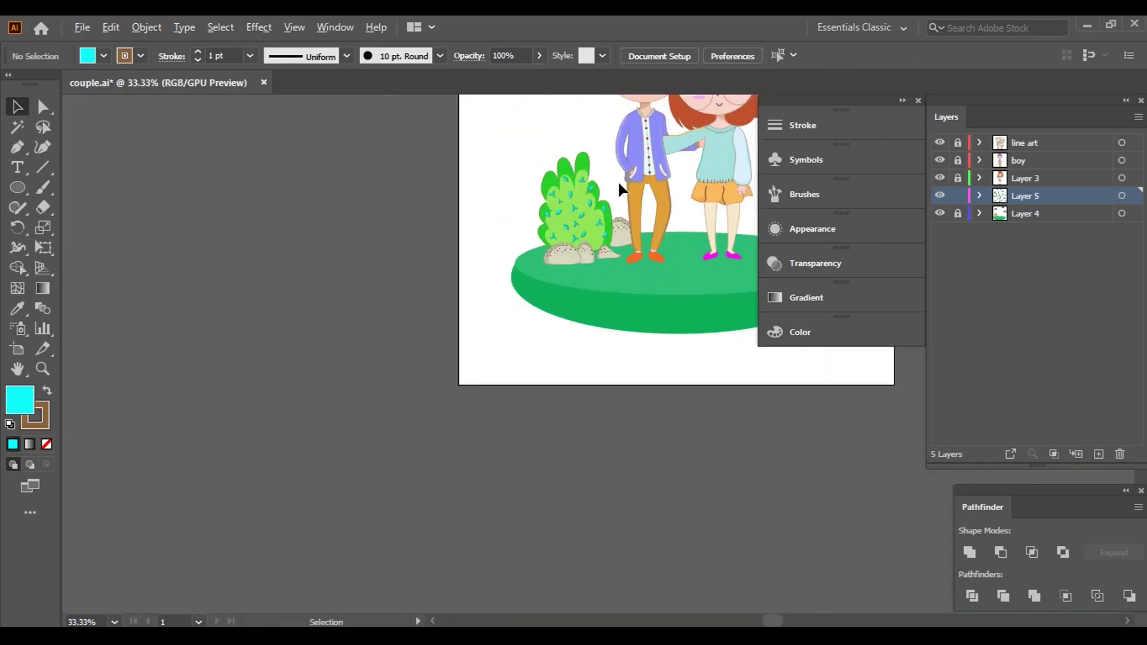
{"action": "left_click_drag", "start_coordinate": [618, 180], "coordinate": [421, 296]}
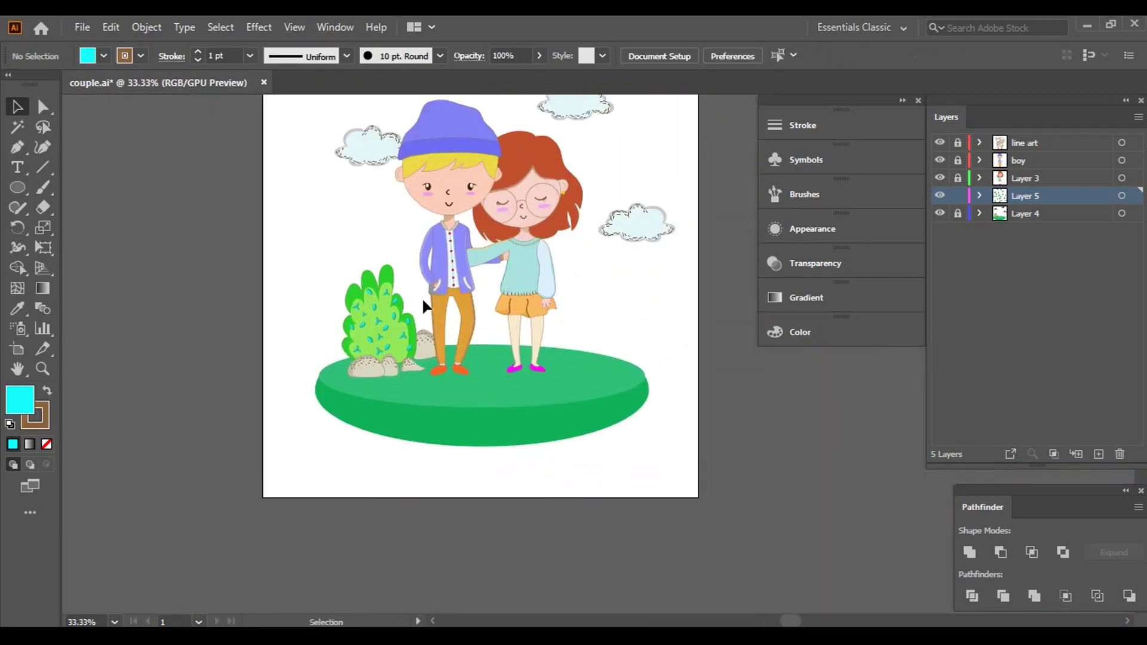
{"action": "scroll", "coordinate": [360, 282], "scroll_direction": "up", "scroll_amount": 3}
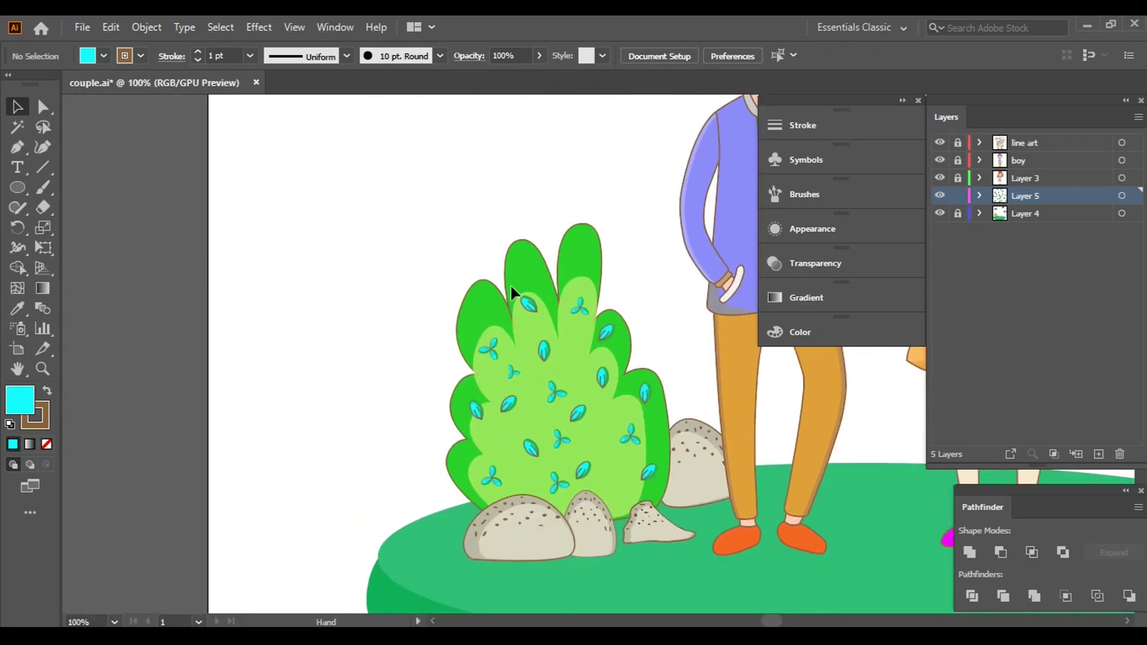
- Unlock Layer 4 and drag a clover group from Layer 5 into it
{"action": "left_click", "coordinate": [958, 214]}
{"action": "left_click", "coordinate": [980, 196]}
{"action": "scroll", "coordinate": [1099, 310], "scroll_direction": "down", "scroll_amount": 5}
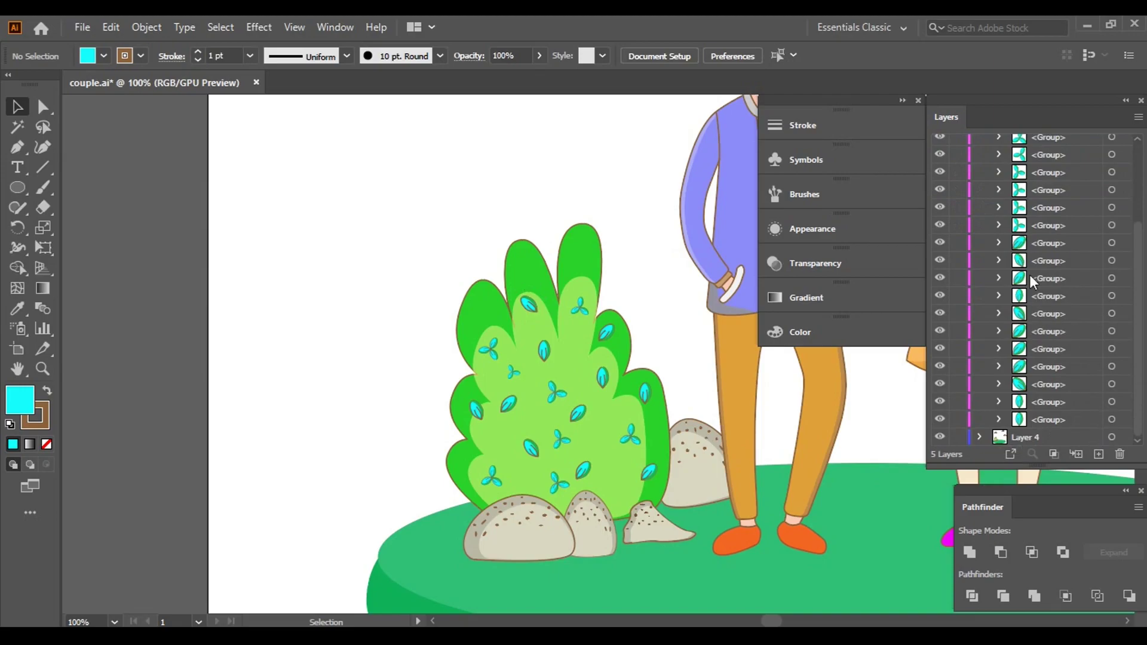
{"action": "left_click_drag", "start_coordinate": [1028, 224], "coordinate": [1023, 438]}
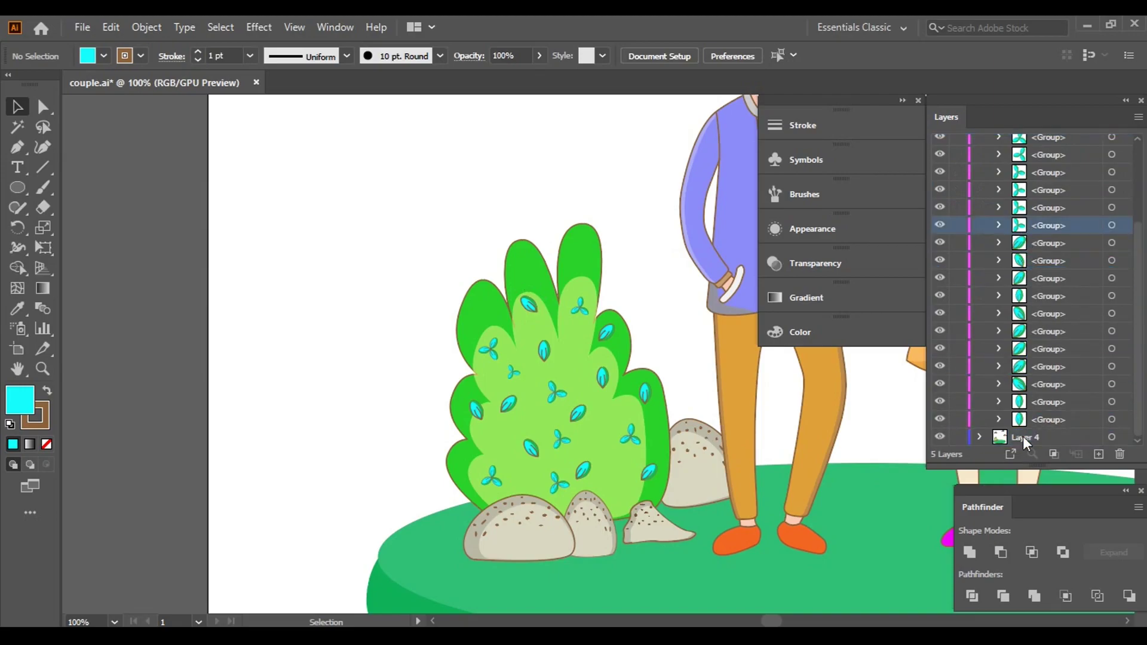
{"action": "left_click", "coordinate": [979, 437]}
{"action": "scroll", "coordinate": [992, 426], "scroll_direction": "down", "scroll_amount": 3}
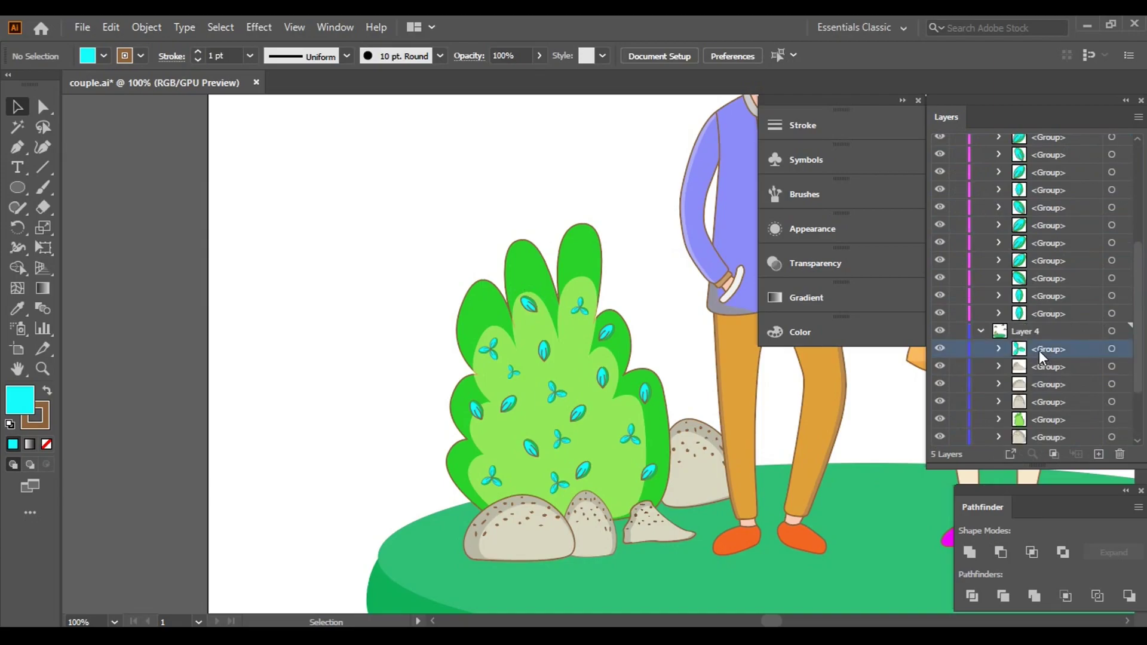
- Select the moved clover group on the bush, then collapse Layer 5
{"action": "left_click", "coordinate": [1112, 349]}
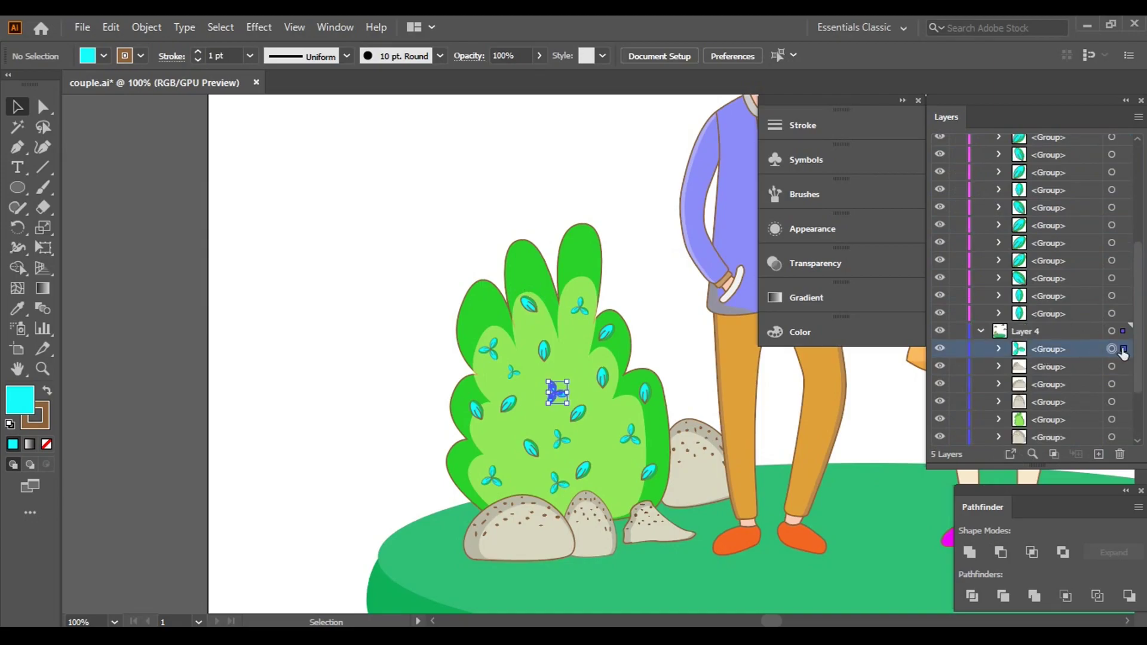
{"action": "left_click", "coordinate": [663, 282]}
{"action": "left_click", "coordinate": [556, 397]}
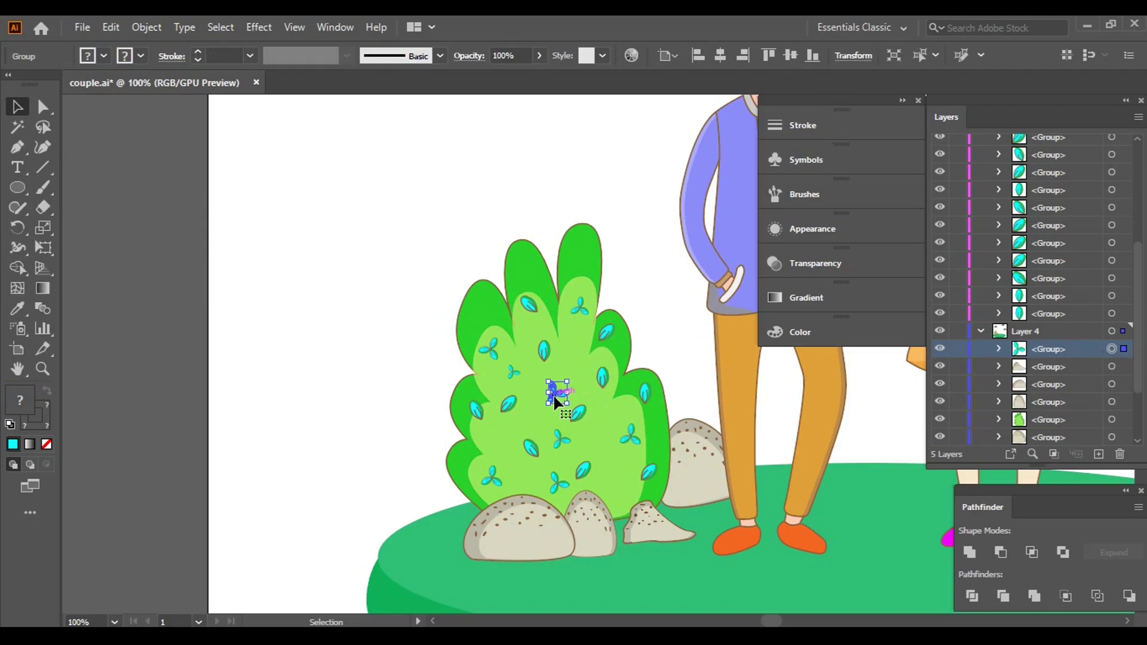
{"action": "scroll", "coordinate": [984, 246], "scroll_direction": "up", "scroll_amount": 5}
{"action": "scroll", "coordinate": [984, 246], "scroll_direction": "up", "scroll_amount": 2}
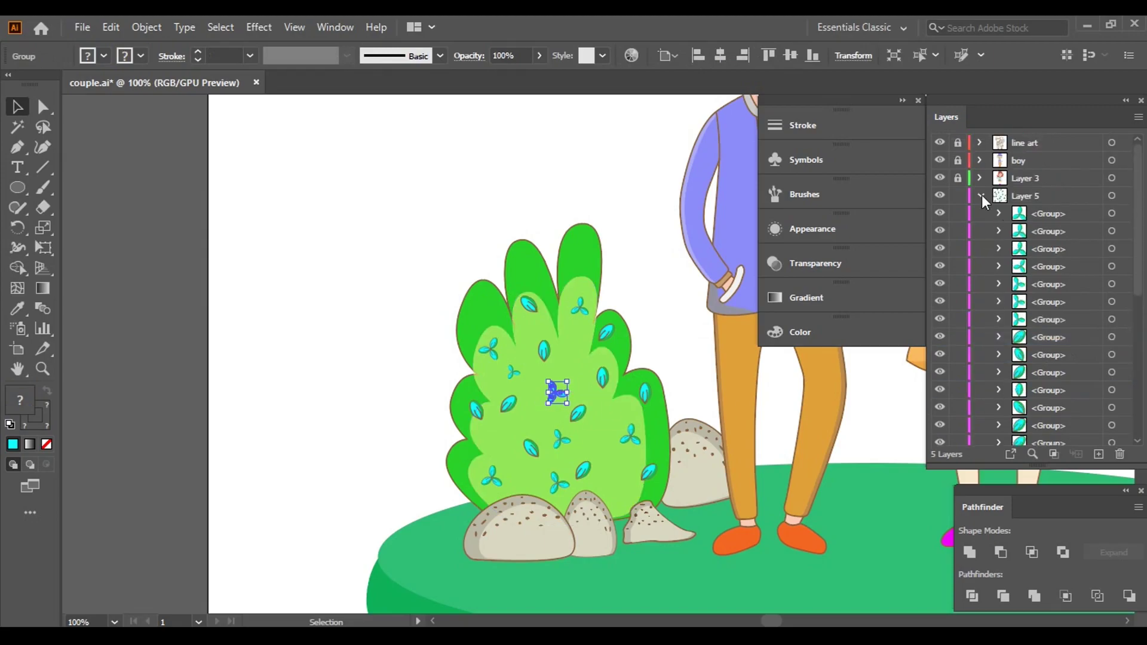
{"action": "left_click", "coordinate": [980, 195]}
{"action": "left_click", "coordinate": [645, 268]}
- Move a clover up to the bush's tip and rotate it to sit there
{"action": "scroll", "coordinate": [571, 355], "scroll_direction": "up", "scroll_amount": 3}
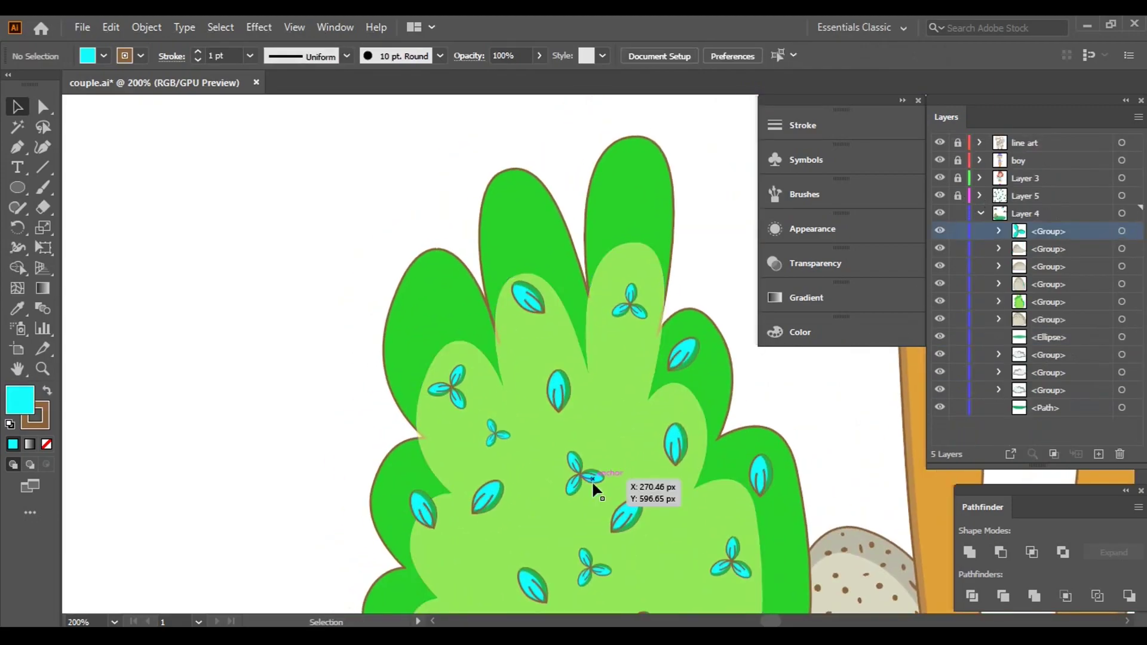
{"action": "left_click_drag", "start_coordinate": [584, 473], "coordinate": [513, 163]}
{"action": "scroll", "coordinate": [547, 334], "scroll_direction": "up", "scroll_amount": 3}
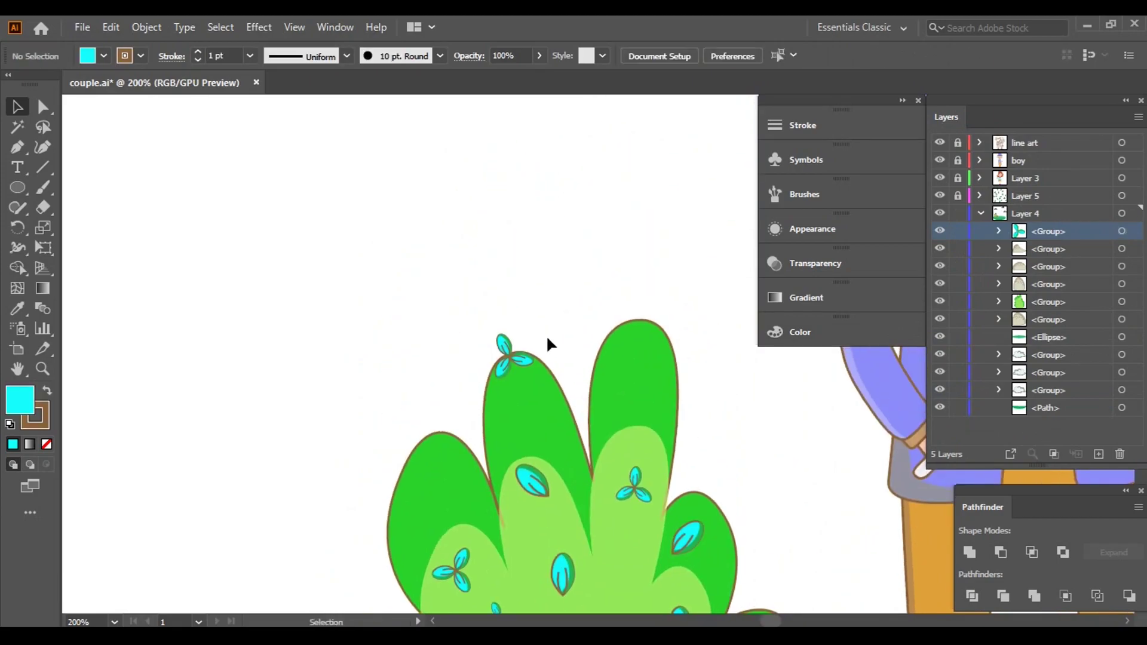
{"action": "scroll", "coordinate": [547, 334], "scroll_direction": "up", "scroll_amount": 3}
{"action": "left_click_drag", "start_coordinate": [529, 476], "coordinate": [455, 397]}
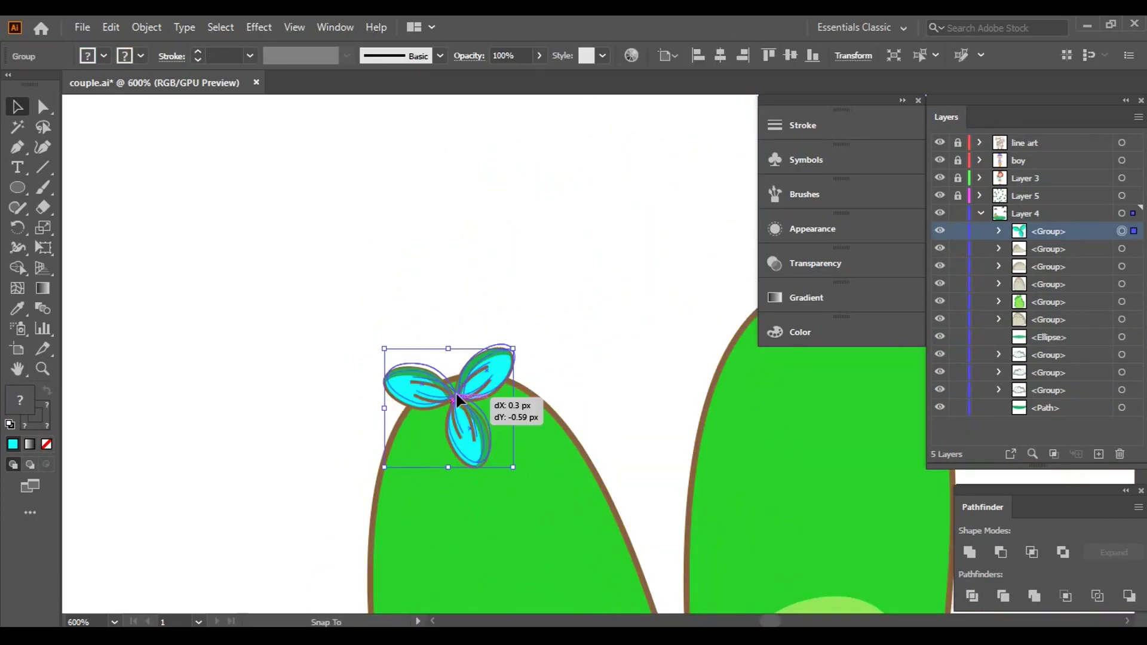
{"action": "left_click", "coordinate": [636, 397]}
{"action": "left_click_drag", "start_coordinate": [635, 397], "coordinate": [386, 398]}
- Copy a clover onto the bush's left edge, rotate it, and slide it down the edge
{"action": "mouse_move", "coordinate": [185, 388]}
{"action": "left_mouse_down"}
{"action": "mouse_move", "coordinate": [639, 307]}
{"action": "mouse_move", "coordinate": [376, 469]}
{"action": "left_mouse_up"}
{"action": "left_click", "coordinate": [740, 400]}
{"action": "scroll", "coordinate": [740, 400], "scroll_direction": "down", "scroll_amount": 3}
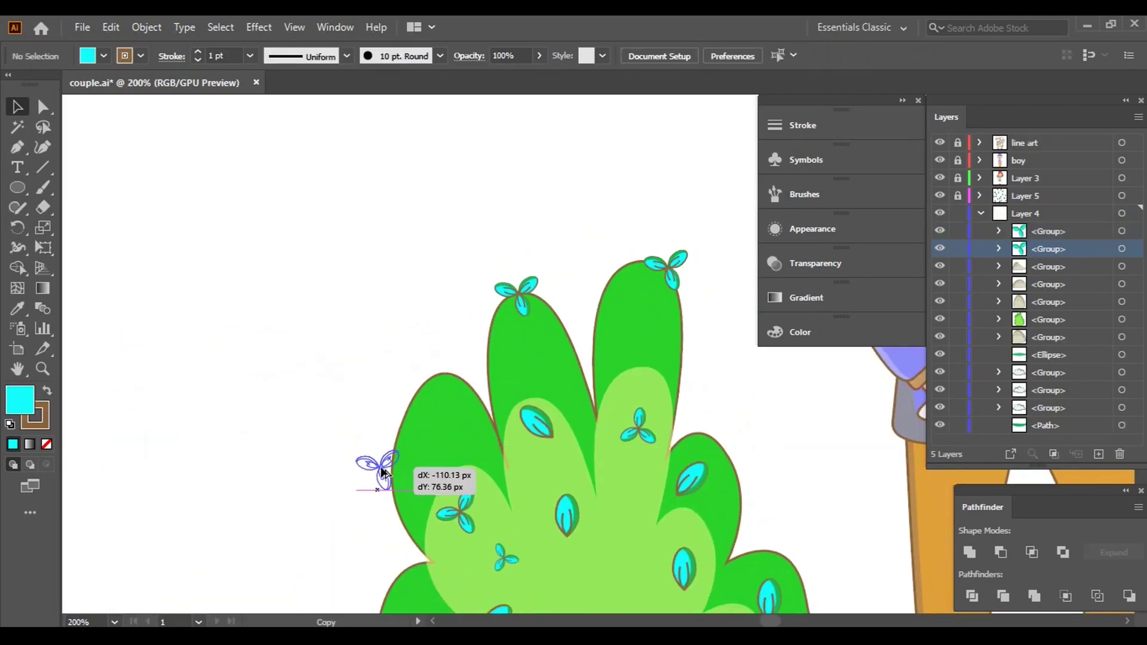
{"action": "scroll", "coordinate": [376, 469], "scroll_direction": "up", "scroll_amount": 3}
{"action": "mouse_move", "coordinate": [417, 526]}
{"action": "left_mouse_down"}
{"action": "mouse_move", "coordinate": [391, 483]}
{"action": "mouse_move", "coordinate": [410, 473]}
{"action": "left_mouse_up"}
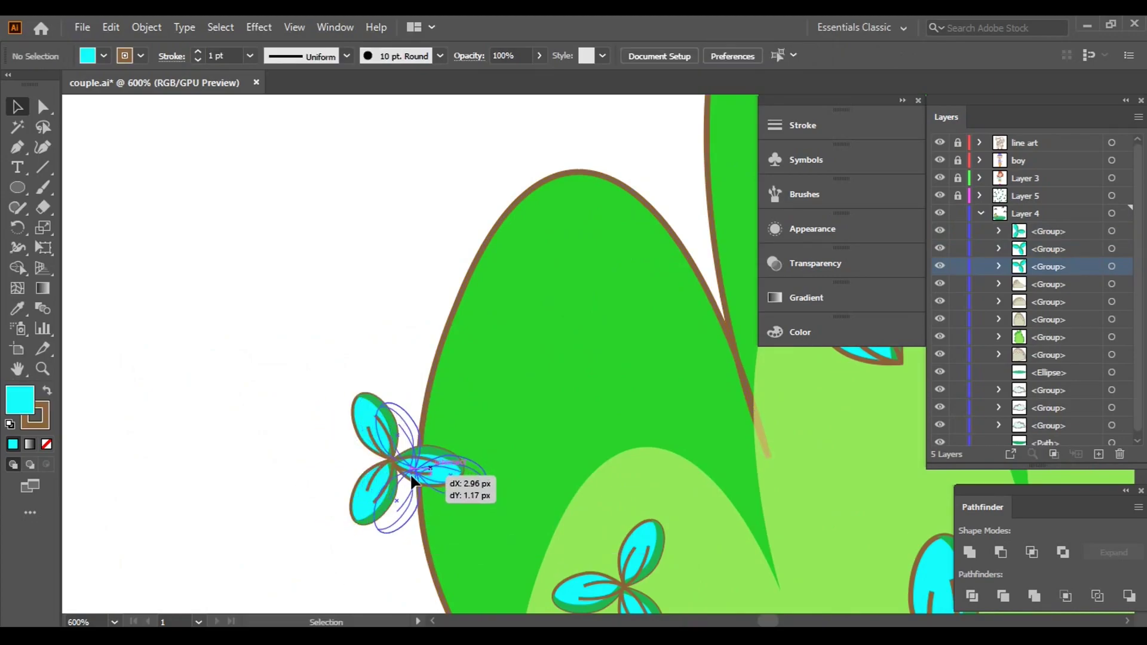
{"action": "scroll", "coordinate": [410, 472], "scroll_direction": "down", "scroll_amount": 3}
{"action": "scroll", "coordinate": [550, 440], "scroll_direction": "right", "scroll_amount": 3}
{"action": "scroll", "coordinate": [574, 437], "scroll_direction": "left", "scroll_amount": 3}
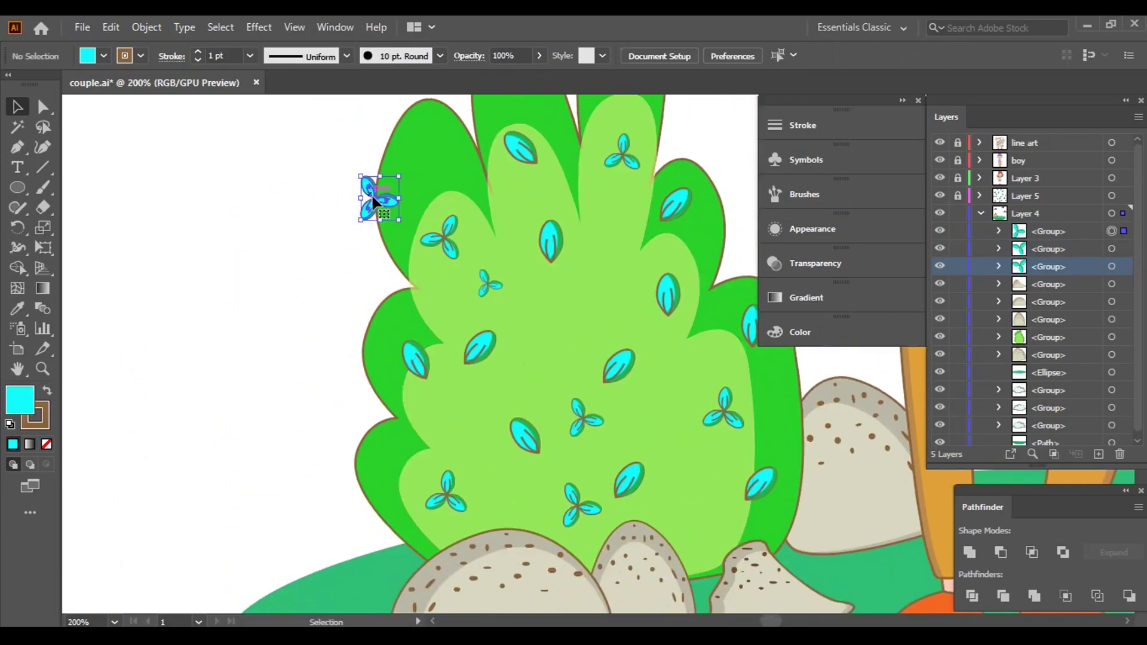
{"action": "left_click_drag", "start_coordinate": [373, 203], "coordinate": [354, 346]}
{"action": "scroll", "coordinate": [357, 404], "scroll_direction": "down", "scroll_amount": 3}
{"action": "scroll", "coordinate": [358, 404], "scroll_direction": "right", "scroll_amount": 2}
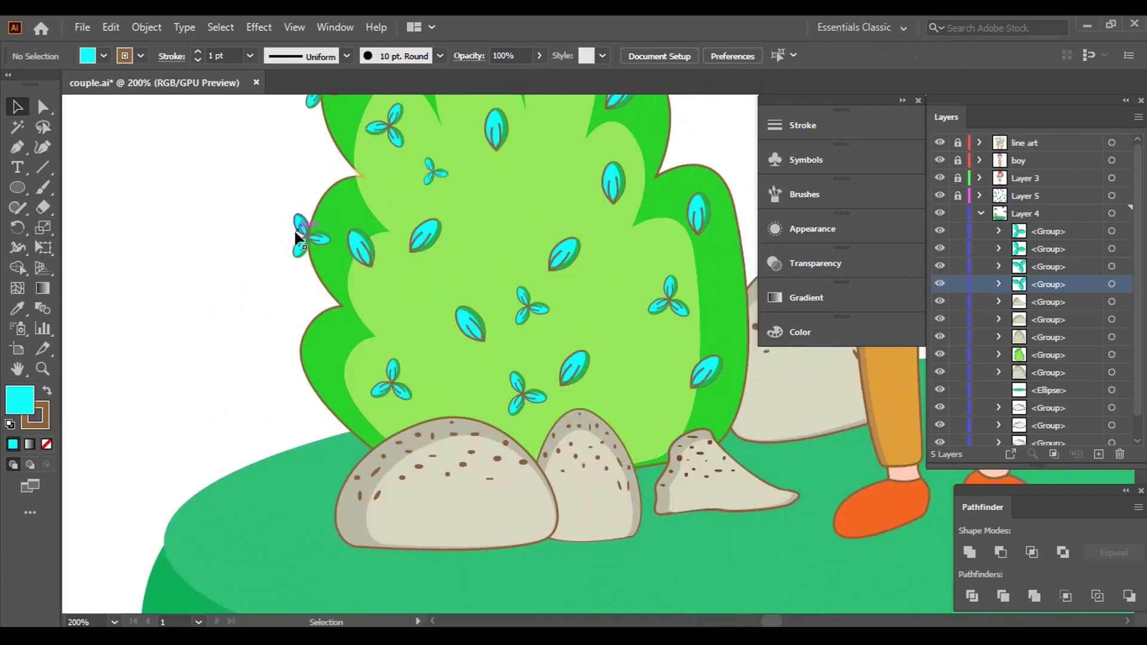
- Add another clover lower on the left edge and one on the right edge
{"action": "left_click_drag", "start_coordinate": [297, 236], "coordinate": [294, 376]}
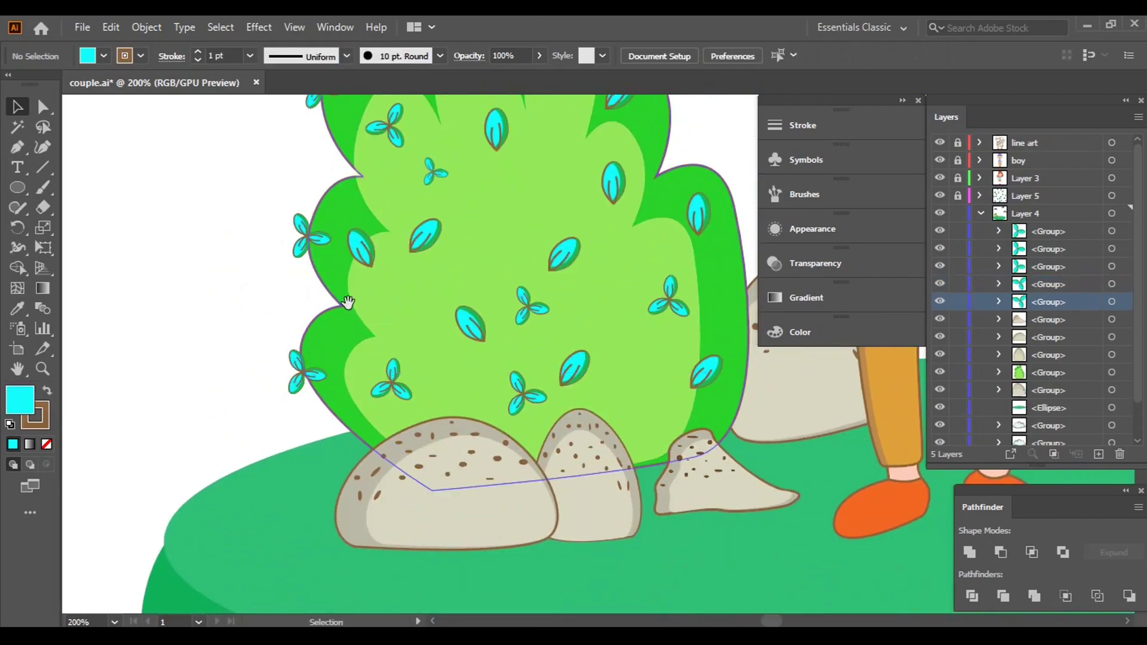
{"action": "left_click_drag", "start_coordinate": [347, 302], "coordinate": [306, 398]}
{"action": "left_click_drag", "start_coordinate": [257, 472], "coordinate": [640, 199]}
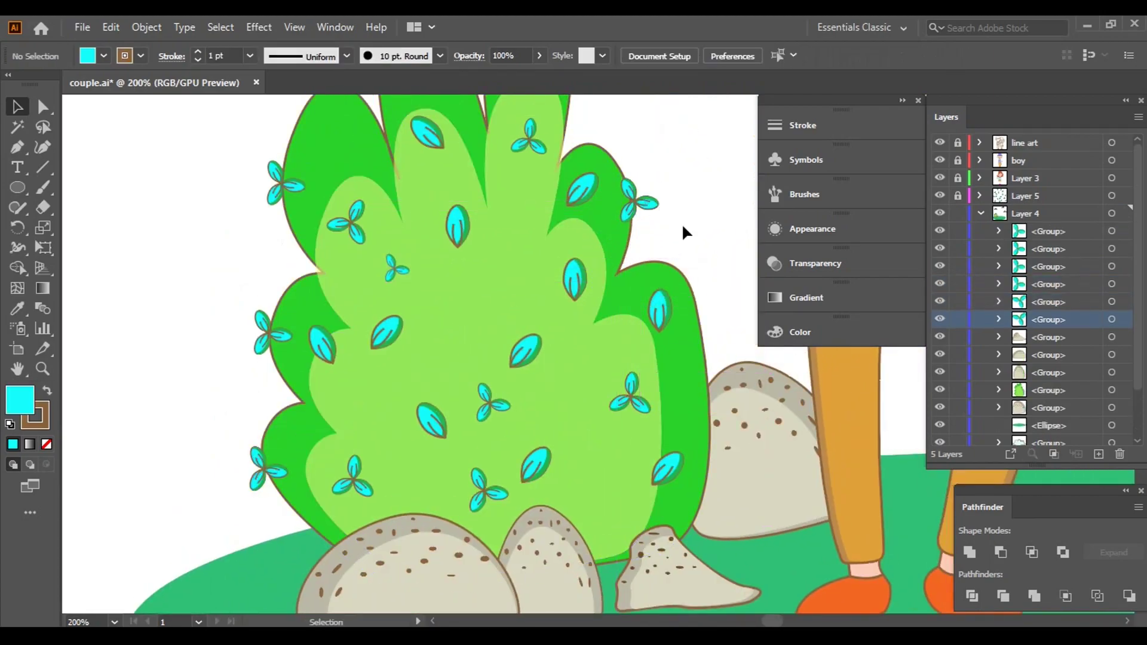
{"action": "left_click_drag", "start_coordinate": [686, 232], "coordinate": [621, 367]}
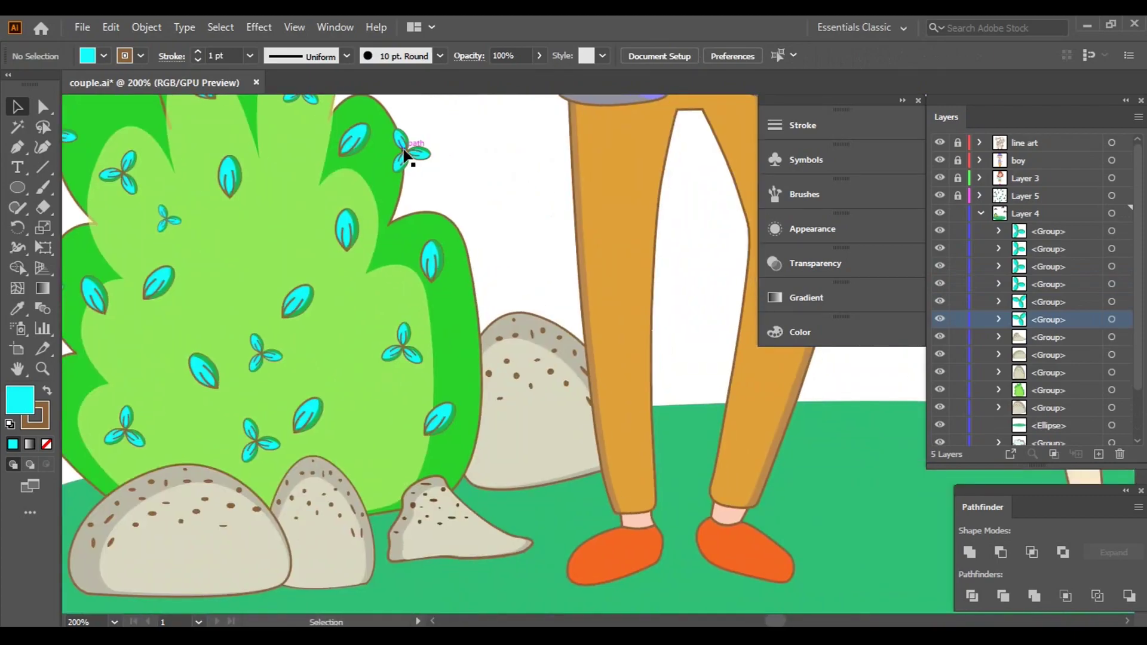
{"action": "left_click_drag", "start_coordinate": [410, 154], "coordinate": [478, 279]}
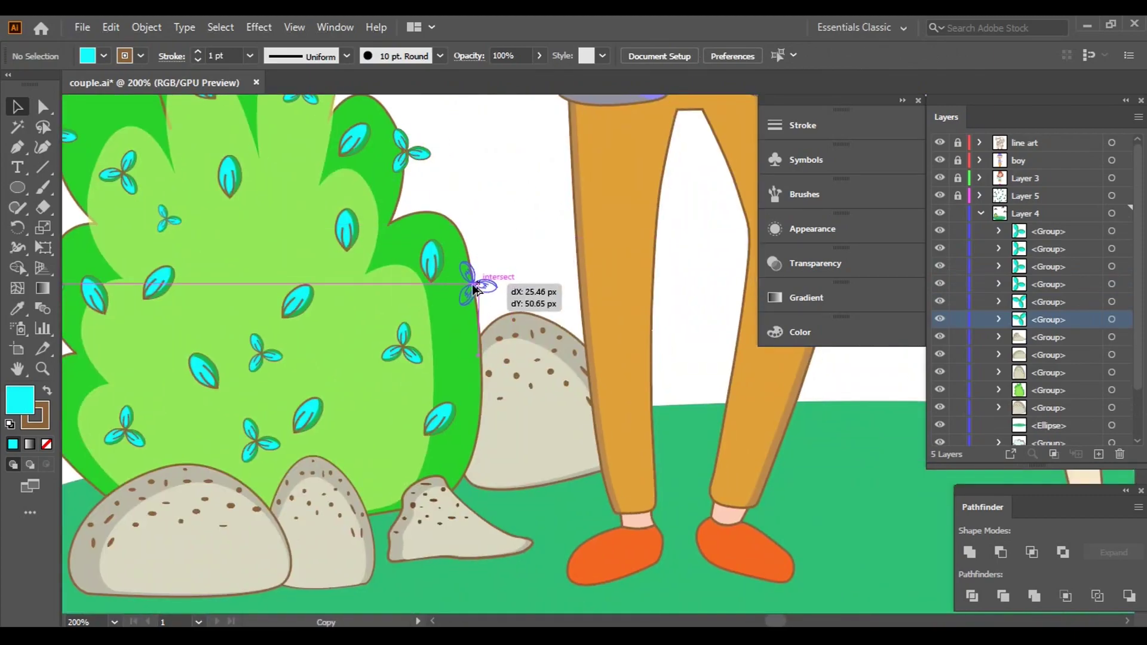
{"action": "scroll", "coordinate": [496, 246], "scroll_direction": "up", "scroll_amount": 5}
{"action": "right_click", "coordinate": [452, 279]}
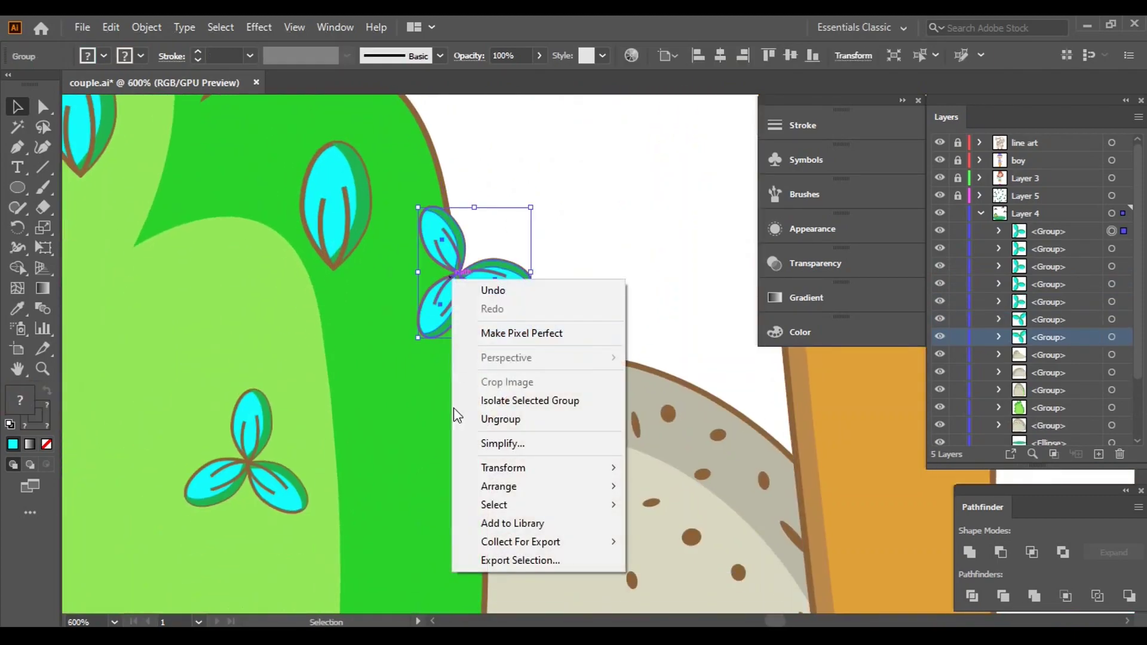
{"action": "key", "text": "Escape"}
{"action": "scroll", "coordinate": [615, 239], "scroll_direction": "down", "scroll_amount": 5}
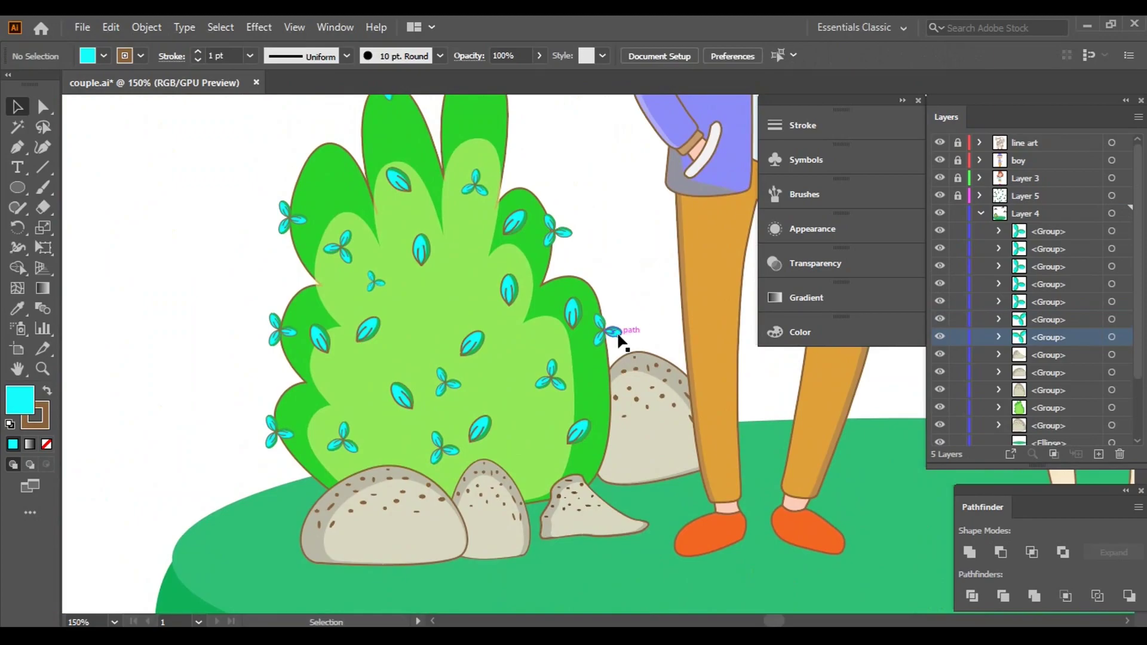
{"action": "left_click_drag", "start_coordinate": [560, 239], "coordinate": [641, 281]}
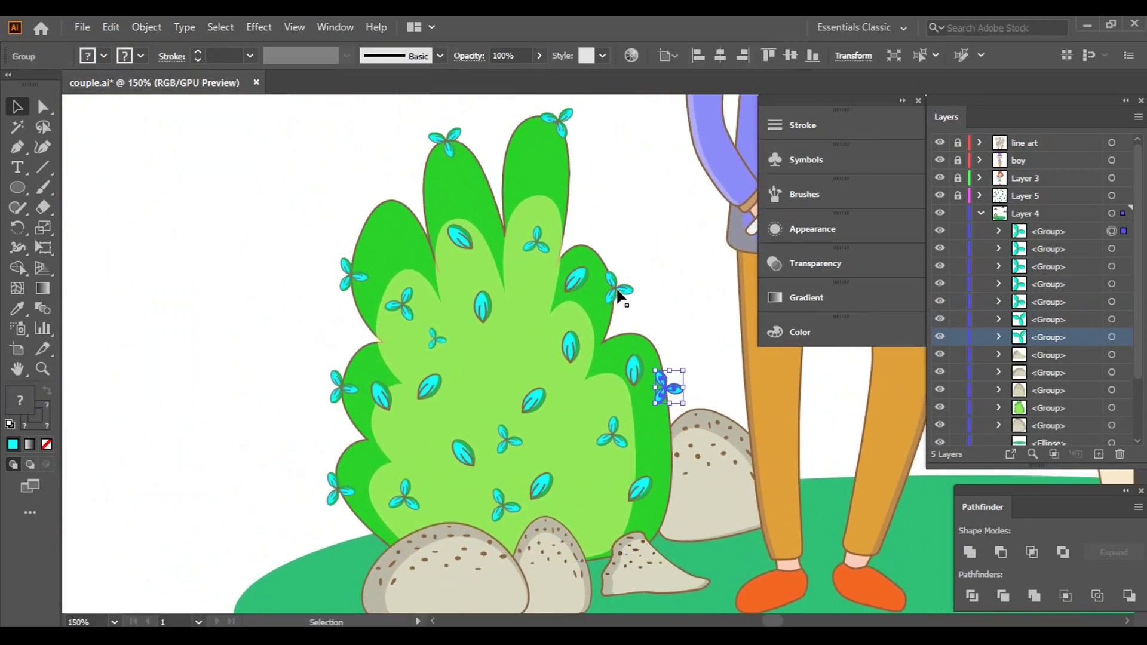
- Shift-select the edge clovers and send them to the back behind the bush
{"action": "left_click", "coordinate": [619, 292], "text": "shift"}
{"action": "left_click", "coordinate": [558, 123], "text": "shift"}
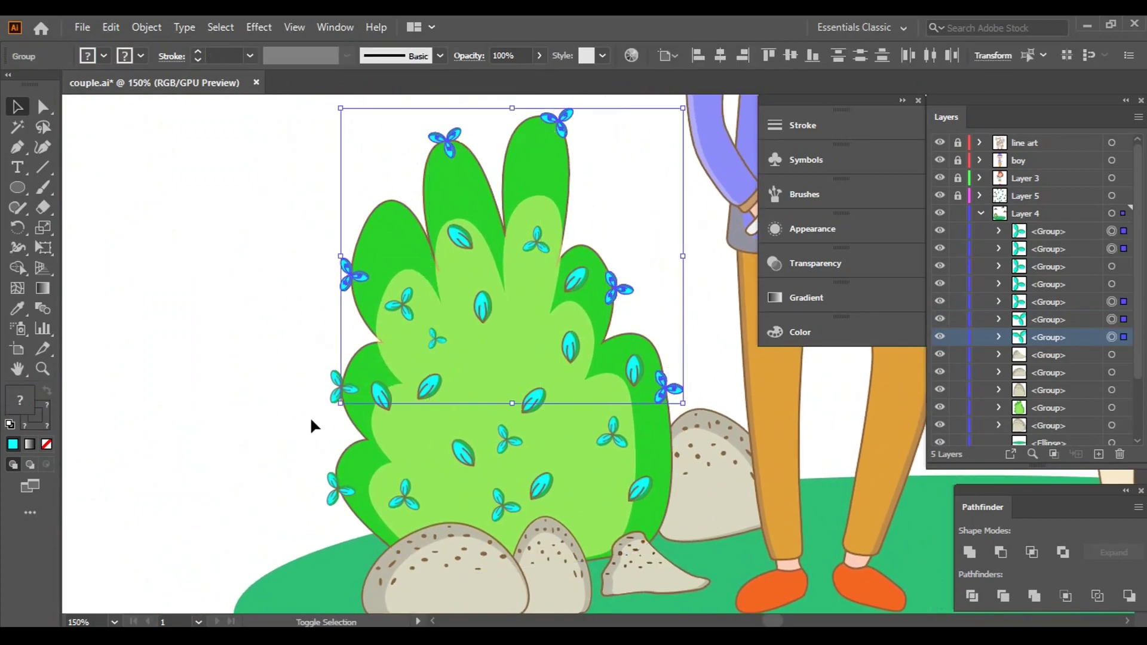
{"action": "left_click", "coordinate": [333, 495], "text": "shift"}
{"action": "right_click", "coordinate": [333, 495]}
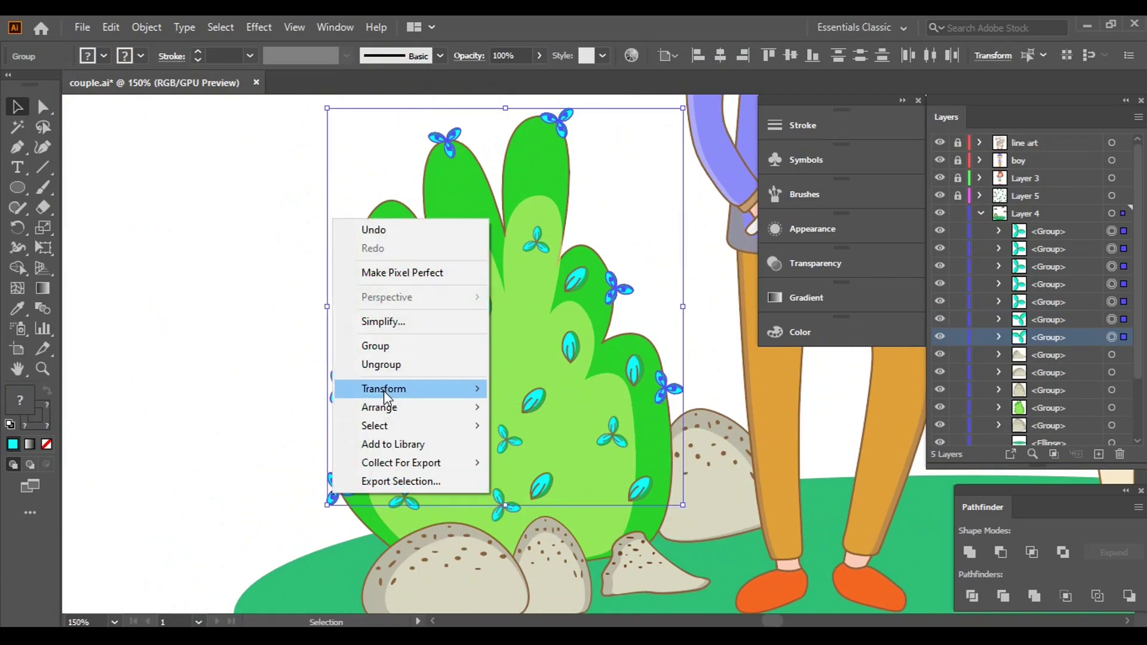
{"action": "left_click", "coordinate": [542, 464]}
{"action": "left_click", "coordinate": [239, 412]}
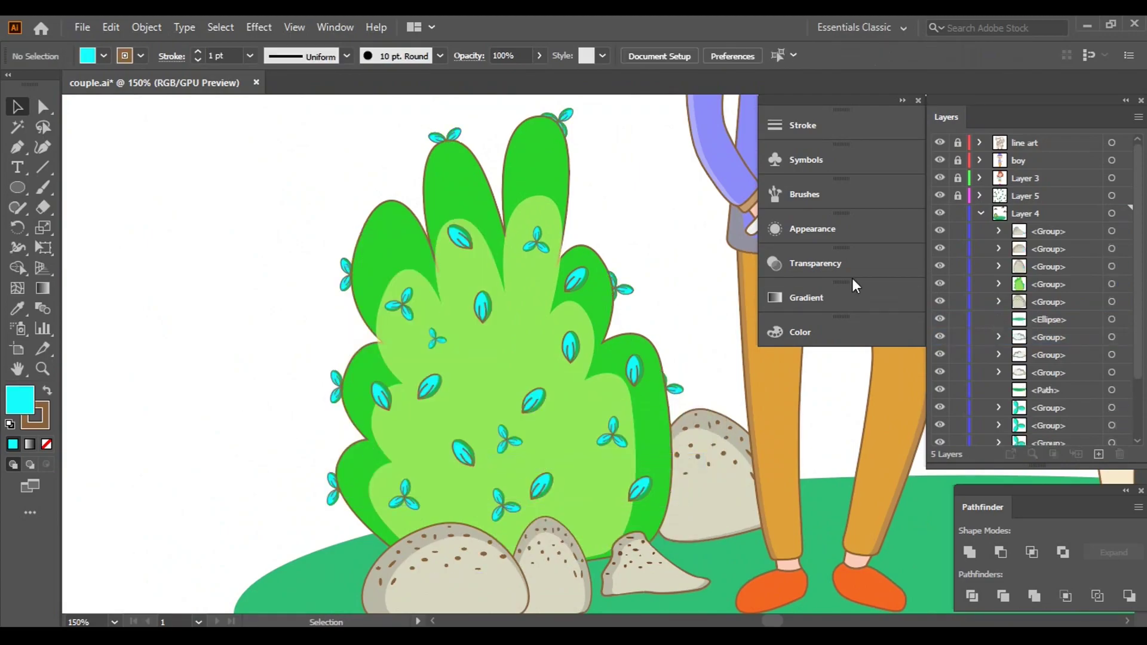
{"action": "scroll", "coordinate": [581, 210], "scroll_direction": "down", "scroll_amount": 2}
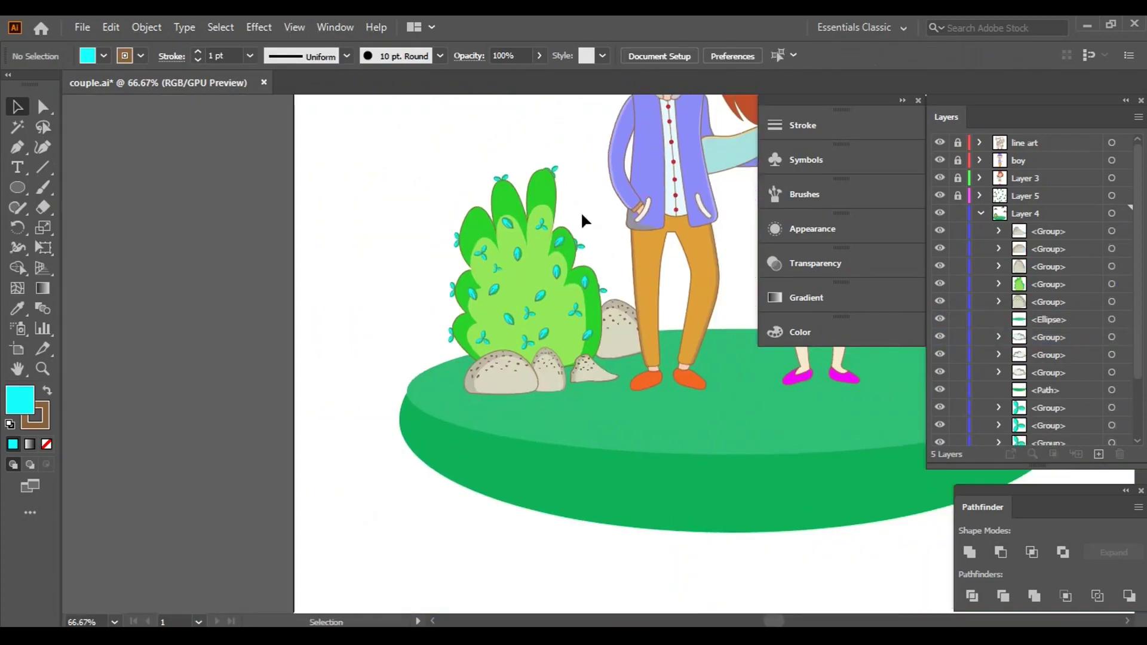
- Lock the ground ellipse and top ground shape in Layer 4
{"action": "left_click", "coordinate": [982, 213]}
{"action": "scroll", "coordinate": [668, 300], "scroll_direction": "up", "scroll_amount": 3}
{"action": "scroll", "coordinate": [668, 300], "scroll_direction": "right", "scroll_amount": 3}
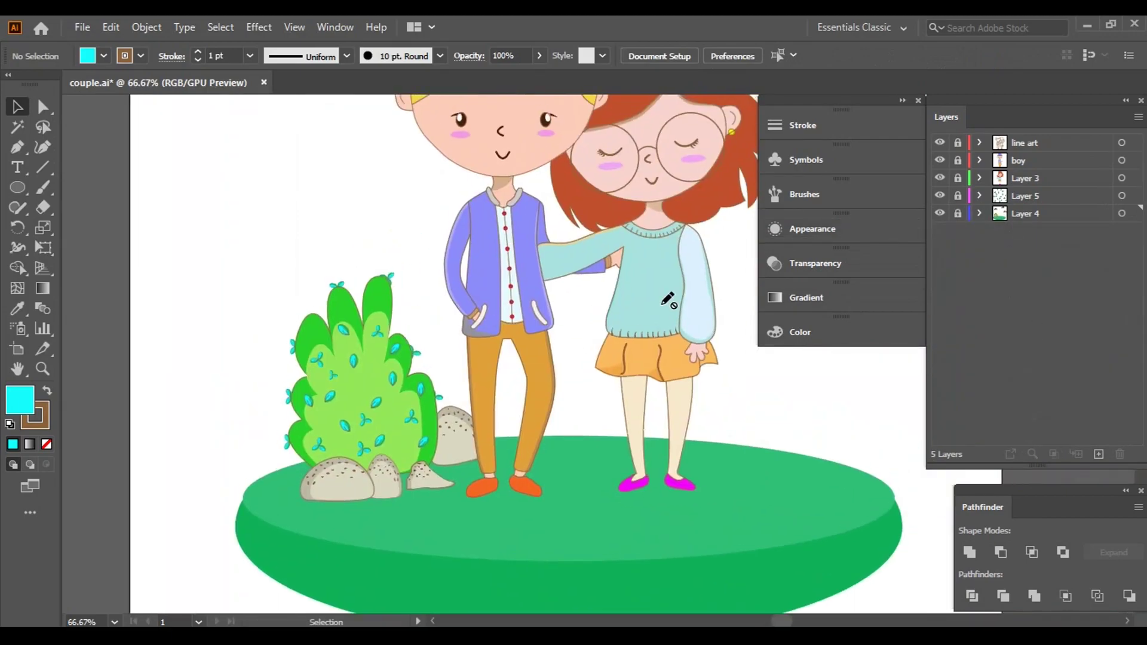
{"action": "scroll", "coordinate": [589, 366], "scroll_direction": "down", "scroll_amount": 1}
{"action": "scroll", "coordinate": [589, 365], "scroll_direction": "right", "scroll_amount": 2}
{"action": "left_click", "coordinate": [958, 213]}
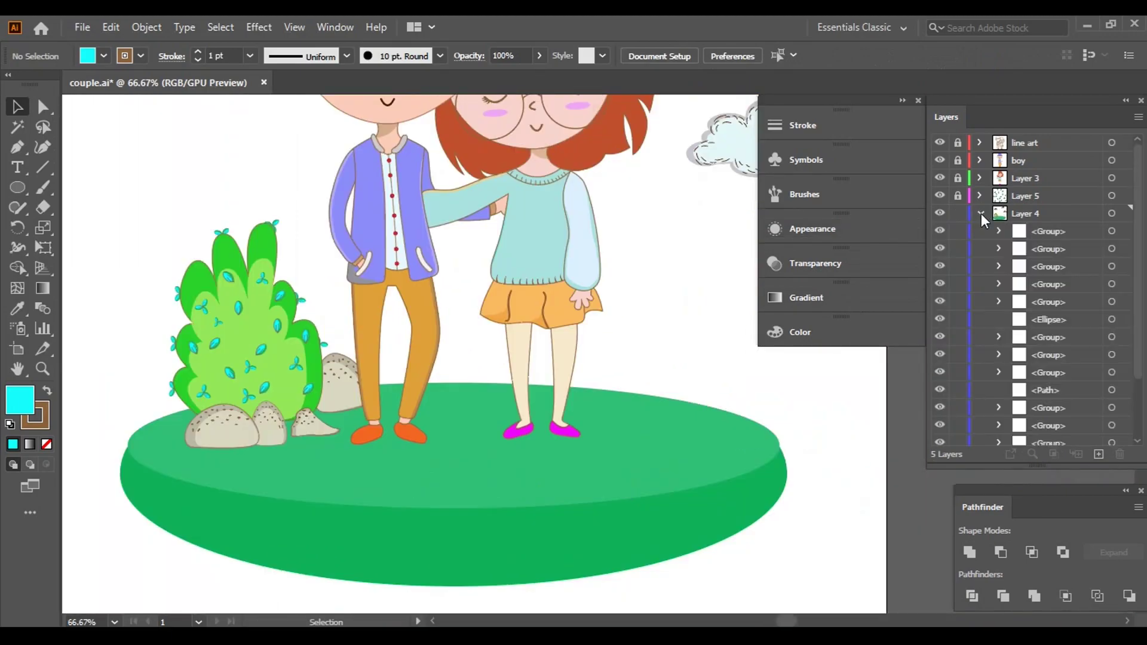
{"action": "left_click", "coordinate": [657, 442]}
{"action": "left_click", "coordinate": [839, 407]}
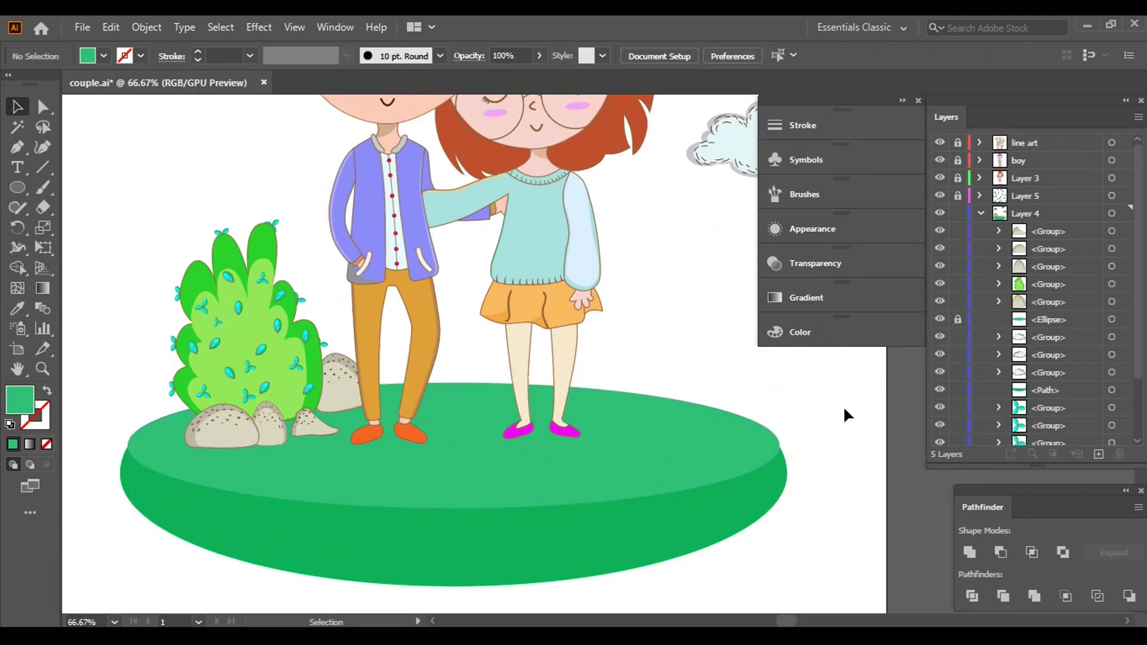
{"action": "left_click", "coordinate": [982, 213]}
{"action": "left_click_drag", "start_coordinate": [362, 449], "coordinate": [279, 366]}
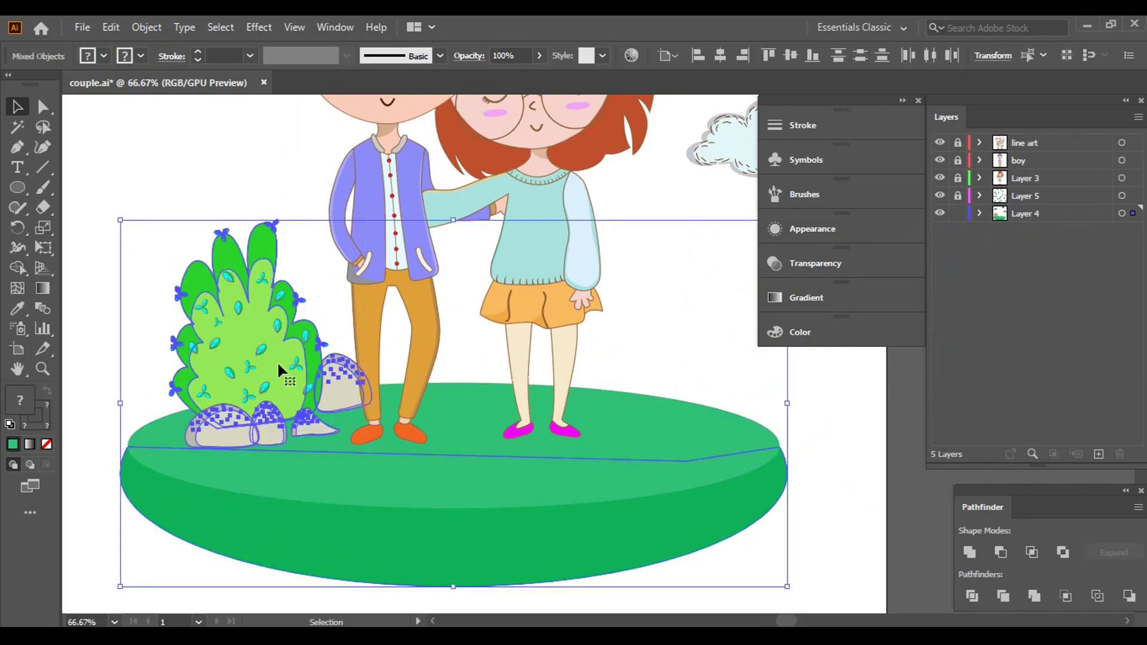
{"action": "left_click", "coordinate": [780, 475]}
{"action": "left_click", "coordinate": [980, 213]}
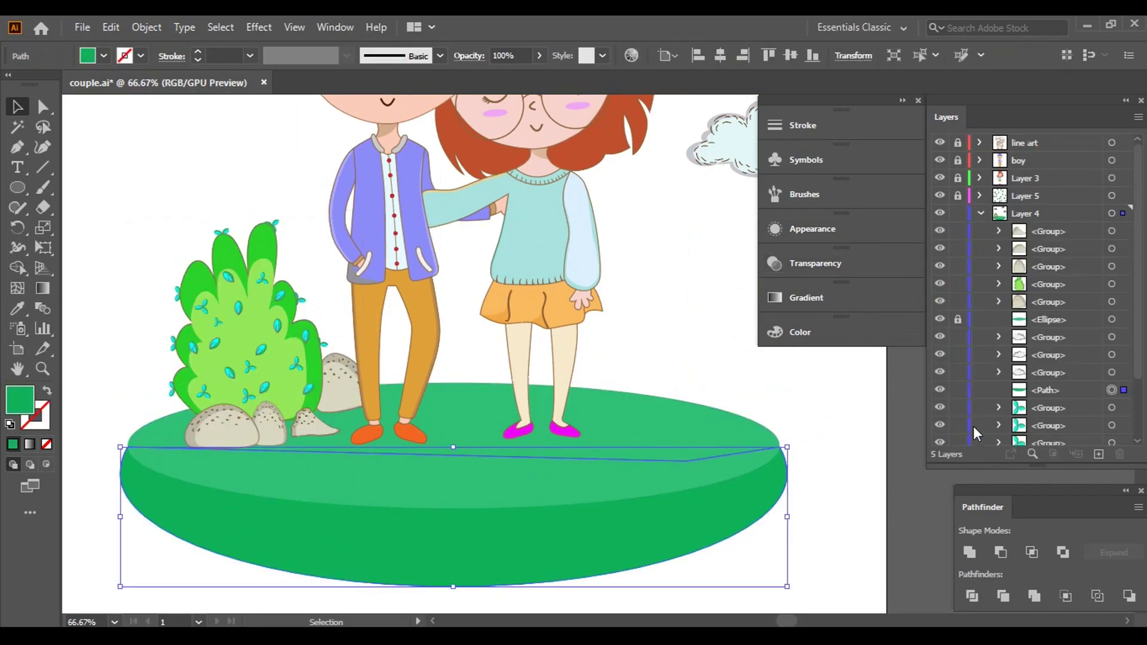
{"action": "left_click", "coordinate": [845, 423]}
- Copy the bush with rocks to the ground's right, reflect it horizontally, and tilt it beside the girl
{"action": "left_click", "coordinate": [271, 357]}
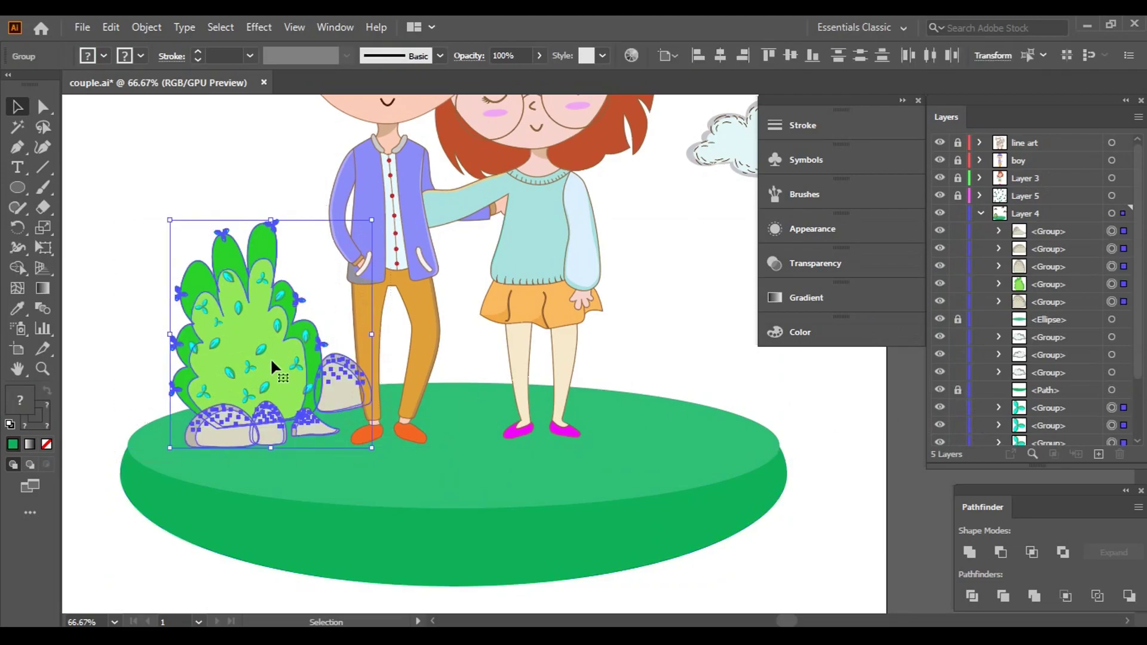
{"action": "left_click_drag", "start_coordinate": [270, 358], "coordinate": [714, 391]}
{"action": "left_click_drag", "start_coordinate": [800, 423], "coordinate": [734, 435]}
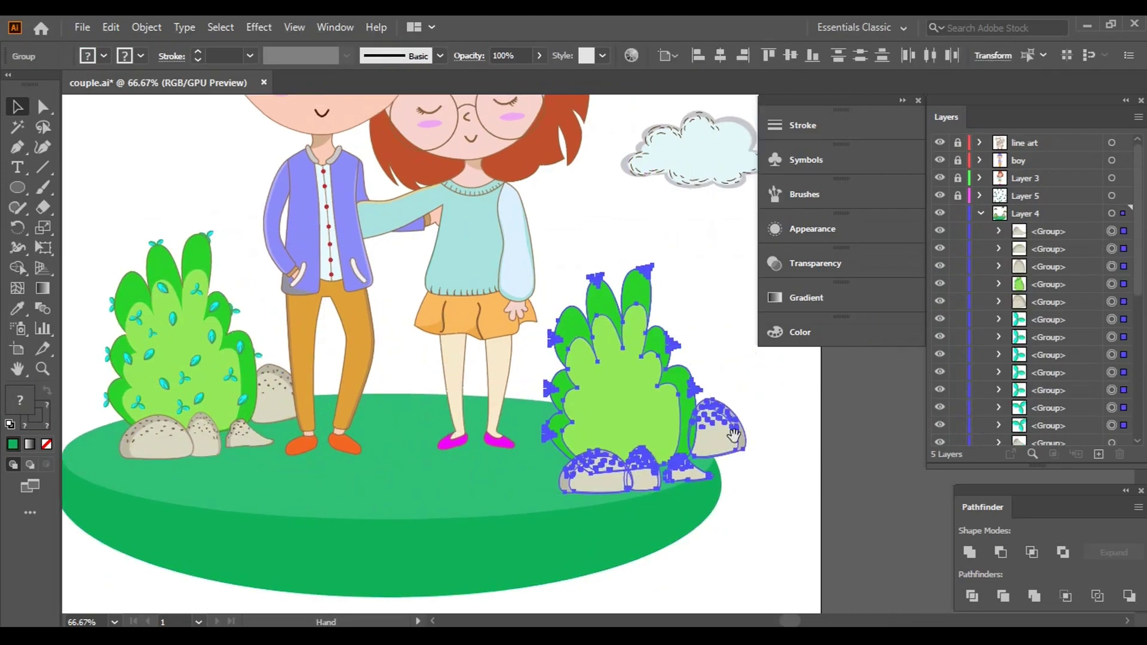
{"action": "right_click", "coordinate": [627, 391]}
{"action": "left_click", "coordinate": [835, 353]}
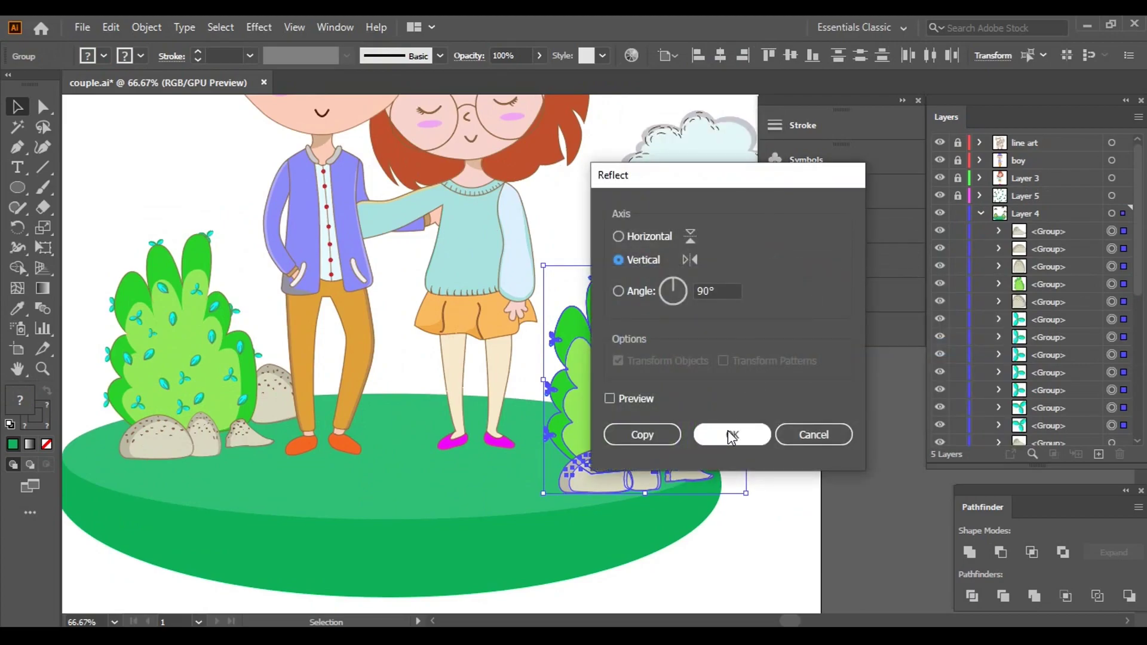
{"action": "left_click", "coordinate": [731, 435]}
{"action": "left_click_drag", "start_coordinate": [795, 510], "coordinate": [773, 545]}
{"action": "left_click_drag", "start_coordinate": [636, 454], "coordinate": [622, 443]}
{"action": "mouse_move", "coordinate": [697, 532]}
{"action": "left_mouse_down"}
{"action": "mouse_move", "coordinate": [712, 505]}
{"action": "mouse_move", "coordinate": [706, 515]}
{"action": "left_mouse_up"}
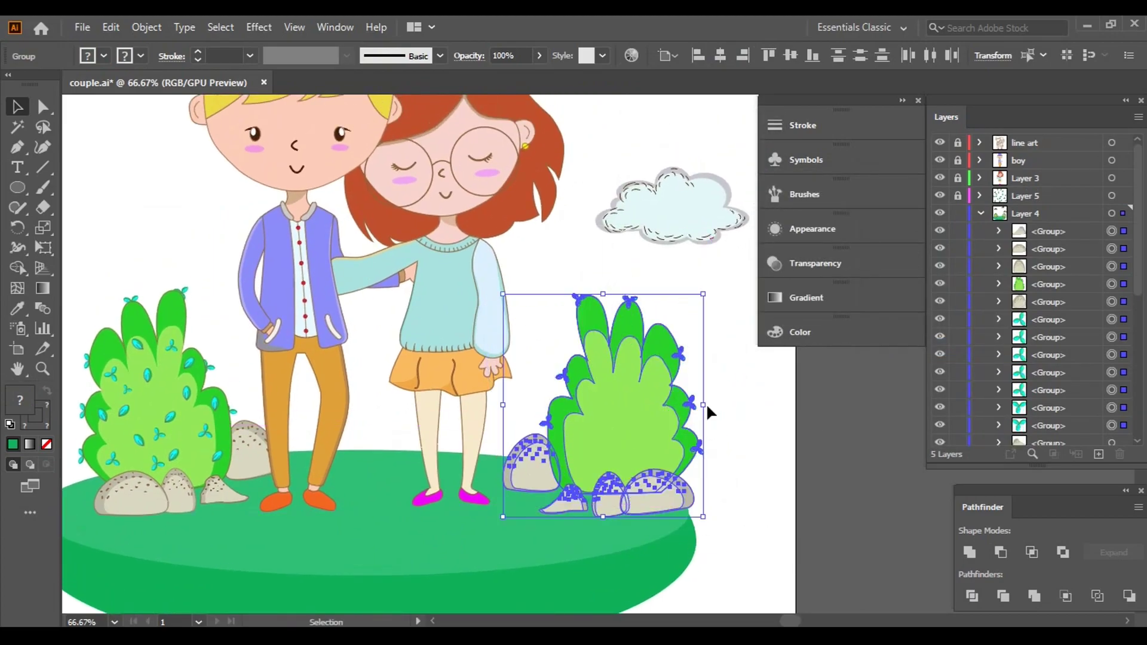
- Select the right bush group and move it left toward the girl
{"action": "left_click", "coordinate": [779, 458]}
{"action": "left_click_drag", "start_coordinate": [575, 300], "coordinate": [574, 299]}
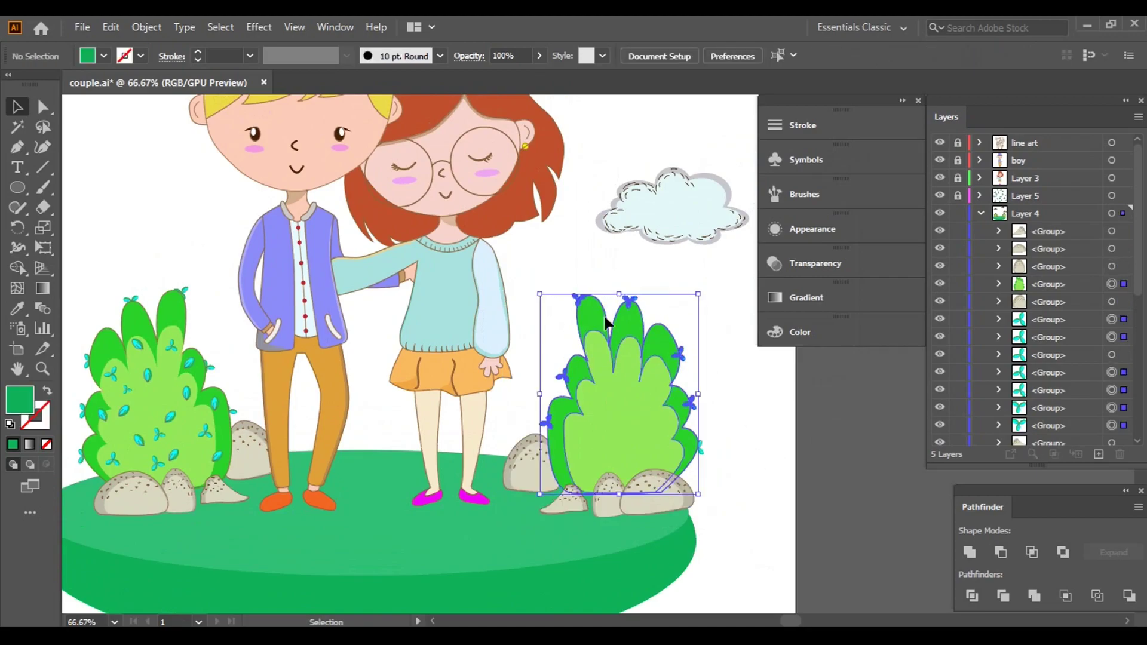
{"action": "left_click", "coordinate": [740, 413]}
{"action": "scroll", "coordinate": [740, 414], "scroll_direction": "up", "scroll_amount": 2}
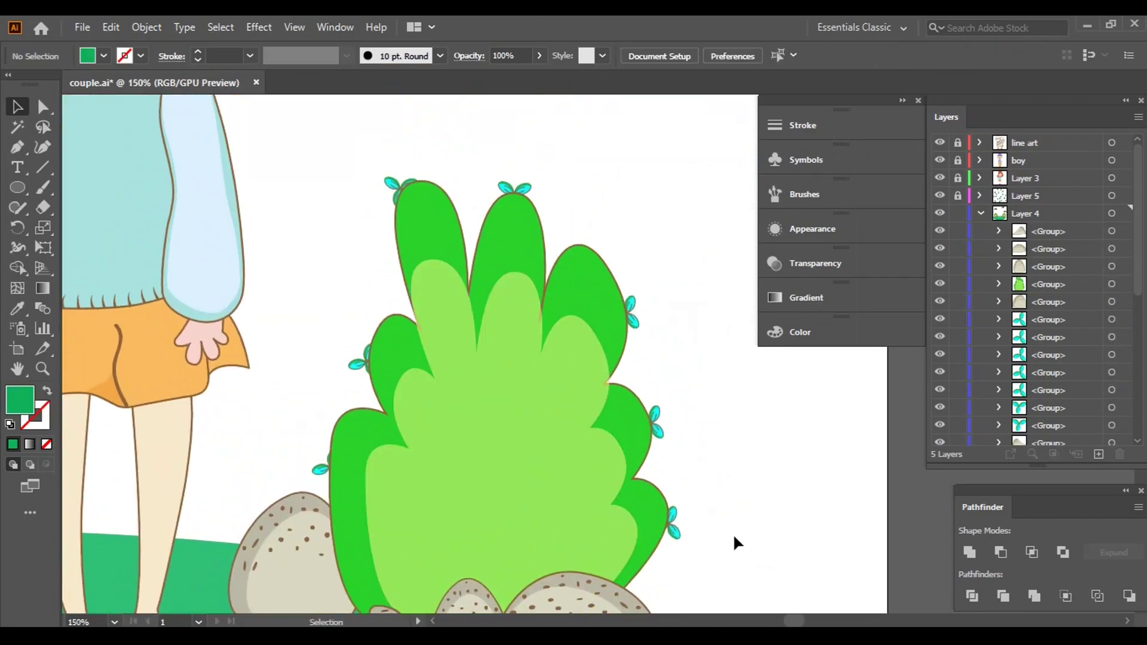
{"action": "left_click_drag", "start_coordinate": [310, 157], "coordinate": [303, 545]}
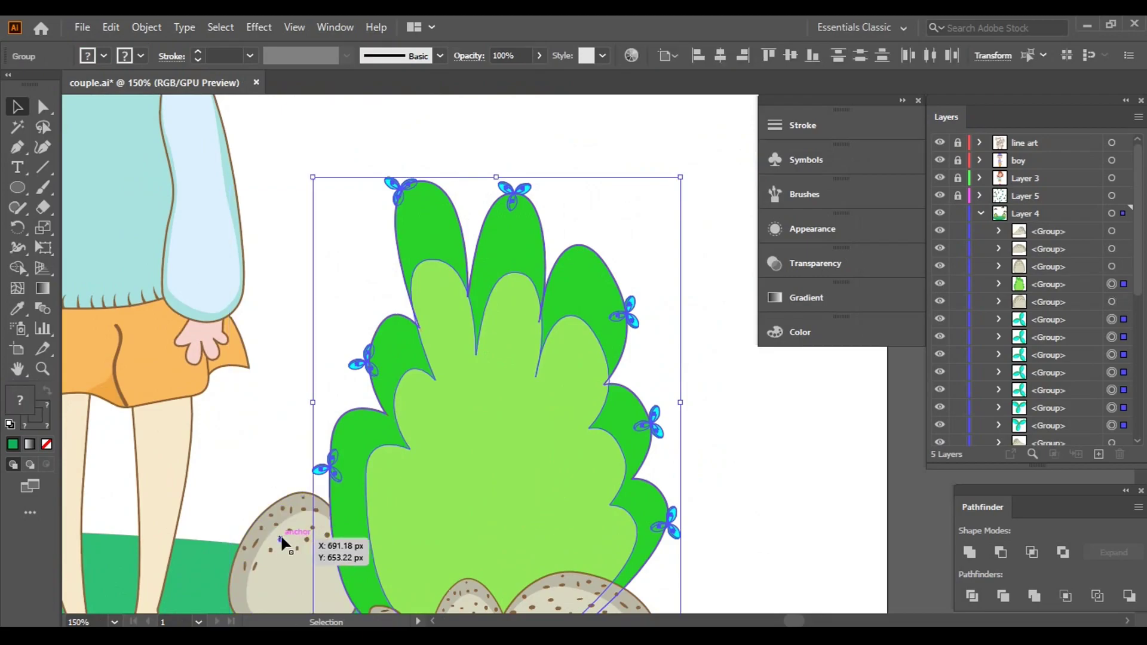
{"action": "right_click", "coordinate": [440, 297]}
{"action": "left_click", "coordinate": [808, 440]}
{"action": "scroll", "coordinate": [722, 404], "scroll_direction": "down", "scroll_amount": 3}
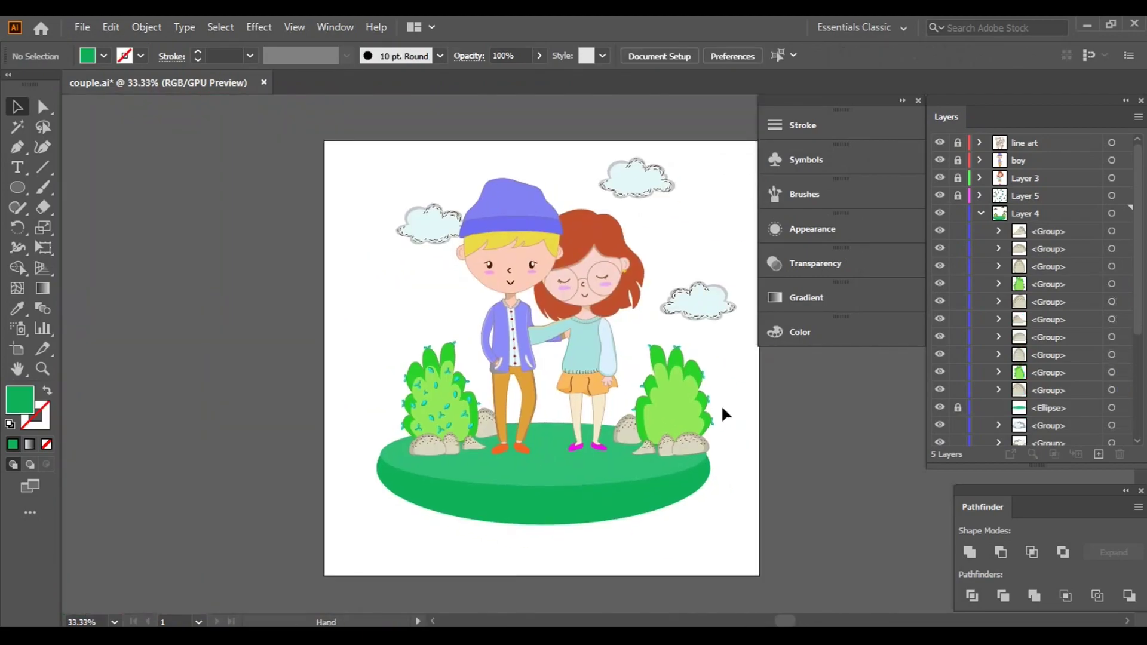
{"action": "scroll", "coordinate": [722, 404], "scroll_direction": "up", "scroll_amount": 2}
{"action": "left_click", "coordinate": [706, 396]}
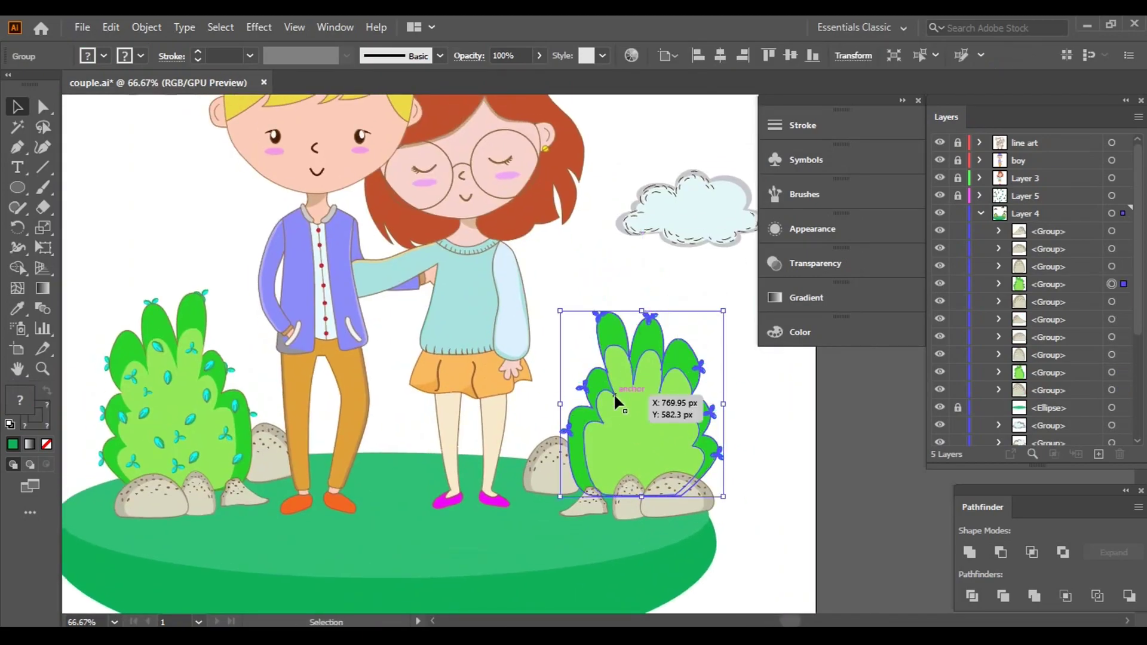
{"action": "left_click_drag", "start_coordinate": [638, 388], "coordinate": [536, 375]}
{"action": "left_click", "coordinate": [736, 397]}
- Lower the bush onto the grass and enlarge it up and left behind the girl
{"action": "left_click_drag", "start_coordinate": [700, 356], "coordinate": [702, 367]}
{"action": "mouse_move", "coordinate": [598, 401]}
{"action": "left_mouse_down"}
{"action": "mouse_move", "coordinate": [593, 412]}
{"action": "mouse_move", "coordinate": [604, 392]}
{"action": "left_mouse_up"}
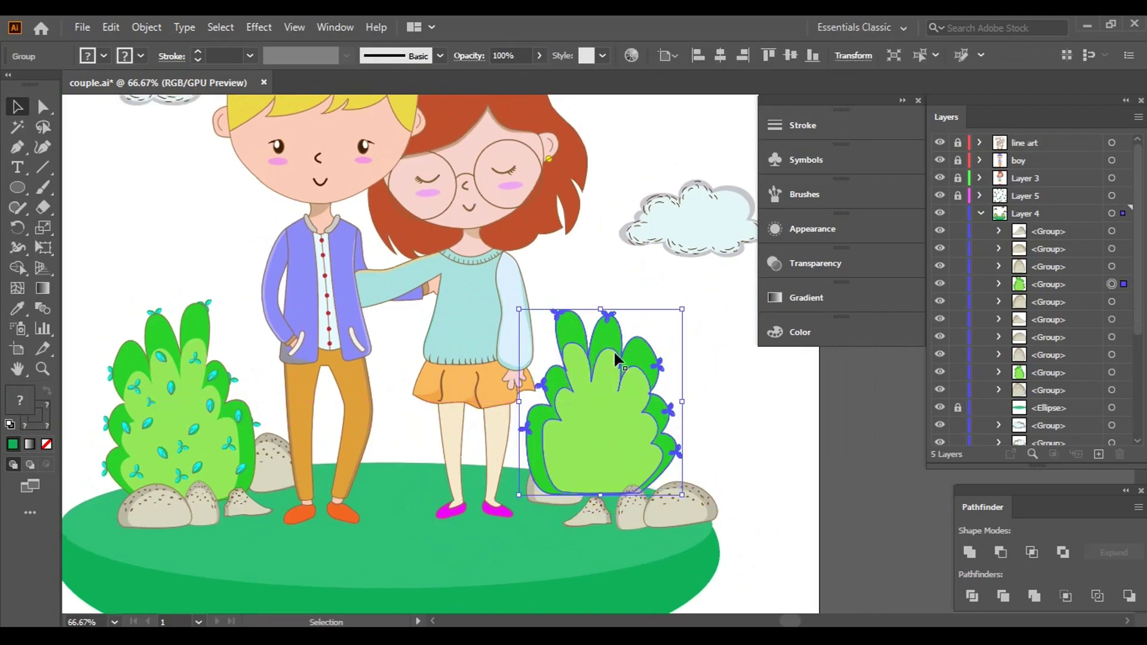
{"action": "mouse_move", "coordinate": [602, 309]}
{"action": "left_mouse_down"}
{"action": "mouse_move", "coordinate": [601, 238]}
{"action": "mouse_move", "coordinate": [601, 302]}
{"action": "left_mouse_up"}
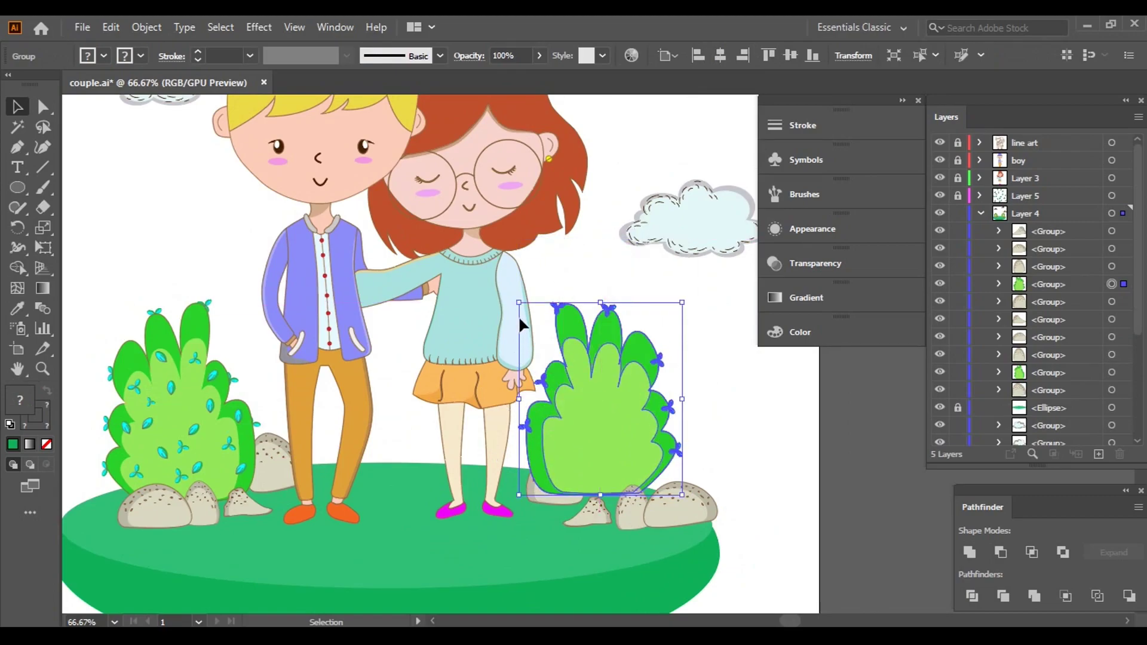
{"action": "left_click_drag", "start_coordinate": [519, 320], "coordinate": [457, 275]}
{"action": "left_click", "coordinate": [773, 439]}
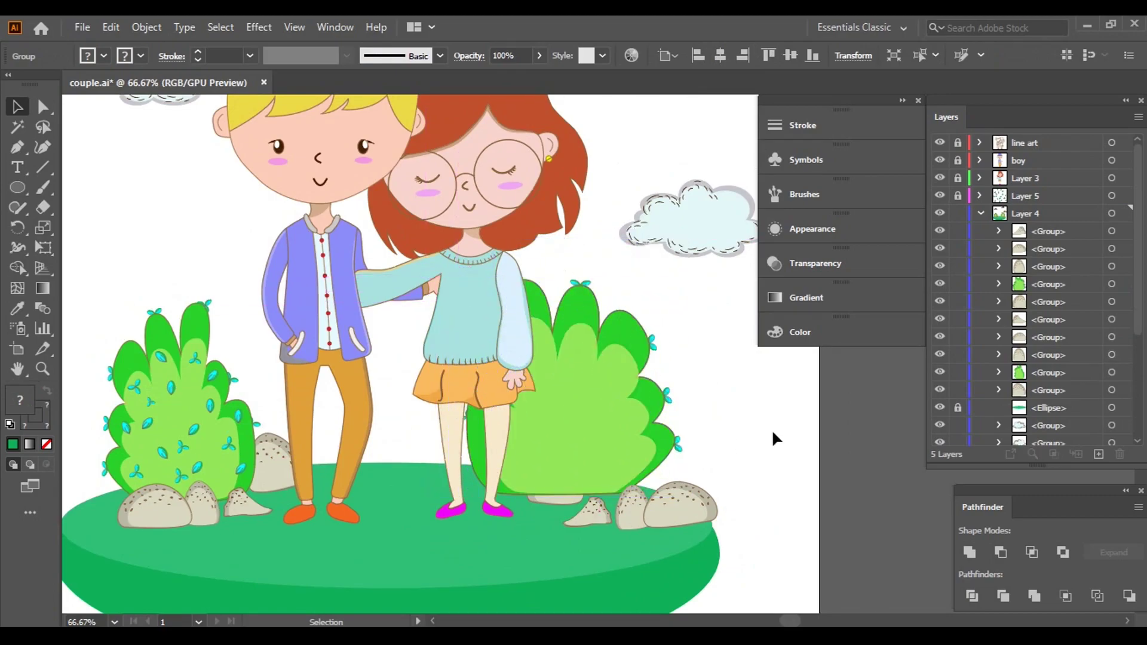
{"action": "key", "text": "ctrl+minus"}
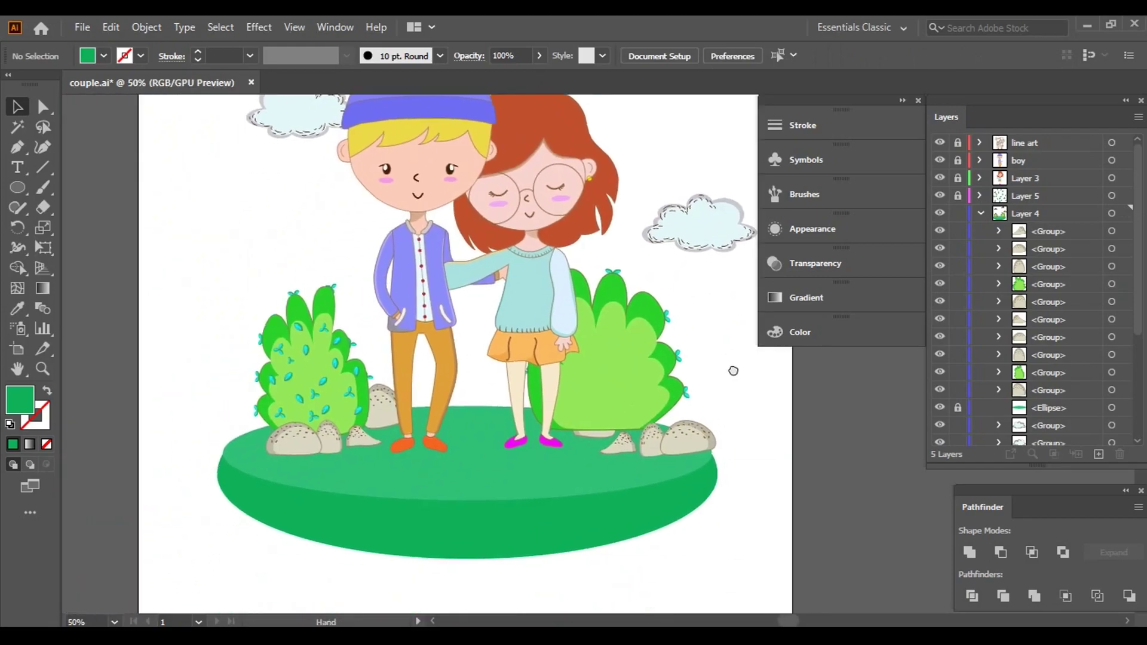
{"action": "key", "text": "ctrl+plus"}
{"action": "key", "text": "ctrl+plus"}
- Bring the rock group in front of the enlarged bush with Arrange > Bring to Front
{"action": "right_click", "coordinate": [504, 456]}
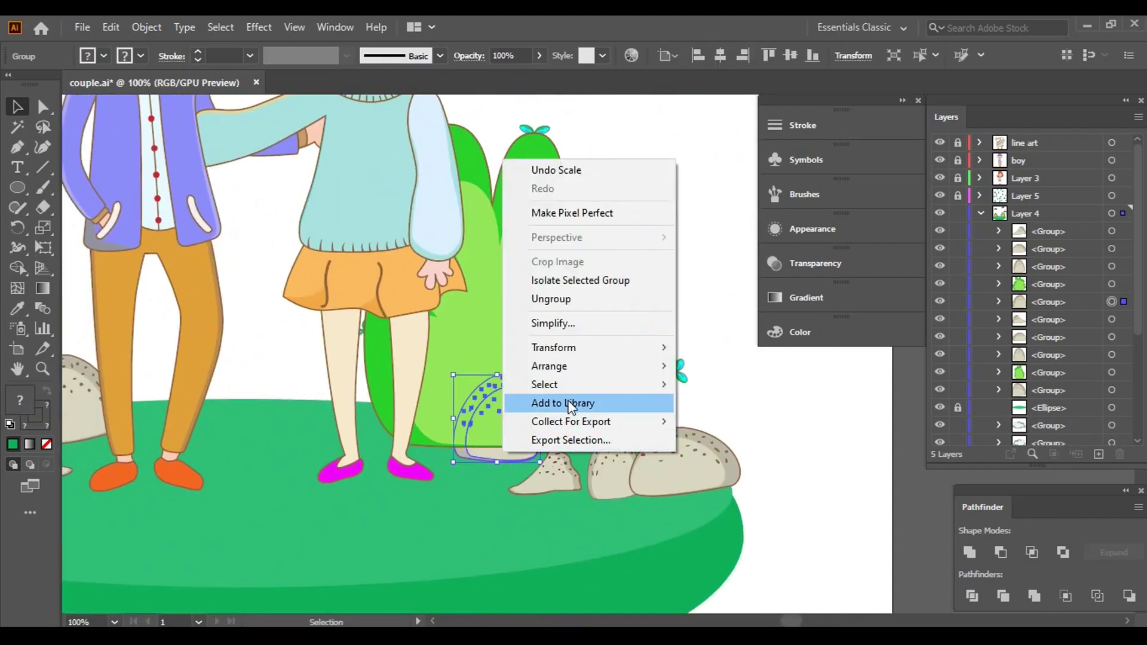
{"action": "left_click", "coordinate": [735, 363]}
{"action": "left_click", "coordinate": [766, 397]}
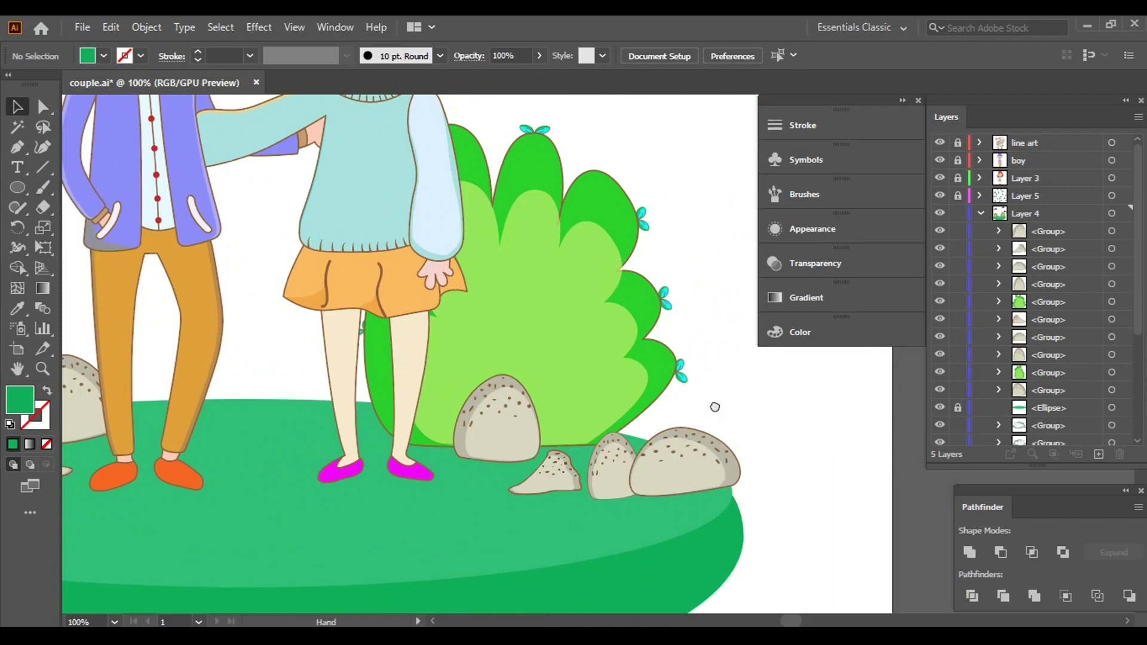
{"action": "left_click_drag", "start_coordinate": [715, 407], "coordinate": [742, 354]}
- Move individual rocks left, placing a small rock beside the girl's shoe and one behind her leg
{"action": "left_click_drag", "start_coordinate": [481, 396], "coordinate": [352, 386]}
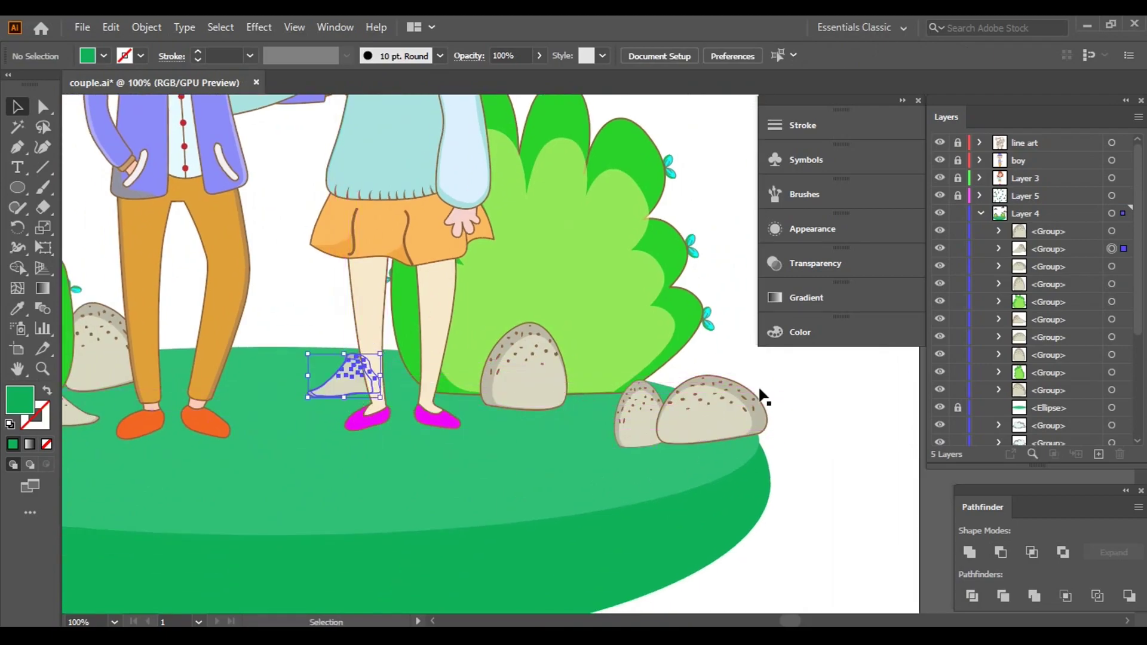
{"action": "left_click", "coordinate": [808, 453]}
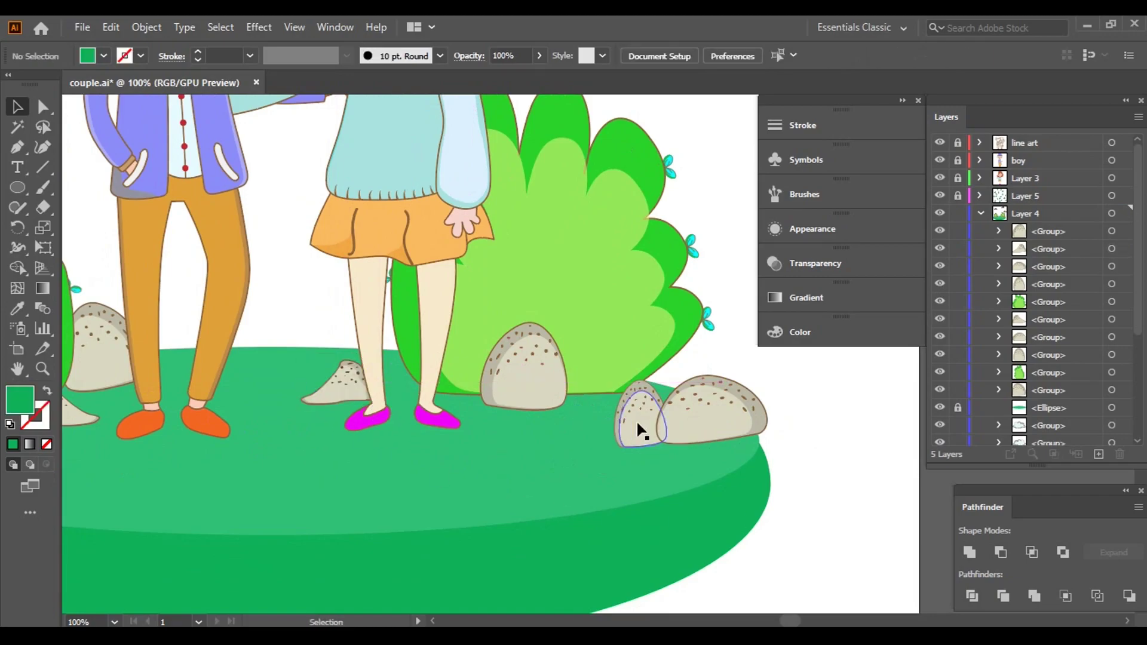
{"action": "left_click_drag", "start_coordinate": [435, 386], "coordinate": [455, 387]}
{"action": "left_click", "coordinate": [848, 512]}
{"action": "left_click", "coordinate": [872, 486]}
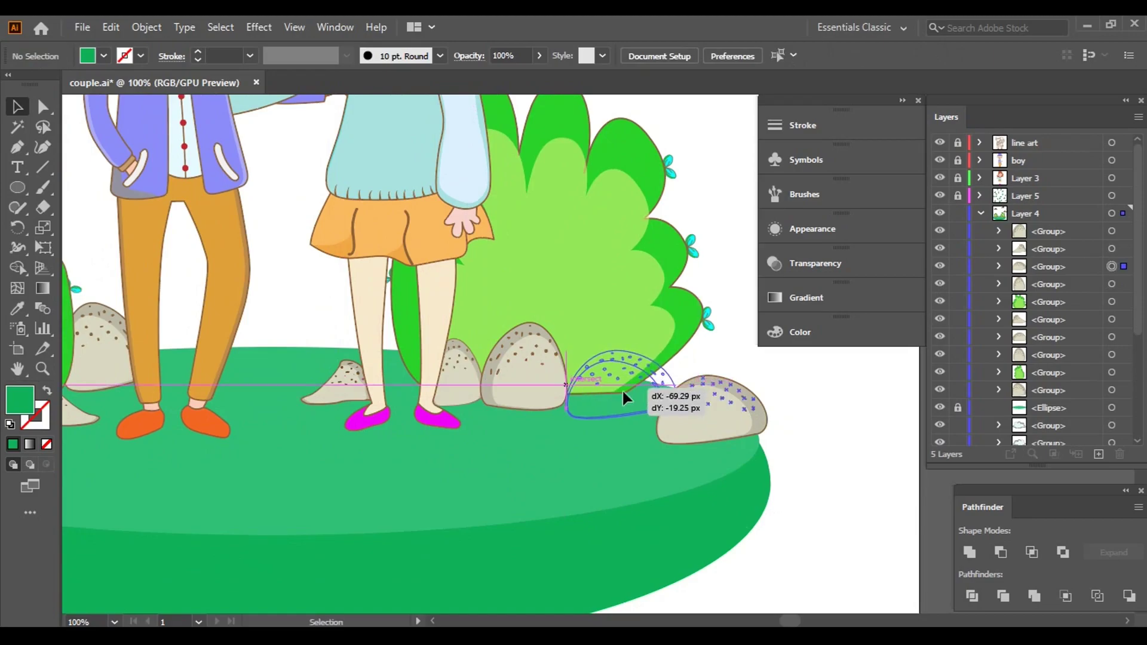
{"action": "left_click_drag", "start_coordinate": [623, 396], "coordinate": [623, 396]}
{"action": "left_click", "coordinate": [793, 408]}
{"action": "key", "text": "ctrl+0"}
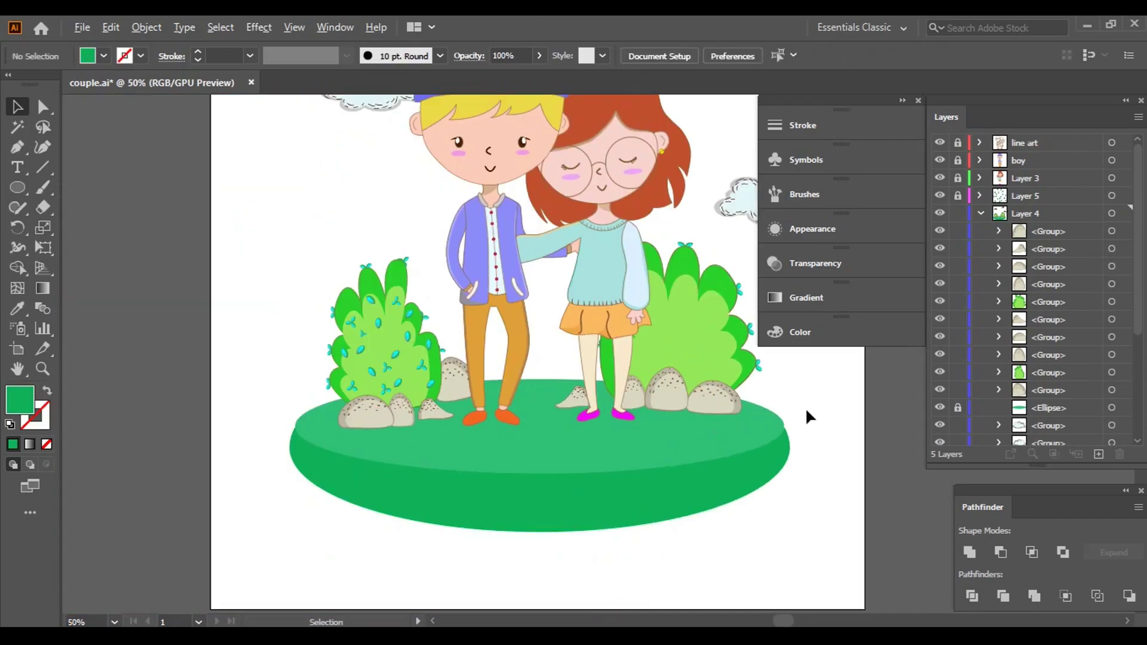
{"action": "scroll", "coordinate": [747, 521], "scroll_direction": "up", "scroll_amount": 2}
{"action": "scroll", "coordinate": [717, 419], "scroll_direction": "up", "scroll_amount": 2}
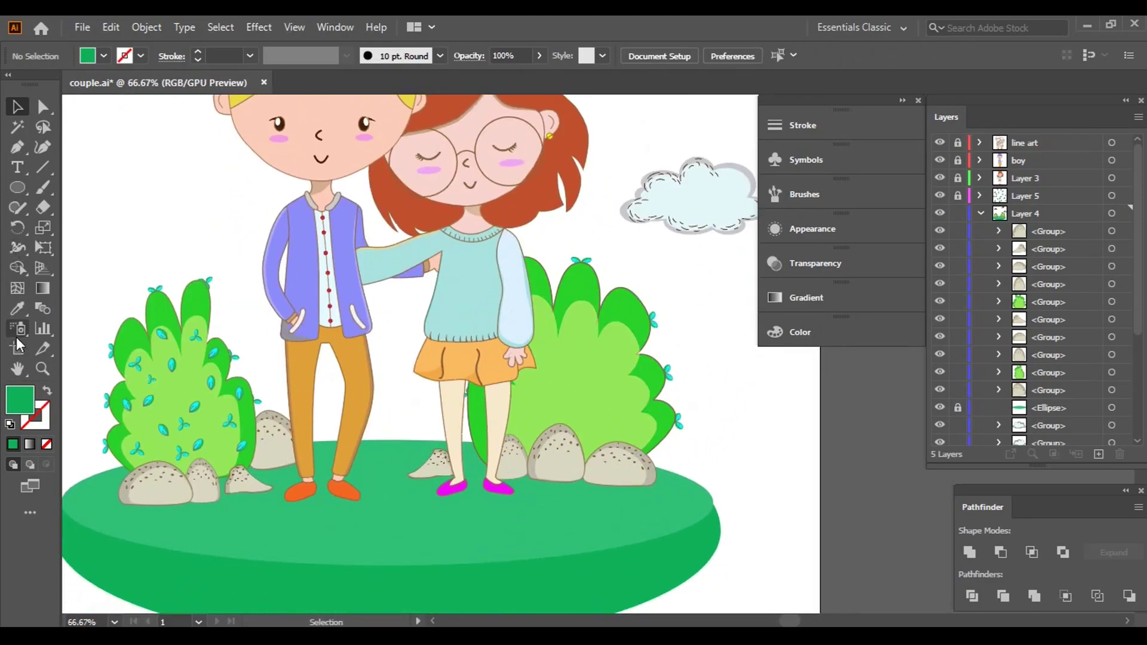
- Darken the green fills of the right bush's outer and inner shapes
{"action": "left_click", "coordinate": [42, 106]}
{"action": "left_click", "coordinate": [628, 323]}
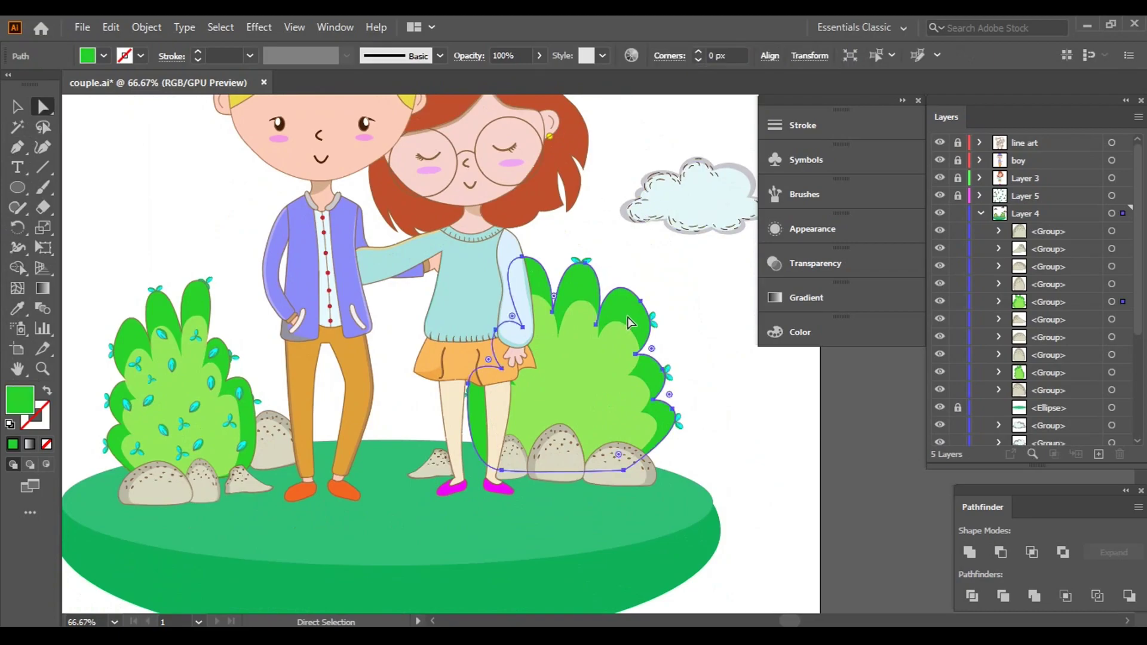
{"action": "double_click", "coordinate": [21, 409]}
{"action": "left_click", "coordinate": [748, 333]}
{"action": "left_click", "coordinate": [950, 251]}
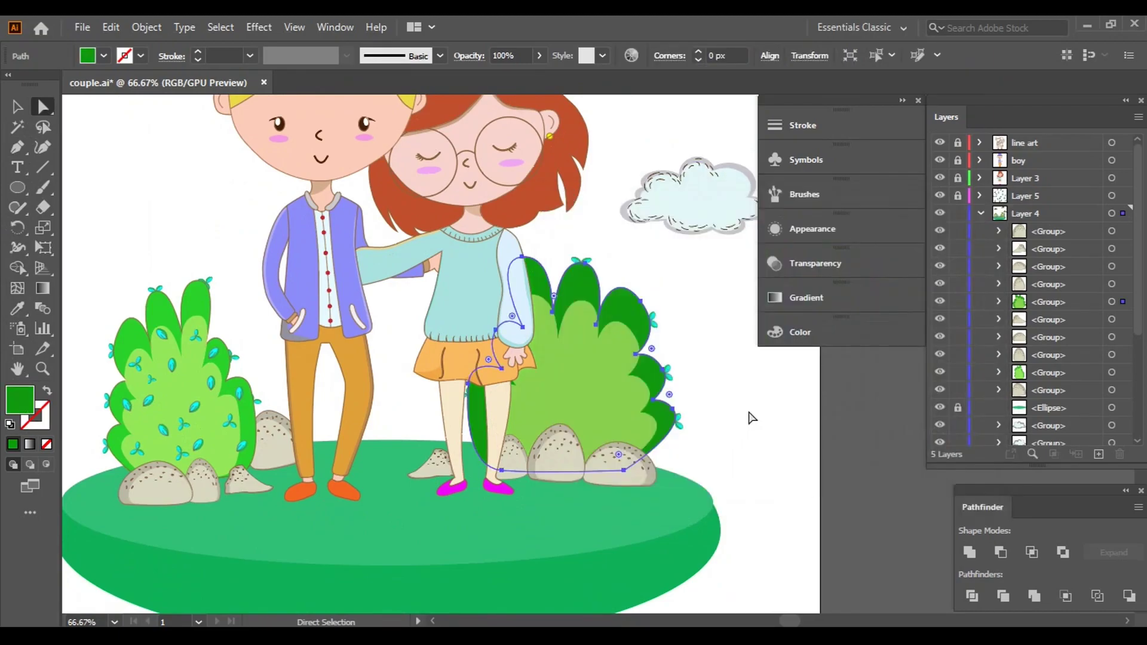
{"action": "left_click", "coordinate": [636, 374]}
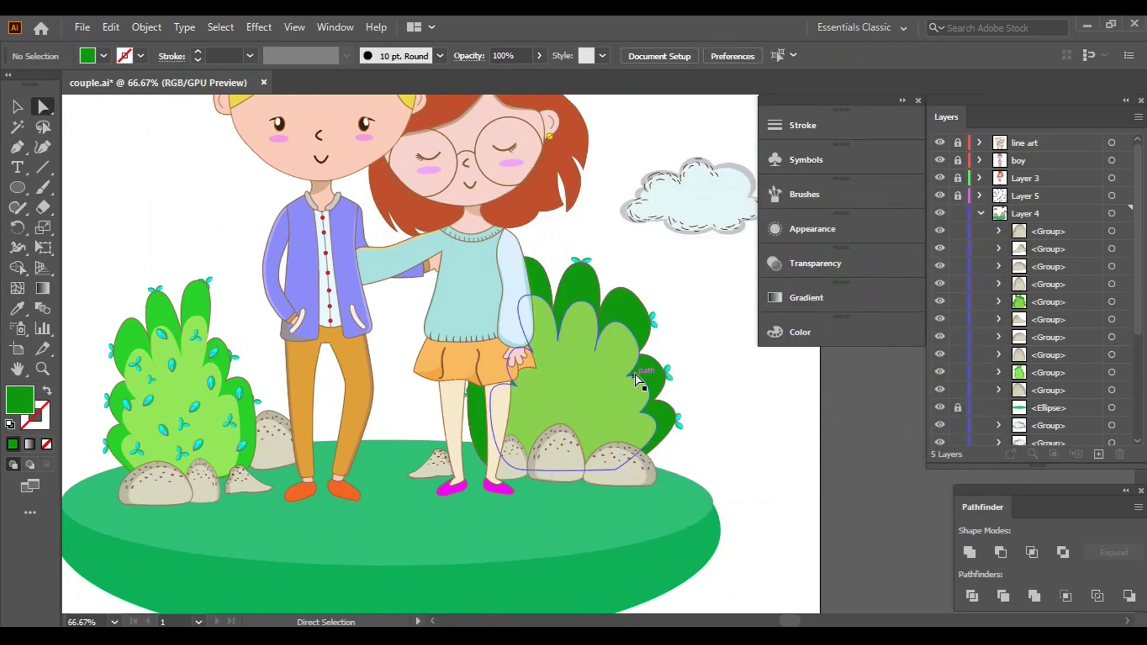
{"action": "double_click", "coordinate": [21, 410]}
{"action": "left_click", "coordinate": [691, 295]}
{"action": "left_click", "coordinate": [952, 251]}
- Ungroup the right bush and rotate it very slightly
{"action": "left_click", "coordinate": [17, 107]}
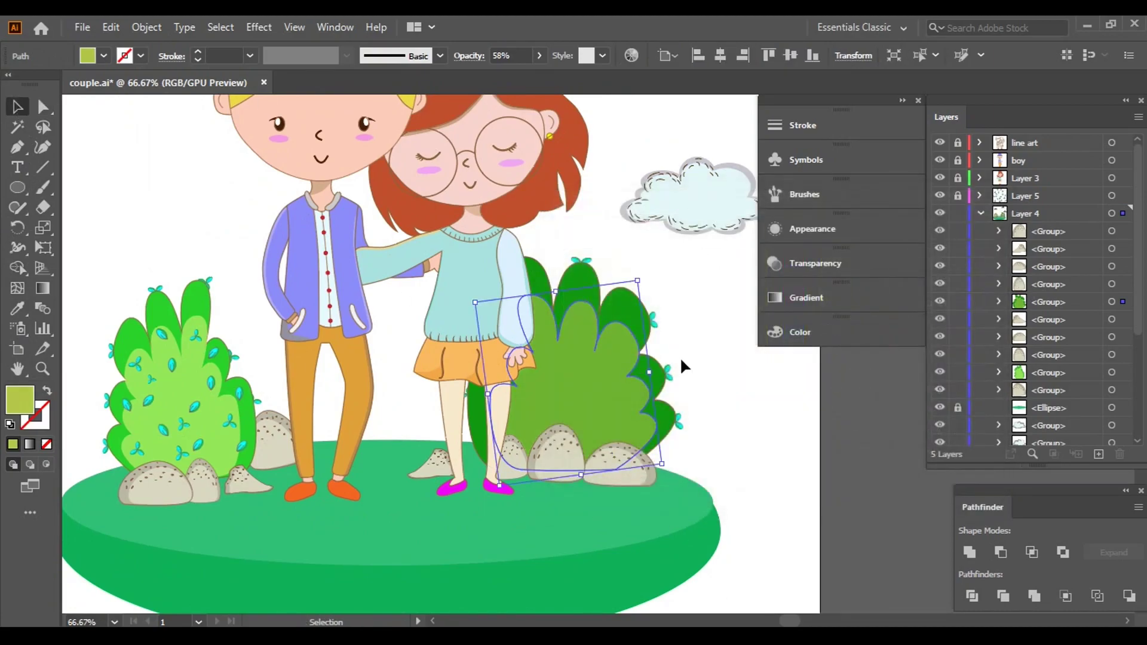
{"action": "left_click", "coordinate": [603, 298]}
{"action": "right_click", "coordinate": [615, 342]}
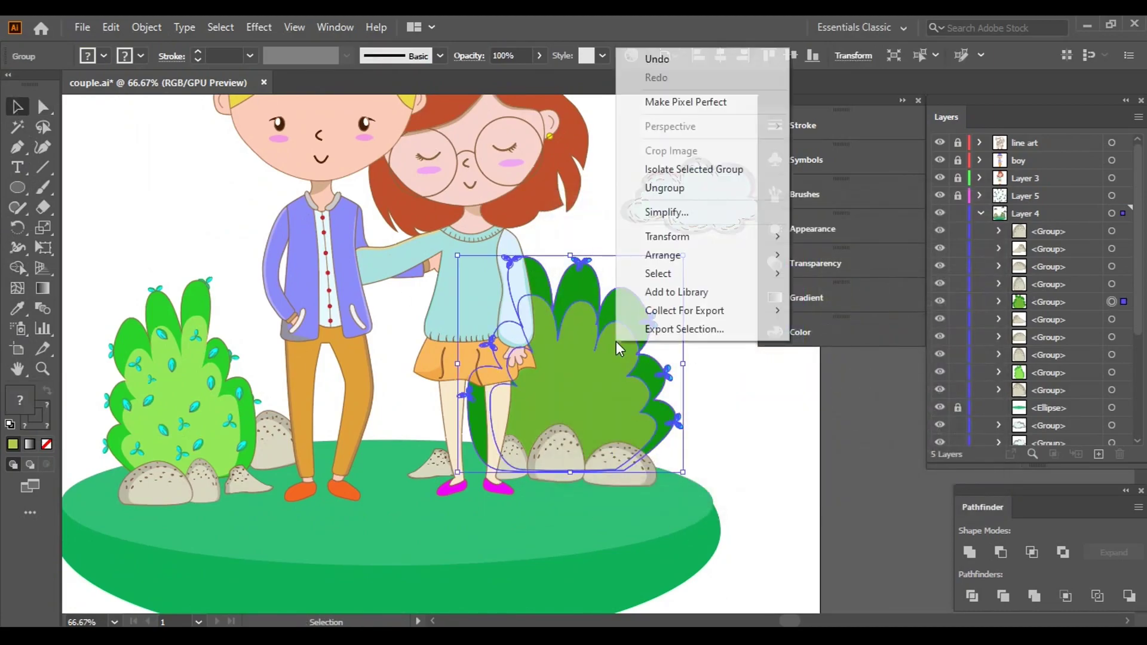
{"action": "left_click", "coordinate": [673, 189]}
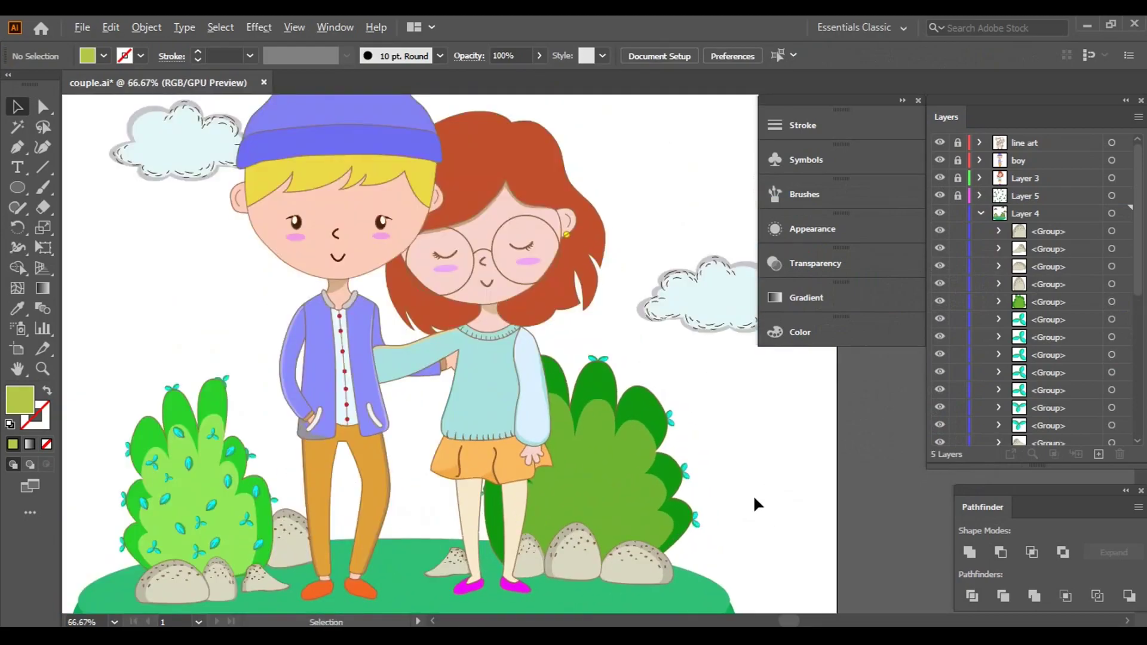
{"action": "left_click_drag", "start_coordinate": [684, 479], "coordinate": [682, 473]}
{"action": "left_click_drag", "start_coordinate": [703, 366], "coordinate": [751, 376]}
{"action": "left_click", "coordinate": [748, 468]}
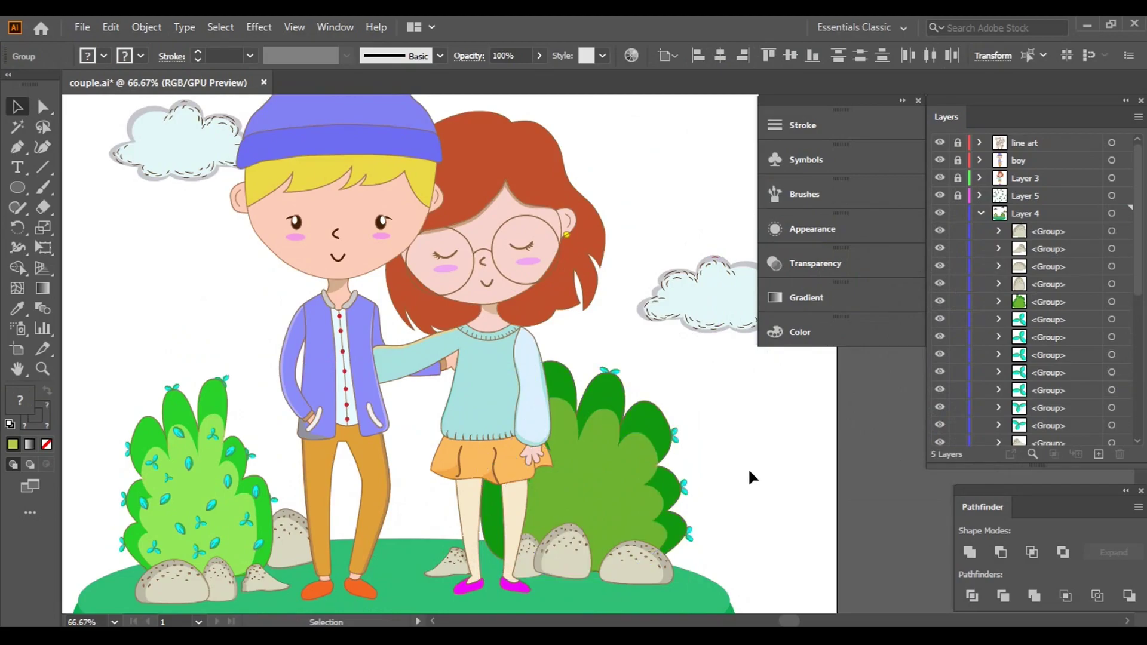
- Widen the right bush, its leaves and a rock toward the left
{"action": "key", "text": "ctrl+1"}
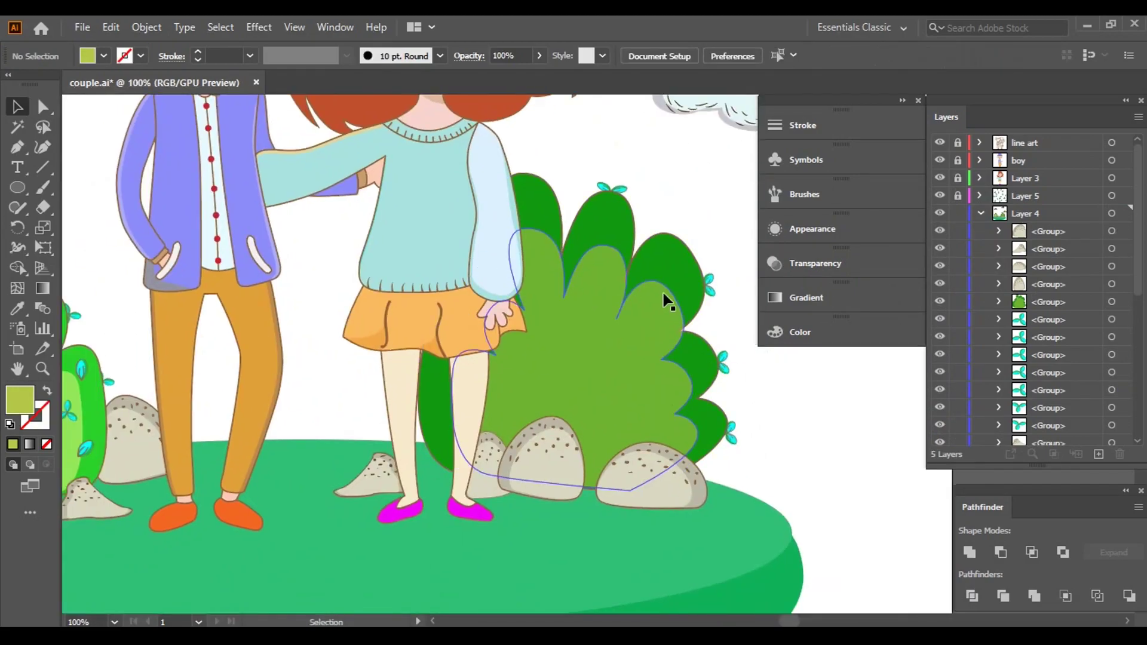
{"action": "left_click_drag", "start_coordinate": [716, 387], "coordinate": [737, 428]}
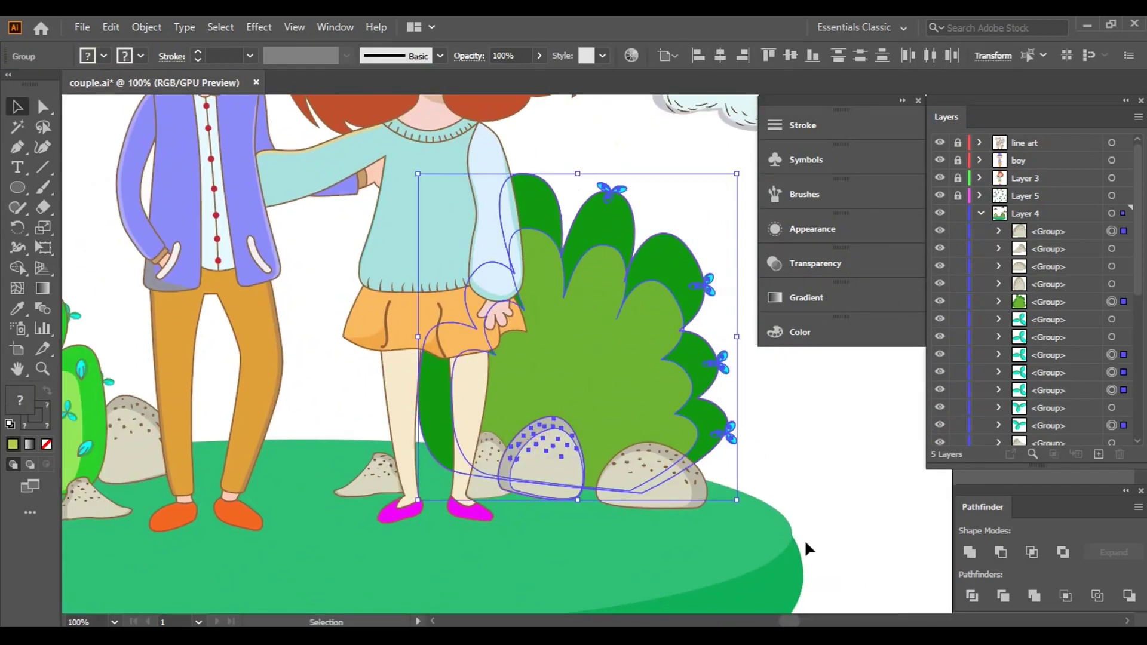
{"action": "left_click_drag", "start_coordinate": [423, 339], "coordinate": [401, 339]}
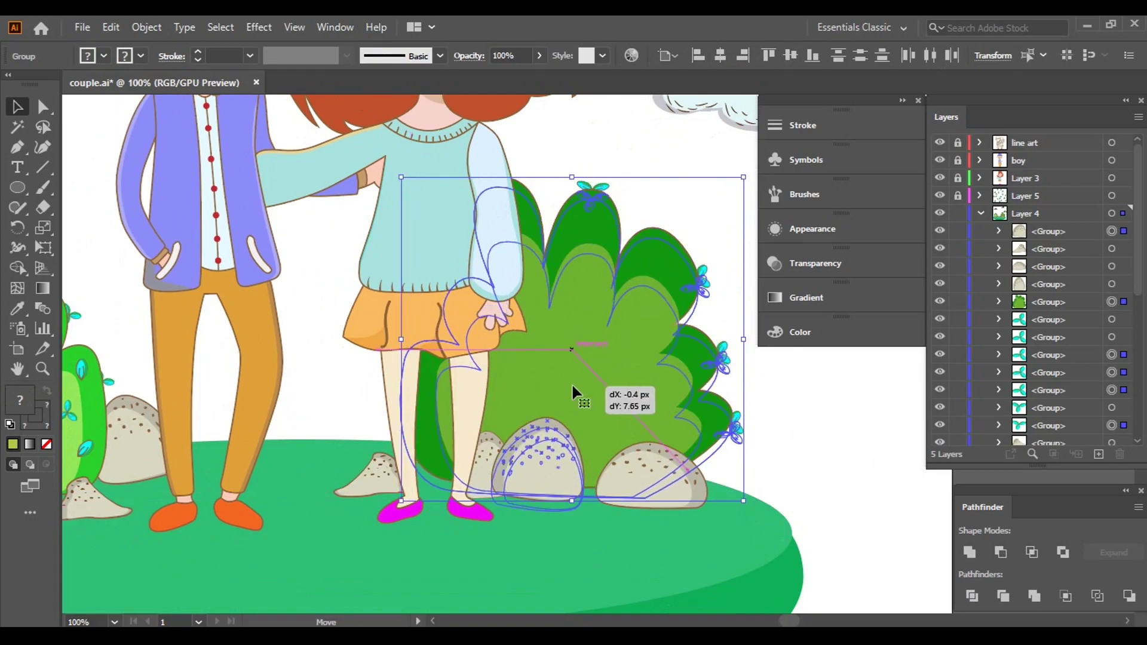
{"action": "left_click_drag", "start_coordinate": [572, 377], "coordinate": [572, 386]}
{"action": "key", "text": "ctrl+z"}
{"action": "left_click", "coordinate": [813, 443]}
{"action": "key", "text": "ctrl+0"}
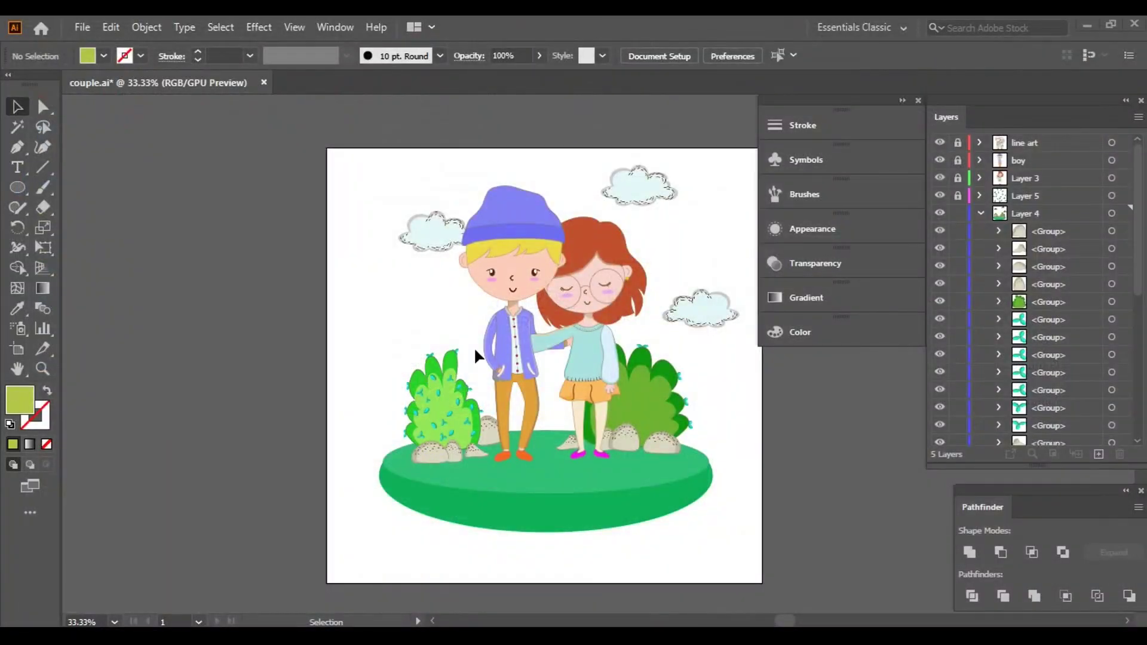
{"action": "scroll", "coordinate": [457, 396], "scroll_direction": "up", "scroll_amount": 4}
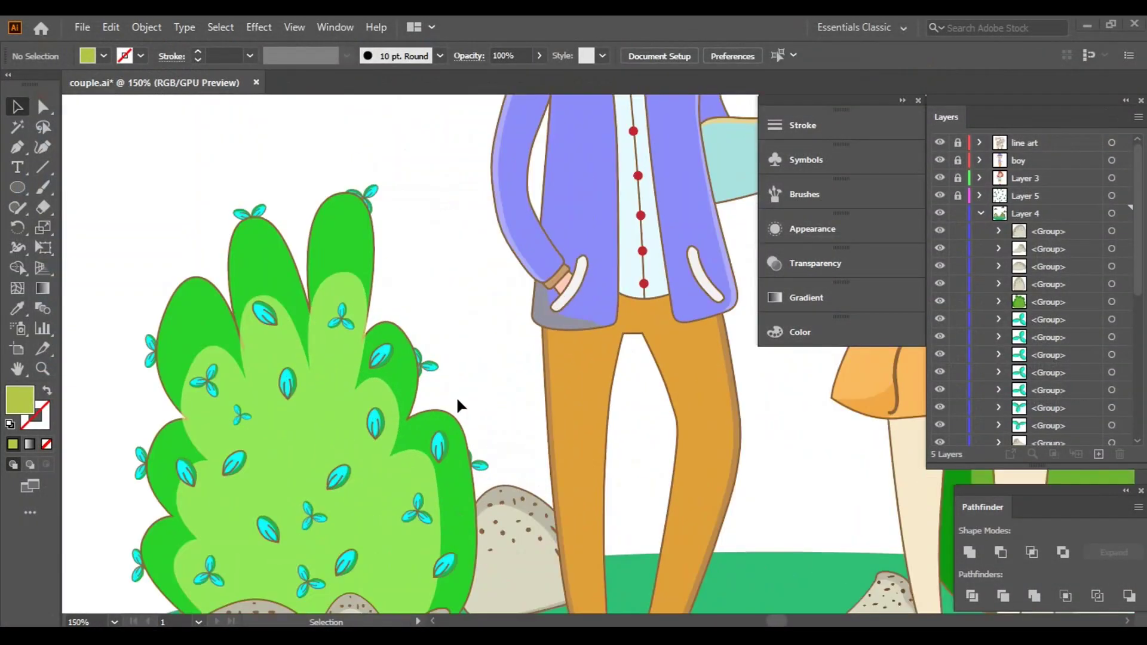
- Ungroup the left bush into separate pieces
{"action": "left_click", "coordinate": [375, 422]}
{"action": "scroll", "coordinate": [379, 421], "scroll_direction": "down", "scroll_amount": 3}
{"action": "right_click", "coordinate": [349, 411]}
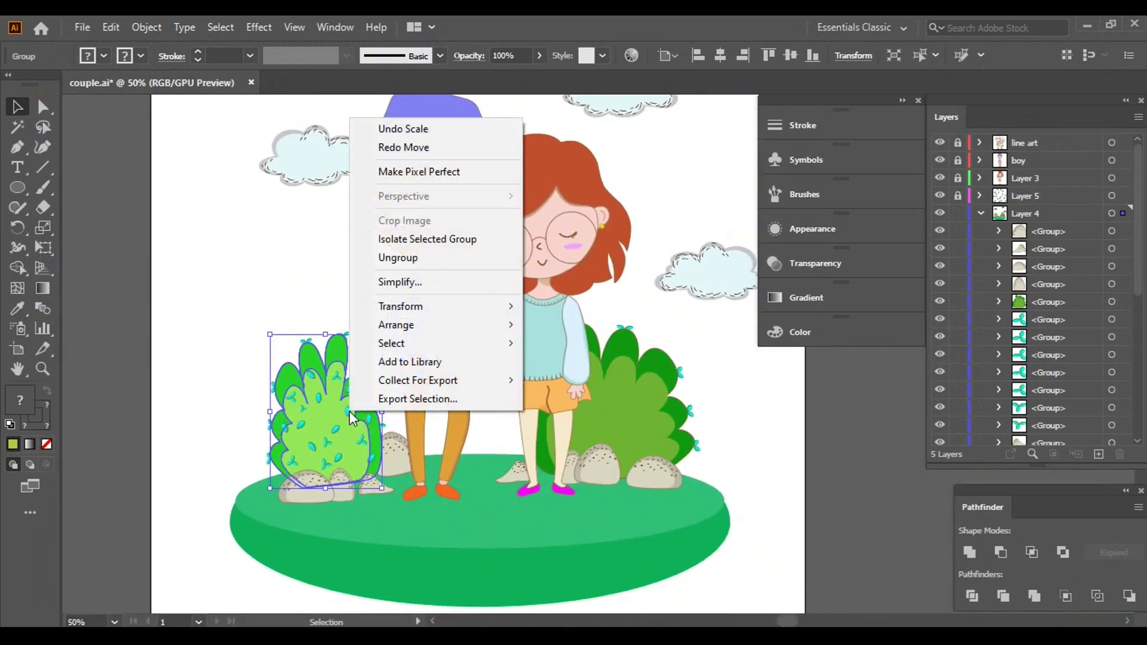
{"action": "left_click", "coordinate": [371, 255]}
{"action": "left_click", "coordinate": [526, 346]}
- Send the right bush group to the back so it sits behind the girl
{"action": "scroll", "coordinate": [627, 419], "scroll_direction": "up", "scroll_amount": 3}
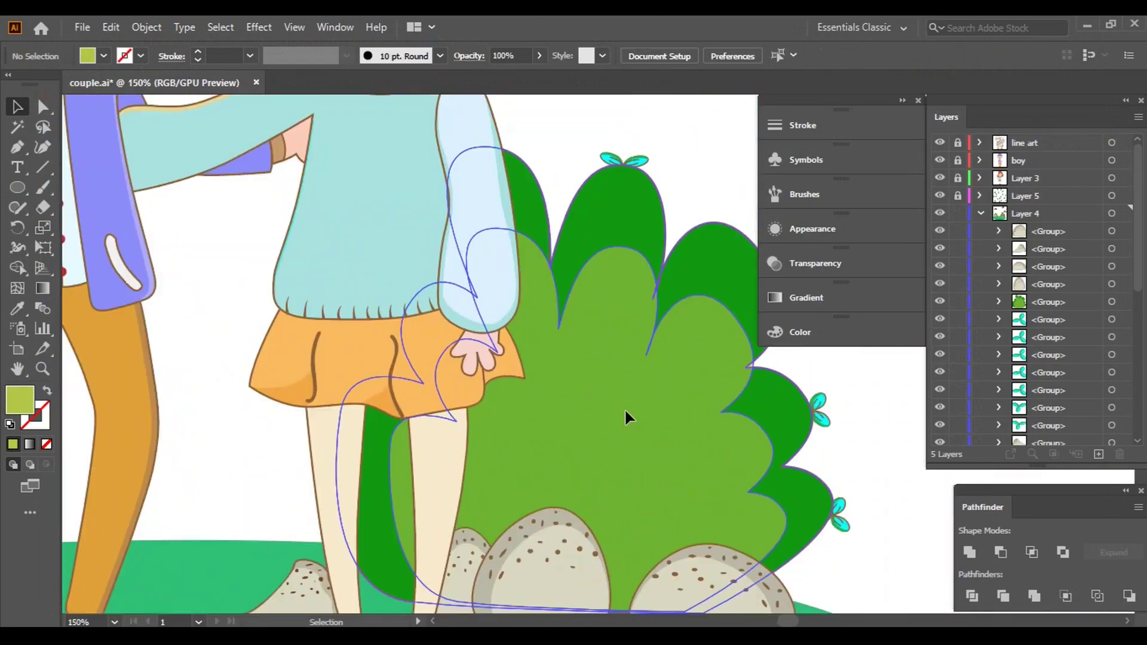
{"action": "left_click", "coordinate": [625, 407]}
{"action": "right_click", "coordinate": [646, 386]}
{"action": "mouse_move", "coordinate": [690, 298]}
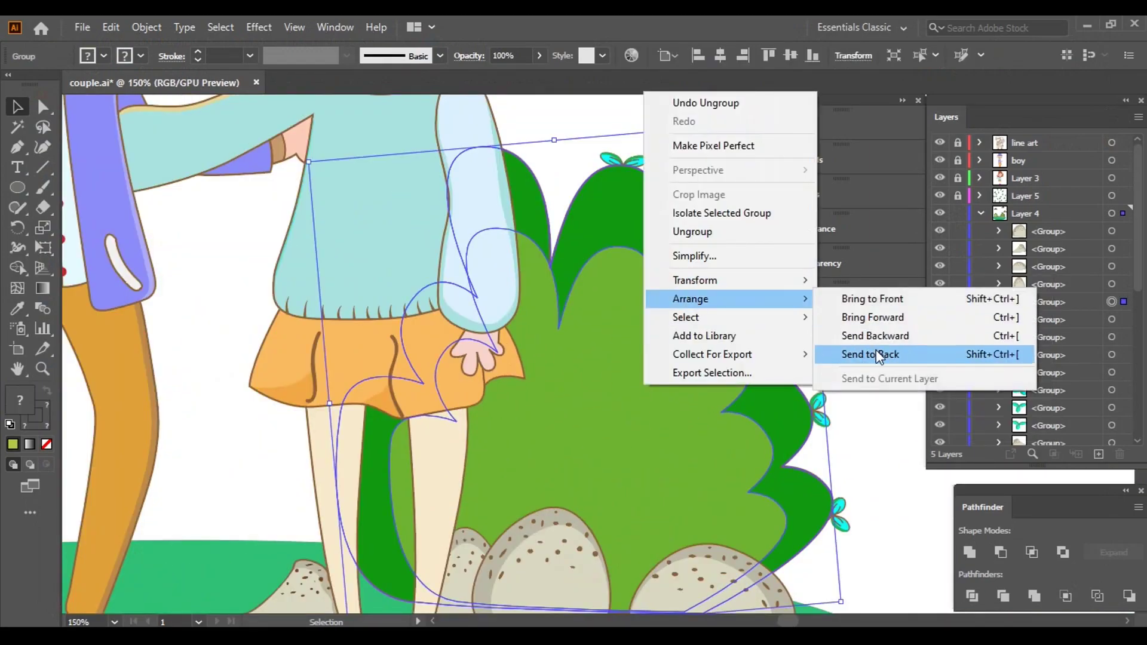
{"action": "left_click", "coordinate": [876, 350]}
{"action": "scroll", "coordinate": [858, 449], "scroll_direction": "down", "scroll_amount": 3}
{"action": "left_click_drag", "start_coordinate": [858, 449], "coordinate": [815, 448]}
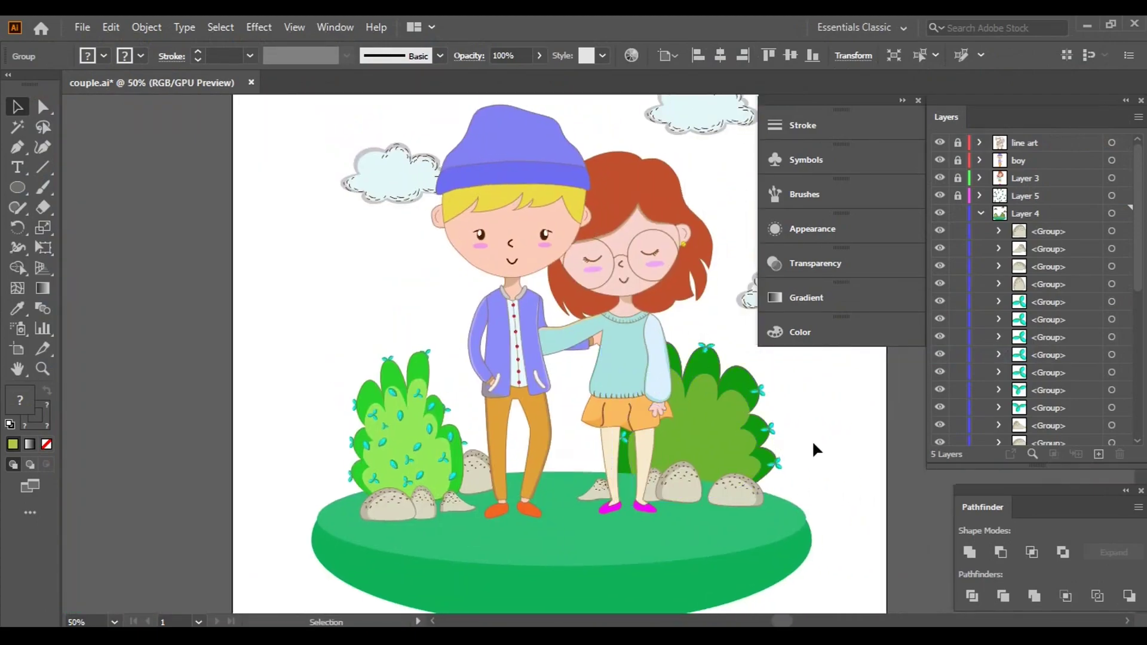
{"action": "left_click", "coordinate": [814, 448]}
- Place a copy of the left bush over the right bush and ungroup the left bush
{"action": "left_click", "coordinate": [425, 449]}
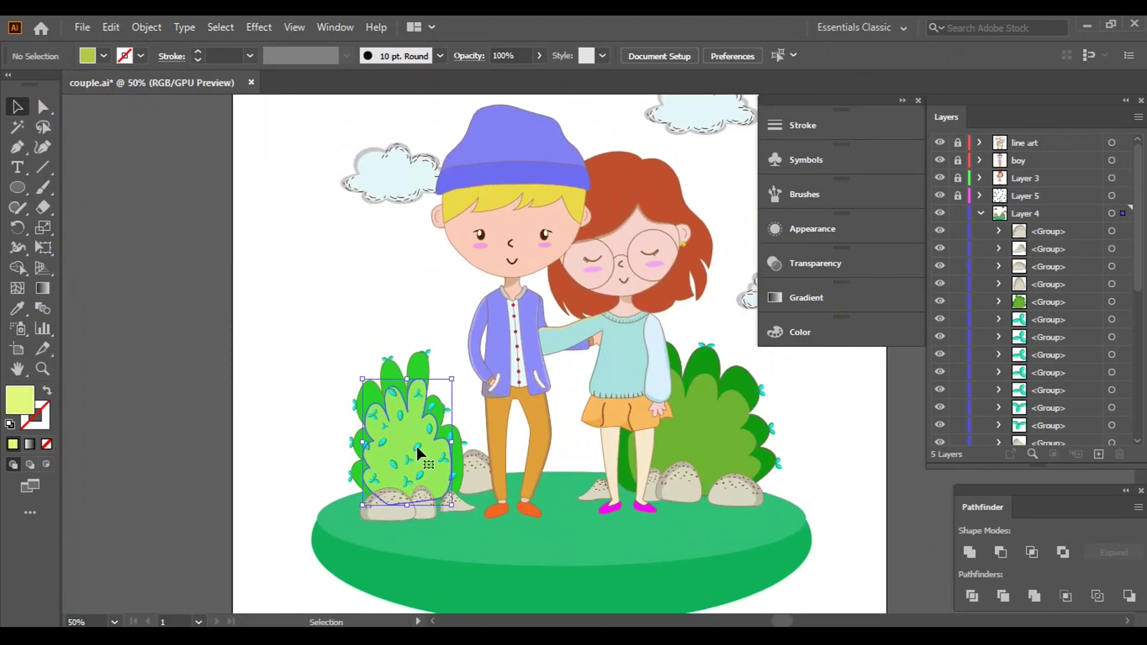
{"action": "left_click_drag", "start_coordinate": [416, 443], "coordinate": [721, 439]}
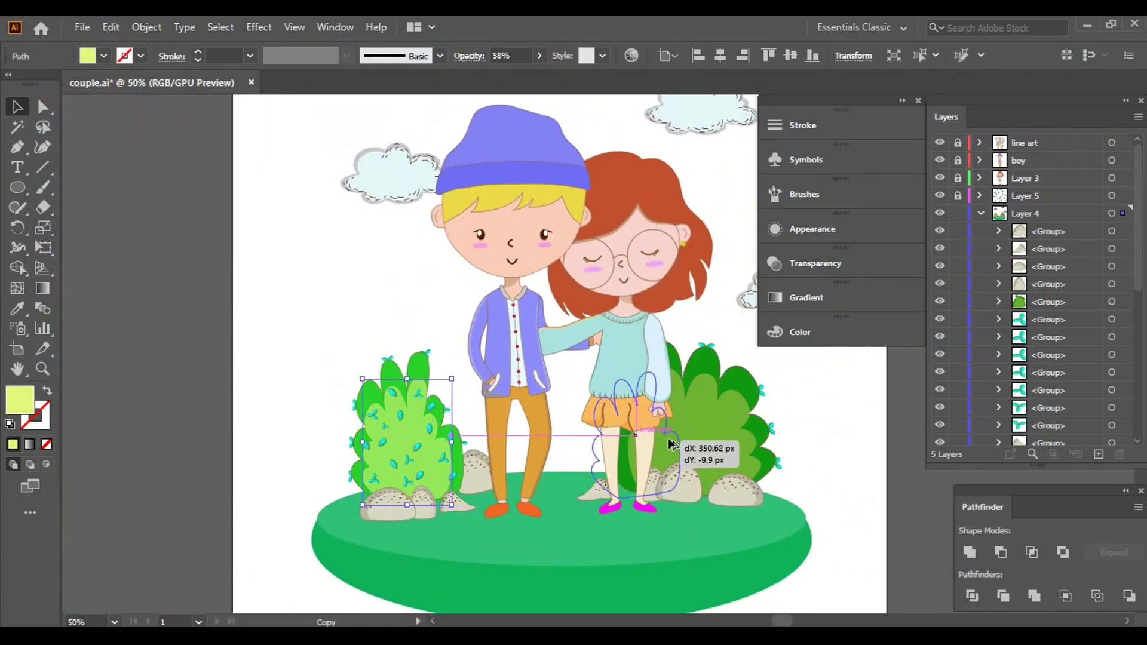
{"action": "left_click", "coordinate": [843, 460]}
{"action": "scroll", "coordinate": [425, 450], "scroll_direction": "up", "scroll_amount": 4}
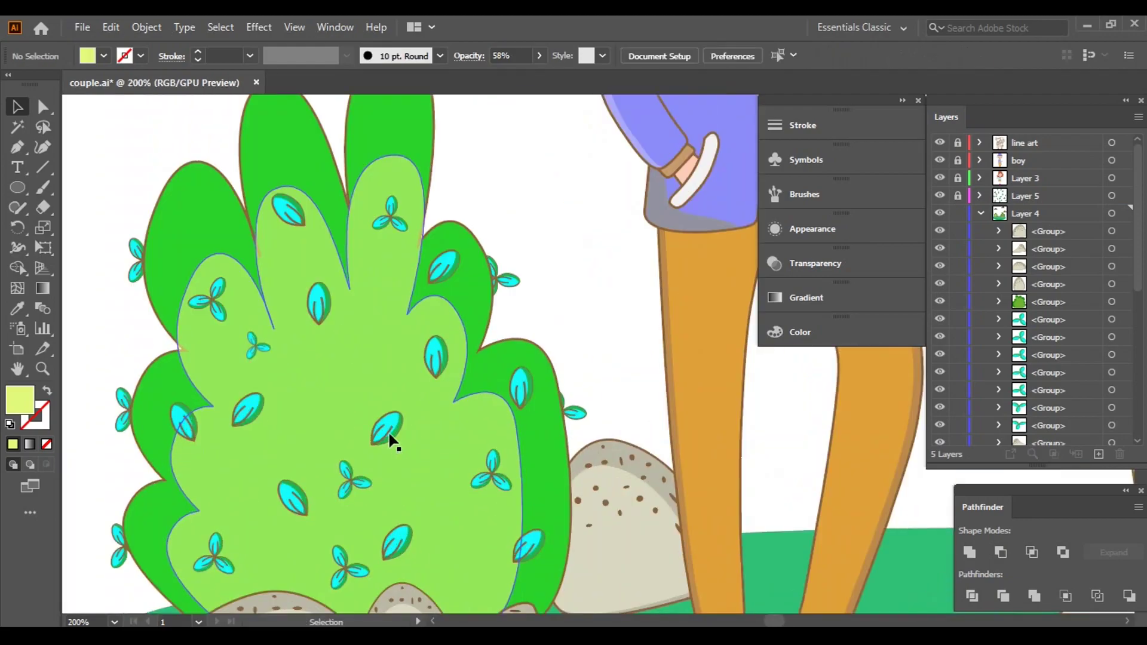
{"action": "left_click", "coordinate": [446, 264]}
{"action": "right_click", "coordinate": [387, 305]}
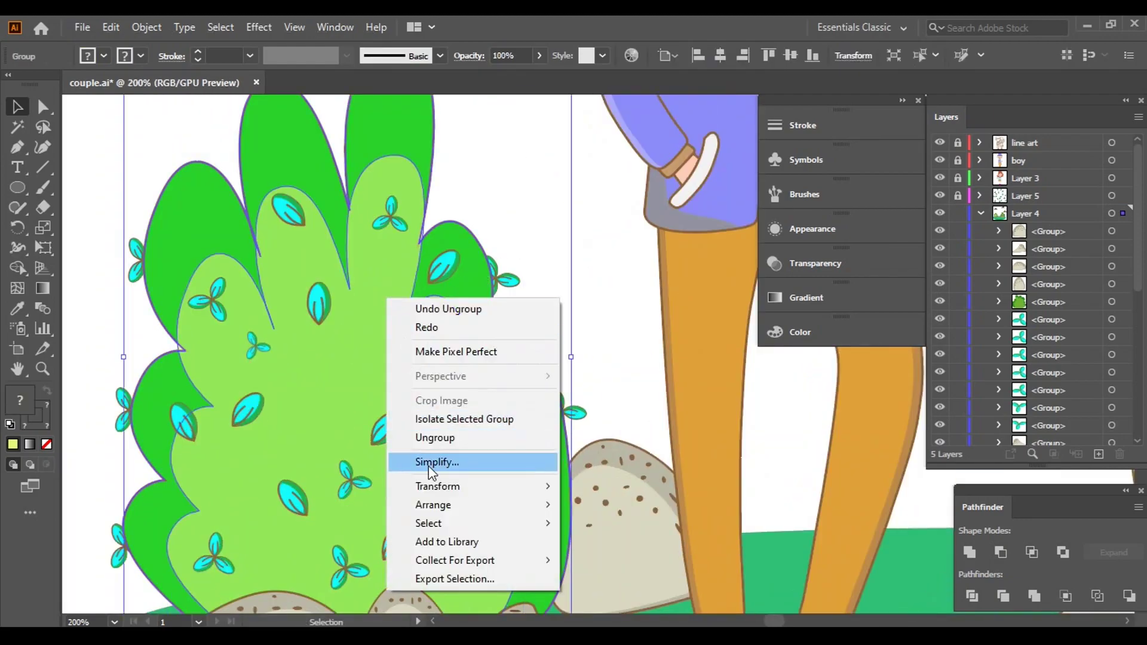
{"action": "left_click", "coordinate": [419, 441]}
- Select the left bush's light-green shape and browse its context menu without changes
{"action": "left_click", "coordinate": [383, 430]}
{"action": "right_click", "coordinate": [384, 433]}
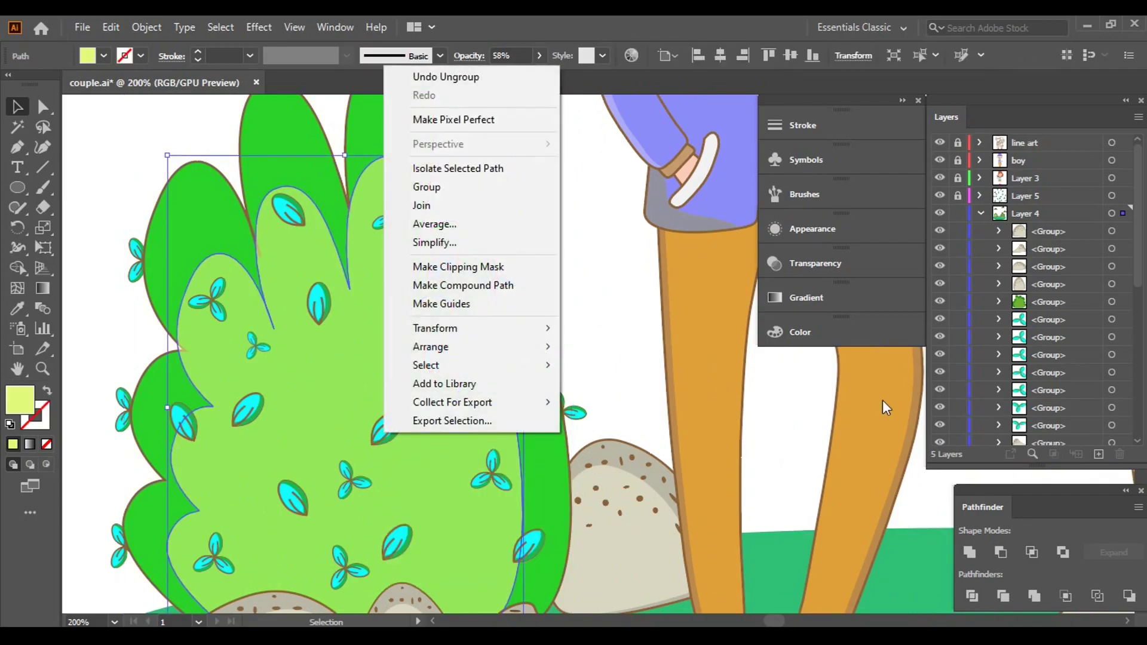
{"action": "left_click", "coordinate": [331, 414]}
{"action": "left_click", "coordinate": [242, 410]}
{"action": "right_click", "coordinate": [243, 410]}
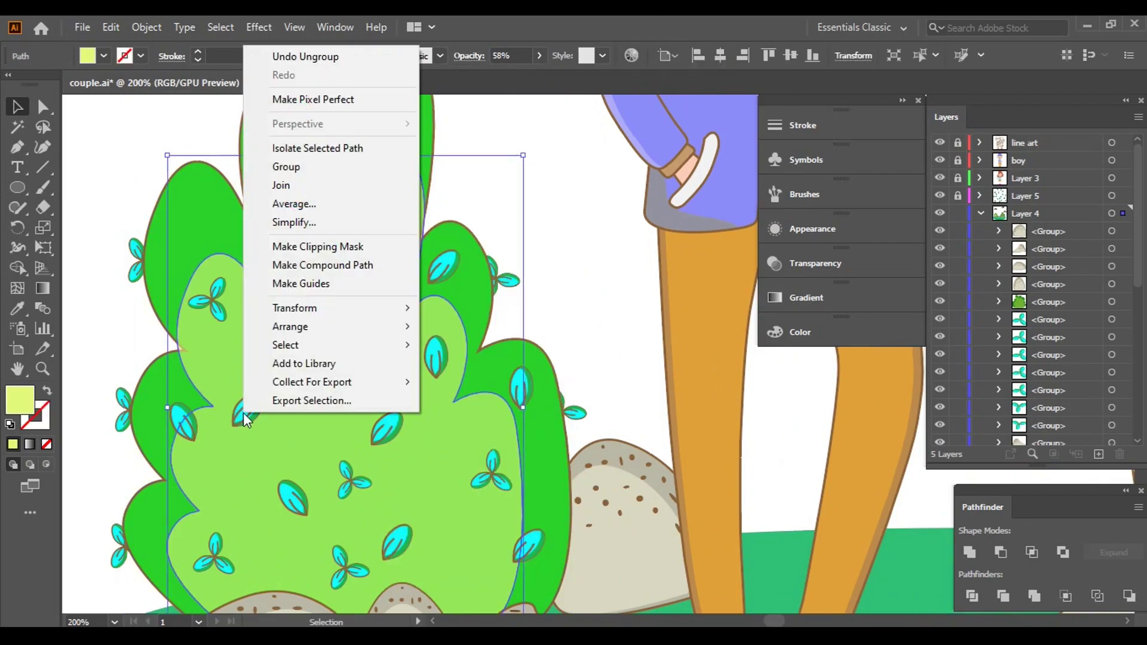
{"action": "left_click", "coordinate": [561, 321]}
{"action": "key", "text": "ctrl+minus"}
{"action": "key", "text": "ctrl+minus"}
{"action": "key", "text": "ctrl+minus"}
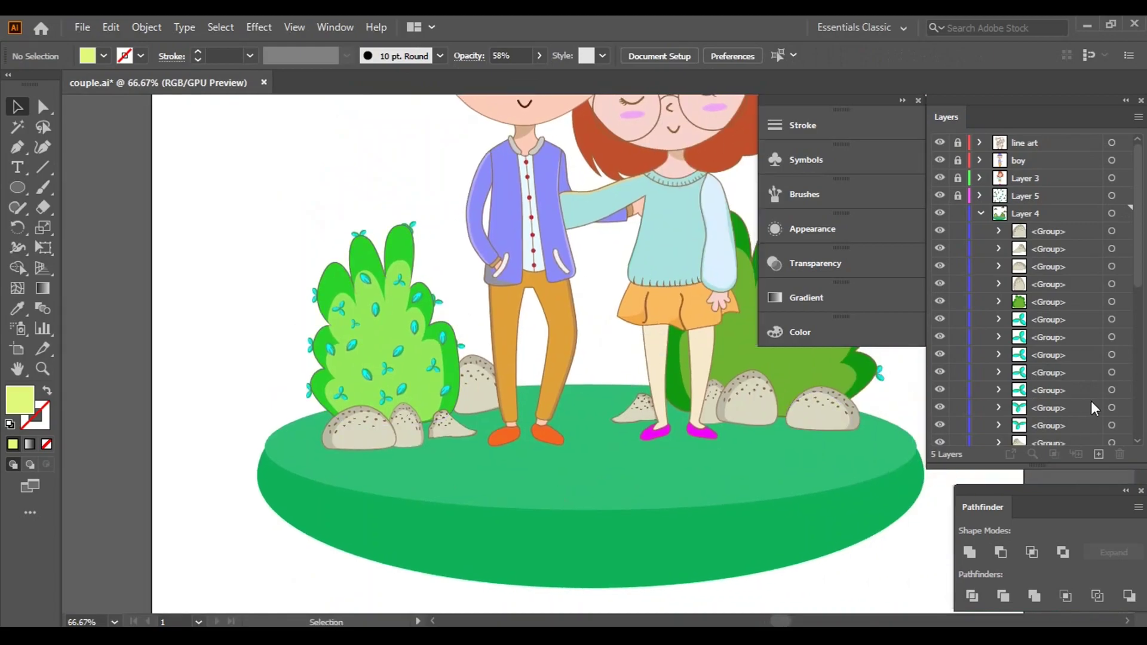
- Select the left bush's group and light-green shape, trying a move then undoing it
{"action": "left_click", "coordinate": [1125, 393]}
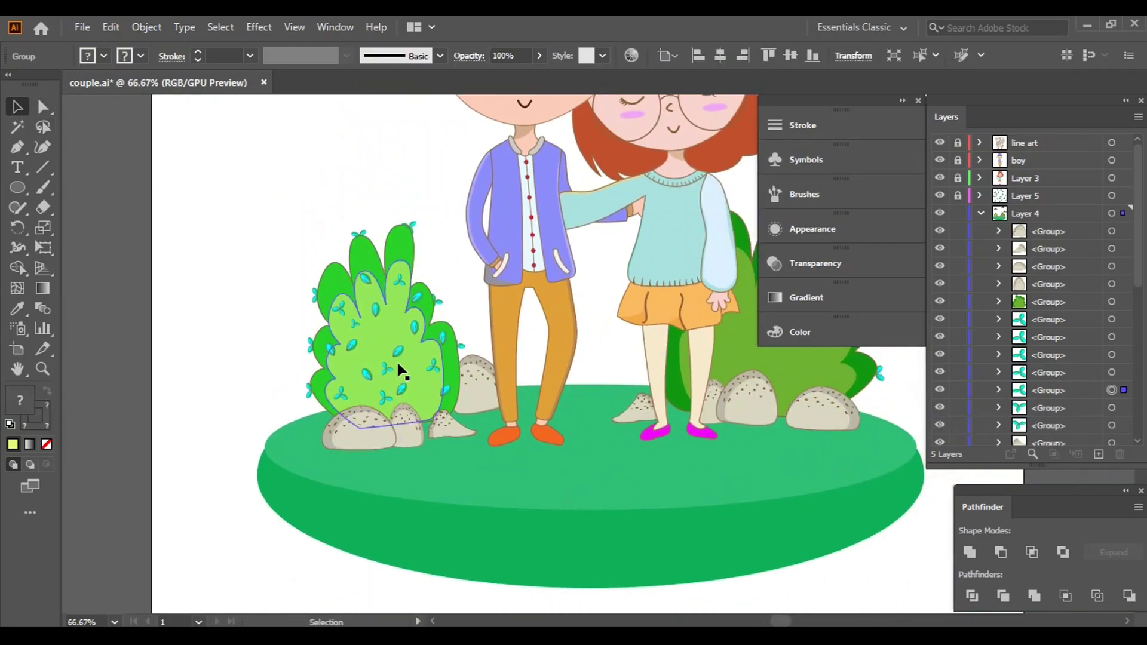
{"action": "scroll", "coordinate": [396, 371], "scroll_direction": "up", "scroll_amount": 4, "text": "alt"}
{"action": "left_click", "coordinate": [362, 394]}
{"action": "scroll", "coordinate": [1016, 287], "scroll_direction": "down", "scroll_amount": 5}
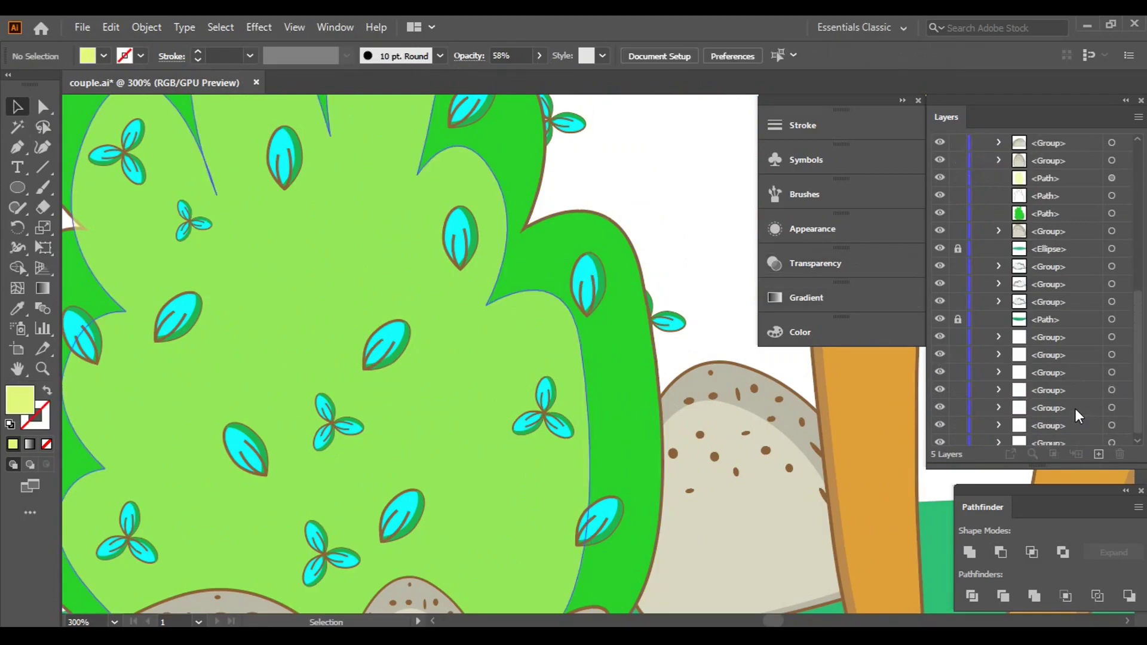
{"action": "scroll", "coordinate": [960, 323], "scroll_direction": "up", "scroll_amount": 2}
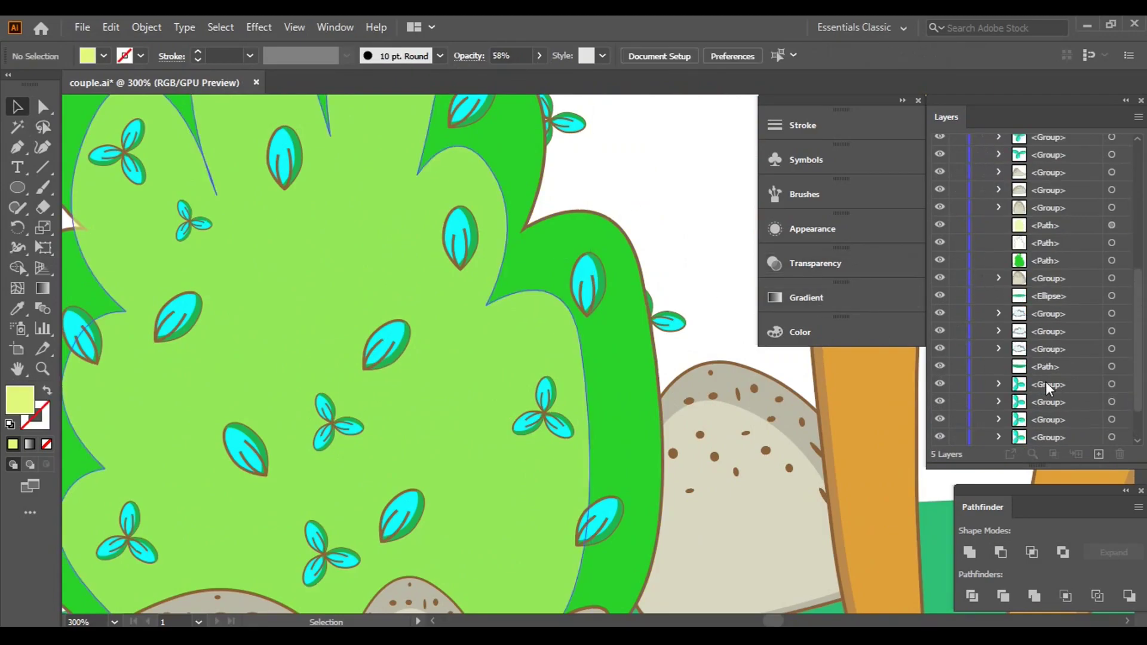
{"action": "left_click", "coordinate": [335, 425]}
{"action": "scroll", "coordinate": [336, 424], "scroll_direction": "down", "scroll_amount": 4, "text": "alt"}
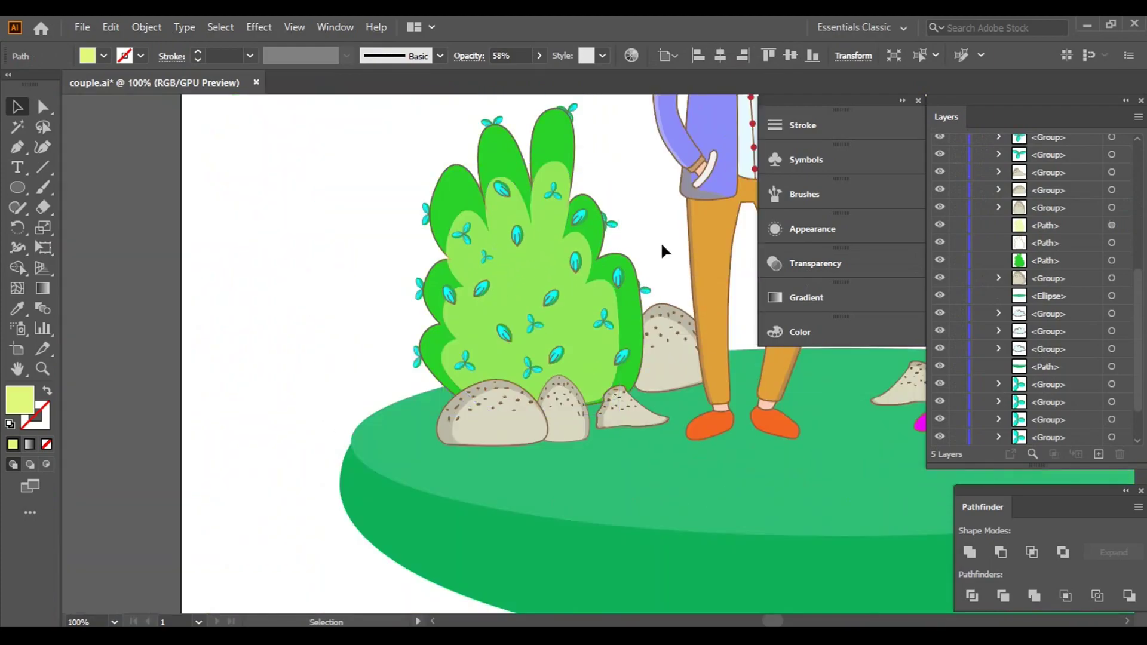
{"action": "scroll", "coordinate": [661, 241], "scroll_direction": "up", "scroll_amount": 4, "text": "alt"}
{"action": "left_click", "coordinate": [519, 404]}
{"action": "left_click", "coordinate": [342, 302]}
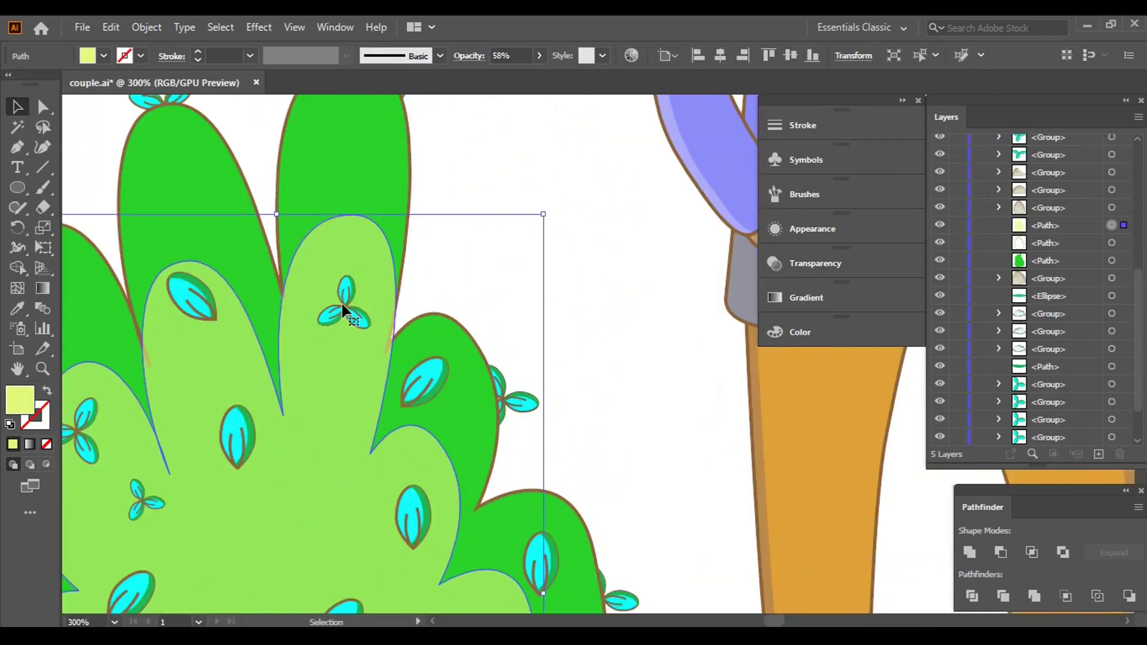
{"action": "left_click_drag", "start_coordinate": [342, 301], "coordinate": [254, 420]}
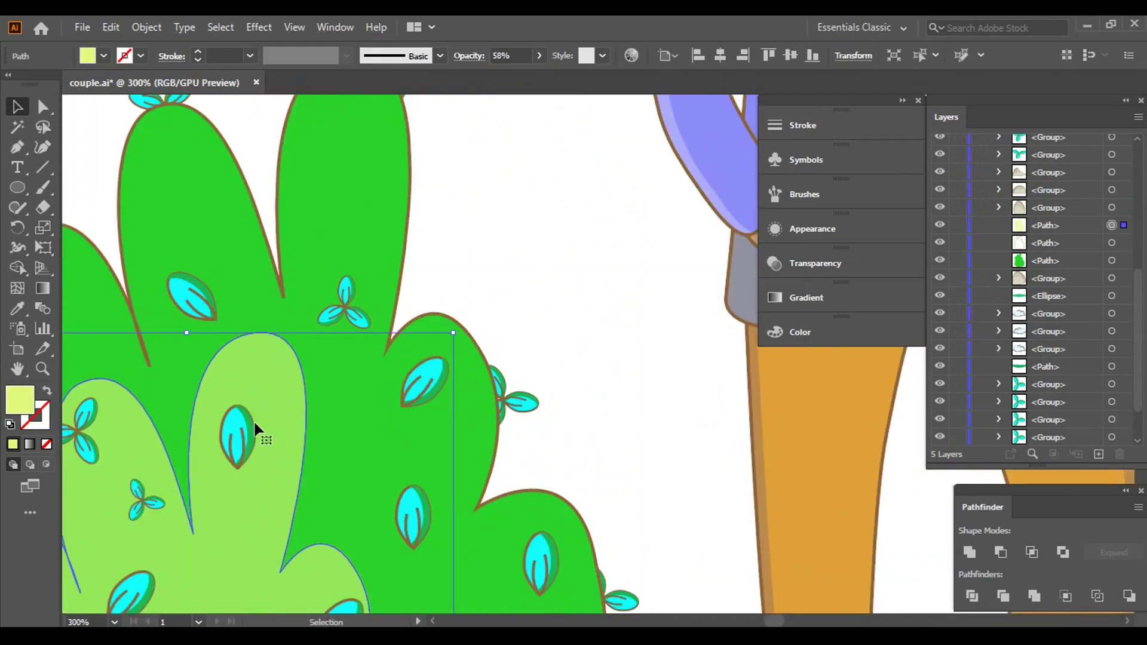
{"action": "key", "text": "ctrl+z"}
{"action": "left_click", "coordinate": [76, 114]}
- Inspect the light-green shape's anchor points, rearrange the gradient panel and collapse Layer 4
{"action": "key", "text": "a"}
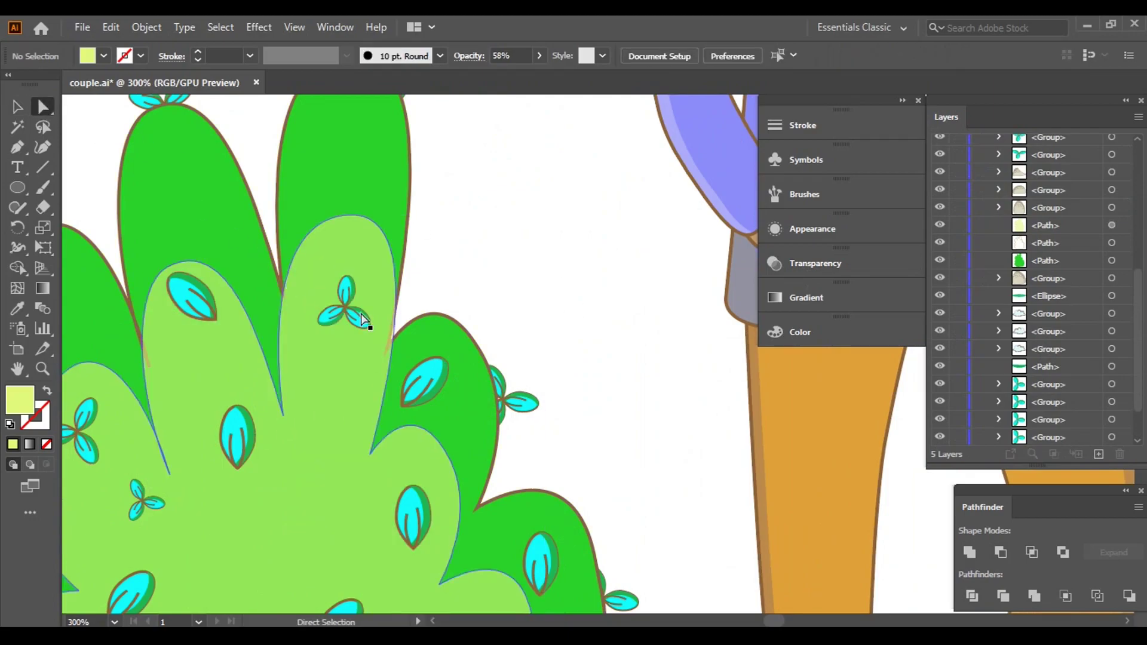
{"action": "left_click", "coordinate": [350, 323]}
{"action": "left_click", "coordinate": [16, 106]}
{"action": "left_click", "coordinate": [517, 188]}
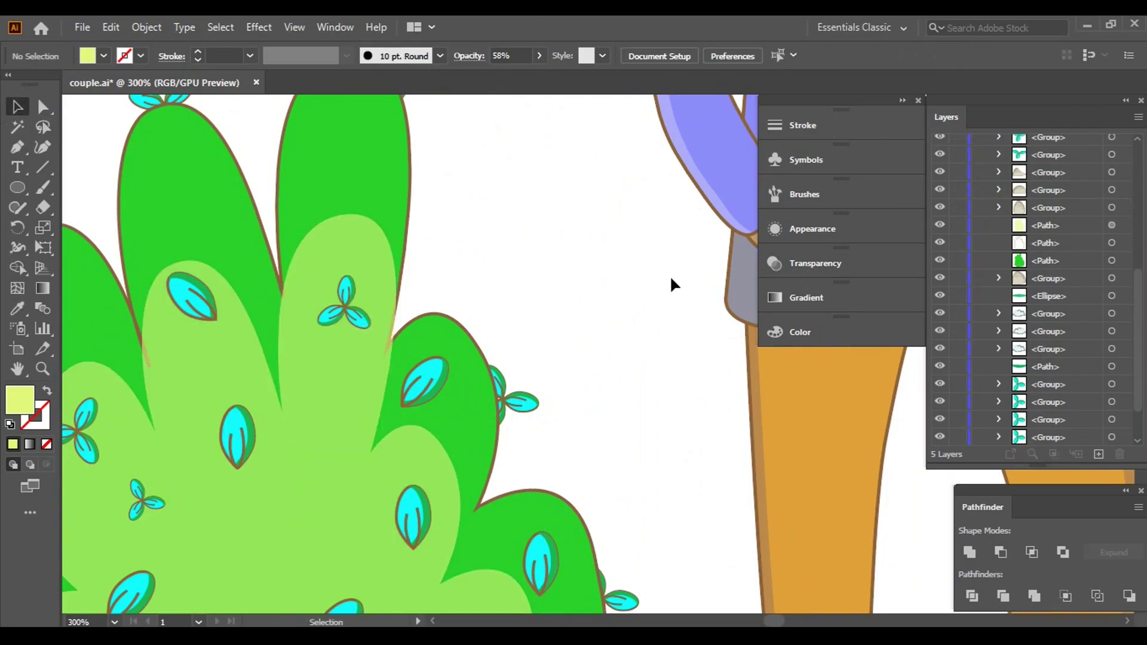
{"action": "scroll", "coordinate": [669, 274], "scroll_direction": "down", "scroll_amount": 2, "text": "alt"}
{"action": "mouse_move", "coordinate": [807, 297]}
{"action": "left_mouse_down"}
{"action": "mouse_move", "coordinate": [669, 275]}
{"action": "mouse_move", "coordinate": [807, 326]}
{"action": "left_mouse_up"}
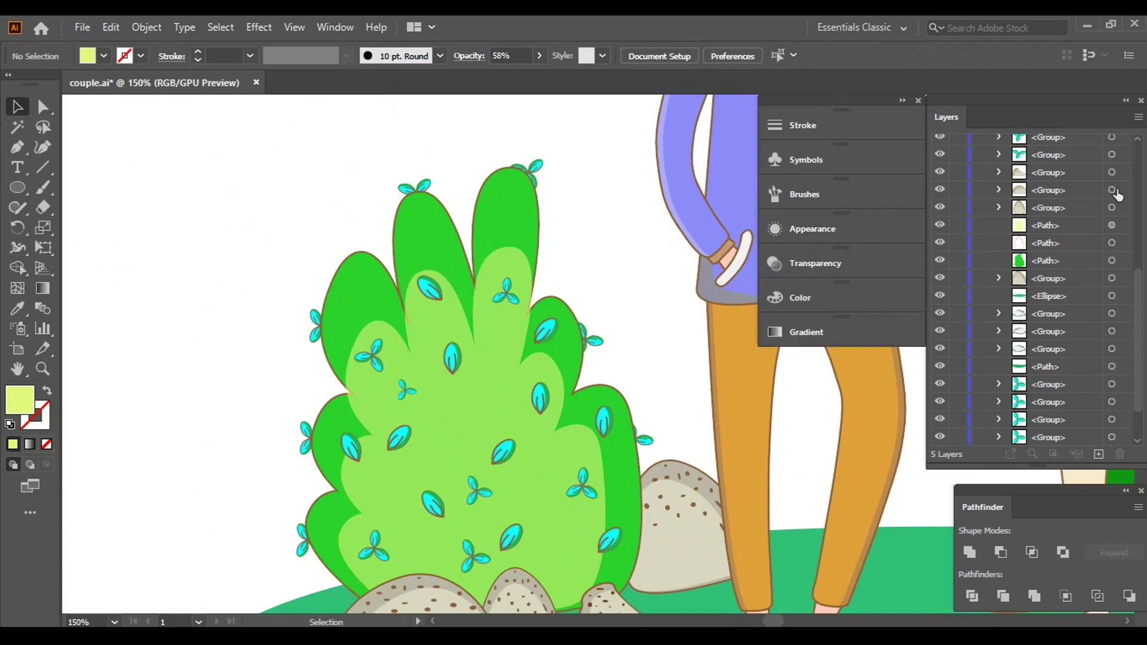
{"action": "scroll", "coordinate": [1052, 362], "scroll_direction": "up", "scroll_amount": 2}
{"action": "scroll", "coordinate": [1052, 361], "scroll_direction": "up", "scroll_amount": 4}
{"action": "left_click", "coordinate": [979, 216]}
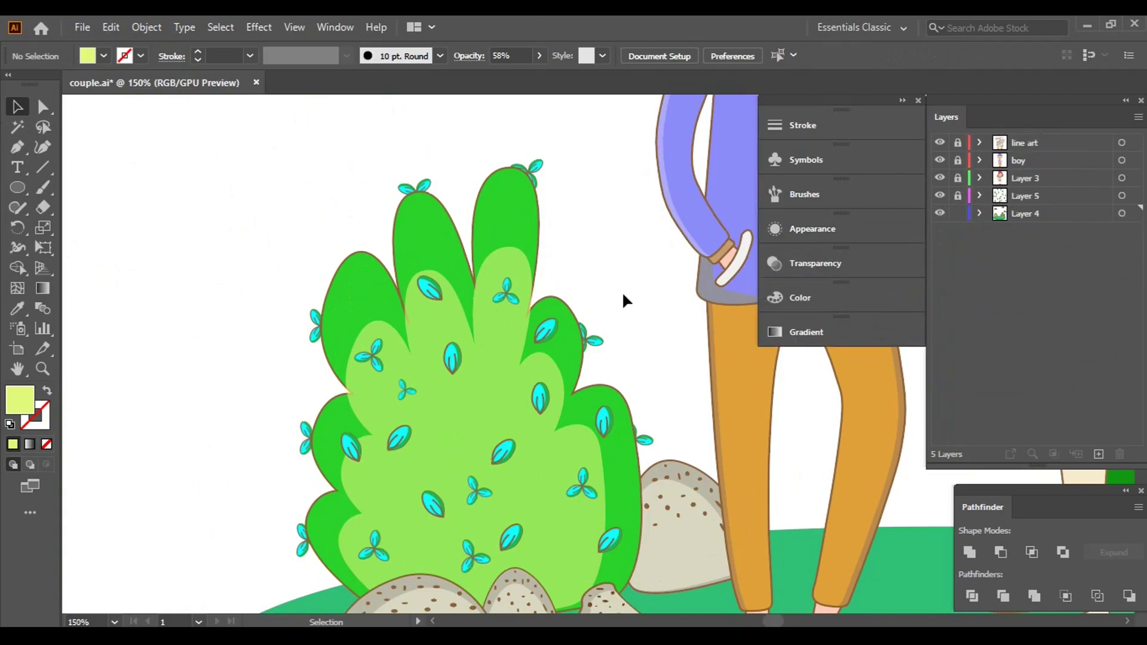
{"action": "scroll", "coordinate": [621, 298], "scroll_direction": "down", "scroll_amount": 3}
{"action": "scroll", "coordinate": [622, 299], "scroll_direction": "right", "scroll_amount": 5}
- Isolate the light-green bush shape, exit isolation, and expand Layer 4's contents
{"action": "left_click", "coordinate": [270, 342]}
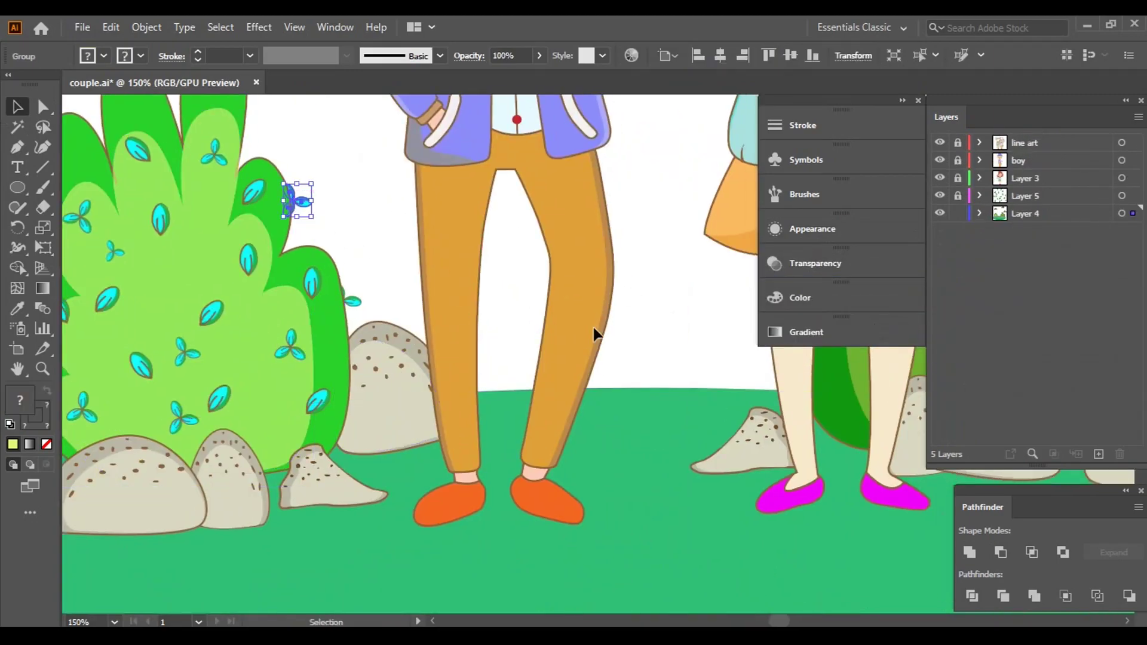
{"action": "double_click", "coordinate": [221, 394]}
{"action": "double_click", "coordinate": [364, 256]}
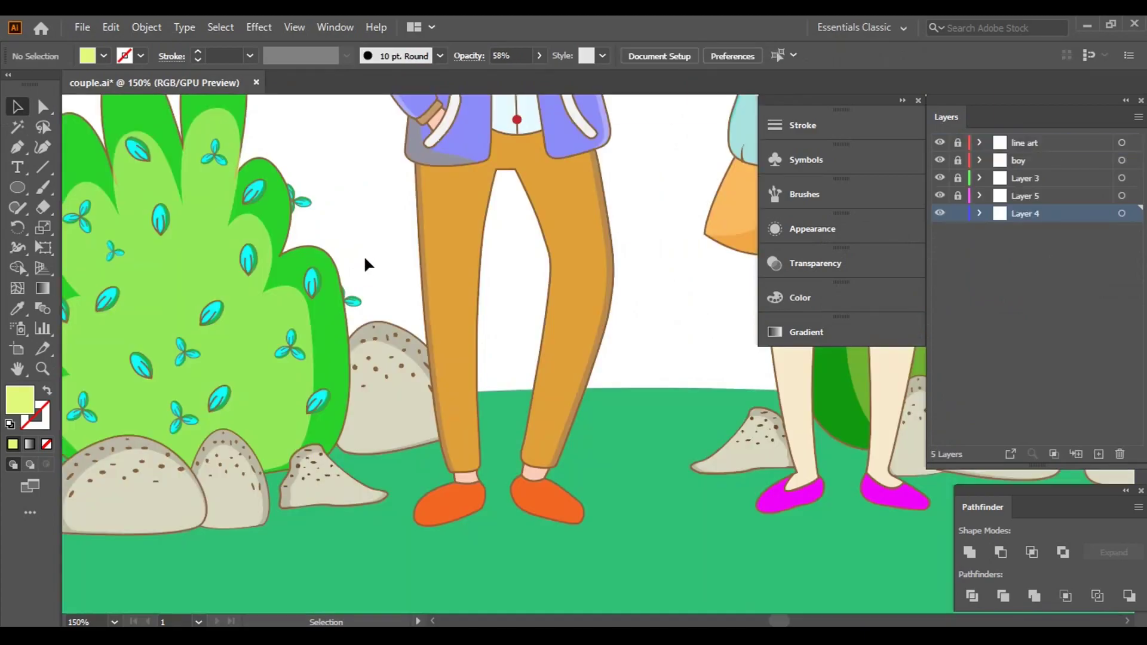
{"action": "left_click", "coordinate": [235, 346]}
{"action": "right_click", "coordinate": [236, 350]}
{"action": "left_click", "coordinate": [477, 392]}
{"action": "left_click", "coordinate": [979, 214]}
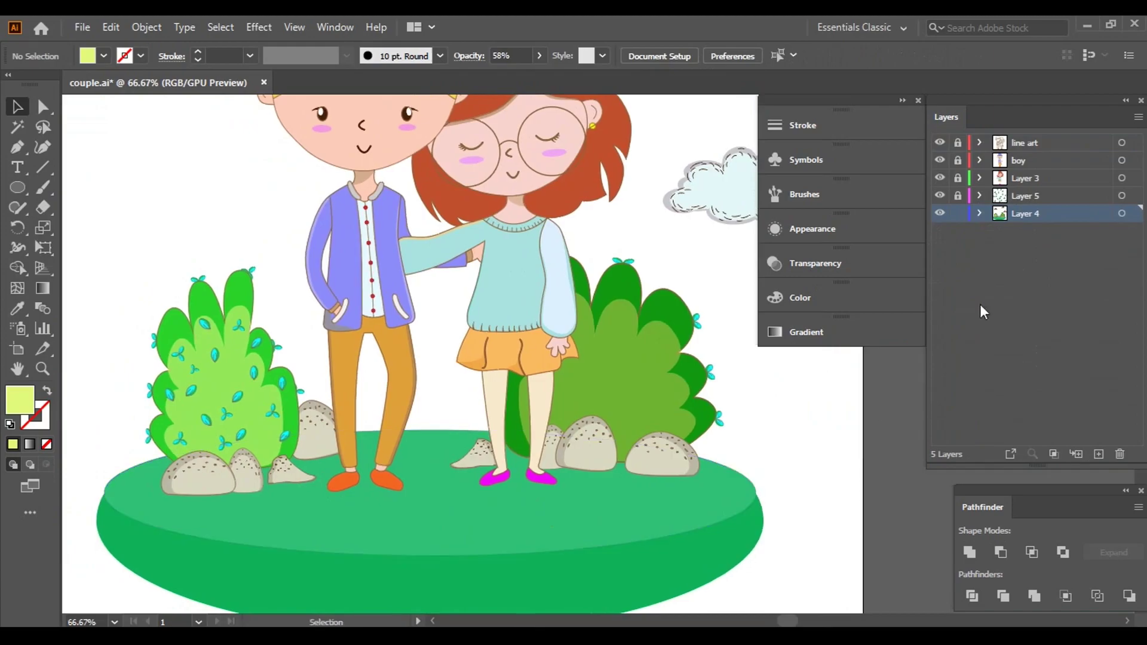
- Unlock and expand Layer 5, making it the active layer
{"action": "left_click", "coordinate": [957, 196]}
{"action": "left_click", "coordinate": [979, 195]}
{"action": "left_click", "coordinate": [239, 393]}
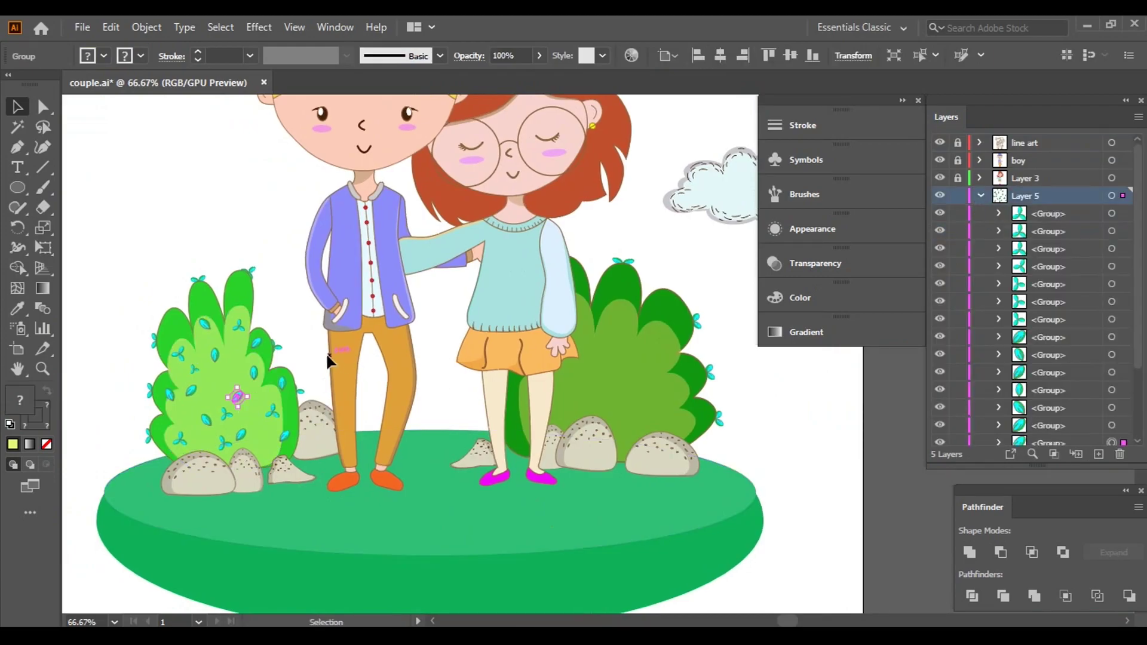
{"action": "left_click", "coordinate": [307, 364]}
{"action": "scroll", "coordinate": [962, 304], "scroll_direction": "down", "scroll_amount": 5}
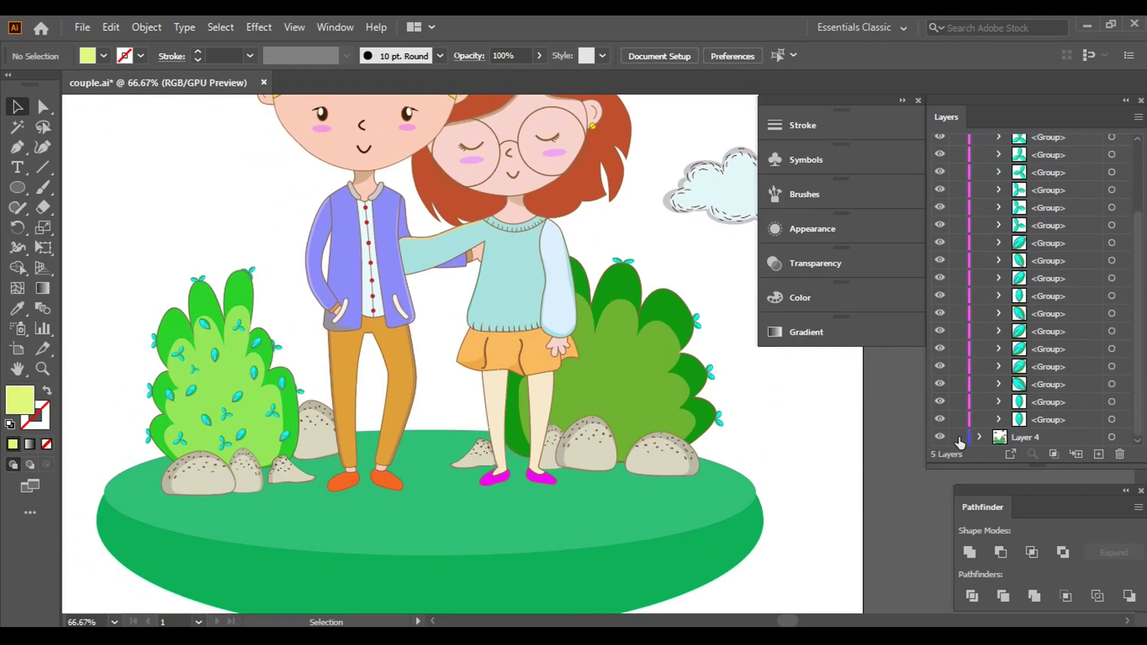
{"action": "scroll", "coordinate": [214, 361], "scroll_direction": "up", "scroll_amount": 2}
{"action": "scroll", "coordinate": [281, 275], "scroll_direction": "left", "scroll_amount": 4}
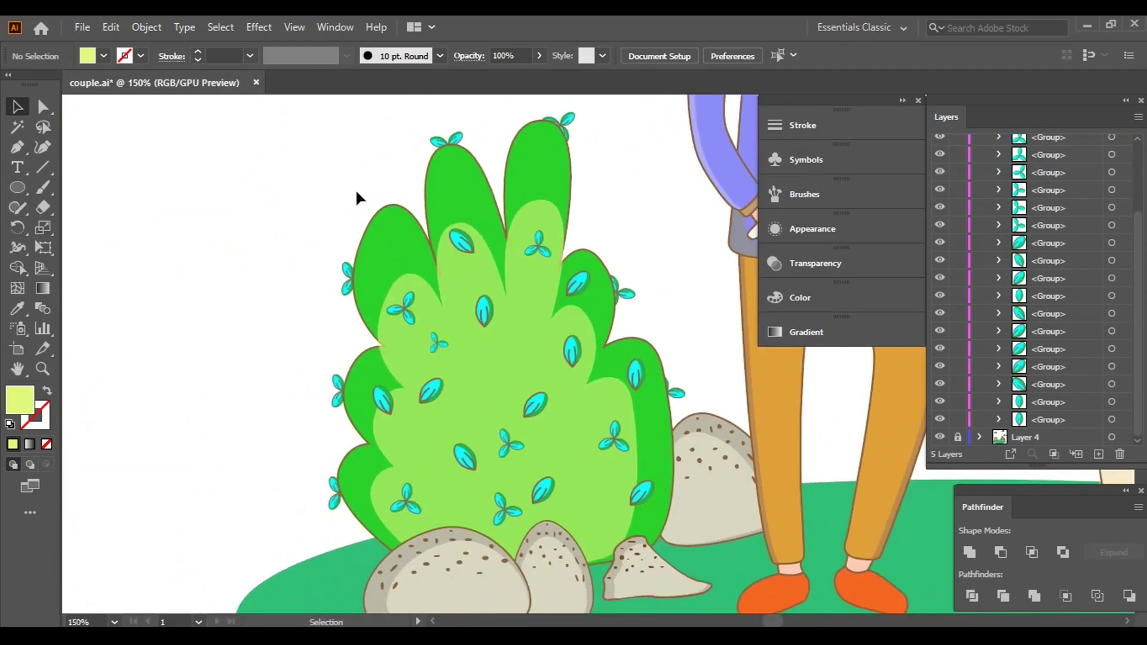
- Group the scattered leaves on the left bush together
{"action": "left_click_drag", "start_coordinate": [346, 186], "coordinate": [694, 554]}
{"action": "right_click", "coordinate": [485, 321]}
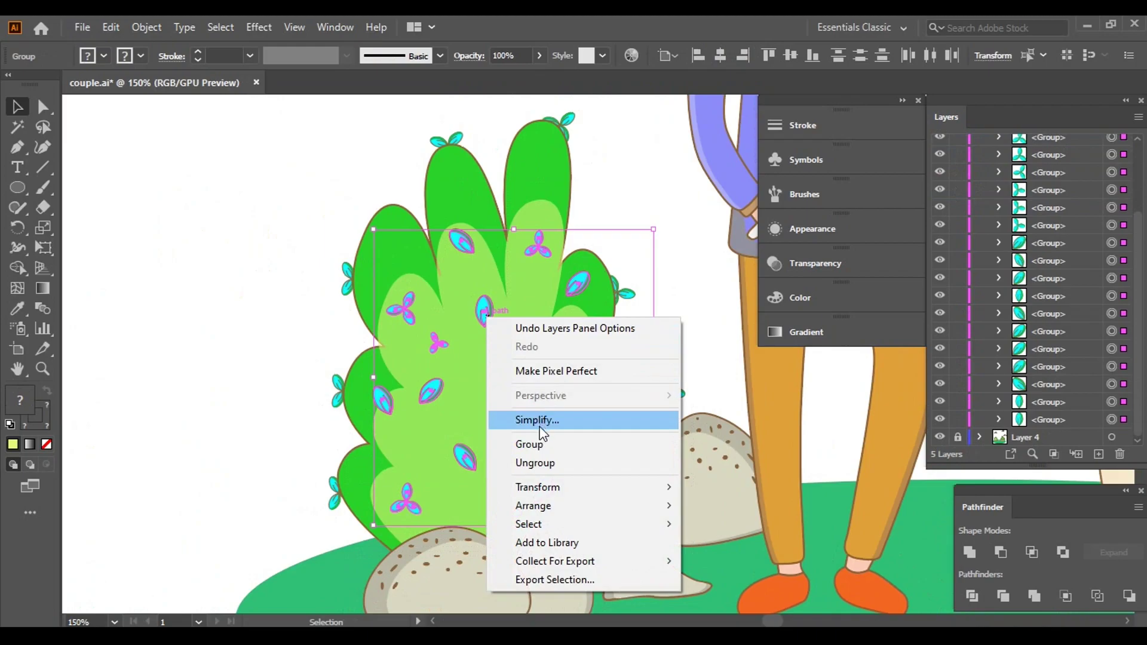
{"action": "left_click", "coordinate": [538, 442]}
{"action": "left_click", "coordinate": [683, 314]}
{"action": "key", "text": "ctrl+0"}
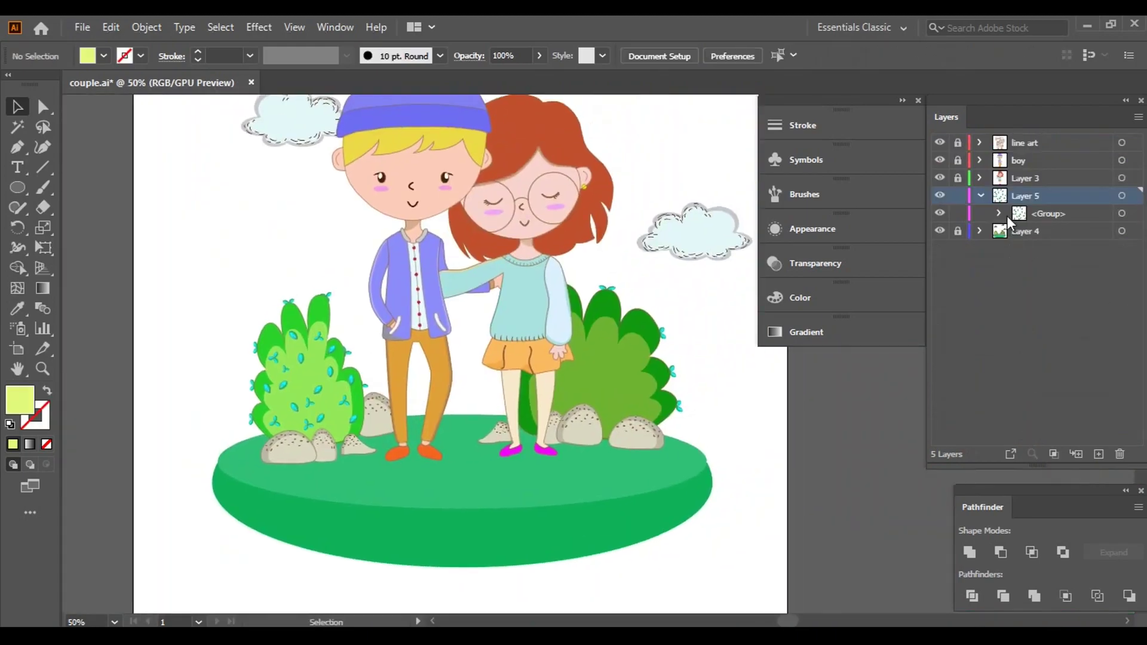
- Drag the leaf group from Layer 5 into Layer 4 in the Layers panel
{"action": "left_click", "coordinate": [999, 214]}
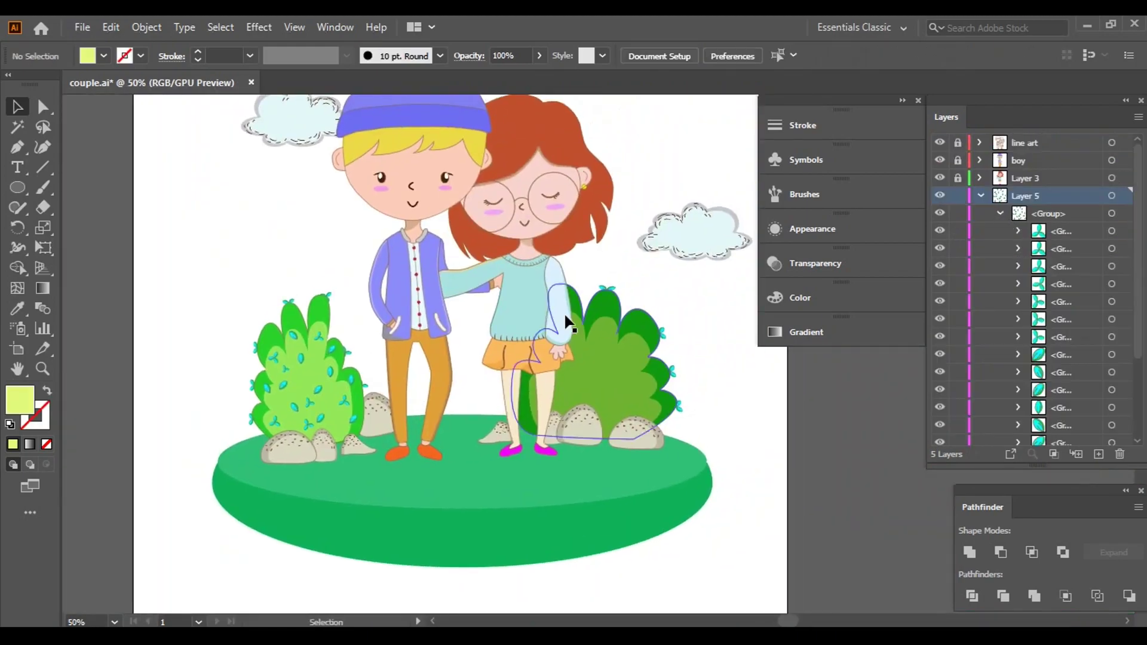
{"action": "left_click", "coordinate": [317, 386]}
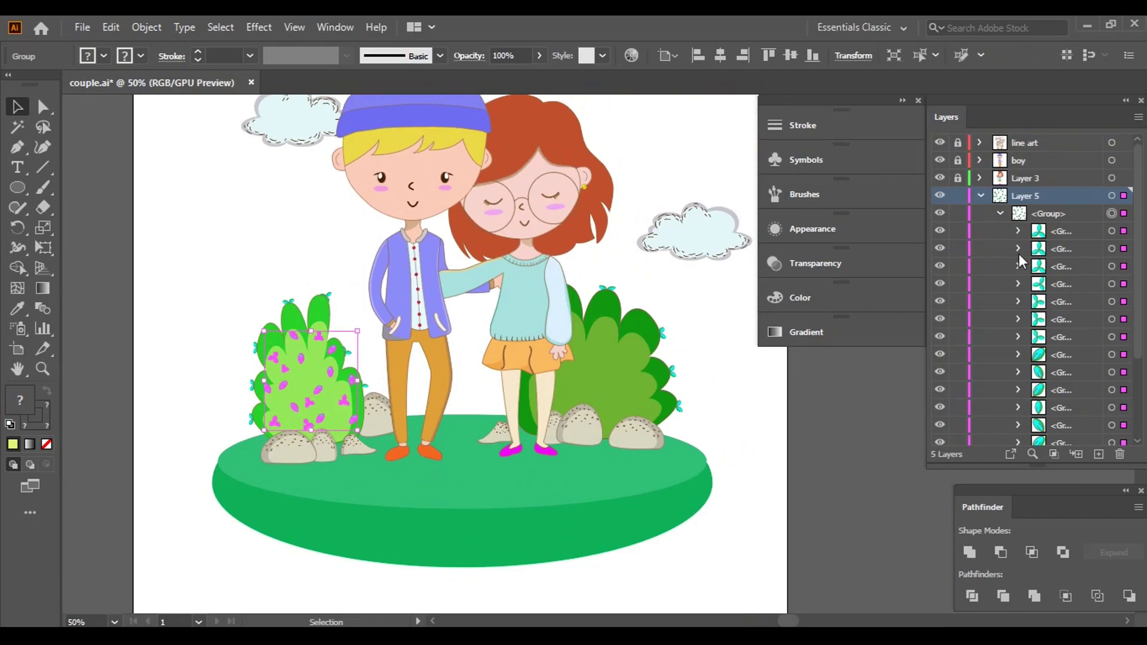
{"action": "left_click", "coordinate": [1002, 213]}
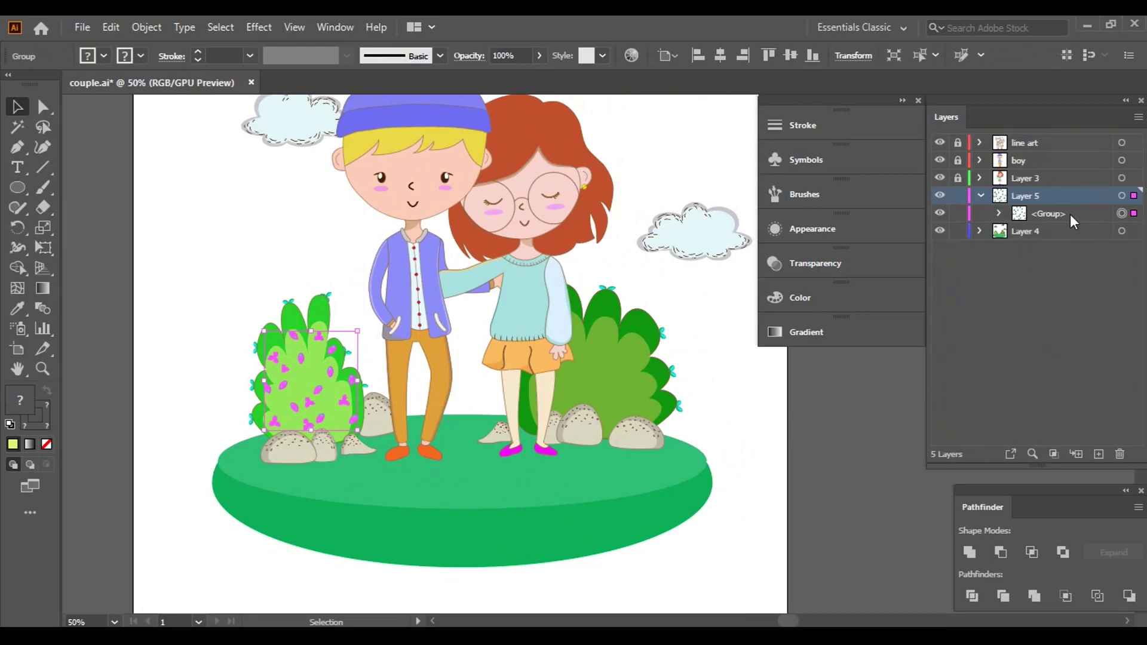
{"action": "left_click_drag", "start_coordinate": [1070, 214], "coordinate": [1042, 234]}
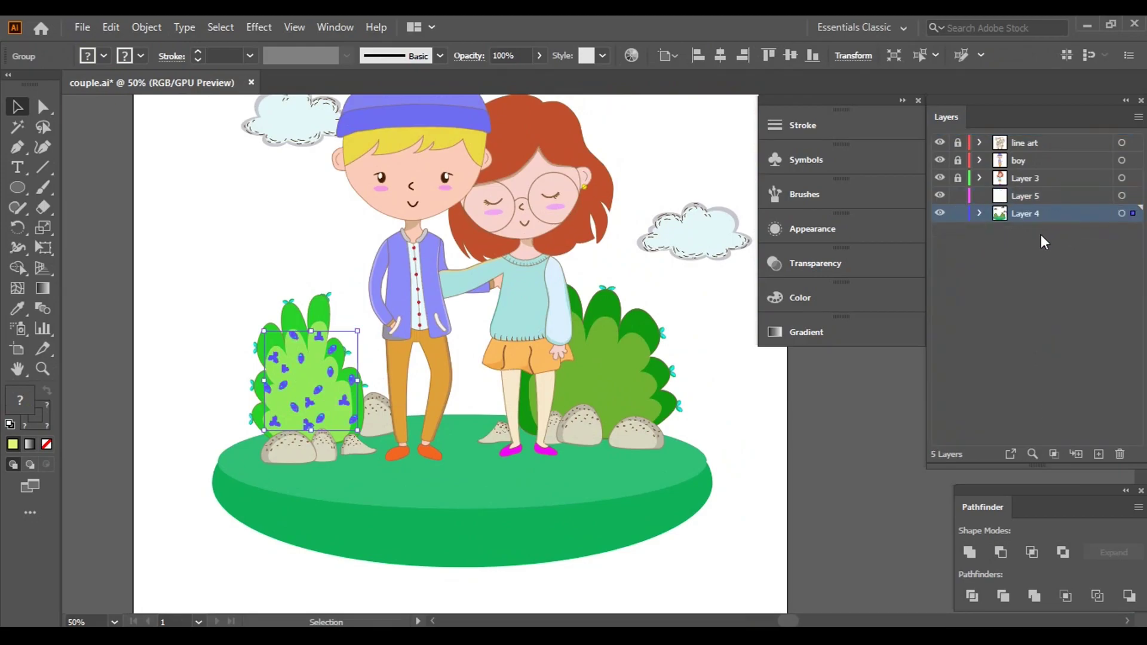
{"action": "key", "text": "ctrl+z"}
{"action": "left_click", "coordinate": [981, 232]}
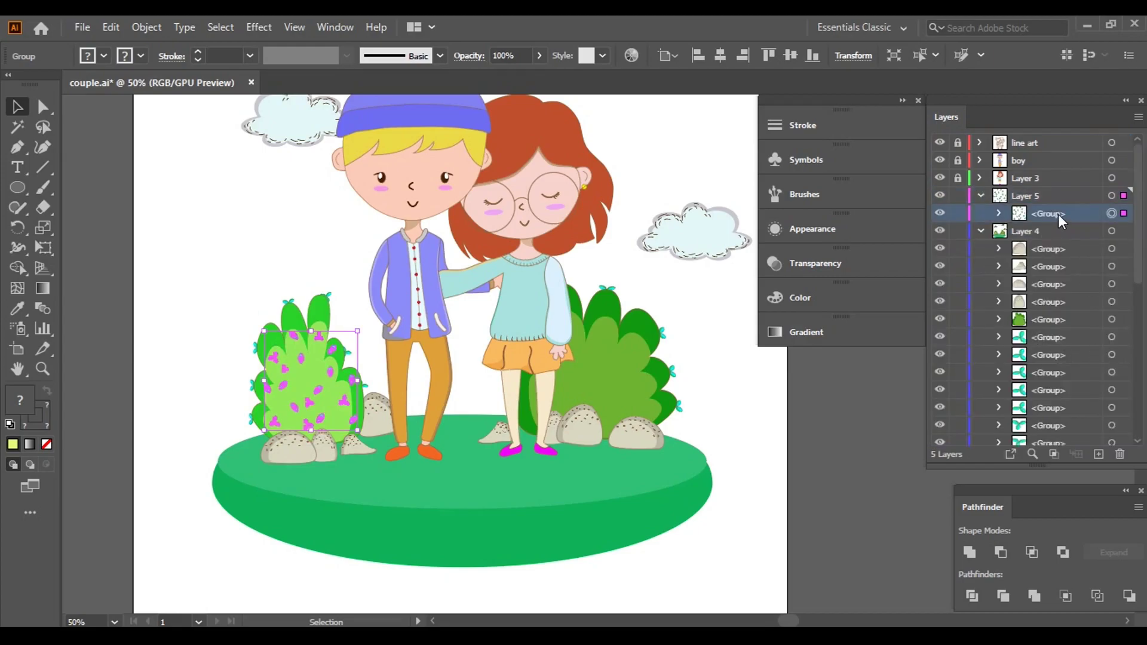
{"action": "left_click_drag", "start_coordinate": [1059, 214], "coordinate": [1059, 238]}
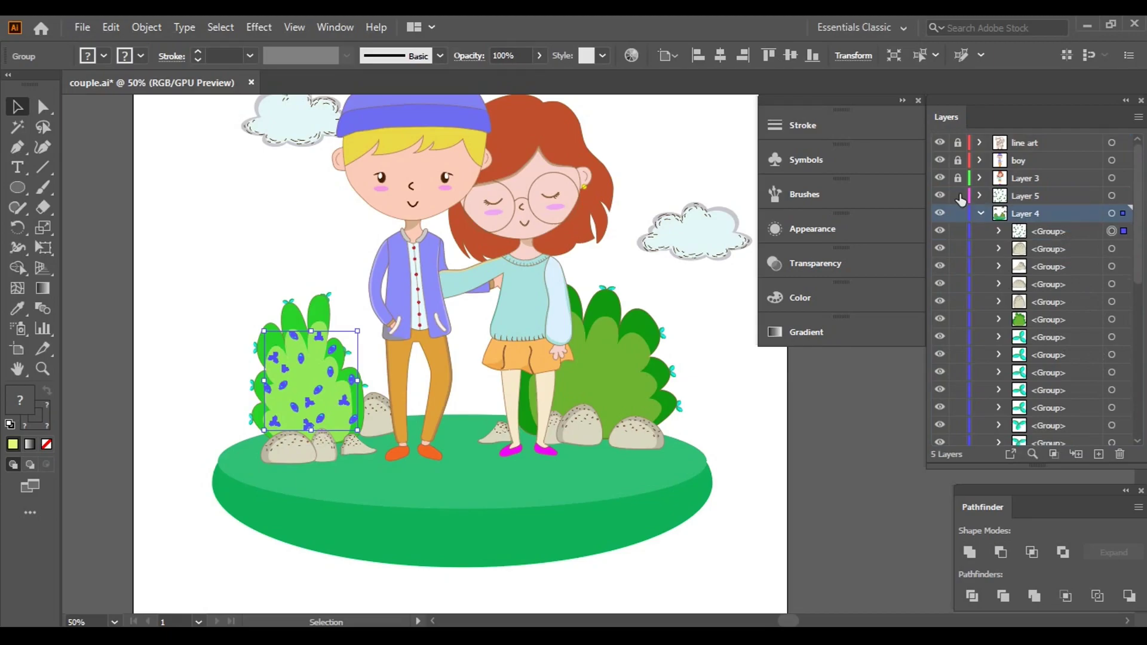
- Copy the leaf group onto the right bush and rotate the copy slightly
{"action": "key", "text": "ctrl+plus"}
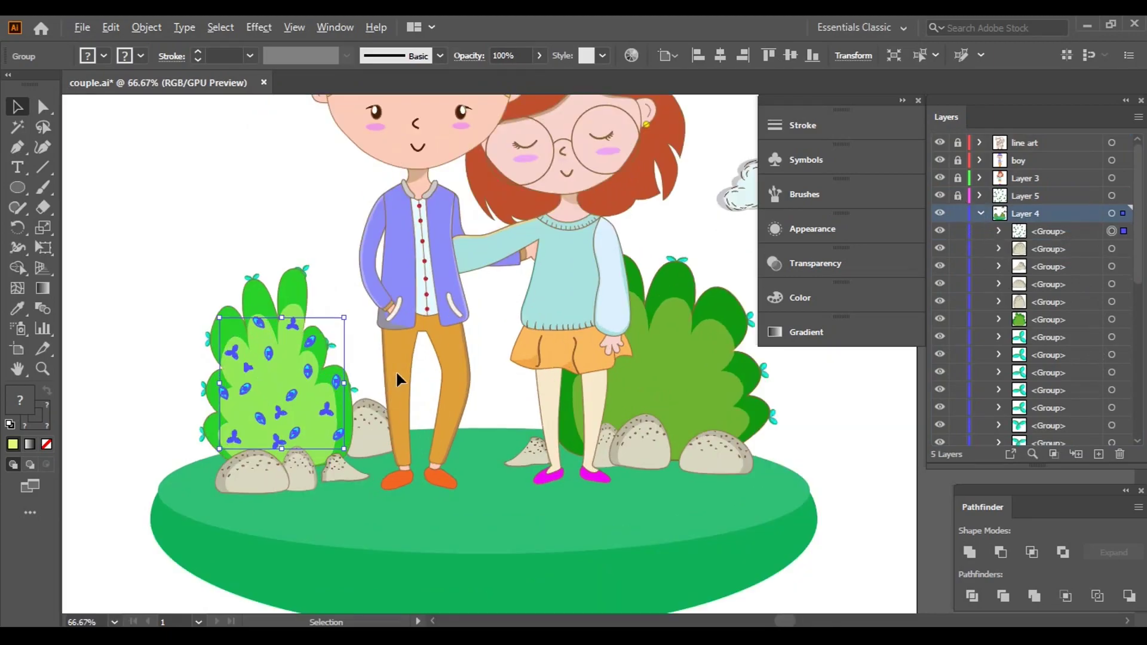
{"action": "left_click_drag", "start_coordinate": [225, 438], "coordinate": [592, 431]}
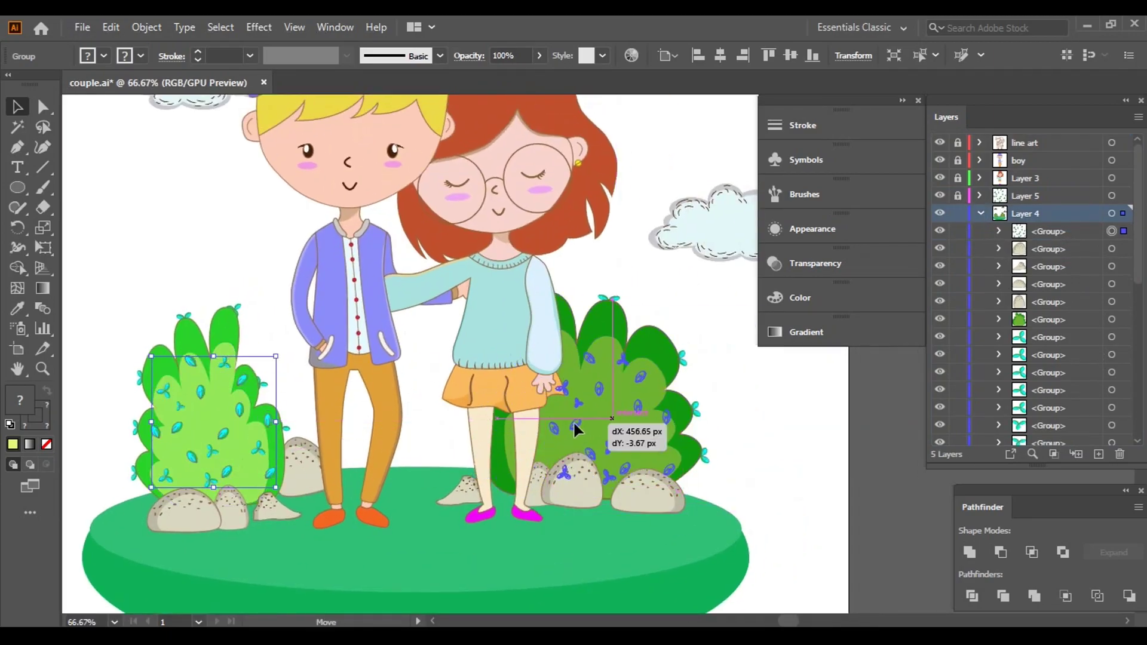
{"action": "key", "text": "ctrl+plus"}
{"action": "key", "text": "ctrl+plus"}
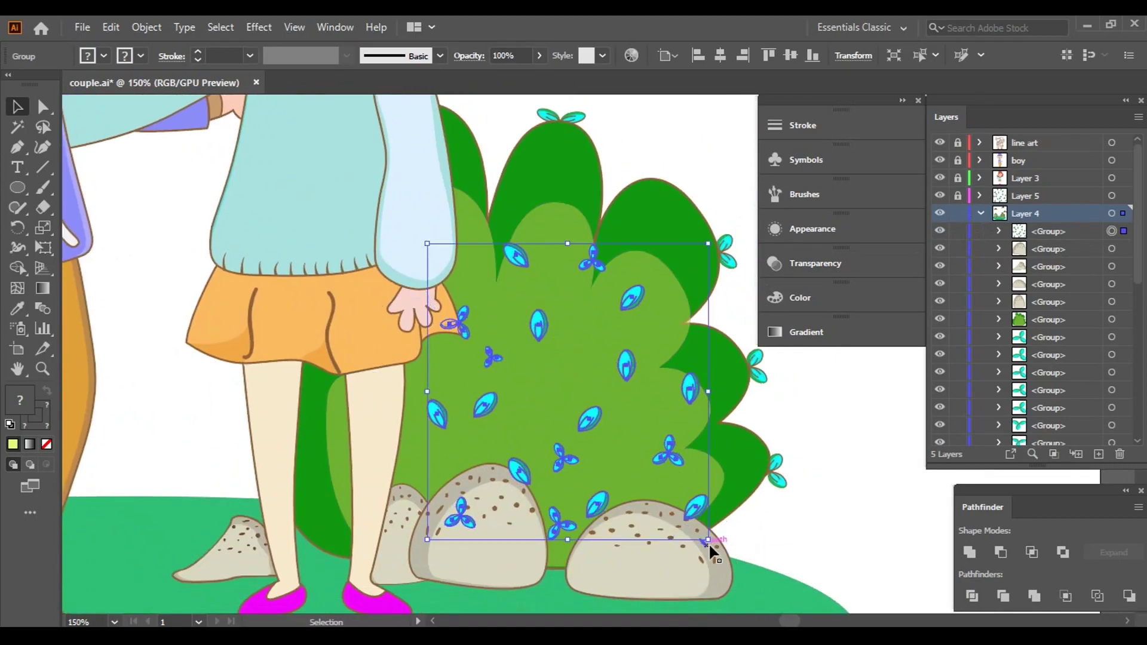
{"action": "mouse_move", "coordinate": [709, 543]}
{"action": "left_mouse_down"}
{"action": "mouse_move", "coordinate": [684, 559]}
{"action": "mouse_move", "coordinate": [825, 464]}
{"action": "left_mouse_up"}
{"action": "left_click", "coordinate": [826, 464]}
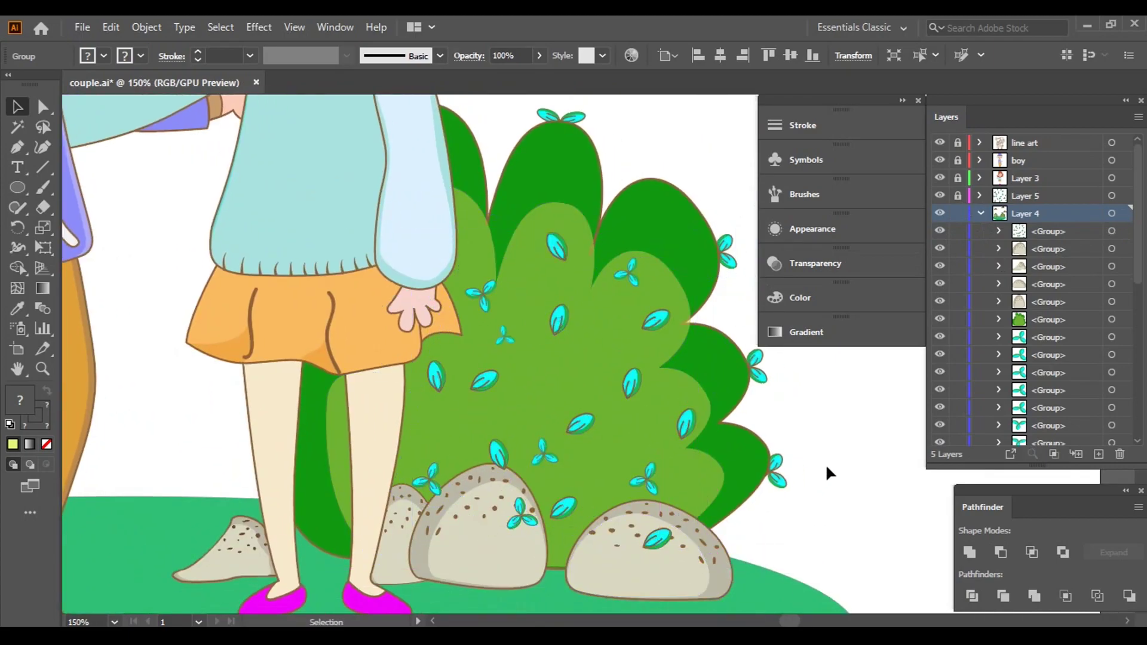
{"action": "left_click", "coordinate": [983, 216]}
- Resize and reposition the leaf groups to fit across the right bush
{"action": "key", "text": "ctrl+minus"}
{"action": "key", "text": "ctrl+minus"}
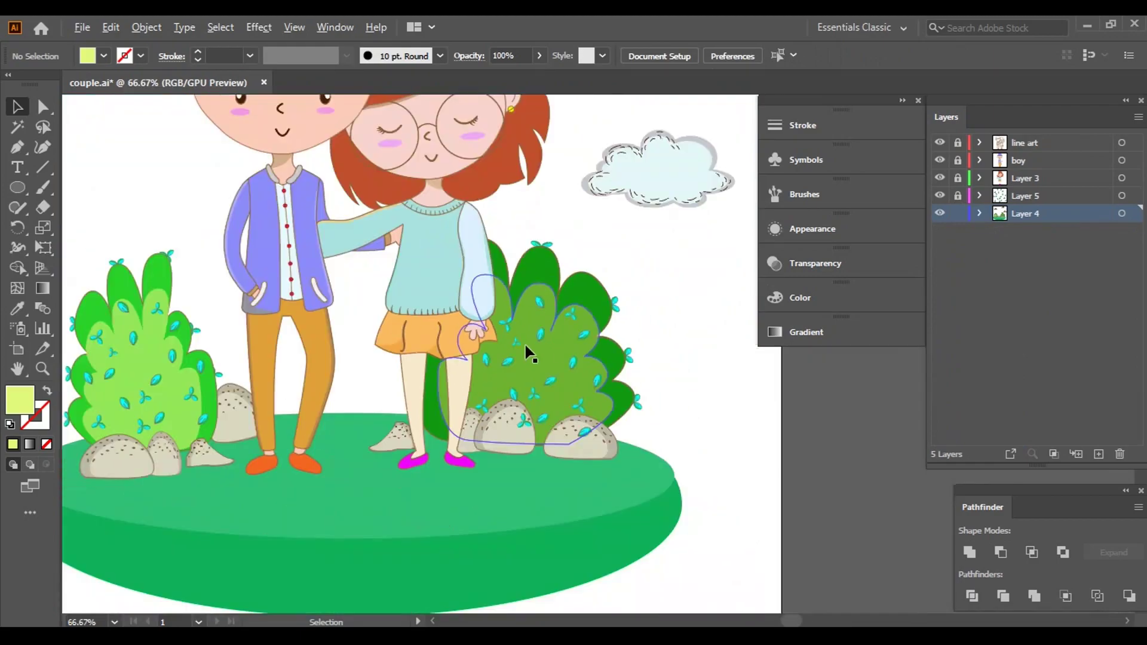
{"action": "left_click_drag", "start_coordinate": [631, 363], "coordinate": [663, 415]}
{"action": "key", "text": "ctrl+plus"}
{"action": "key", "text": "ctrl+plus"}
{"action": "left_click", "coordinate": [460, 413]}
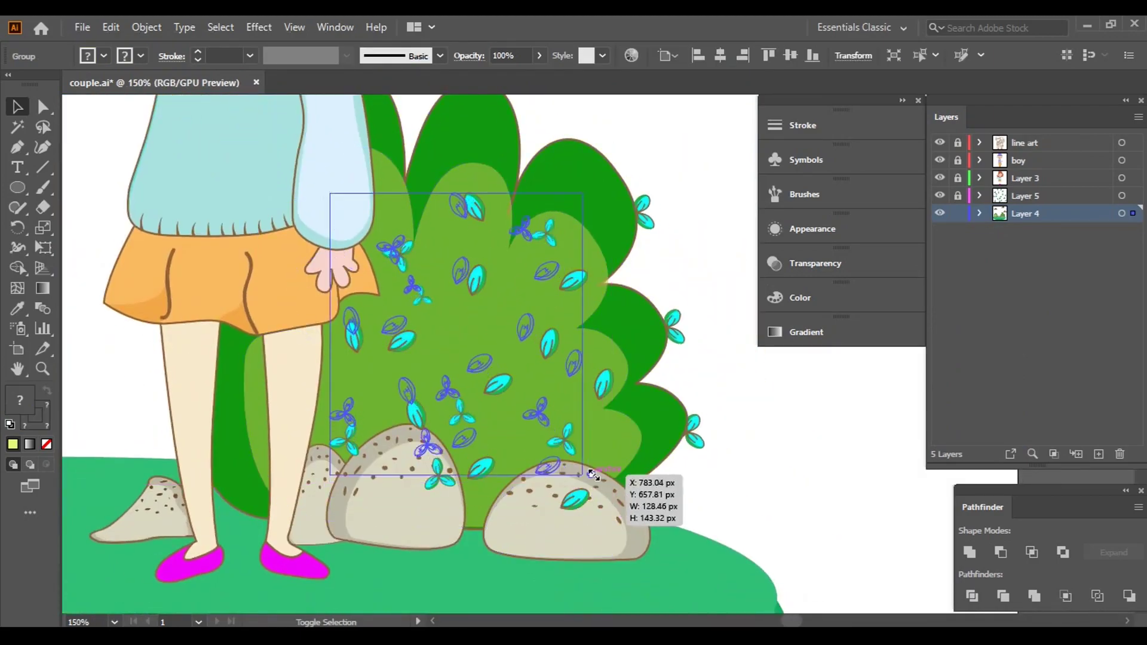
{"action": "left_click_drag", "start_coordinate": [615, 509], "coordinate": [554, 443]}
{"action": "left_click_drag", "start_coordinate": [481, 345], "coordinate": [507, 350]}
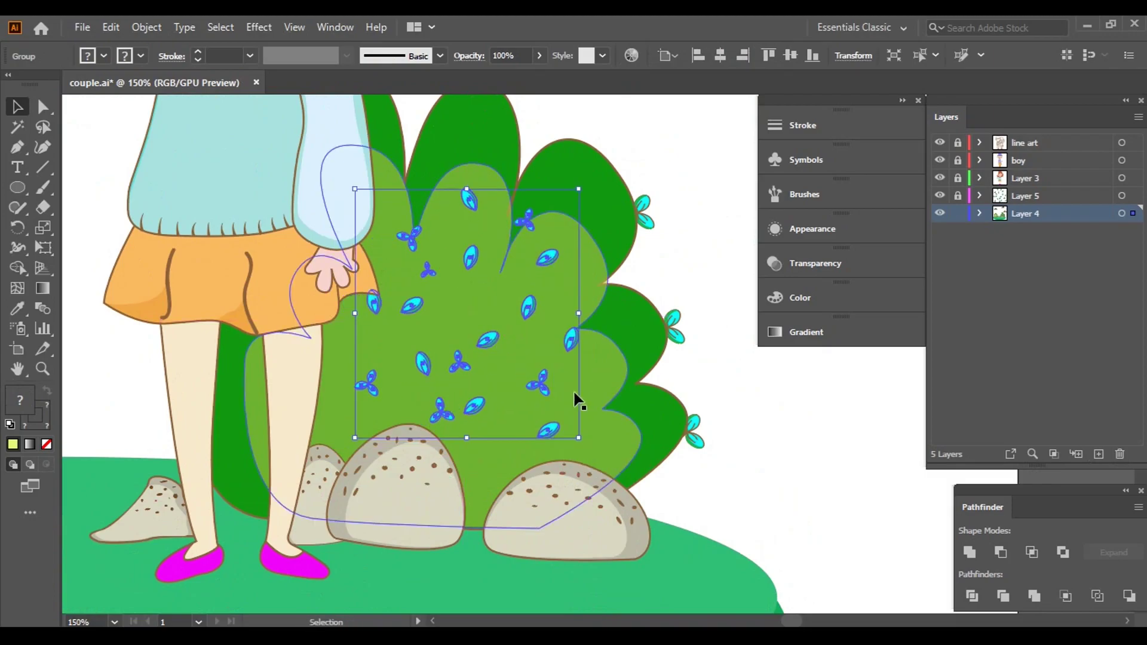
{"action": "mouse_move", "coordinate": [468, 263]}
{"action": "left_mouse_down"}
{"action": "mouse_move", "coordinate": [507, 304]}
{"action": "mouse_move", "coordinate": [485, 231]}
{"action": "left_mouse_up"}
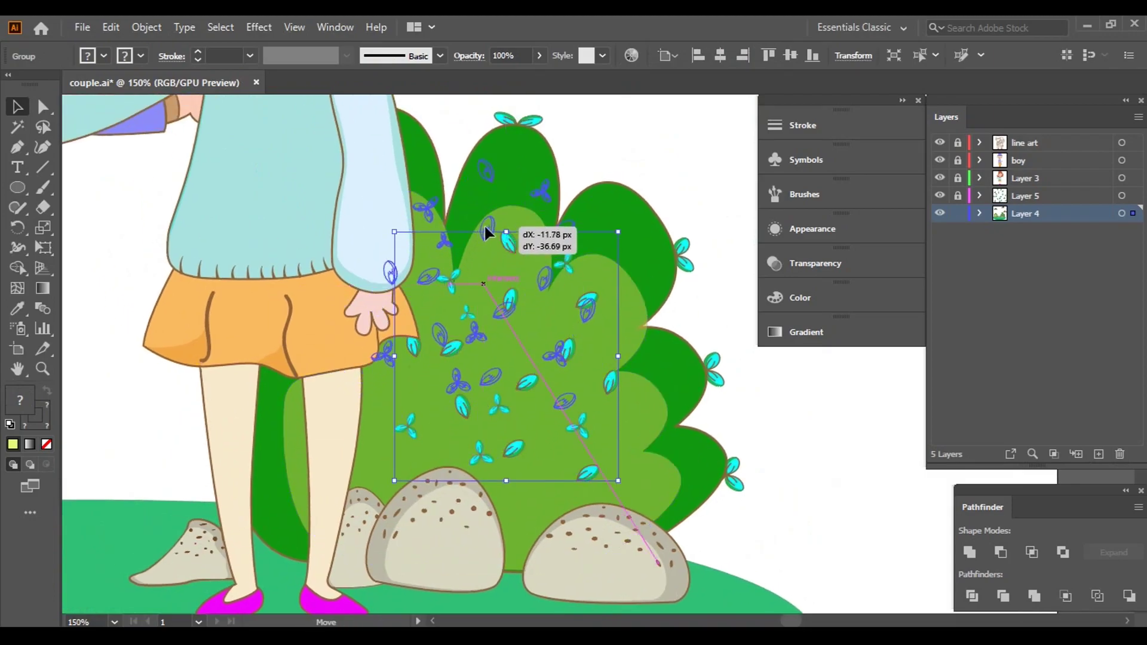
{"action": "left_click_drag", "start_coordinate": [598, 410], "coordinate": [696, 513]}
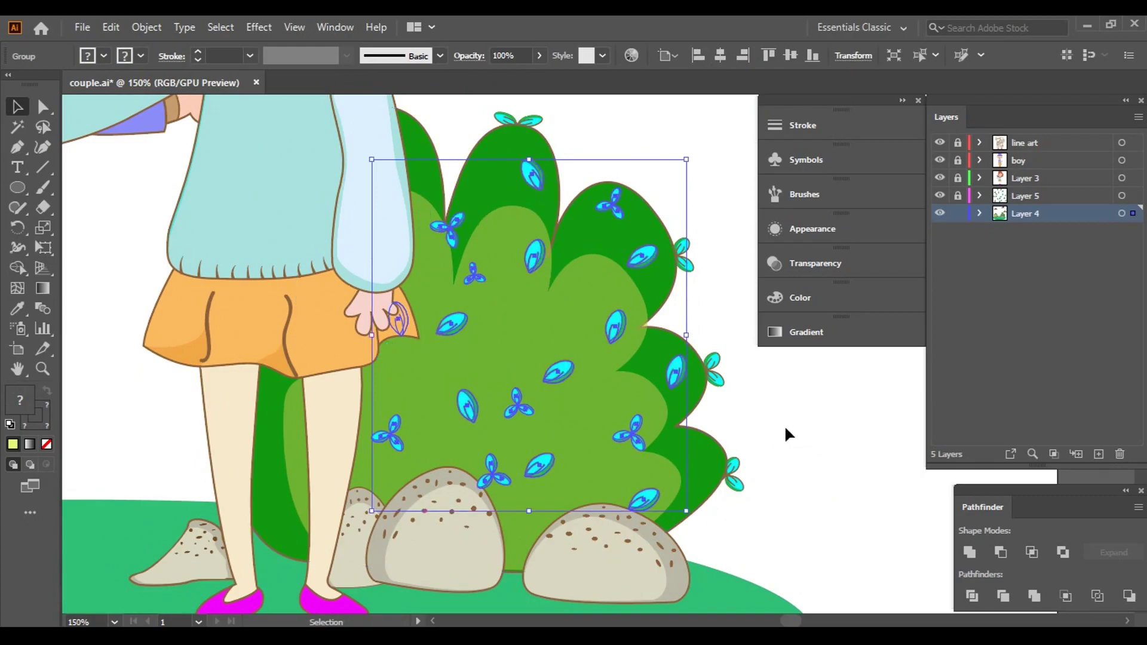
{"action": "left_click", "coordinate": [780, 424]}
{"action": "scroll", "coordinate": [771, 418], "scroll_direction": "down", "scroll_amount": 2}
{"action": "scroll", "coordinate": [744, 393], "scroll_direction": "down", "scroll_amount": 2}
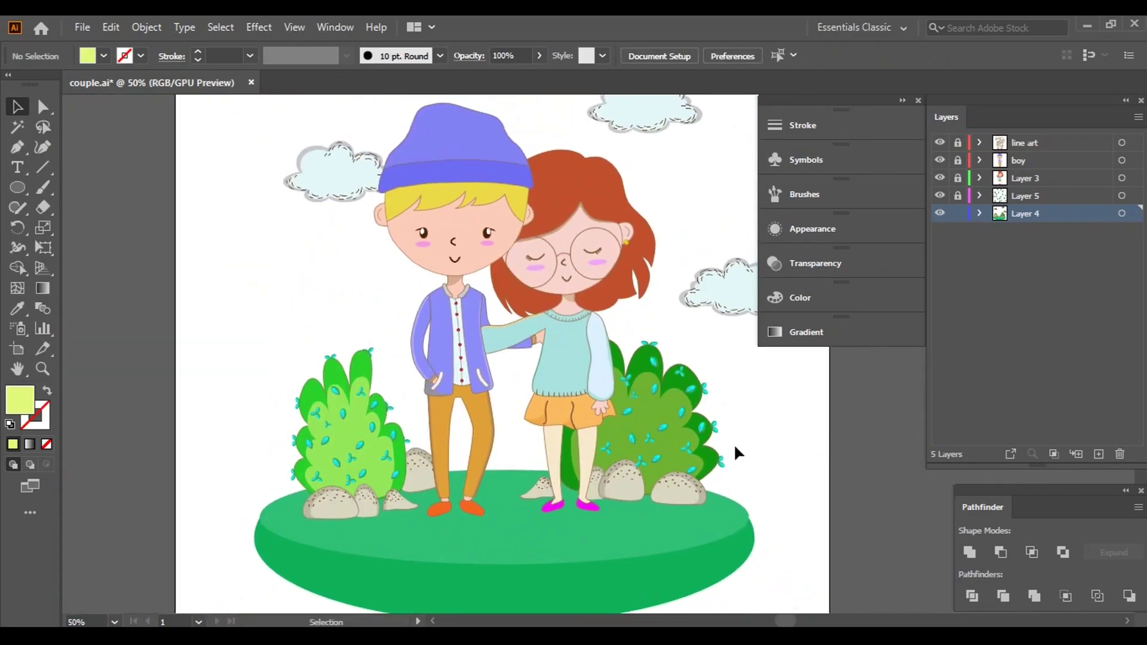
{"action": "scroll", "coordinate": [763, 392], "scroll_direction": "up", "scroll_amount": 1}
{"action": "scroll", "coordinate": [724, 402], "scroll_direction": "down", "scroll_amount": 1}
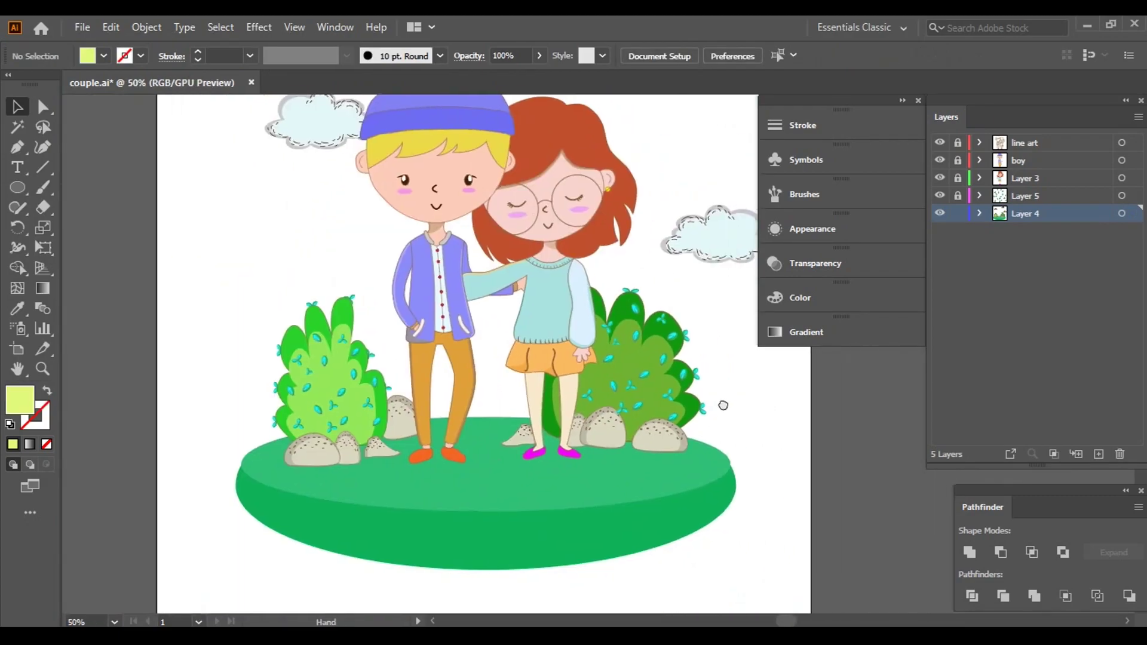
- Try a yellow swatch fill on the right bush group, then undo it
{"action": "left_click", "coordinate": [589, 387]}
{"action": "left_click", "coordinate": [979, 213]}
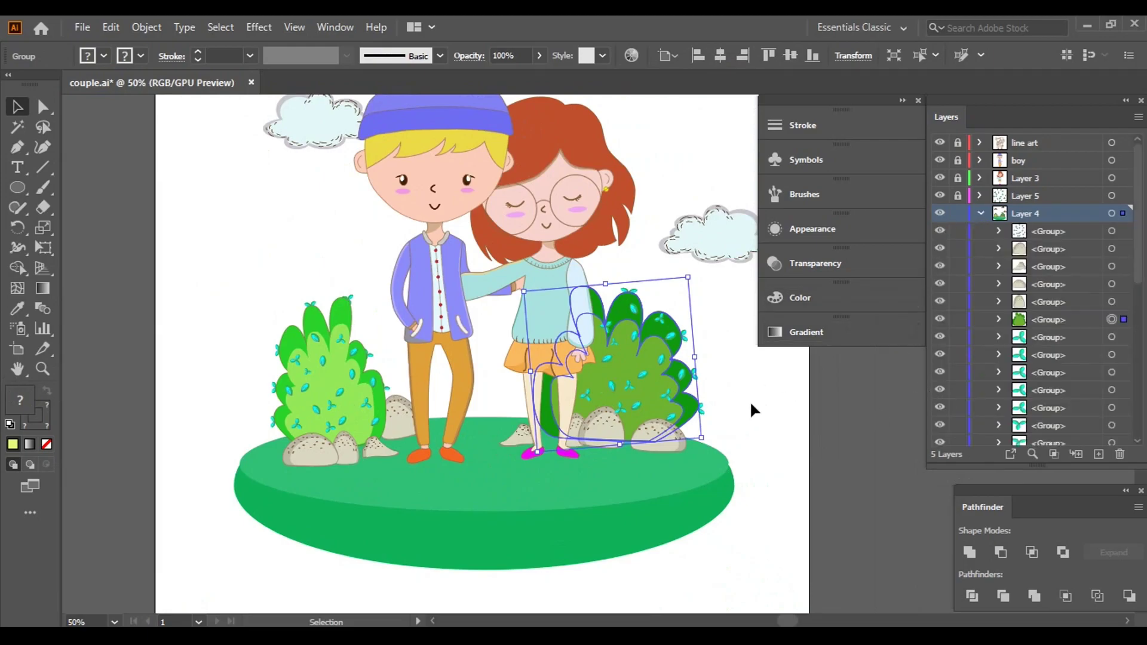
{"action": "left_click", "coordinate": [104, 55]}
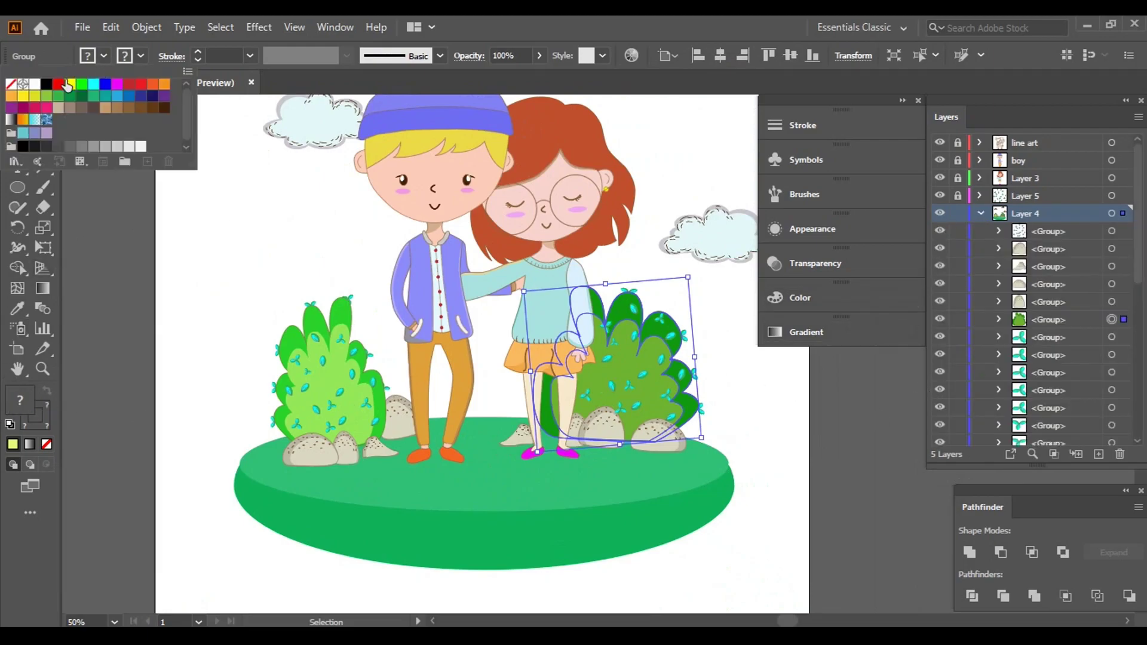
{"action": "left_click", "coordinate": [70, 84]}
{"action": "left_click", "coordinate": [780, 378]}
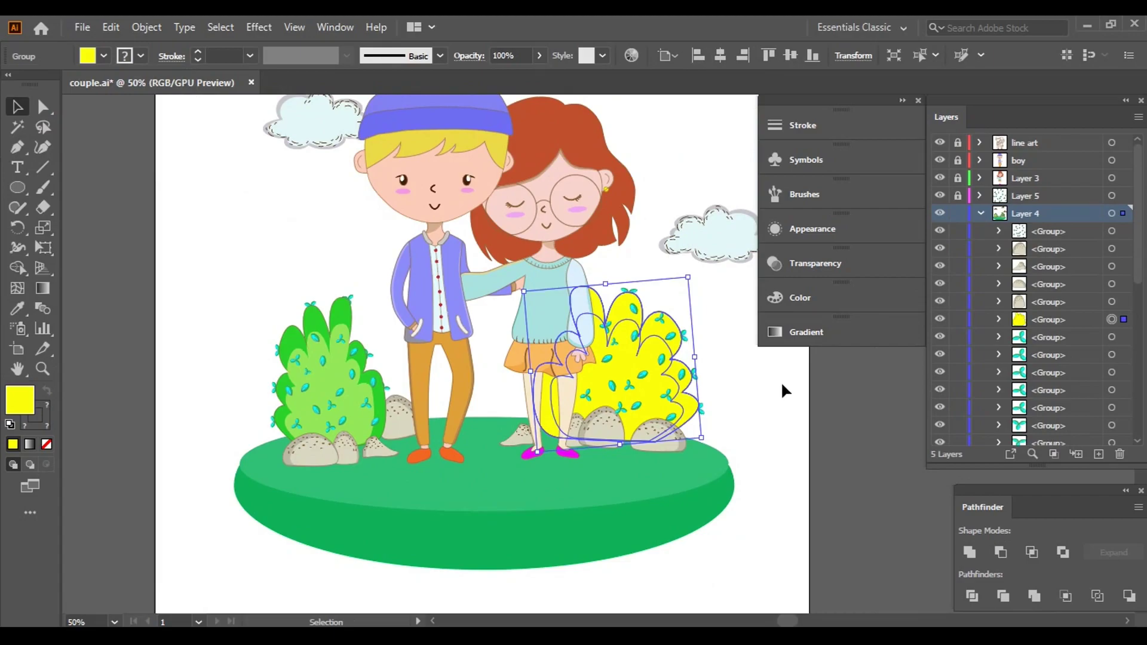
{"action": "key", "text": "ctrl+z"}
{"action": "left_click", "coordinate": [780, 382]}
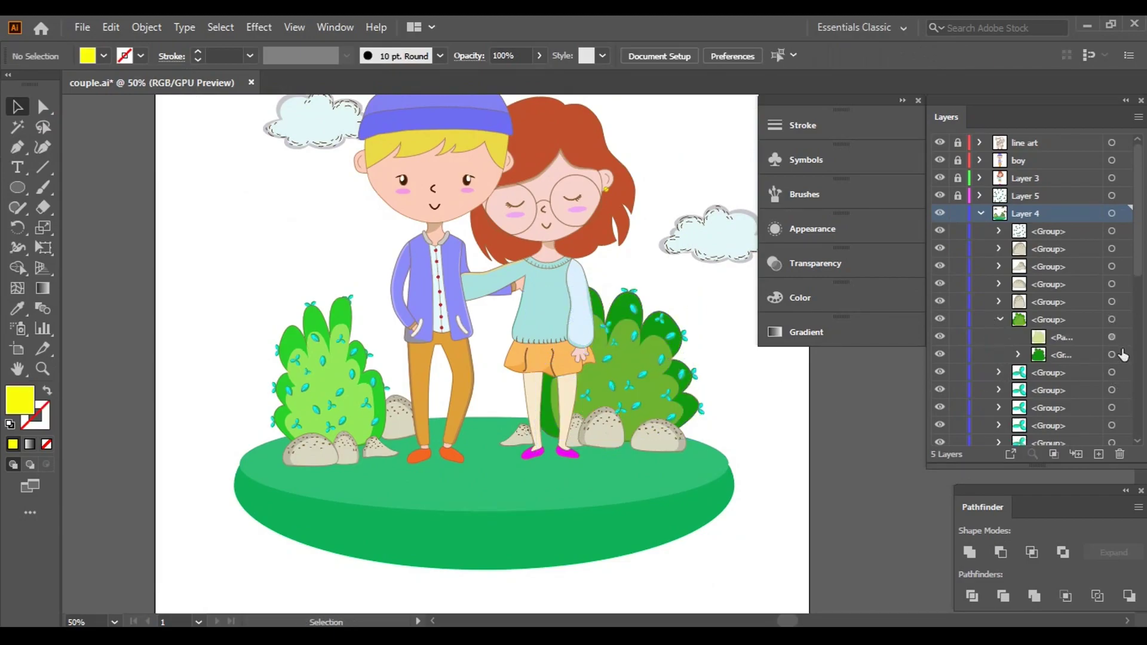
- Give the right bush's front shape alone a new fill from the Color Picker
{"action": "left_click", "coordinate": [1112, 337]}
{"action": "double_click", "coordinate": [20, 400]}
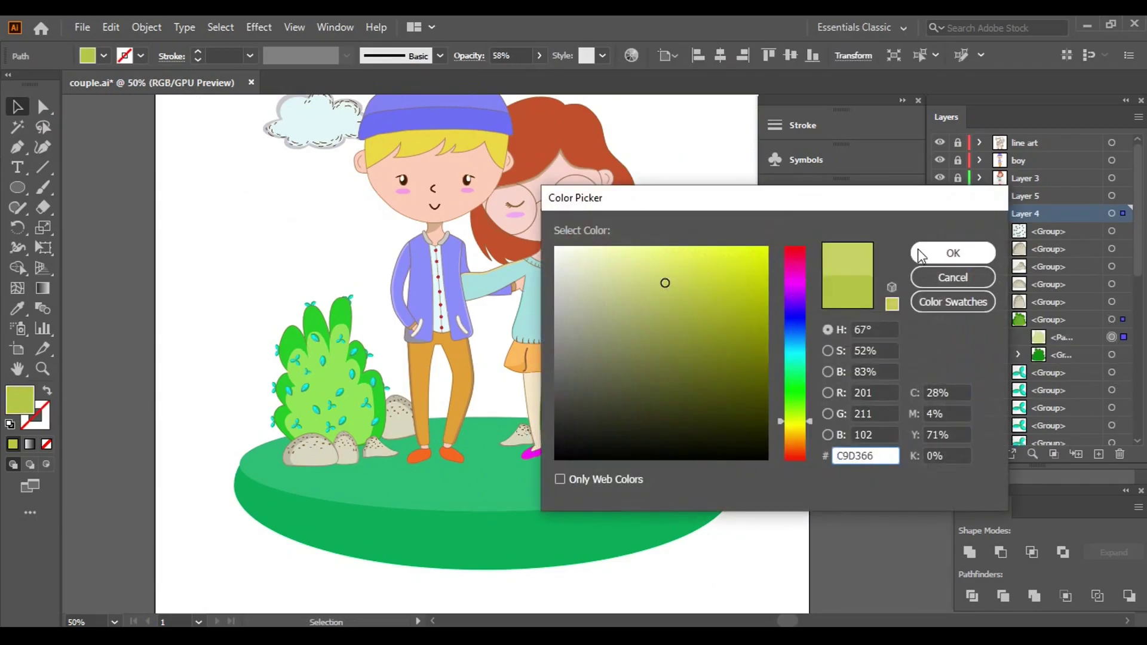
{"action": "left_click", "coordinate": [922, 256]}
{"action": "left_click", "coordinate": [776, 411]}
{"action": "scroll", "coordinate": [687, 397], "scroll_direction": "right", "scroll_amount": 5}
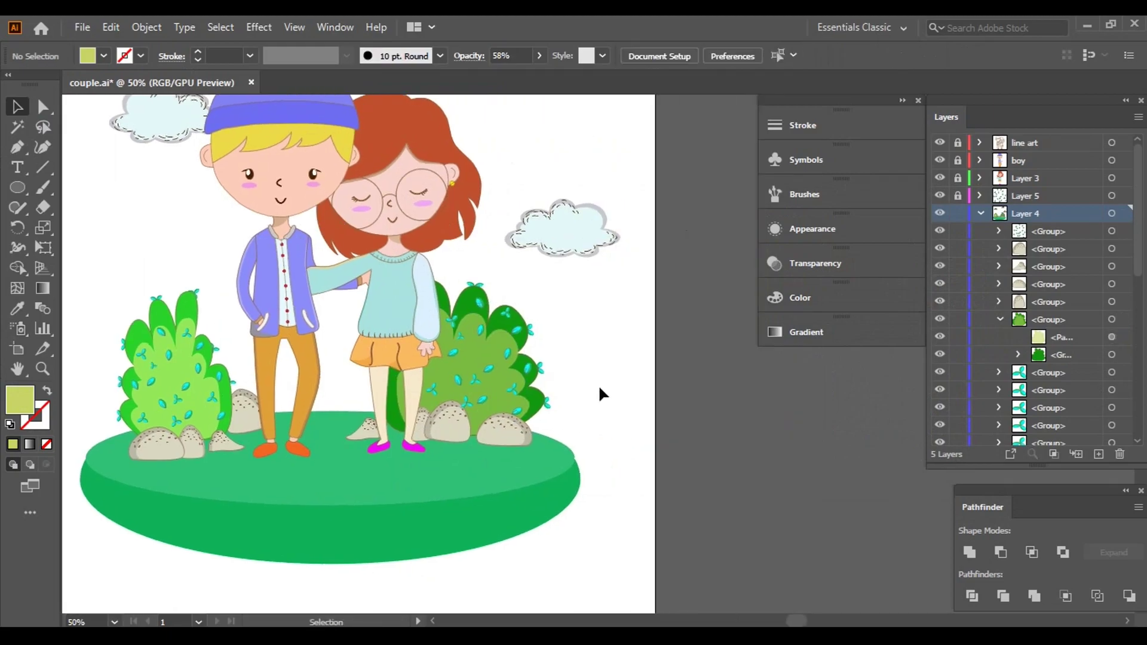
- Refill the bush's front shape with pale yellow F0F761
{"action": "left_click", "coordinate": [1112, 337]}
{"action": "scroll", "coordinate": [683, 426], "scroll_direction": "left", "scroll_amount": 1}
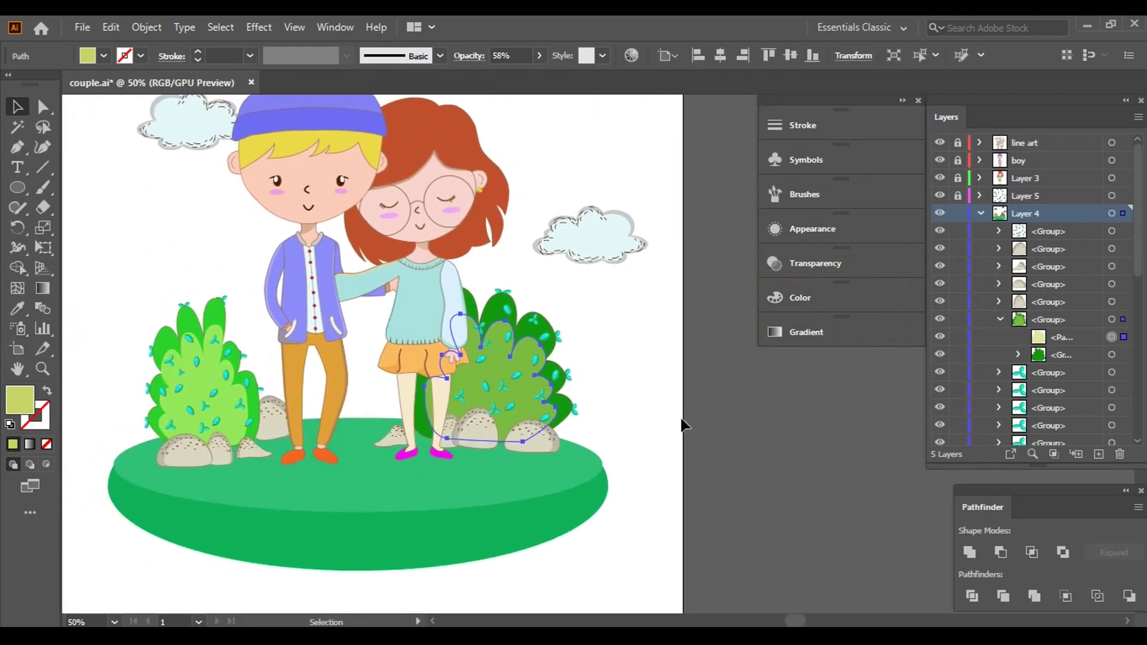
{"action": "double_click", "coordinate": [30, 401]}
{"action": "left_click", "coordinate": [686, 252]}
{"action": "left_click", "coordinate": [954, 254]}
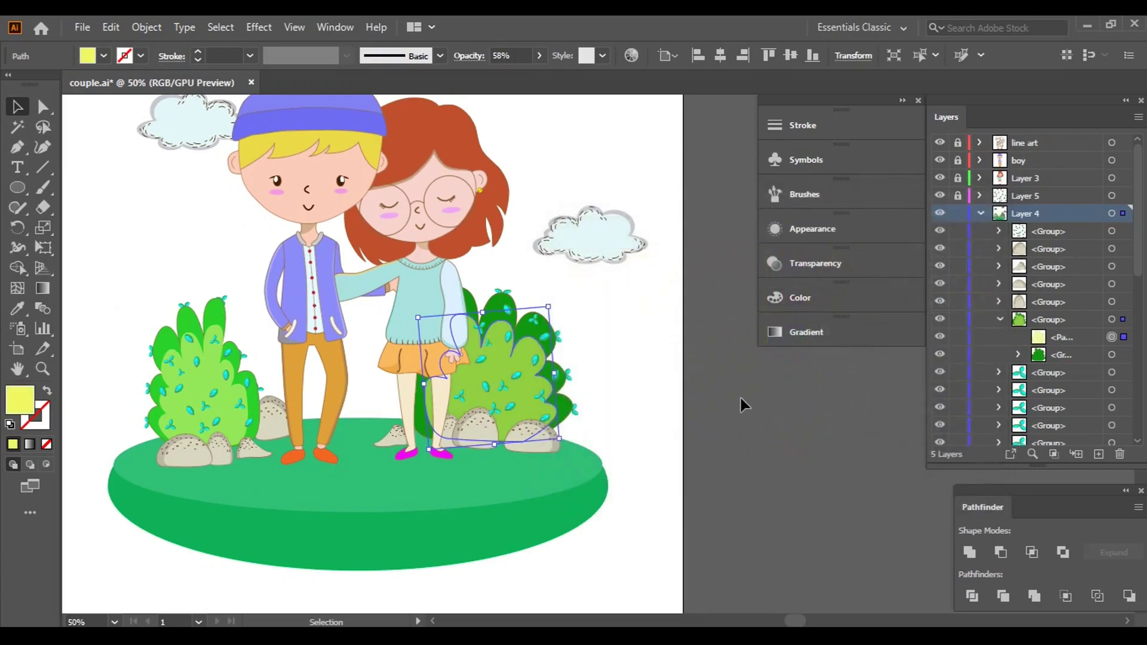
{"action": "left_click", "coordinate": [740, 396]}
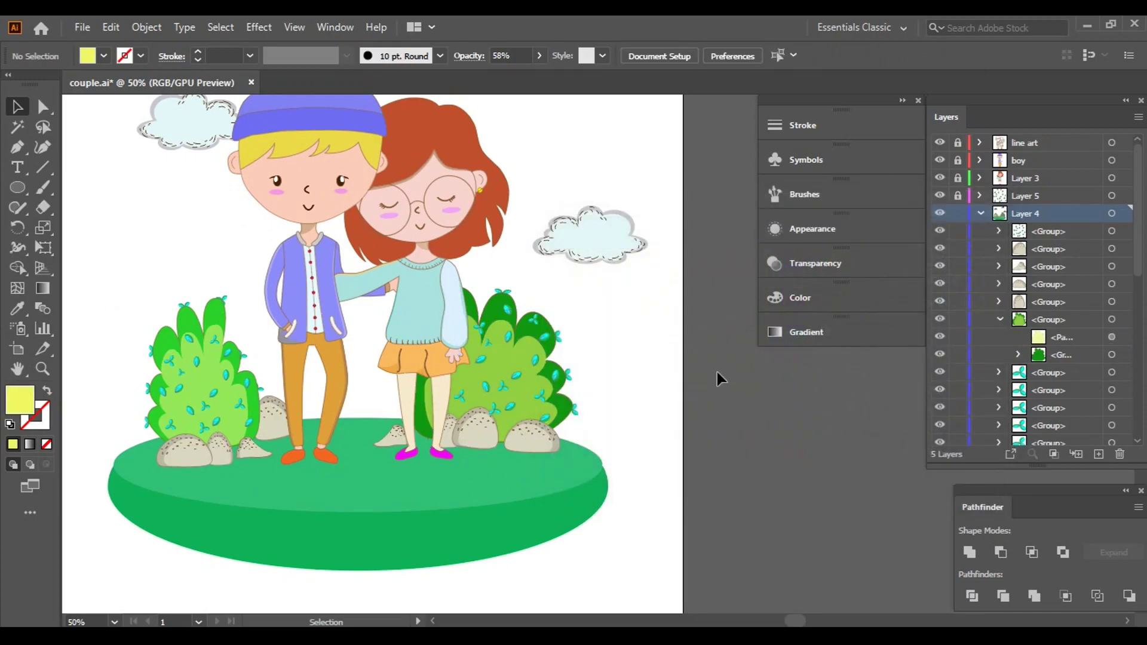
{"action": "left_click", "coordinate": [983, 214]}
{"action": "key", "text": "ctrl+minus"}
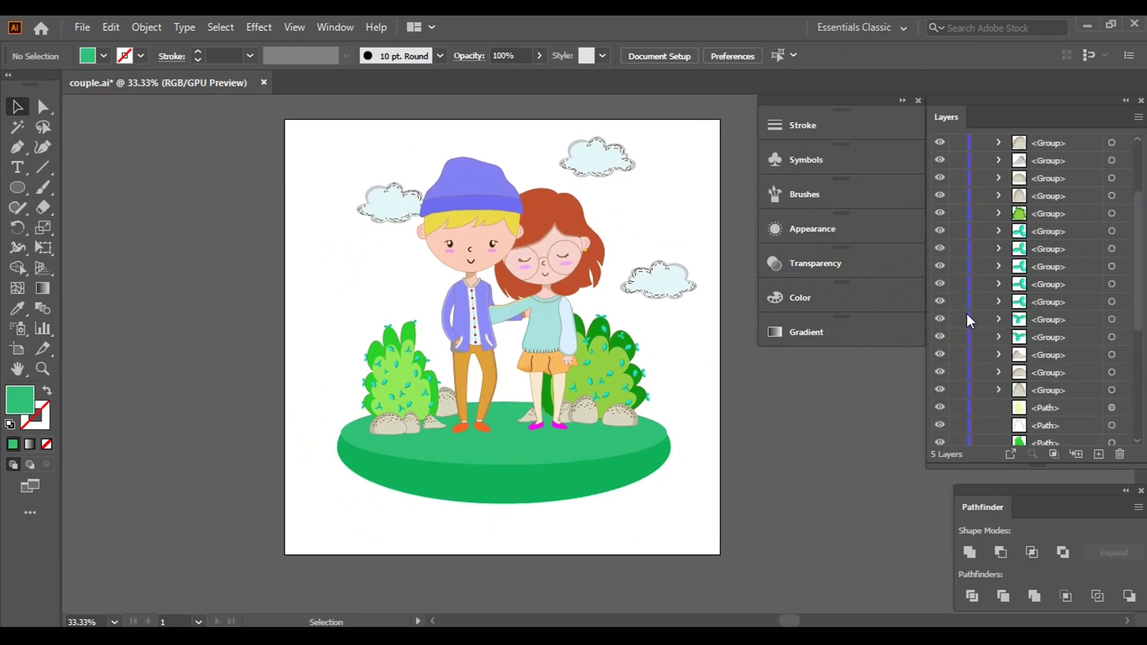
- On a new layer, draw a 1000 × 1000 px square centred on the artboard
{"action": "left_click", "coordinate": [981, 213]}
{"action": "scroll", "coordinate": [735, 454], "scroll_direction": "right", "scroll_amount": 2}
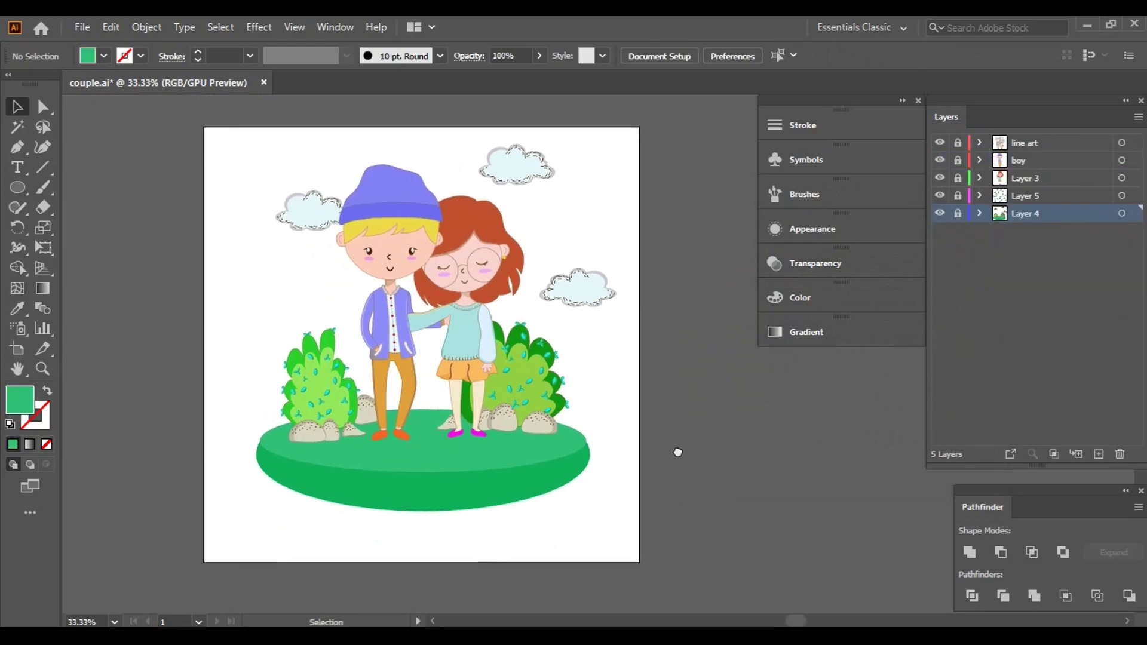
{"action": "left_click", "coordinate": [1099, 454]}
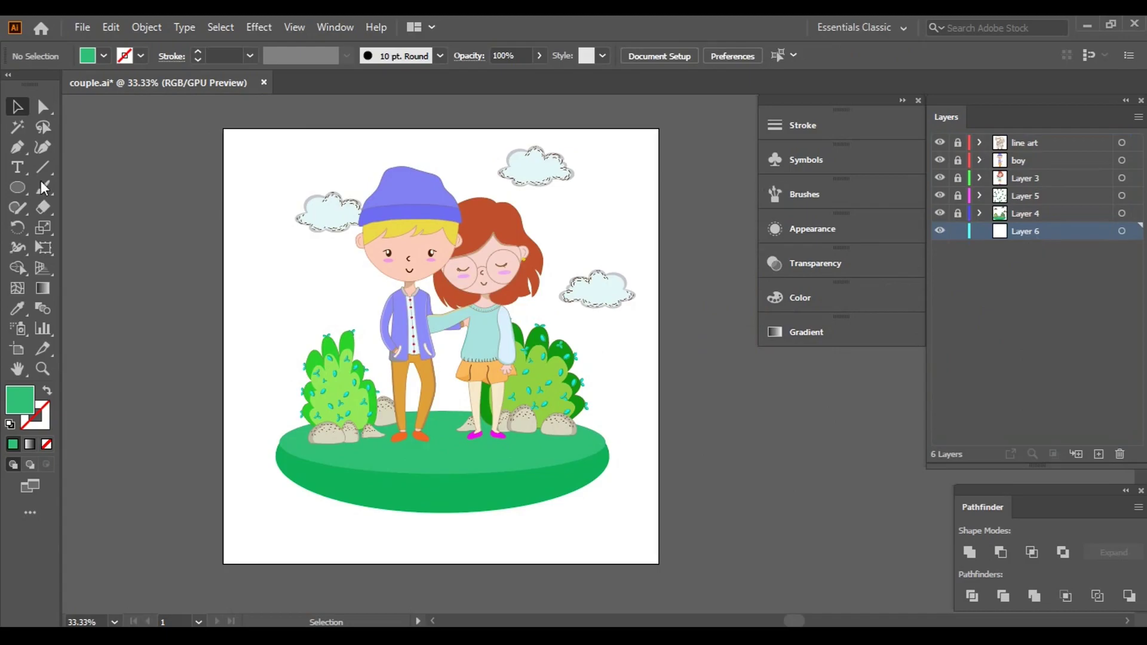
{"action": "left_click", "coordinate": [17, 187]}
{"action": "left_click", "coordinate": [69, 187]}
{"action": "left_click", "coordinate": [280, 232]}
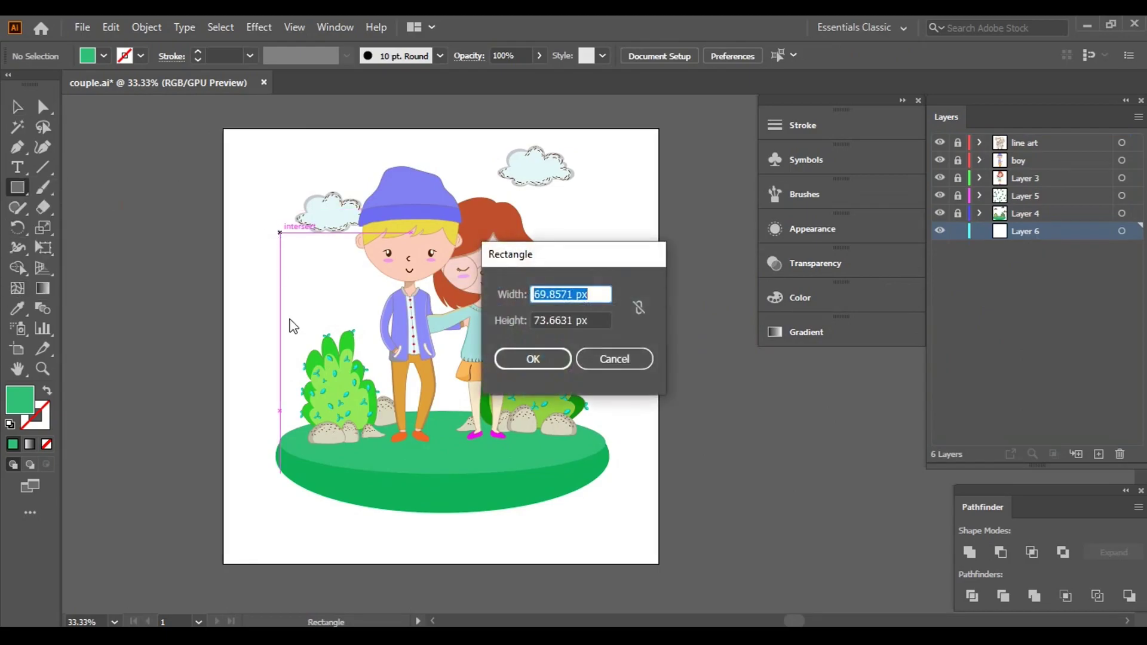
{"action": "key", "text": "Tab"}
{"action": "type", "text": "1000"}
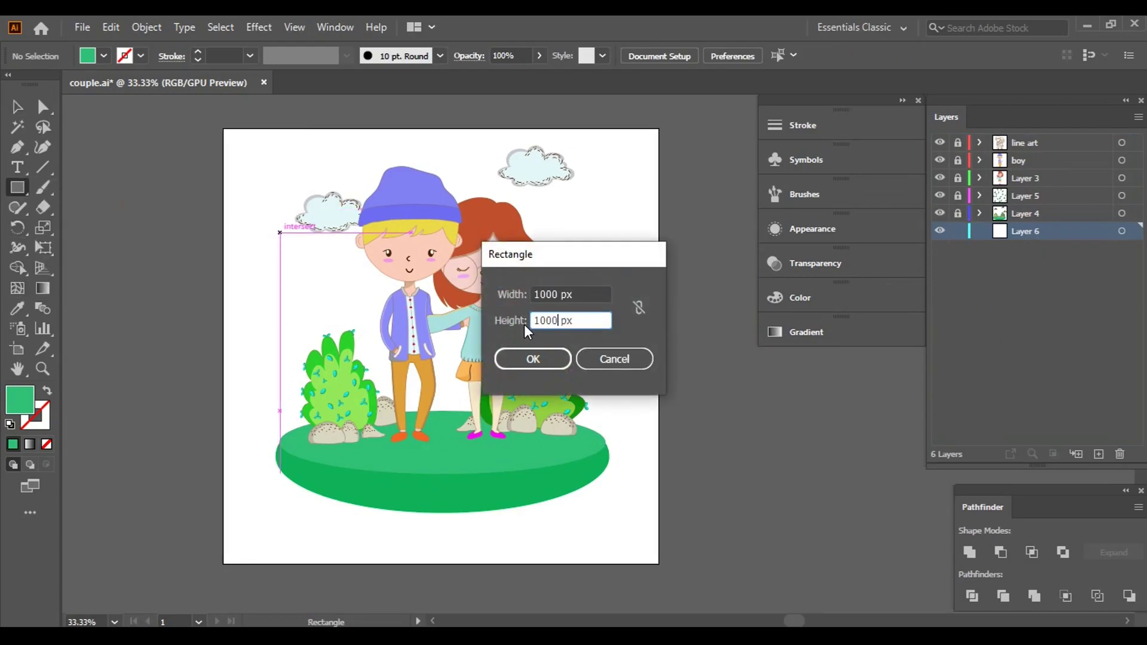
{"action": "left_click", "coordinate": [544, 364]}
{"action": "left_click", "coordinate": [721, 56]}
- Fill the background square with yellow and reselect it
{"action": "left_click", "coordinate": [790, 56]}
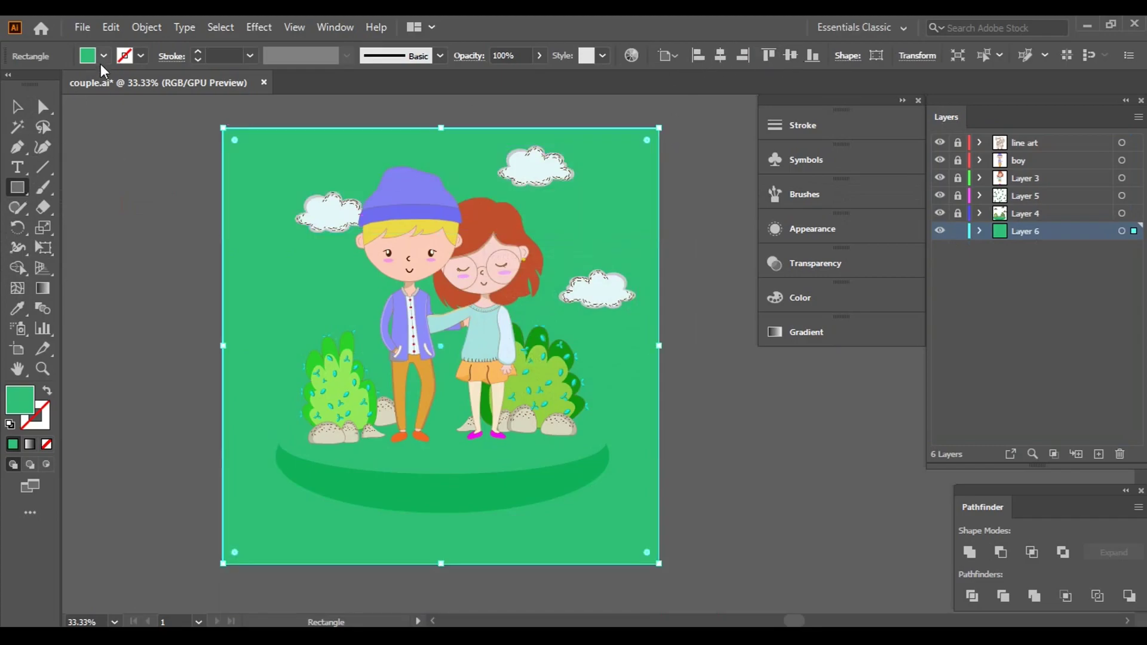
{"action": "left_click", "coordinate": [104, 56]}
{"action": "left_click", "coordinate": [94, 84]}
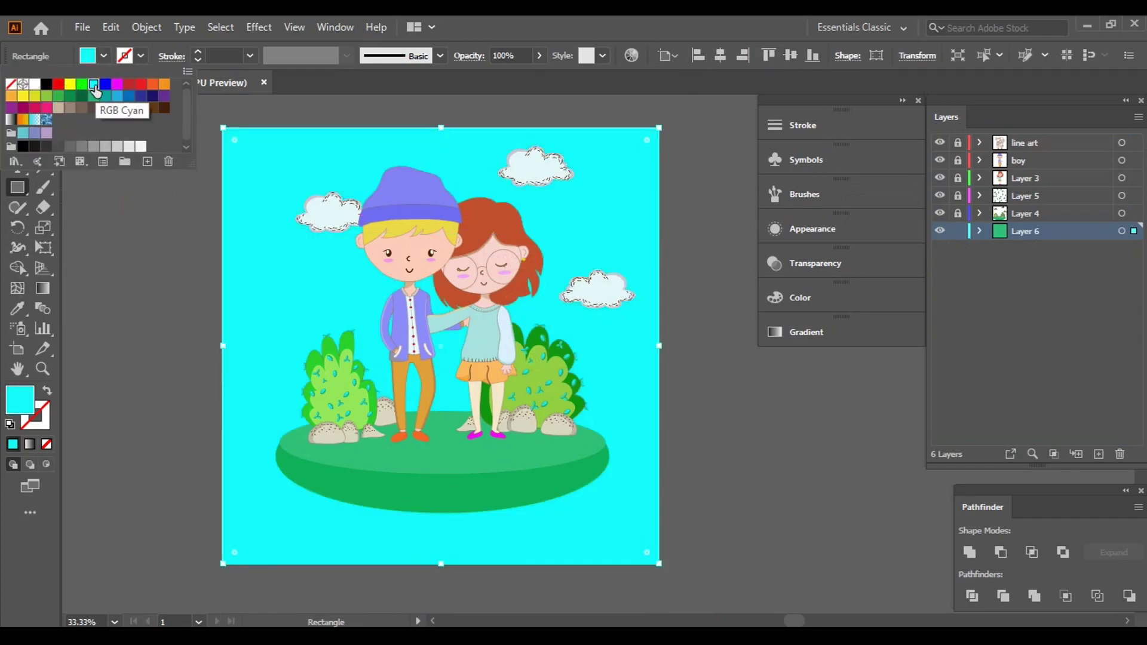
{"action": "left_click", "coordinate": [70, 84]}
{"action": "left_click", "coordinate": [713, 366]}
{"action": "key", "text": "v"}
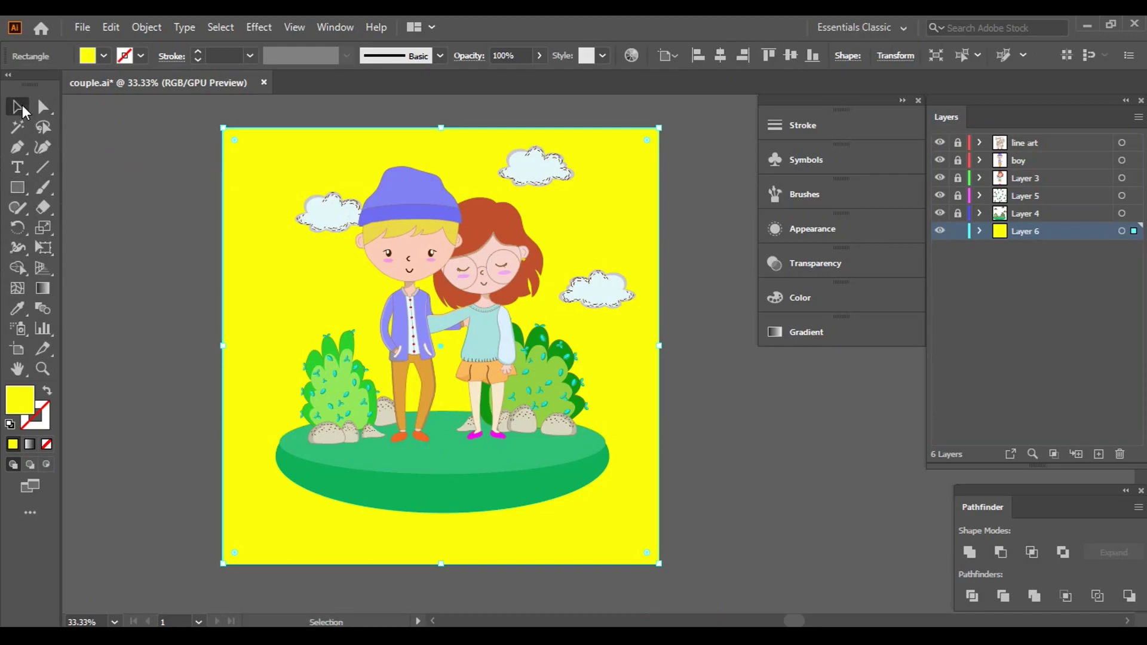
{"action": "left_click", "coordinate": [703, 450]}
{"action": "scroll", "coordinate": [703, 451], "scroll_direction": "up", "scroll_amount": 1}
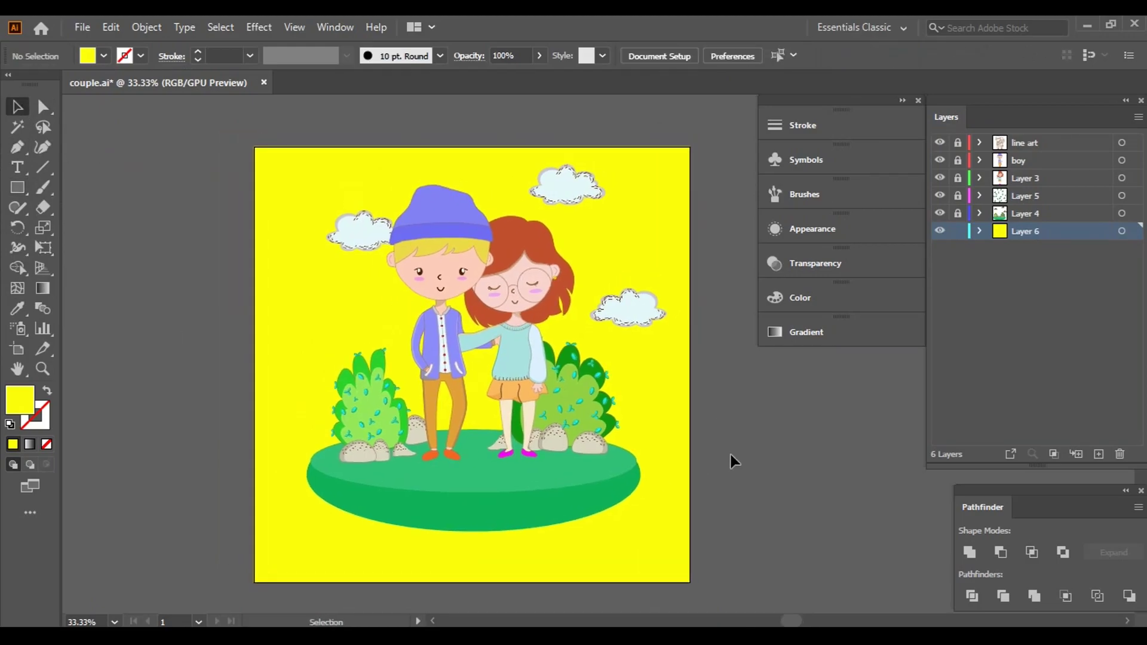
{"action": "left_click", "coordinate": [643, 357]}
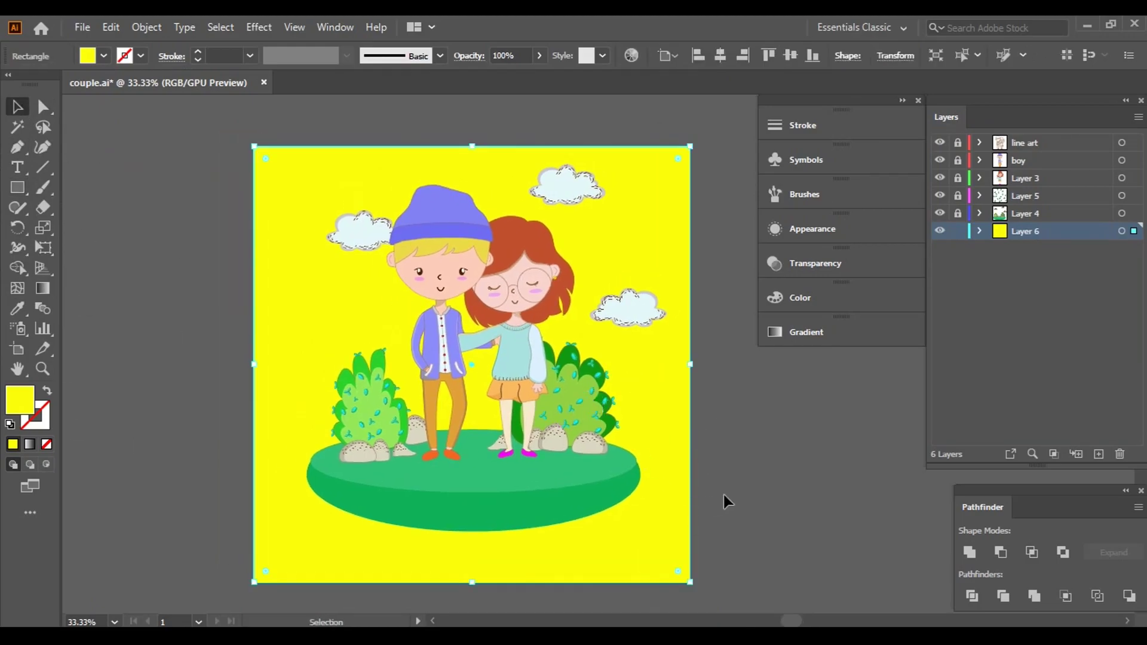
{"action": "scroll", "coordinate": [797, 488], "scroll_direction": "right", "scroll_amount": 2}
- Apply a linear gradient to the background rectangle, running top to bottom
{"action": "left_click", "coordinate": [49, 297]}
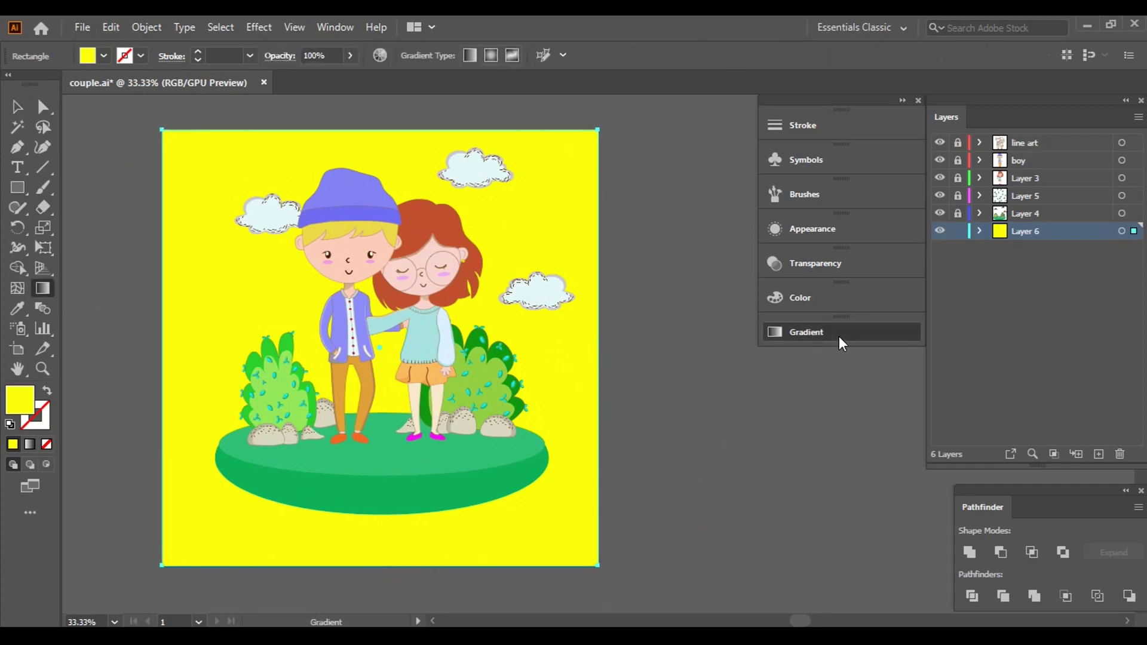
{"action": "left_click", "coordinate": [839, 336]}
{"action": "left_click_drag", "start_coordinate": [675, 316], "coordinate": [793, 374]}
{"action": "left_click", "coordinate": [761, 515]}
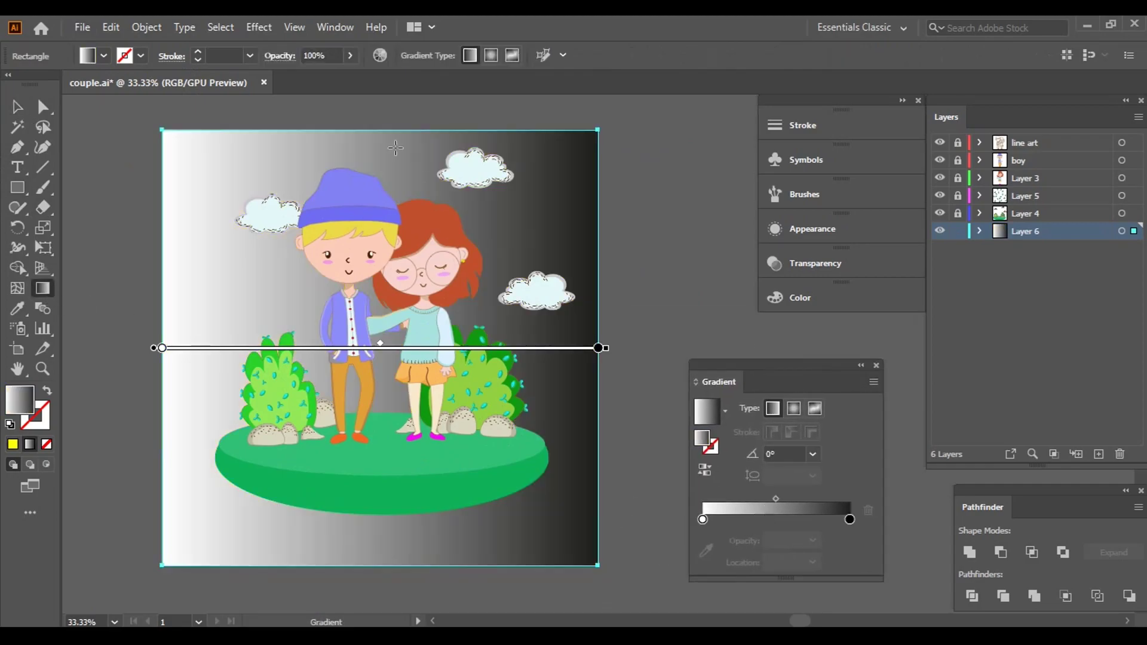
{"action": "left_click_drag", "start_coordinate": [384, 127], "coordinate": [377, 569]}
- Make the gradient start stop cyan and the end stop a brighter yellow
{"action": "left_click", "coordinate": [703, 519]}
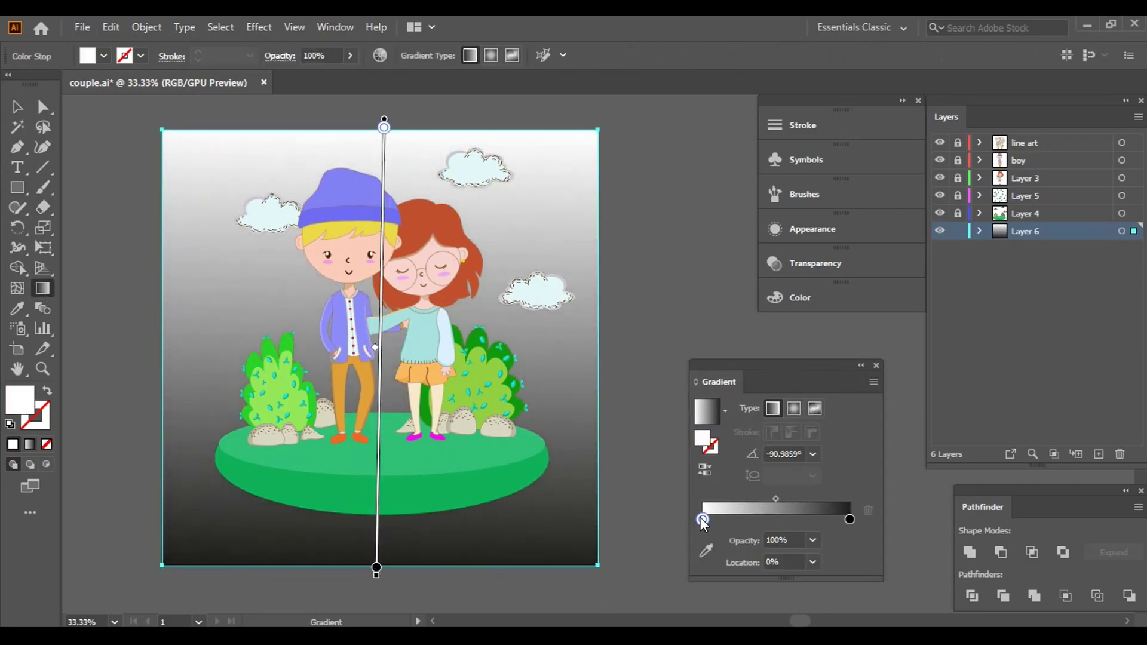
{"action": "left_click", "coordinate": [87, 56]}
{"action": "left_click", "coordinate": [94, 84]}
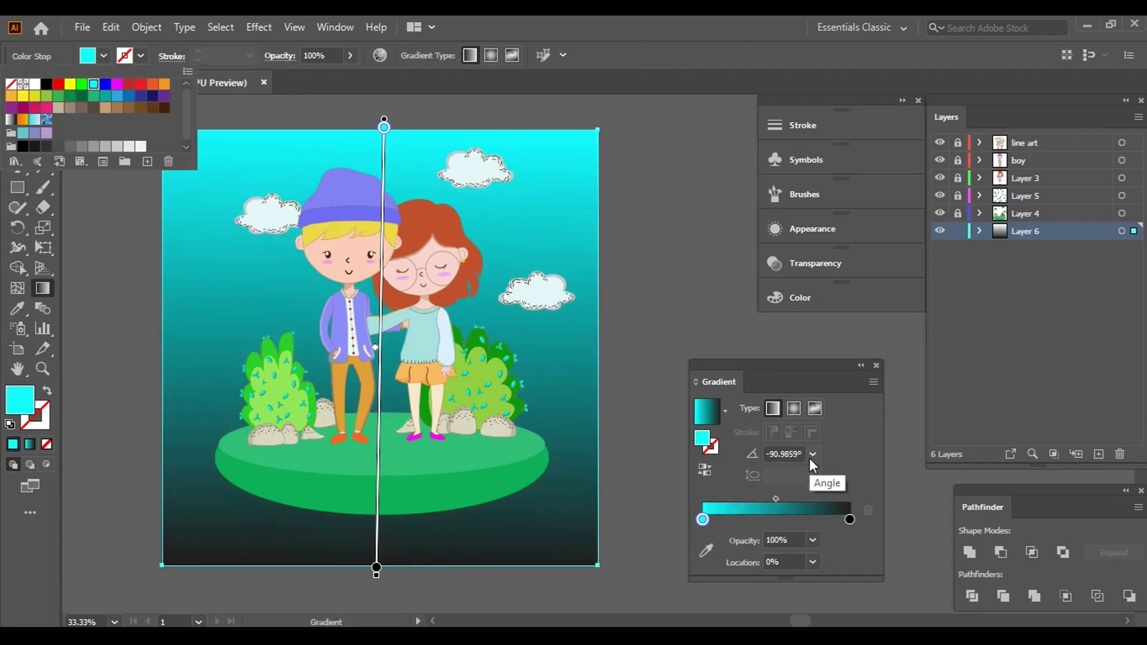
{"action": "left_click", "coordinate": [850, 520]}
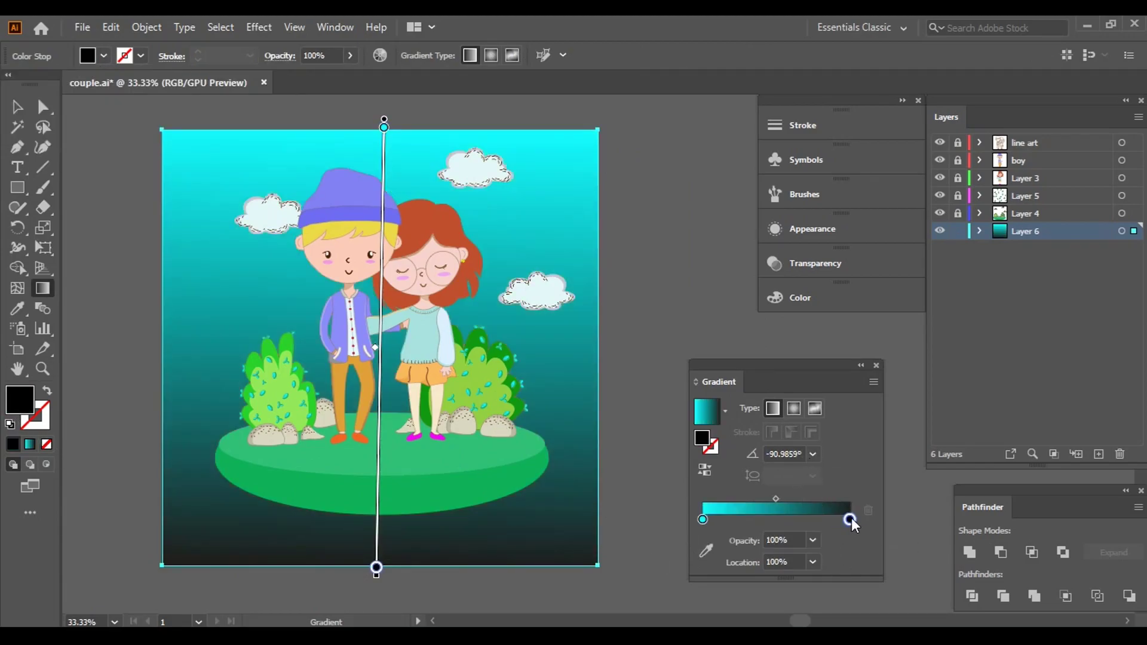
{"action": "left_click", "coordinate": [103, 55]}
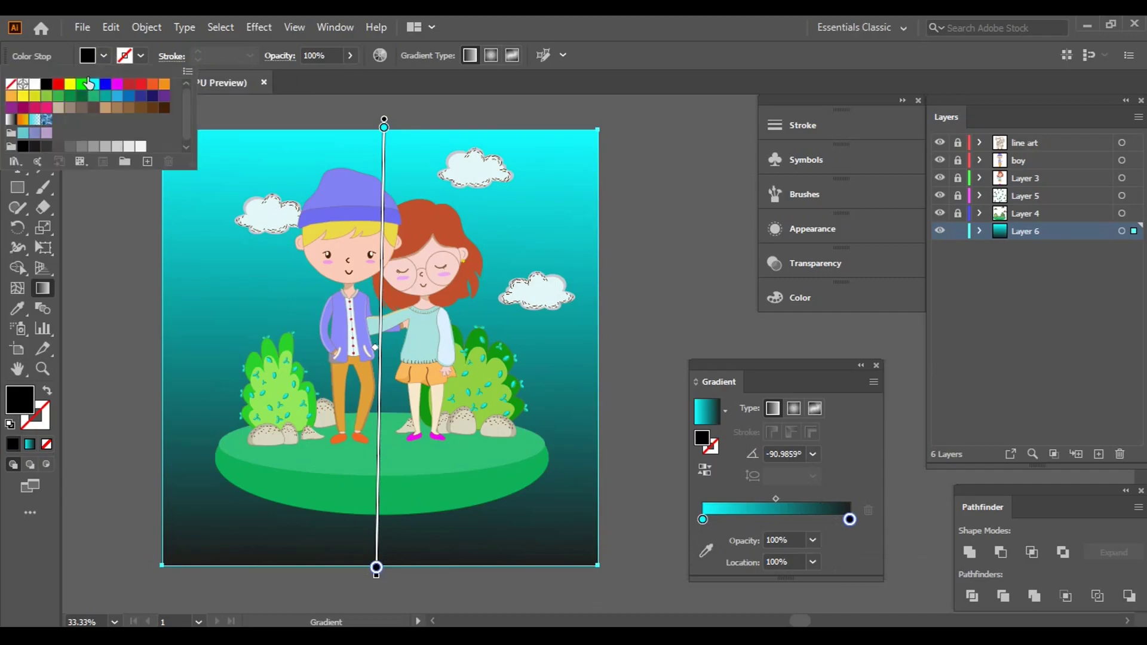
{"action": "left_click", "coordinate": [70, 84]}
{"action": "double_click", "coordinate": [20, 400]}
{"action": "left_click", "coordinate": [683, 274]}
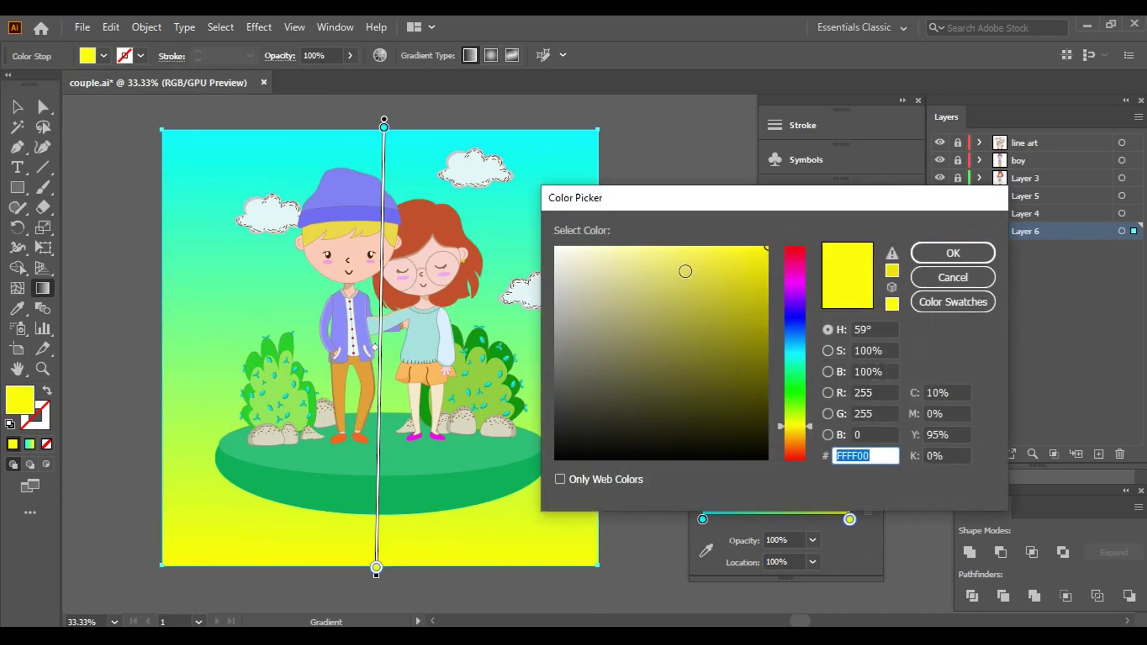
{"action": "left_click", "coordinate": [725, 245]}
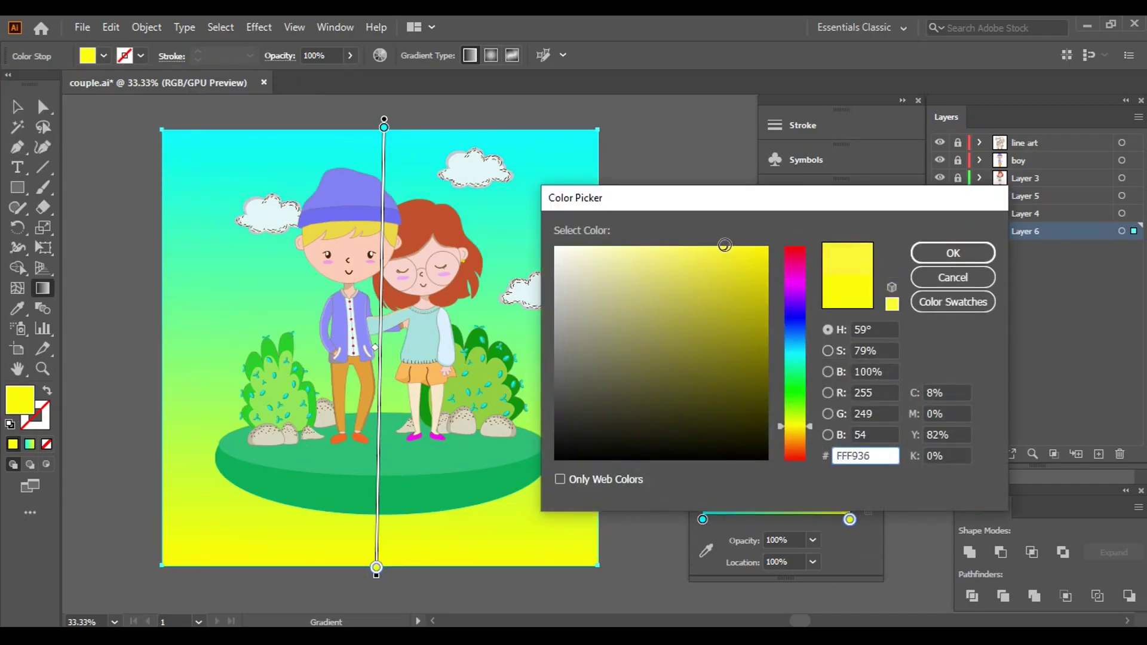
{"action": "left_click", "coordinate": [953, 253]}
- Change the start stop to pale light cyan and the end stop to paler yellow
{"action": "left_click", "coordinate": [703, 520]}
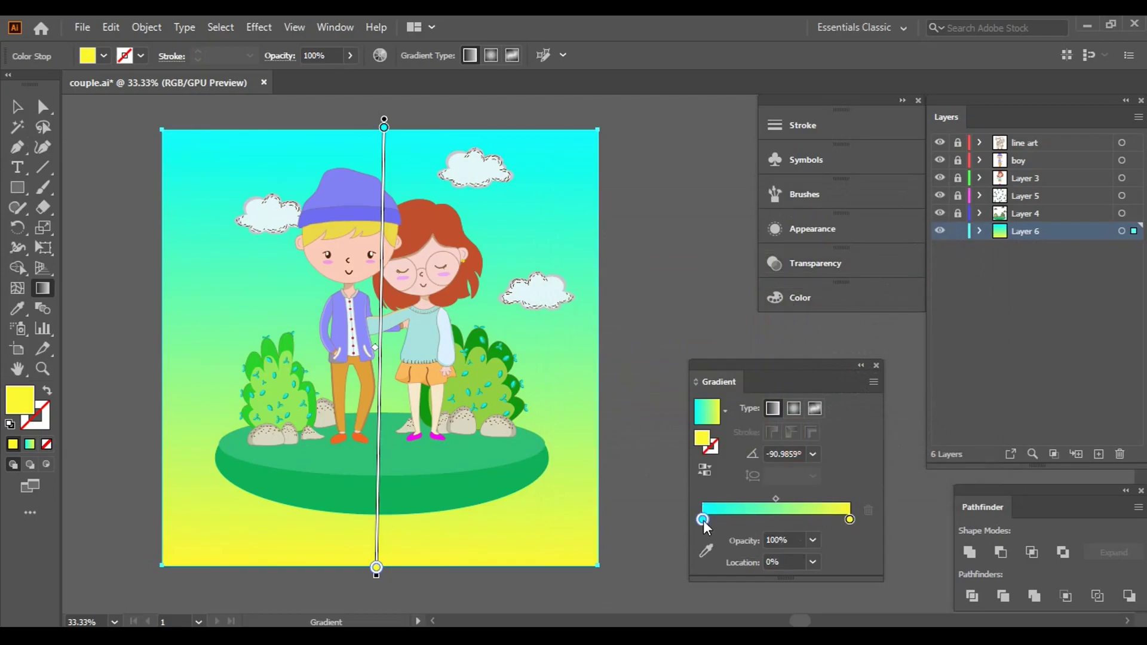
{"action": "double_click", "coordinate": [19, 399]}
{"action": "left_click", "coordinate": [627, 251]}
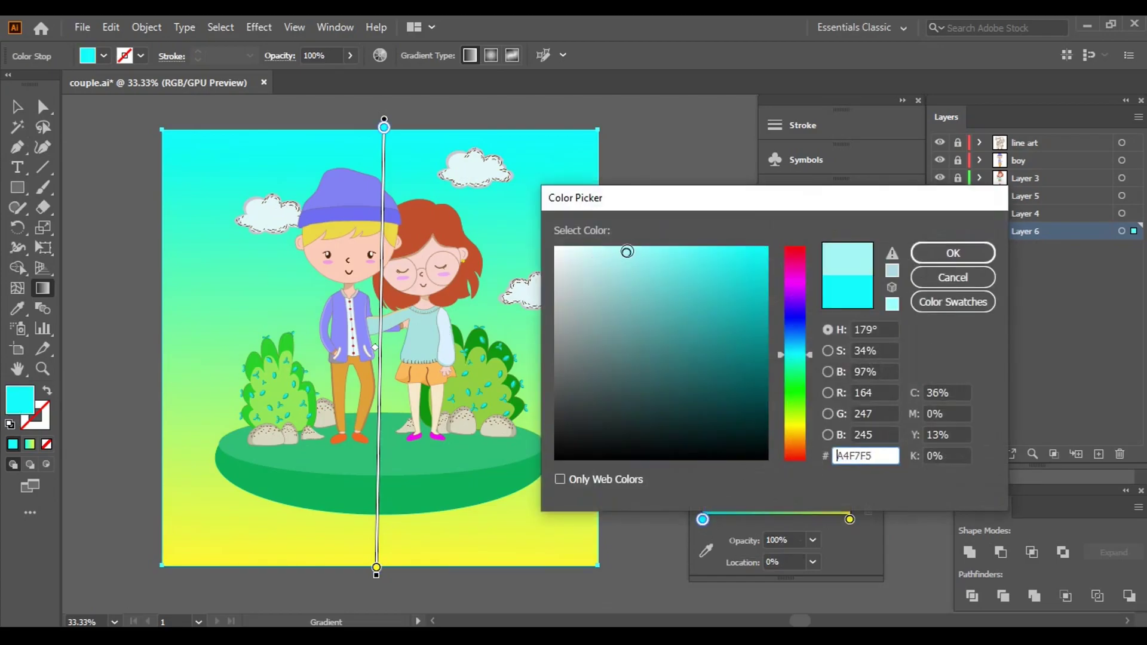
{"action": "left_click", "coordinate": [953, 253]}
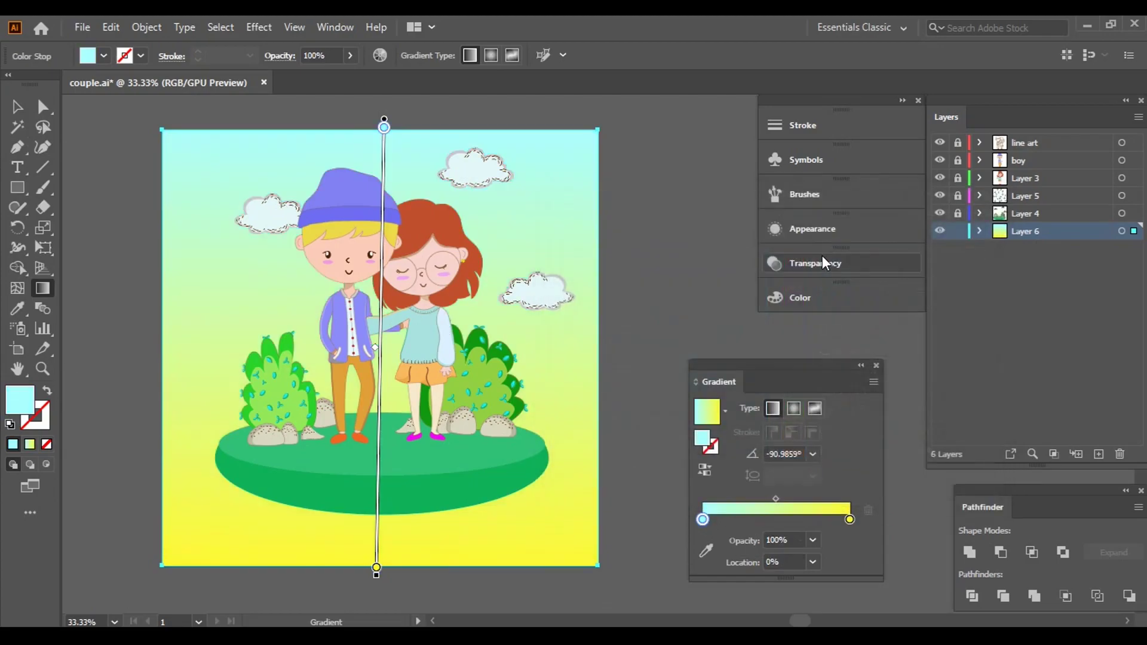
{"action": "left_click", "coordinate": [848, 520]}
{"action": "double_click", "coordinate": [22, 405]}
{"action": "left_click", "coordinate": [681, 267]}
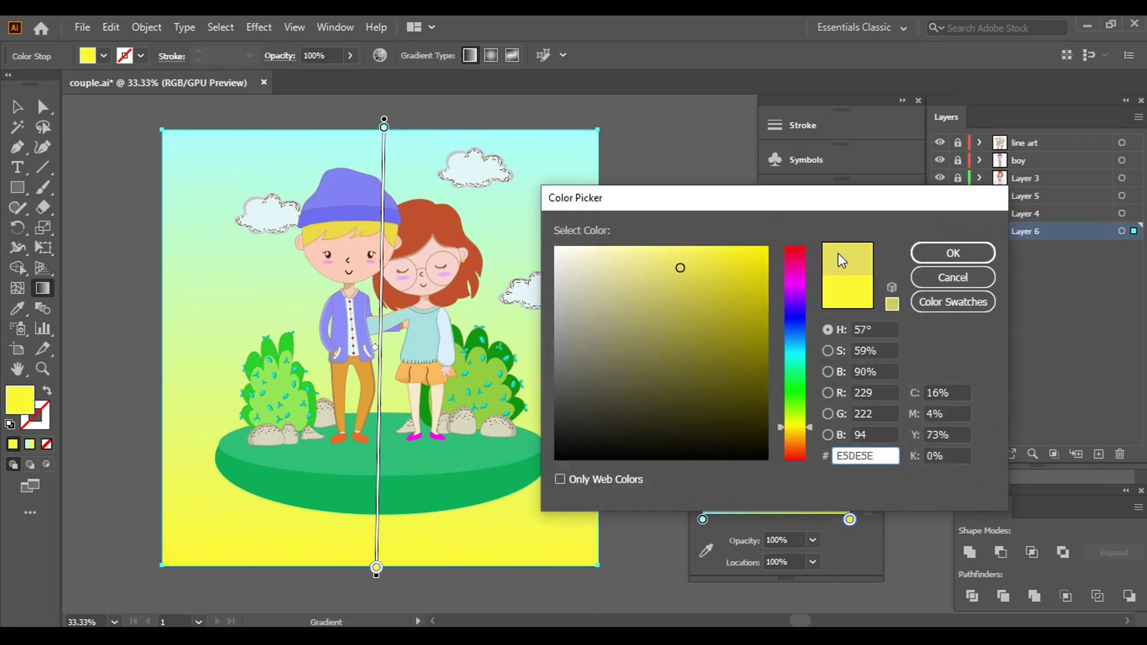
{"action": "left_click", "coordinate": [953, 252]}
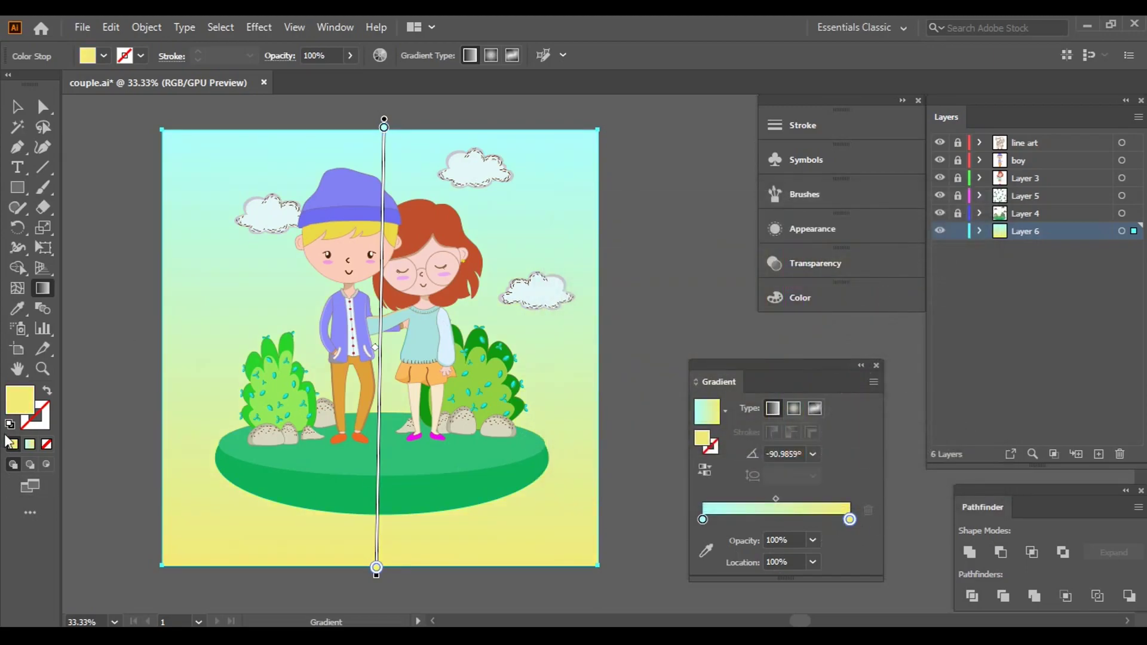
- Set the bottom gradient stop to yellow EDE537
{"action": "double_click", "coordinate": [25, 404]}
{"action": "type", "text": "EDE537"}
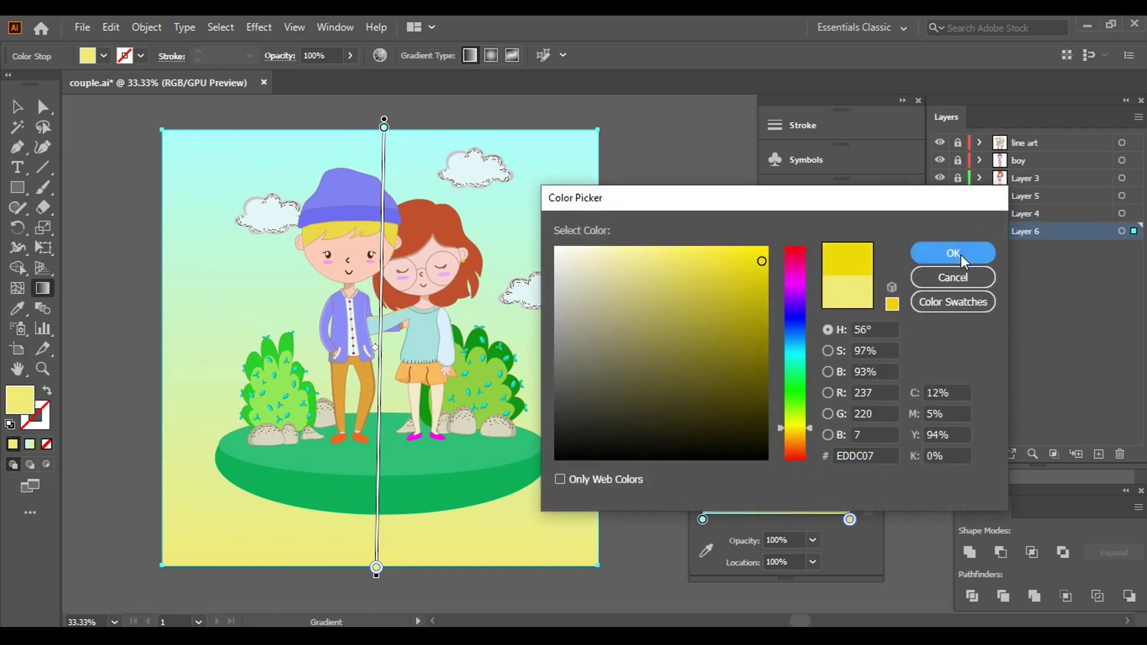
{"action": "key", "text": "Return"}
{"action": "double_click", "coordinate": [20, 399]}
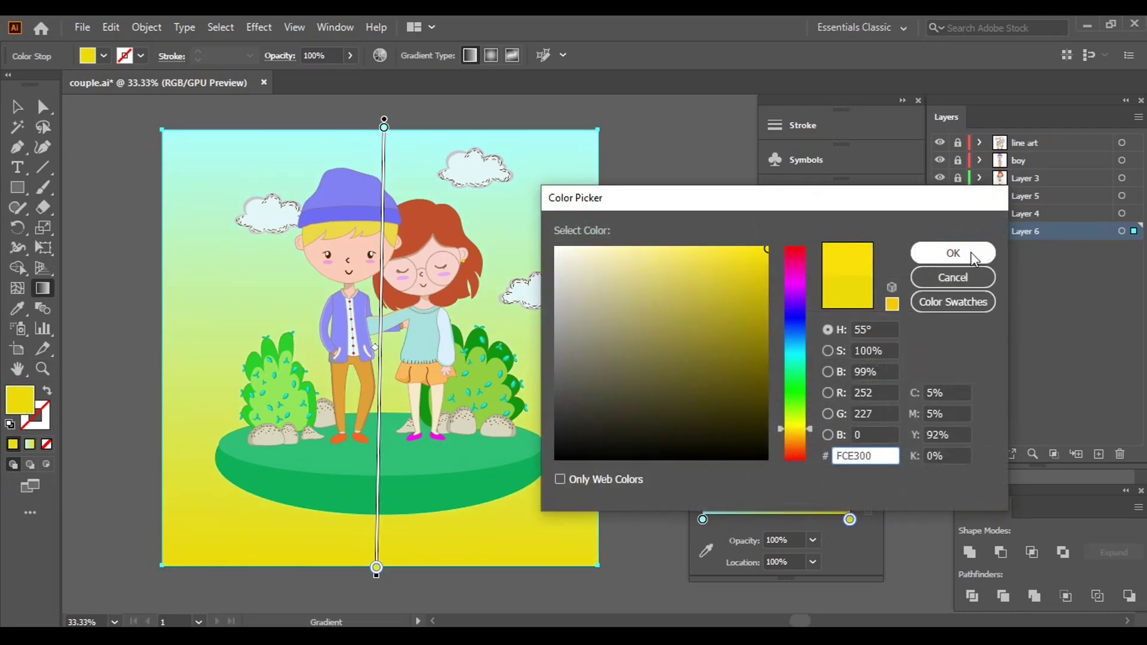
{"action": "left_click", "coordinate": [971, 252]}
{"action": "left_click", "coordinate": [17, 106]}
{"action": "left_click", "coordinate": [686, 219]}
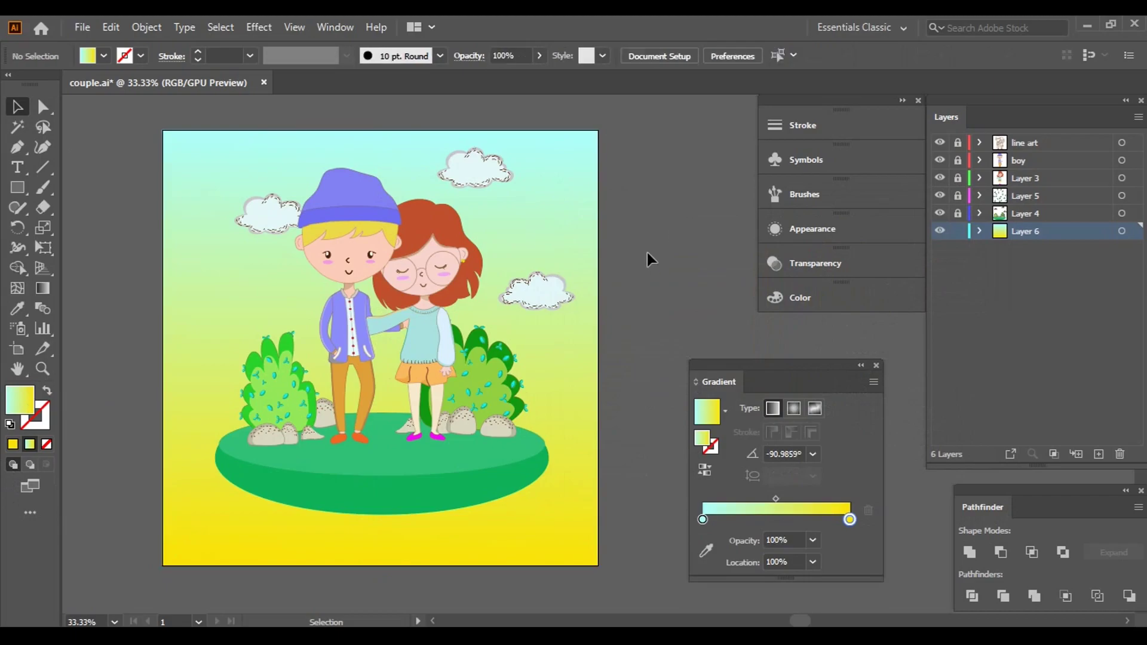
- Dock the Gradient panel, lock the background layer, and unlock the artwork layers
{"action": "left_click", "coordinate": [861, 365]}
{"action": "left_click_drag", "start_coordinate": [747, 384], "coordinate": [848, 319]}
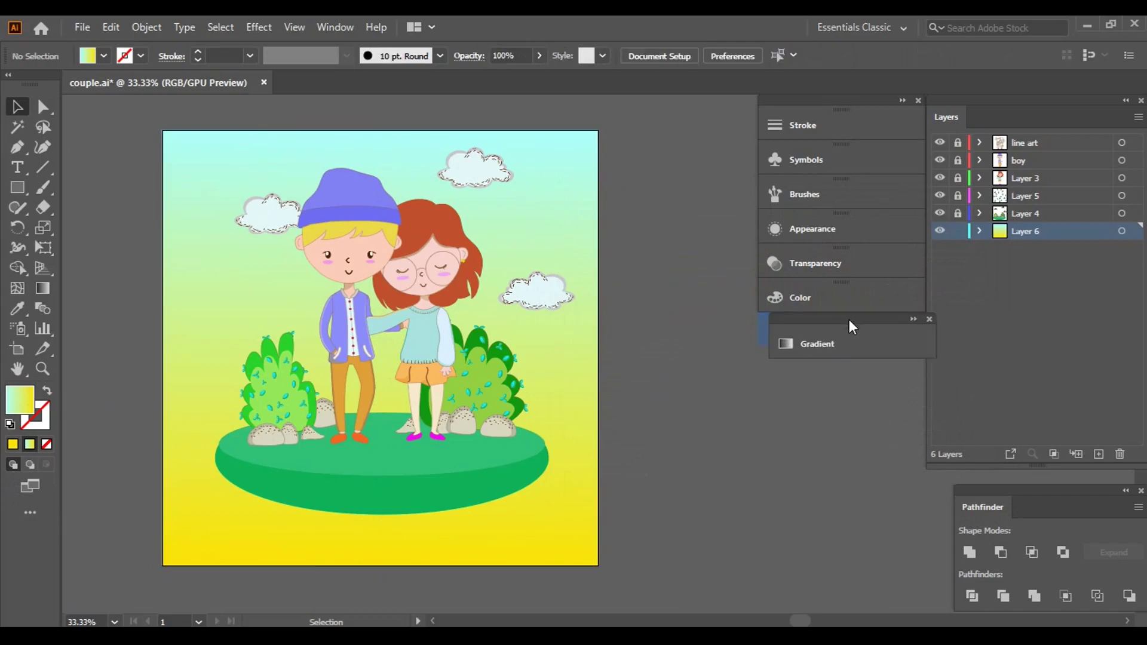
{"action": "left_click_drag", "start_coordinate": [695, 396], "coordinate": [715, 412]}
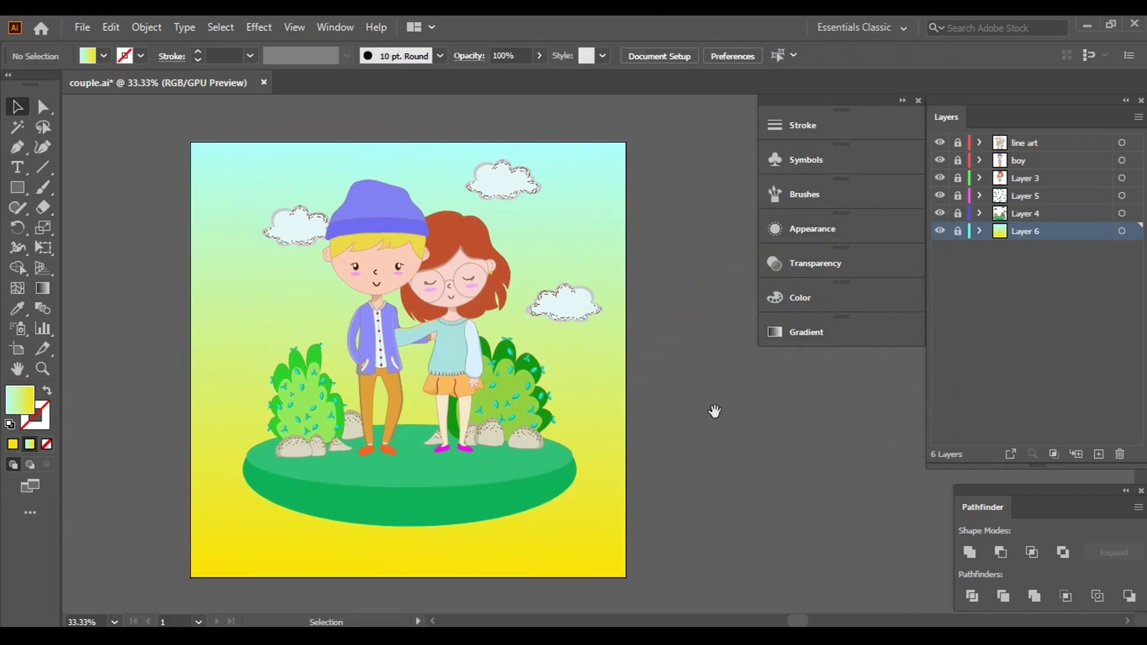
{"action": "left_click", "coordinate": [958, 160]}
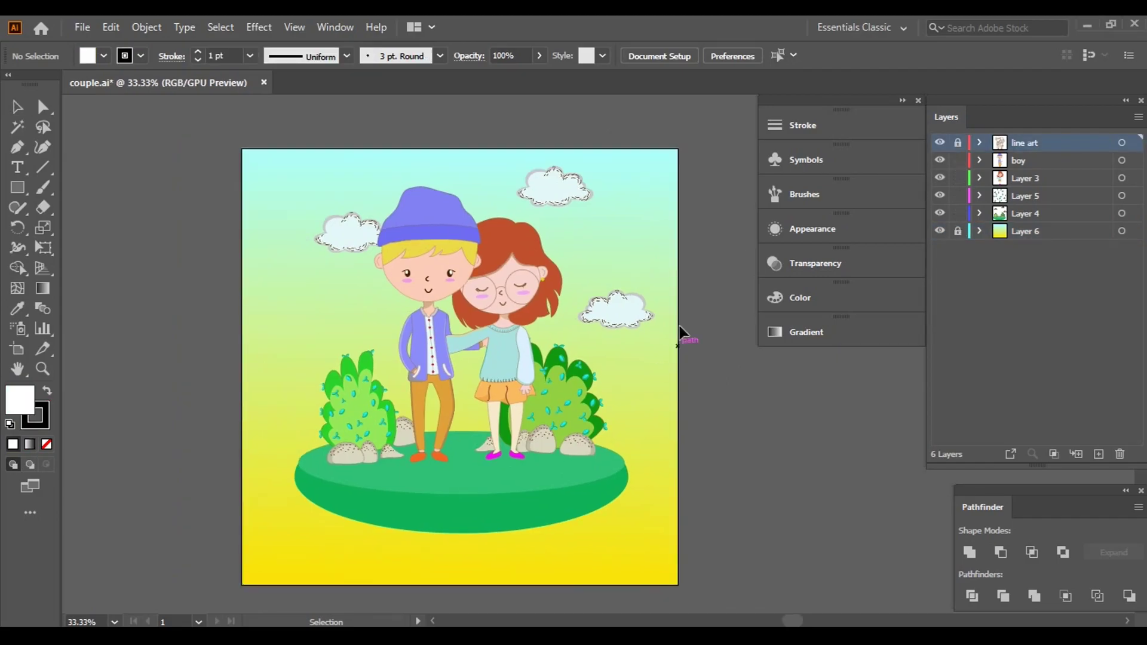
{"action": "left_click", "coordinate": [633, 317]}
- Remove the outline stroke from the right-hand cloud's inner sub-group
{"action": "left_click", "coordinate": [980, 213]}
{"action": "left_click_drag", "start_coordinate": [579, 310], "coordinate": [557, 312]}
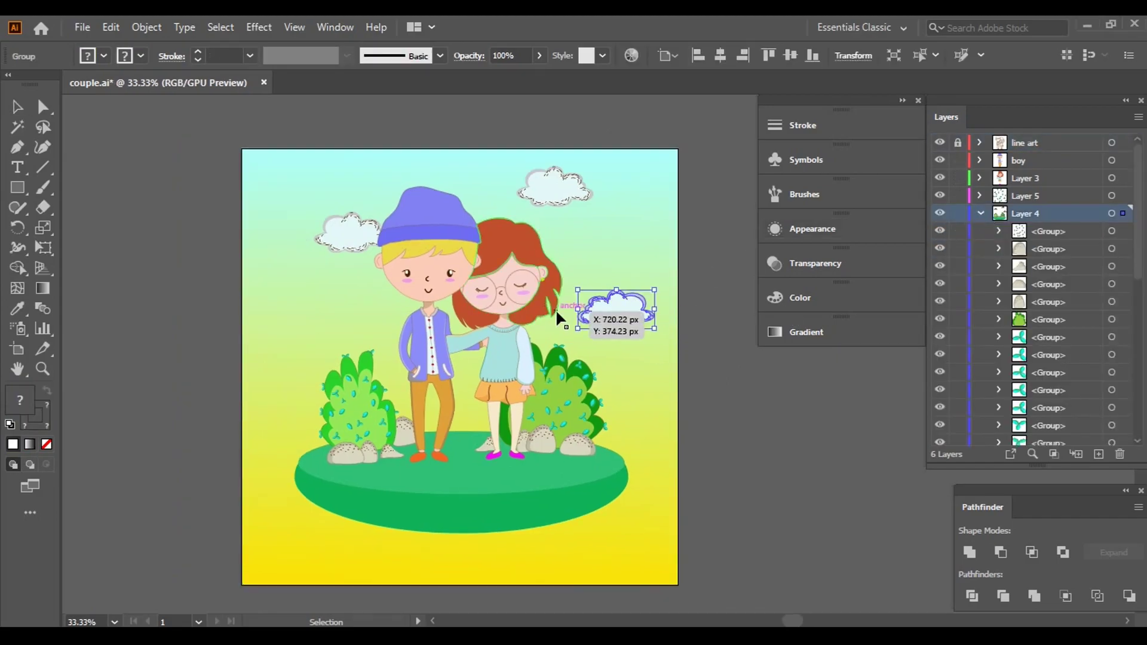
{"action": "scroll", "coordinate": [1054, 304], "scroll_direction": "down", "scroll_amount": 4}
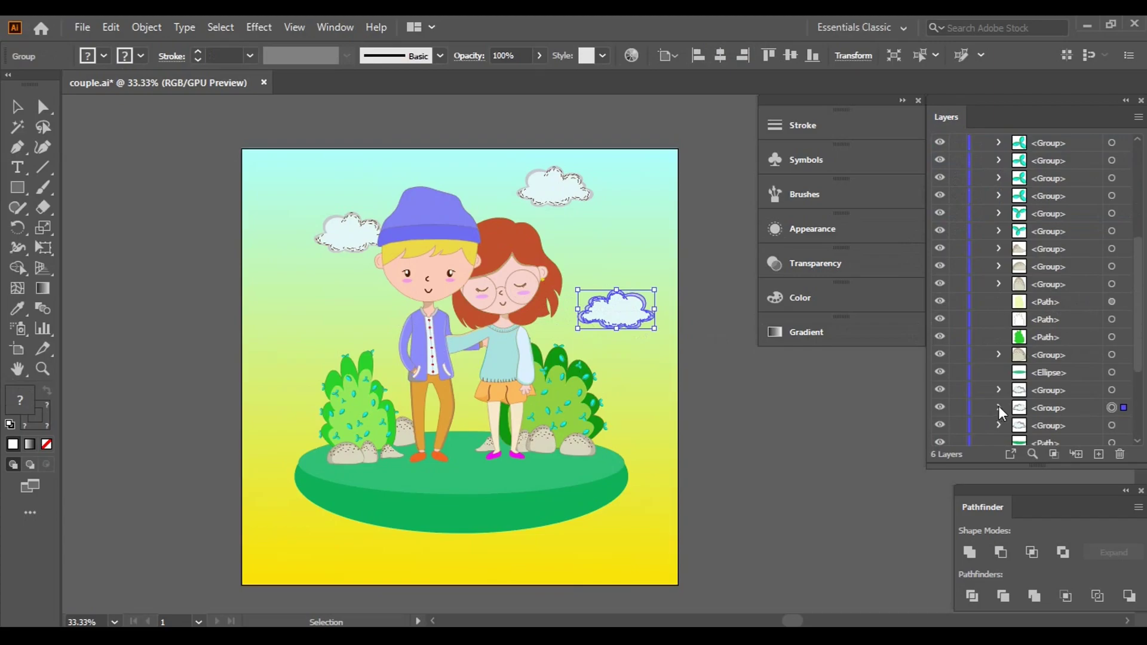
{"action": "scroll", "coordinate": [995, 372], "scroll_direction": "down", "scroll_amount": 1}
{"action": "left_click", "coordinate": [999, 355]}
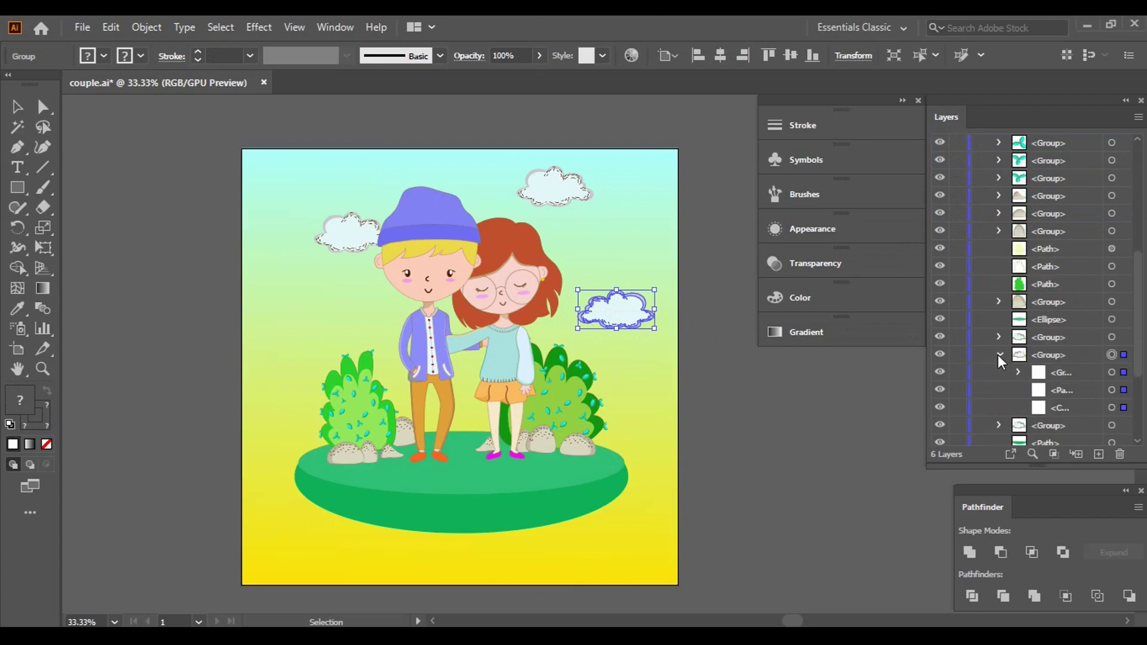
{"action": "left_click", "coordinate": [1112, 372]}
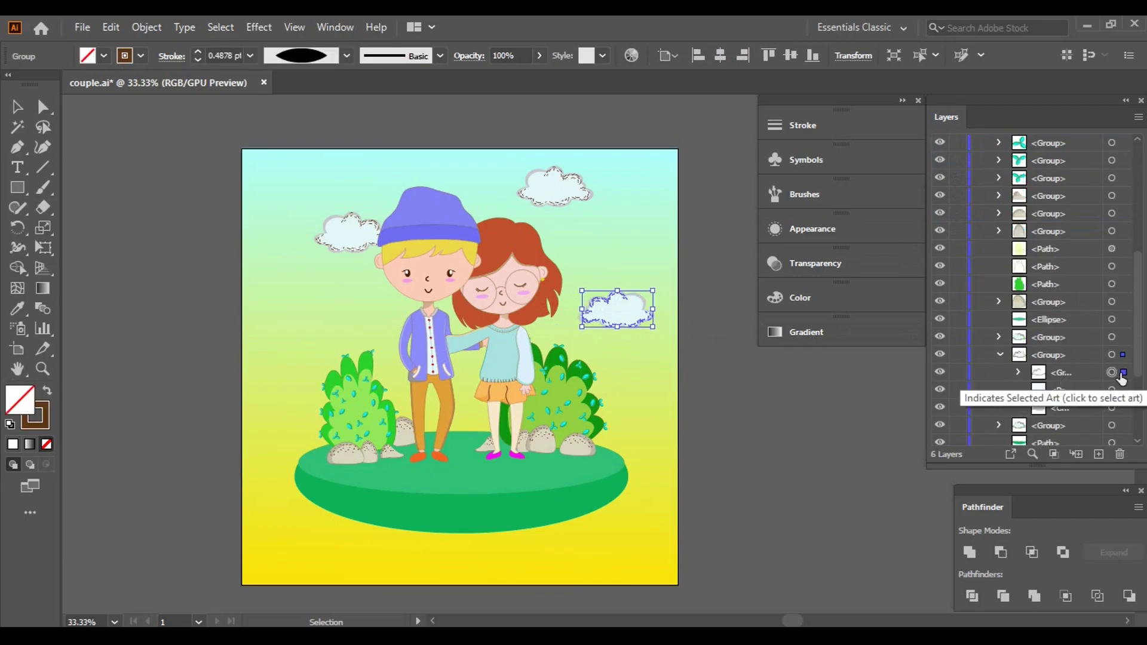
{"action": "left_click", "coordinate": [197, 59]}
{"action": "left_click", "coordinate": [713, 361]}
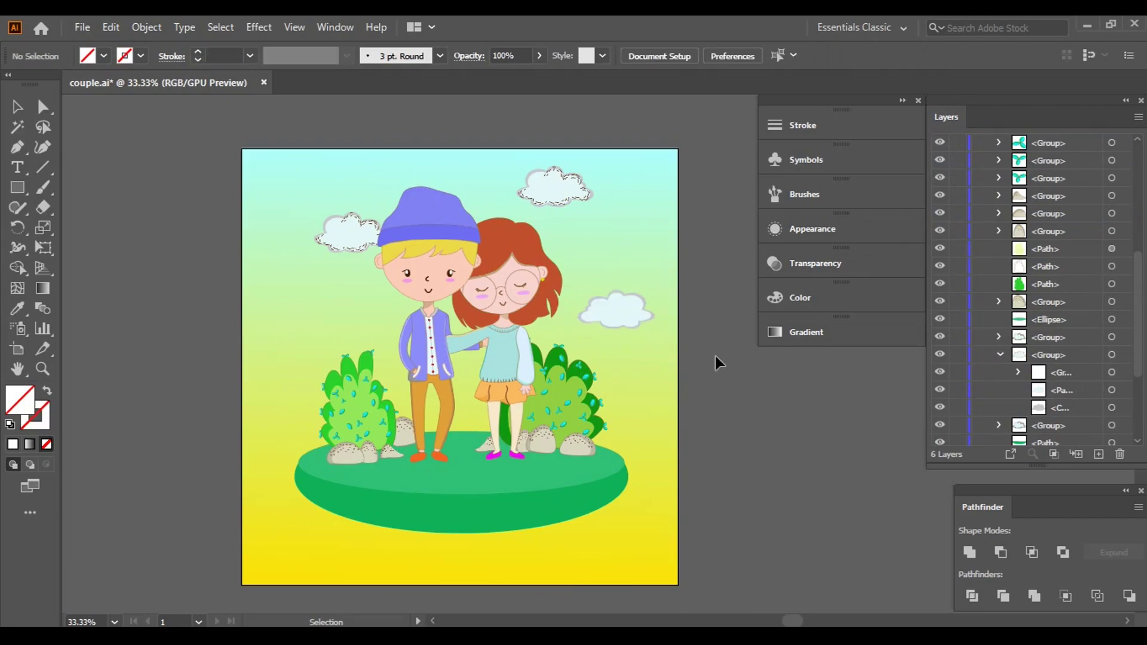
- Delete the cloud's nested sub-group plus the top and left clouds, keeping the right cloud
{"action": "left_click", "coordinate": [1058, 371]}
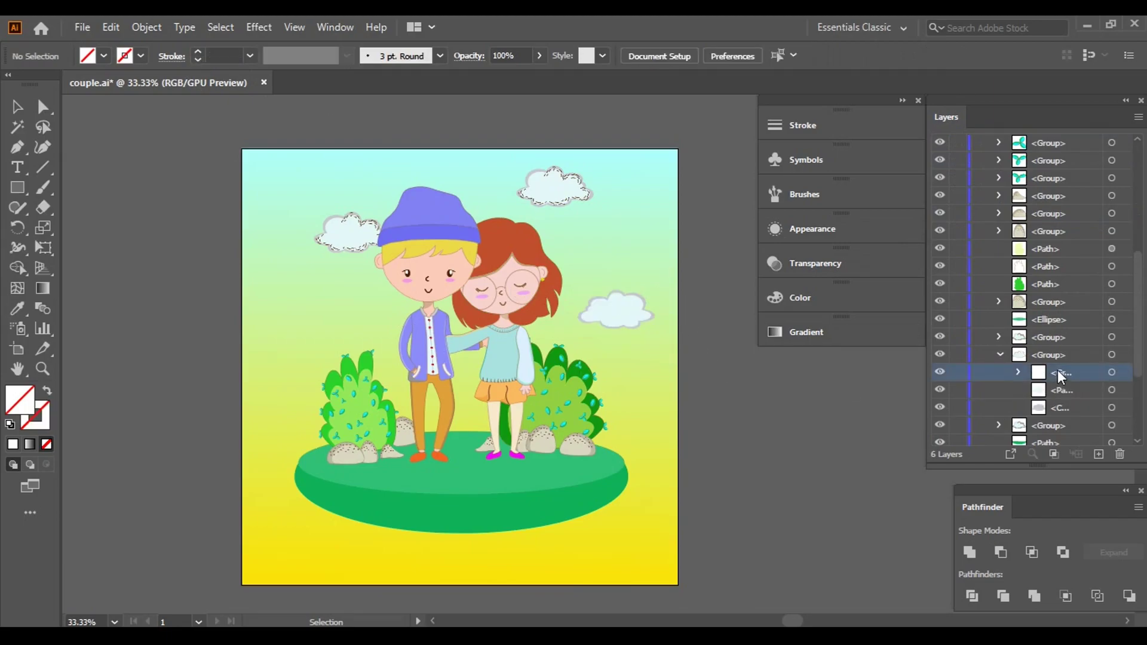
{"action": "left_click", "coordinate": [1118, 454]}
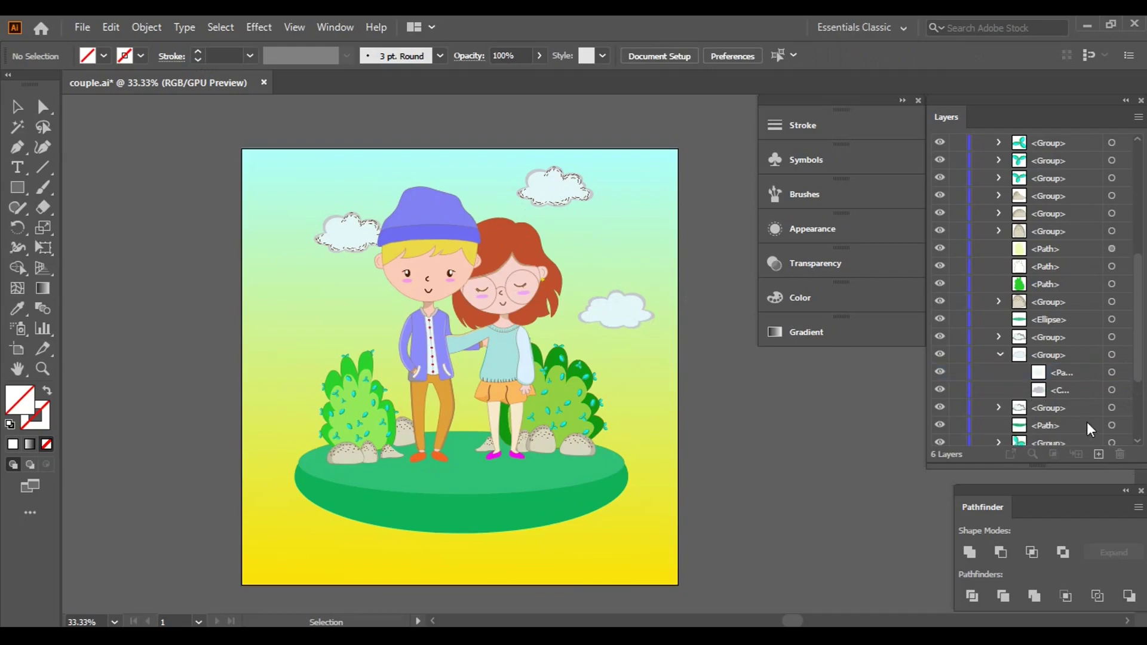
{"action": "left_click", "coordinate": [563, 195]}
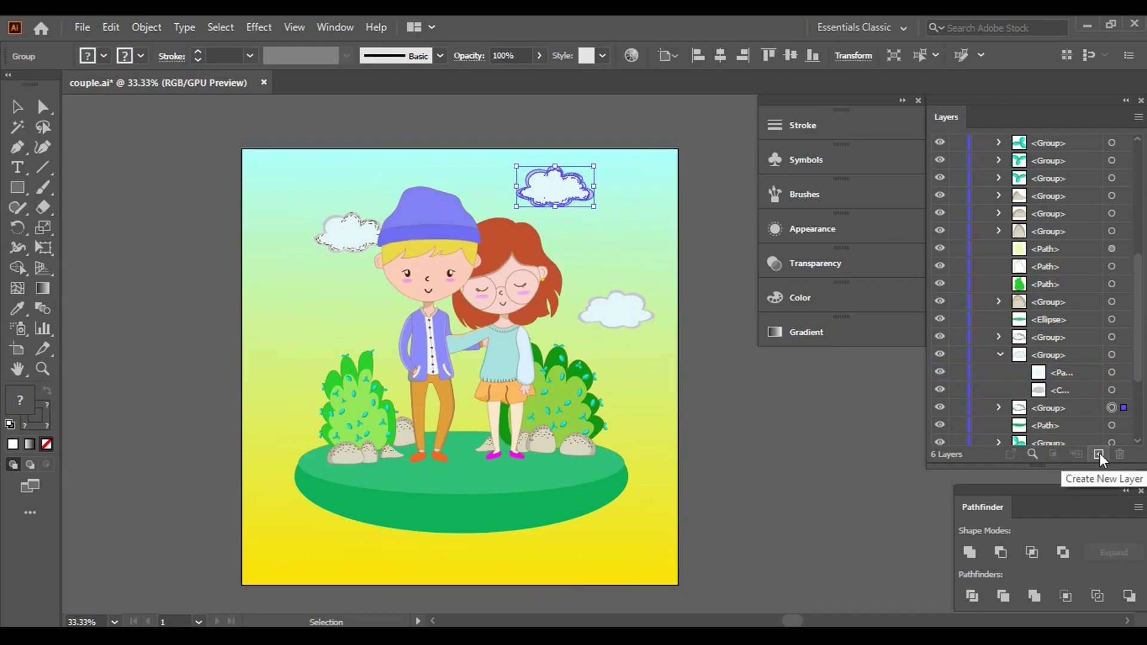
{"action": "key", "text": "Delete"}
{"action": "left_click", "coordinate": [352, 238]}
{"action": "key", "text": "Delete"}
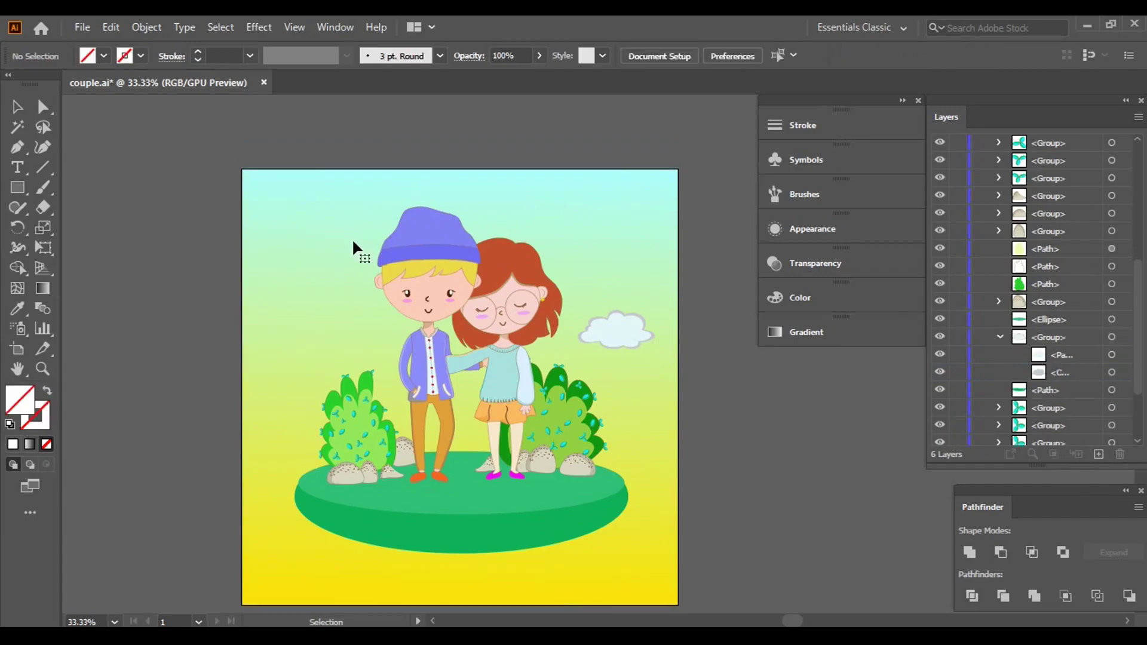
{"action": "scroll", "coordinate": [990, 315], "scroll_direction": "up", "scroll_amount": 10}
{"action": "left_click", "coordinate": [980, 160]}
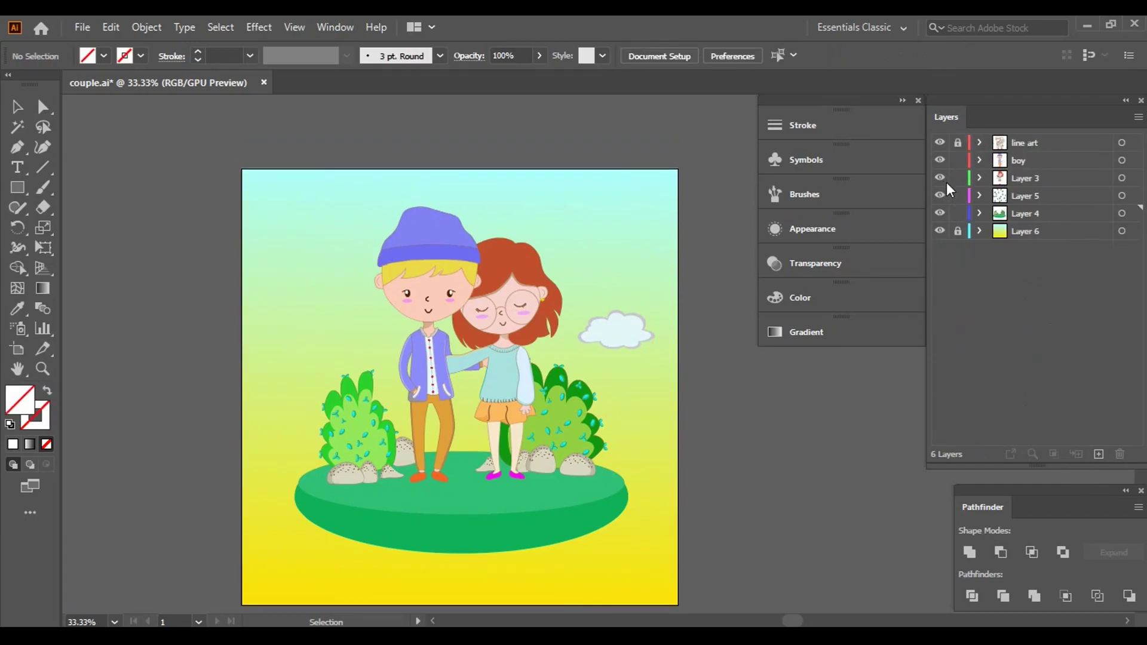
{"action": "left_click", "coordinate": [619, 335]}
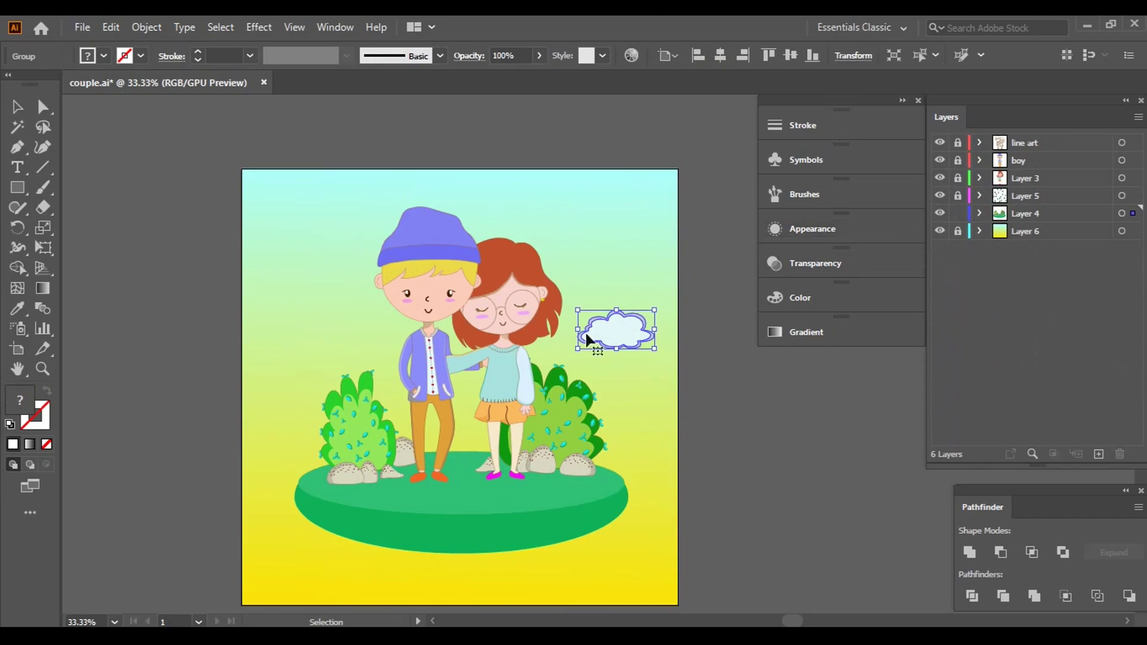
- Fill the cloud's outer shape with a light, near-white cyan
{"action": "key", "text": "ctrl+plus"}
{"action": "key", "text": "ctrl+plus"}
{"action": "key", "text": "ctrl+plus"}
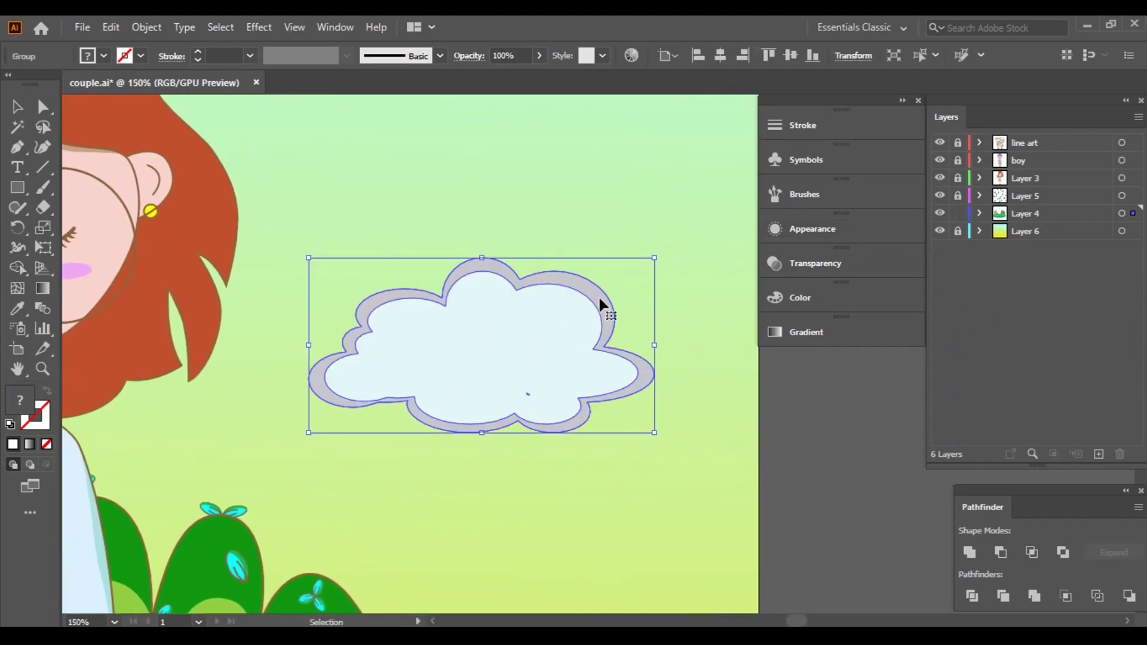
{"action": "left_click", "coordinate": [43, 107]}
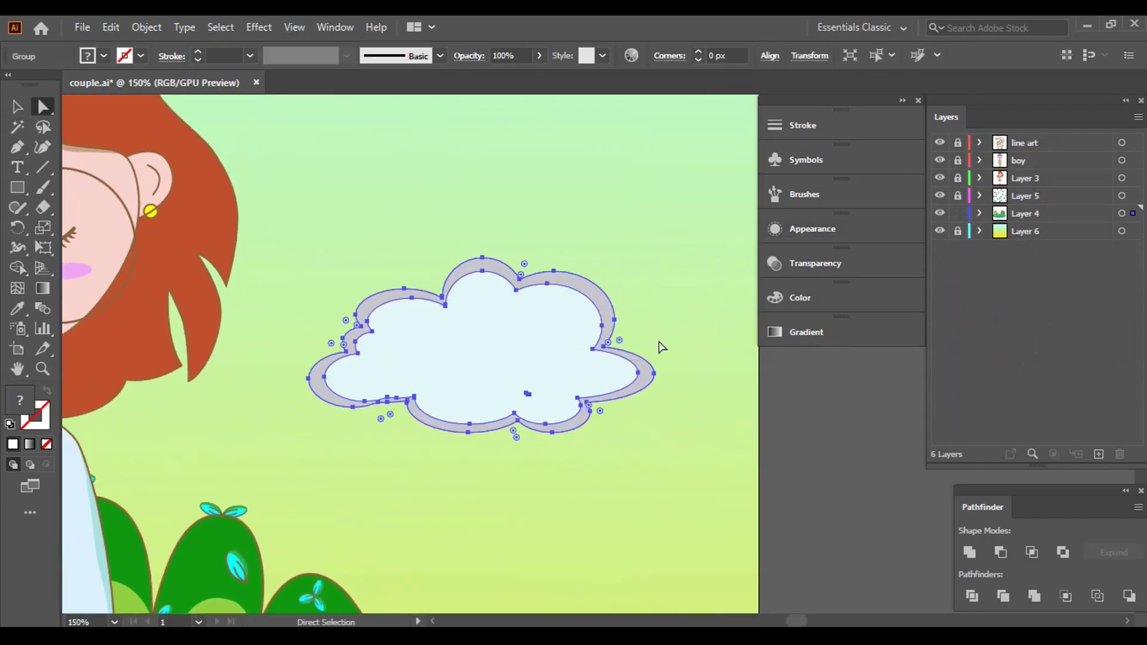
{"action": "key", "text": "v"}
{"action": "left_click", "coordinate": [686, 319]}
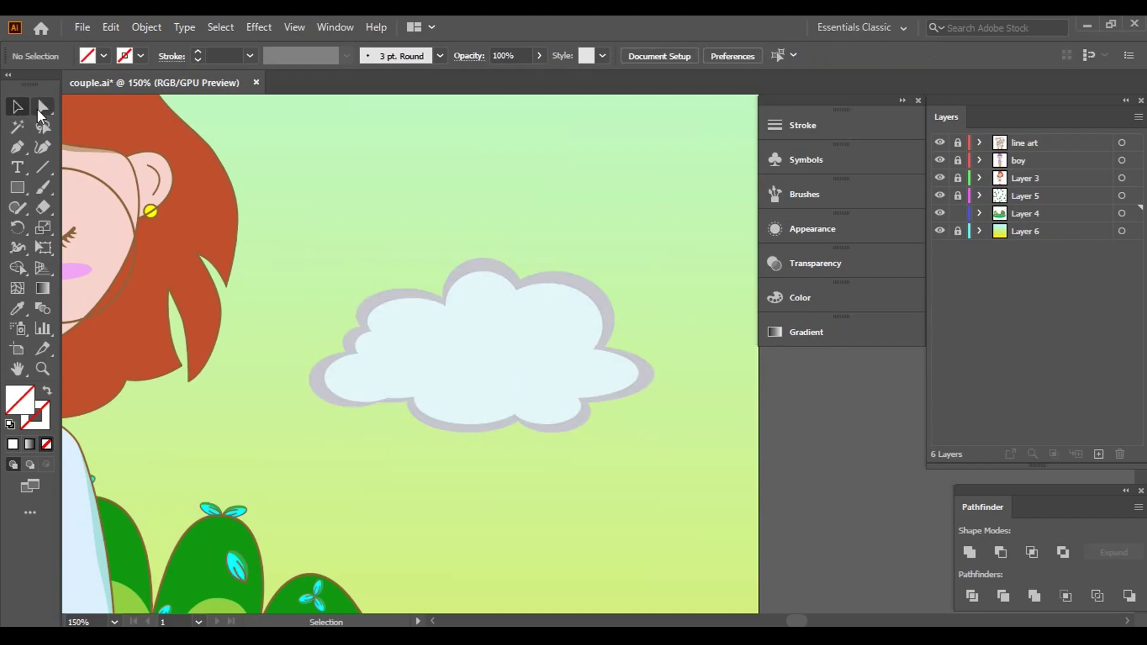
{"action": "key", "text": "a"}
{"action": "left_click", "coordinate": [603, 311]}
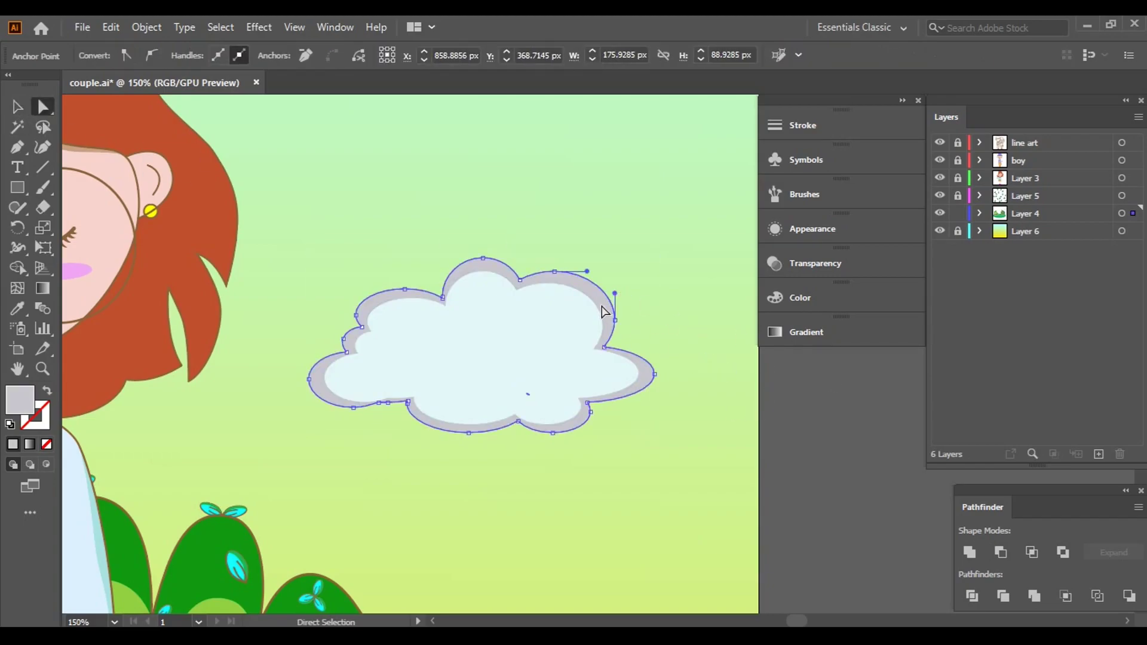
{"action": "double_click", "coordinate": [20, 399]}
{"action": "left_click", "coordinate": [795, 352]}
{"action": "mouse_move", "coordinate": [648, 273]}
{"action": "left_mouse_down"}
{"action": "mouse_move", "coordinate": [638, 249]}
{"action": "mouse_move", "coordinate": [622, 248]}
{"action": "left_mouse_up"}
{"action": "left_click", "coordinate": [953, 253]}
{"action": "left_click", "coordinate": [649, 251]}
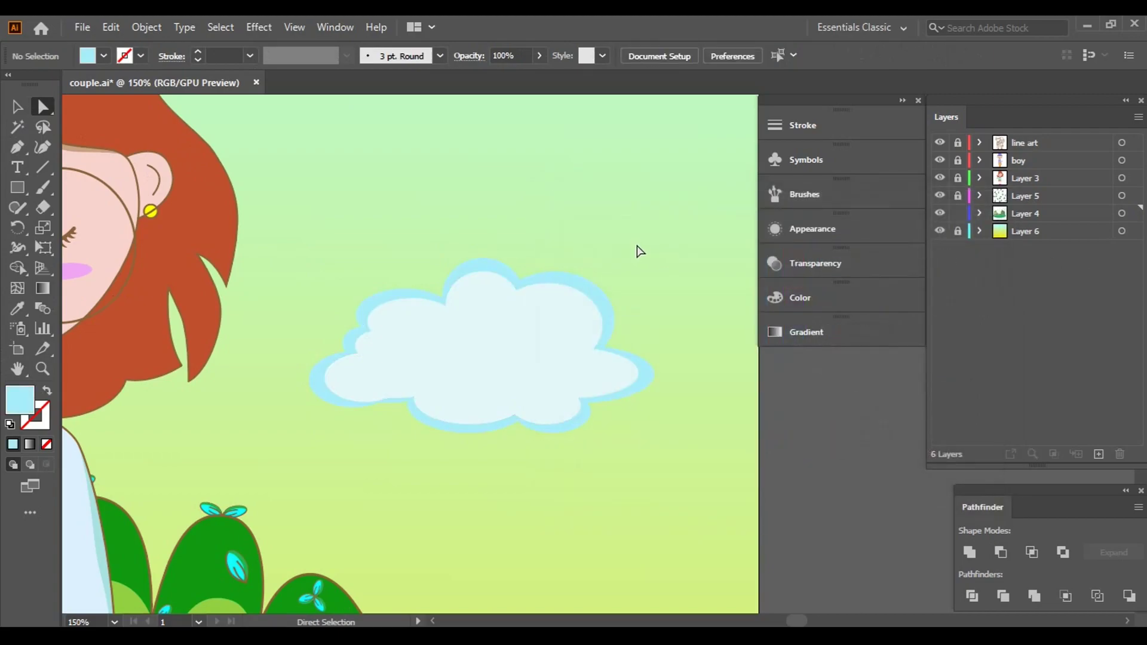
- Copy the inner cloud shape and paste a copy directly in front
{"action": "left_click", "coordinate": [476, 353]}
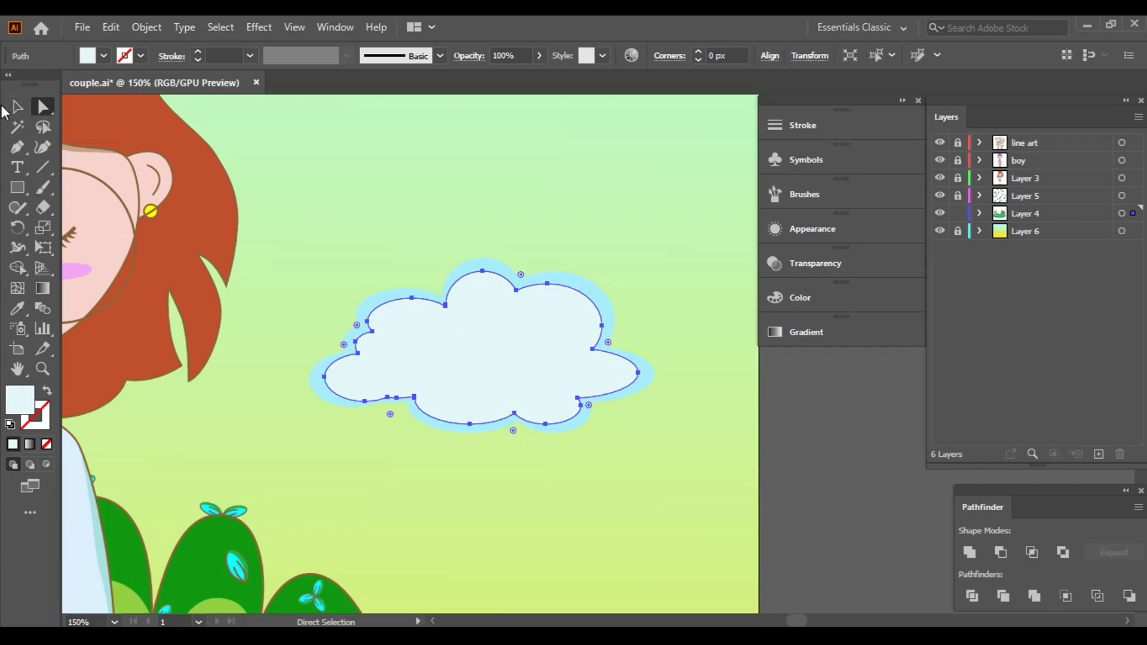
{"action": "left_click", "coordinate": [676, 227]}
{"action": "left_click", "coordinate": [493, 352]}
{"action": "left_click", "coordinate": [111, 28]}
{"action": "left_click", "coordinate": [113, 21]}
{"action": "left_click", "coordinate": [157, 145]}
{"action": "left_click", "coordinate": [979, 214]}
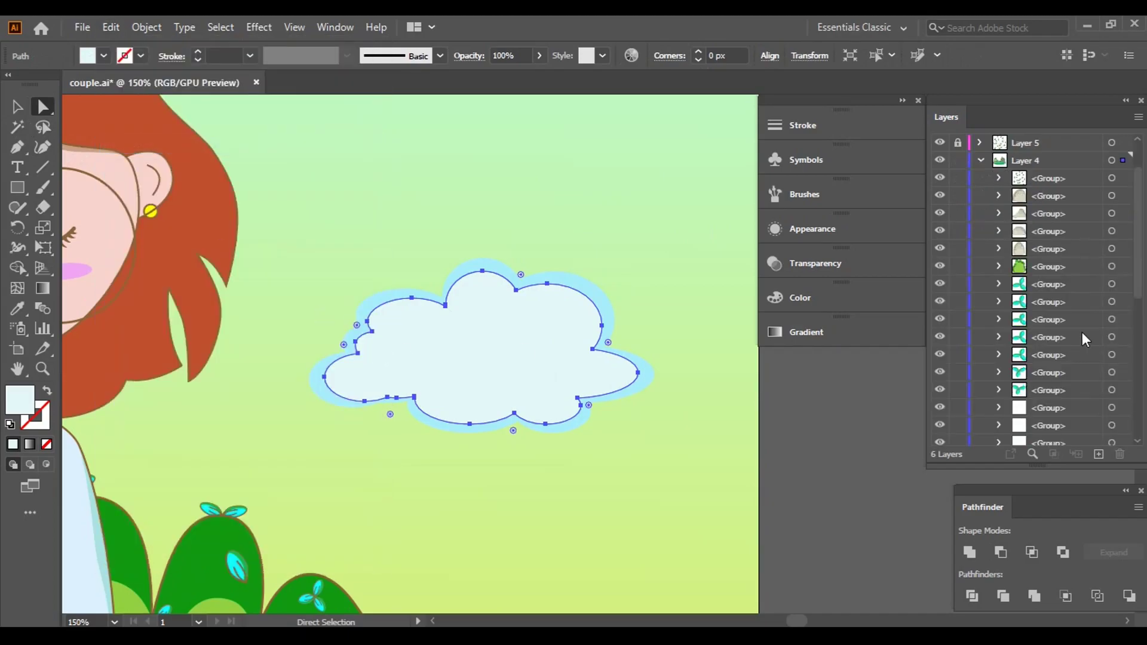
{"action": "scroll", "coordinate": [1028, 269], "scroll_direction": "down", "scroll_amount": 5}
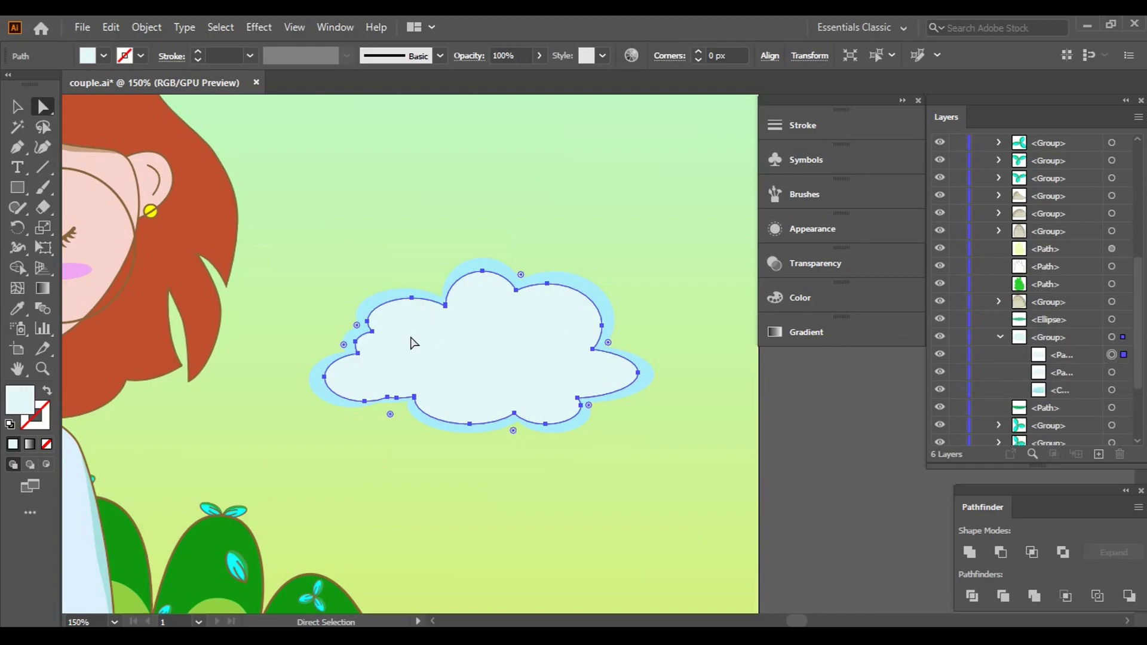
{"action": "left_click", "coordinate": [17, 107]}
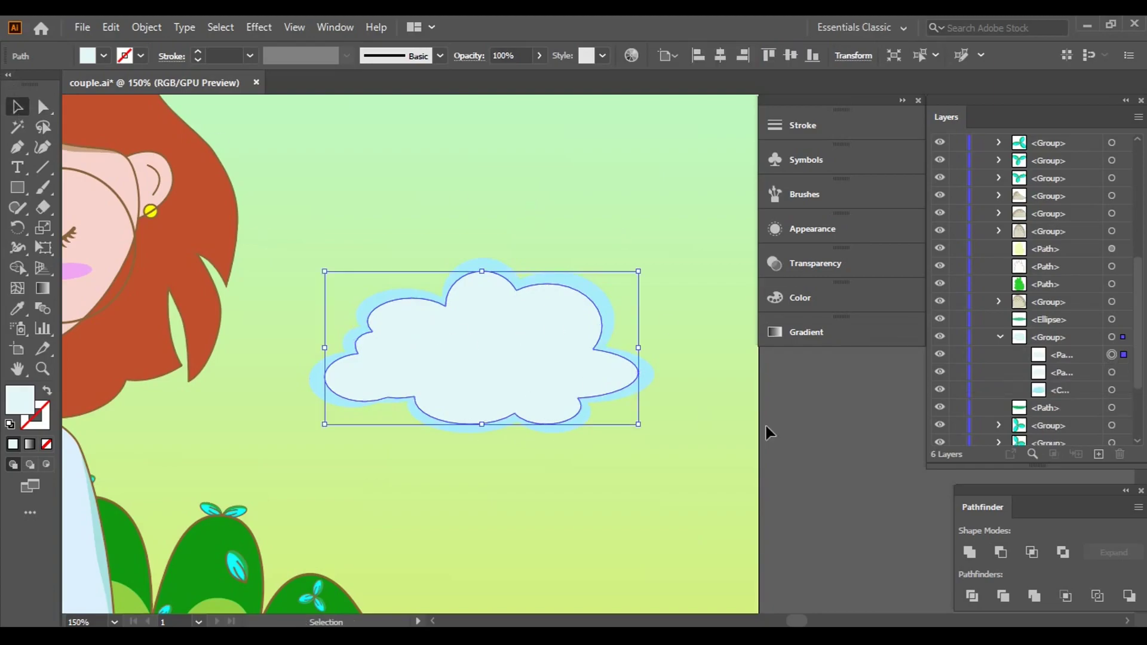
- Ungroup the cloud, then shrink the pasted inner copy and fill it light teal
{"action": "right_click", "coordinate": [554, 361]}
{"action": "left_click", "coordinate": [604, 212]}
{"action": "left_click", "coordinate": [504, 331]}
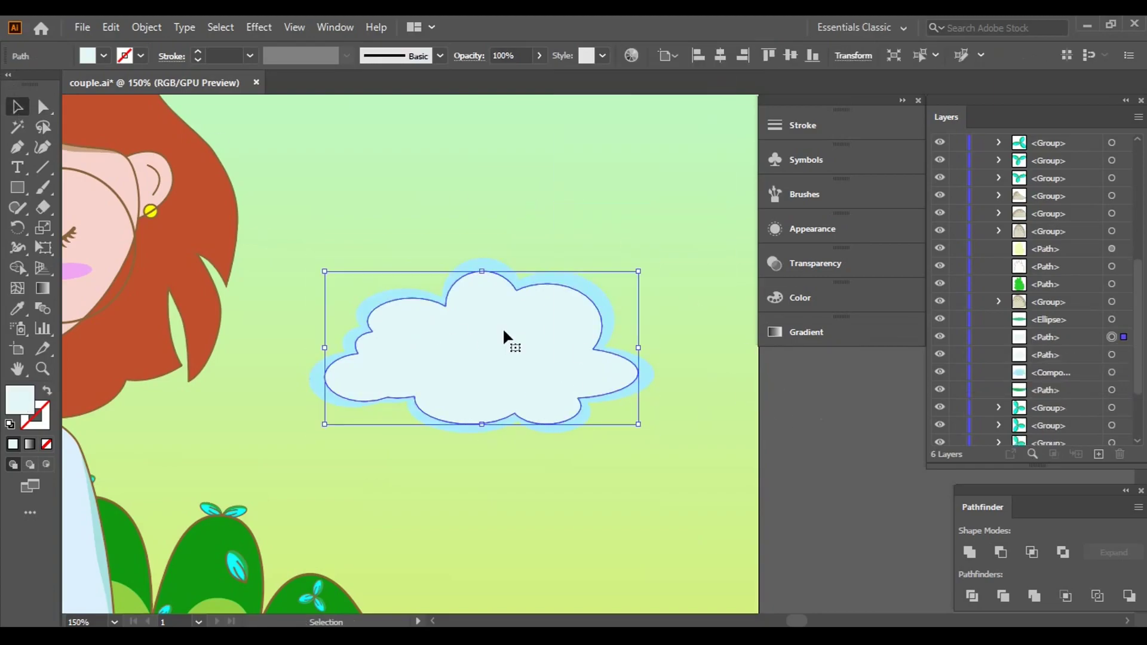
{"action": "mouse_move", "coordinate": [324, 272]}
{"action": "left_mouse_down"}
{"action": "mouse_move", "coordinate": [347, 294]}
{"action": "mouse_move", "coordinate": [334, 291]}
{"action": "left_mouse_up"}
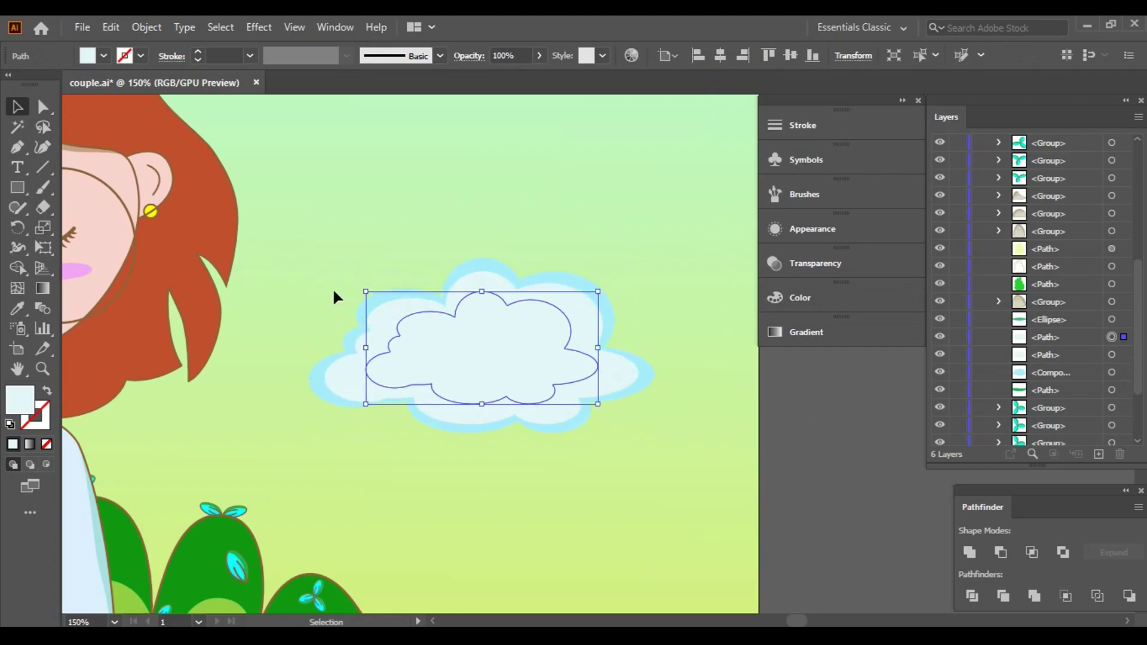
{"action": "double_click", "coordinate": [20, 399]}
{"action": "left_click", "coordinate": [597, 264]}
{"action": "key", "text": "Return"}
{"action": "left_click", "coordinate": [711, 296]}
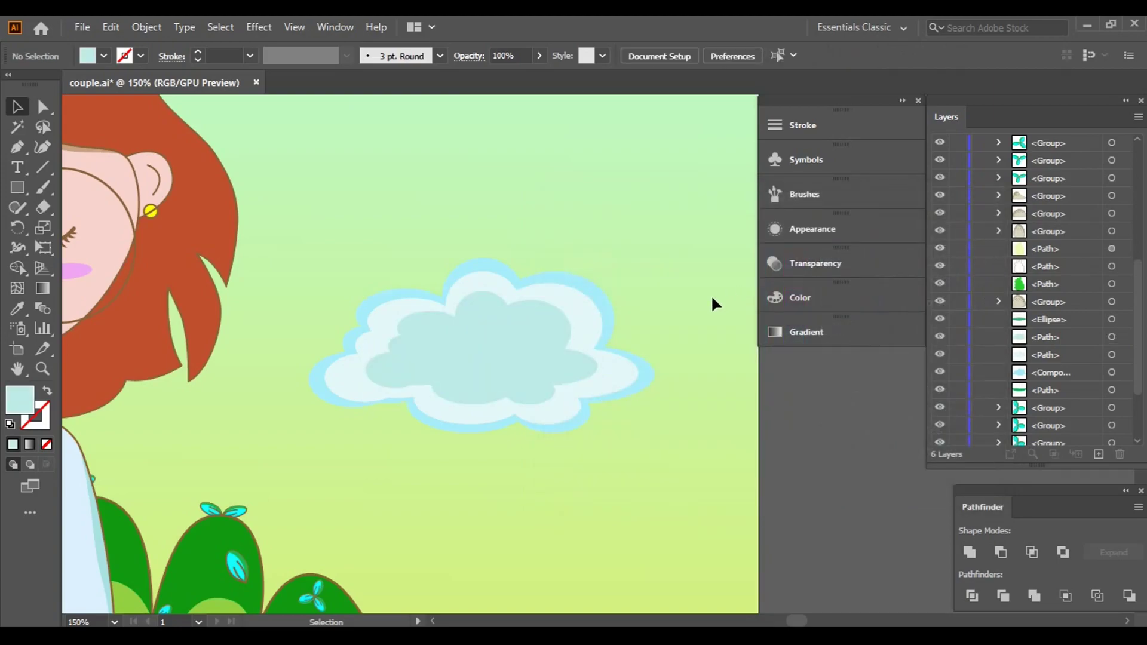
- Combine all three cloud shapes into a clipping mask and zoom out to the artboard
{"action": "left_click_drag", "start_coordinate": [647, 421], "coordinate": [443, 325]}
{"action": "right_click", "coordinate": [445, 326]}
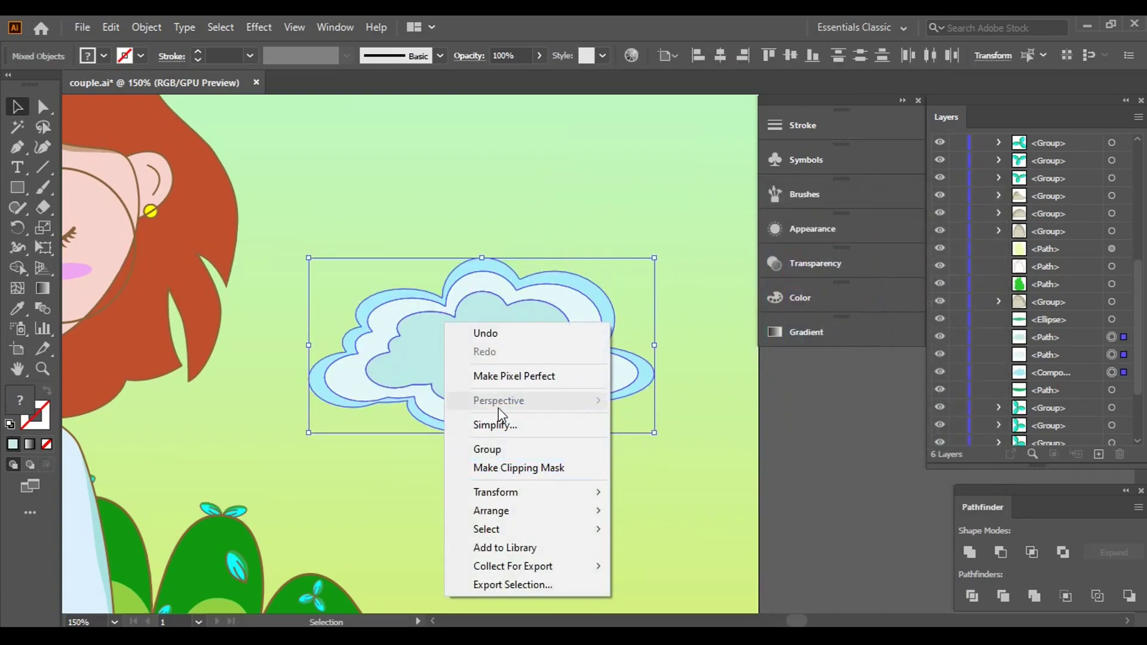
{"action": "left_click", "coordinate": [505, 468]}
{"action": "left_click", "coordinate": [715, 381]}
{"action": "key", "text": "ctrl+0"}
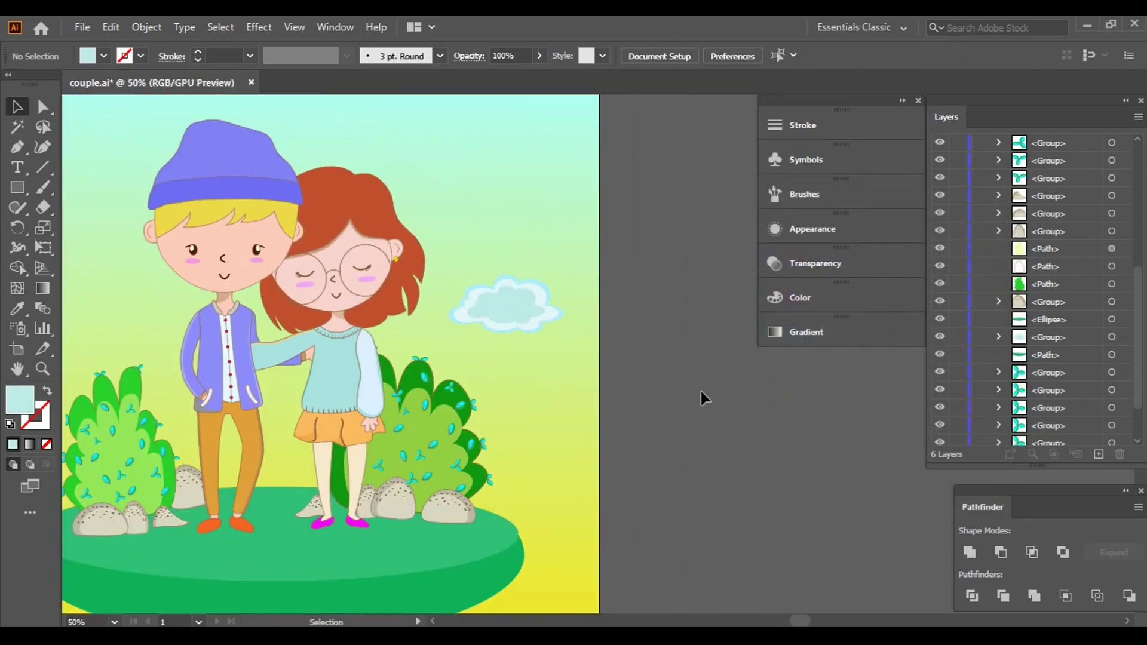
- Copy the cloud to the left of the boy's hat and reflect it vertically
{"action": "left_click", "coordinate": [672, 349]}
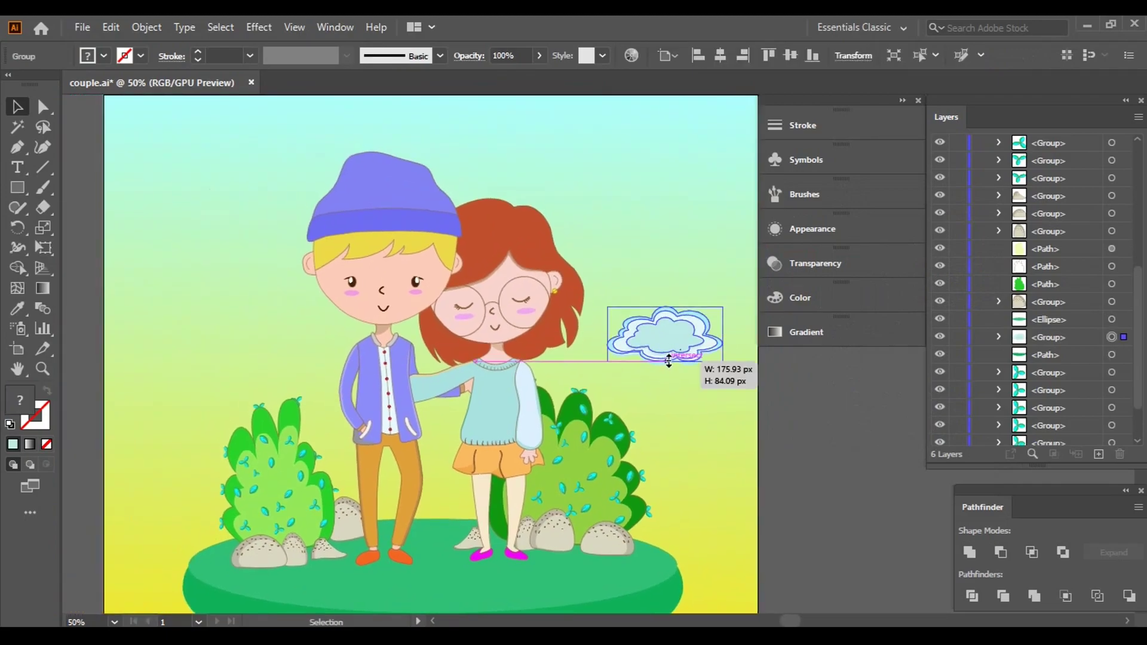
{"action": "left_click", "coordinate": [666, 370]}
{"action": "left_click_drag", "start_coordinate": [686, 342], "coordinate": [290, 222]}
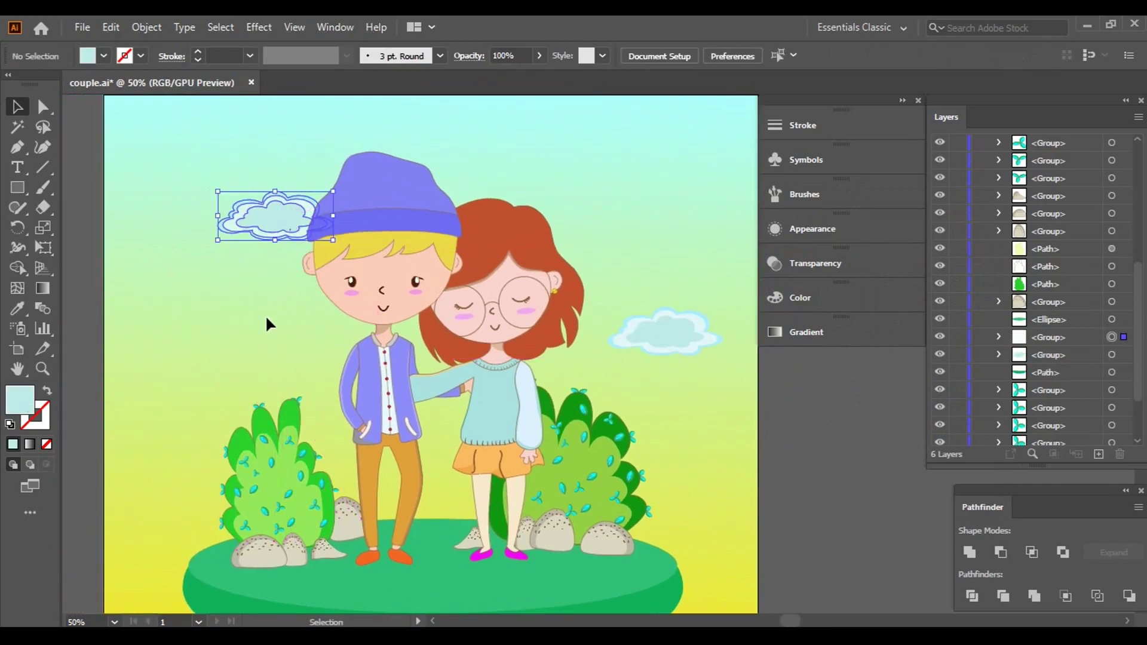
{"action": "right_click", "coordinate": [266, 207]}
{"action": "left_click", "coordinate": [508, 458]}
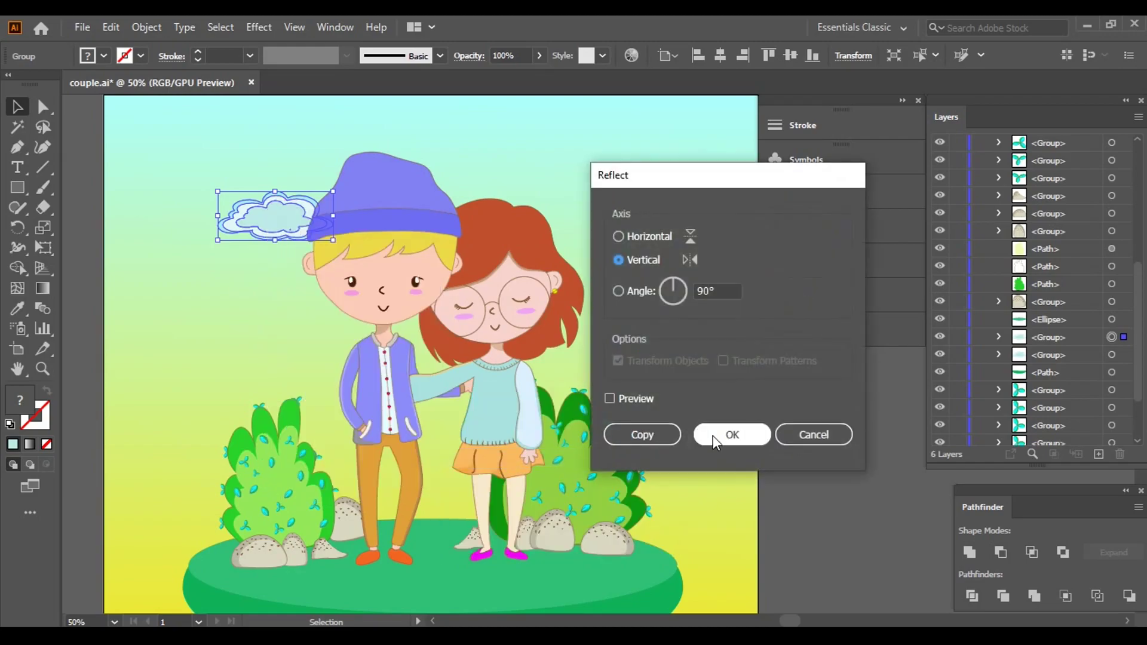
{"action": "left_click", "coordinate": [717, 436]}
- Place another cloud copy near the top centre of the sky
{"action": "left_click", "coordinate": [594, 170]}
{"action": "mouse_move", "coordinate": [256, 233]}
{"action": "left_mouse_down"}
{"action": "mouse_move", "coordinate": [250, 243]}
{"action": "mouse_move", "coordinate": [535, 135]}
{"action": "mouse_move", "coordinate": [532, 148]}
{"action": "left_mouse_up"}
{"action": "left_click", "coordinate": [531, 148]}
{"action": "left_click", "coordinate": [630, 212]}
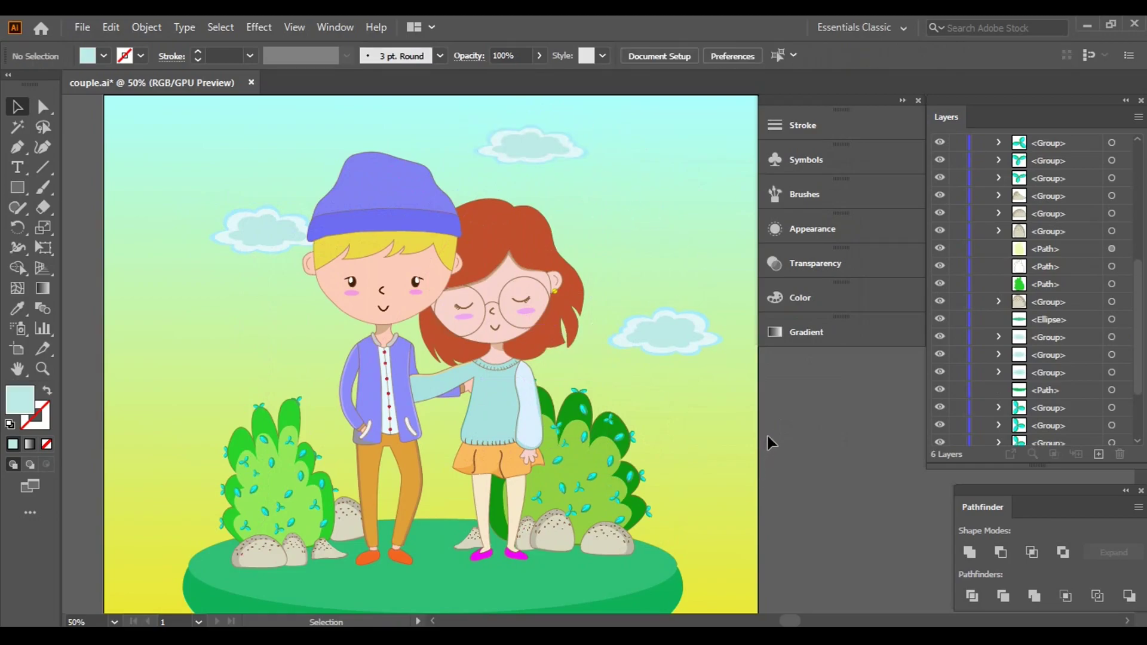
- Fill the top cloud's outer rim shape with a brighter cyan
{"action": "left_click", "coordinate": [535, 153]}
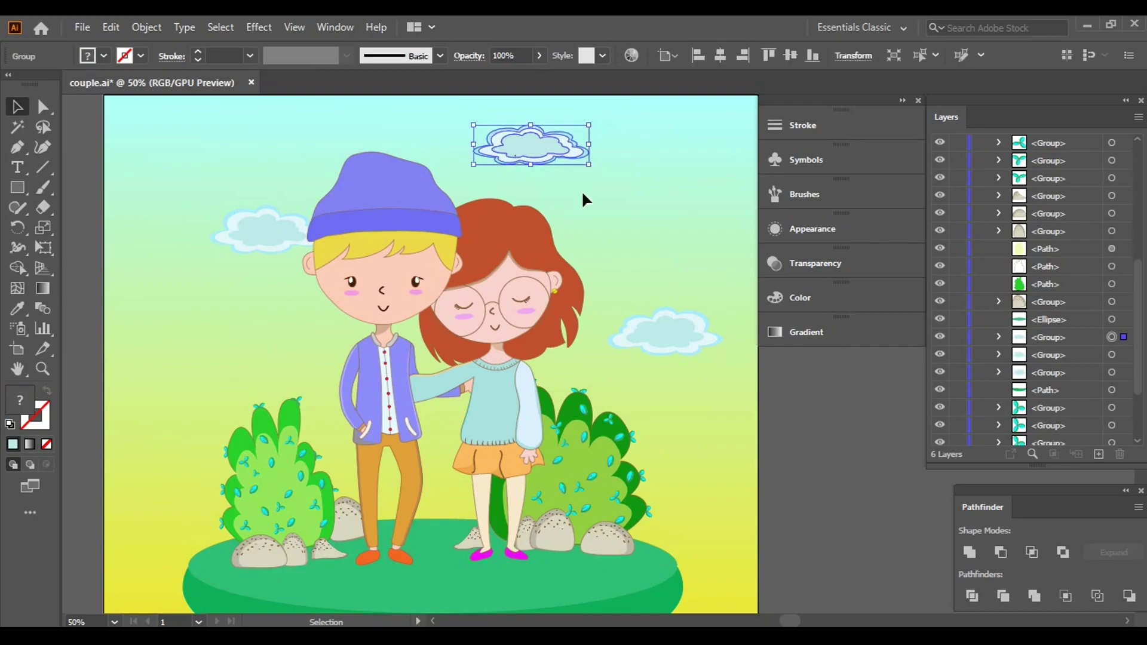
{"action": "left_click", "coordinate": [998, 337]}
{"action": "left_click", "coordinate": [1124, 354]}
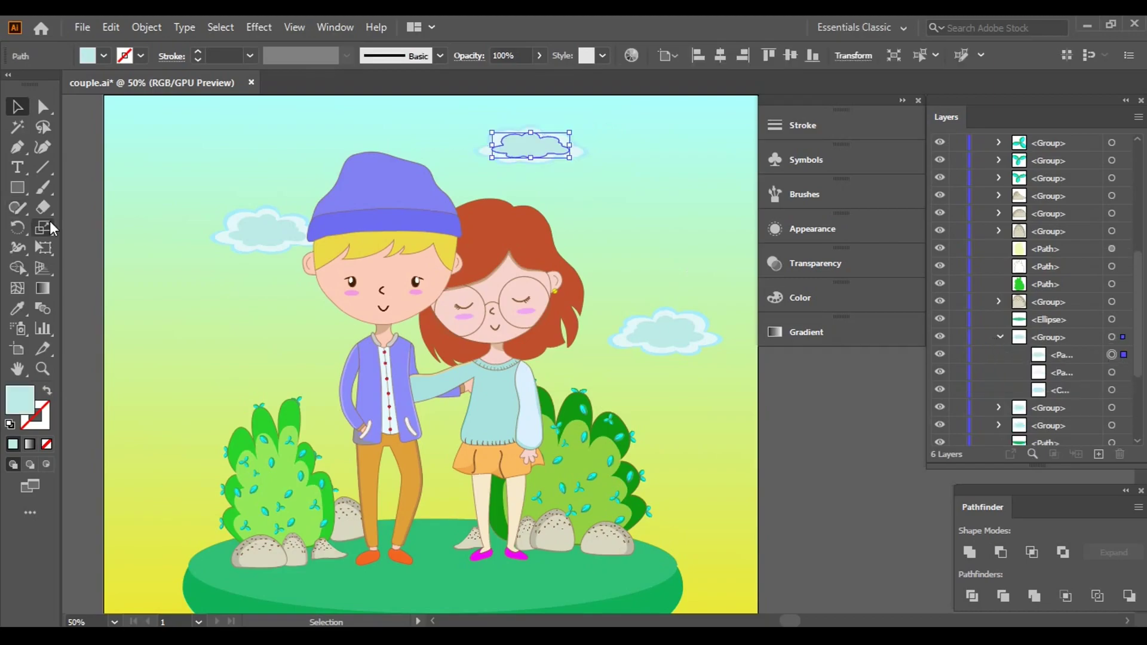
{"action": "left_click", "coordinate": [1125, 391]}
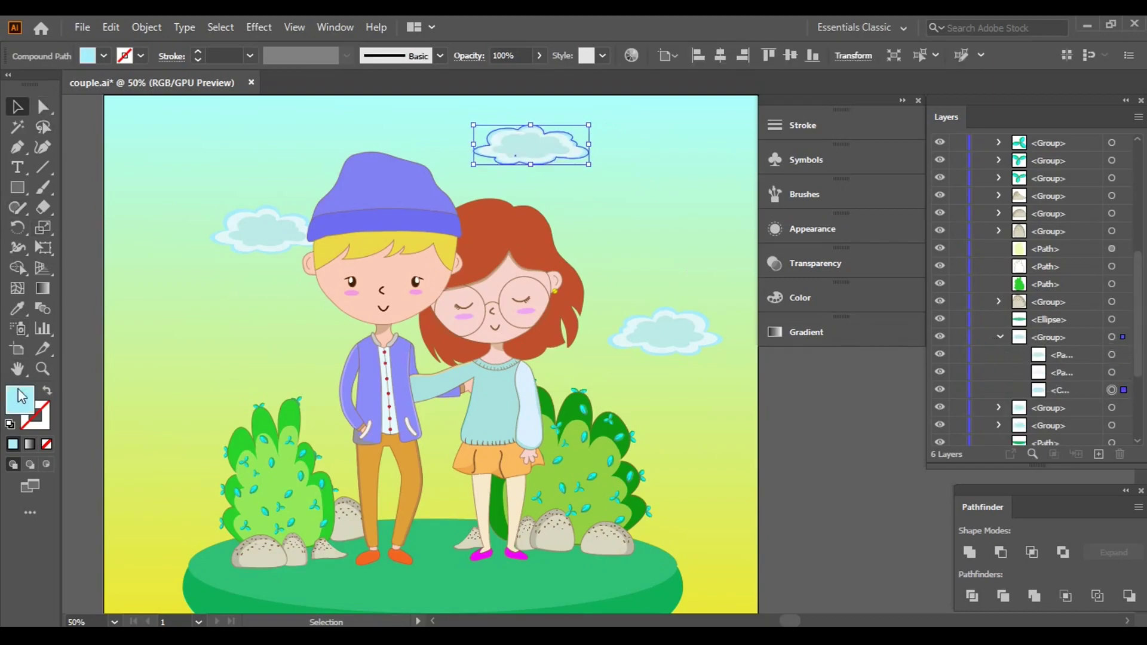
{"action": "double_click", "coordinate": [22, 396]}
{"action": "left_click", "coordinate": [679, 246]}
{"action": "left_click", "coordinate": [951, 251]}
{"action": "left_click", "coordinate": [672, 172]}
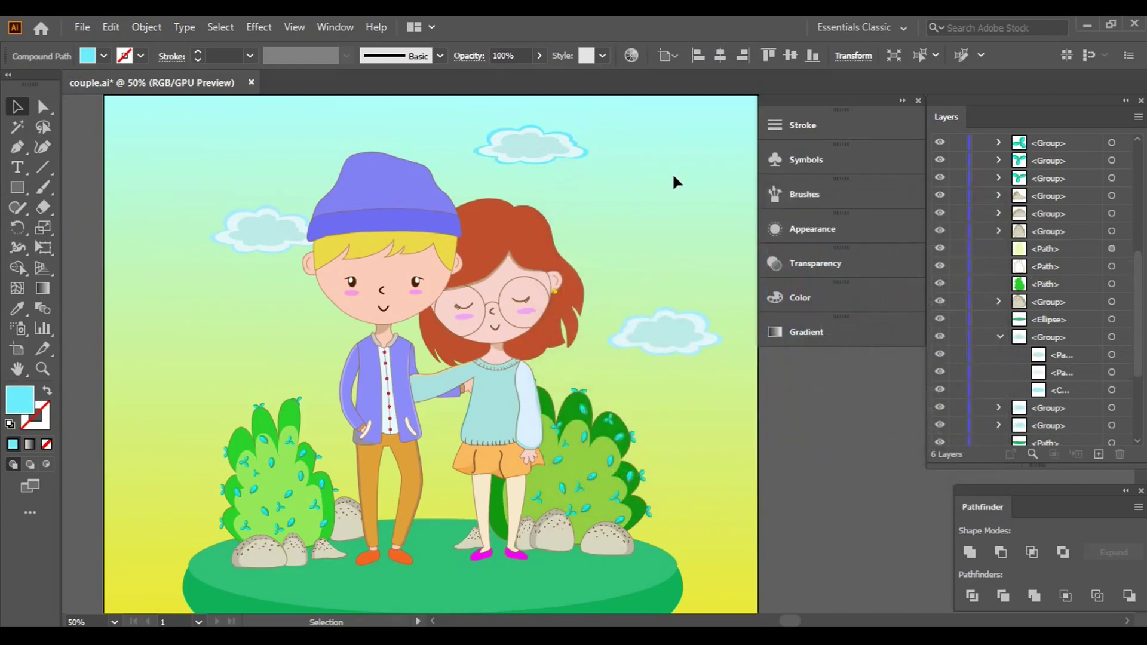
- Copy the top cloud's bright cyan rim colour onto the right cloud's outer rim
{"action": "left_click", "coordinate": [676, 340]}
{"action": "left_click", "coordinate": [1000, 337]}
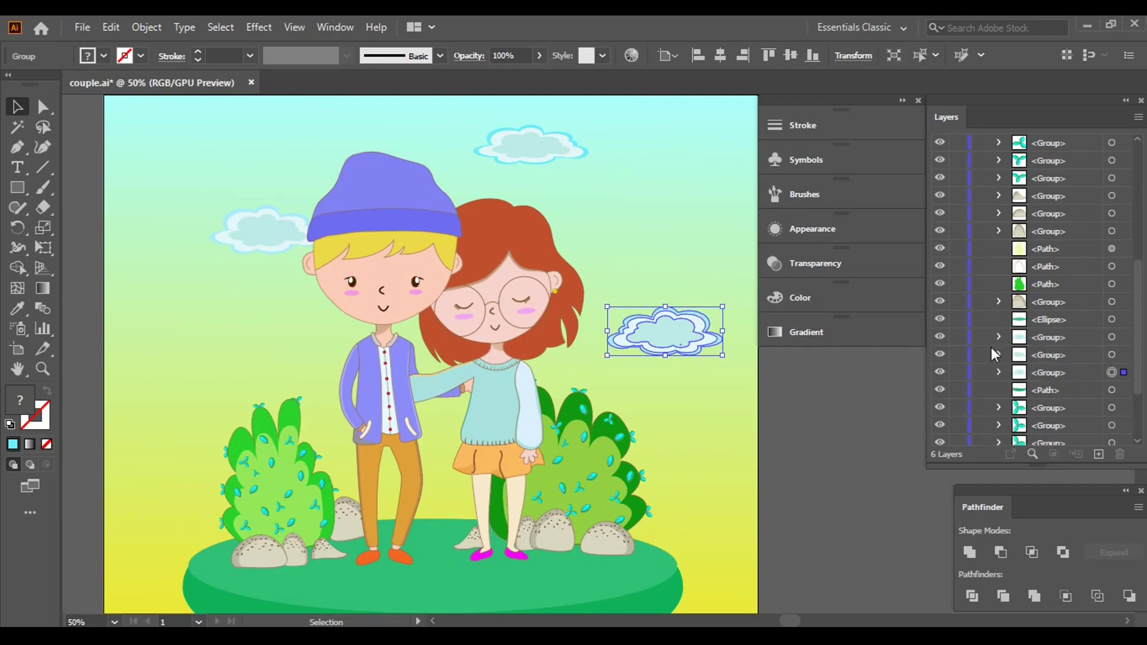
{"action": "left_click", "coordinate": [1000, 372]}
{"action": "left_click", "coordinate": [1124, 426]}
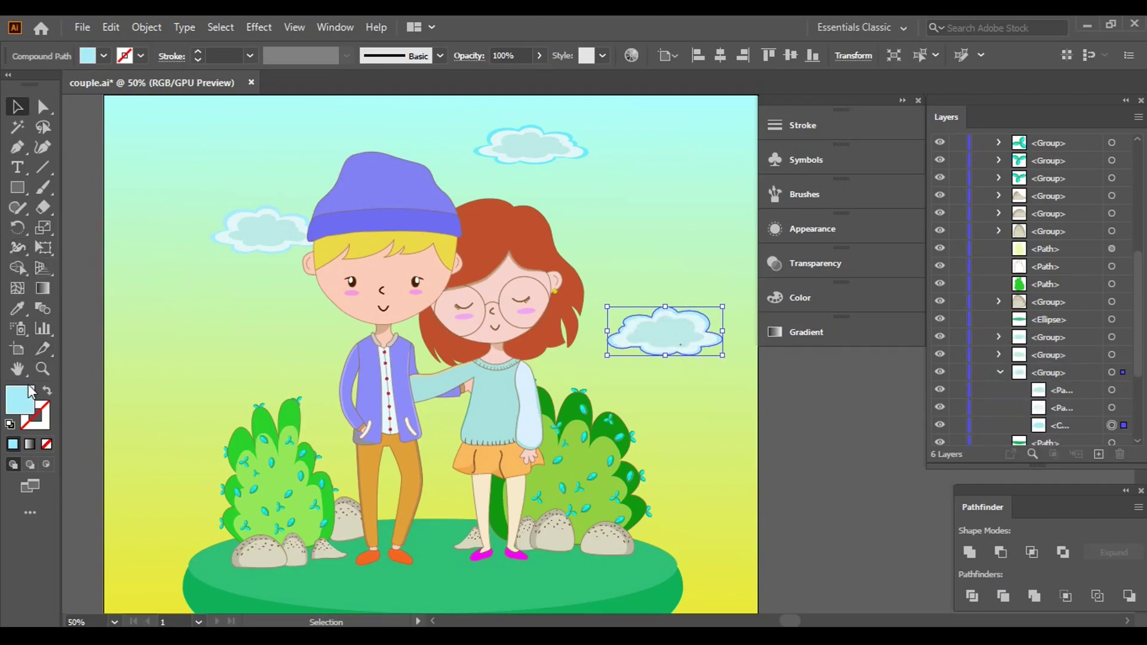
{"action": "left_click", "coordinate": [25, 313]}
{"action": "scroll", "coordinate": [586, 134], "scroll_direction": "up", "scroll_amount": 3}
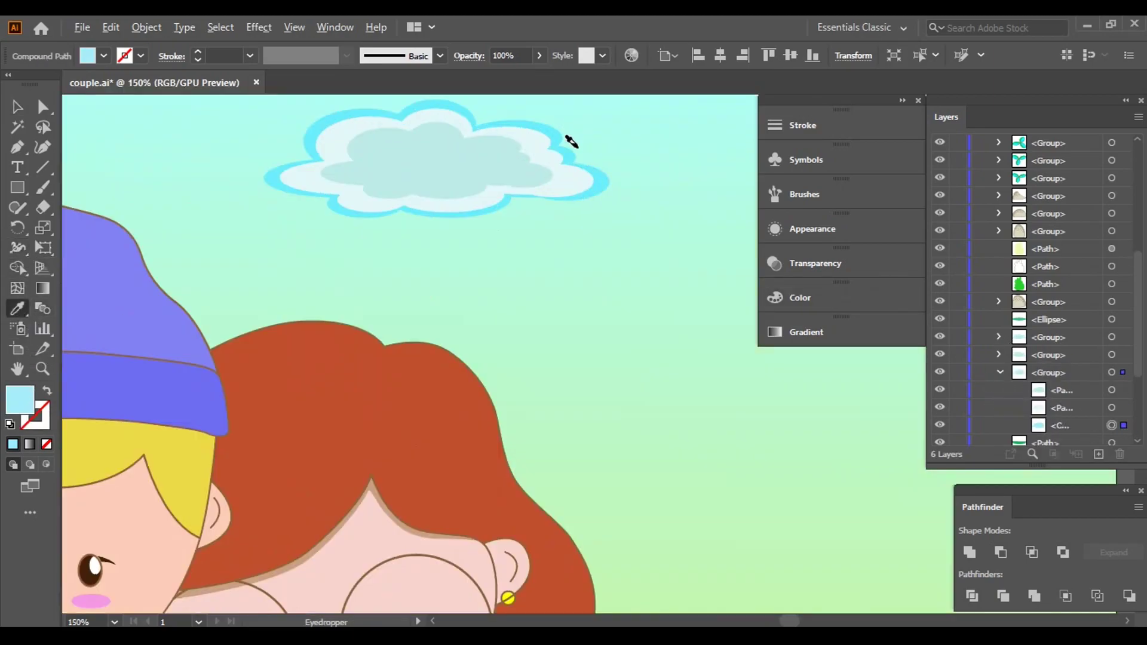
{"action": "scroll", "coordinate": [647, 343], "scroll_direction": "down", "scroll_amount": 1}
{"action": "scroll", "coordinate": [647, 342], "scroll_direction": "down", "scroll_amount": 3}
- Sample the bright cyan onto the left cloud's outer rim with the Eyedropper
{"action": "key", "text": "v"}
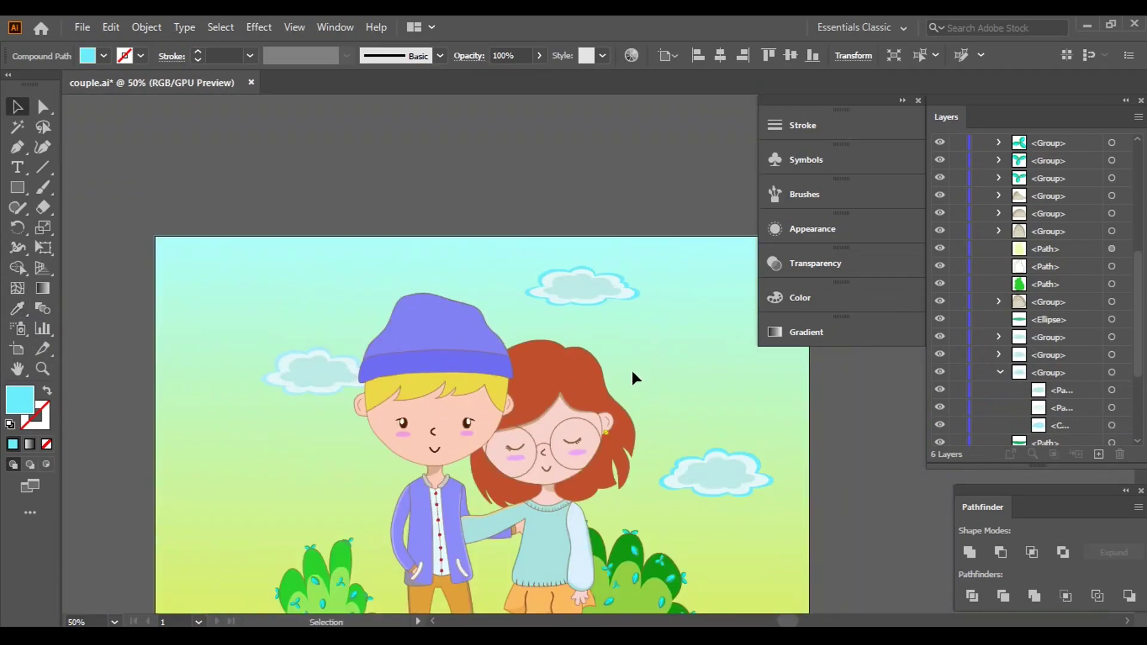
{"action": "left_click", "coordinate": [631, 368]}
{"action": "scroll", "coordinate": [311, 371], "scroll_direction": "up", "scroll_amount": 5}
{"action": "key", "text": "a"}
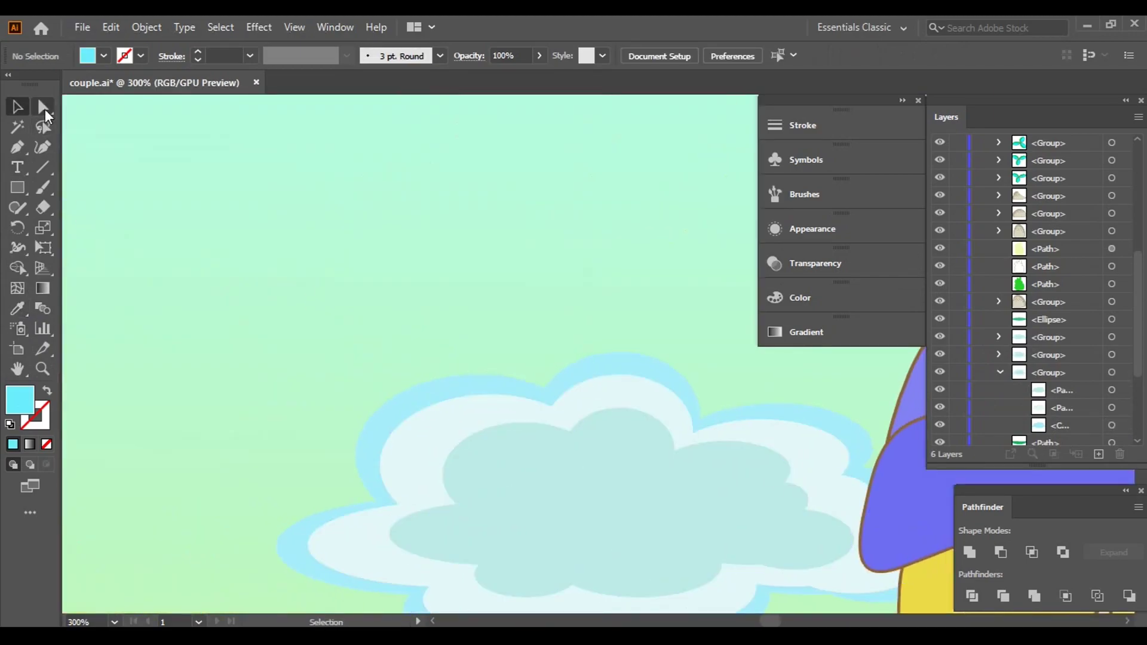
{"action": "left_click", "coordinate": [653, 371]}
{"action": "key", "text": "i"}
{"action": "scroll", "coordinate": [697, 314], "scroll_direction": "down", "scroll_amount": 3}
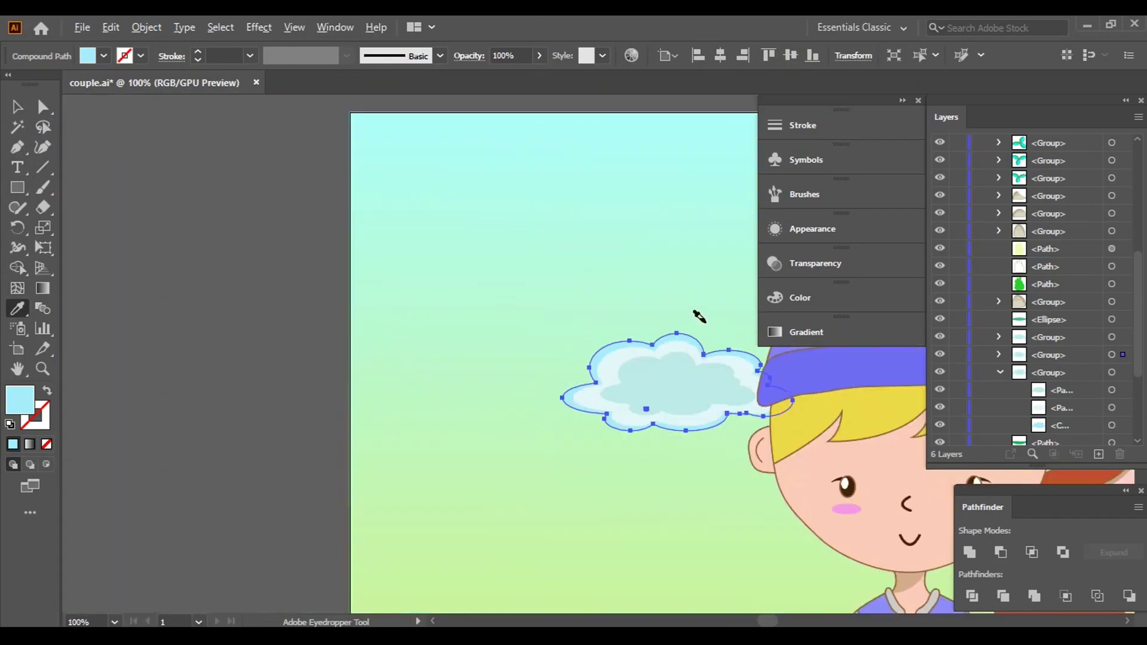
{"action": "scroll", "coordinate": [514, 266], "scroll_direction": "up", "scroll_amount": 3}
{"action": "scroll", "coordinate": [605, 332], "scroll_direction": "up", "scroll_amount": 2}
{"action": "left_click", "coordinate": [604, 332]}
{"action": "key", "text": "v"}
{"action": "left_click", "coordinate": [535, 165]}
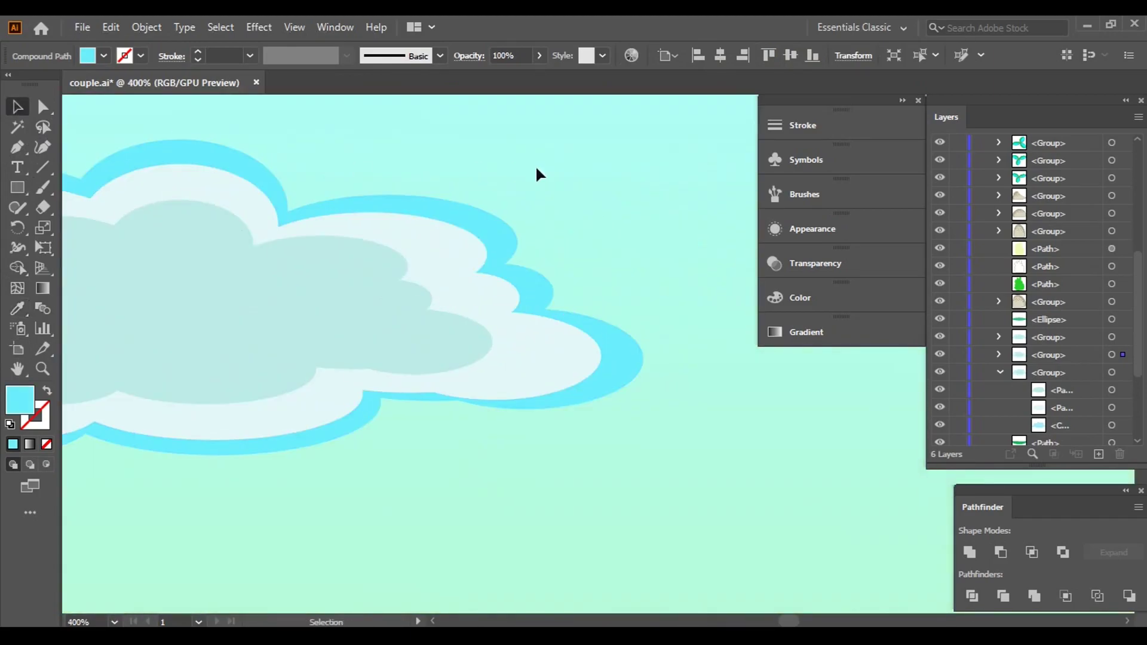
{"action": "scroll", "coordinate": [634, 198], "scroll_direction": "down", "scroll_amount": 4}
{"action": "scroll", "coordinate": [652, 275], "scroll_direction": "down", "scroll_amount": 1}
- Give the three selected clouds a drop shadow offset 10 px right and 3 px down
{"action": "left_click", "coordinate": [530, 228]}
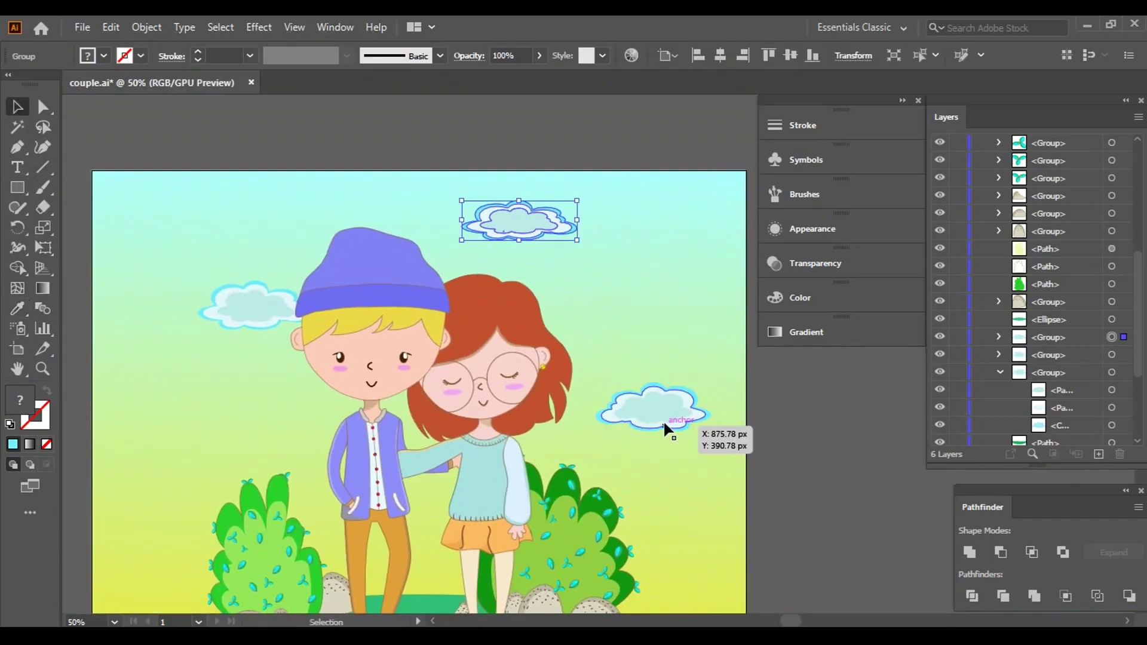
{"action": "left_click", "coordinate": [662, 419], "text": "shift"}
{"action": "left_click", "coordinate": [253, 310], "text": "shift"}
{"action": "left_click", "coordinate": [259, 28]}
{"action": "mouse_move", "coordinate": [281, 217]}
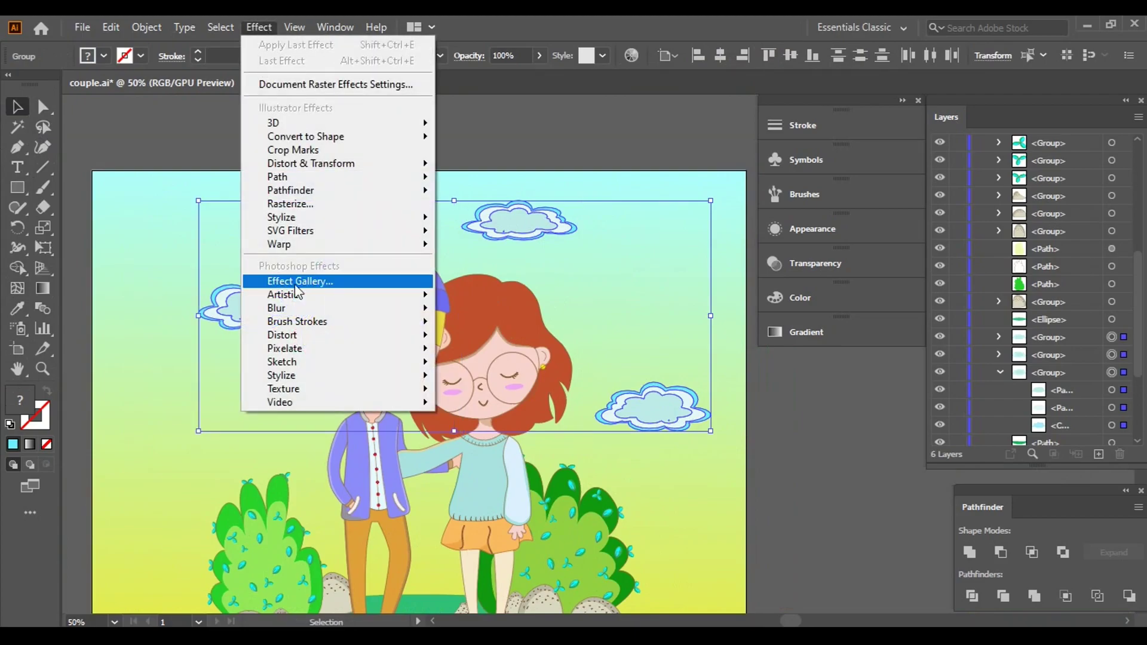
{"action": "left_click", "coordinate": [488, 221]}
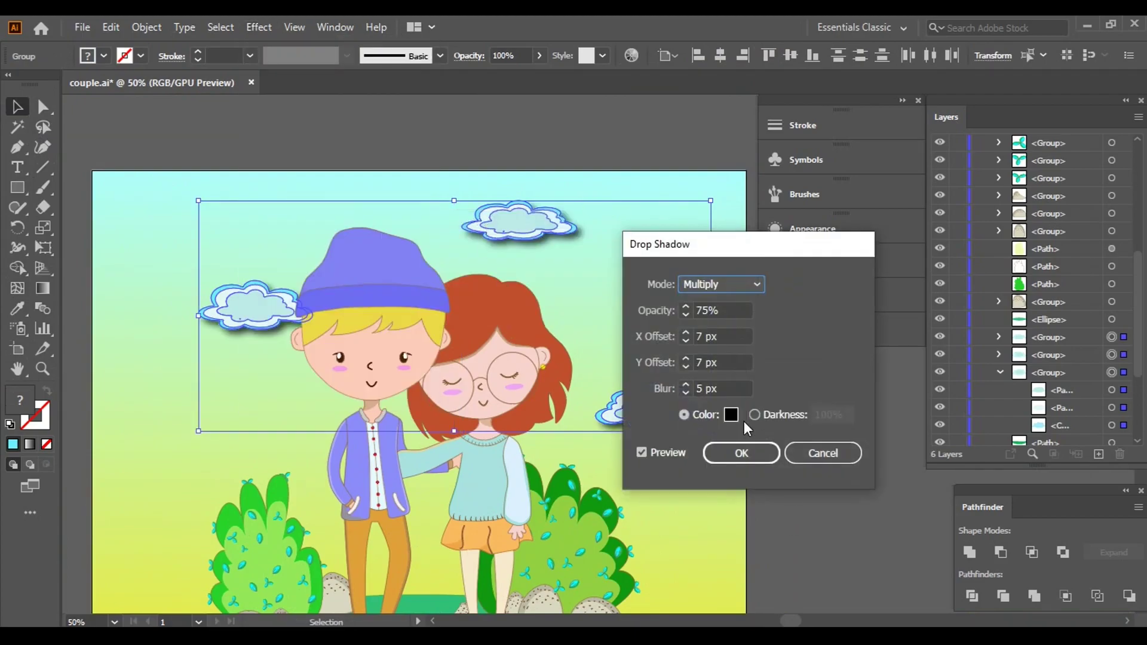
{"action": "left_click", "coordinate": [688, 367]}
{"action": "type", "text": "3"}
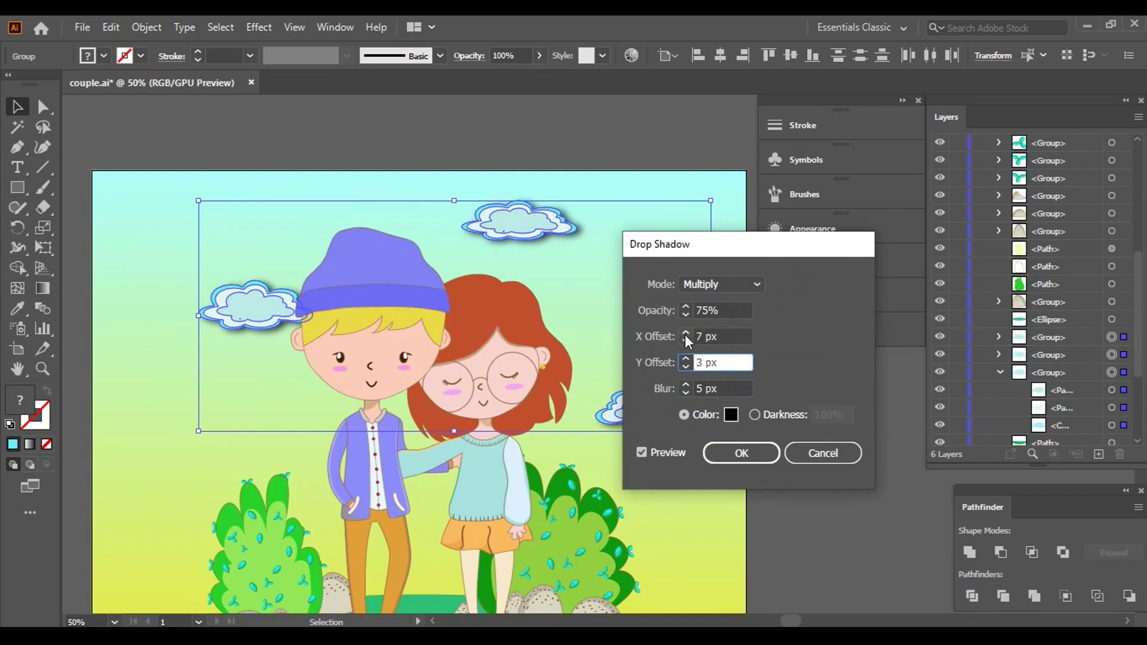
{"action": "left_click", "coordinate": [687, 338]}
{"action": "type", "text": "3"}
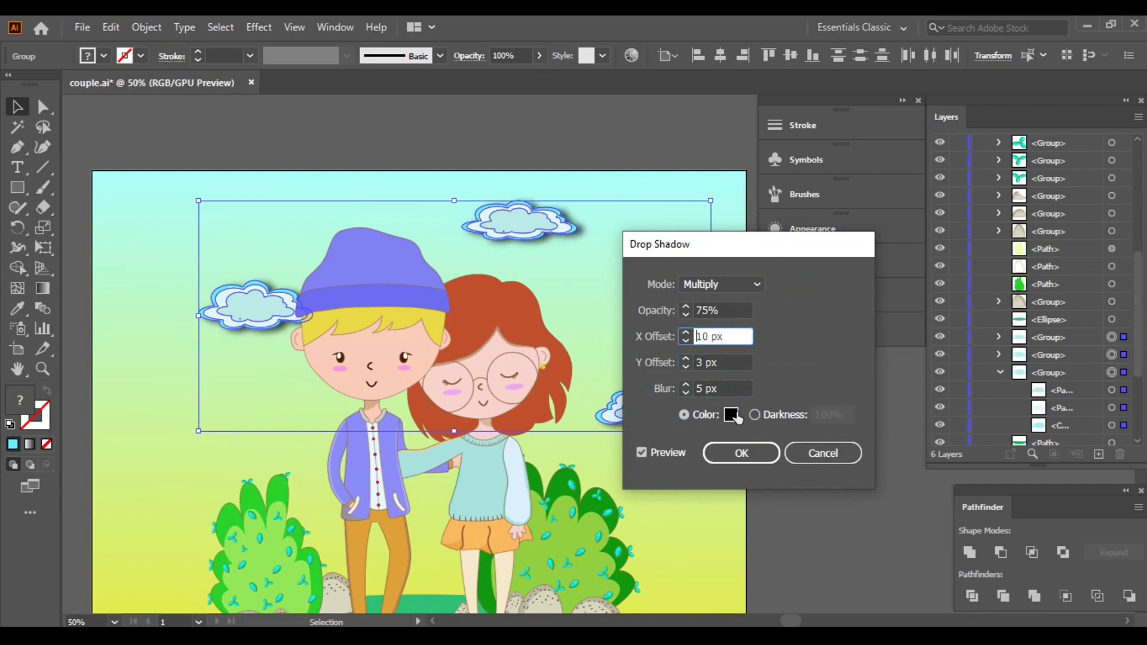
- Make the cloud shadow dark teal with a higher blur and apply it
{"action": "left_click", "coordinate": [732, 415]}
{"action": "left_click_drag", "start_coordinate": [764, 318], "coordinate": [791, 318]}
{"action": "left_click", "coordinate": [951, 252]}
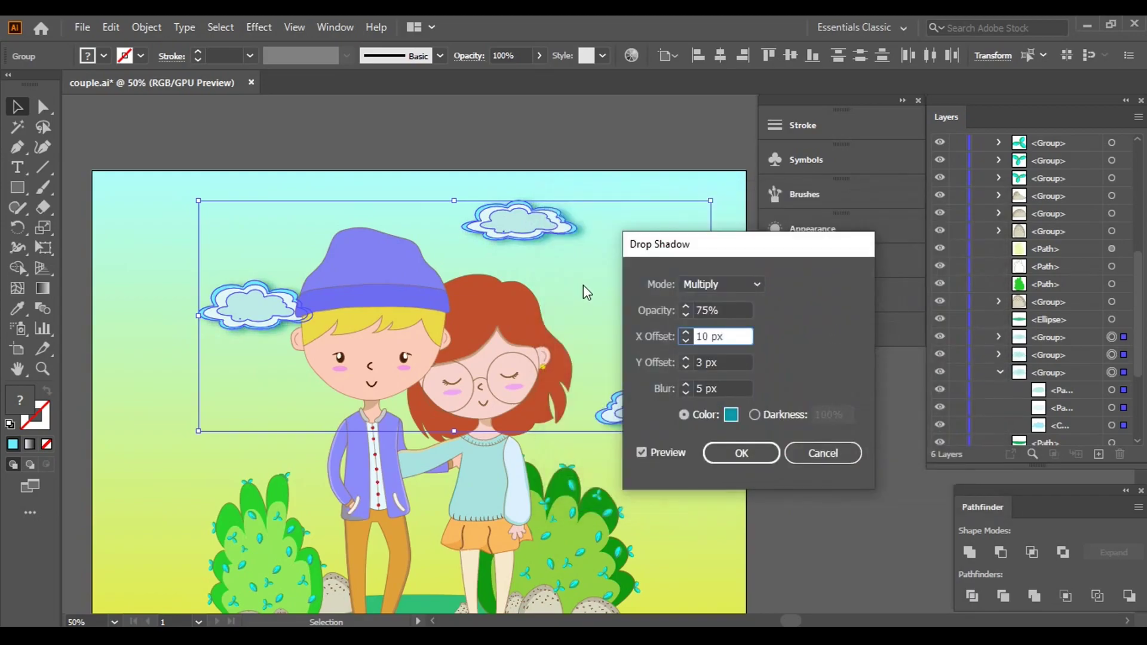
{"action": "left_click", "coordinate": [686, 385]}
{"action": "left_click", "coordinate": [686, 385]}
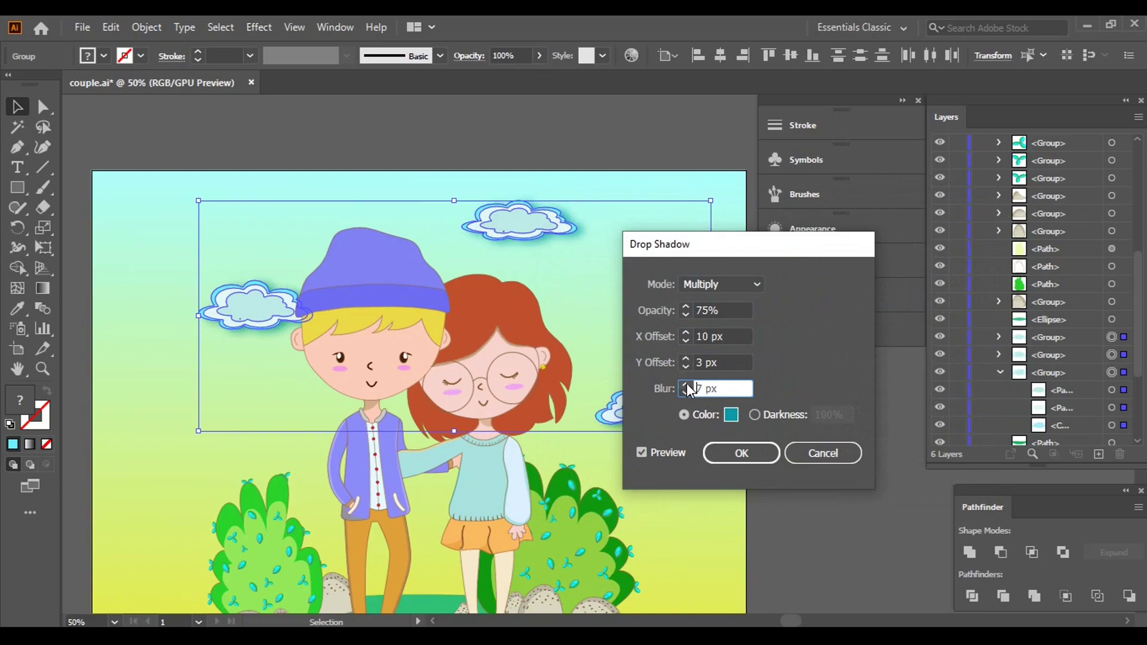
{"action": "left_click", "coordinate": [729, 417]}
{"action": "left_click", "coordinate": [761, 392]}
{"action": "left_click", "coordinate": [953, 252]}
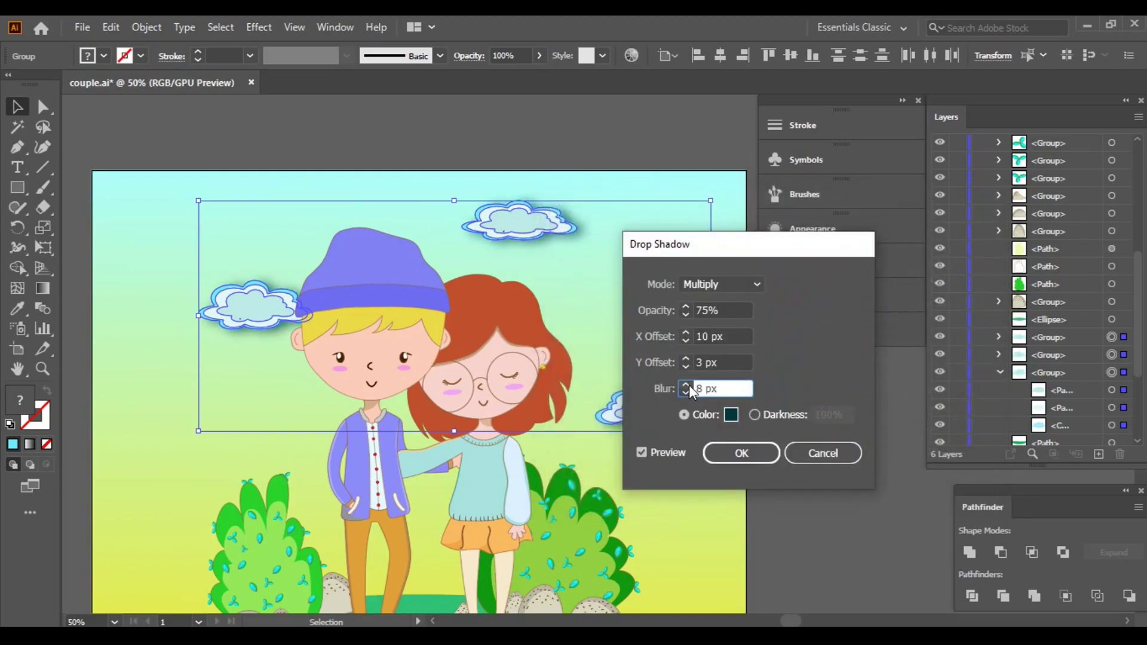
{"action": "left_click", "coordinate": [741, 453]}
{"action": "left_click", "coordinate": [785, 510]}
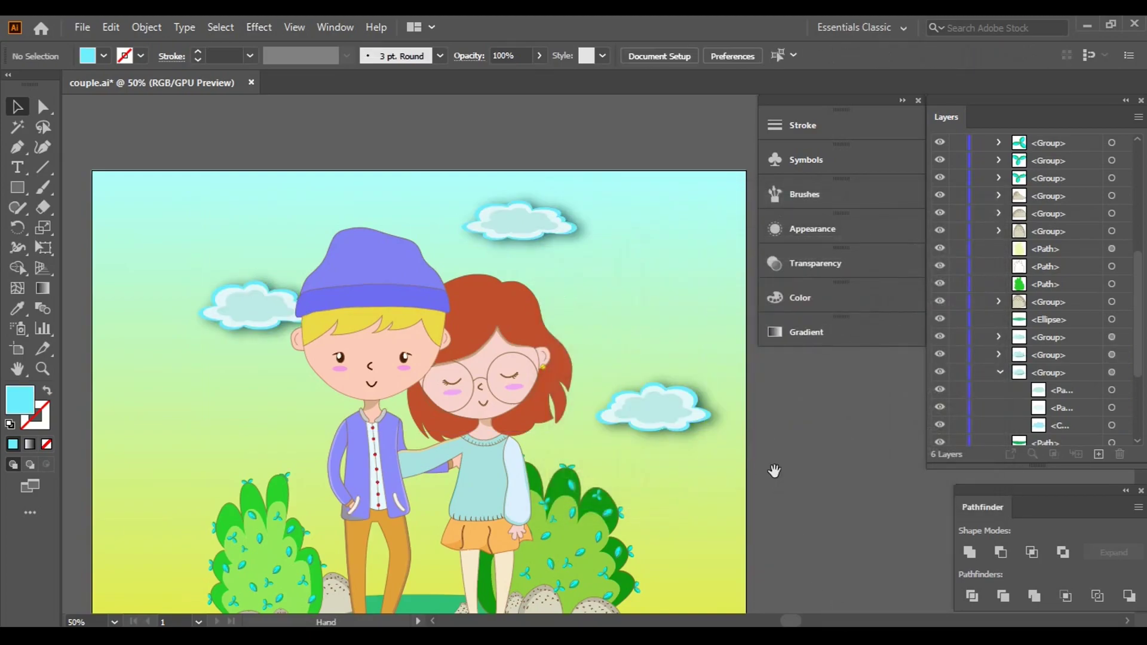
{"action": "left_click_drag", "start_coordinate": [774, 471], "coordinate": [758, 490]}
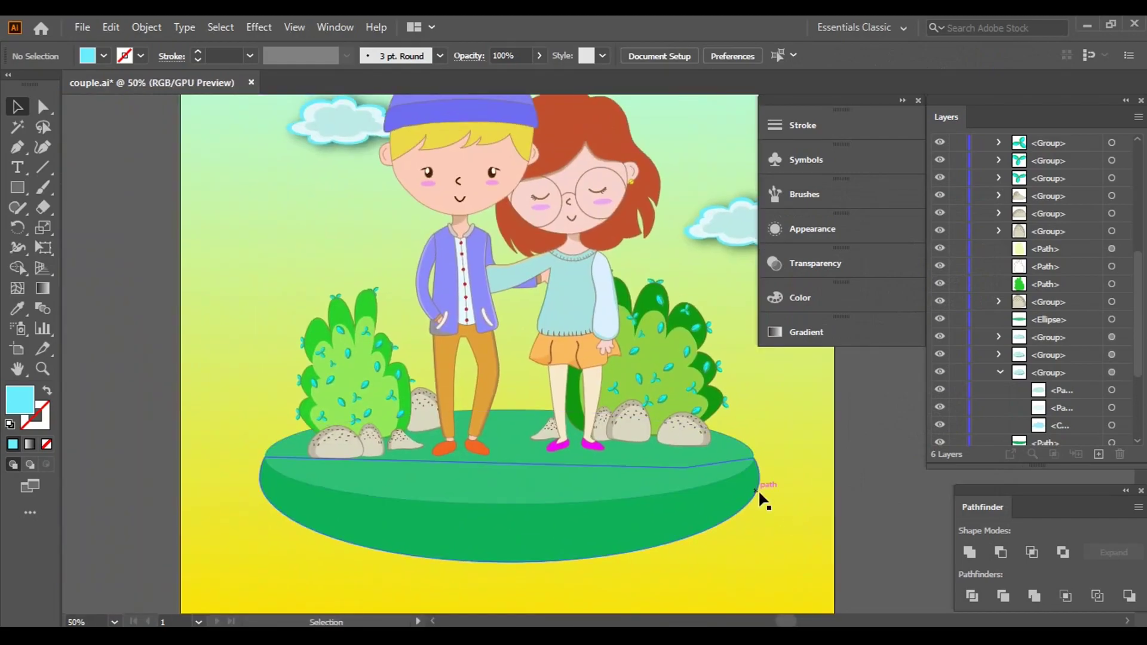
- Unlock Layer 4 and make it the target layer for new drawing
{"action": "scroll", "coordinate": [758, 489], "scroll_direction": "down", "scroll_amount": 1}
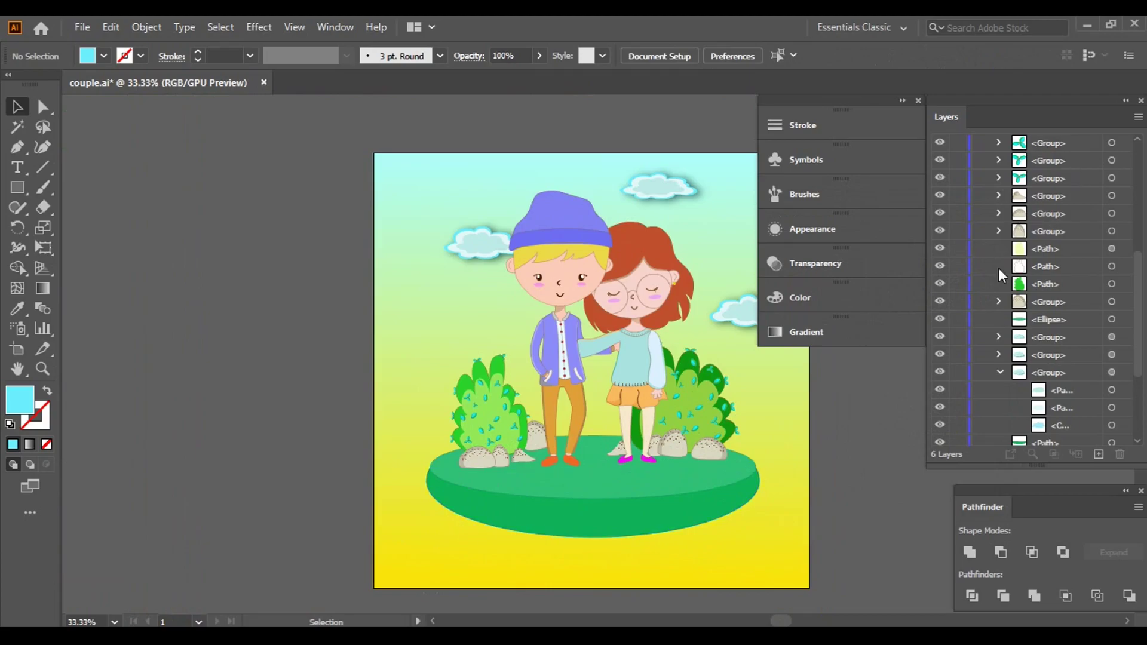
{"action": "scroll", "coordinate": [992, 275], "scroll_direction": "up", "scroll_amount": 5}
{"action": "left_click", "coordinate": [979, 213]}
{"action": "left_click", "coordinate": [959, 214]}
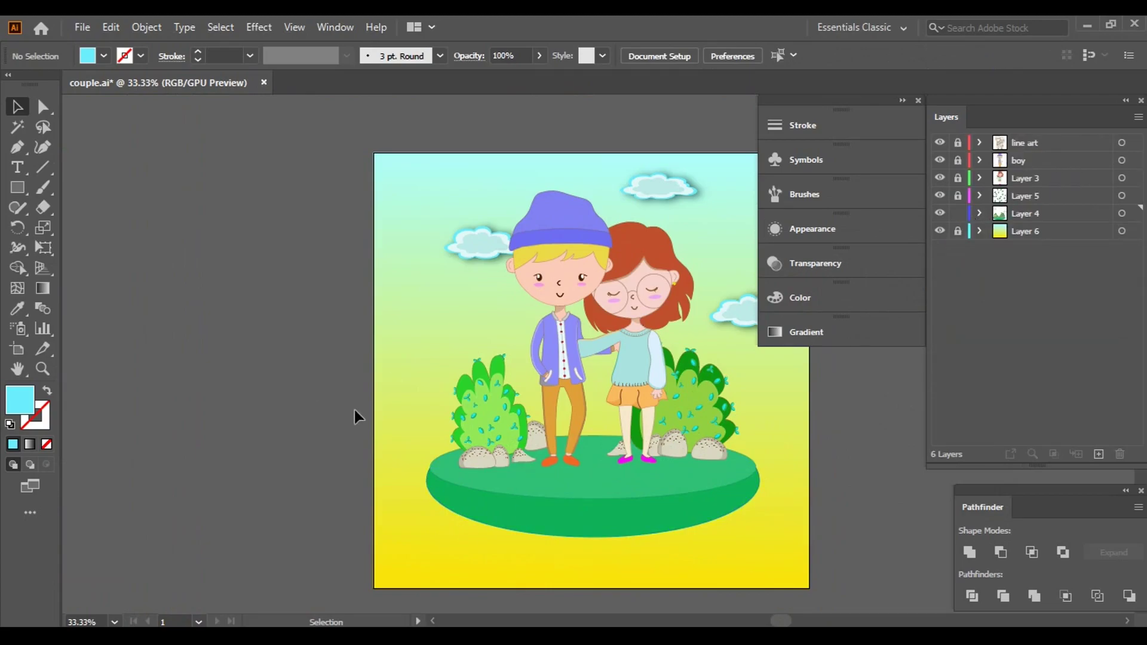
{"action": "left_click", "coordinate": [479, 414]}
{"action": "left_click", "coordinate": [395, 385]}
{"action": "left_click", "coordinate": [1063, 215]}
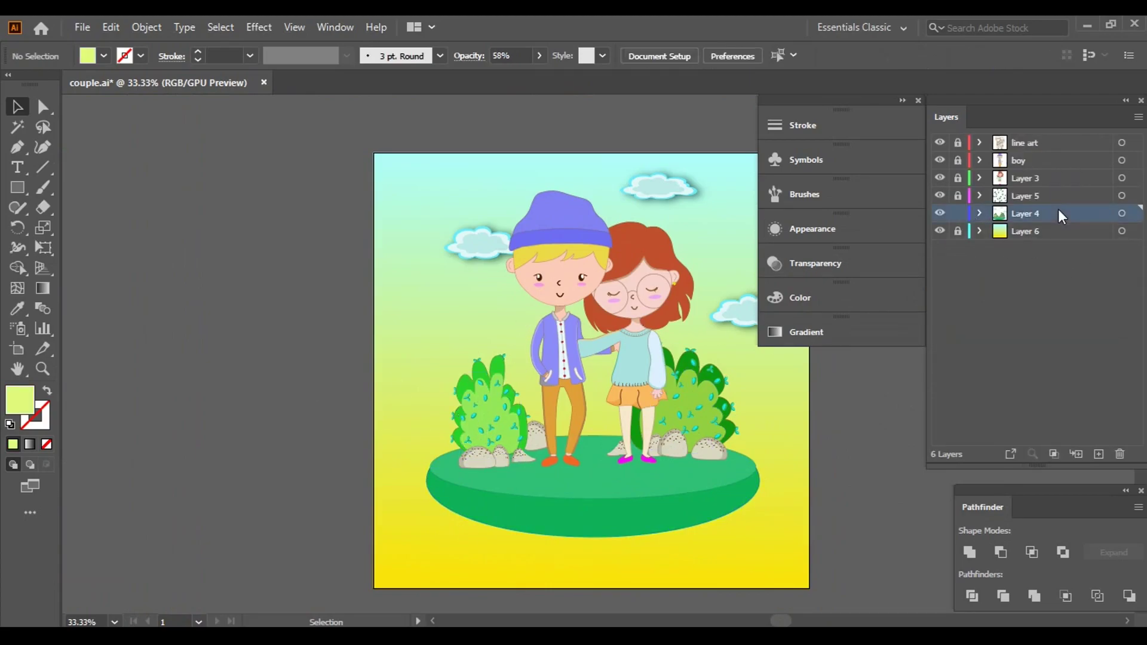
{"action": "scroll", "coordinate": [440, 389], "scroll_direction": "up", "scroll_amount": 4}
{"action": "scroll", "coordinate": [641, 465], "scroll_direction": "up", "scroll_amount": 1}
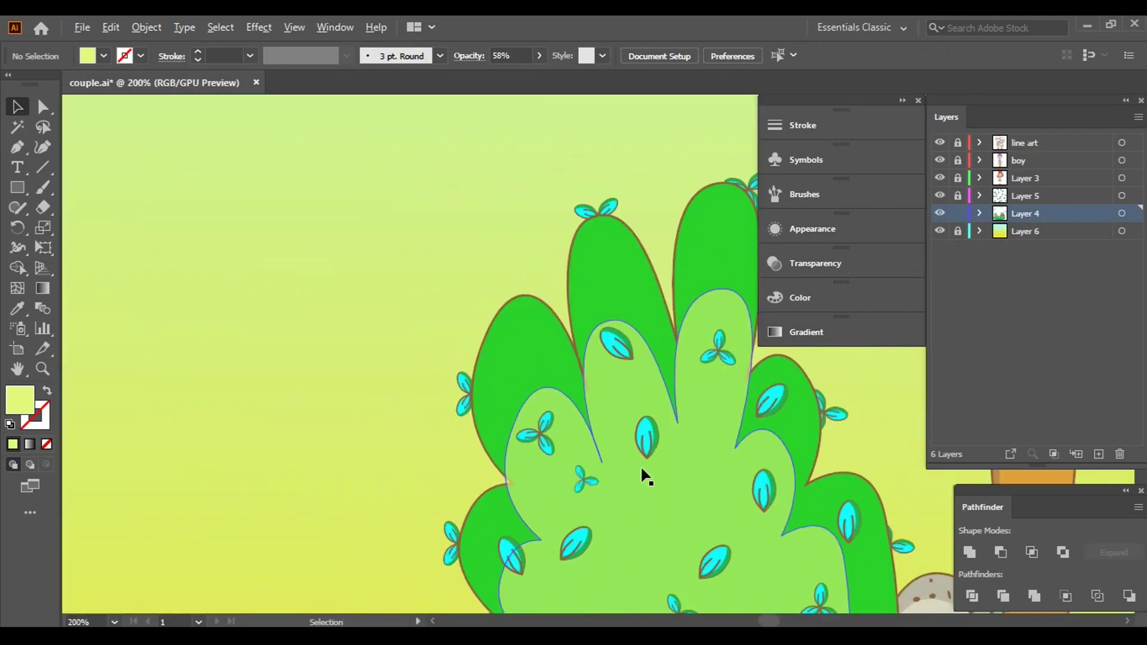
- Set the fill to none and the stroke colour to brown
{"action": "left_click", "coordinate": [103, 55]}
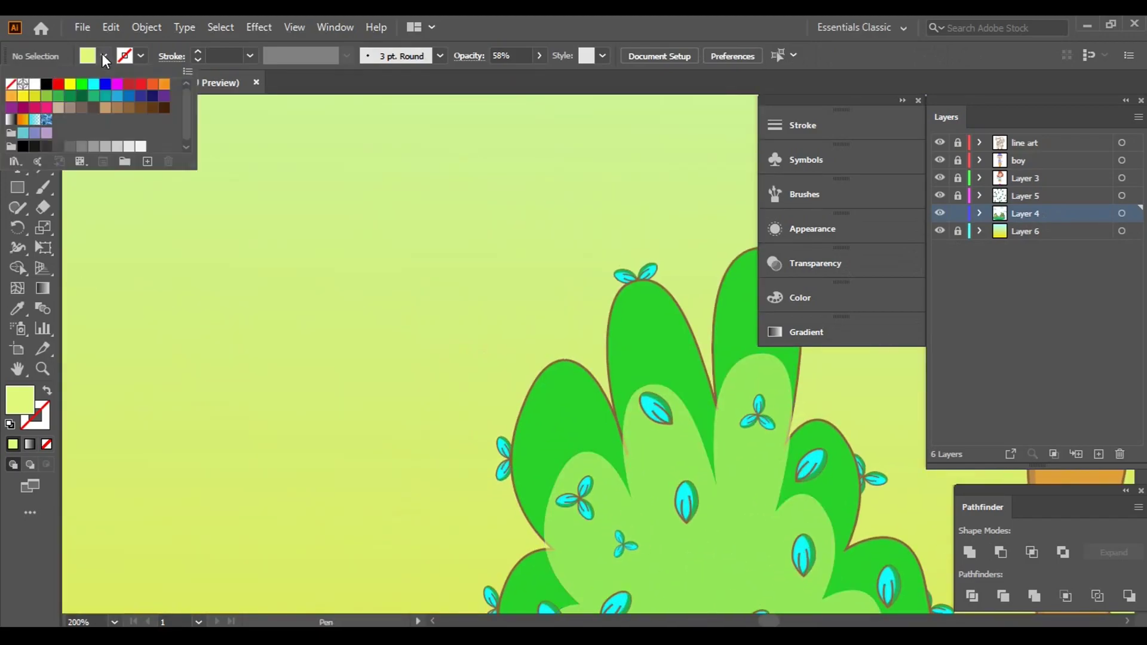
{"action": "left_click", "coordinate": [11, 84]}
{"action": "left_click", "coordinate": [140, 56]}
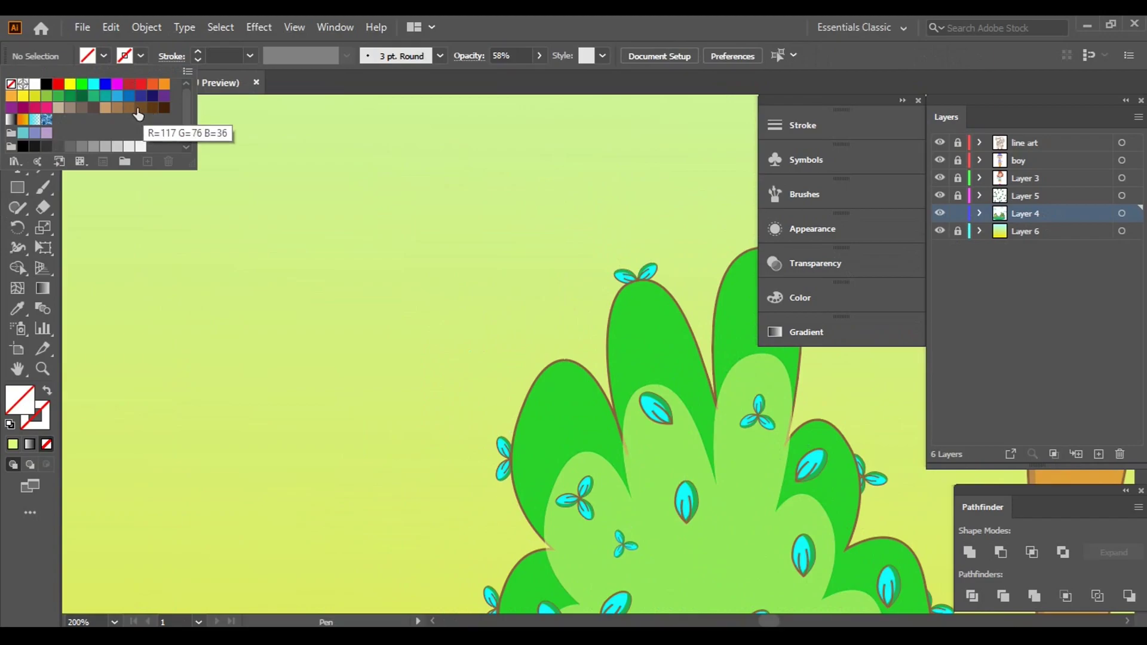
{"action": "left_click", "coordinate": [150, 112]}
{"action": "left_click", "coordinate": [391, 460]}
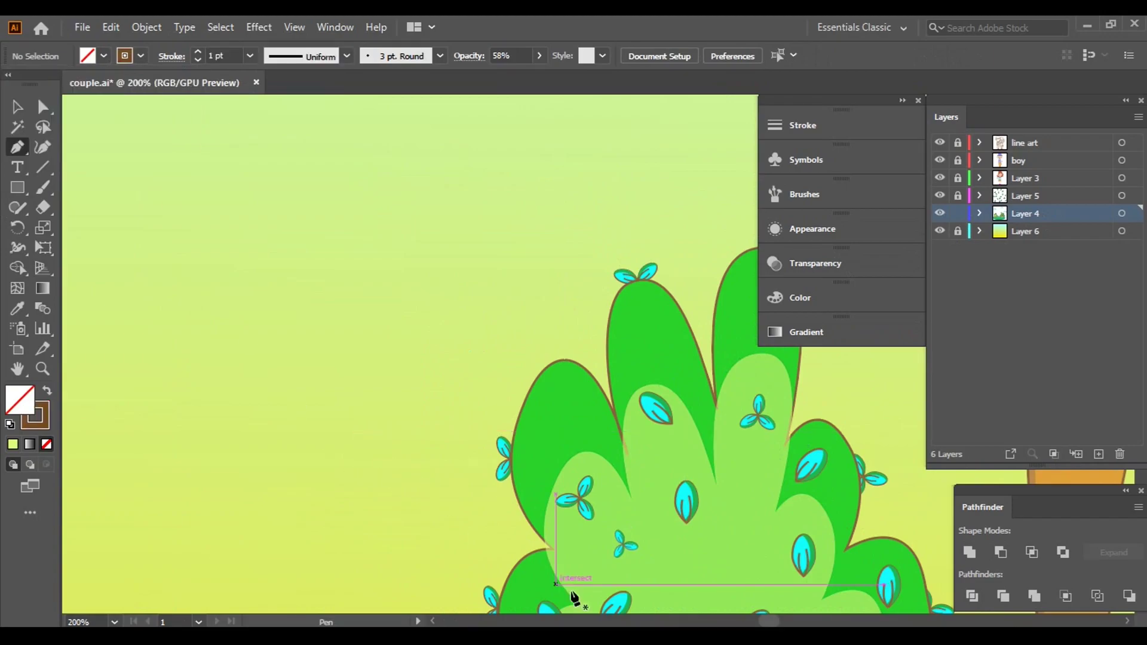
- Draw a curved outline from the bush's left edge up along its top
{"action": "left_click", "coordinate": [520, 556]}
{"action": "mouse_move", "coordinate": [296, 186]}
{"action": "left_mouse_down"}
{"action": "mouse_move", "coordinate": [423, 250]}
{"action": "mouse_move", "coordinate": [371, 136]}
{"action": "left_mouse_up"}
{"action": "left_click_drag", "start_coordinate": [711, 214], "coordinate": [487, 436]}
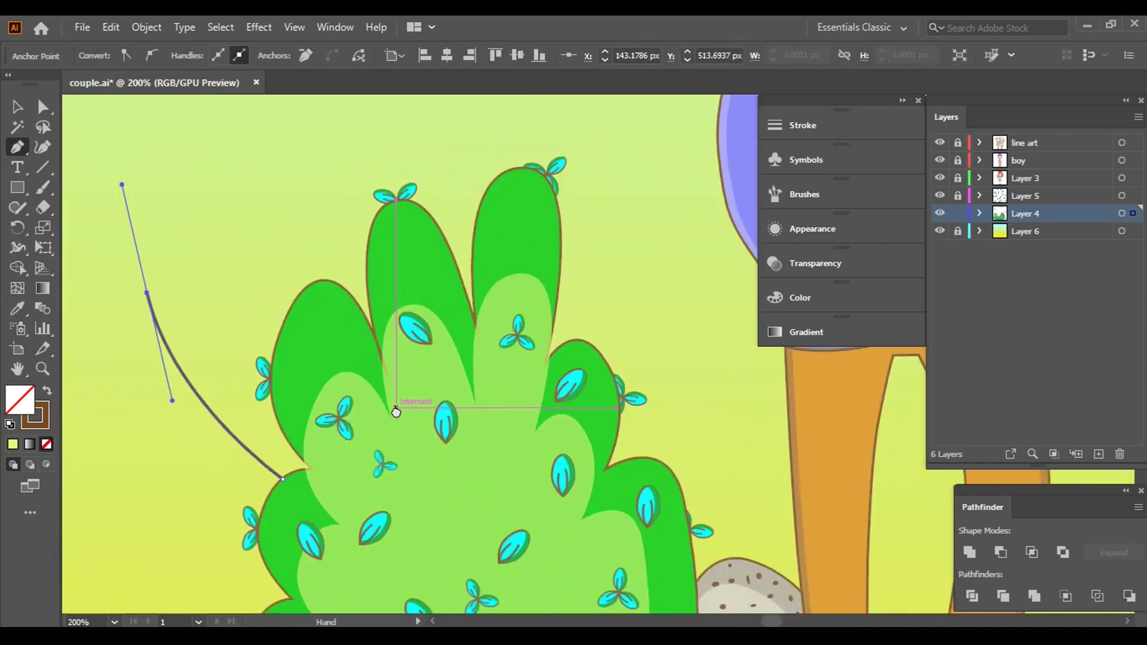
{"action": "scroll", "coordinate": [486, 469], "scroll_direction": "up", "scroll_amount": 2}
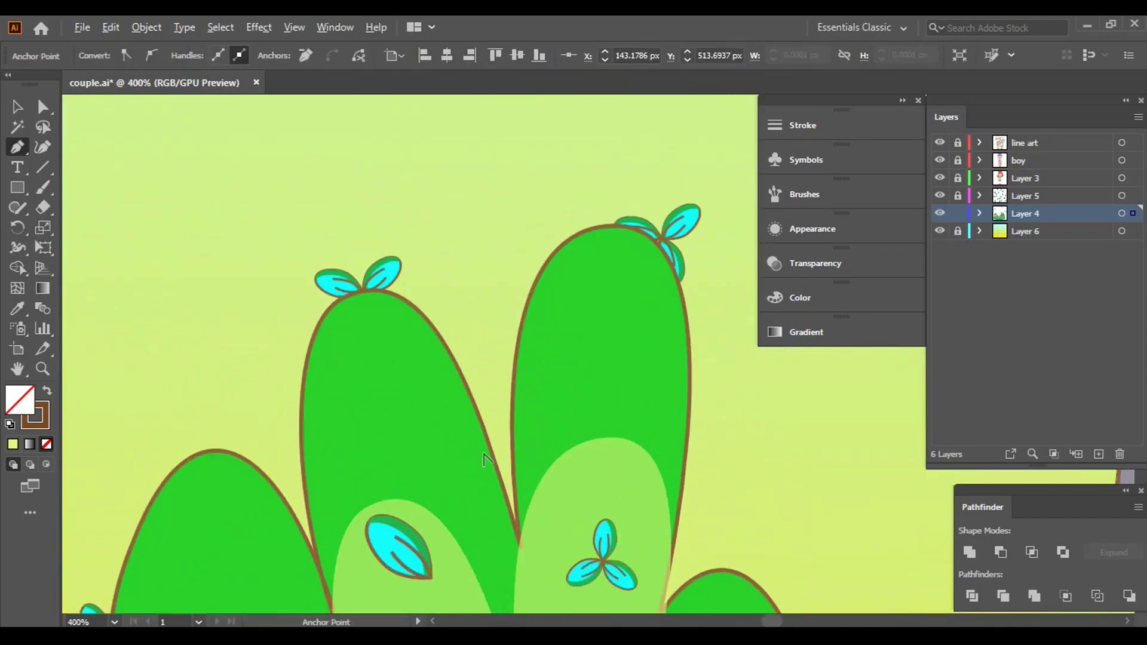
{"action": "mouse_move", "coordinate": [514, 494]}
{"action": "left_mouse_down"}
{"action": "mouse_move", "coordinate": [554, 520]}
{"action": "mouse_move", "coordinate": [564, 245]}
{"action": "mouse_move", "coordinate": [553, 229]}
{"action": "left_mouse_up"}
{"action": "scroll", "coordinate": [604, 348], "scroll_direction": "down", "scroll_amount": 3}
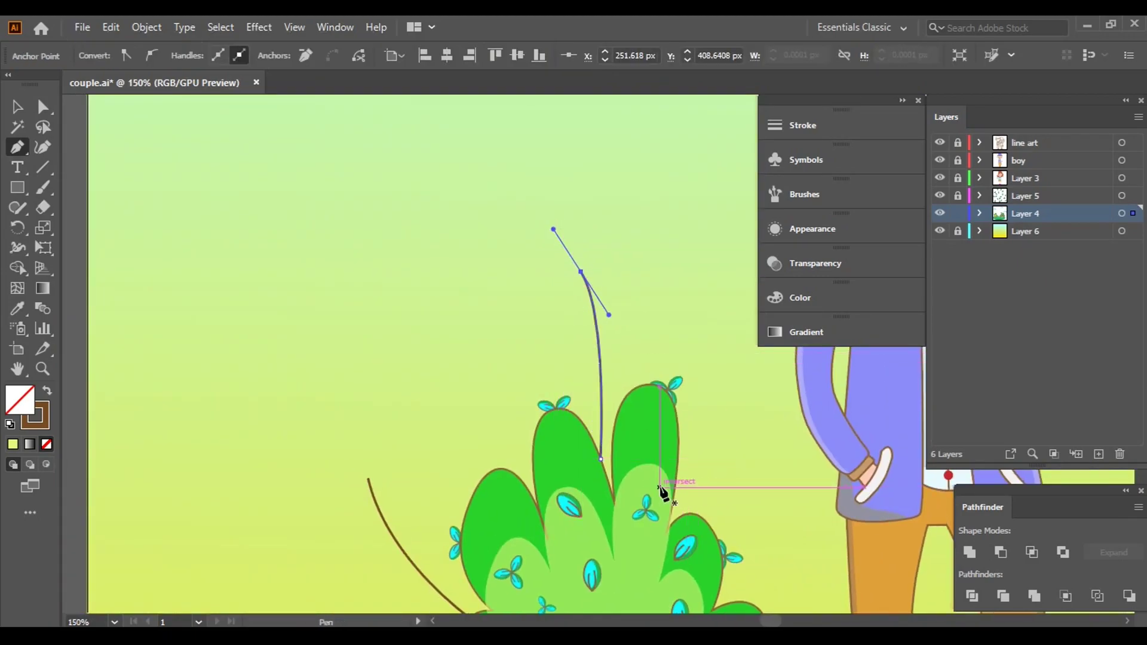
{"action": "left_click", "coordinate": [17, 106]}
{"action": "left_click", "coordinate": [538, 308]}
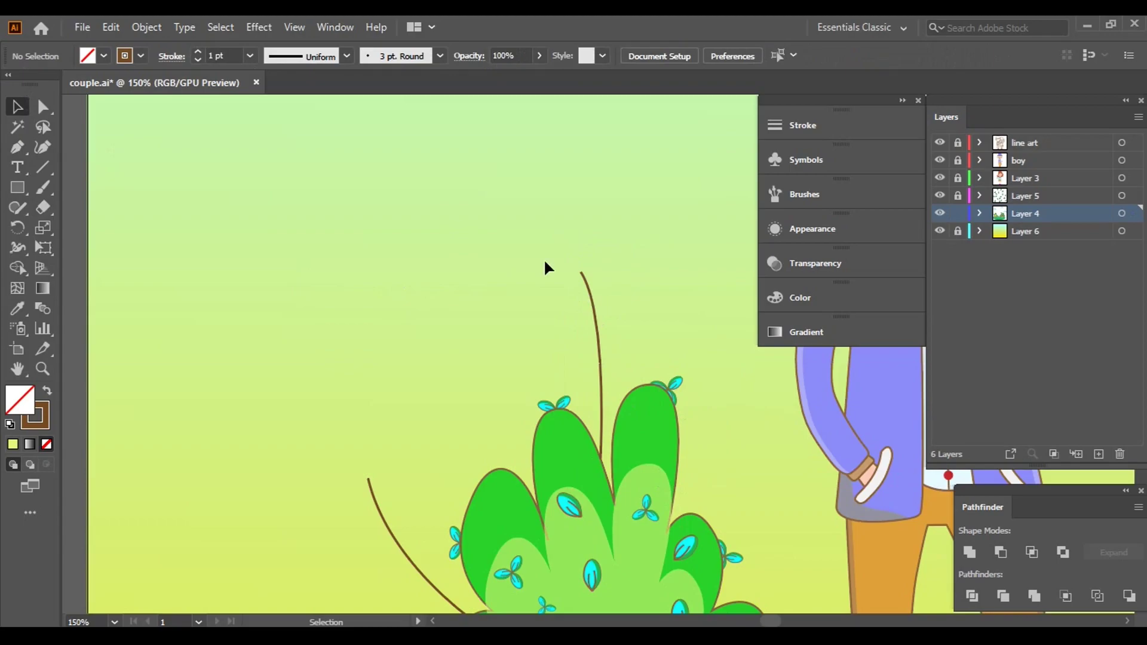
{"action": "scroll", "coordinate": [584, 263], "scroll_direction": "up", "scroll_amount": 1}
{"action": "scroll", "coordinate": [584, 264], "scroll_direction": "up", "scroll_amount": 2}
- Draw a closed three-lobed bud outline with the Pen tool above the stem tip
{"action": "key", "text": "p"}
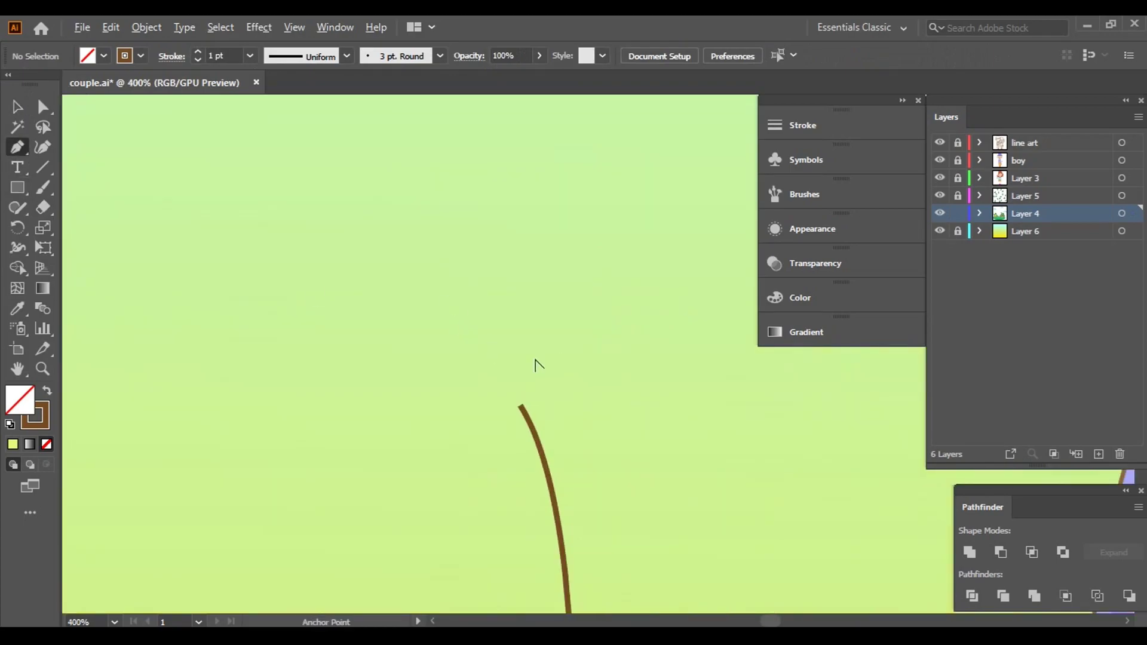
{"action": "scroll", "coordinate": [562, 359], "scroll_direction": "left", "scroll_amount": 2}
{"action": "scroll", "coordinate": [585, 356], "scroll_direction": "up", "scroll_amount": 1}
{"action": "left_click", "coordinate": [607, 429]}
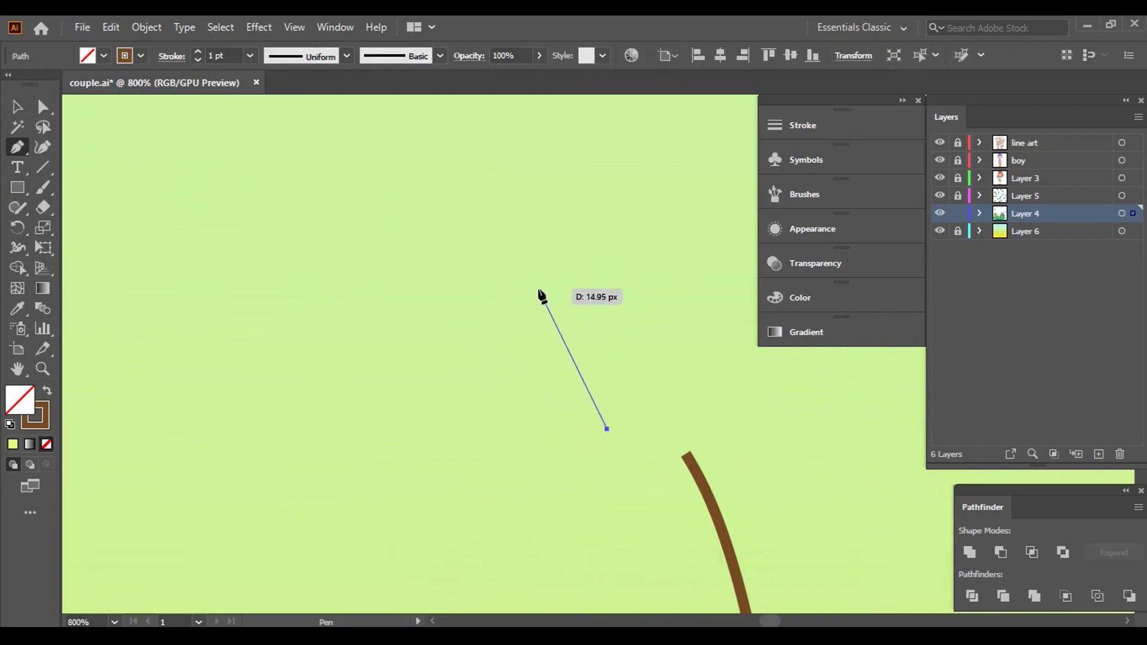
{"action": "left_click_drag", "start_coordinate": [539, 288], "coordinate": [574, 233]}
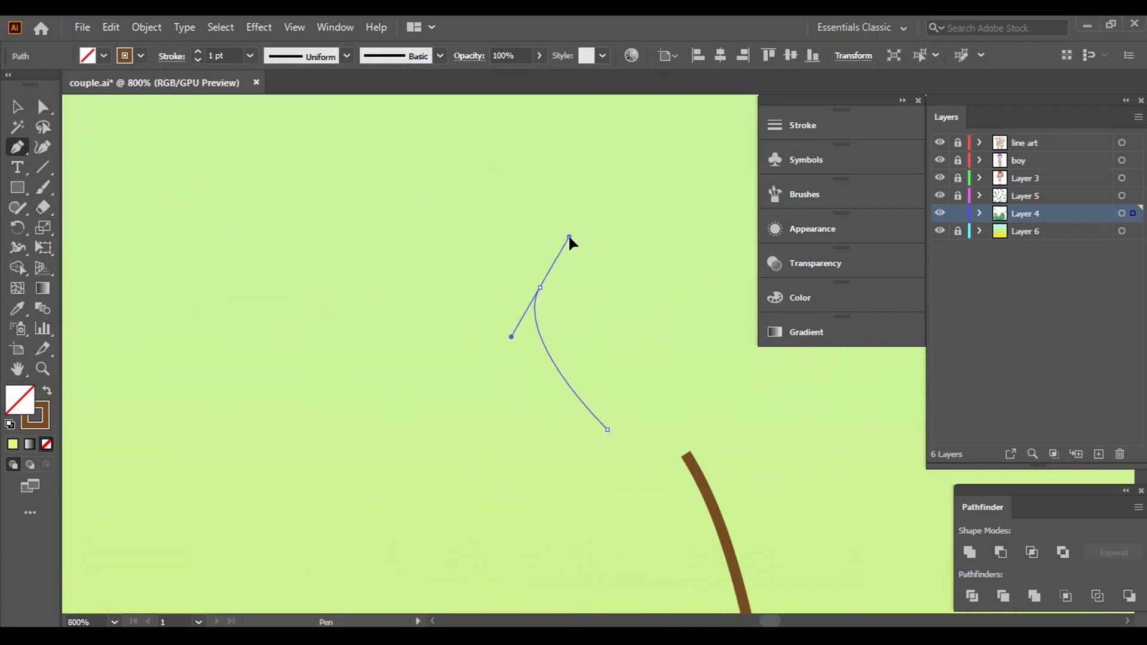
{"action": "left_click", "coordinate": [576, 296]}
{"action": "mouse_move", "coordinate": [589, 292]}
{"action": "left_mouse_down"}
{"action": "mouse_move", "coordinate": [508, 305]}
{"action": "mouse_move", "coordinate": [599, 425]}
{"action": "mouse_move", "coordinate": [608, 410]}
{"action": "left_mouse_up"}
{"action": "scroll", "coordinate": [541, 299], "scroll_direction": "up", "scroll_amount": 1}
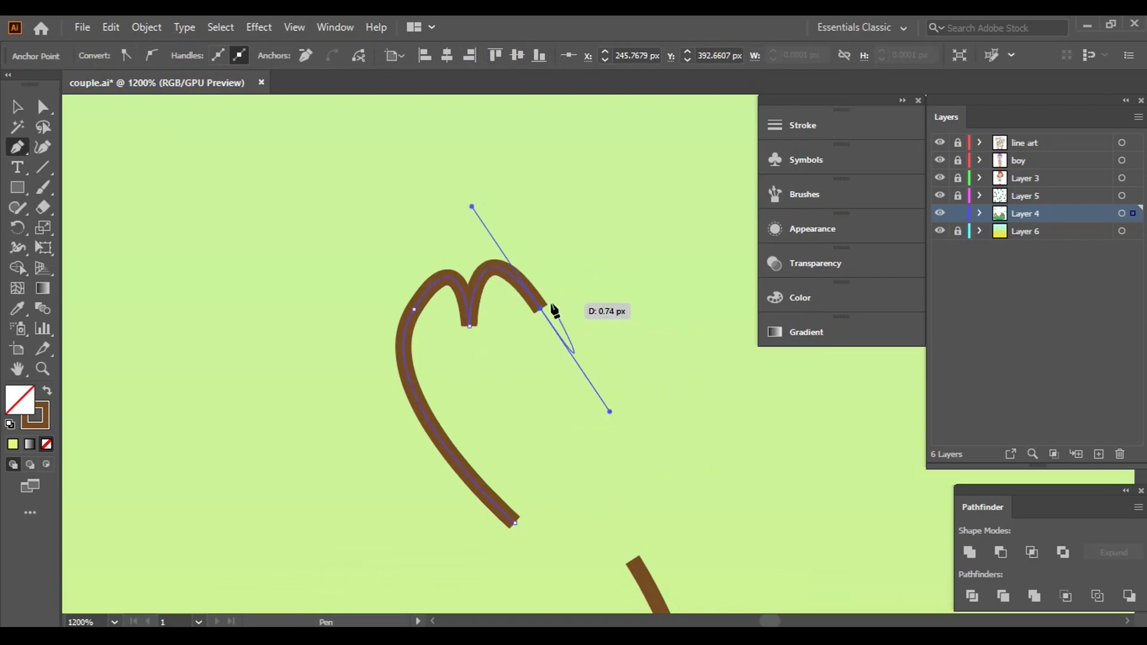
{"action": "left_click", "coordinate": [541, 309]}
{"action": "mouse_move", "coordinate": [632, 300]}
{"action": "left_mouse_down"}
{"action": "mouse_move", "coordinate": [513, 267]}
{"action": "mouse_move", "coordinate": [546, 414]}
{"action": "left_mouse_up"}
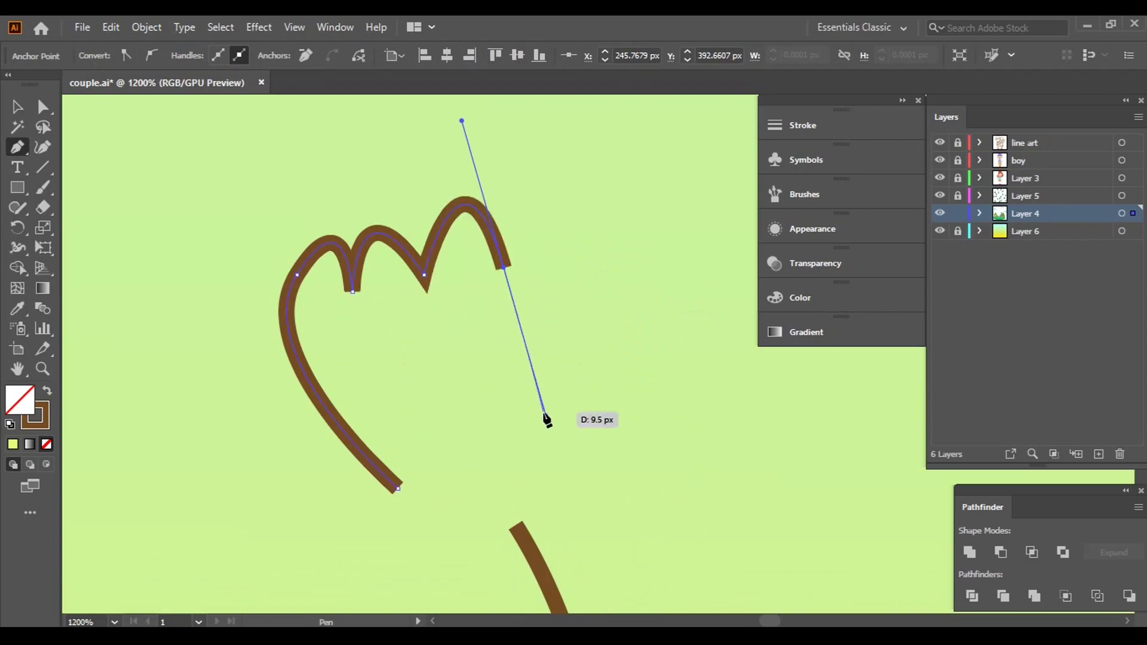
{"action": "left_click", "coordinate": [498, 521]}
{"action": "mouse_move", "coordinate": [398, 489]}
{"action": "left_mouse_down"}
{"action": "mouse_move", "coordinate": [381, 462]}
{"action": "mouse_move", "coordinate": [374, 474]}
{"action": "left_mouse_up"}
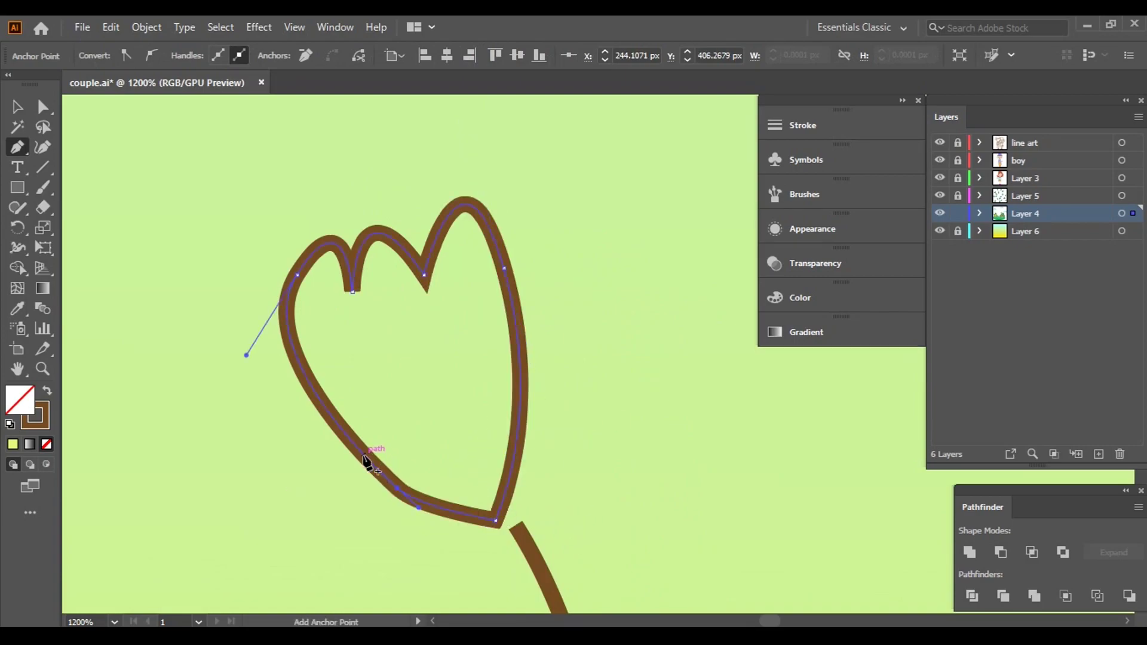
- Round the bud's sharp lower corner by adjusting its anchor handles
{"action": "left_click", "coordinate": [44, 108]}
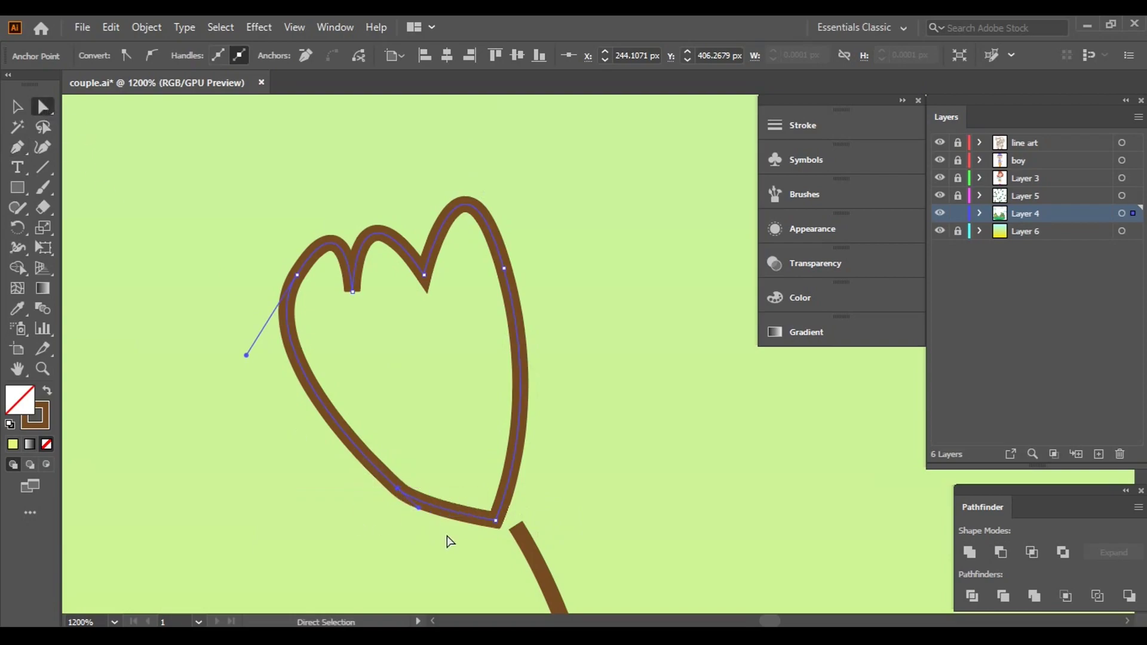
{"action": "scroll", "coordinate": [442, 532], "scroll_direction": "up", "scroll_amount": 2}
{"action": "scroll", "coordinate": [422, 507], "scroll_direction": "up", "scroll_amount": 1}
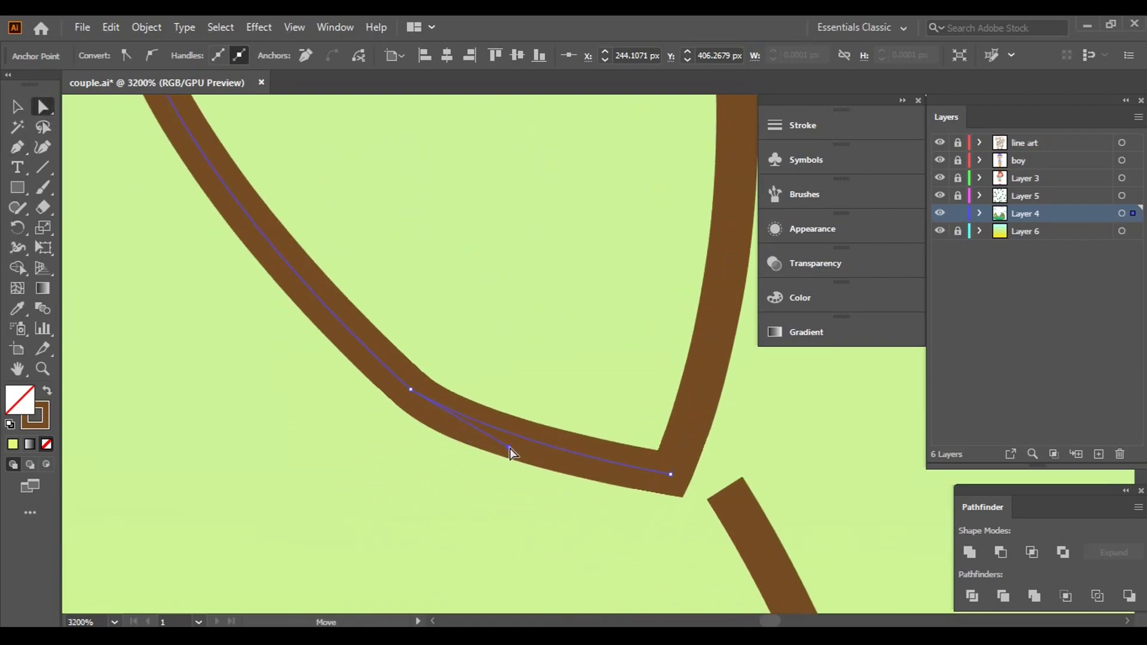
{"action": "left_click_drag", "start_coordinate": [511, 455], "coordinate": [510, 451]}
{"action": "left_click_drag", "start_coordinate": [421, 375], "coordinate": [516, 283]}
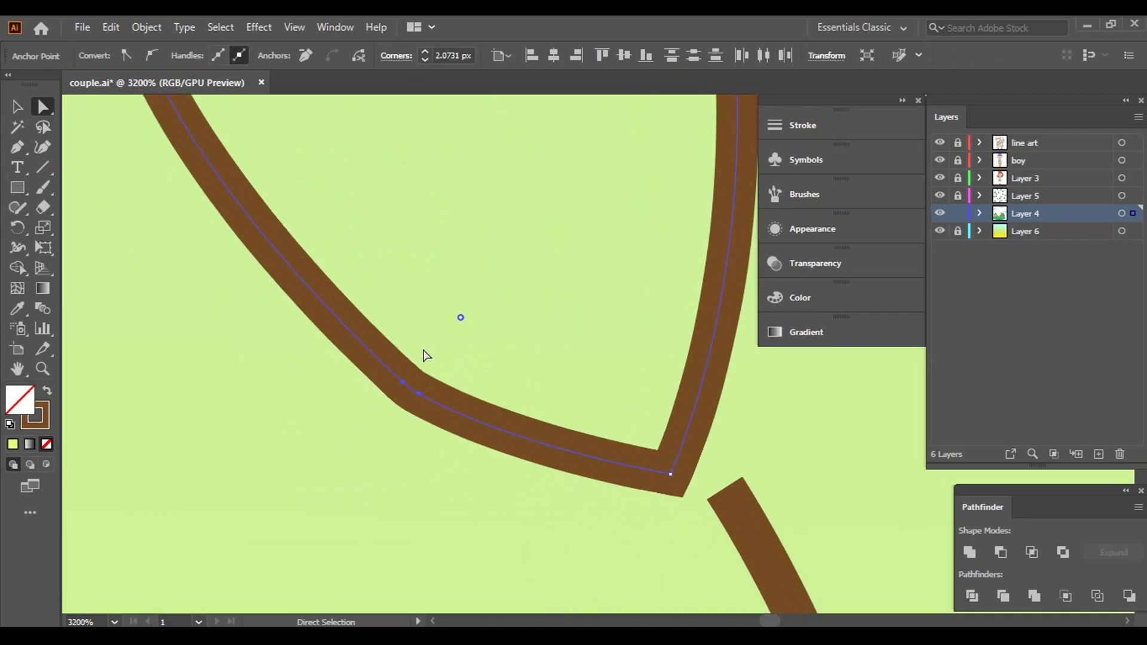
{"action": "scroll", "coordinate": [516, 282], "scroll_direction": "down", "scroll_amount": 3}
- Set the bud outline's stroke weight to 0.5 pt after trying 0.25 pt
{"action": "key", "text": "v"}
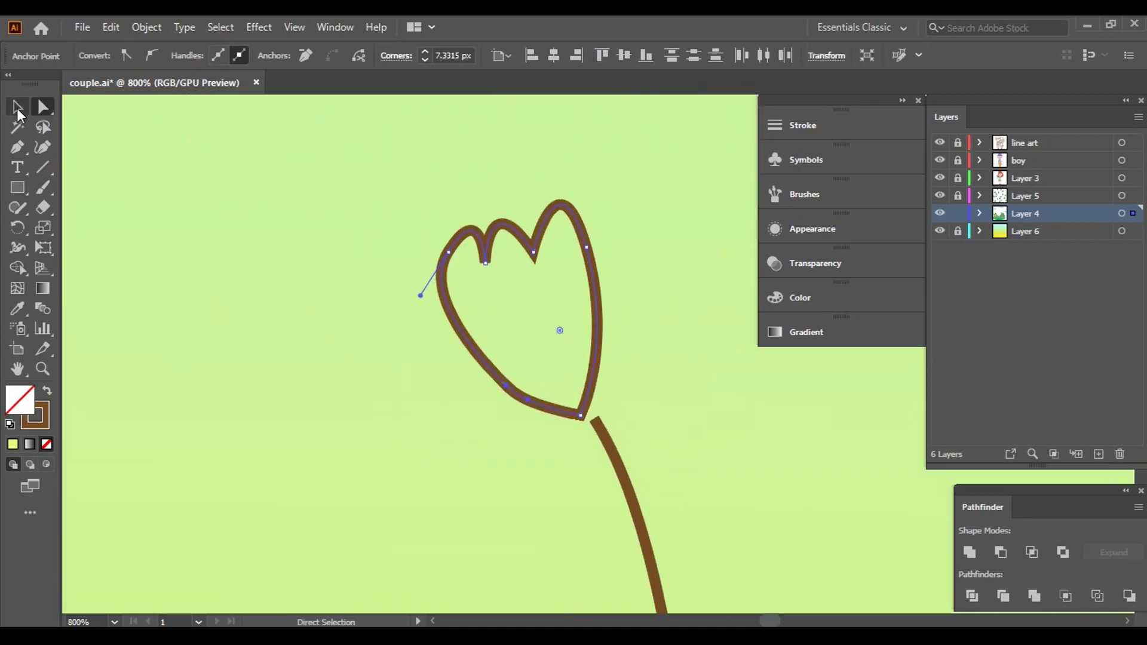
{"action": "left_click", "coordinate": [503, 242]}
{"action": "left_click", "coordinate": [199, 60]}
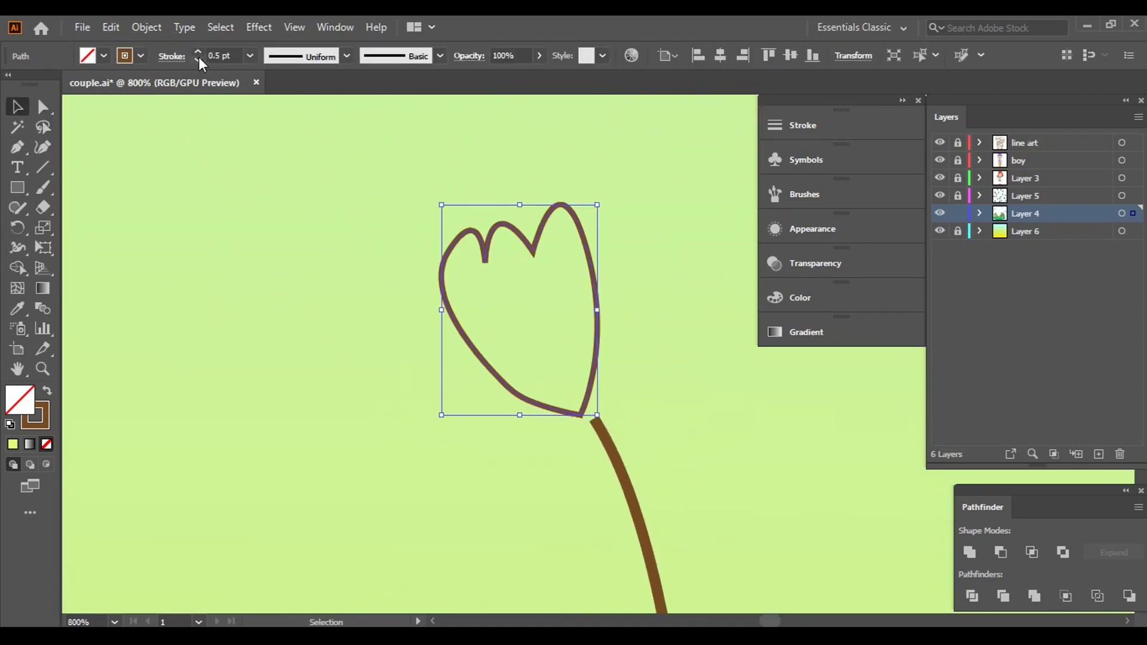
{"action": "left_click", "coordinate": [199, 59]}
{"action": "left_click", "coordinate": [626, 235]}
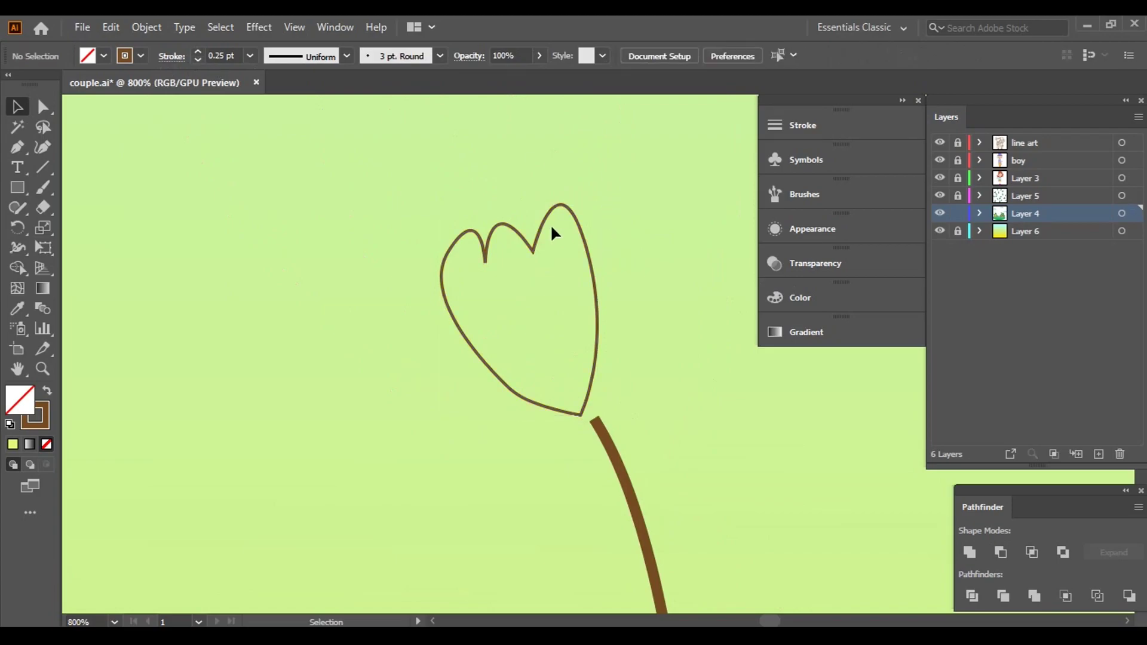
{"action": "scroll", "coordinate": [551, 232], "scroll_direction": "down", "scroll_amount": 3}
{"action": "scroll", "coordinate": [671, 253], "scroll_direction": "up", "scroll_amount": 2}
{"action": "left_click", "coordinate": [594, 239]}
{"action": "left_click", "coordinate": [198, 52]}
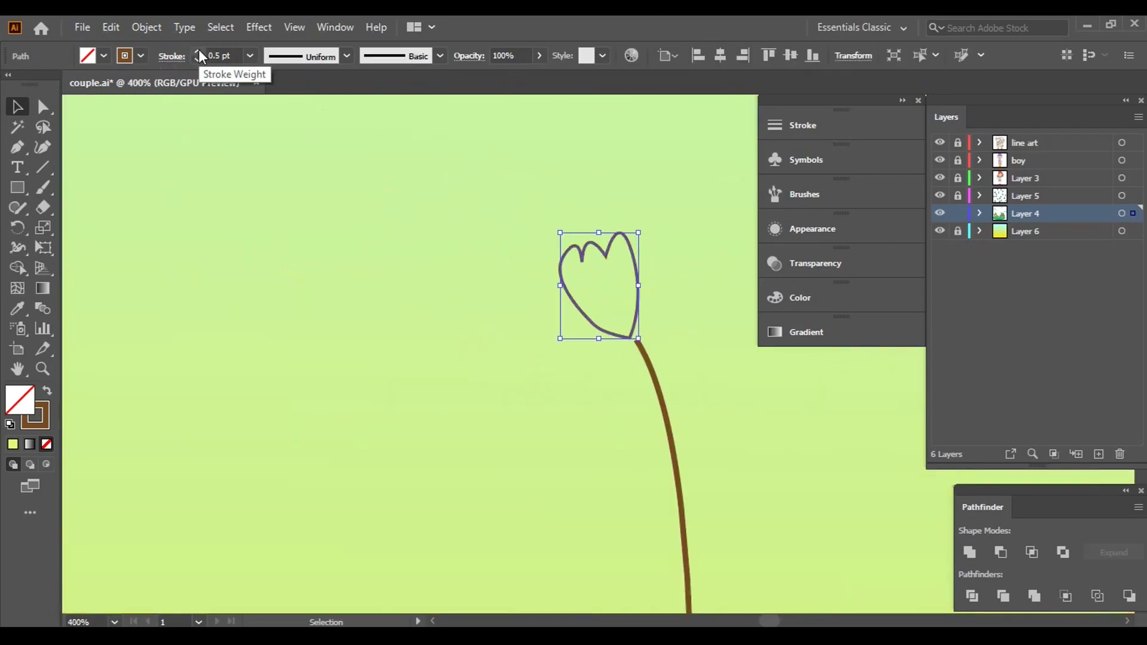
{"action": "left_click", "coordinate": [323, 159]}
{"action": "scroll", "coordinate": [670, 270], "scroll_direction": "up", "scroll_amount": 1}
{"action": "scroll", "coordinate": [670, 266], "scroll_direction": "up", "scroll_amount": 2}
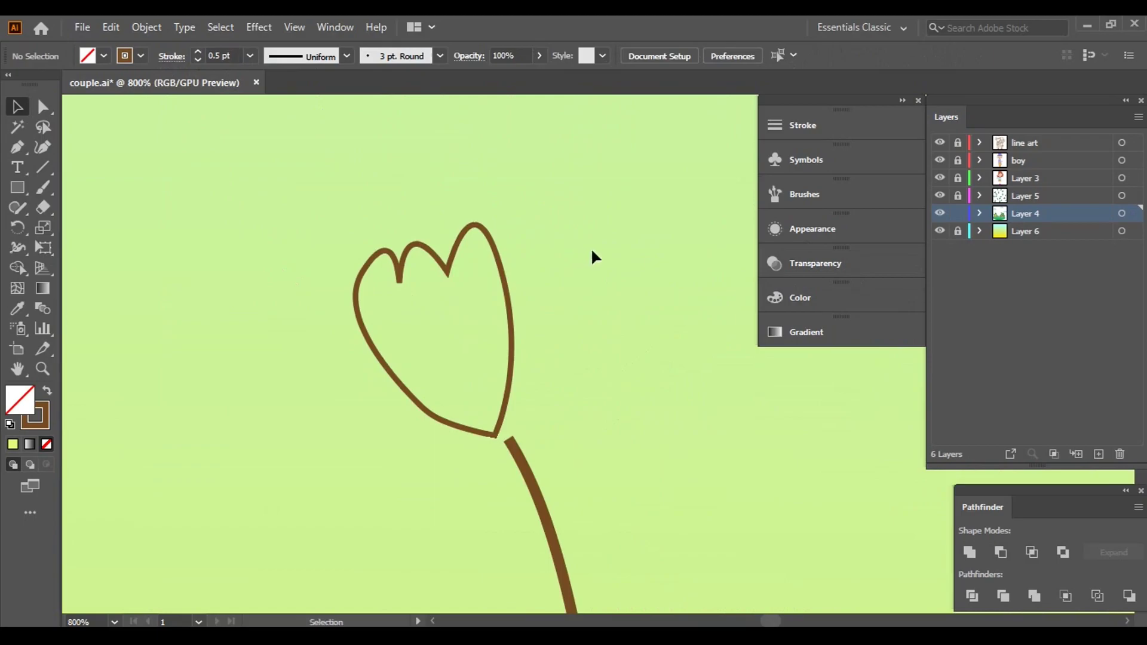
{"action": "left_click", "coordinate": [500, 255]}
- Fill the bud shape with a darker green
{"action": "left_click", "coordinate": [85, 94]}
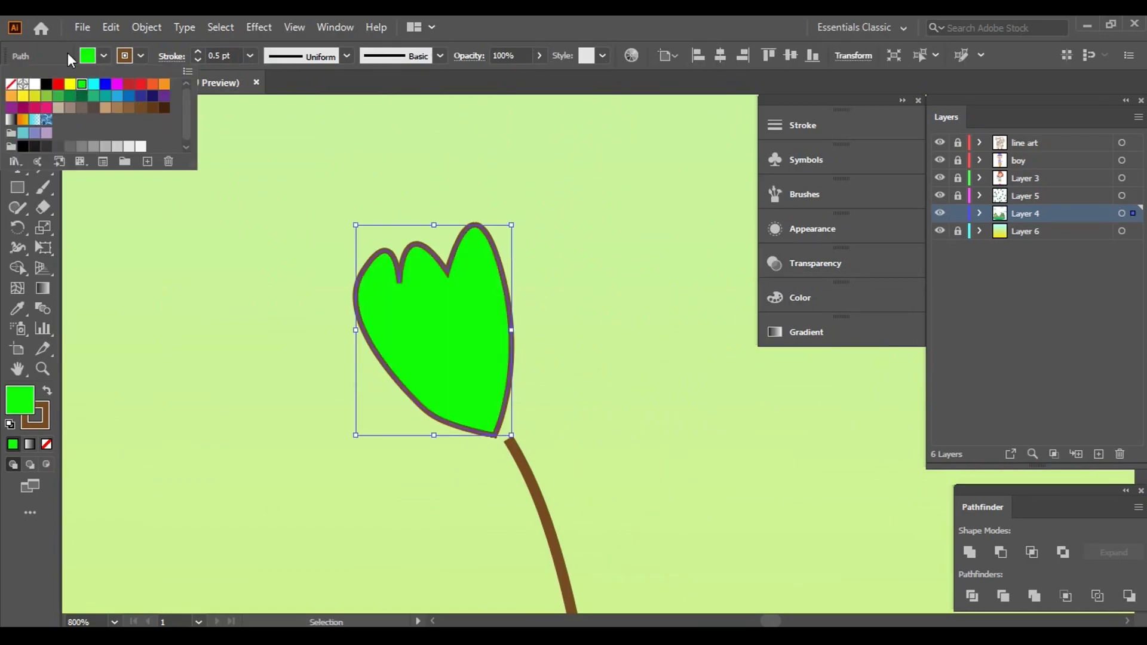
{"action": "double_click", "coordinate": [20, 399]}
{"action": "left_click", "coordinate": [772, 308]}
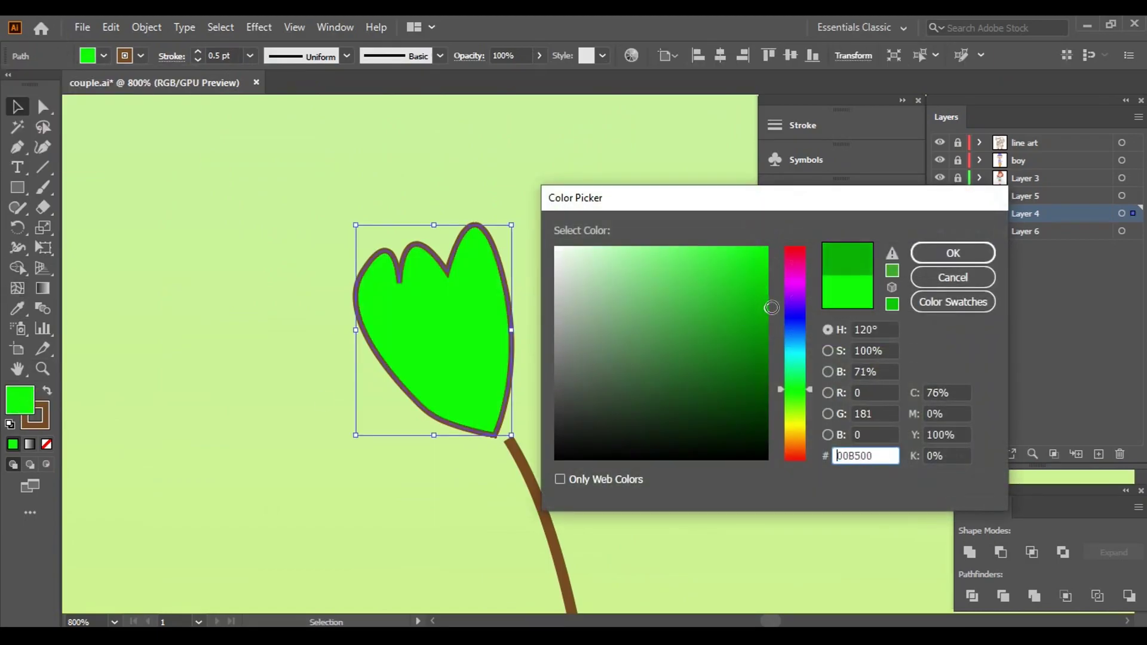
{"action": "left_click", "coordinate": [941, 257]}
{"action": "left_click", "coordinate": [621, 332]}
- Zoom in and paste a copy of the green bud directly on top of it
{"action": "key", "text": "ctrl+plus"}
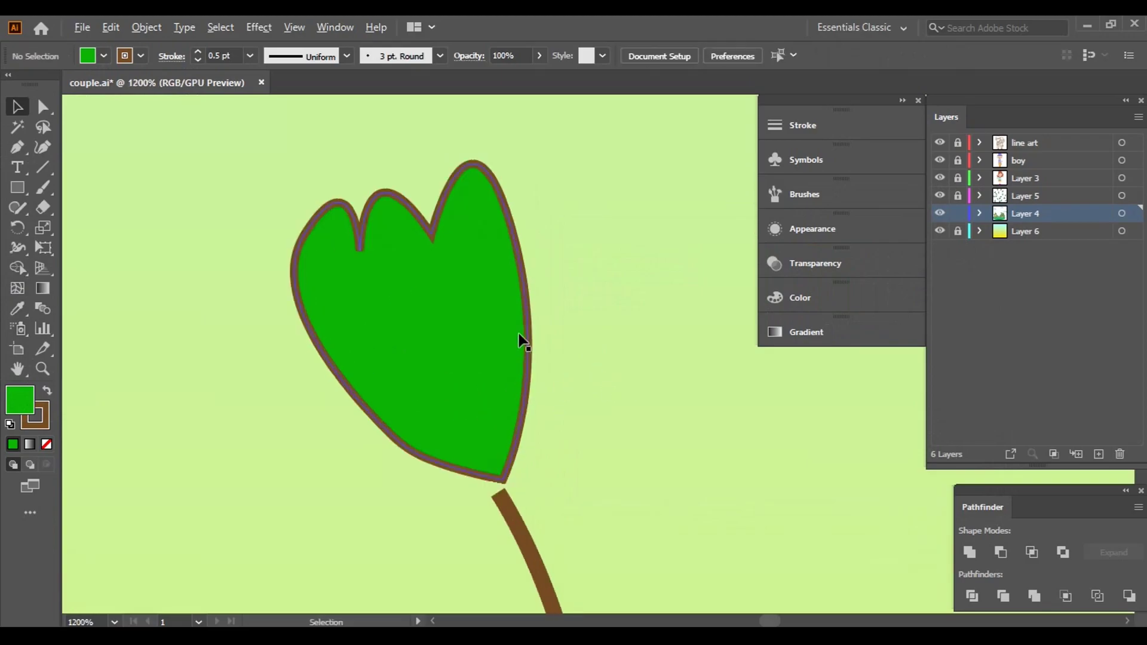
{"action": "scroll", "coordinate": [520, 340], "scroll_direction": "left", "scroll_amount": 2}
{"action": "left_click", "coordinate": [540, 312]}
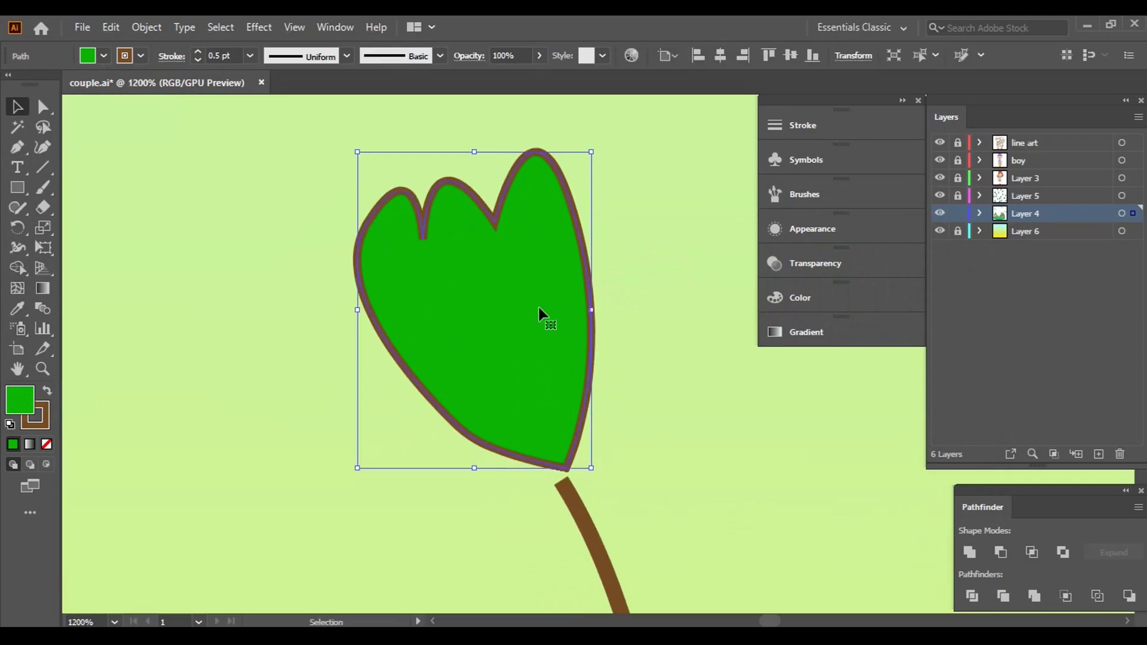
{"action": "left_click", "coordinate": [116, 26]}
{"action": "left_click", "coordinate": [153, 109]}
{"action": "left_click", "coordinate": [111, 27]}
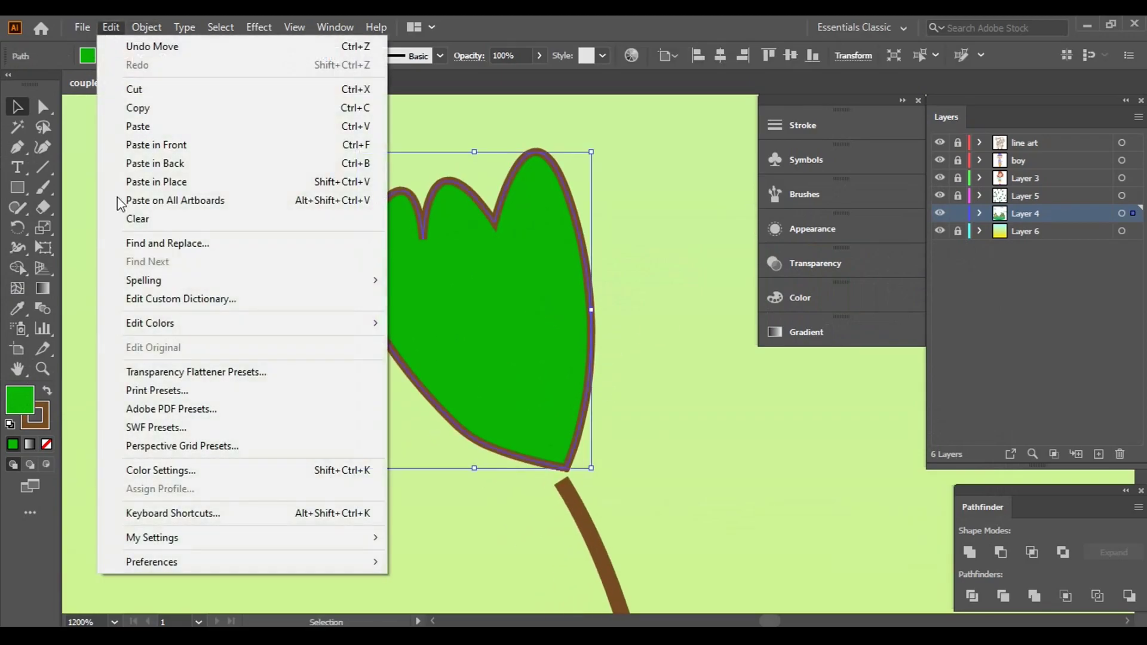
{"action": "left_click", "coordinate": [163, 146]}
- Fill the copy lighter green, shrink it, and move it inside the bud
{"action": "double_click", "coordinate": [19, 401]}
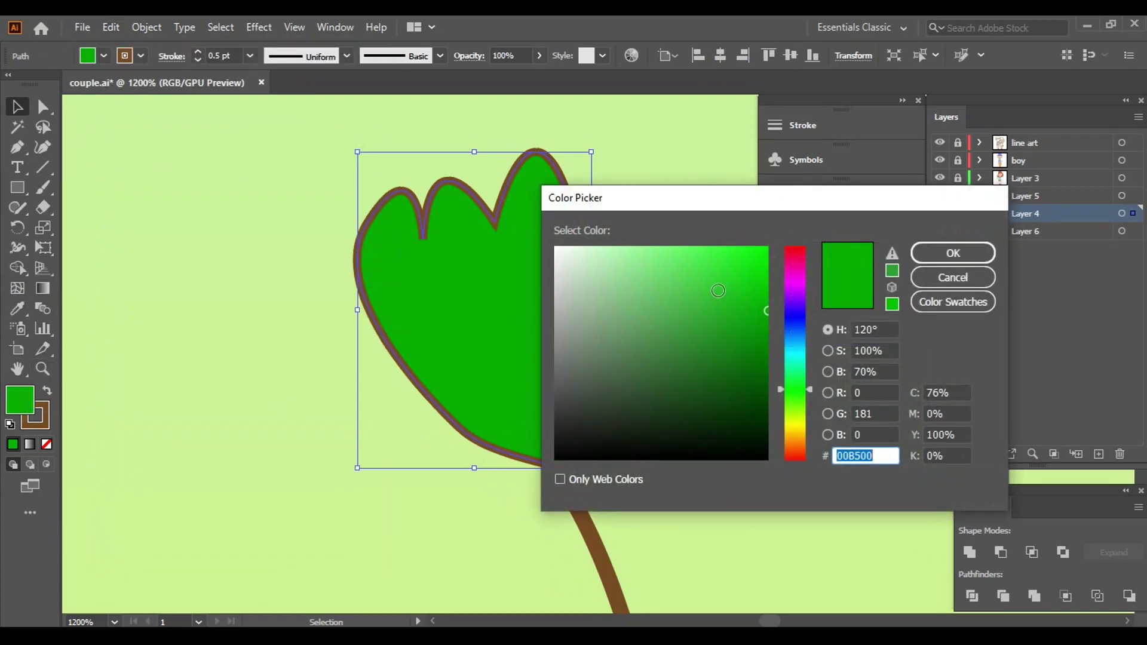
{"action": "left_click_drag", "start_coordinate": [719, 290], "coordinate": [674, 282]}
{"action": "left_click", "coordinate": [954, 253]}
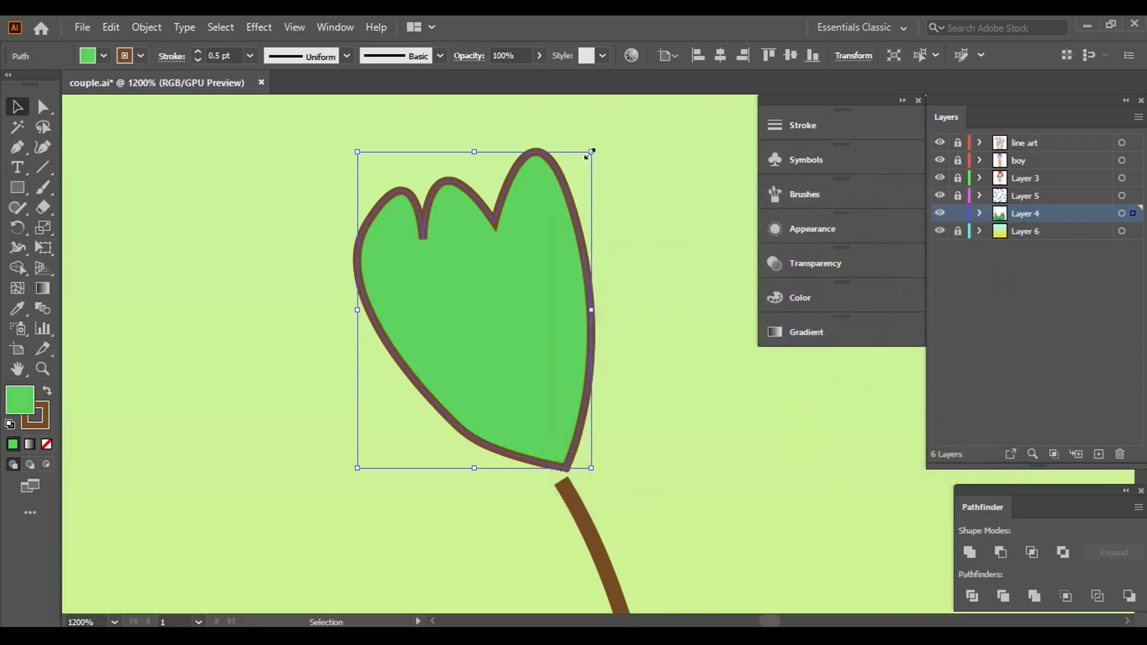
{"action": "left_click_drag", "start_coordinate": [591, 153], "coordinate": [568, 184]}
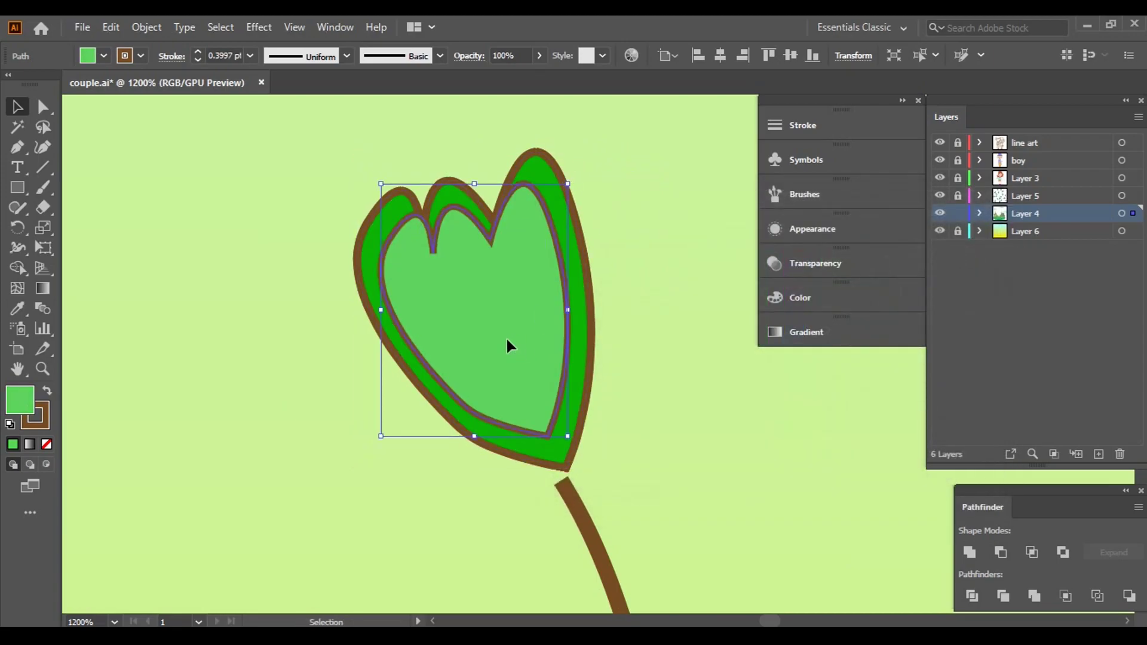
{"action": "left_click_drag", "start_coordinate": [507, 335], "coordinate": [511, 361]}
- Remove the inner leaf's outline, then nudge and tilt it into place
{"action": "left_click", "coordinate": [141, 56]}
{"action": "left_click", "coordinate": [11, 82]}
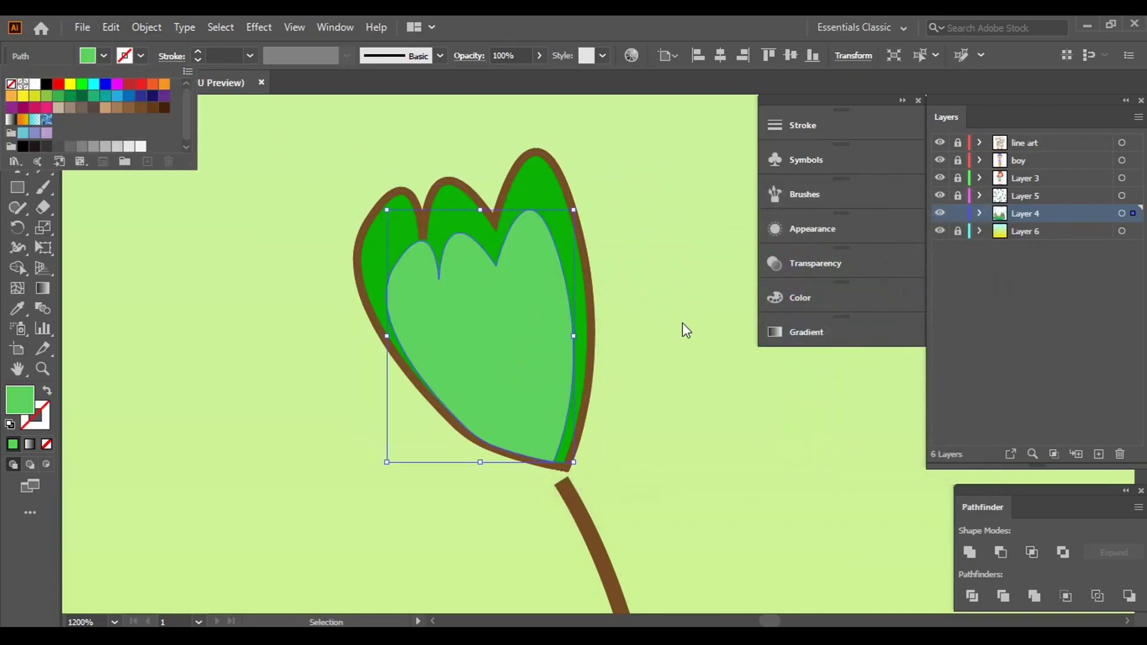
{"action": "left_click", "coordinate": [670, 329]}
{"action": "left_click_drag", "start_coordinate": [515, 402], "coordinate": [525, 411]}
{"action": "left_click", "coordinate": [684, 399]}
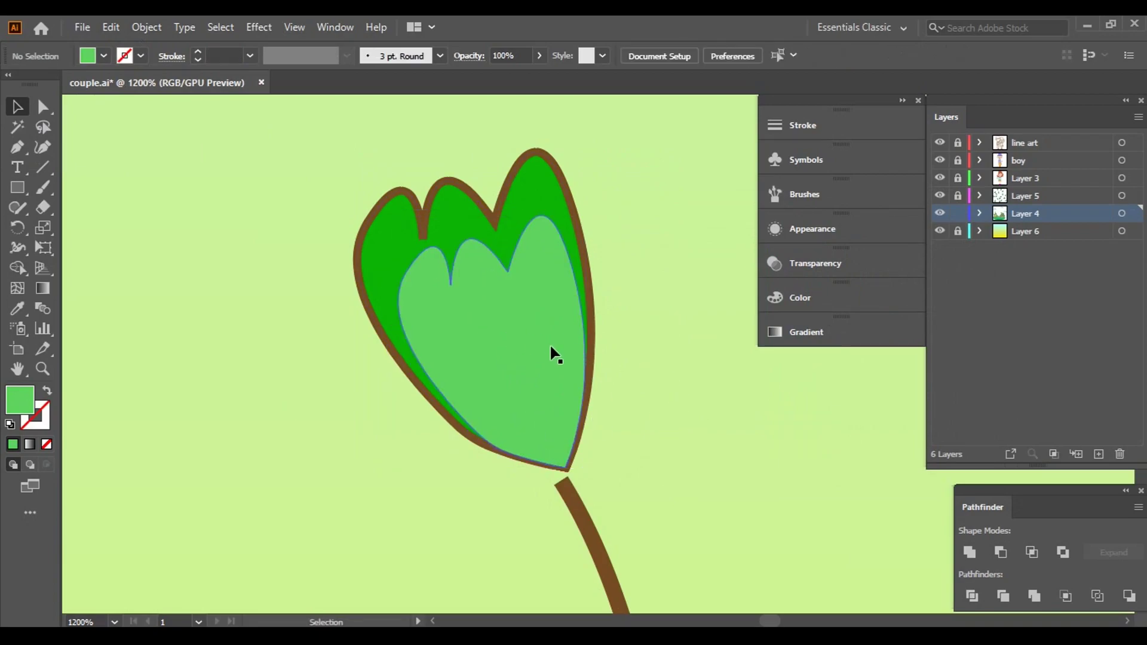
{"action": "scroll", "coordinate": [554, 353], "scroll_direction": "up", "scroll_amount": 2}
{"action": "scroll", "coordinate": [536, 342], "scroll_direction": "down", "scroll_amount": 1}
{"action": "left_click", "coordinate": [527, 335]}
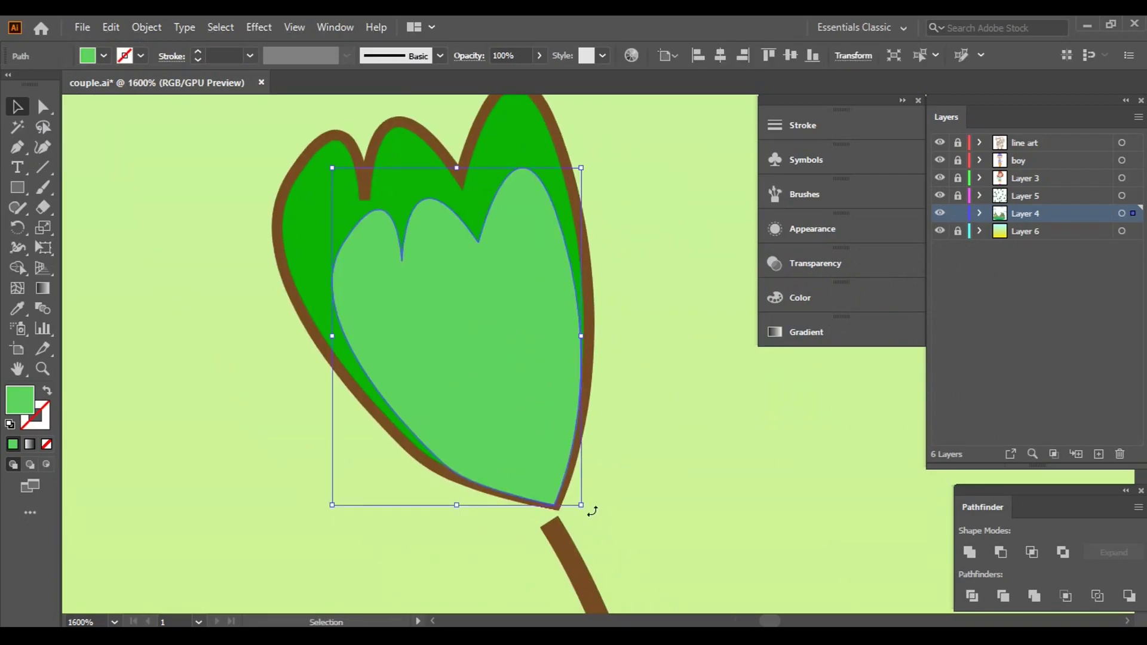
{"action": "left_click_drag", "start_coordinate": [592, 512], "coordinate": [680, 503]}
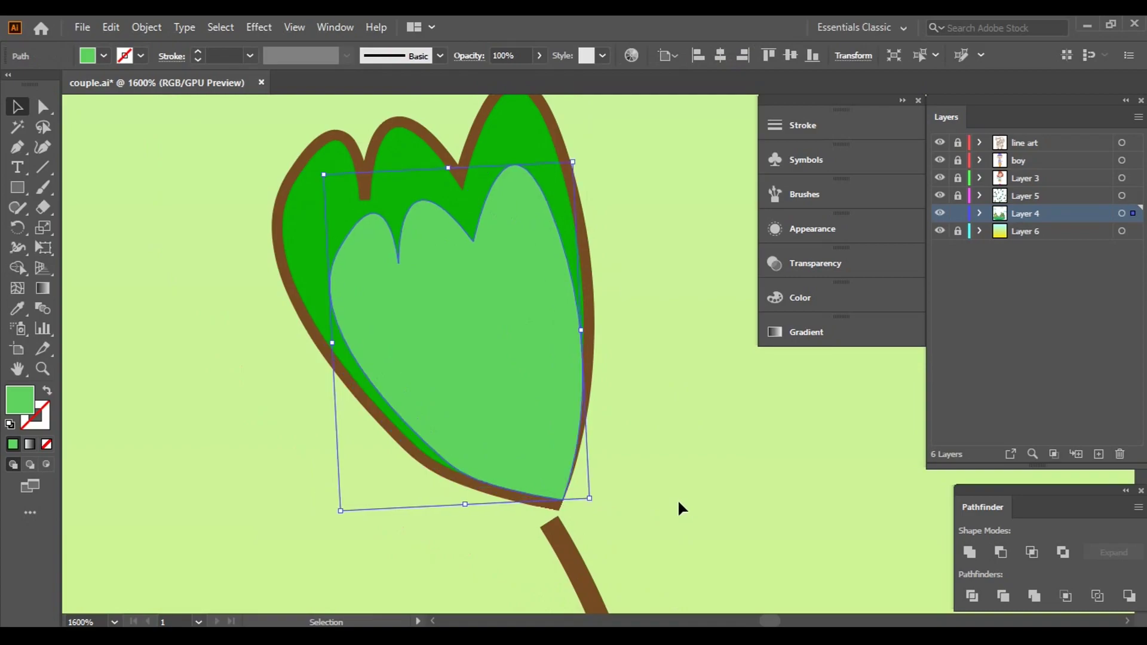
{"action": "mouse_move", "coordinate": [531, 488]}
{"action": "left_mouse_down"}
{"action": "mouse_move", "coordinate": [515, 461]}
{"action": "mouse_move", "coordinate": [536, 469]}
{"action": "left_mouse_up"}
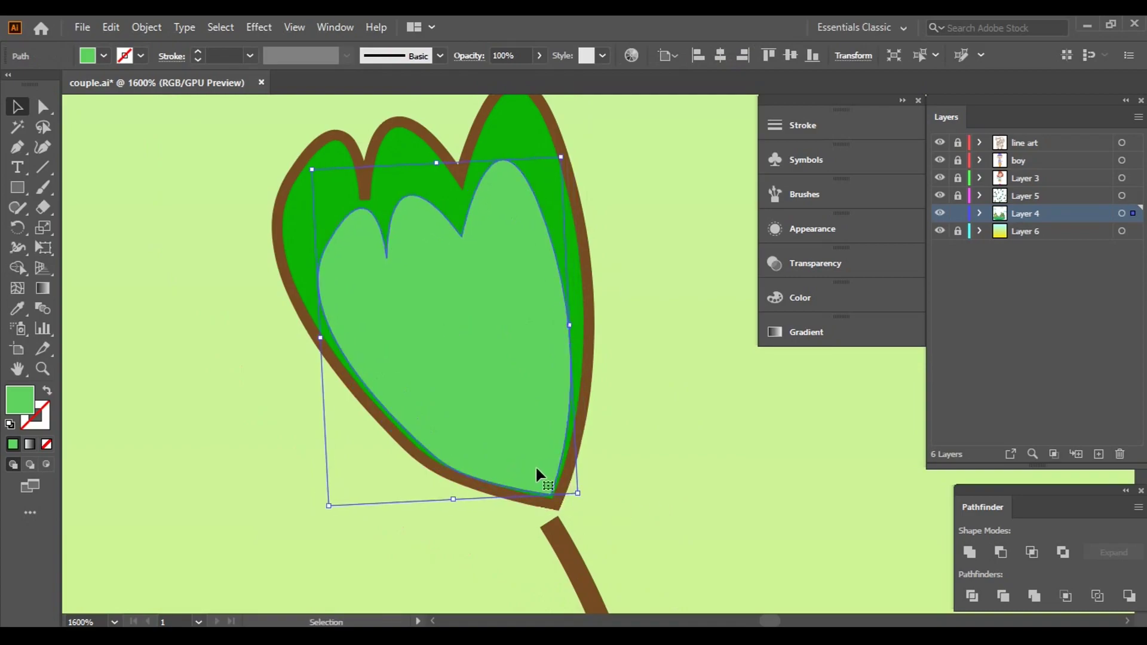
{"action": "left_click", "coordinate": [690, 454]}
- Recolour the inner leaf pale yellow
{"action": "scroll", "coordinate": [649, 352], "scroll_direction": "down", "scroll_amount": 2}
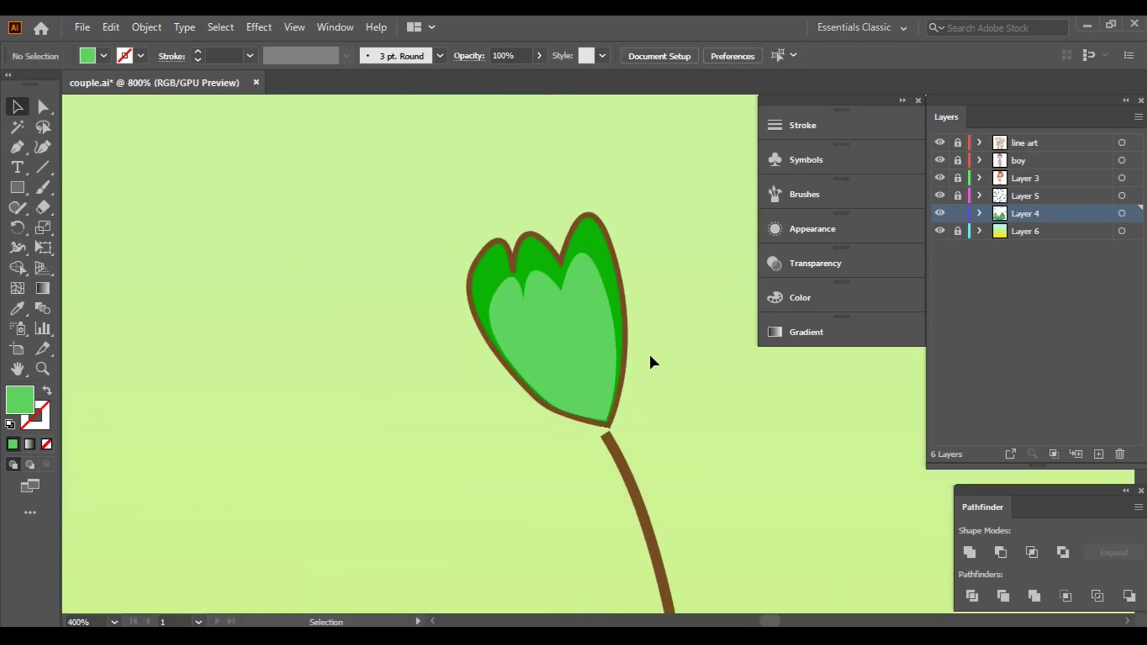
{"action": "left_click", "coordinate": [592, 335]}
{"action": "double_click", "coordinate": [20, 399]}
{"action": "left_click", "coordinate": [795, 413]}
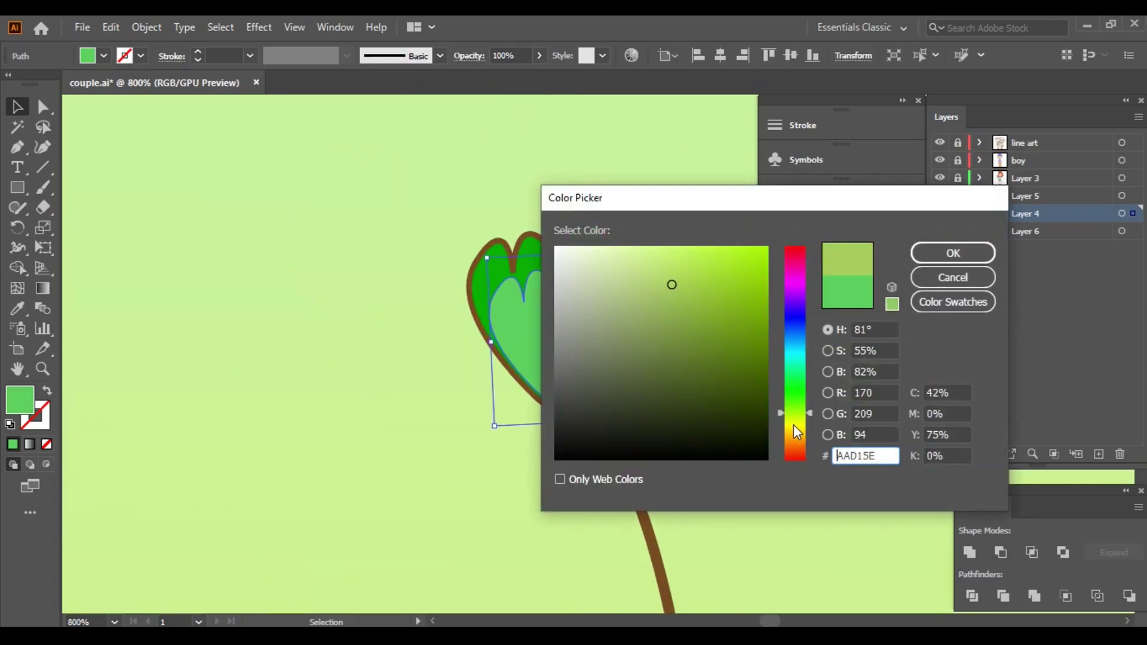
{"action": "left_click", "coordinate": [659, 257]}
{"action": "left_click", "coordinate": [934, 263]}
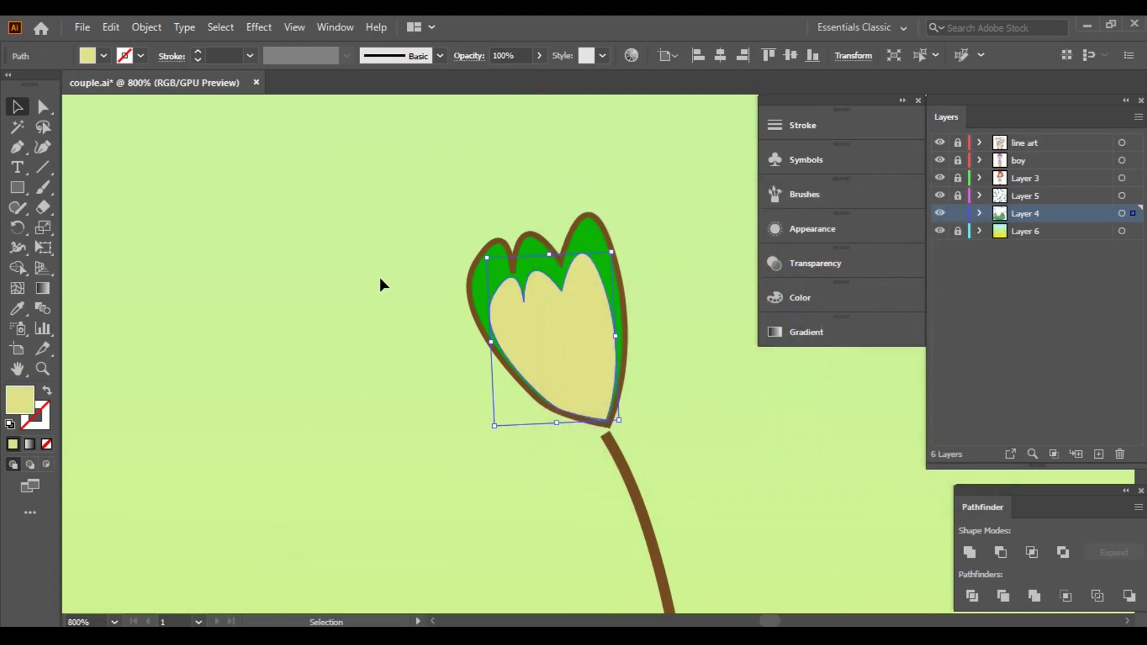
{"action": "left_click", "coordinate": [379, 278]}
- Select all of the flower bud's shapes together
{"action": "scroll", "coordinate": [757, 389], "scroll_direction": "down", "scroll_amount": 3}
{"action": "scroll", "coordinate": [711, 370], "scroll_direction": "up", "scroll_amount": 4}
{"action": "left_click_drag", "start_coordinate": [371, 454], "coordinate": [543, 328]}
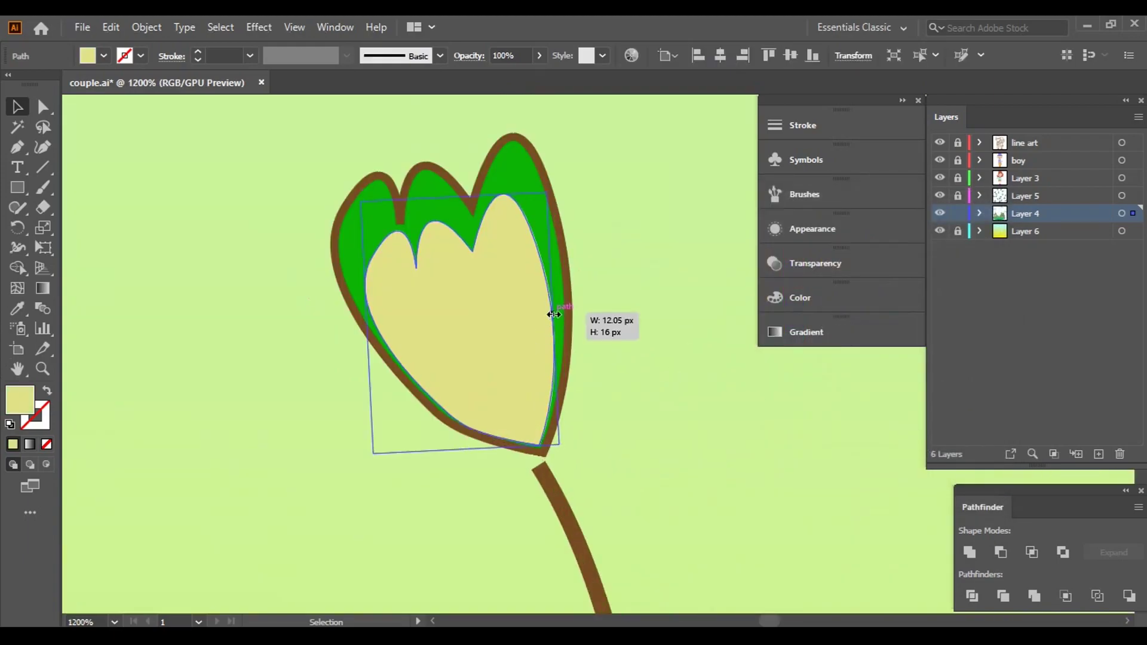
{"action": "left_click", "coordinate": [647, 354]}
{"action": "scroll", "coordinate": [647, 354], "scroll_direction": "down", "scroll_amount": 3}
{"action": "scroll", "coordinate": [646, 347], "scroll_direction": "down", "scroll_amount": 2}
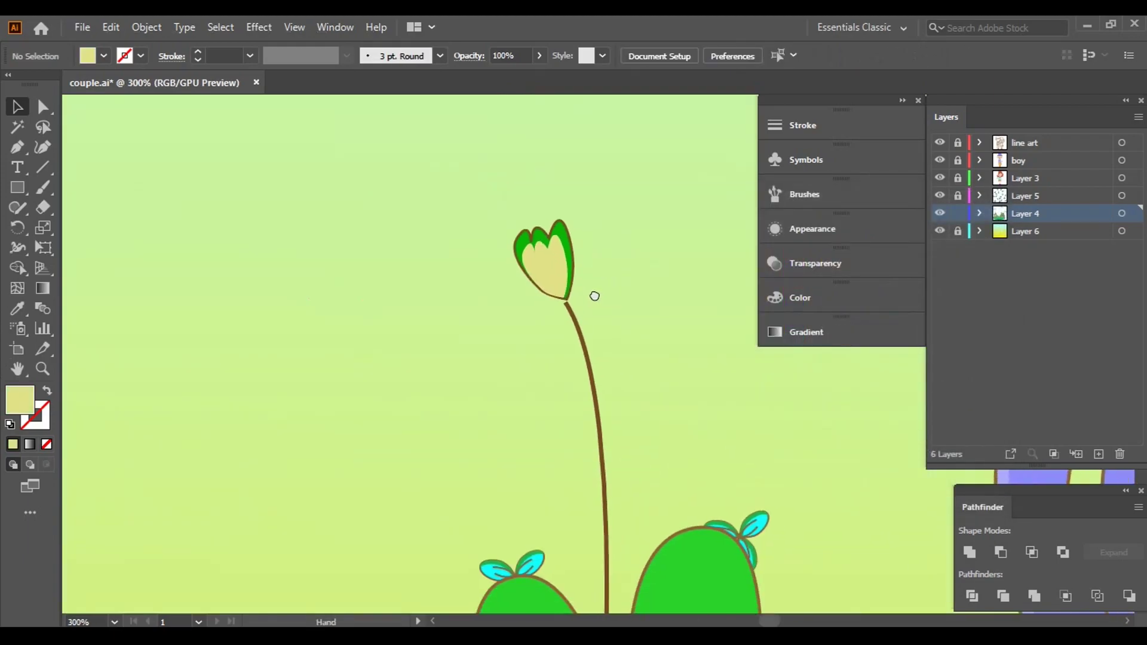
{"action": "scroll", "coordinate": [645, 338], "scroll_direction": "down", "scroll_amount": 1}
- Try olive and lighter fills on the bud's inner shape, settling on yellow
{"action": "scroll", "coordinate": [643, 332], "scroll_direction": "up", "scroll_amount": 3}
{"action": "left_click", "coordinate": [490, 245]}
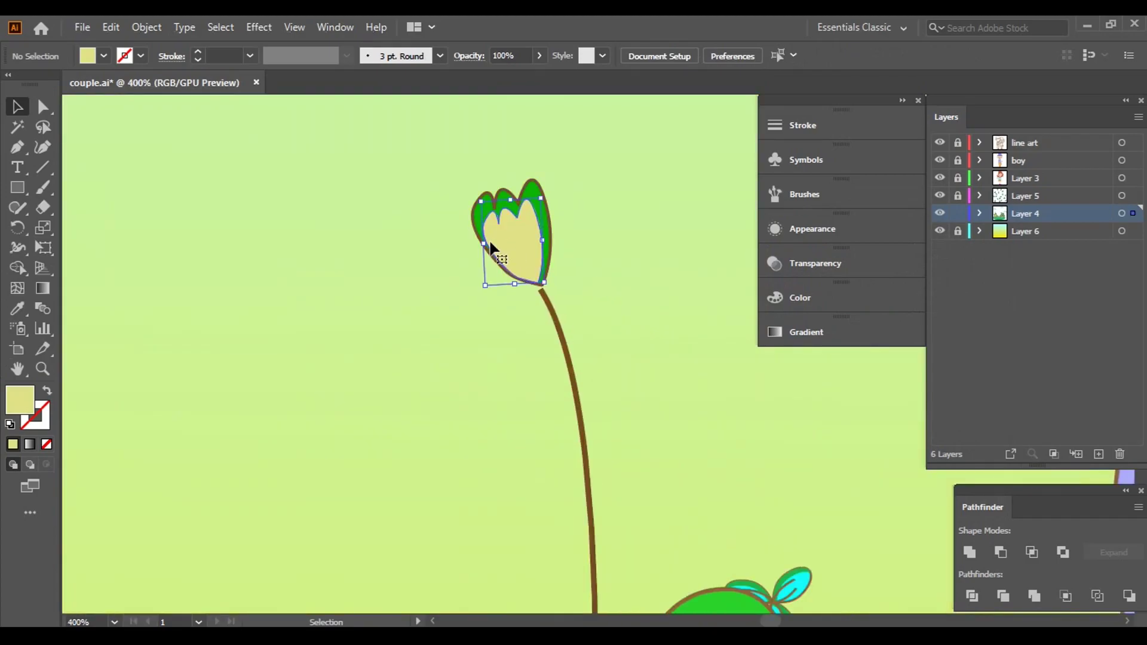
{"action": "double_click", "coordinate": [20, 399]}
{"action": "mouse_move", "coordinate": [640, 271]}
{"action": "left_mouse_down"}
{"action": "mouse_move", "coordinate": [679, 313]}
{"action": "mouse_move", "coordinate": [701, 317]}
{"action": "left_mouse_up"}
{"action": "key", "text": "Return"}
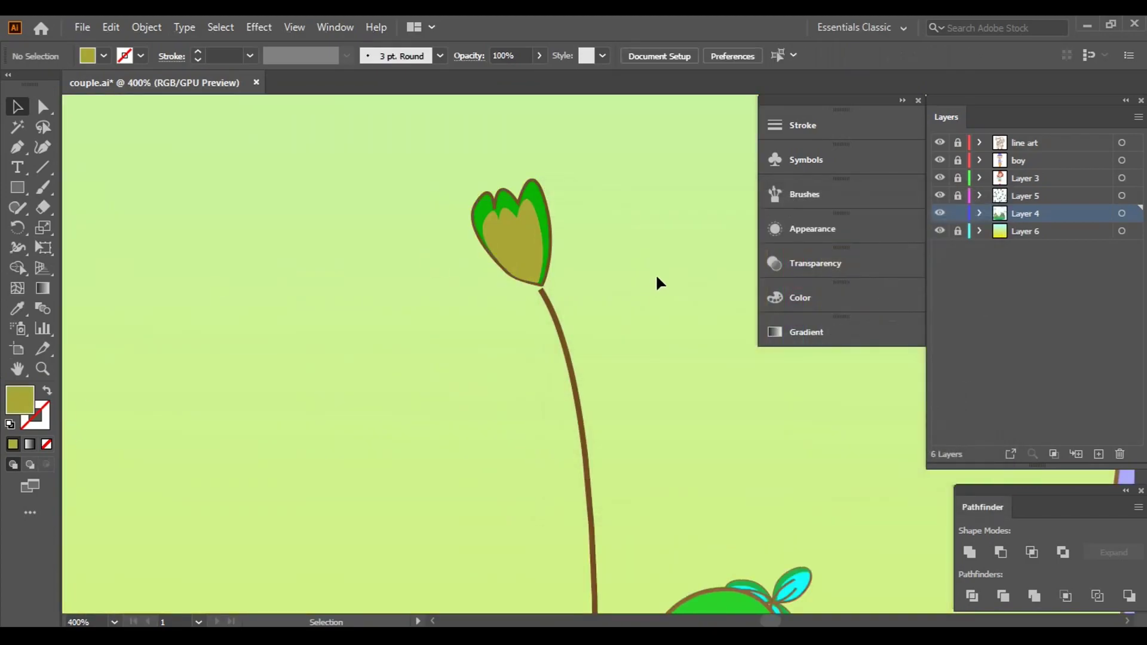
{"action": "double_click", "coordinate": [24, 404]}
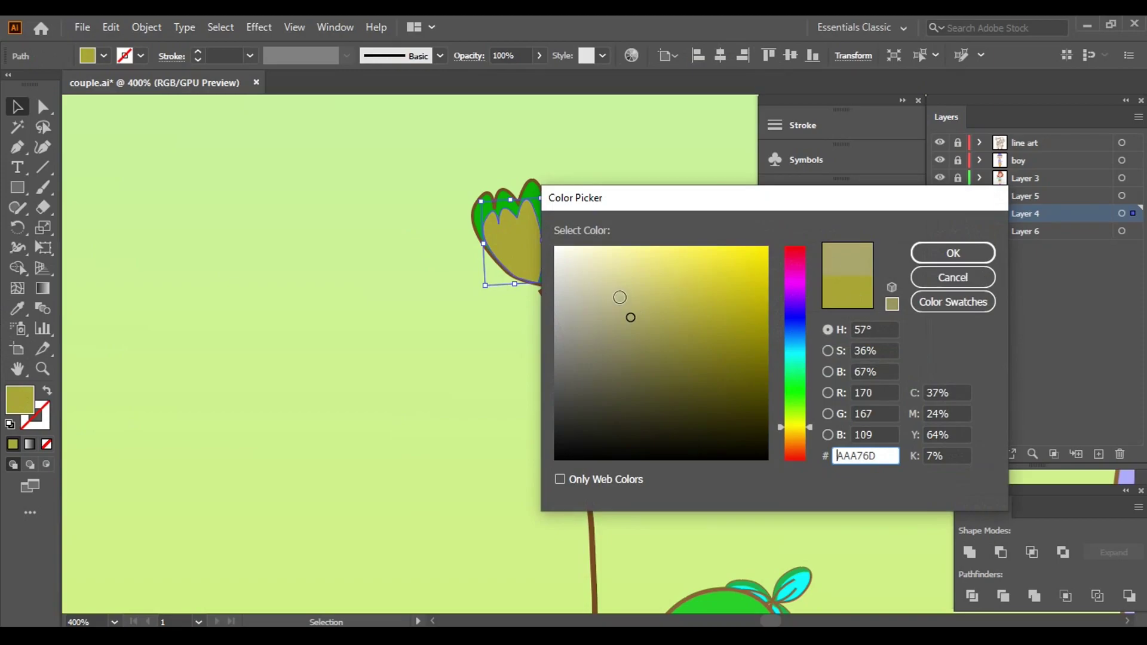
{"action": "left_click", "coordinate": [616, 299]}
{"action": "key", "text": "Return"}
{"action": "left_click", "coordinate": [652, 268]}
{"action": "left_click", "coordinate": [514, 263]}
{"action": "double_click", "coordinate": [20, 399]}
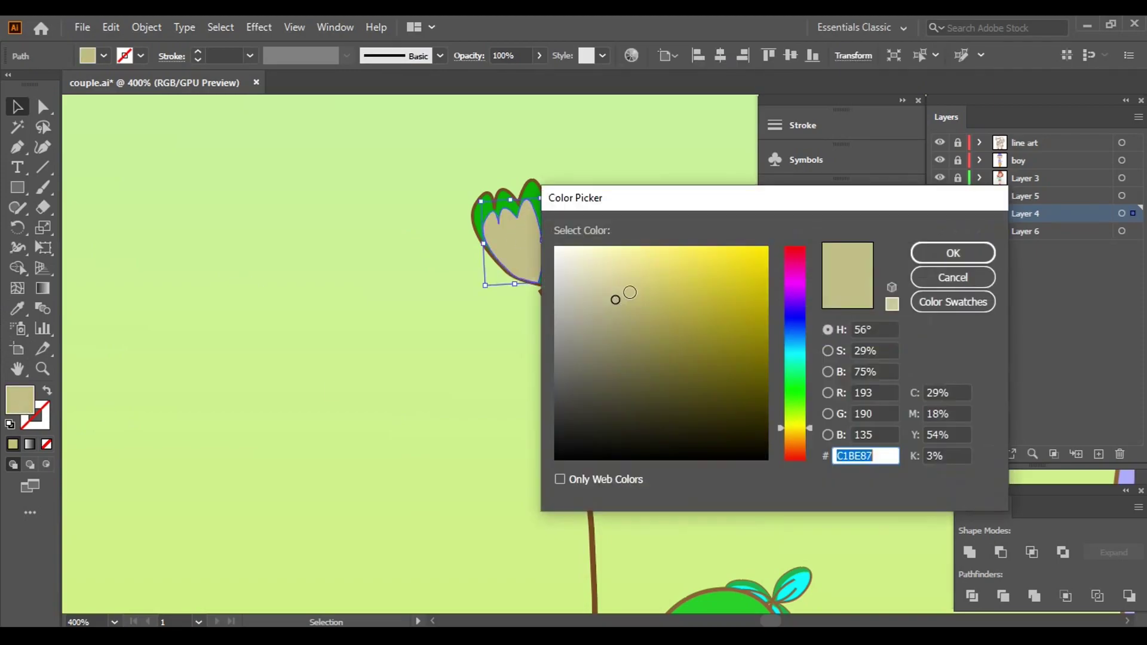
{"action": "left_click", "coordinate": [953, 254]}
{"action": "left_click", "coordinate": [650, 276]}
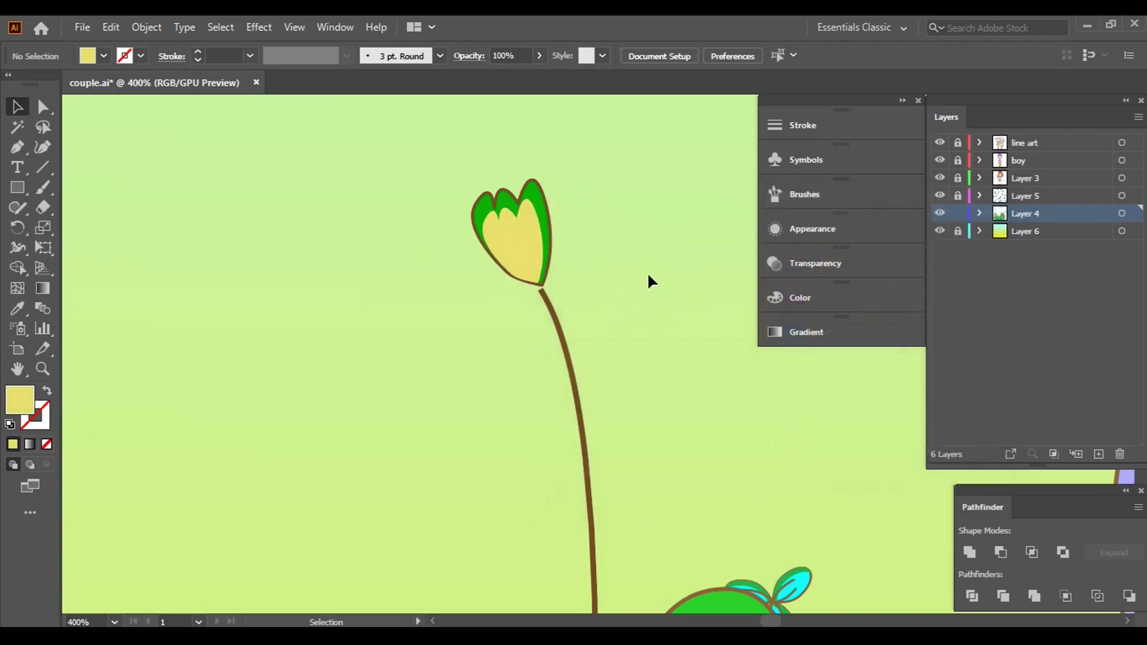
- Group the bud's shapes and resize the group slightly
{"action": "right_click", "coordinate": [493, 233]}
{"action": "left_click", "coordinate": [625, 327]}
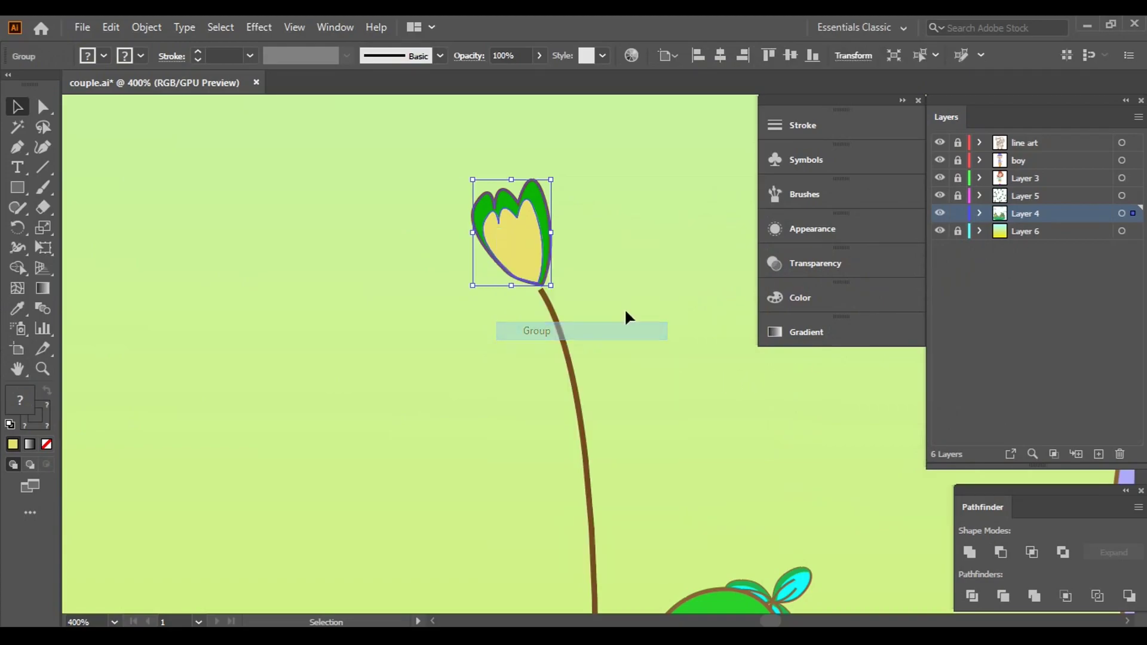
{"action": "left_click", "coordinate": [626, 307]}
{"action": "scroll", "coordinate": [561, 231], "scroll_direction": "up", "scroll_amount": 3}
{"action": "left_click_drag", "start_coordinate": [474, 287], "coordinate": [451, 312]}
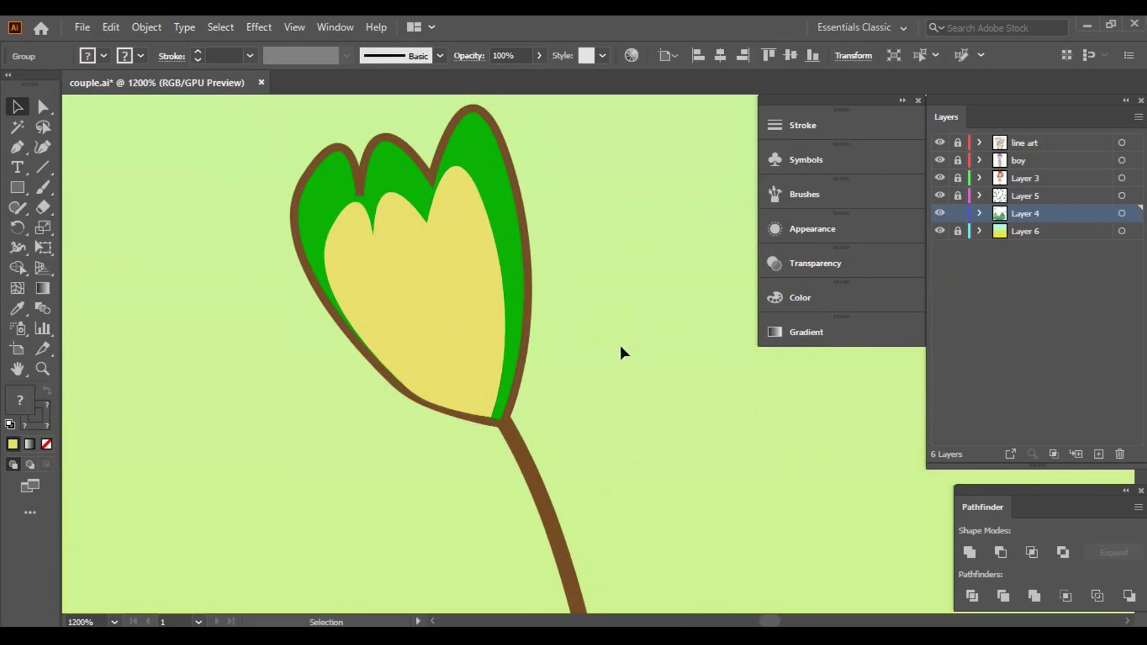
{"action": "scroll", "coordinate": [619, 343], "scroll_direction": "down", "scroll_amount": 5}
{"action": "scroll", "coordinate": [673, 383], "scroll_direction": "up", "scroll_amount": 2}
{"action": "scroll", "coordinate": [592, 354], "scroll_direction": "up", "scroll_amount": 2}
{"action": "left_click", "coordinate": [511, 295]}
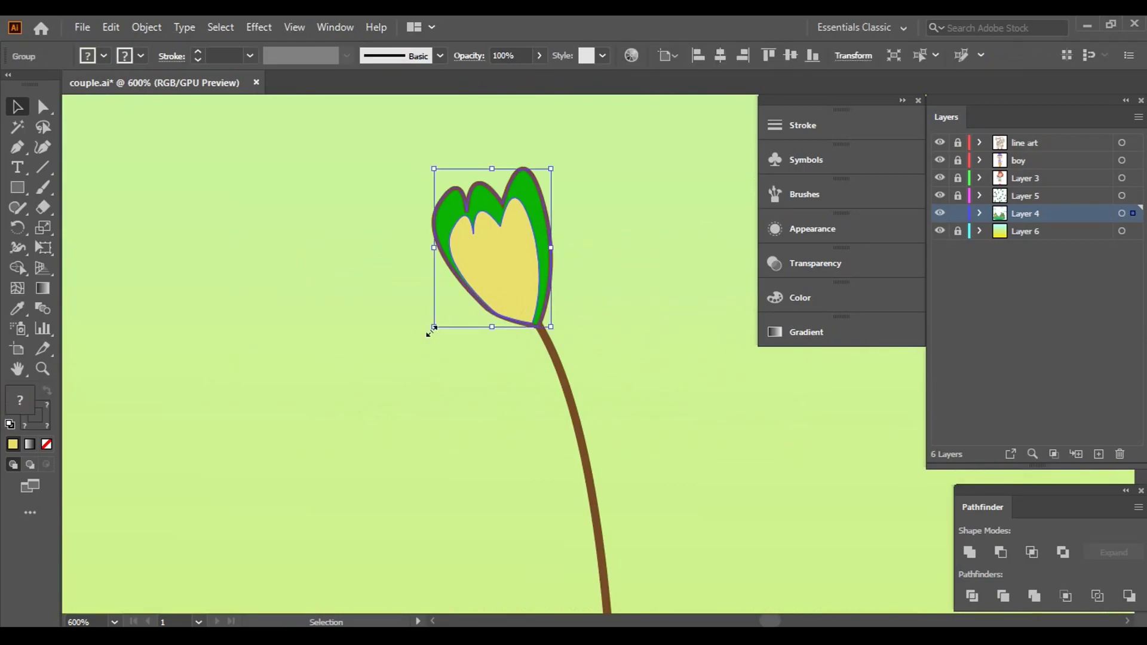
{"action": "left_click_drag", "start_coordinate": [431, 326], "coordinate": [436, 325]}
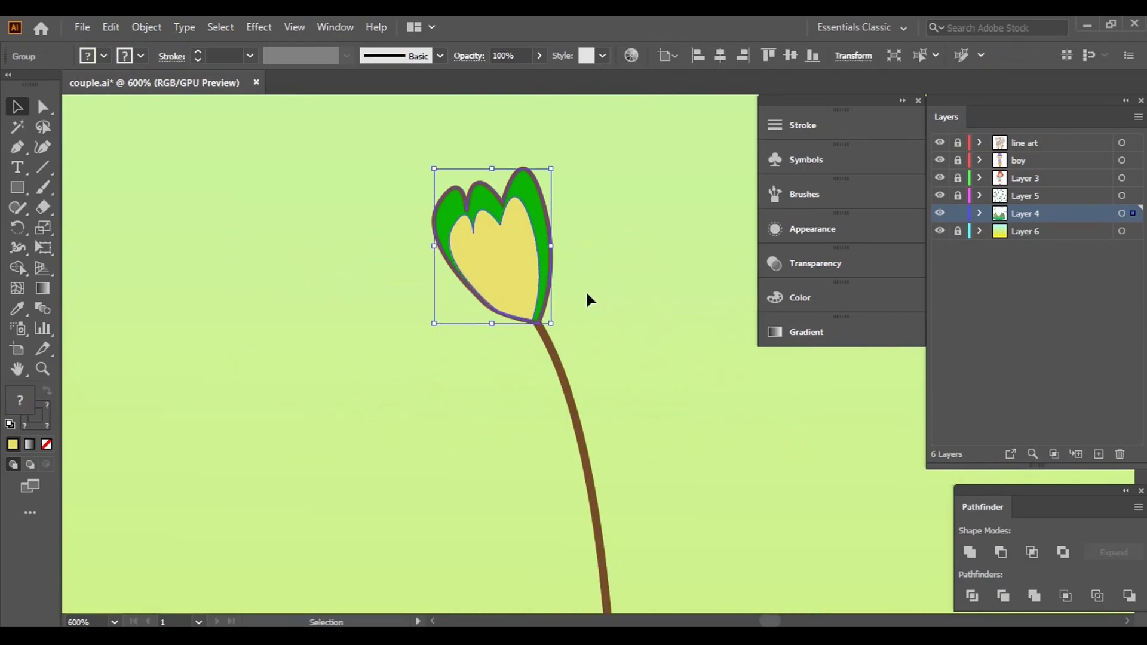
- Apply Free Distort to the bud and expand its appearance into outlines
{"action": "scroll", "coordinate": [586, 300], "scroll_direction": "up", "scroll_amount": 2}
{"action": "left_click", "coordinate": [259, 29]}
{"action": "mouse_move", "coordinate": [310, 163]}
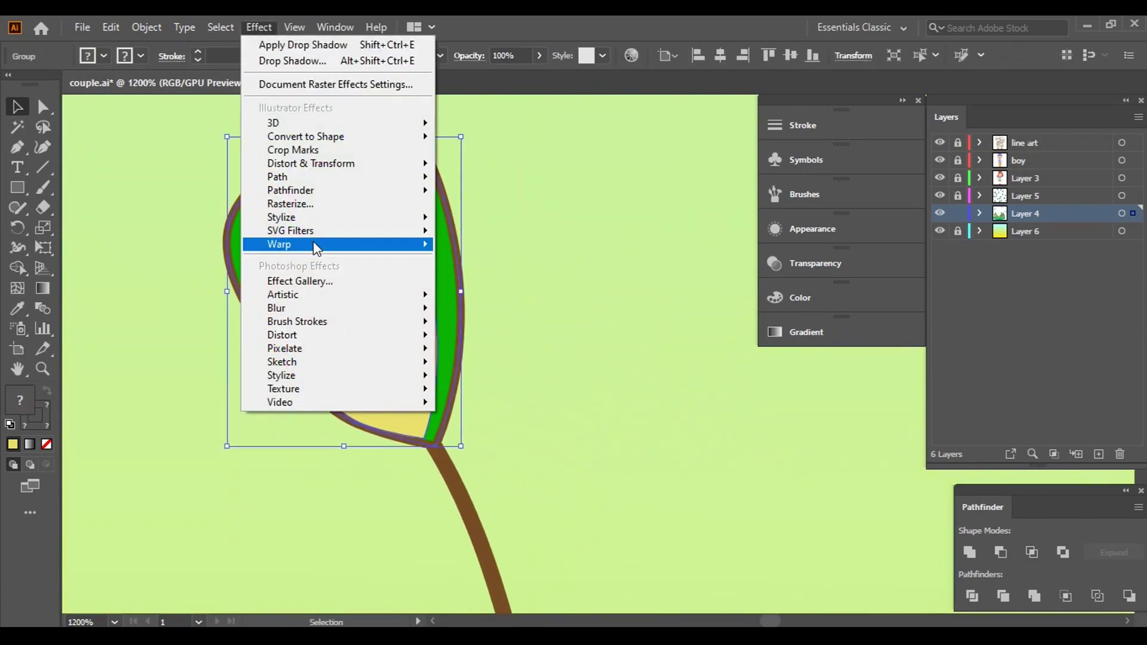
{"action": "left_click", "coordinate": [497, 168]}
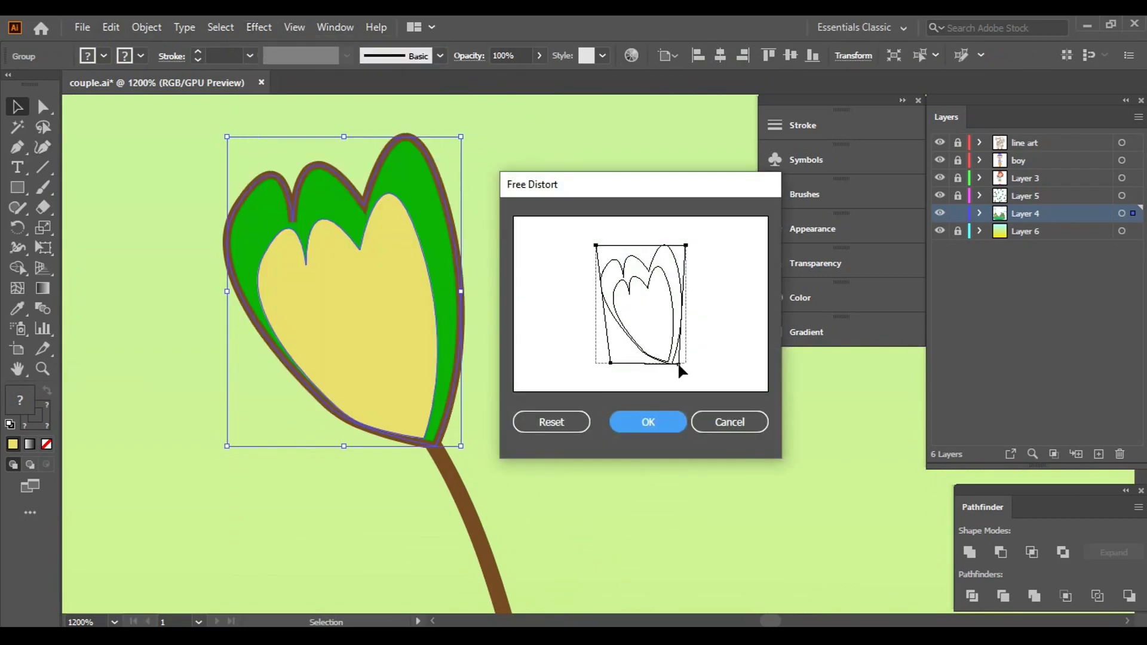
{"action": "left_click", "coordinate": [633, 419]}
{"action": "left_click", "coordinate": [146, 27]}
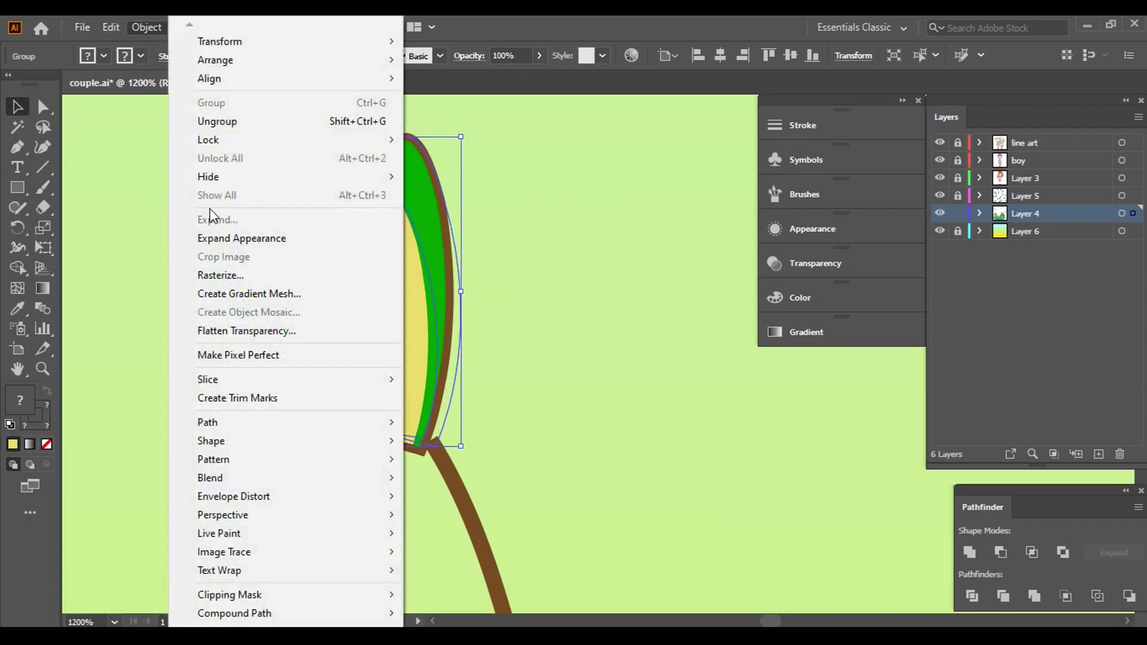
{"action": "left_click", "coordinate": [203, 236]}
- Rotate the bud slightly counterclockwise
{"action": "left_click", "coordinate": [456, 456]}
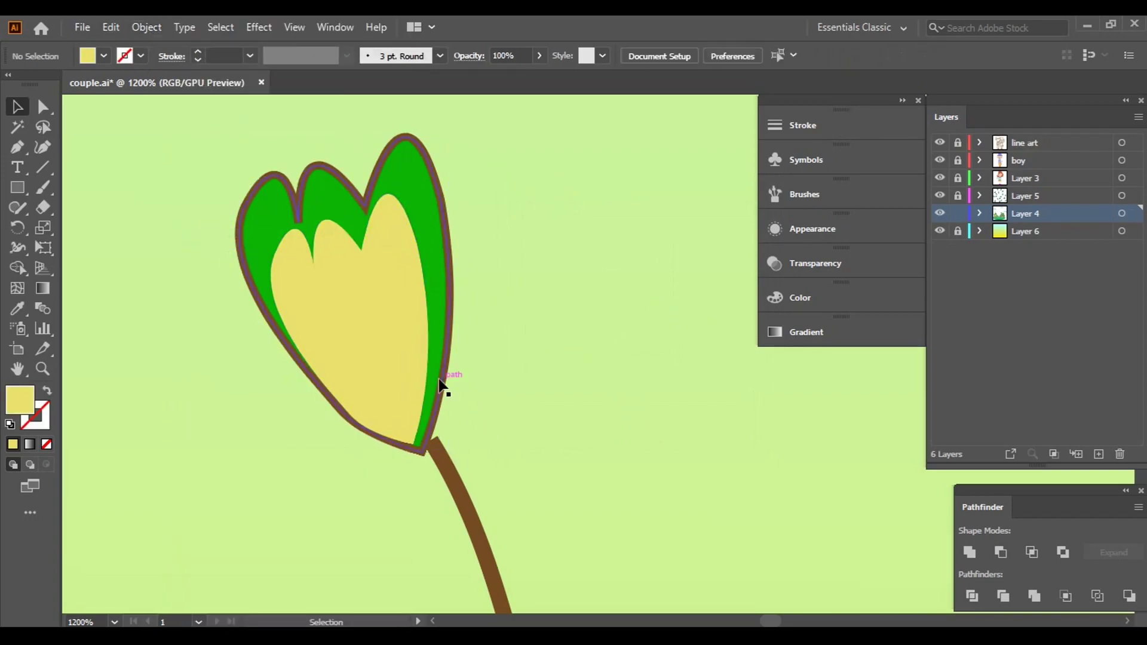
{"action": "left_click", "coordinate": [448, 388]}
{"action": "left_click_drag", "start_coordinate": [456, 449], "coordinate": [464, 455]}
{"action": "left_click", "coordinate": [555, 334]}
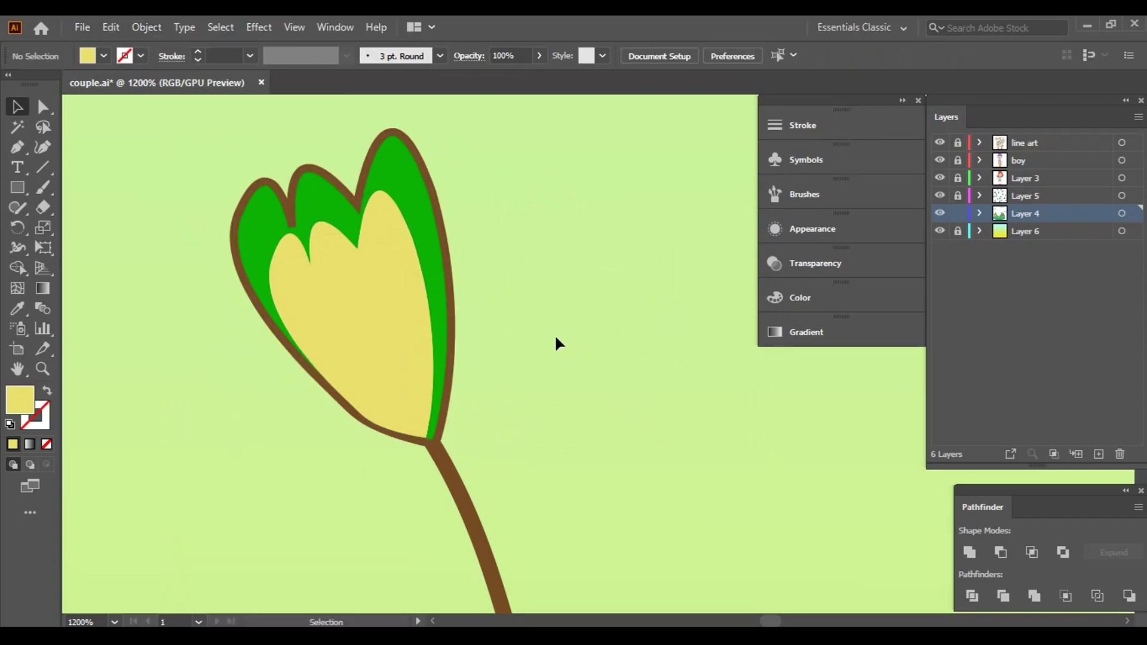
{"action": "scroll", "coordinate": [556, 341], "scroll_direction": "down", "scroll_amount": 5}
{"action": "scroll", "coordinate": [507, 343], "scroll_direction": "up", "scroll_amount": 2}
{"action": "scroll", "coordinate": [457, 419], "scroll_direction": "up", "scroll_amount": 2}
{"action": "scroll", "coordinate": [456, 418], "scroll_direction": "up", "scroll_amount": 1}
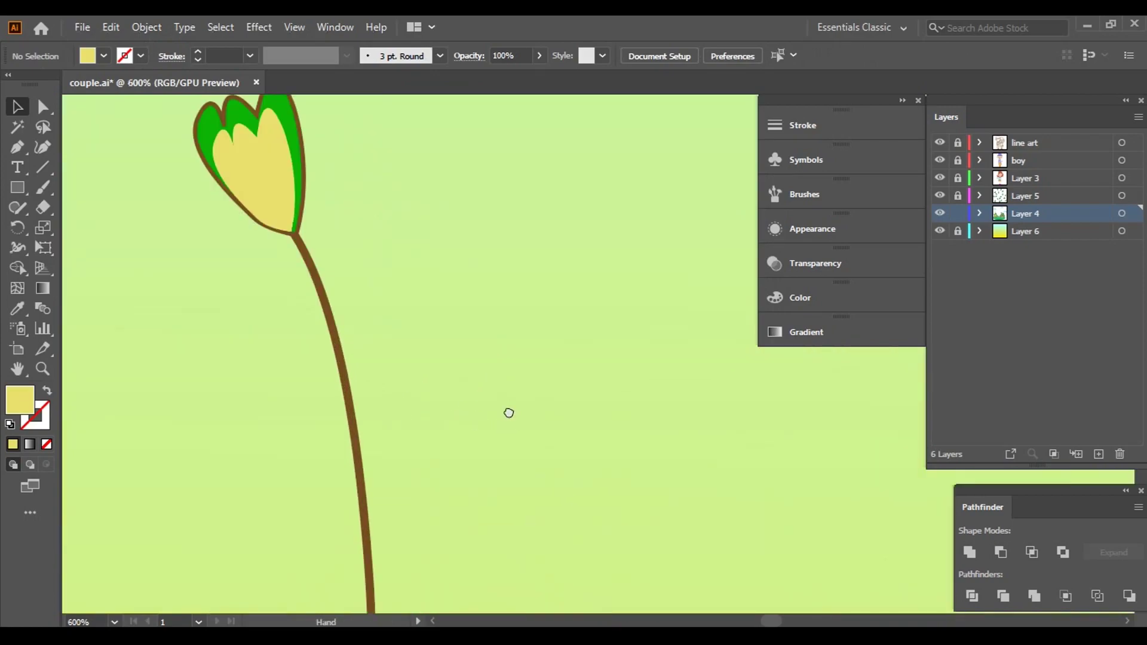
{"action": "scroll", "coordinate": [510, 410], "scroll_direction": "up", "scroll_amount": 1}
- Draw a tall narrow ellipse right of the stem with a 0.75 pt brown outline
{"action": "left_click", "coordinate": [18, 187]}
{"action": "left_click", "coordinate": [90, 225]}
{"action": "left_click_drag", "start_coordinate": [448, 221], "coordinate": [494, 366]}
{"action": "left_click", "coordinate": [141, 56]}
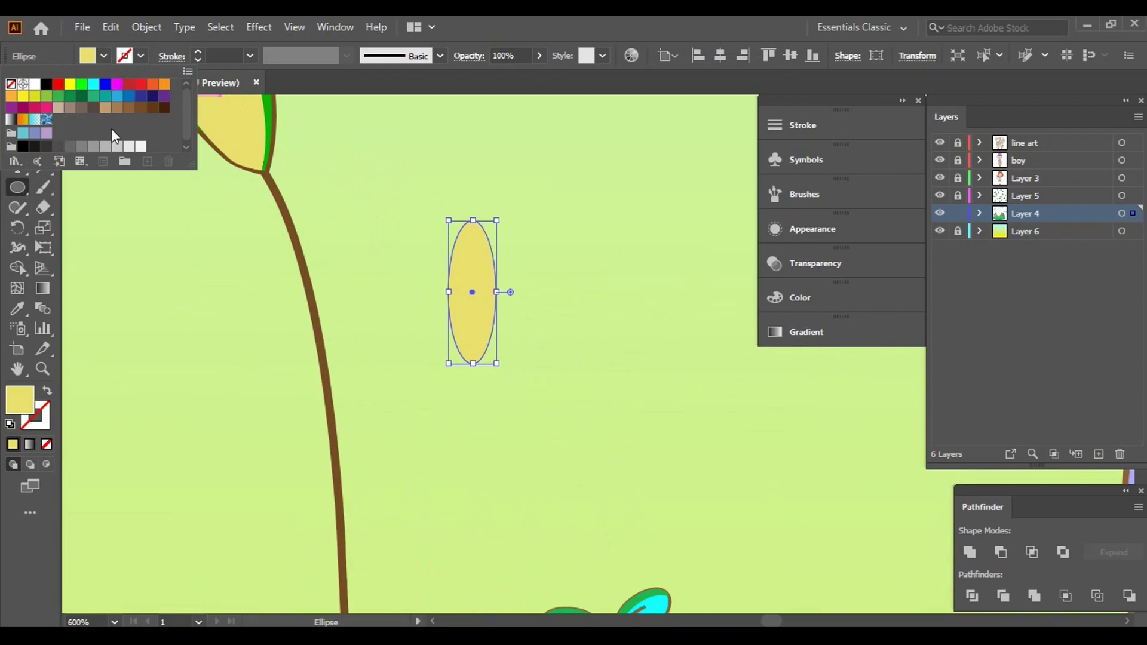
{"action": "left_click", "coordinate": [129, 108]}
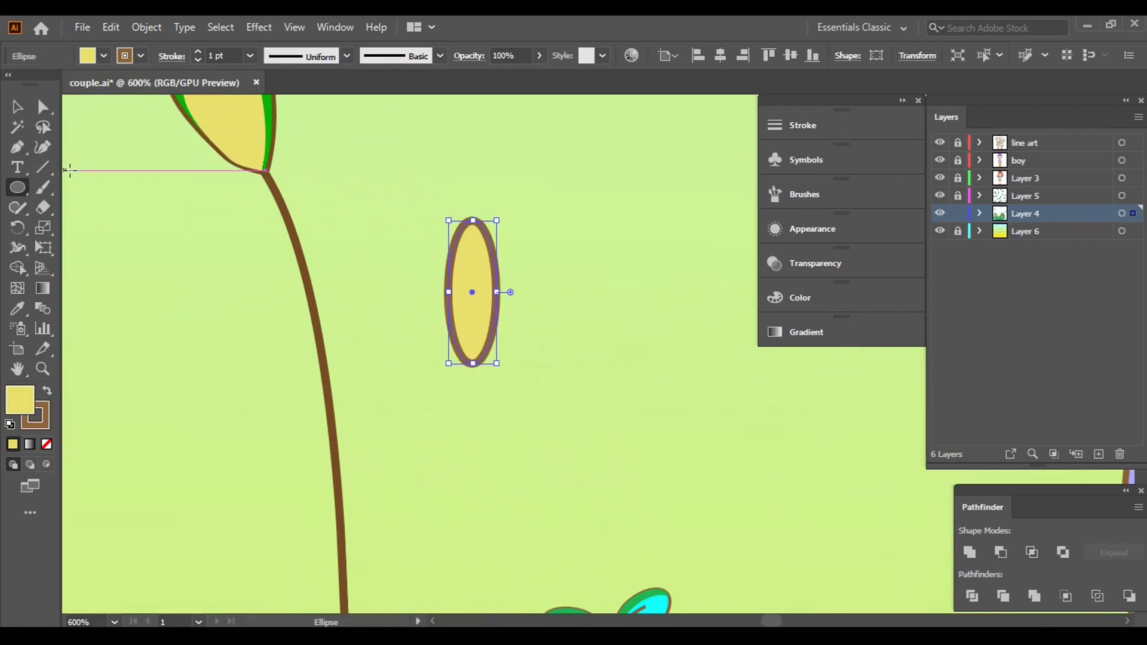
{"action": "left_click", "coordinate": [198, 60]}
{"action": "key", "text": "v"}
{"action": "left_click", "coordinate": [440, 234]}
- Convert the ellipse's bottom anchor to a sharp corner to form a leaf
{"action": "key", "text": "ctrl+a"}
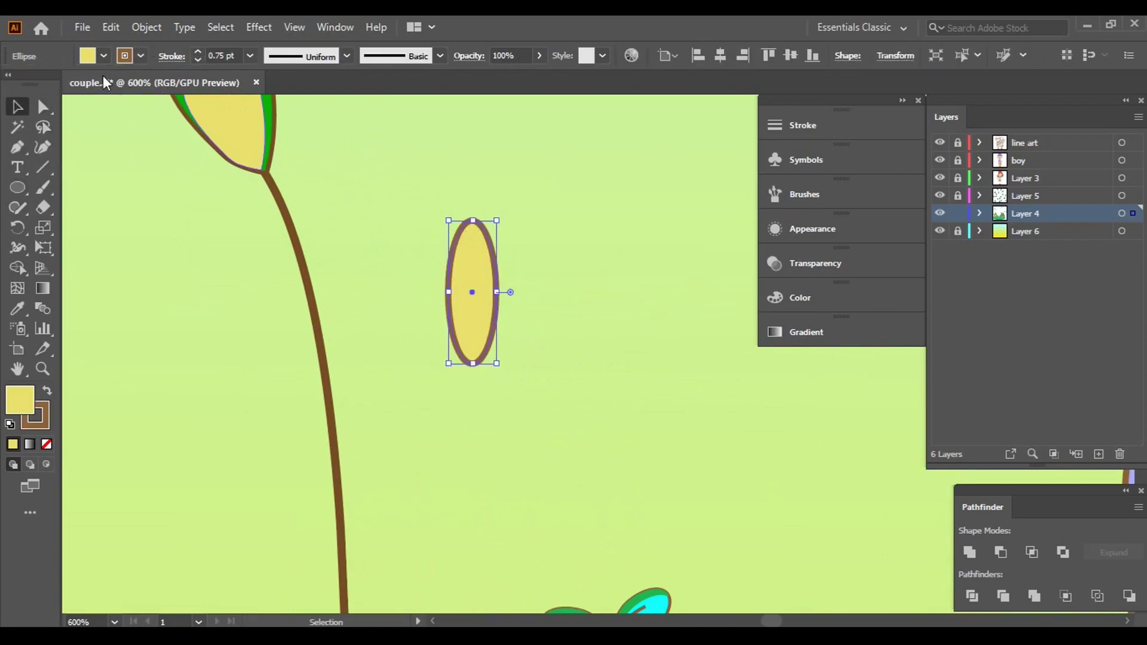
{"action": "key", "text": "a"}
{"action": "left_click", "coordinate": [466, 363]}
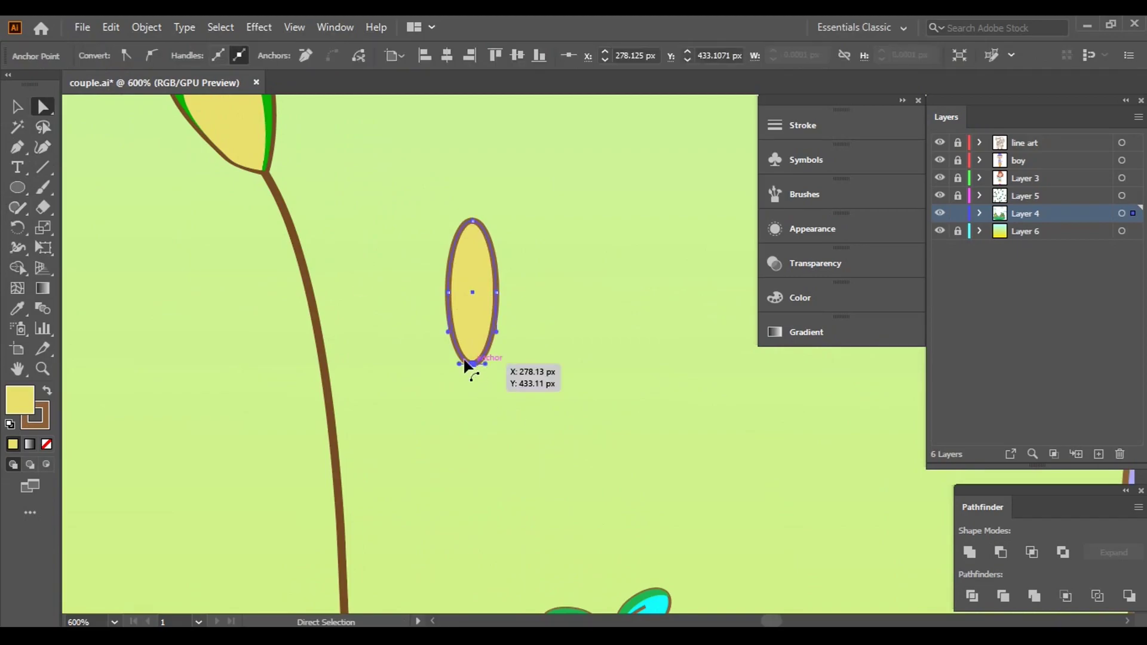
{"action": "left_click", "coordinate": [126, 57]}
{"action": "left_click", "coordinate": [233, 349]}
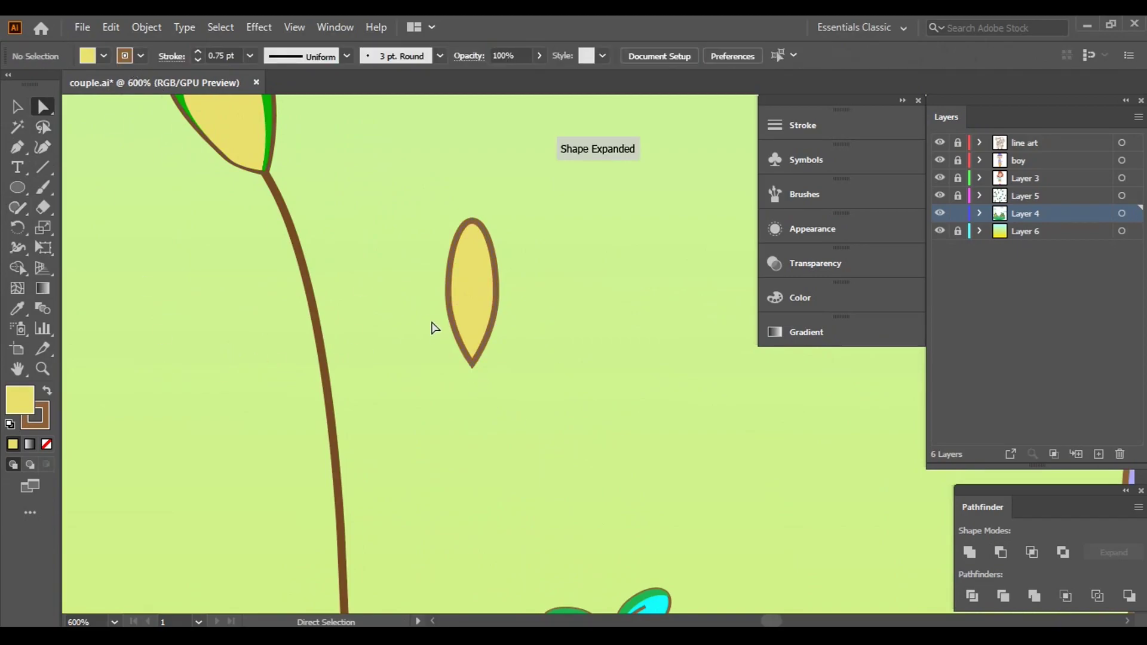
- Fill the leaf with fully saturated, bright purple
{"action": "left_click", "coordinate": [479, 293]}
{"action": "double_click", "coordinate": [20, 399]}
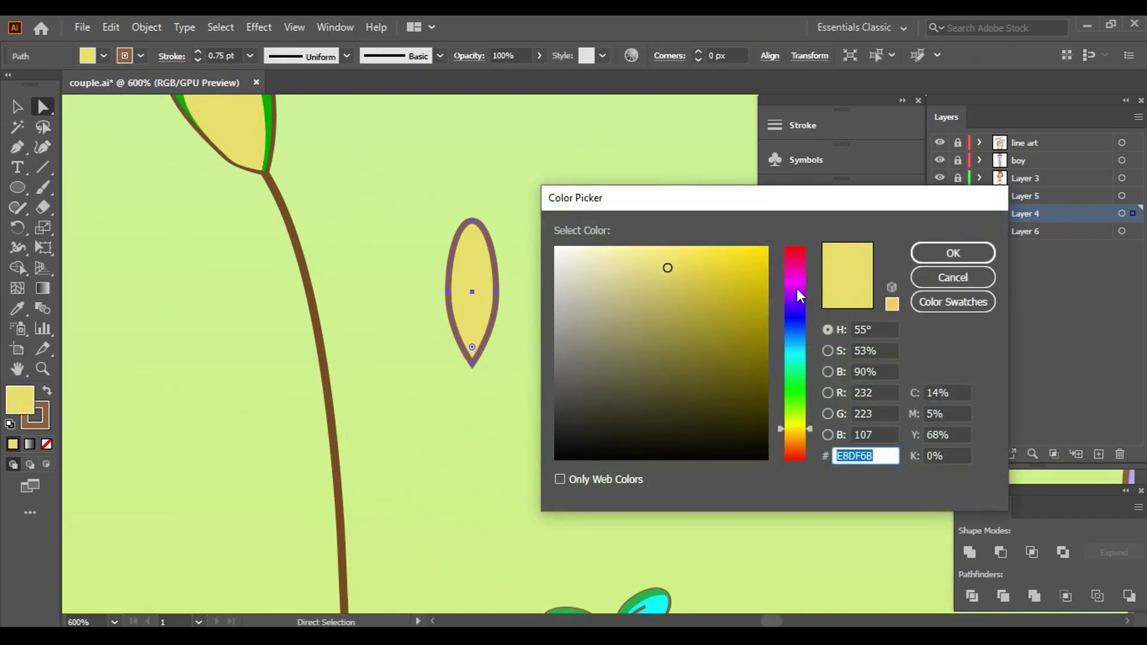
{"action": "left_click", "coordinate": [796, 293]}
{"action": "left_click_drag", "start_coordinate": [727, 247], "coordinate": [769, 246]}
{"action": "left_click", "coordinate": [953, 253]}
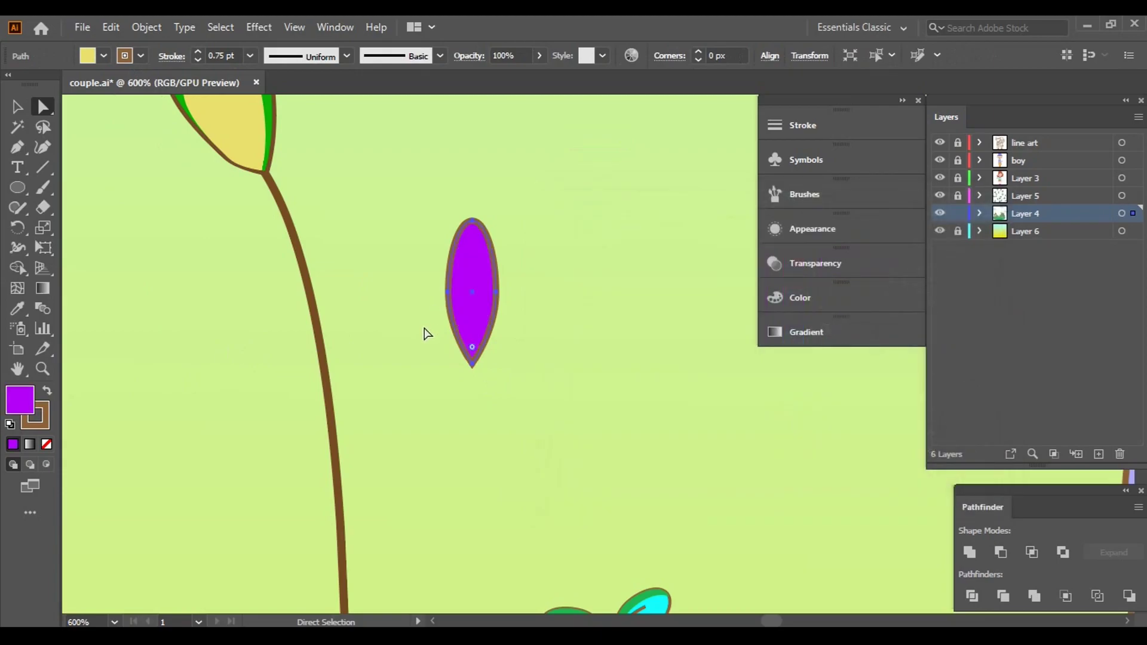
{"action": "left_click", "coordinate": [446, 376]}
- Narrow the purple leaf, move it against the stem and rotate it to lean on it
{"action": "scroll", "coordinate": [479, 361], "scroll_direction": "down", "scroll_amount": 3}
{"action": "scroll", "coordinate": [573, 353], "scroll_direction": "up", "scroll_amount": 2}
{"action": "left_click", "coordinate": [556, 316]}
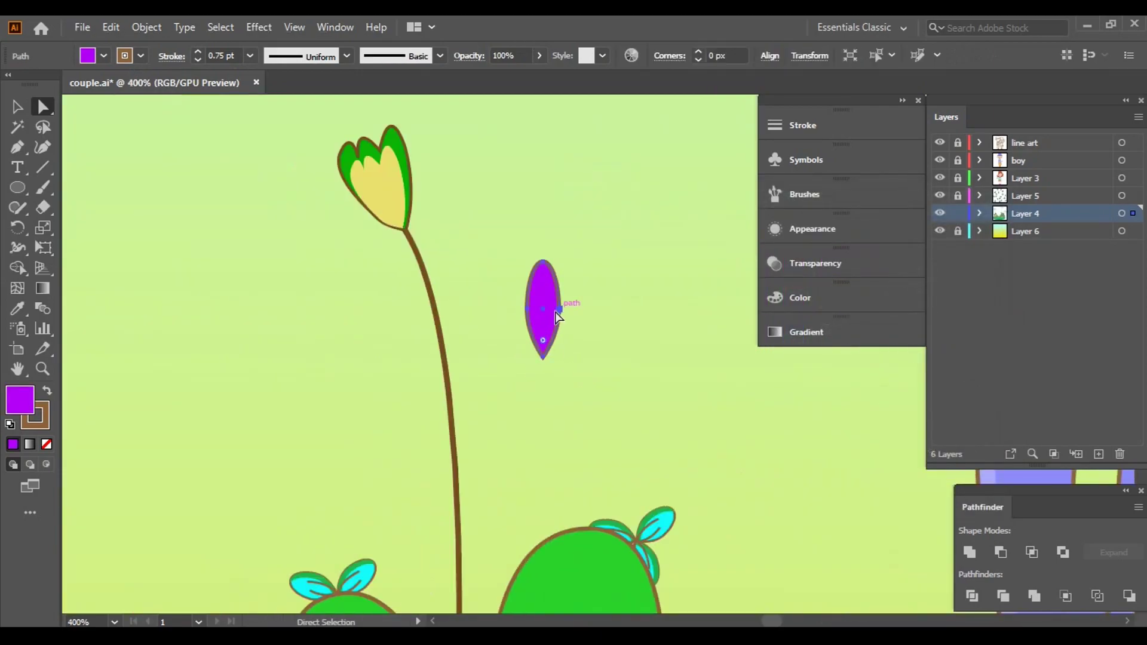
{"action": "left_click", "coordinate": [17, 107]}
{"action": "scroll", "coordinate": [598, 316], "scroll_direction": "up", "scroll_amount": 2}
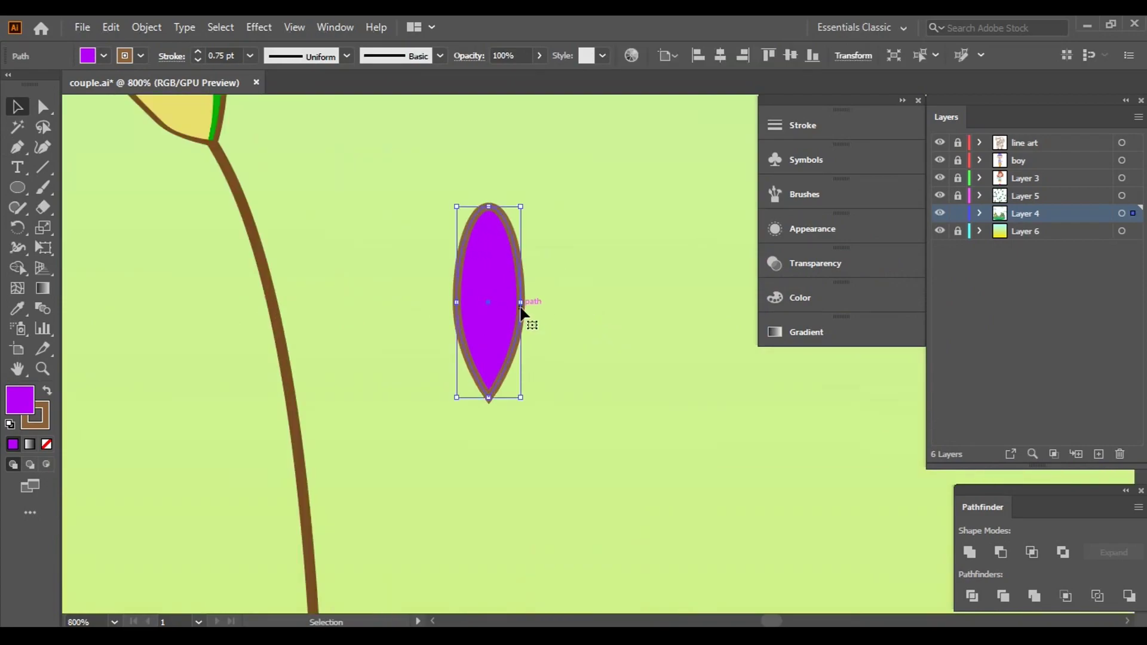
{"action": "left_click_drag", "start_coordinate": [524, 302], "coordinate": [510, 302]}
{"action": "left_click_drag", "start_coordinate": [485, 359], "coordinate": [335, 446]}
{"action": "scroll", "coordinate": [457, 299], "scroll_direction": "down", "scroll_amount": 3}
{"action": "scroll", "coordinate": [457, 299], "scroll_direction": "left", "scroll_amount": 3}
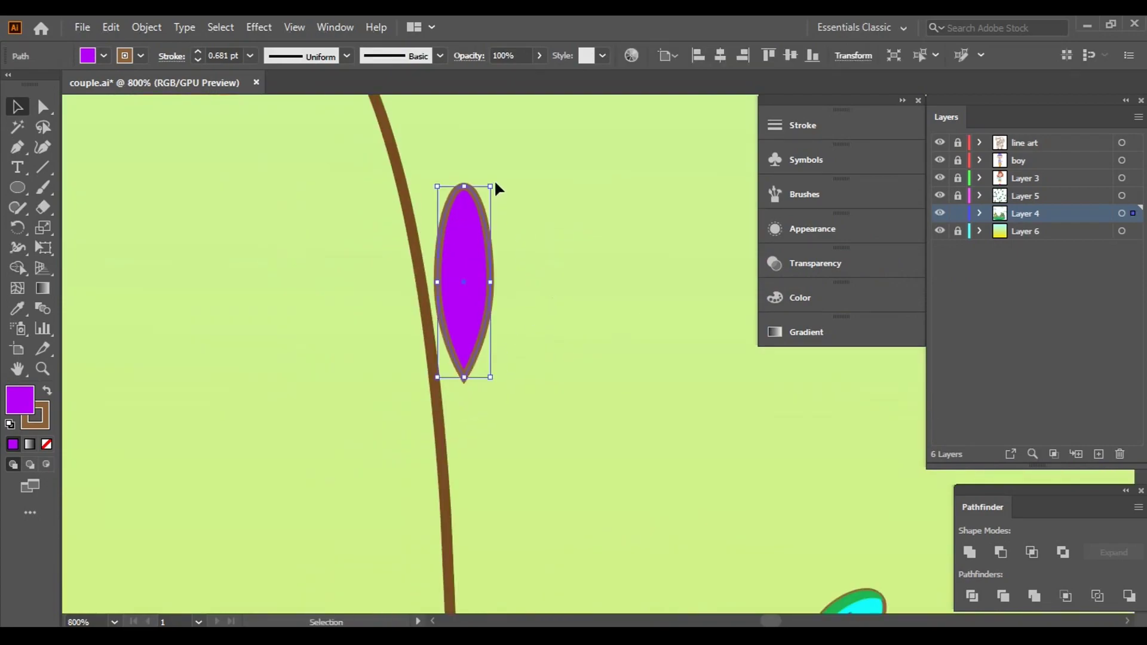
{"action": "left_click_drag", "start_coordinate": [494, 184], "coordinate": [524, 206]}
{"action": "left_click", "coordinate": [620, 303]}
- Copy the leaf to the stem's left, tilted outward, and reposition and rotate the right leaf
{"action": "scroll", "coordinate": [622, 300], "scroll_direction": "down", "scroll_amount": 2}
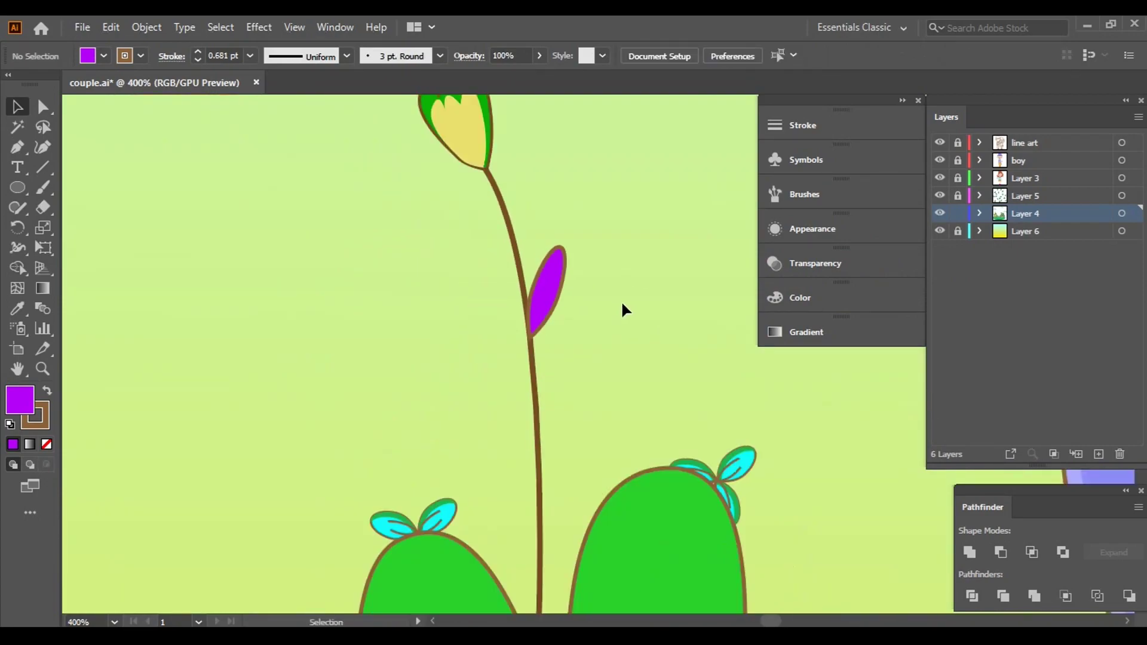
{"action": "left_click", "coordinate": [537, 339]}
{"action": "left_click_drag", "start_coordinate": [538, 339], "coordinate": [463, 319], "text": "alt"}
{"action": "left_click_drag", "start_coordinate": [456, 380], "coordinate": [489, 317]}
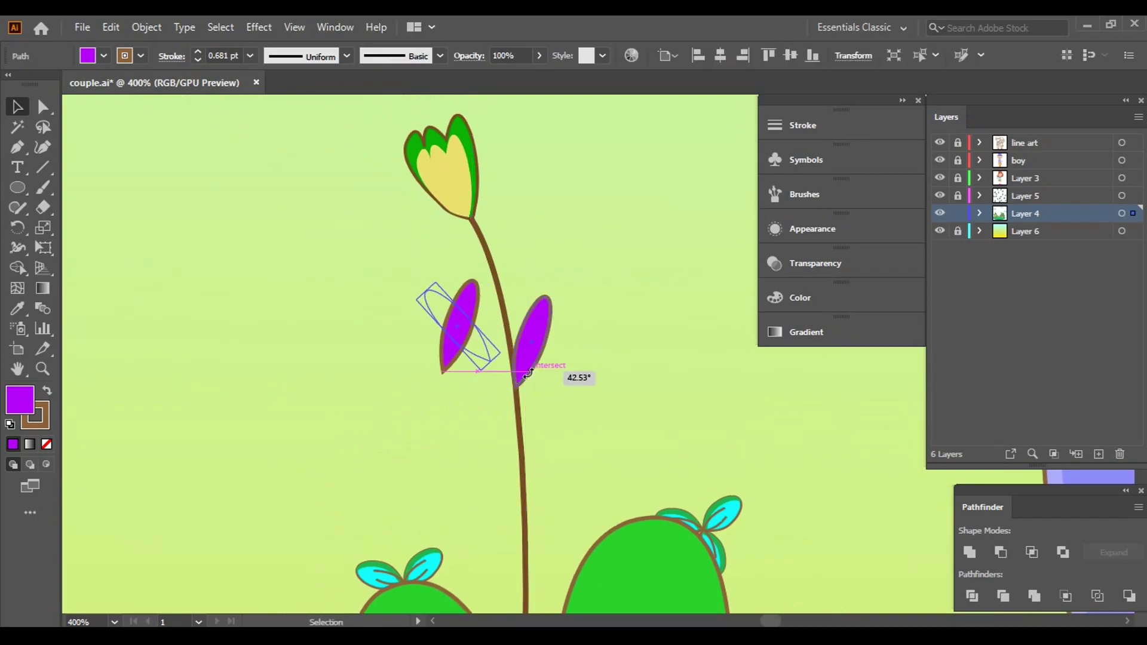
{"action": "scroll", "coordinate": [640, 253], "scroll_direction": "down", "scroll_amount": 3}
{"action": "scroll", "coordinate": [597, 239], "scroll_direction": "down", "scroll_amount": 1}
{"action": "left_click", "coordinate": [523, 226]}
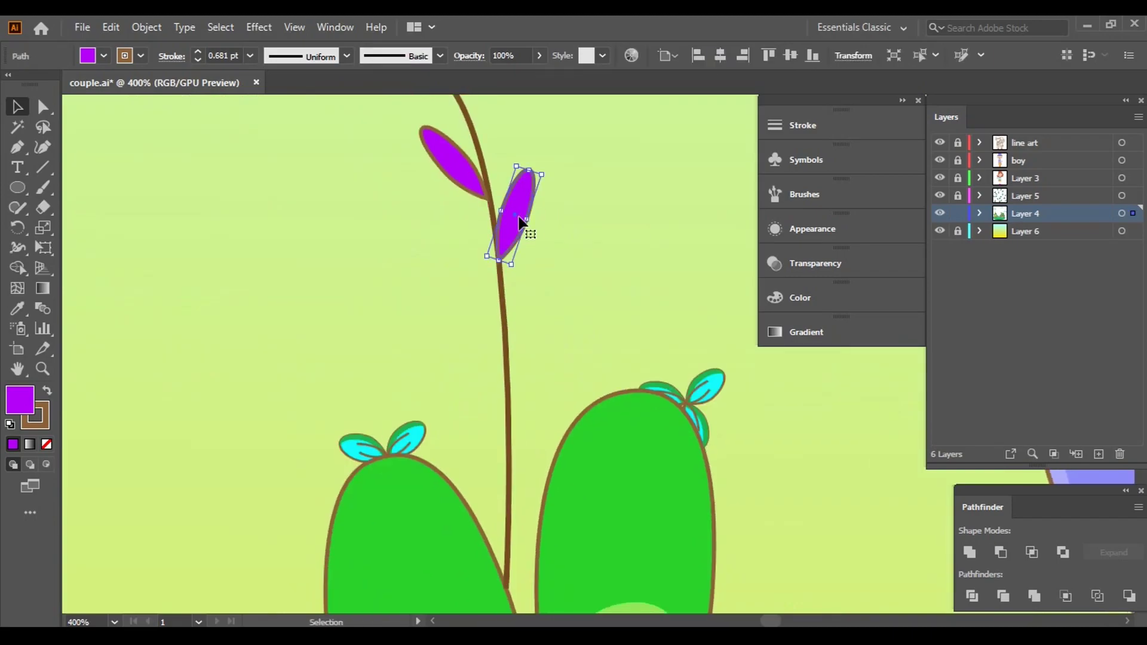
{"action": "mouse_move", "coordinate": [523, 225]}
{"action": "left_mouse_down", "text": "alt"}
{"action": "mouse_move", "coordinate": [542, 395]}
{"action": "mouse_move", "coordinate": [521, 306]}
{"action": "left_mouse_up", "text": "alt"}
{"action": "scroll", "coordinate": [543, 395], "scroll_direction": "up", "scroll_amount": 2}
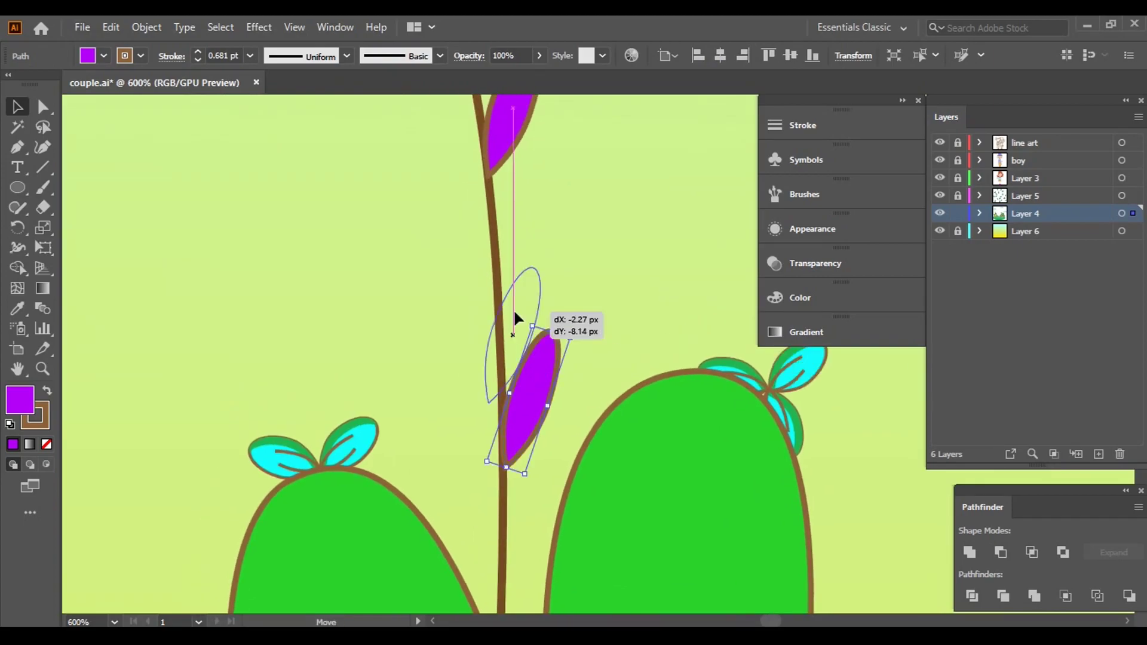
{"action": "left_click_drag", "start_coordinate": [571, 235], "coordinate": [583, 246]}
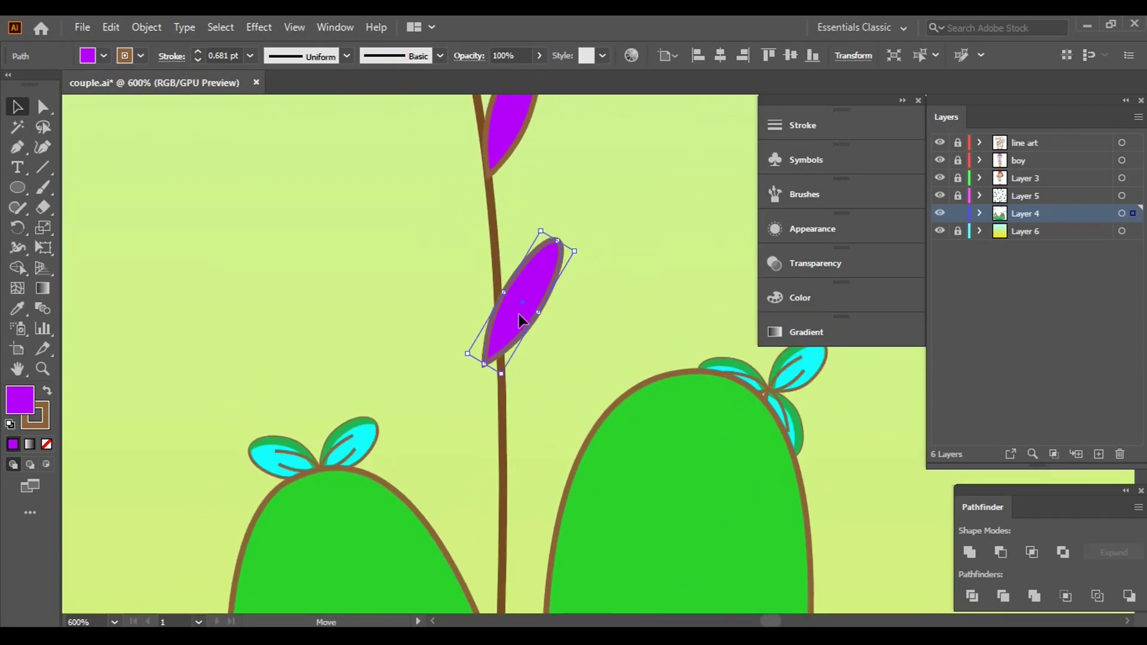
{"action": "left_click", "coordinate": [590, 364]}
- Place two more rotated purple leaf copies lower down the stem
{"action": "scroll", "coordinate": [472, 146], "scroll_direction": "down", "scroll_amount": 2}
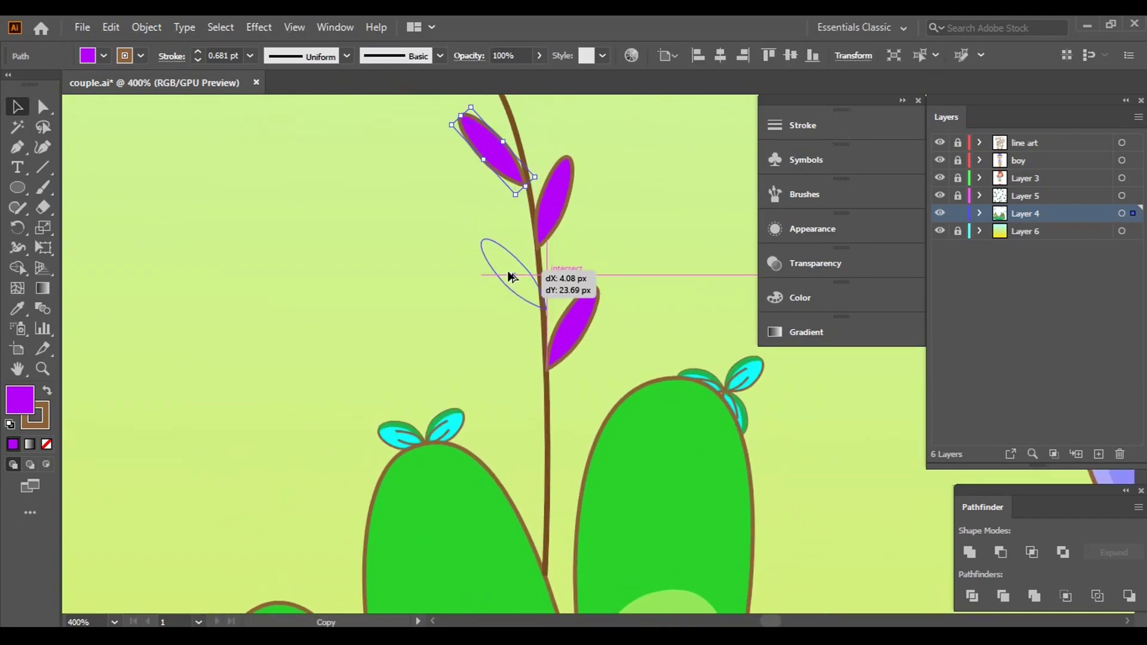
{"action": "left_click_drag", "start_coordinate": [489, 161], "coordinate": [529, 289]}
{"action": "scroll", "coordinate": [529, 290], "scroll_direction": "up", "scroll_amount": 2}
{"action": "left_click_drag", "start_coordinate": [605, 330], "coordinate": [546, 328]}
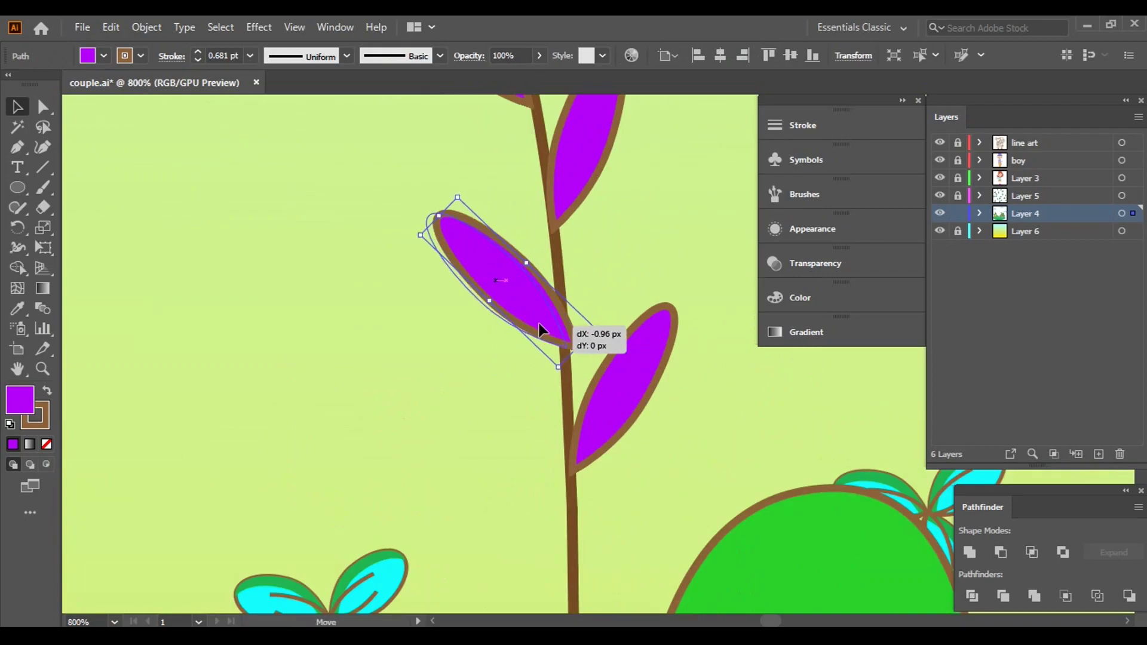
{"action": "left_click", "coordinate": [694, 245]}
{"action": "scroll", "coordinate": [694, 241], "scroll_direction": "down", "scroll_amount": 3}
{"action": "mouse_move", "coordinate": [694, 241]}
{"action": "left_mouse_down"}
{"action": "mouse_move", "coordinate": [598, 257]}
{"action": "mouse_move", "coordinate": [651, 167]}
{"action": "left_mouse_up"}
{"action": "scroll", "coordinate": [595, 272], "scroll_direction": "up", "scroll_amount": 3}
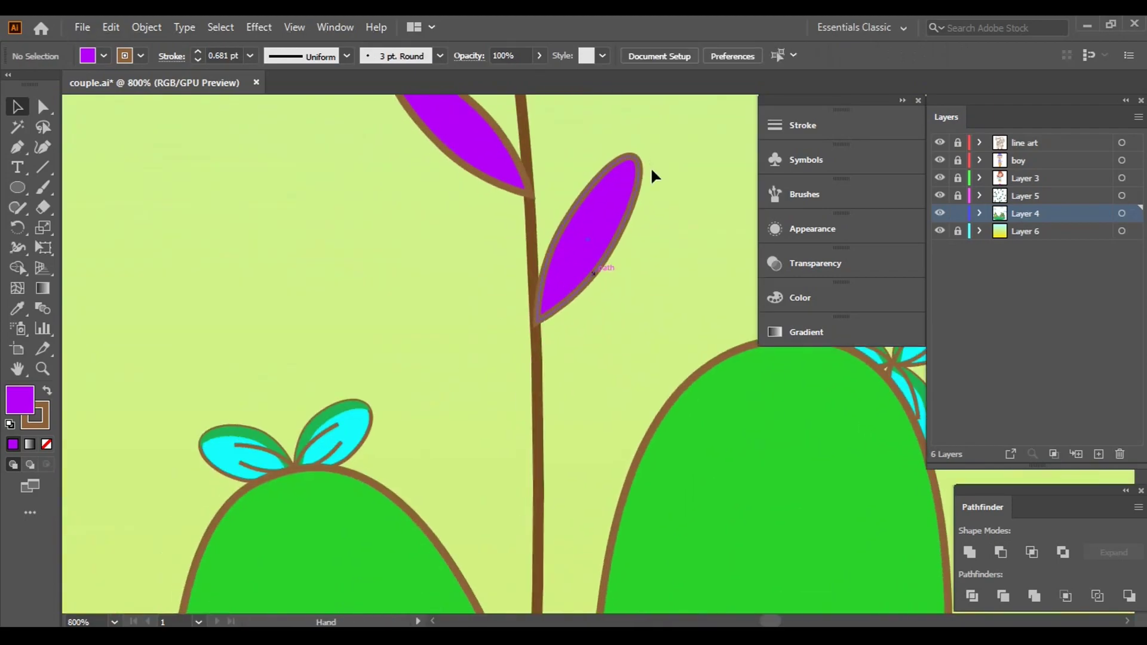
{"action": "left_click_drag", "start_coordinate": [495, 170], "coordinate": [504, 430]}
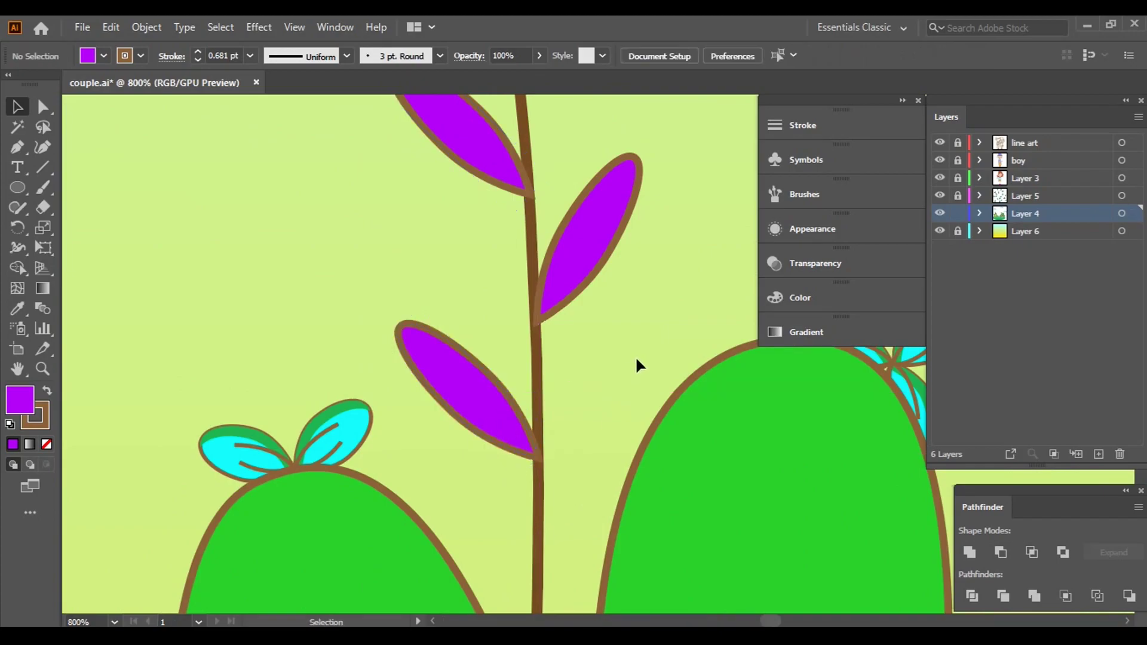
{"action": "scroll", "coordinate": [636, 359], "scroll_direction": "down", "scroll_amount": 5}
{"action": "left_click", "coordinate": [616, 381]}
{"action": "left_click", "coordinate": [630, 289]}
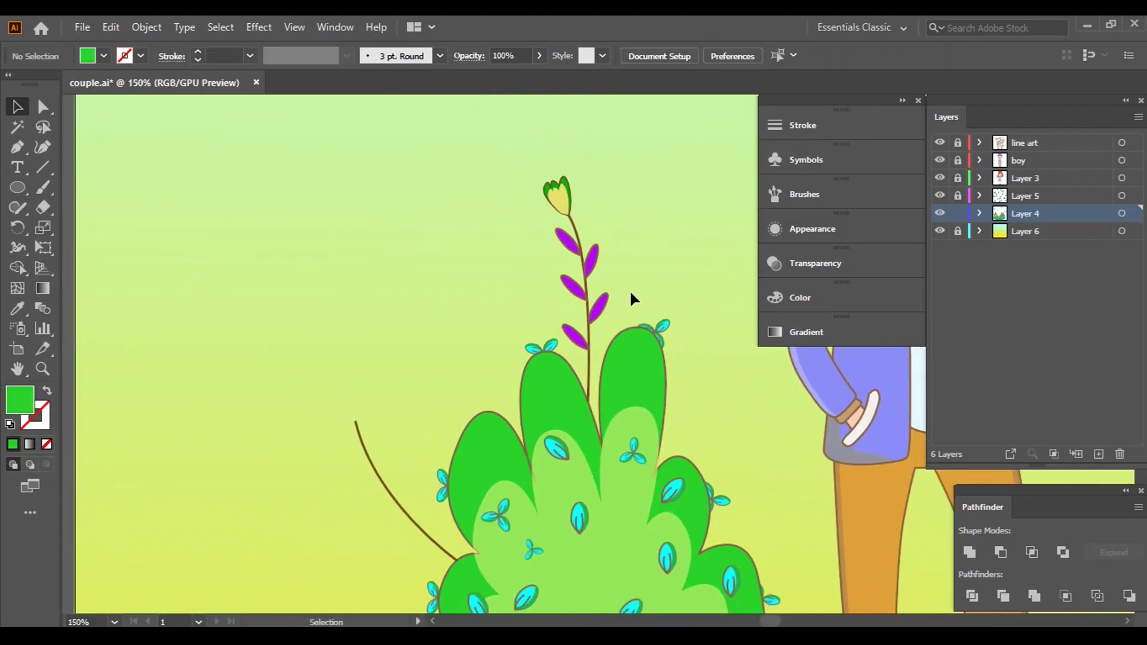
- Group the stem, purple leaves and yellow flower together
{"action": "scroll", "coordinate": [629, 290], "scroll_direction": "up", "scroll_amount": 2}
{"action": "left_click_drag", "start_coordinate": [609, 305], "coordinate": [660, 377]}
{"action": "left_click", "coordinate": [578, 457]}
{"action": "left_click", "coordinate": [505, 182]}
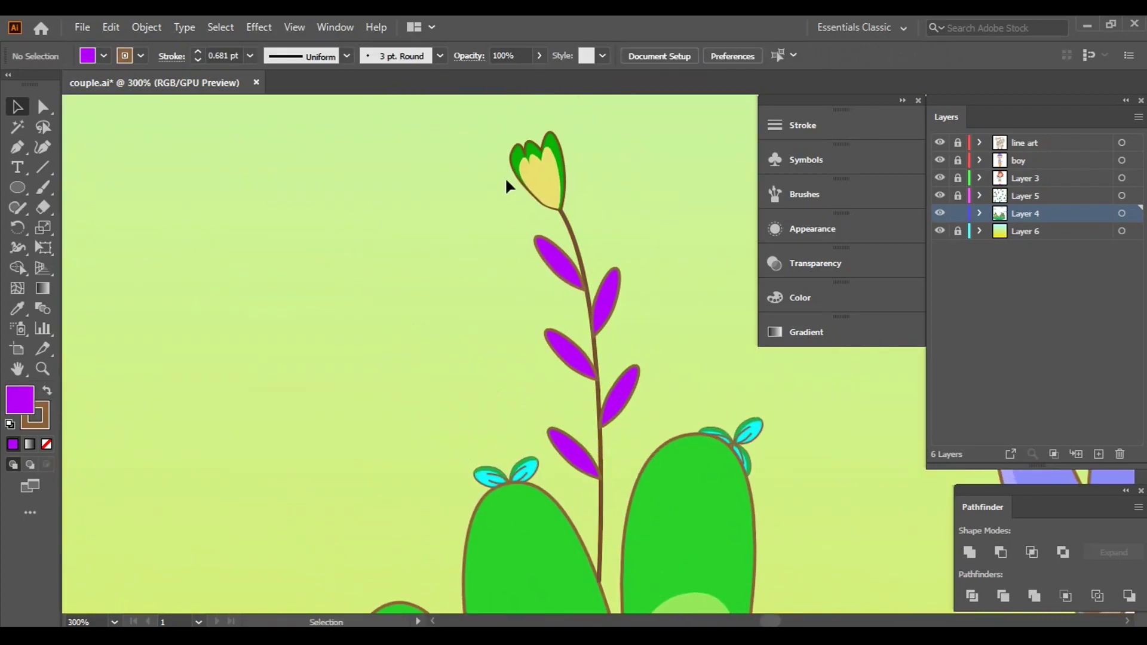
{"action": "right_click", "coordinate": [583, 340]}
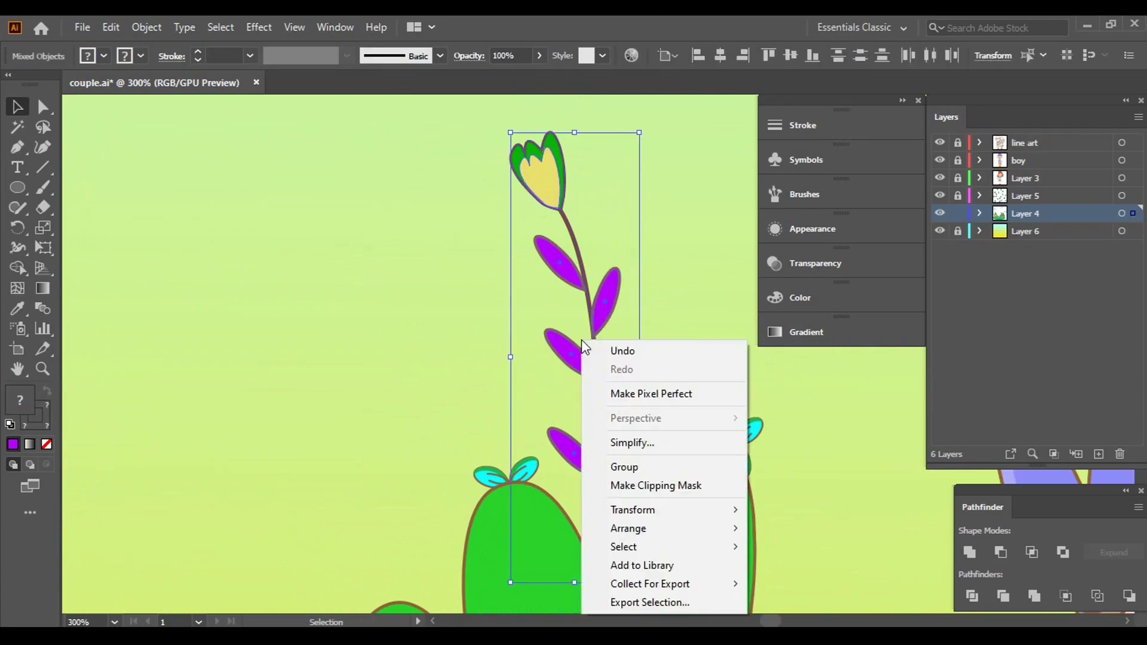
{"action": "left_click", "coordinate": [614, 465]}
{"action": "left_click", "coordinate": [684, 318]}
{"action": "scroll", "coordinate": [683, 318], "scroll_direction": "down", "scroll_amount": 3}
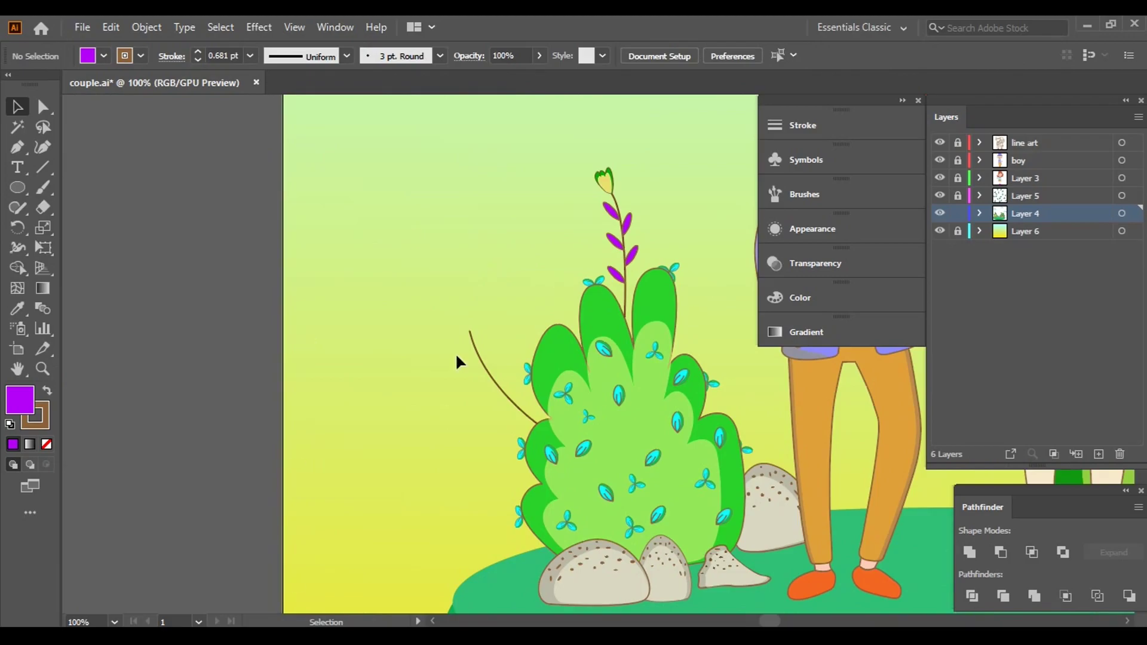
- Draw a narrow ellipse with a sharp-pointed bottom at the curved branch's tip
{"action": "scroll", "coordinate": [455, 353], "scroll_direction": "up", "scroll_amount": 3}
{"action": "scroll", "coordinate": [450, 343], "scroll_direction": "up", "scroll_amount": 2}
{"action": "key", "text": "l"}
{"action": "mouse_move", "coordinate": [266, 220]}
{"action": "left_mouse_down"}
{"action": "mouse_move", "coordinate": [363, 368]}
{"action": "mouse_move", "coordinate": [352, 366]}
{"action": "left_mouse_up"}
{"action": "left_click", "coordinate": [43, 107]}
{"action": "left_click", "coordinate": [309, 369]}
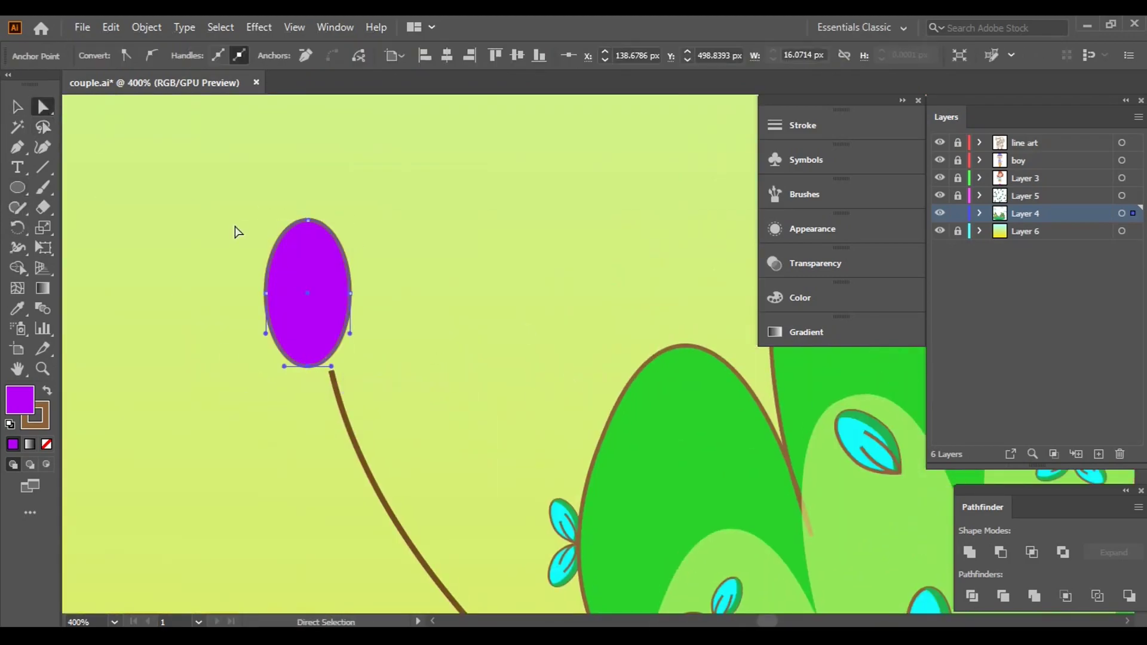
{"action": "left_click", "coordinate": [16, 107]}
{"action": "left_click", "coordinate": [333, 313]}
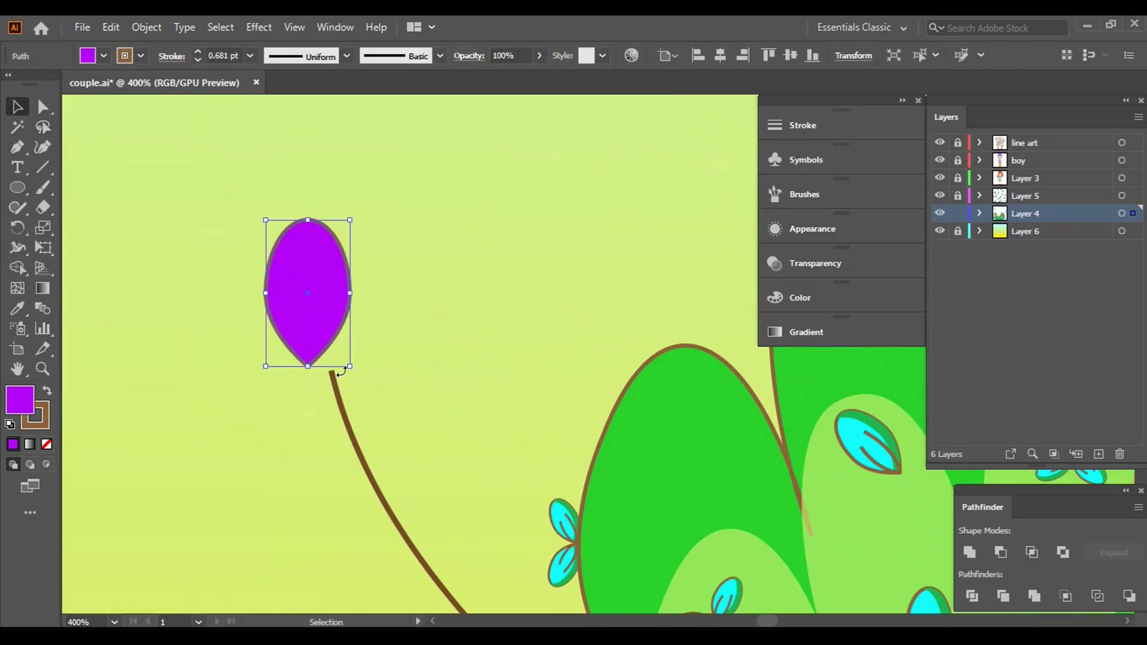
{"action": "scroll", "coordinate": [335, 363], "scroll_direction": "up", "scroll_amount": 1}
{"action": "left_click_drag", "start_coordinate": [345, 245], "coordinate": [328, 247]}
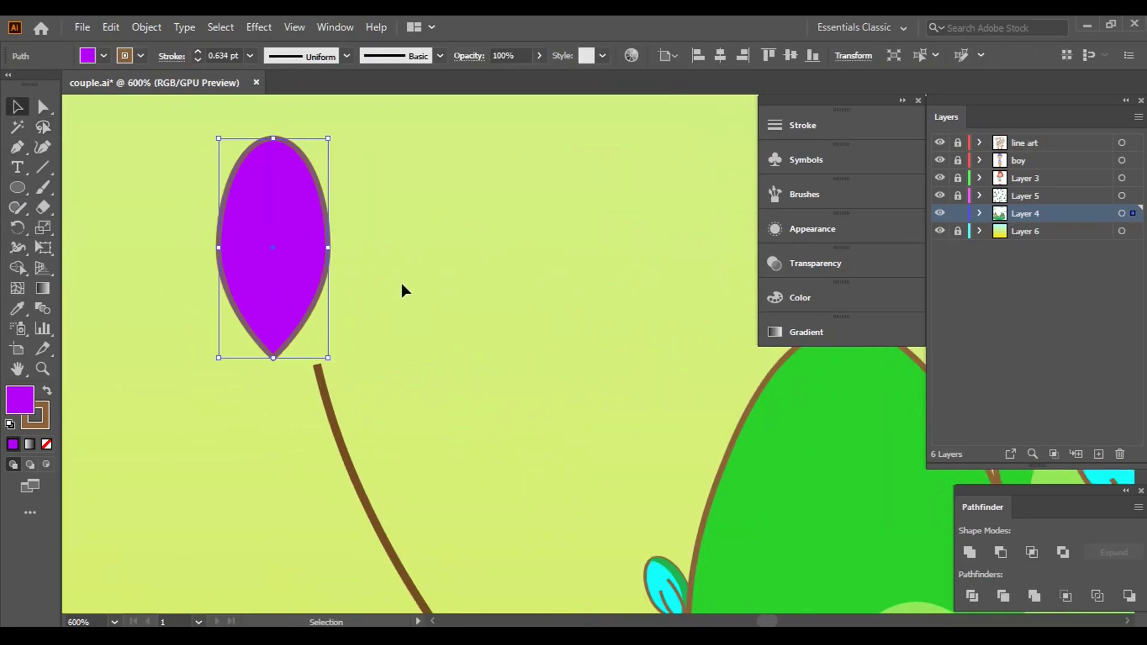
- Fill the bud light blue and move it onto the branch tip
{"action": "double_click", "coordinate": [21, 399]}
{"action": "left_click", "coordinate": [788, 341]}
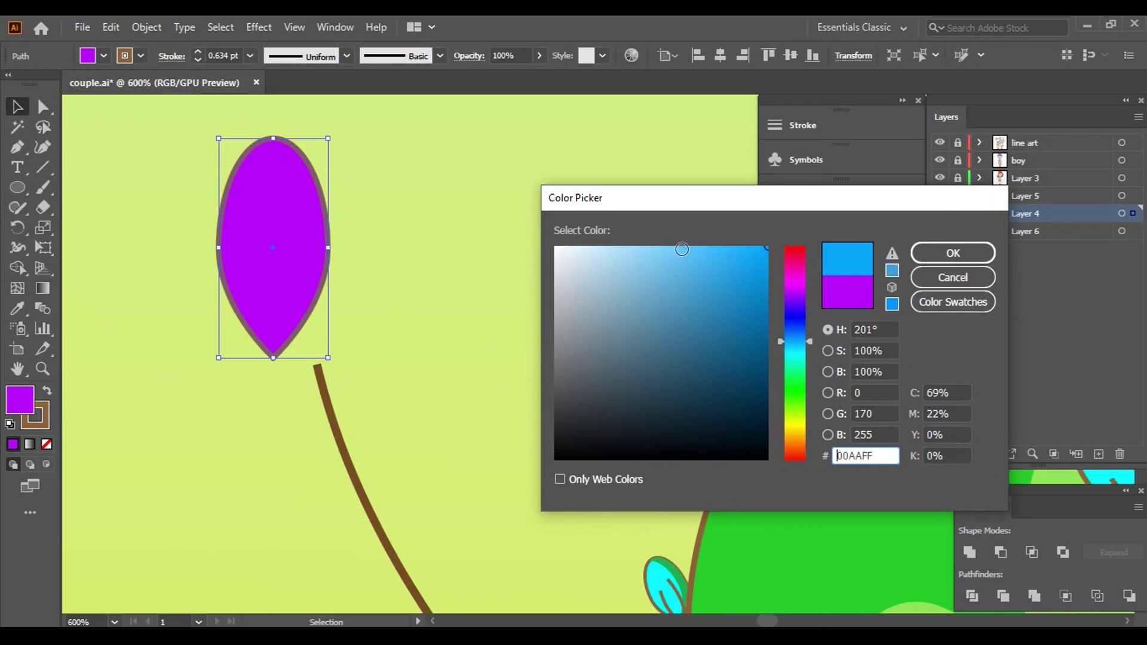
{"action": "left_click", "coordinate": [645, 245]}
{"action": "left_click", "coordinate": [953, 253]}
{"action": "left_click_drag", "start_coordinate": [270, 303], "coordinate": [317, 323]}
{"action": "scroll", "coordinate": [500, 318], "scroll_direction": "down", "scroll_amount": 5}
{"action": "scroll", "coordinate": [502, 331], "scroll_direction": "up", "scroll_amount": 2}
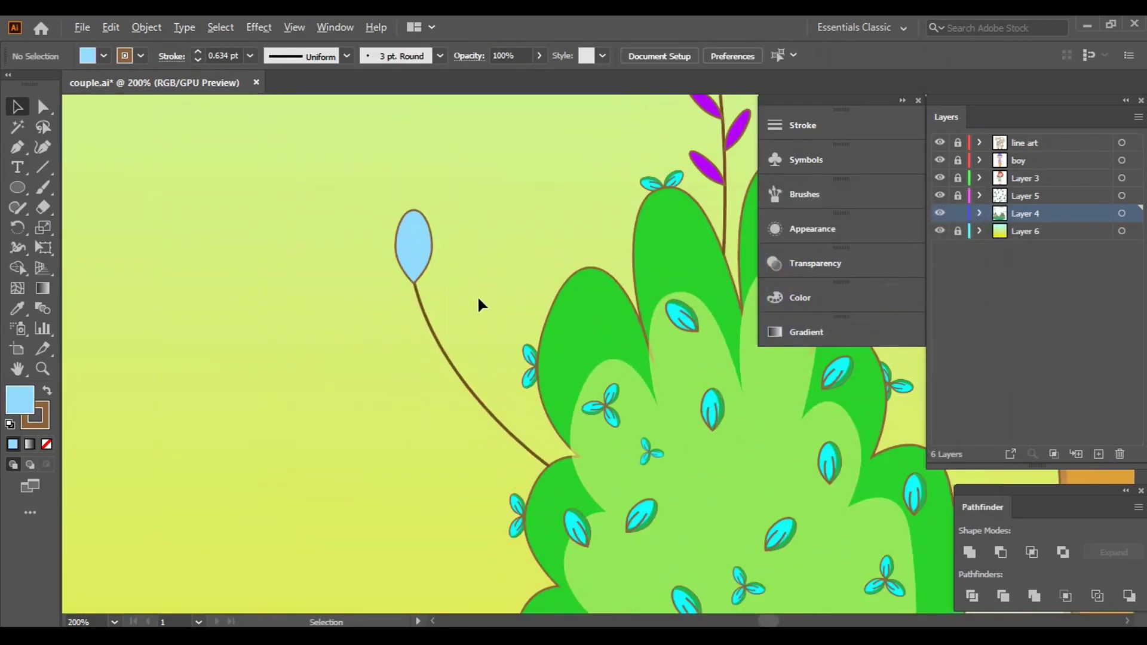
{"action": "scroll", "coordinate": [468, 311], "scroll_direction": "up", "scroll_amount": 4}
- Copy the blue bud beside the branch, narrowed and tilted as a leaf
{"action": "mouse_move", "coordinate": [417, 251]}
{"action": "left_mouse_down"}
{"action": "mouse_move", "coordinate": [468, 307]}
{"action": "mouse_move", "coordinate": [472, 292]}
{"action": "left_mouse_up"}
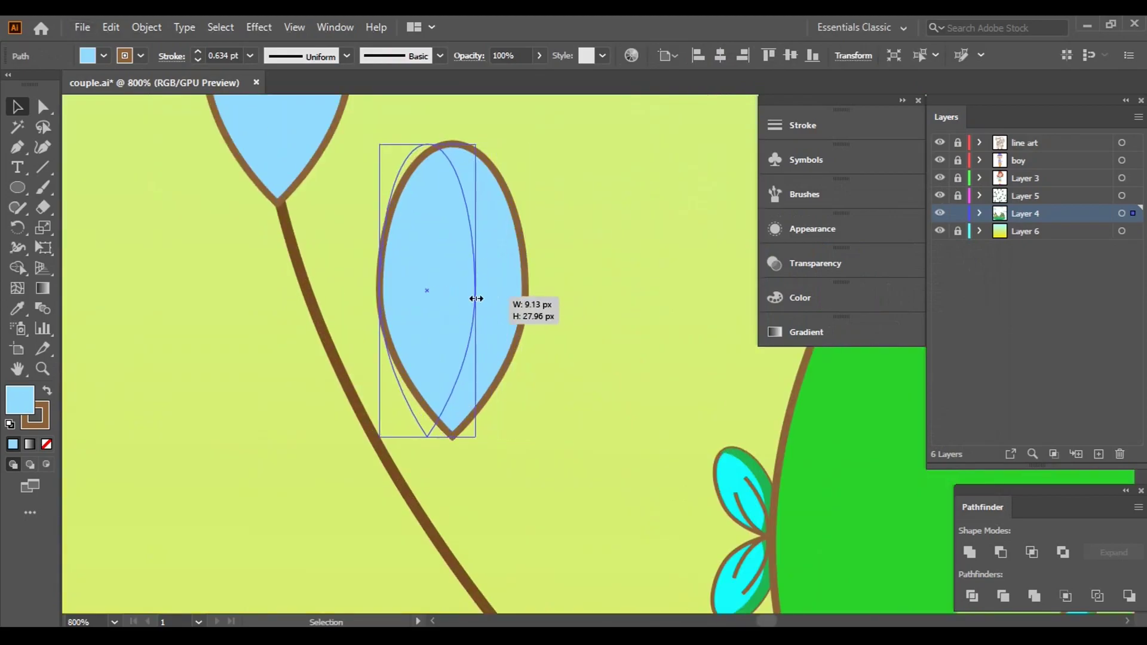
{"action": "mouse_move", "coordinate": [500, 486]}
{"action": "left_mouse_down"}
{"action": "mouse_move", "coordinate": [445, 377]}
{"action": "mouse_move", "coordinate": [396, 371]}
{"action": "left_mouse_up"}
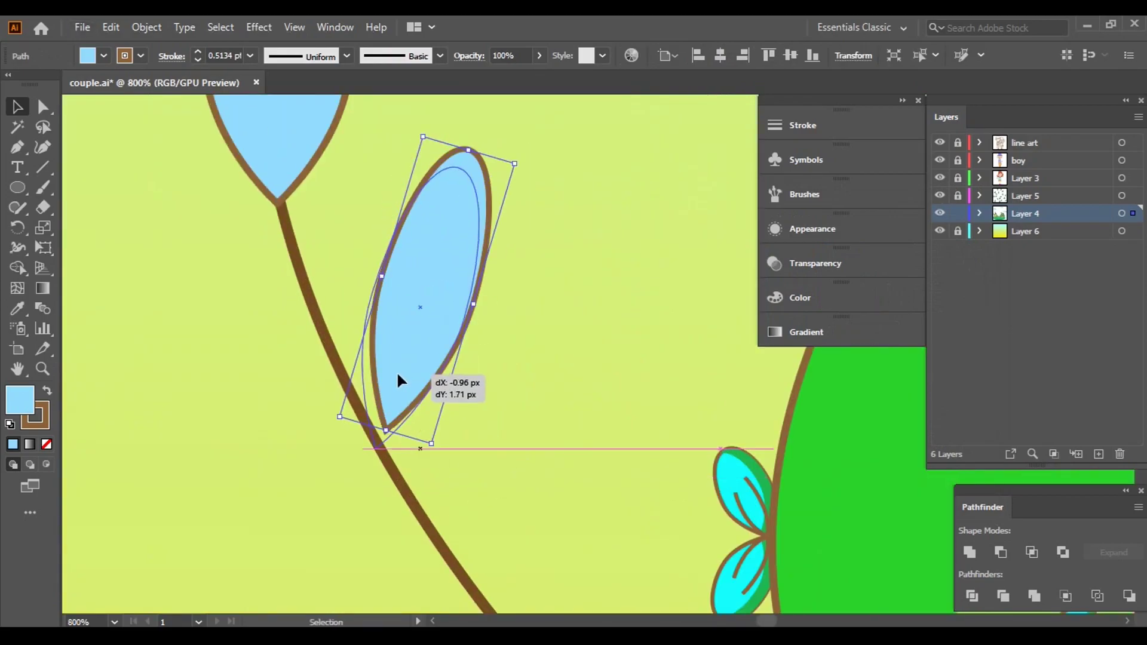
{"action": "left_click", "coordinate": [533, 358]}
{"action": "left_click", "coordinate": [449, 277]}
- Fill the copied leaf bright green
{"action": "double_click", "coordinate": [20, 399]}
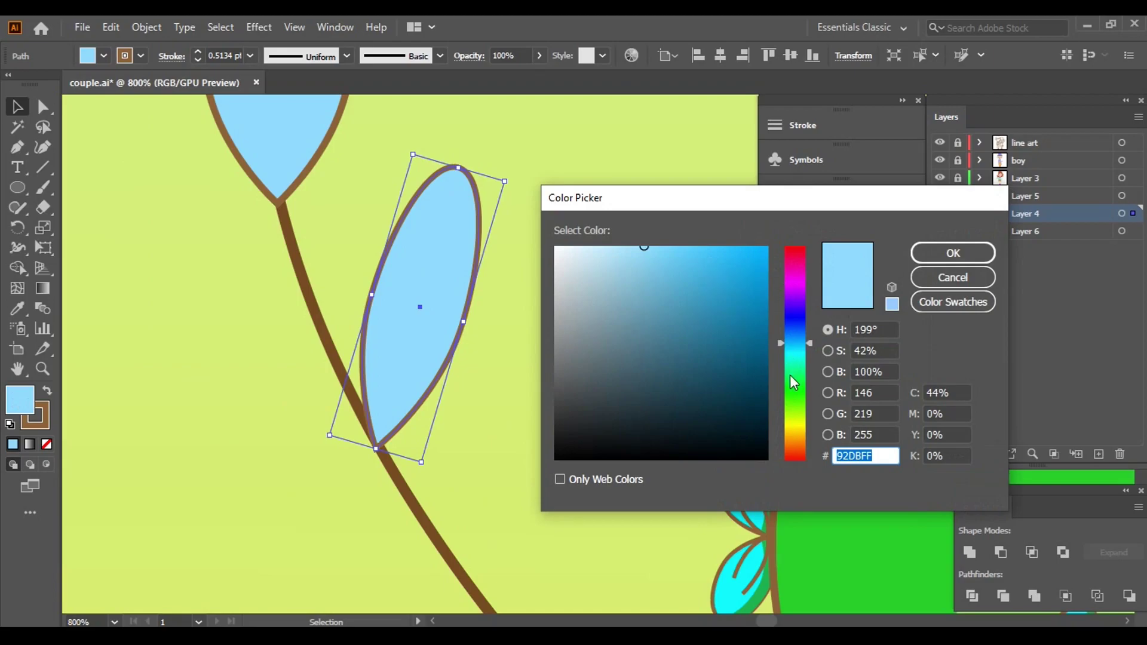
{"action": "left_click", "coordinate": [799, 392]}
{"action": "left_click", "coordinate": [896, 257]}
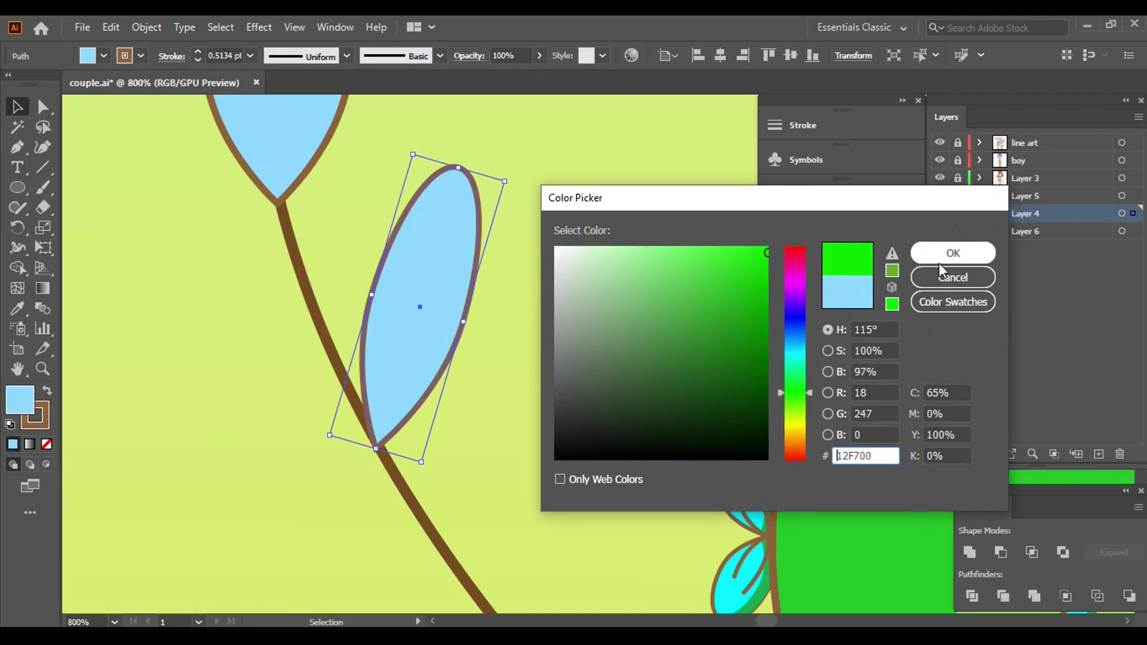
{"action": "left_click", "coordinate": [953, 253]}
{"action": "left_click", "coordinate": [540, 314]}
{"action": "scroll", "coordinate": [598, 299], "scroll_direction": "down", "scroll_amount": 2}
- Copy the green leaf further down the branch
{"action": "mouse_move", "coordinate": [474, 254]}
{"action": "left_mouse_down"}
{"action": "mouse_move", "coordinate": [545, 361]}
{"action": "mouse_move", "coordinate": [385, 339]}
{"action": "left_mouse_up"}
{"action": "scroll", "coordinate": [598, 344], "scroll_direction": "up", "scroll_amount": 3}
{"action": "scroll", "coordinate": [562, 313], "scroll_direction": "down", "scroll_amount": 1}
{"action": "scroll", "coordinate": [547, 341], "scroll_direction": "down", "scroll_amount": 3}
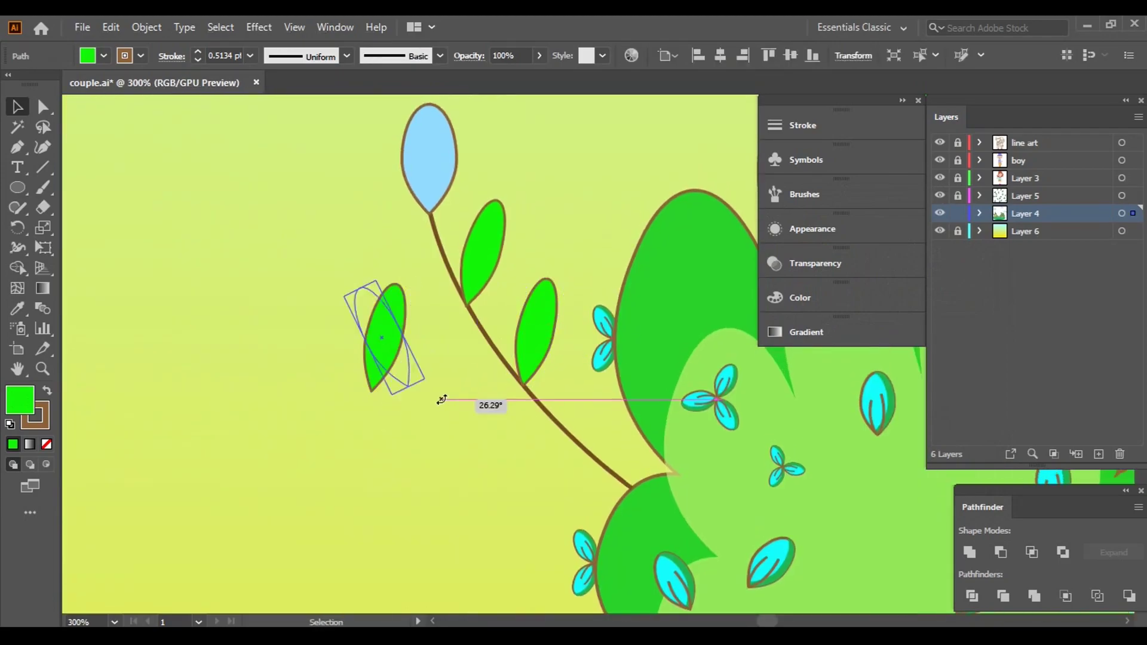
- Angle the left green leaf along the branch and nudge the next leaf onto it
{"action": "mouse_move", "coordinate": [397, 395]}
{"action": "left_mouse_down"}
{"action": "mouse_move", "coordinate": [407, 371]}
{"action": "mouse_move", "coordinate": [490, 353]}
{"action": "left_mouse_up"}
{"action": "scroll", "coordinate": [487, 355], "scroll_direction": "up", "scroll_amount": 2}
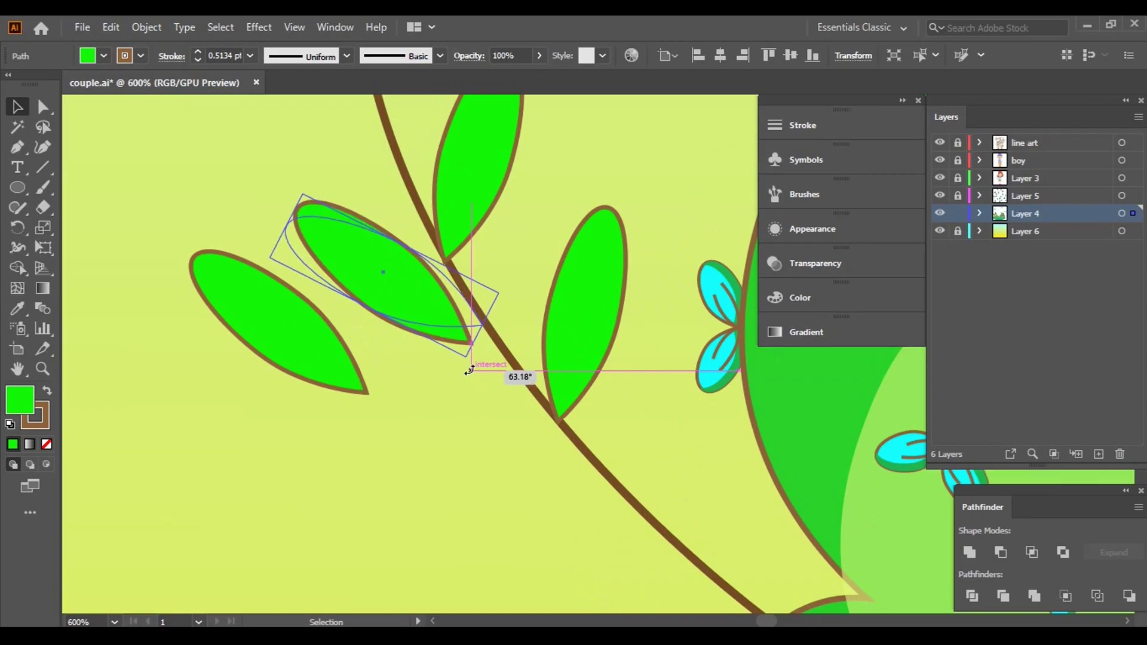
{"action": "left_click_drag", "start_coordinate": [444, 381], "coordinate": [474, 363]}
{"action": "left_click", "coordinate": [542, 227]}
{"action": "scroll", "coordinate": [487, 263], "scroll_direction": "up", "scroll_amount": 2}
{"action": "left_click_drag", "start_coordinate": [488, 263], "coordinate": [589, 206]}
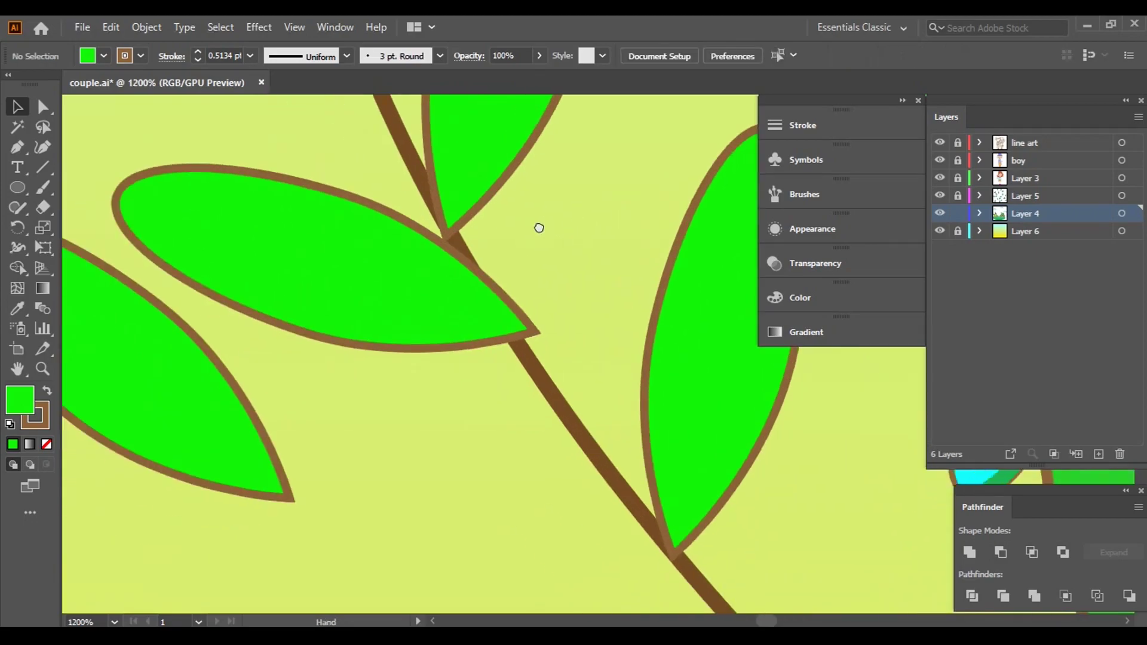
{"action": "mouse_move", "coordinate": [388, 322]}
{"action": "left_mouse_down"}
{"action": "mouse_move", "coordinate": [397, 312]}
{"action": "mouse_move", "coordinate": [461, 374]}
{"action": "left_mouse_up"}
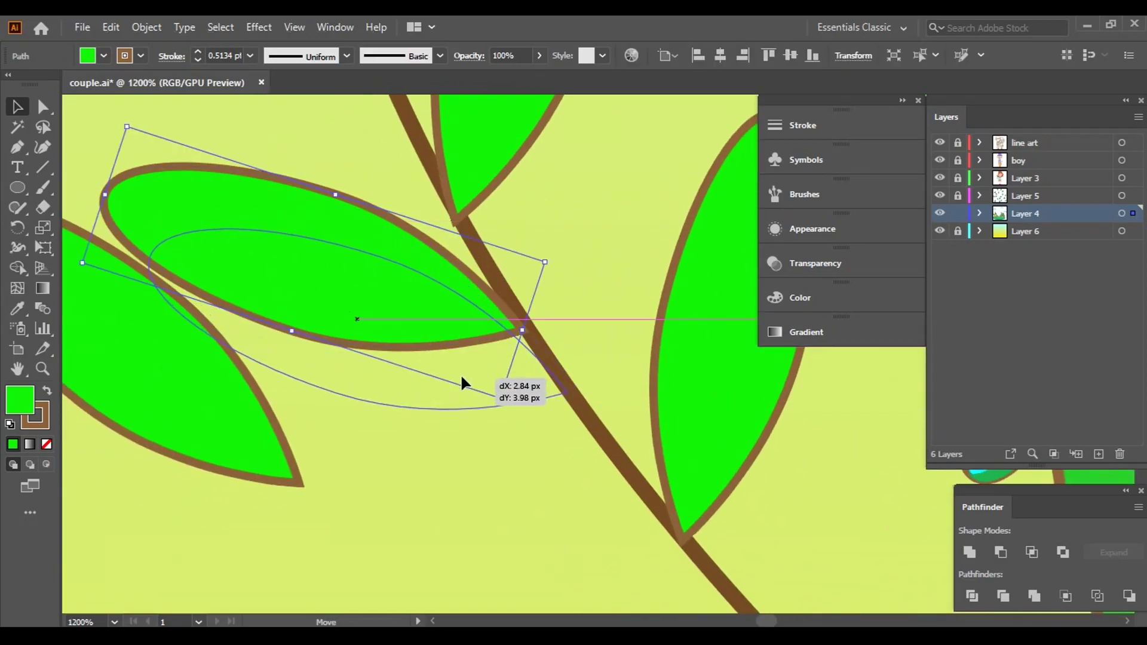
{"action": "left_click", "coordinate": [611, 252]}
- Move a green leaf higher up the branch and rotate it to follow the curve
{"action": "scroll", "coordinate": [610, 252], "scroll_direction": "down", "scroll_amount": 3}
{"action": "scroll", "coordinate": [405, 409], "scroll_direction": "up", "scroll_amount": 1}
{"action": "left_click_drag", "start_coordinate": [405, 411], "coordinate": [427, 280]}
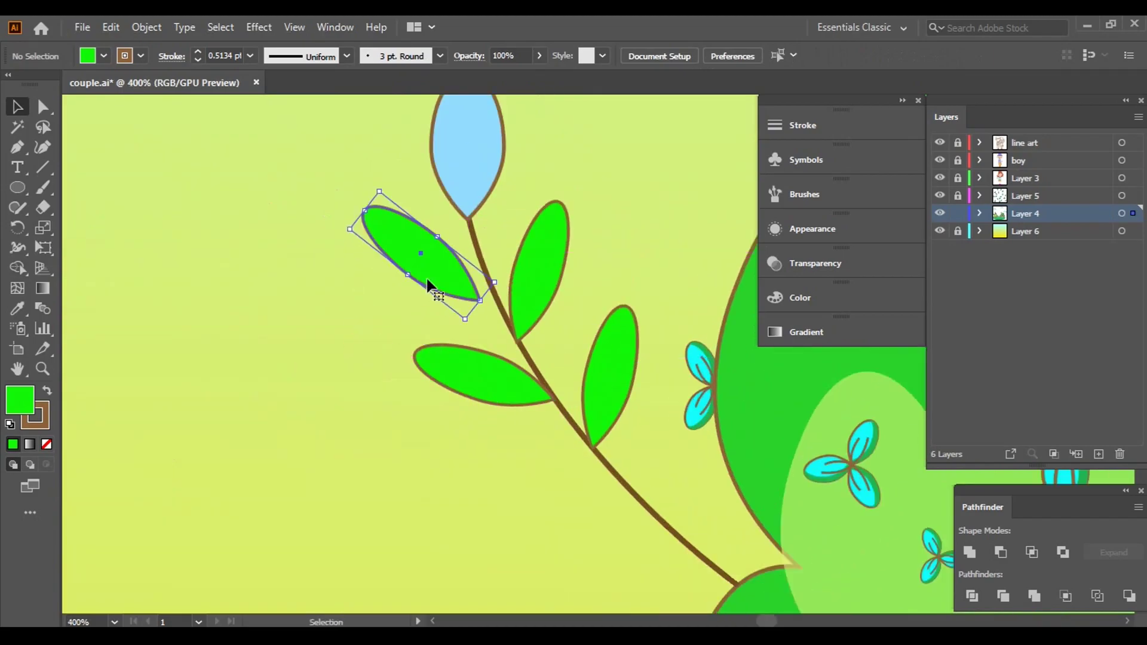
{"action": "scroll", "coordinate": [427, 279], "scroll_direction": "up", "scroll_amount": 3}
{"action": "mouse_move", "coordinate": [547, 390]}
{"action": "left_mouse_down"}
{"action": "mouse_move", "coordinate": [590, 373]}
{"action": "mouse_move", "coordinate": [578, 394]}
{"action": "mouse_move", "coordinate": [230, 269]}
{"action": "left_mouse_up"}
{"action": "scroll", "coordinate": [579, 394], "scroll_direction": "down", "scroll_amount": 3}
{"action": "scroll", "coordinate": [420, 285], "scroll_direction": "down", "scroll_amount": 1}
- Copy a green leaf lower on the branch, rotated upright and set against it
{"action": "left_click_drag", "start_coordinate": [246, 227], "coordinate": [311, 350]}
{"action": "scroll", "coordinate": [383, 367], "scroll_direction": "up", "scroll_amount": 1}
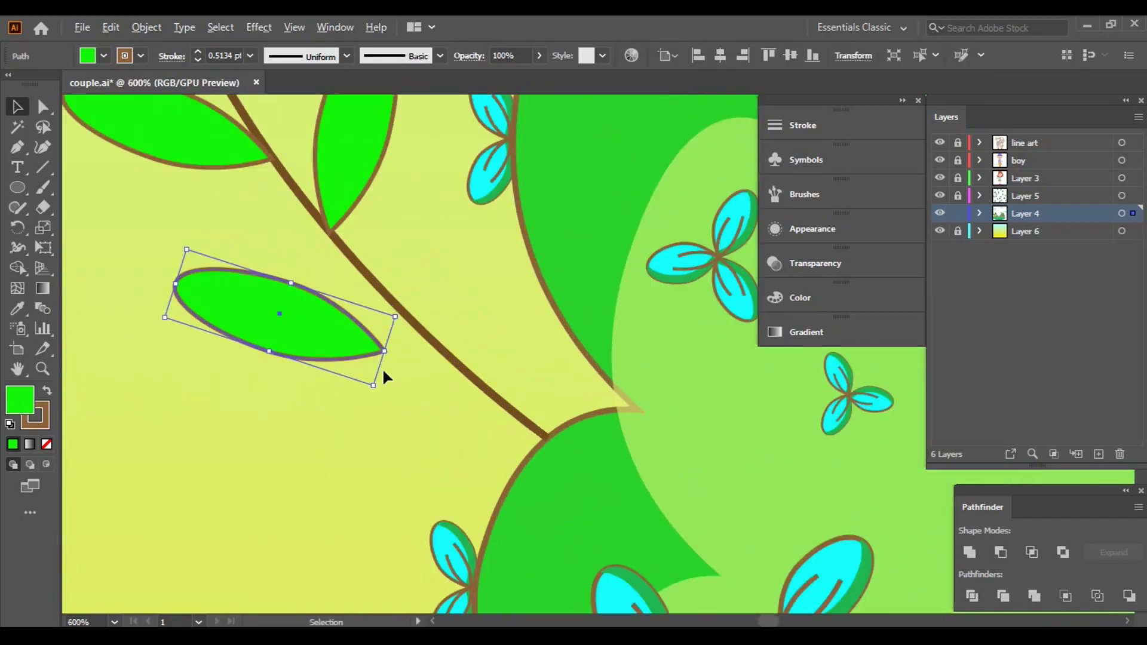
{"action": "left_click_drag", "start_coordinate": [382, 368], "coordinate": [397, 374]}
{"action": "left_click_drag", "start_coordinate": [332, 334], "coordinate": [345, 335]}
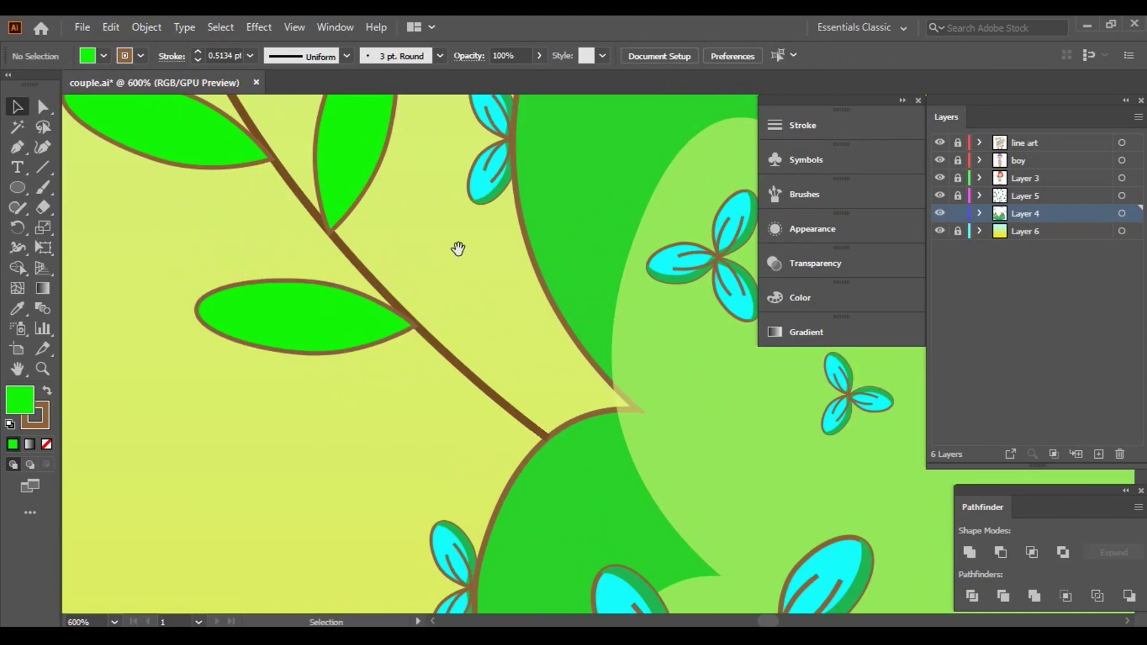
{"action": "left_click_drag", "start_coordinate": [454, 251], "coordinate": [418, 251]}
{"action": "mouse_move", "coordinate": [388, 280]}
{"action": "left_mouse_down"}
{"action": "mouse_move", "coordinate": [318, 164]}
{"action": "mouse_move", "coordinate": [464, 312]}
{"action": "mouse_move", "coordinate": [393, 317]}
{"action": "left_mouse_up"}
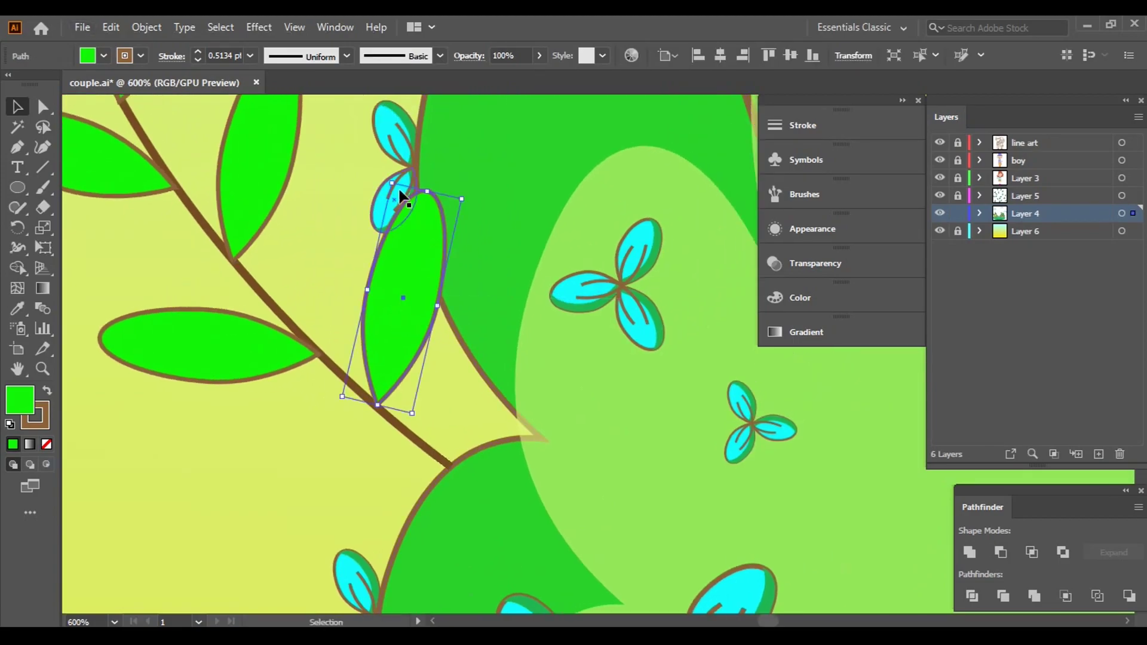
- Shrink the new copy into a small leaf with its tip lined up on the branch
{"action": "left_click_drag", "start_coordinate": [393, 184], "coordinate": [399, 203]}
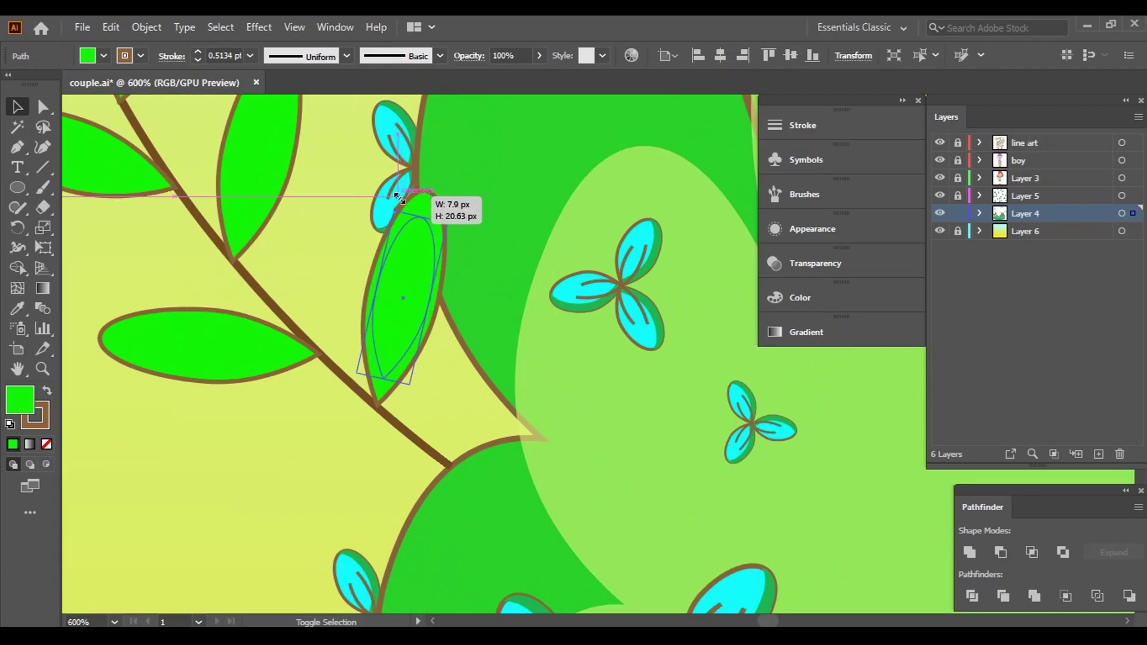
{"action": "left_click_drag", "start_coordinate": [400, 302], "coordinate": [397, 314]}
{"action": "scroll", "coordinate": [412, 407], "scroll_direction": "up", "scroll_amount": 4}
{"action": "left_click_drag", "start_coordinate": [334, 394], "coordinate": [412, 403]}
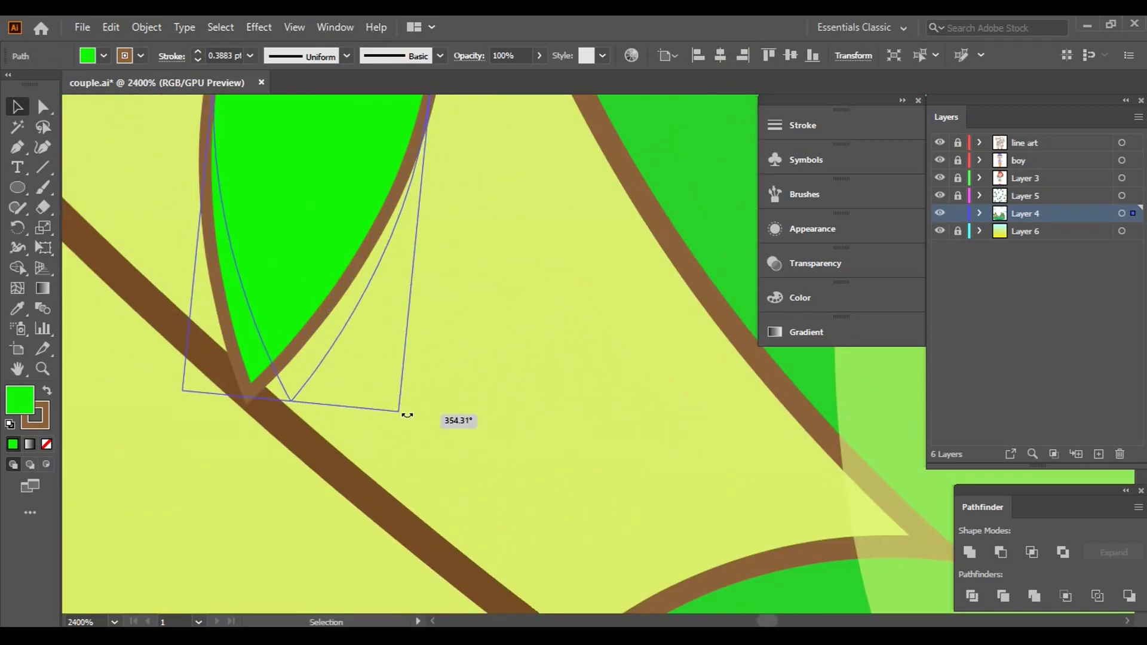
{"action": "left_click_drag", "start_coordinate": [332, 320], "coordinate": [332, 320]}
{"action": "left_click", "coordinate": [451, 376]}
{"action": "scroll", "coordinate": [537, 338], "scroll_direction": "down", "scroll_amount": 5}
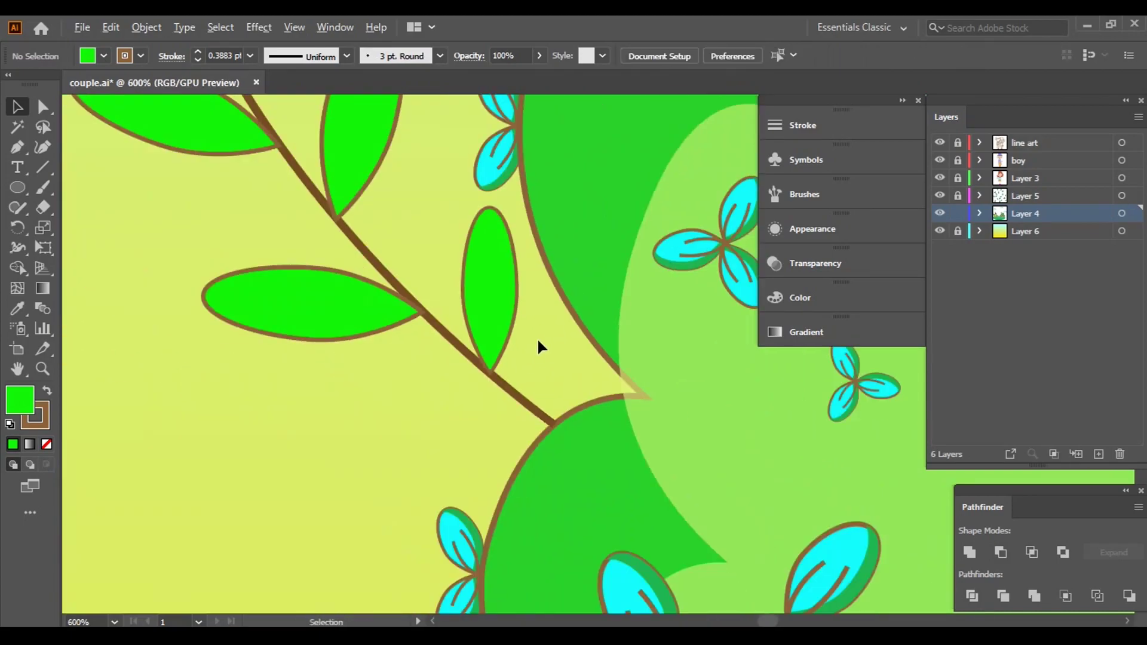
{"action": "scroll", "coordinate": [536, 338], "scroll_direction": "down", "scroll_amount": 3}
{"action": "scroll", "coordinate": [450, 358], "scroll_direction": "up", "scroll_amount": 2}
{"action": "left_click", "coordinate": [302, 325]}
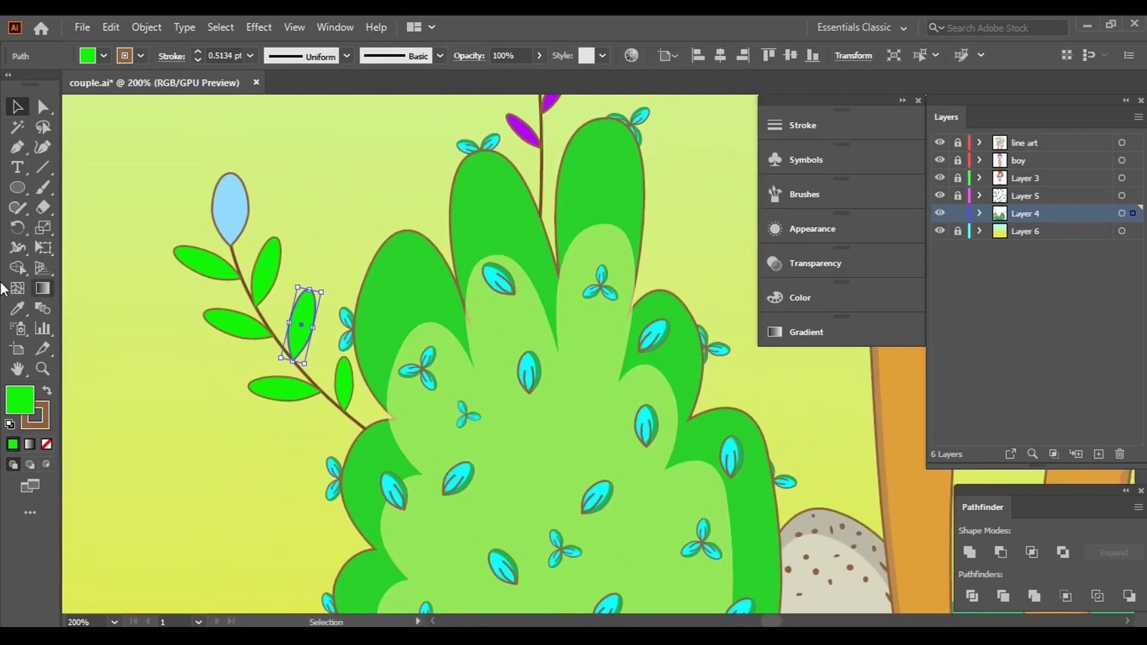
- Recolour two branch leaves by sampling: one purple, one the bush's darker green
{"action": "left_click", "coordinate": [22, 308]}
{"action": "left_click", "coordinate": [523, 124]}
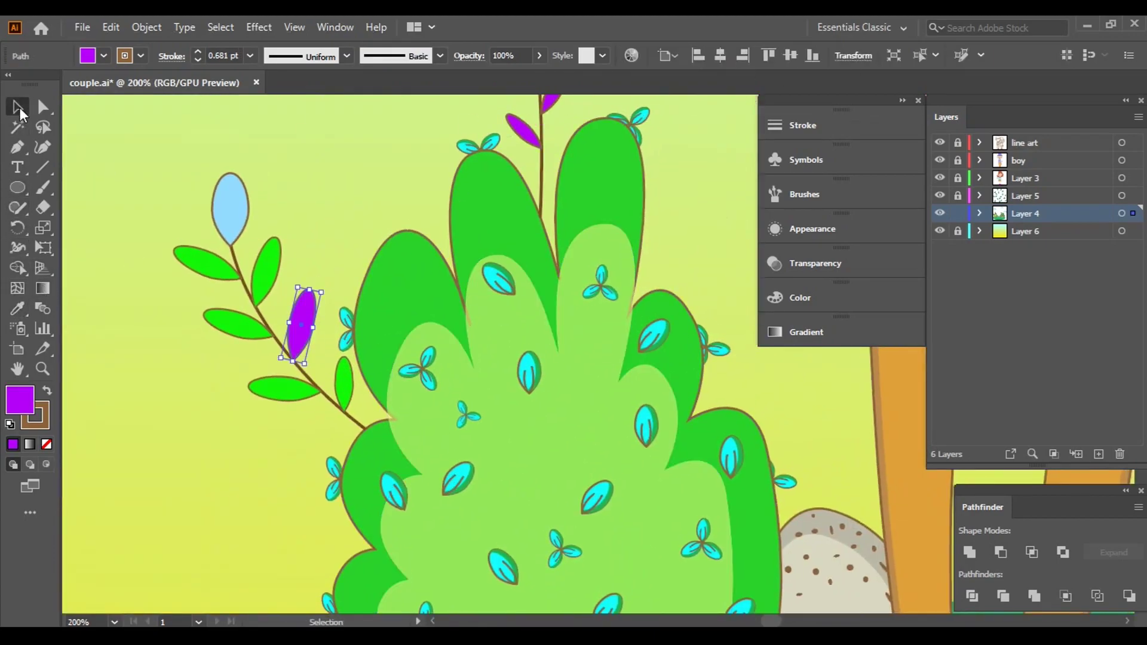
{"action": "left_click", "coordinate": [18, 108]}
{"action": "left_click", "coordinate": [212, 283]}
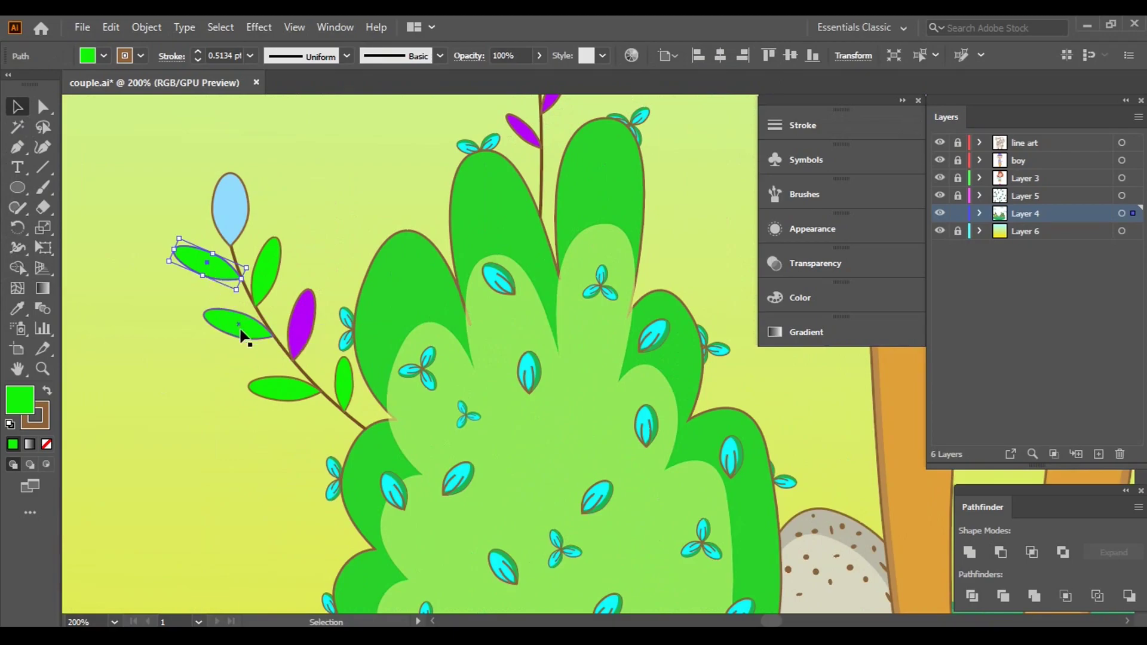
{"action": "left_click", "coordinate": [625, 220]}
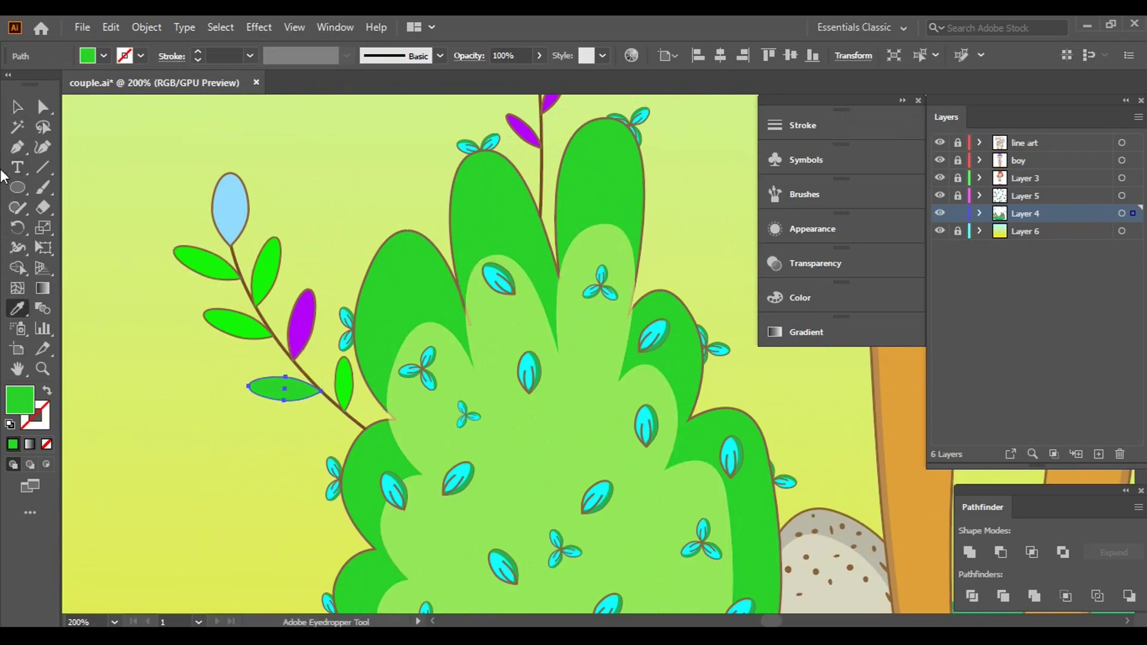
- Give the lower-left leaf on the branch a brown outline
{"action": "left_click", "coordinate": [14, 111]}
{"action": "left_click", "coordinate": [264, 395]}
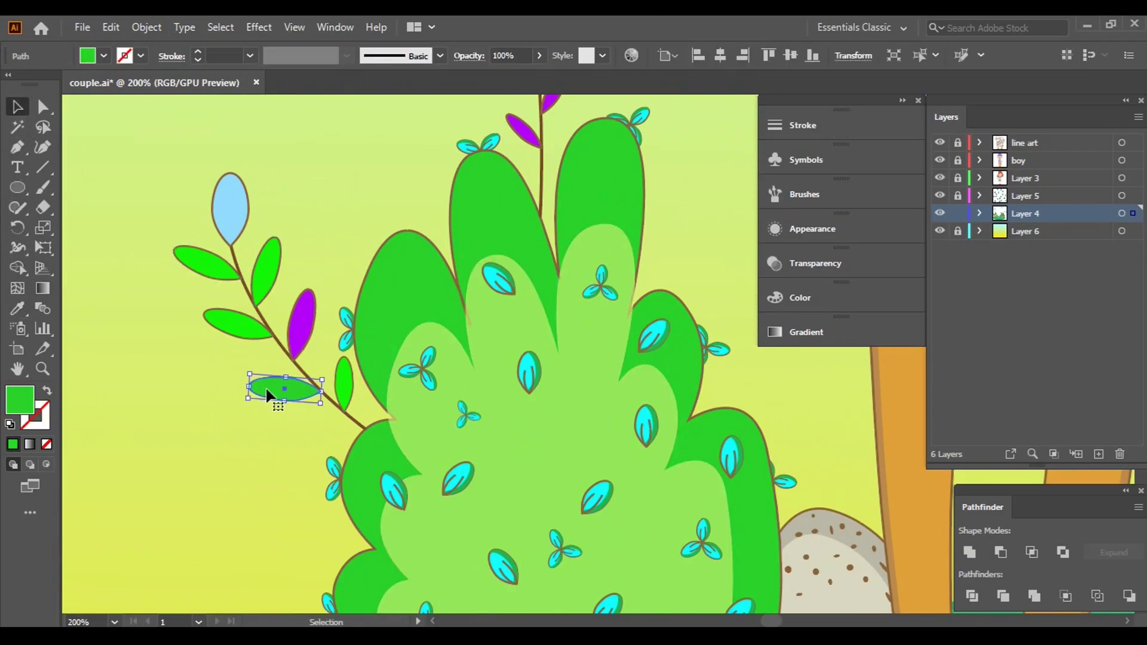
{"action": "left_click", "coordinate": [142, 55]}
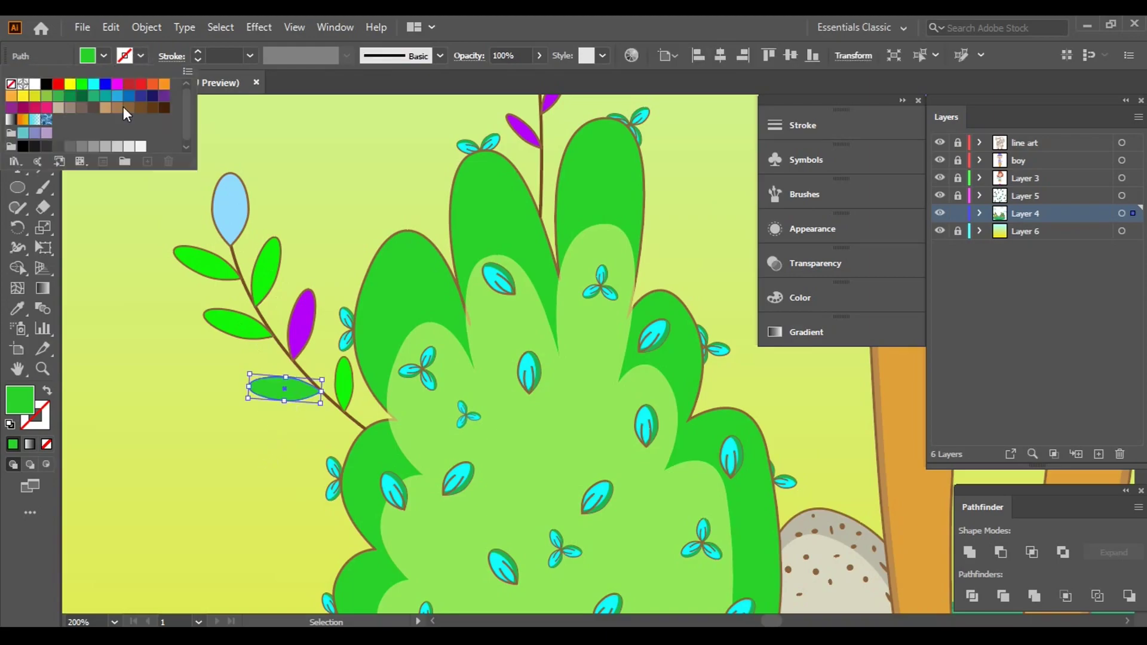
{"action": "left_click", "coordinate": [117, 108]}
{"action": "left_click", "coordinate": [167, 353]}
- Recolour the leaf at the branch's left blue in the Color Picker
{"action": "scroll", "coordinate": [285, 361], "scroll_direction": "up", "scroll_amount": 1}
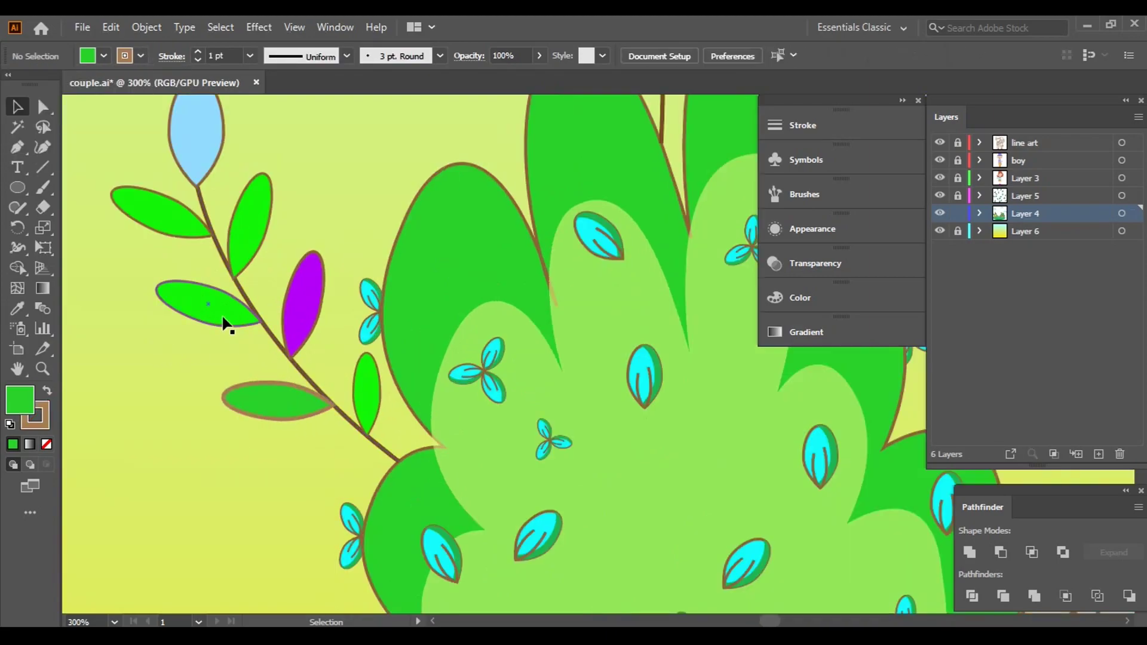
{"action": "left_click", "coordinate": [225, 320]}
{"action": "double_click", "coordinate": [24, 404]}
{"action": "left_click", "coordinate": [799, 342]}
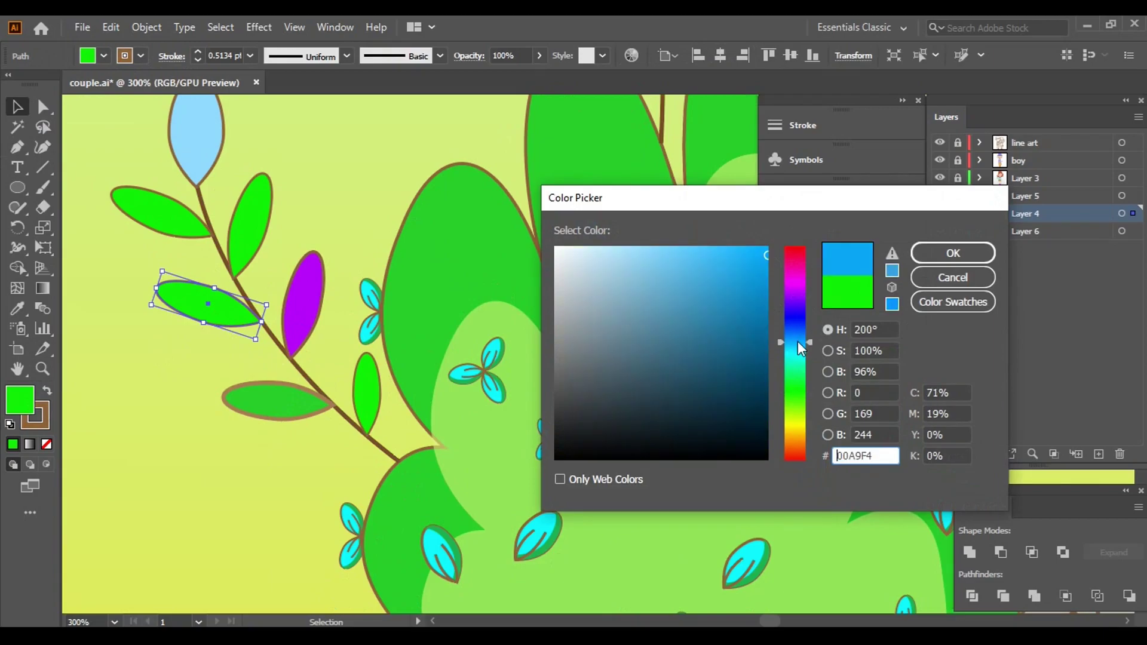
{"action": "left_click", "coordinate": [953, 253]}
{"action": "left_click", "coordinate": [156, 397]}
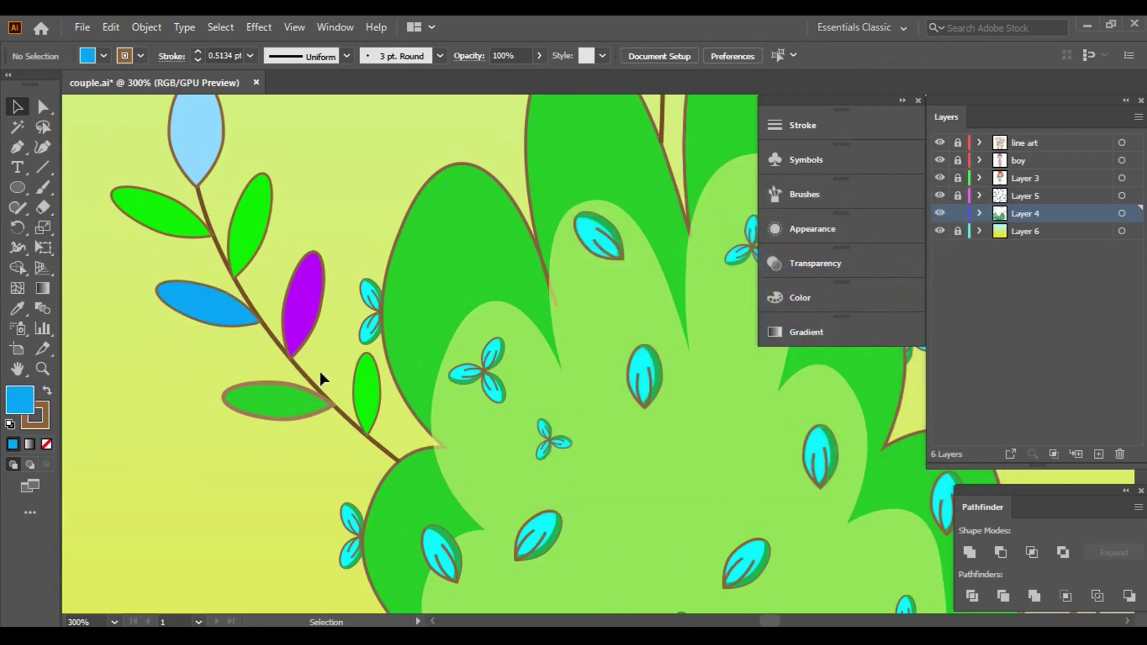
- Recolour the lower leaf on the branch a strong red in the Color Picker
{"action": "left_click", "coordinate": [281, 399]}
{"action": "double_click", "coordinate": [20, 399]}
{"action": "left_click", "coordinate": [799, 443]}
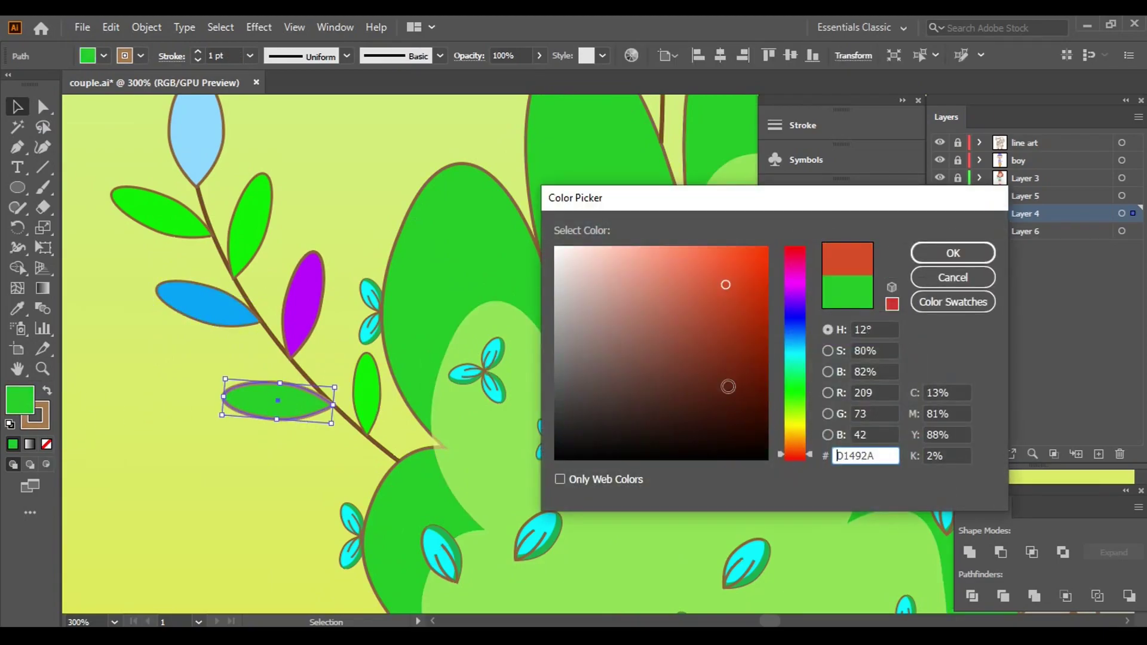
{"action": "left_click", "coordinate": [768, 248]}
{"action": "left_click", "coordinate": [953, 254]}
{"action": "left_click", "coordinate": [216, 482]}
- Sample the stem's brown and apply it as the red leaf's outline
{"action": "scroll", "coordinate": [549, 393], "scroll_direction": "down", "scroll_amount": 3}
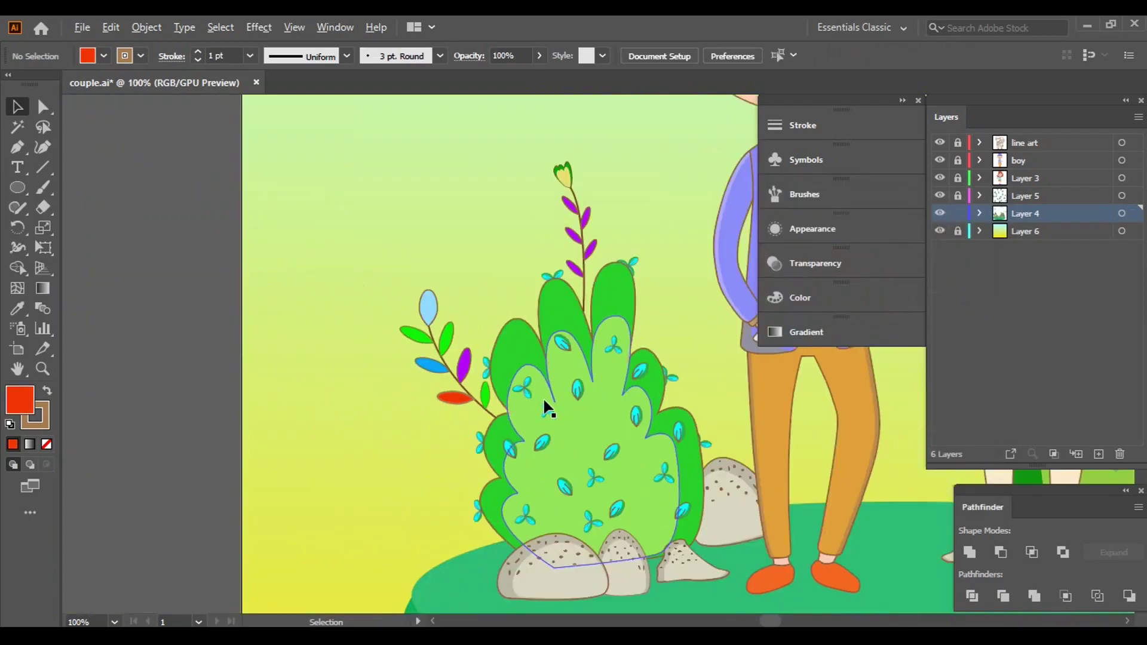
{"action": "scroll", "coordinate": [568, 419], "scroll_direction": "up", "scroll_amount": 2}
{"action": "scroll", "coordinate": [504, 410], "scroll_direction": "up", "scroll_amount": 2}
{"action": "scroll", "coordinate": [533, 392], "scroll_direction": "up", "scroll_amount": 2}
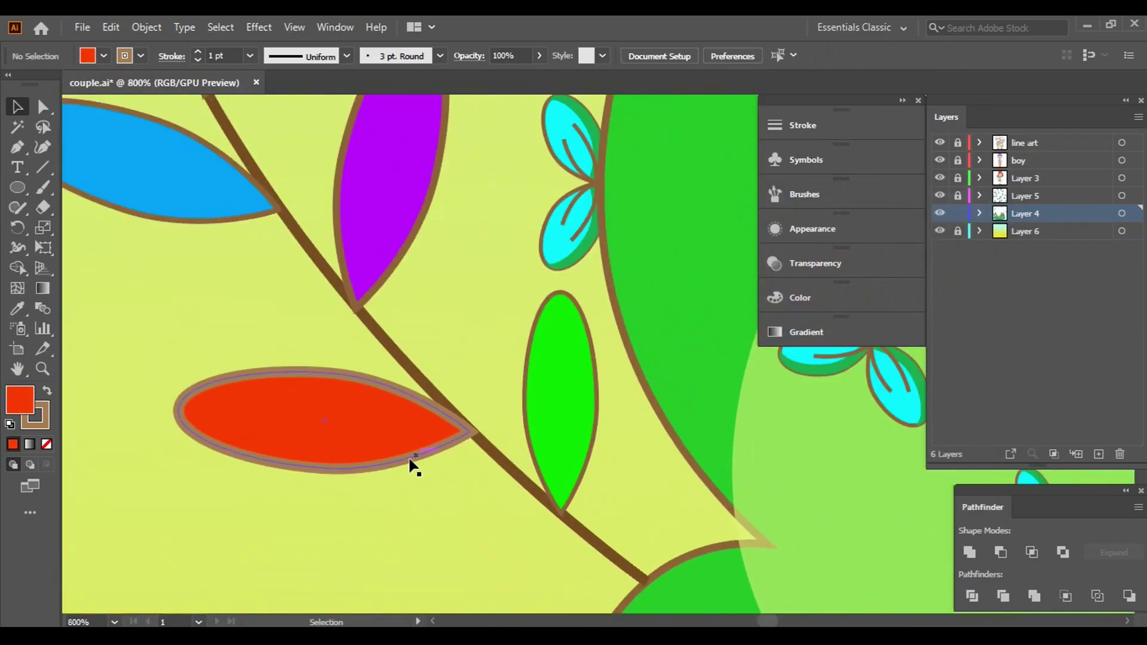
{"action": "key", "text": "F6"}
{"action": "left_click", "coordinate": [17, 308]}
{"action": "left_click", "coordinate": [385, 335]}
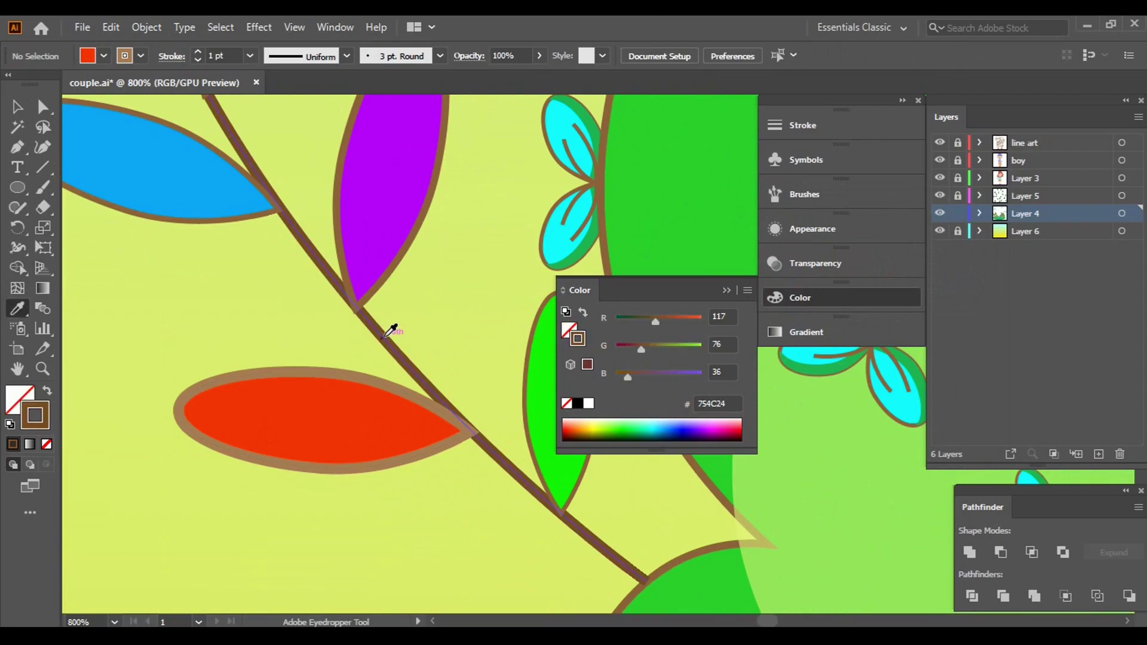
{"action": "left_click", "coordinate": [374, 462]}
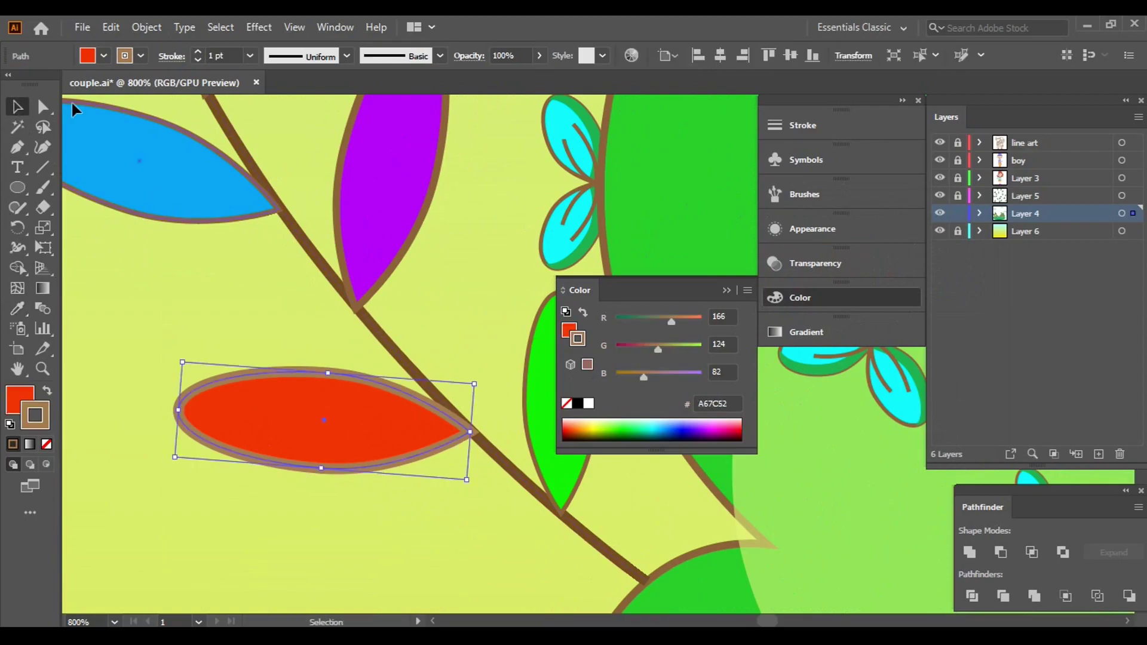
{"action": "left_click", "coordinate": [141, 56]}
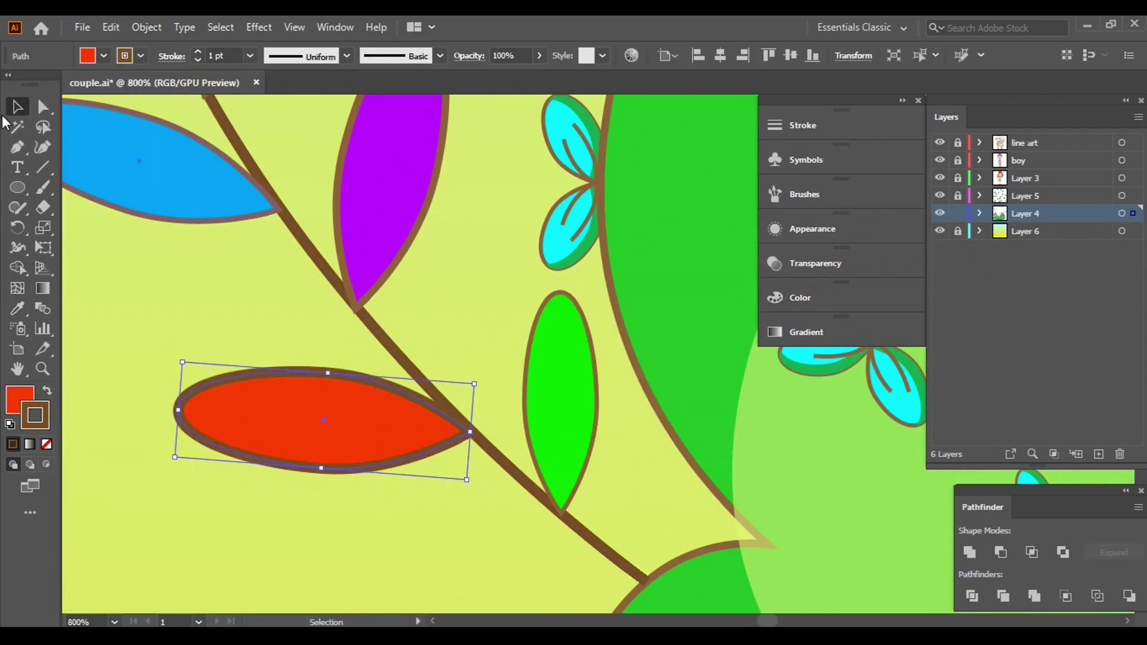
{"action": "left_click", "coordinate": [561, 378]}
- Zoom out and pan to see the whole couple scene
{"action": "key", "text": "ctrl+0"}
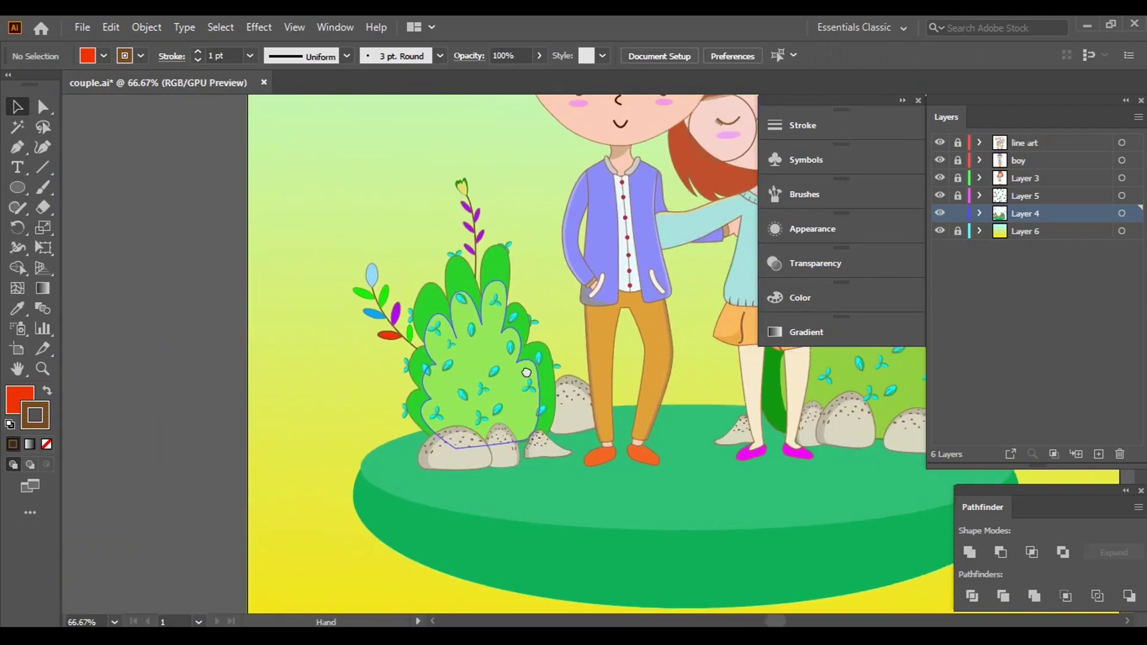
{"action": "key", "text": "ctrl+minus"}
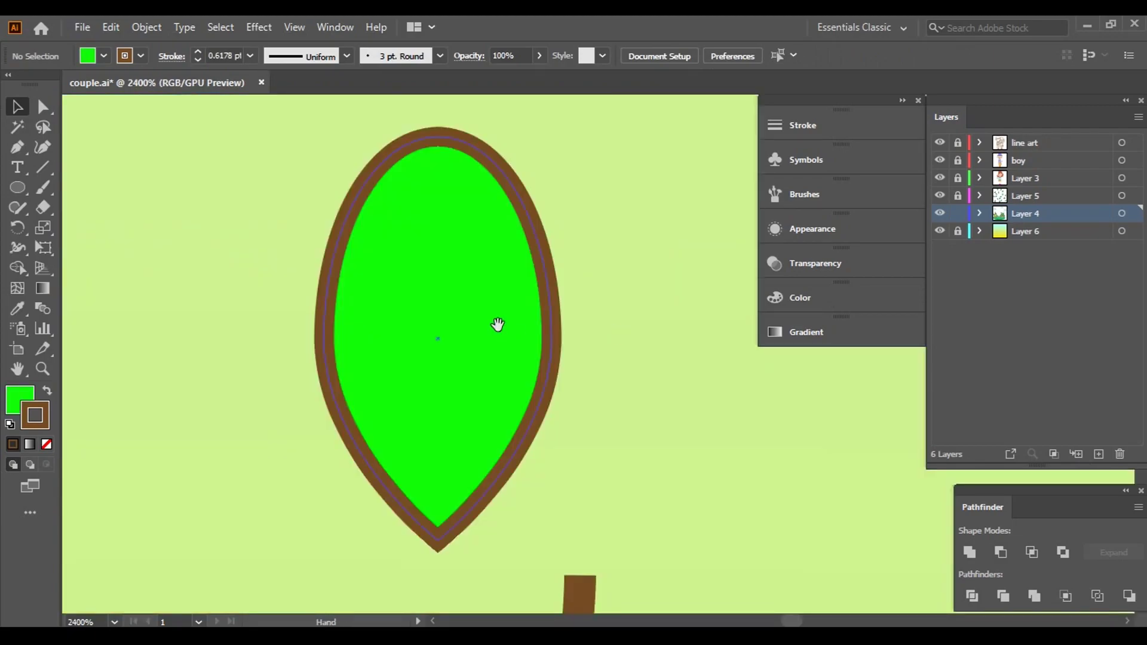
{"action": "left_click_drag", "start_coordinate": [498, 324], "coordinate": [533, 330]}
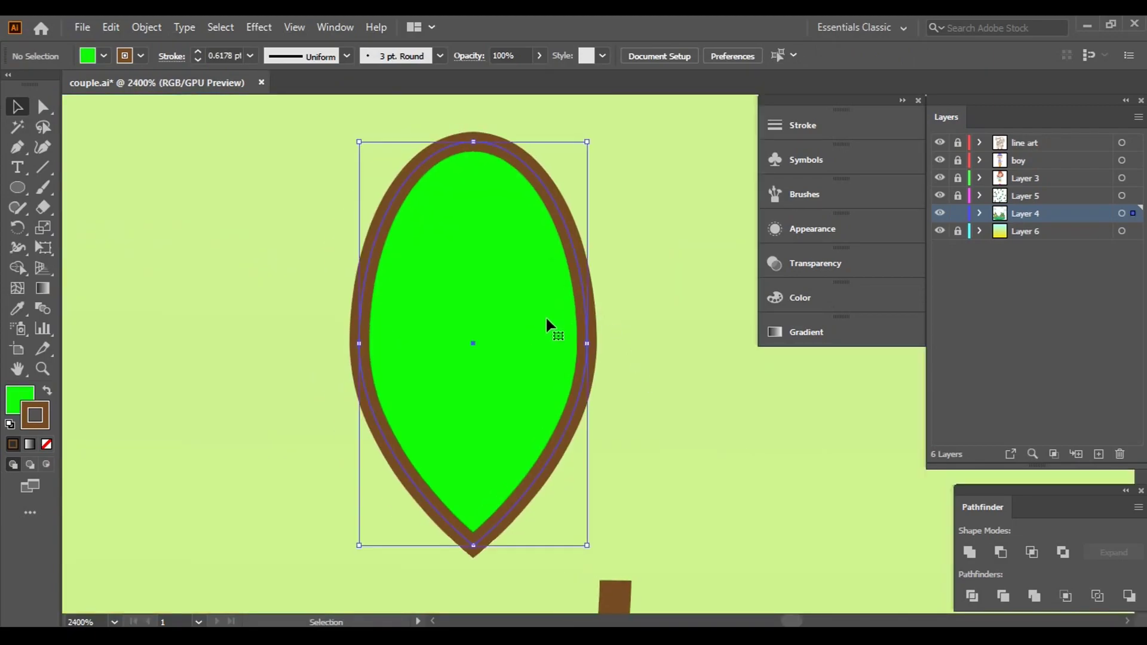
- Darken the green fill of the leaf above the branching stem
{"action": "left_click", "coordinate": [15, 395]}
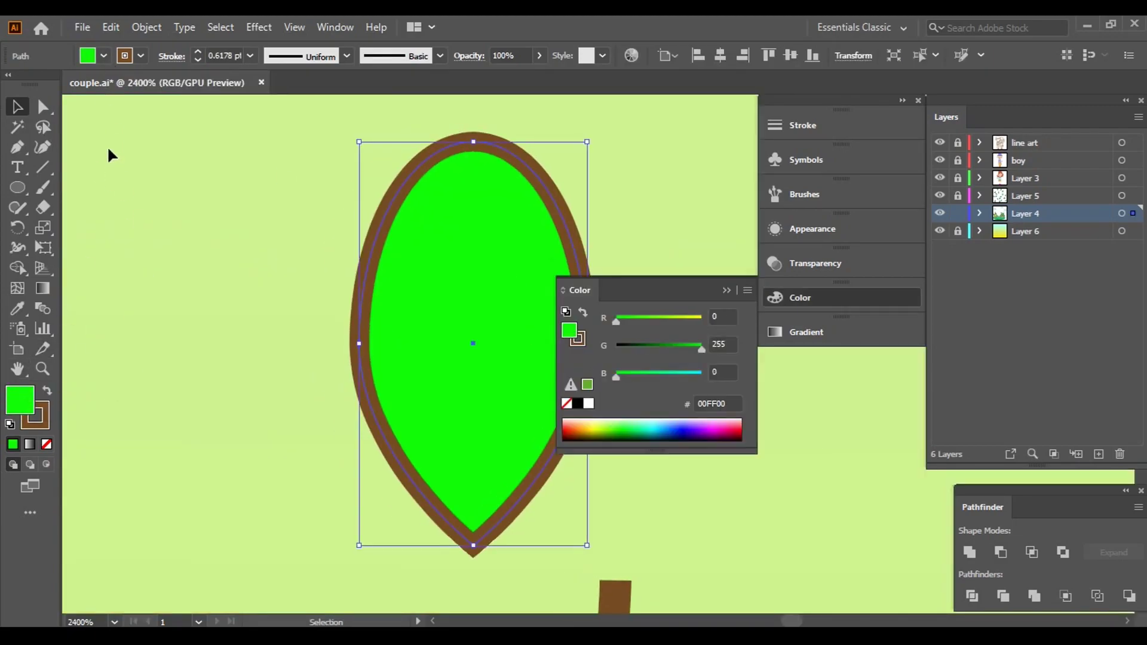
{"action": "left_click_drag", "start_coordinate": [672, 352], "coordinate": [669, 352]}
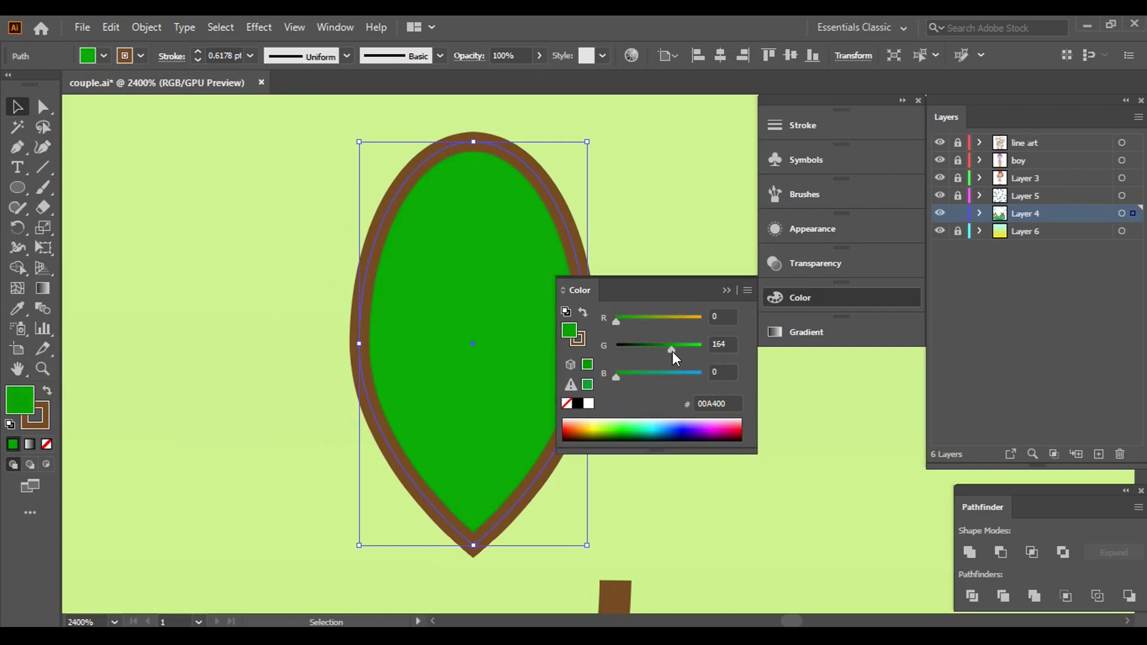
{"action": "left_click", "coordinate": [277, 267]}
{"action": "left_click_drag", "start_coordinate": [842, 293], "coordinate": [855, 389]}
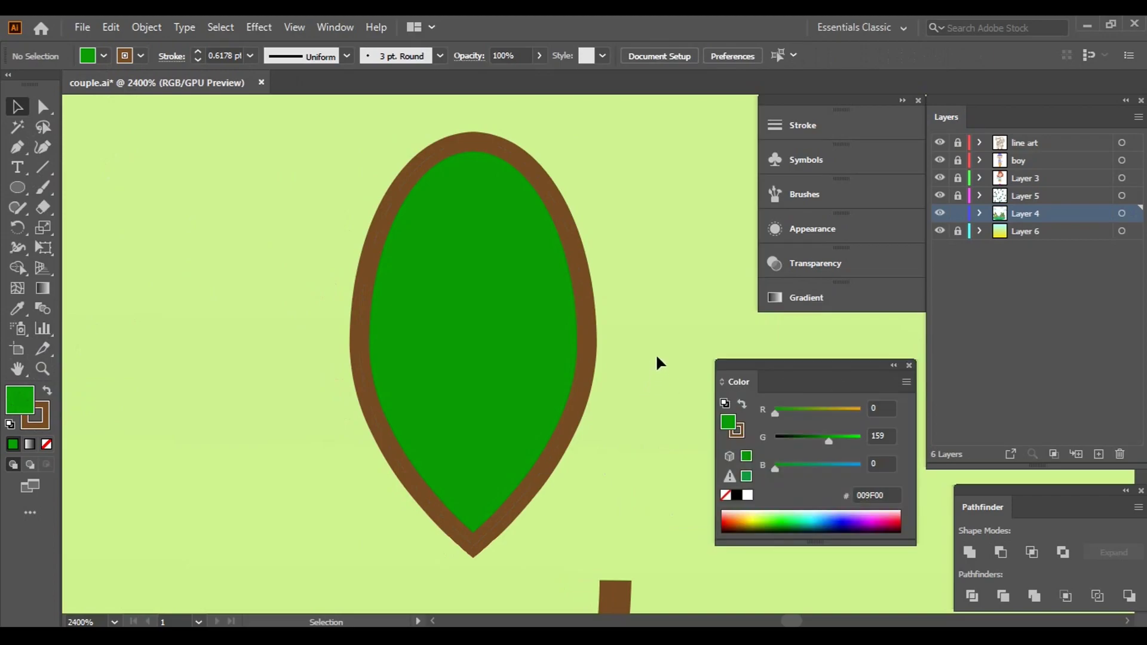
{"action": "left_click_drag", "start_coordinate": [634, 320], "coordinate": [607, 322]}
- Paste a copy of the dark green leaf in front and remove its outline
{"action": "left_click", "coordinate": [426, 280]}
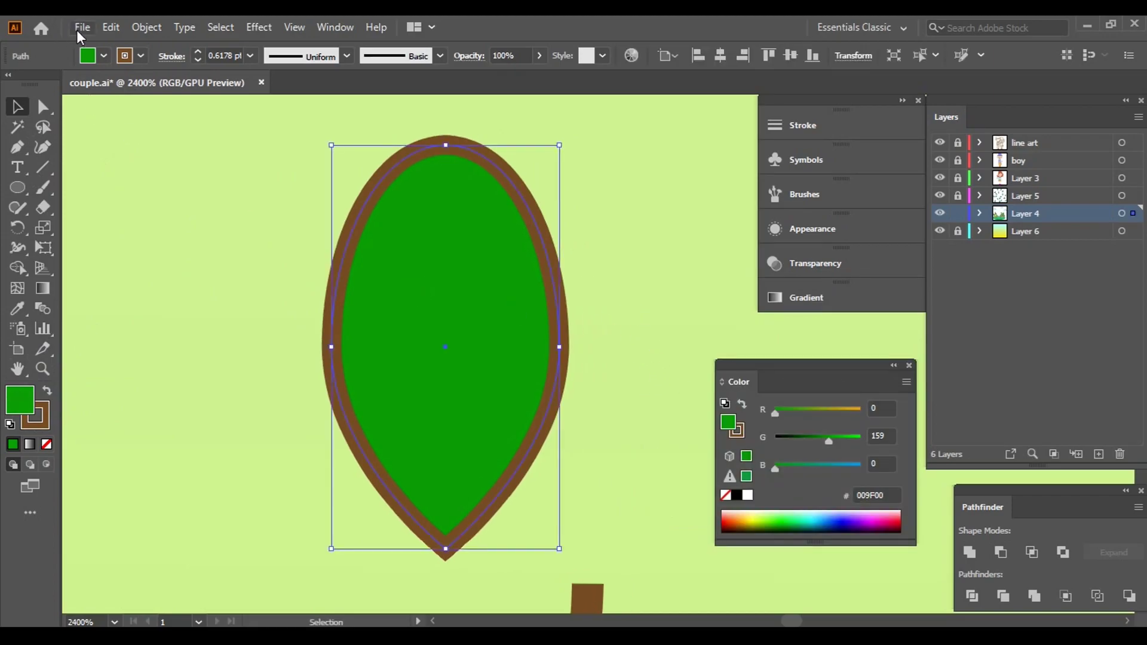
{"action": "left_click", "coordinate": [111, 27]}
{"action": "left_click", "coordinate": [111, 27]}
{"action": "left_click", "coordinate": [148, 145]}
{"action": "left_click", "coordinate": [141, 56]}
{"action": "left_click", "coordinate": [11, 85]}
{"action": "left_click", "coordinate": [477, 280]}
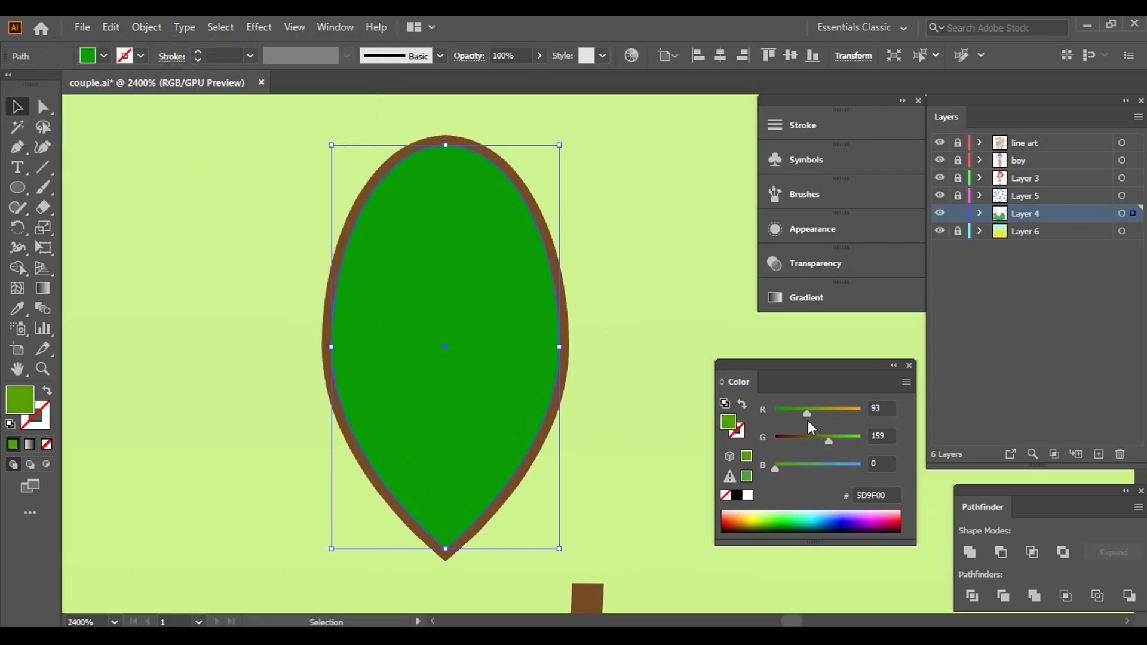
- Make the copy olive, then narrow, tilt and reshape it to reveal green beneath
{"action": "mouse_move", "coordinate": [809, 423]}
{"action": "left_mouse_down"}
{"action": "mouse_move", "coordinate": [833, 428]}
{"action": "mouse_move", "coordinate": [826, 415]}
{"action": "left_mouse_up"}
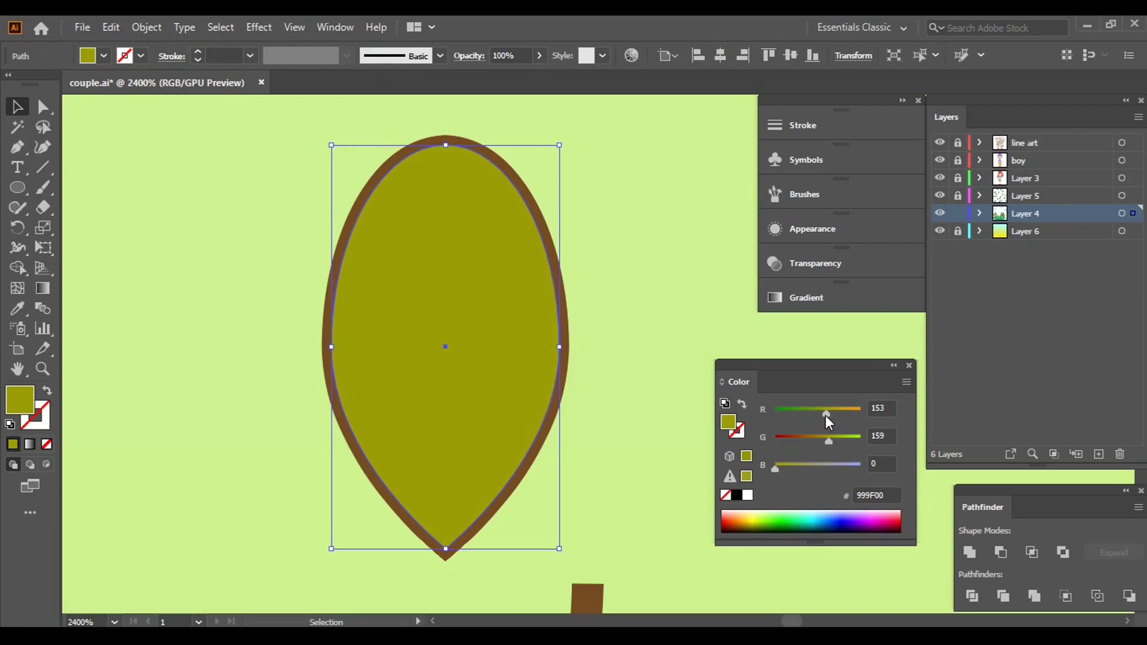
{"action": "left_click_drag", "start_coordinate": [560, 346], "coordinate": [515, 347]}
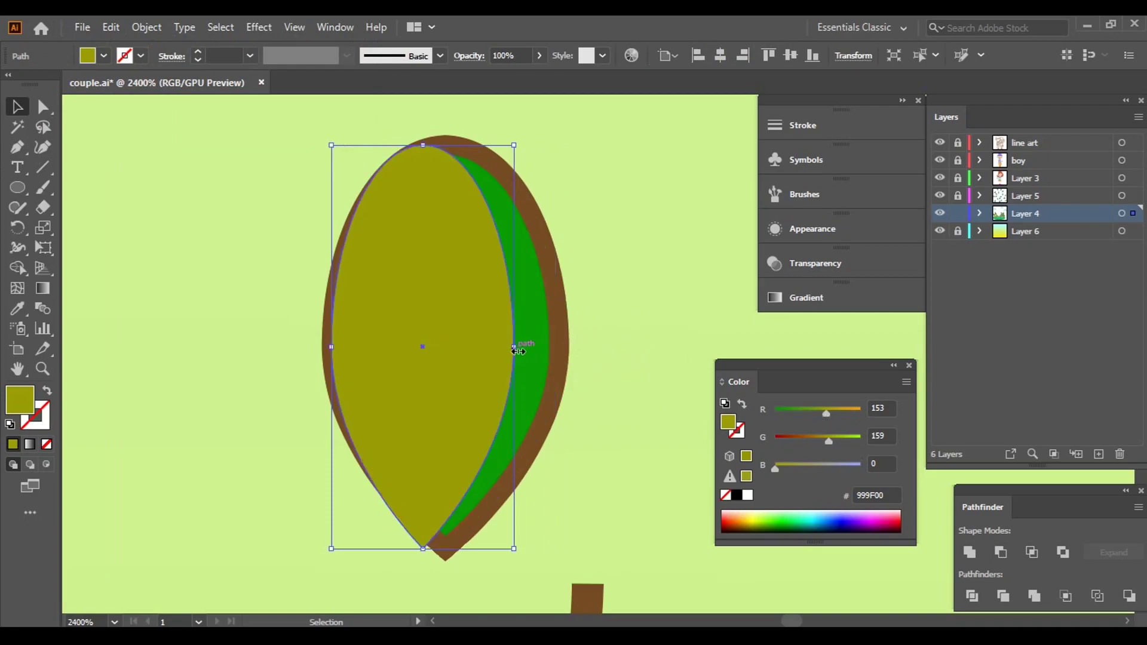
{"action": "left_click_drag", "start_coordinate": [520, 553], "coordinate": [536, 527]}
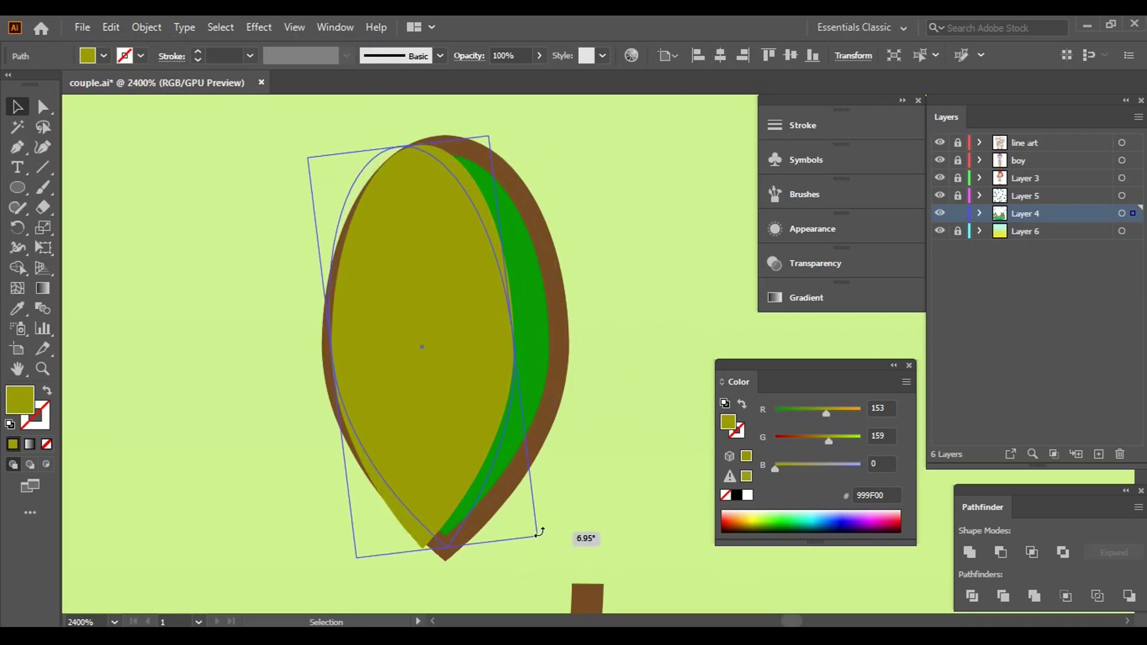
{"action": "left_click_drag", "start_coordinate": [446, 537], "coordinate": [447, 537]}
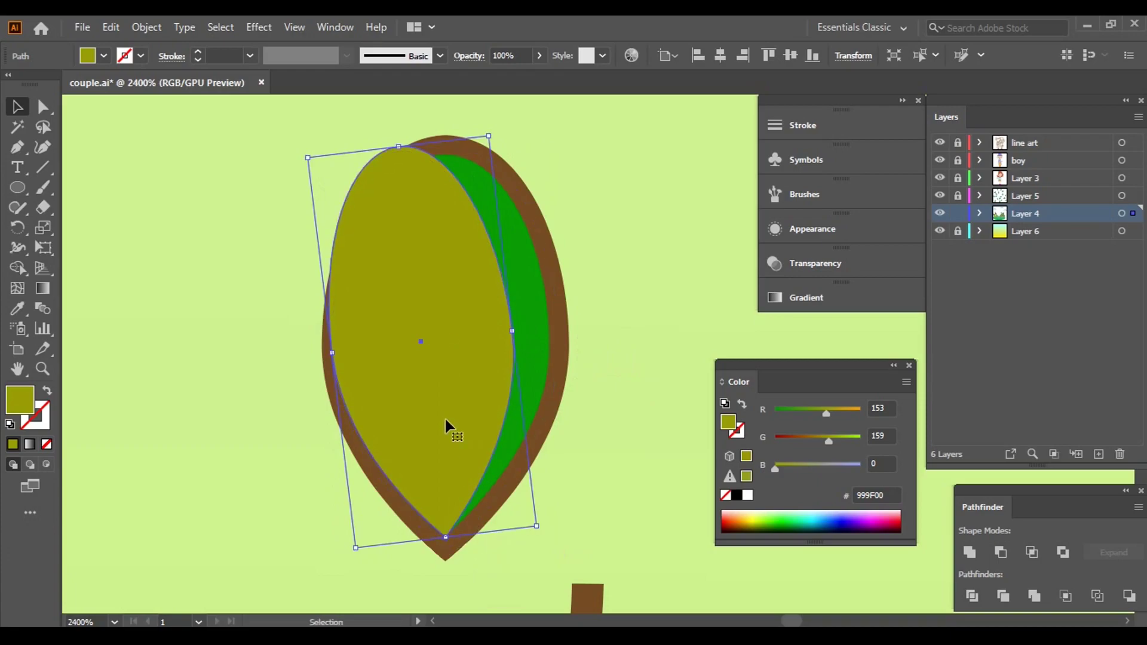
{"action": "left_click_drag", "start_coordinate": [308, 155], "coordinate": [329, 173]}
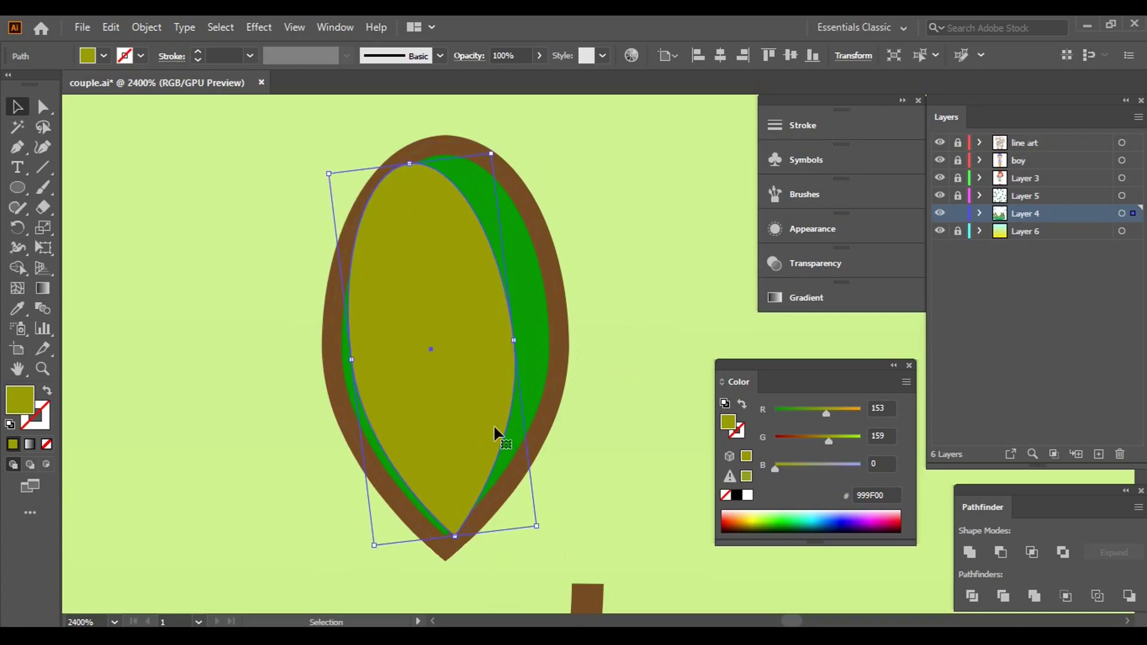
{"action": "left_click_drag", "start_coordinate": [558, 529], "coordinate": [628, 466]}
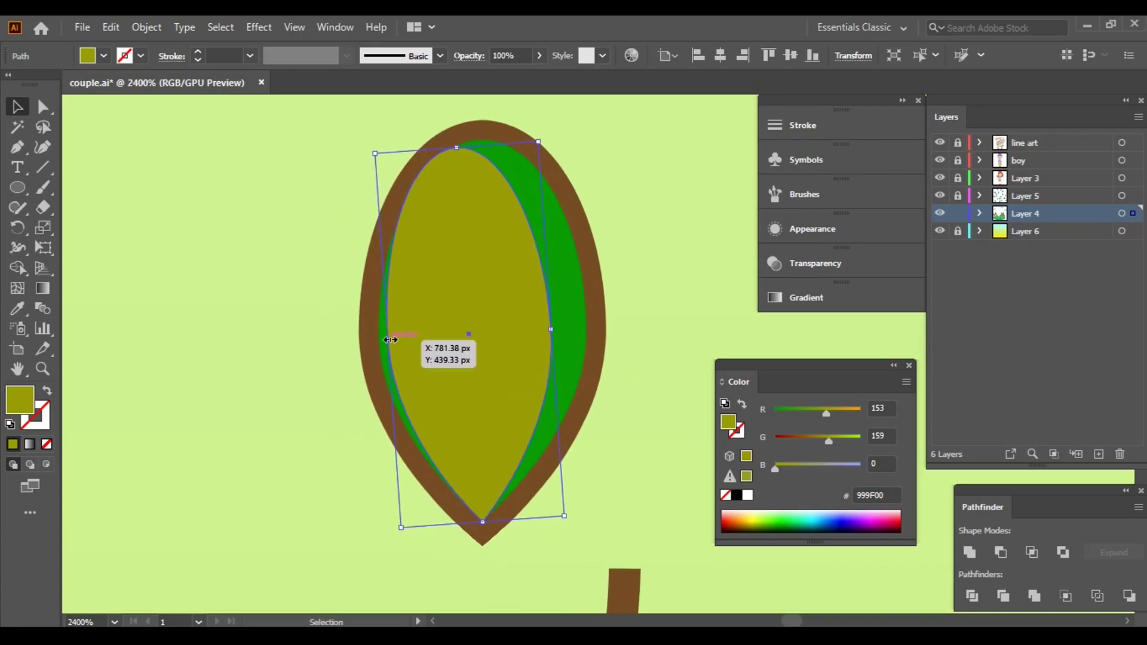
{"action": "left_click_drag", "start_coordinate": [389, 339], "coordinate": [380, 340]}
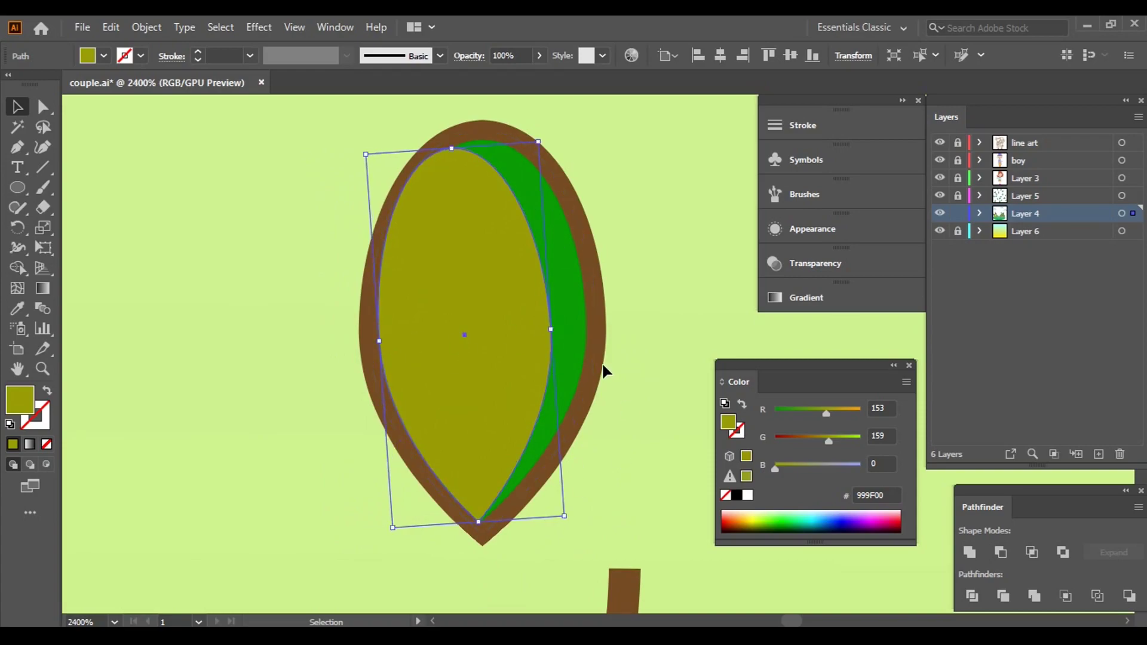
{"action": "left_click_drag", "start_coordinate": [501, 354], "coordinate": [503, 354]}
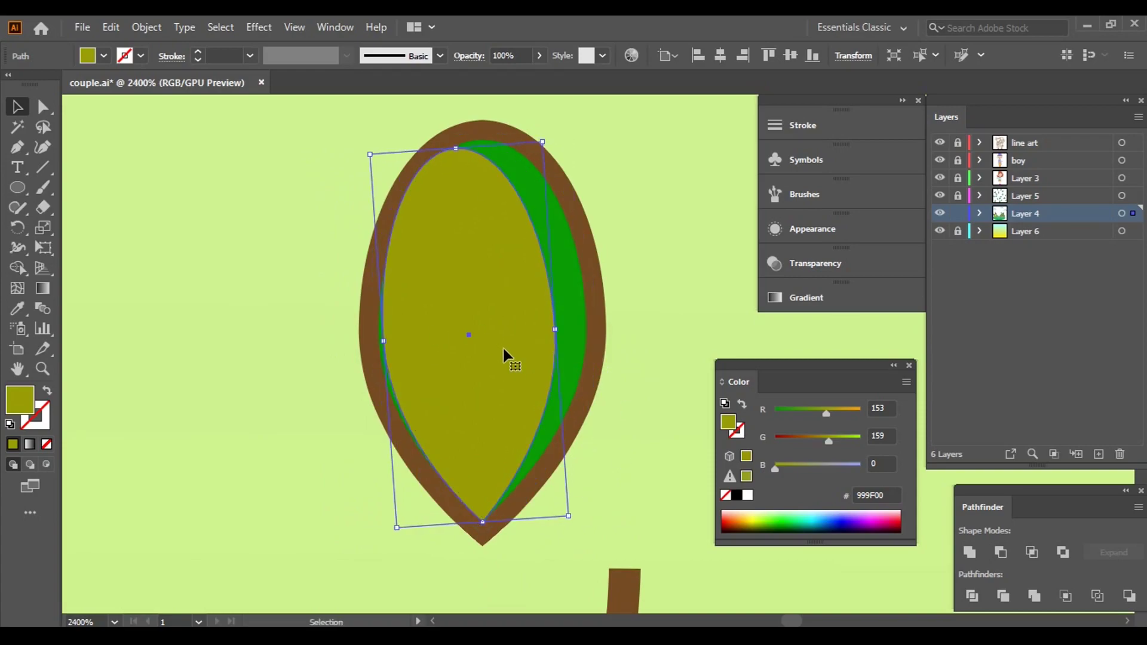
{"action": "left_click", "coordinate": [676, 334]}
- Lighten the highlight shape to lime green
{"action": "scroll", "coordinate": [665, 305], "scroll_direction": "down", "scroll_amount": 3}
{"action": "scroll", "coordinate": [576, 271], "scroll_direction": "down", "scroll_amount": 3}
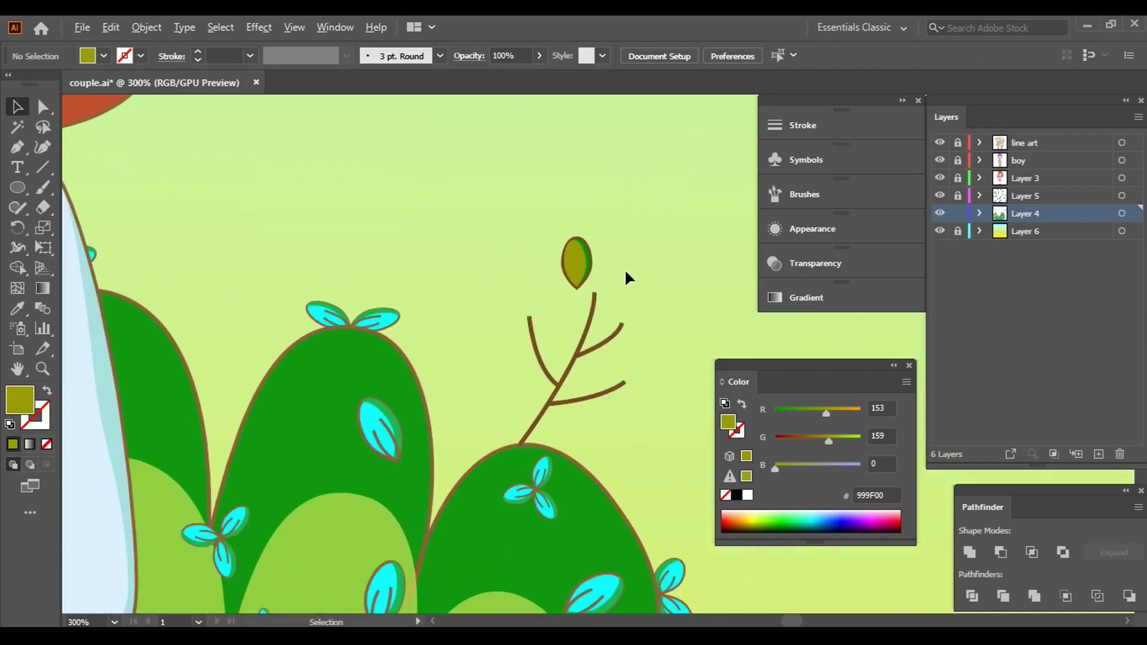
{"action": "scroll", "coordinate": [615, 289], "scroll_direction": "up", "scroll_amount": 2}
{"action": "left_click", "coordinate": [546, 288]}
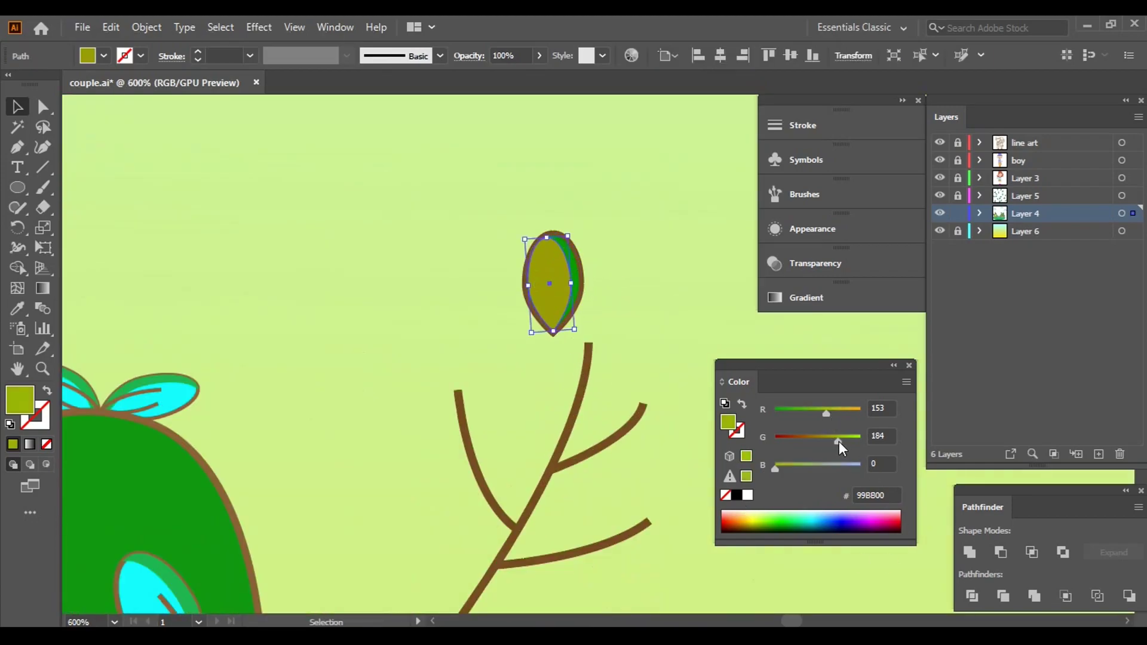
{"action": "left_click", "coordinate": [627, 305]}
- Set the dark green leaf's outline to 0.5 pt
{"action": "left_click", "coordinate": [575, 272]}
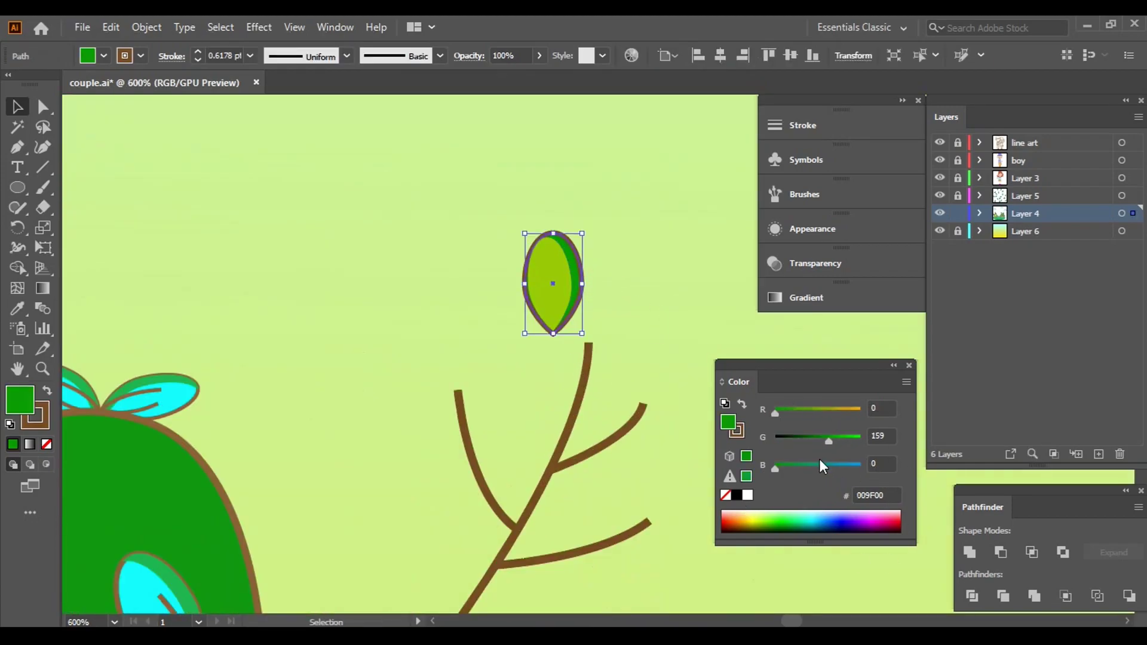
{"action": "left_click", "coordinate": [728, 333]}
{"action": "left_click", "coordinate": [580, 276]}
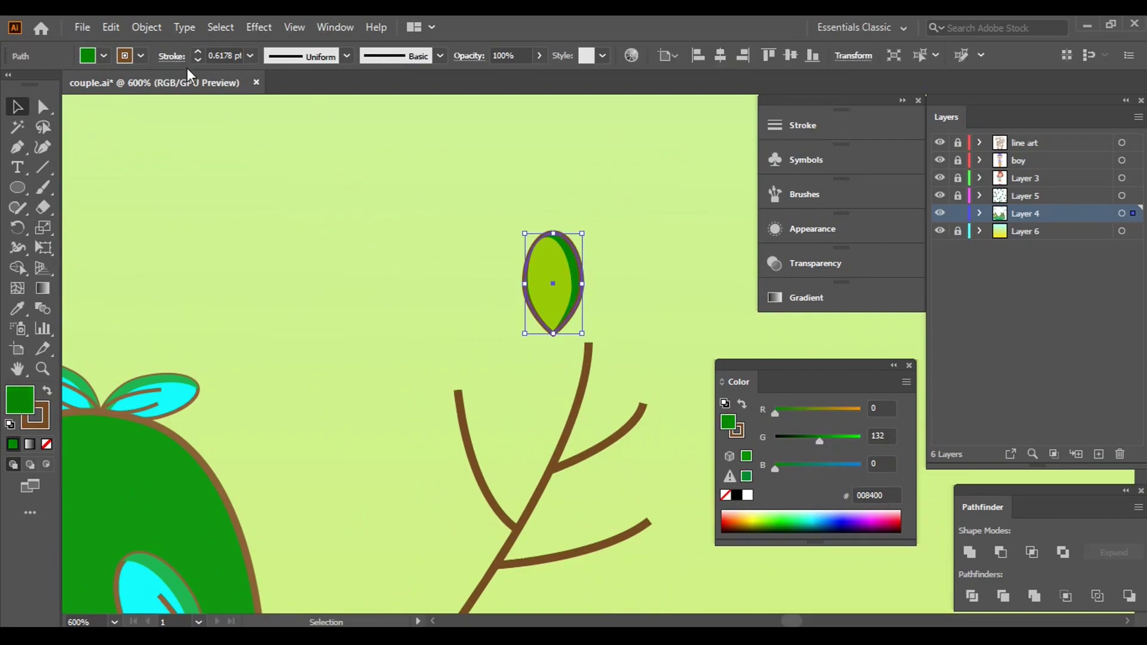
{"action": "left_click", "coordinate": [197, 60]}
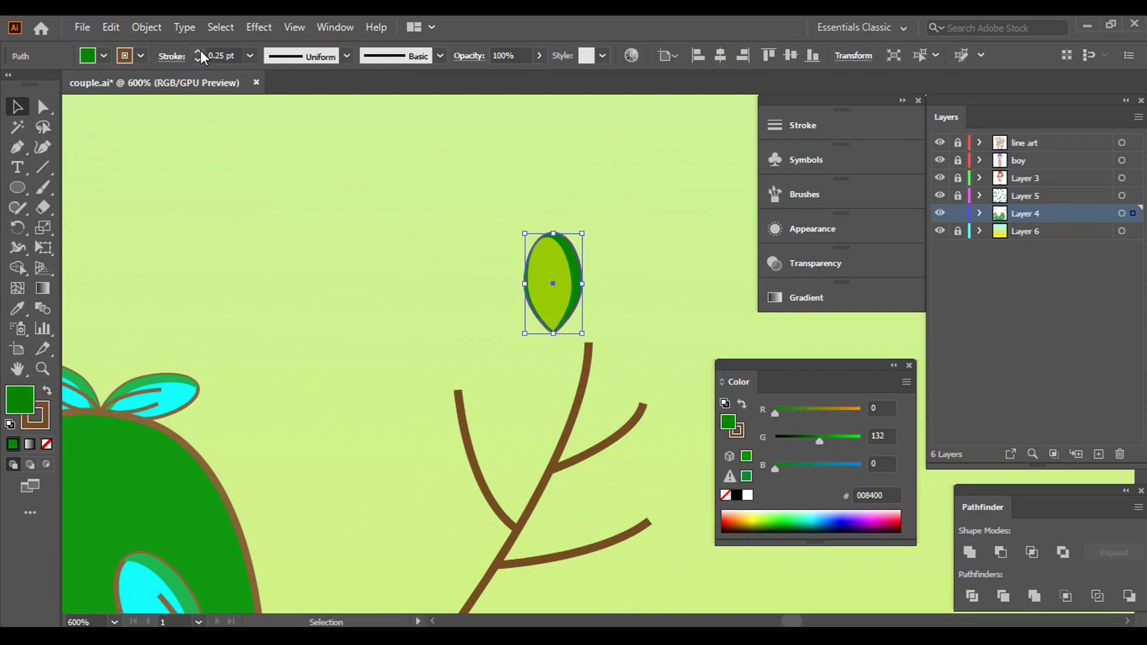
{"action": "left_click", "coordinate": [200, 51]}
{"action": "left_click", "coordinate": [181, 142]}
- Drag the light-green inner shape's edge inward to widen the dark-green band
{"action": "scroll", "coordinate": [593, 275], "scroll_direction": "up", "scroll_amount": 5}
{"action": "left_click", "coordinate": [586, 310]}
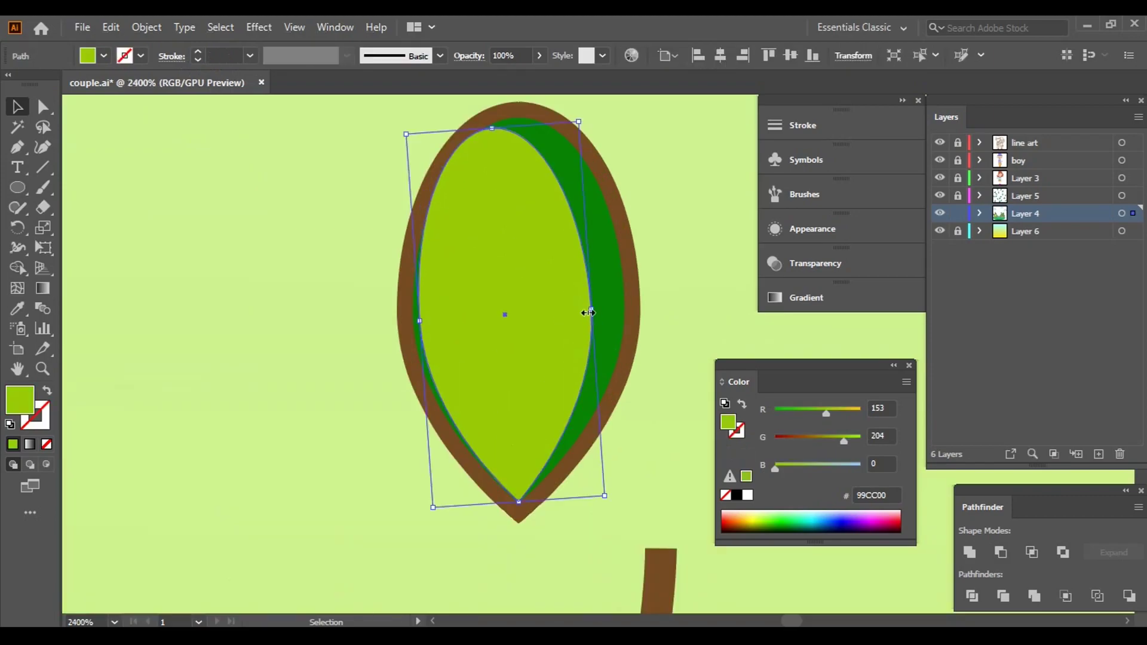
{"action": "left_click_drag", "start_coordinate": [586, 310], "coordinate": [562, 312]}
{"action": "left_click", "coordinate": [702, 231]}
{"action": "scroll", "coordinate": [703, 231], "scroll_direction": "down", "scroll_amount": 4}
{"action": "scroll", "coordinate": [704, 234], "scroll_direction": "up", "scroll_amount": 4}
{"action": "left_click_drag", "start_coordinate": [481, 289], "coordinate": [495, 314]}
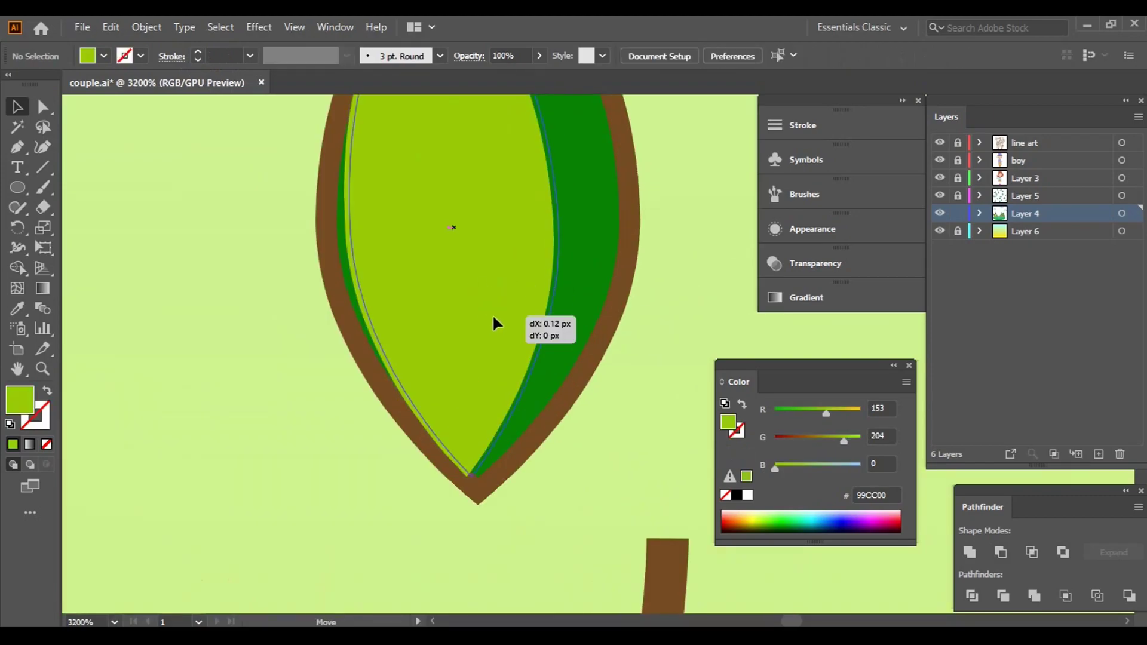
{"action": "scroll", "coordinate": [710, 311], "scroll_direction": "down", "scroll_amount": 3}
{"action": "scroll", "coordinate": [710, 317], "scroll_direction": "down", "scroll_amount": 5}
{"action": "scroll", "coordinate": [584, 261], "scroll_direction": "up", "scroll_amount": 2}
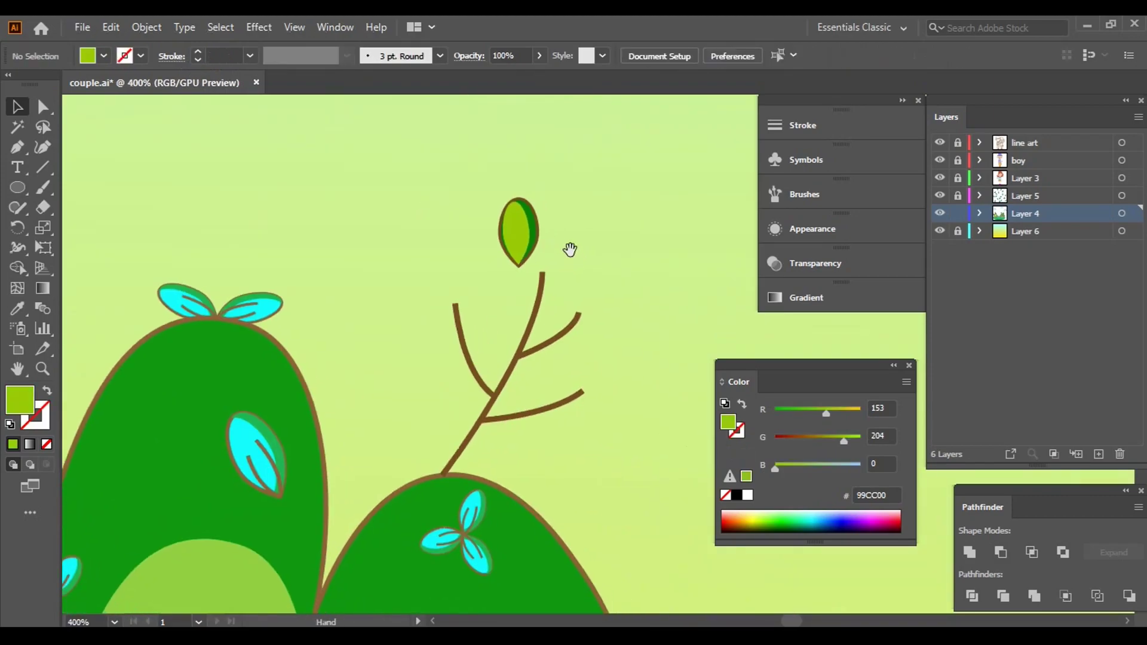
{"action": "scroll", "coordinate": [568, 249], "scroll_direction": "up", "scroll_amount": 5}
{"action": "scroll", "coordinate": [693, 292], "scroll_direction": "down", "scroll_amount": 1}
{"action": "scroll", "coordinate": [690, 292], "scroll_direction": "up", "scroll_amount": 1}
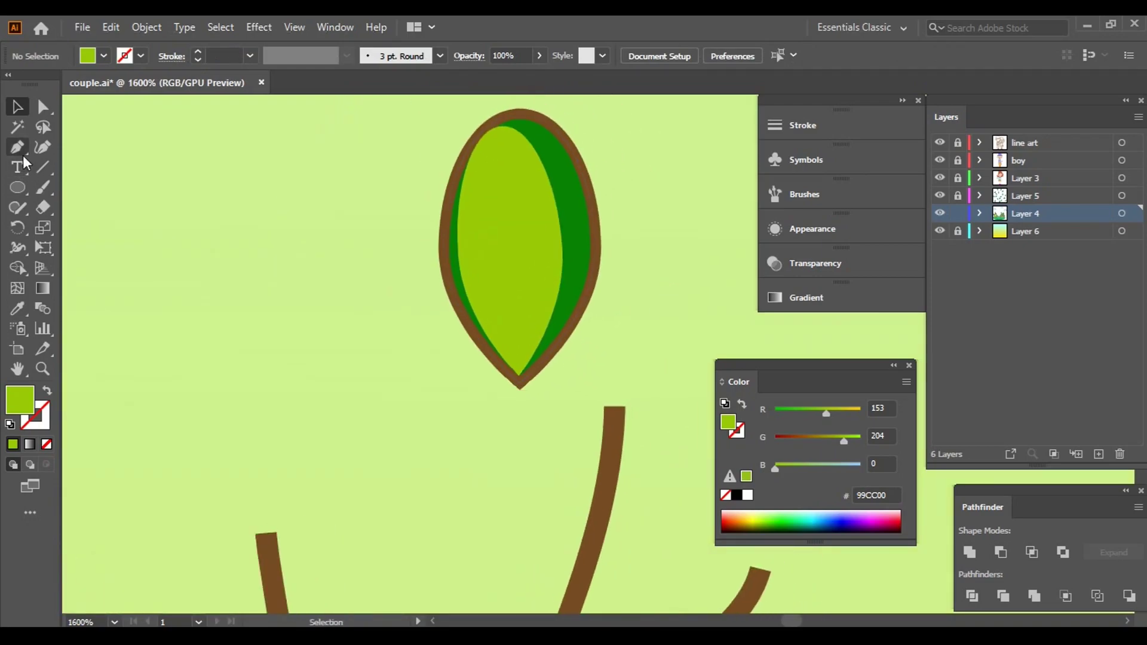
- Pen-draw two curved brown veins with no fill inside the leaf
{"action": "left_click", "coordinate": [105, 56]}
{"action": "left_click", "coordinate": [9, 91]}
{"action": "left_click", "coordinate": [143, 52]}
{"action": "left_click", "coordinate": [142, 111]}
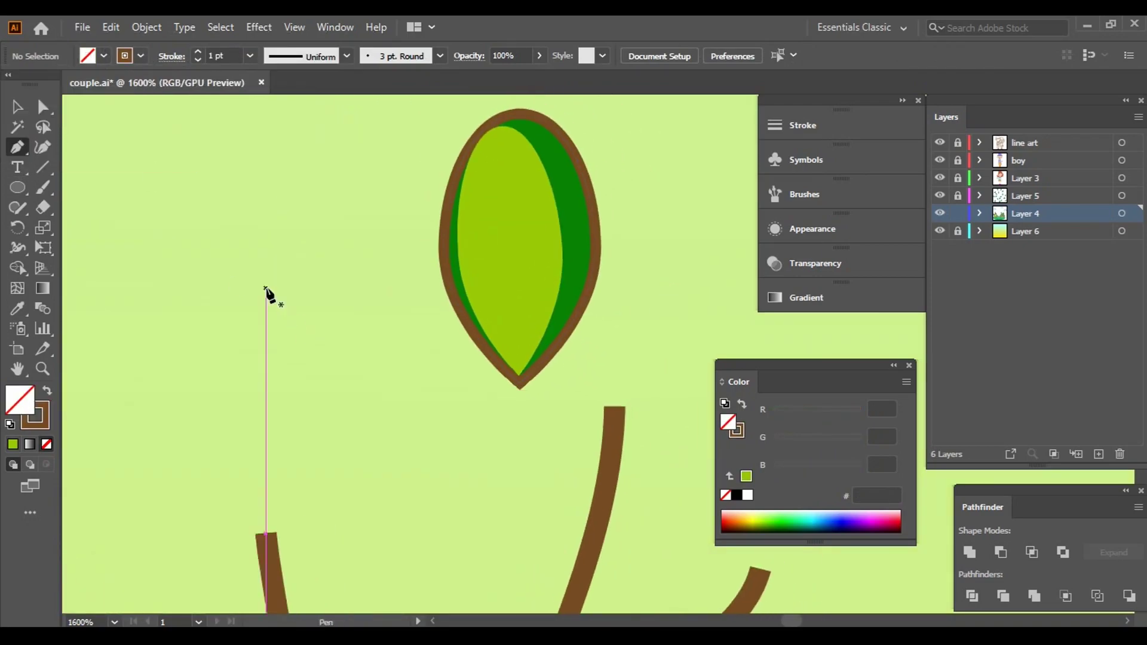
{"action": "scroll", "coordinate": [510, 274], "scroll_direction": "up", "scroll_amount": 2}
{"action": "left_click", "coordinate": [433, 225]}
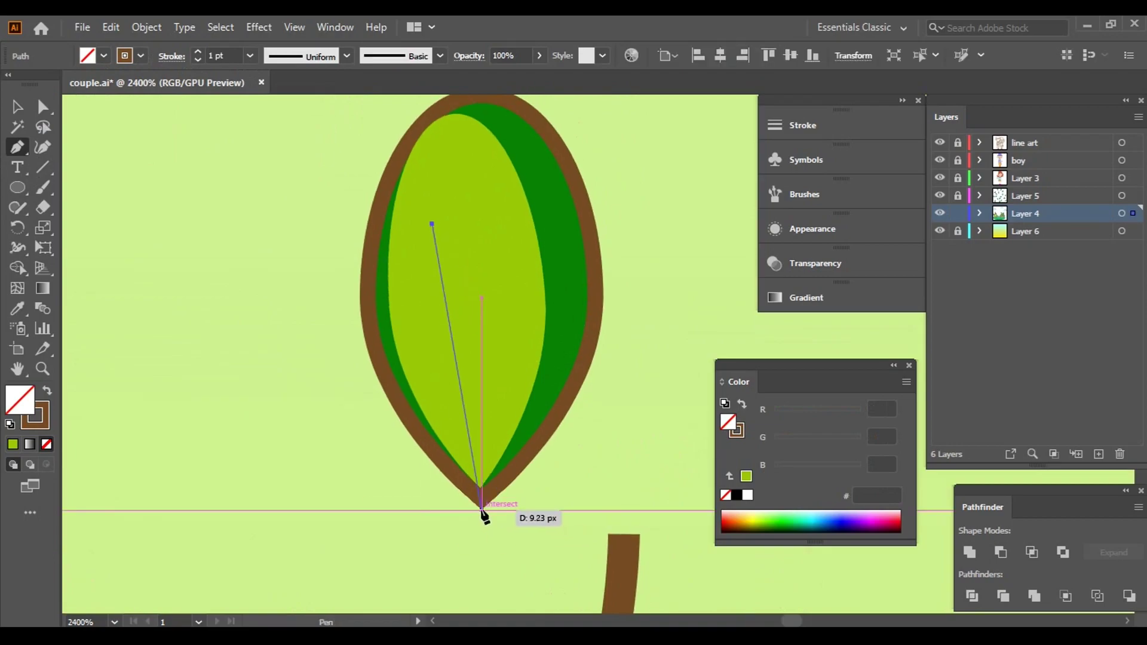
{"action": "left_click_drag", "start_coordinate": [483, 499], "coordinate": [492, 529]}
{"action": "left_click_drag", "start_coordinate": [543, 588], "coordinate": [546, 592]}
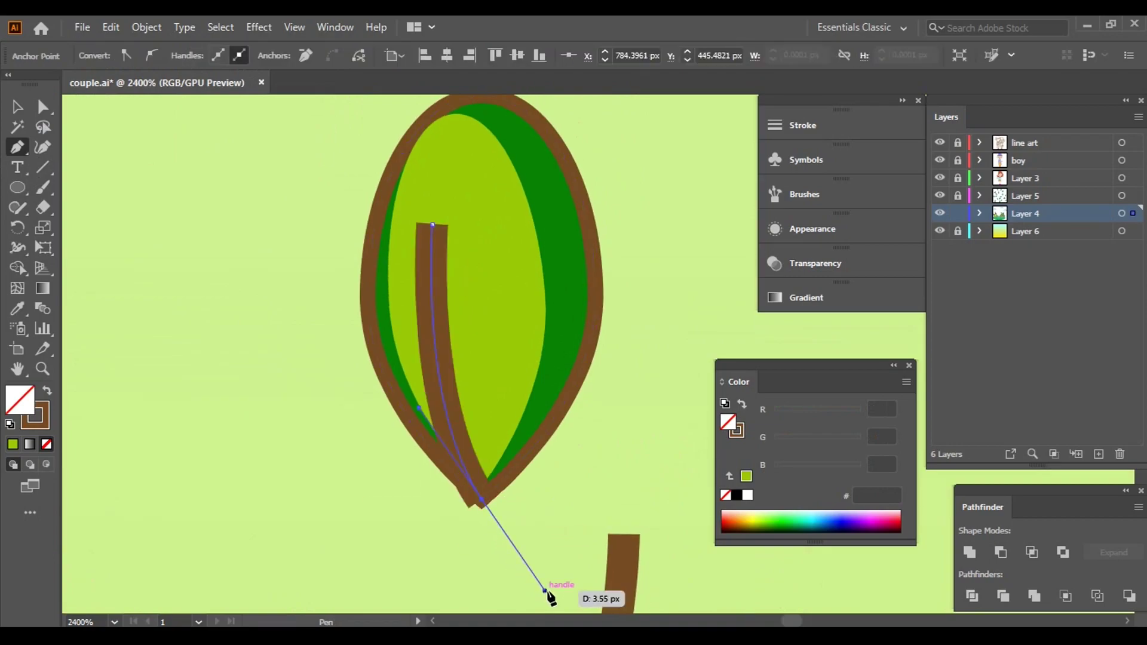
{"action": "left_click", "coordinate": [527, 238]}
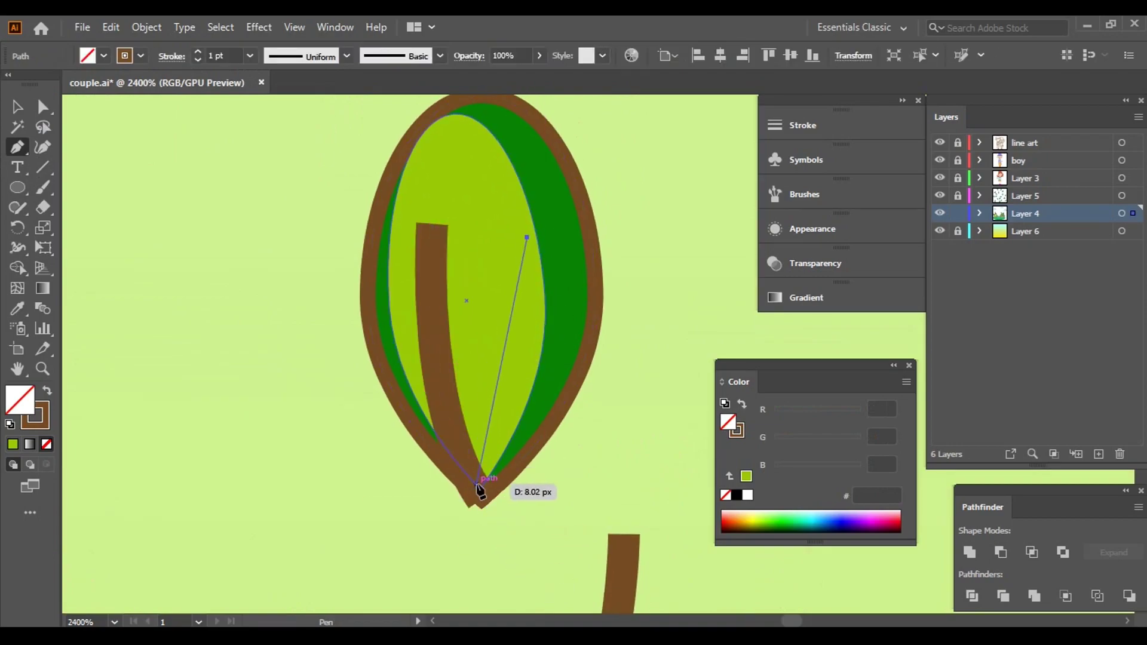
{"action": "left_click_drag", "start_coordinate": [477, 484], "coordinate": [457, 524]}
{"action": "key", "text": "v"}
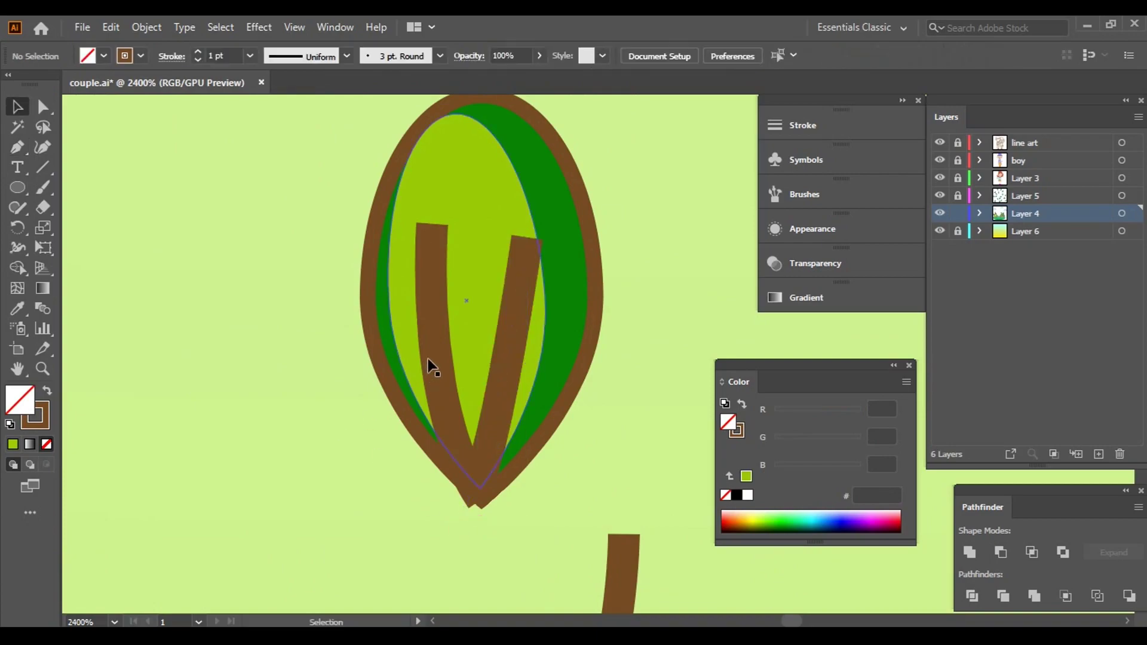
- Set both veins' stroke to 0.25 pt
{"action": "left_click", "coordinate": [438, 310]}
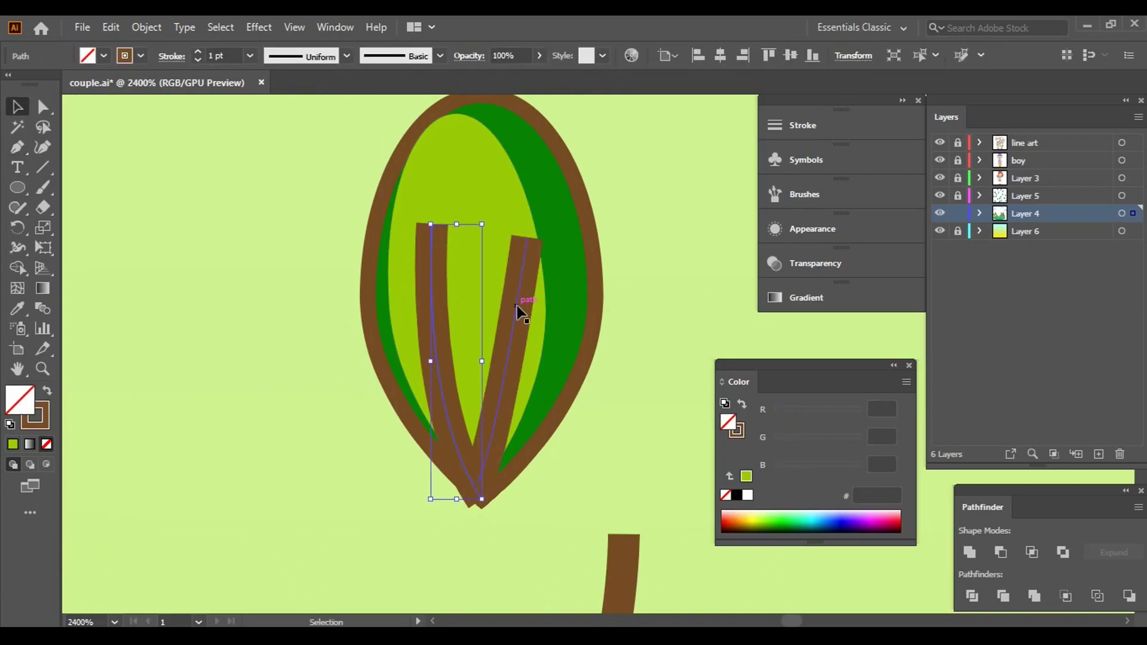
{"action": "left_click", "coordinate": [517, 309], "text": "shift"}
{"action": "left_click", "coordinate": [201, 60]}
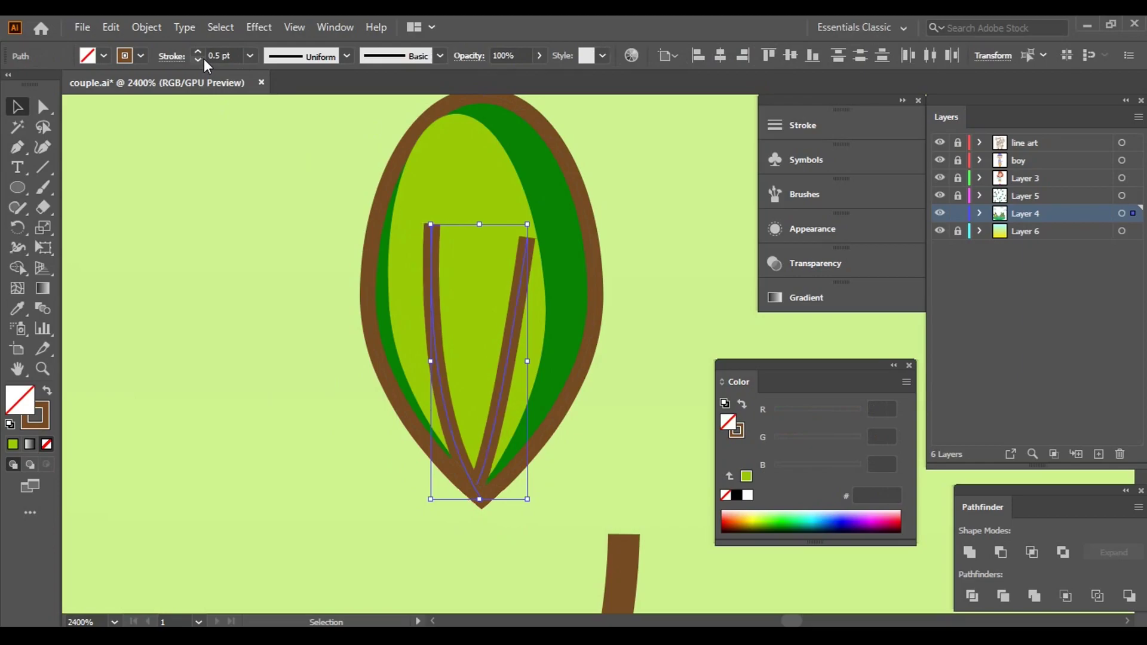
{"action": "left_click", "coordinate": [202, 60]}
{"action": "left_click", "coordinate": [619, 253]}
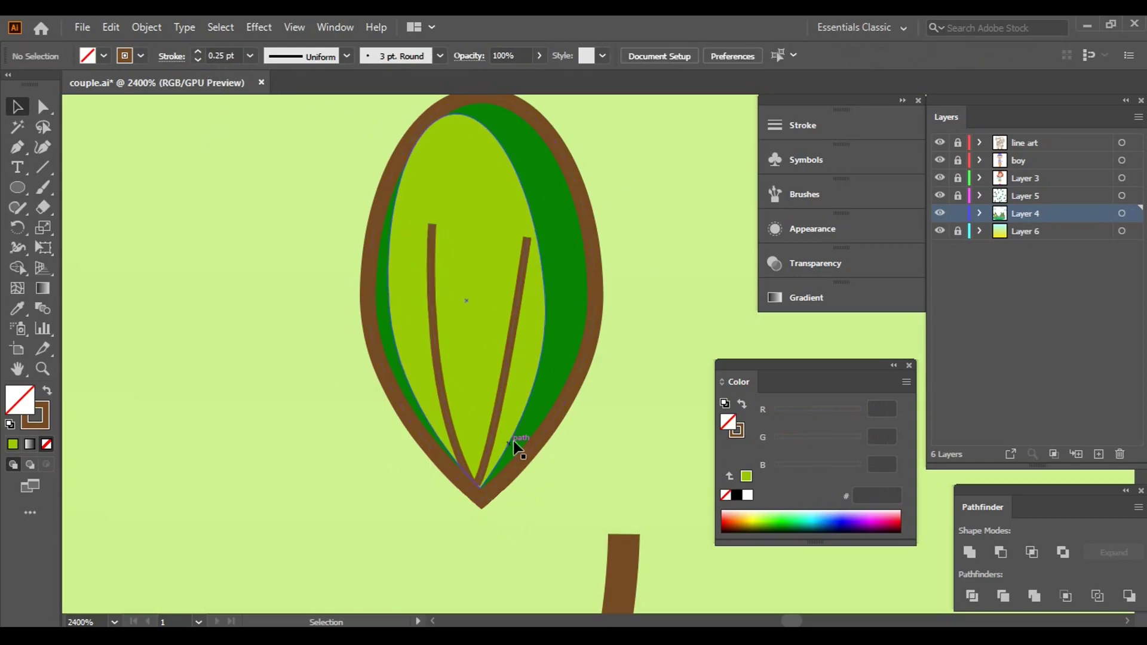
- Nudge the right vein so it meets the leaf tip
{"action": "scroll", "coordinate": [514, 441], "scroll_direction": "up", "scroll_amount": 1, "text": "alt"}
{"action": "scroll", "coordinate": [500, 416], "scroll_direction": "up", "scroll_amount": 1, "text": "alt"}
{"action": "double_click", "coordinate": [466, 353]}
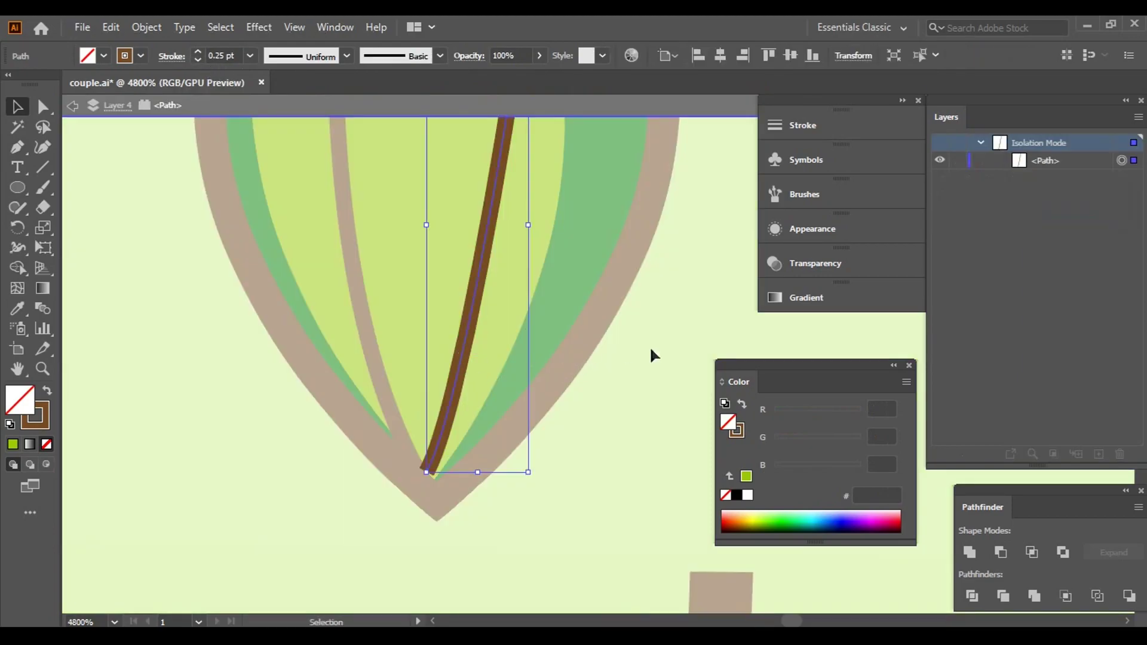
{"action": "double_click", "coordinate": [650, 346]}
{"action": "left_click_drag", "start_coordinate": [466, 350], "coordinate": [466, 350]}
{"action": "scroll", "coordinate": [620, 395], "scroll_direction": "down", "scroll_amount": 2, "text": "alt"}
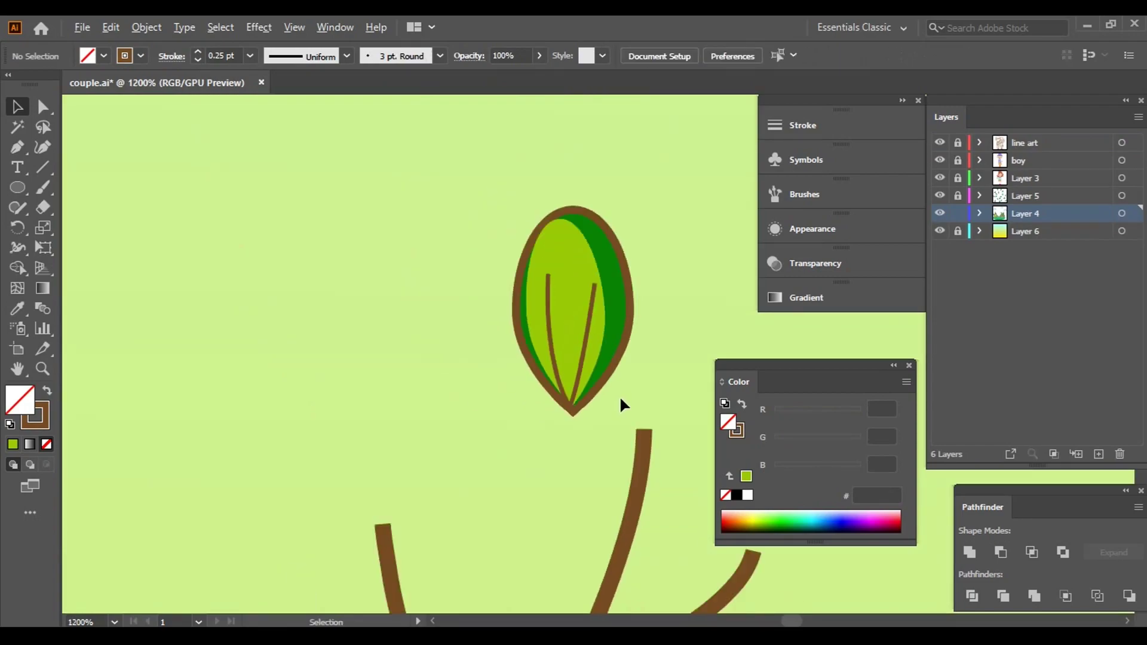
{"action": "scroll", "coordinate": [625, 394], "scroll_direction": "down", "scroll_amount": 1, "text": "alt"}
- Group the leaf with its veins
{"action": "left_click", "coordinate": [505, 347]}
{"action": "right_click", "coordinate": [505, 346]}
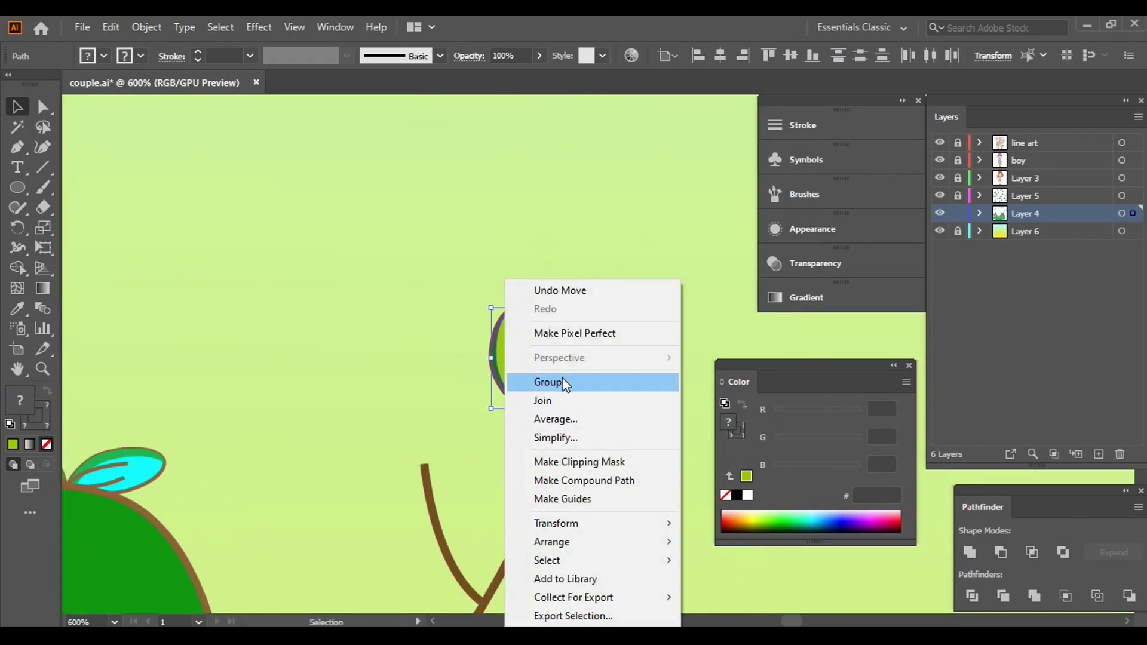
{"action": "left_click", "coordinate": [565, 383]}
{"action": "left_click", "coordinate": [619, 360]}
- Place the leaf and rotated copies on each tip of the branching stem
{"action": "mouse_move", "coordinate": [619, 360]}
{"action": "left_mouse_down"}
{"action": "mouse_move", "coordinate": [543, 268]}
{"action": "mouse_move", "coordinate": [521, 280]}
{"action": "left_mouse_up"}
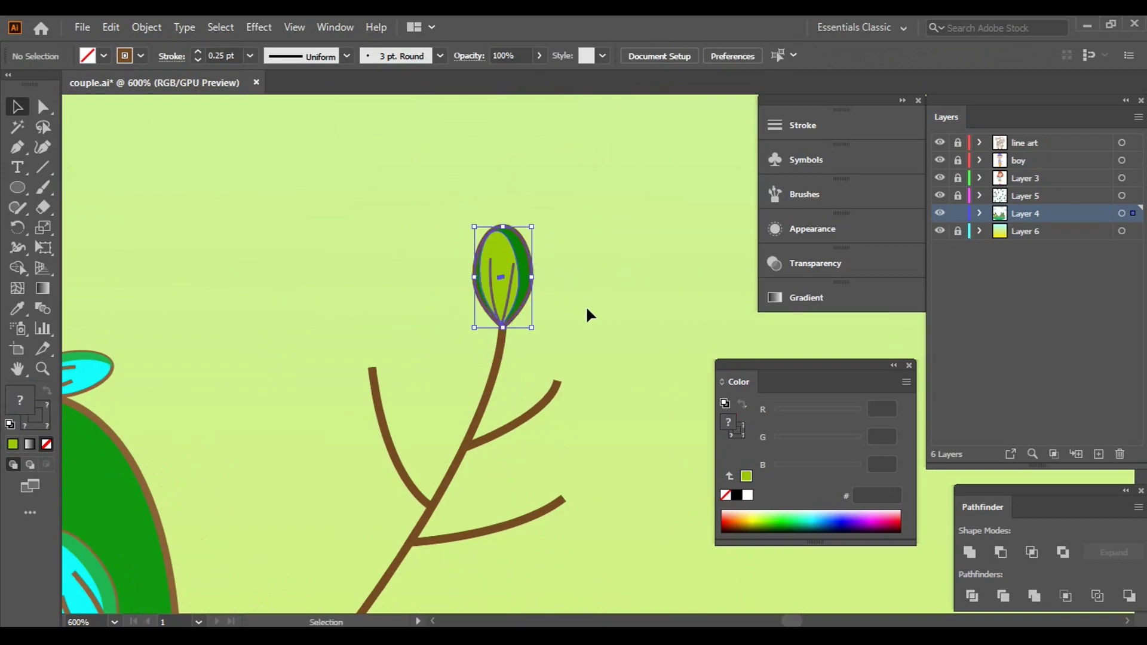
{"action": "left_click_drag", "start_coordinate": [587, 315], "coordinate": [546, 233]}
{"action": "left_click_drag", "start_coordinate": [477, 227], "coordinate": [347, 279], "text": "alt"}
{"action": "scroll", "coordinate": [347, 280], "scroll_direction": "down", "scroll_amount": 1}
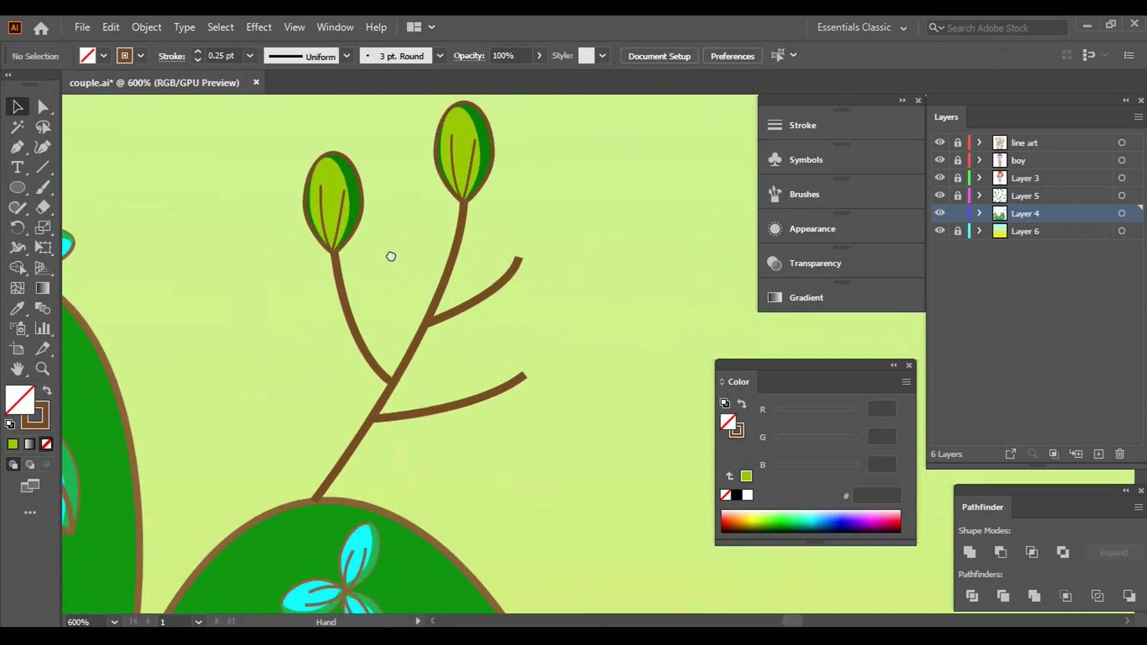
{"action": "mouse_move", "coordinate": [333, 203]}
{"action": "left_mouse_down", "text": "alt"}
{"action": "mouse_move", "coordinate": [562, 242]}
{"action": "mouse_move", "coordinate": [572, 284]}
{"action": "mouse_move", "coordinate": [563, 256]}
{"action": "left_mouse_up", "text": "alt"}
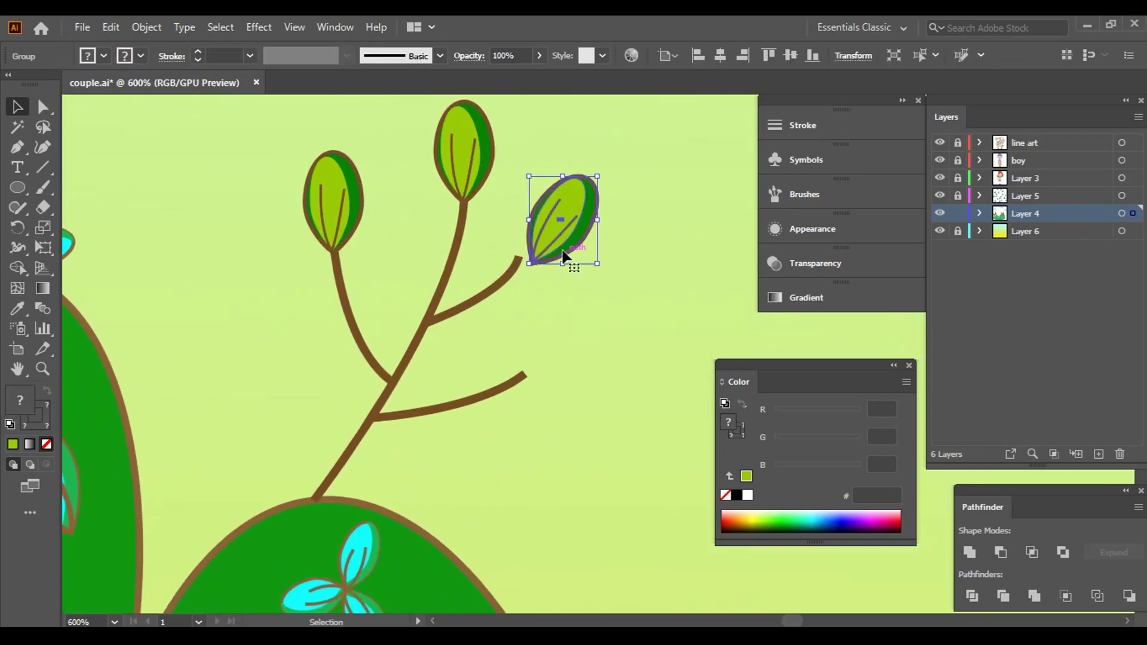
{"action": "scroll", "coordinate": [551, 261], "scroll_direction": "down", "scroll_amount": 2}
{"action": "mouse_move", "coordinate": [541, 160]}
{"action": "left_mouse_down", "text": "alt"}
{"action": "mouse_move", "coordinate": [565, 275]}
{"action": "mouse_move", "coordinate": [548, 277]}
{"action": "mouse_move", "coordinate": [519, 229]}
{"action": "left_mouse_up", "text": "alt"}
{"action": "left_click", "coordinate": [662, 306]}
{"action": "key", "text": "ctrl+minus"}
{"action": "key", "text": "ctrl+minus"}
{"action": "key", "text": "ctrl+minus"}
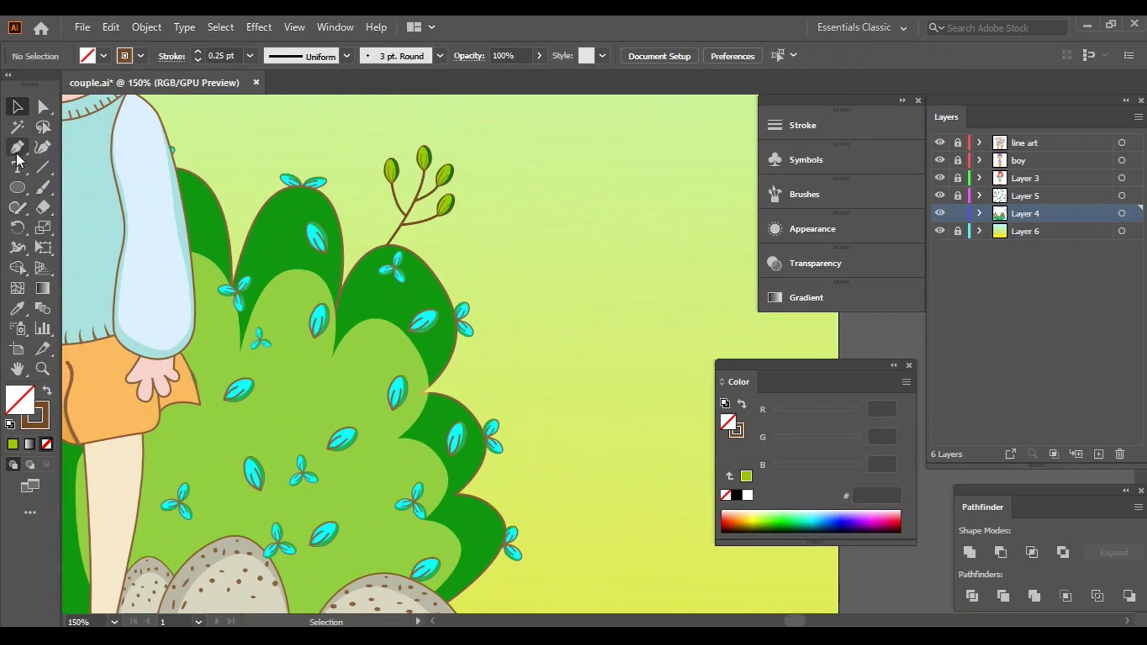
- Pen-draw a curved twig rightward from the bush notch with a 0.75 pt stroke
{"action": "scroll", "coordinate": [459, 407], "scroll_direction": "down", "scroll_amount": 1}
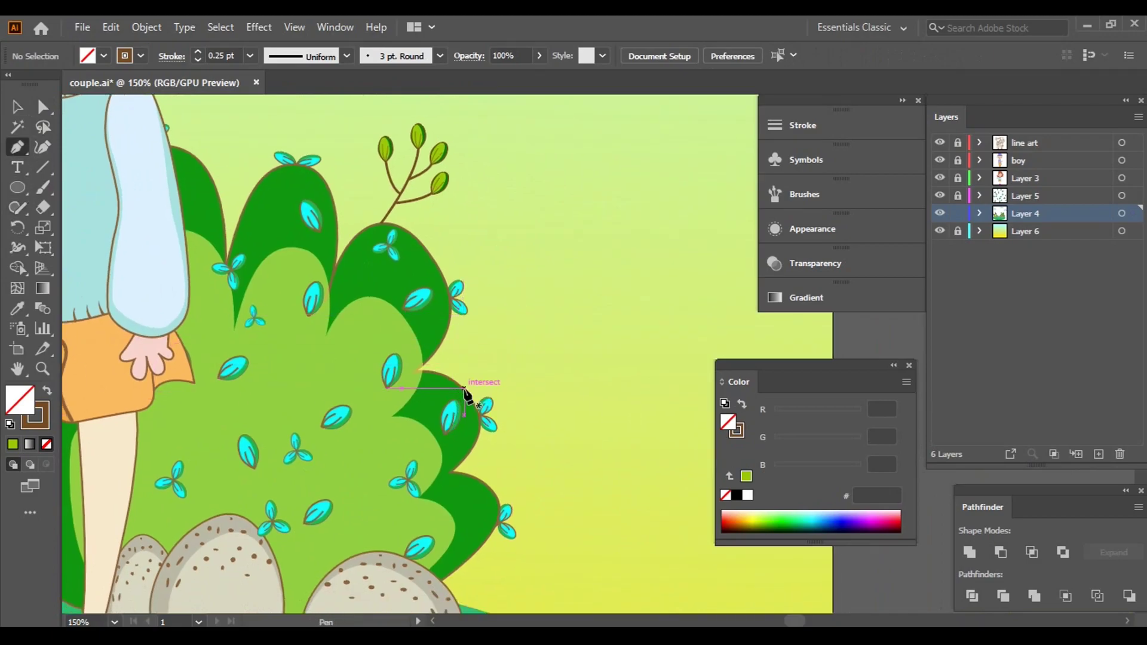
{"action": "scroll", "coordinate": [464, 389], "scroll_direction": "up", "scroll_amount": 3}
{"action": "left_click", "coordinate": [335, 346]}
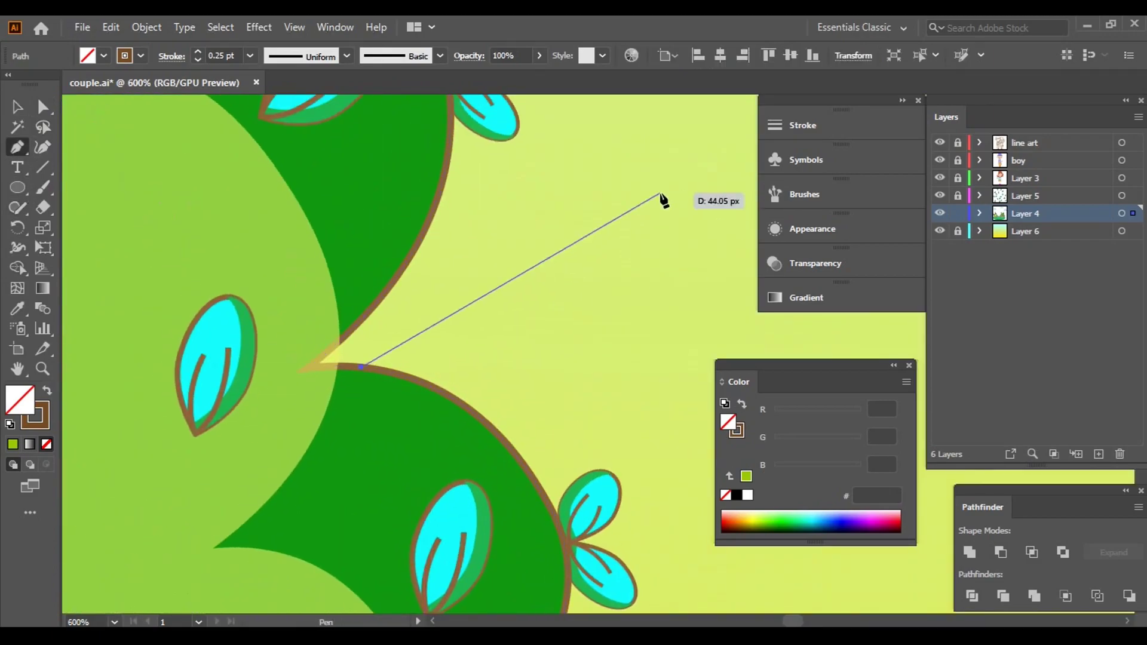
{"action": "scroll", "coordinate": [517, 276], "scroll_direction": "down", "scroll_amount": 3}
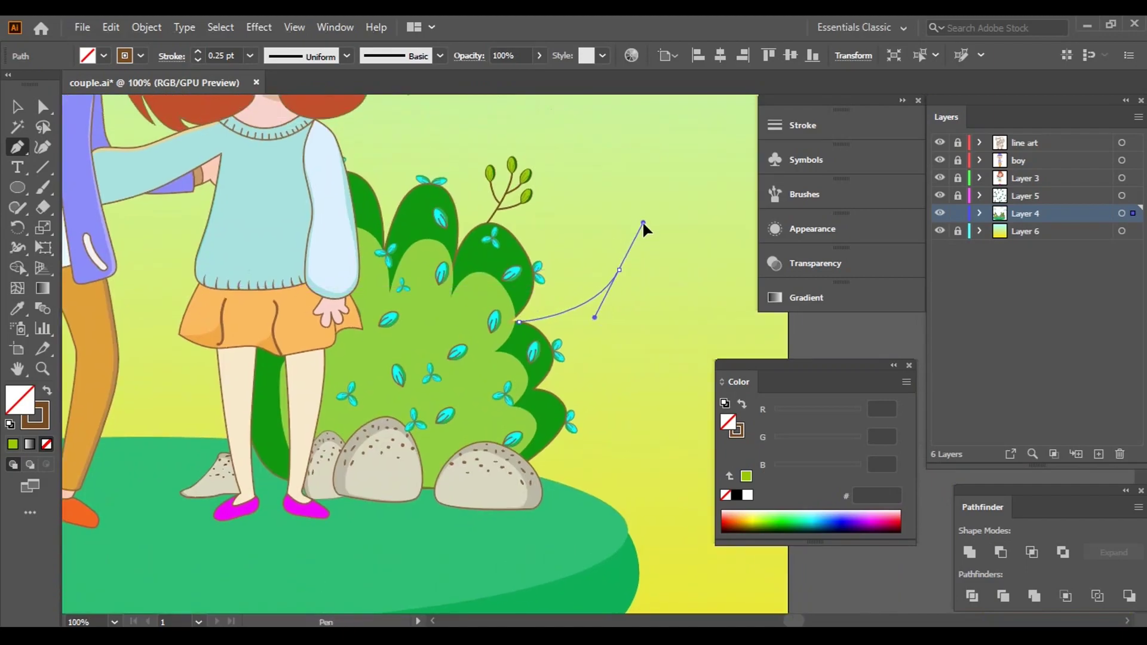
{"action": "left_click_drag", "start_coordinate": [641, 230], "coordinate": [642, 233]}
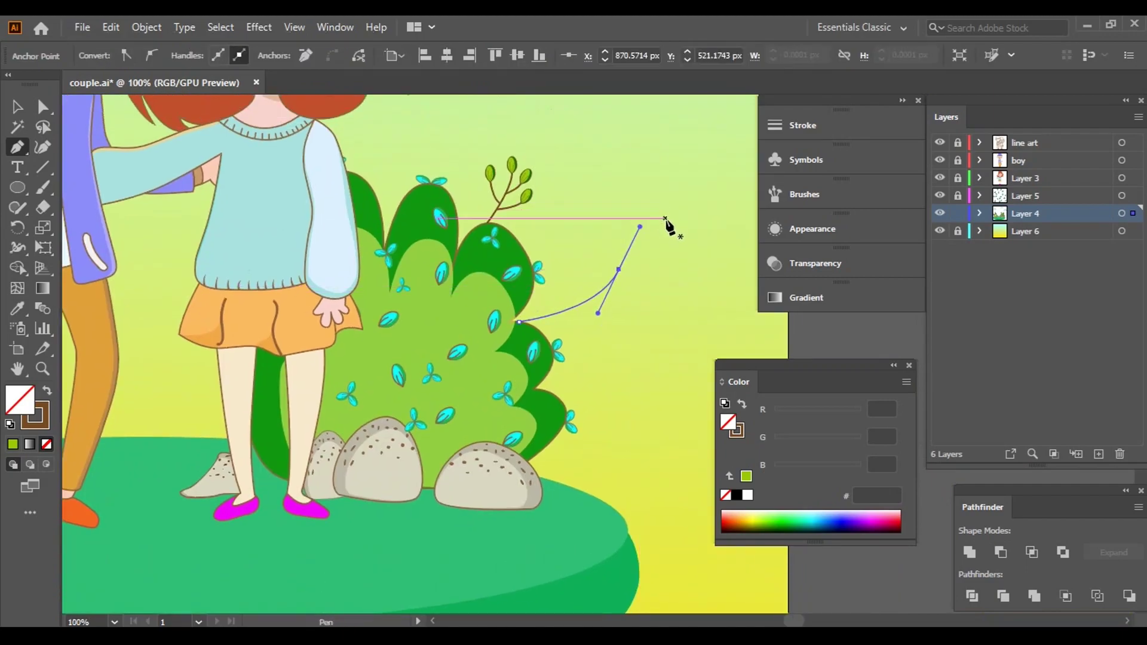
{"action": "left_click", "coordinate": [667, 275]}
{"action": "key", "text": "v"}
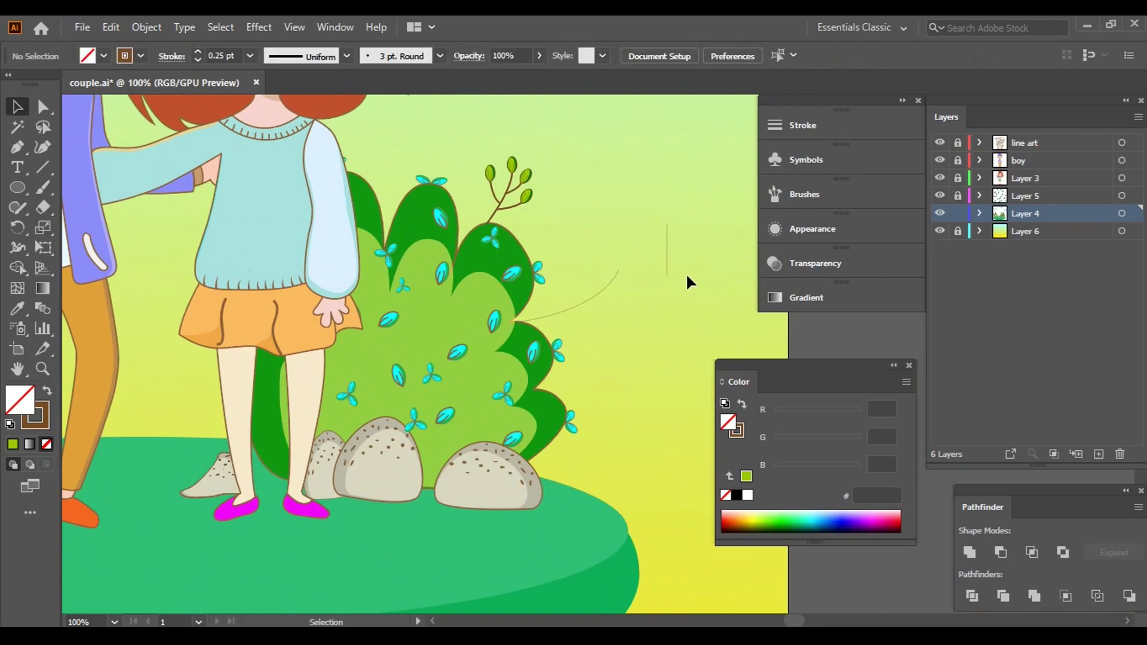
{"action": "left_click", "coordinate": [574, 309]}
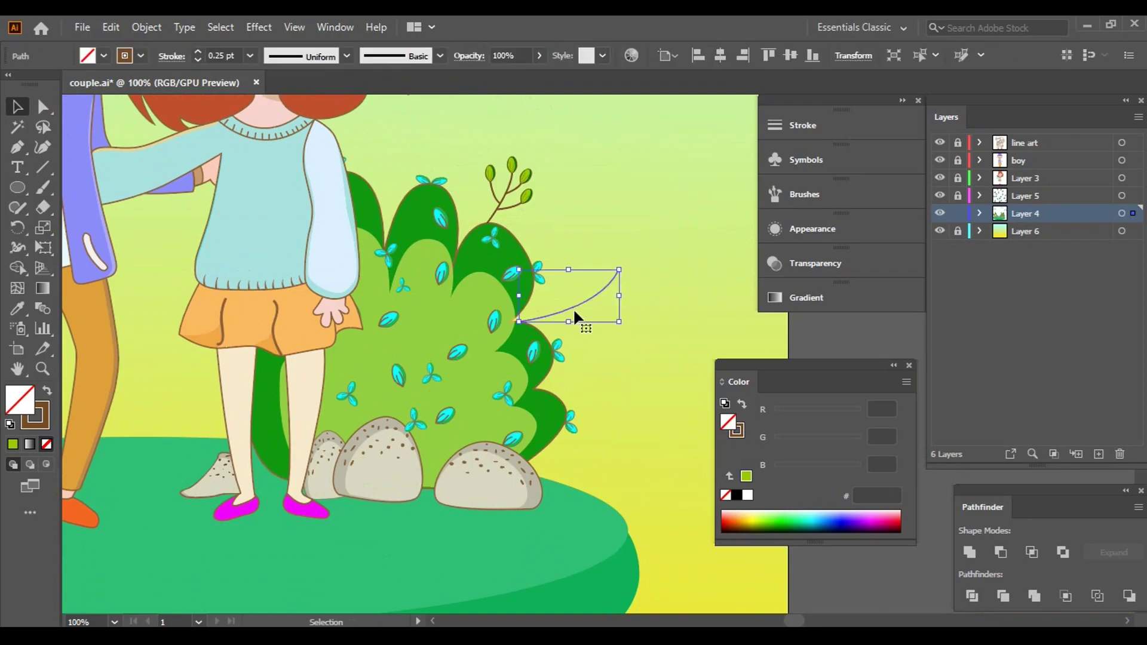
{"action": "left_click", "coordinate": [198, 52]}
{"action": "left_click", "coordinate": [328, 101]}
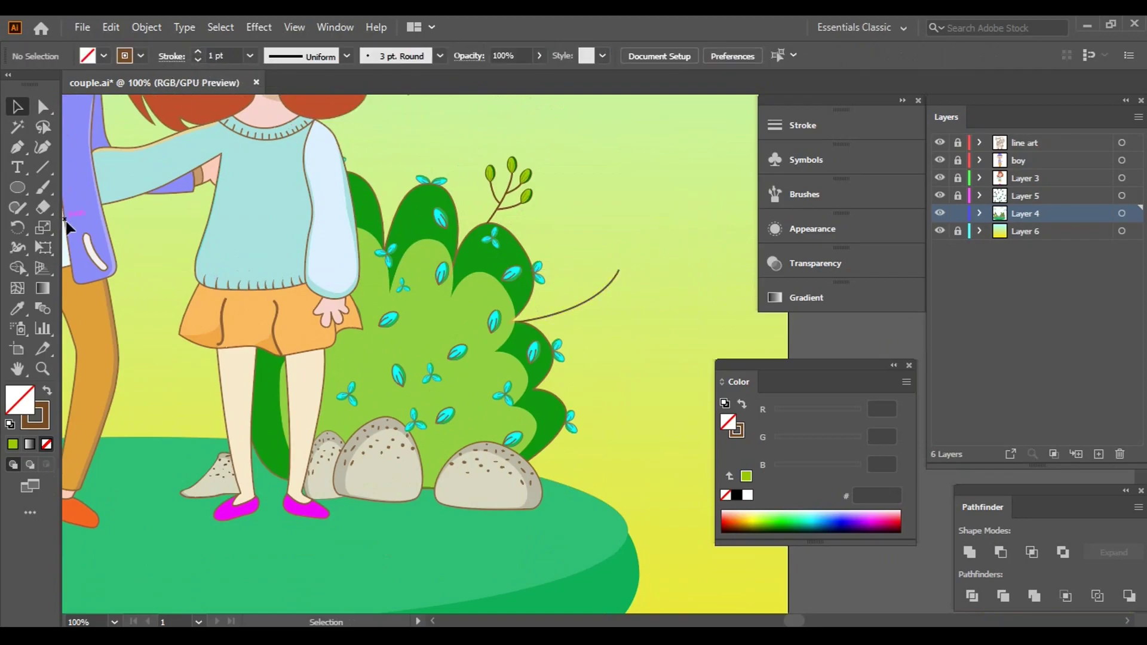
- Add five side branches along the twig, mostly curving up and to the right
{"action": "key", "text": "ctrl+plus"}
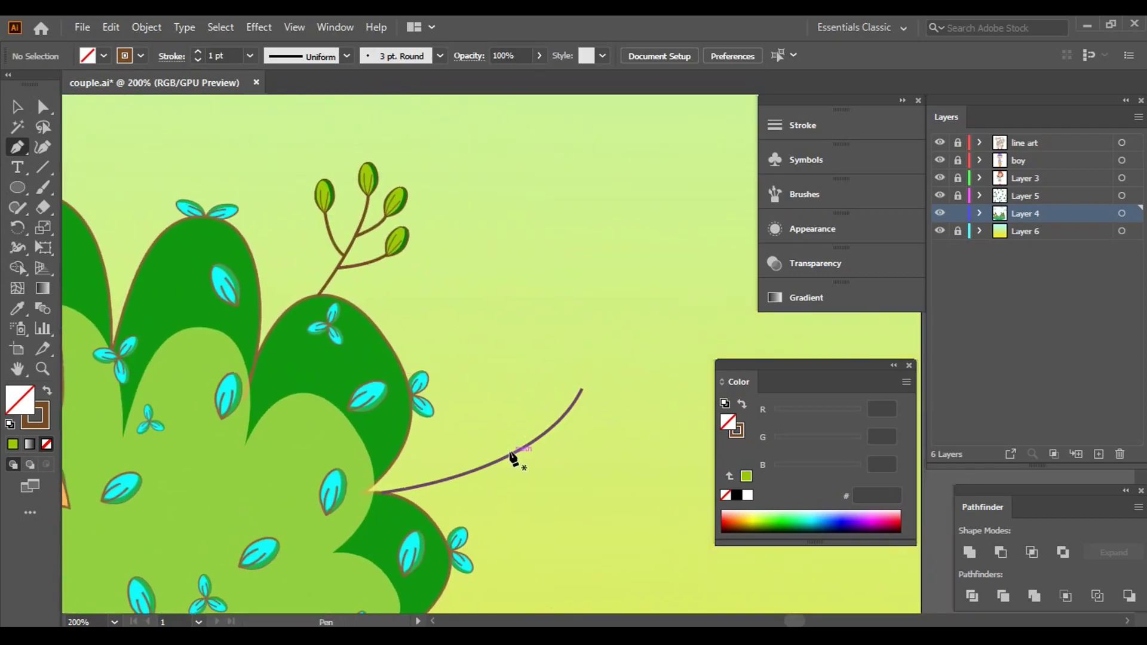
{"action": "left_click_drag", "start_coordinate": [481, 371], "coordinate": [507, 320]}
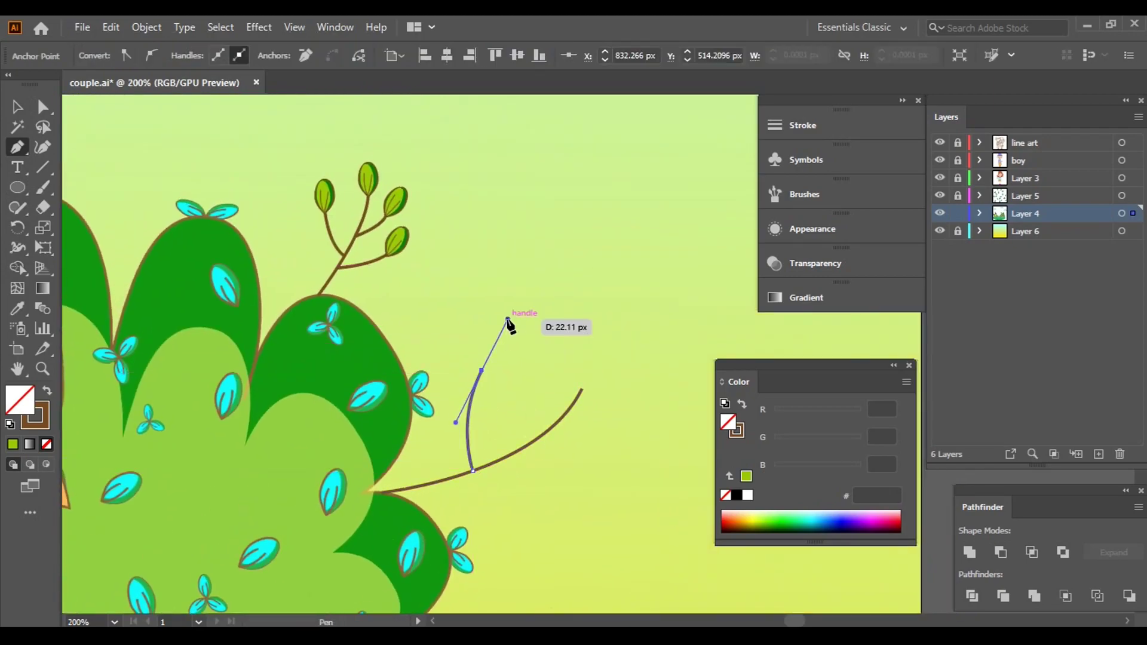
{"action": "left_click", "coordinate": [500, 459]}
{"action": "left_click_drag", "start_coordinate": [622, 441], "coordinate": [657, 399]}
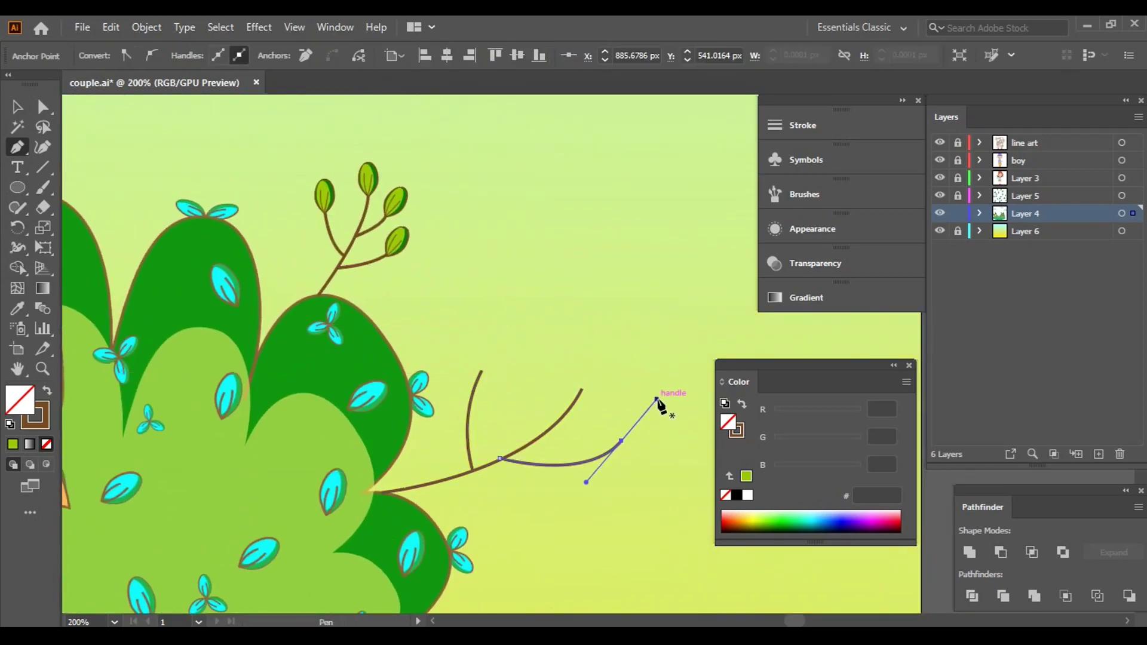
{"action": "left_click", "coordinate": [544, 433]}
{"action": "left_click", "coordinate": [547, 380]}
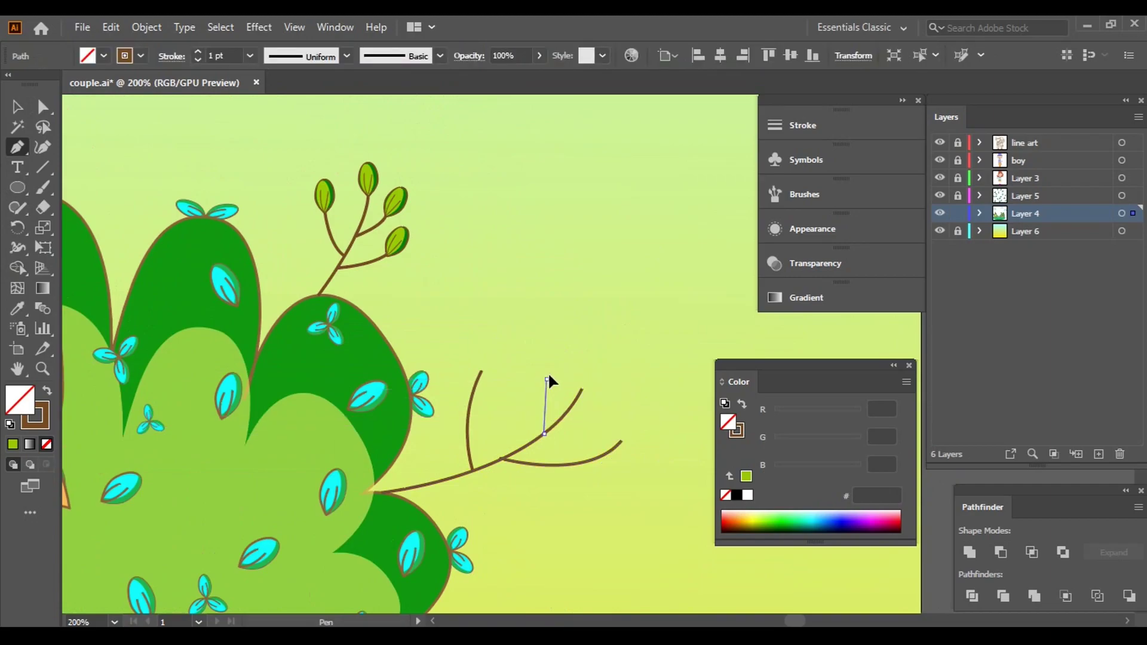
{"action": "left_click", "coordinate": [569, 410]}
{"action": "left_click_drag", "start_coordinate": [681, 367], "coordinate": [707, 316]}
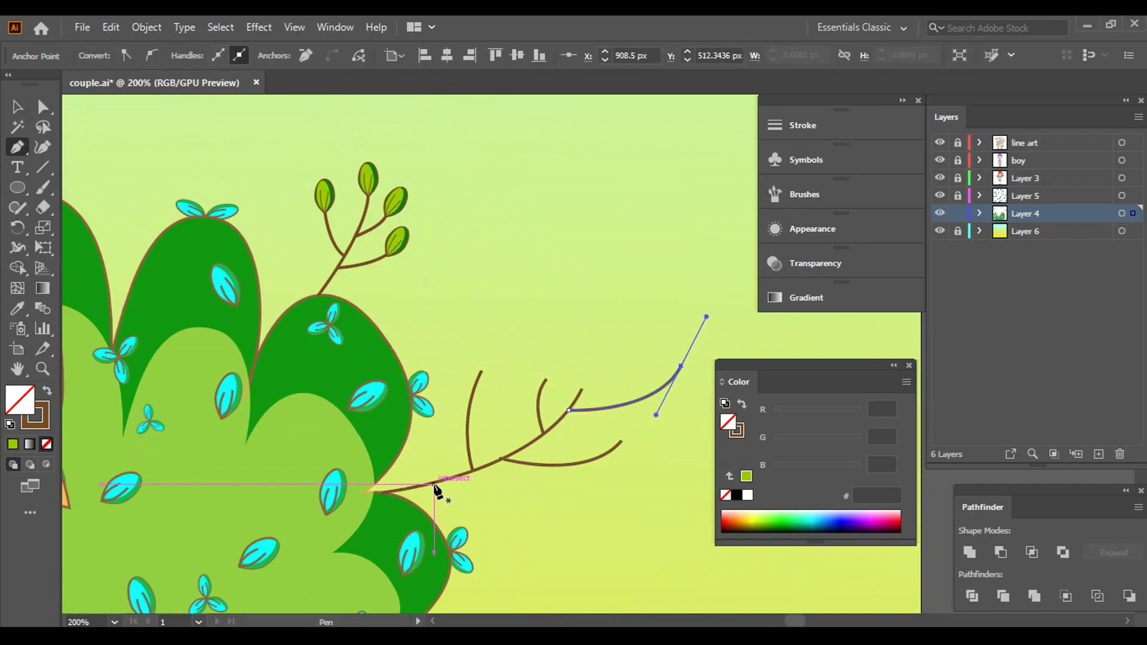
{"action": "left_click", "coordinate": [440, 482]}
{"action": "mouse_move", "coordinate": [547, 519]}
{"action": "left_mouse_down"}
{"action": "mouse_move", "coordinate": [582, 502]}
{"action": "mouse_move", "coordinate": [601, 520]}
{"action": "left_mouse_up"}
- Nudge the lower new branch onto its twig at the branch junction
{"action": "key", "text": "v"}
{"action": "left_click", "coordinate": [522, 471]}
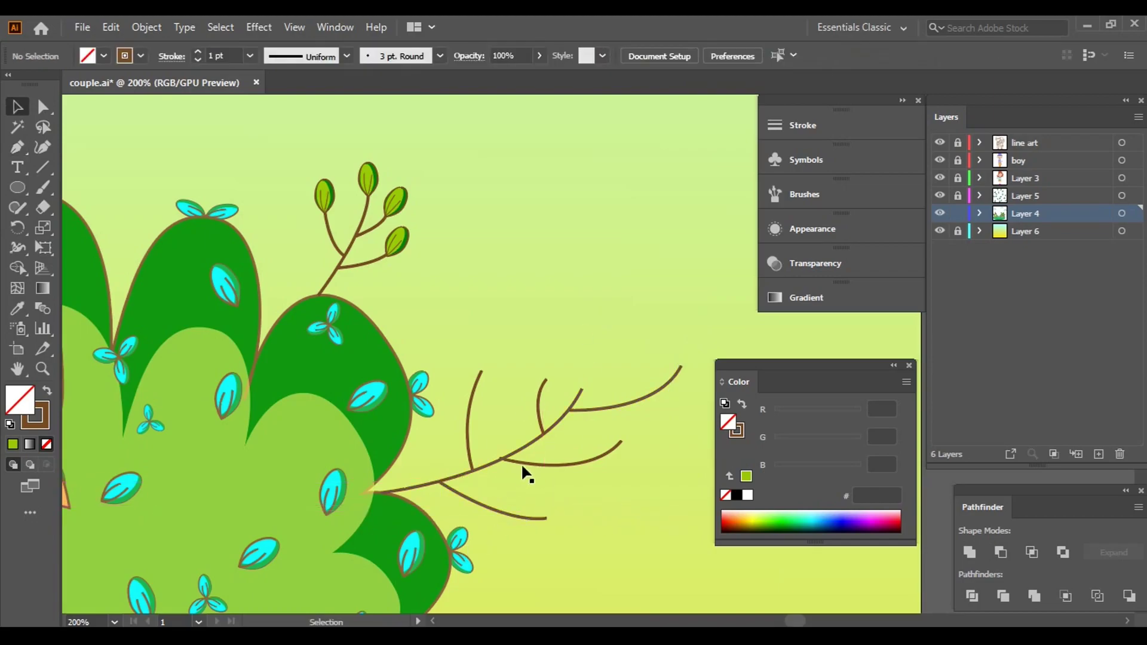
{"action": "scroll", "coordinate": [483, 497], "scroll_direction": "up", "scroll_amount": 5}
{"action": "left_click_drag", "start_coordinate": [483, 498], "coordinate": [492, 526]}
{"action": "left_click_drag", "start_coordinate": [566, 507], "coordinate": [568, 511]}
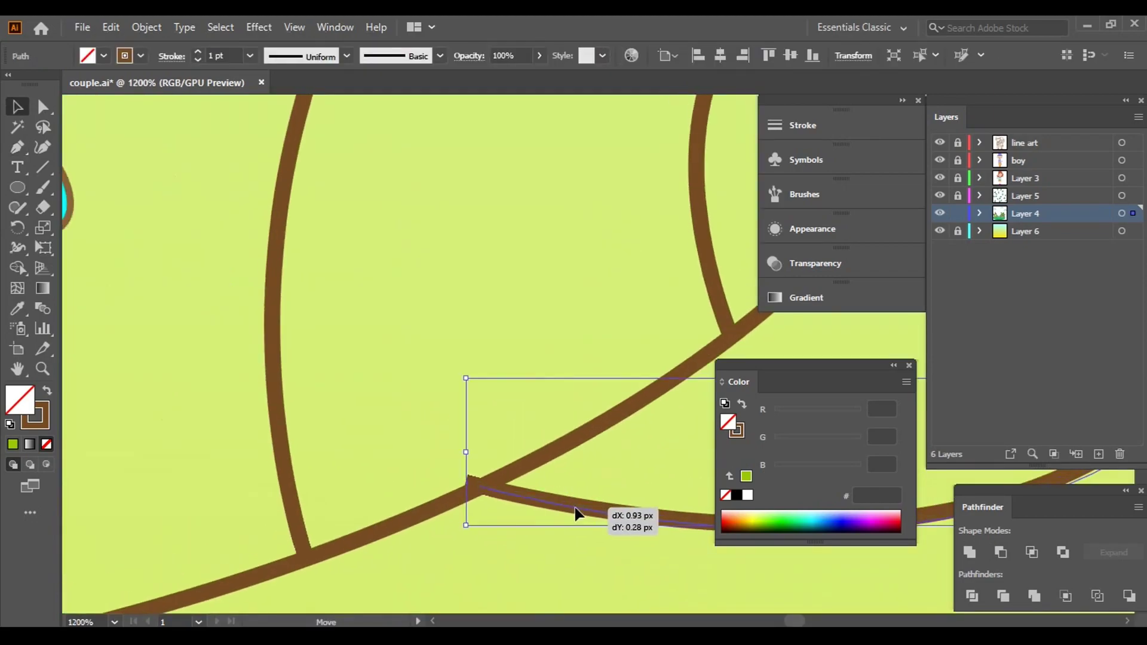
{"action": "left_click", "coordinate": [552, 546]}
{"action": "scroll", "coordinate": [552, 546], "scroll_direction": "down", "scroll_amount": 5}
- Move a leaf onto the right branch tip, resizing and tilting it along its stem
{"action": "left_click", "coordinate": [332, 193]}
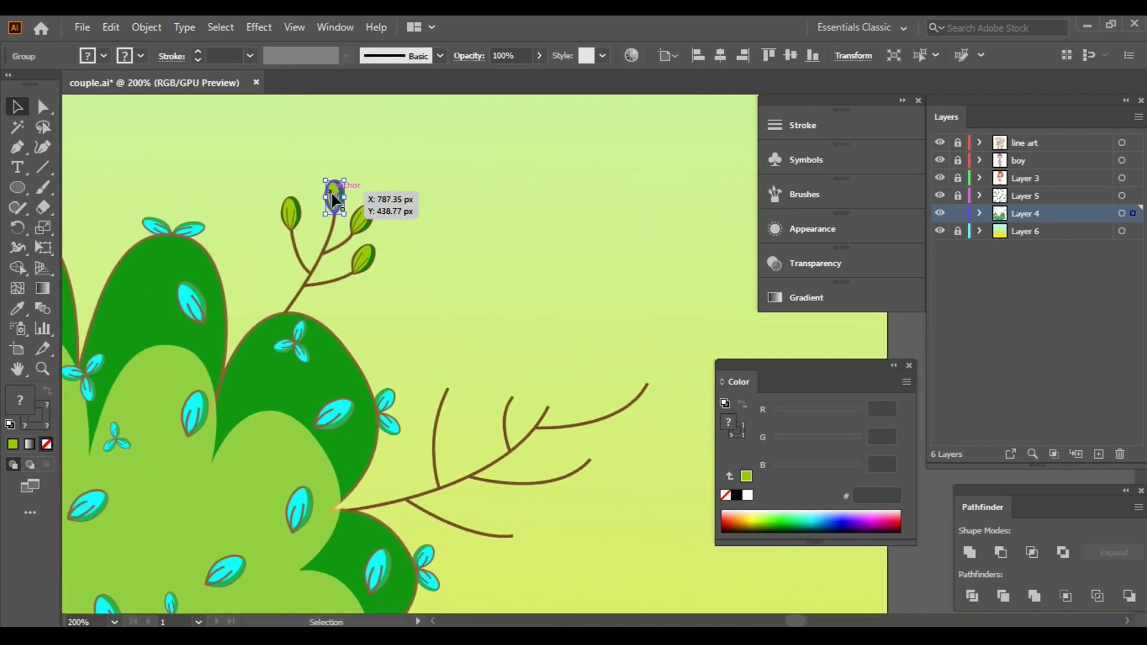
{"action": "left_click_drag", "start_coordinate": [332, 194], "coordinate": [543, 385]}
{"action": "left_click", "coordinate": [590, 374]}
{"action": "scroll", "coordinate": [590, 376], "scroll_direction": "up", "scroll_amount": 3}
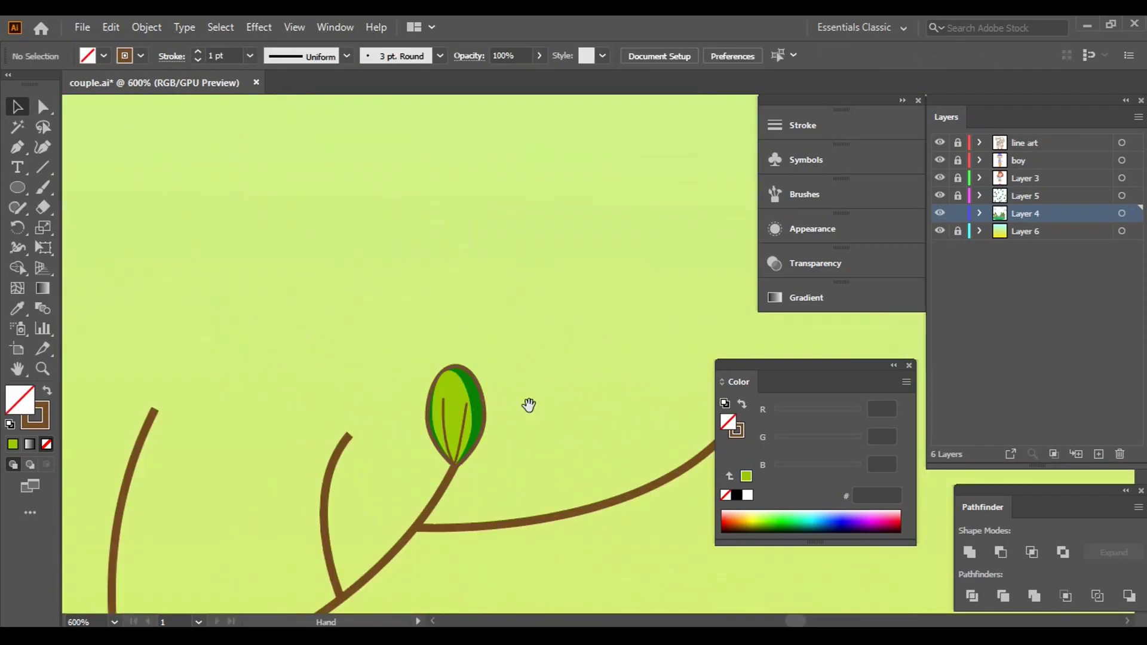
{"action": "scroll", "coordinate": [529, 406], "scroll_direction": "up", "scroll_amount": 3}
{"action": "left_click", "coordinate": [520, 380]}
{"action": "mouse_move", "coordinate": [565, 265]}
{"action": "left_mouse_down"}
{"action": "mouse_move", "coordinate": [547, 420]}
{"action": "mouse_move", "coordinate": [333, 350]}
{"action": "left_mouse_up"}
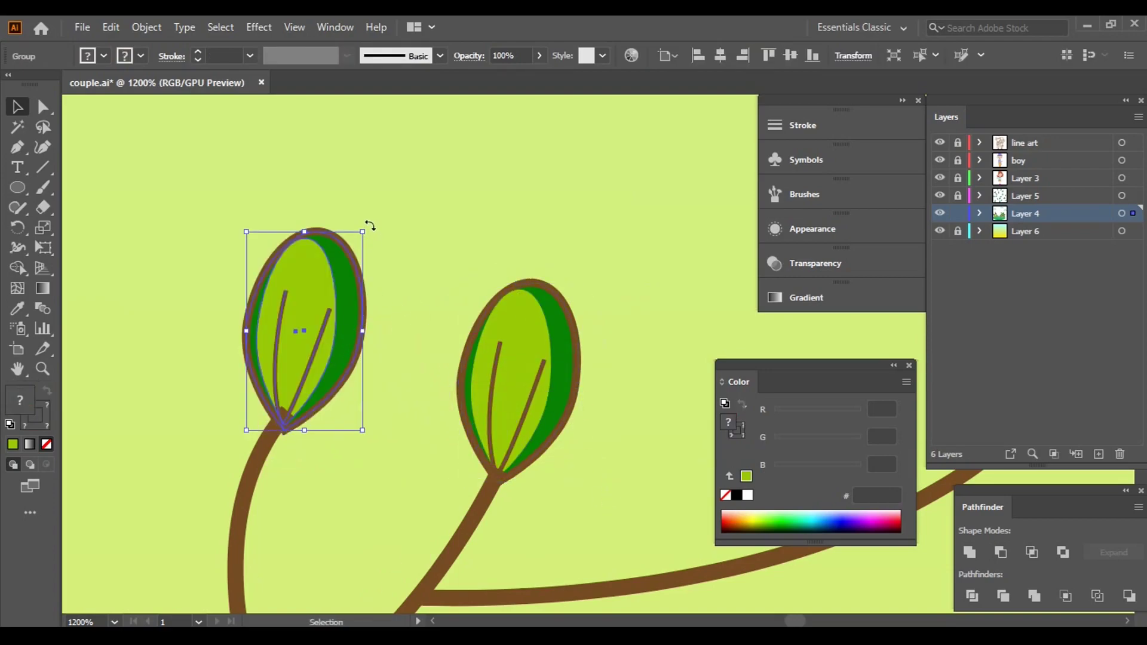
{"action": "left_click_drag", "start_coordinate": [370, 225], "coordinate": [321, 338]}
- Copy the leaf onto another branch tip and rotate it to match its stem
{"action": "left_click", "coordinate": [401, 459]}
{"action": "scroll", "coordinate": [400, 459], "scroll_direction": "down", "scroll_amount": 1}
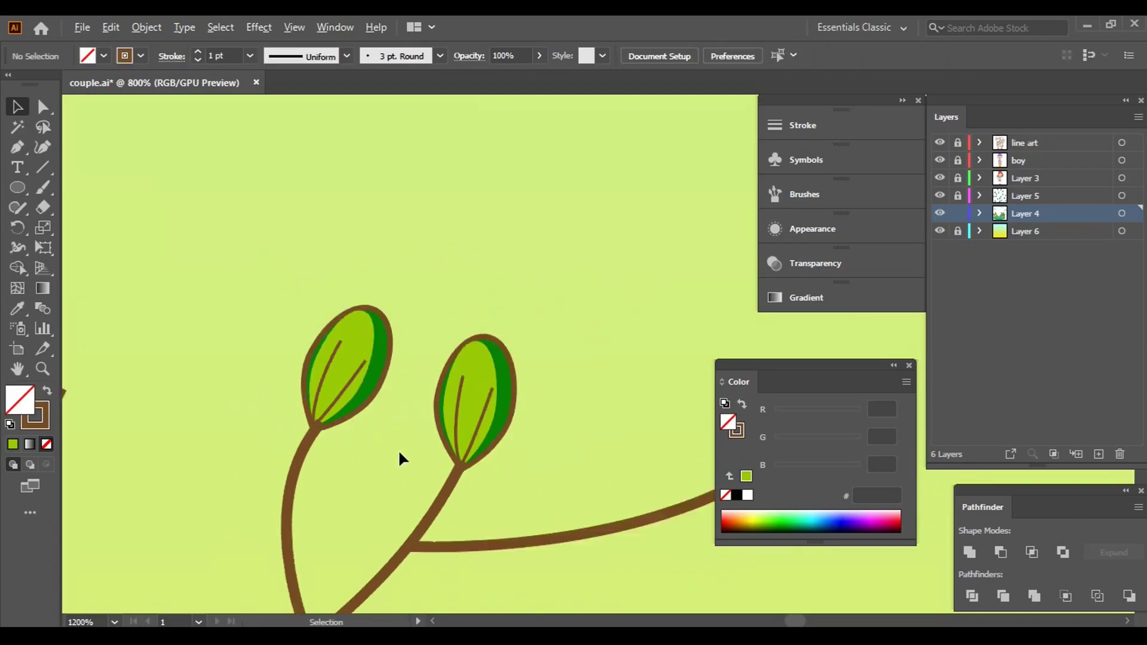
{"action": "scroll", "coordinate": [400, 459], "scroll_direction": "down", "scroll_amount": 2}
{"action": "left_click_drag", "start_coordinate": [249, 320], "coordinate": [523, 289]}
{"action": "scroll", "coordinate": [522, 289], "scroll_direction": "up", "scroll_amount": 3}
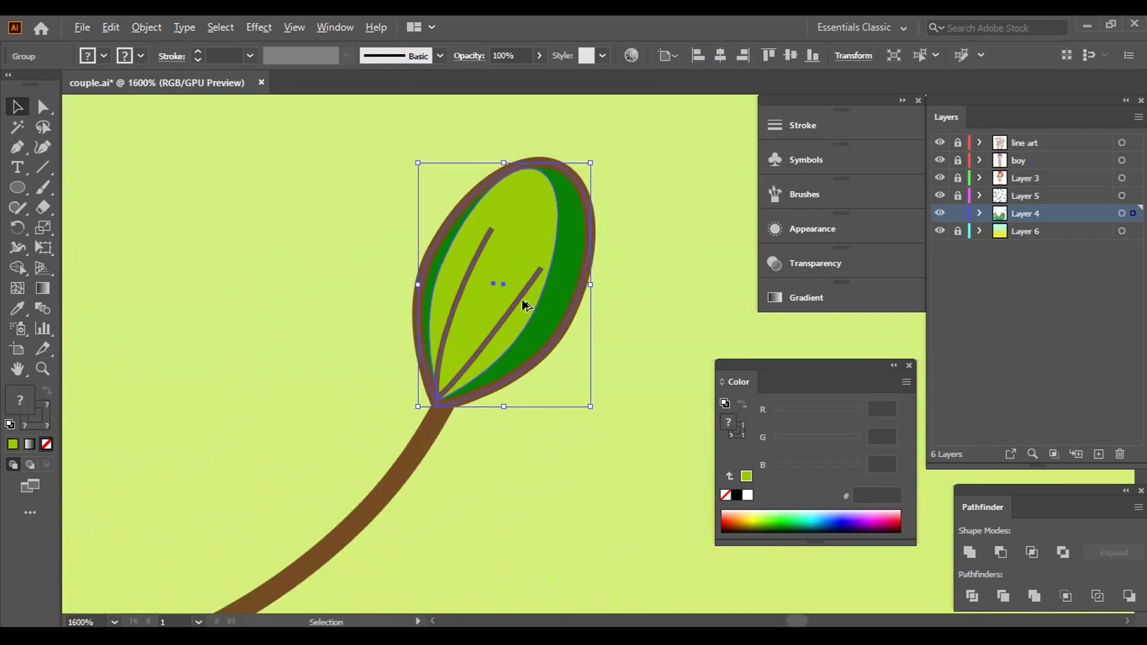
{"action": "left_click_drag", "start_coordinate": [594, 414], "coordinate": [502, 366]}
{"action": "left_click", "coordinate": [530, 487]}
{"action": "scroll", "coordinate": [614, 288], "scroll_direction": "down", "scroll_amount": 3}
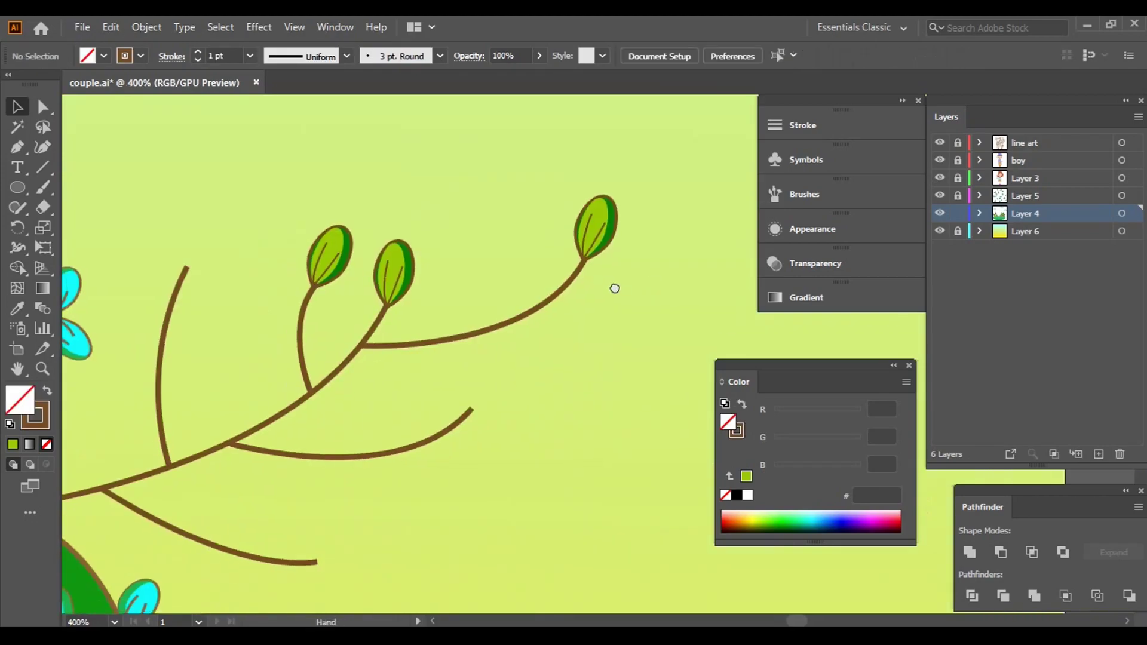
- Copy leaves onto the left and lower branch tips, rotating each to seat on its tip
{"action": "left_click_drag", "start_coordinate": [615, 289], "coordinate": [670, 381]}
{"action": "left_click_drag", "start_coordinate": [402, 356], "coordinate": [273, 341]}
{"action": "left_click", "coordinate": [313, 386]}
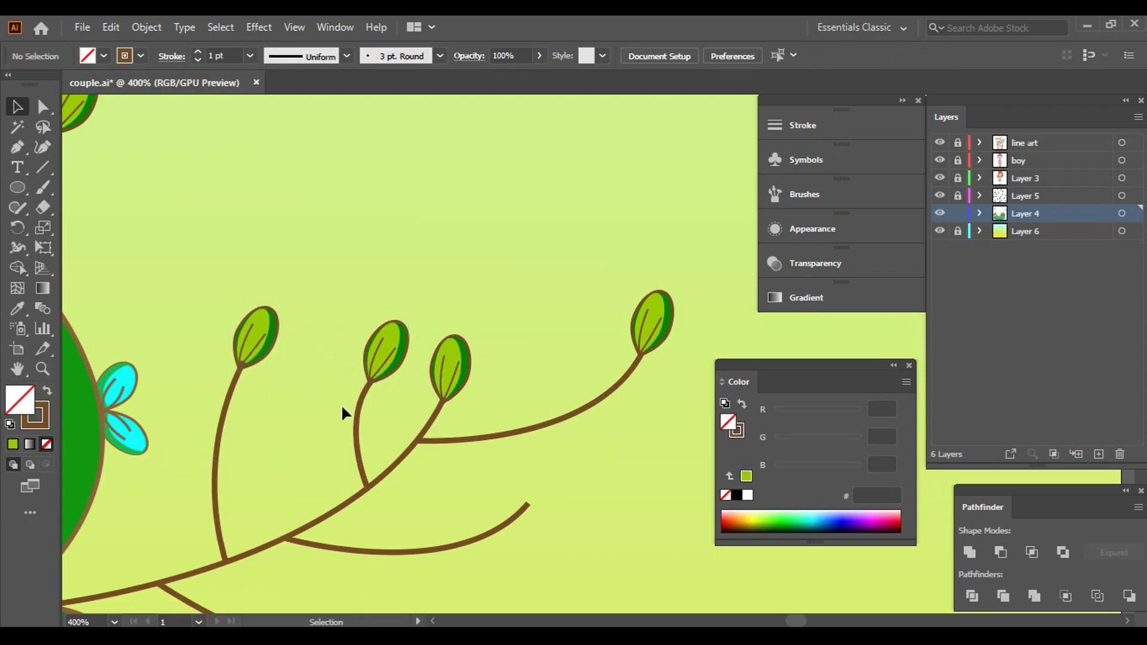
{"action": "scroll", "coordinate": [342, 411], "scroll_direction": "down", "scroll_amount": 2}
{"action": "left_click_drag", "start_coordinate": [259, 224], "coordinate": [546, 371]}
{"action": "left_click", "coordinate": [636, 390]}
{"action": "scroll", "coordinate": [578, 305], "scroll_direction": "down", "scroll_amount": 1}
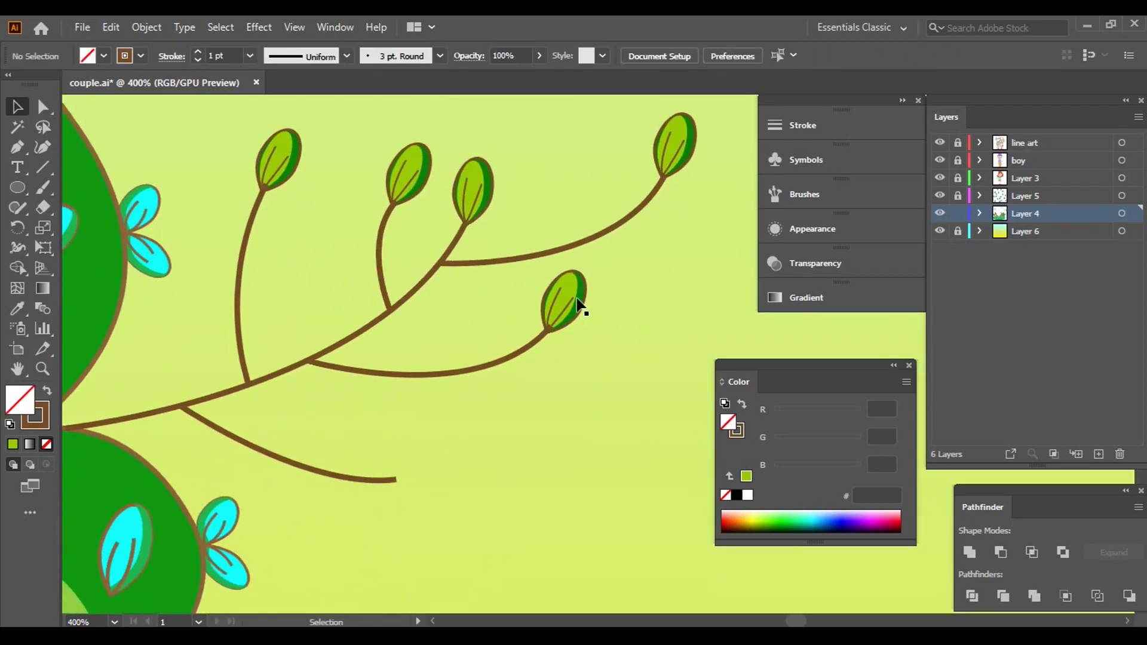
{"action": "left_click_drag", "start_coordinate": [581, 304], "coordinate": [425, 444]}
{"action": "scroll", "coordinate": [425, 444], "scroll_direction": "up", "scroll_amount": 3}
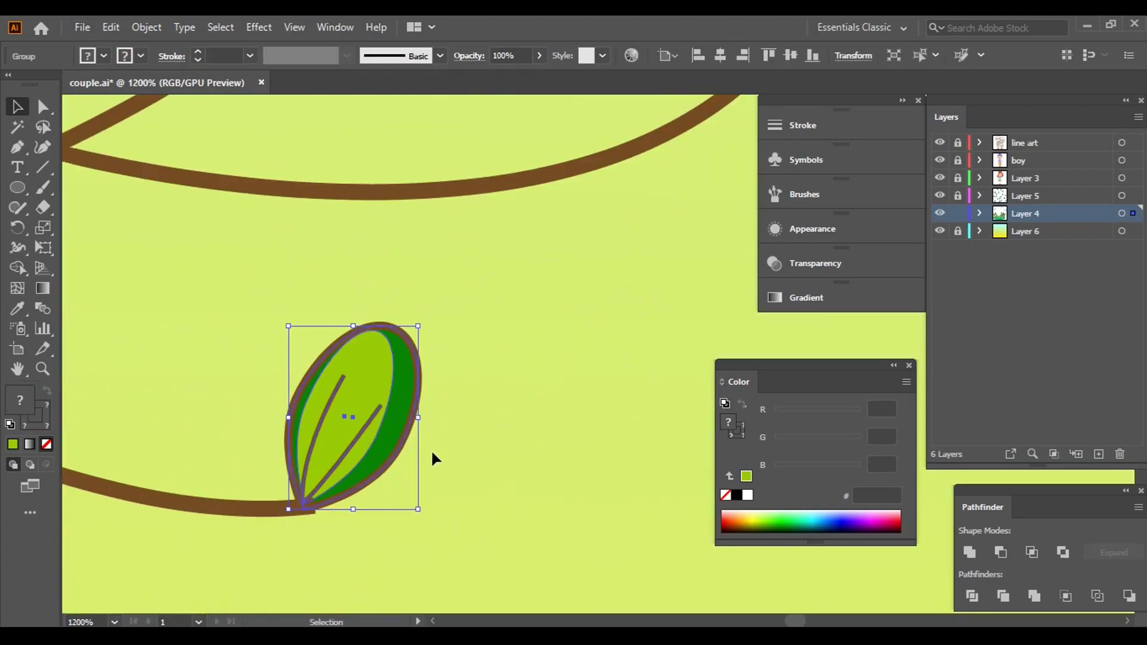
{"action": "mouse_move", "coordinate": [487, 285]}
{"action": "left_mouse_down"}
{"action": "mouse_move", "coordinate": [442, 451]}
{"action": "mouse_move", "coordinate": [422, 475]}
{"action": "left_mouse_up"}
- Group the whole branch together with all its leaves
{"action": "left_click", "coordinate": [619, 460]}
{"action": "scroll", "coordinate": [620, 460], "scroll_direction": "down", "scroll_amount": 5}
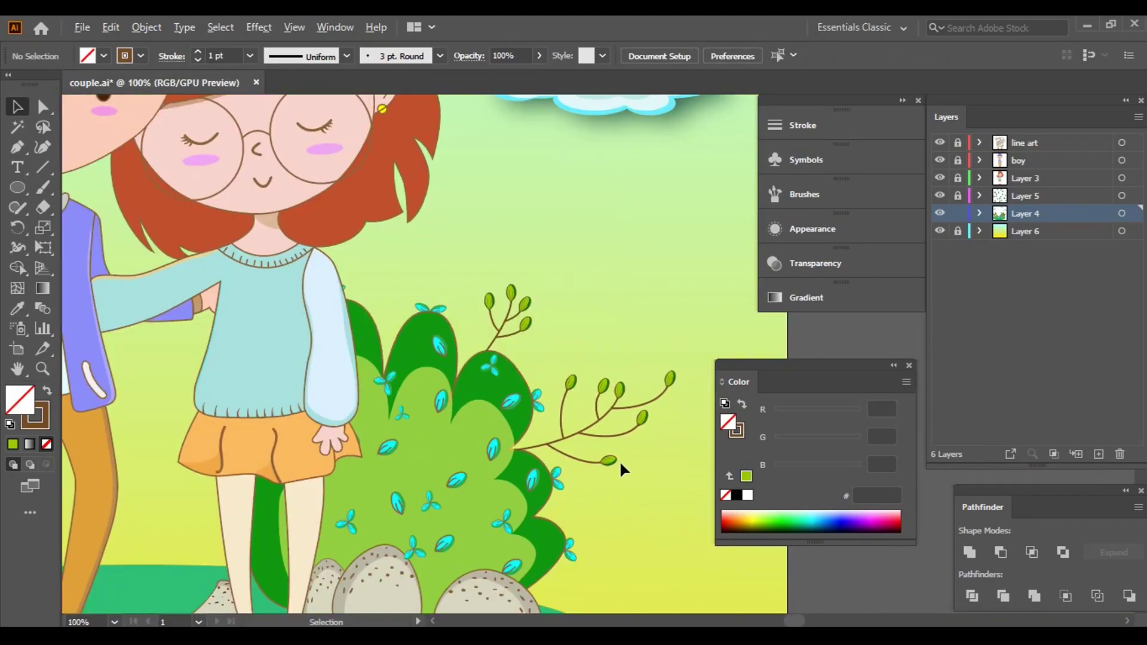
{"action": "scroll", "coordinate": [618, 418], "scroll_direction": "down", "scroll_amount": 2}
{"action": "scroll", "coordinate": [612, 437], "scroll_direction": "down", "scroll_amount": 2}
{"action": "scroll", "coordinate": [579, 443], "scroll_direction": "up", "scroll_amount": 2}
{"action": "scroll", "coordinate": [575, 438], "scroll_direction": "up", "scroll_amount": 2}
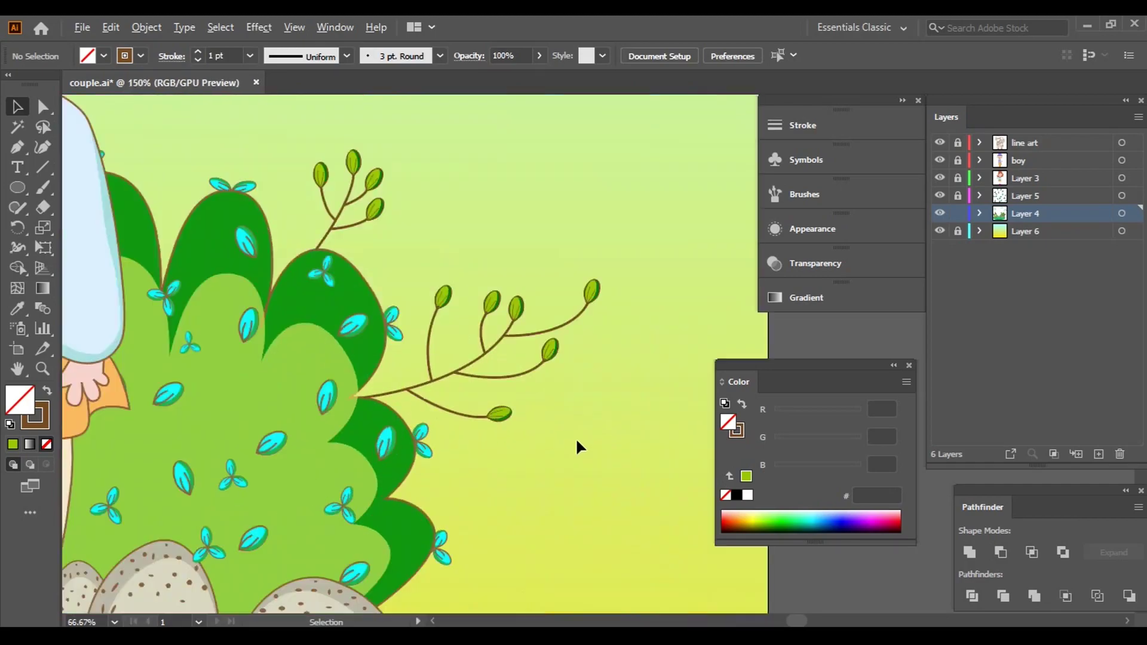
{"action": "scroll", "coordinate": [594, 390], "scroll_direction": "up", "scroll_amount": 1}
{"action": "left_click_drag", "start_coordinate": [592, 395], "coordinate": [604, 443]}
{"action": "left_click_drag", "start_coordinate": [610, 441], "coordinate": [544, 388]}
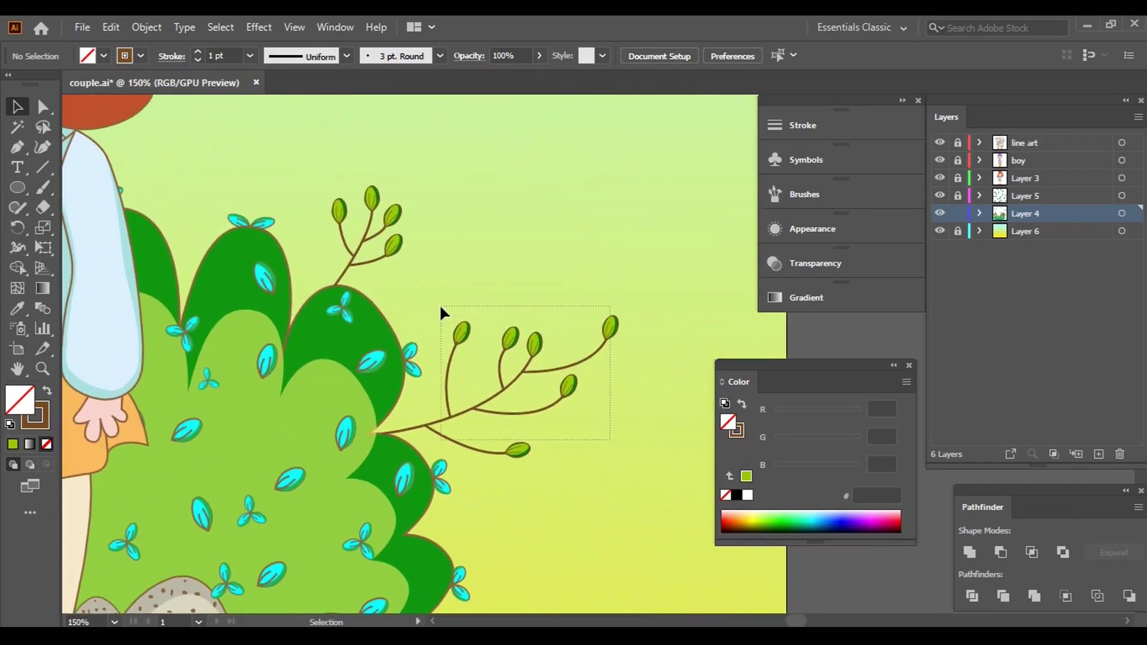
{"action": "right_click", "coordinate": [519, 452]}
{"action": "left_click", "coordinate": [565, 303]}
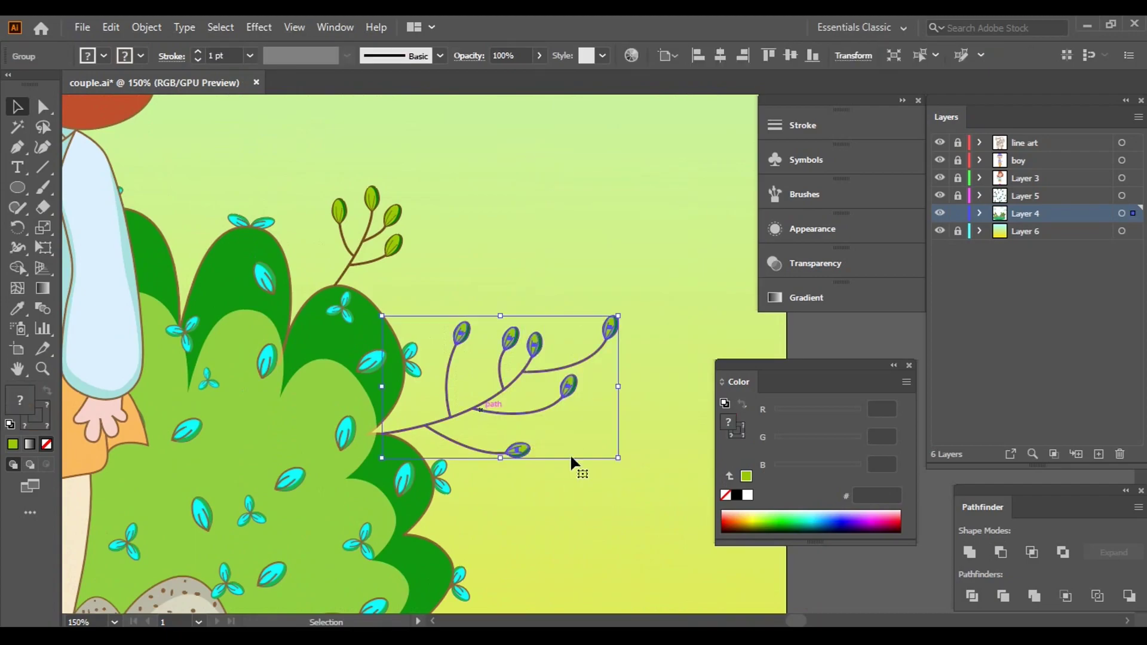
- Rotate the branch group to a new angle and nudge it into place
{"action": "left_click_drag", "start_coordinate": [623, 466], "coordinate": [663, 445]}
{"action": "left_click", "coordinate": [571, 493]}
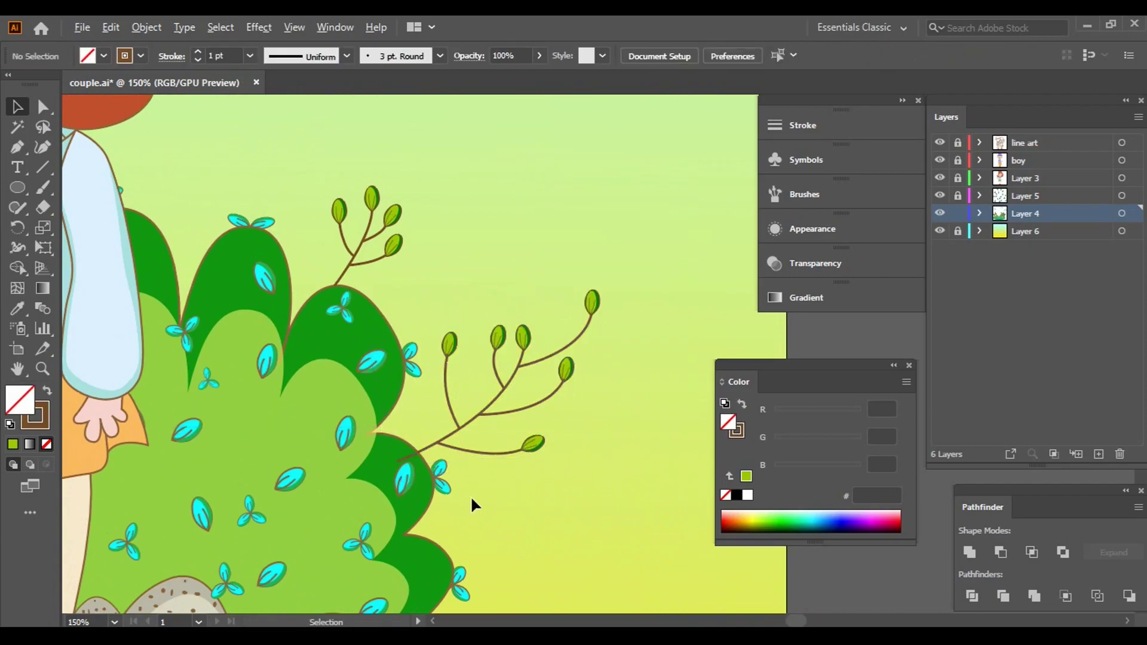
{"action": "scroll", "coordinate": [473, 496], "scroll_direction": "up", "scroll_amount": 2}
{"action": "left_click_drag", "start_coordinate": [454, 405], "coordinate": [455, 397]}
{"action": "scroll", "coordinate": [488, 433], "scroll_direction": "up", "scroll_amount": 2}
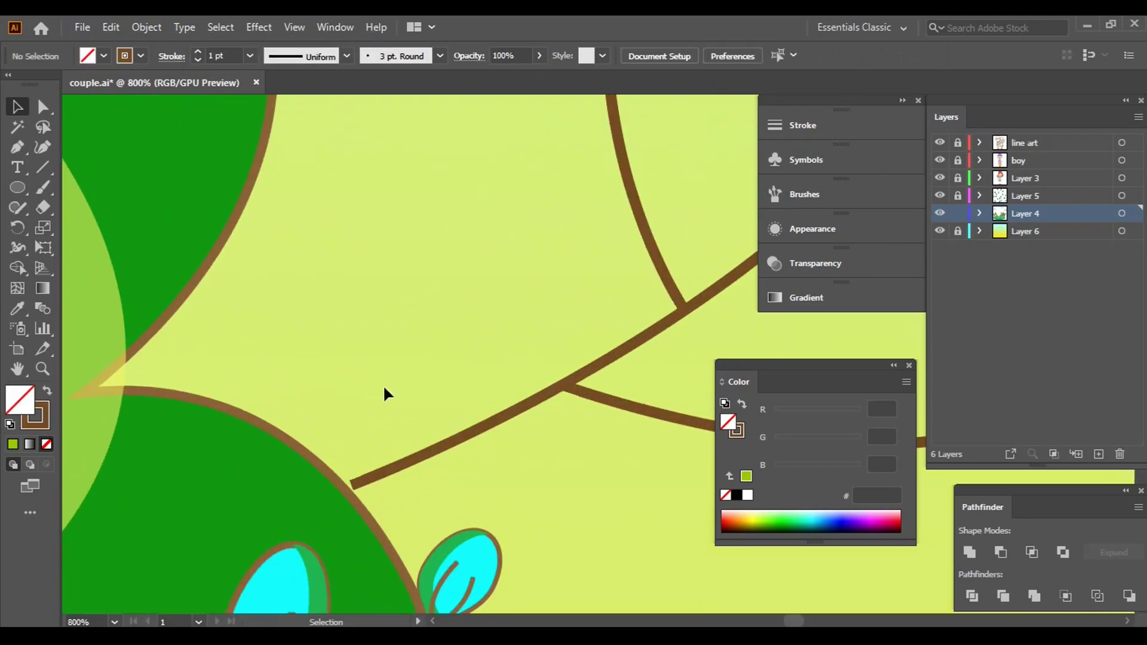
{"action": "scroll", "coordinate": [382, 385], "scroll_direction": "up", "scroll_amount": 1}
- Send the branch's base stem behind the right bush
{"action": "double_click", "coordinate": [431, 431]}
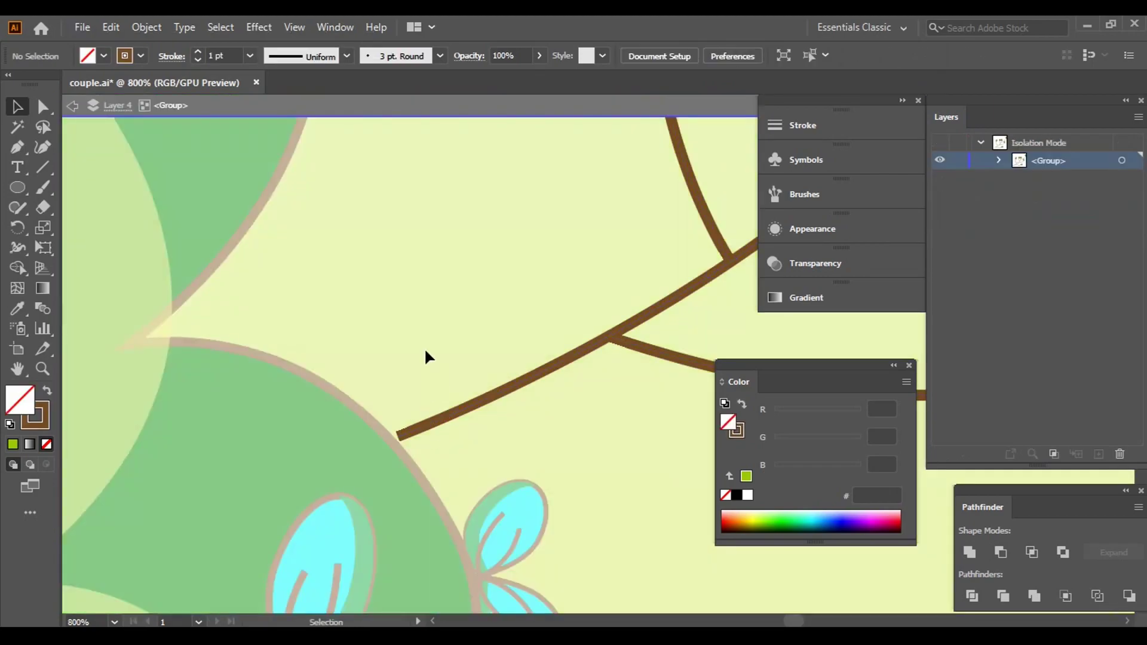
{"action": "double_click", "coordinate": [449, 325]}
{"action": "left_click", "coordinate": [443, 423]}
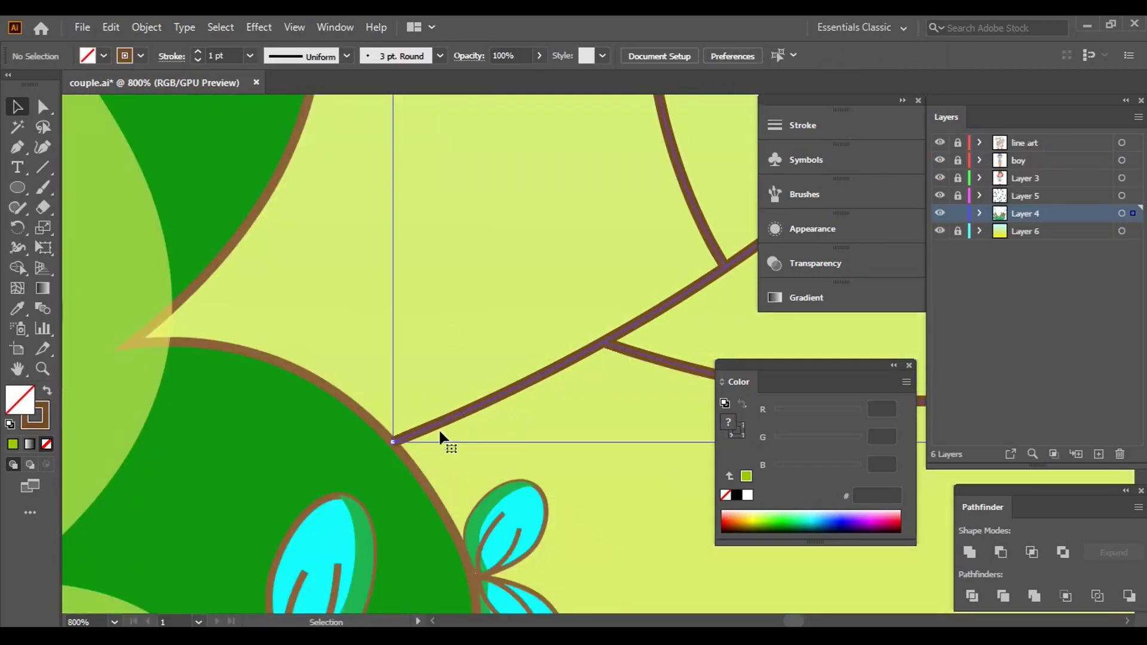
{"action": "scroll", "coordinate": [561, 375], "scroll_direction": "down", "scroll_amount": 5}
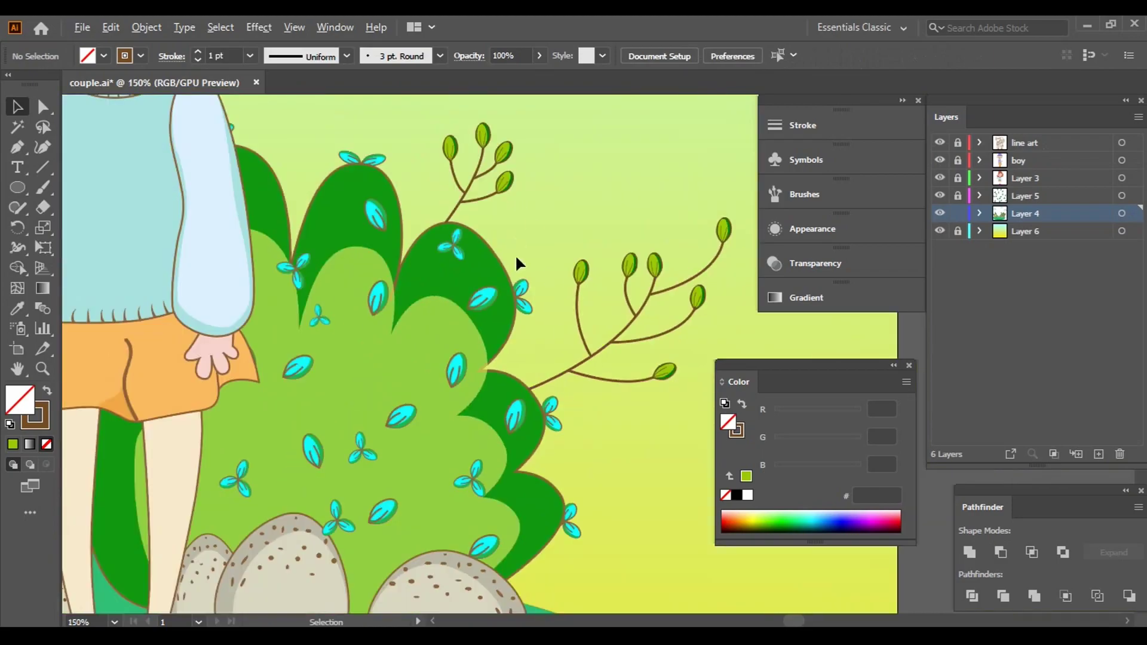
{"action": "right_click", "coordinate": [579, 373]}
{"action": "left_click", "coordinate": [816, 338]}
- Send the small sprig above the bush behind it as well
{"action": "scroll", "coordinate": [514, 147], "scroll_direction": "up", "scroll_amount": 2}
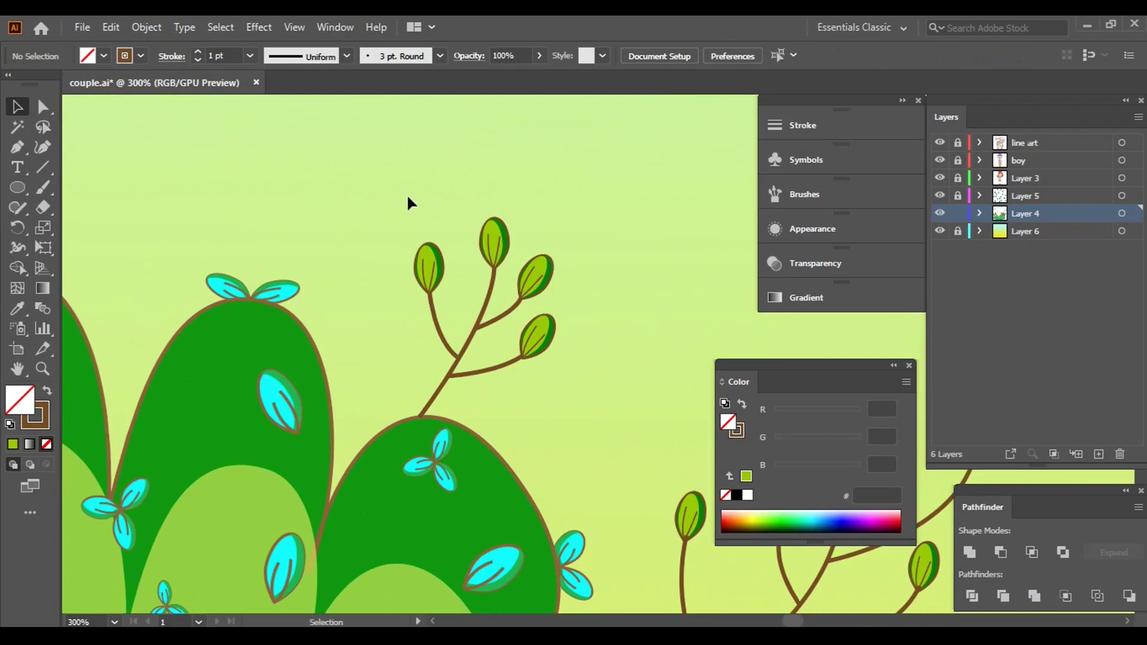
{"action": "left_click", "coordinate": [498, 322]}
{"action": "right_click", "coordinate": [498, 325]}
{"action": "key", "text": "Escape"}
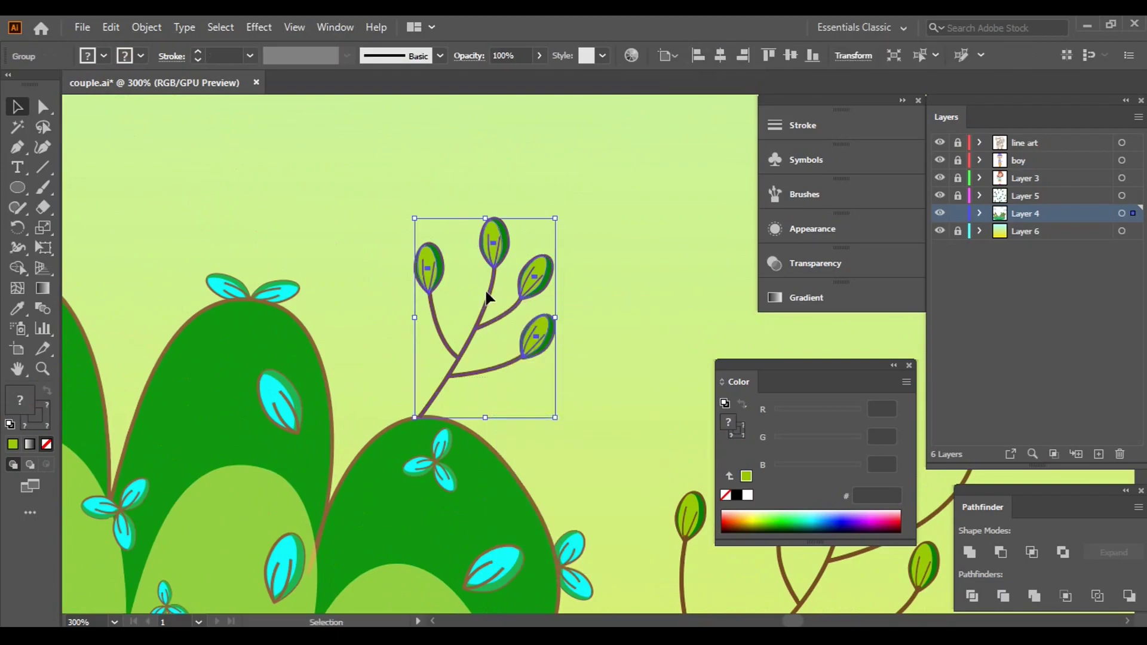
{"action": "right_click", "coordinate": [487, 297]}
{"action": "left_click", "coordinate": [726, 555]}
{"action": "left_click", "coordinate": [633, 401]}
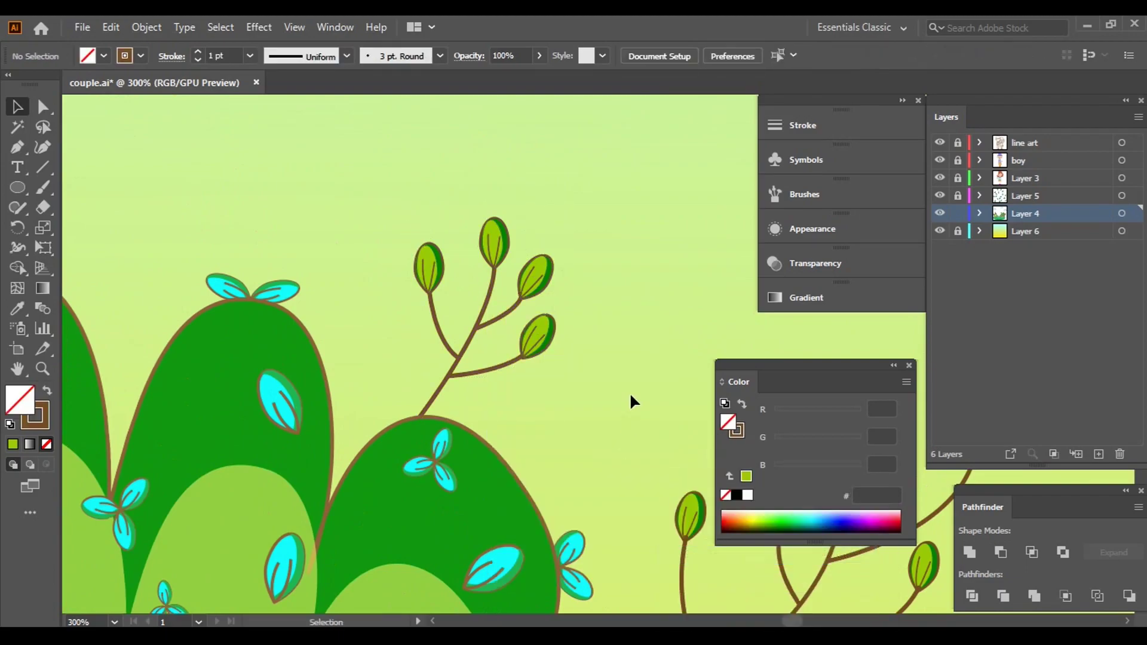
{"action": "scroll", "coordinate": [630, 394], "scroll_direction": "down", "scroll_amount": 5}
{"action": "scroll", "coordinate": [421, 335], "scroll_direction": "up", "scroll_amount": 5}
{"action": "scroll", "coordinate": [442, 230], "scroll_direction": "up", "scroll_amount": 2}
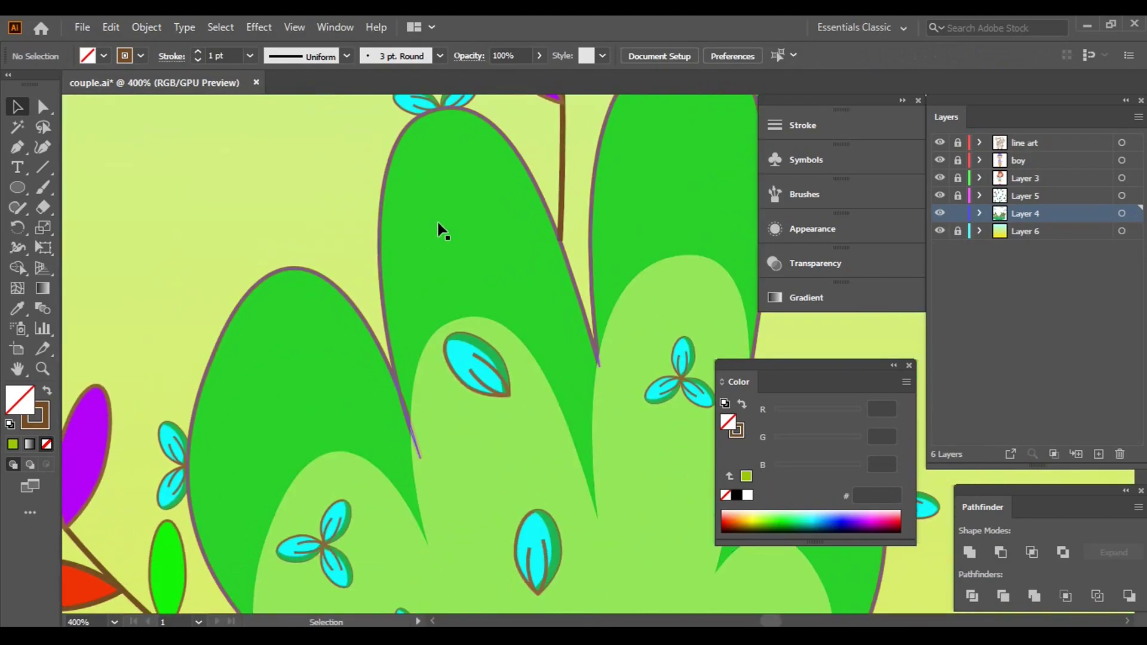
{"action": "scroll", "coordinate": [442, 230], "scroll_direction": "down", "scroll_amount": 2}
- Send the purple flower stem behind the left bush
{"action": "scroll", "coordinate": [428, 278], "scroll_direction": "down", "scroll_amount": 2}
{"action": "right_click", "coordinate": [443, 298]}
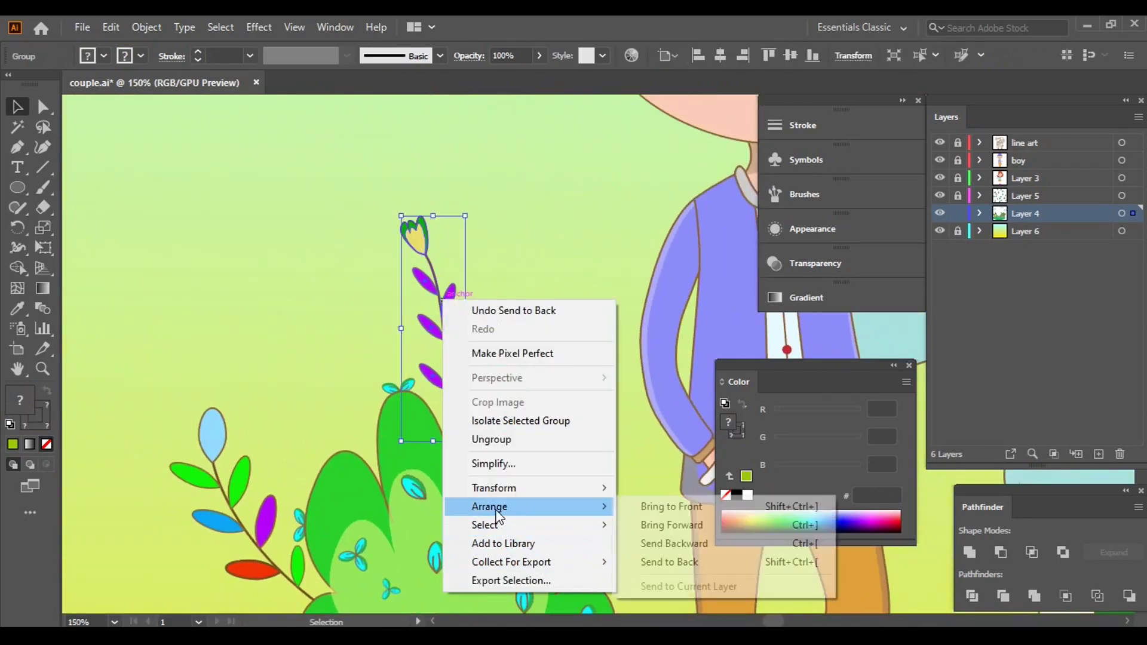
{"action": "left_click", "coordinate": [670, 562]}
{"action": "scroll", "coordinate": [410, 179], "scroll_direction": "down", "scroll_amount": 2}
{"action": "left_click", "coordinate": [410, 180]}
- Send the multicoloured leaf branch behind the left bush too
{"action": "left_click", "coordinate": [359, 346]}
{"action": "right_click", "coordinate": [359, 346]}
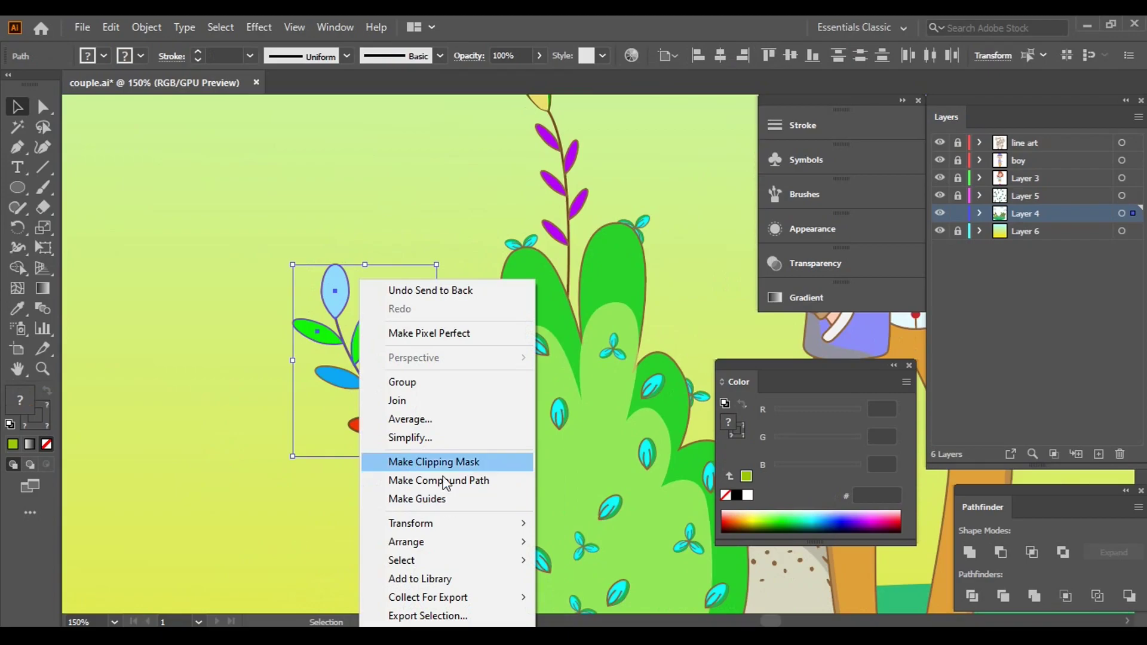
{"action": "left_click", "coordinate": [448, 422]}
{"action": "key", "text": "Escape"}
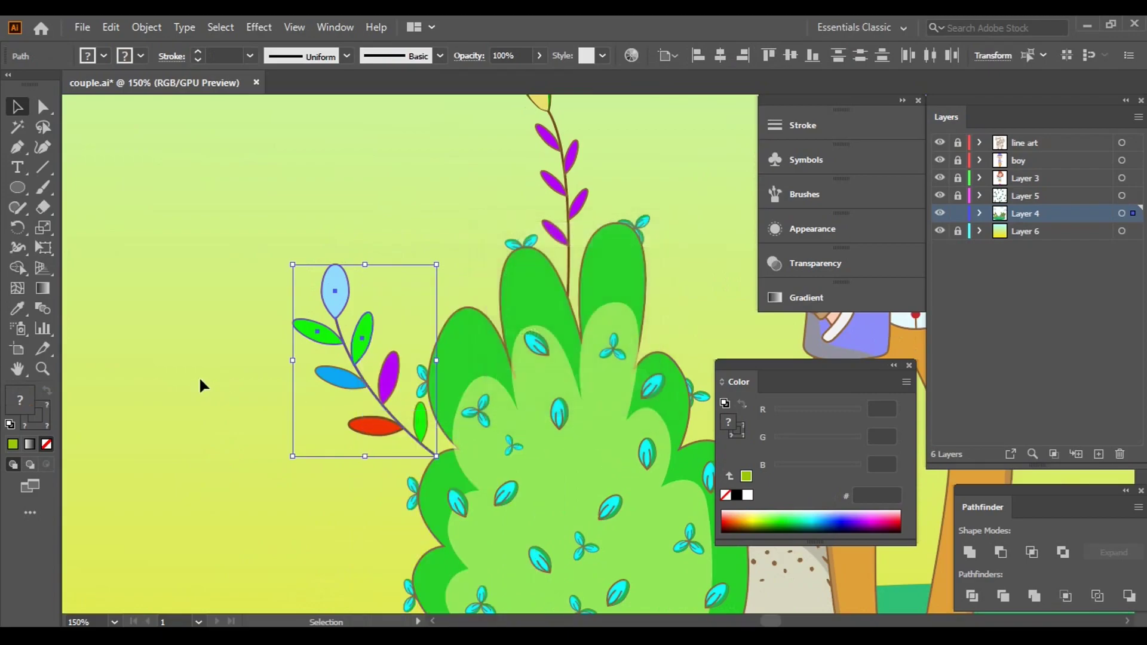
{"action": "right_click", "coordinate": [354, 382]}
{"action": "left_click", "coordinate": [574, 334]}
{"action": "left_click", "coordinate": [215, 401]}
{"action": "scroll", "coordinate": [466, 370], "scroll_direction": "down", "scroll_amount": 4}
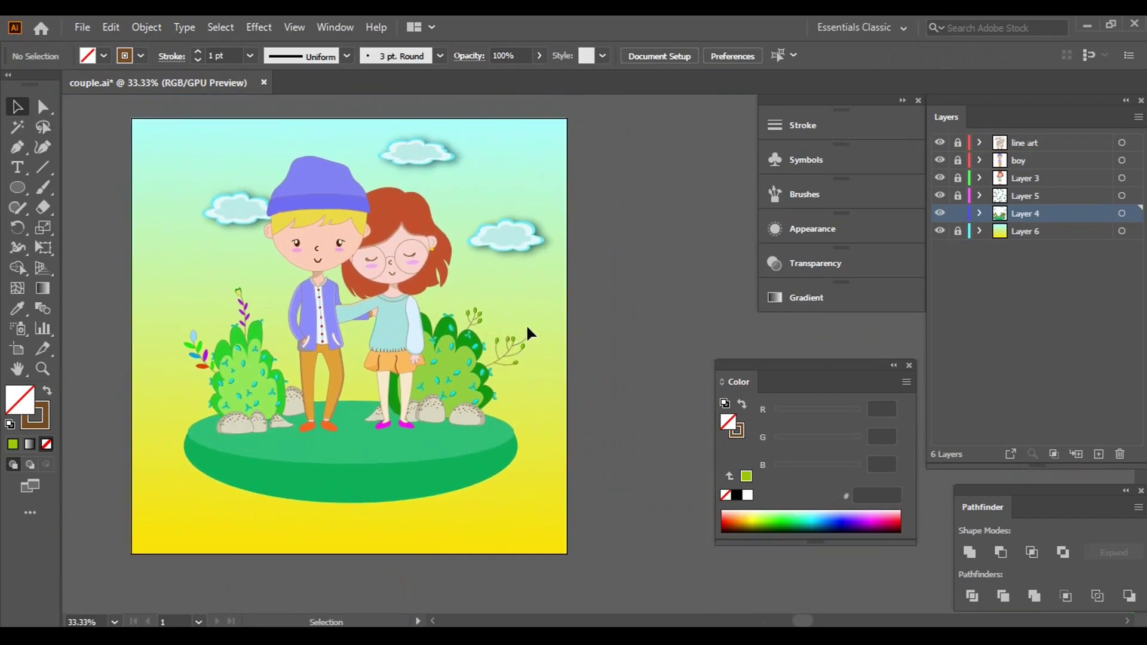
- Resize the right-hand leafy branch slightly and shift it a little to the left
{"action": "scroll", "coordinate": [529, 332], "scroll_direction": "up", "scroll_amount": 4}
{"action": "left_click", "coordinate": [443, 417]}
{"action": "left_click_drag", "start_coordinate": [545, 506], "coordinate": [551, 485]}
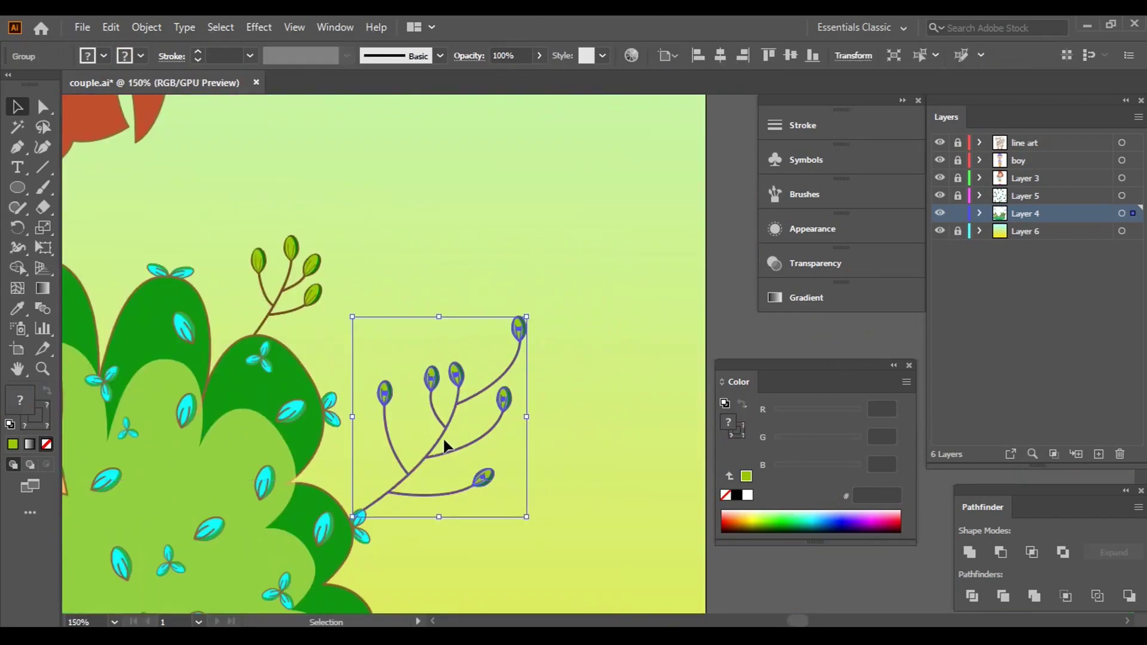
{"action": "left_click", "coordinate": [421, 449]}
{"action": "left_click_drag", "start_coordinate": [416, 447], "coordinate": [404, 446]}
{"action": "scroll", "coordinate": [658, 402], "scroll_direction": "down", "scroll_amount": 4}
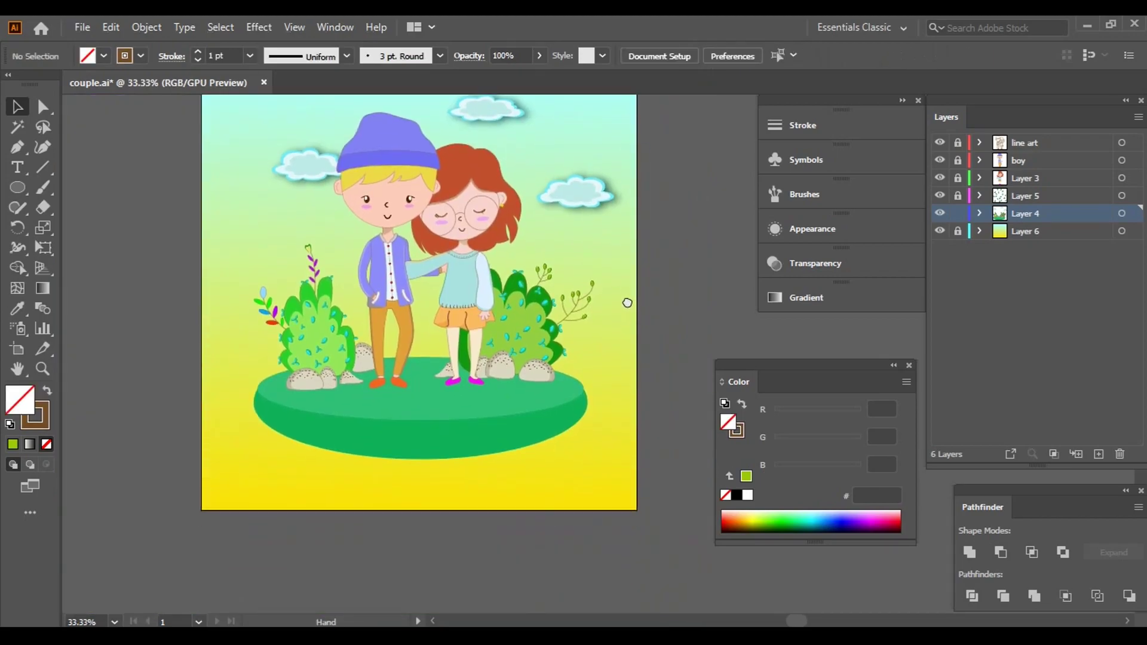
- Marquee-select the left bush together with its sprigs and rocks
{"action": "left_click", "coordinate": [389, 396]}
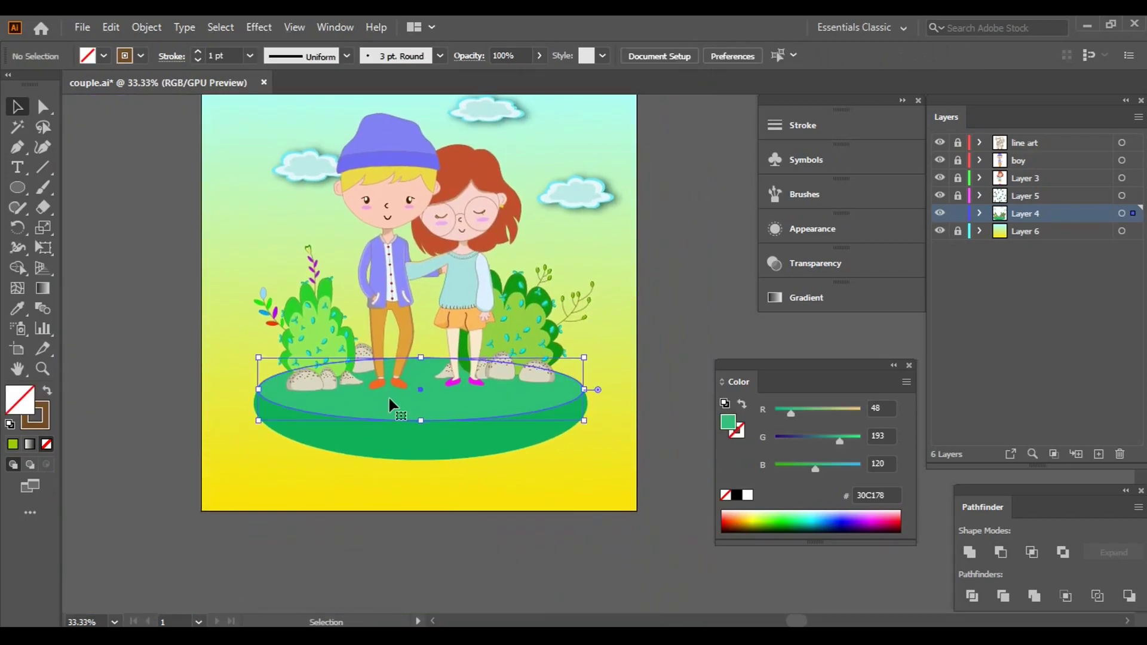
{"action": "left_click", "coordinate": [651, 336]}
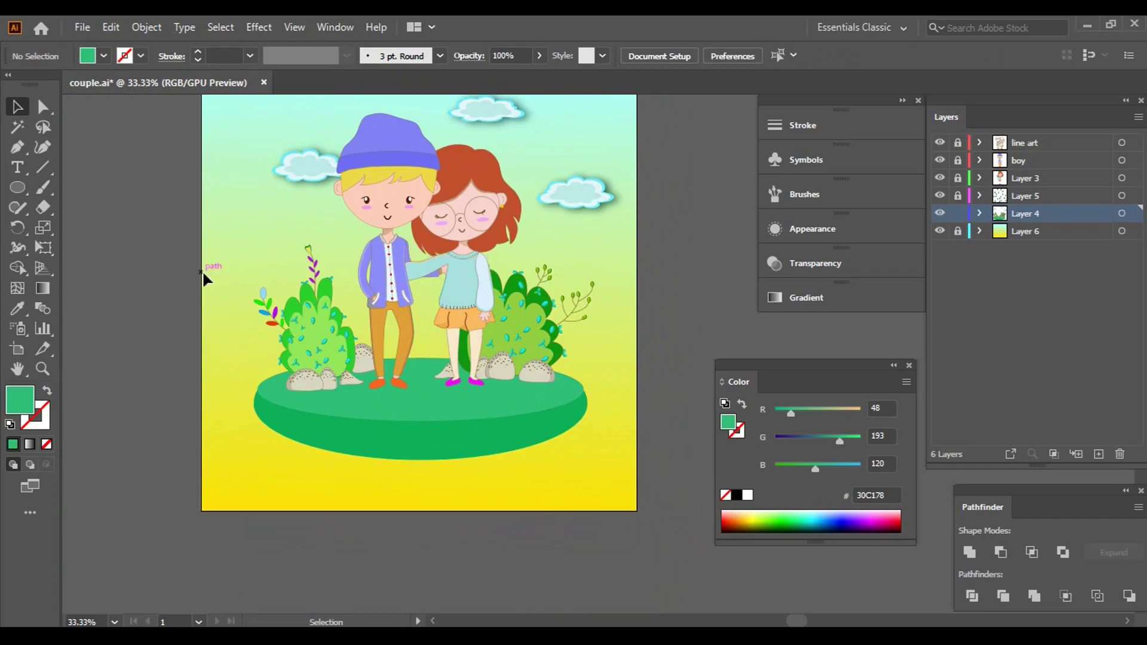
{"action": "scroll", "coordinate": [256, 252], "scroll_direction": "up", "scroll_amount": 1}
{"action": "scroll", "coordinate": [256, 252], "scroll_direction": "up", "scroll_amount": 1}
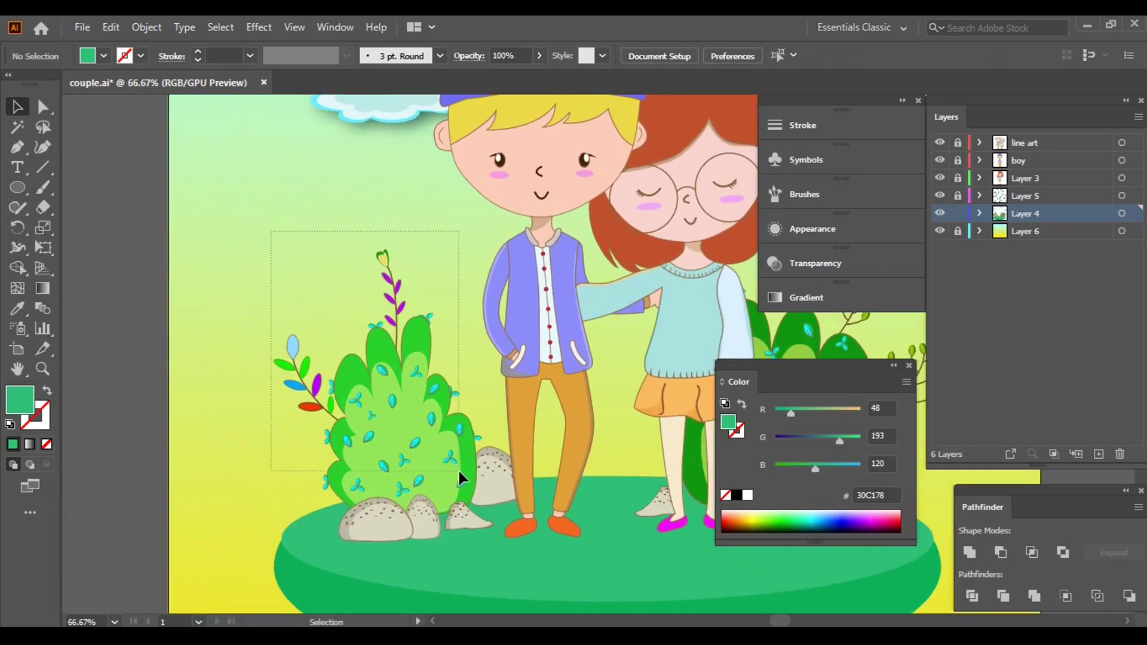
{"action": "left_click_drag", "start_coordinate": [271, 232], "coordinate": [473, 472]}
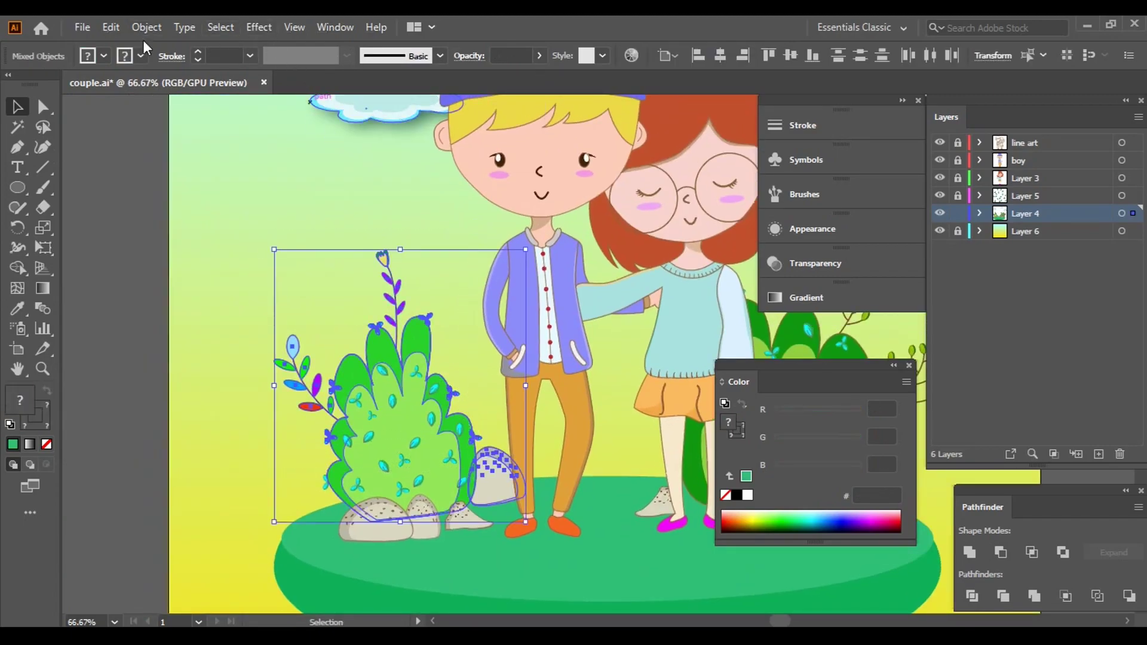
{"action": "left_click", "coordinate": [258, 27]}
- Add a Drop Shadow to the left bush with 11 px X offset and 70% opacity
{"action": "mouse_move", "coordinate": [335, 218]}
{"action": "left_click", "coordinate": [454, 221]}
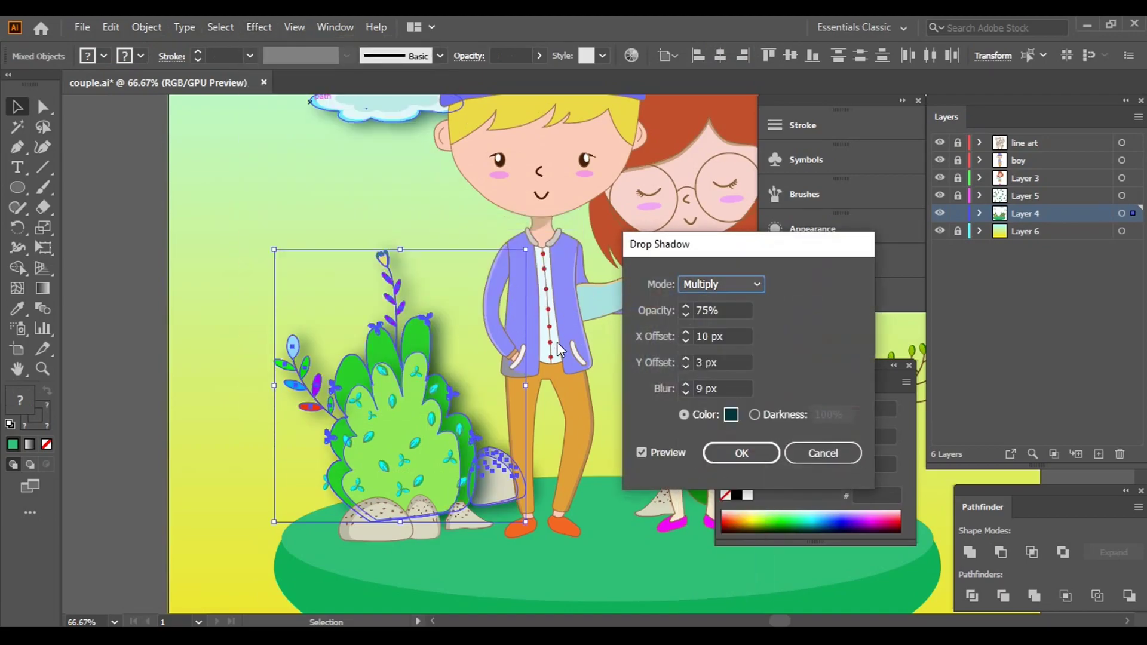
{"action": "left_click", "coordinate": [688, 333]}
{"action": "left_click", "coordinate": [687, 333]}
{"action": "left_click", "coordinate": [687, 333]}
{"action": "left_click", "coordinate": [687, 333]}
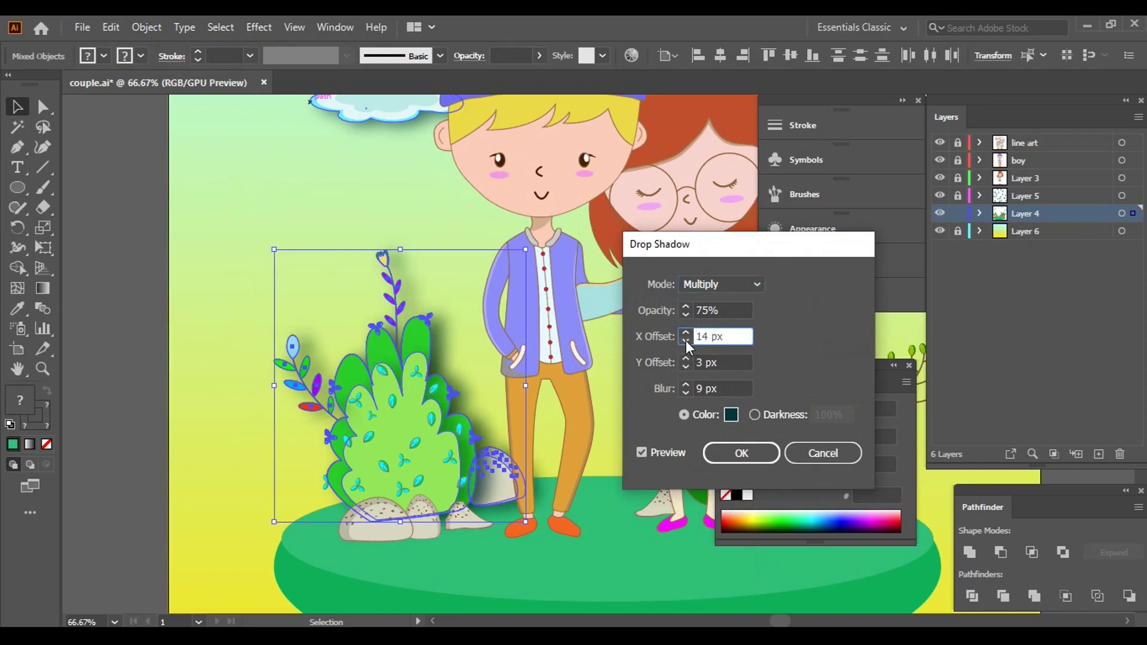
{"action": "left_click", "coordinate": [687, 341]}
{"action": "left_click", "coordinate": [686, 341]}
{"action": "left_click", "coordinate": [686, 313]}
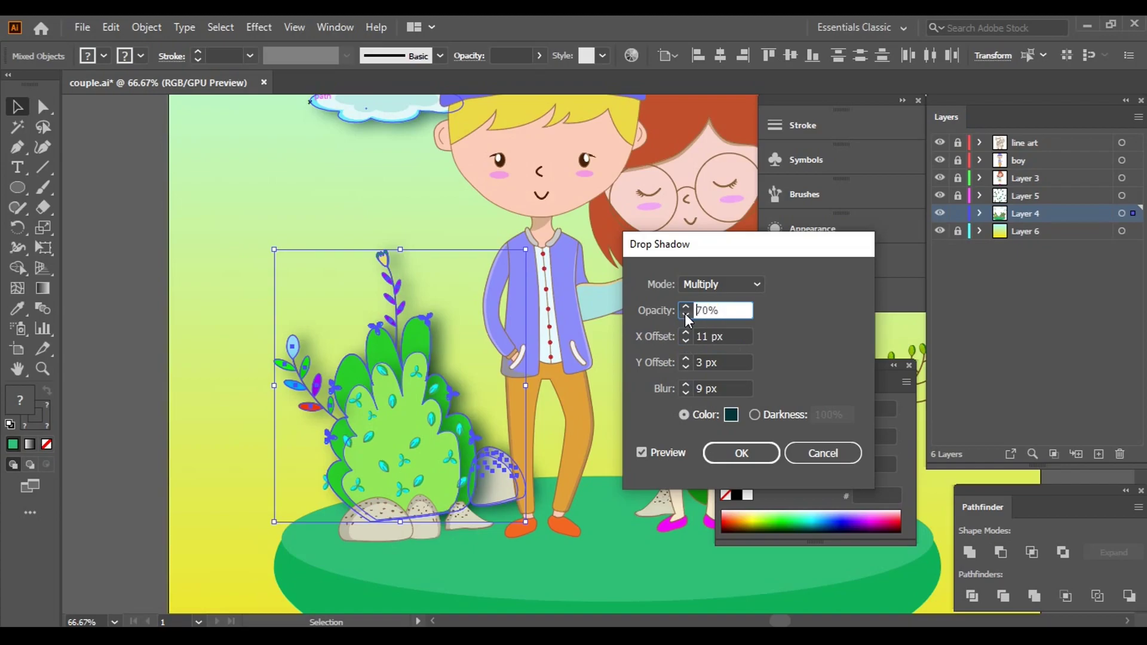
- Settle the left bush's shadow on black with 10 px blur and apply it
{"action": "left_click", "coordinate": [730, 415]}
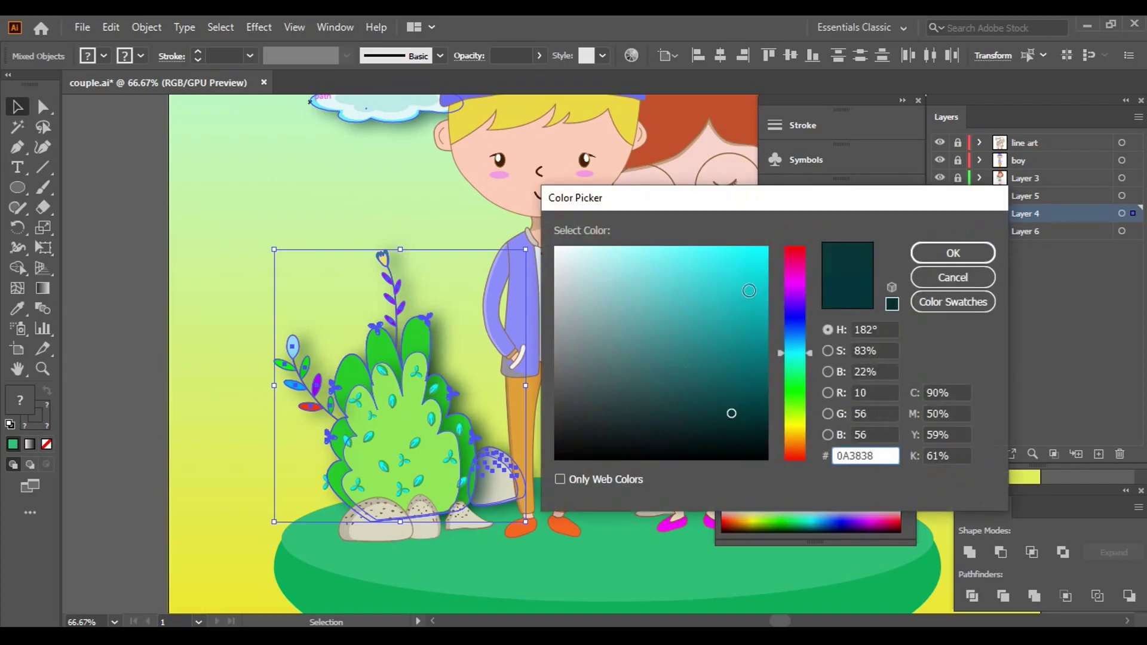
{"action": "left_click", "coordinate": [767, 247]}
{"action": "left_click", "coordinate": [915, 256]}
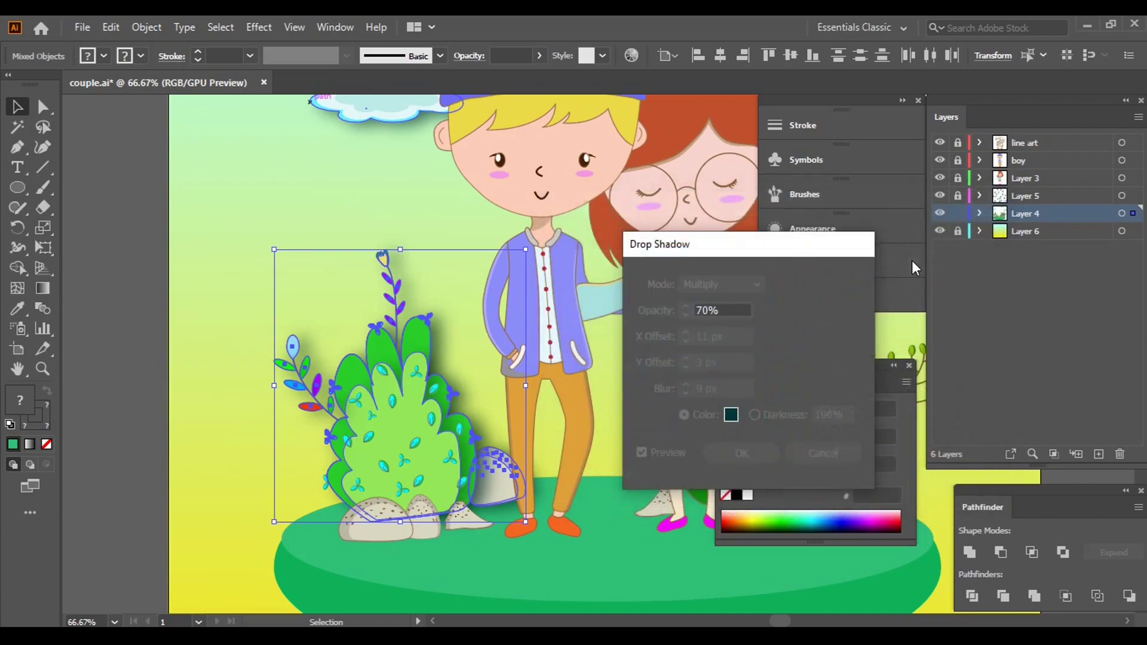
{"action": "left_click", "coordinate": [731, 414]}
{"action": "left_click", "coordinate": [736, 416]}
{"action": "left_click_drag", "start_coordinate": [764, 392], "coordinate": [769, 348]}
{"action": "left_click", "coordinate": [954, 253]}
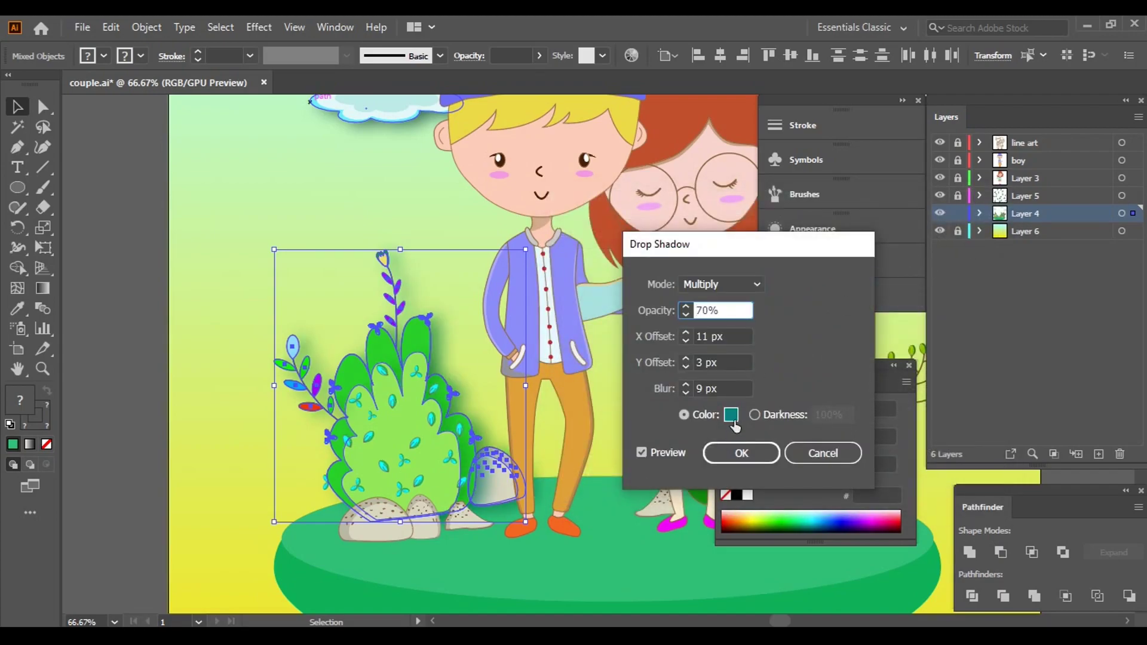
{"action": "left_click", "coordinate": [730, 415]}
{"action": "left_click", "coordinate": [769, 460]}
{"action": "left_click", "coordinate": [953, 253]}
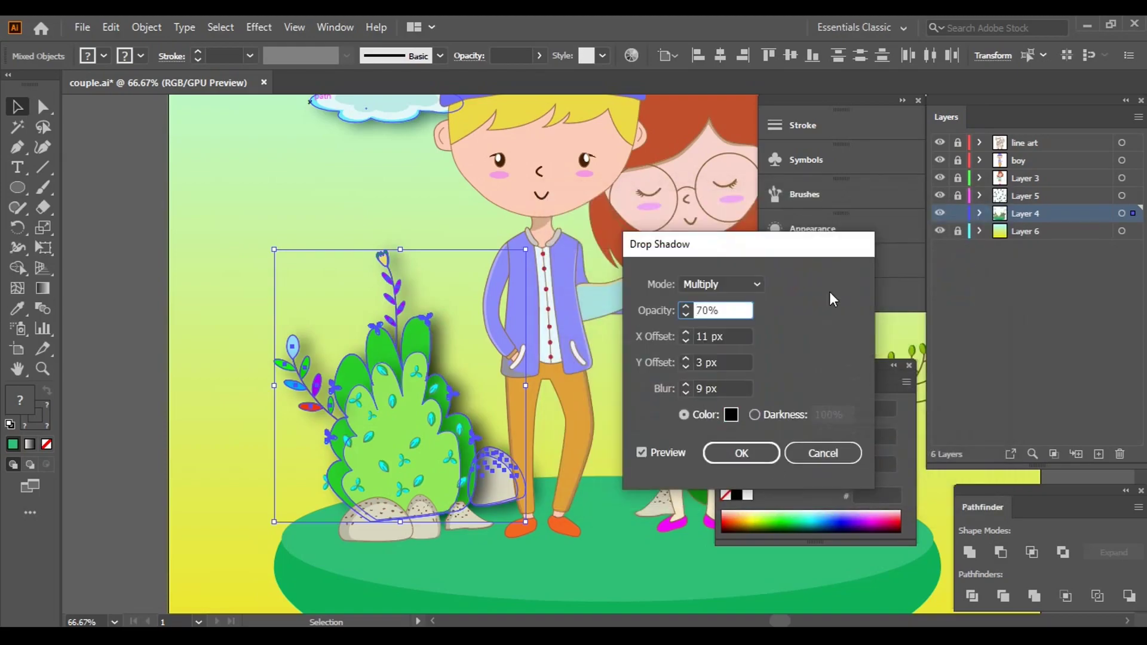
{"action": "left_click", "coordinate": [686, 388]}
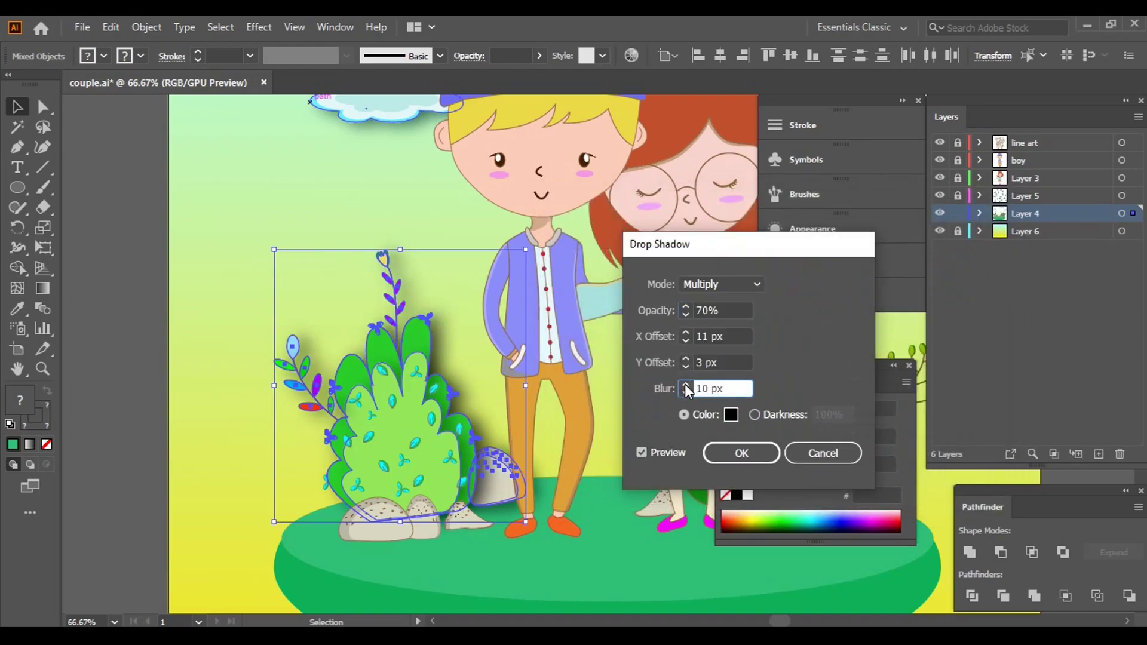
{"action": "key", "text": "Return"}
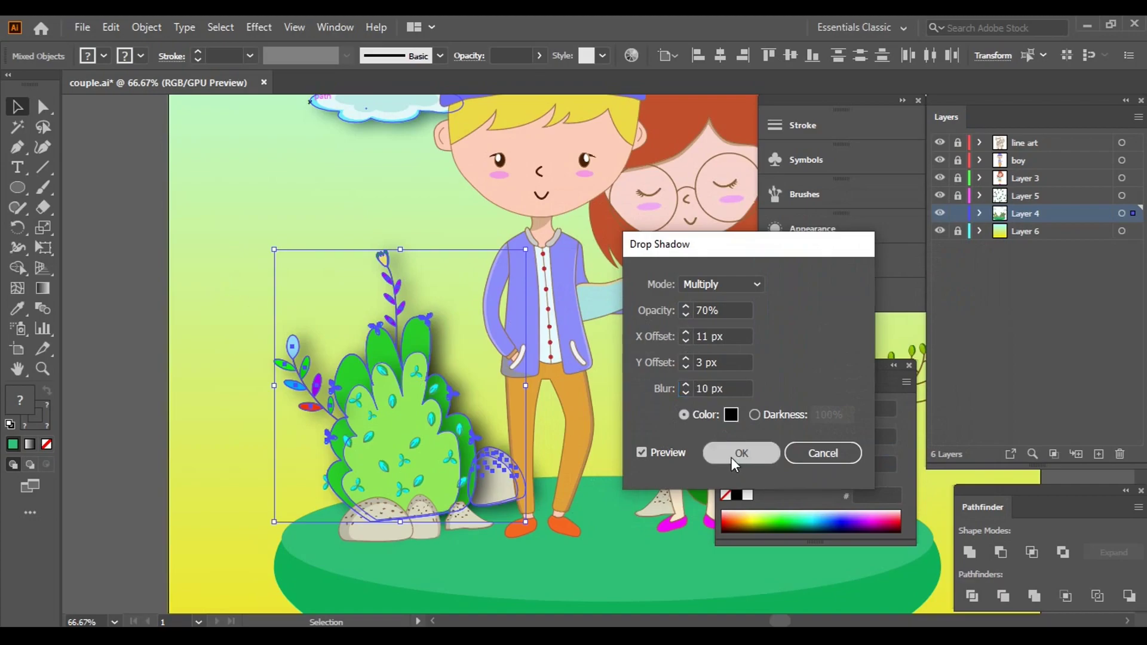
- Apply a Drop Shadow with a lower vertical offset to the right bush group
{"action": "scroll", "coordinate": [625, 355], "scroll_direction": "right", "scroll_amount": 5}
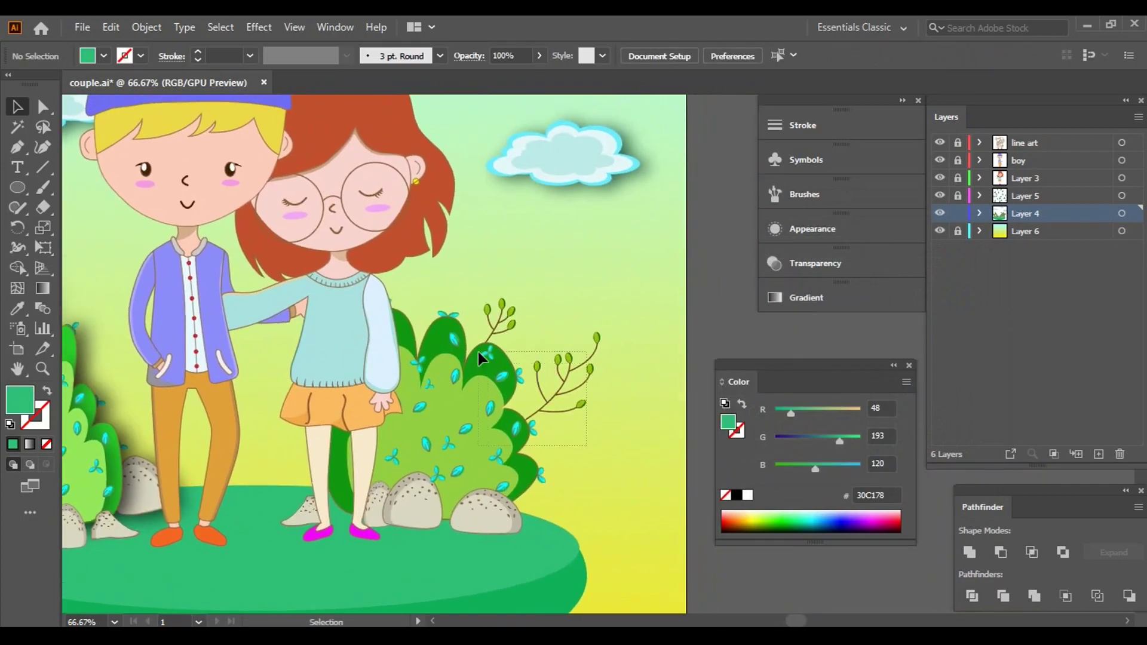
{"action": "left_click", "coordinate": [435, 326]}
{"action": "left_click", "coordinate": [259, 27]}
{"action": "mouse_move", "coordinate": [291, 190]}
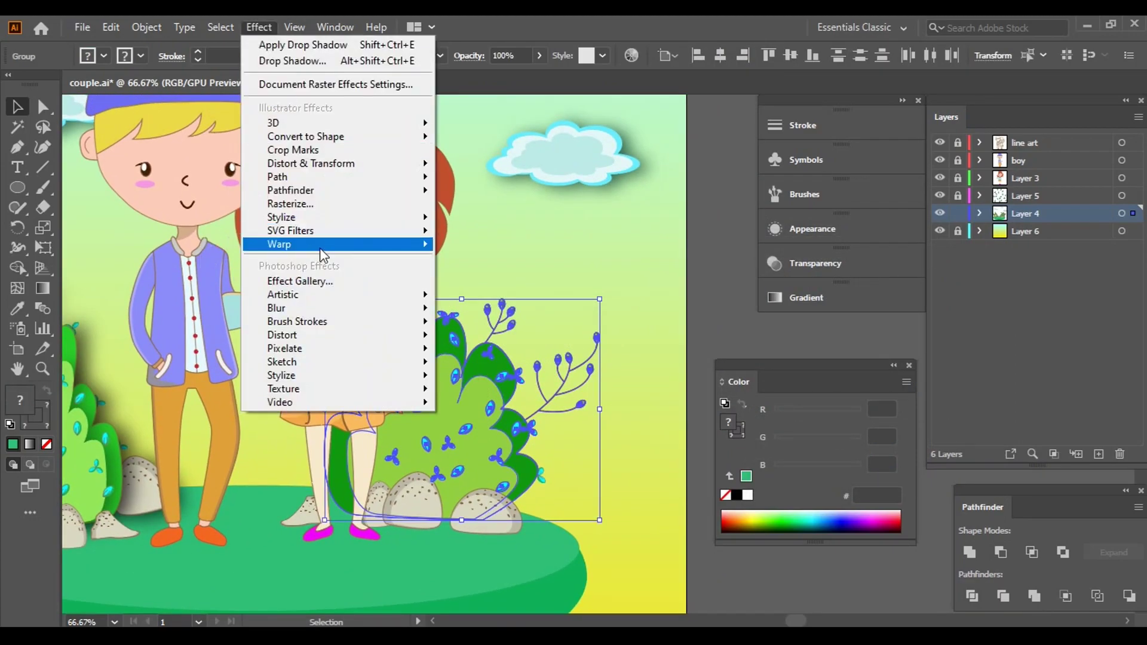
{"action": "left_click", "coordinate": [469, 219]}
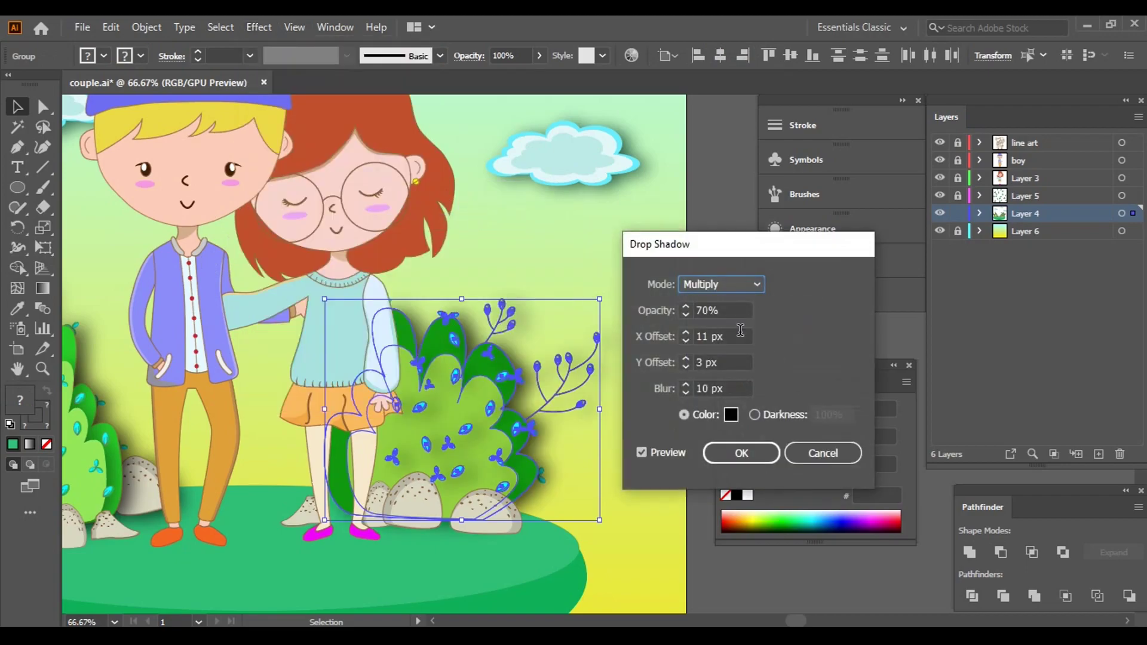
{"action": "left_click", "coordinate": [686, 367]}
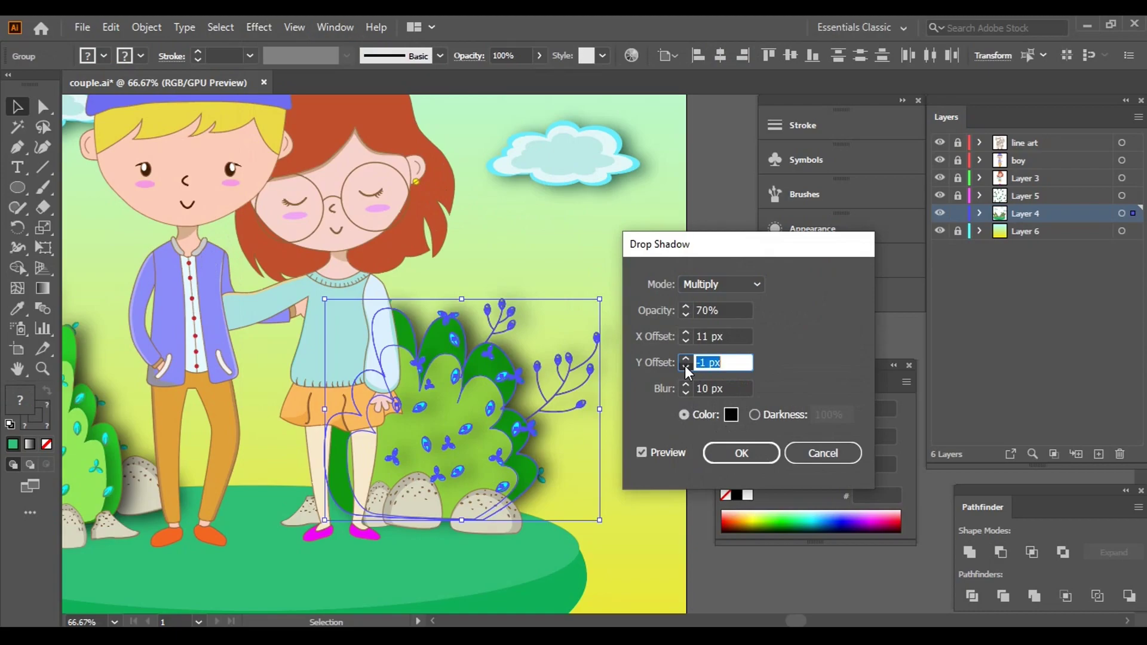
{"action": "left_click", "coordinate": [742, 453]}
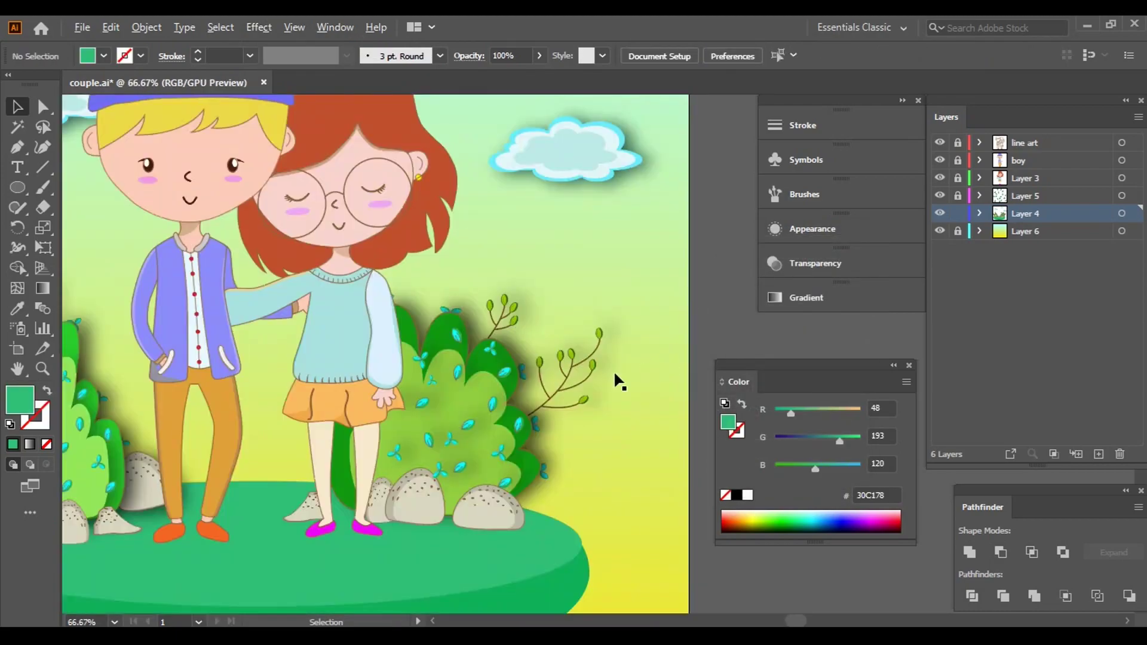
- Select the right bush's blue-leaf group and reopen its drop shadow from the Appearance panel
{"action": "left_click", "coordinate": [441, 469]}
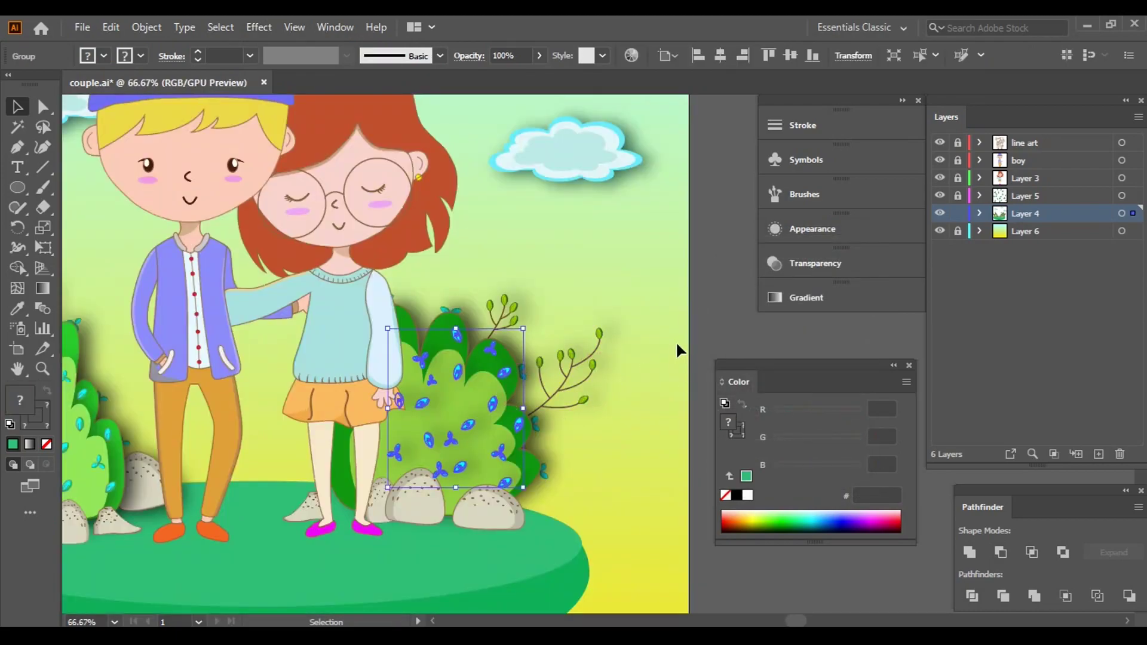
{"action": "left_click", "coordinate": [421, 282]}
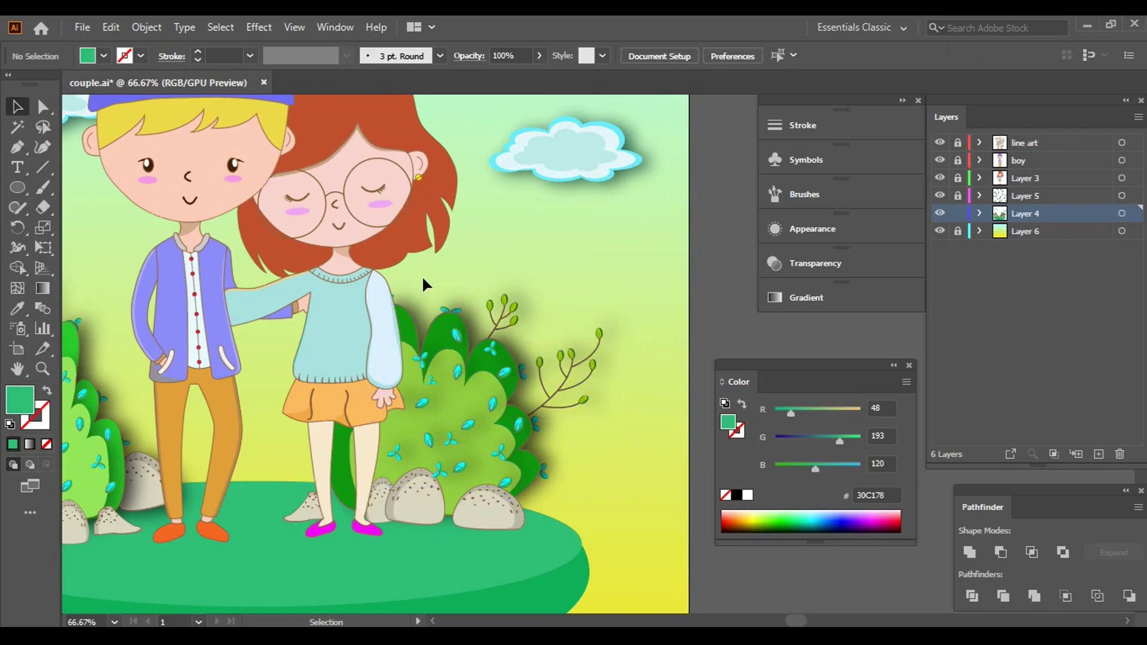
{"action": "left_click", "coordinate": [557, 481]}
{"action": "left_click", "coordinate": [835, 228]}
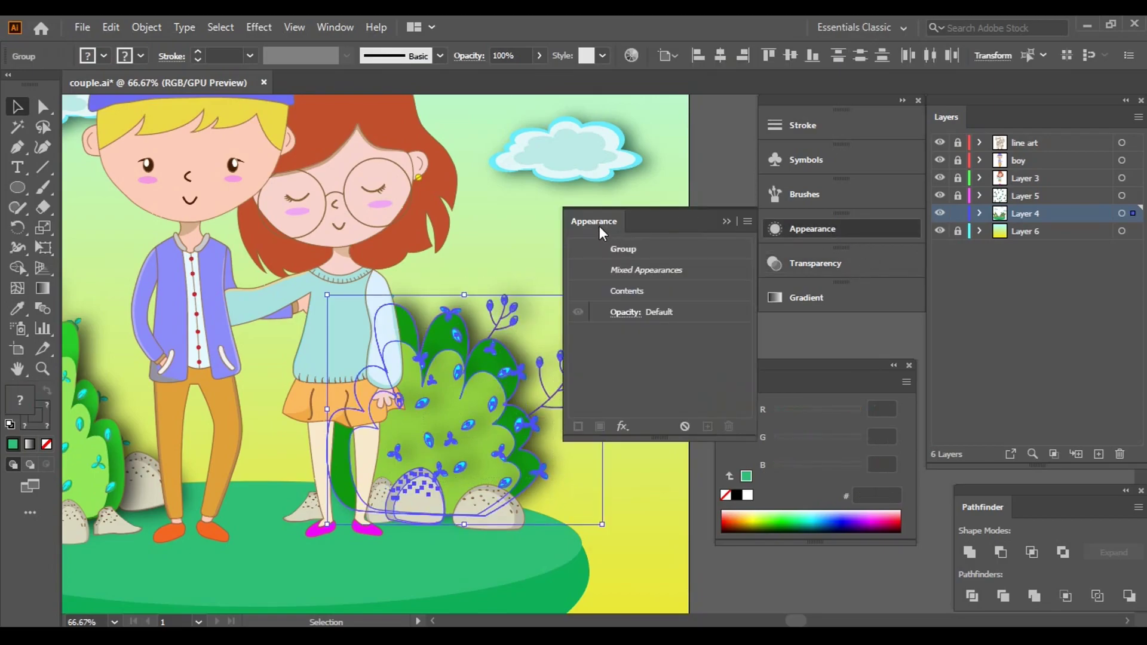
{"action": "left_click_drag", "start_coordinate": [654, 227], "coordinate": [675, 238]}
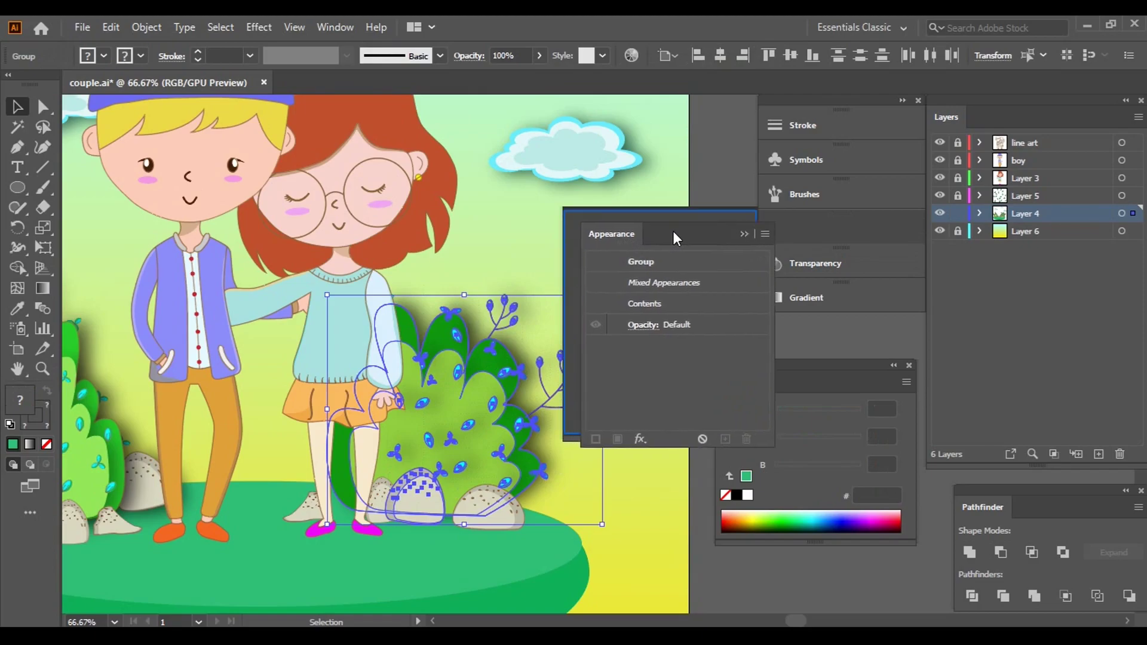
{"action": "left_click", "coordinate": [724, 225]}
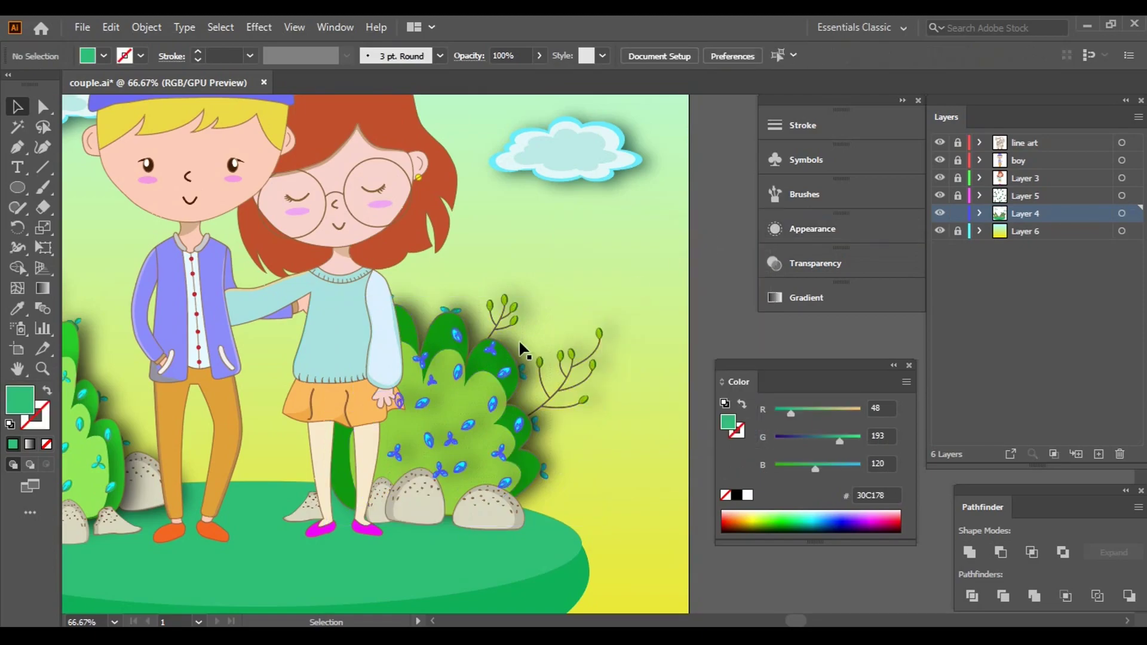
{"action": "left_click", "coordinate": [509, 364]}
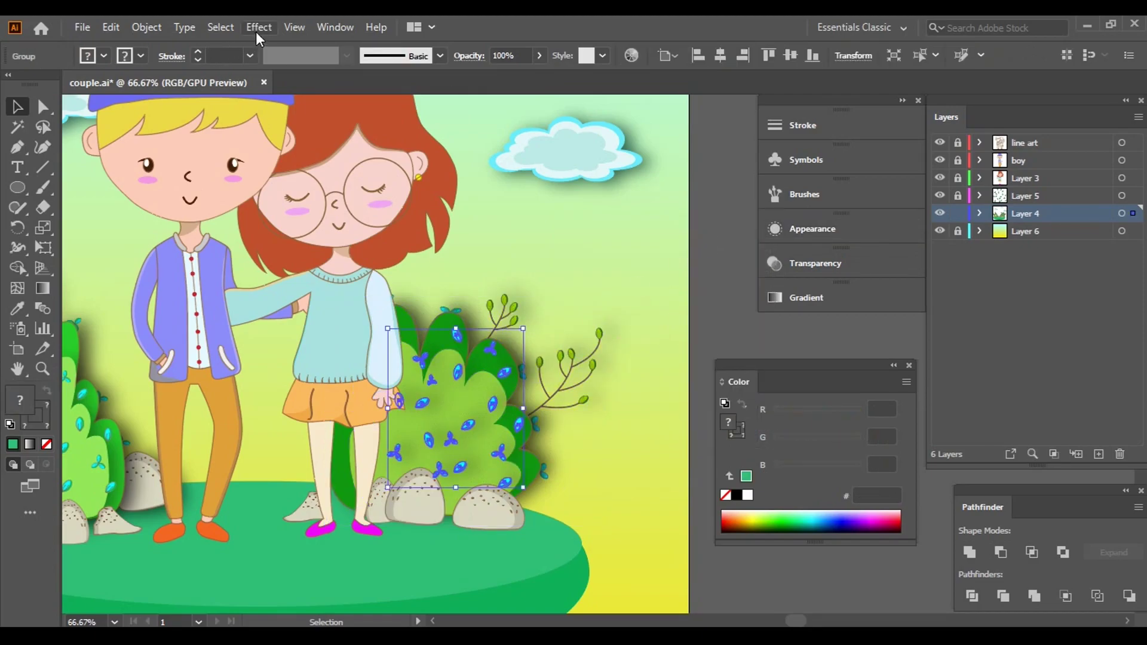
{"action": "left_click", "coordinate": [811, 241]}
{"action": "left_click", "coordinate": [633, 291]}
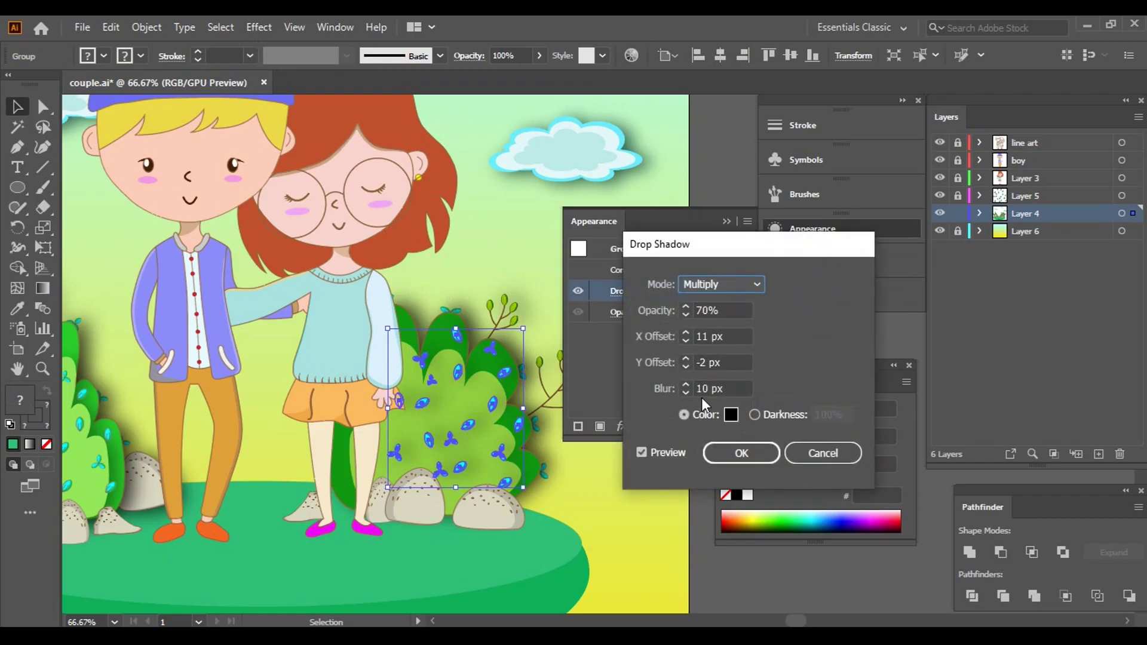
- Change the blue-leaf group's shadow to 6 px X offset and teal 008C85
{"action": "double_click", "coordinate": [686, 341]}
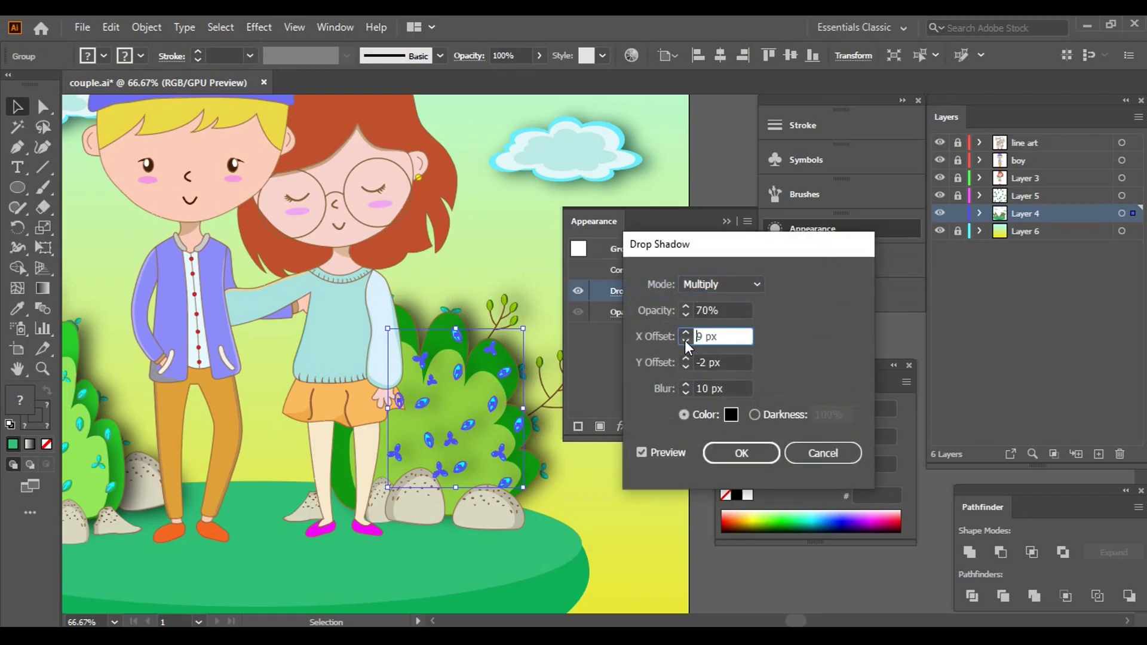
{"action": "double_click", "coordinate": [686, 340]}
{"action": "left_click", "coordinate": [731, 415]}
{"action": "left_click_drag", "start_coordinate": [733, 415], "coordinate": [767, 343]}
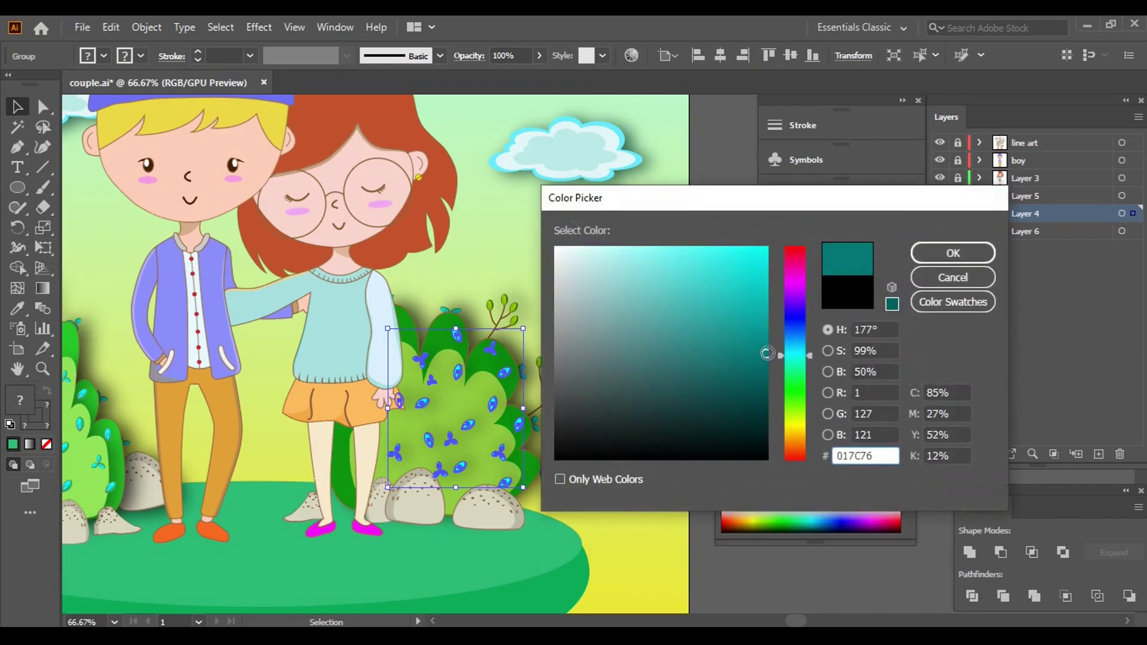
{"action": "left_click", "coordinate": [926, 255]}
{"action": "left_click", "coordinate": [745, 452]}
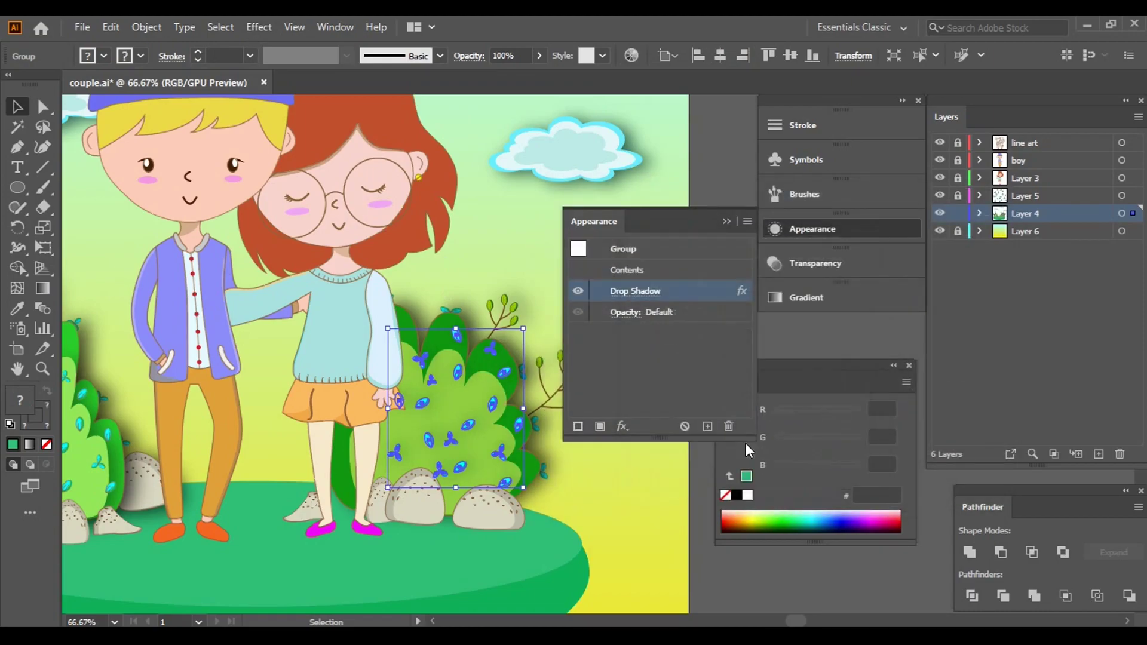
{"action": "left_click", "coordinate": [728, 221]}
{"action": "left_click", "coordinate": [603, 293]}
{"action": "scroll", "coordinate": [603, 383], "scroll_direction": "down", "scroll_amount": 2}
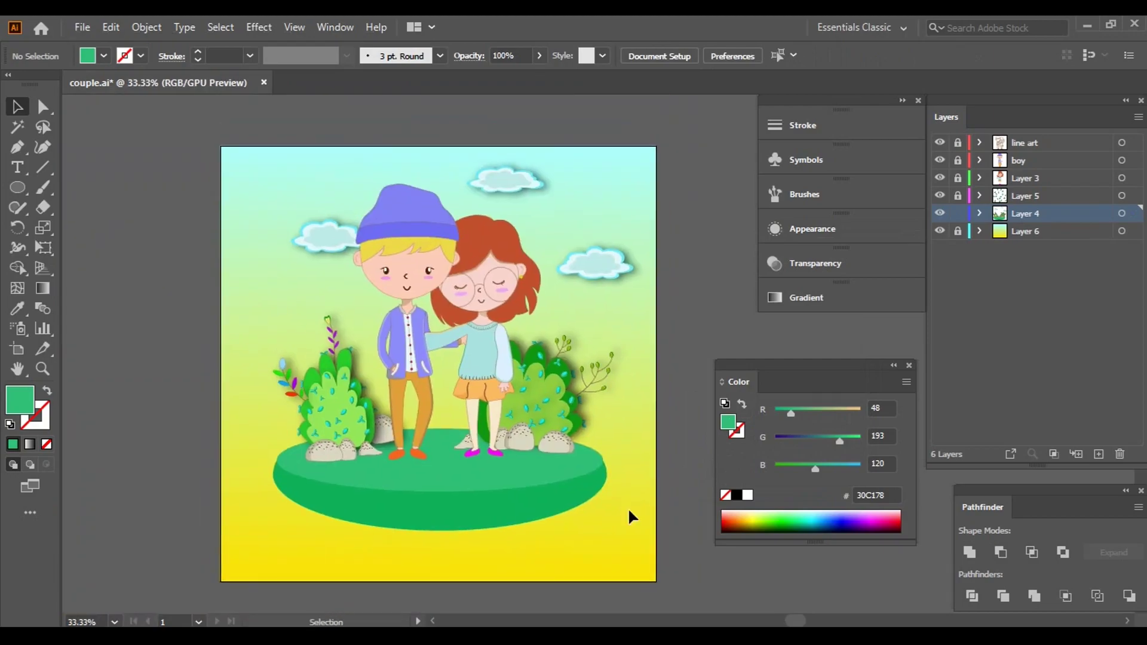
{"action": "scroll", "coordinate": [583, 545], "scroll_direction": "up", "scroll_amount": 1}
- Select the top ellipse of the island ground
{"action": "left_click", "coordinate": [367, 394]}
{"action": "left_click", "coordinate": [584, 532]}
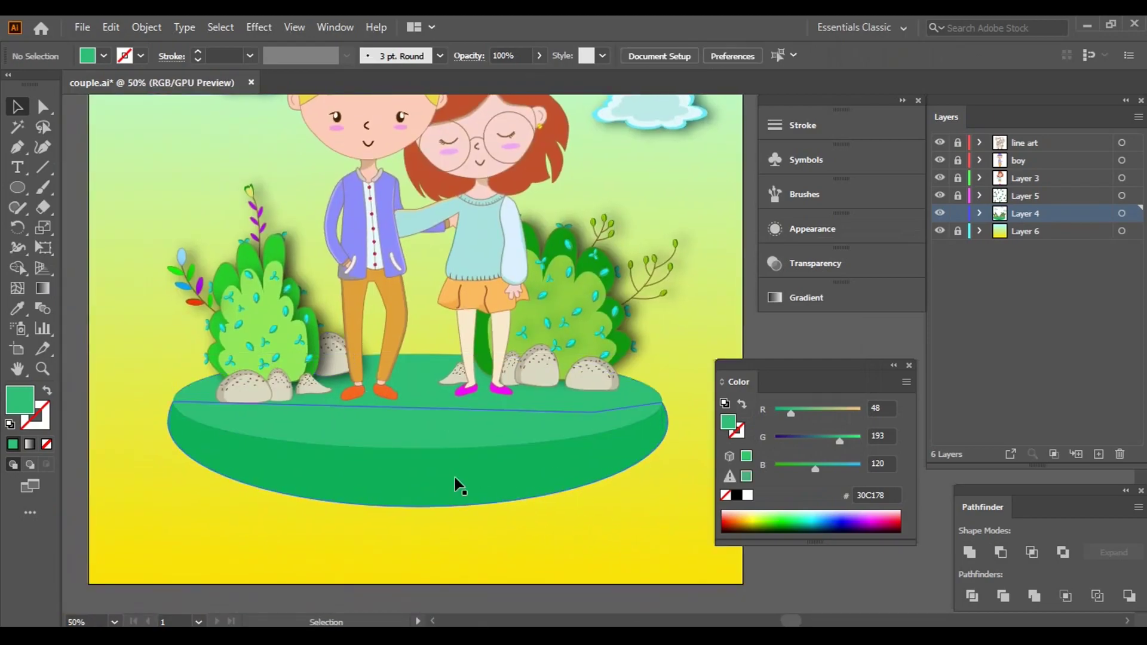
{"action": "scroll", "coordinate": [525, 448], "scroll_direction": "right", "scroll_amount": 1}
{"action": "left_click", "coordinate": [388, 408]}
{"action": "scroll", "coordinate": [359, 239], "scroll_direction": "right", "scroll_amount": 1}
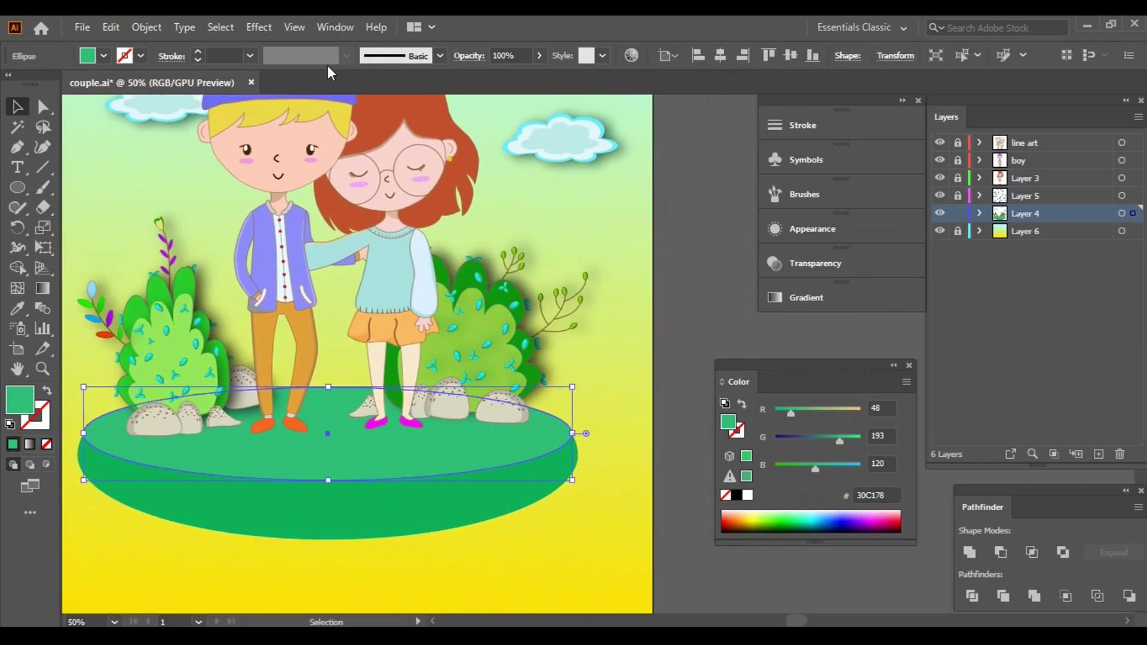
- Add a Drop Shadow to the top ellipse with X offset 14 px and Y offset 13 px
{"action": "left_click", "coordinate": [259, 27]}
{"action": "mouse_move", "coordinate": [281, 217]}
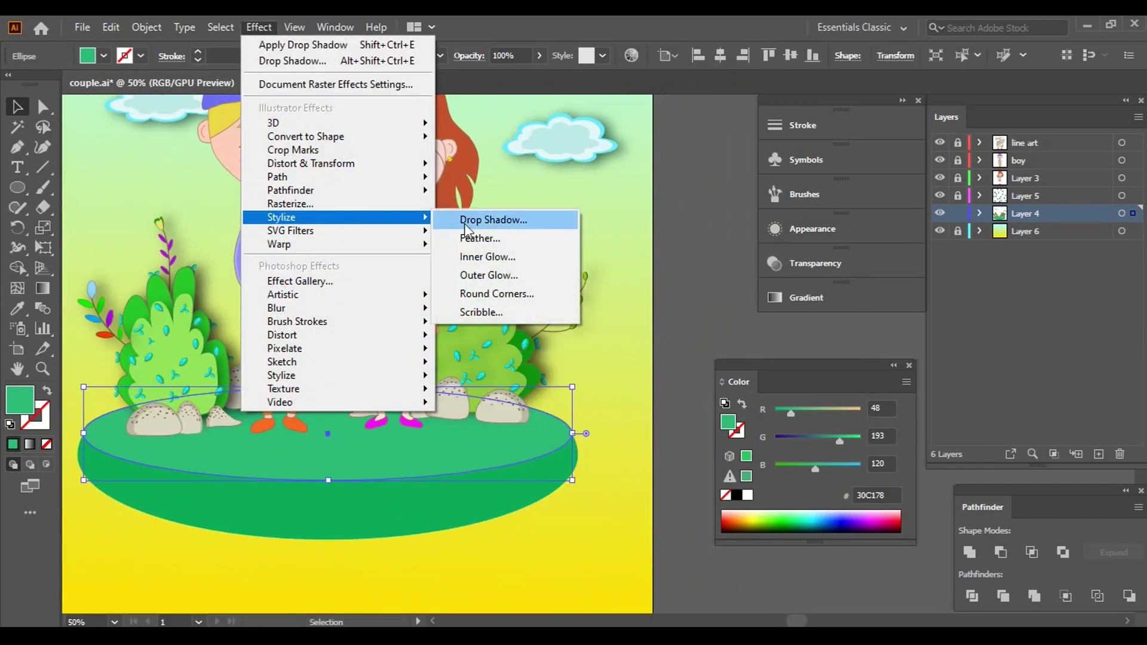
{"action": "left_click", "coordinate": [467, 221]}
{"action": "left_click", "coordinate": [689, 337]}
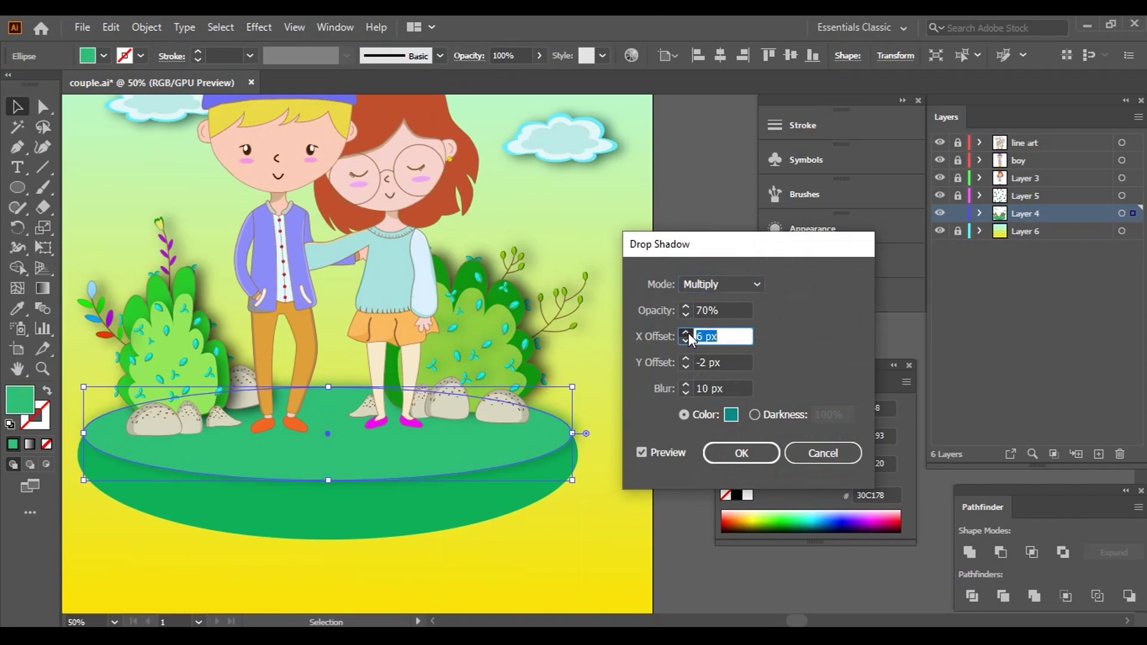
{"action": "type", "text": "12"}
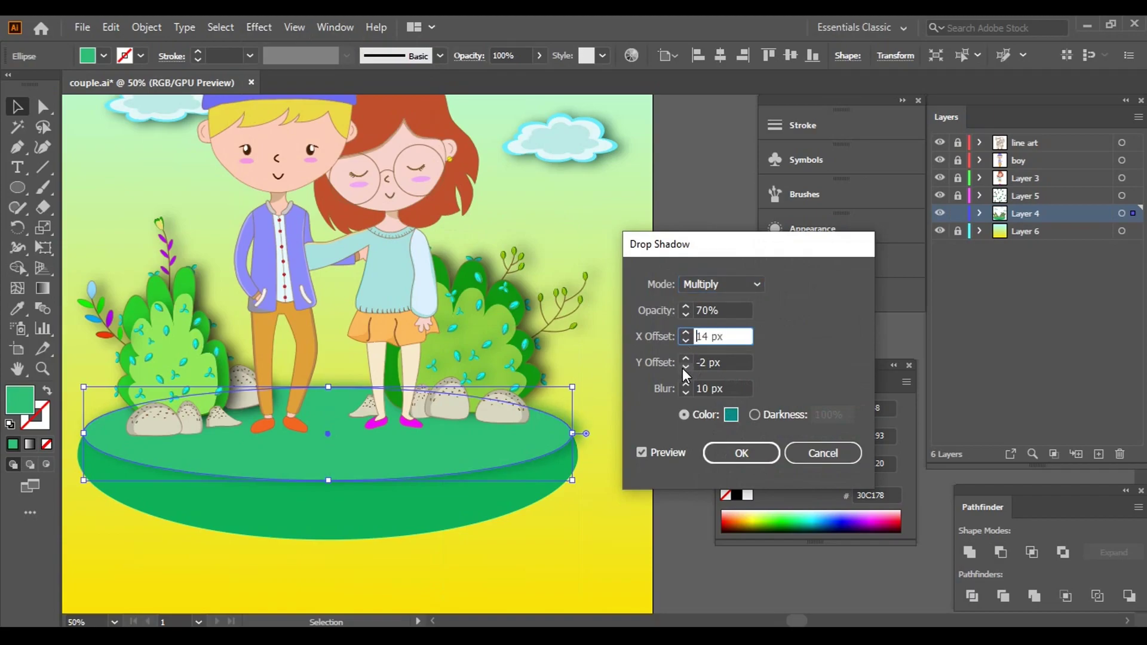
{"action": "left_click", "coordinate": [687, 360]}
{"action": "left_click", "coordinate": [687, 359]}
{"action": "double_click", "coordinate": [687, 360]}
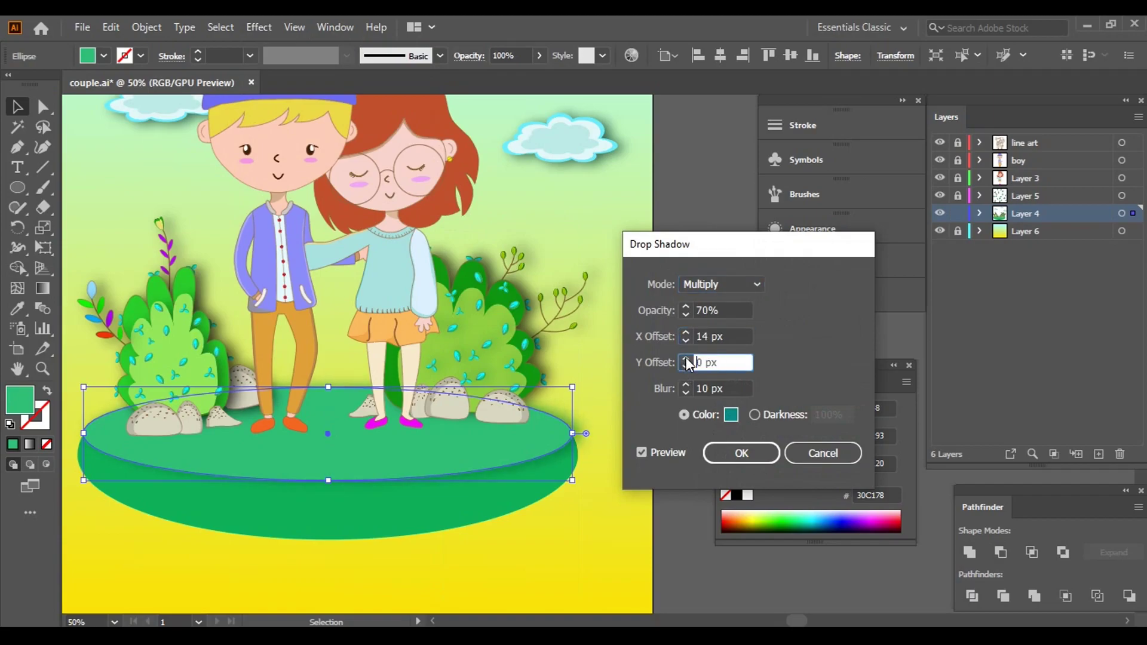
{"action": "double_click", "coordinate": [688, 360]}
{"action": "left_click", "coordinate": [687, 360]}
{"action": "double_click", "coordinate": [687, 360]}
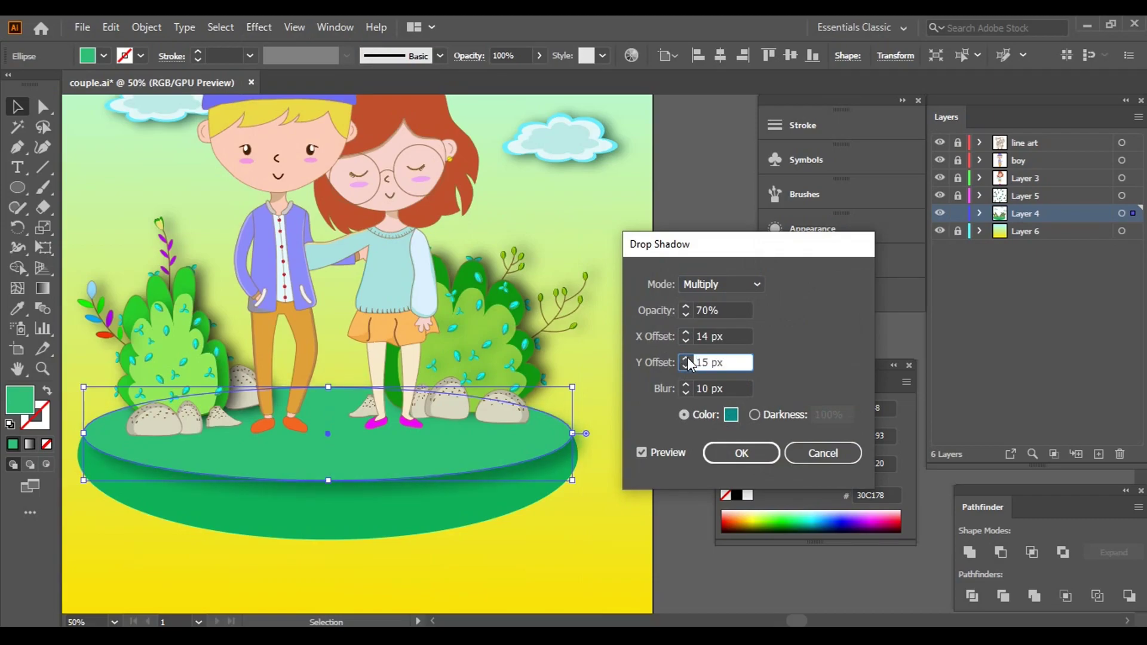
{"action": "left_click", "coordinate": [686, 333]}
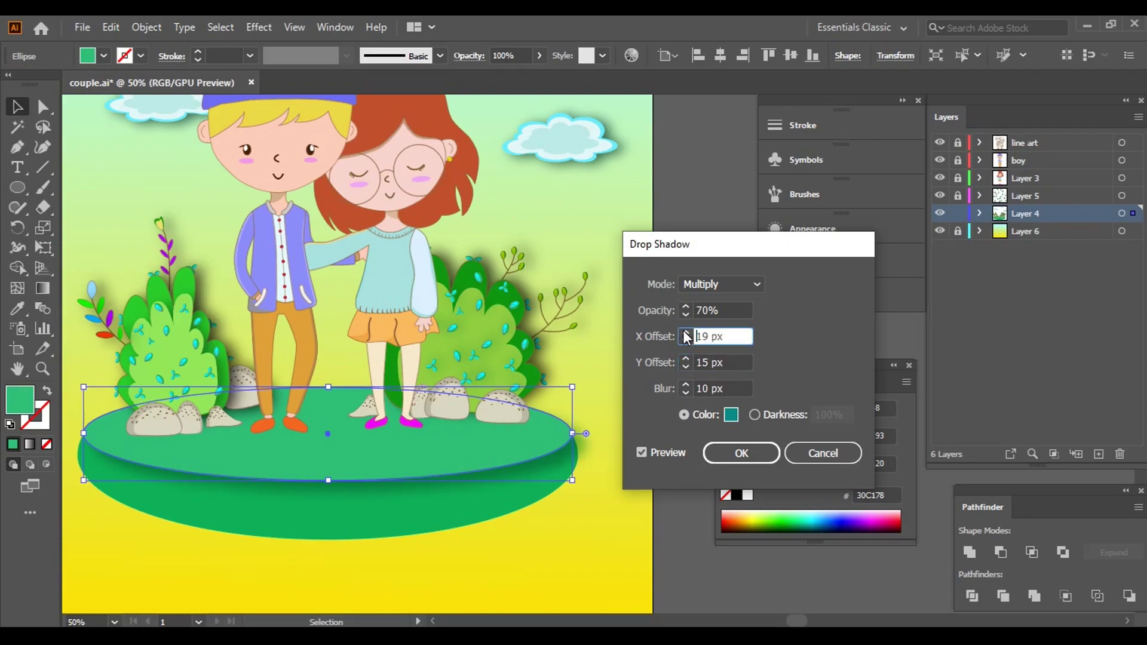
{"action": "left_click", "coordinate": [686, 333]}
{"action": "left_click", "coordinate": [686, 341]}
- Make the shadow colour black, lower the Y offset below zero, and apply the shadow
{"action": "left_click", "coordinate": [733, 415]}
{"action": "left_click", "coordinate": [765, 459]}
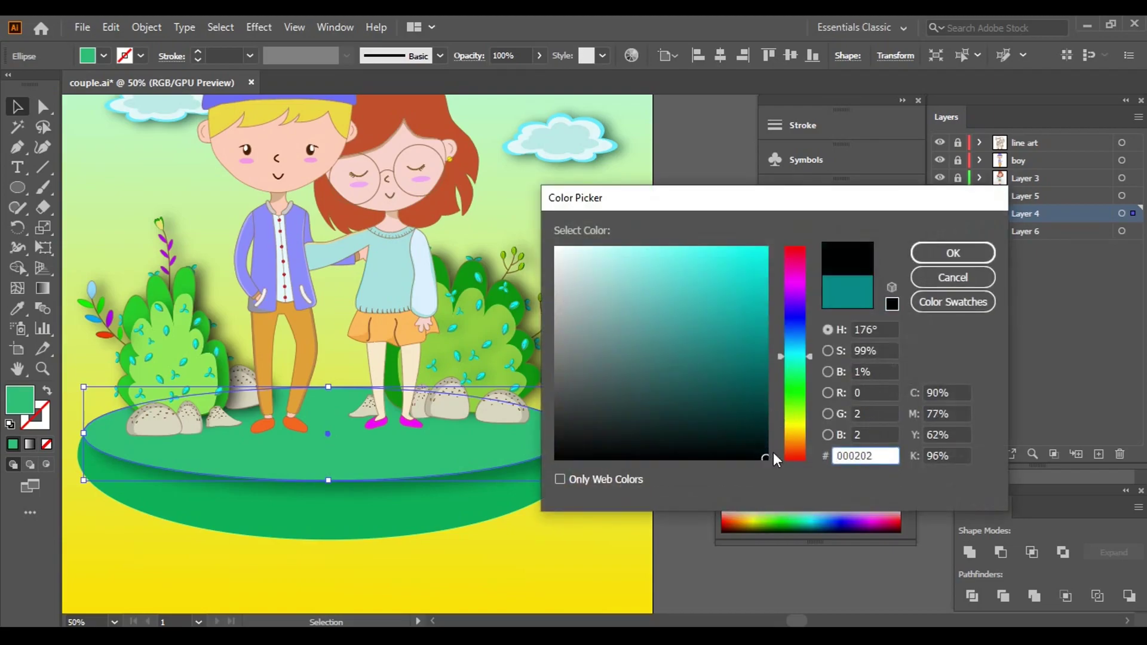
{"action": "left_click", "coordinate": [953, 253]}
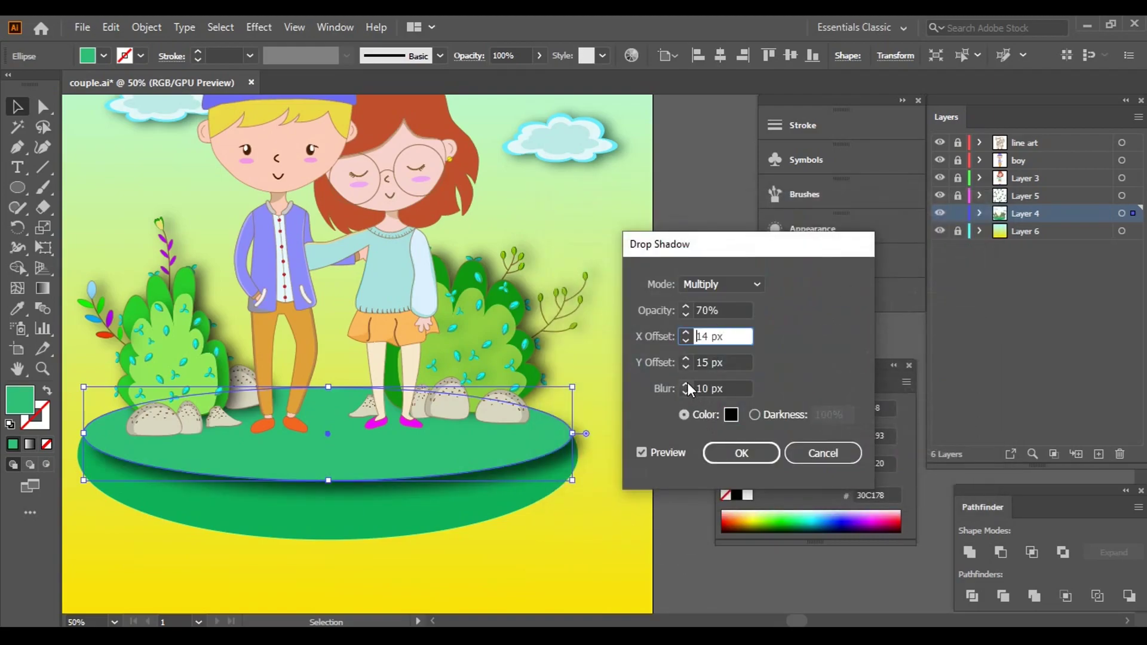
{"action": "left_click", "coordinate": [686, 367]}
{"action": "left_click", "coordinate": [686, 367]}
{"action": "left_click", "coordinate": [686, 367]}
{"action": "left_click", "coordinate": [686, 367]}
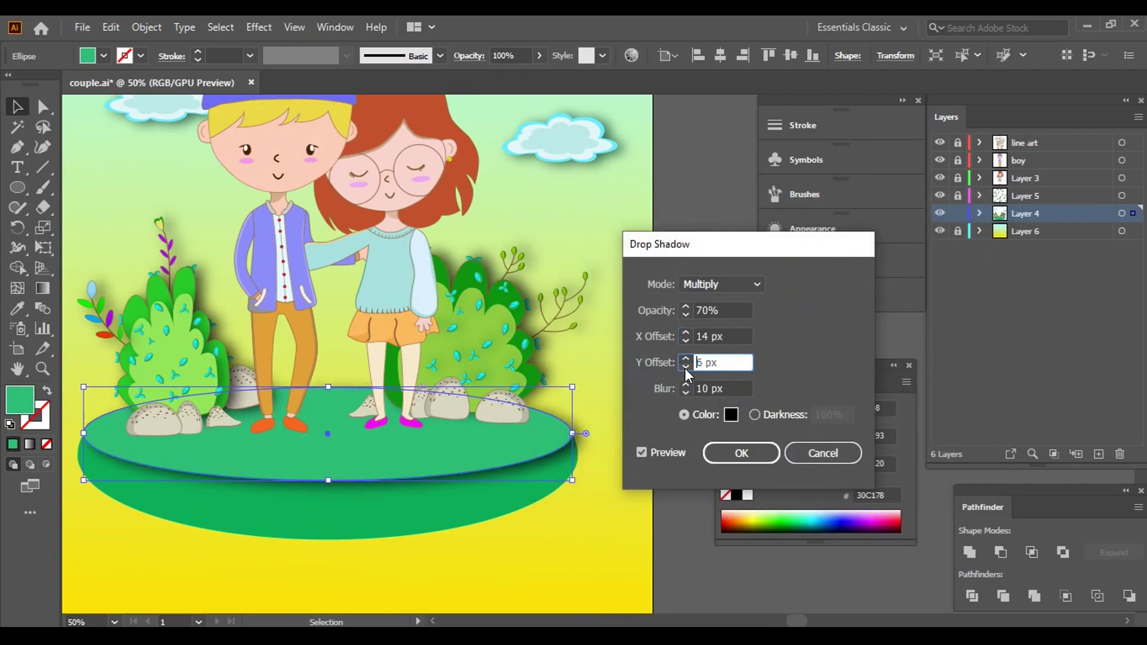
{"action": "left_click", "coordinate": [686, 367]}
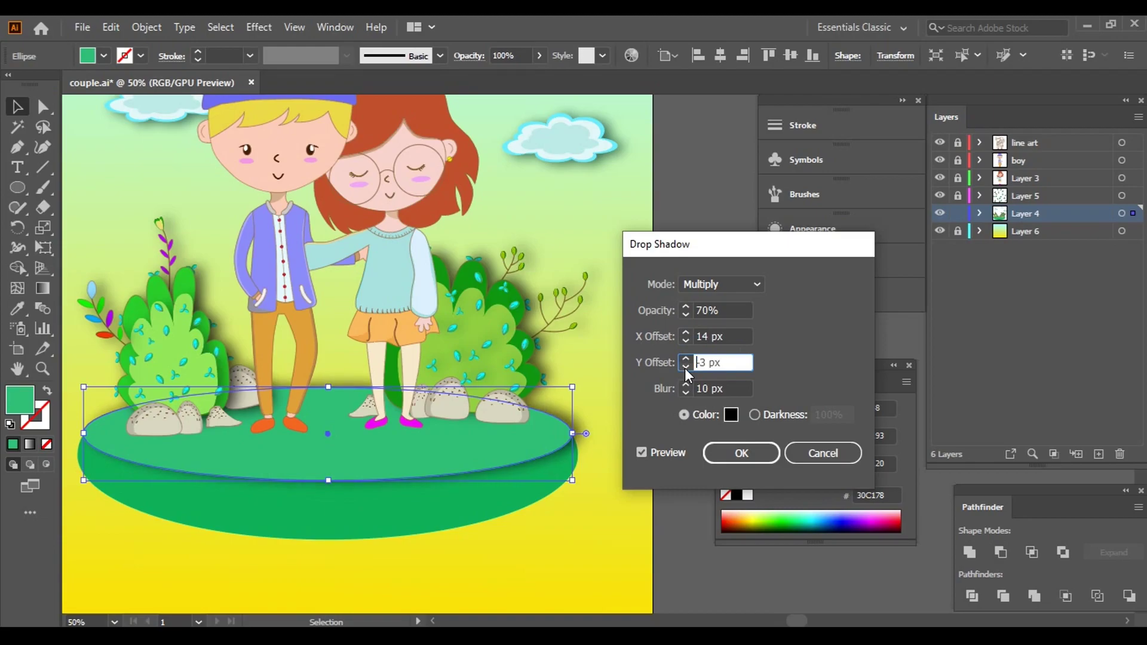
{"action": "left_click", "coordinate": [686, 367]}
{"action": "left_click", "coordinate": [686, 367]}
{"action": "left_click", "coordinate": [712, 459]}
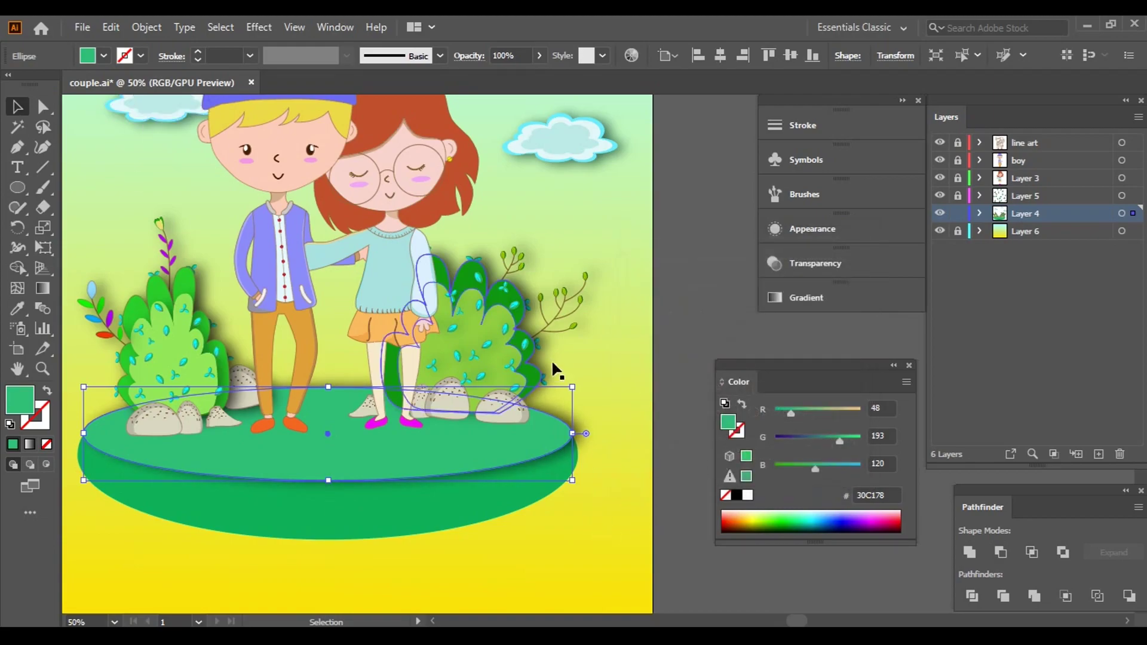
- Apply a Stylize > Drop Shadow to the lower green base of the island
{"action": "left_click", "coordinate": [602, 367]}
{"action": "left_click", "coordinate": [437, 499]}
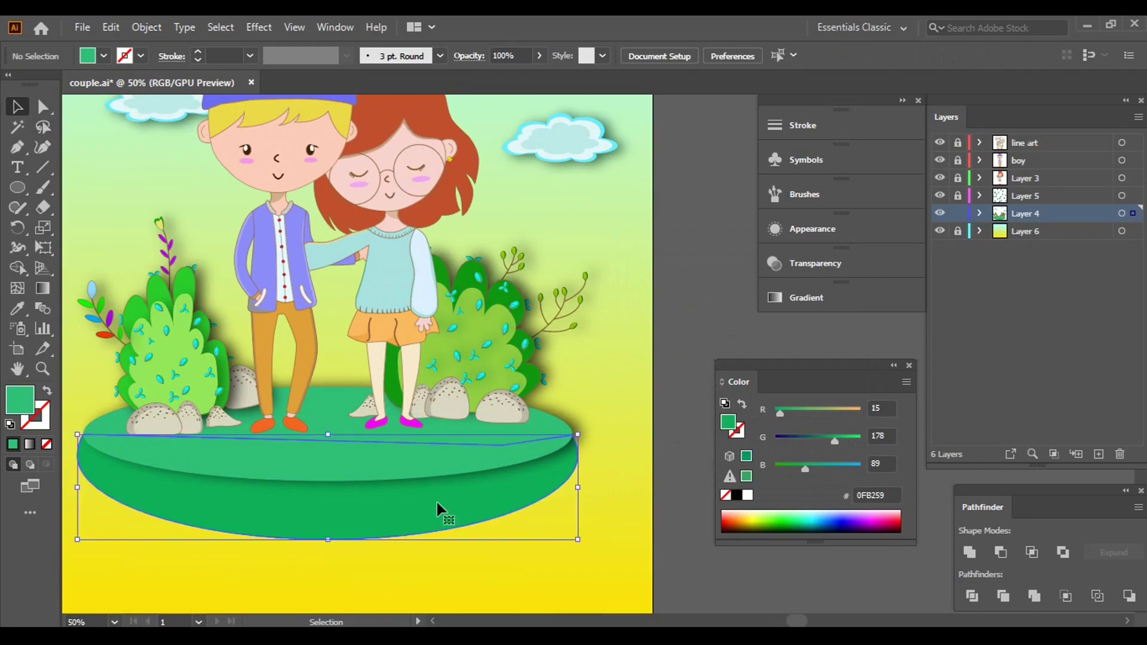
{"action": "left_click", "coordinate": [259, 27]}
{"action": "left_click", "coordinate": [496, 220]}
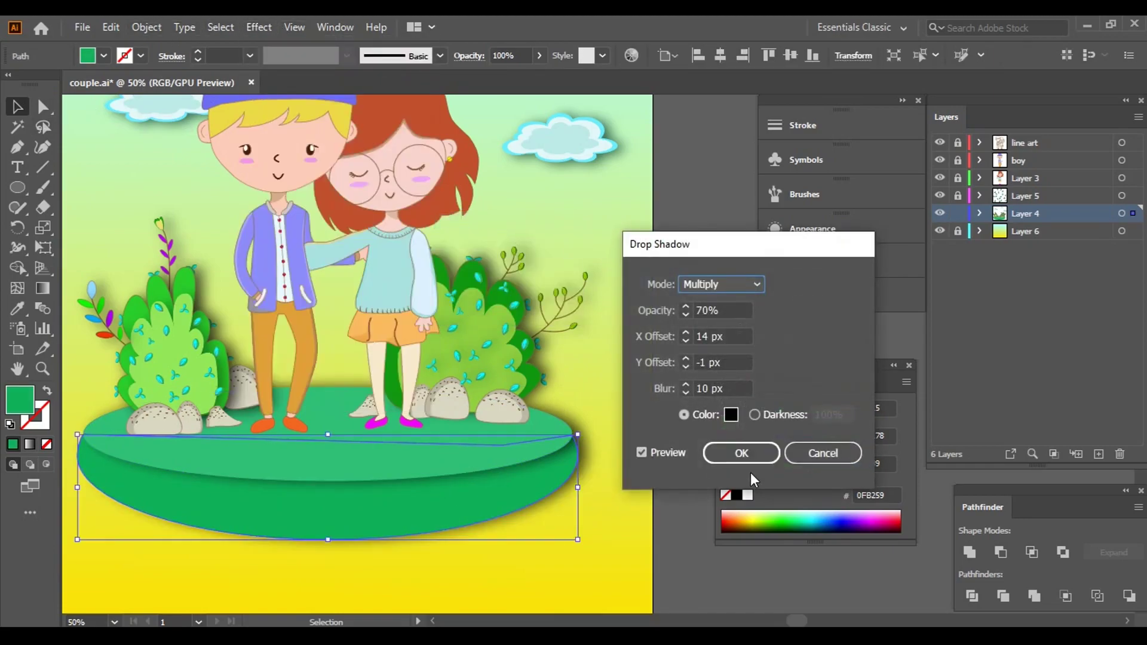
{"action": "left_click", "coordinate": [742, 452]}
{"action": "left_click", "coordinate": [669, 357]}
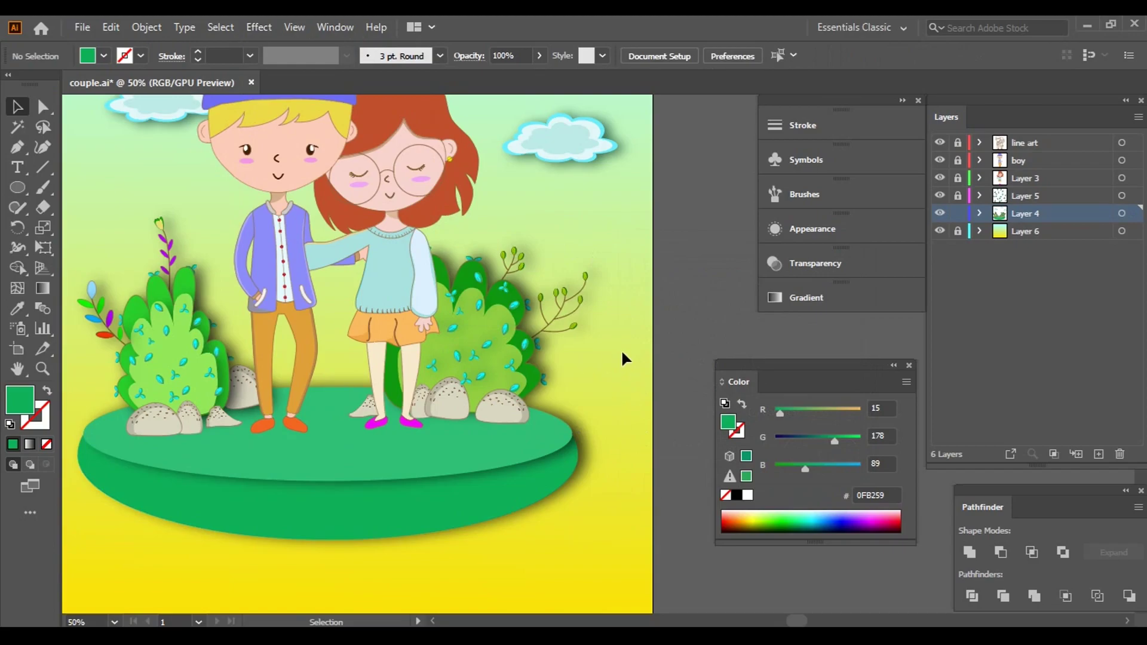
{"action": "key", "text": "ctrl+minus"}
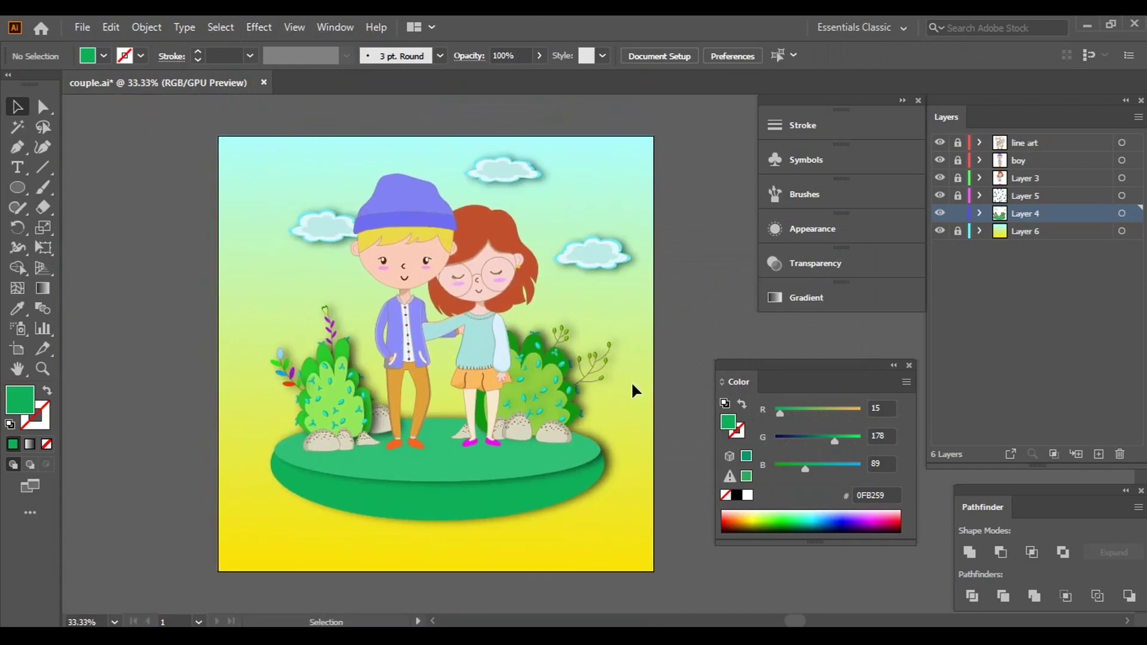
- Lock the island layer and move the background rectangle into new sublayer Layer 7 inside Layer 6
{"action": "left_click", "coordinate": [958, 214]}
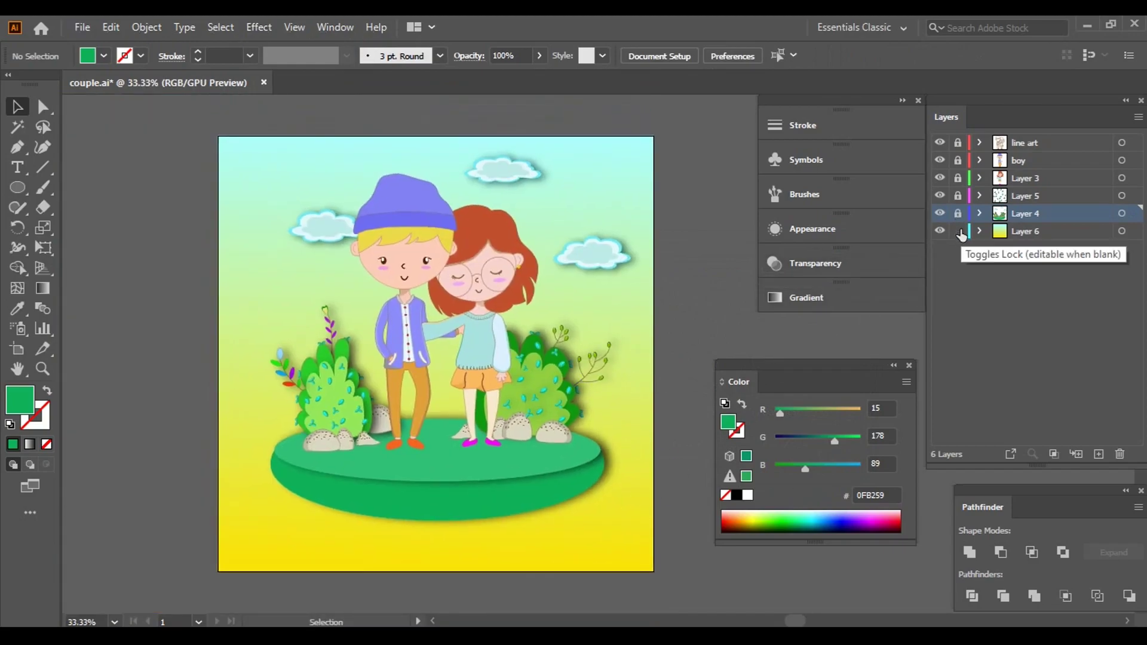
{"action": "left_click", "coordinate": [981, 230]}
{"action": "left_click", "coordinate": [1048, 249]}
{"action": "left_click", "coordinate": [1098, 454]}
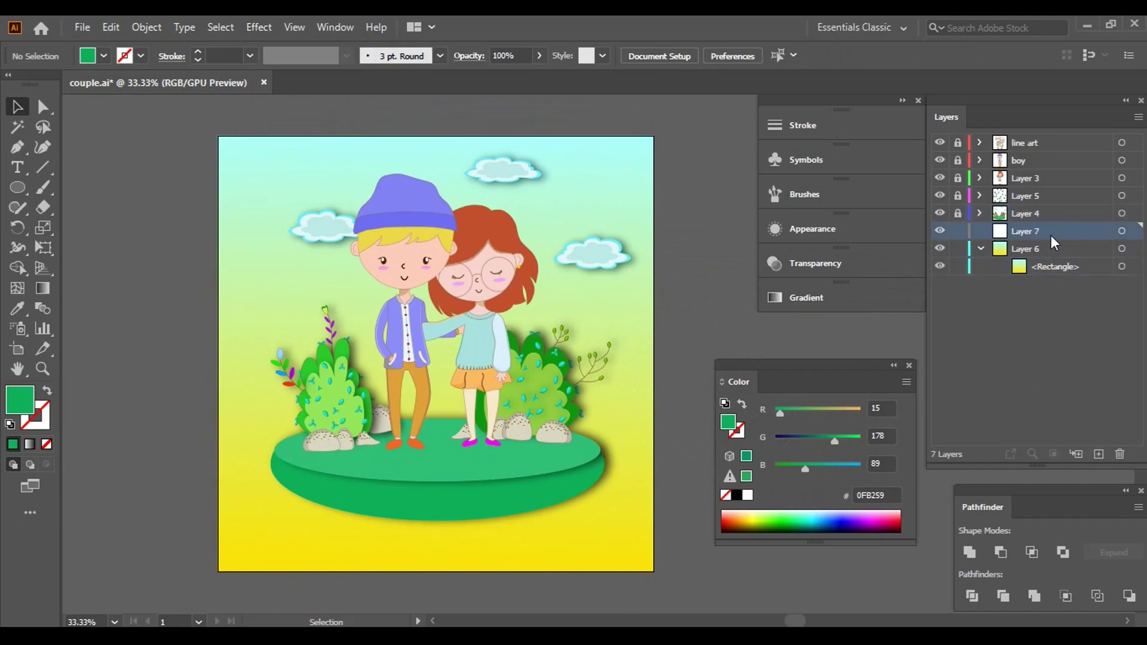
{"action": "left_click", "coordinate": [1054, 266]}
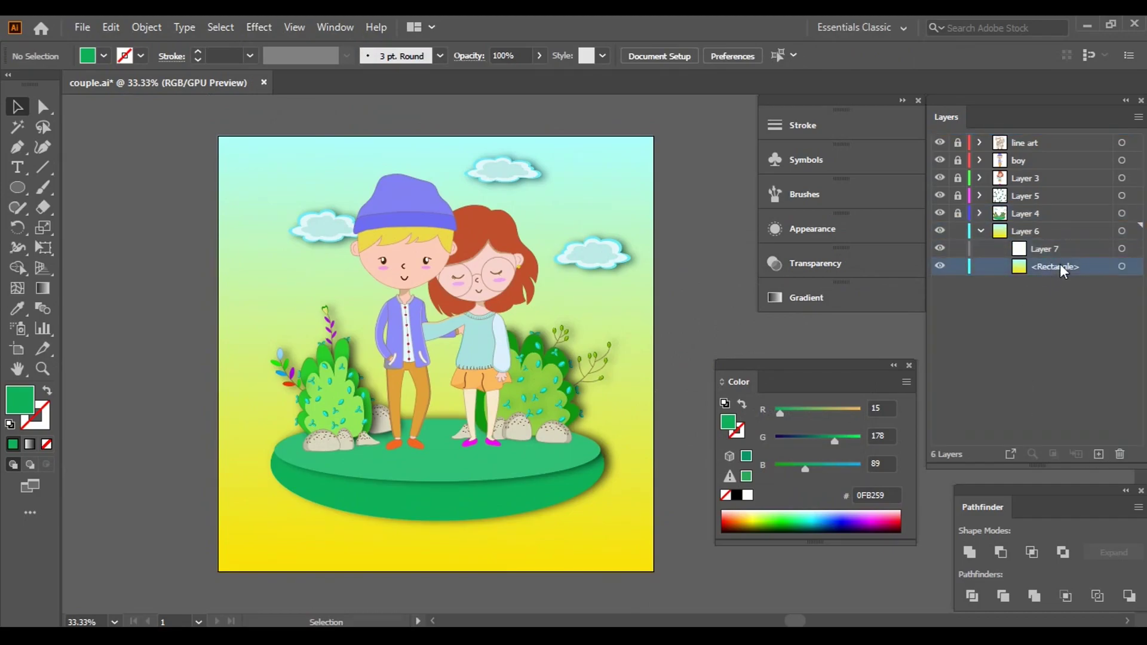
{"action": "left_click", "coordinate": [1122, 267]}
{"action": "left_click_drag", "start_coordinate": [1055, 267], "coordinate": [1046, 249]}
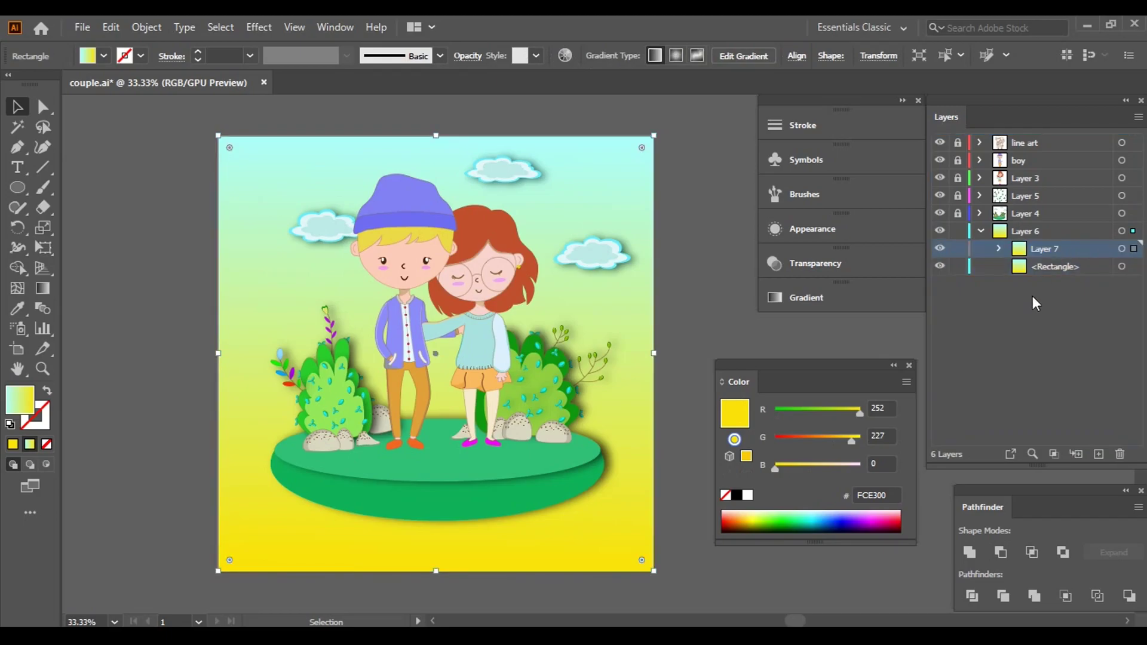
{"action": "left_click", "coordinate": [948, 268]}
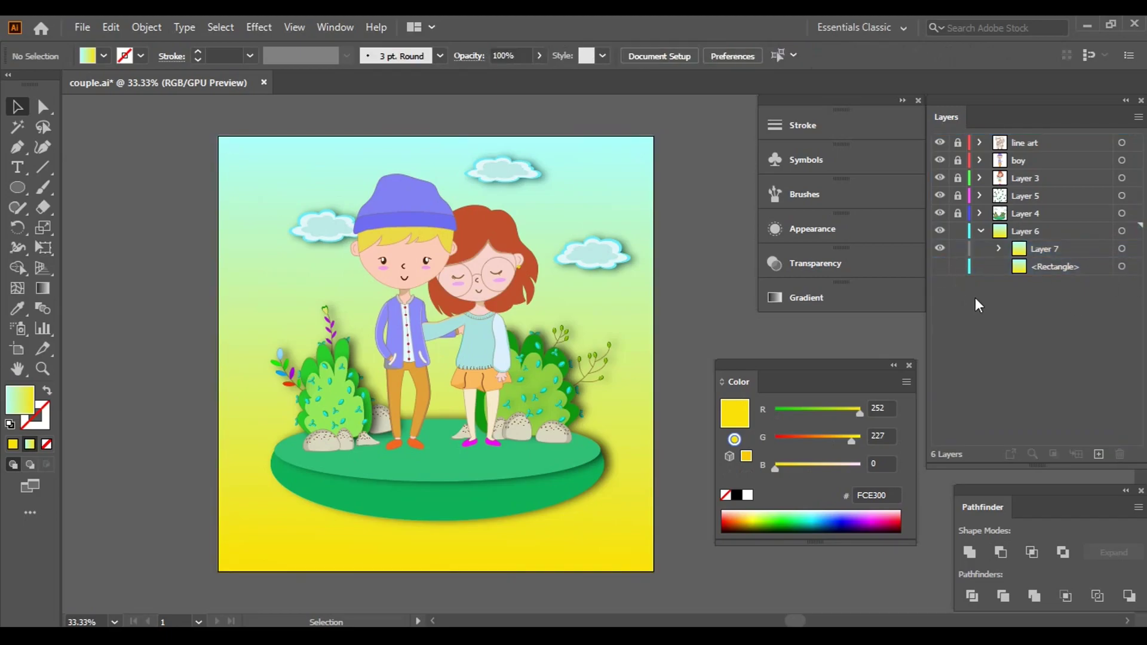
{"action": "left_click", "coordinate": [1123, 248]}
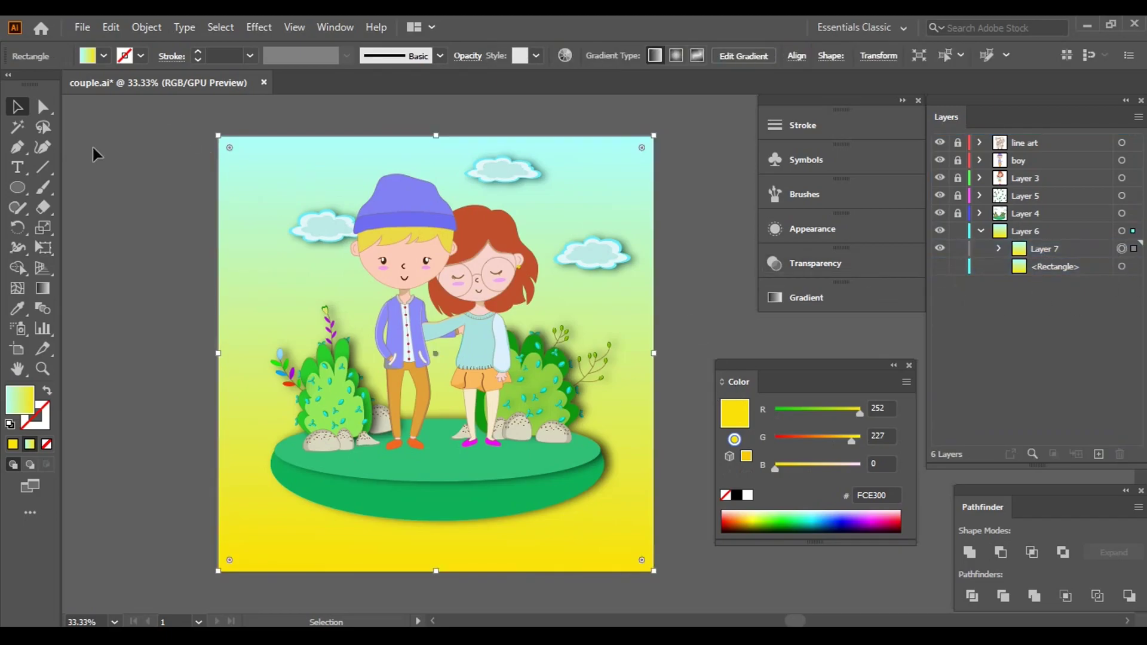
- Replace the background's yellow gradient with a solid teal fill
{"action": "left_click", "coordinate": [104, 55]}
{"action": "left_click", "coordinate": [94, 84]}
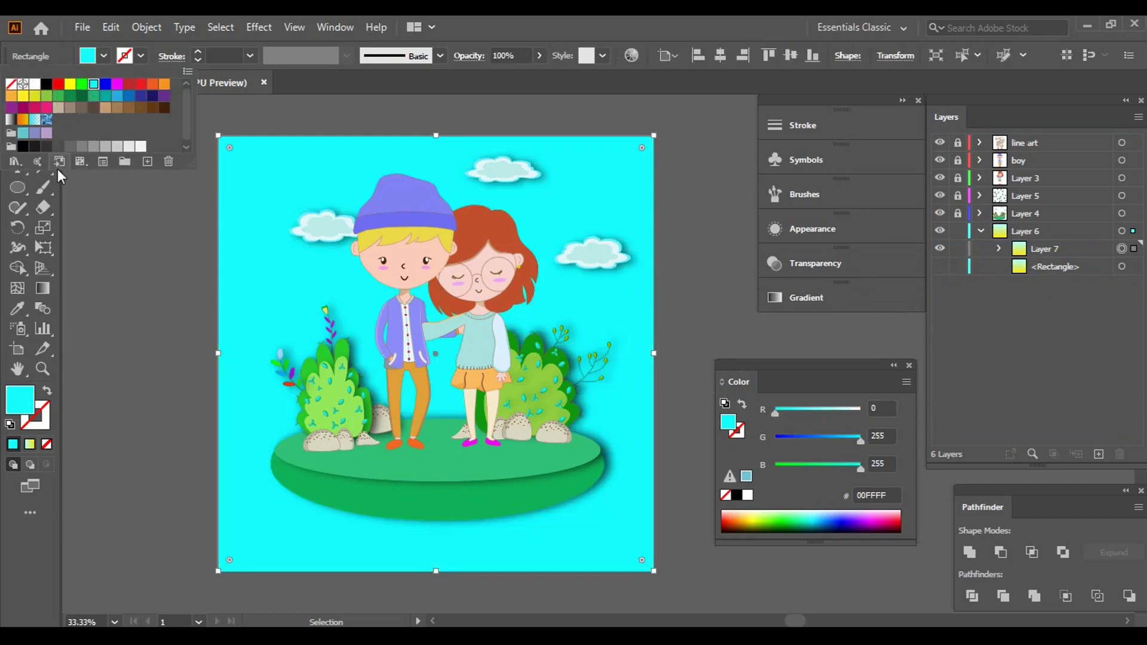
{"action": "double_click", "coordinate": [13, 417]}
{"action": "left_click", "coordinate": [661, 269]}
{"action": "key", "text": "Return"}
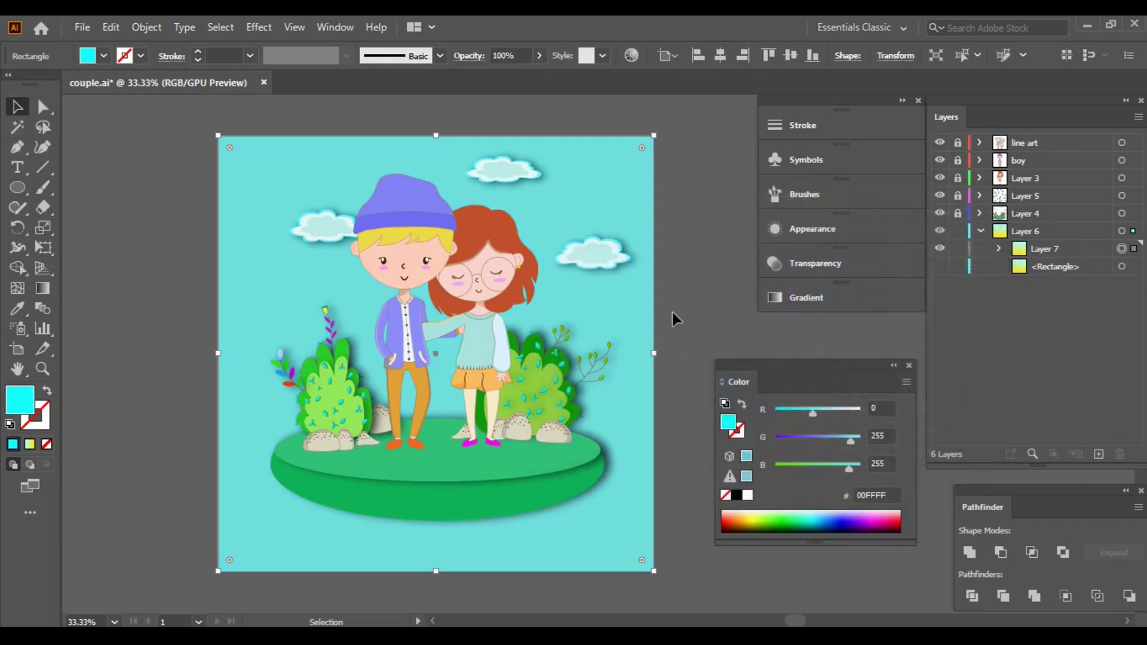
{"action": "left_click_drag", "start_coordinate": [699, 339], "coordinate": [590, 321]}
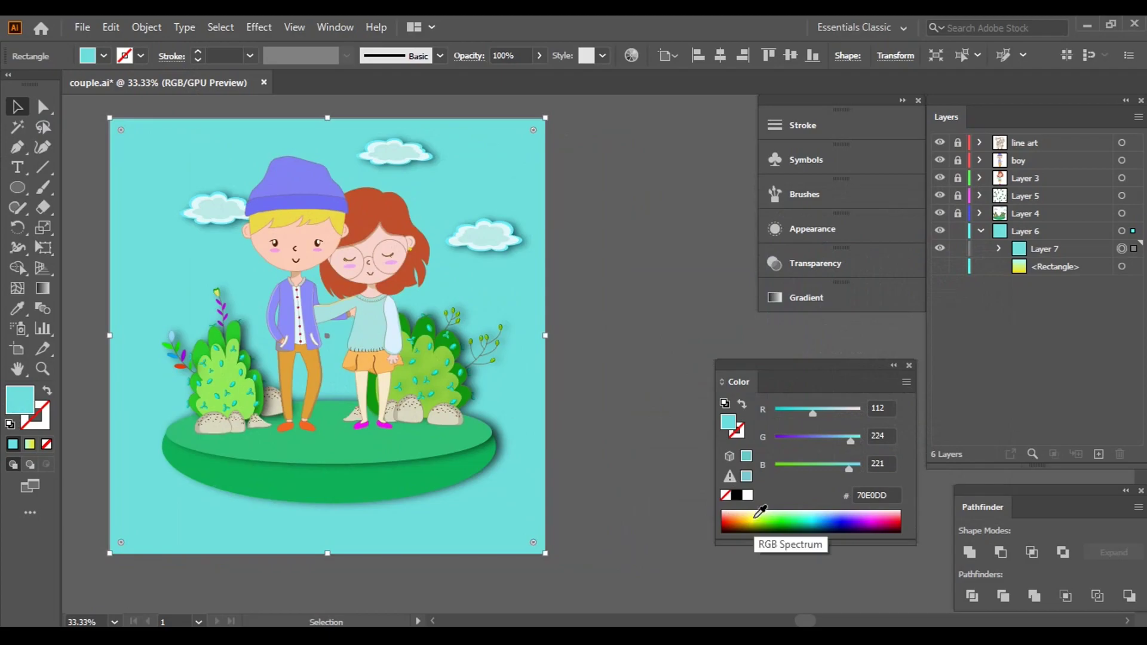
- Tune the background fill to light yellow-green C3FF72 and dock the Color panel
{"action": "mouse_move", "coordinate": [851, 440]}
{"action": "left_mouse_down"}
{"action": "mouse_move", "coordinate": [859, 413]}
{"action": "mouse_move", "coordinate": [844, 414]}
{"action": "mouse_move", "coordinate": [860, 468]}
{"action": "mouse_move", "coordinate": [791, 470]}
{"action": "mouse_move", "coordinate": [872, 442]}
{"action": "mouse_move", "coordinate": [823, 413]}
{"action": "mouse_move", "coordinate": [876, 413]}
{"action": "left_mouse_up"}
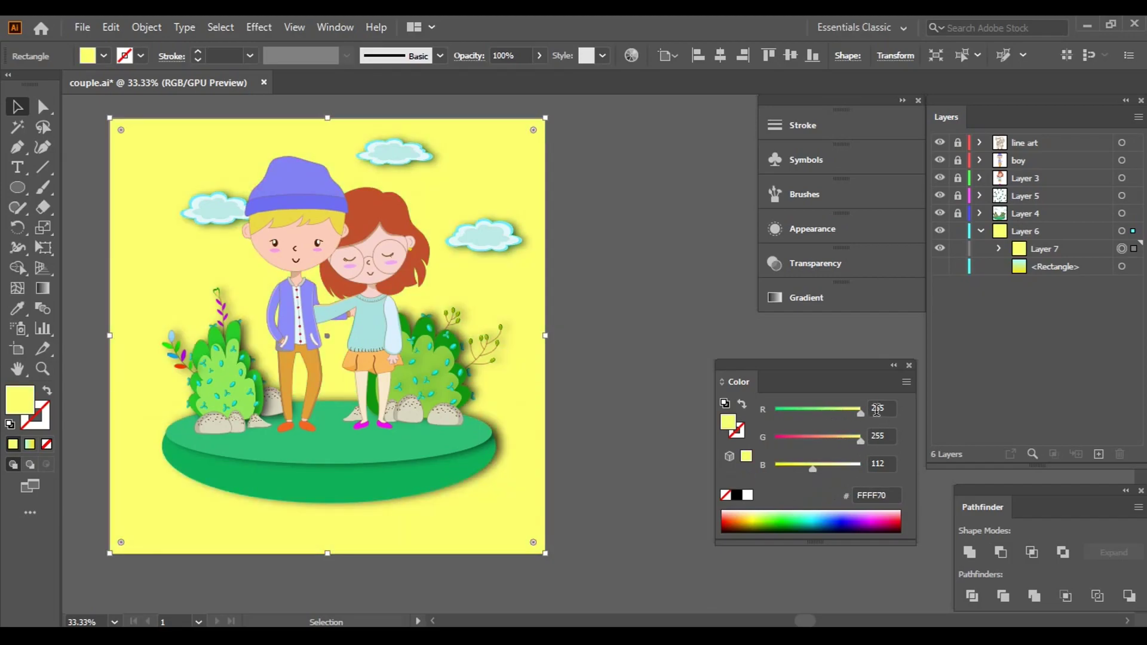
{"action": "mouse_move", "coordinate": [813, 466]}
{"action": "left_mouse_down"}
{"action": "mouse_move", "coordinate": [832, 470]}
{"action": "mouse_move", "coordinate": [861, 443]}
{"action": "left_mouse_up"}
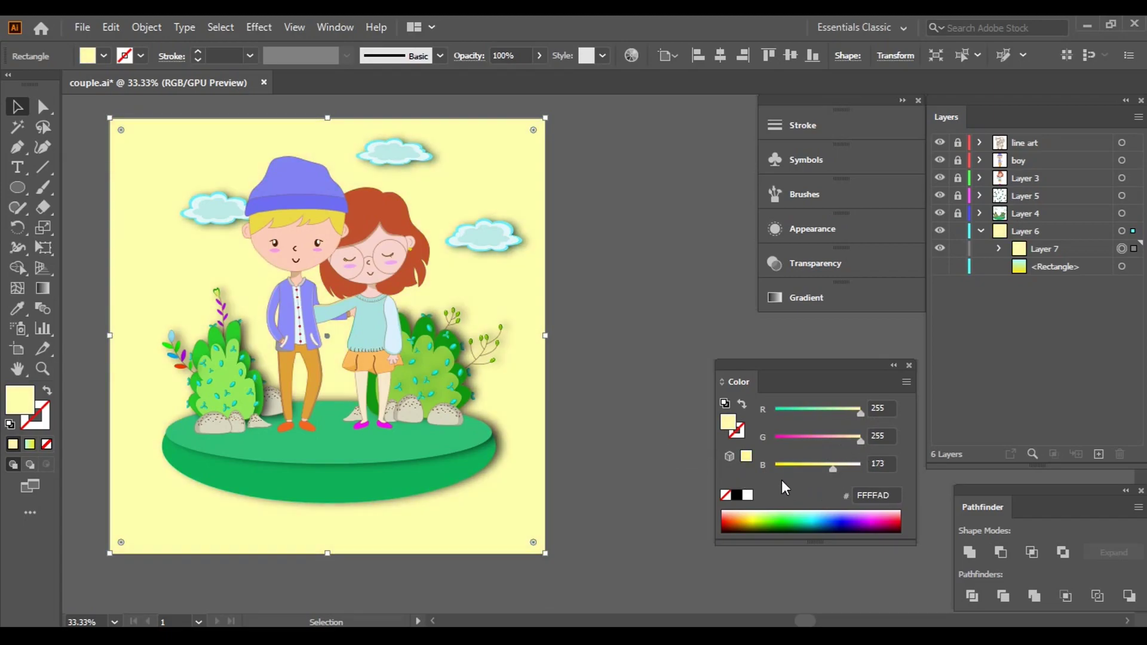
{"action": "left_click_drag", "start_coordinate": [841, 469], "coordinate": [827, 471]}
{"action": "mouse_move", "coordinate": [860, 412]}
{"action": "left_mouse_down"}
{"action": "mouse_move", "coordinate": [846, 413]}
{"action": "mouse_move", "coordinate": [921, 419]}
{"action": "left_mouse_up"}
{"action": "mouse_move", "coordinate": [857, 444]}
{"action": "left_mouse_down"}
{"action": "mouse_move", "coordinate": [773, 440]}
{"action": "mouse_move", "coordinate": [821, 441]}
{"action": "mouse_move", "coordinate": [777, 470]}
{"action": "mouse_move", "coordinate": [844, 442]}
{"action": "left_mouse_up"}
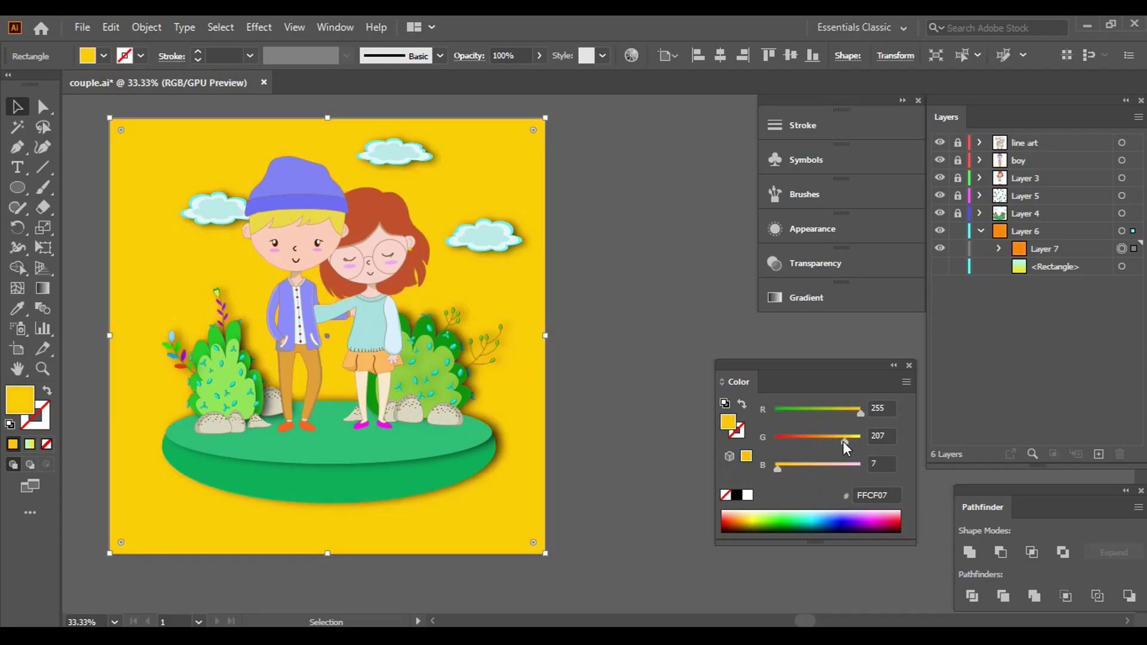
{"action": "mouse_move", "coordinate": [777, 468]}
{"action": "left_mouse_down"}
{"action": "mouse_move", "coordinate": [828, 468]}
{"action": "mouse_move", "coordinate": [811, 469]}
{"action": "mouse_move", "coordinate": [834, 442]}
{"action": "mouse_move", "coordinate": [853, 442]}
{"action": "mouse_move", "coordinate": [831, 467]}
{"action": "mouse_move", "coordinate": [858, 466]}
{"action": "mouse_move", "coordinate": [833, 468]}
{"action": "mouse_move", "coordinate": [844, 443]}
{"action": "mouse_move", "coordinate": [855, 444]}
{"action": "mouse_move", "coordinate": [833, 416]}
{"action": "mouse_move", "coordinate": [856, 414]}
{"action": "mouse_move", "coordinate": [876, 441]}
{"action": "left_mouse_up"}
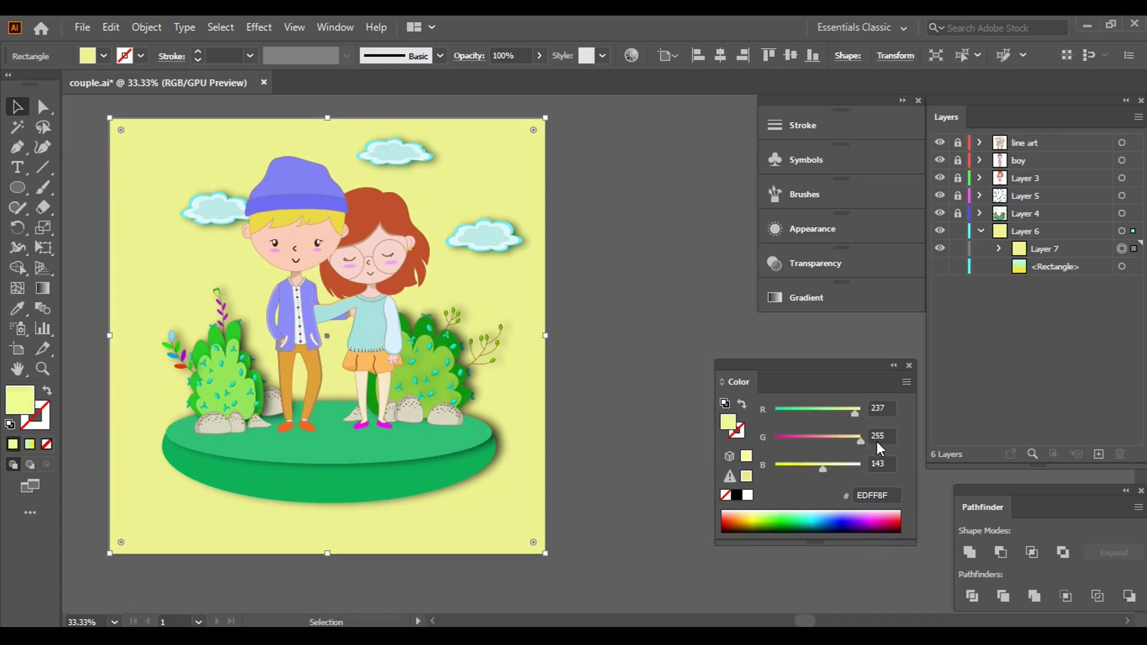
{"action": "mouse_move", "coordinate": [823, 469]}
{"action": "left_mouse_down"}
{"action": "mouse_move", "coordinate": [802, 470]}
{"action": "mouse_move", "coordinate": [895, 465]}
{"action": "mouse_move", "coordinate": [813, 468]}
{"action": "left_mouse_up"}
{"action": "mouse_move", "coordinate": [859, 439]}
{"action": "left_mouse_down"}
{"action": "mouse_move", "coordinate": [844, 440]}
{"action": "mouse_move", "coordinate": [862, 443]}
{"action": "mouse_move", "coordinate": [839, 414]}
{"action": "left_mouse_up"}
{"action": "left_click", "coordinate": [600, 342]}
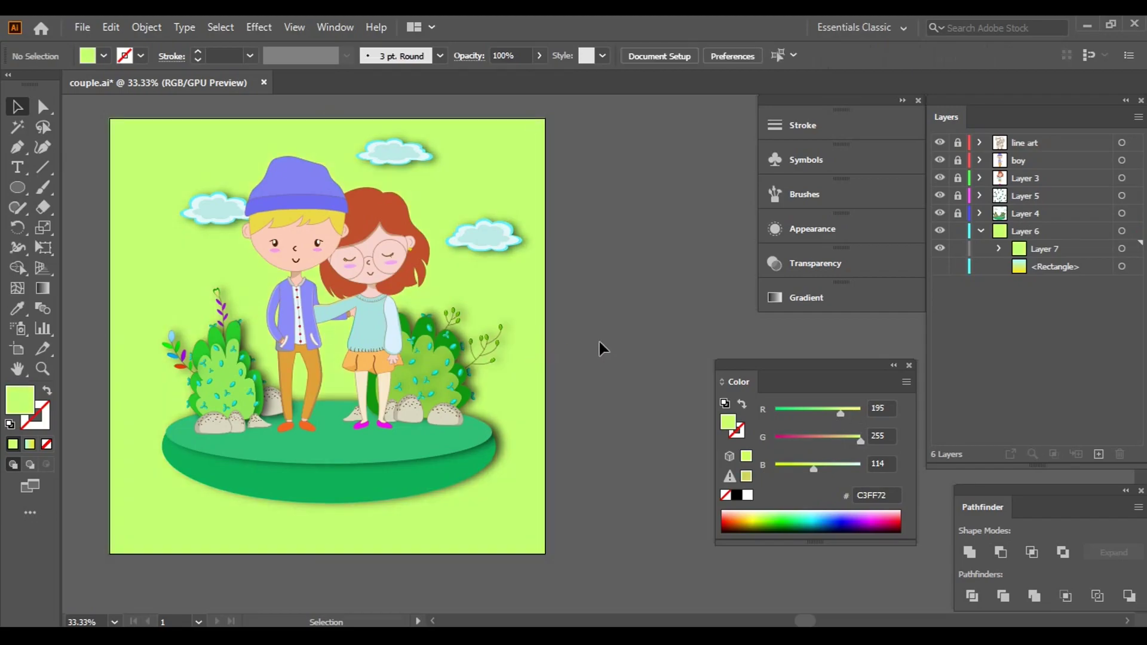
{"action": "left_click", "coordinate": [893, 365]}
{"action": "mouse_move", "coordinate": [831, 361]}
{"action": "left_mouse_down"}
{"action": "mouse_move", "coordinate": [854, 321]}
{"action": "mouse_move", "coordinate": [800, 353]}
{"action": "left_mouse_up"}
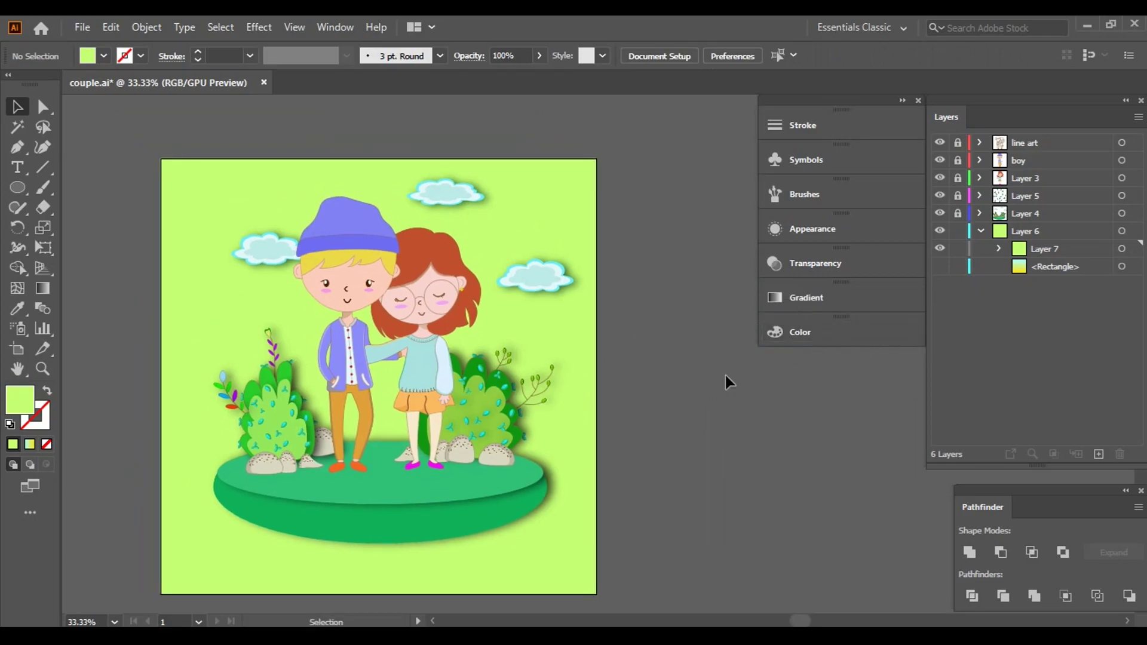
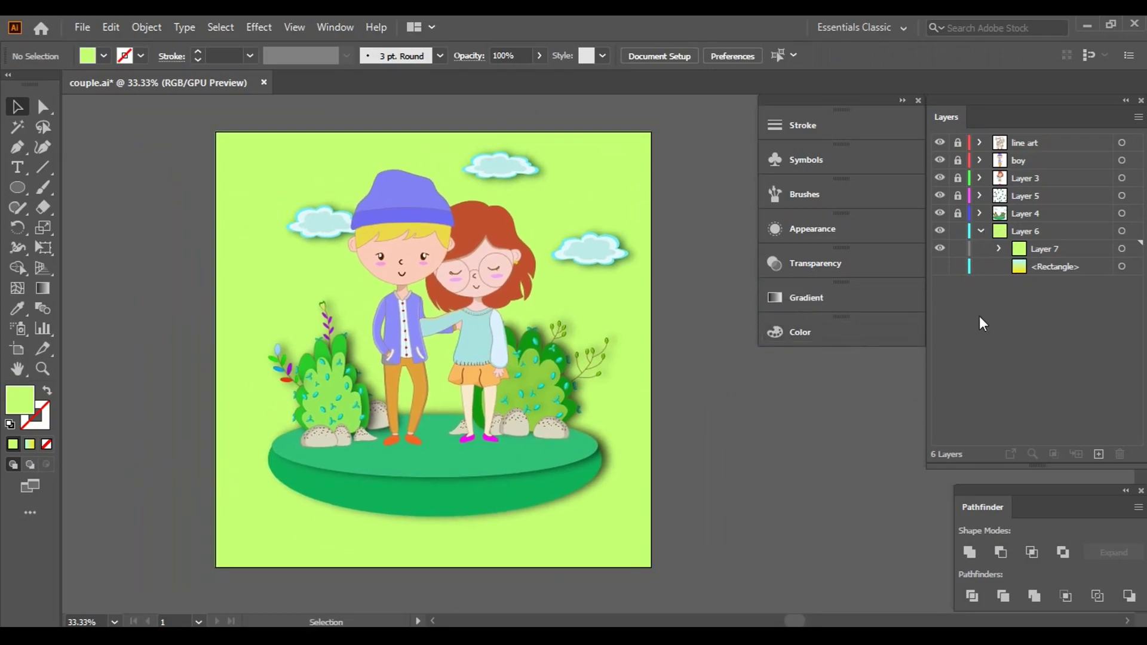
- Delete the lime green background rectangle from Layer 6, leaving the pale yellow background
{"action": "left_click", "coordinate": [1122, 248]}
{"action": "left_click", "coordinate": [540, 55]}
{"action": "left_click_drag", "start_coordinate": [536, 76], "coordinate": [490, 77]}
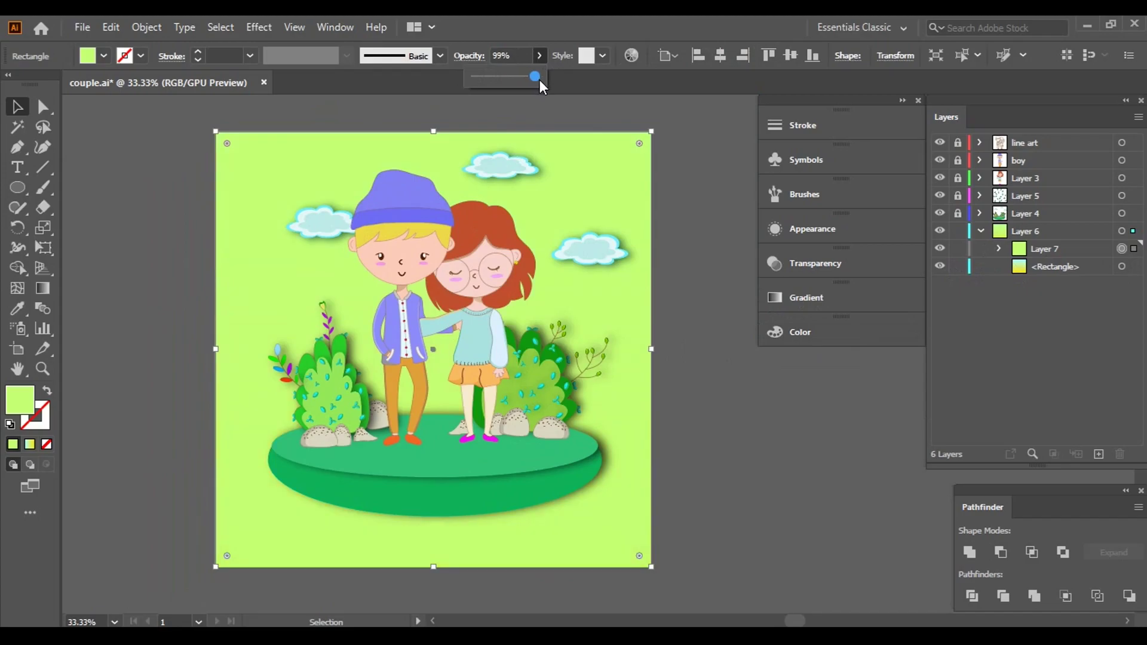
{"action": "left_click", "coordinate": [1045, 266]}
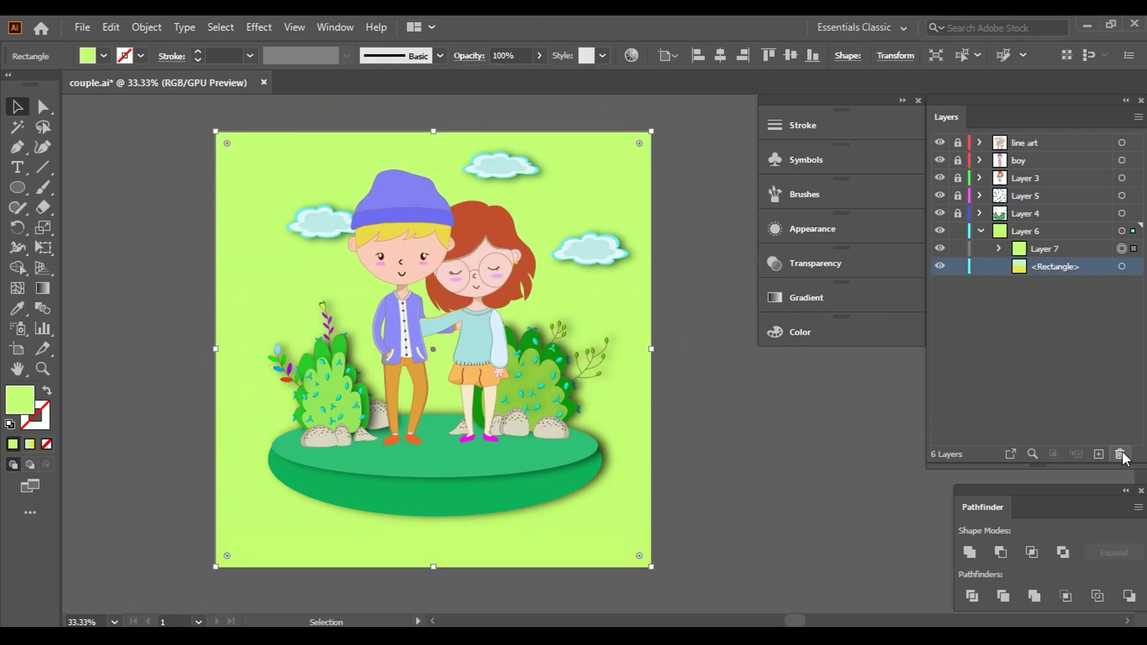
{"action": "left_click", "coordinate": [1121, 454]}
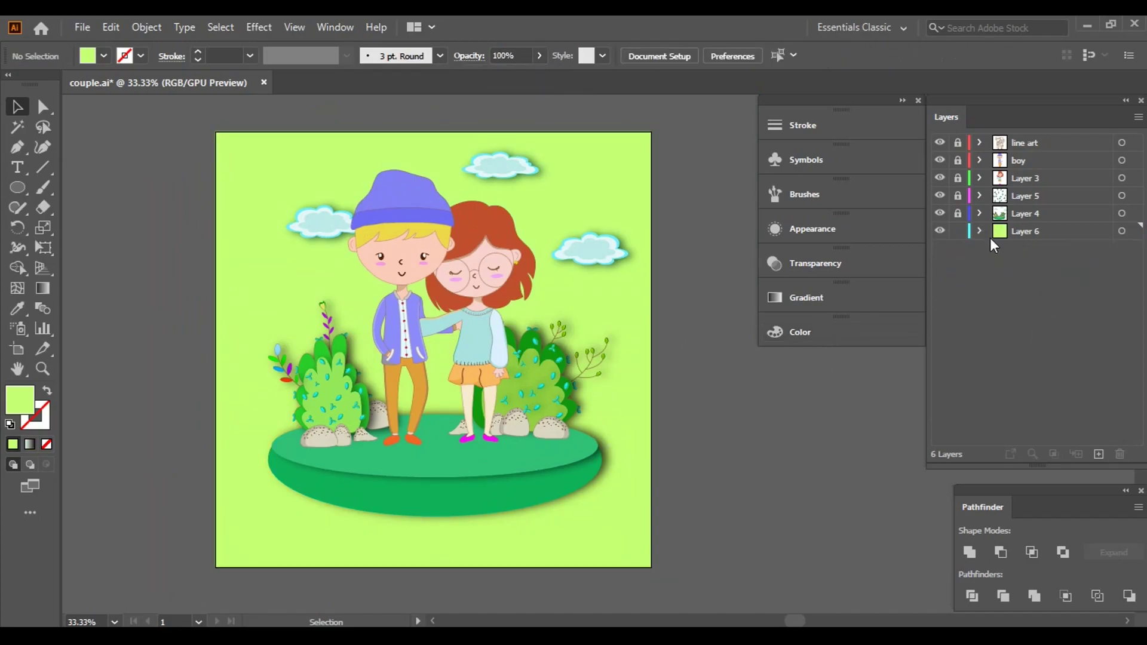
- Collapse Layer 6 and make Layer 4 the target layer for new shapes
{"action": "left_click_drag", "start_coordinate": [658, 407], "coordinate": [731, 407]}
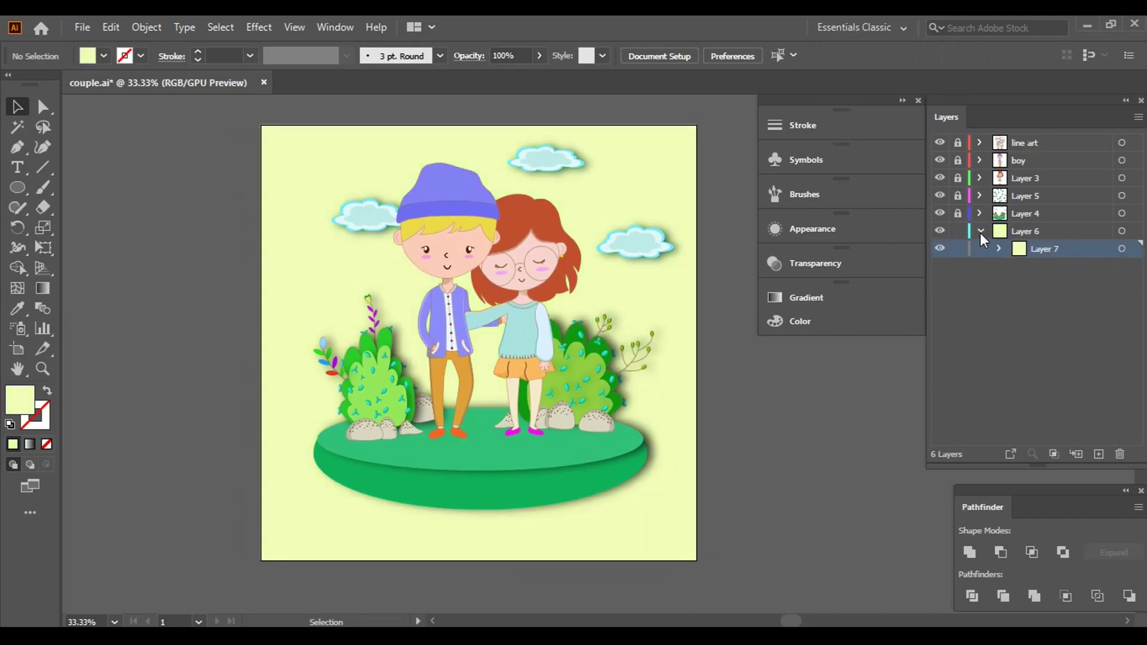
{"action": "left_click", "coordinate": [980, 232]}
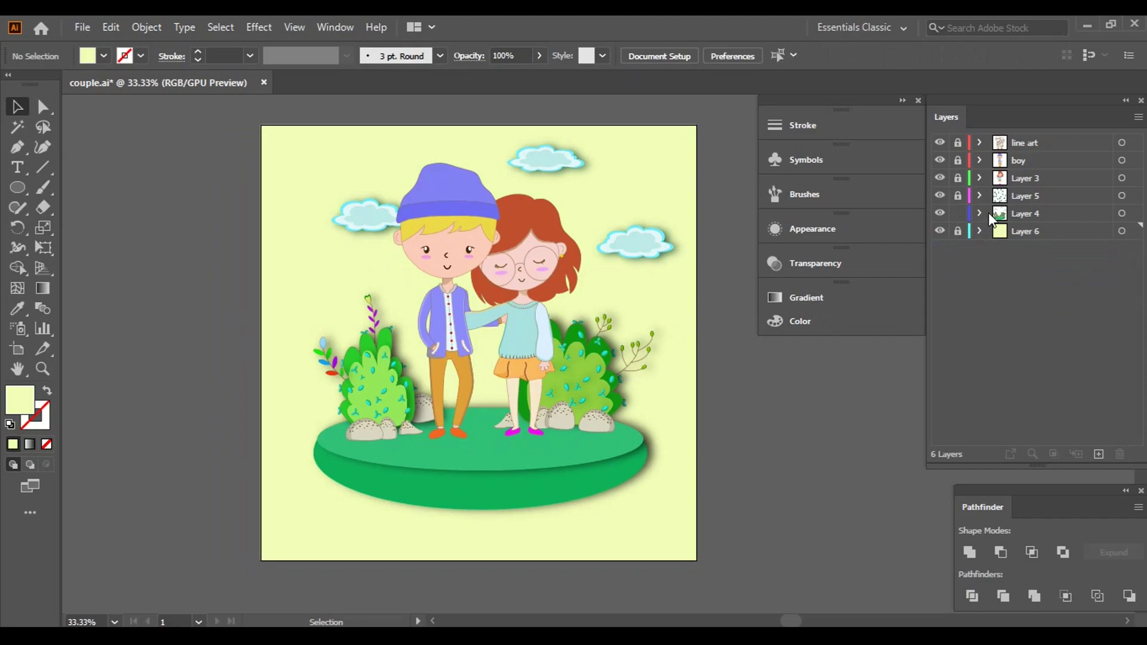
{"action": "left_click", "coordinate": [990, 214]}
- Draw a tall narrow ellipse in the upper-left sky with bright green fill and brown outline
{"action": "scroll", "coordinate": [311, 212], "scroll_direction": "up", "scroll_amount": 4}
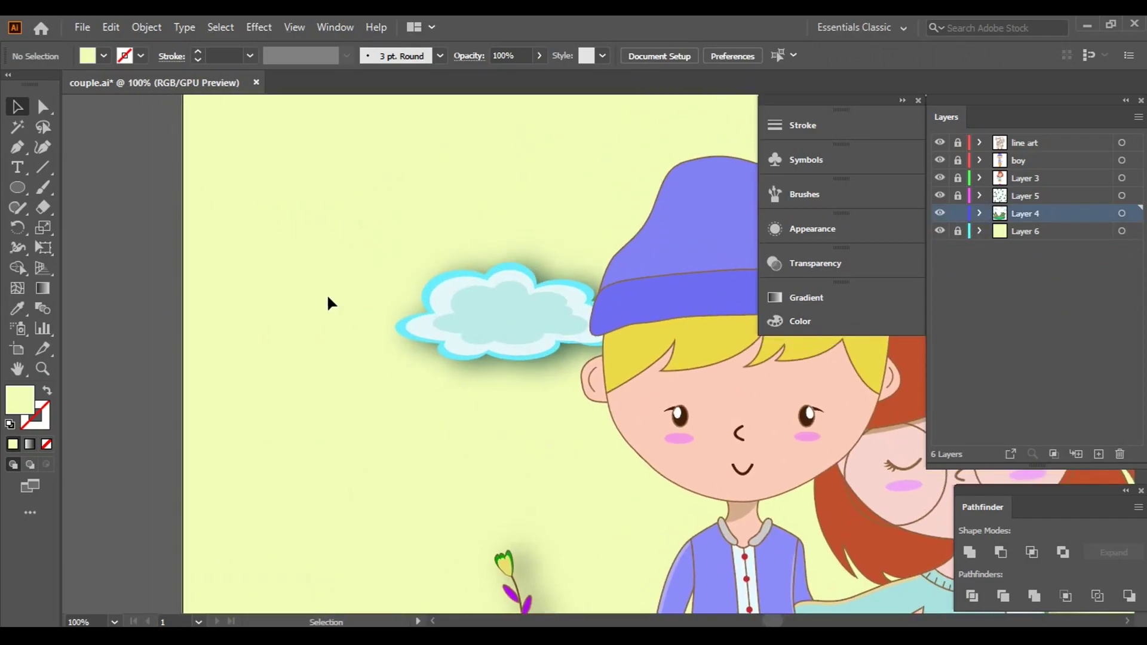
{"action": "scroll", "coordinate": [365, 257], "scroll_direction": "down", "scroll_amount": 1}
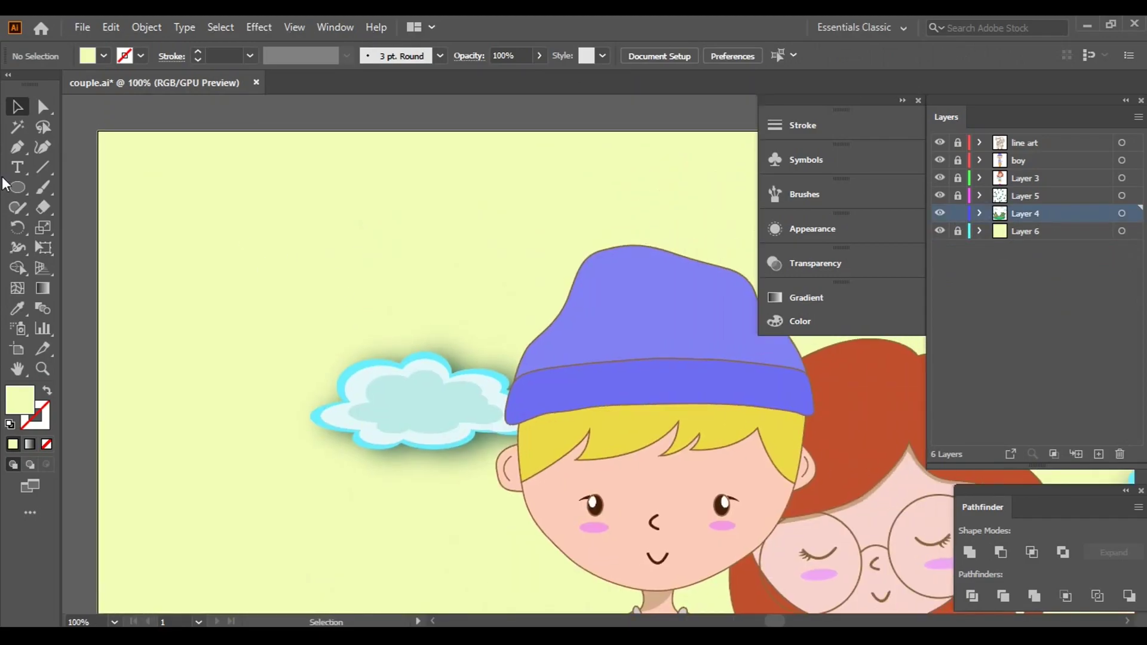
{"action": "left_click", "coordinate": [17, 186]}
{"action": "left_click", "coordinate": [77, 228]}
{"action": "left_click_drag", "start_coordinate": [179, 161], "coordinate": [210, 256]}
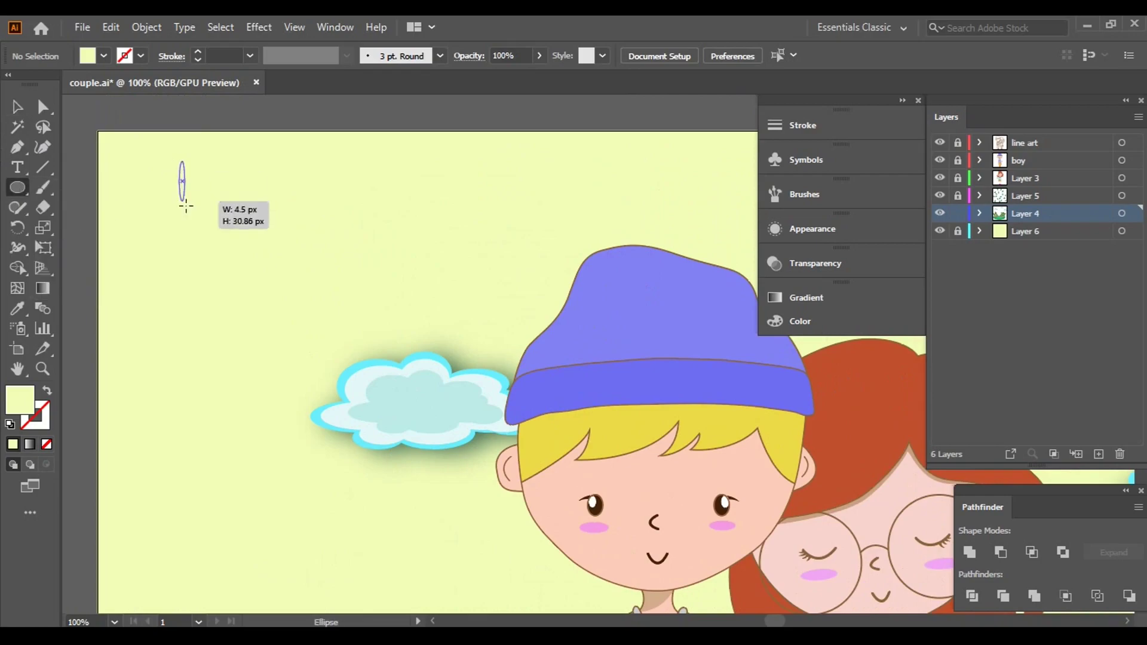
{"action": "left_click", "coordinate": [102, 56]}
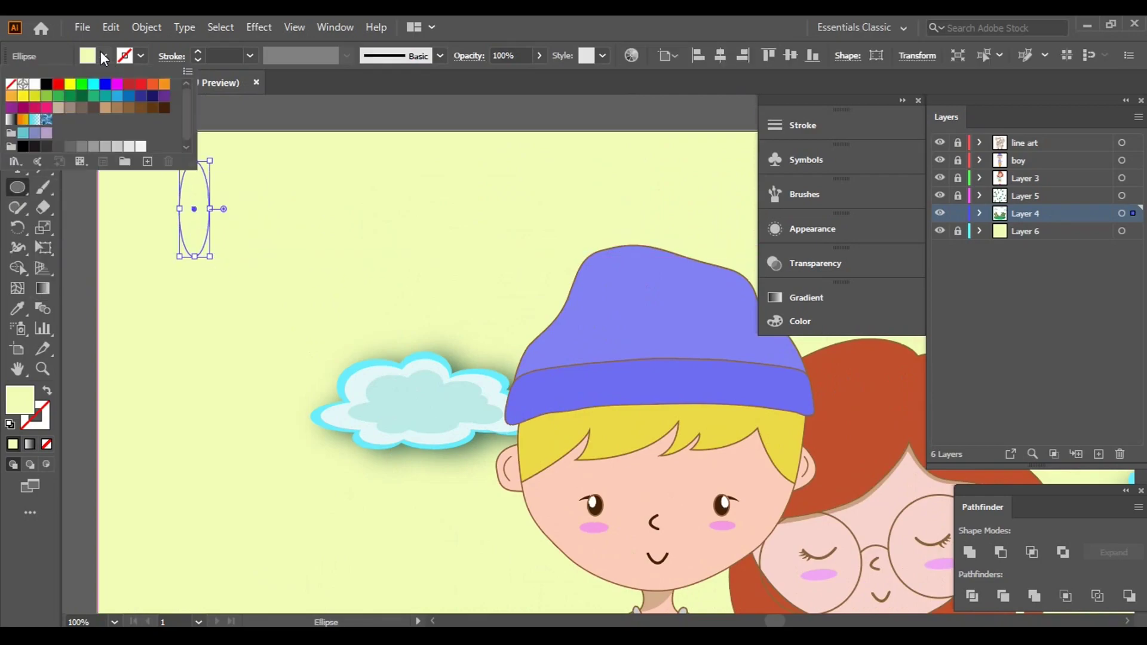
{"action": "left_click", "coordinate": [82, 84]}
{"action": "left_click_drag", "start_coordinate": [194, 209], "coordinate": [225, 222]}
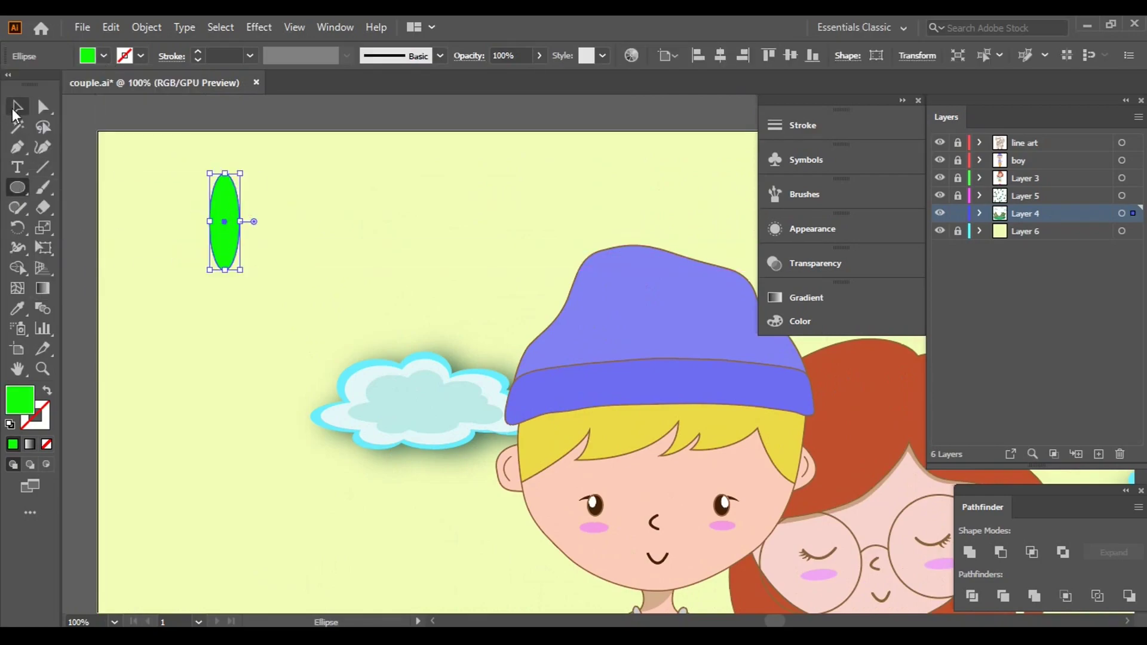
{"action": "left_click", "coordinate": [103, 56]}
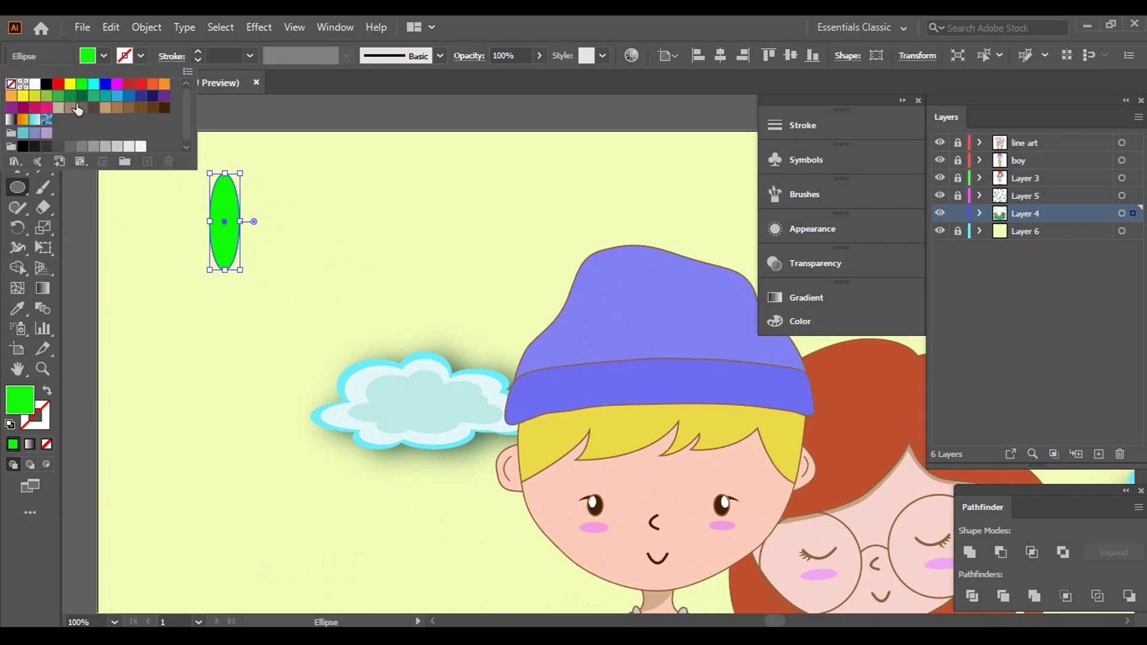
{"action": "left_click", "coordinate": [140, 109]}
{"action": "key", "text": "v"}
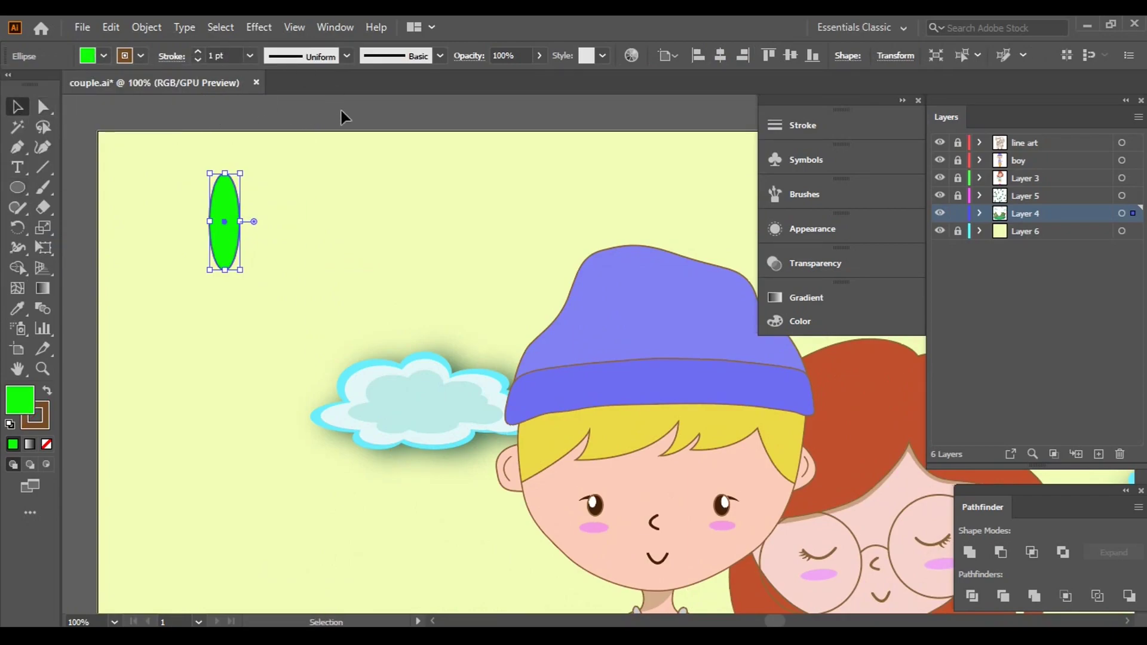
- Fan out 20° rotated copies of the ellipse and unite them into one scalloped flower
{"action": "right_click", "coordinate": [238, 212]}
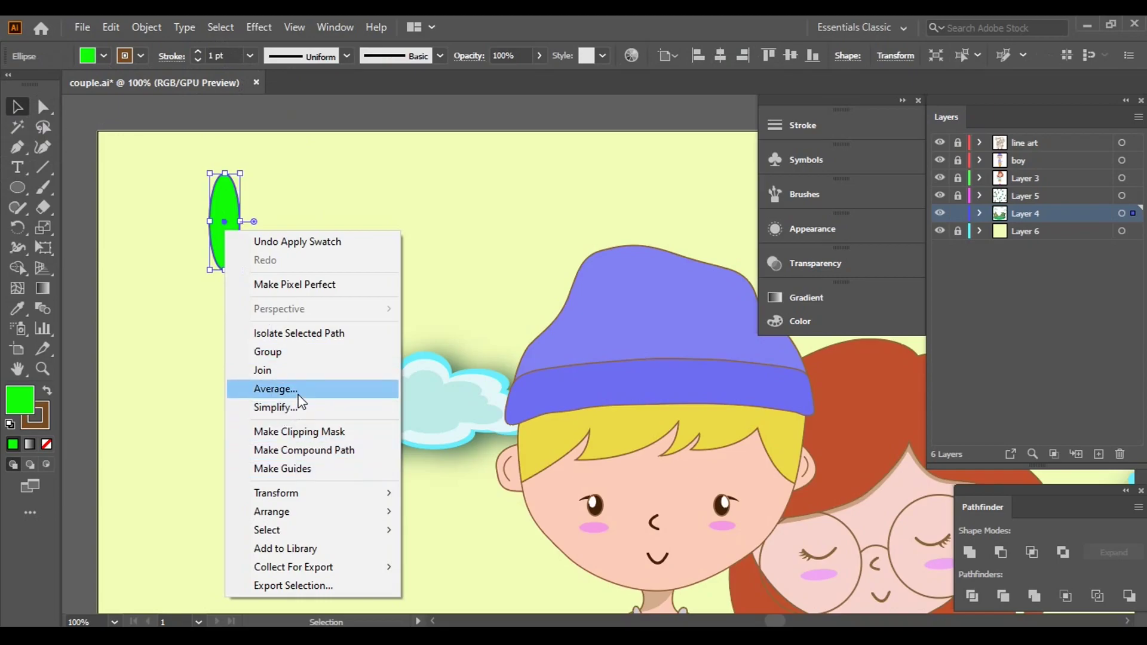
{"action": "mouse_move", "coordinate": [276, 493]}
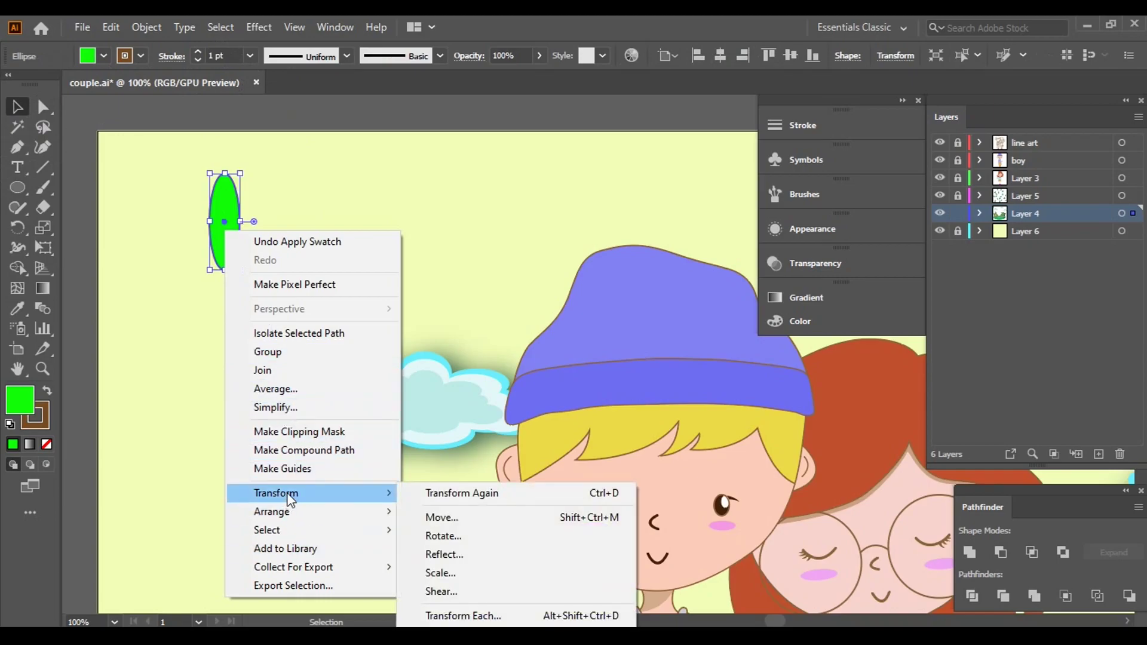
{"action": "left_click", "coordinate": [452, 541]}
{"action": "type", "text": "20"}
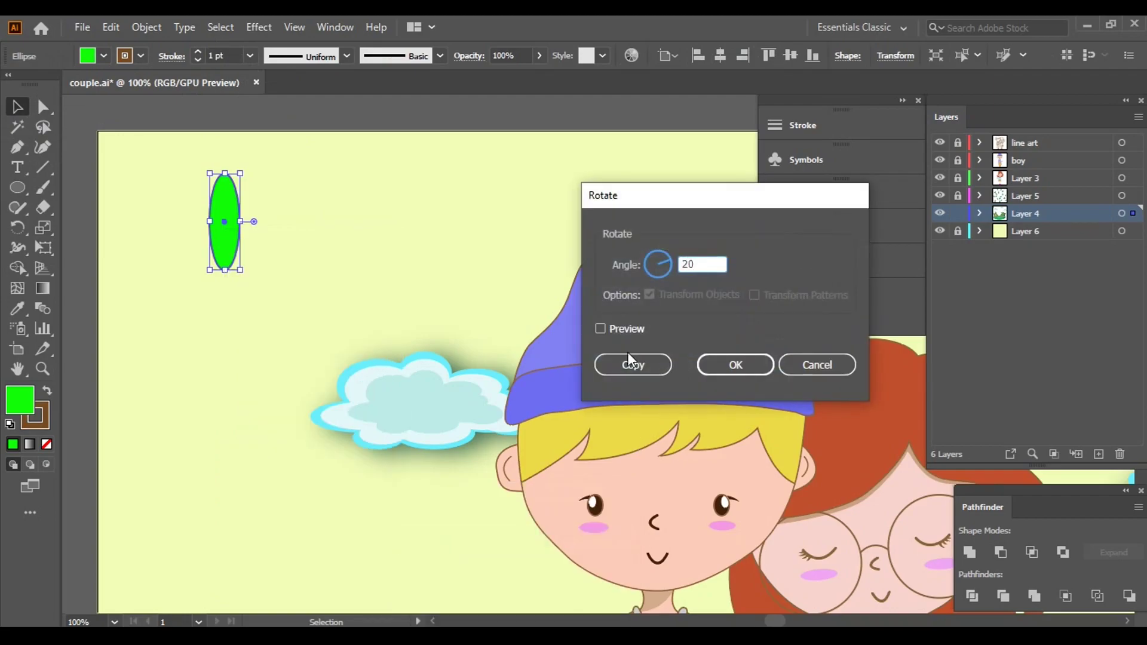
{"action": "left_click", "coordinate": [600, 328]}
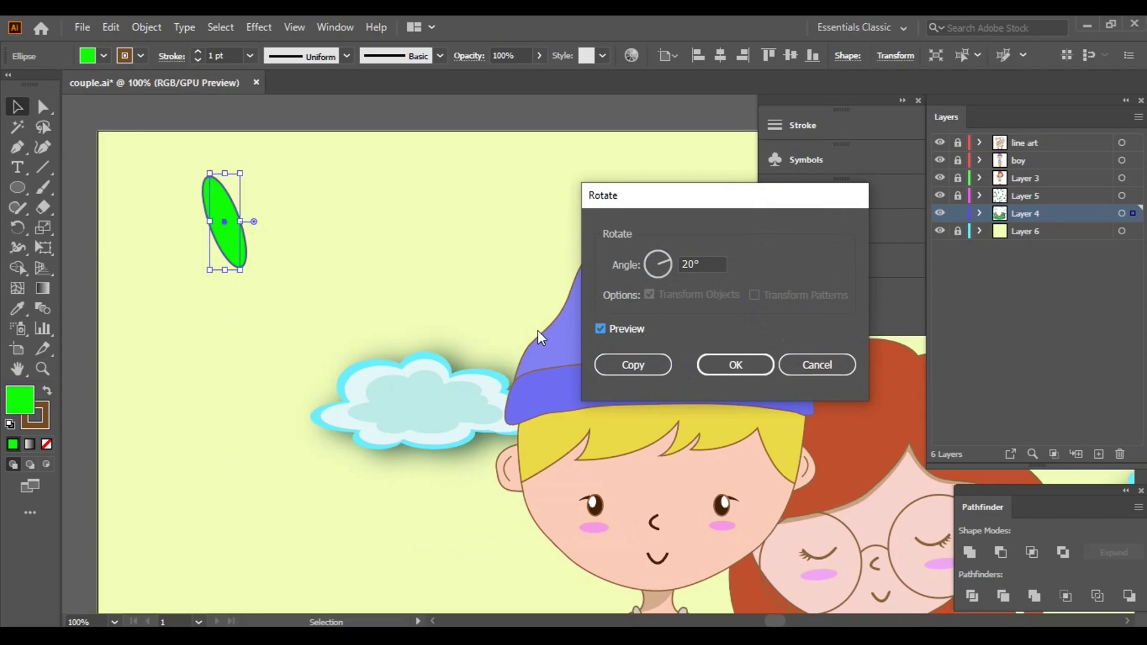
{"action": "left_click", "coordinate": [633, 365]}
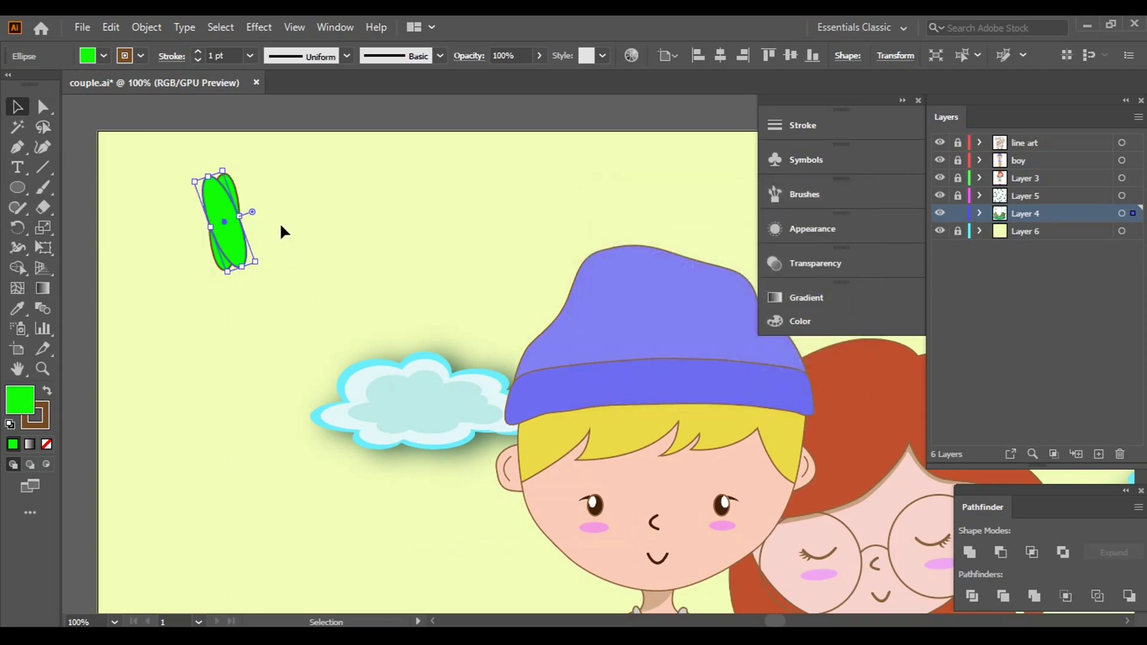
{"action": "key", "text": "ctrl+d"}
{"action": "key", "text": "ctrl+d"}
{"action": "key", "text": "ctrl+d"}
{"action": "key", "text": "ctrl+d"}
{"action": "key", "text": "ctrl+d"}
{"action": "key", "text": "ctrl+d"}
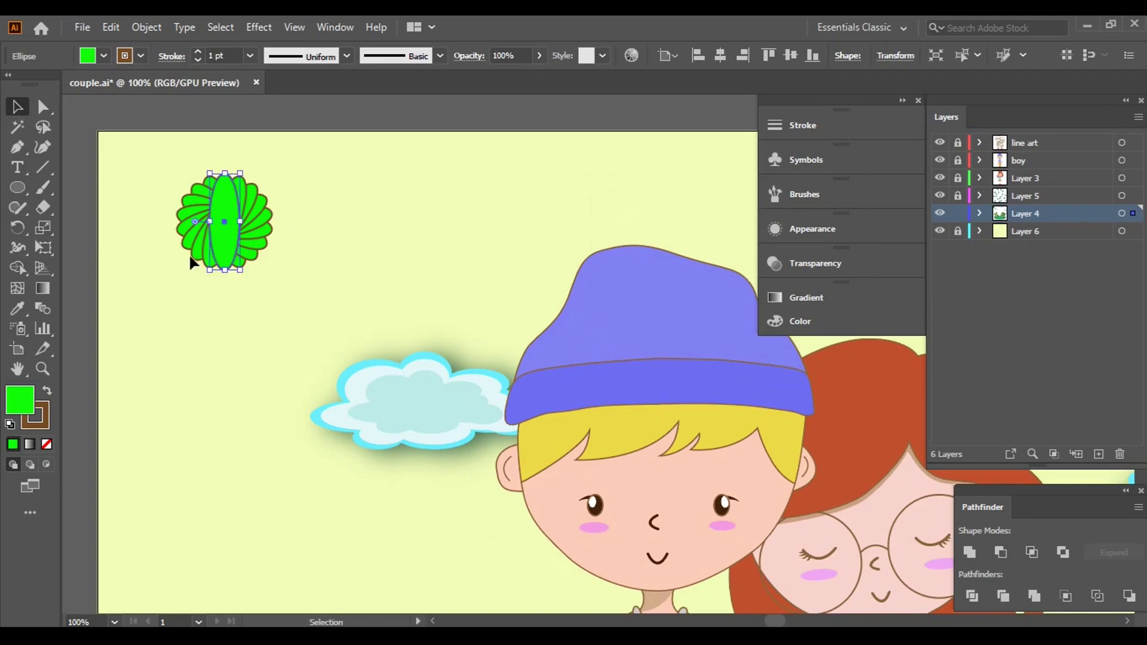
{"action": "key", "text": "ctrl+a"}
{"action": "left_click", "coordinate": [973, 558]}
{"action": "left_click", "coordinate": [326, 303]}
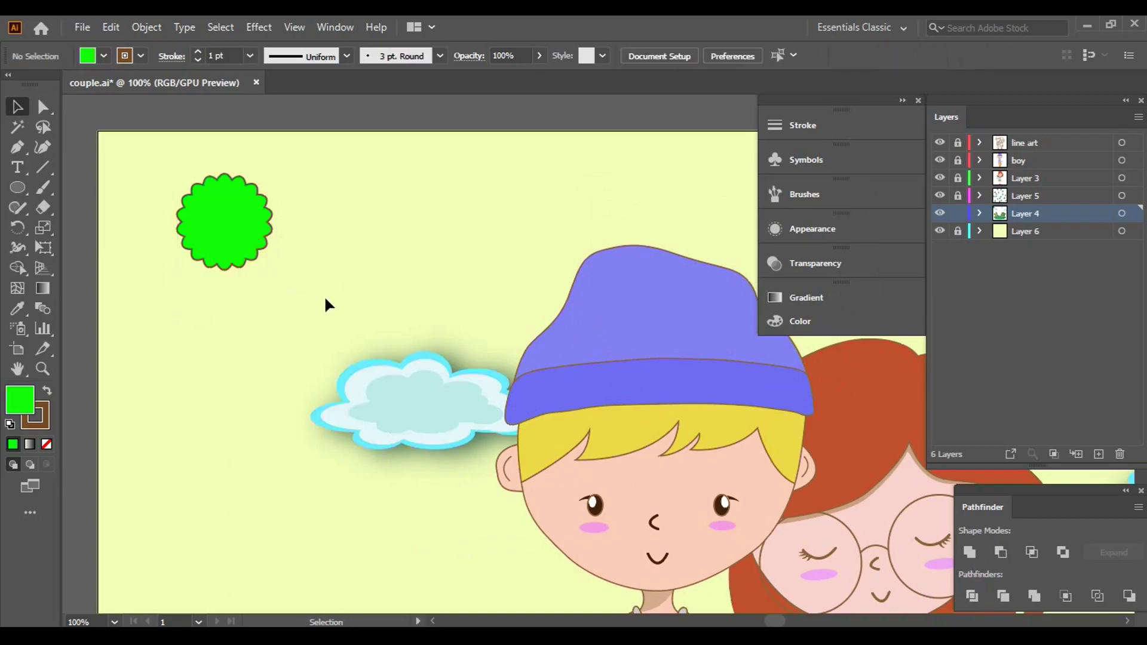
{"action": "left_click", "coordinate": [244, 242]}
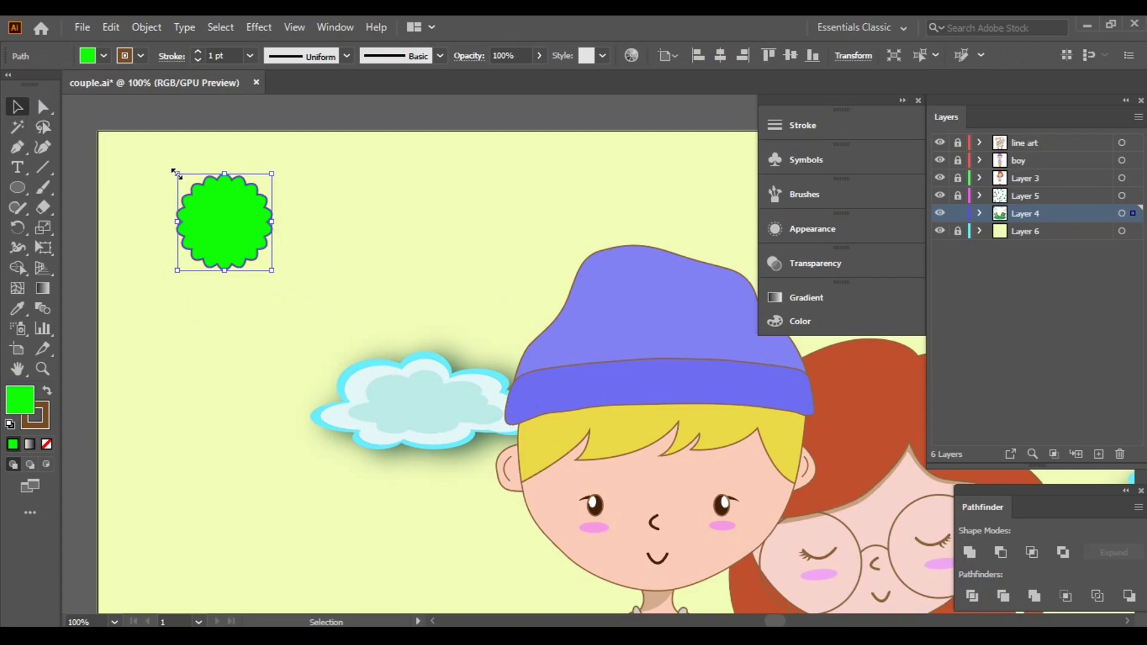
{"action": "left_click", "coordinate": [402, 257]}
{"action": "scroll", "coordinate": [358, 251], "scroll_direction": "right", "scroll_amount": 3}
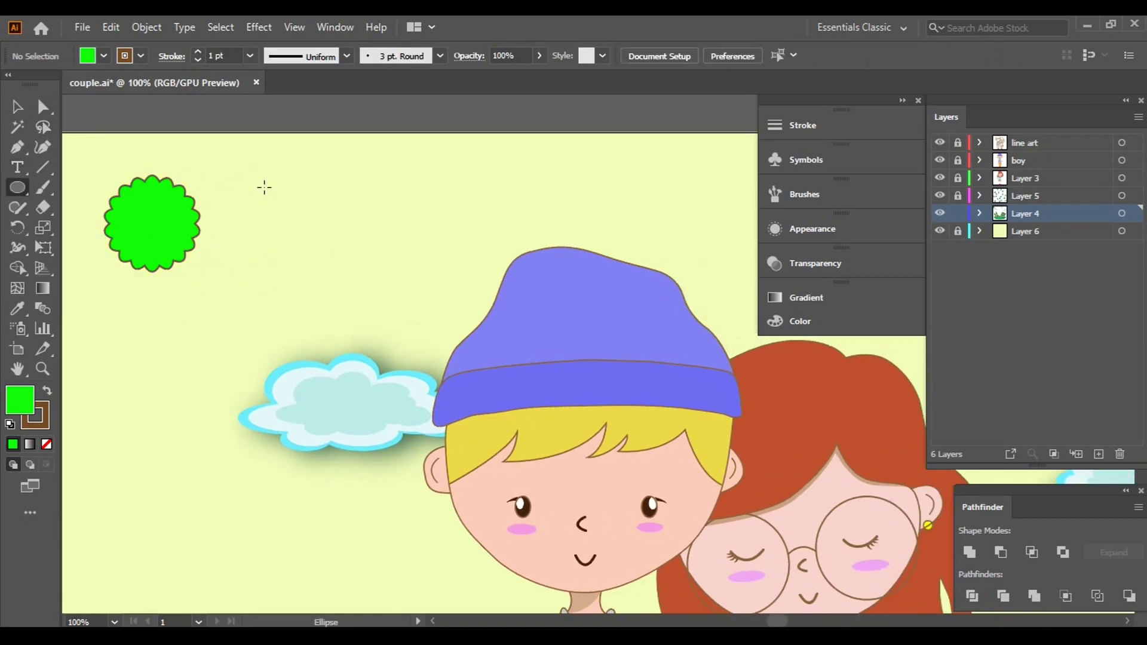
- Draw another tall green ellipse and add two 60° rotated copies, forming three crossed petals
{"action": "left_click_drag", "start_coordinate": [276, 170], "coordinate": [298, 291]}
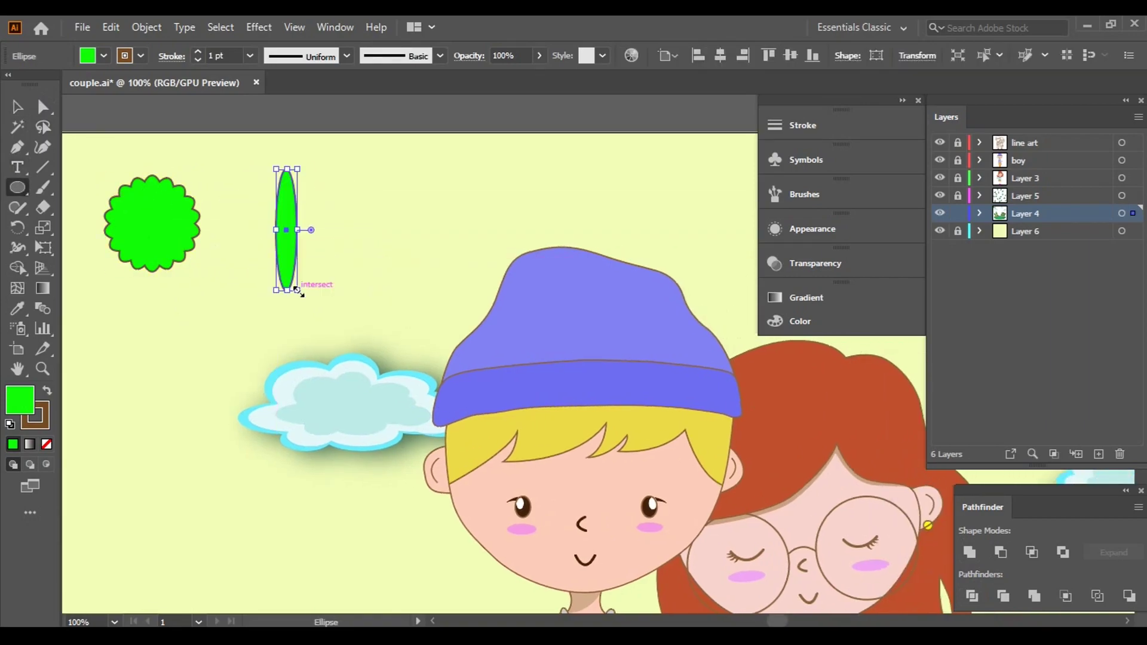
{"action": "left_click", "coordinate": [17, 187]}
{"action": "mouse_move", "coordinate": [401, 148]}
{"action": "left_mouse_down"}
{"action": "mouse_move", "coordinate": [428, 304]}
{"action": "mouse_move", "coordinate": [439, 306]}
{"action": "left_mouse_up"}
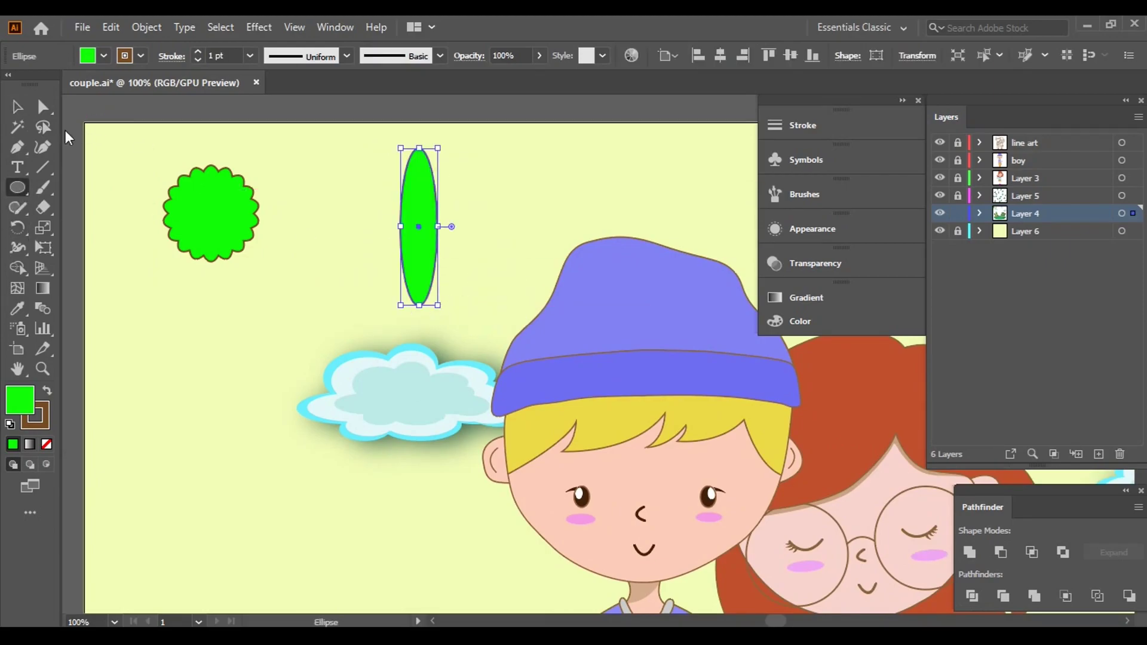
{"action": "key", "text": "v"}
{"action": "left_click", "coordinate": [301, 249]}
{"action": "right_click", "coordinate": [427, 235]}
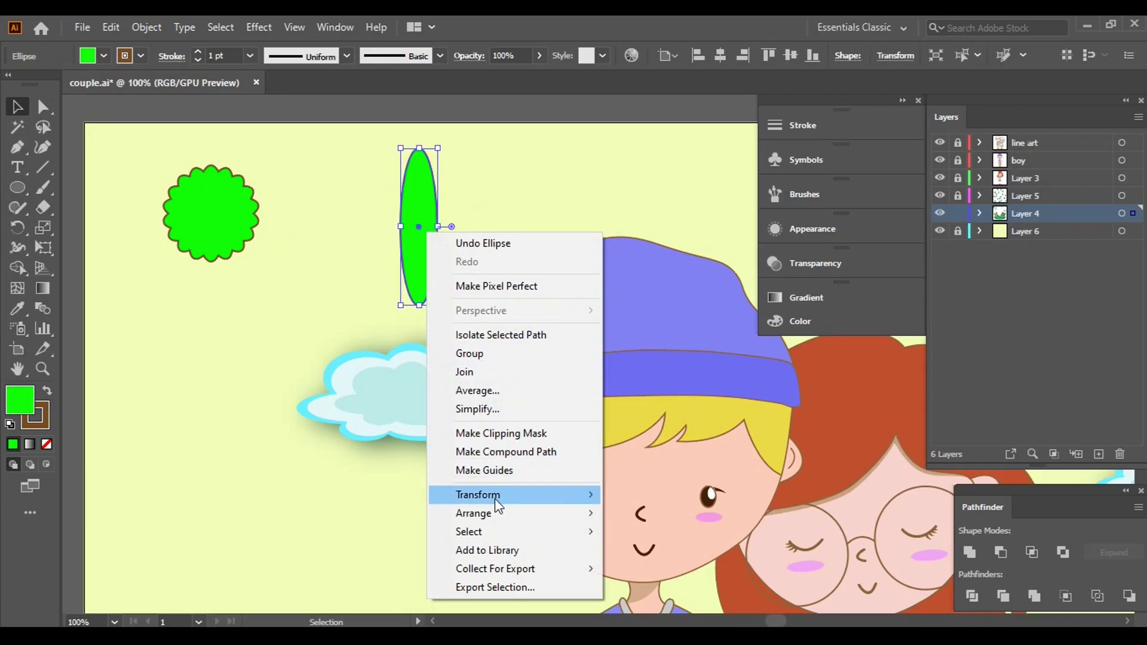
{"action": "mouse_move", "coordinate": [478, 494]}
{"action": "left_click", "coordinate": [632, 535]}
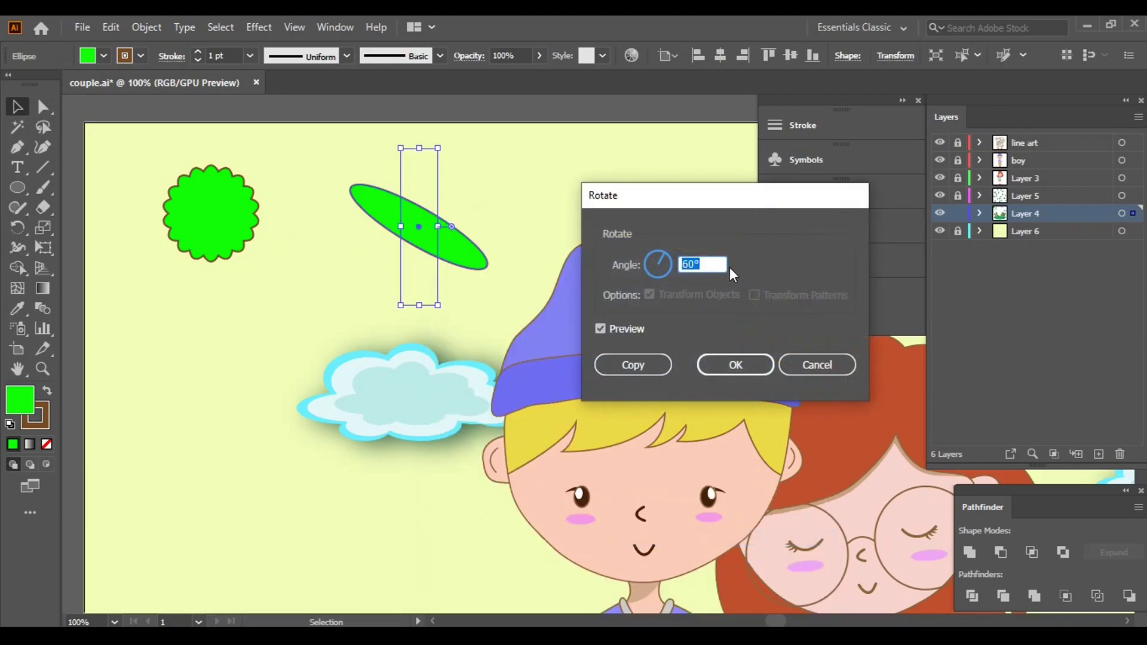
{"action": "left_click", "coordinate": [632, 366]}
{"action": "key", "text": "ctrl+d"}
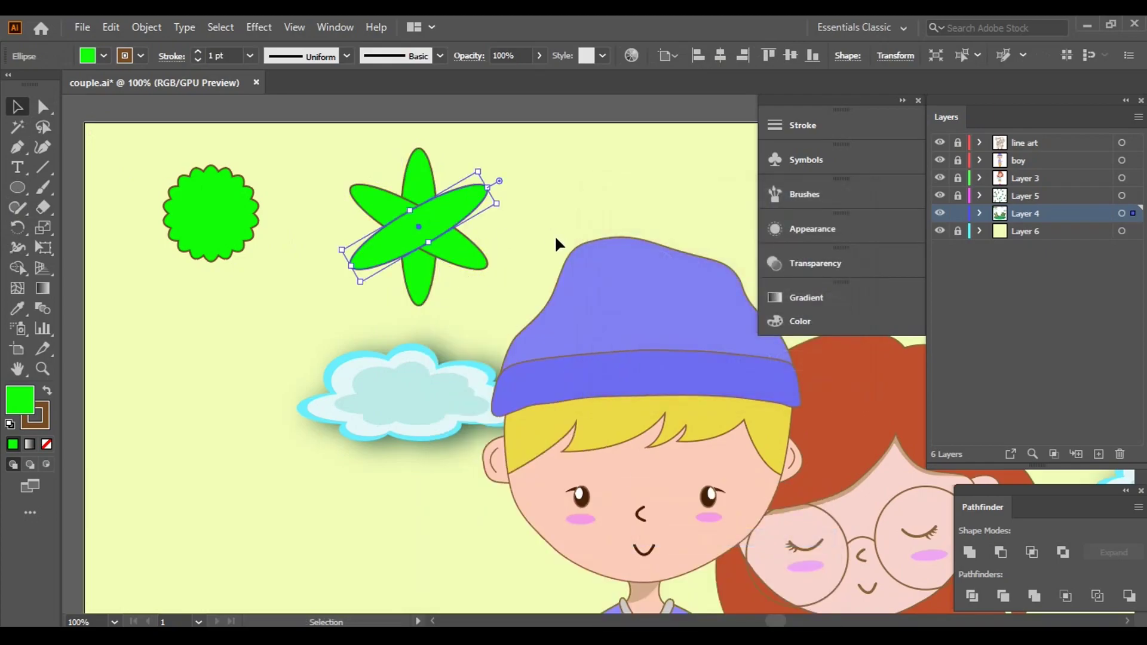
- Select all six petal tip anchors and convert them to sharp corner points
{"action": "left_click", "coordinate": [477, 305]}
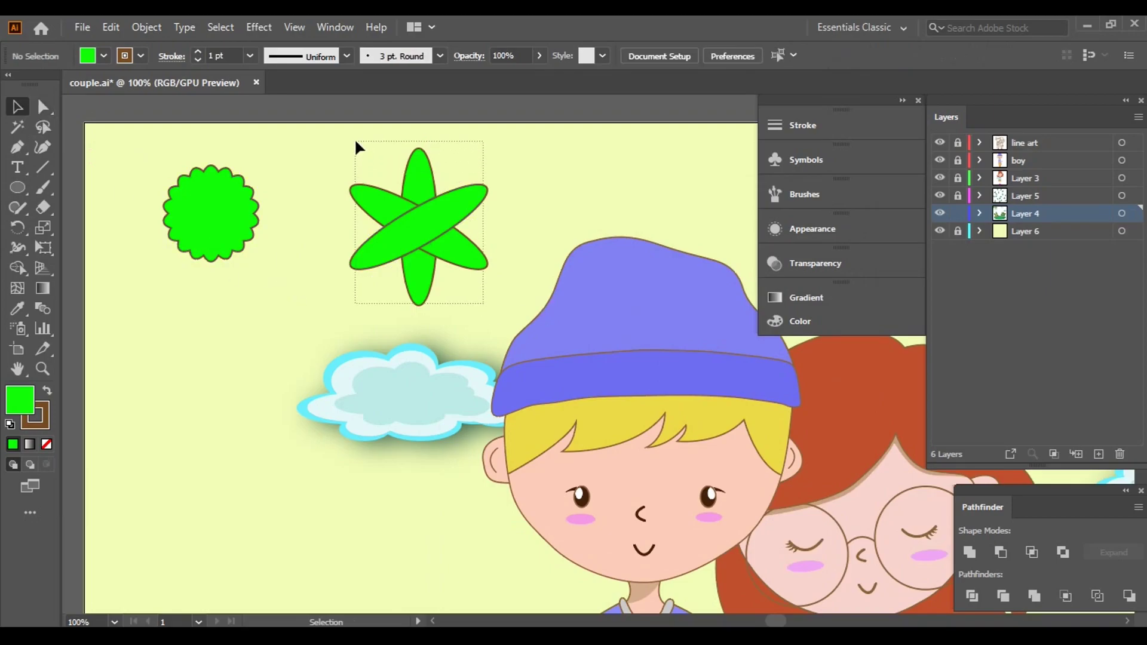
{"action": "left_click_drag", "start_coordinate": [357, 147], "coordinate": [355, 144]}
{"action": "key", "text": "ctrl+plus"}
{"action": "key", "text": "ctrl+plus"}
{"action": "key", "text": "ctrl+plus"}
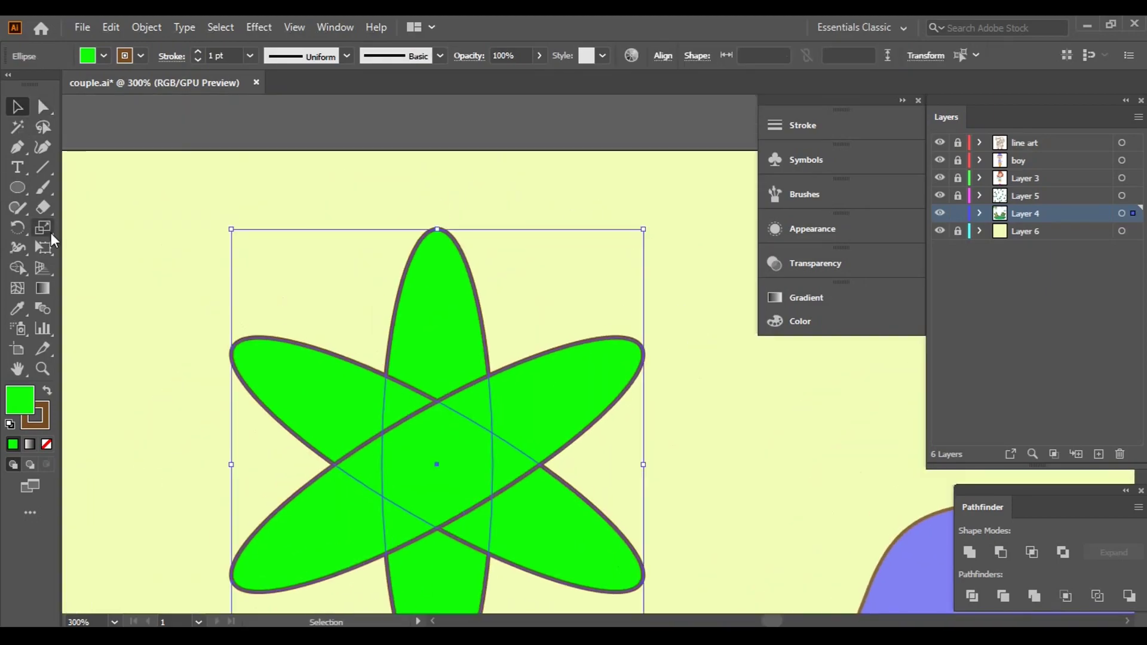
{"action": "left_click", "coordinate": [43, 107]}
{"action": "left_click", "coordinate": [438, 229]}
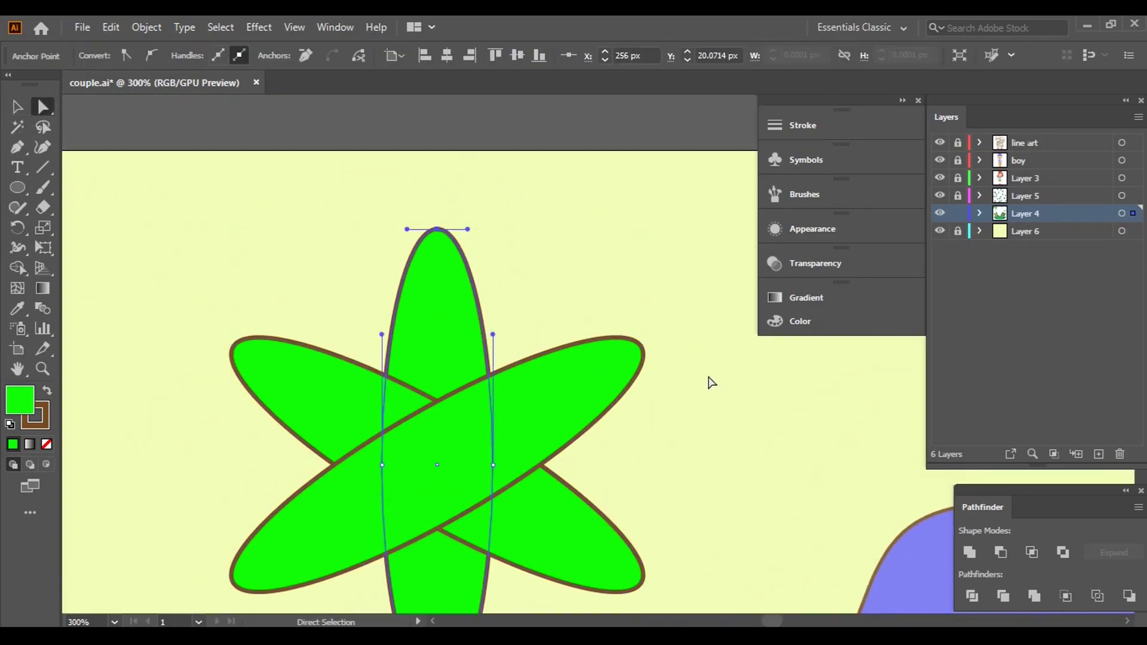
{"action": "left_click", "coordinate": [641, 347], "text": "shift"}
{"action": "left_click", "coordinate": [233, 347], "text": "shift"}
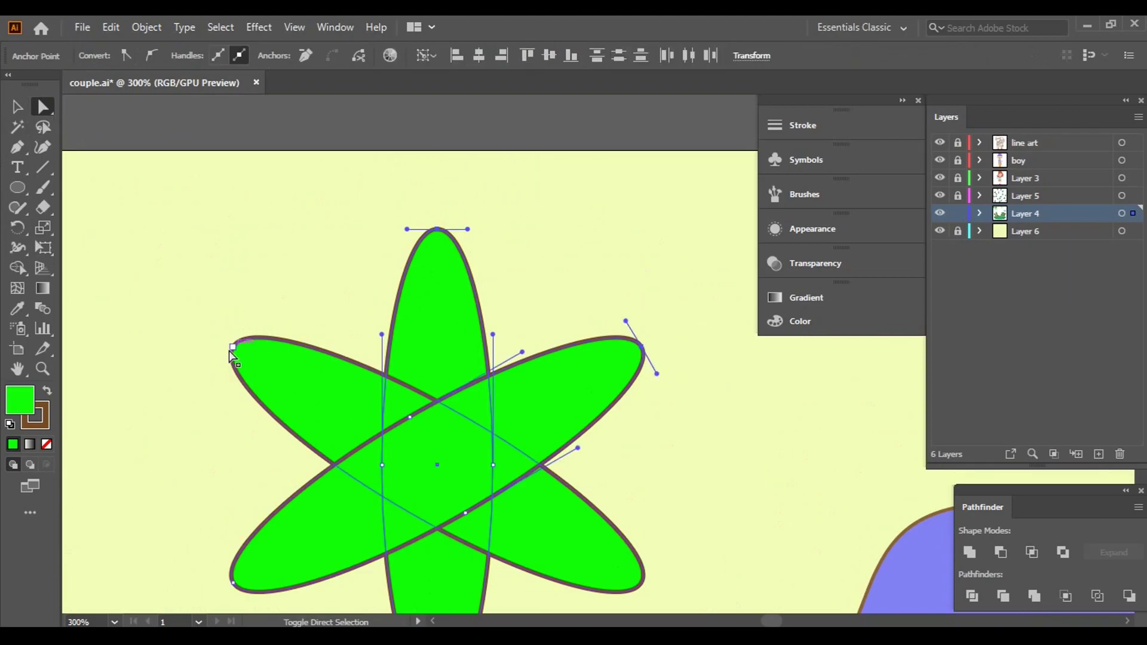
{"action": "left_click", "coordinate": [643, 581], "text": "shift"}
{"action": "left_click", "coordinate": [232, 583], "text": "shift"}
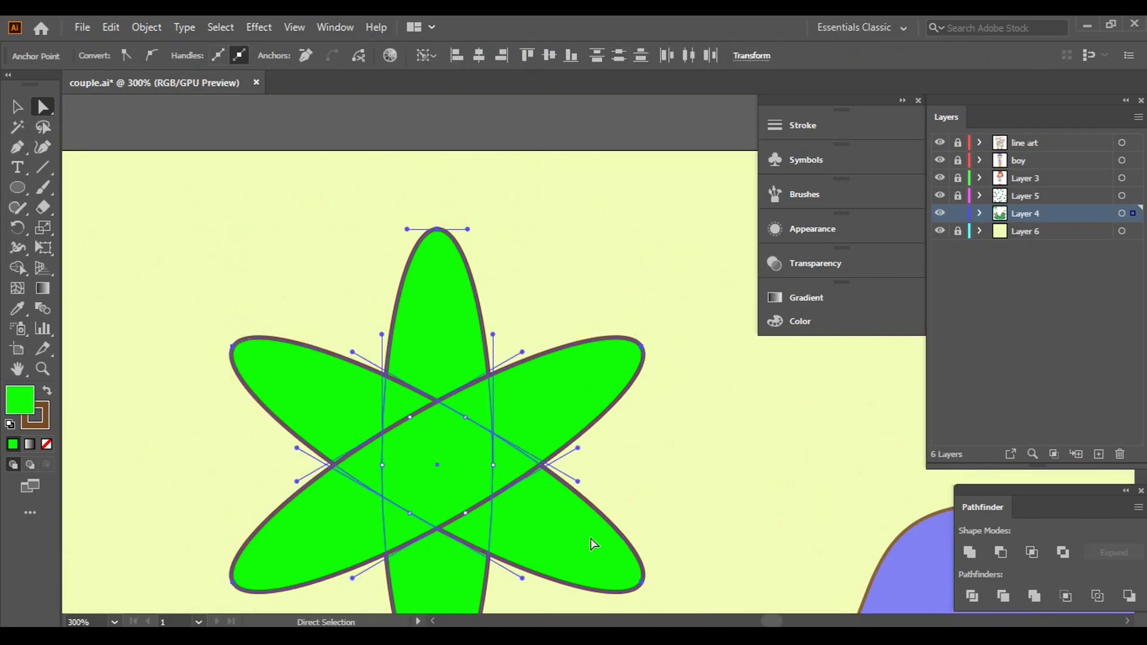
{"action": "left_click_drag", "start_coordinate": [565, 539], "coordinate": [569, 302]}
{"action": "left_click", "coordinate": [440, 464], "text": "shift"}
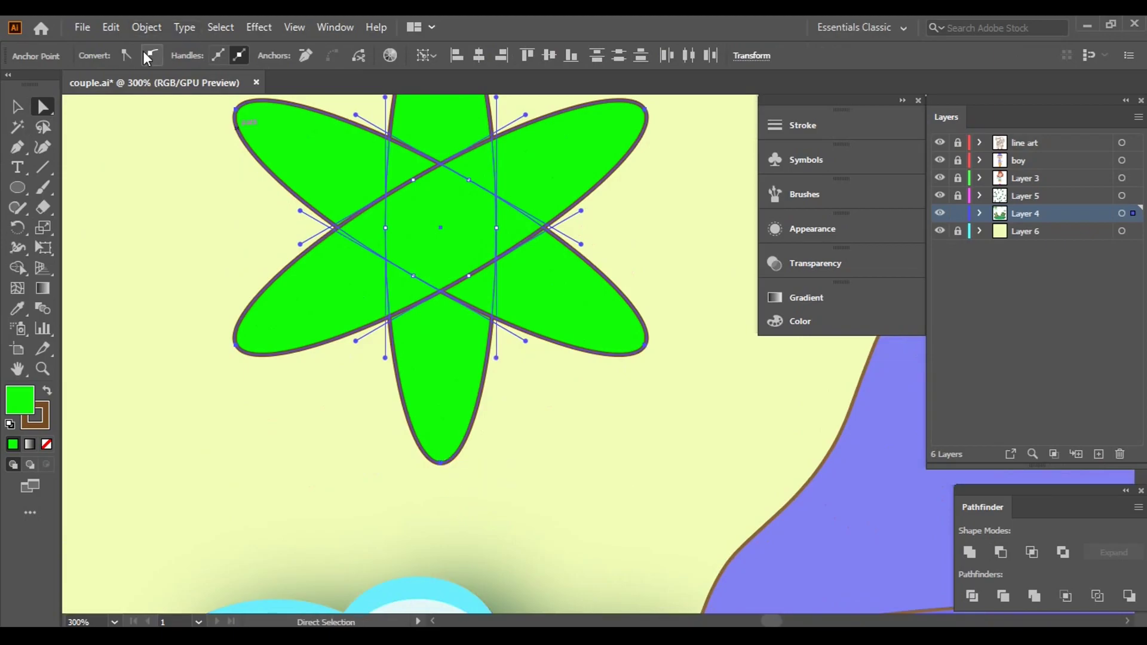
{"action": "left_click", "coordinate": [126, 55]}
- Unite the three sharpened ellipses into a single six-pointed star outline
{"action": "left_click", "coordinate": [18, 102]}
{"action": "key", "text": "ctrl+minus"}
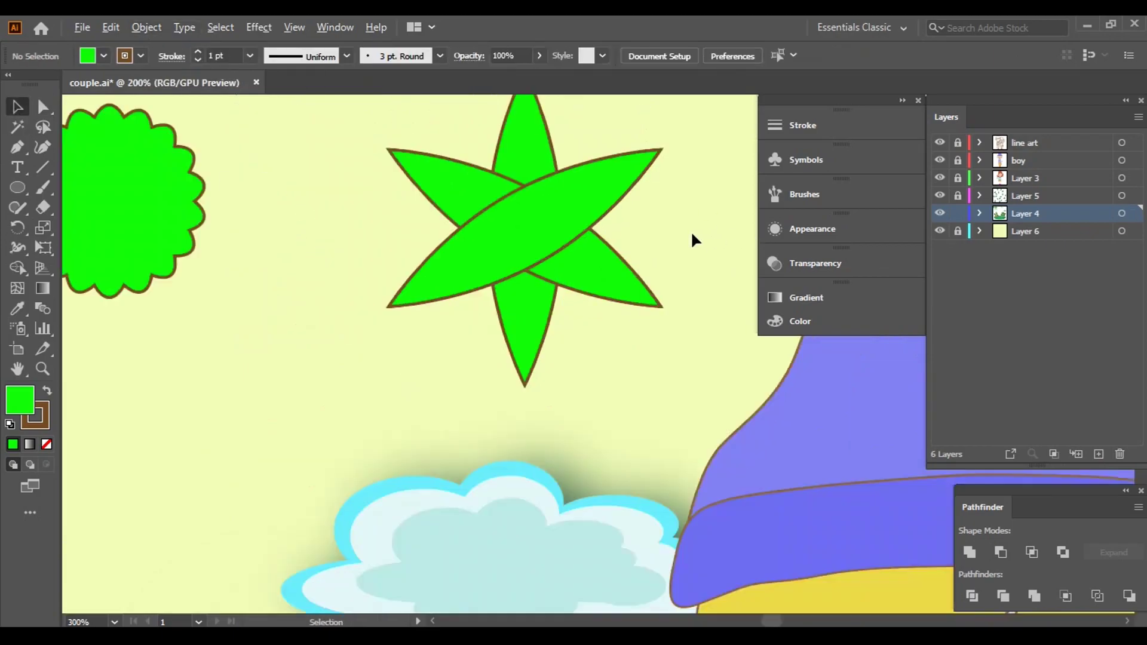
{"action": "left_click", "coordinate": [1079, 597]}
{"action": "left_click", "coordinate": [634, 287]}
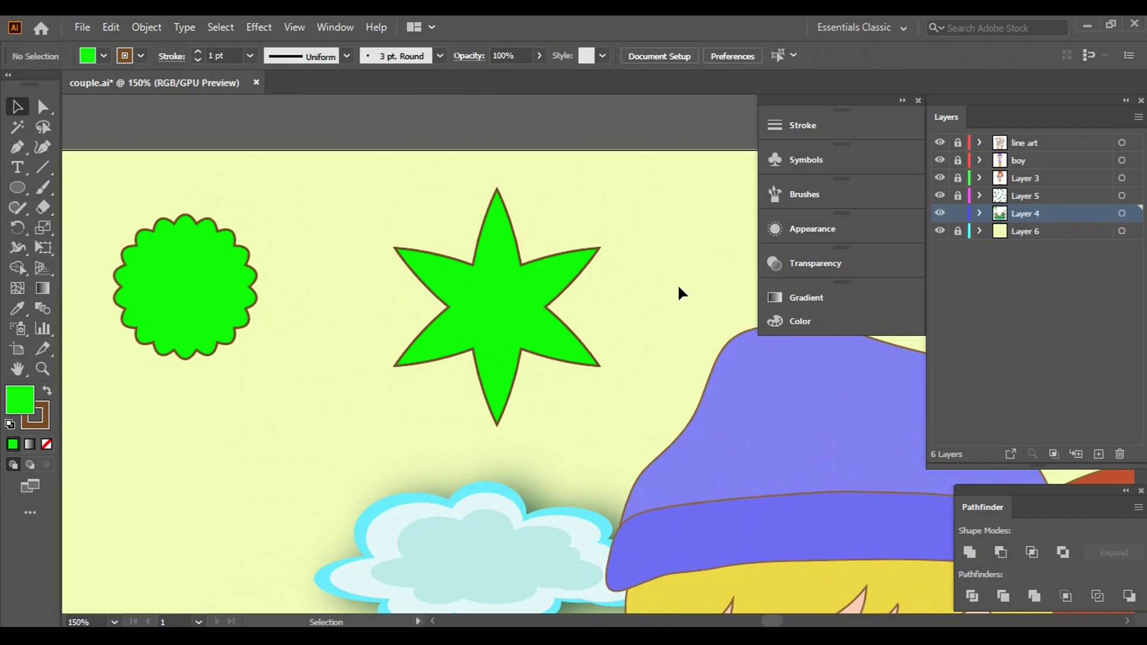
{"action": "key", "text": "ctrl+0"}
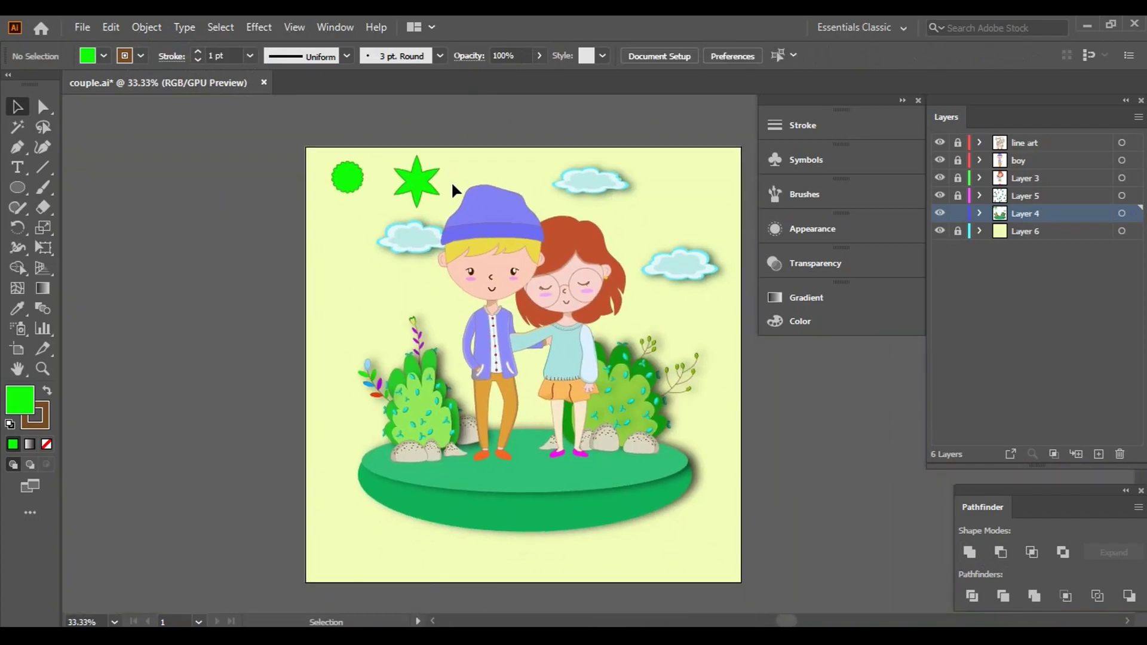
{"action": "scroll", "coordinate": [427, 190], "scroll_direction": "up", "scroll_amount": 3}
{"action": "left_click", "coordinate": [443, 200]}
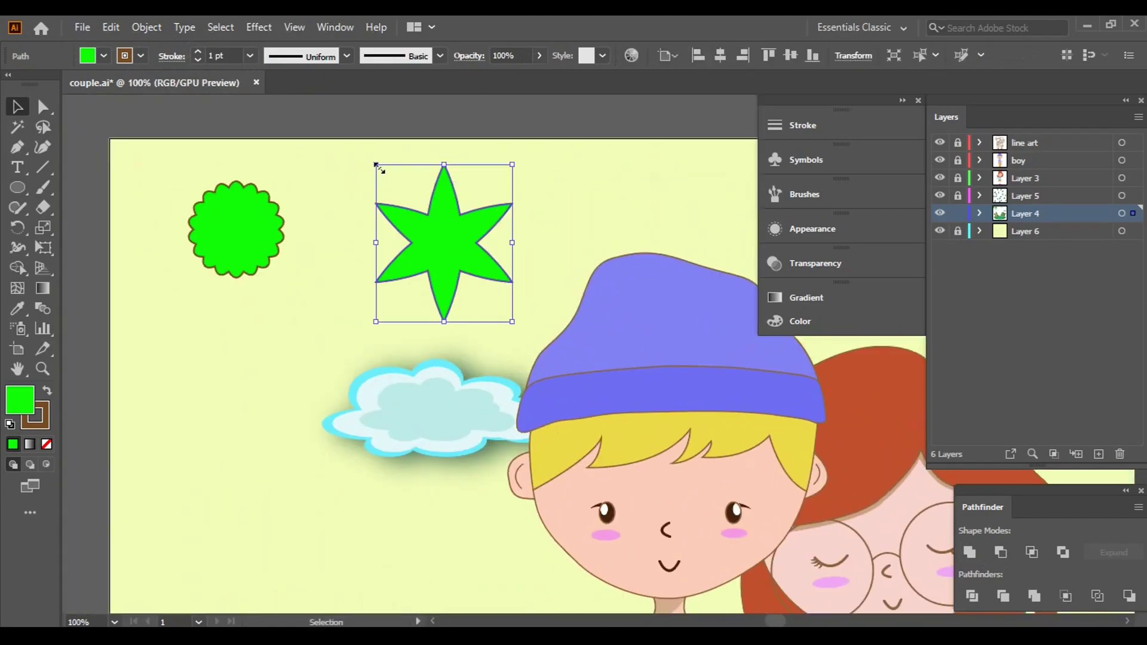
- Shrink the star to about half its size and fill it yellow
{"action": "left_click_drag", "start_coordinate": [377, 165], "coordinate": [413, 206]}
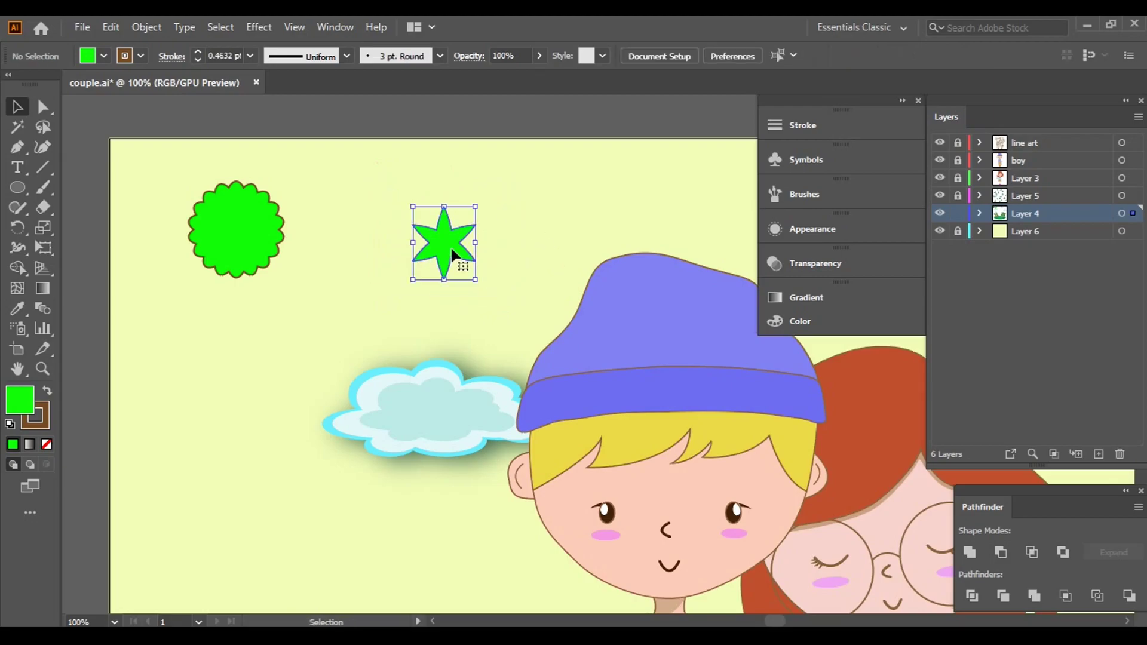
{"action": "left_click", "coordinate": [103, 55]}
{"action": "left_click", "coordinate": [56, 84]}
{"action": "left_click", "coordinate": [363, 294]}
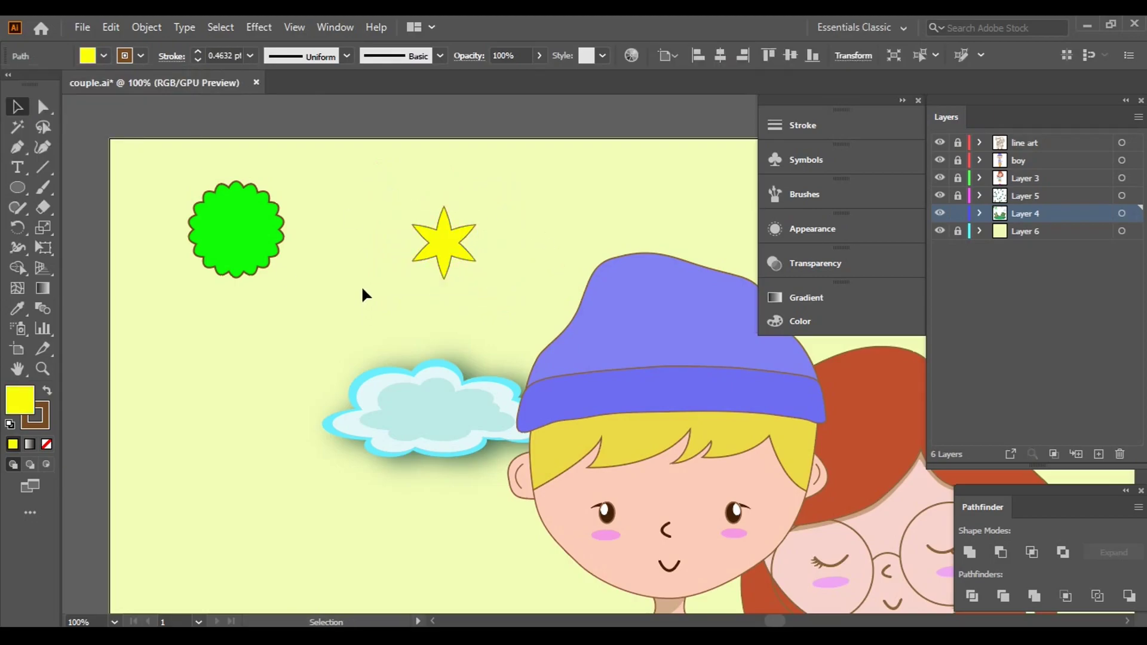
- Add a magenta copy of the star at the lower left of the sky
{"action": "left_click_drag", "start_coordinate": [449, 242], "coordinate": [266, 473]}
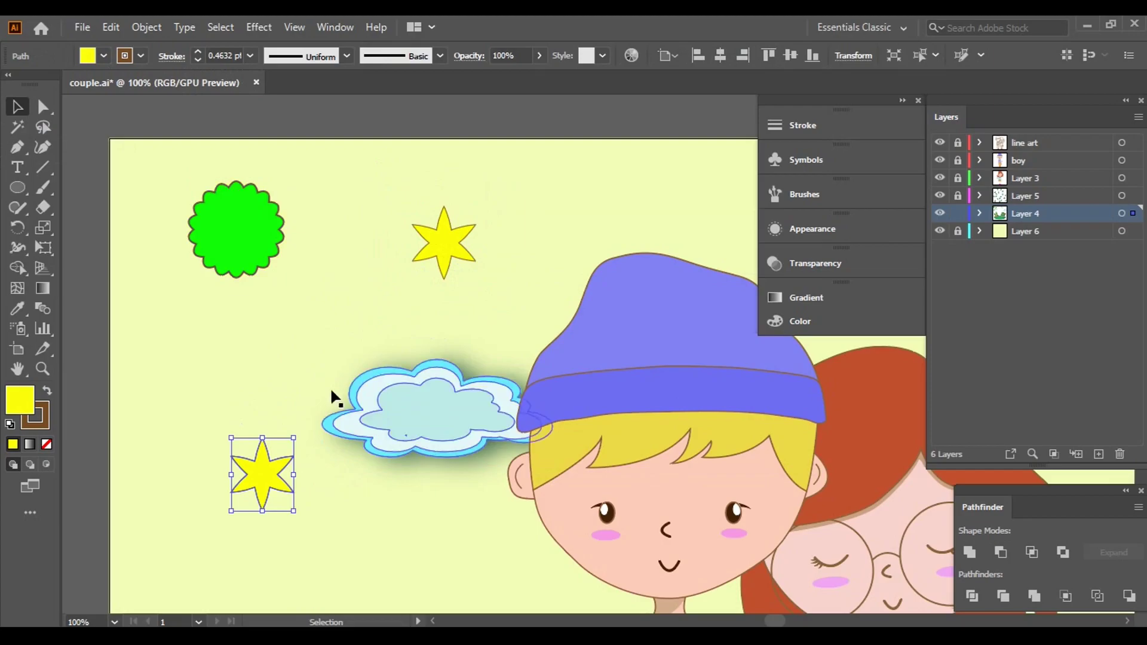
{"action": "scroll", "coordinate": [332, 397], "scroll_direction": "down", "scroll_amount": 4}
{"action": "left_click", "coordinate": [104, 55]}
{"action": "left_click", "coordinate": [102, 161]}
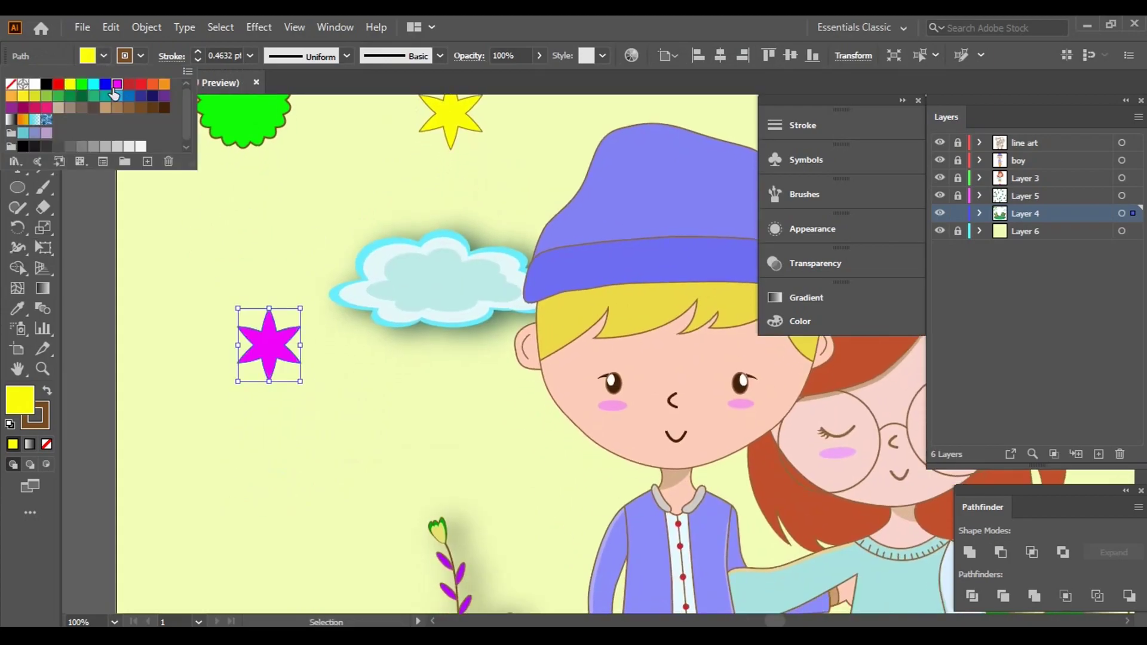
{"action": "left_click", "coordinate": [371, 386]}
{"action": "left_click", "coordinate": [266, 345]}
- Add a small red copy of the star beside the boy's face
{"action": "left_click_drag", "start_coordinate": [264, 335], "coordinate": [481, 415]}
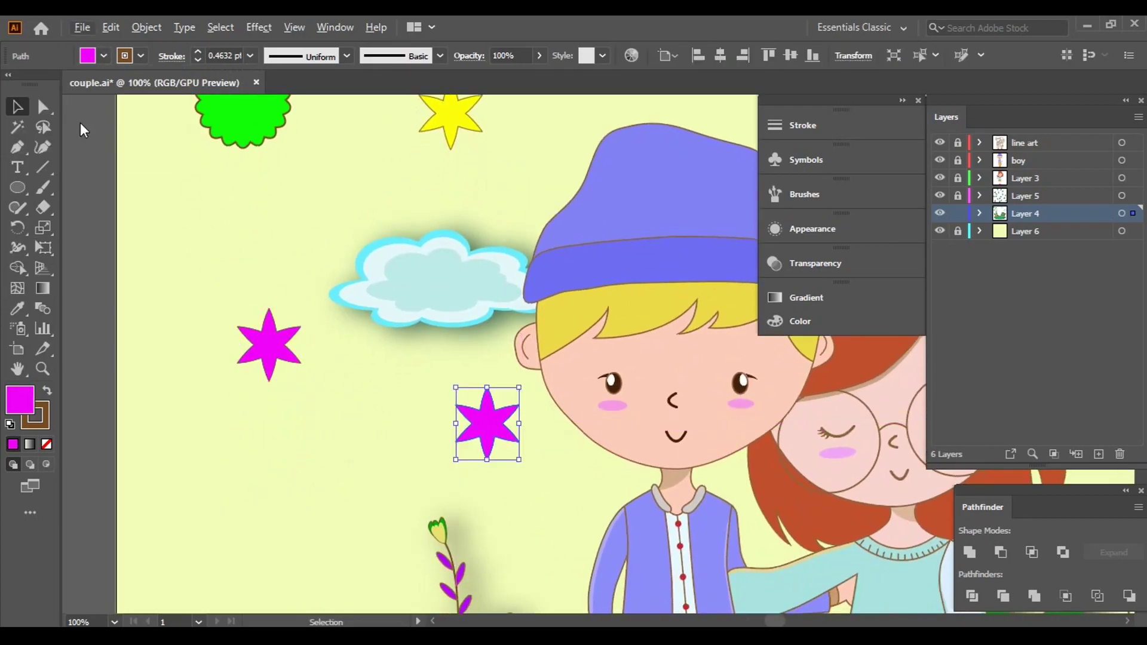
{"action": "left_click", "coordinate": [104, 56]}
{"action": "left_click", "coordinate": [134, 81]}
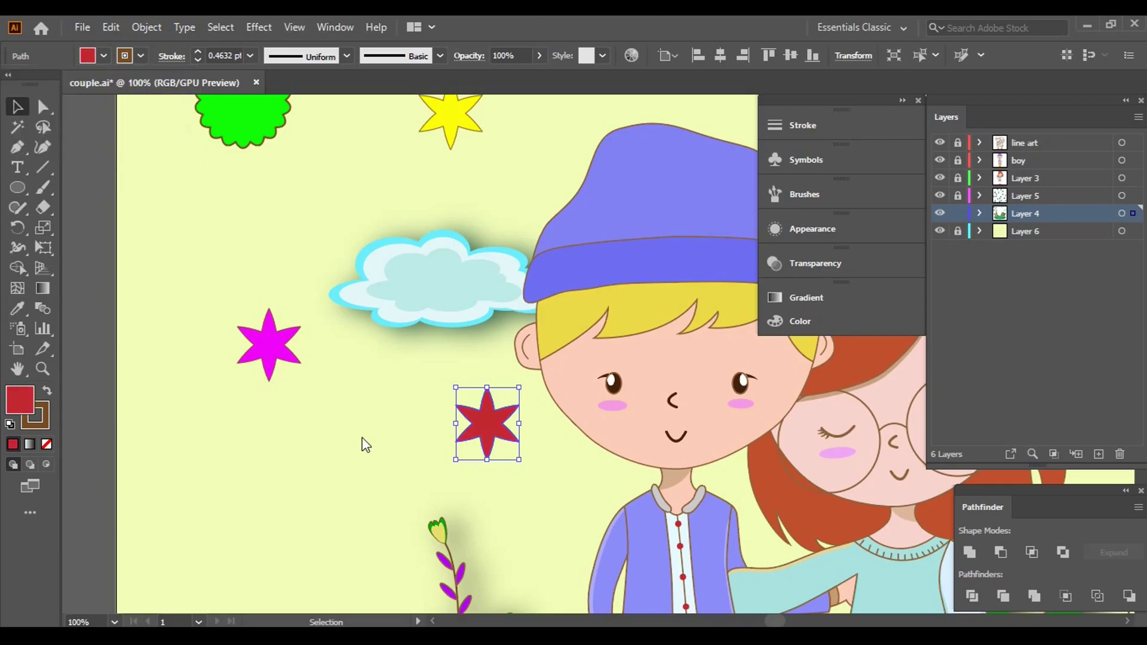
{"action": "left_click", "coordinate": [533, 460]}
{"action": "mouse_move", "coordinate": [520, 459]}
{"action": "left_mouse_down"}
{"action": "mouse_move", "coordinate": [491, 428]}
{"action": "mouse_move", "coordinate": [457, 426]}
{"action": "left_mouse_up"}
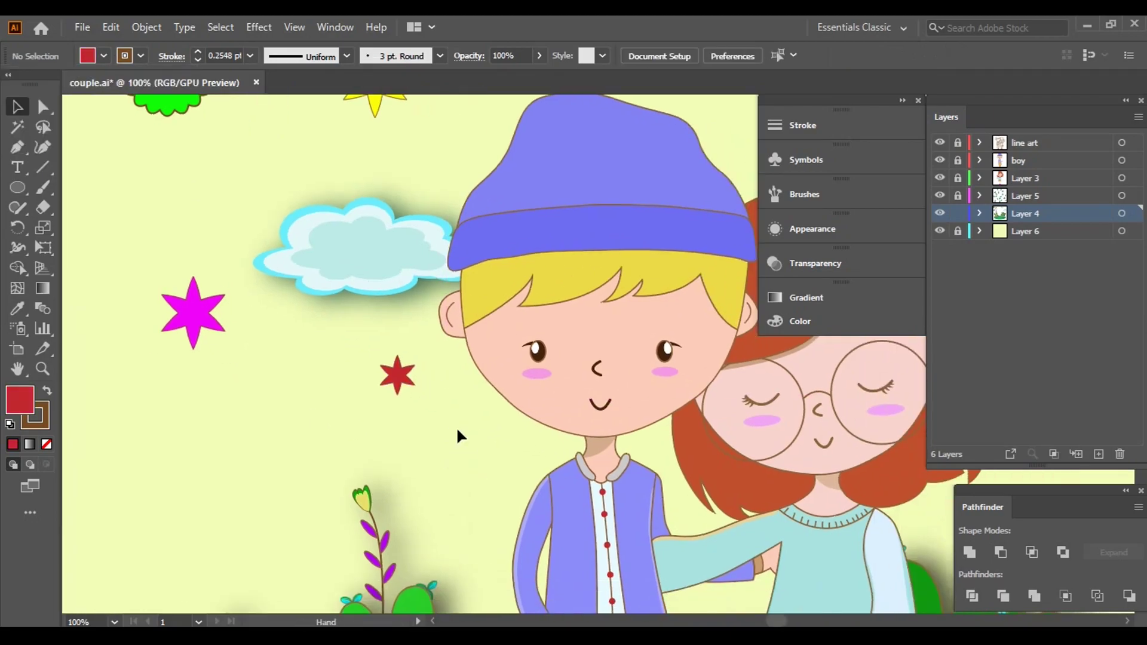
{"action": "scroll", "coordinate": [457, 427], "scroll_direction": "down", "scroll_amount": 3}
{"action": "scroll", "coordinate": [378, 344], "scroll_direction": "down", "scroll_amount": 2}
{"action": "scroll", "coordinate": [295, 195], "scroll_direction": "up", "scroll_amount": 2}
- Recolour the top yellow star red
{"action": "left_click", "coordinate": [298, 194]}
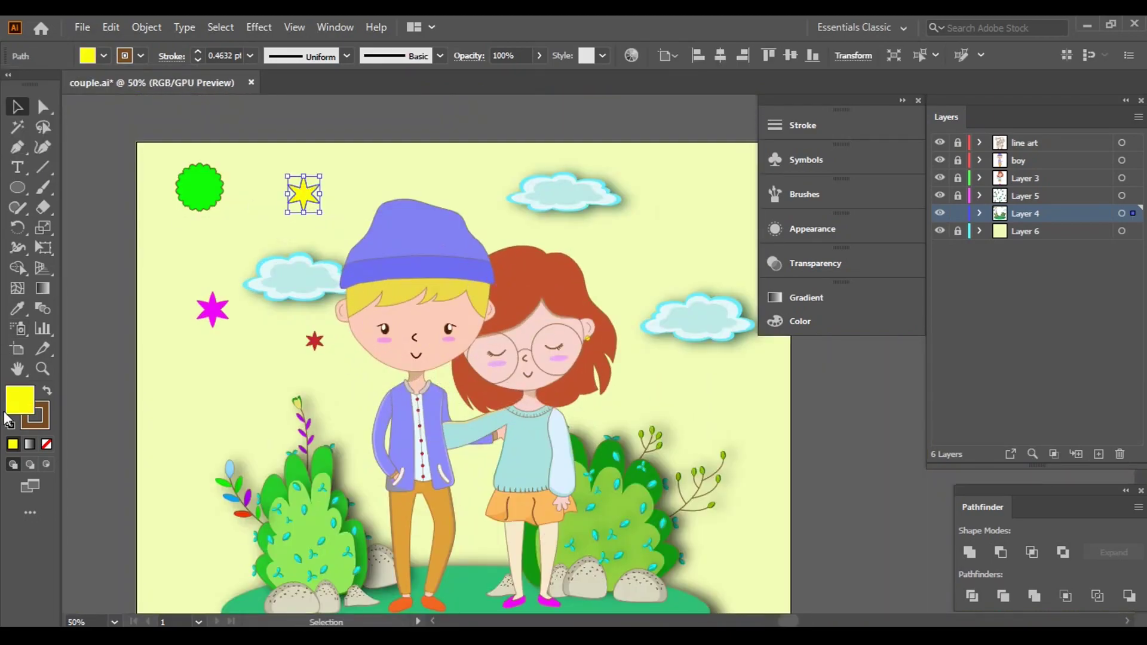
{"action": "left_click", "coordinate": [953, 276]}
{"action": "left_click", "coordinate": [103, 56]}
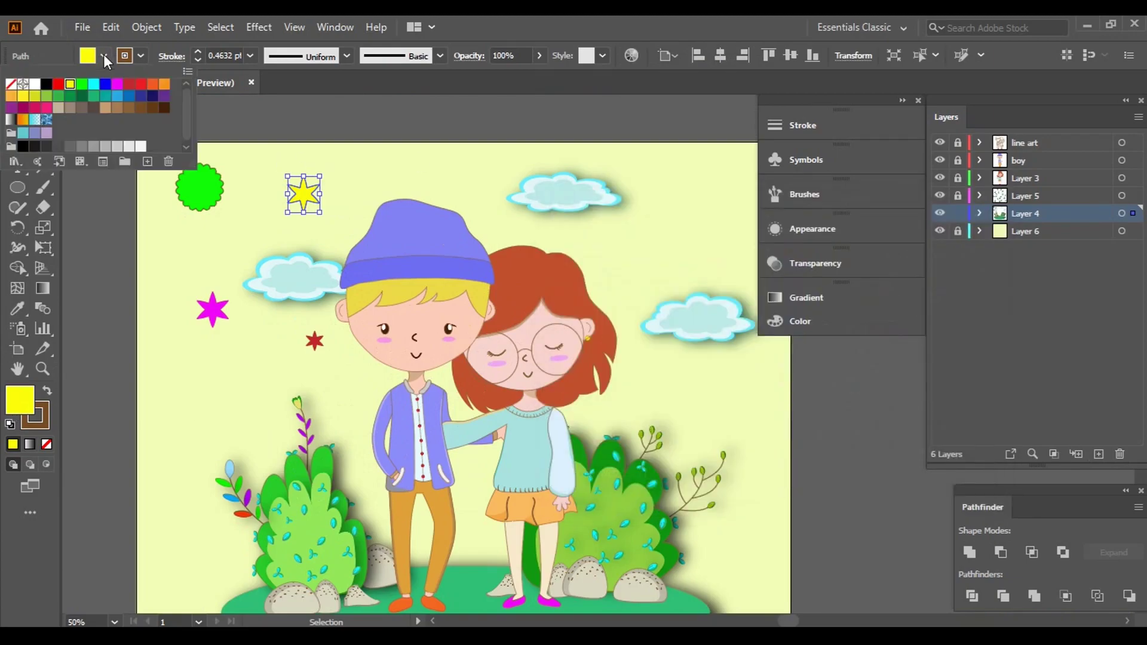
{"action": "left_click", "coordinate": [58, 84]}
{"action": "left_click", "coordinate": [351, 205]}
- Place an orange copy of the small red star near the right cloud
{"action": "left_click_drag", "start_coordinate": [314, 340], "coordinate": [680, 222]}
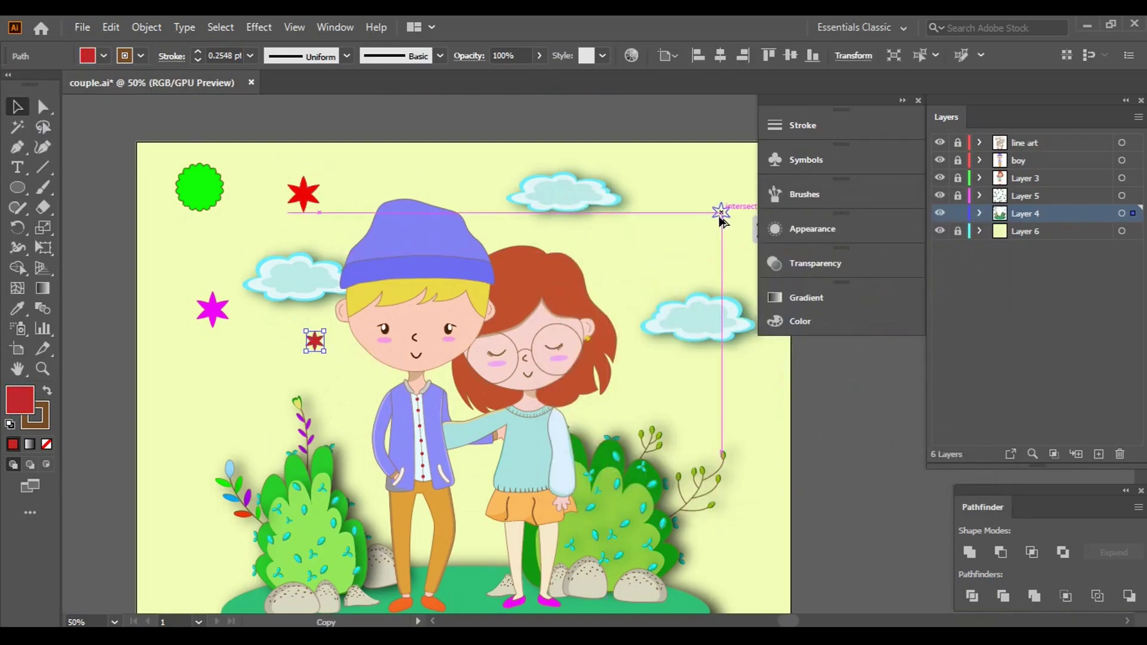
{"action": "left_click", "coordinate": [103, 56]}
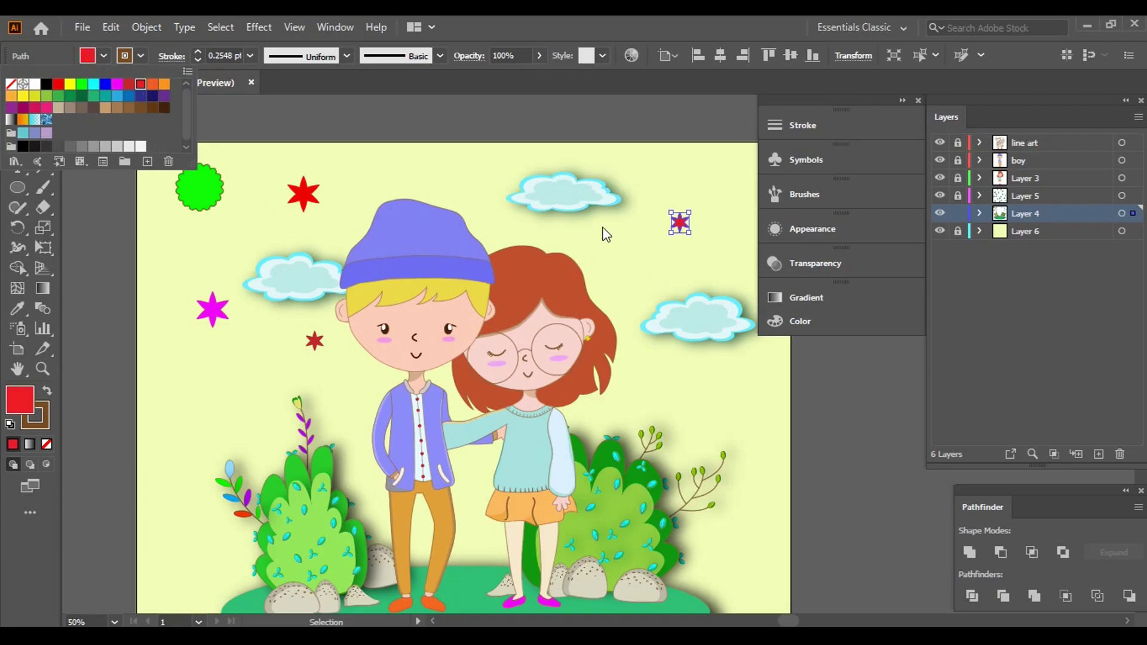
{"action": "key", "text": "Escape"}
{"action": "left_click", "coordinate": [637, 259]}
{"action": "scroll", "coordinate": [637, 260], "scroll_direction": "right", "scroll_amount": 3}
- Add a green copy of the orange star lower in the right sky
{"action": "left_click", "coordinate": [579, 192]}
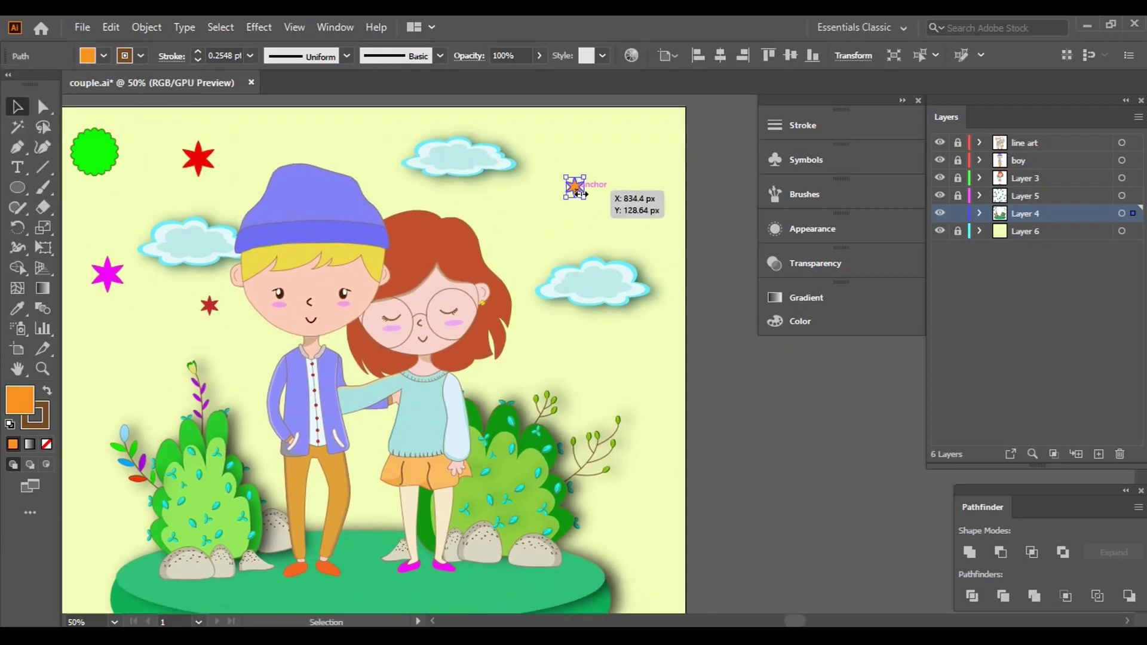
{"action": "left_click_drag", "start_coordinate": [578, 192], "coordinate": [640, 346]}
{"action": "left_click", "coordinate": [103, 56]}
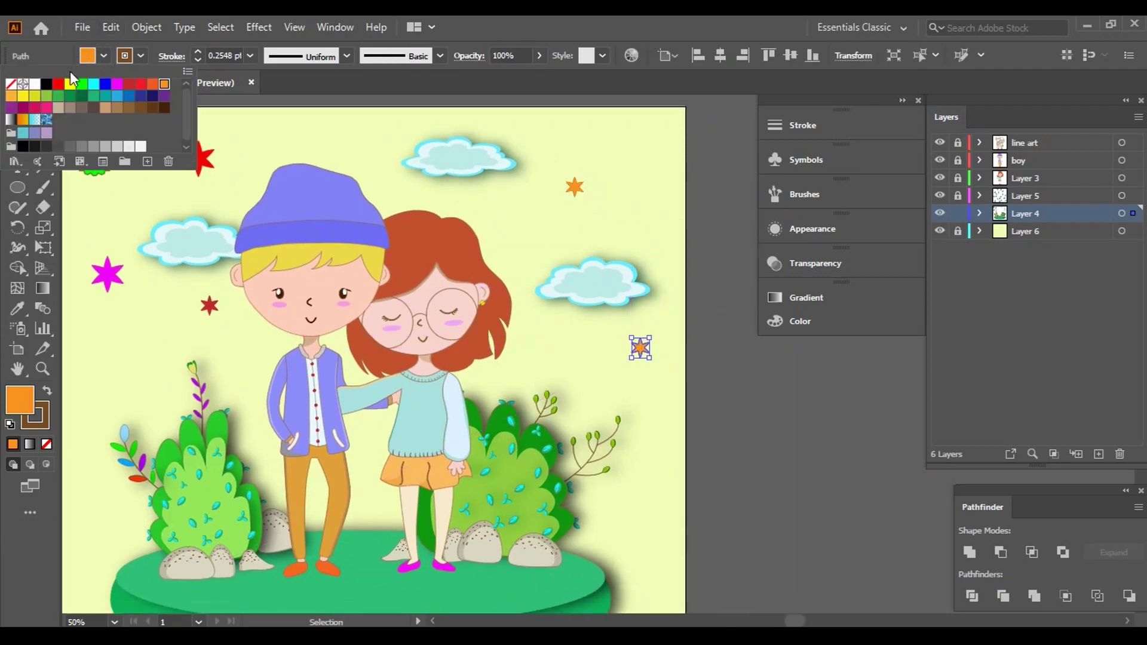
{"action": "left_click", "coordinate": [83, 94]}
{"action": "key", "text": "Escape"}
{"action": "left_click", "coordinate": [542, 330]}
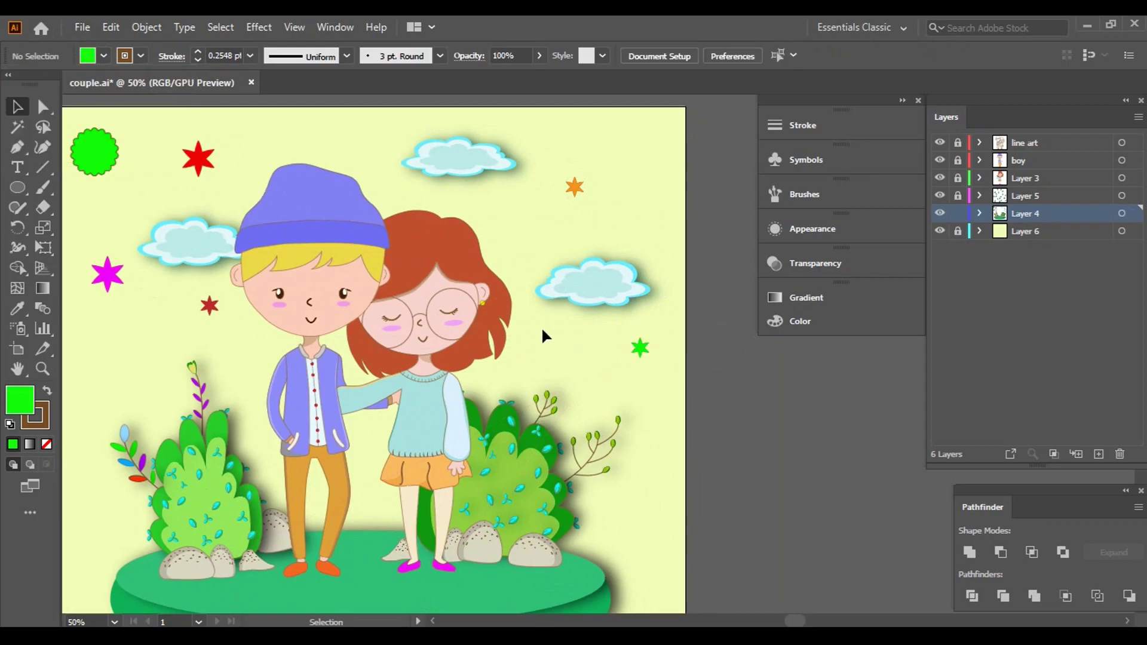
- Change the green star's fill to cyan using the Color Picker
{"action": "left_click", "coordinate": [639, 351]}
{"action": "double_click", "coordinate": [27, 407]}
{"action": "left_click_drag", "start_coordinate": [798, 440], "coordinate": [800, 457]}
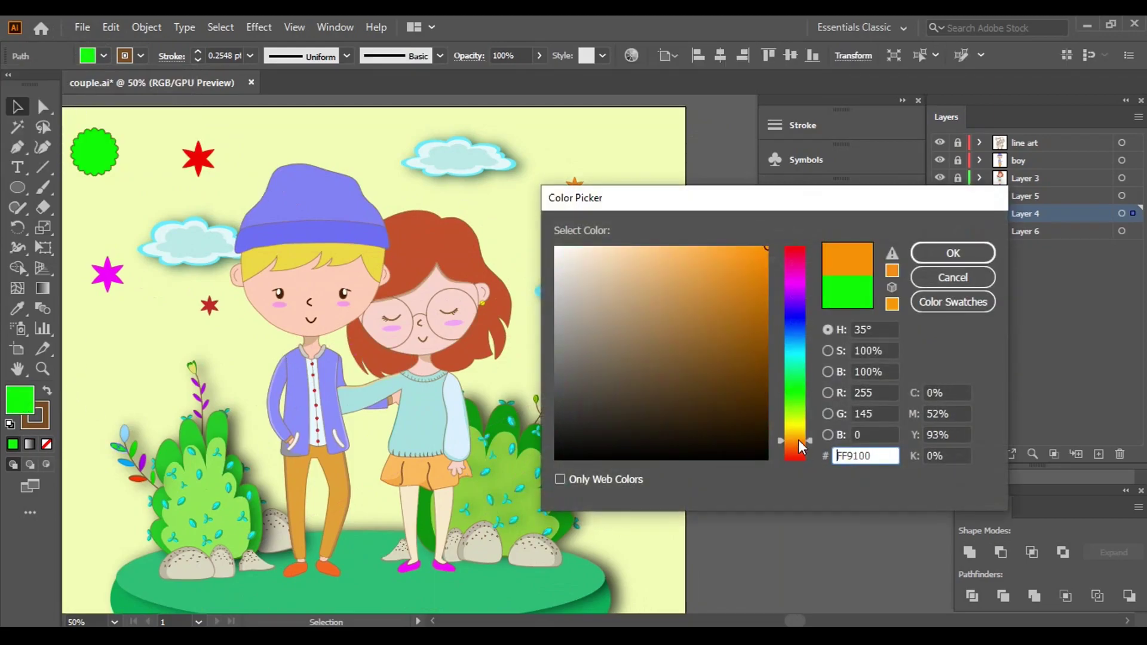
{"action": "left_click_drag", "start_coordinate": [768, 193], "coordinate": [661, 273]}
{"action": "left_click_drag", "start_coordinate": [683, 445], "coordinate": [690, 430]}
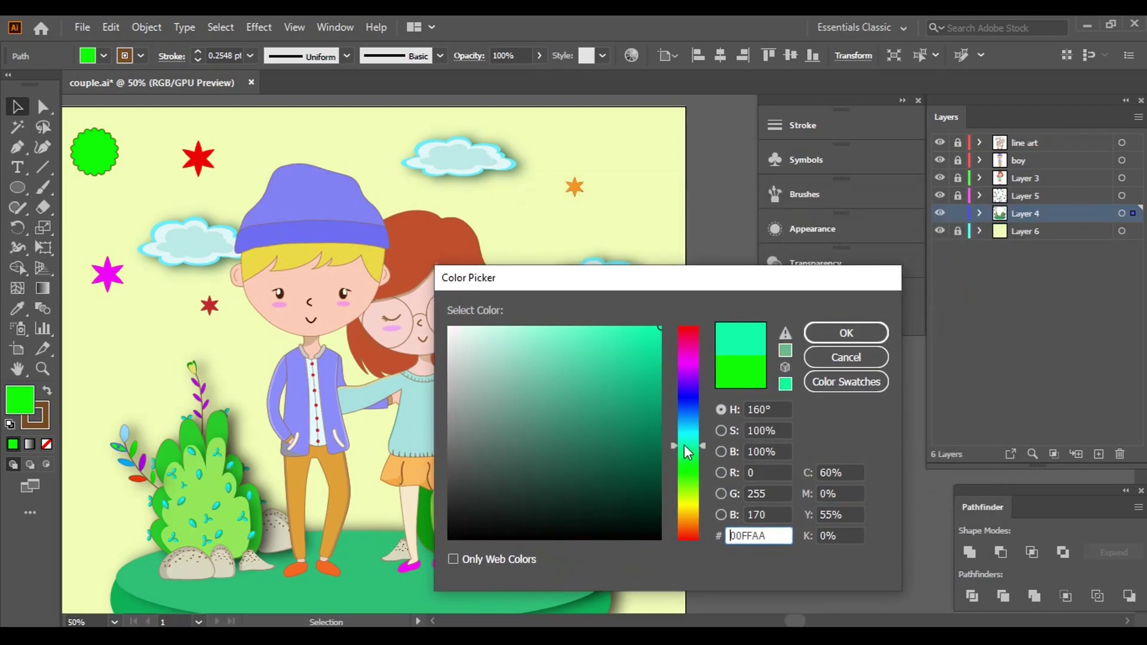
{"action": "left_click", "coordinate": [873, 332]}
{"action": "left_click", "coordinate": [646, 233]}
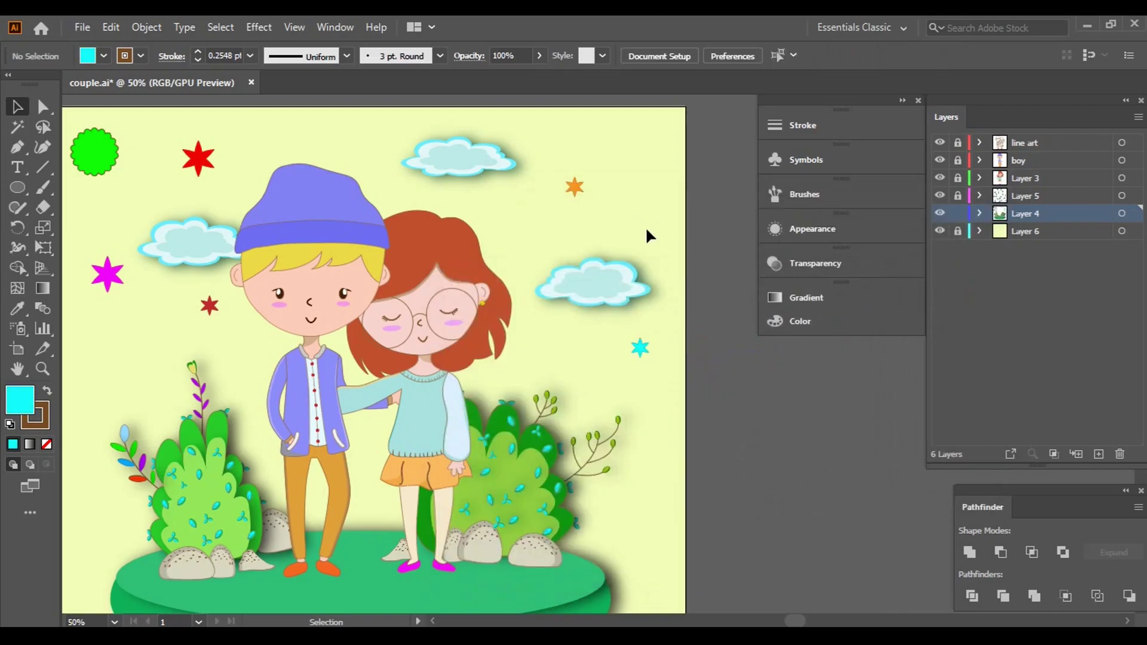
- Adjust that star's fill to a darker blue in the Color Picker
{"action": "left_click", "coordinate": [640, 347]}
{"action": "double_click", "coordinate": [33, 410]}
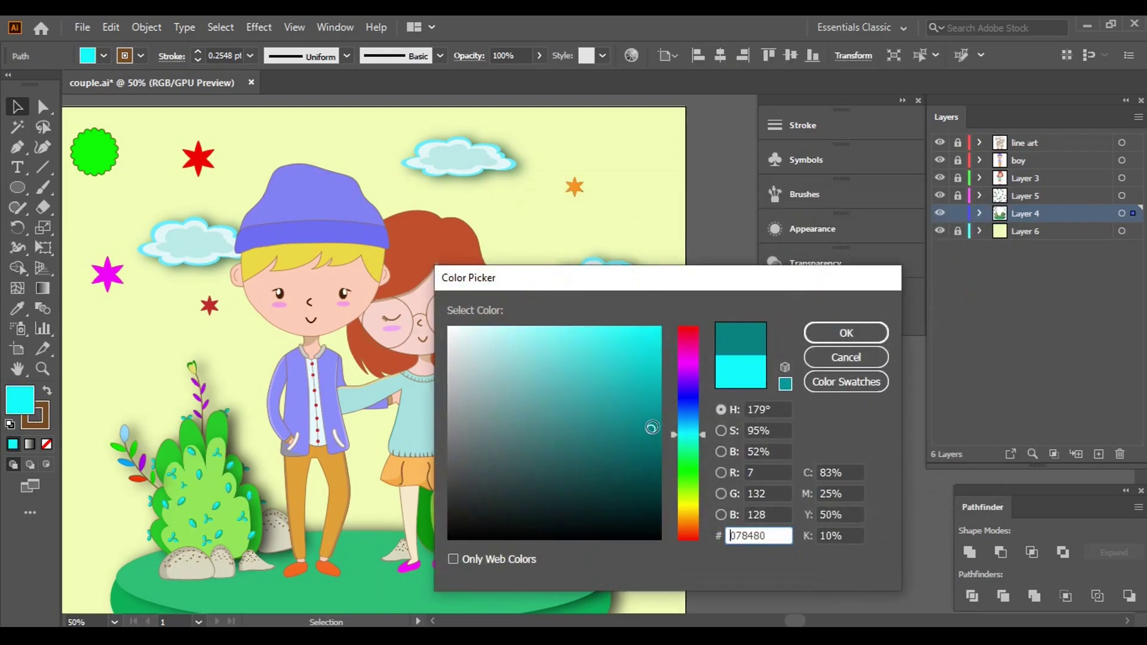
{"action": "left_click_drag", "start_coordinate": [630, 429], "coordinate": [660, 375]}
{"action": "left_click_drag", "start_coordinate": [687, 434], "coordinate": [688, 394]}
{"action": "left_click", "coordinate": [846, 333]}
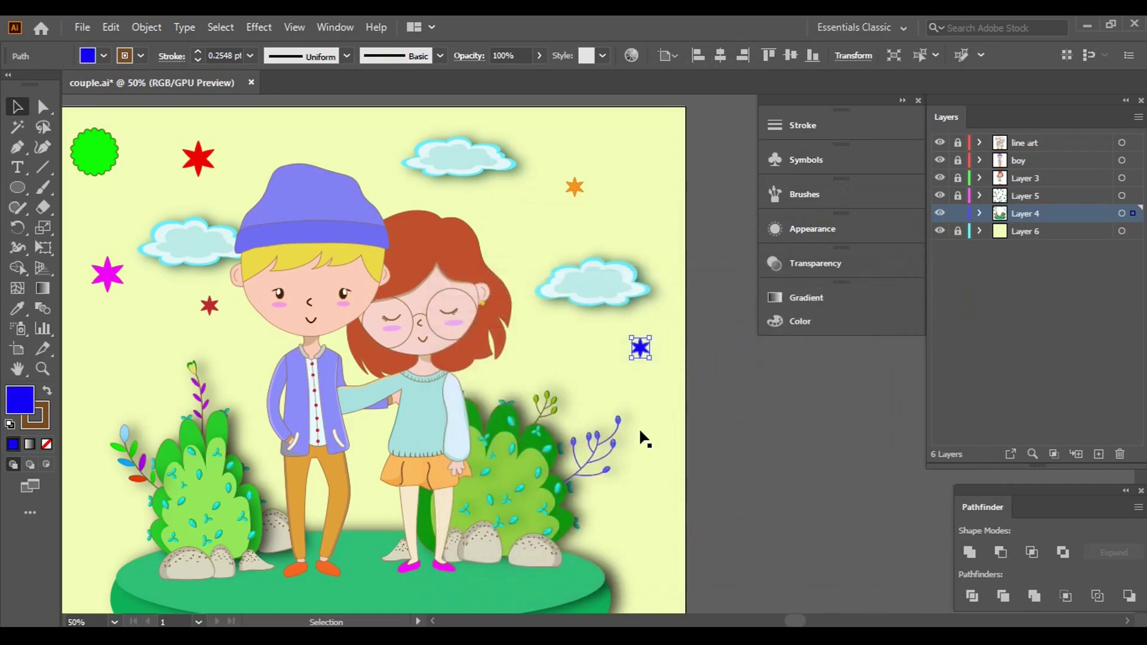
{"action": "left_click", "coordinate": [723, 454]}
{"action": "left_click_drag", "start_coordinate": [777, 457], "coordinate": [843, 473]}
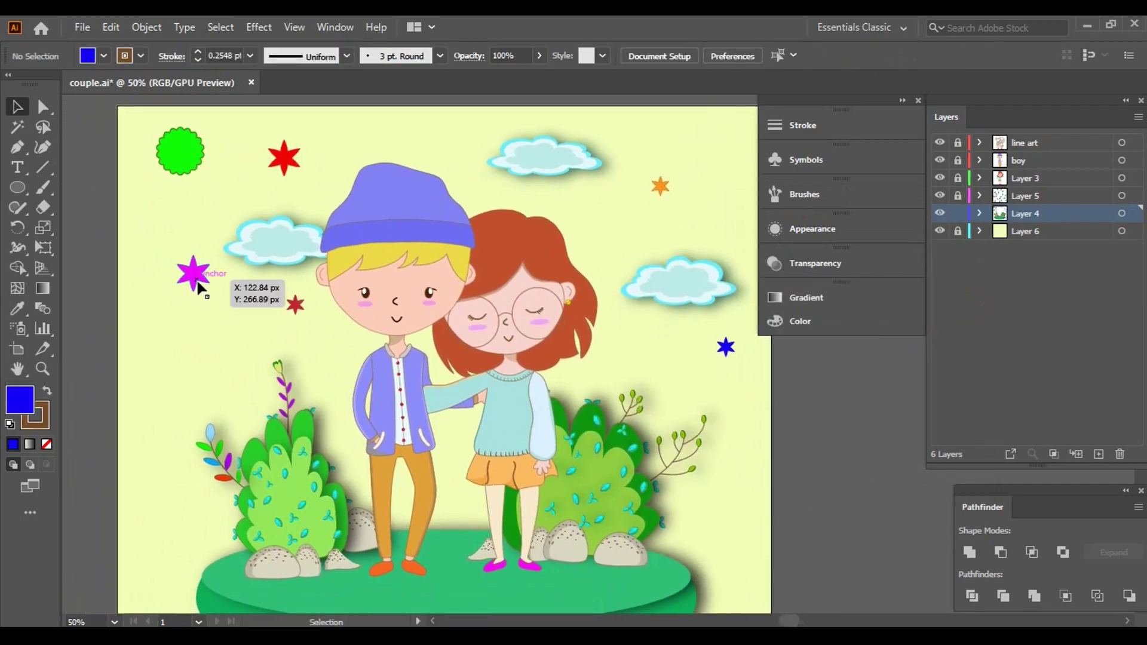
- Copy the magenta star near the top cloud and the small red star toward the right cloud
{"action": "mouse_move", "coordinate": [200, 284]}
{"action": "left_mouse_down"}
{"action": "mouse_move", "coordinate": [600, 226]}
{"action": "mouse_move", "coordinate": [497, 149]}
{"action": "mouse_move", "coordinate": [511, 133]}
{"action": "left_mouse_up"}
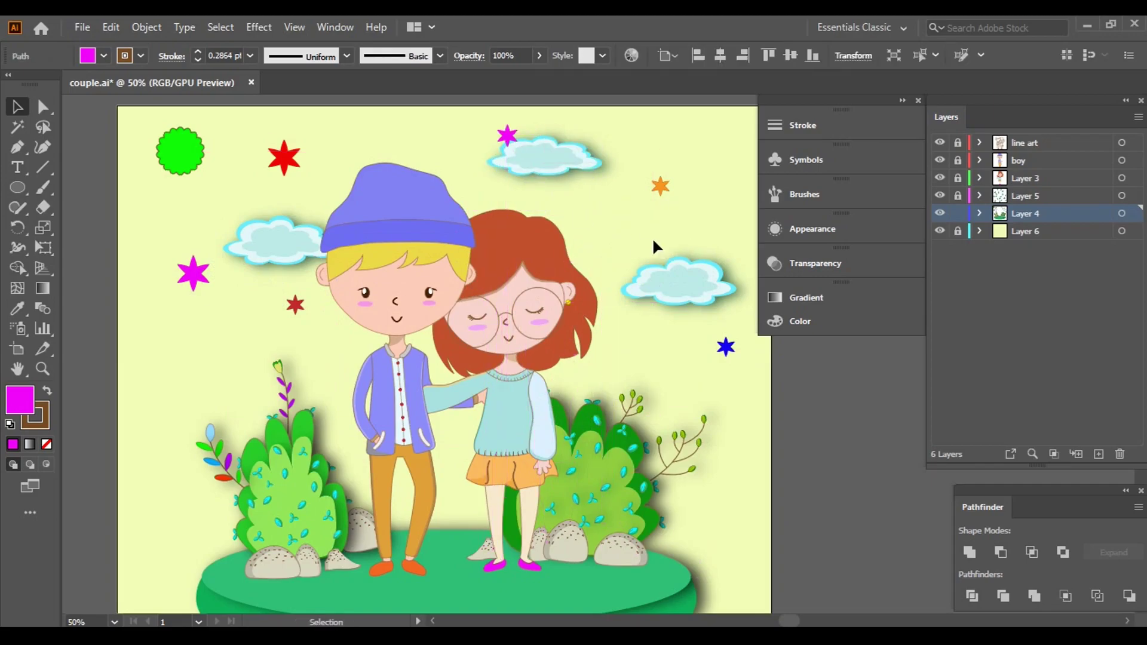
{"action": "scroll", "coordinate": [584, 231], "scroll_direction": "down", "scroll_amount": 2}
{"action": "mouse_move", "coordinate": [247, 261]}
{"action": "left_mouse_down"}
{"action": "mouse_move", "coordinate": [669, 224]}
{"action": "mouse_move", "coordinate": [628, 179]}
{"action": "left_mouse_up"}
{"action": "left_click", "coordinate": [653, 278]}
- Move the blue star up beside the top cloud and nudge the orange star slightly higher
{"action": "scroll", "coordinate": [692, 210], "scroll_direction": "up", "scroll_amount": 3}
{"action": "scroll", "coordinate": [689, 247], "scroll_direction": "down", "scroll_amount": 3}
{"action": "left_click", "coordinate": [689, 247]}
{"action": "scroll", "coordinate": [689, 248], "scroll_direction": "down", "scroll_amount": 3}
{"action": "left_click_drag", "start_coordinate": [675, 266], "coordinate": [532, 124]}
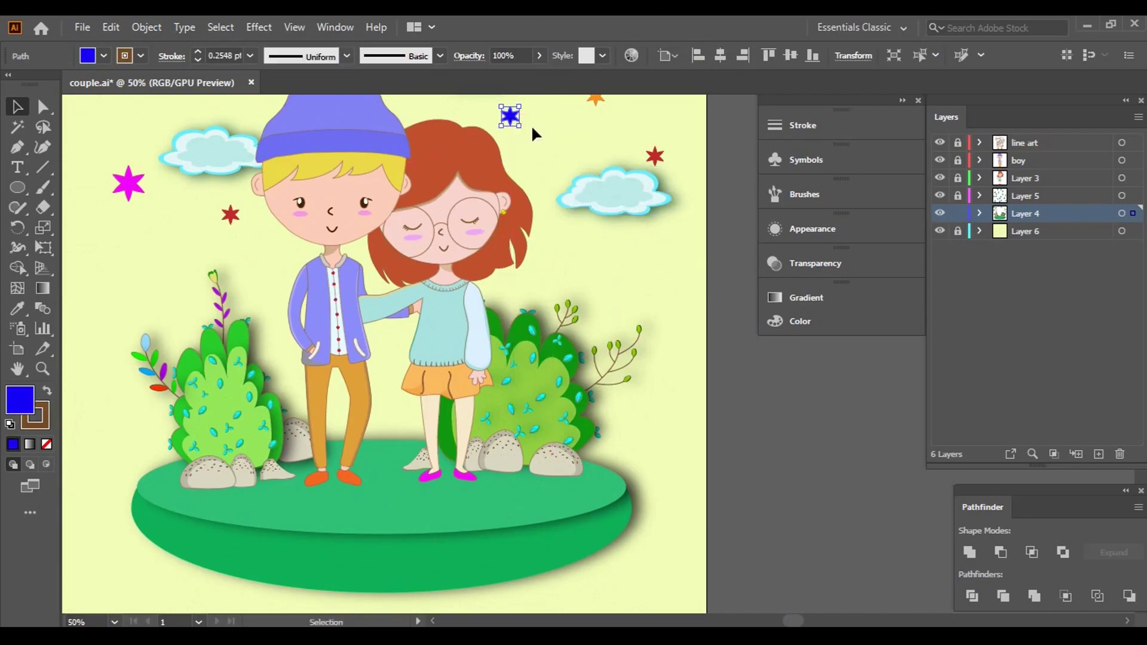
{"action": "scroll", "coordinate": [666, 300], "scroll_direction": "up", "scroll_amount": 3}
{"action": "left_click", "coordinate": [645, 251]}
{"action": "left_click_drag", "start_coordinate": [606, 215], "coordinate": [611, 202]}
{"action": "left_click", "coordinate": [574, 244]}
{"action": "scroll", "coordinate": [99, 146], "scroll_direction": "down", "scroll_amount": 2}
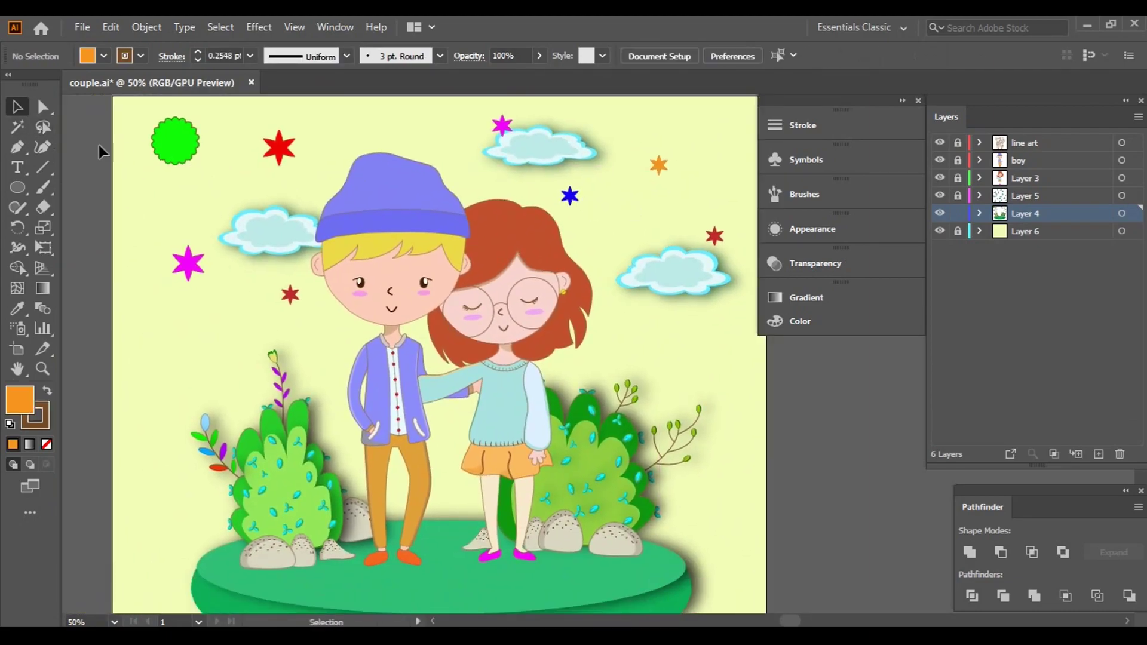
- Add a magenta dot by the blue star and an orange dot at top centre
{"action": "mouse_move", "coordinate": [189, 147]}
{"action": "left_mouse_down", "text": "alt"}
{"action": "mouse_move", "coordinate": [637, 219]}
{"action": "mouse_move", "coordinate": [619, 210]}
{"action": "mouse_move", "coordinate": [712, 146]}
{"action": "left_mouse_up", "text": "alt"}
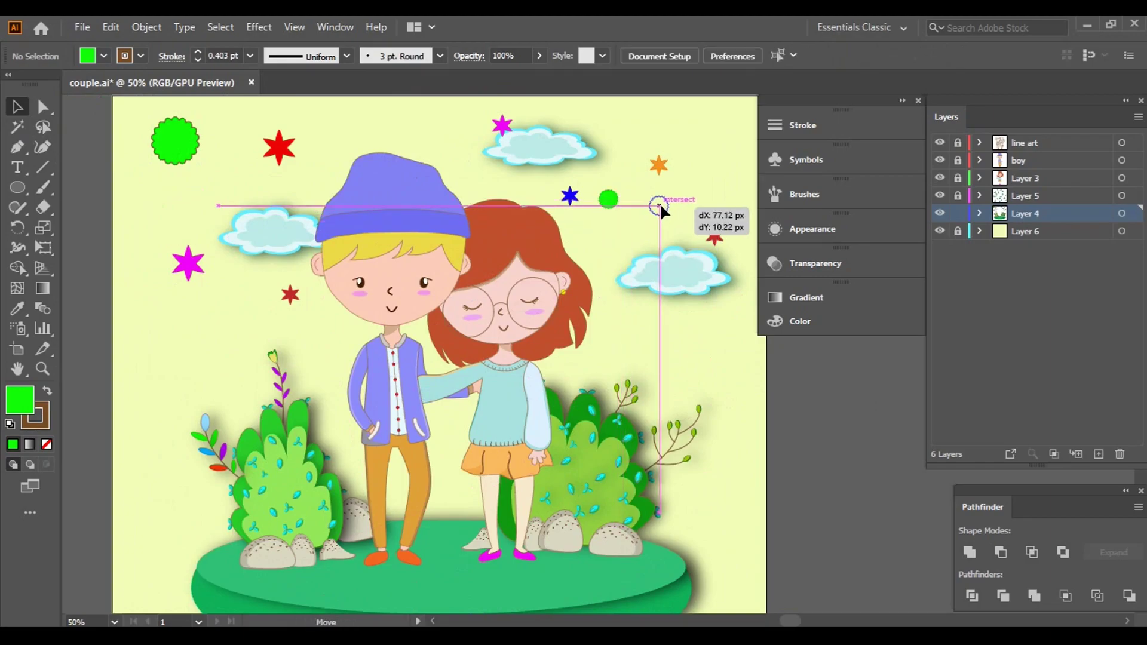
{"action": "left_click", "coordinate": [104, 55]}
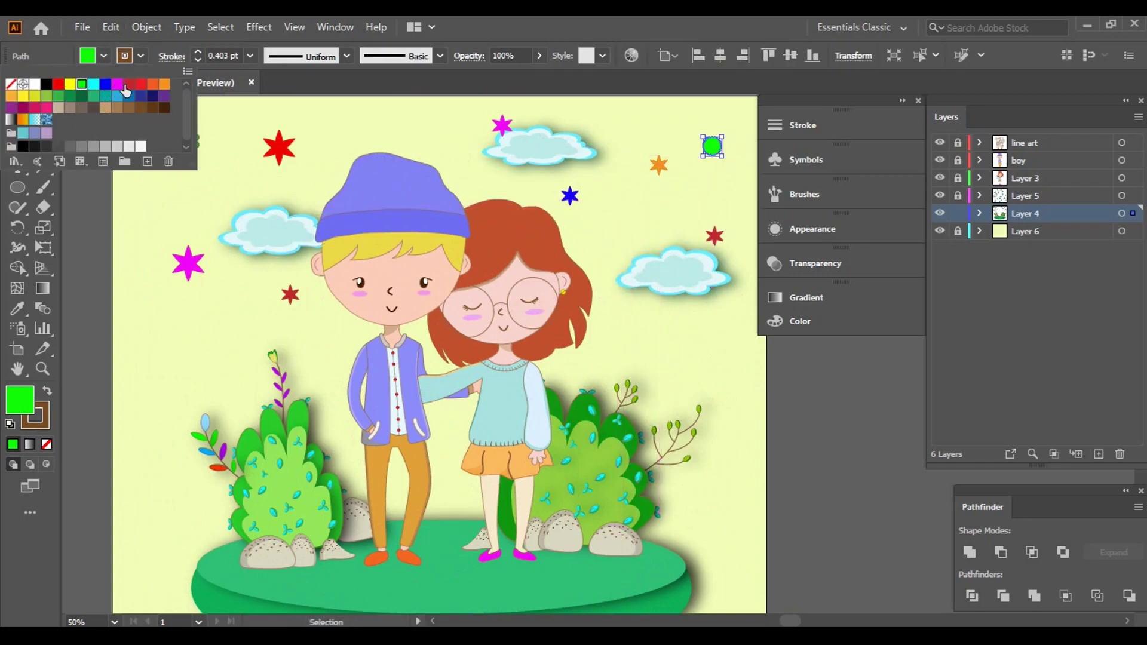
{"action": "left_click", "coordinate": [123, 86]}
{"action": "left_click", "coordinate": [728, 143]}
{"action": "mouse_move", "coordinate": [178, 134]}
{"action": "left_mouse_down"}
{"action": "mouse_move", "coordinate": [417, 128]}
{"action": "mouse_move", "coordinate": [439, 154]}
{"action": "mouse_move", "coordinate": [413, 124]}
{"action": "mouse_move", "coordinate": [430, 134]}
{"action": "left_mouse_up"}
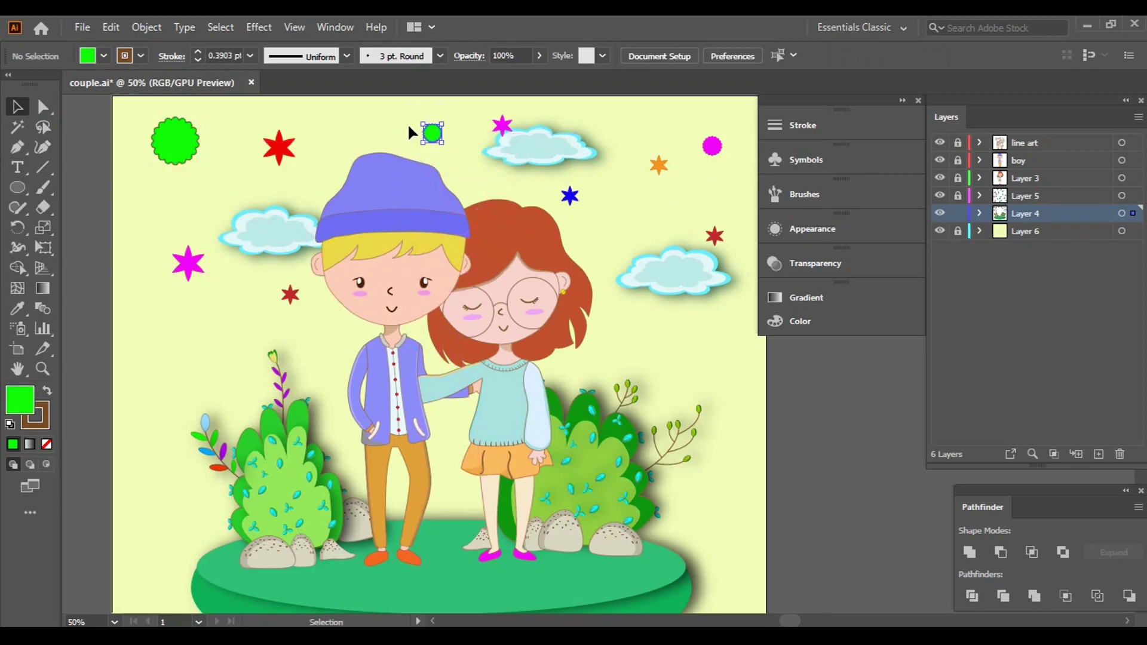
{"action": "left_click", "coordinate": [103, 56]}
{"action": "left_click", "coordinate": [164, 84]}
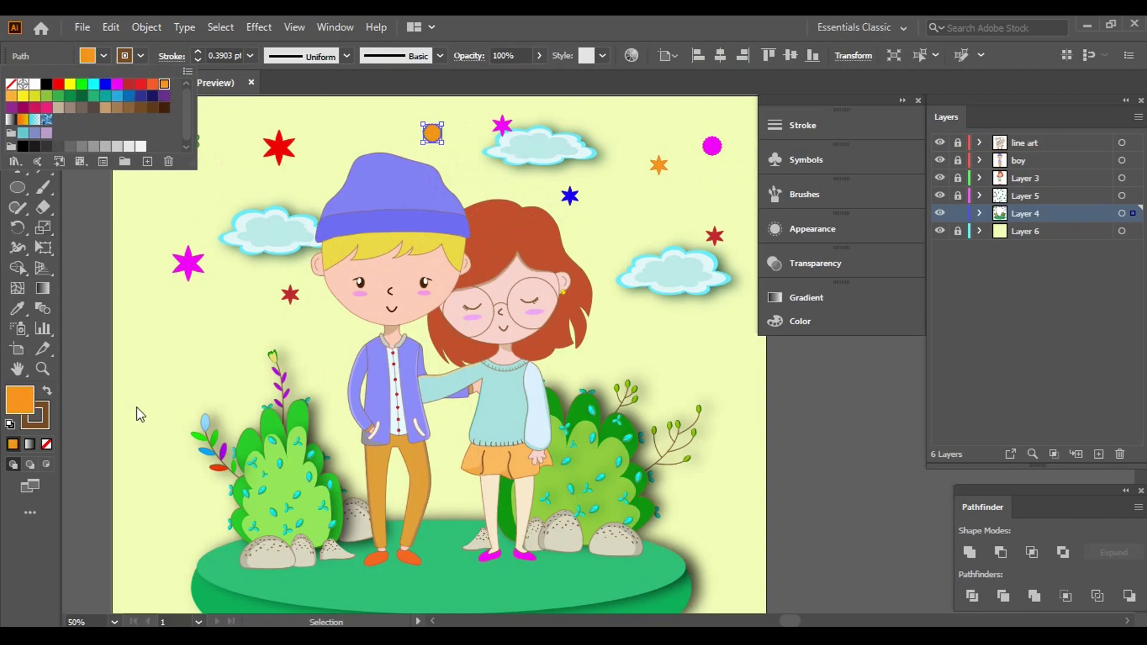
{"action": "key", "text": "Escape"}
- Shrink the green circle into a blue dot and add a red dot in the left sky
{"action": "left_click", "coordinate": [190, 147]}
{"action": "mouse_move", "coordinate": [201, 171]}
{"action": "left_mouse_down"}
{"action": "mouse_move", "coordinate": [165, 132]}
{"action": "mouse_move", "coordinate": [191, 156]}
{"action": "left_mouse_up"}
{"action": "left_click", "coordinate": [104, 56]}
{"action": "left_click", "coordinate": [118, 139]}
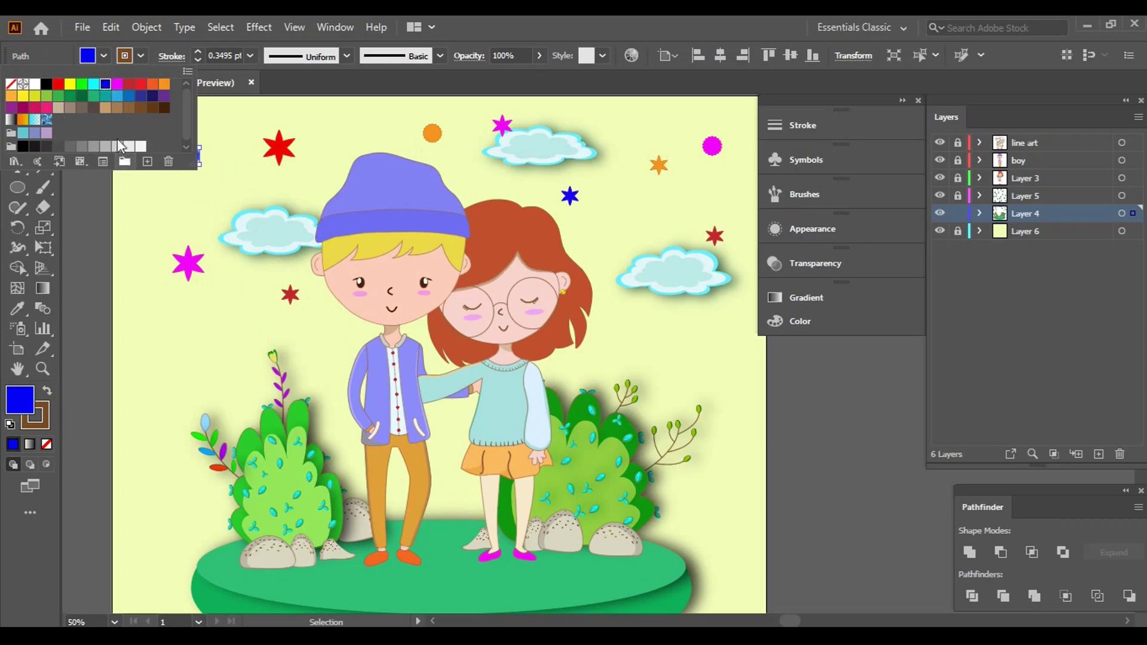
{"action": "left_click", "coordinate": [168, 364]}
{"action": "left_click_drag", "start_coordinate": [190, 156], "coordinate": [236, 318]}
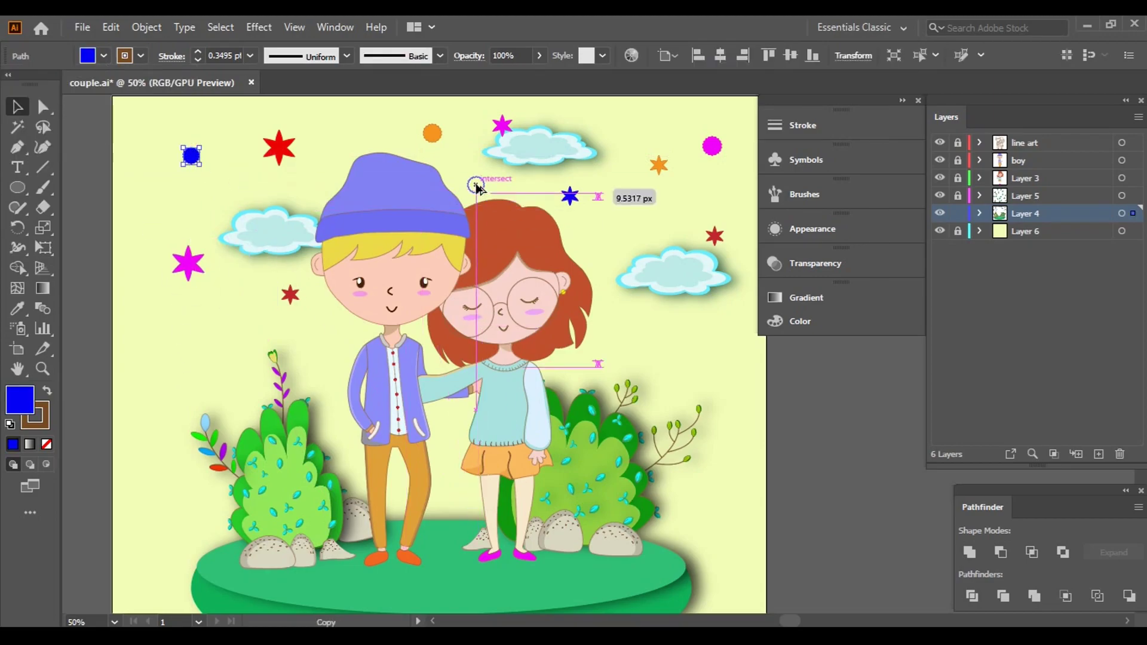
{"action": "left_click", "coordinate": [104, 56]}
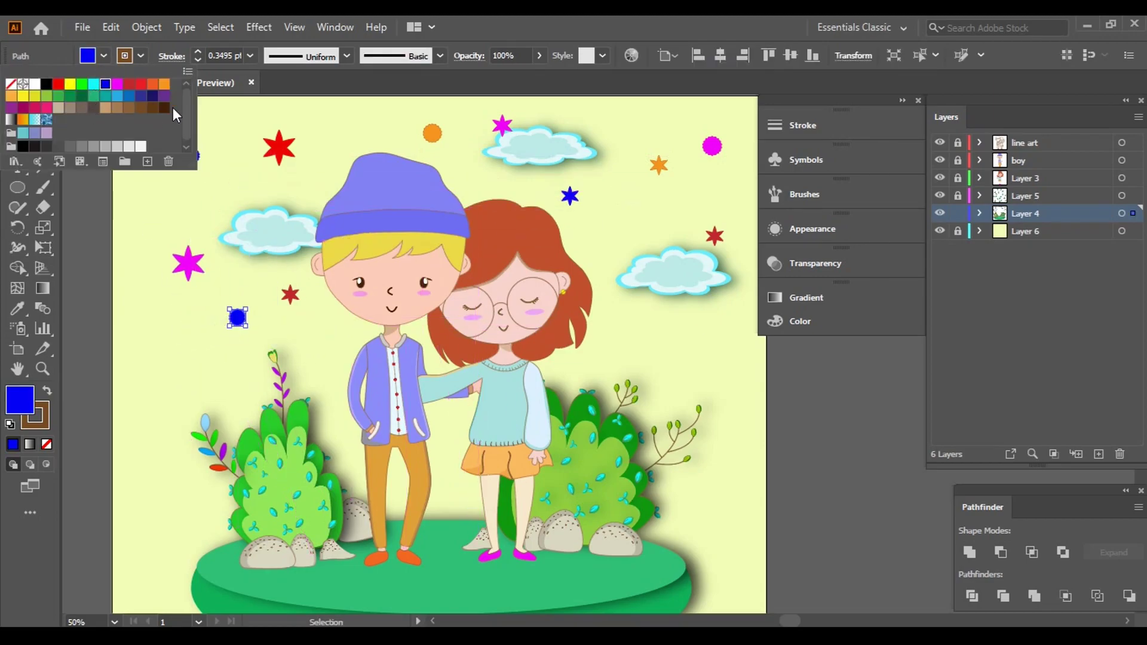
{"action": "left_click", "coordinate": [58, 84]}
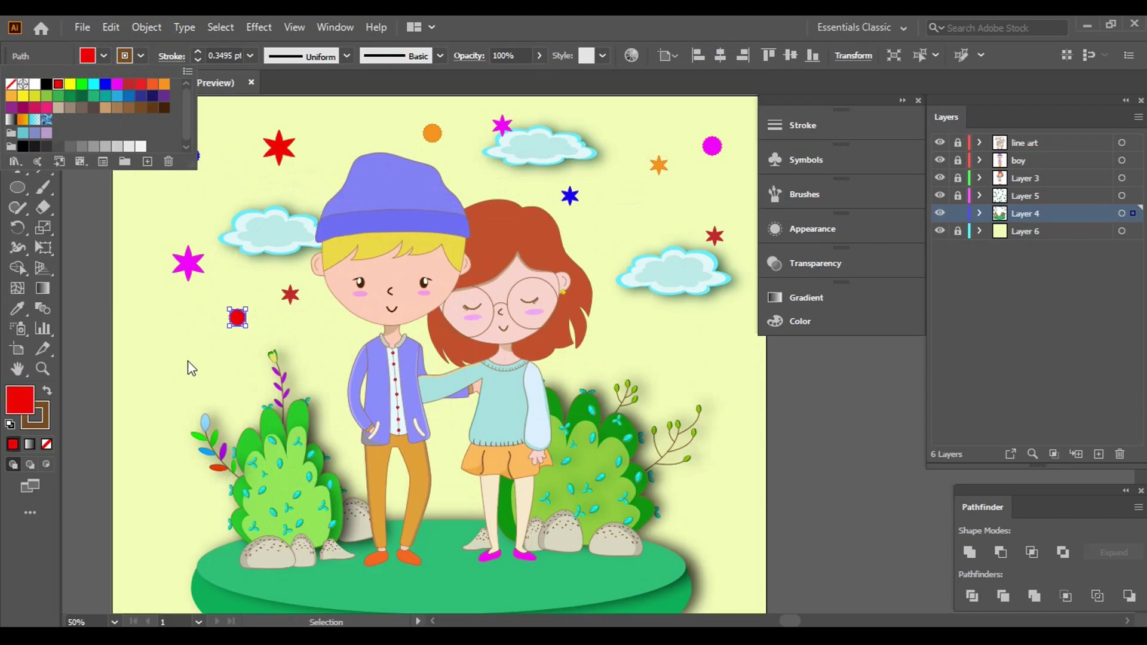
{"action": "left_click", "coordinate": [189, 367]}
- Nudge the dark-red and magenta stars into place and view the whole artwork
{"action": "left_click_drag", "start_coordinate": [290, 294], "coordinate": [287, 276]}
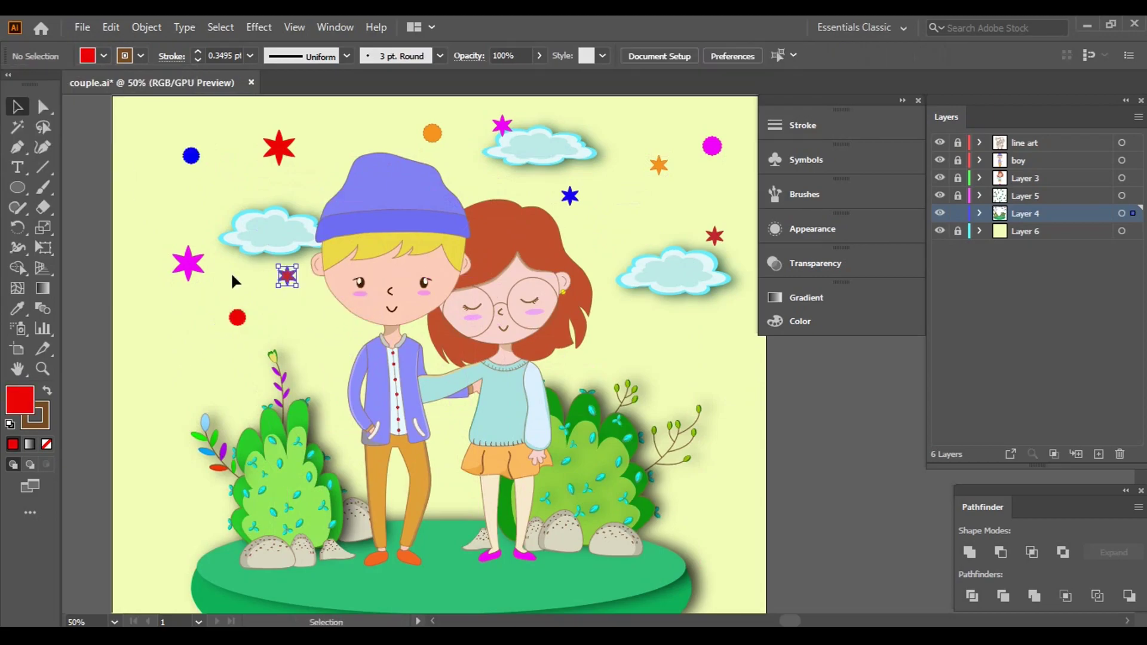
{"action": "left_click_drag", "start_coordinate": [188, 263], "coordinate": [166, 247]}
{"action": "left_click_drag", "start_coordinate": [286, 275], "coordinate": [288, 288]}
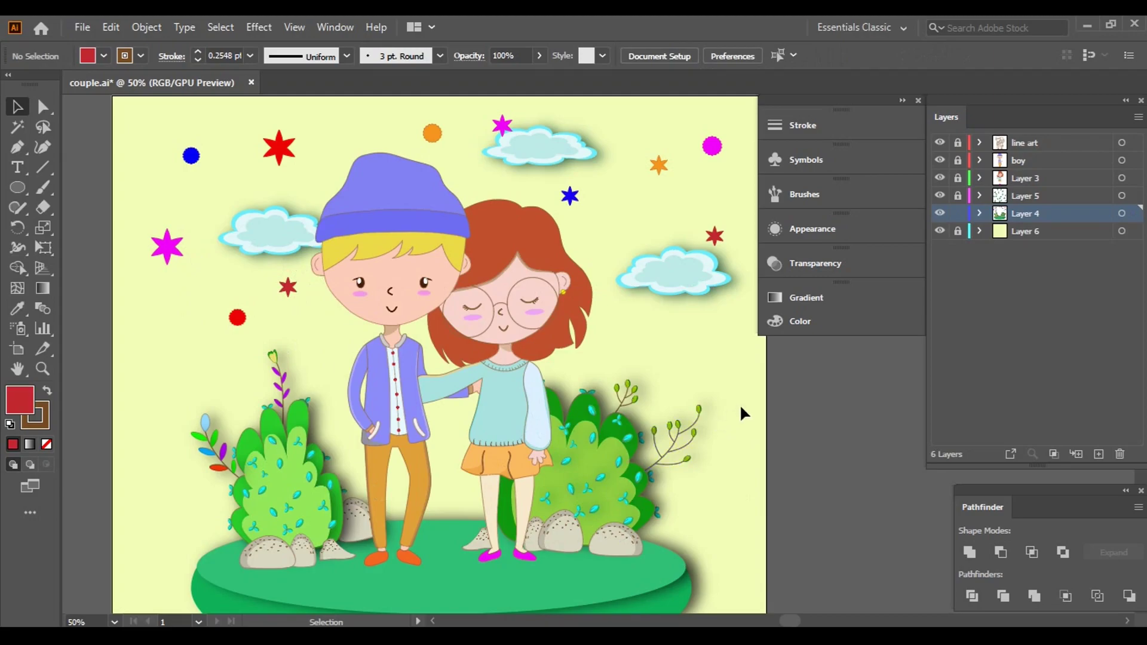
{"action": "scroll", "coordinate": [741, 413], "scroll_direction": "down", "scroll_amount": 2}
{"action": "left_click_drag", "start_coordinate": [741, 412], "coordinate": [643, 361]}
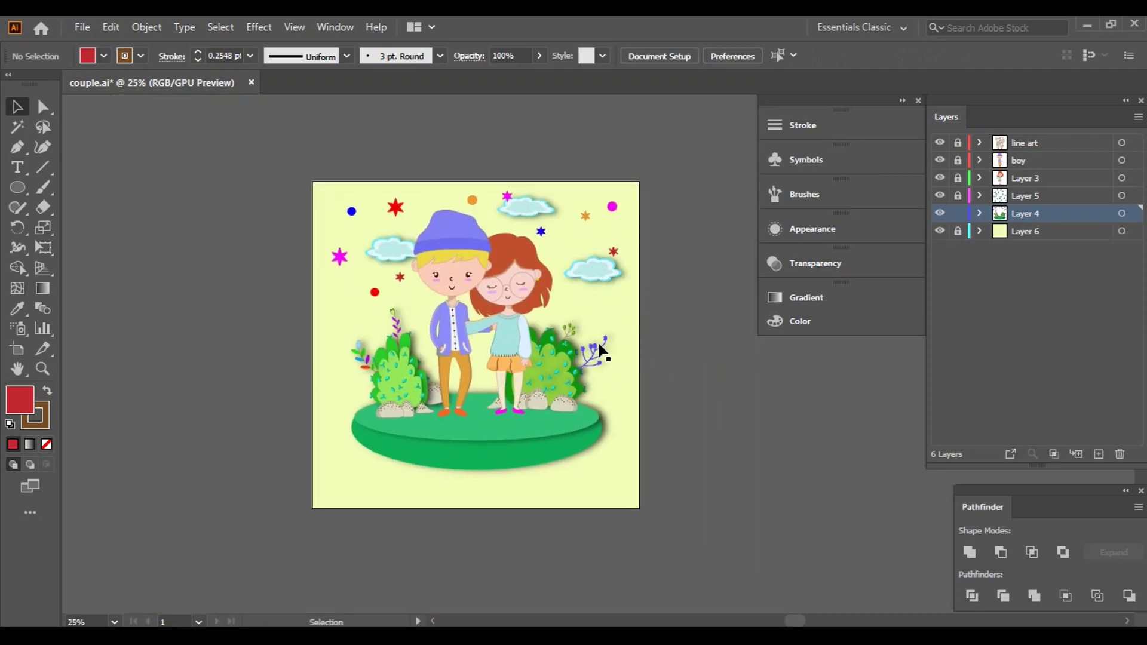